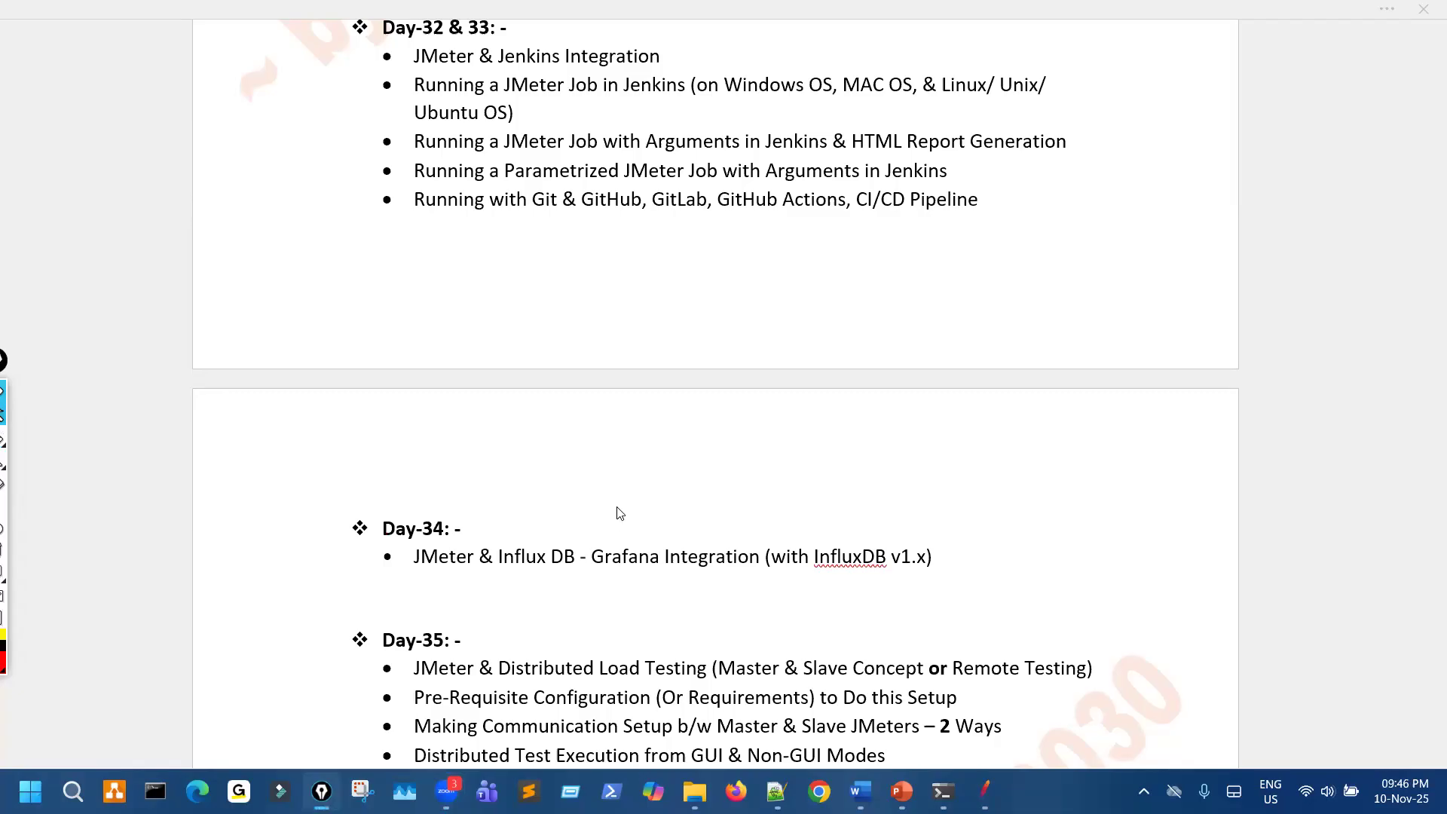
- Bracket the Day-31 to Day-33 topics with a freehand red line along their side and clear the mark
mouse_move(311, 544)
mouse_down()
mouse_move(317, 558)
mouse_move(386, 530)
mouse_up()
key(ctrl+z)
key(ctrl+shift+2)
scroll(646, 502, up, 4)
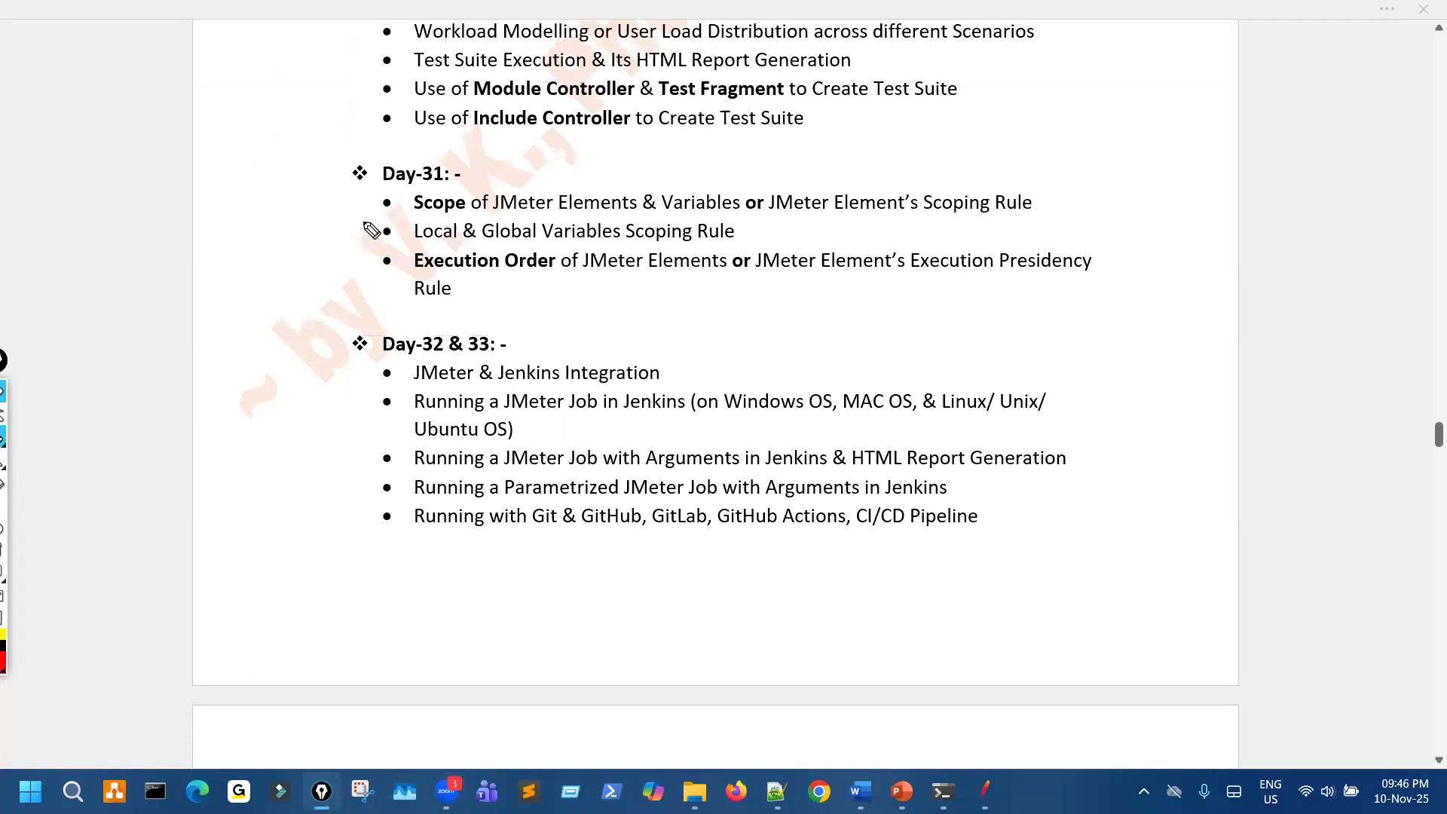
mouse_move(328, 161)
mouse_down()
mouse_move(284, 420)
mouse_move(285, 532)
mouse_up()
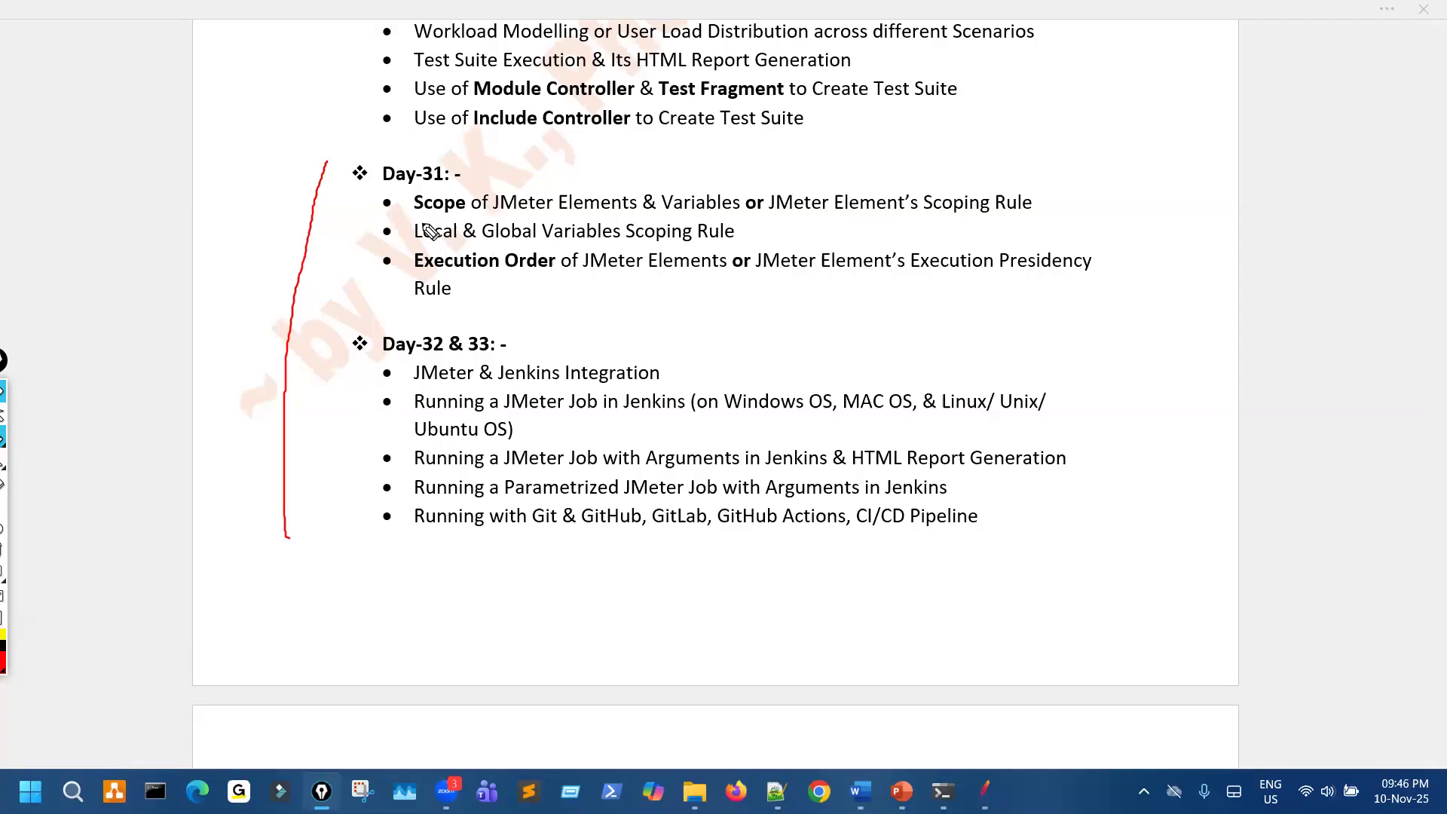
key(Escape)
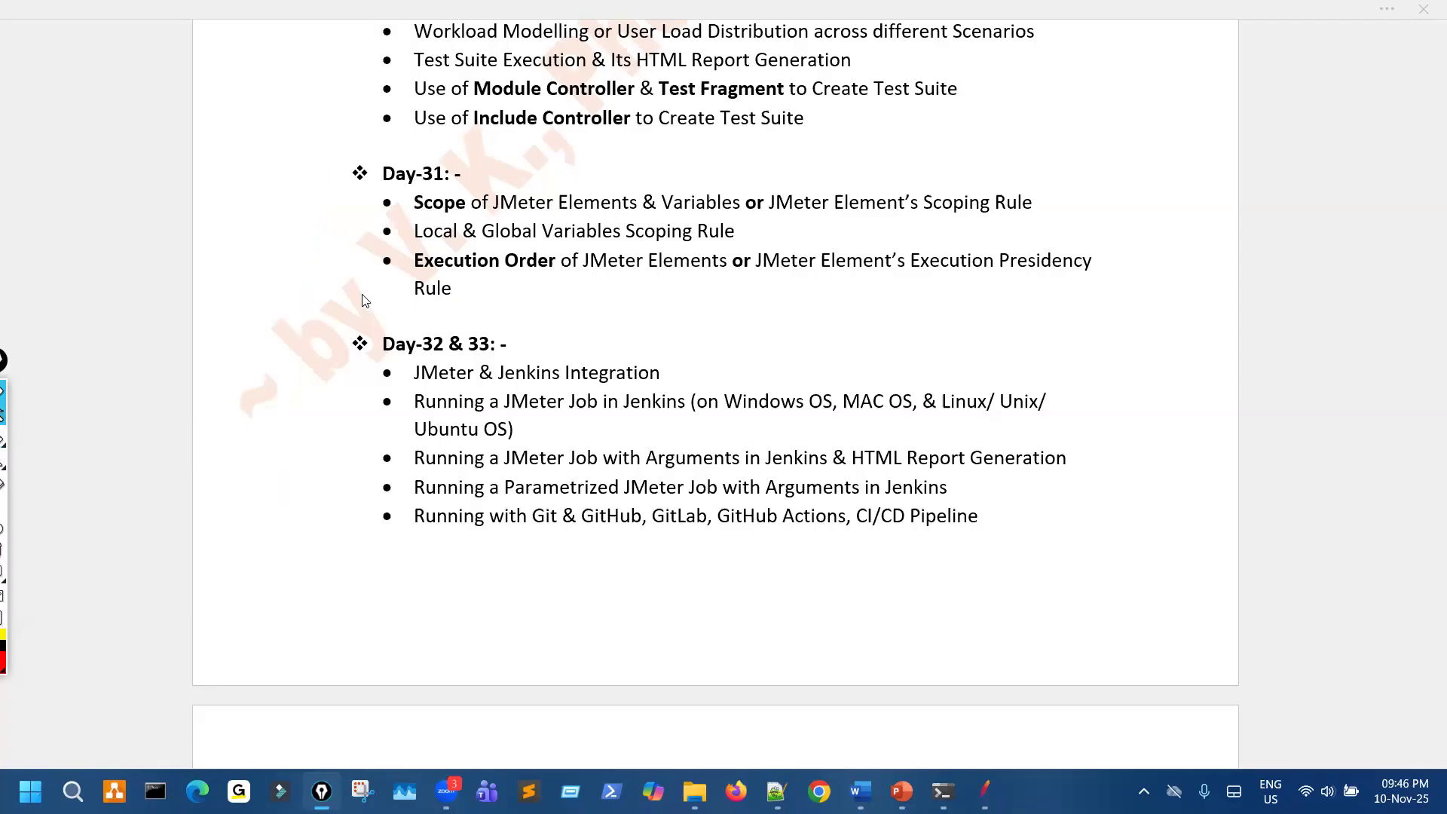
- Mark the Day-29 and Day-30 topics with red strokes, circle the Day-31 topics, and clear the drawings
scroll(381, 276, up, 1)
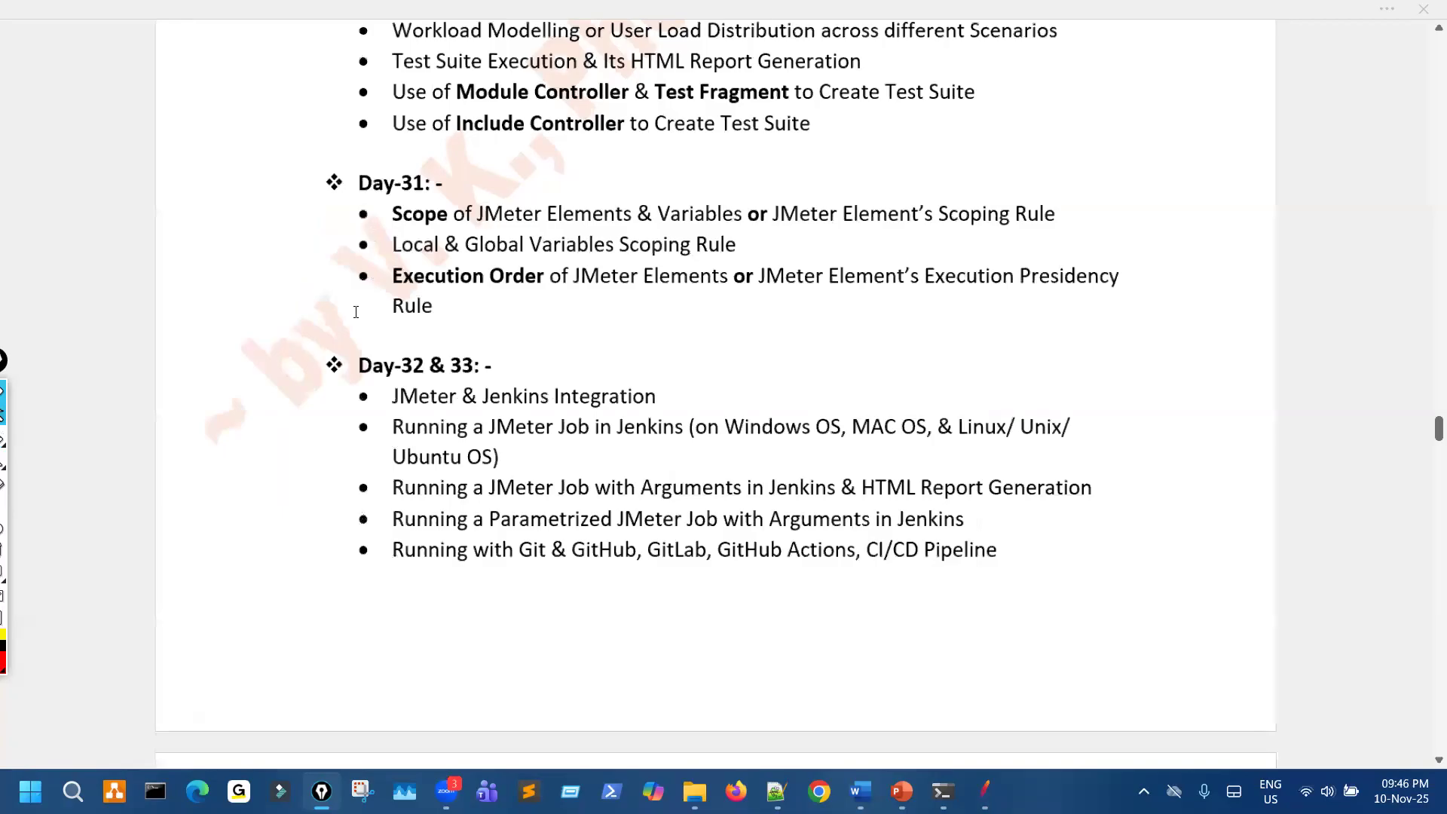
scroll(356, 312, down, 1)
scroll(339, 361, up, 5)
scroll(341, 344, down, 2)
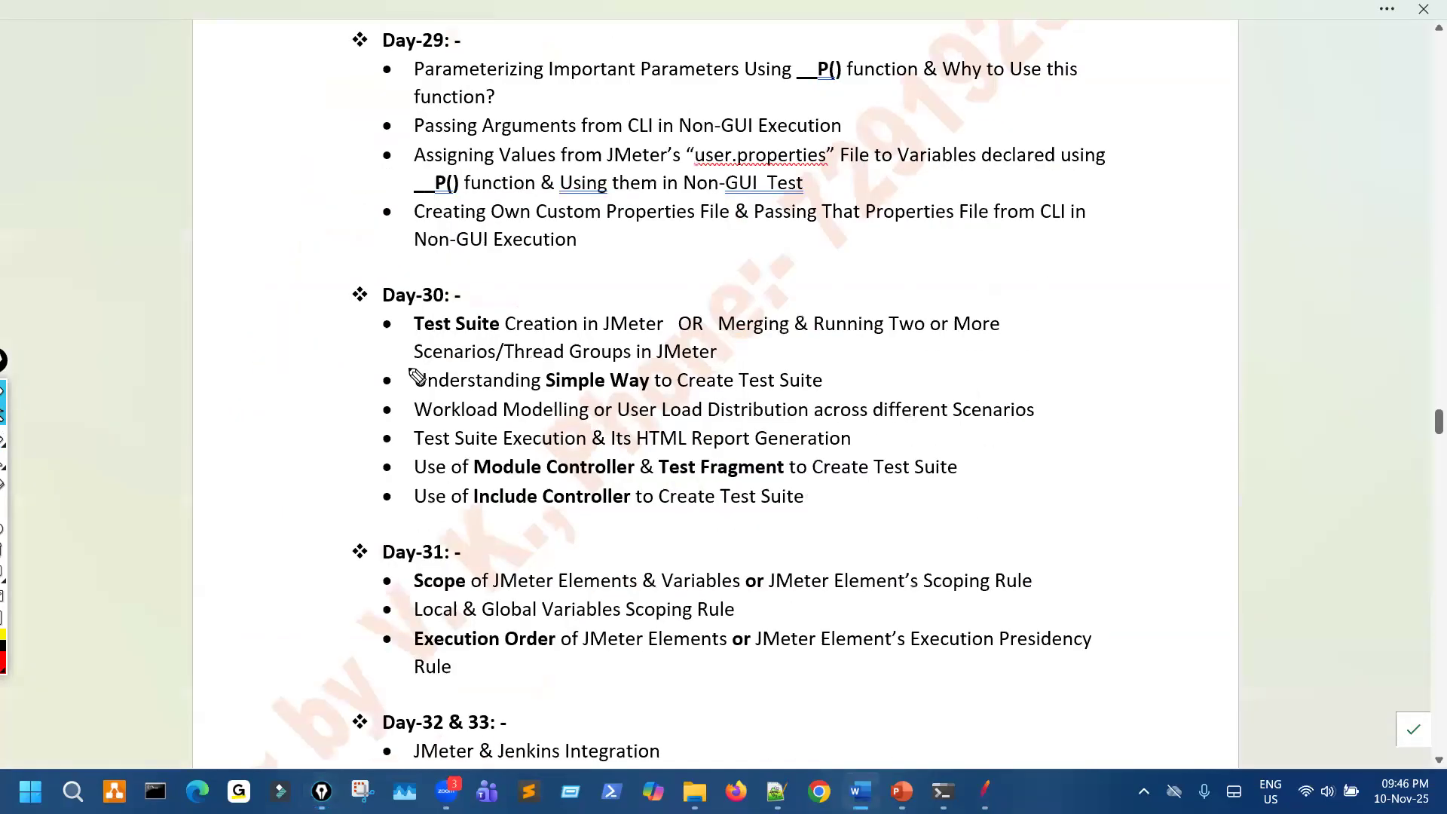
drag(381, 139, 380, 263)
drag(400, 316, 592, 558)
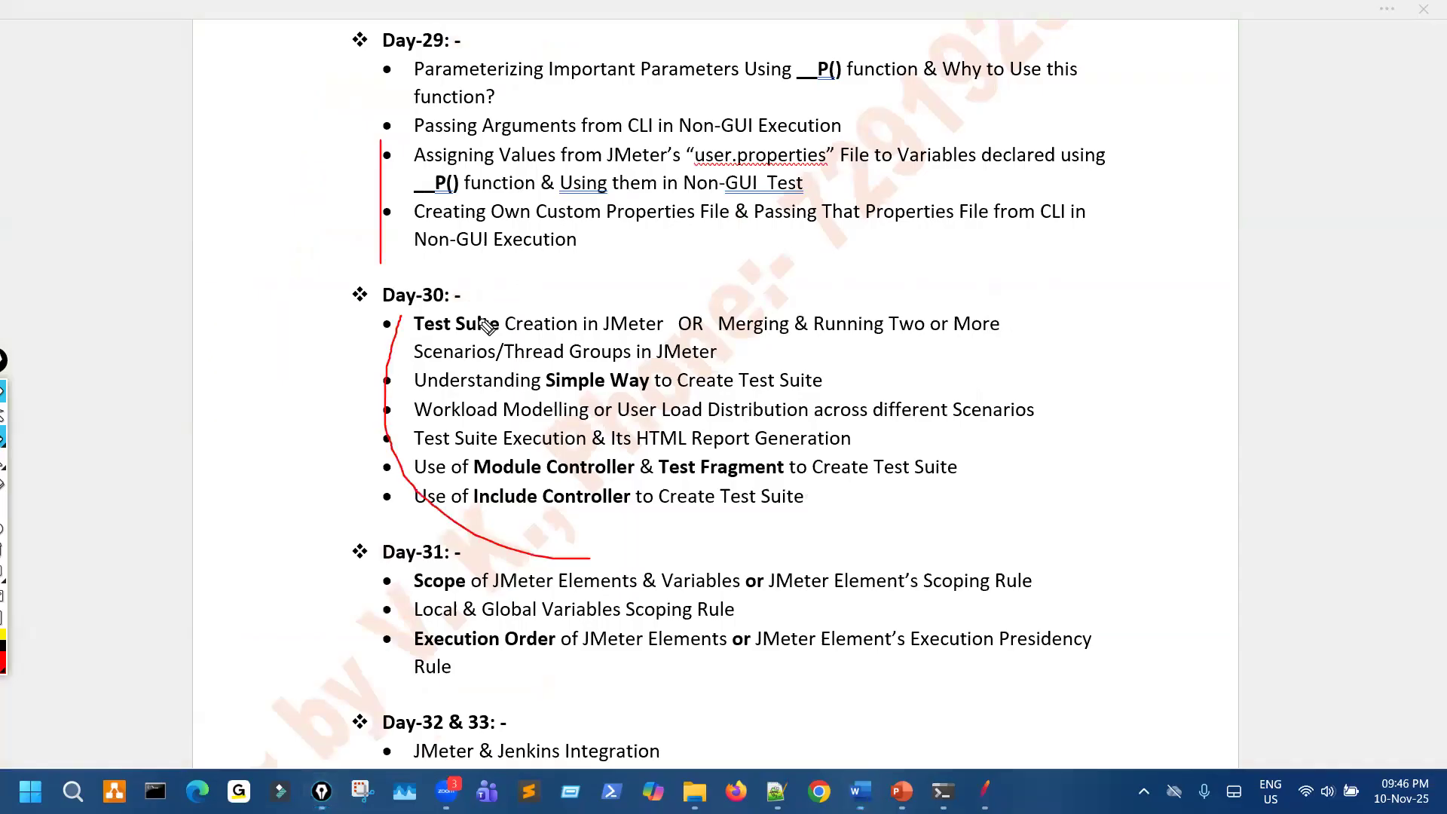
drag(472, 291, 592, 558)
key(ctrl+shift+7)
key(ctrl+shift+2)
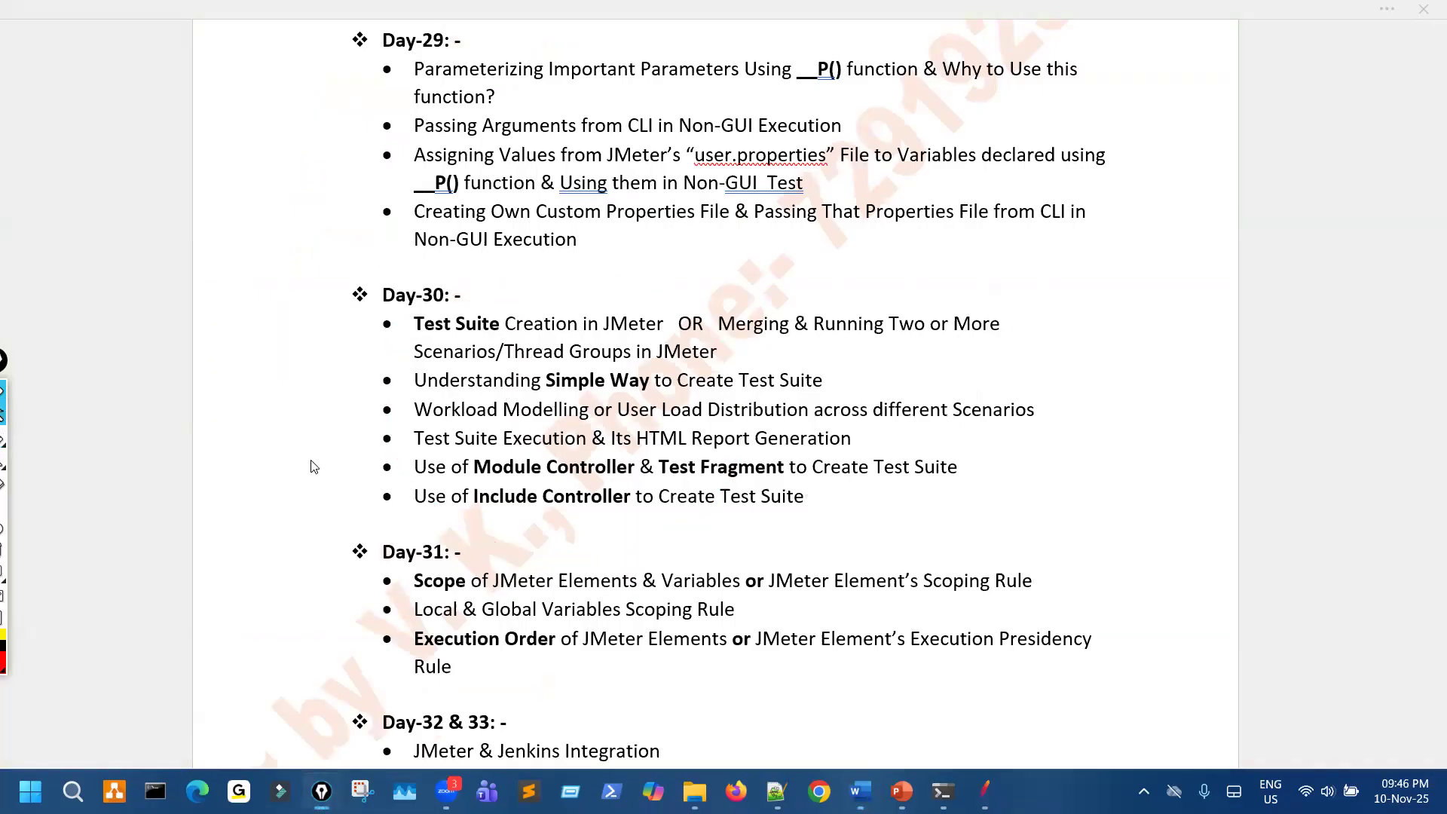
scroll(388, 236, down, 1)
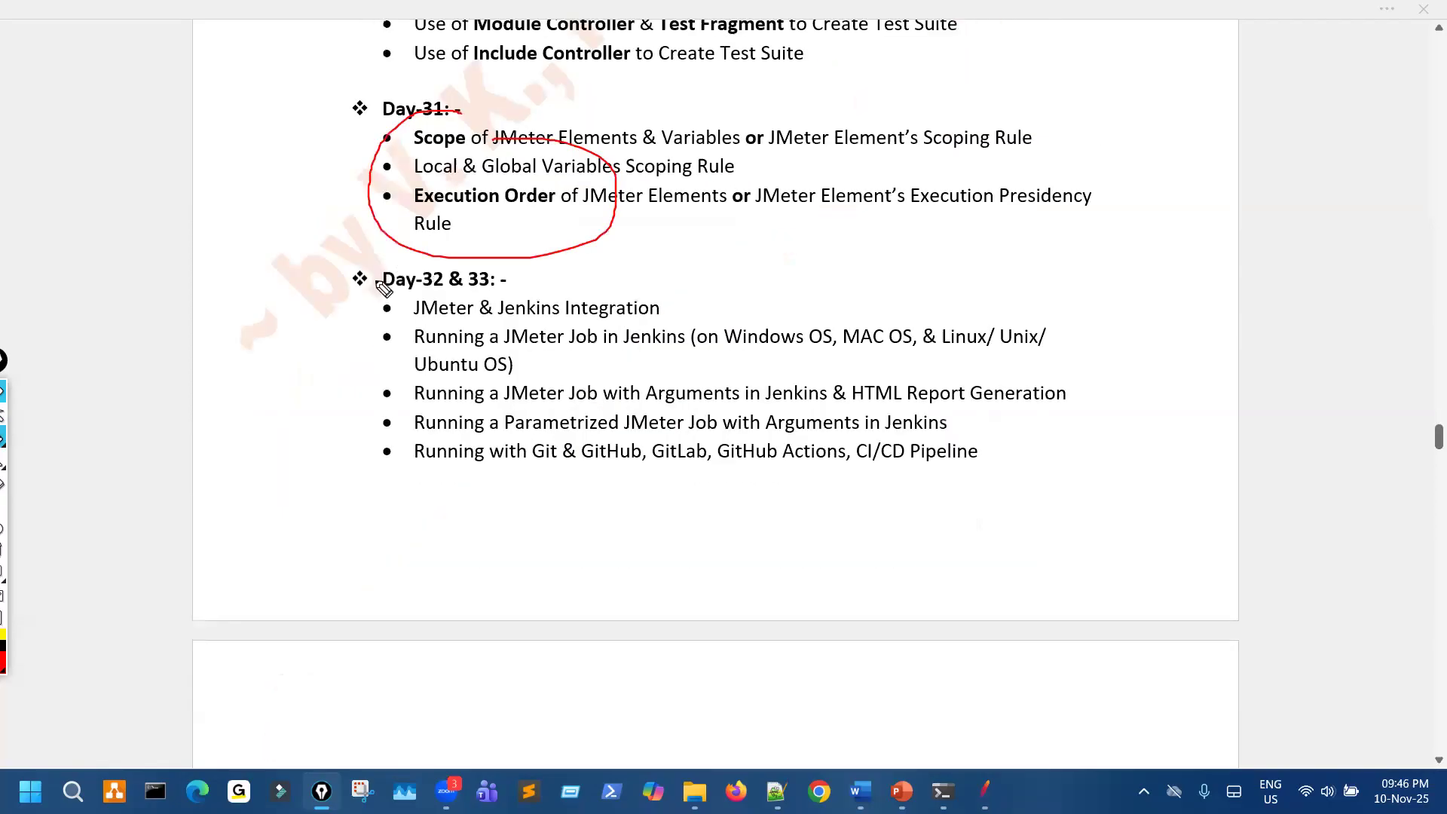
key(ctrl+shift+7)
- Change the "Day-32 & 33" heading above the Jenkins integration topics to "Day-33"
scroll(459, 184, down, 2)
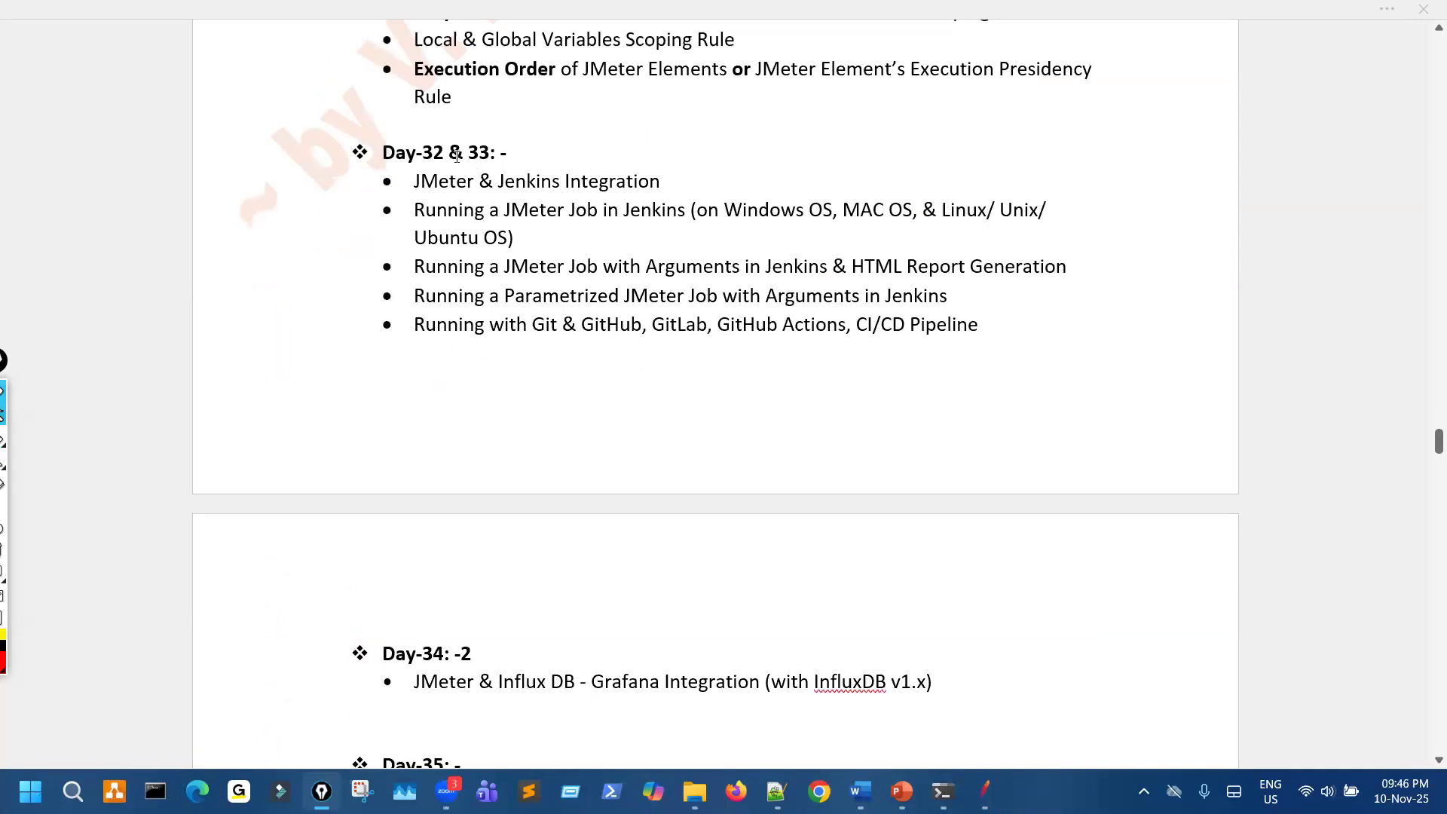
click(443, 225)
key(BackSpace)
key(BackSpace)
key(BackSpace)
key(BackSpace)
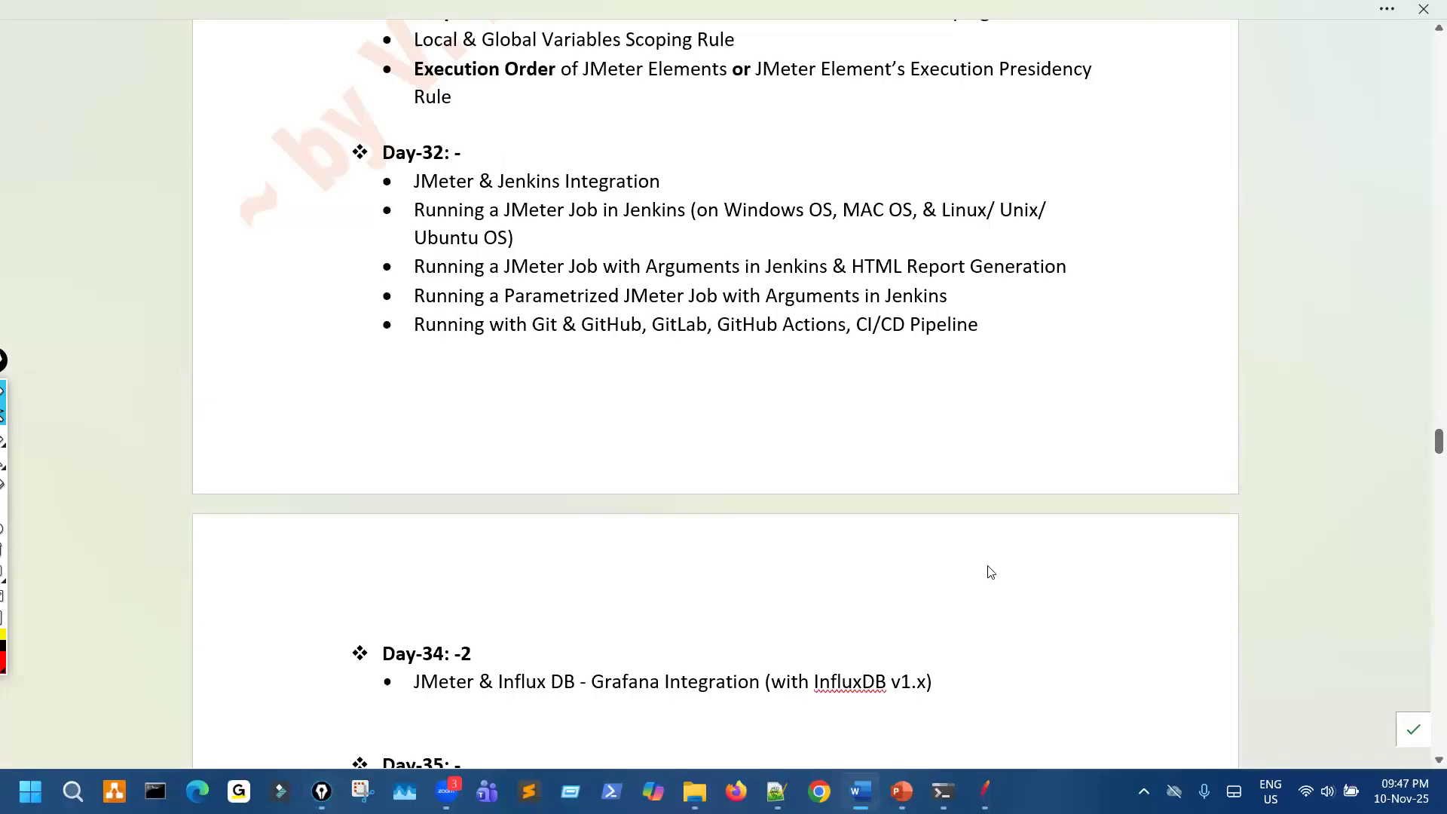
scroll(630, 583, down, 1)
scroll(596, 591, up, 1)
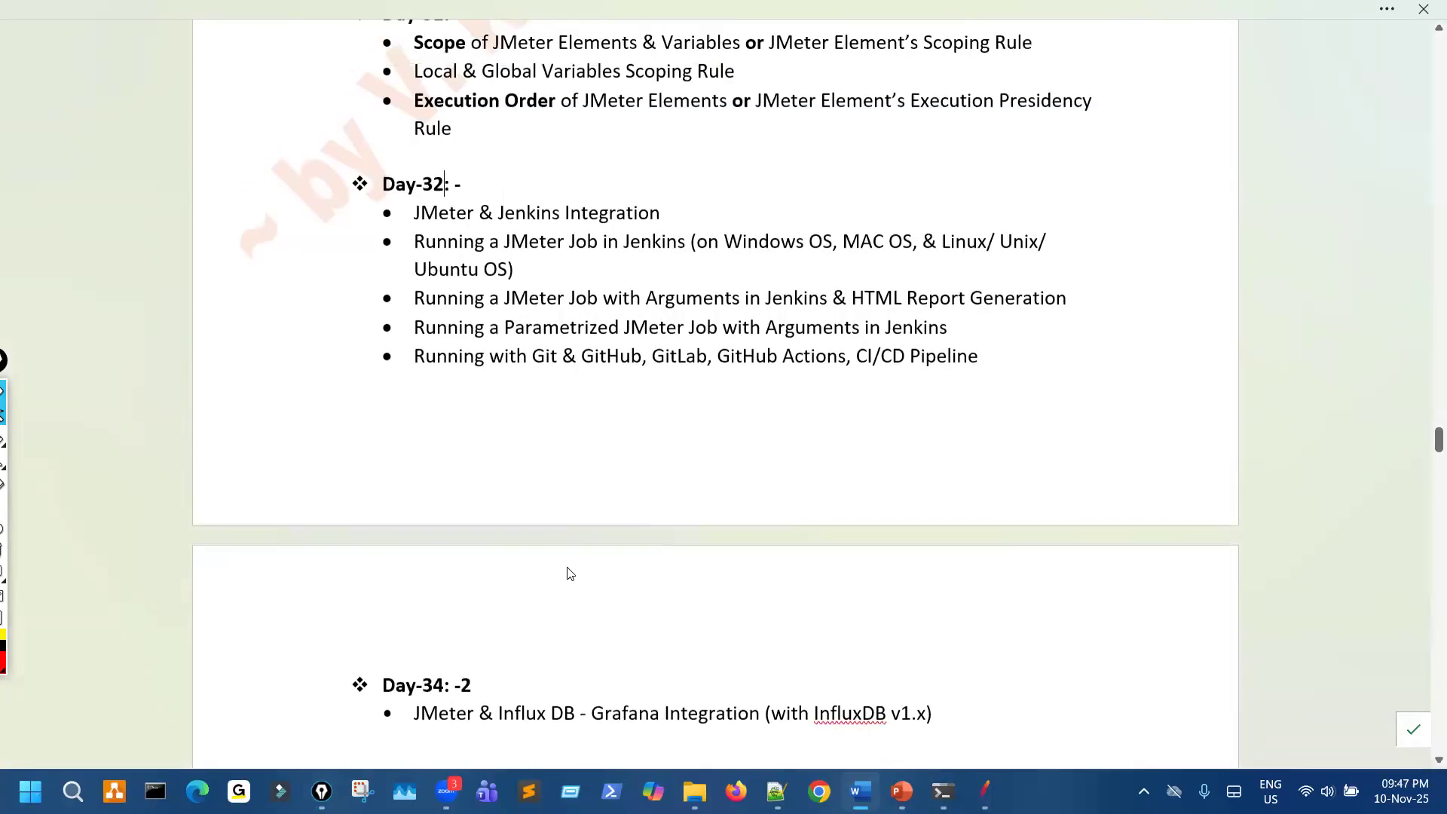
scroll(570, 575, up, 3)
key(BackSpace)
text(3)
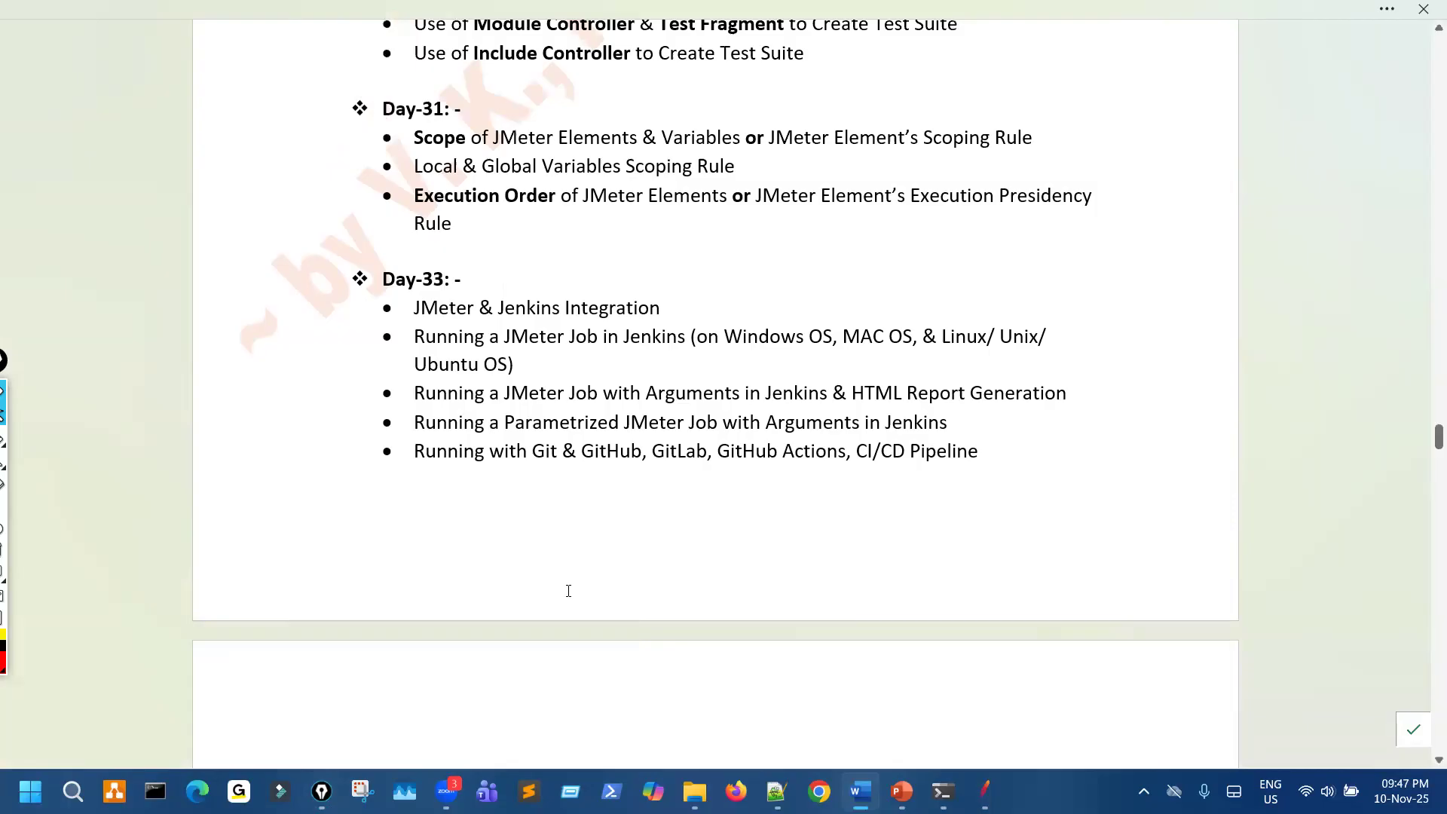
- Change the "Day-31" heading above the scope and execution order topics to "Day-32"
scroll(455, 599, down, 6)
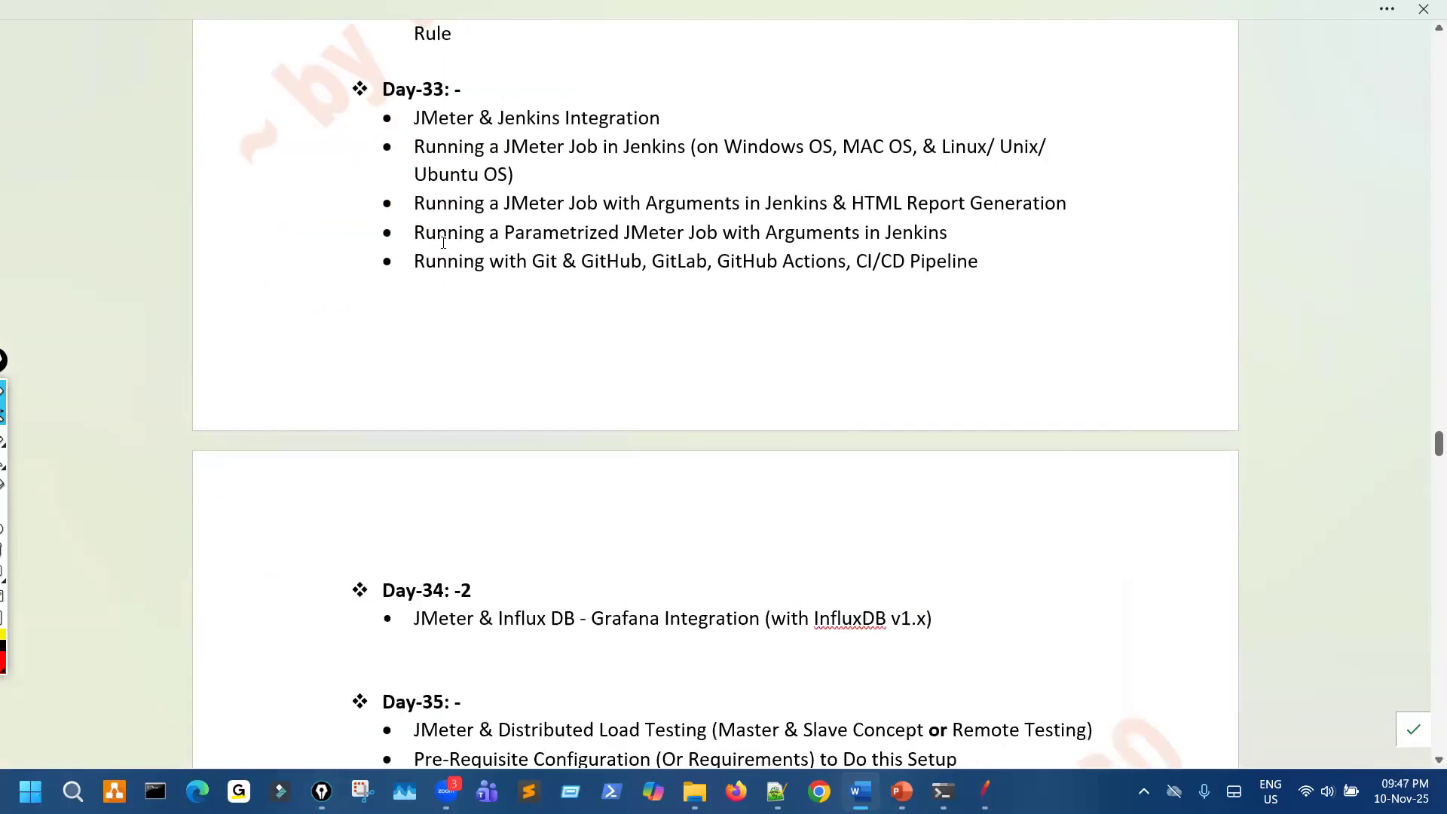
scroll(446, 240, up, 10)
click(445, 238)
key(BackSpace)
text(2: -)
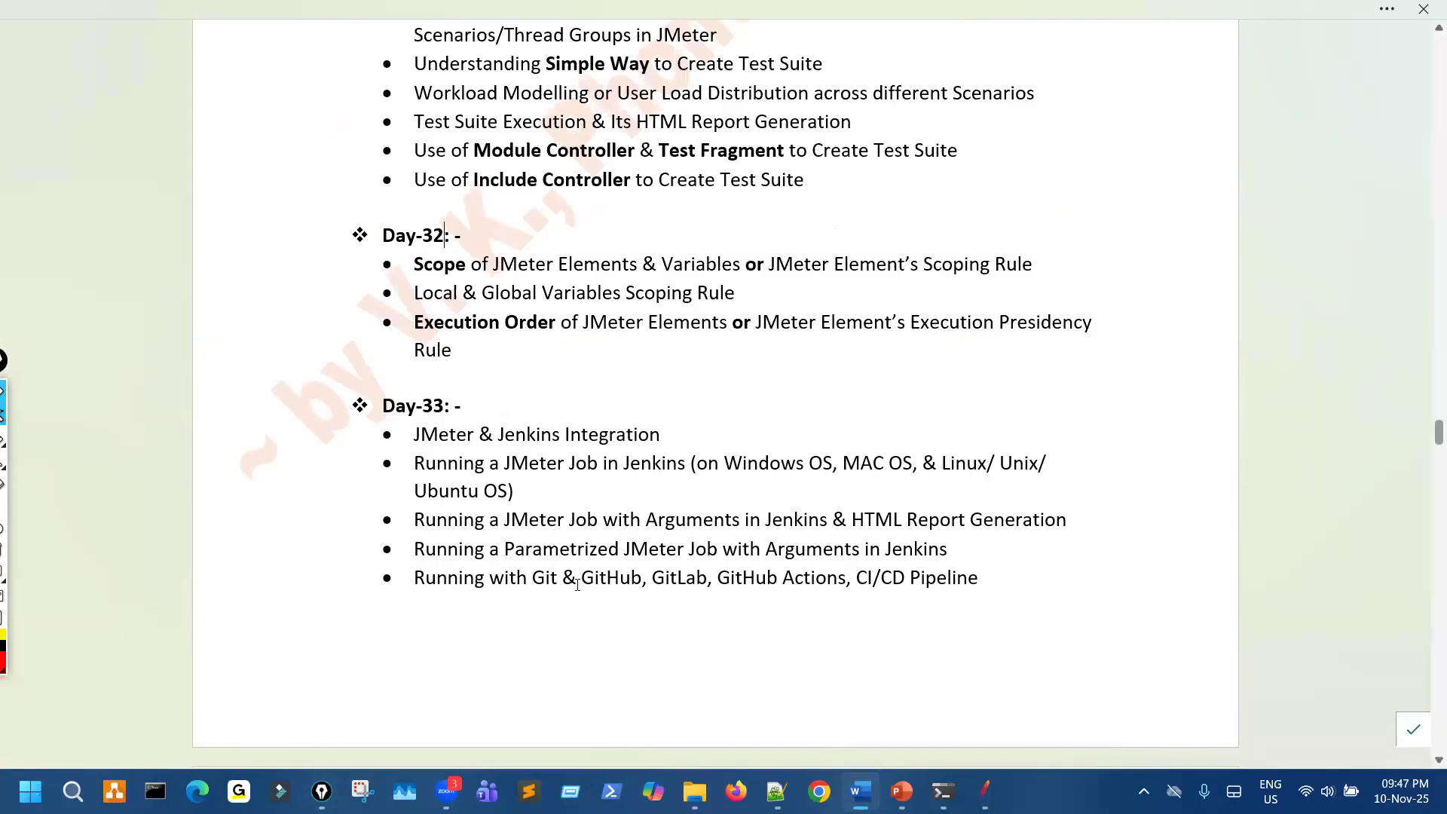
- Bracket the Day-33 topics in red, link the Jenkins item to a circled "GitHub" with an arrow, and clear the drawings
scroll(577, 584, down, 8)
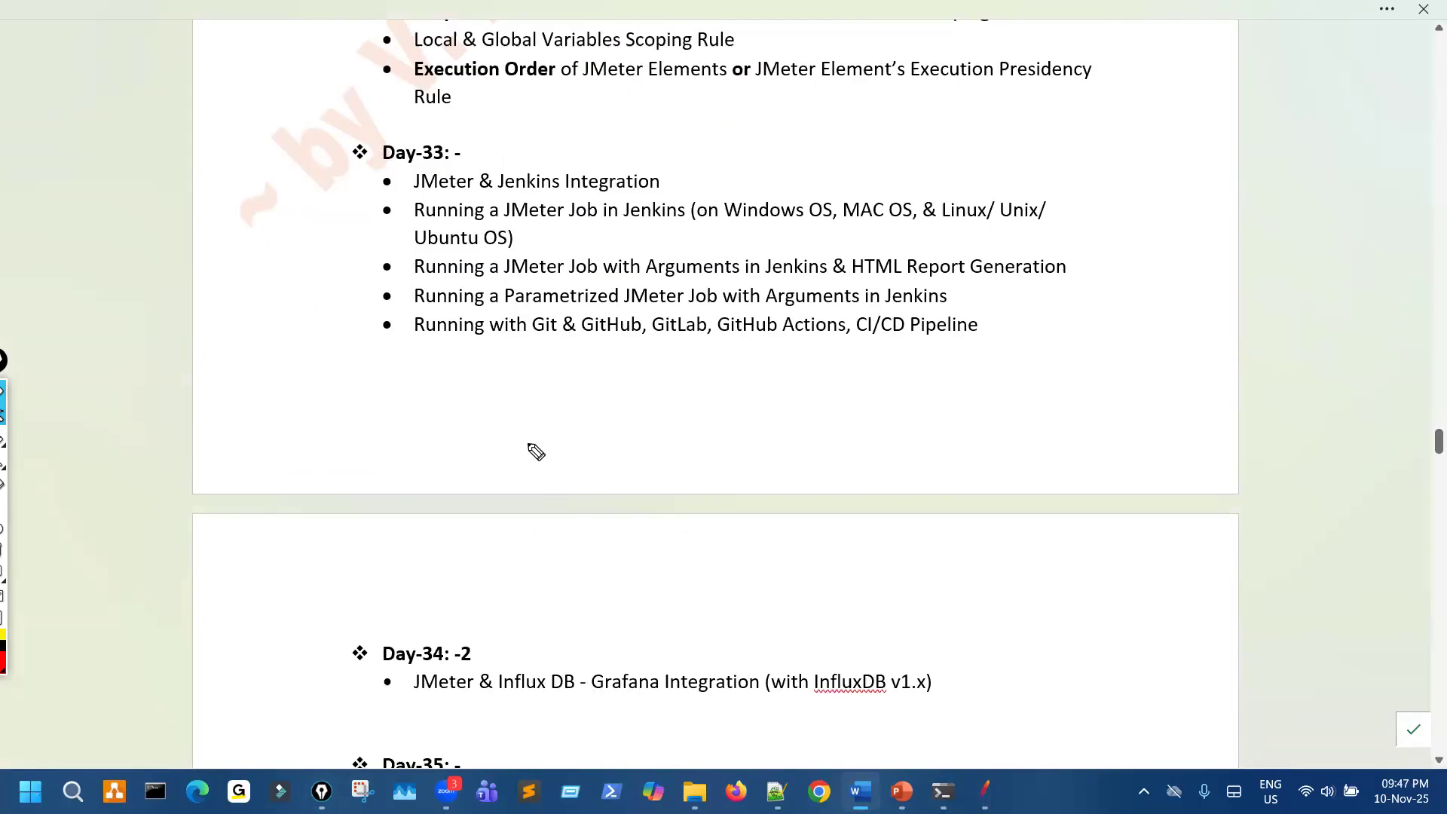
mouse_move(368, 193)
mouse_down()
mouse_move(446, 410)
mouse_move(669, 414)
mouse_up()
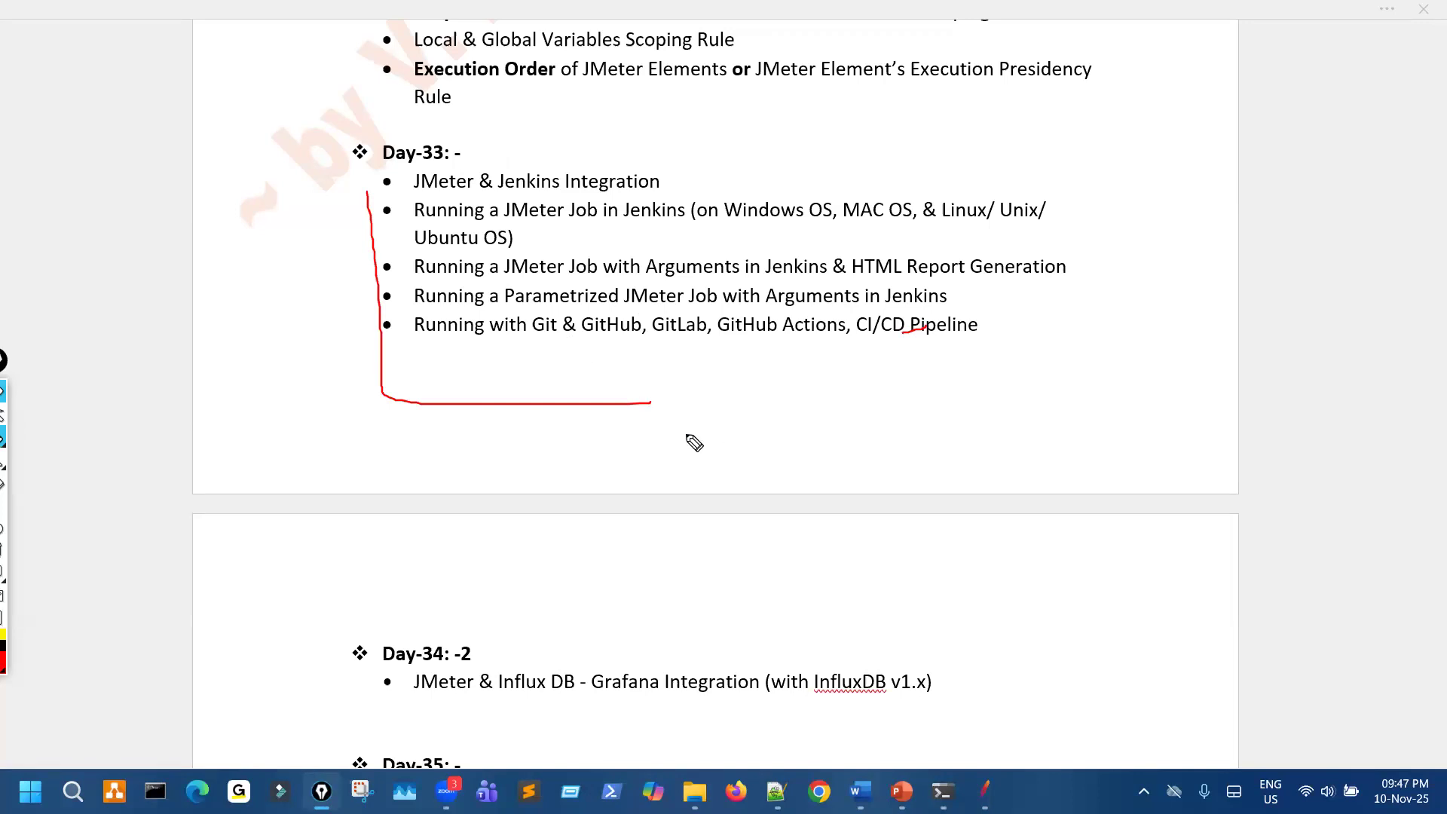
drag(530, 190, 600, 305)
drag(519, 199, 567, 209)
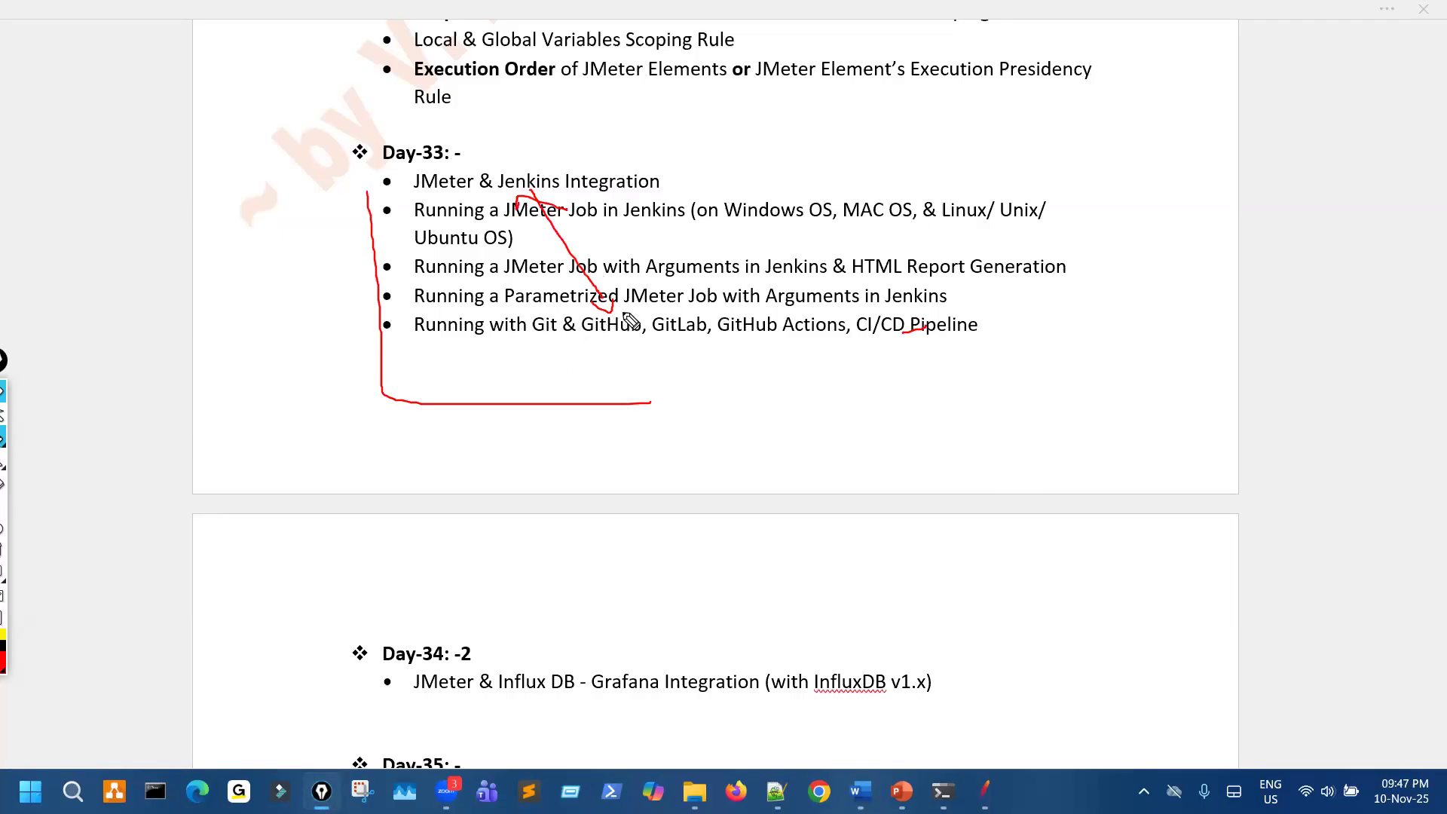
drag(618, 311, 645, 340)
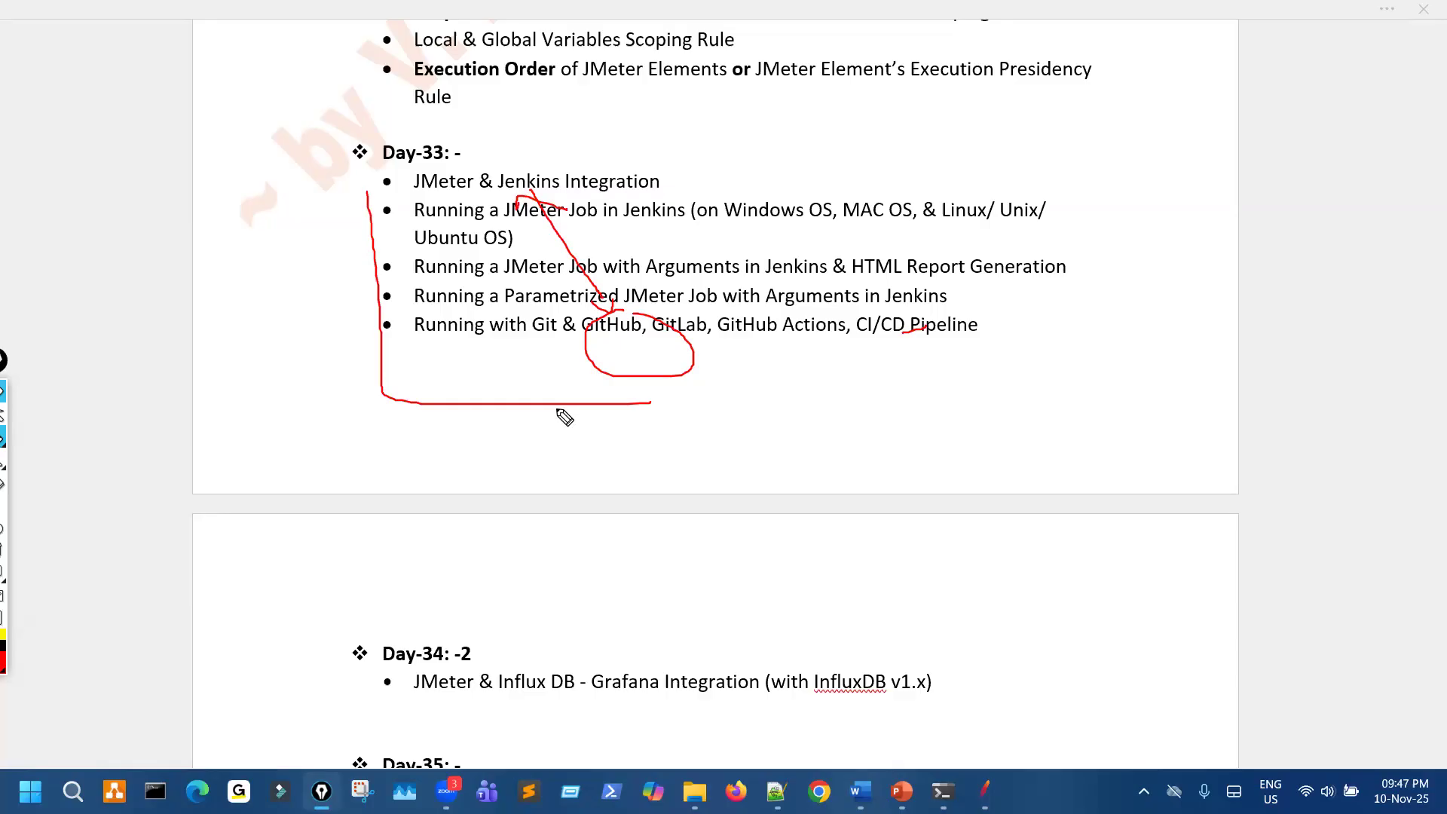
drag(567, 413, 564, 343)
key(ctrl+shift+7)
key(ctrl+shift+2)
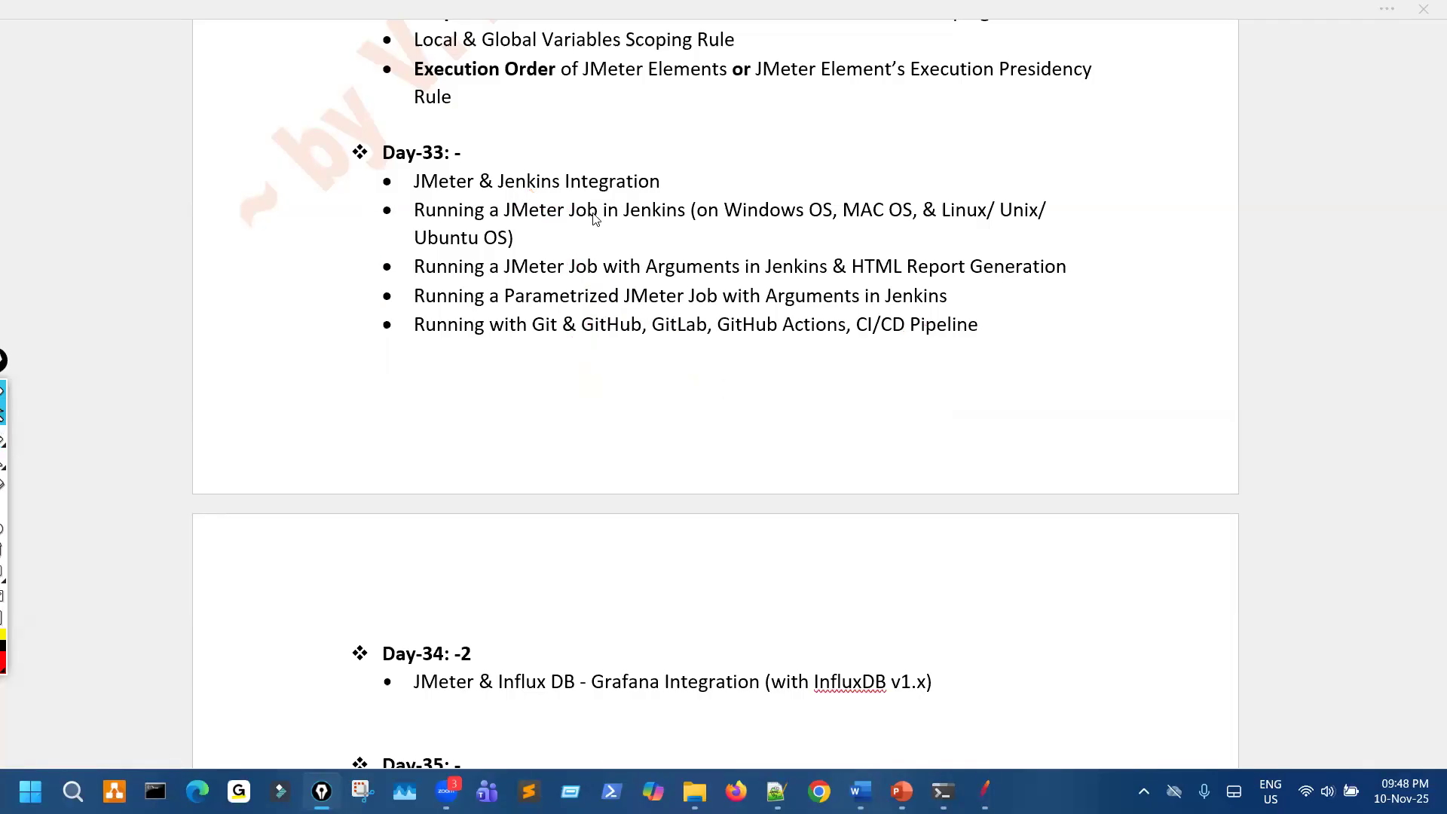
- Circle "Jenkins" in the Day-33 list with an arrow down to "GitHub", and handwrite a circled "yml" below the list
click(603, 248)
key(ctrl+shift+3)
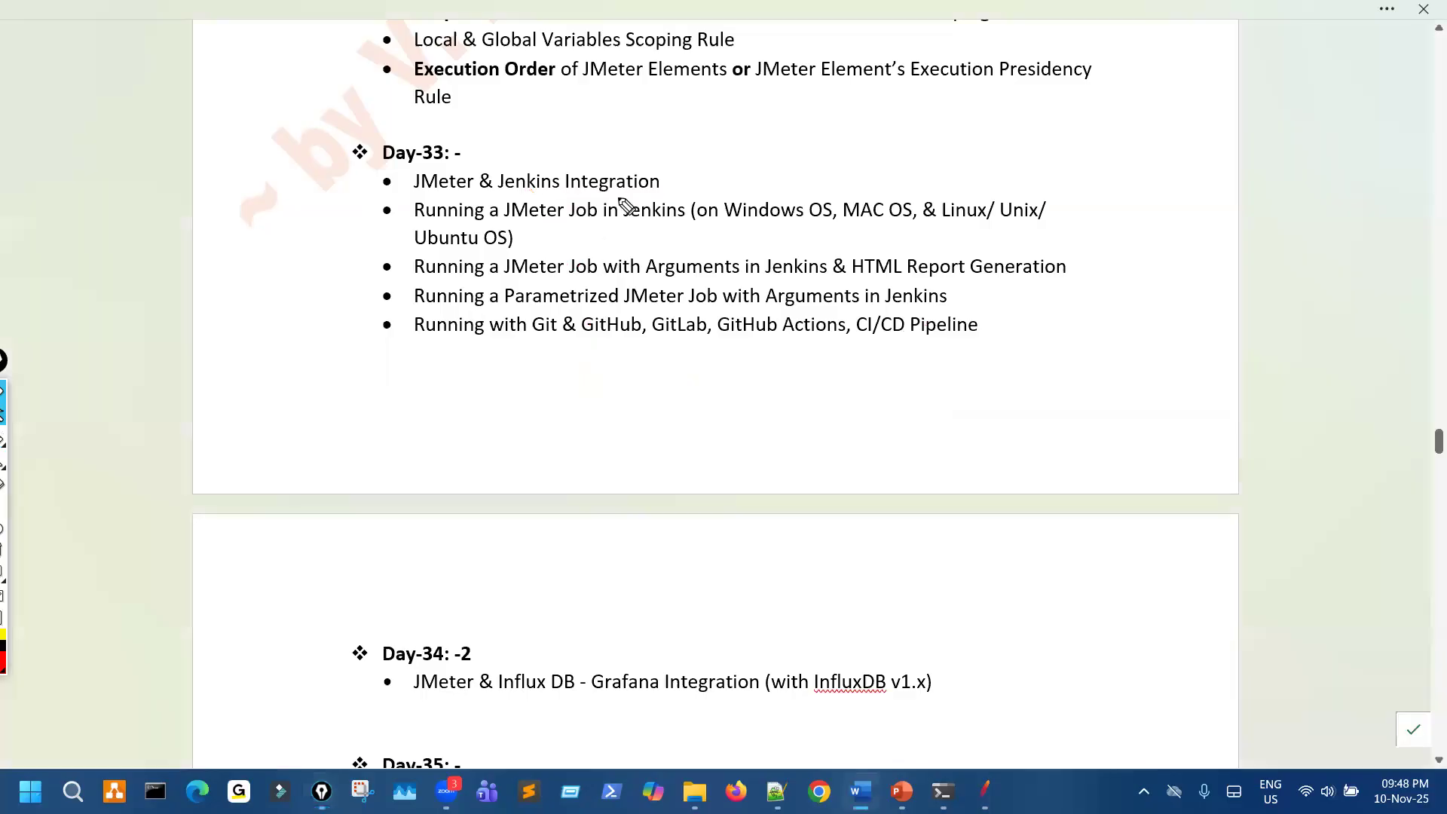
mouse_move(622, 192)
mouse_down()
mouse_move(631, 238)
mouse_move(613, 305)
mouse_move(632, 298)
mouse_move(652, 350)
mouse_up()
mouse_move(819, 386)
mouse_down()
mouse_move(836, 403)
mouse_move(822, 458)
mouse_move(907, 425)
mouse_move(940, 377)
mouse_move(774, 400)
mouse_move(948, 369)
mouse_up()
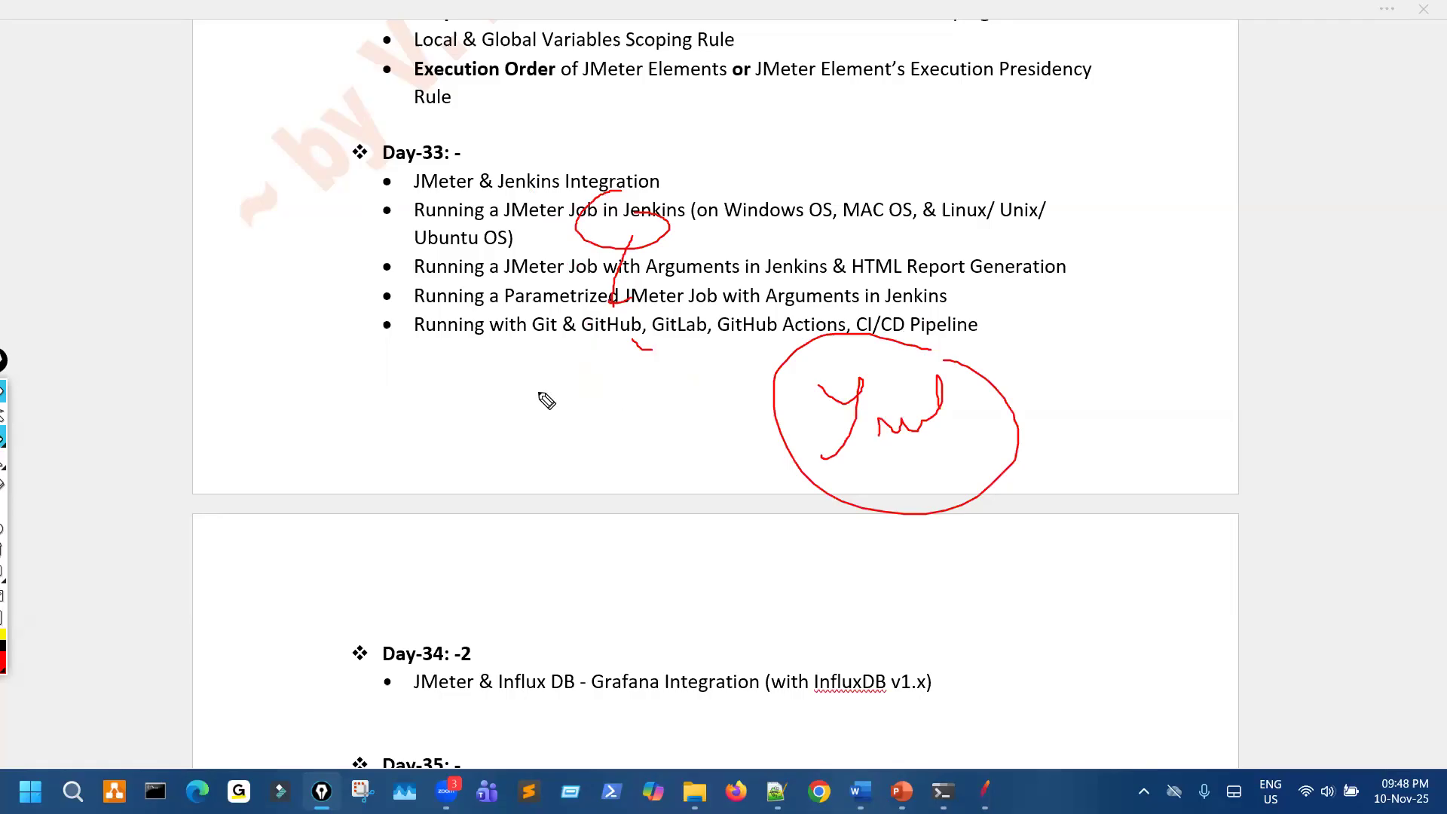
- Underline "Running with Git", circle "GitHub", and draw an arrow pointing up at it
drag(411, 361, 552, 361)
mouse_move(637, 308)
mouse_down()
mouse_move(596, 343)
mouse_move(611, 360)
mouse_up()
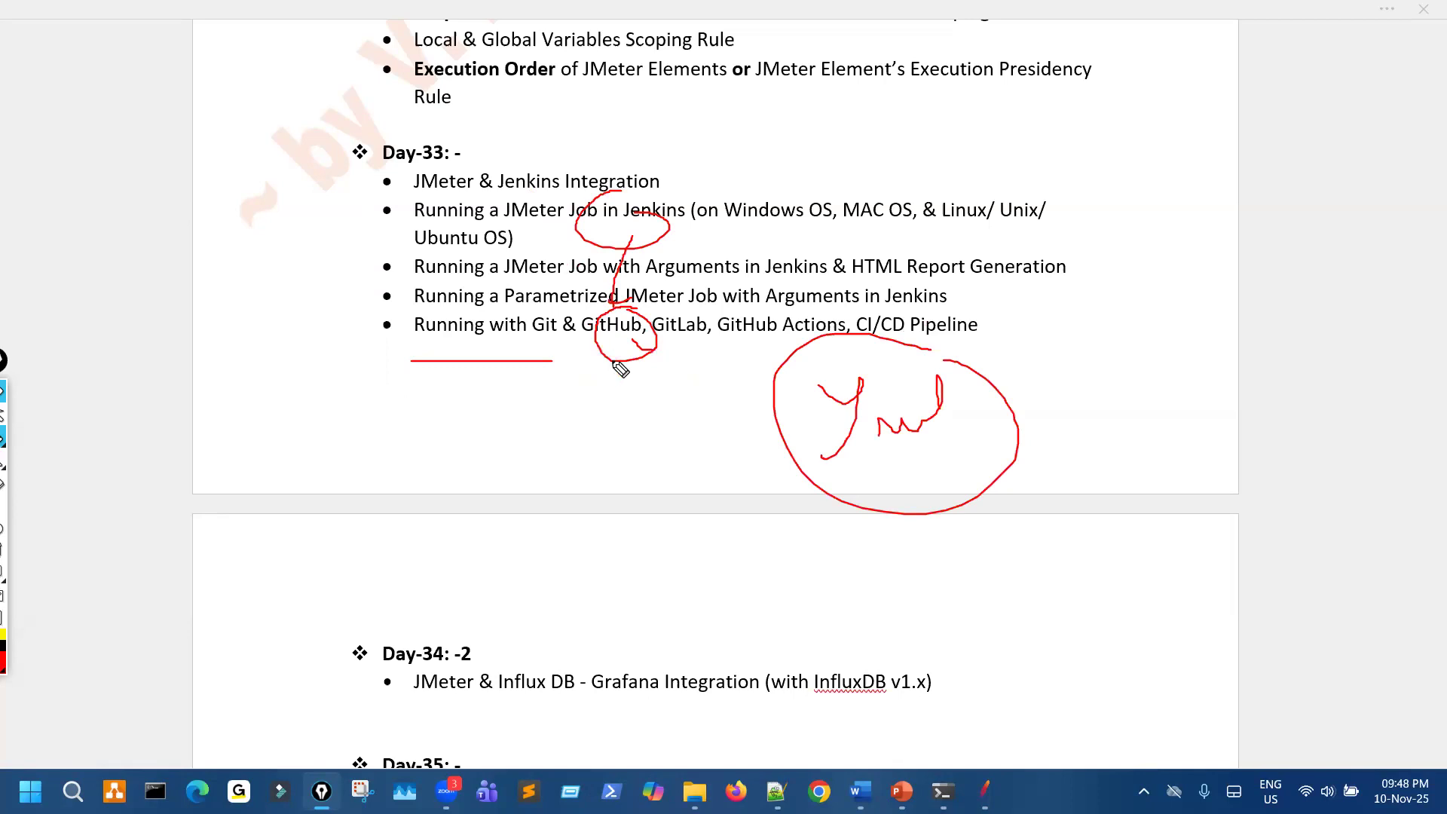
drag(595, 343, 574, 454)
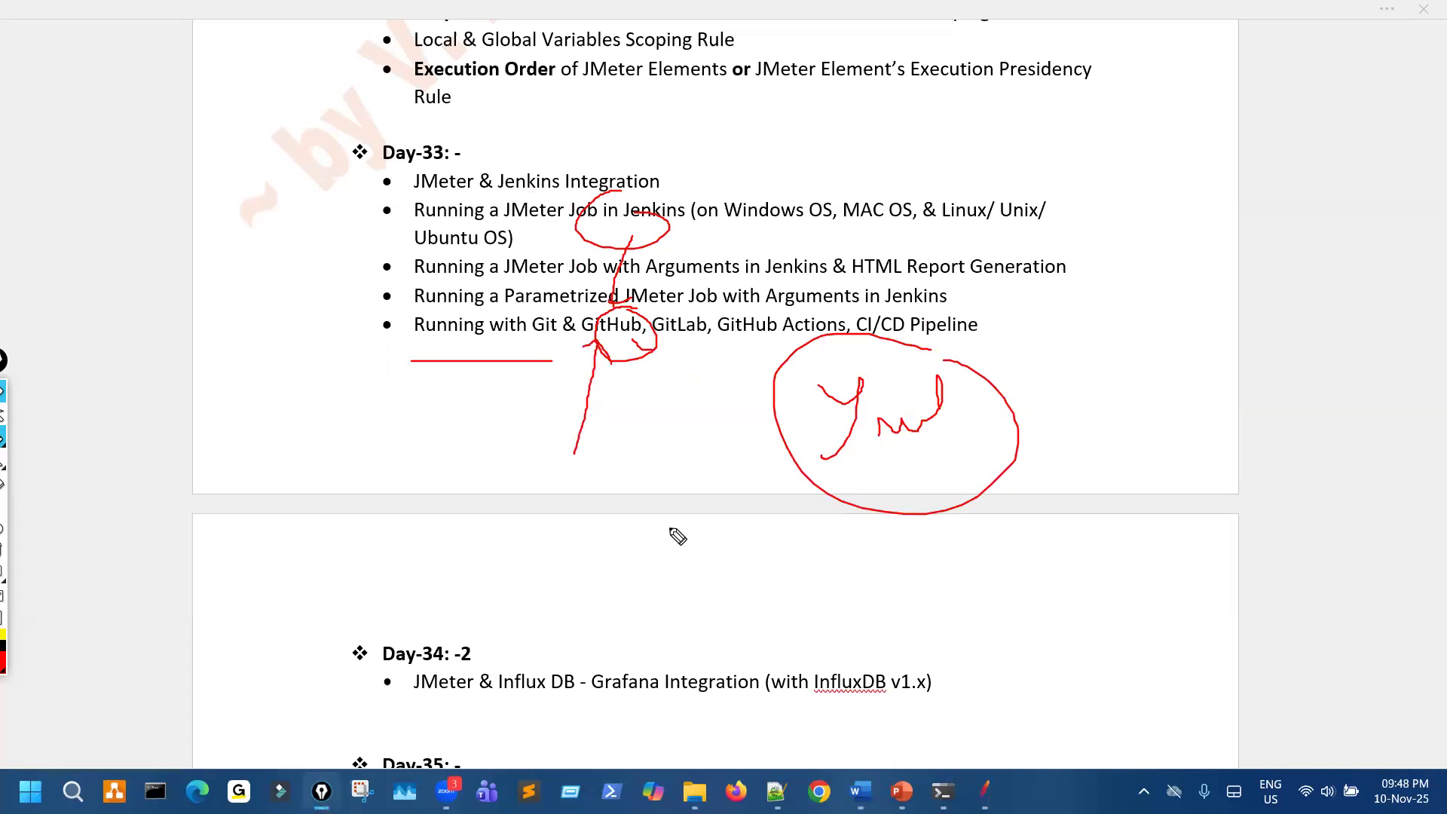
- Handwrite "runner", a dash and "Ubu" in red across the page break, and add "LG" beside them
mouse_move(663, 528)
mouse_down()
mouse_move(955, 562)
mouse_move(1040, 537)
mouse_move(1108, 580)
mouse_move(1157, 524)
mouse_up()
mouse_move(796, 551)
mouse_down()
mouse_move(863, 505)
mouse_move(875, 519)
mouse_up()
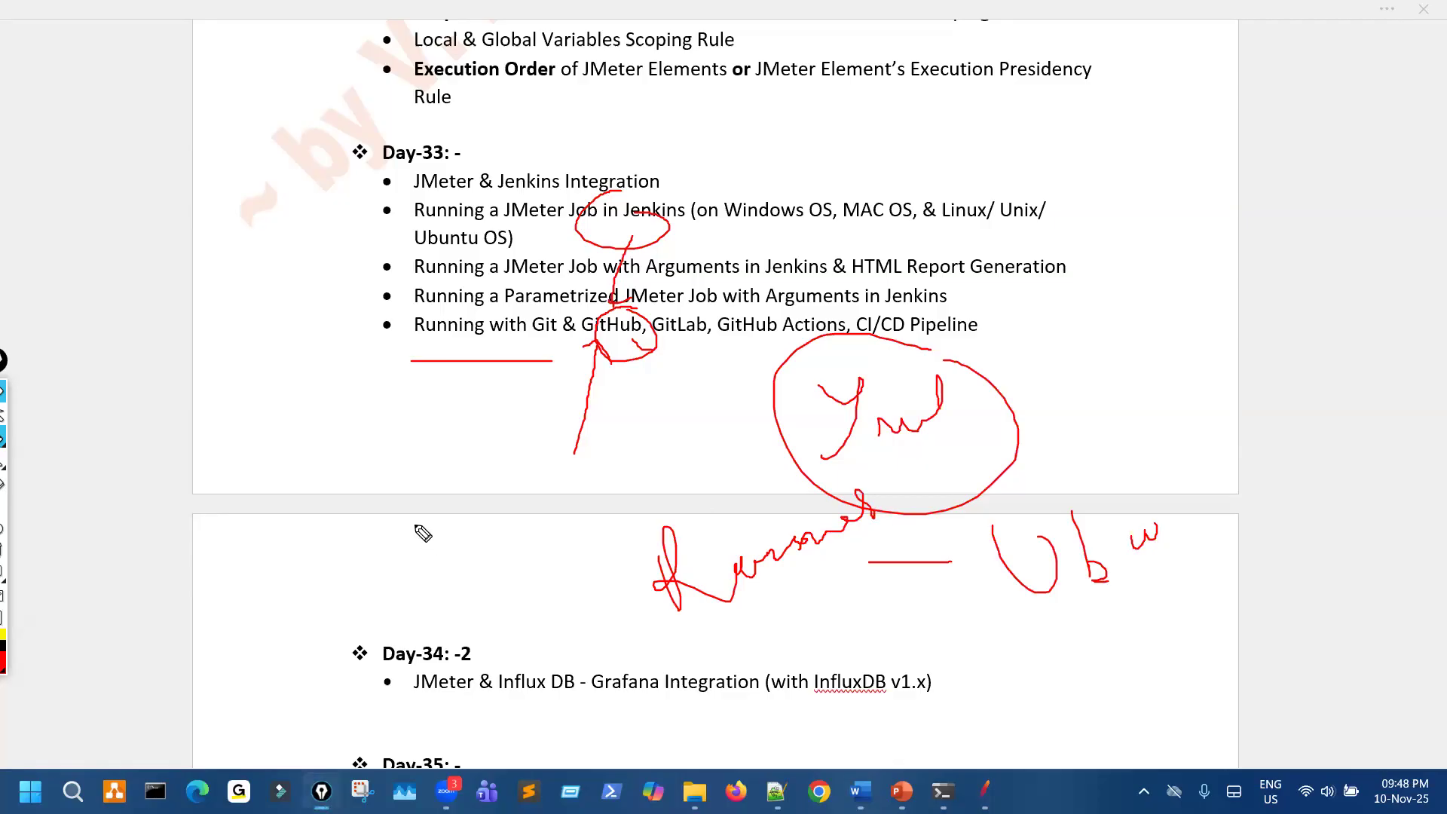
drag(414, 526, 483, 537)
drag(505, 483, 558, 543)
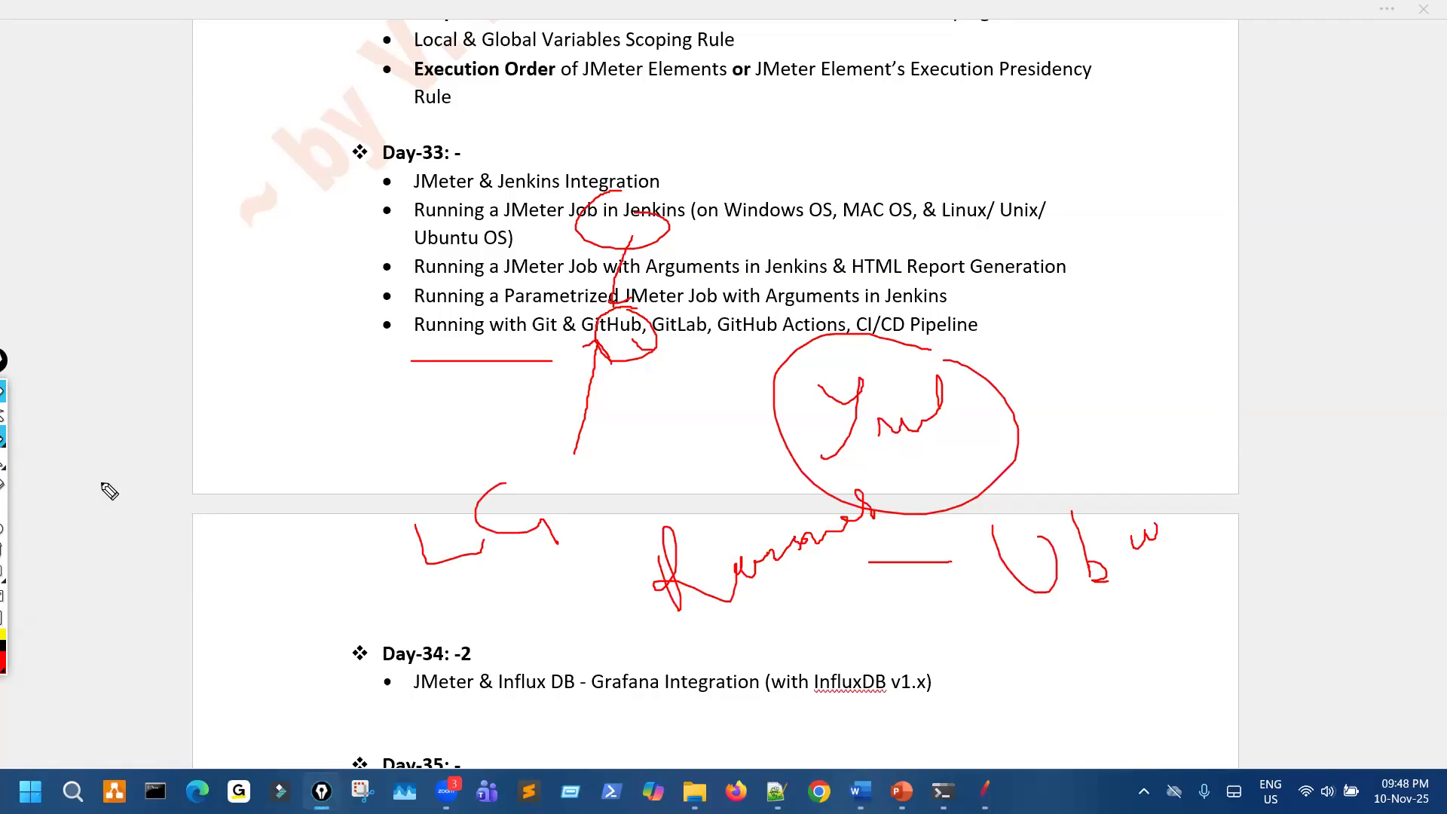
- Handwrite two short red notes in the margin beside the Day-33 topics and circle the upper one
mouse_move(102, 500)
mouse_down()
mouse_move(133, 482)
mouse_move(145, 499)
mouse_up()
click(161, 427)
drag(162, 428, 161, 518)
drag(175, 456, 230, 452)
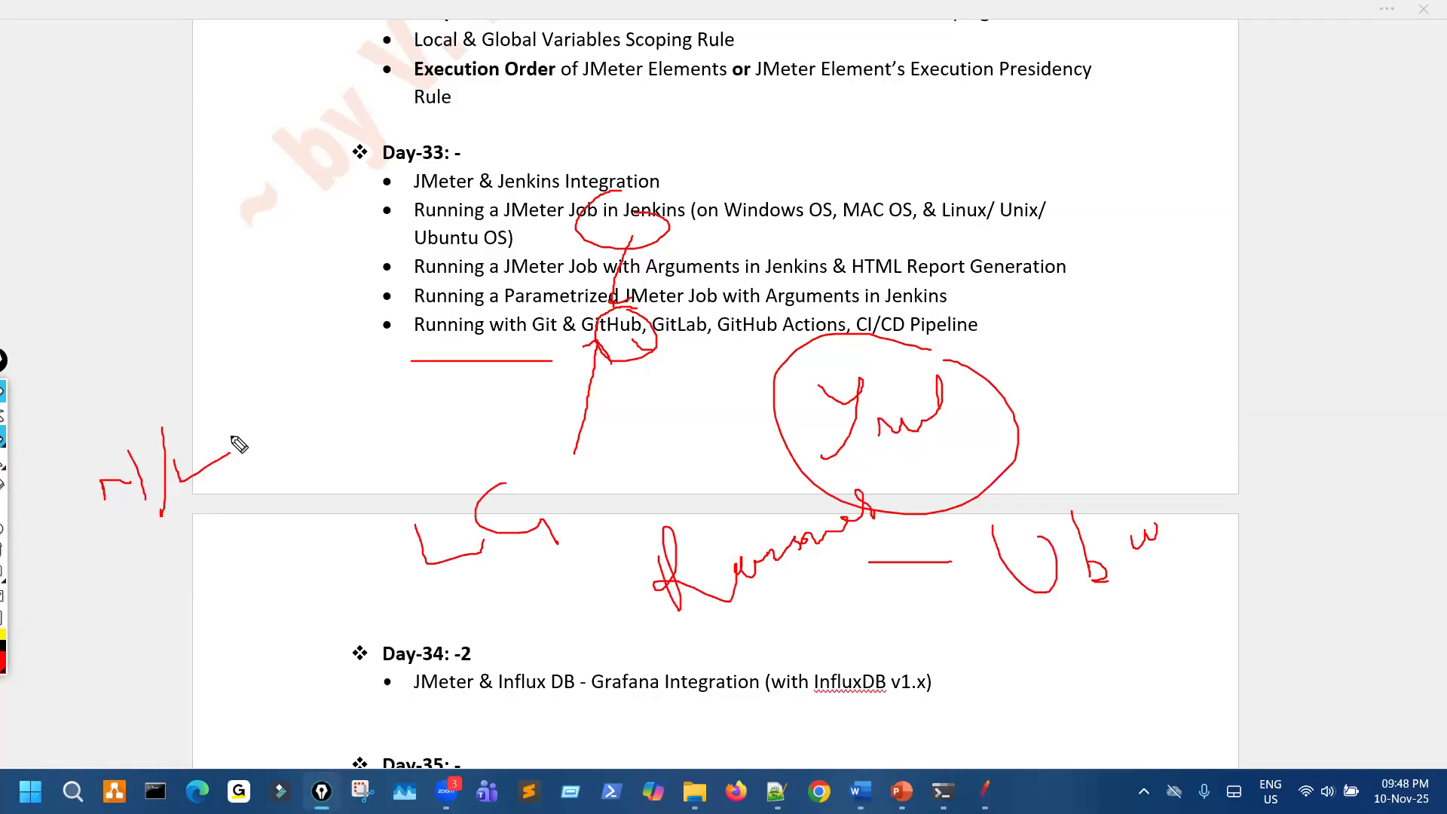
mouse_move(165, 286)
mouse_down()
mouse_move(226, 306)
mouse_move(265, 264)
mouse_up()
mouse_move(305, 257)
mouse_down()
mouse_move(303, 270)
mouse_move(298, 249)
mouse_up()
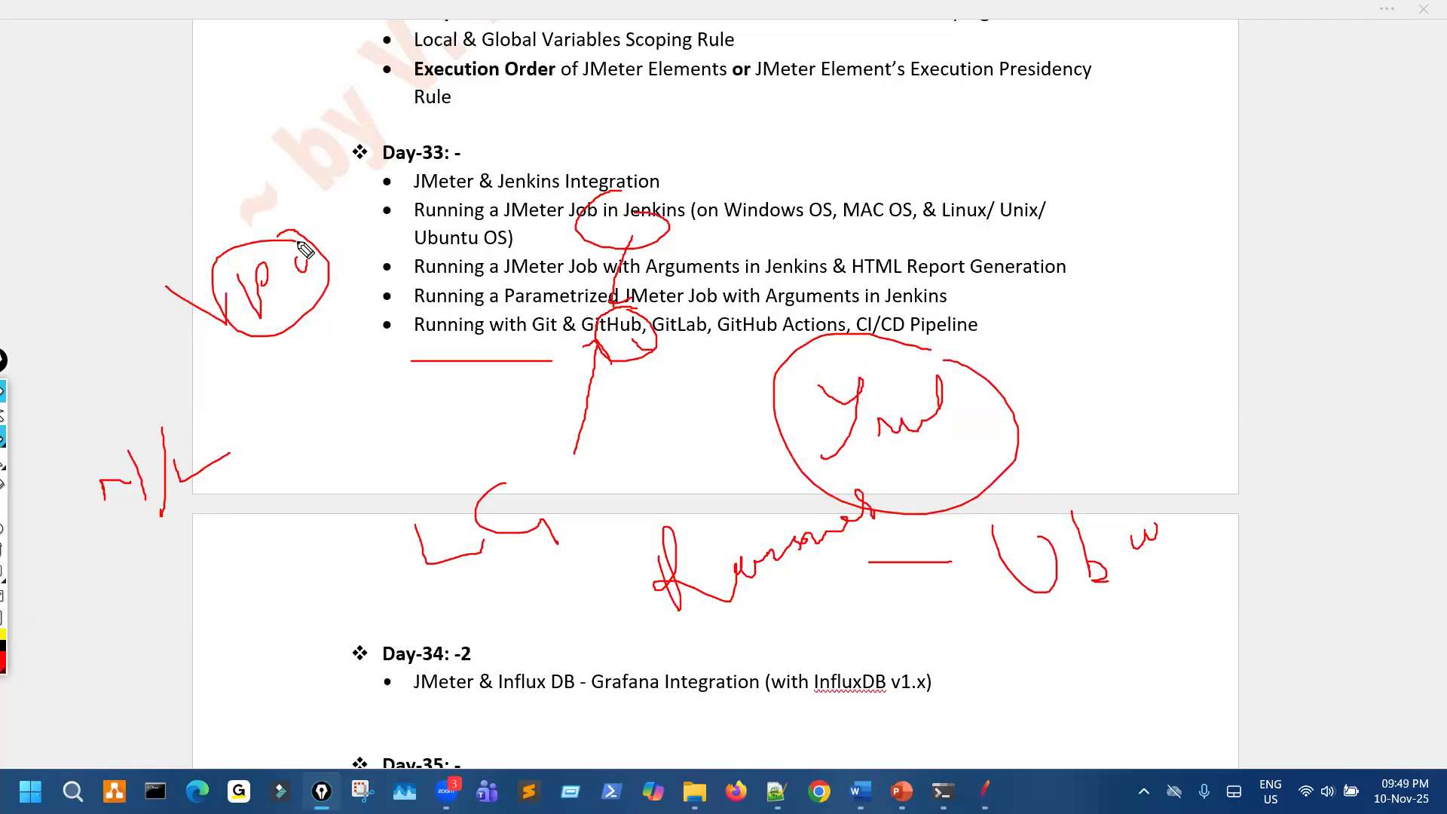
- Draw further circles around "GitHub" in the last Day-33 item and clear all the red drawings
mouse_move(680, 352)
mouse_down()
mouse_move(603, 326)
mouse_move(601, 372)
mouse_up()
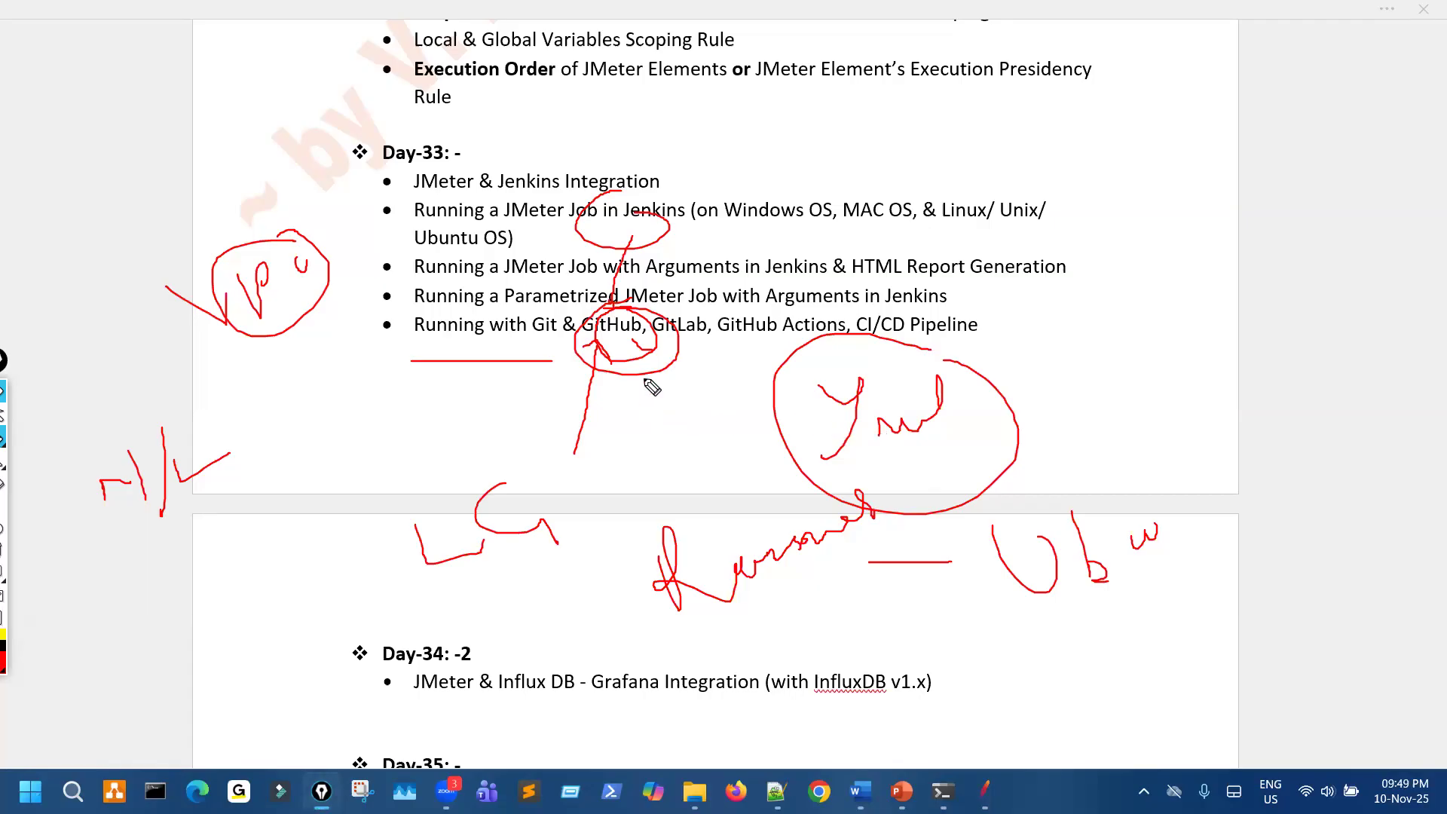
drag(681, 339, 614, 339)
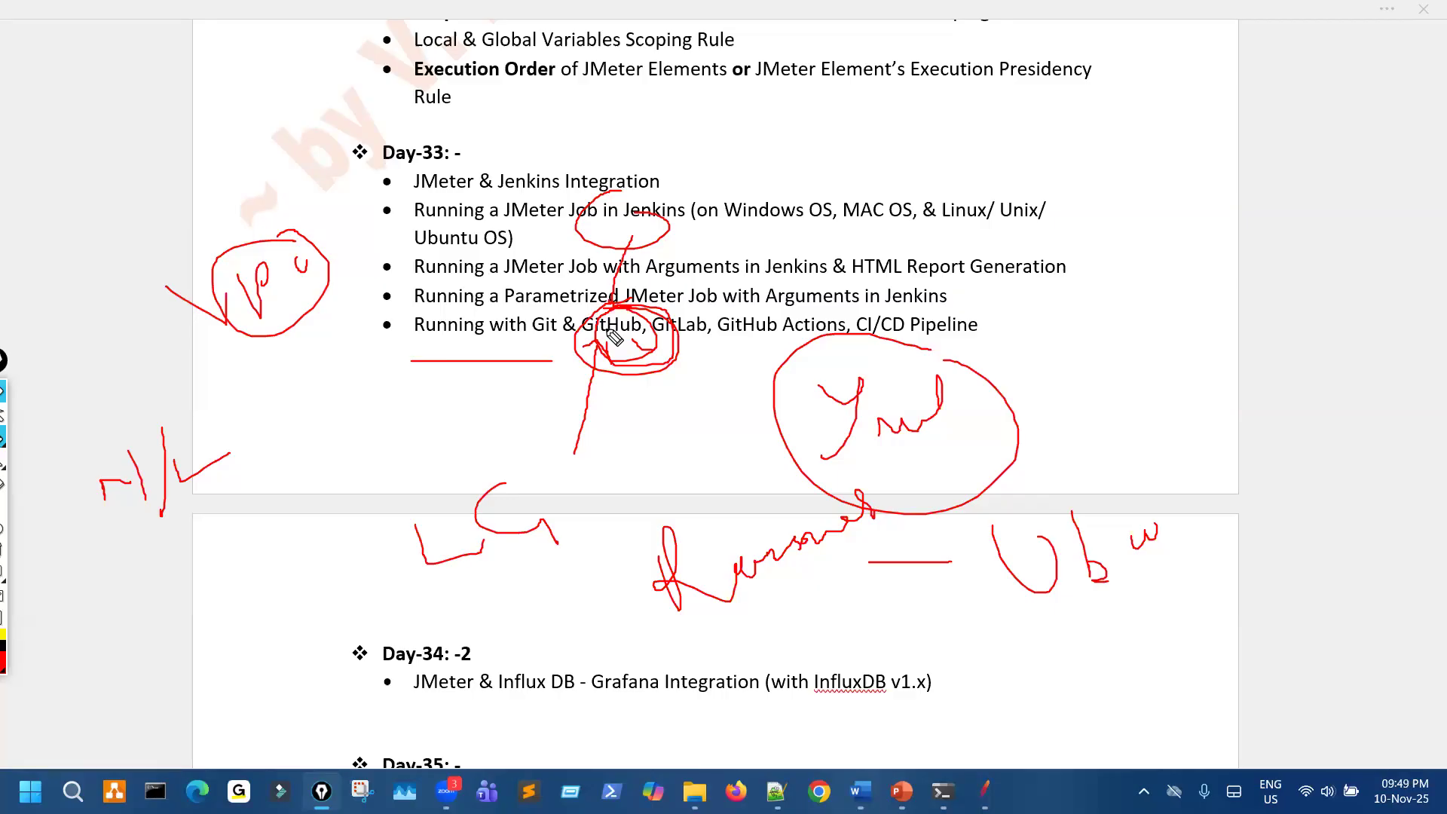
key(ctrl+shift+7)
- Handwrite a circled "Priva" below the Day-33 list and circle "GitHub" with a line leading down from it
mouse_move(652, 408)
mouse_down()
mouse_move(801, 420)
mouse_move(914, 382)
mouse_move(774, 370)
mouse_up()
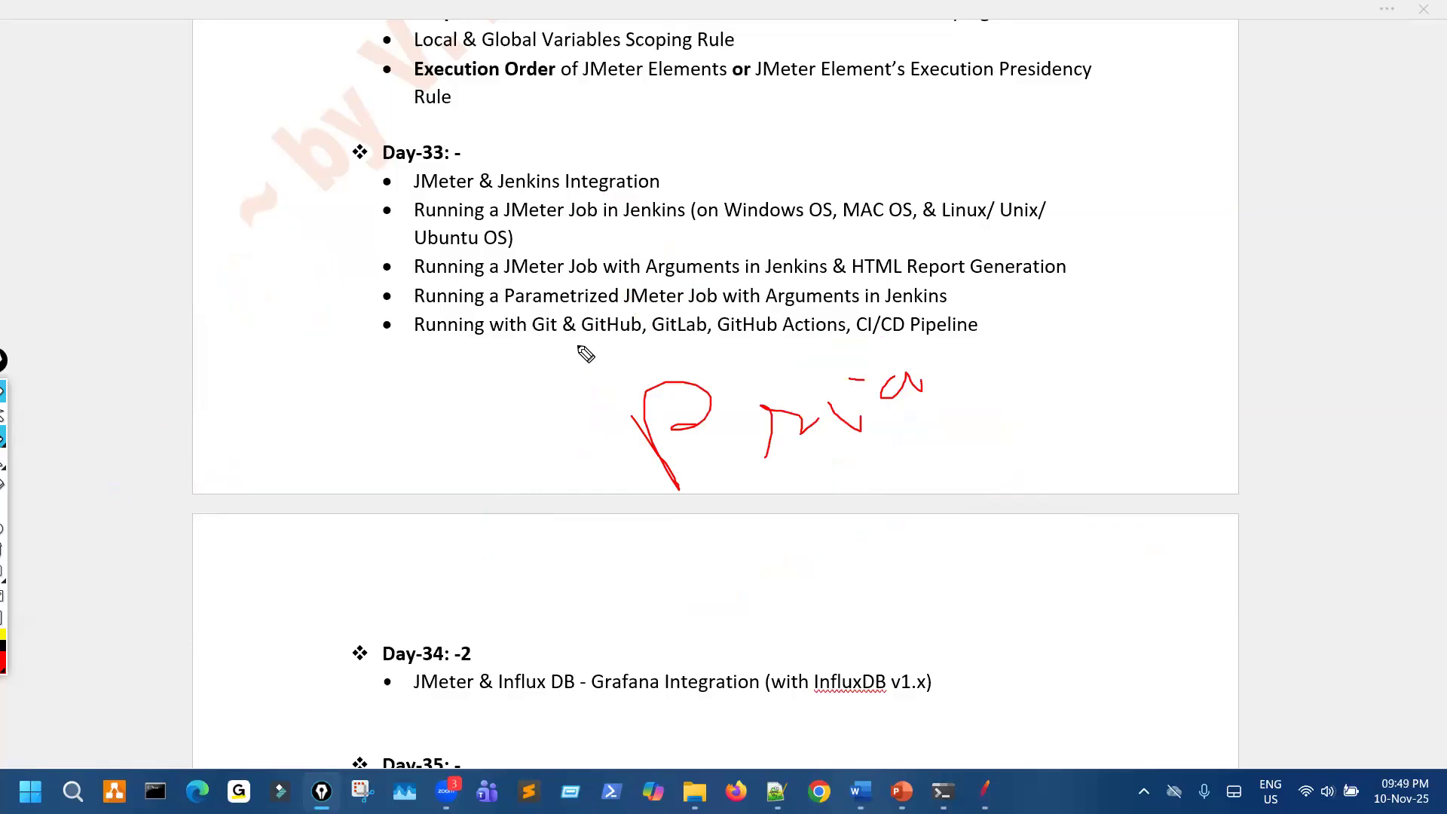
drag(603, 345, 573, 425)
mouse_move(910, 371)
mouse_down()
mouse_move(662, 435)
mouse_move(939, 421)
mouse_up()
mouse_move(617, 311)
mouse_down()
mouse_move(567, 354)
mouse_move(653, 330)
mouse_up()
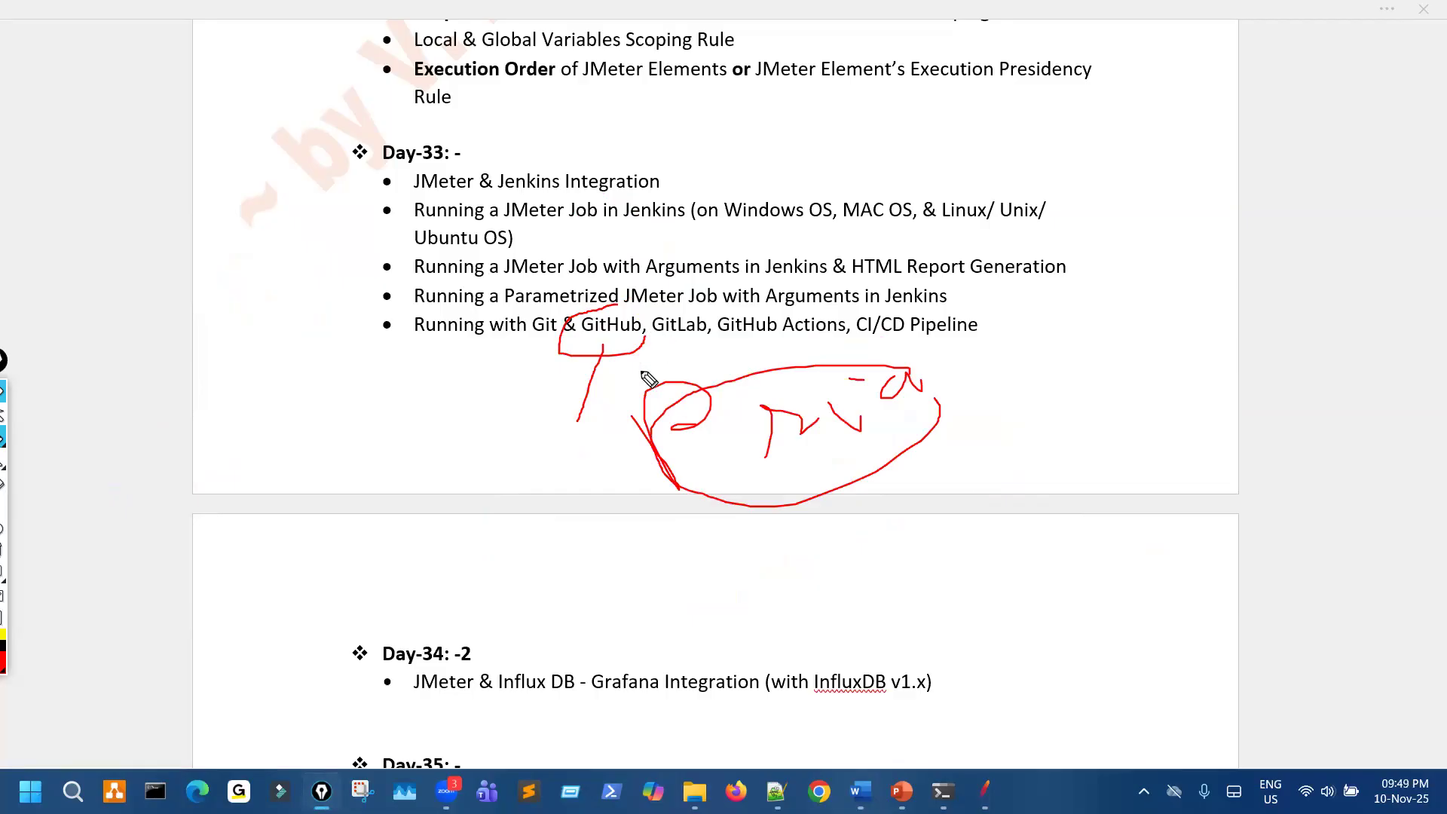
- Handwrite a circled "LC" across the page break and draw a long horizontal arrow pointing at it
click(547, 528)
drag(533, 493, 585, 541)
drag(631, 500, 680, 553)
mouse_move(574, 470)
mouse_down()
mouse_move(534, 565)
mouse_move(583, 470)
mouse_up()
mouse_move(677, 552)
mouse_down()
mouse_move(992, 575)
mouse_move(1053, 555)
mouse_up()
drag(718, 530, 682, 553)
drag(682, 553, 721, 576)
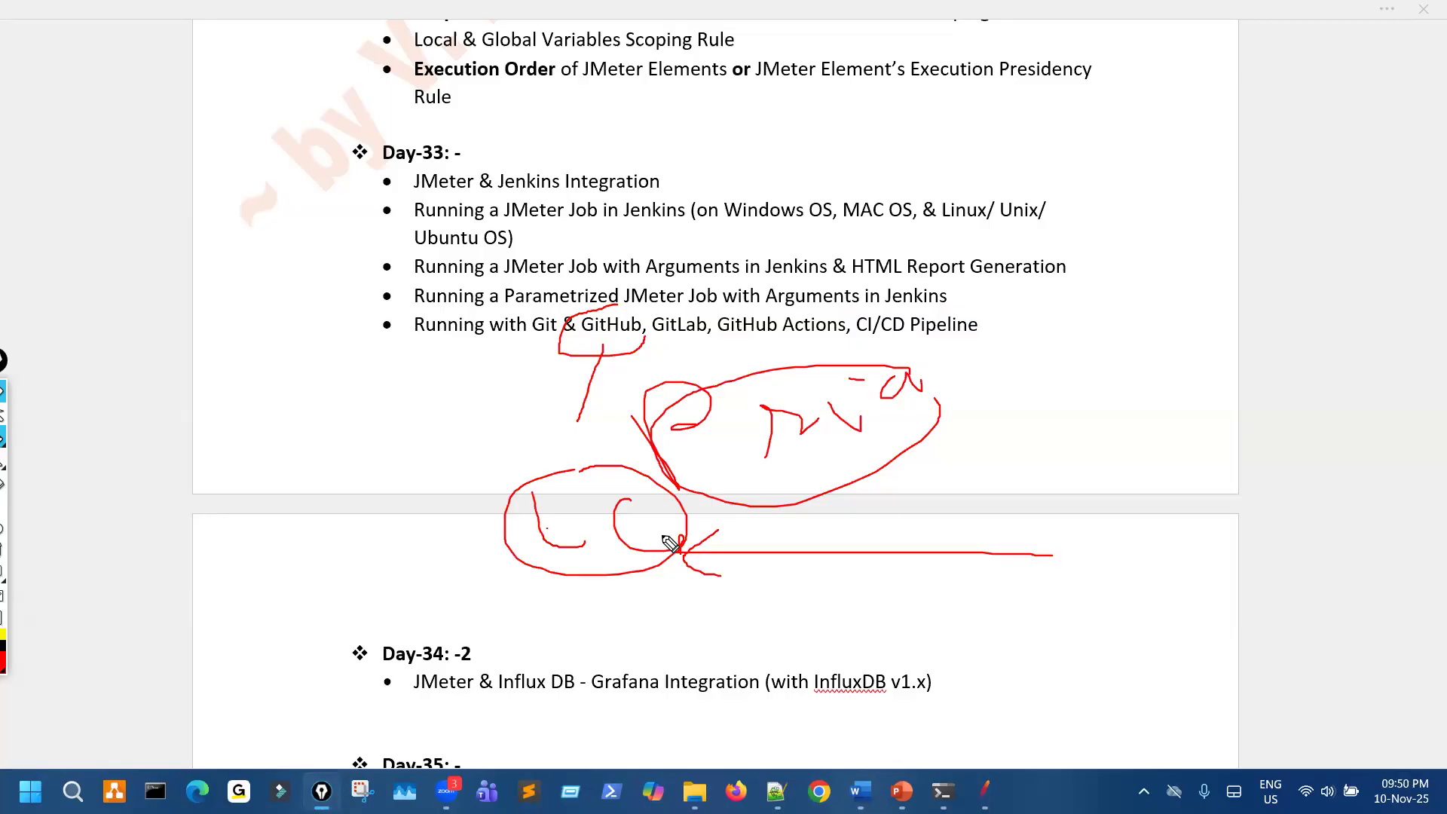
- Circle the text around "Jenkins" in the Day-33 list and sketch a freehand note with small circles beside the list
mouse_move(577, 310)
mouse_down()
mouse_move(571, 202)
mouse_move(607, 211)
mouse_up()
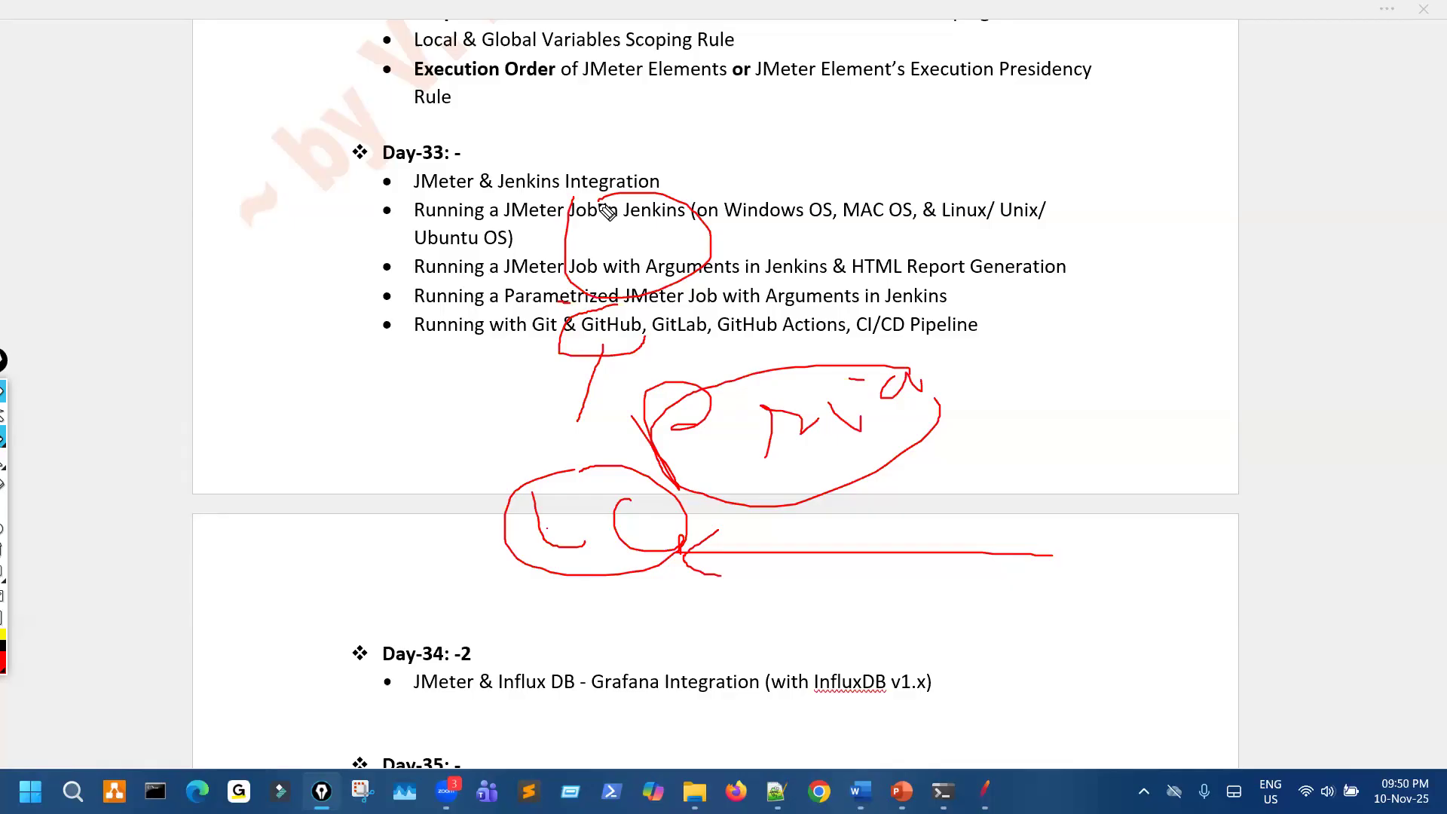
drag(1063, 288, 1089, 391)
drag(1133, 309, 1130, 373)
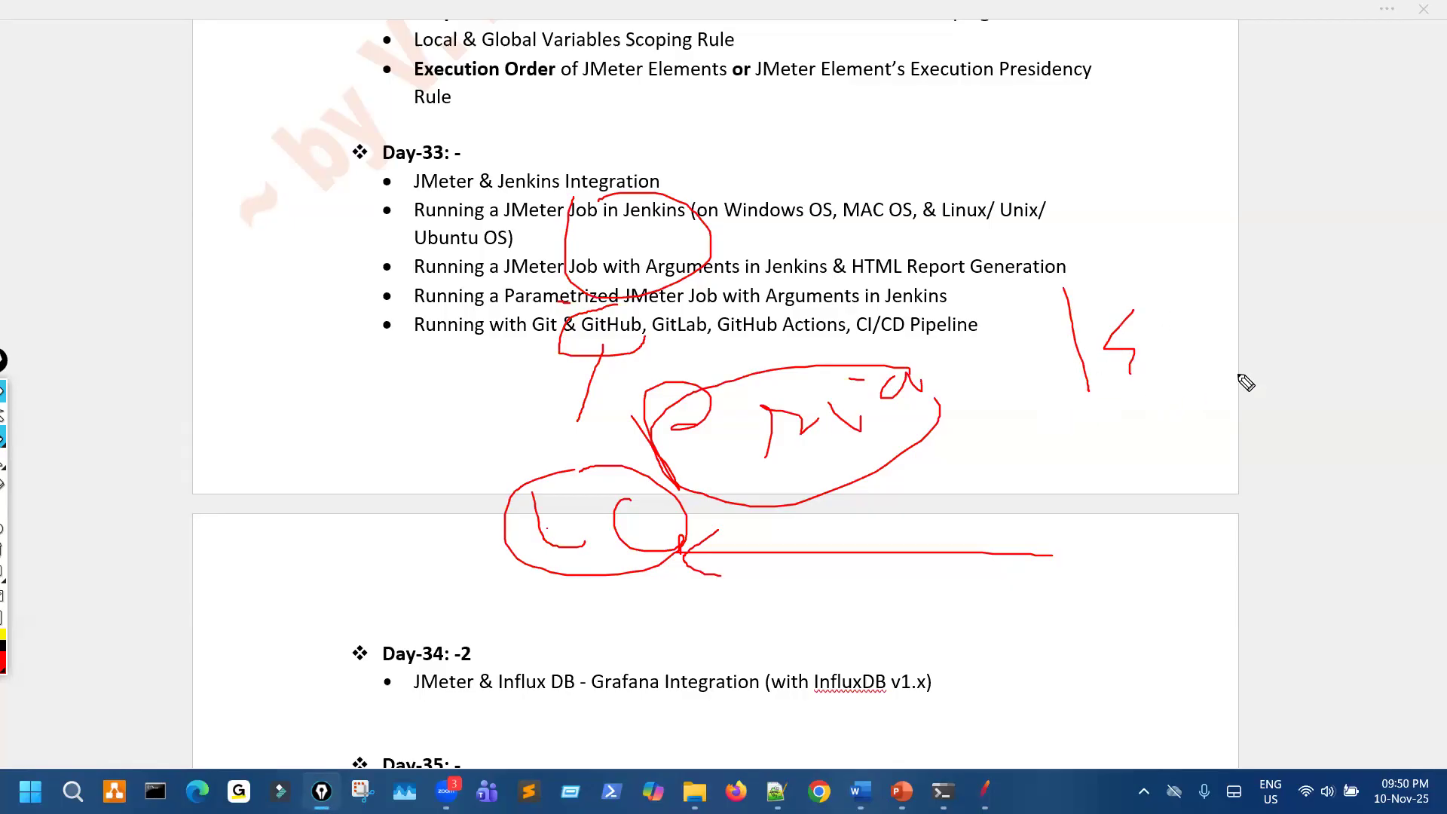
mouse_move(1162, 363)
mouse_down()
mouse_move(1186, 445)
mouse_move(1244, 420)
mouse_move(1172, 607)
mouse_up()
drag(1158, 551, 1193, 564)
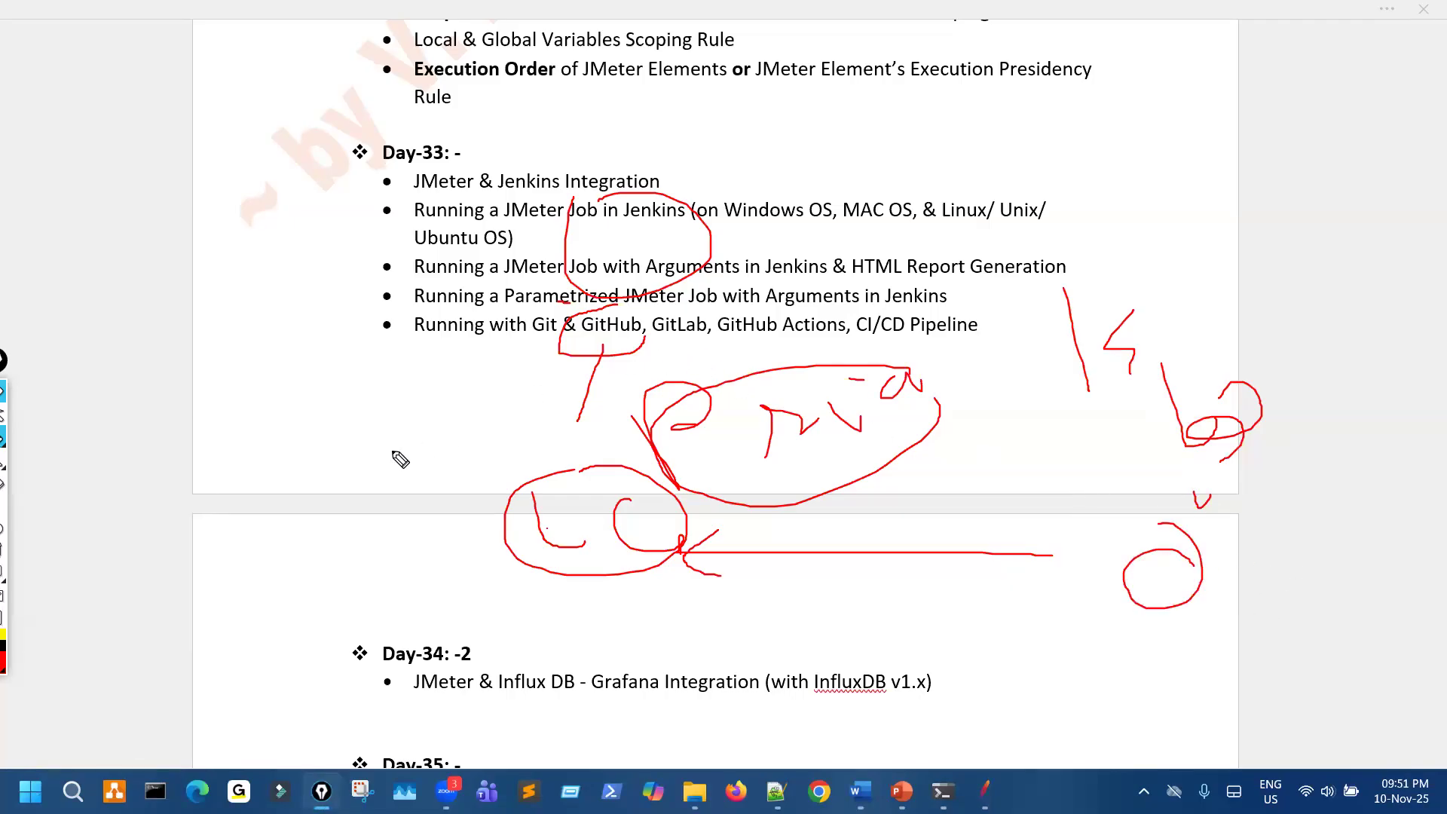
- Handwrite short notes on both sides below the Day-33 list, circle "GitHub" again, and clear all the red drawings
mouse_move(299, 446)
mouse_down()
mouse_move(387, 475)
mouse_move(393, 457)
mouse_up()
mouse_move(402, 424)
mouse_down()
mouse_move(412, 465)
mouse_move(412, 441)
mouse_up()
drag(1045, 448, 1079, 447)
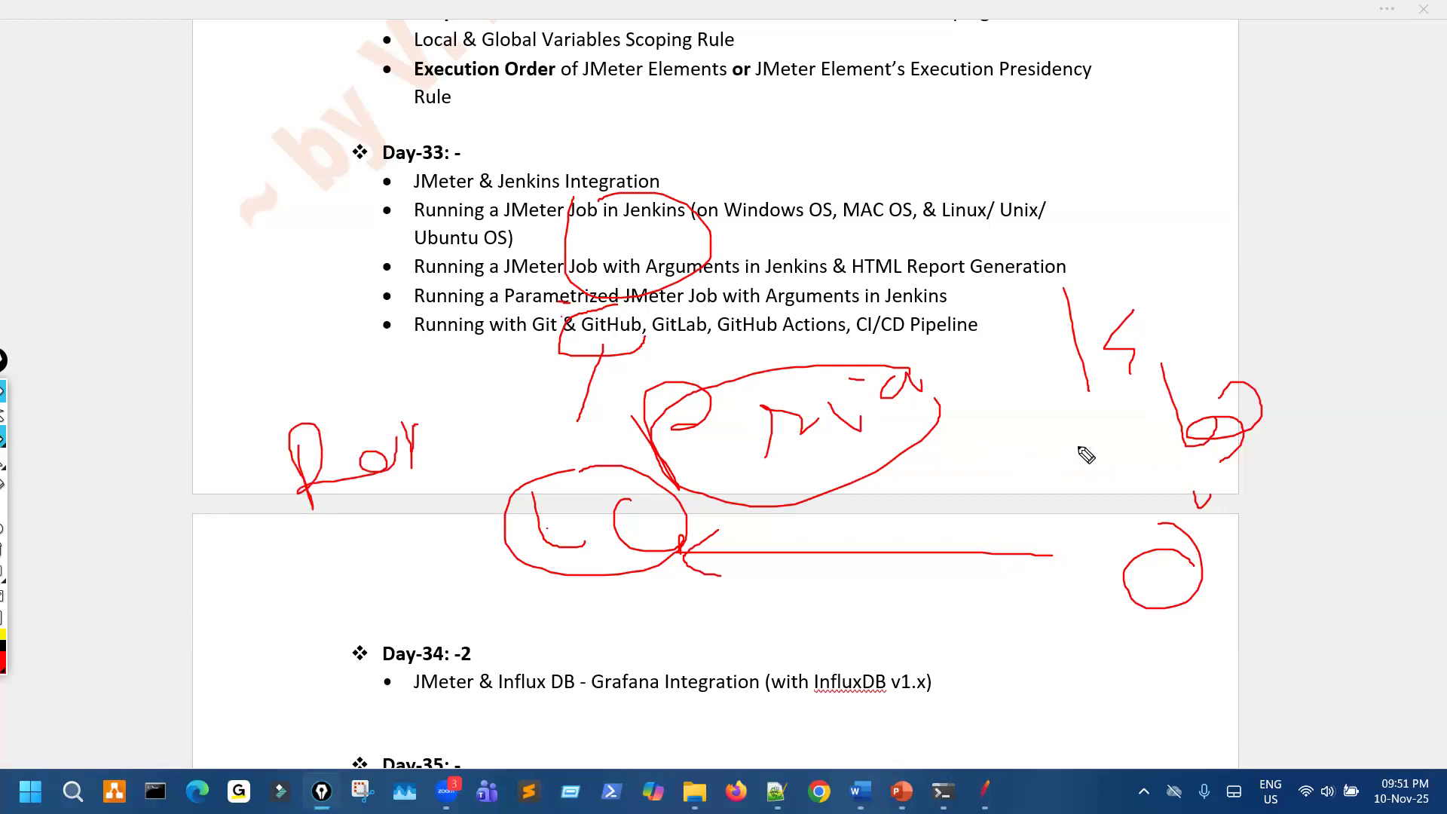
drag(578, 338, 653, 346)
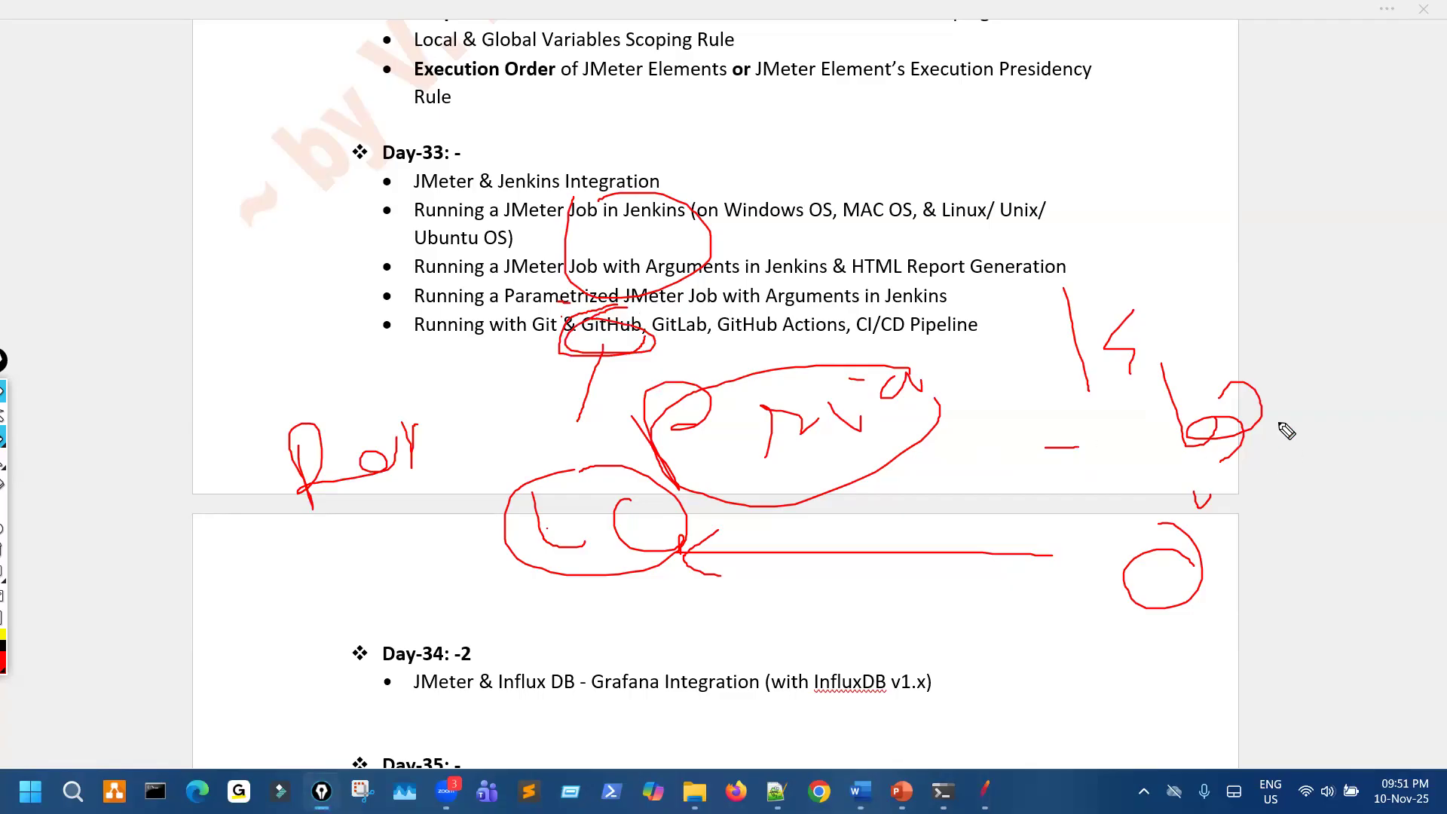
mouse_move(1113, 409)
mouse_down()
mouse_move(1141, 437)
mouse_move(1085, 488)
mouse_move(1121, 486)
mouse_up()
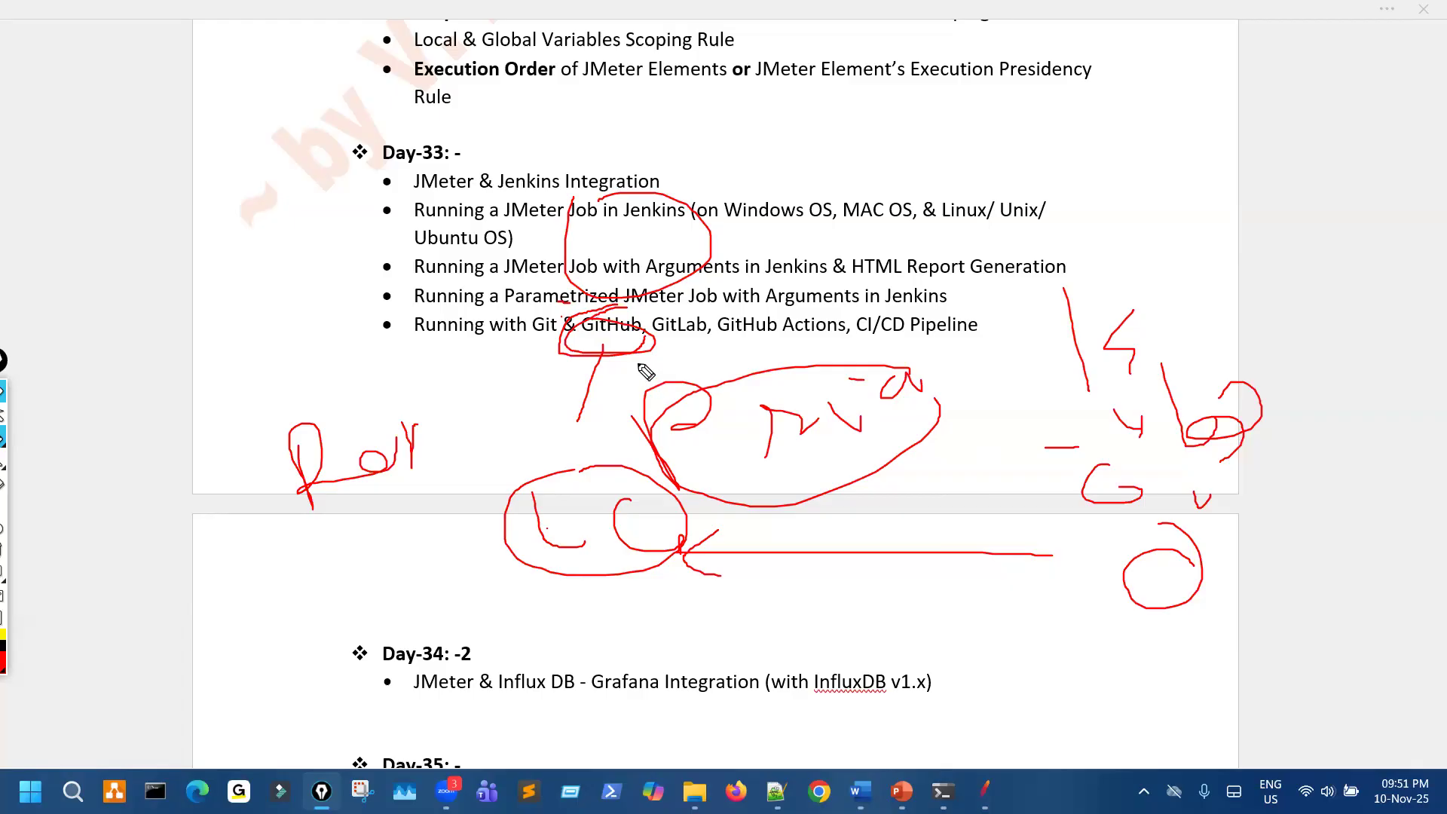
key(ctrl+shift+7)
- Mark "GitHub" and "Jenkins" in the Day-33 list and handwrite a double-circled "OS" across from the Day-34 heading
mouse_move(686, 300)
mouse_down()
mouse_move(596, 316)
mouse_move(605, 342)
mouse_up()
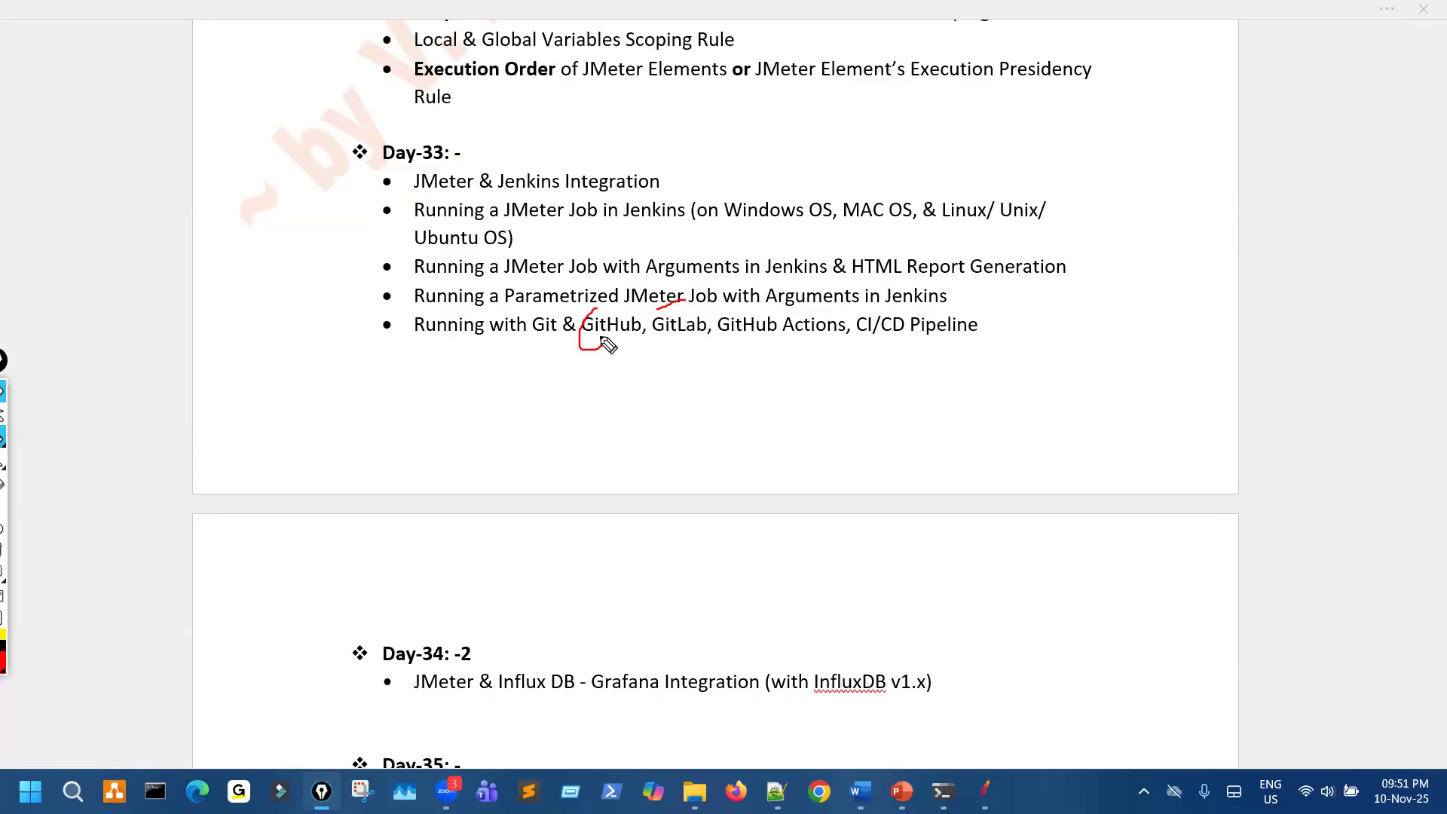
drag(612, 230, 625, 226)
mouse_move(1101, 479)
mouse_down()
mouse_move(1152, 520)
mouse_move(1153, 560)
mouse_up()
mouse_move(1192, 511)
mouse_down()
mouse_move(1198, 535)
mouse_move(1214, 516)
mouse_up()
mouse_move(1118, 618)
mouse_down()
mouse_move(1172, 640)
mouse_move(1093, 702)
mouse_move(1233, 586)
mouse_up()
mouse_move(1086, 601)
mouse_down()
mouse_move(1231, 603)
mouse_move(1100, 598)
mouse_up()
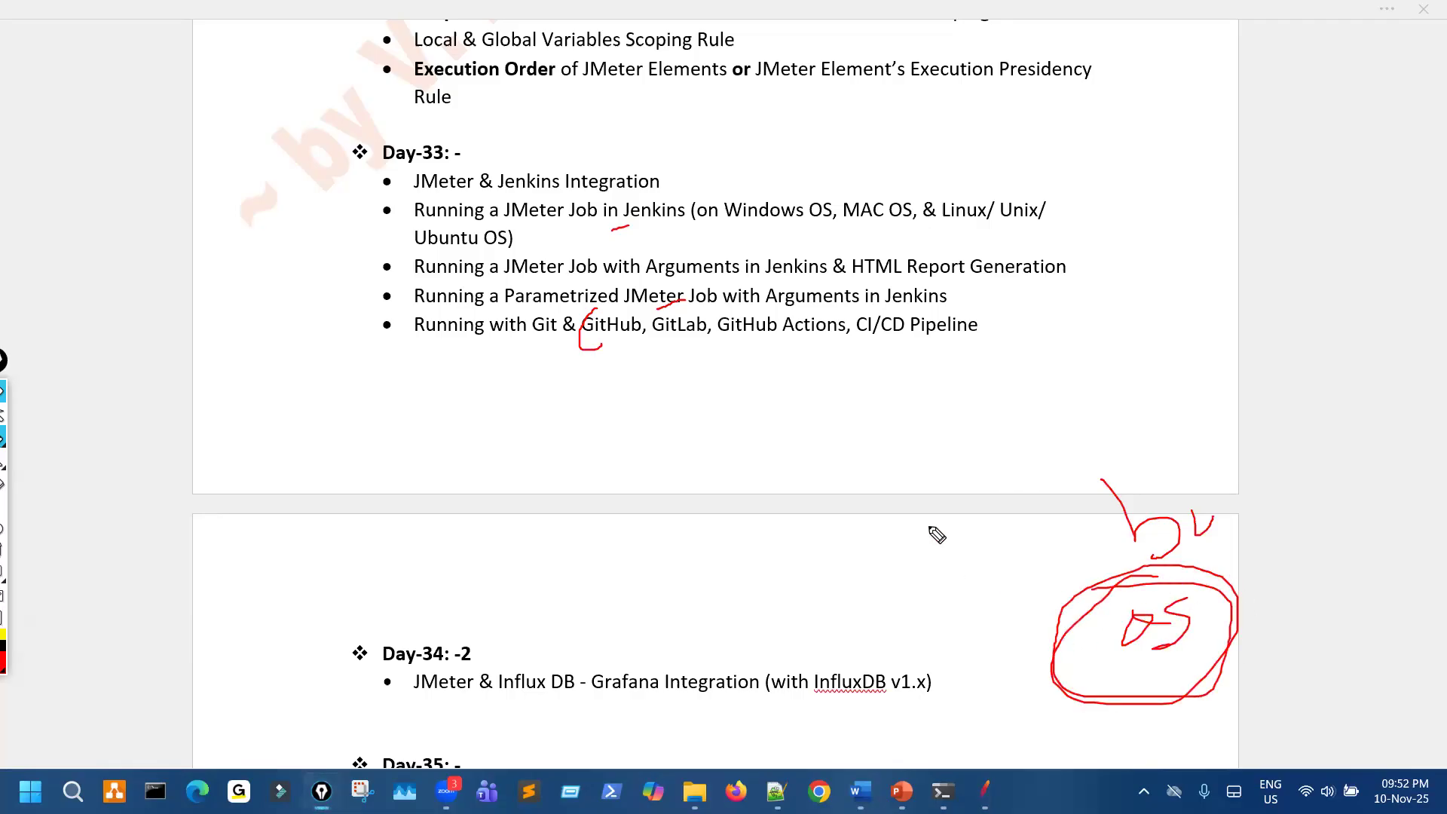
- Underline "Git & GitHub" in the last Day-33 item, handwrite a circled note below it, and clear the drawings
drag(1044, 525, 1045, 550)
drag(544, 358, 623, 352)
mouse_move(571, 405)
mouse_down()
mouse_move(543, 465)
mouse_move(639, 412)
mouse_up()
drag(485, 501, 603, 400)
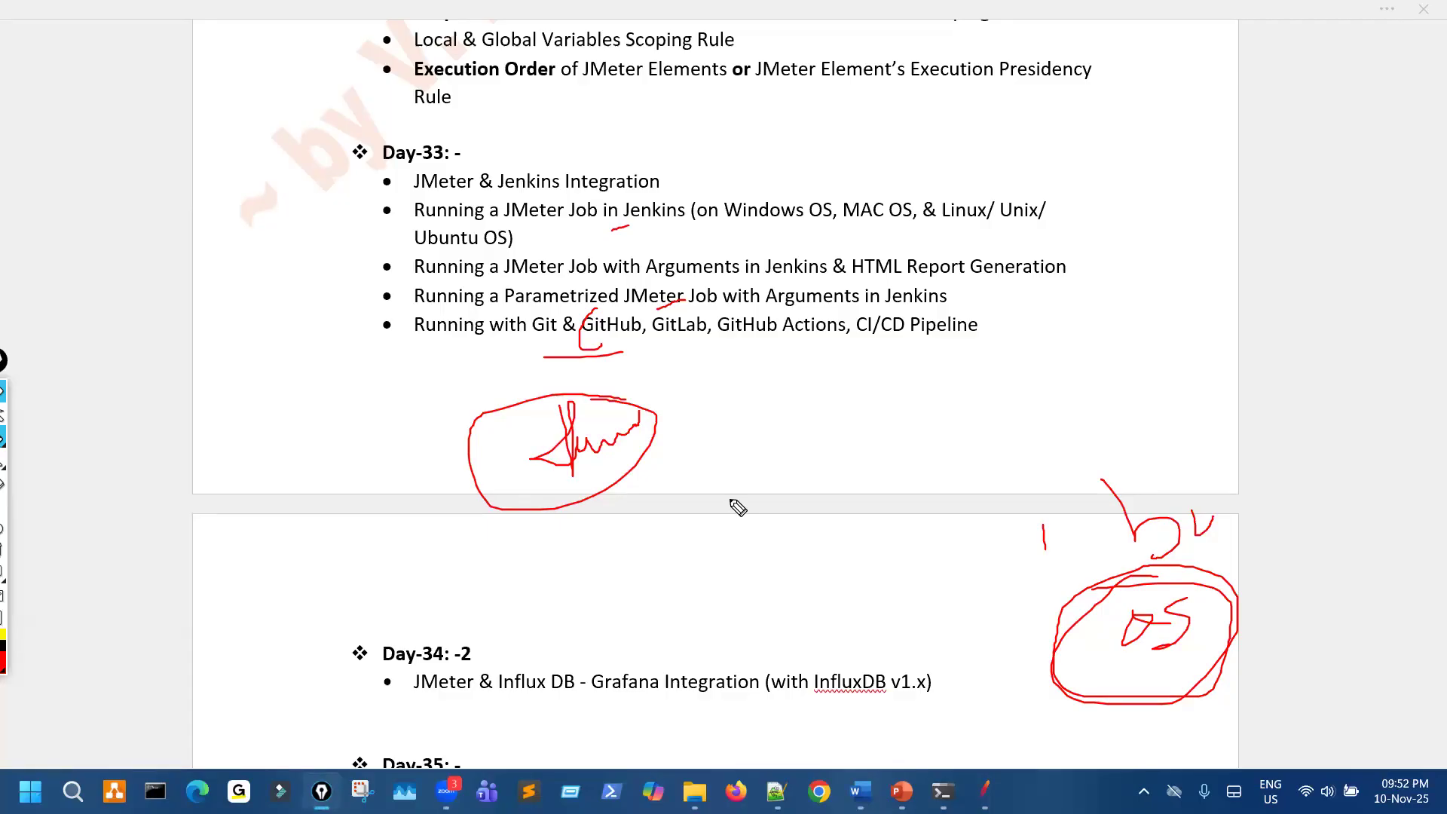
key(ctrl+shift+7)
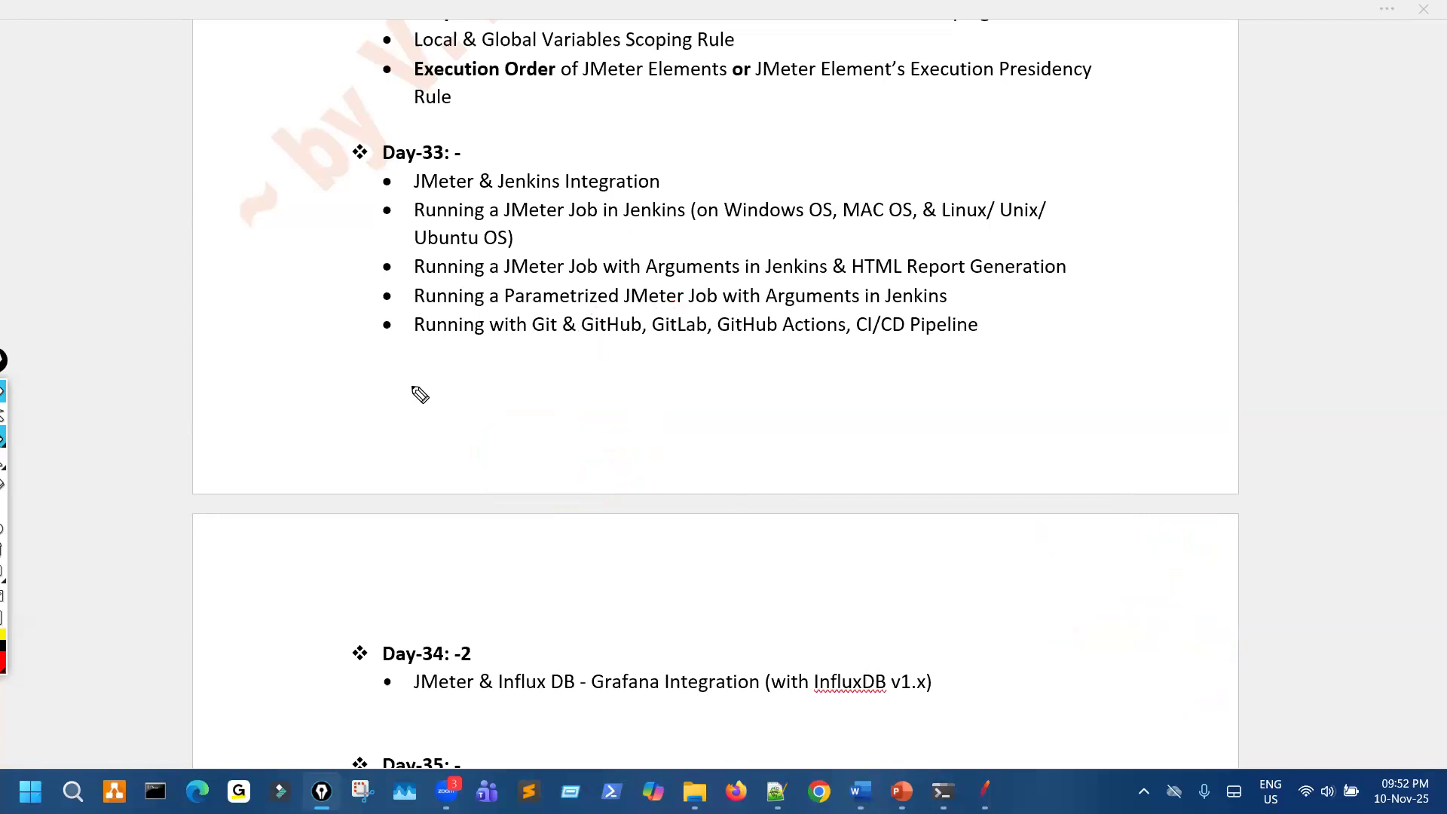
- Sketch bracket lines beside the last Day-33 items and above the Day-34 heading, and clear them
mouse_move(330, 274)
mouse_down()
mouse_move(377, 355)
mouse_move(401, 354)
mouse_up()
drag(379, 603, 318, 646)
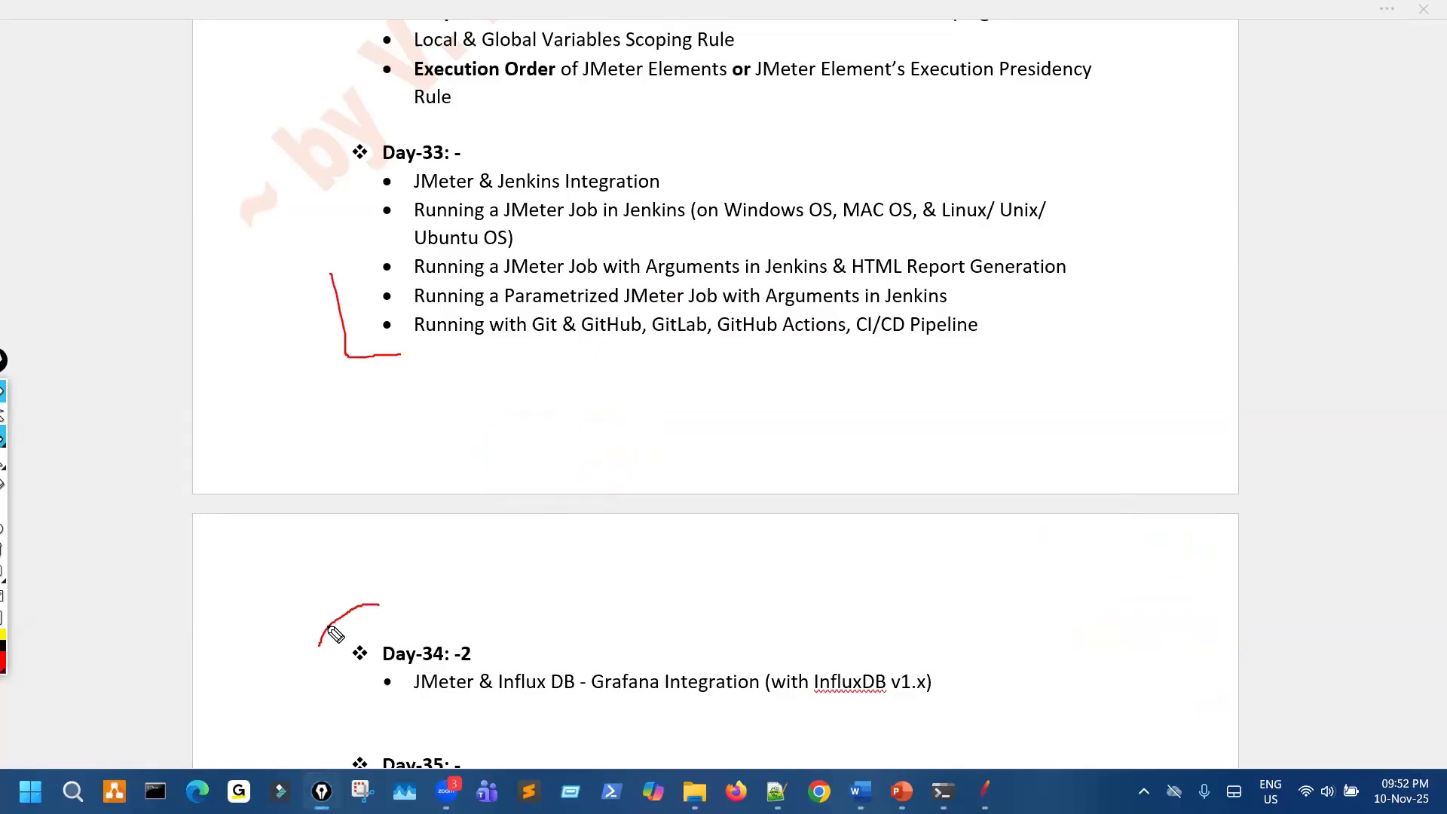
key(ctrl+shift+7)
- Stop drawing and delete the stray "2" at the end of the Day-34 heading
key(ctrl+shift+2)
click(490, 658)
key(BackSpace)
key(BackSpace)
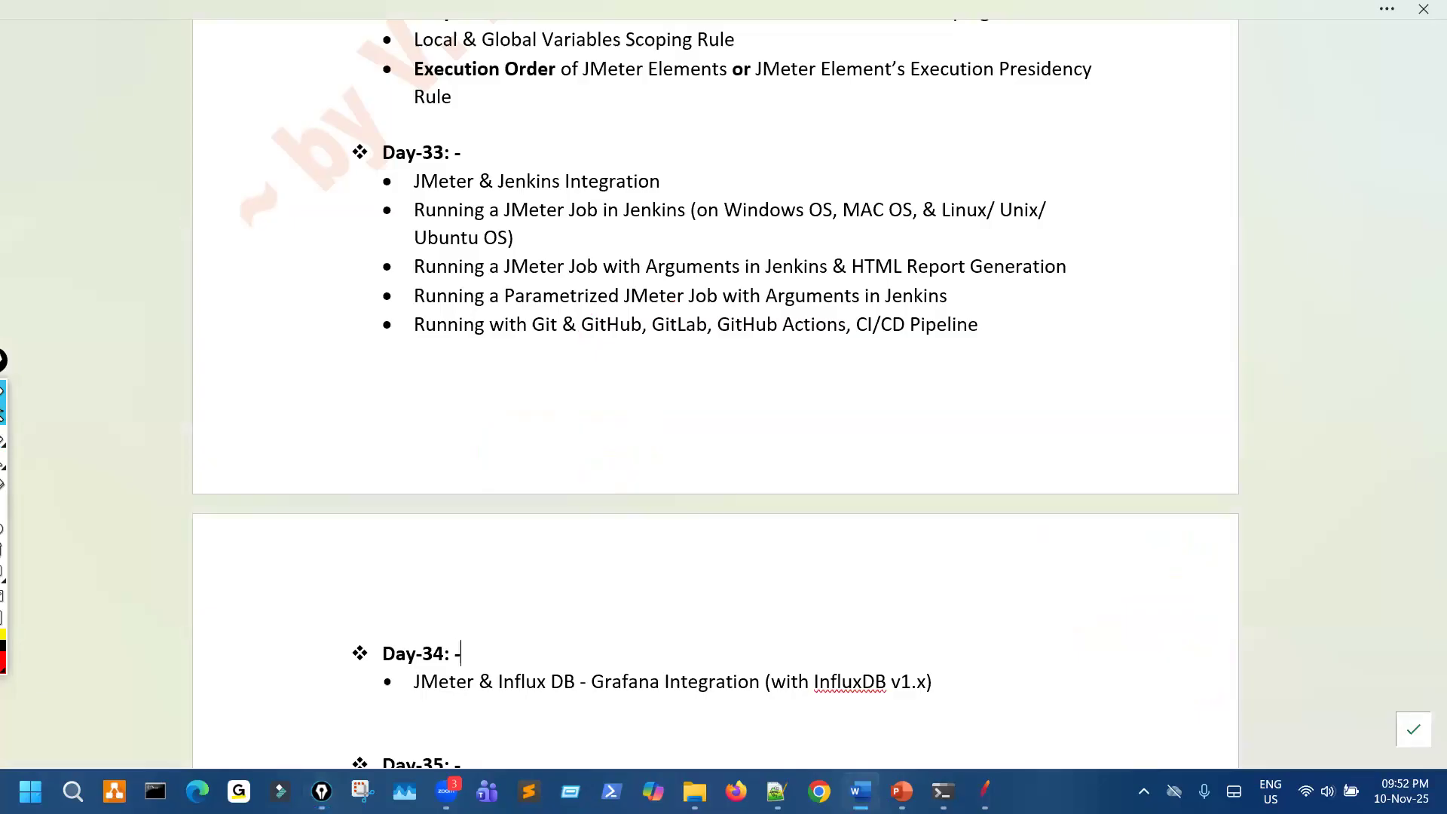
key(BackSpace)
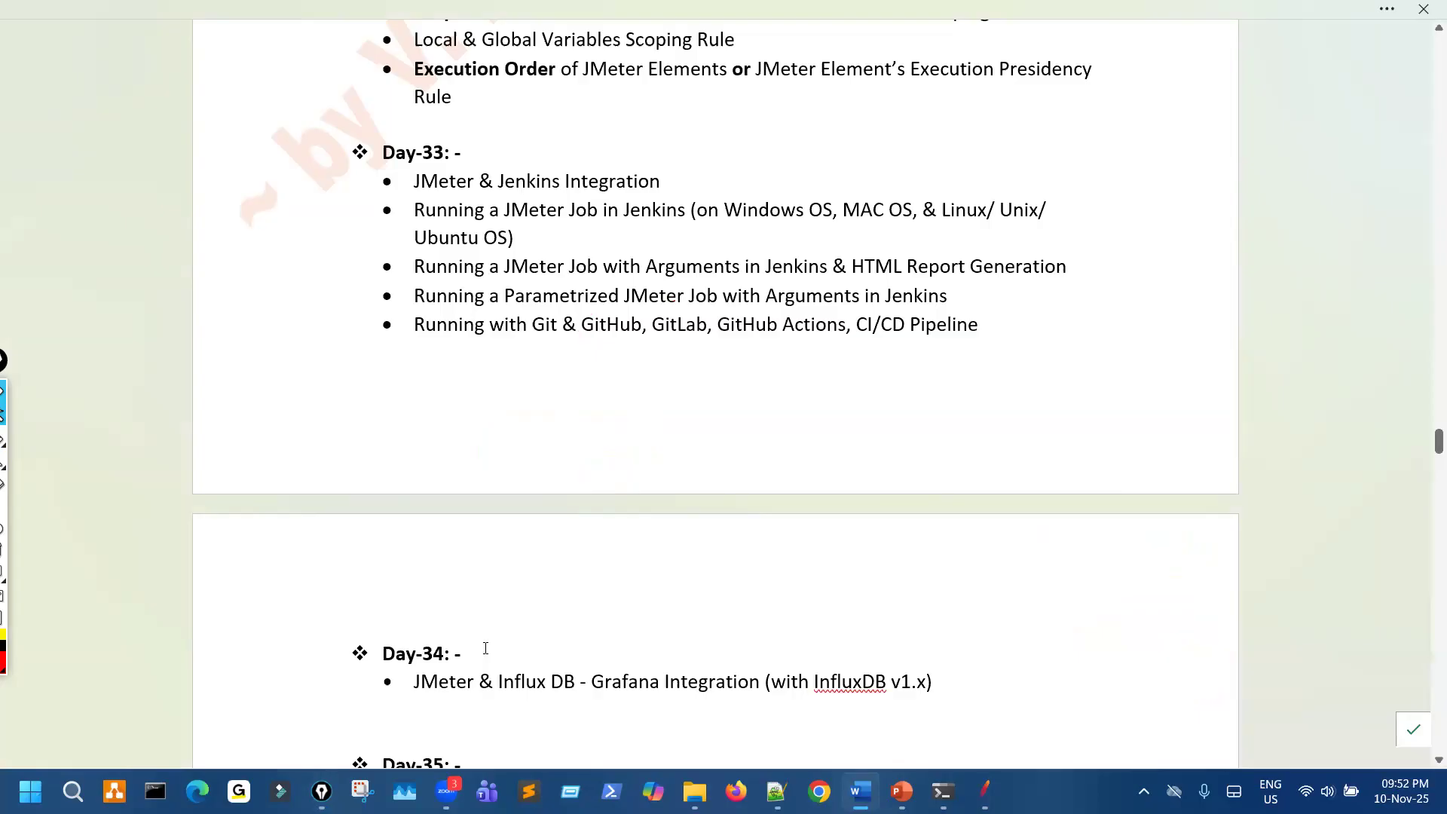
- Look through the syllabus topics after Day-34 down to the pre-recorded video topics and return to the Day-34 heading
scroll(698, 664, down, 3)
scroll(705, 648, up, 3)
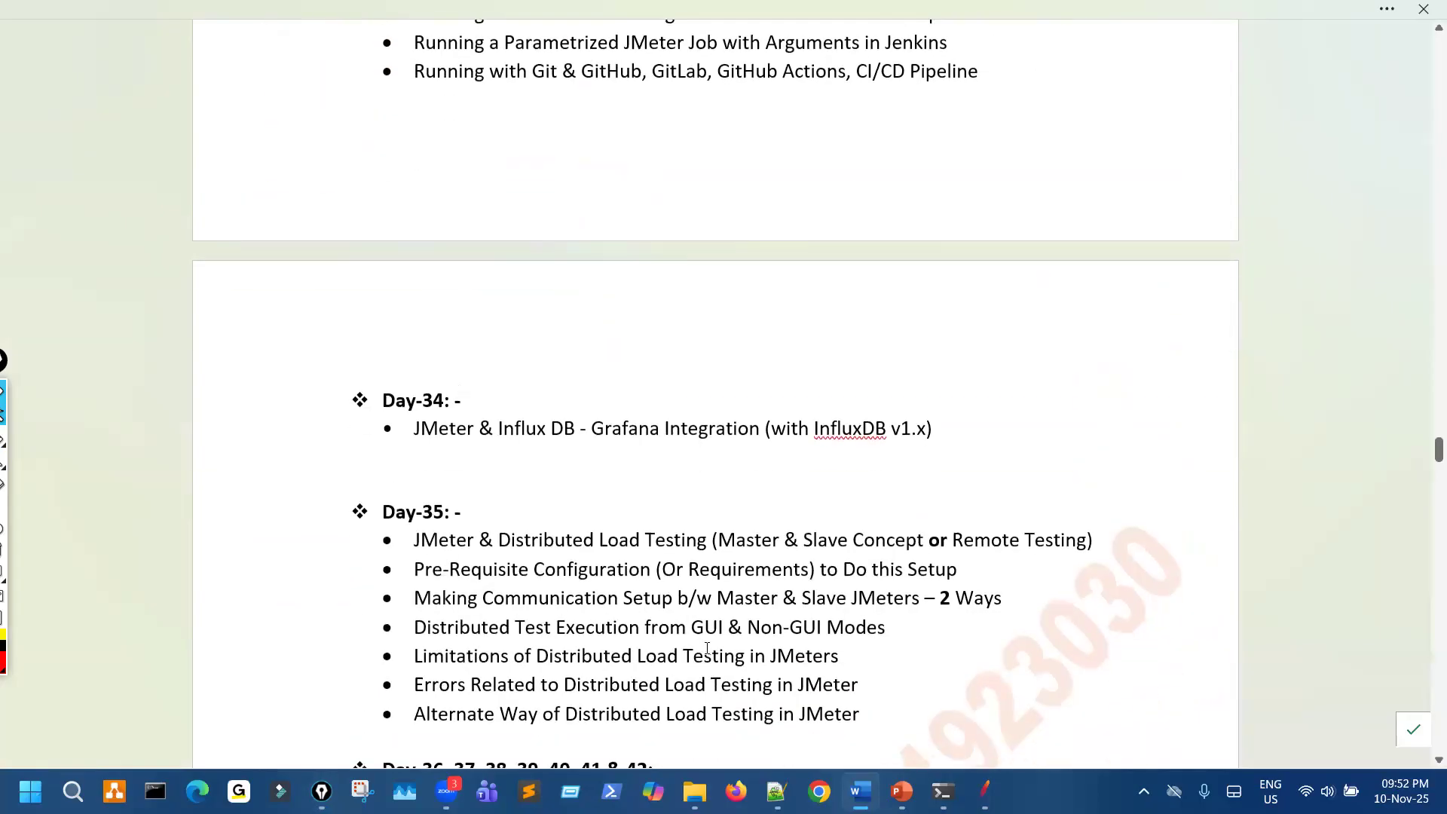
scroll(707, 644, down, 4)
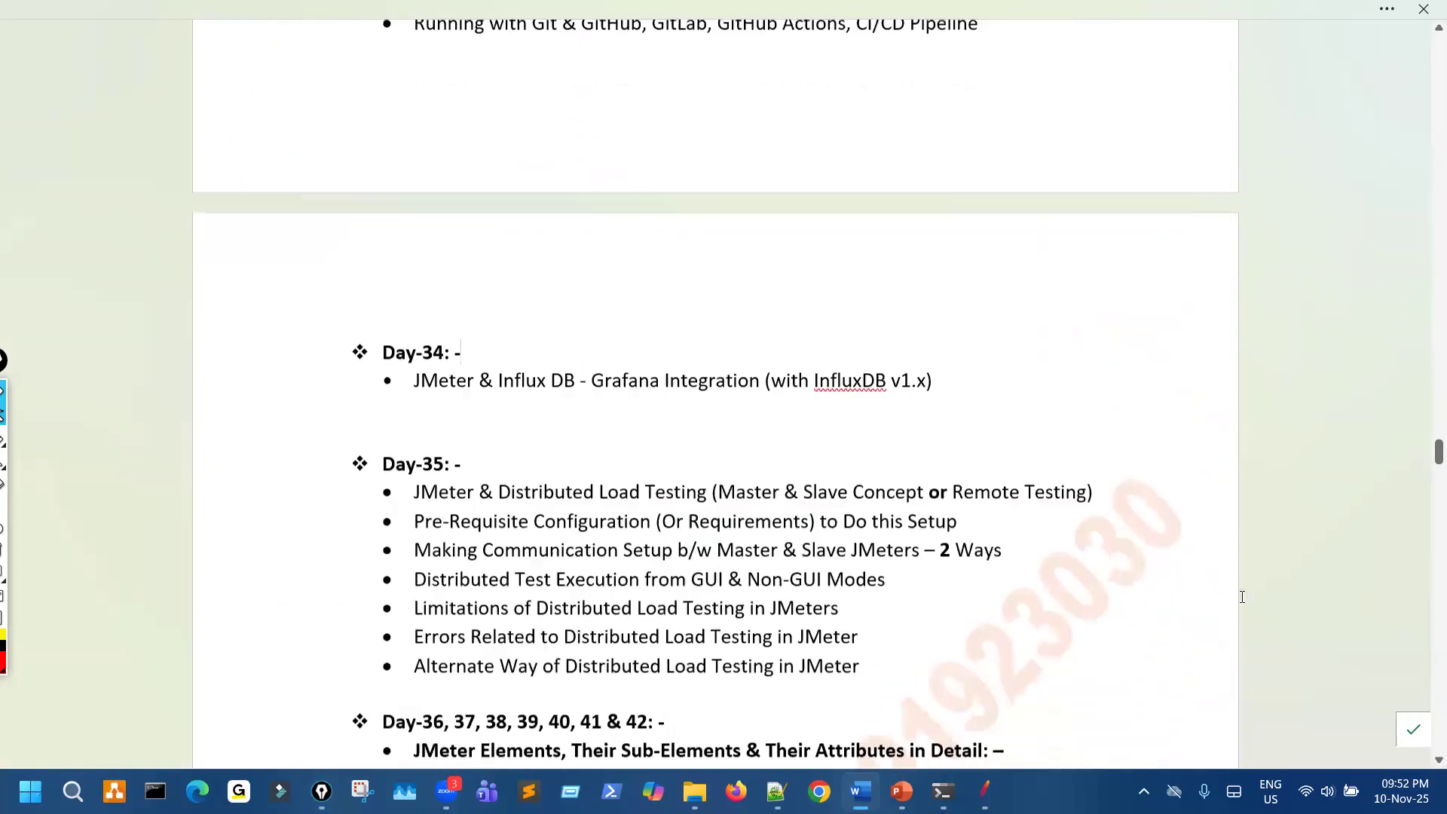
drag(1426, 561, 1426, 637)
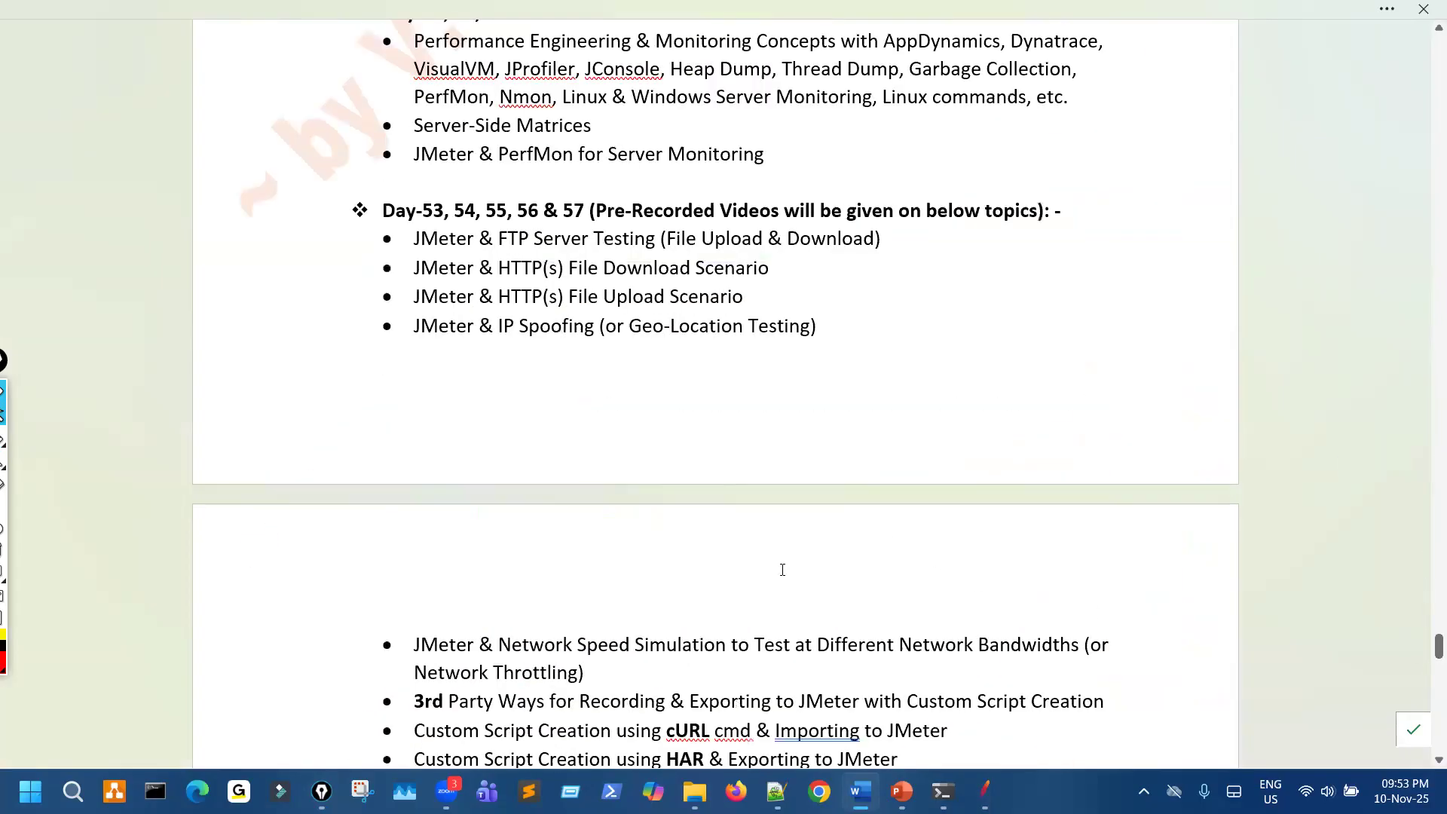
scroll(782, 569, up, 15)
scroll(793, 577, up, 15)
scroll(790, 581, up, 15)
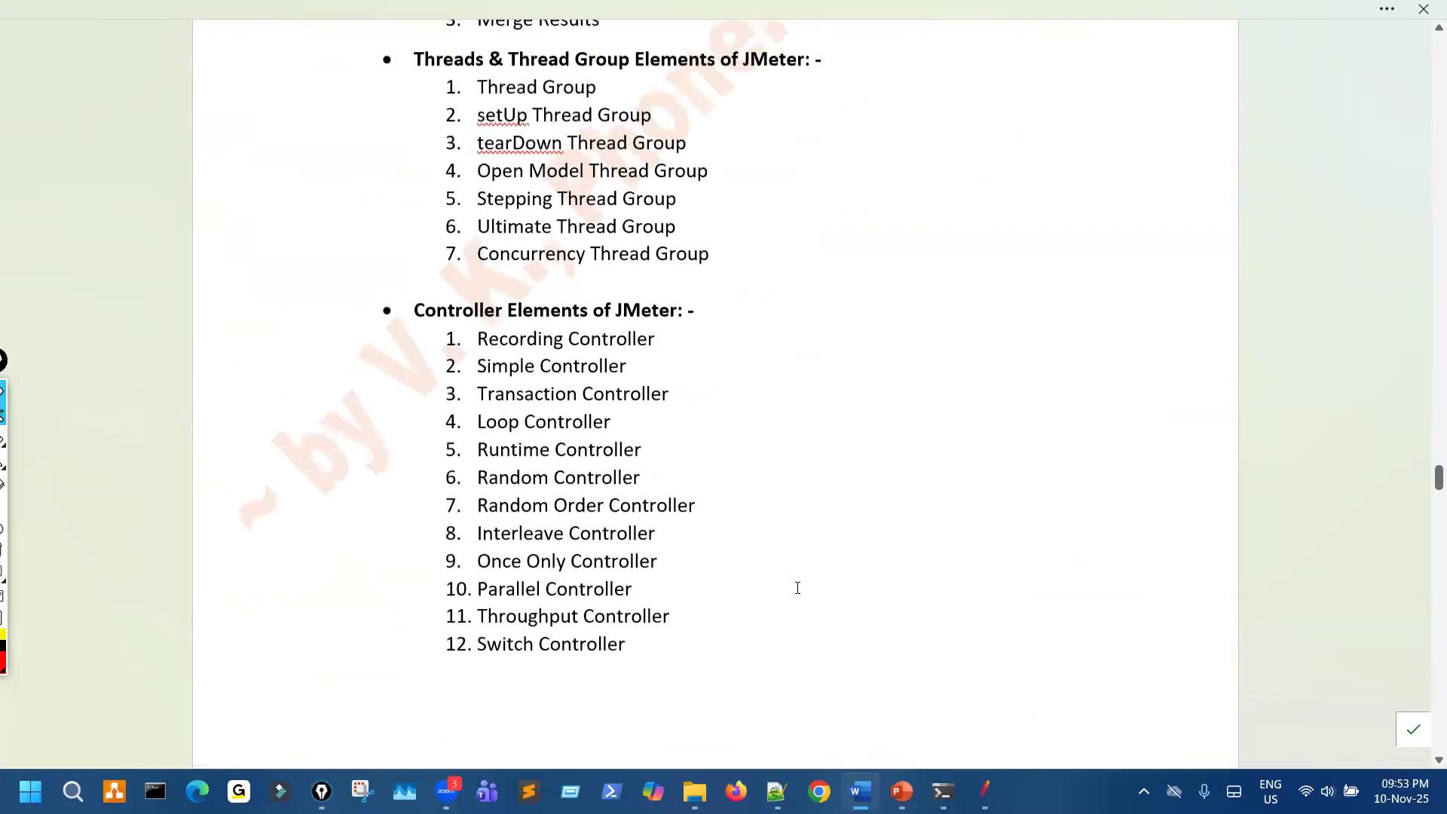
scroll(798, 588, up, 15)
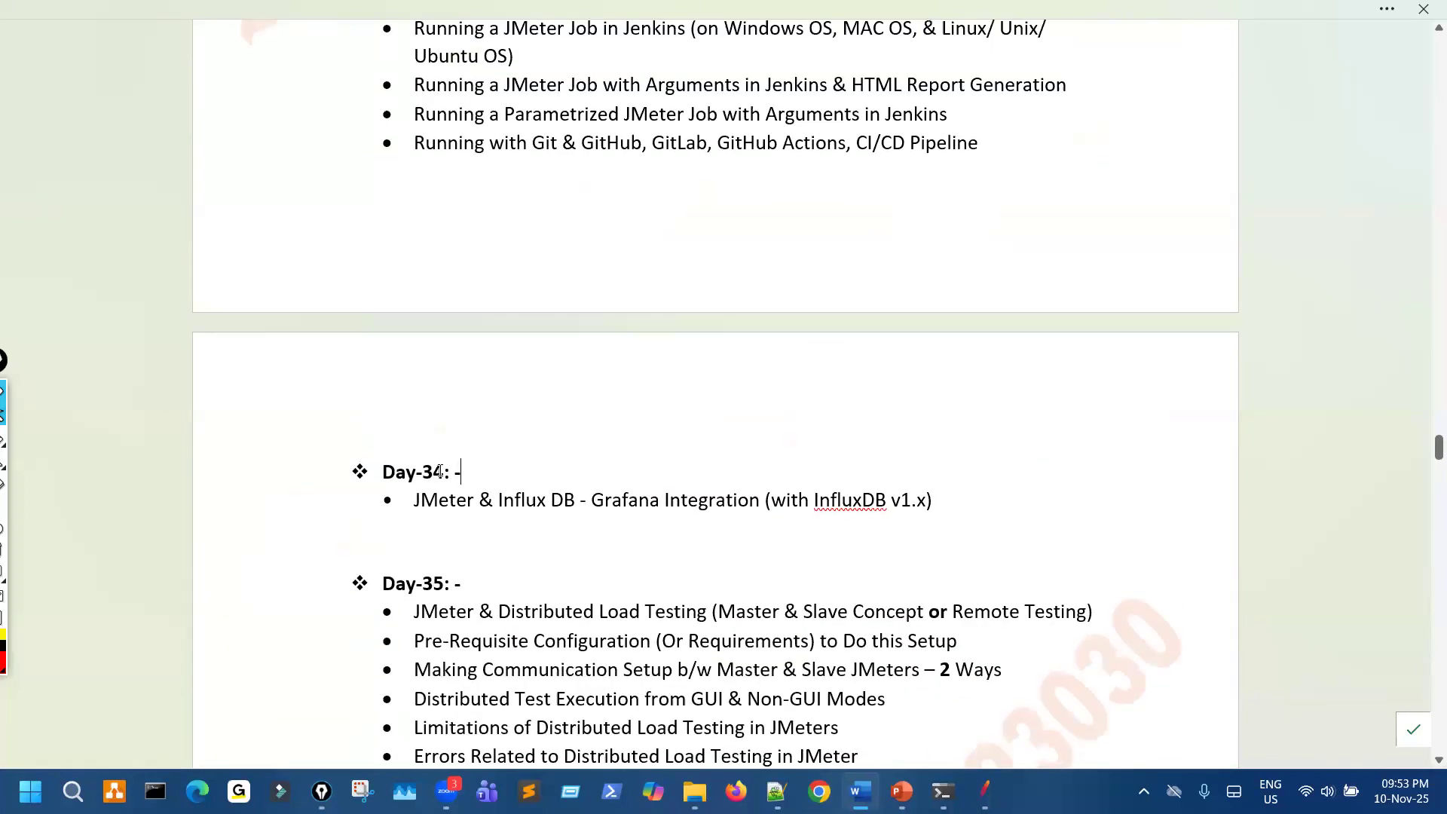
- Renumber the InfluxDB and Grafana heading as Day-35 and the Distributed Load Testing heading as Day-36
key(BackSpace)
text(6)
key(BackSpace)
text(5)
key(BackSpace)
text(6)
- Renumber the Jenkins Integration heading as Day-34 and the heading above the Scope of JMeter Elements topics as Day-33
scroll(686, 587, up, 5)
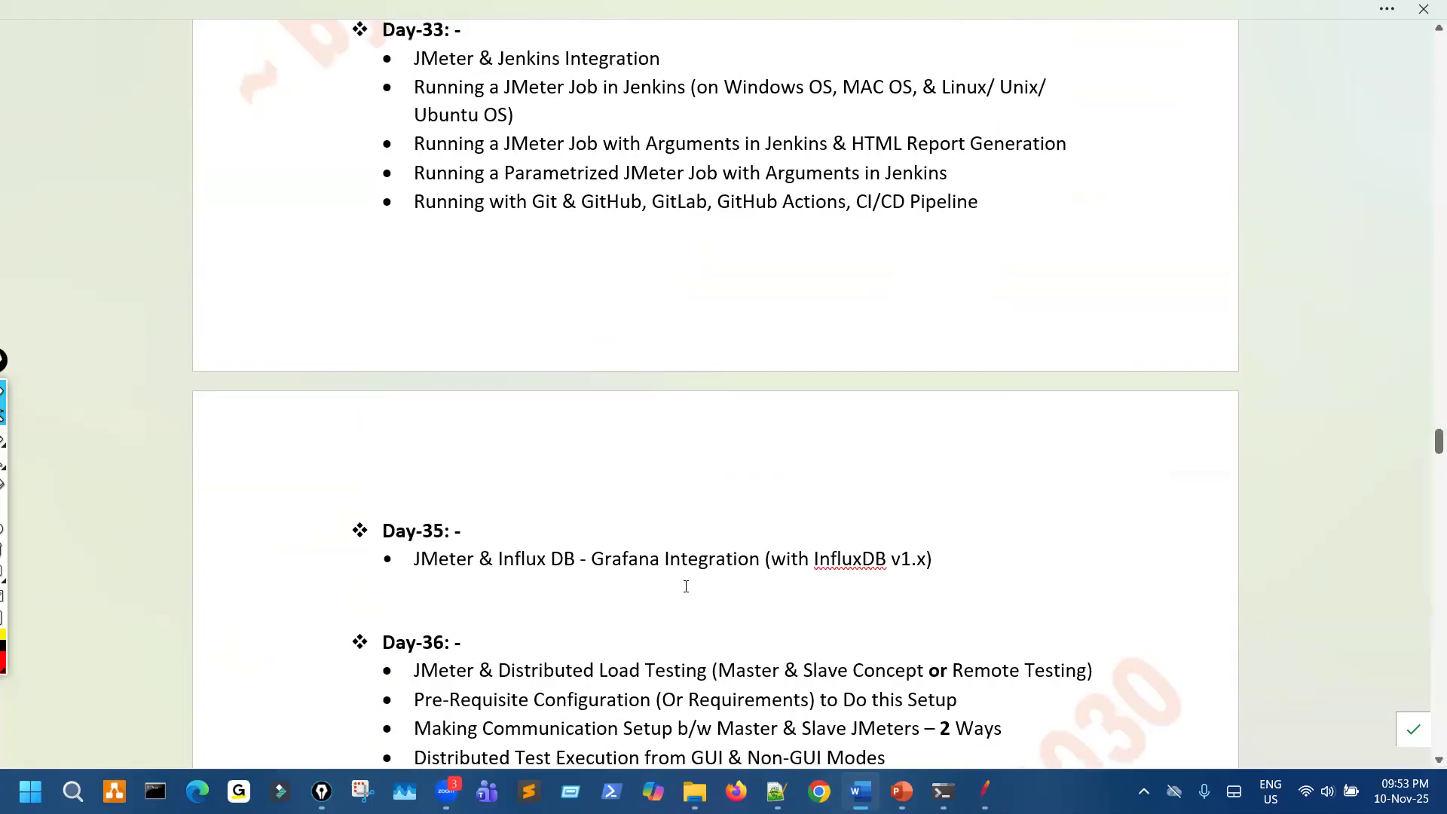
scroll(644, 548, down, 2)
scroll(468, 369, up, 2)
key(BackSpace)
text(4)
scroll(424, 279, up, 2)
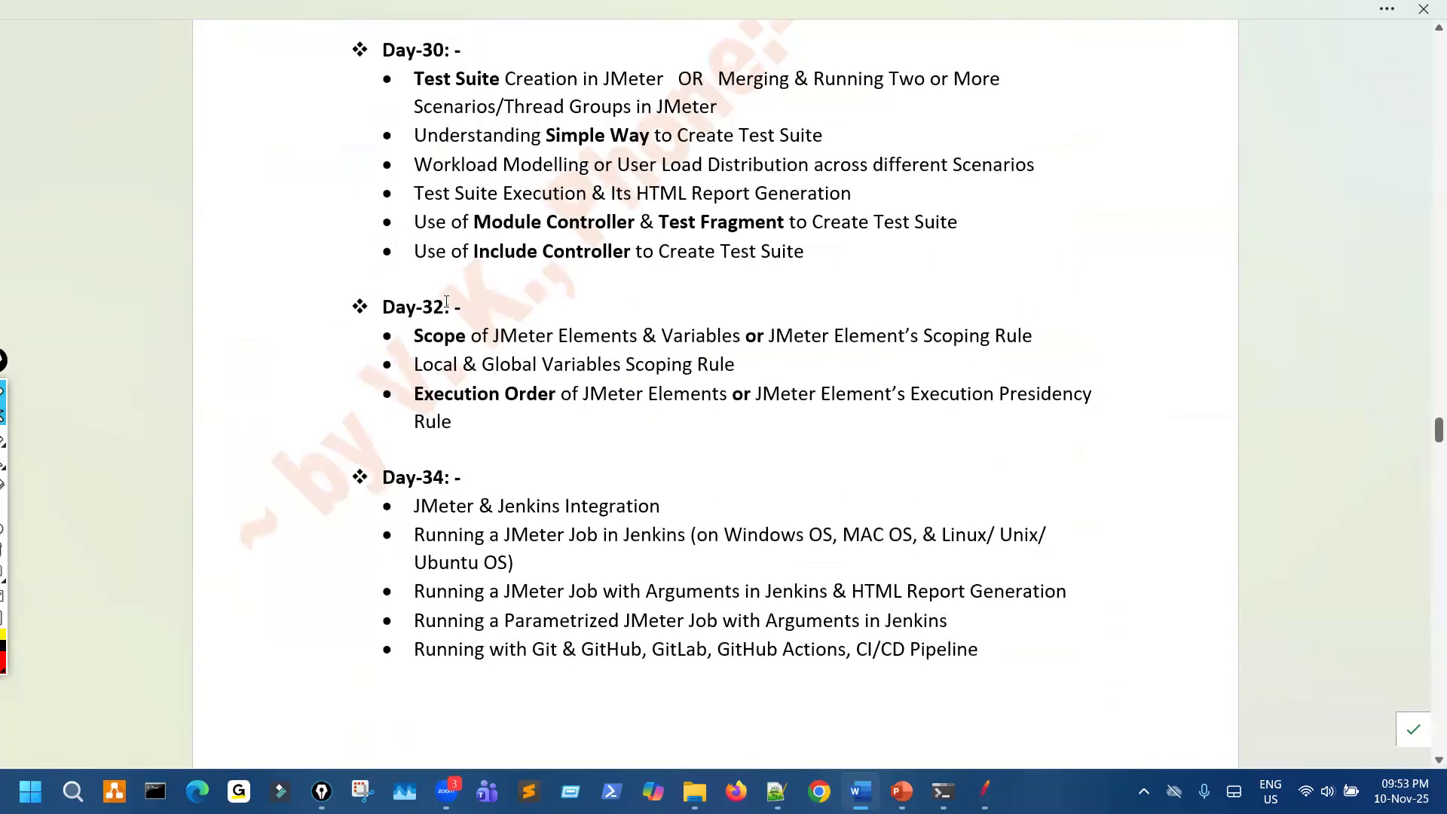
click(443, 306)
key(BackSpace)
text(3)
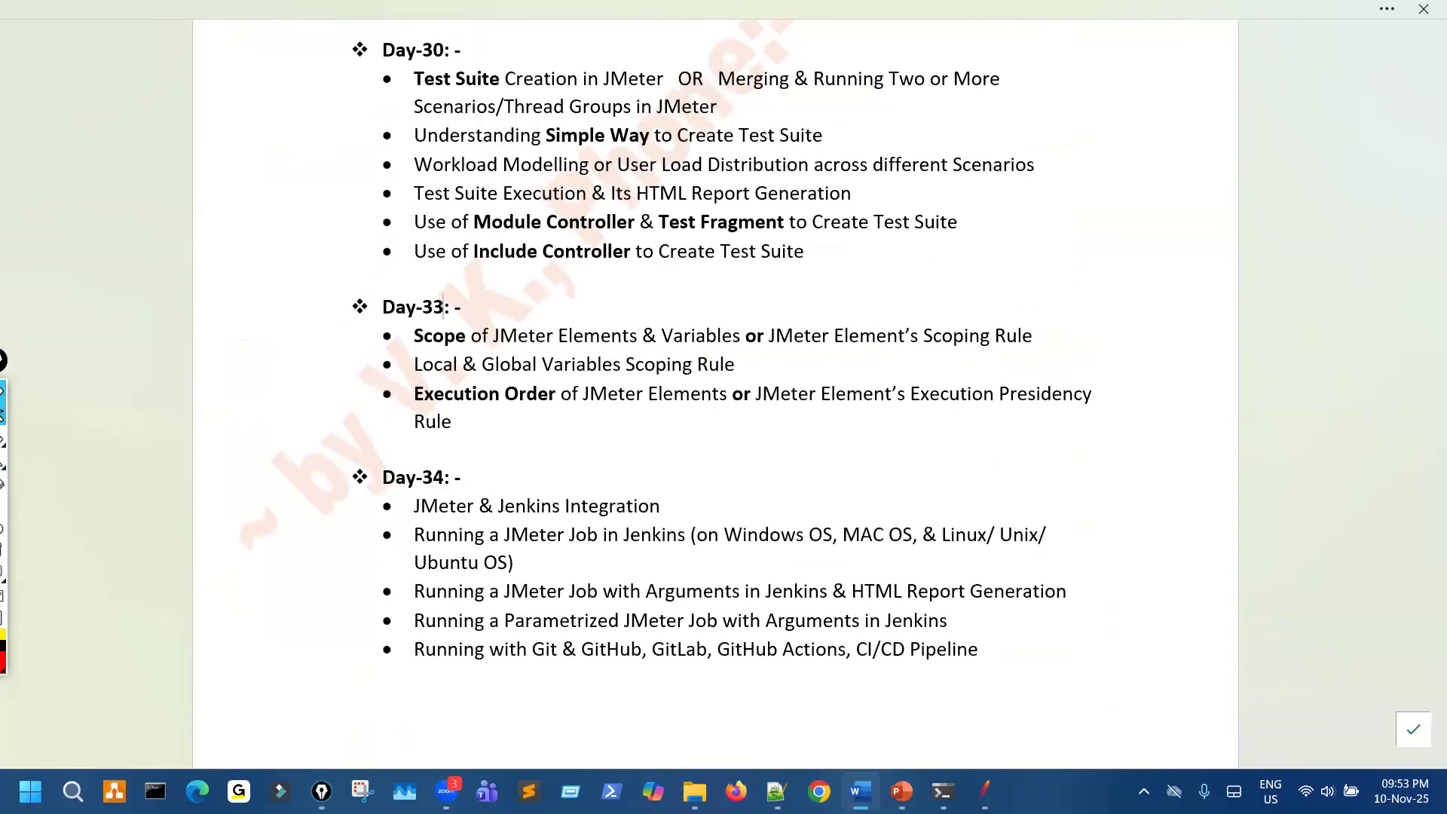
- Renumber the Test Suite heading as Day-32 and the heading above the __P() function topics as Day-31
scroll(443, 331, up, 5)
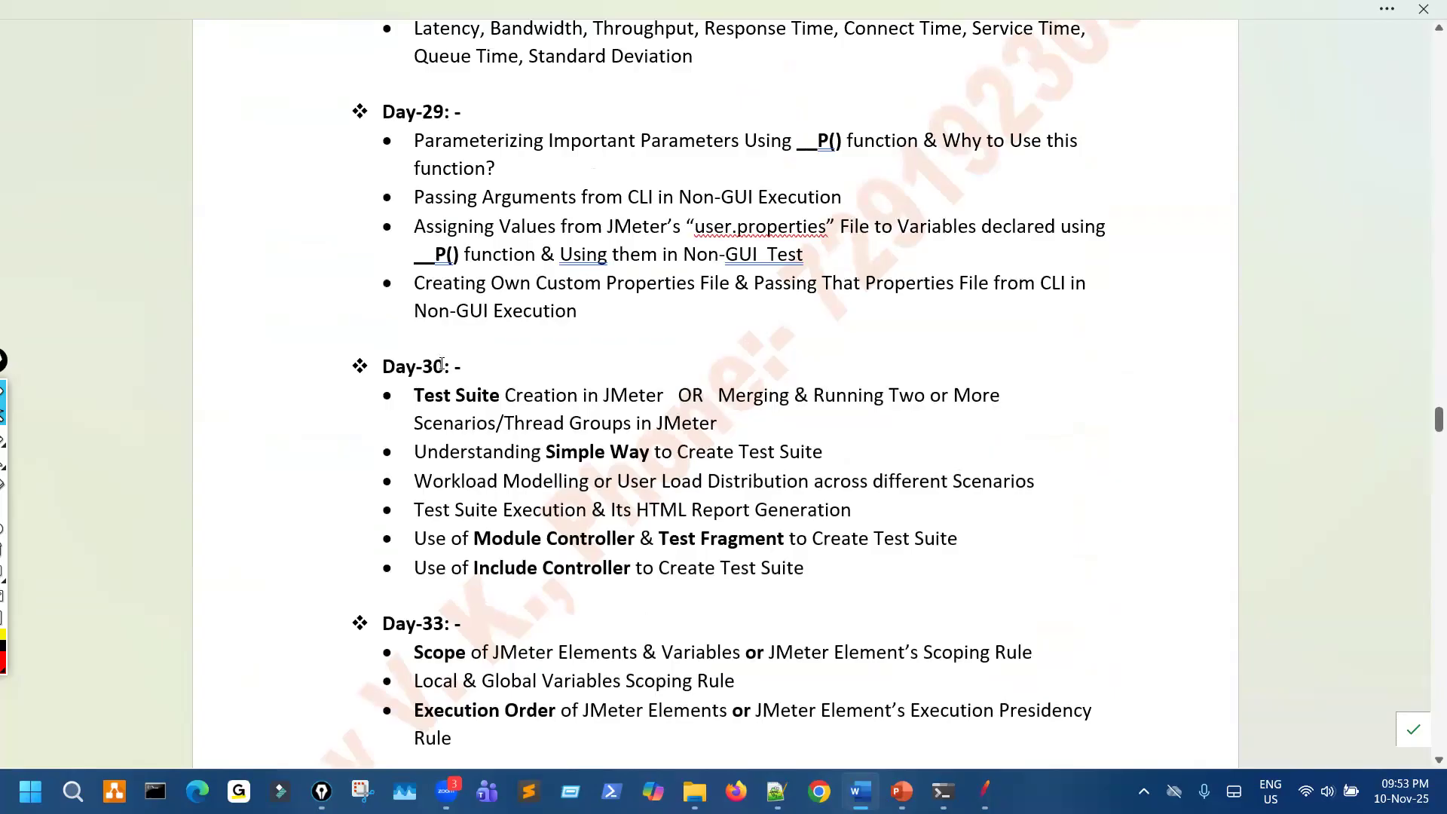
key(BackSpace)
text(2)
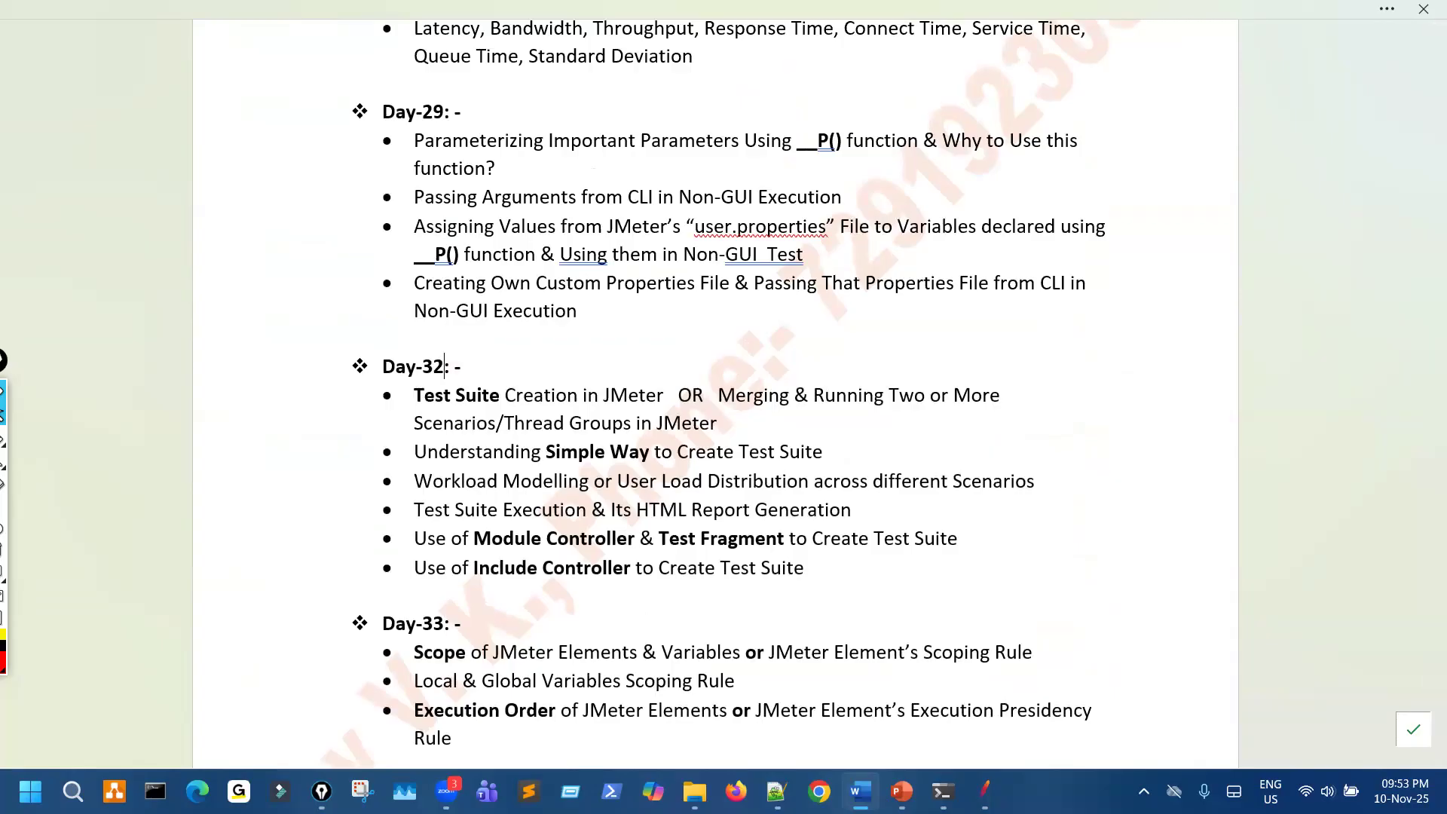
scroll(459, 345, up, 4)
scroll(460, 346, up, 2)
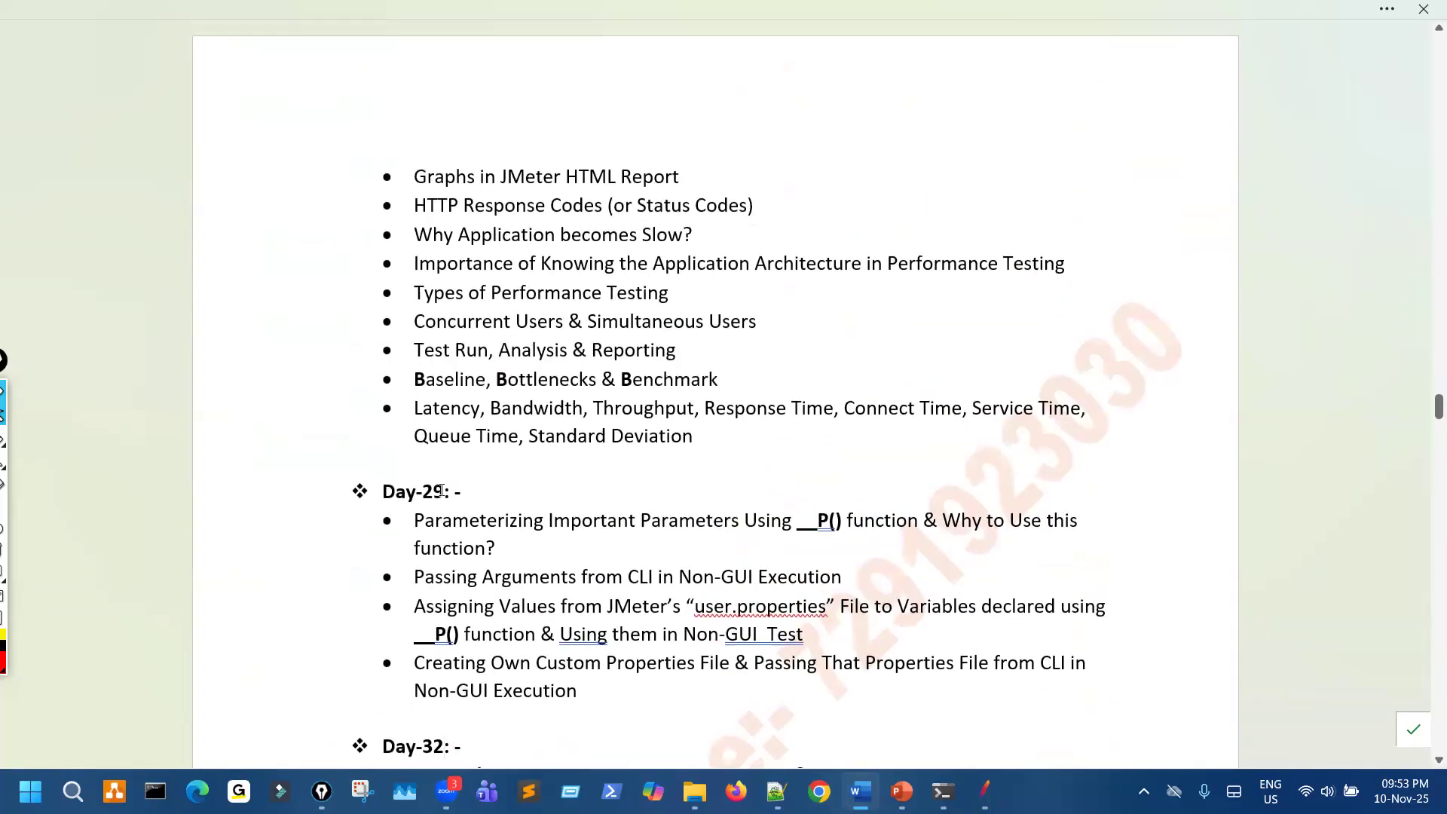
key(BackSpace)
key(BackSpace)
text(30)
key(BackSpace)
text(1)
- Extend the test execution best practices heading to read "Day-26, 27, 28, 29 & 30: -"
scroll(477, 460, up, 5)
scroll(503, 411, up, 12)
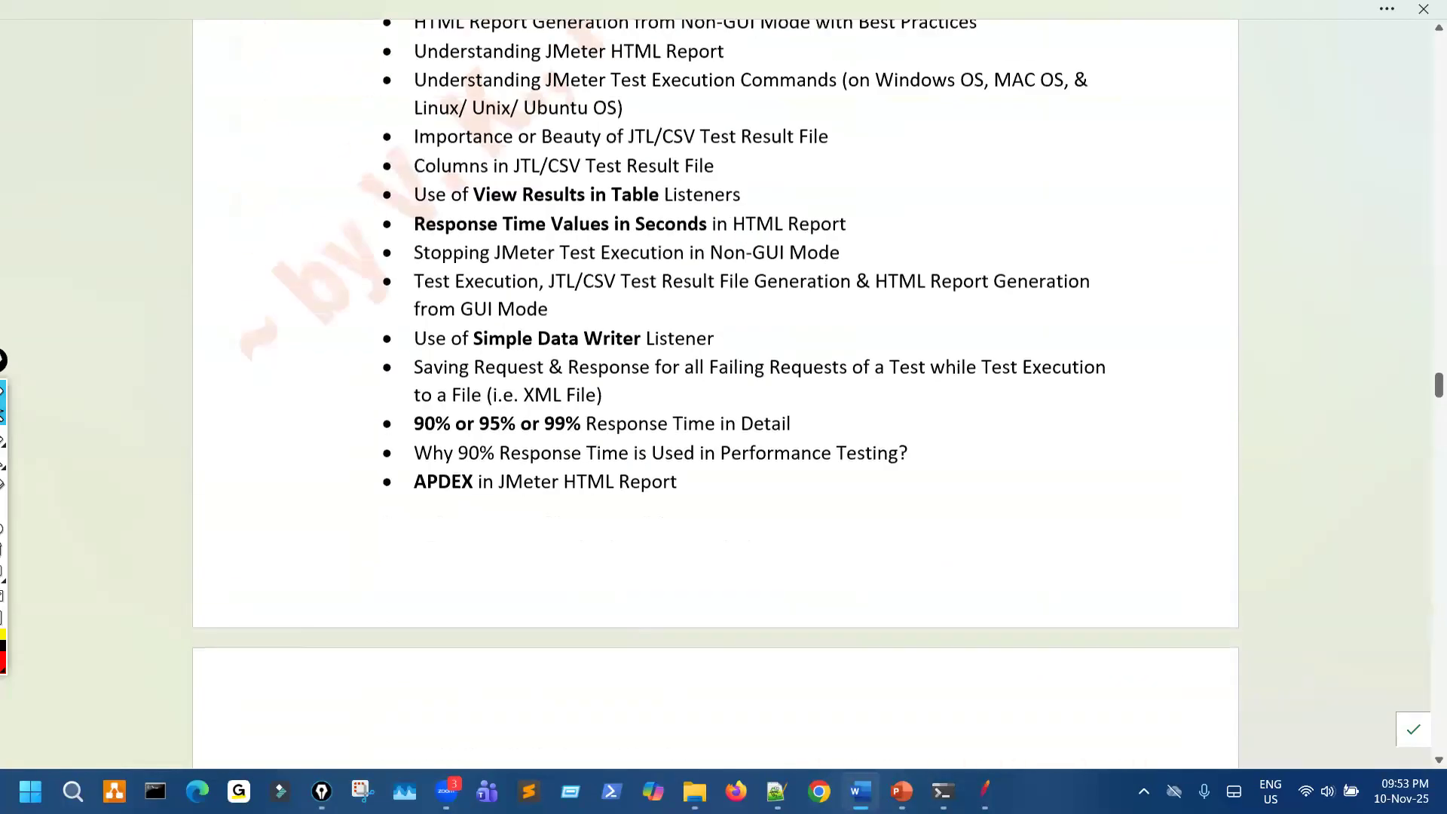
scroll(503, 411, up, 2)
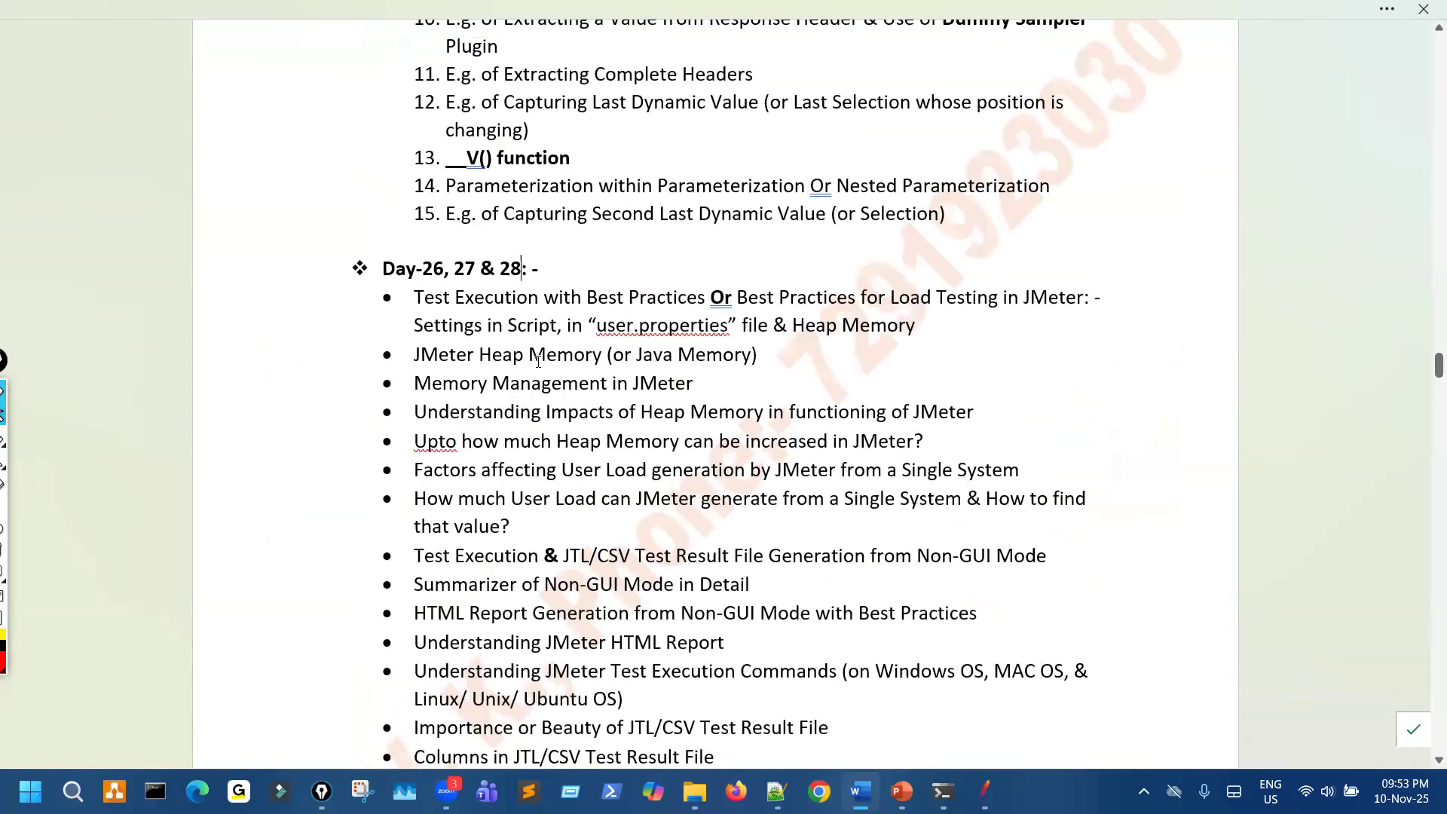
text(, )
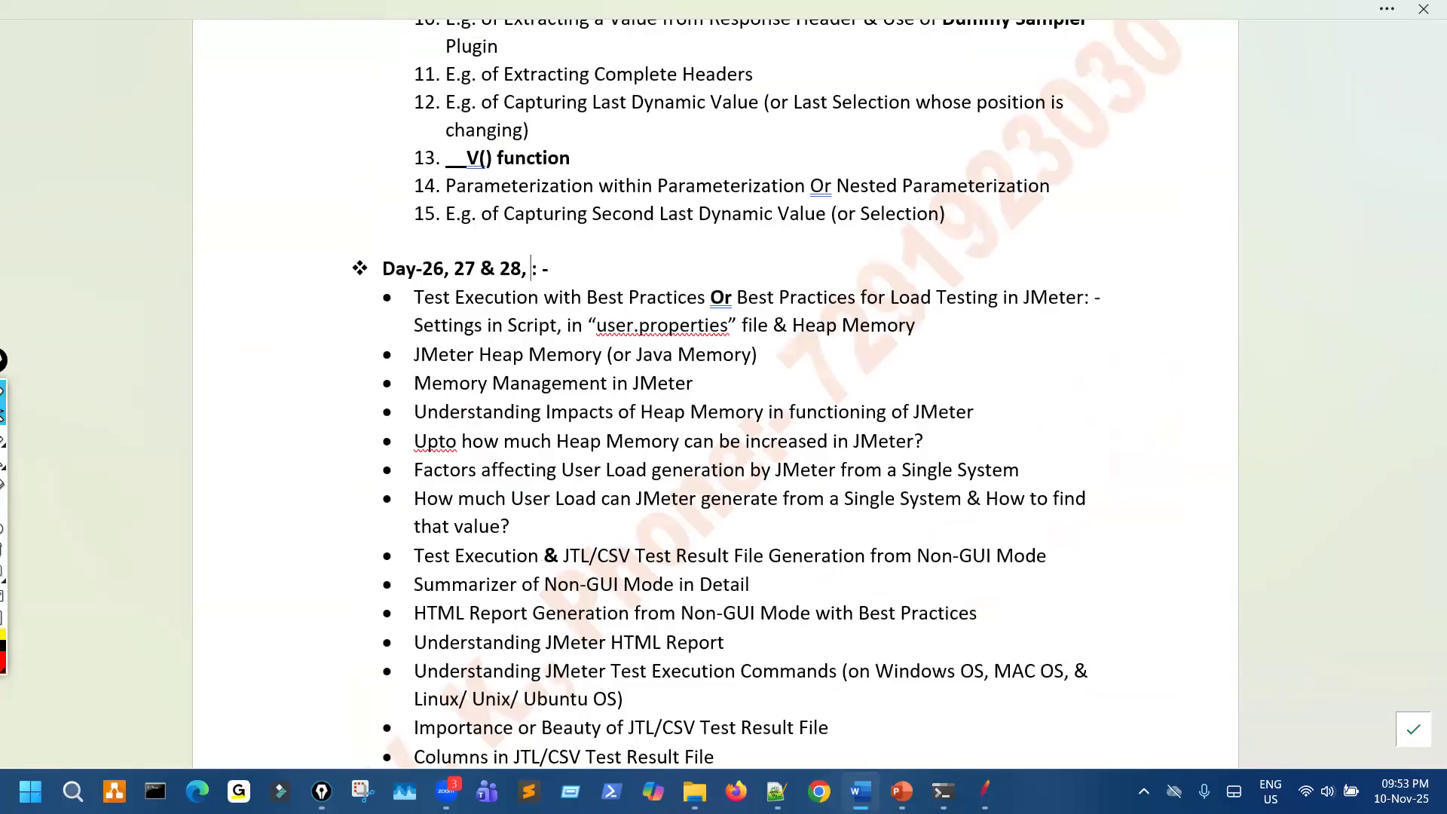
text(29 & 30)
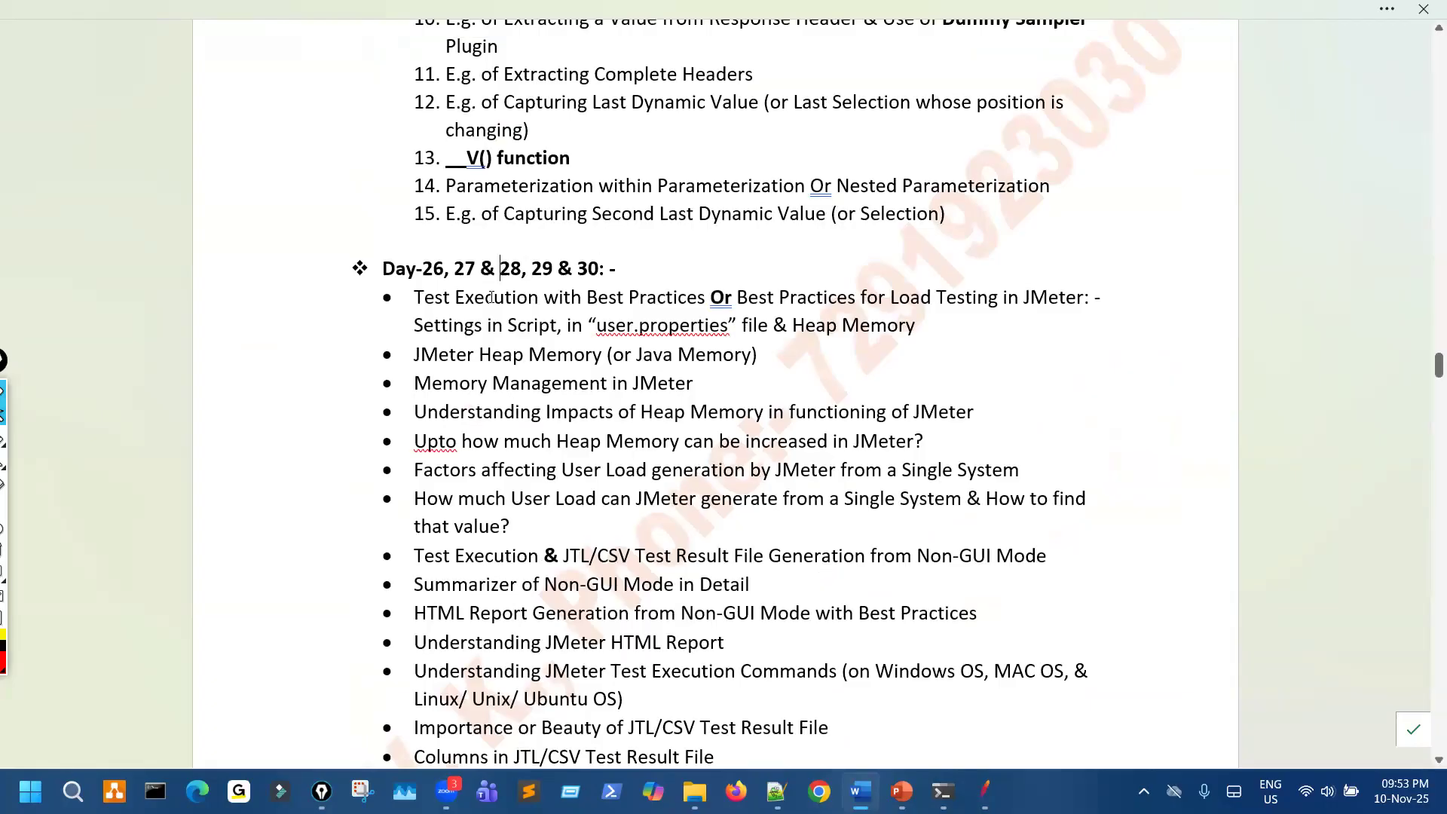
key(BackSpace)
key(BackSpace)
key(BackSpace)
text(,)
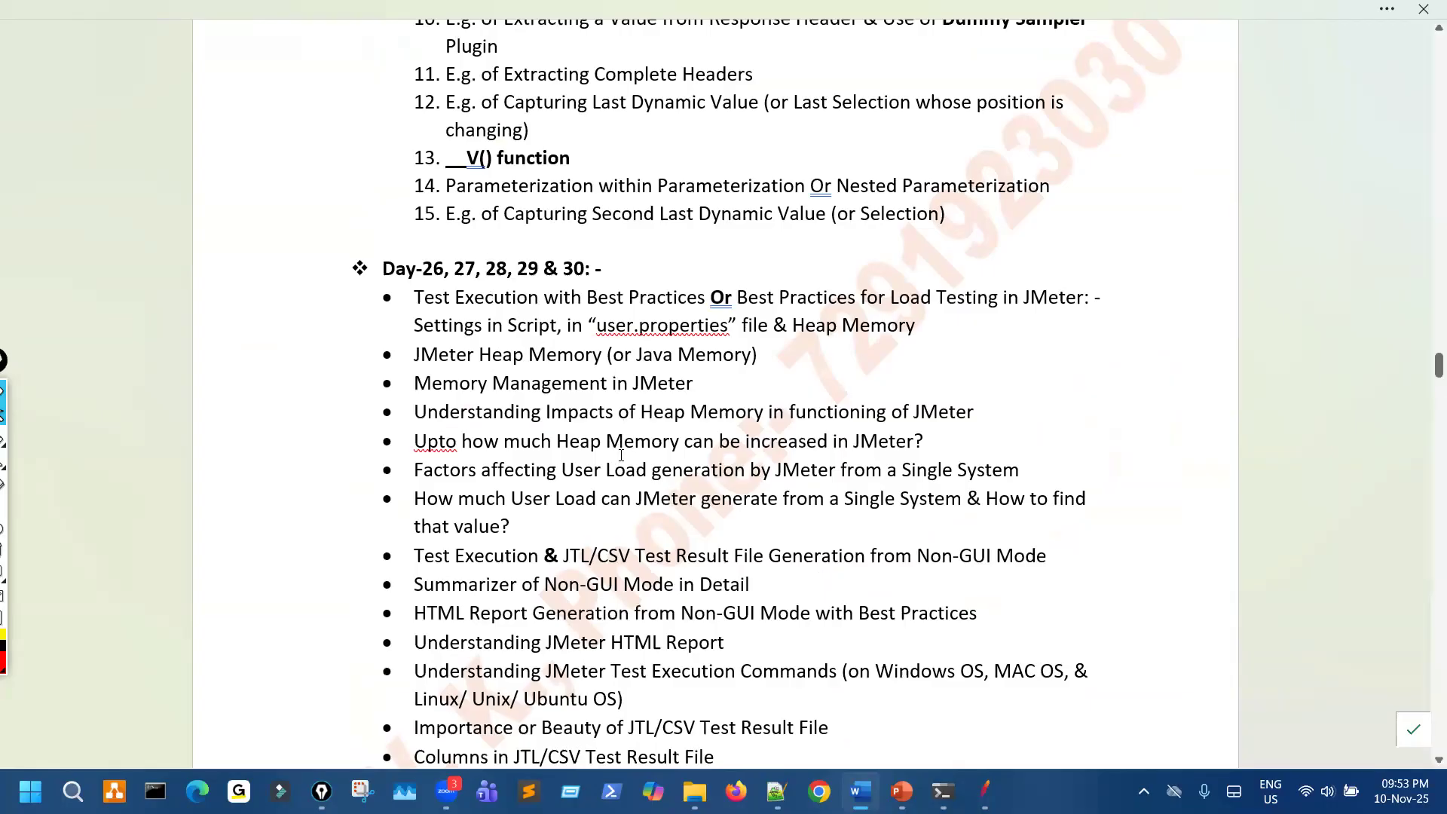
- Remove the extra blank line between the InfluxDB item under Day-35 and the Day-36 heading
scroll(656, 523, down, 15)
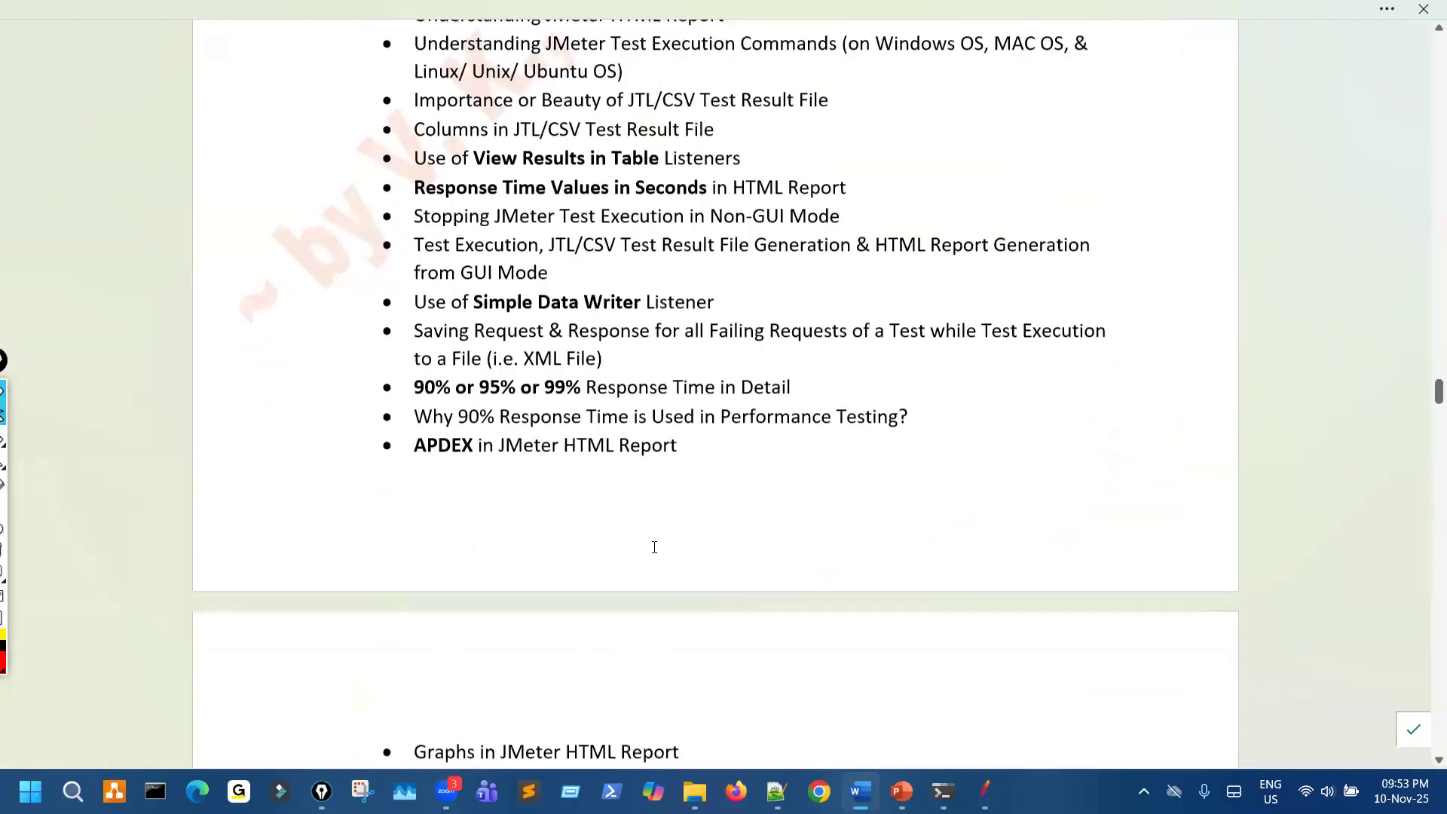
scroll(649, 557, down, 14)
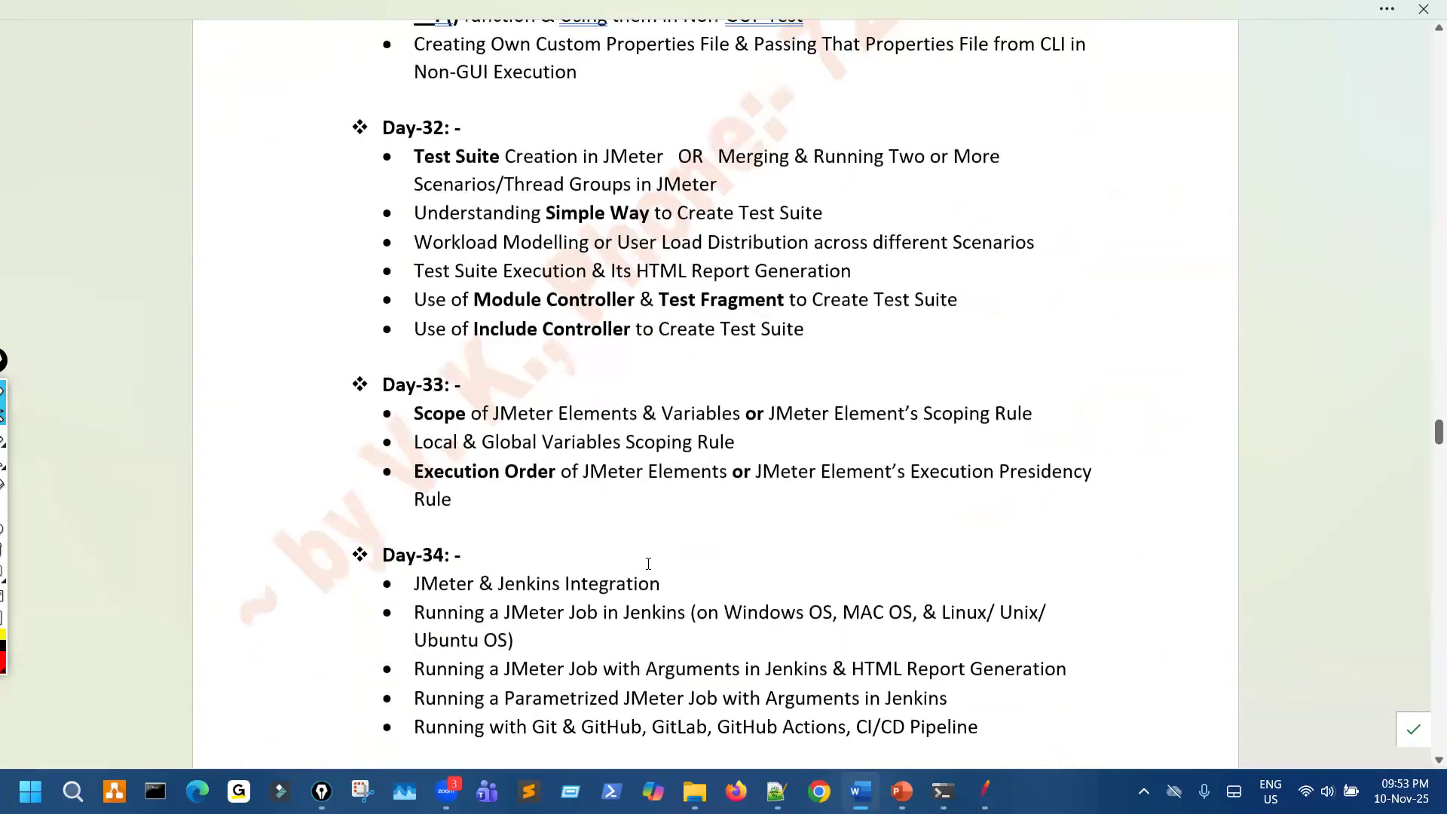
scroll(645, 571, down, 3)
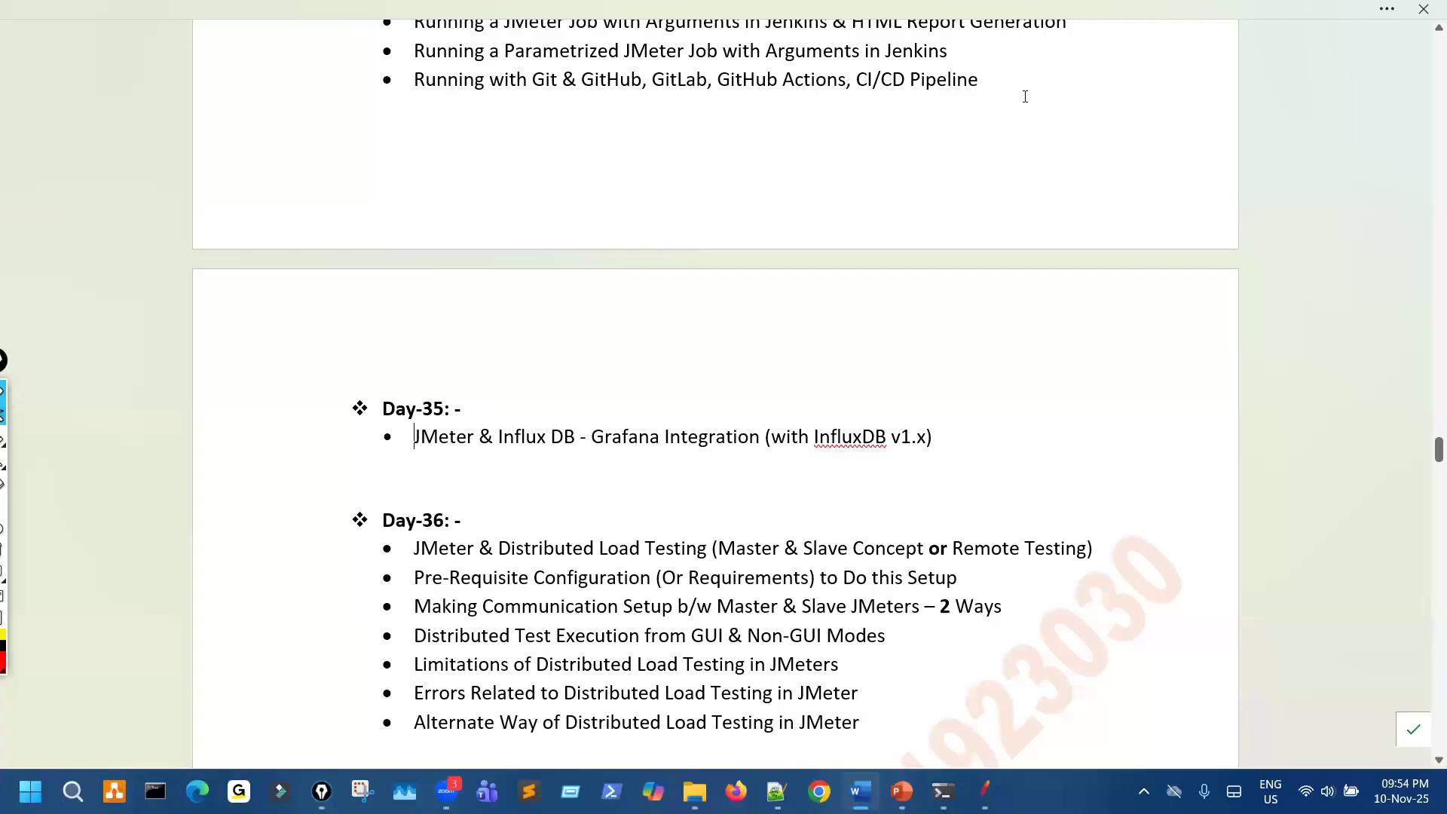
key(Up)
key(BackSpace)
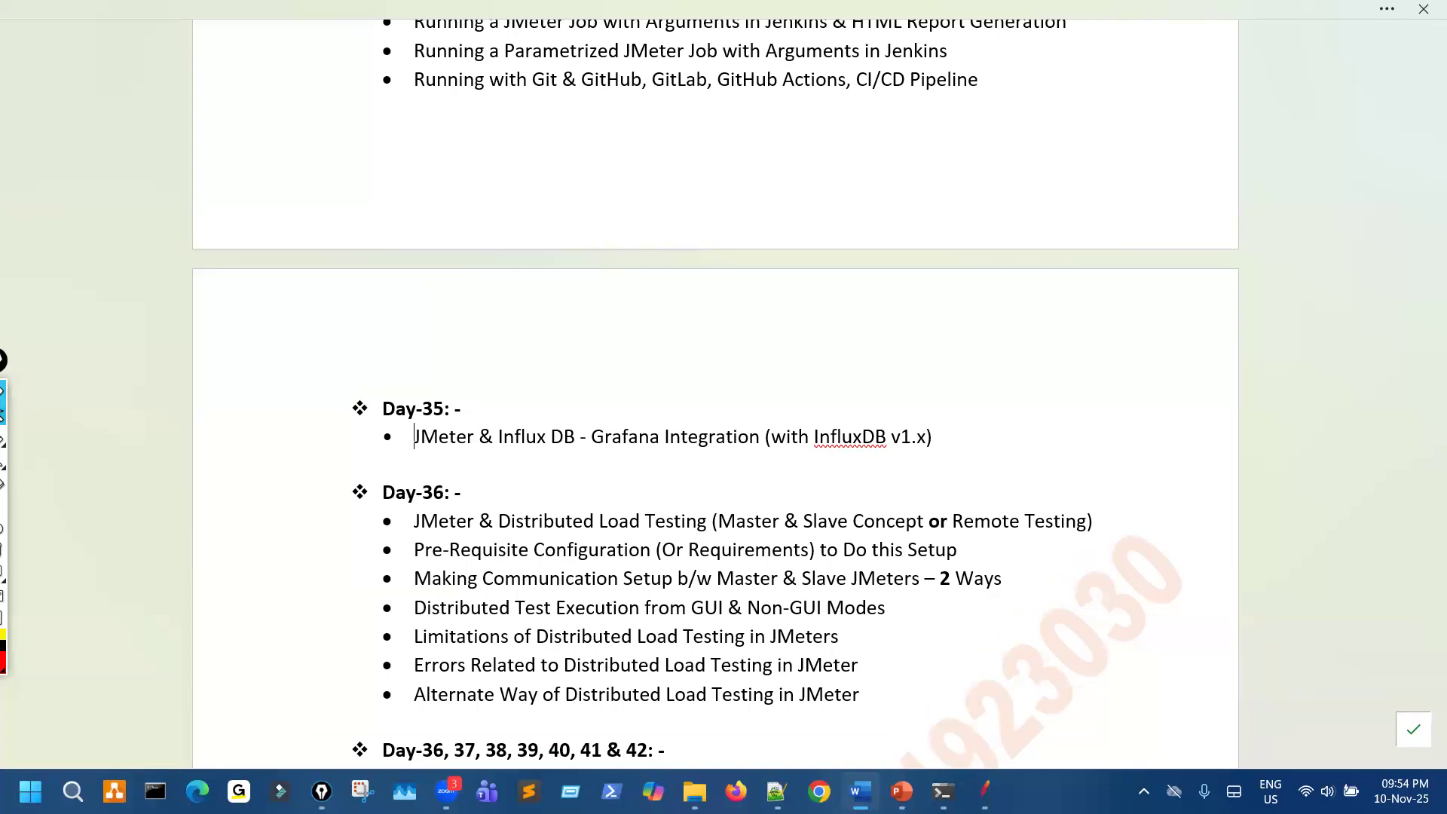
text(s)
key(BackSpace)
text(s)
key(BackSpace)
- Switch to PowerPoint, go to the JMeter & InfluxDB - Grafana Integration slide, and underline "InfluxDB" and "Grafana" in its title
click(902, 791)
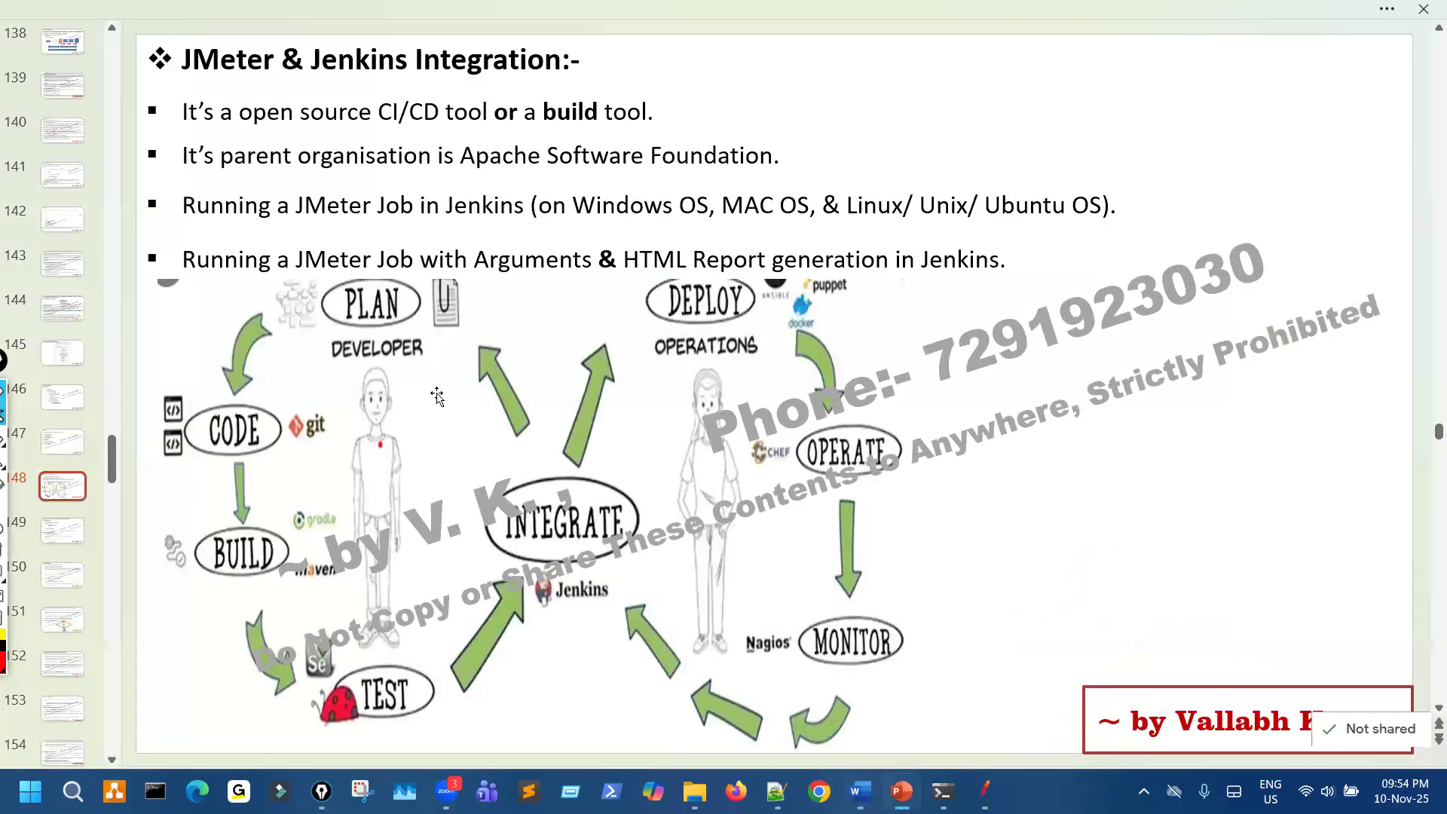
scroll(243, 130, down, 3)
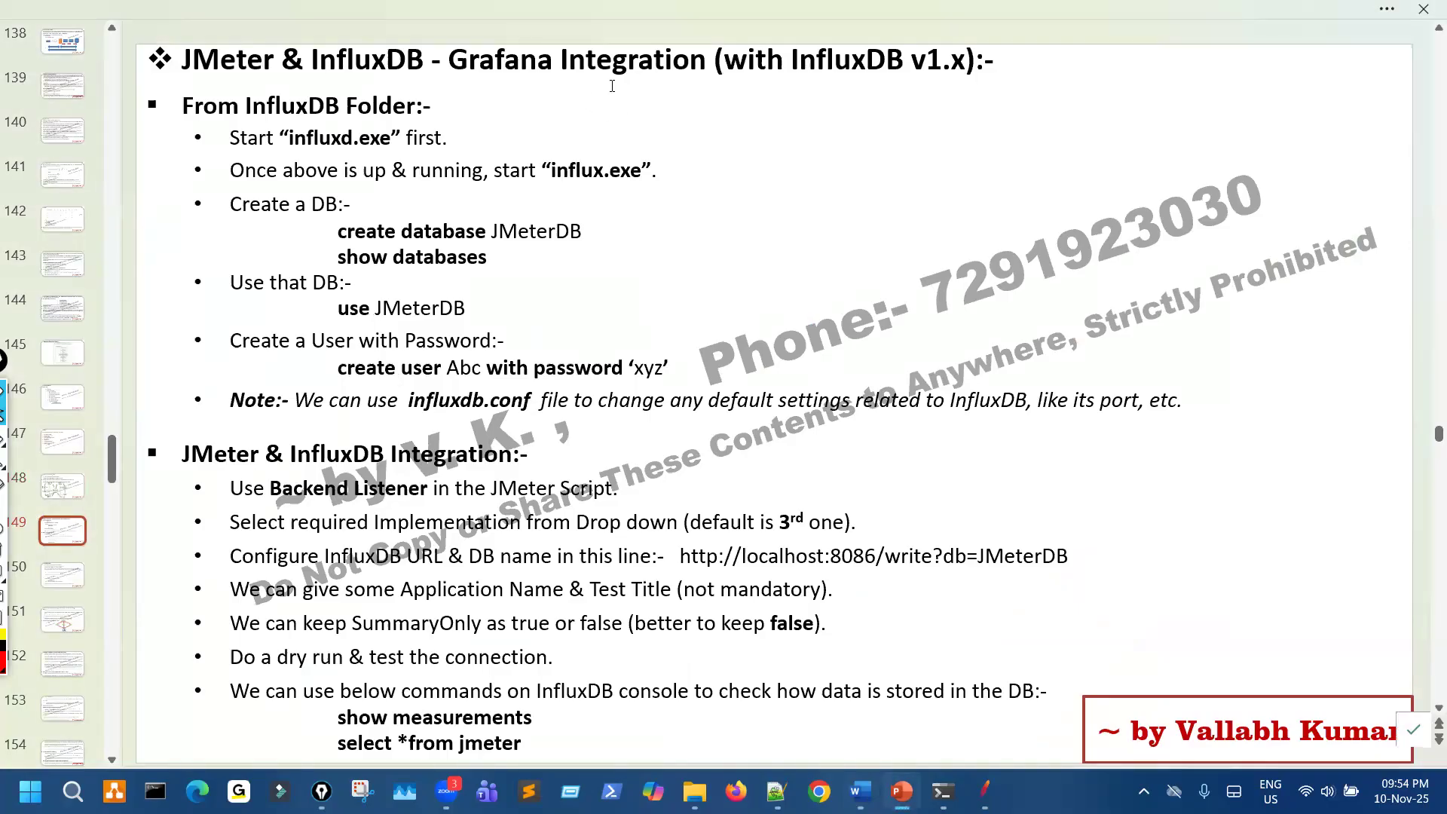
drag(371, 78, 423, 74)
drag(510, 82, 534, 84)
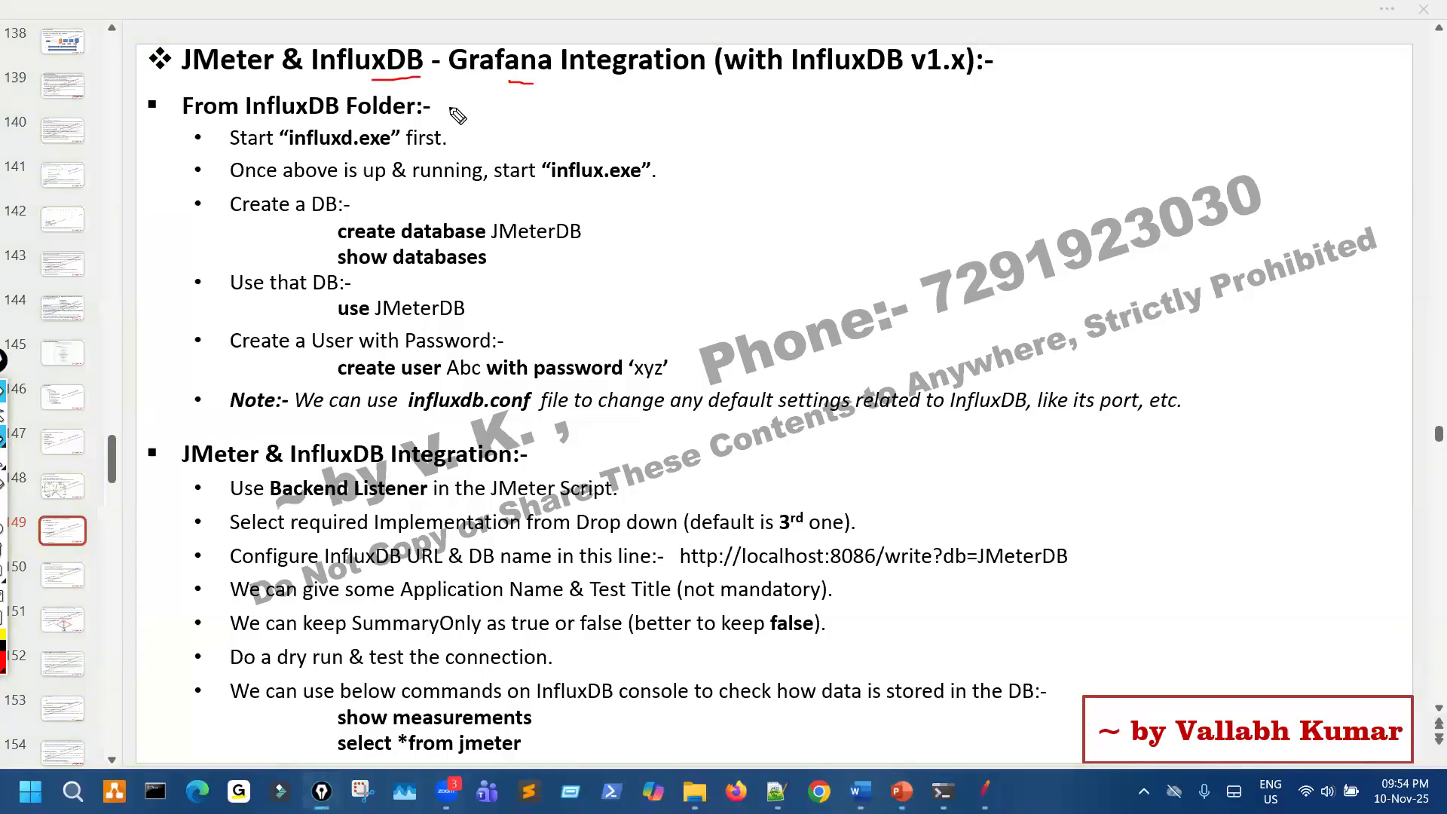
- Circle "InfluxDB" in the slide title and draw an arrow from it to a handwritten "Open Source"
mouse_move(349, 34)
mouse_down()
mouse_move(421, 111)
mouse_move(411, 32)
mouse_up()
mouse_move(476, 125)
mouse_down()
mouse_move(765, 120)
mouse_move(744, 152)
mouse_move(846, 181)
mouse_move(903, 266)
mouse_up()
drag(873, 189, 876, 172)
drag(909, 190, 988, 150)
mouse_move(1127, 92)
mouse_down()
mouse_move(1093, 140)
mouse_move(1225, 84)
mouse_move(1236, 105)
mouse_move(1246, 75)
mouse_up()
- Handwrite "time series DB" below "Open Source" with "DB" underlined, then clear all drawings and stop drawing
mouse_move(1063, 191)
mouse_down()
mouse_move(1091, 253)
mouse_move(1102, 212)
mouse_up()
mouse_move(1111, 221)
mouse_down()
mouse_move(1136, 233)
mouse_move(1134, 202)
mouse_move(1202, 209)
mouse_move(1268, 157)
mouse_up()
mouse_move(1168, 281)
mouse_down()
mouse_move(1116, 339)
mouse_move(1223, 273)
mouse_move(1274, 275)
mouse_up()
click(1211, 256)
drag(1236, 334, 1263, 381)
drag(1300, 315, 1303, 351)
drag(1302, 312, 1309, 347)
drag(1253, 393, 1310, 381)
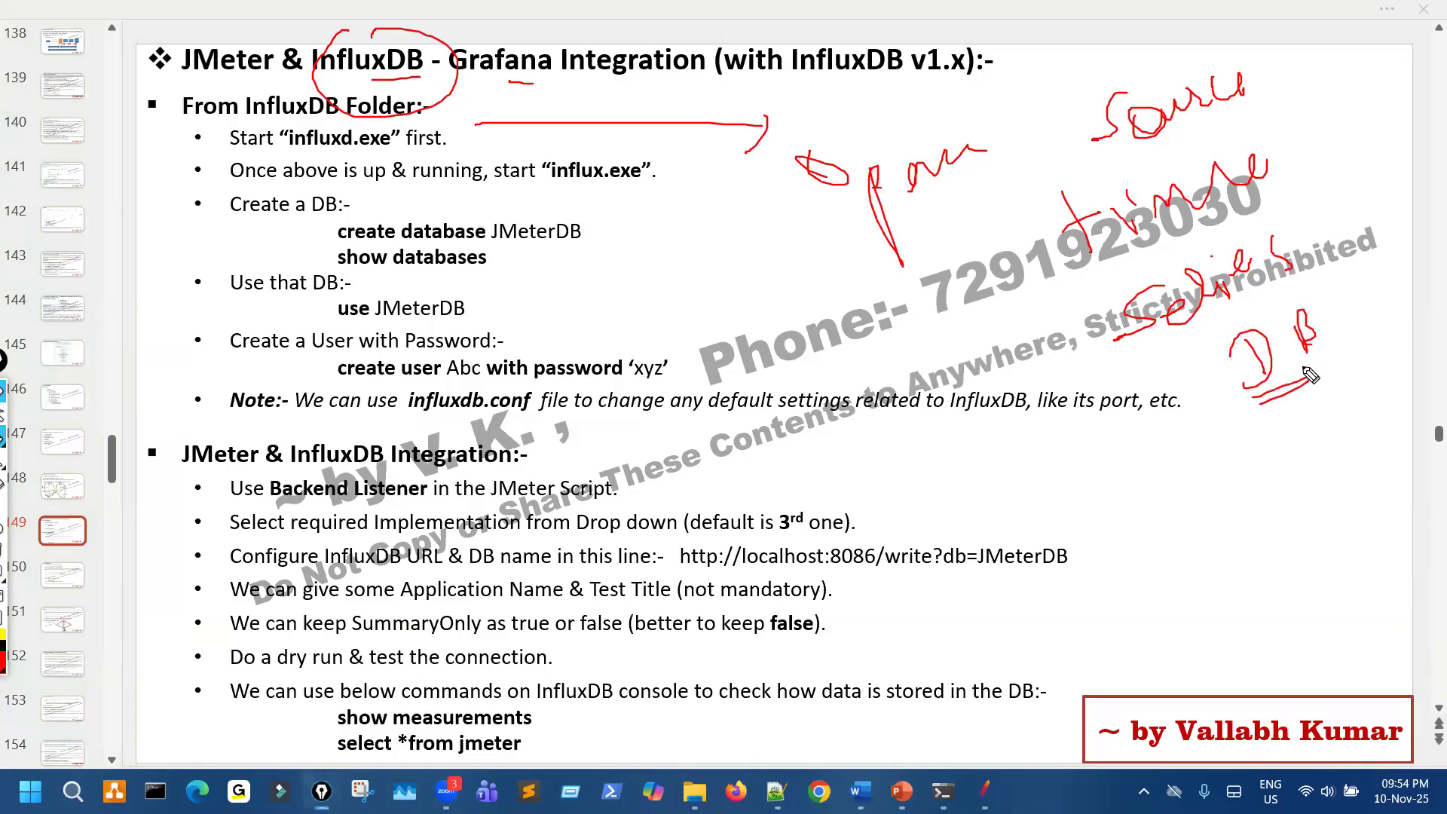
key(ctrl+shift+7)
key(ctrl+shift+2)
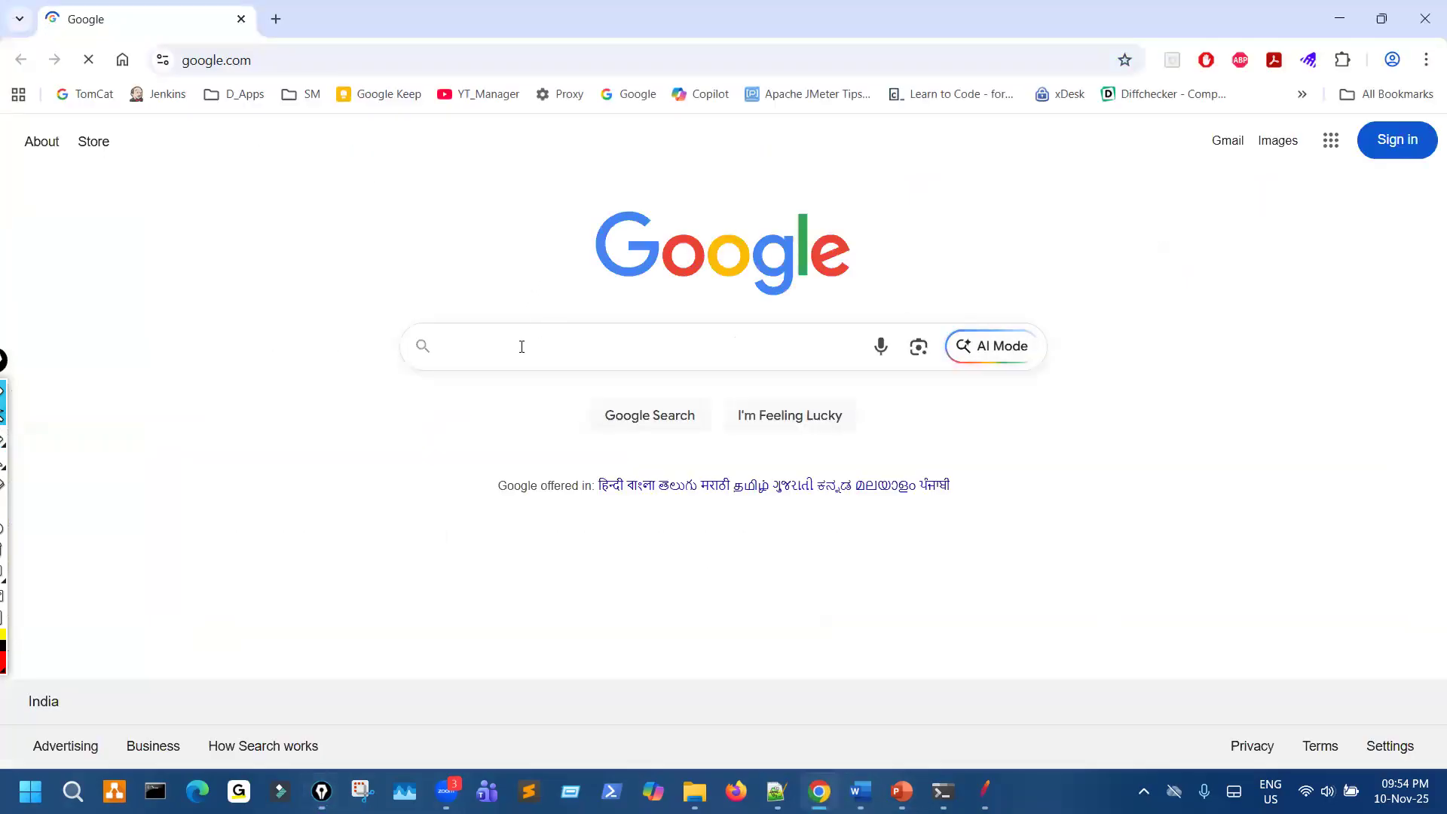
- Search Google for "influxdb" and skim the results
click(520, 351)
text(in)
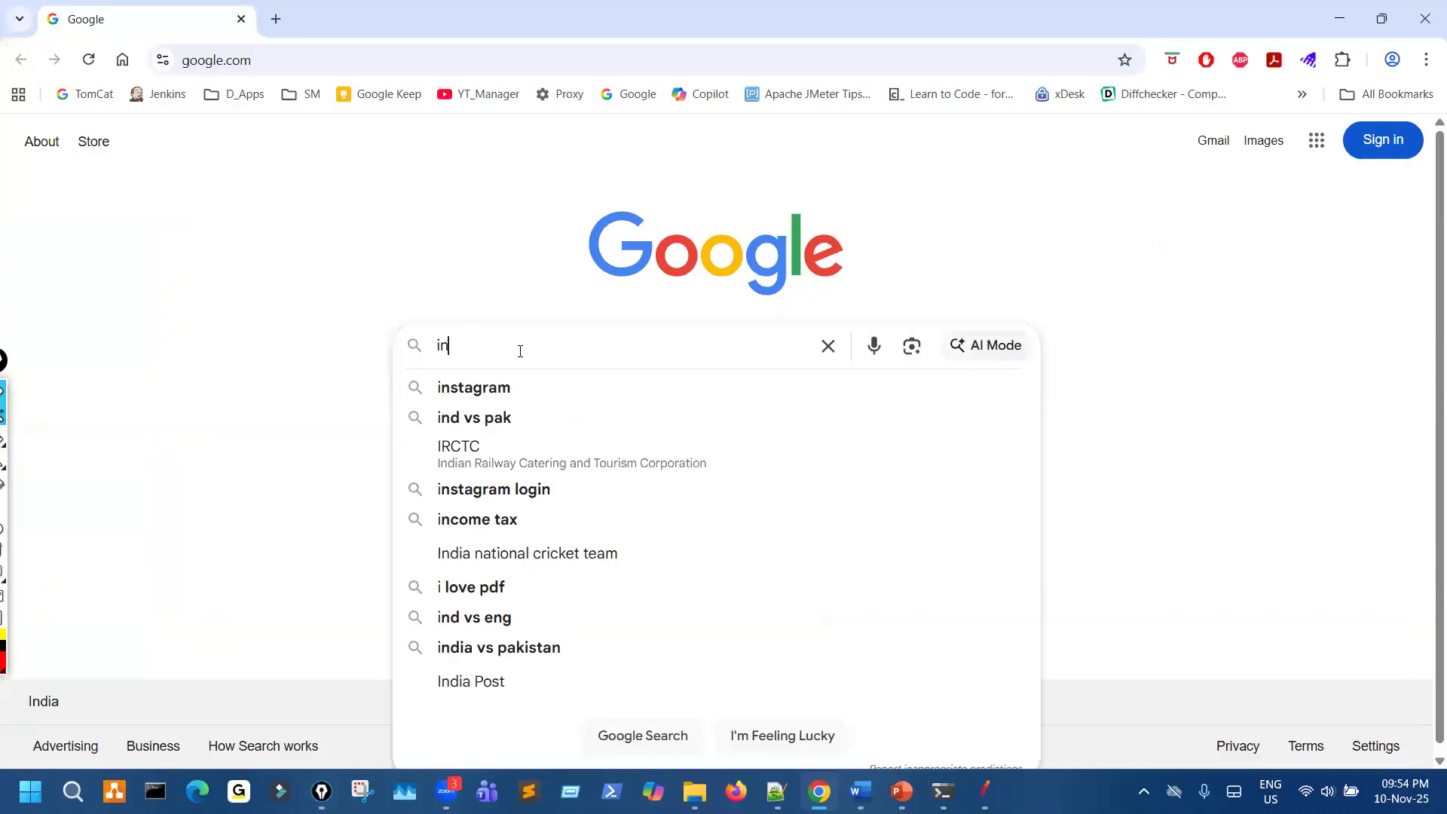
text(fluxdb)
key(Return)
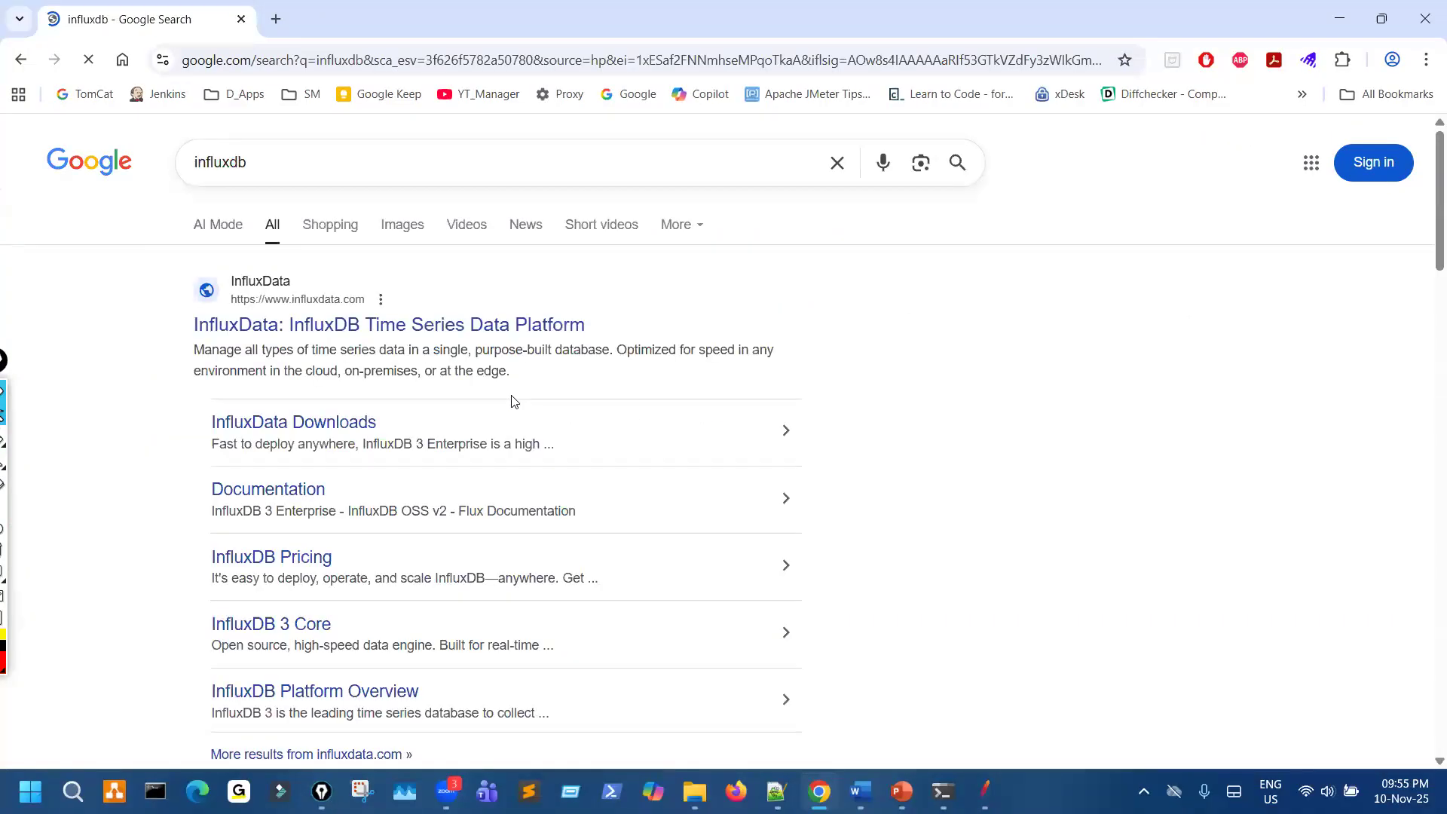
scroll(511, 408, down, 1)
scroll(511, 412, down, 1)
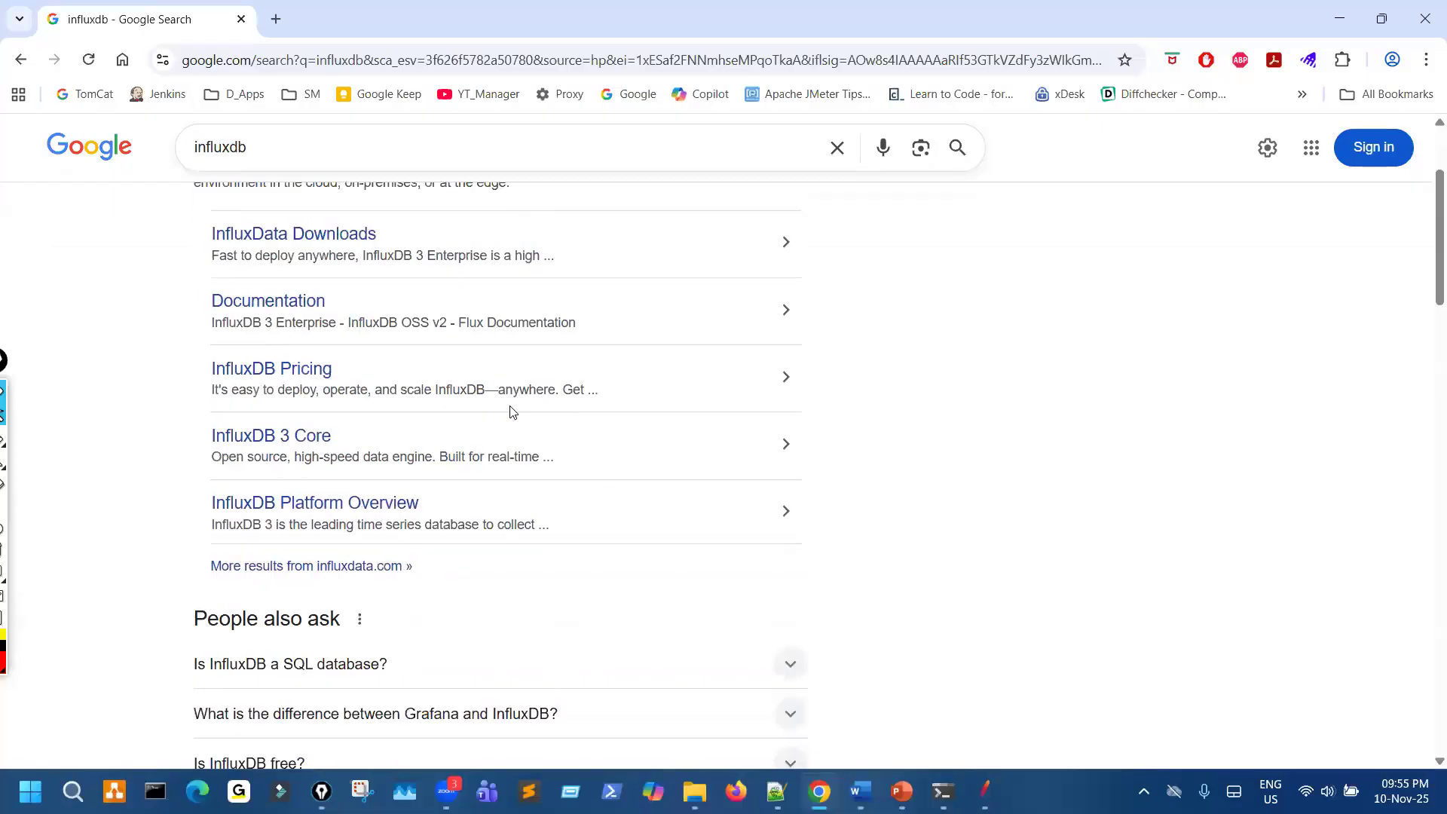
scroll(511, 412, up, 2)
- Read the AI Mode answer on InfluxDB, mark "time series database (TSDB)", undo the mark and return to all results
click(218, 225)
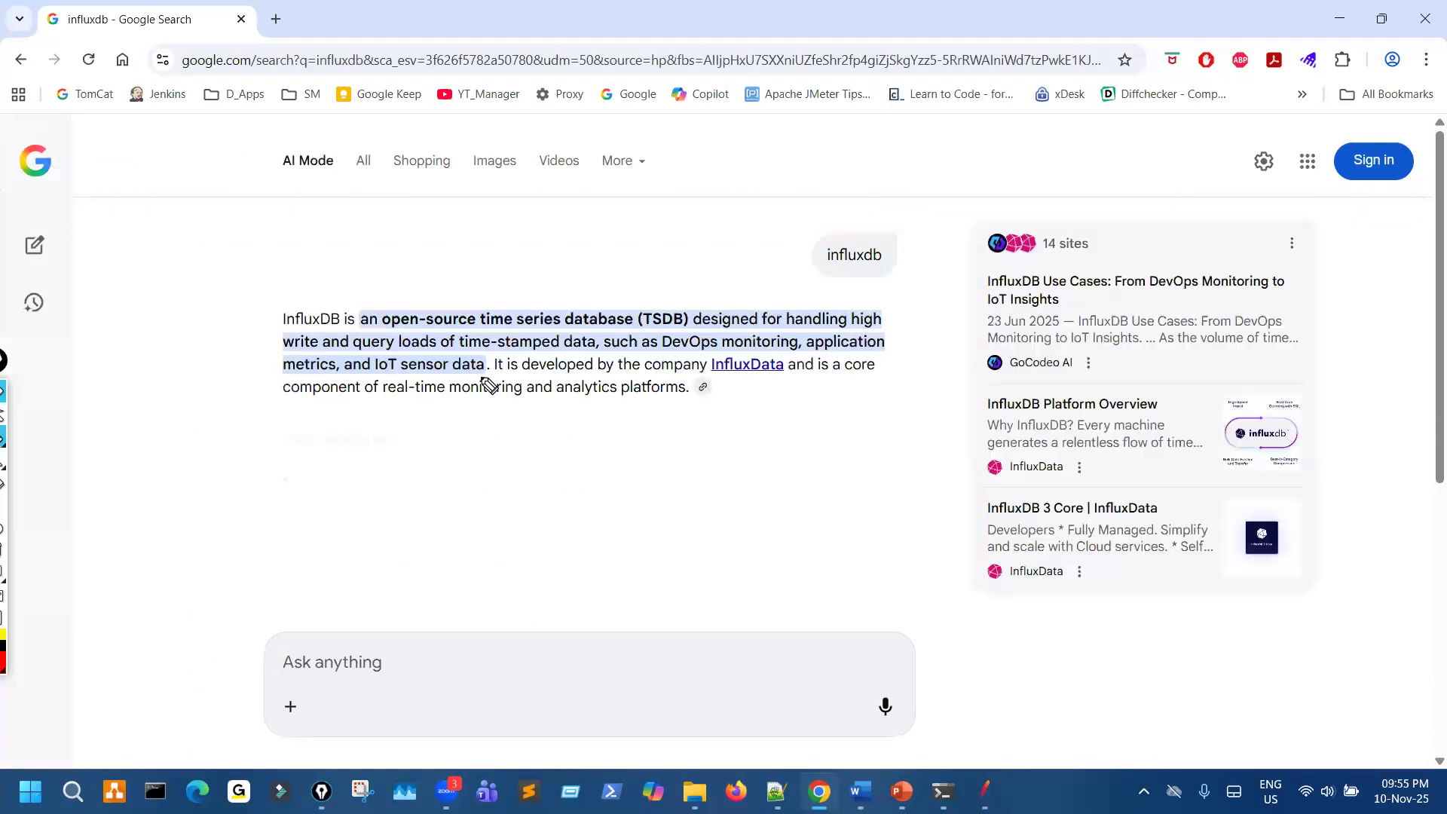
drag(456, 328, 690, 344)
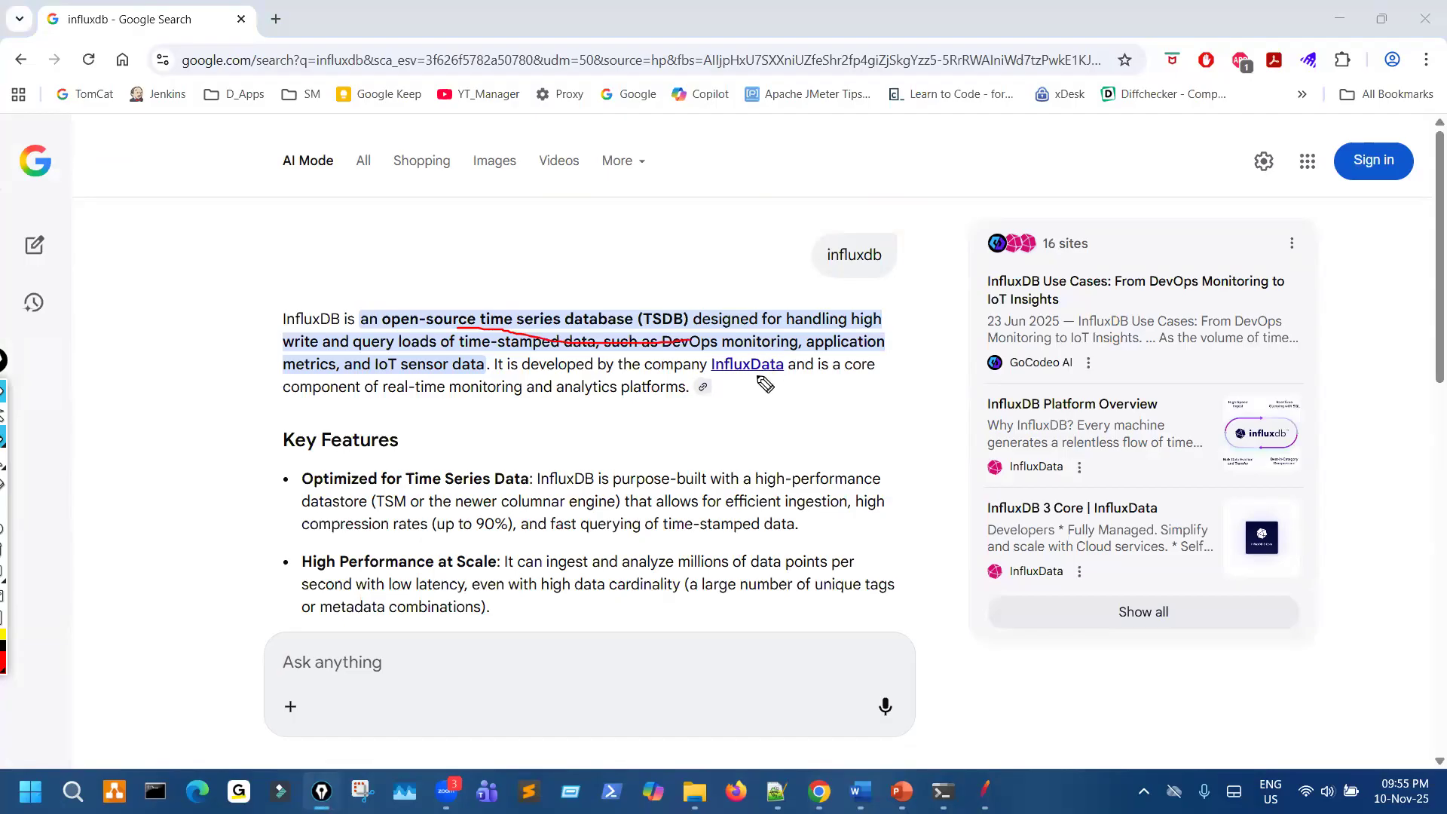
key(ctrl+z)
click(21, 59)
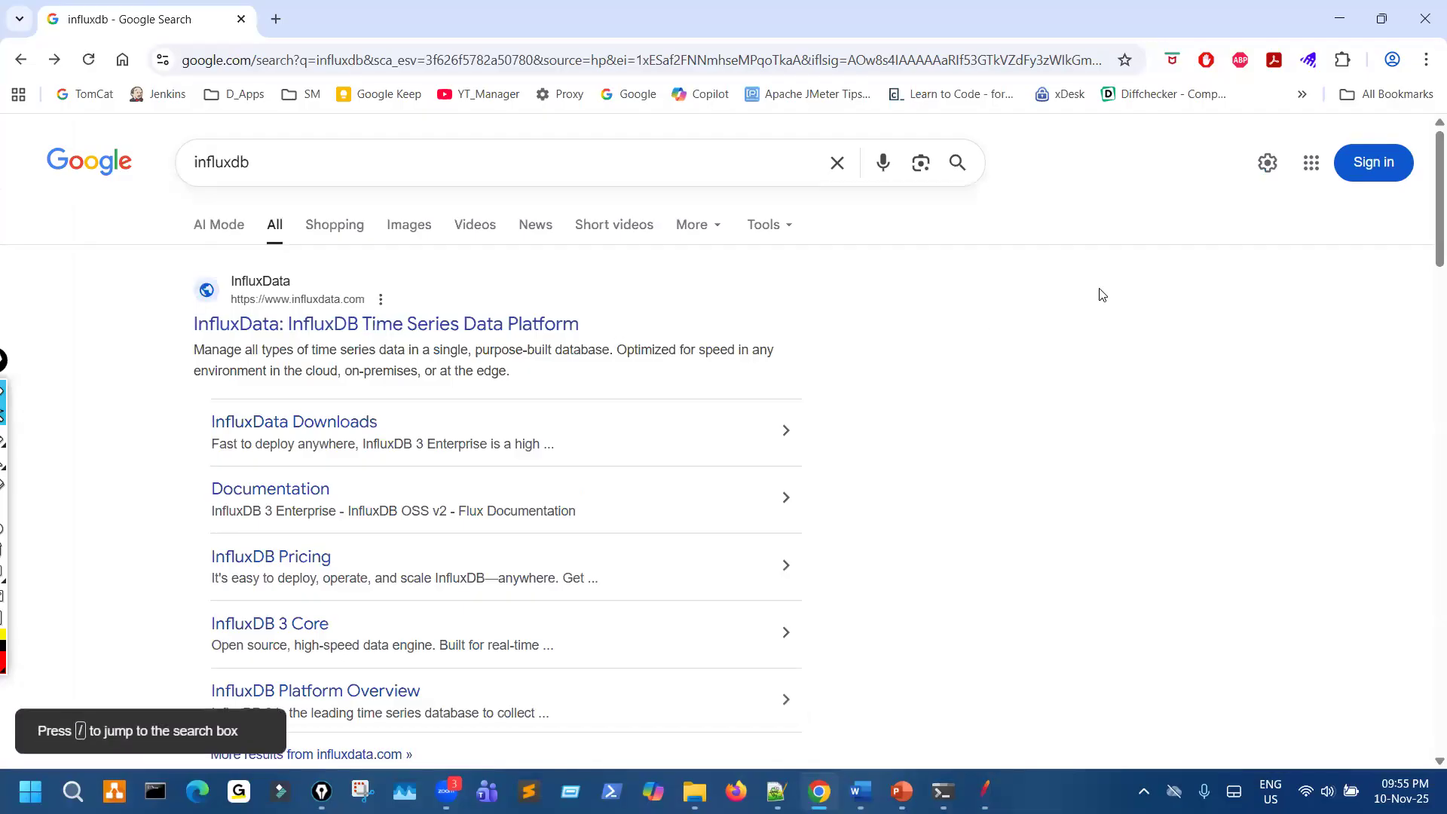
- Sketch large freehand letters in red in the blank area beside the search results and draw lines pointing to them
key(ctrl+shift+3)
drag(1039, 306, 1058, 374)
mouse_move(1039, 332)
mouse_down()
mouse_move(1092, 328)
mouse_move(1068, 348)
mouse_up()
drag(1162, 324, 1160, 327)
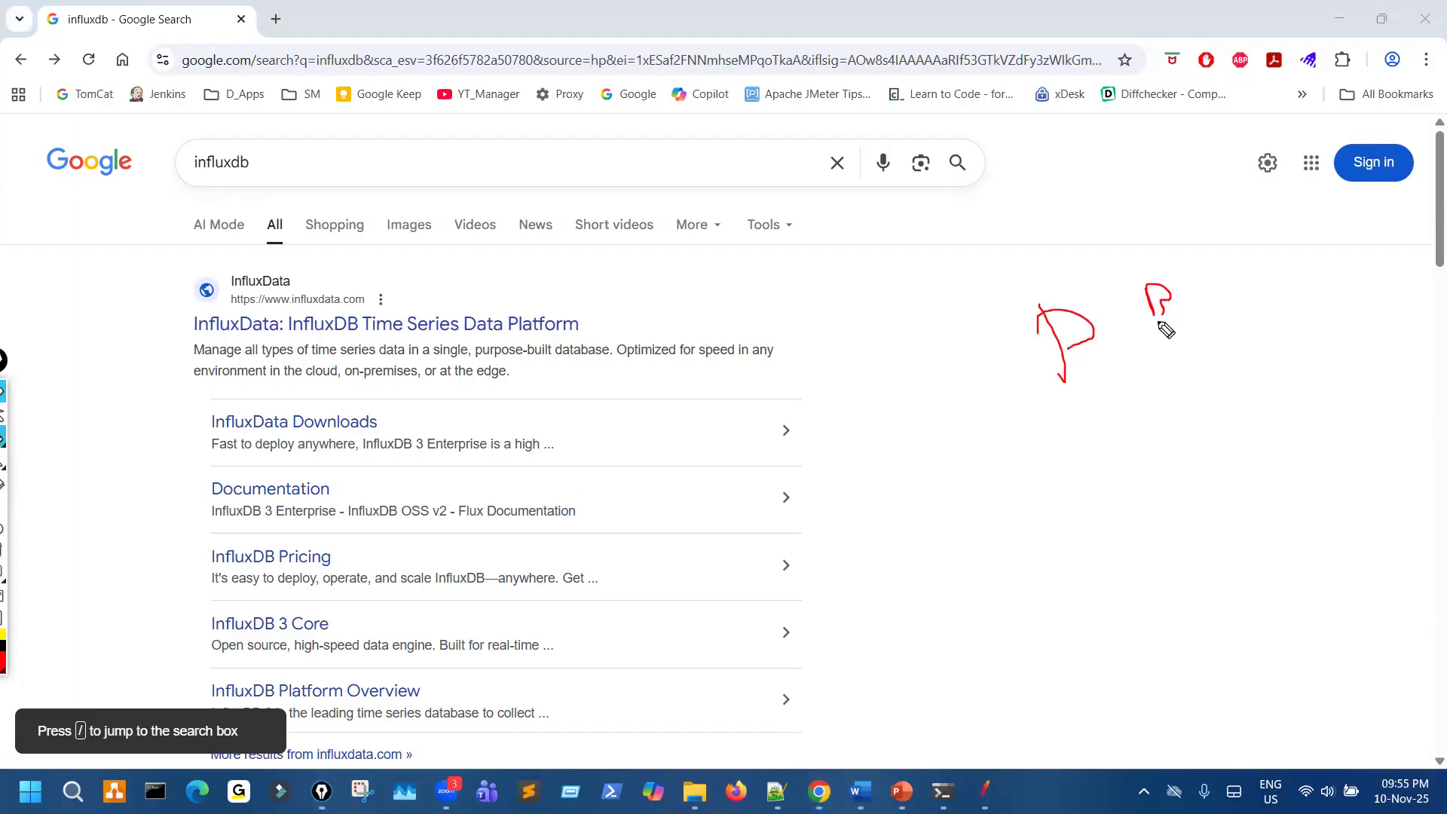
drag(1092, 360, 1042, 359)
drag(1011, 418, 1085, 348)
drag(1189, 355, 1175, 363)
drag(956, 535, 1085, 386)
drag(1061, 379, 1099, 417)
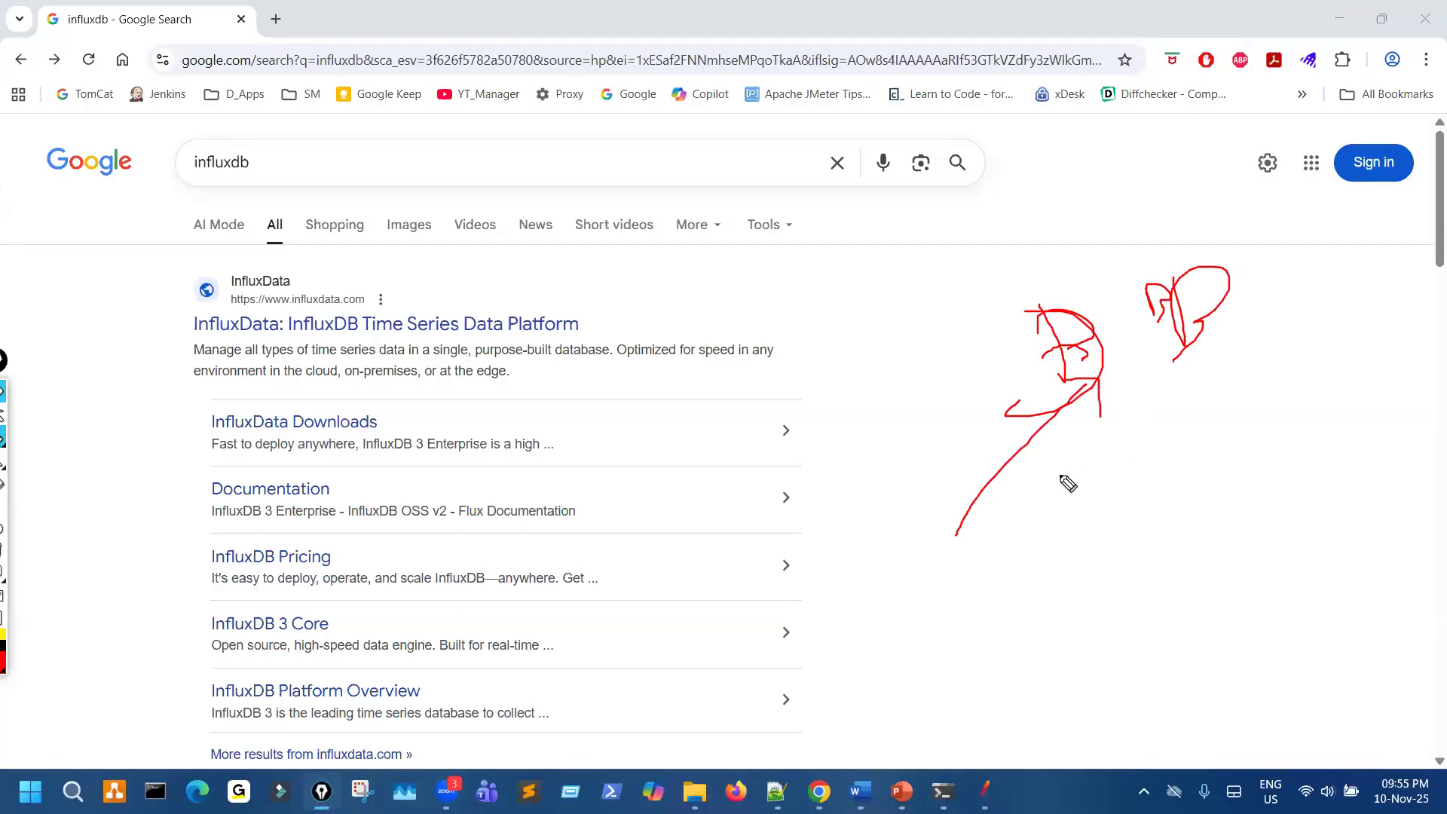
mouse_move(1059, 481)
mouse_down()
mouse_move(1095, 415)
mouse_move(1105, 422)
mouse_up()
- Mark "time series data" in the first InfluxData result's description, then clear all drawings and stop drawing
drag(326, 364, 377, 357)
key(ctrl+shift+7)
key(ctrl+shift+1)
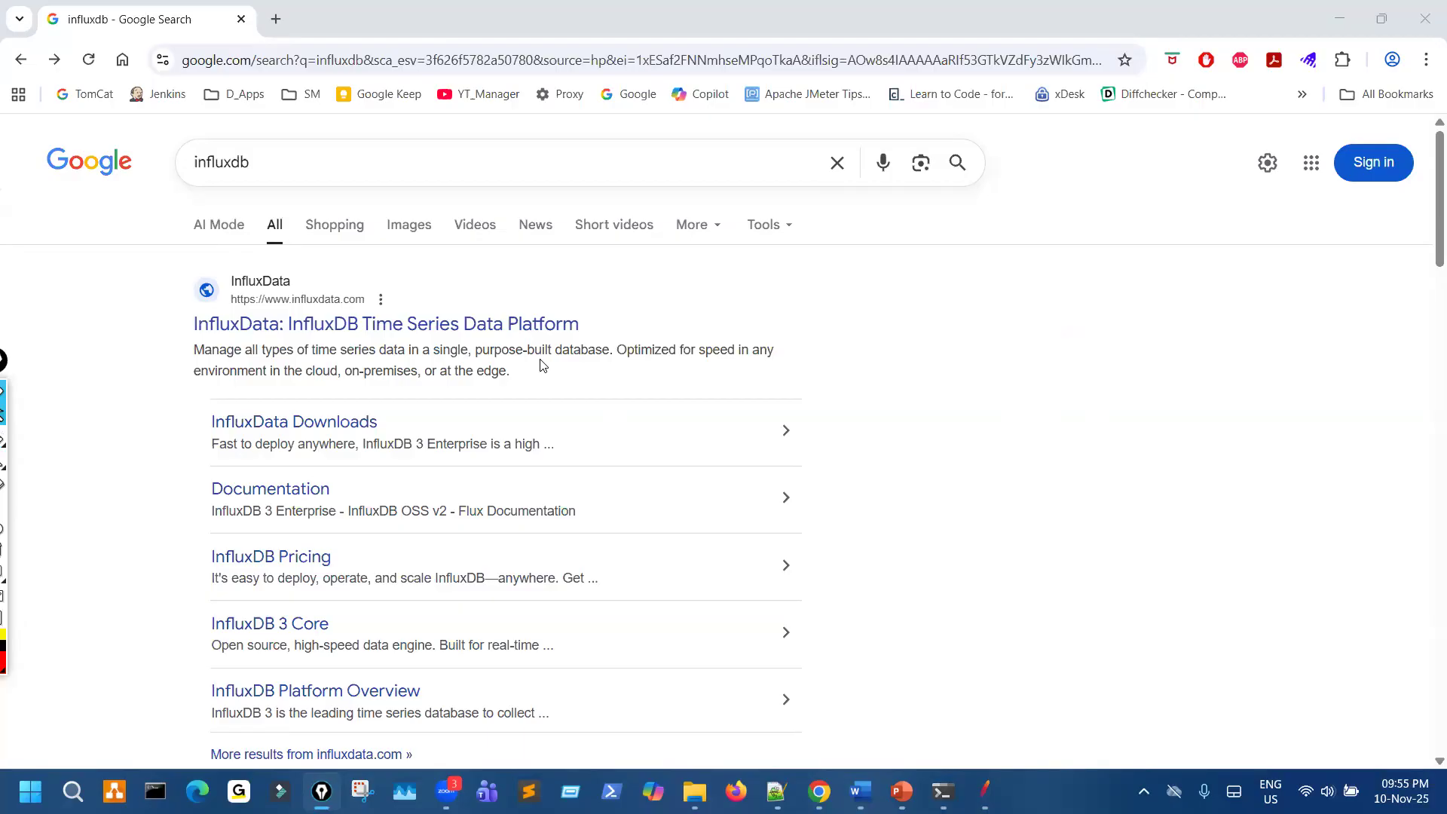
- Circle "Pricing" in the InfluxDB Pricing result, clear it, circle "InfluxData Downloads", then clear the drawings and stop drawing
key(ctrl+shift+2)
mouse_move(308, 545)
mouse_down()
mouse_move(378, 591)
mouse_move(330, 554)
mouse_up()
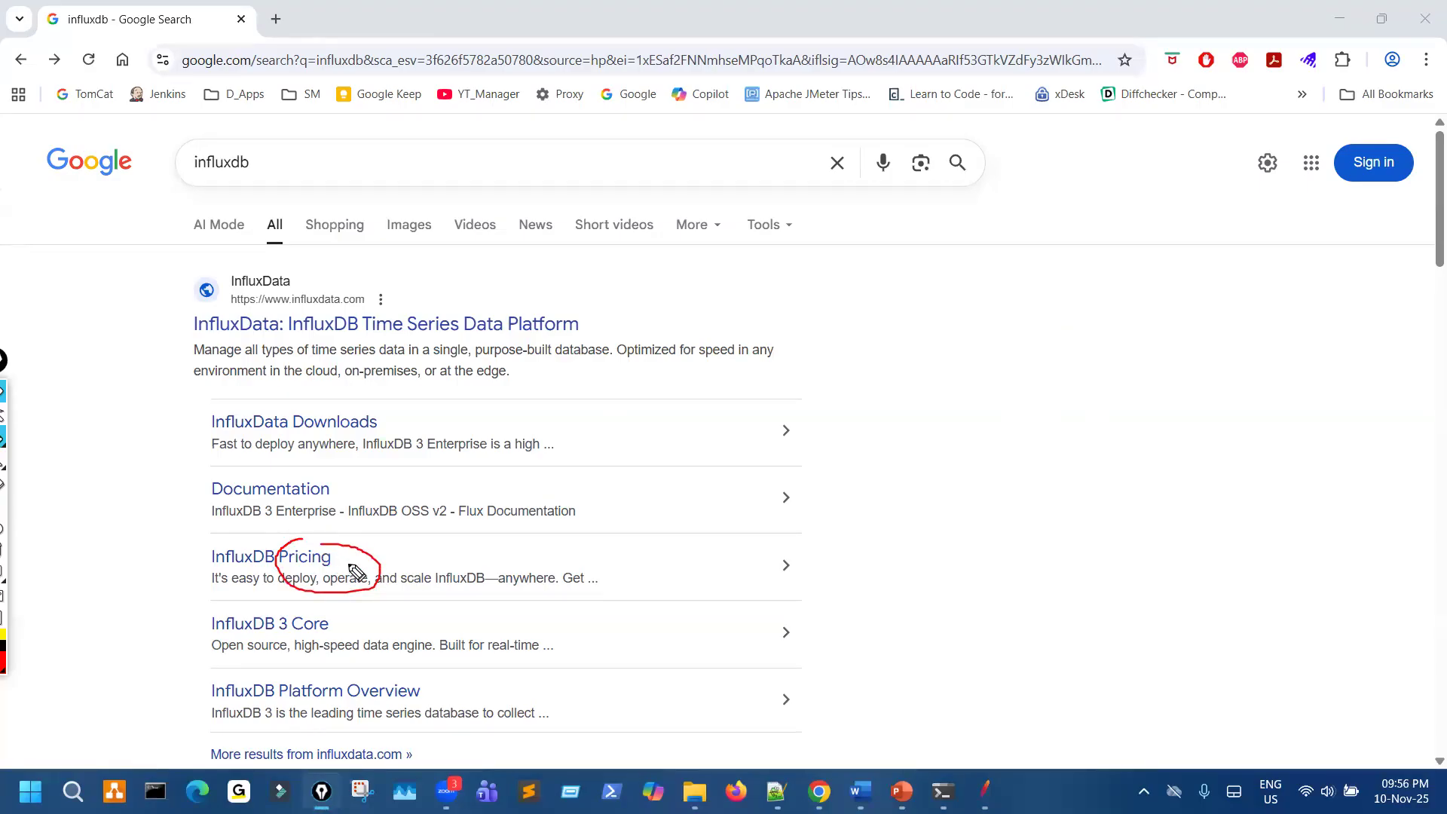
key(ctrl+shift+7)
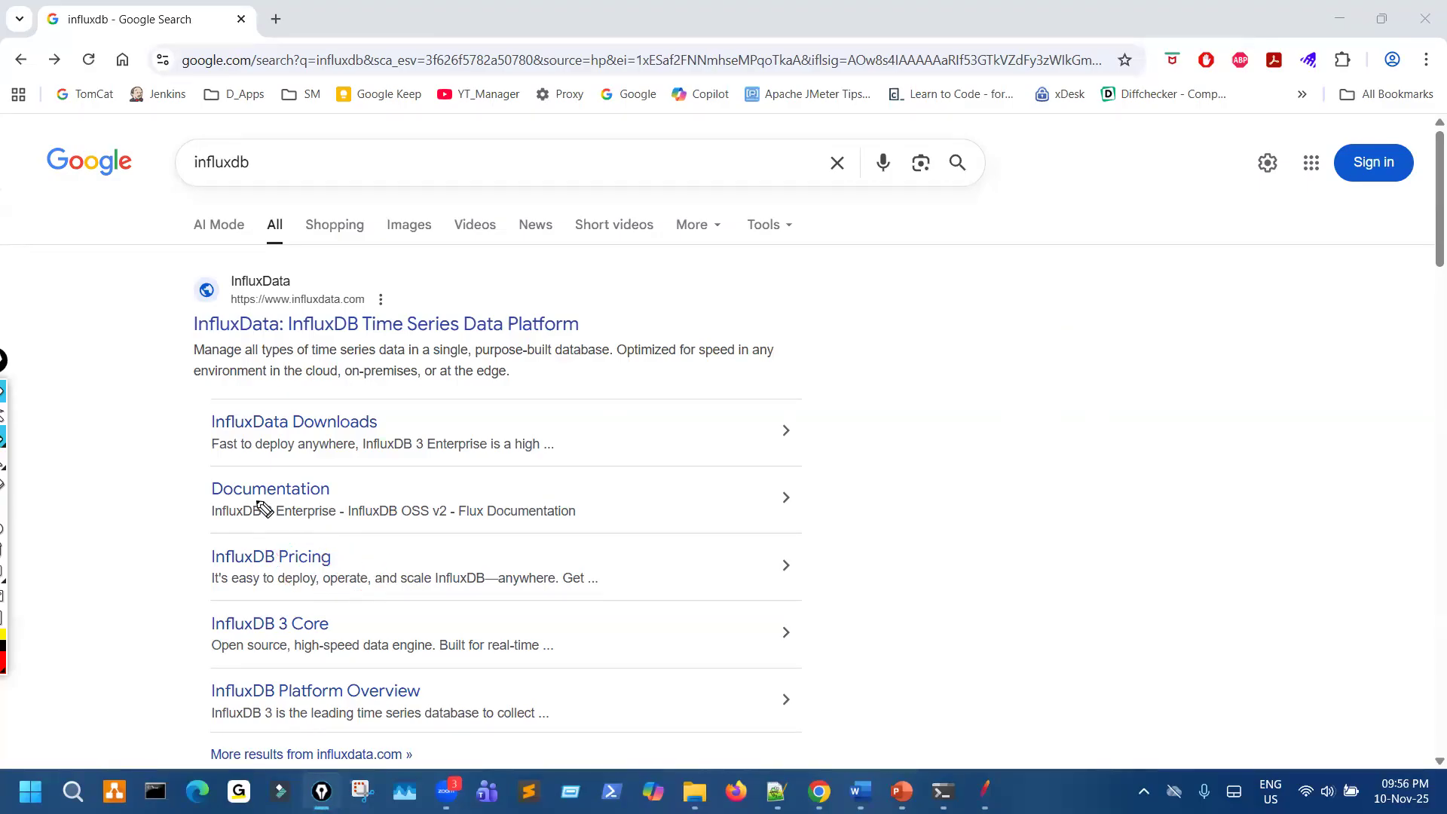
mouse_move(198, 410)
mouse_down()
mouse_move(416, 433)
mouse_move(249, 424)
mouse_up()
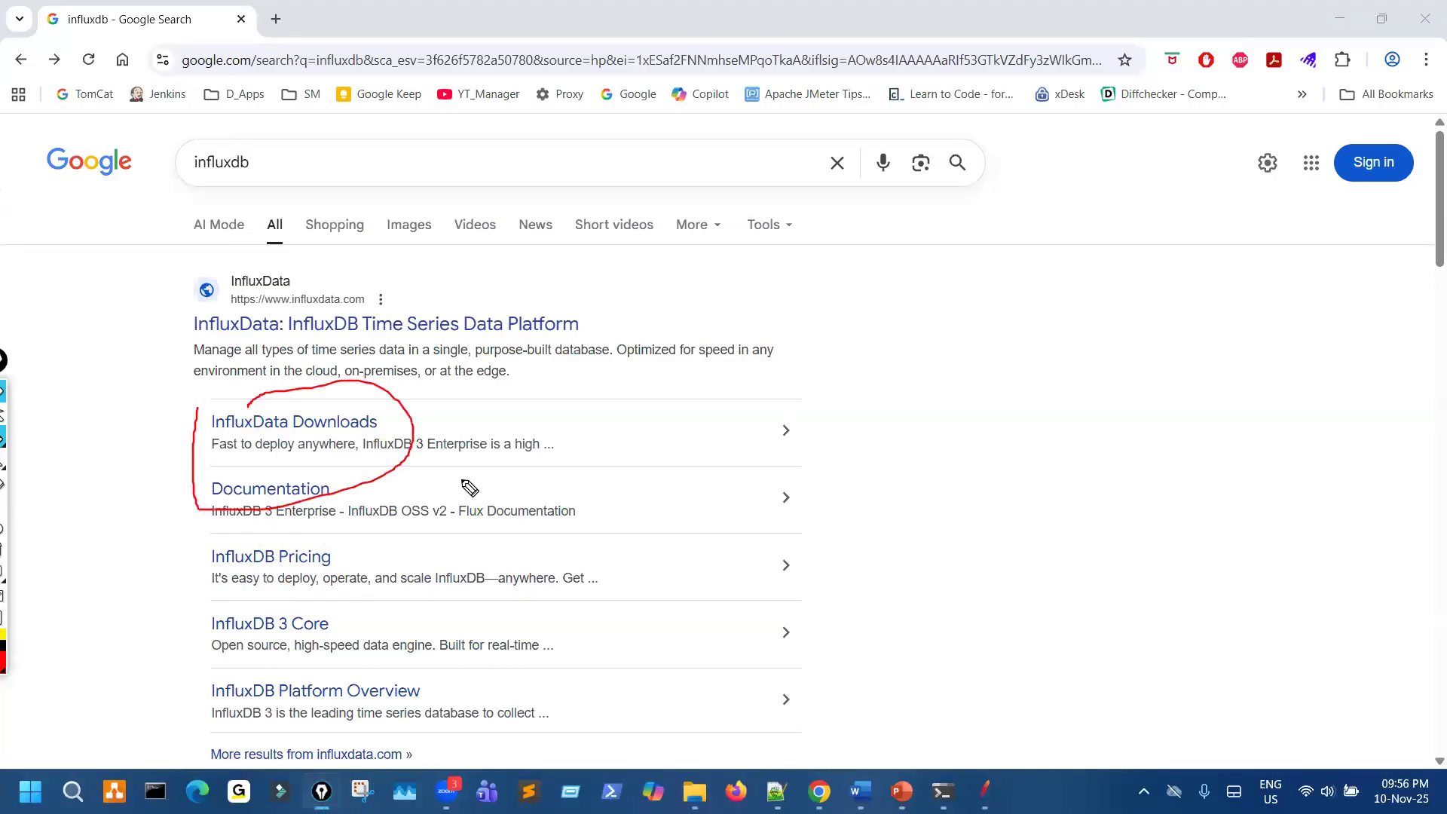
key(ctrl+shift+7)
key(ctrl+shift+1)
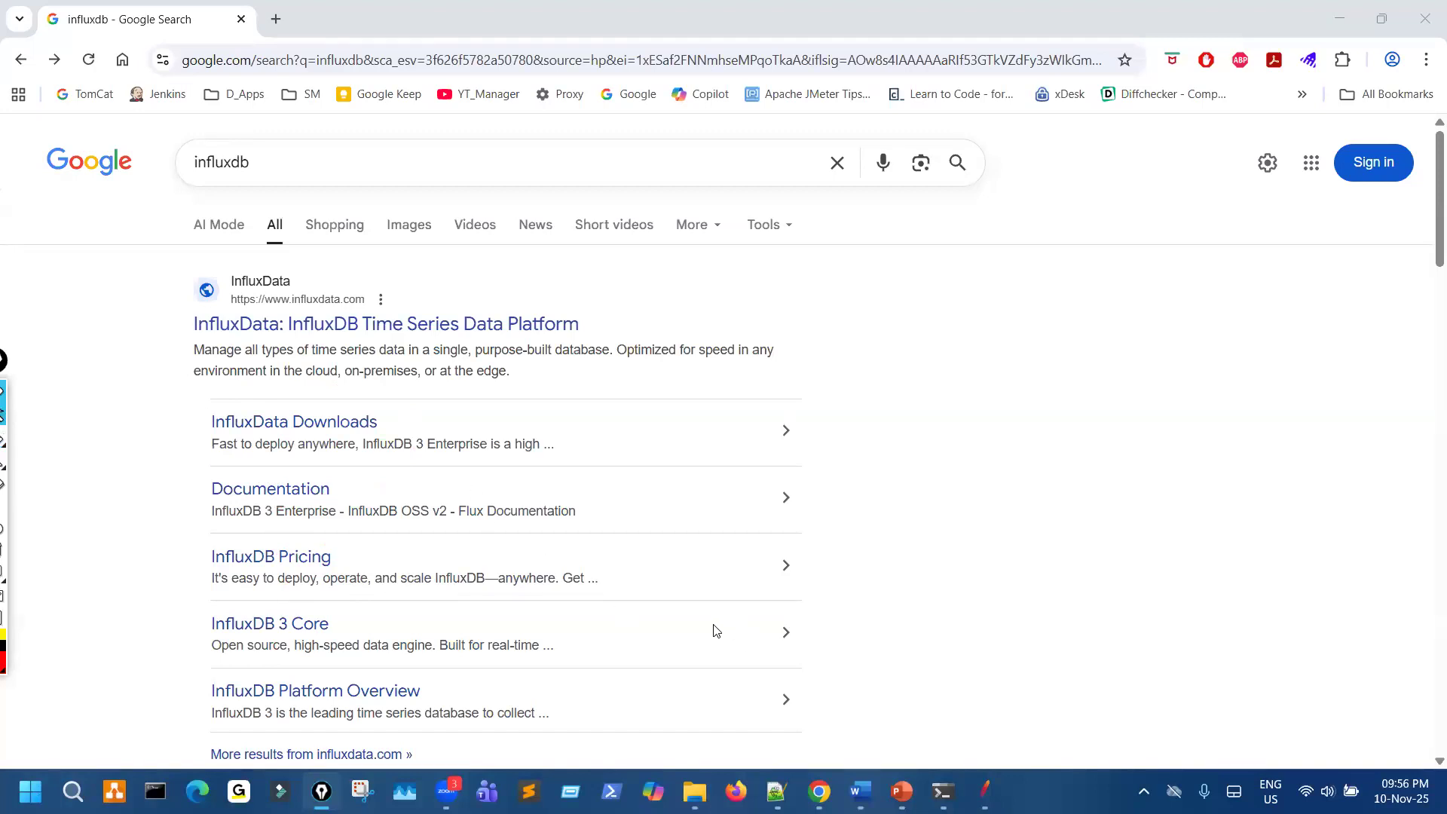
- Open the InfluxData: InfluxDB Time Series Data Platform result in a new tab and skim its homepage
drag(341, 321, 740, 468)
middle_click(501, 328)
click(398, 11)
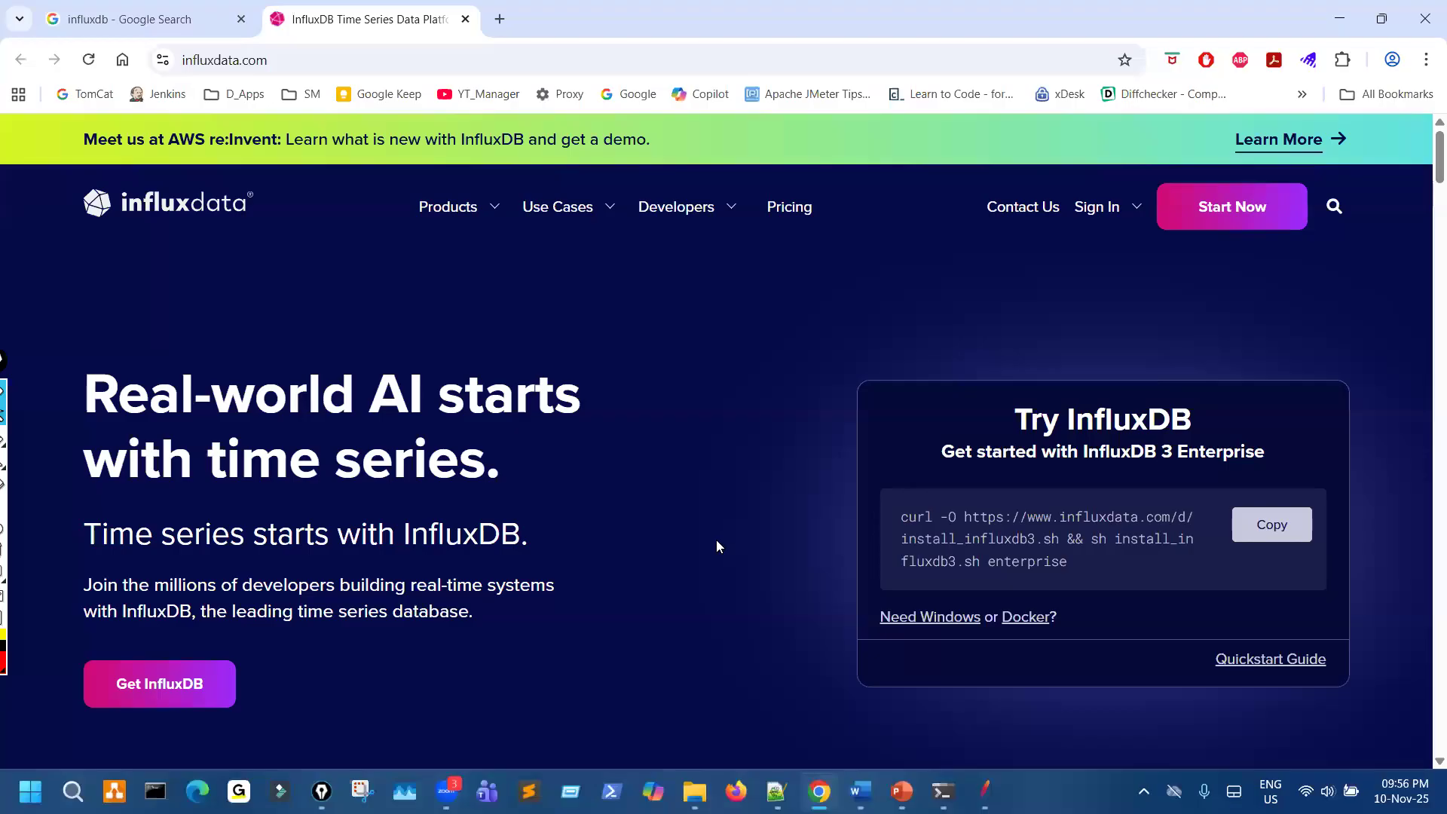
scroll(451, 547, down, 9)
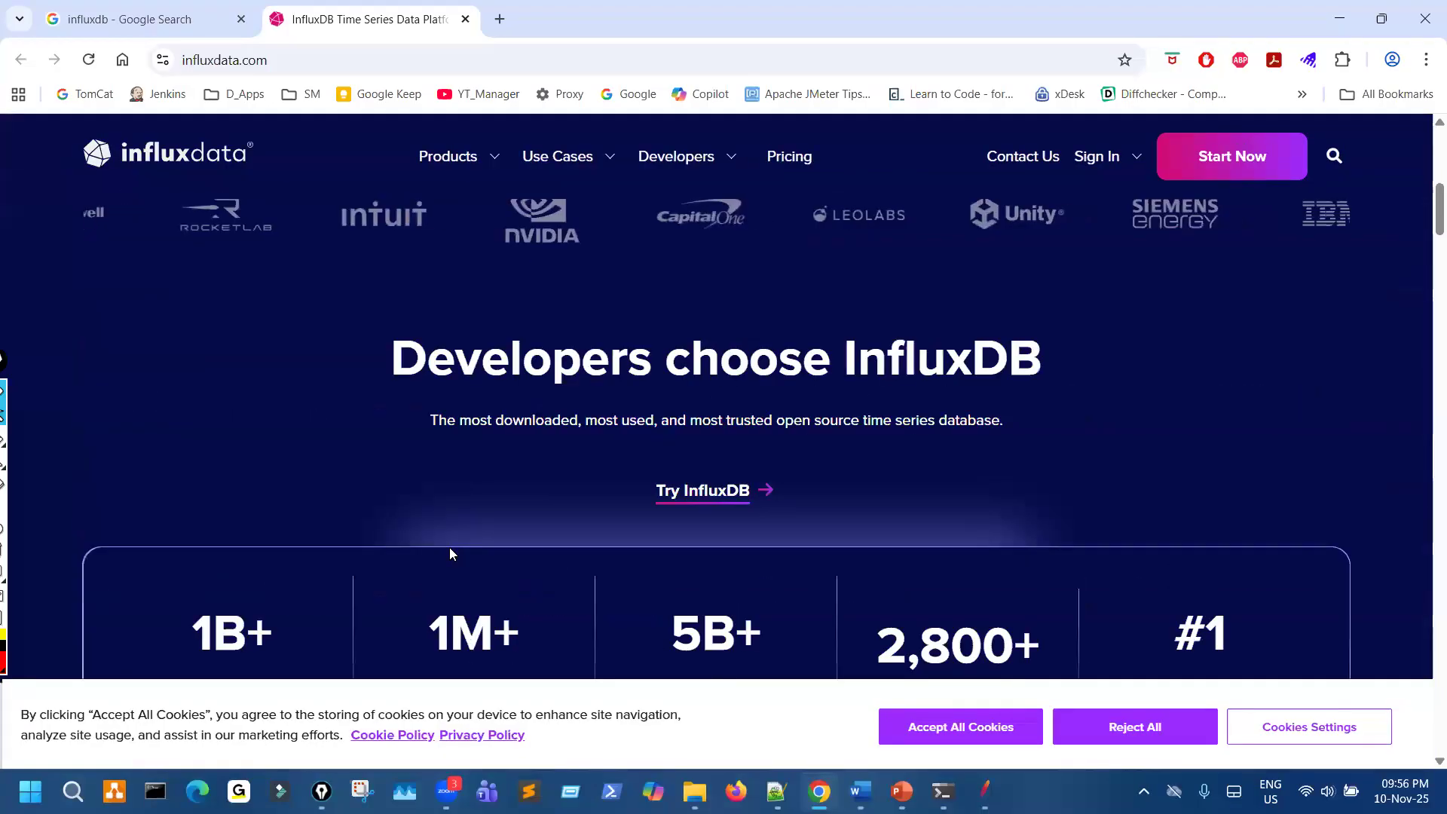
scroll(454, 539, up, 6)
scroll(458, 523, down, 2)
scroll(456, 516, down, 10)
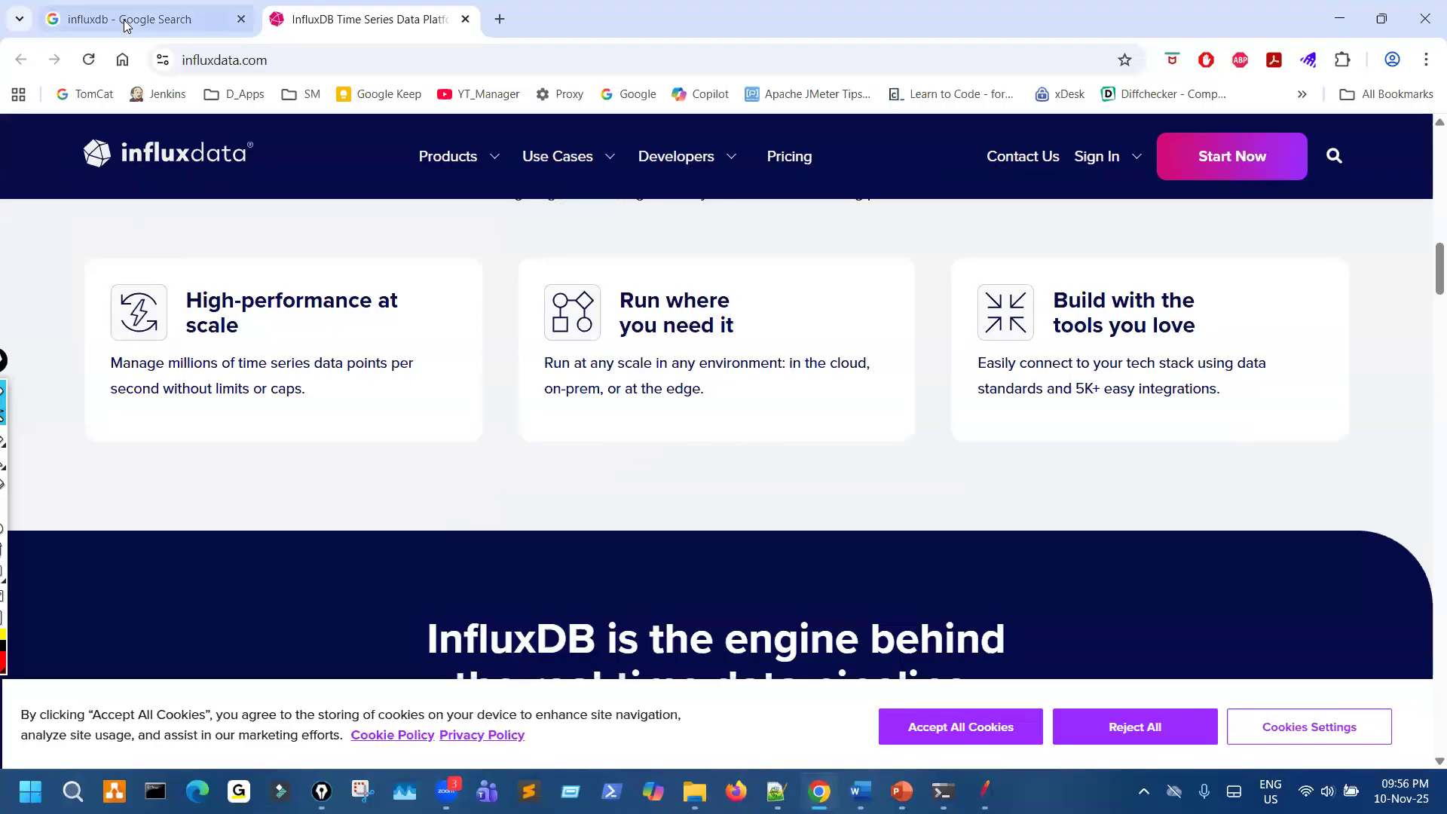
- Return to the Google results, mark the InfluxData Downloads entry, then clear the drawing
click(121, 23)
drag(301, 410, 354, 448)
key(ctrl+shift+7)
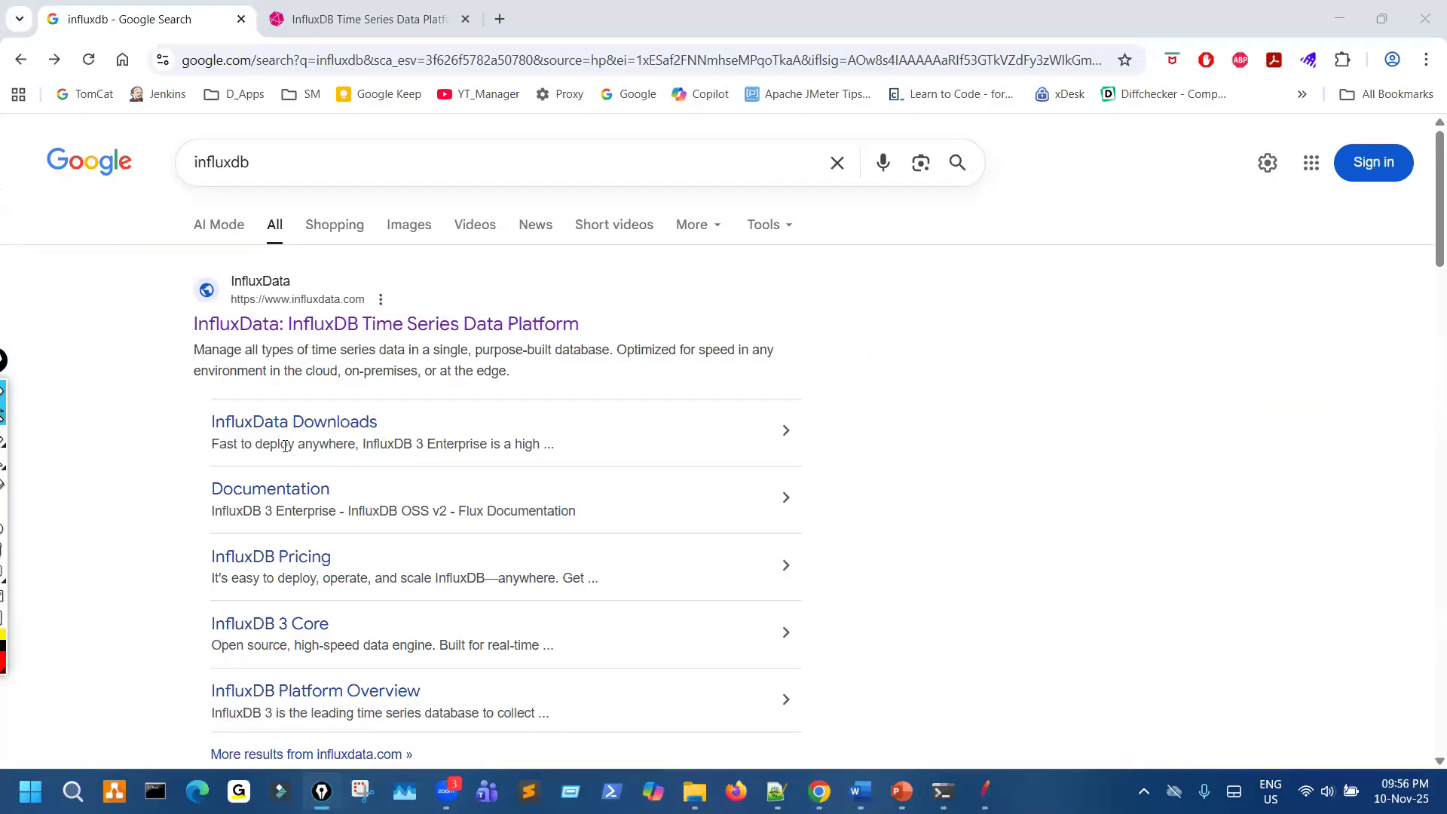
- Switch back to the InfluxData homepage, accept all cookies, and look through its product, feature and footer sections for a way to get InfluxDB
click(369, 19)
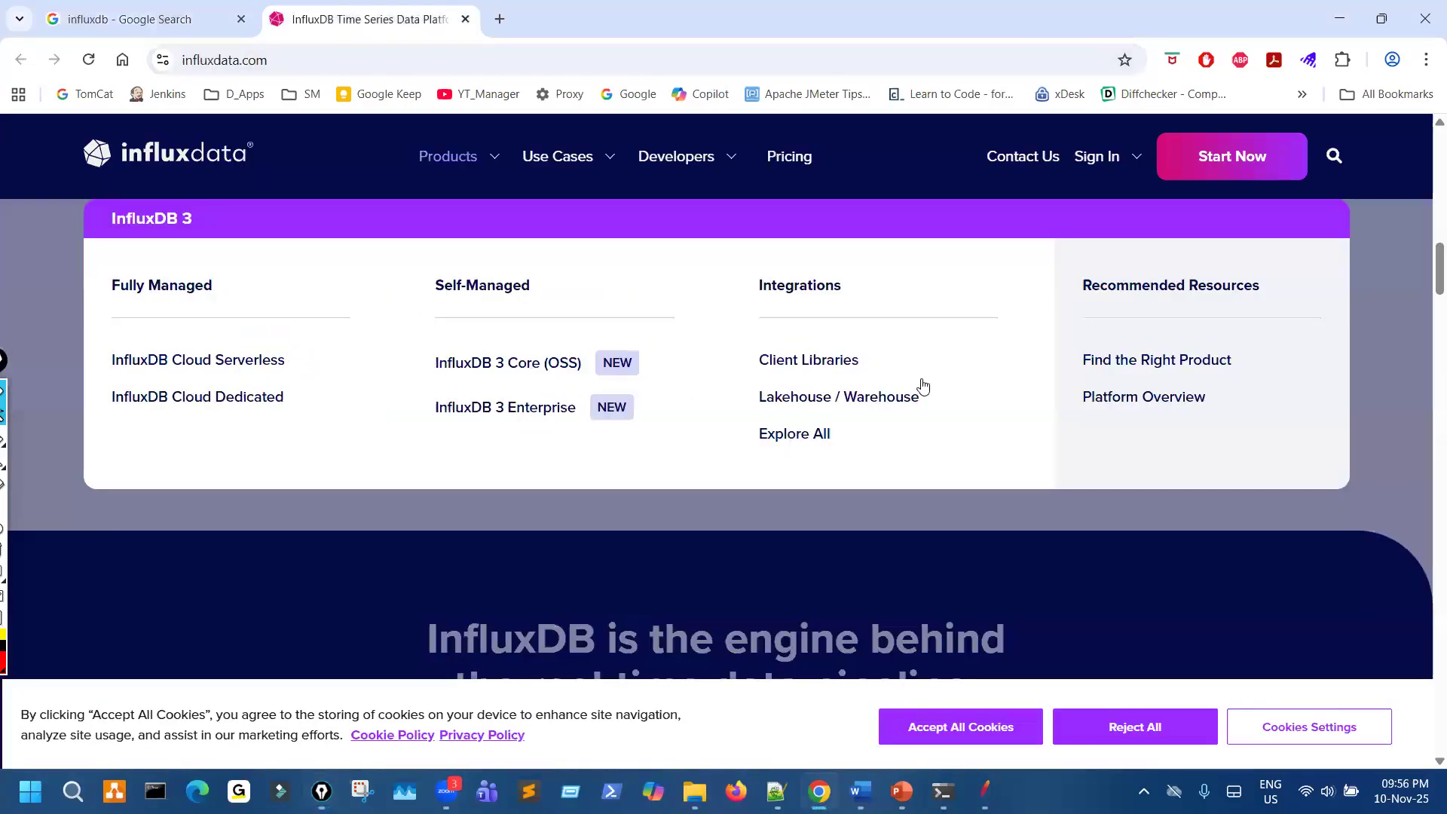
scroll(500, 475, up, 10)
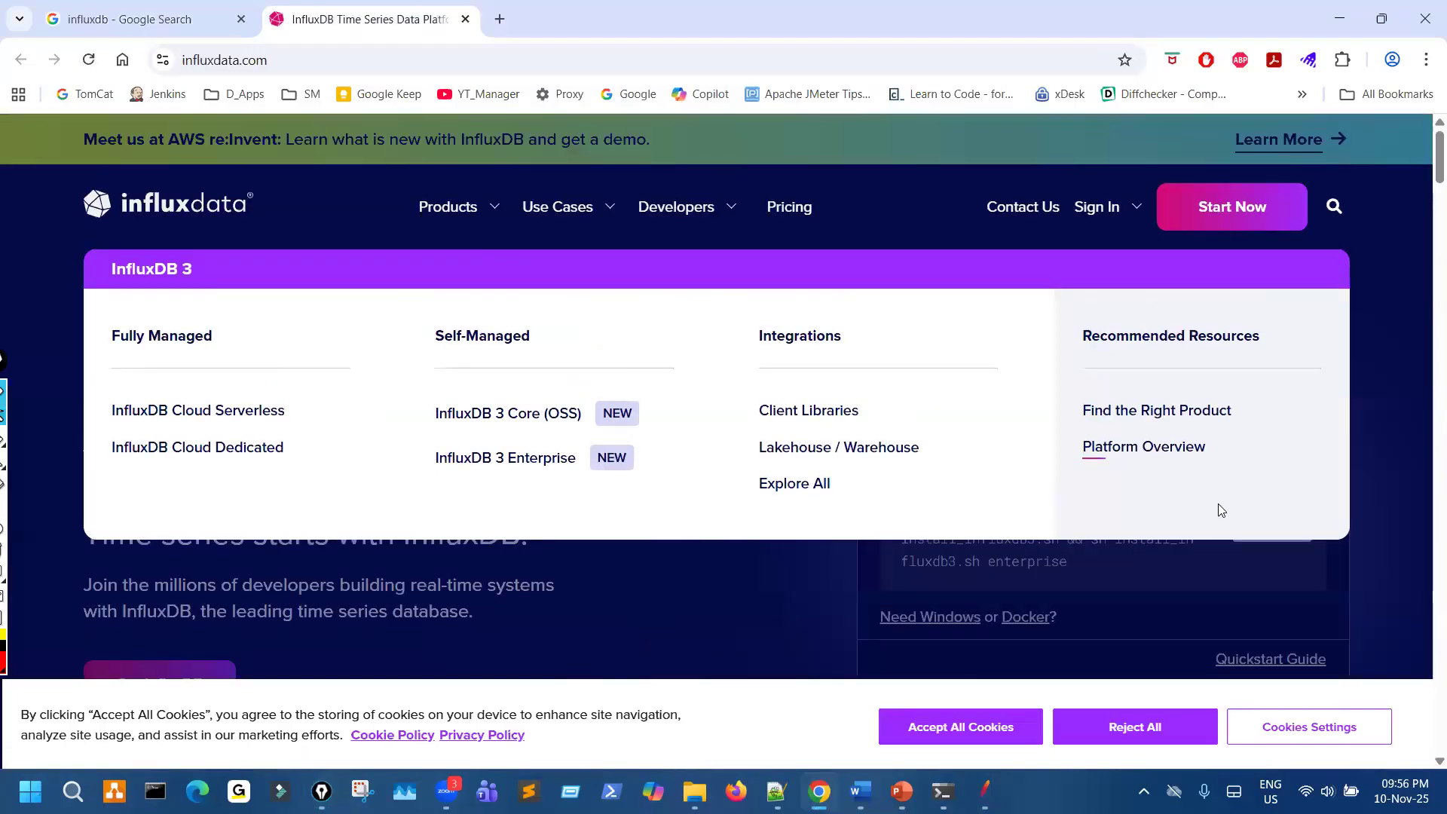
scroll(1218, 504, down, 10)
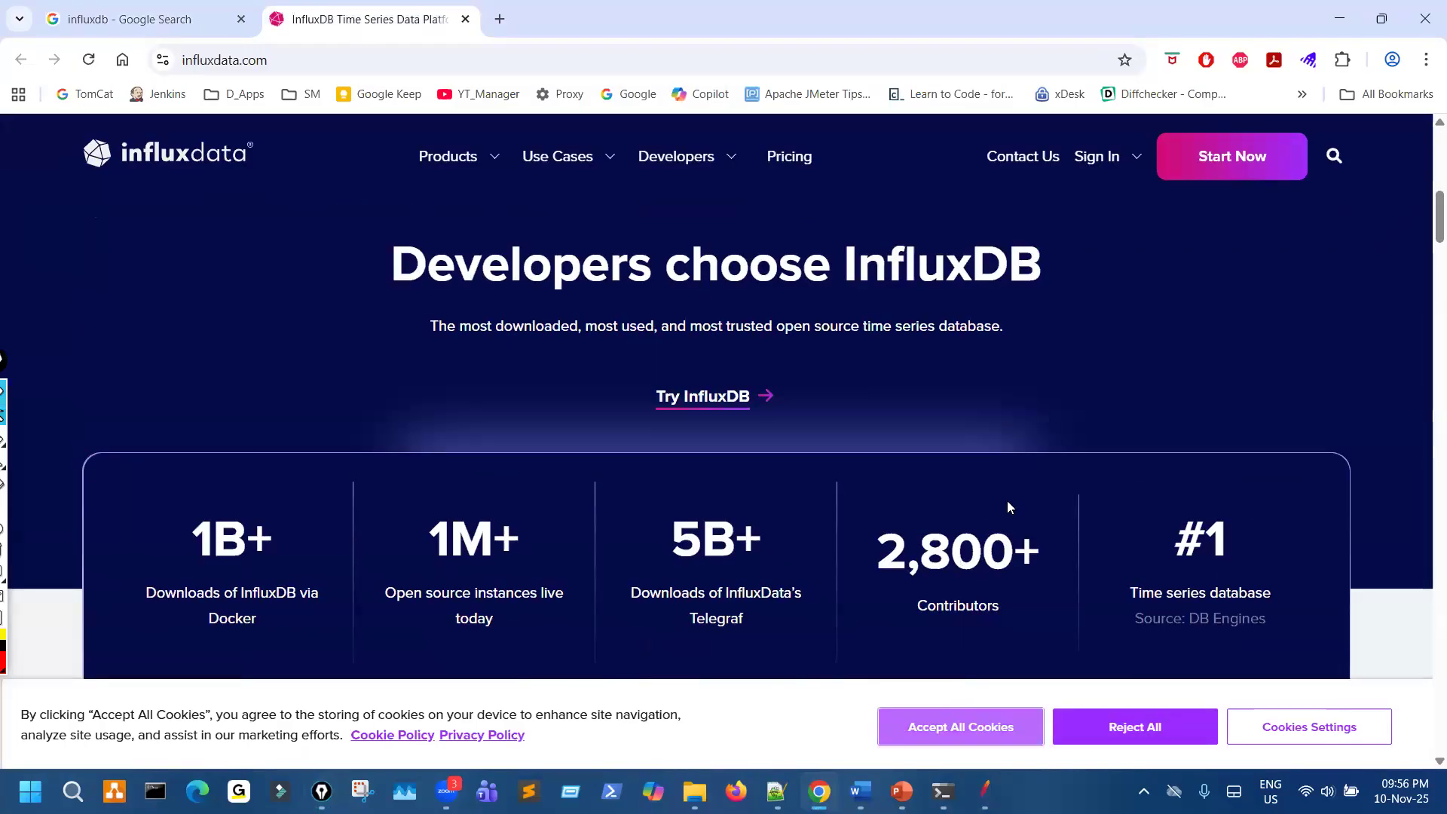
scroll(1007, 506, down, 8)
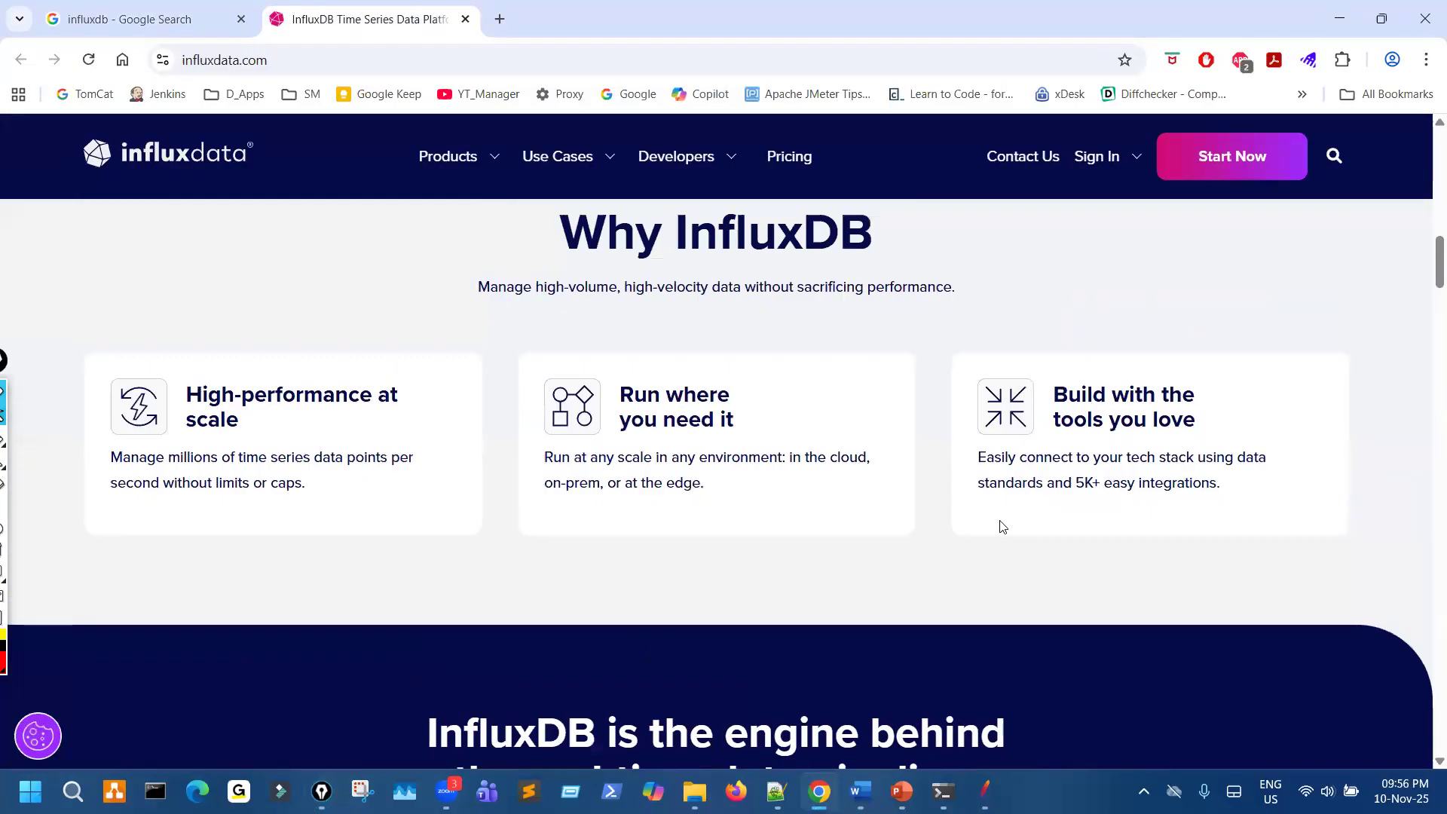
scroll(1003, 526, down, 15)
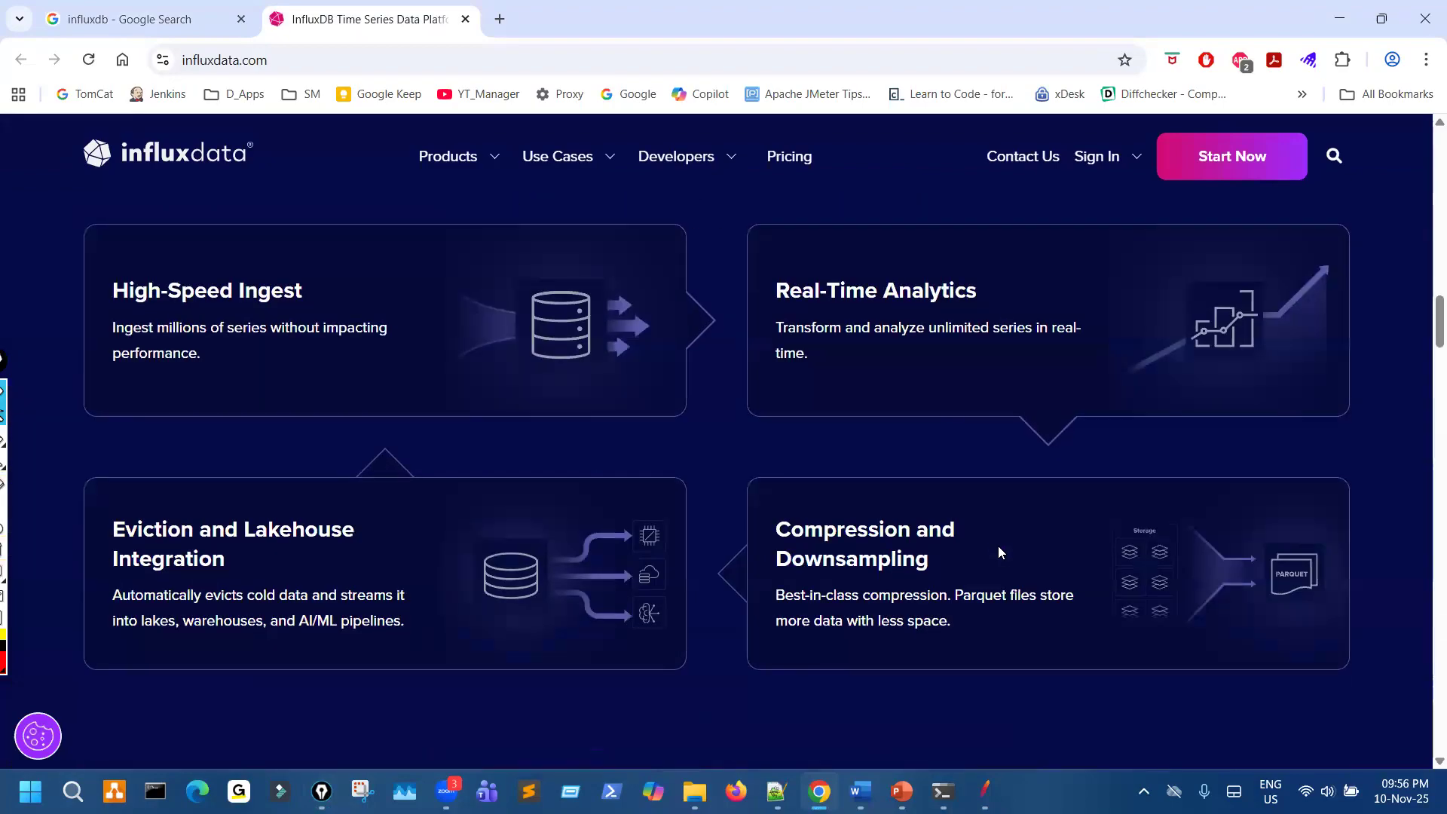
scroll(998, 546, down, 20)
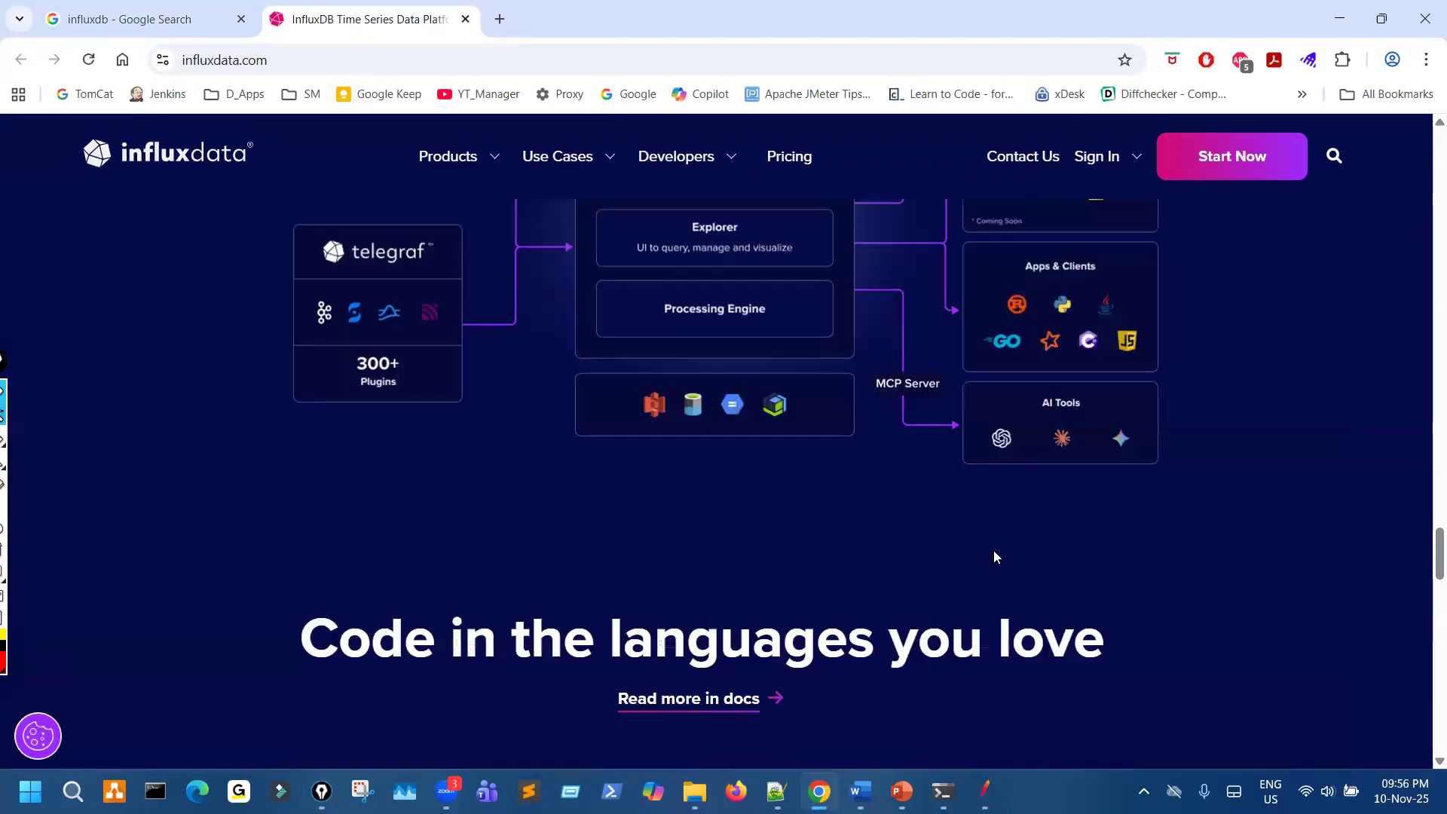
scroll(996, 551, down, 10)
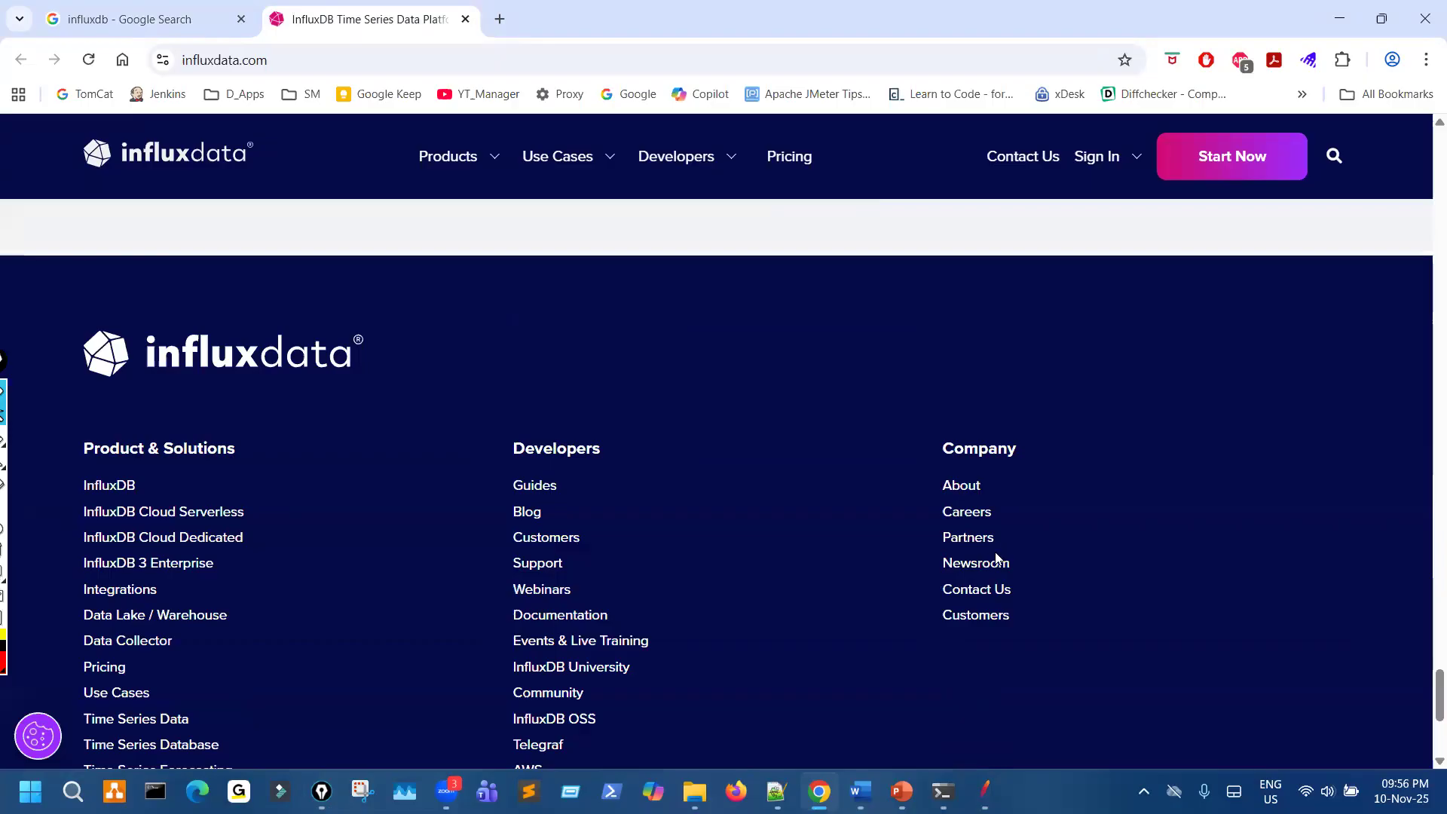
scroll(995, 558, up, 20)
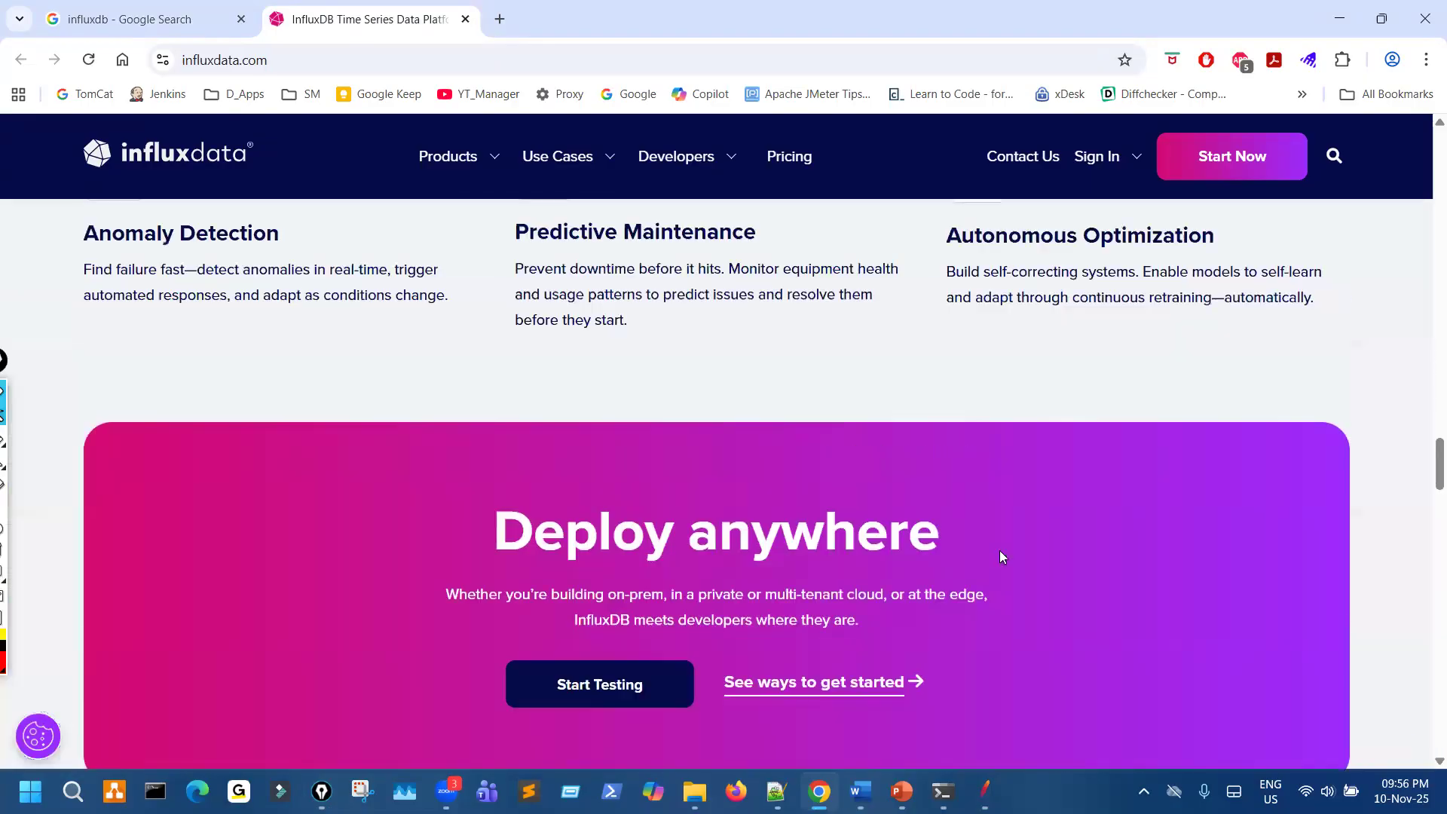
scroll(999, 556, up, 12)
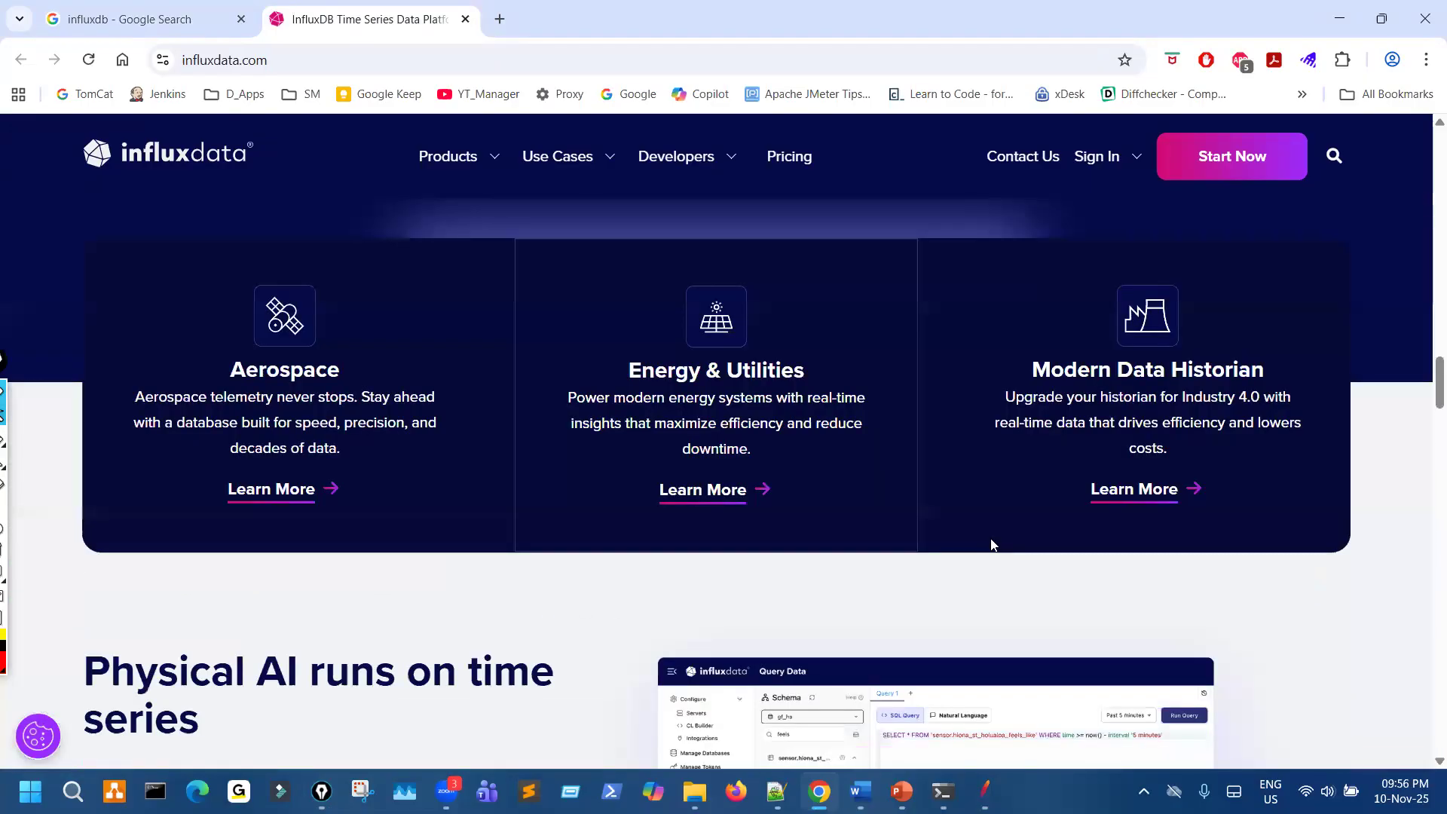
scroll(991, 540, up, 10)
scroll(985, 543, down, 3)
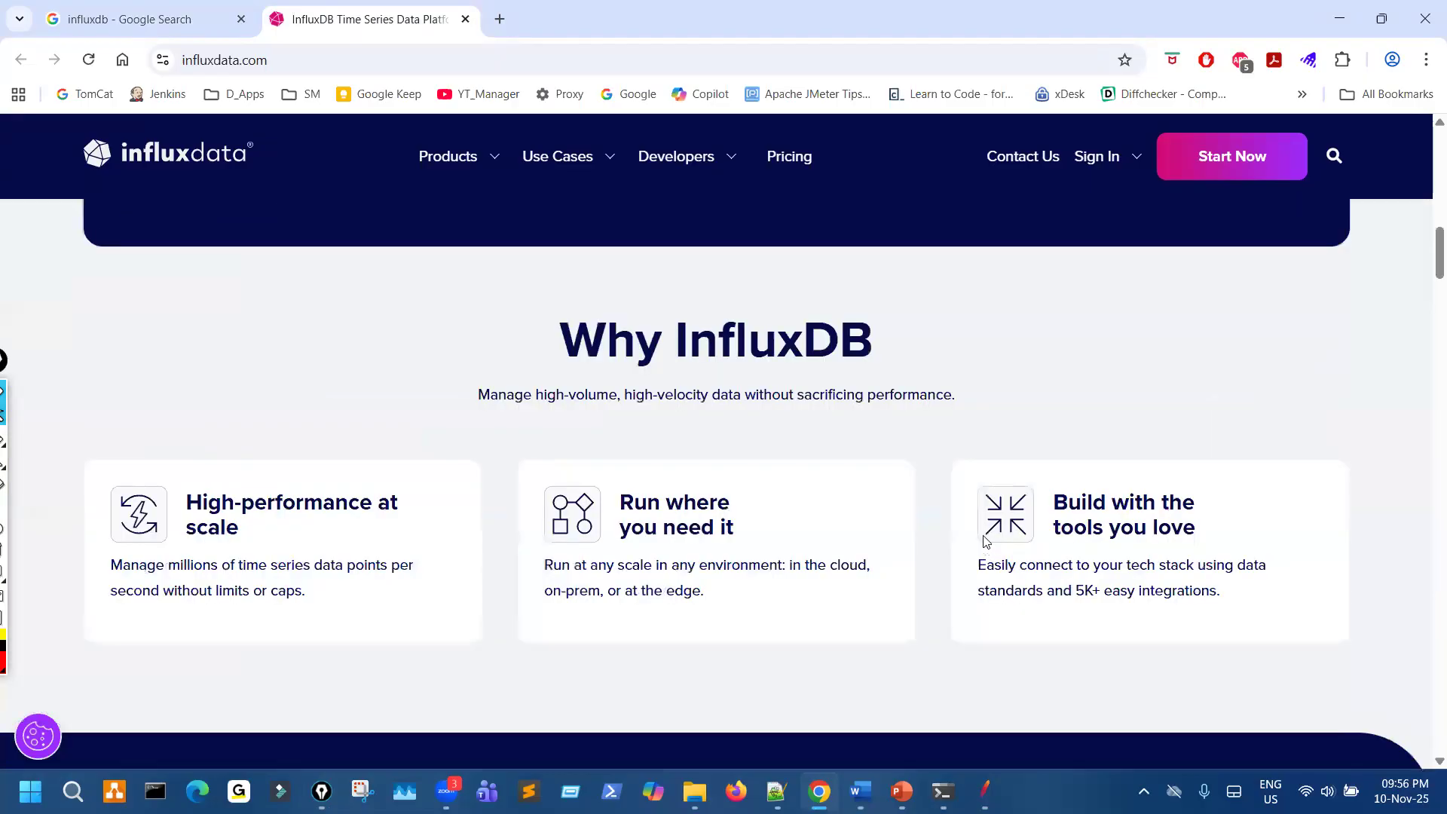
scroll(986, 547, up, 8)
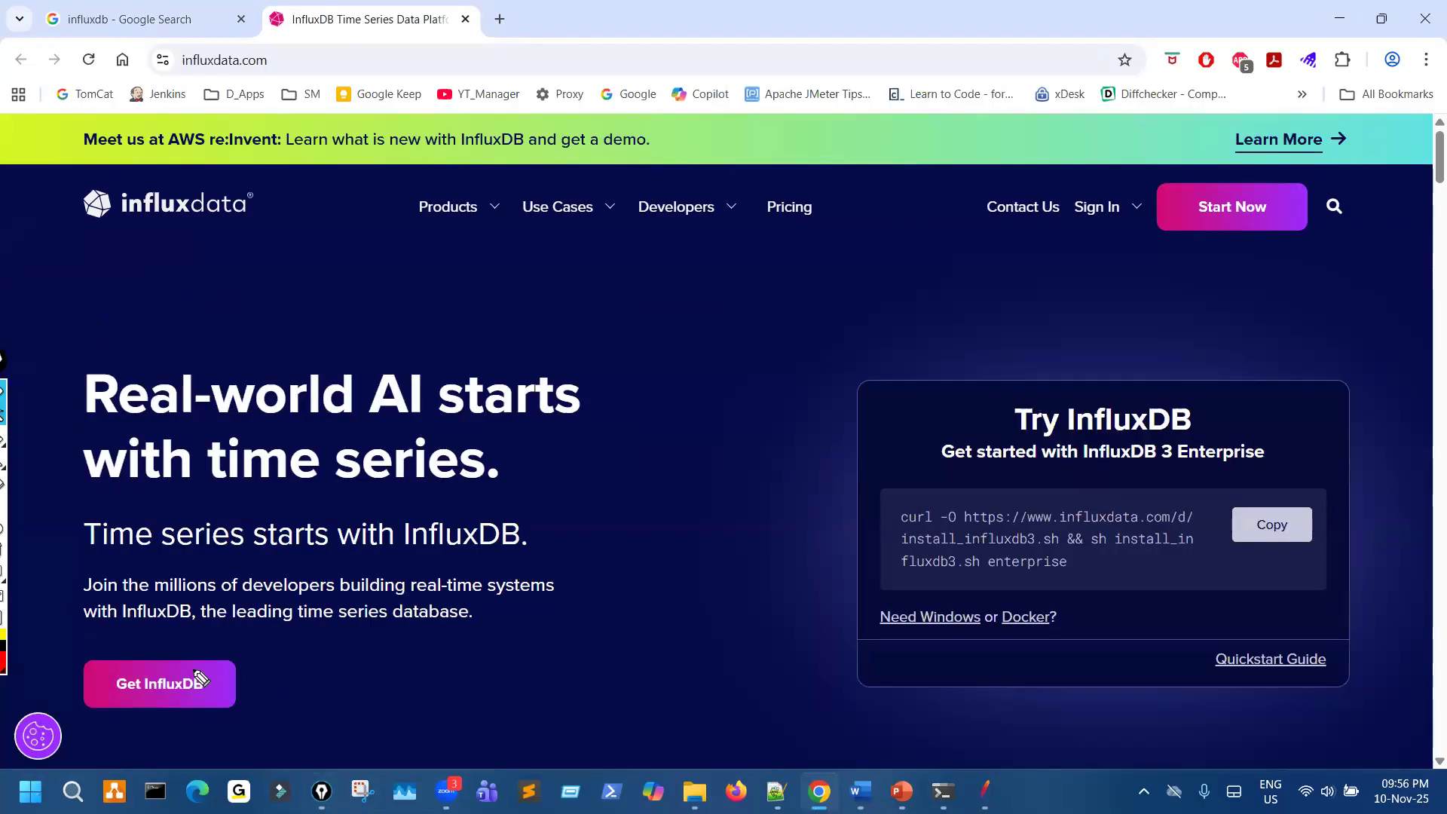
- Circle the Get InfluxDB option on the homepage and draw an arrow to it, then clear the drawings
mouse_move(159, 648)
mouse_down()
mouse_move(227, 703)
mouse_move(136, 652)
mouse_up()
mouse_move(430, 571)
mouse_down()
mouse_move(254, 660)
mouse_move(352, 669)
mouse_up()
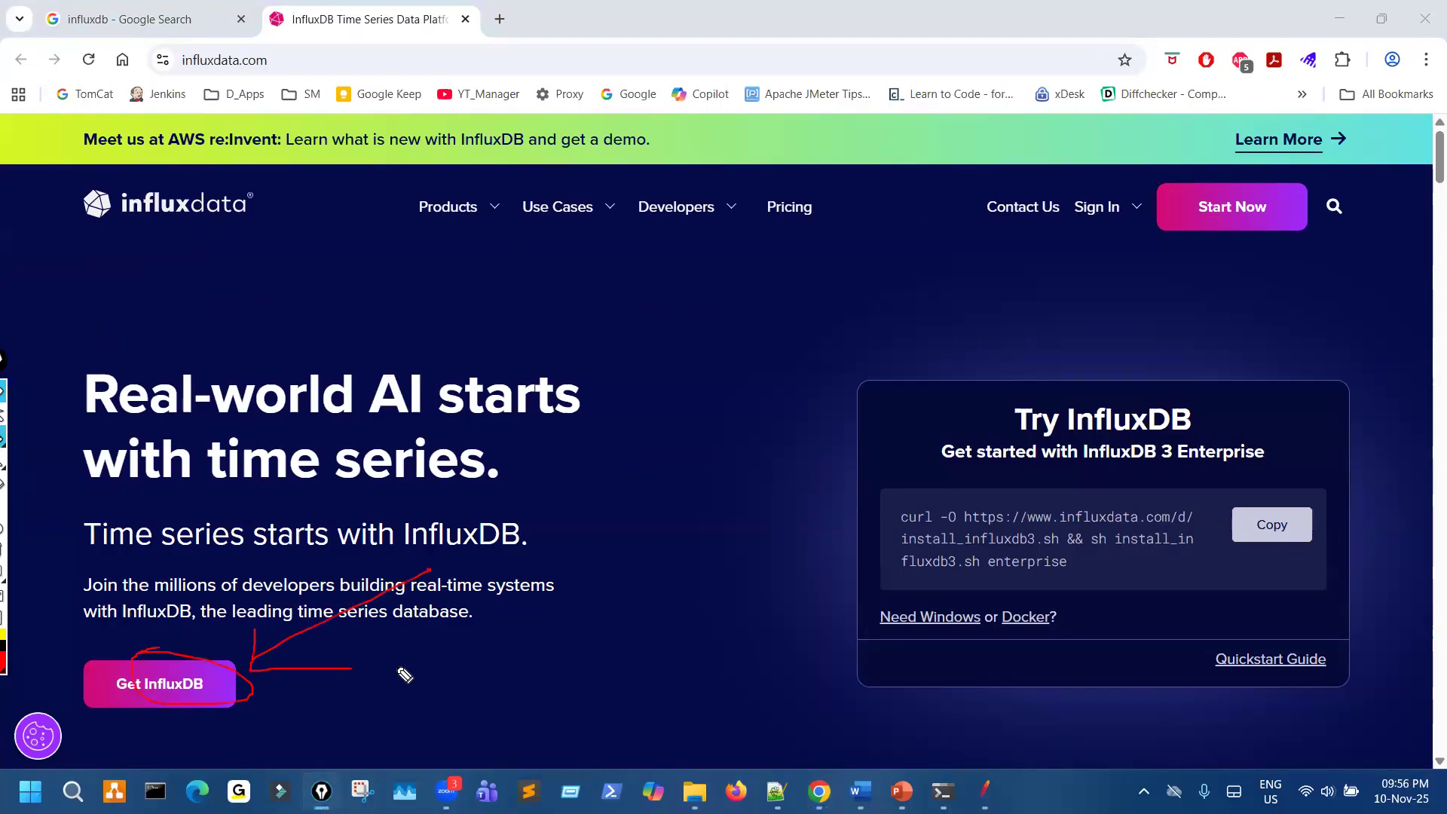
key(ctrl+shift+7)
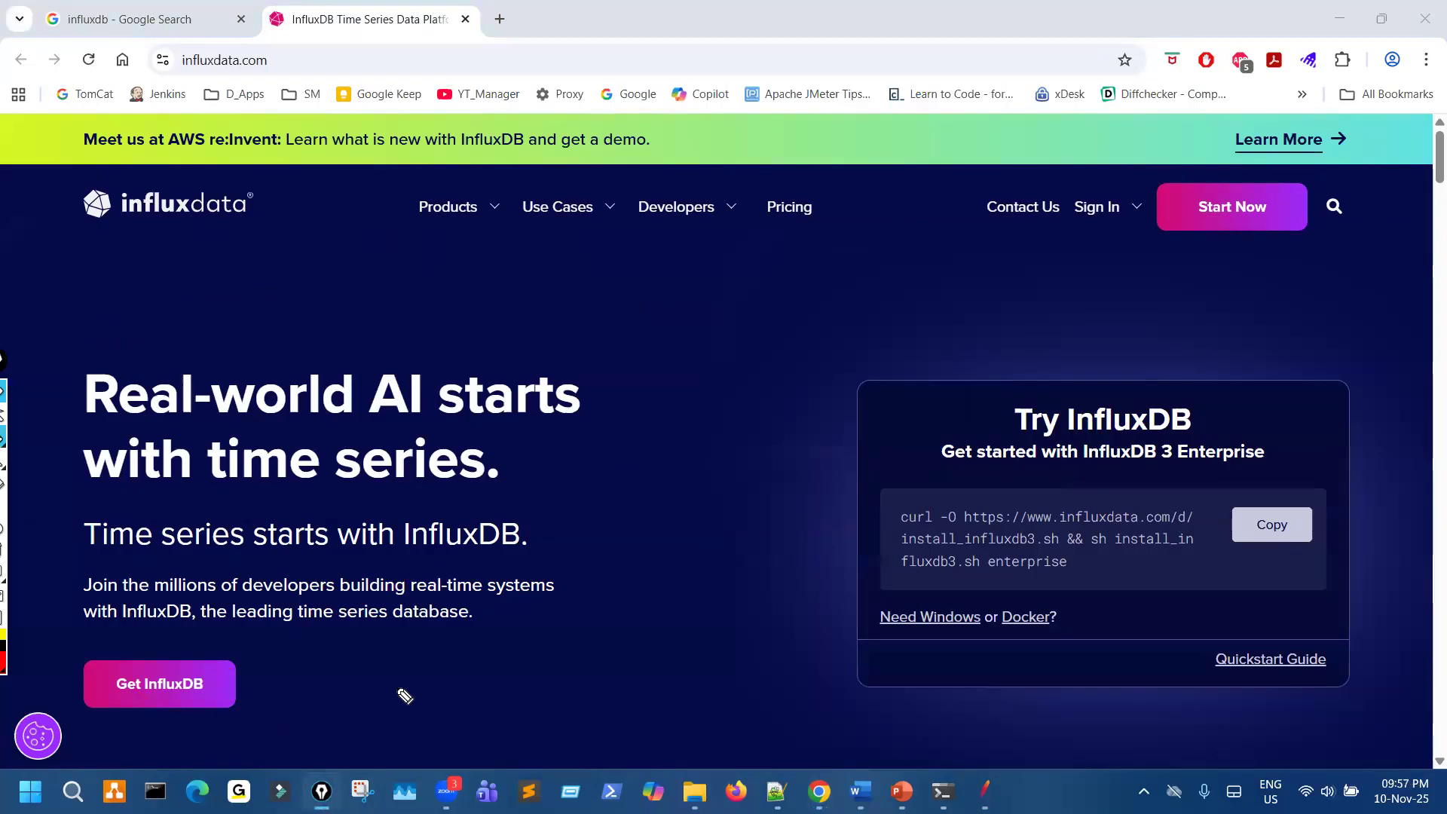
- Open the Get InfluxDB page and review its deployment options and Marketplace Subscriptions
click(142, 685)
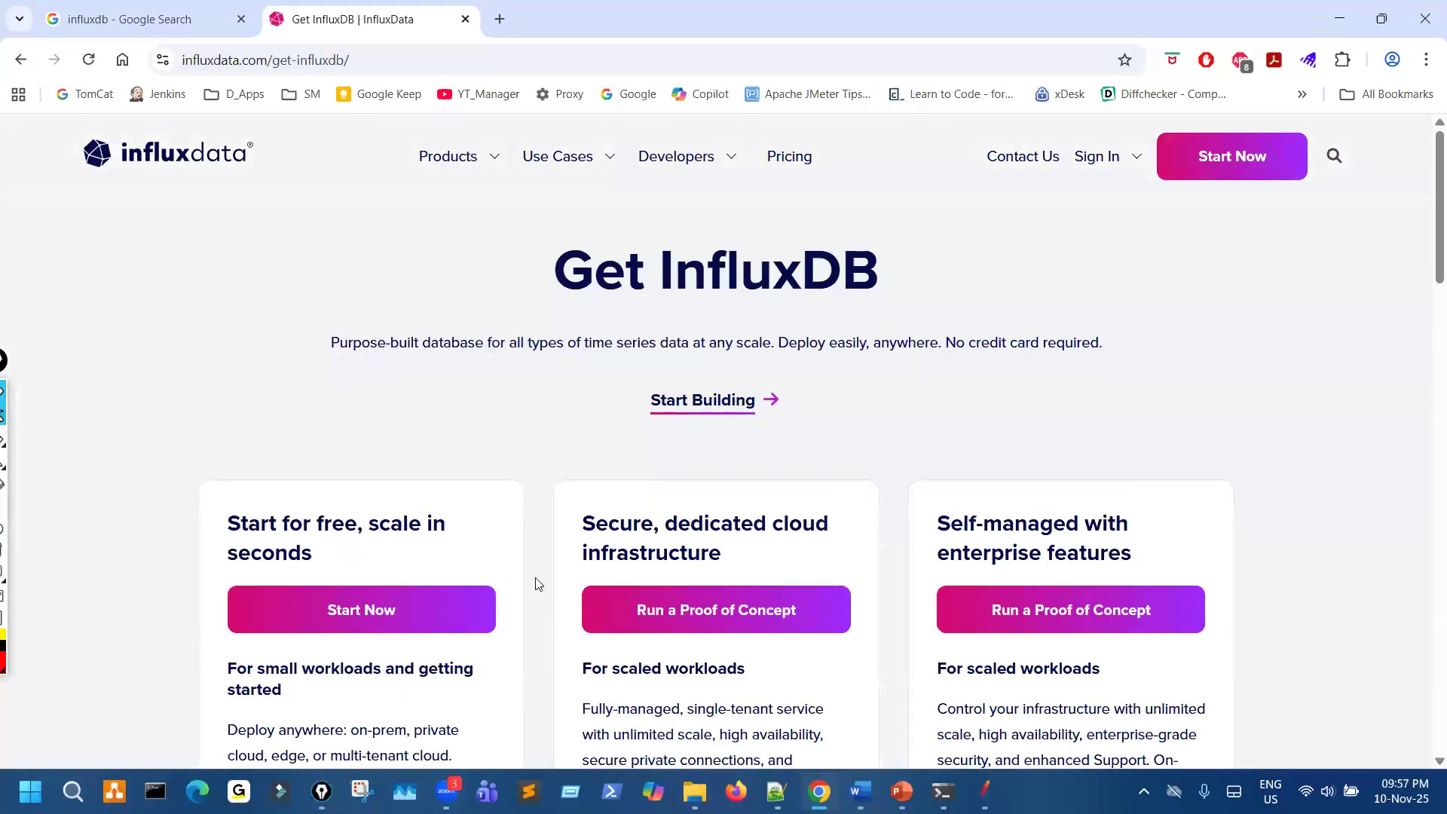
scroll(501, 524, down, 1)
scroll(504, 530, down, 1)
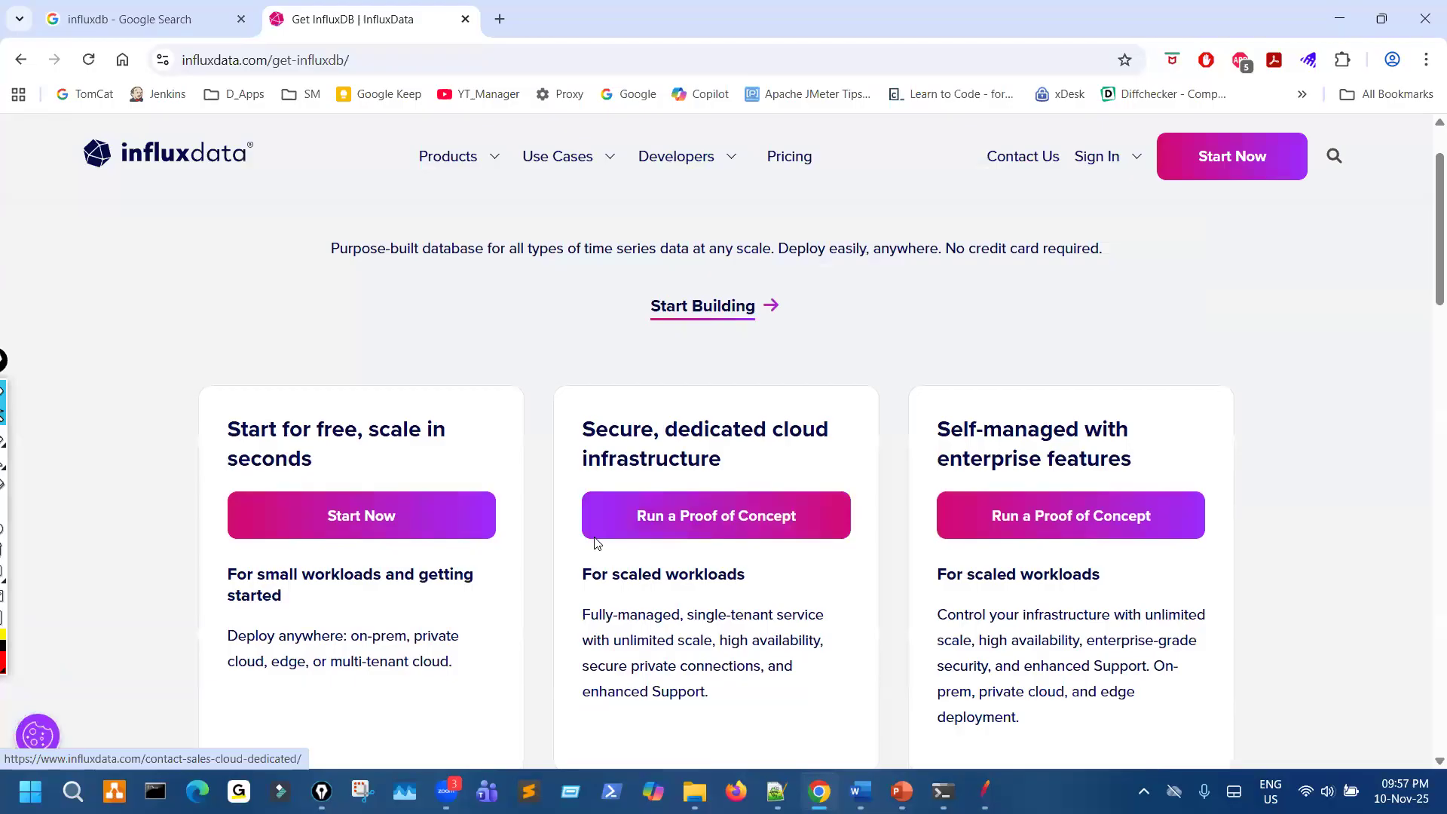
scroll(598, 543, down, 5)
scroll(595, 543, down, 10)
scroll(595, 542, up, 1)
scroll(594, 536, down, 4)
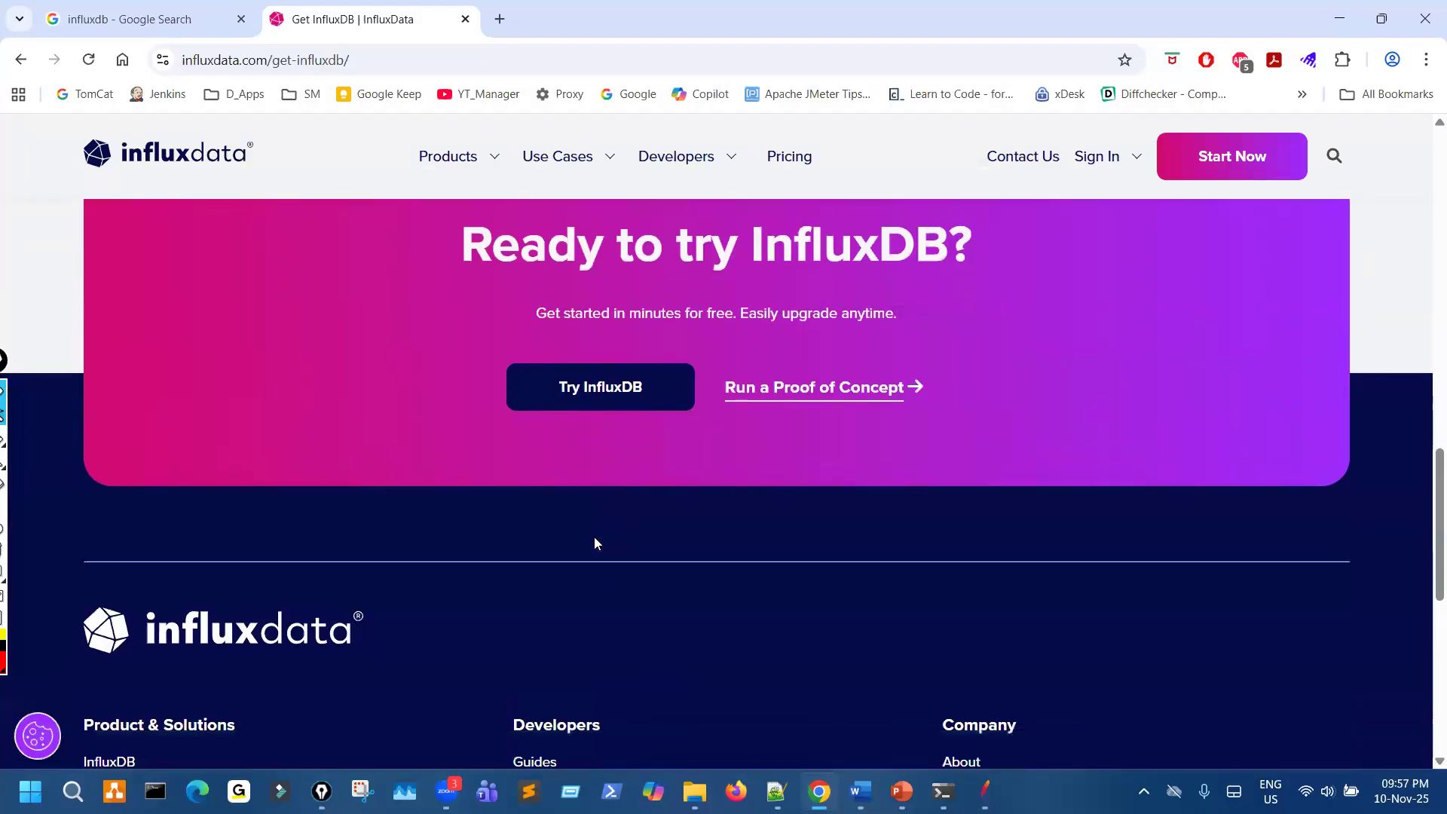
scroll(594, 537, up, 7)
scroll(596, 537, up, 4)
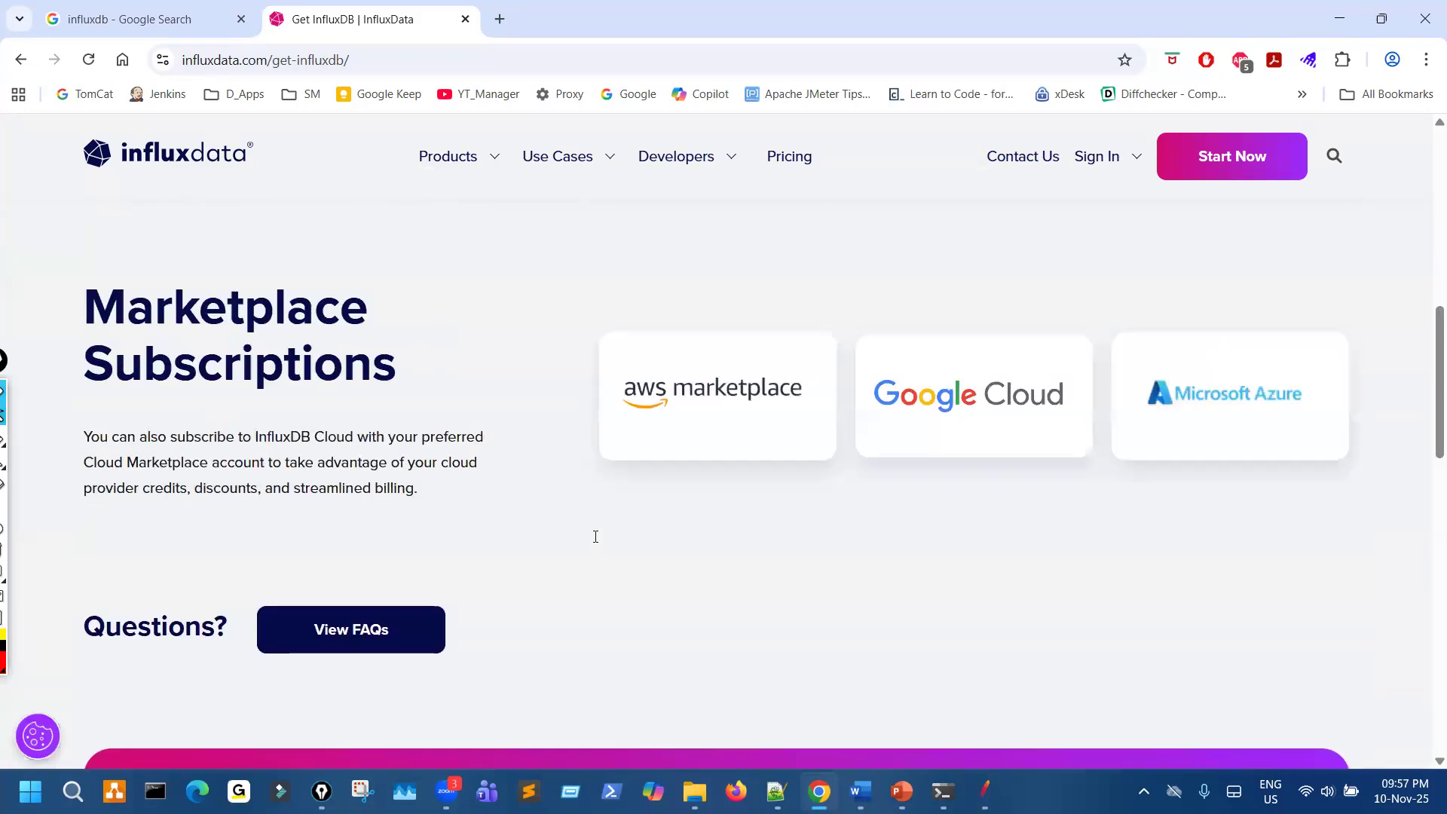
scroll(597, 543, up, 9)
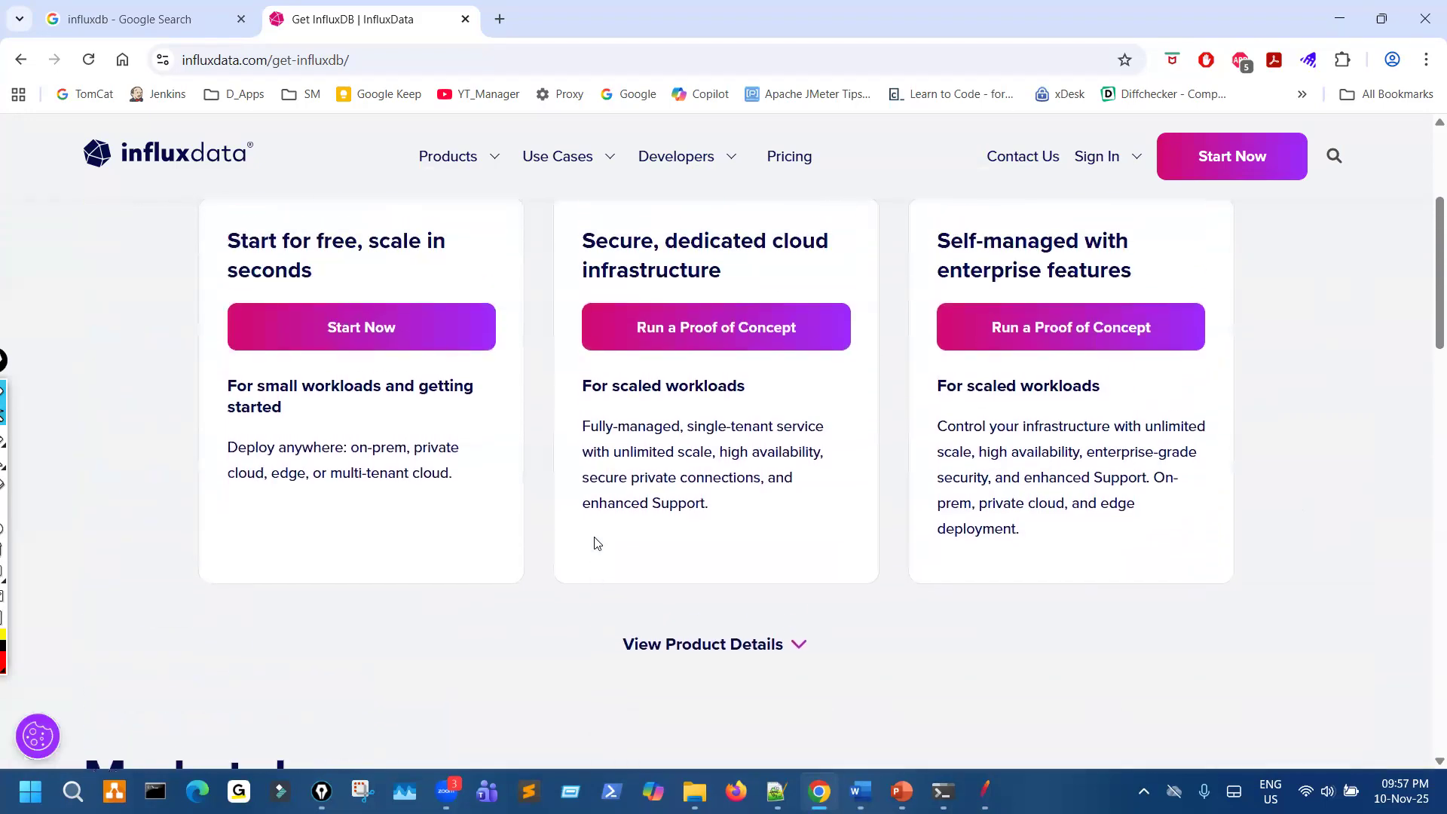
- From the Get InfluxDB page, open the Try InfluxDB signup page and go to its Docker & Windows documentation
scroll(592, 549, down, 12)
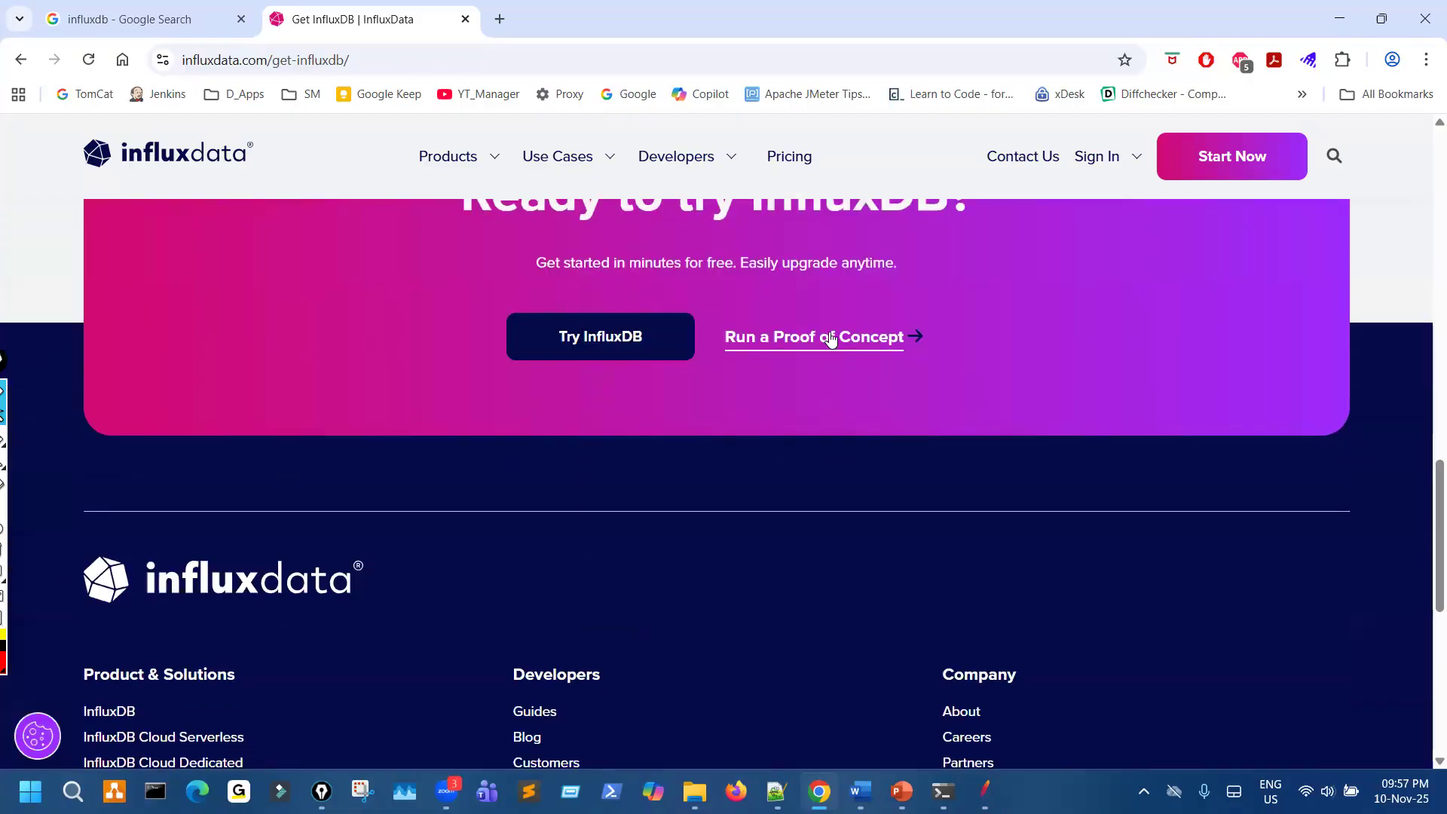
click(626, 342)
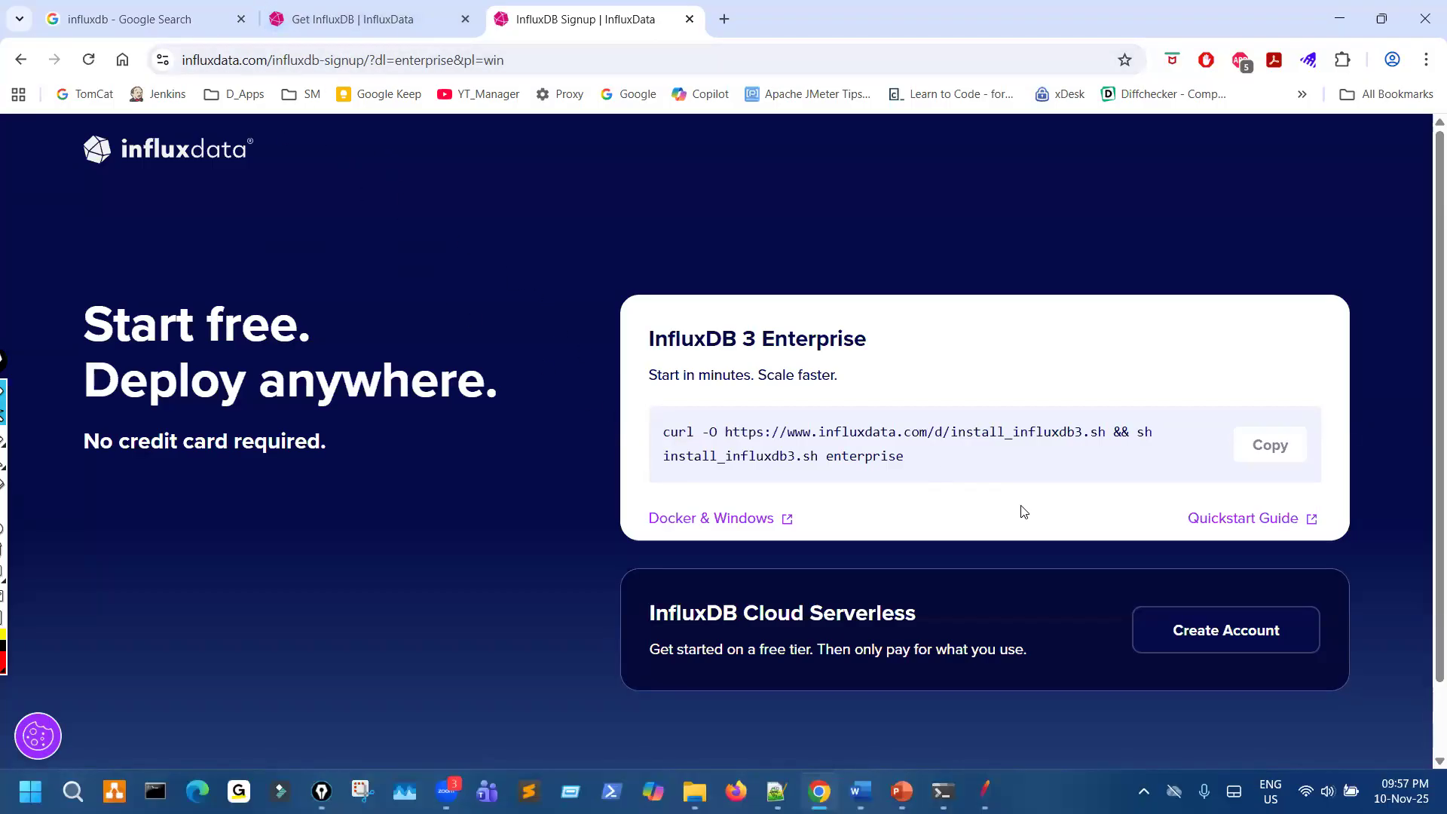
scroll(1025, 561, down, 1)
scroll(1014, 562, up, 1)
click(739, 527)
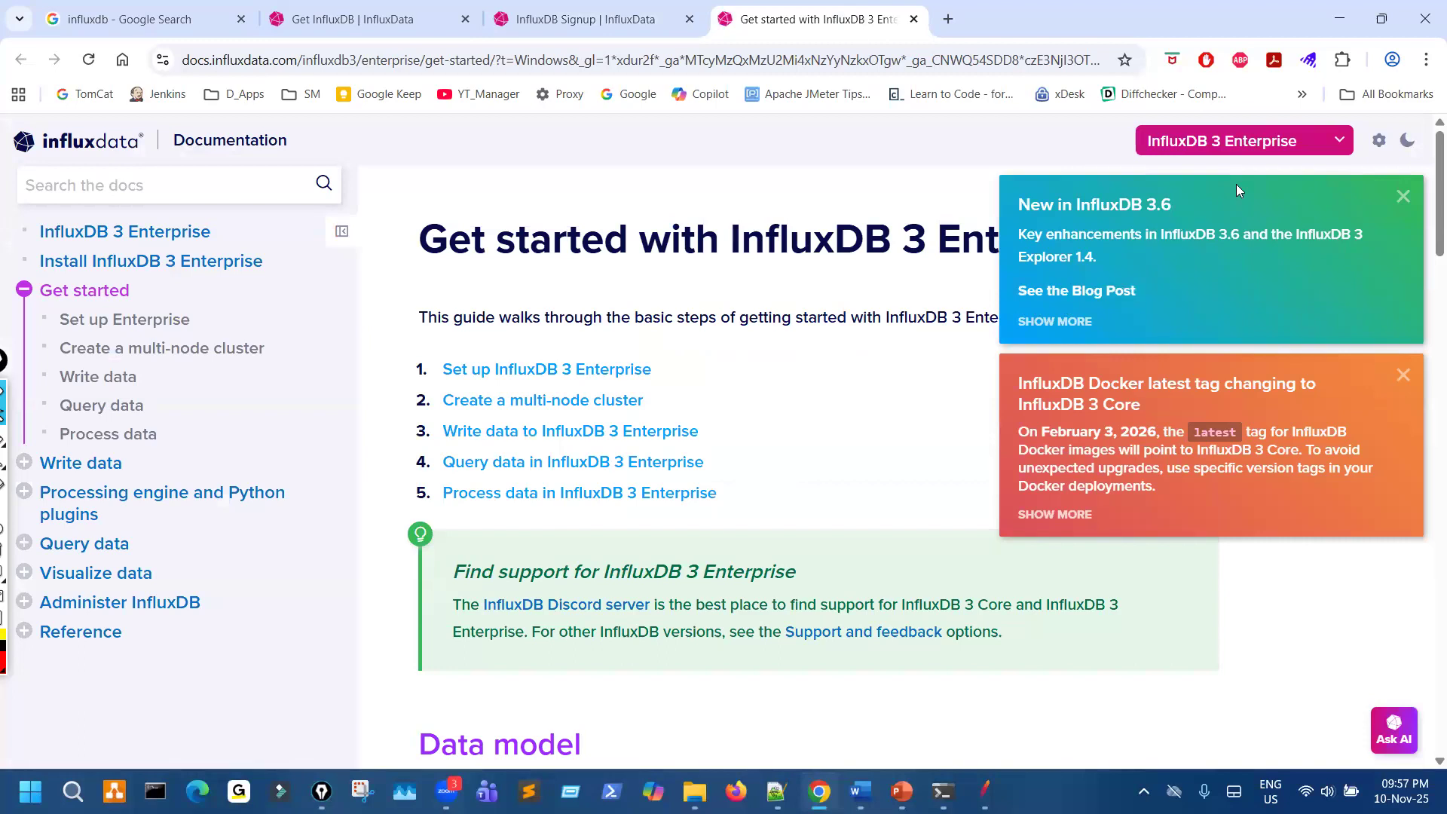
- Dismiss the documentation notices and expand the InfluxDB product list to view the available versions
click(1344, 142)
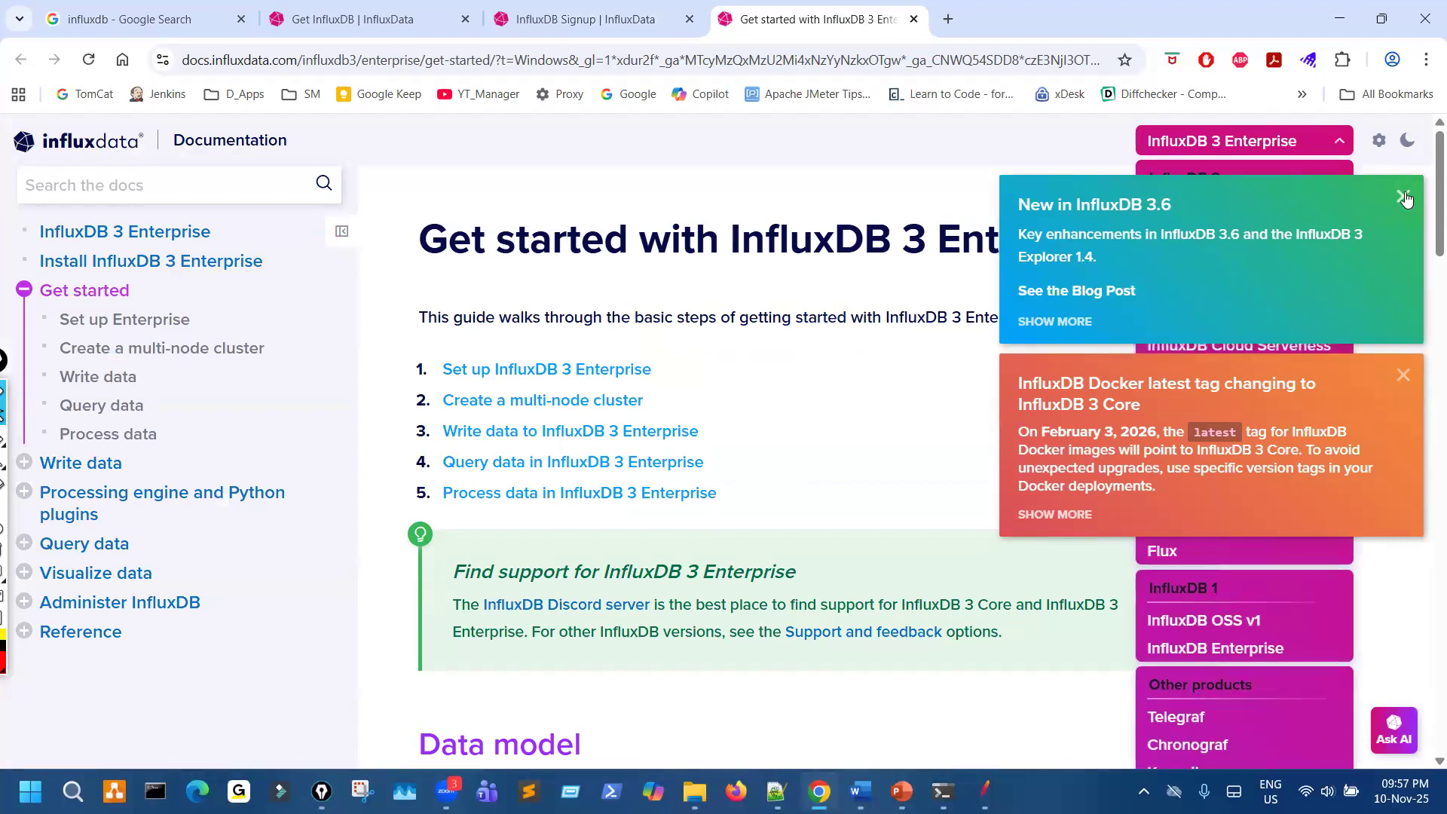
click(1404, 196)
click(1403, 196)
click(1327, 141)
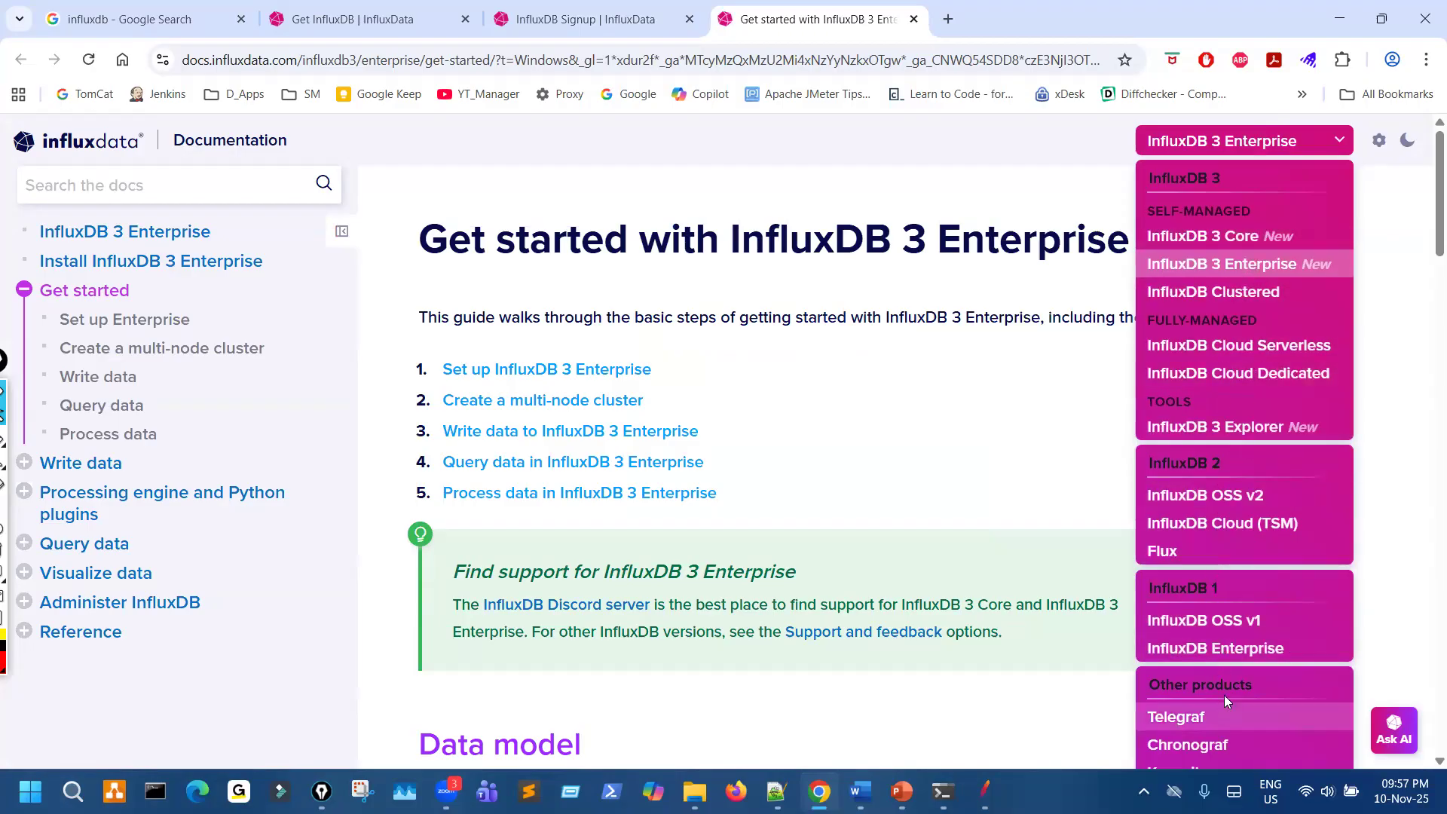
- Go back to the InfluxData homepage and circle the influxdata.com address in red, then clear the drawing
click(309, 8)
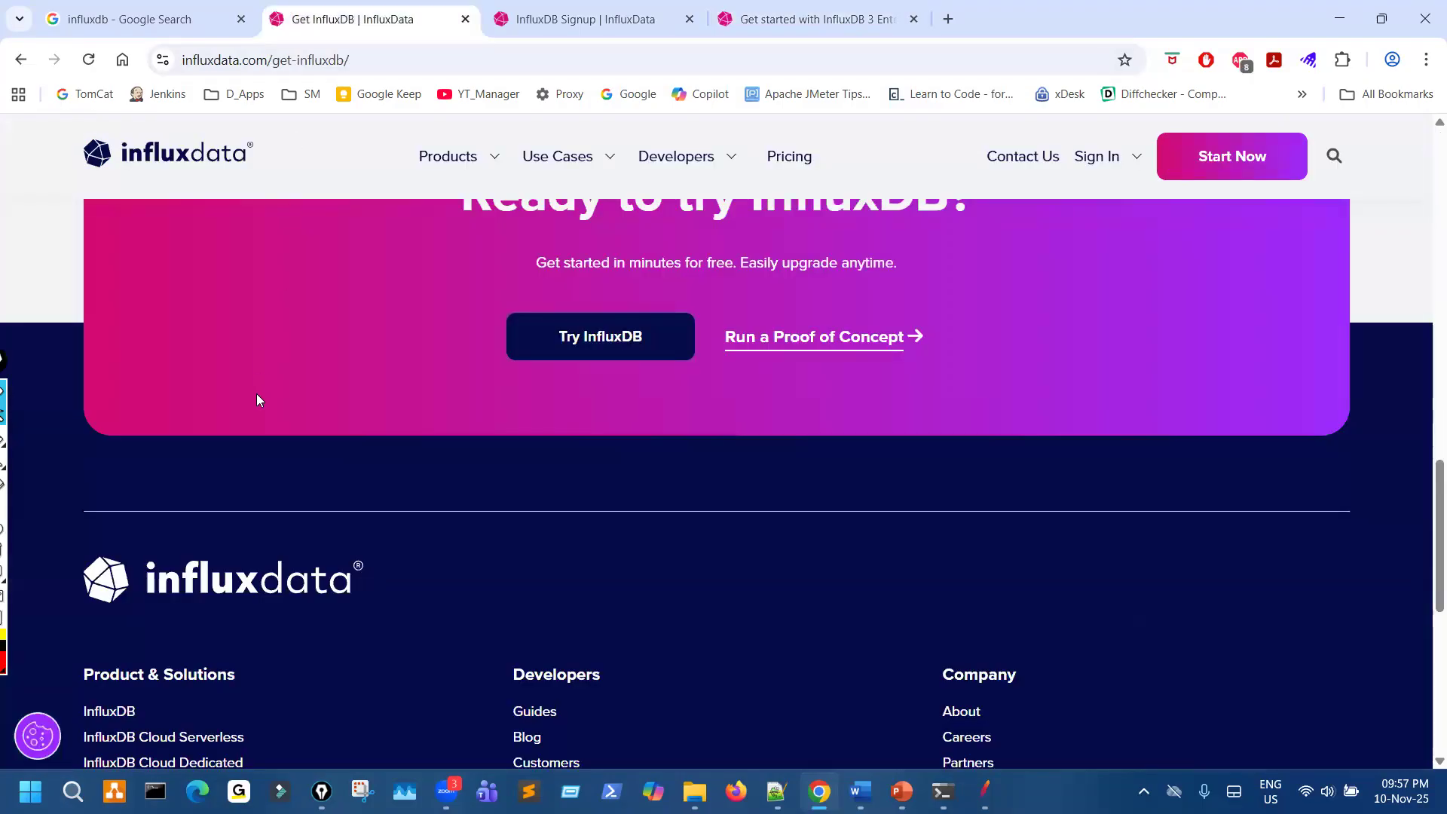
scroll(290, 401, up, 10)
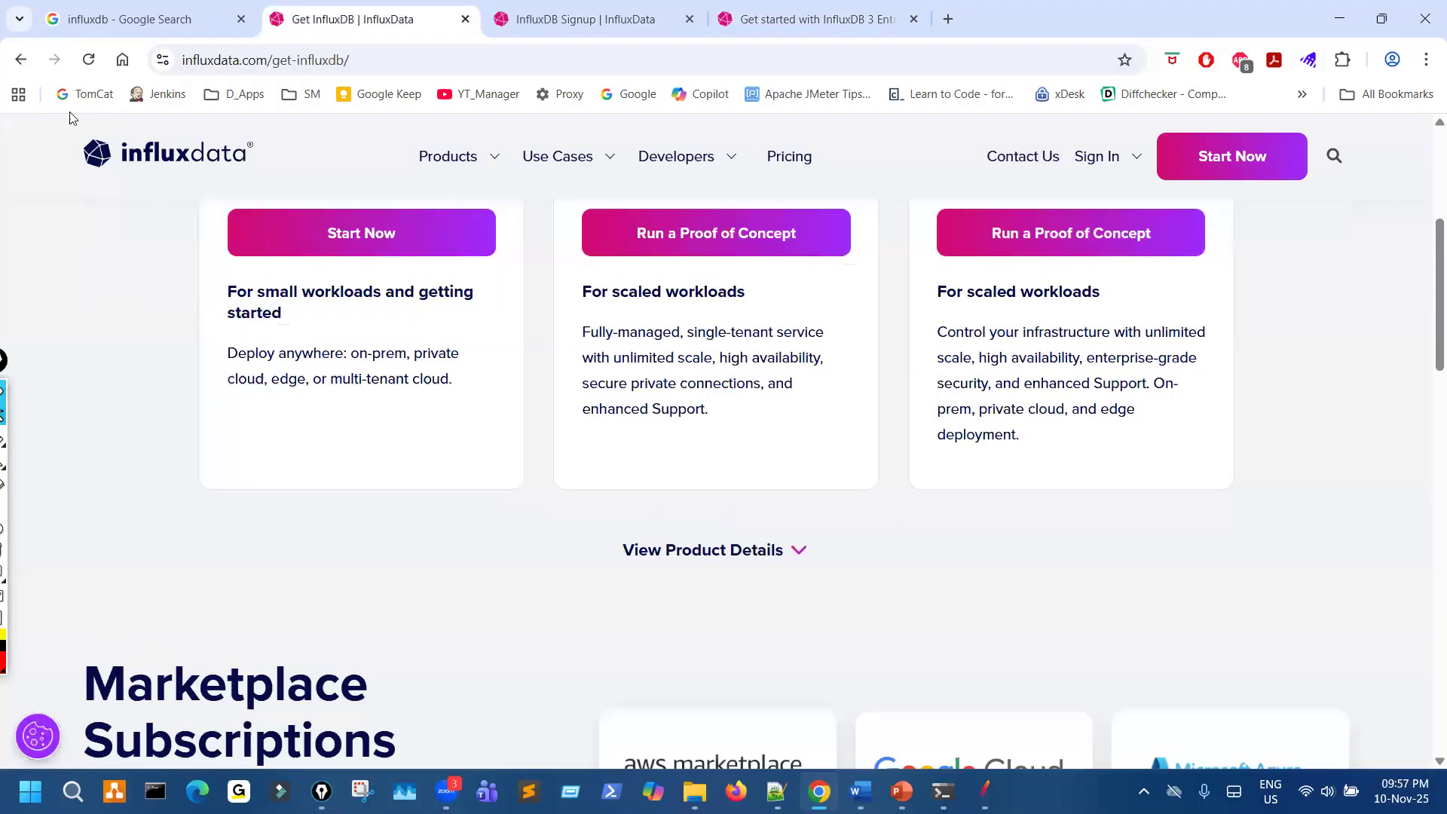
click(19, 62)
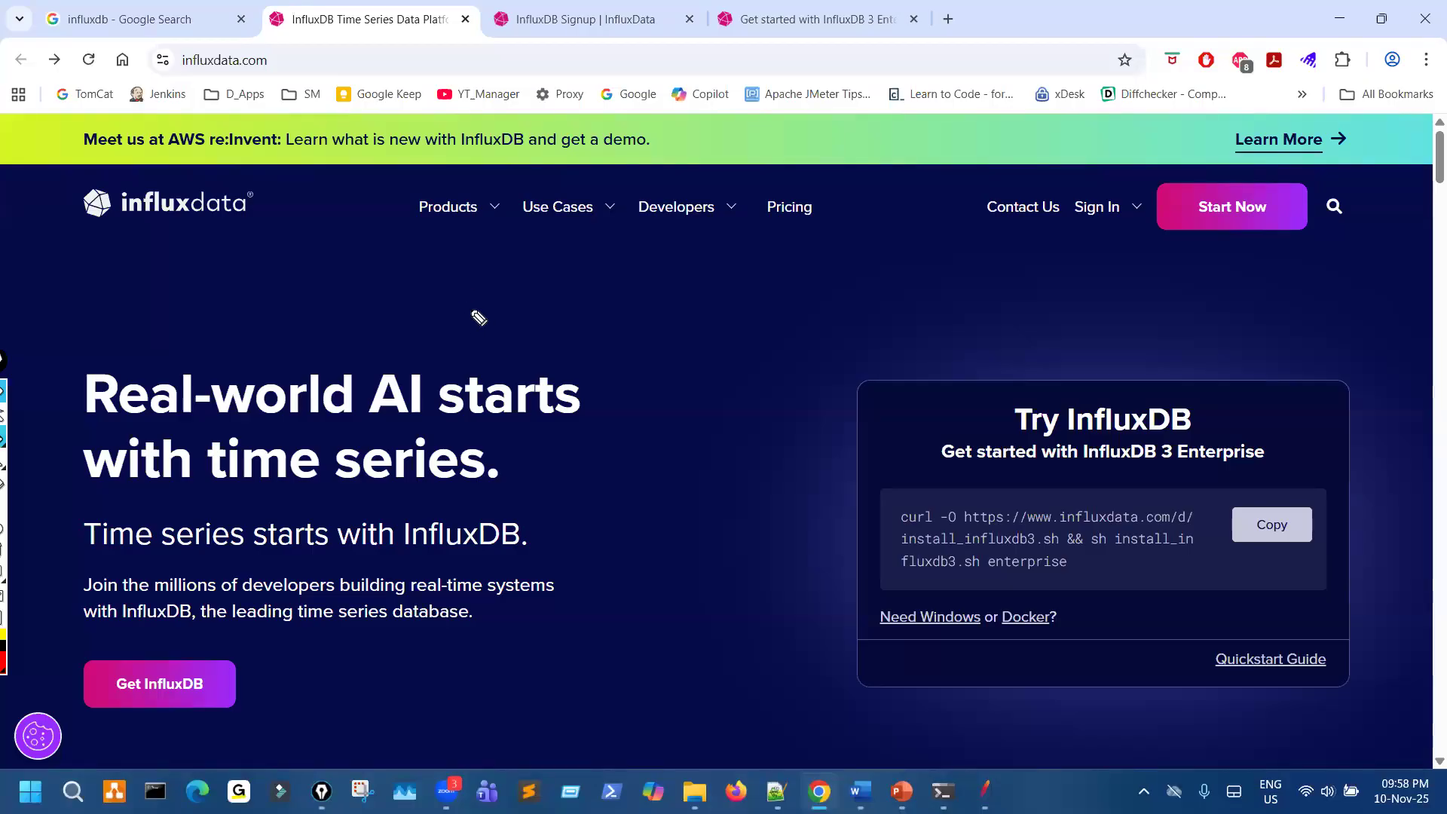
mouse_move(213, 42)
mouse_down()
mouse_move(292, 97)
mouse_move(283, 75)
mouse_up()
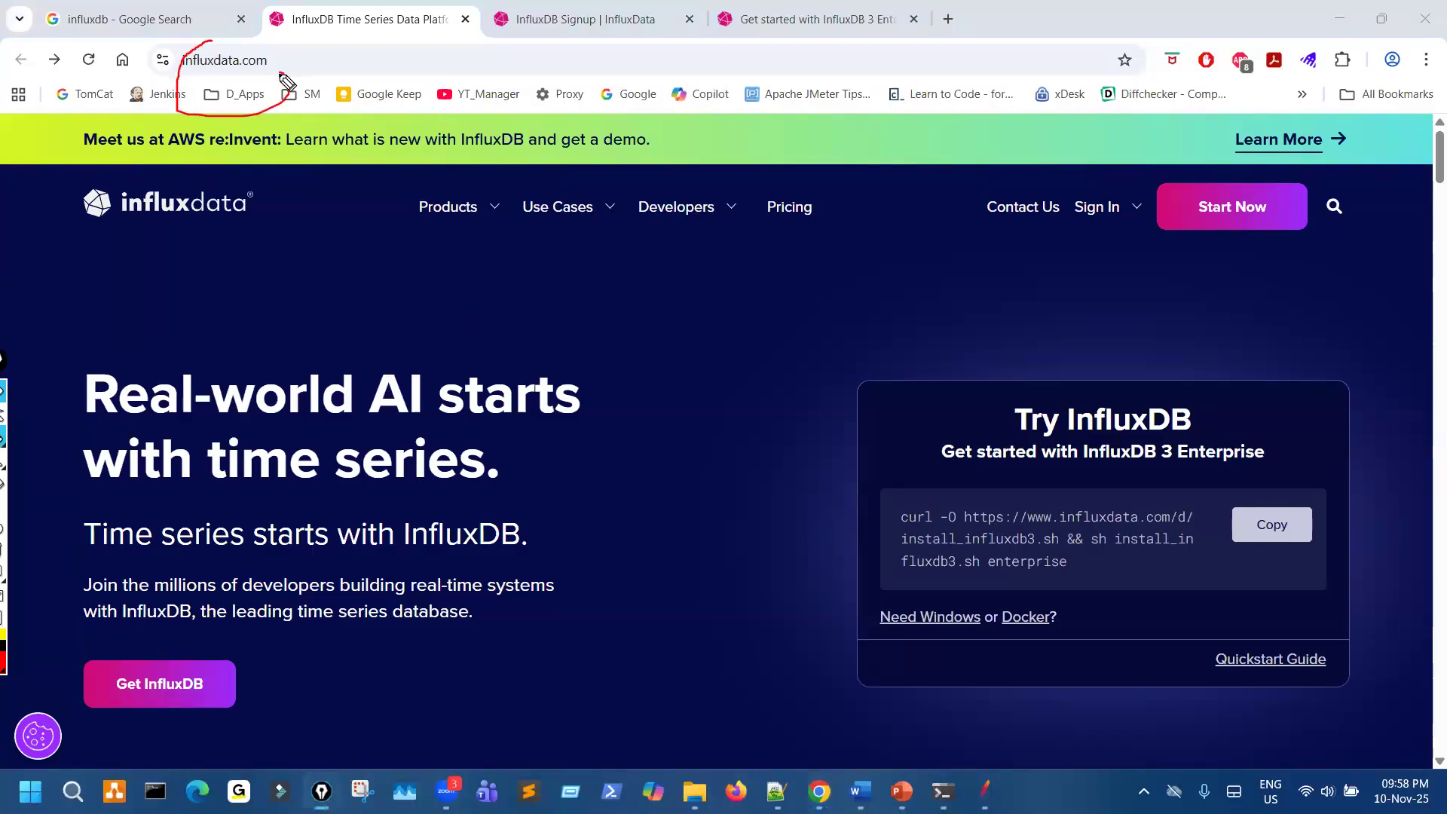
key(Escape)
- Return to the Google results and mark the influxdb search term and the InfluxData result's site name, address and title, then clear the drawings
click(151, 19)
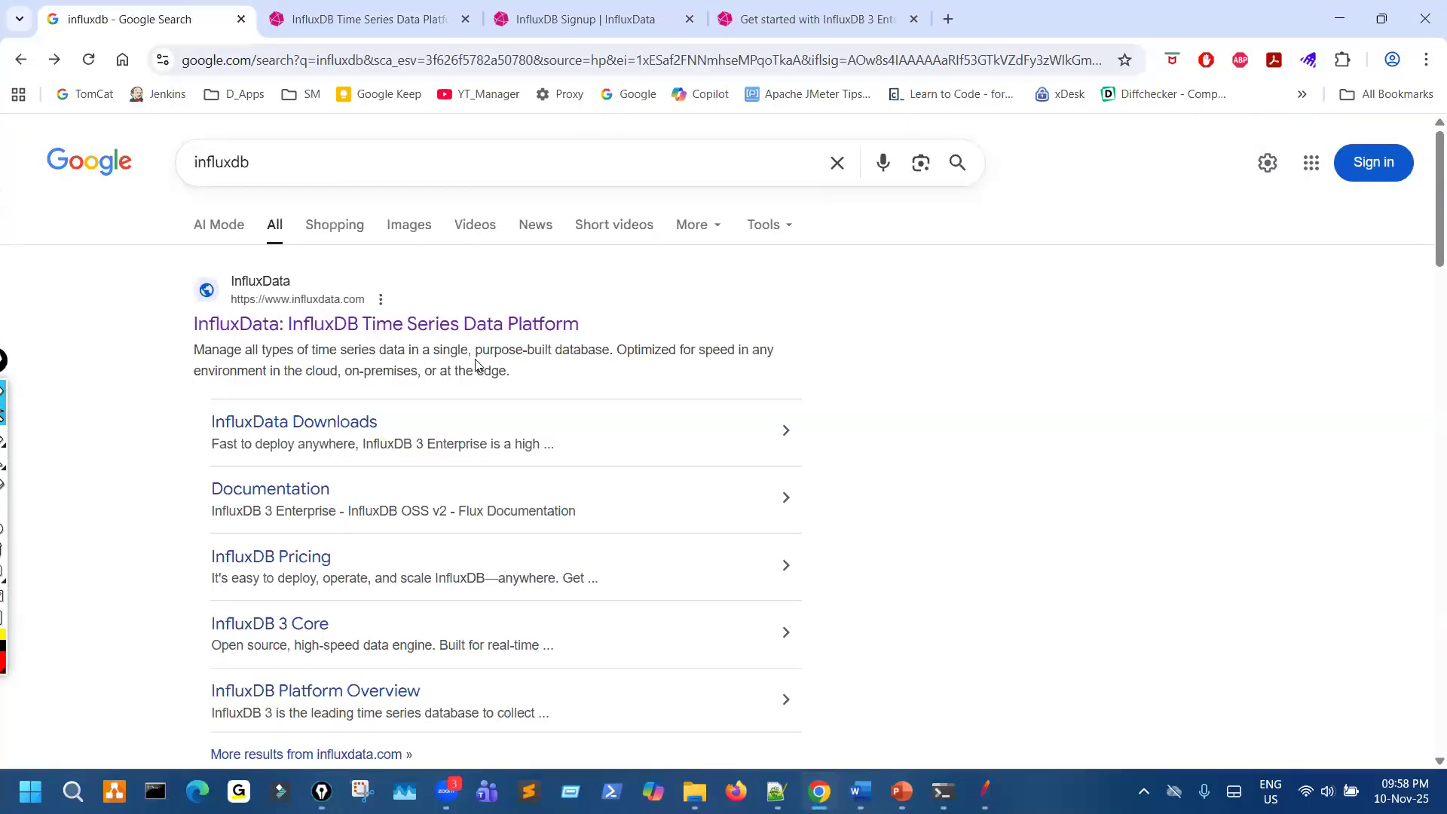
drag(302, 339, 330, 339)
mouse_move(338, 287)
mouse_down()
mouse_move(288, 305)
mouse_move(352, 309)
mouse_move(352, 297)
mouse_up()
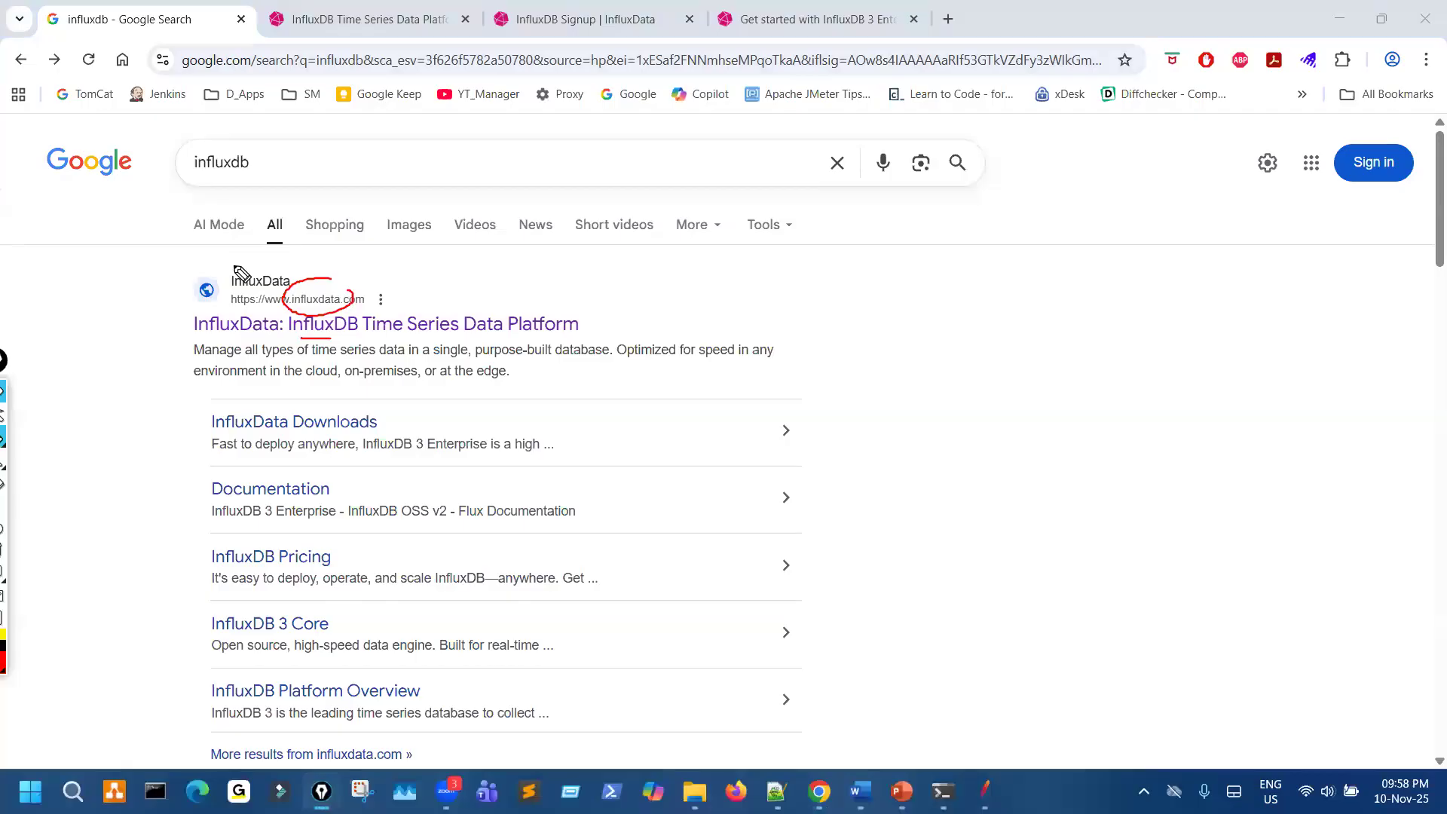
drag(233, 268, 226, 295)
mouse_move(213, 181)
mouse_down()
mouse_move(290, 182)
mouse_move(273, 268)
mouse_move(231, 272)
mouse_move(340, 286)
mouse_move(252, 263)
mouse_up()
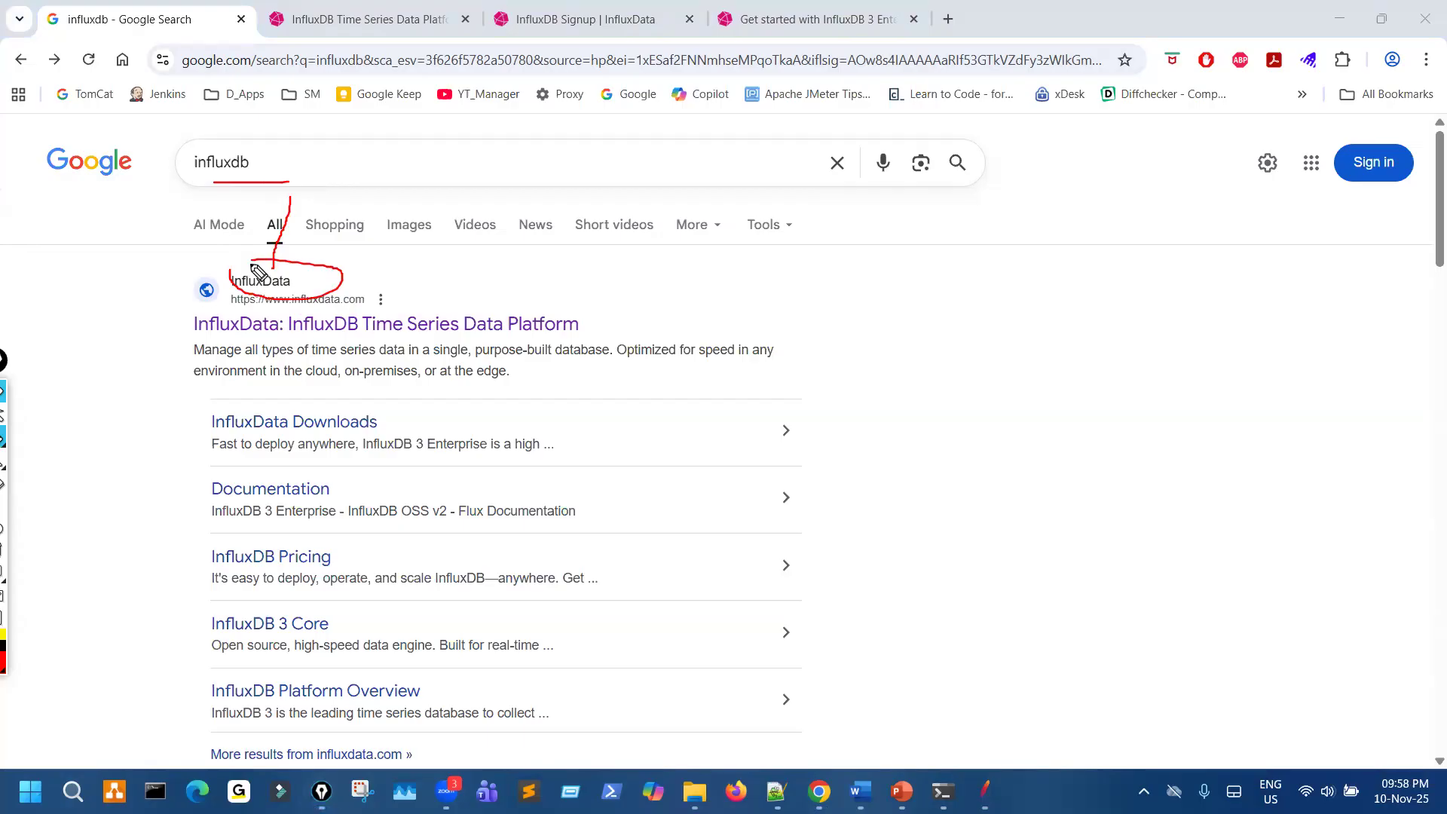
drag(177, 340, 260, 337)
key(ctrl+shift+7)
- Mark the InfluxData: InfluxDB Time Series Data Platform result once more in red, then clear the drawing
key(ctrl+shift+2)
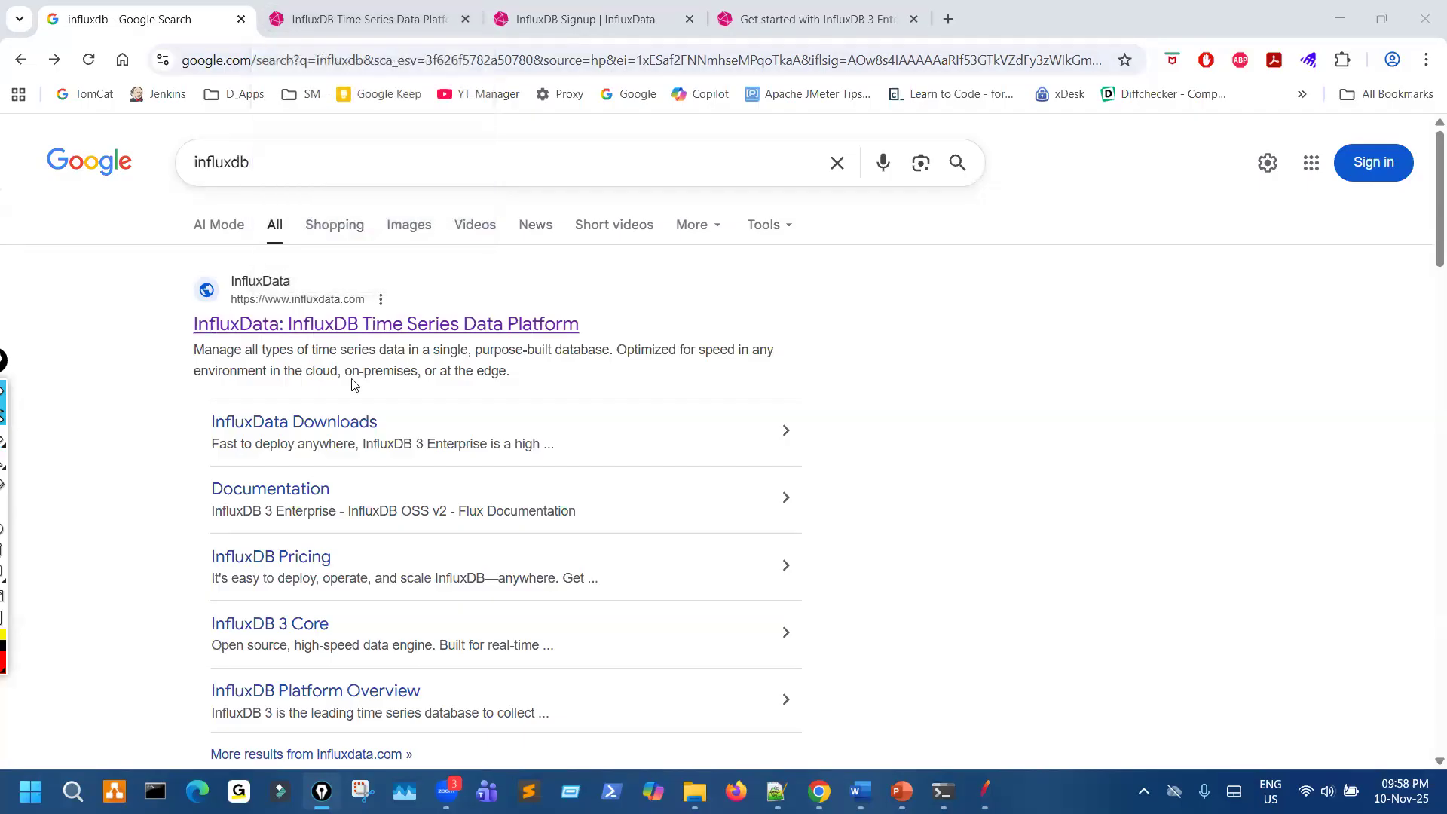
key(ctrl+shift+3)
drag(388, 310, 422, 285)
key(ctrl+shift+7)
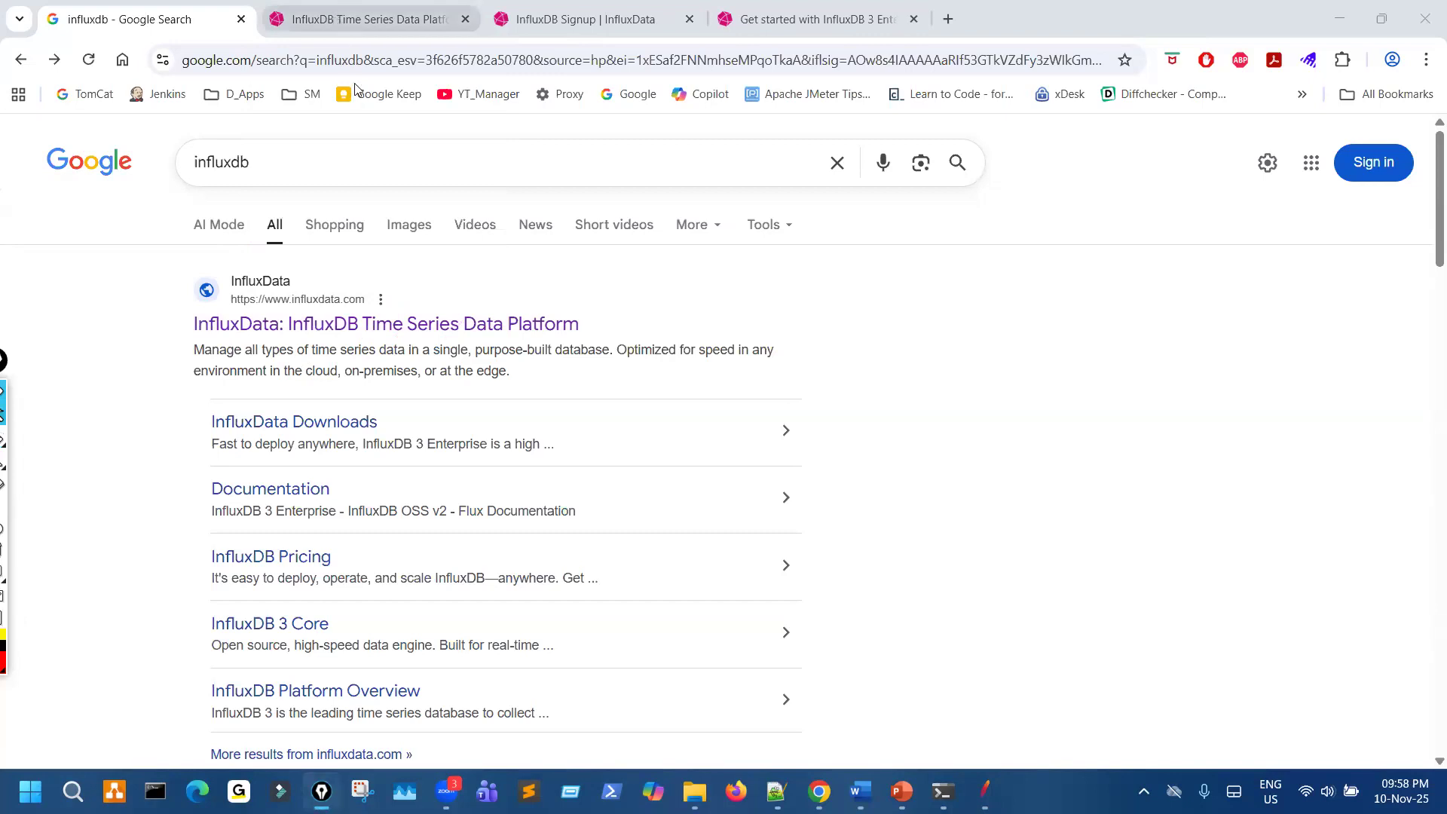
- Switch to the InfluxData homepage, mark the Get InfluxDB option and bracket the Try InfluxDB box, then clear the drawings
click(362, 18)
mouse_move(453, 207)
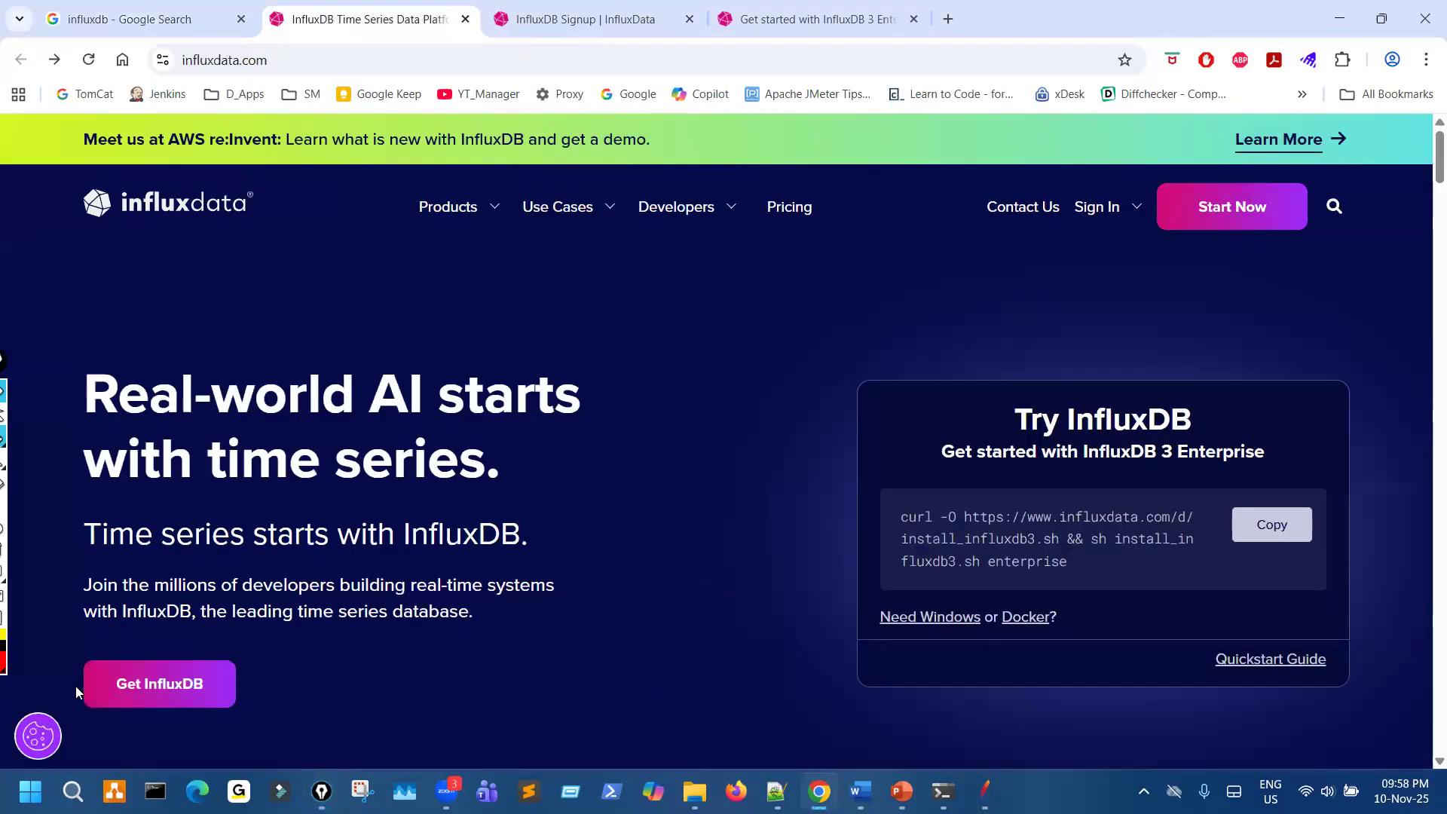
key(ctrl+shift+3)
drag(58, 677, 147, 653)
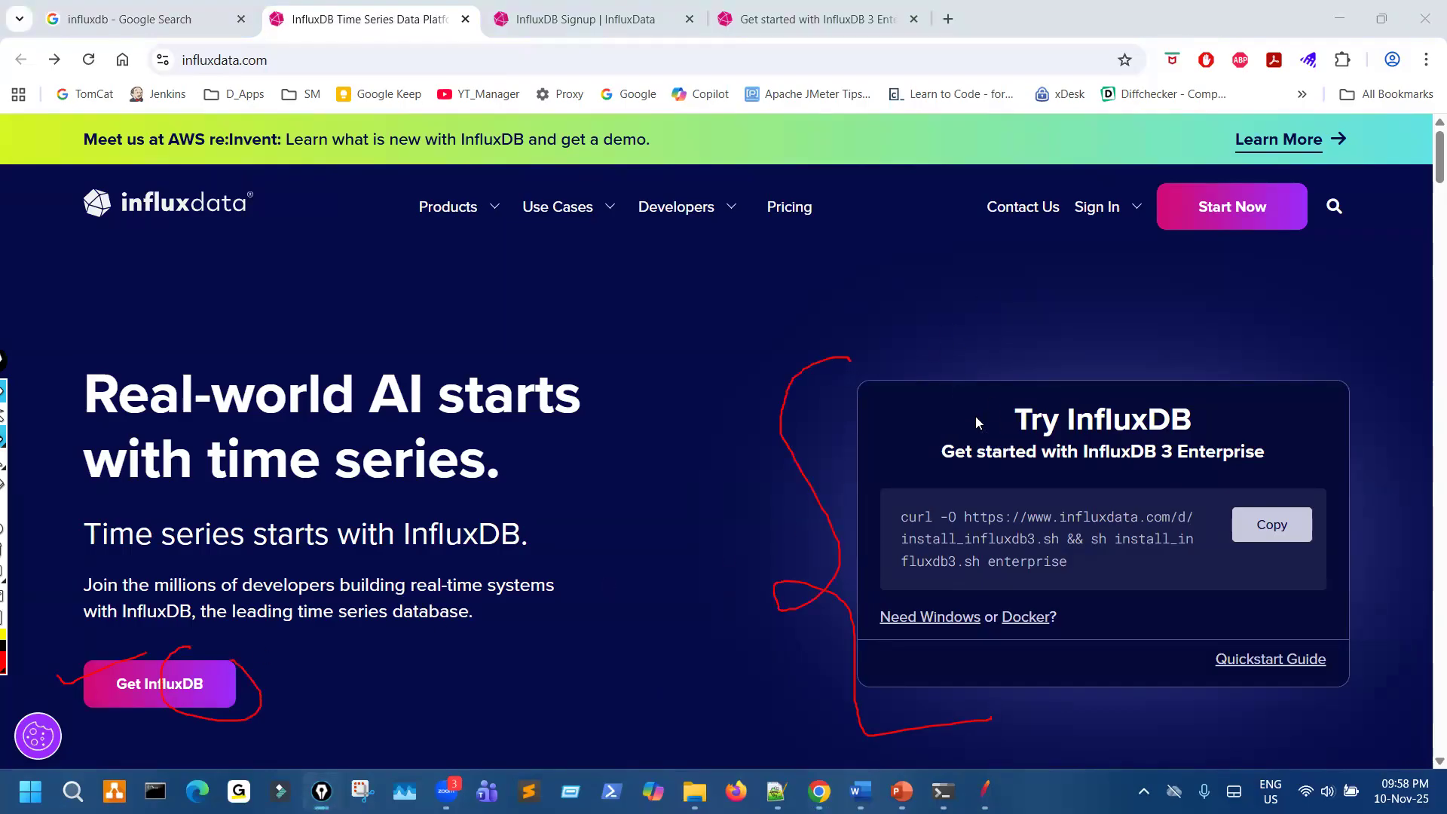
key(ctrl+shift+7)
key(ctrl+shift+1)
key(ctrl+shift+3)
mouse_move(131, 644)
mouse_down()
mouse_move(125, 616)
mouse_move(89, 640)
mouse_up()
key(ctrl+shift+7)
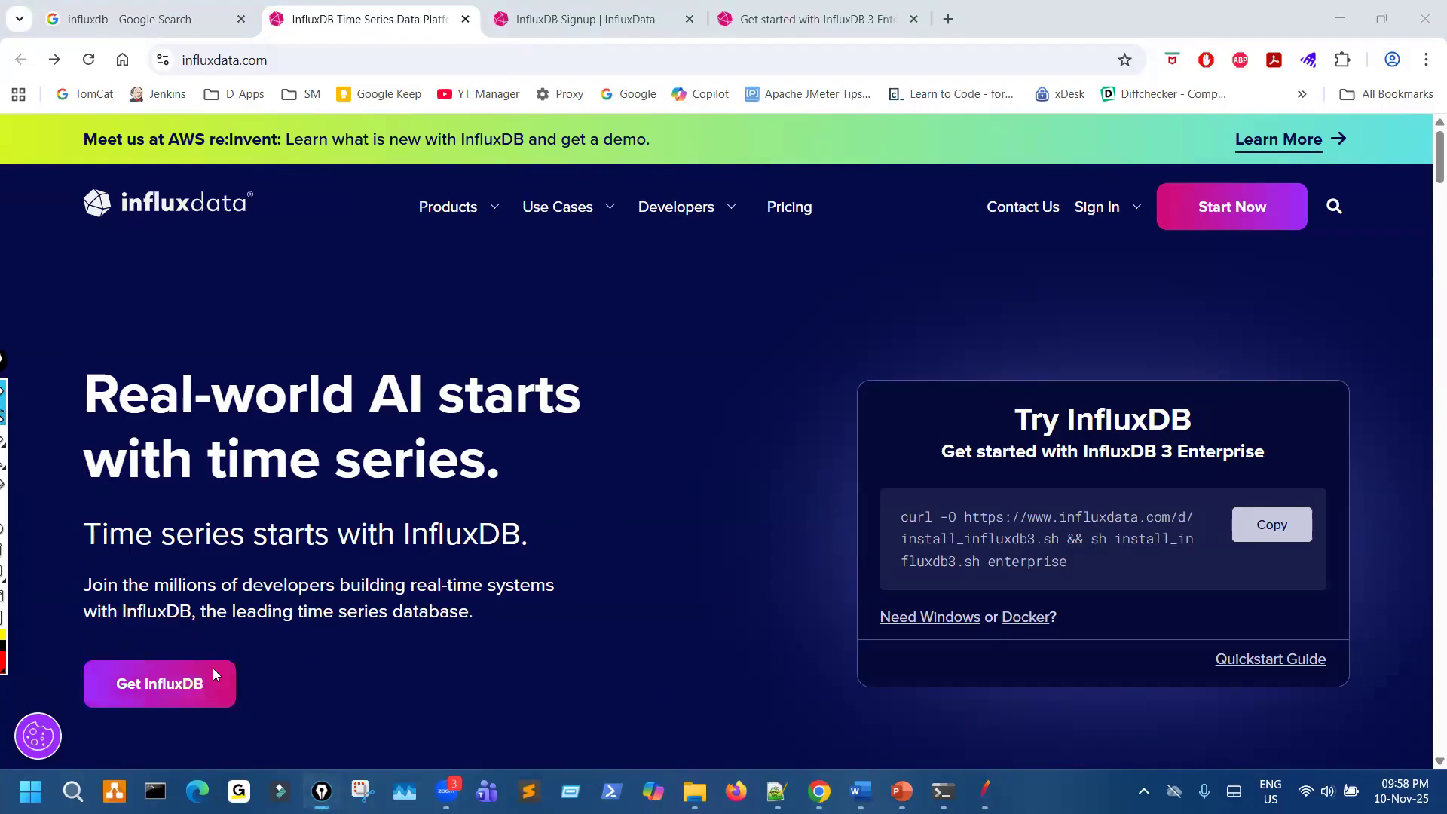
- Open the Get InfluxDB page and go down to its Ready to try InfluxDB? section
click(213, 671)
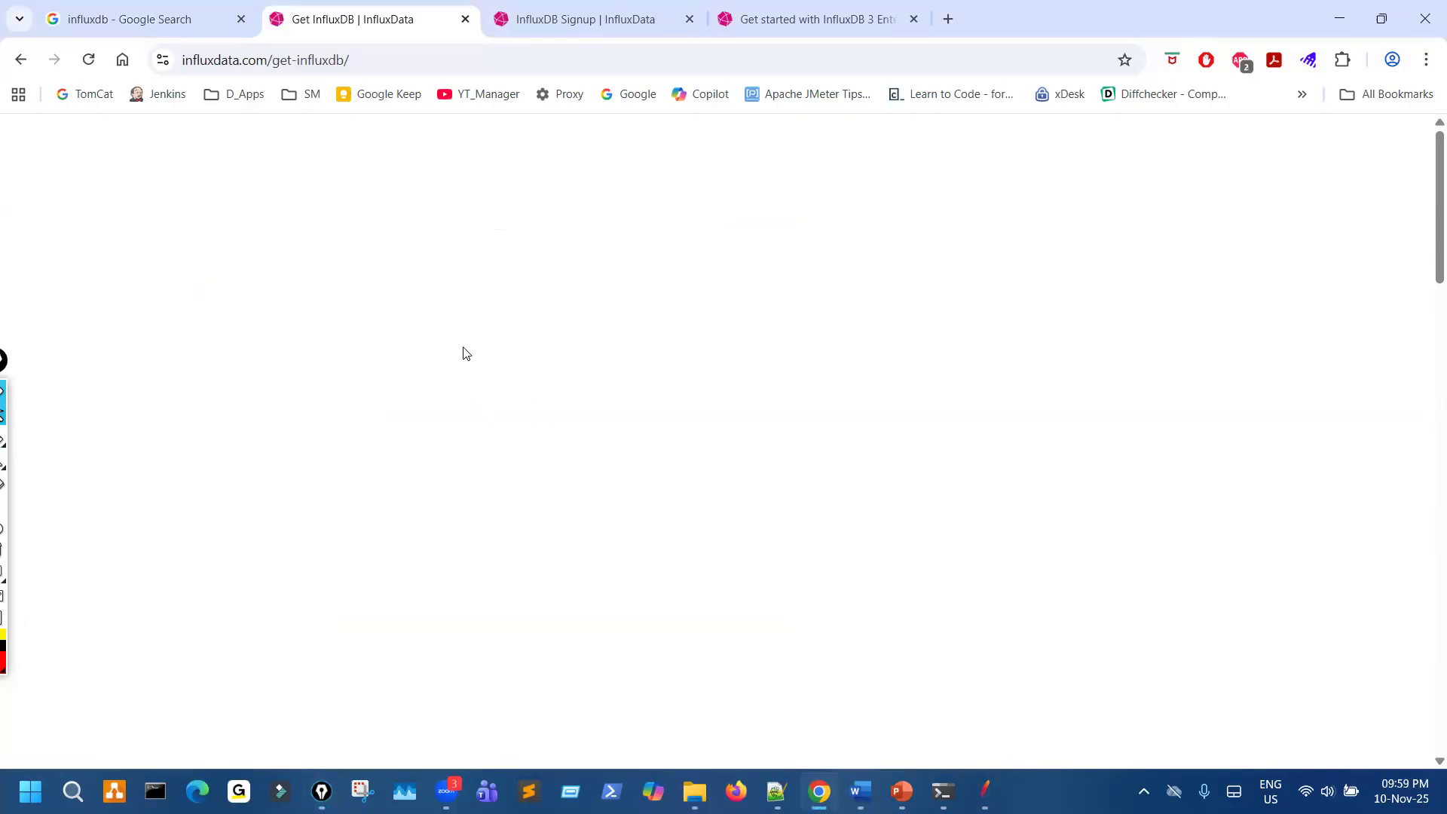
scroll(460, 468, down, 10)
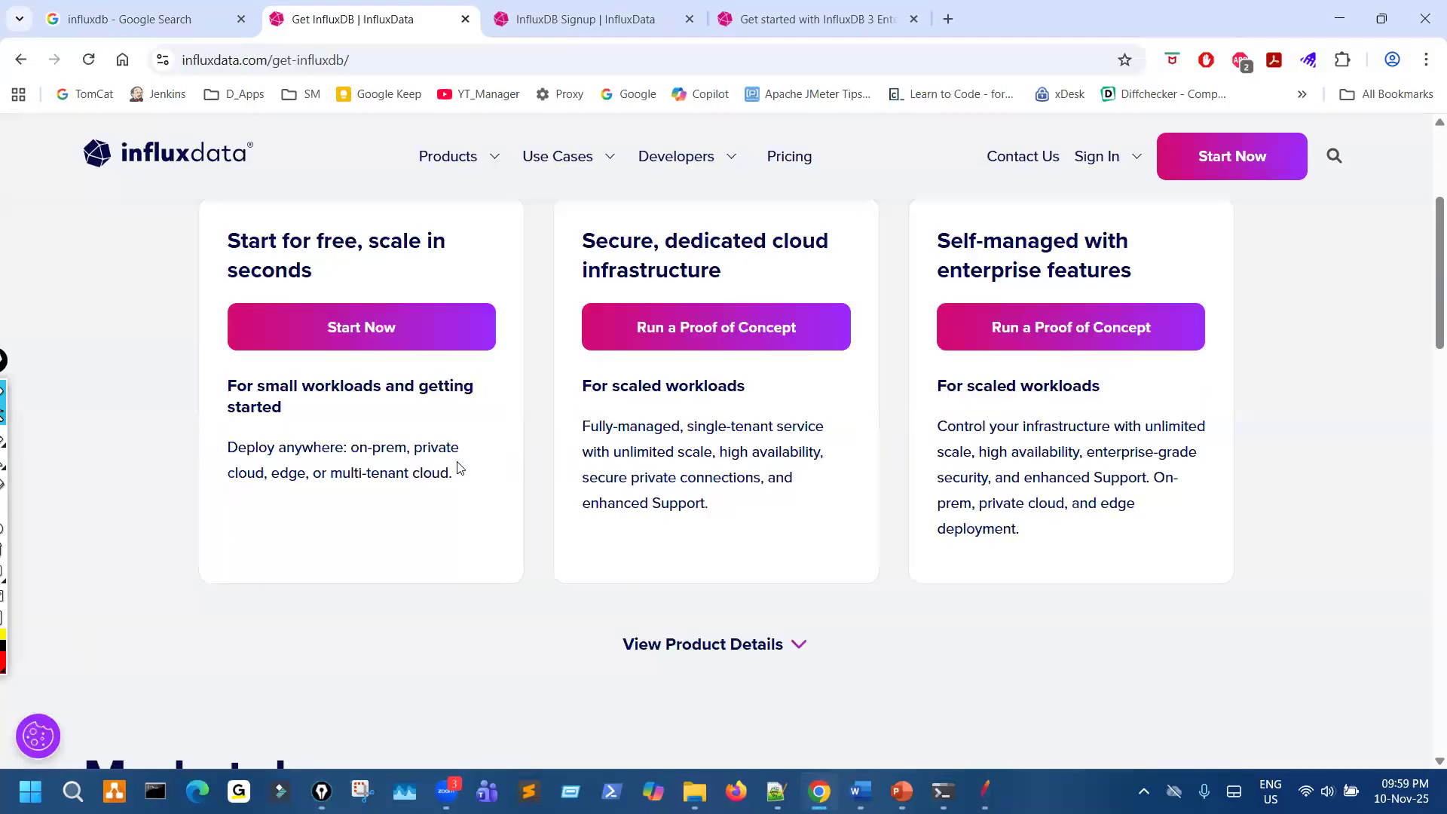
scroll(458, 461, up, 10)
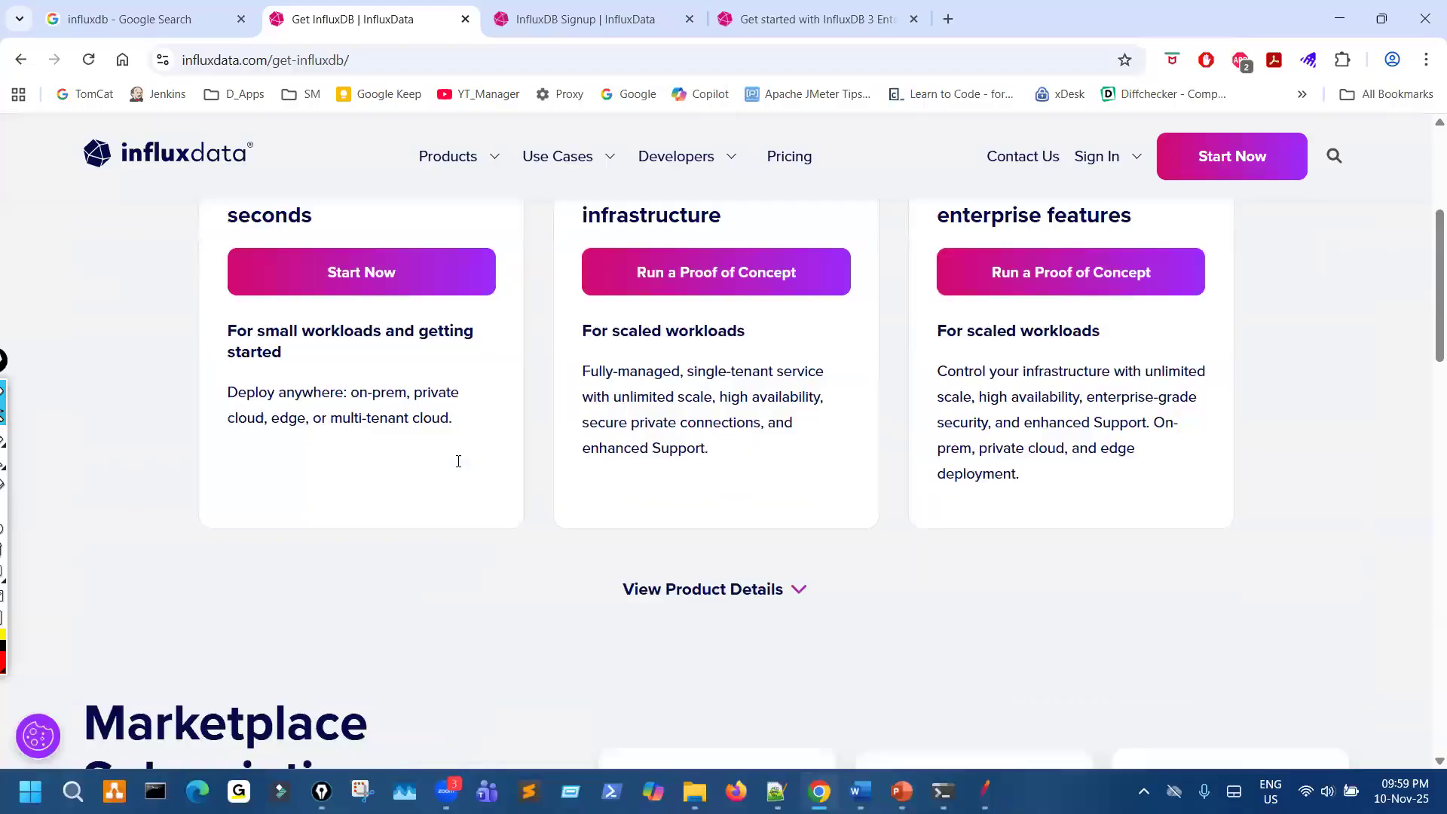
scroll(454, 478, down, 15)
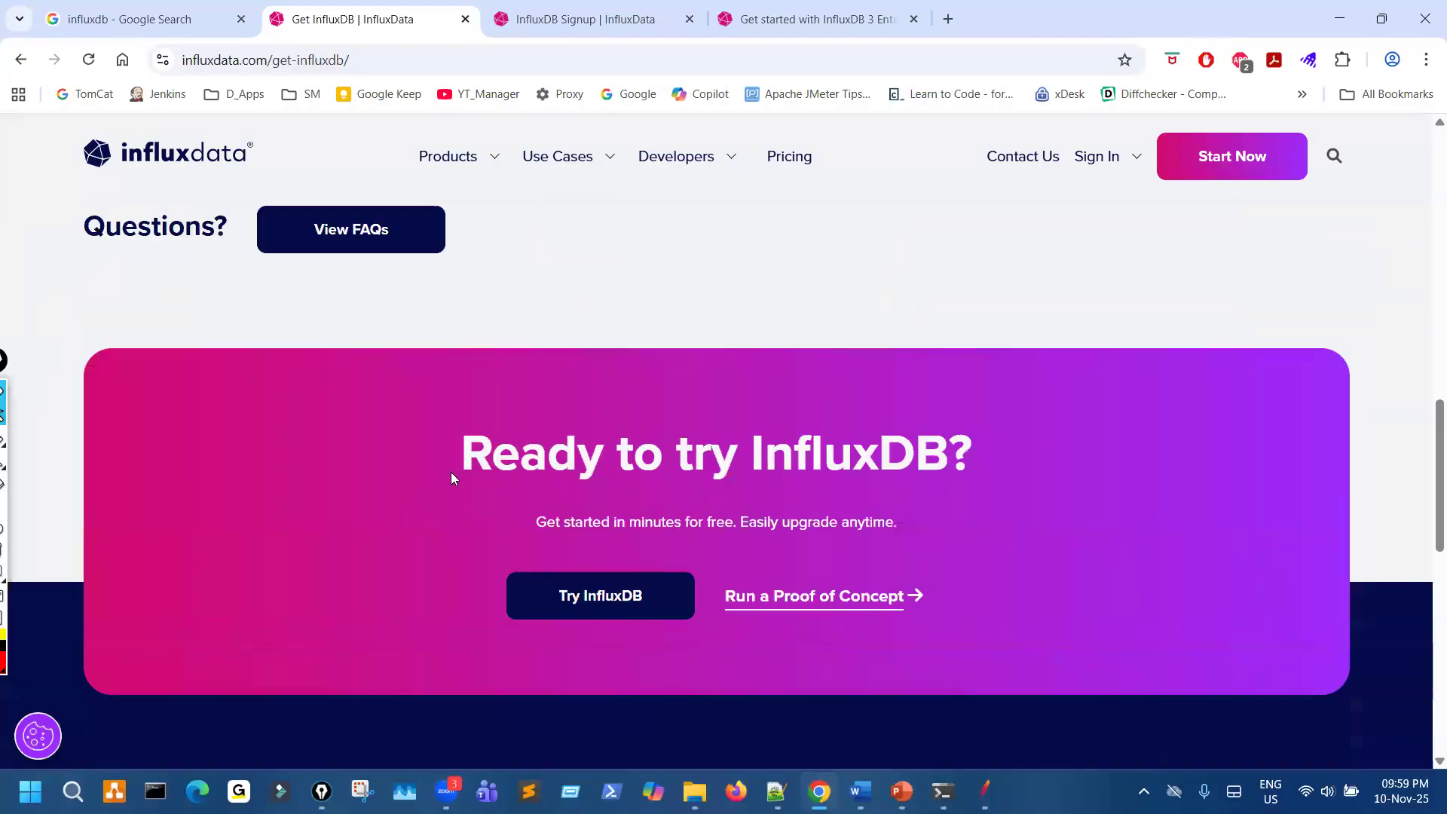
- Tick the Ready to try InfluxDB? heading, underline InfluxDB and circle the Try InfluxDB option, then clear the drawings
drag(452, 291, 555, 256)
drag(900, 310, 763, 317)
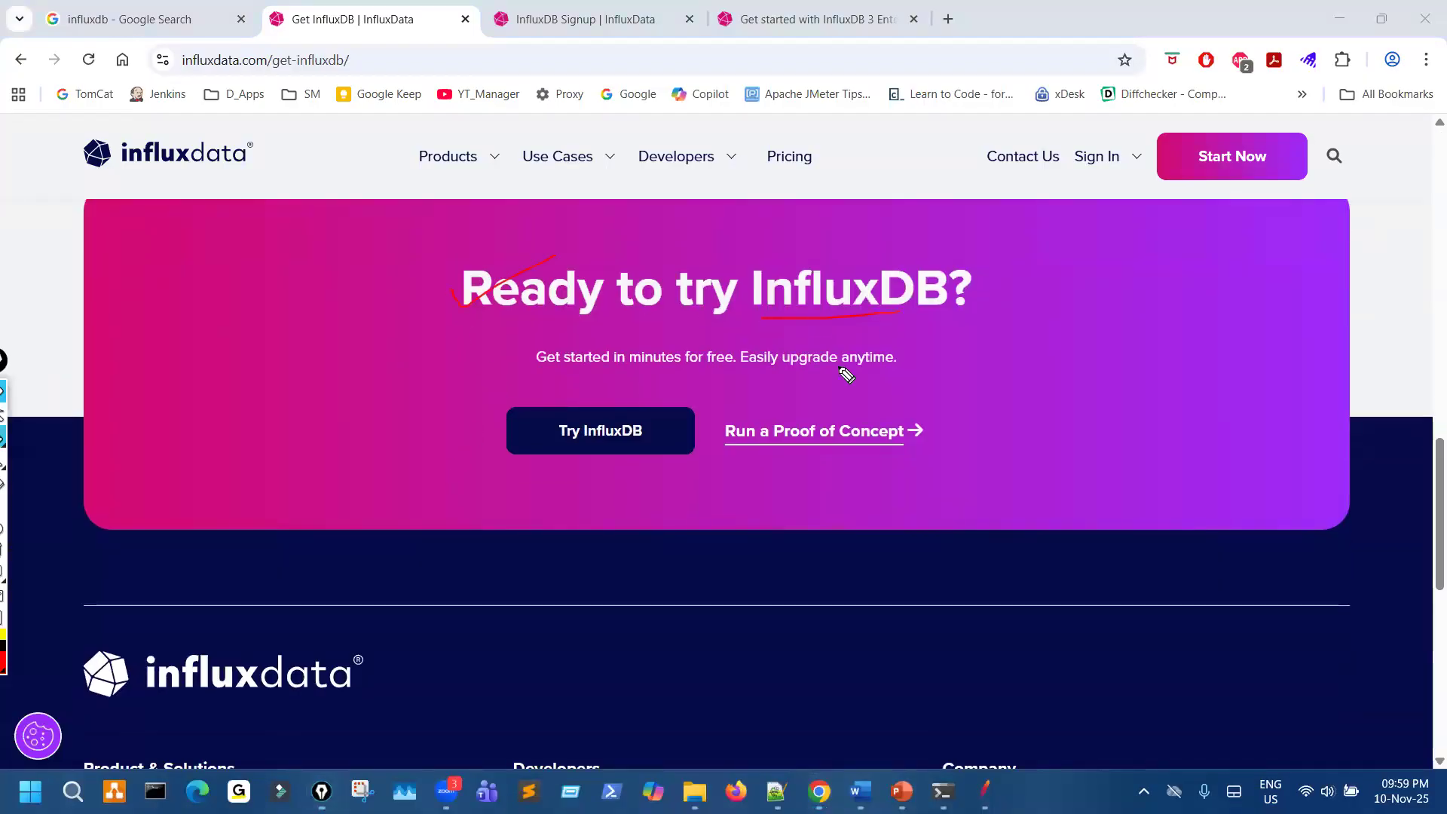
drag(615, 380, 529, 427)
drag(553, 494, 586, 389)
key(Escape)
- Open the Try InfluxDB signup page, mark its page title and address, and circle the Docker & Windows link with a line leading to it
click(616, 436)
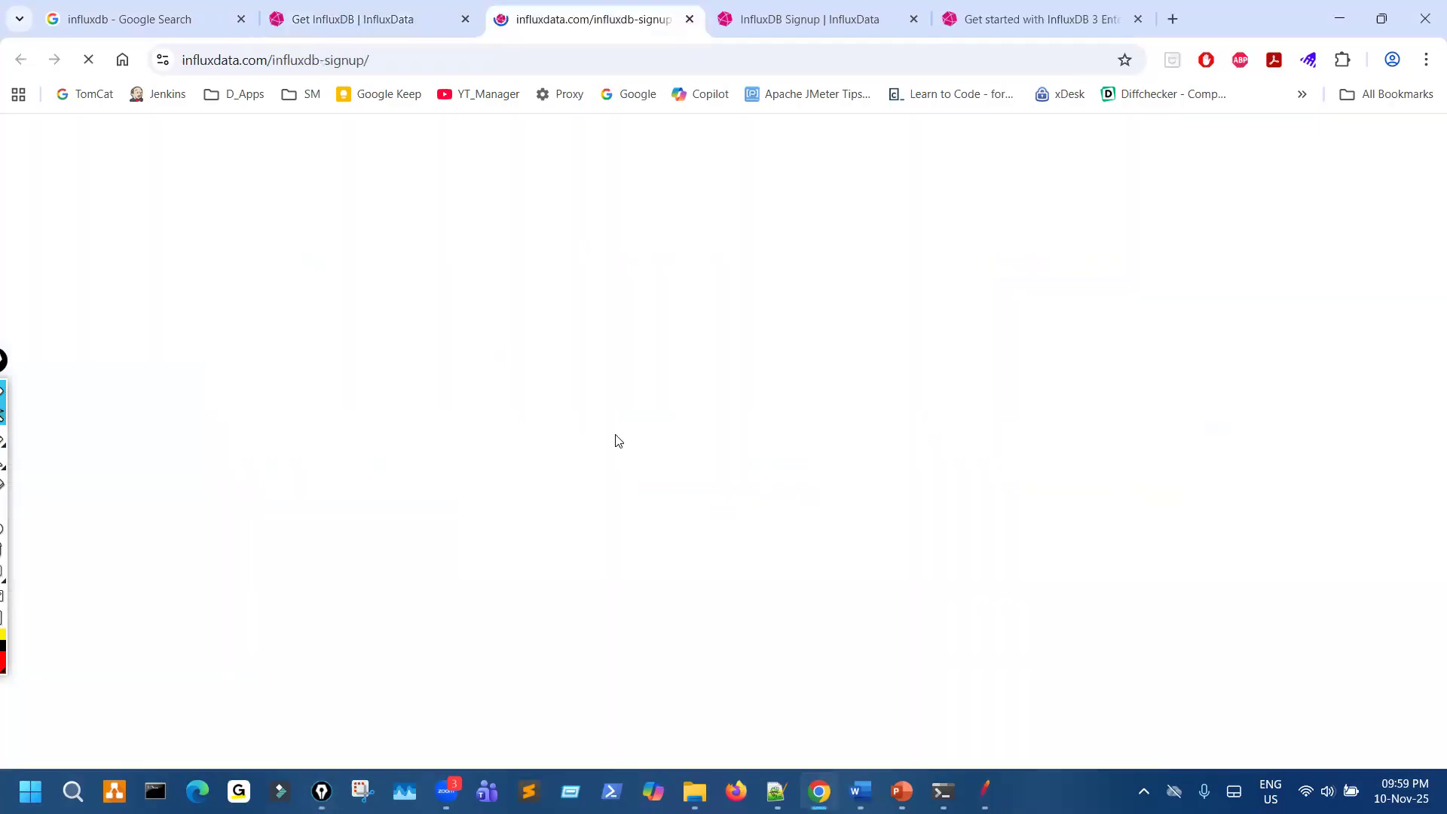
key(ctrl+shift+3)
drag(608, 127, 495, 141)
drag(659, 490, 701, 484)
mouse_move(486, 43)
mouse_down()
mouse_move(660, 33)
mouse_move(506, 70)
mouse_up()
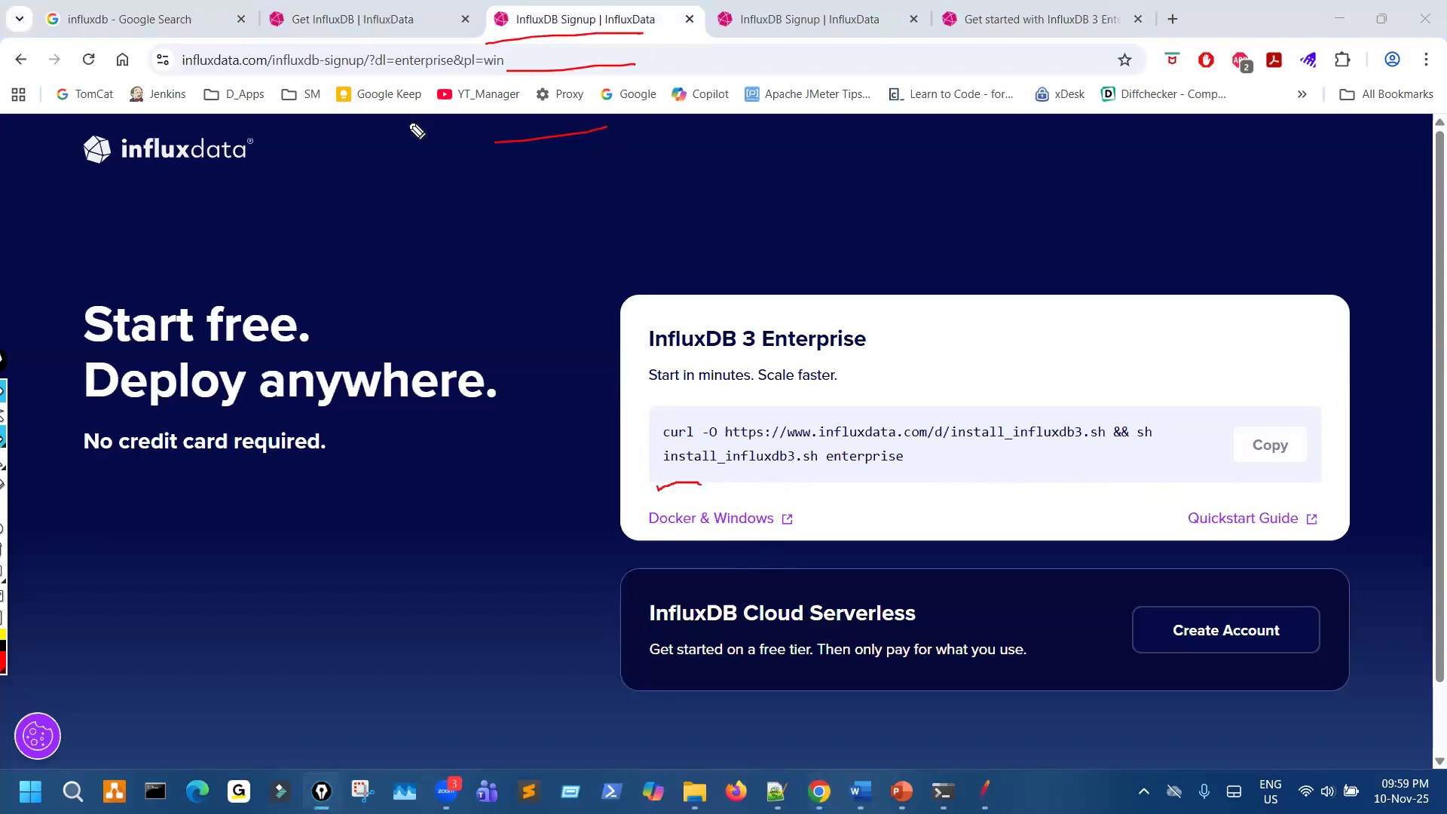
mouse_move(639, 10)
mouse_down()
mouse_move(590, 53)
mouse_move(622, 66)
mouse_up()
drag(603, 245, 632, 404)
mouse_move(715, 489)
mouse_down()
mouse_move(646, 563)
mouse_move(743, 486)
mouse_up()
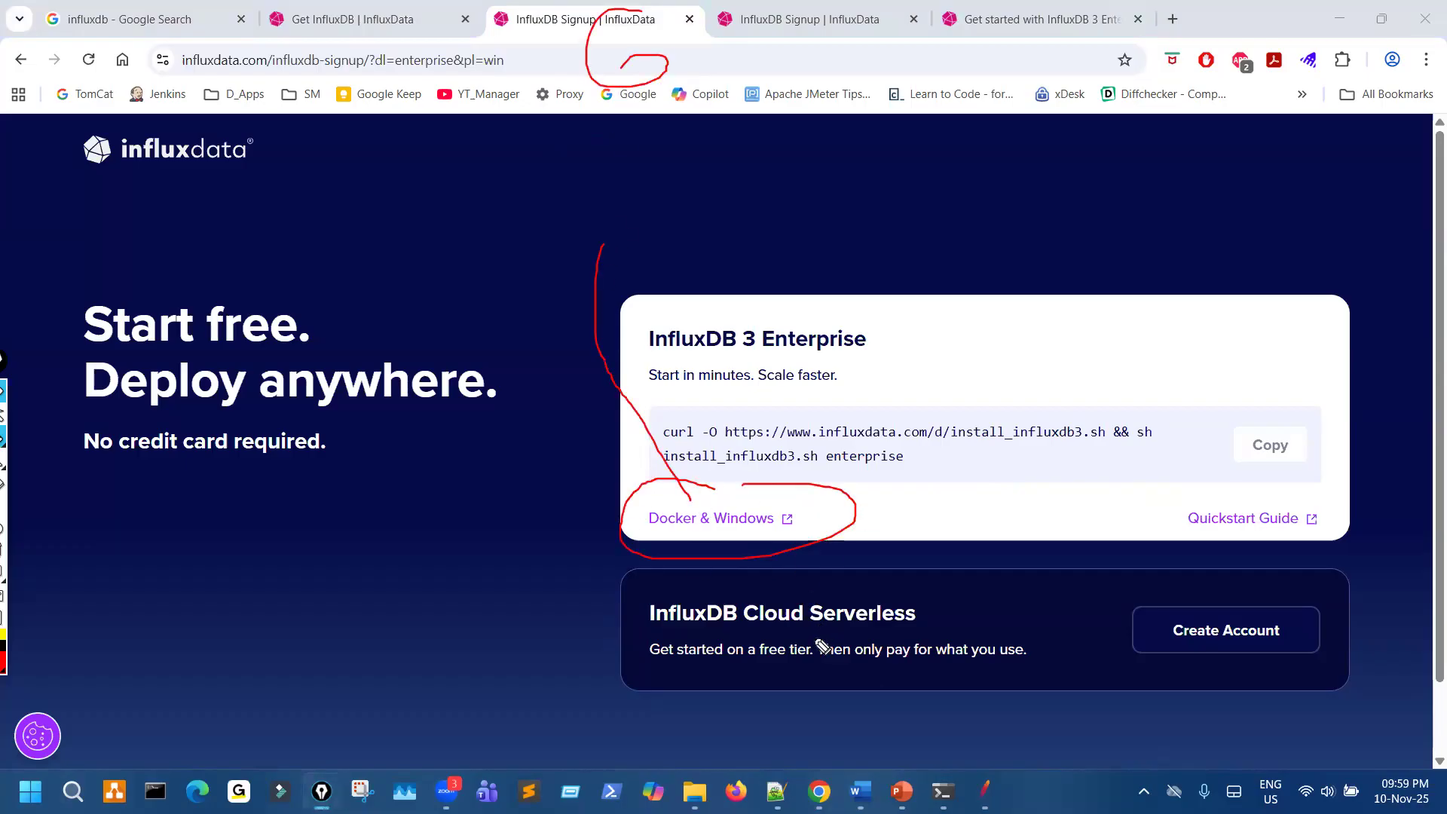
- Open the Docker & Windows documentation and circle its page title, the 3 in the heading, and the InfluxDB 3 Enterprise product selector
click(739, 520)
mouse_move(679, 29)
mouse_down()
mouse_move(694, 1)
mouse_move(730, 27)
mouse_up()
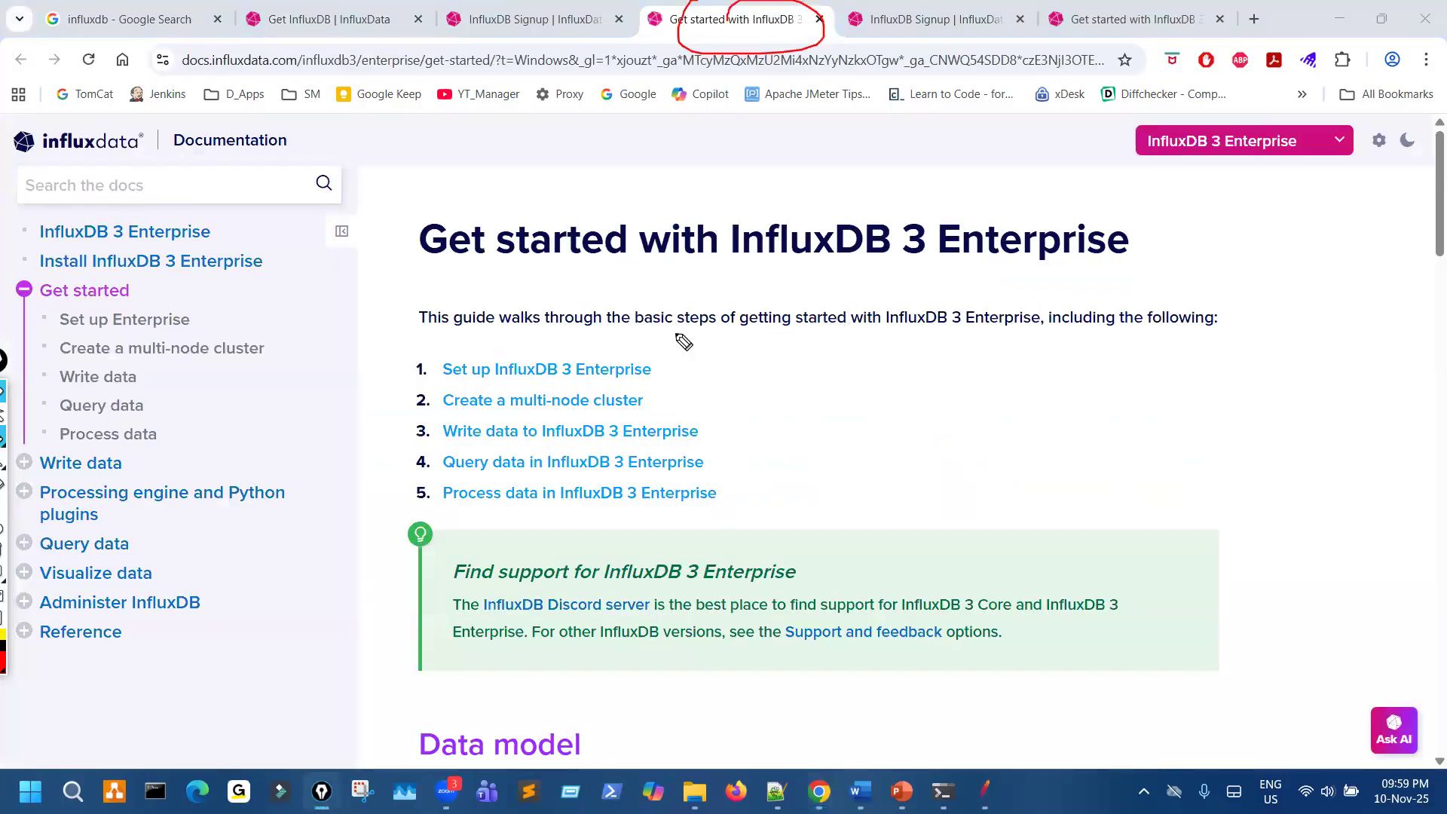
drag(914, 197, 901, 226)
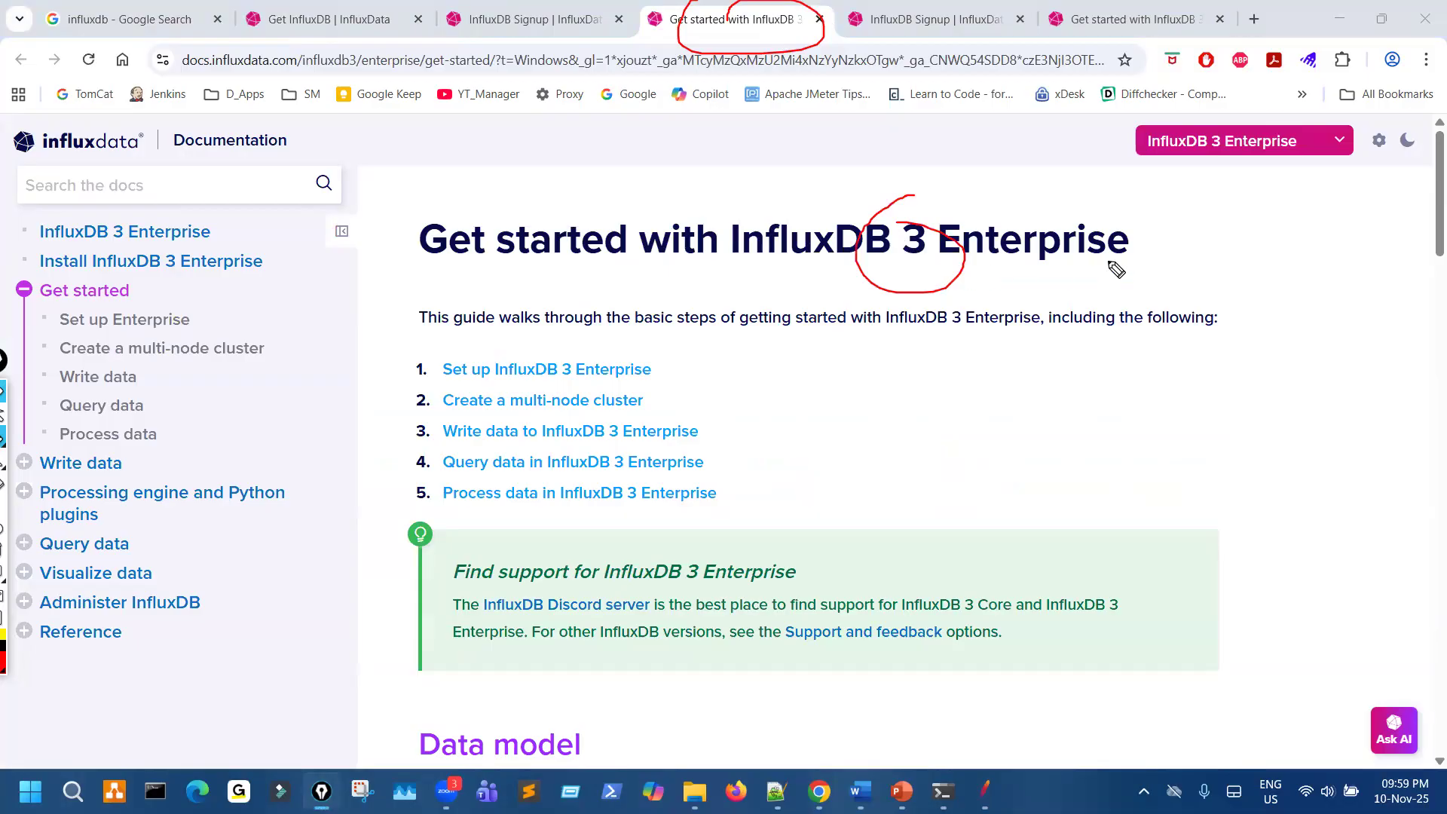
mouse_move(1330, 113)
mouse_down()
mouse_move(1149, 118)
mouse_move(1350, 162)
mouse_move(1346, 128)
mouse_up()
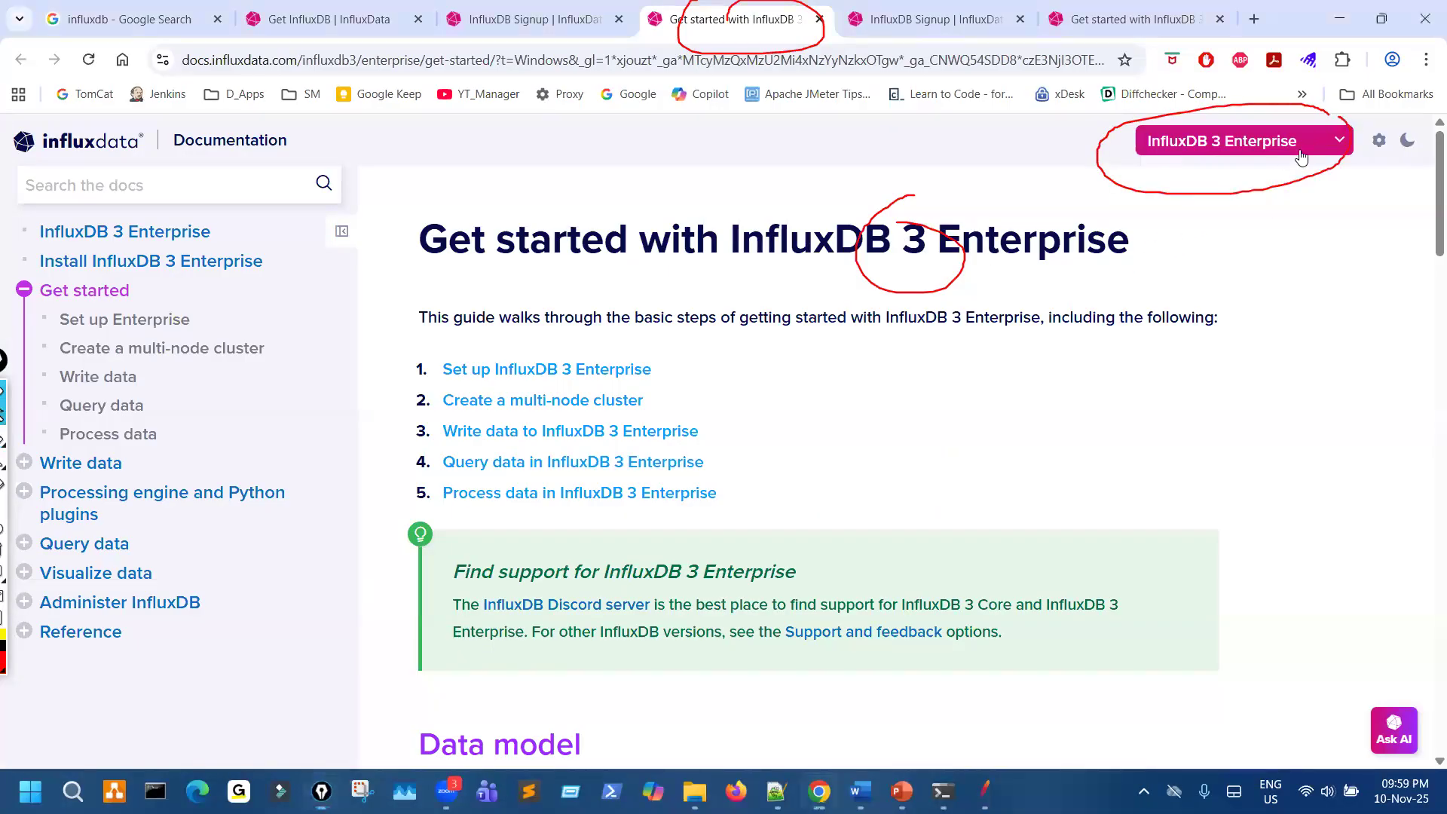
- Expand the product list, underline InfluxDB Enterprise under InfluxDB 1, look through the listed products, and clear all drawings
click(1302, 156)
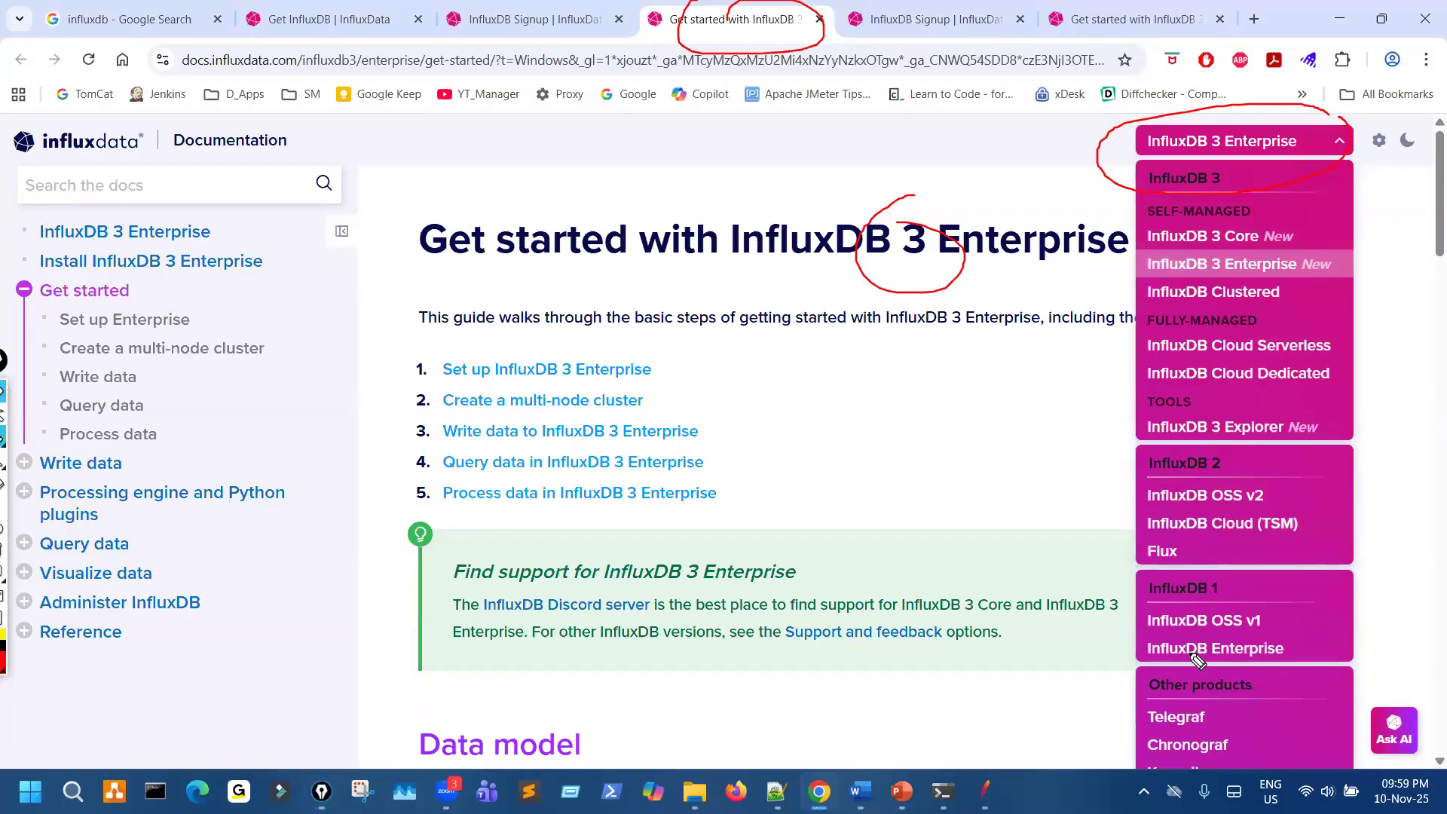
drag(1196, 656, 1282, 647)
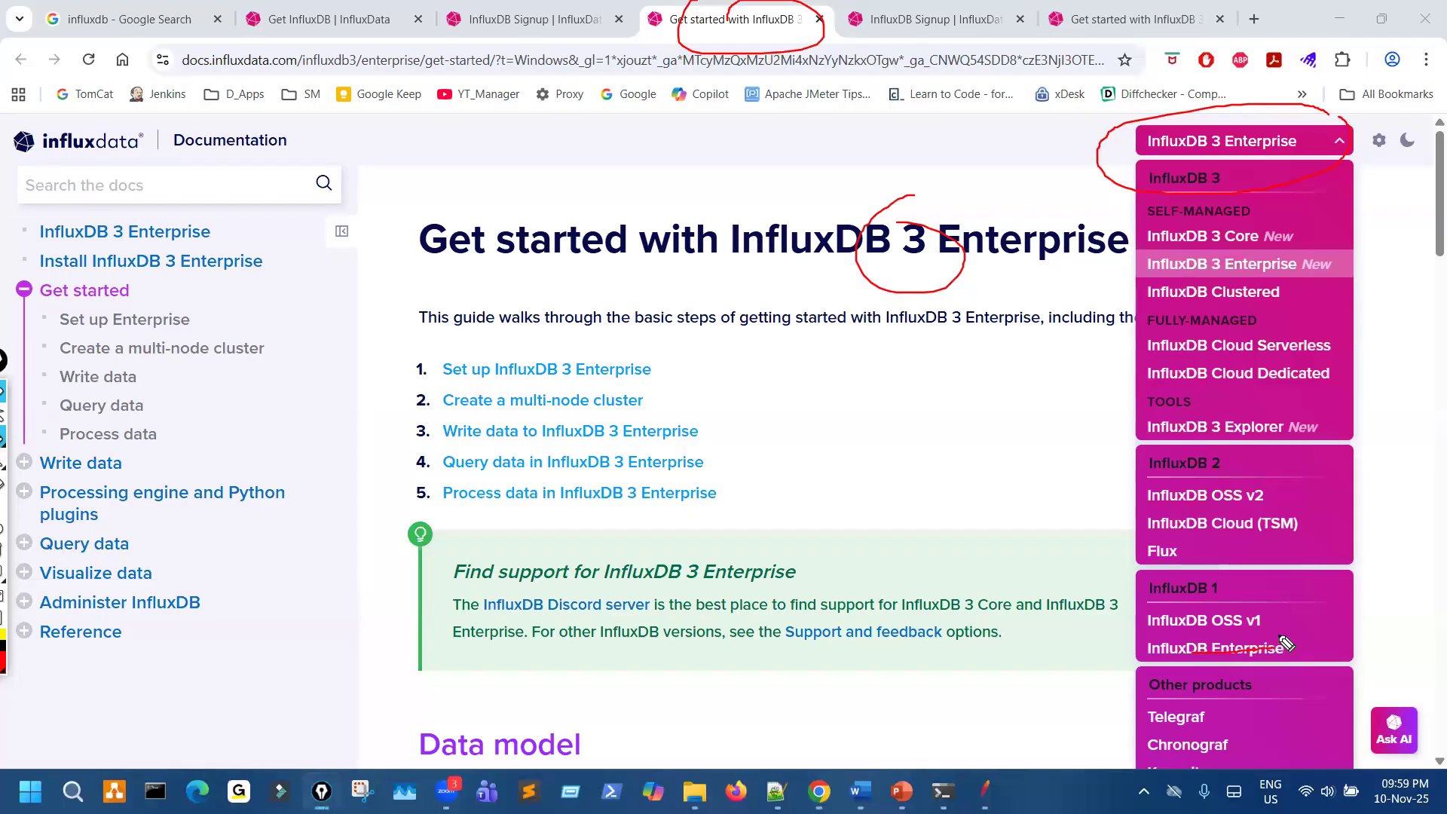
key(ctrl+shift+2)
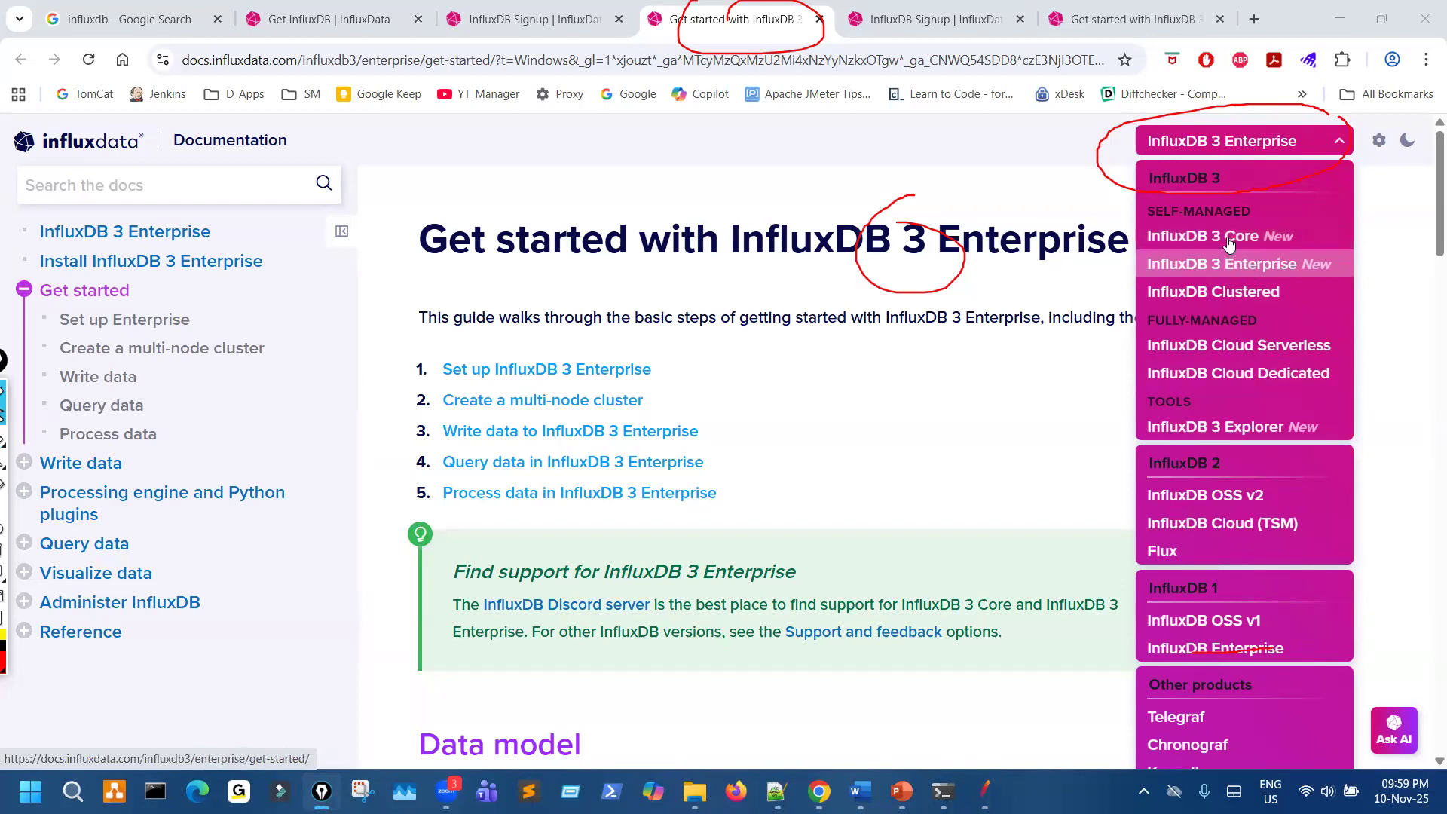
scroll(1228, 674, down, 4)
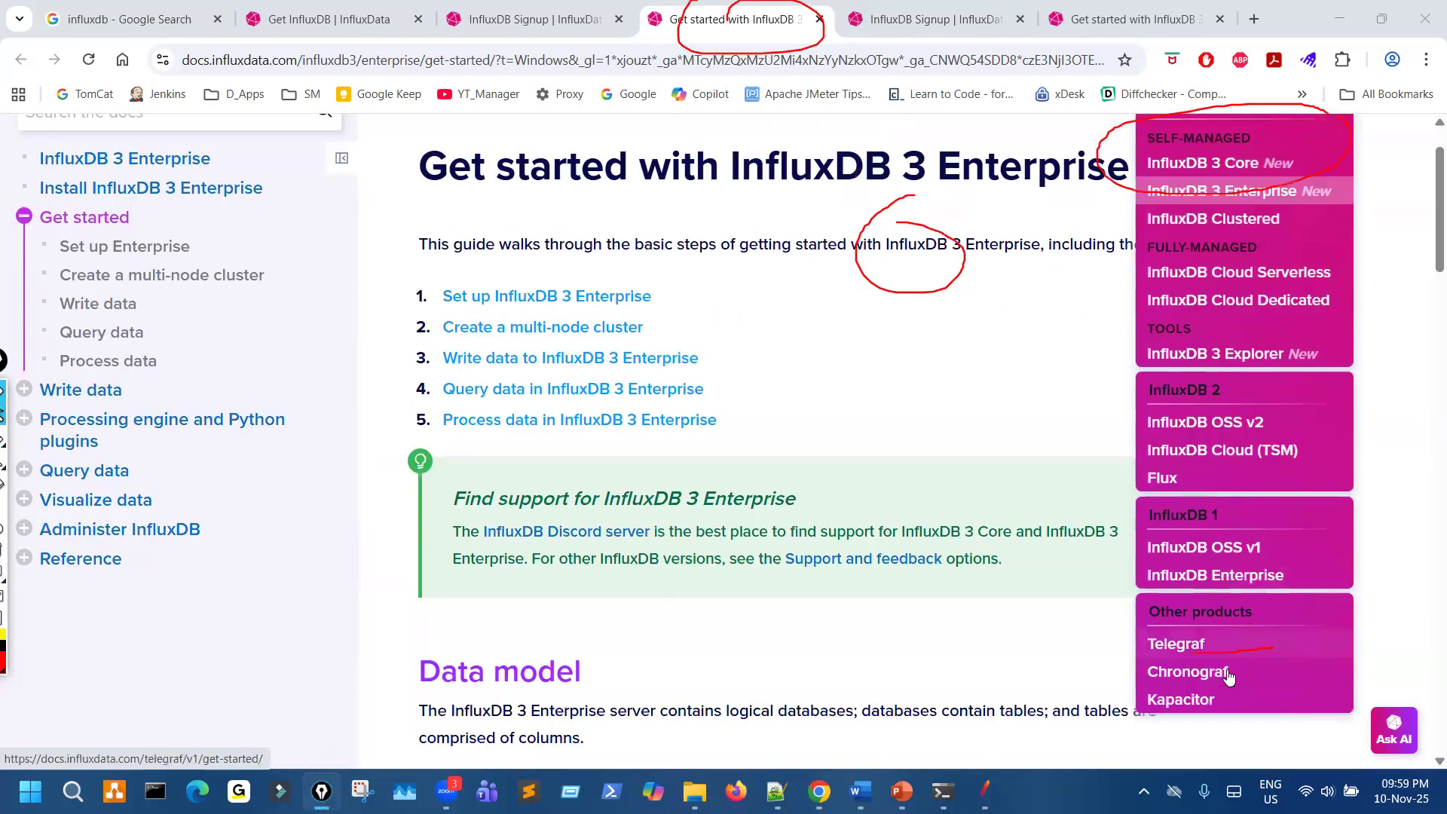
scroll(1229, 677, up, 3)
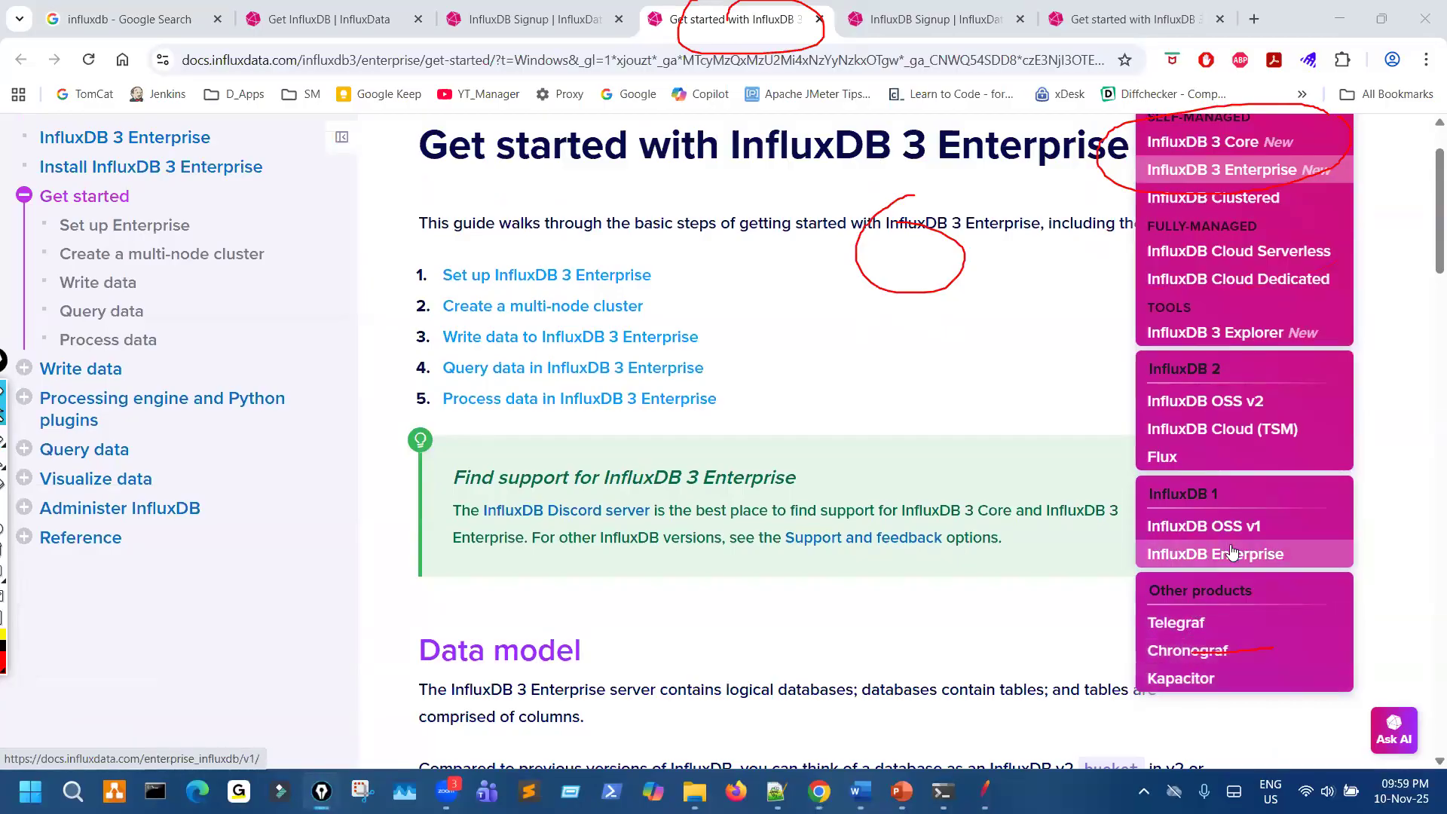
scroll(1221, 512, up, 2)
key(ctrl+shift+7)
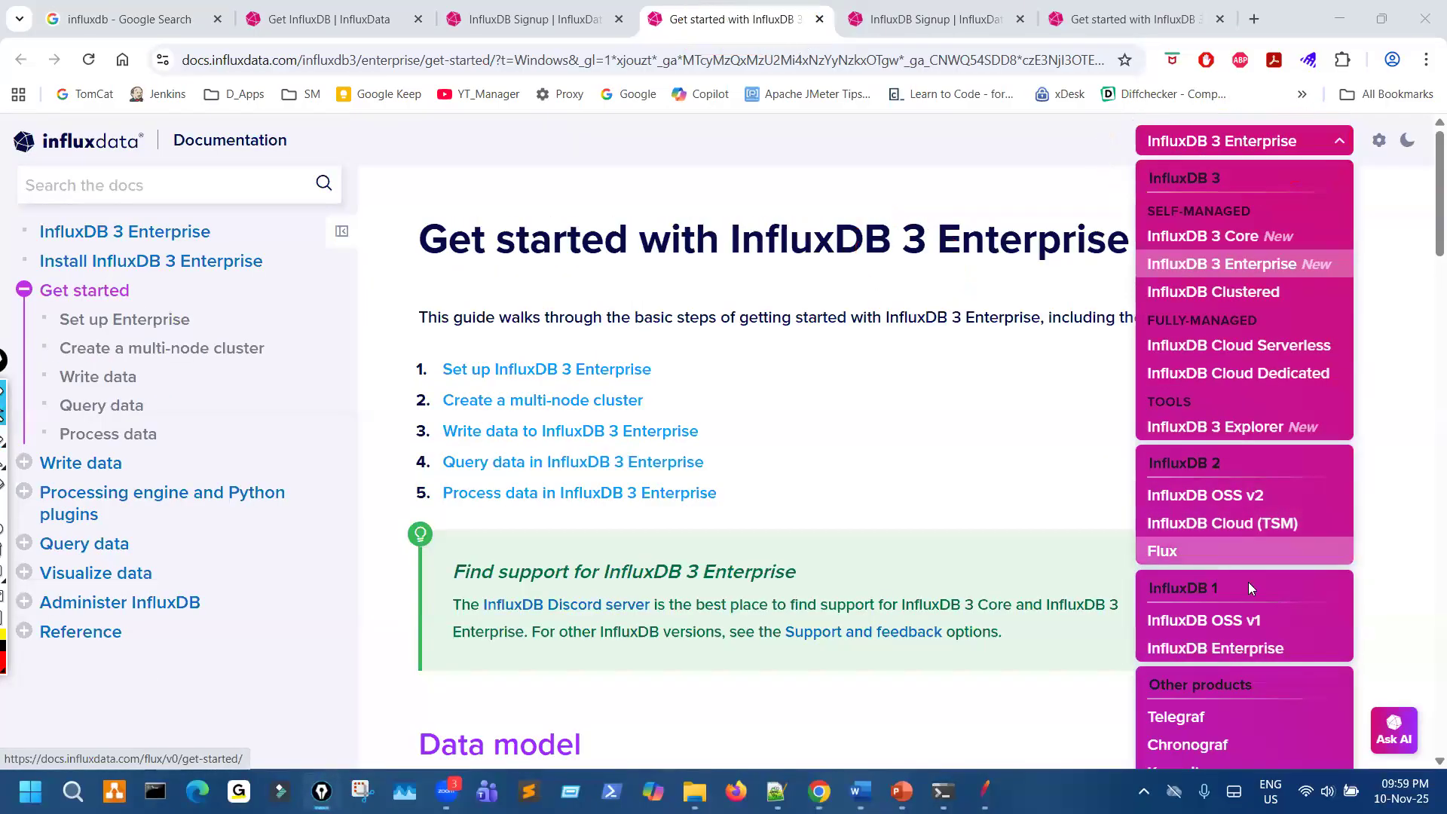
- Circle InfluxDB 1 in the product list, mark the self-managed InfluxDB 3 entries and InfluxDB OSS v1, and clear the drawings
key(ctrl+shift+3)
drag(1200, 601, 1174, 573)
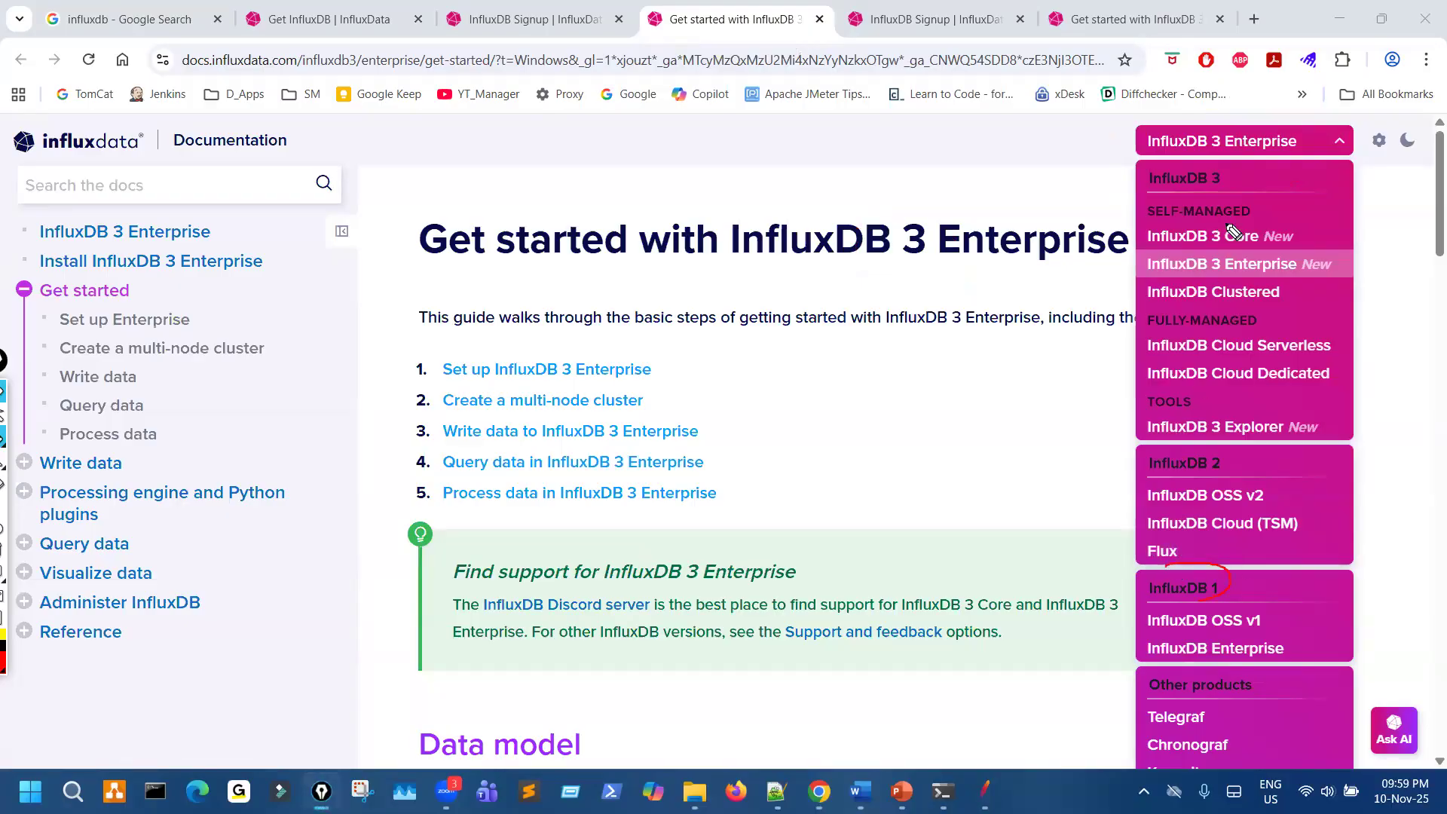
mouse_move(1271, 222)
mouse_down()
mouse_move(1290, 230)
mouse_move(1290, 290)
mouse_up()
click(1194, 632)
mouse_move(1212, 615)
mouse_down()
mouse_move(1116, 622)
mouse_move(1188, 645)
mouse_move(1190, 615)
mouse_move(1143, 617)
mouse_up()
mouse_move(931, 680)
mouse_down()
mouse_move(1097, 633)
mouse_move(1113, 651)
mouse_up()
key(Escape)
- Open the InfluxDB OSS v1 documentation and look through its introduction, key features and support section
click(1202, 624)
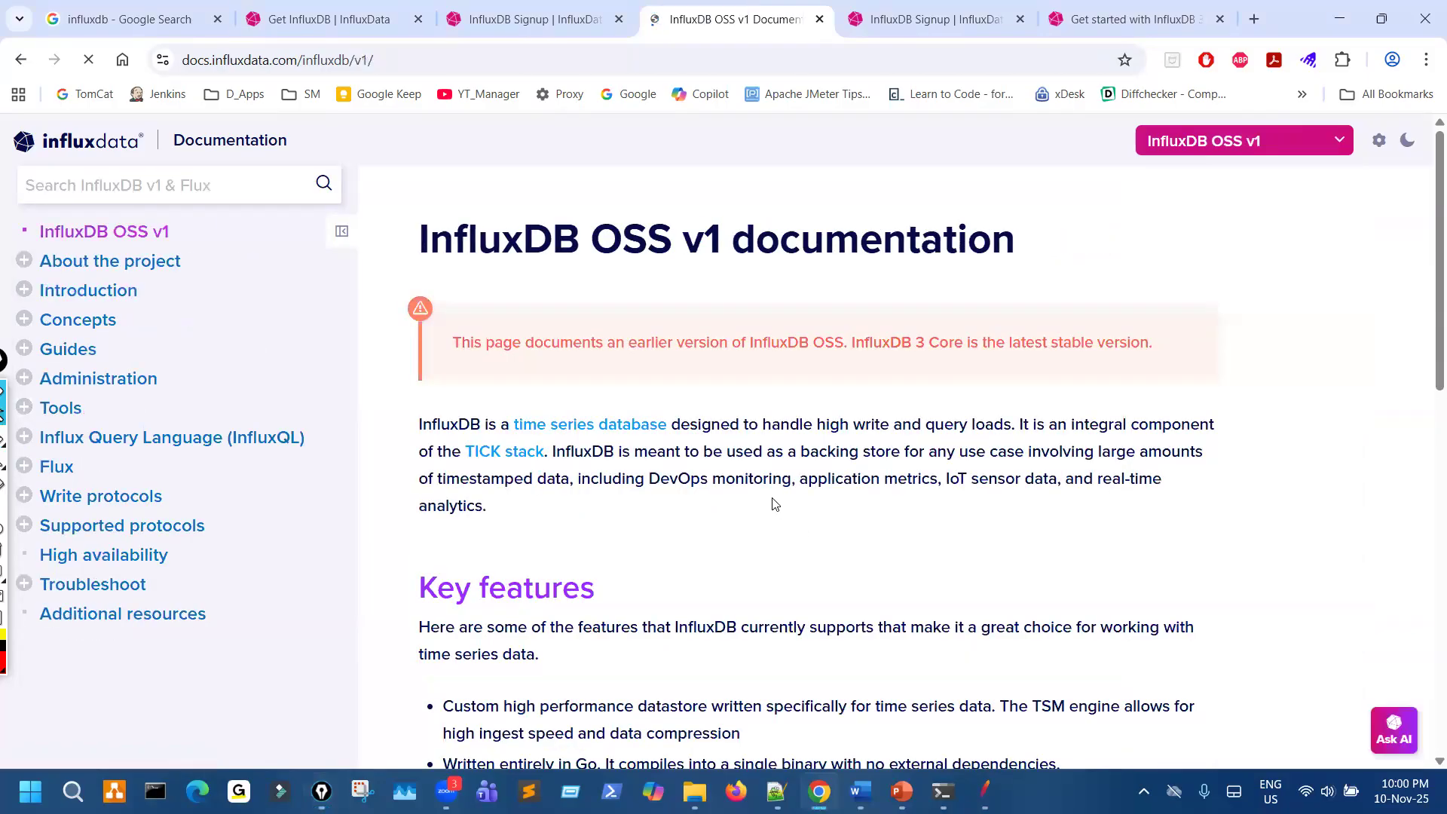
scroll(773, 511, down, 8)
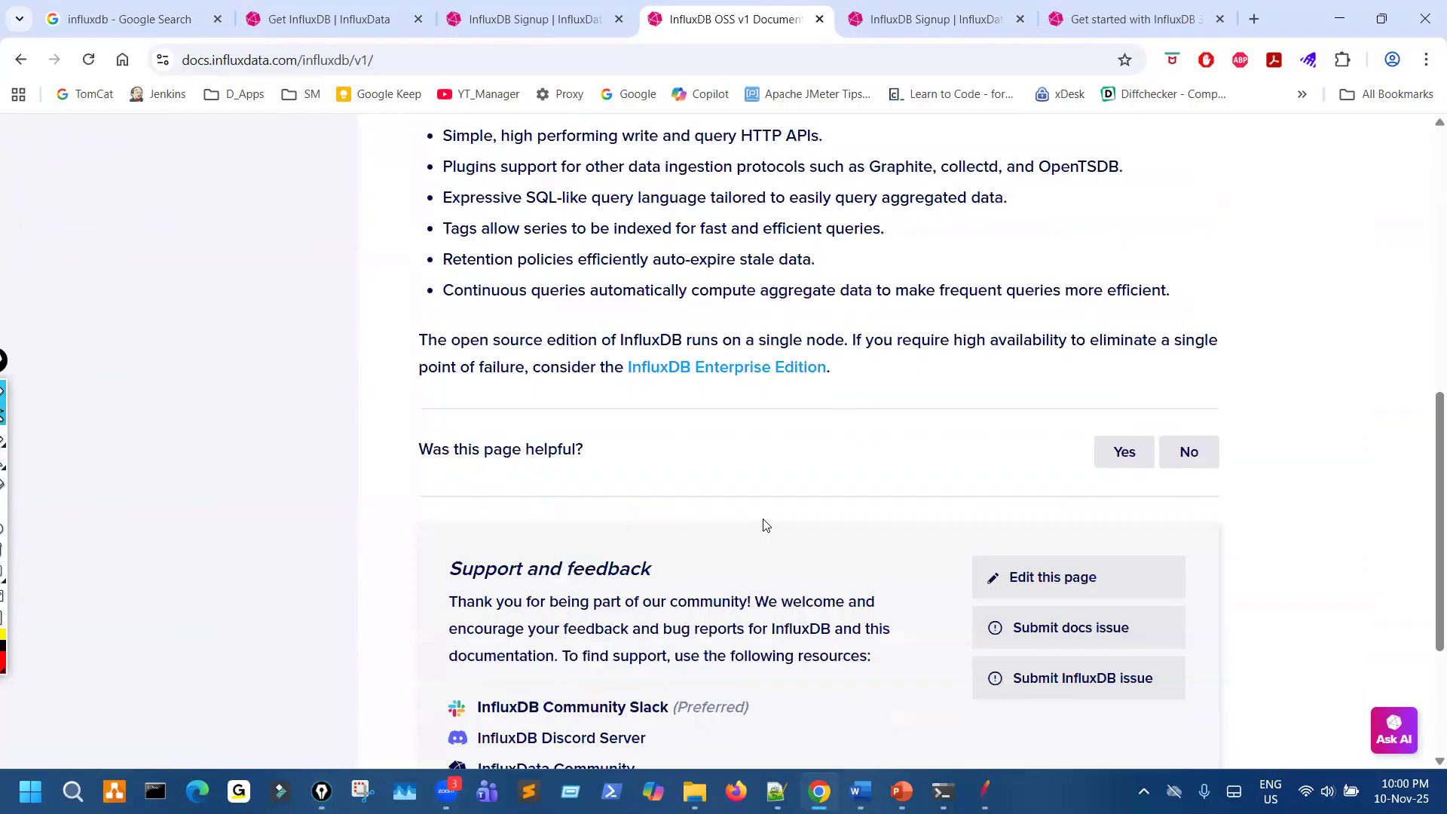
scroll(765, 526, down, 3)
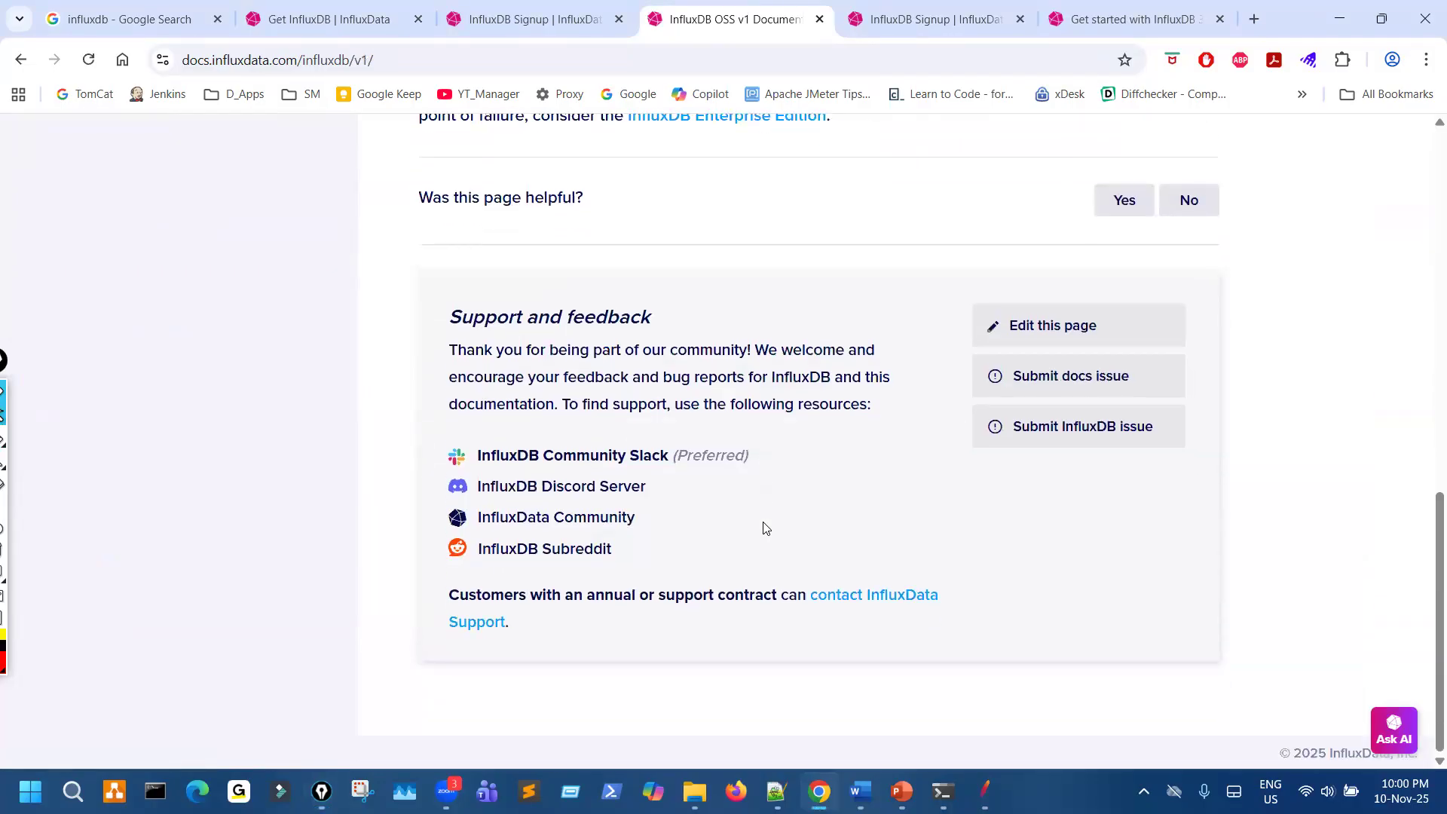
scroll(766, 528, up, 3)
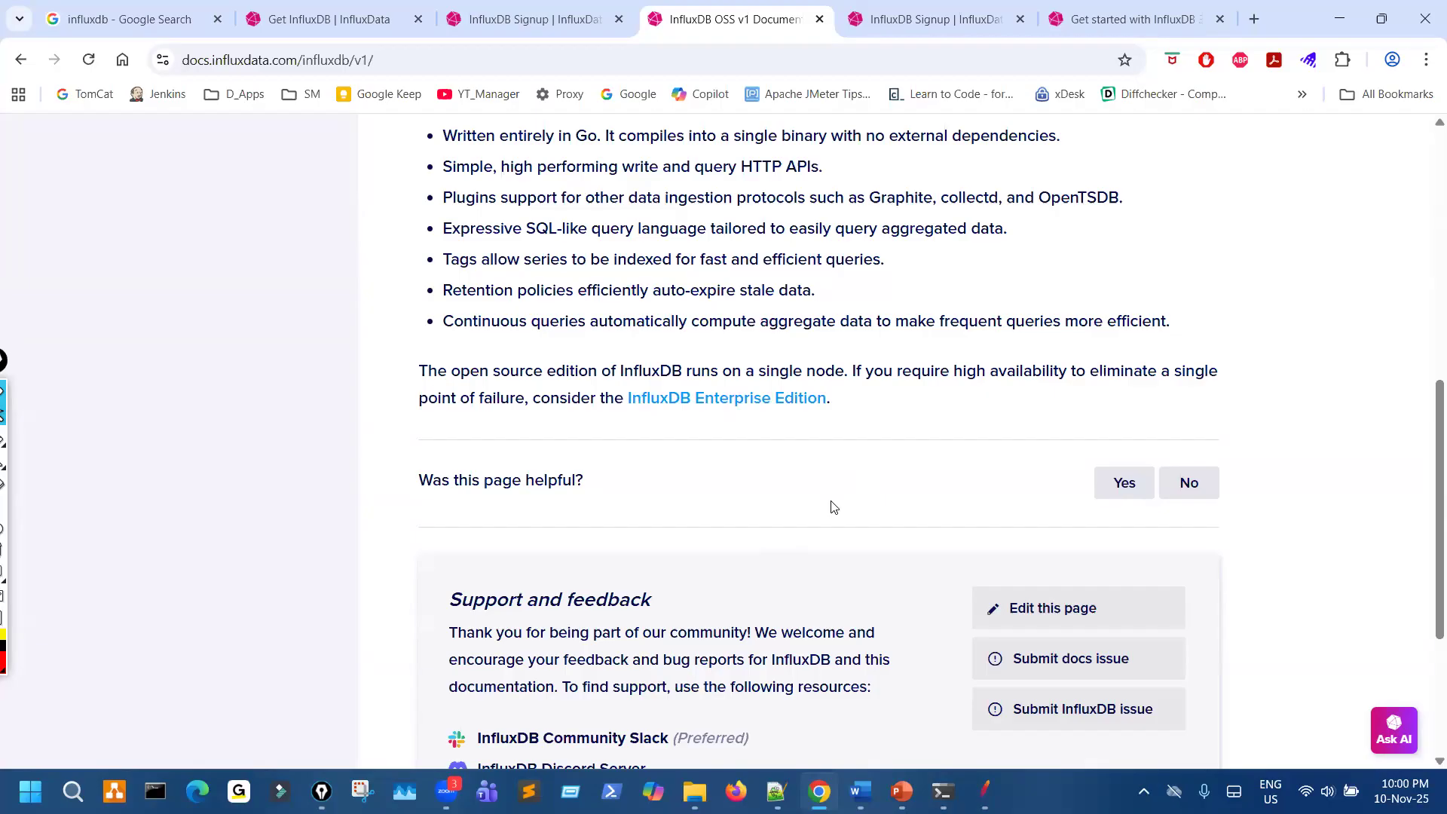
scroll(838, 502, up, 6)
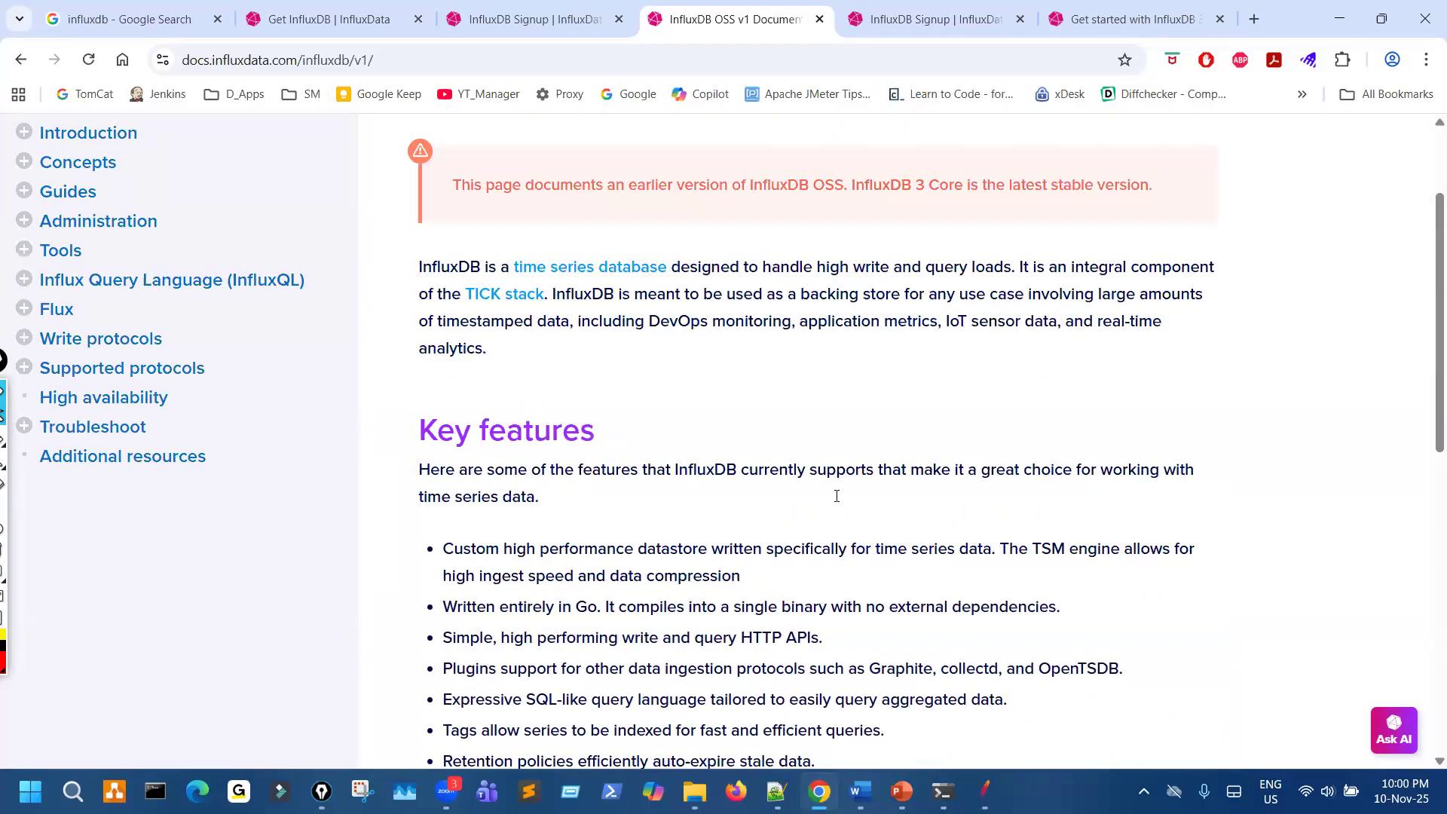
scroll(837, 496, up, 2)
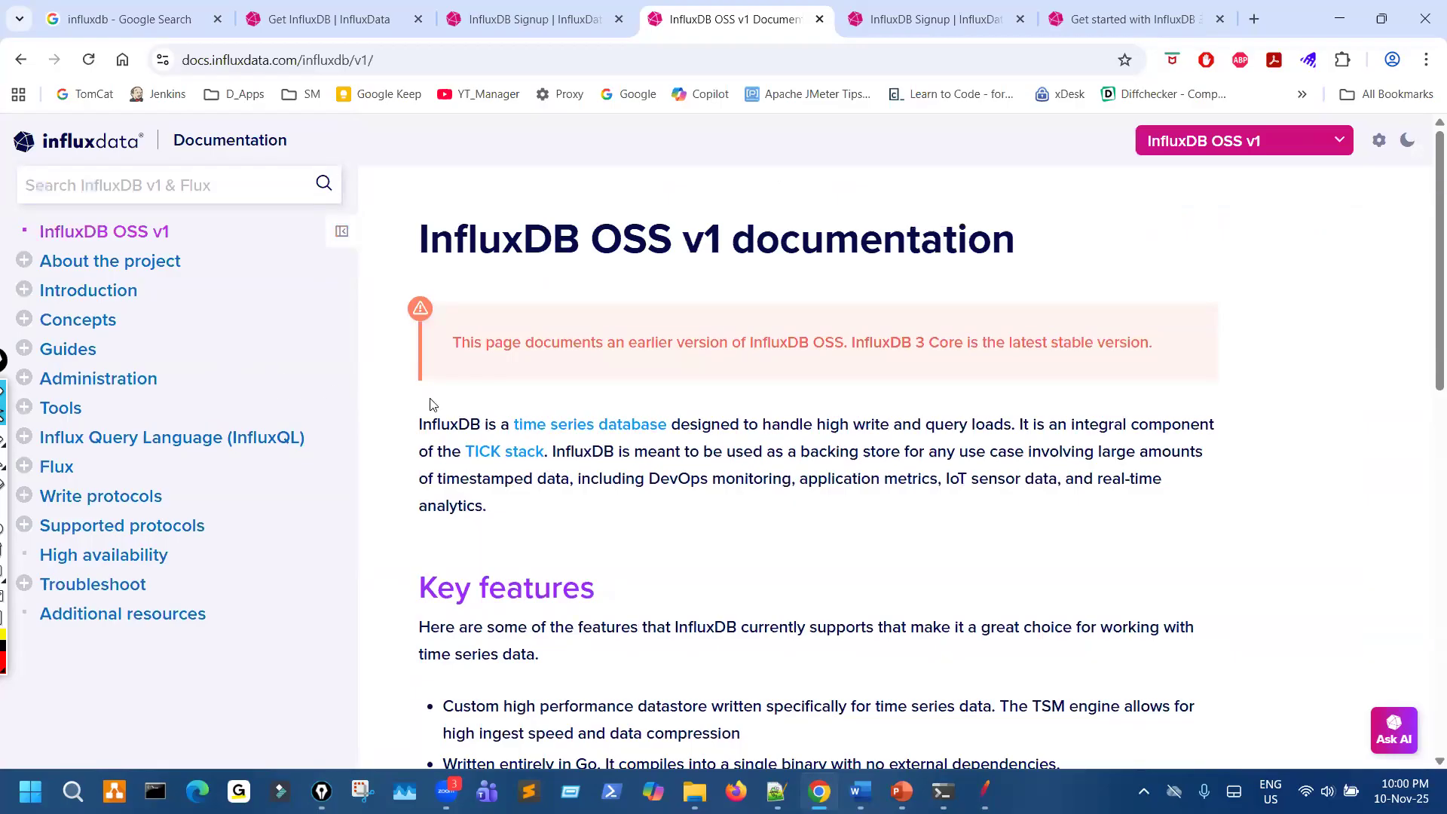
- Look through the product list again and open the InfluxDB 3 Core documentation
click(1299, 155)
scroll(1249, 514, down, 1)
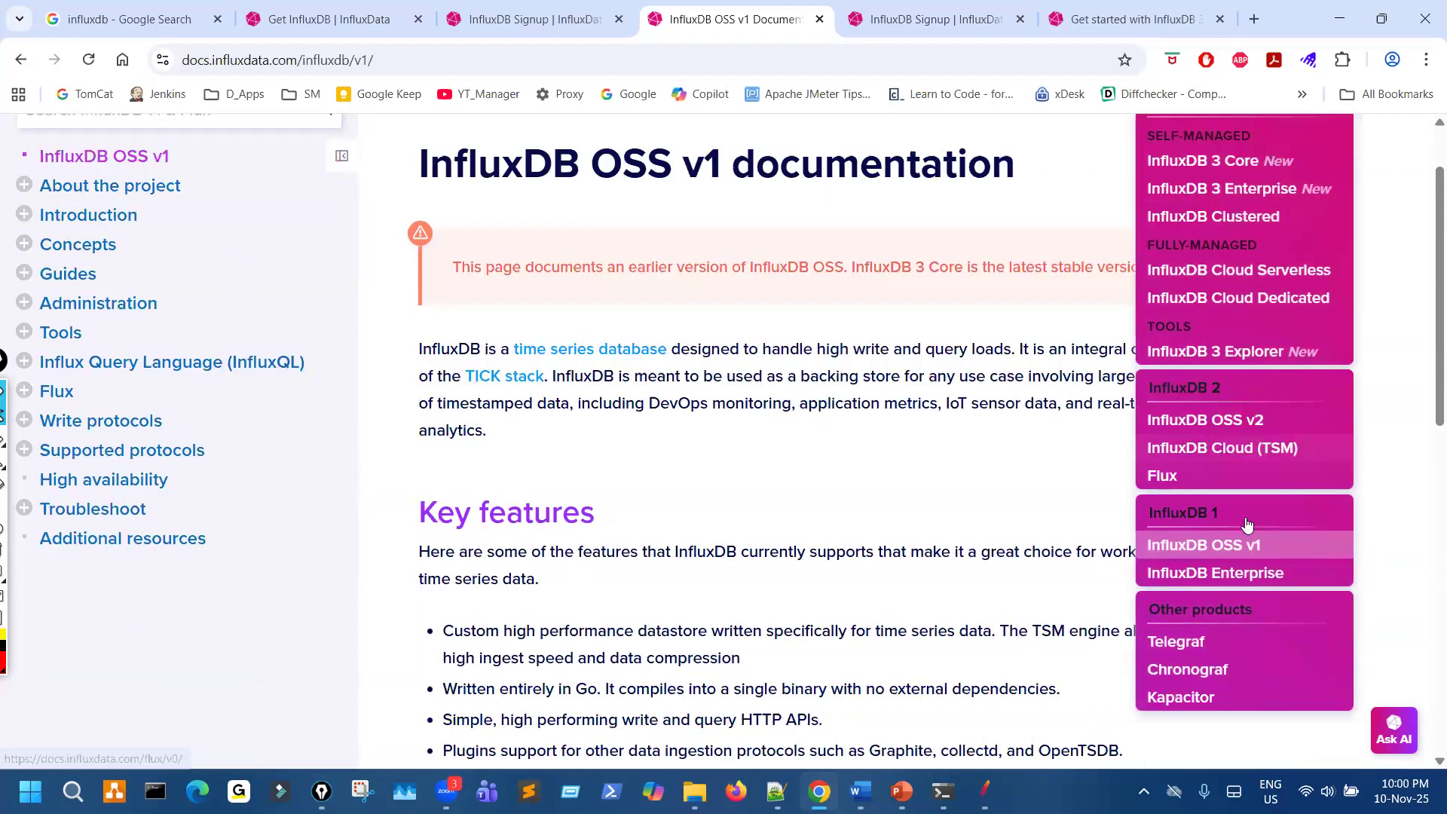
scroll(1240, 523, down, 1)
scroll(1215, 475, up, 2)
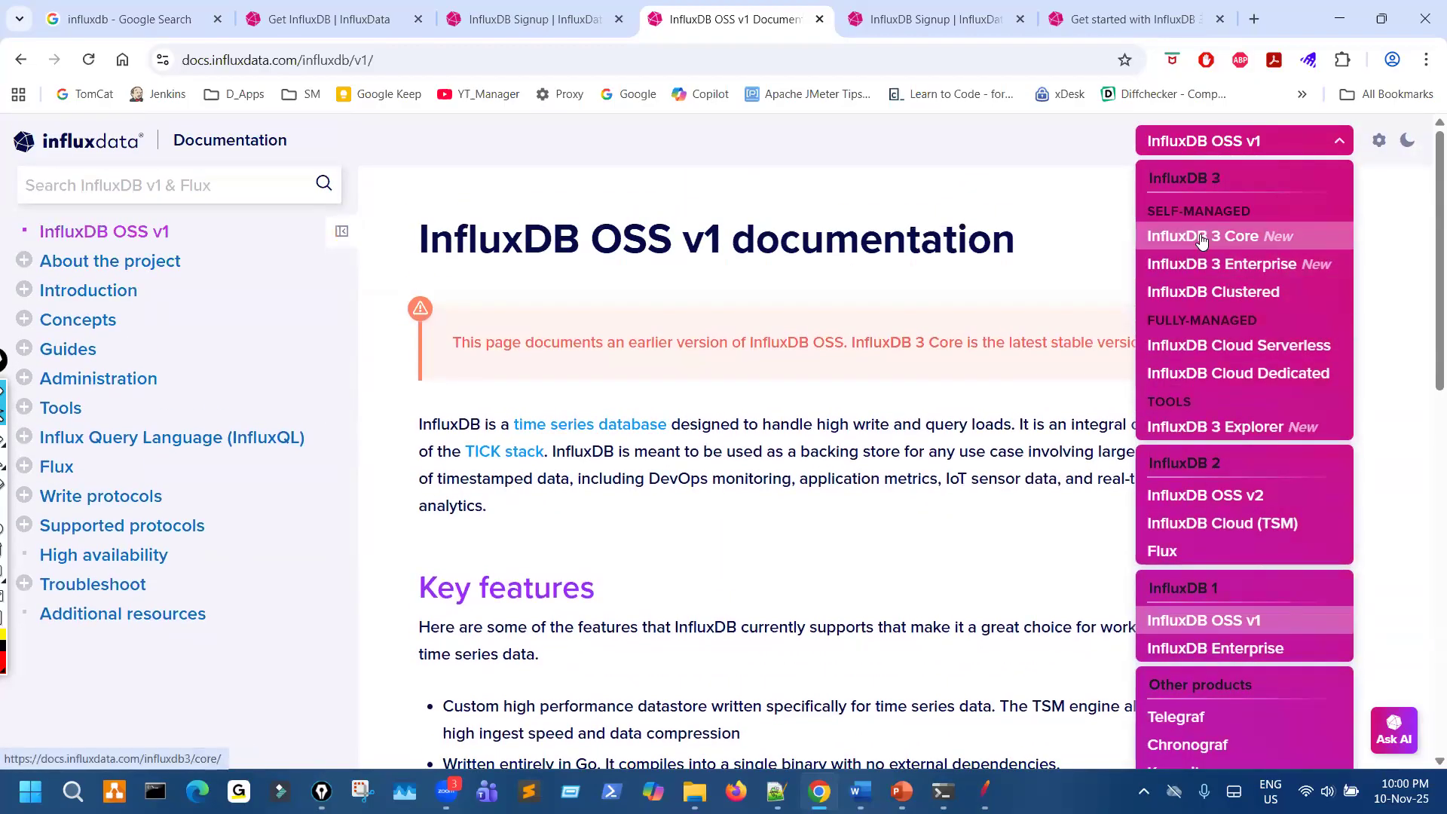
click(1201, 238)
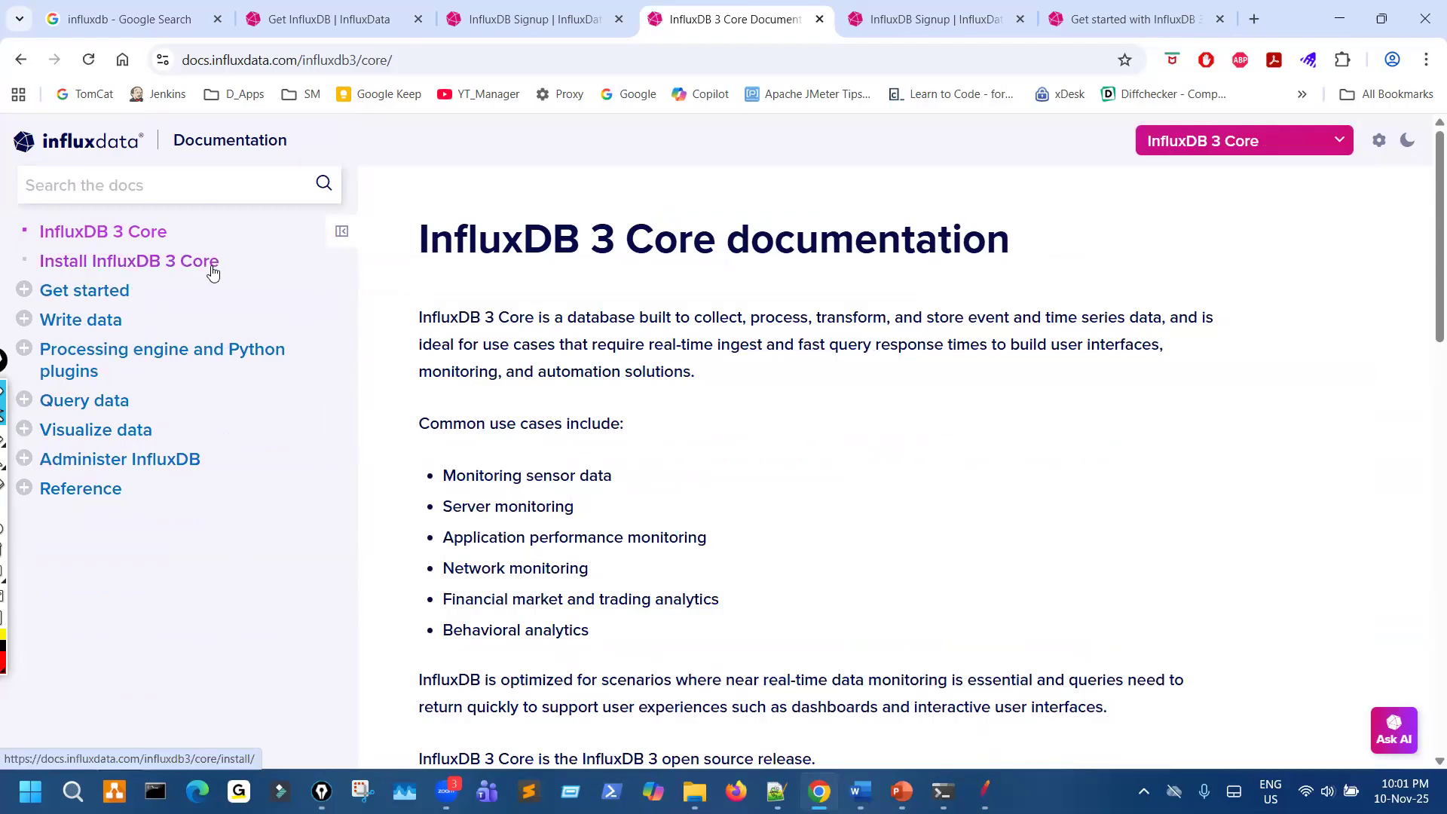
- Switch the documentation from InfluxDB 3 Core back to InfluxDB OSS v1
click(1269, 151)
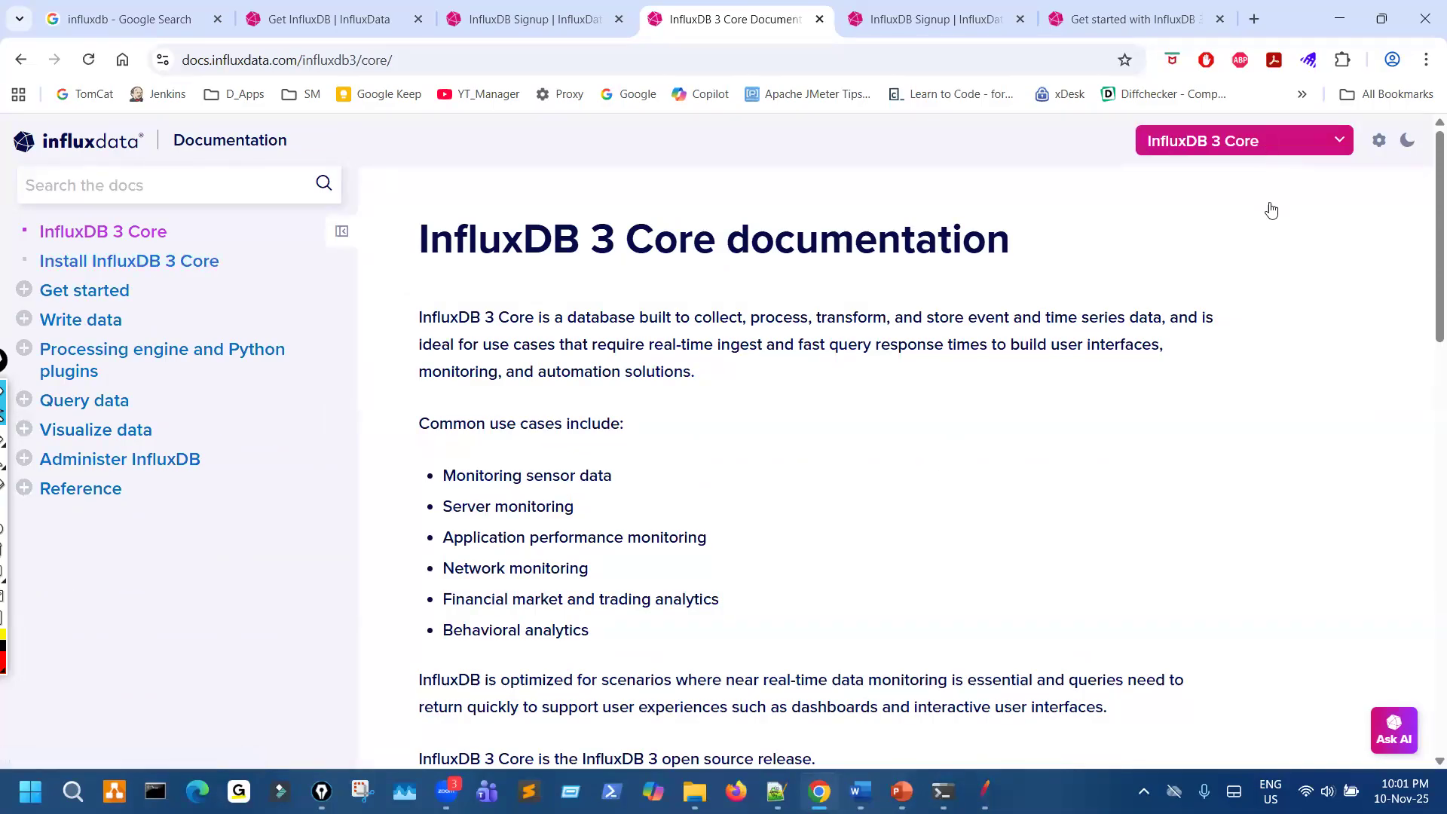
scroll(1251, 445, down, 6)
scroll(1238, 459, up, 4)
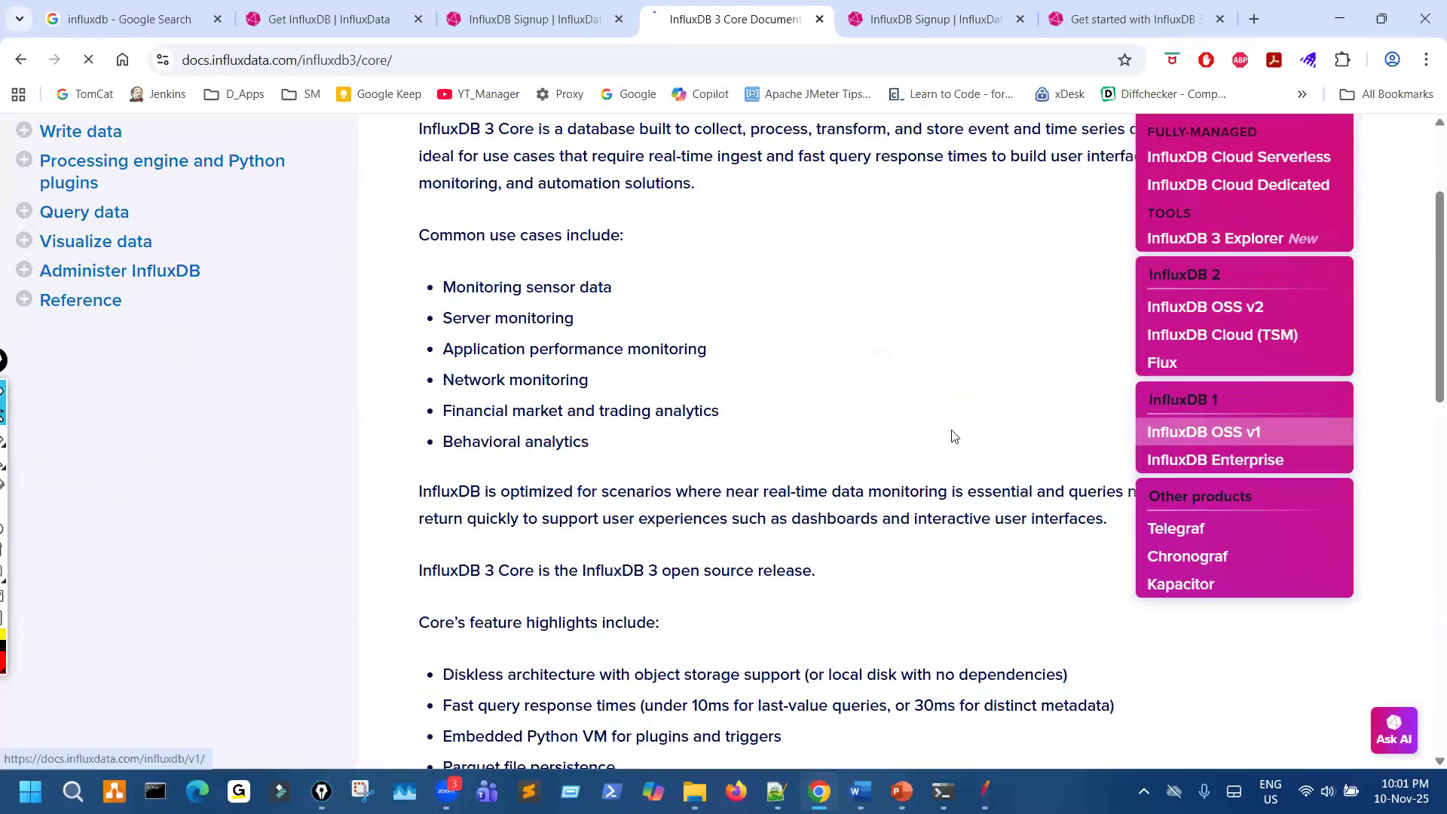
click(1206, 429)
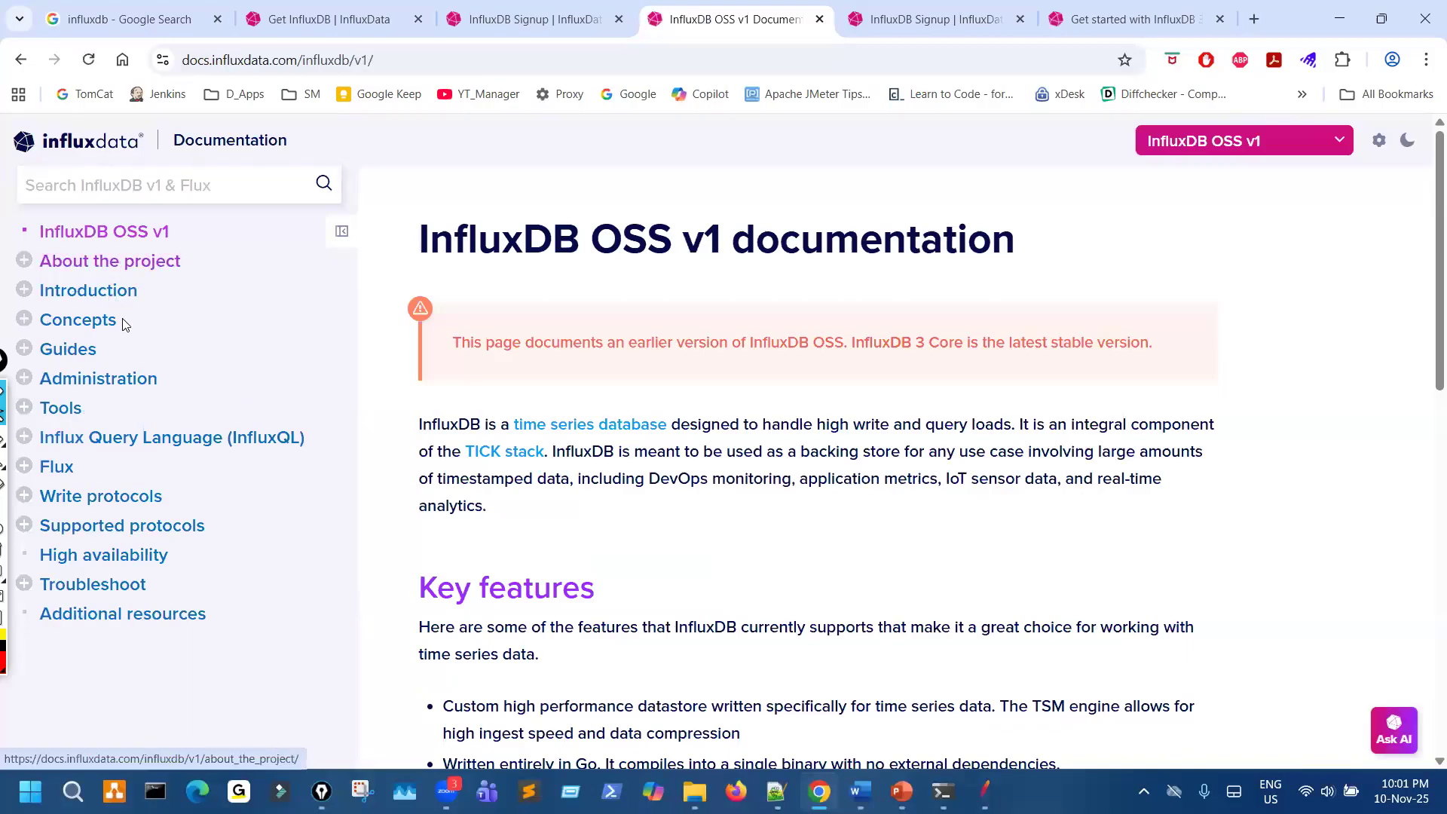
- Open the Tools section of the InfluxDB OSS v1 documentation and look through the described tools and query examples
click(65, 414)
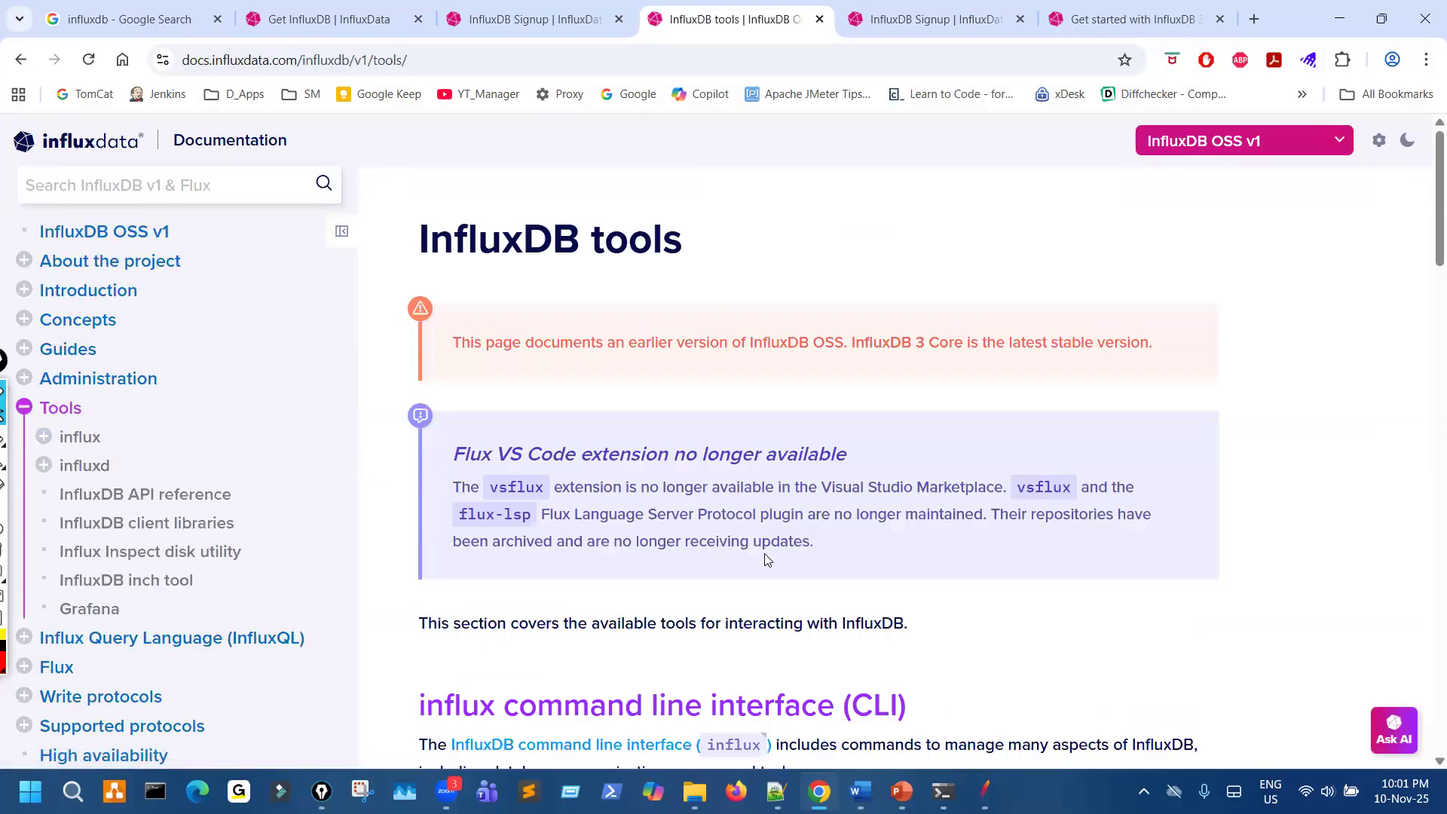
scroll(767, 559, down, 5)
scroll(767, 559, down, 1)
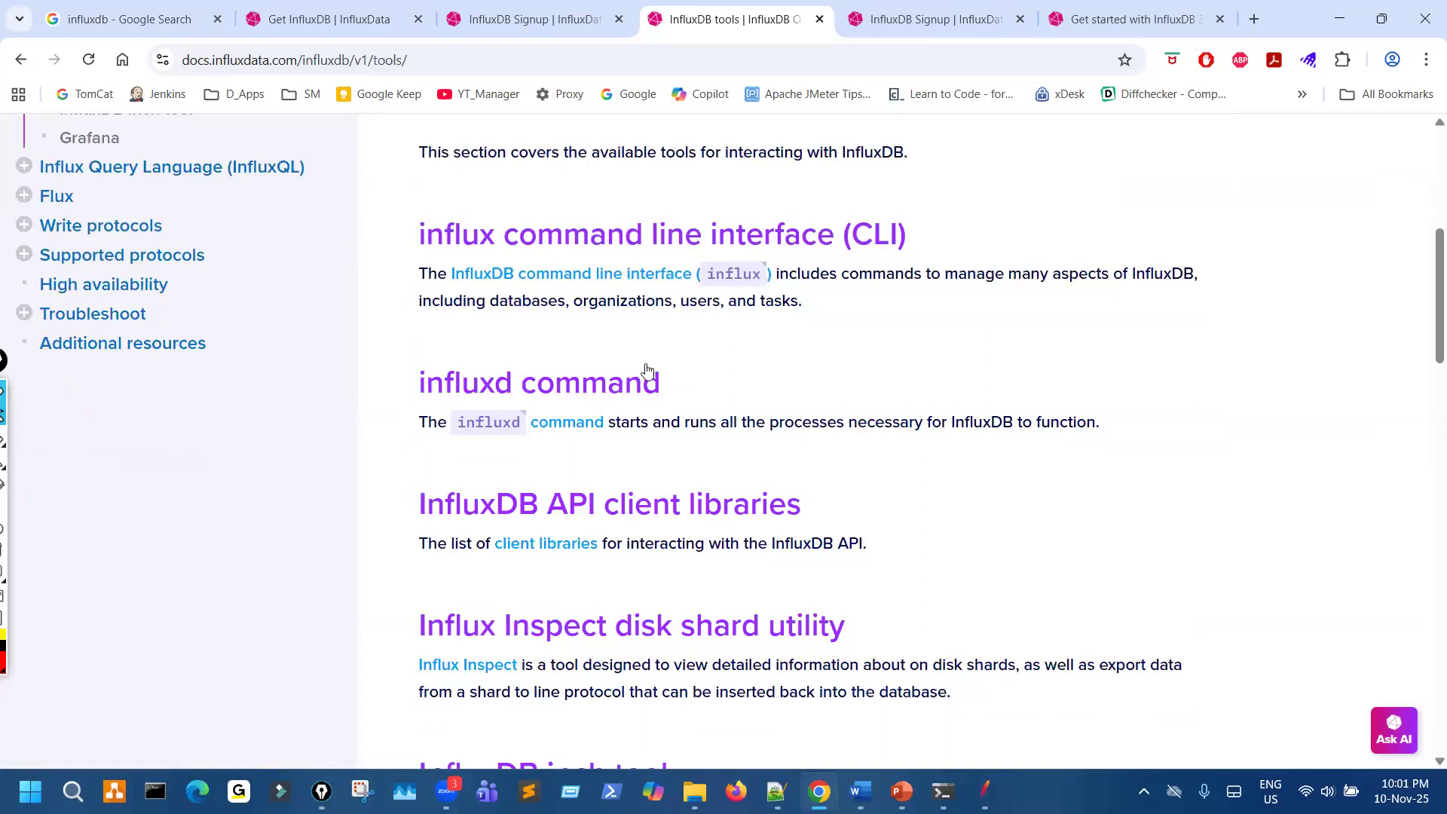
scroll(913, 421, down, 2)
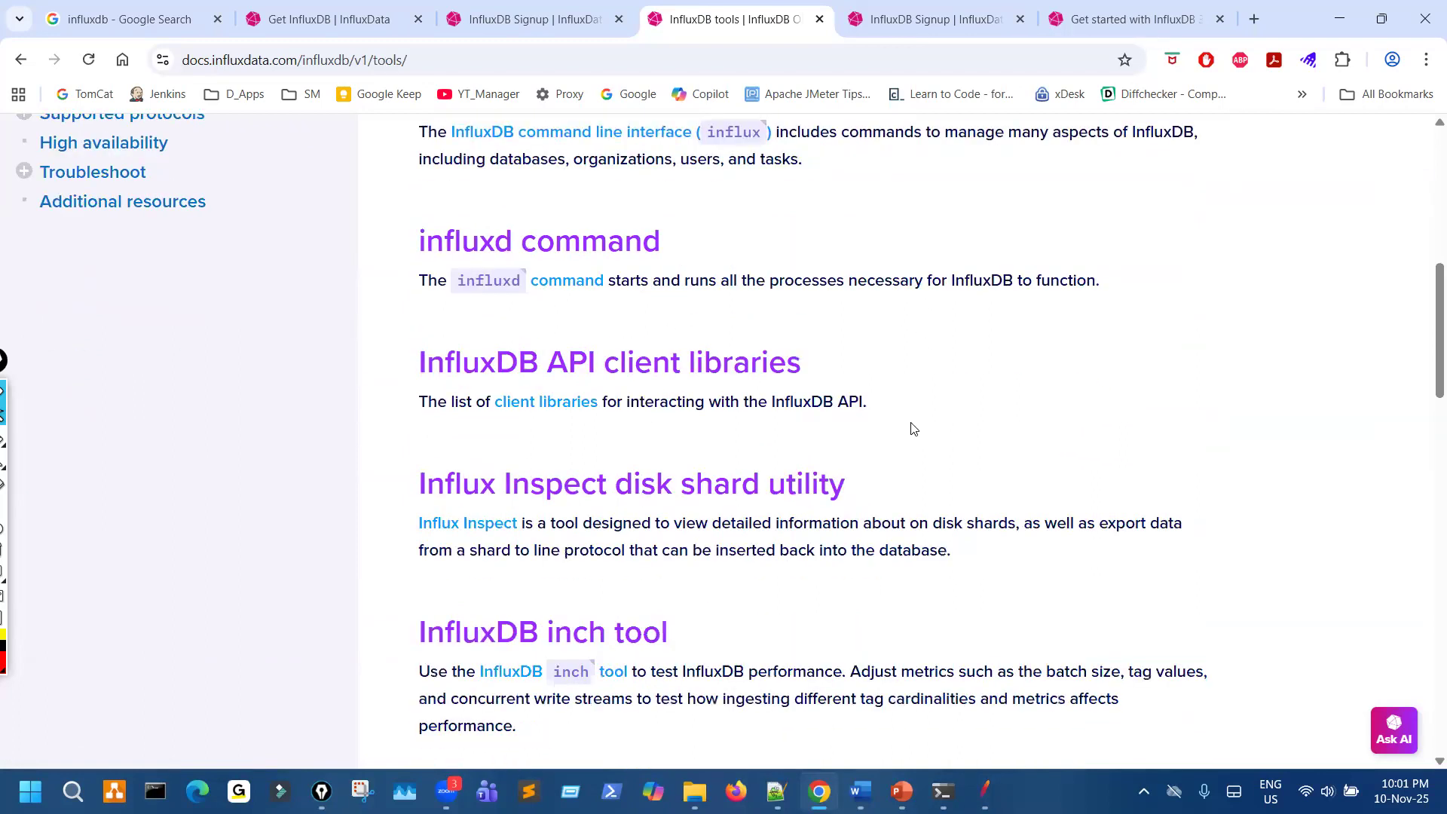
scroll(914, 428, down, 10)
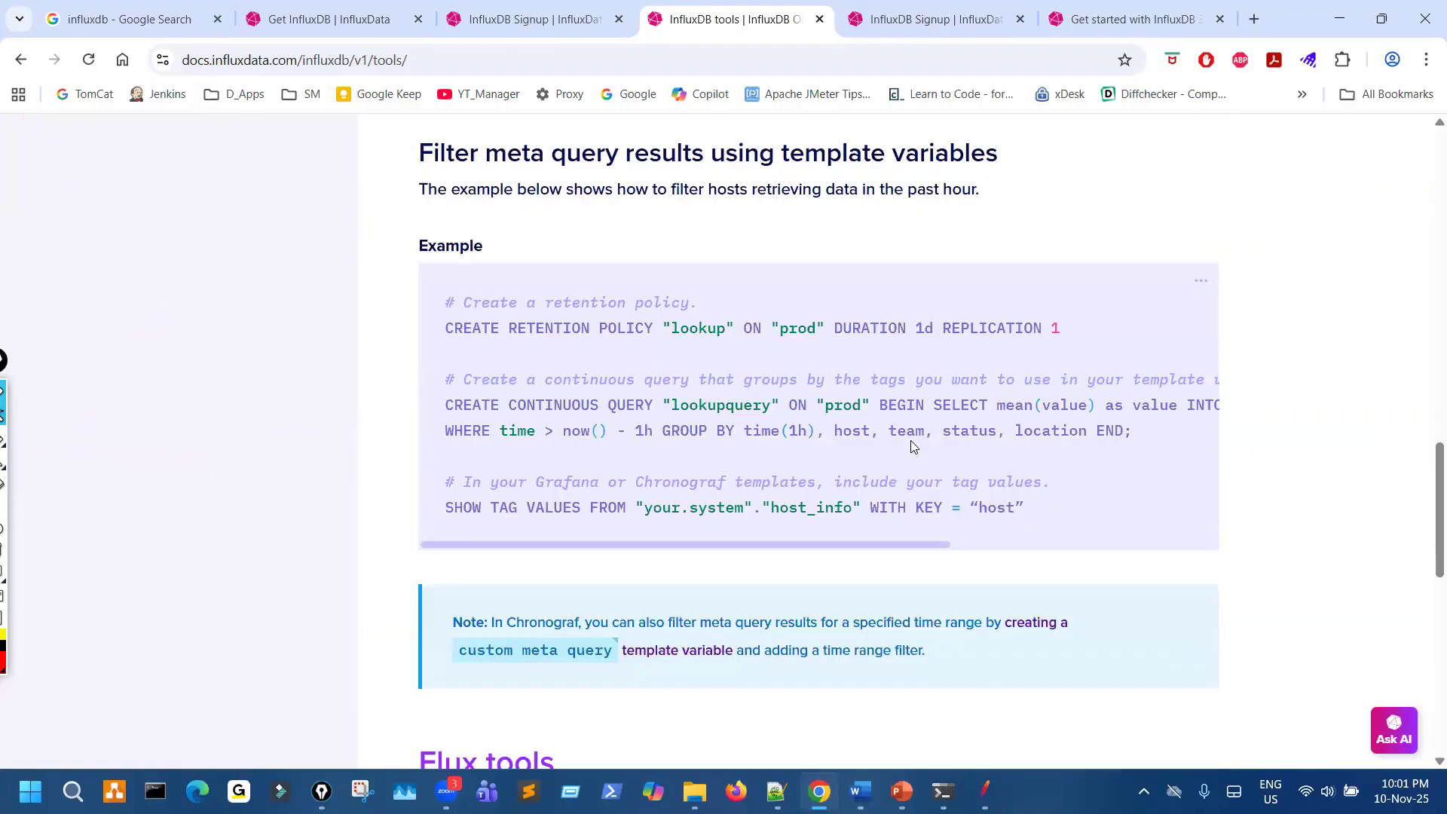
- Check the InfluxDB 3 Enterprise signup page, and return to the beginning of the InfluxDB tools page
click(550, 23)
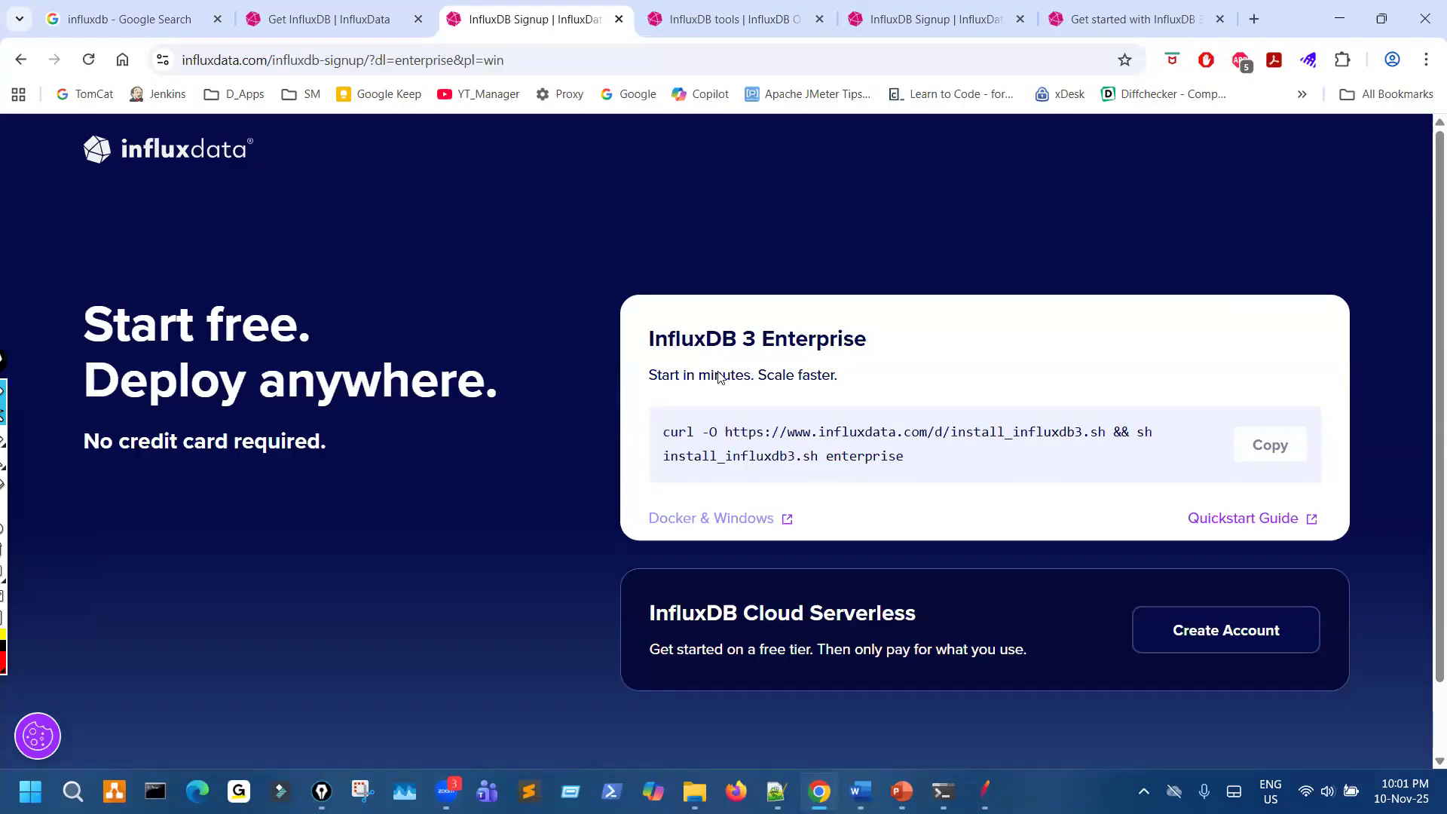
click(730, 16)
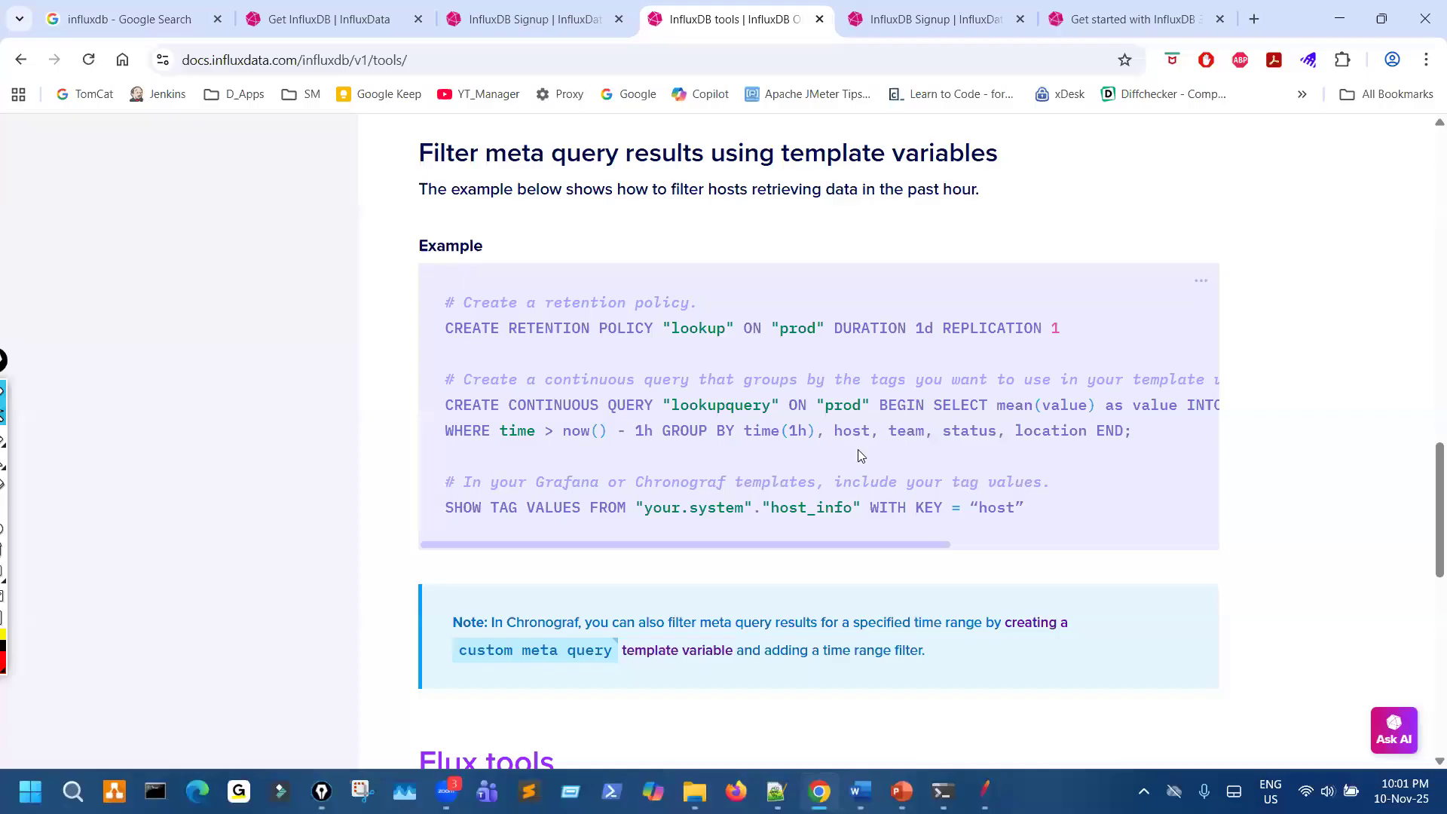
scroll(857, 449, up, 20)
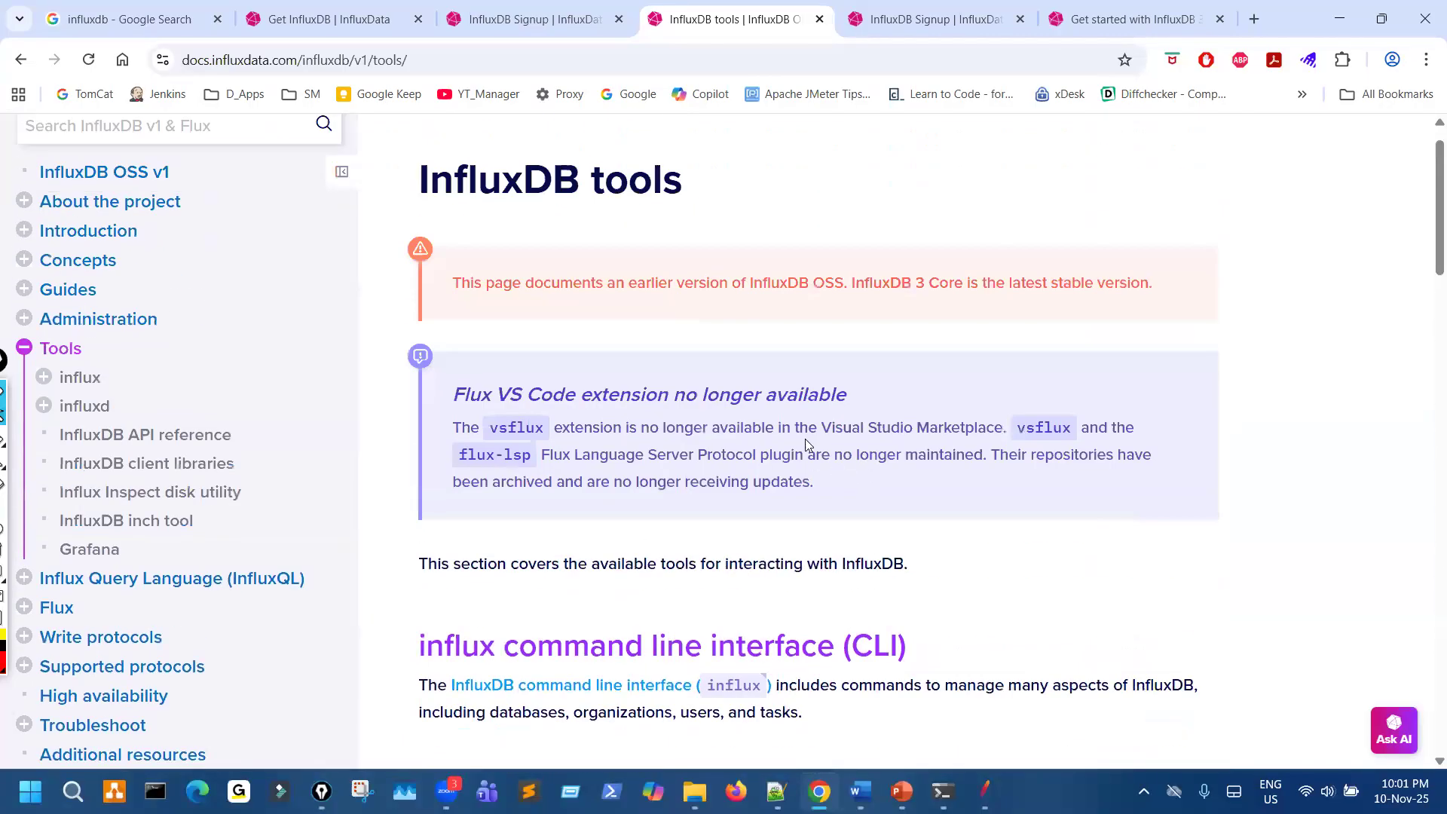
scroll(805, 444, up, 1)
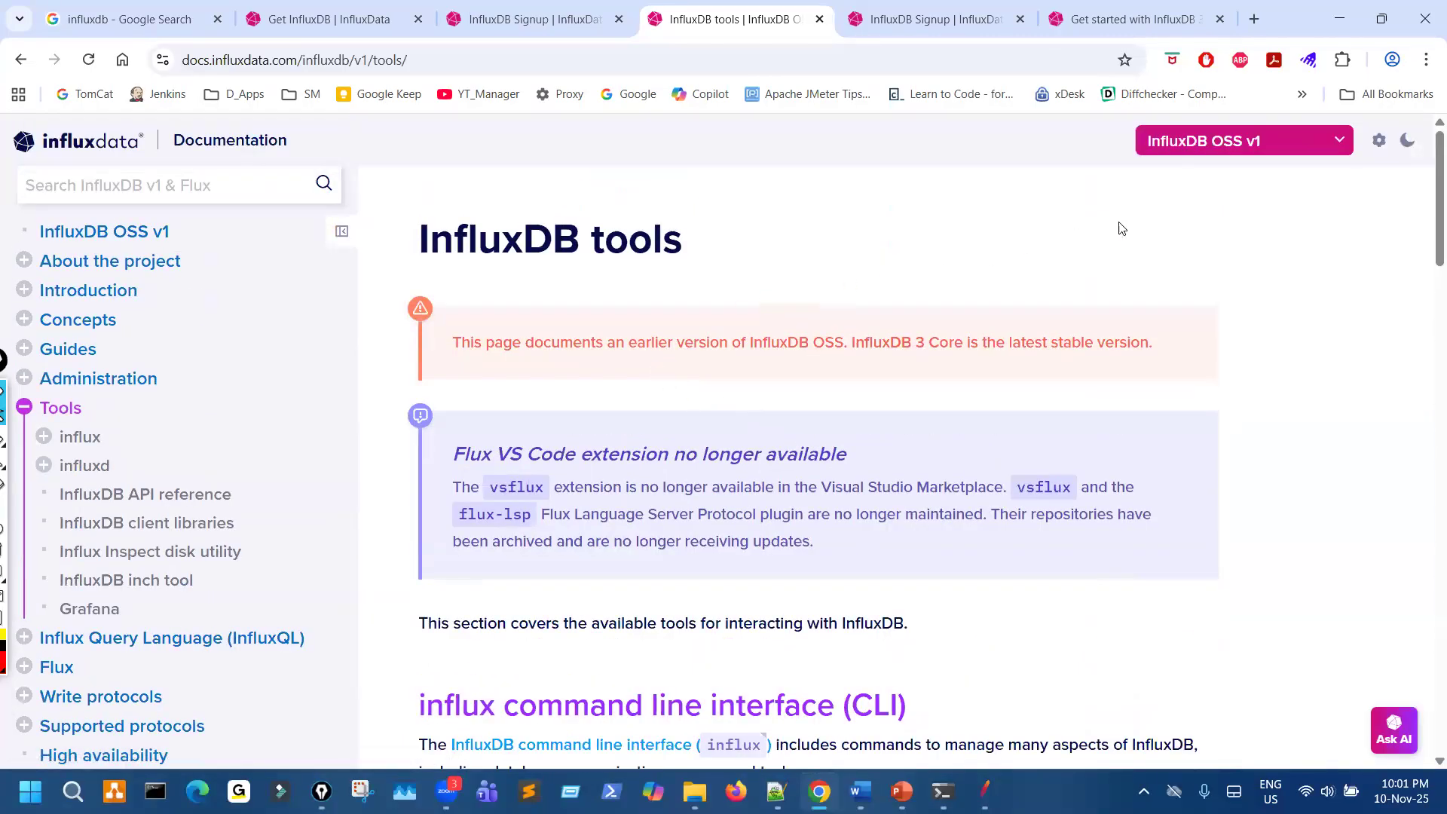
- Switch the documentation to InfluxDB Enterprise under InfluxDB 1
click(1270, 147)
scroll(1187, 616, down, 4)
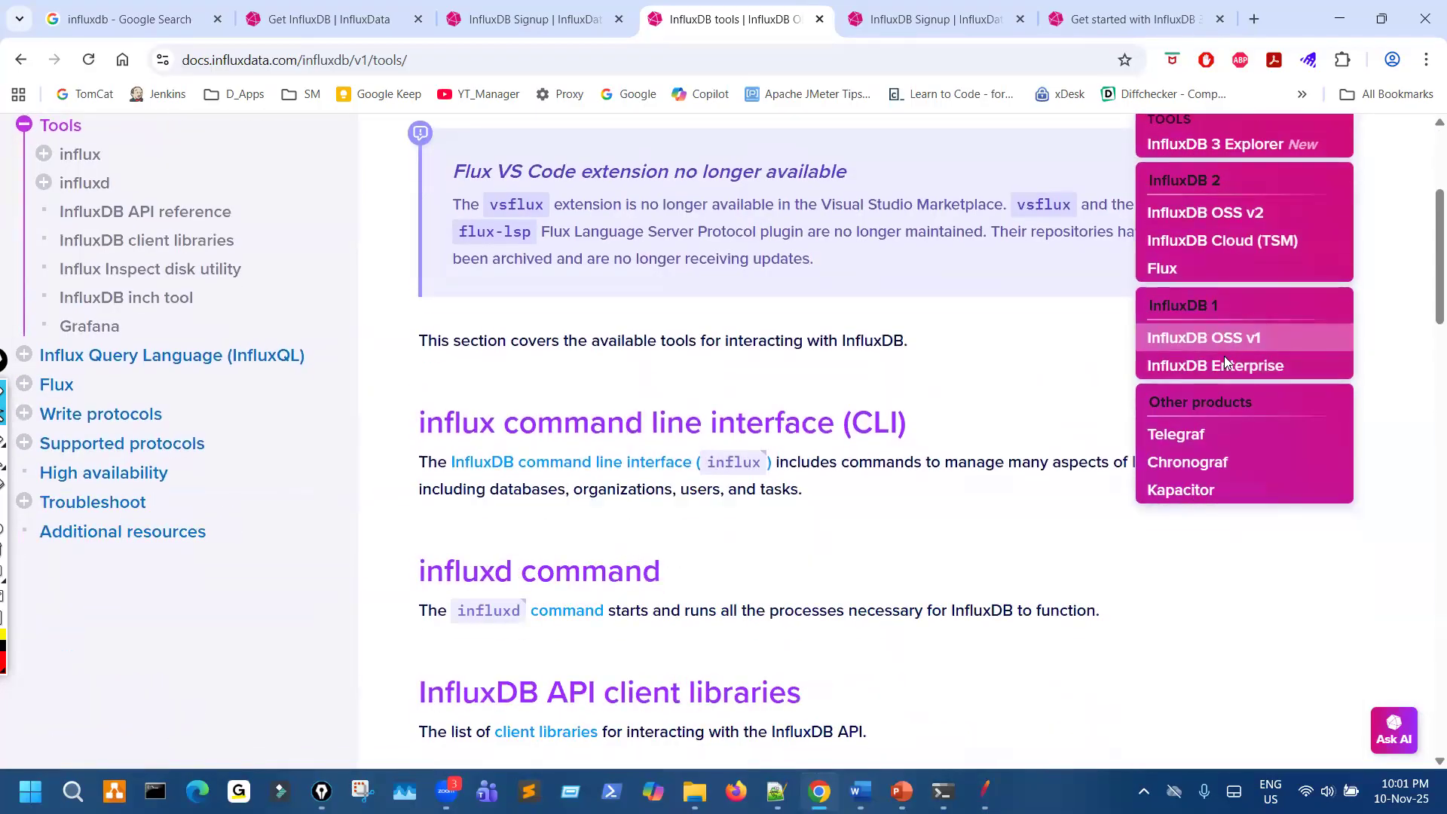
click(1226, 366)
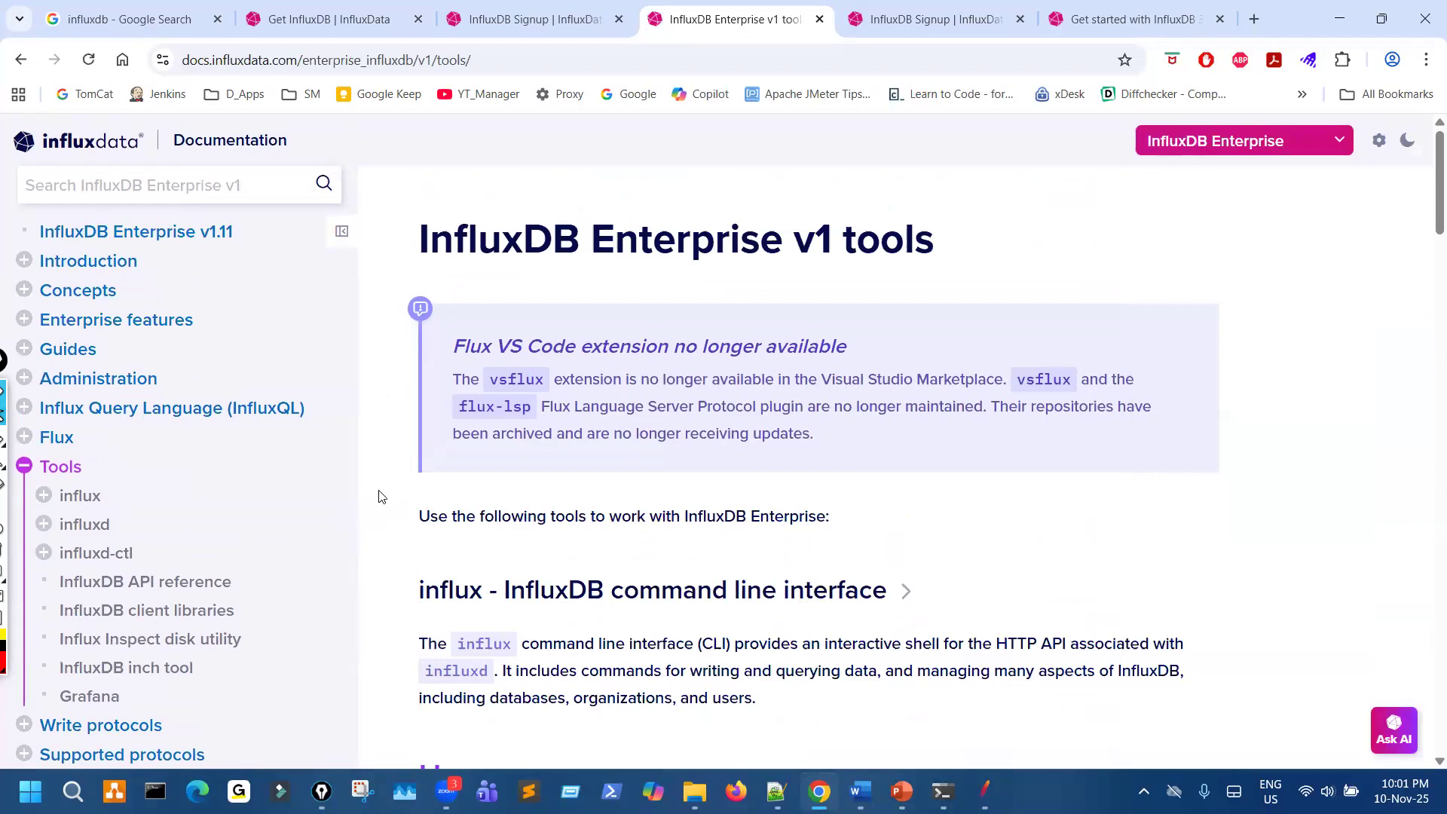
- Examine the InfluxDB Enterprise v1 tools page, from the command-line flags table to the open source tools section
scroll(275, 454, down, 8)
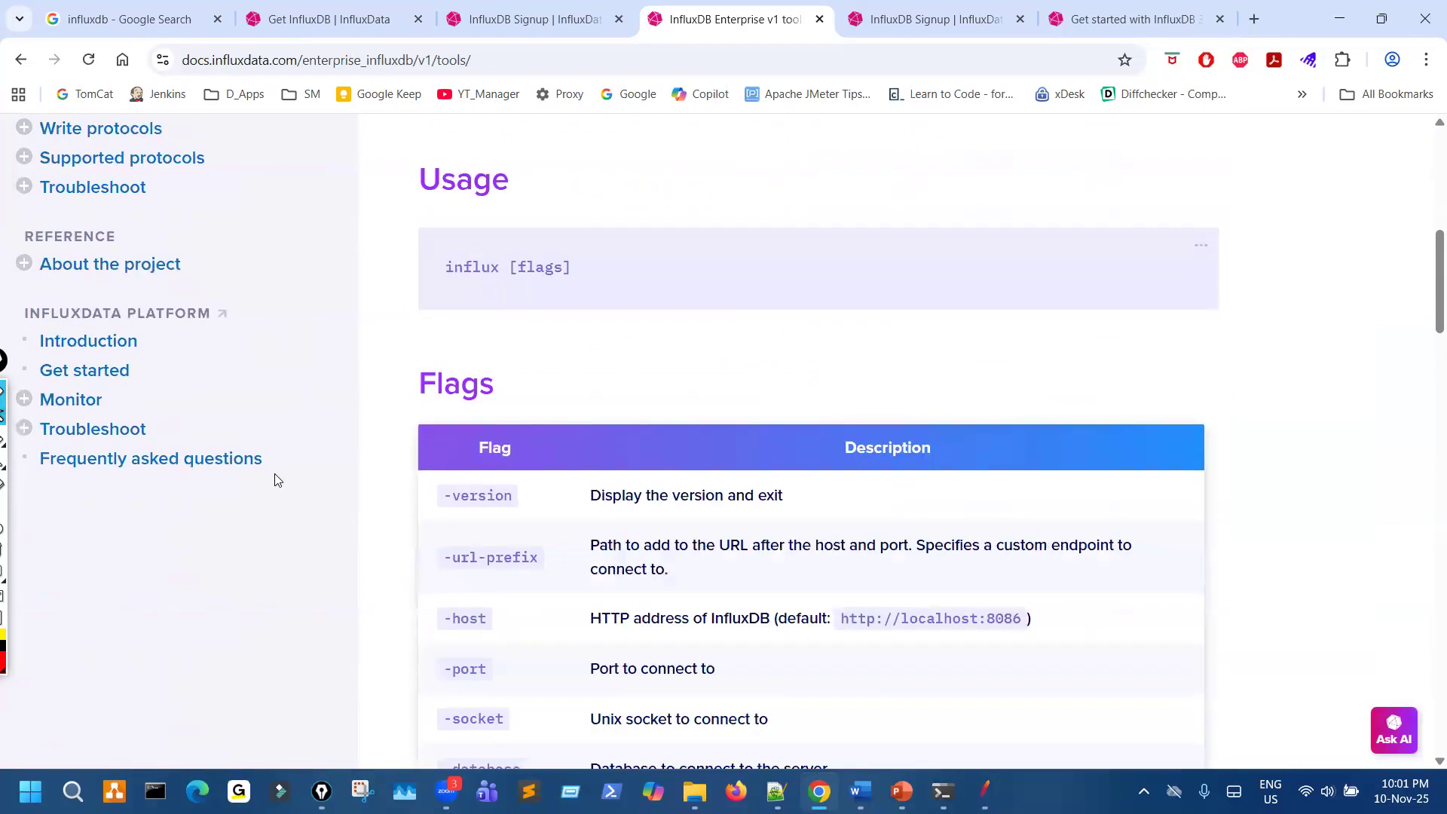
scroll(278, 481, down, 1)
scroll(280, 486, down, 3)
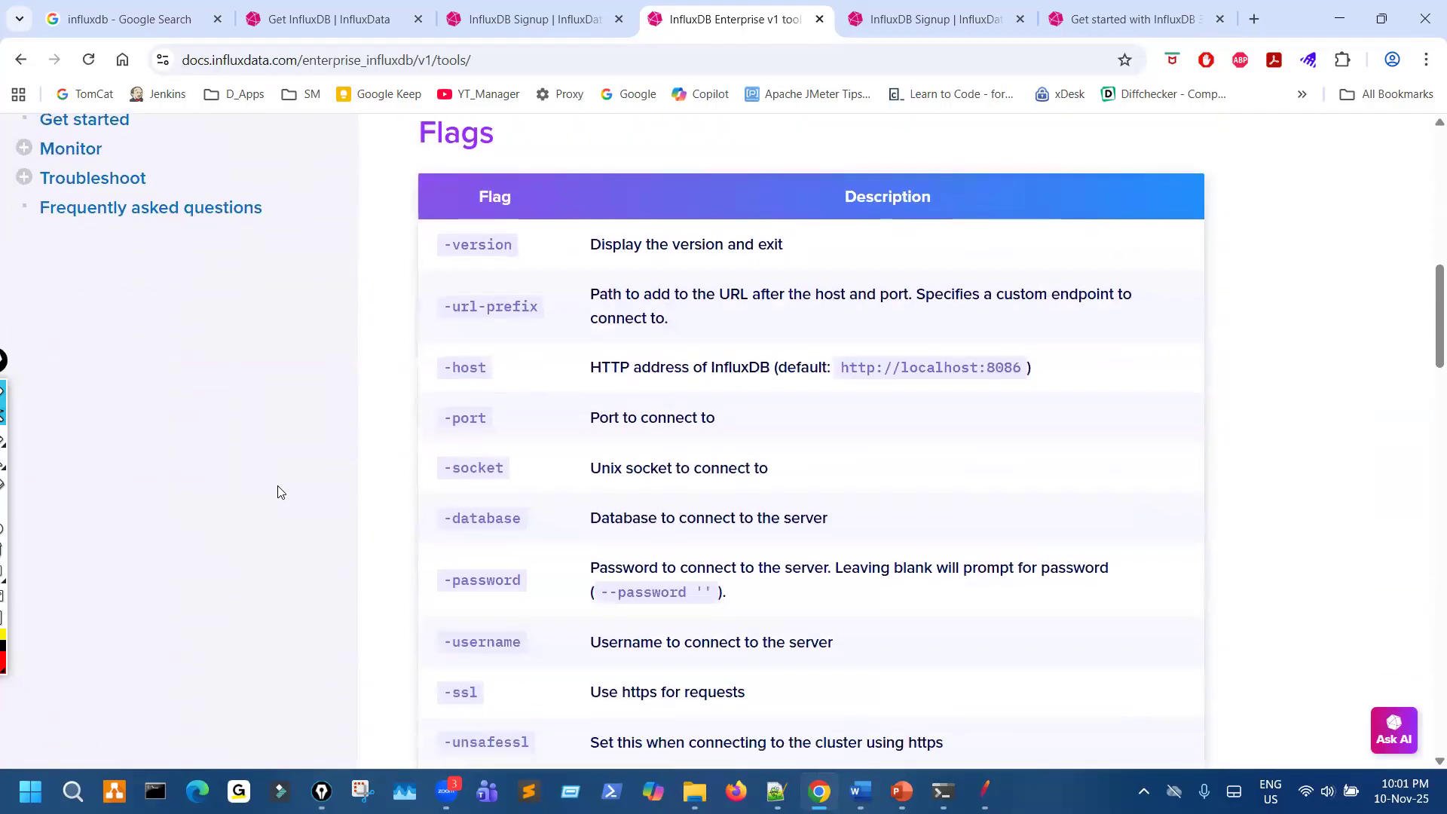
scroll(281, 497, up, 1)
scroll(280, 503, down, 20)
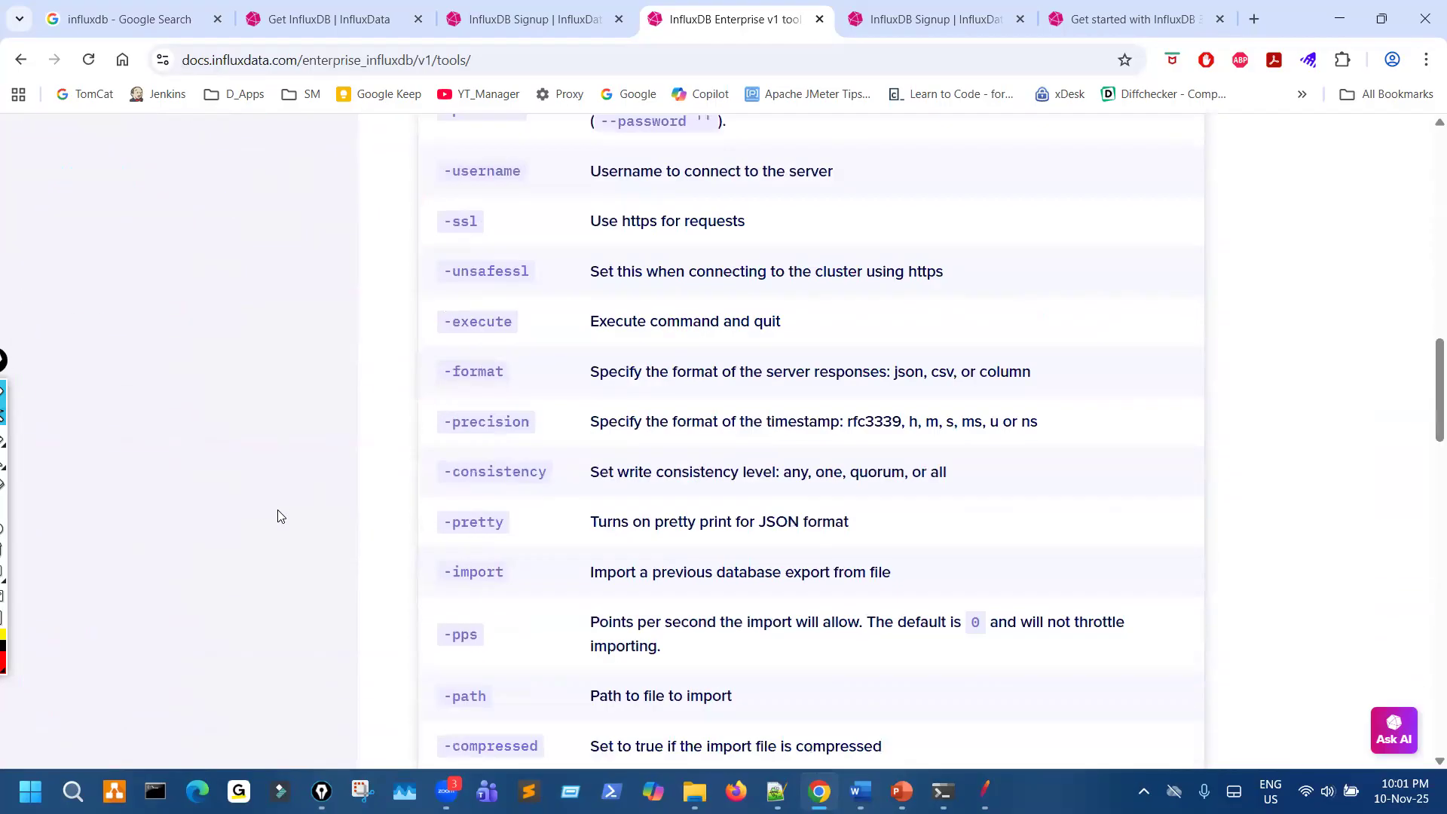
scroll(281, 533, down, 5)
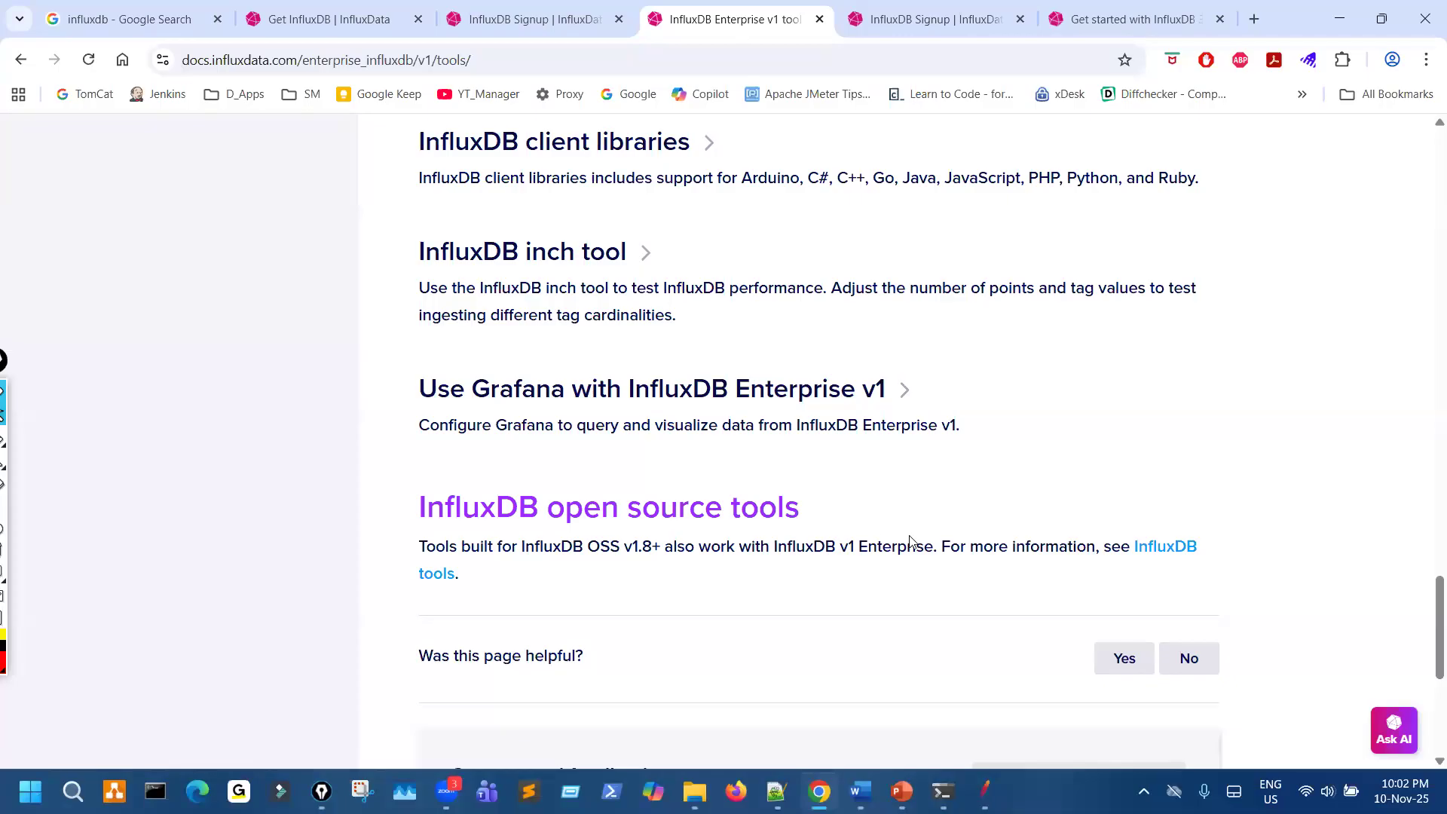
scroll(917, 485, up, 5)
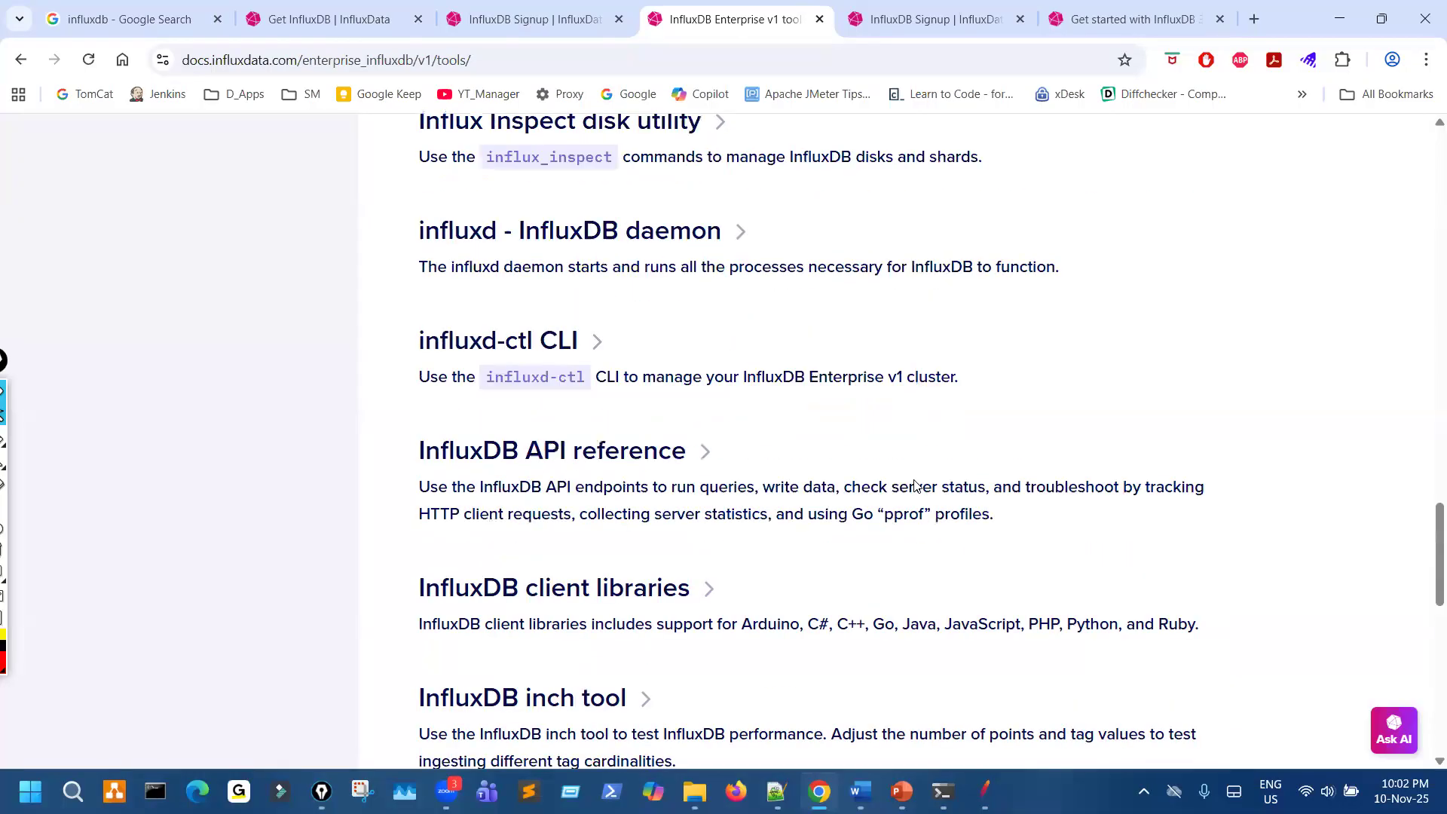
scroll(917, 485, up, 10)
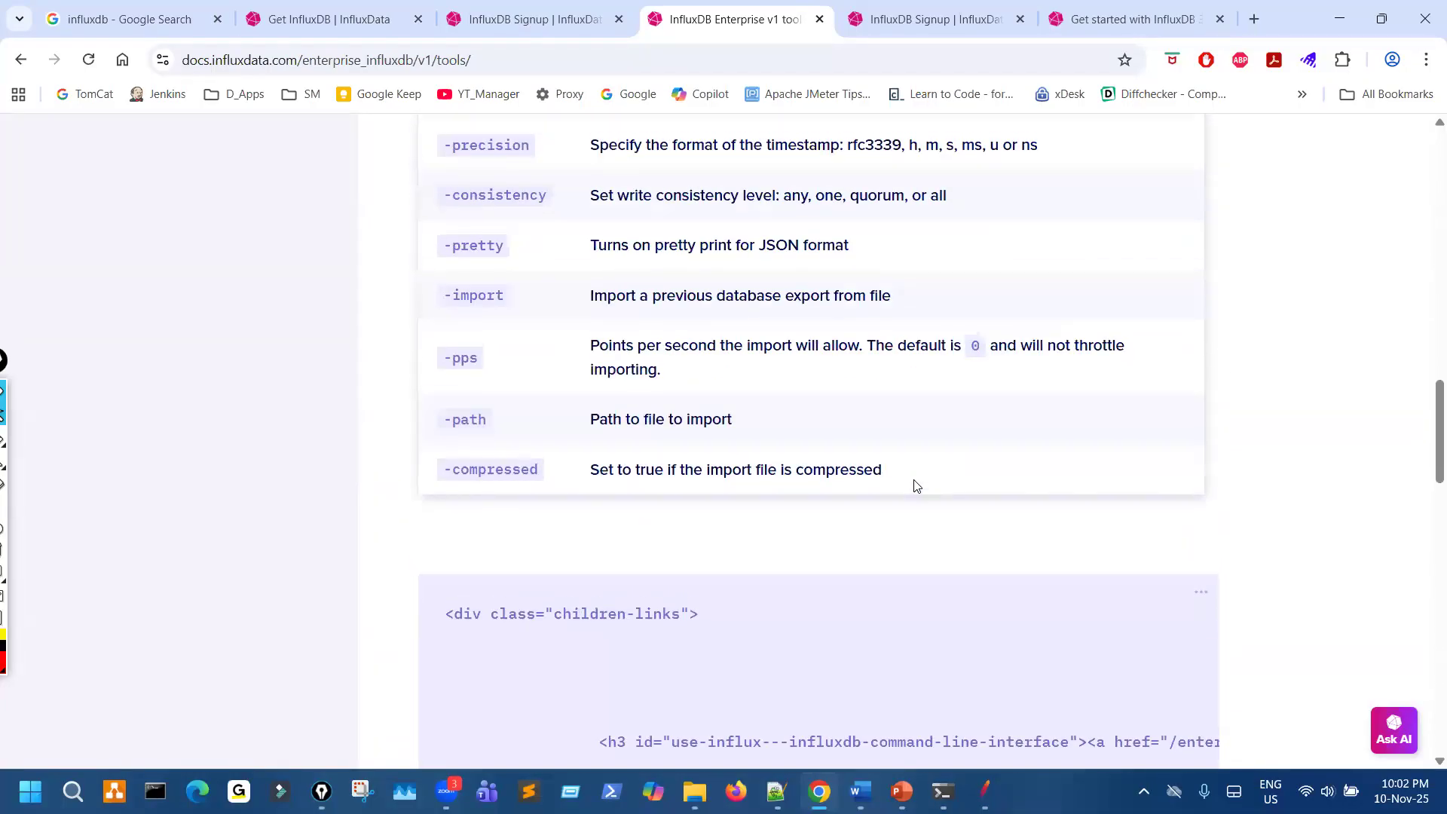
scroll(917, 486, up, 13)
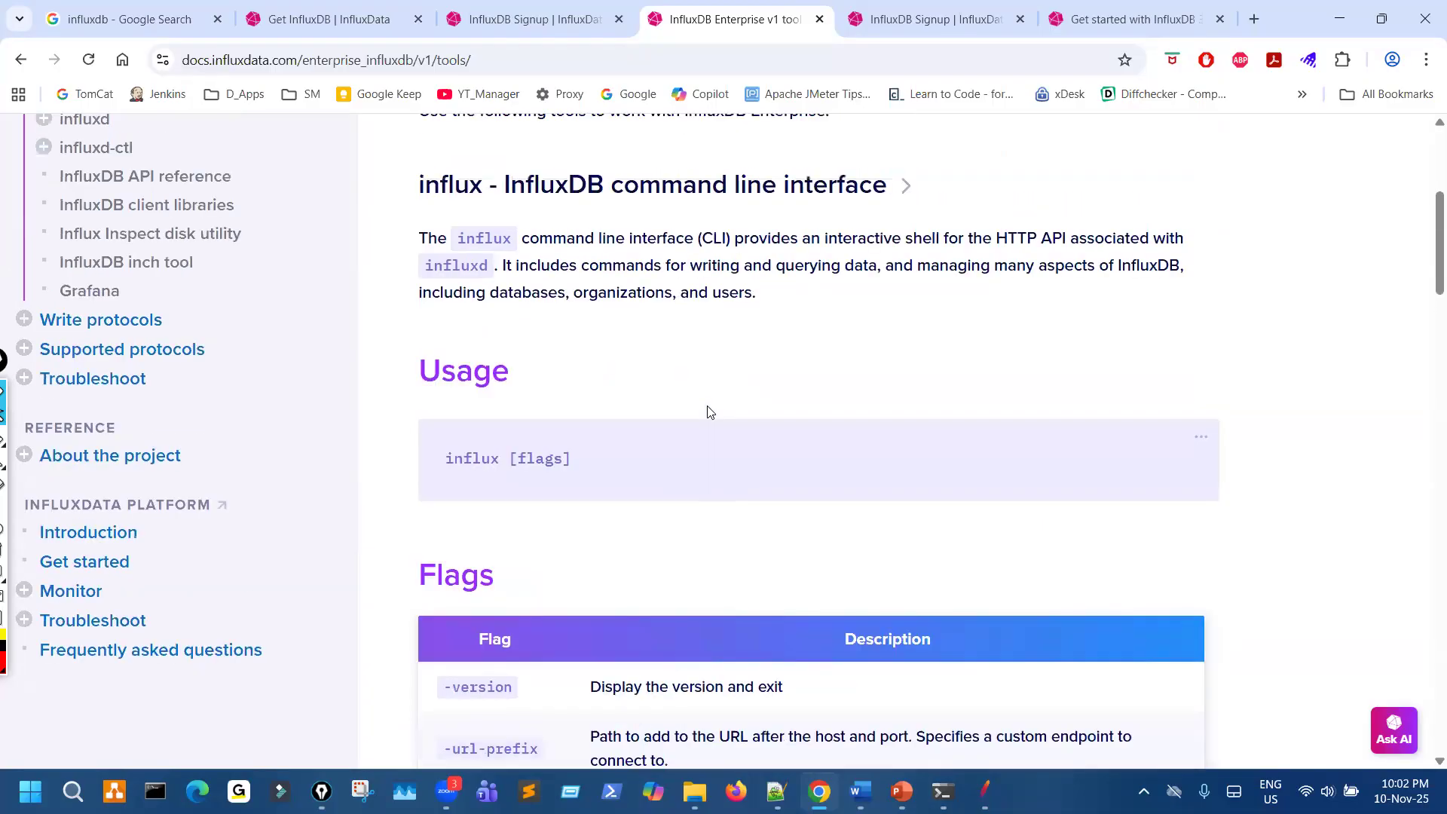
scroll(707, 413, up, 4)
scroll(705, 413, down, 2)
scroll(632, 478, up, 4)
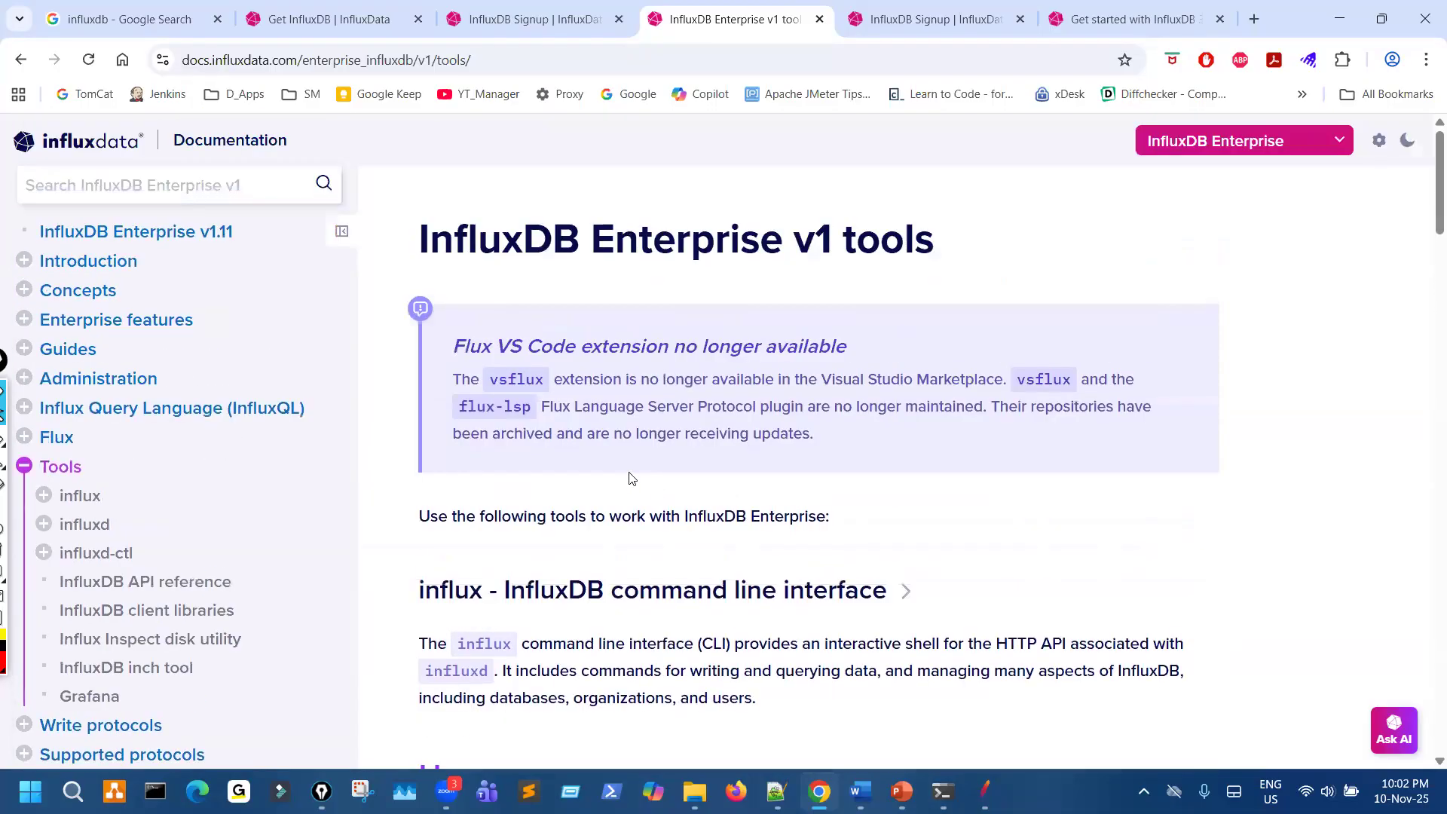
- Switch the documentation to InfluxDB OSS v2 and open the download and install section of its Install InfluxDB page
click(1311, 151)
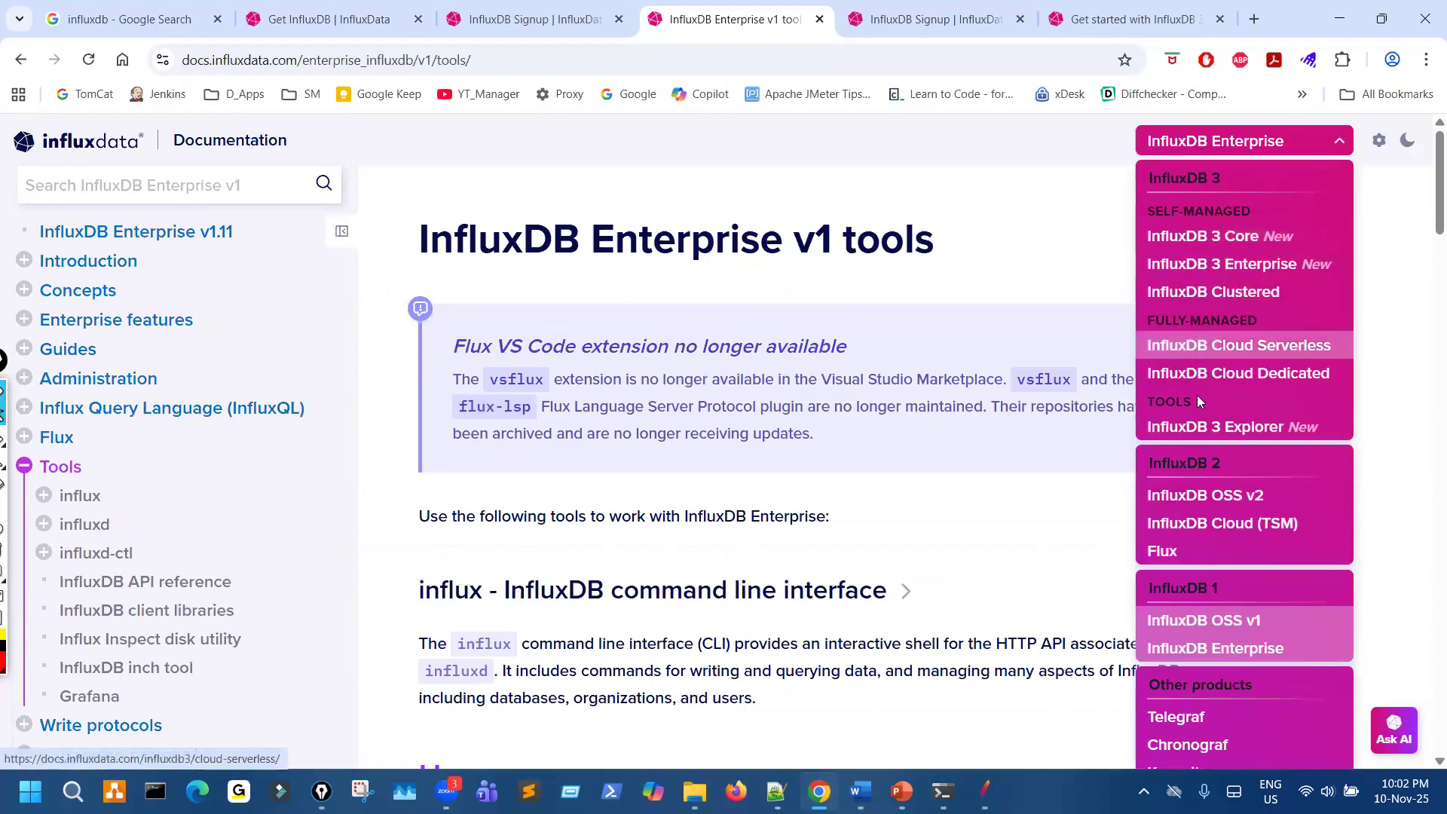
click(1197, 496)
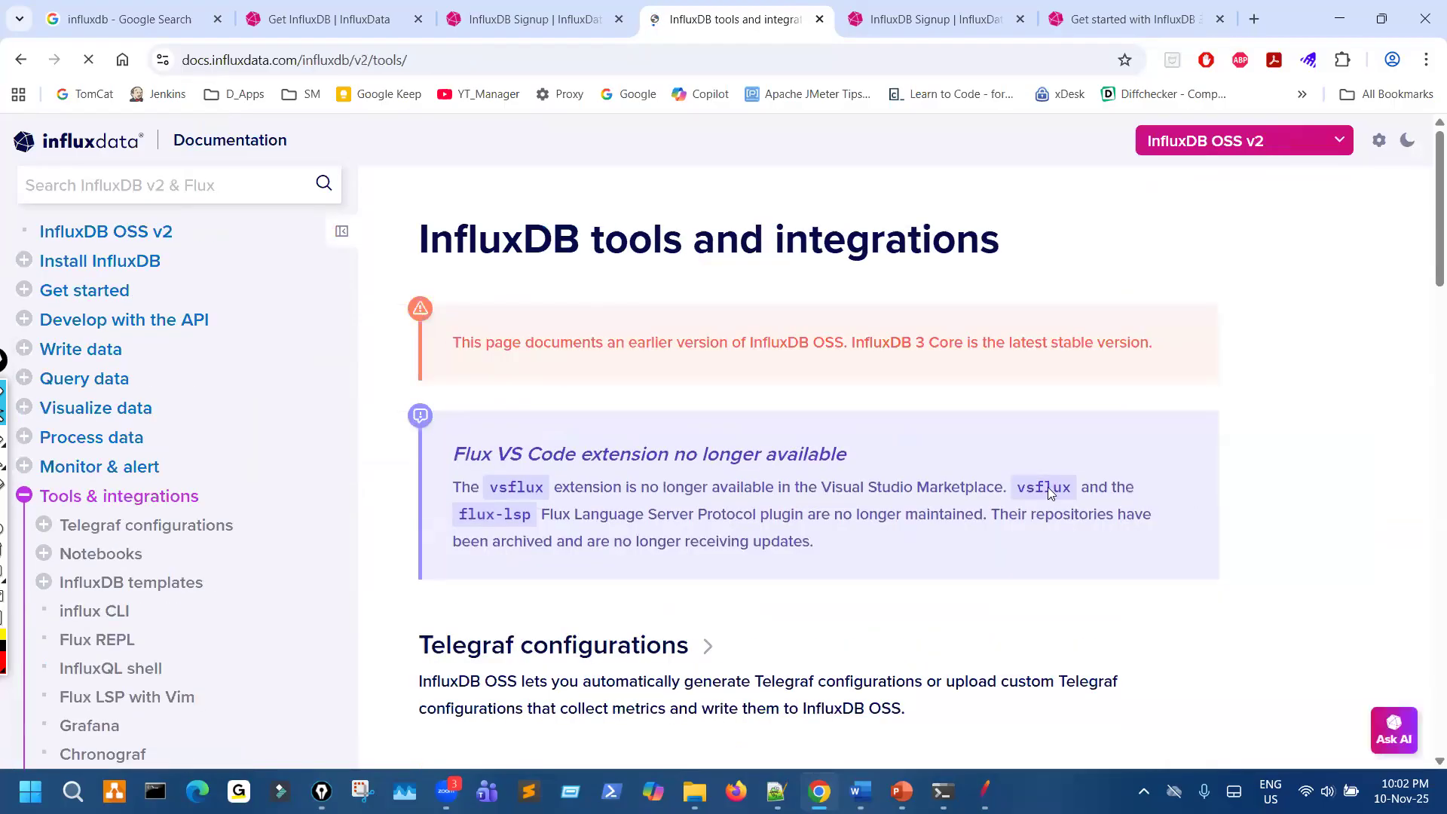
click(132, 261)
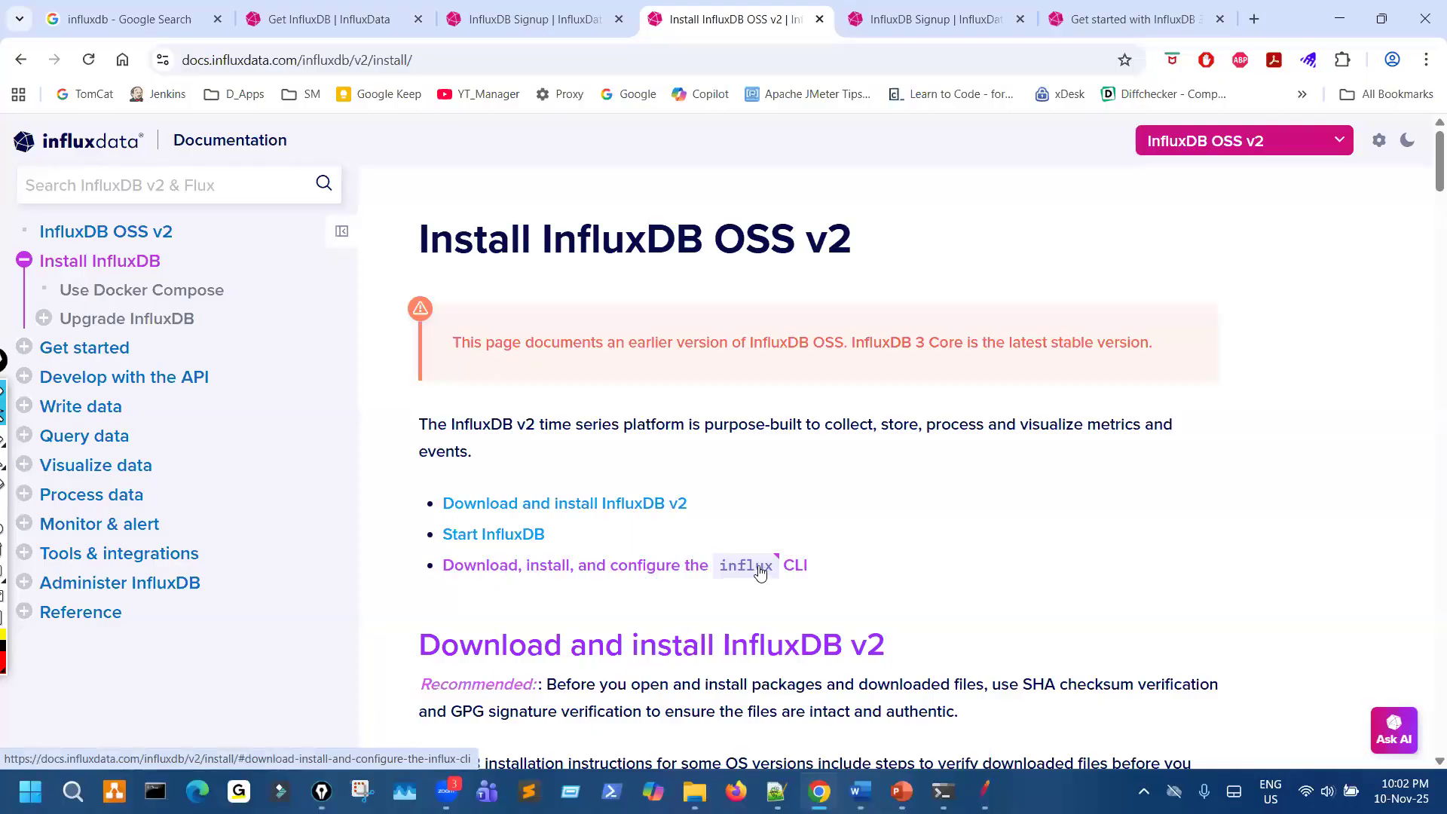
scroll(682, 561, down, 3)
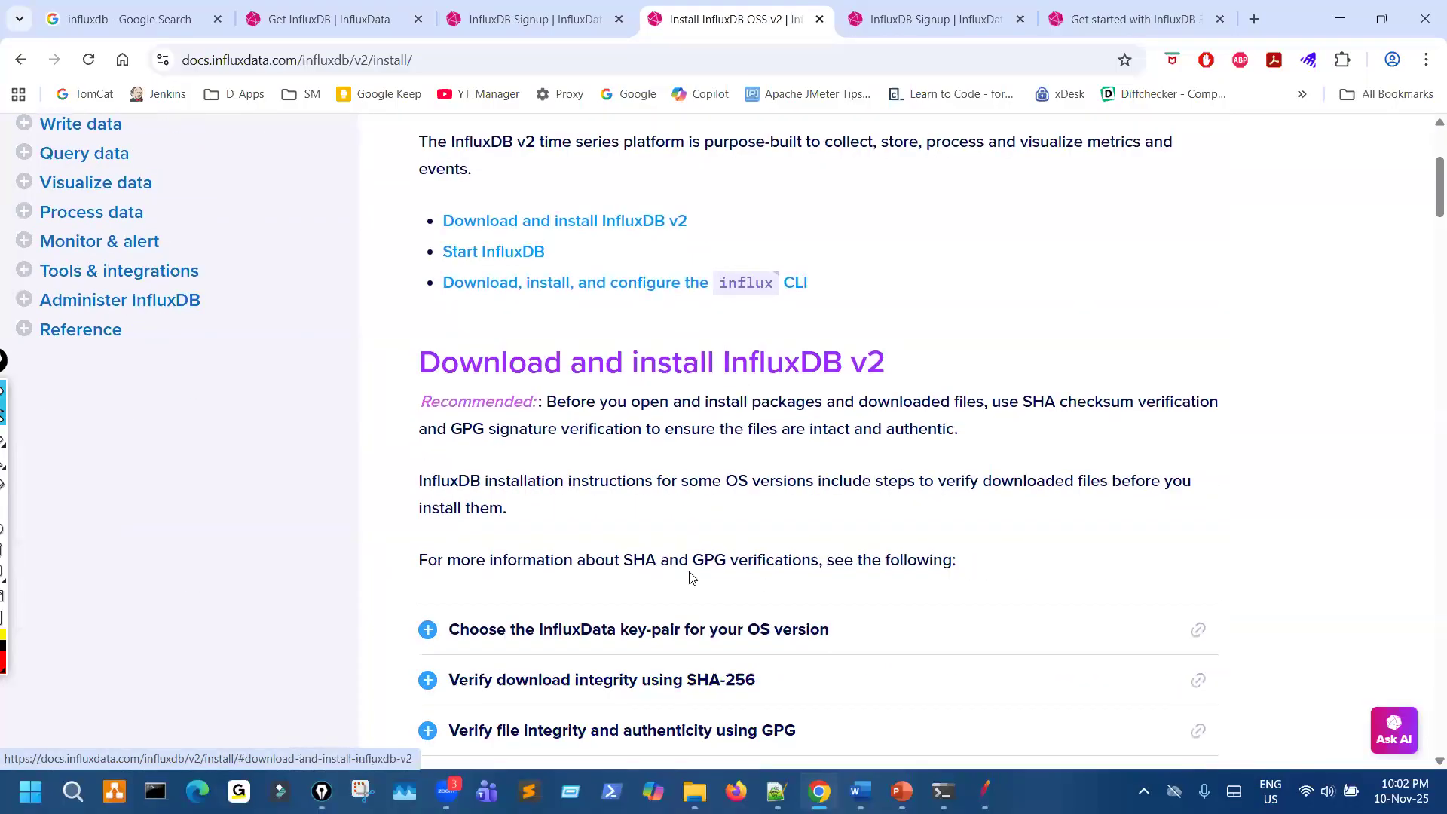
- Show the Windows installation instructions for InfluxDB v2 and review them from the system requirements to the archive extraction commands
scroll(690, 578, down, 2)
scroll(686, 566, down, 2)
click(717, 506)
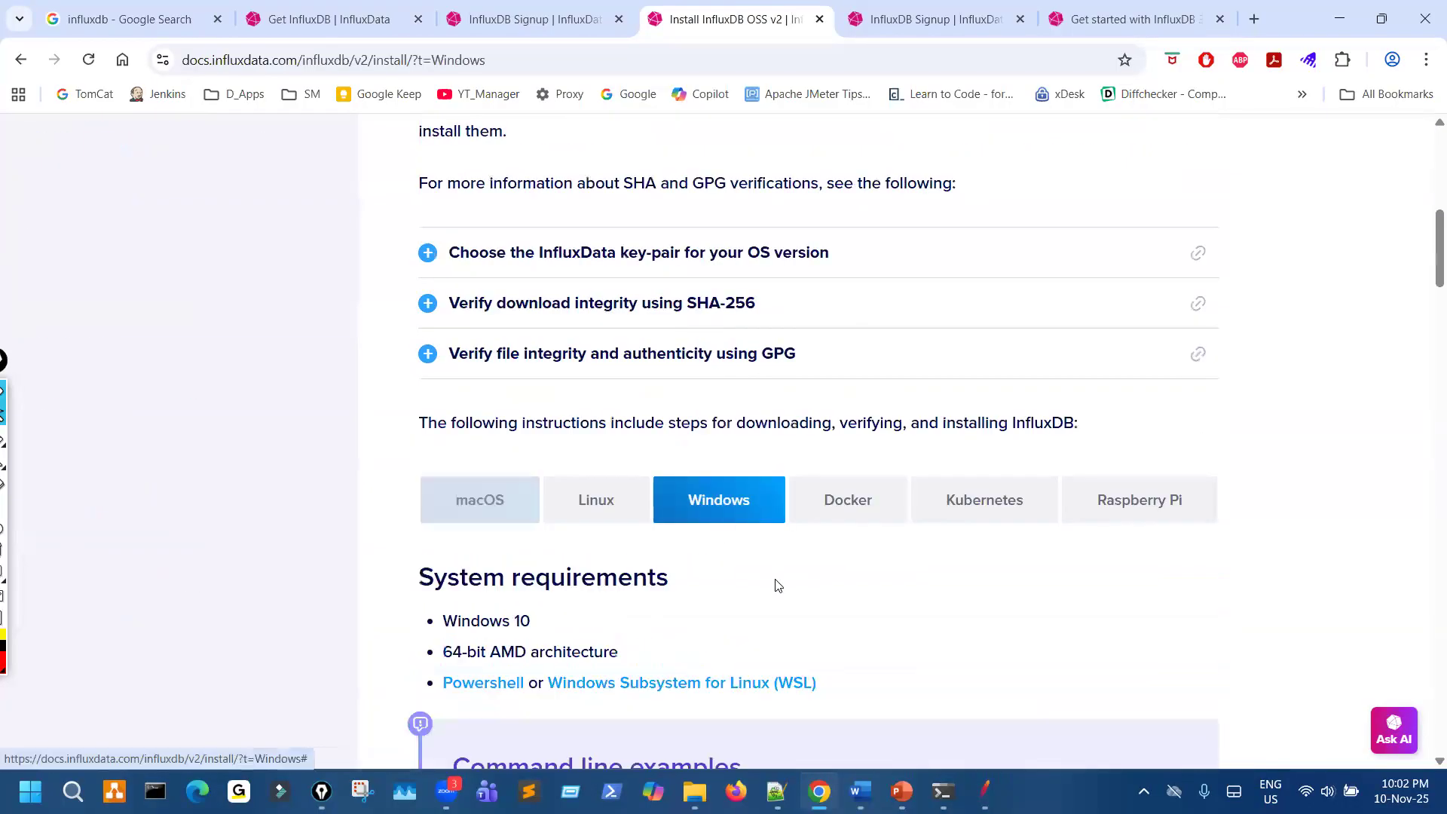
scroll(784, 595, down, 4)
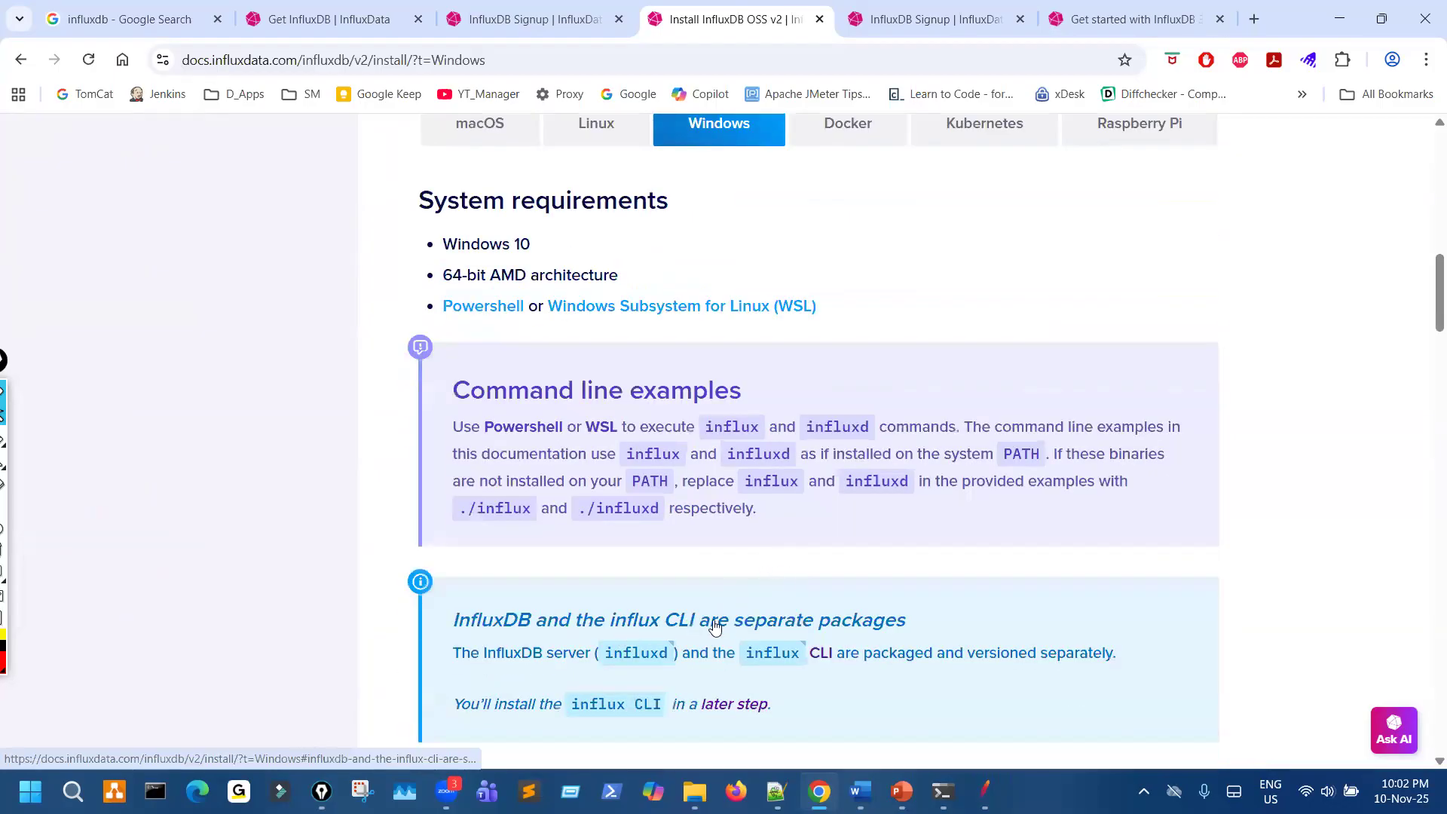
scroll(807, 629, down, 3)
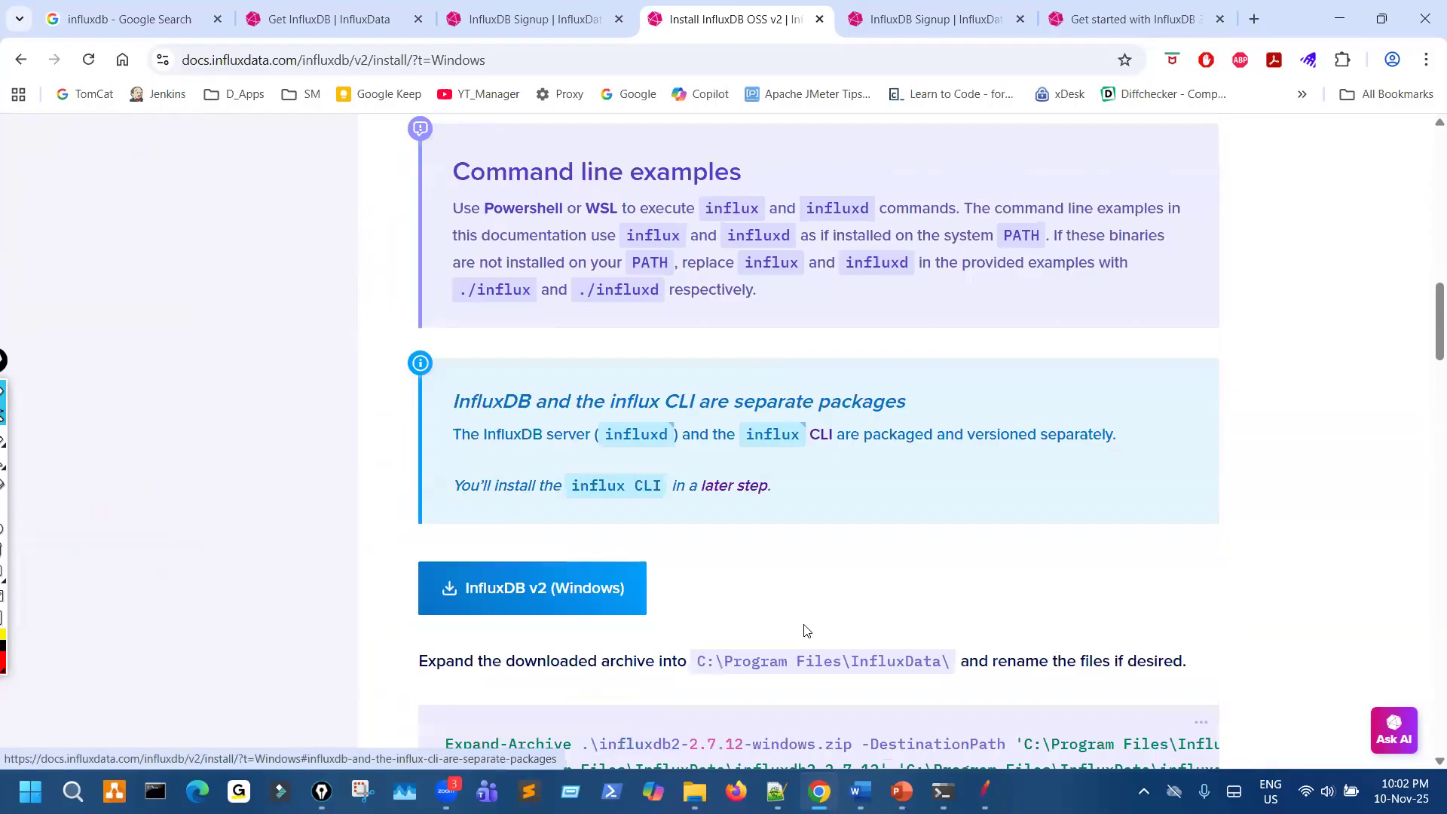
scroll(807, 630, down, 1)
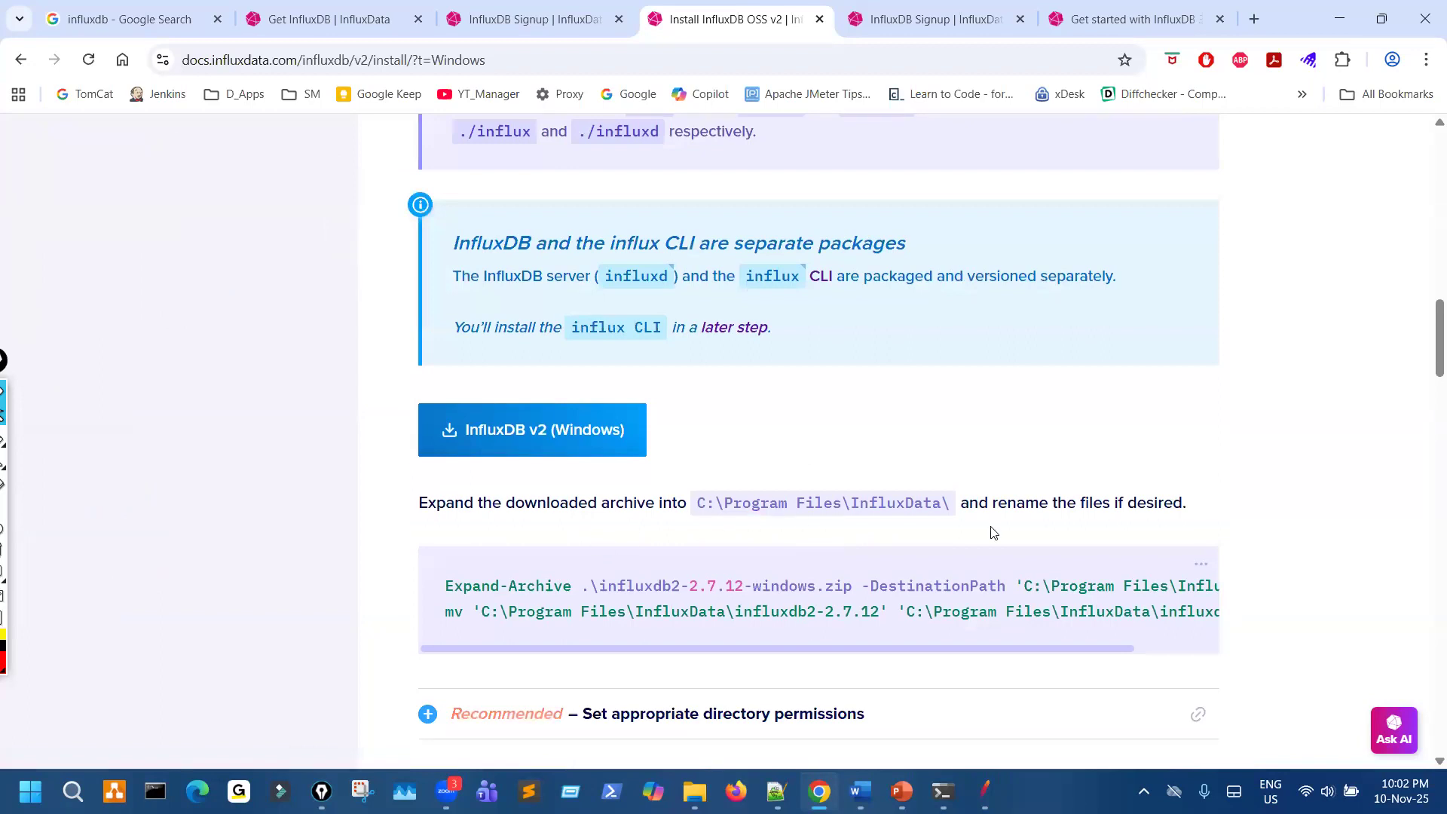
scroll(992, 531, down, 1)
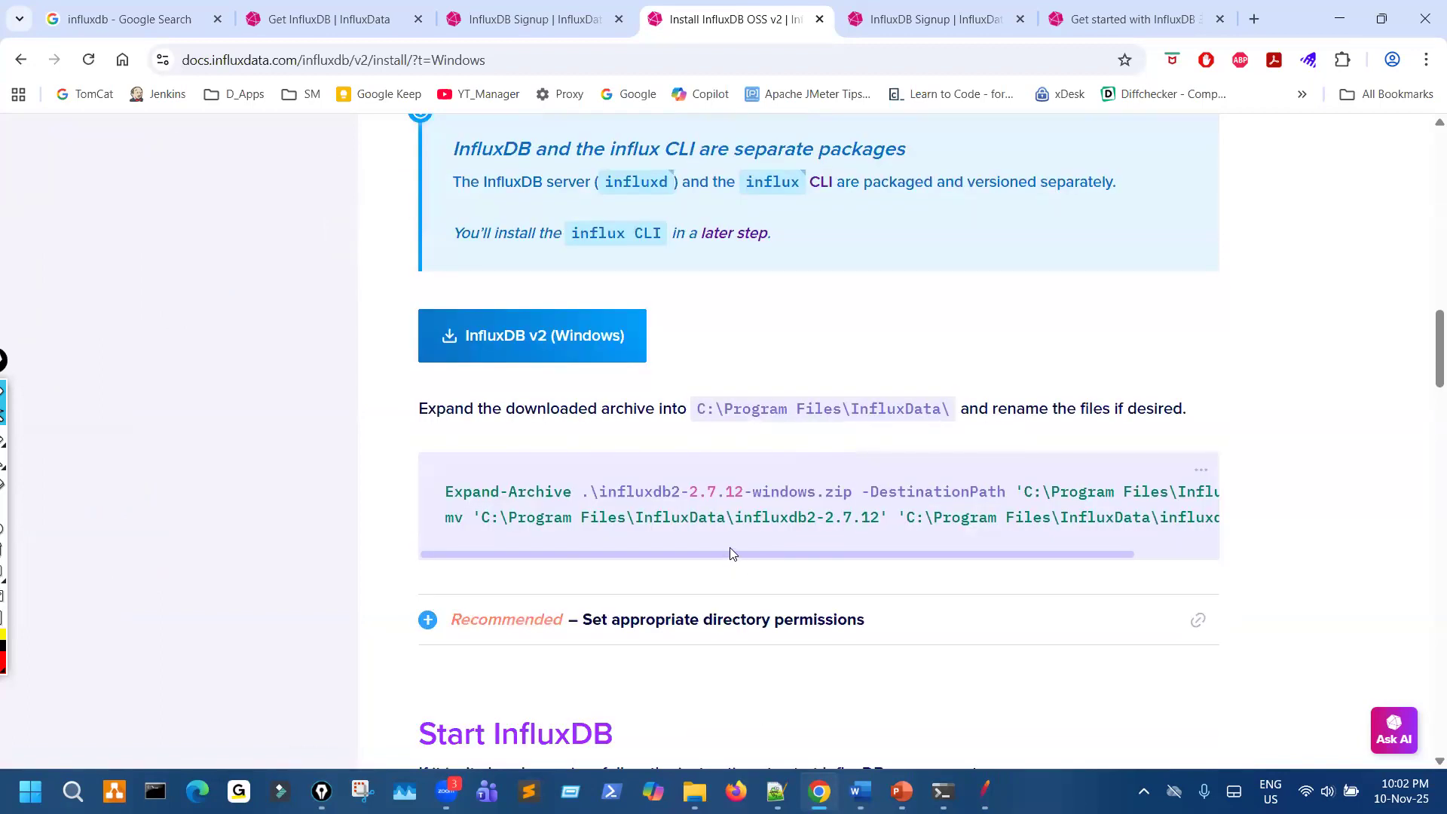
- Examine the full width of the Expand-Archive and mv commands for the InfluxDB v2 Windows archive
drag(735, 550, 840, 555)
scroll(969, 561, right, 1)
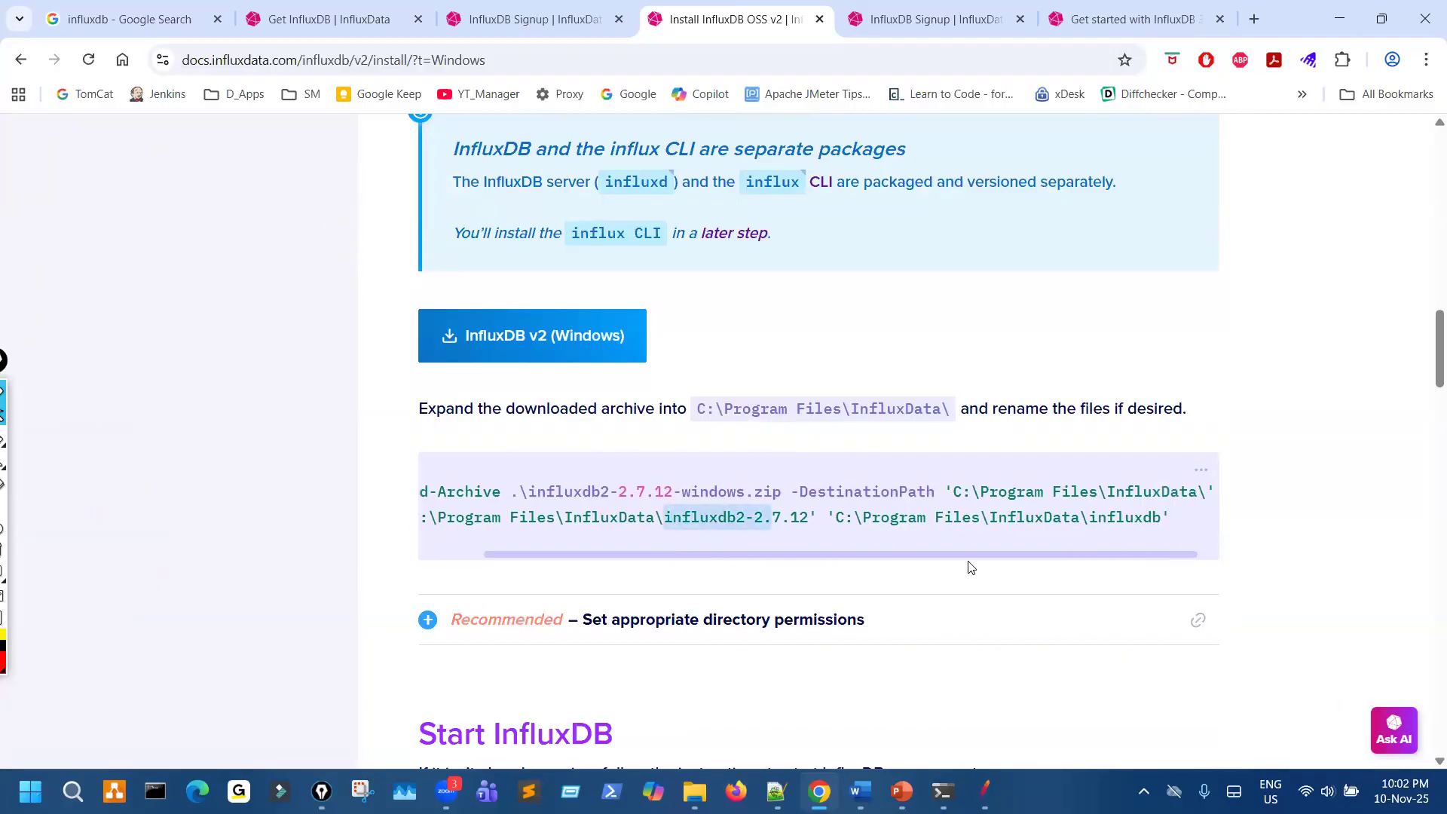
scroll(844, 572, left, 2)
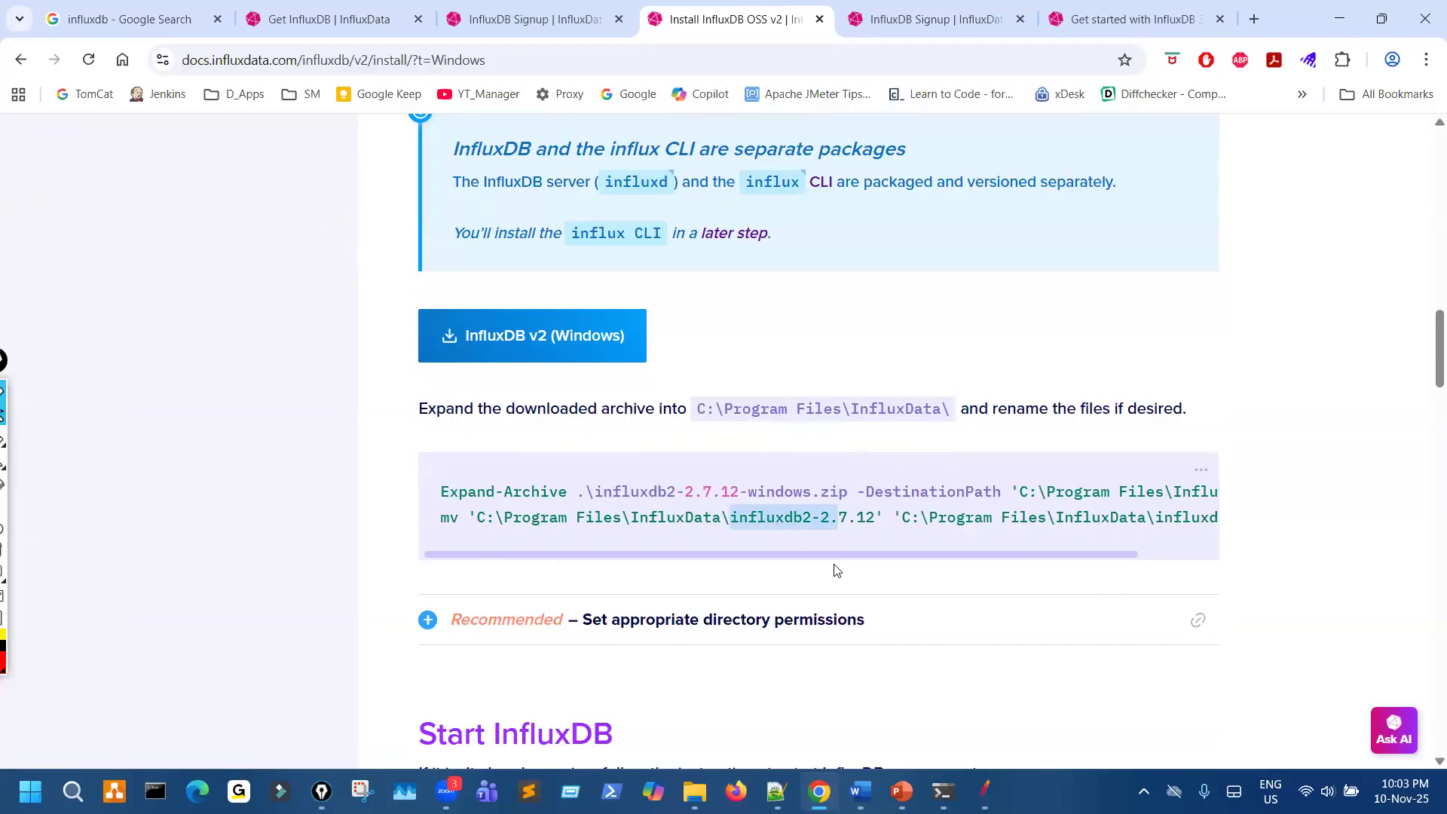
scroll(980, 569, right, 1)
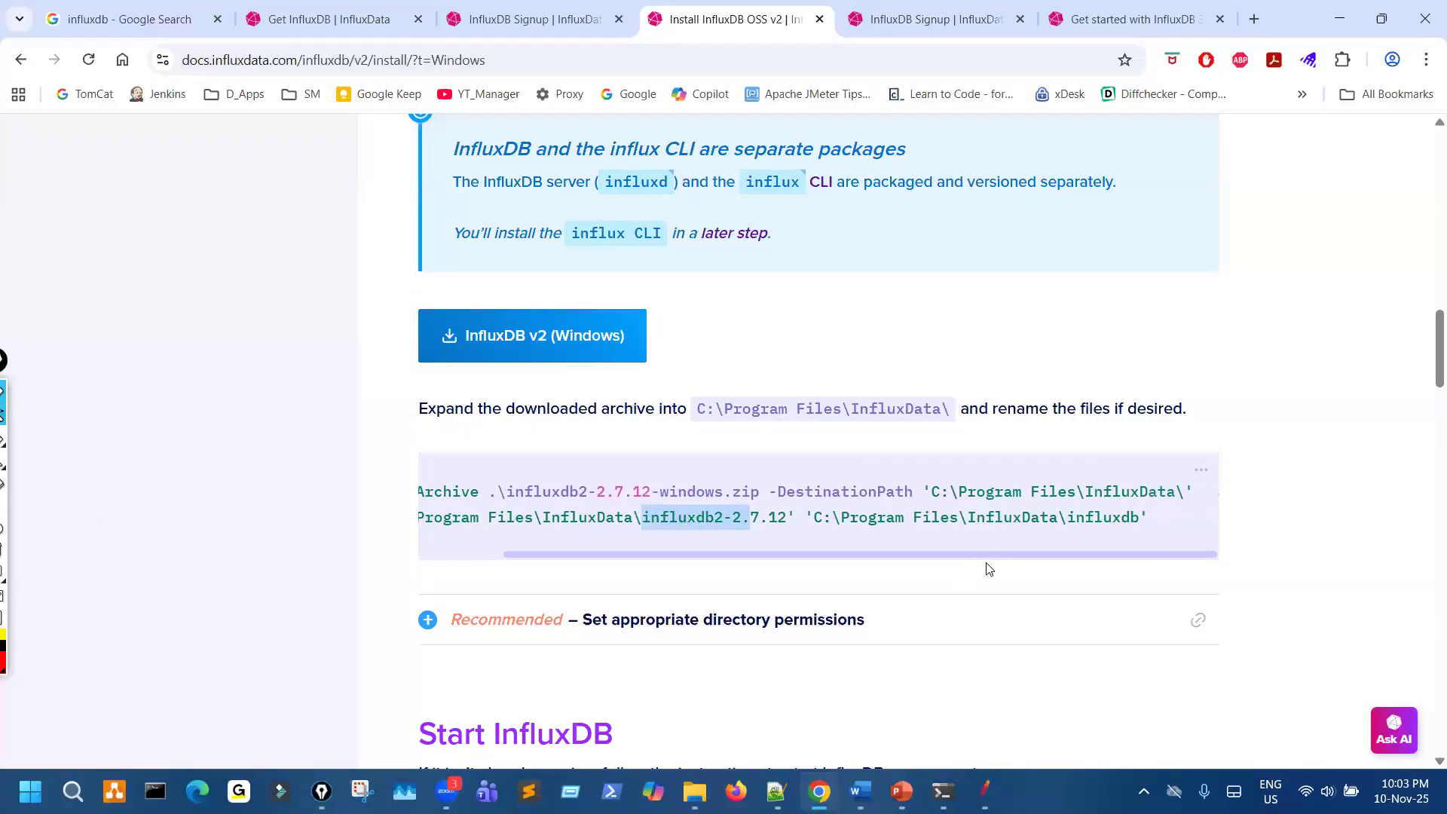
- Show the Windows instructions under Start InfluxDB and review them through network access, default settings and configuration options
scroll(997, 564, down, 6)
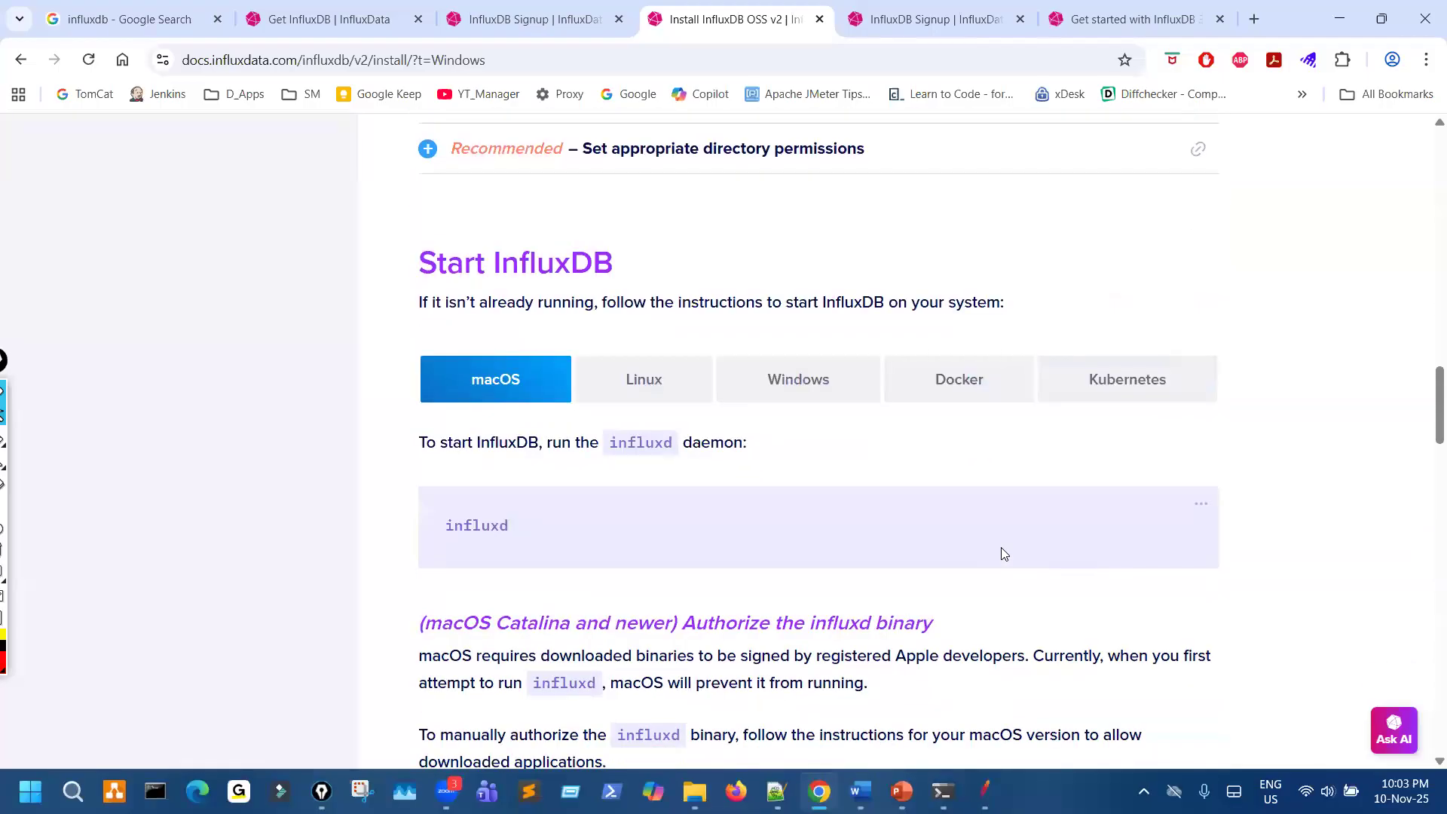
click(794, 370)
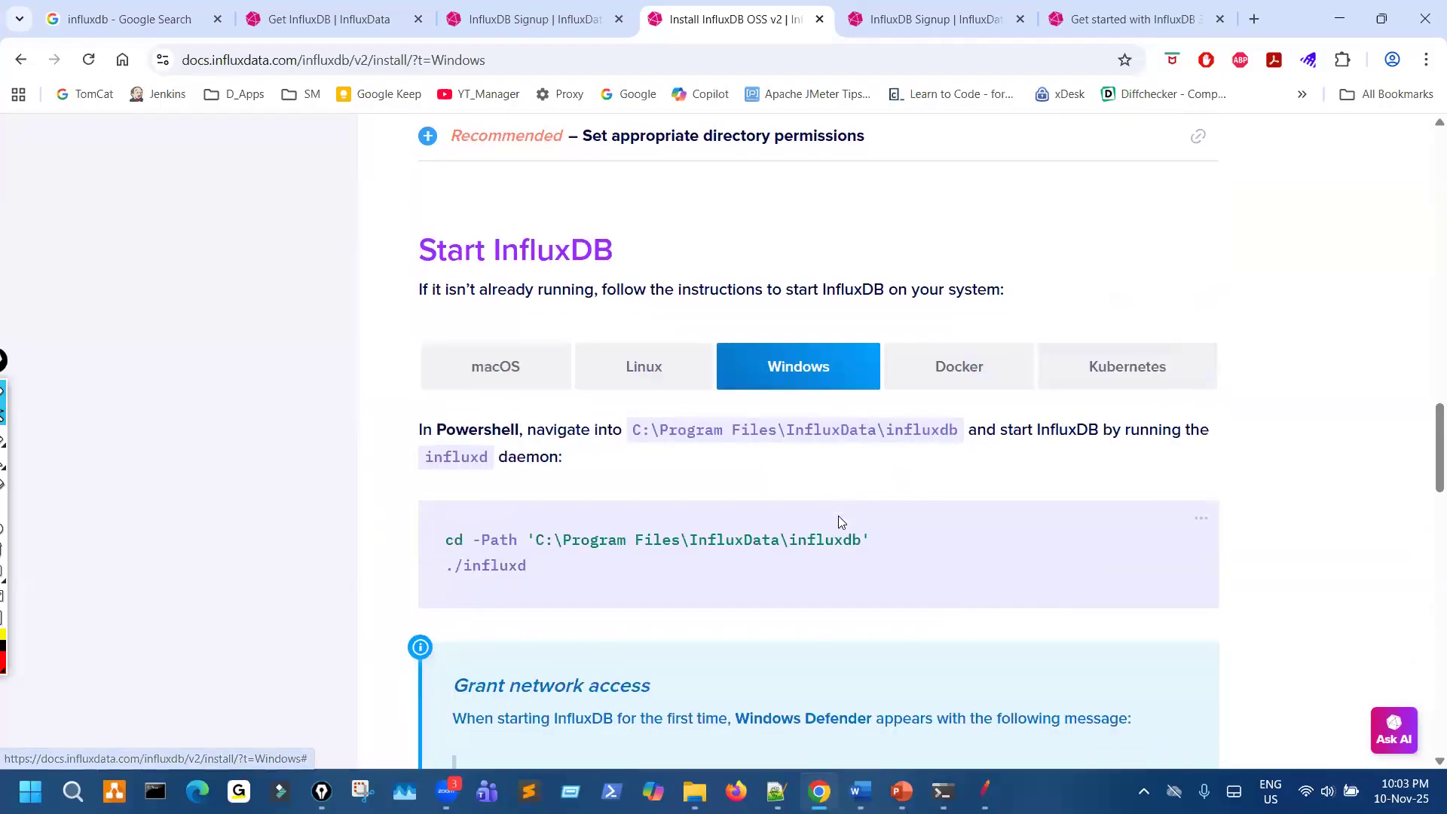
scroll(839, 518, down, 2)
scroll(839, 519, down, 3)
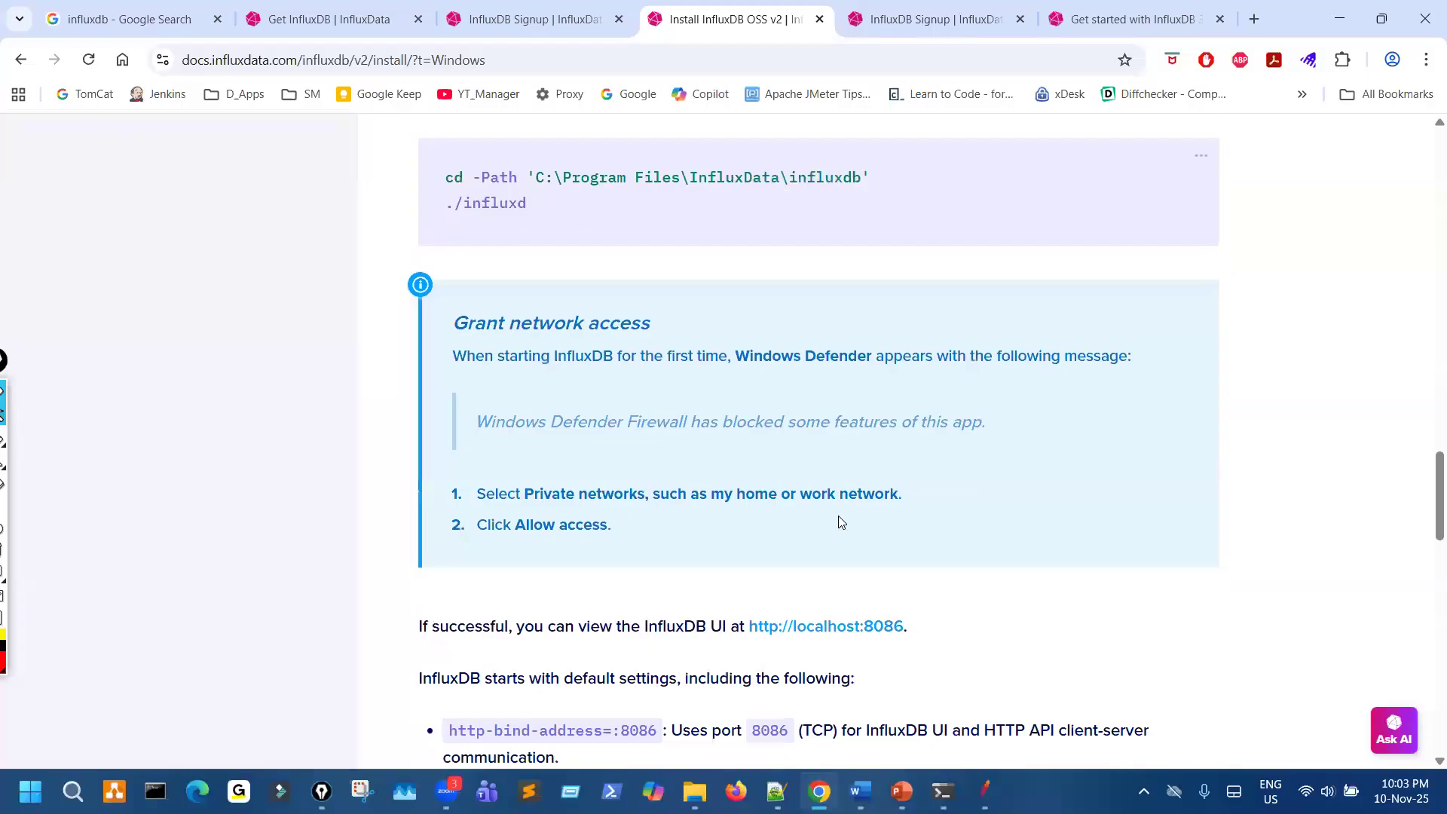
scroll(841, 522, down, 3)
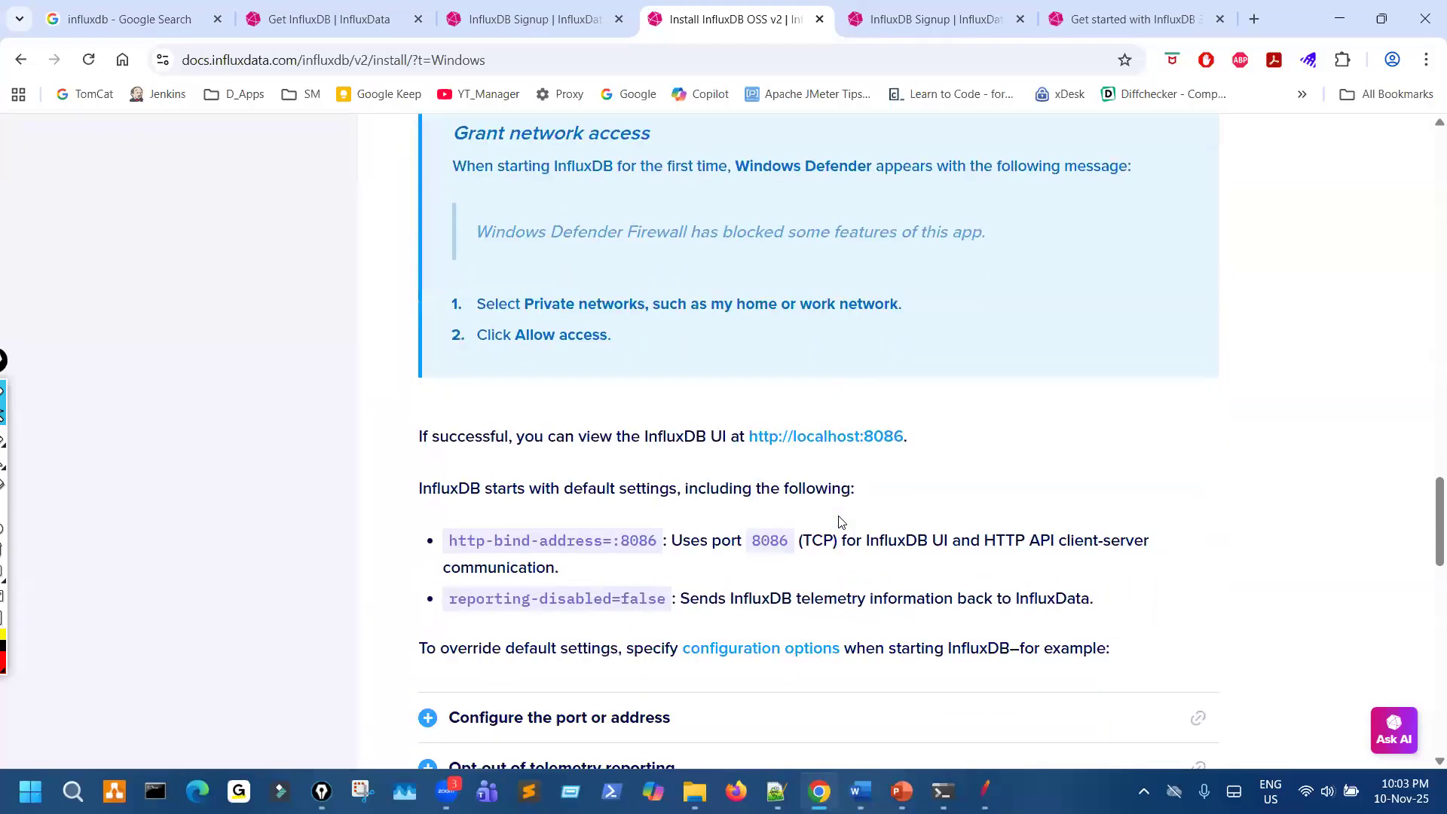
scroll(842, 522, down, 5)
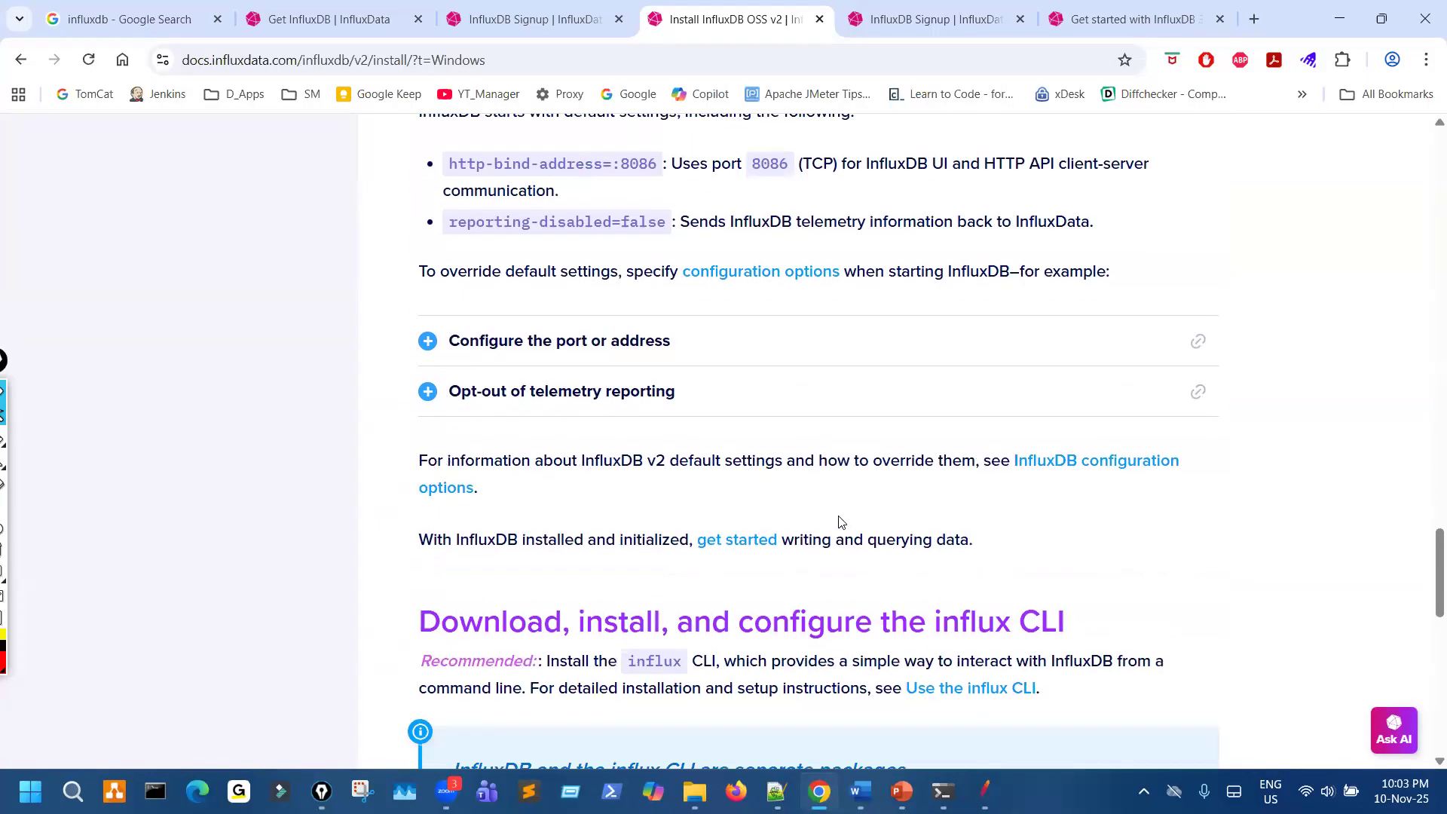
- Switch the documentation to InfluxDB OSS v1 under InfluxDB 1 and open its Install InfluxDB page
scroll(843, 522, up, 12)
scroll(843, 522, up, 20)
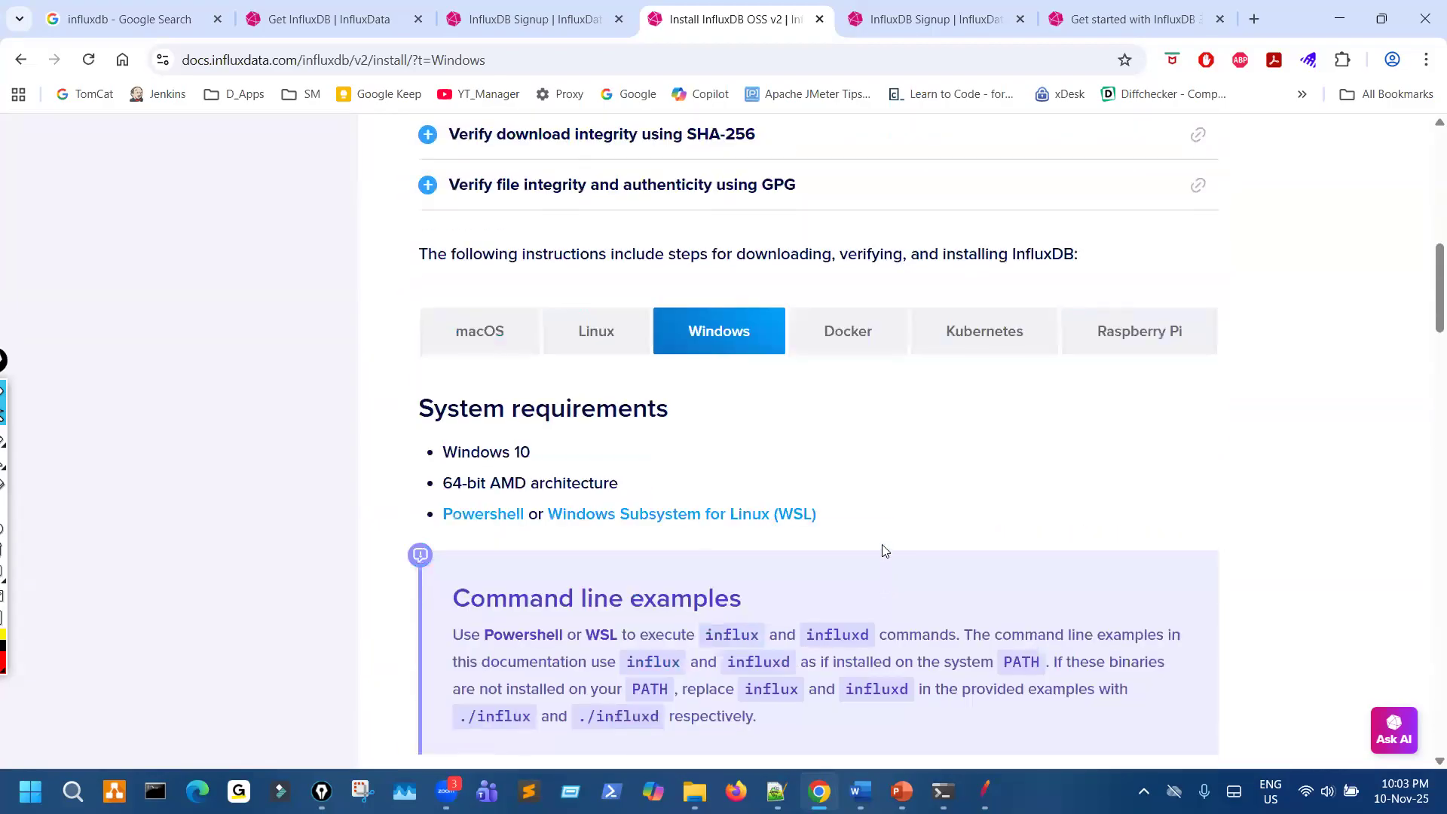
click(1250, 147)
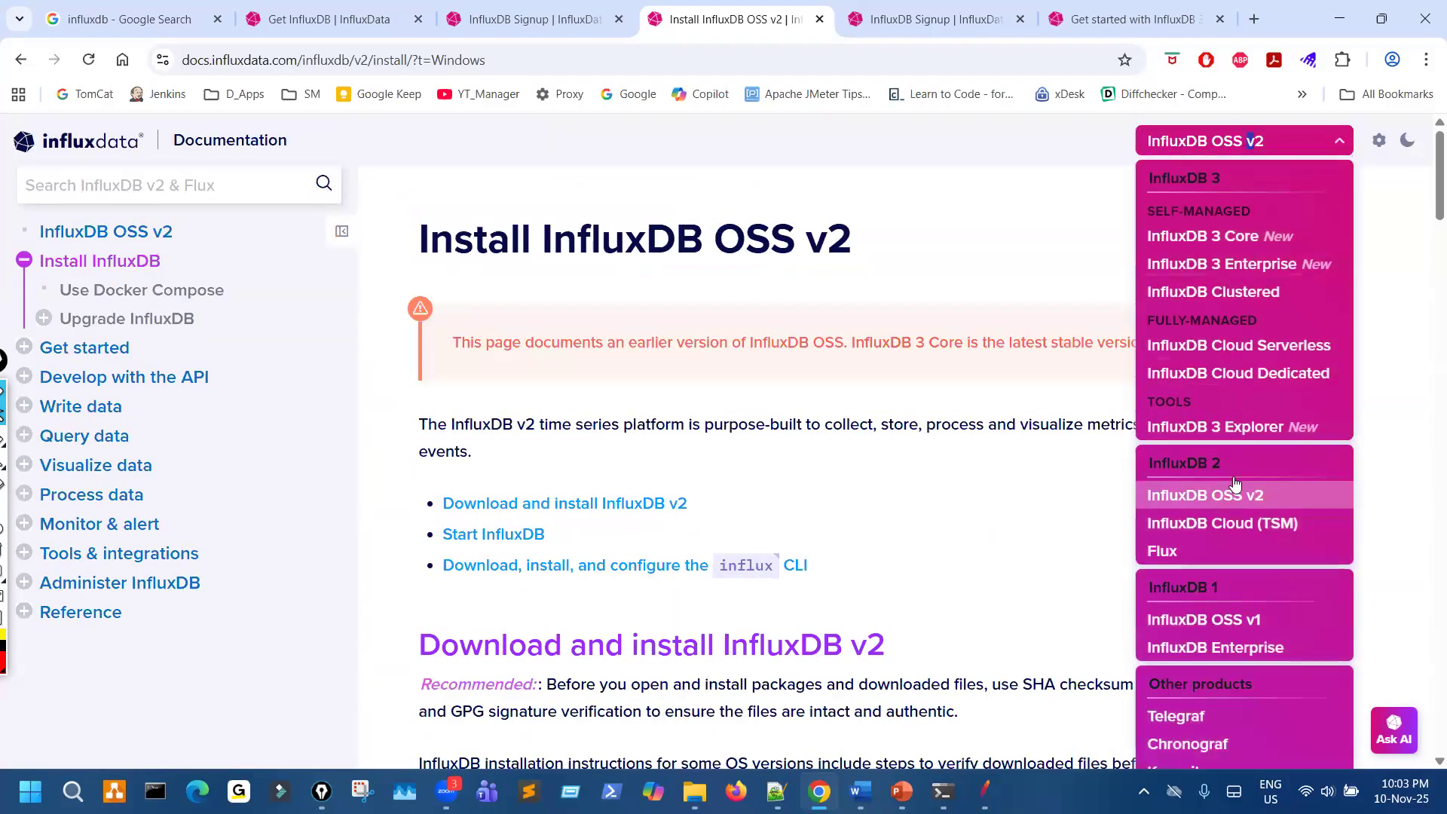
scroll(1219, 512, down, 1)
click(1222, 533)
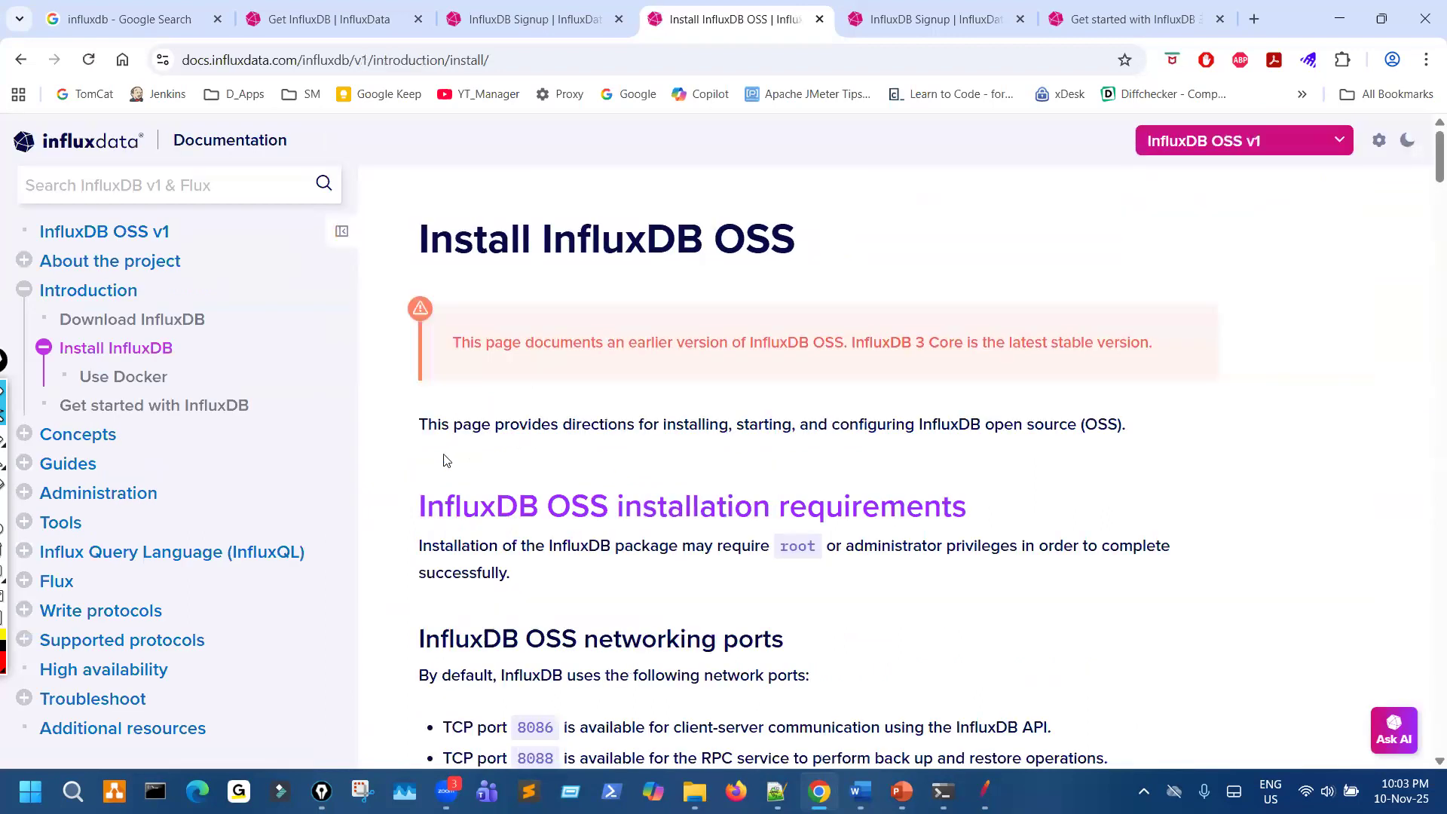
click(160, 350)
- Examine the InfluxDB OSS v1 networking ports and the Ubuntu & Debian install commands, highlighting the apt-get update and install line
scroll(759, 553, down, 3)
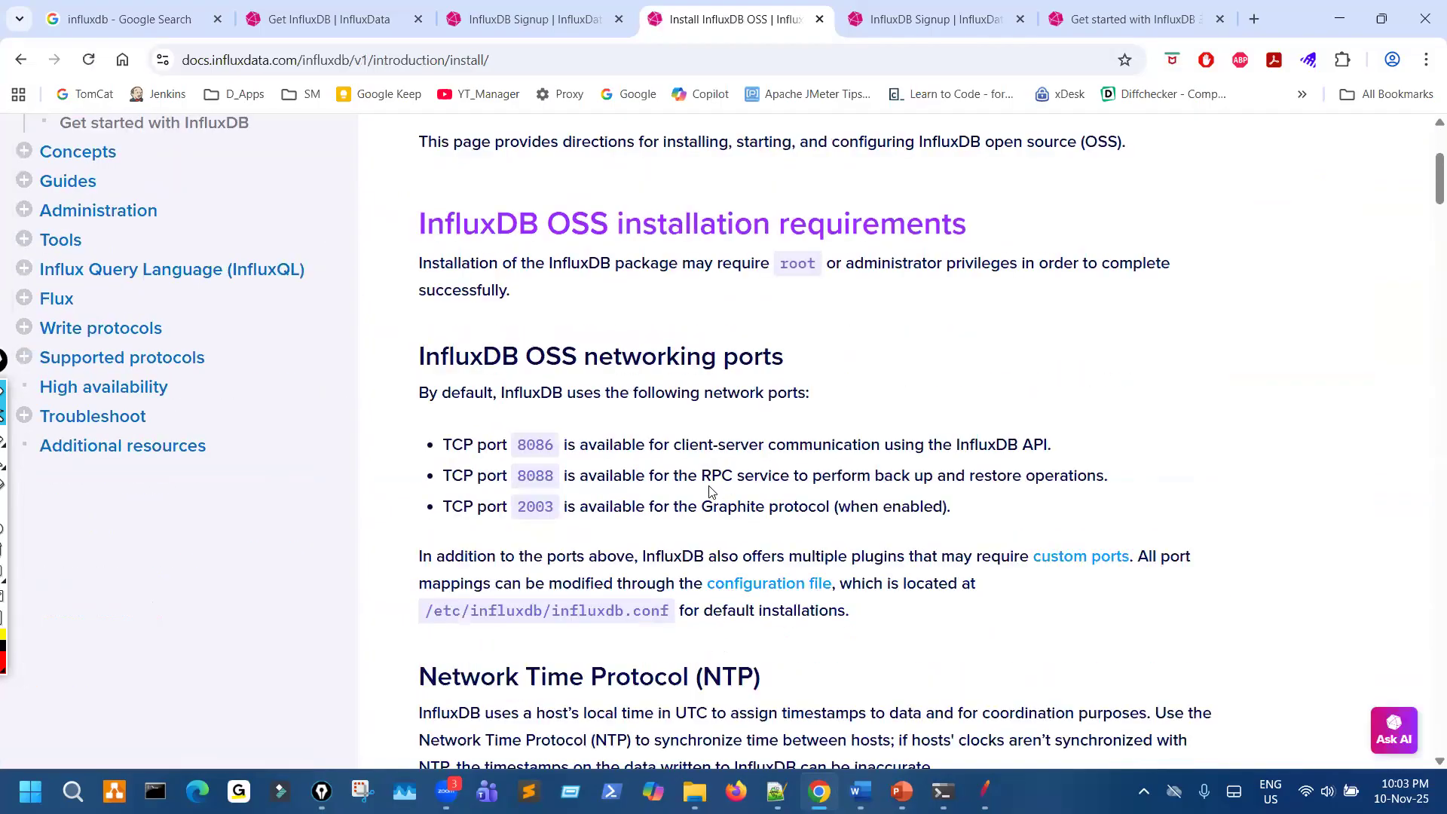
scroll(705, 486, up, 3)
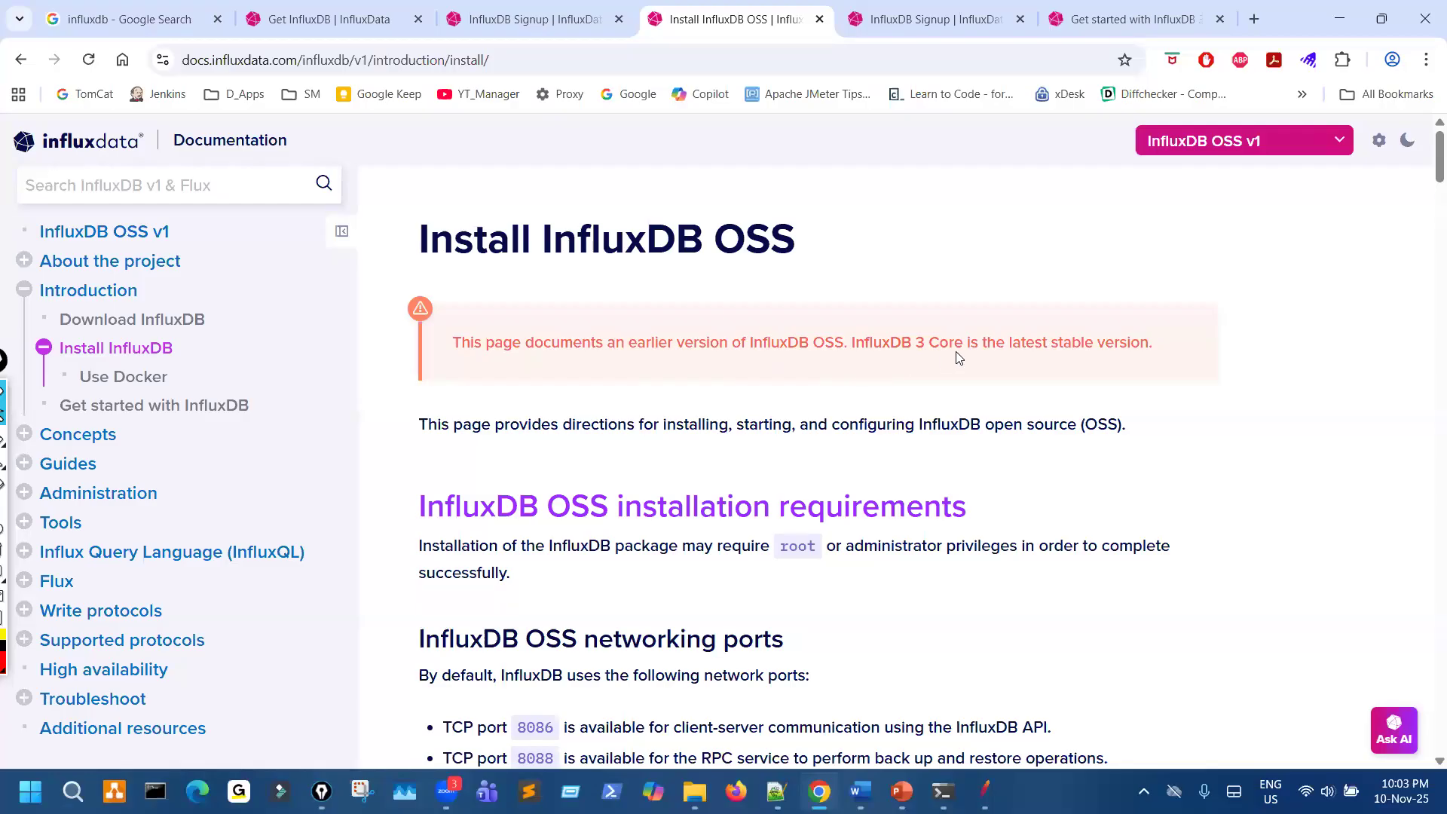
scroll(922, 426, down, 10)
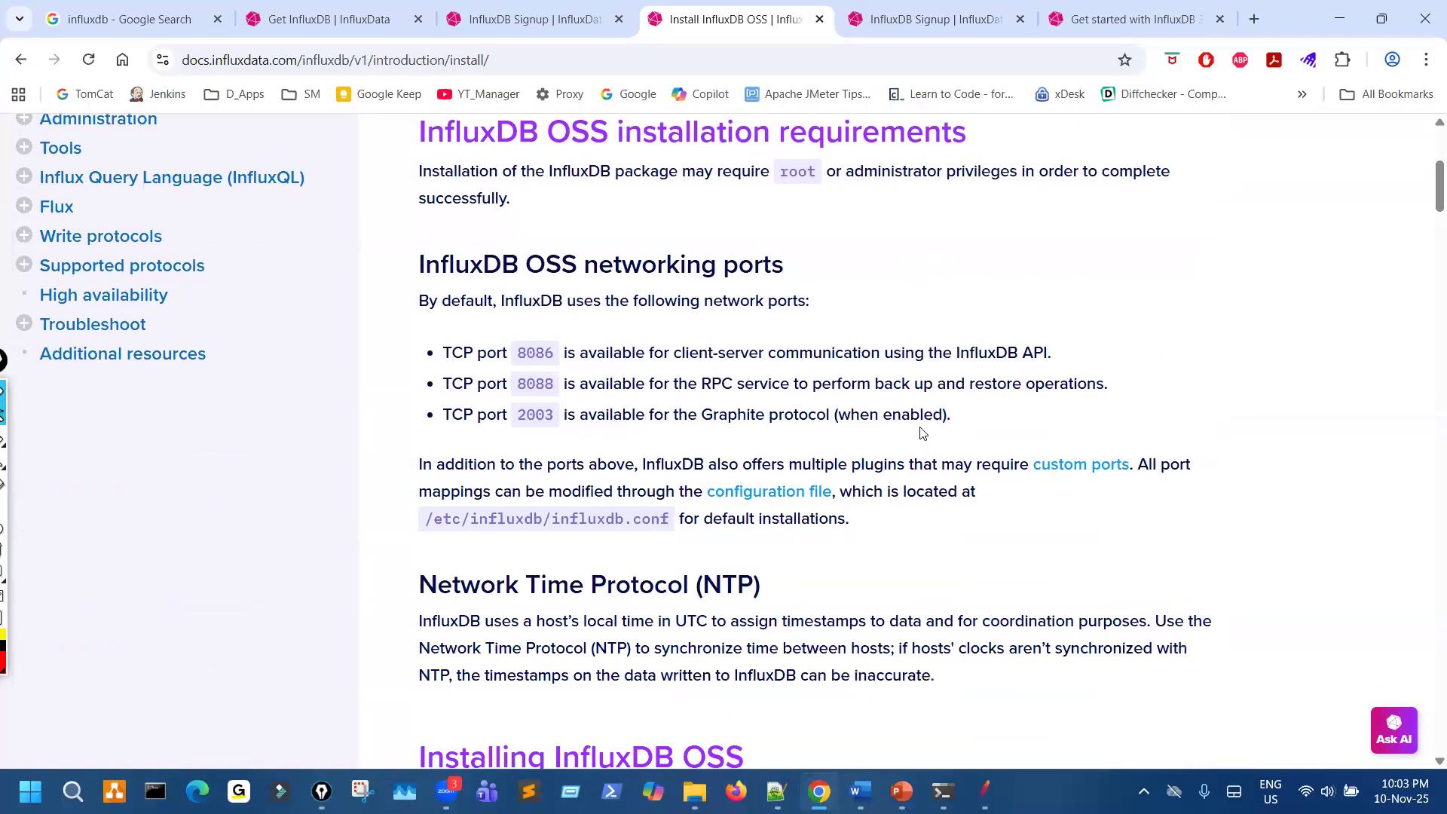
scroll(921, 426, down, 4)
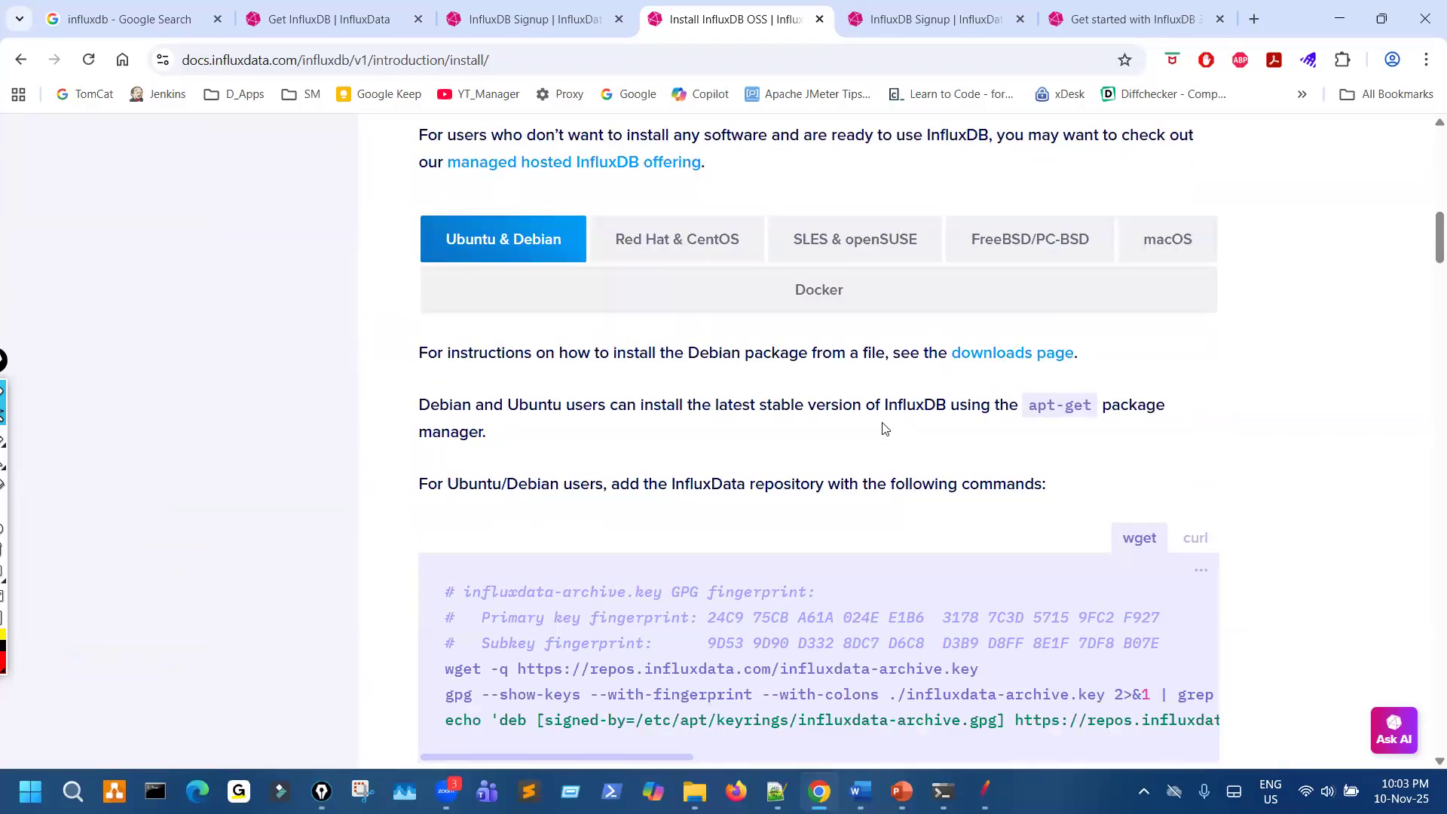
scroll(885, 428, down, 4)
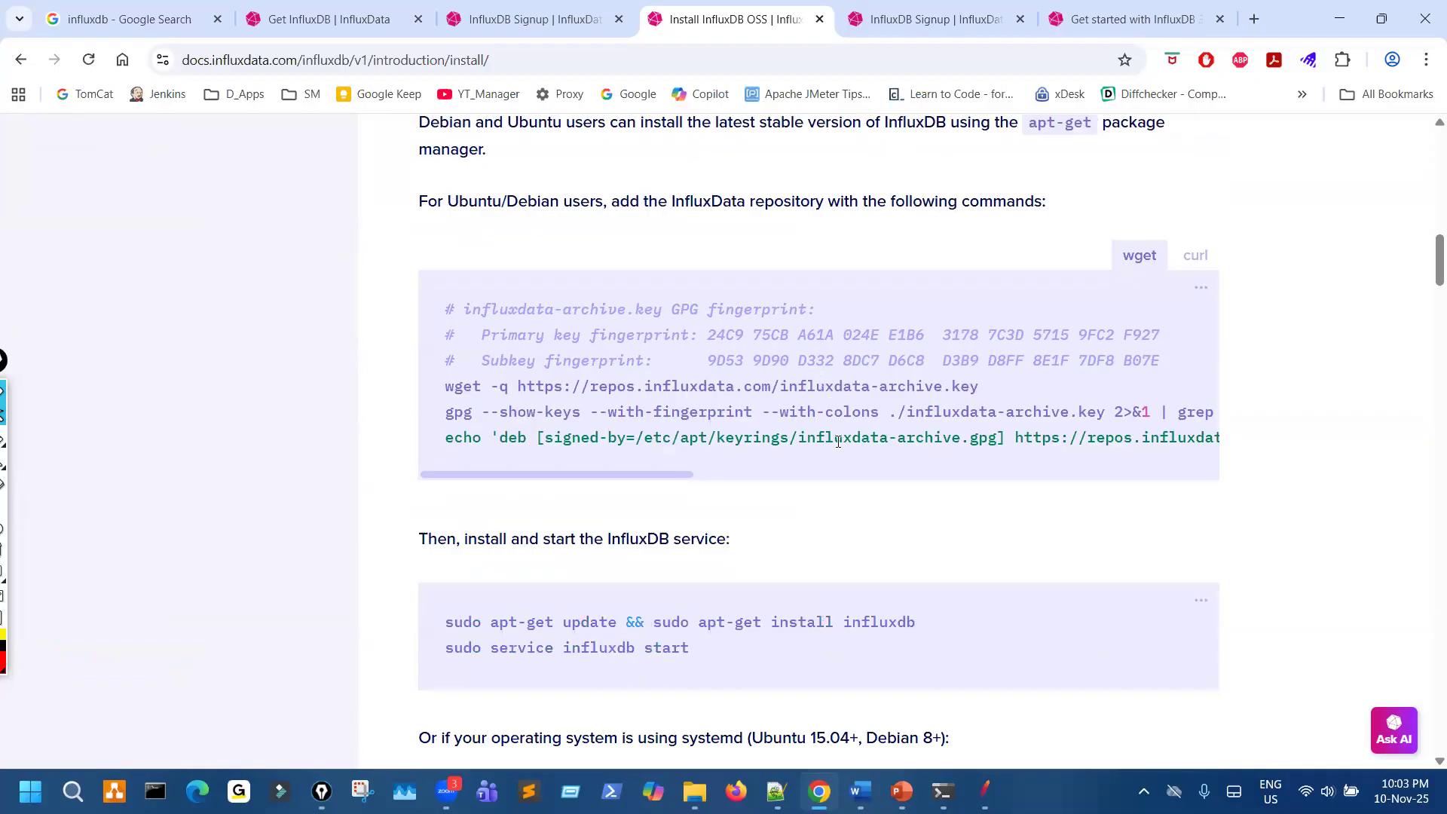
scroll(836, 467, down, 1)
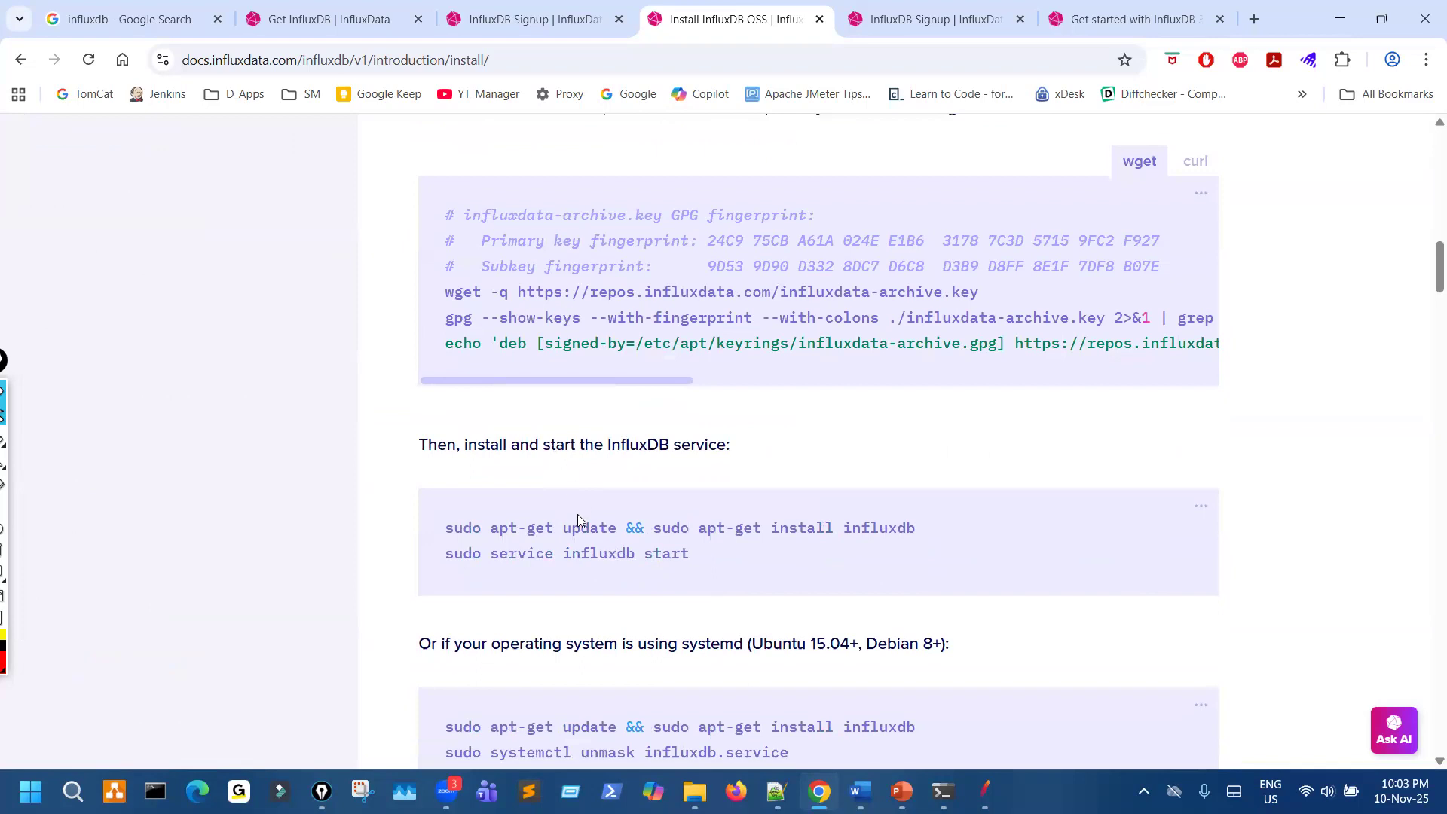
drag(509, 528, 849, 540)
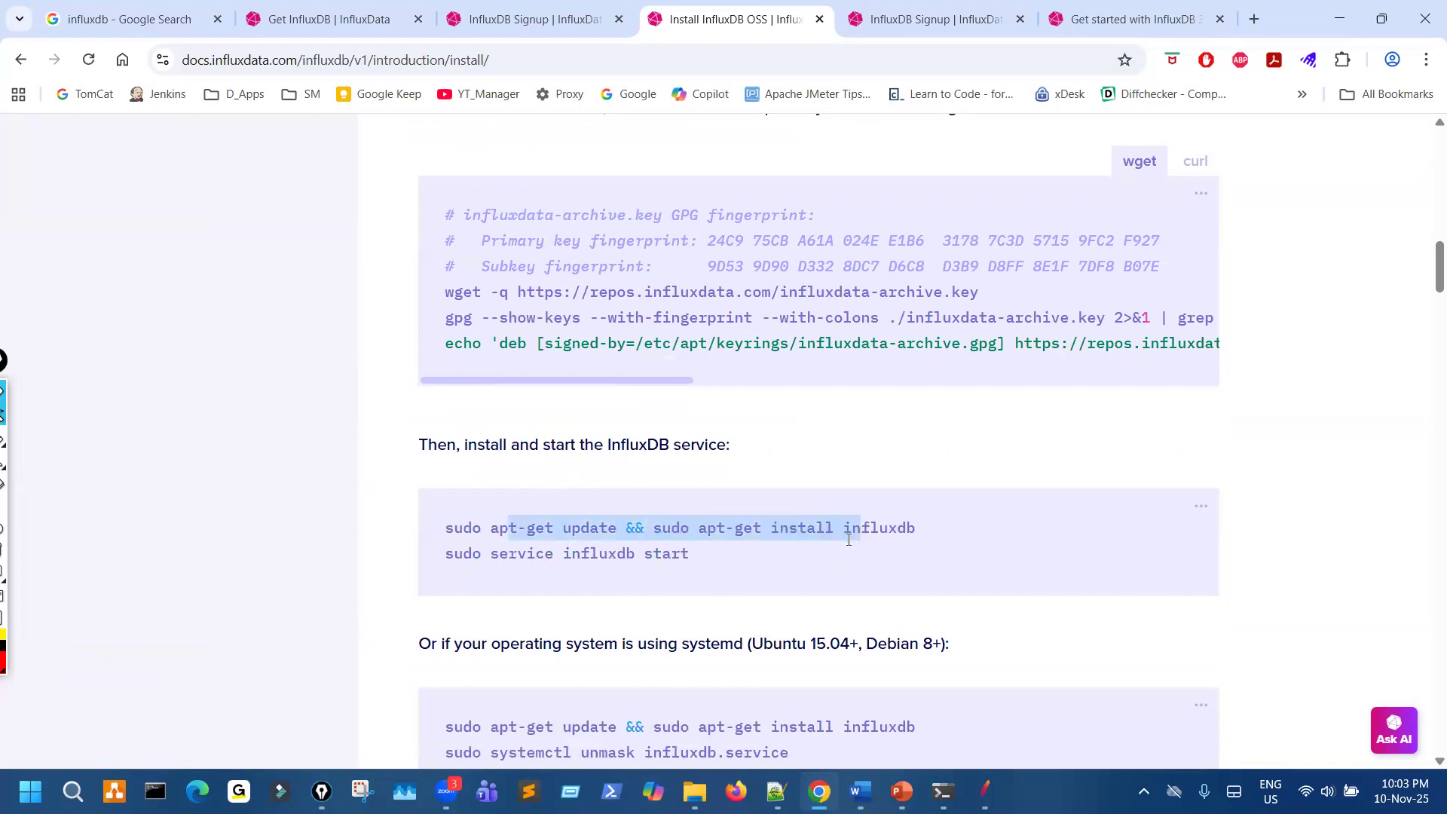
scroll(719, 567, down, 1)
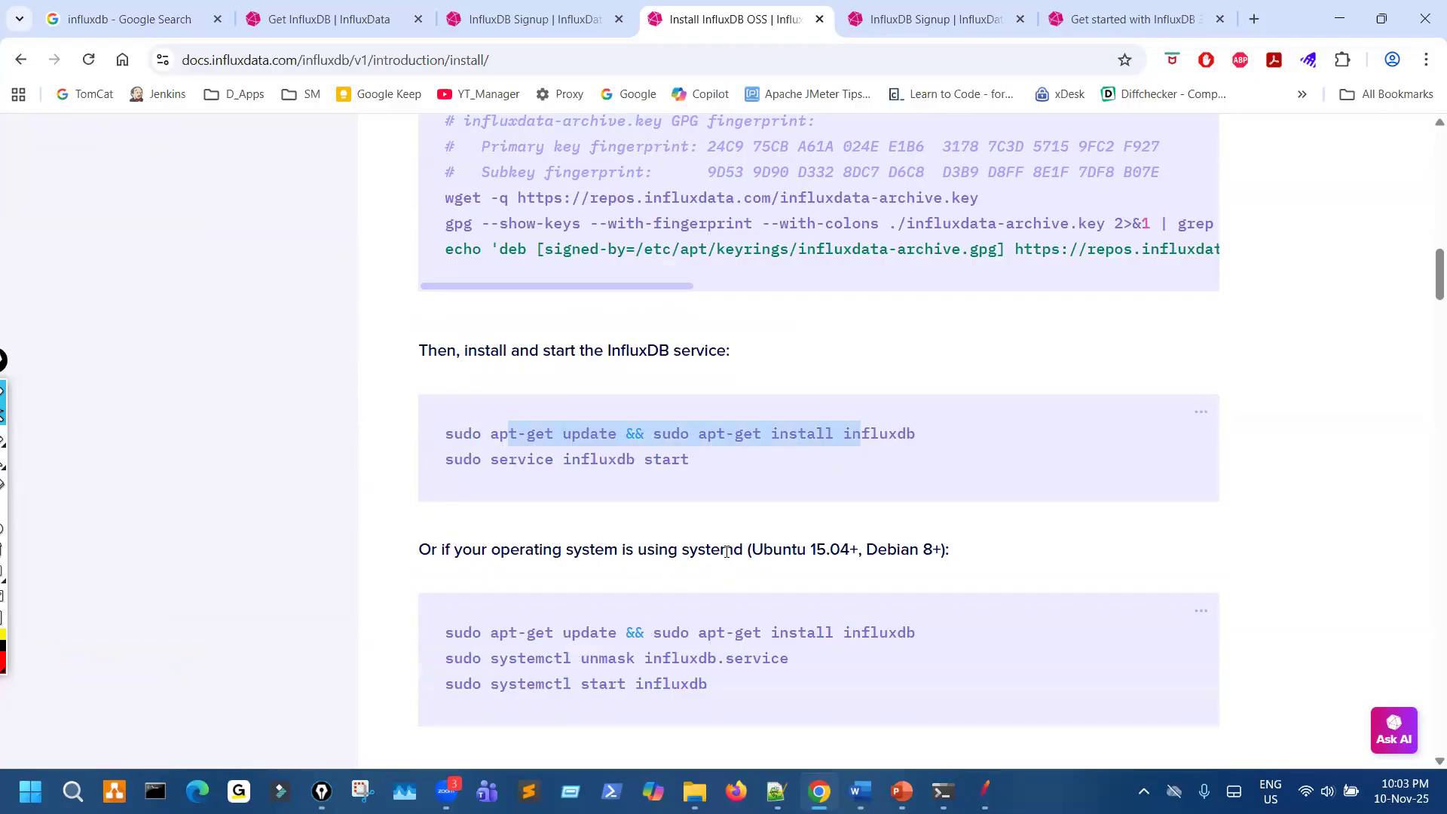
- Examine the v1 binary verification and Configuring InfluxDB OSS sections, and return to the beginning of the install page
scroll(726, 551, down, 5)
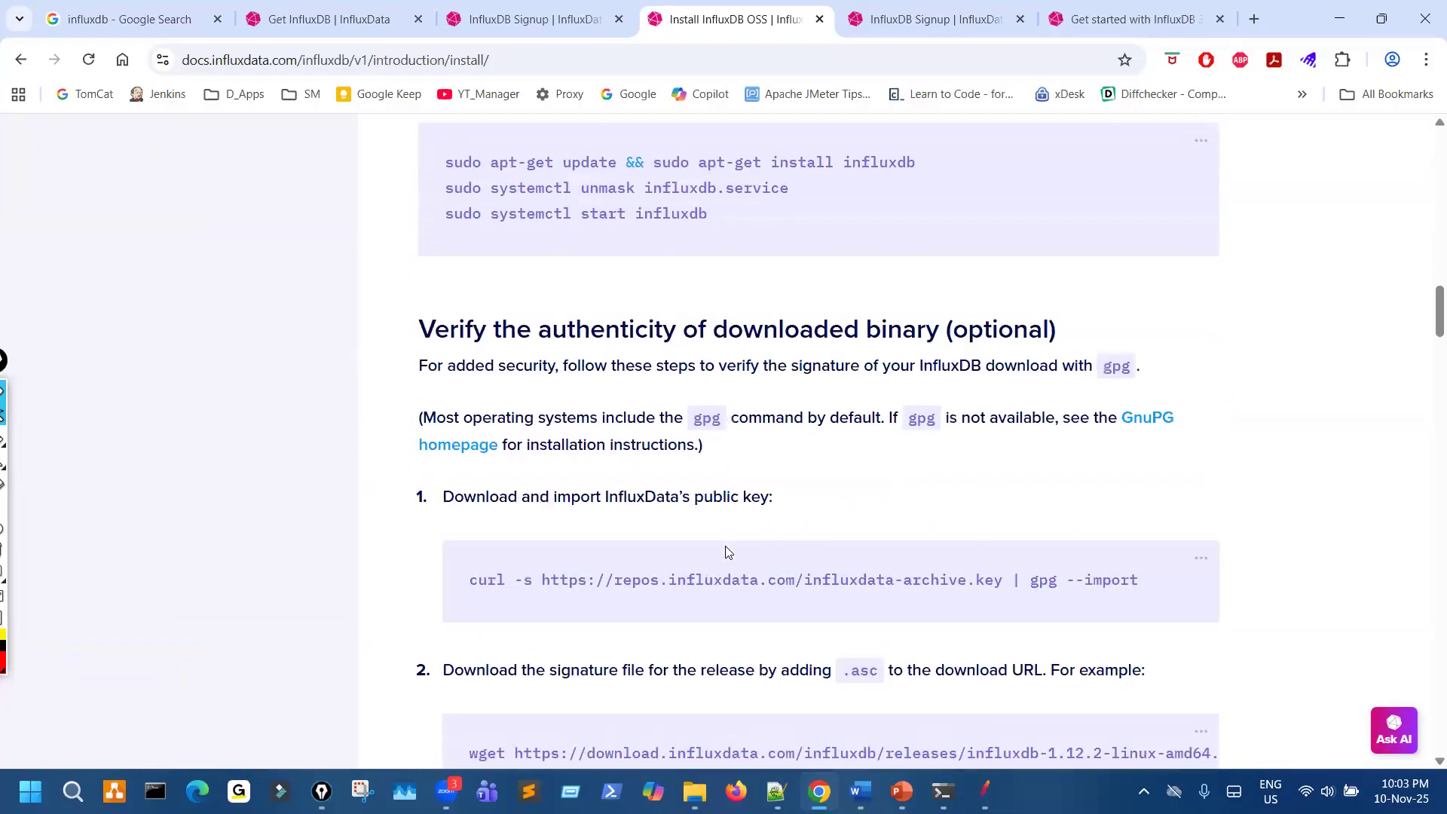
scroll(726, 551, down, 1)
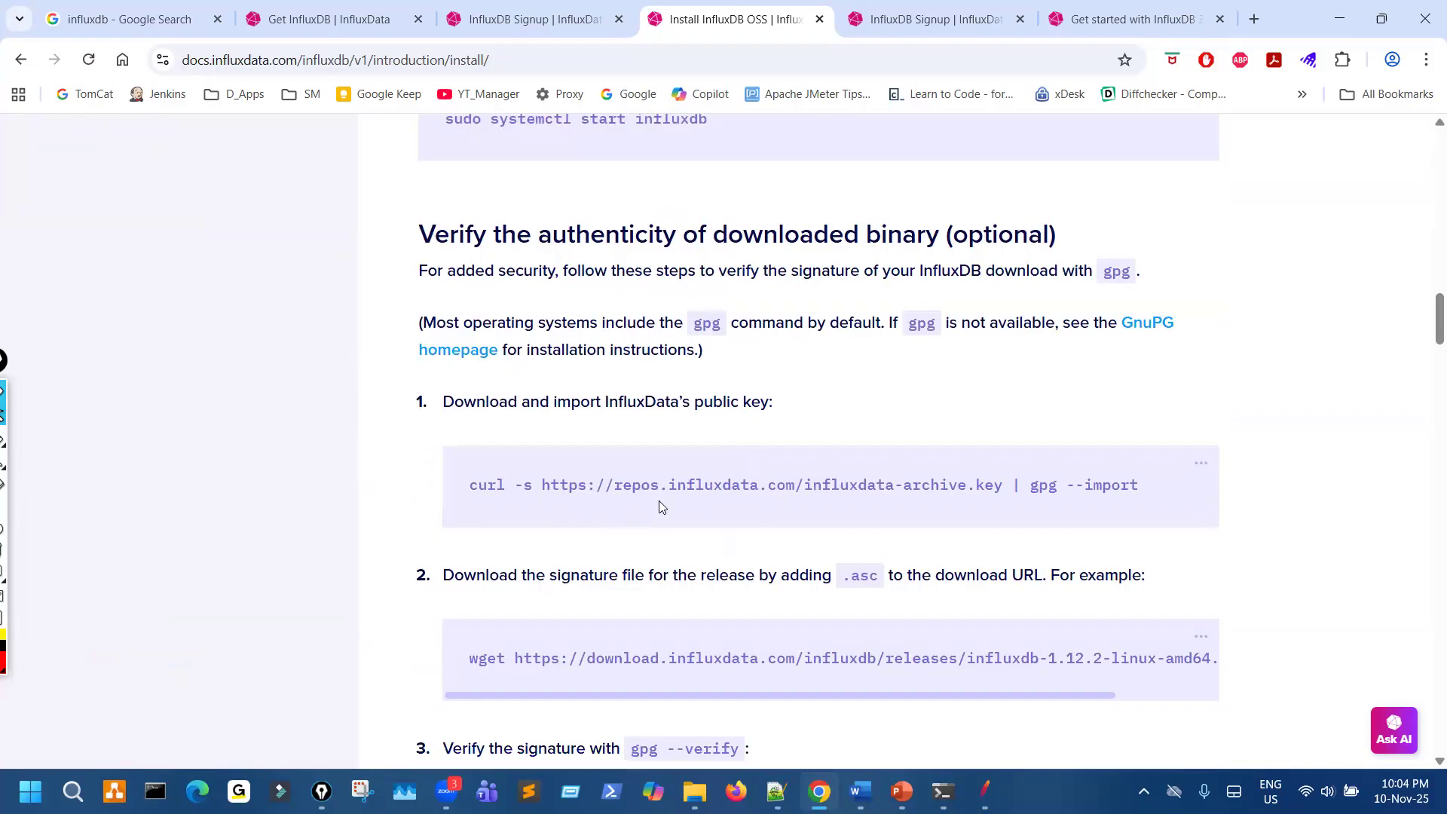
scroll(659, 501, down, 1)
scroll(769, 550, down, 3)
scroll(769, 551, down, 7)
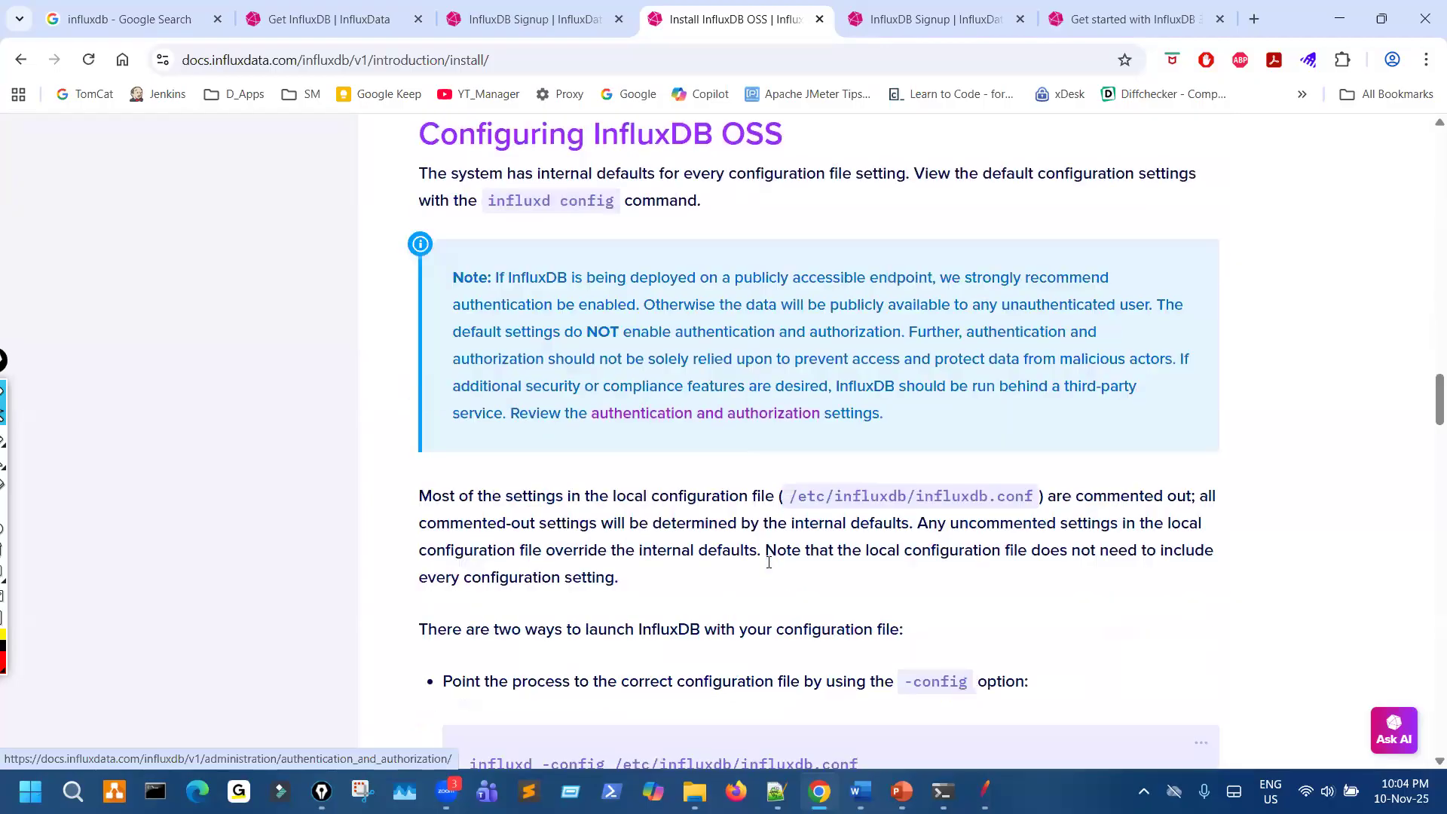
scroll(769, 563, down, 5)
scroll(769, 575, up, 20)
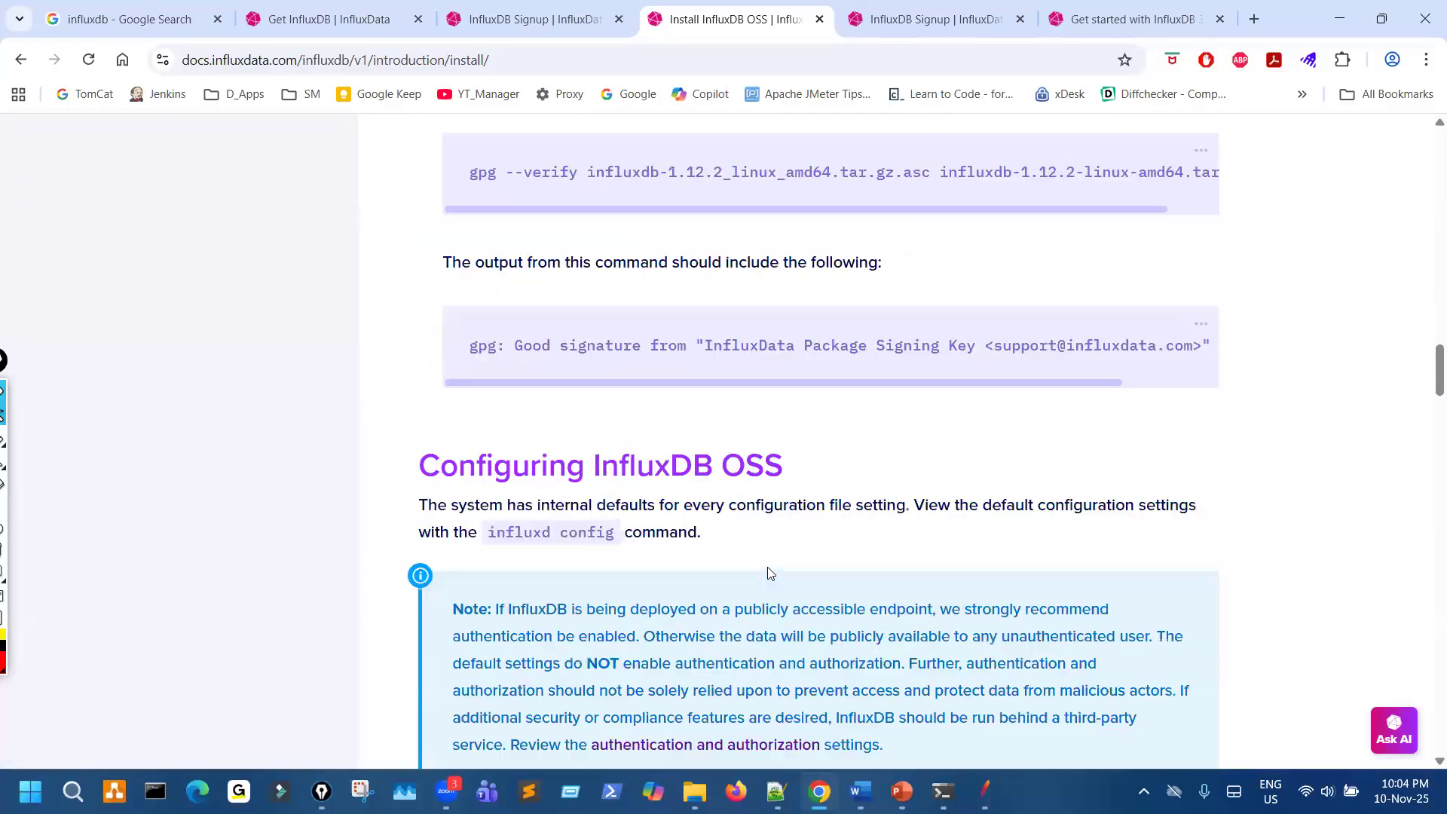
scroll(767, 577, up, 3)
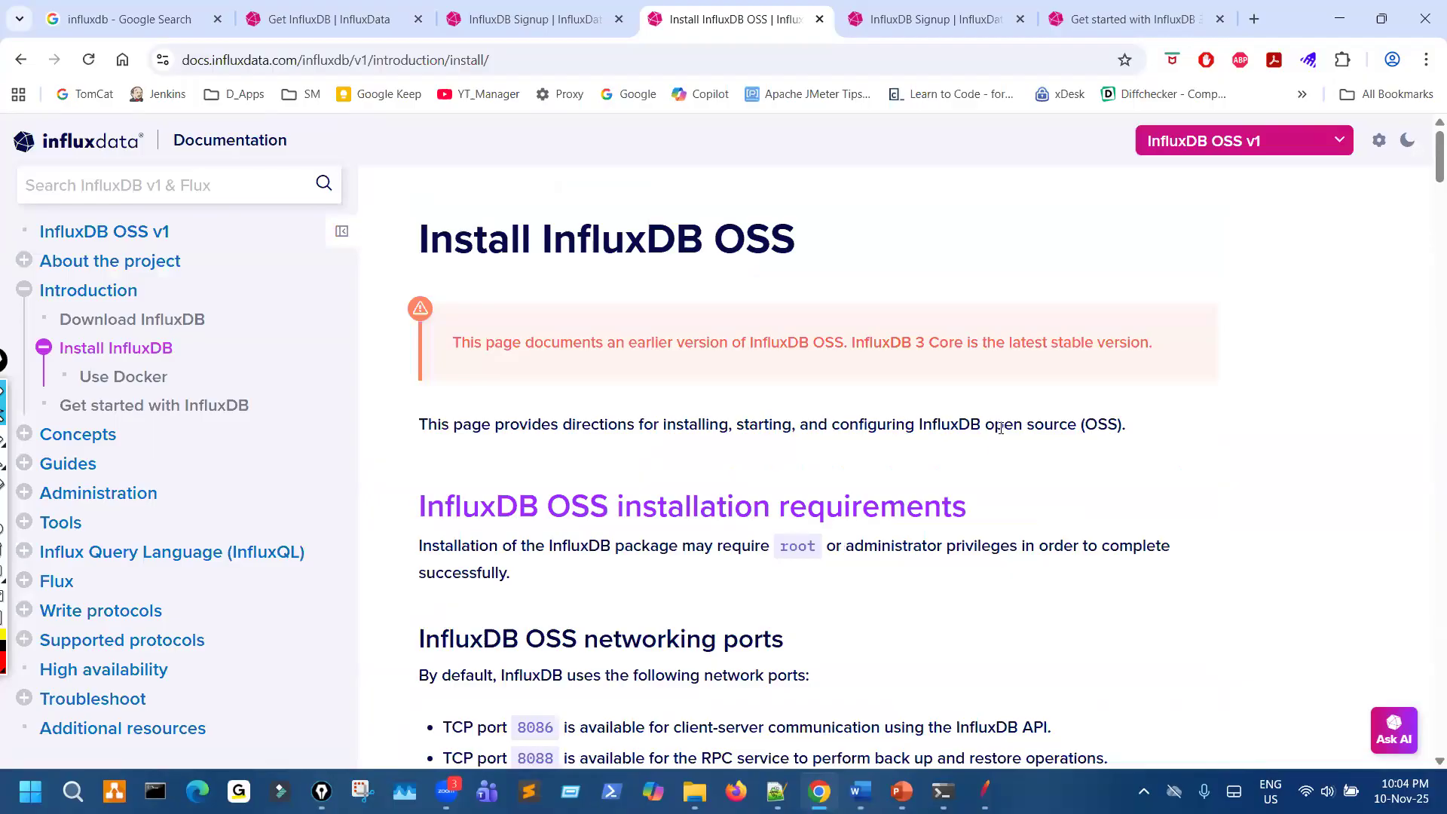
- Highlight the mention of InfluxDB OSS and InfluxDB 3 Core in the earlier-version notice on the v1 install page
drag(741, 342, 967, 341)
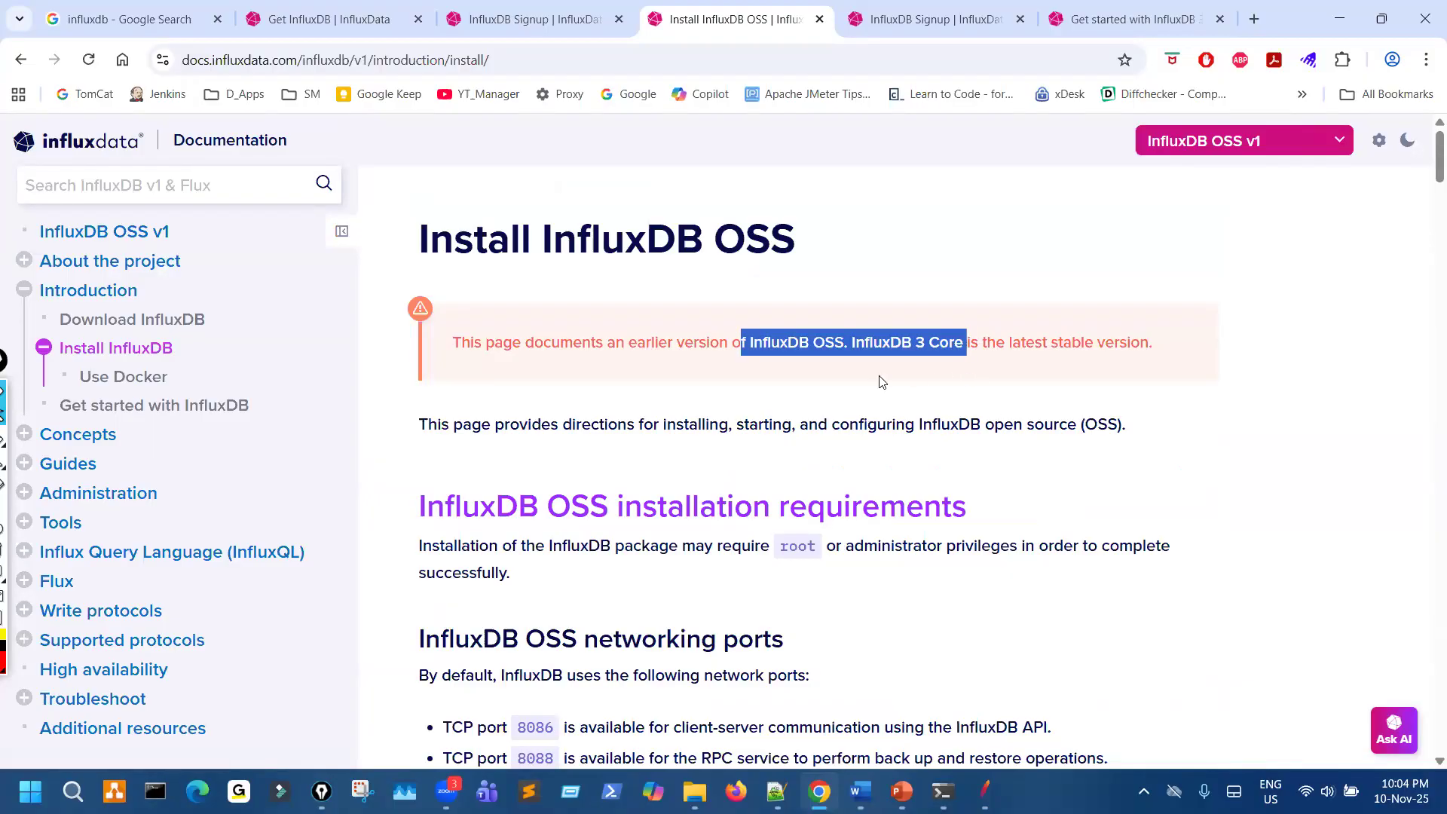
click(738, 423)
drag(772, 342, 906, 354)
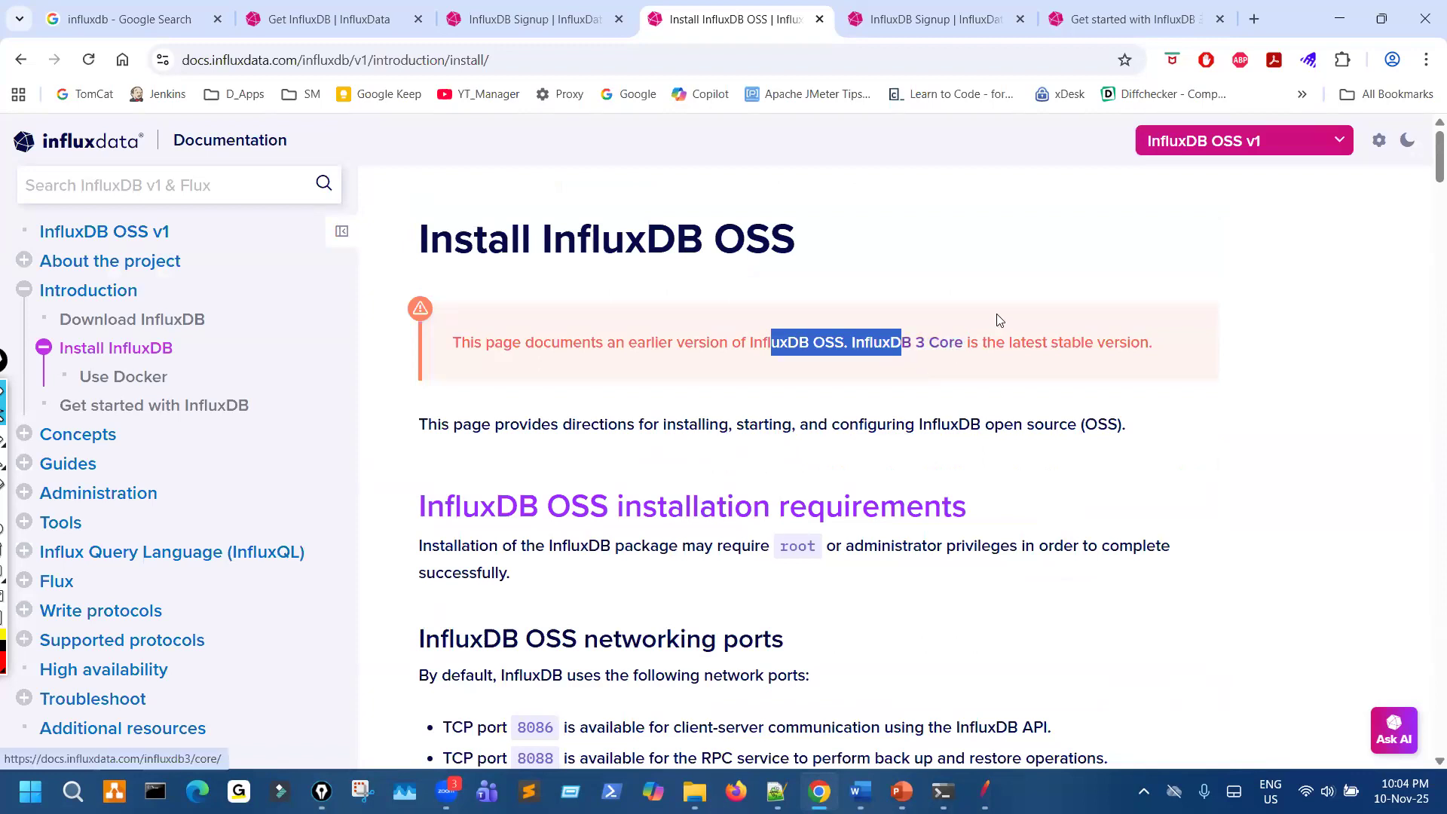
- Switch the documentation to InfluxDB 3 Core and open its Install InfluxDB 3 Core page
click(1260, 143)
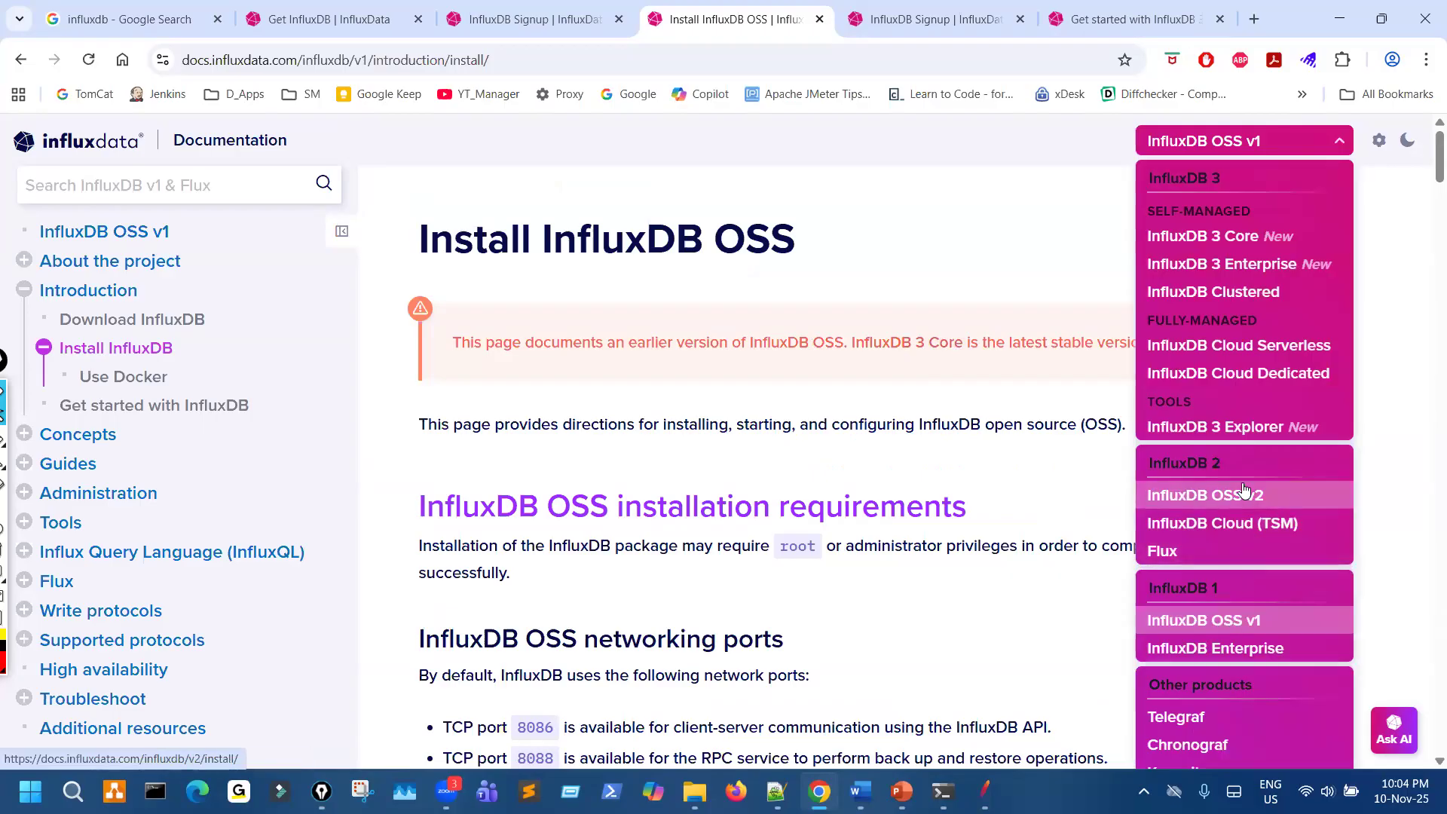
click(1225, 239)
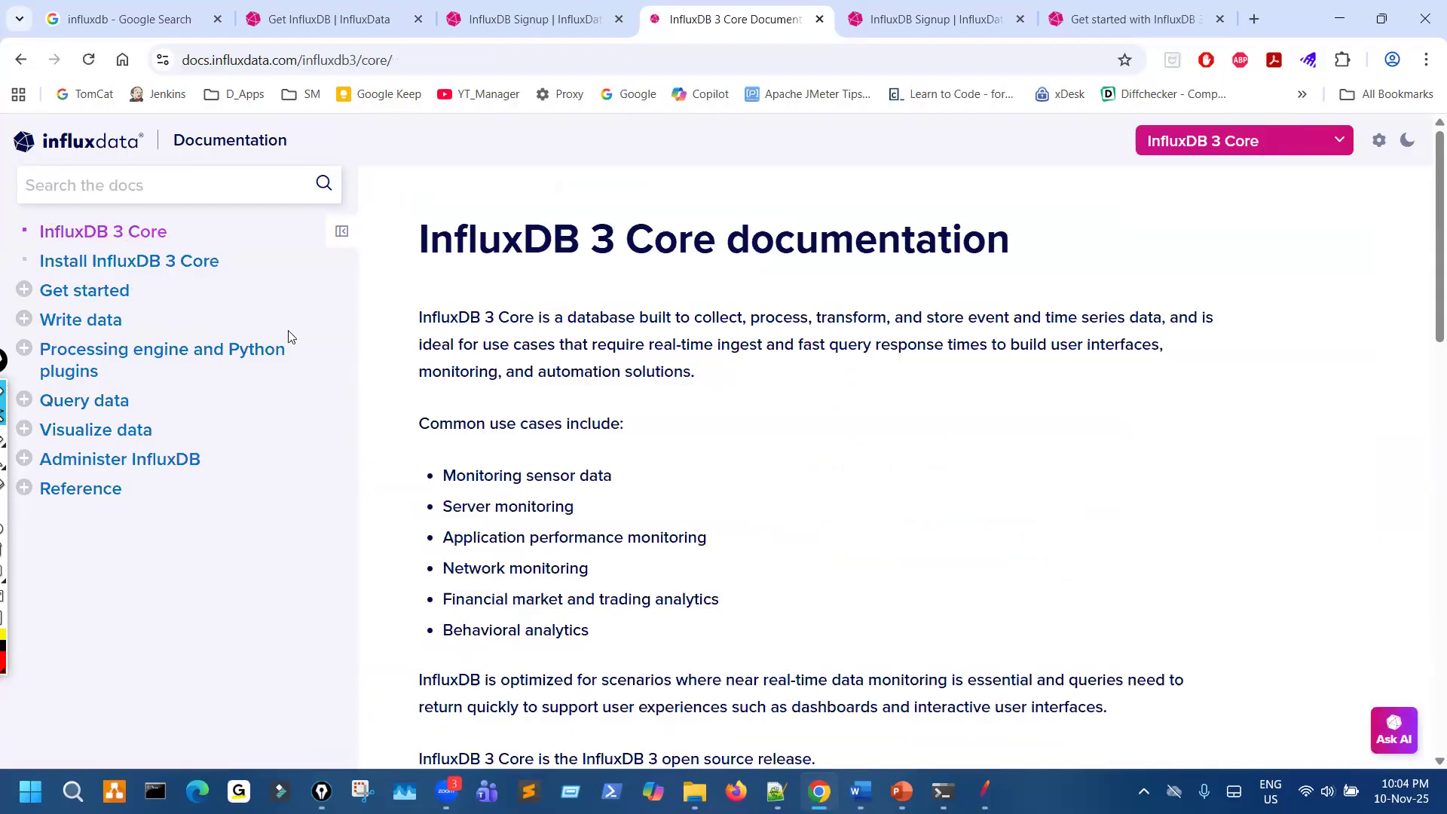
click(212, 266)
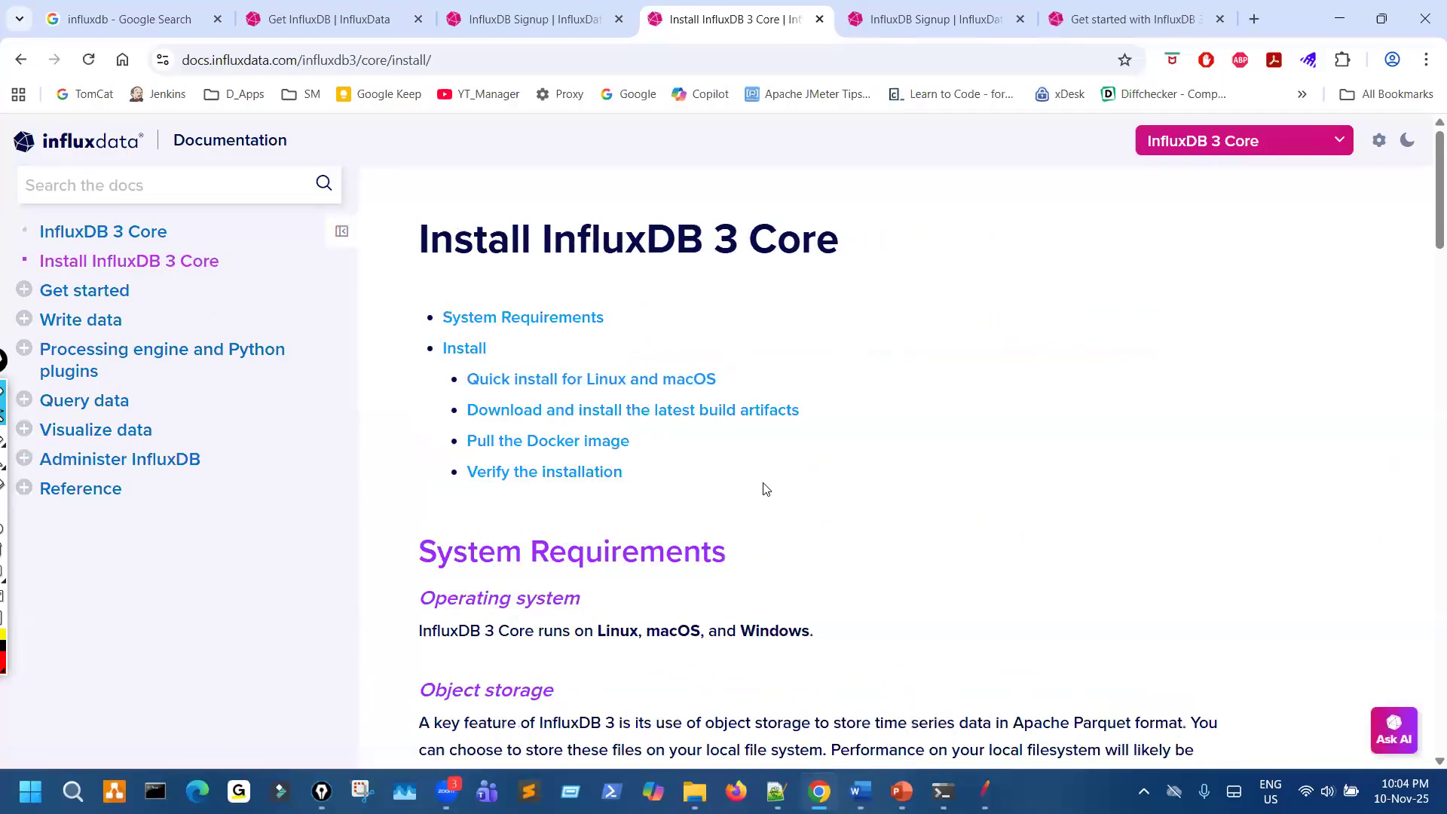
scroll(763, 497, down, 5)
scroll(762, 497, up, 5)
scroll(758, 503, down, 1)
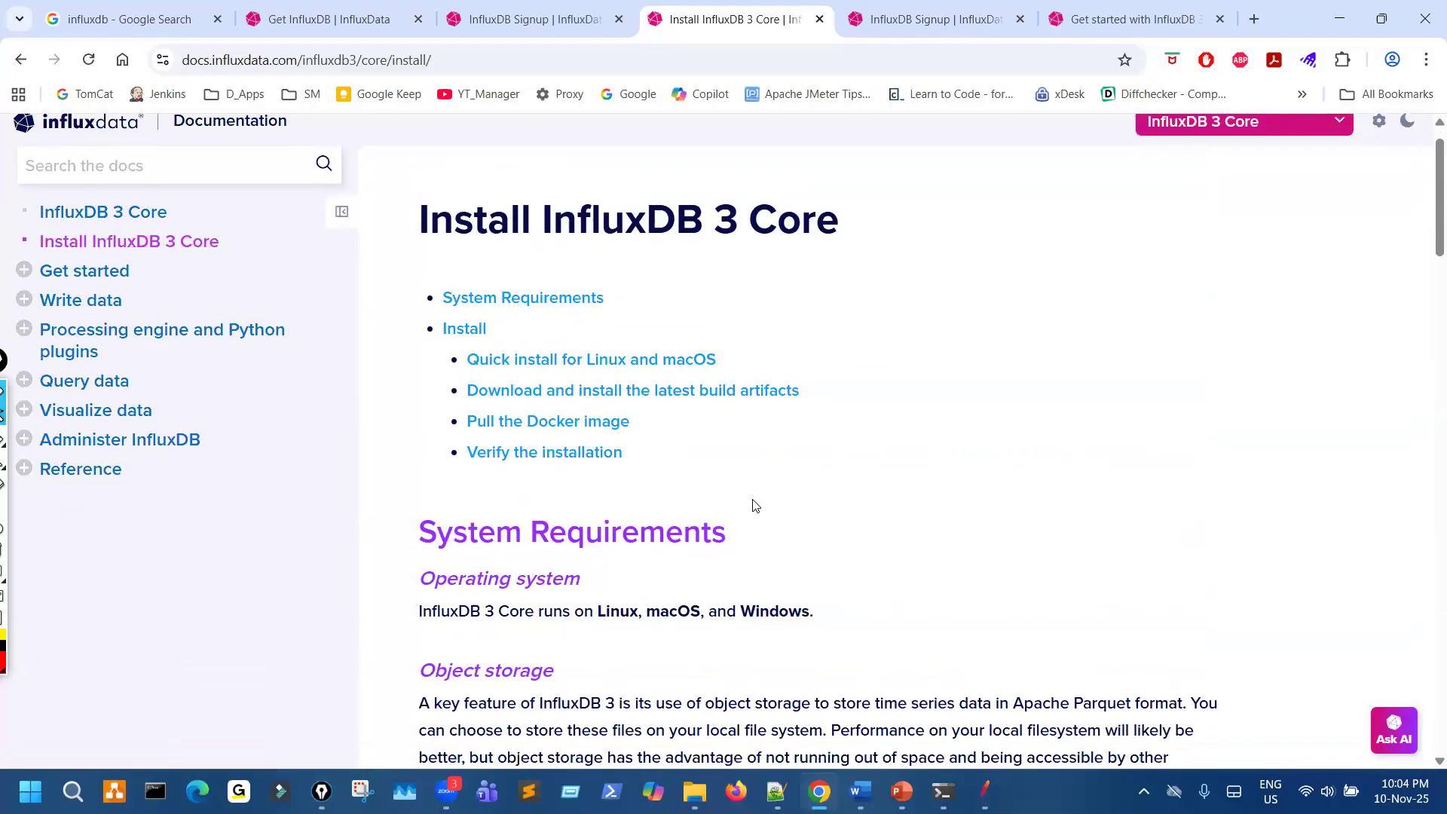
- Examine the Install InfluxDB 3 Core page through its install methods and expand the Windows binaries under the latest build artifacts
scroll(755, 504, down, 8)
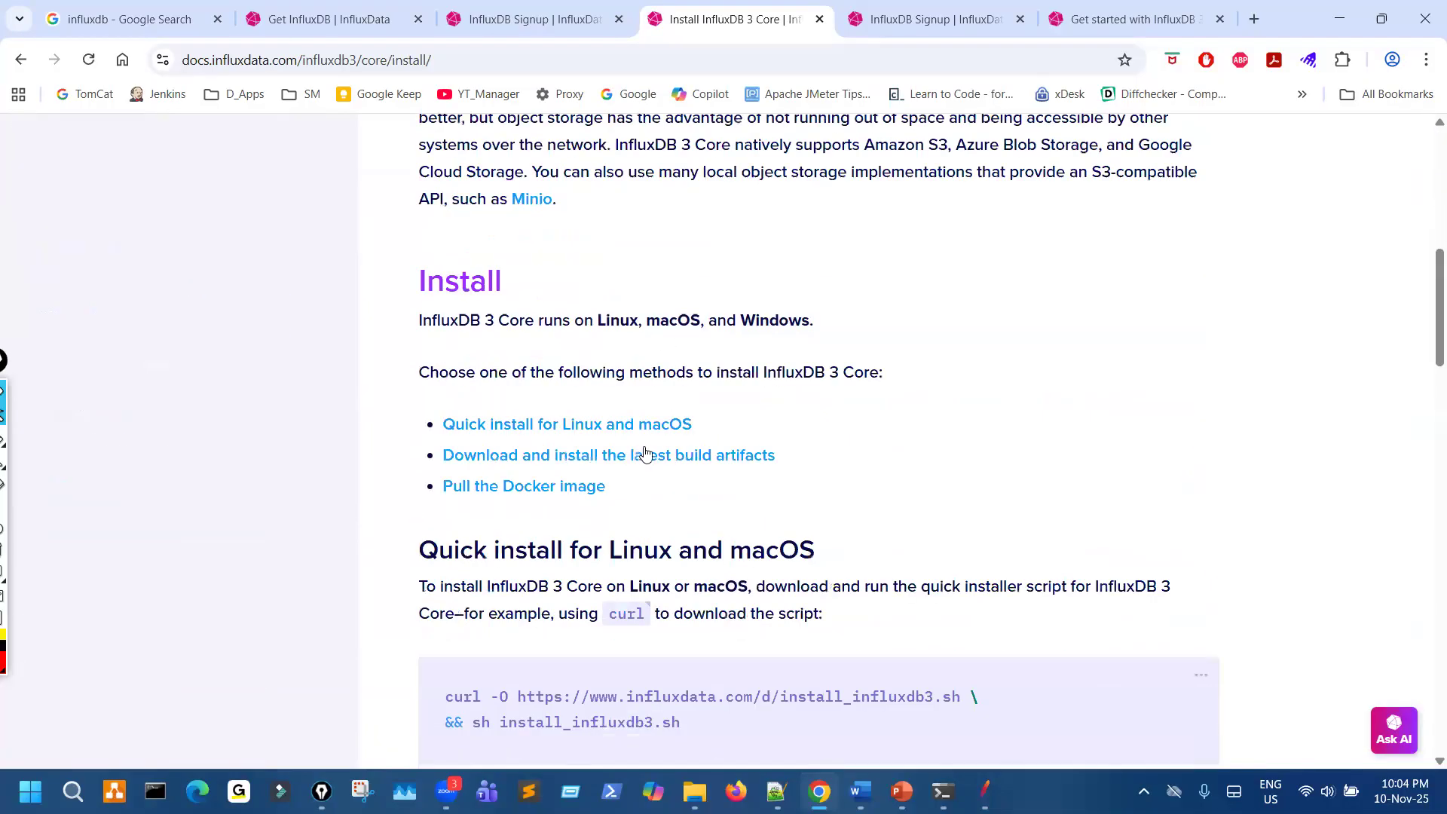
scroll(630, 501, down, 3)
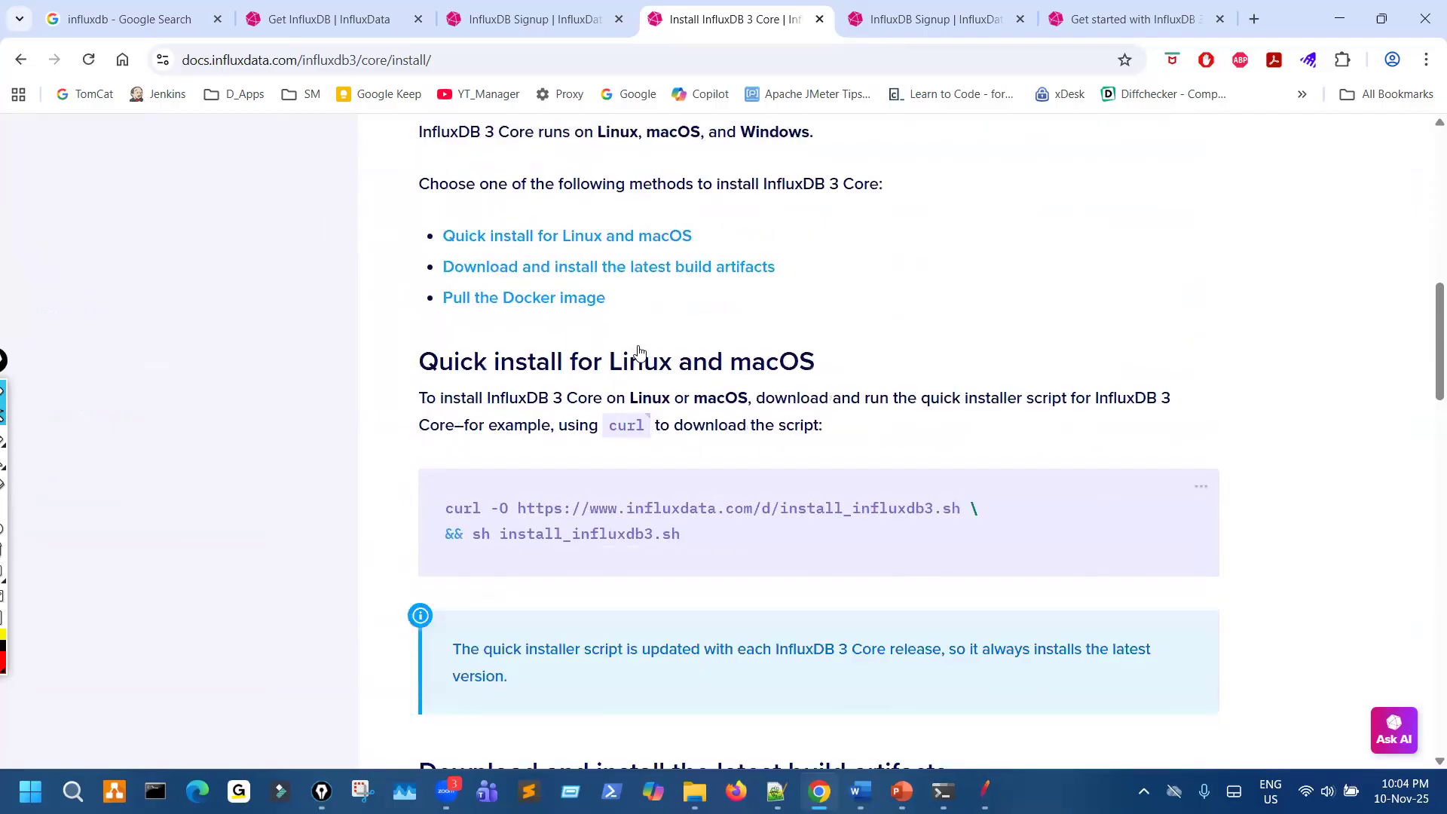
scroll(692, 449, down, 5)
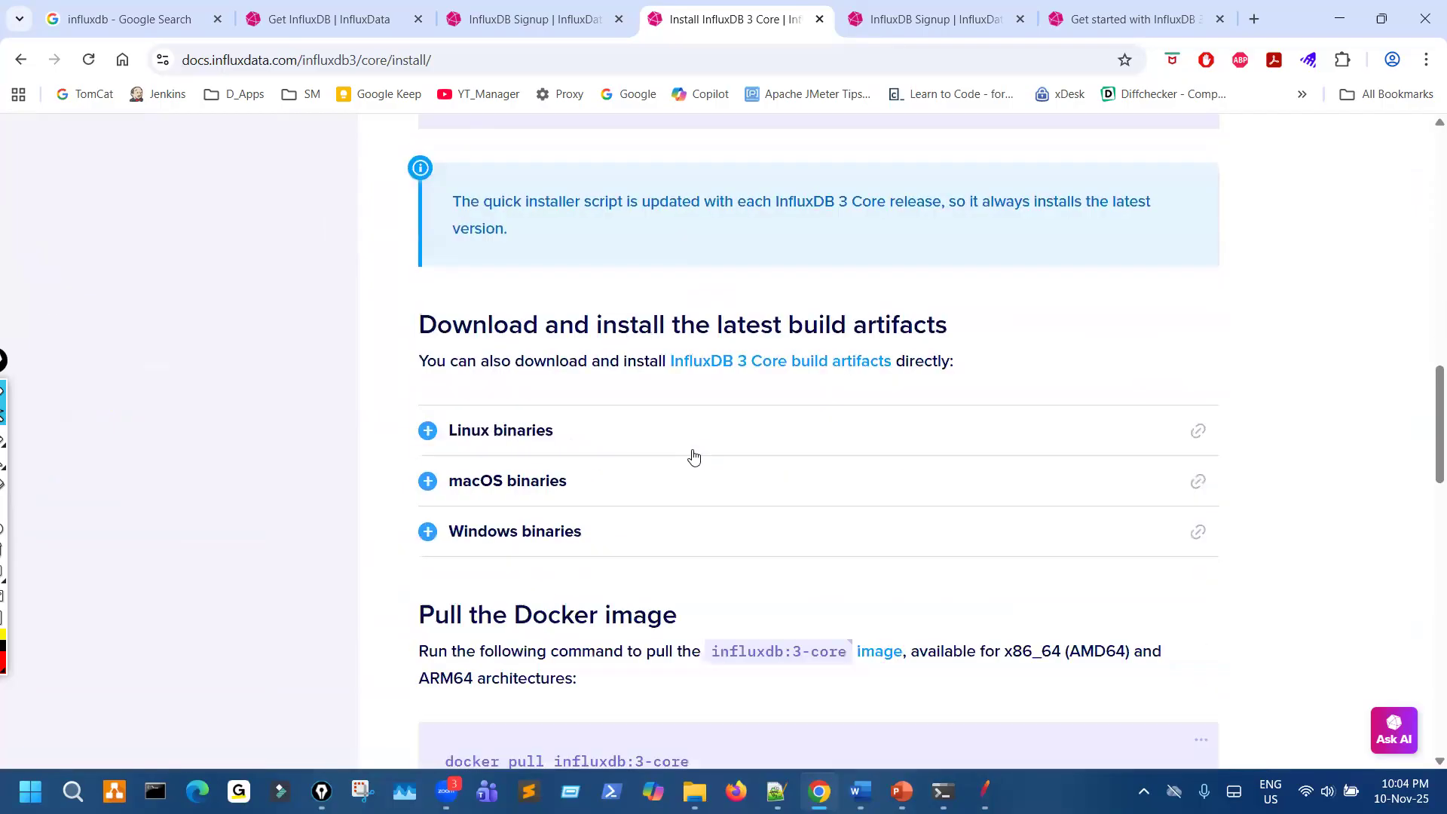
scroll(693, 457, down, 1)
scroll(694, 457, down, 3)
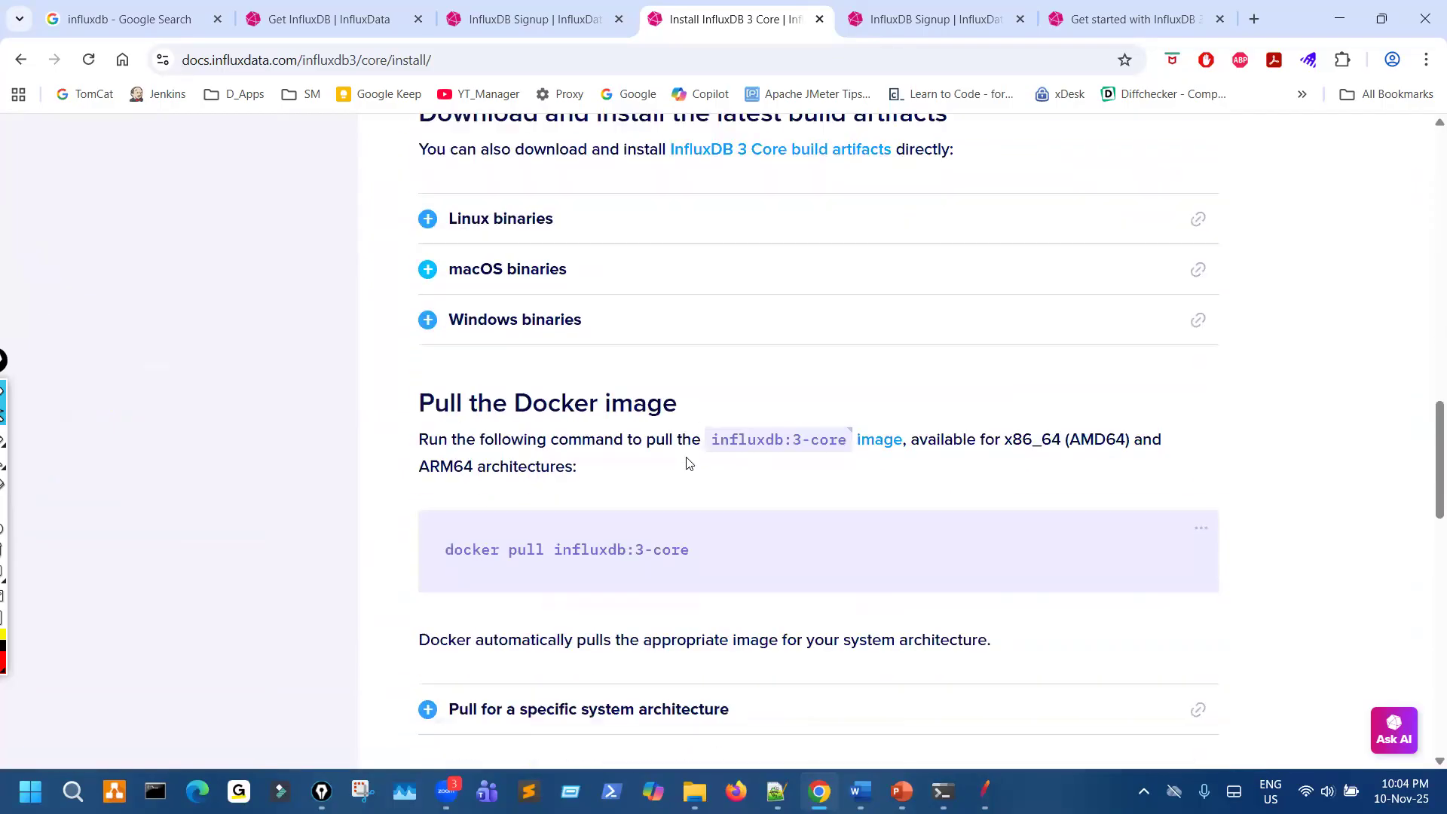
click(604, 327)
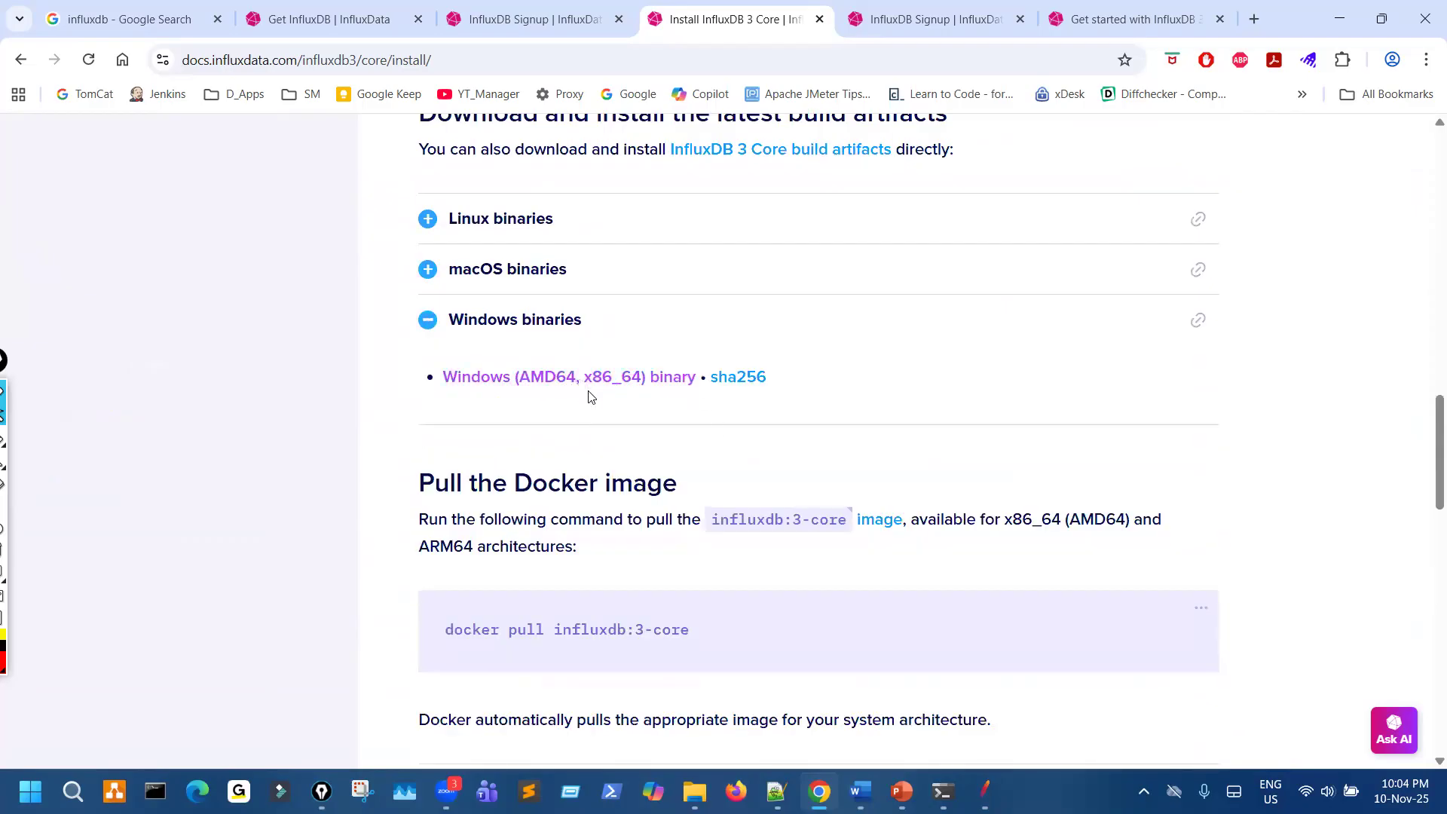
- Examine the Docker image and installation verification sections, and open the Get started with InfluxDB 3 Core guide to view its contents
scroll(592, 407, down, 5)
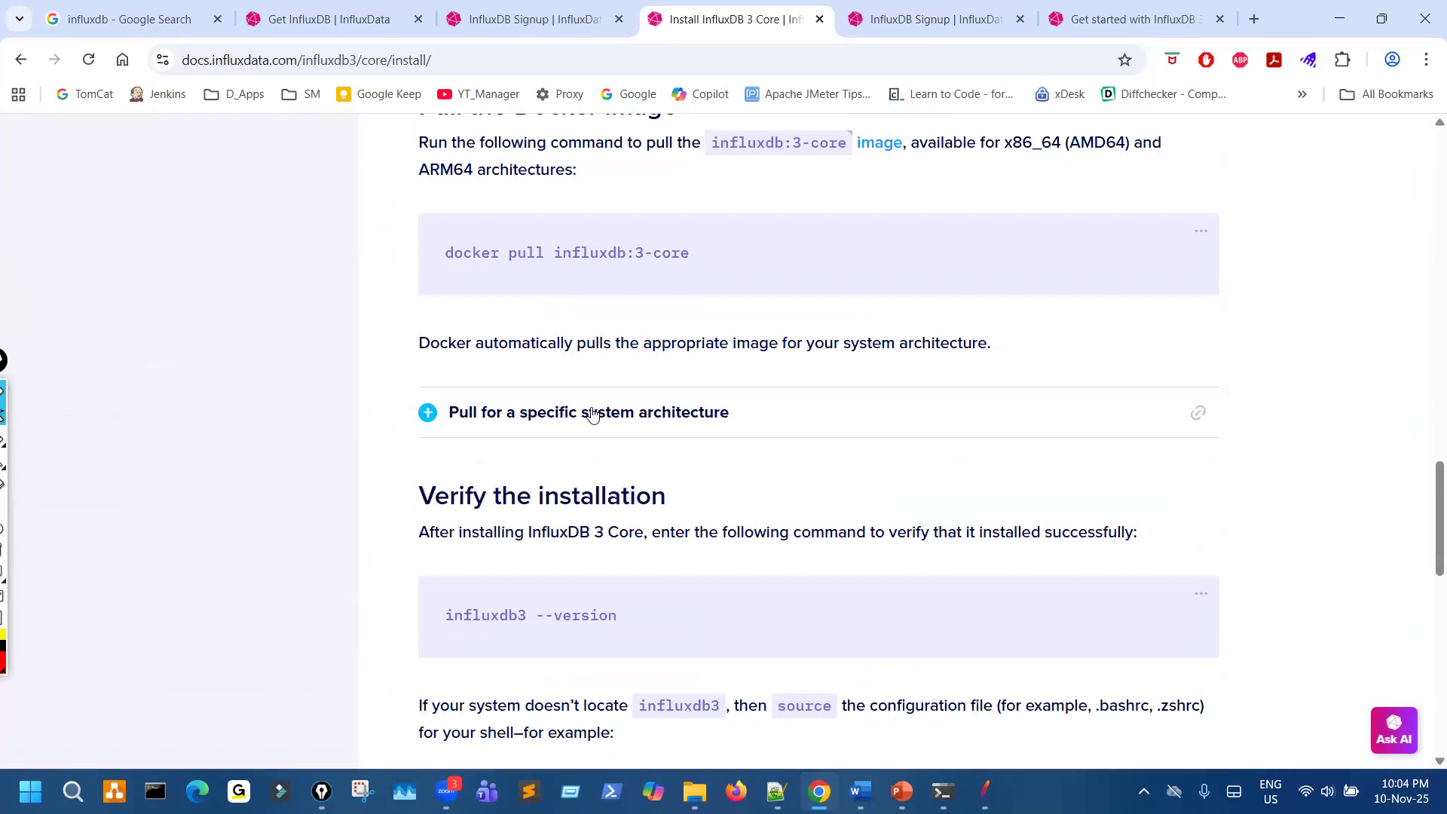
scroll(592, 415, down, 6)
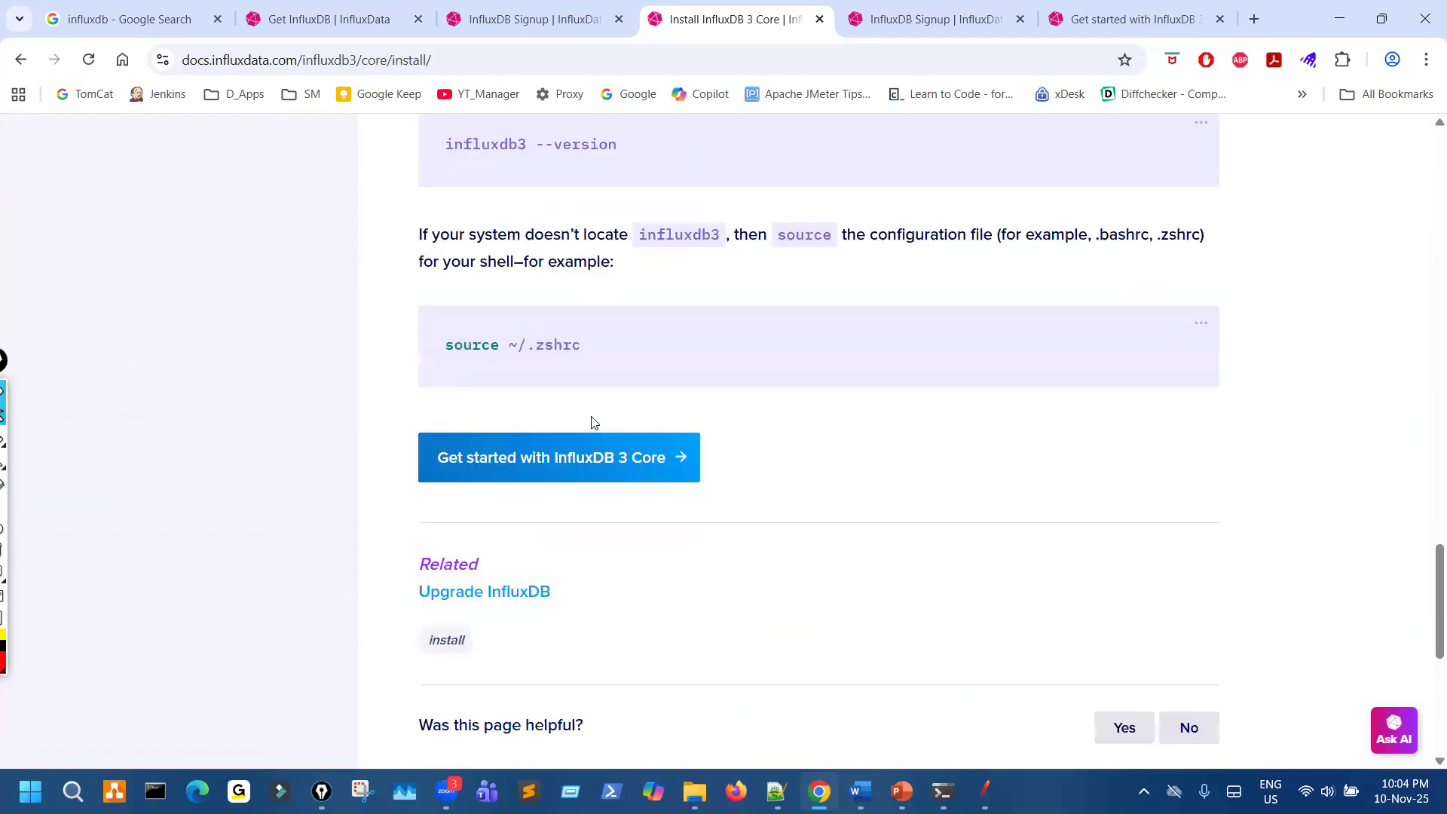
scroll(598, 445, down, 2)
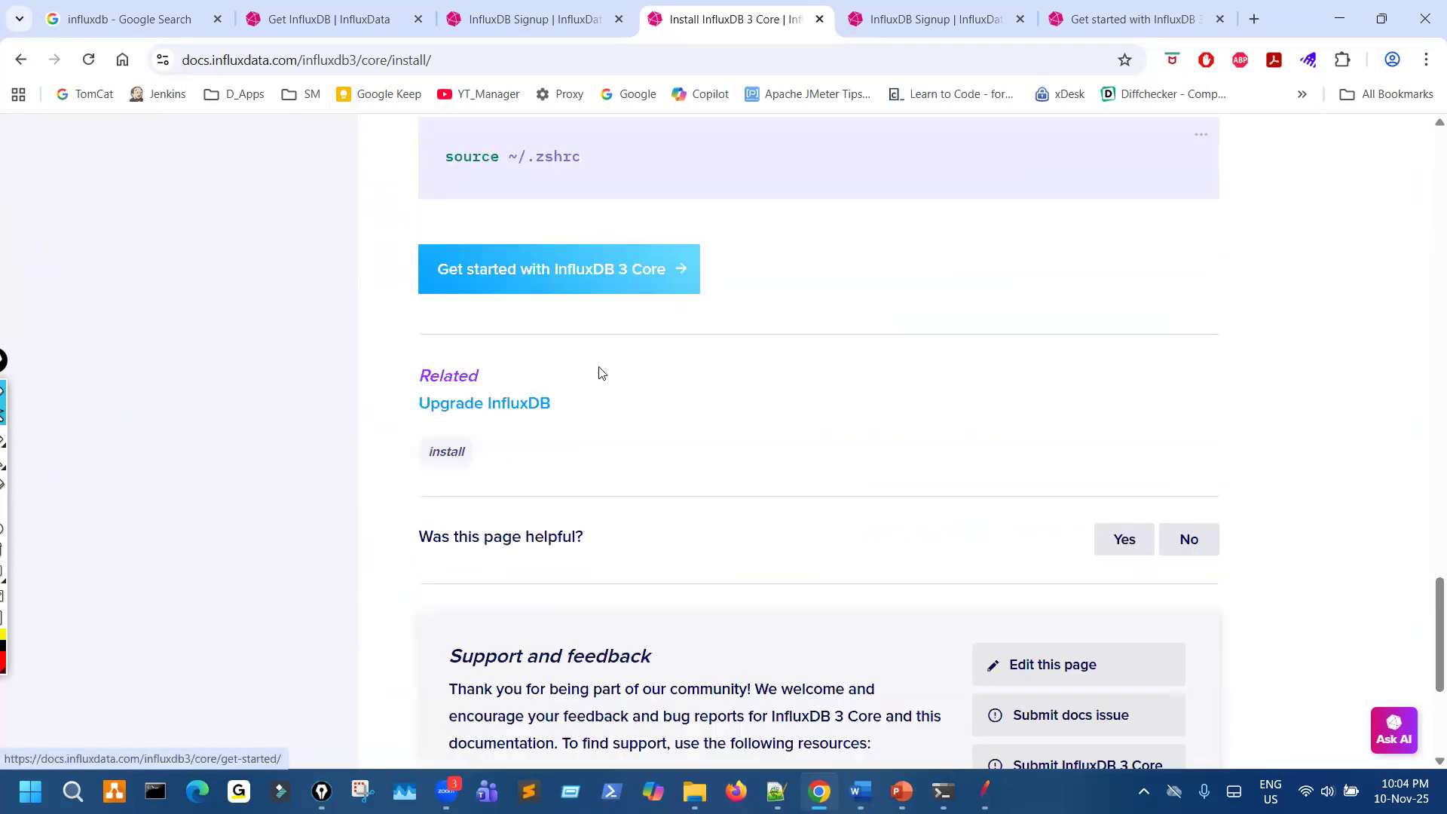
click(603, 285)
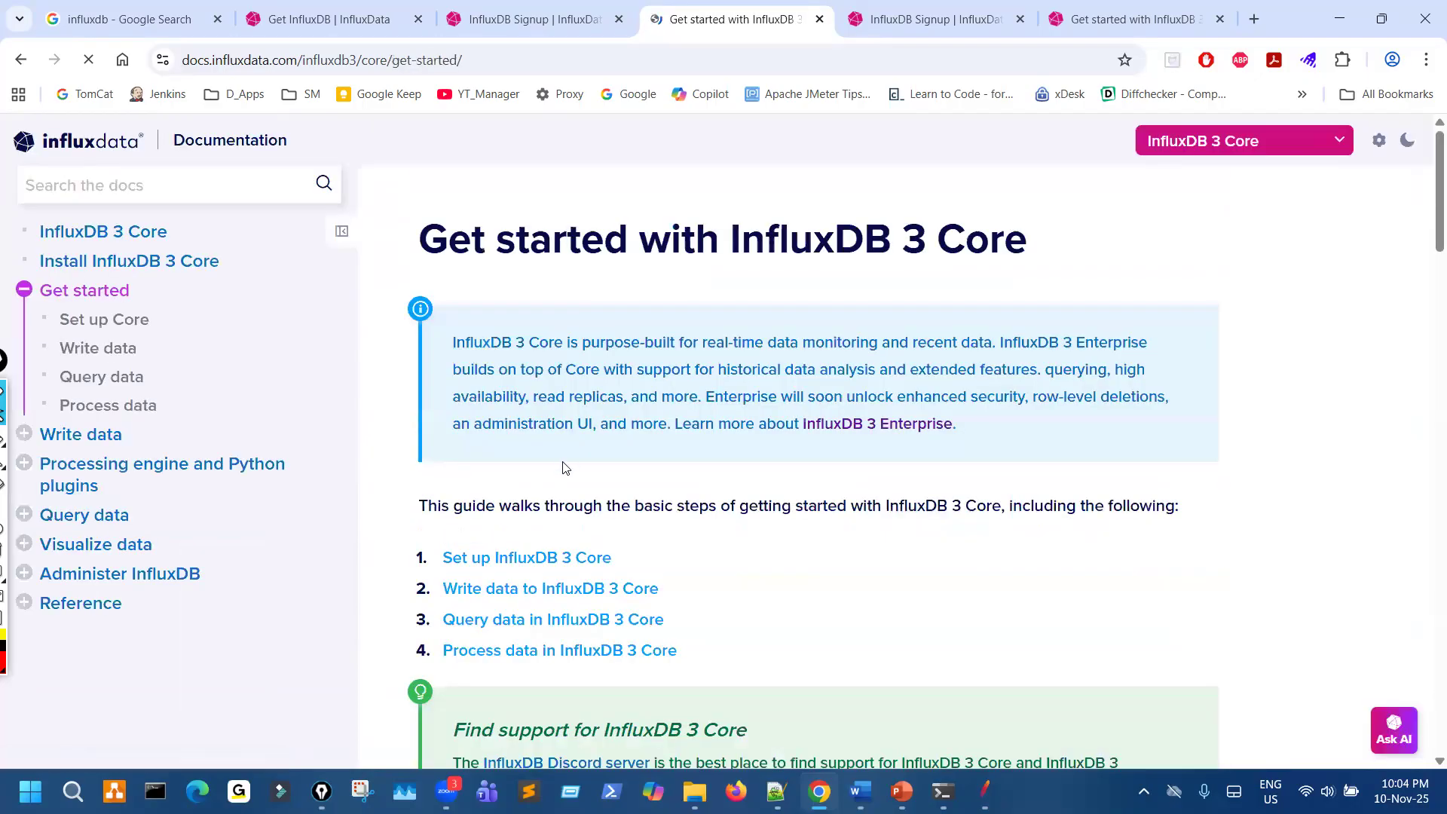
scroll(565, 475, down, 5)
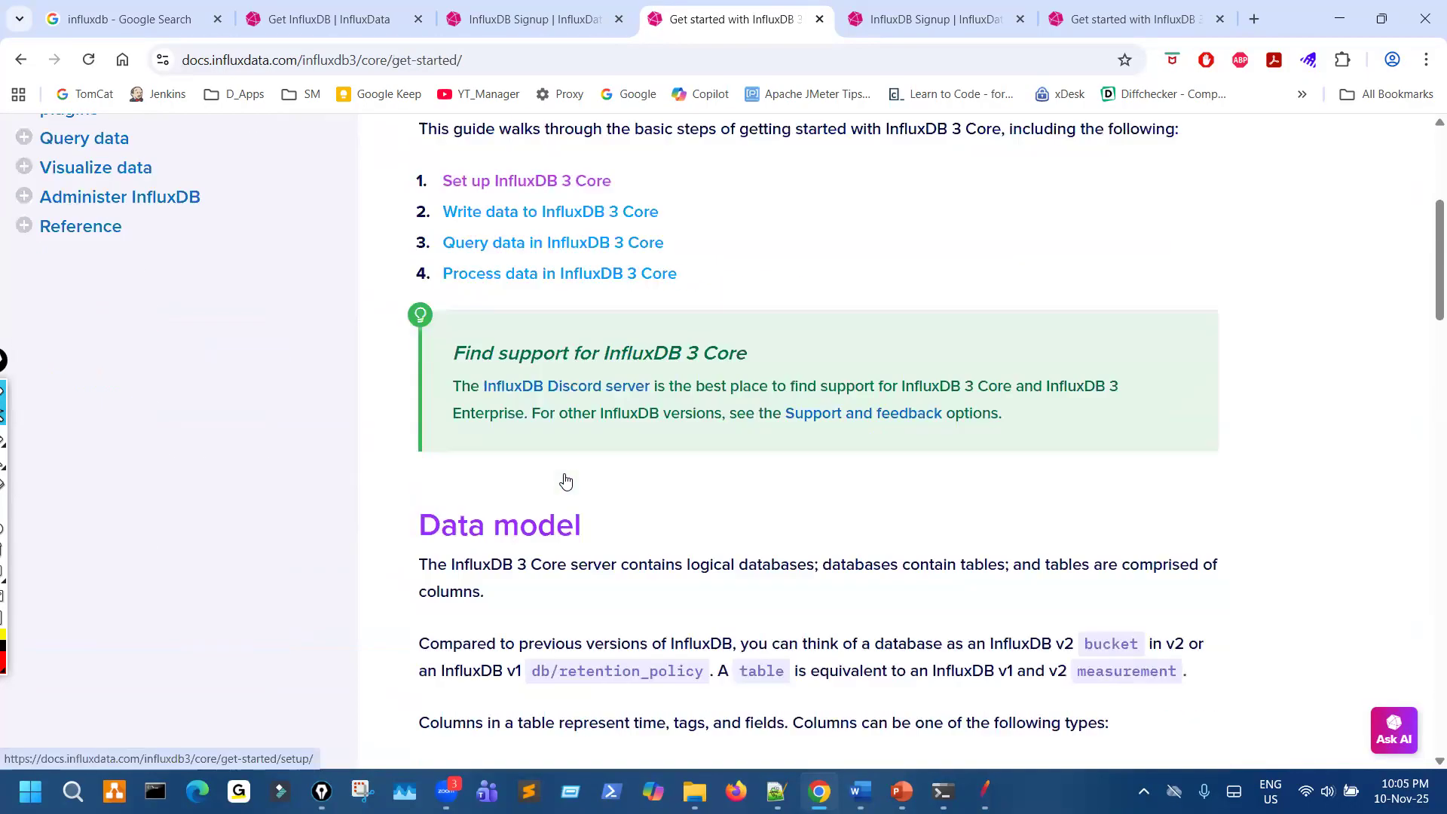
- Return to the Install InfluxDB 3 Core page and start downloading the Windows (AMD64, x86_64) binary
scroll(363, 419, up, 5)
click(178, 260)
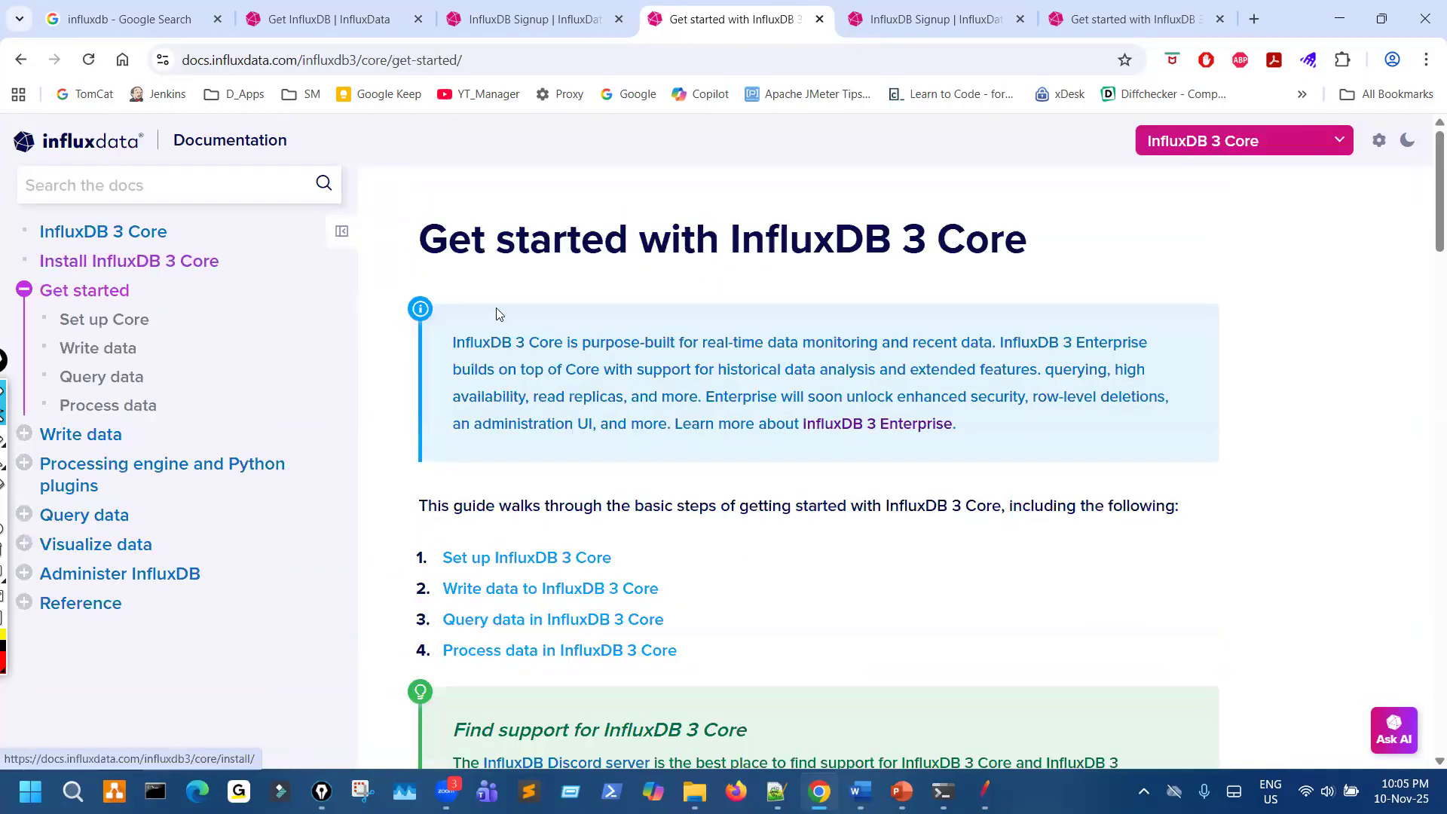
scroll(725, 450, down, 15)
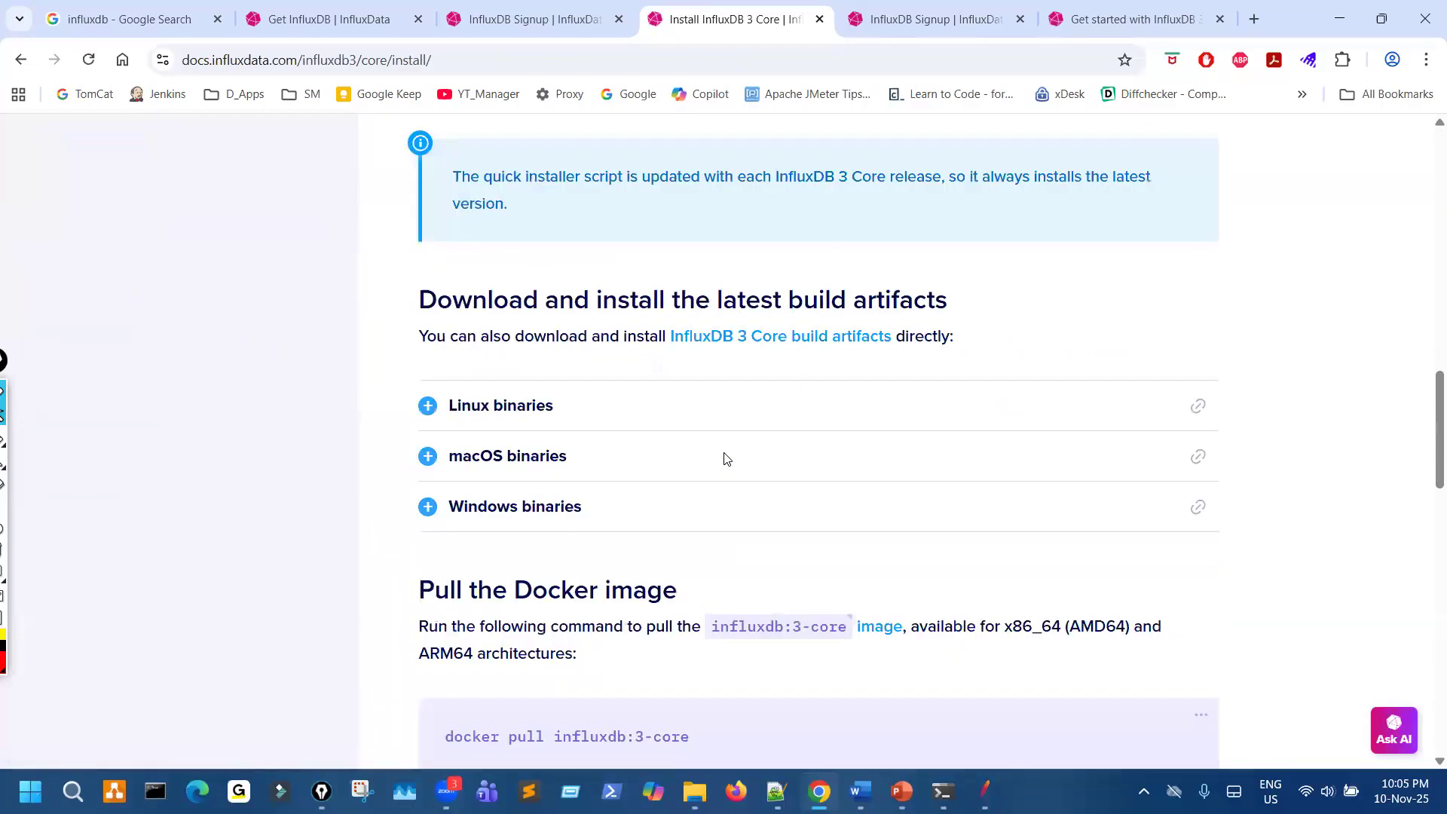
click(446, 230)
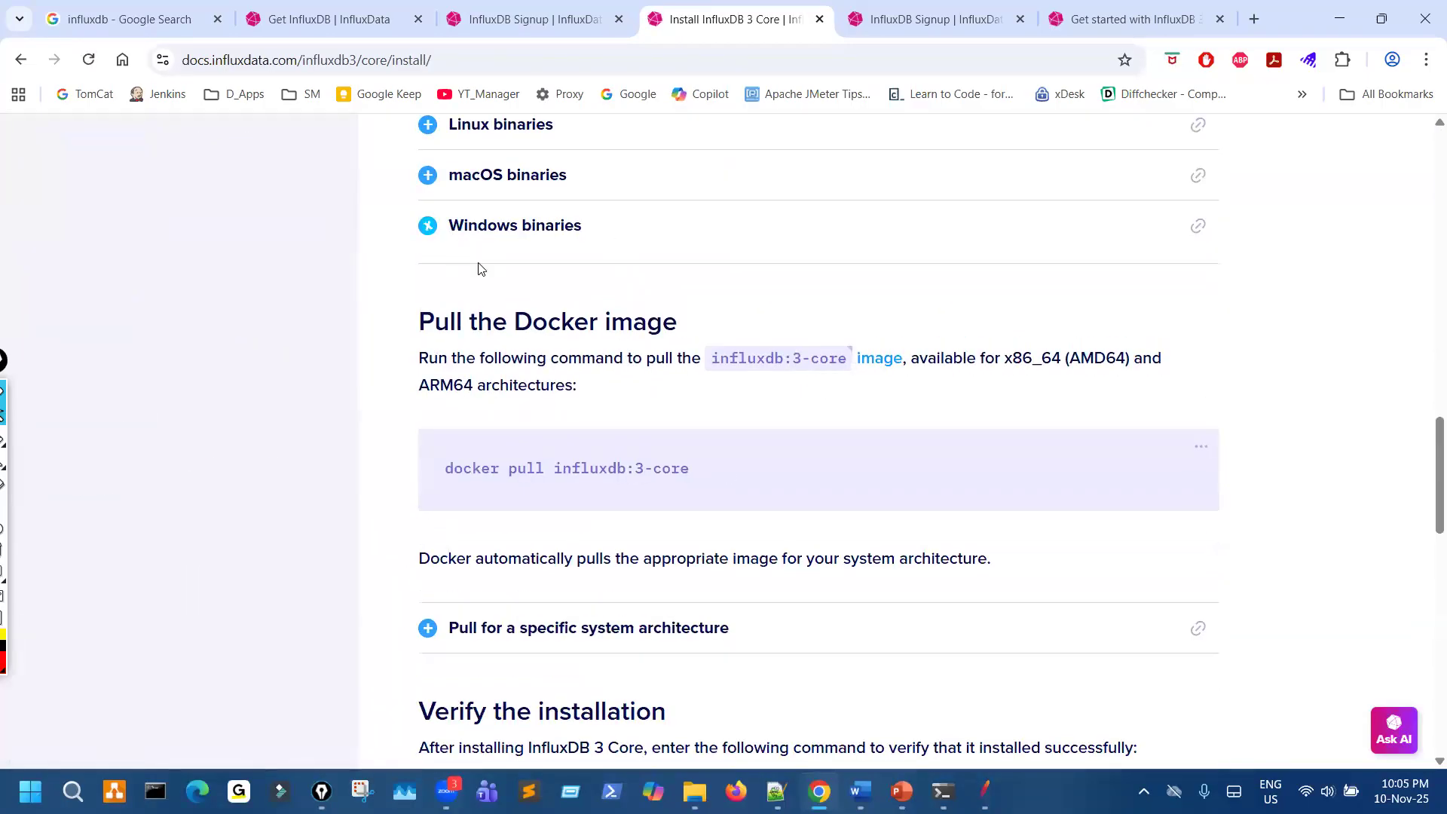
click(510, 283)
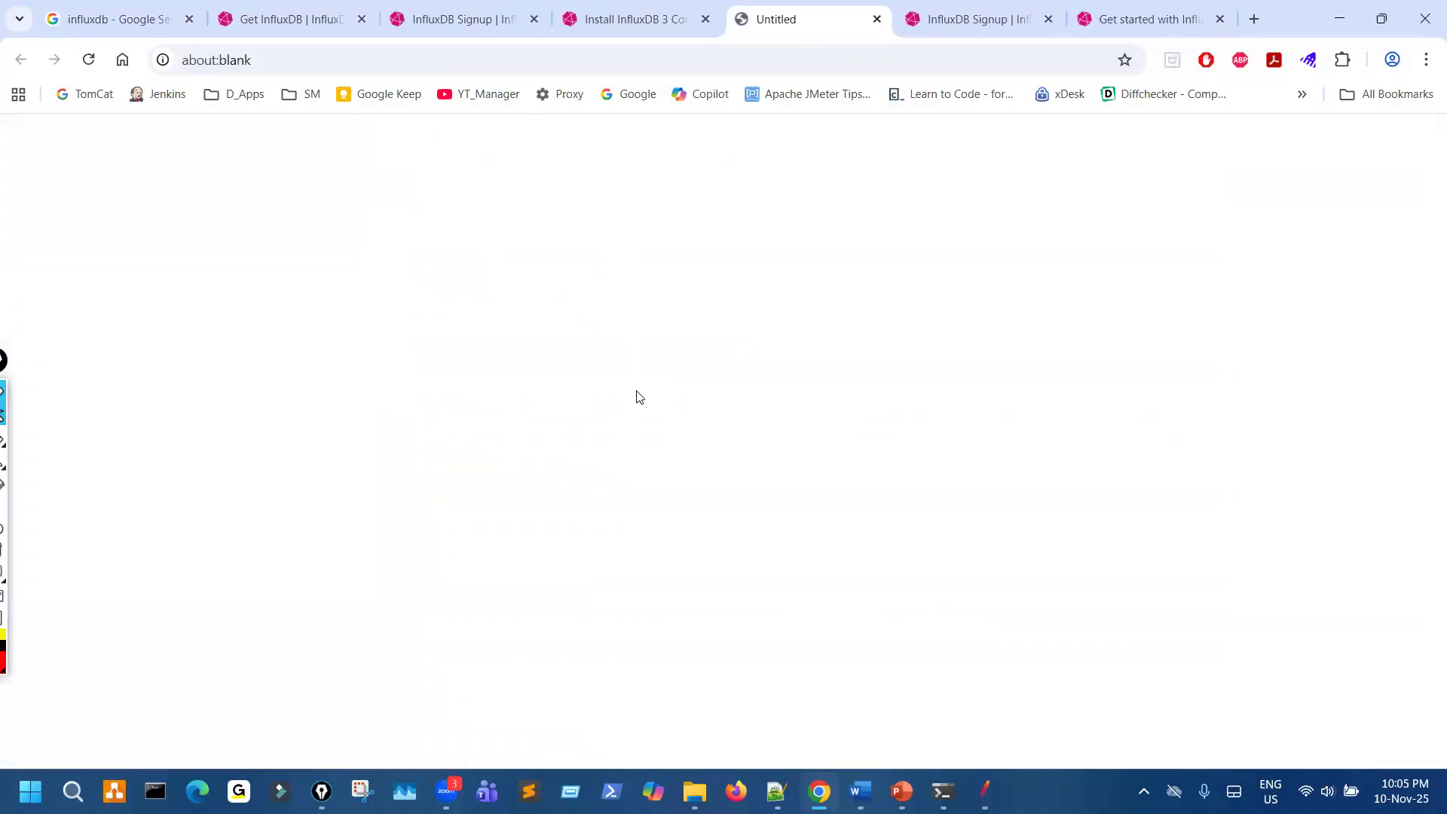
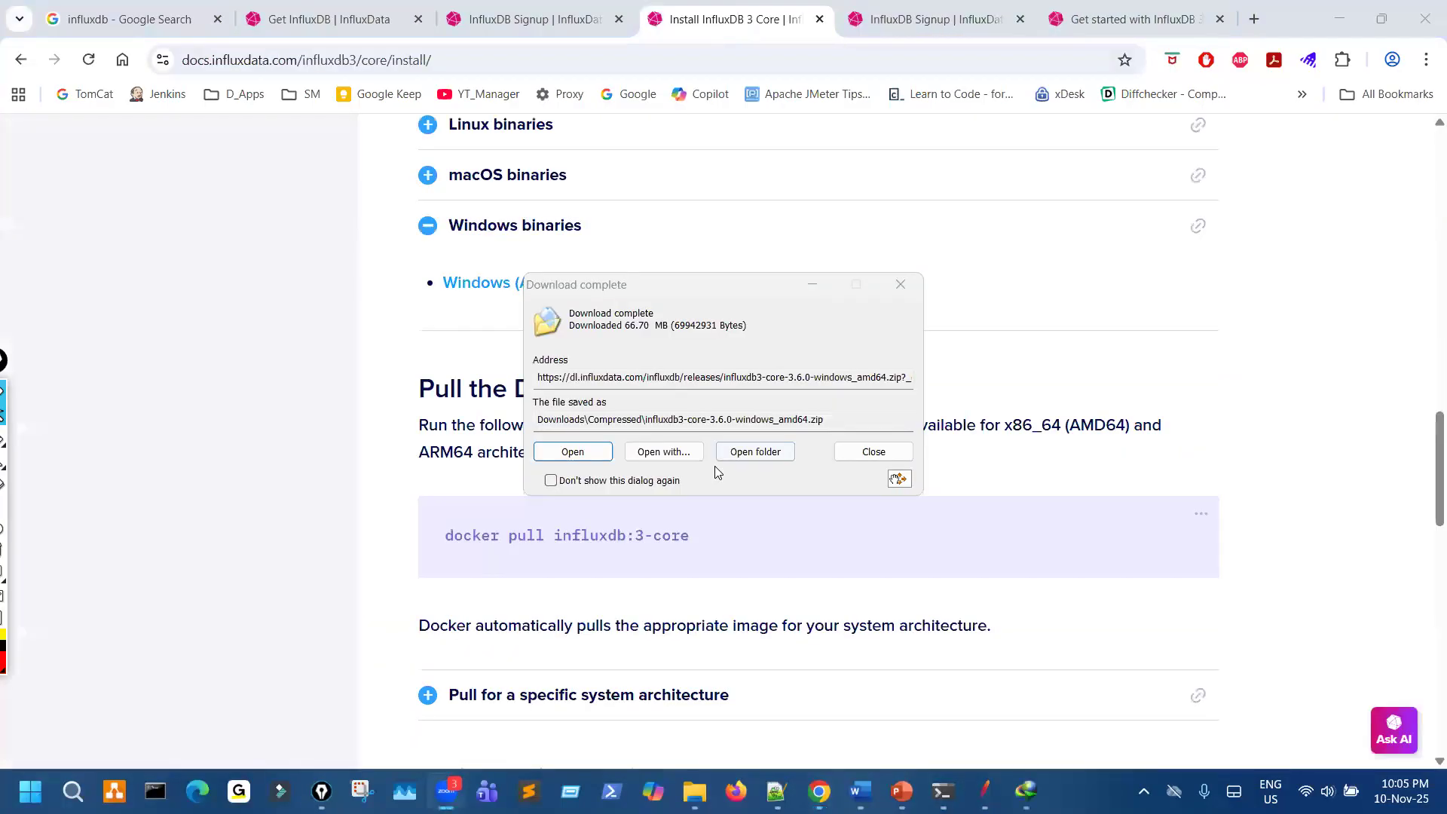
- Extract influxdb3-core-3.6.0-windows_amd64.zip in the download folder and open the extracted folder
click(763, 453)
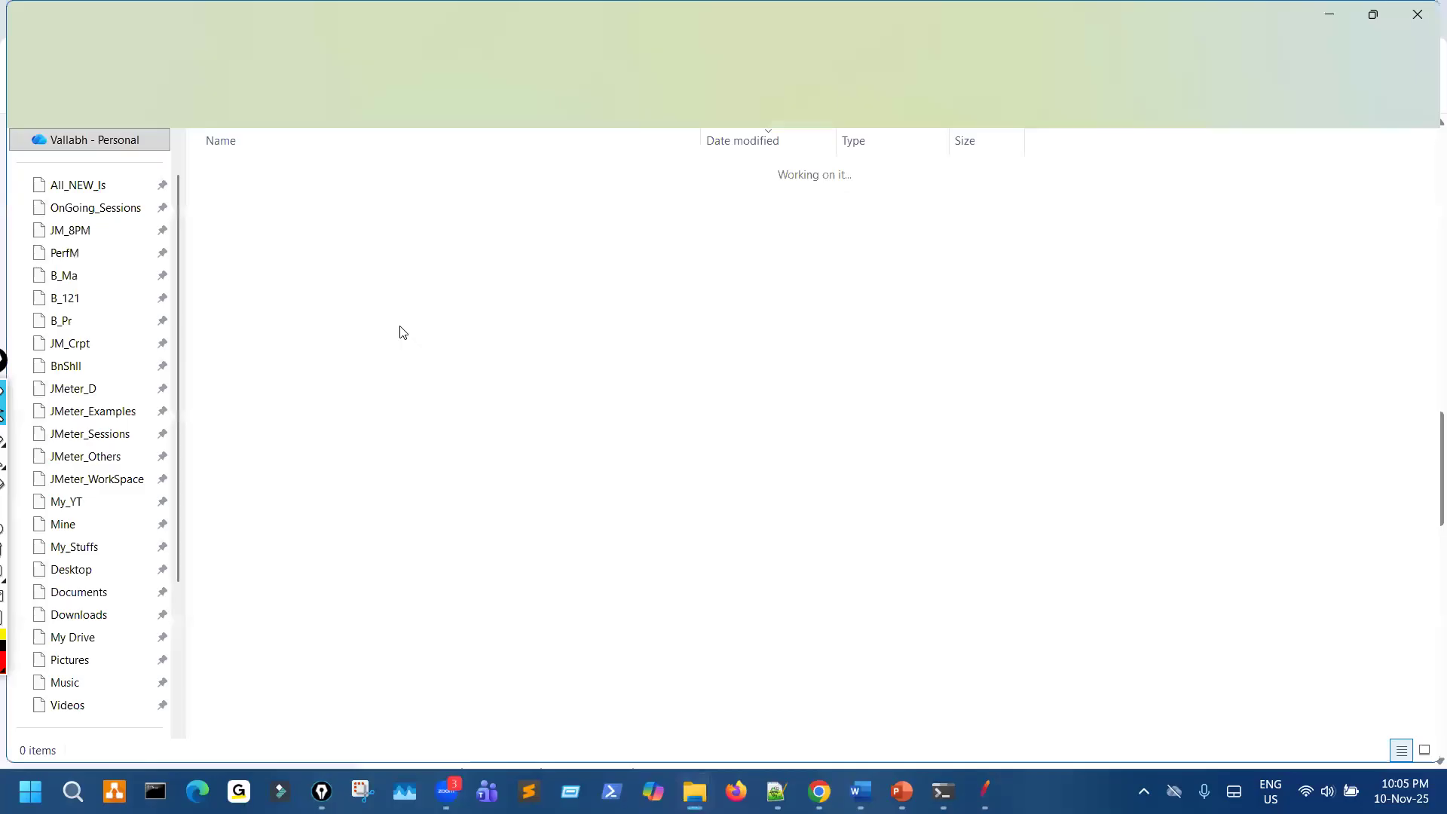
right_click(336, 188)
click(427, 426)
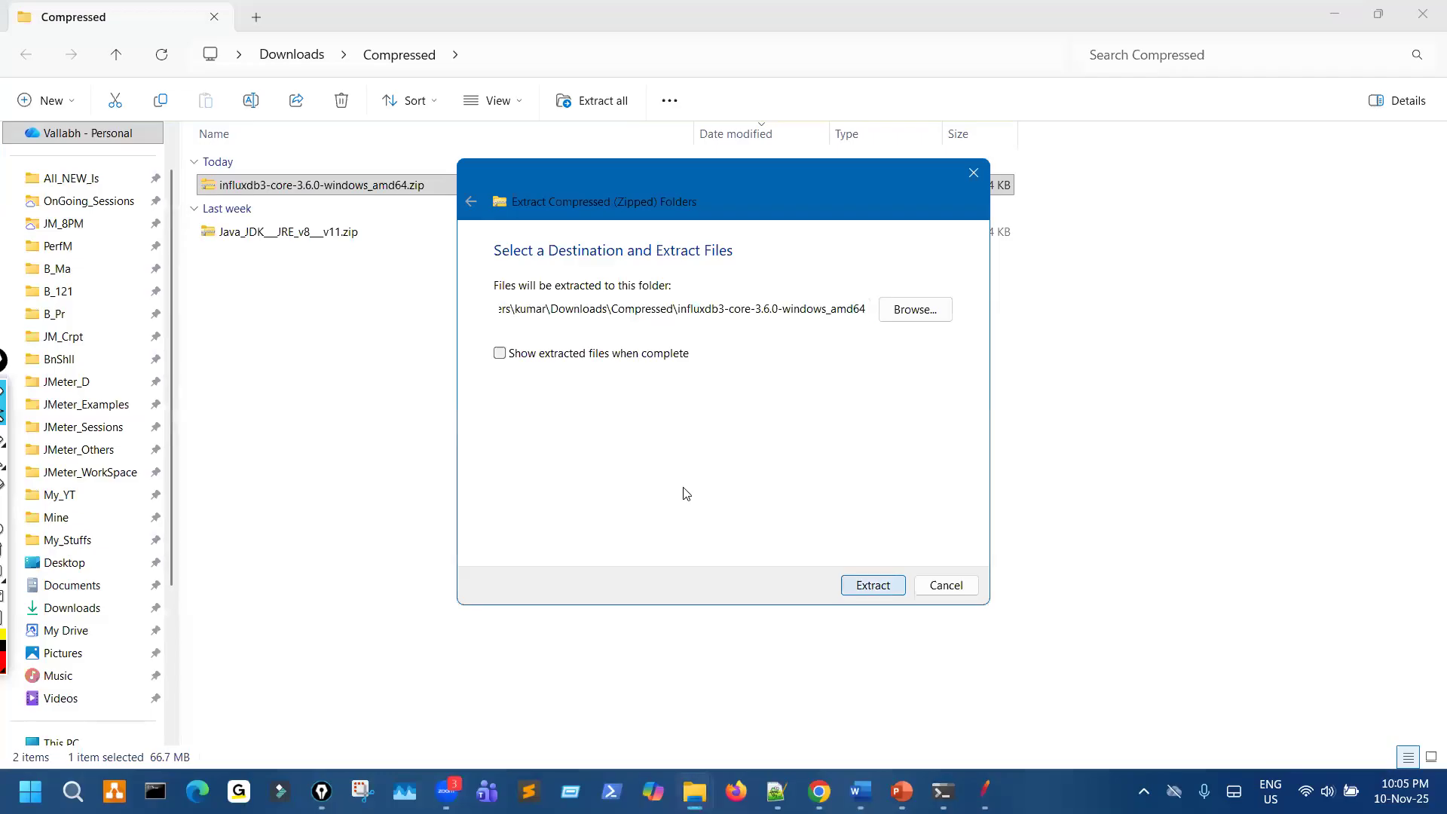
key(Return)
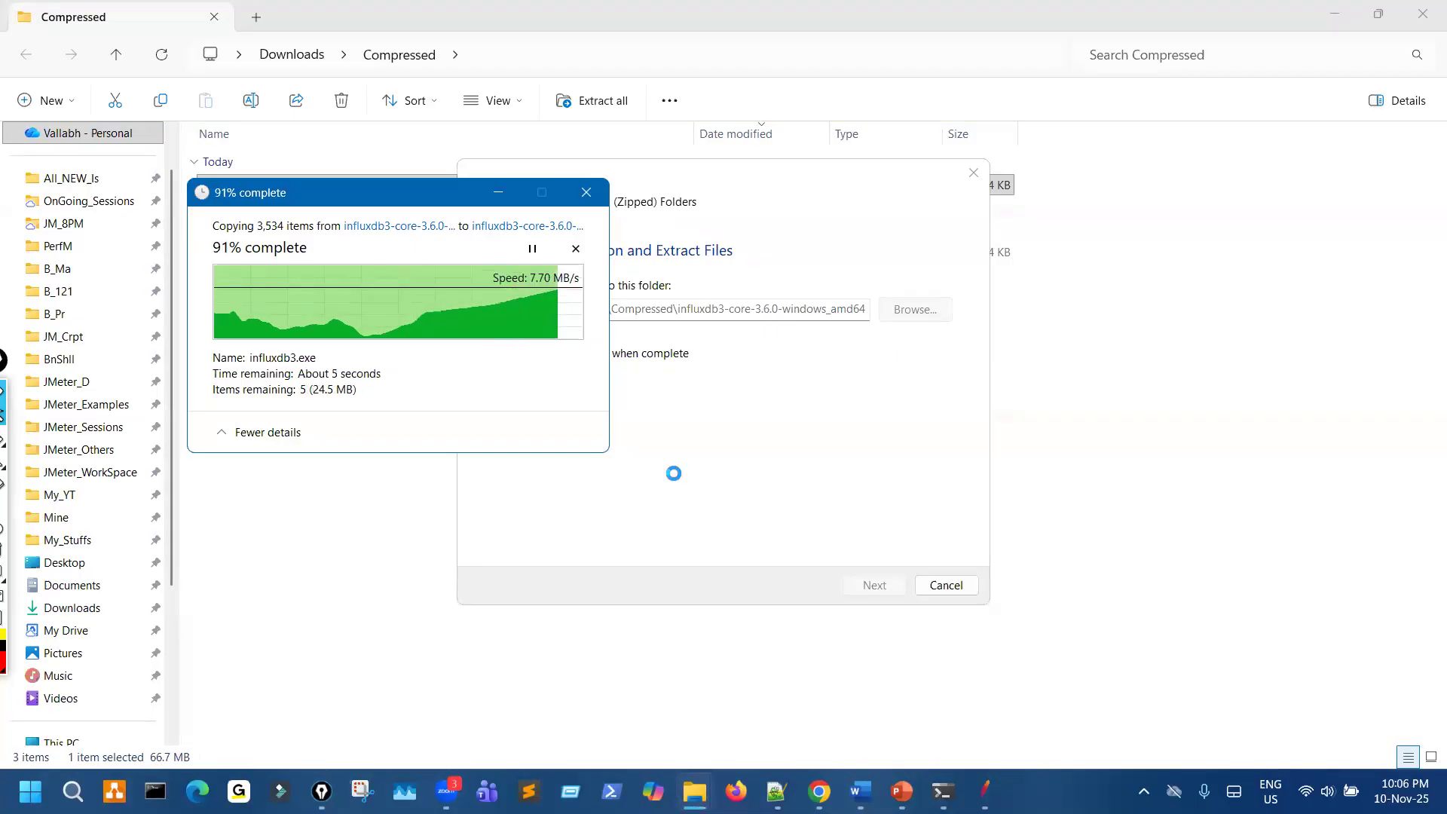
double_click(355, 206)
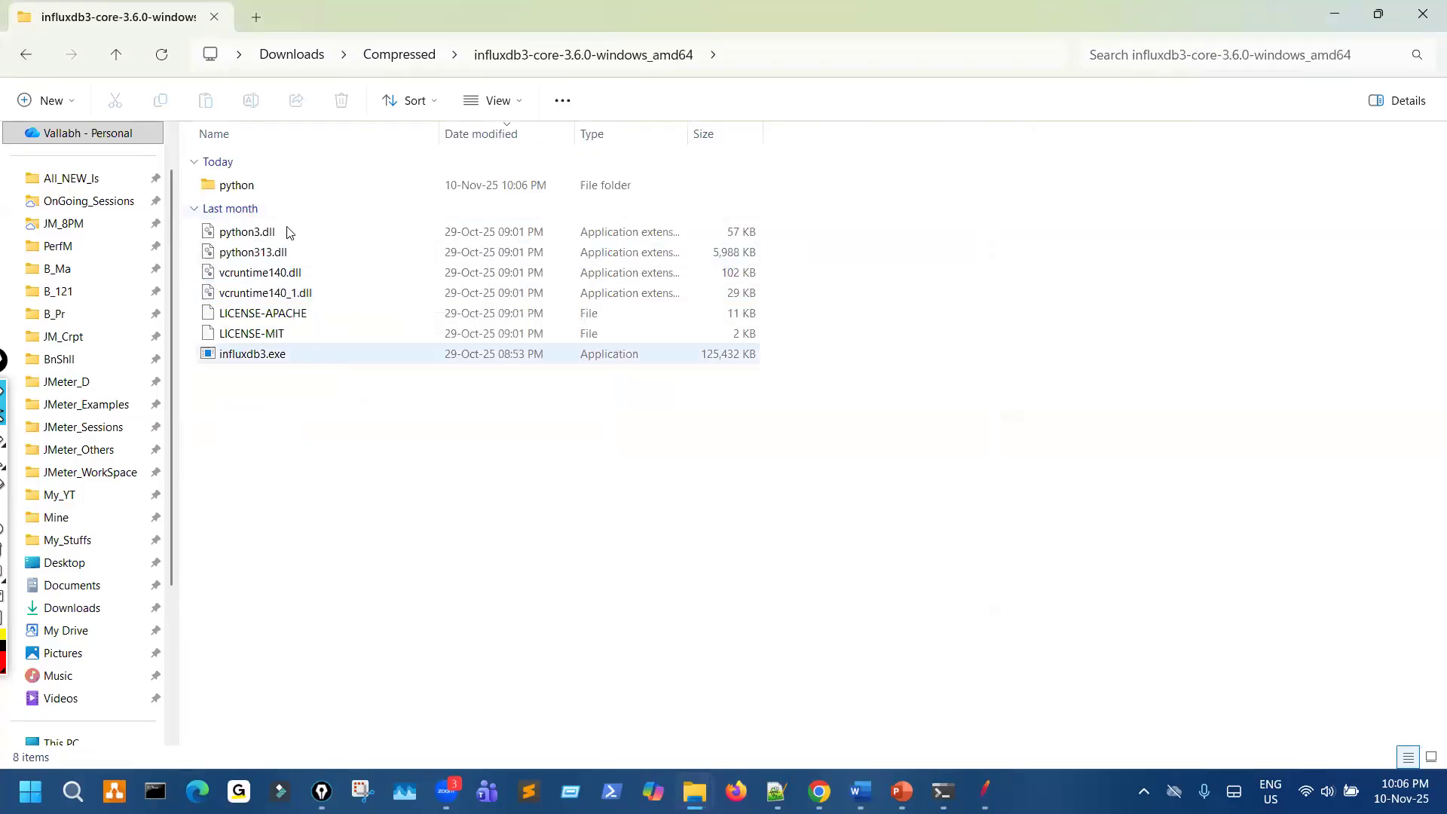
- Start the InfluxDB 3 Core server by running influxdb3.exe from the extracted folder
click(272, 190)
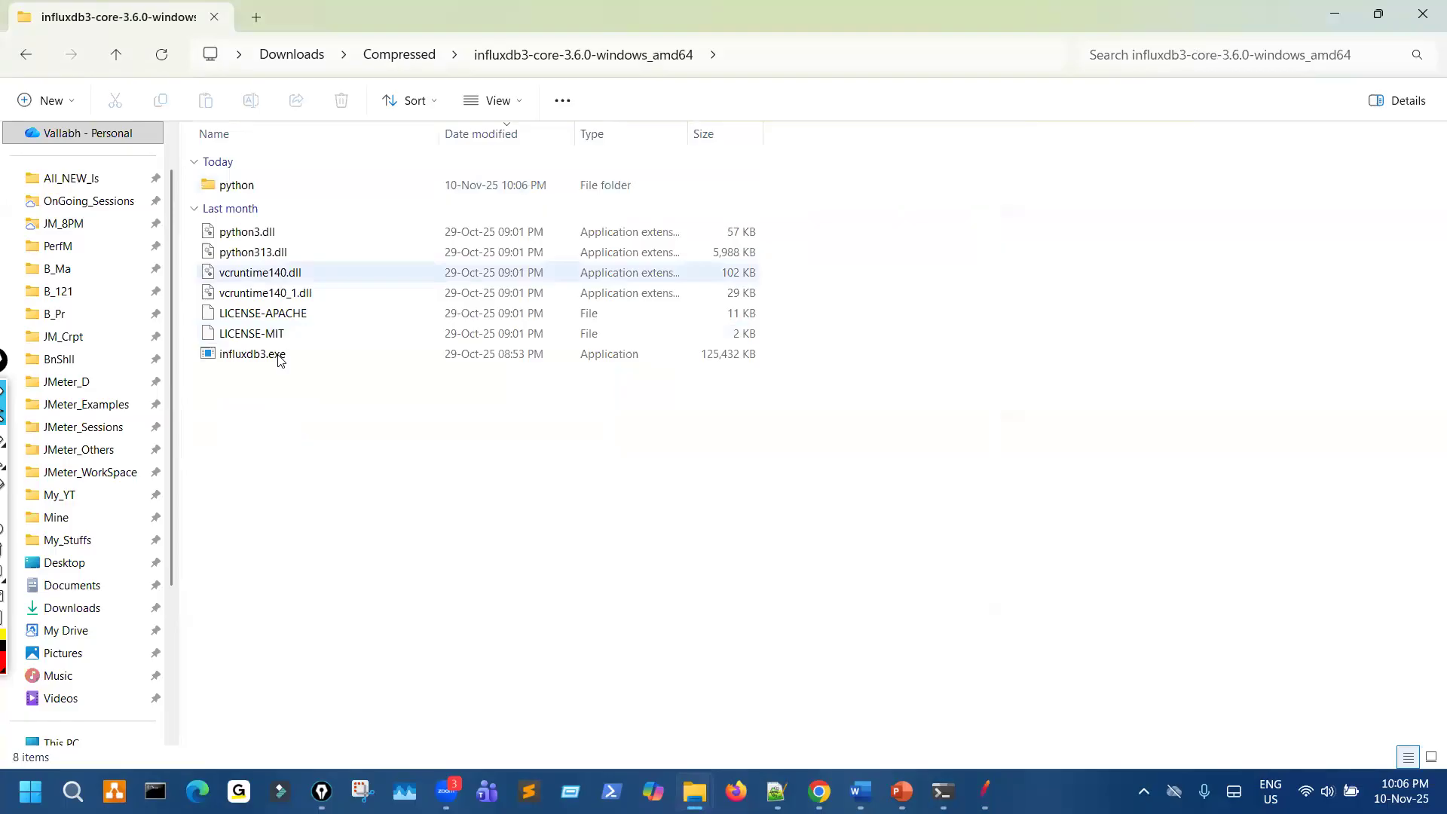
click(281, 354)
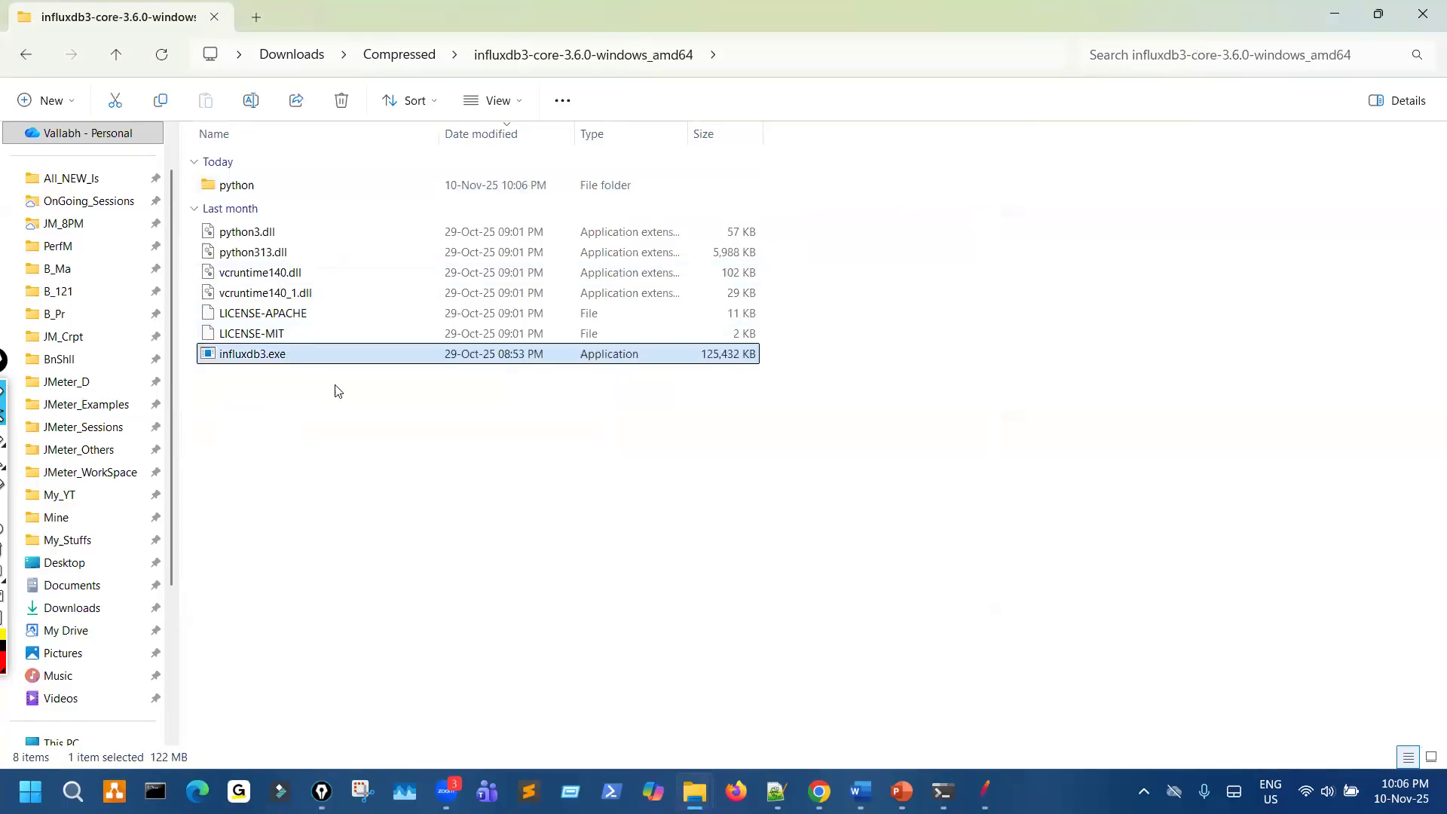
click(402, 365)
double_click(399, 349)
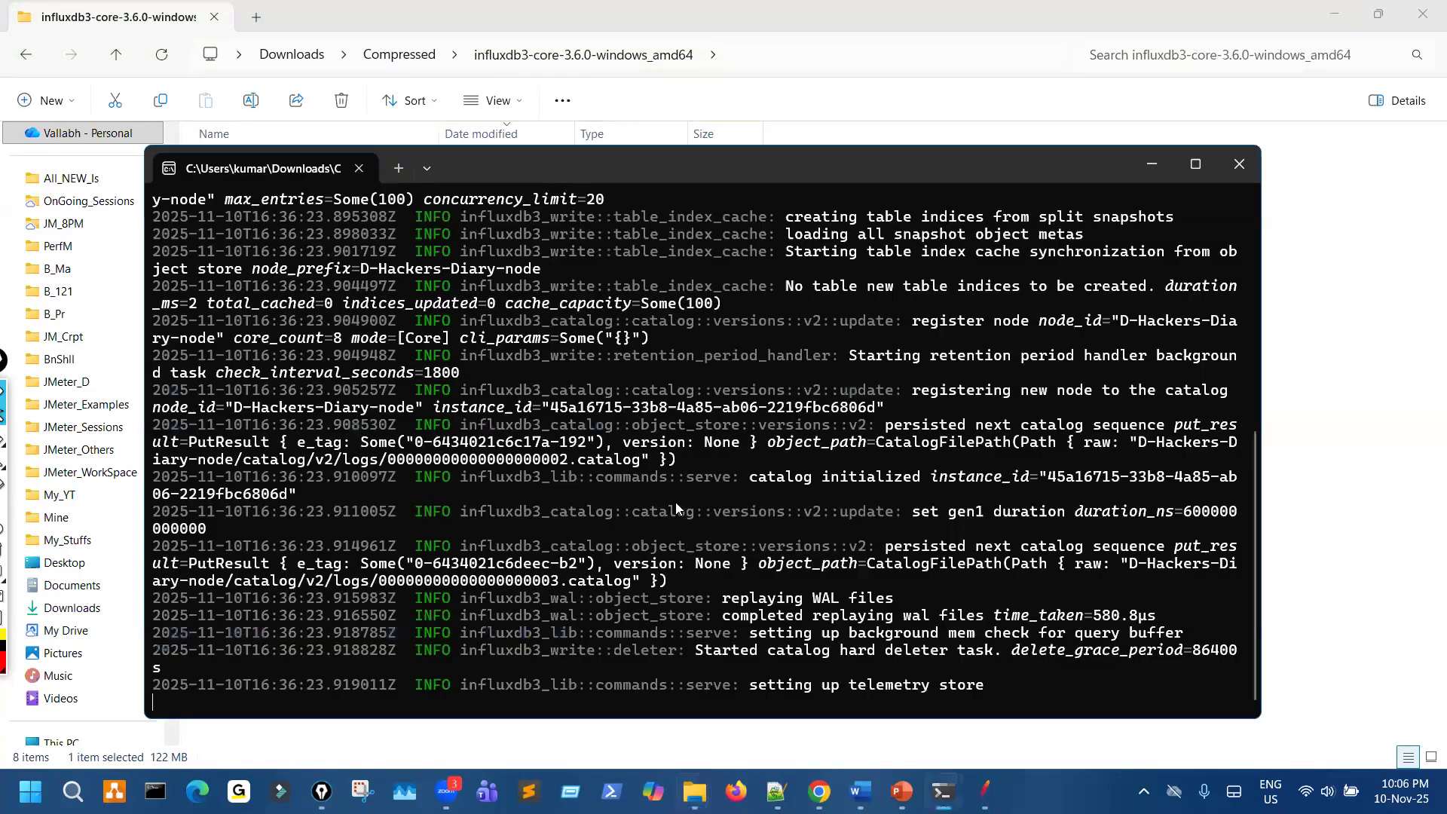
key(Return)
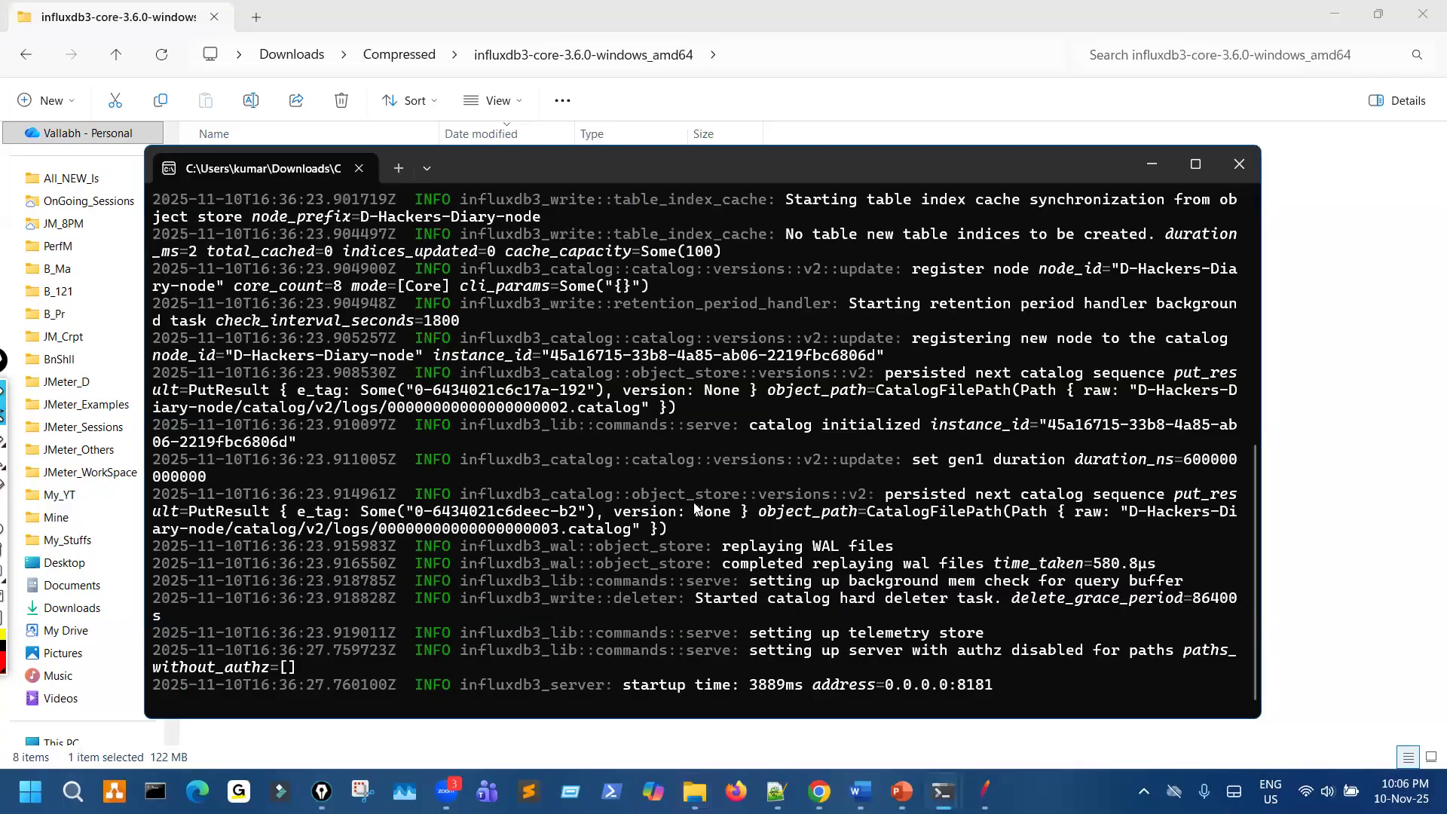
- Examine the server's startup log from its beginning in the enlarged console, and close the console
scroll(696, 510, up, 1)
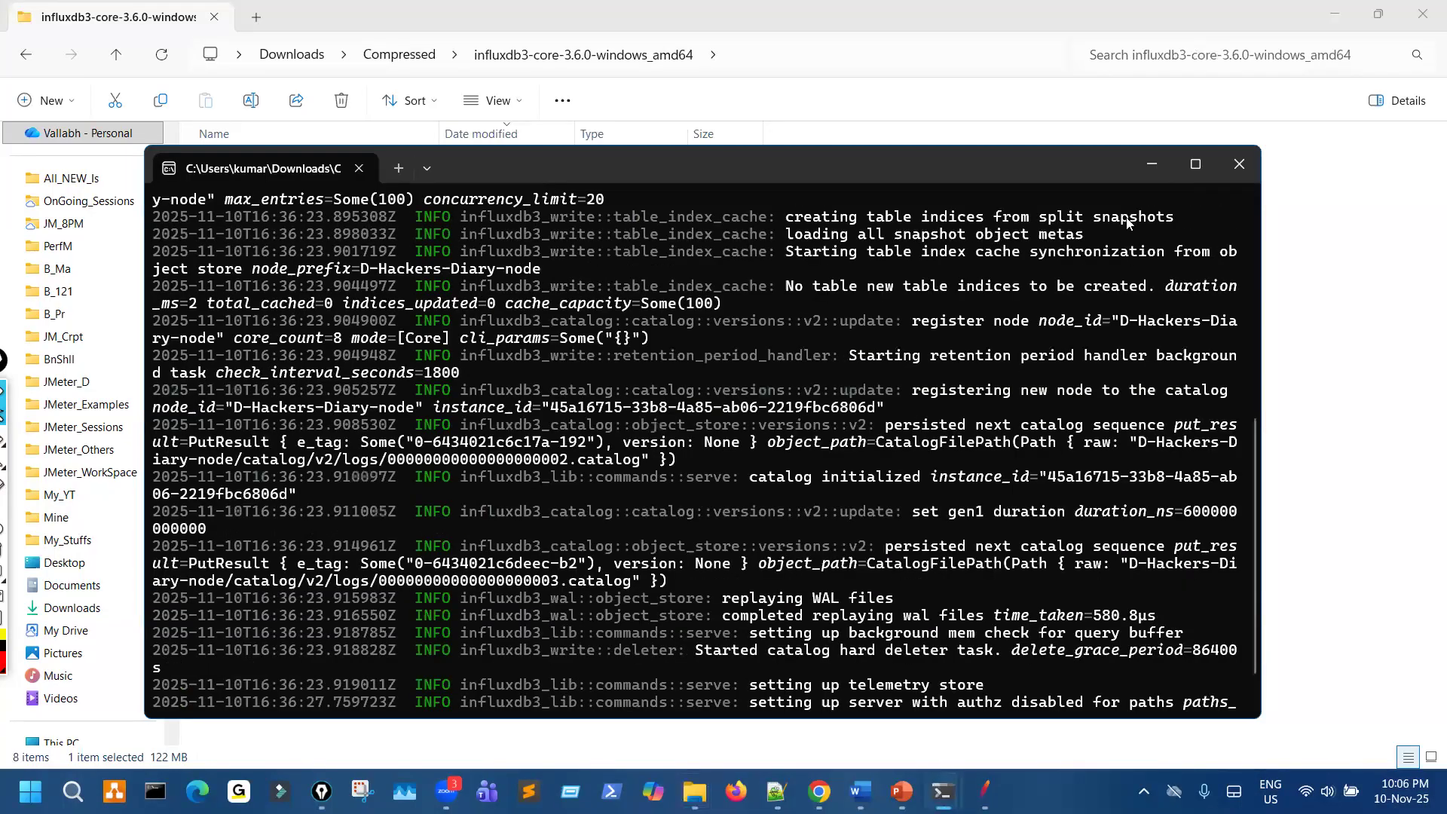
scroll(964, 376, up, 8)
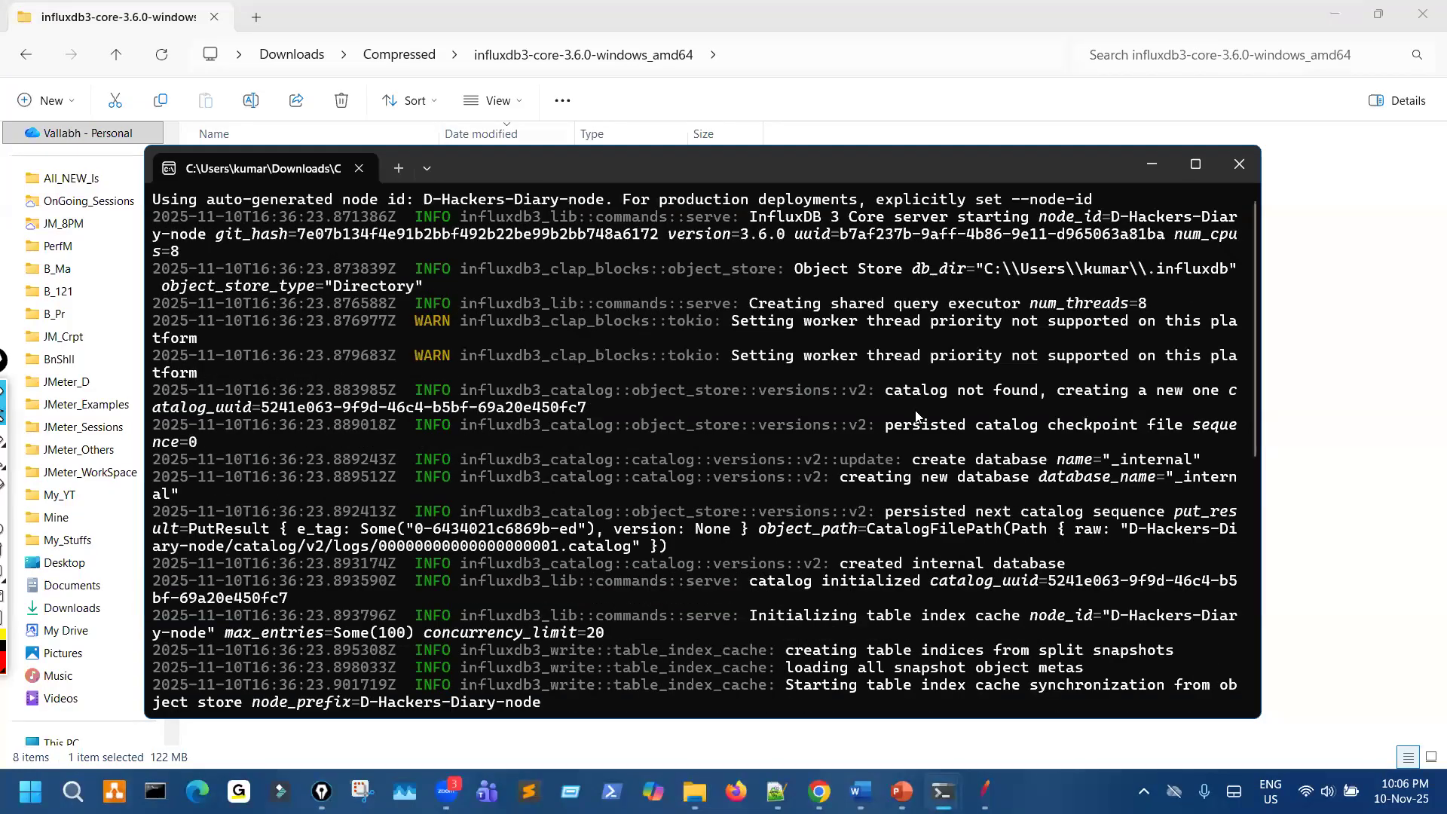
key(super+Up)
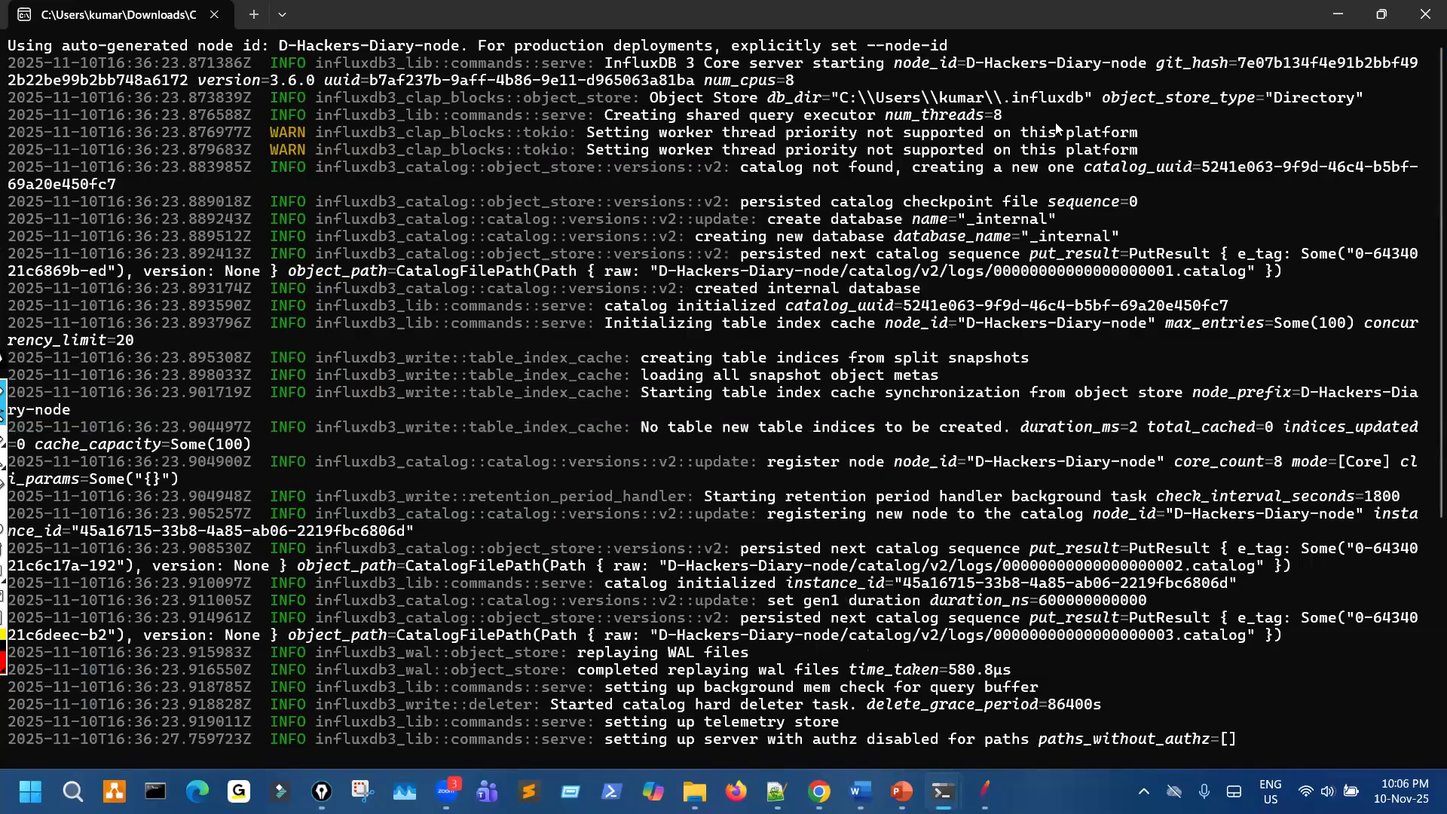
click(1407, 26)
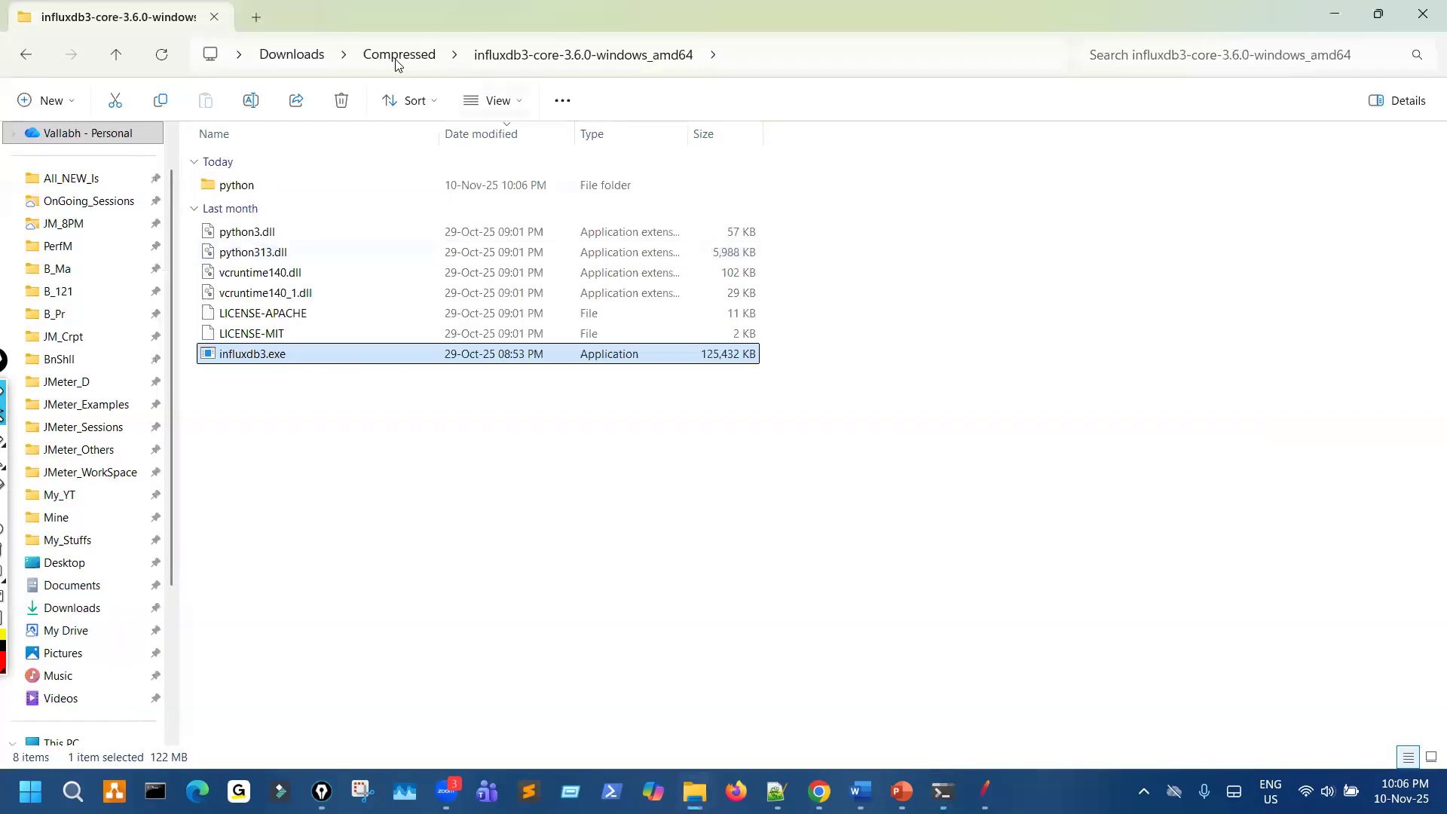
- Return to the Compressed folder and rename the extracted InfluxDB folder as influxdb3_core_v3.6.0
click(398, 54)
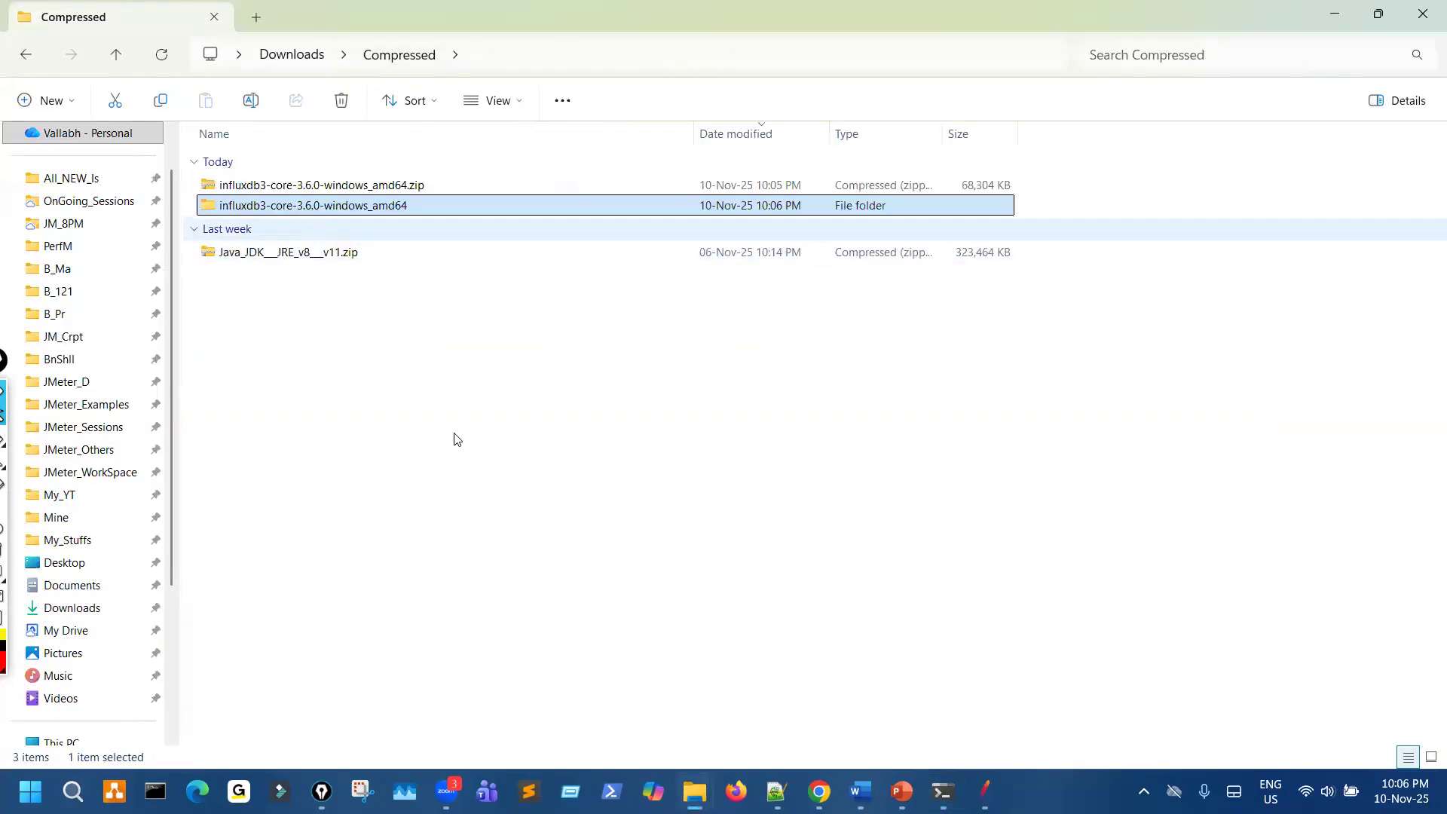
key(XF86AudioRaiseVolume)
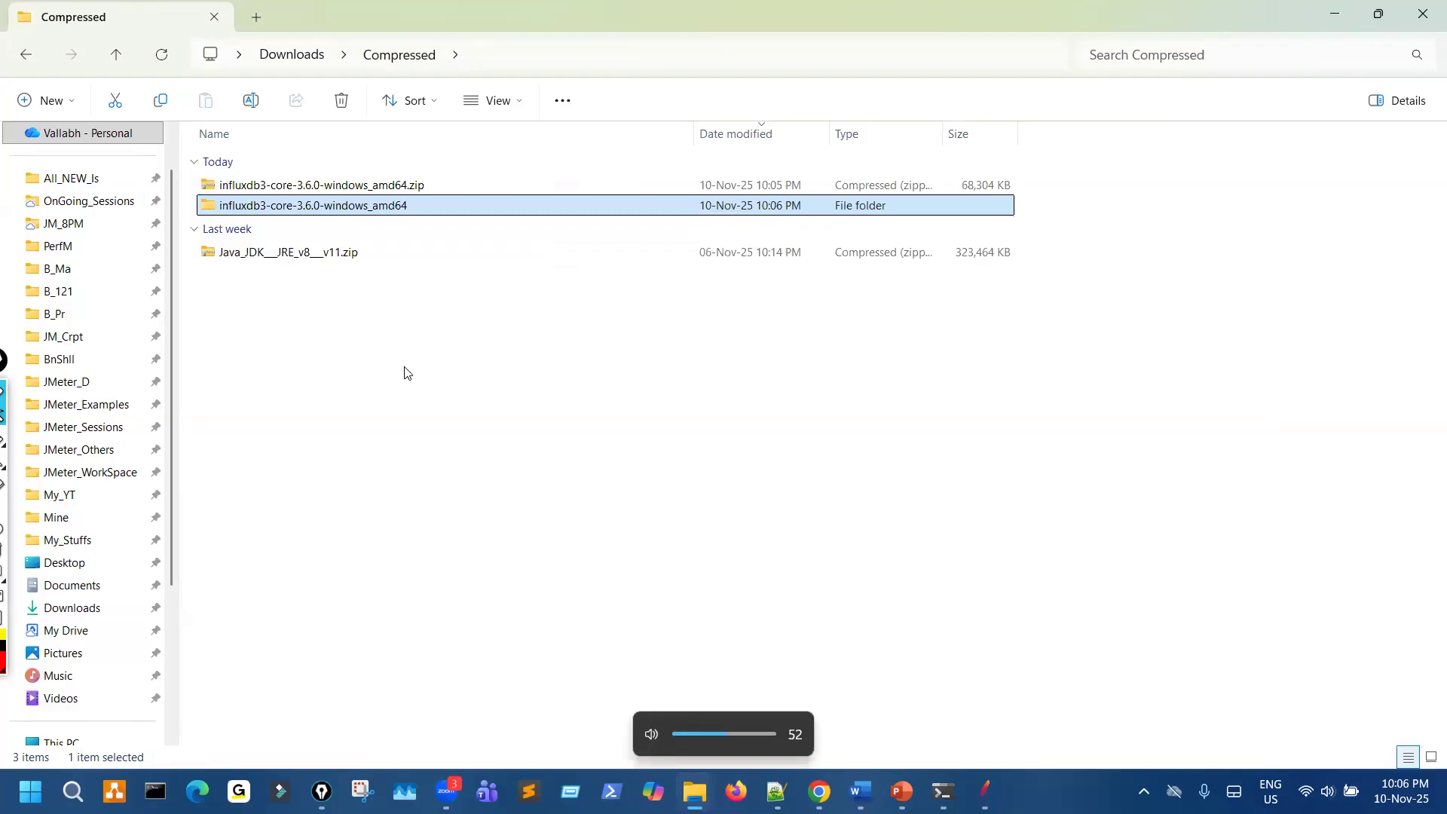
key(F2)
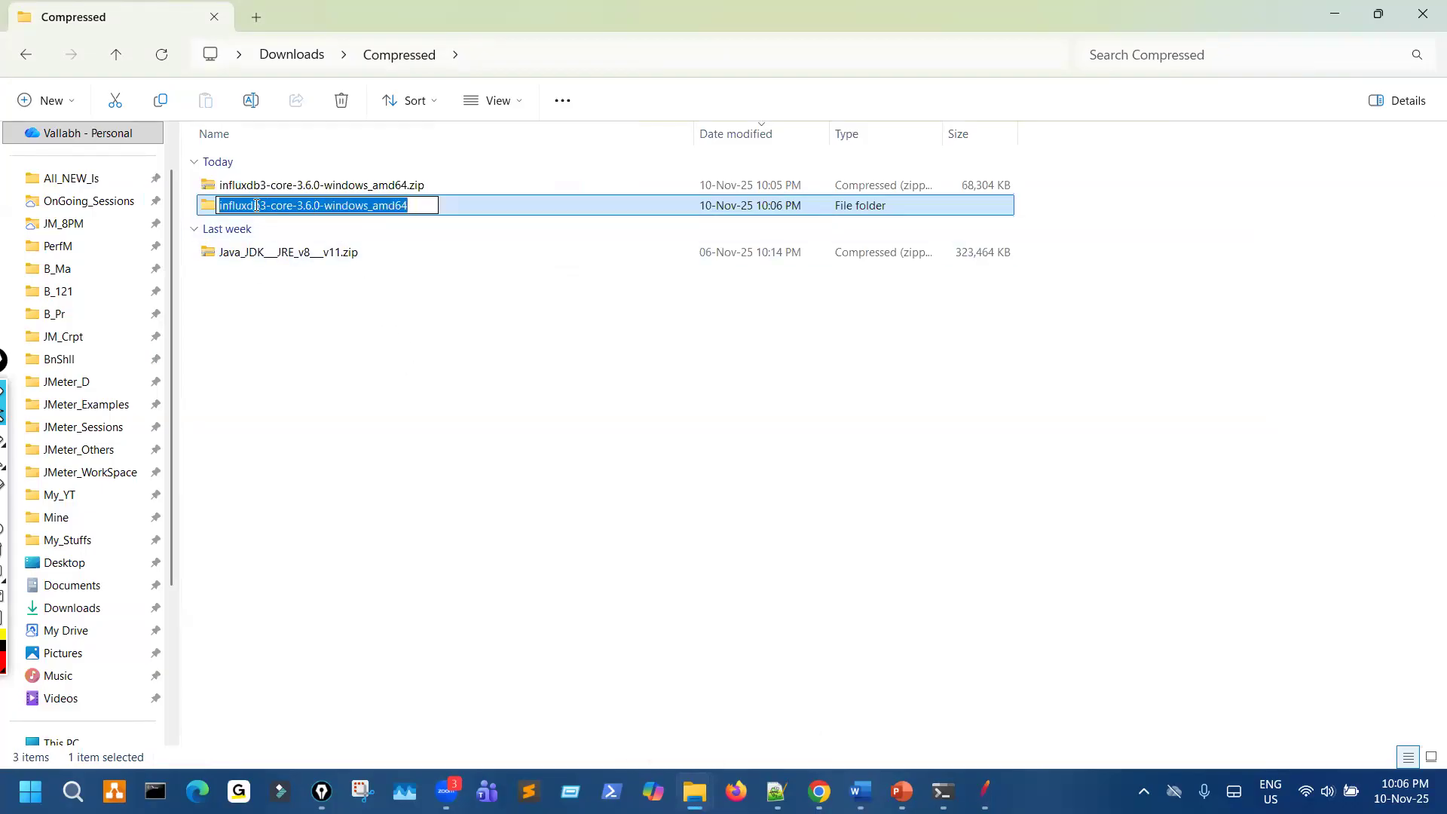
drag(268, 205, 413, 325)
text(_Core)
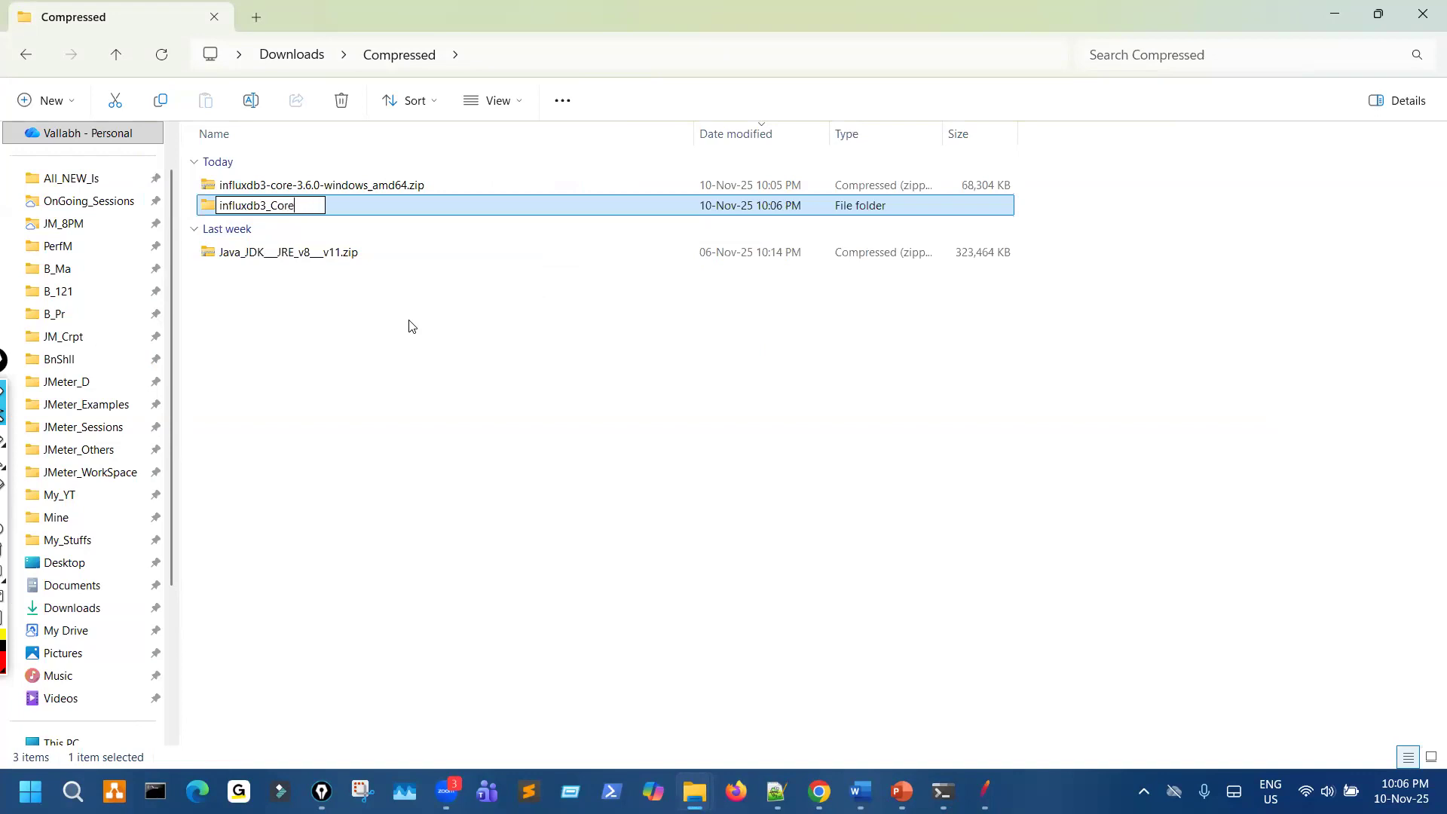
key(BackSpace)
key(BackSpace)
key(BackSpace)
key(BackSpace)
text(core_v3.6.0)
key(Return)
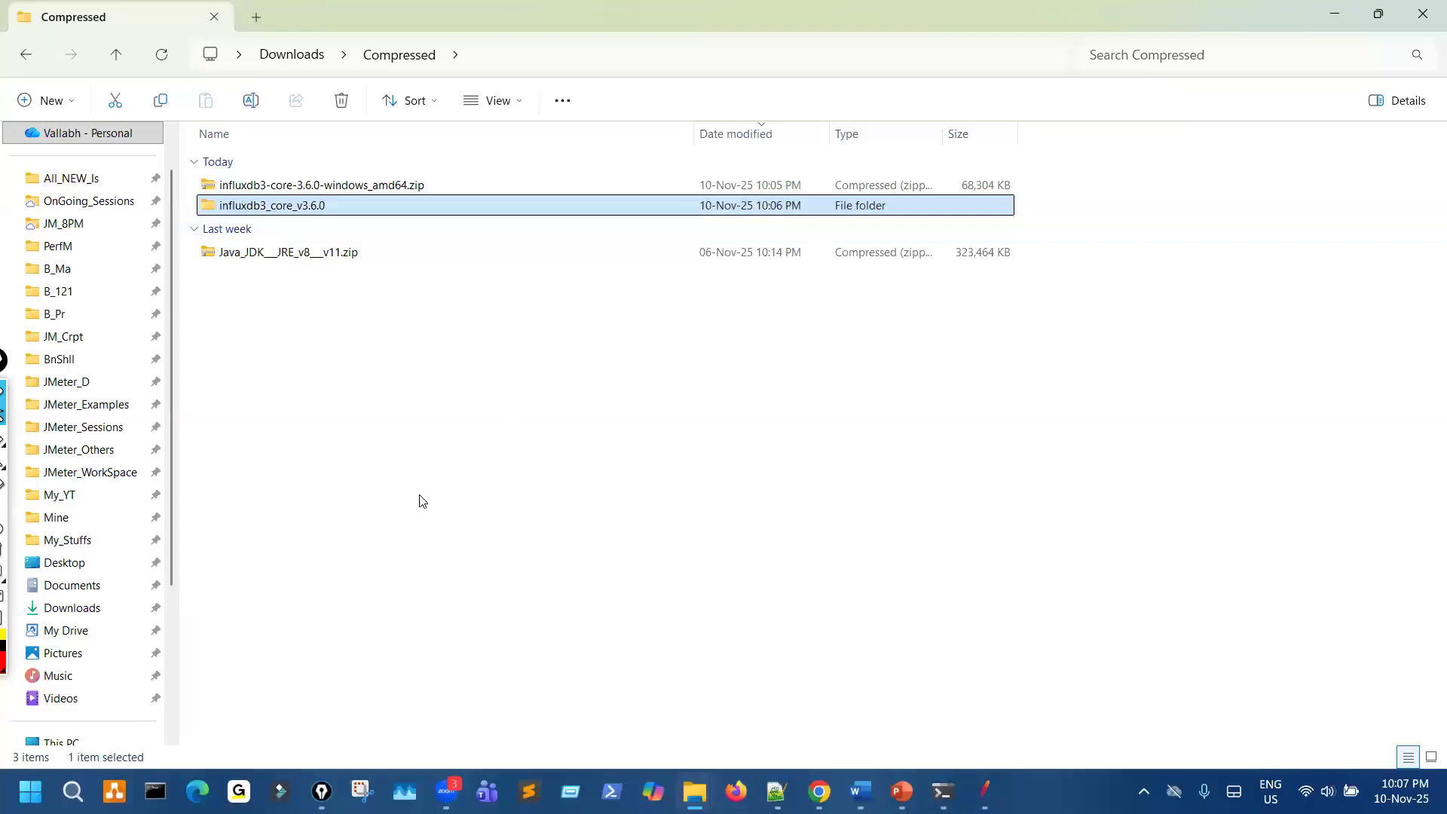
- Move the influxdb3_core_v3.6.0 folder to the root of Local Disk (C:)
scroll(96, 653, down, 3)
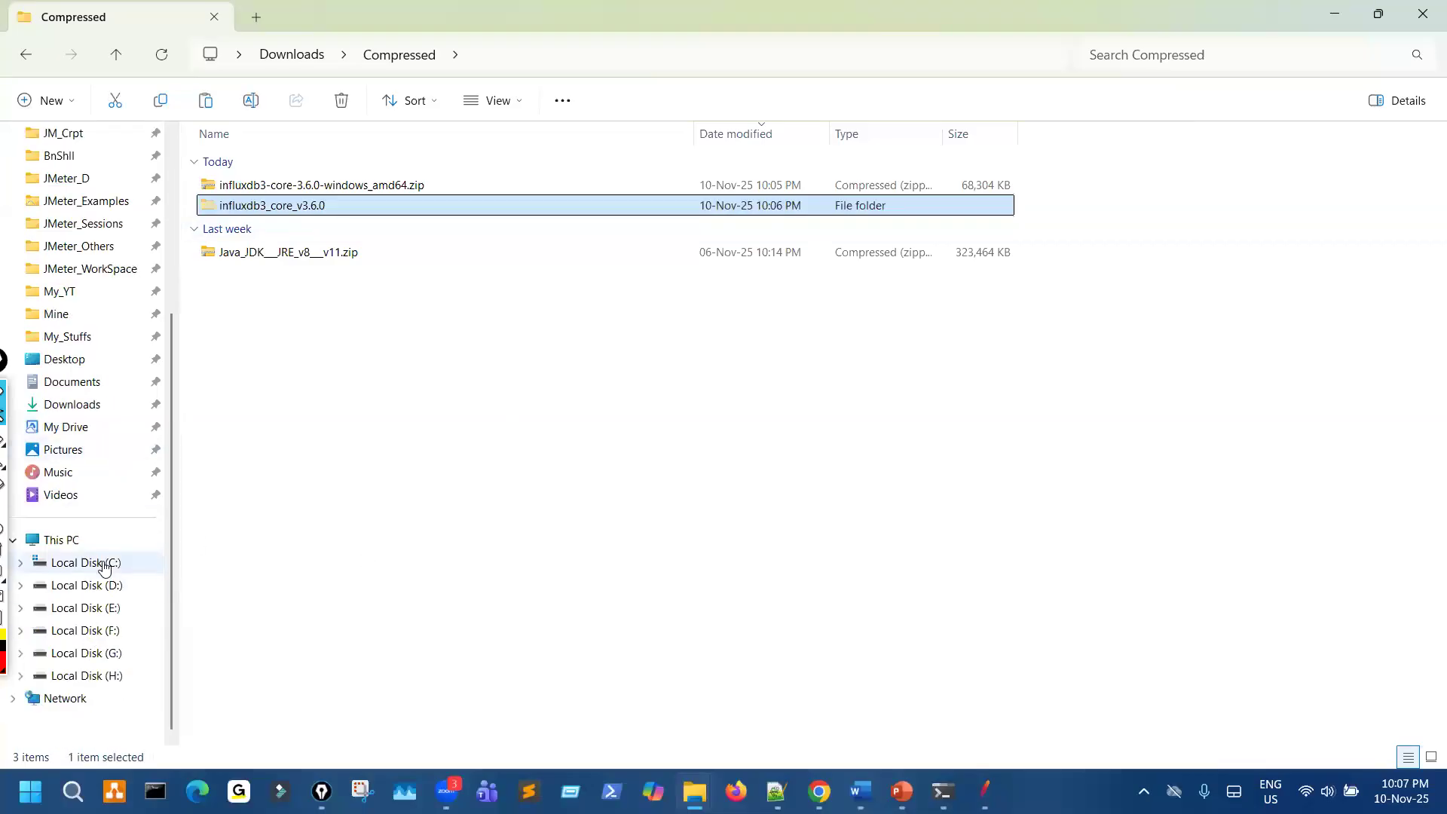
click(98, 564)
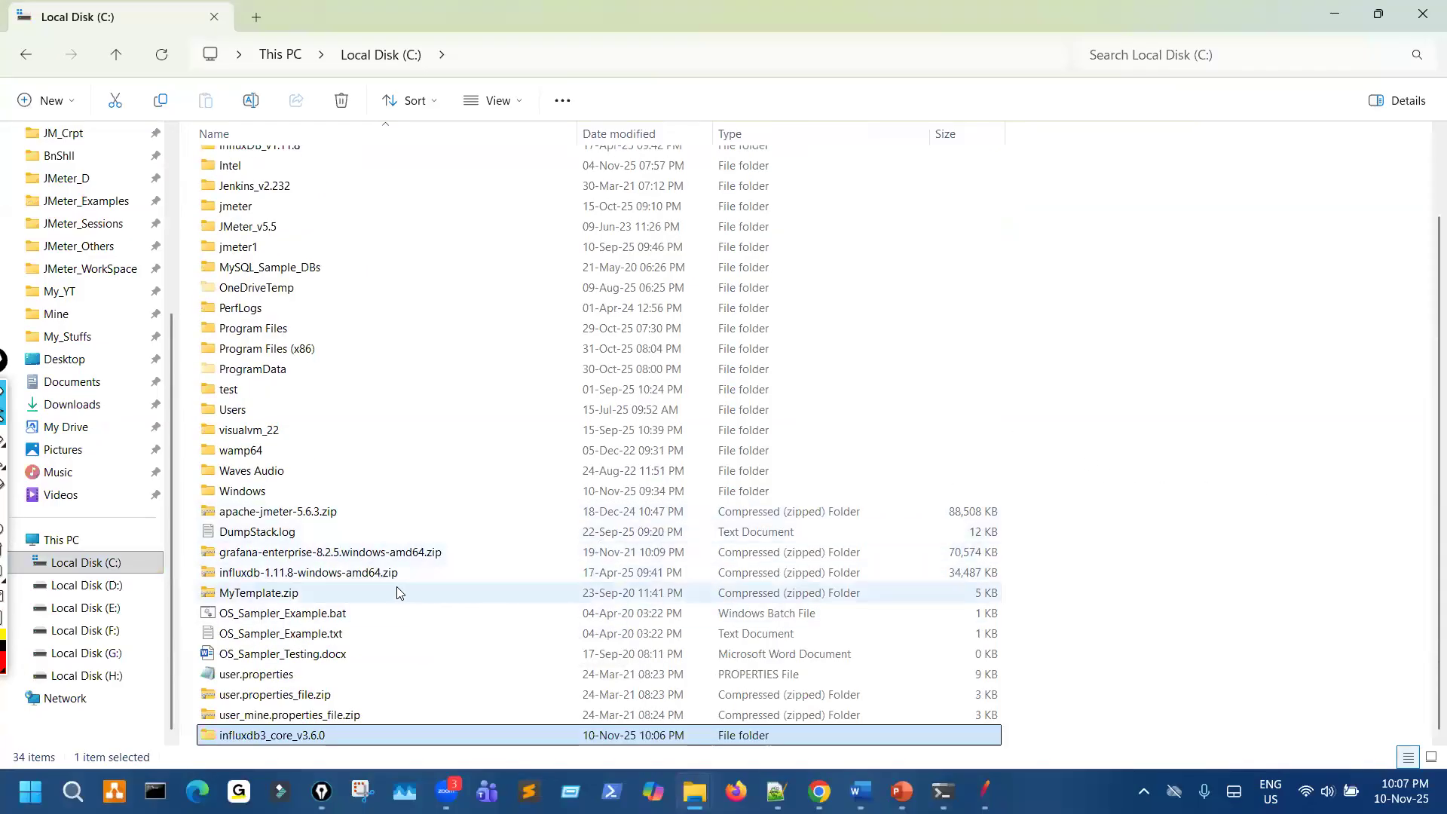
- Delete the $WinREAgent folder from Local Disk (C:), granting the administrator permission
scroll(286, 377, up, 2)
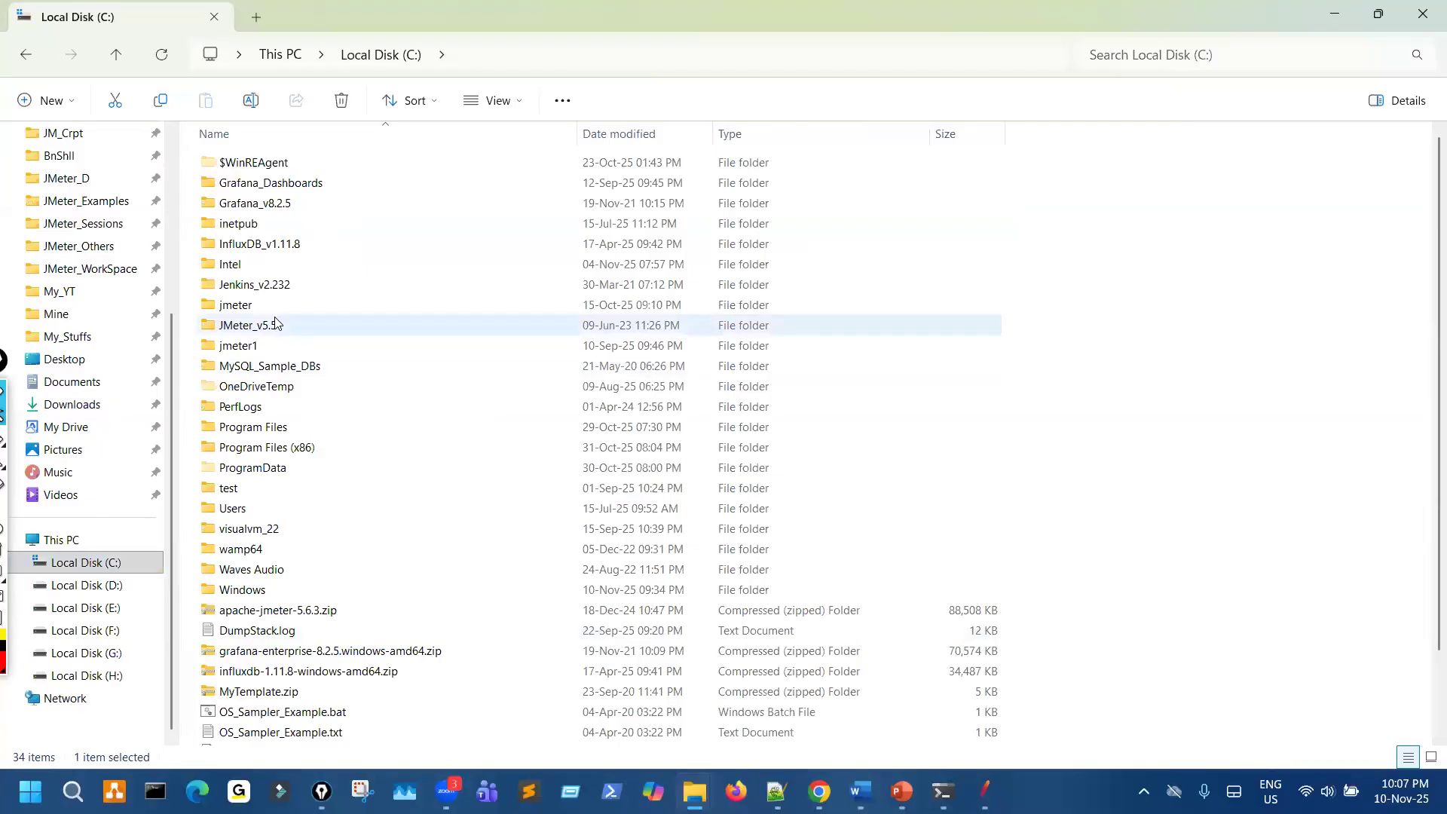
click(275, 162)
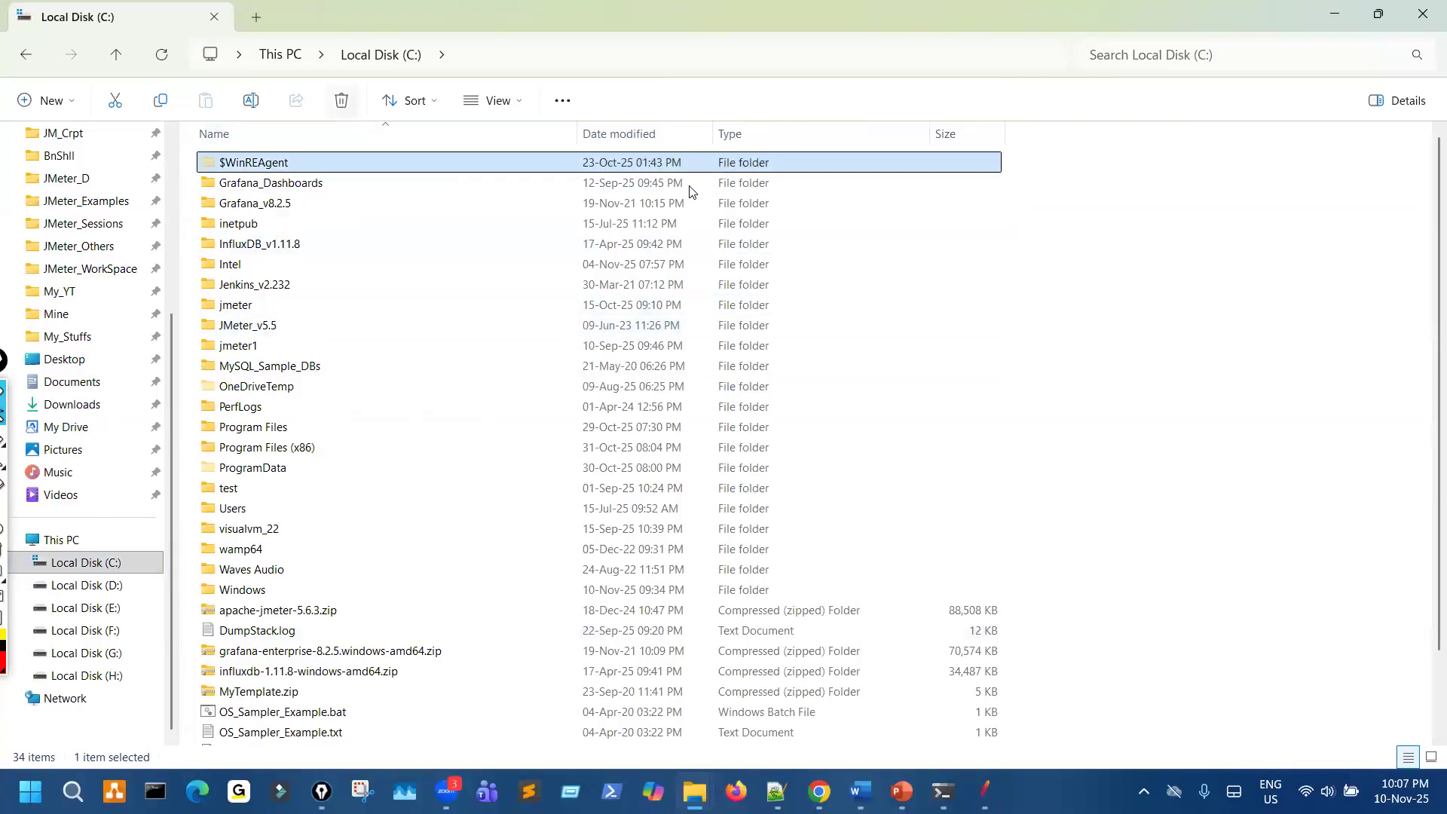
key(Delete)
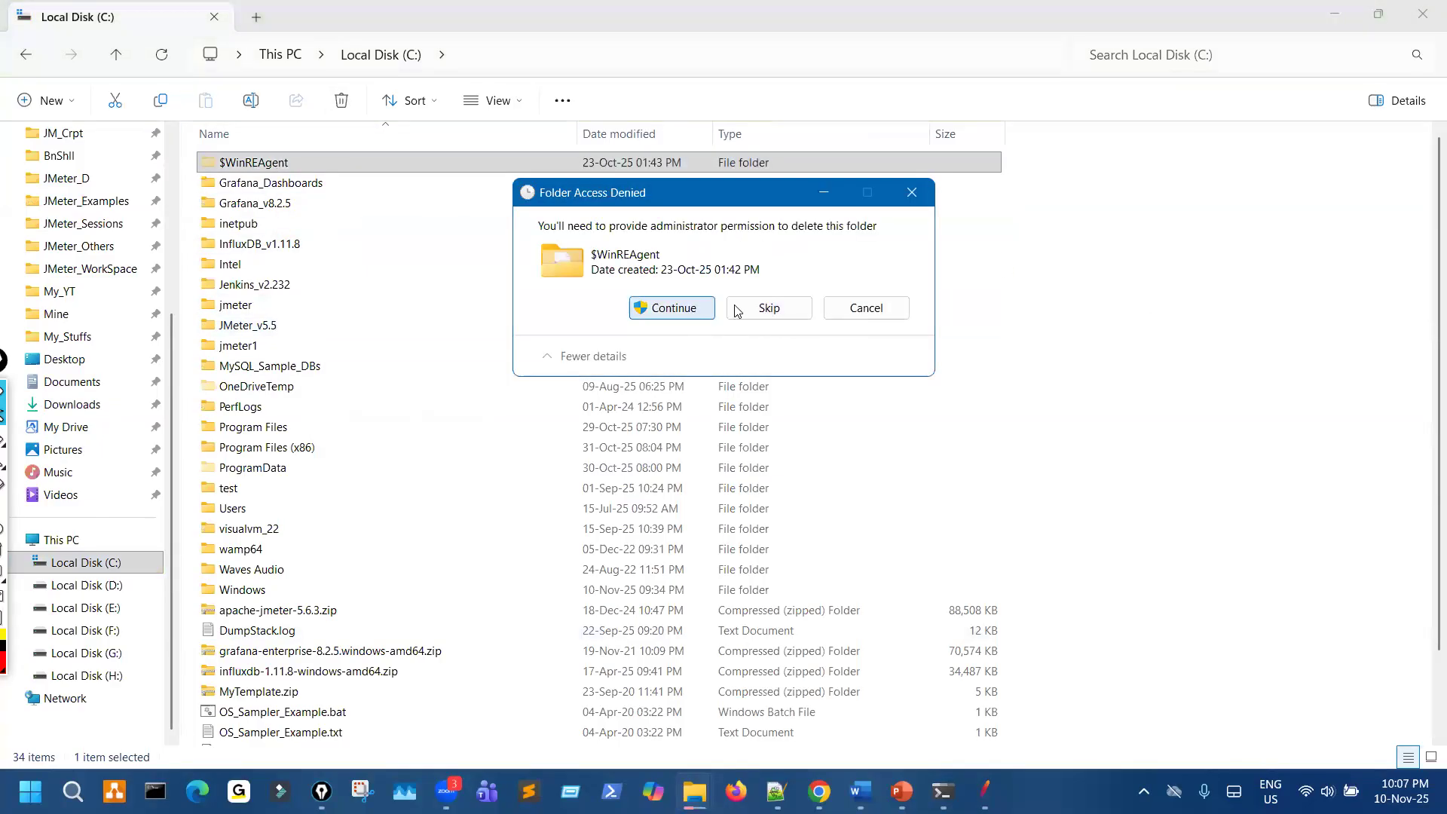
key(Return)
- Refresh the listing of Local Disk (C:) so its folders are sorted again
right_click(1221, 310)
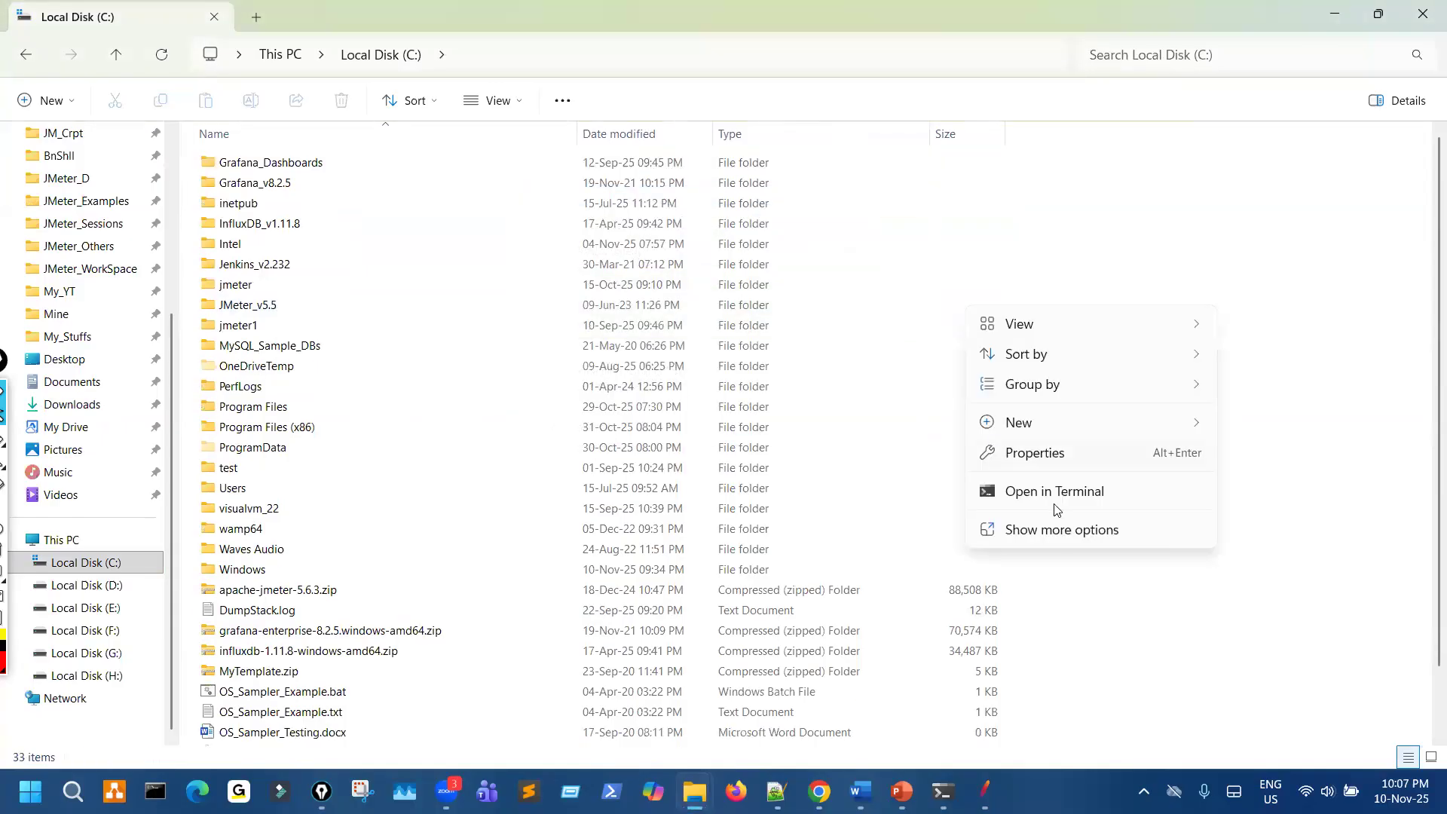
click(1063, 530)
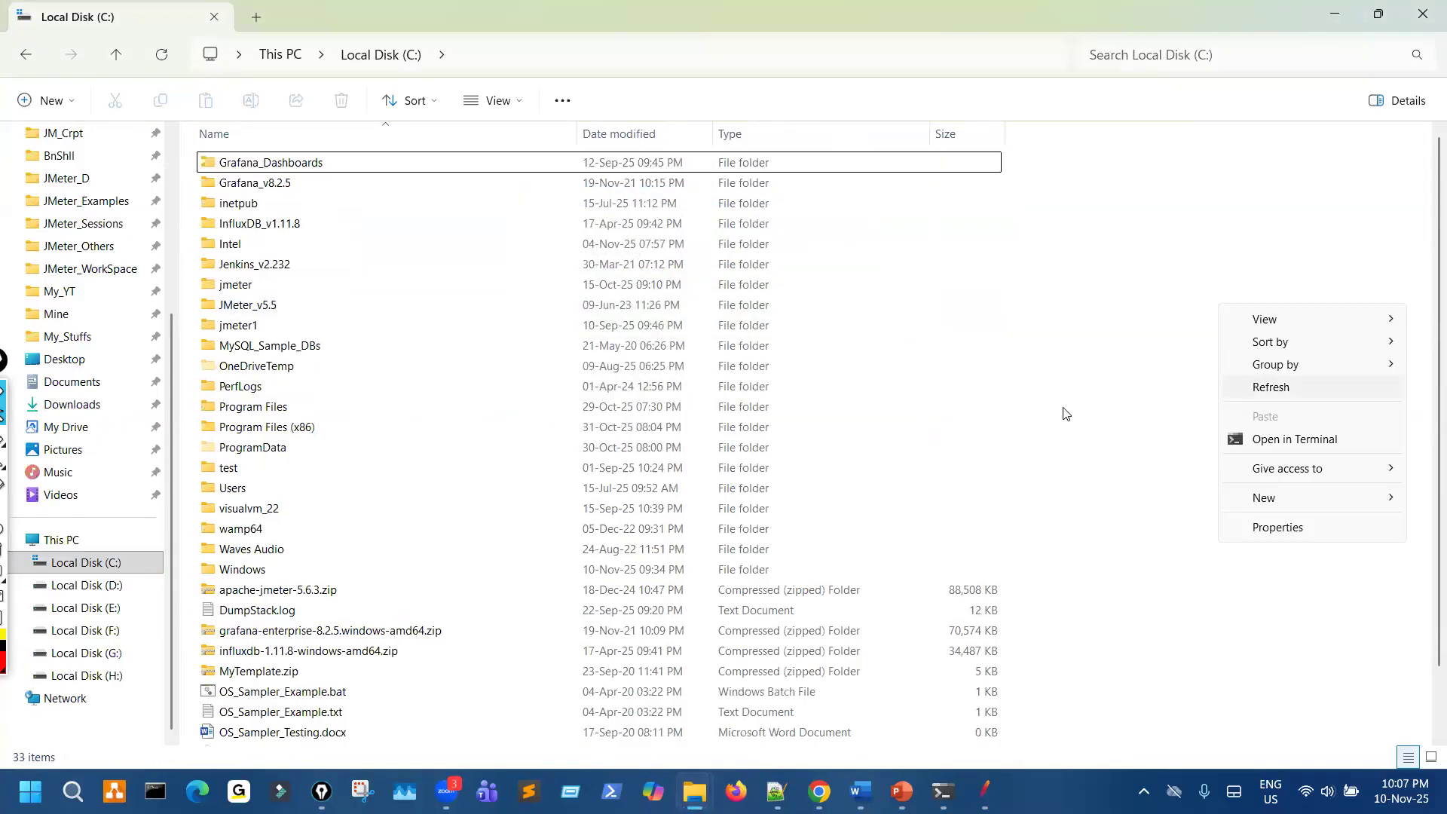
click(1251, 386)
right_click(1227, 309)
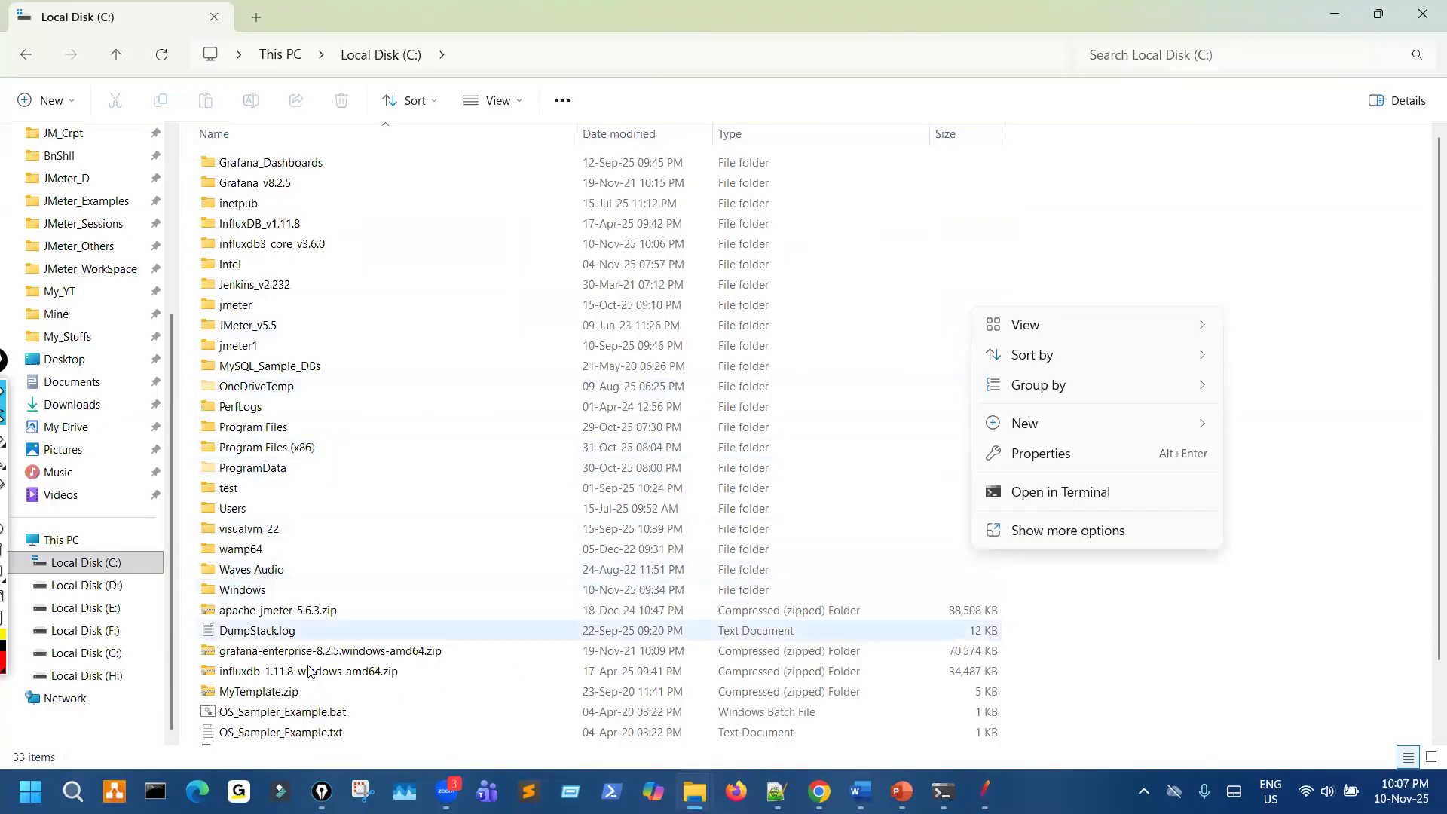
key(Escape)
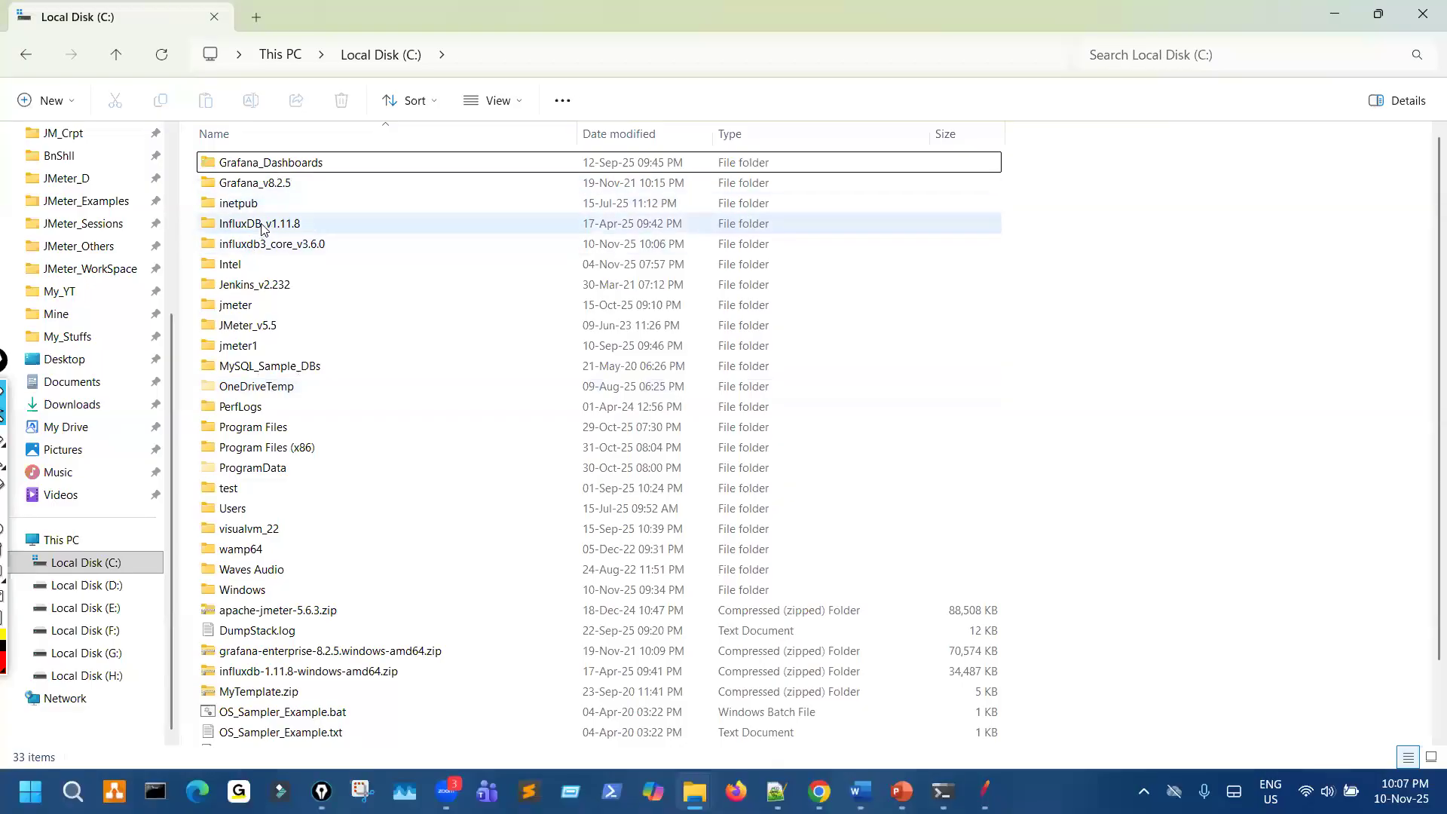
- Run influxd.exe from the InfluxDB_v1.11.8 folder to view its startup log, and close its console
double_click(290, 225)
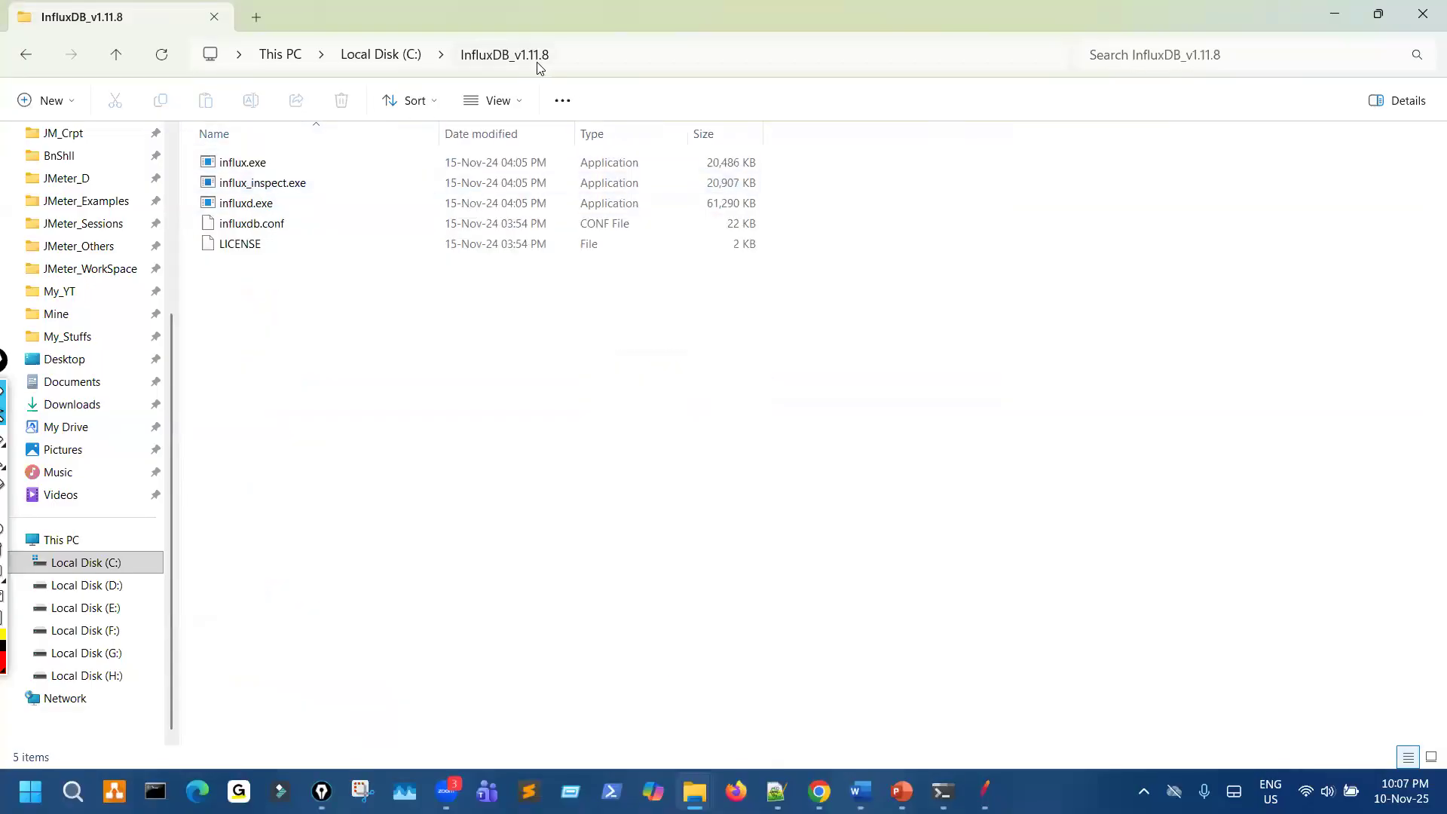
double_click(276, 203)
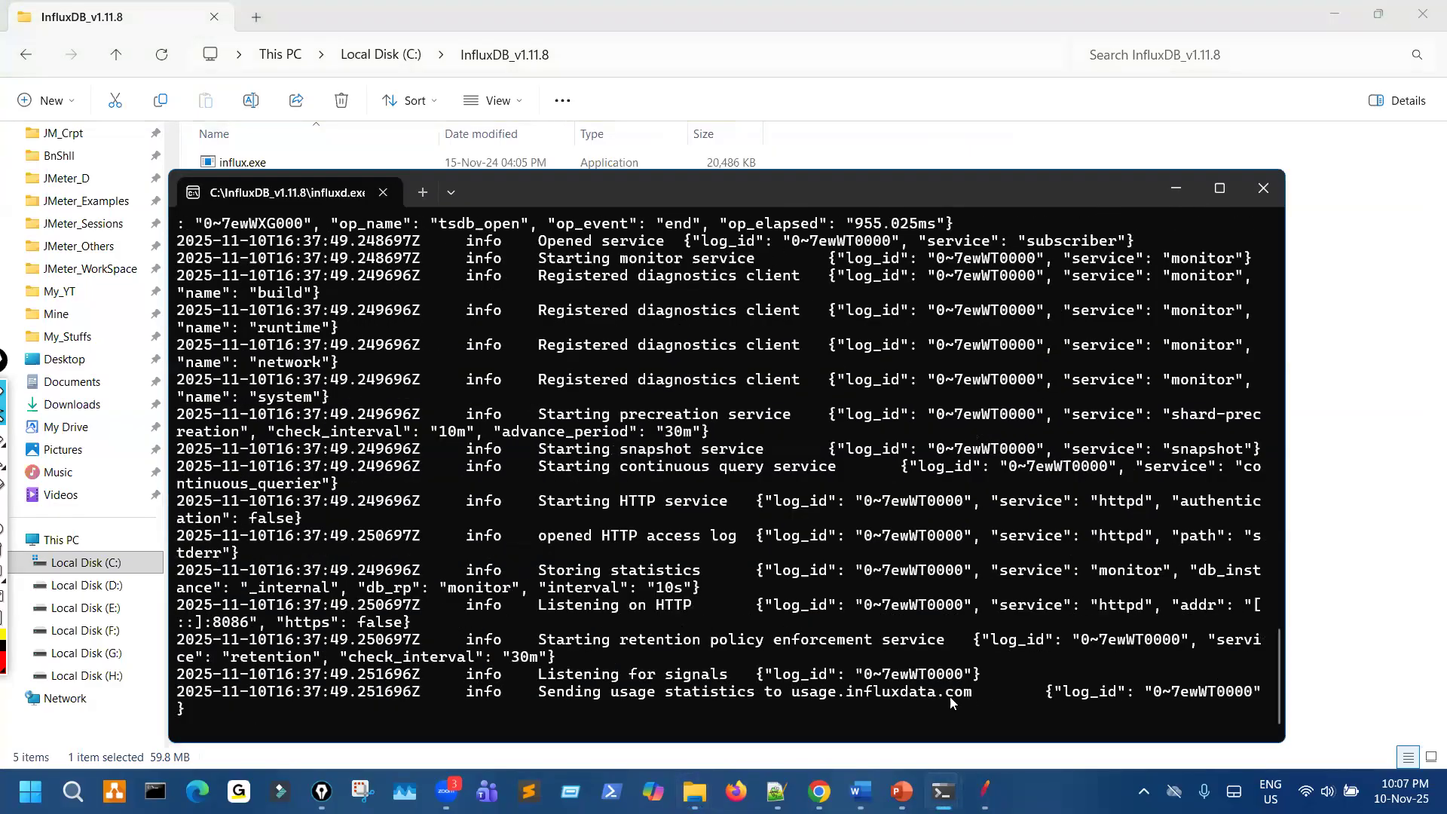
scroll(815, 514, up, 8)
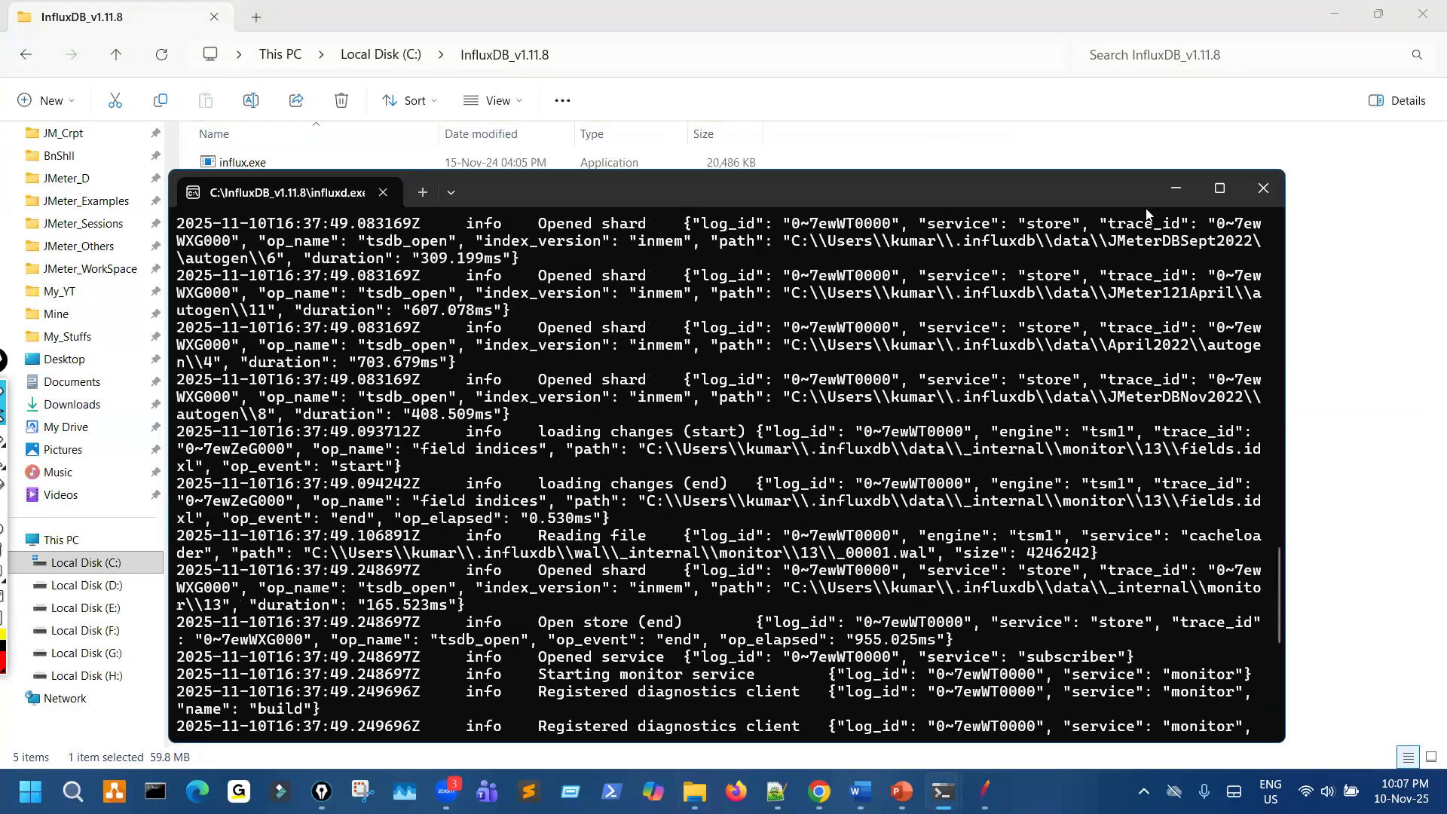
click(1265, 189)
- Run influxdb3.exe from C:\influxdb3_core_v3.6.0 and allow it access to public and private networks
click(381, 55)
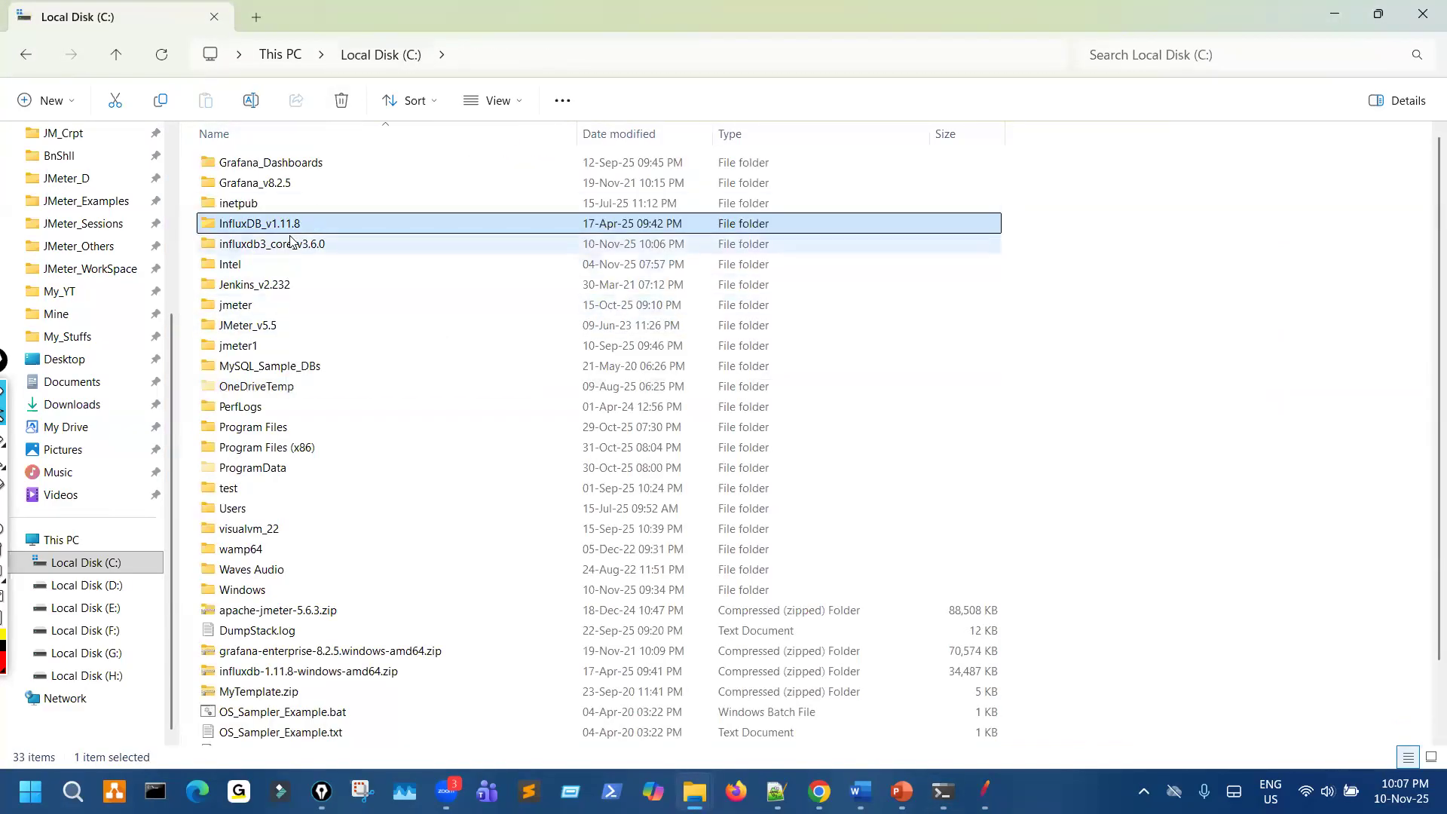
double_click(291, 241)
click(280, 184)
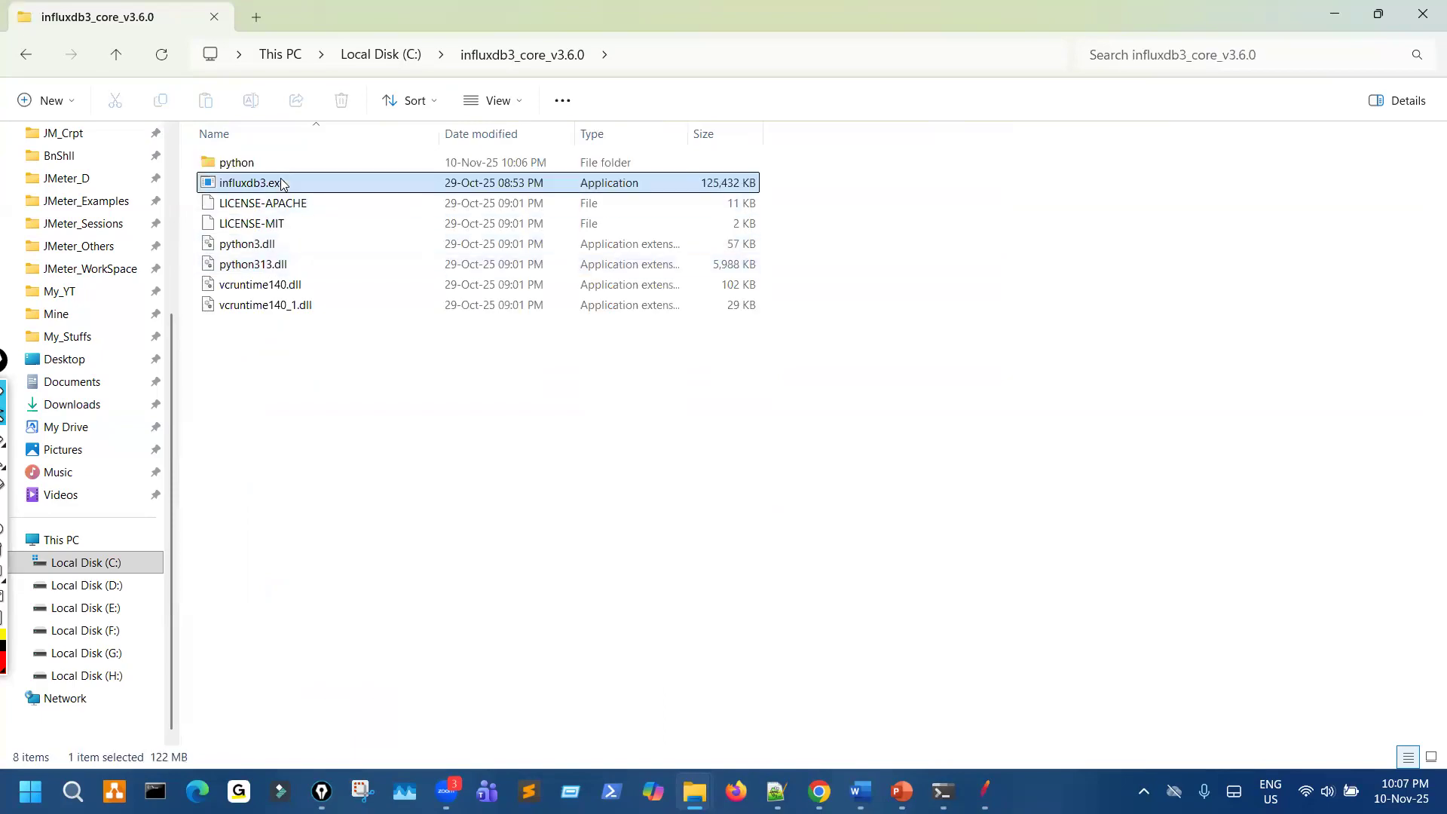
double_click(282, 184)
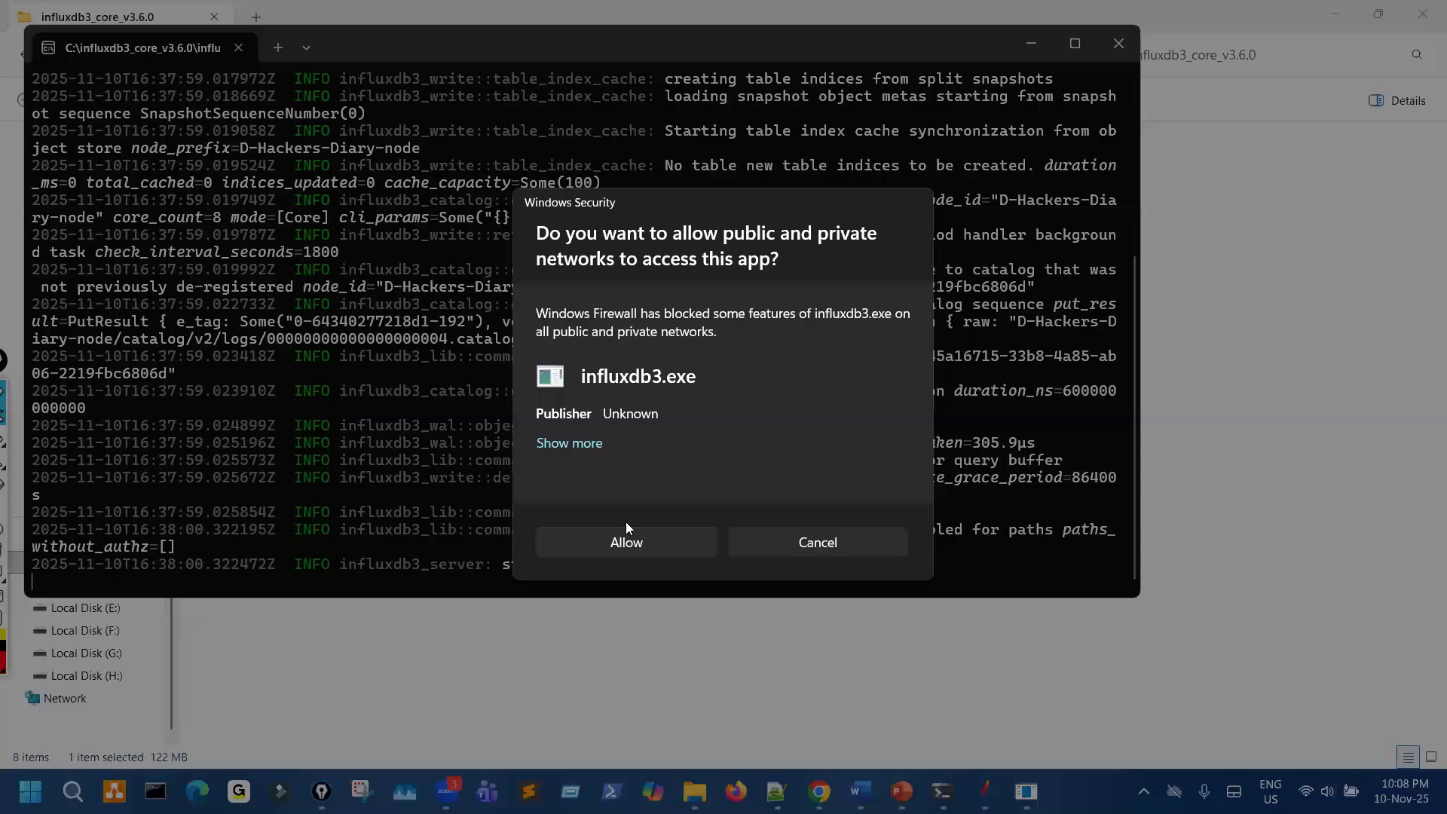
click(625, 541)
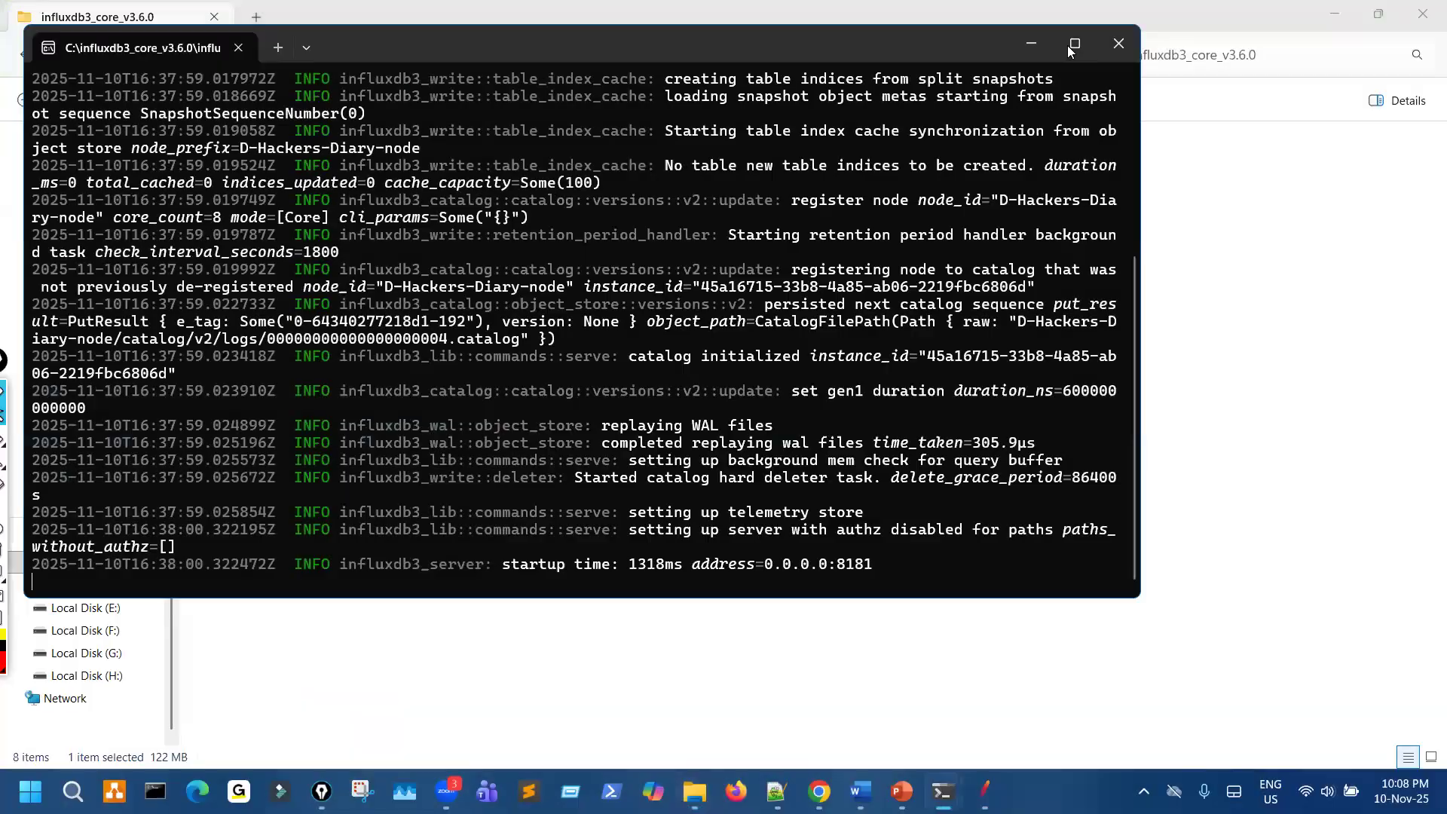
- Enlarge the server console and examine the startup log through to the listening address line
click(1068, 45)
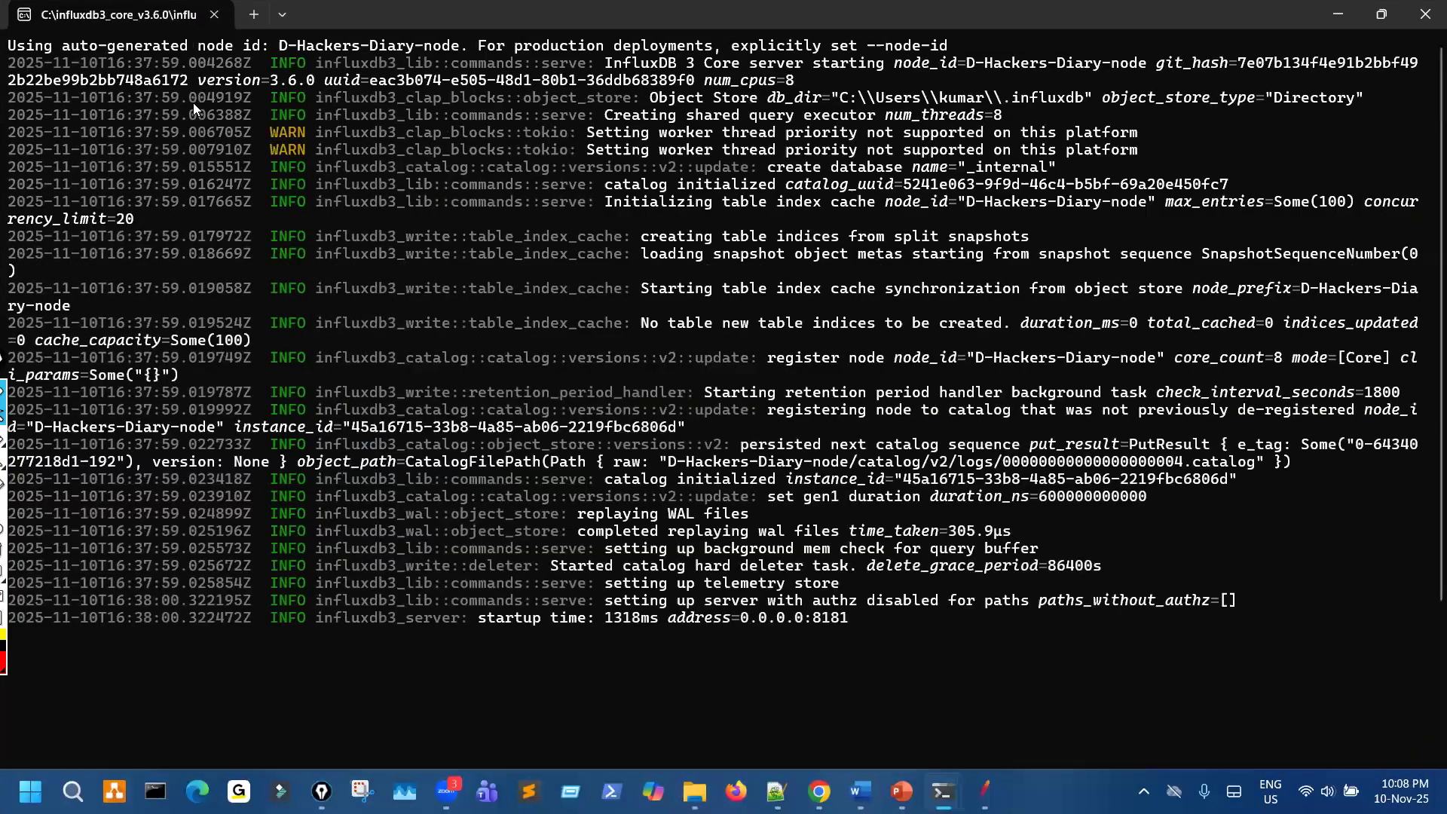
drag(190, 98, 310, 312)
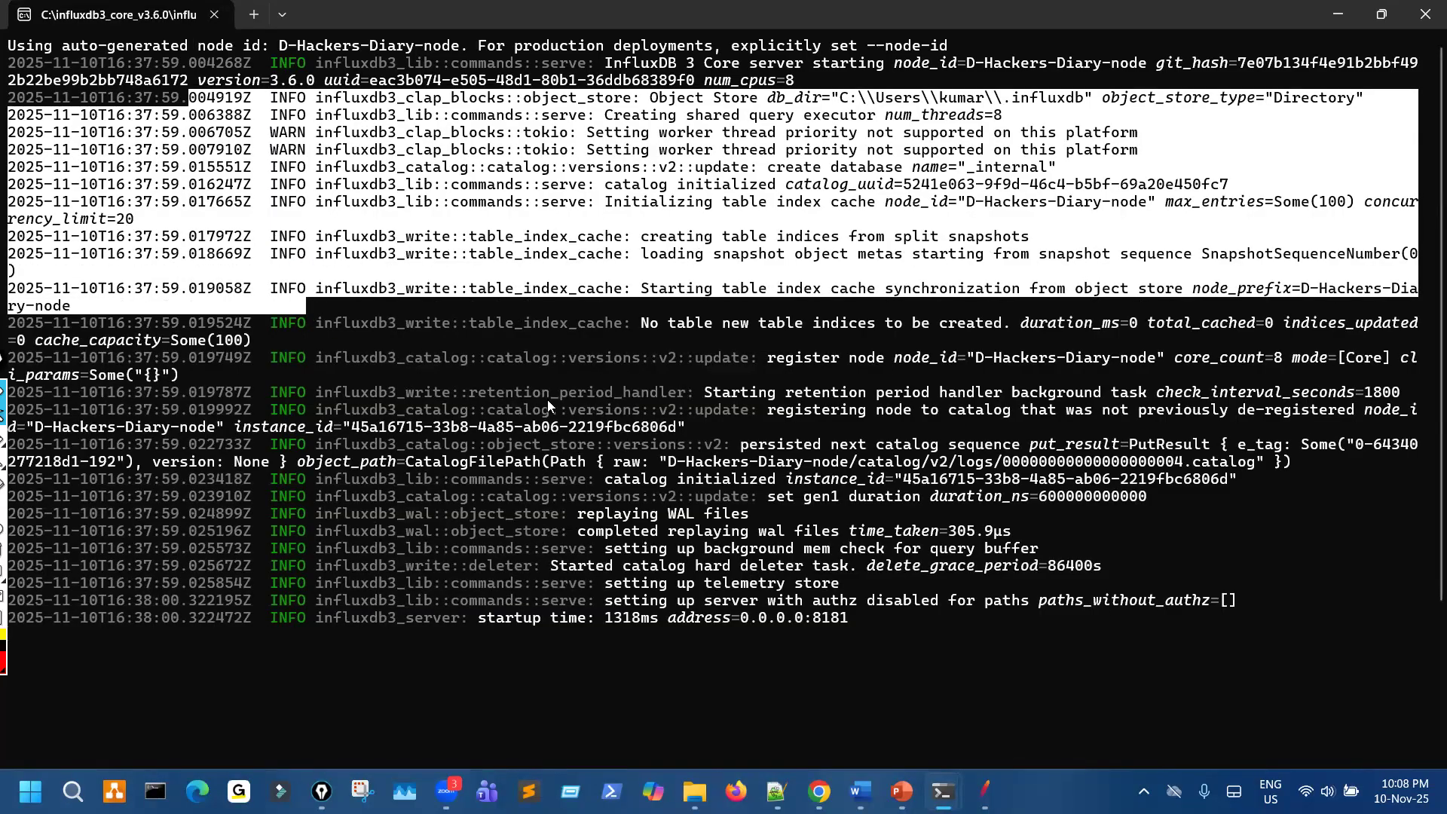
click(650, 621)
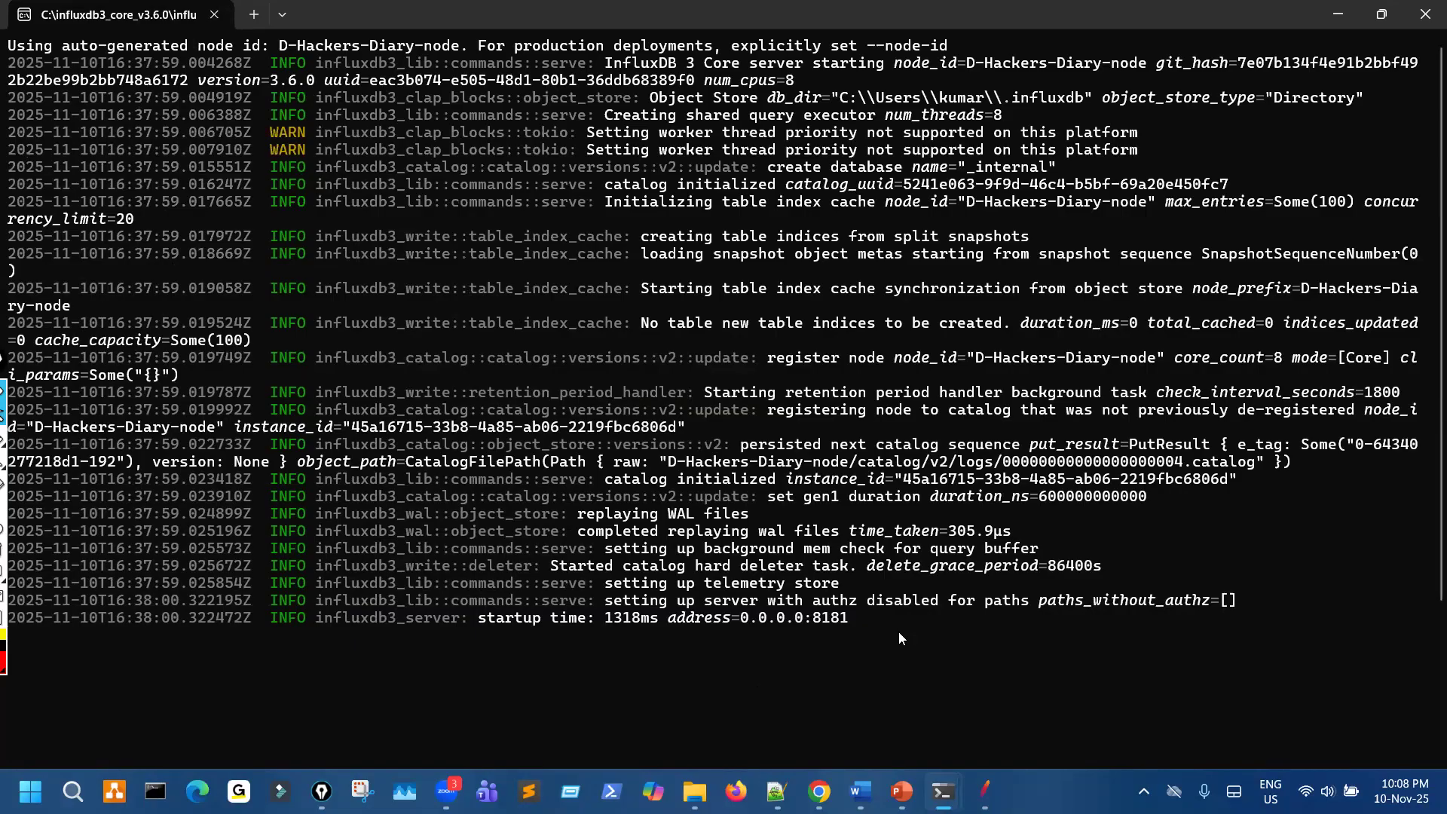
- Minimize the server console and look inside the python subfolder of influxdb3_core_v3.6.0, returning to the parent folder
scroll(900, 633, down, 4)
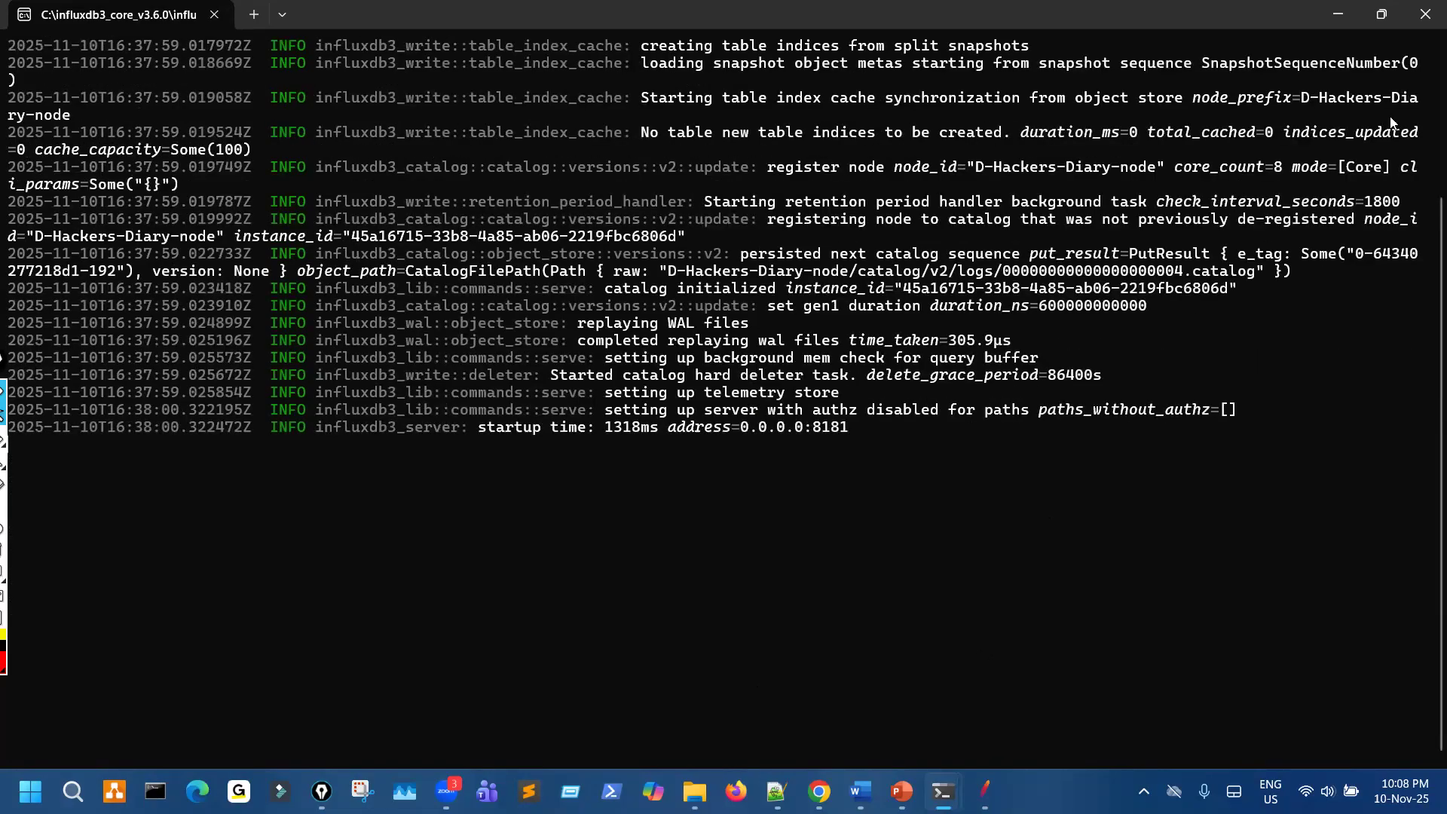
click(1338, 14)
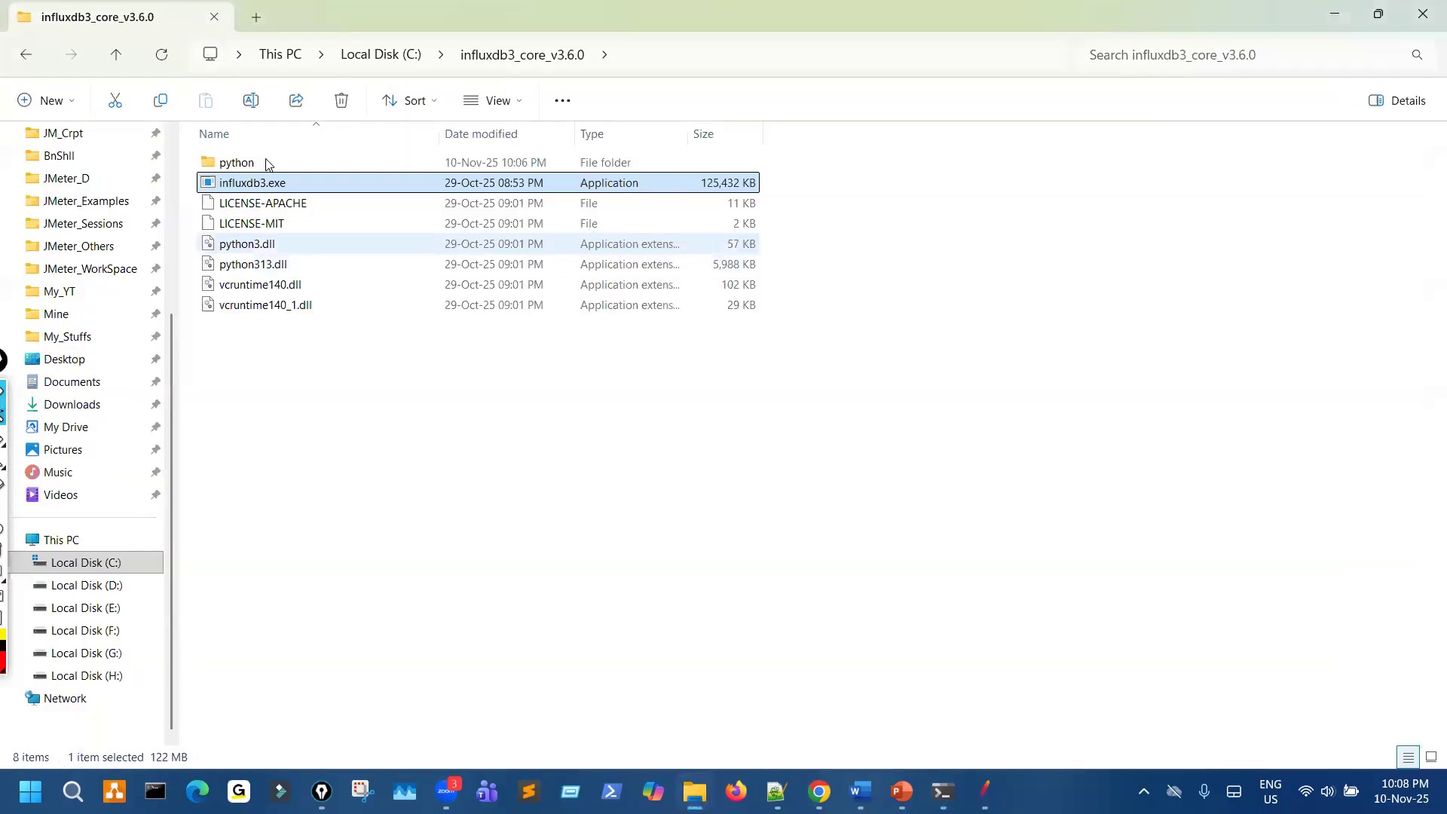
double_click(237, 163)
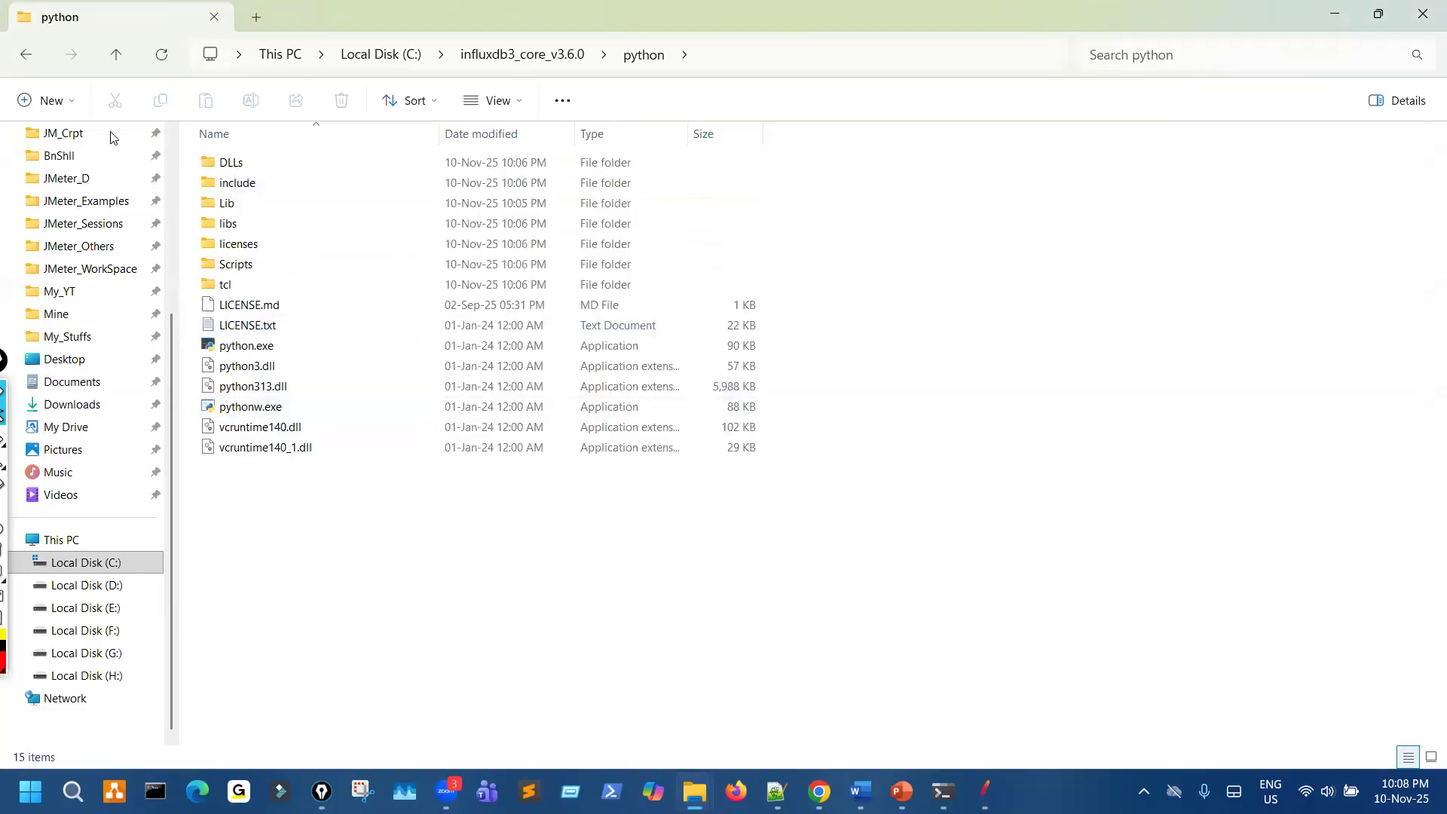
click(26, 55)
- Switch to Chrome and go from the InfluxDB 3 Core install page through Get started to the Set up InfluxDB 3 Core guide
click(820, 791)
scroll(355, 474, down, 8)
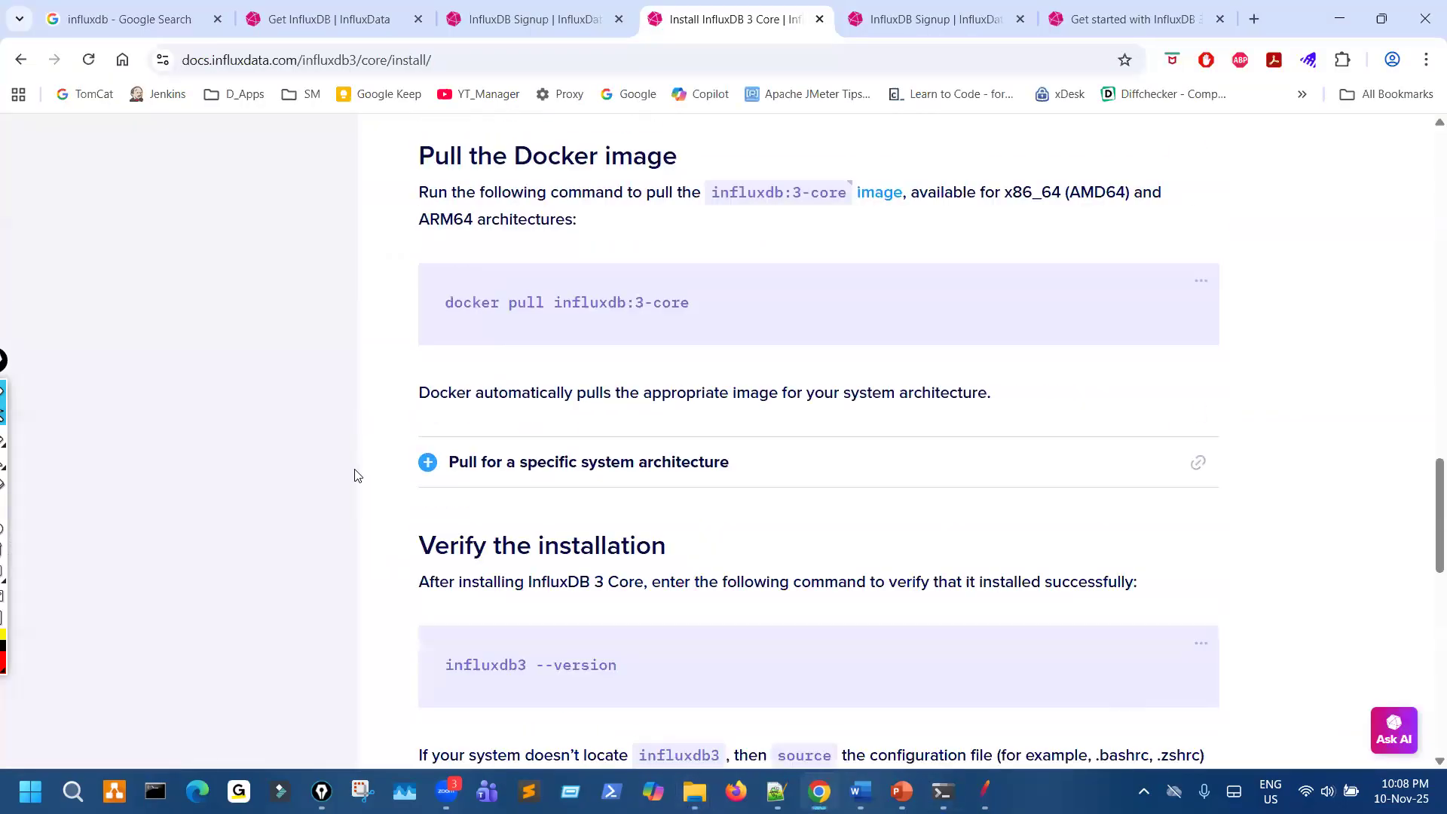
scroll(366, 475, up, 3)
scroll(452, 392, down, 5)
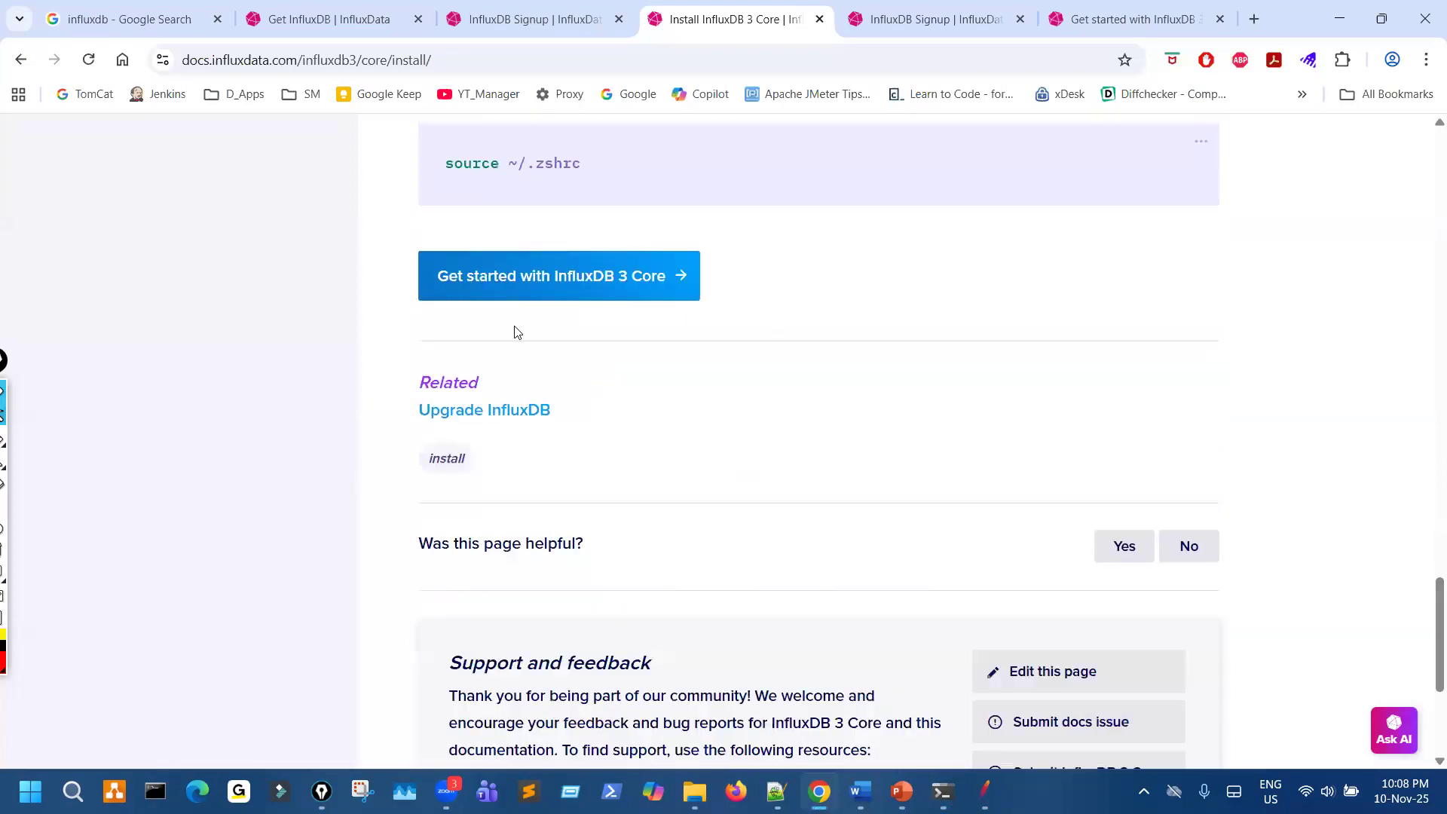
click(553, 279)
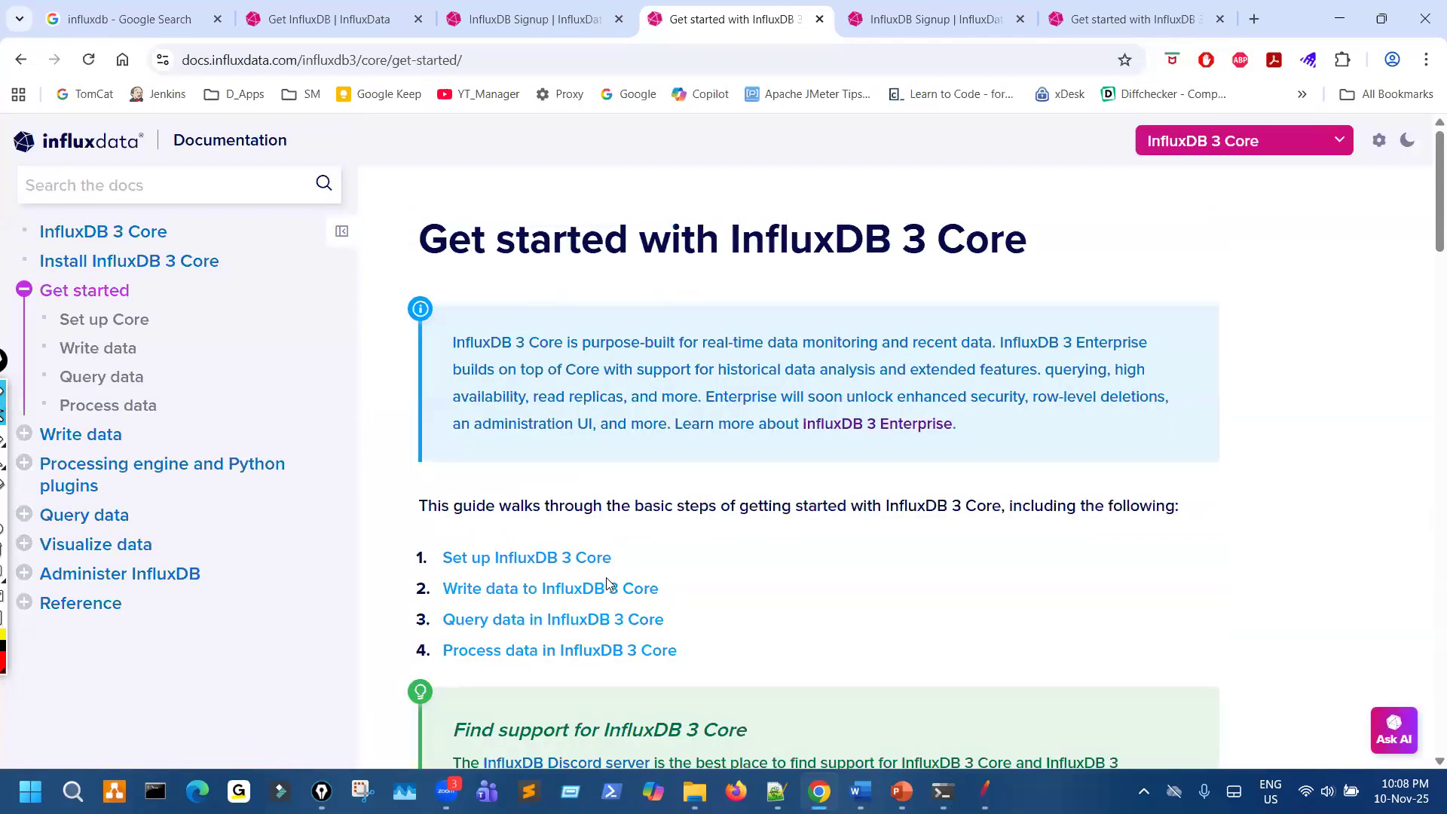
click(558, 558)
- Examine the setup guide's Quick-Start Mode and Start InfluxDB sections, including the serve options and object store examples
scroll(741, 537, down, 6)
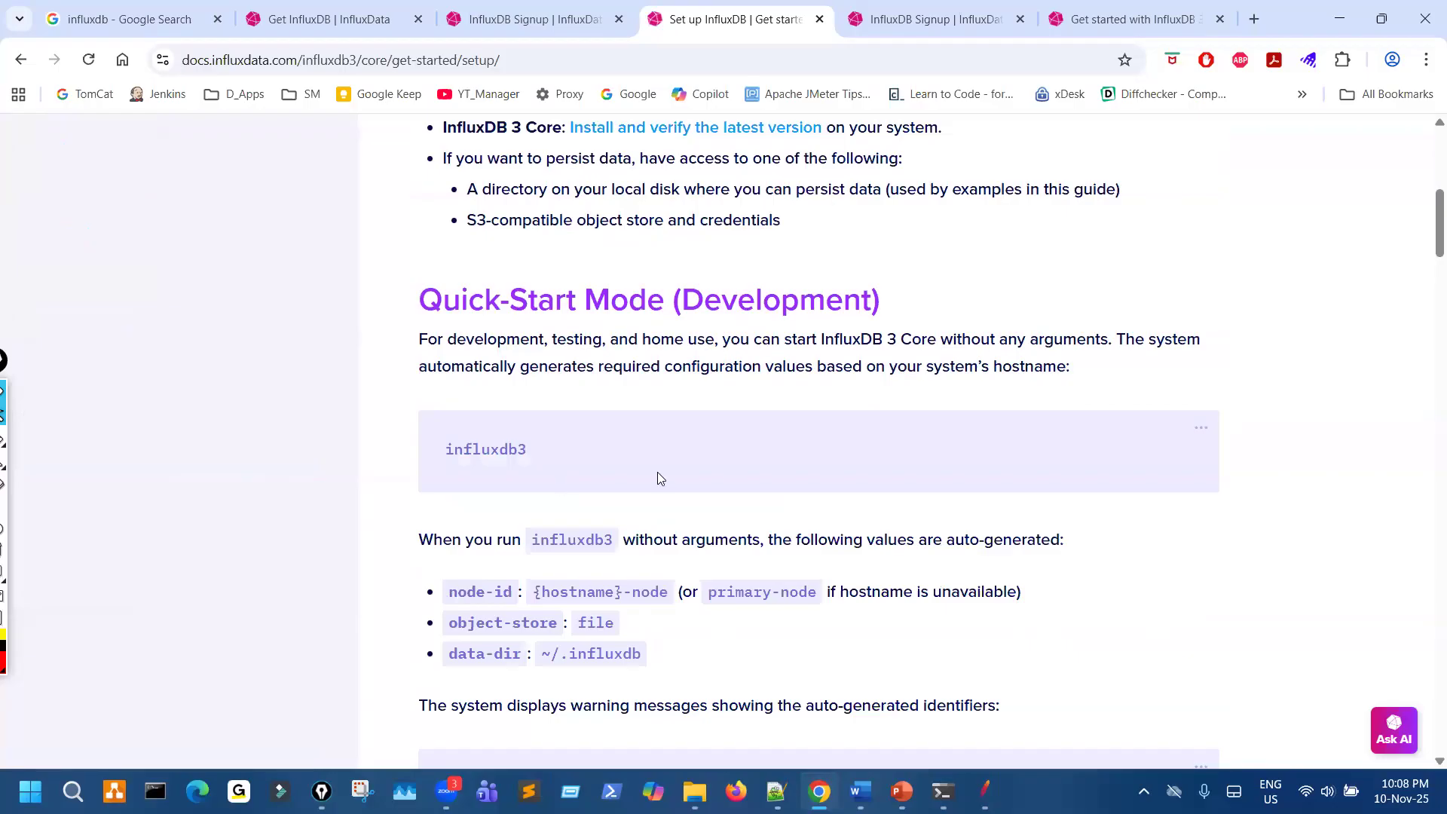
scroll(759, 512, down, 1)
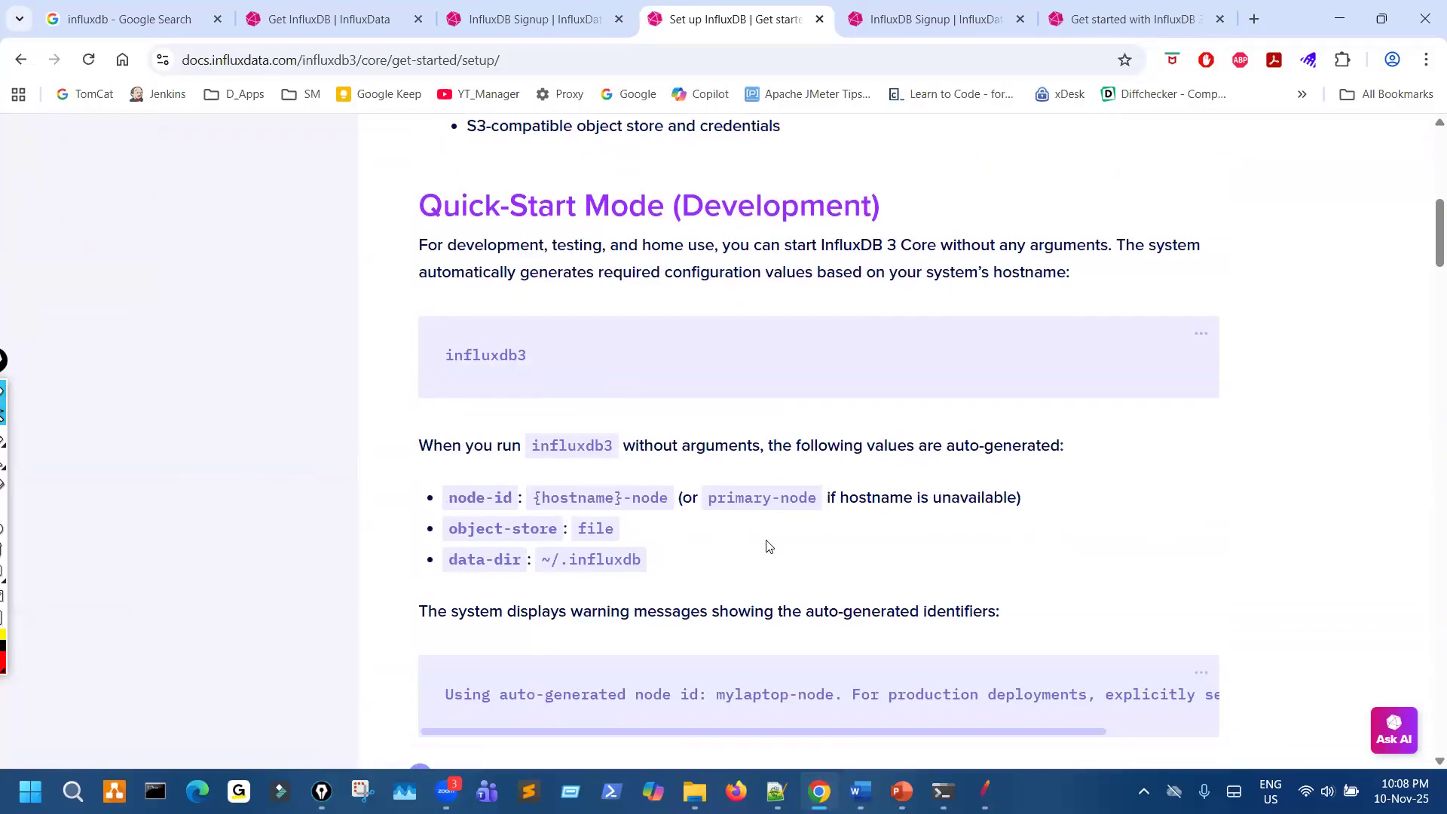
scroll(754, 546, down, 3)
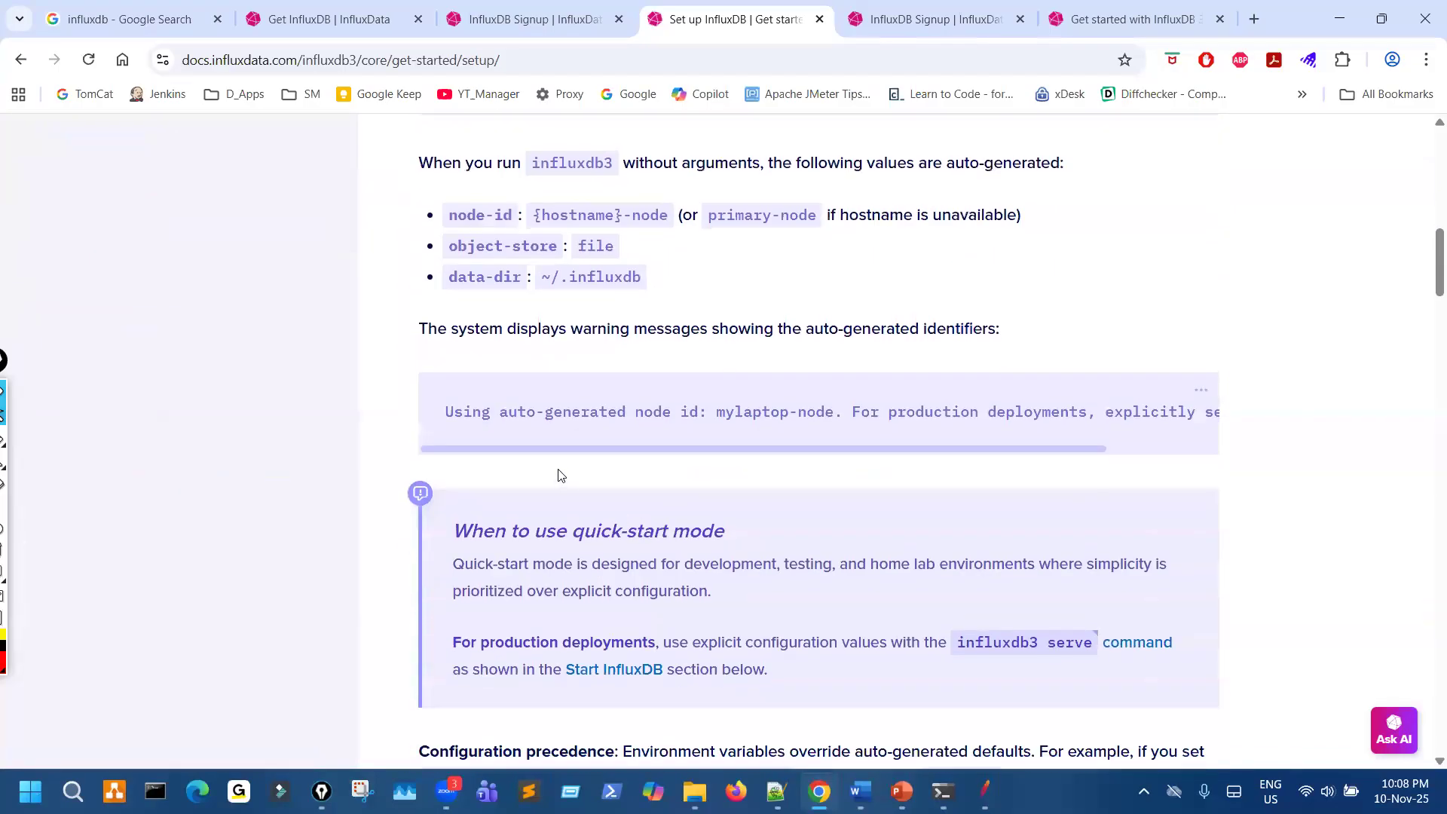
scroll(562, 475, down, 6)
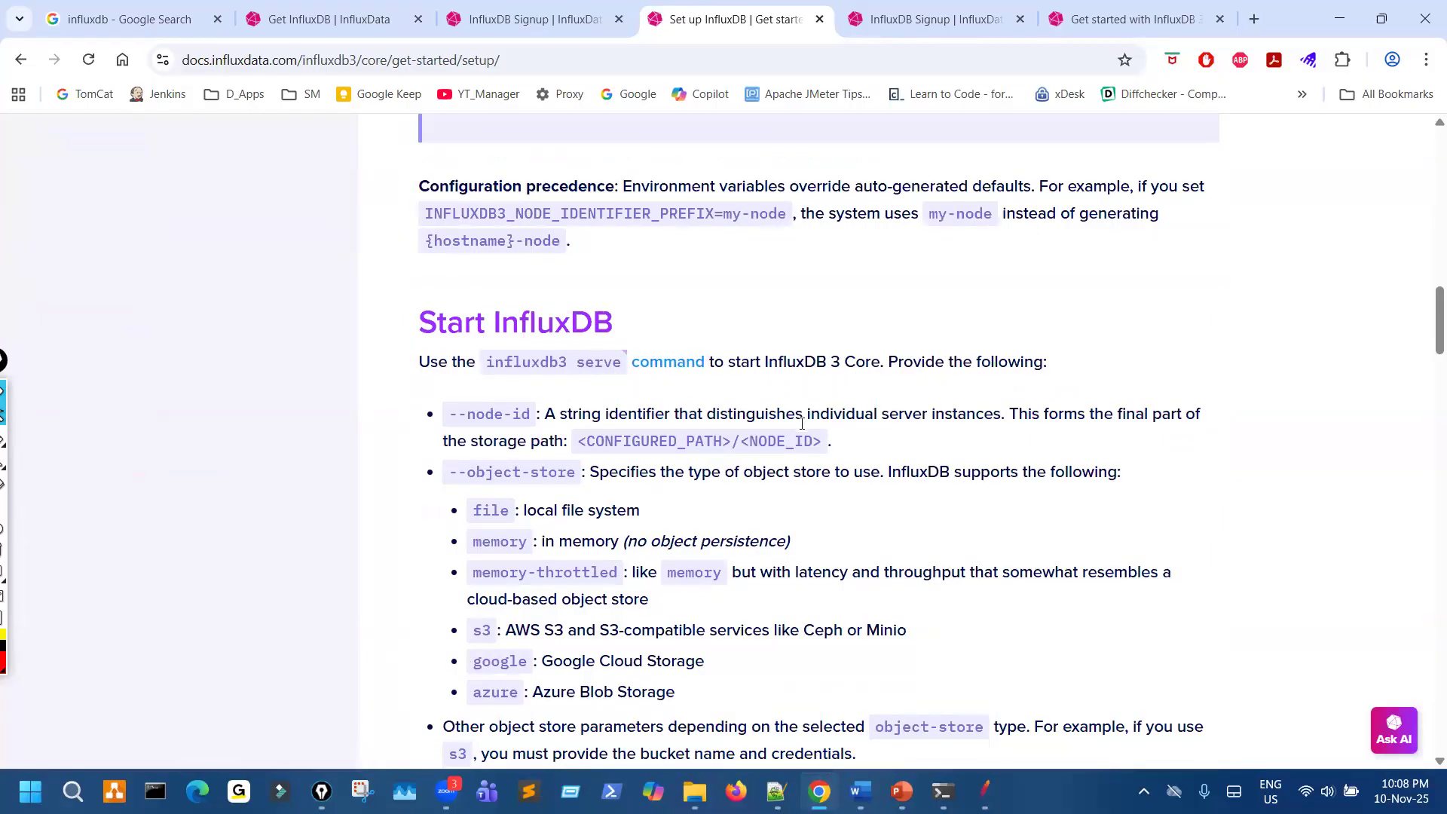
scroll(713, 529, down, 3)
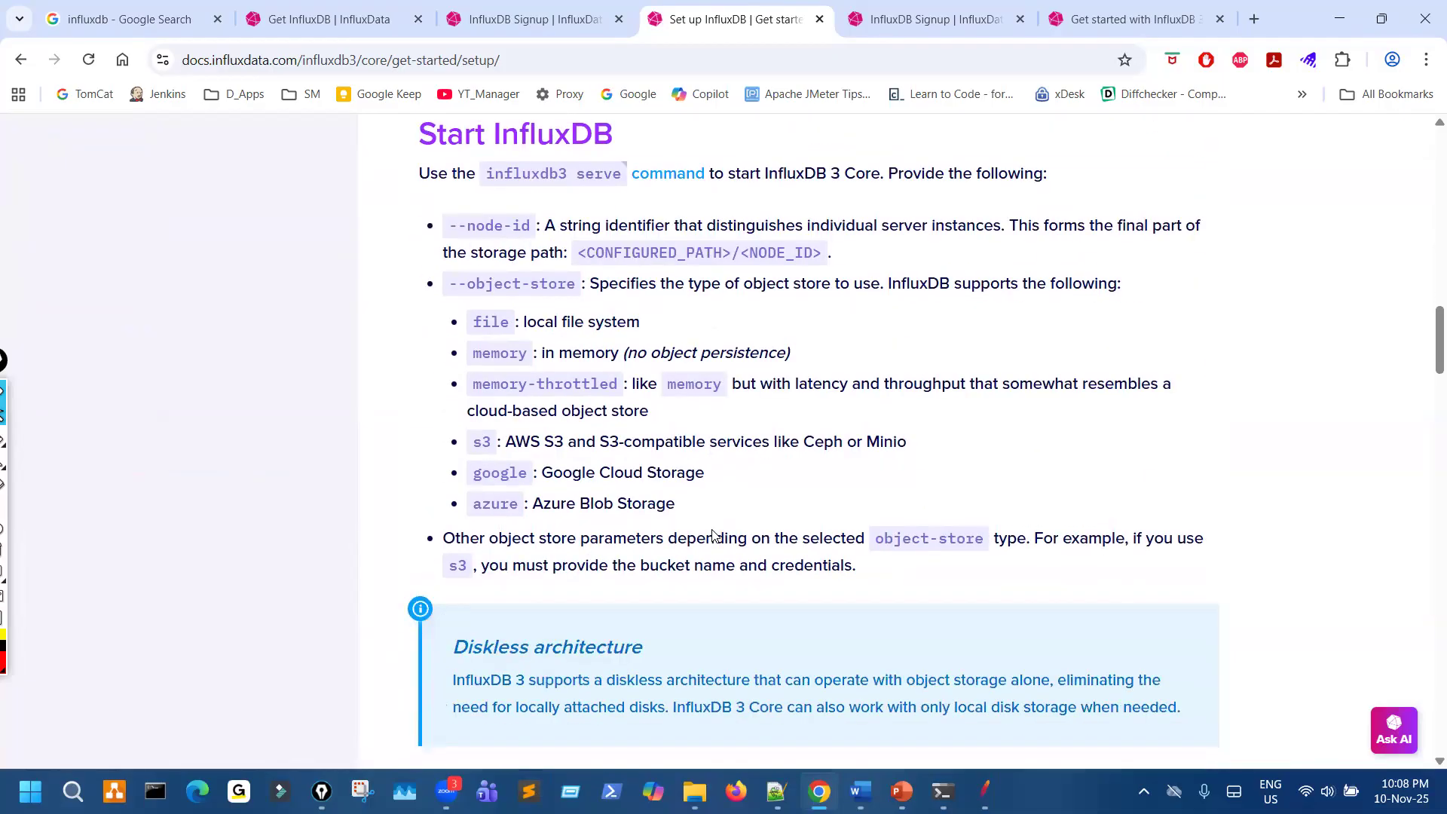
scroll(707, 530, up, 3)
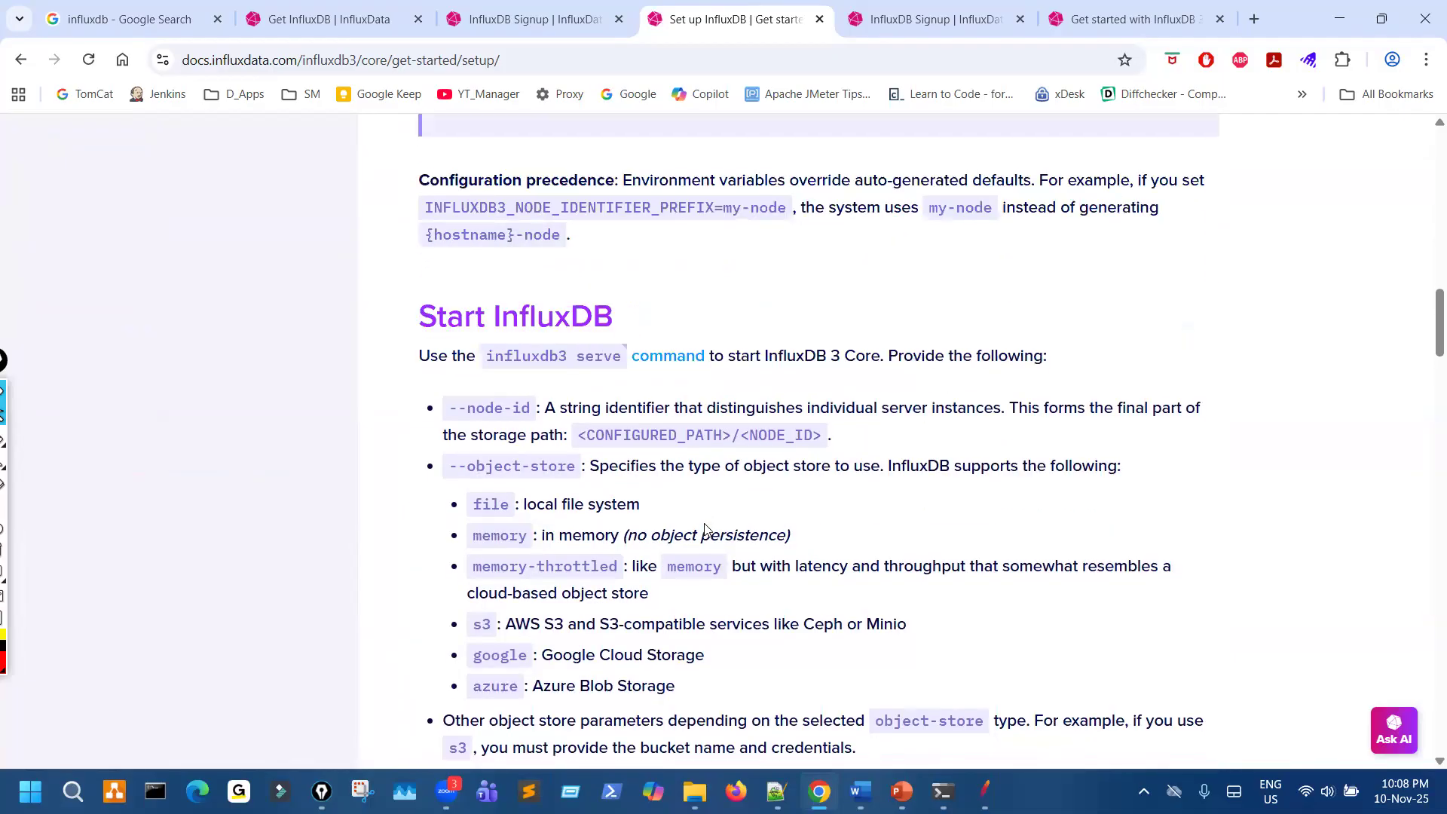
scroll(704, 523, down, 6)
scroll(706, 524, down, 2)
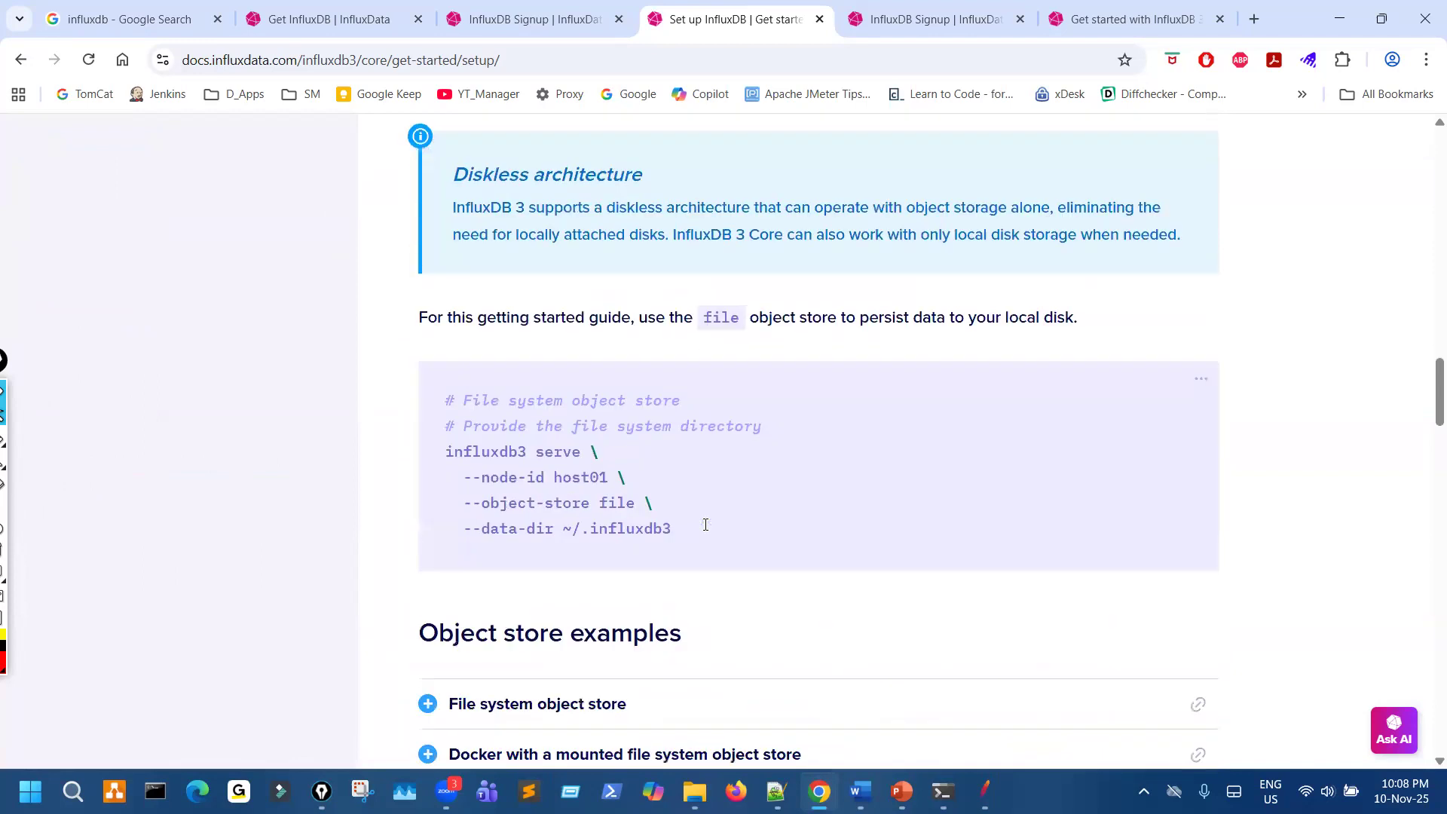
scroll(616, 518, down, 1)
scroll(616, 519, down, 1)
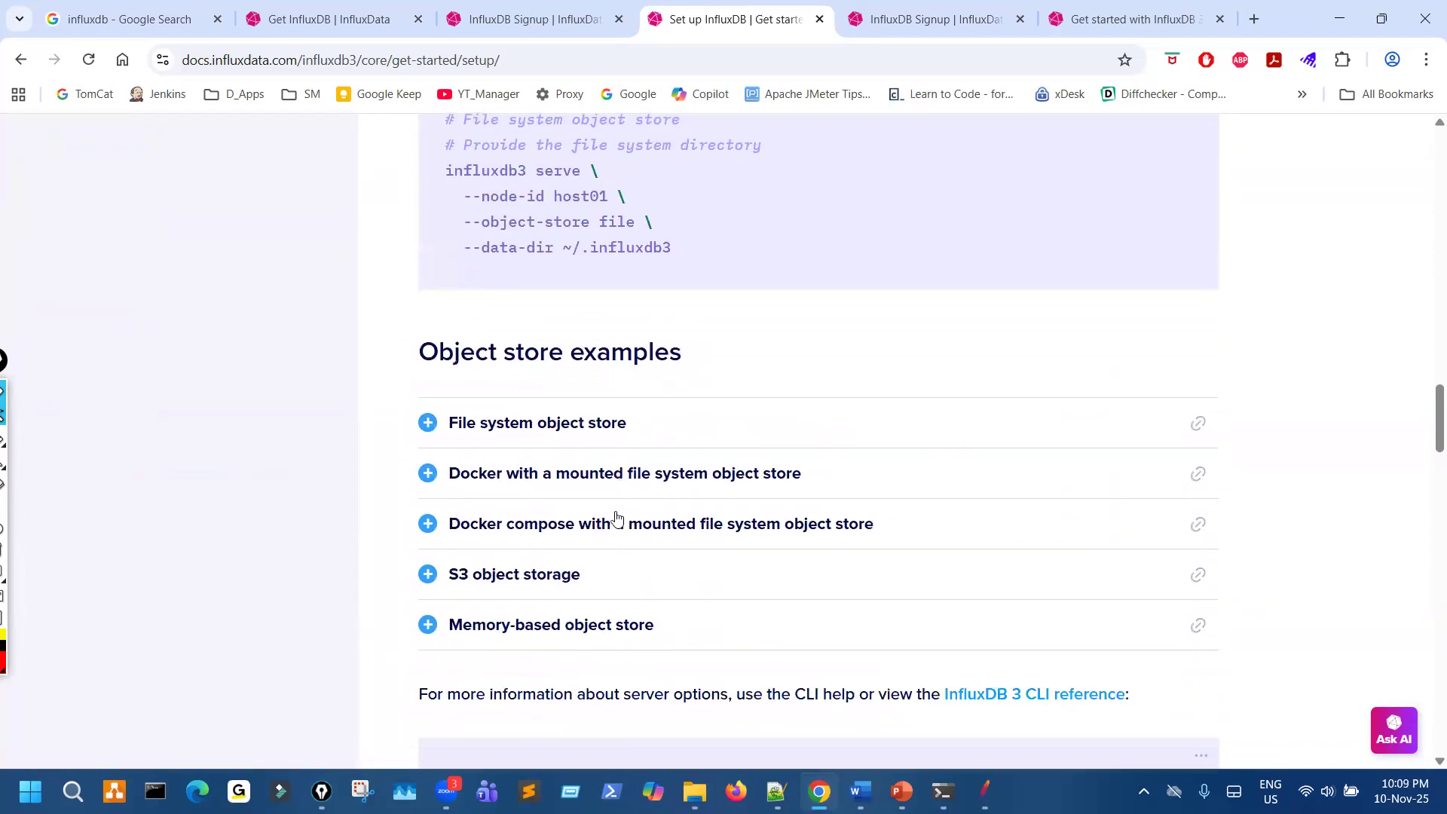
scroll(616, 519, down, 4)
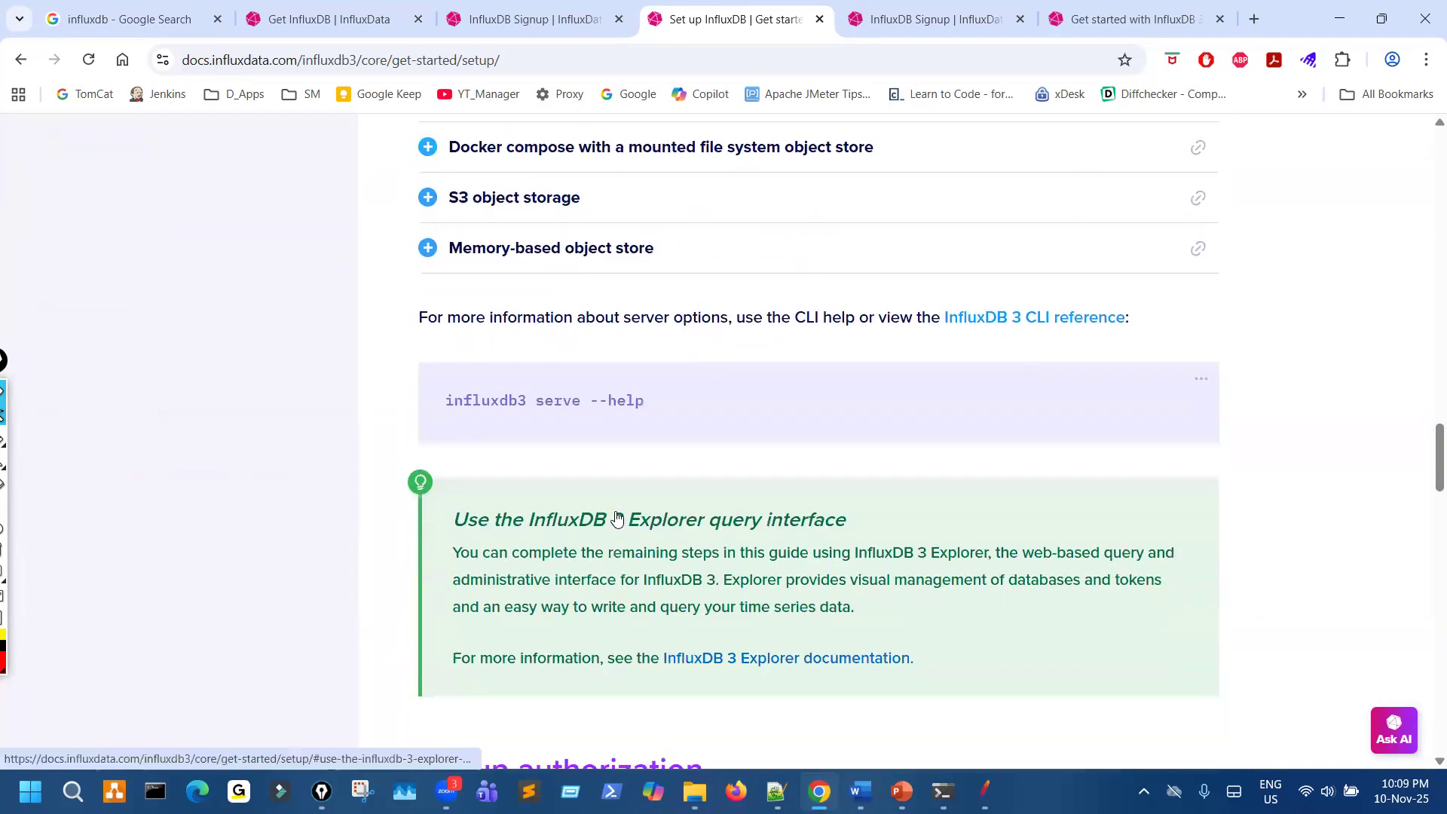
- Examine the setup guide's authorization section on creating an operator token and setting it for CLI and HTTP API requests
scroll(617, 522, down, 2)
scroll(617, 522, down, 2)
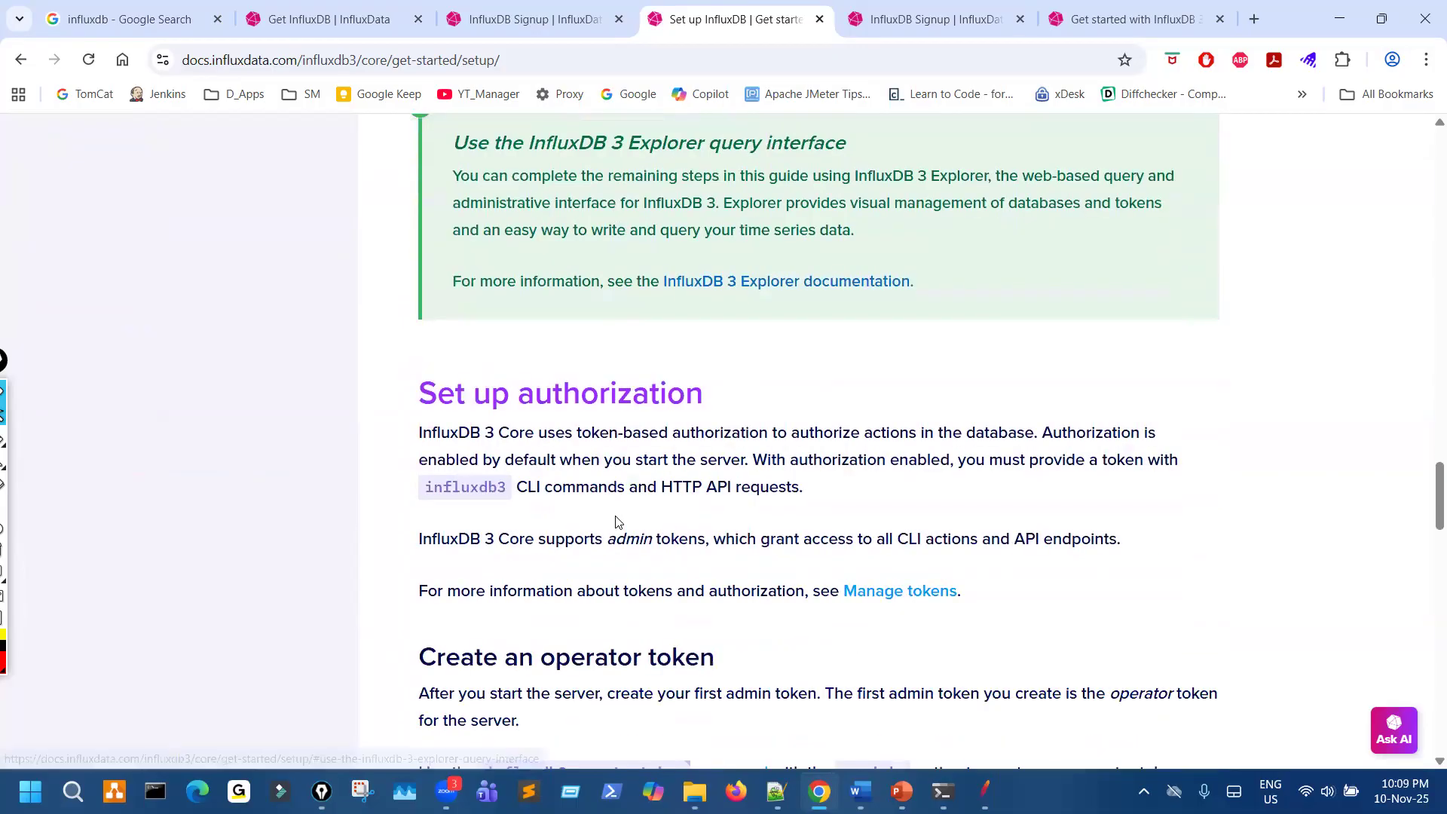
scroll(617, 522, down, 10)
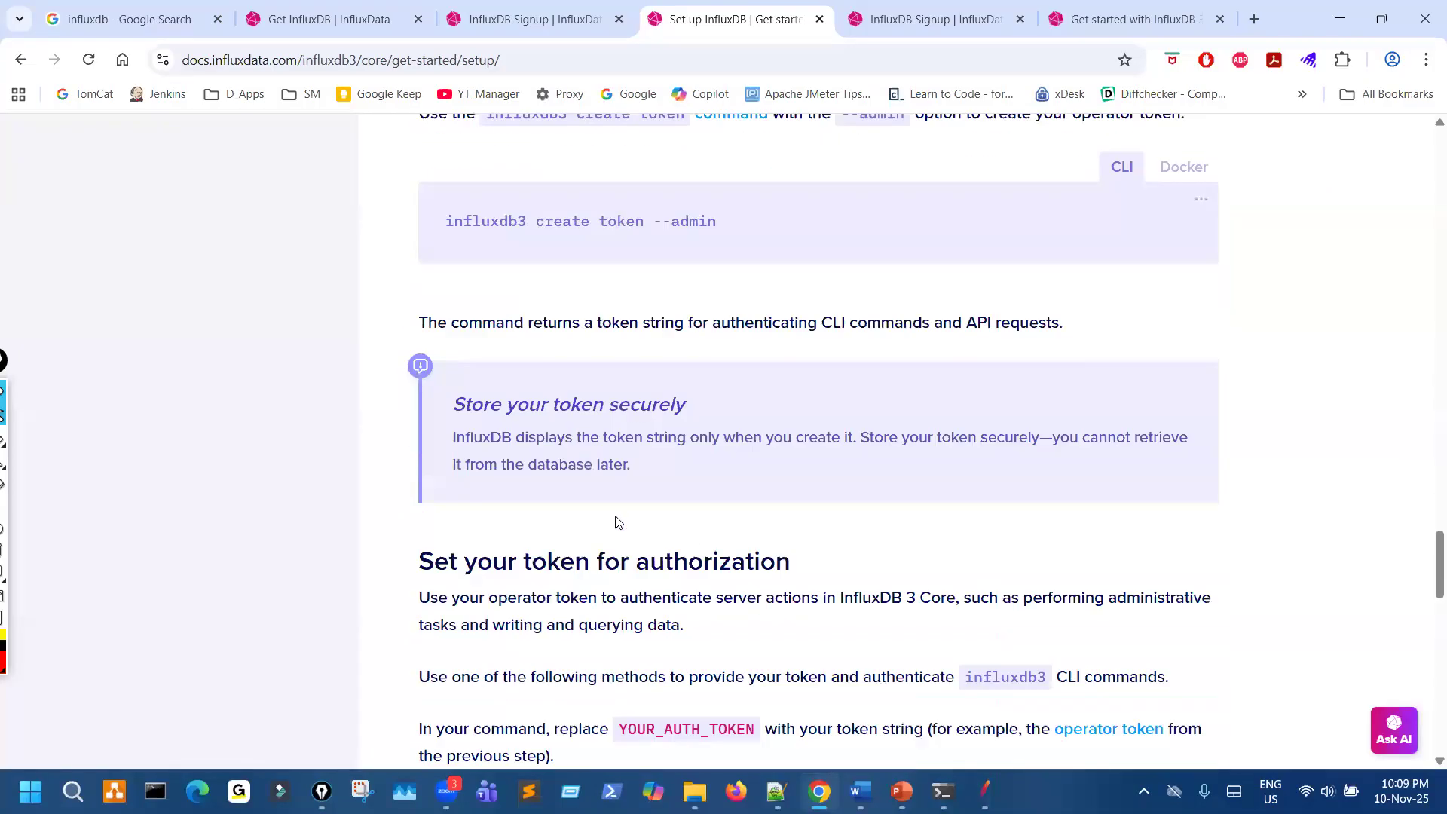
scroll(616, 522, down, 4)
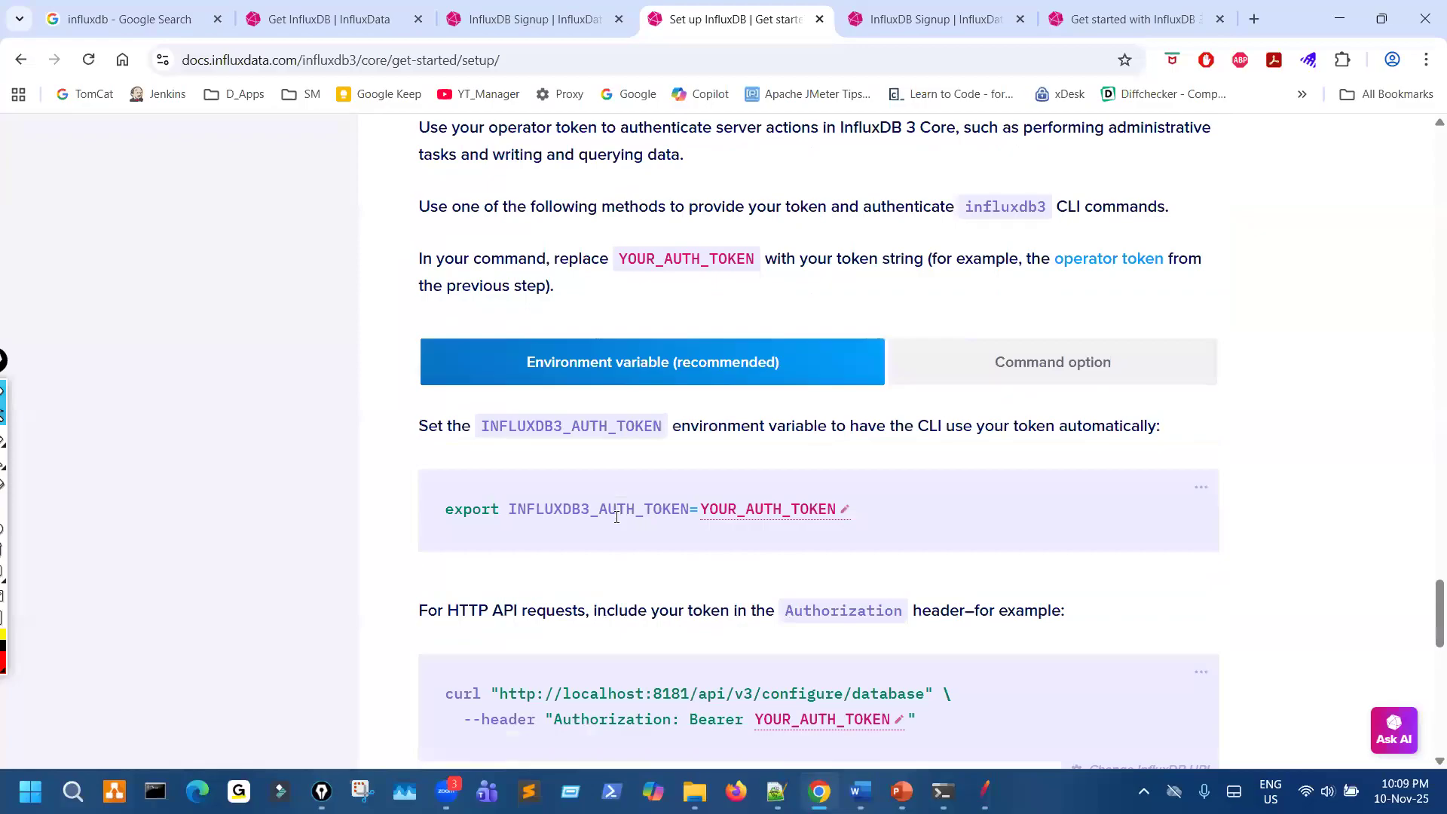
scroll(616, 517, down, 4)
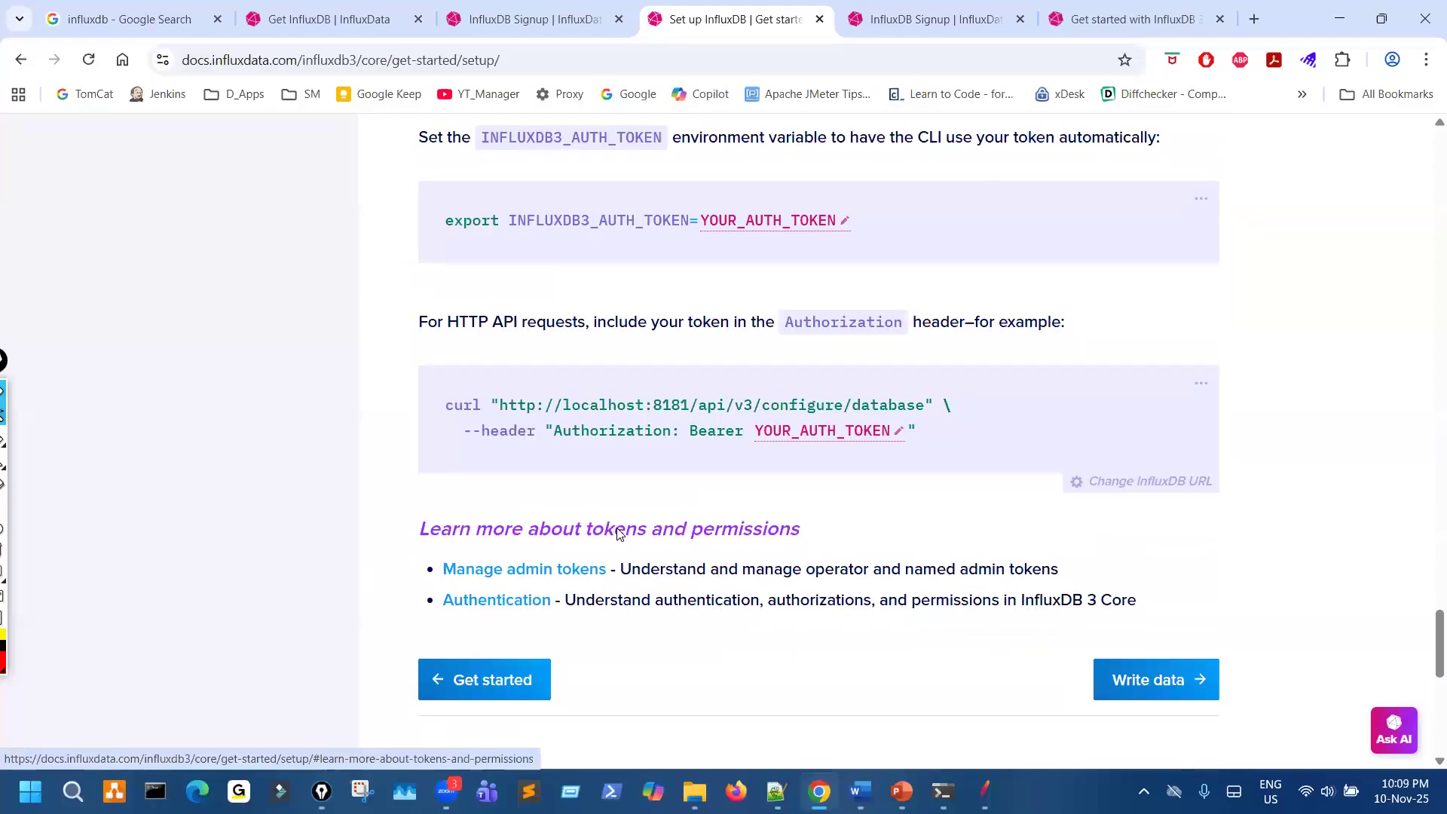
scroll(617, 531, down, 4)
scroll(618, 533, up, 7)
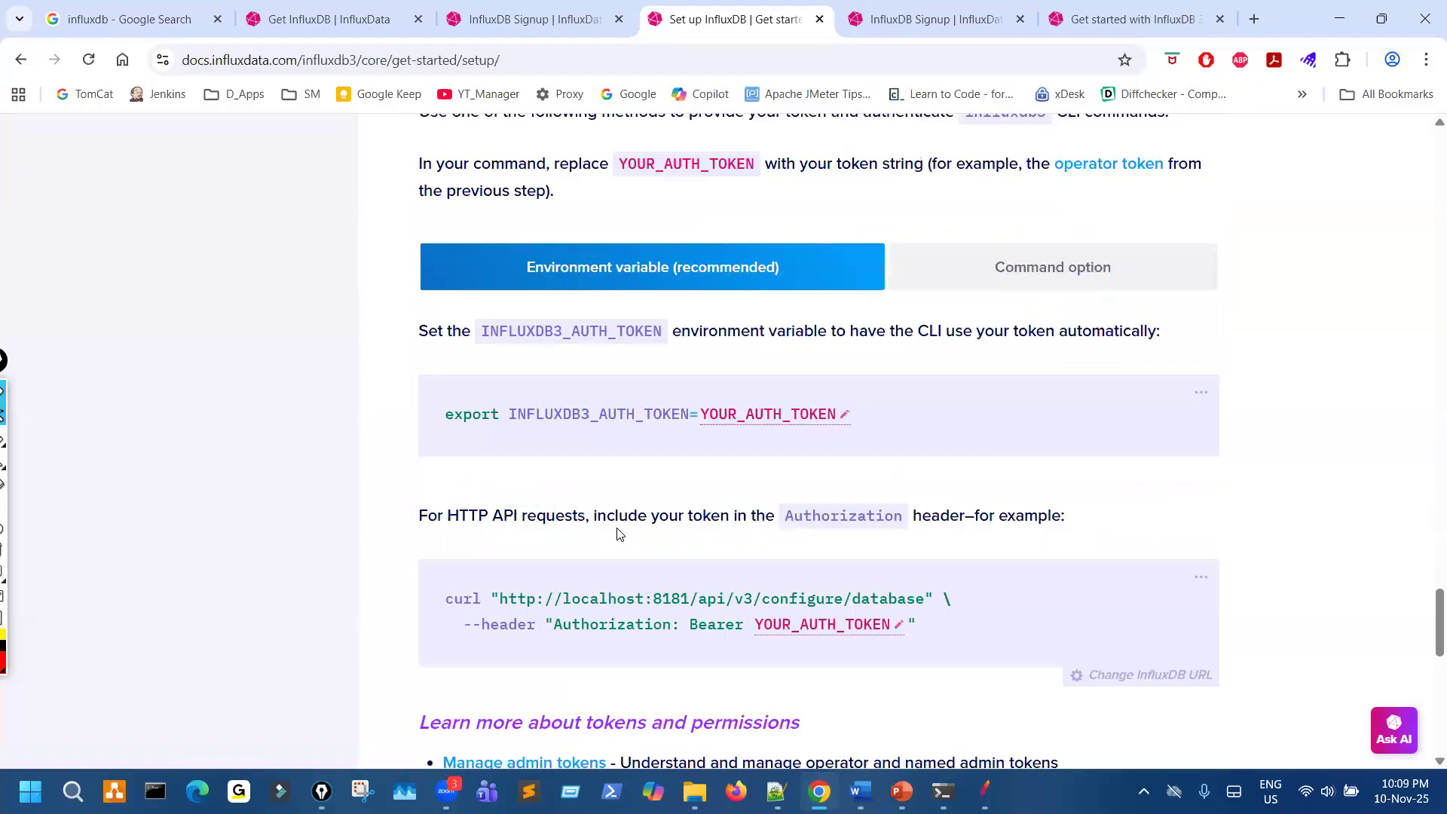
scroll(616, 544, down, 4)
scroll(616, 555, down, 3)
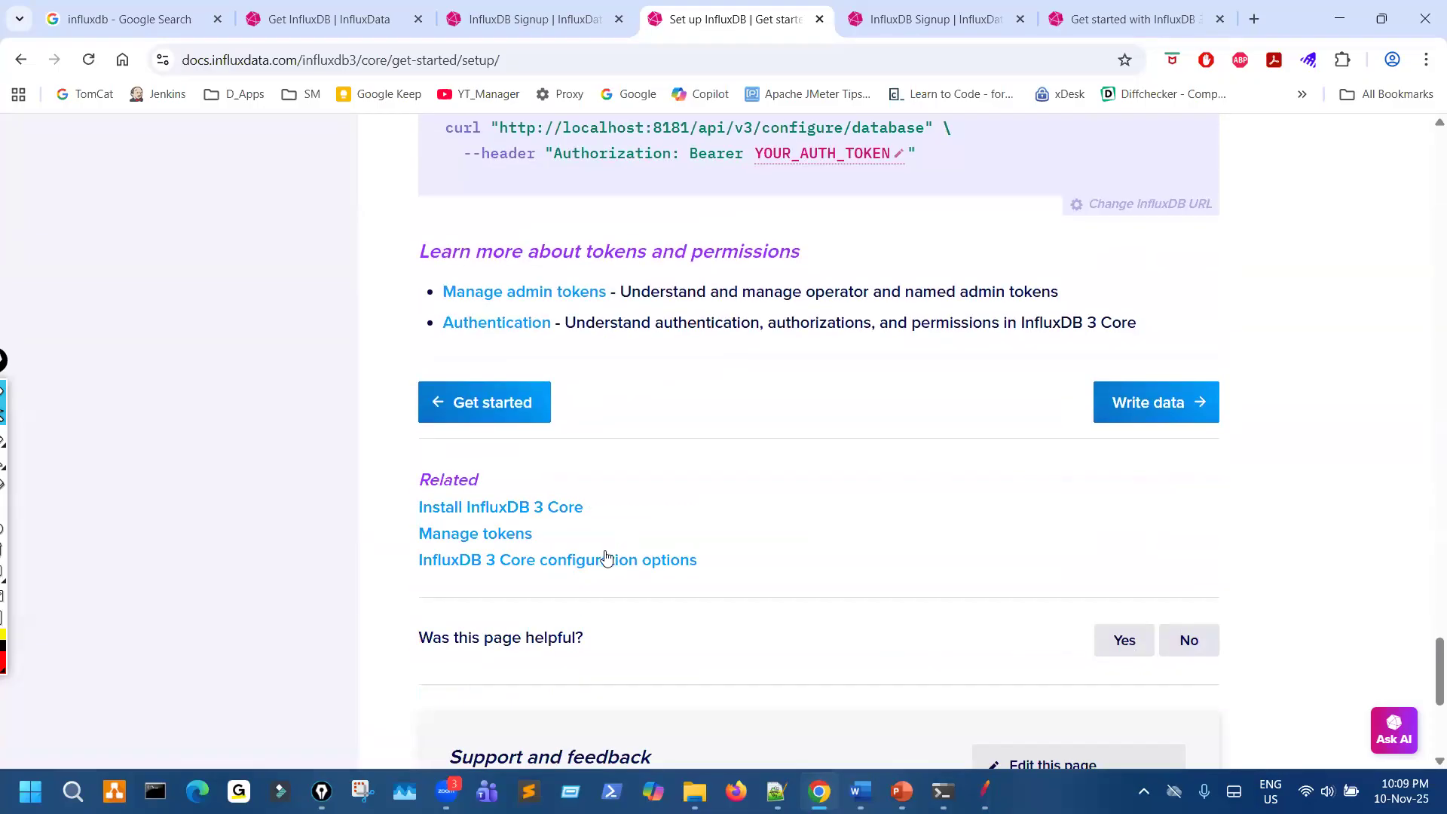
scroll(630, 555, up, 15)
scroll(639, 560, up, 20)
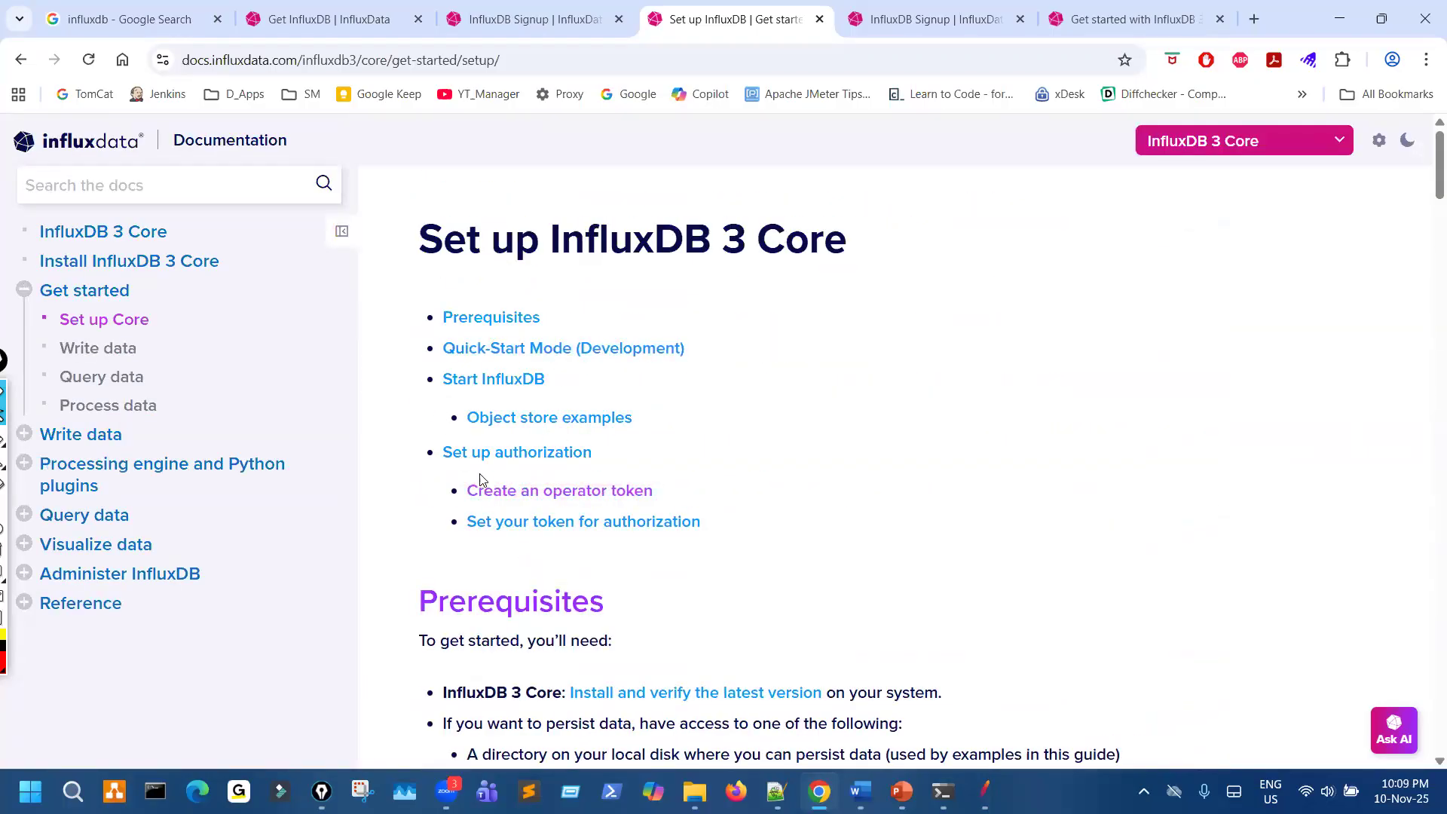
- Open the Get started guide's Write data page and examine its line protocol elements, sample data and influxdb3 write command
click(98, 351)
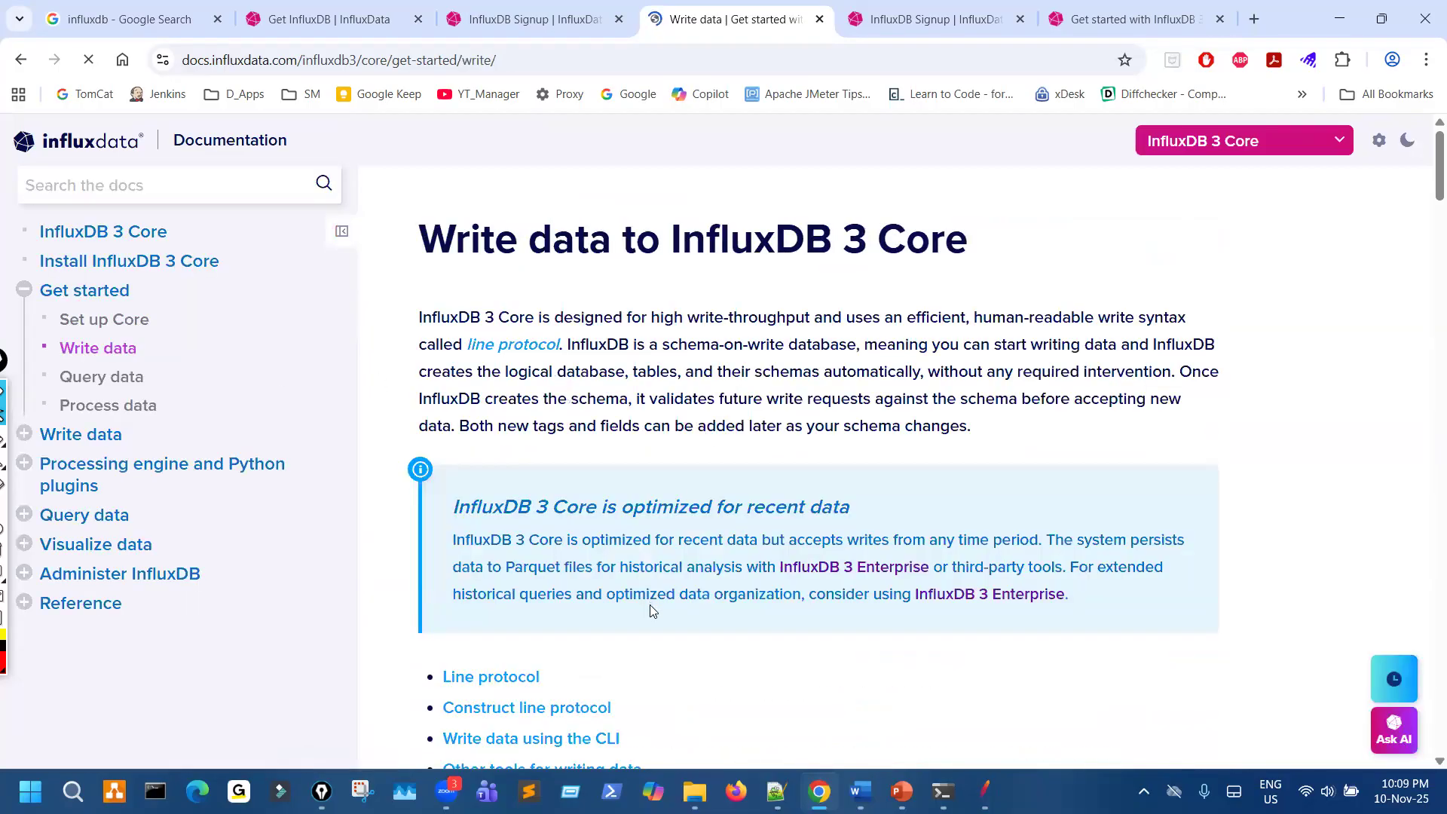
scroll(652, 610, down, 3)
scroll(612, 532, down, 3)
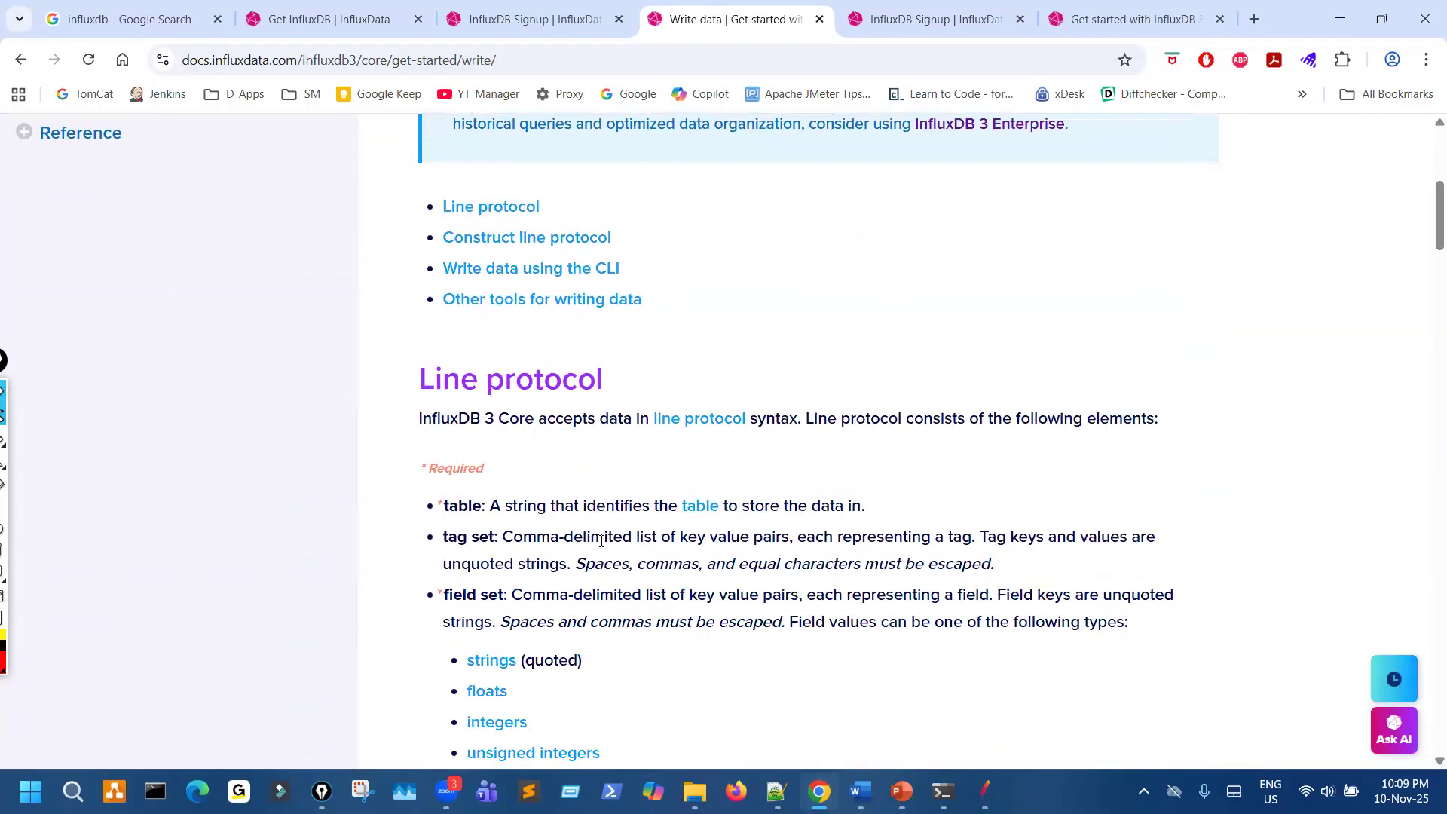
scroll(601, 549, down, 4)
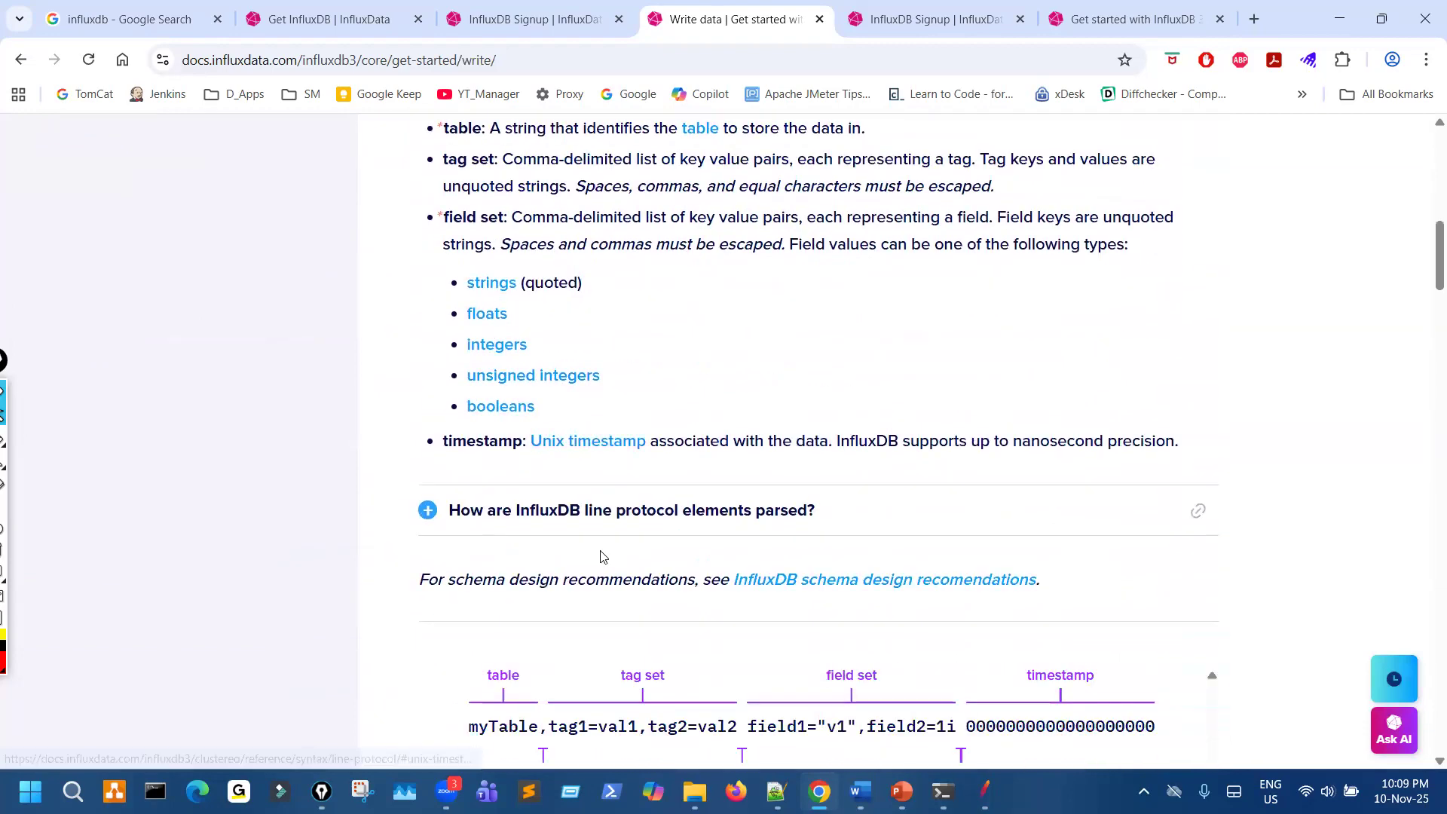
scroll(602, 557, down, 4)
scroll(601, 557, down, 14)
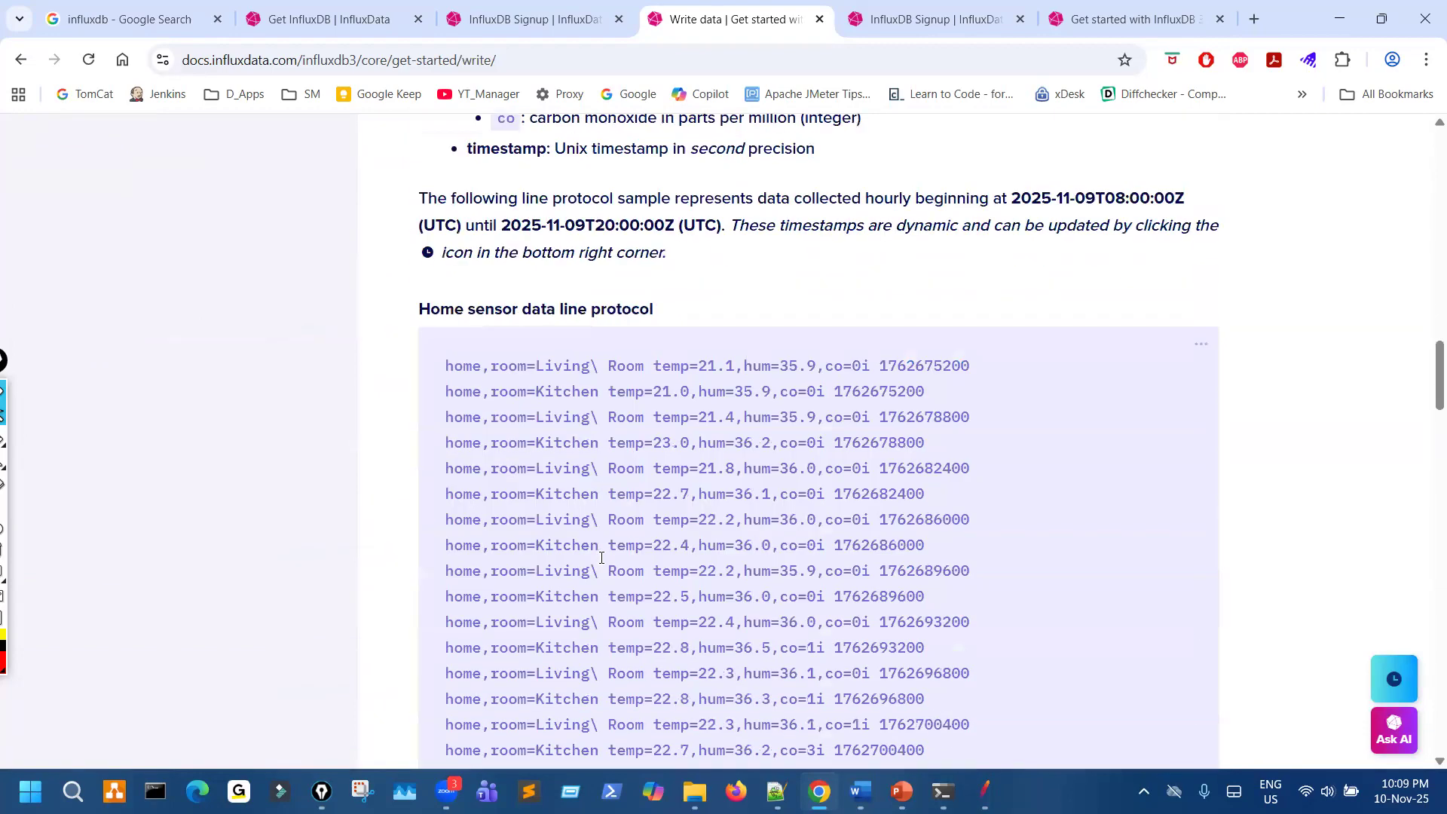
scroll(602, 560, down, 7)
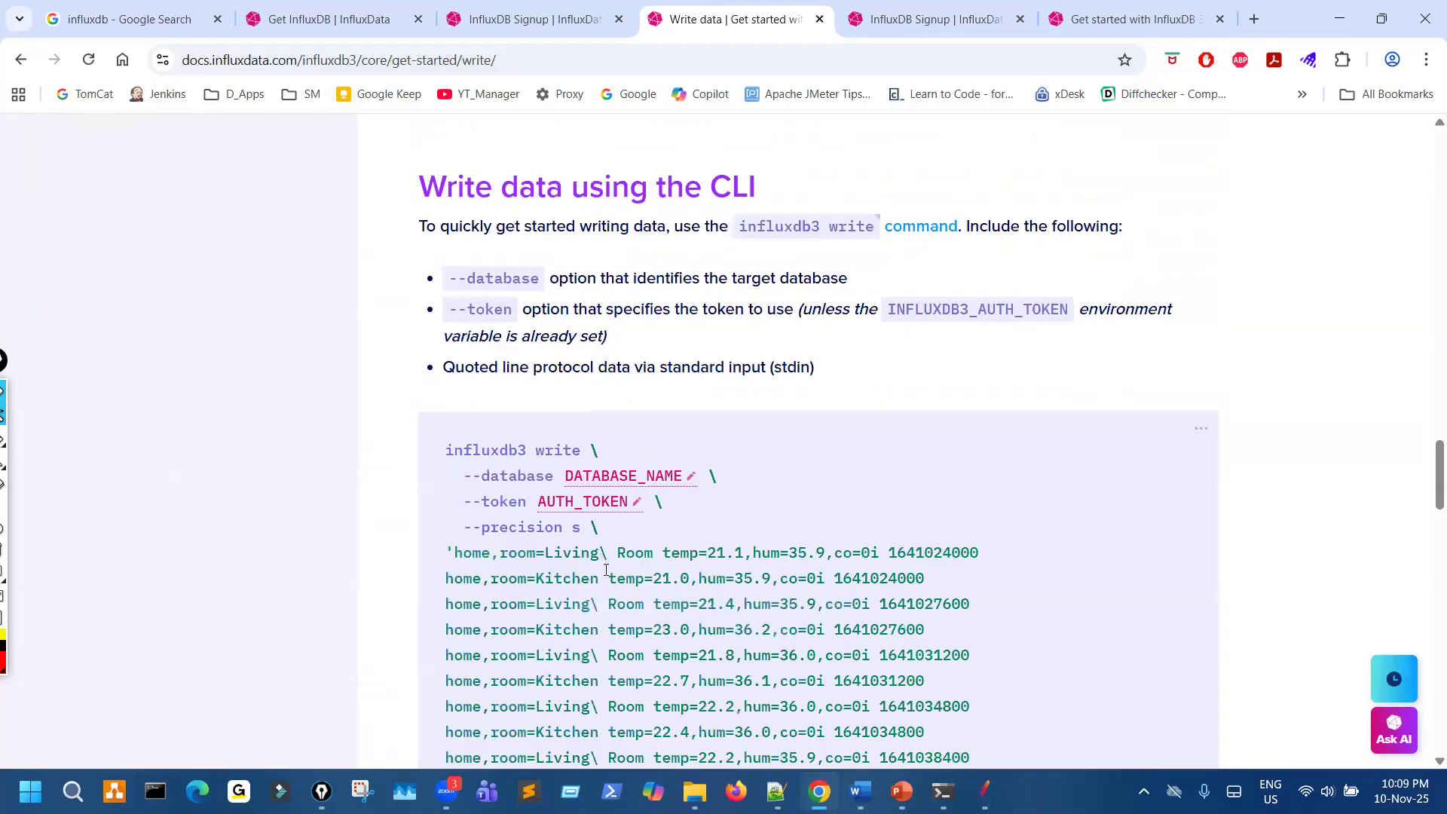
scroll(607, 571, down, 1)
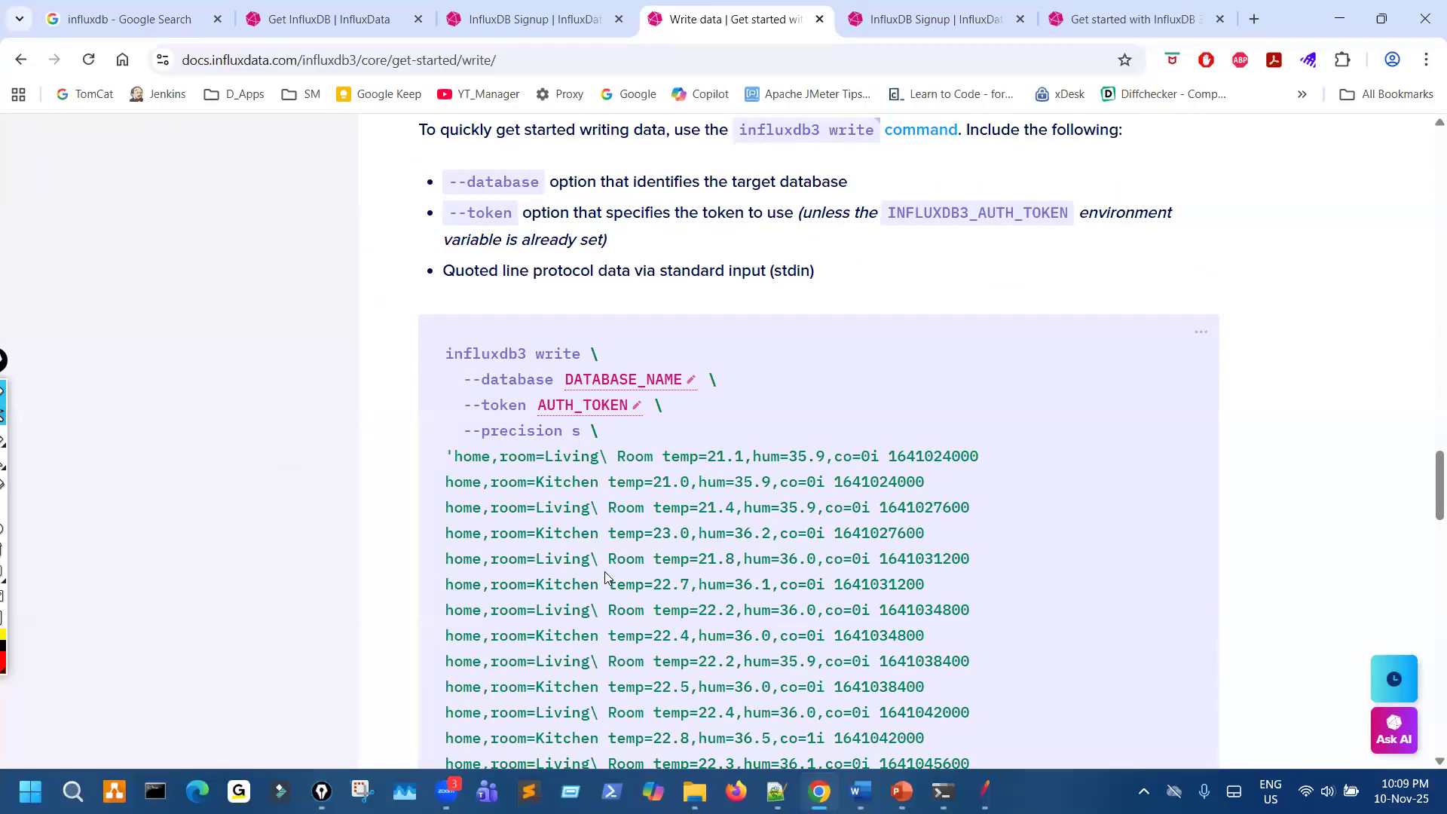
- Review the line protocol diagram and home sensor schema again, and read on through CLI and file writing to Other tools for writing data
scroll(604, 572, up, 10)
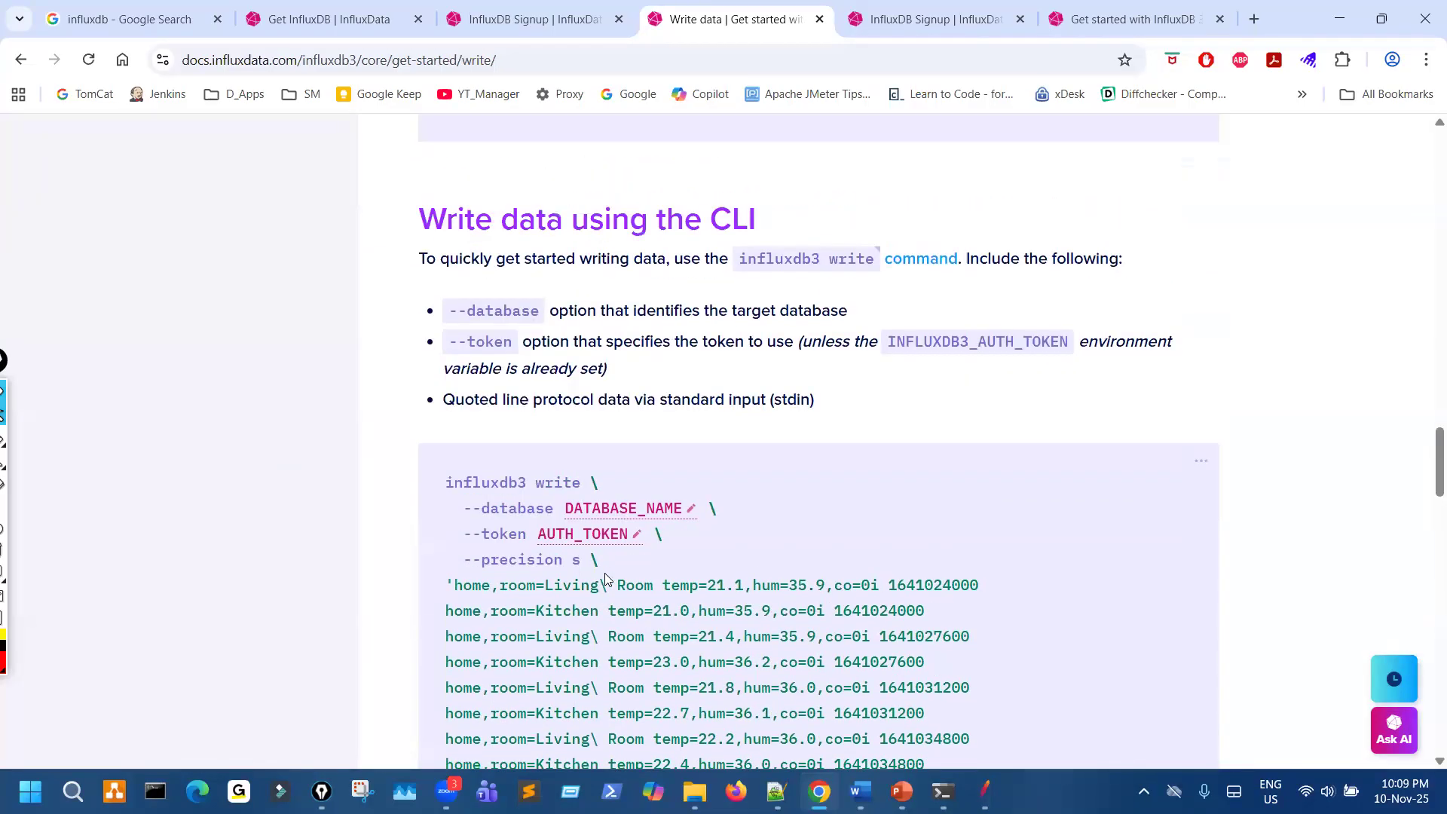
scroll(608, 576, up, 5)
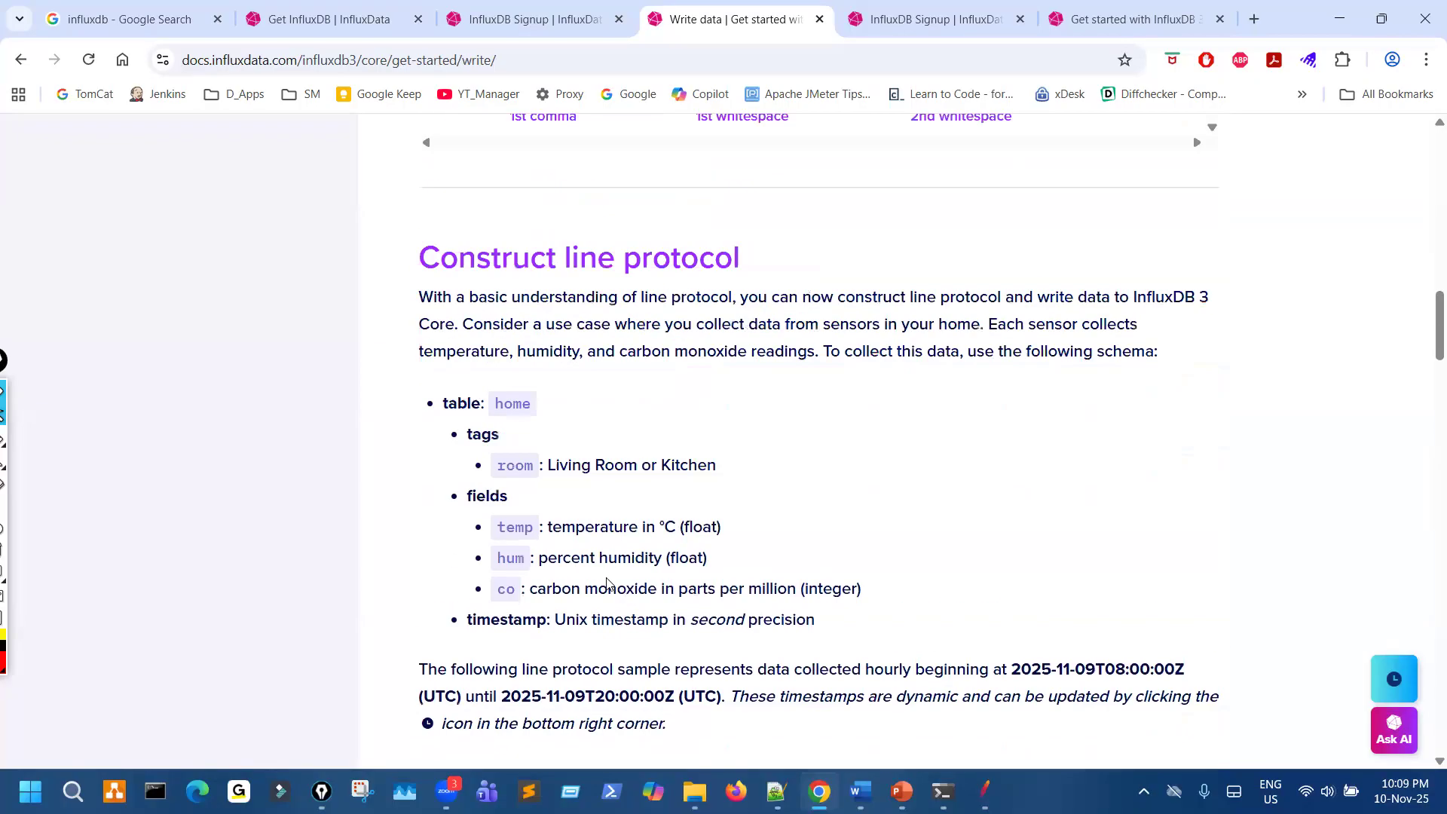
scroll(607, 583, up, 4)
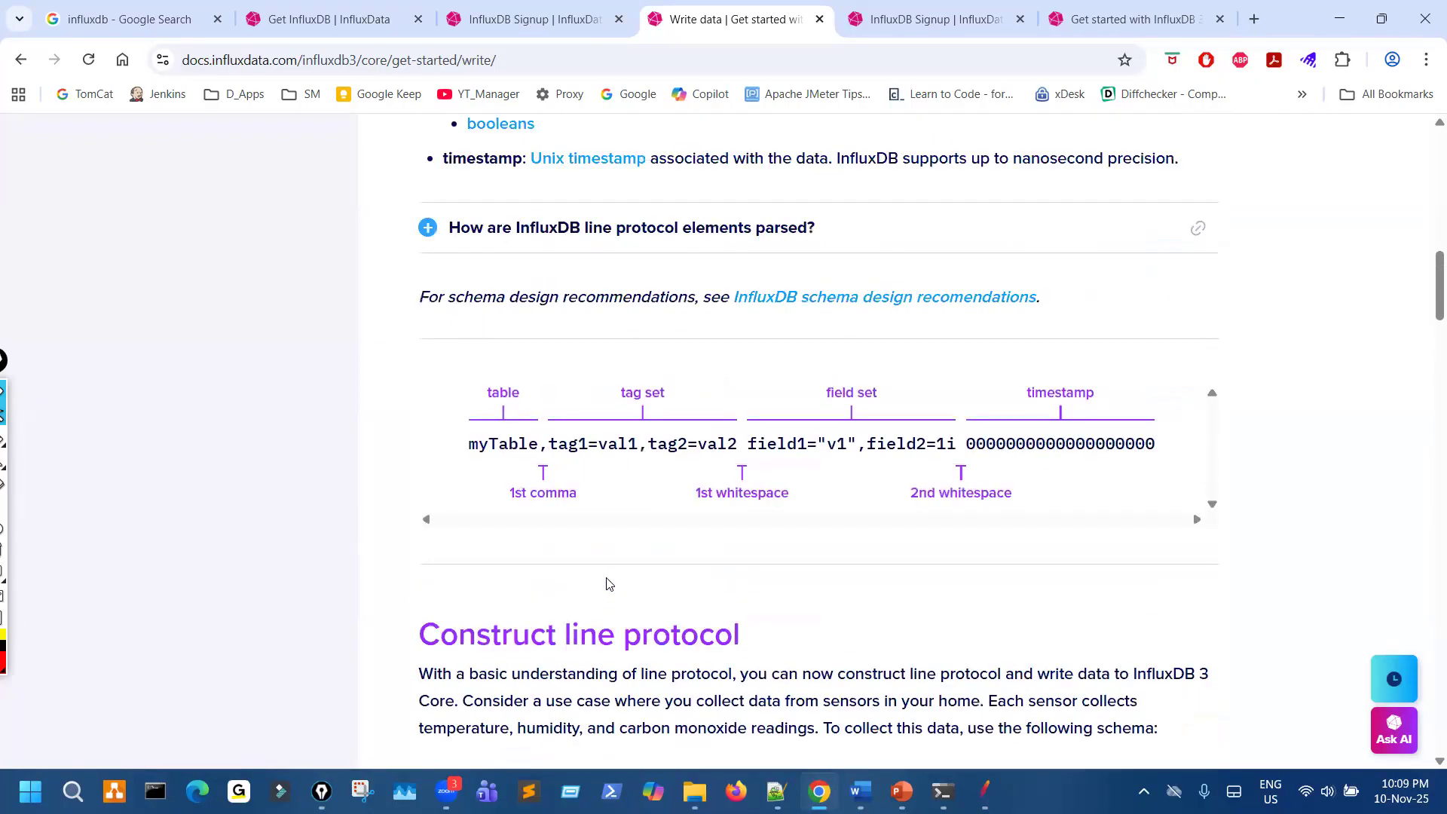
scroll(606, 588, down, 14)
scroll(606, 592, down, 5)
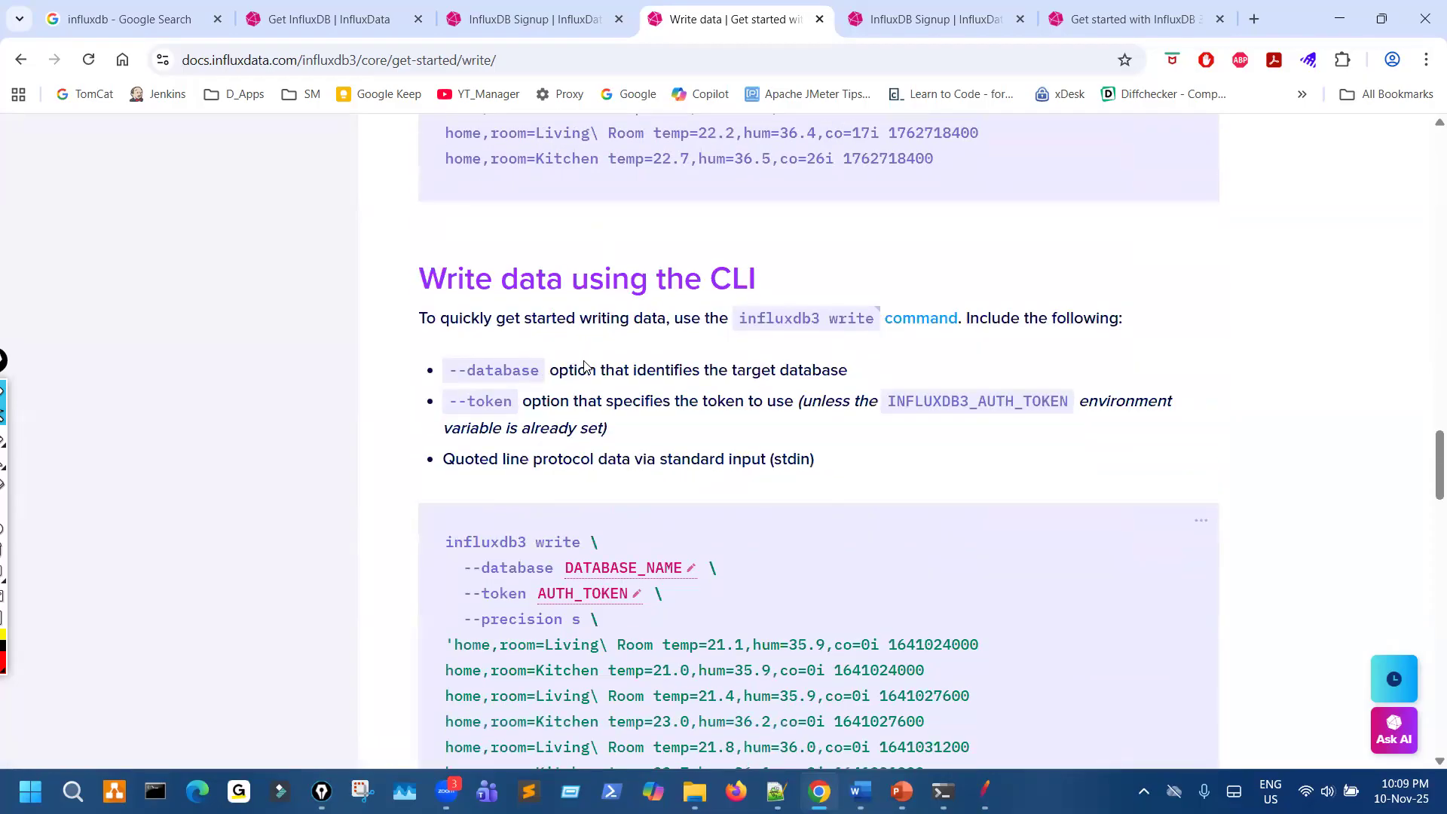
scroll(624, 561, down, 2)
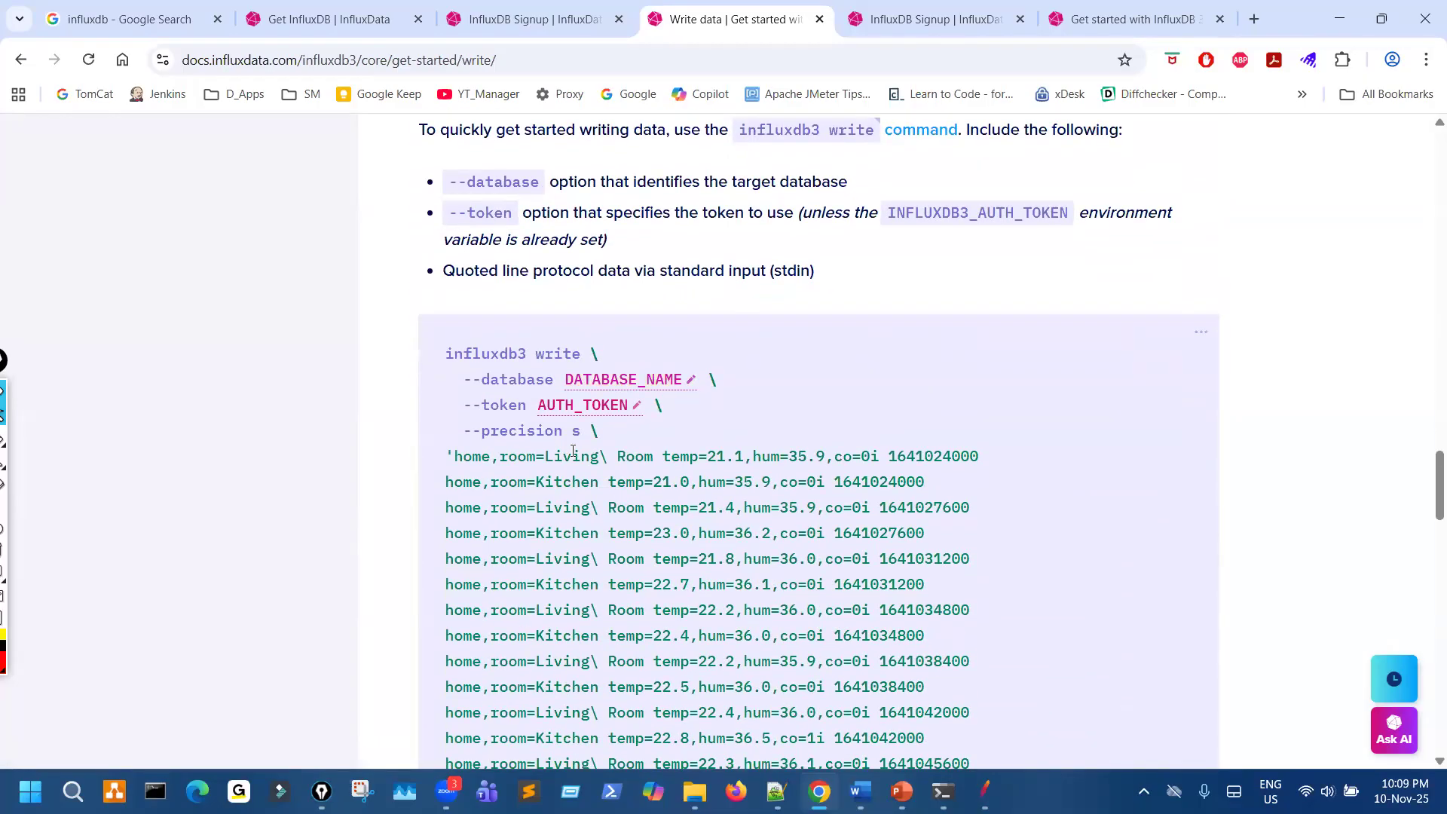
scroll(620, 514, down, 13)
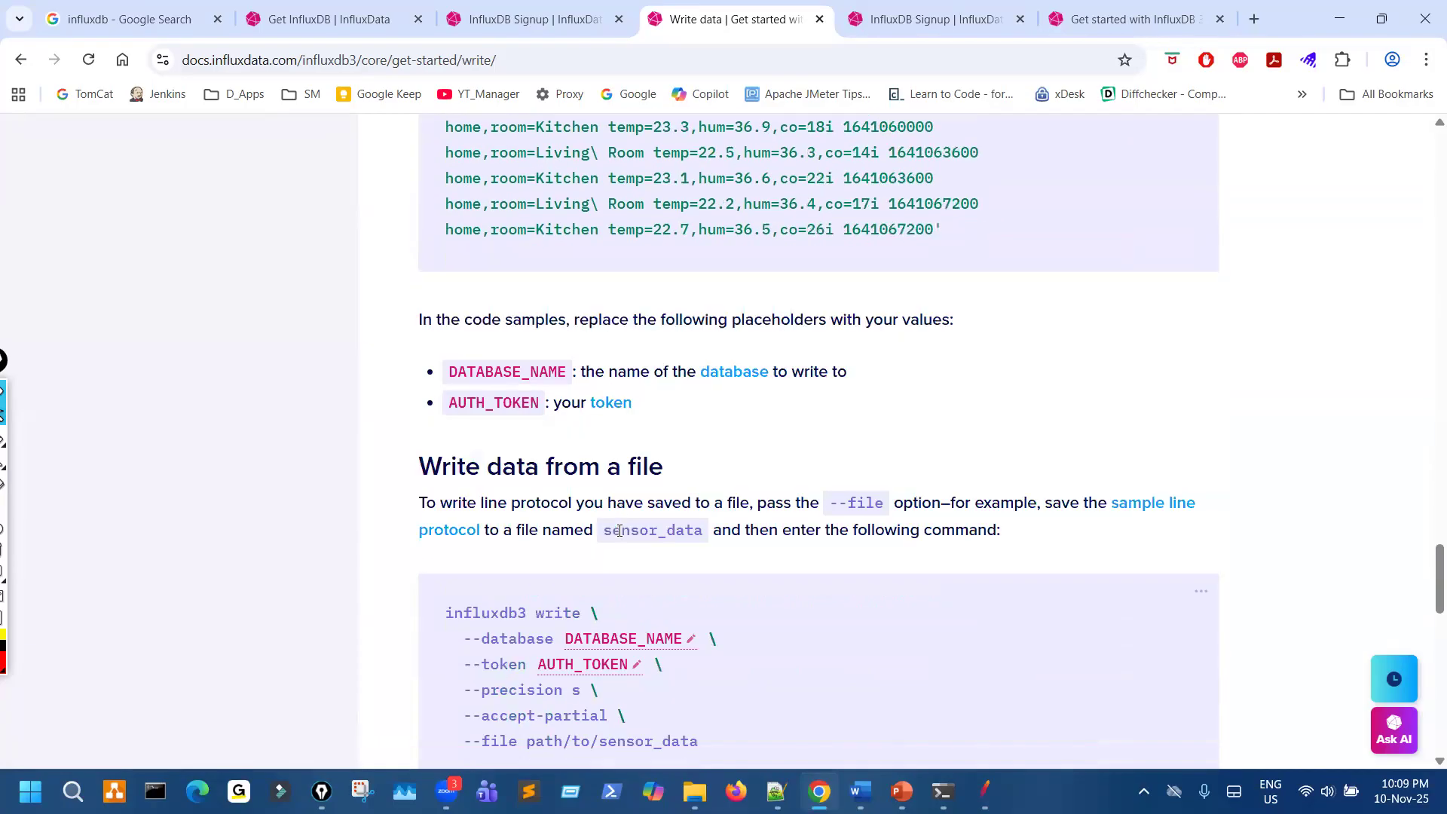
scroll(620, 535, down, 7)
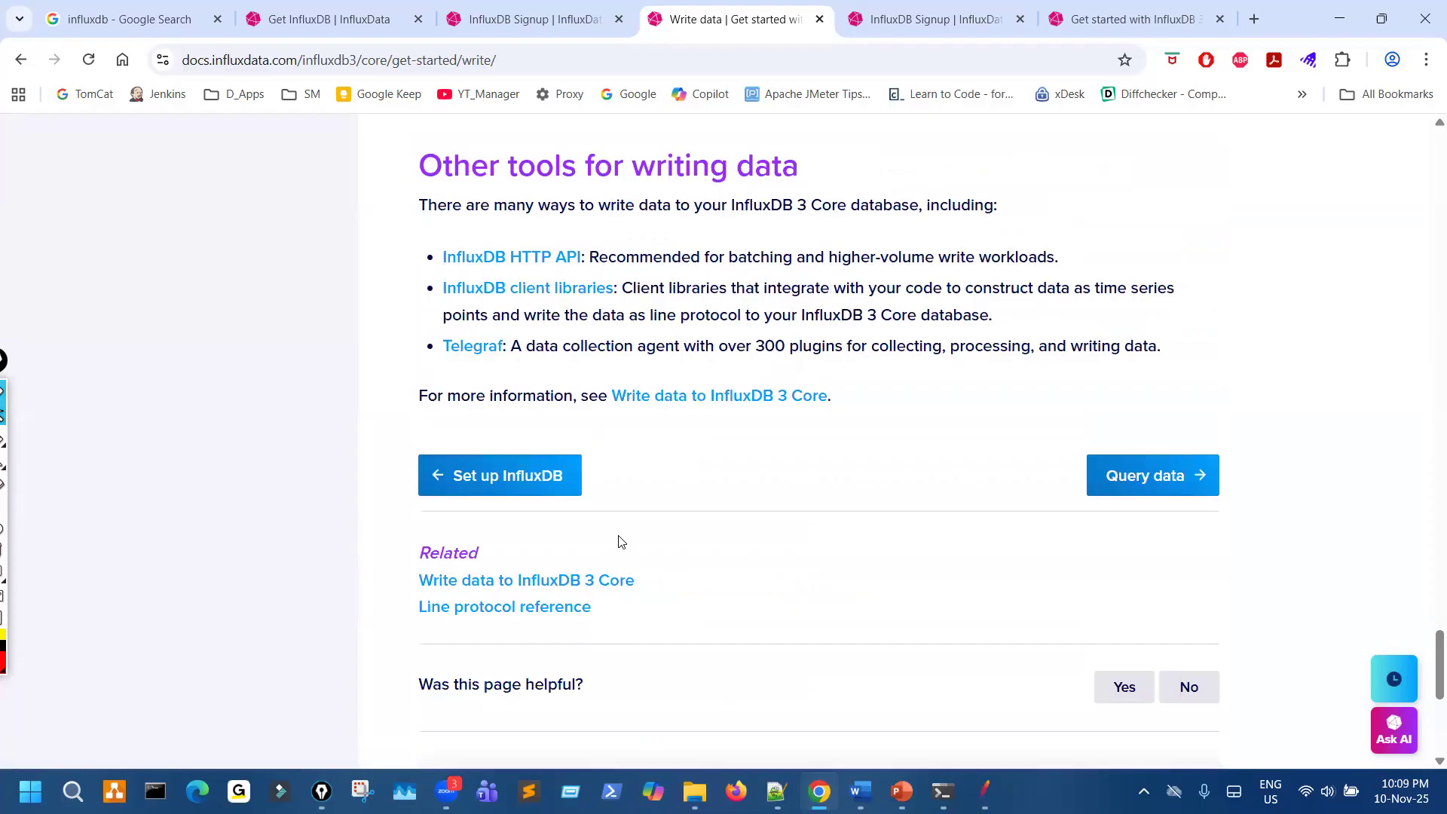
- Switch the documentation from InfluxDB 3 Core to InfluxDB OSS v1
scroll(620, 541, up, 20)
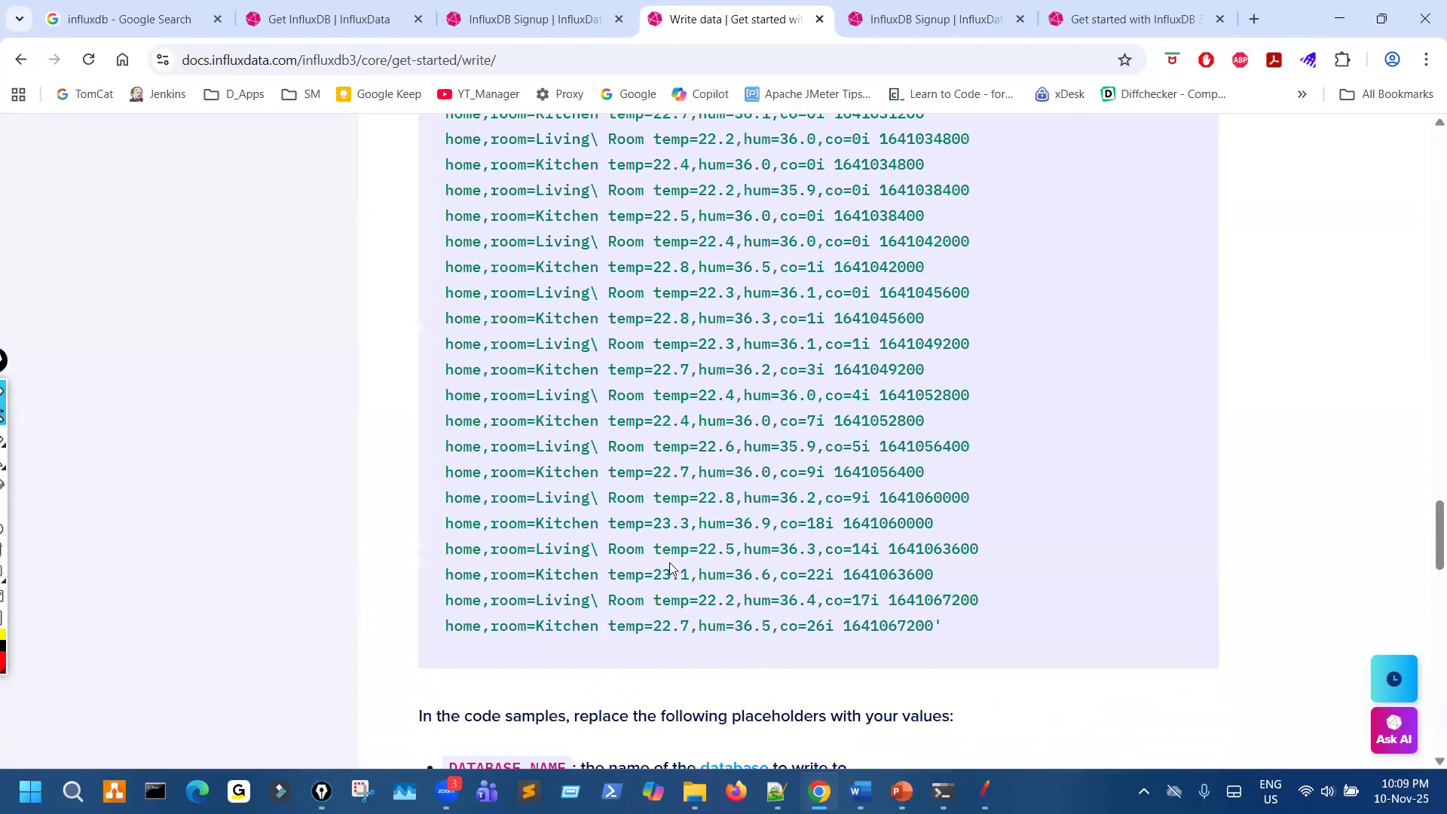
scroll(671, 587, up, 15)
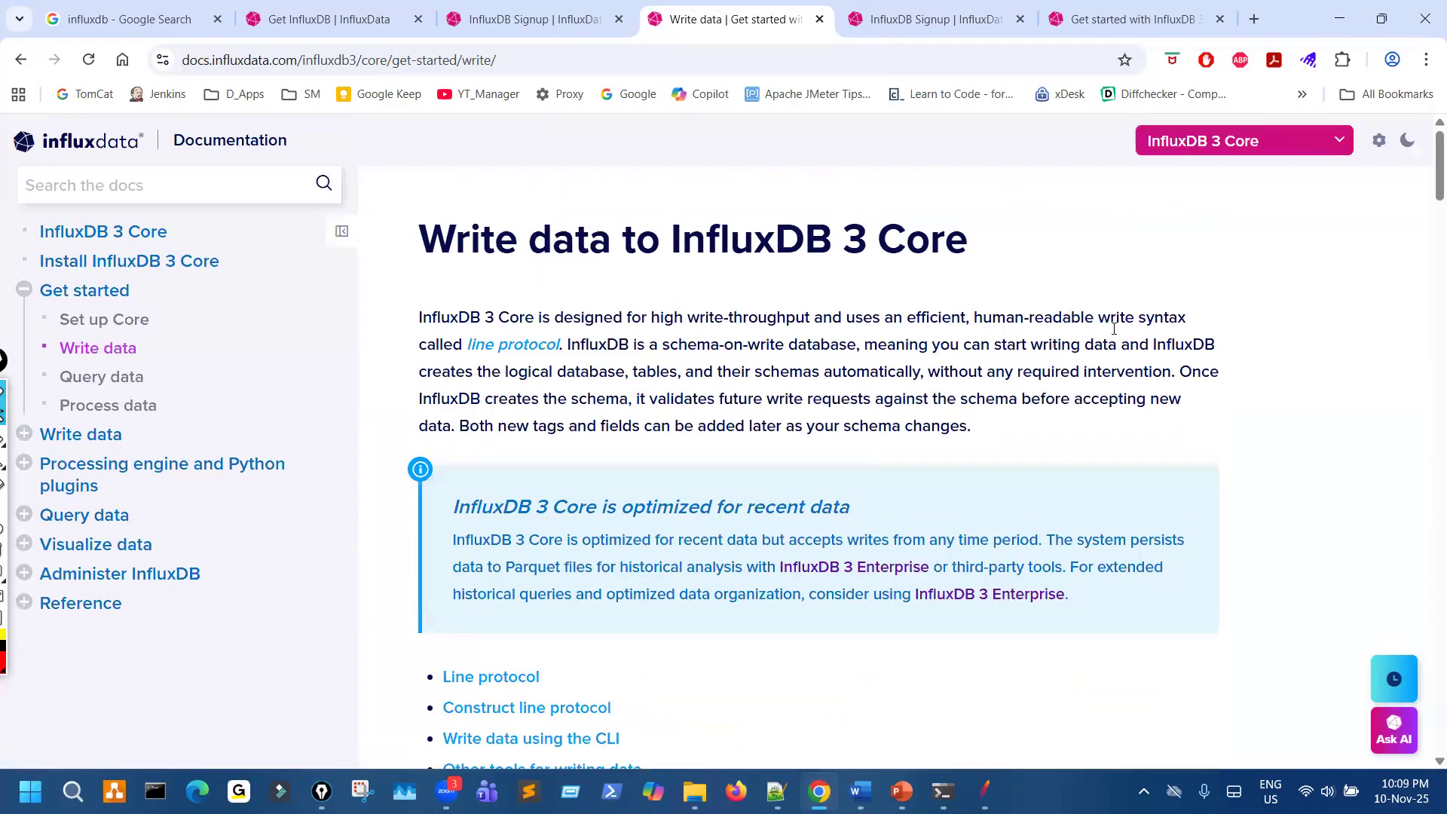
click(1294, 149)
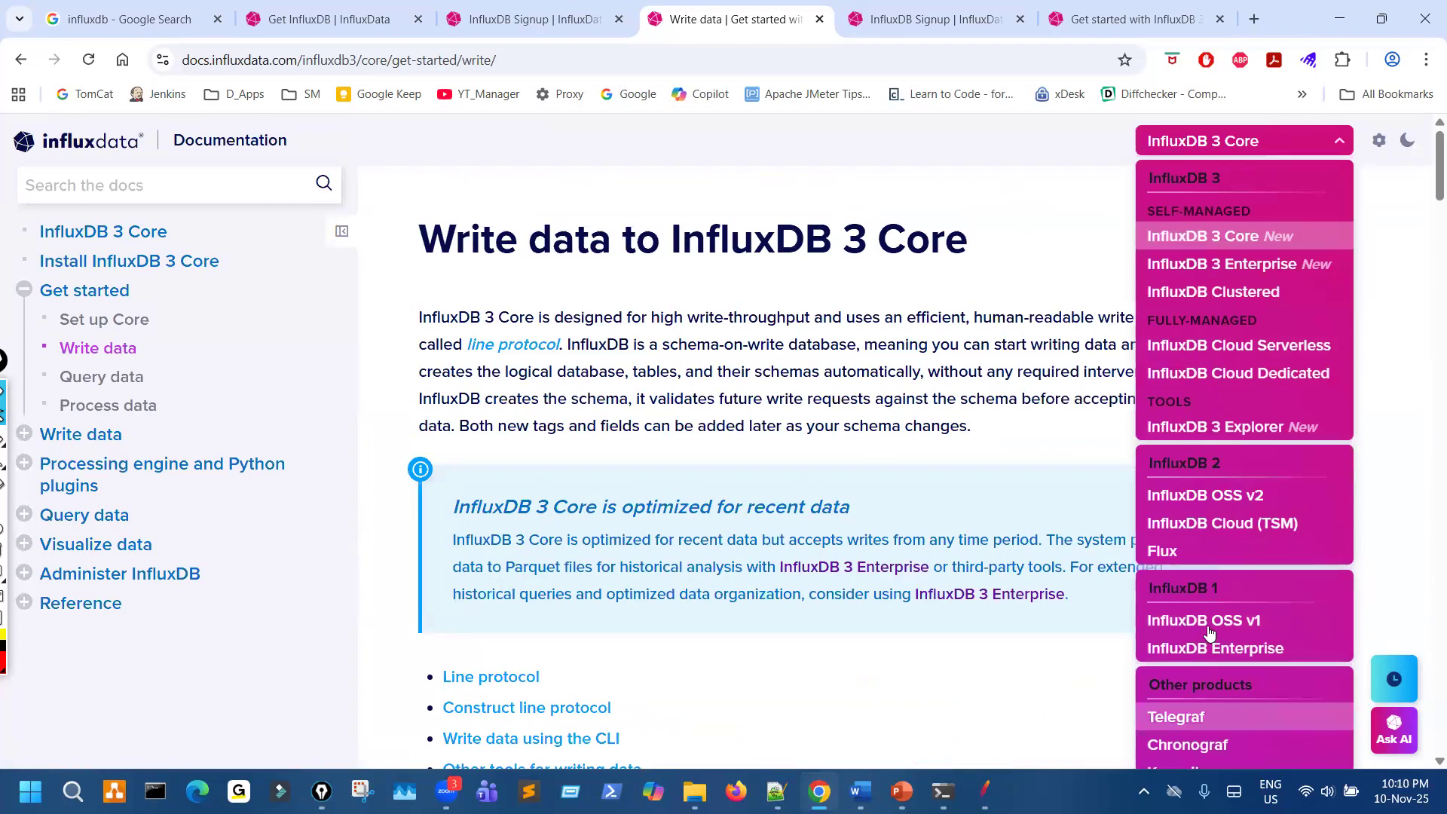
click(1187, 623)
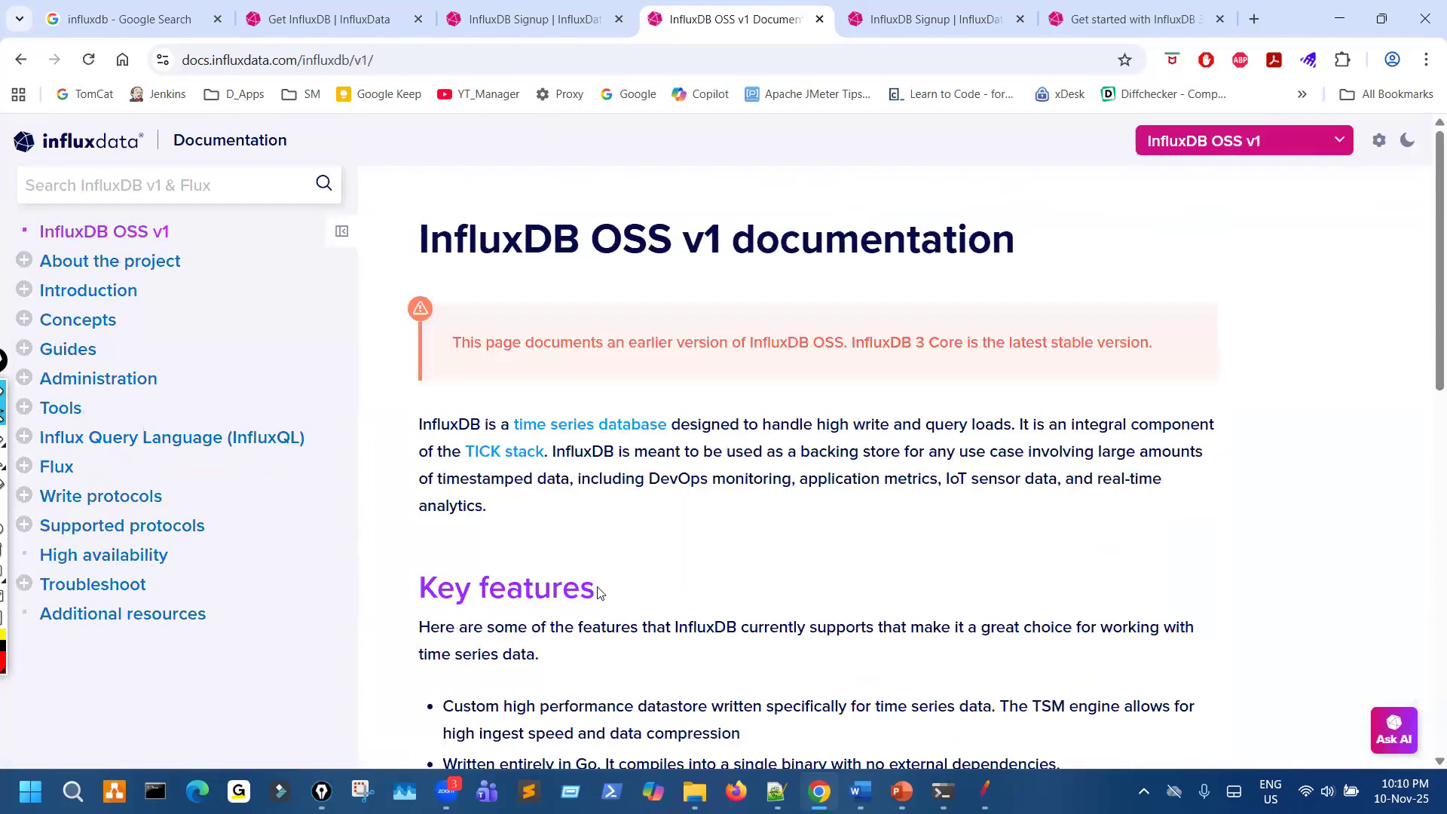
- Open the v1 Tools page and examine its sections from the influx CLI and influxd command to graphs and dashboards
click(66, 408)
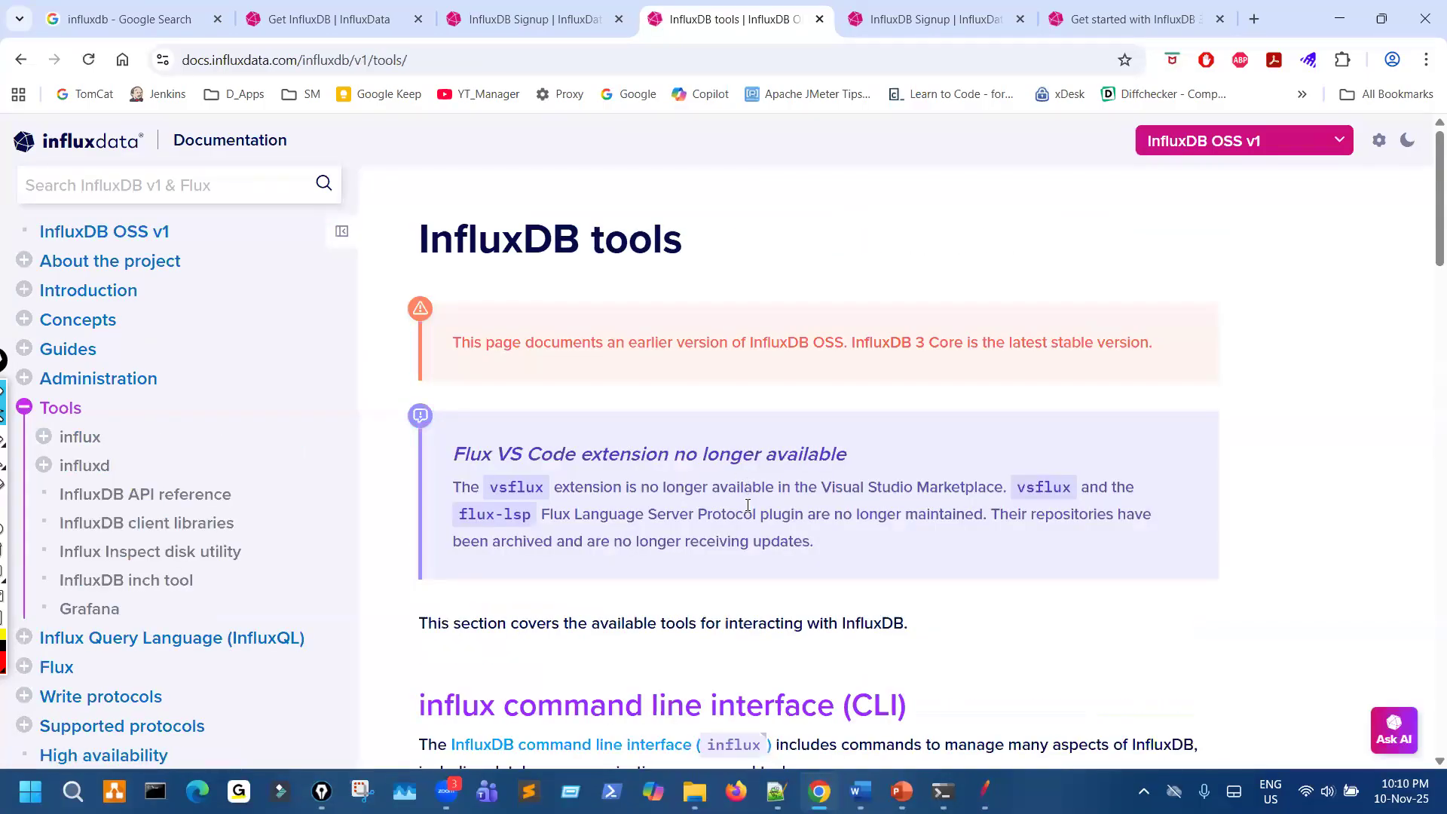
scroll(747, 512, down, 5)
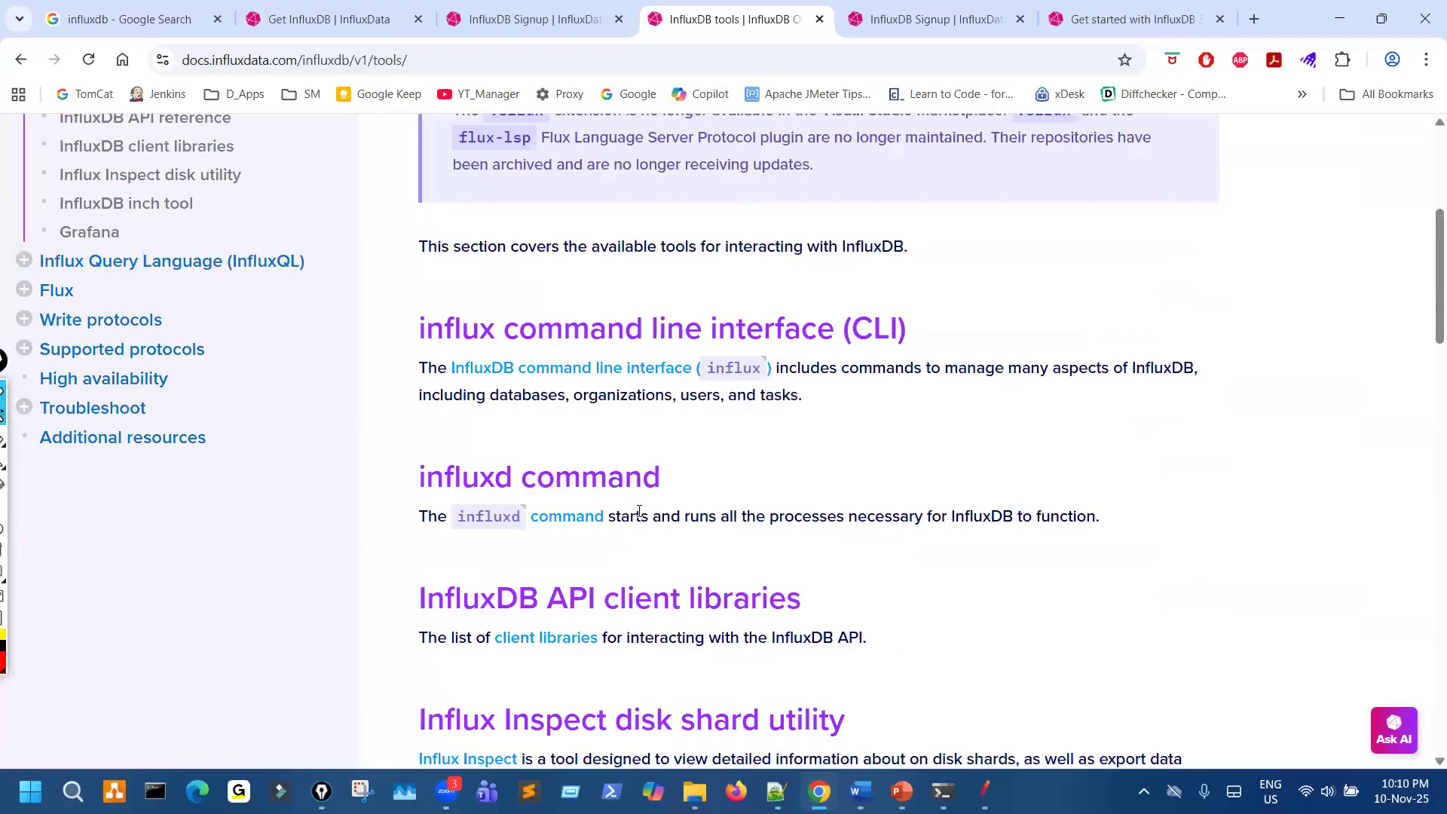
scroll(656, 564, down, 15)
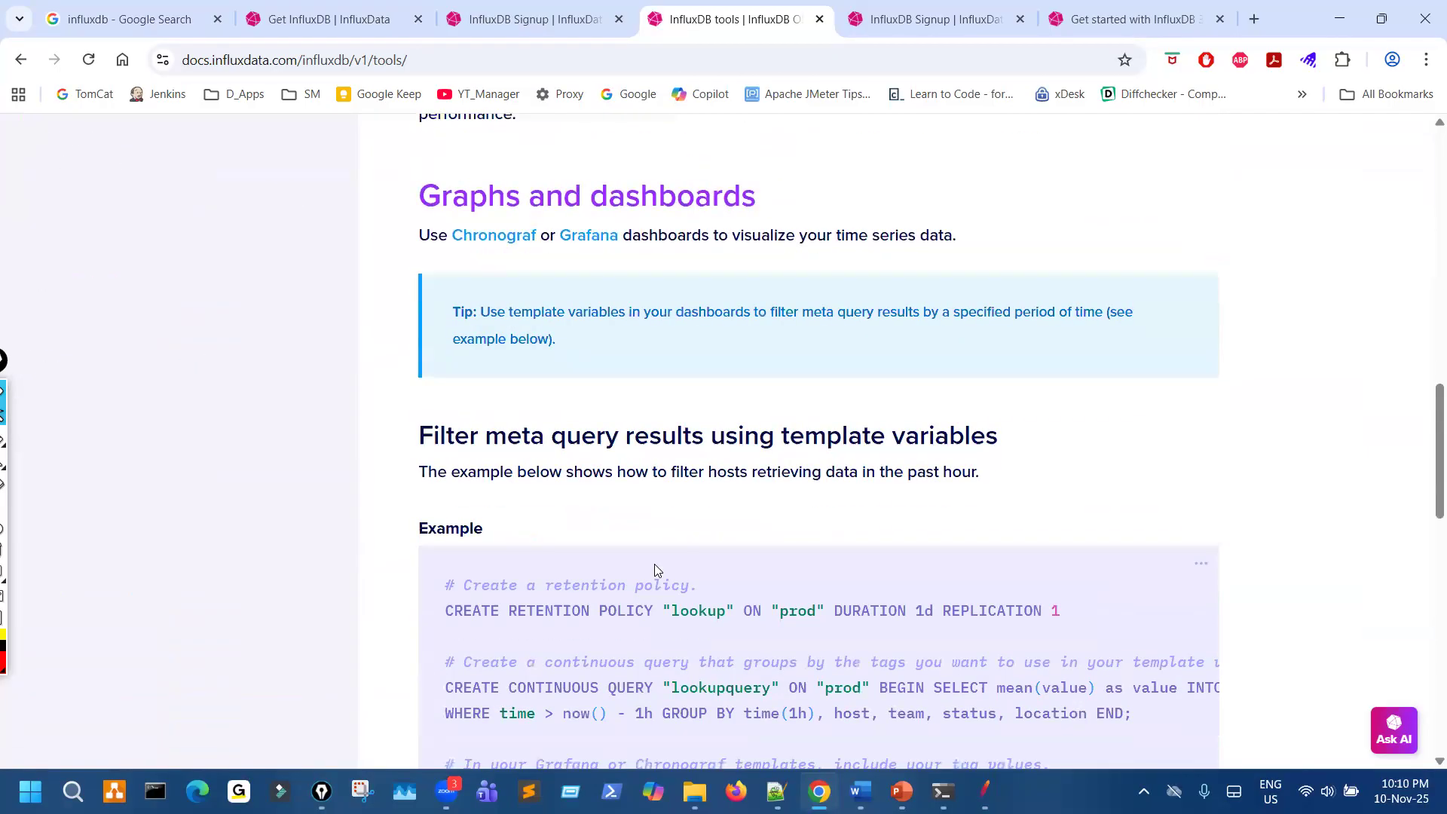
scroll(656, 571, down, 8)
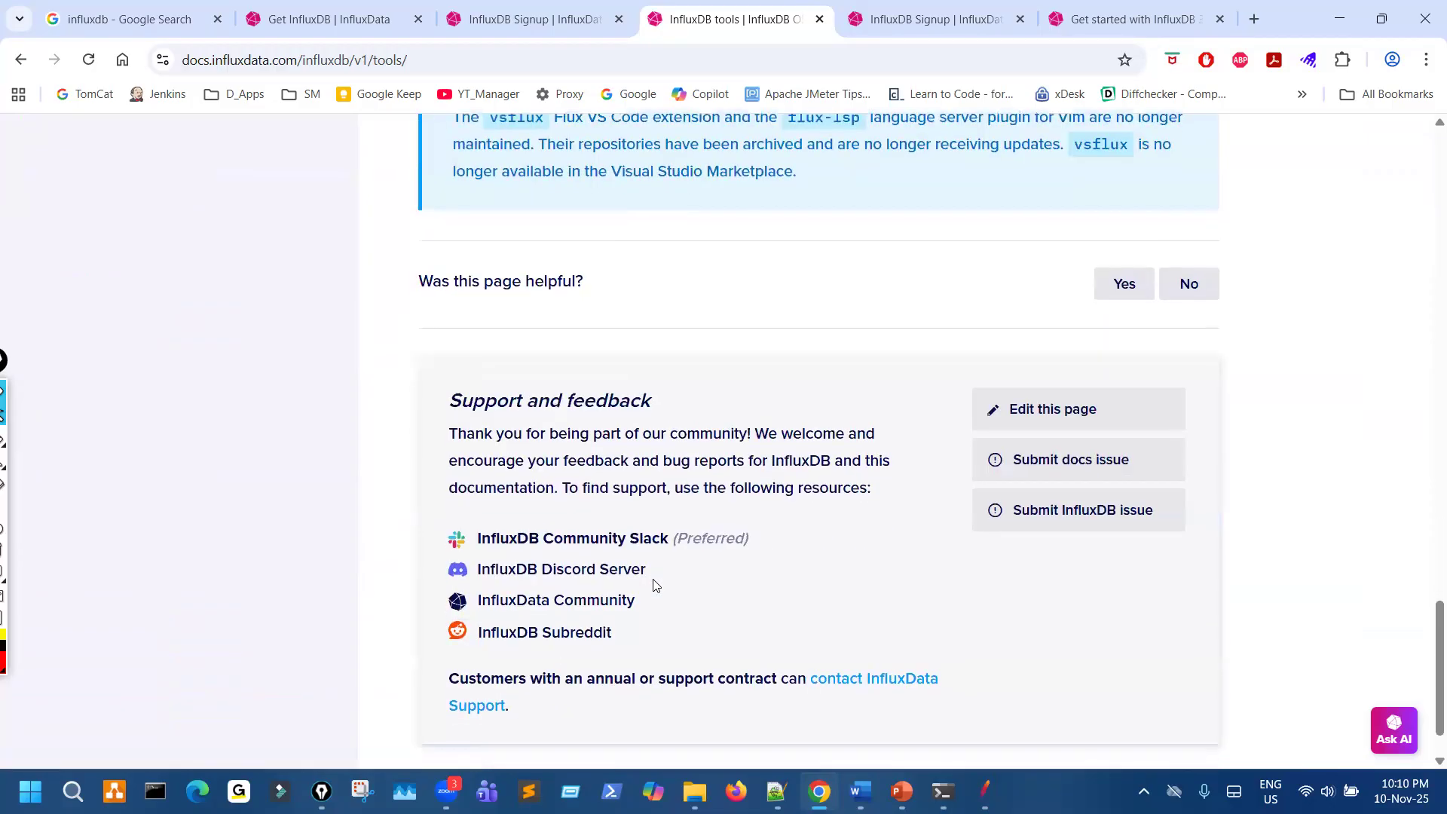
scroll(663, 591, up, 12)
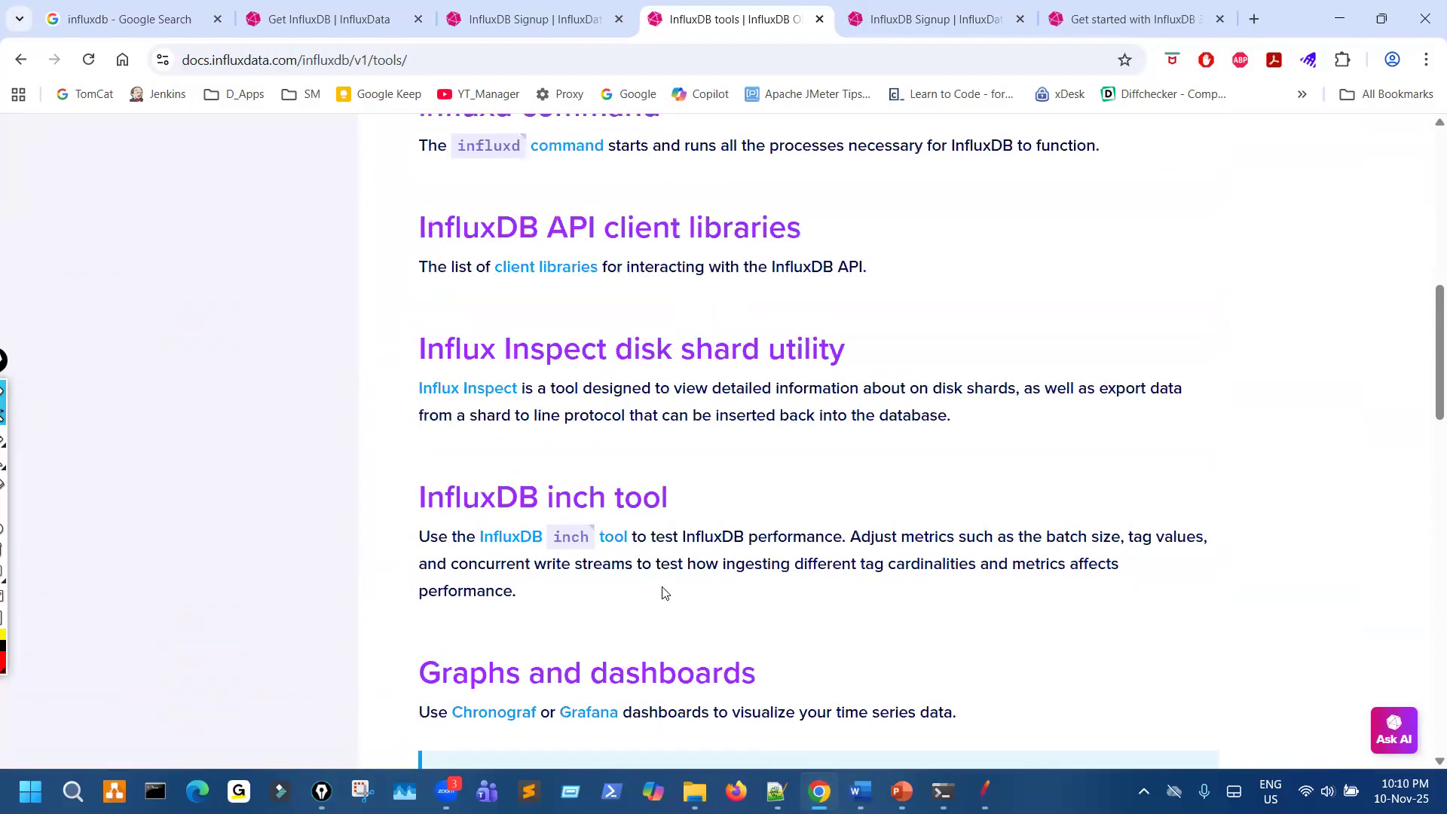
scroll(663, 592, up, 10)
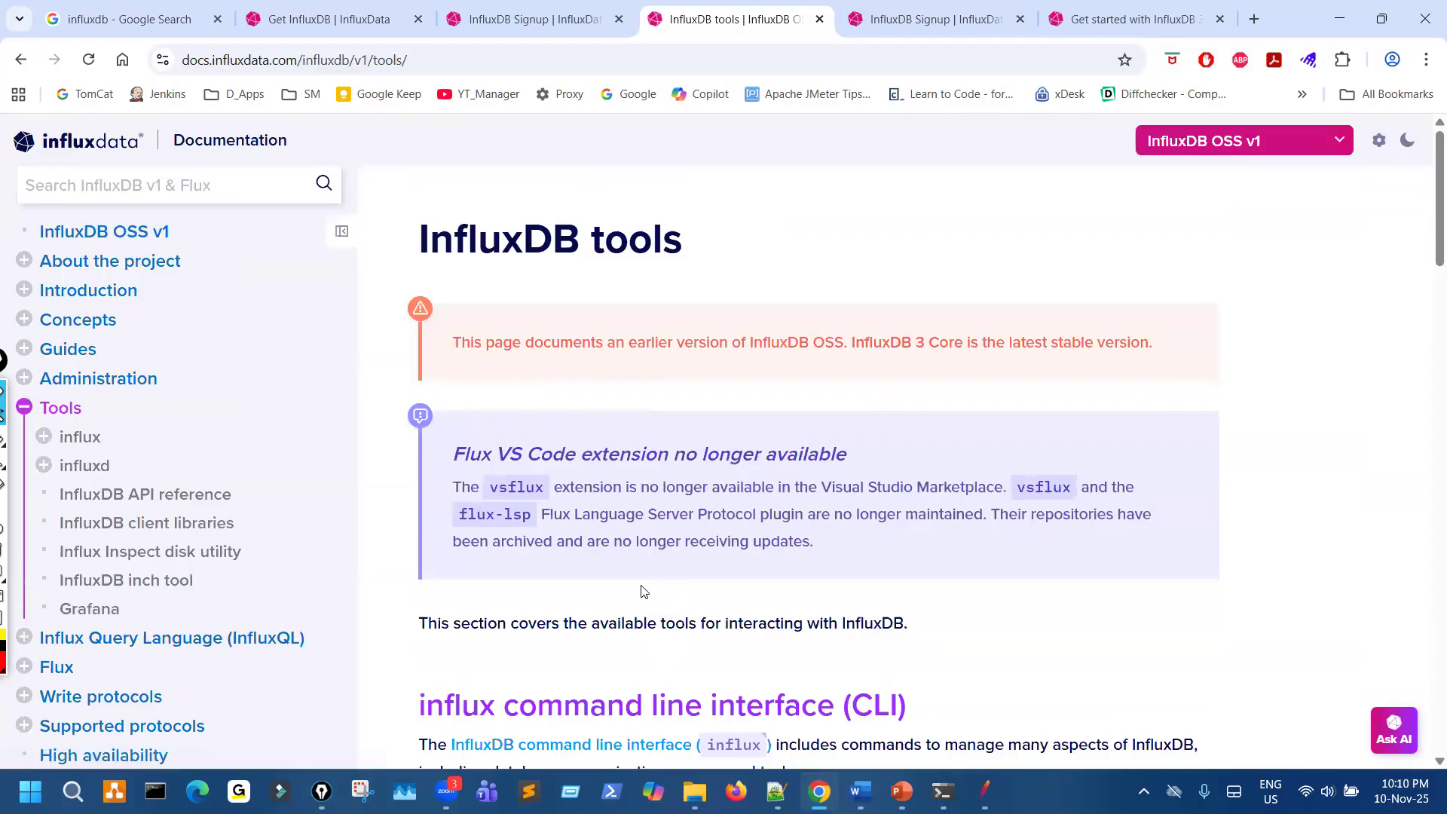
- Revisit the InfluxDB OSS v1 overview, then open the influx command line interface page under Tools and examine its usage and flags
click(149, 233)
scroll(714, 595, down, 10)
scroll(723, 615, up, 3)
scroll(716, 614, up, 10)
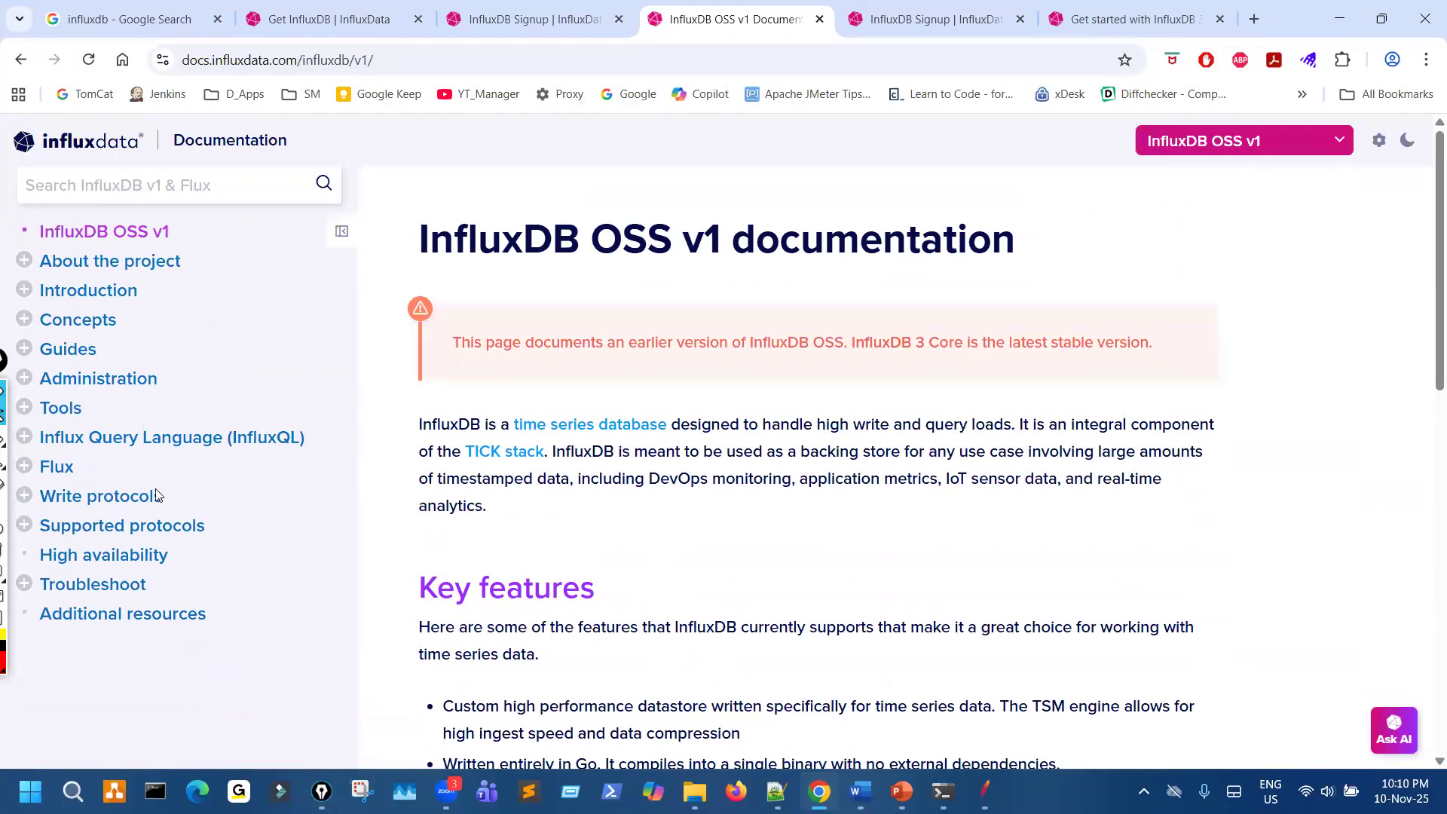
click(59, 408)
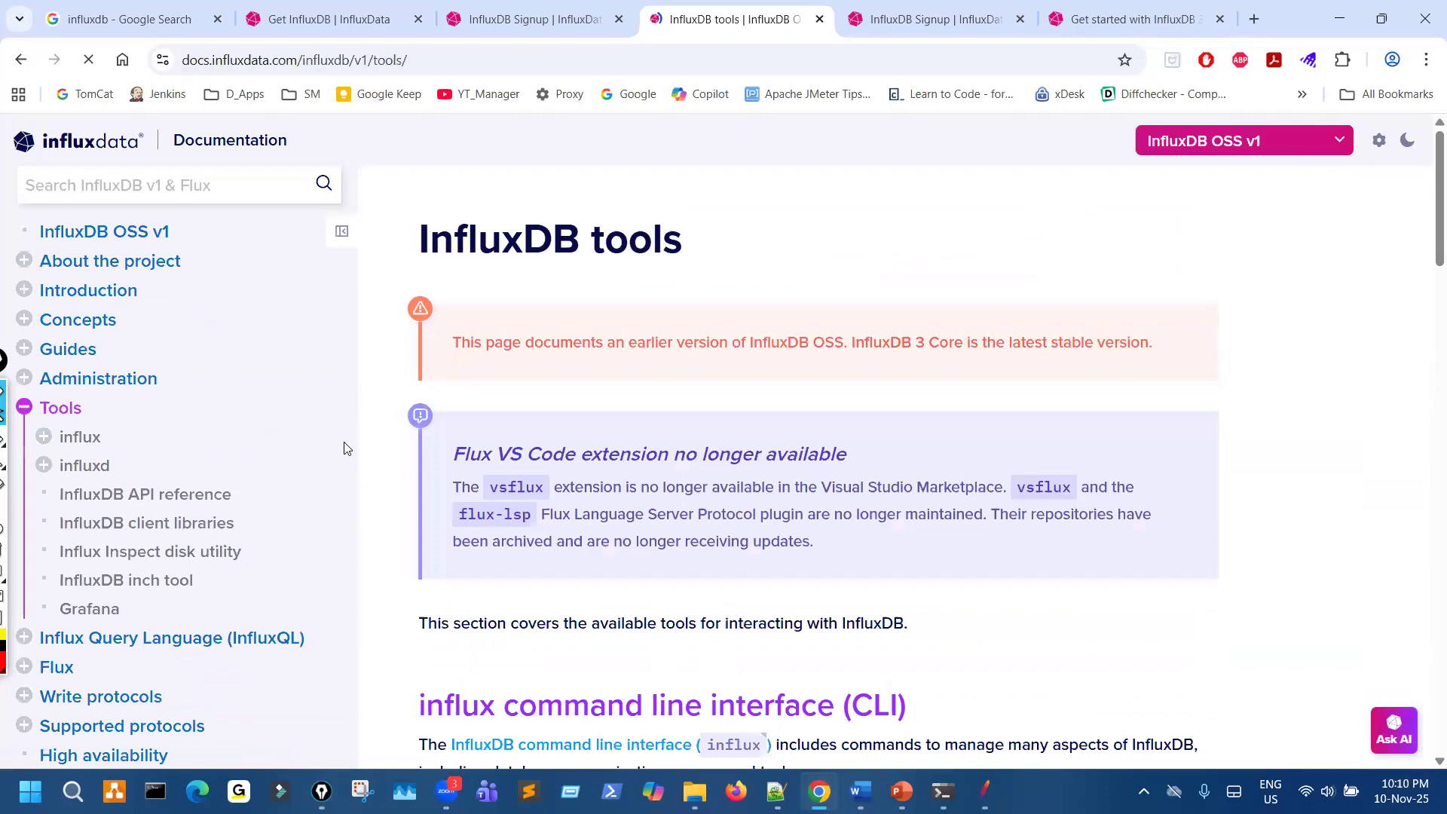
click(129, 447)
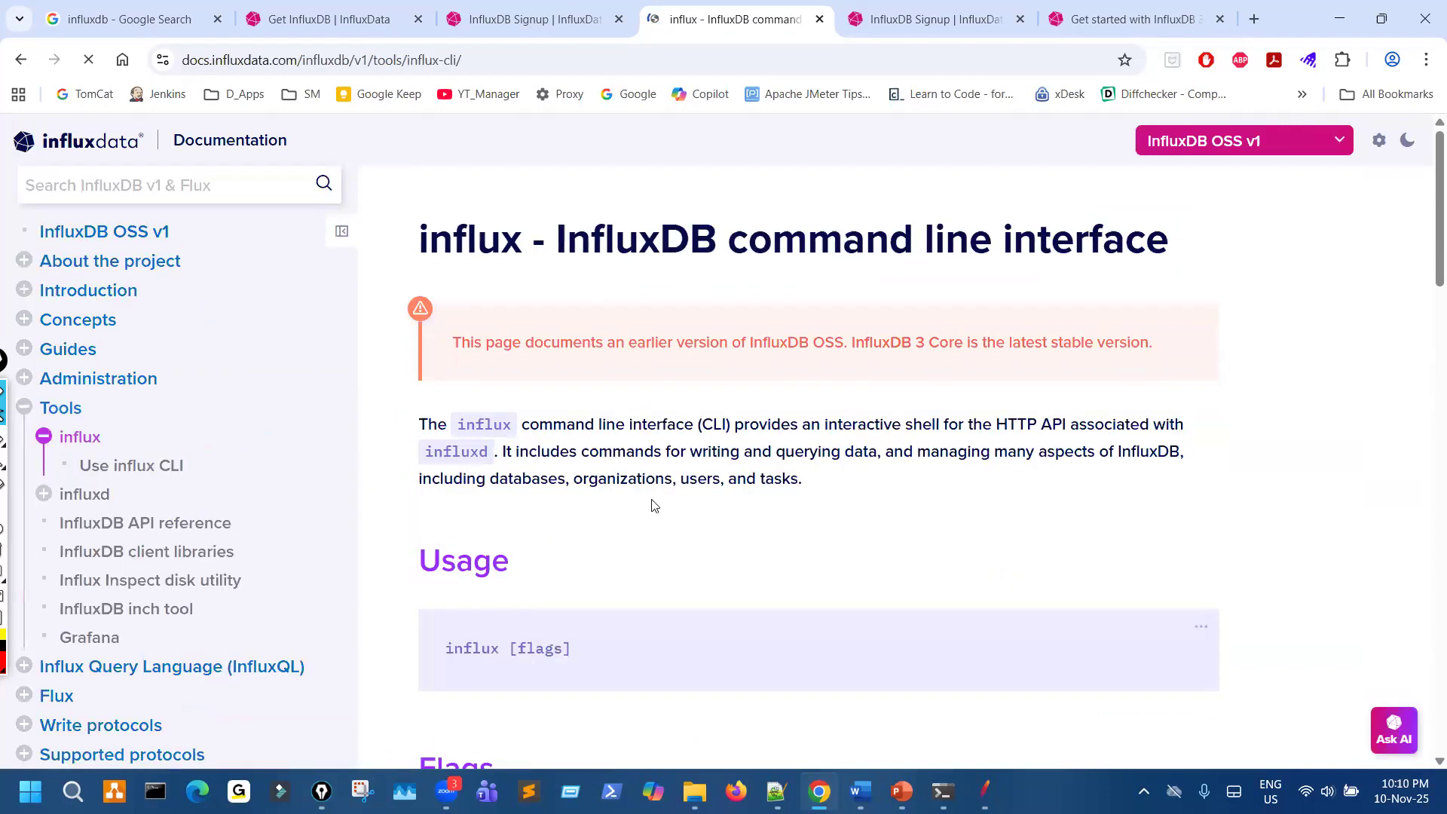
scroll(654, 506, down, 20)
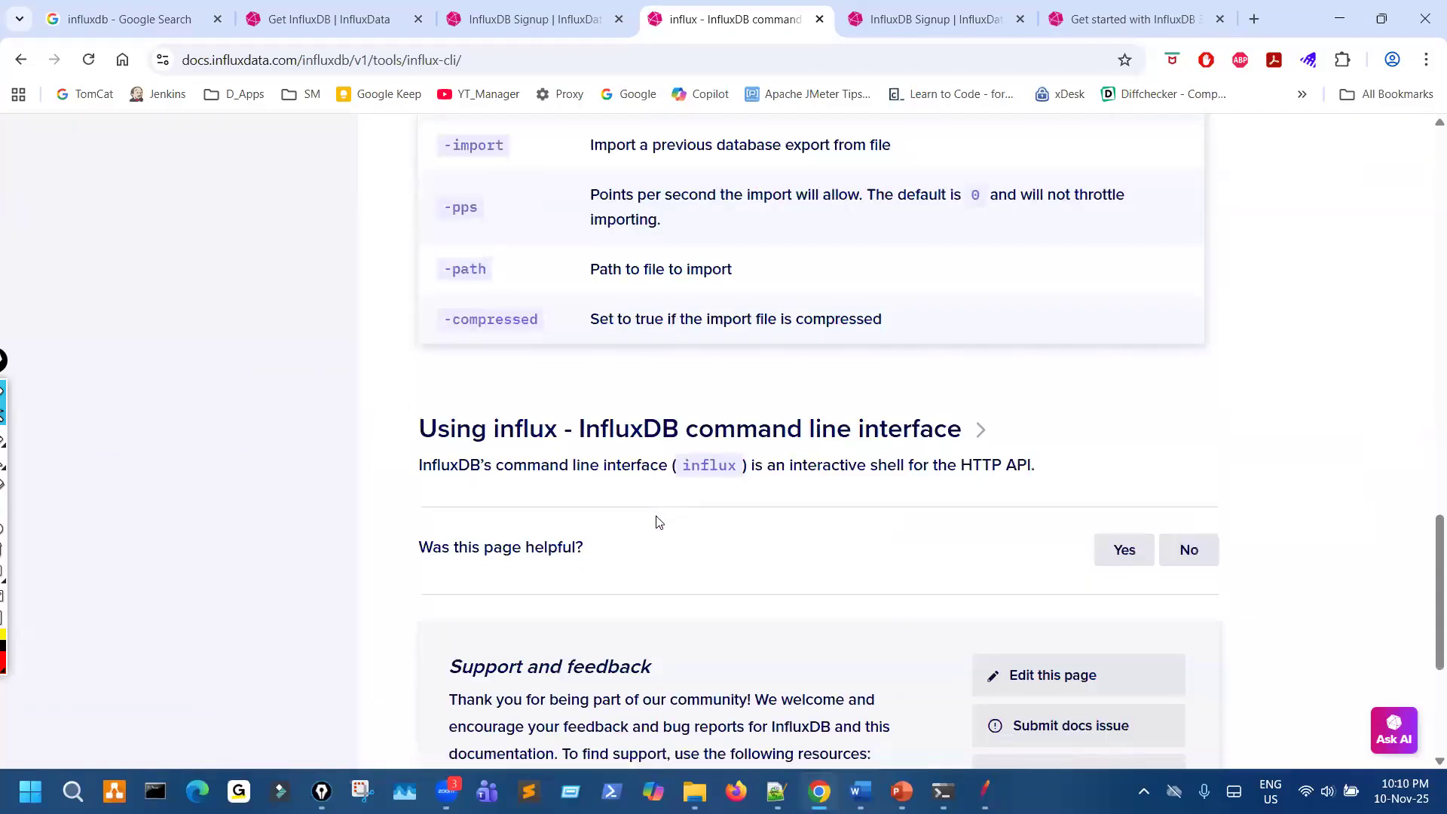
scroll(663, 556, up, 20)
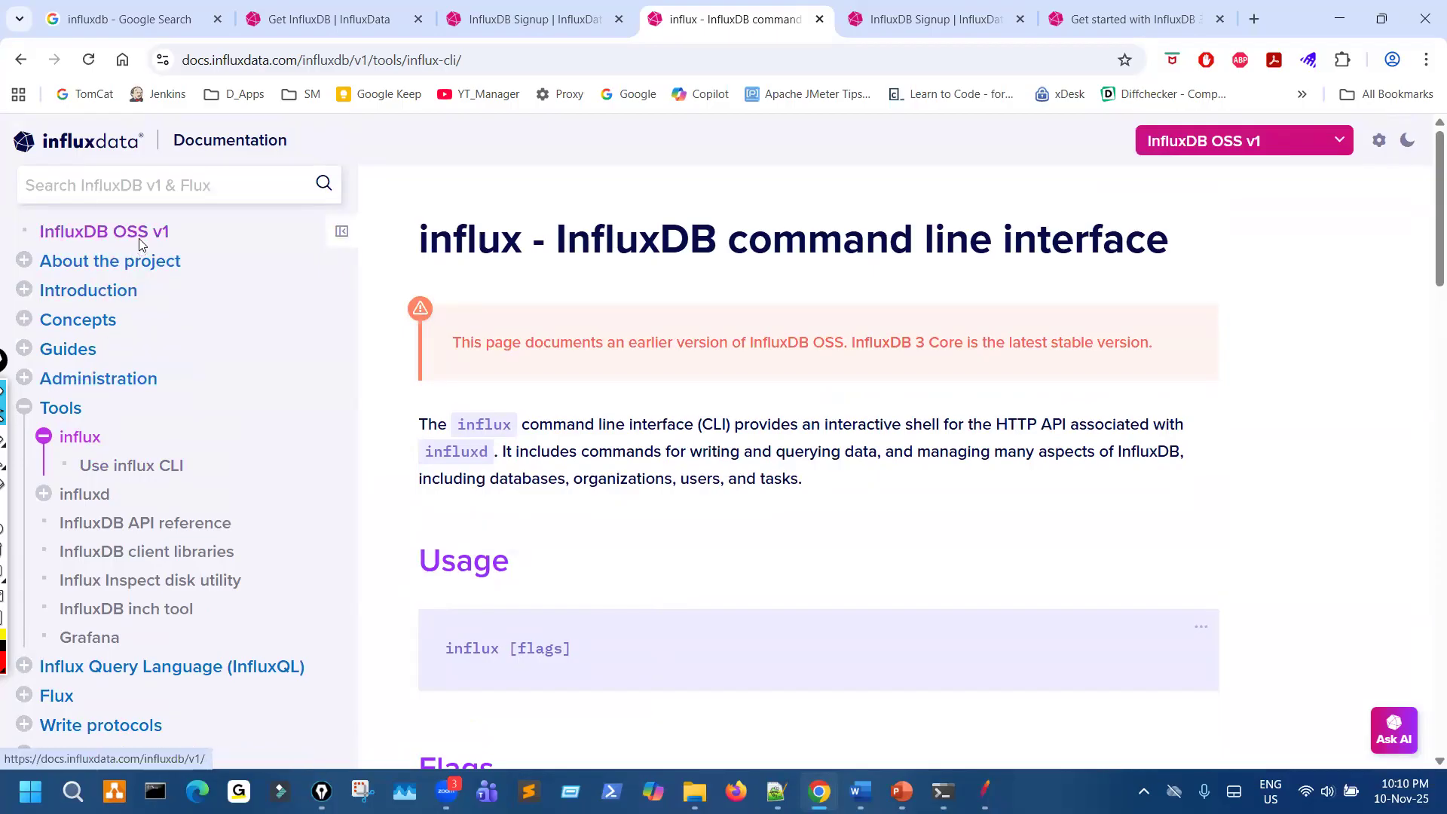
- Return to the v1 overview, then switch to File Explorer, open the InfluxDB_v1.11.8 folder on C: and select all its files
click(104, 231)
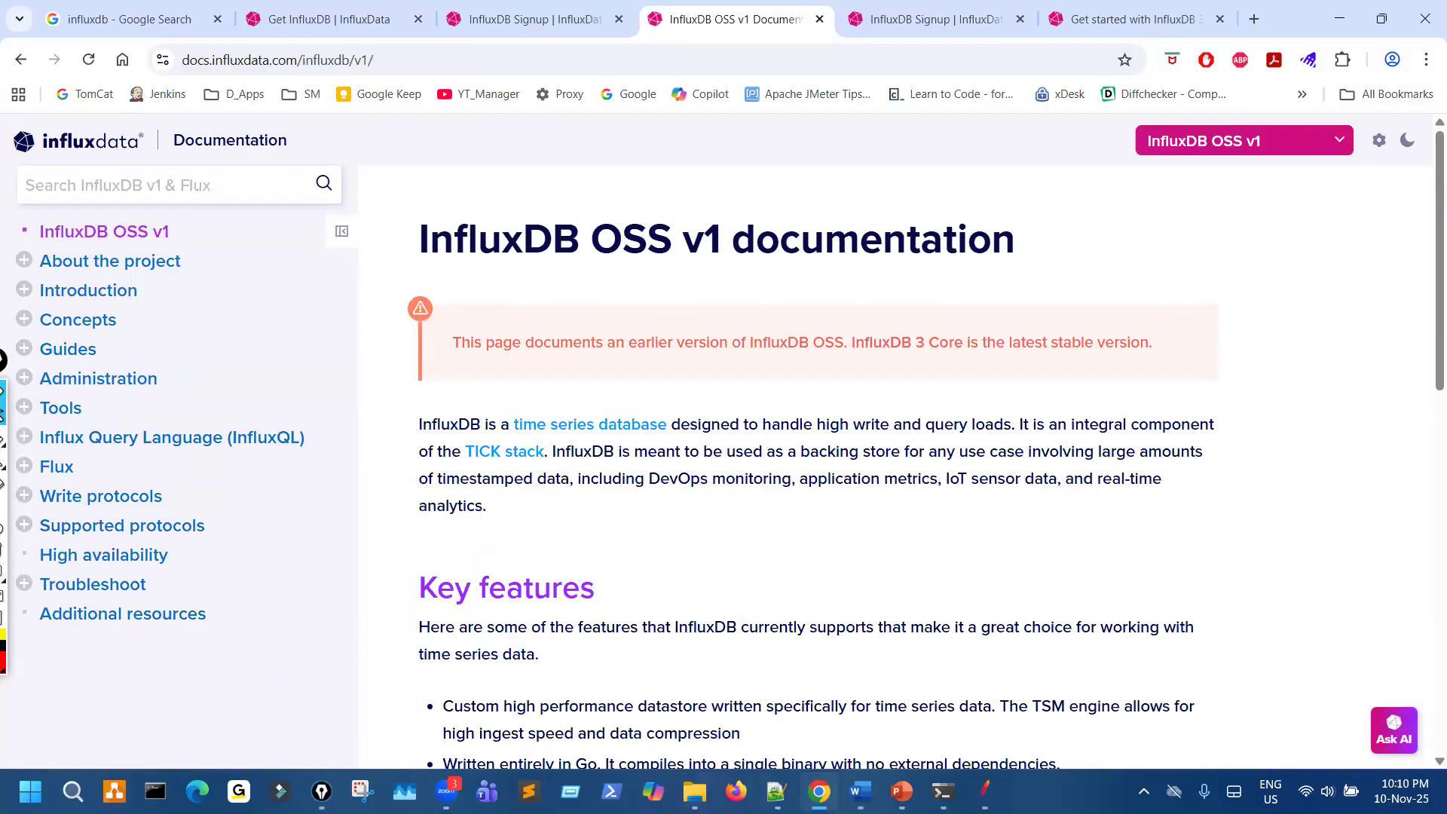
mouse_move(694, 792)
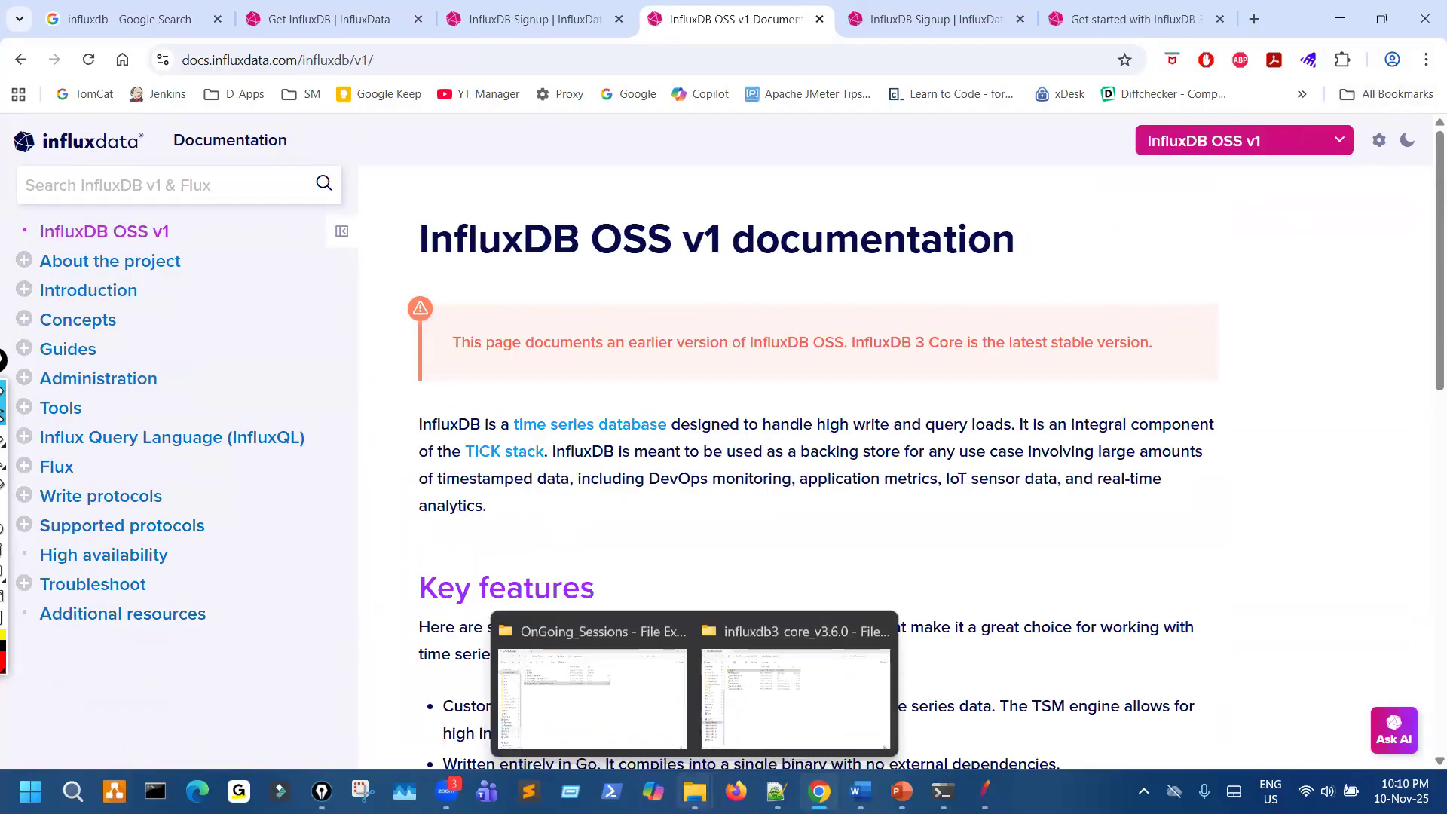
click(843, 681)
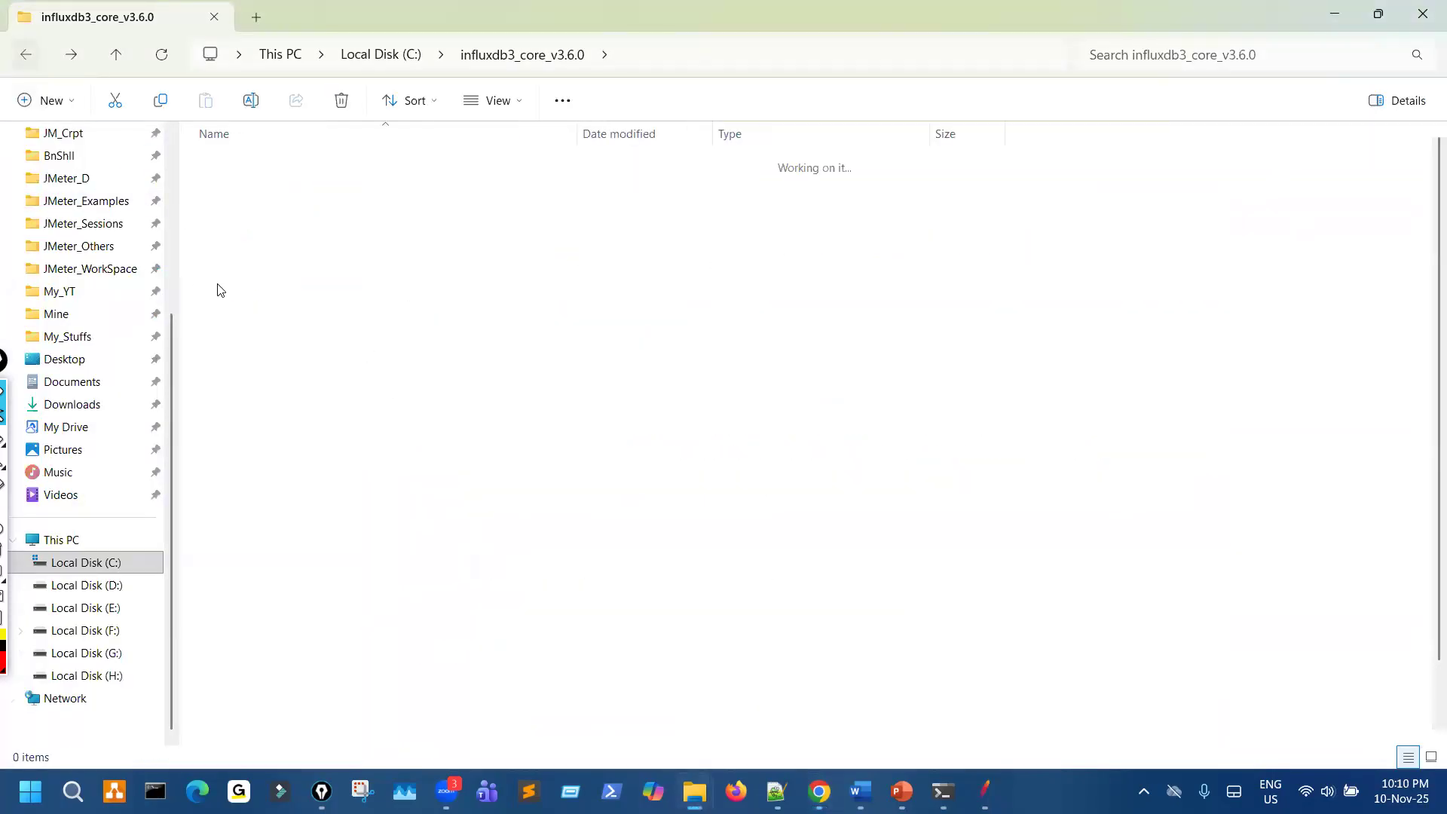
key(alt+Up)
double_click(383, 224)
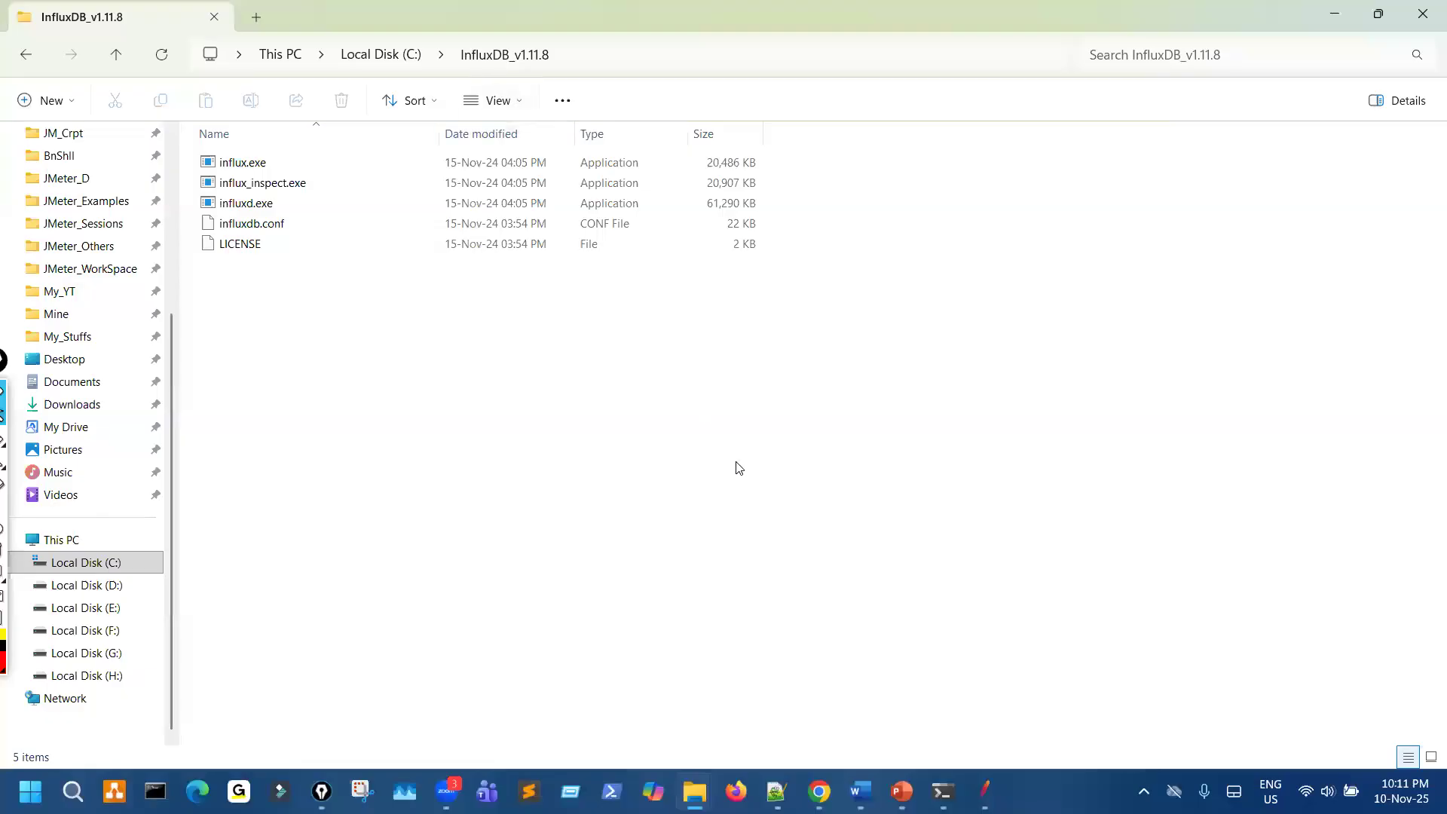
drag(198, 339, 260, 159)
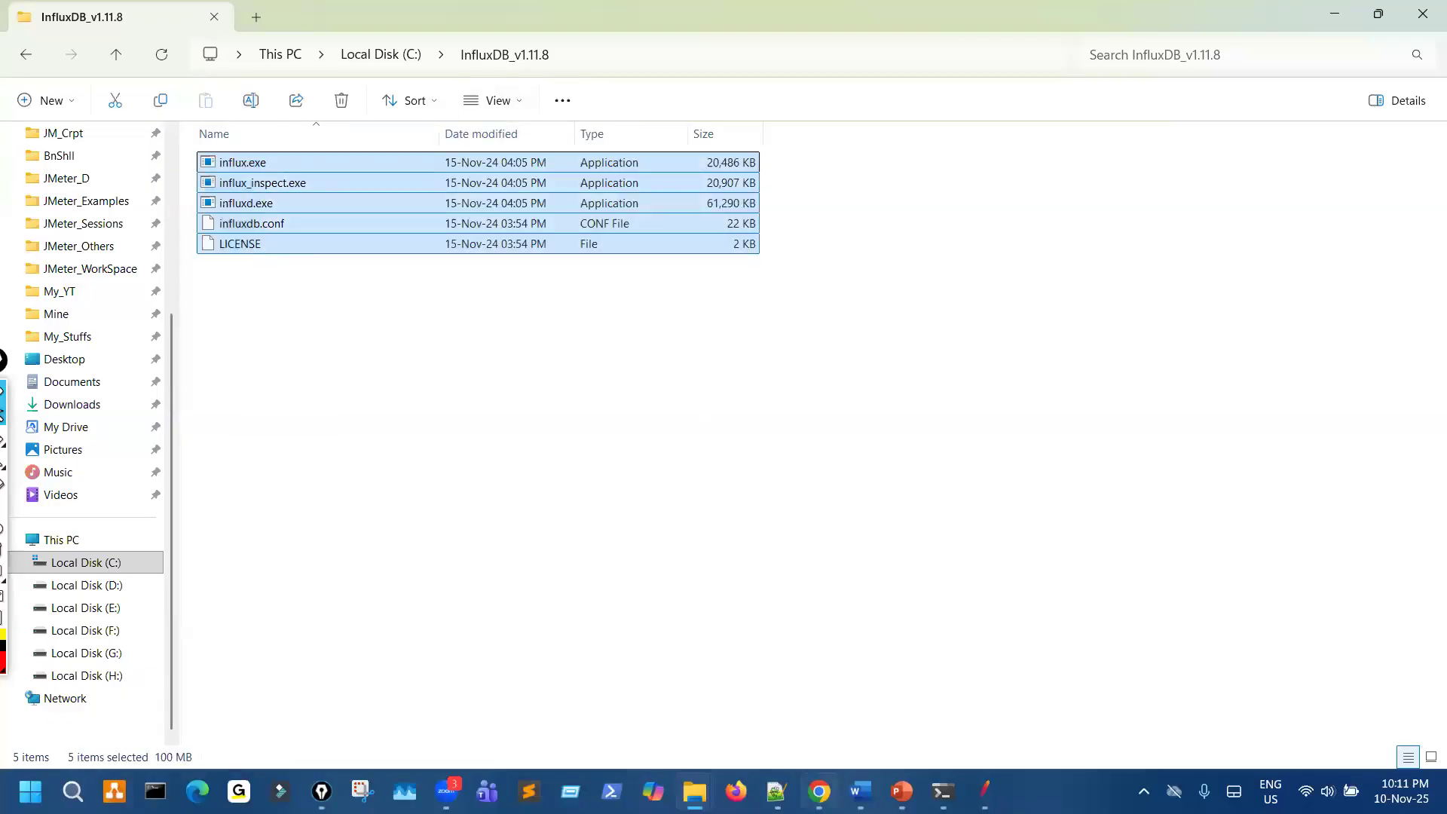
- Switch back to Chrome and review the key features on the InfluxDB OSS v1 documentation overview
click(820, 792)
click(1245, 151)
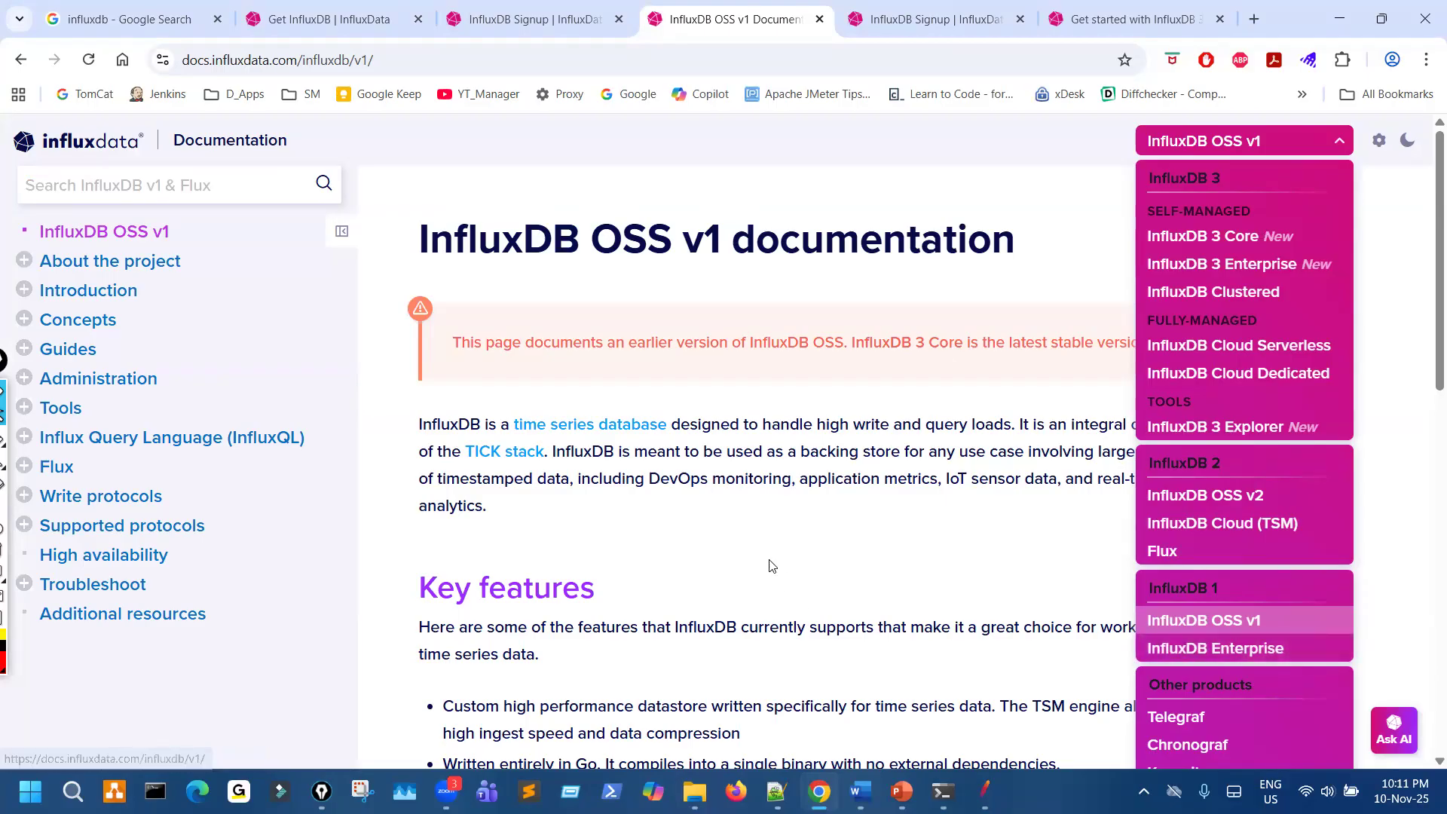
scroll(760, 550, down, 12)
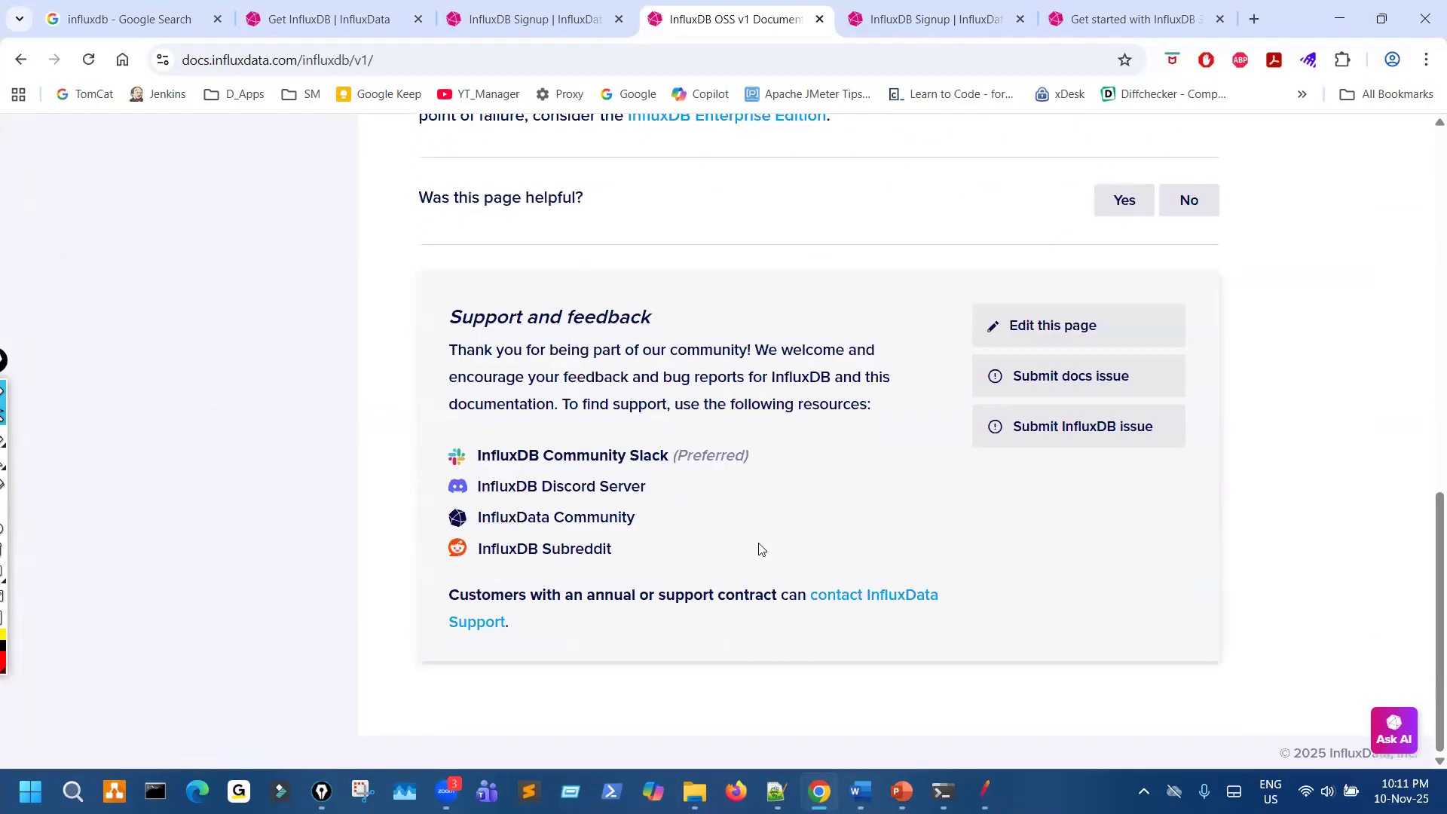
scroll(760, 550, up, 5)
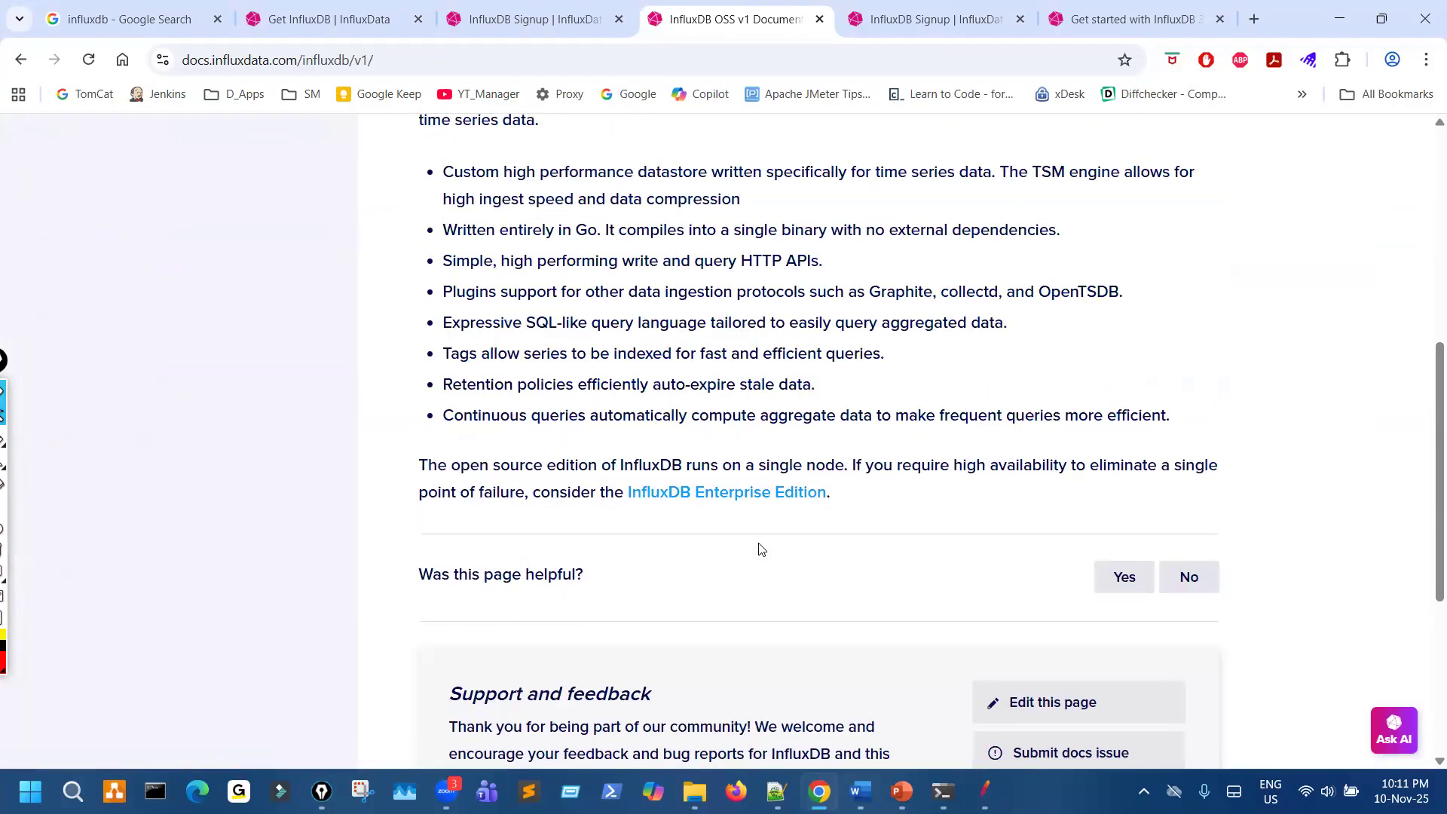
scroll(764, 554, up, 7)
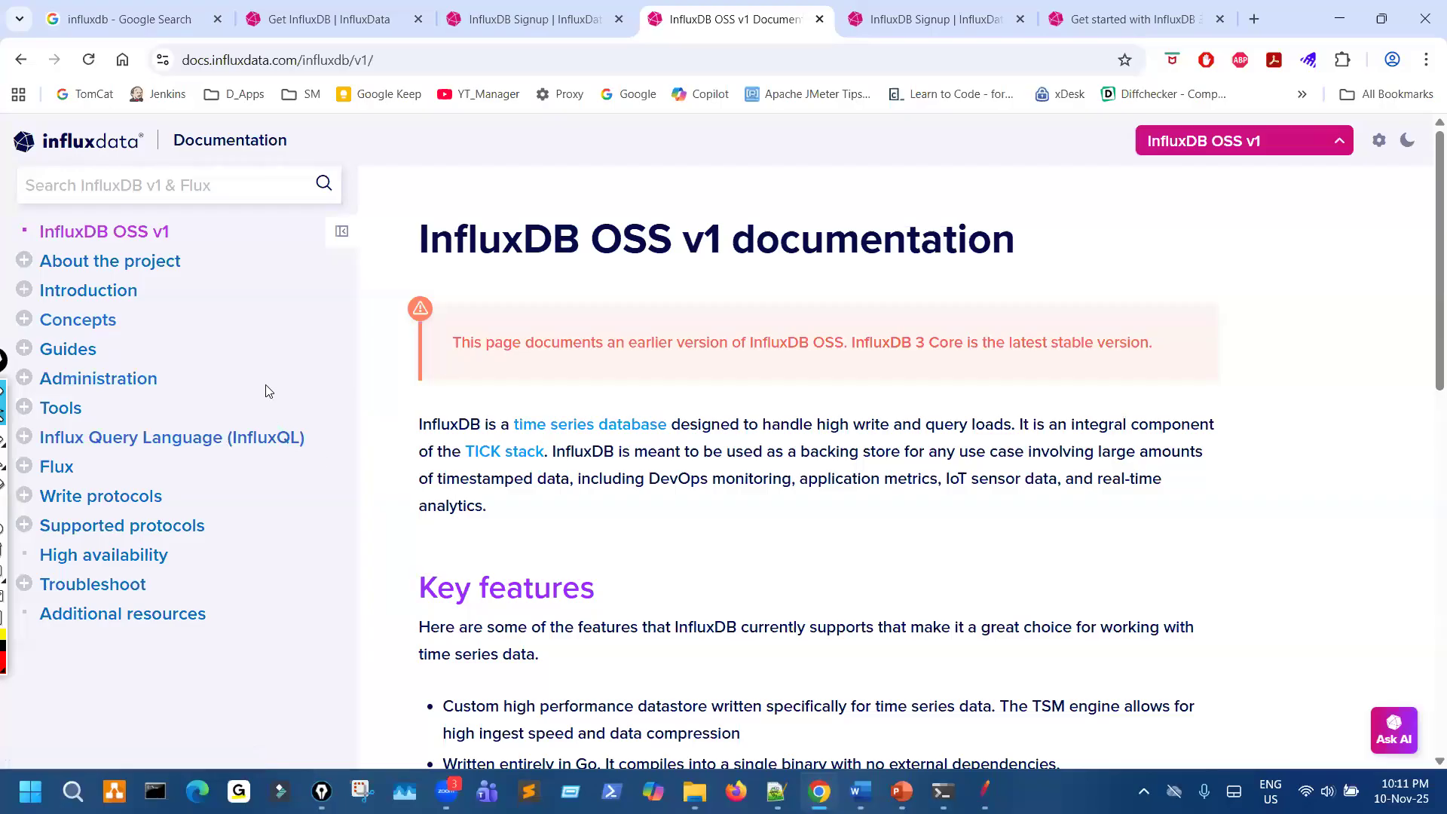
- Open the v1 Introduction page and follow the InfluxData download page link in its Download InfluxDB OSS section
click(117, 288)
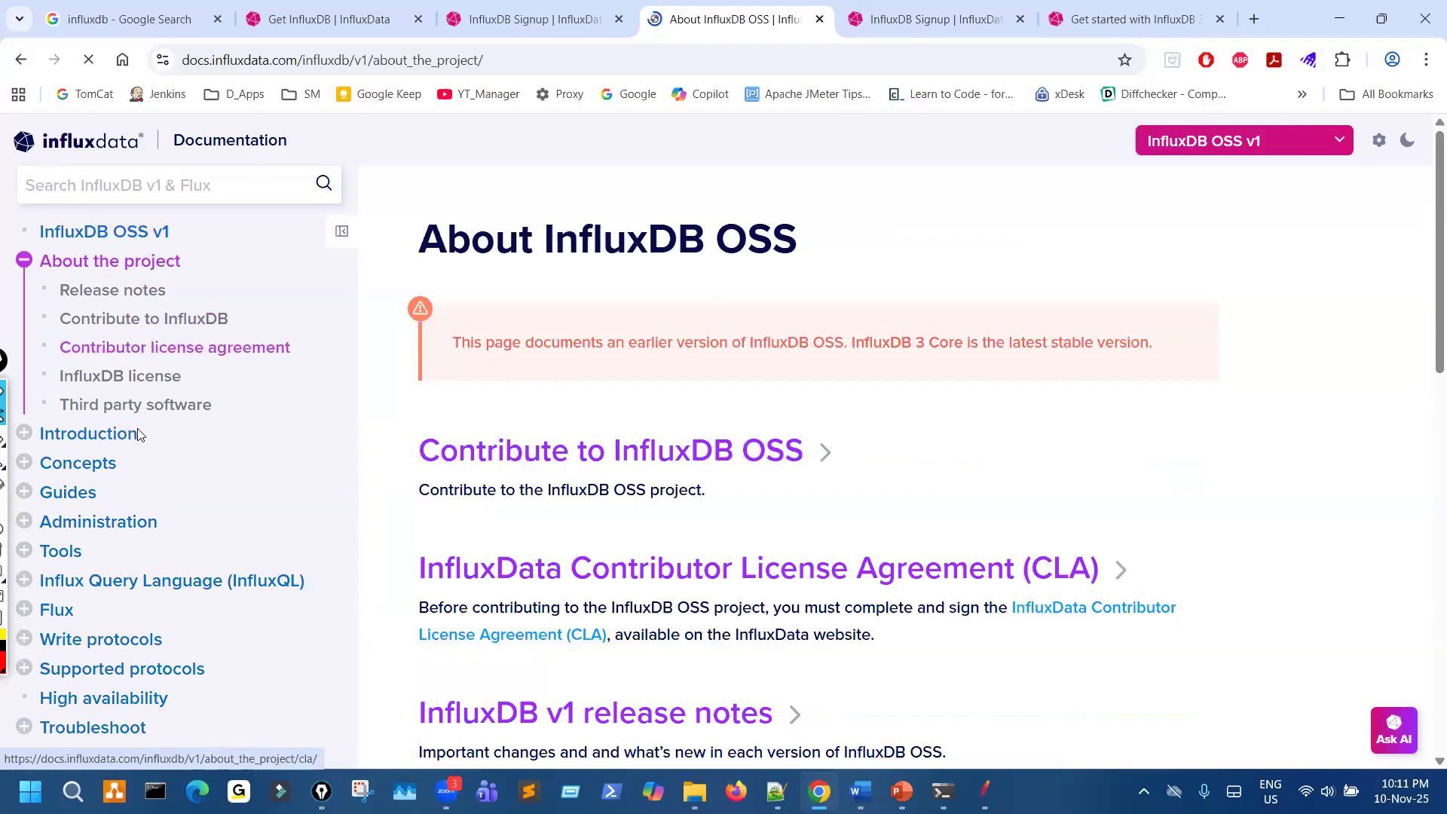
scroll(121, 377, down, 1)
click(107, 343)
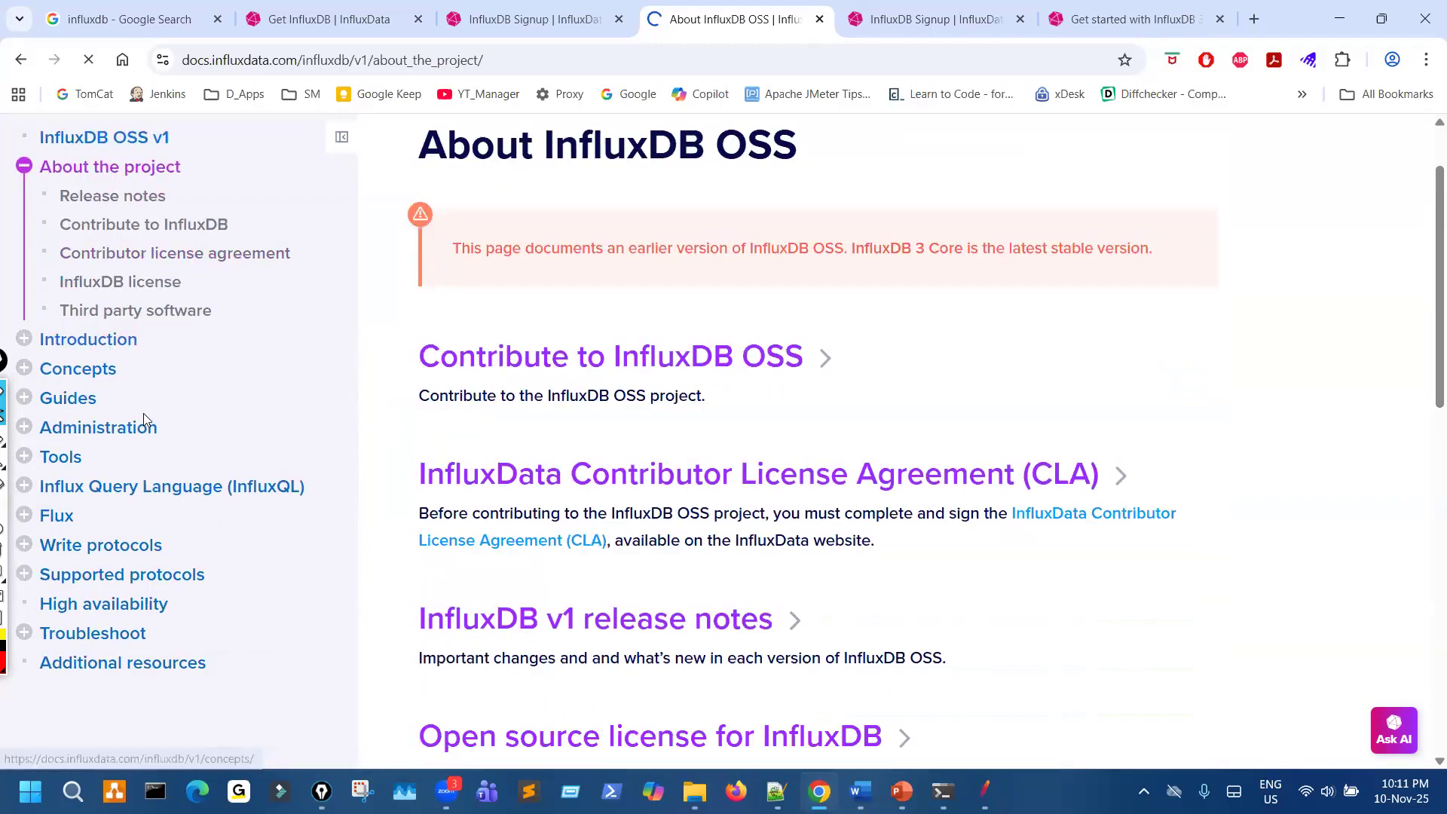
scroll(609, 346, down, 2)
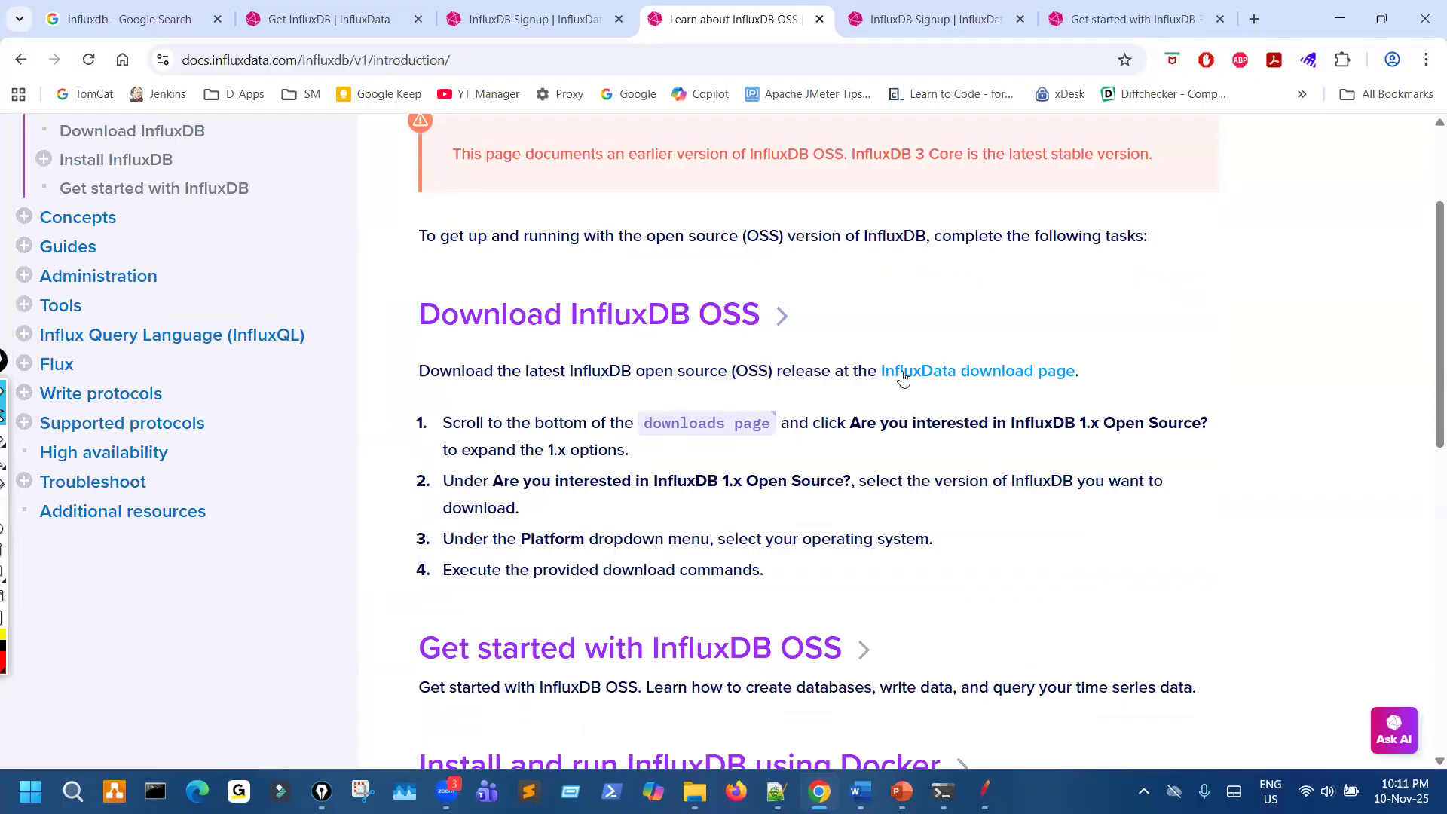
click(970, 375)
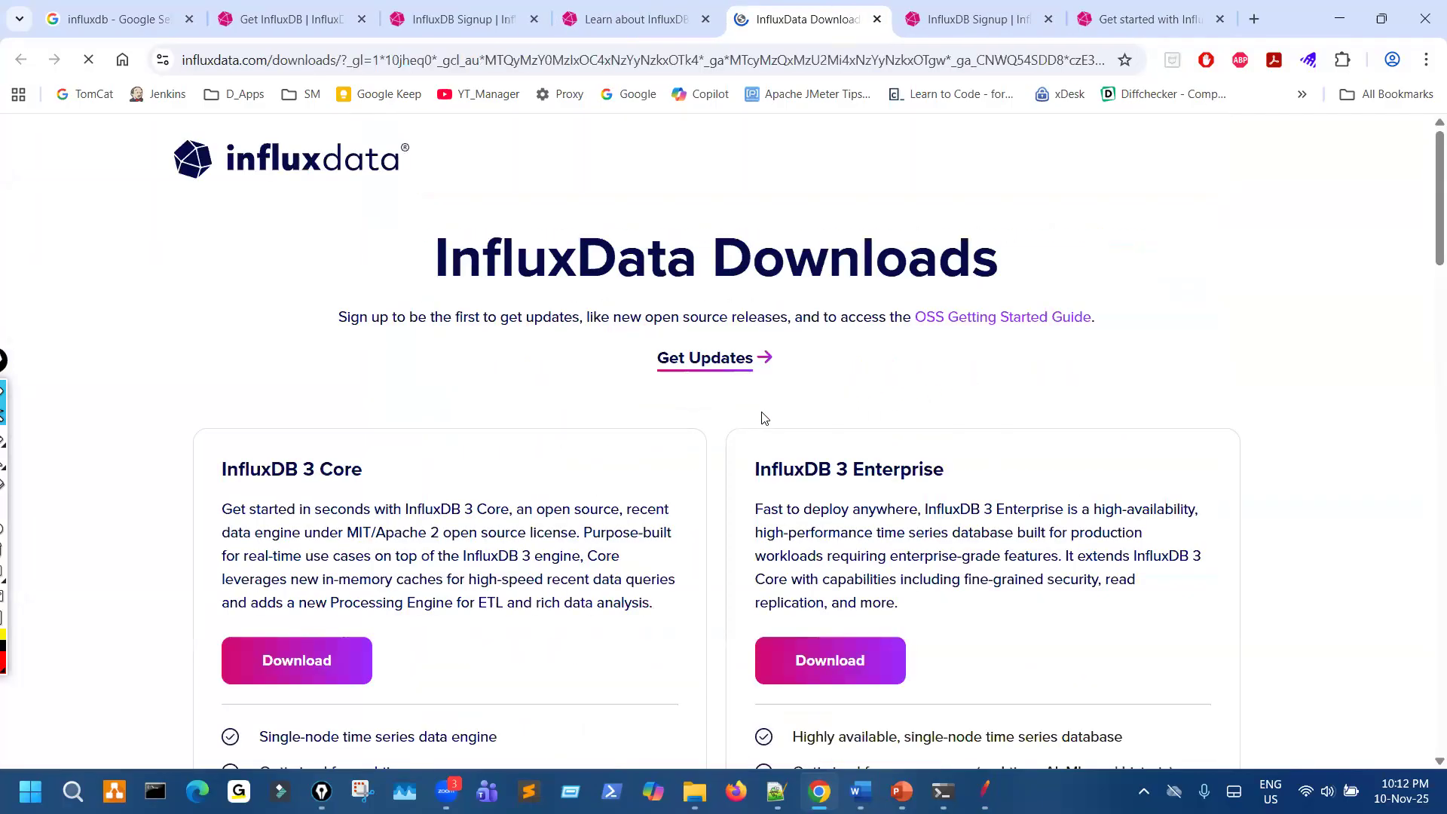
- Dismiss the download registration prompt and look through the first page of InfluxData Downloads, from InfluxDB 3 Core to Client Libraries
scroll(739, 469, down, 5)
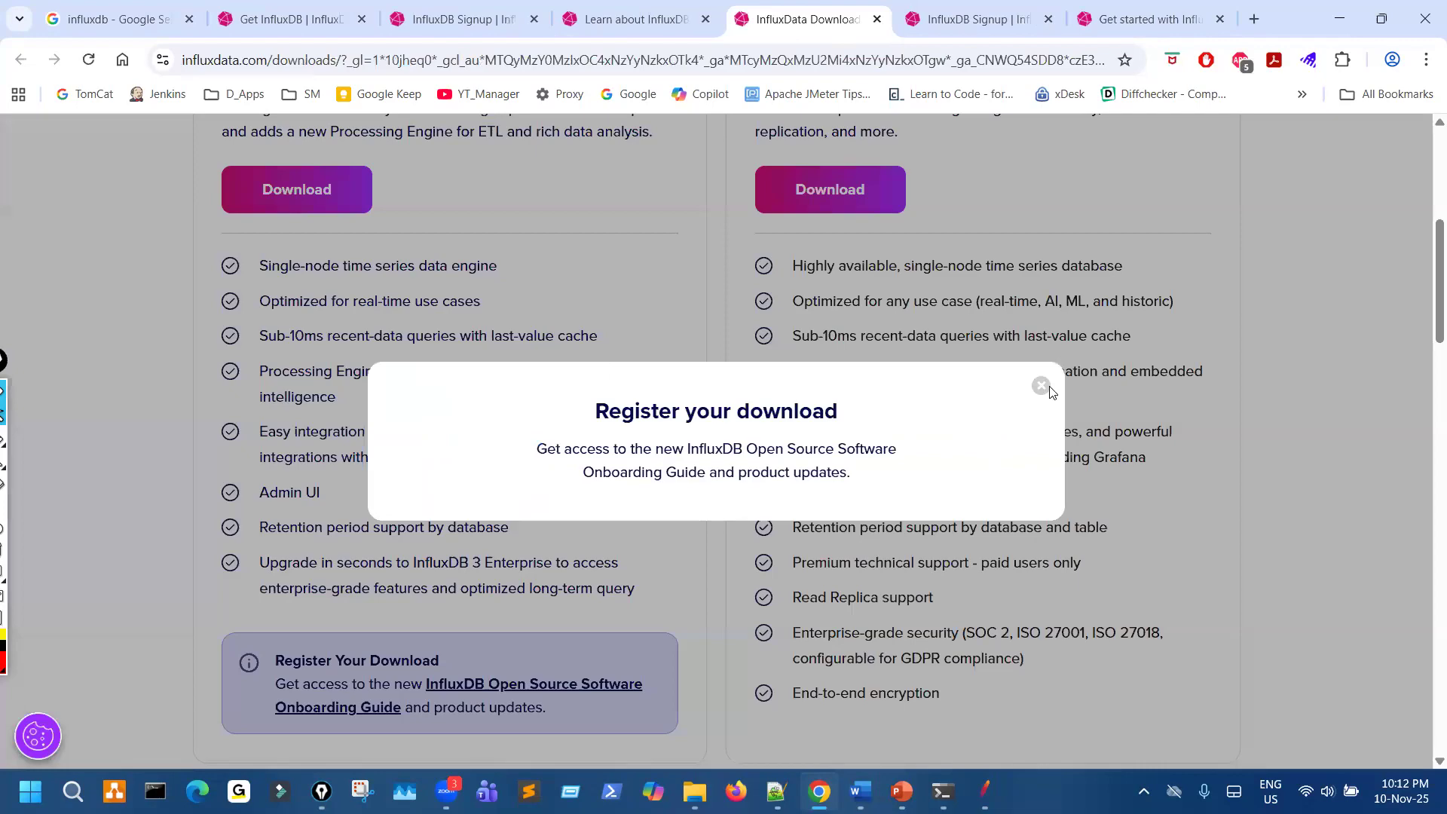
click(1042, 386)
scroll(666, 442, up, 3)
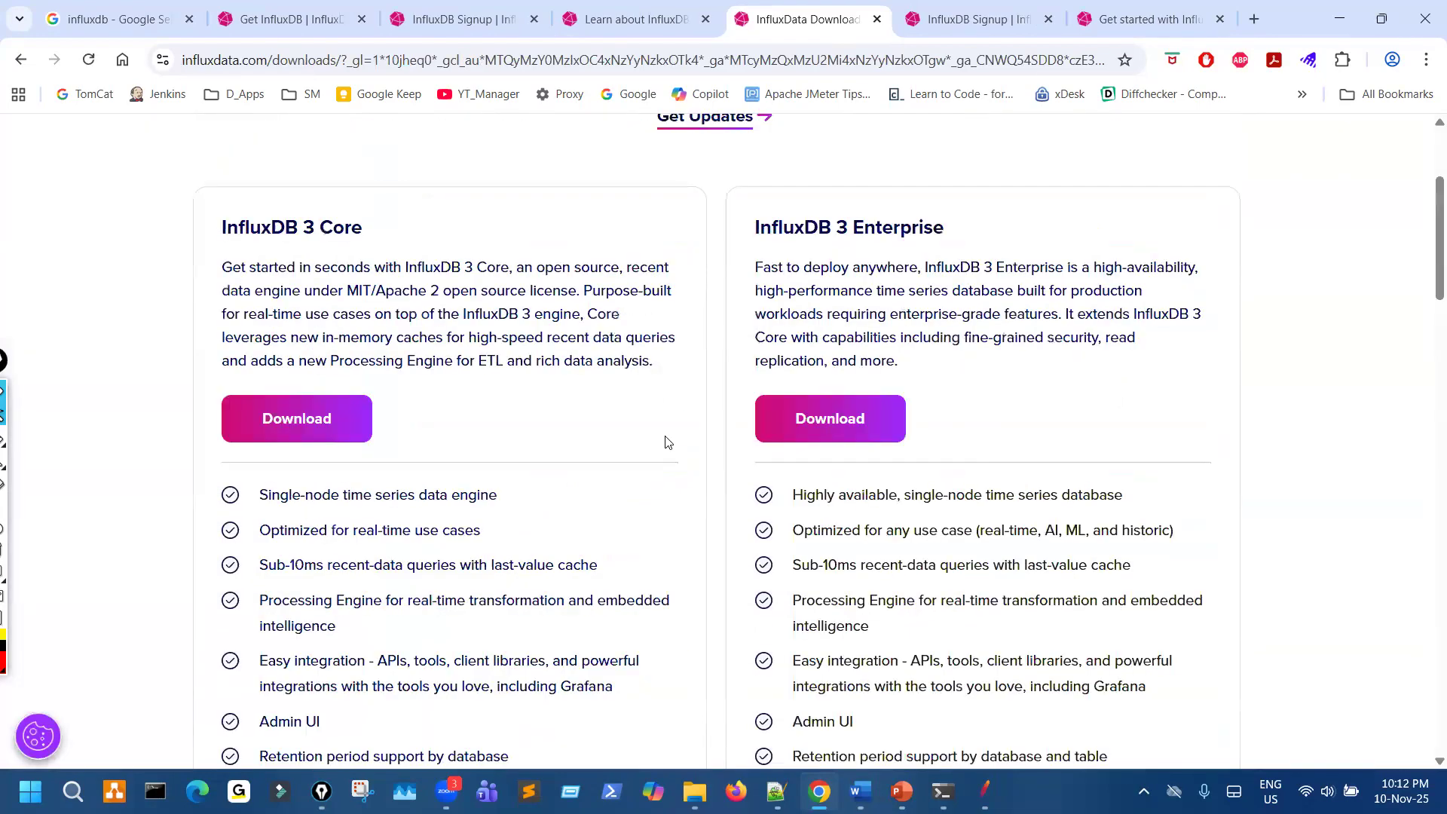
scroll(665, 444, down, 15)
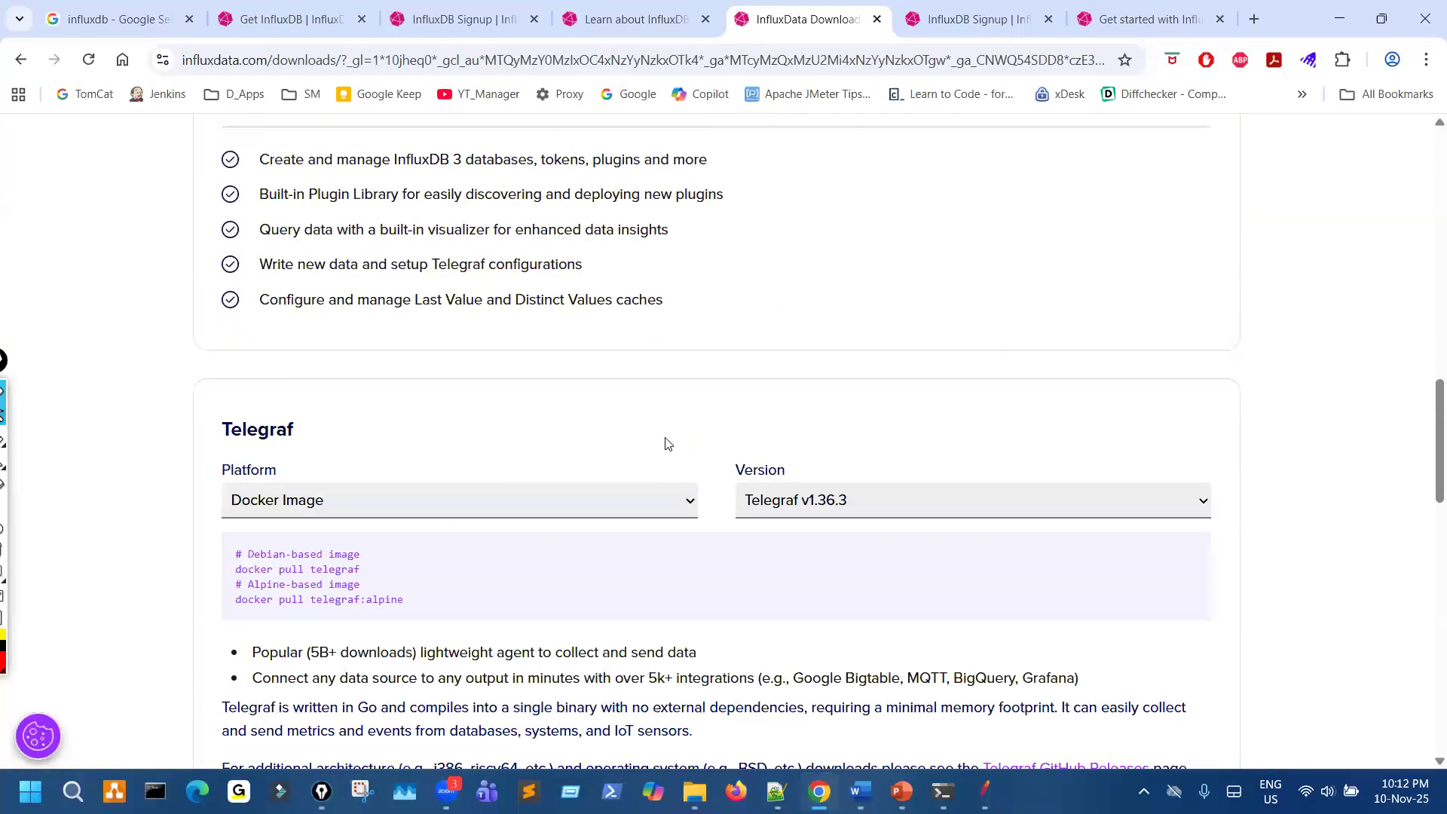
scroll(665, 444, down, 7)
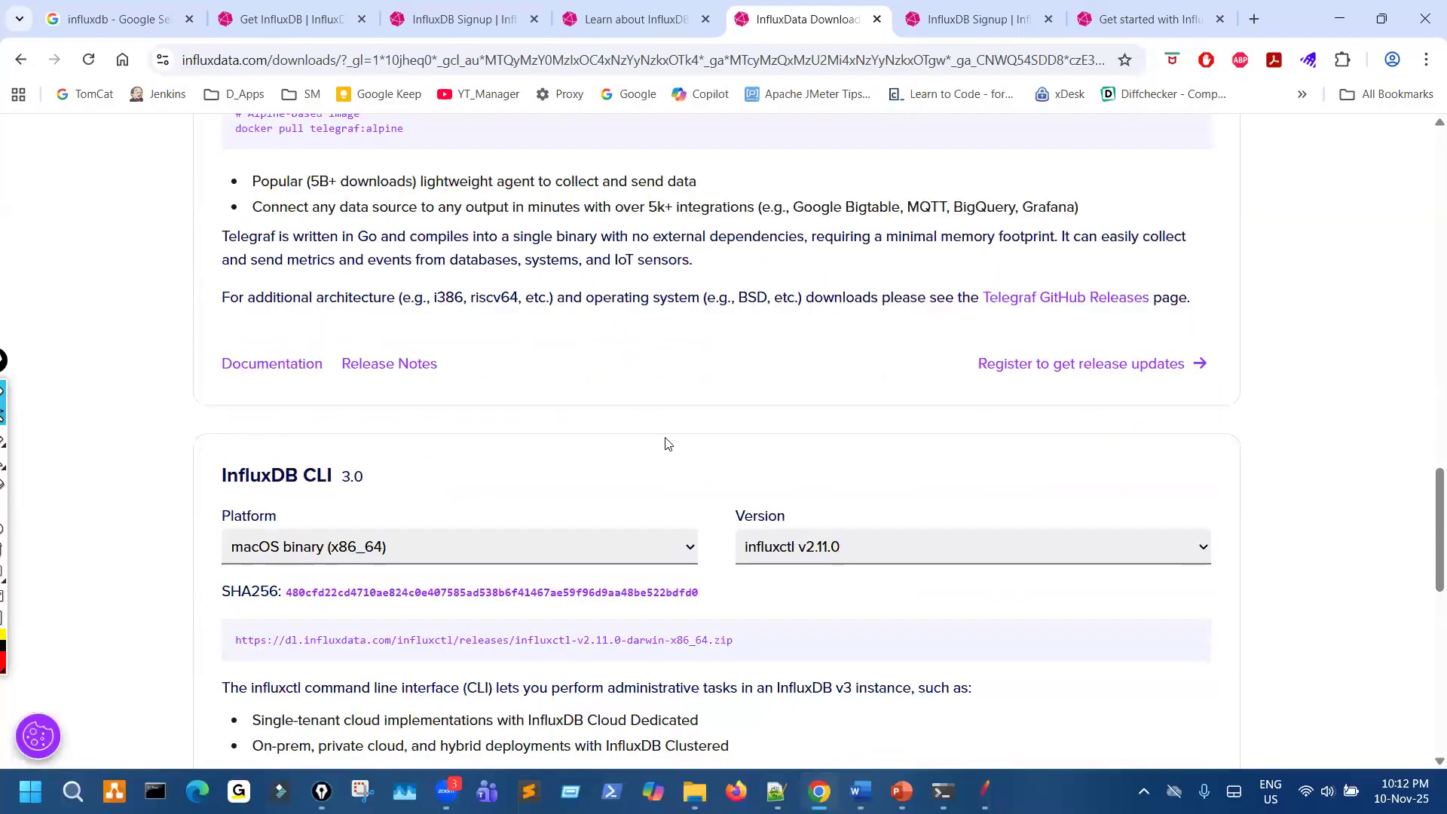
scroll(665, 443, down, 10)
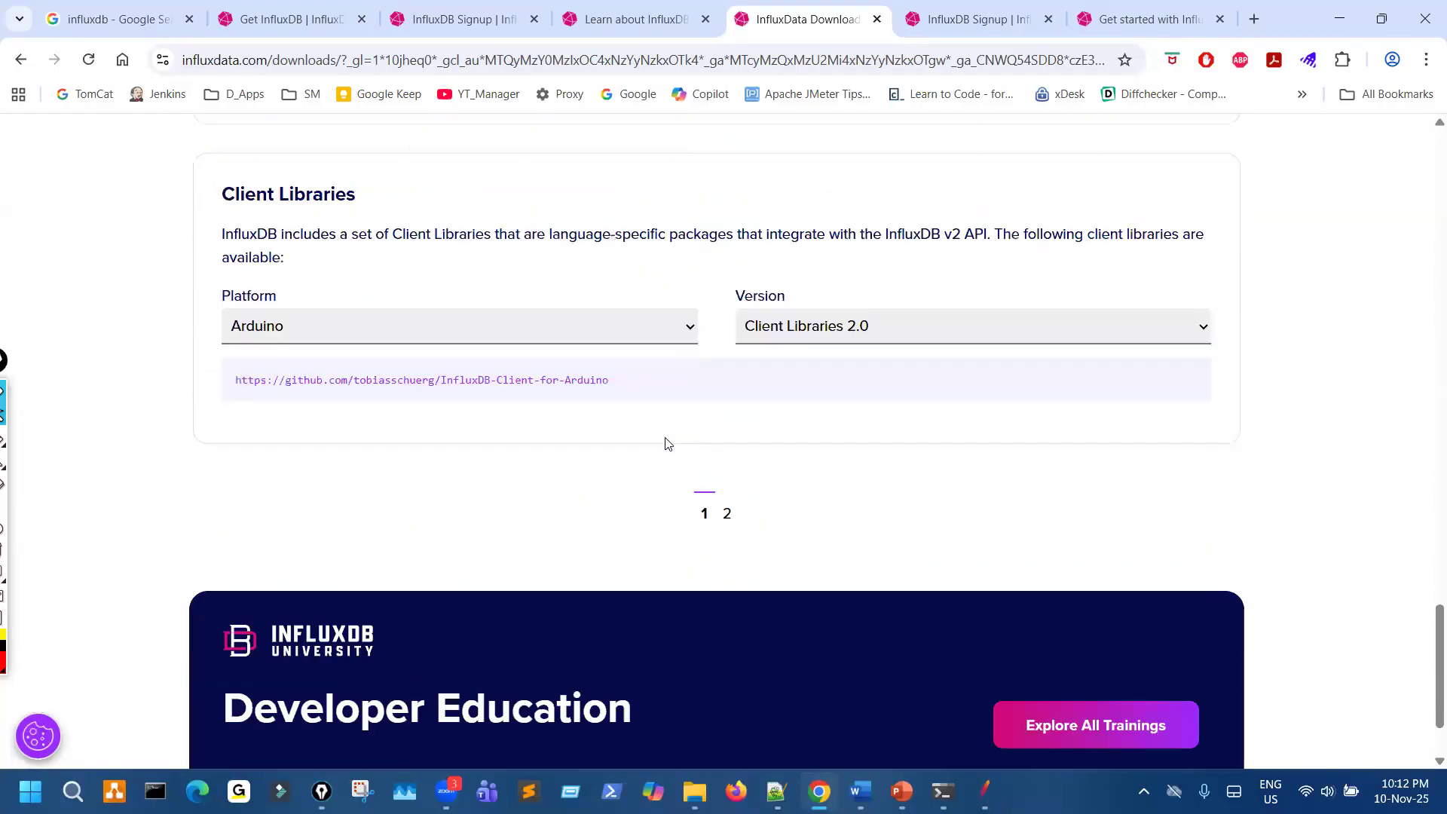
scroll(666, 443, up, 4)
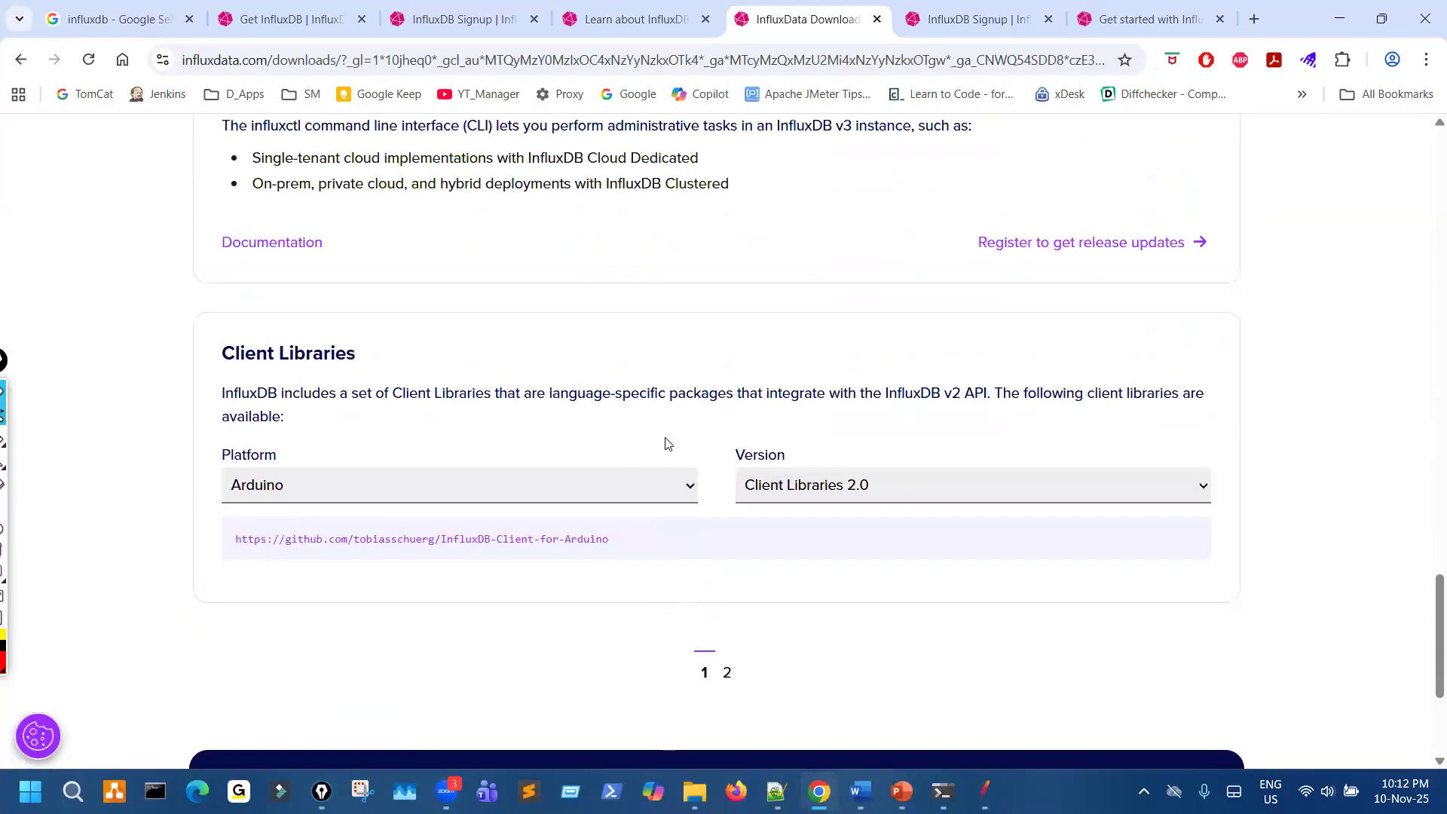
scroll(666, 444, up, 1)
scroll(665, 443, down, 5)
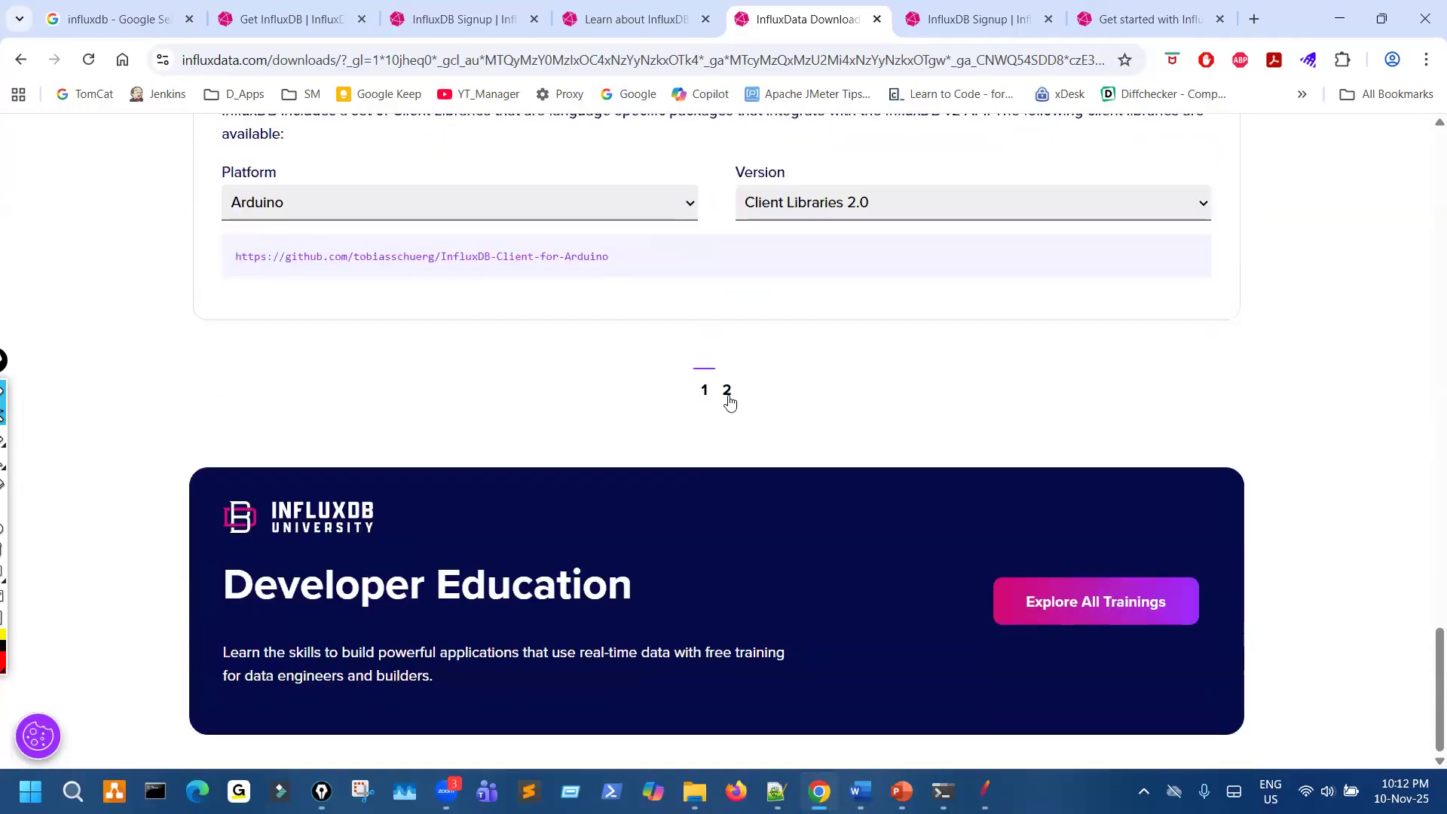
- Open the second page of InfluxData Downloads and look over the InfluxDB OSS 1.x and 2.x sections
click(728, 394)
click(704, 512)
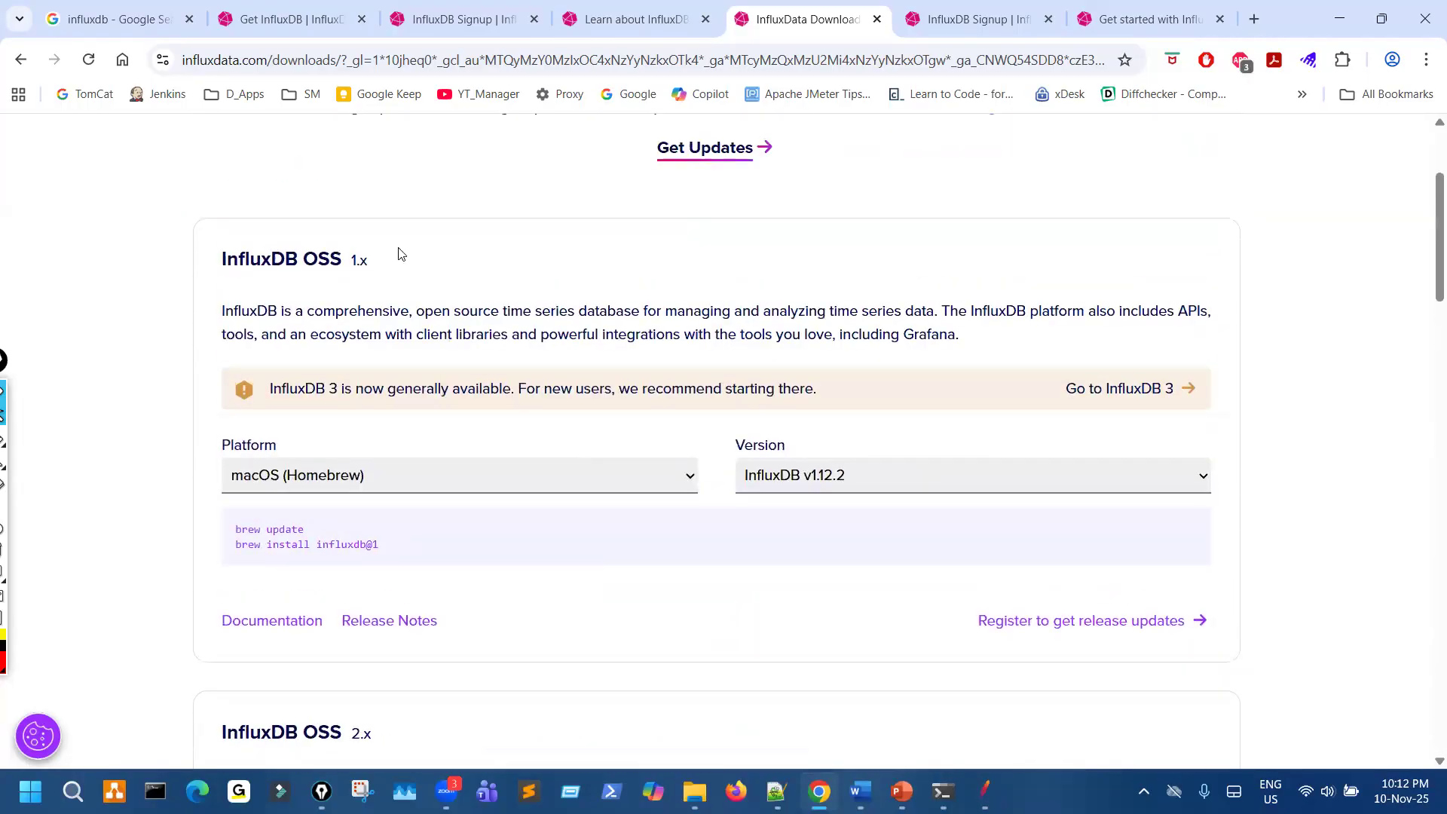
drag(356, 260, 468, 262)
scroll(65, 486, down, 5)
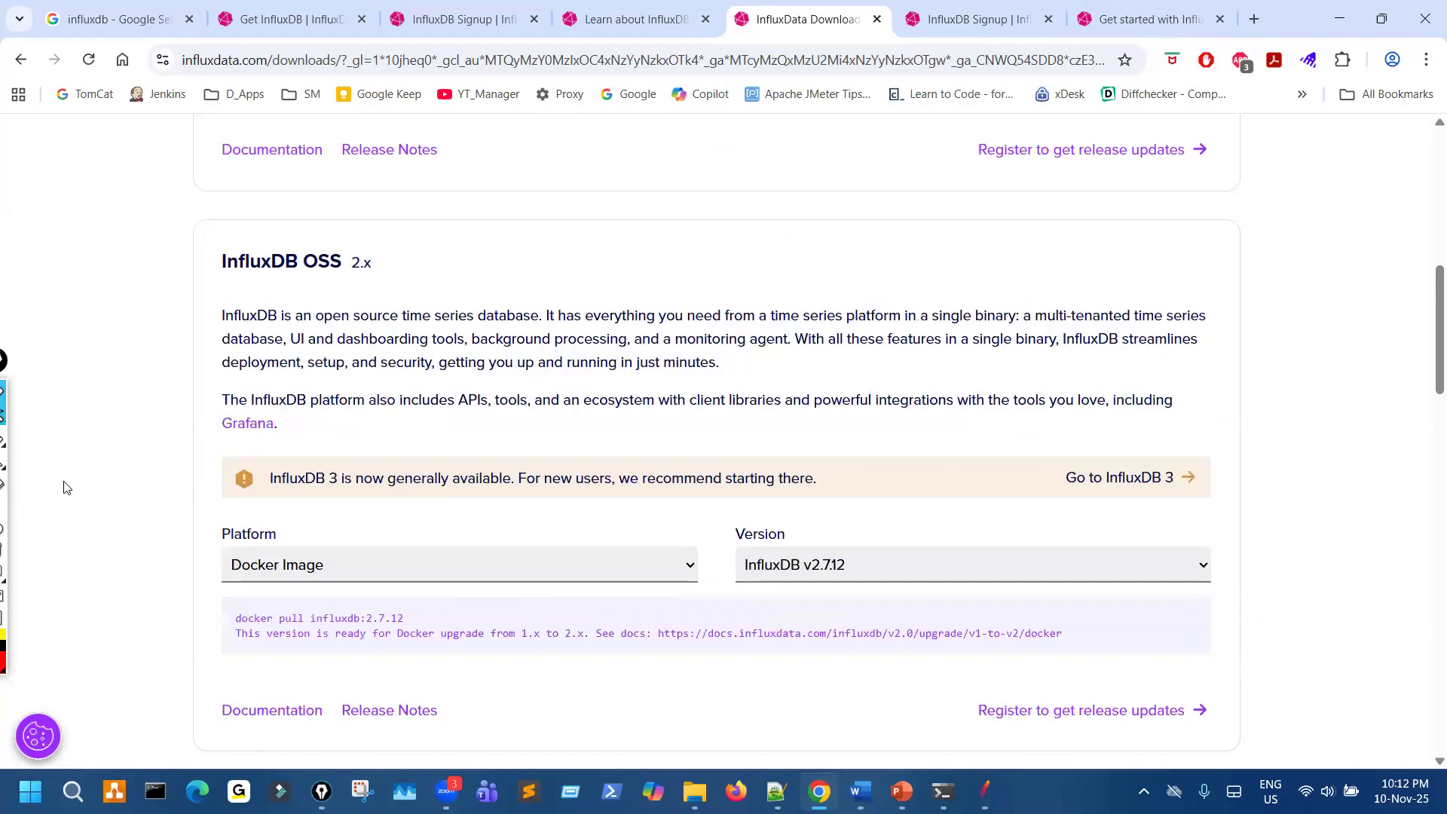
scroll(65, 486, up, 7)
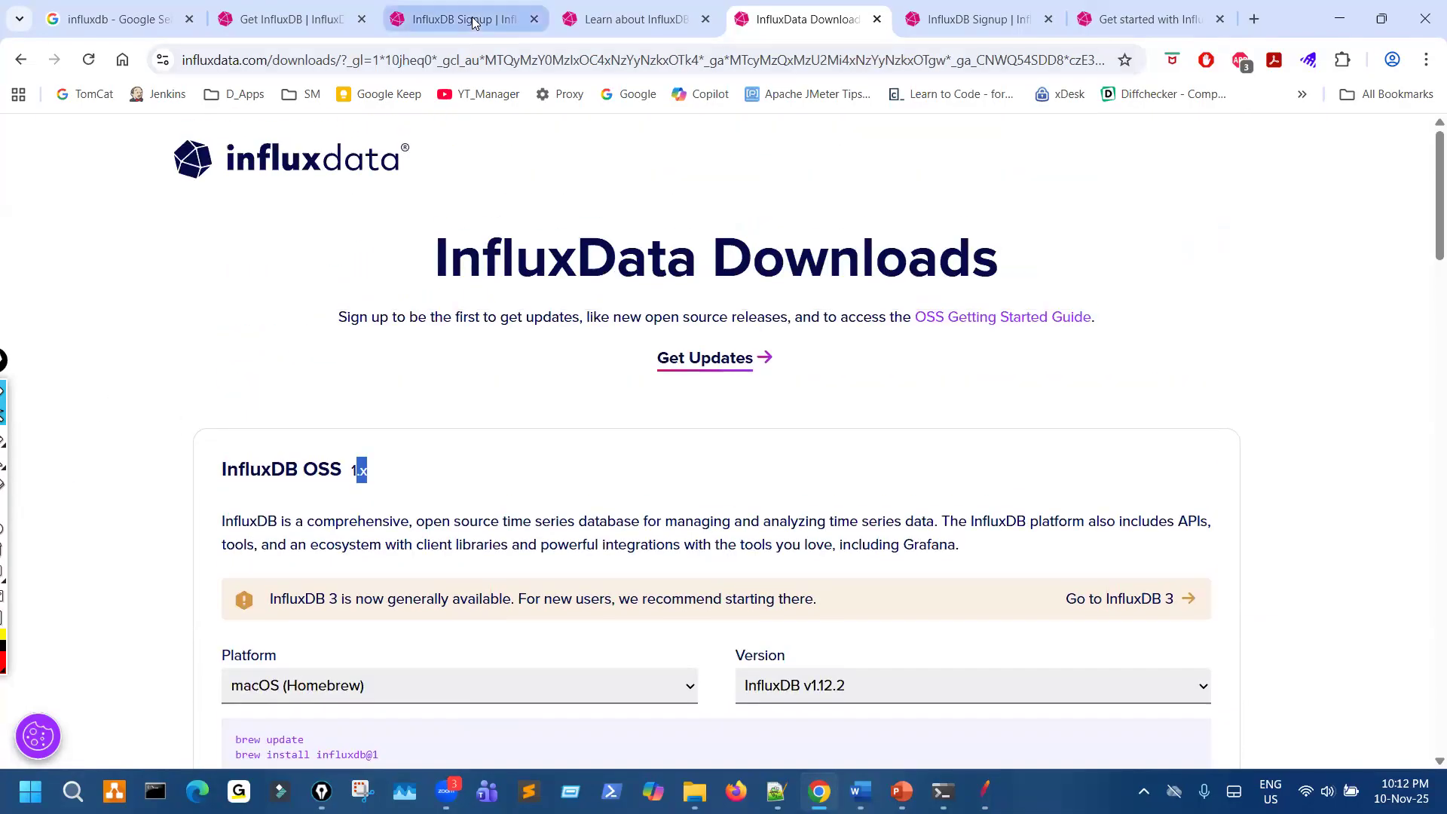
- Revisit the open InfluxDB 3 Enterprise signup and v1 Introduction pages, ending on the signup page
click(473, 22)
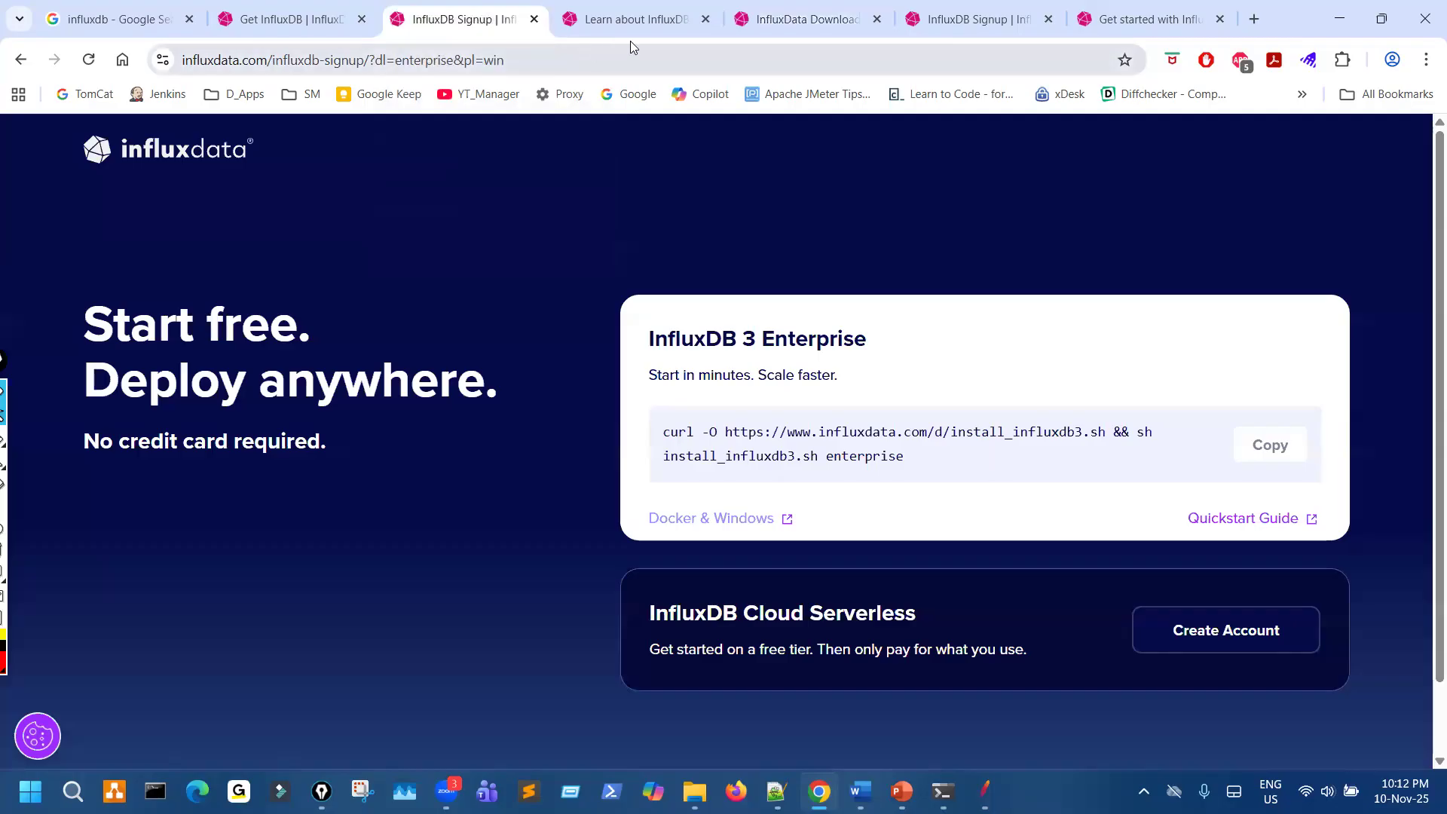
click(658, 28)
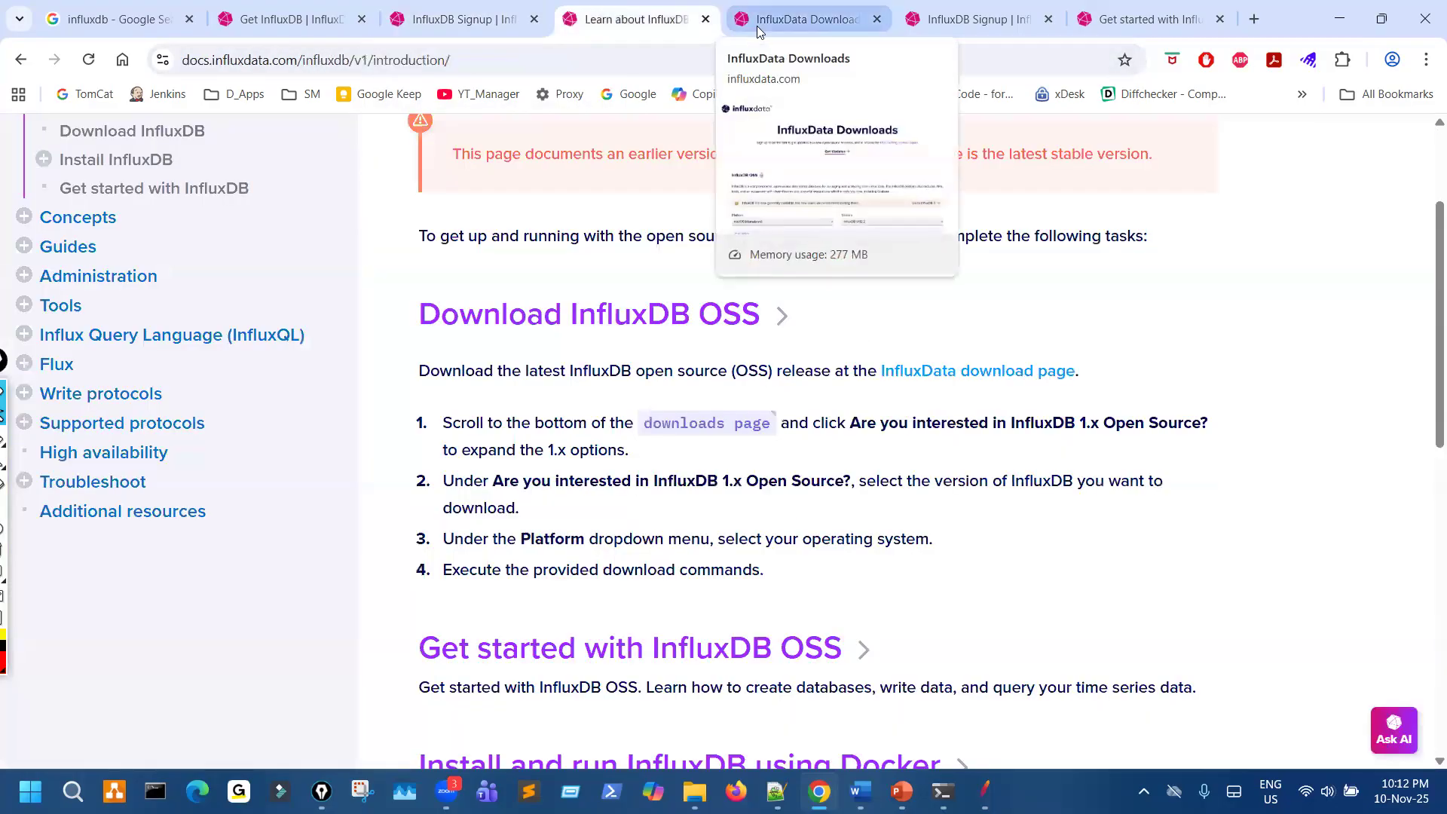
click(493, 22)
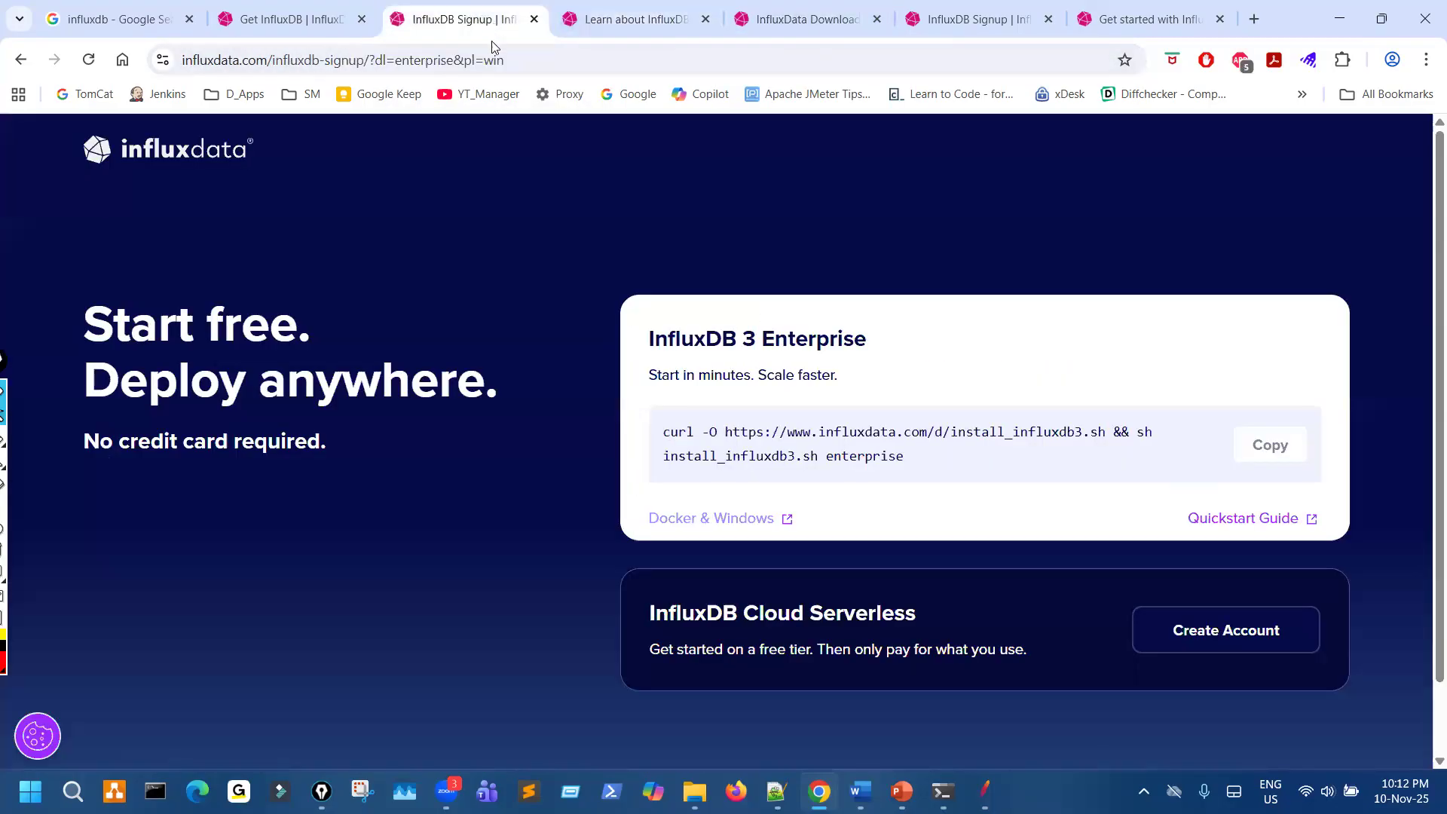
mouse_move(6, 437)
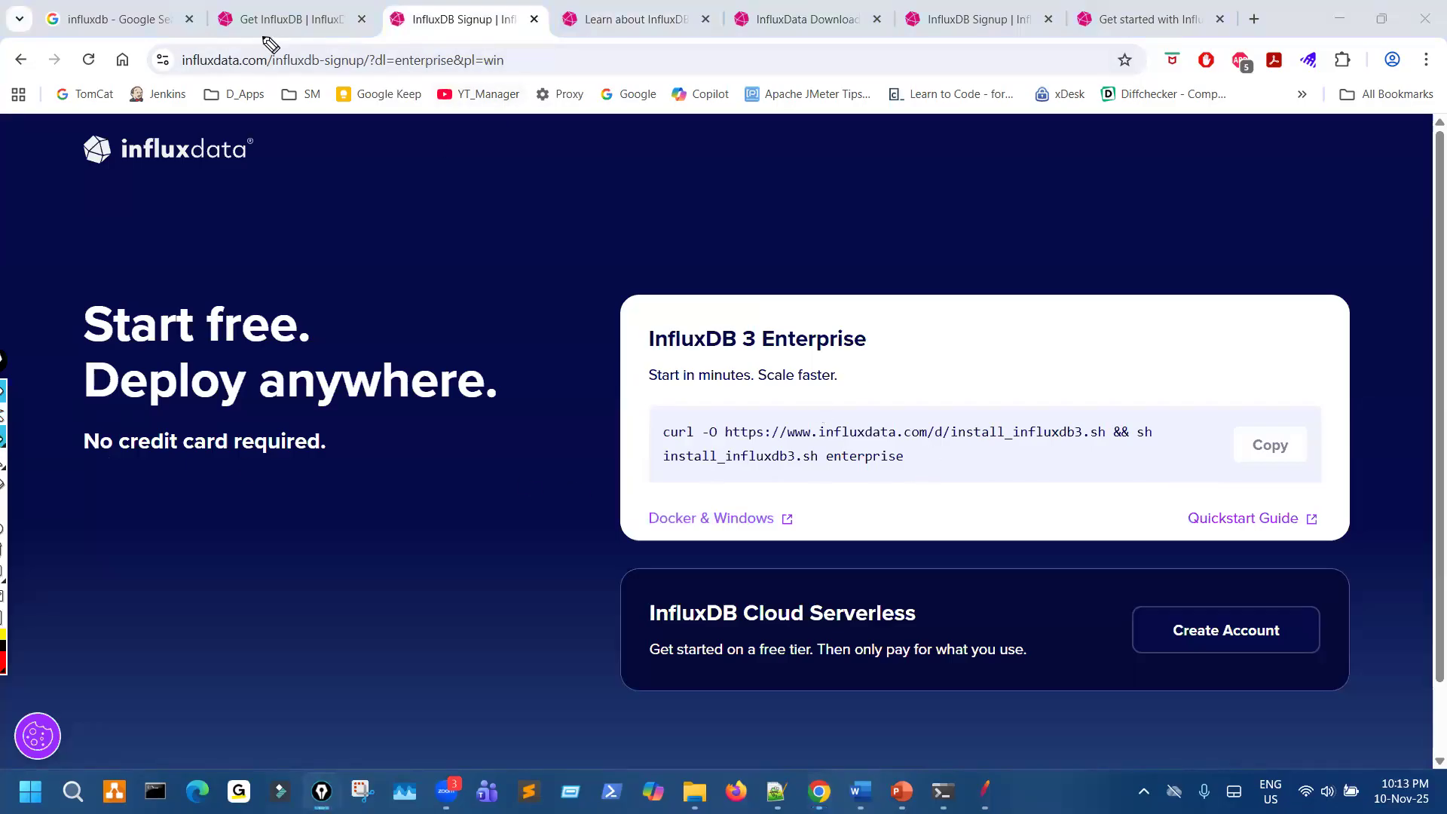
- Return from the Get InfluxDB page to the influxdata.com home page and mark its address and Get InfluxDB link with the pen
click(305, 23)
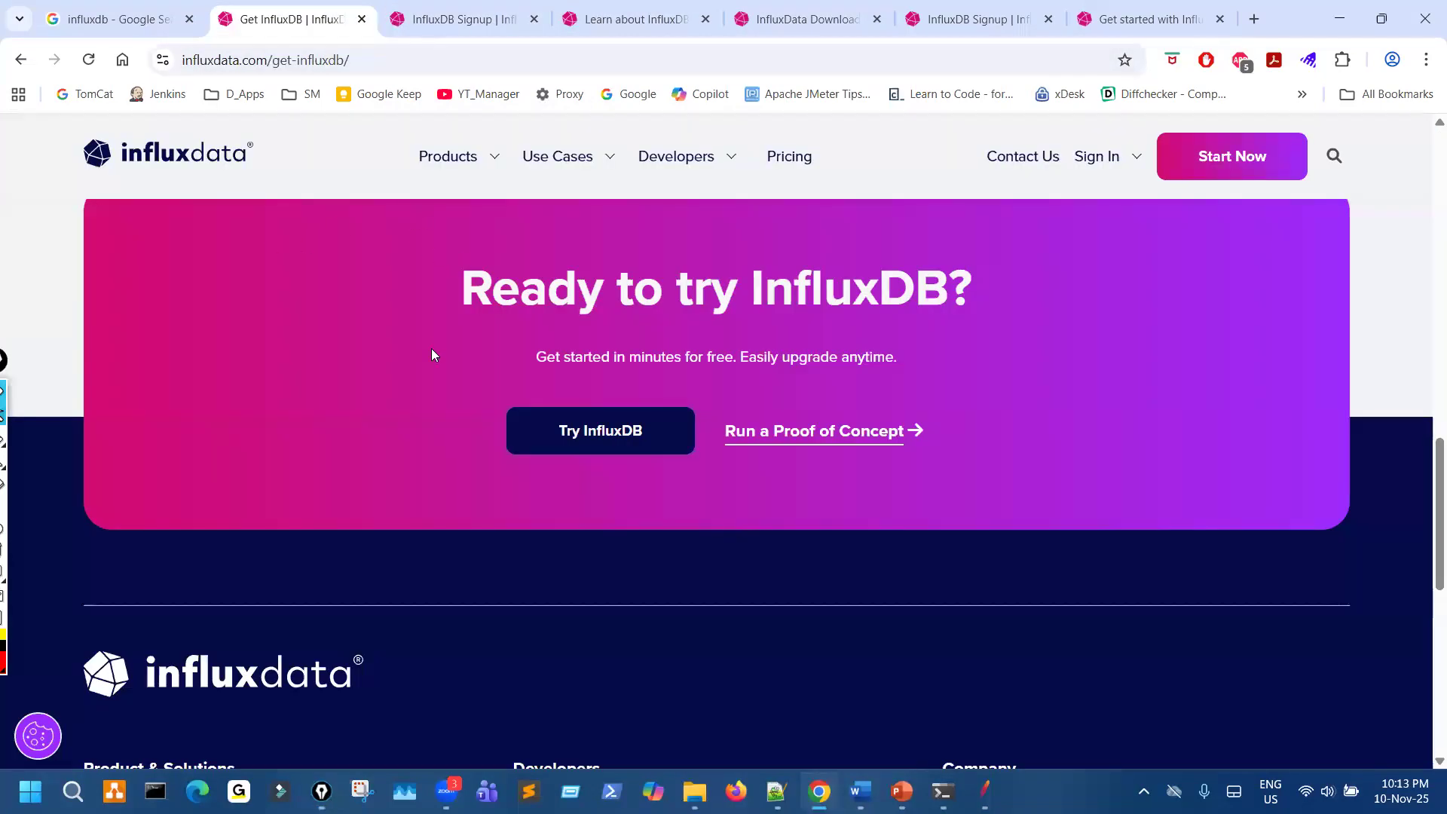
scroll(431, 348, up, 15)
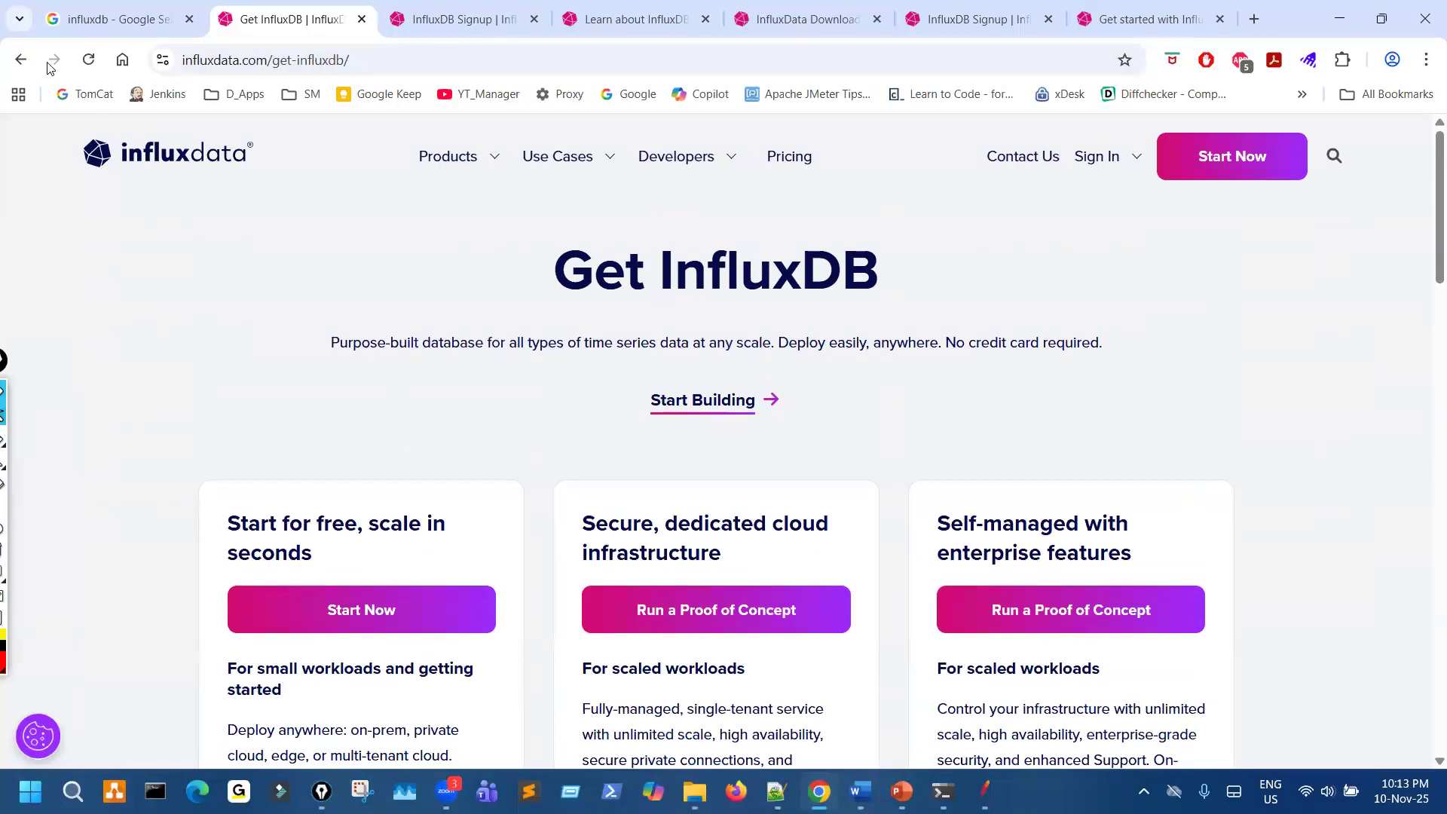
click(21, 59)
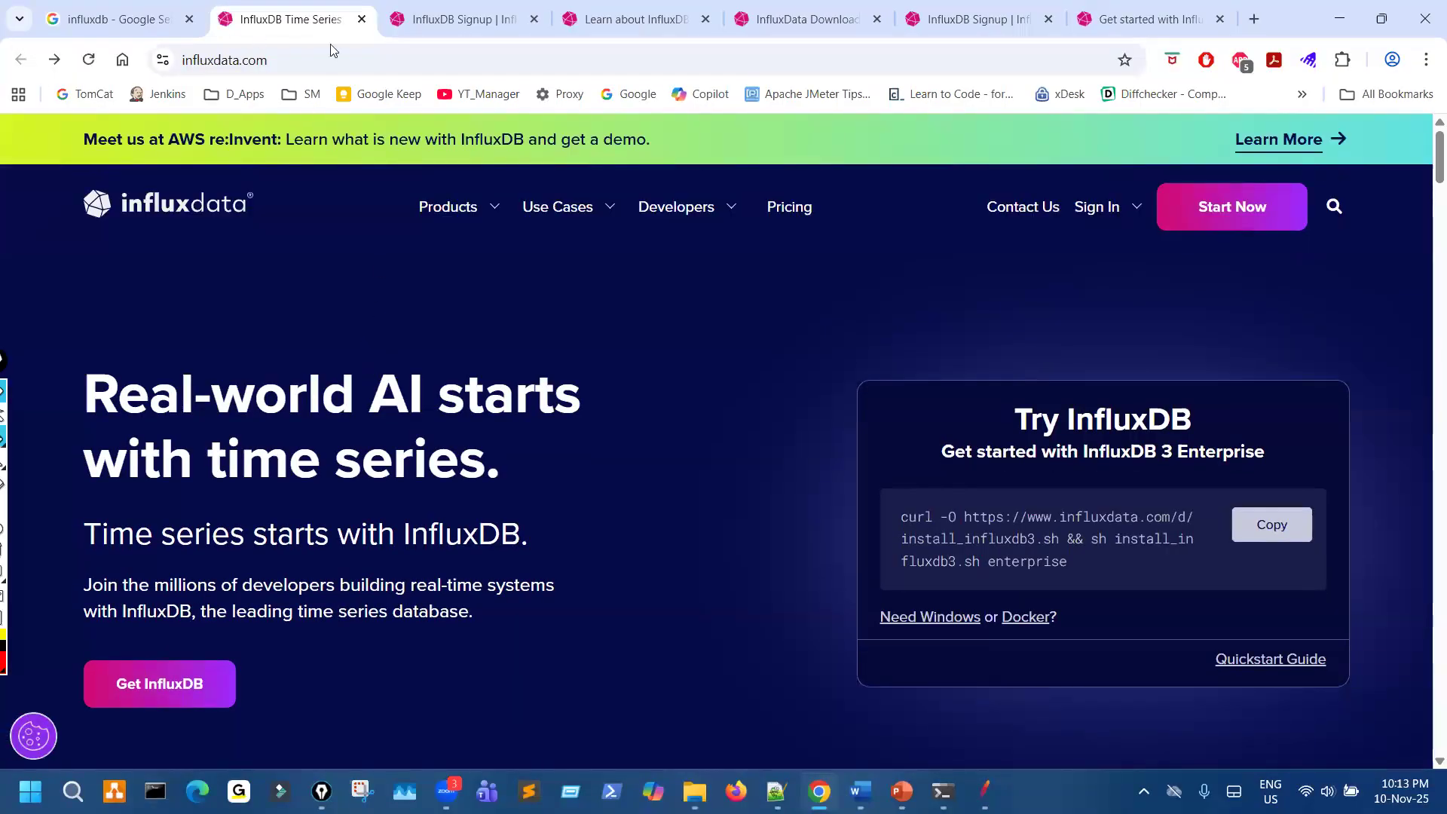
drag(266, 47, 257, 45)
drag(205, 641, 75, 713)
drag(290, 669, 427, 610)
key(Escape)
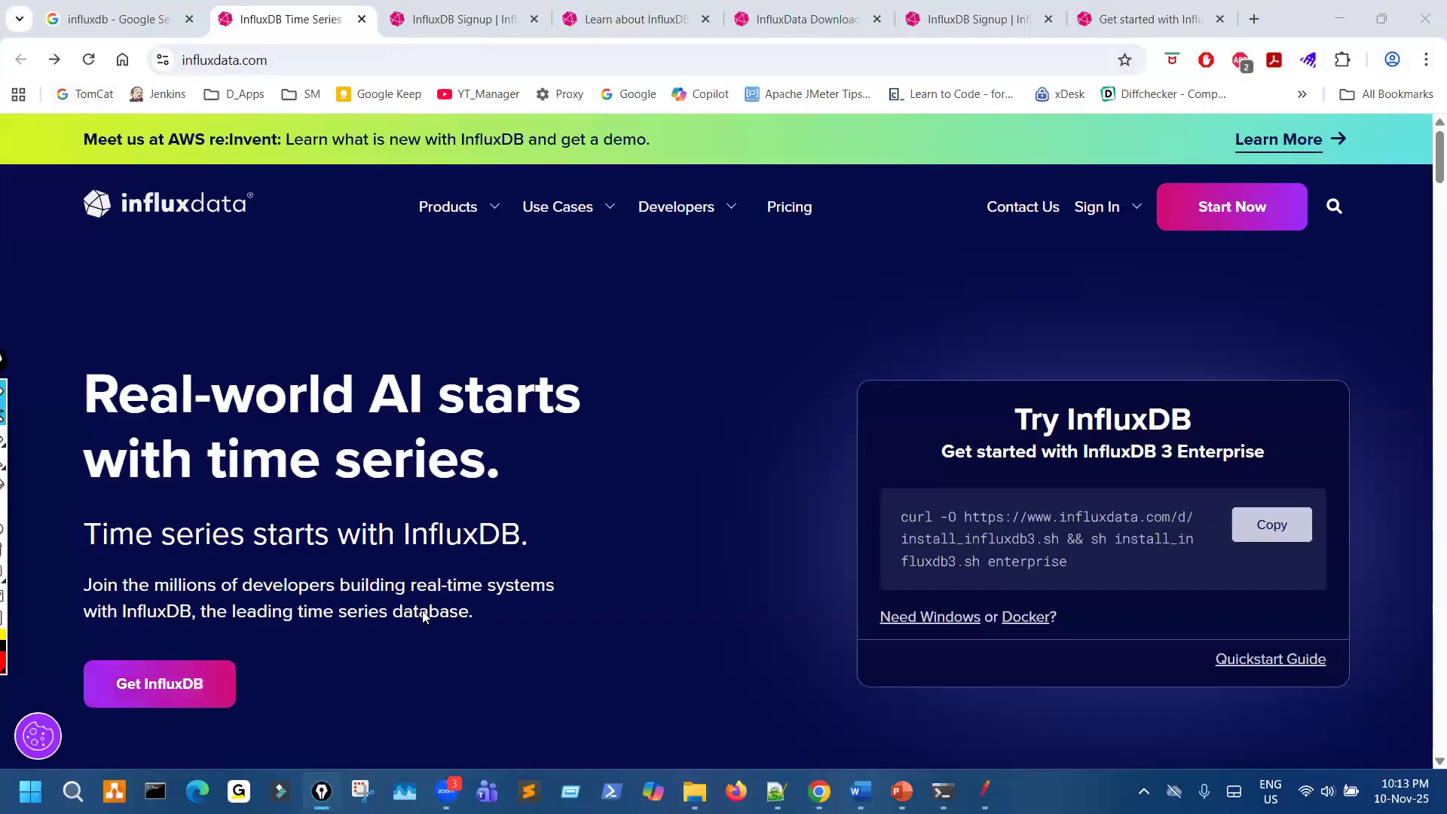
- Open the Get InfluxDB page, review it down to the Ready to try InfluxDB section and circle Try InfluxDB
scroll(615, 499, down, 2)
scroll(619, 500, up, 2)
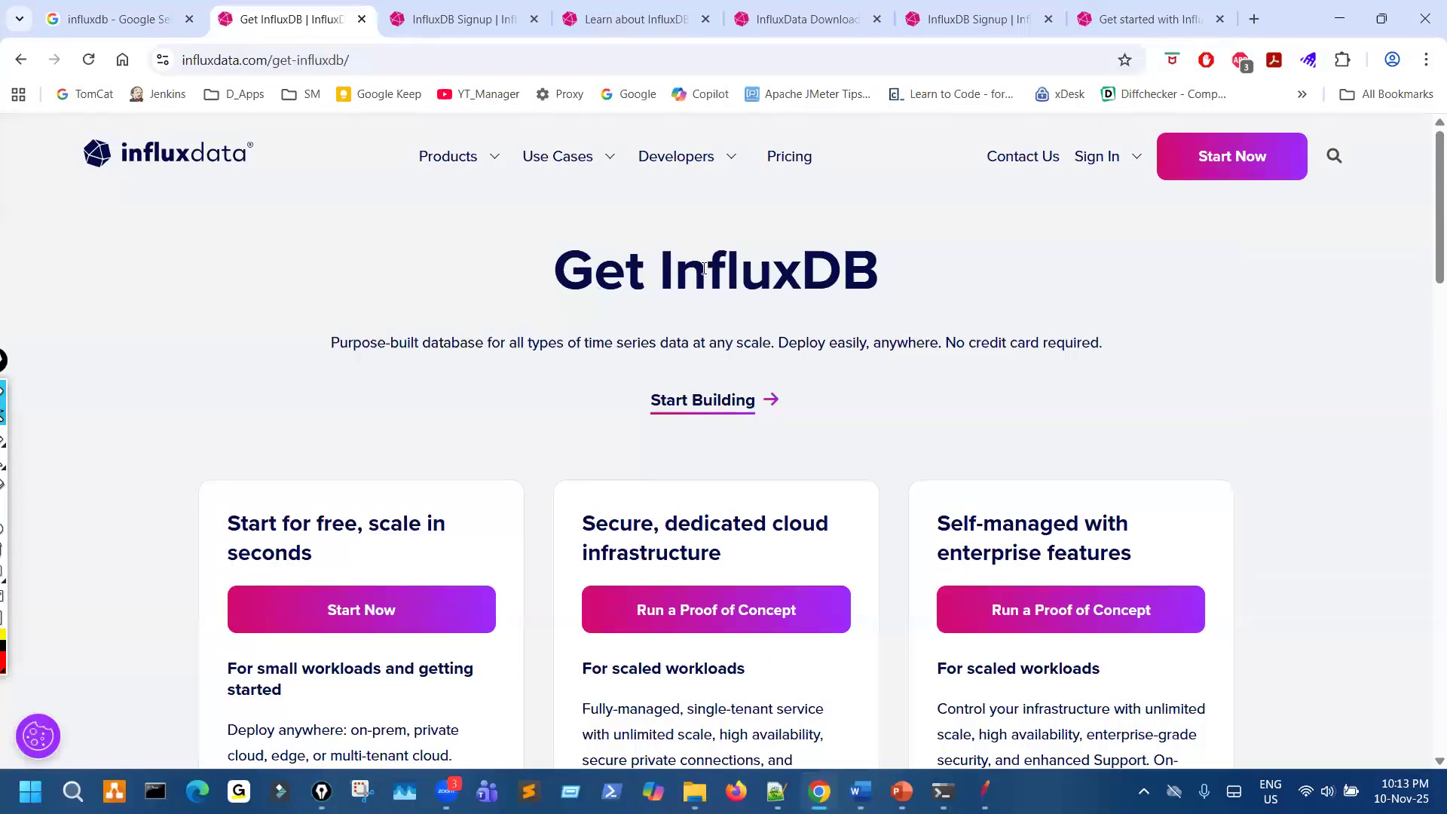
scroll(857, 485, down, 10)
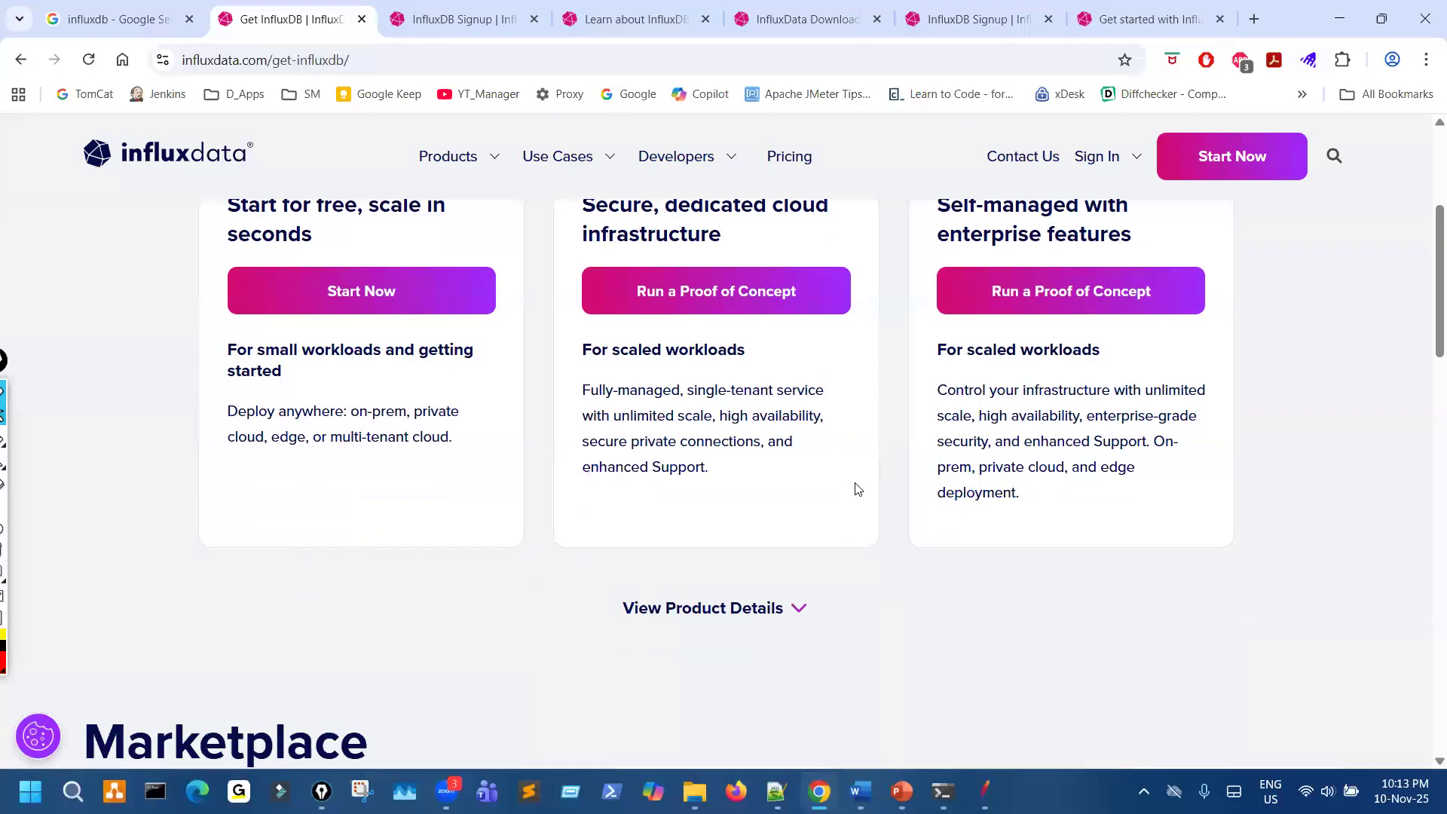
scroll(788, 483, up, 4)
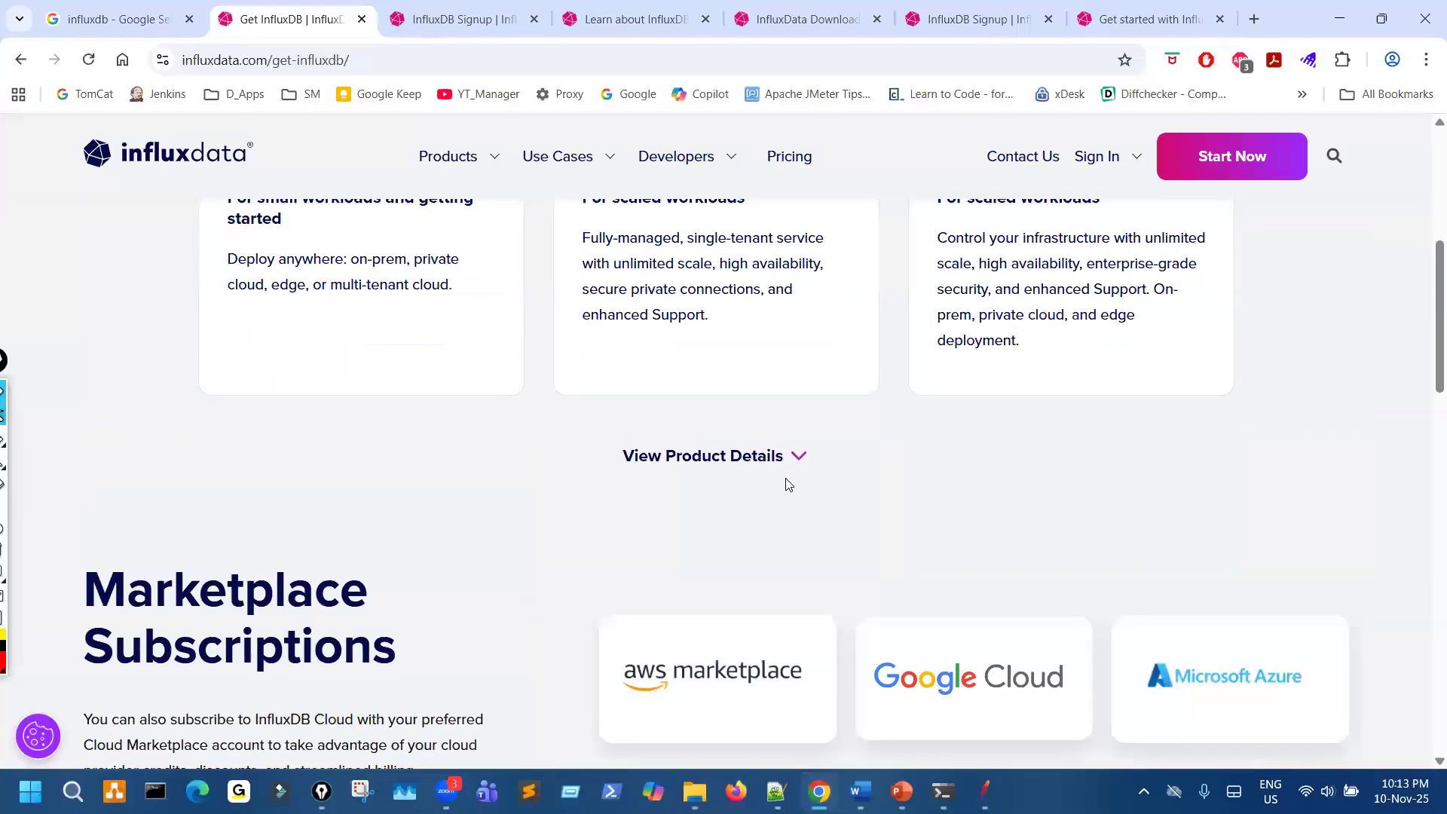
scroll(785, 483, down, 10)
scroll(773, 495, down, 1)
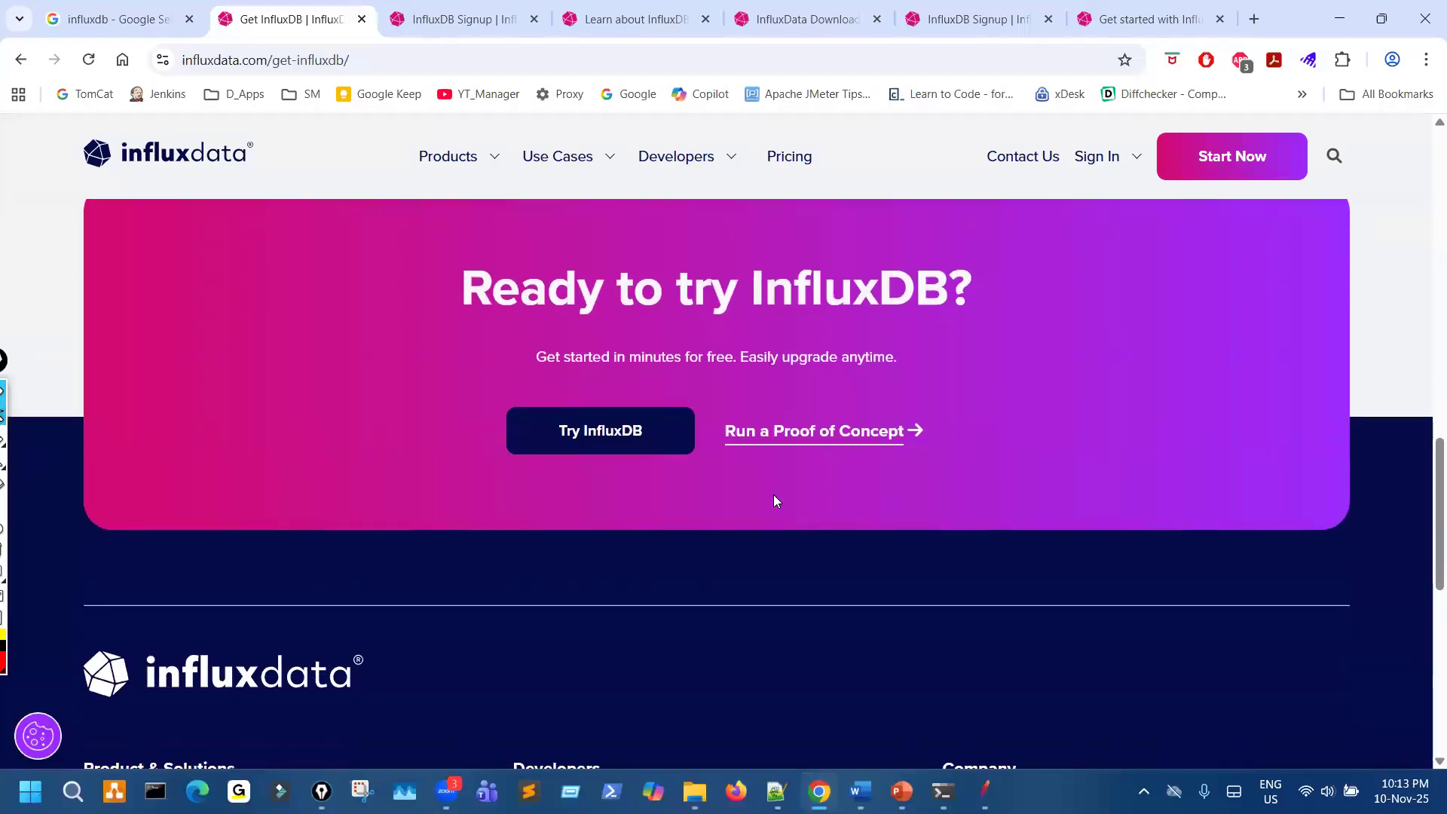
drag(531, 472, 609, 485)
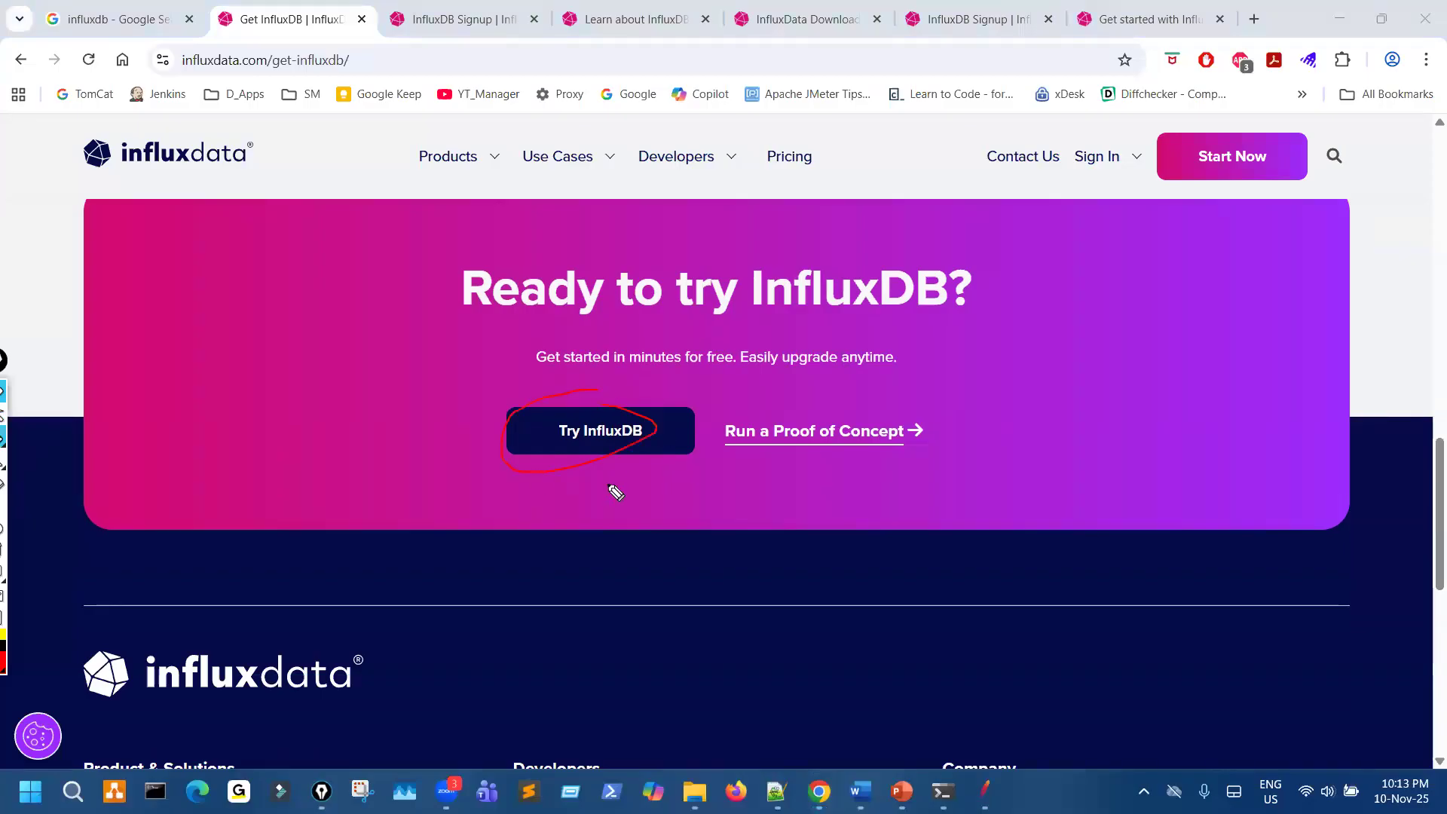
scroll(601, 552, down, 8)
scroll(561, 487, up, 10)
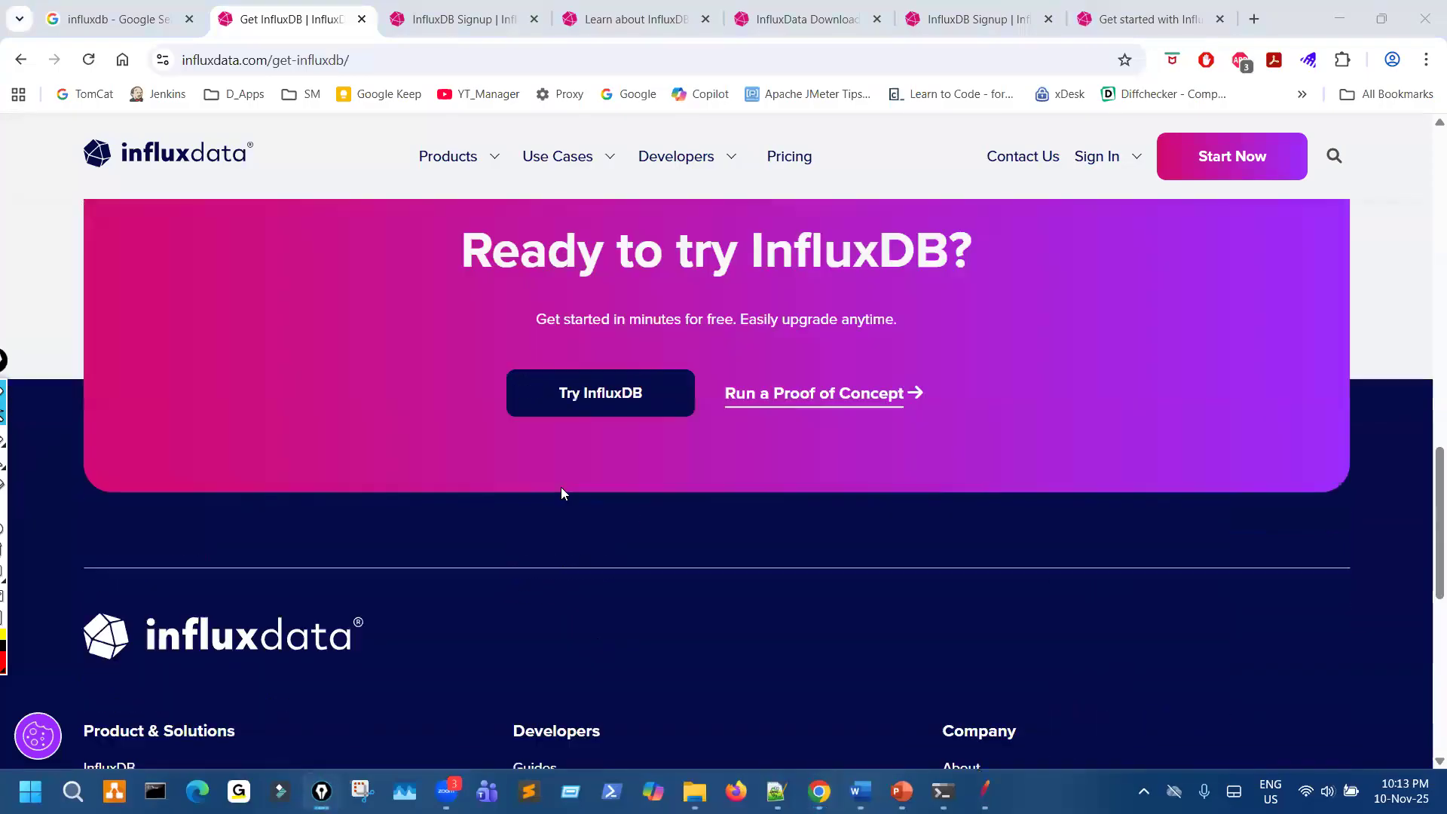
- Follow Try InfluxDB to the signup page and mark the InfluxDB 3 Enterprise heading, Docker & Windows link and curl install command
click(610, 601)
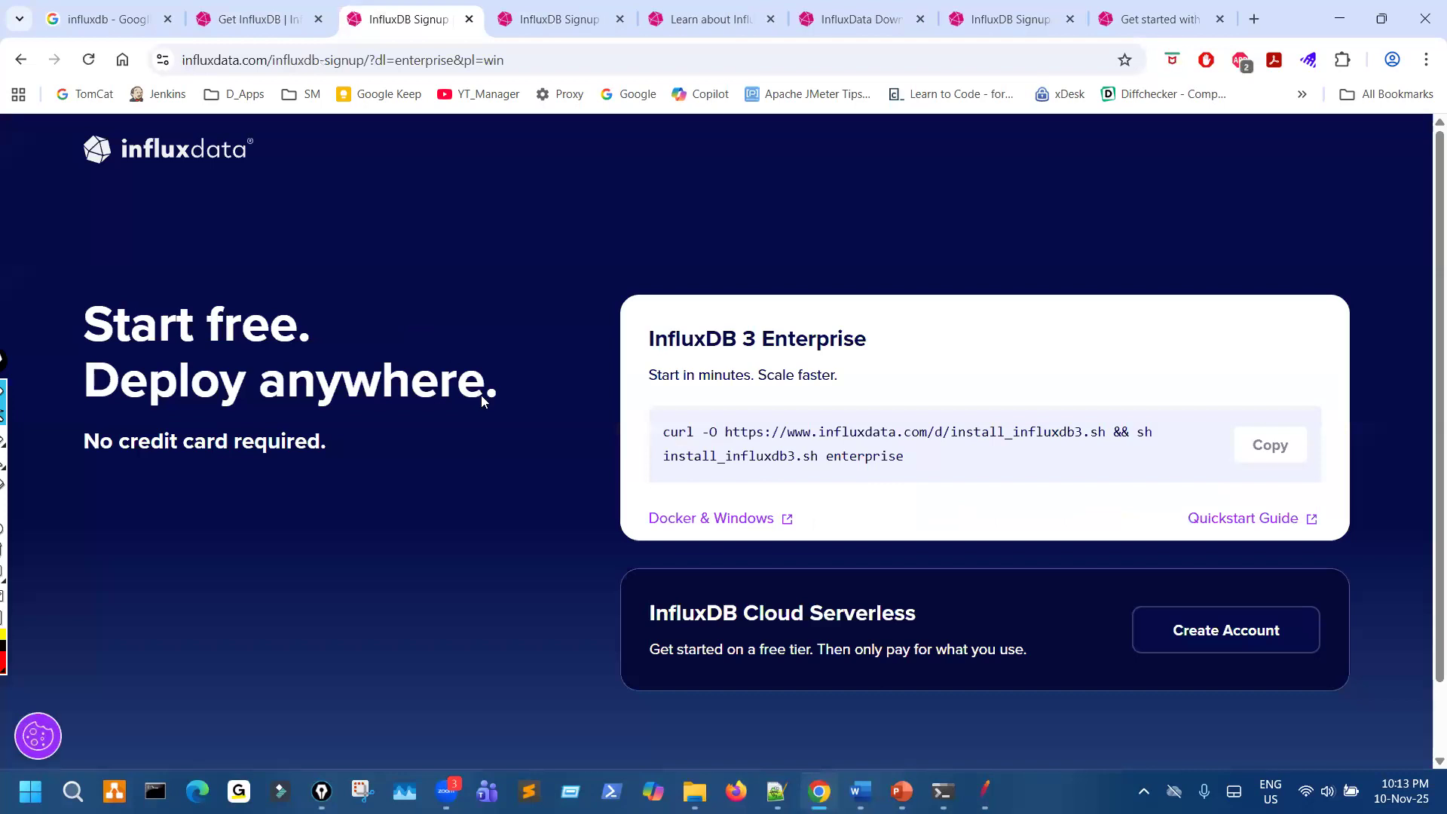
scroll(481, 400, down, 1)
drag(738, 269, 806, 258)
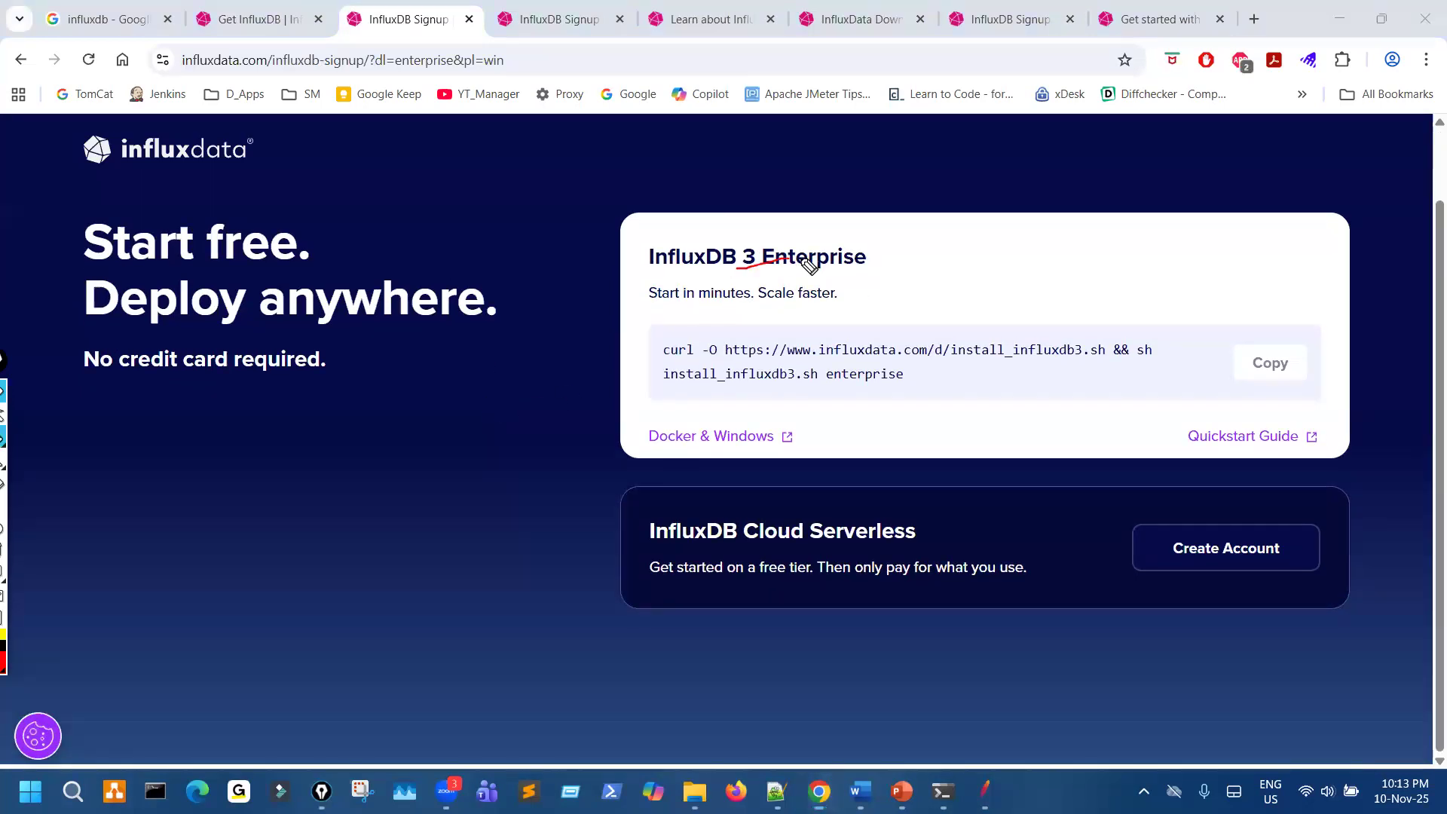
mouse_move(714, 428)
mouse_down()
mouse_move(629, 479)
mouse_move(784, 434)
mouse_move(690, 413)
mouse_up()
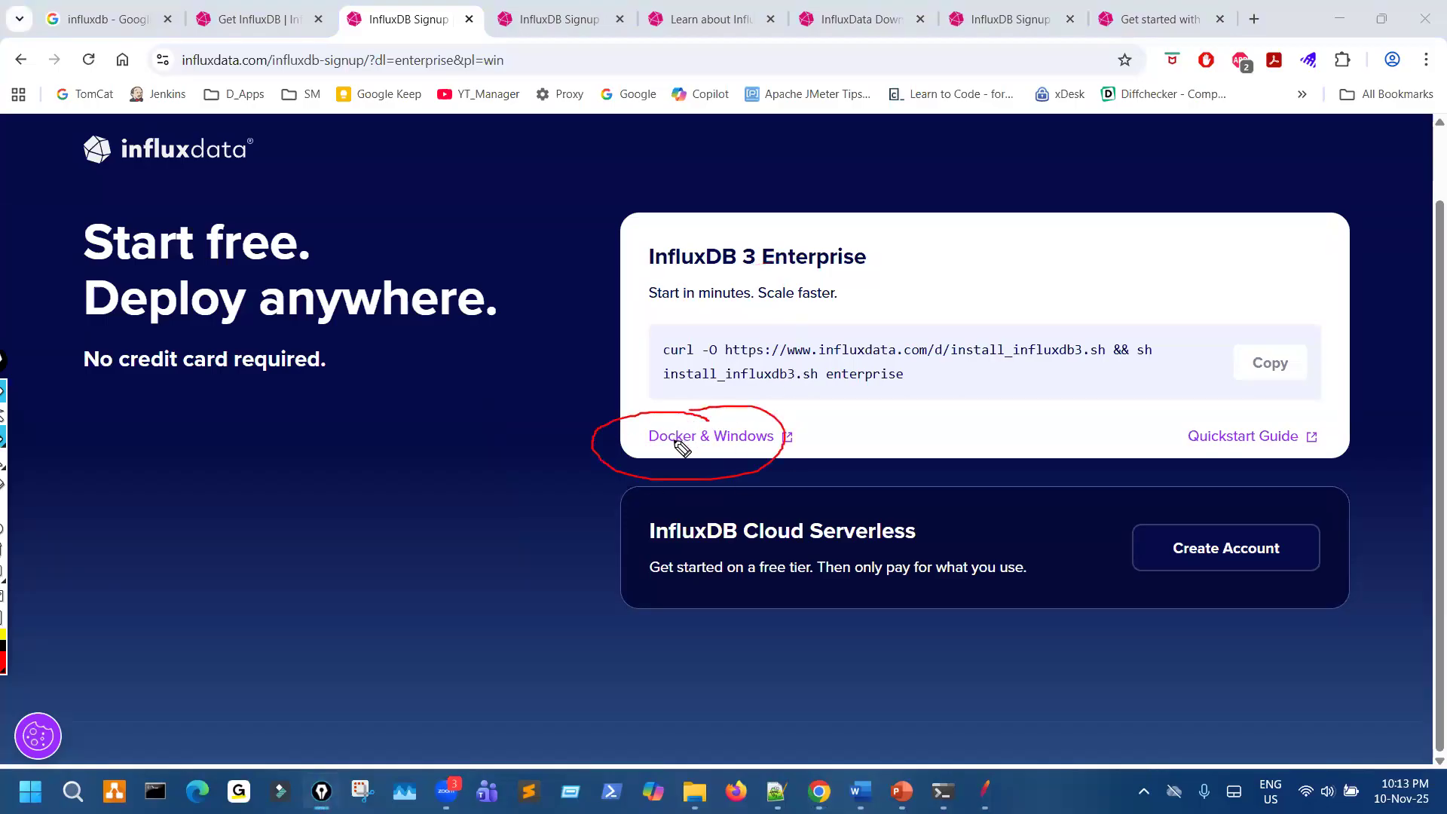
mouse_move(858, 327)
mouse_down()
mouse_move(891, 371)
mouse_move(855, 397)
mouse_up()
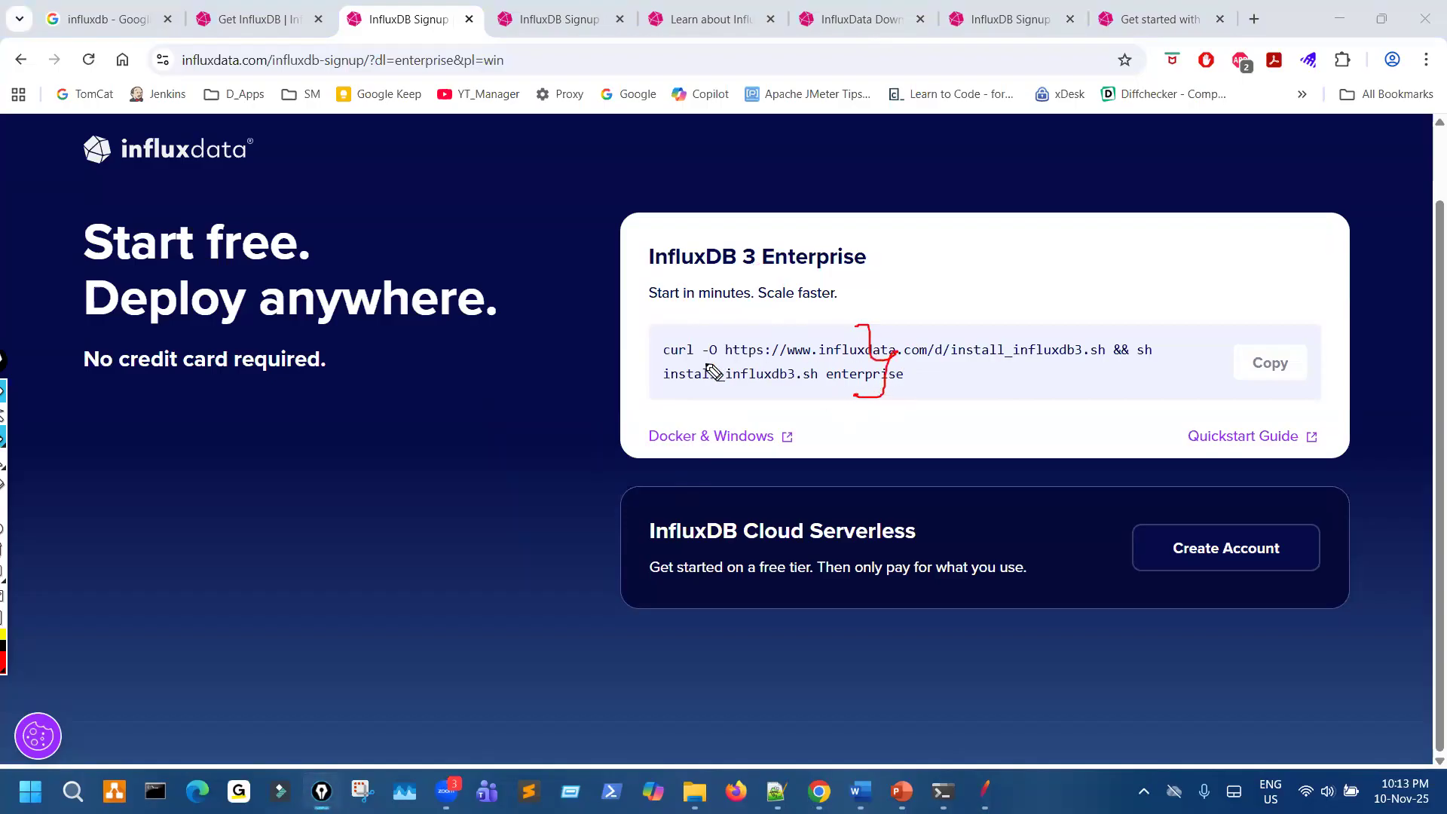
- Clear the pen marks and follow the Docker & Windows link to the InfluxDB 3 Enterprise getting-started guide
key(ctrl+shift+7)
mouse_move(722, 410)
mouse_down()
mouse_move(762, 462)
mouse_move(775, 433)
mouse_up()
click(723, 443)
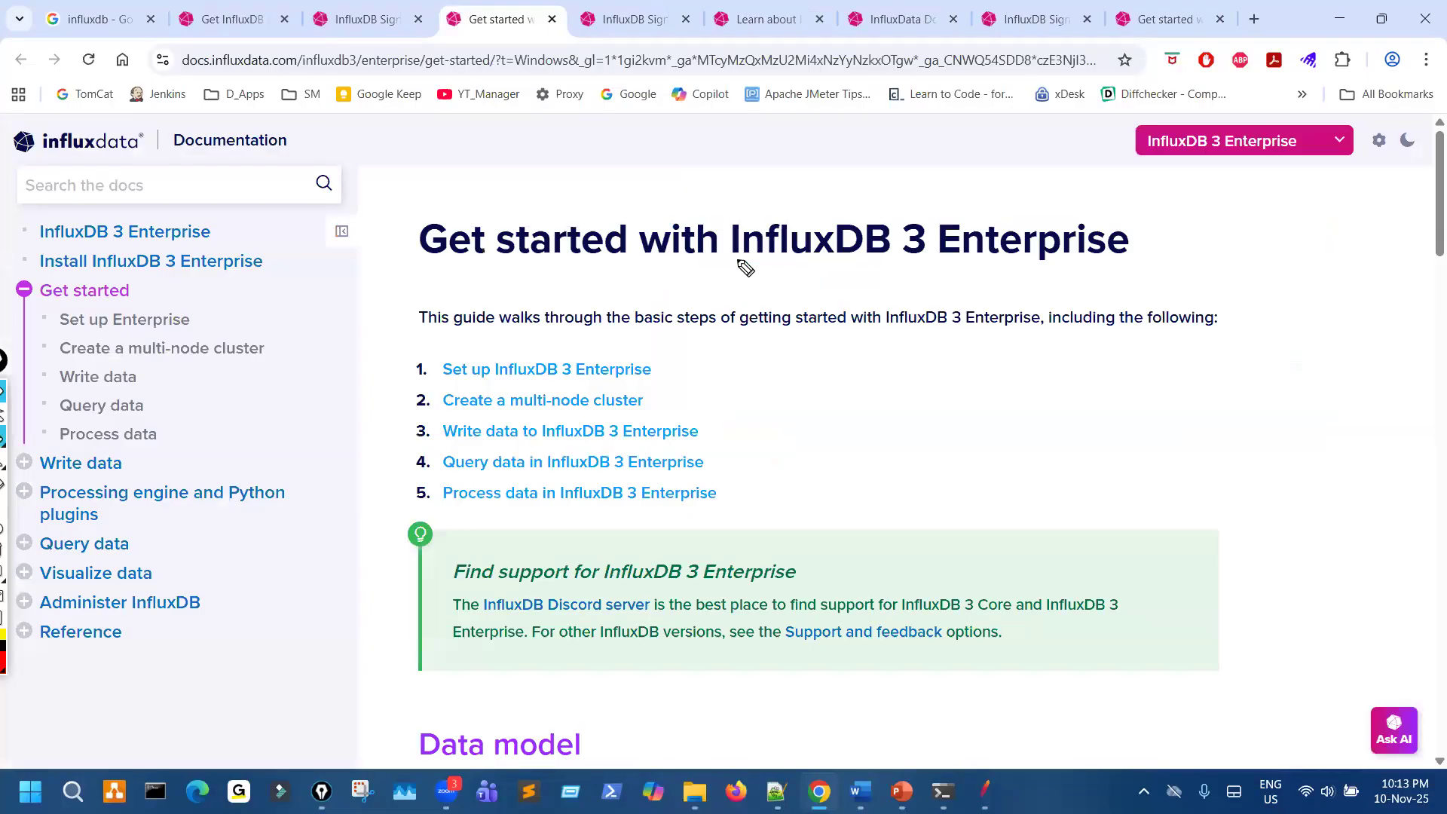
- Point out the documentation's navigation topics and product selector with pen strokes, and clear the strokes
drag(207, 264, 188, 529)
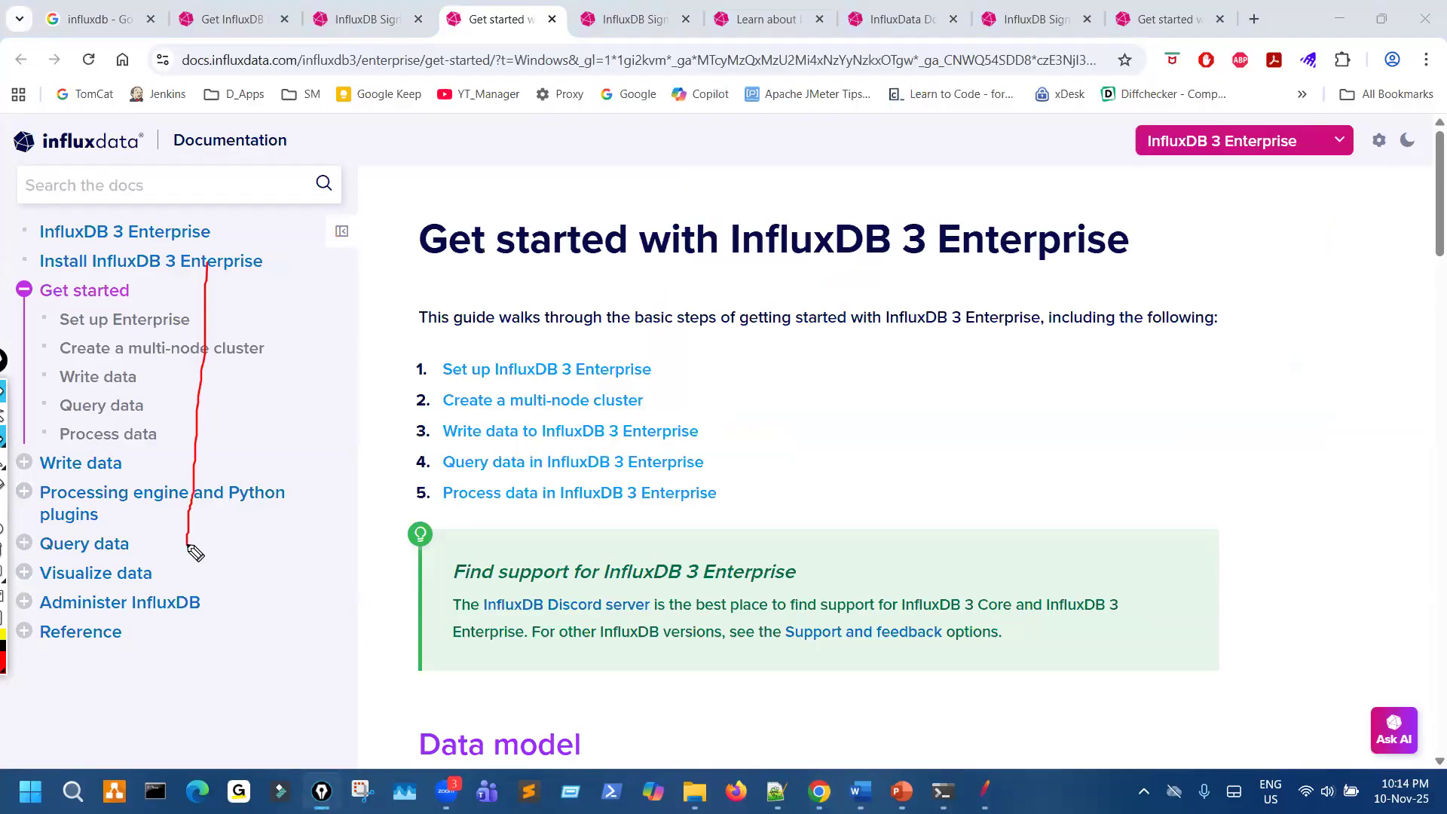
mouse_move(1204, 116)
mouse_down()
mouse_move(1169, 126)
mouse_move(1203, 164)
mouse_up()
key(ctrl+shift+7)
key(ctrl+shift+2)
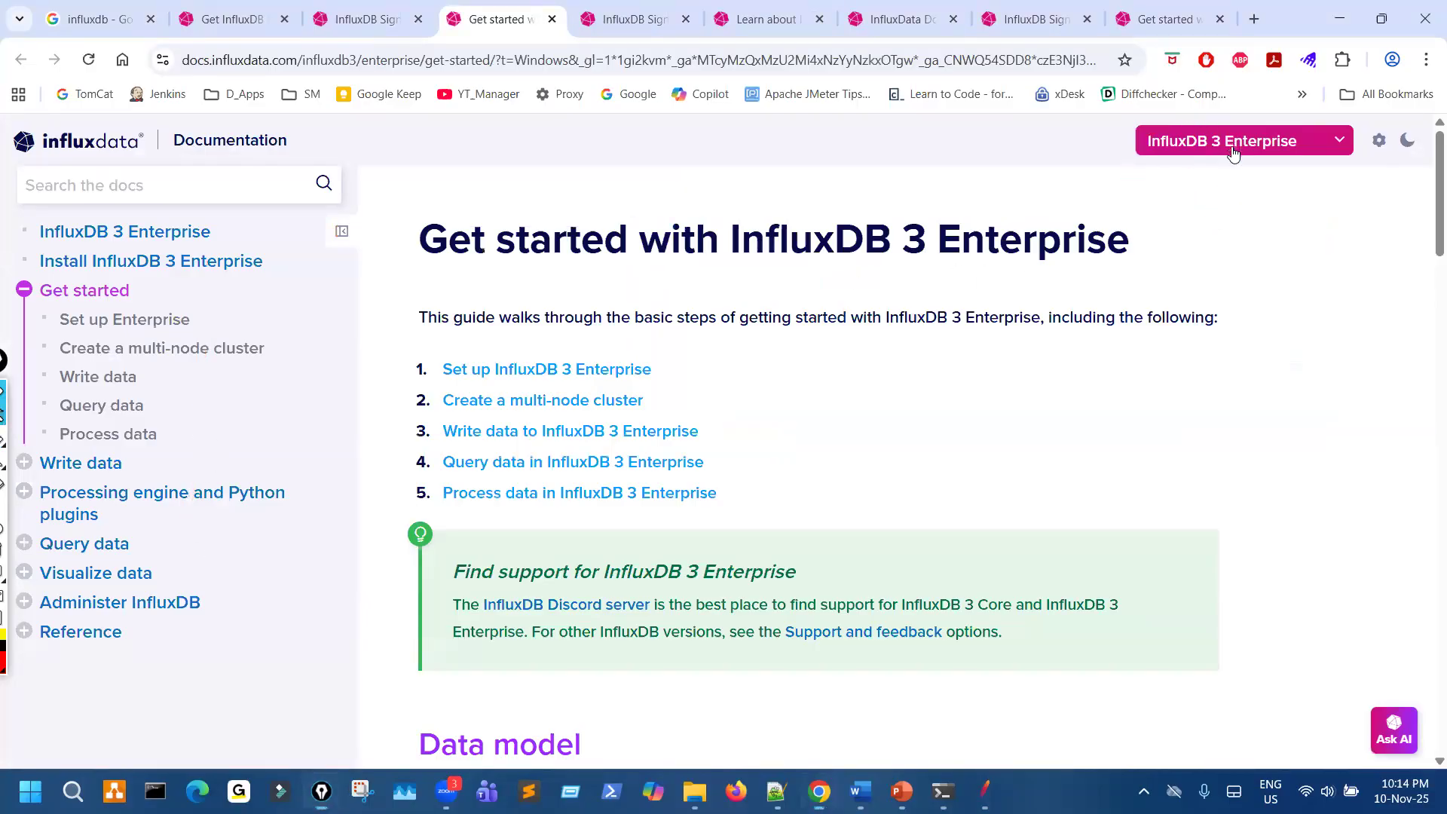
- Expand the InfluxDB 3 Enterprise product selector in the documentation and circle it with the pen
click(1234, 148)
key(ctrl+shift+3)
mouse_move(1247, 114)
mouse_down()
mouse_move(1358, 165)
mouse_move(1155, 118)
mouse_up()
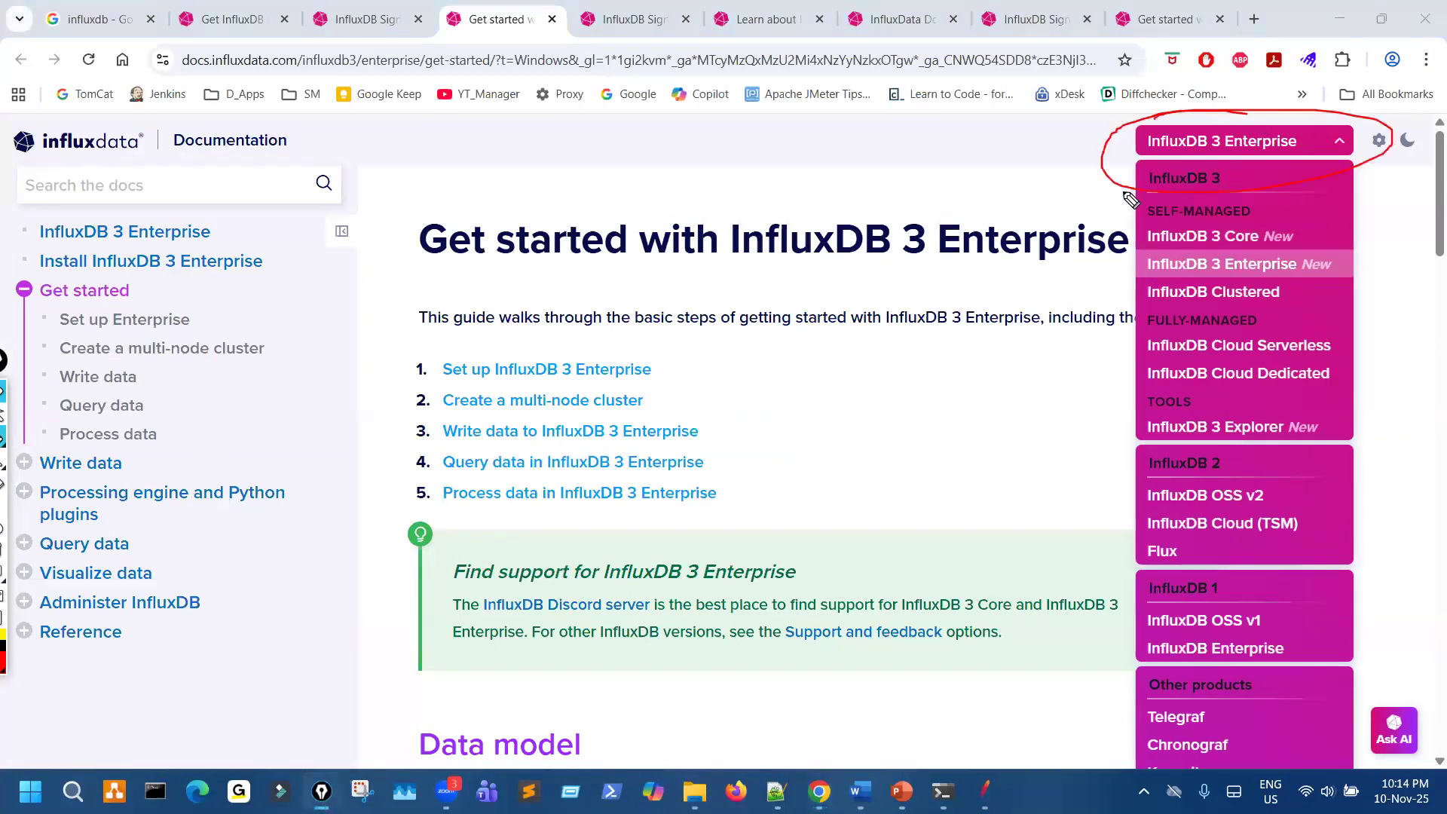
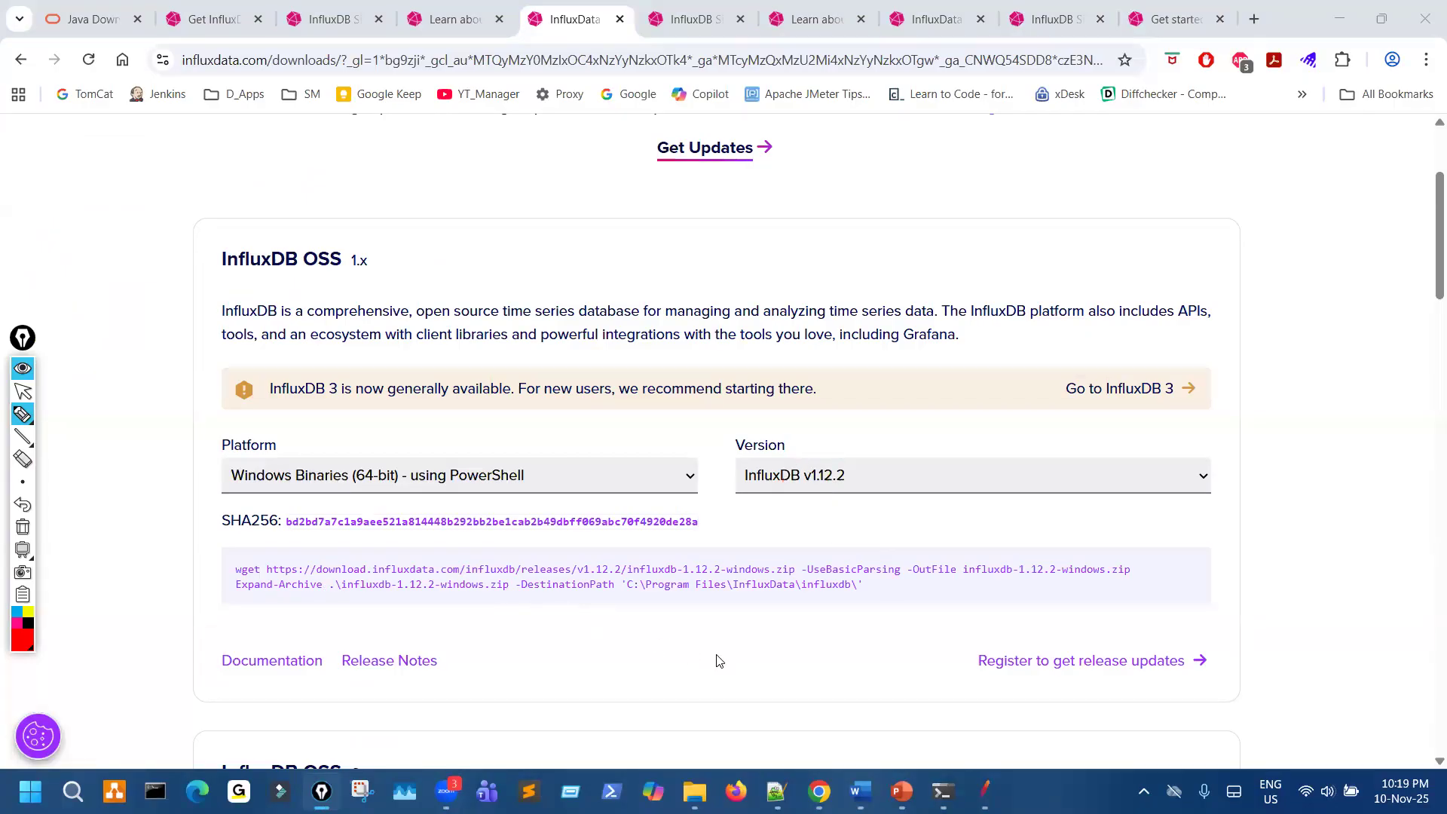
- Enlarge the InfluxDB OSS 1.x download section, circle the influxdb-1.12.2-windows.zip URL in the wget command, and clear the pen marks
scroll(720, 660, up, 3)
scroll(720, 659, up, 1)
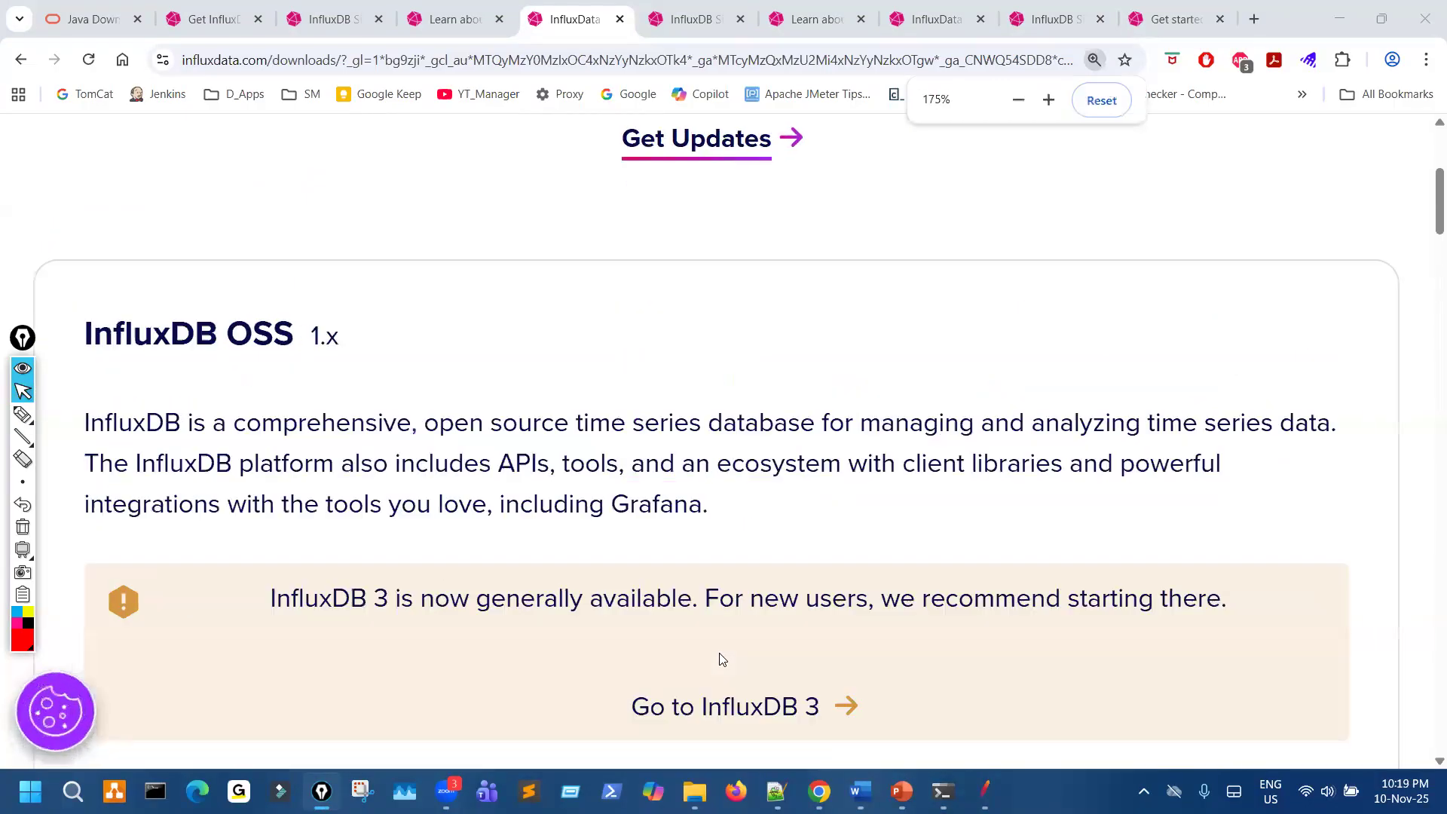
scroll(678, 636, down, 7)
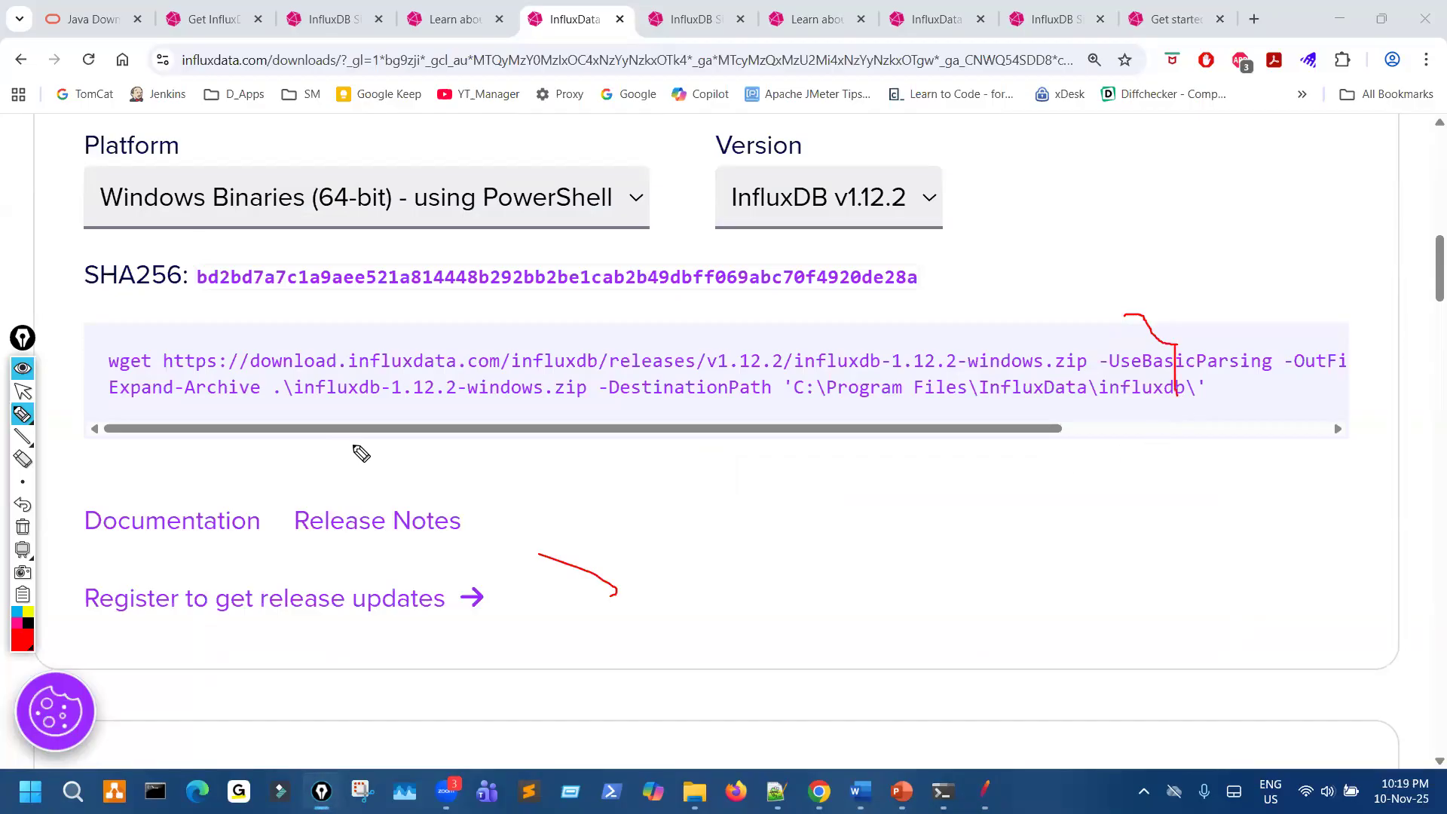
key(ctrl+shift+7)
mouse_move(181, 367)
mouse_down()
mouse_move(404, 381)
mouse_move(1099, 377)
mouse_move(1048, 347)
mouse_up()
drag(378, 342, 161, 355)
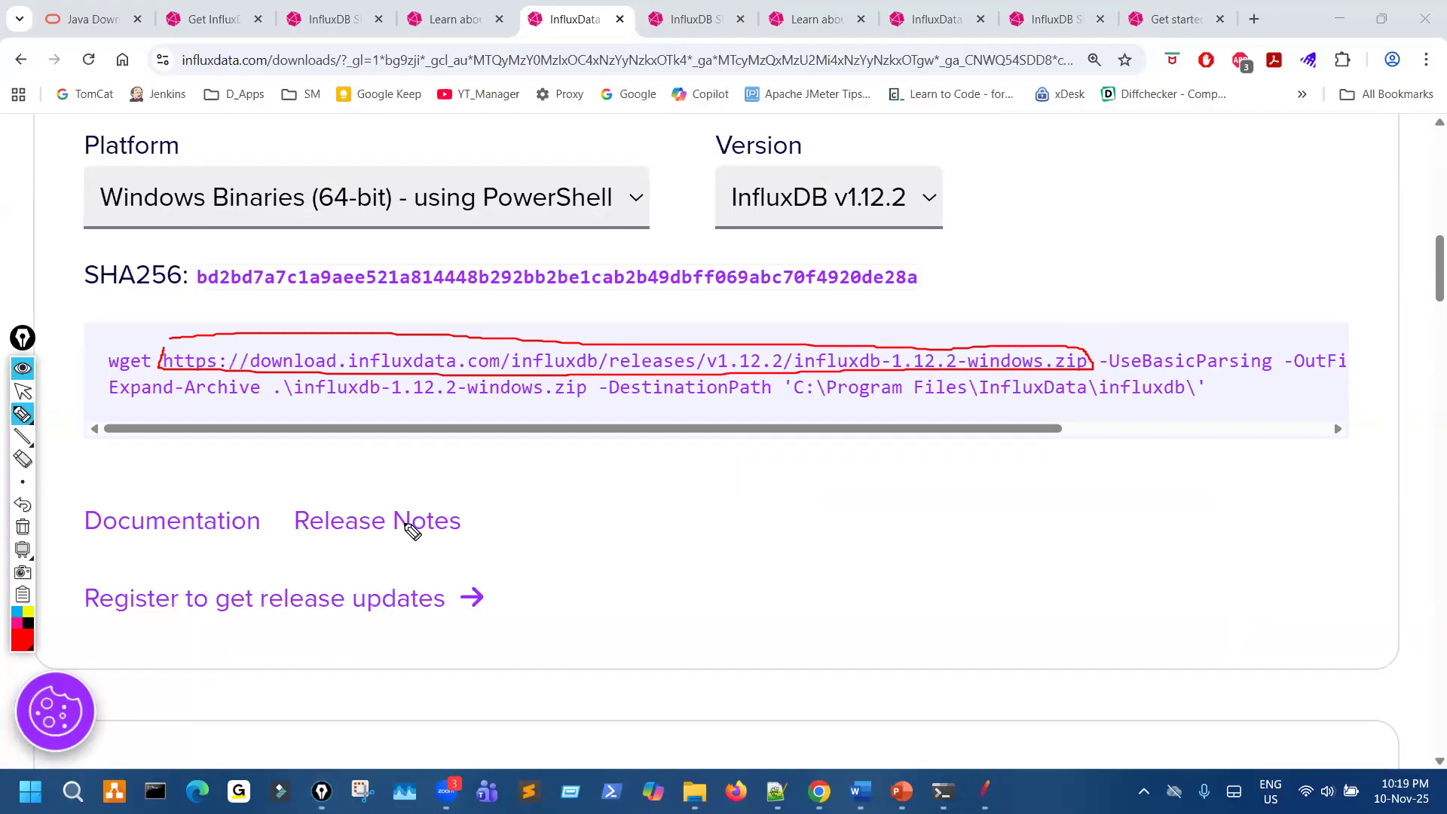
key(ctrl+shift+7)
key(ctrl+shift+2)
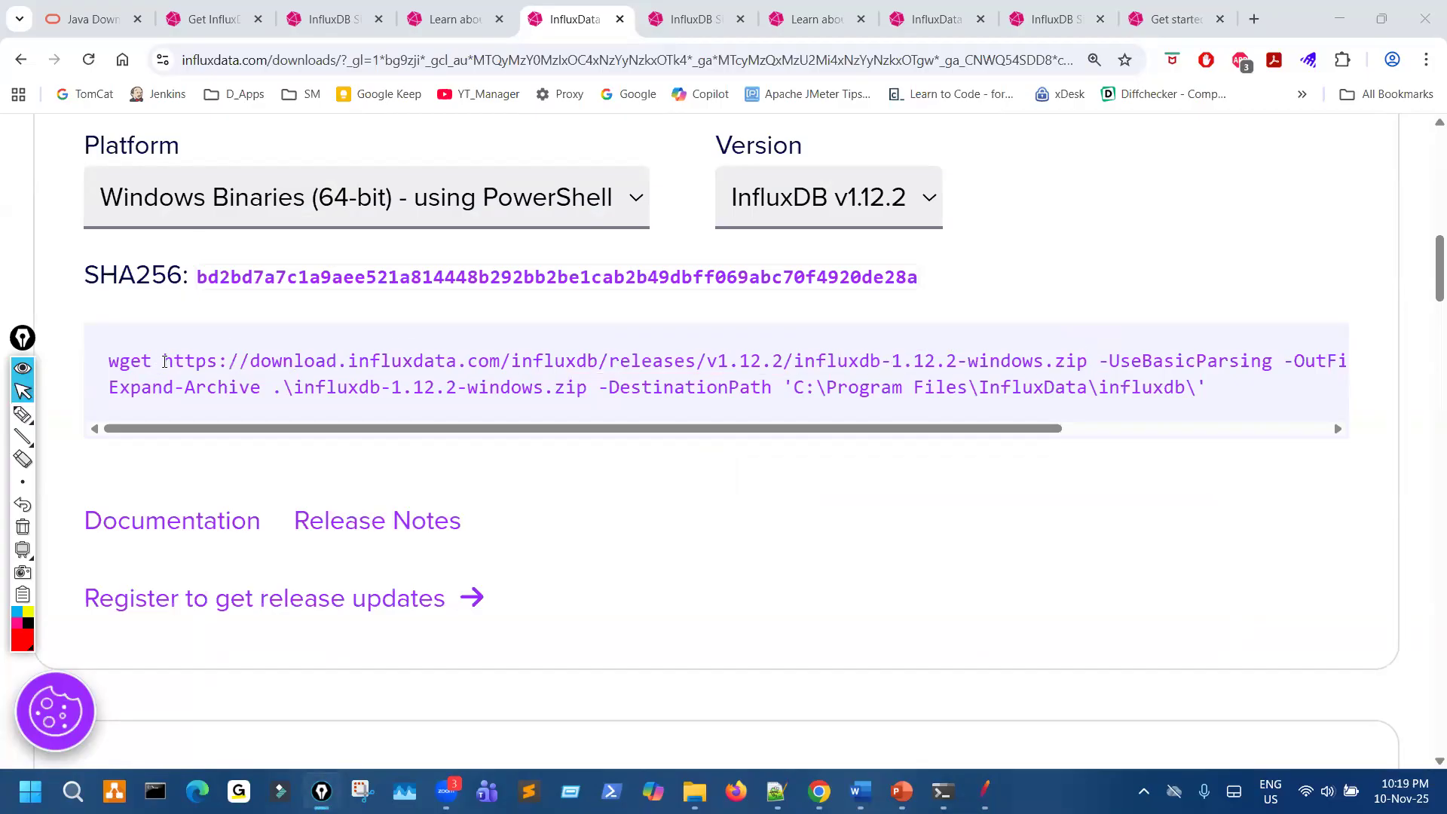
- Copy the influxdb-1.12.2-windows.zip URL from the wget command, close the browser tabs after the downloads page, and paste it into a new tab
drag(165, 361, 1088, 377)
key(ctrl+c)
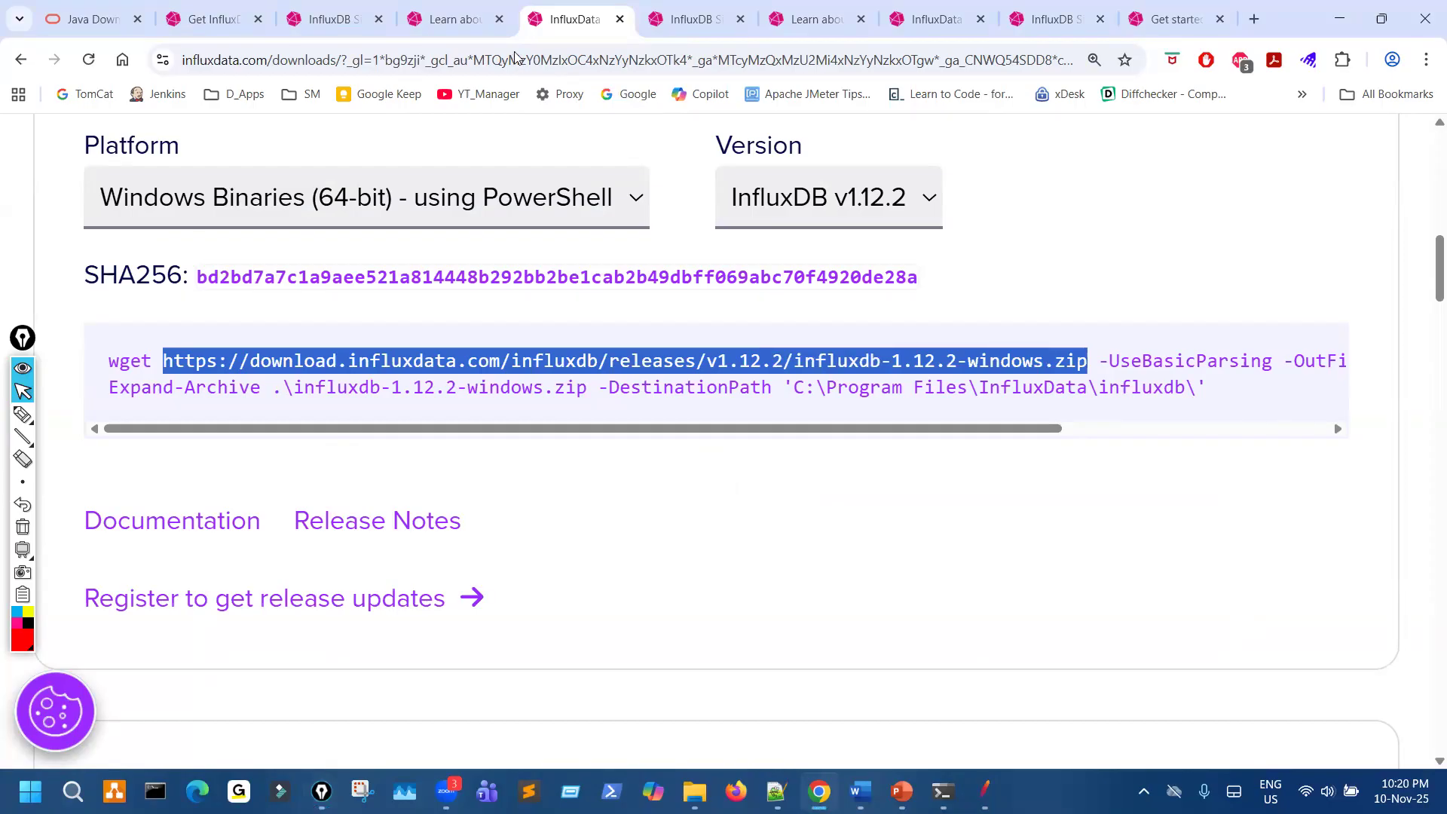
click(739, 19)
click(739, 20)
click(740, 20)
click(740, 20)
click(774, 19)
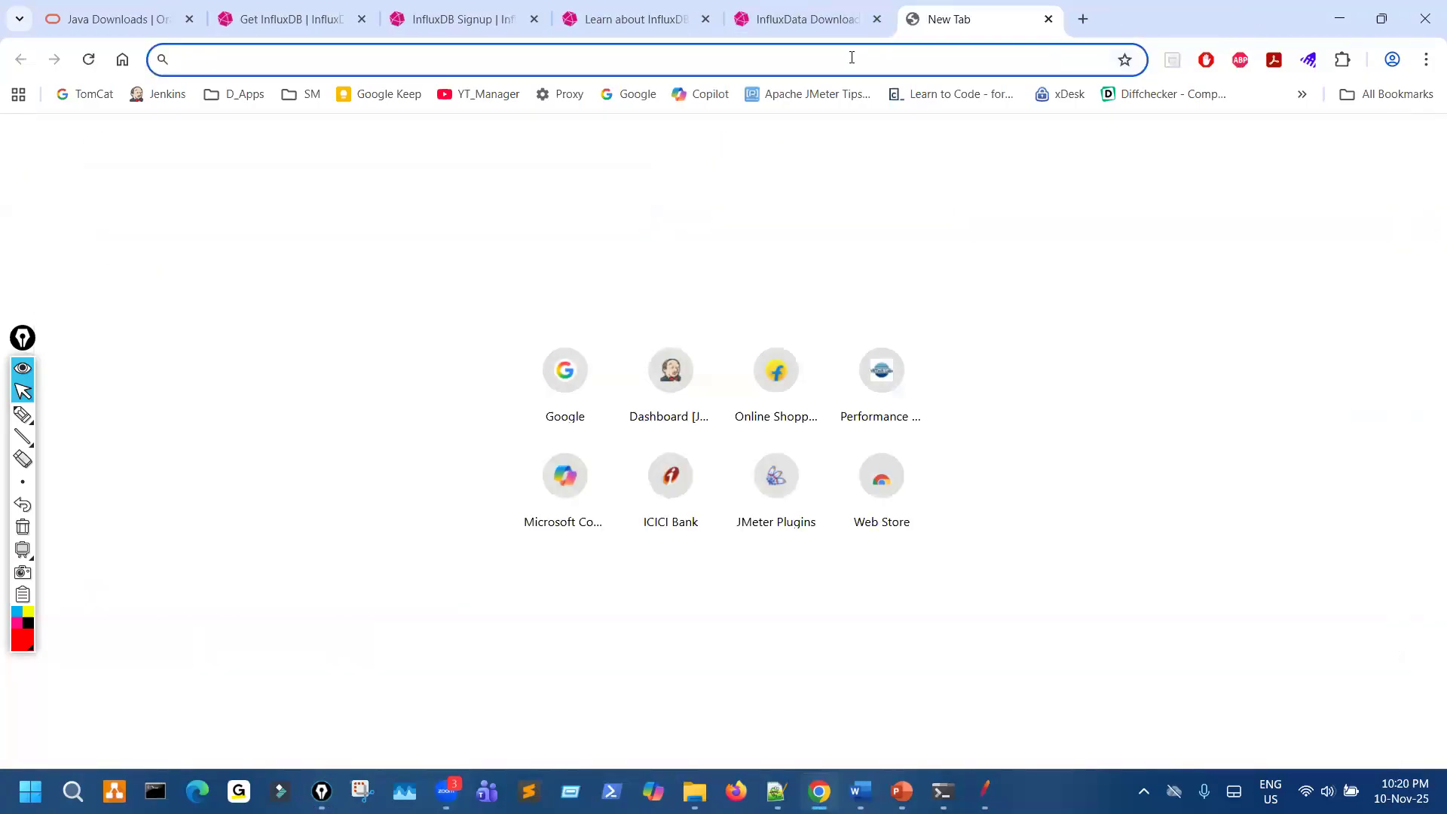
key(ctrl+v)
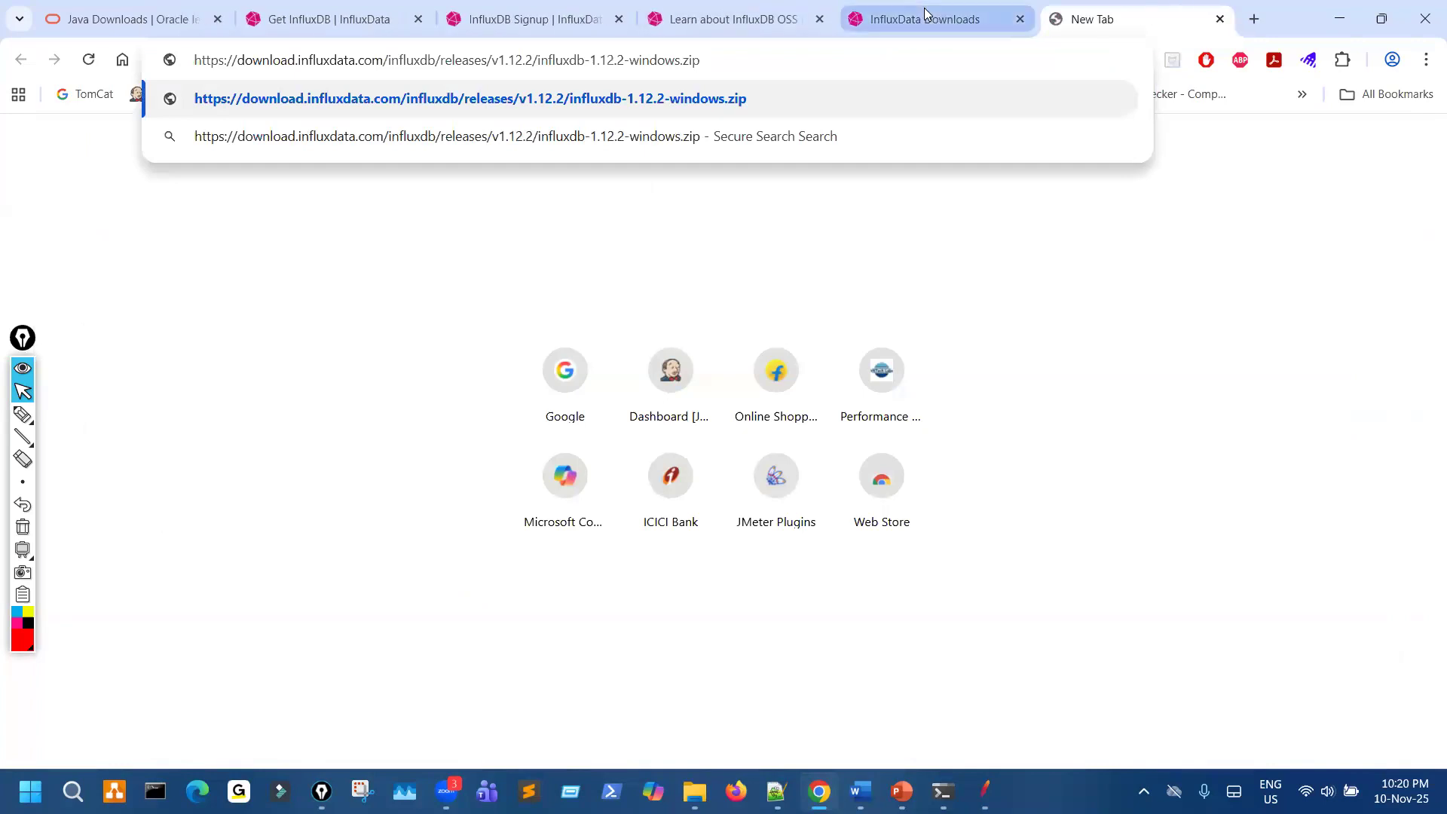
- Circle the copied zip URL on the downloads page, clear the marks, and load the pasted address to download influxdb-1.12.2-windows.zip
click(927, 15)
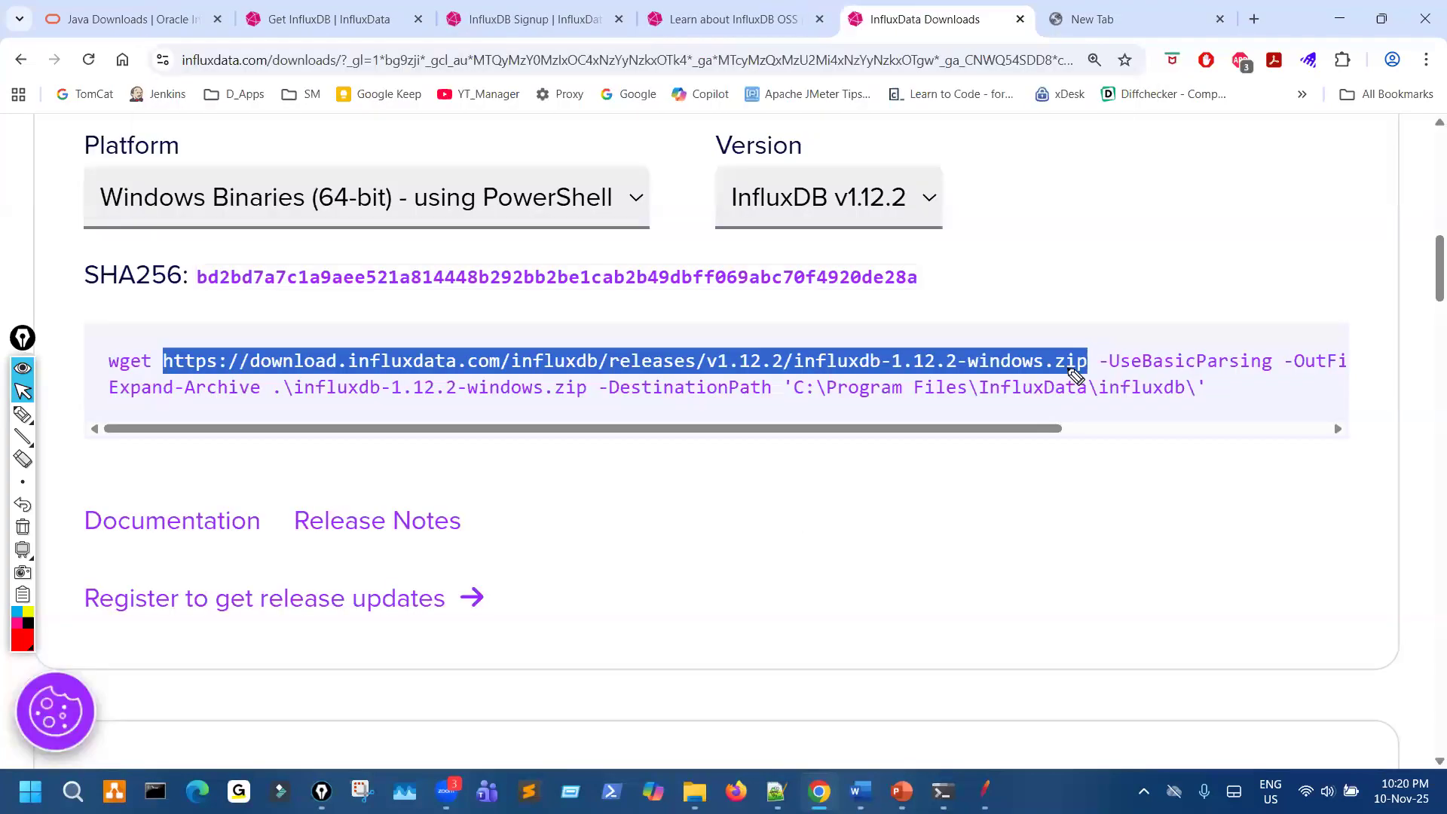
mouse_move(232, 375)
mouse_down()
mouse_move(1077, 365)
mouse_move(452, 307)
mouse_move(163, 347)
mouse_up()
key(ctrl+shift+7)
key(ctrl+shift+2)
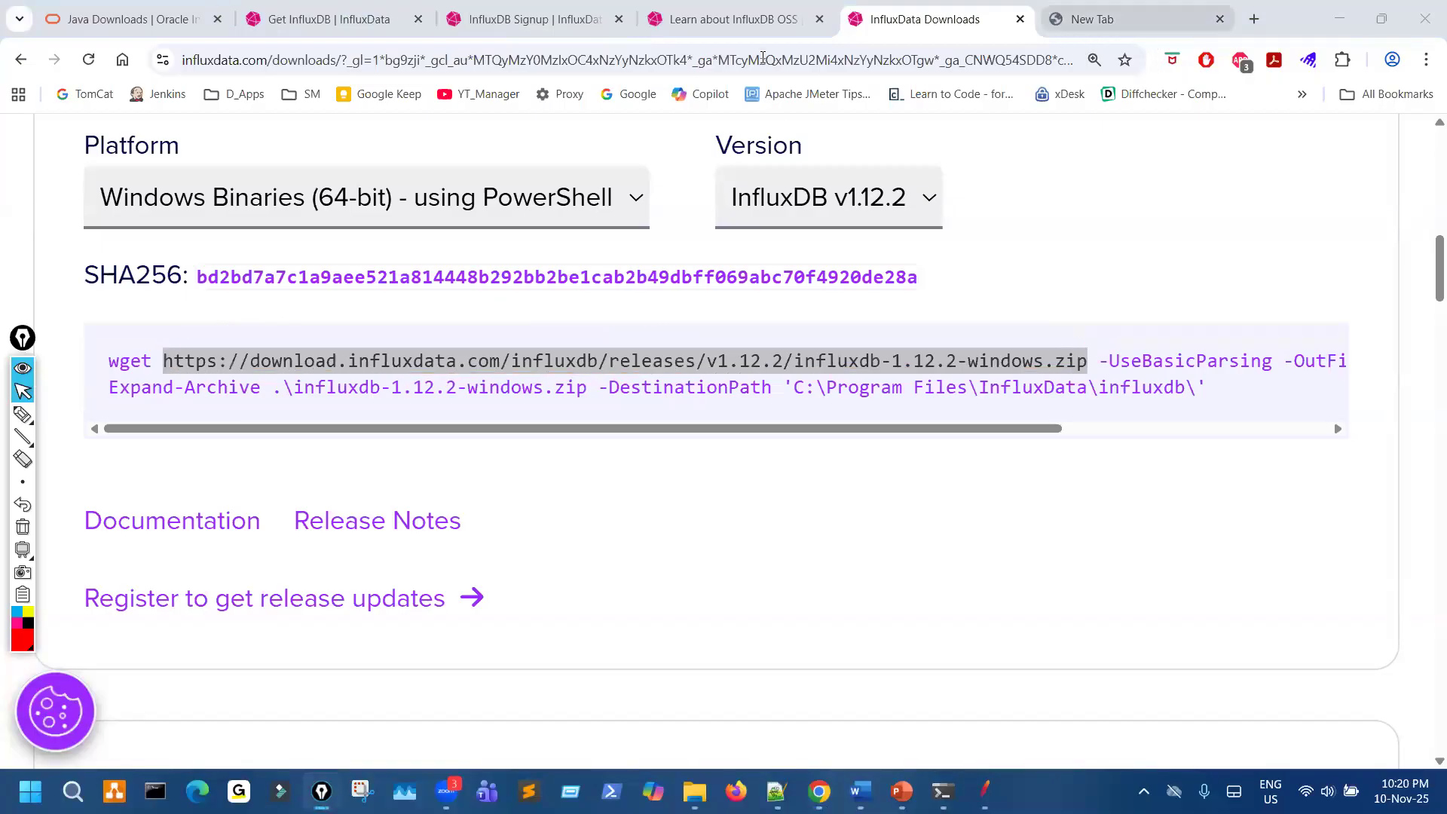
click(1112, 21)
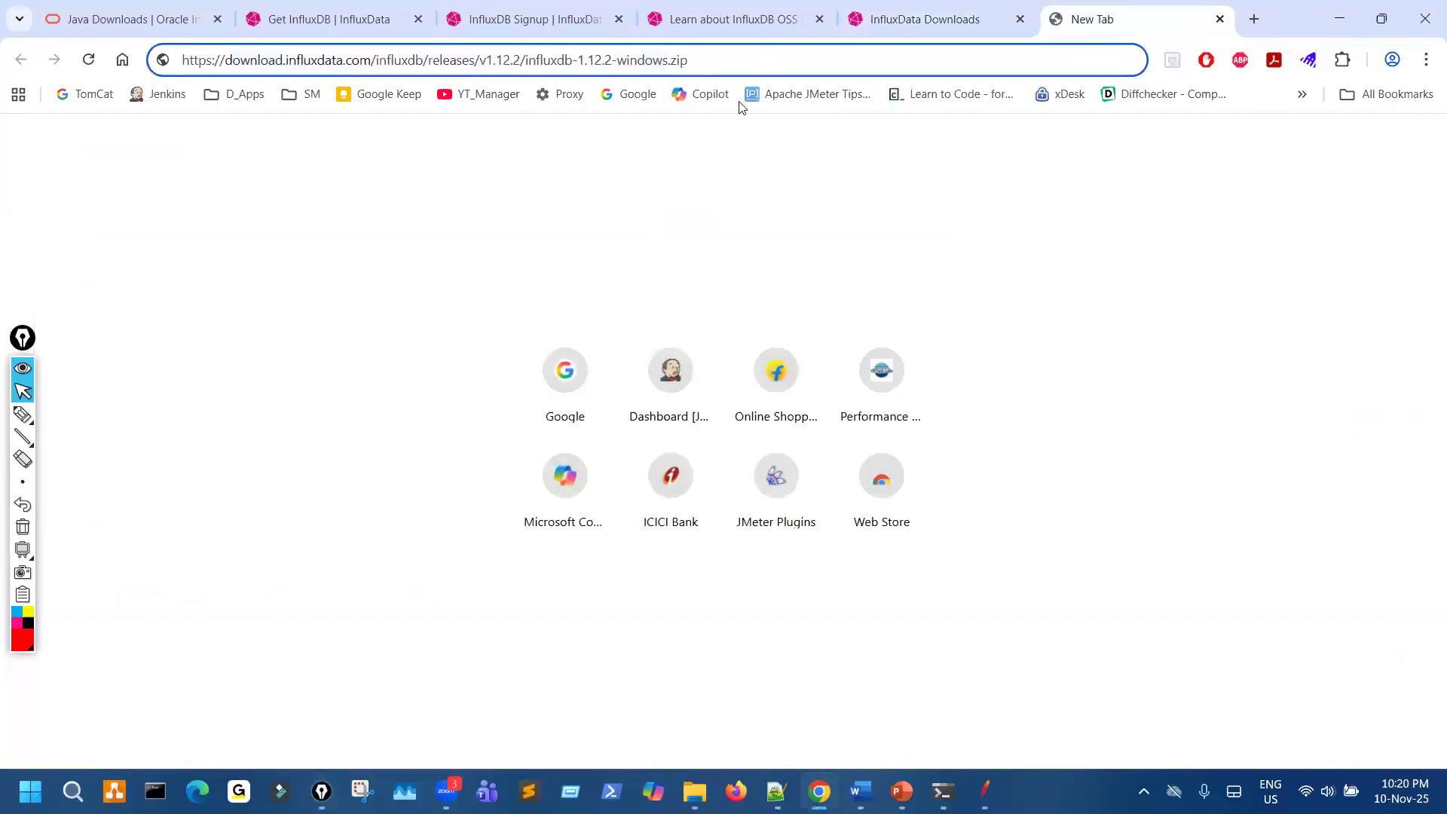
key(Return)
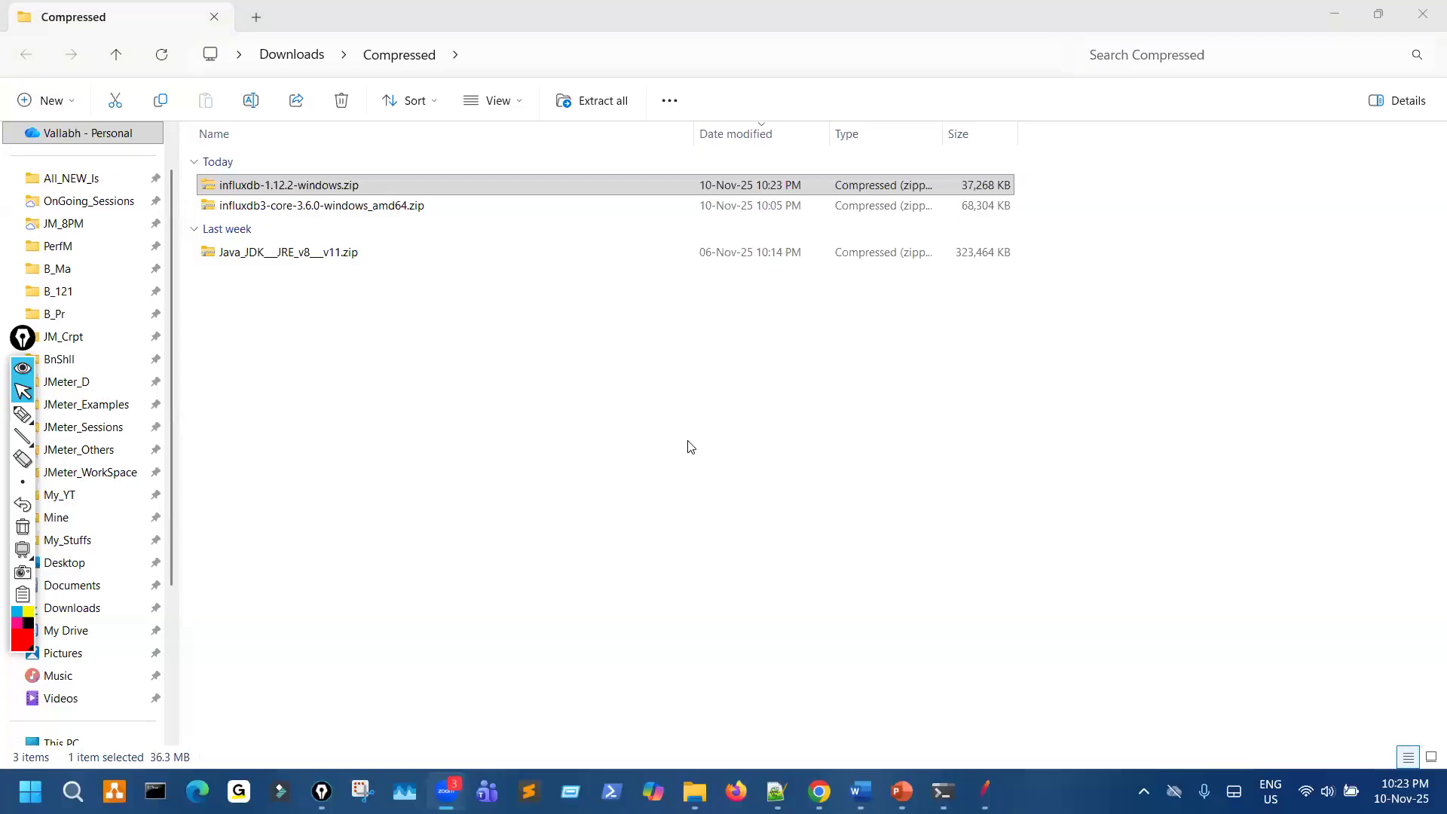
- Circle the size of the downloaded influxdb-1.12.2-windows.zip in the Compressed folder with the pen, and clear the mark
key(ctrl+shift+3)
mouse_move(137, 736)
mouse_down()
mouse_move(209, 758)
mouse_move(173, 710)
mouse_up()
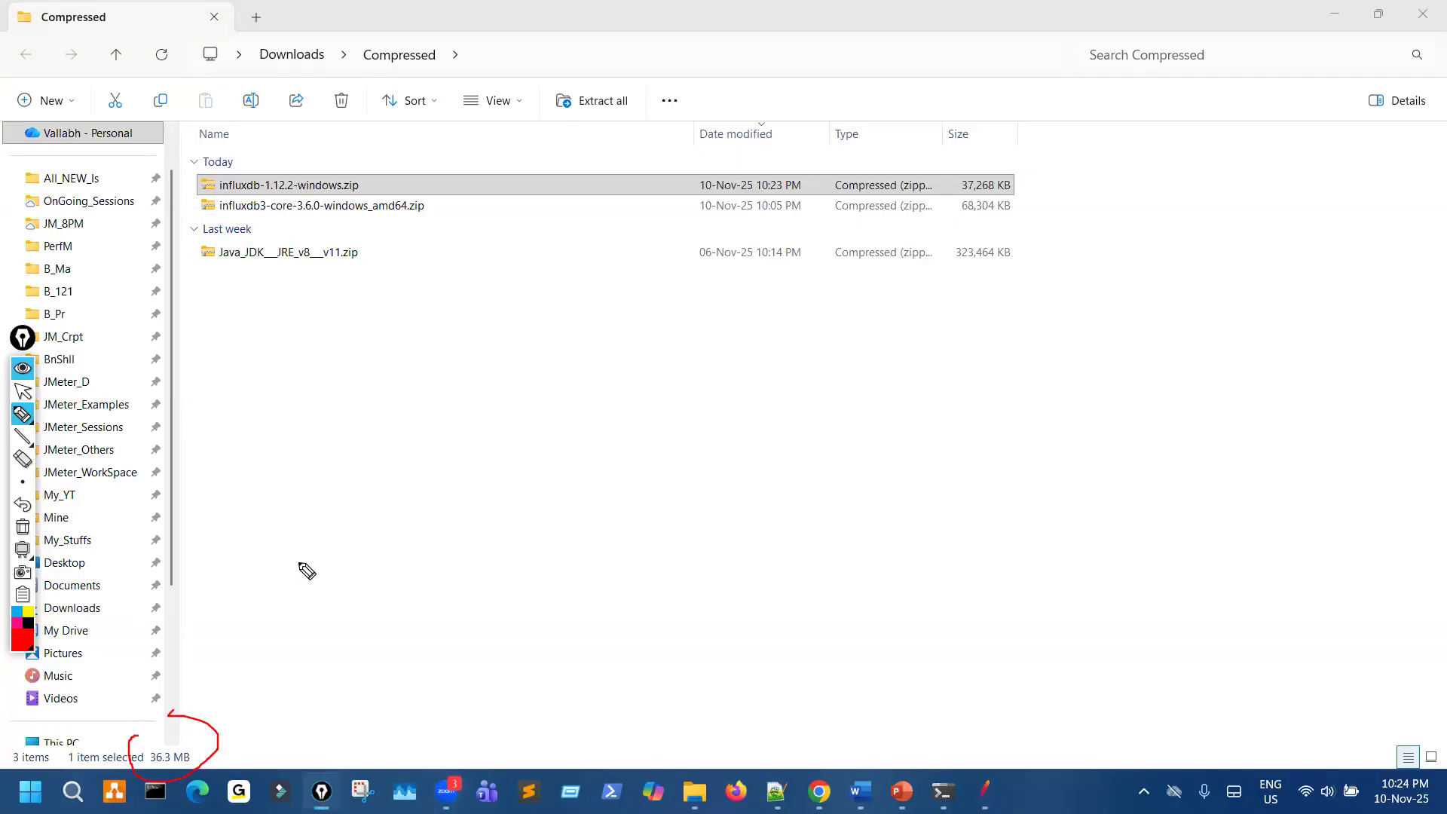
key(ctrl+shift+1)
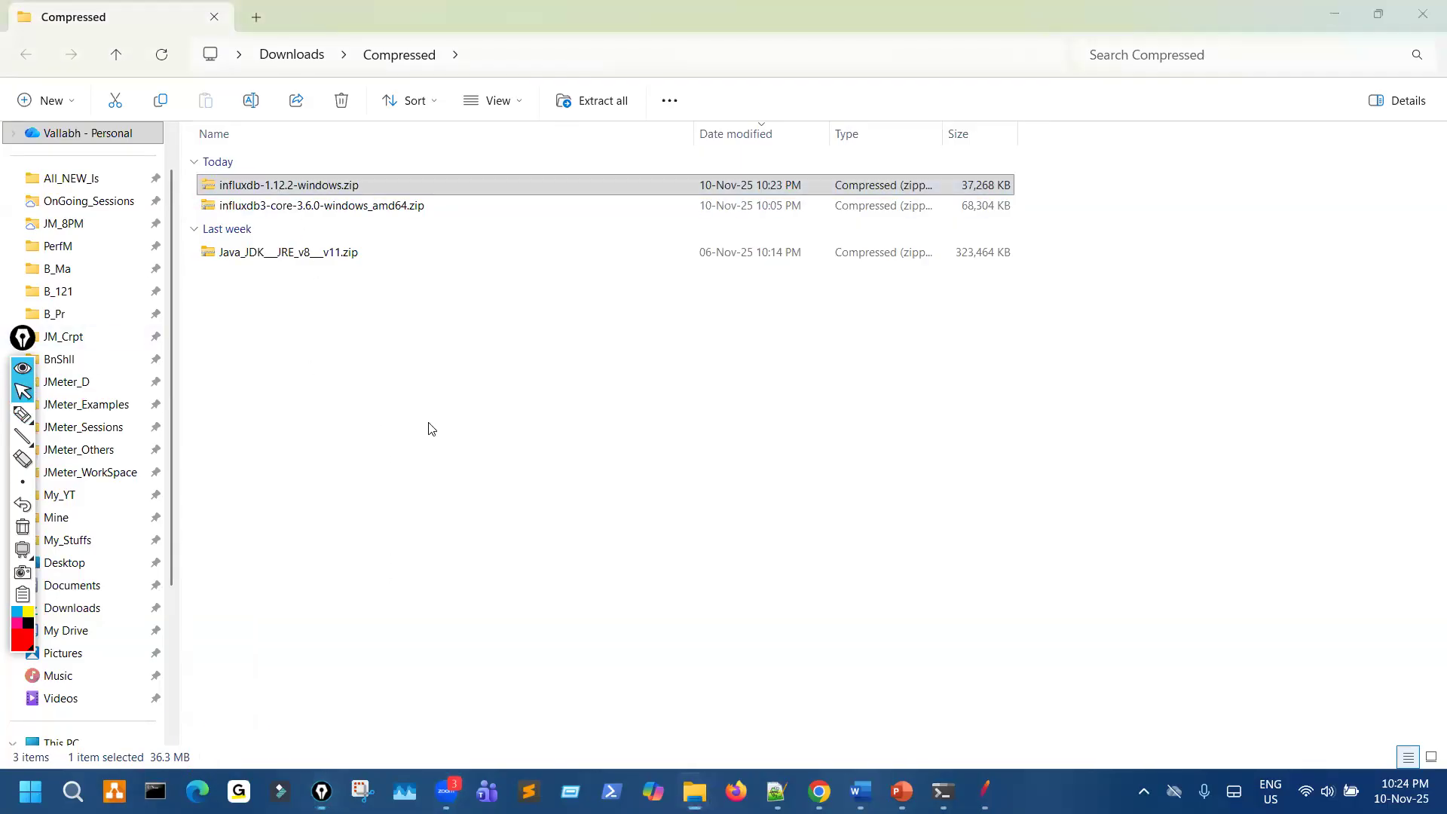
- Return to the InfluxData downloads page, mark the v1.12.2 zip URL with the pen, clear the strokes, and show the tab holding the pasted address
click(903, 23)
key(ctrl+shift+3)
drag(387, 381, 989, 380)
mouse_move(232, 353)
mouse_down()
mouse_move(1085, 388)
mouse_move(937, 346)
mouse_move(195, 349)
mouse_move(166, 375)
mouse_up()
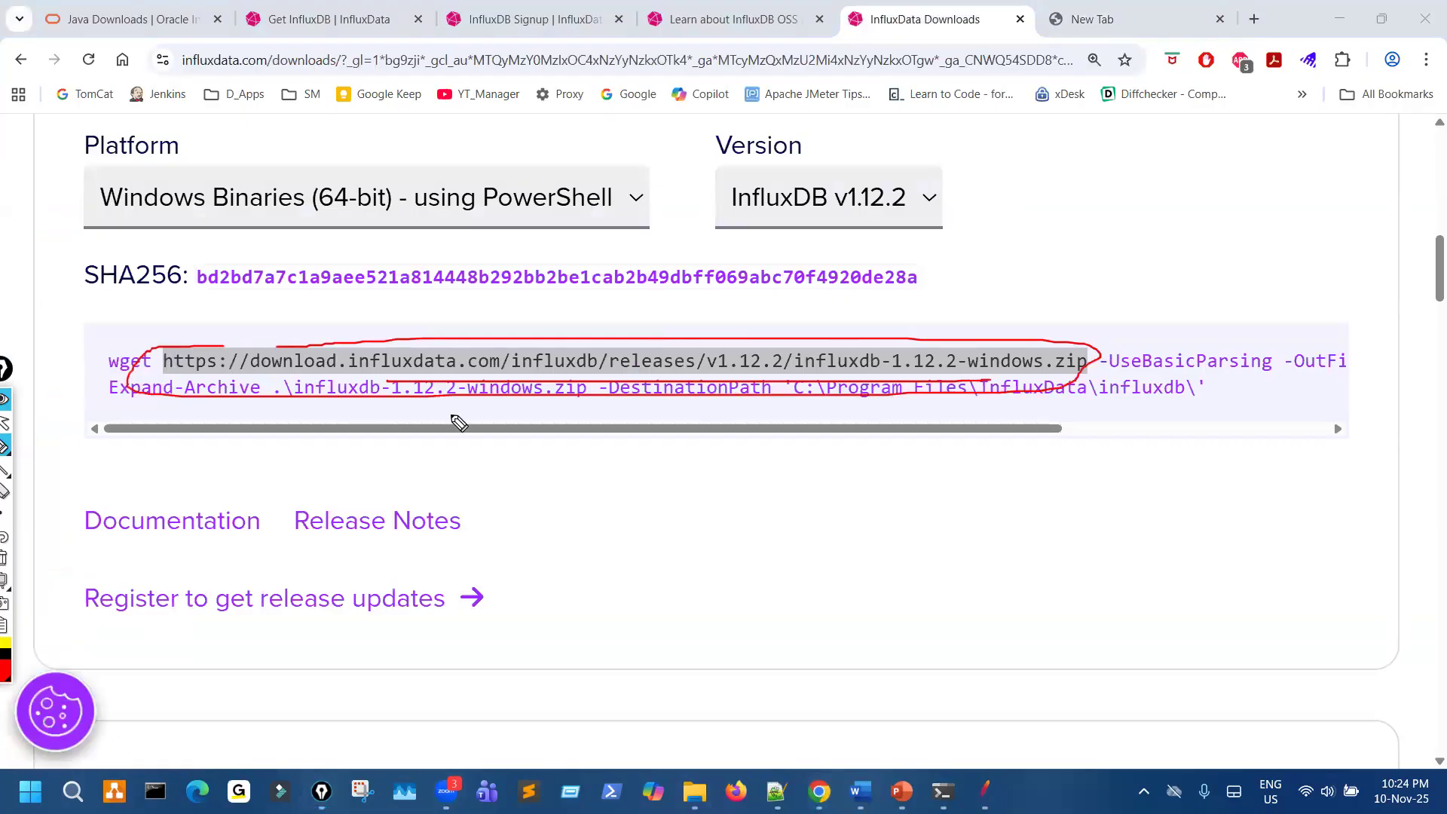
key(ctrl+shift+7)
key(ctrl+shift+2)
click(1155, 5)
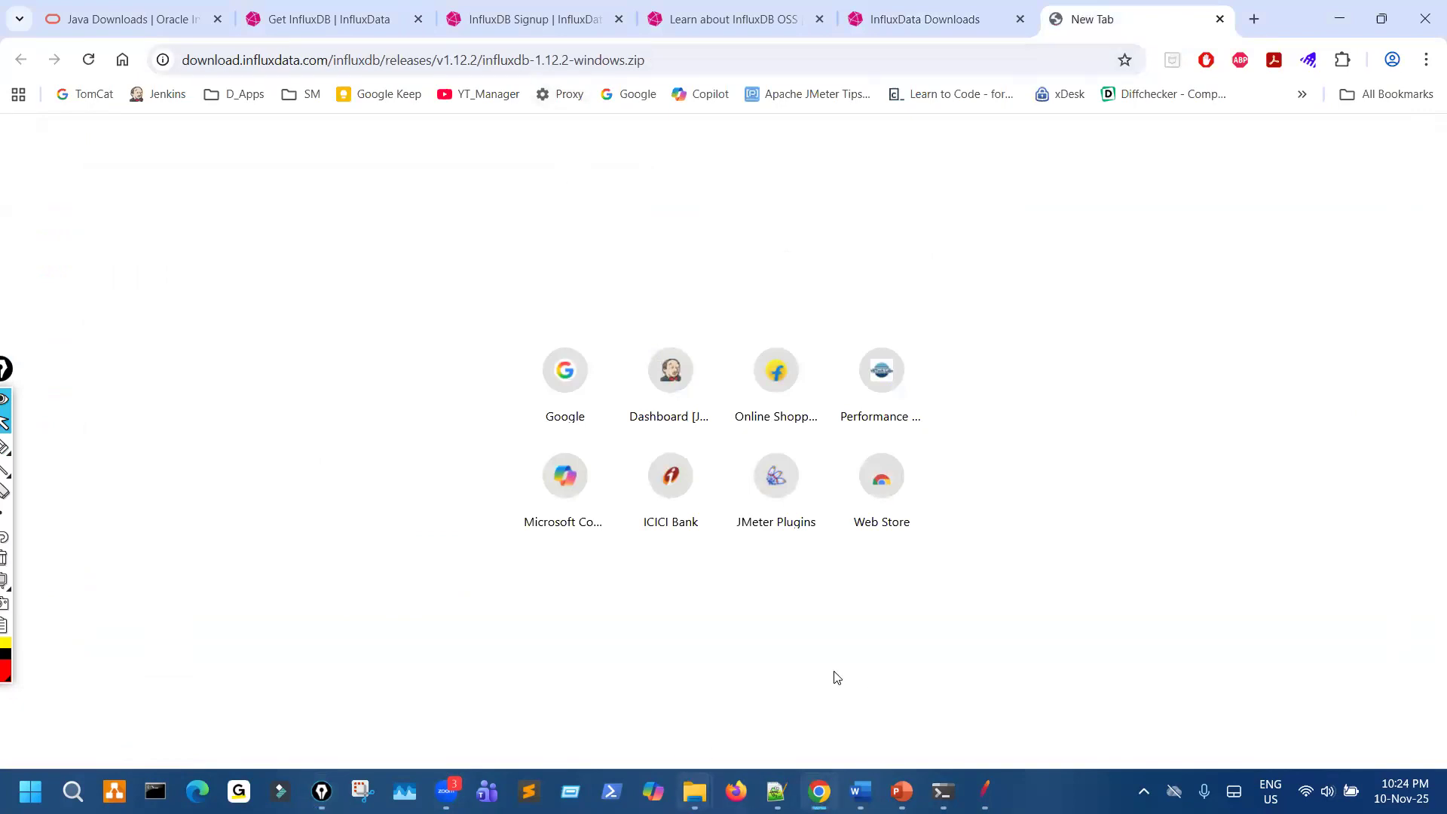
- Switch to File Explorer and extract influxdb-1.12.2-windows.zip within the Compressed folder
click(695, 792)
right_click(342, 186)
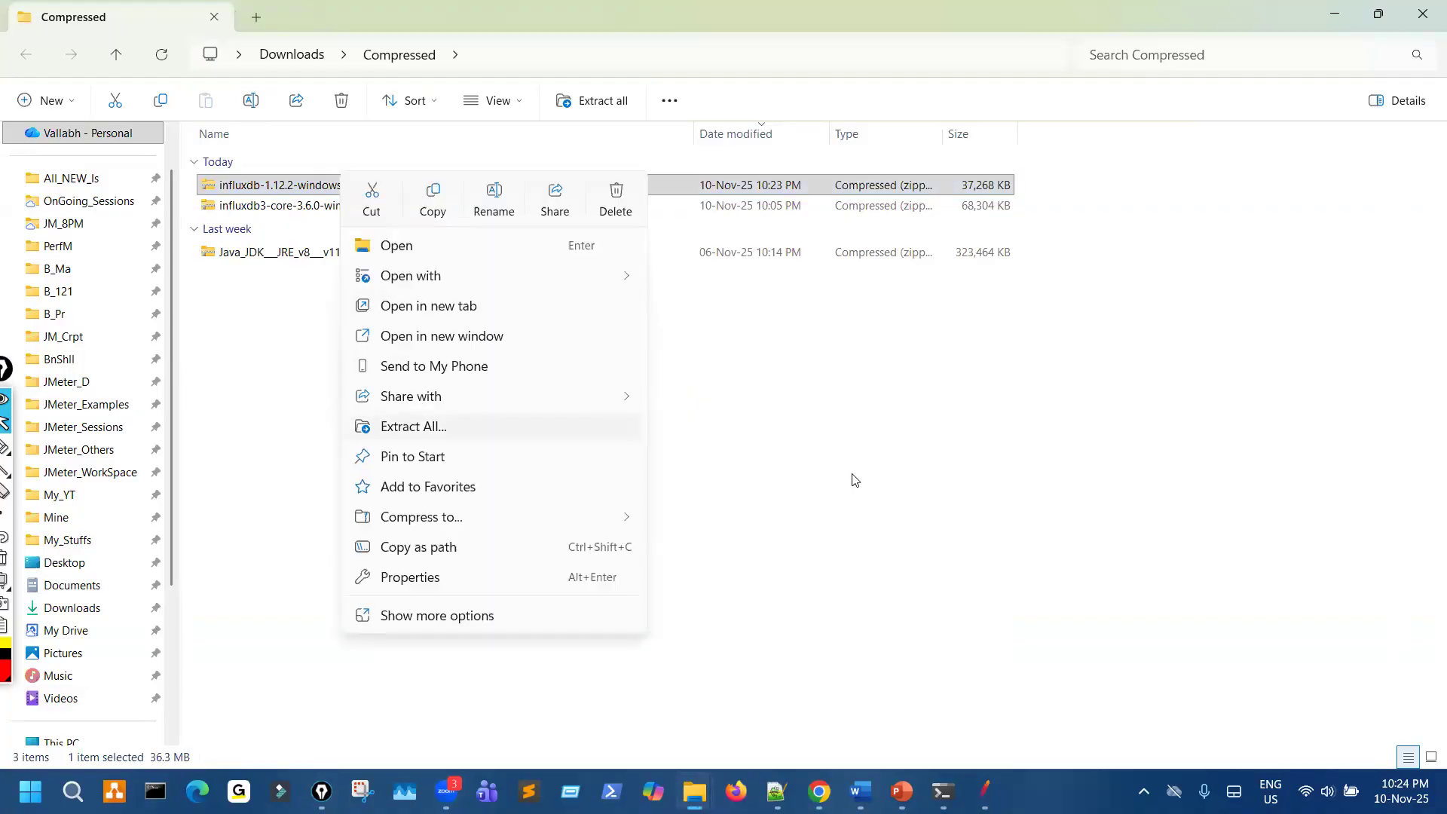
click(875, 585)
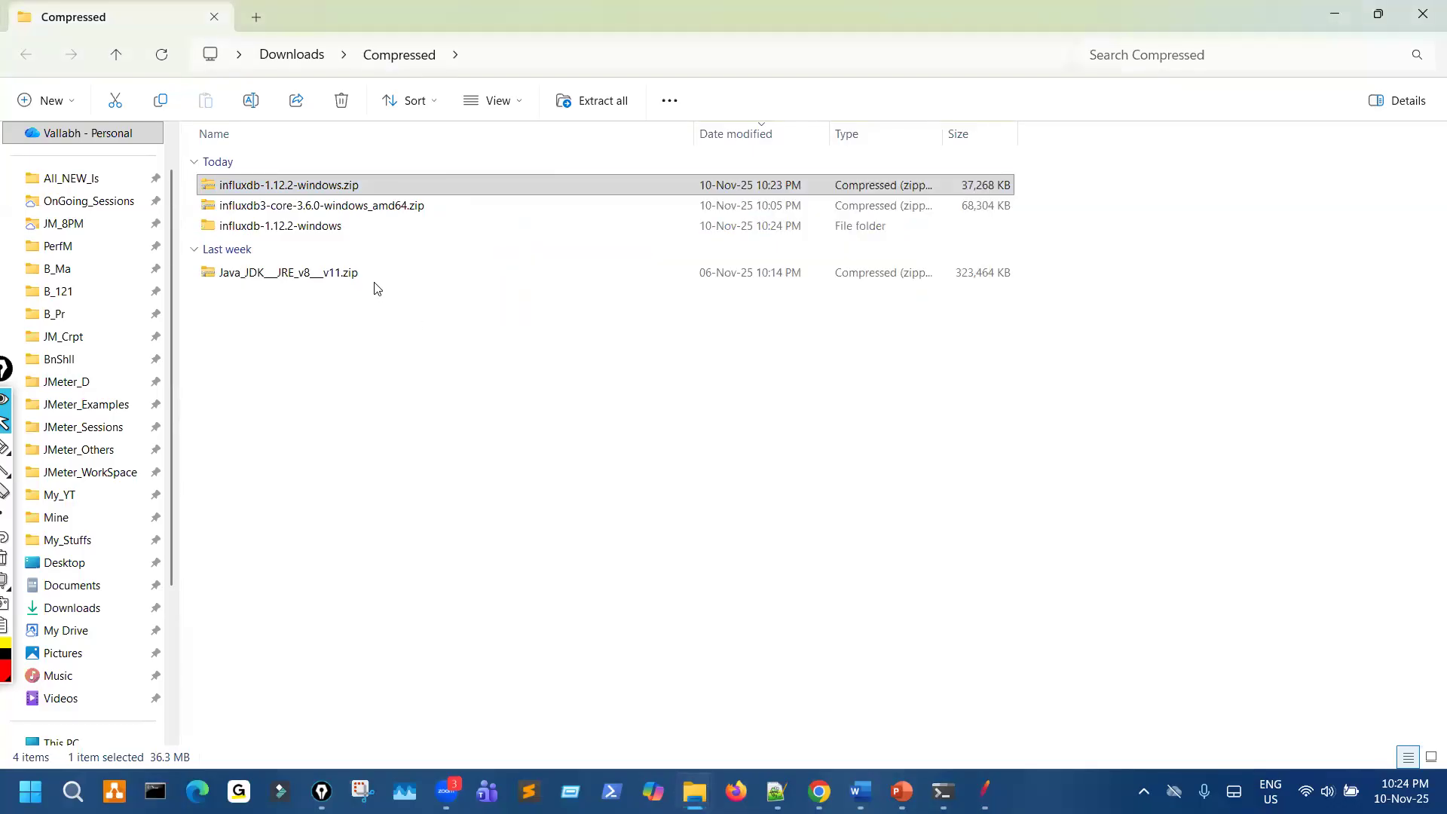
- Move the extracted influxdb-1.12.2-windows folder to the root of Local Disk (C:) and refresh the listing
click(323, 229)
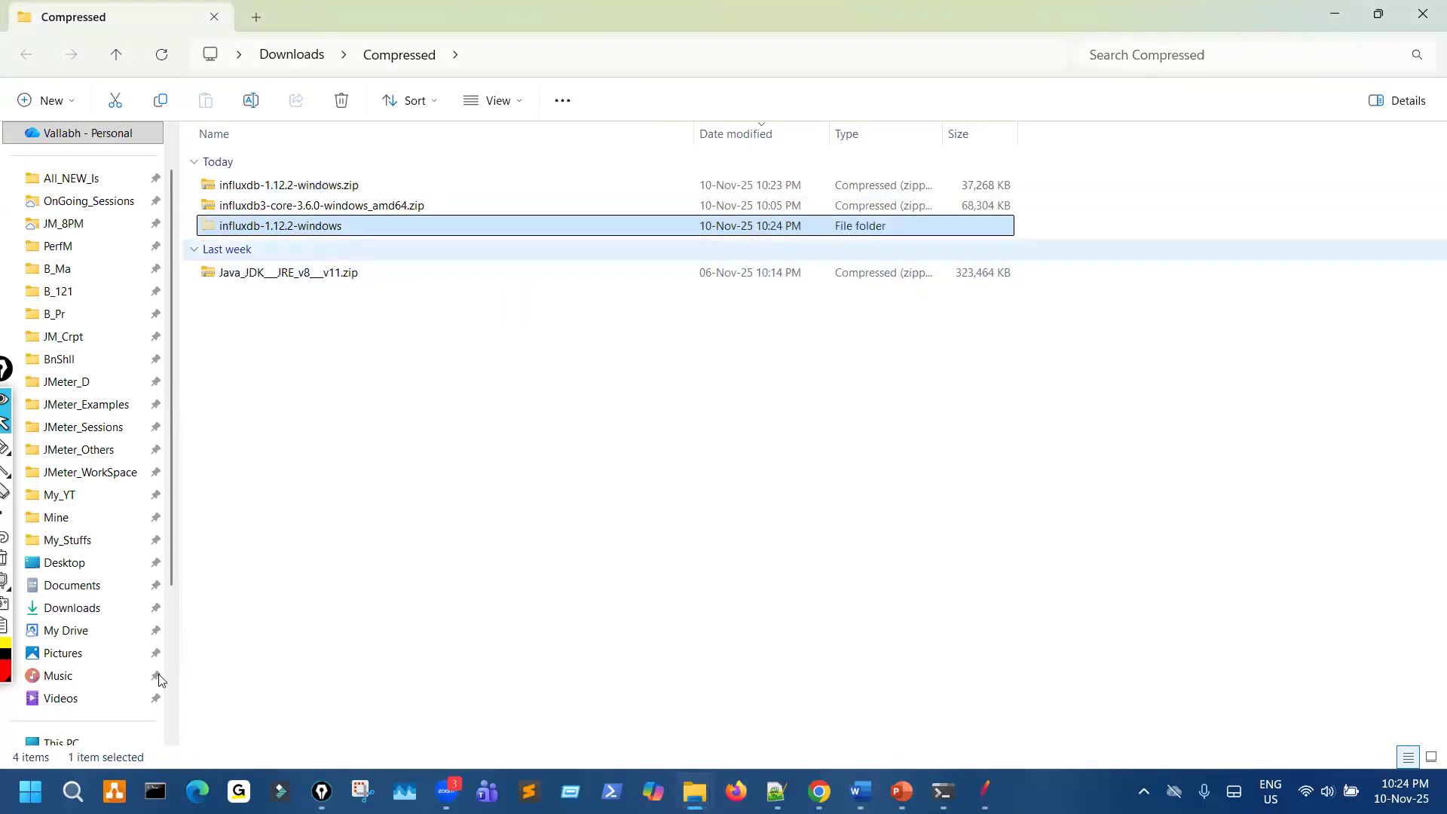
key(ctrl+c)
scroll(117, 571, down, 3)
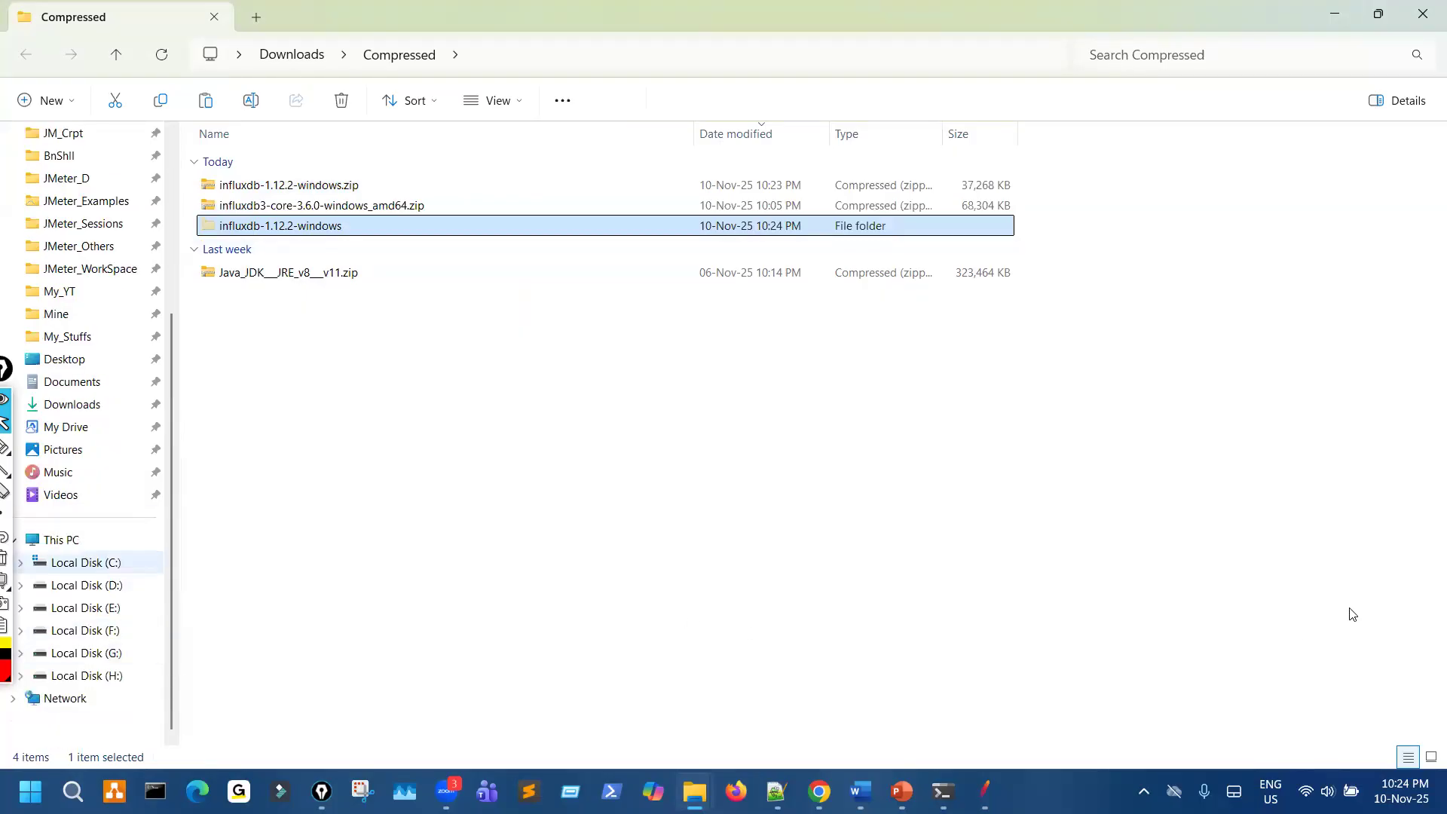
click(115, 565)
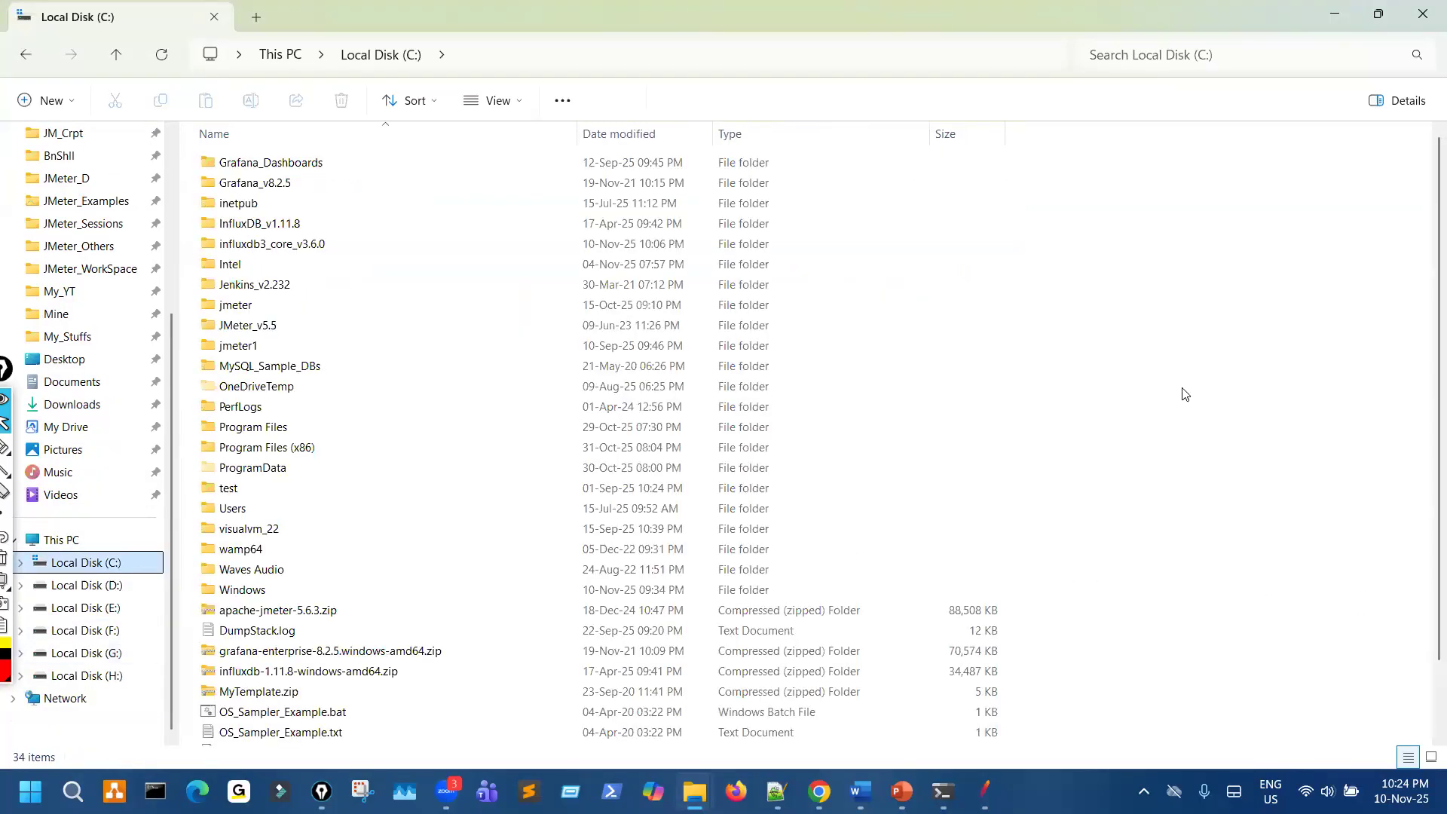
key(ctrl+v)
right_click(1233, 353)
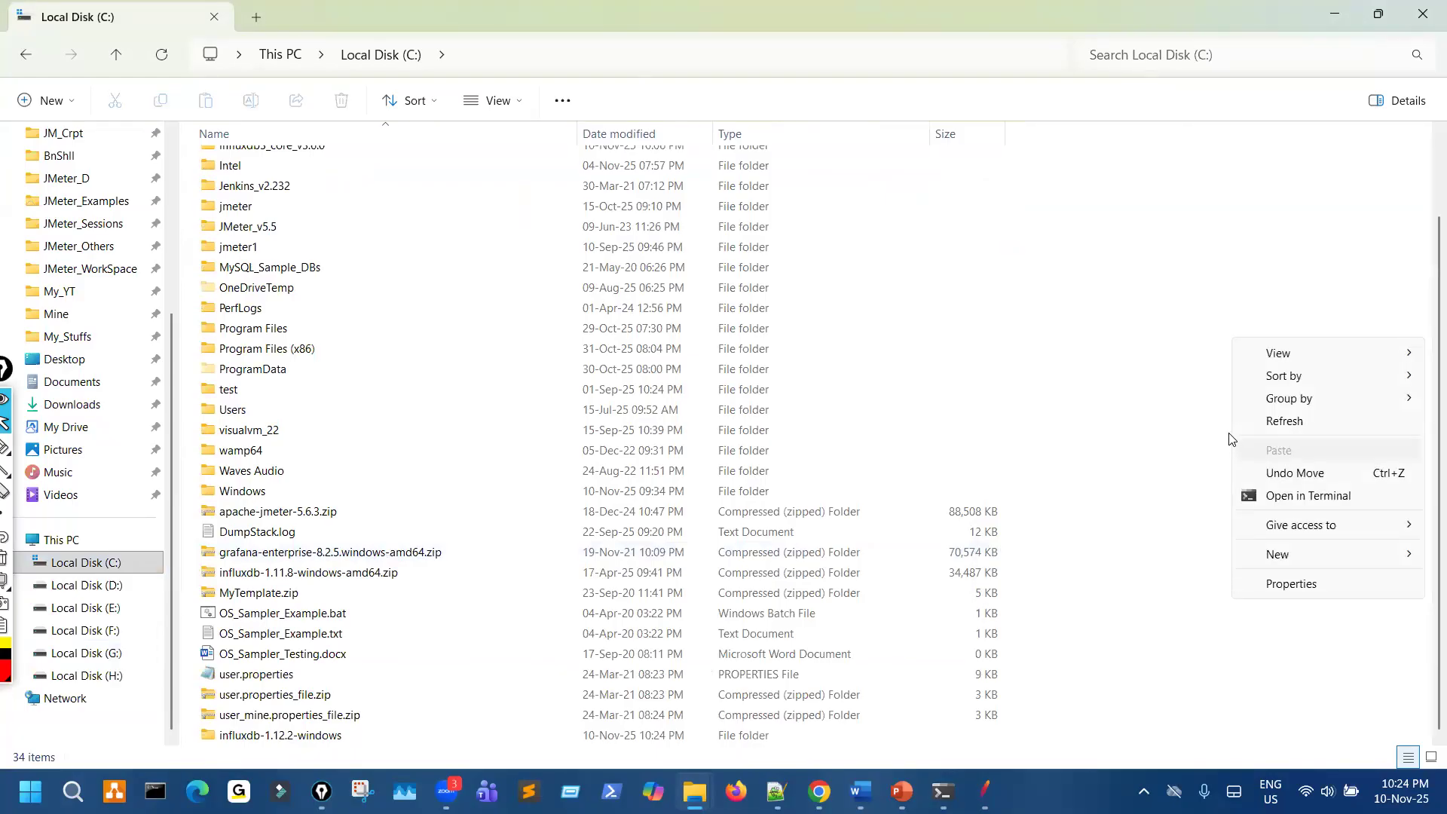
click(1284, 421)
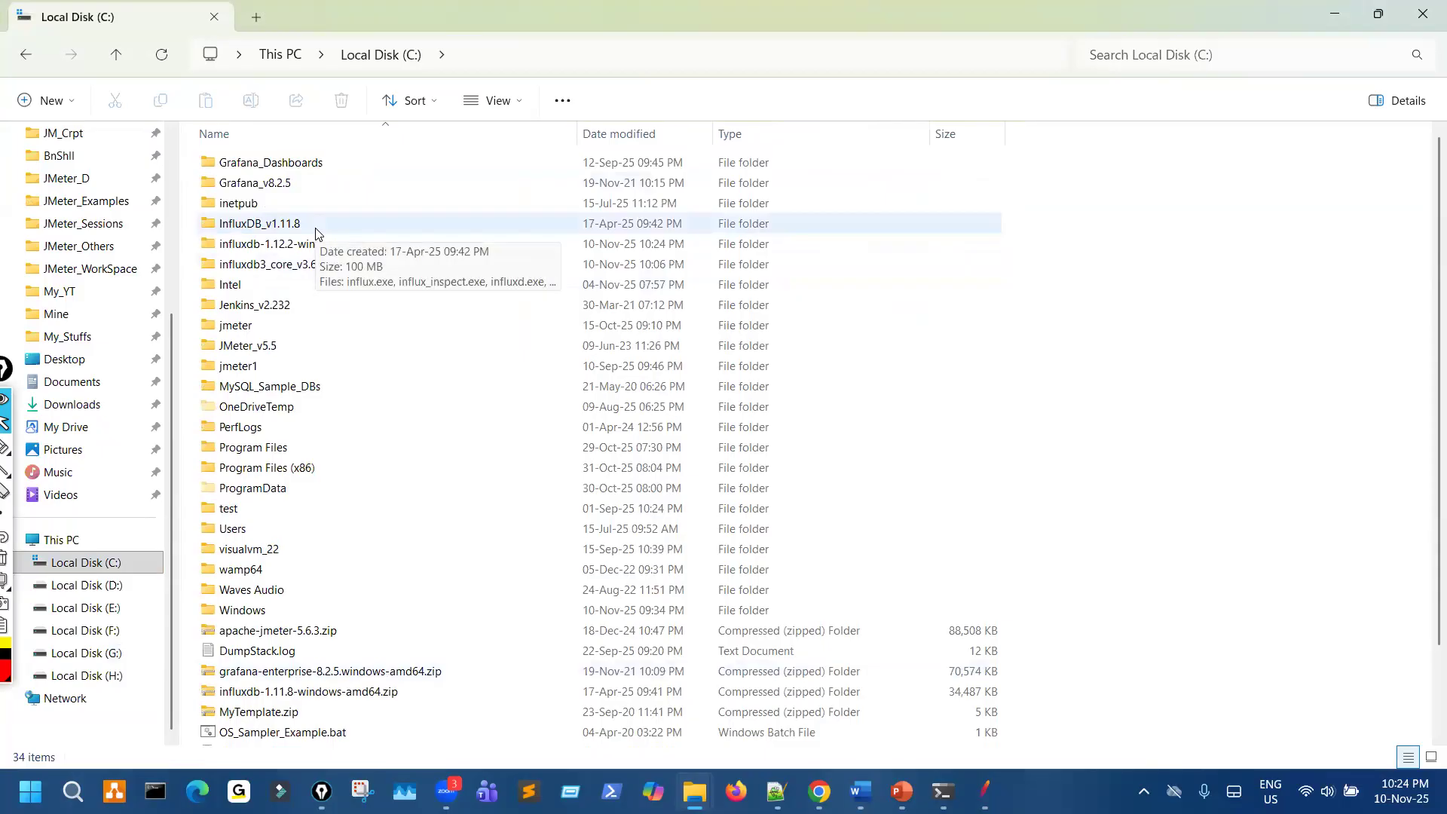
- Edit the influxdb-1.12.2-windows folder name to influxdb_v1.12.2, matching the style of the older InfluxDB folder
click(320, 230)
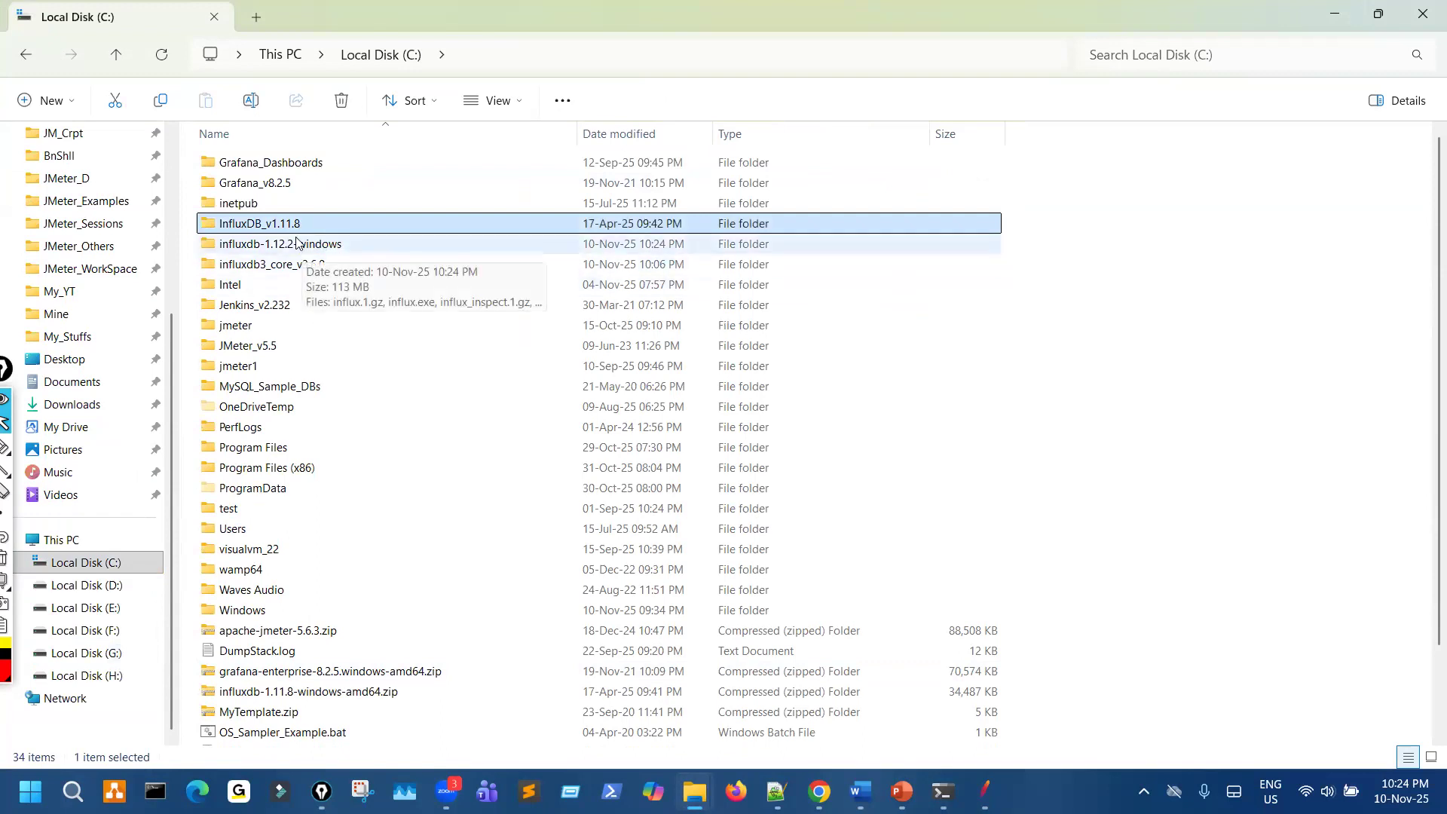
click(298, 247)
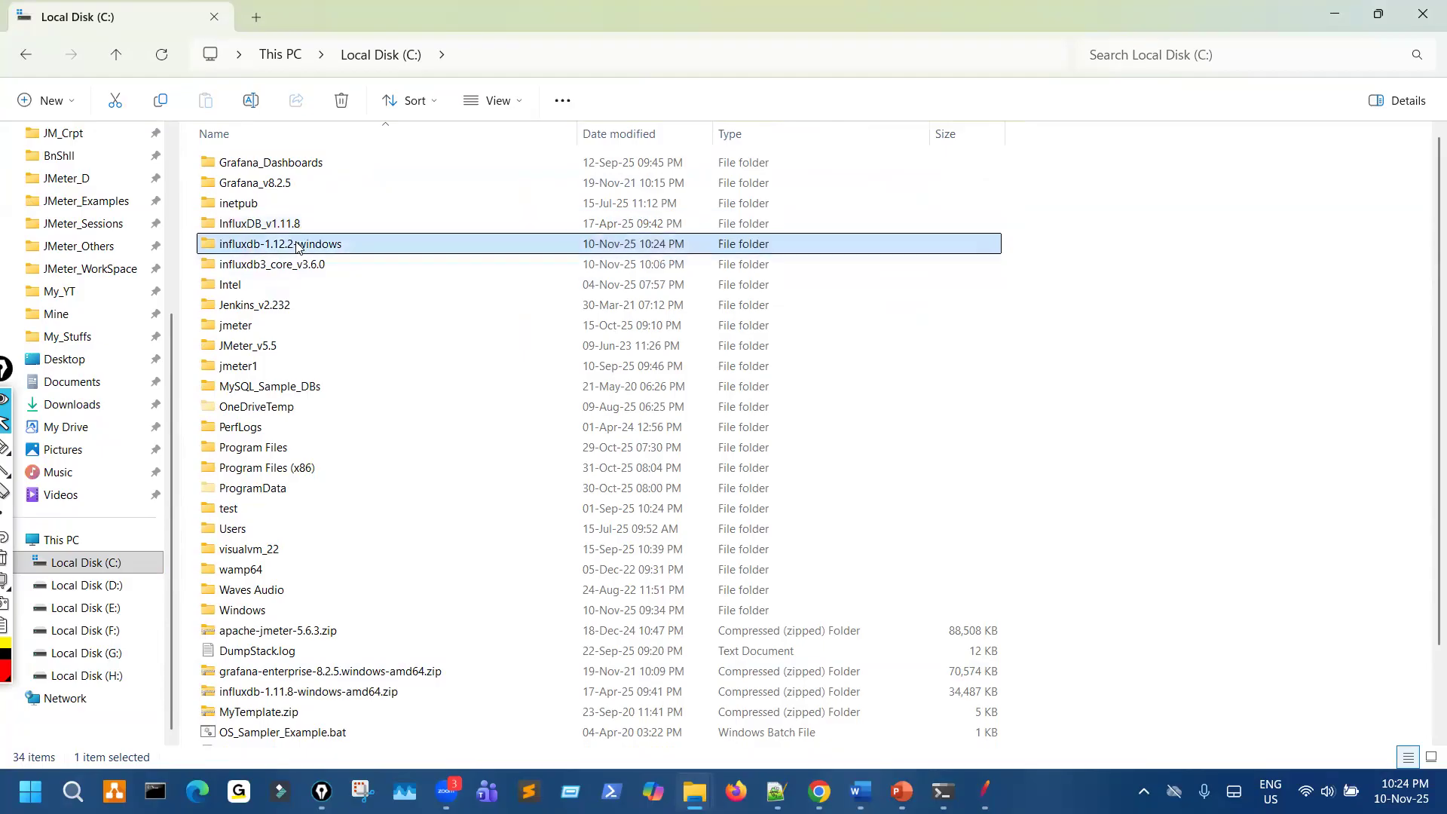
key(F2)
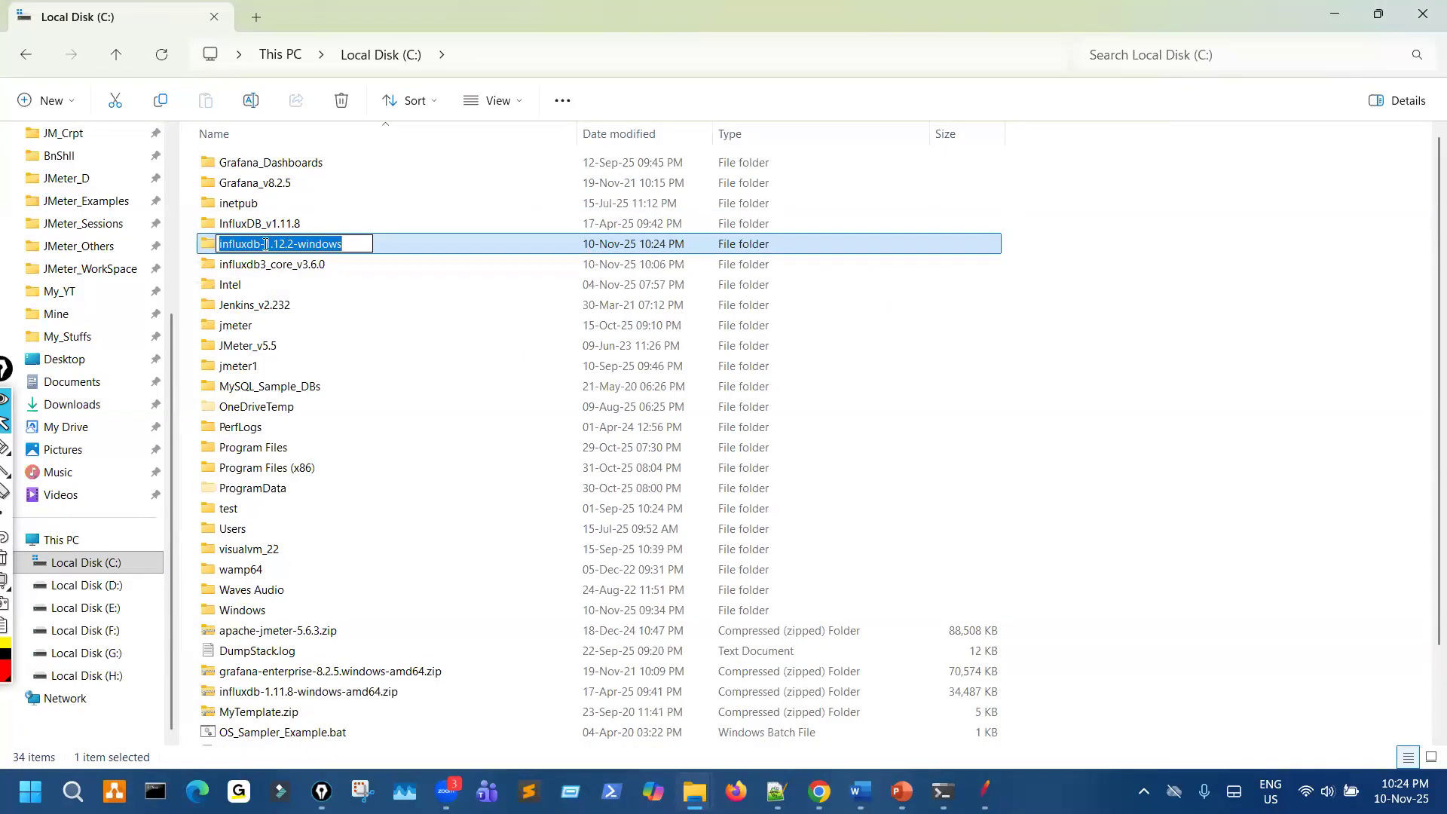
key(Home)
key(ctrl+Right)
key(BackSpace)
text(_v)
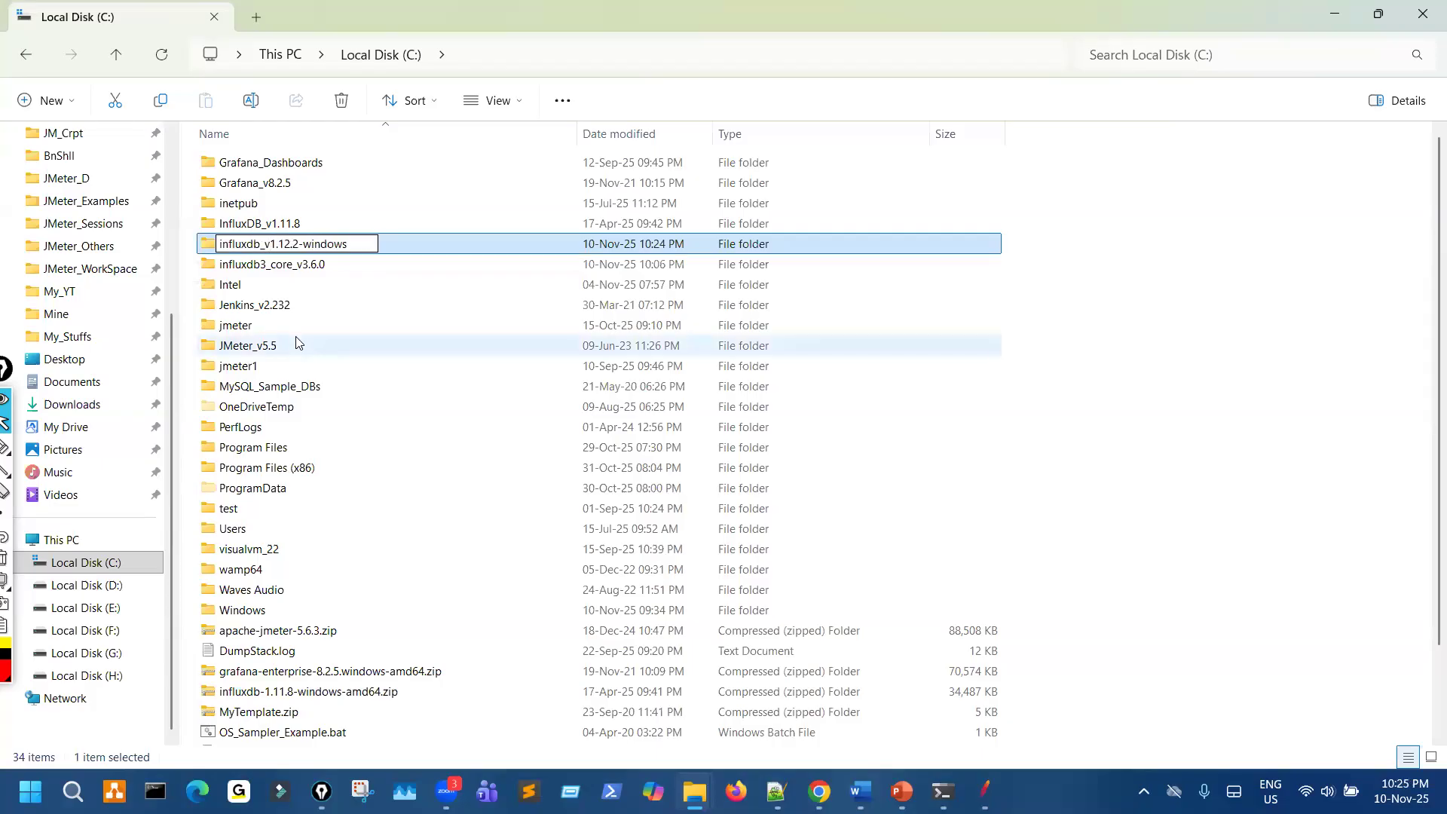
key(Right)
key(End)
key(BackSpace)
key(BackSpace)
key(BackSpace)
key(BackSpace)
key(BackSpace)
key(BackSpace)
key(BackSpace)
key(BackSpace)
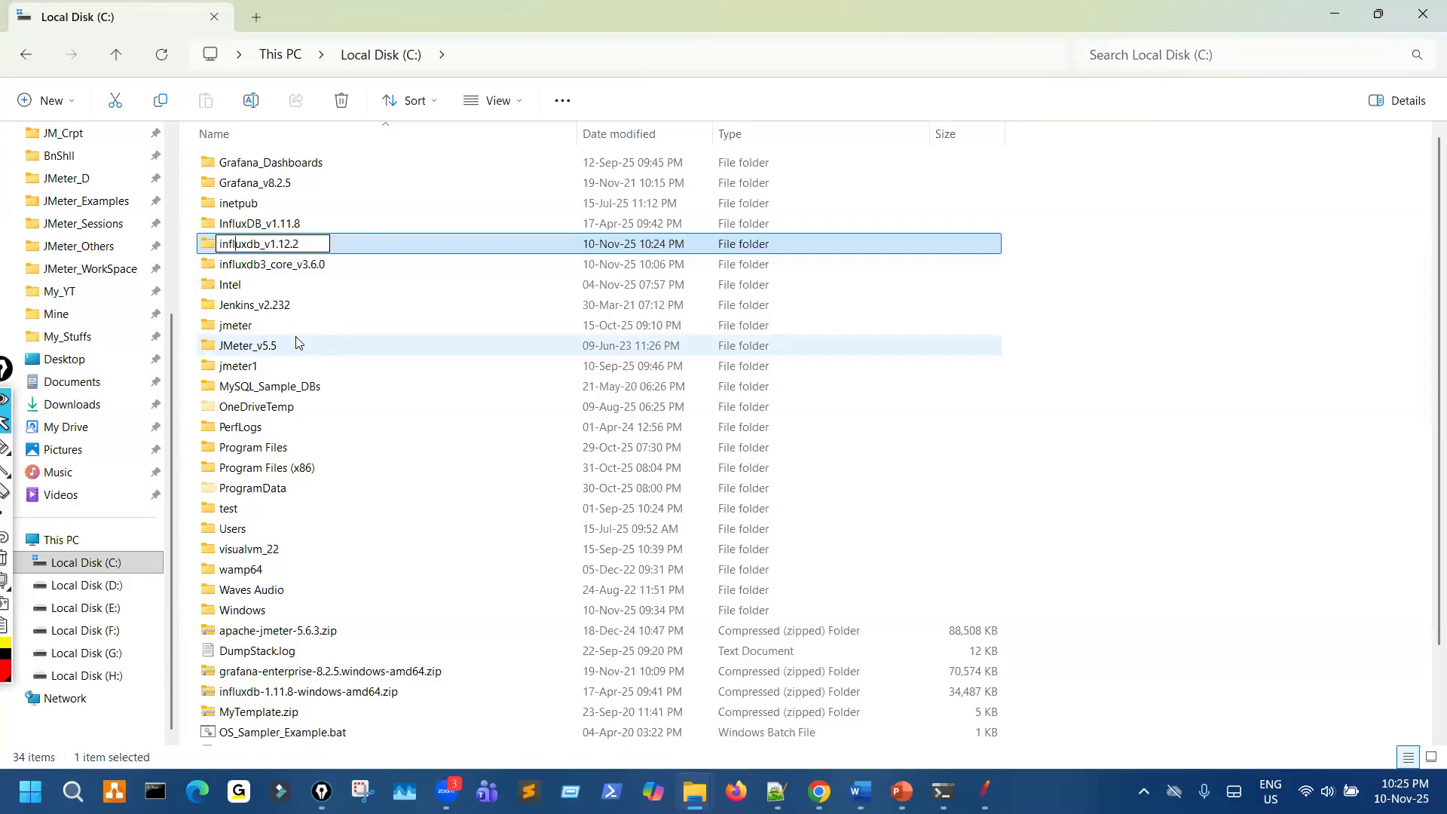
- Capitalise the I and DB so the folder is named InfluxDB_v1.12.2
key(Delete)
text(I)
key(Right)
key(Right)
key(Right)
key(BackSpace)
key(BackSpace)
text(DB)
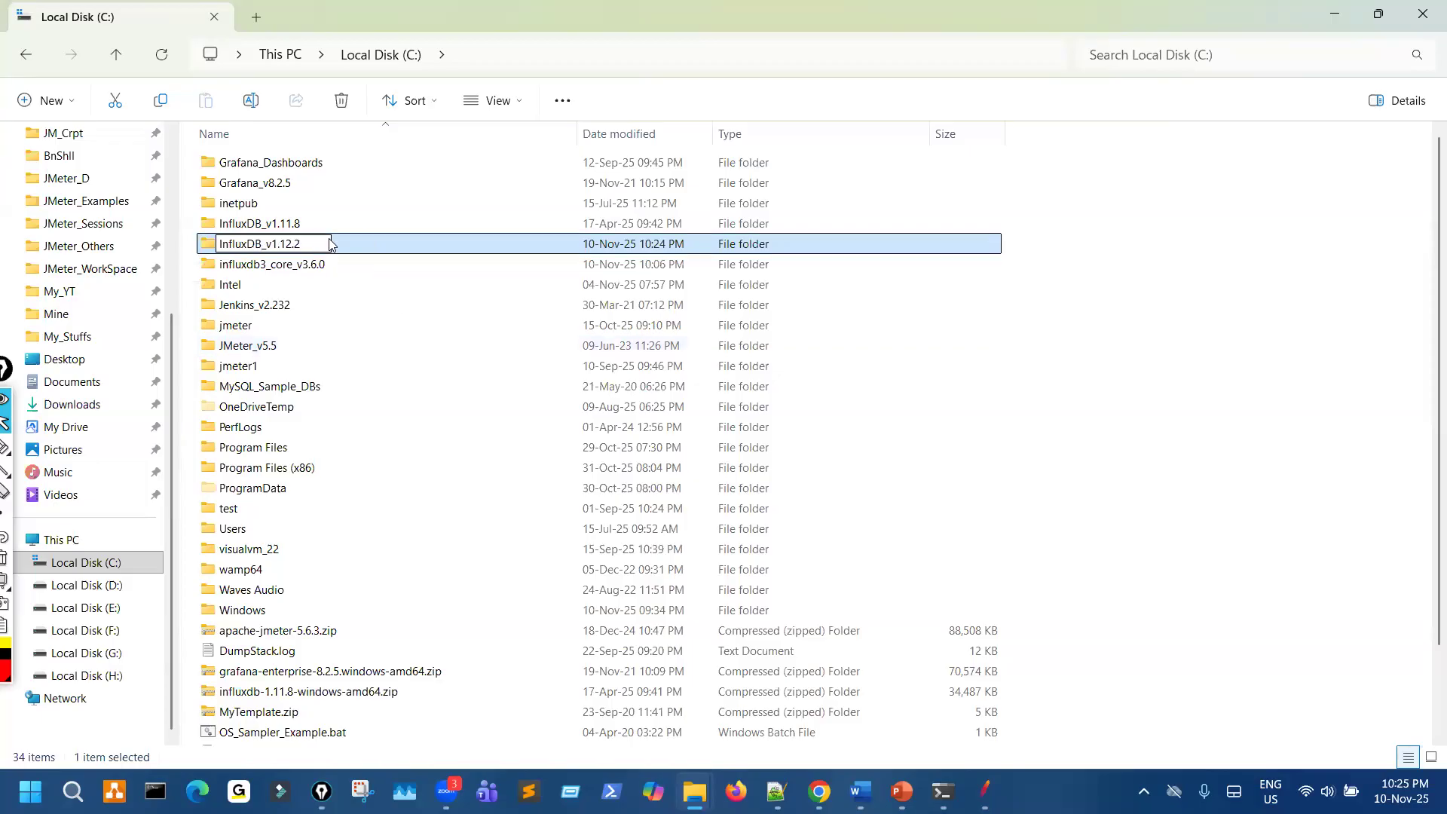
key(Return)
- Delete the old InfluxDB_v1.11.8 folder from the C: drive and select the InfluxDB_v1.12.2 folder
click(307, 224)
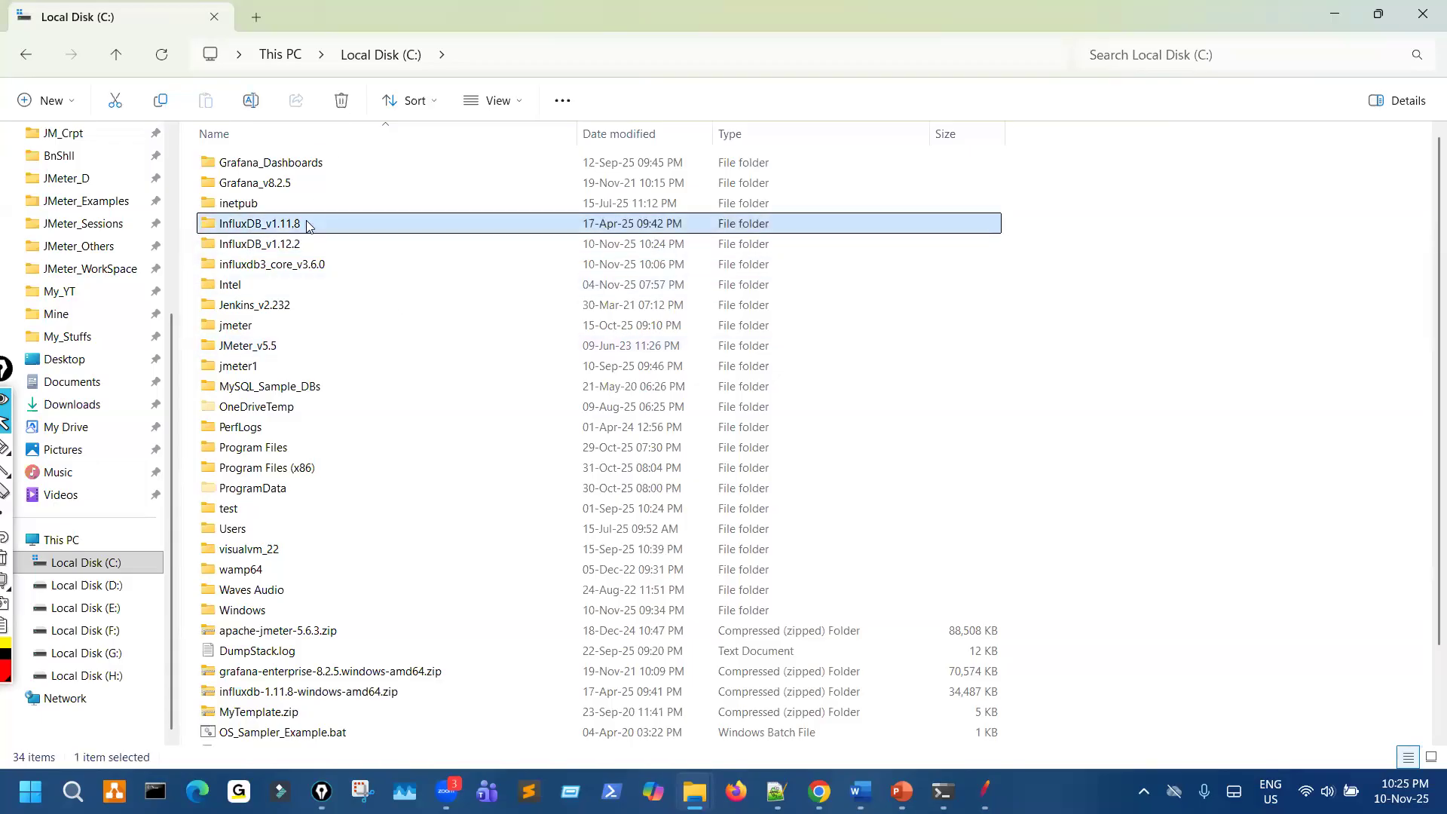
key(Delete)
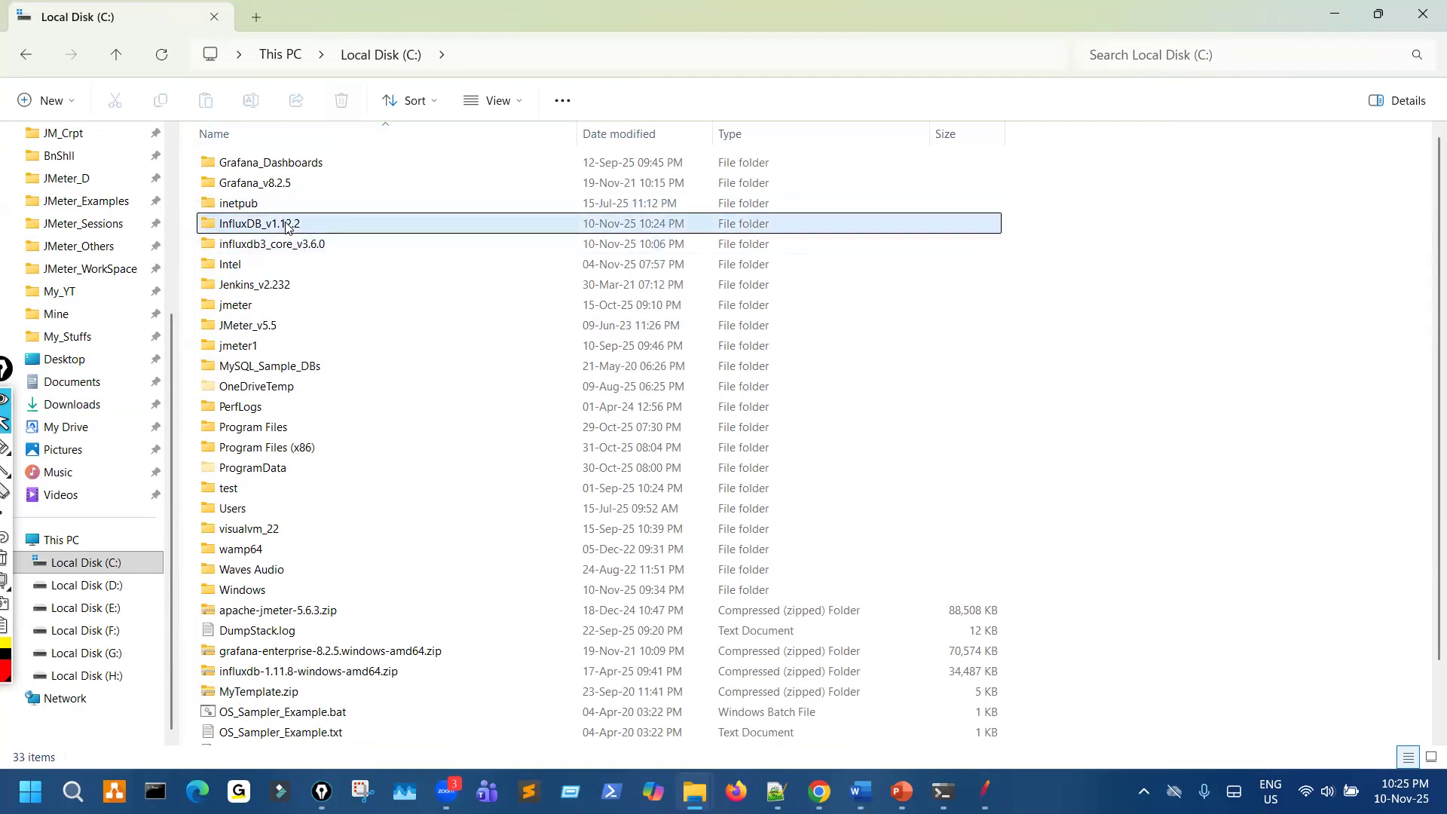
click(286, 224)
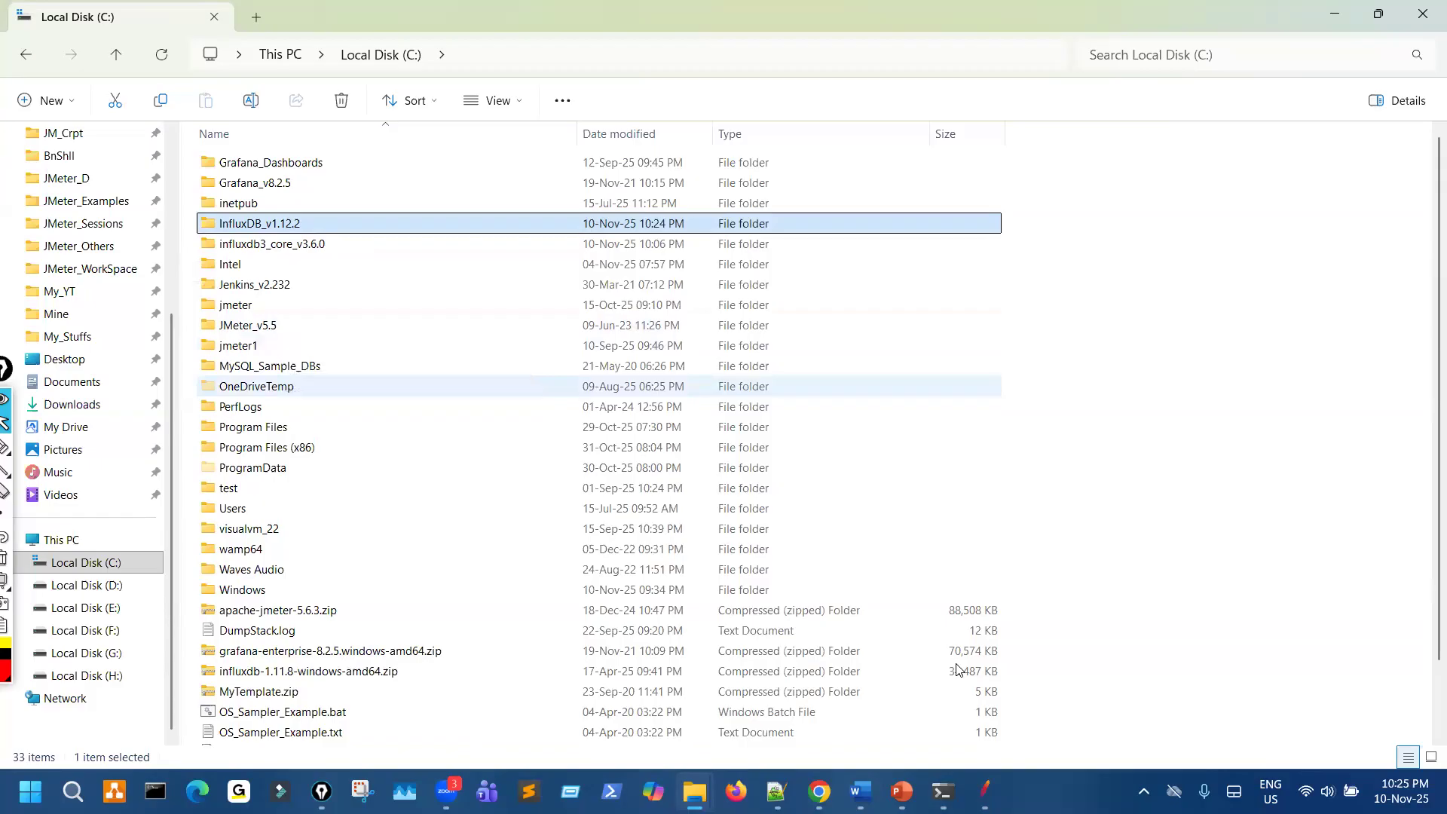
- Switch to Chrome and go back from the Get InfluxDB page to the InfluxData home page
mouse_move(902, 792)
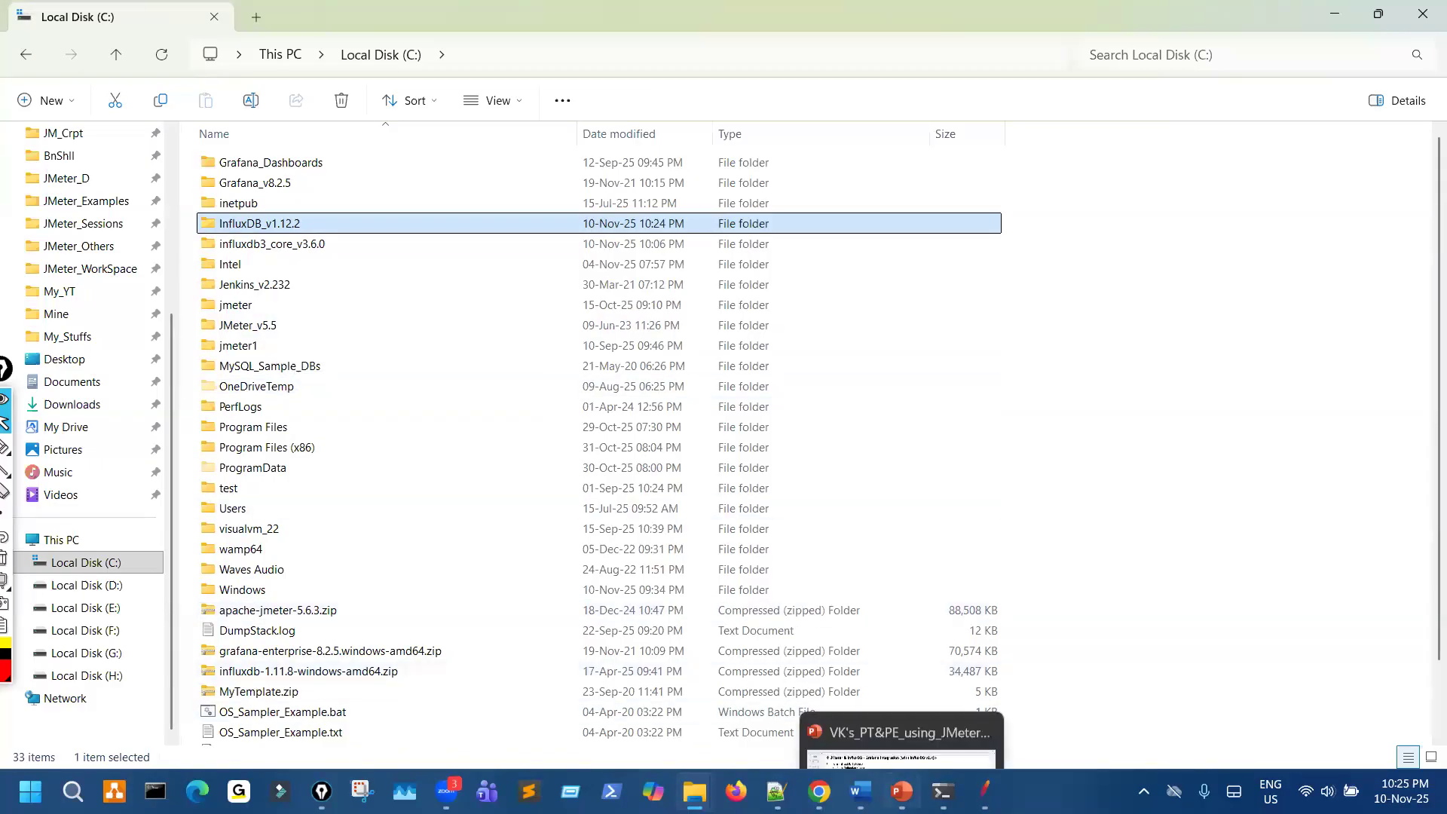
click(820, 792)
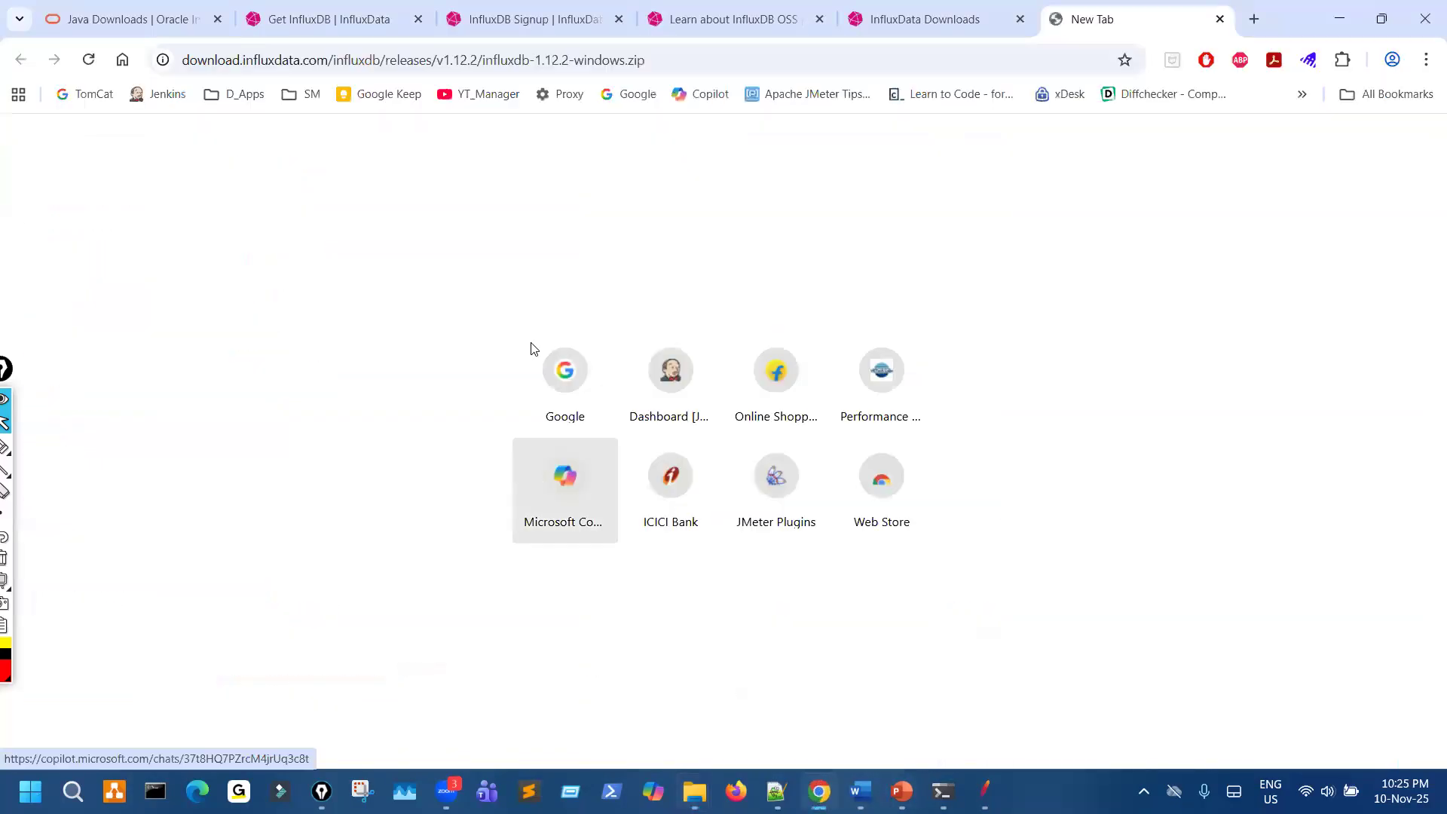
click(336, 25)
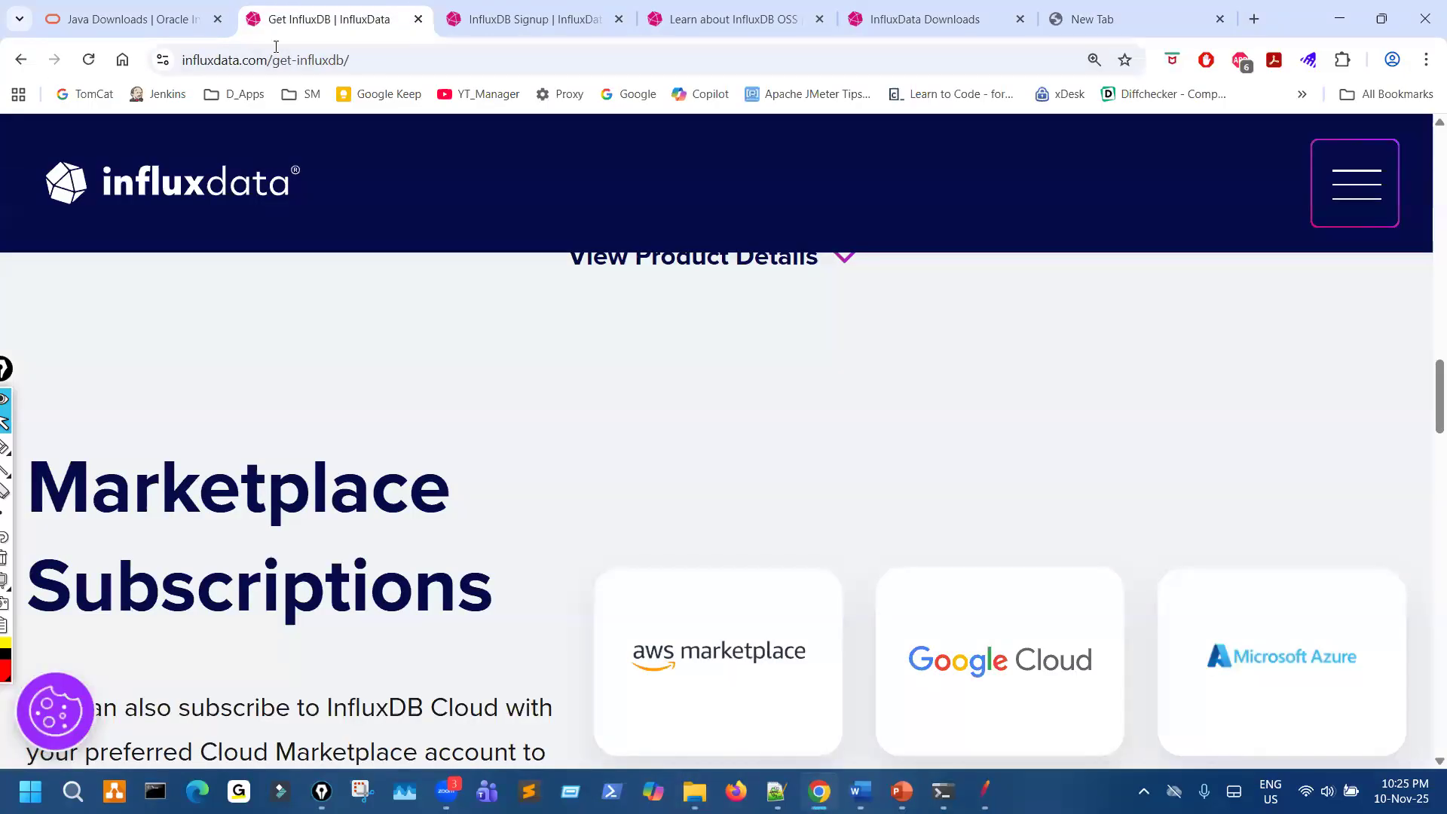
click(20, 59)
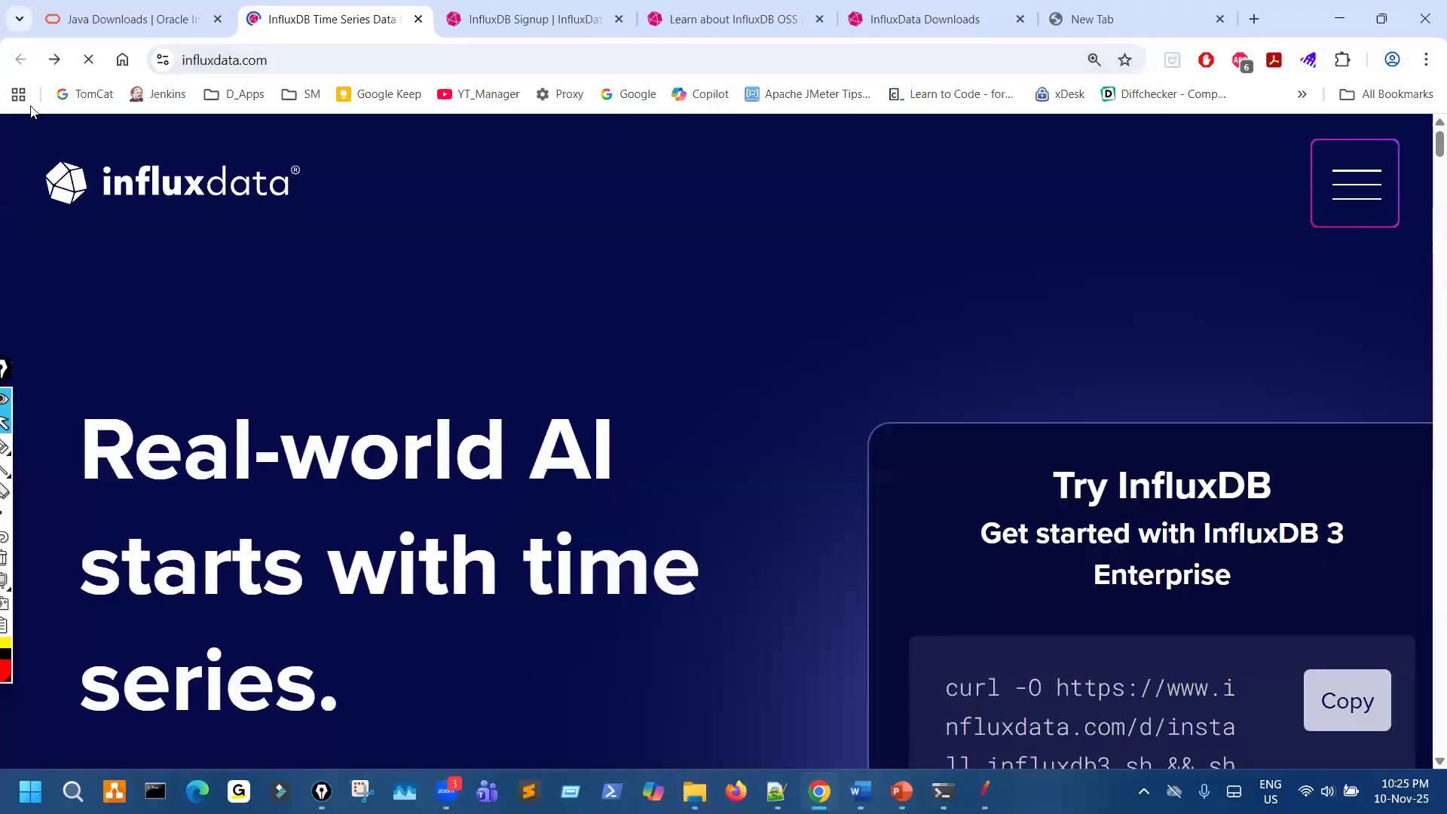
- Return the Java Downloads tab to the earlier Google search results for influxdb
click(113, 27)
right_click(20, 62)
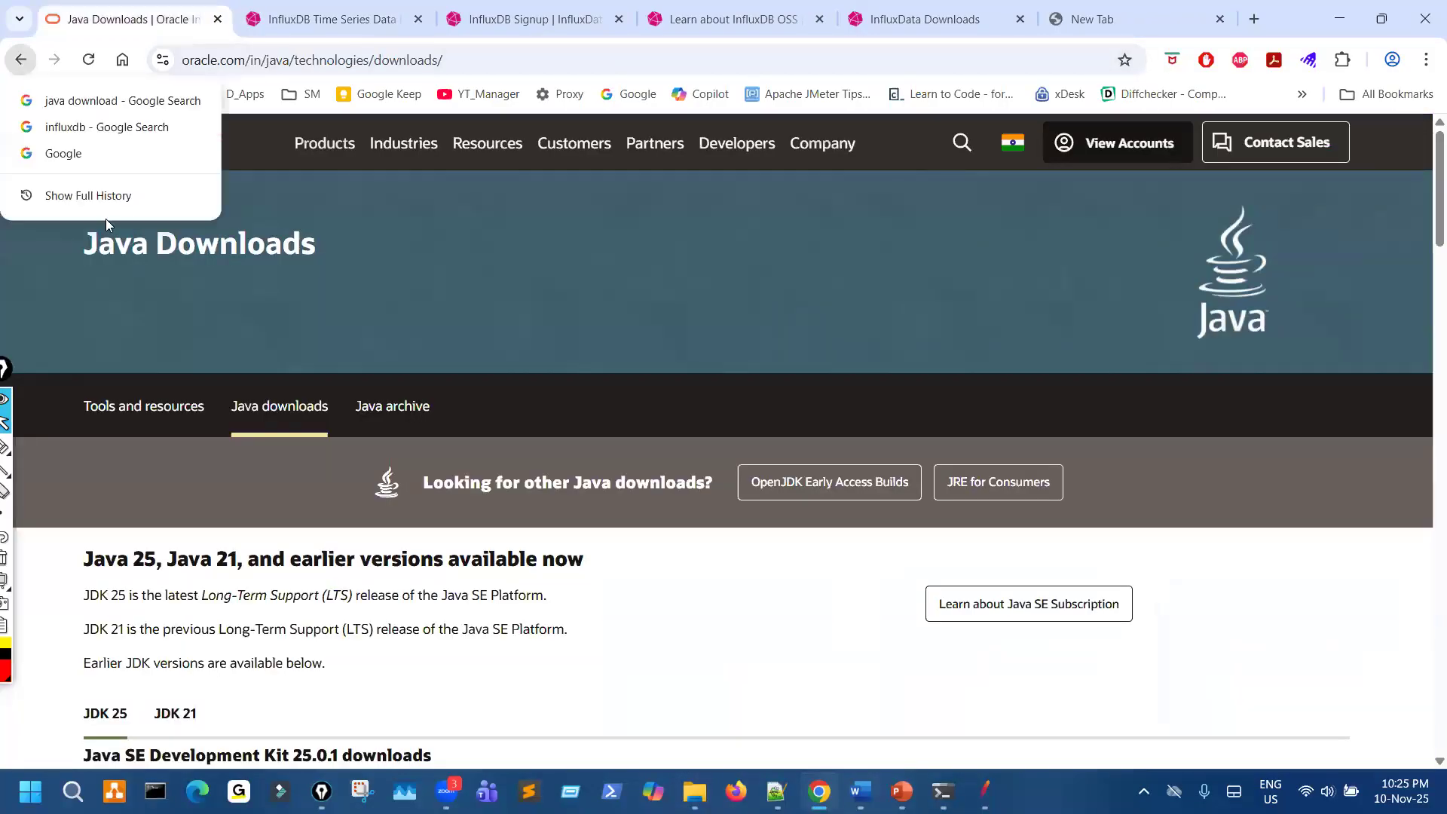
click(83, 100)
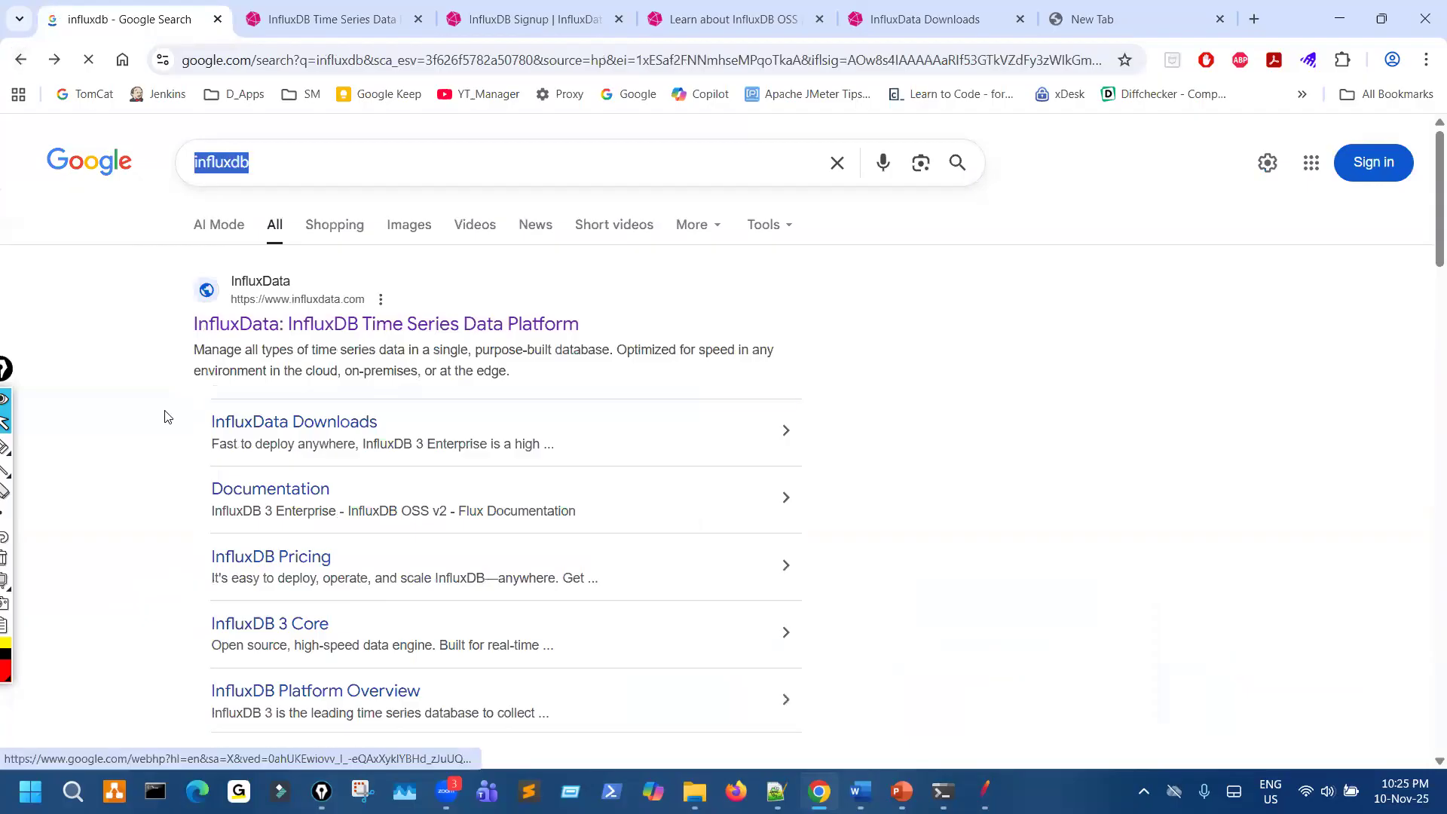
- Circle the InfluxData website result in the Google search results with the pen and clear the marks
key(ctrl+shift+3)
drag(322, 305, 291, 325)
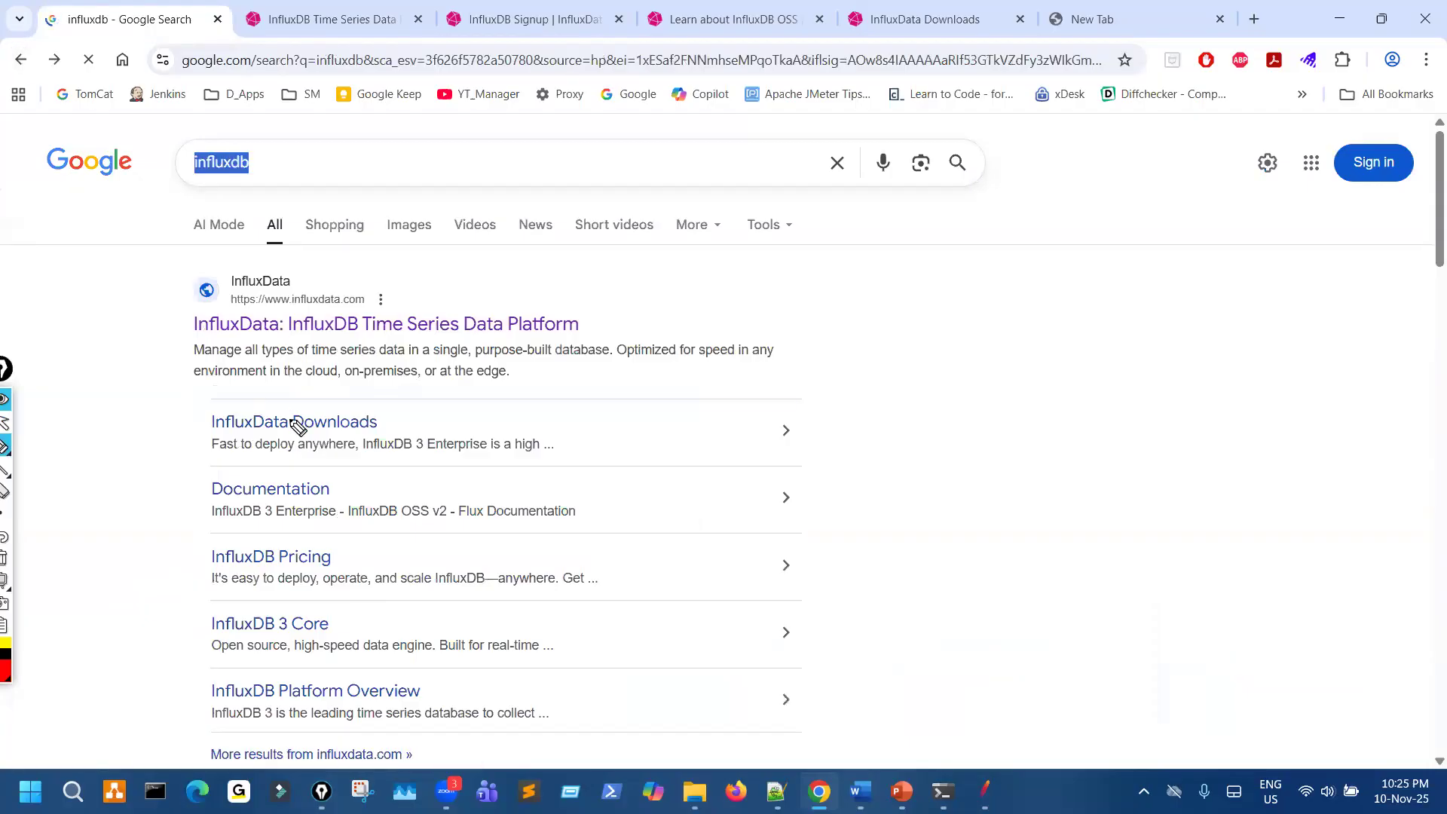
mouse_move(296, 414)
mouse_down()
mouse_move(251, 430)
mouse_move(294, 412)
mouse_up()
key(ctrl+shift+7)
key(ctrl+shift+2)
key(ctrl+shift+3)
drag(337, 304, 365, 340)
key(ctrl+shift+7)
key(ctrl+shift+2)
- Circle the InfluxData: InfluxDB Time Series Data Platform result, clear the mark, and open that result
key(ctrl+shift+3)
drag(408, 317, 398, 301)
key(ctrl+shift+7)
key(ctrl+shift+2)
click(430, 325)
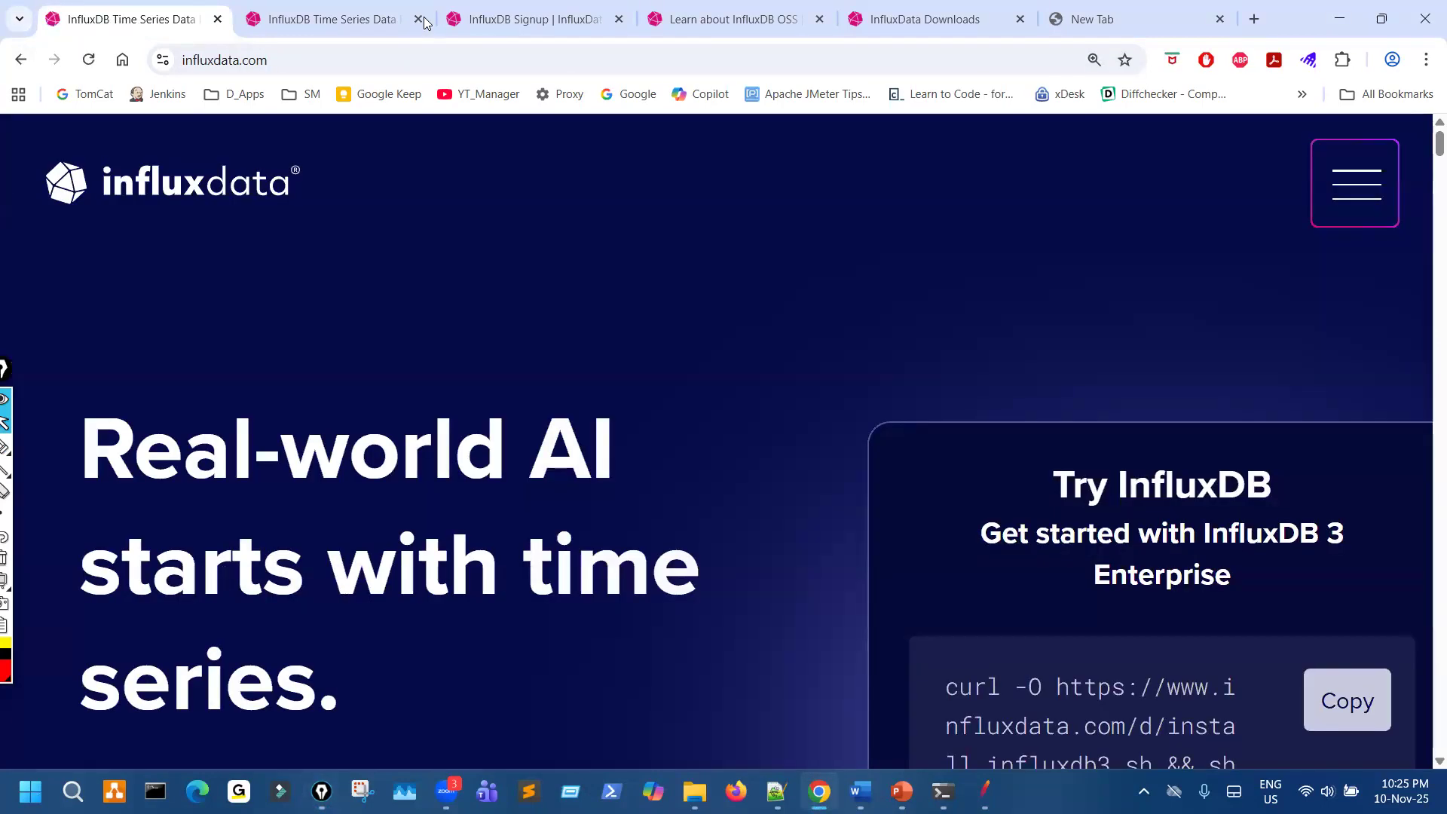
- Close all other browser tabs so that only the InfluxData home page tab remains
click(418, 19)
click(419, 18)
click(418, 19)
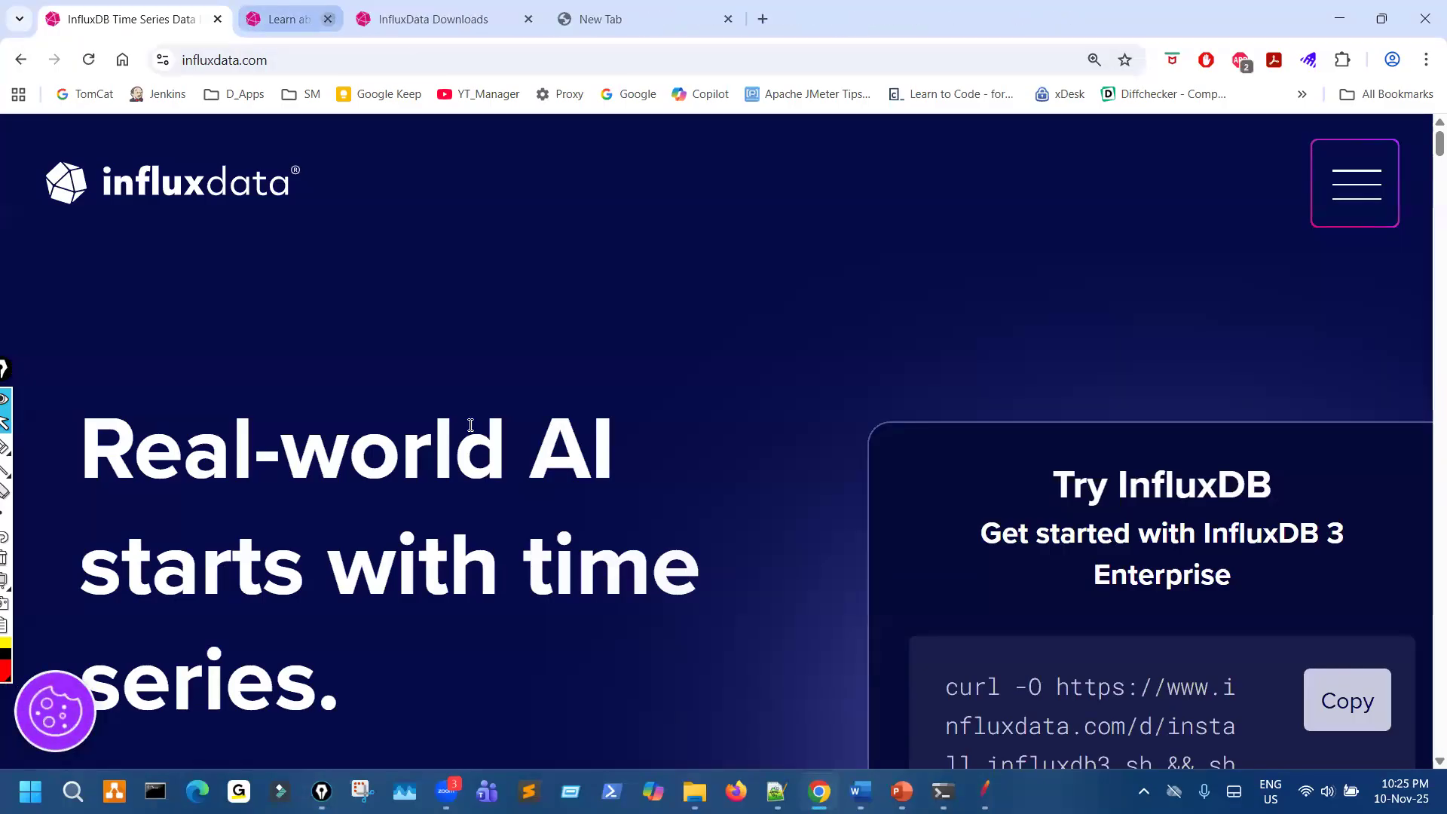
click(419, 19)
click(418, 19)
- Circle Get InfluxDB on the InfluxData home page with the pen and clear the mark
scroll(480, 432, down, 3)
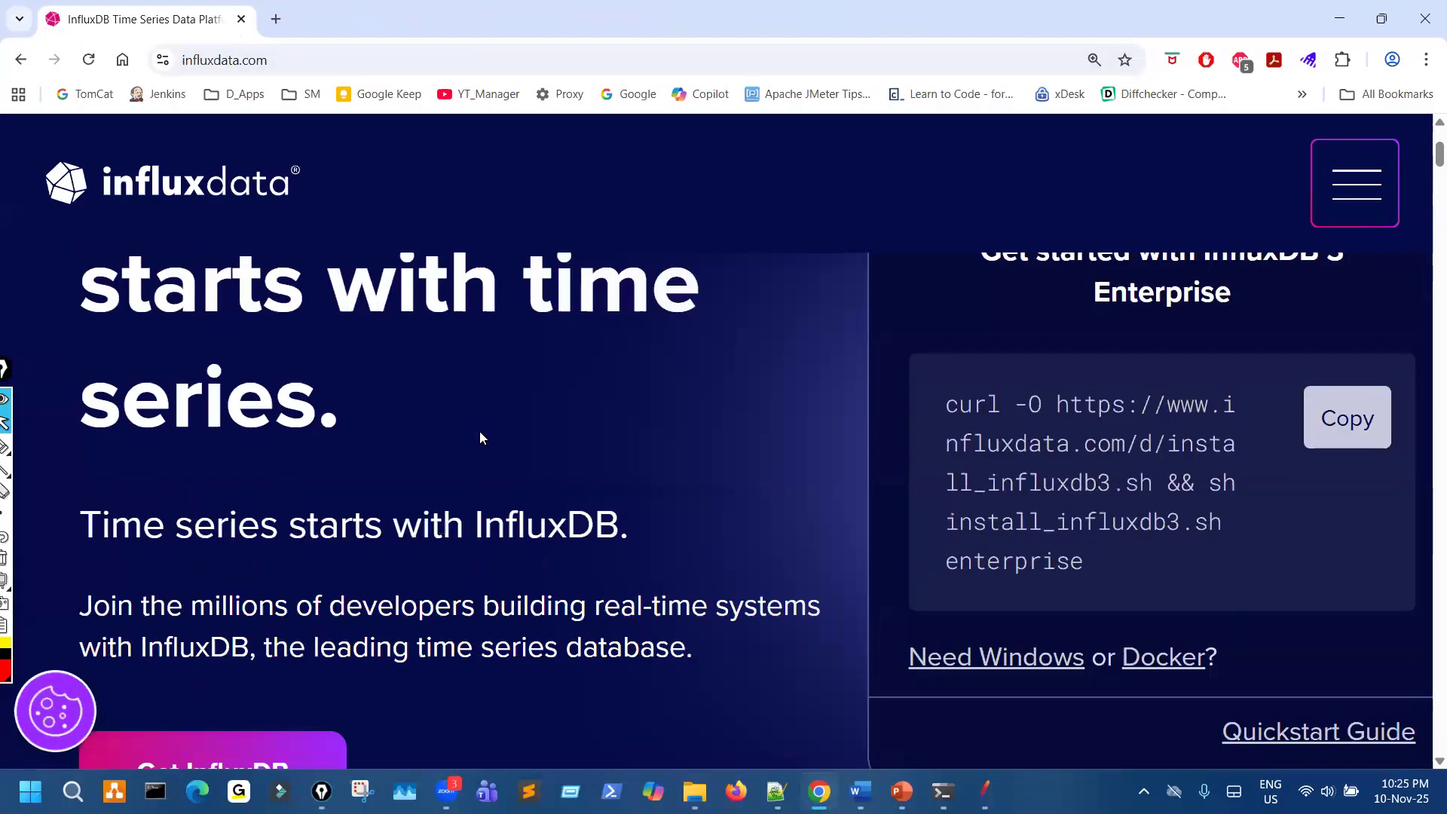
ctrl+scroll(479, 432, down, 8)
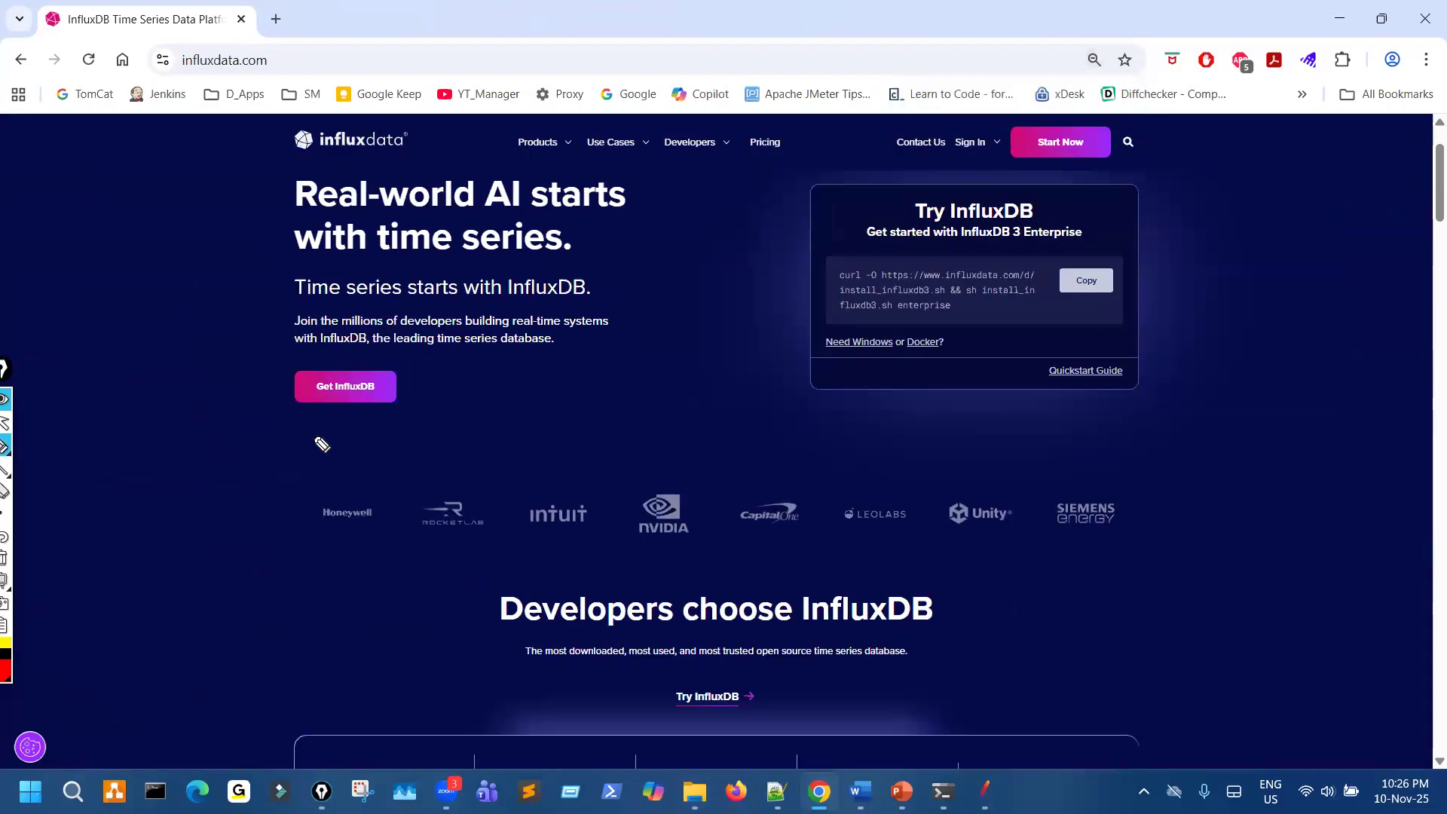
mouse_move(336, 354)
mouse_down()
mouse_move(274, 377)
mouse_move(397, 381)
mouse_up()
key(ctrl+shift+7)
key(ctrl+shift+2)
- Circle the Need Windows link in the Try InfluxDB box and clear the mark
ctrl+scroll(352, 626, up, 3)
key(ctrl+shift+2)
mouse_move(945, 546)
mouse_down()
mouse_move(900, 581)
mouse_move(957, 580)
mouse_move(933, 541)
mouse_up()
mouse_move(837, 665)
mouse_down()
mouse_move(898, 581)
mouse_move(898, 594)
mouse_up()
key(ctrl+shift+7)
key(ctrl+shift+2)
- Mark Get InfluxDB on the home page, clear the mark, and open the Get InfluxDB page
key(ctrl+shift+3)
drag(181, 596, 175, 599)
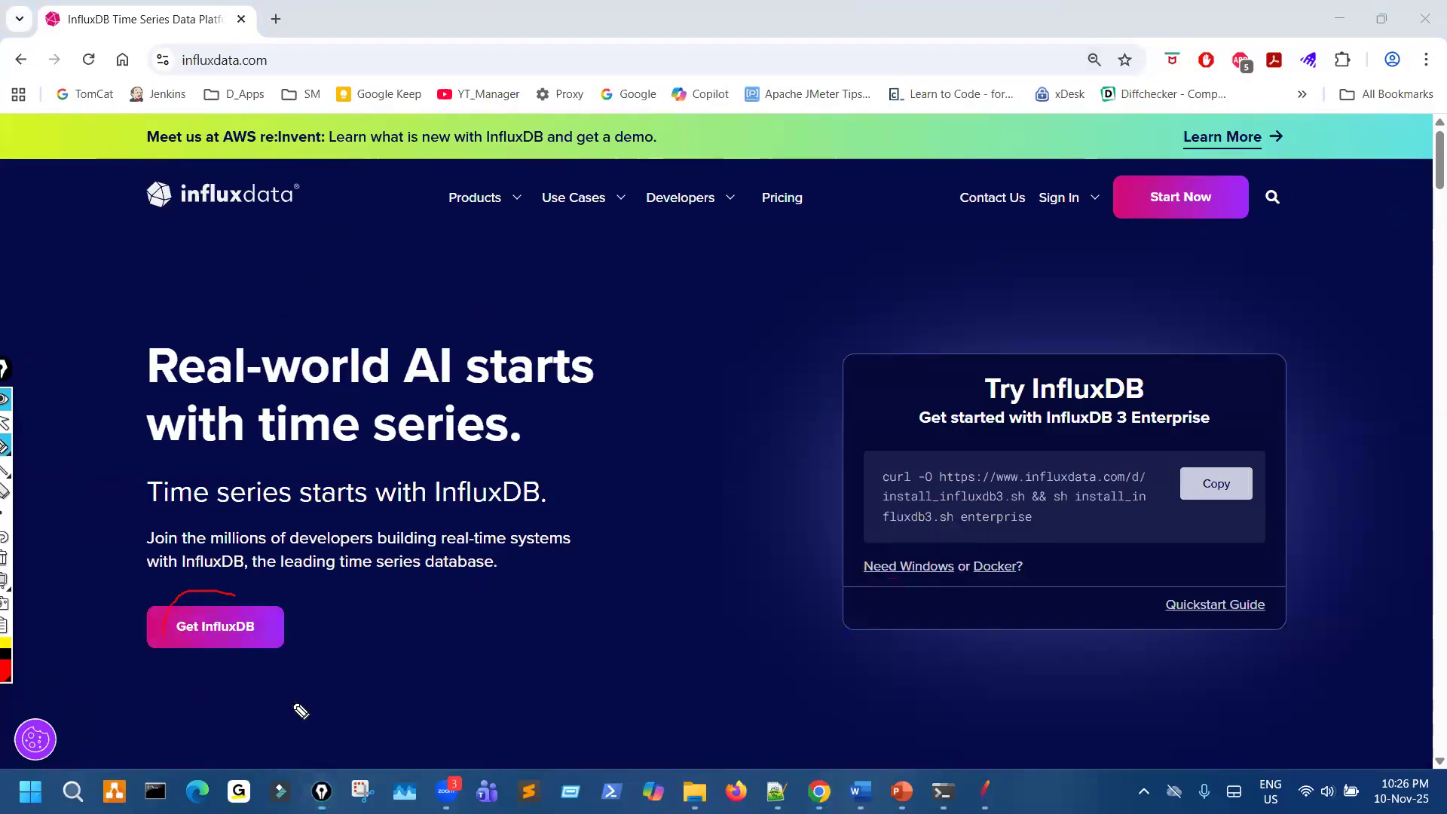
key(ctrl+shift+7)
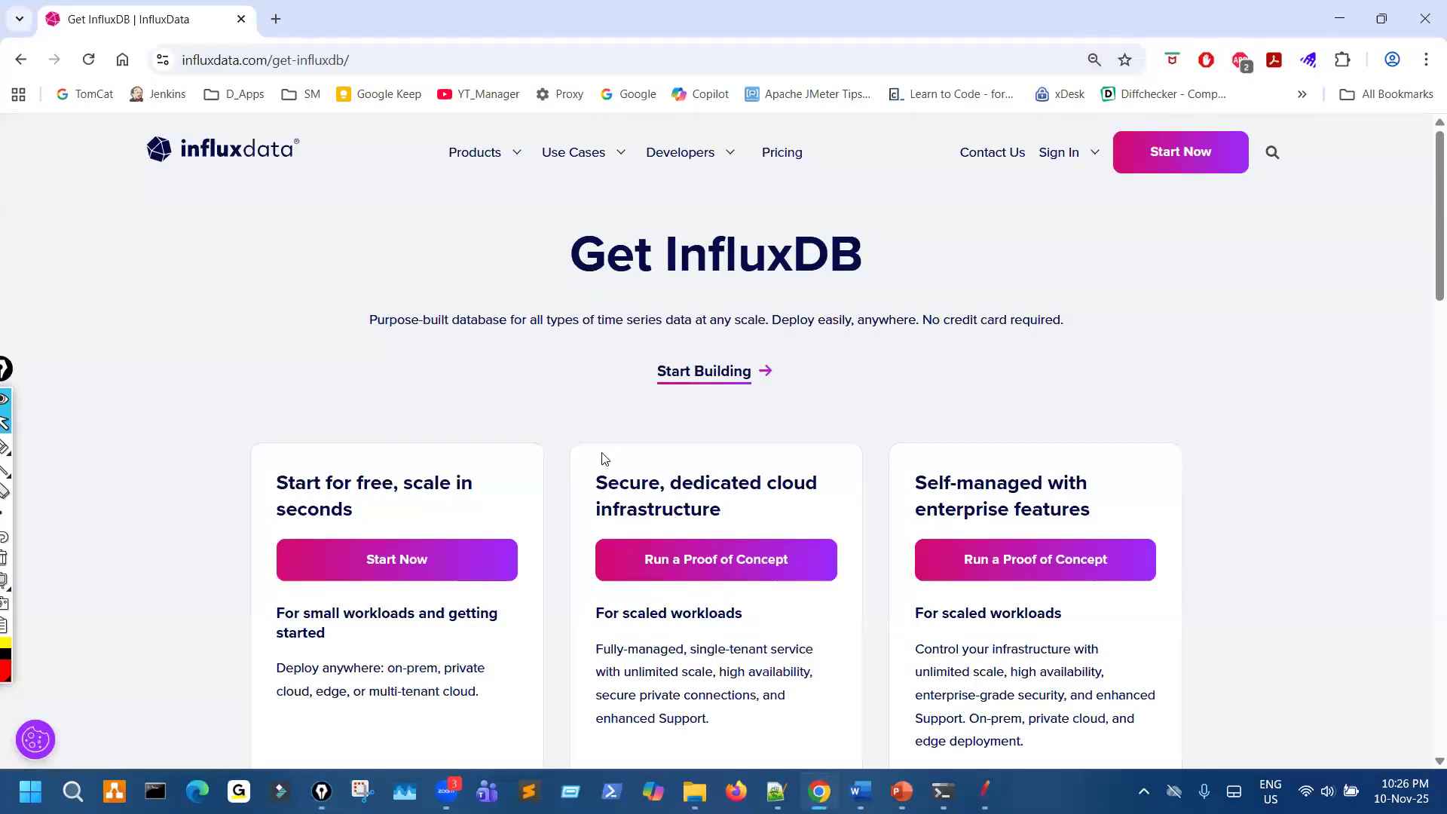
- Circle Try InfluxDB in the Ready to try InfluxDB section, clear the mark, and open the signup page
scroll(603, 448, down, 8)
scroll(604, 430, down, 6)
key(ctrl+shift+3)
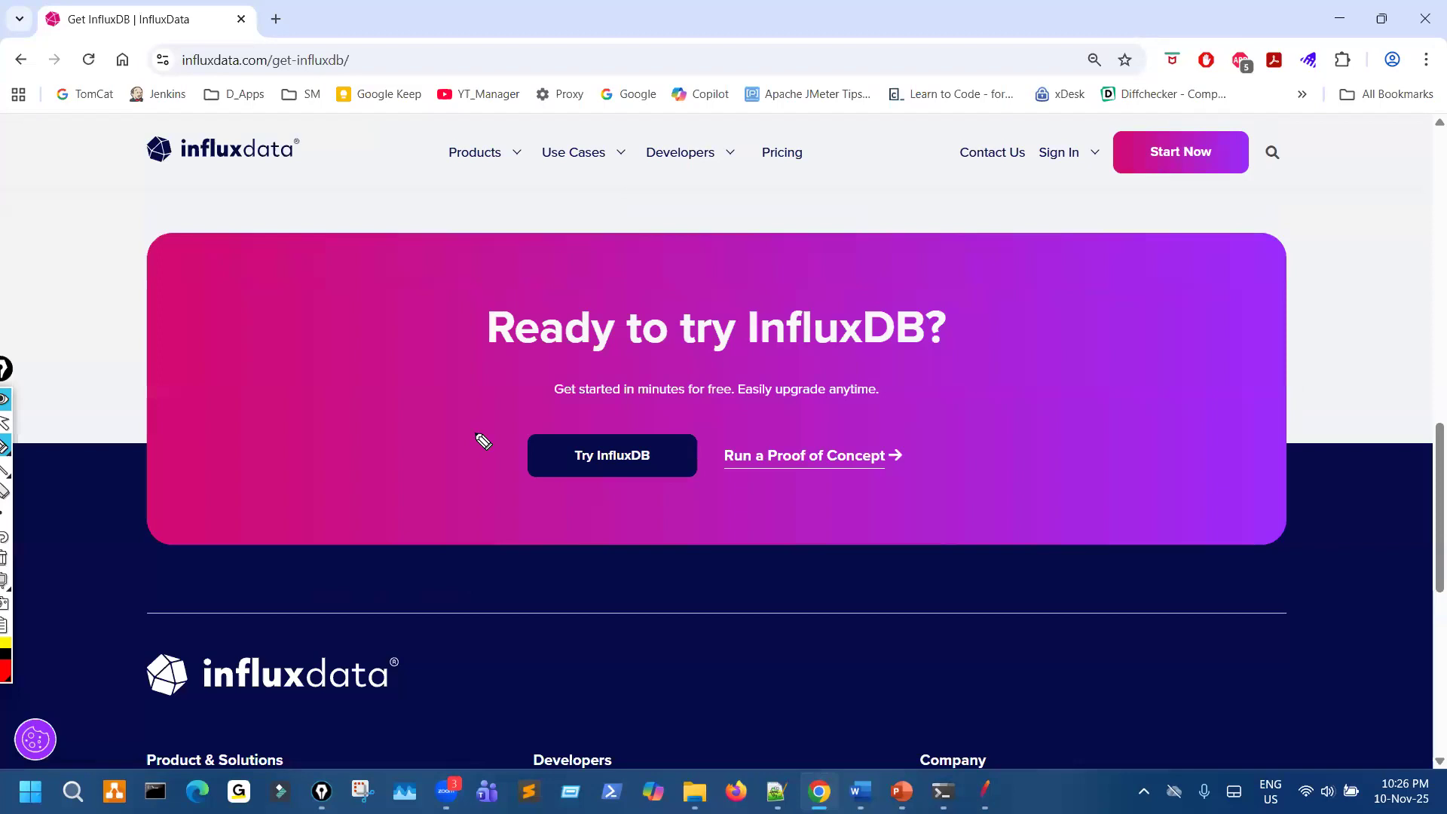
drag(605, 413, 592, 423)
drag(408, 385, 496, 424)
drag(530, 176, 579, 369)
drag(554, 353, 585, 362)
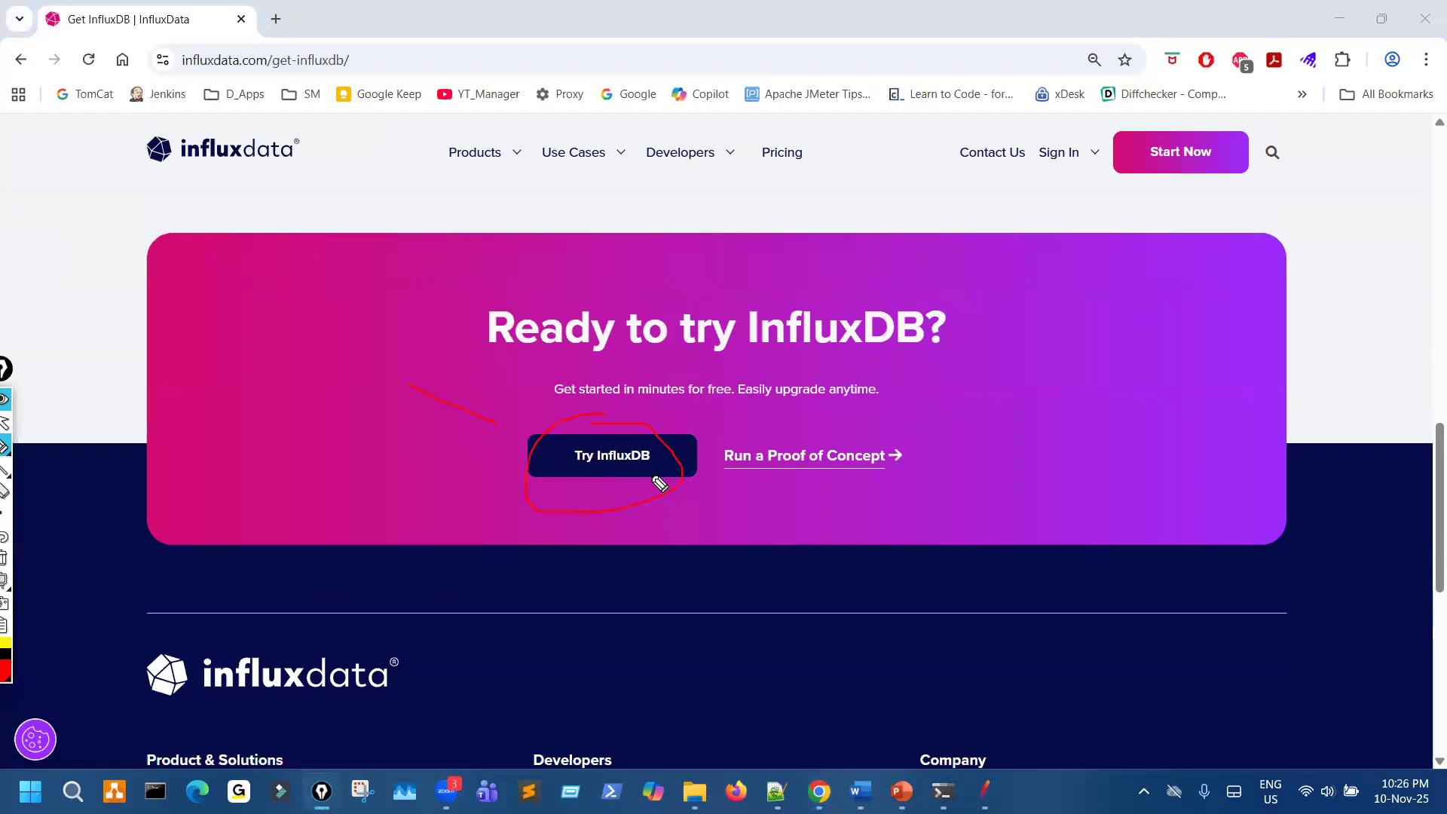
key(ctrl+shift+2)
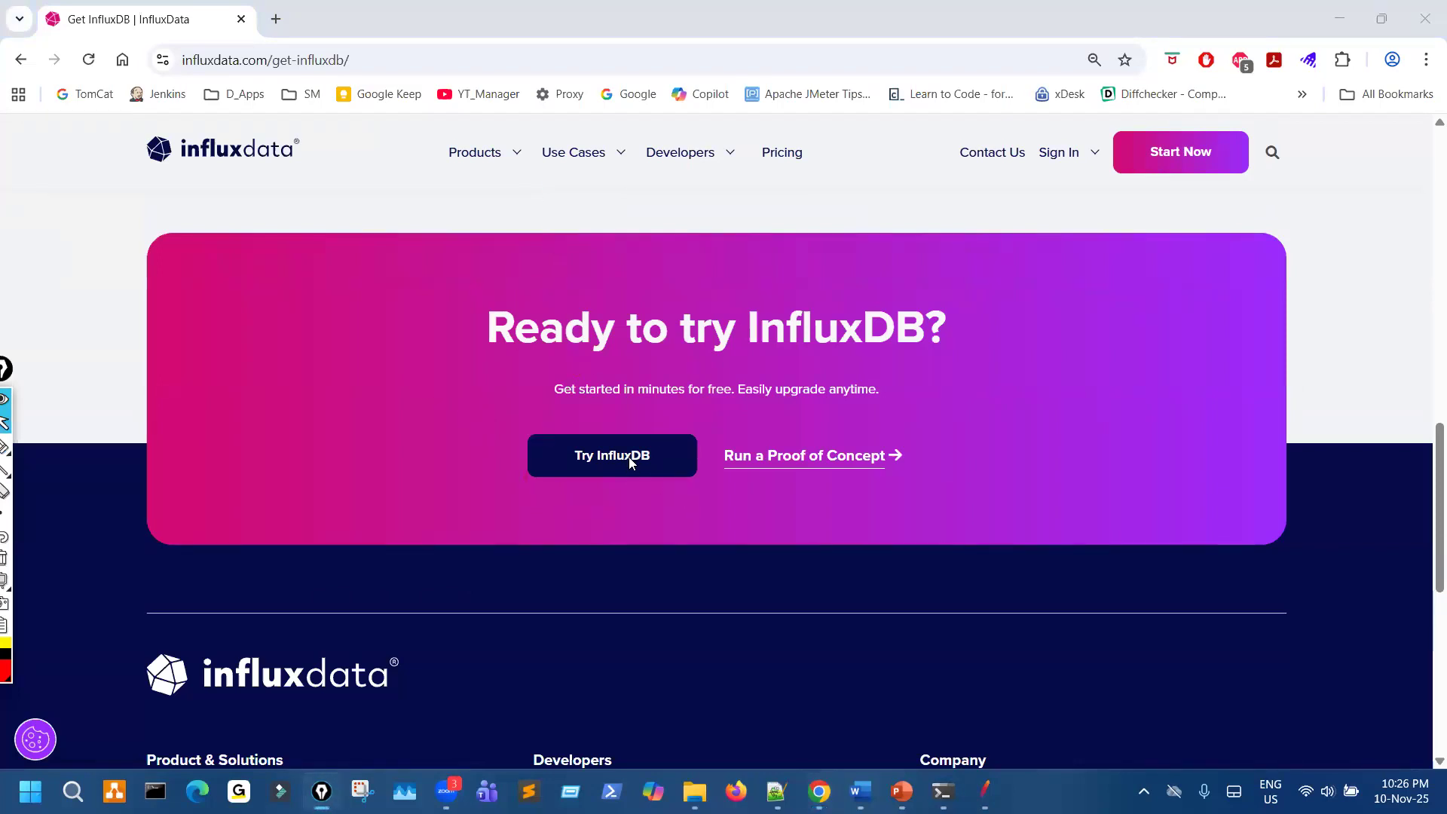
click(629, 462)
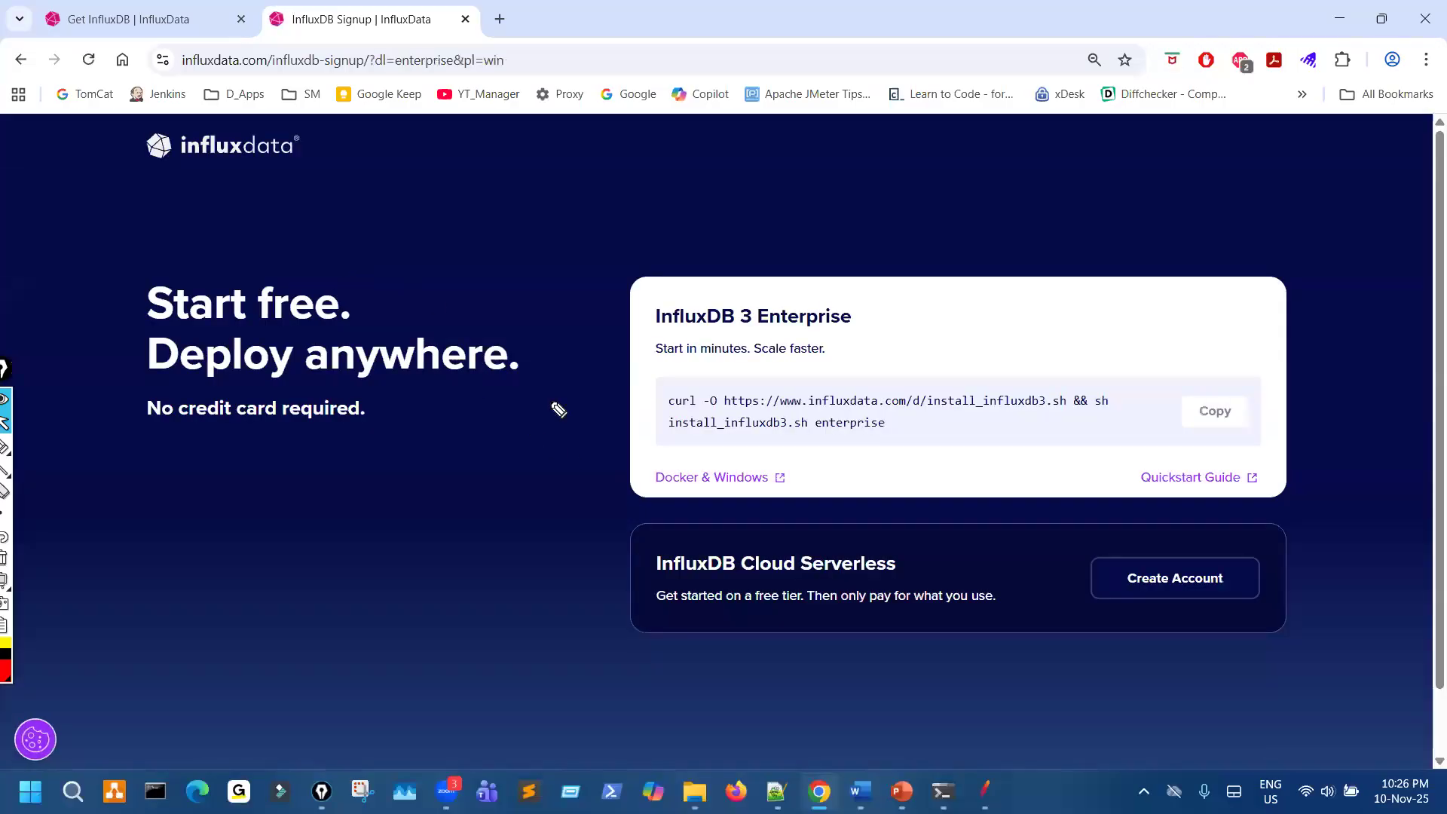
- Circle the Docker & Windows link under InfluxDB 3 Enterprise on the signup page
key(ctrl+shift+3)
mouse_move(717, 458)
mouse_down()
mouse_move(634, 484)
mouse_move(754, 446)
mouse_move(729, 443)
mouse_up()
key(ctrl+shift+2)
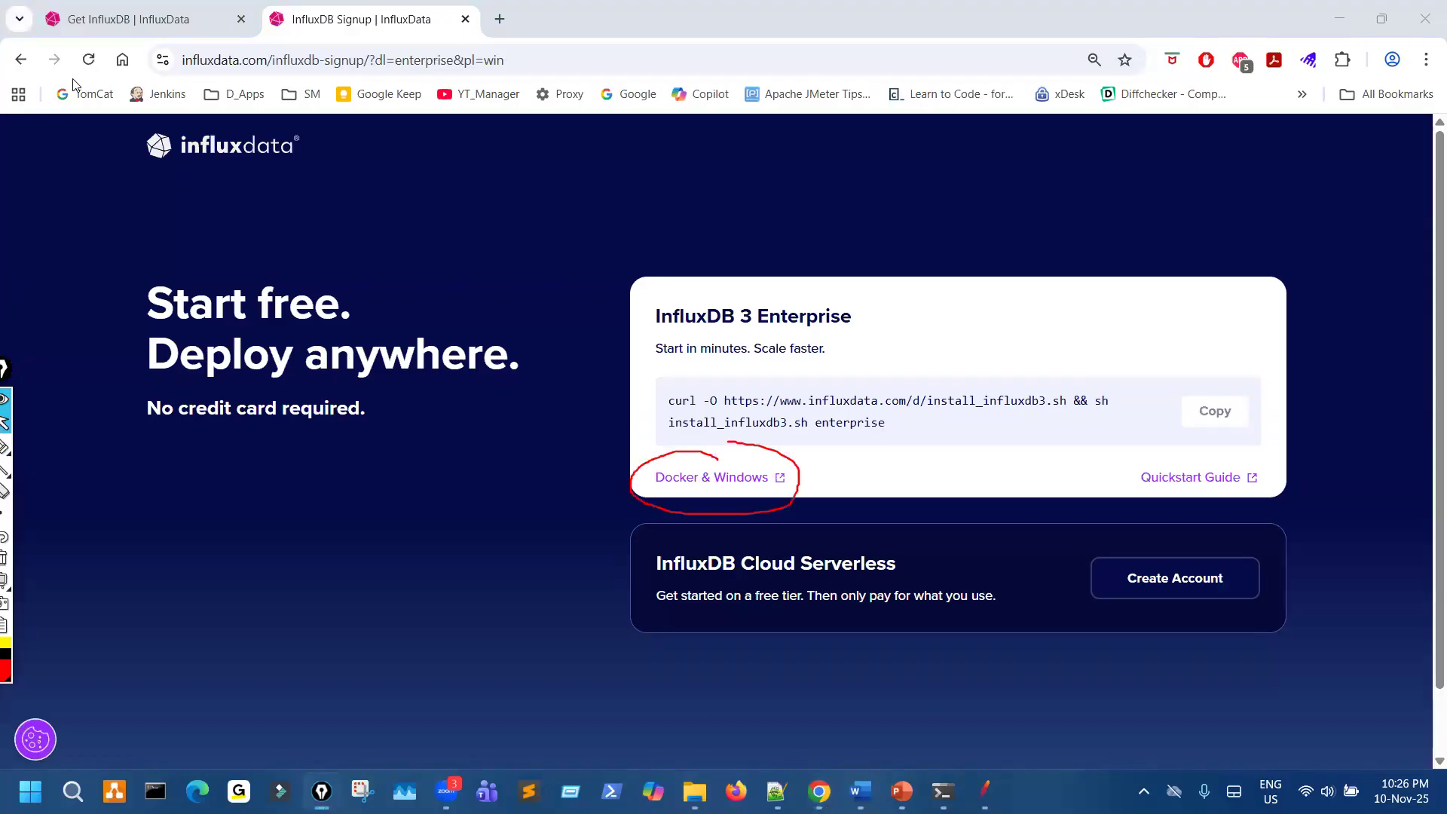
- Return the Get InfluxDB tab to the InfluxData home page and circle the Need Windows link
click(128, 19)
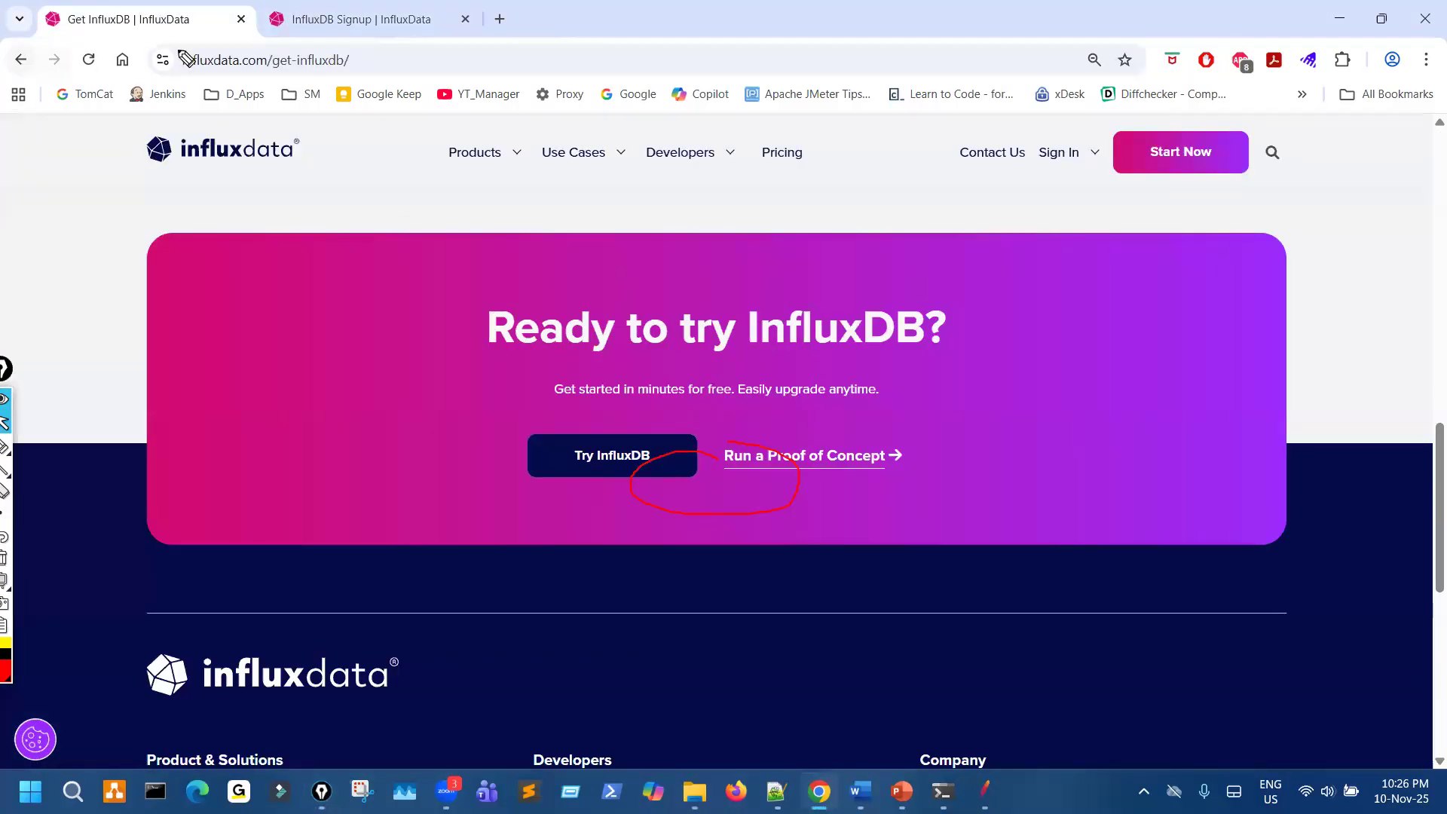
click(21, 59)
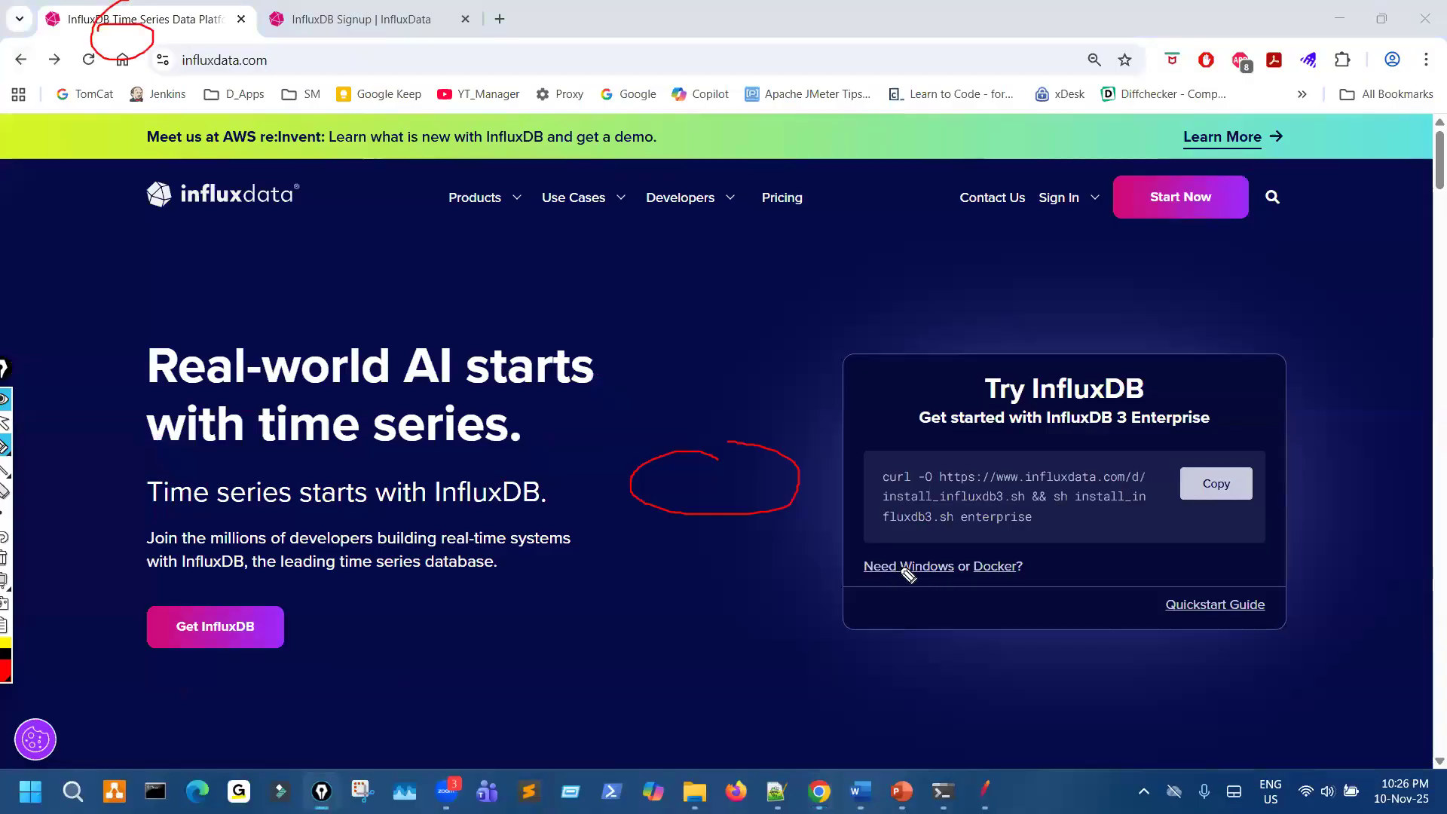
drag(923, 529, 886, 595)
key(ctrl+shift+7)
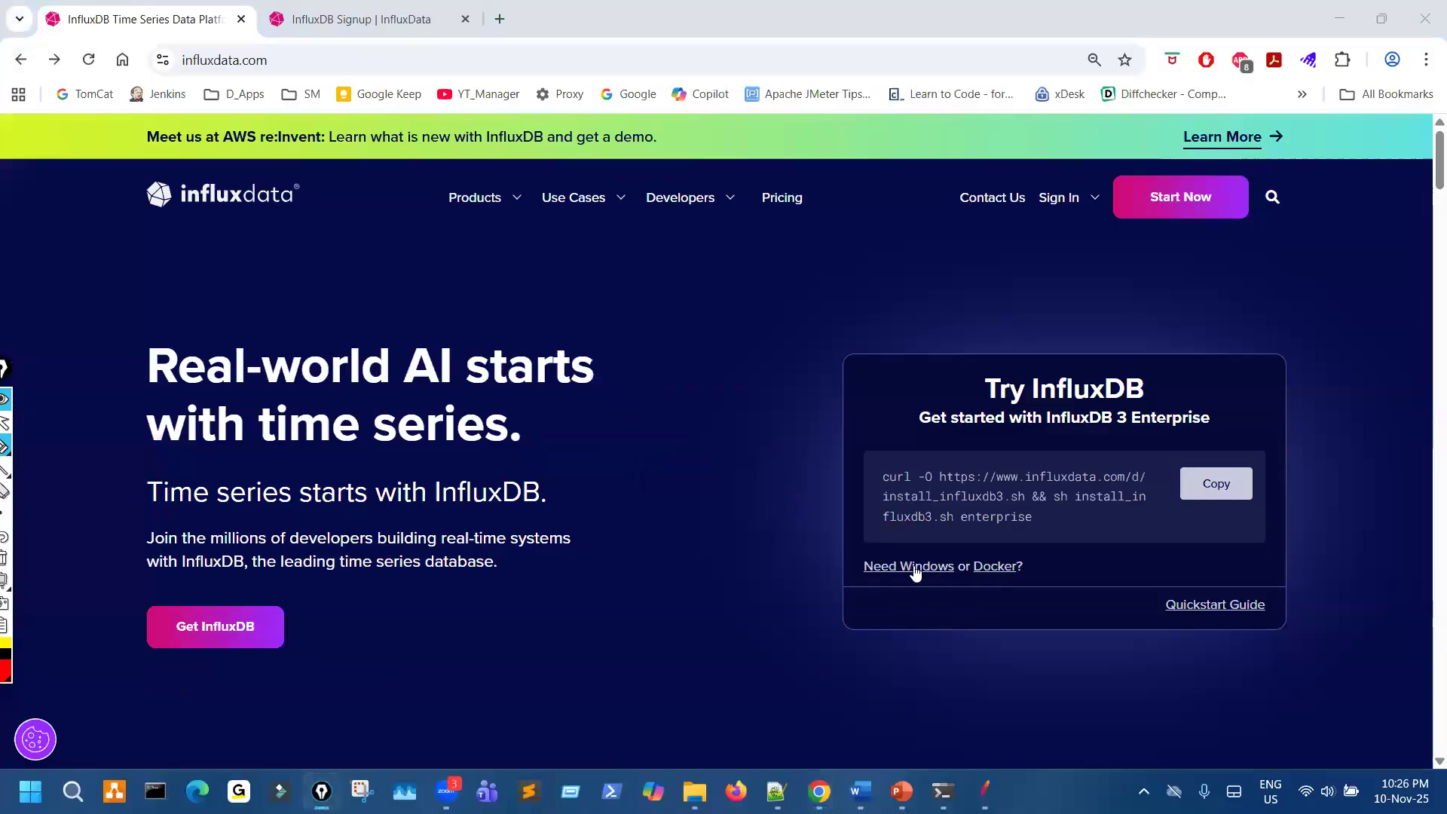
key(ctrl+shift+2)
key(ctrl+shift+3)
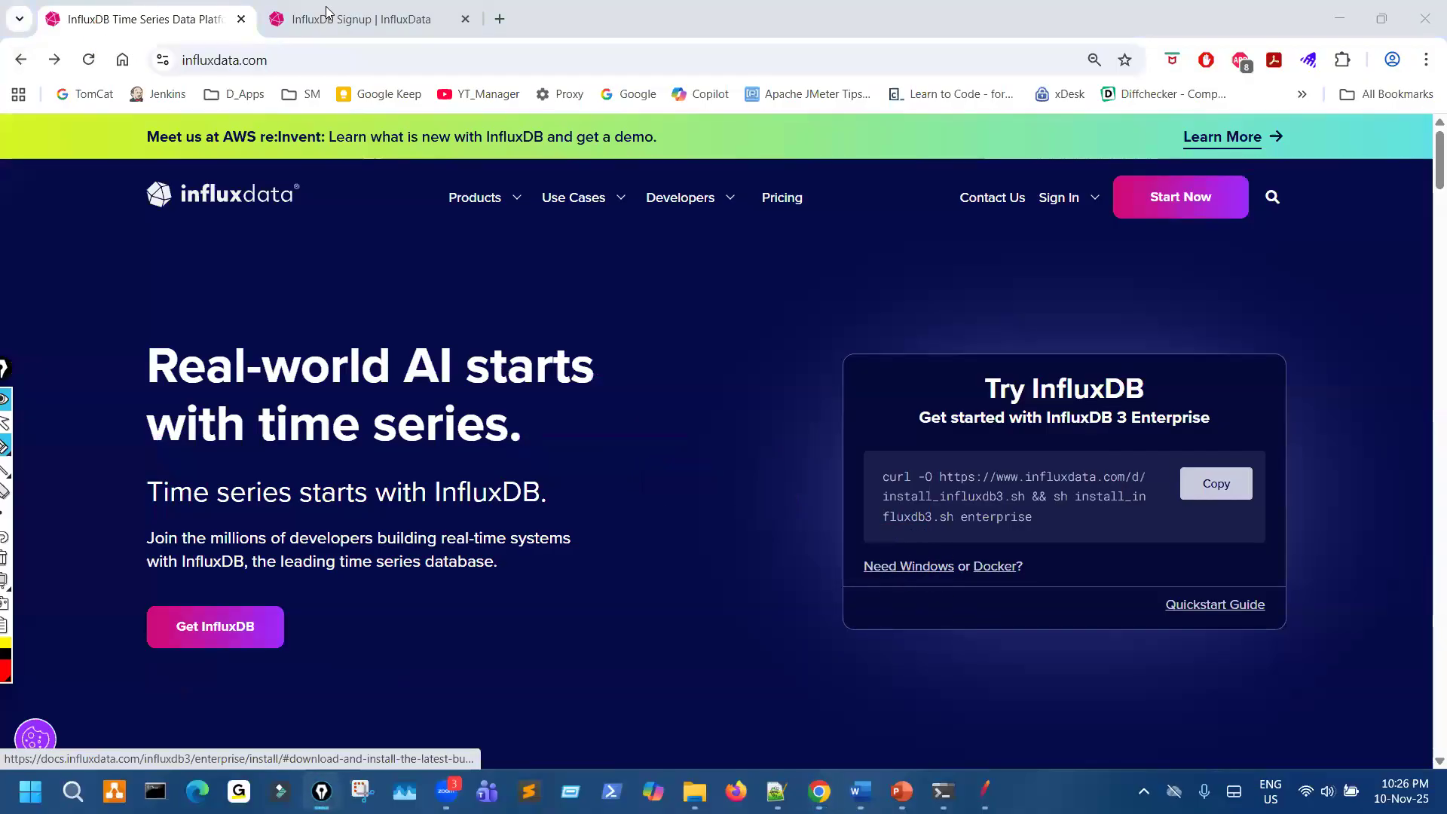
drag(927, 540, 910, 547)
key(ctrl+shift+2)
- Go back to the InfluxDB Signup page, mark Docker & Windows, and open that link
click(362, 19)
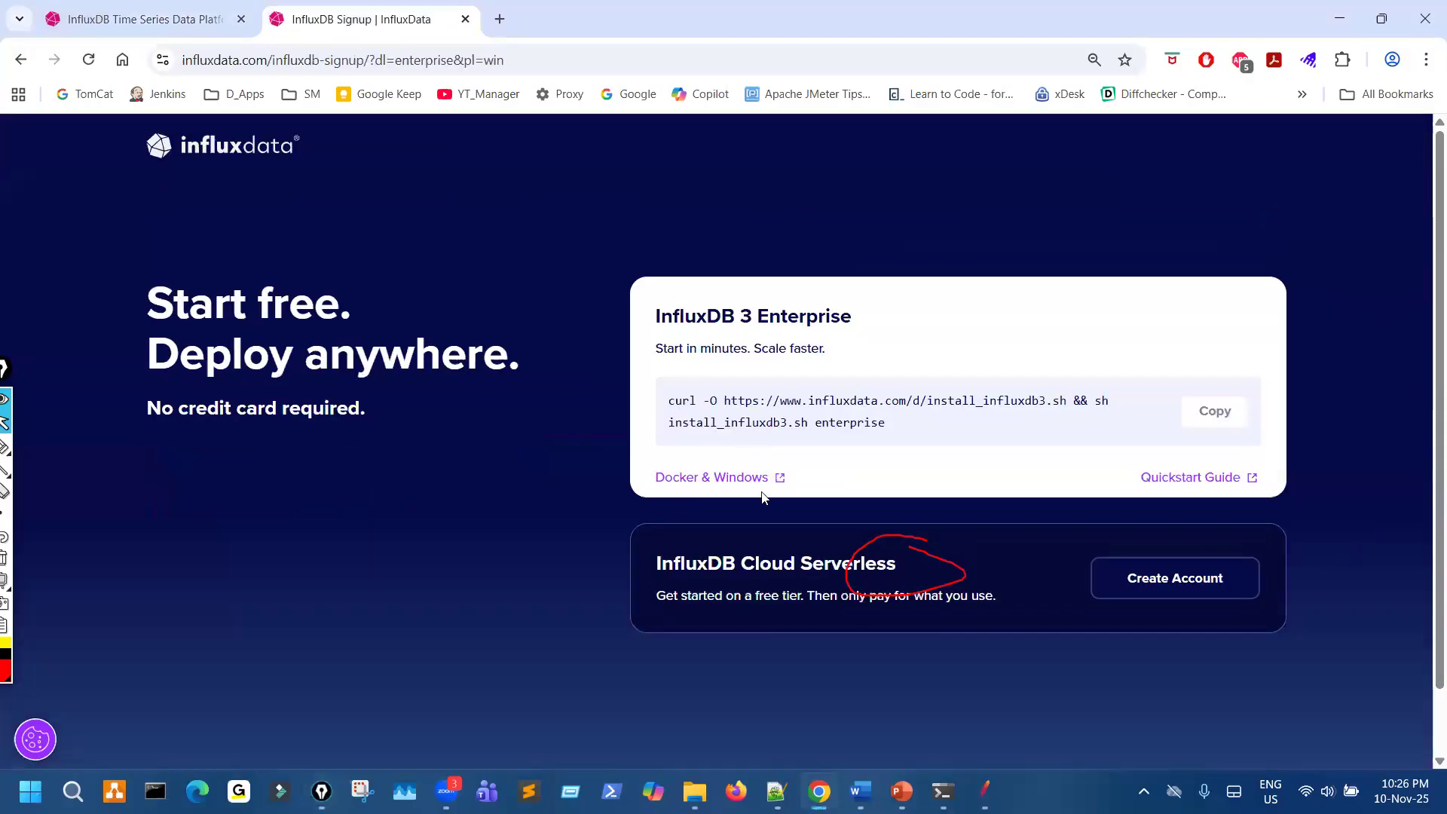
drag(766, 494, 673, 503)
click(480, 409)
click(701, 478)
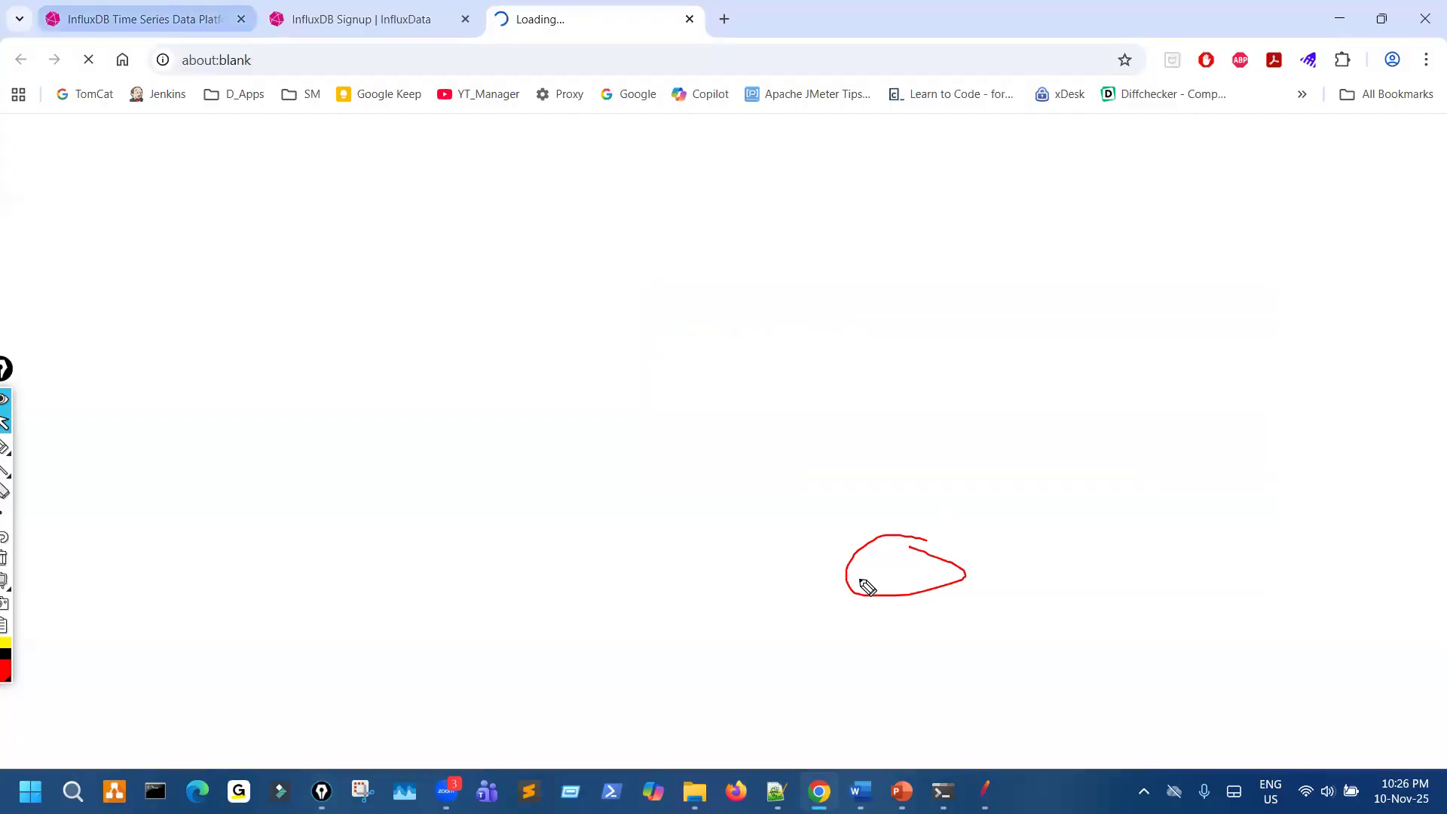
- Return to the InfluxData home page, circle Need Windows, clear the mark, and open the link
click(143, 20)
key(ctrl+shift+3)
drag(940, 505, 931, 572)
key(ctrl+shift+7)
key(ctrl+shift+2)
click(931, 571)
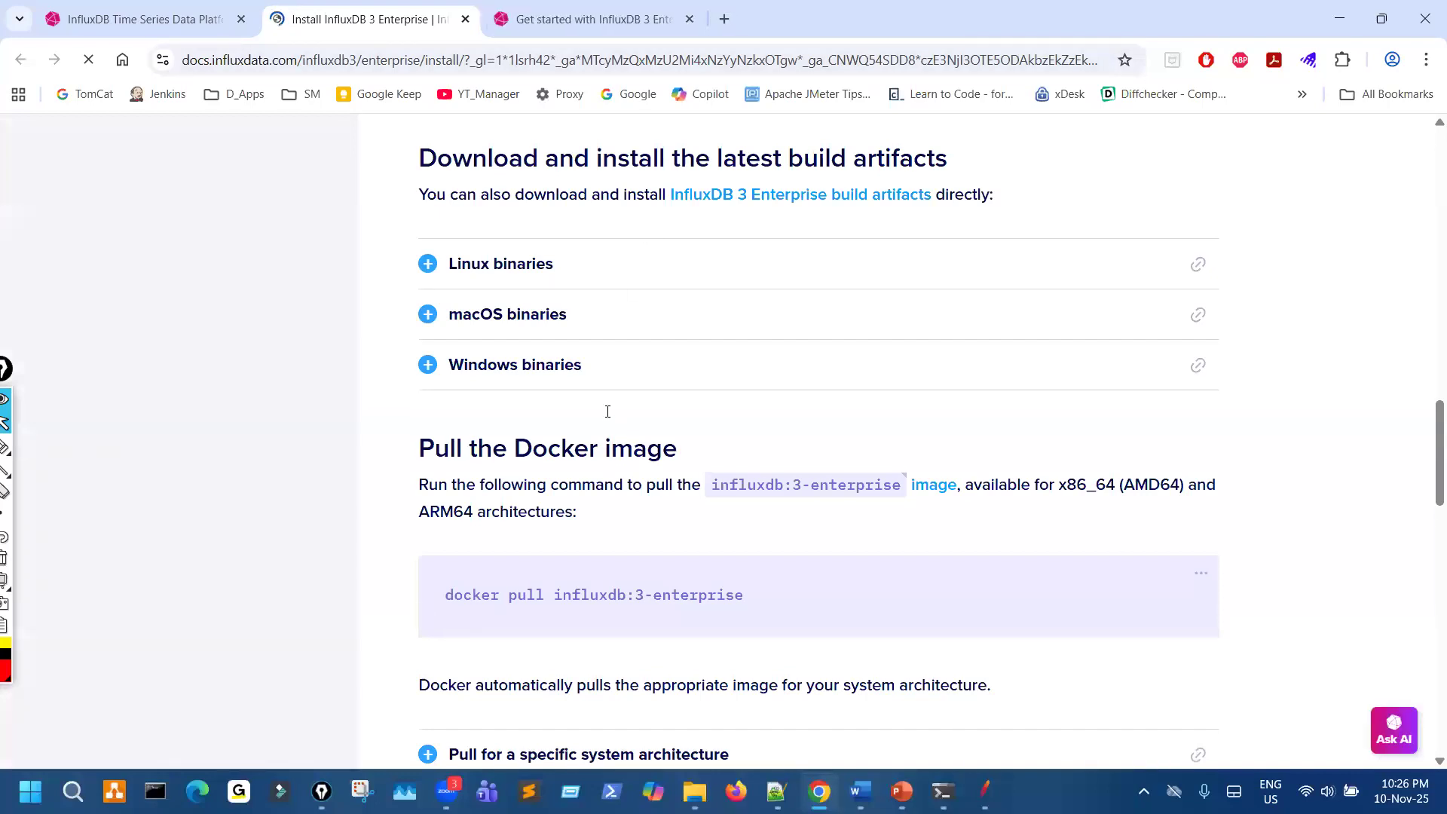
- View the start of the Install InfluxDB 3 Enterprise page and underline the title of the Get started tab
scroll(608, 407, up, 20)
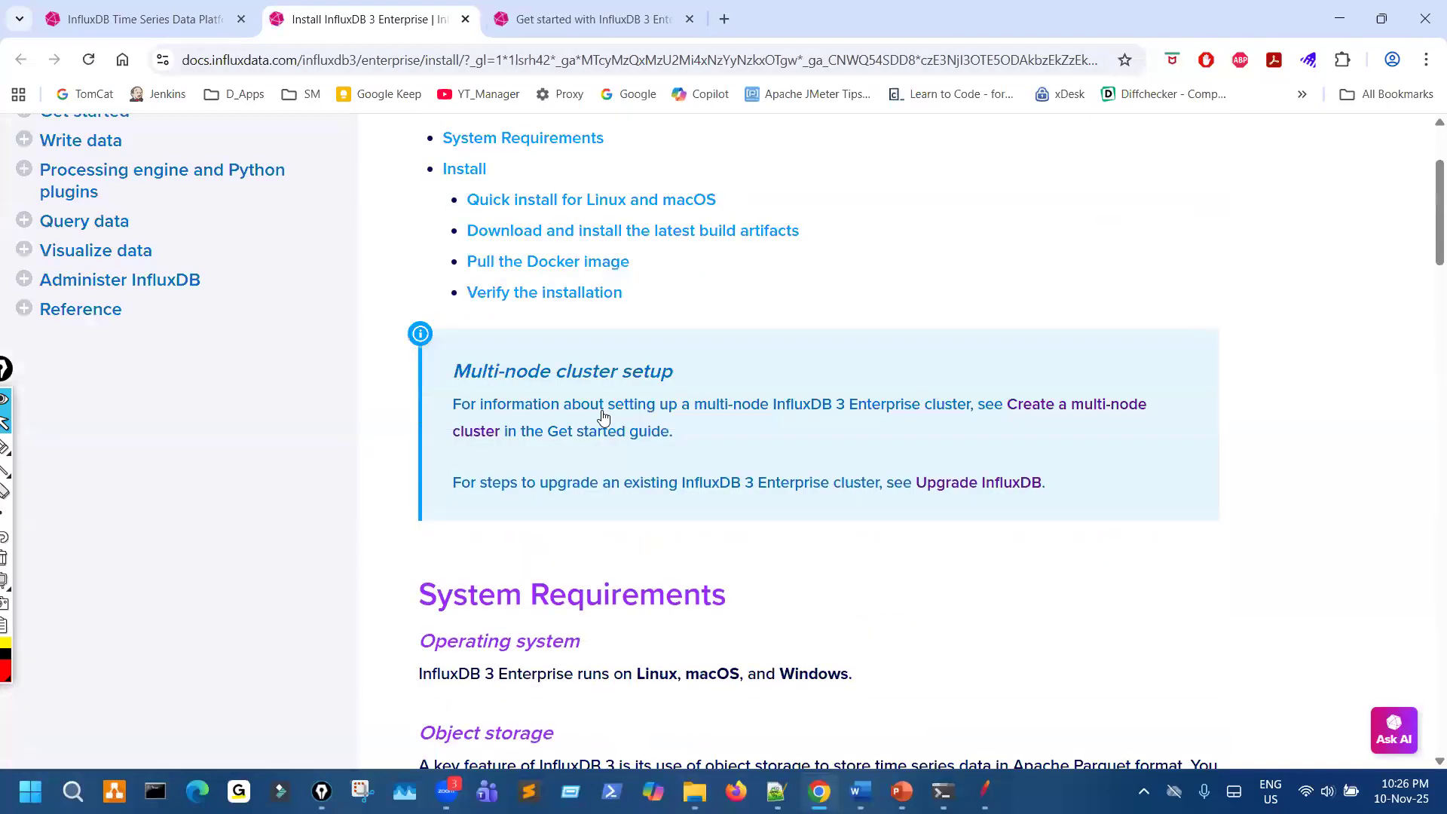
scroll(603, 417, up, 3)
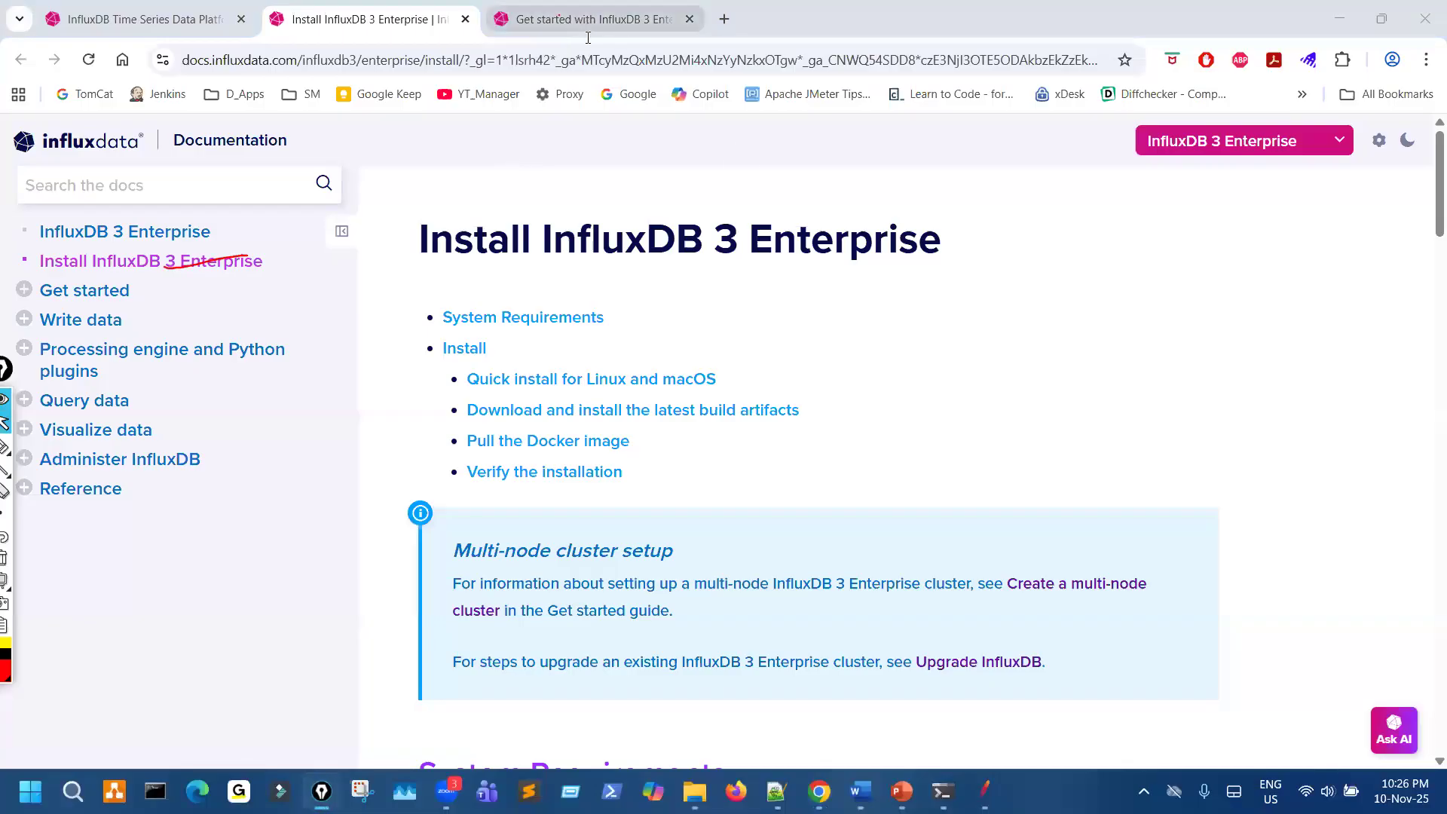
click(594, 19)
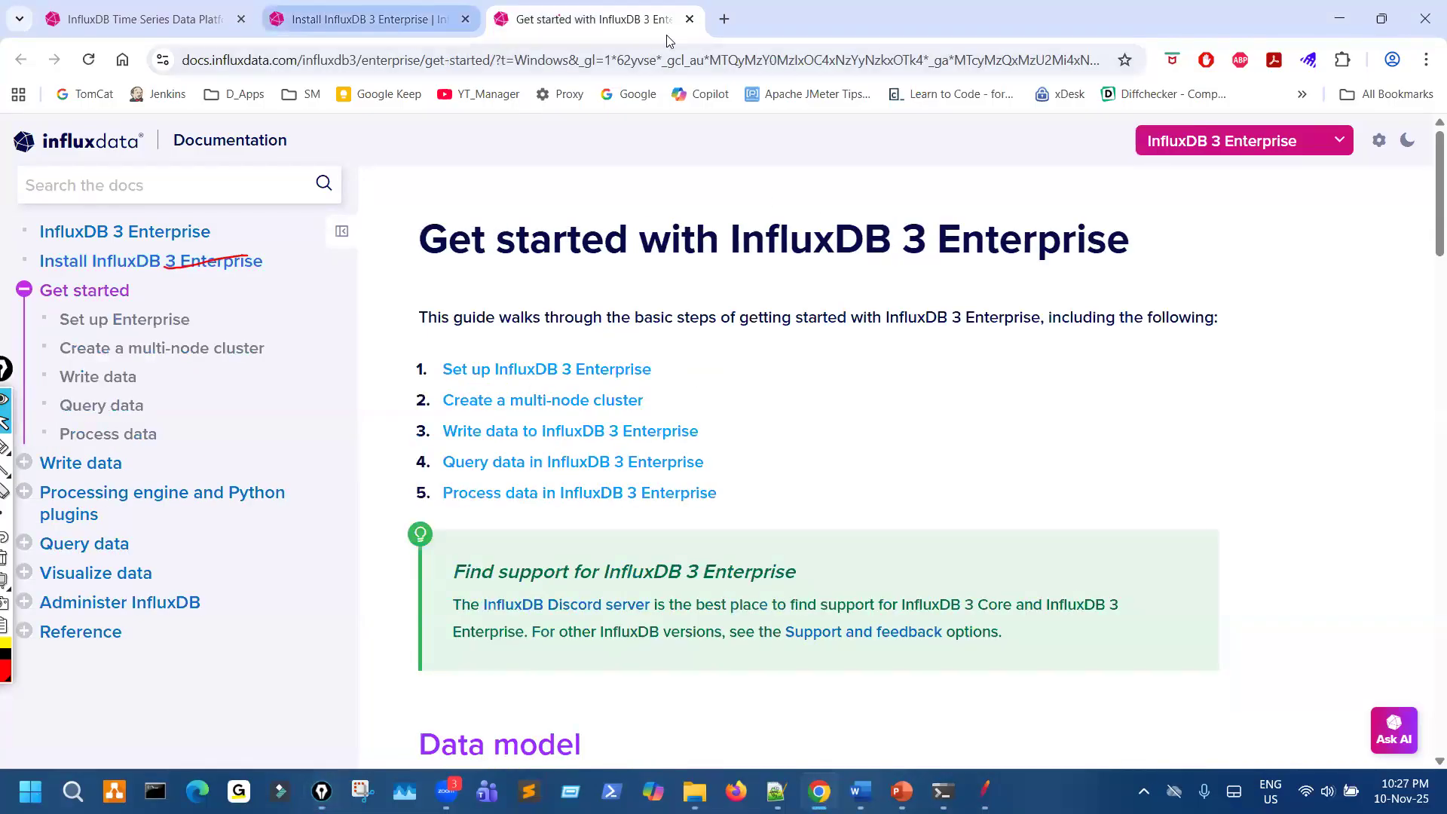
drag(573, 36, 667, 33)
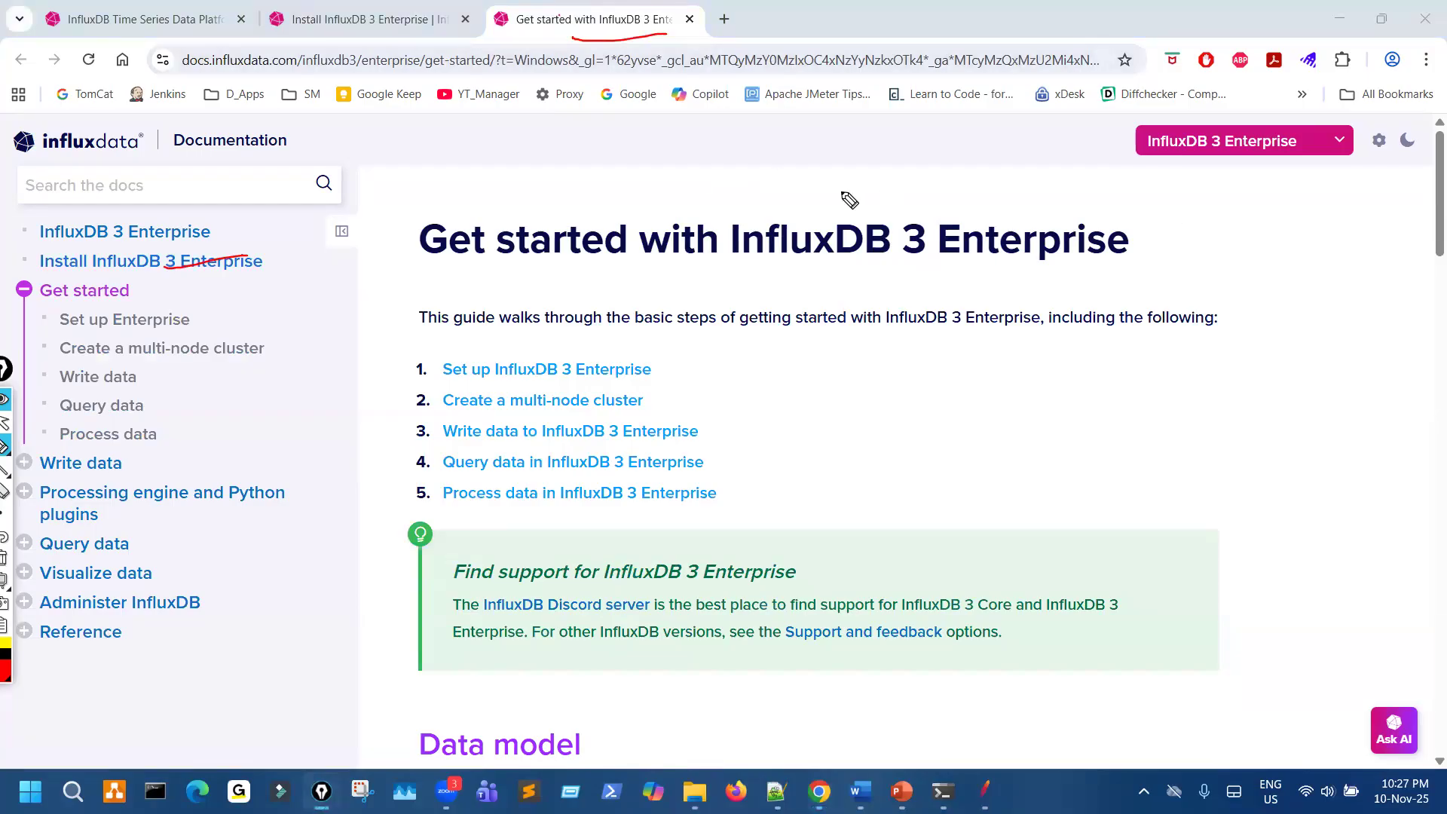
- Compare the Install and Get started pages of InfluxDB 3 Enterprise, circling the product selector on the Install page
click(5, 423)
click(373, 21)
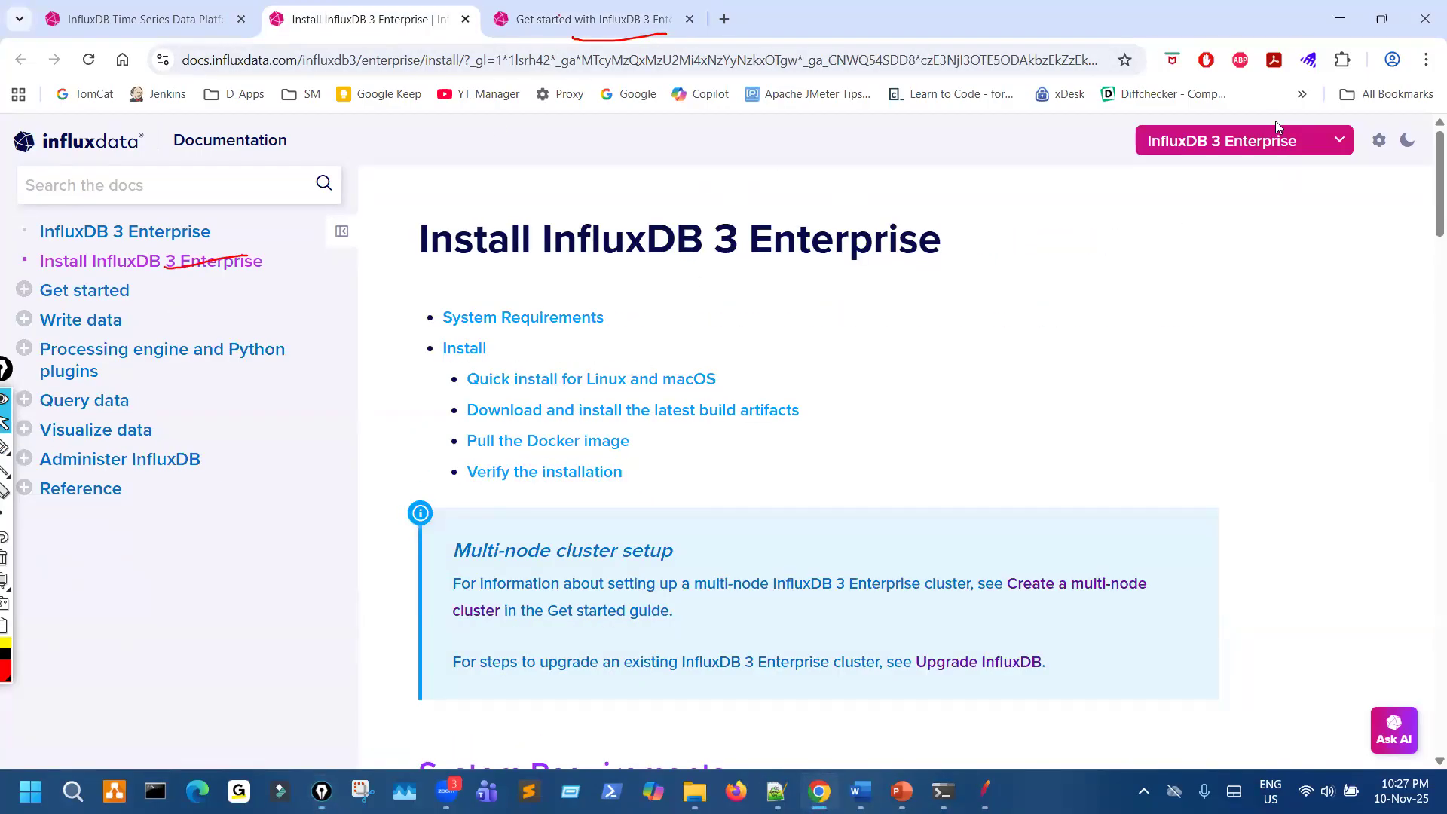
mouse_move(1237, 126)
mouse_down()
mouse_move(1285, 206)
mouse_move(1169, 220)
mouse_move(1231, 119)
mouse_up()
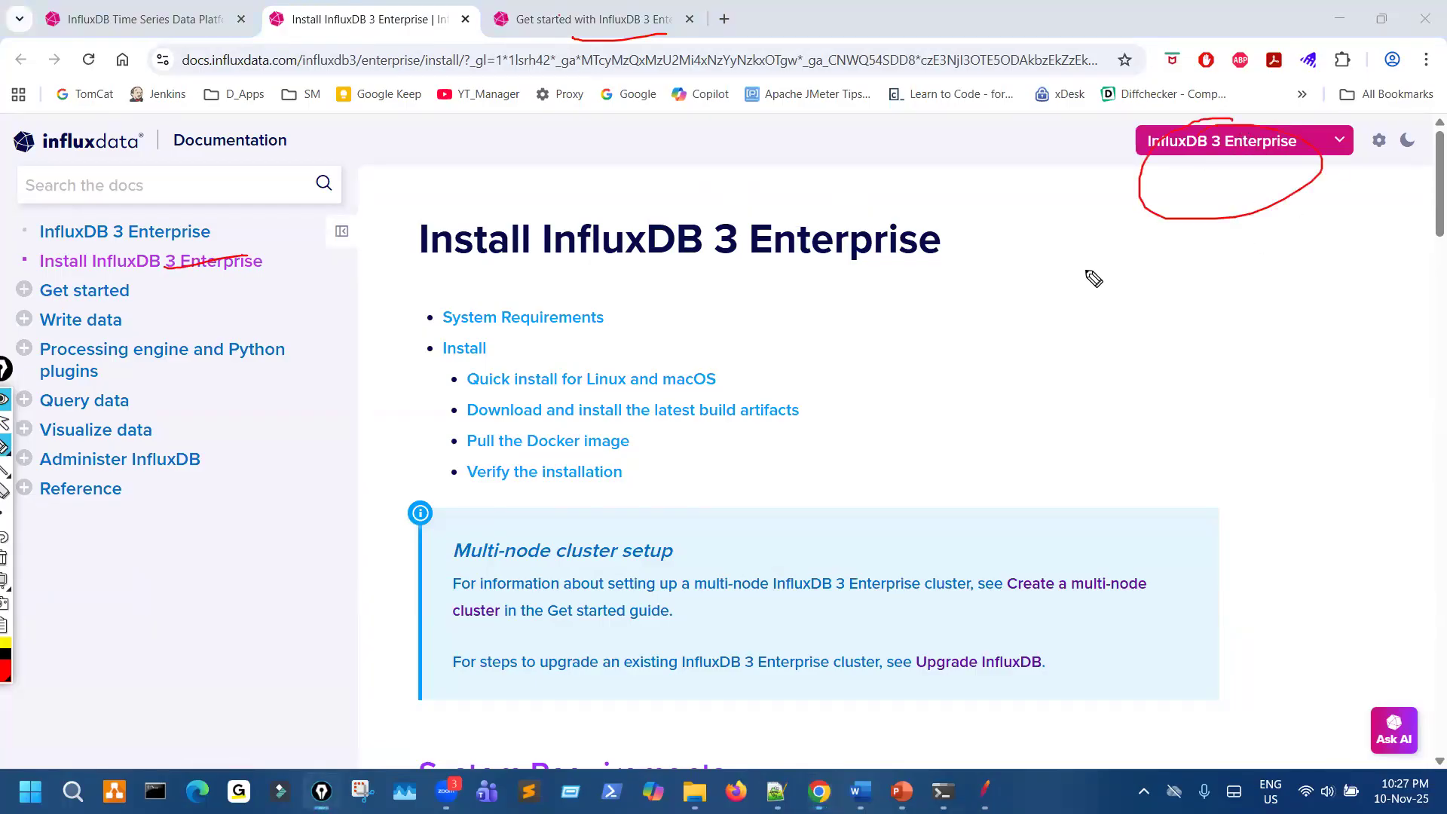
click(595, 19)
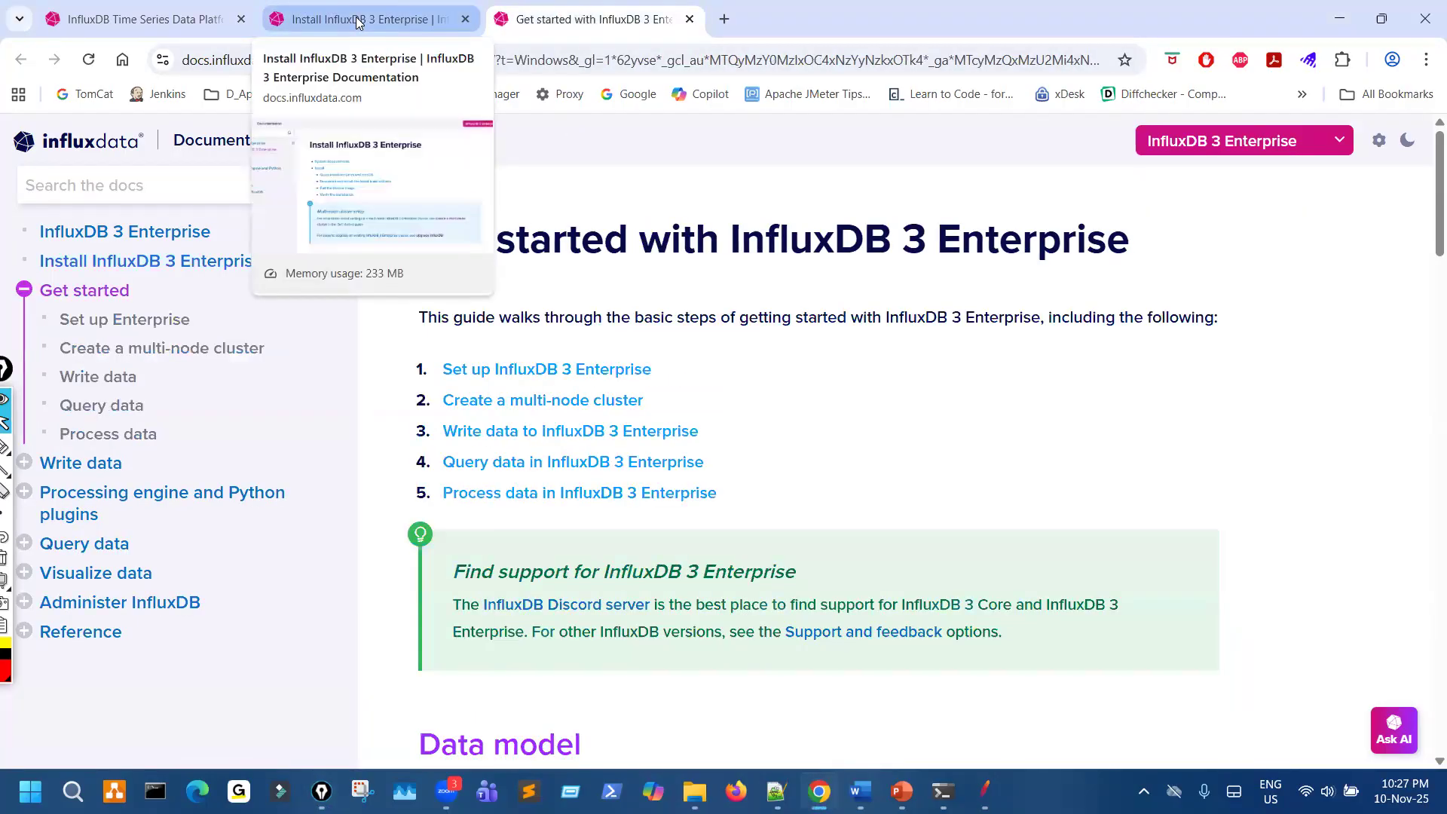
click(480, 36)
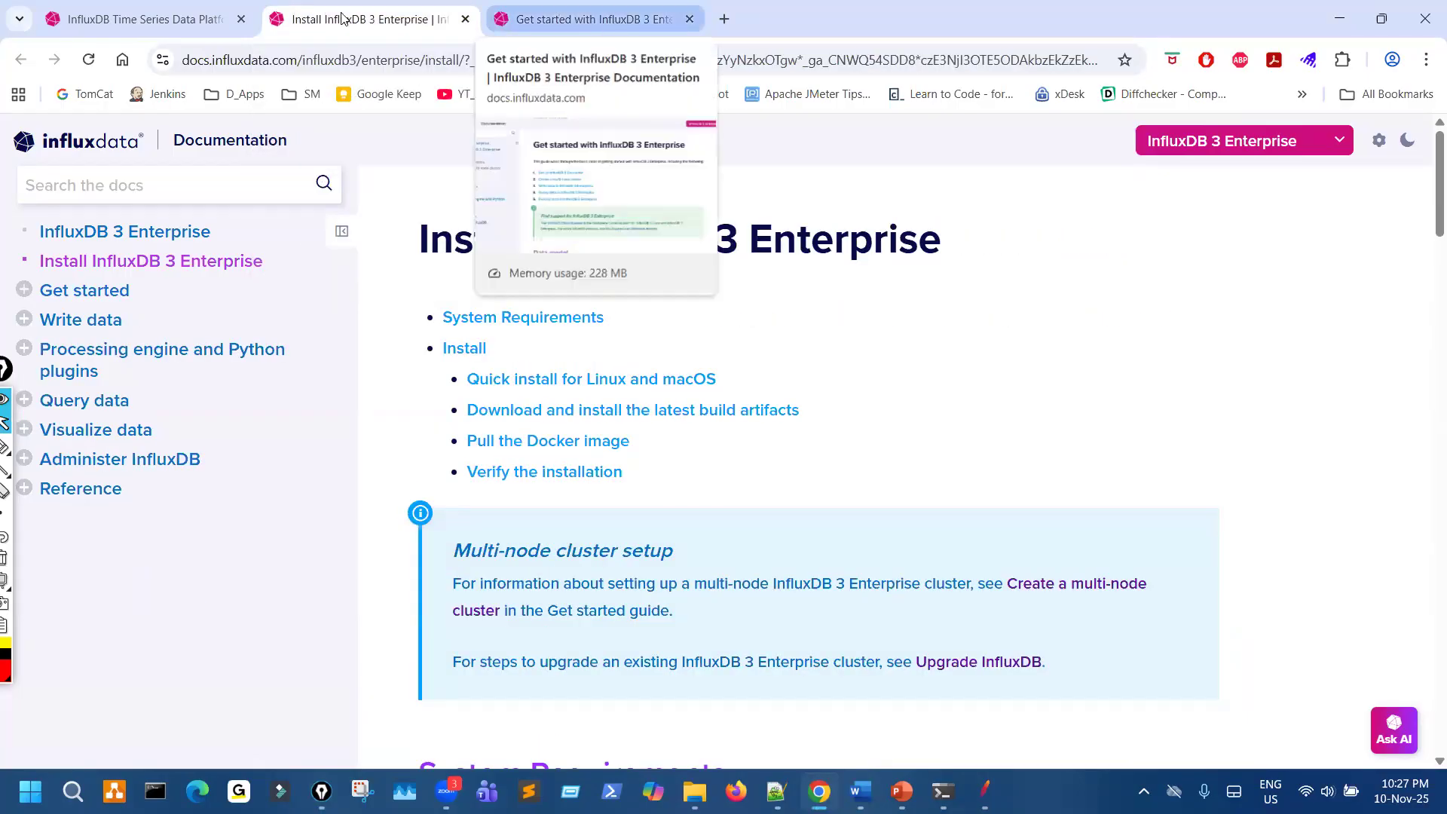
click(615, 22)
key(ctrl+shift+Tab)
key(ctrl+Tab)
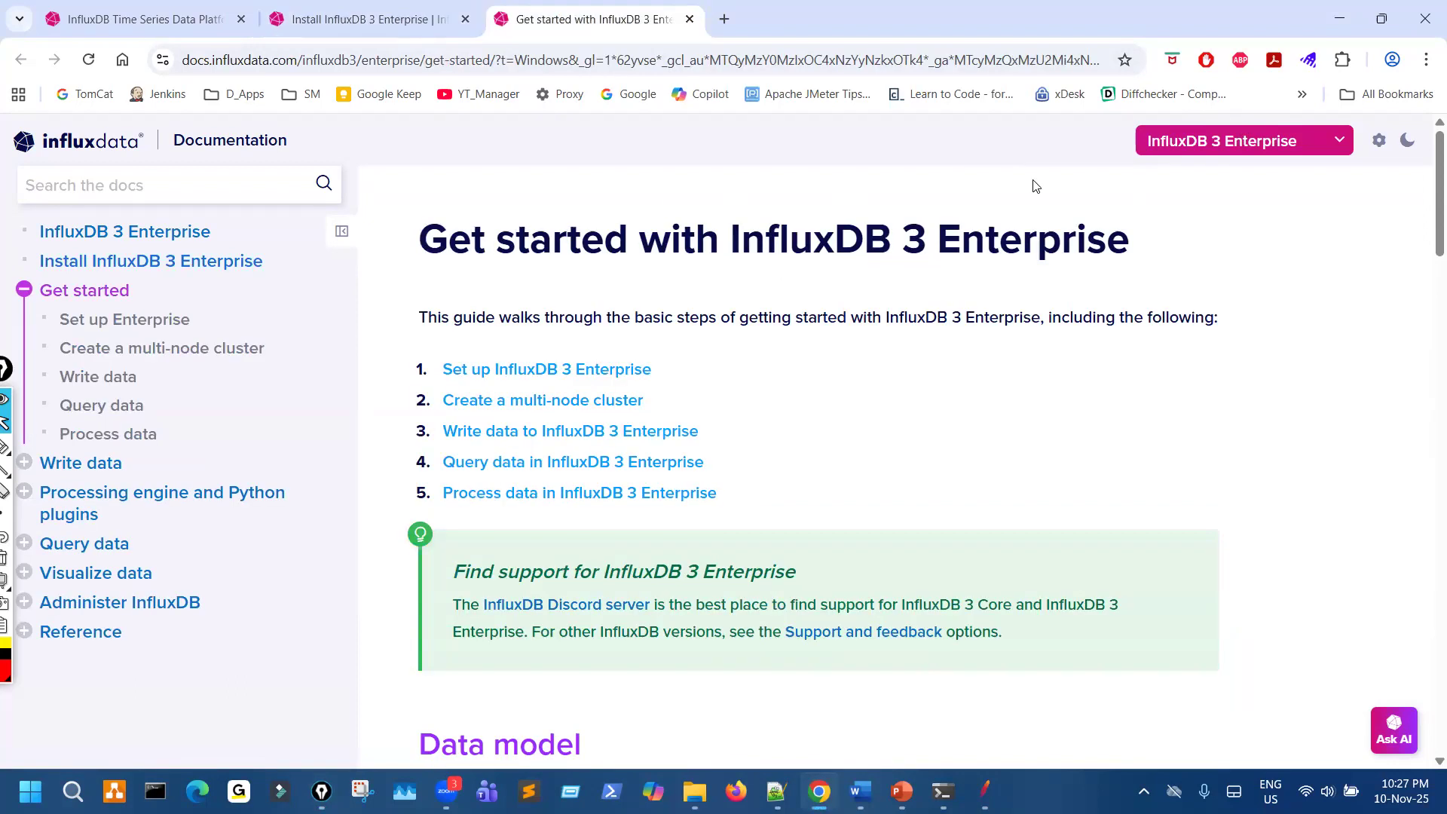
- Circle the InfluxDB 3 Enterprise product selector on the Get started page, clear the mark, and expand the product list
mouse_move(1247, 111)
mouse_down()
mouse_move(1173, 113)
mouse_move(1305, 180)
mouse_up()
key(ctrl+shift+7)
key(ctrl+shift+2)
click(1246, 142)
- Circle InfluxDB OSS v1 in the product list and open its documentation
scroll(1242, 401, down, 6)
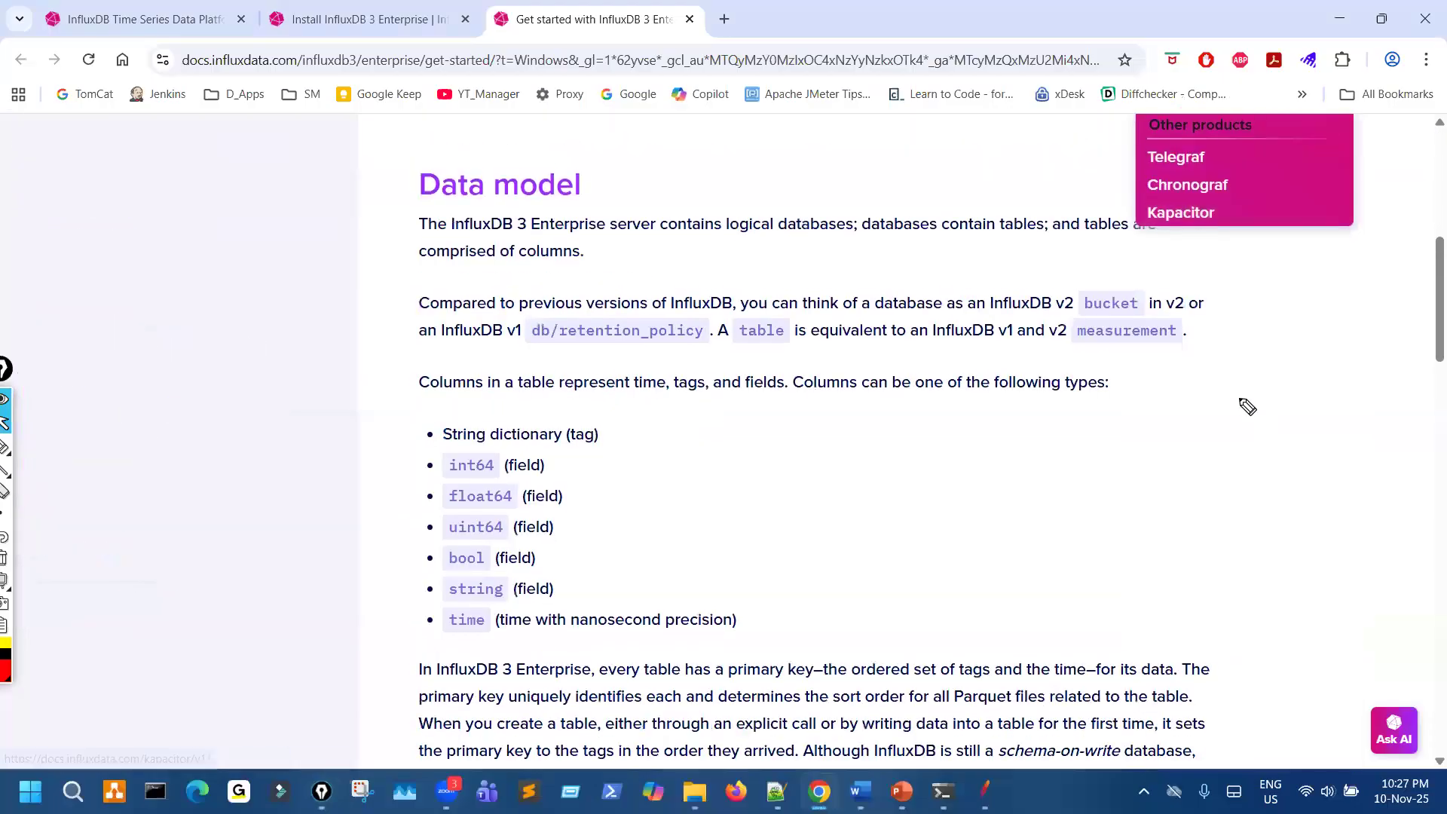
scroll(1244, 404, up, 3)
key(ctrl+shift+1)
drag(1177, 349, 1283, 347)
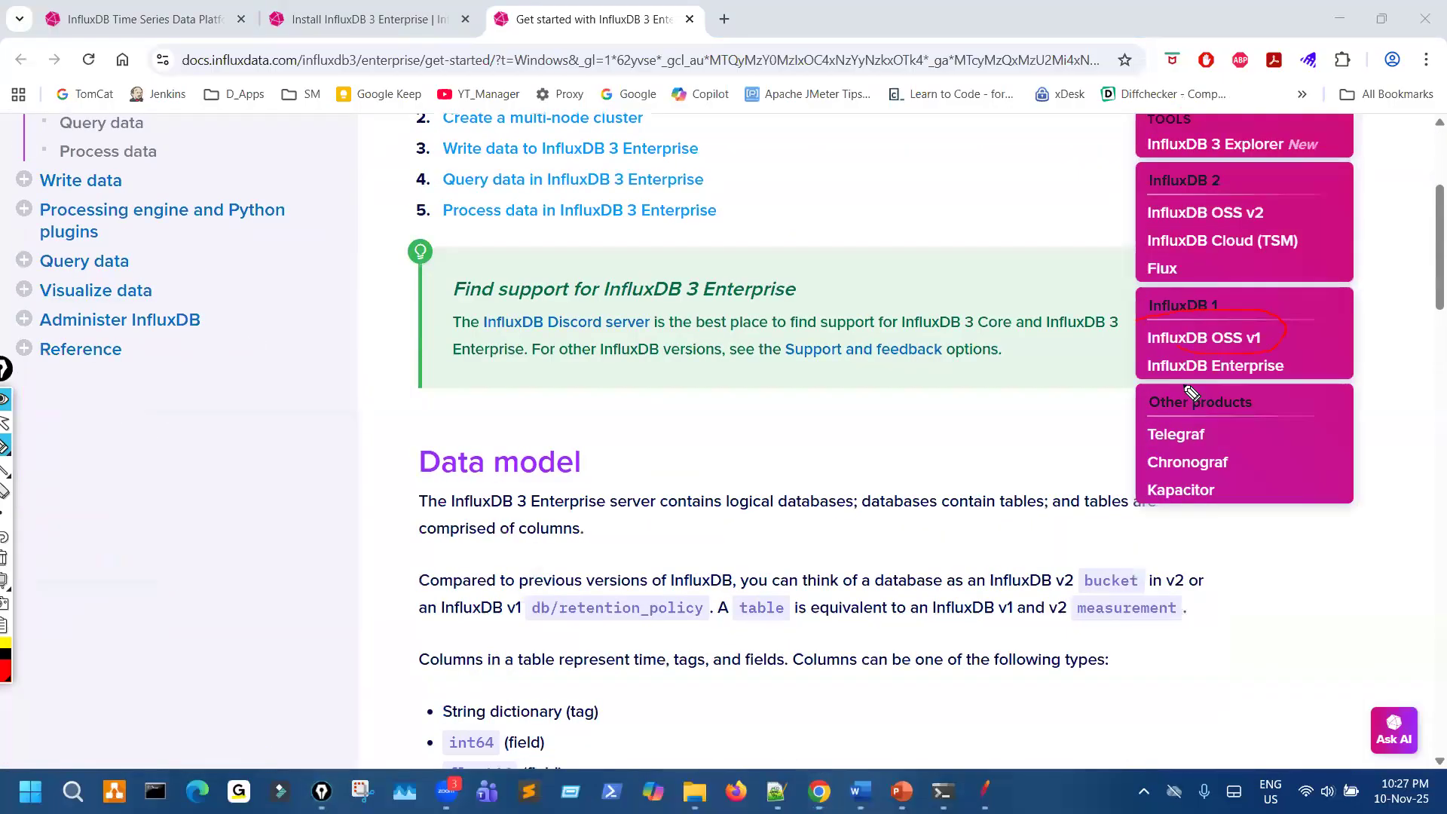
key(ctrl+shift+2)
click(1236, 338)
- Underline v1 documentation in the page heading, mark the Introduction section, and clear the marks
key(ctrl+shift+3)
drag(686, 268, 876, 251)
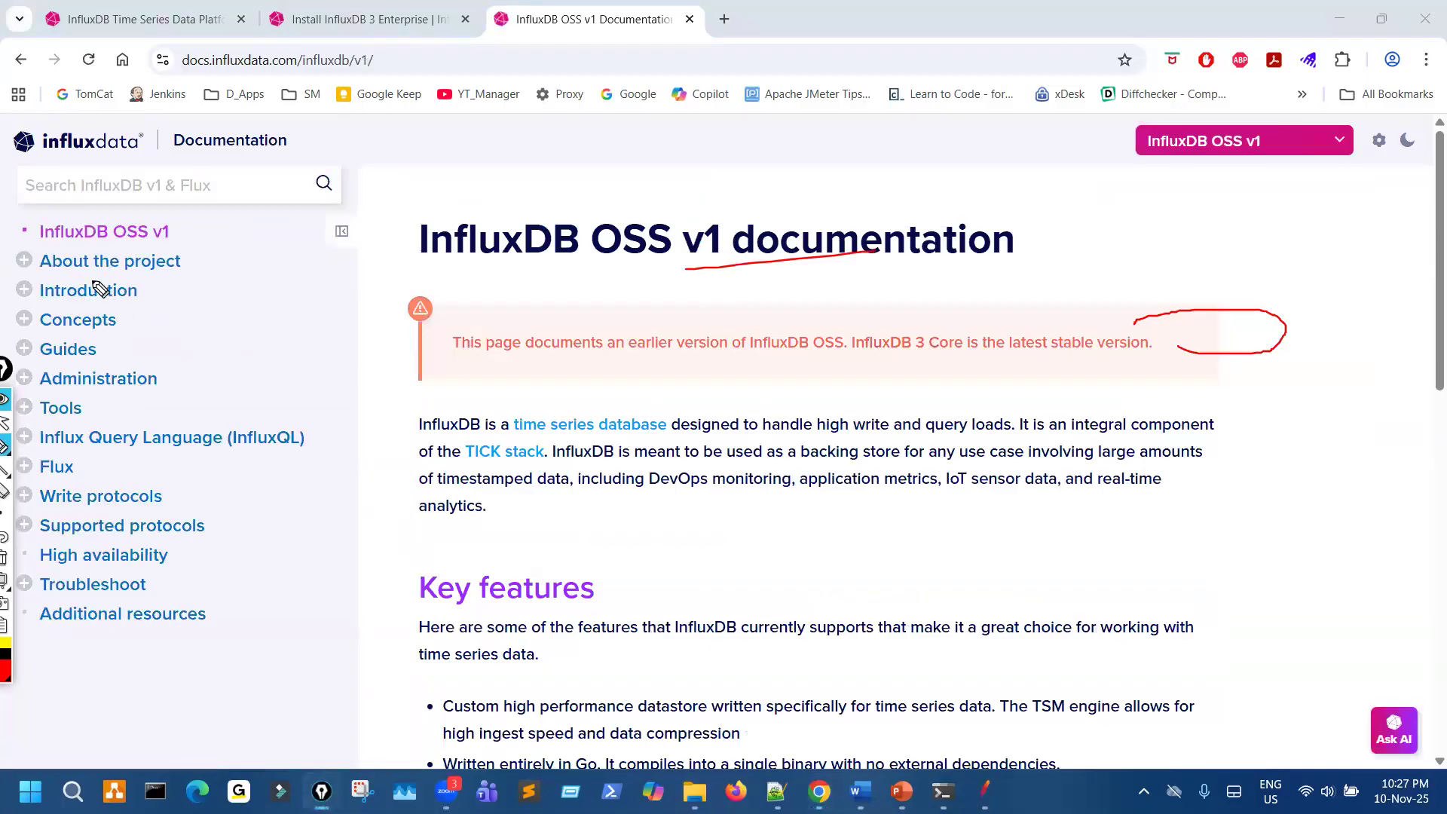
mouse_move(89, 274)
mouse_down()
mouse_move(5, 301)
mouse_move(135, 272)
mouse_move(142, 334)
mouse_move(113, 277)
mouse_up()
key(ctrl+shift+2)
key(ctrl+shift+7)
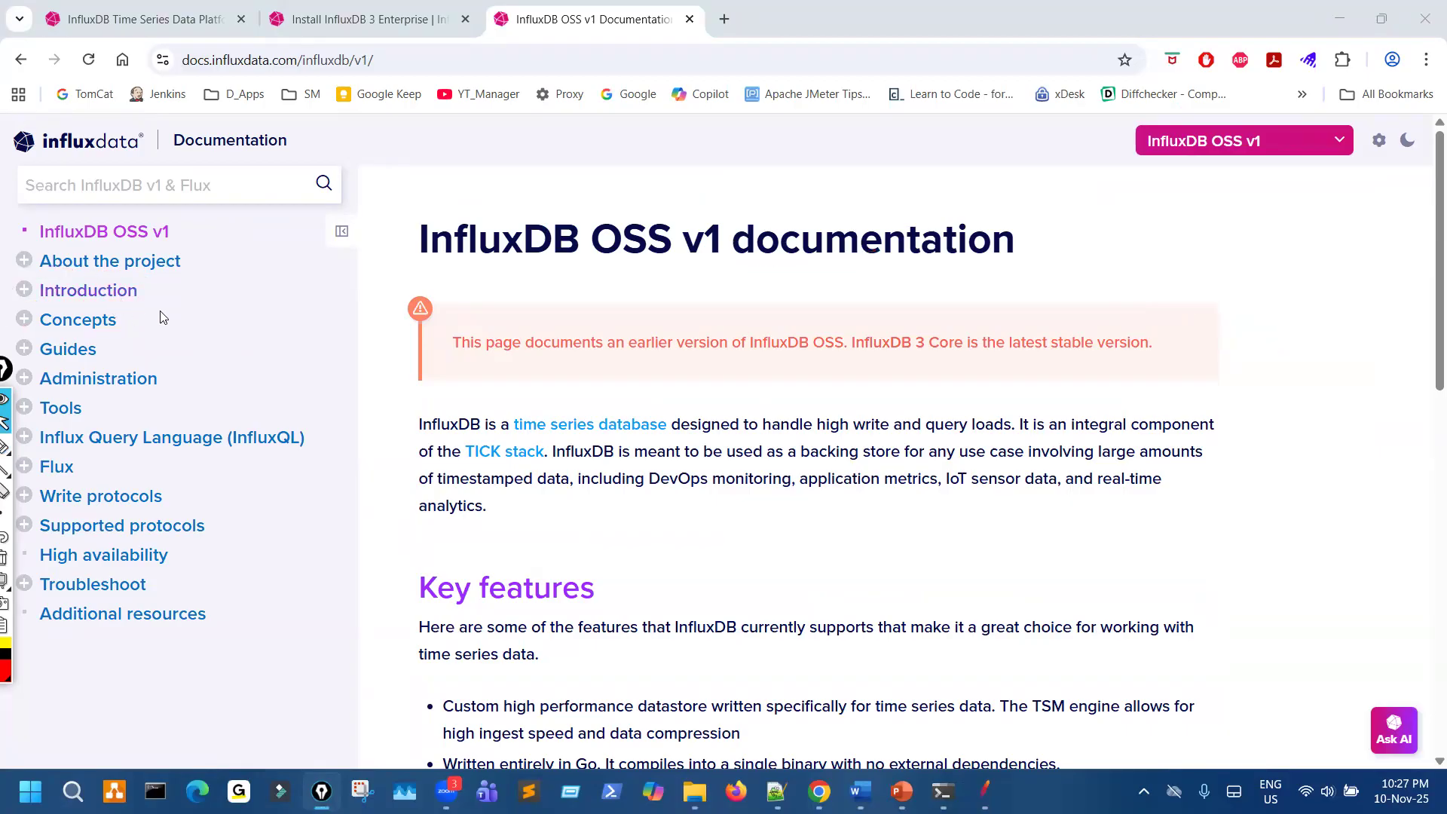
- Open the Introduction page, underline Download InfluxDB OSS, and circle the InfluxData download page link
click(98, 291)
scroll(754, 377, down, 4)
key(ctrl+shift+1)
drag(536, 247, 760, 245)
mouse_move(980, 255)
mouse_down()
mouse_move(1063, 291)
mouse_move(973, 253)
mouse_up()
drag(526, 326, 547, 314)
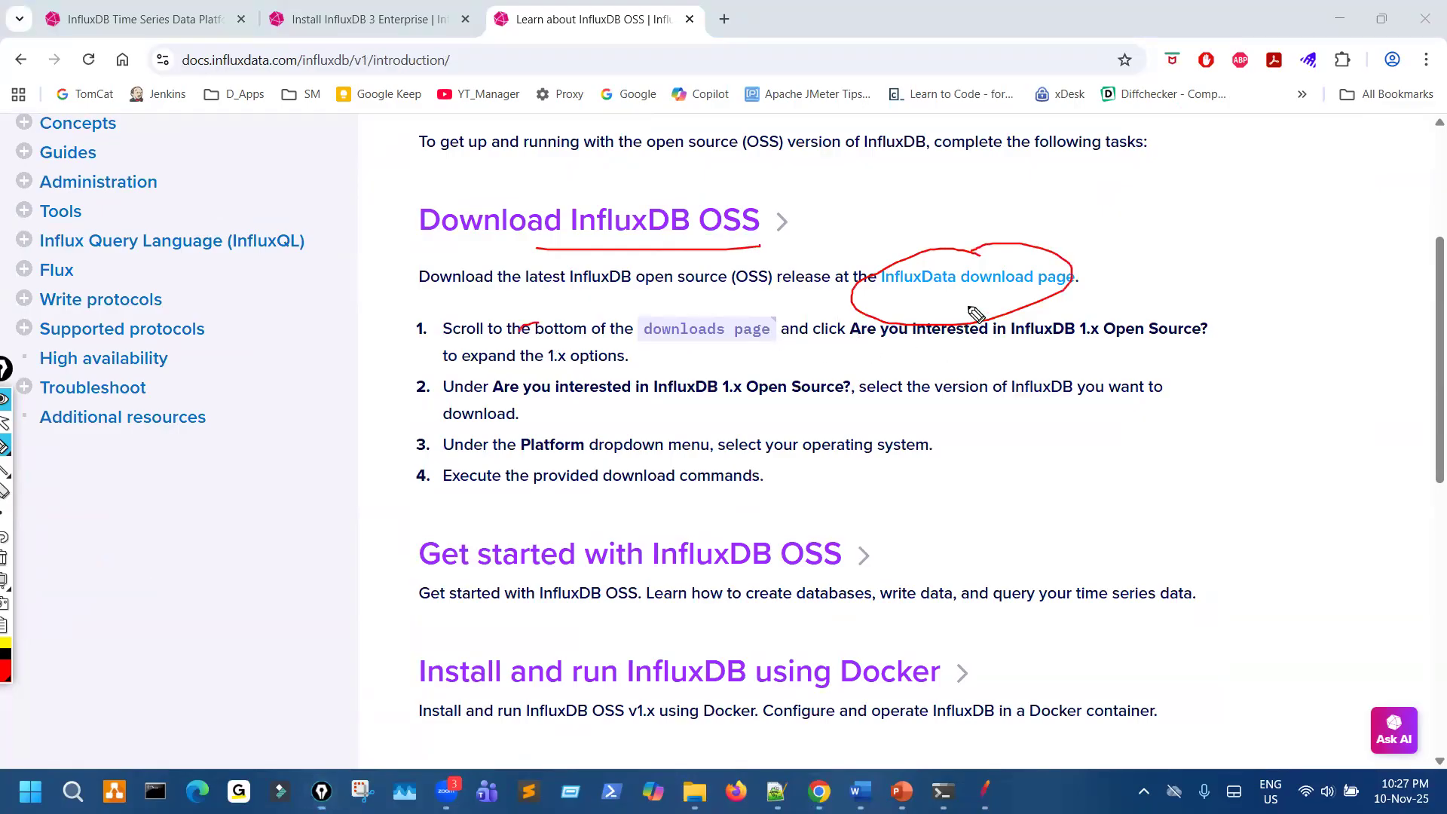
- Clear the marks, open the InfluxData download page link, and dismiss the download registration form
key(ctrl+shift+7)
key(ctrl+shift+2)
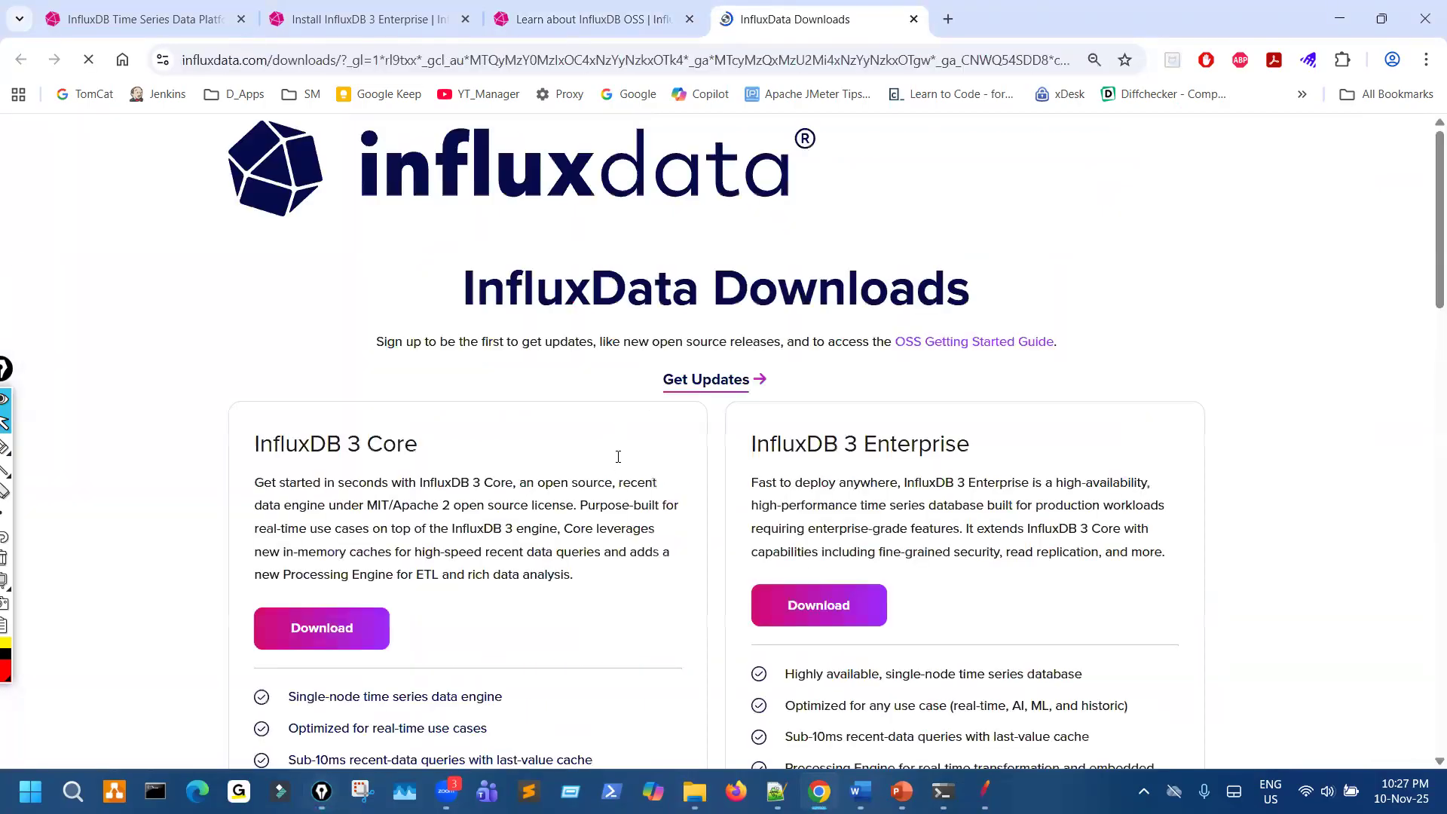
scroll(617, 445, down, 5)
scroll(600, 420, up, 5)
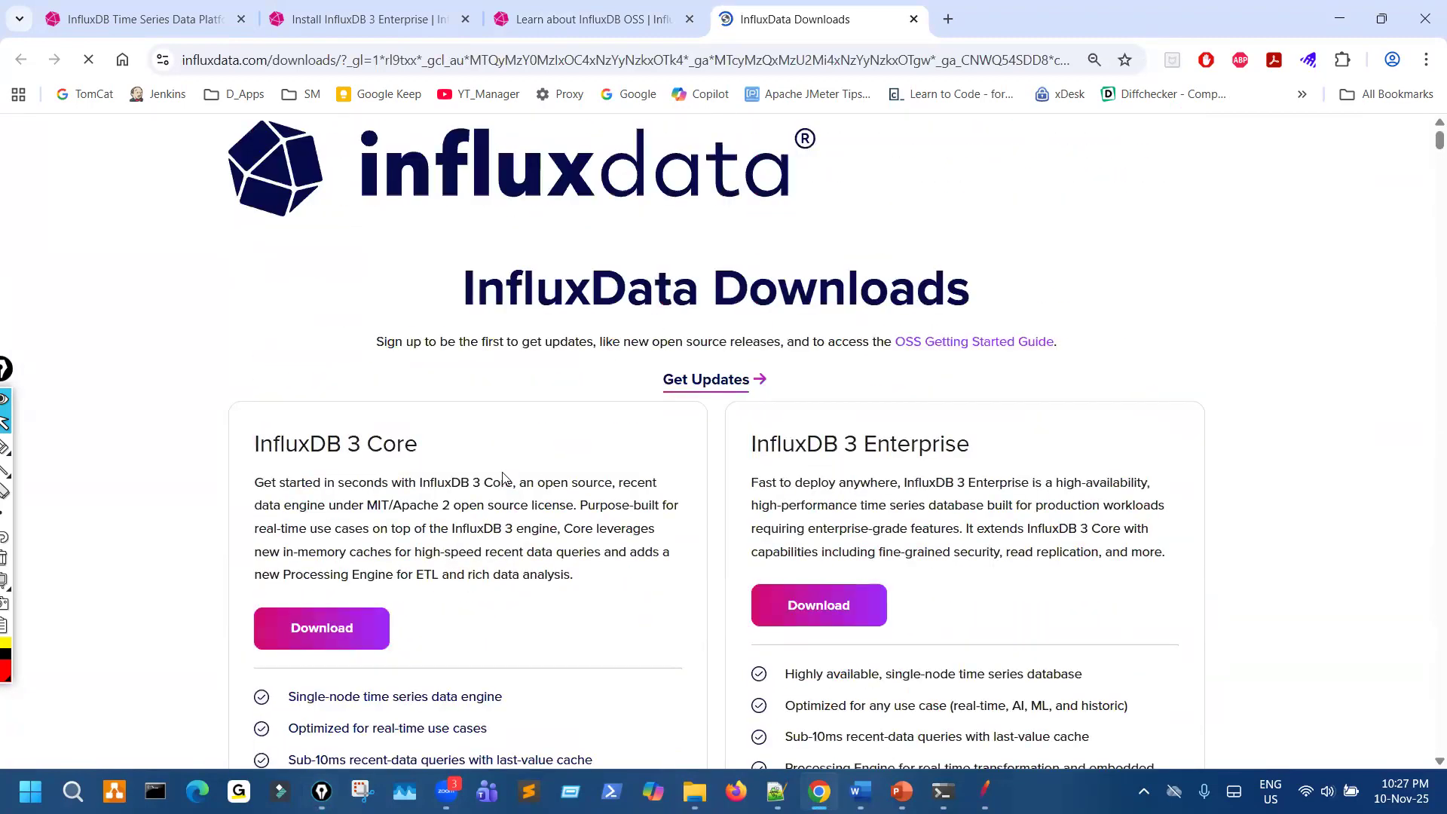
scroll(119, 581, down, 4)
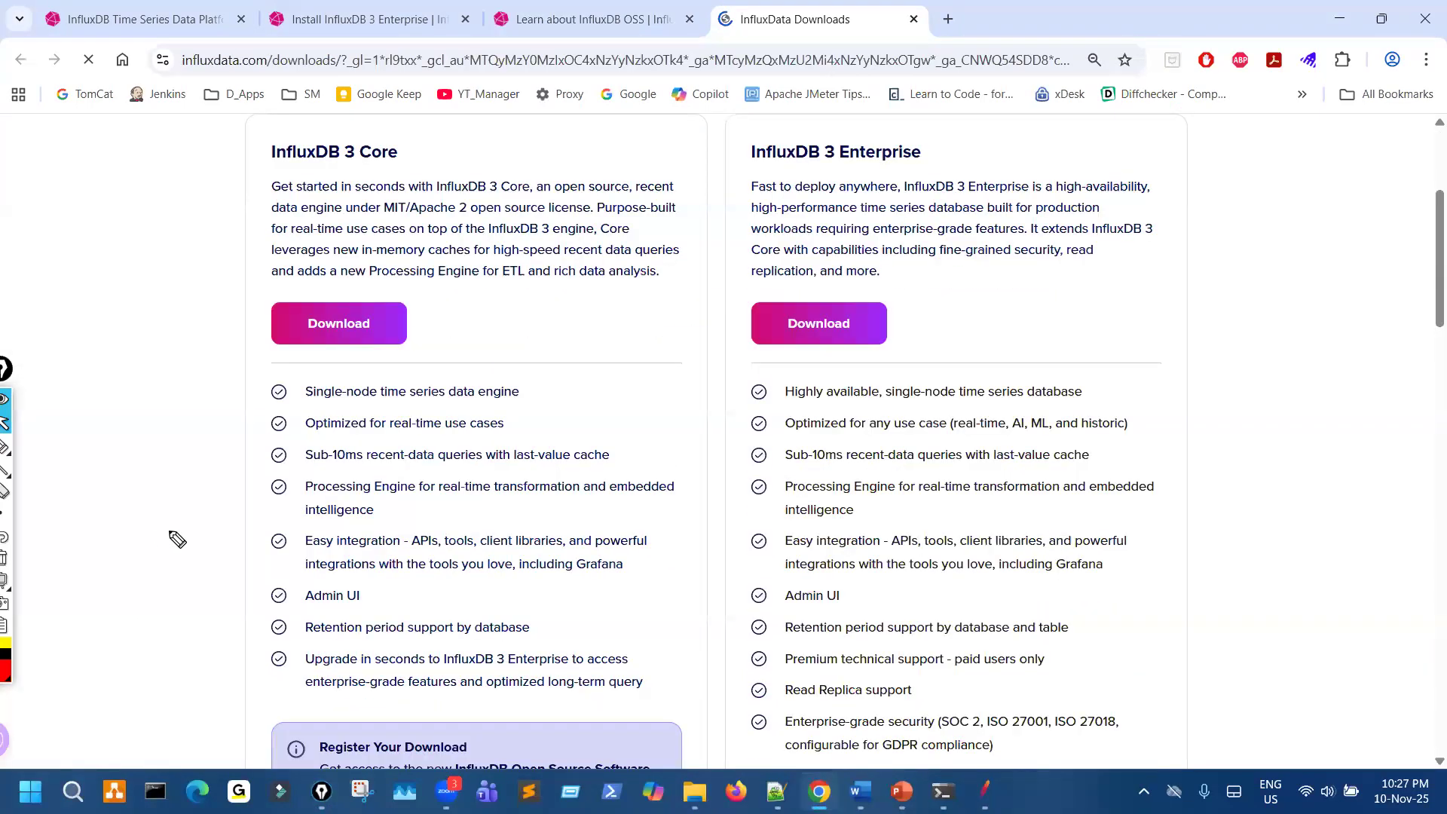
scroll(177, 539, down, 3)
scroll(193, 503, down, 5)
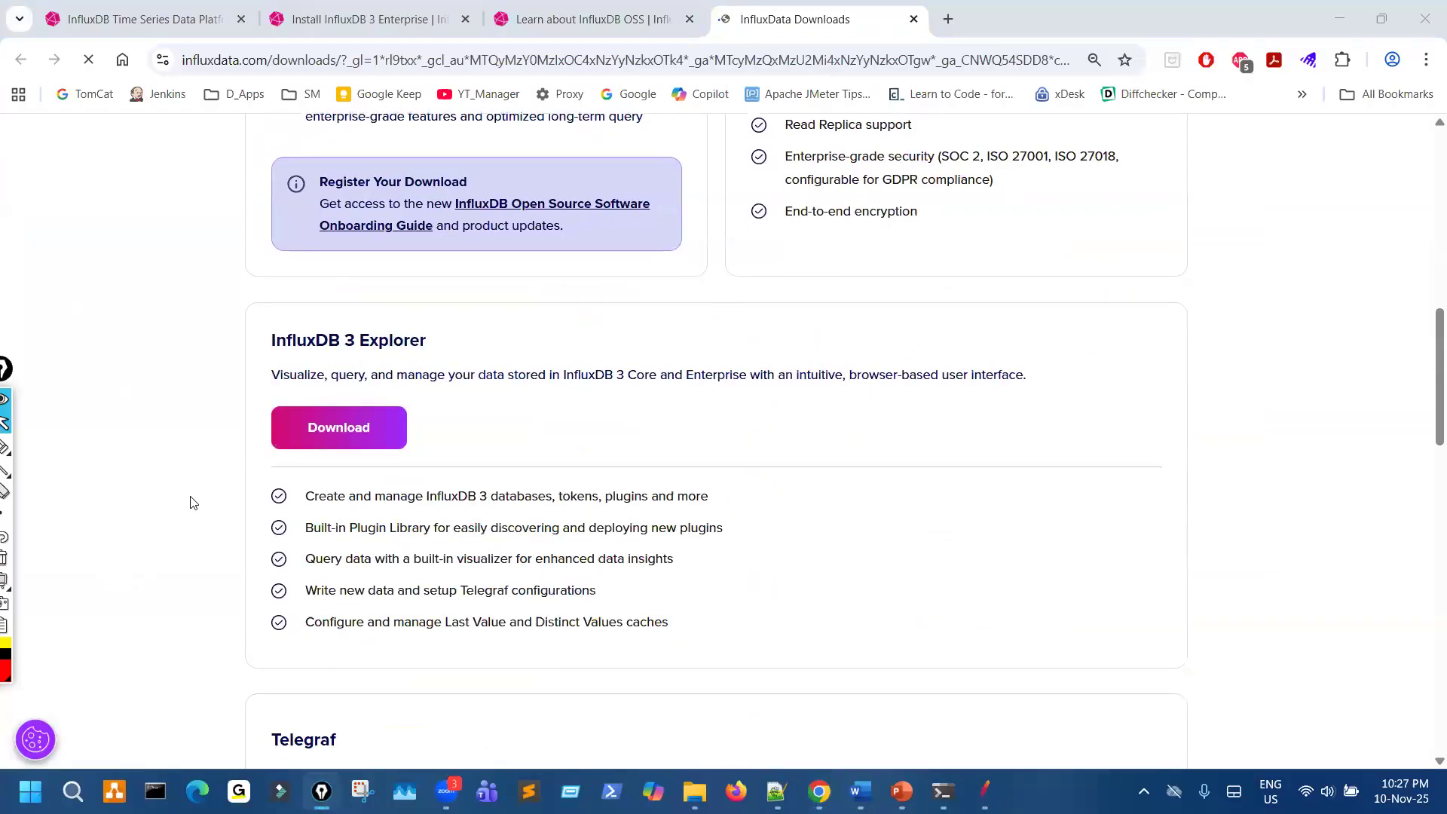
scroll(321, 464, down, 5)
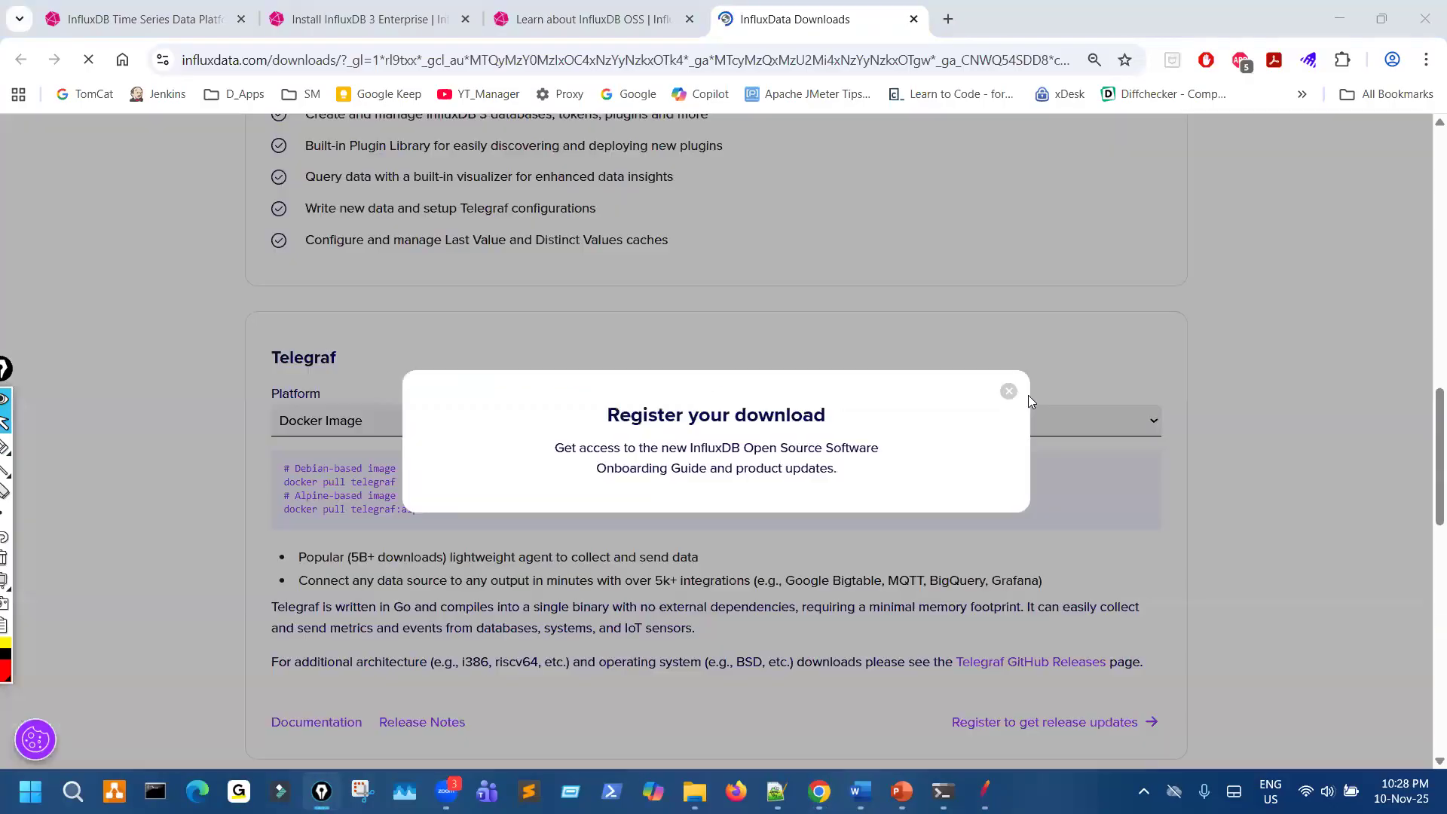
scroll(1015, 398, down, 5)
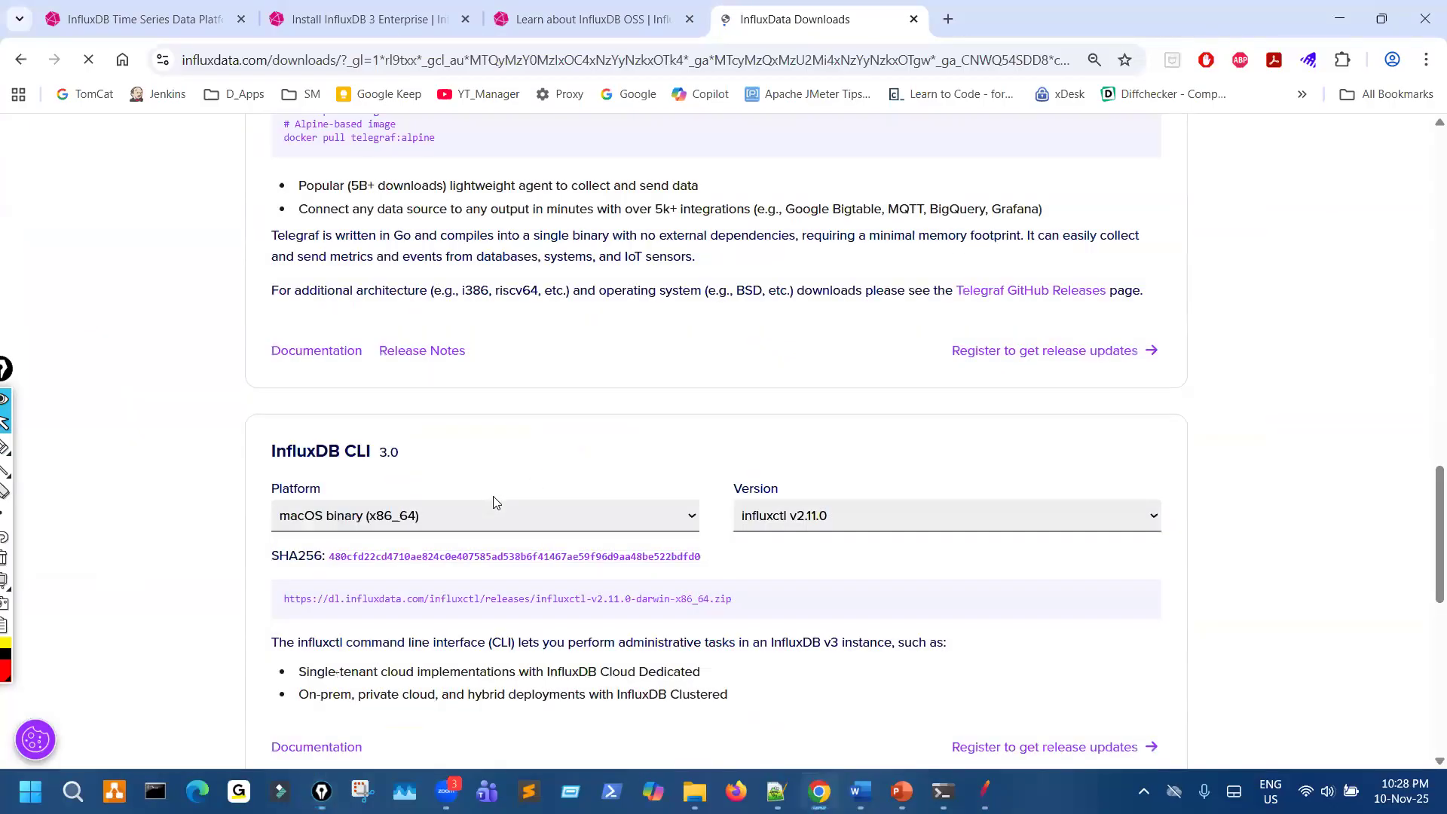
- Mark the page 2 link below the downloads list, clear the mark, and open the second page of downloads
scroll(604, 467, down, 9)
key(ctrl+shift+3)
mouse_move(731, 417)
mouse_down()
mouse_move(758, 465)
mouse_move(729, 415)
mouse_up()
key(ctrl+shift+7)
key(ctrl+shift+2)
click(726, 427)
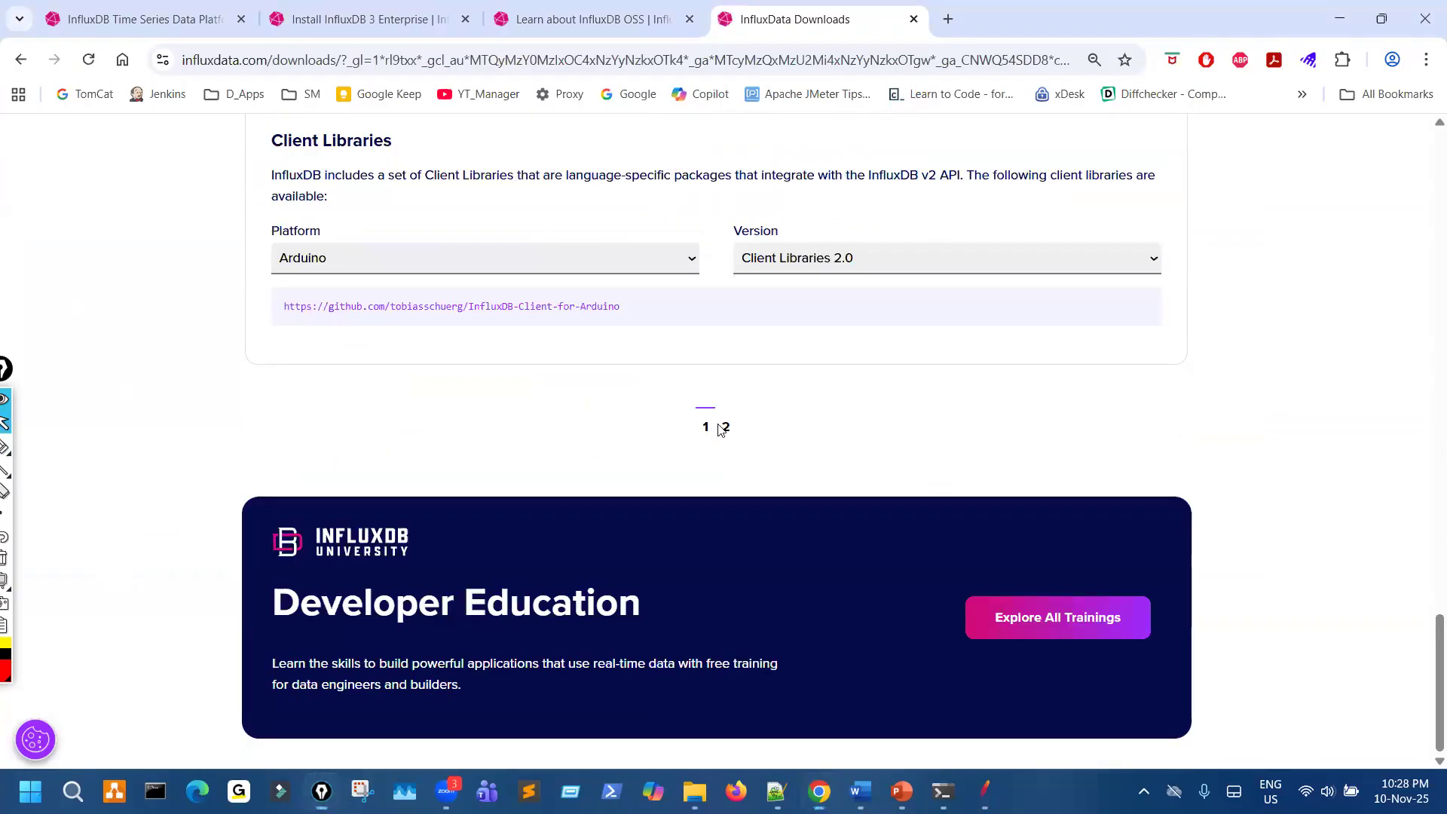
- Circle the 1.x version label beside the InfluxDB OSS heading
scroll(574, 407, up, 14)
key(ctrl+shift+3)
mouse_move(386, 220)
mouse_down()
mouse_move(365, 219)
mouse_move(412, 222)
mouse_move(380, 218)
mouse_up()
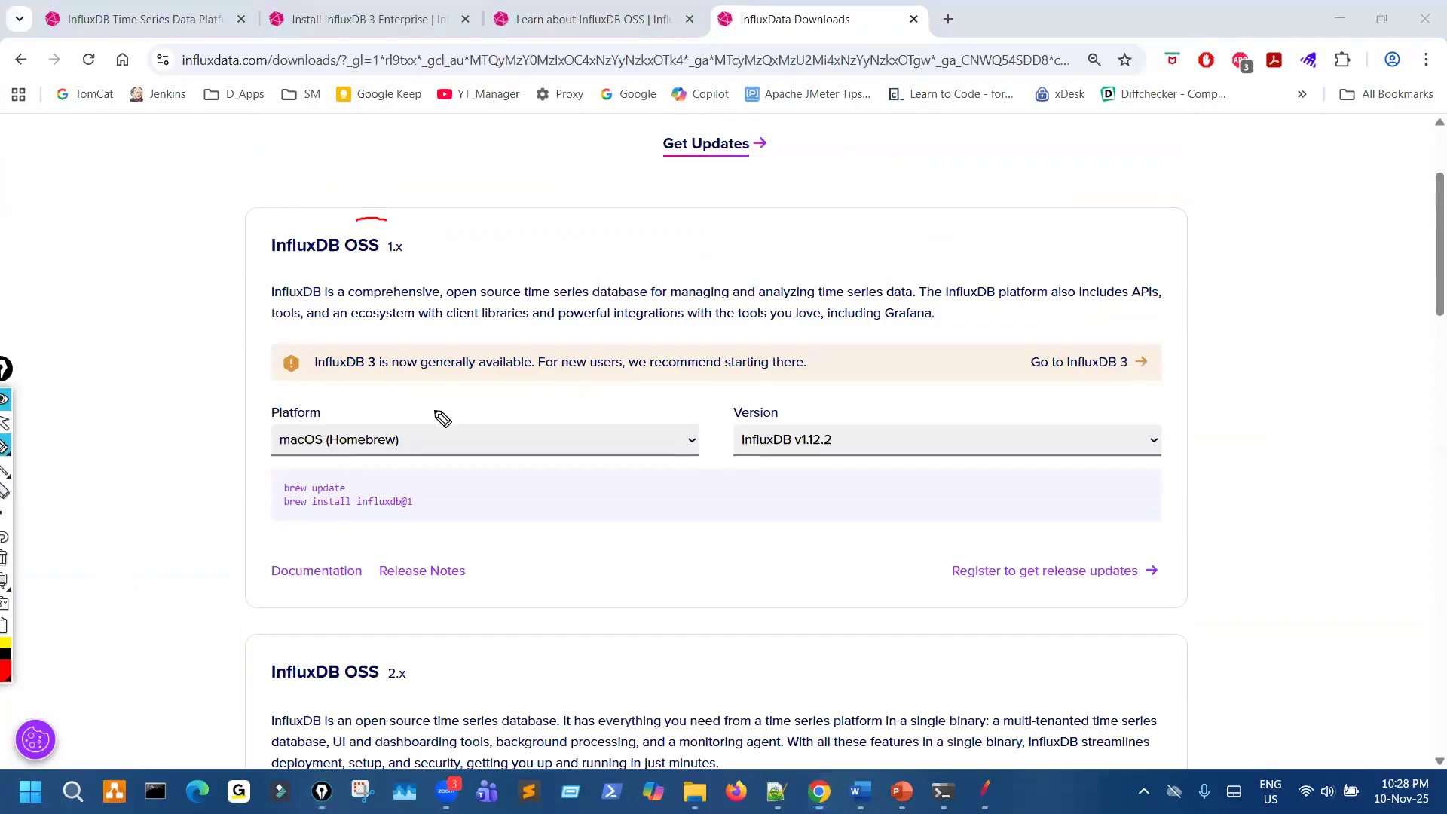
drag(397, 288, 364, 220)
key(ctrl+shift+2)
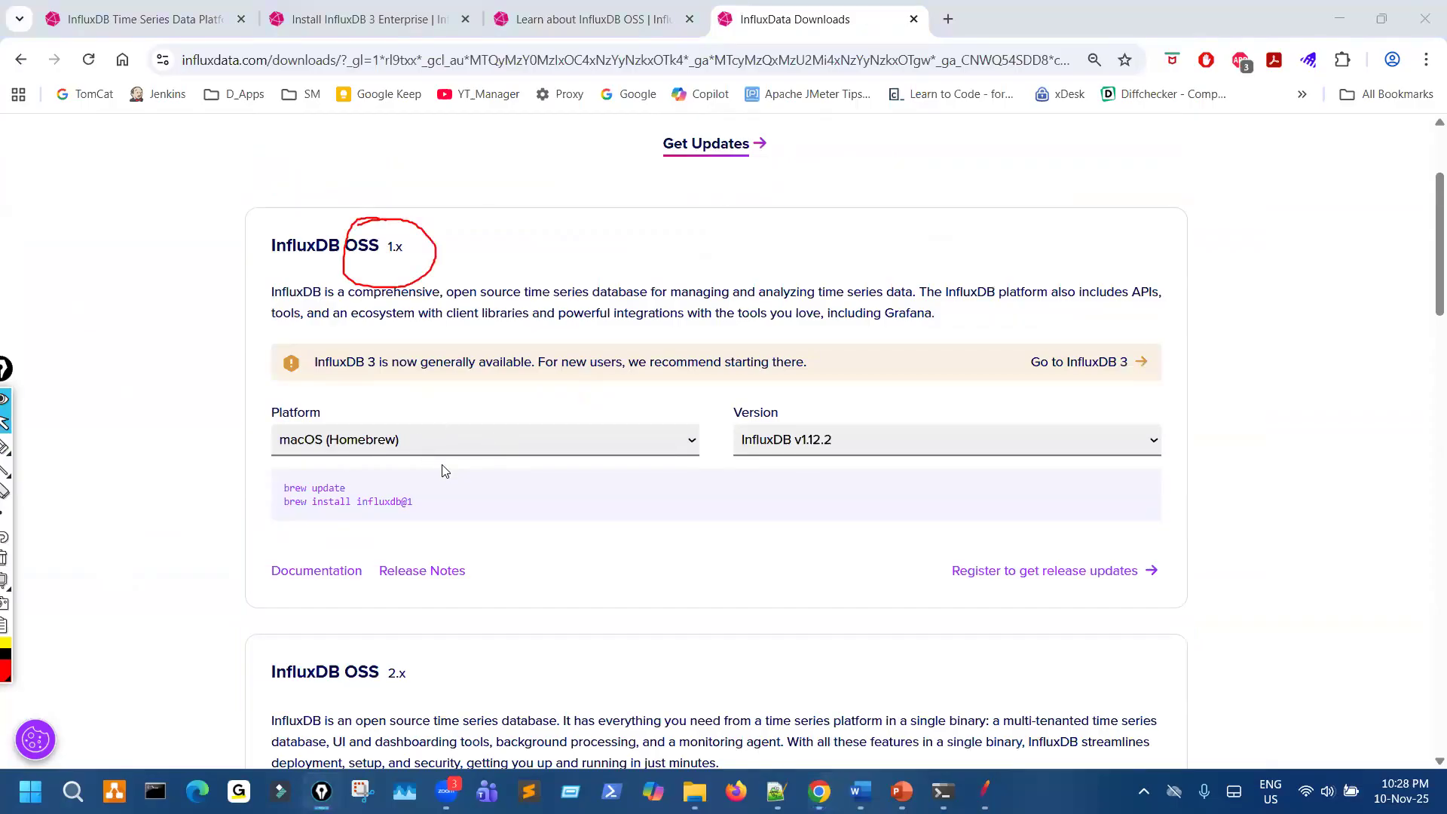
- Set the InfluxDB OSS 1.x platform to Windows Binaries (64-bit) - using PowerShell, mark the platform and version, and clear the marks
click(445, 443)
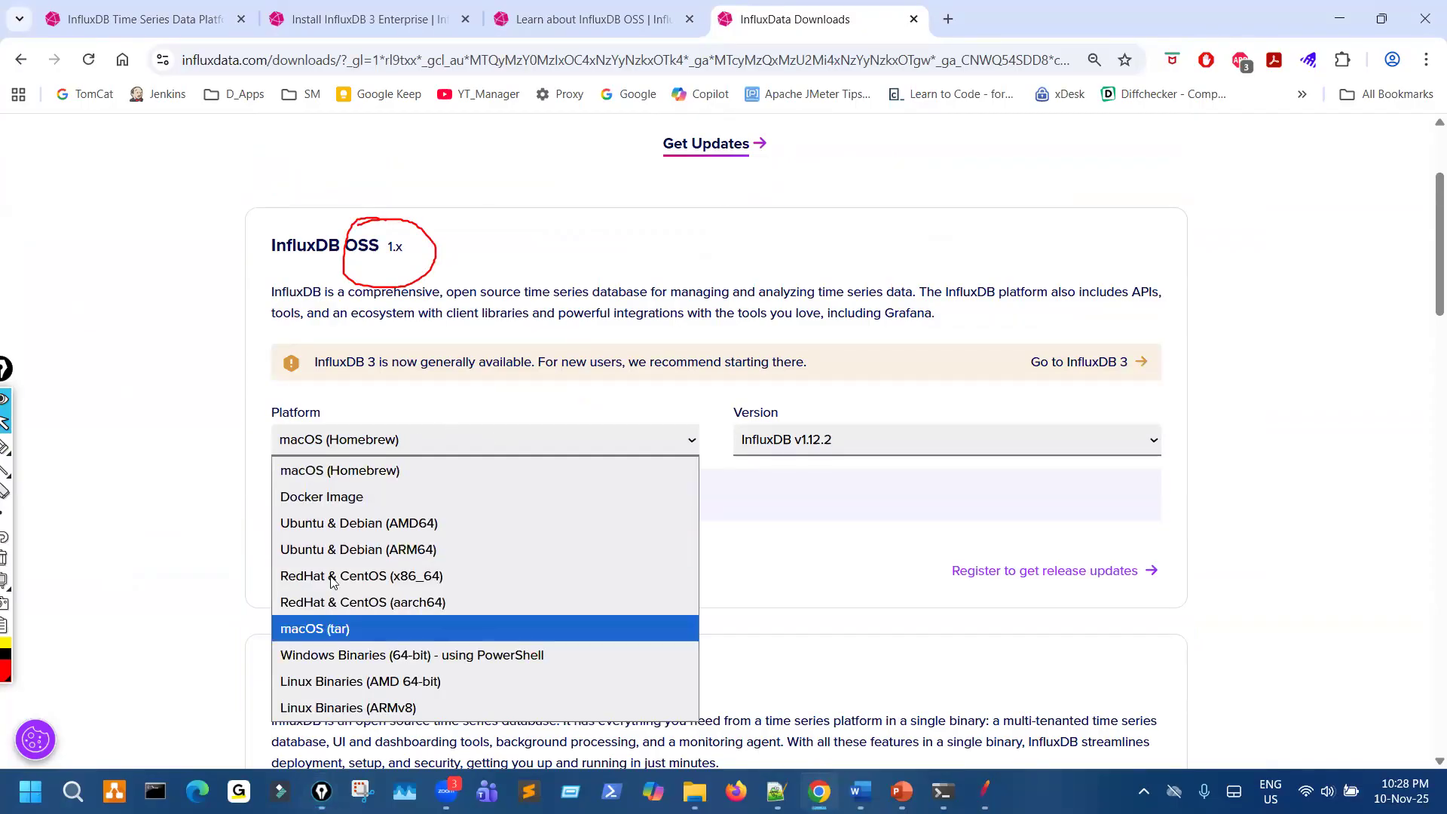
click(374, 654)
key(ctrl+shift+3)
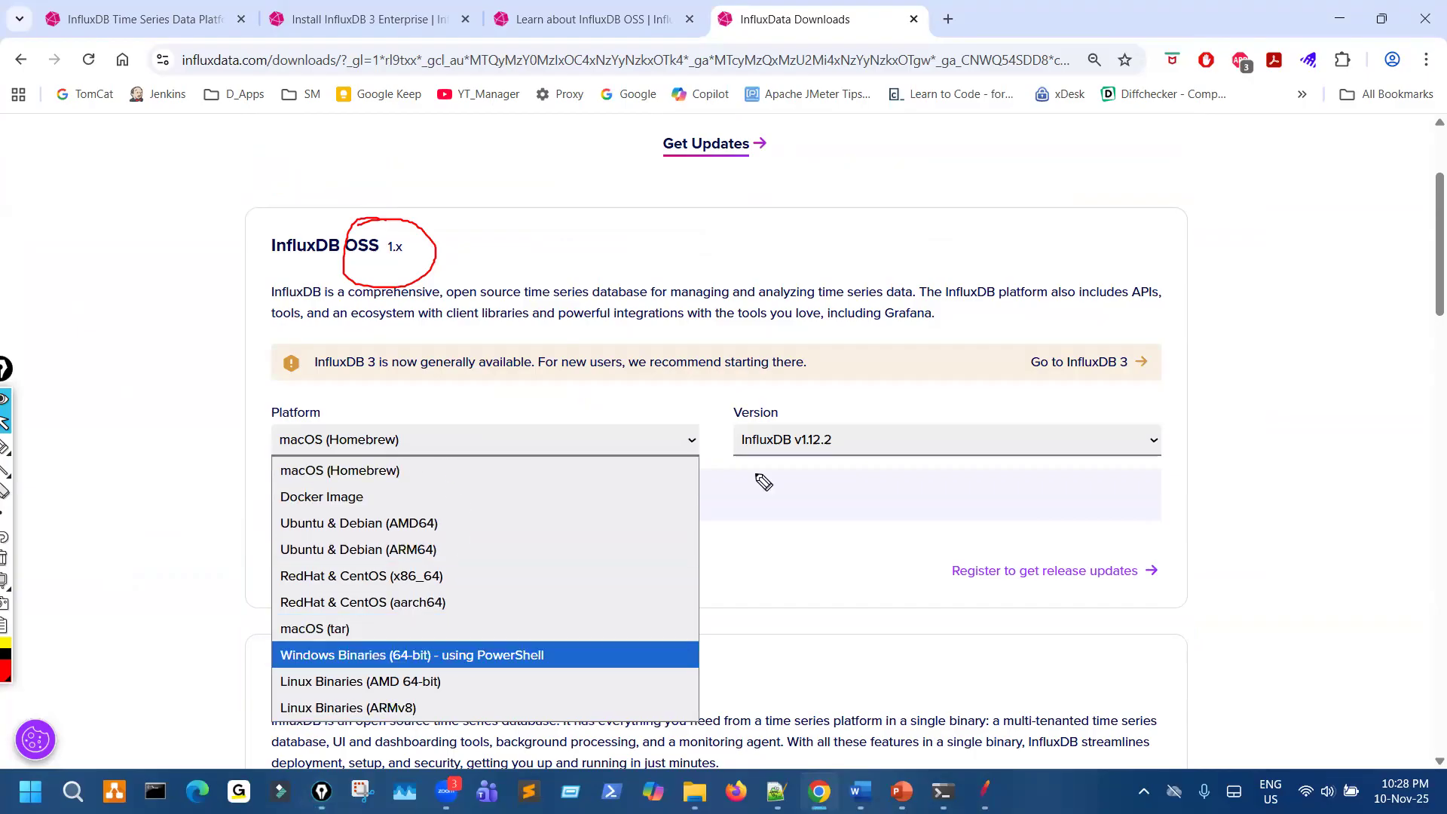
drag(393, 451, 522, 466)
drag(803, 411, 823, 422)
key(ctrl+shift+7)
key(ctrl+shift+2)
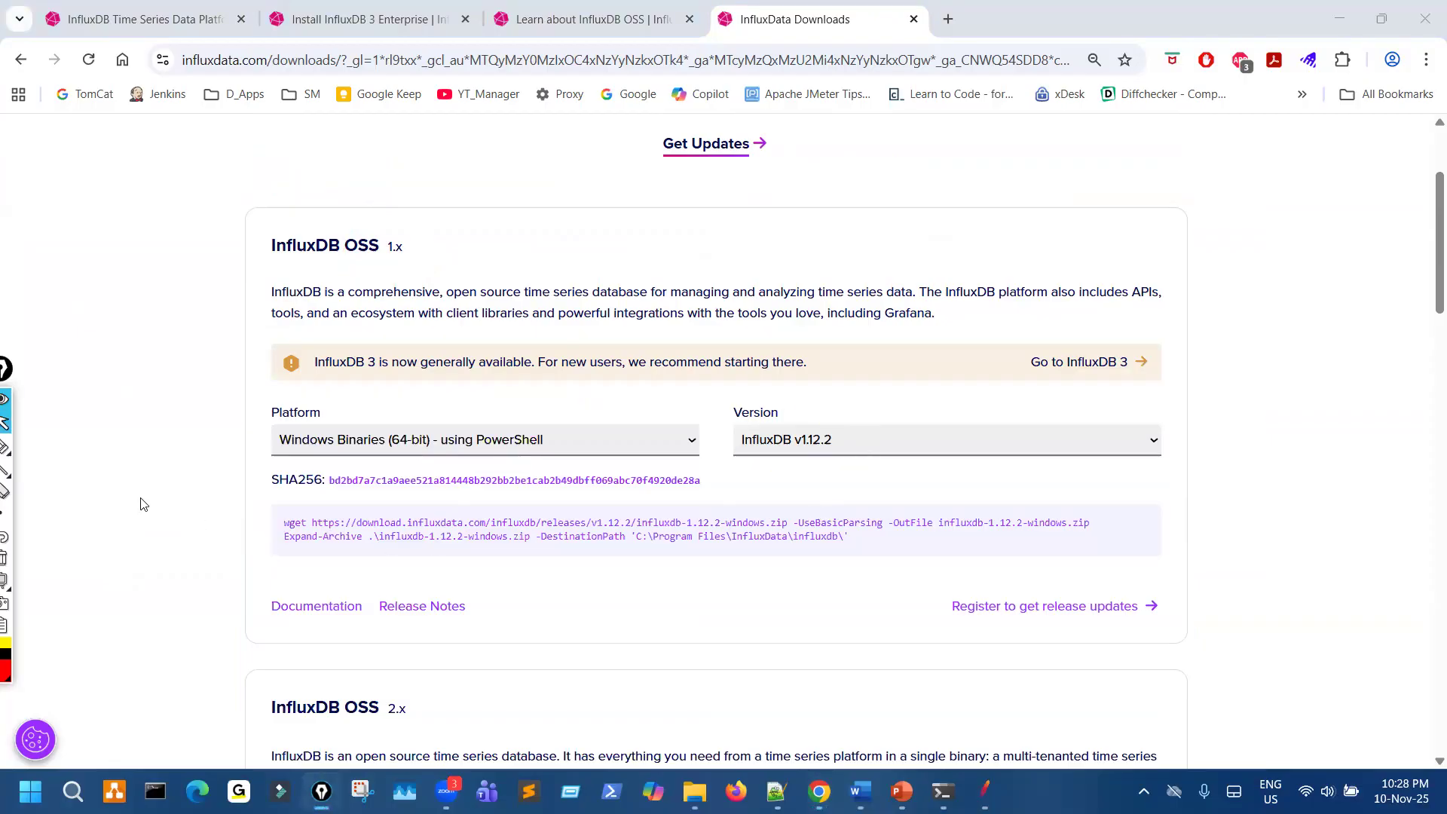
- Enlarge the page to 150% and mark the start of the wget and Expand-Archive commands
key(ctrl+plus)
key(ctrl+plus)
key(ctrl+plus)
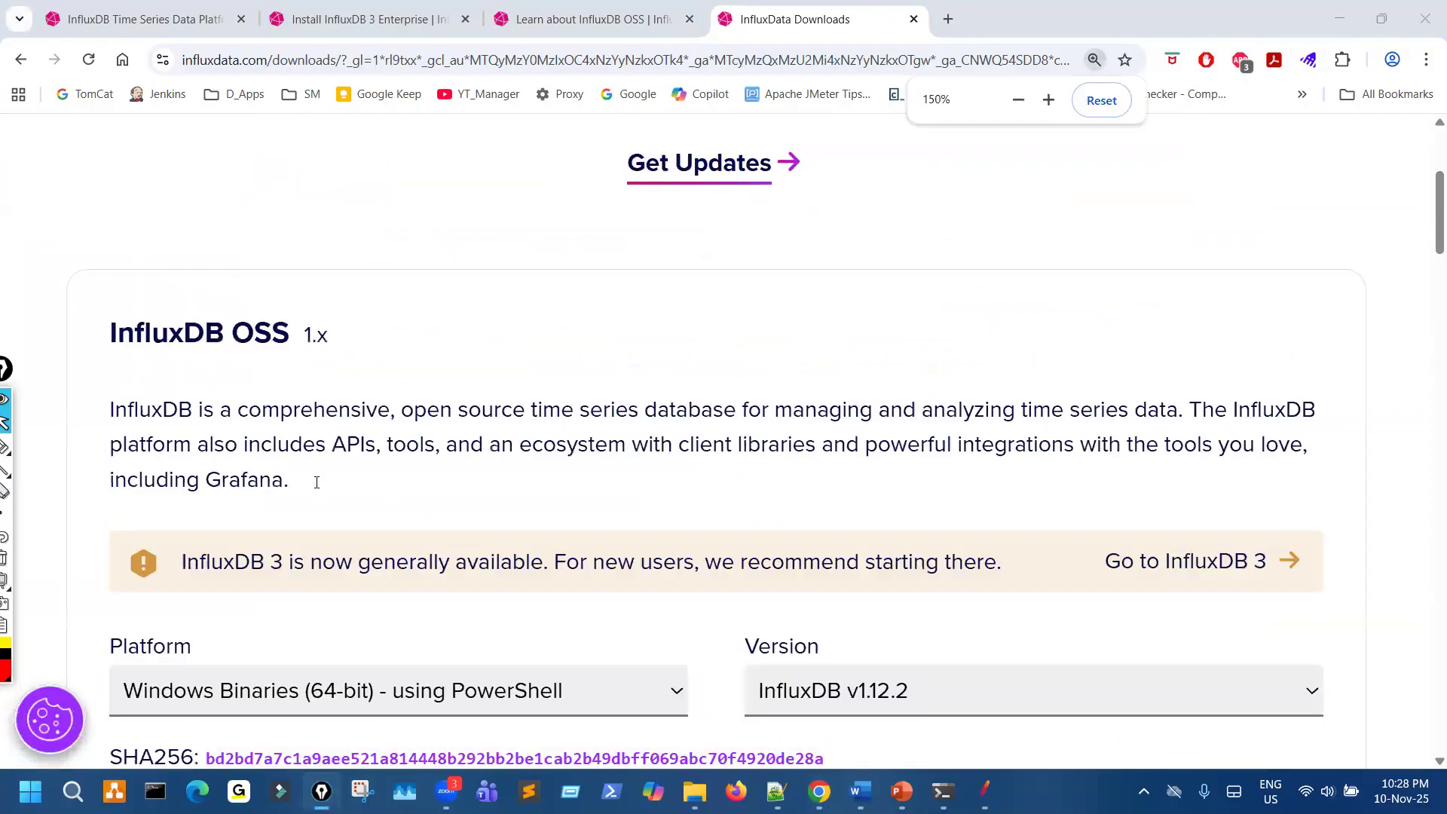
scroll(316, 482, down, 3)
key(ctrl+shift+1)
drag(112, 542, 141, 590)
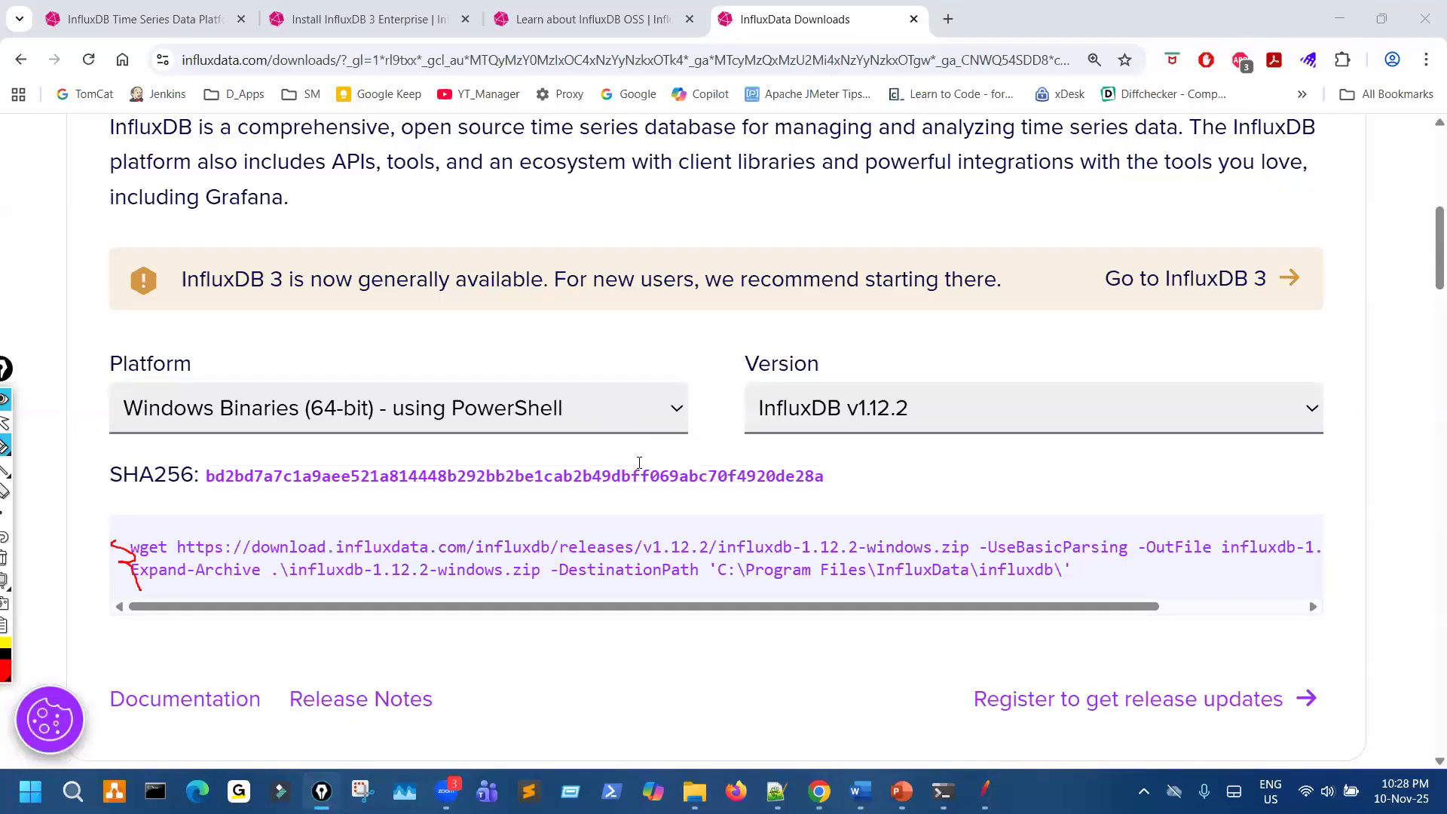
- Copy the influxdb-1.12.2-windows.zip URL from the wget command and enter it in a new browser tab's address bar
scroll(663, 524, up, 1)
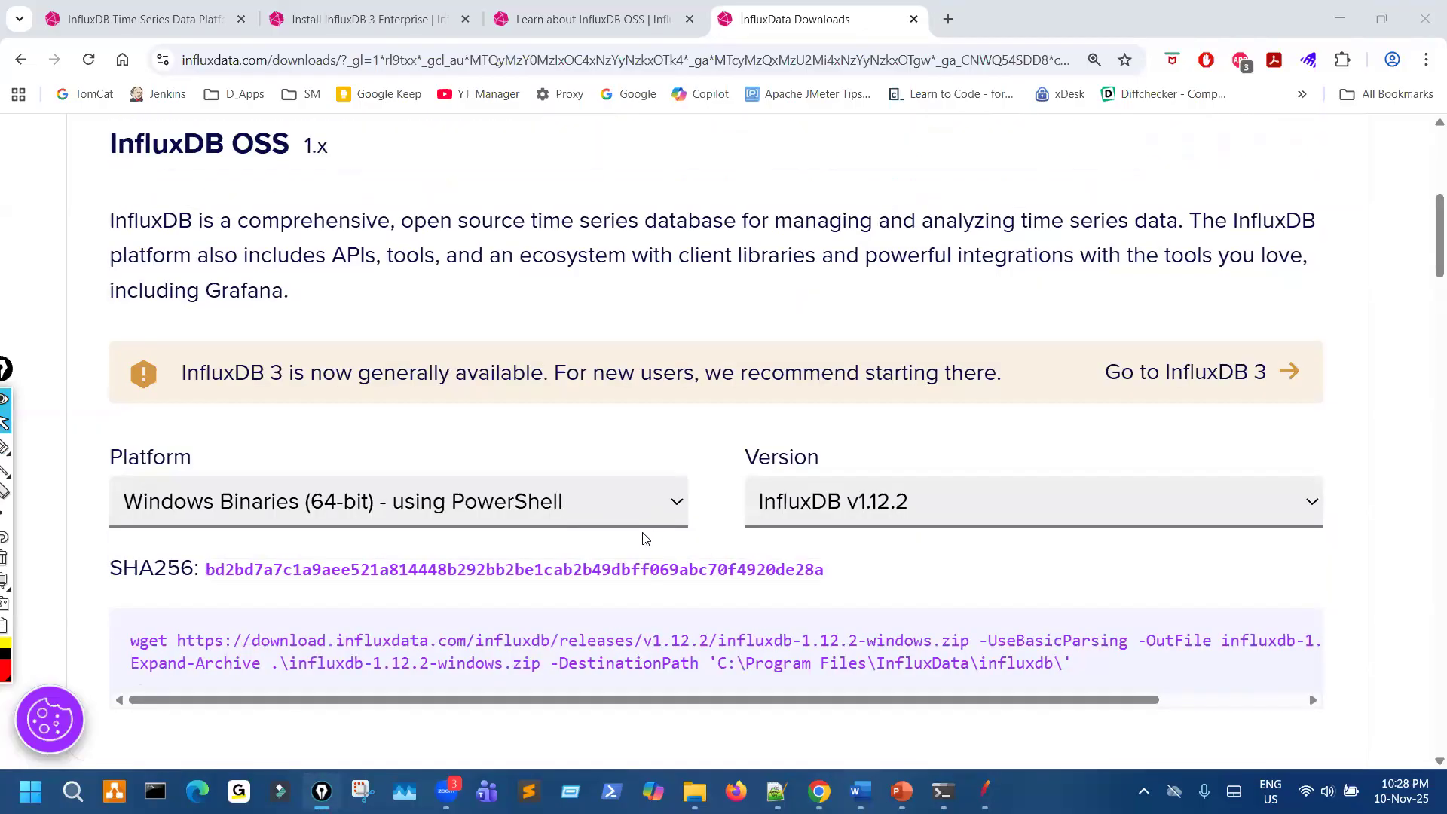
scroll(339, 491, up, 2)
scroll(226, 437, down, 5)
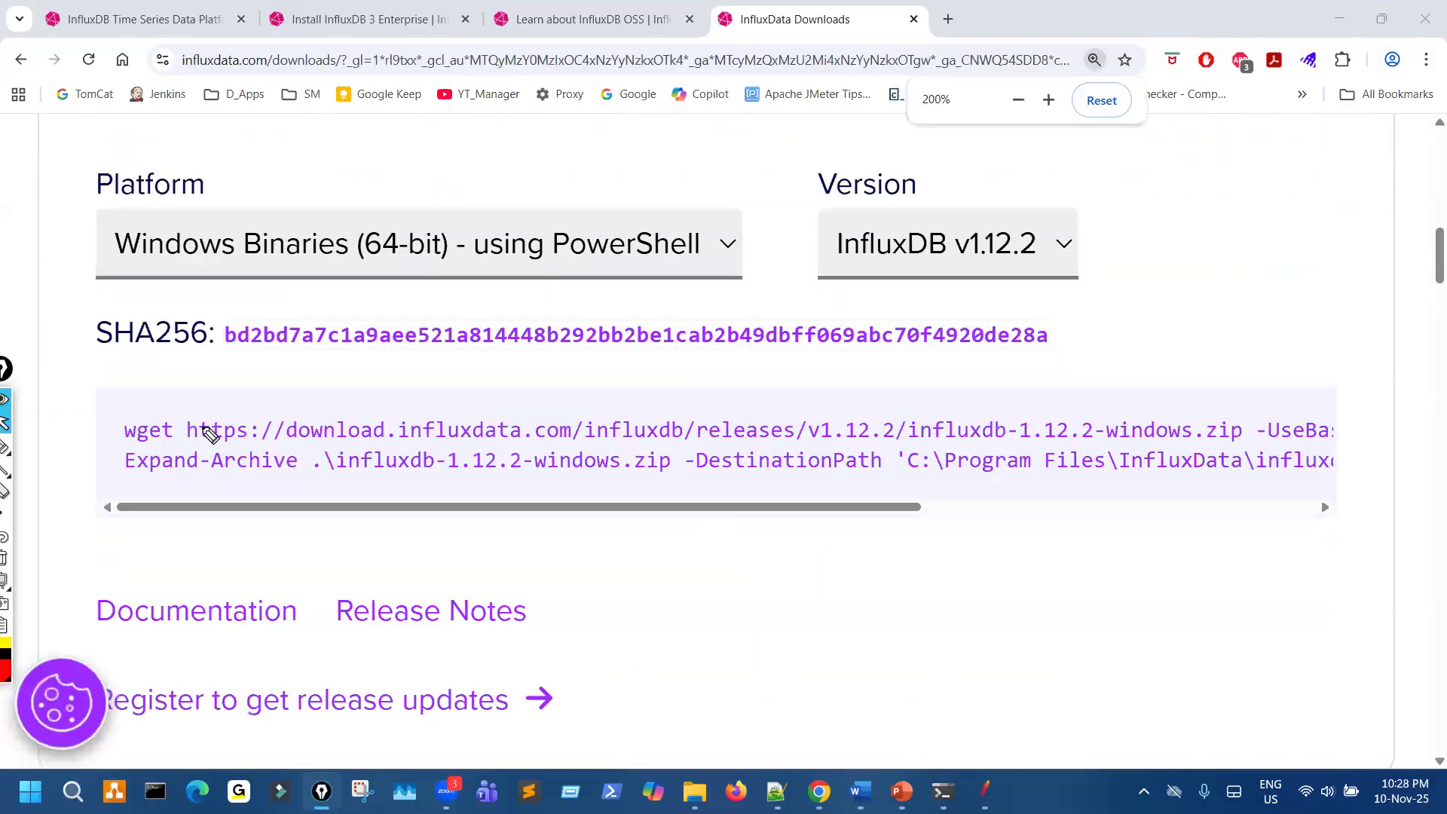
mouse_move(192, 399)
mouse_down()
mouse_move(345, 429)
mouse_move(1236, 422)
mouse_move(192, 383)
mouse_move(637, 417)
mouse_move(1240, 419)
mouse_move(1223, 413)
mouse_up()
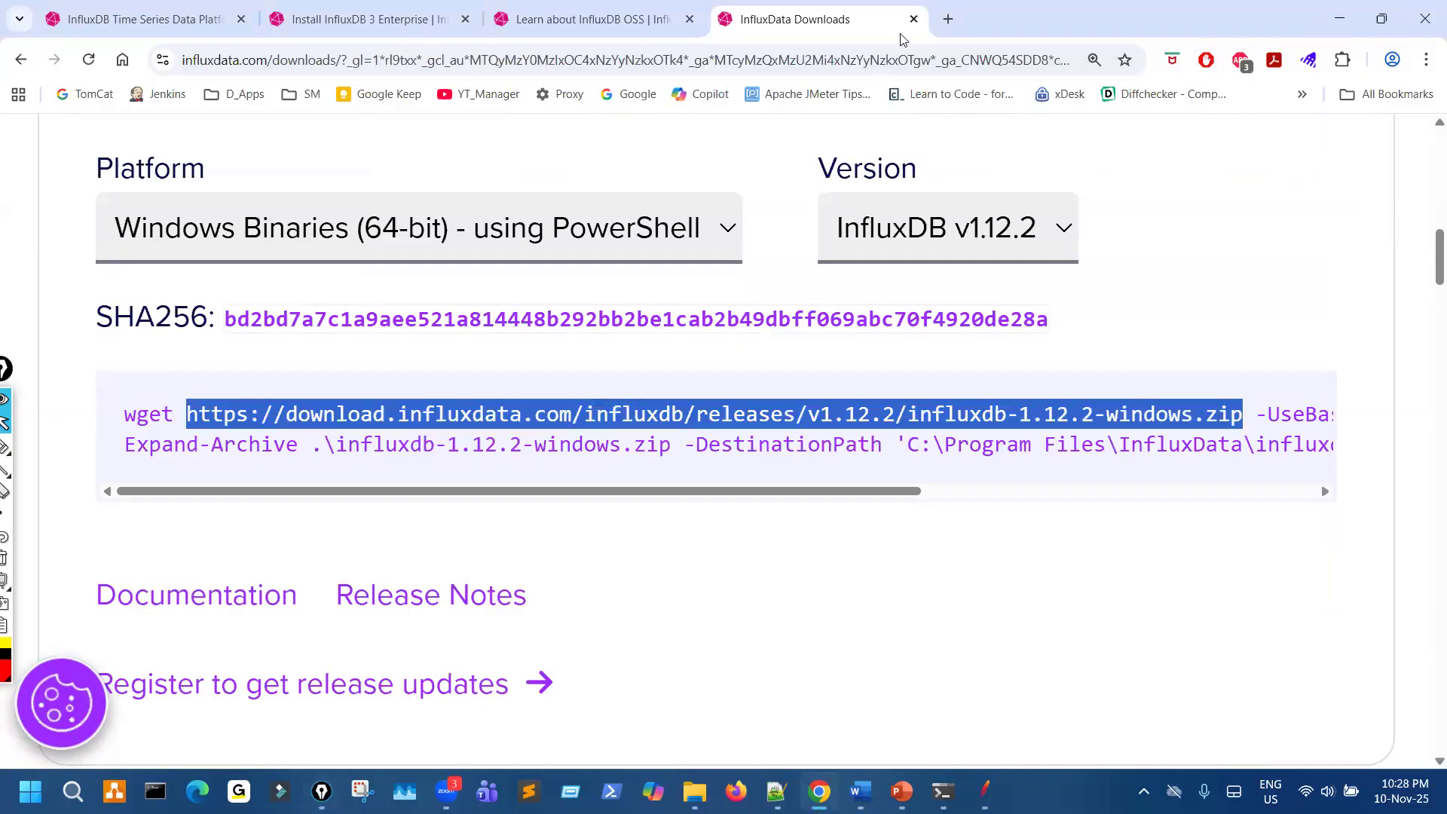
drag(734, 59, 704, 63)
key(ctrl+t)
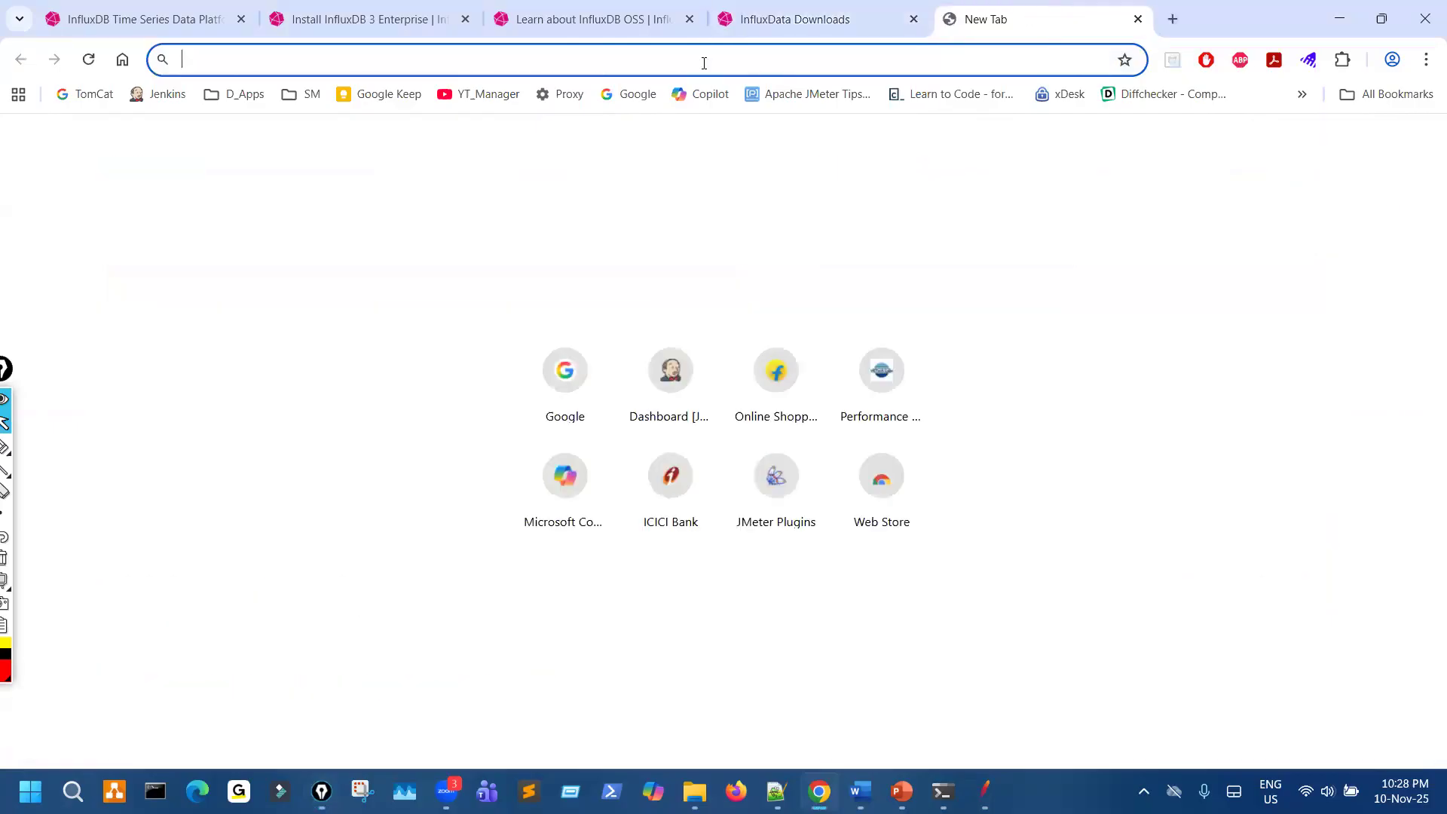
text(https://download.influxdata.com/influxdb/releases/v1.12.2/influxdb-1.12.2-windows.zip)
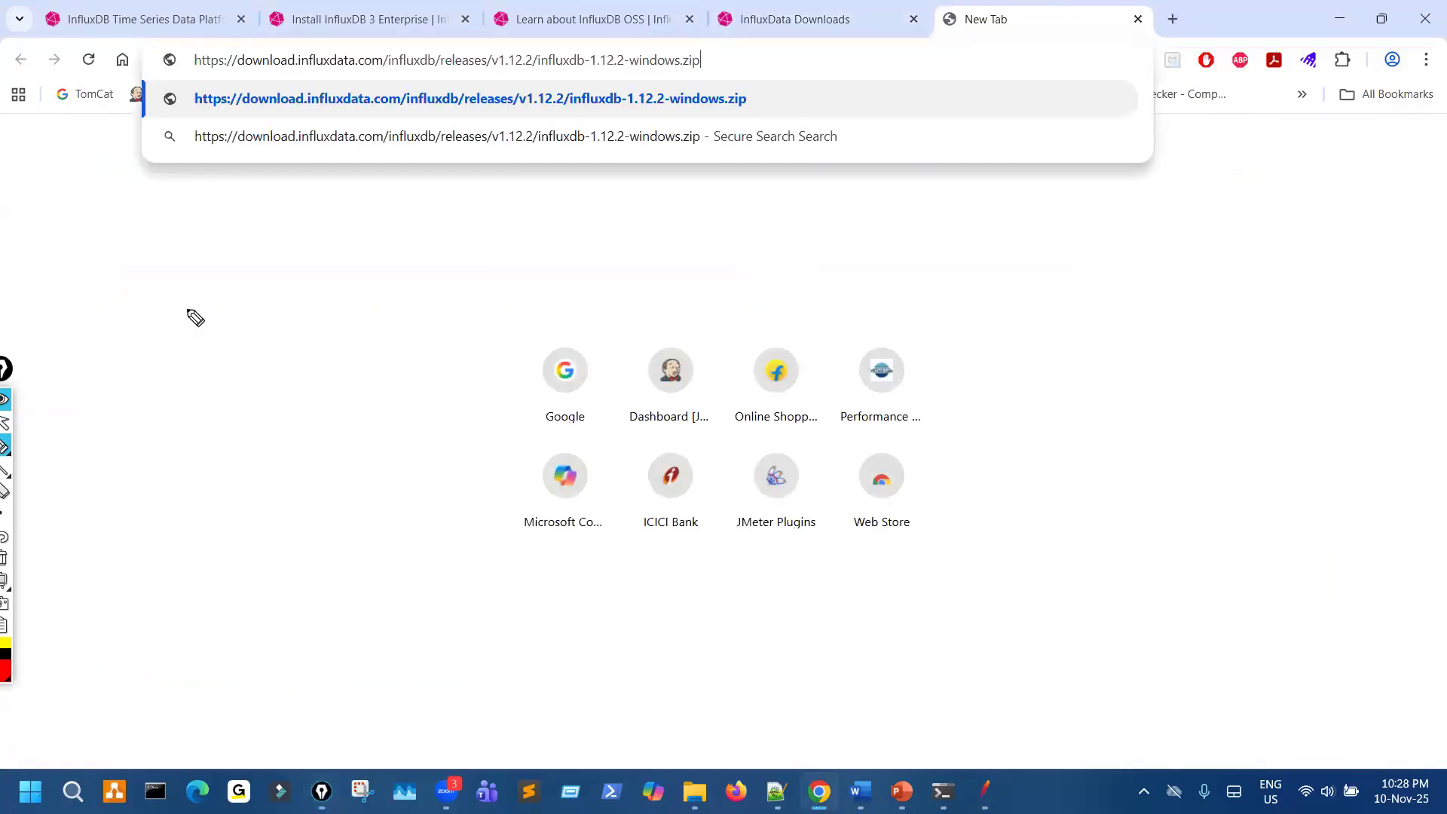
- Circle the zip download URL, draw an arrow pointing to it, and clear the marks
drag(195, 318, 345, 182)
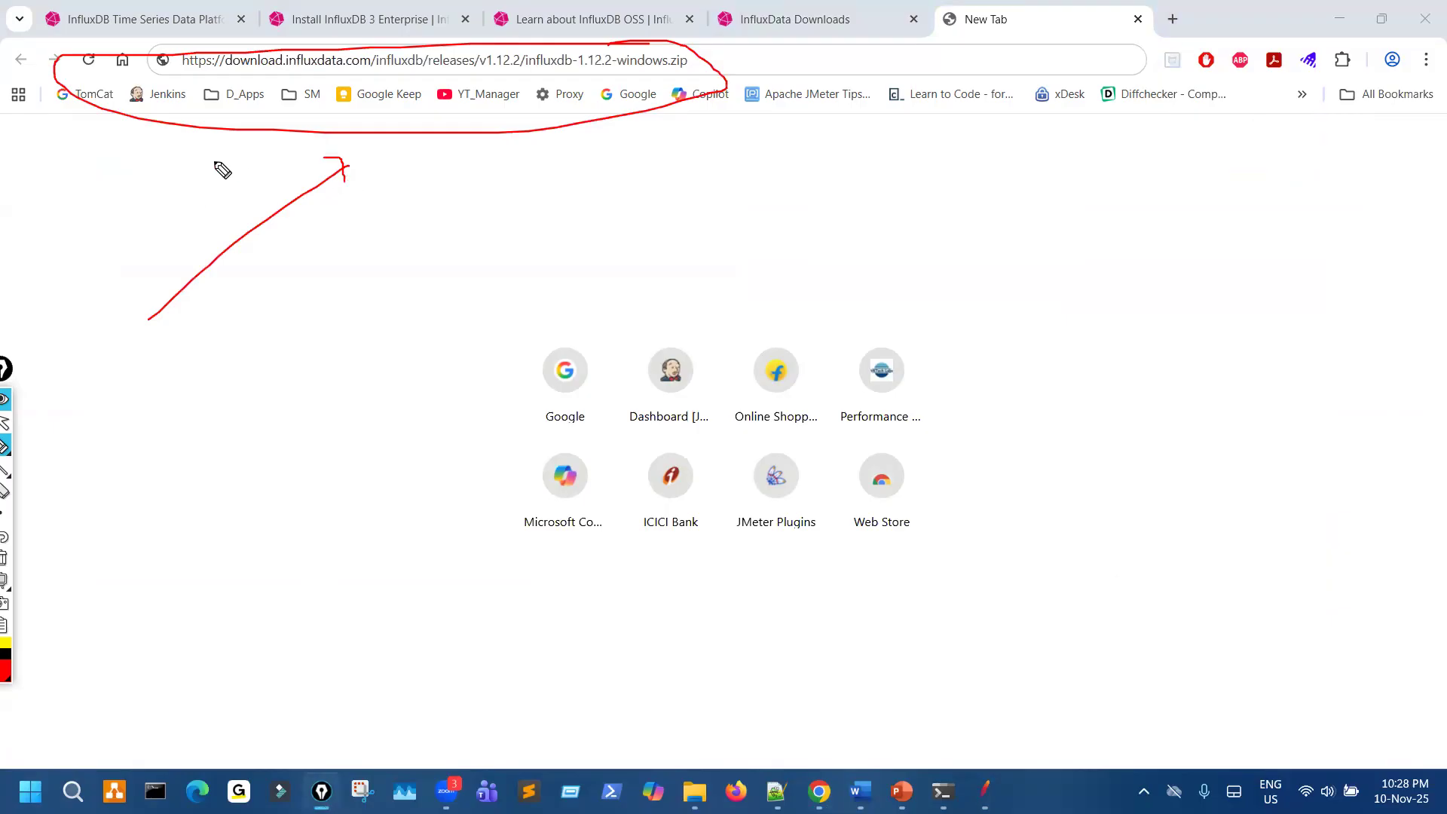
click(163, 27)
key(ctrl+shift+7)
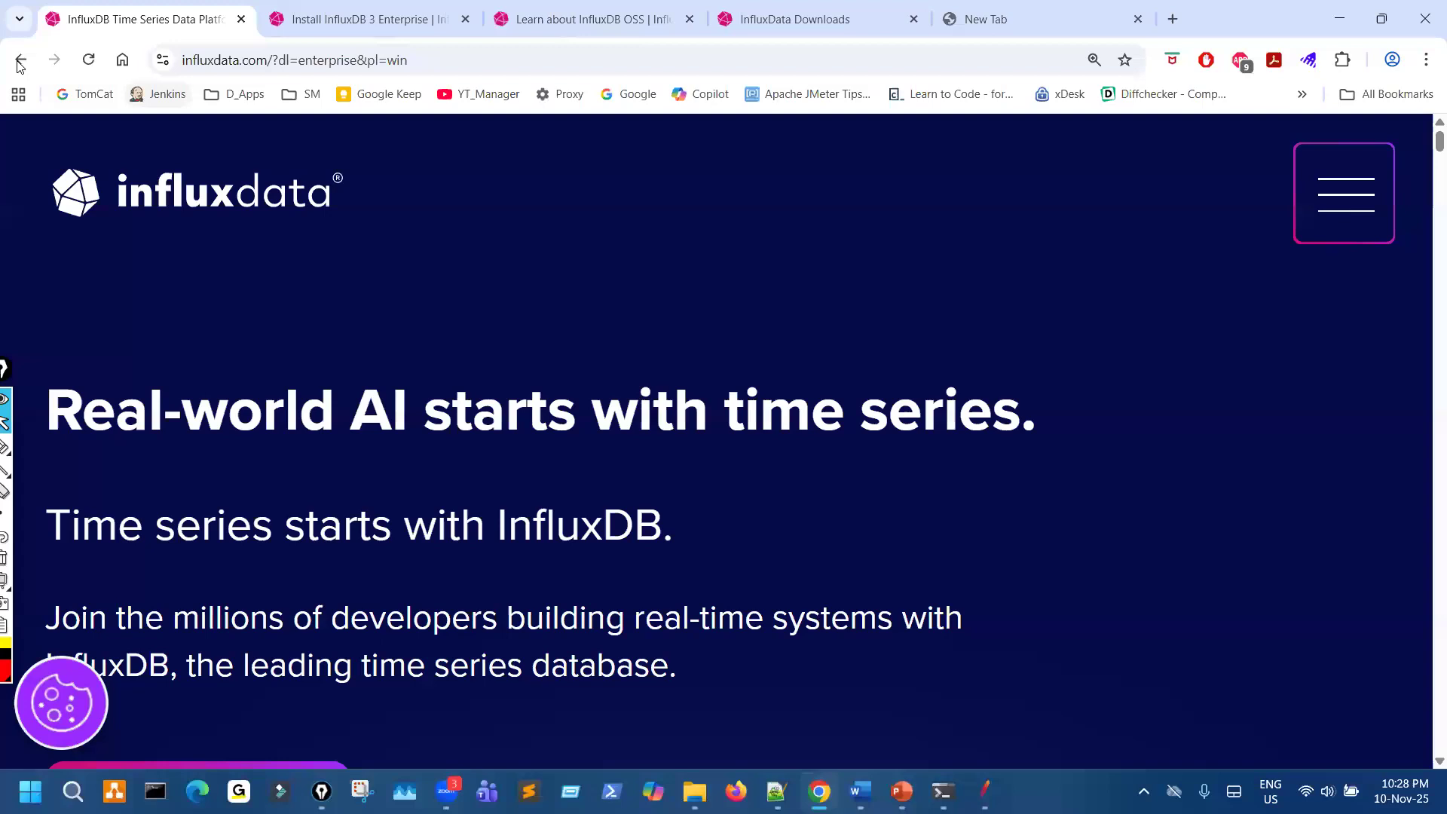
- Go back to the Google search results for influxdb in the first browser tab
click(21, 61)
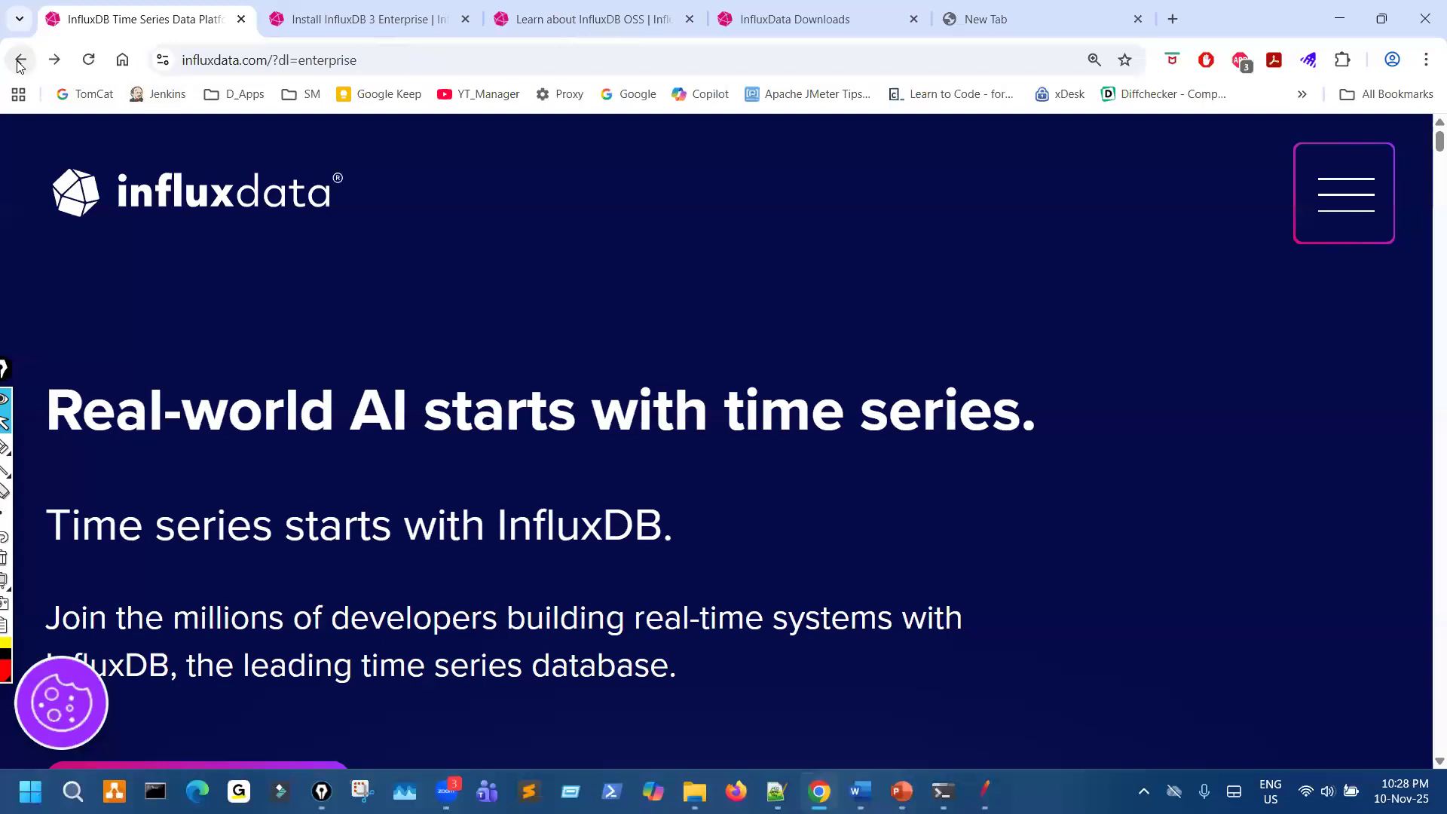
click(21, 62)
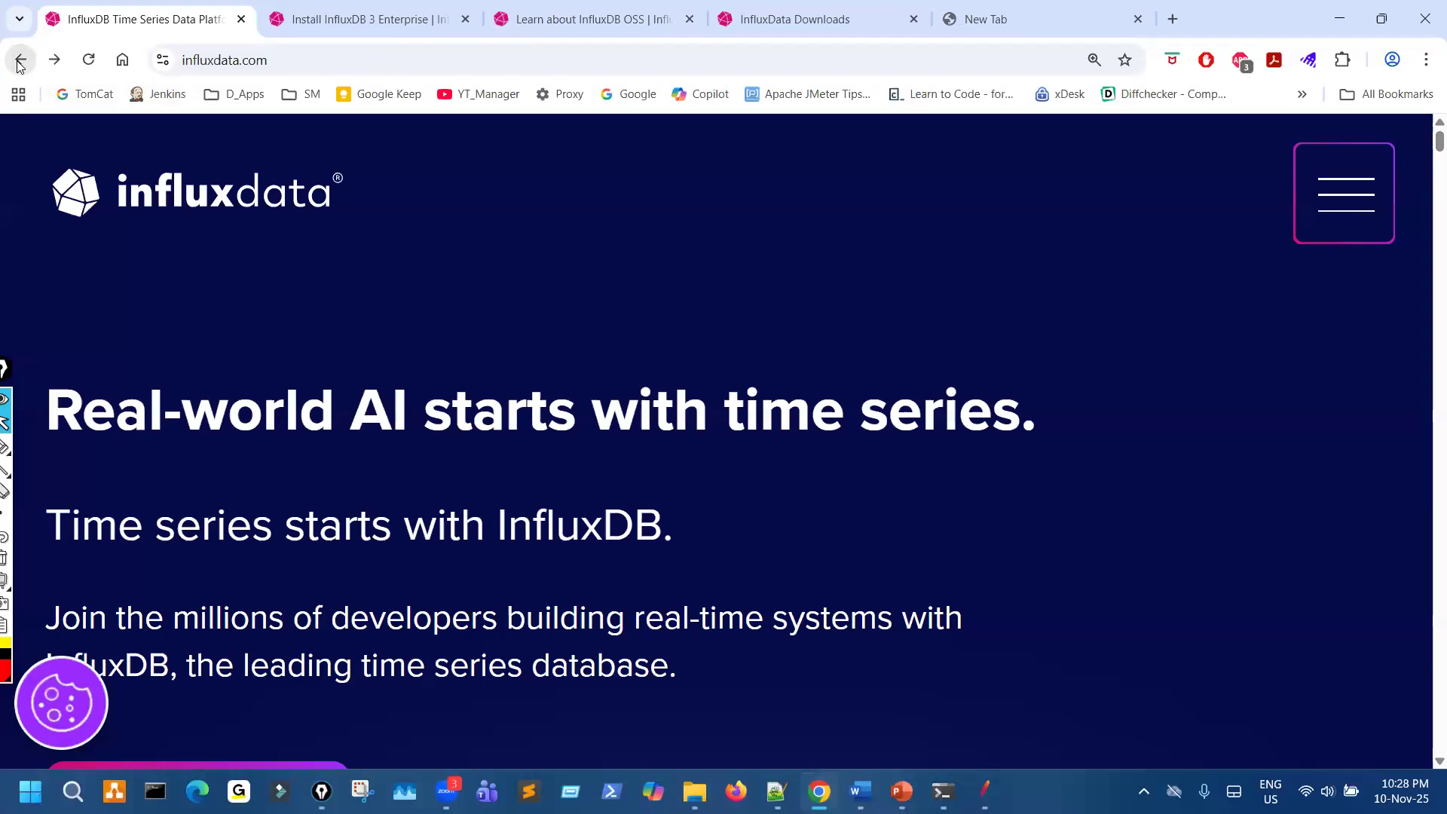
click(21, 62)
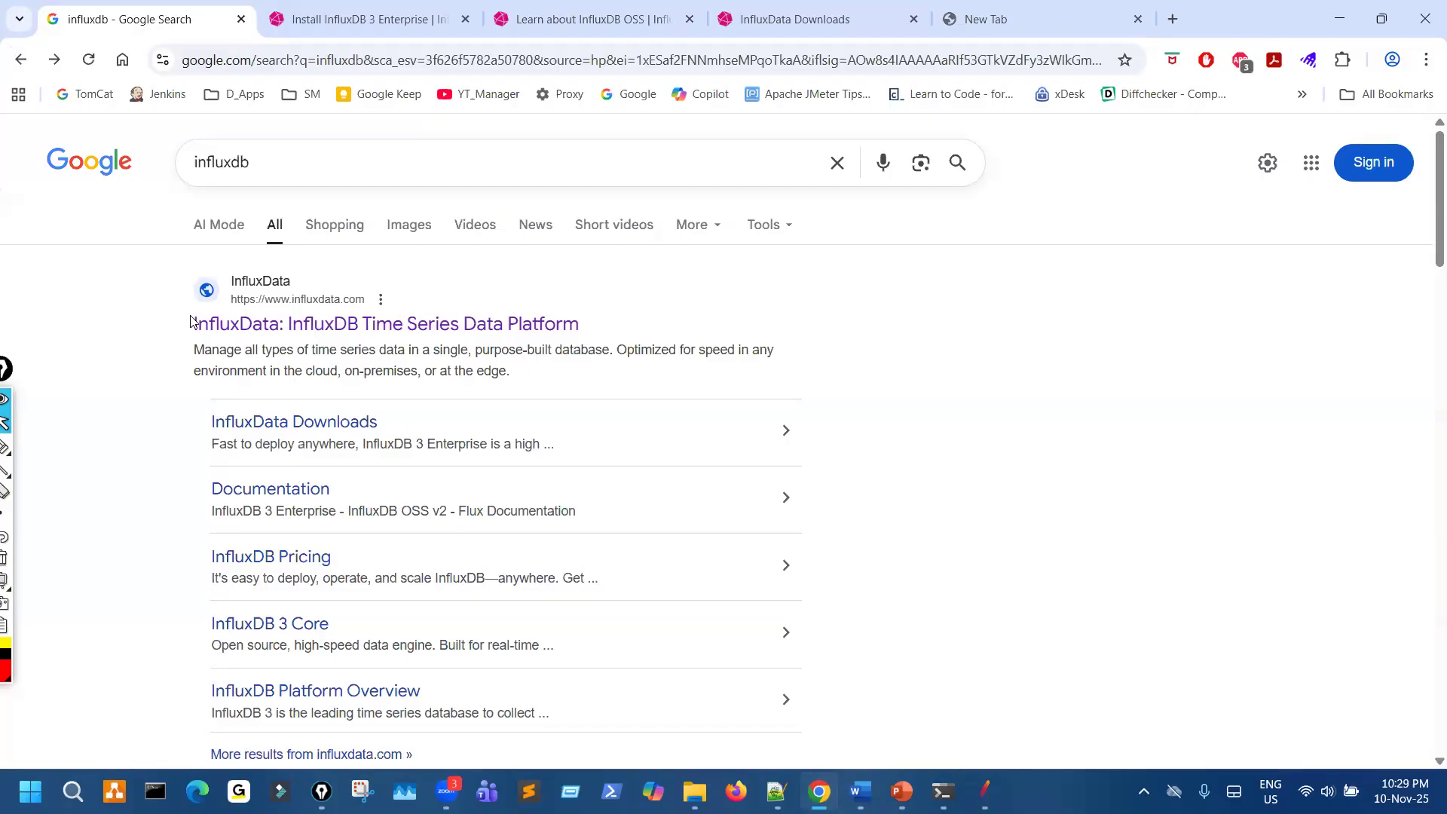
click(269, 423)
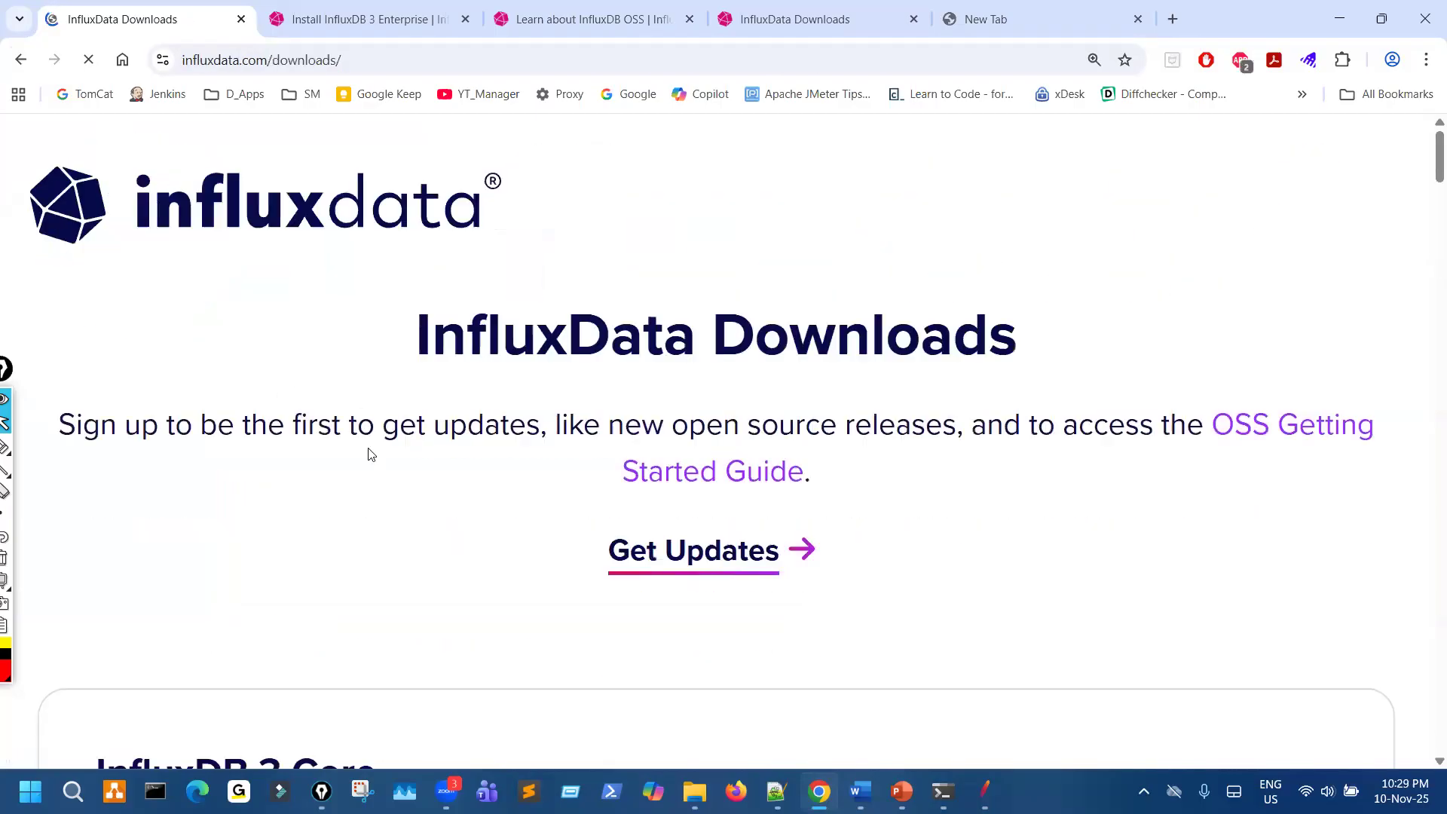
scroll(102, 149, down, 5)
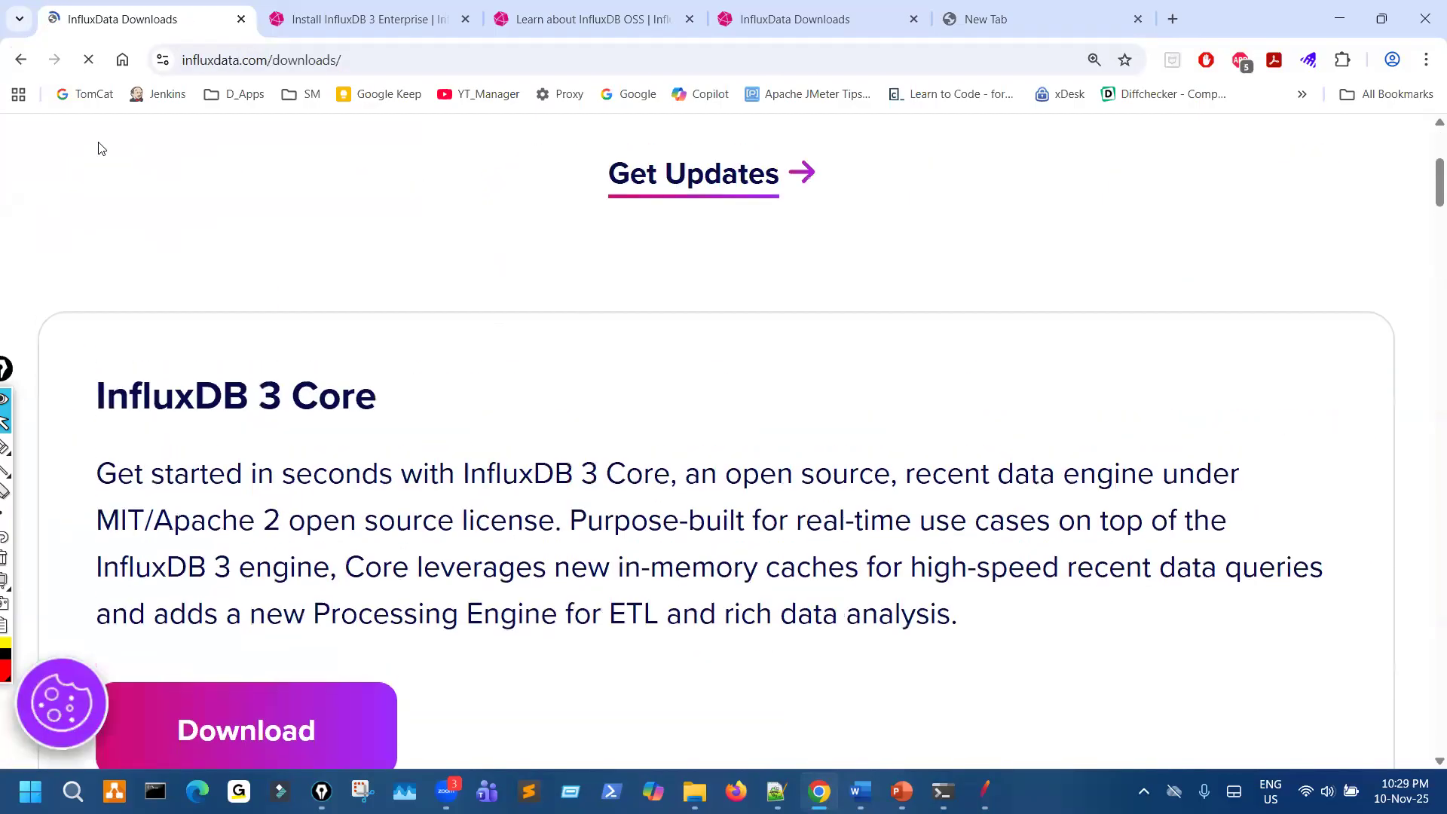
key(alt+Left)
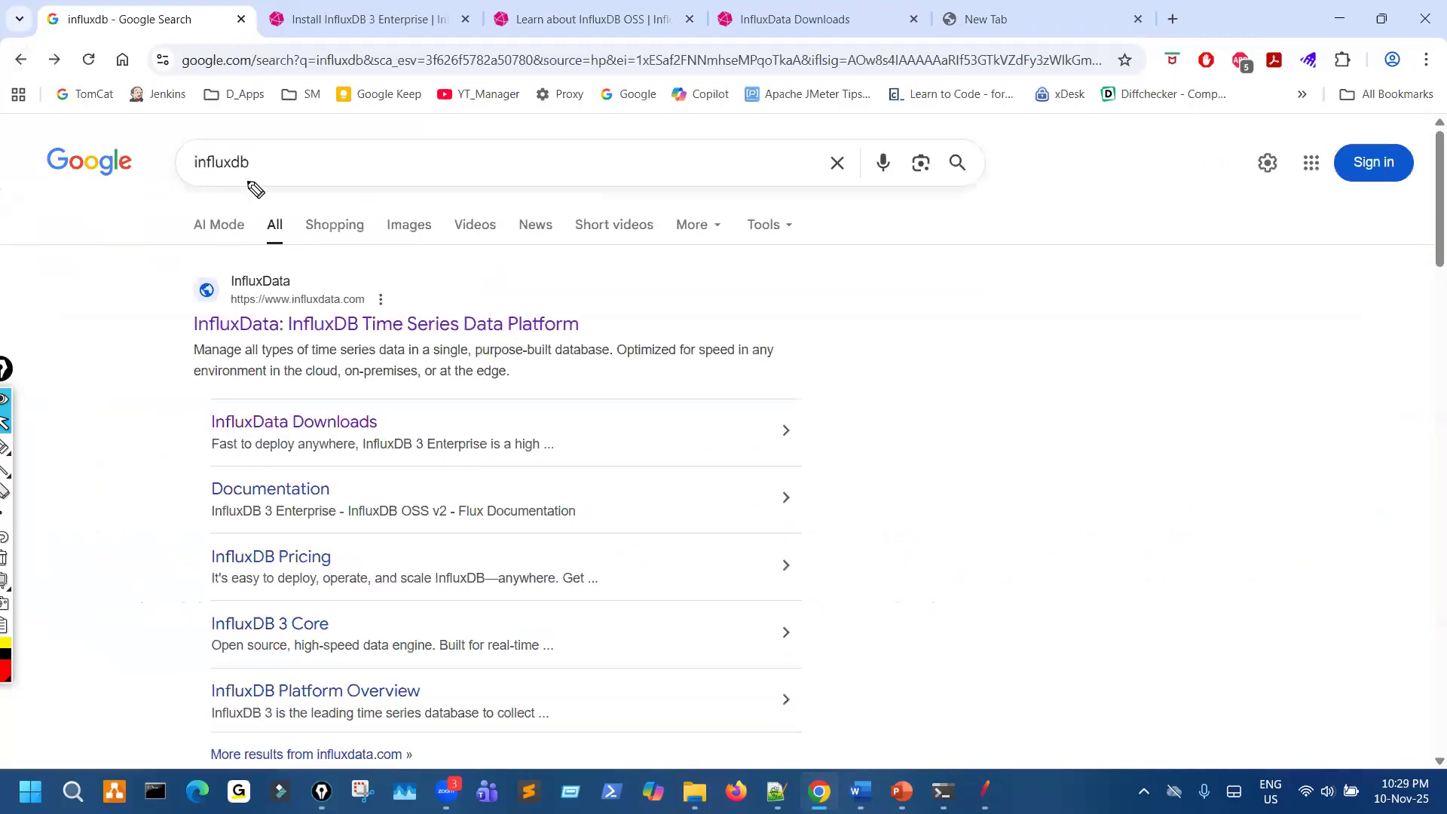
- Tick the influxdb search term, circle the InfluxData Downloads result, clear the marks, and open that result
key(ctrl+shift+2)
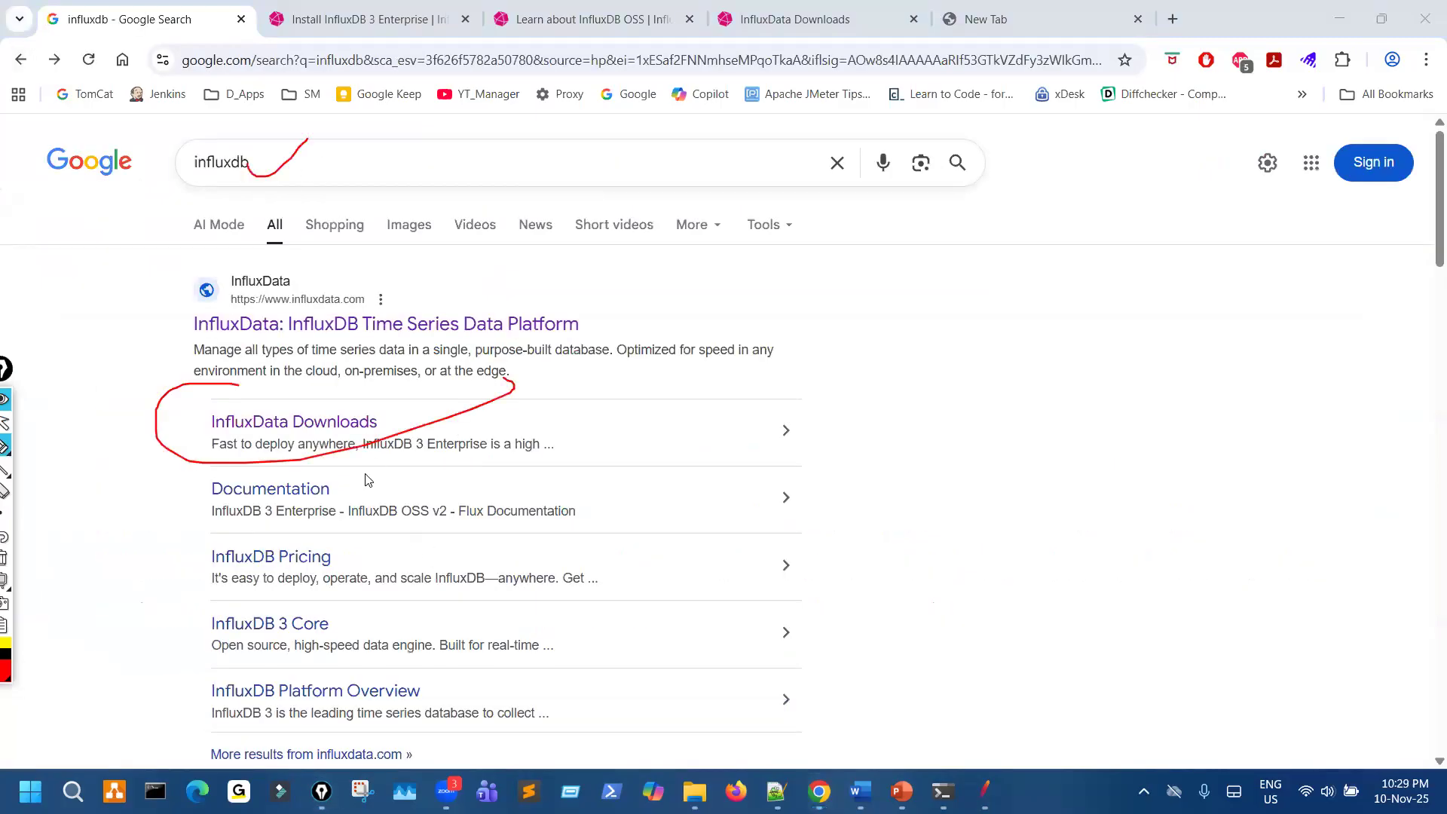
key(ctrl+shift+7)
click(349, 431)
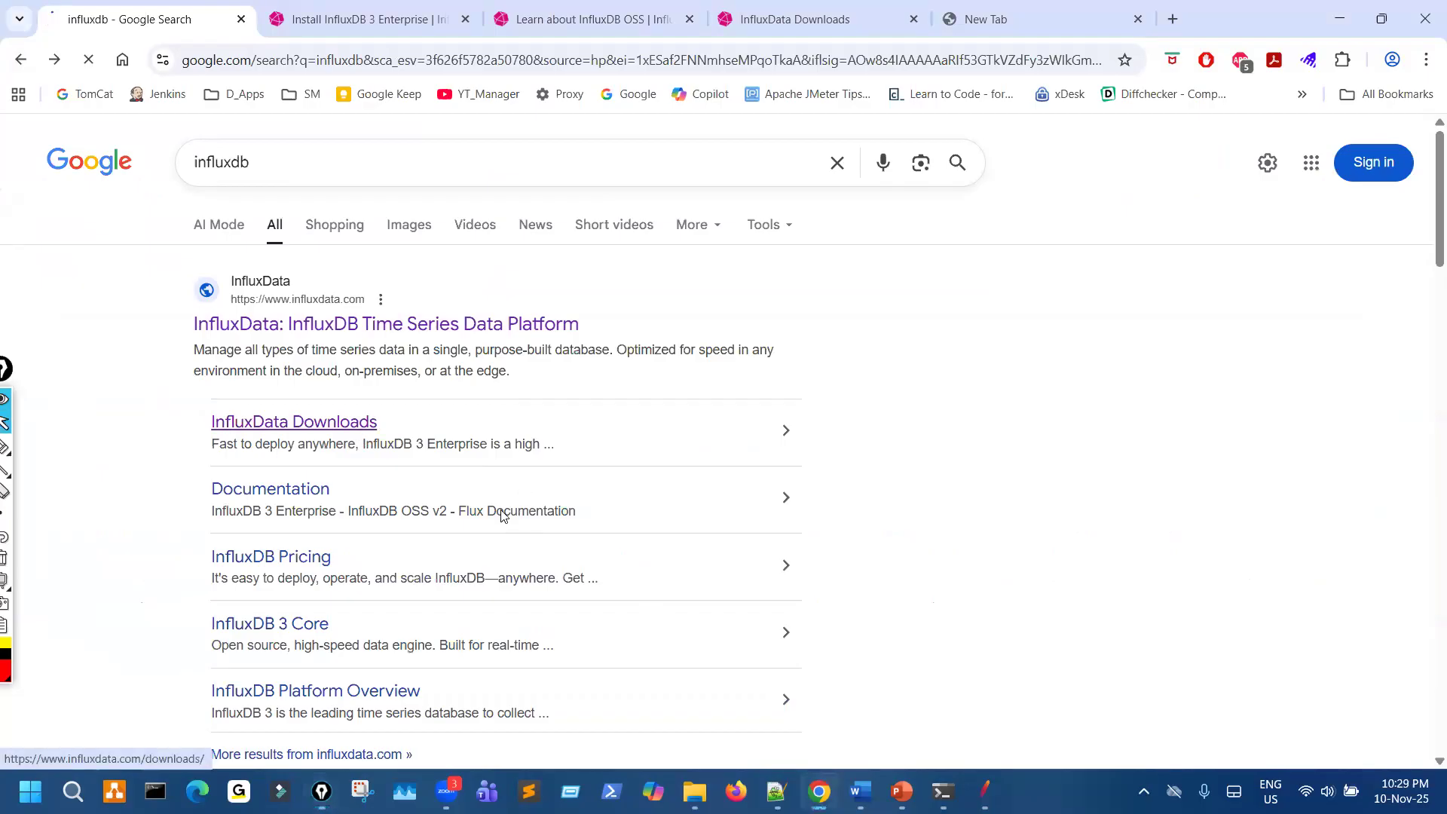
- Set the downloads page zoom to 100%, draw a downward stroke along the page margin, and clear it
key(ctrl+minus)
key(ctrl+minus)
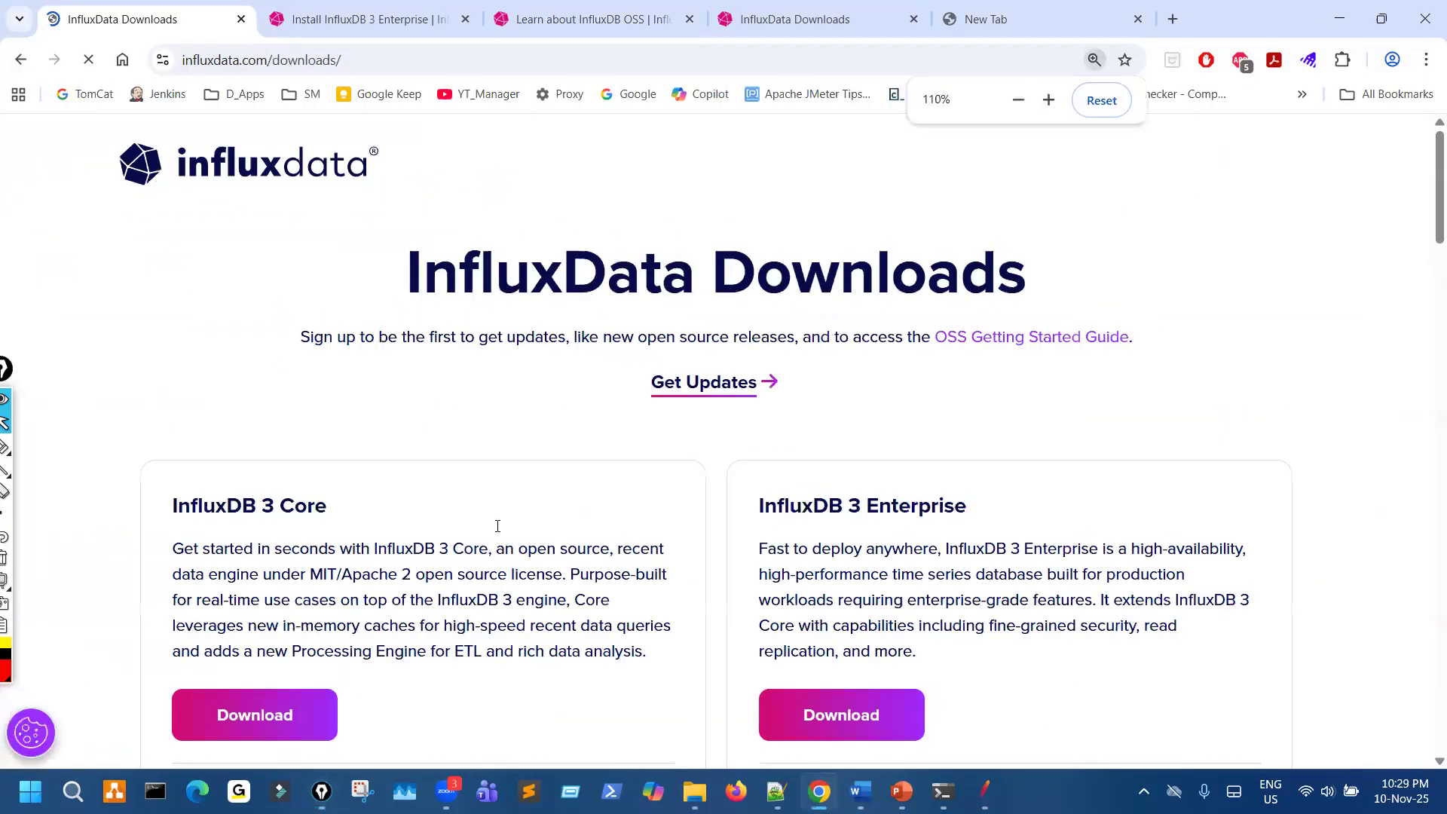
key(ctrl+minus)
key(ctrl+minus)
key(ctrl+minus)
key(ctrl+minus)
key(ctrl+minus)
key(ctrl+plus)
key(ctrl+plus)
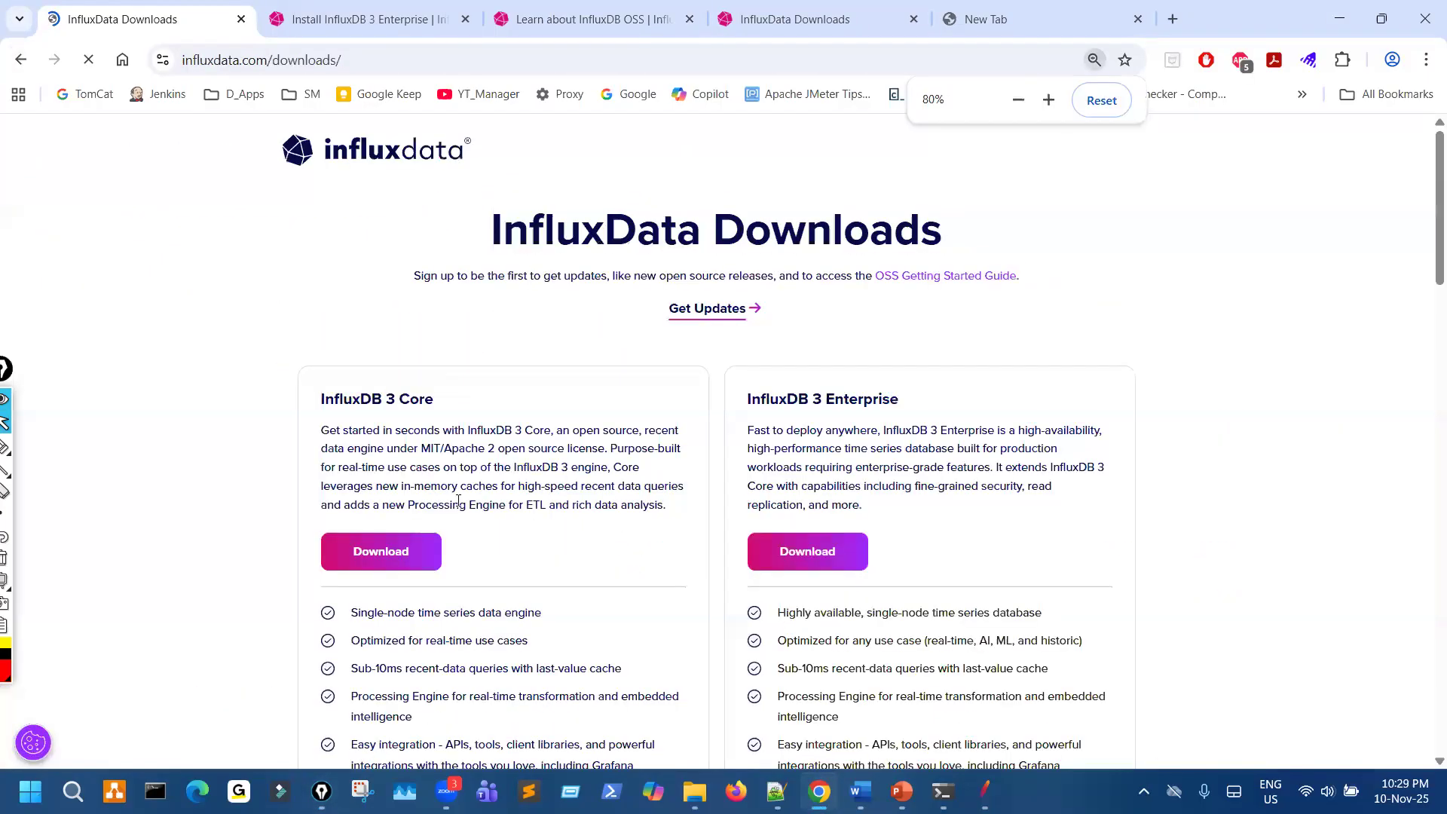
key(ctrl+plus)
key(ctrl+plus)
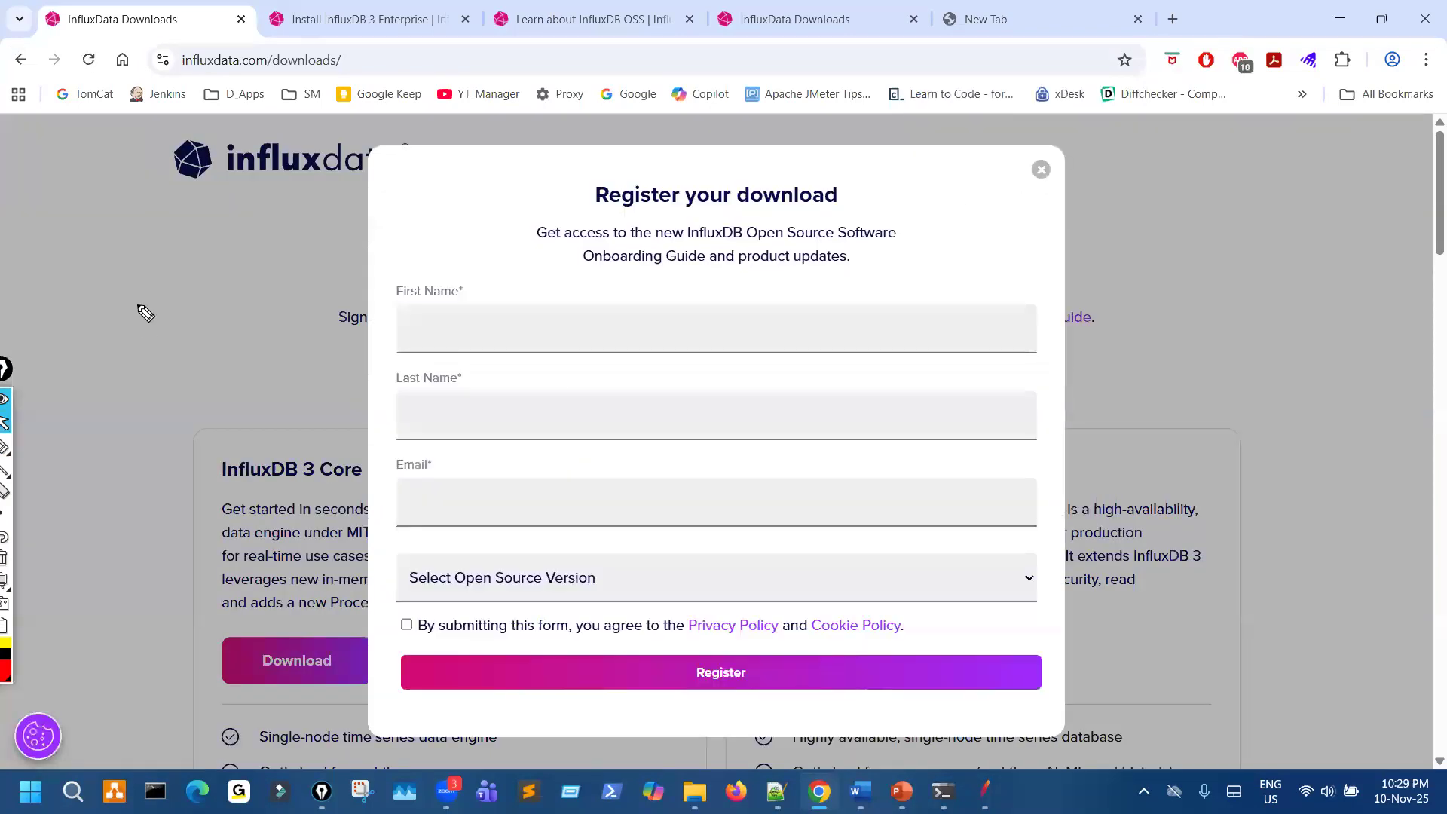
click(143, 314)
drag(139, 277, 92, 706)
key(ctrl+shift+7)
key(ctrl+shift+1)
- Go to page 2 of the InfluxData downloads list
scroll(130, 658, down, 10)
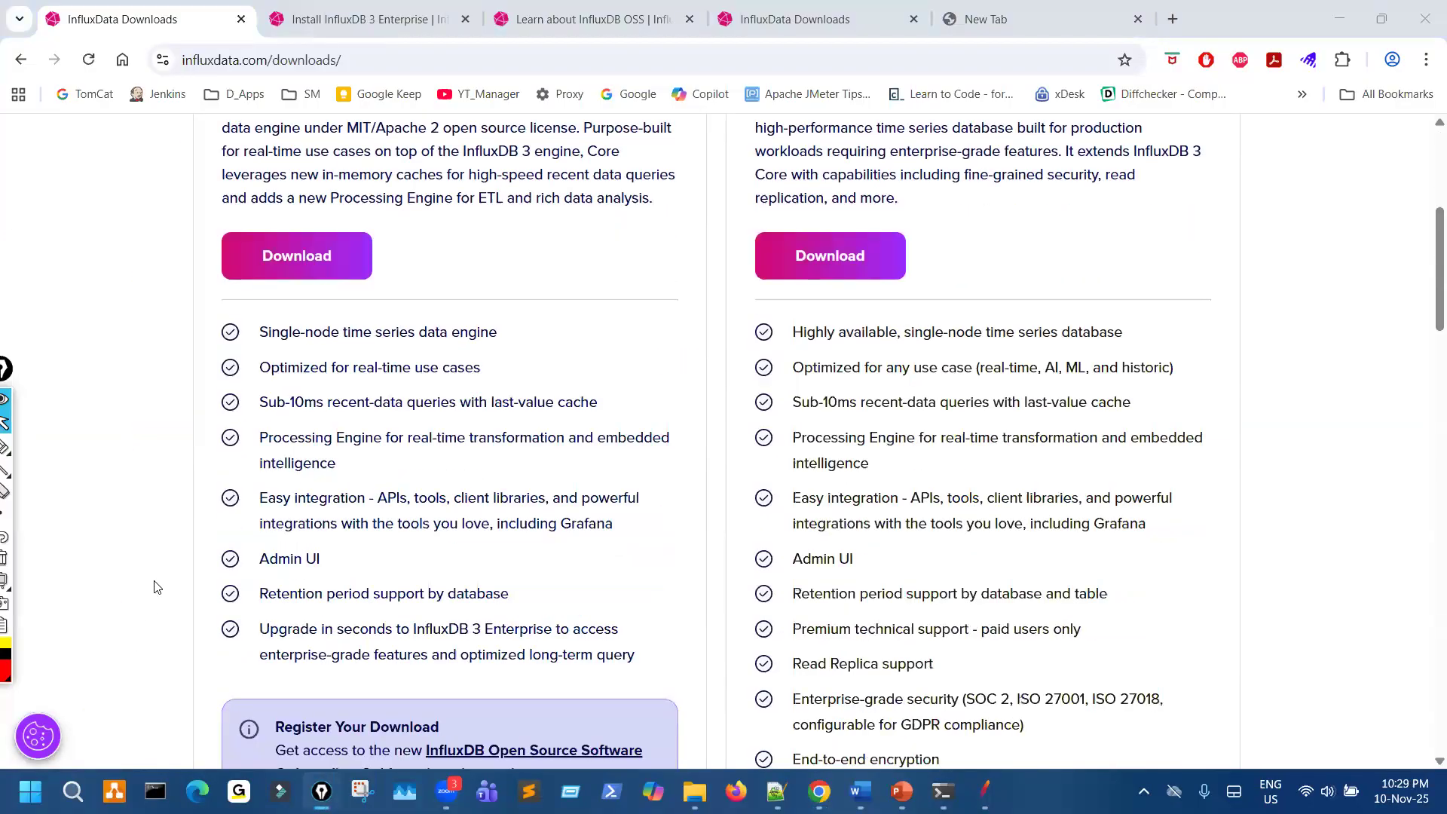
scroll(265, 582, down, 8)
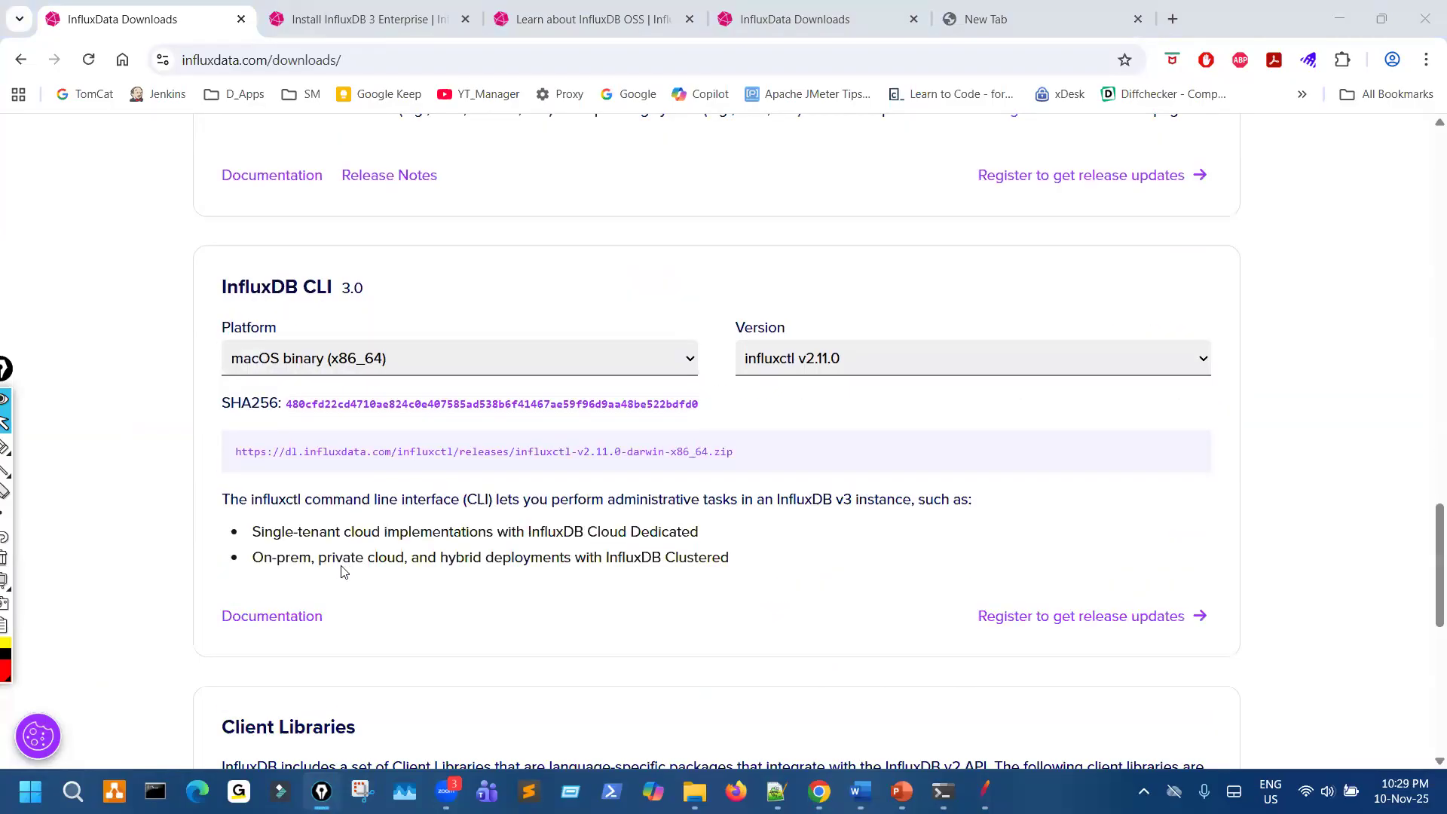
scroll(726, 591, down, 5)
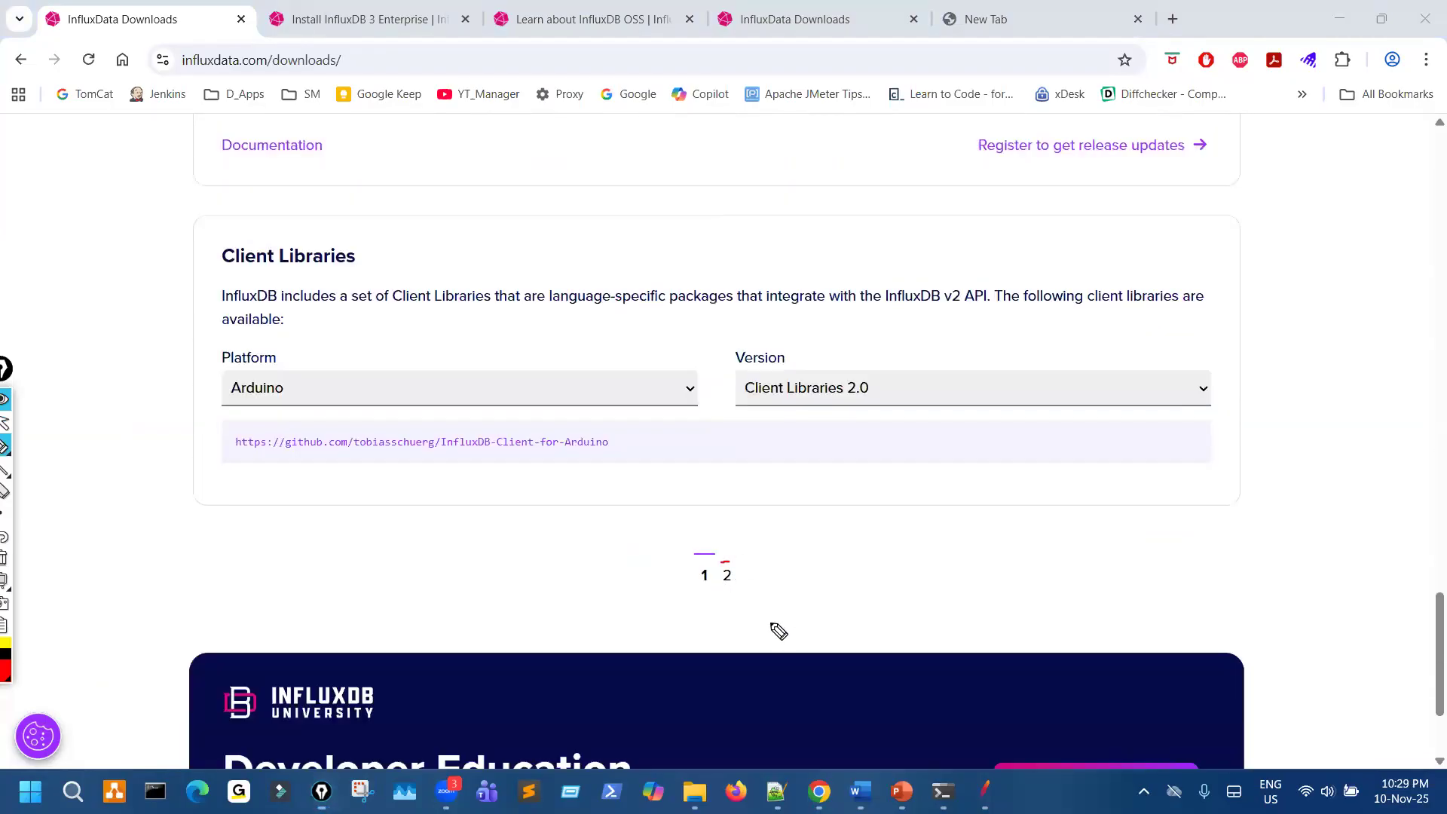
click(705, 579)
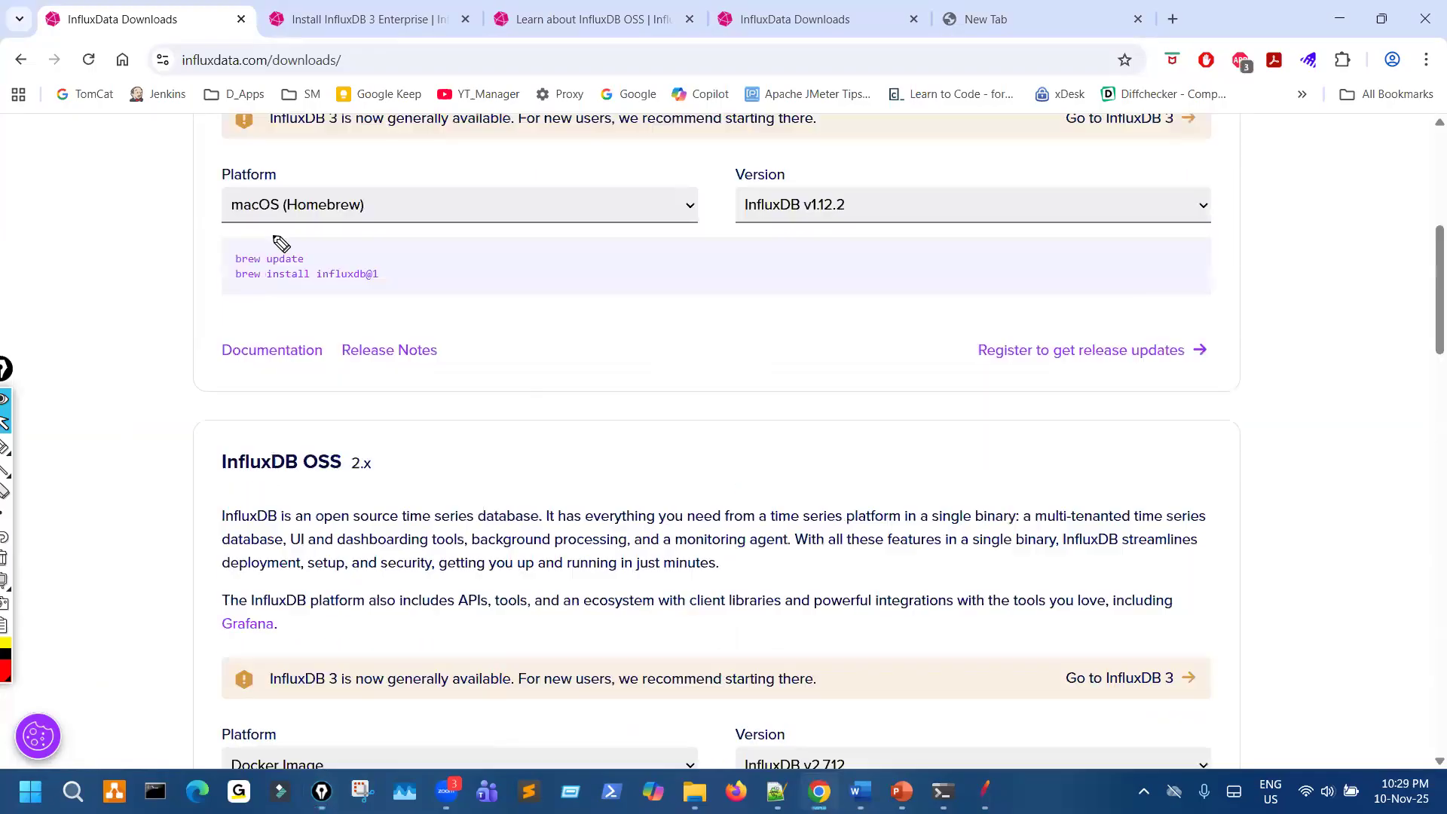
- Mark the InfluxDB OSS 1.x heading with a tick and circle its platform field
scroll(433, 242, up, 3)
drag(265, 227, 430, 237)
mouse_move(272, 446)
mouse_down()
mouse_move(214, 514)
mouse_move(343, 453)
mouse_up()
- Set the InfluxDB OSS 1.x platform to Windows Binaries (64-bit) - using PowerShell, mark the zip download URL, and clear the marks
key(ctrl+shift+2)
click(475, 483)
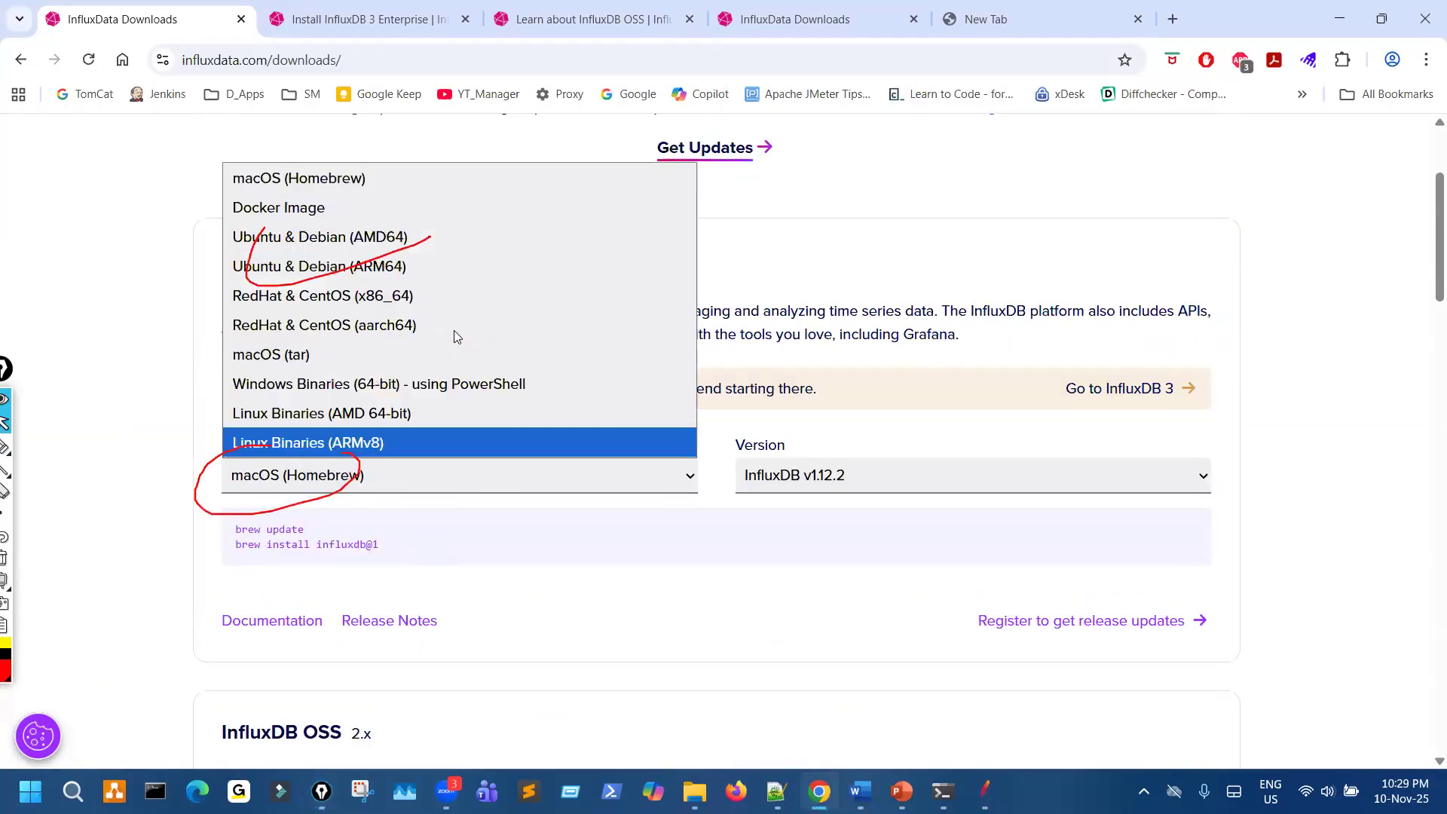
click(396, 384)
mouse_move(240, 537)
mouse_down()
mouse_move(496, 542)
mouse_move(284, 567)
mouse_up()
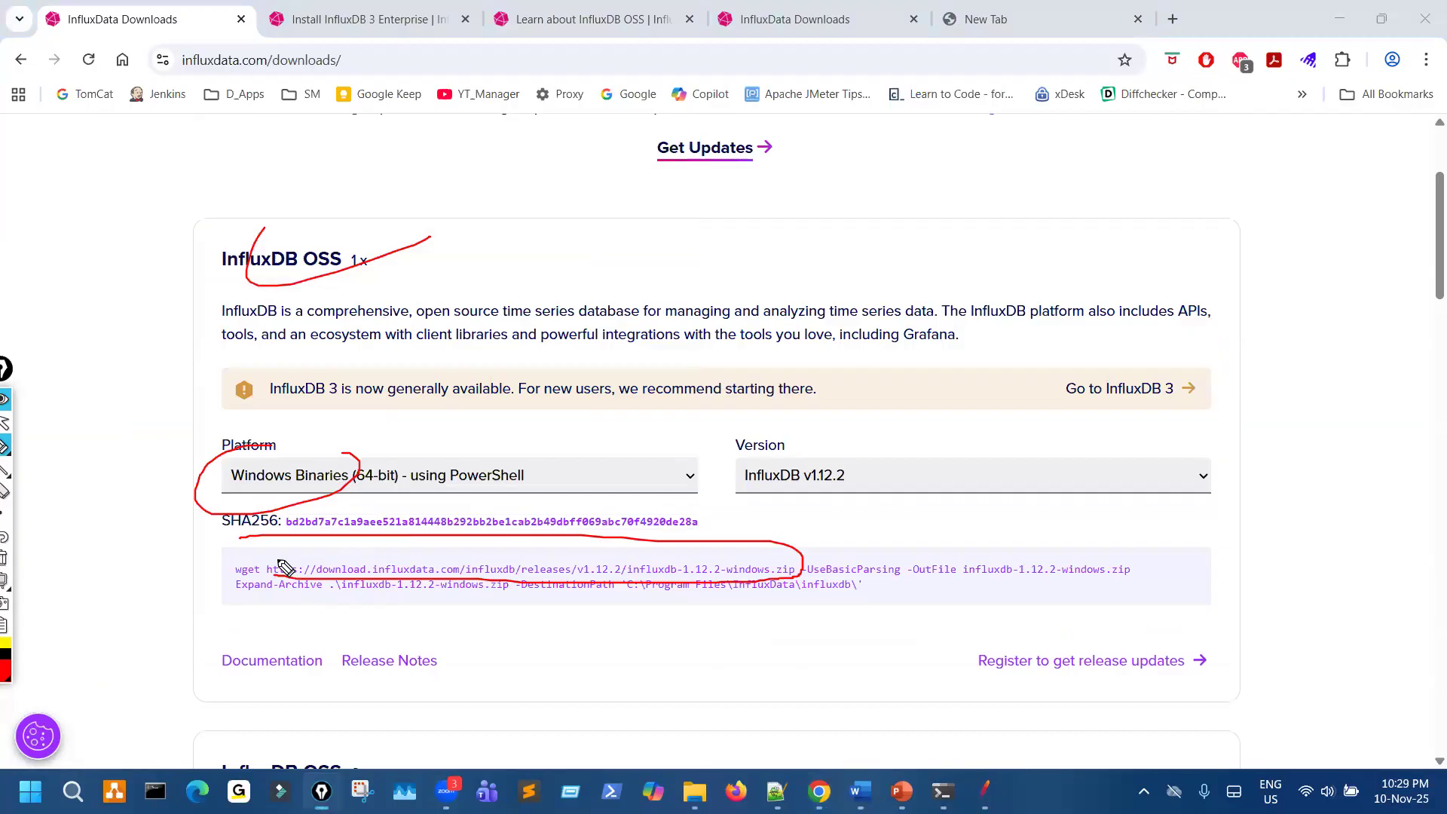
key(Escape)
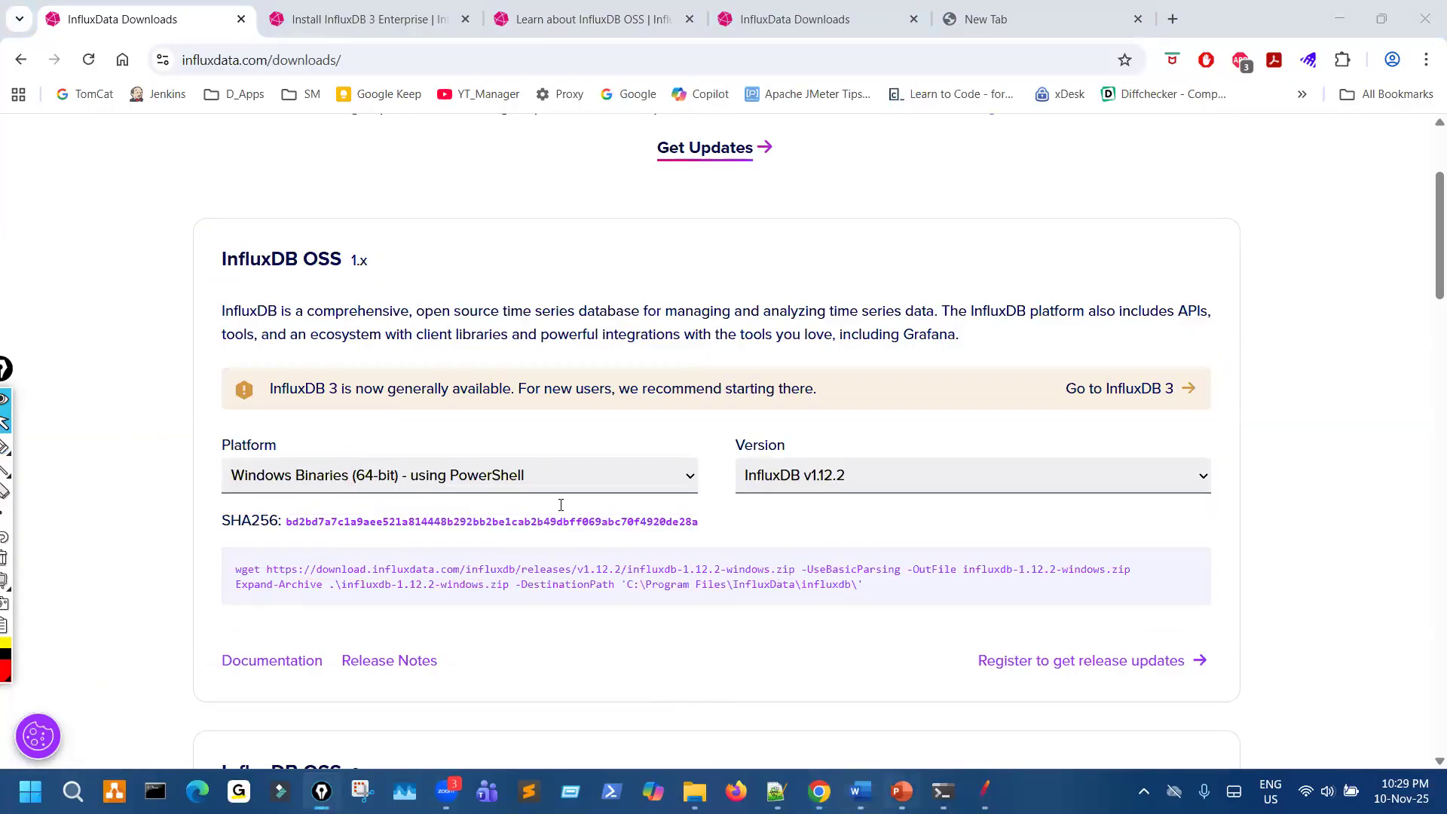
- Switch to the PowerPoint slide on JMeter integration, circle InfluxDB and underline Grafana in the heading, and clear the marks
key(alt+Tab)
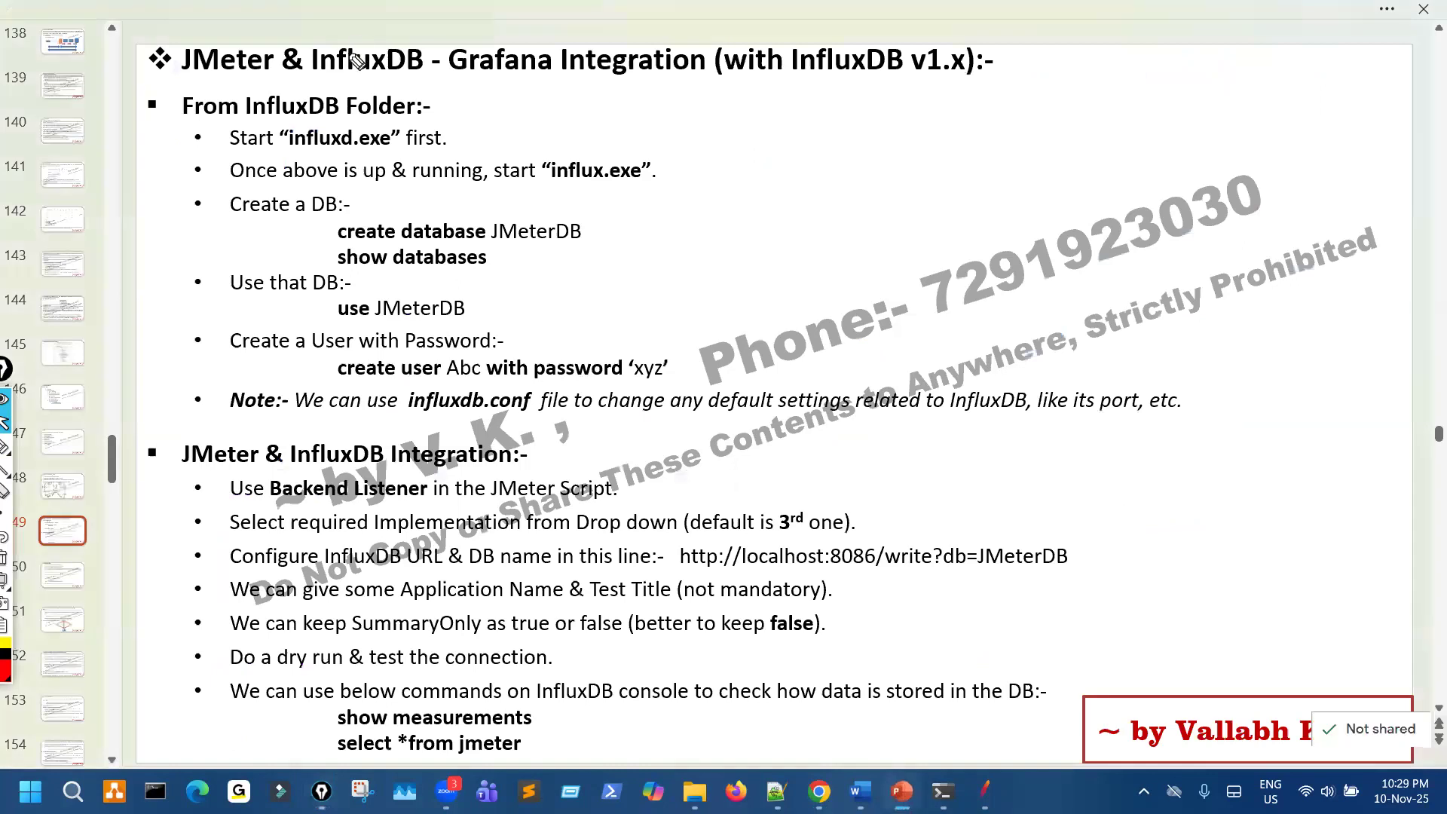
mouse_move(348, 36)
mouse_down()
mouse_move(422, 94)
mouse_move(385, 37)
mouse_up()
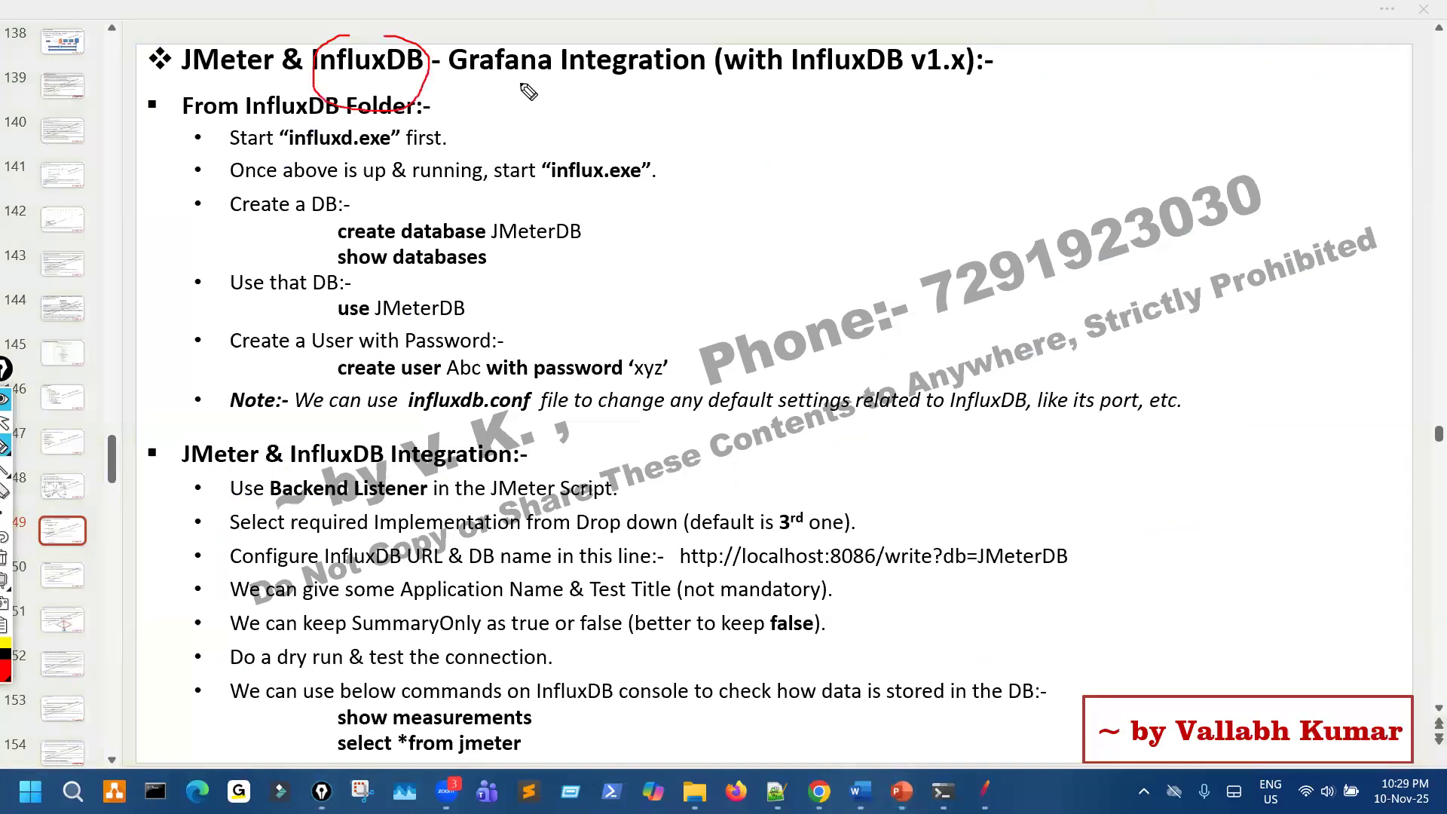
drag(449, 80, 522, 83)
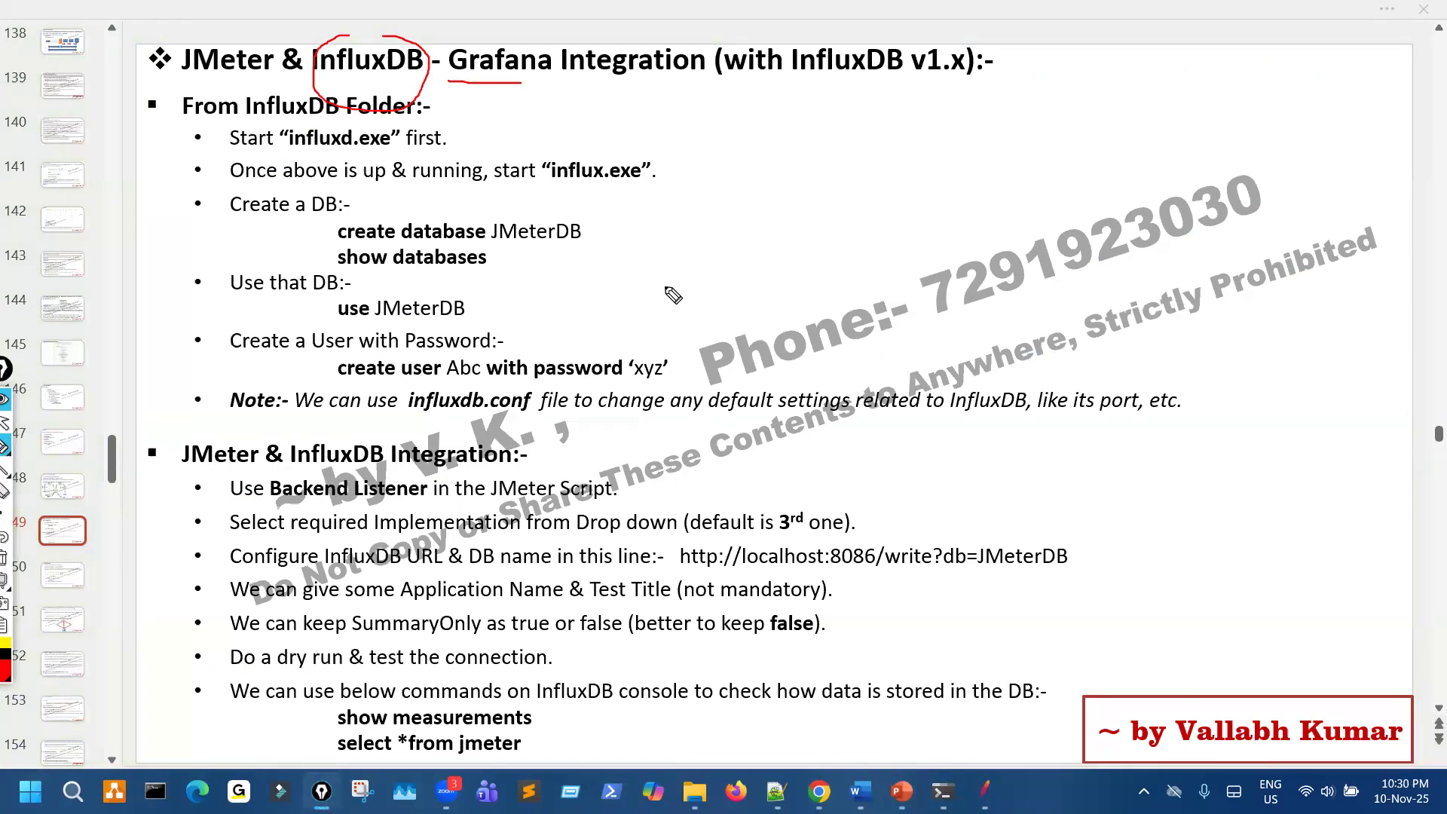
mouse_move(760, 214)
mouse_down()
mouse_move(762, 273)
mouse_move(795, 214)
mouse_up()
drag(897, 182, 924, 232)
key(ctrl+shift+7)
key(ctrl+shift+2)
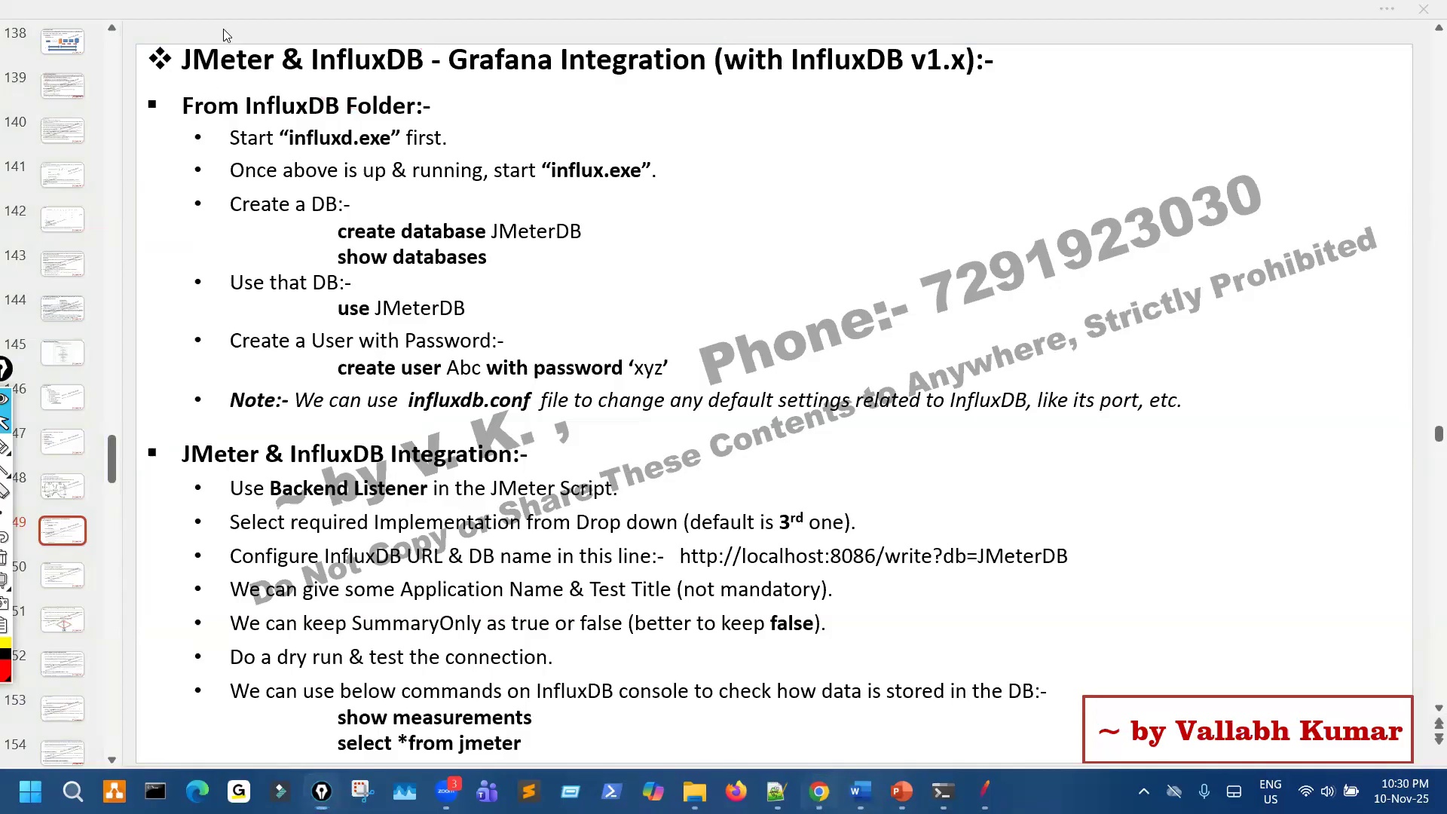
- Return to Chrome and close the InfluxData downloads and documentation tabs
key(alt+Tab)
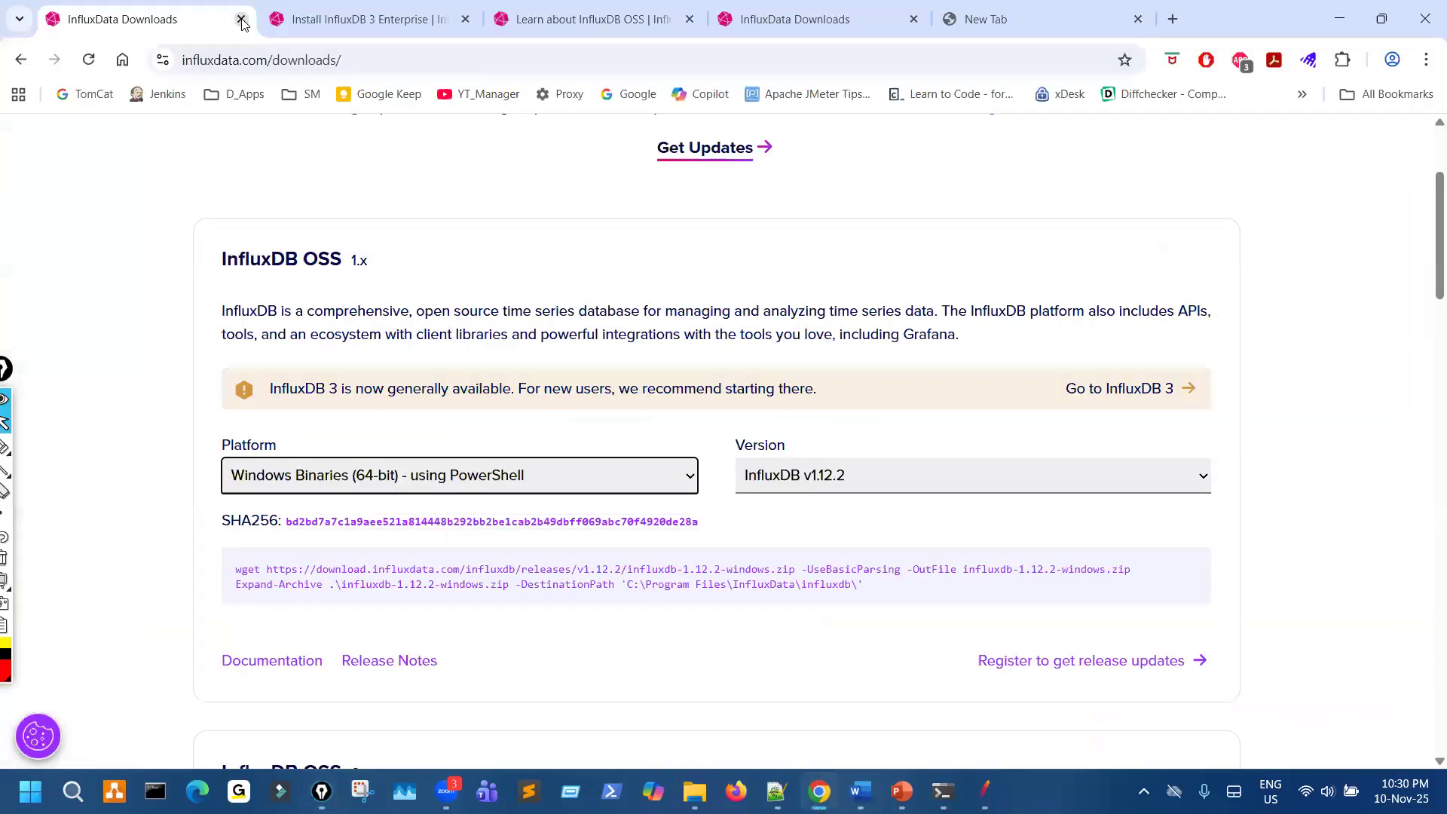
click(241, 20)
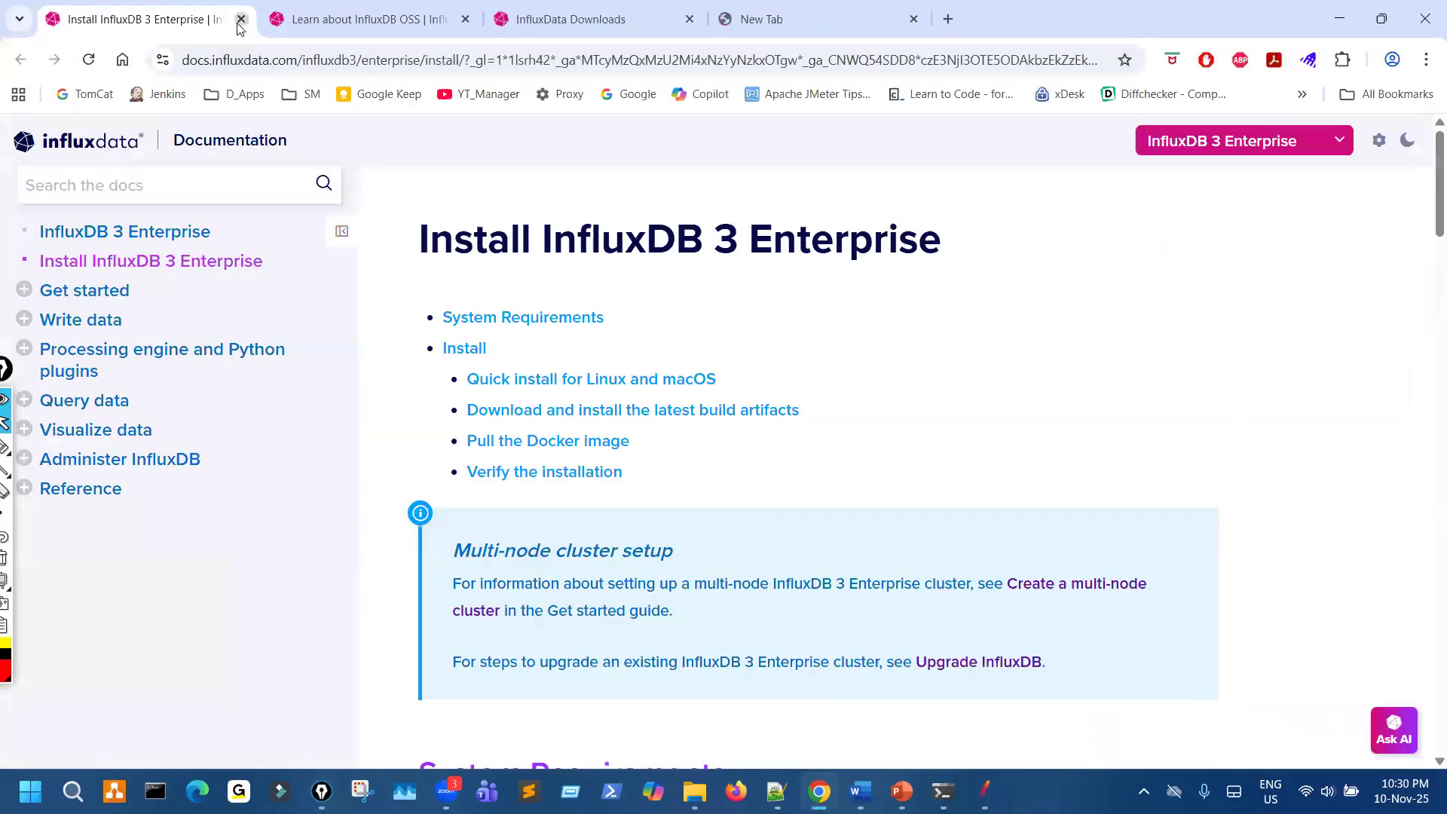
click(242, 20)
click(241, 20)
click(242, 20)
- Open Google in the remaining tab and search for grafana
click(636, 103)
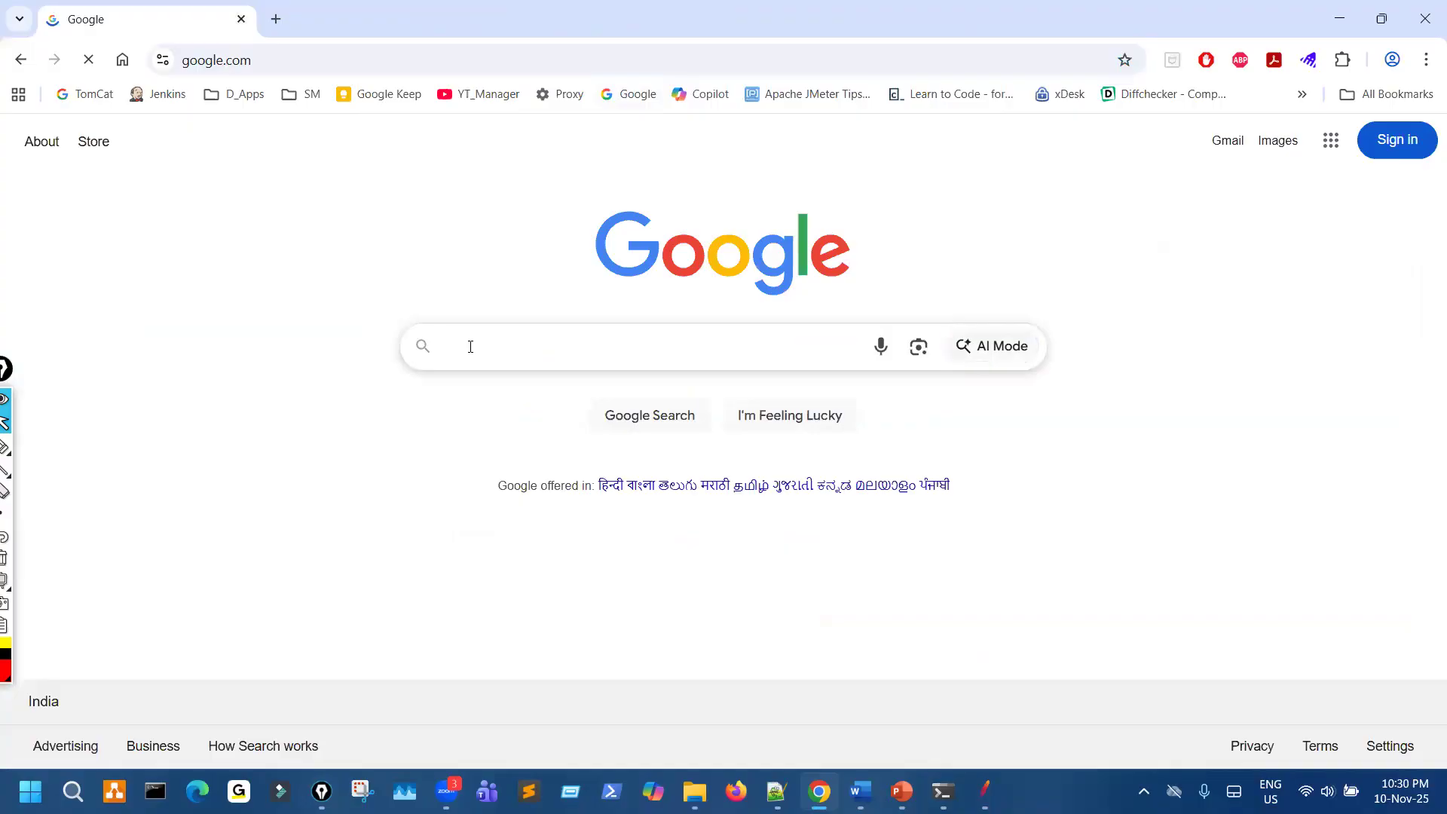
text(grafana)
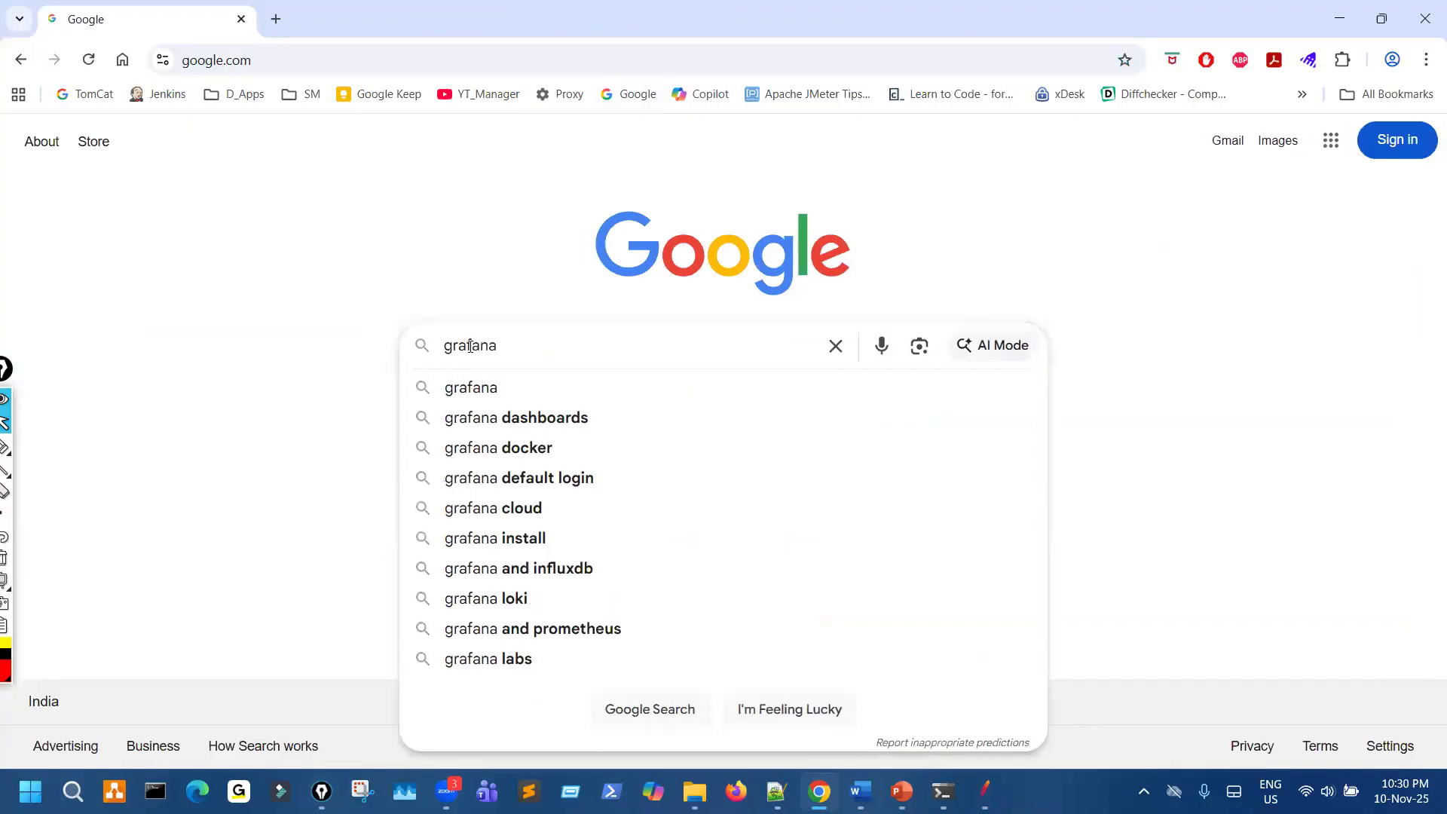
click(475, 382)
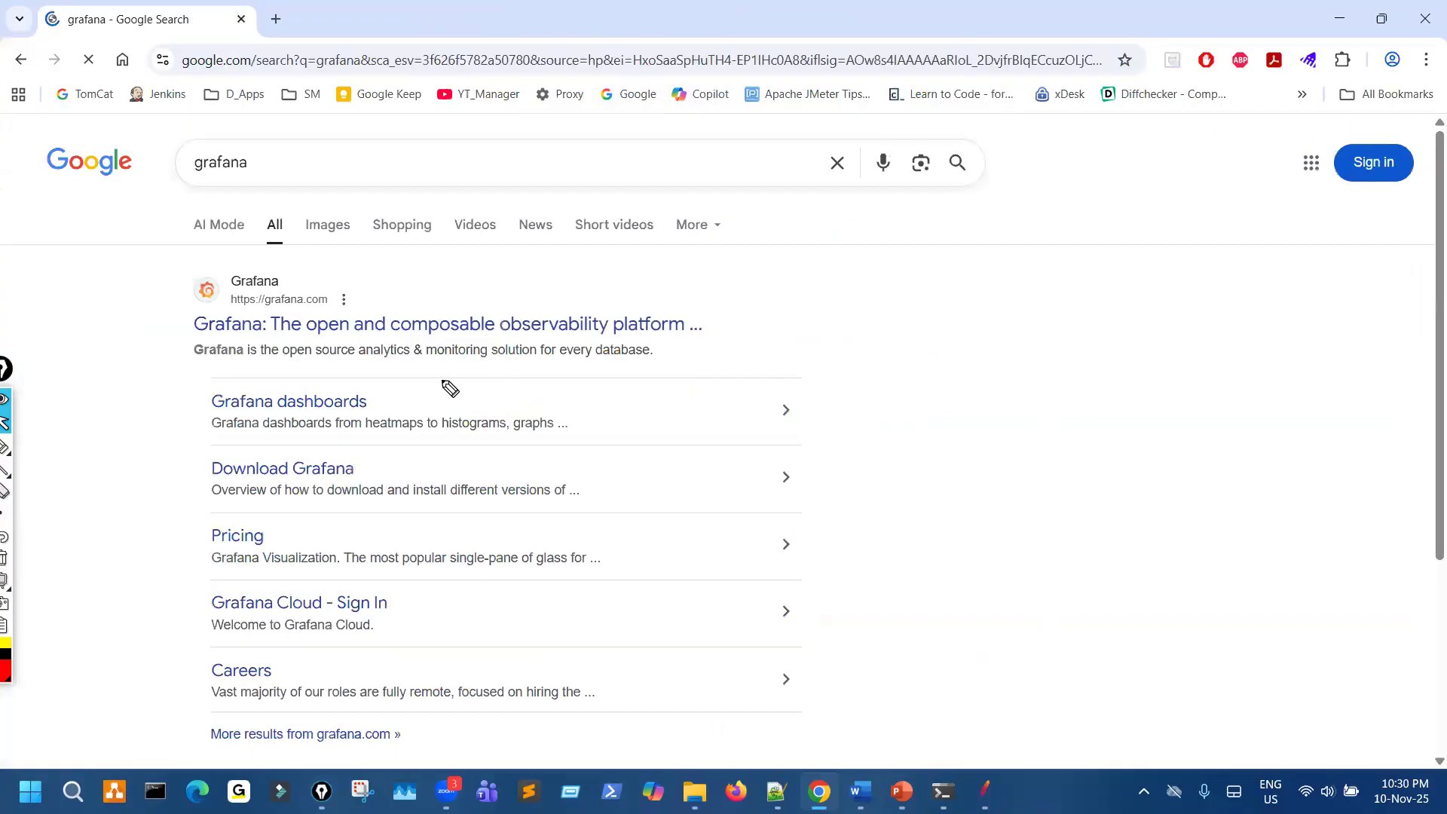
- Underline the analytics and monitoring phrase in the Grafana result and circle "visualization web application" in the Grafana summary
mouse_move(349, 368)
mouse_down()
mouse_move(543, 368)
mouse_move(471, 320)
mouse_up()
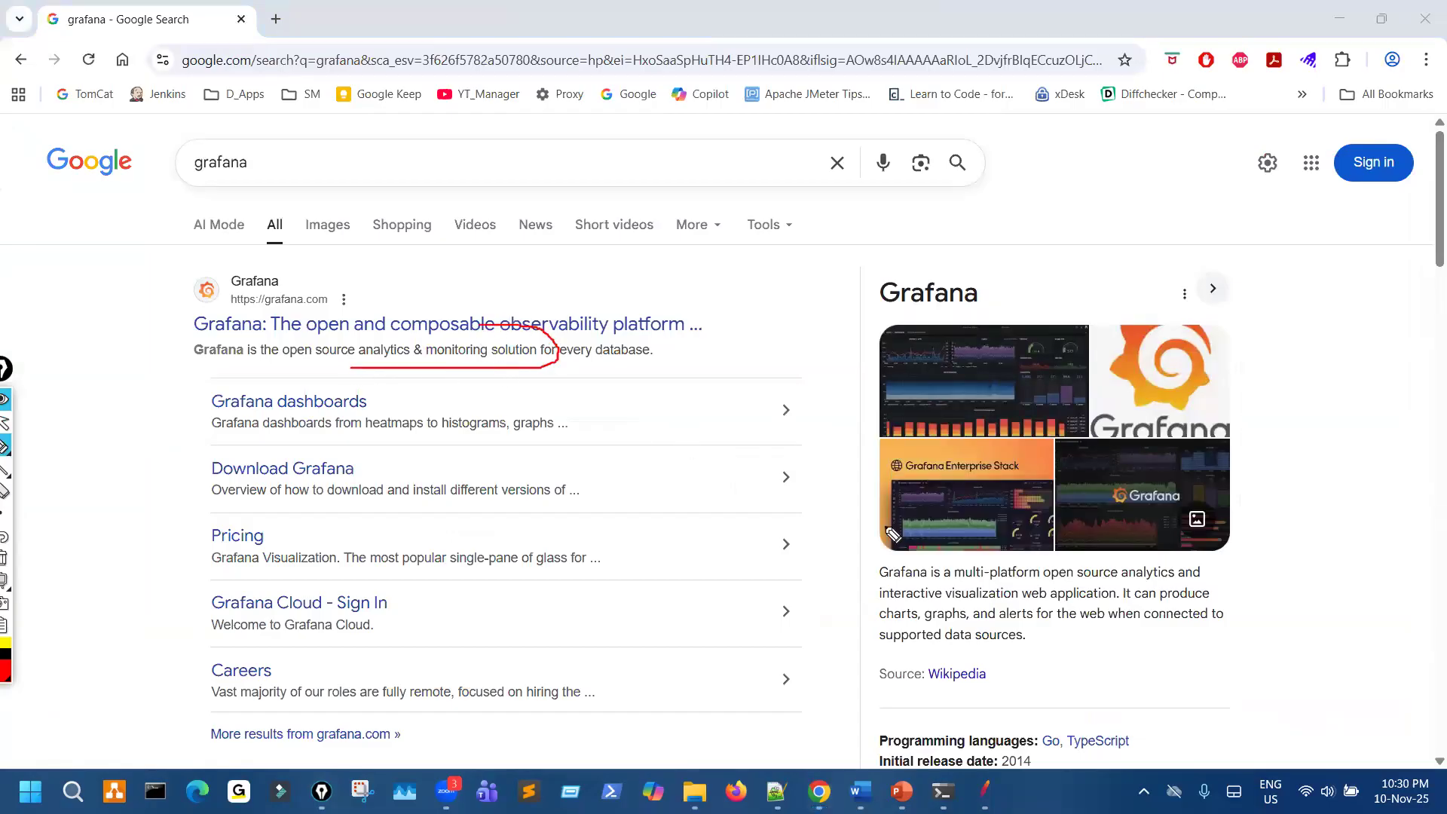
click(959, 604)
drag(959, 605, 934, 607)
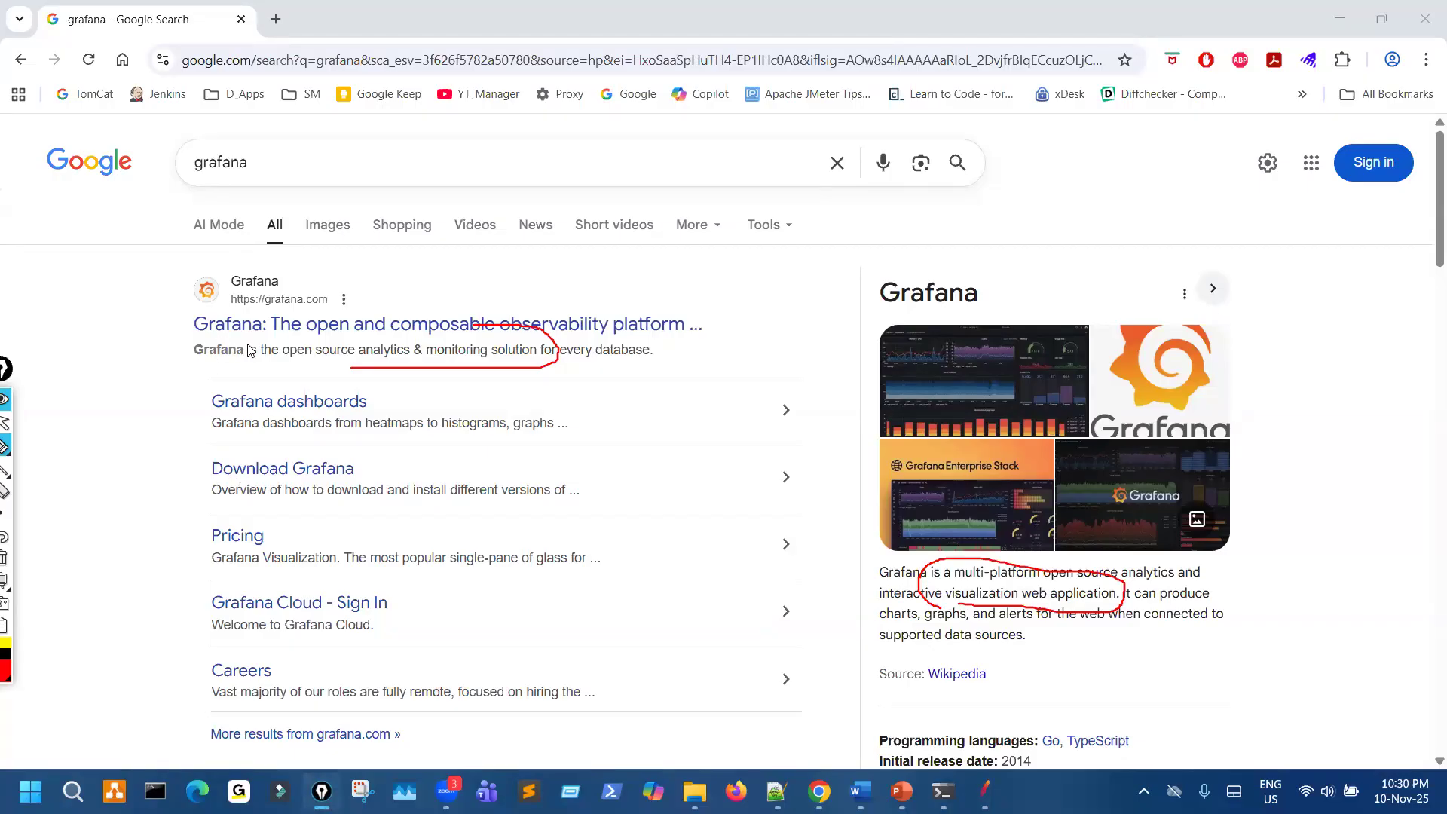
- Open the main grafana.com result in a new tab and clear the marks on the search results
middle_click(377, 325)
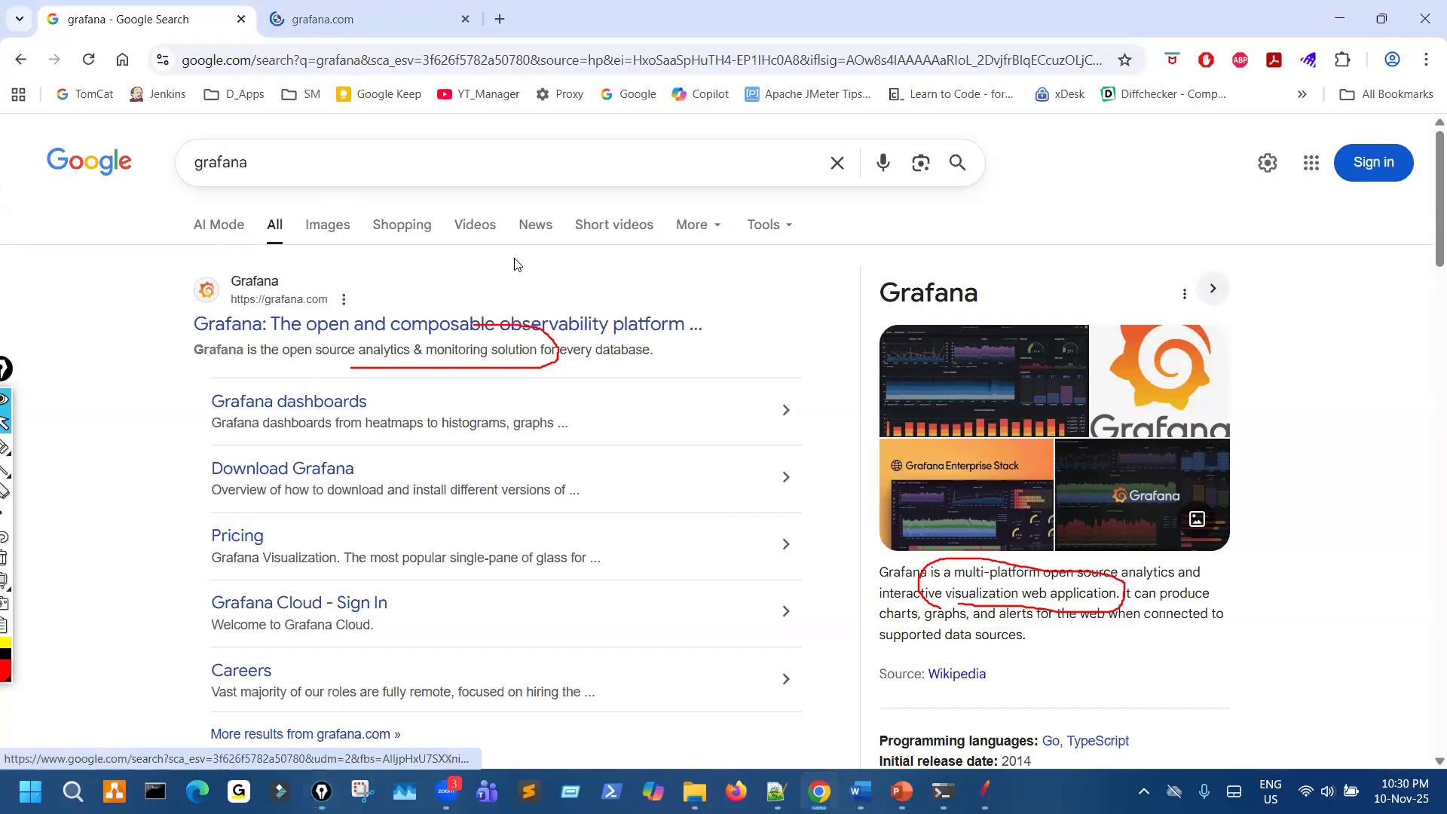
key(ctrl+Tab)
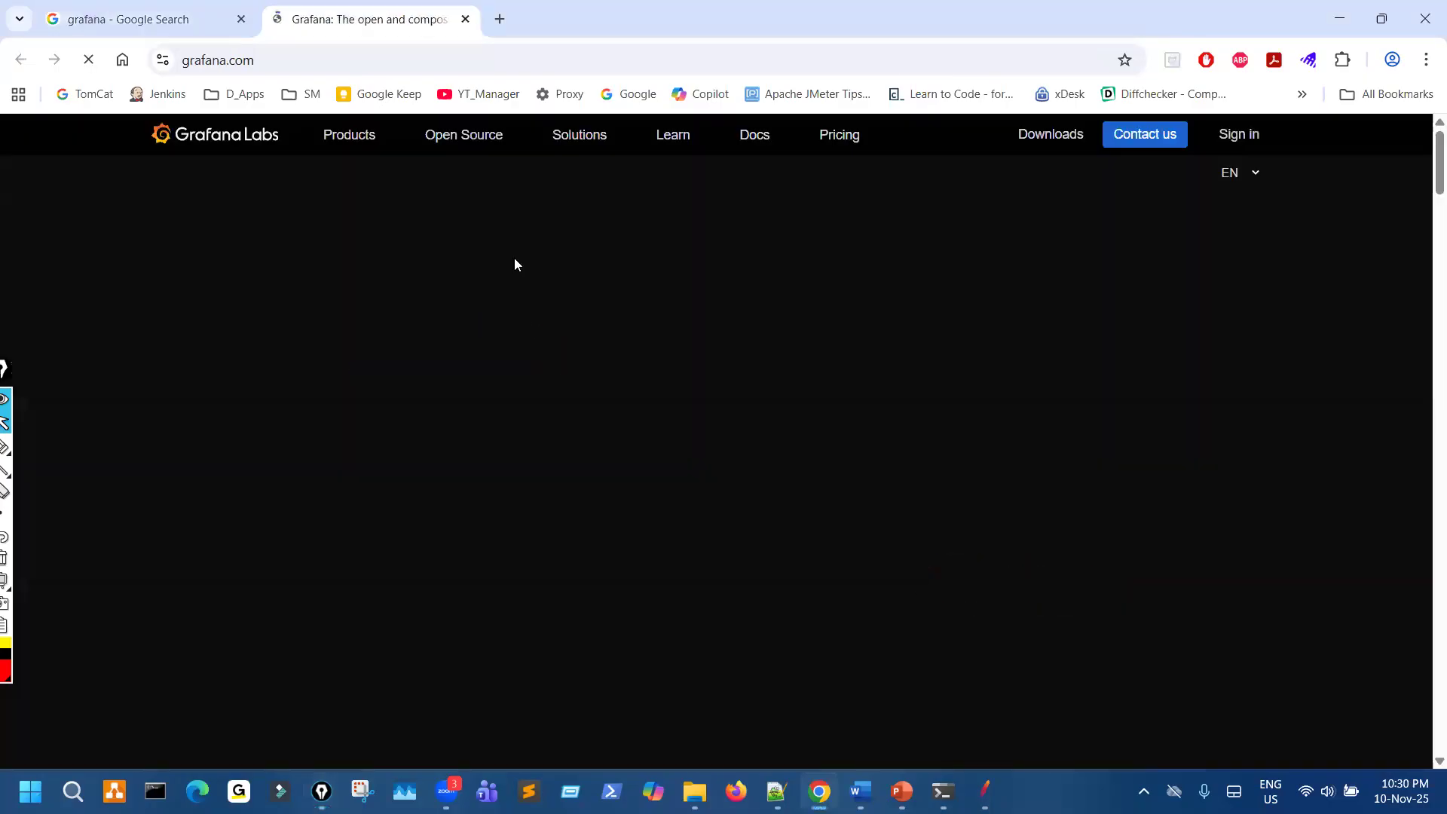
key(ctrl+shift+Tab)
key(ctrl+shift+3)
key(ctrl+shift+7)
key(ctrl+shift+2)
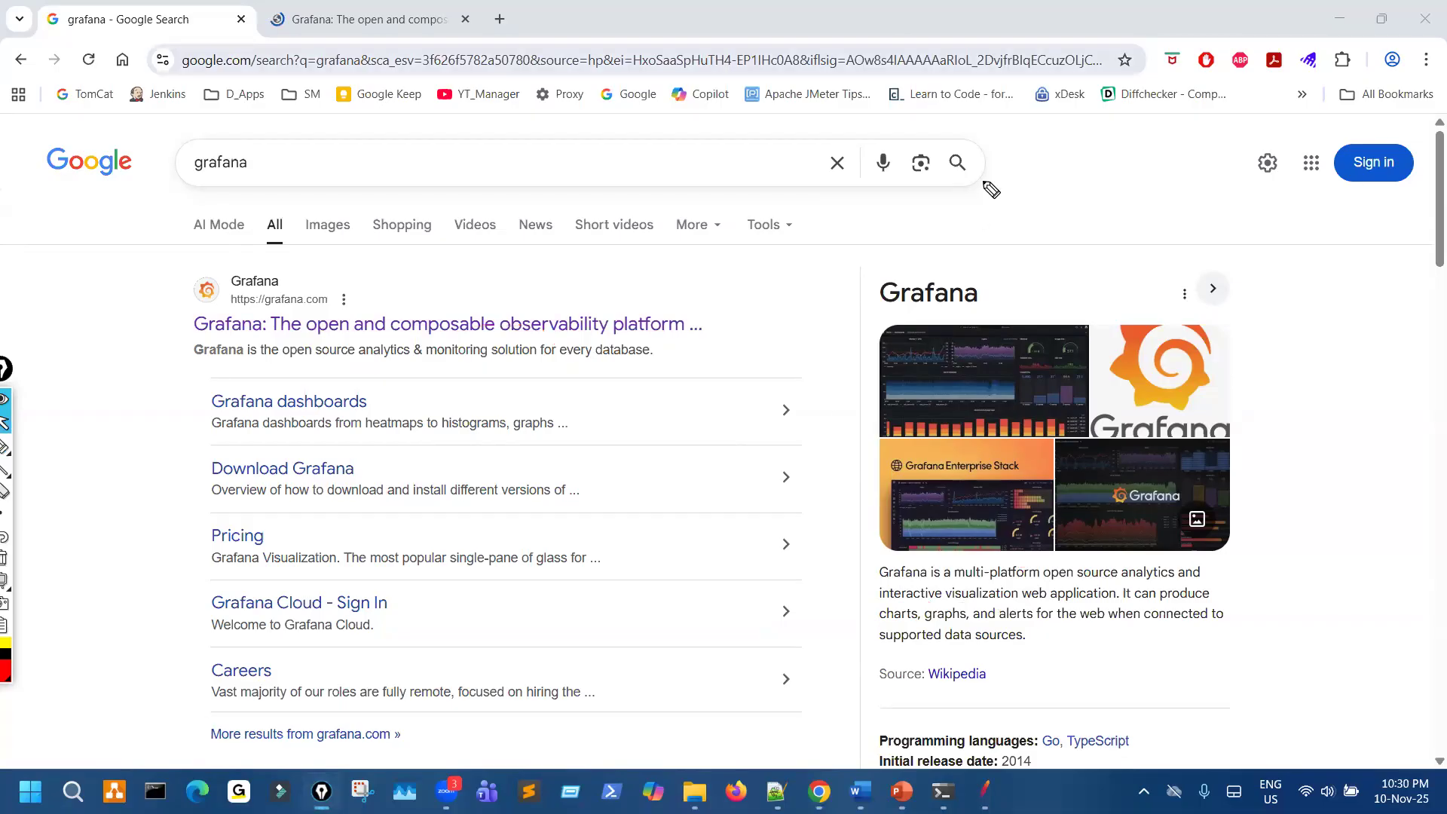
- On the Grafana site, circle the Downloads link with an arrow pointing to it, open it, and clear the marks
key(ctrl+Tab)
key(ctrl+shift+3)
mouse_move(1041, 115)
mouse_down()
mouse_move(970, 154)
mouse_move(1014, 121)
mouse_up()
mouse_move(927, 243)
mouse_down()
mouse_move(1037, 142)
mouse_move(1040, 174)
mouse_up()
key(ctrl+shift+2)
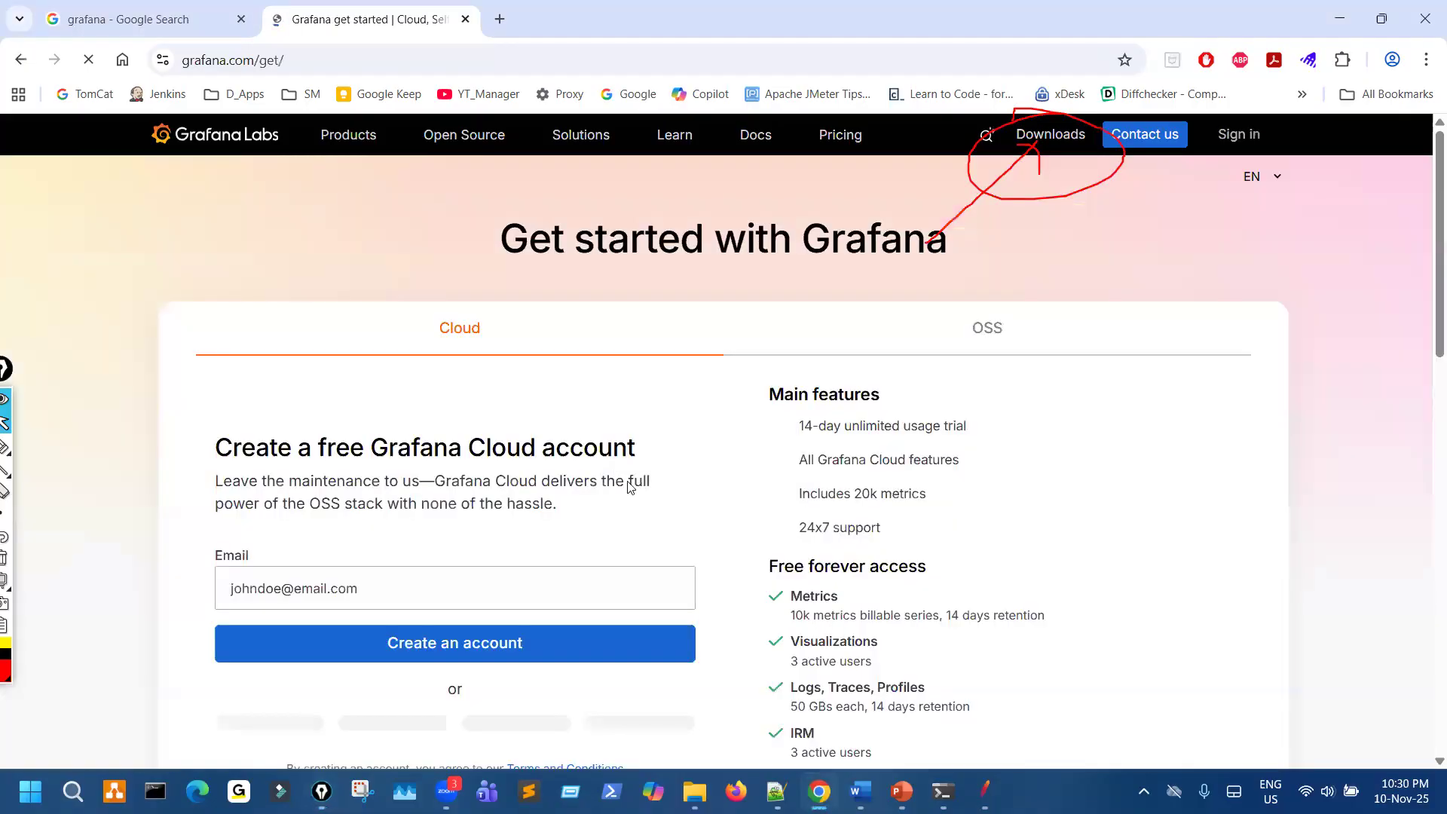
key(ctrl+shift+7)
- Circle the Cloud and OSS options, draw an arrow to OSS, clear the marks, and show the OSS offerings
key(ctrl+shift+3)
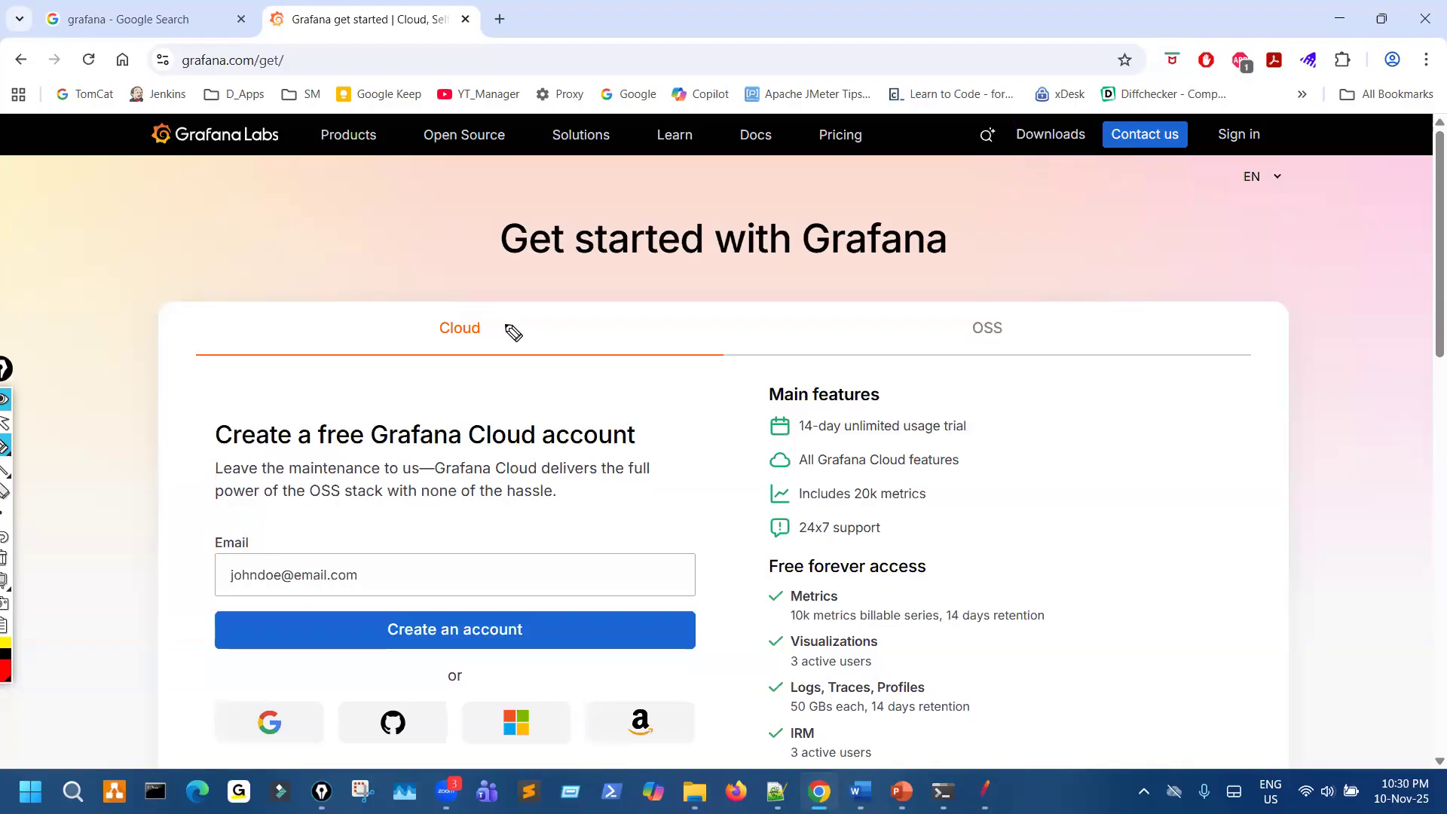
drag(460, 298, 470, 376)
mouse_move(1029, 293)
mouse_down()
mouse_move(948, 315)
mouse_move(980, 368)
mouse_up()
mouse_move(1126, 245)
mouse_down()
mouse_move(1035, 300)
mouse_move(1060, 298)
mouse_up()
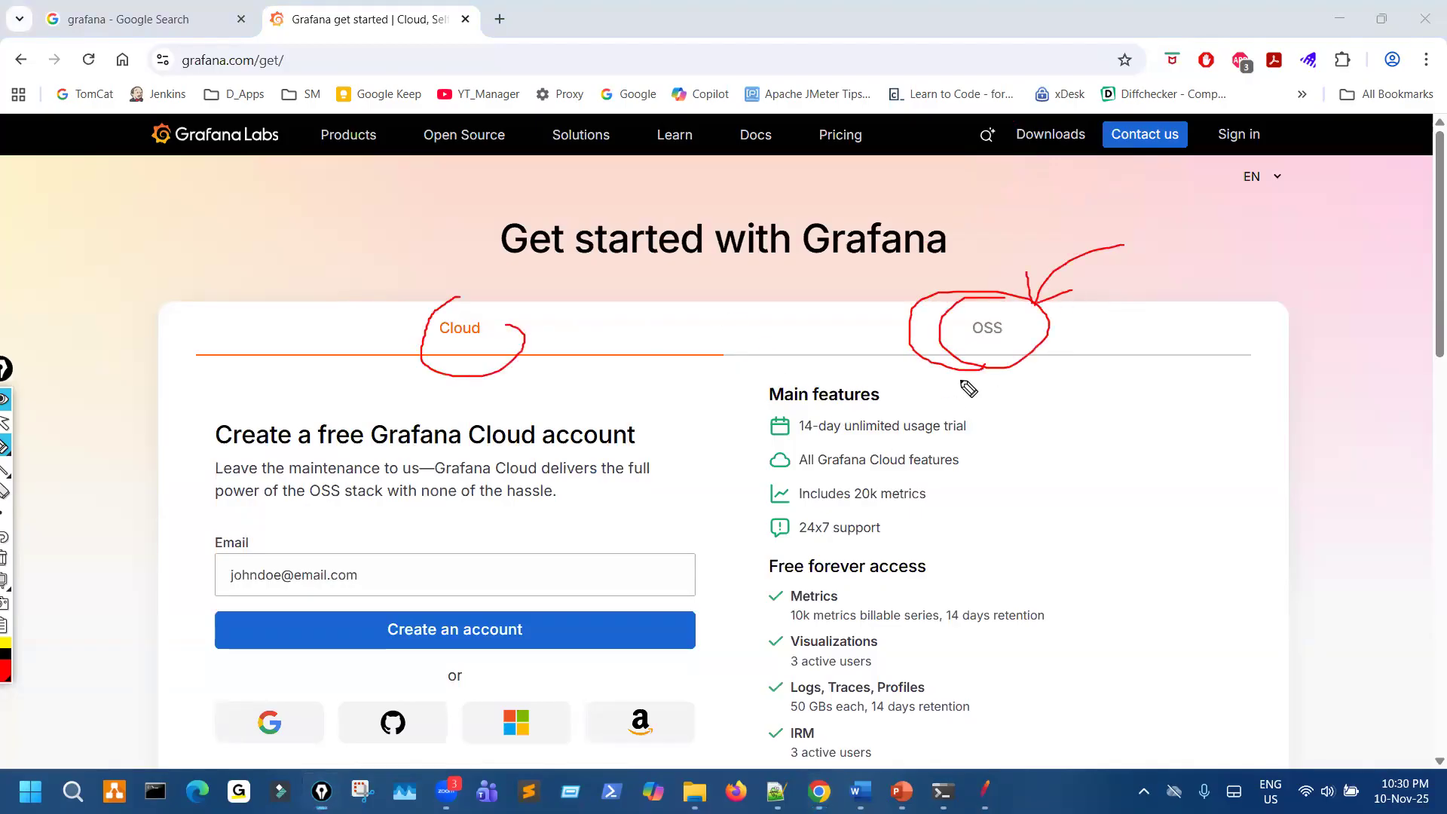
key(ctrl+shift+7)
click(993, 330)
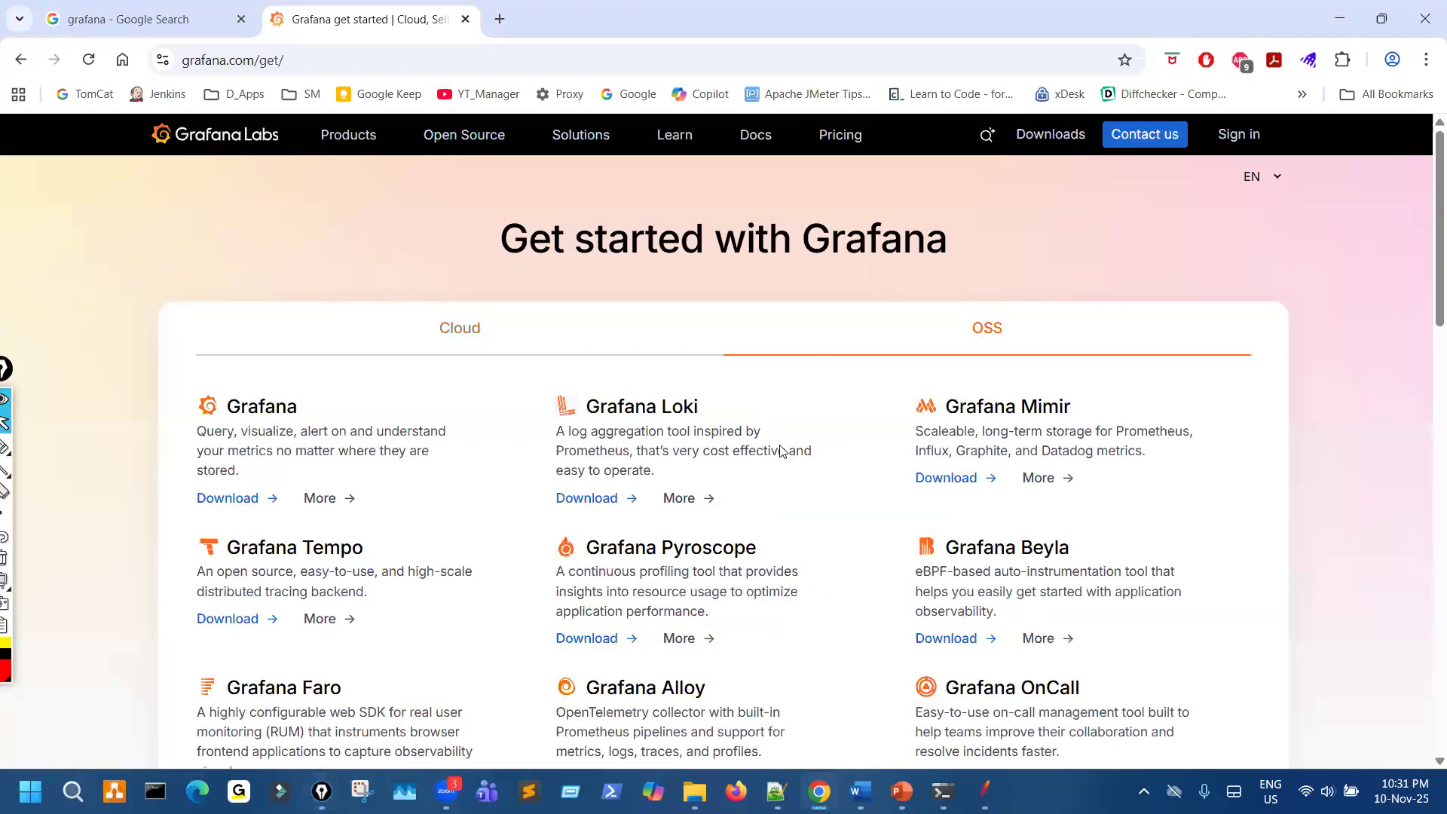
- Circle the Grafana entry and its Download link in the OSS list, clear the marks, and open that download page
scroll(781, 451, down, 3)
scroll(332, 287, up, 1)
scroll(256, 294, down, 1)
key(ctrl+shift+3)
mouse_move(257, 189)
mouse_down()
mouse_move(199, 219)
mouse_move(262, 203)
mouse_up()
drag(188, 289, 265, 305)
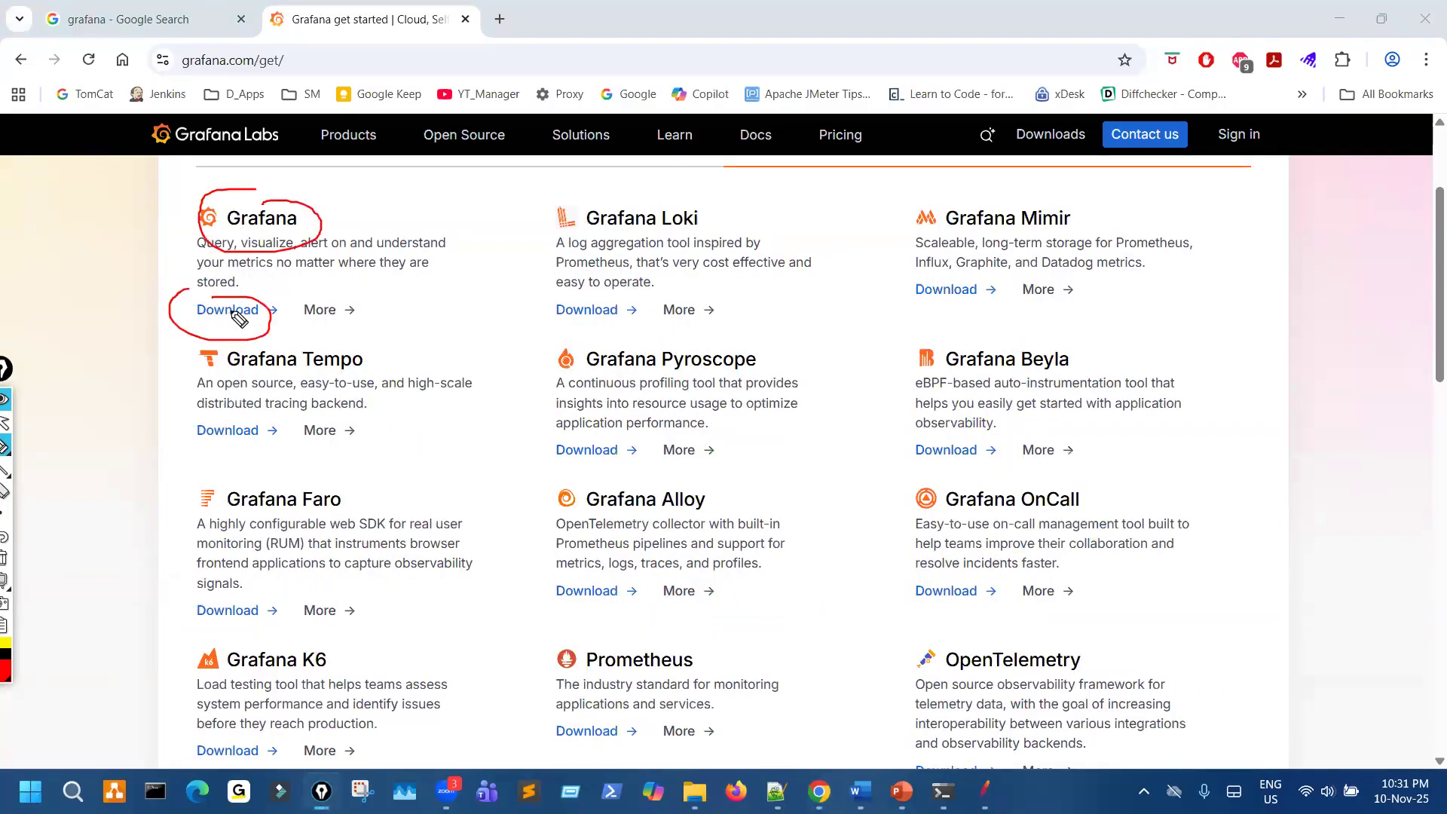
key(ctrl+shift+7)
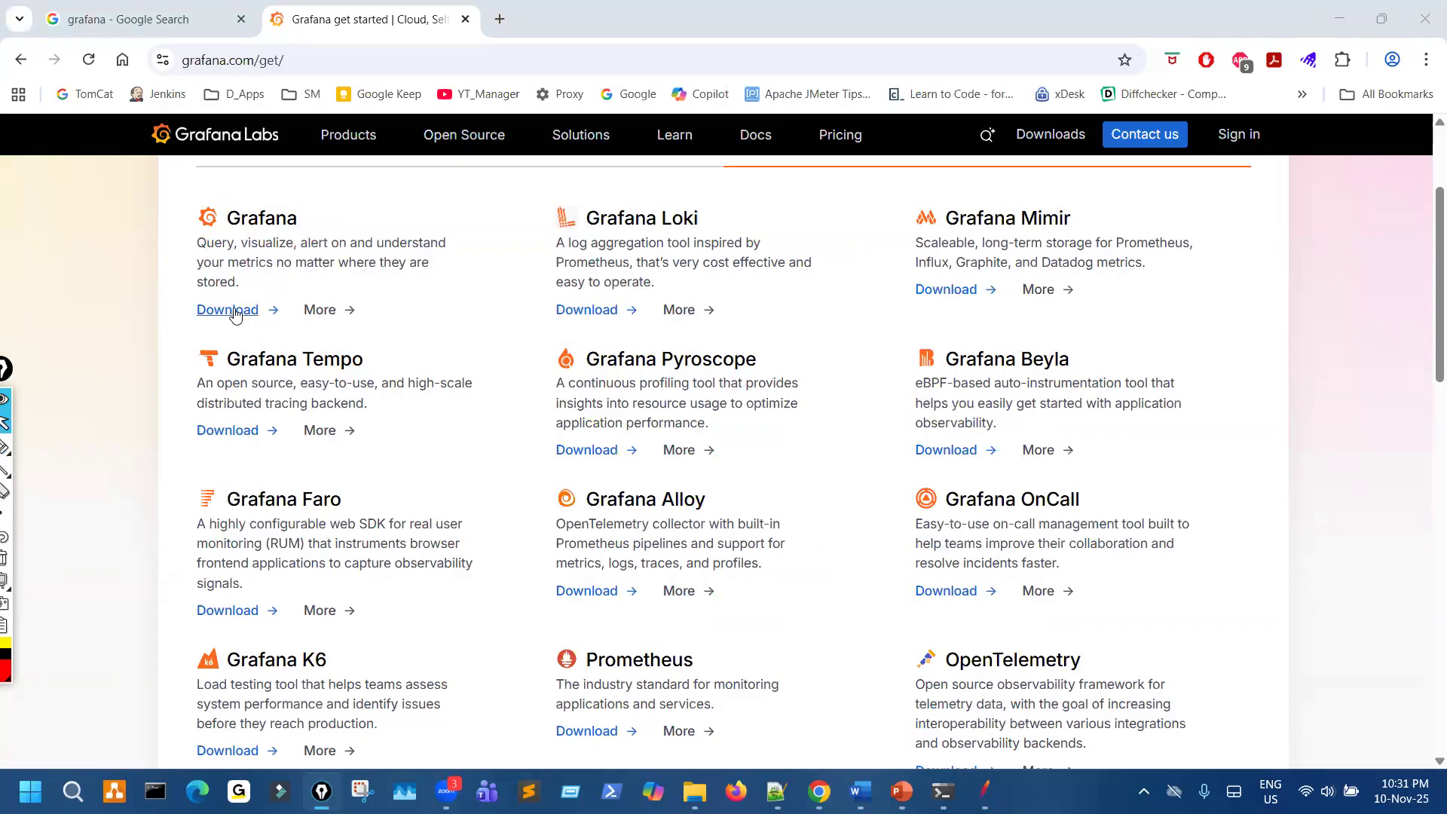
click(246, 312)
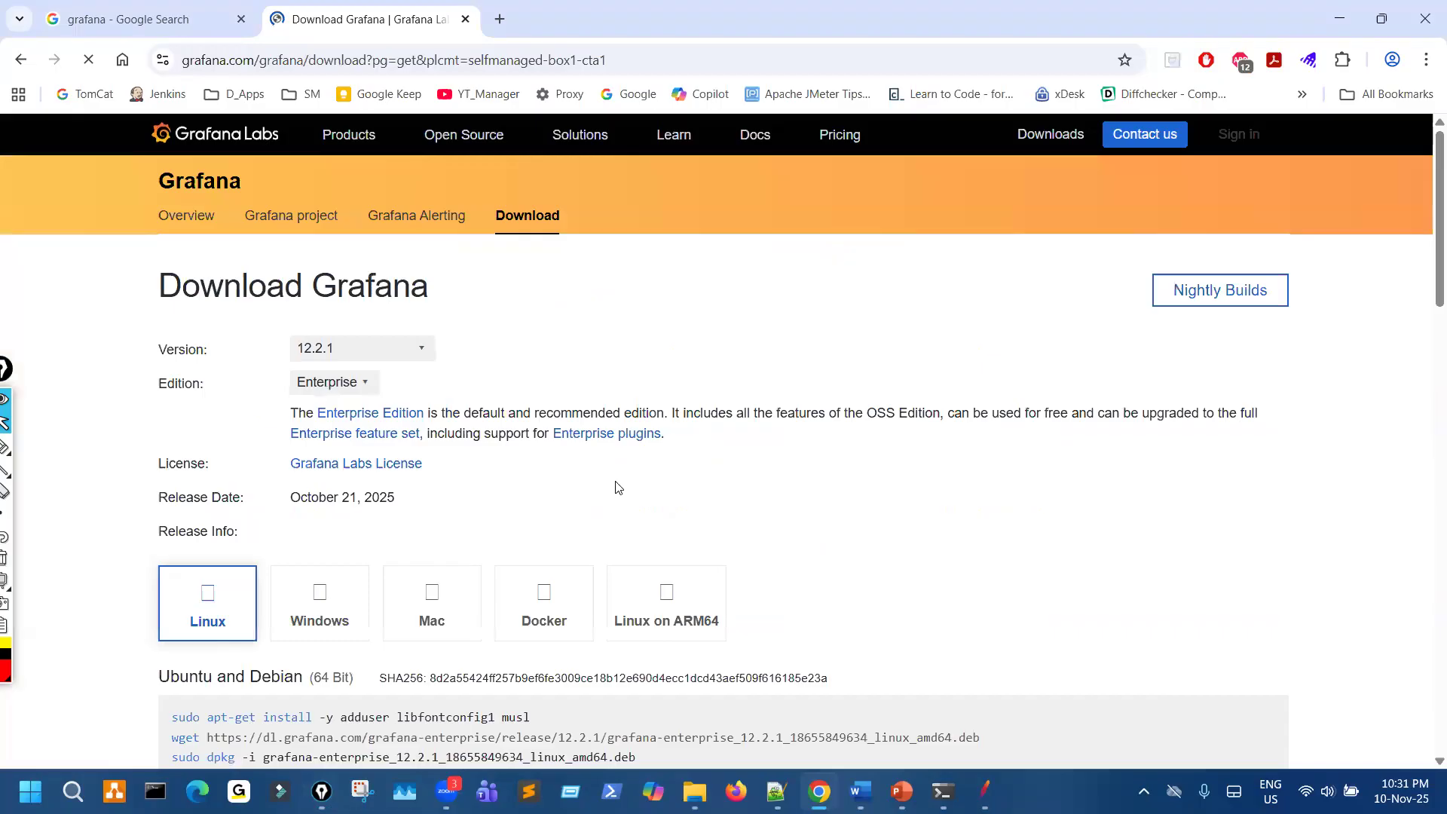
- Try to mark the Download Grafana heading and the version field while the download page loads
scroll(617, 488, down, 1)
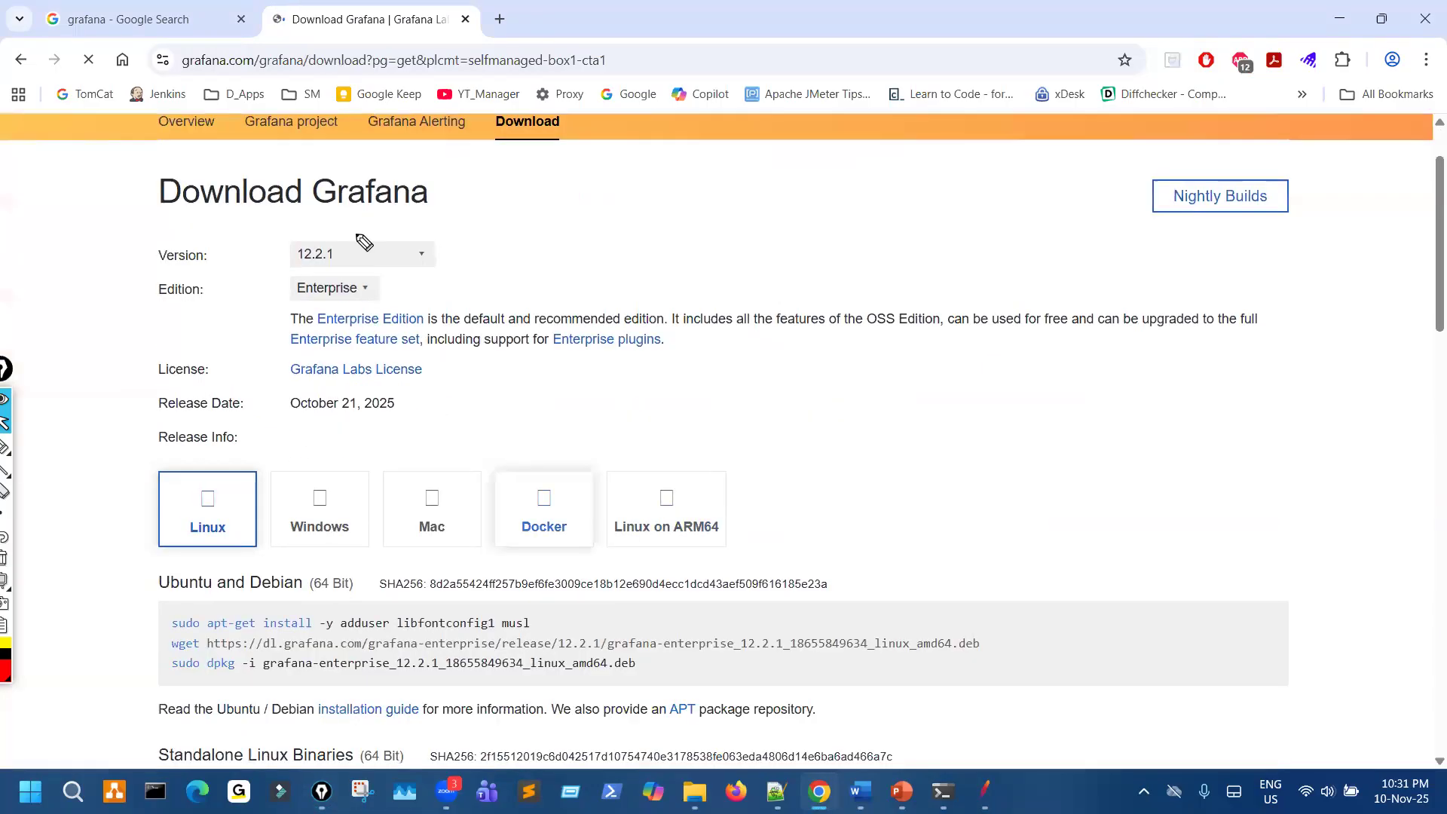
drag(132, 187, 139, 239)
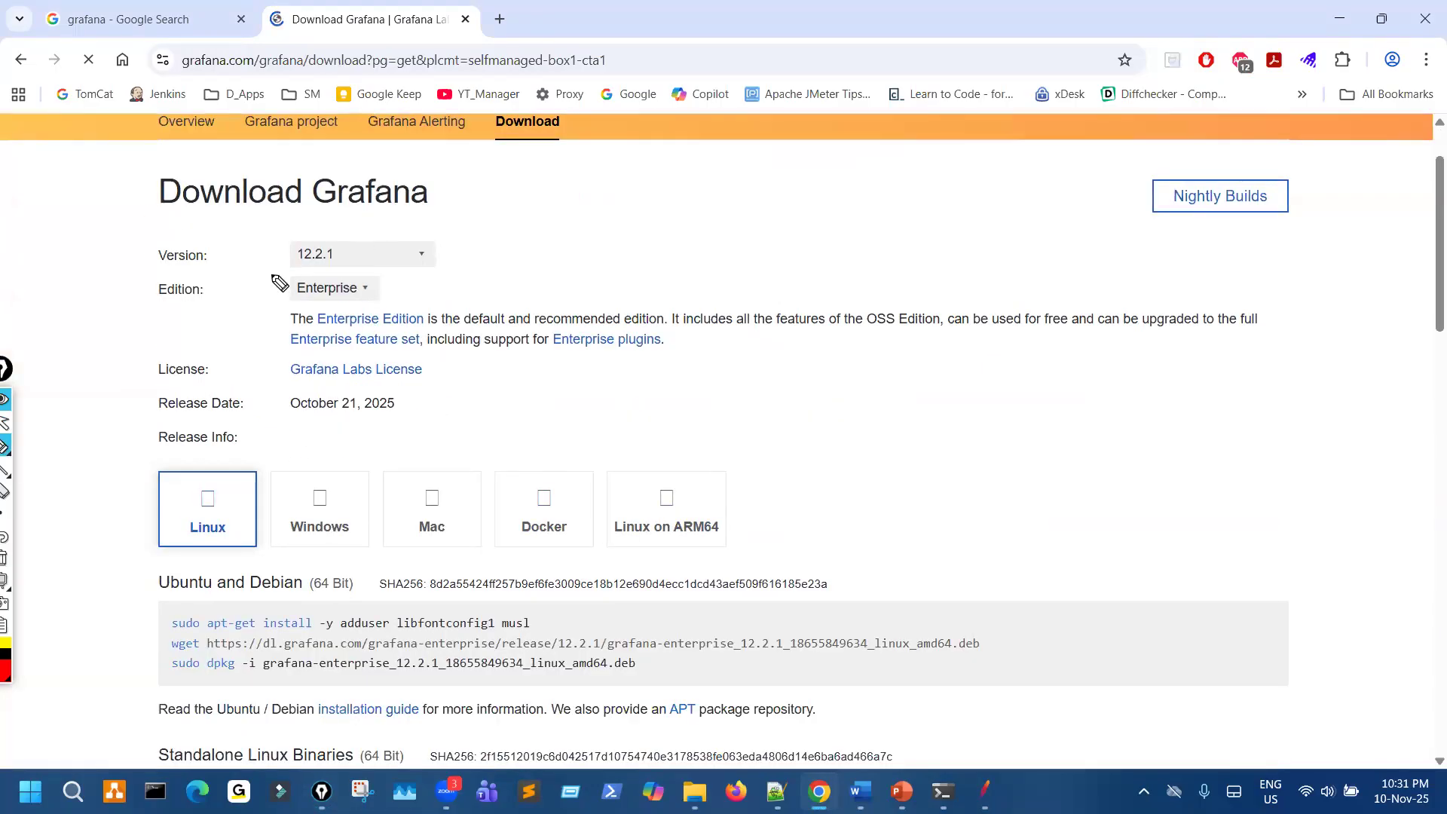
drag(274, 265, 322, 235)
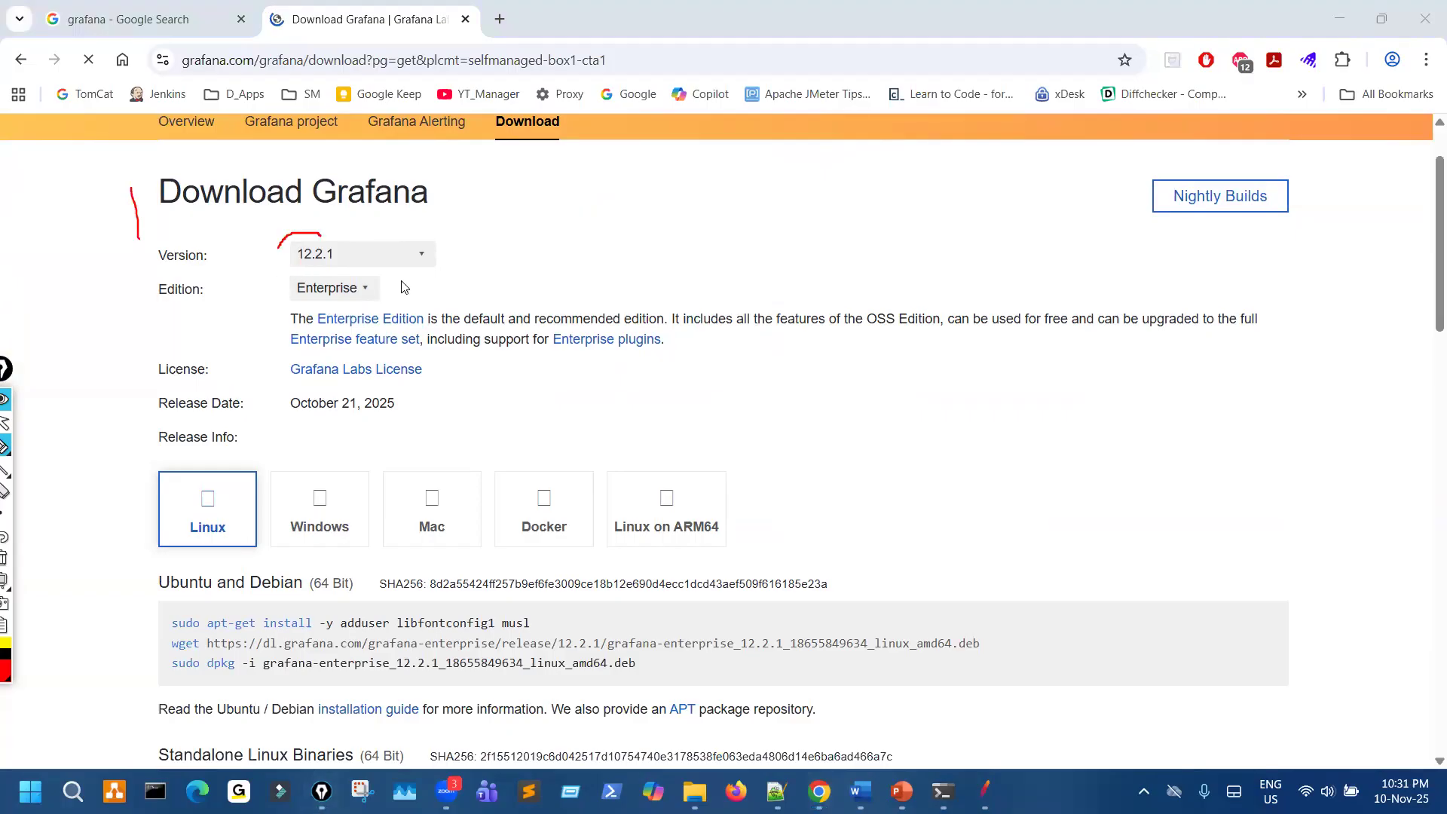
key(ctrl+shift+1)
click(412, 262)
click(554, 364)
key(ctrl+shift+3)
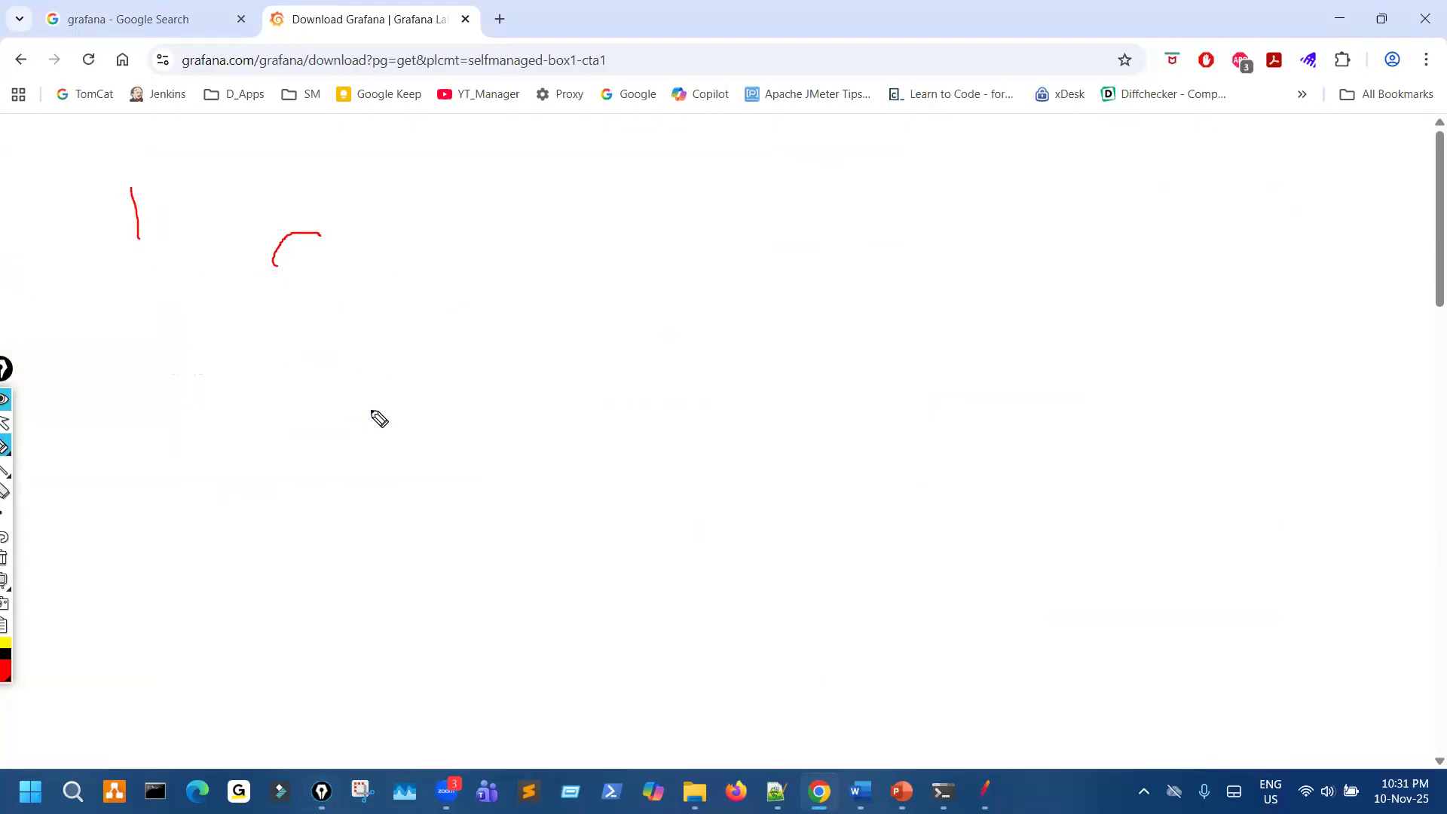
key(ctrl+shift+1)
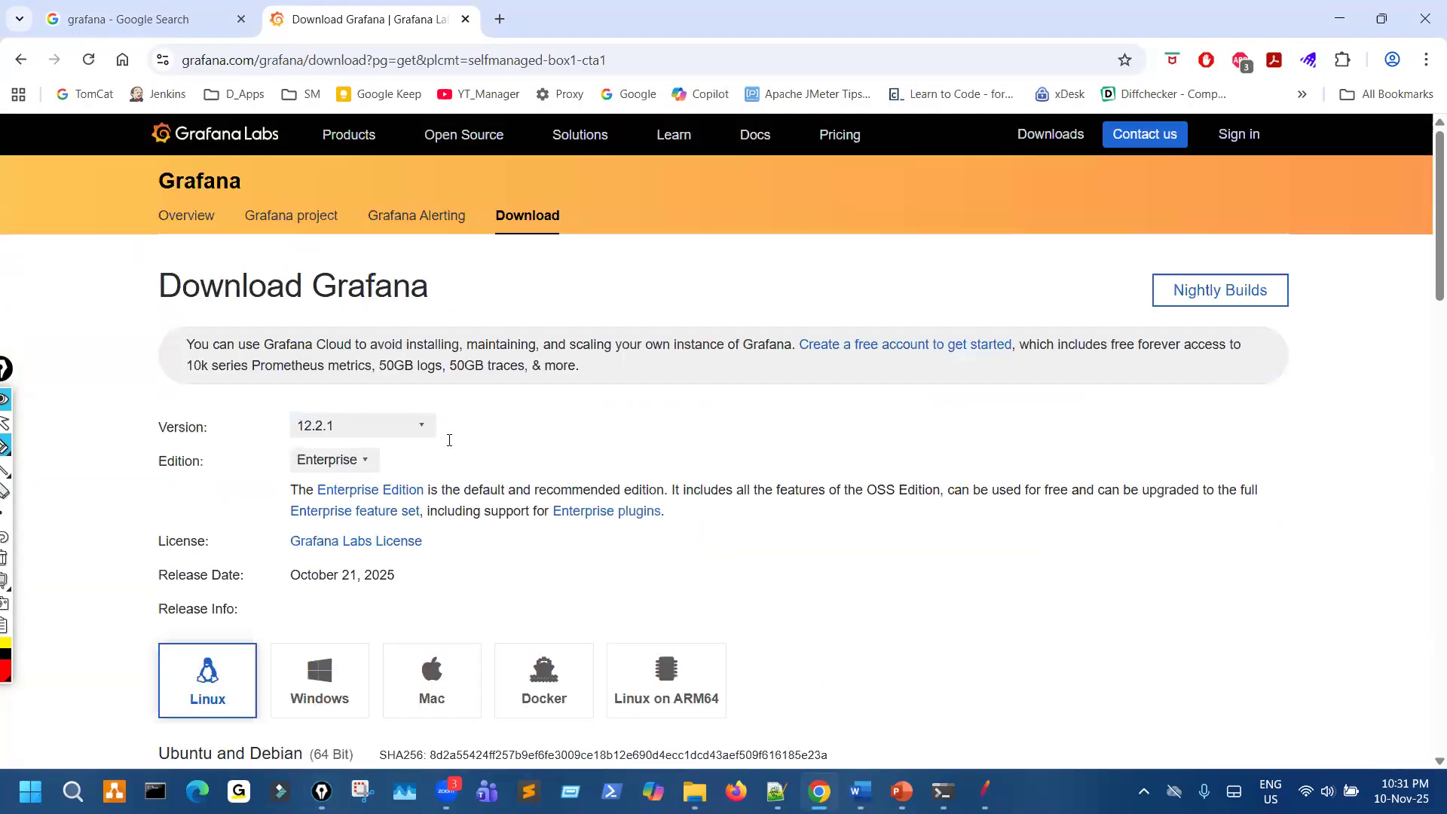
- Underline the October 21, 2025 release date, tick version 12.2.1, and clear the marks
scroll(335, 437, down, 2)
key(ctrl+shift+3)
drag(316, 424, 409, 422)
drag(349, 253, 386, 234)
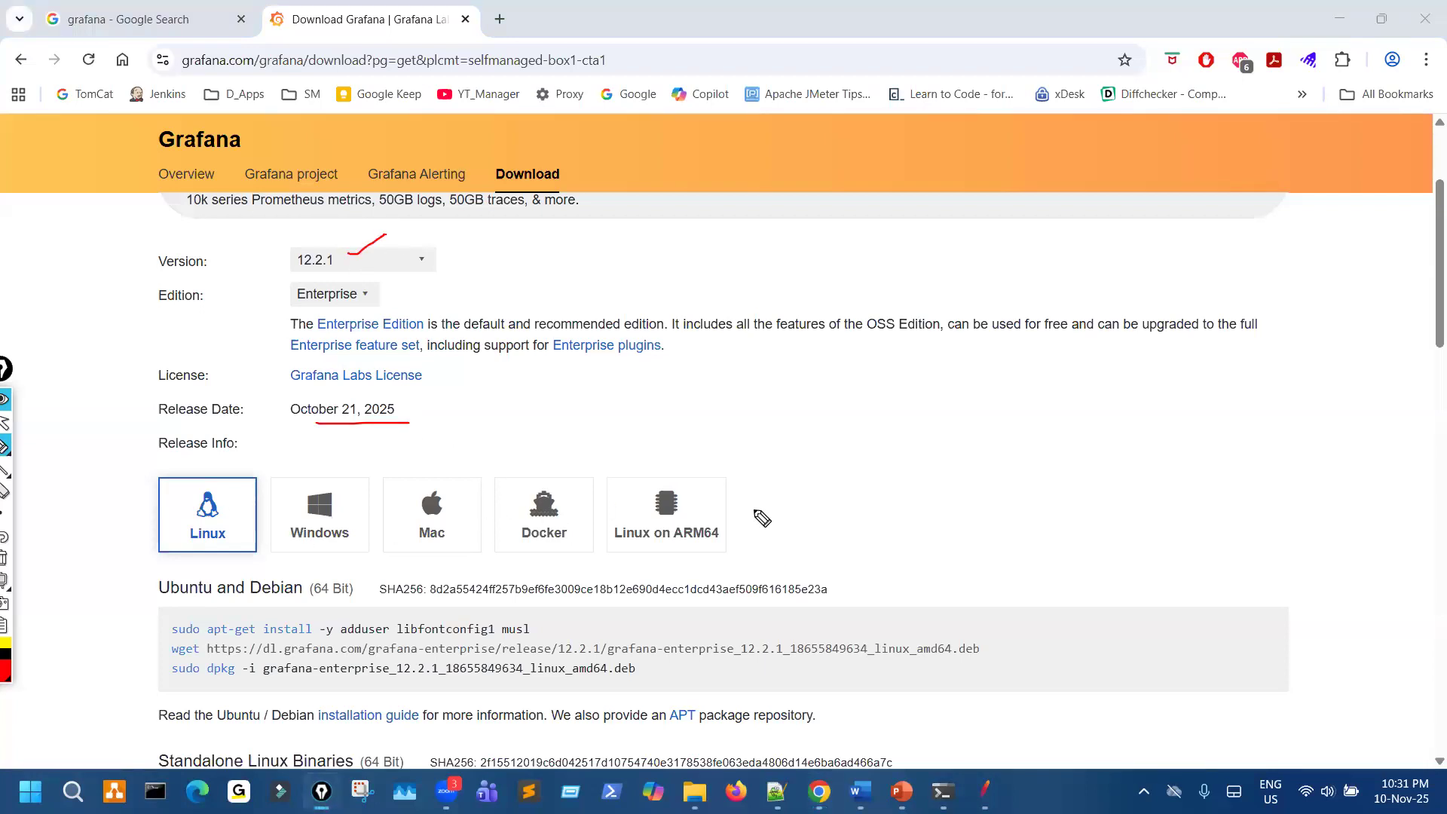
key(ctrl+shift+7)
key(ctrl+shift+2)
- Mark the Linux option, its Ubuntu commands and the Mac option, clear the marks, and show the Mac downloads
key(ctrl+shift+3)
drag(164, 548, 220, 507)
drag(163, 624, 181, 668)
drag(443, 486, 490, 441)
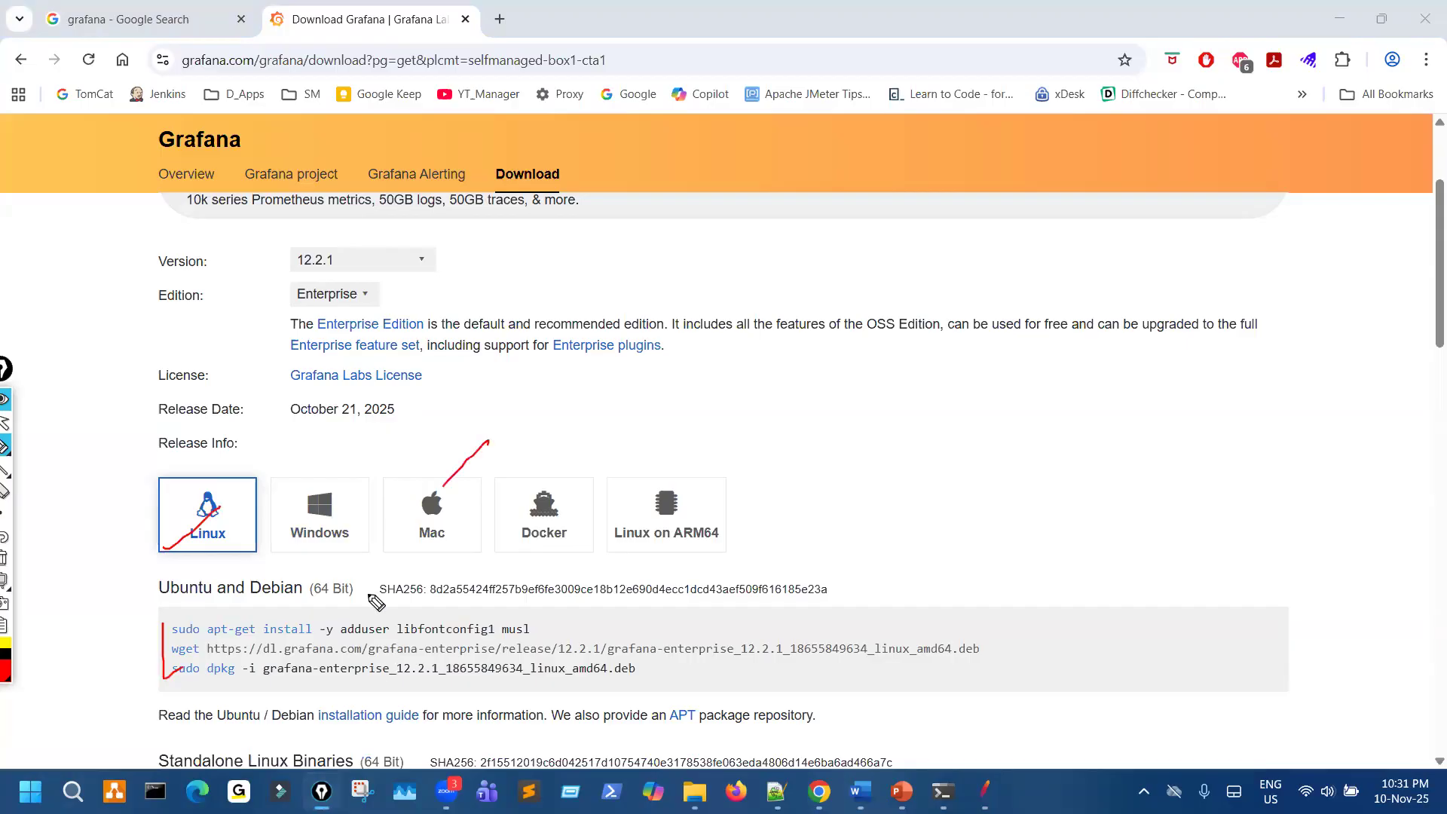
key(ctrl+shift+7)
key(ctrl+shift+2)
click(435, 514)
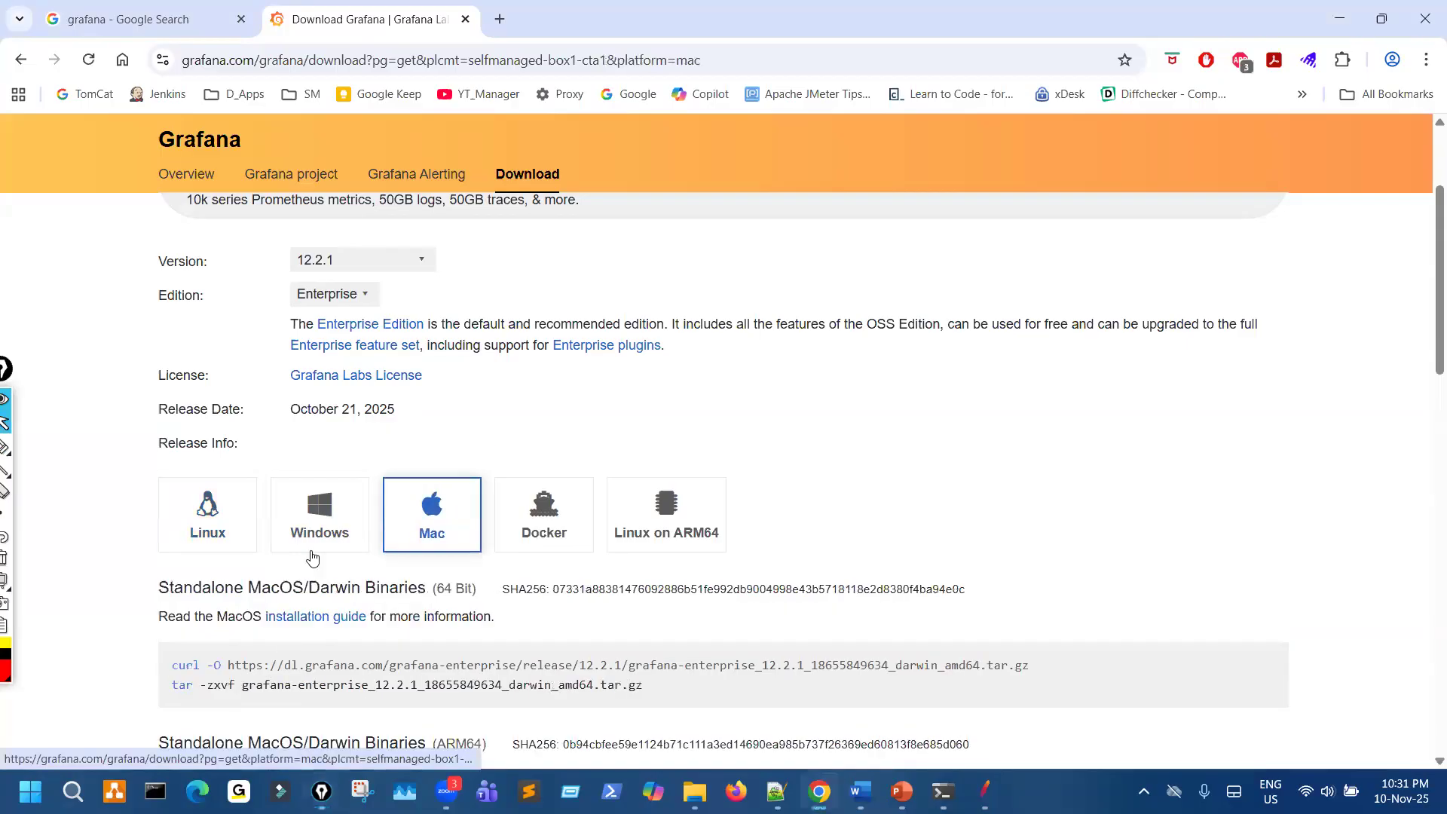
- Show the Windows downloads, mark the installer and standalone binaries entries, and clear the marks
click(320, 509)
scroll(322, 452, down, 2)
key(ctrl+shift+3)
drag(307, 283, 408, 260)
drag(132, 517, 142, 608)
mouse_move(229, 442)
mouse_down()
mouse_move(666, 443)
mouse_move(668, 400)
mouse_up()
drag(538, 522, 641, 520)
drag(622, 601, 683, 591)
drag(272, 415, 265, 420)
key(ctrl+shift+7)
key(ctrl+shift+1)
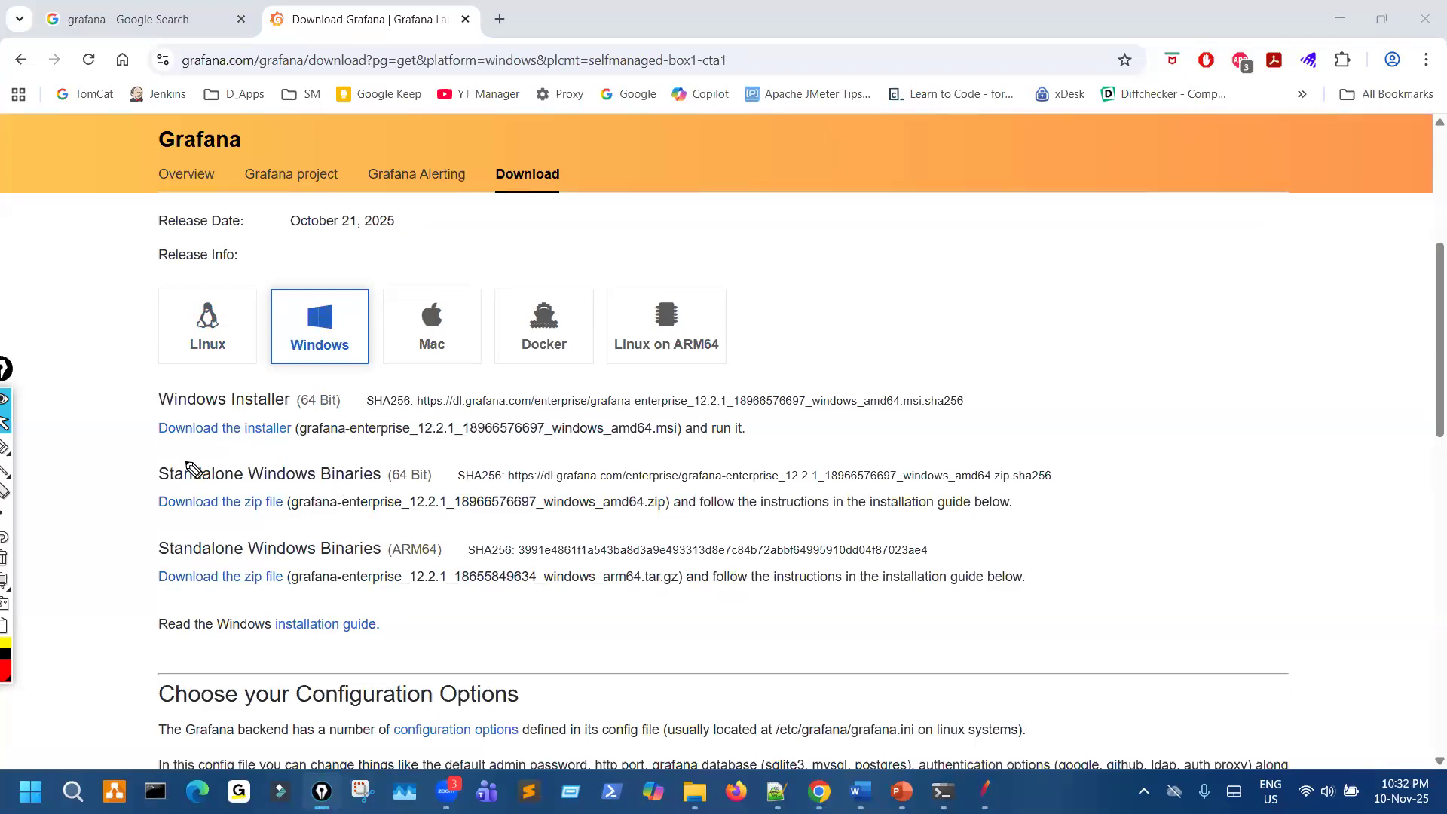
- Circle the Windows "Download the installer" link and start the installer download
key(ctrl+shift+3)
drag(215, 401, 173, 413)
key(ctrl+shift+2)
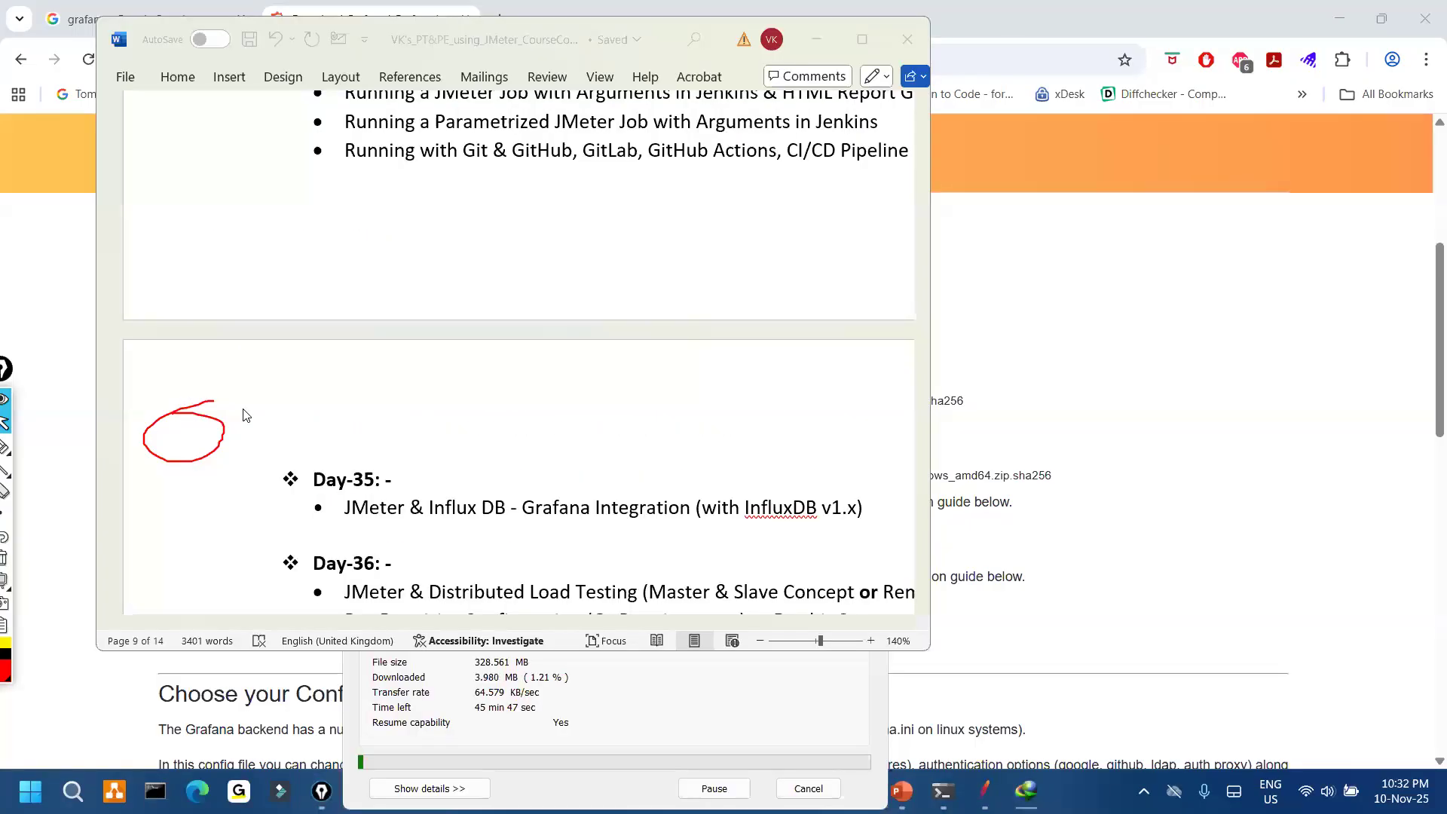
- Mark the running download's file size, transfer rate and time left, cancel the download, and clear the marks
key(ctrl+shift+3)
mouse_move(550, 665)
mouse_down()
mouse_move(470, 673)
mouse_move(478, 700)
mouse_up()
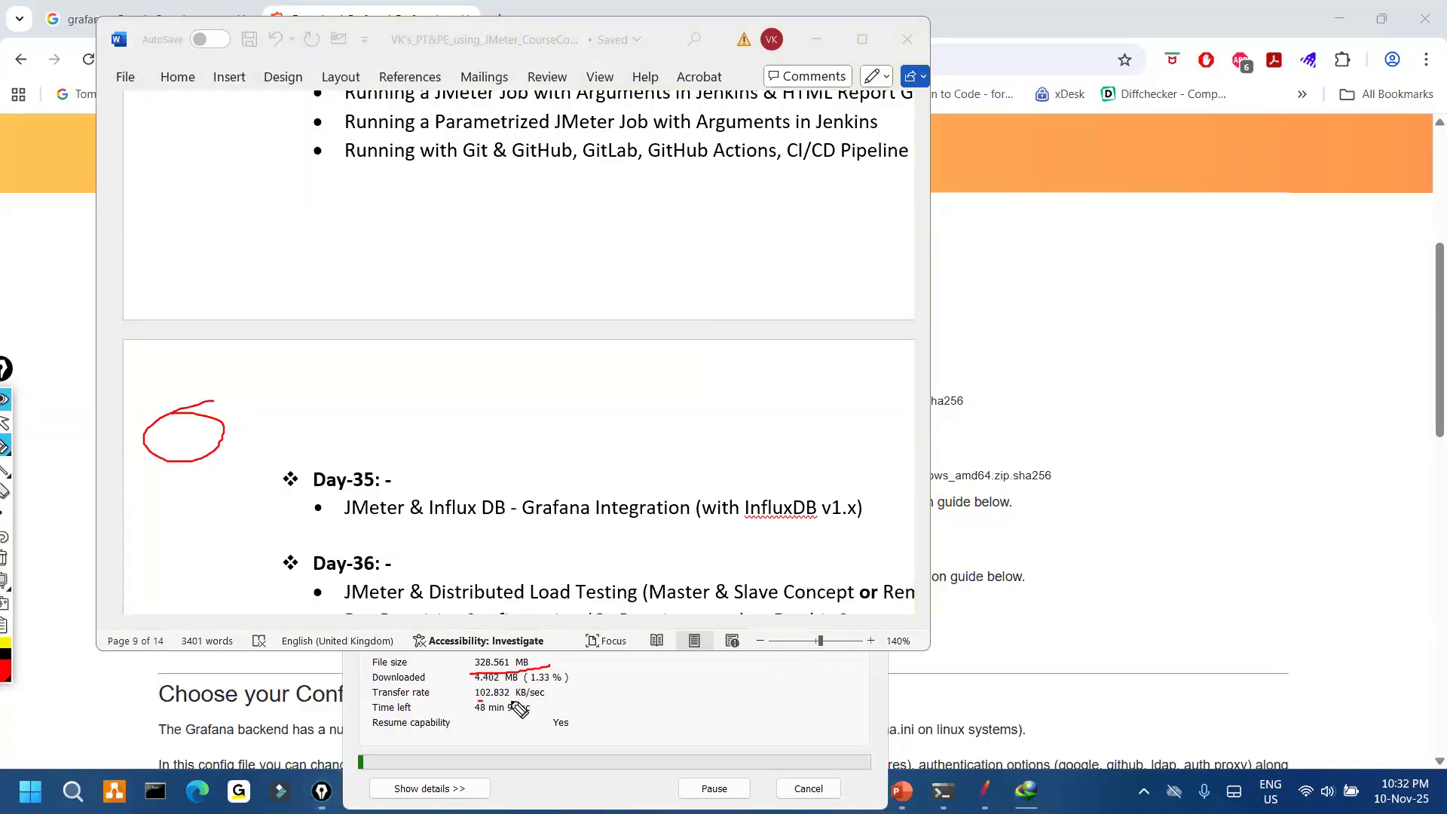
drag(457, 695, 479, 722)
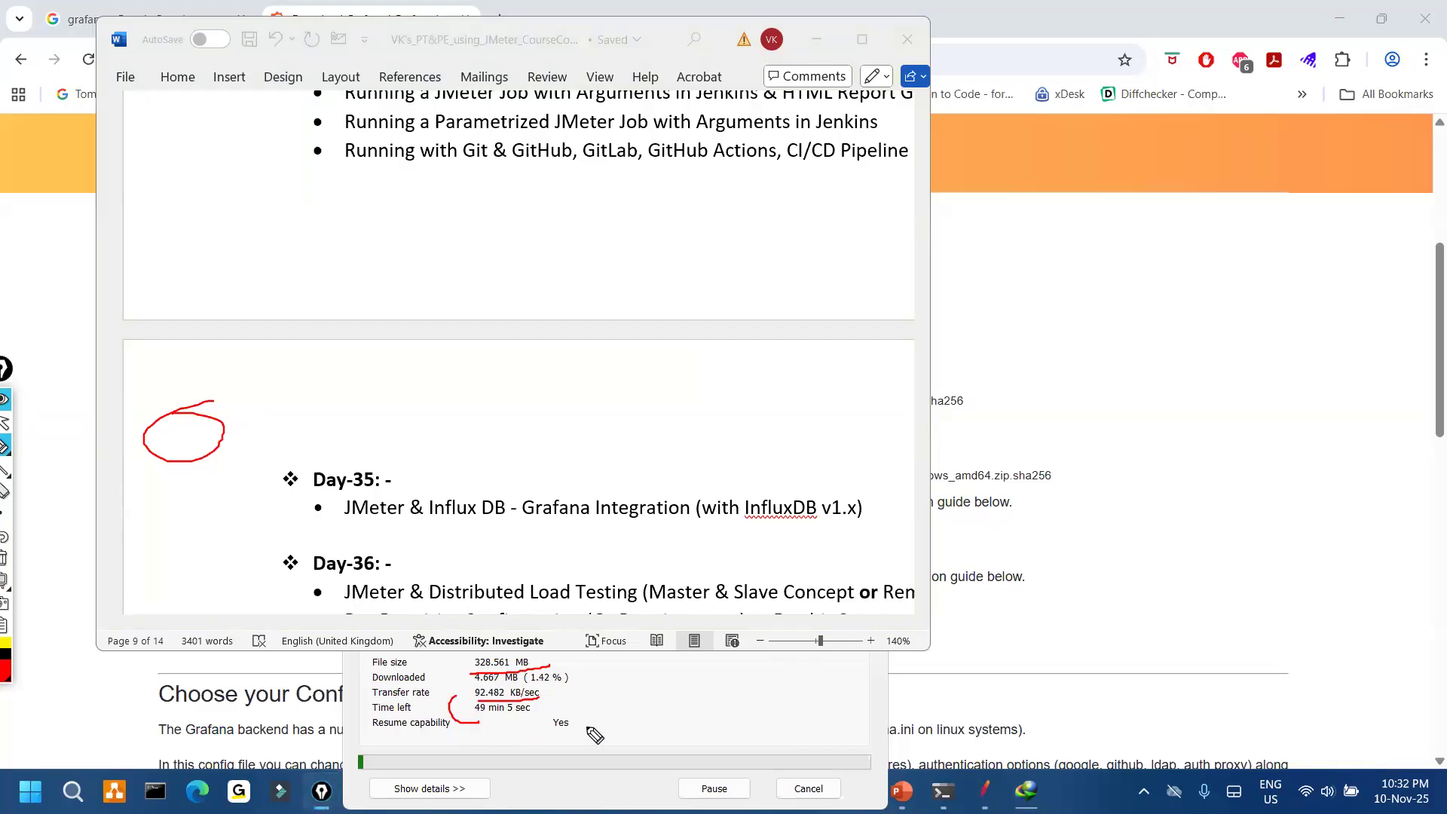
click(4, 423)
click(803, 788)
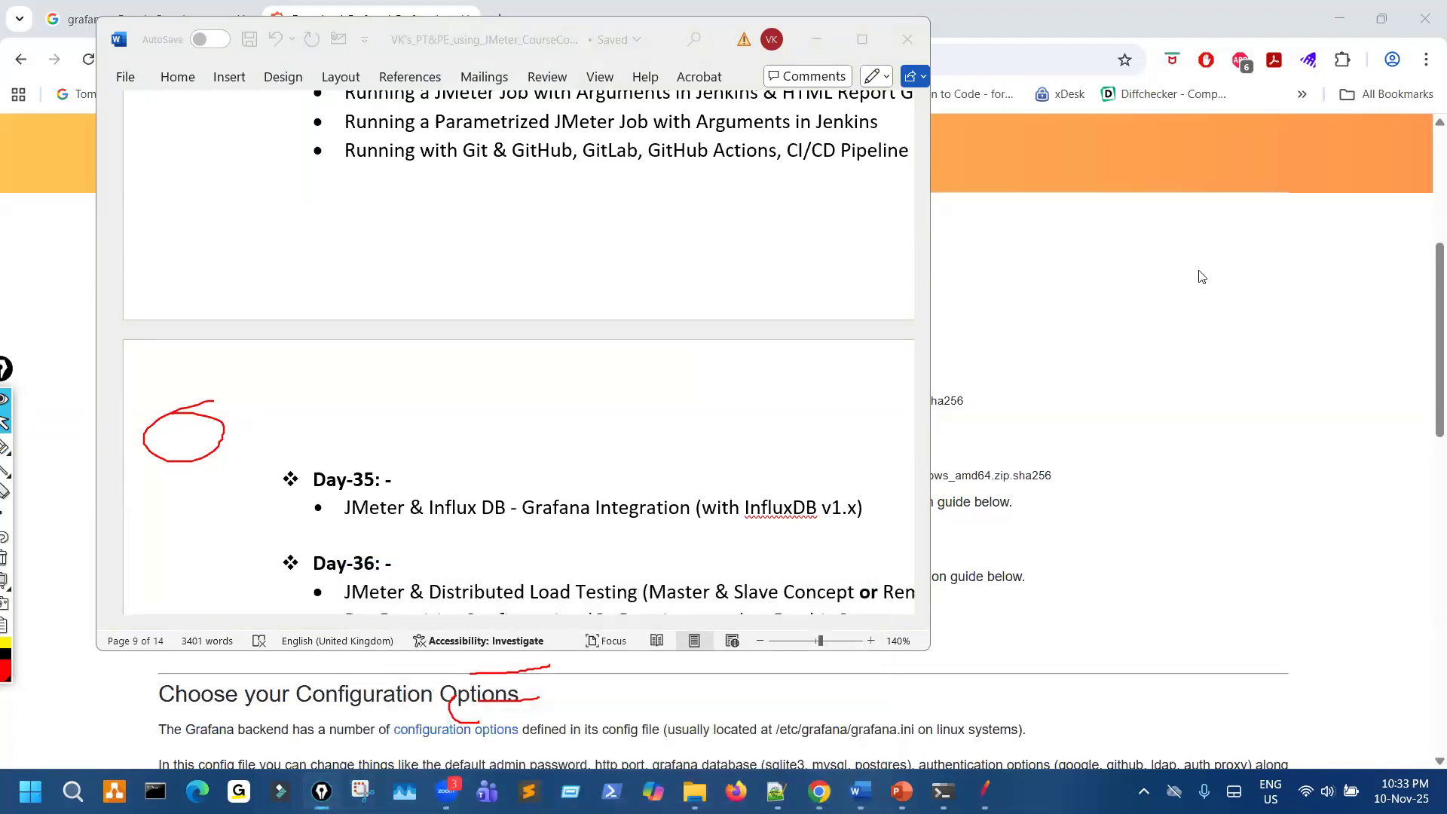
key(ctrl+shift+7)
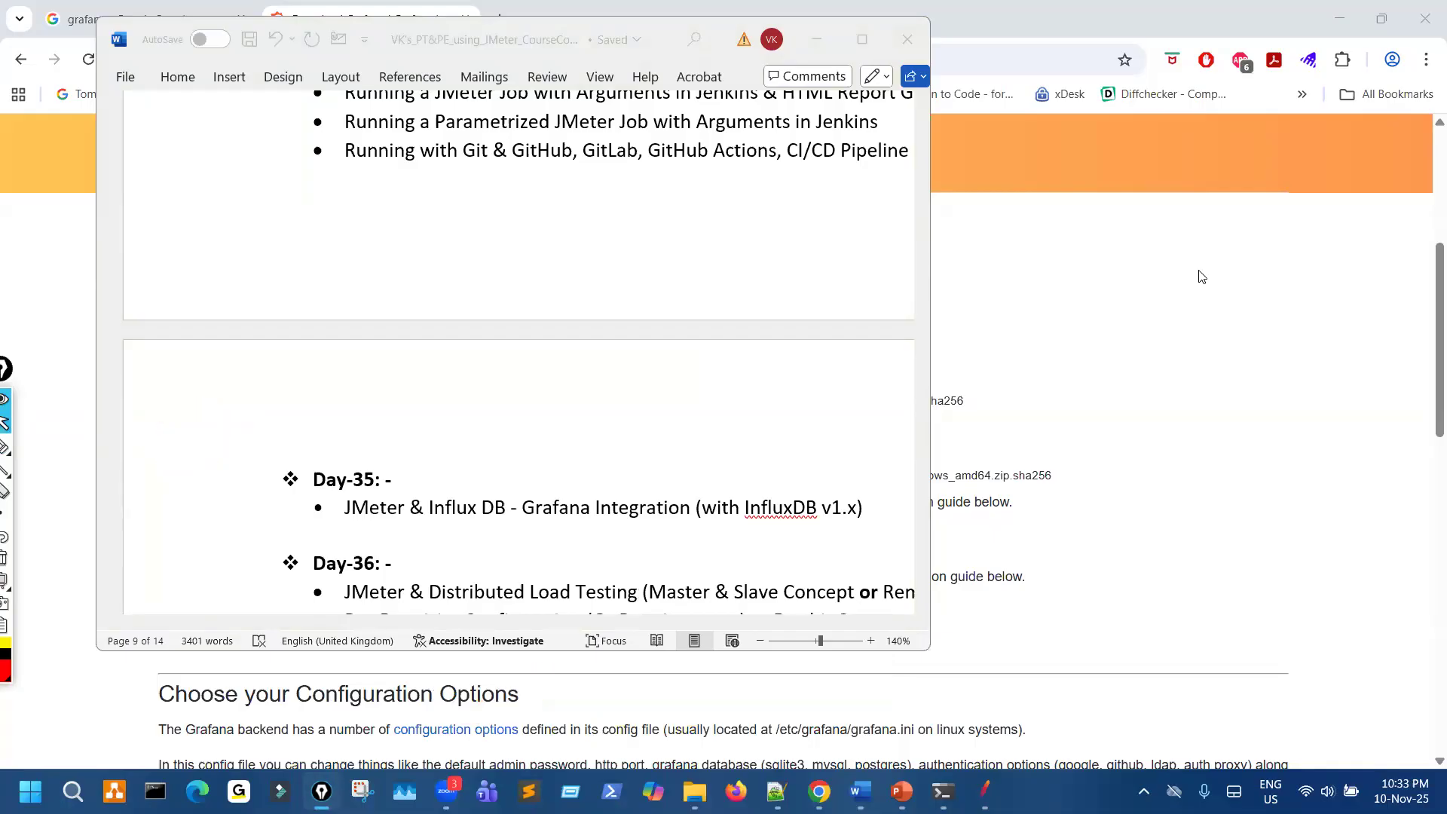
click(1163, 293)
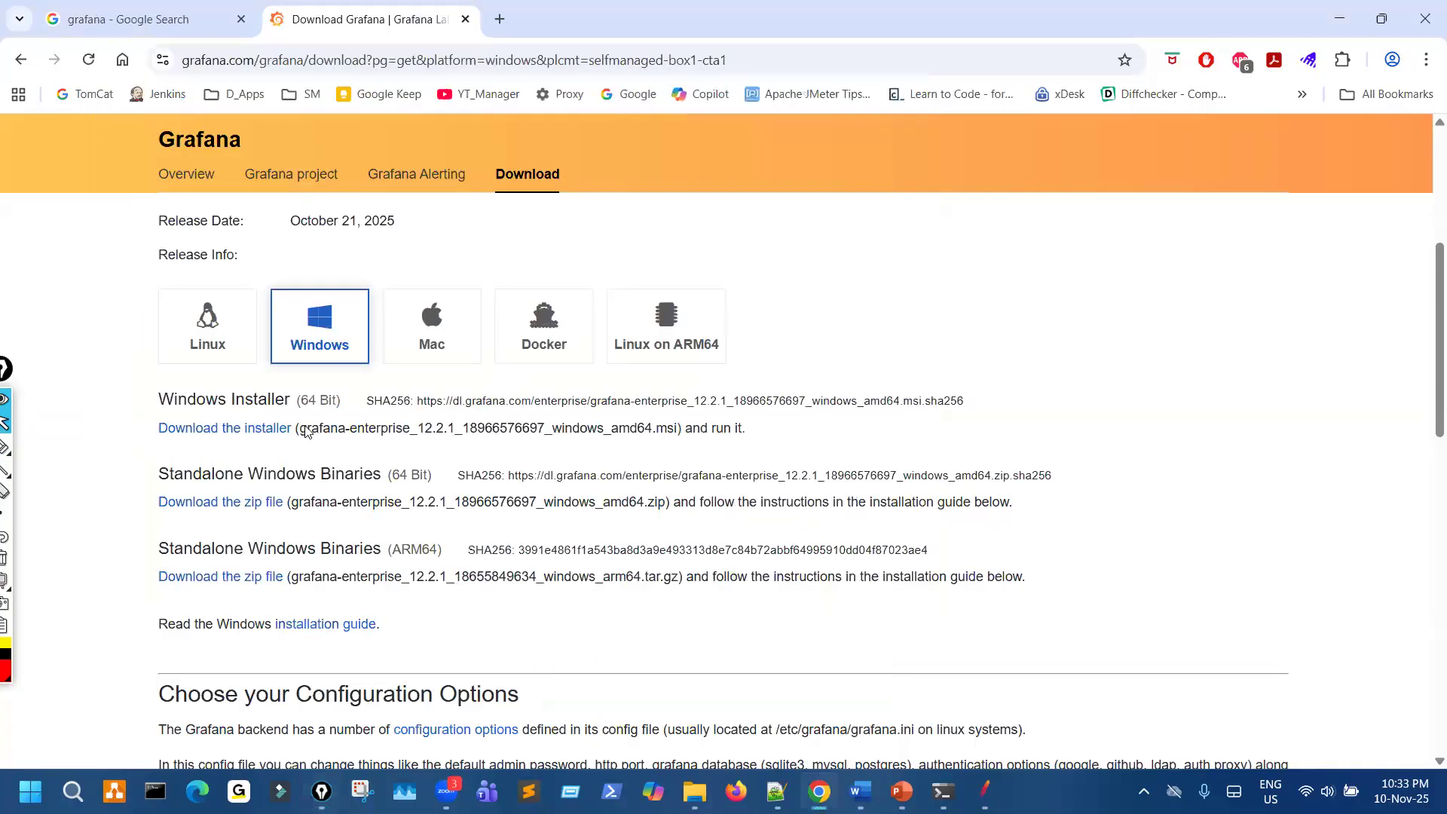
- Circle the "Download the installer" link on the Grafana download page again and clear the mark
key(ctrl+shift+3)
drag(260, 422, 275, 449)
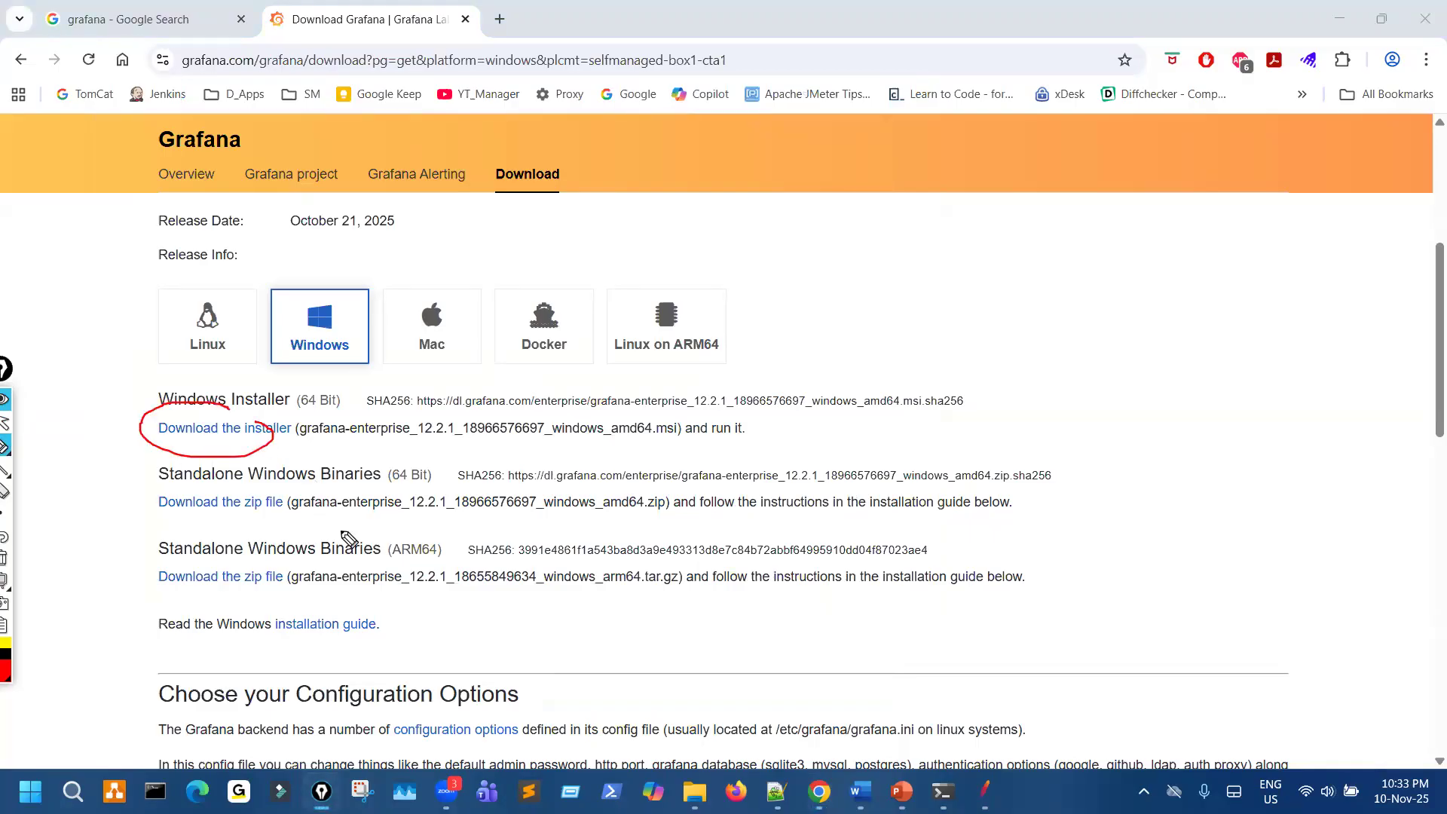
key(ctrl+shift+7)
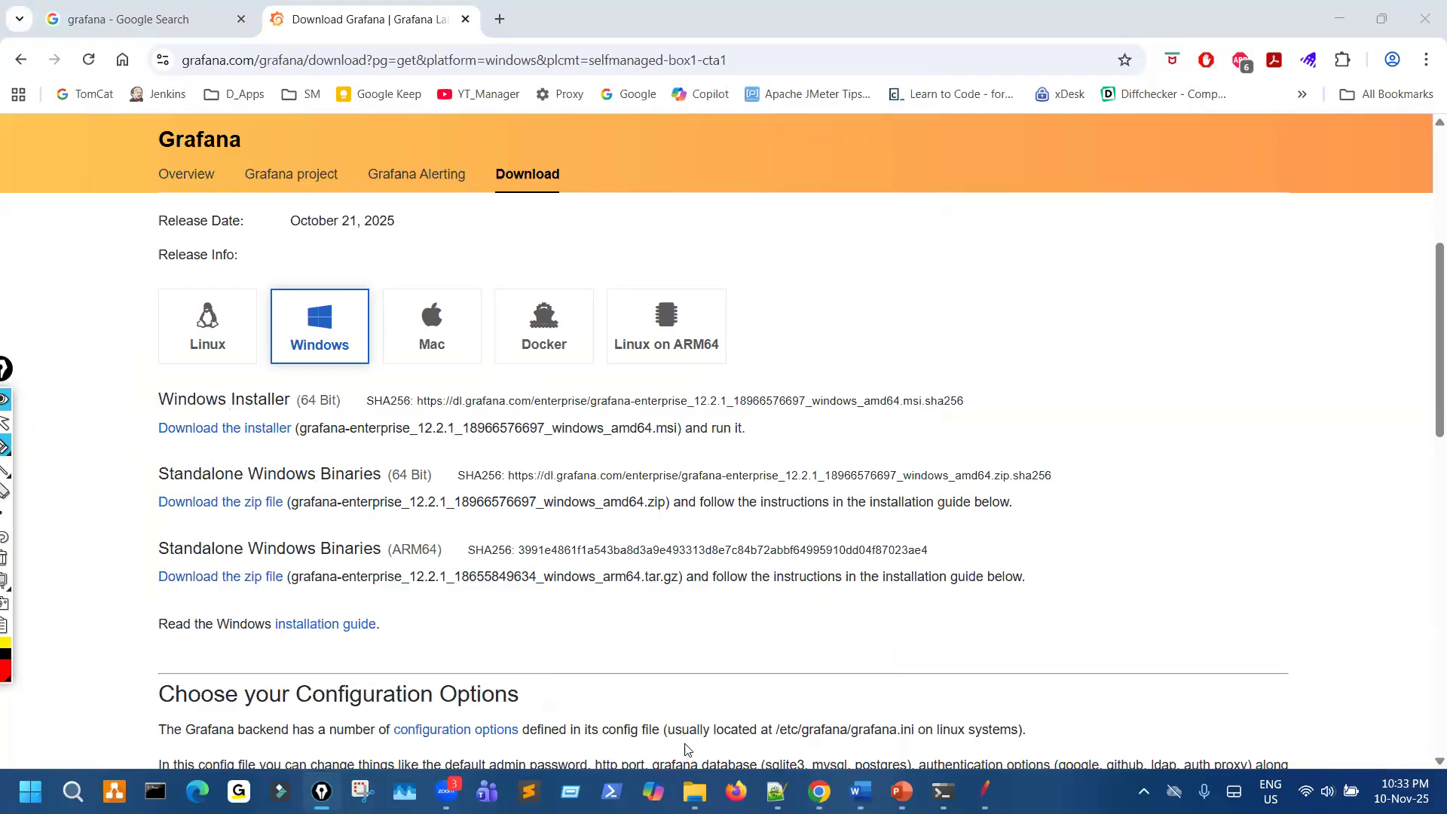
- View the Downloads folder in File Explorer and the "From Grafana Folder" slide in PowerPoint
mouse_move(694, 792)
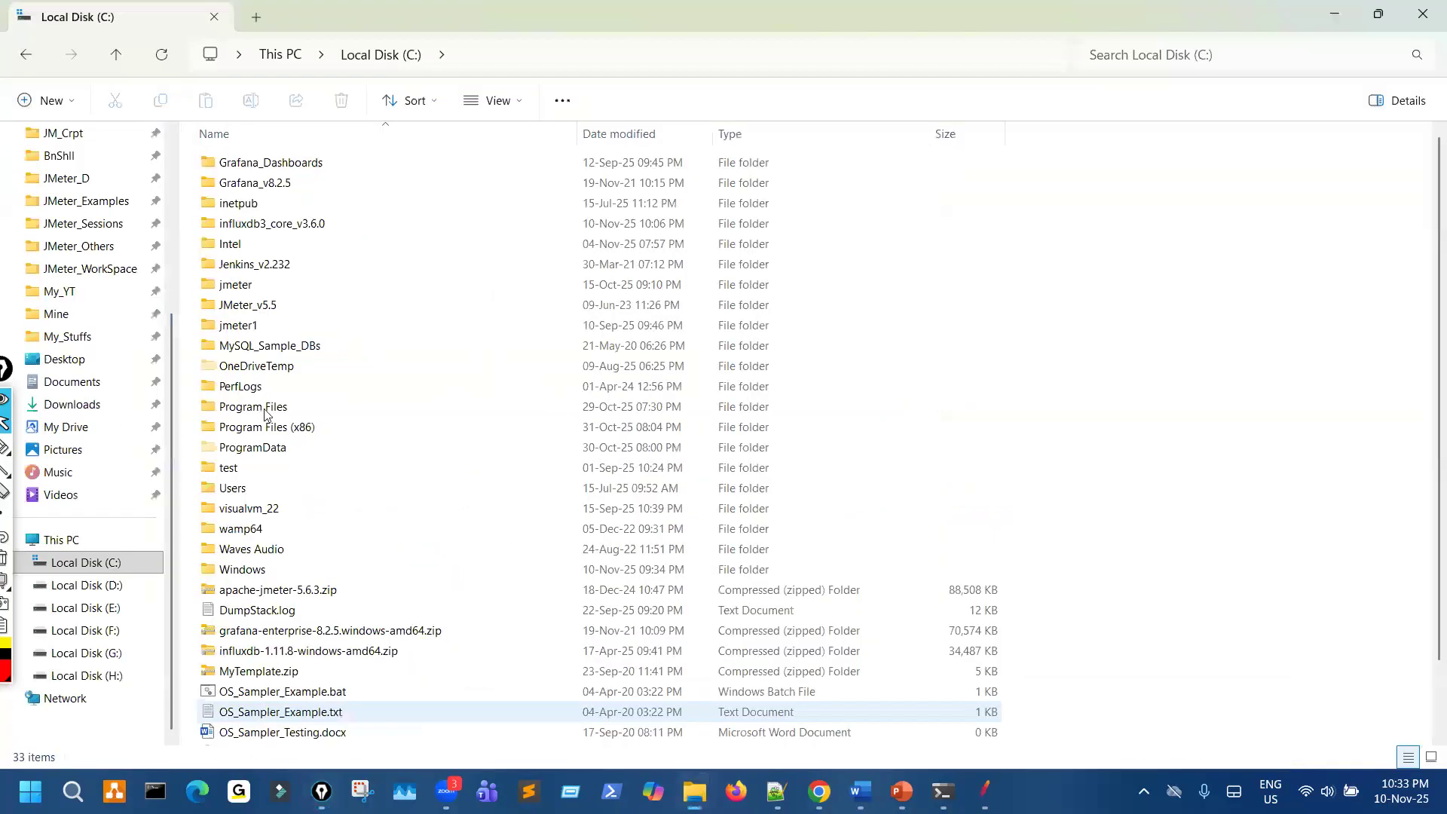
click(72, 405)
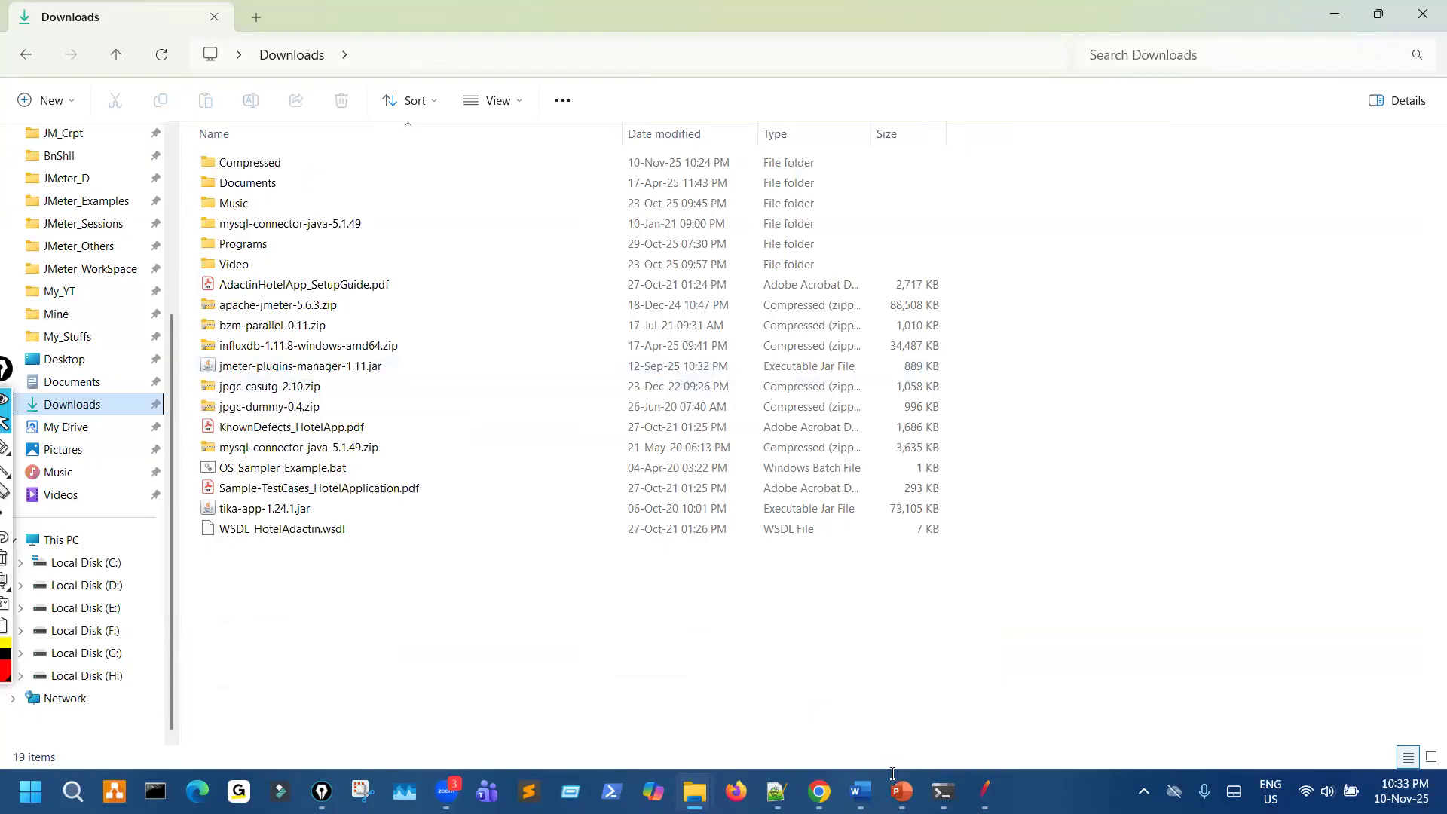
key(alt+Tab)
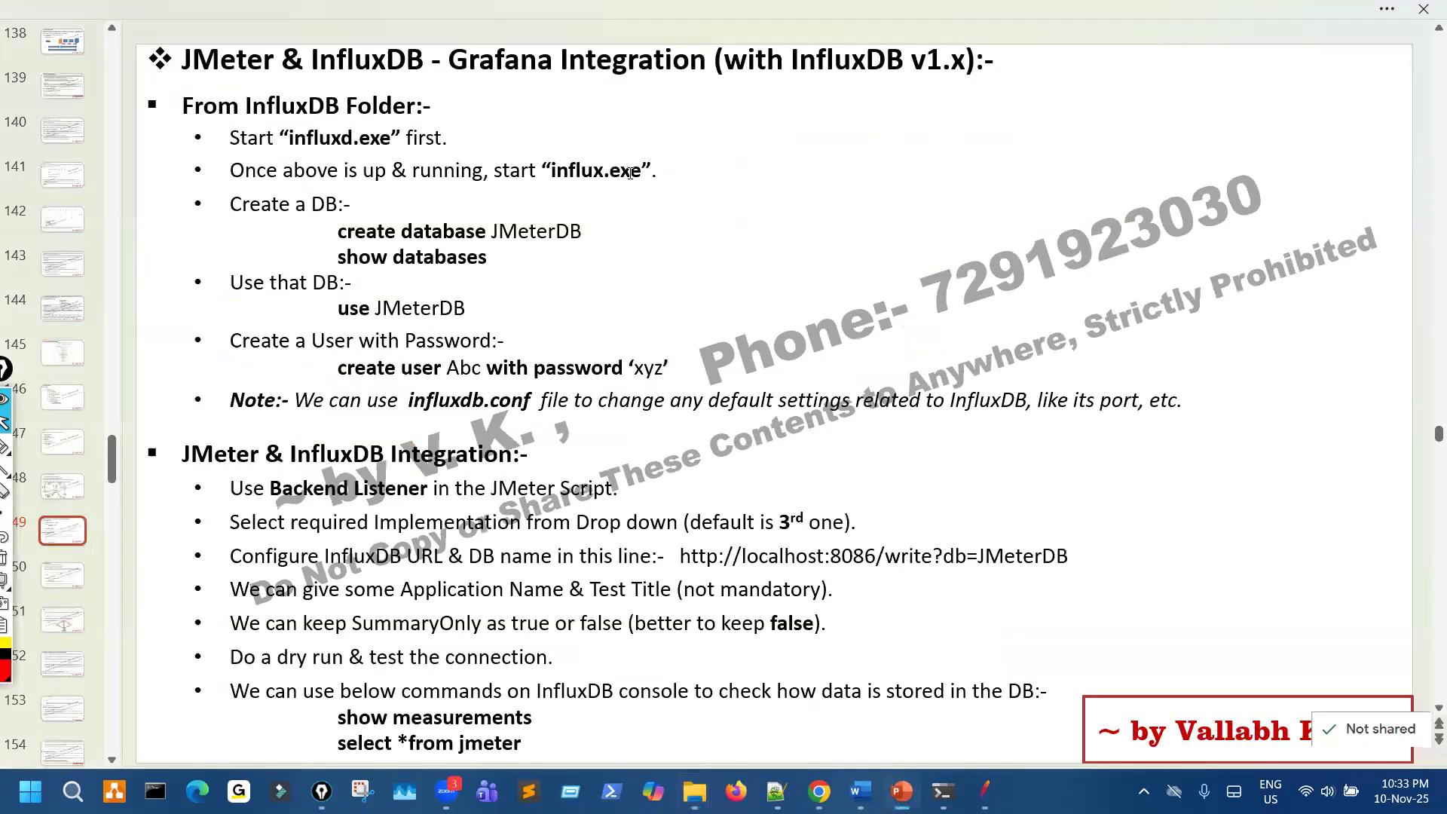
scroll(605, 101, down, 1)
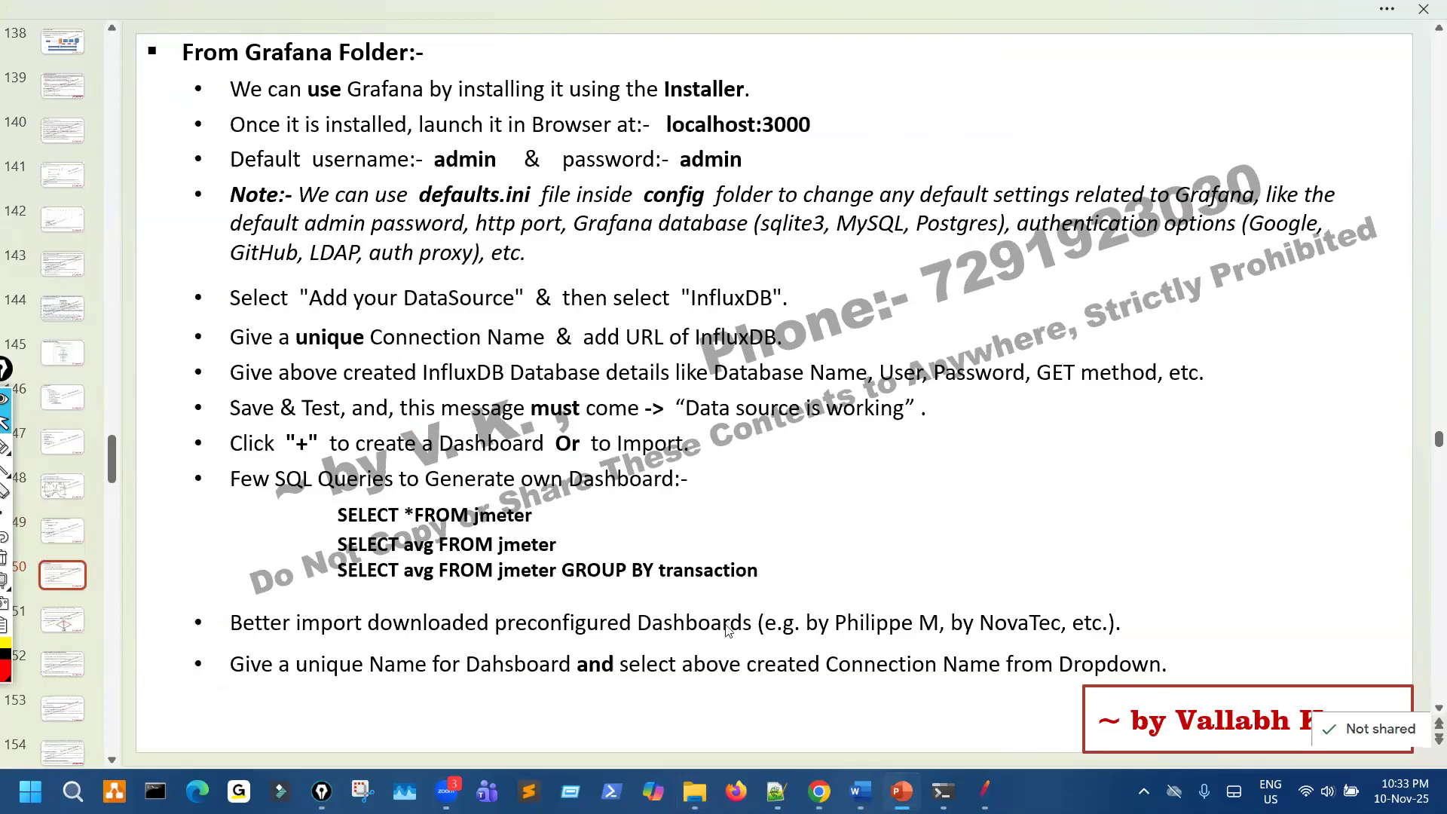
- Return to the Google results in Chrome, mark the search term and the Download Grafana result, clear the marks, and open that result
key(alt+Tab)
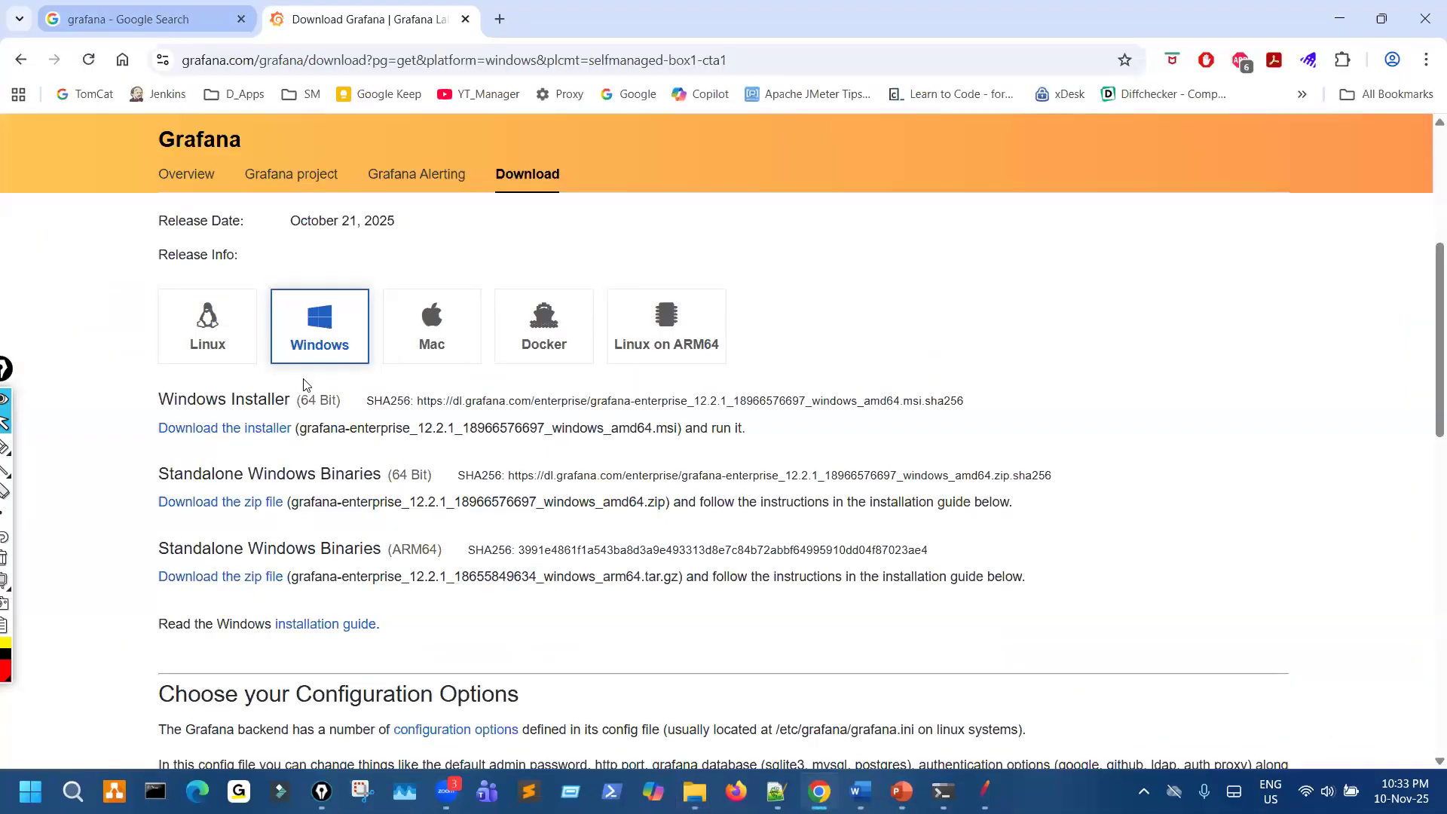
key(ctrl+shift+Tab)
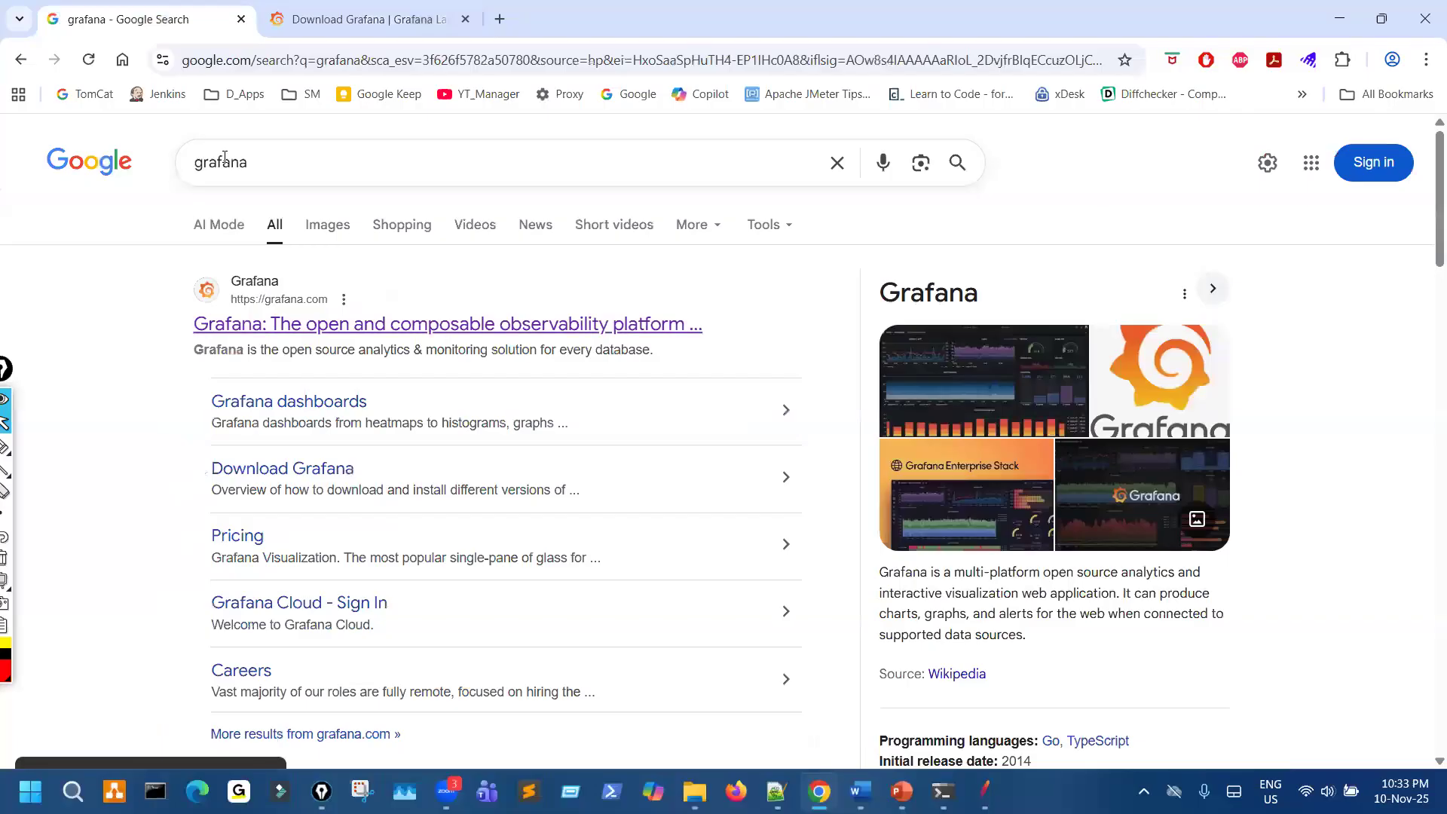
key(ctrl+shift+3)
mouse_move(231, 138)
mouse_down()
mouse_move(197, 214)
mouse_move(275, 189)
mouse_move(240, 164)
mouse_up()
drag(246, 443, 297, 469)
key(ctrl+shift+7)
key(ctrl+shift+2)
click(300, 472)
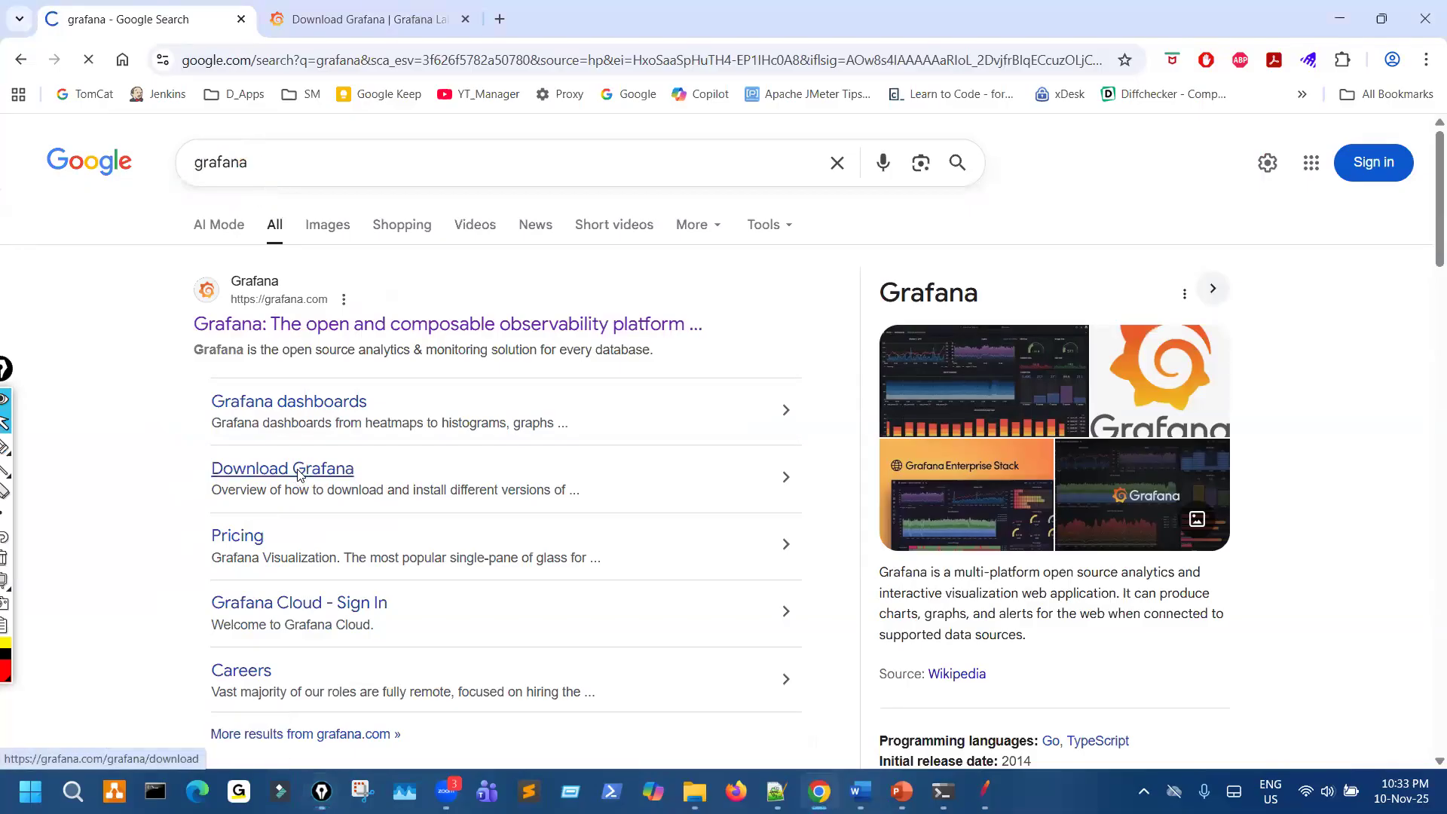
- Tick the Download Grafana heading, circle the Windows option, clear the marks, and show the Windows downloads
key(ctrl+shift+3)
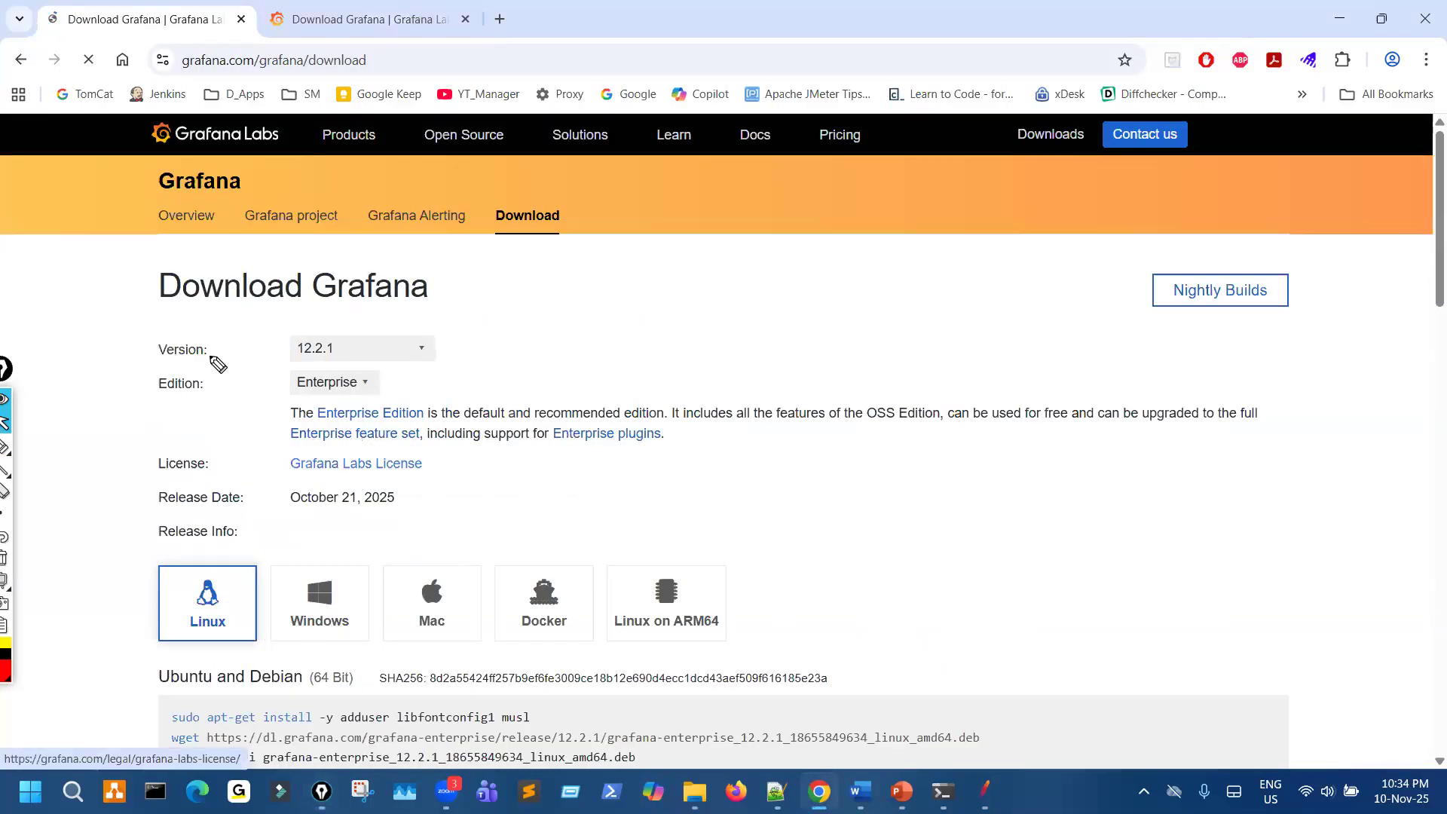
drag(130, 306, 222, 249)
scroll(315, 567, down, 3)
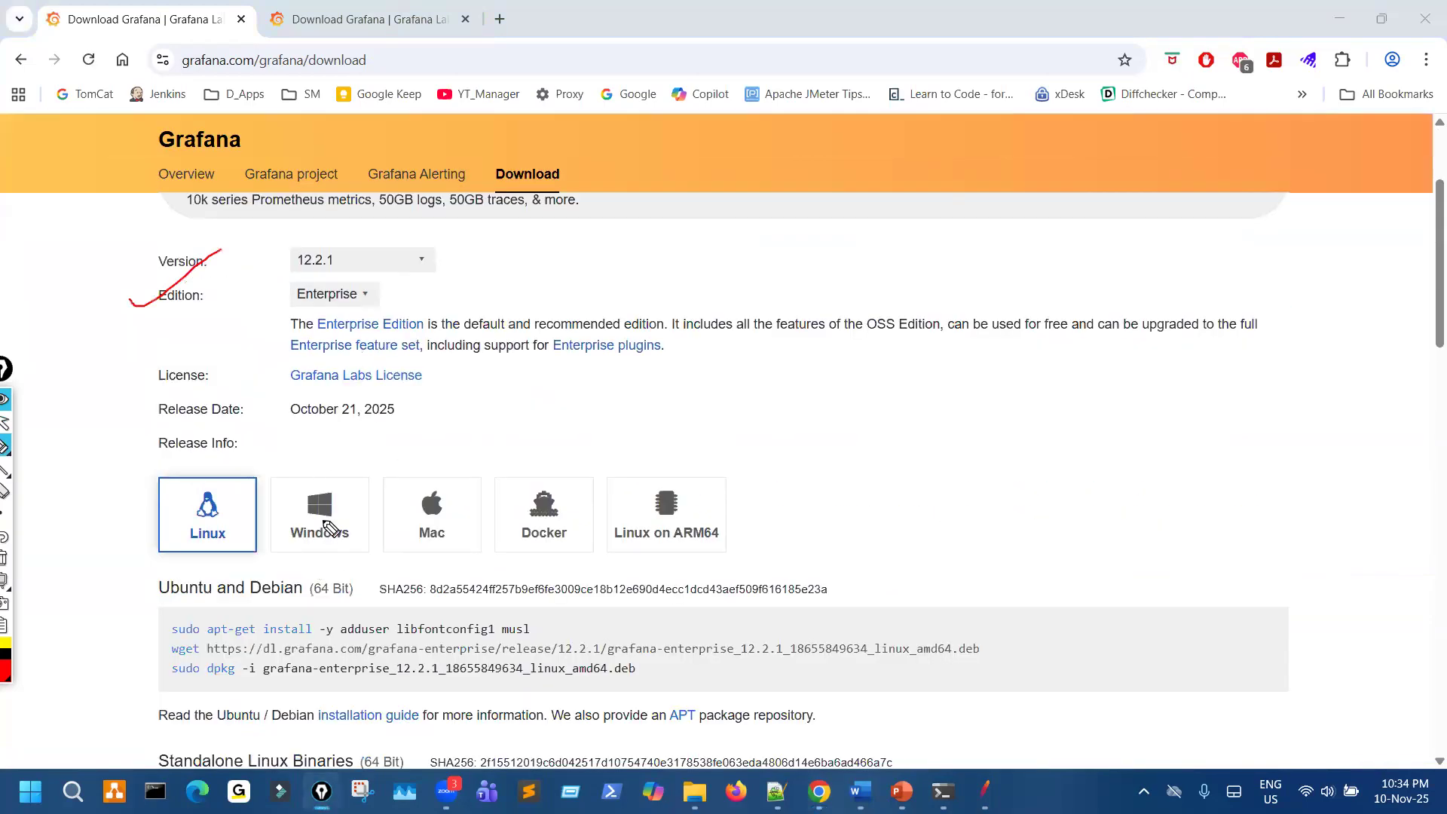
mouse_move(309, 562)
mouse_down()
mouse_move(581, 454)
mouse_move(273, 462)
mouse_move(326, 496)
mouse_up()
key(ctrl+shift+7)
key(ctrl+shift+2)
click(319, 521)
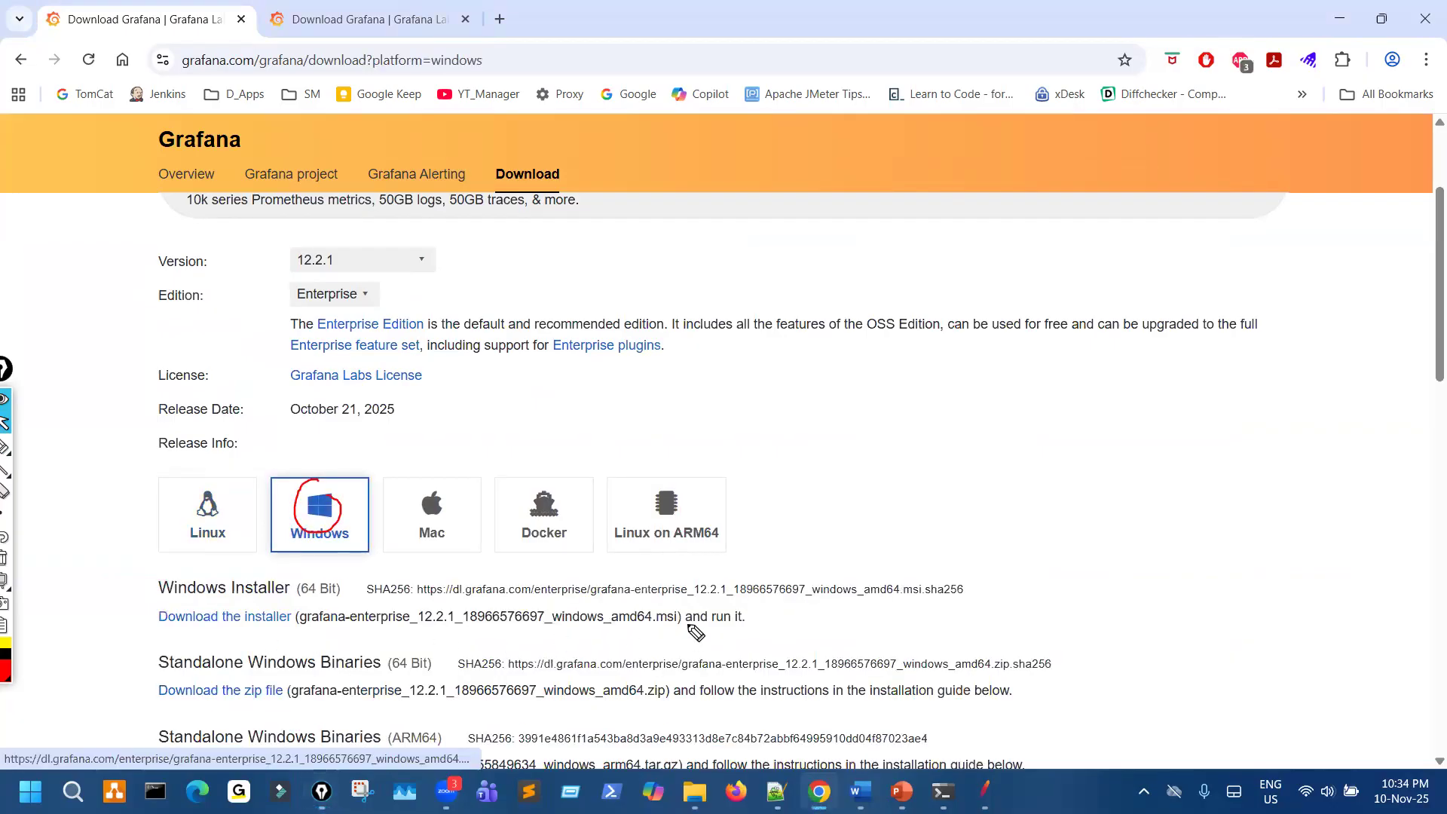
- Circle the Windows installer's .msi file name and clear the marks
key(ctrl+shift+3)
mouse_move(245, 630)
mouse_down()
mouse_move(683, 606)
mouse_move(420, 594)
mouse_up()
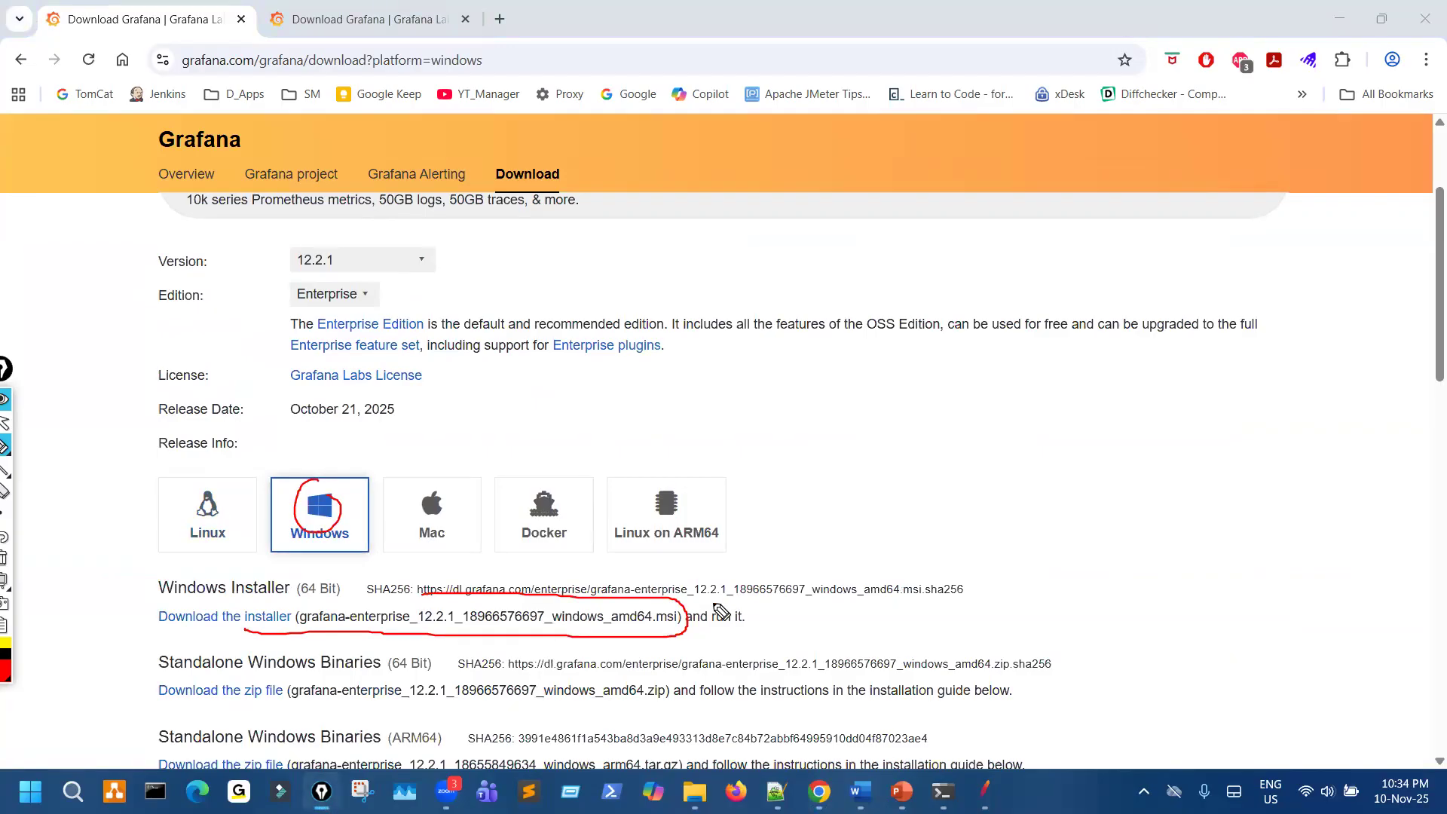
key(ctrl+shift+7)
key(ctrl+shift+2)
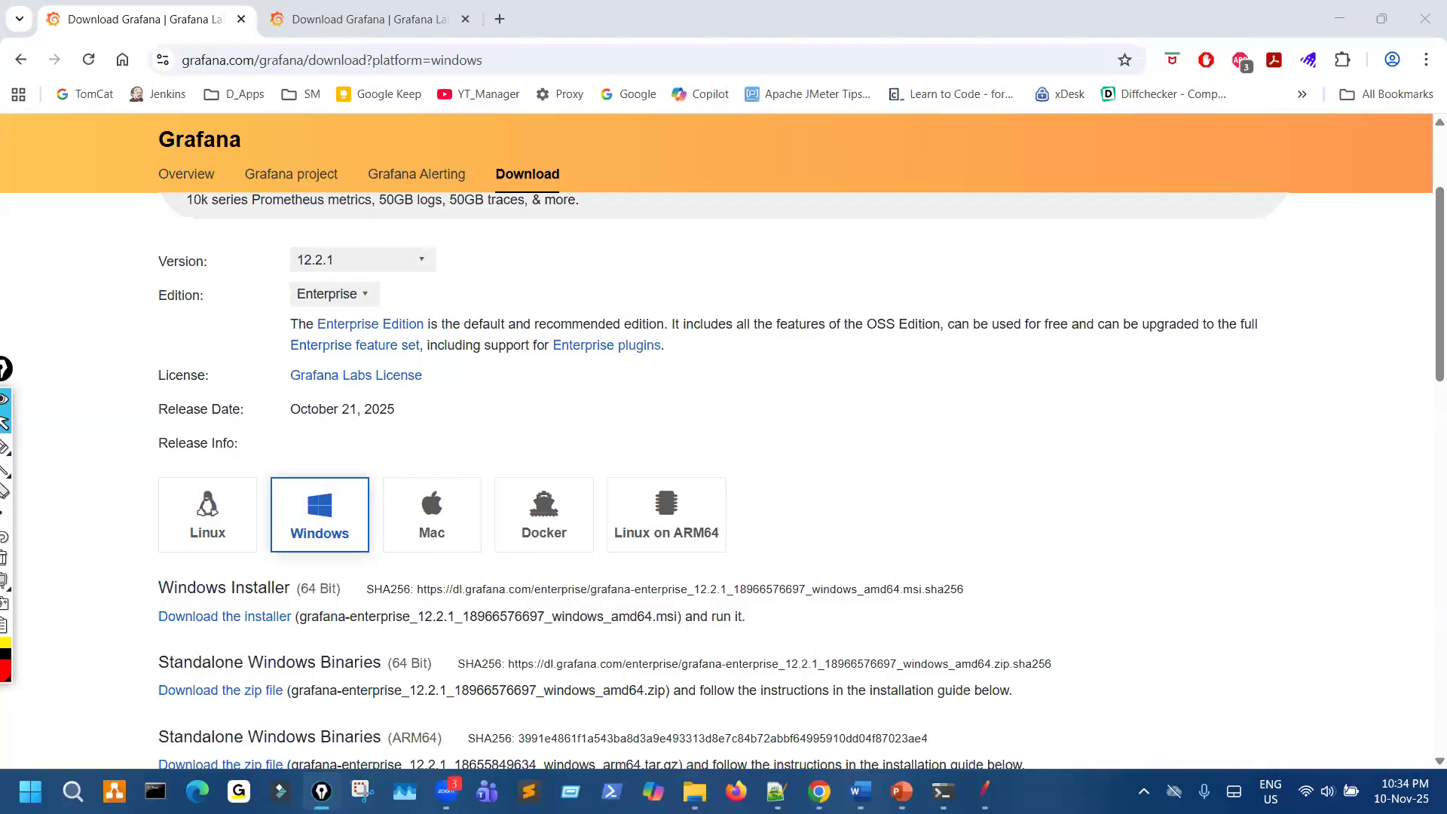
- Switch to the PowerPoint slides and raise the system volume to 95
click(902, 792)
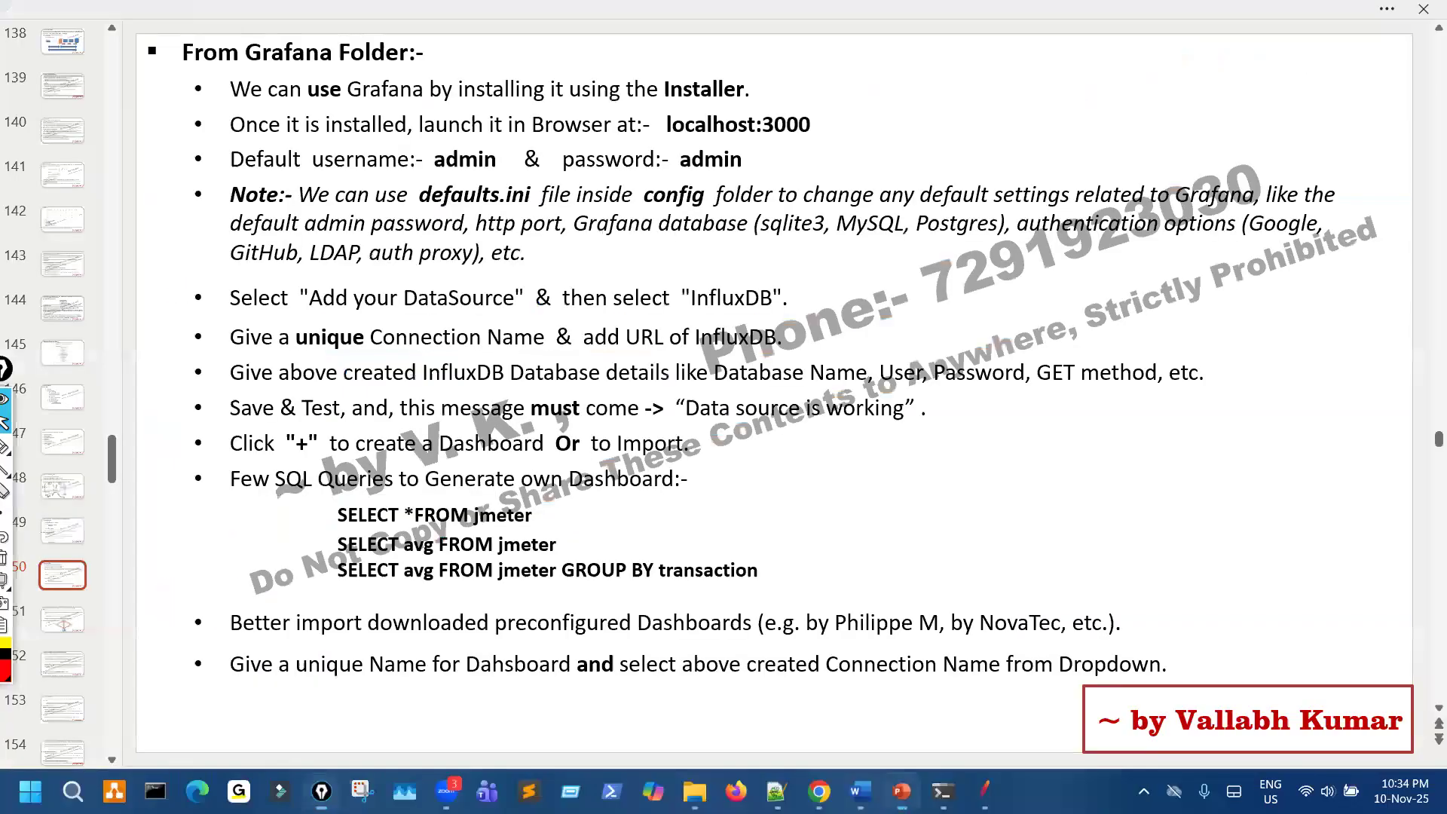
key(super+a)
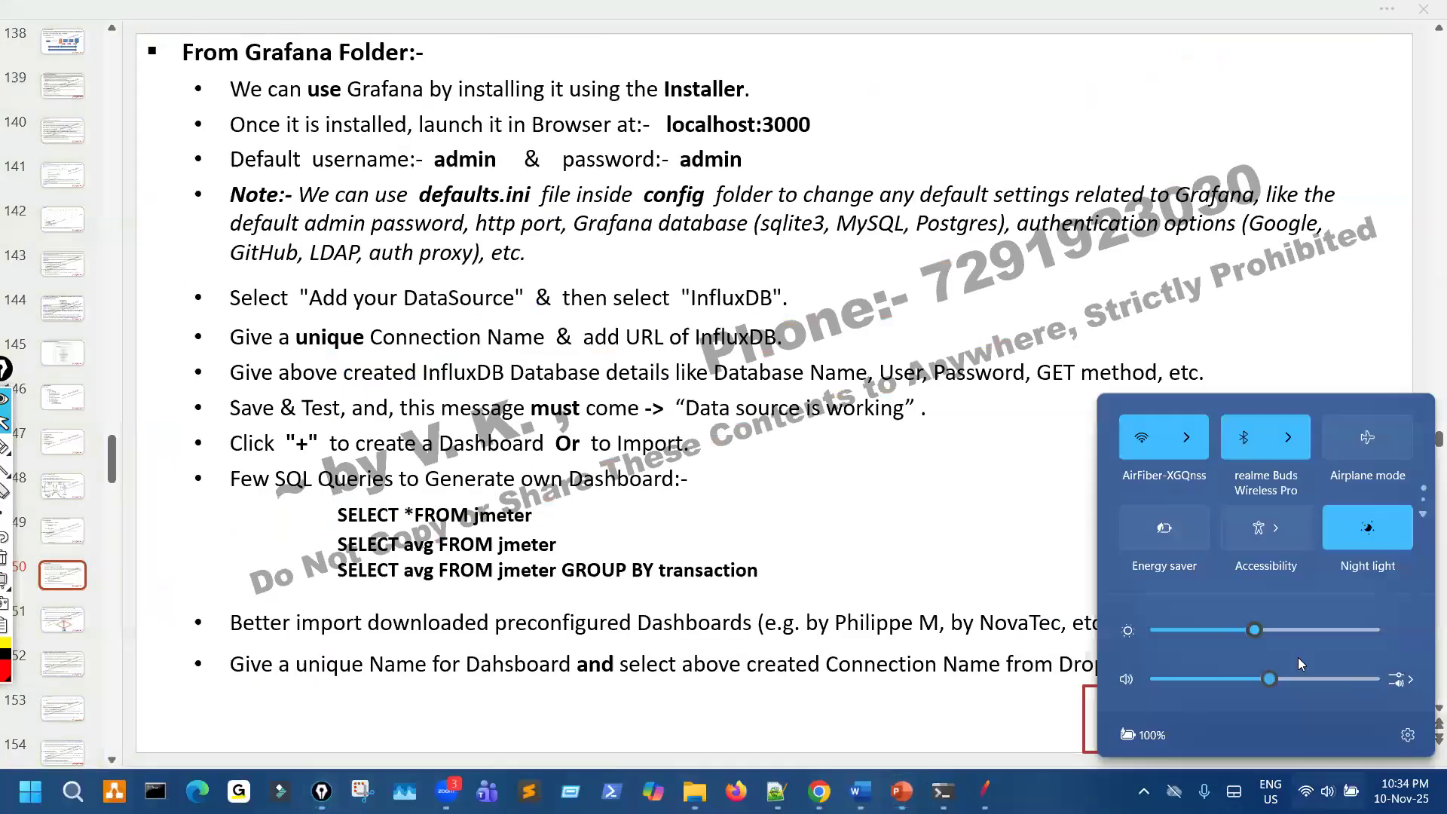
drag(1300, 679, 1362, 678)
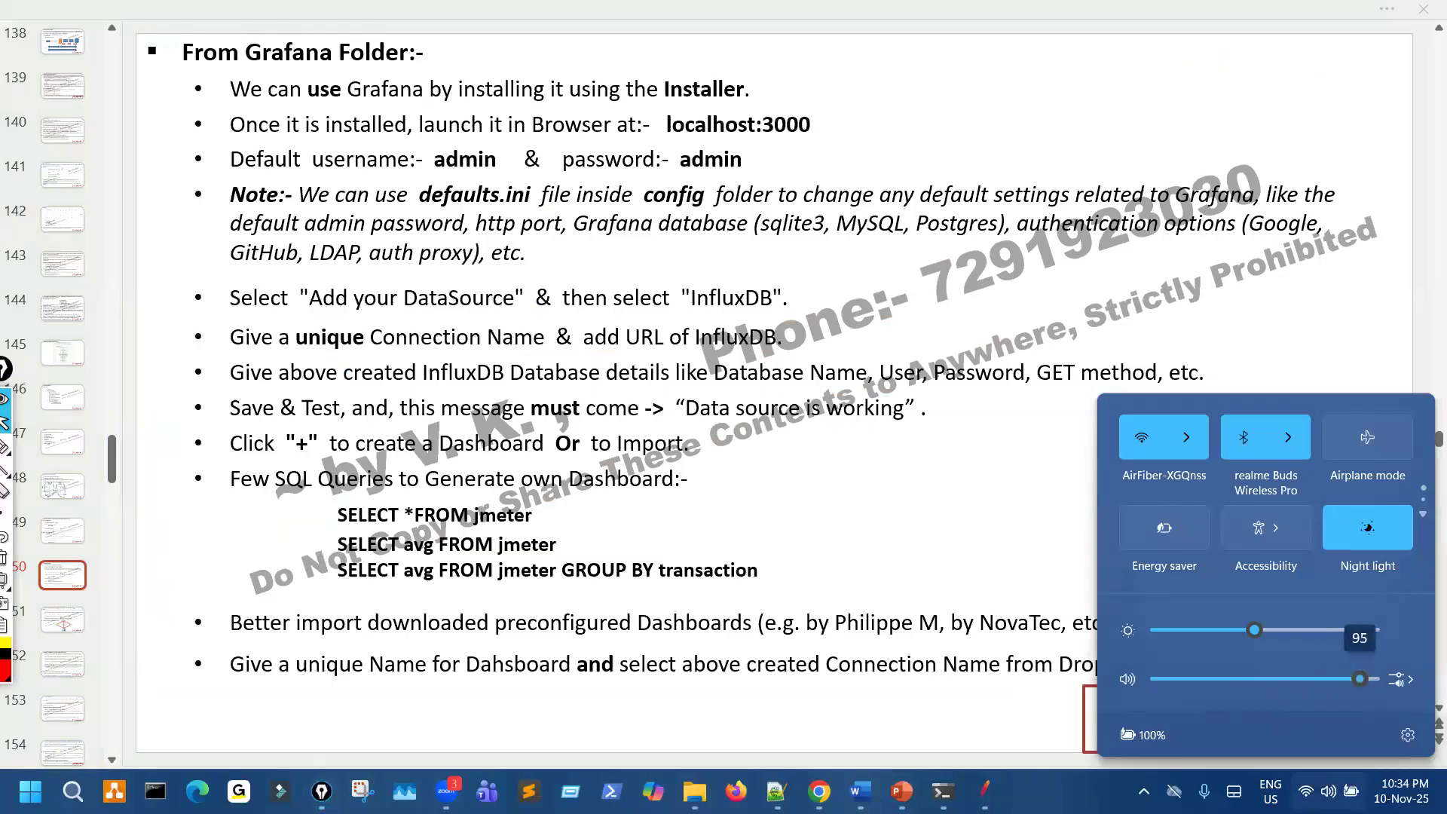
- Return to the Grafana download page in Chrome, circle the browser's Back arrow, add a freehand mark above the Grafana Cloud note, and clear both
key(alt+Tab)
scroll(112, 106, up, 3)
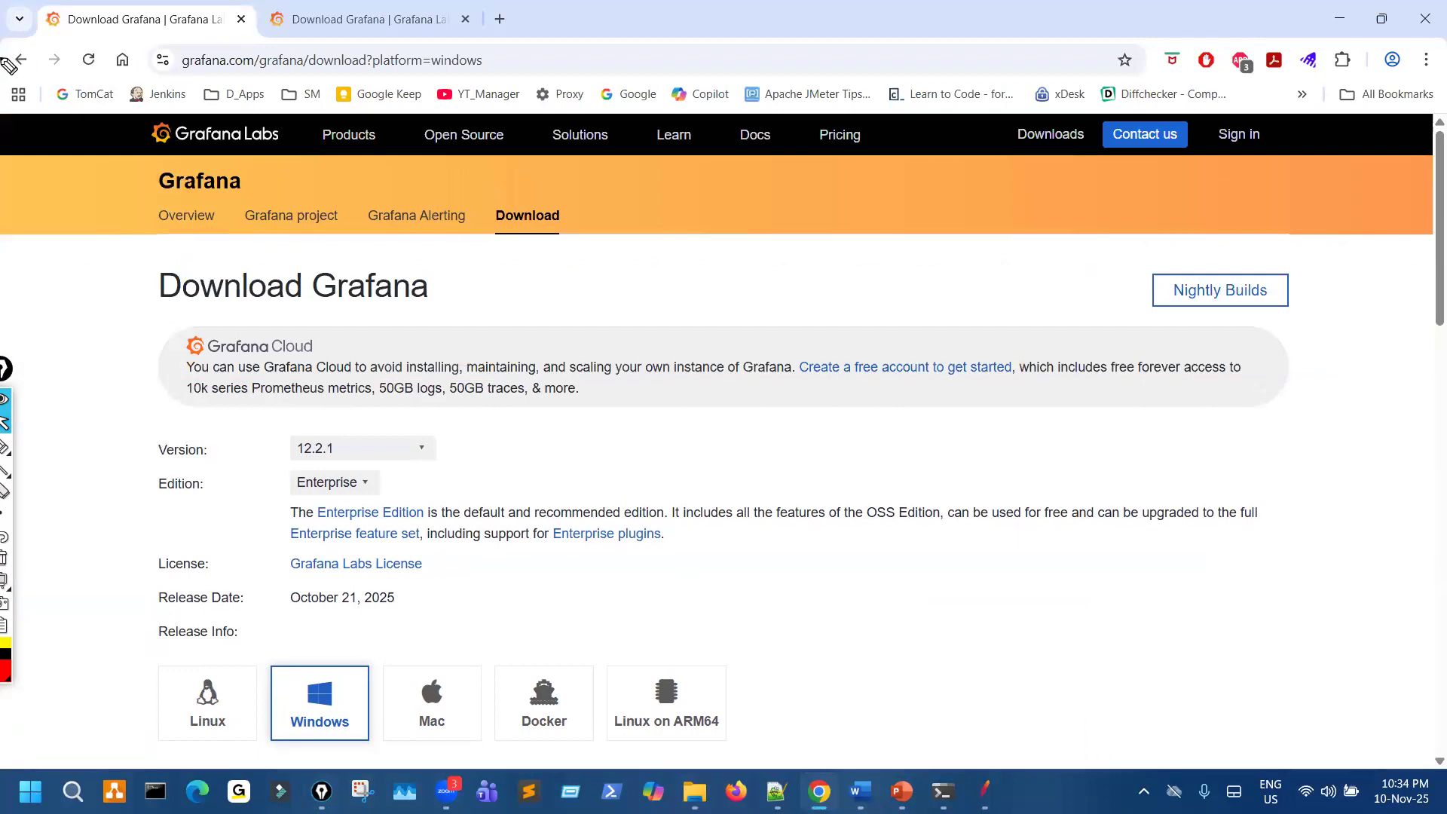
key(ctrl+shift+3)
drag(12, 42, 1, 53)
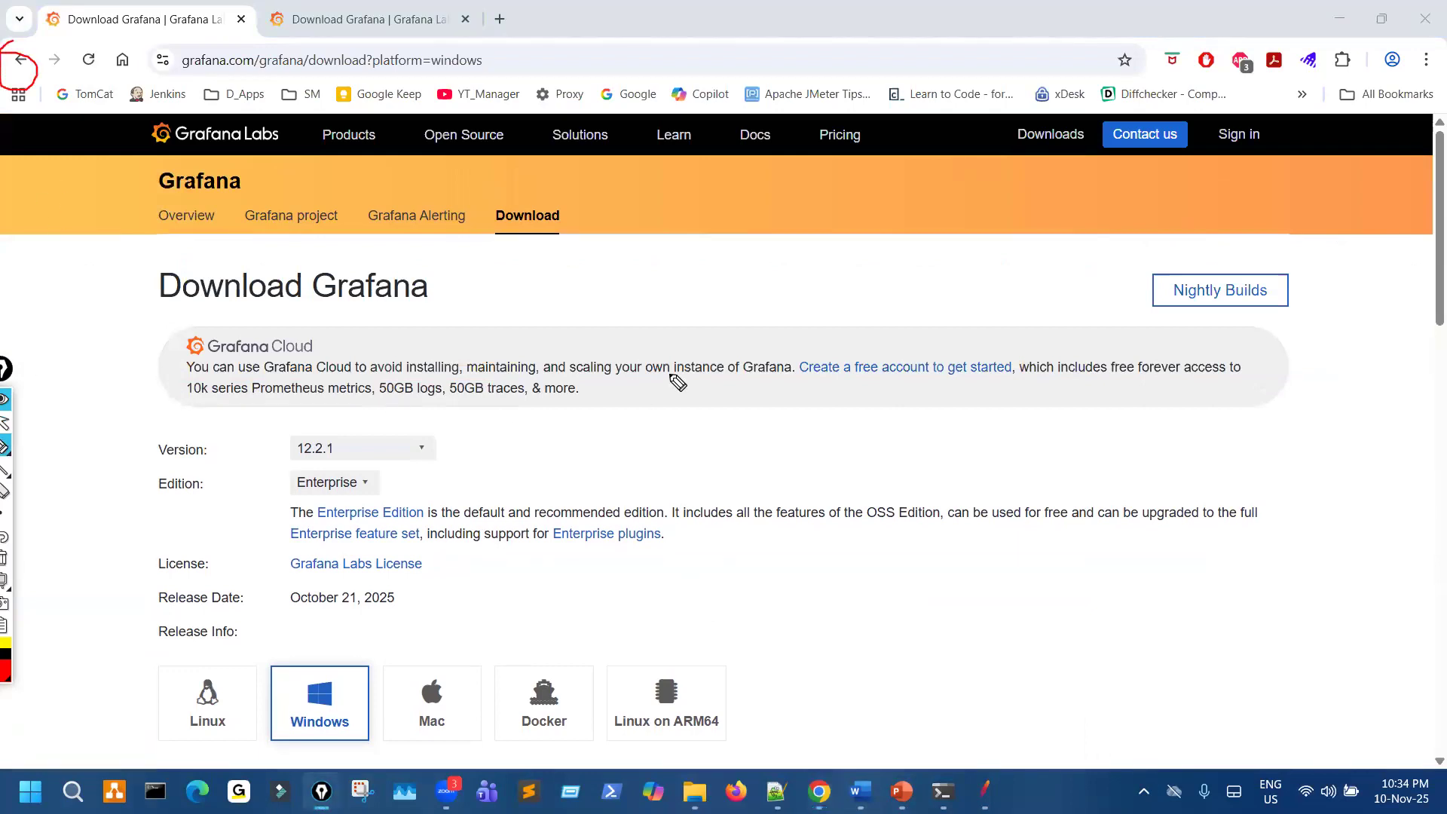
mouse_move(957, 342)
mouse_down()
mouse_move(960, 297)
mouse_move(915, 304)
mouse_move(973, 309)
mouse_up()
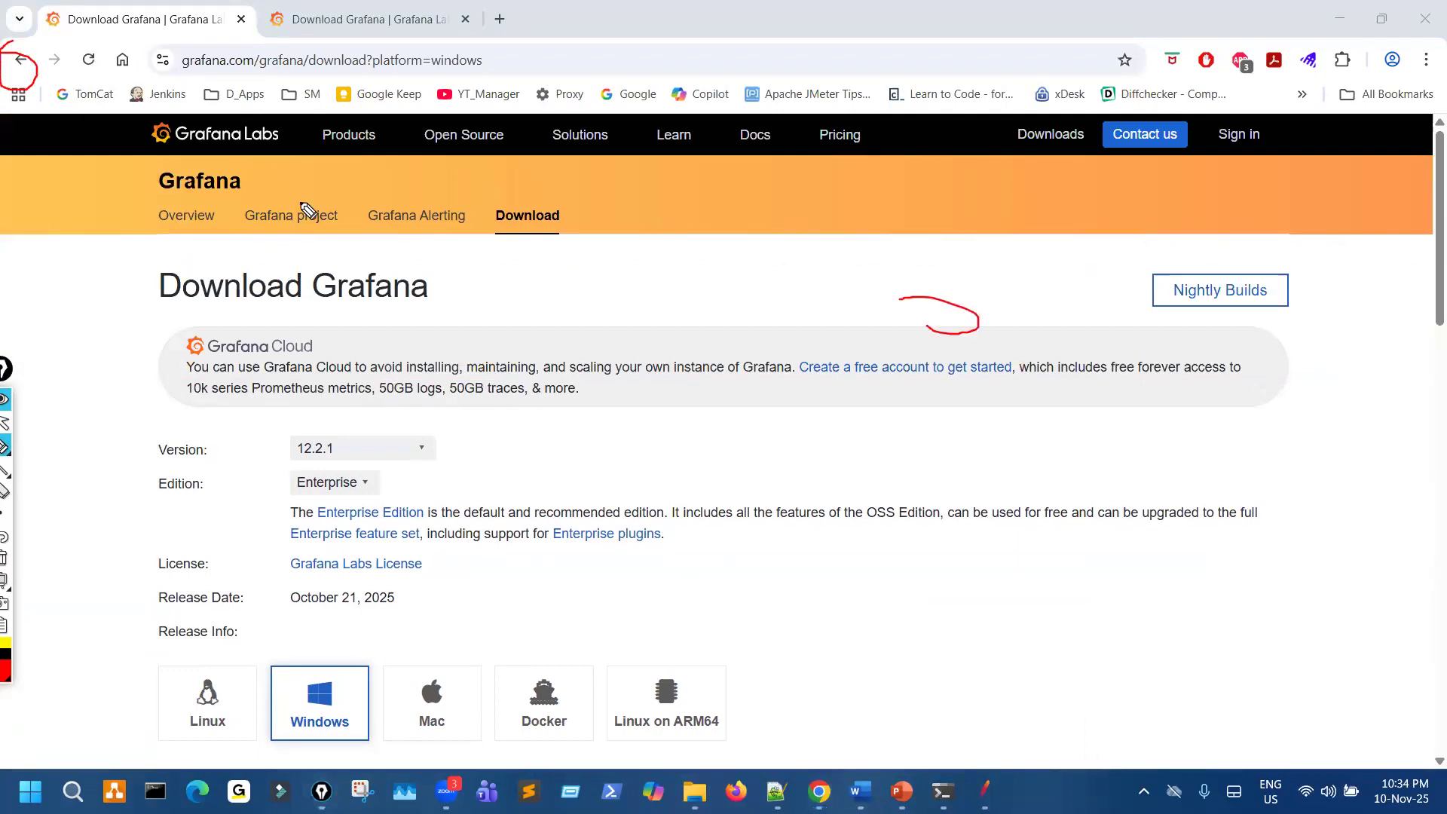
key(ctrl+shift+7)
key(ctrl+shift+2)
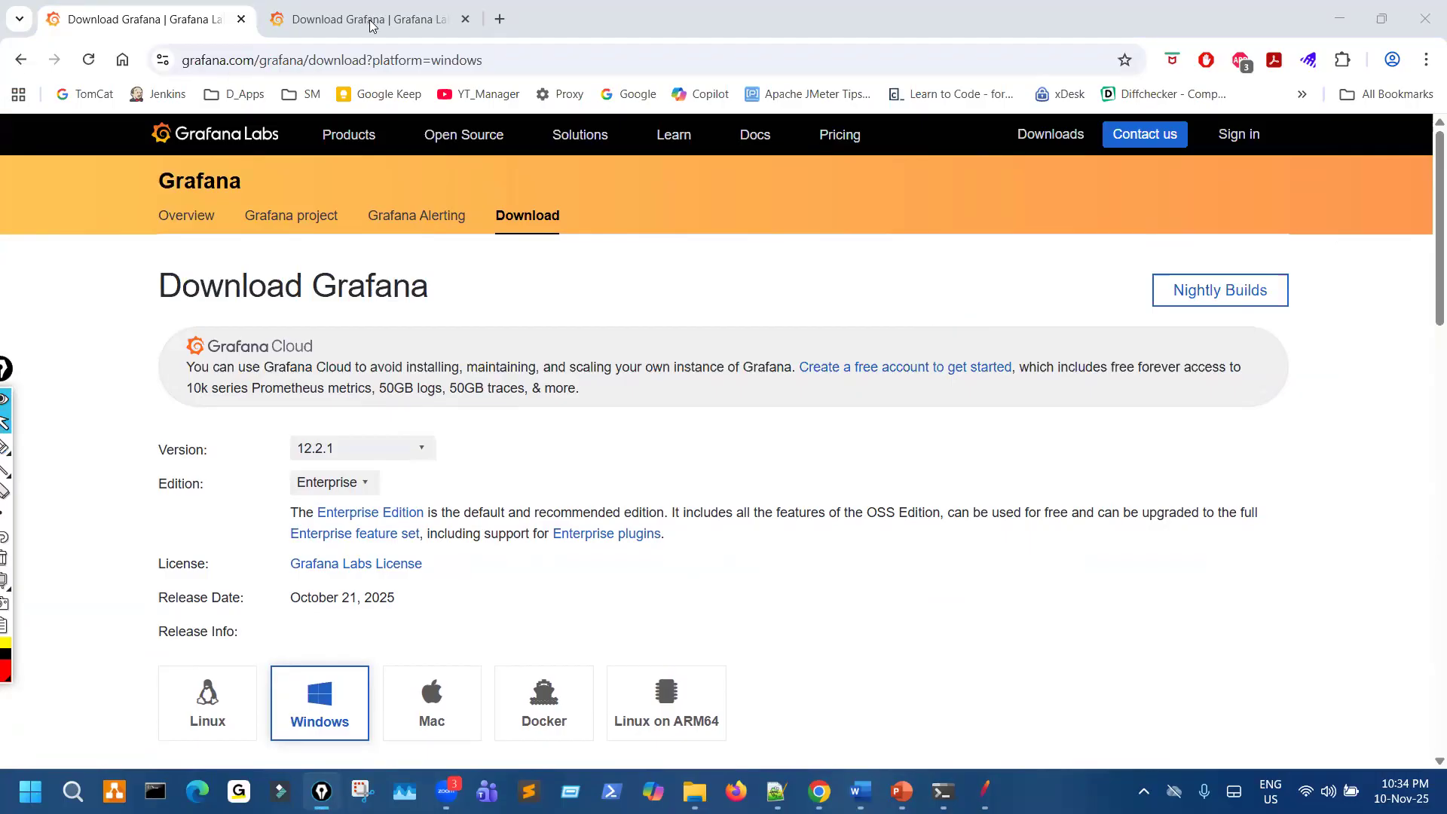
- Show the other Download Grafana browser tab, draw a freehand mark beneath the page's Download heading, and clear it
click(372, 26)
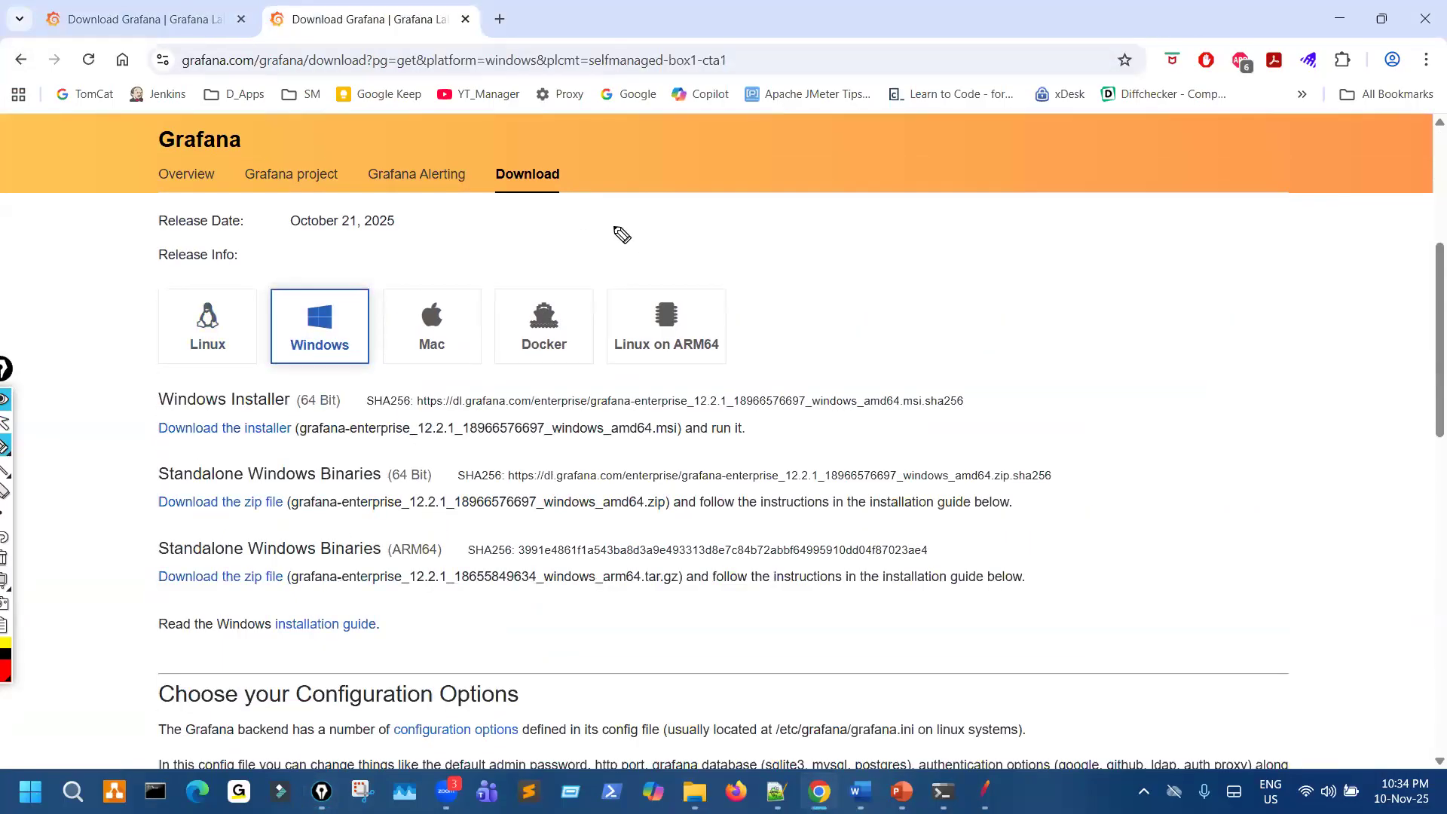
drag(646, 248, 573, 191)
key(ctrl+shift+7)
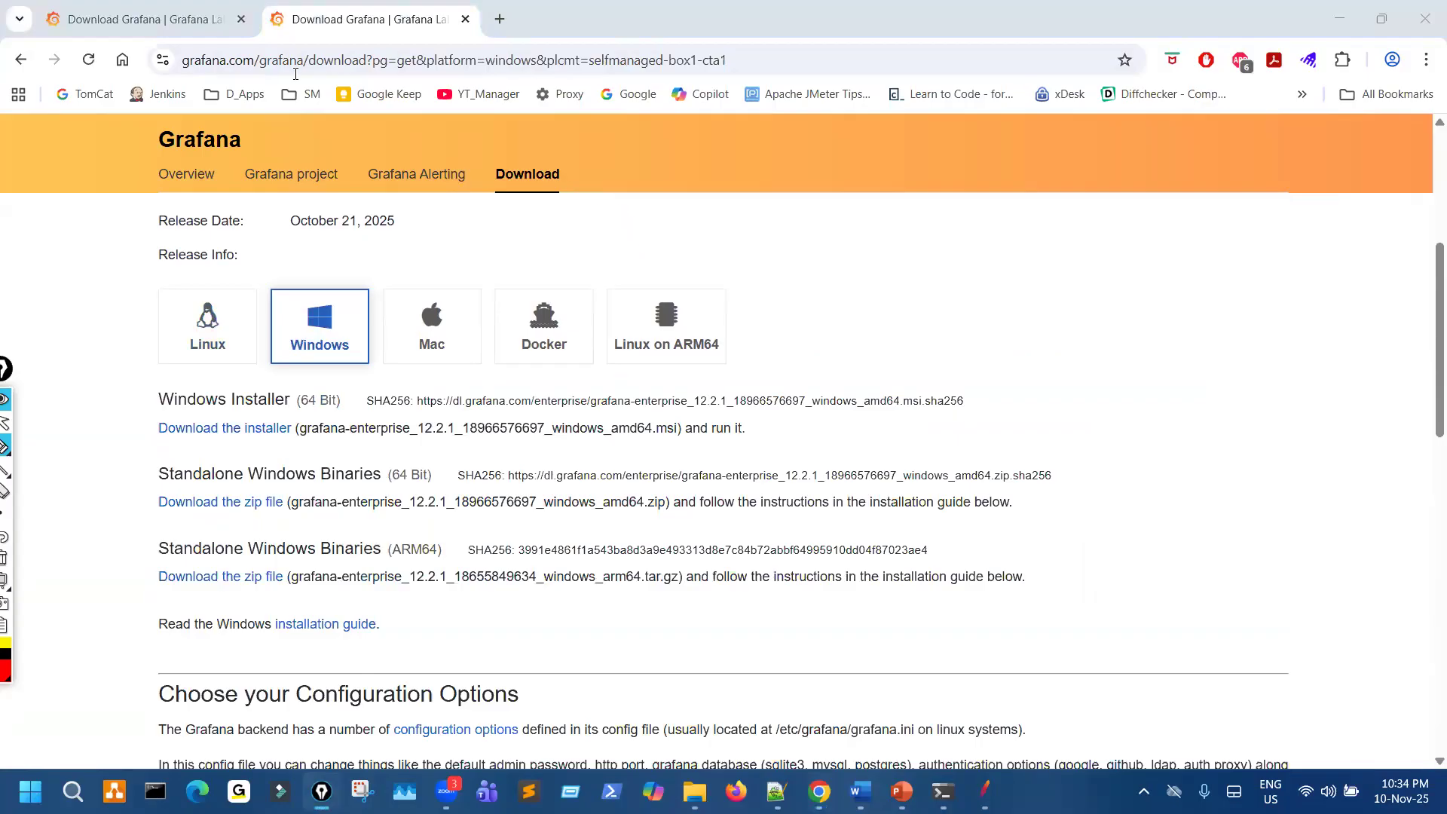
- Go back to the Google results for grafana in the first browser tab and circle the Download Grafana result
click(205, 30)
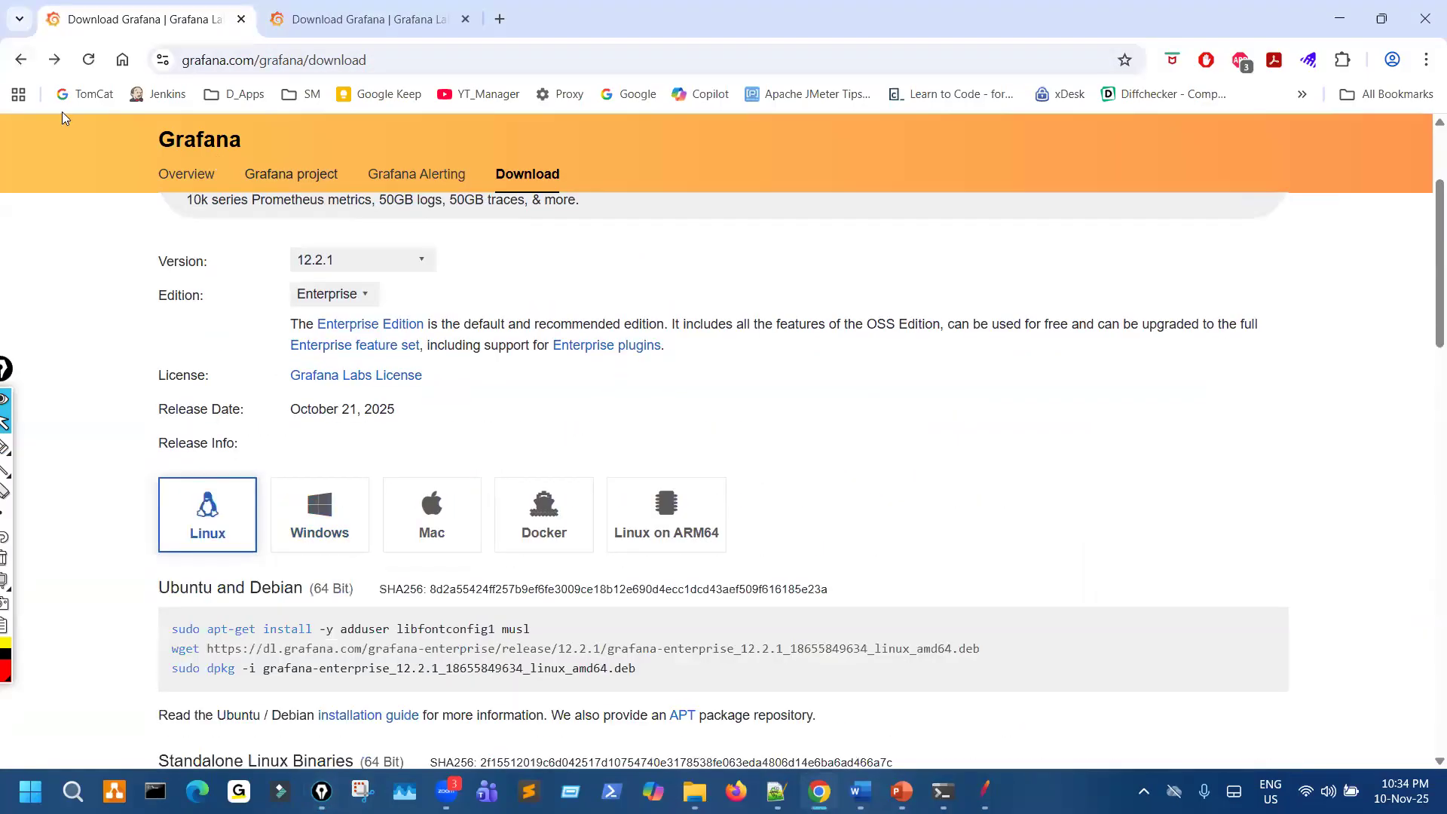
click(20, 59)
key(ctrl+shift+3)
click(264, 385)
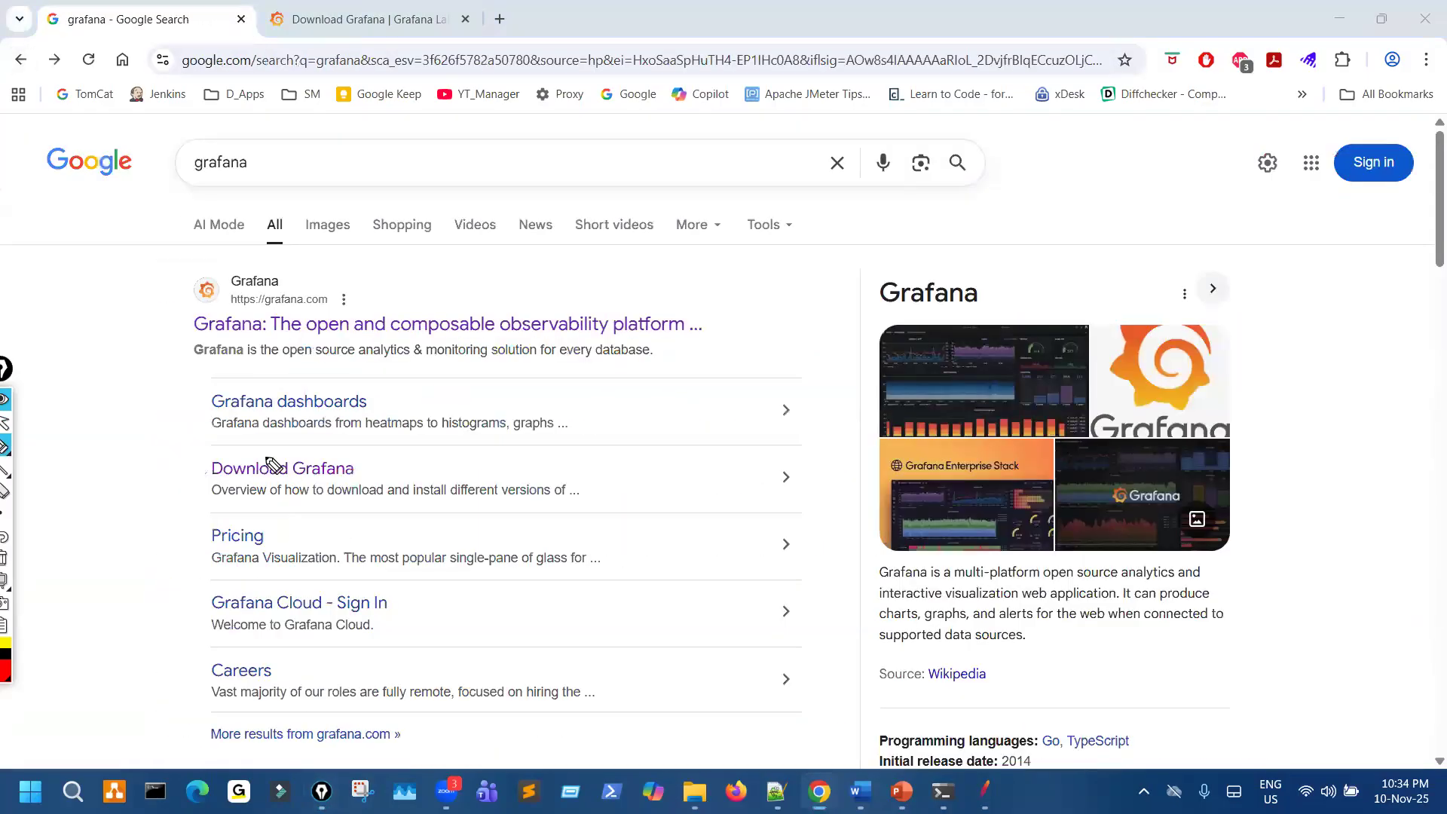
mouse_move(266, 457)
mouse_down()
mouse_move(294, 488)
mouse_move(282, 466)
mouse_up()
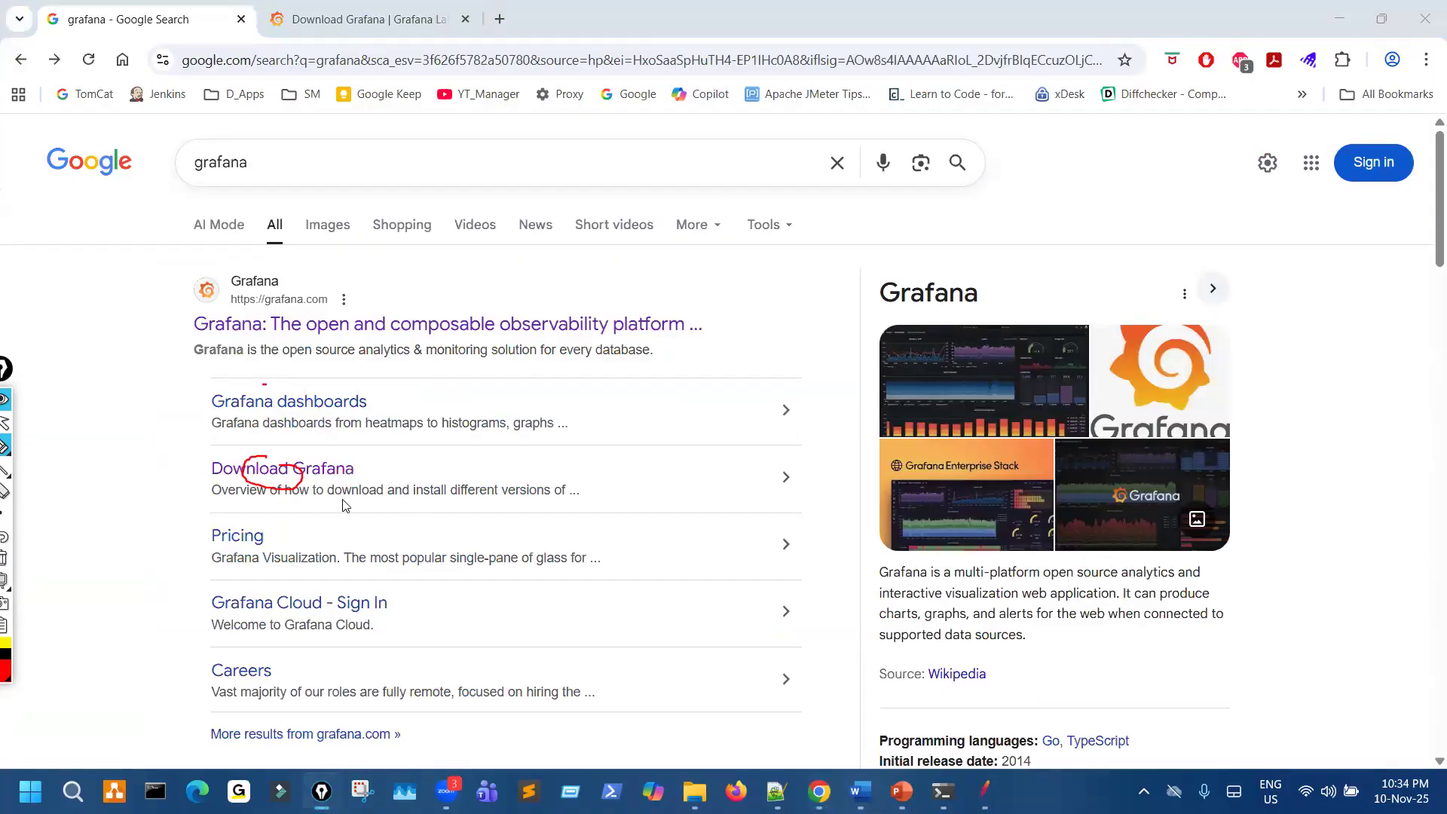
- Open the Download Grafana search result and check the edition choices, keeping Enterprise selected
click(336, 473)
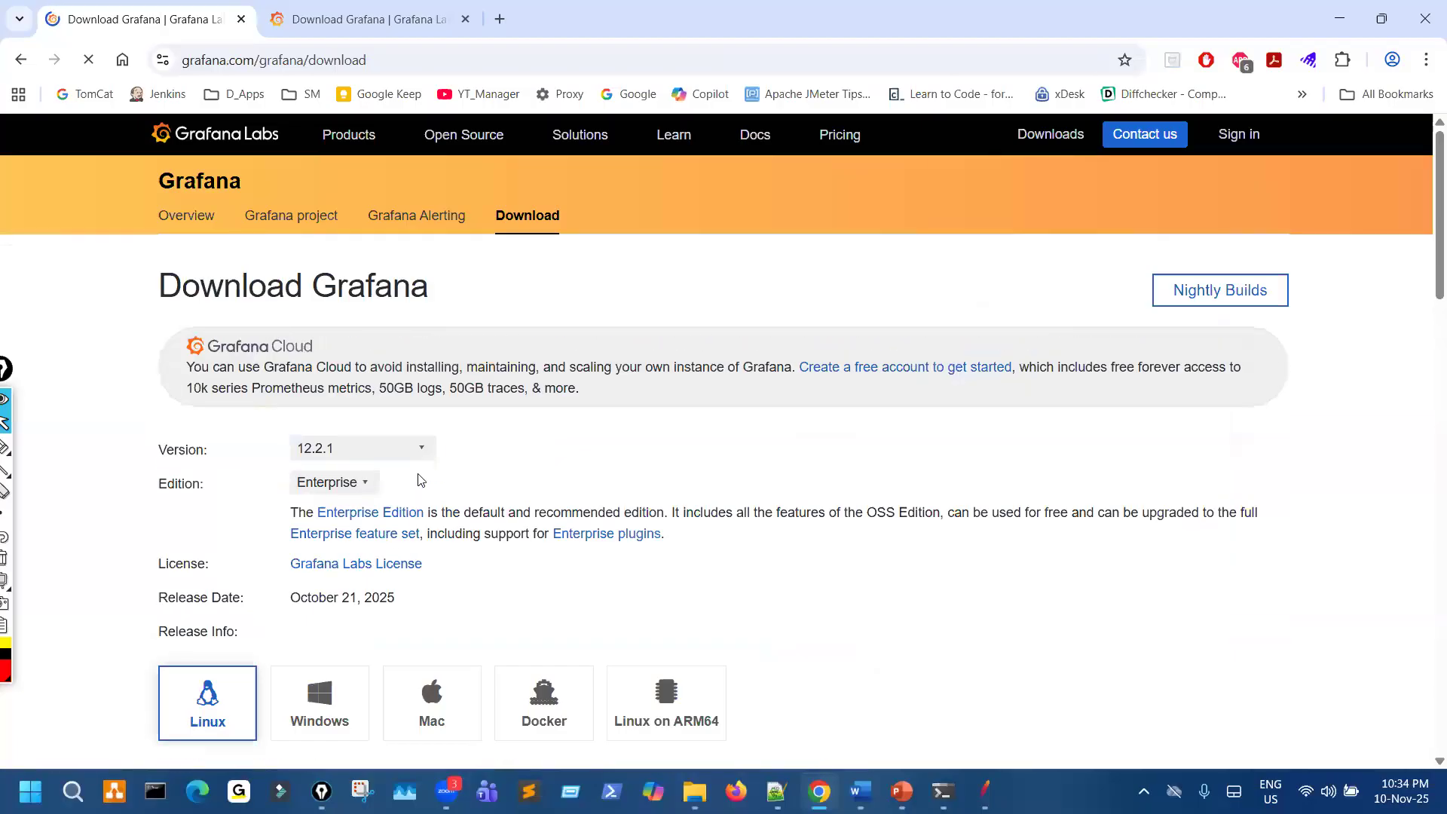
scroll(354, 398, down, 1)
click(354, 394)
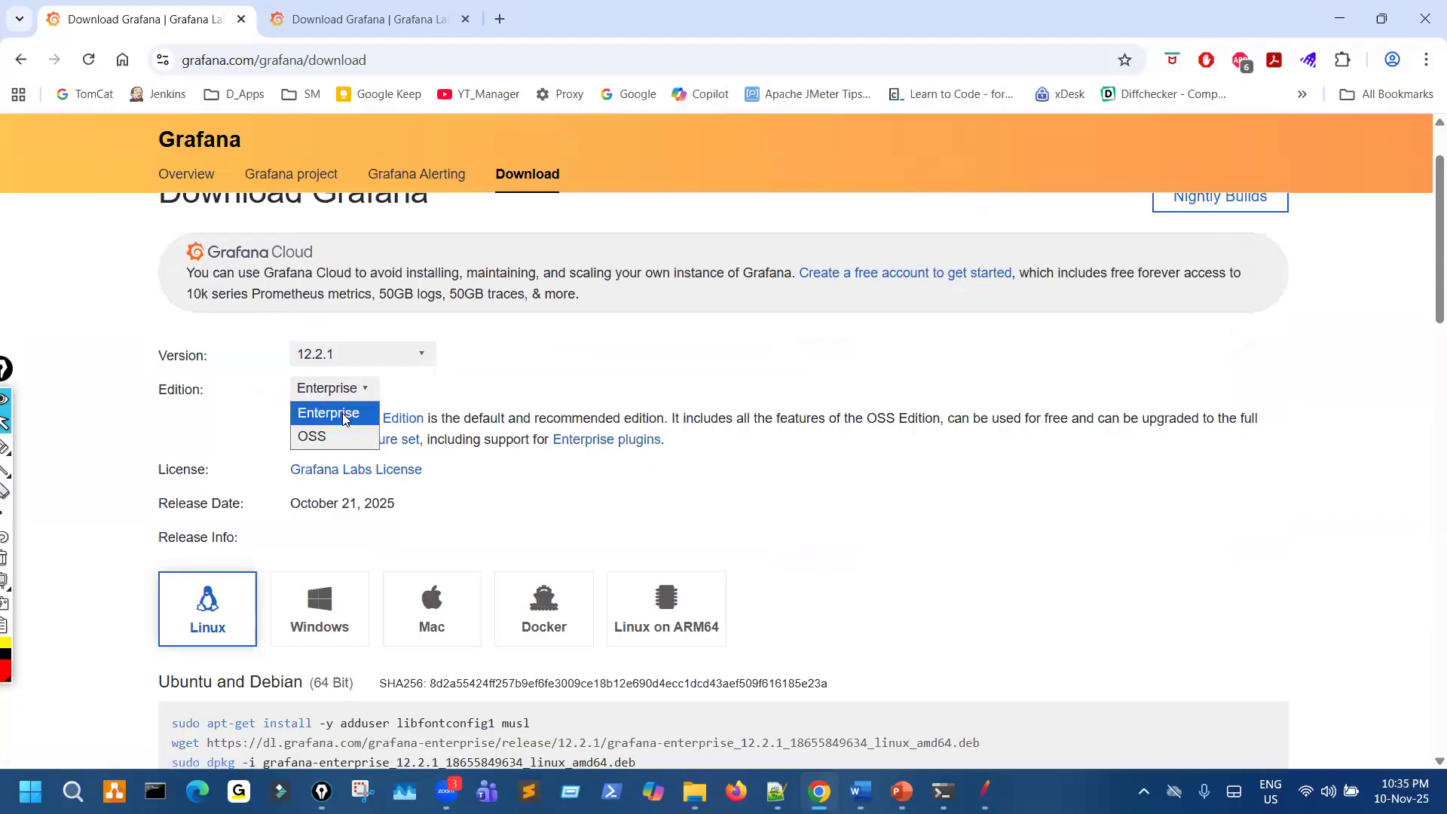
click(373, 422)
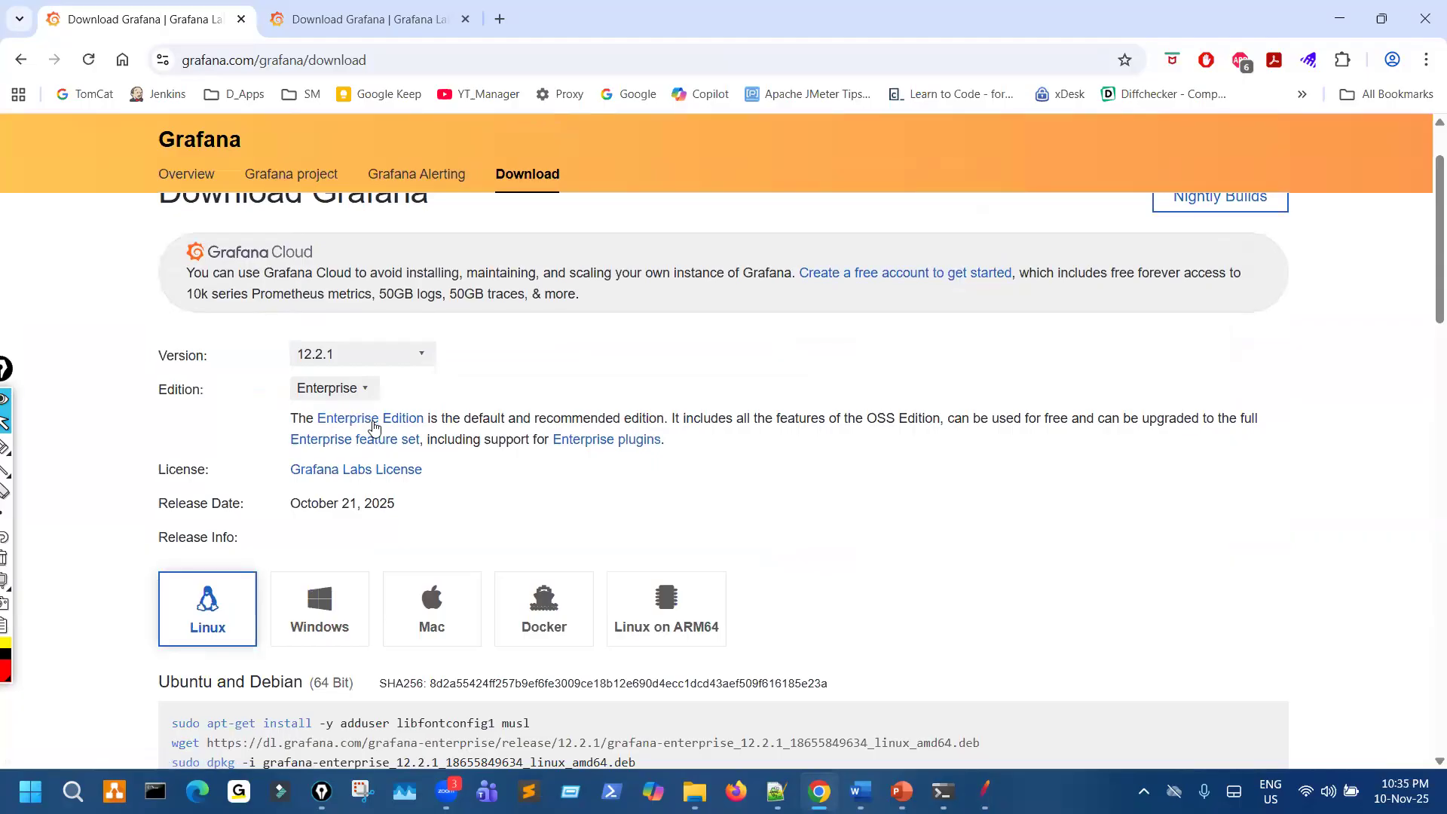
scroll(373, 425, down, 1)
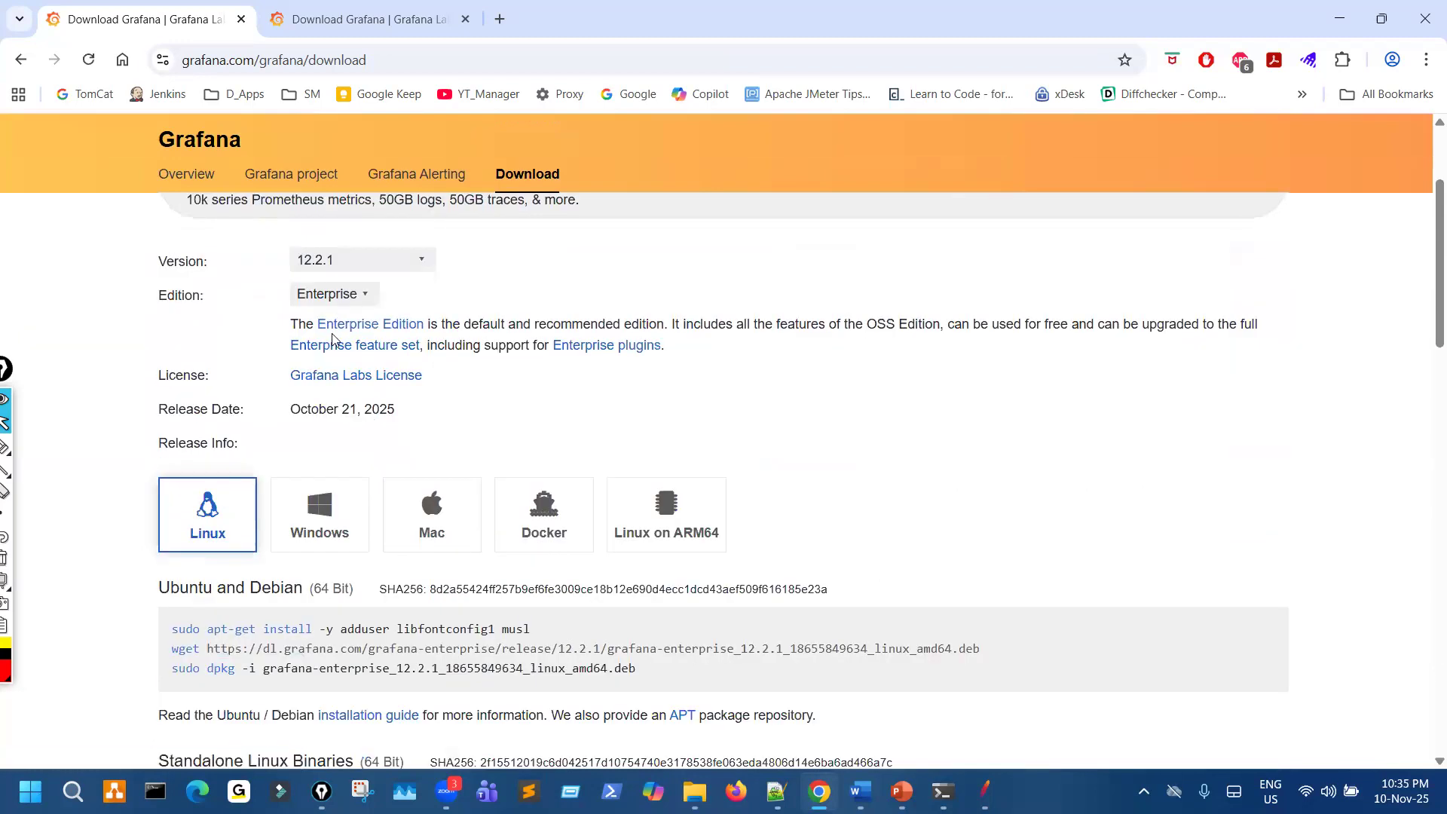
- Show the OSS edition's downloads for the Windows platform and switch the edition back to Enterprise
click(332, 294)
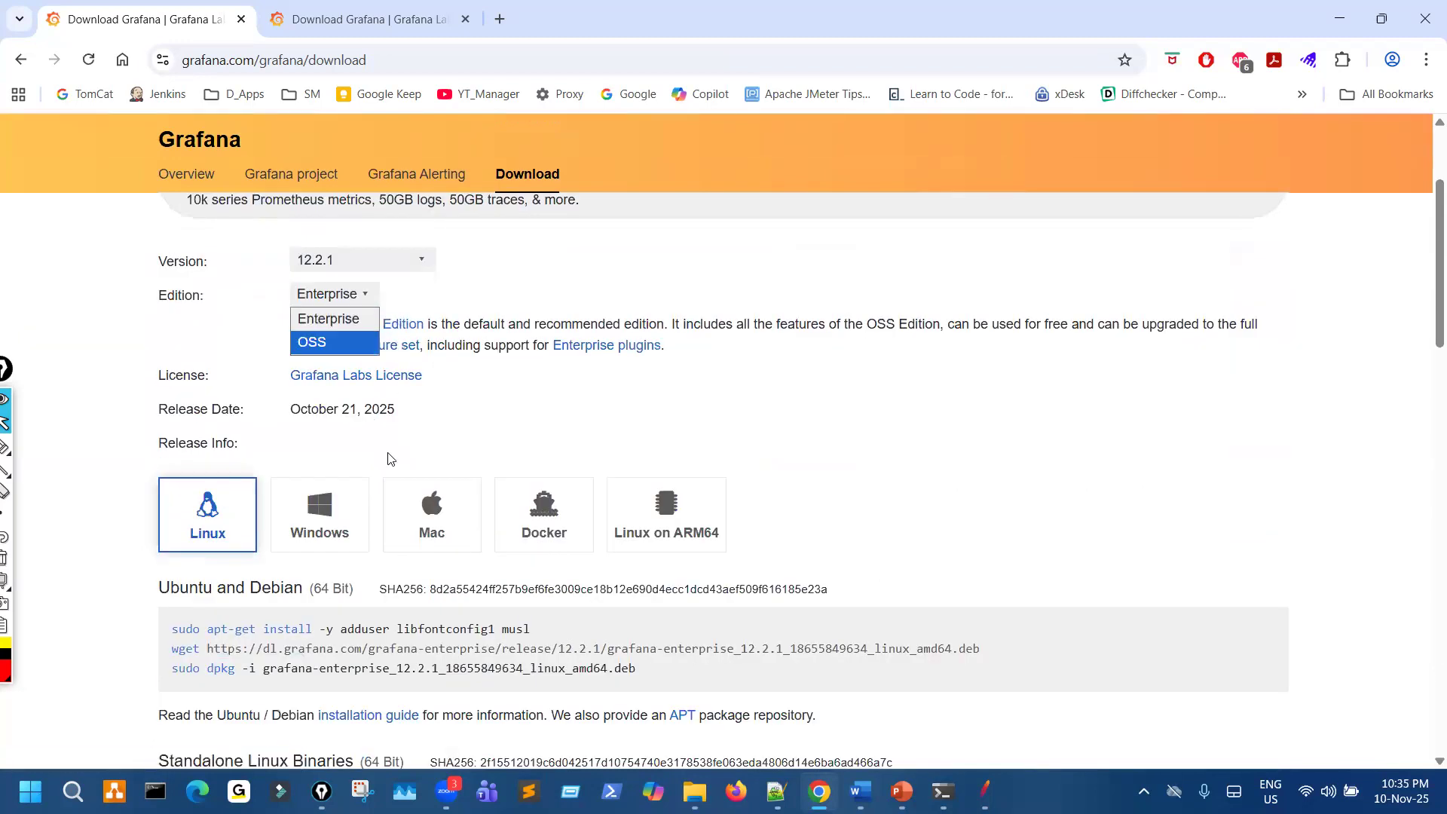
click(332, 342)
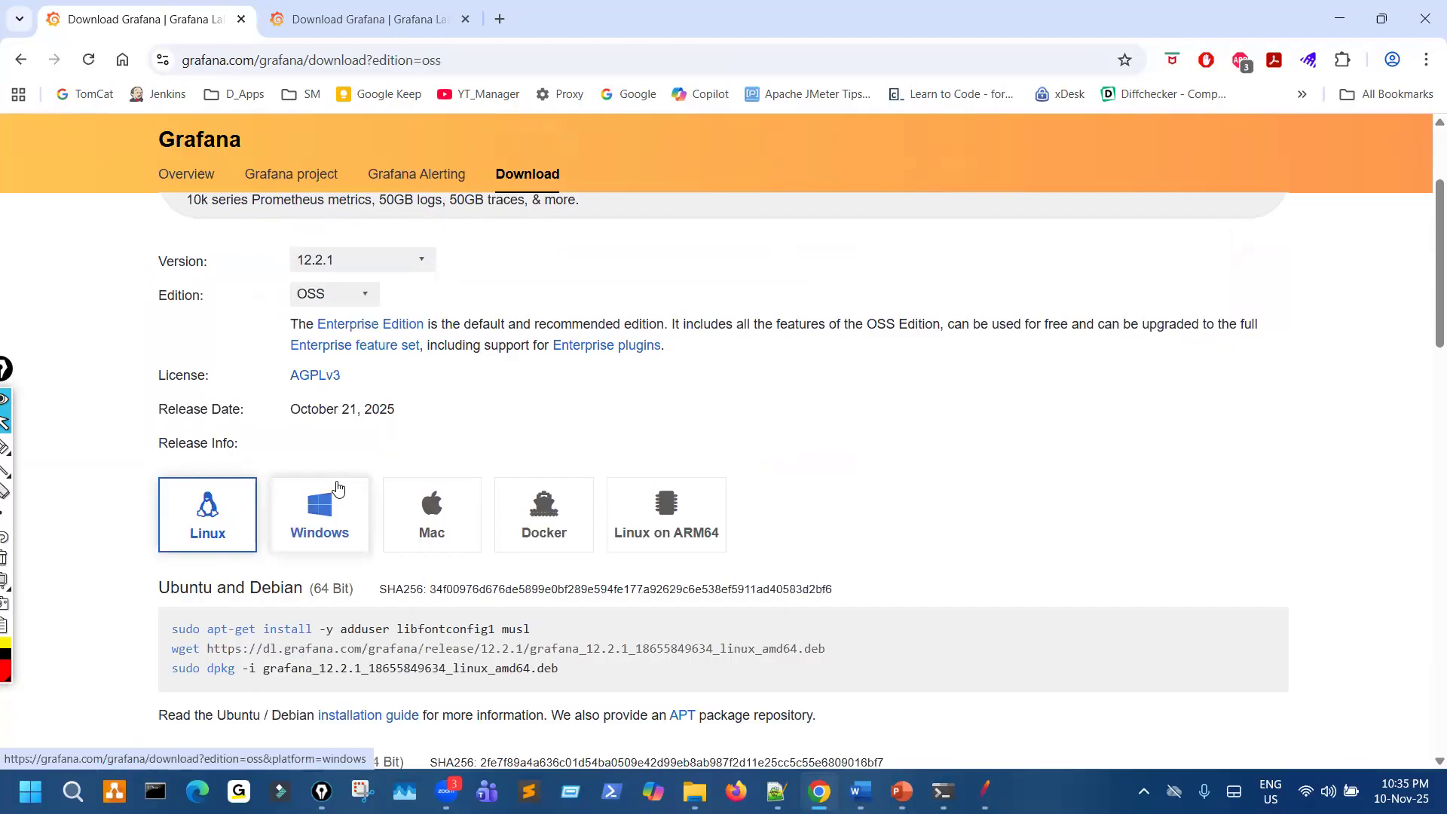
click(346, 537)
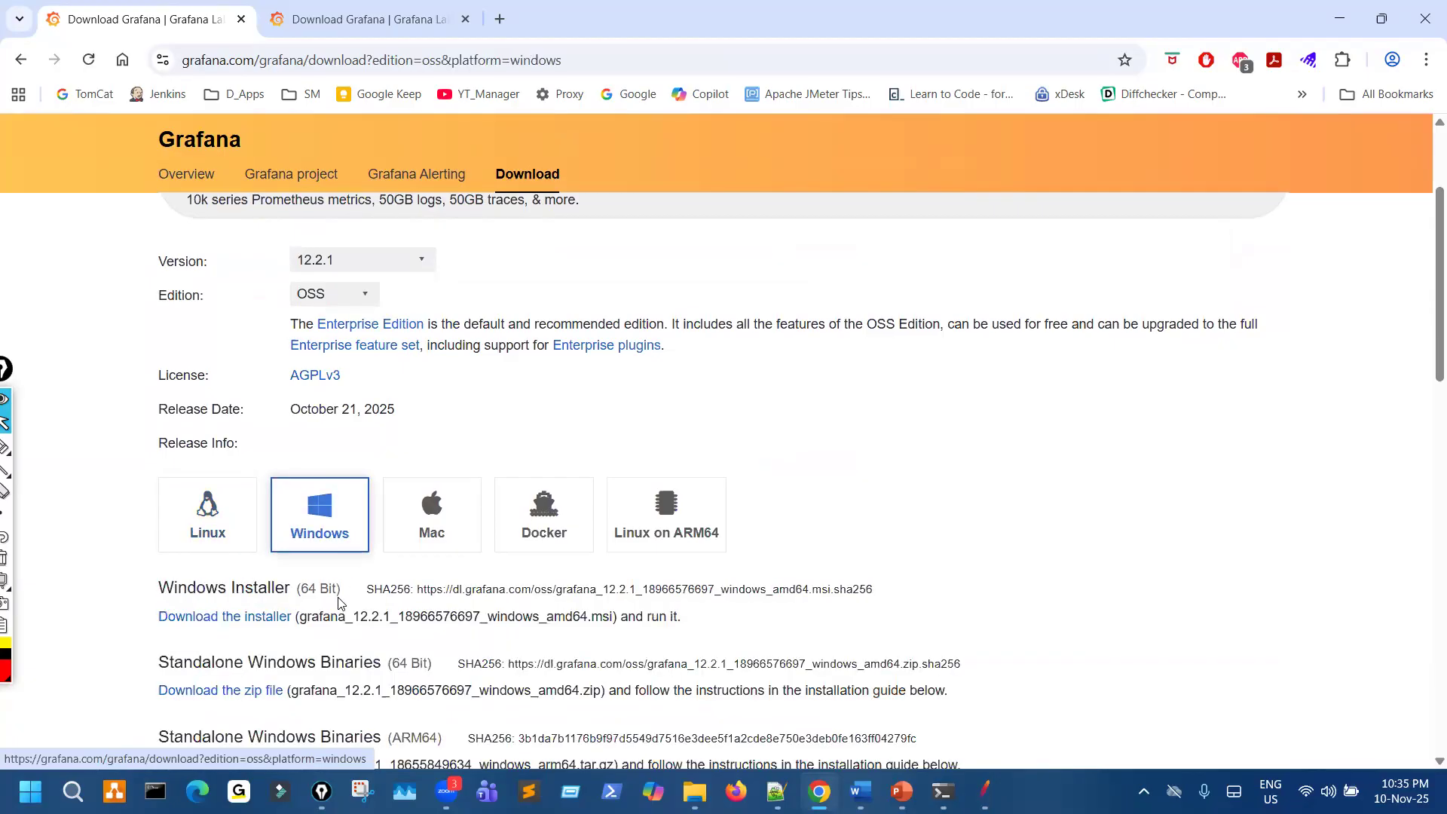
click(347, 294)
click(326, 315)
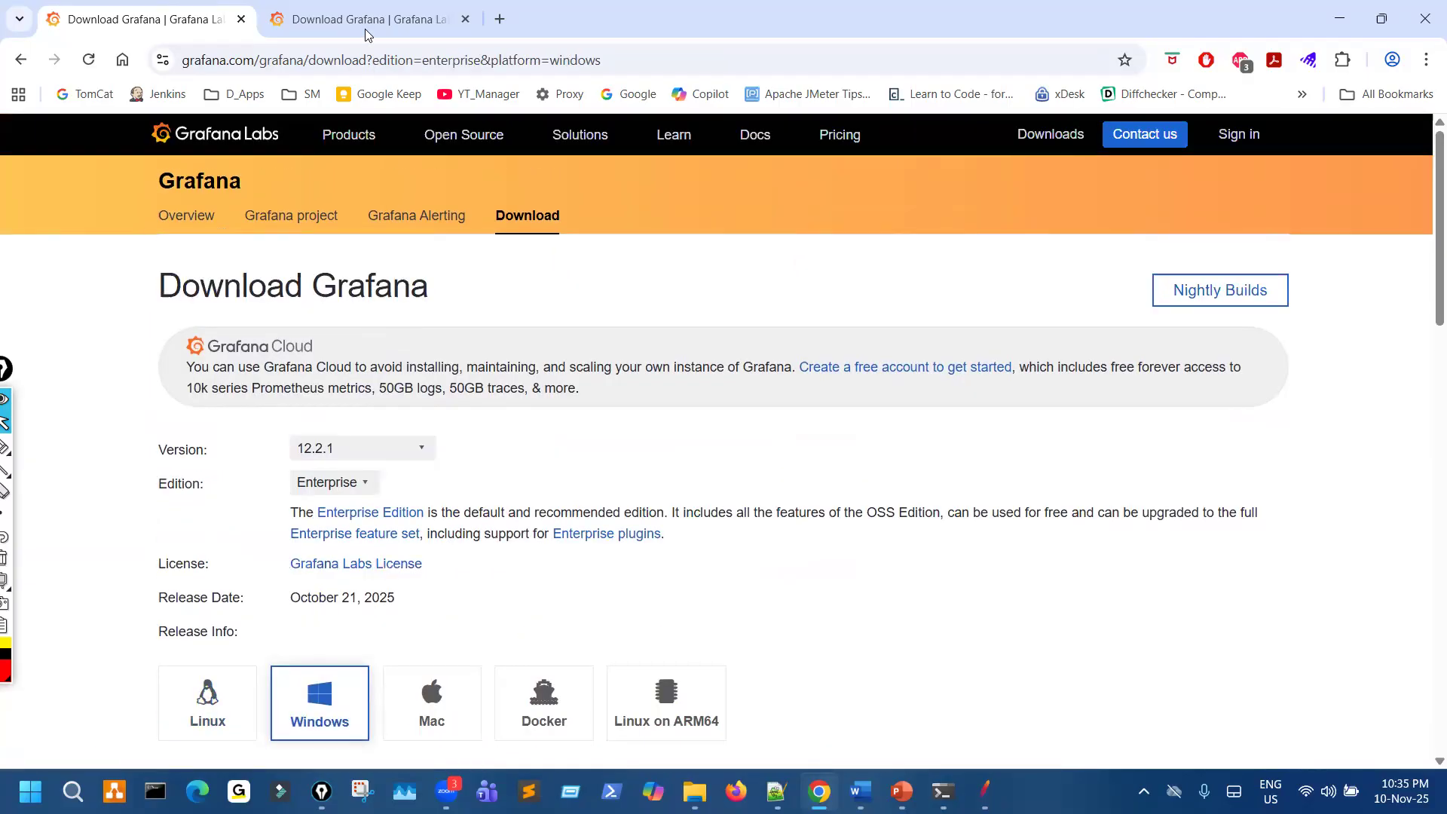
- Go back to the Get started with Grafana page in the second browser tab and to the Google results in the first
click(365, 34)
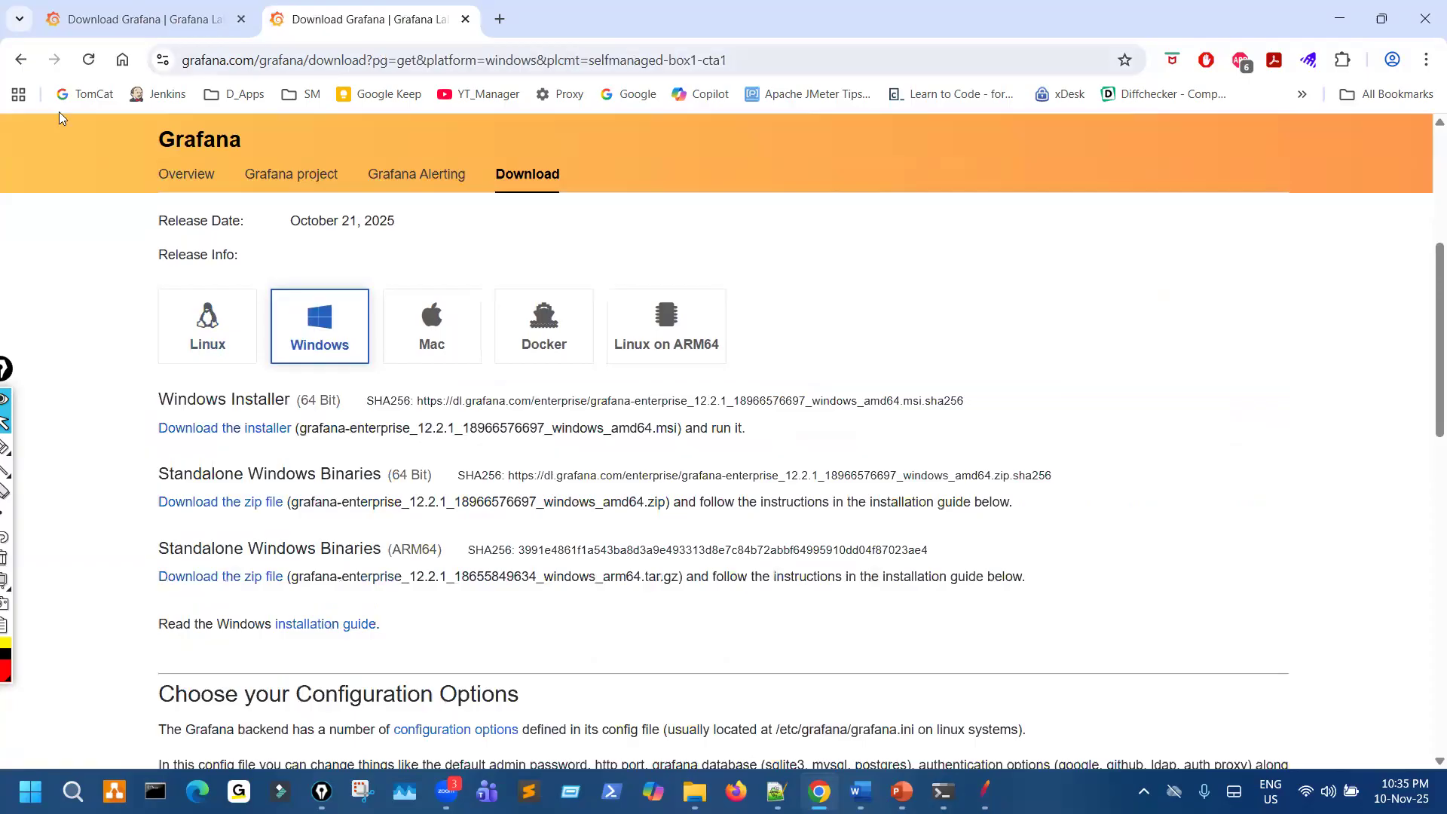
click(23, 60)
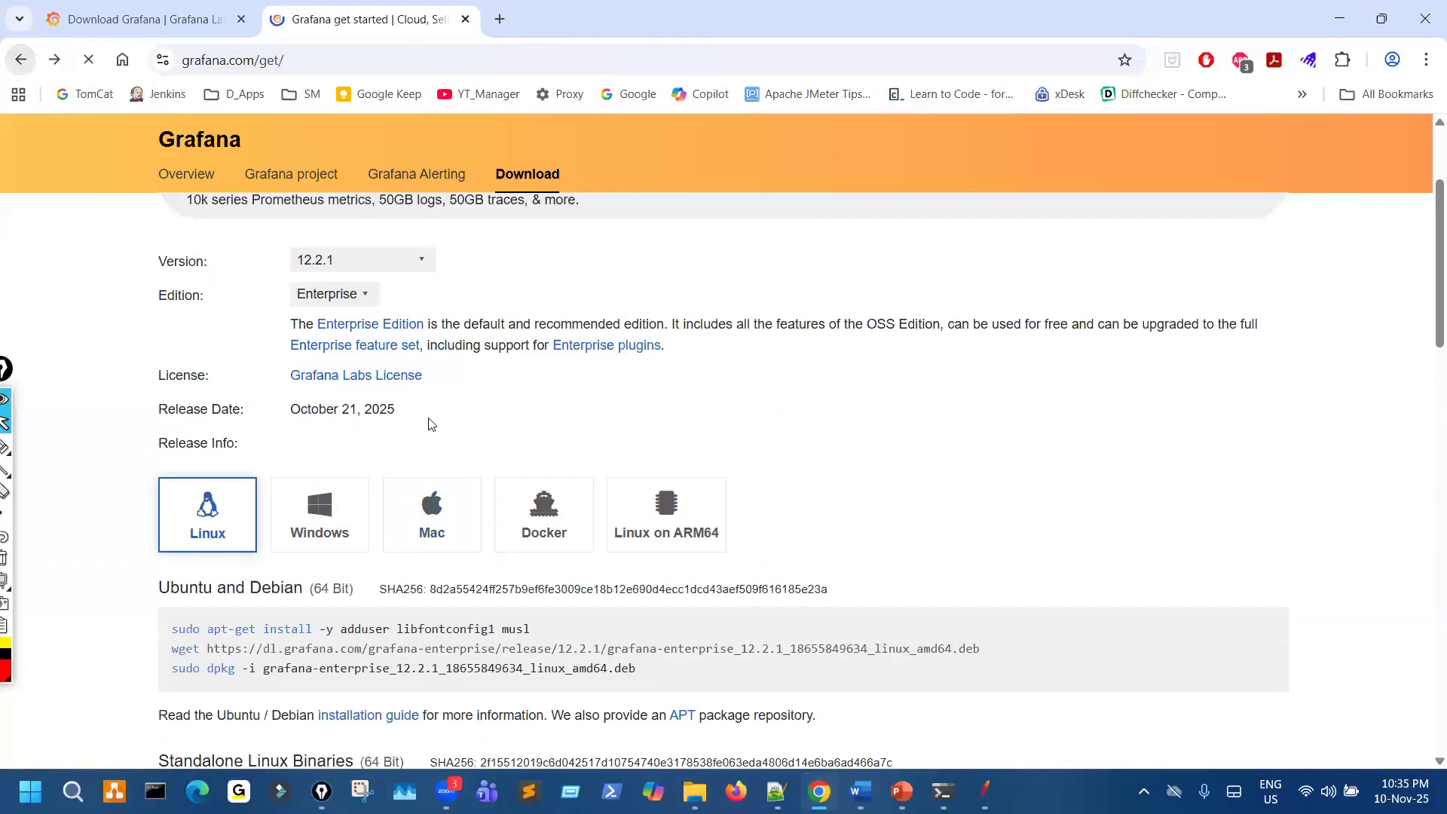
scroll(236, 181, up, 3)
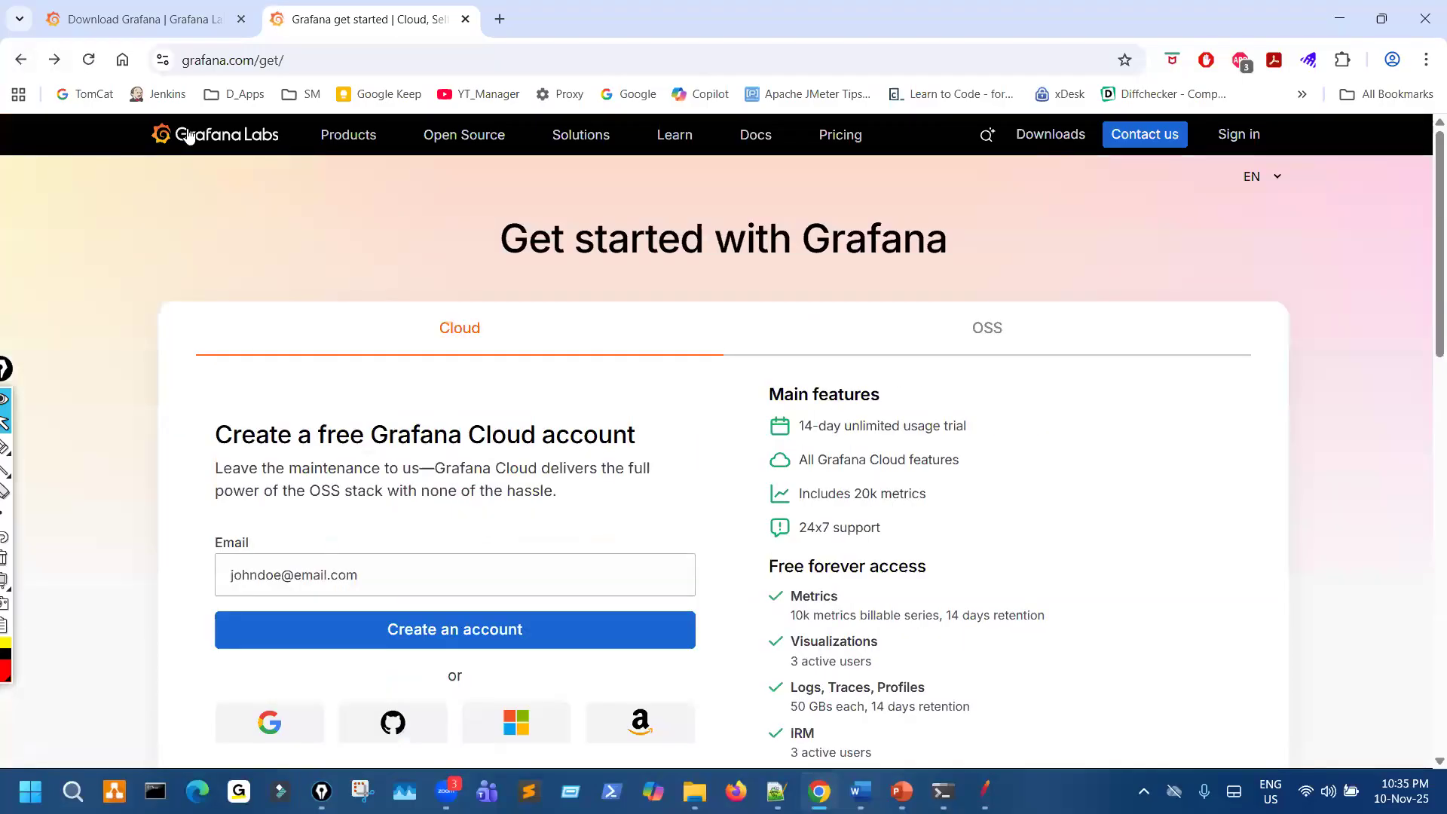
key(ctrl+Tab)
click(19, 63)
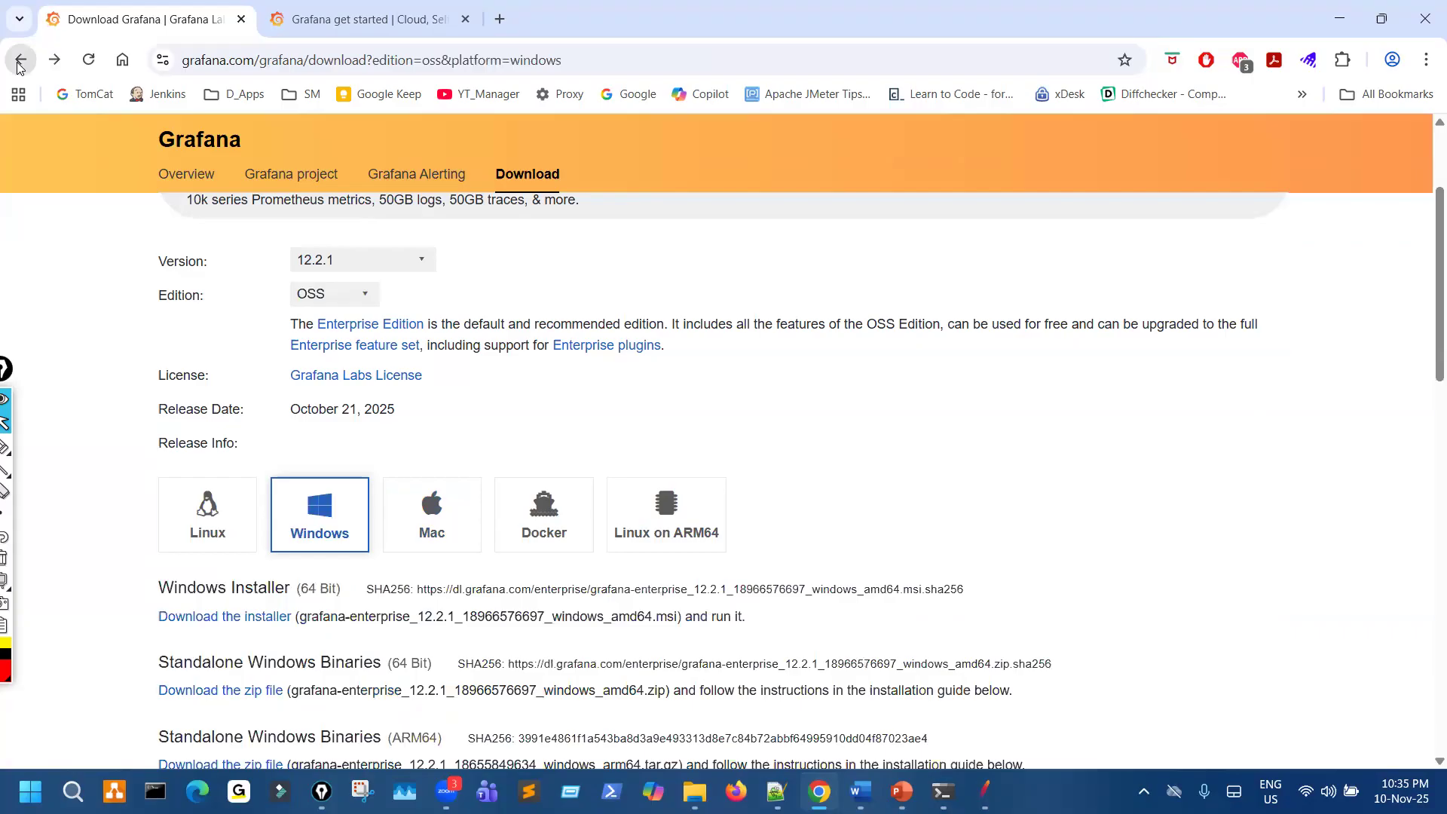
click(19, 60)
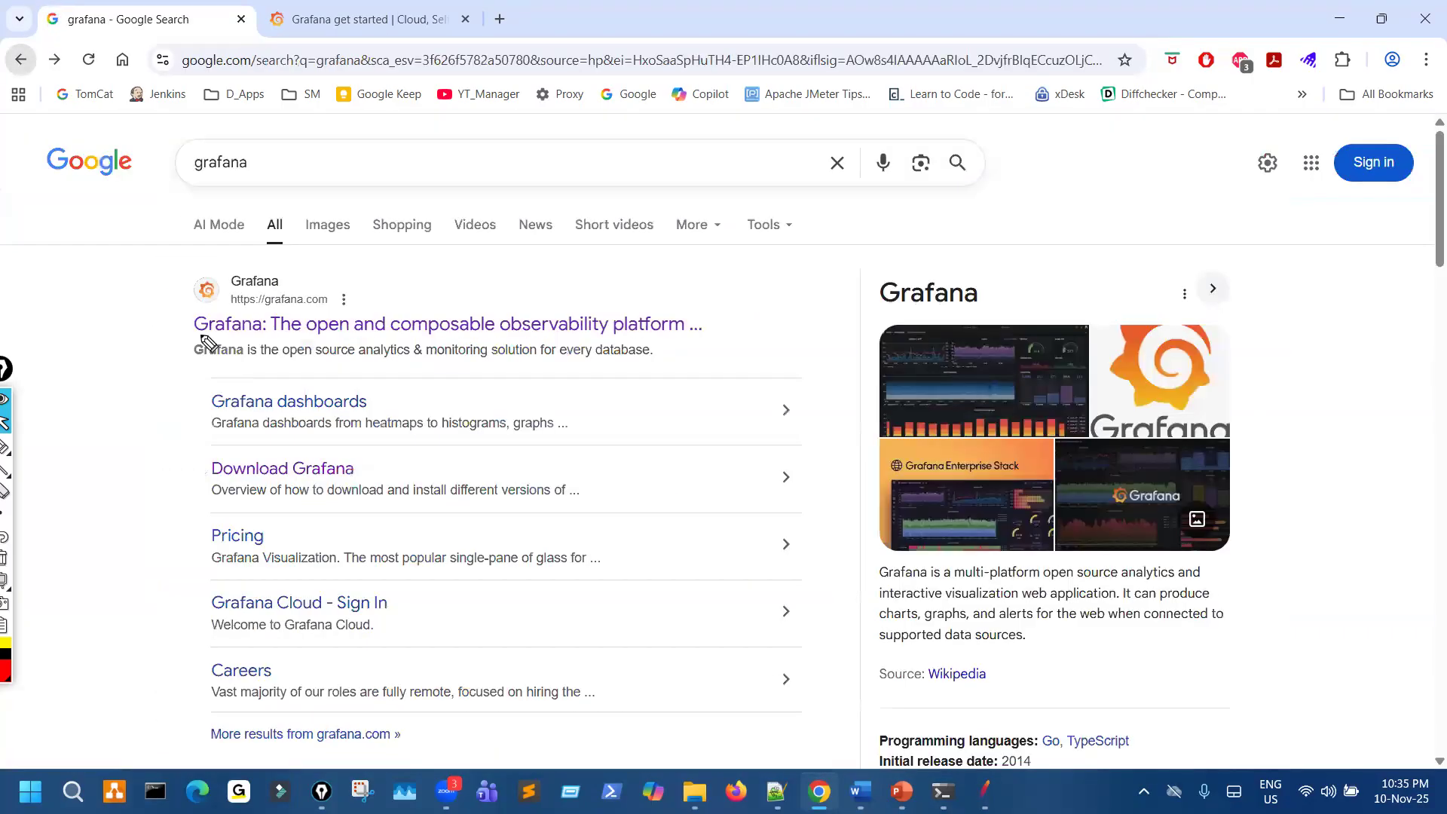
- Draw freehand marks on the grafana.com and Grafana dashboards results, clear them, and add a red tick beside the main Grafana result
drag(189, 316, 251, 284)
drag(206, 401, 272, 386)
key(ctrl+shift+7)
drag(161, 310, 230, 275)
key(ctrl+shift+2)
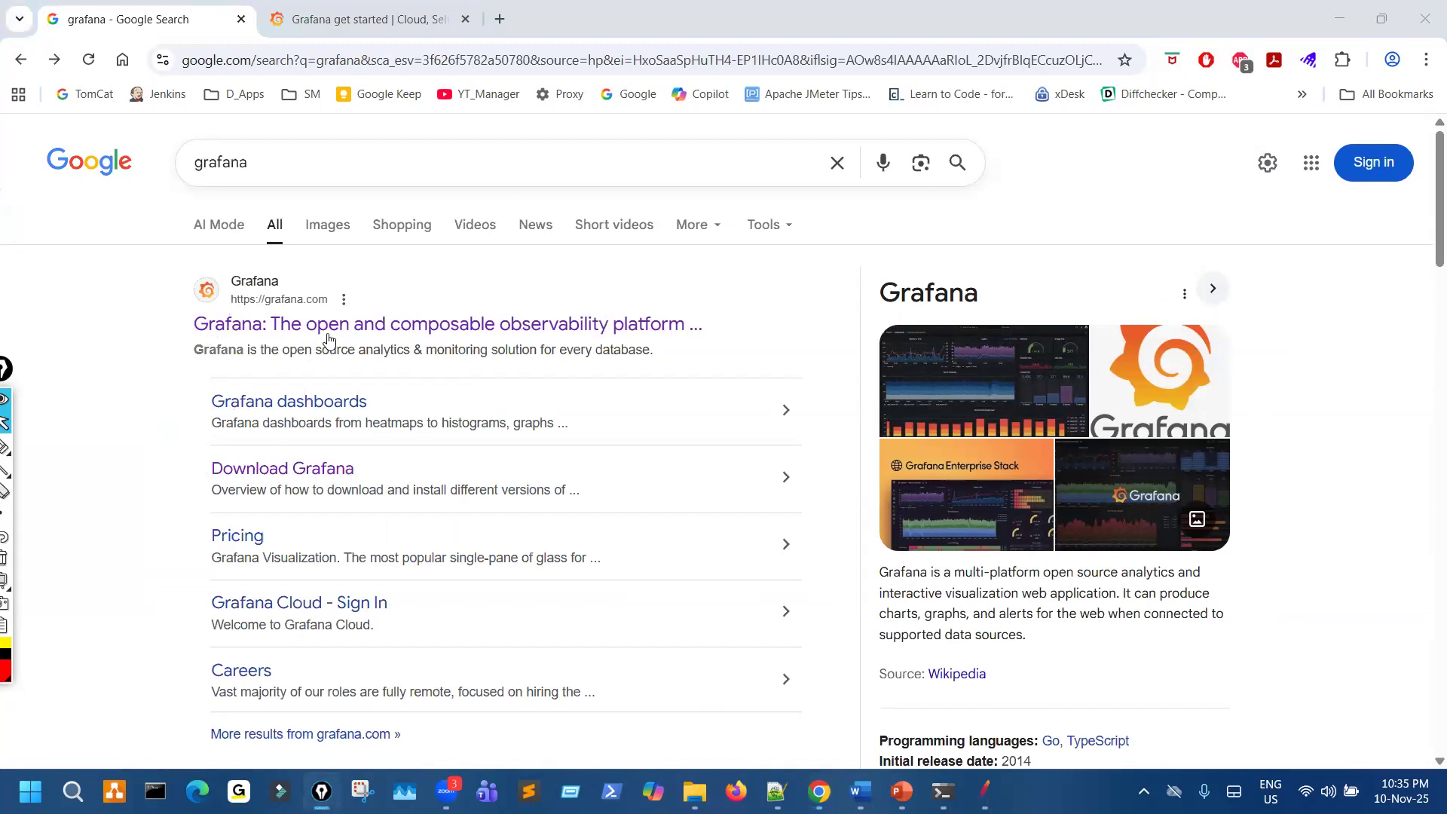
- Preview the main Grafana search result, return to the Google results, and show the Get started with Grafana browser tab
click(315, 328)
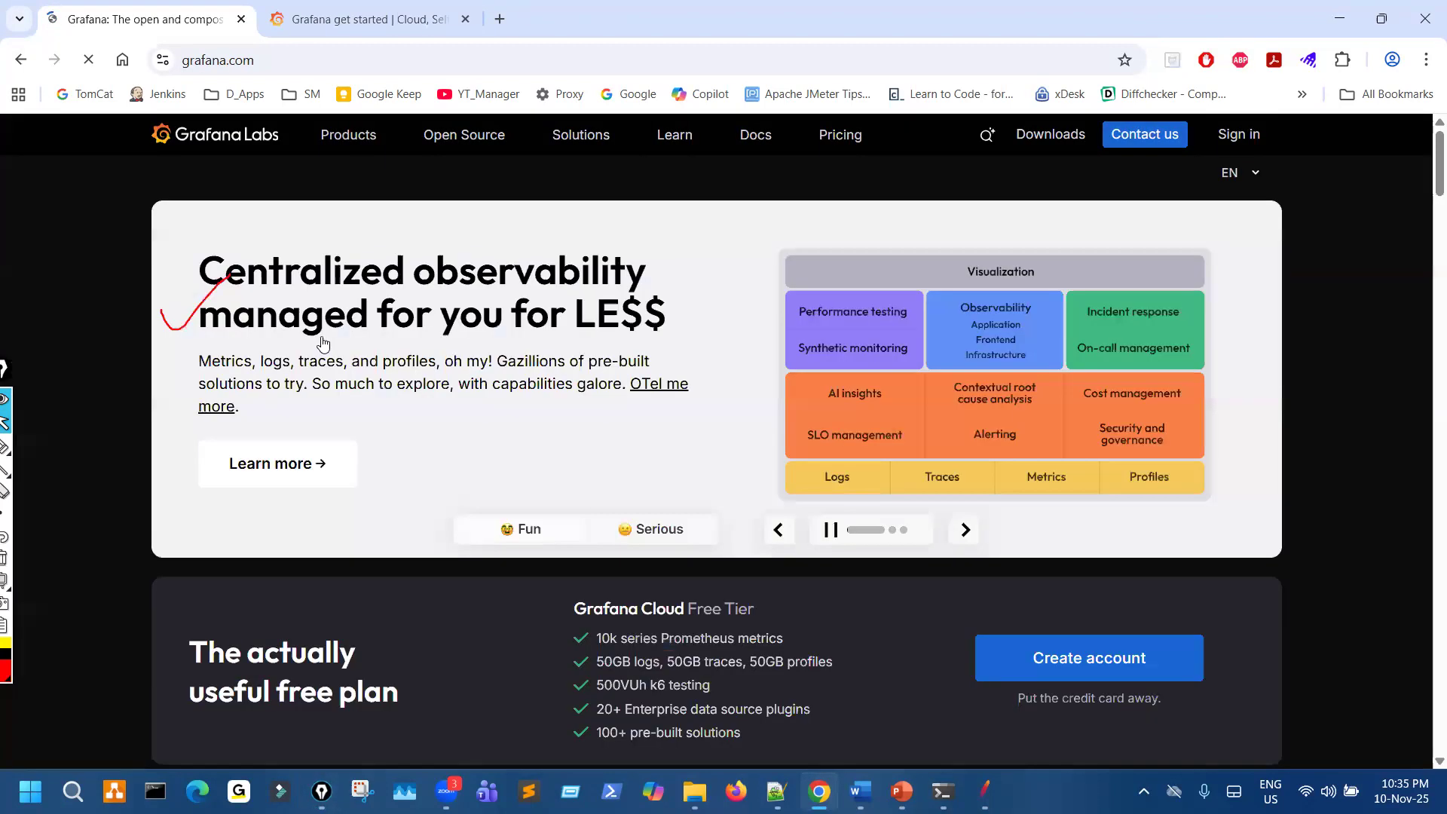
key(alt+Left)
ctrl+click(324, 330)
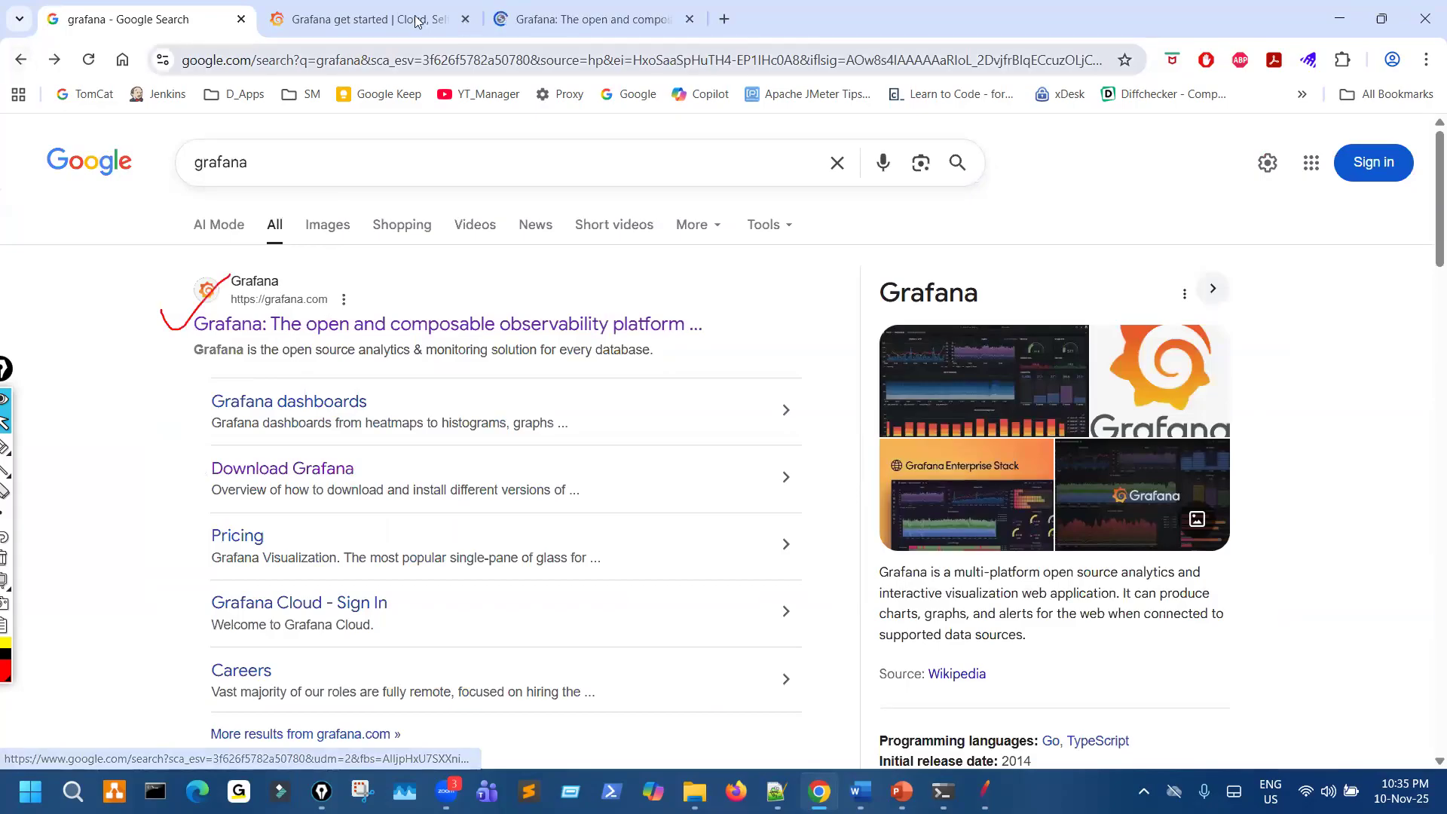
click(465, 20)
click(407, 20)
- Circle the Downloads link in the header of the Get started with Grafana page
key(ctrl+shift+3)
mouse_move(1041, 110)
mouse_down()
mouse_move(988, 163)
mouse_move(1037, 125)
mouse_up()
key(ctrl+shift+2)
click(1050, 136)
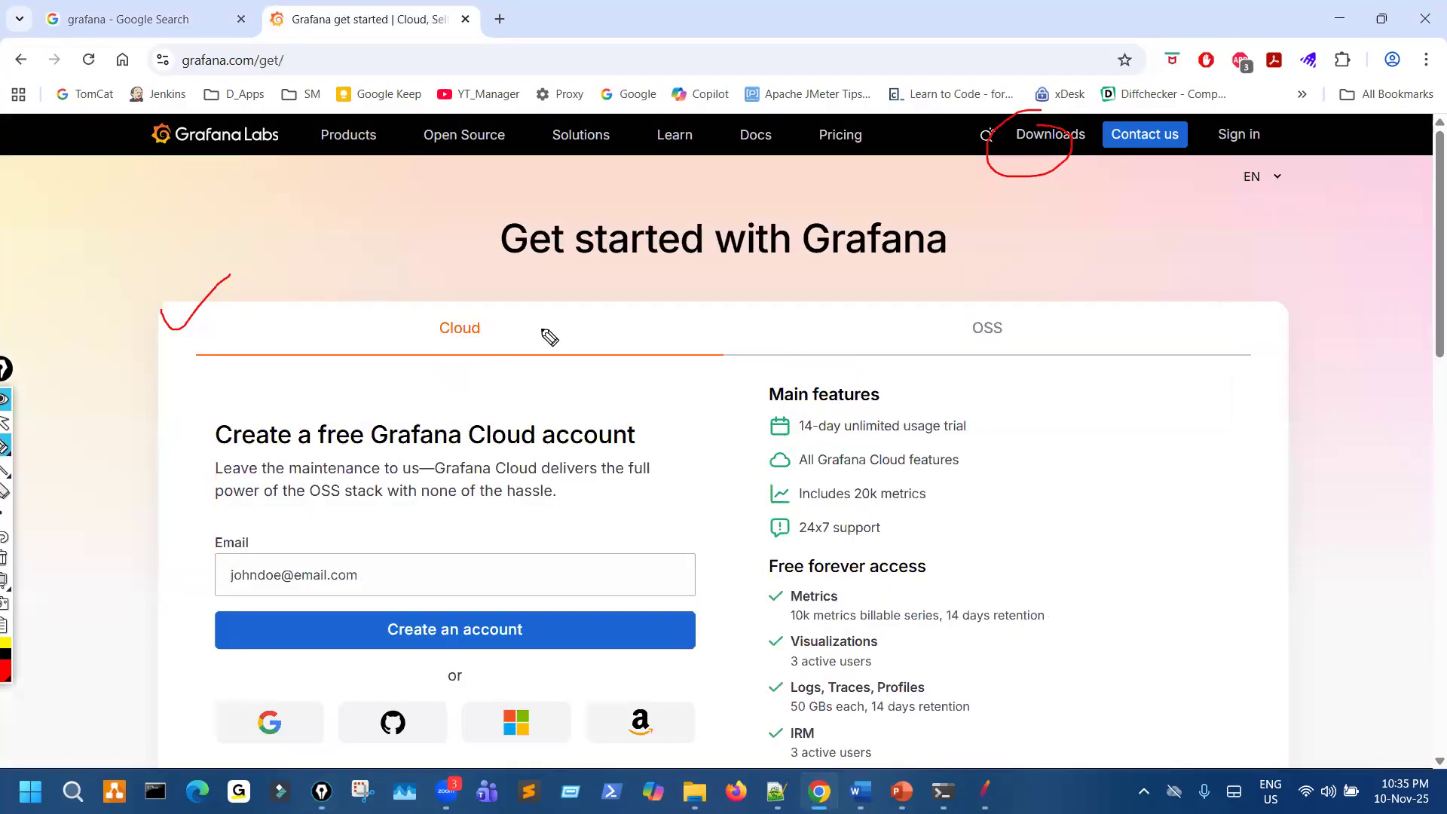
- Mark the Cloud and OSS options on the Get started page, clear all annotations, and show the OSS products
drag(443, 299, 503, 323)
drag(954, 304, 969, 315)
mouse_move(468, 345)
mouse_down()
mouse_move(511, 373)
mouse_move(474, 394)
mouse_up()
mouse_move(985, 303)
mouse_down()
mouse_move(1101, 329)
mouse_move(953, 304)
mouse_move(1003, 303)
mouse_up()
key(ctrl+shift+7)
key(ctrl+shift+7)
click(1008, 326)
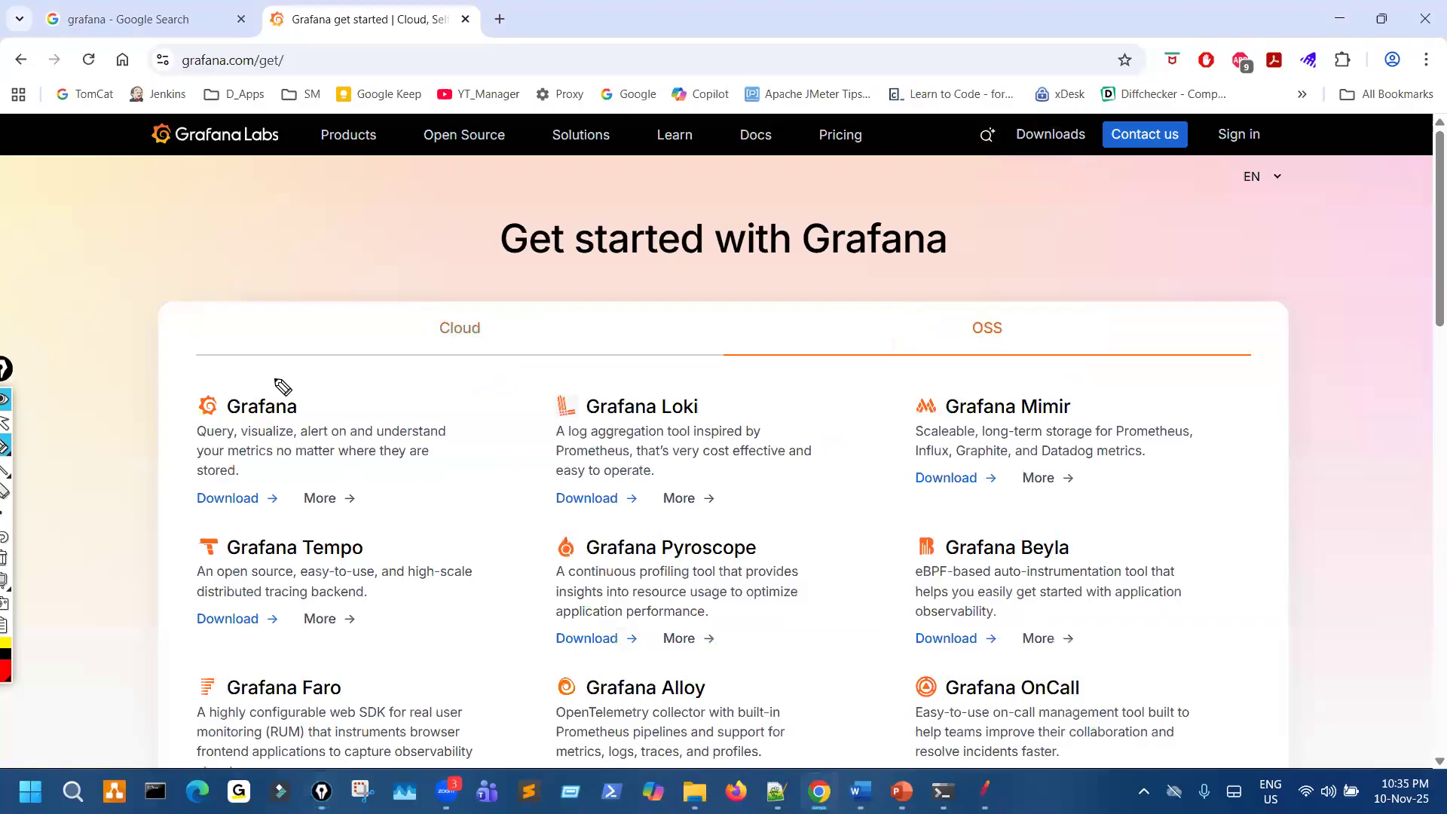
- Mark the Grafana entry among the OSS products, clear the mark, and open its download page at the edition settings
drag(280, 375, 273, 377)
key(ctrl+shift+7)
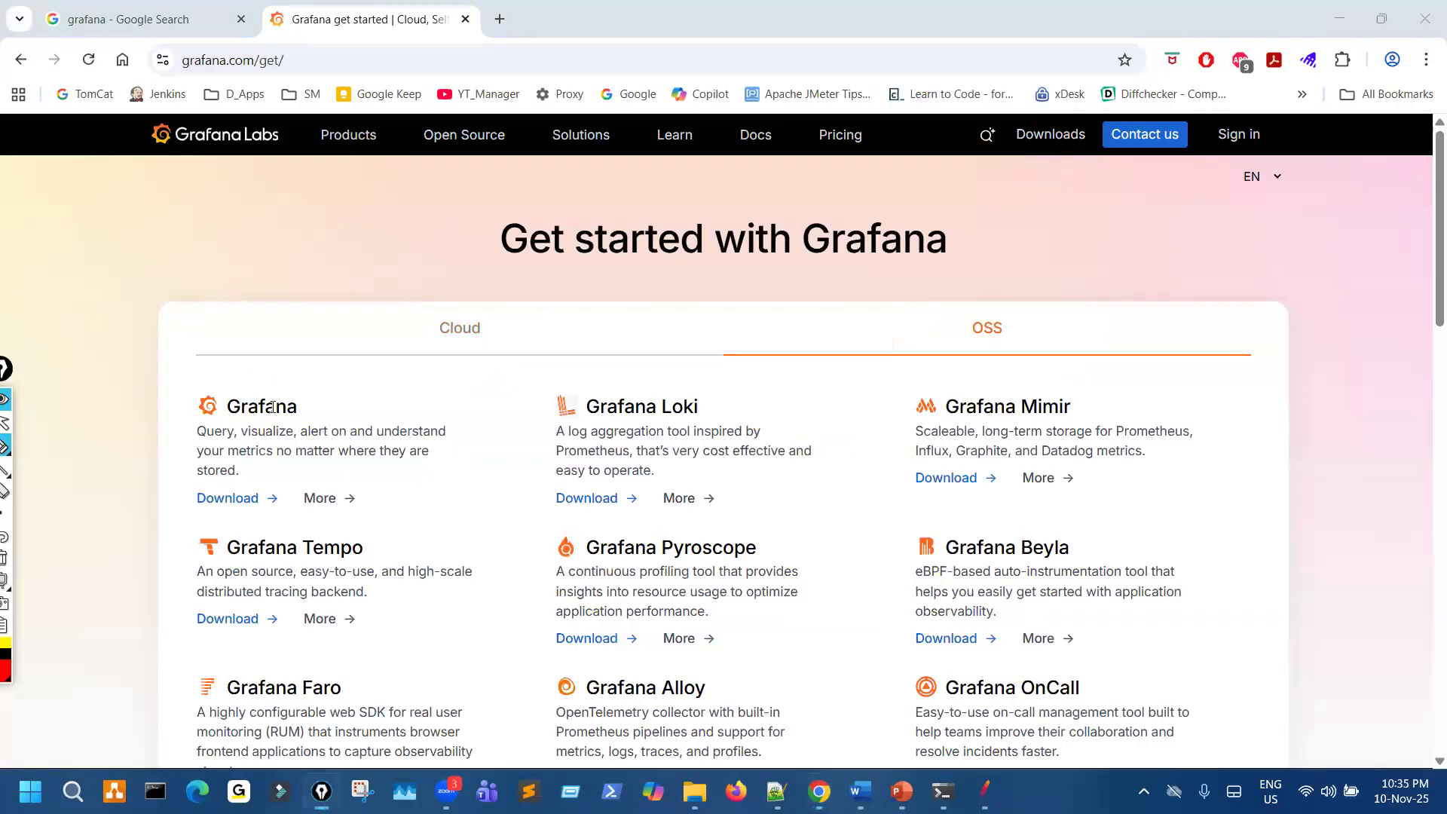
drag(252, 498, 221, 507)
click(237, 505)
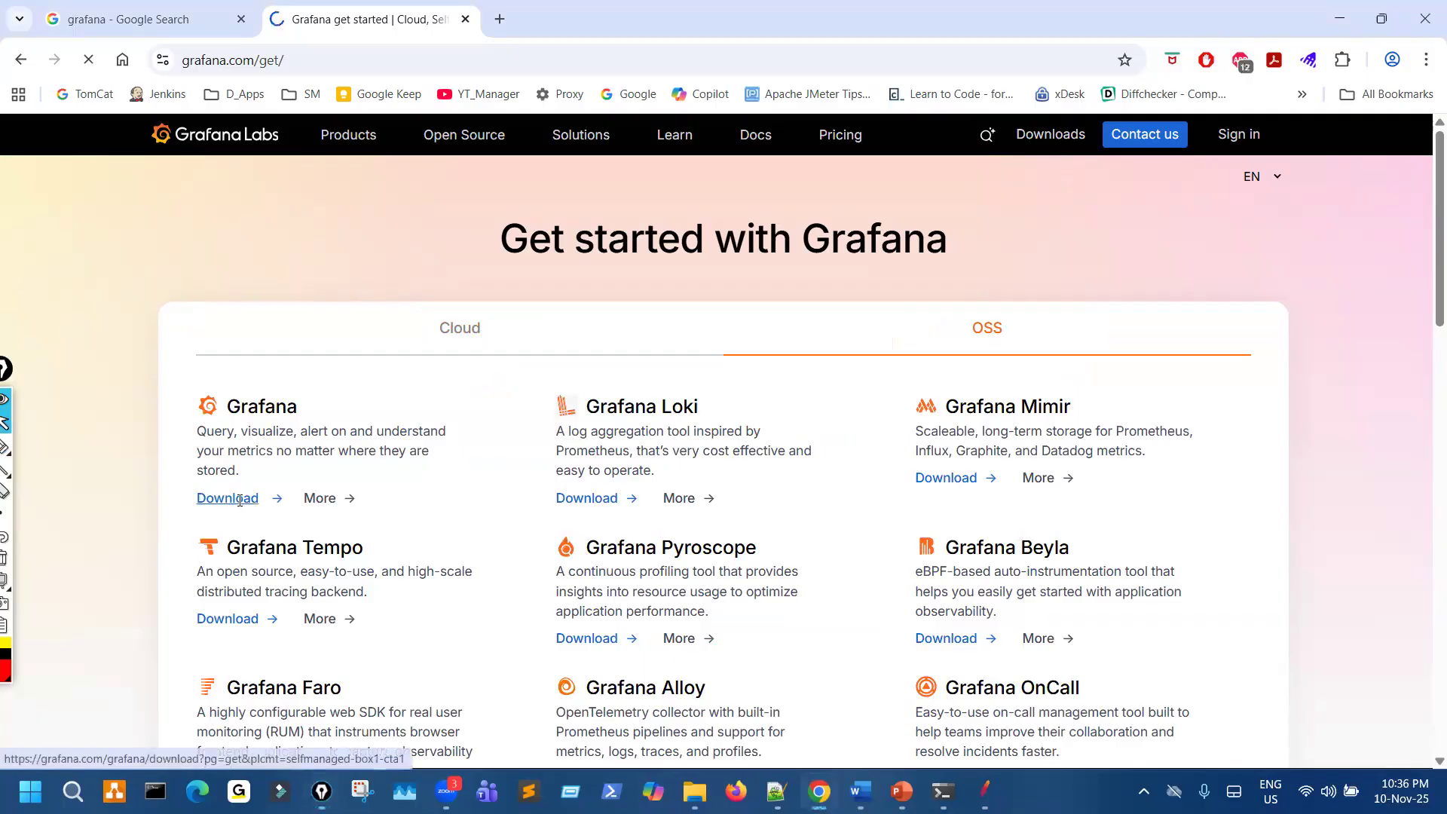
scroll(408, 484, down, 2)
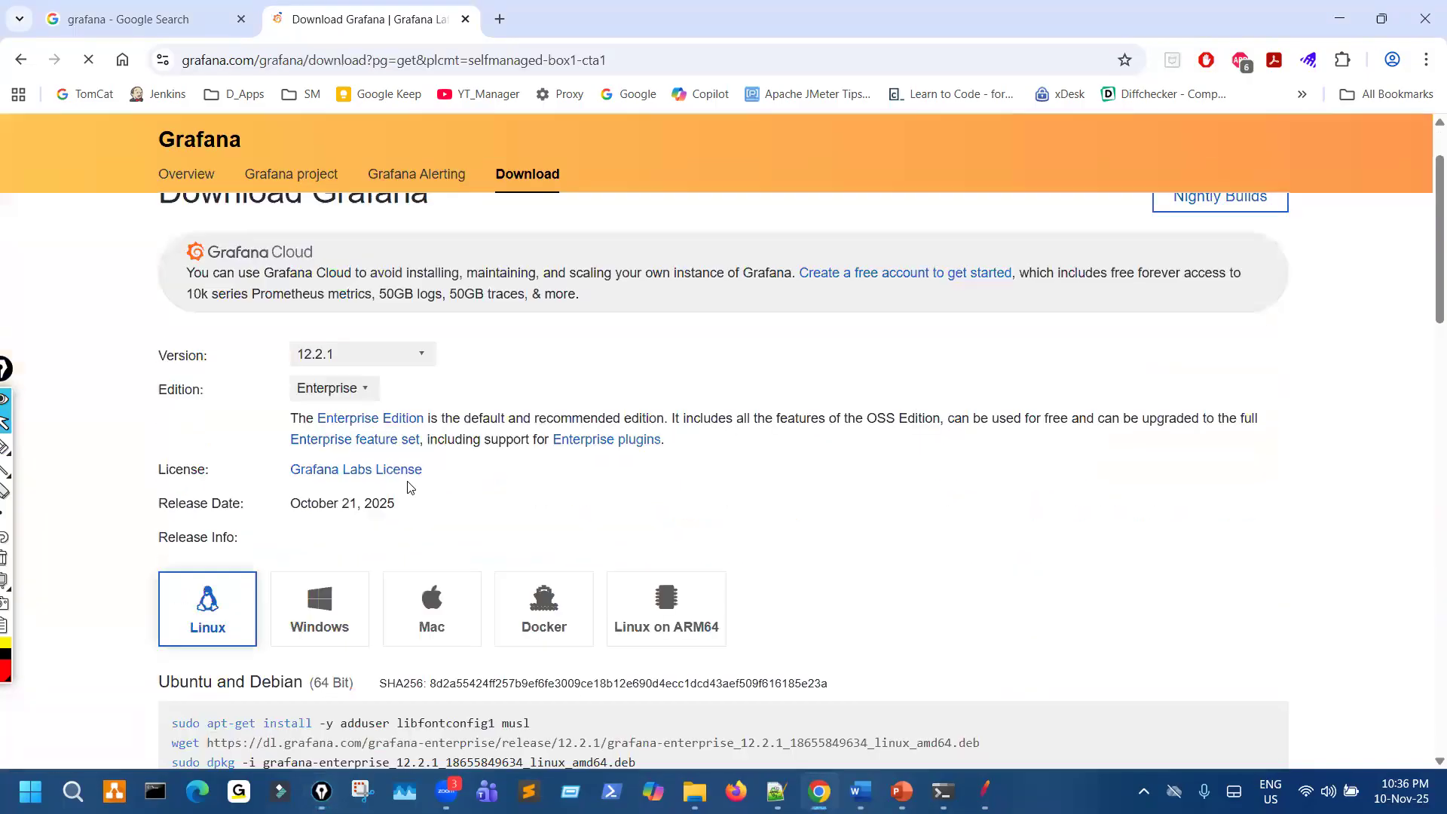
- Draw a tick at the Enterprise edition and a mark around "used for free" in its description, clearing each one
key(ctrl+shift+3)
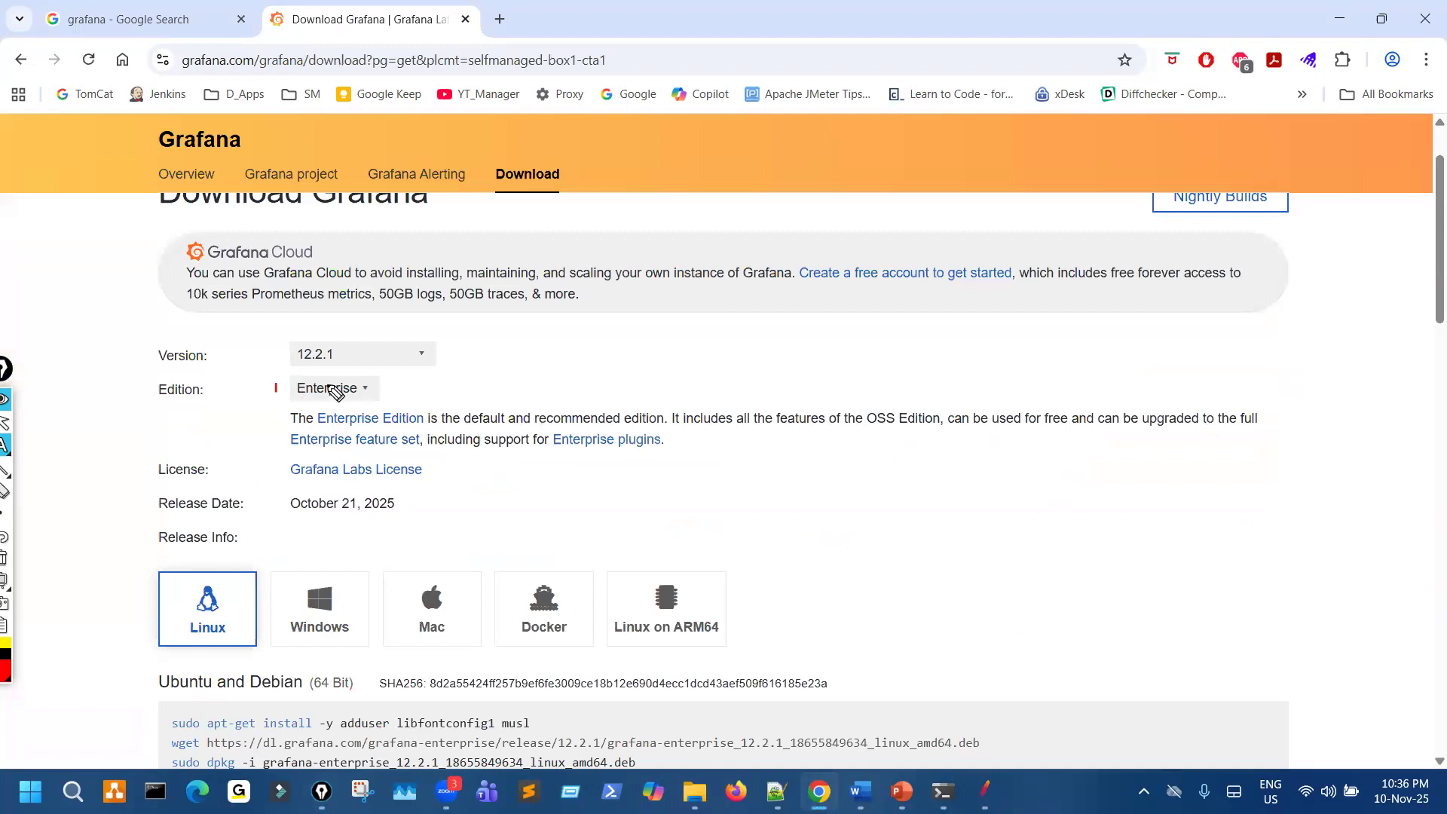
drag(269, 390, 329, 384)
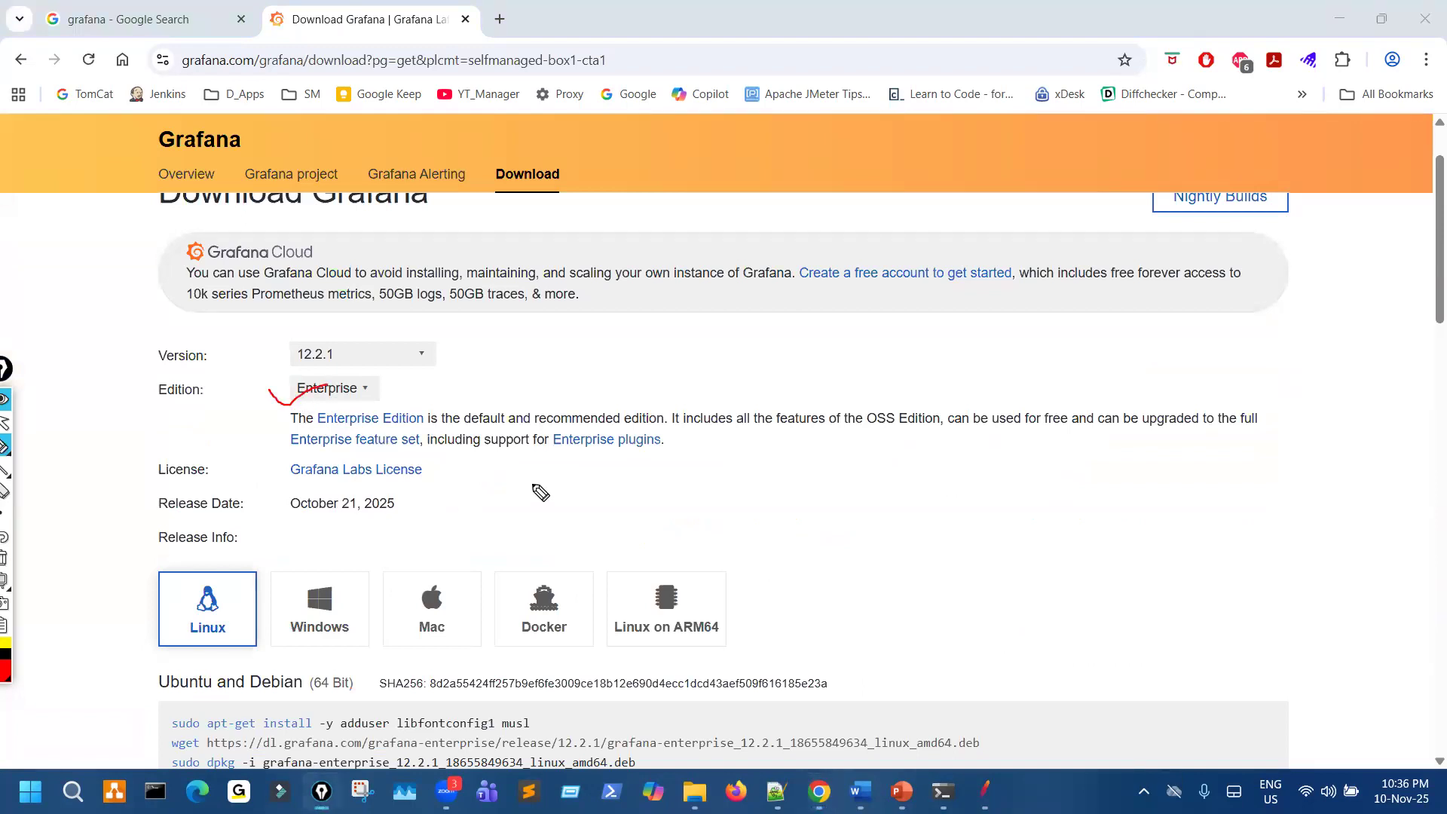
key(ctrl+shift+7)
key(ctrl+shift+2)
key(ctrl+shift+3)
mouse_move(994, 435)
mouse_down()
mouse_move(1131, 420)
mouse_move(1108, 394)
mouse_move(1065, 388)
mouse_up()
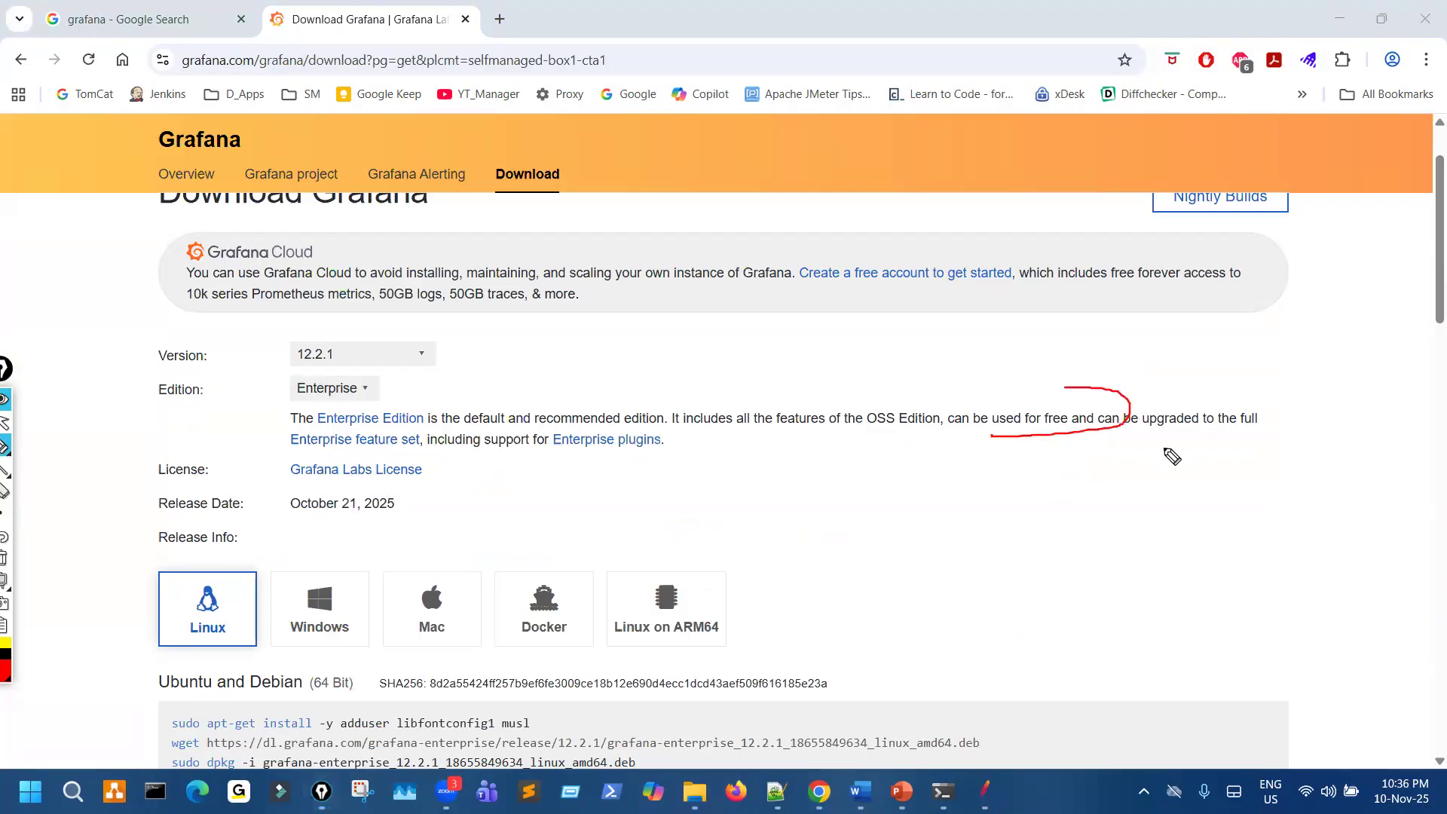
key(ctrl+shift+7)
key(ctrl+shift+2)
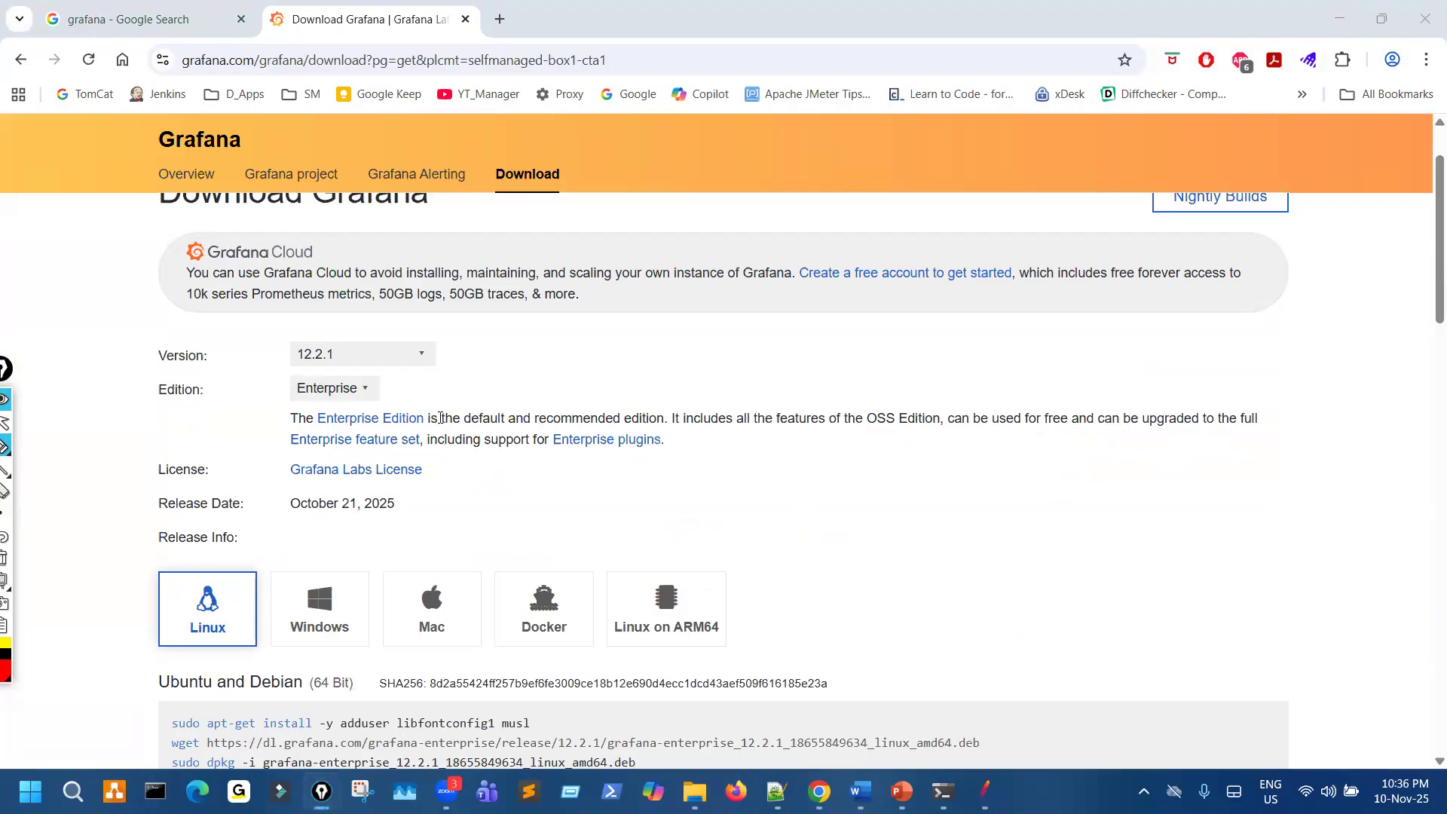
- Return to the Google results, mark the Download Grafana result, clear the mark, and open the result in a new browser tab
key(ctrl+shift+Tab)
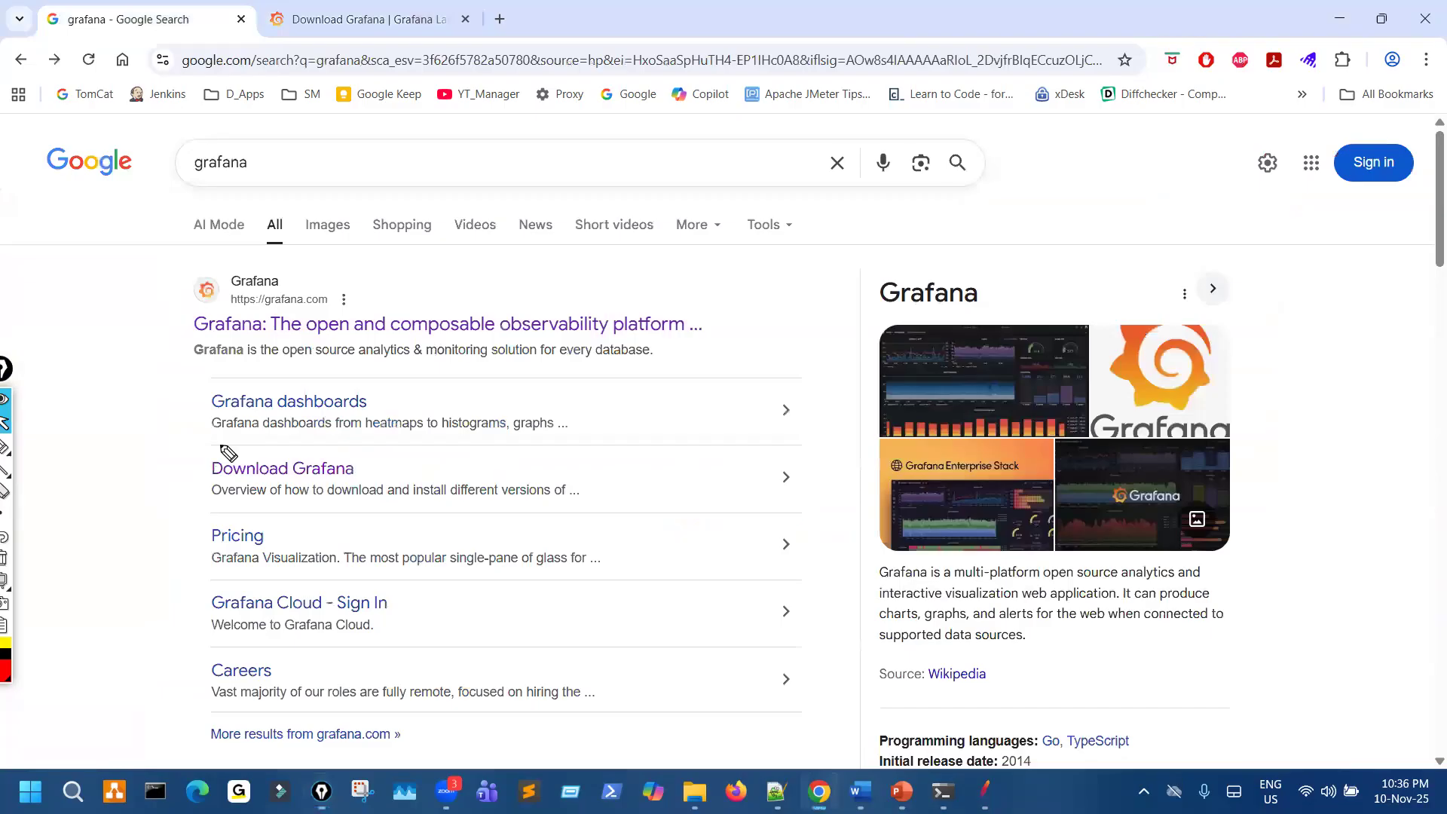
key(ctrl+shift+3)
drag(221, 491, 260, 450)
key(ctrl+shift+7)
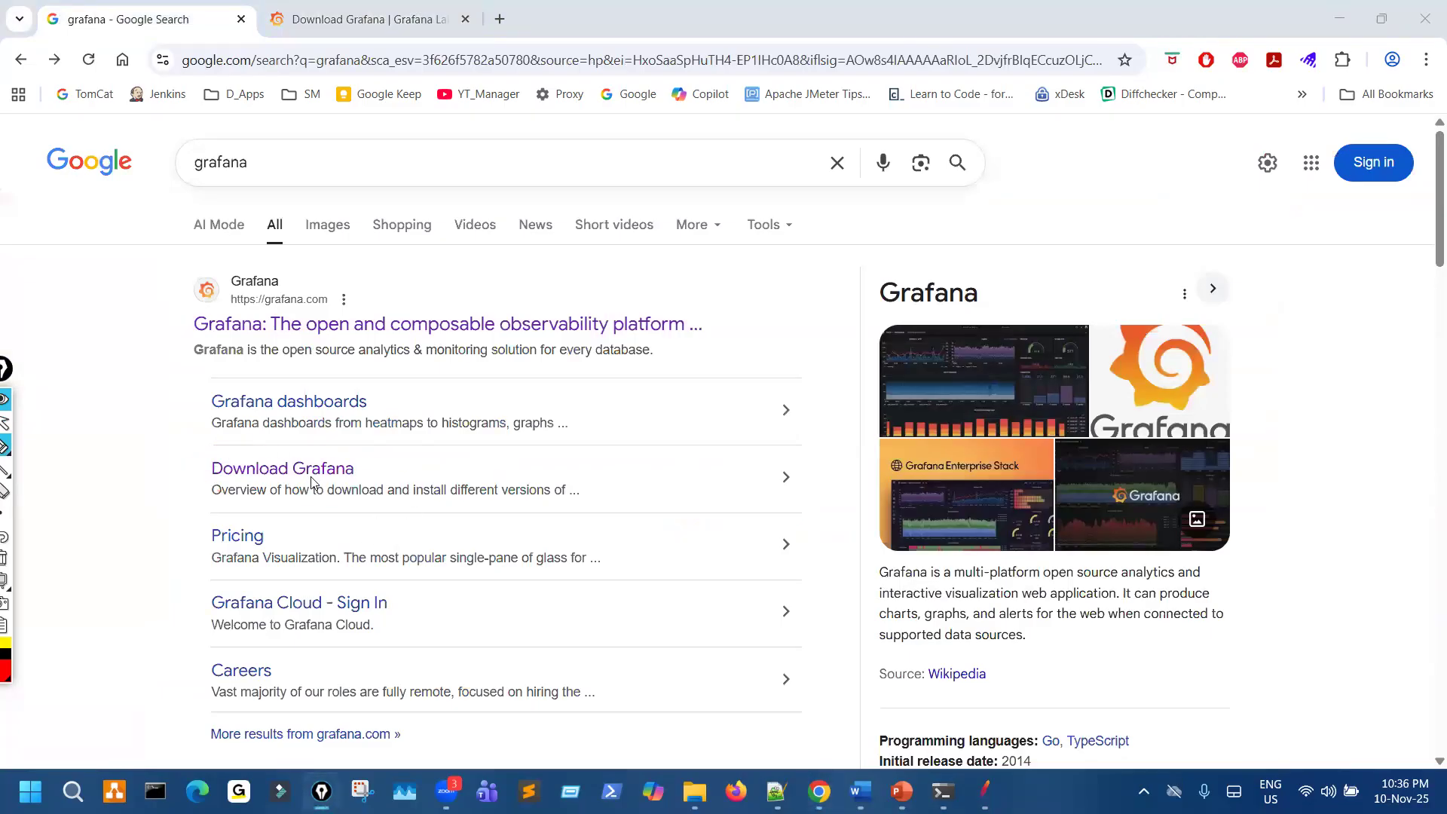
middle_click(312, 482)
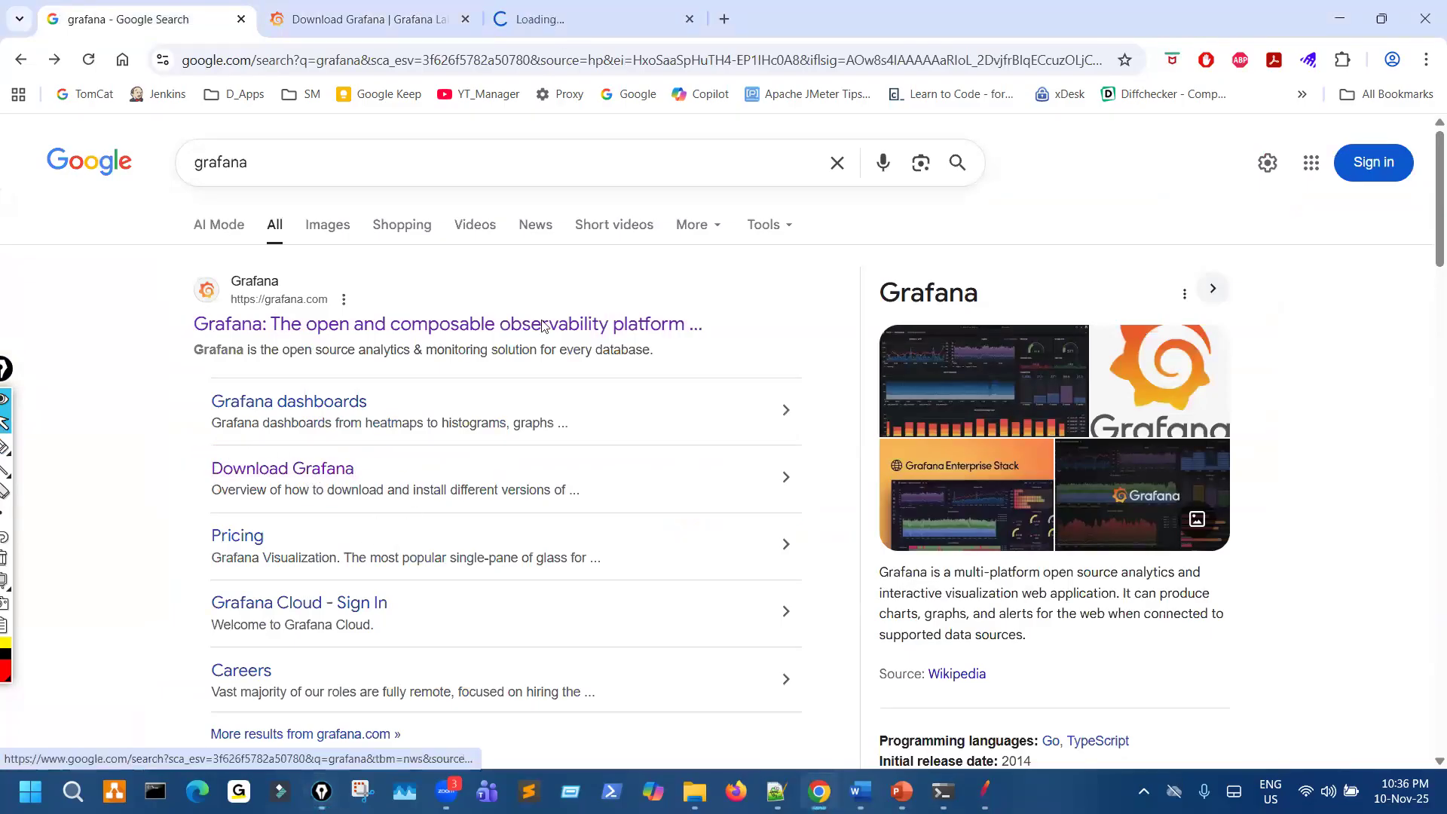
- Show the new Download Grafana browser tab, draw a freehand mark around the Mac platform, and clear it
click(594, 19)
key(ctrl+shift+3)
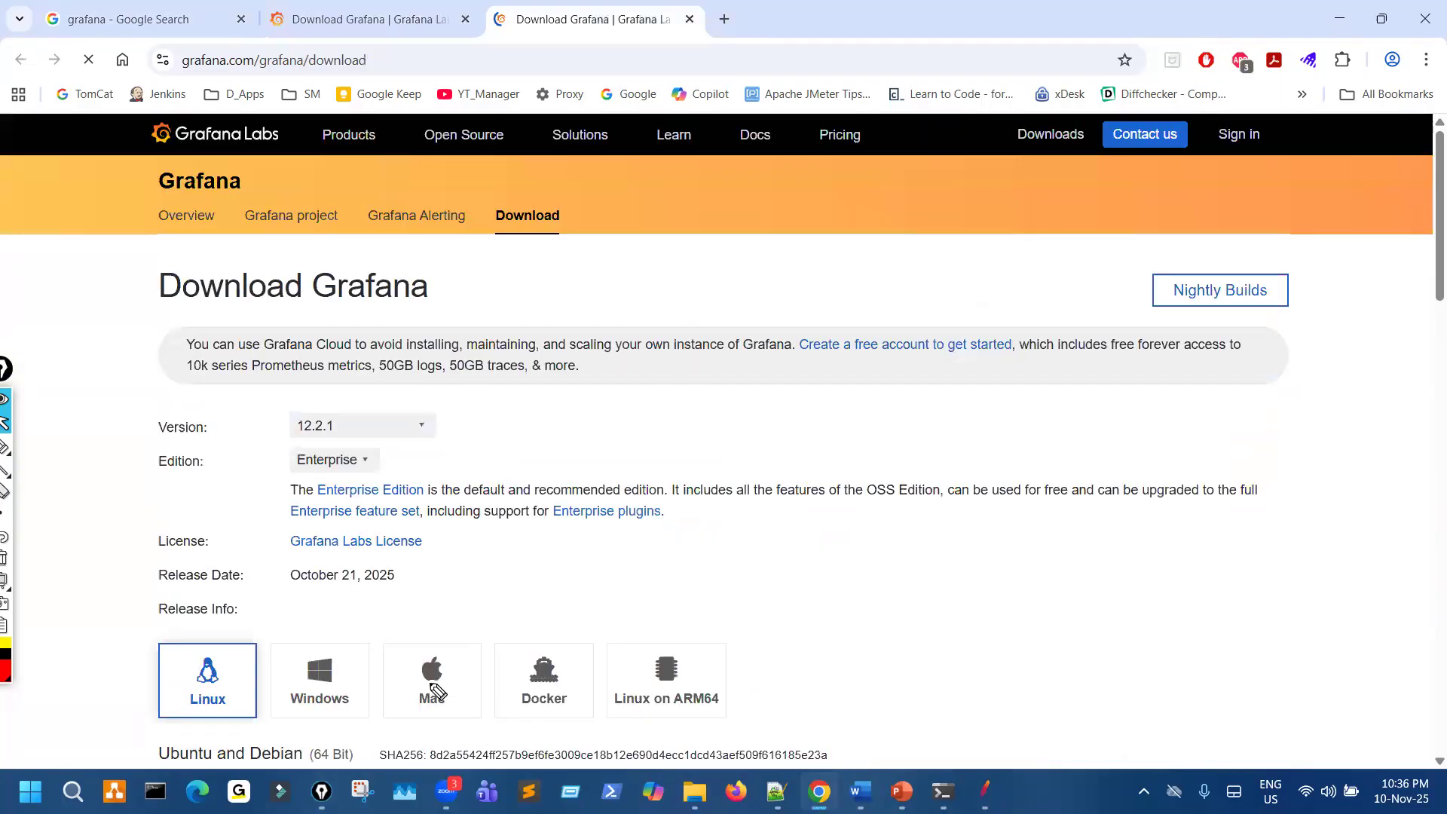
drag(382, 665, 485, 673)
key(ctrl+shift+7)
- Circle the Download Grafana result on the Google results page and show its download page down to the platform choices
click(155, 16)
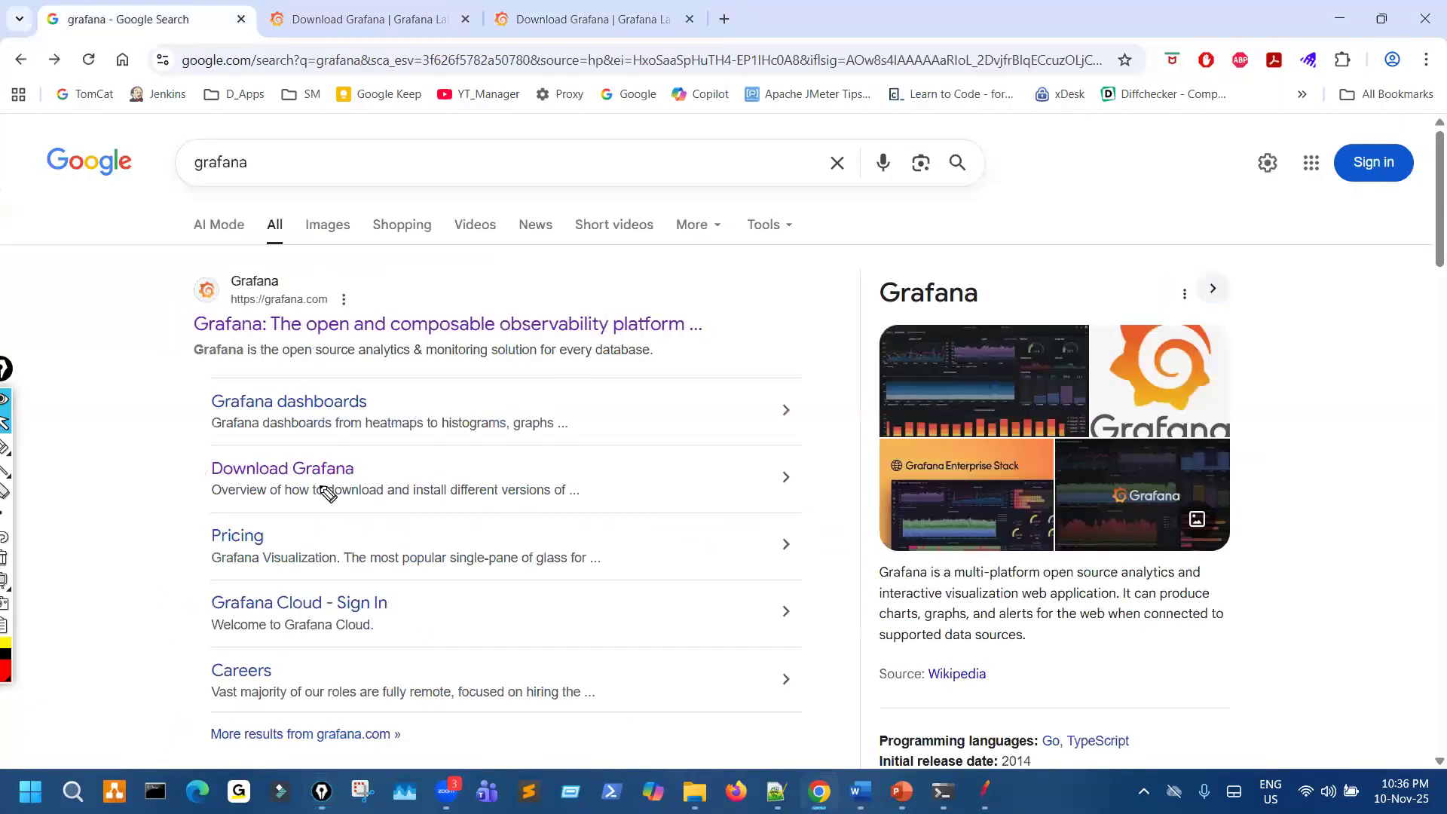
drag(239, 457, 193, 446)
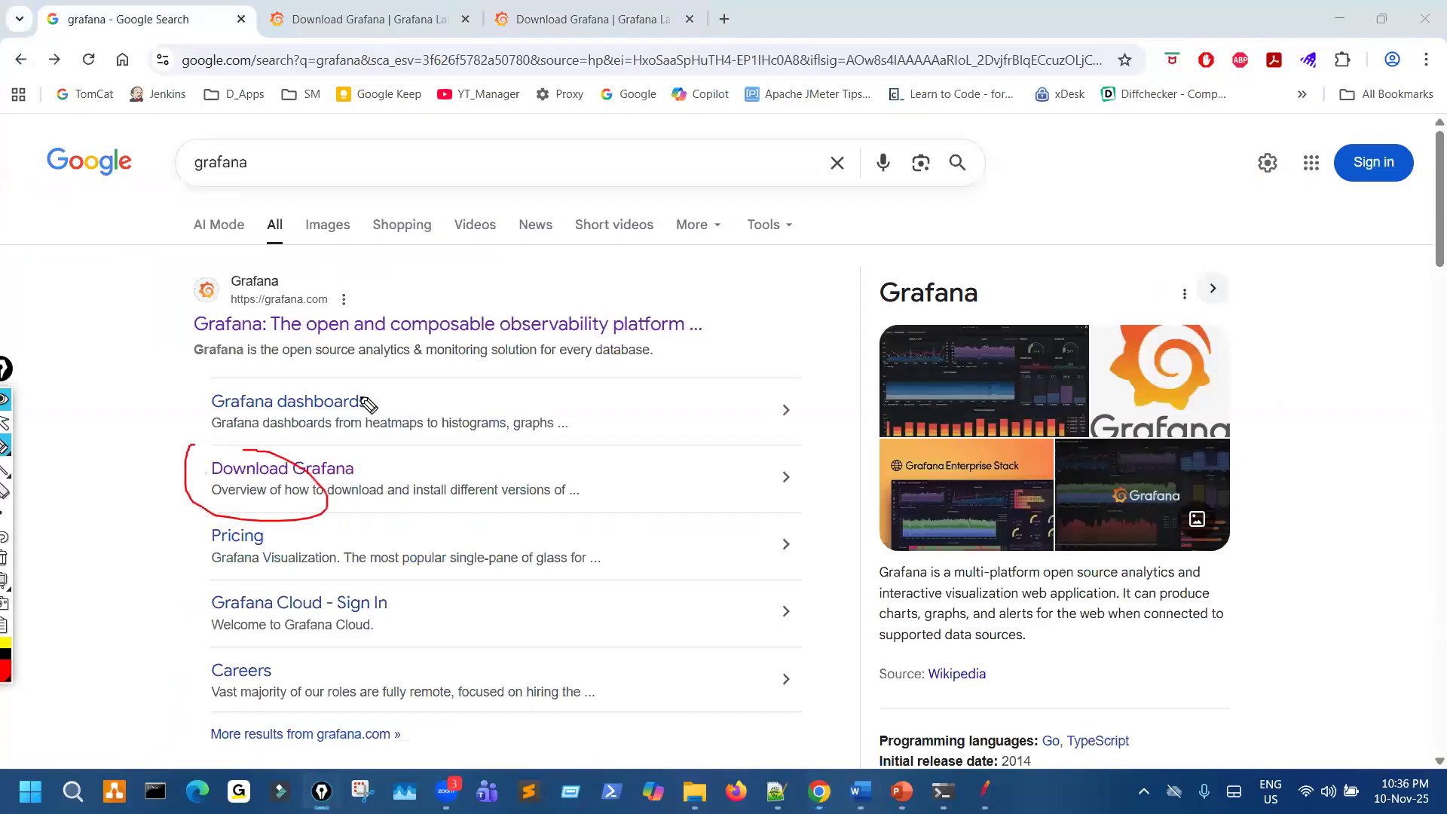
click(570, 17)
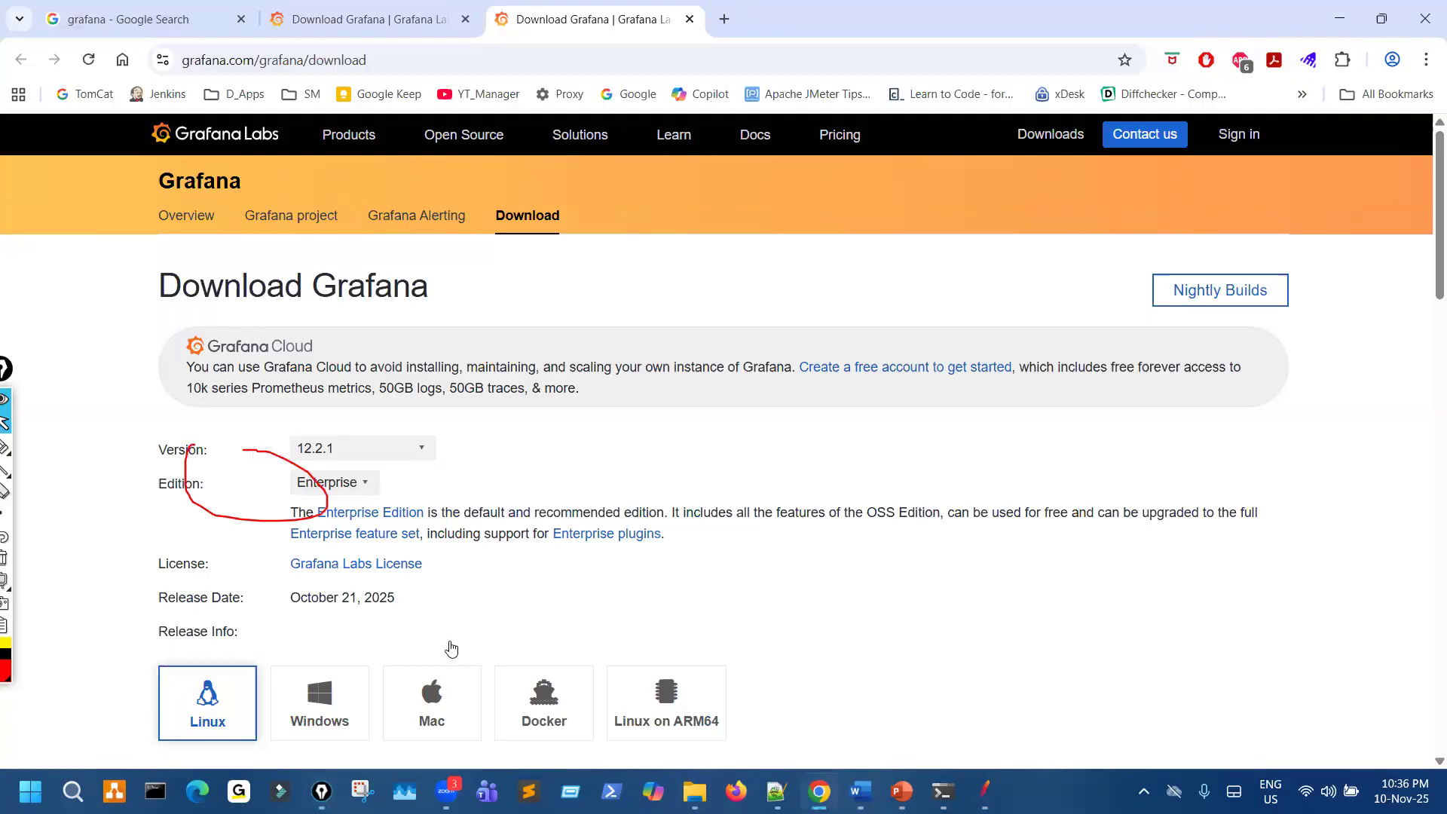
scroll(452, 651, down, 2)
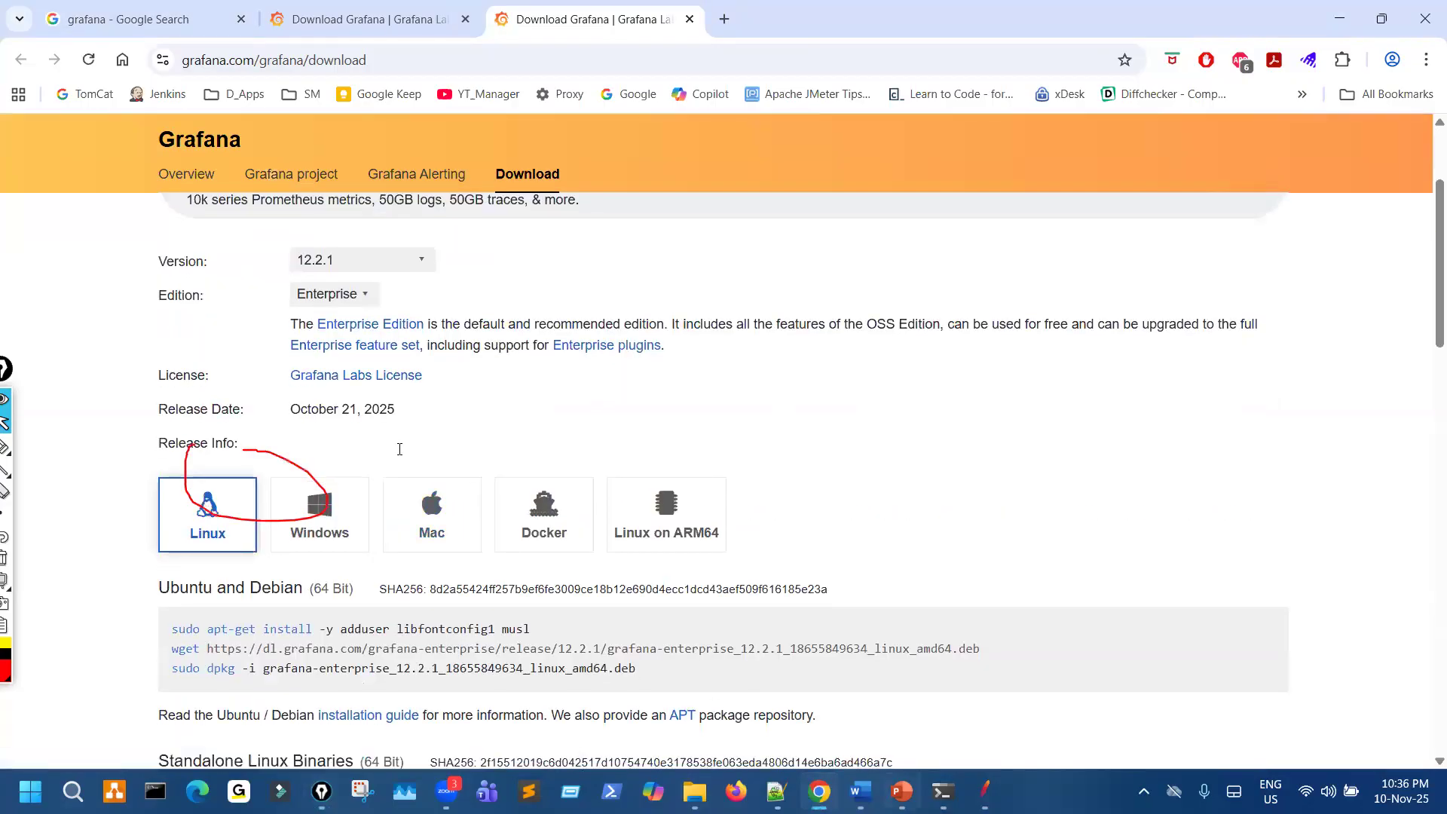
- Switch to the PowerPoint slides and select the text localhost:3000 in the Grafana folder notes
key(alt+Tab)
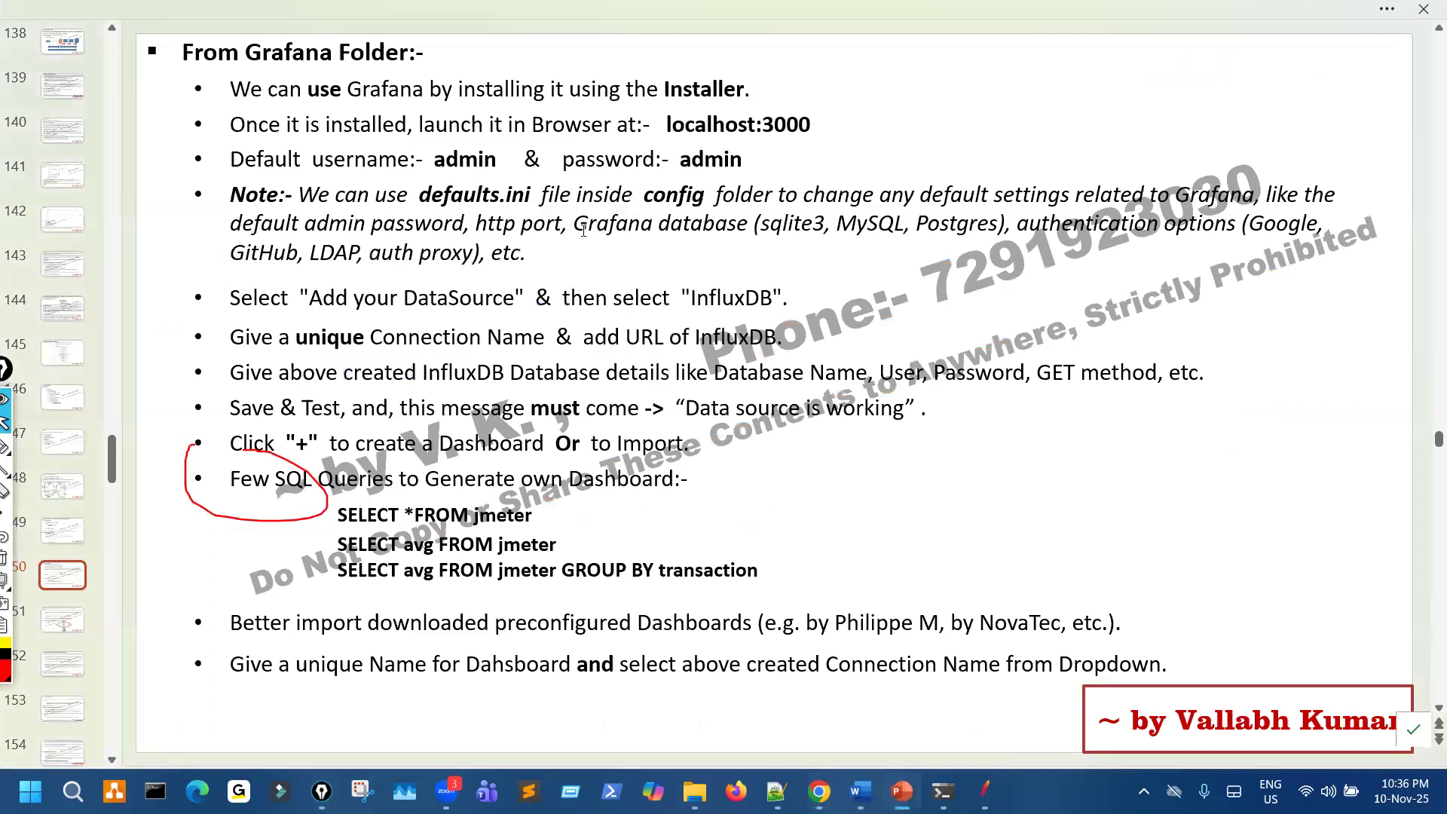
drag(695, 127, 805, 127)
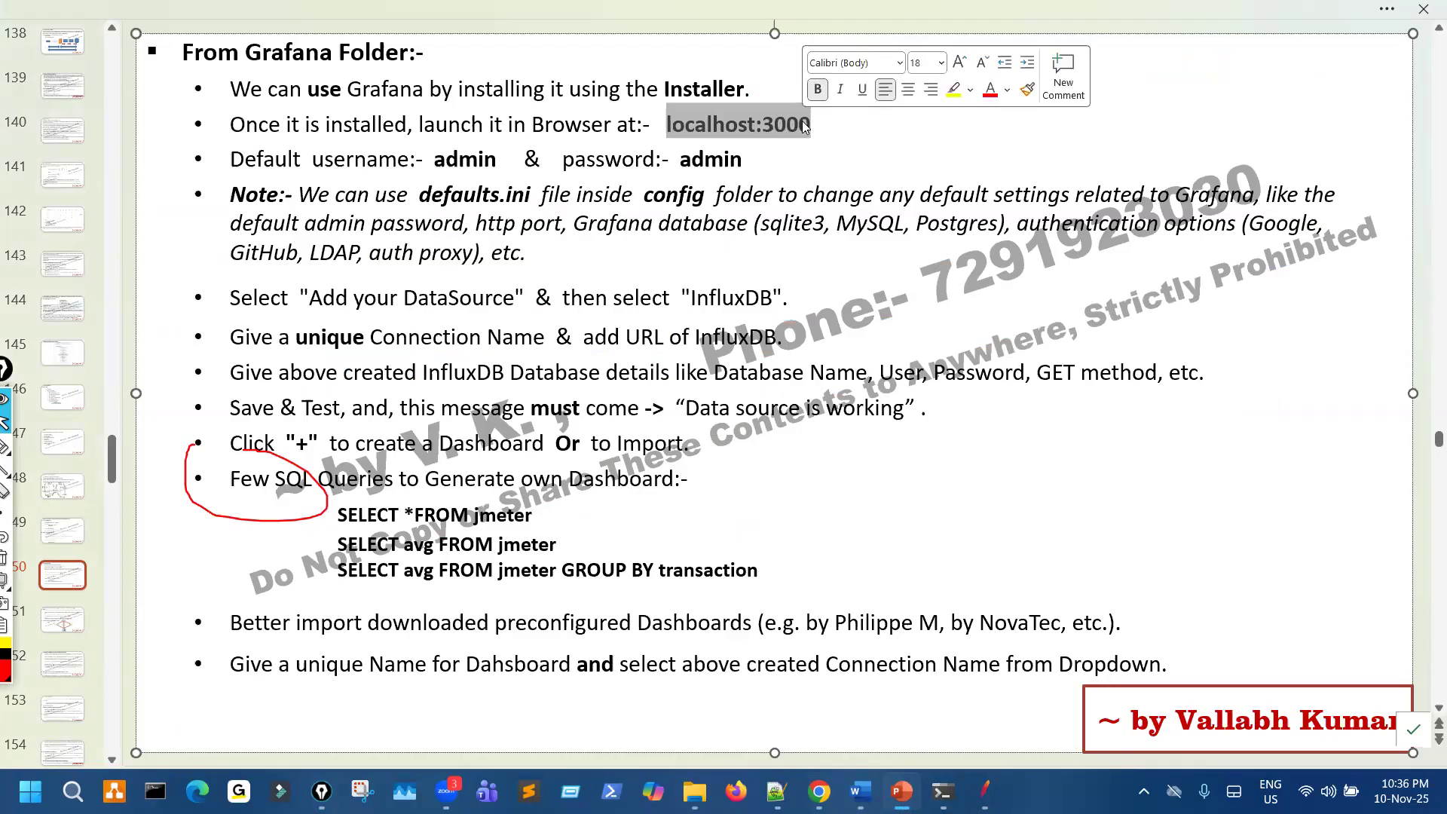
- Compare the slide notes by selecting localhost:8086 in the InfluxDB URL line and localhost:3000 in the Grafana folder notes
scroll(778, 414, up, 3)
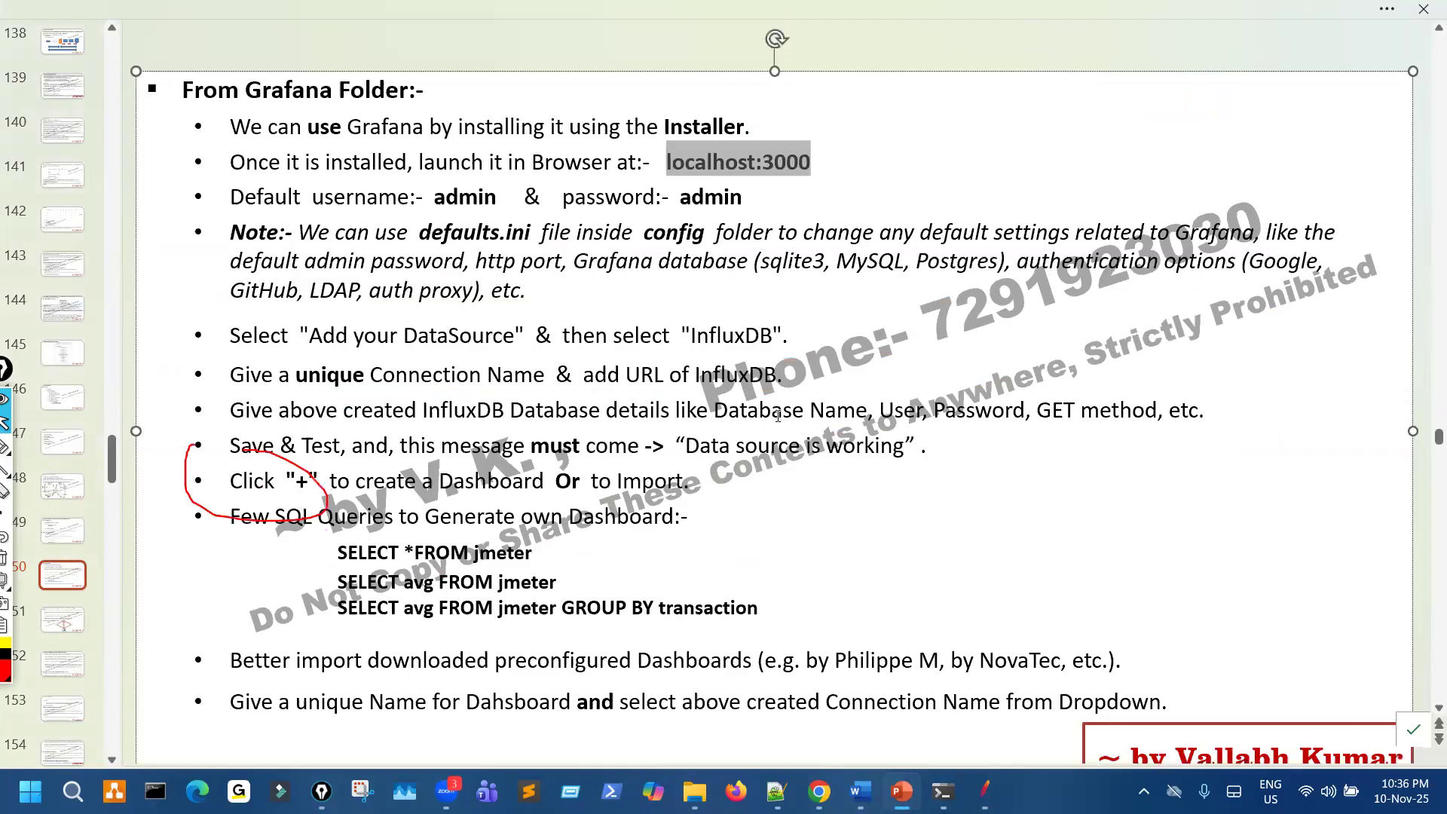
scroll(778, 429, up, 2)
scroll(733, 372, down, 1)
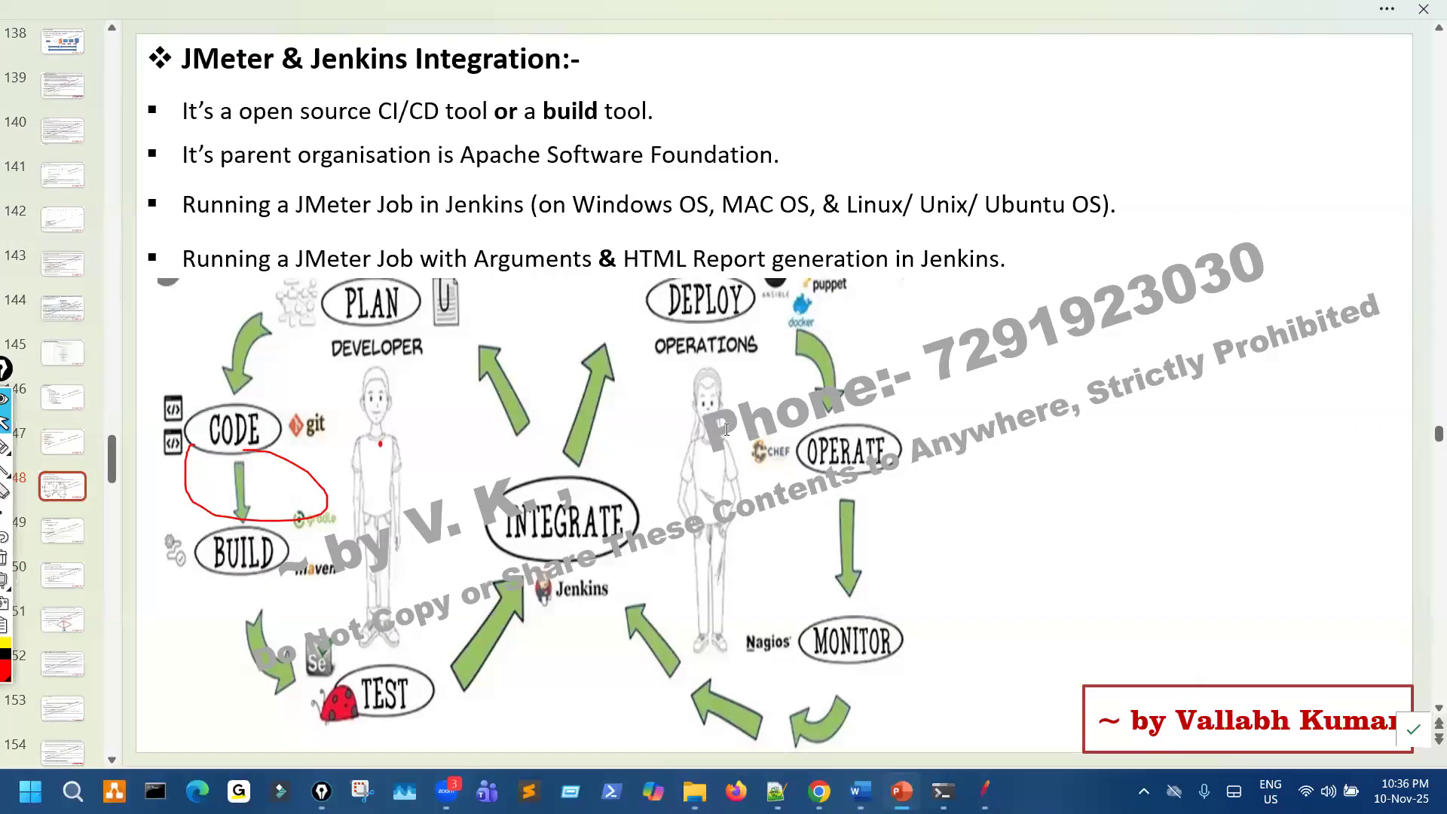
scroll(727, 429, down, 1)
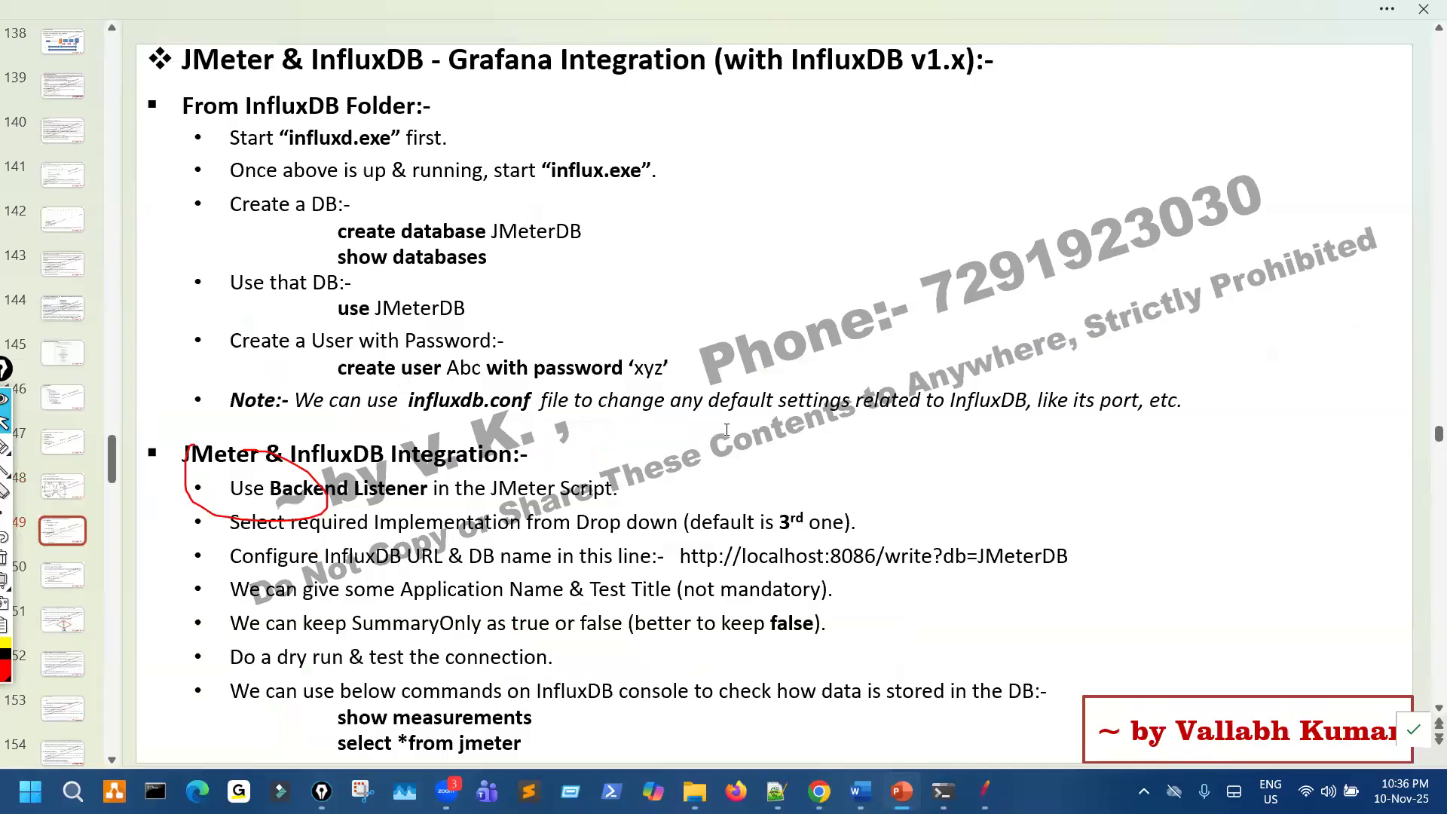
scroll(727, 429, down, 1)
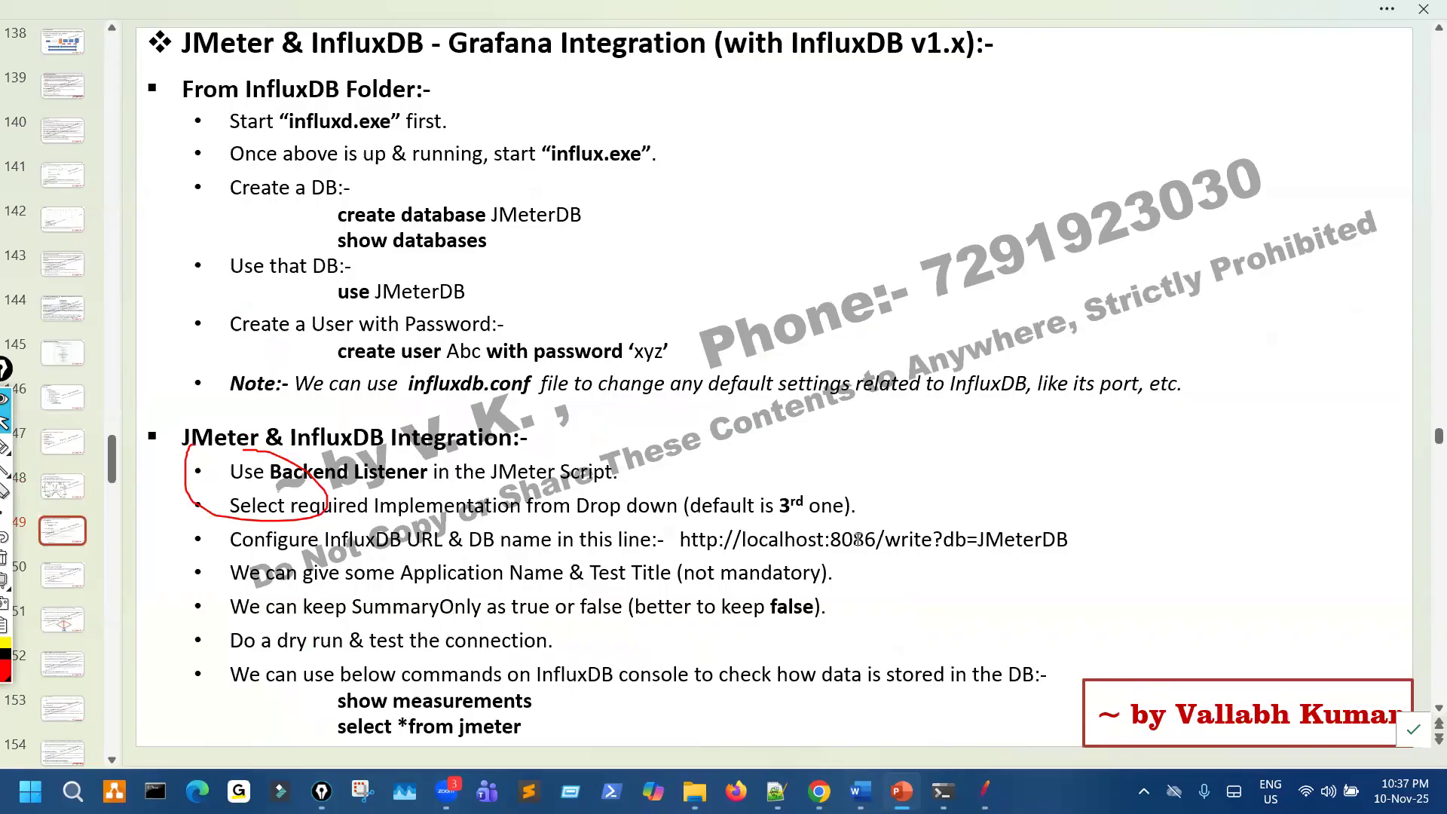
drag(744, 541, 874, 541)
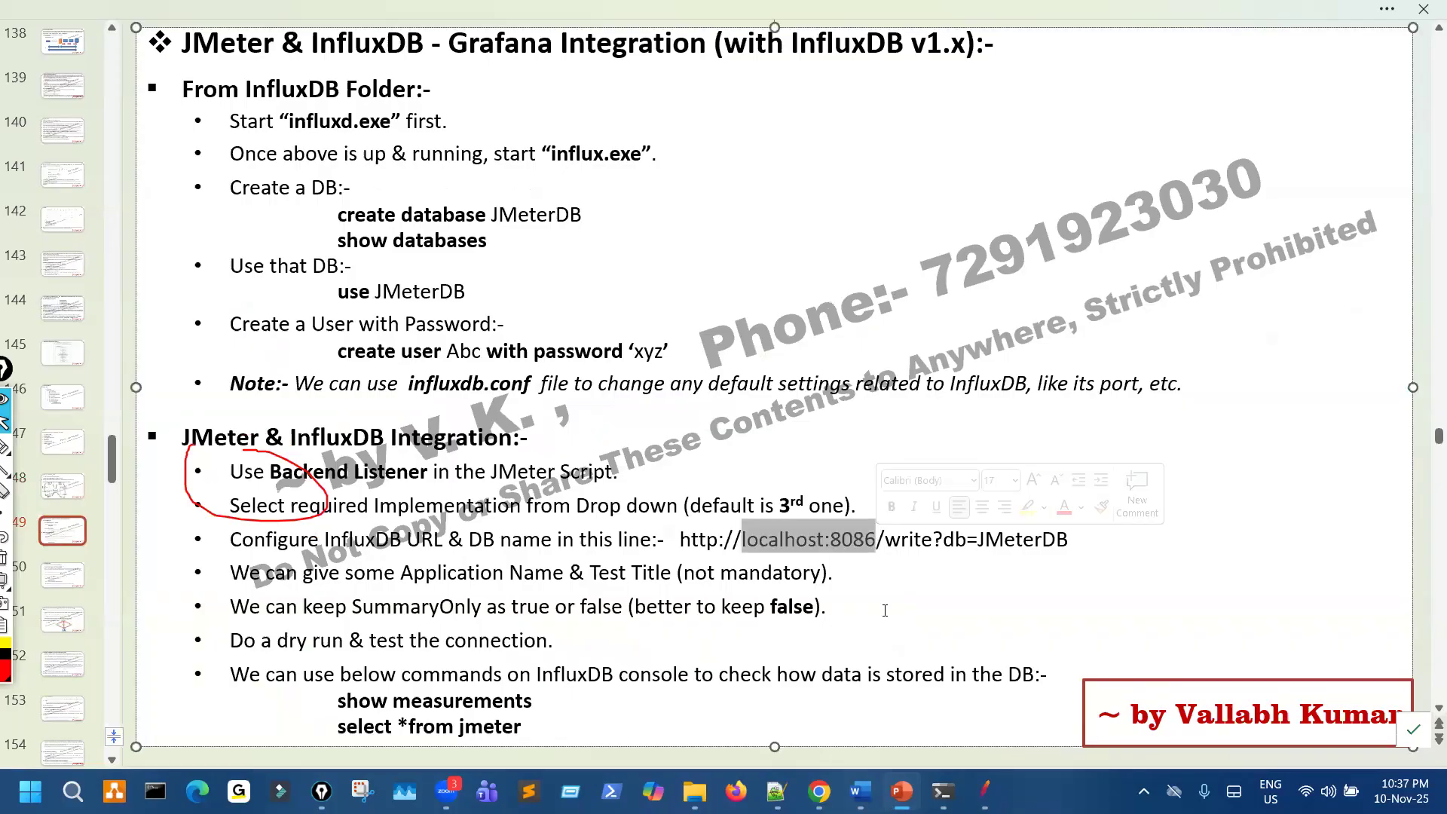
scroll(885, 608, down, 1)
drag(812, 126, 666, 126)
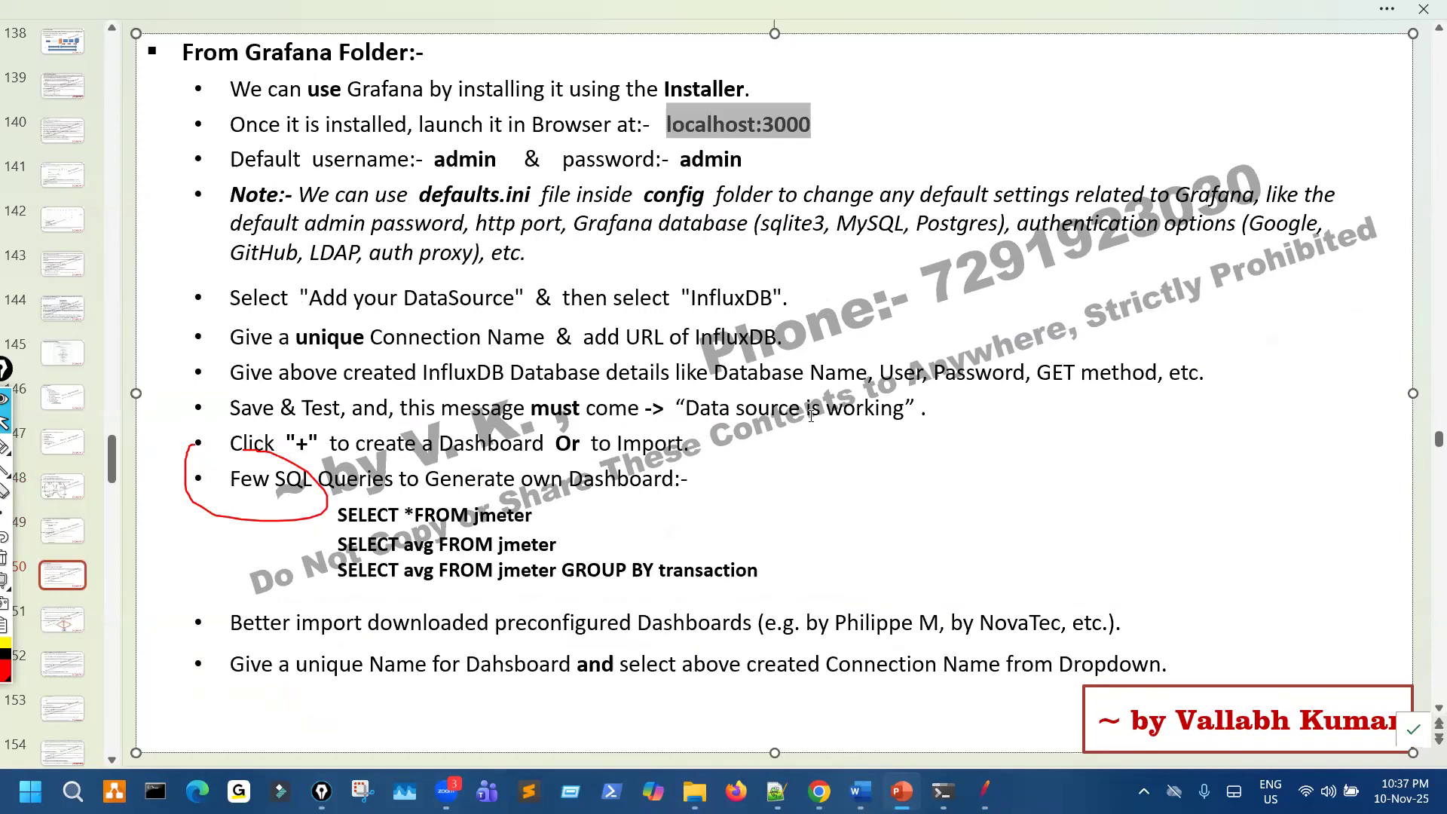
- Return to the InfluxDB - Grafana Integration slide, circle InfluxDB and Grafana in its title with the pen, and draw an arrow down from InfluxDB
scroll(582, 413, up, 2)
mouse_move(5, 374)
mouse_down()
mouse_move(79, 386)
mouse_move(56, 314)
mouse_up()
click(55, 385)
mouse_move(368, 13)
mouse_down()
mouse_move(417, 30)
mouse_move(399, 15)
mouse_up()
mouse_move(527, 10)
mouse_down()
mouse_move(480, 73)
mouse_move(561, 35)
mouse_up()
mouse_move(430, 86)
mouse_down()
mouse_move(466, 170)
mouse_move(468, 245)
mouse_up()
drag(445, 217, 505, 225)
- Draw two long lines outward from the circled Grafana, and handwrite a note at the slide's right side with an arrow down to v8
drag(571, 91, 816, 160)
mouse_move(524, 72)
mouse_down()
mouse_move(980, 150)
mouse_move(1027, 201)
mouse_up()
drag(974, 197, 1071, 185)
drag(1068, 158, 1074, 164)
mouse_move(1094, 187)
mouse_down()
mouse_move(1132, 174)
mouse_move(1175, 187)
mouse_up()
drag(1202, 133, 1205, 174)
drag(1188, 151, 1220, 169)
drag(1203, 162, 1292, 129)
drag(1214, 228, 1239, 296)
drag(1244, 346, 1330, 308)
mouse_move(1280, 125)
mouse_down()
mouse_move(1296, 140)
mouse_move(1315, 115)
mouse_up()
- Add a second line to the InfluxDB arrow, handwrite a double-underlined v1 at its tip, and scribble a note beside the Backend Listener line
drag(411, 79, 466, 228)
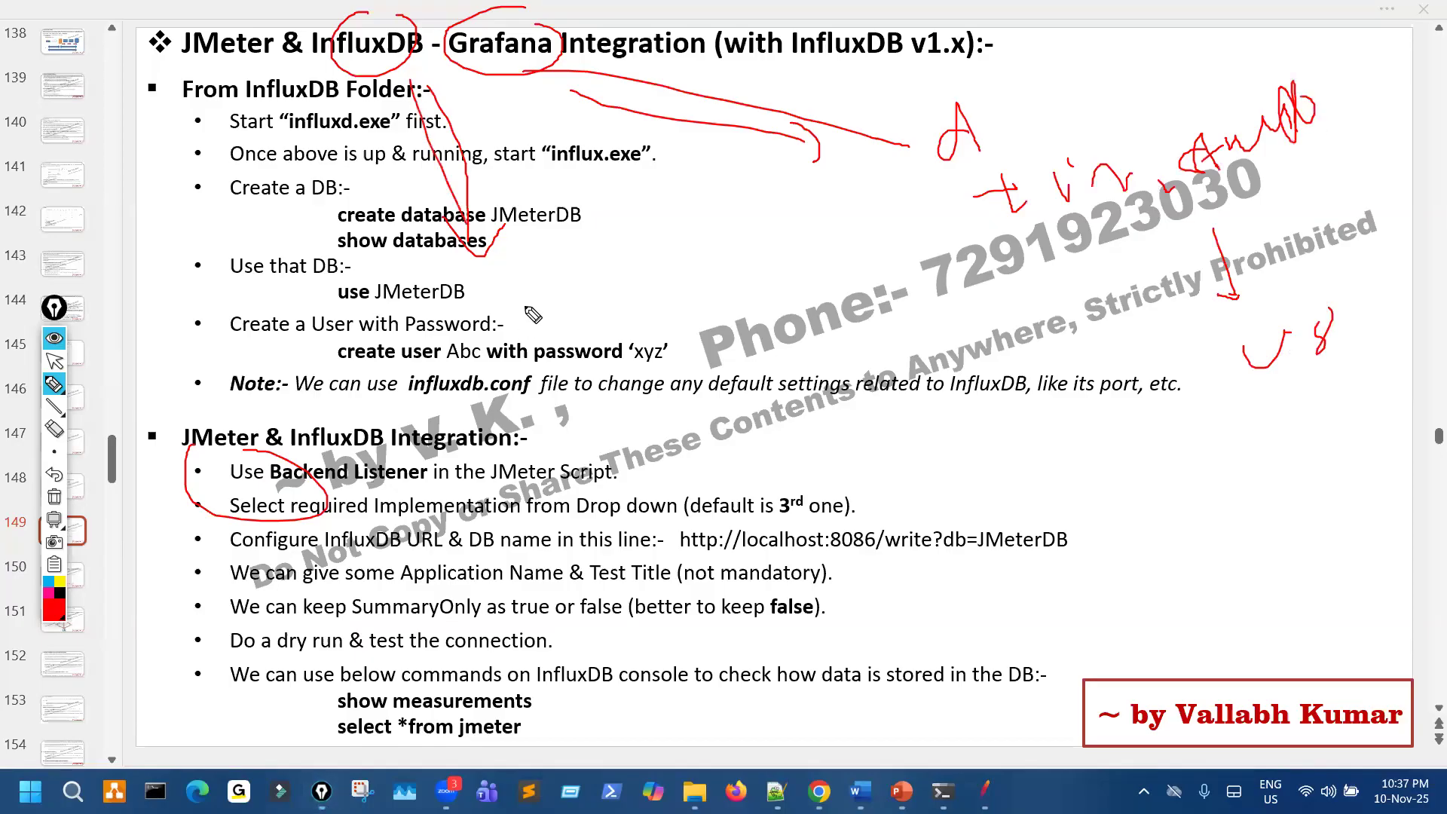
drag(515, 276, 543, 259)
drag(565, 283, 630, 262)
drag(526, 305, 670, 286)
drag(565, 307, 646, 294)
mouse_move(709, 440)
mouse_down()
mouse_move(682, 473)
mouse_move(833, 424)
mouse_move(869, 468)
mouse_up()
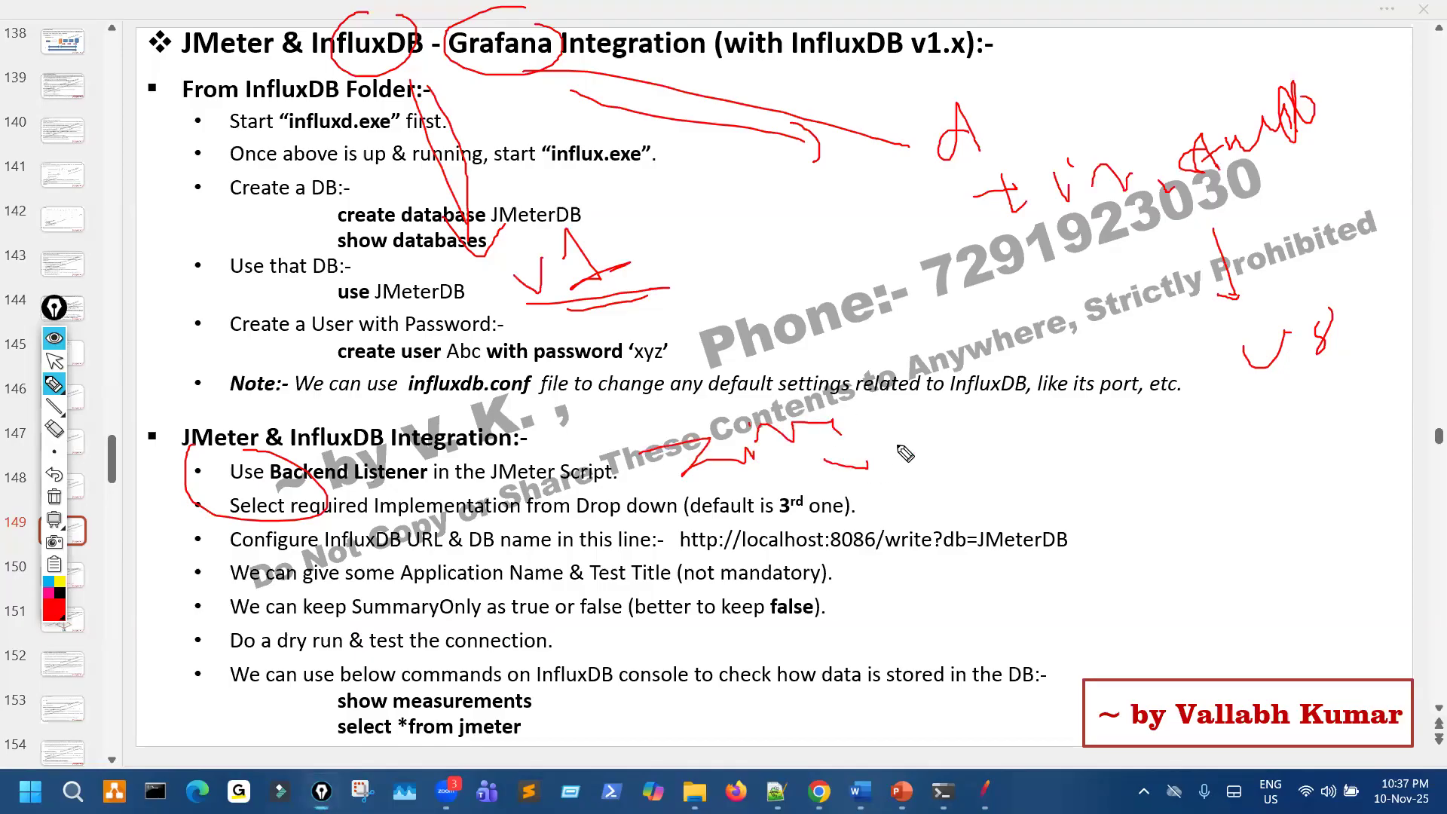
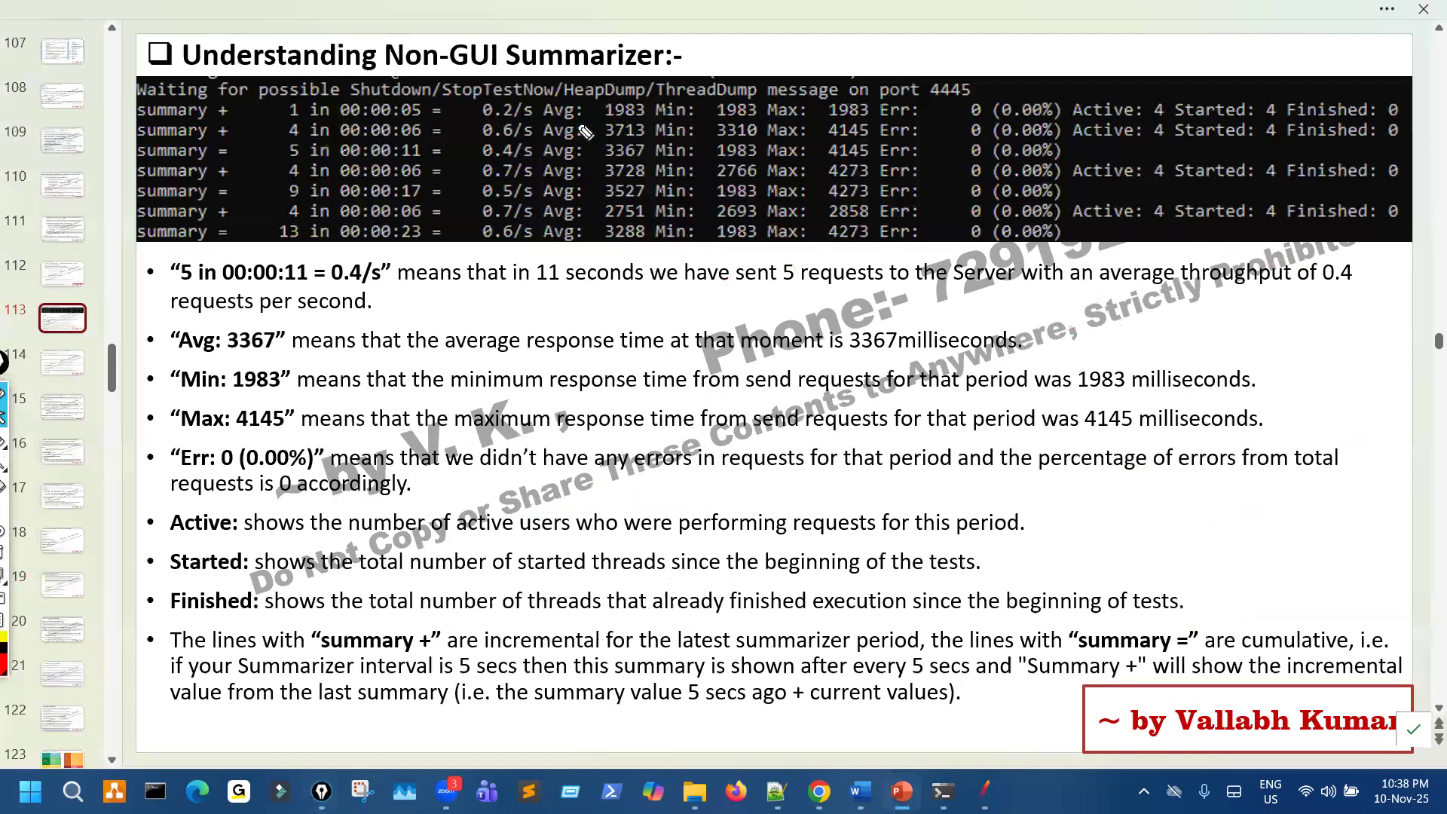
- Circle the throughput, response-time and error columns of the summarizer output with the pen, and draw an arrow up to them
mouse_move(661, 75)
mouse_down()
mouse_move(584, 115)
mouse_move(627, 253)
mouse_move(1044, 80)
mouse_move(651, 100)
mouse_up()
mouse_move(860, 224)
mouse_down()
mouse_move(835, 524)
mouse_move(865, 239)
mouse_move(912, 294)
mouse_up()
mouse_move(579, 51)
mouse_down()
mouse_move(503, 54)
mouse_move(524, 69)
mouse_up()
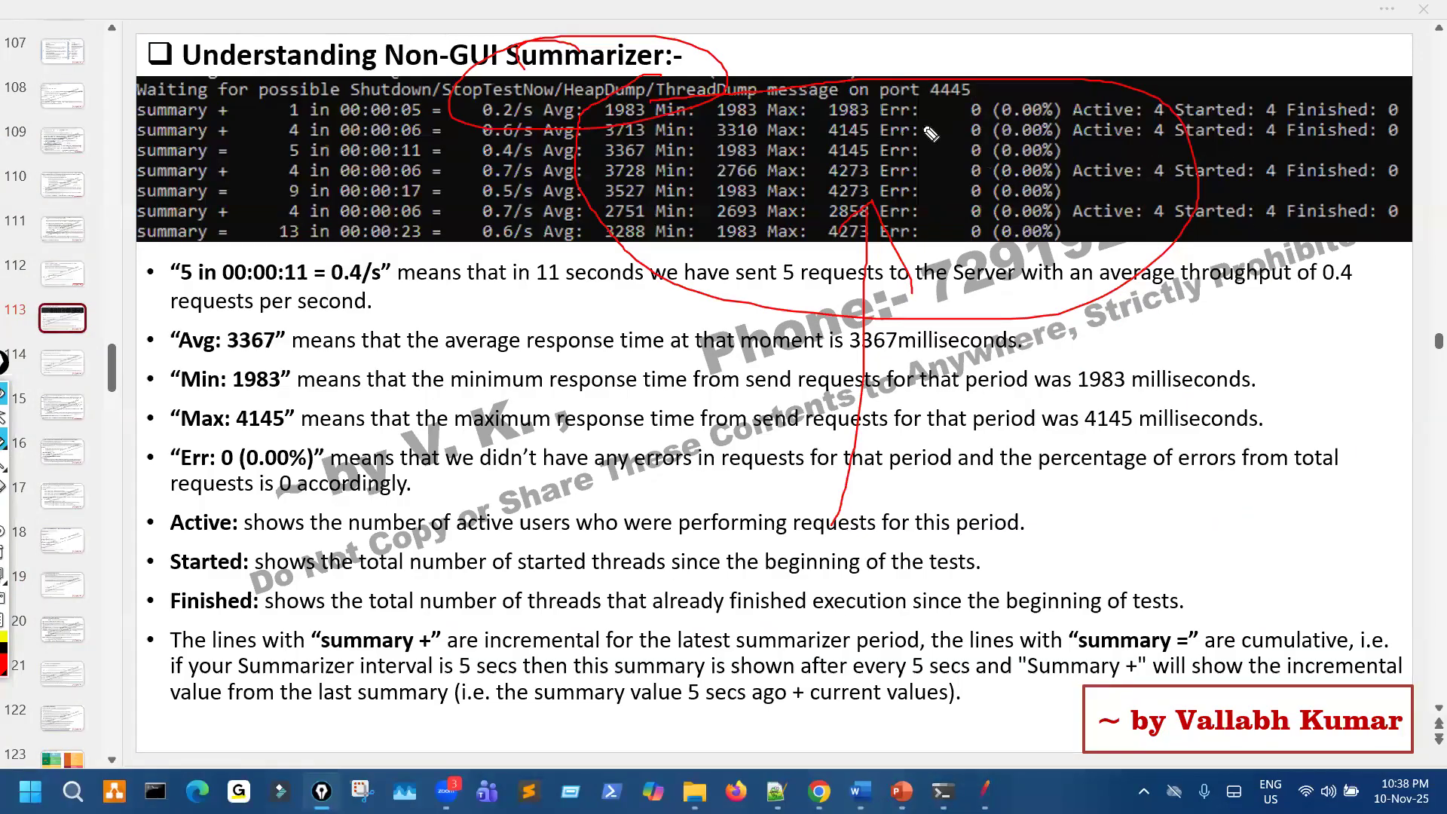
drag(968, 104, 948, 219)
drag(929, 107, 989, 197)
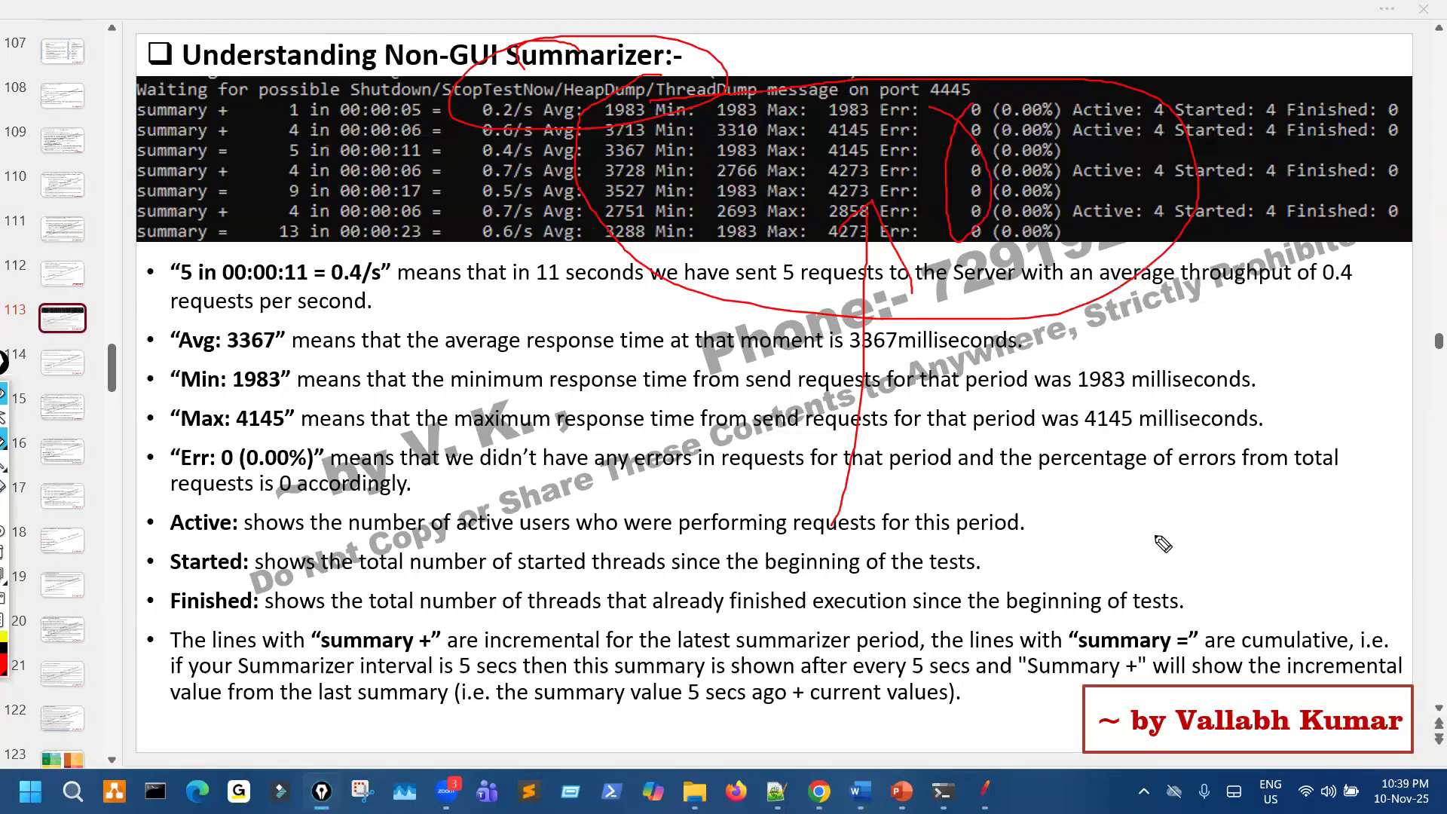
- Handwrite 1 hr at the slide's lower right, underline it twice and circle it
drag(1153, 537, 1199, 555)
mouse_move(1219, 485)
mouse_down()
mouse_move(1234, 540)
mouse_move(1292, 537)
mouse_up()
drag(1219, 573, 1282, 551)
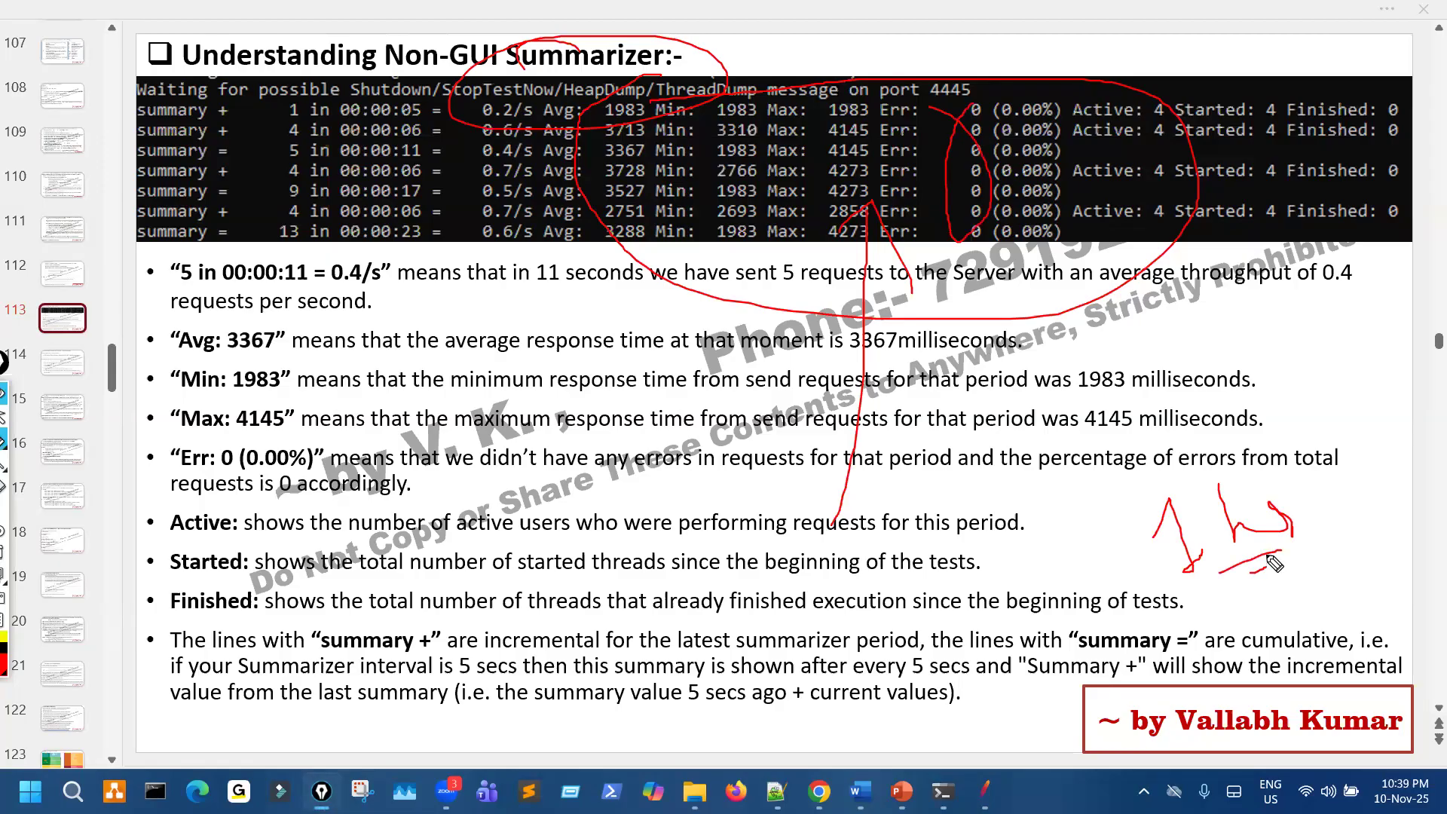
drag(1227, 444, 1281, 467)
- Handwrite a circled note over the last bullet's text, and draw an arrow and a box around the lower bullet headings at the slide's left
drag(535, 744, 690, 726)
mouse_move(803, 664)
mouse_down()
mouse_move(818, 711)
mouse_move(935, 707)
mouse_up()
mouse_move(727, 648)
mouse_down()
mouse_move(1132, 670)
mouse_move(990, 619)
mouse_up()
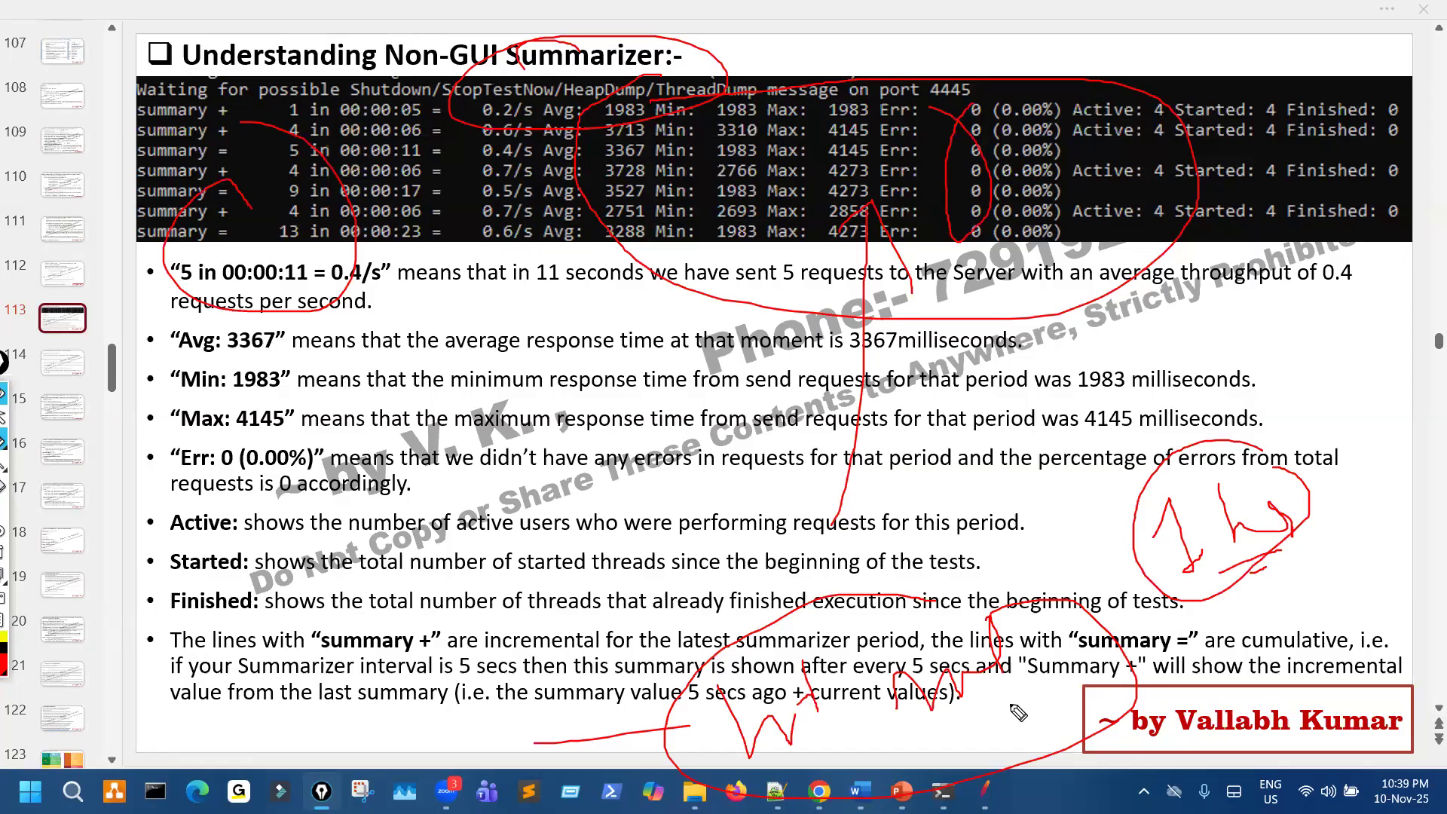
mouse_move(99, 596)
mouse_down()
mouse_move(321, 686)
mouse_move(109, 571)
mouse_up()
drag(113, 505, 114, 578)
drag(111, 580, 126, 589)
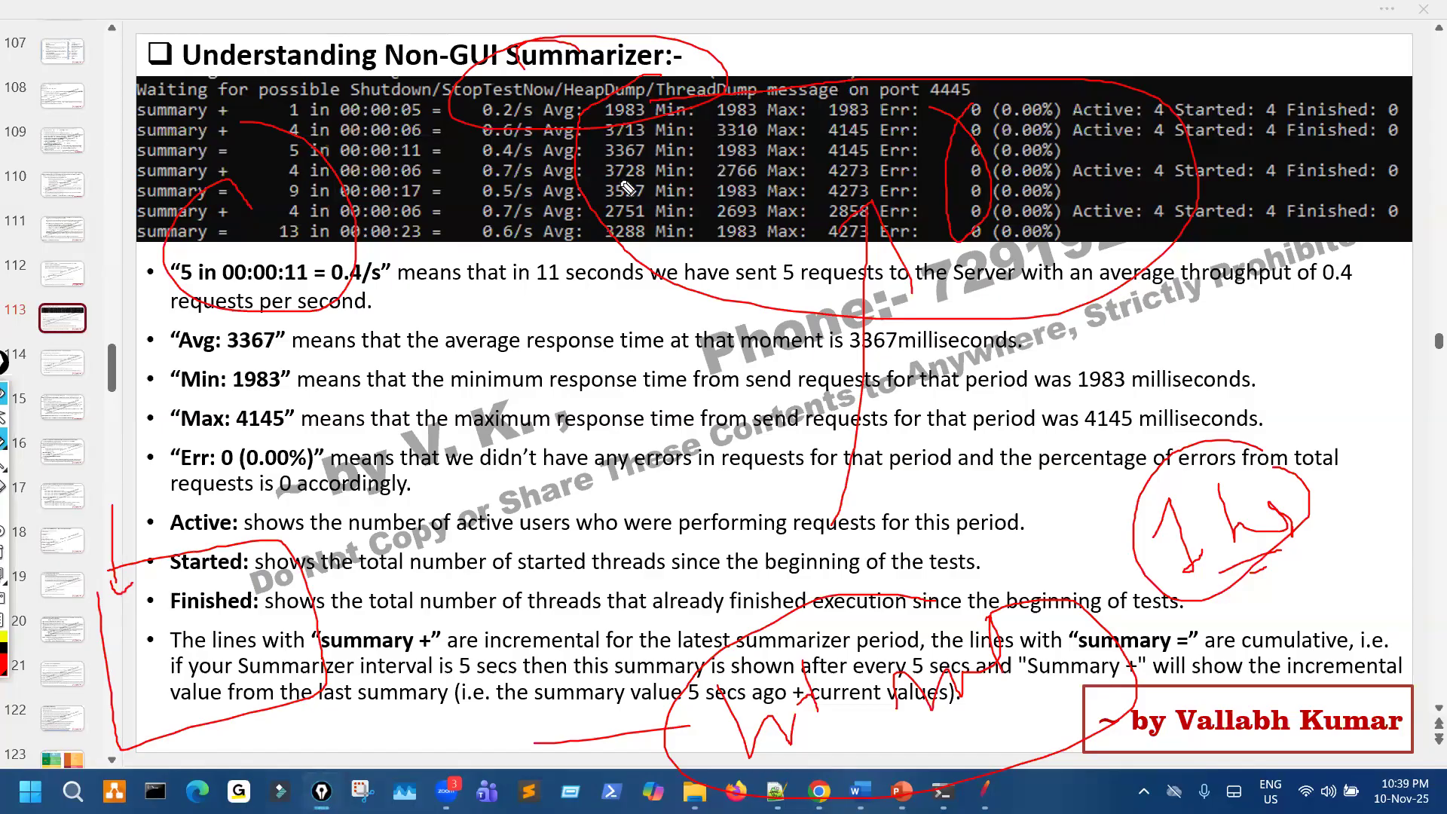
- Circle the Avg and Min values in the output, and handwrite a circled two-line note over the Err, Active and Started bullets
drag(656, 105, 742, 144)
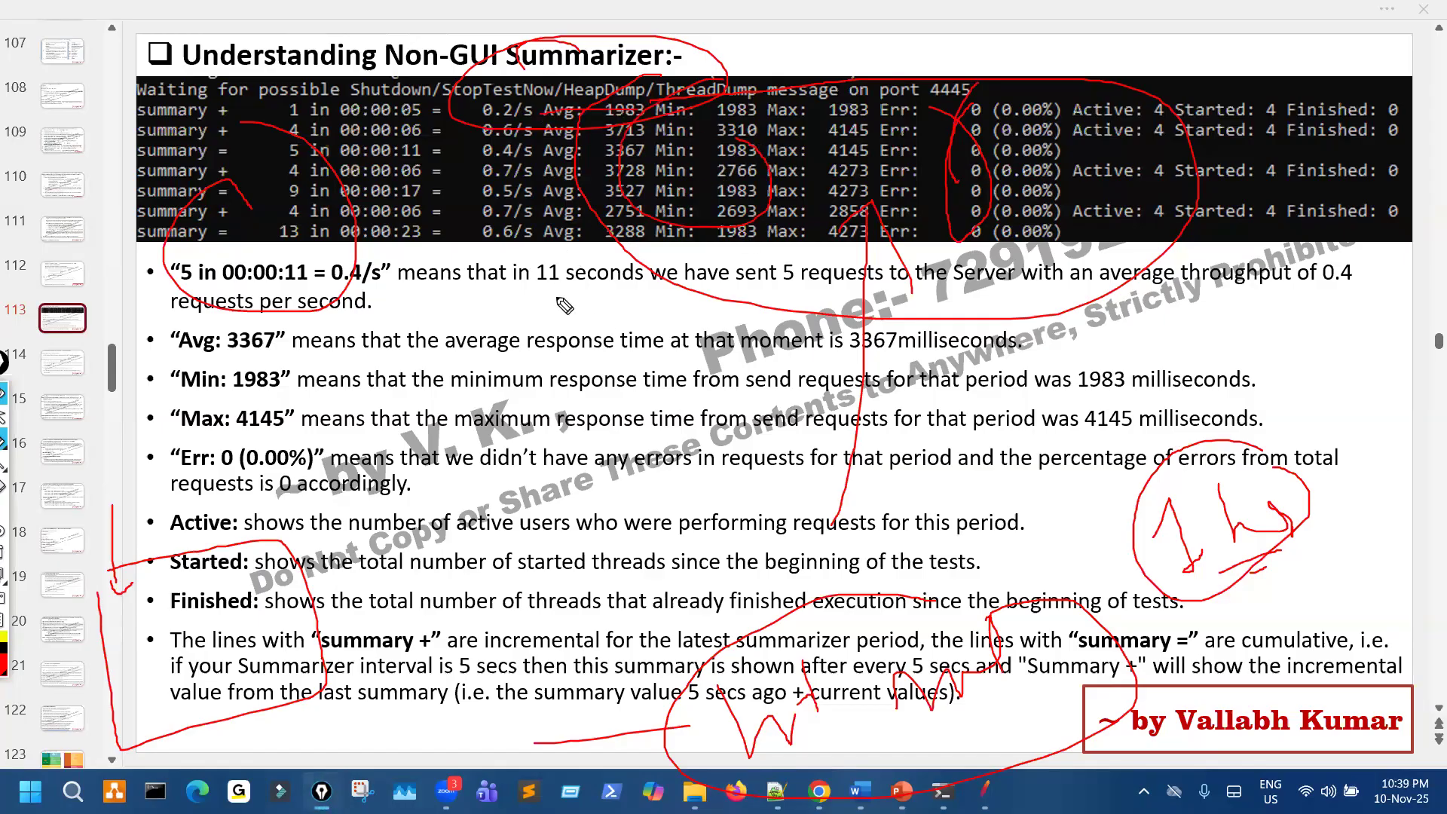
drag(565, 252, 515, 331)
mouse_move(513, 475)
mouse_down()
mouse_move(490, 539)
mouse_move(567, 504)
mouse_up()
drag(633, 452, 651, 550)
drag(574, 577, 584, 648)
drag(585, 591, 608, 632)
drag(607, 600, 687, 574)
click(699, 583)
mouse_move(548, 412)
mouse_down()
mouse_move(641, 413)
mouse_move(513, 630)
mouse_move(697, 452)
mouse_up()
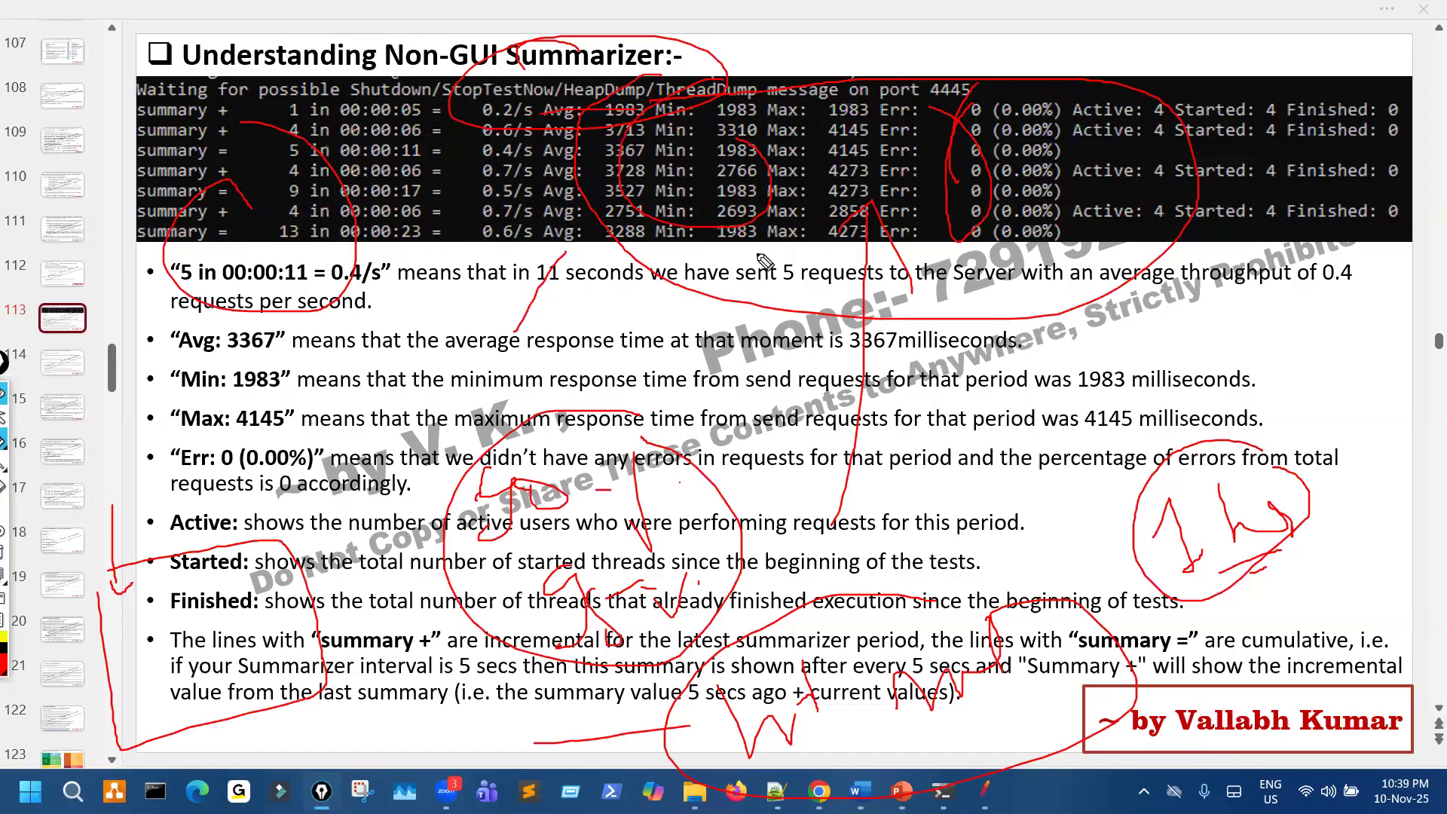
- Draw a second circle around the 1 hr note, handwrite a word above it, and erase all pen marks
mouse_move(1236, 447)
mouse_down()
mouse_move(1115, 618)
mouse_move(1312, 490)
mouse_up()
drag(1205, 322, 1189, 338)
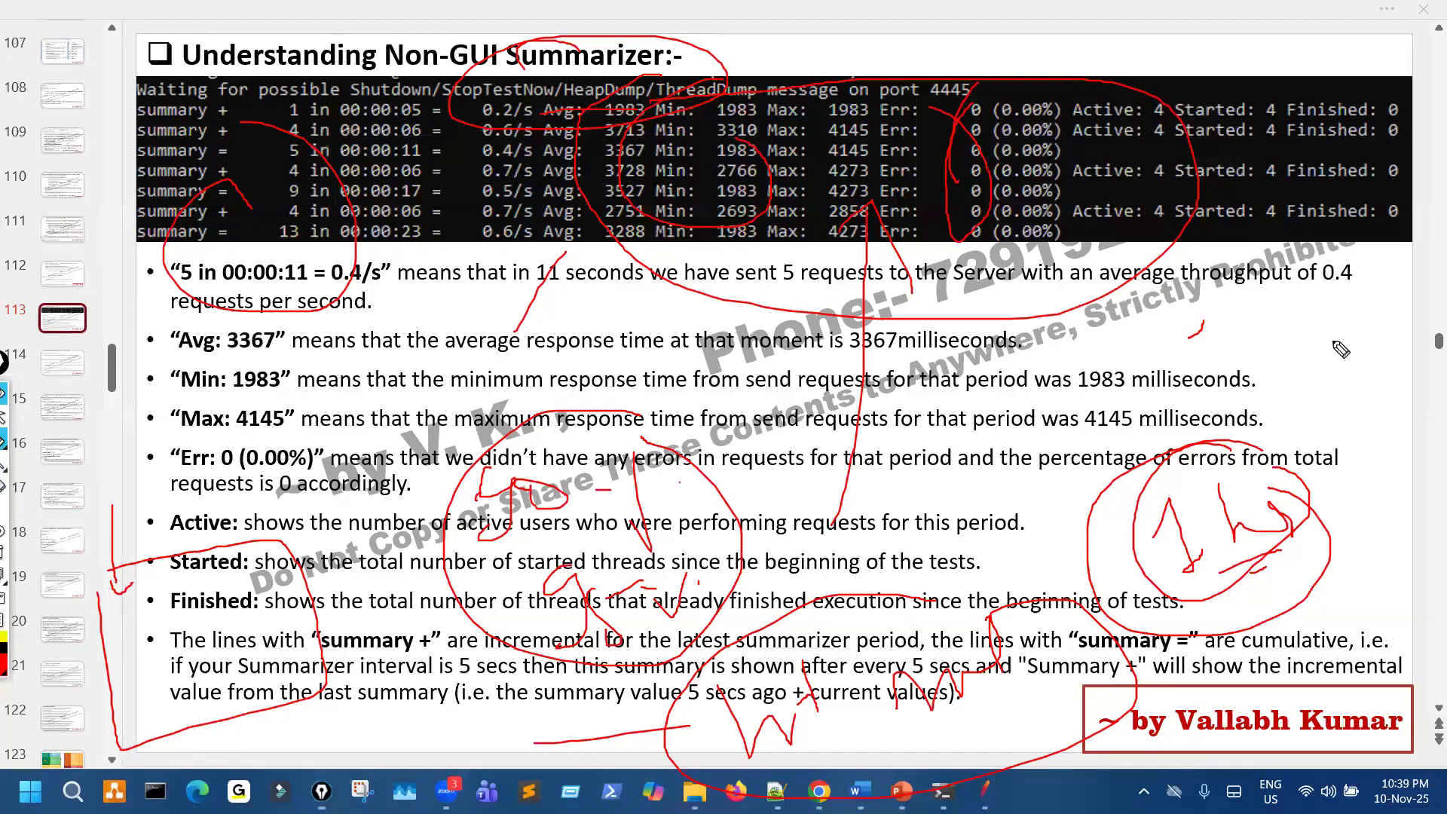
drag(1074, 355, 1349, 320)
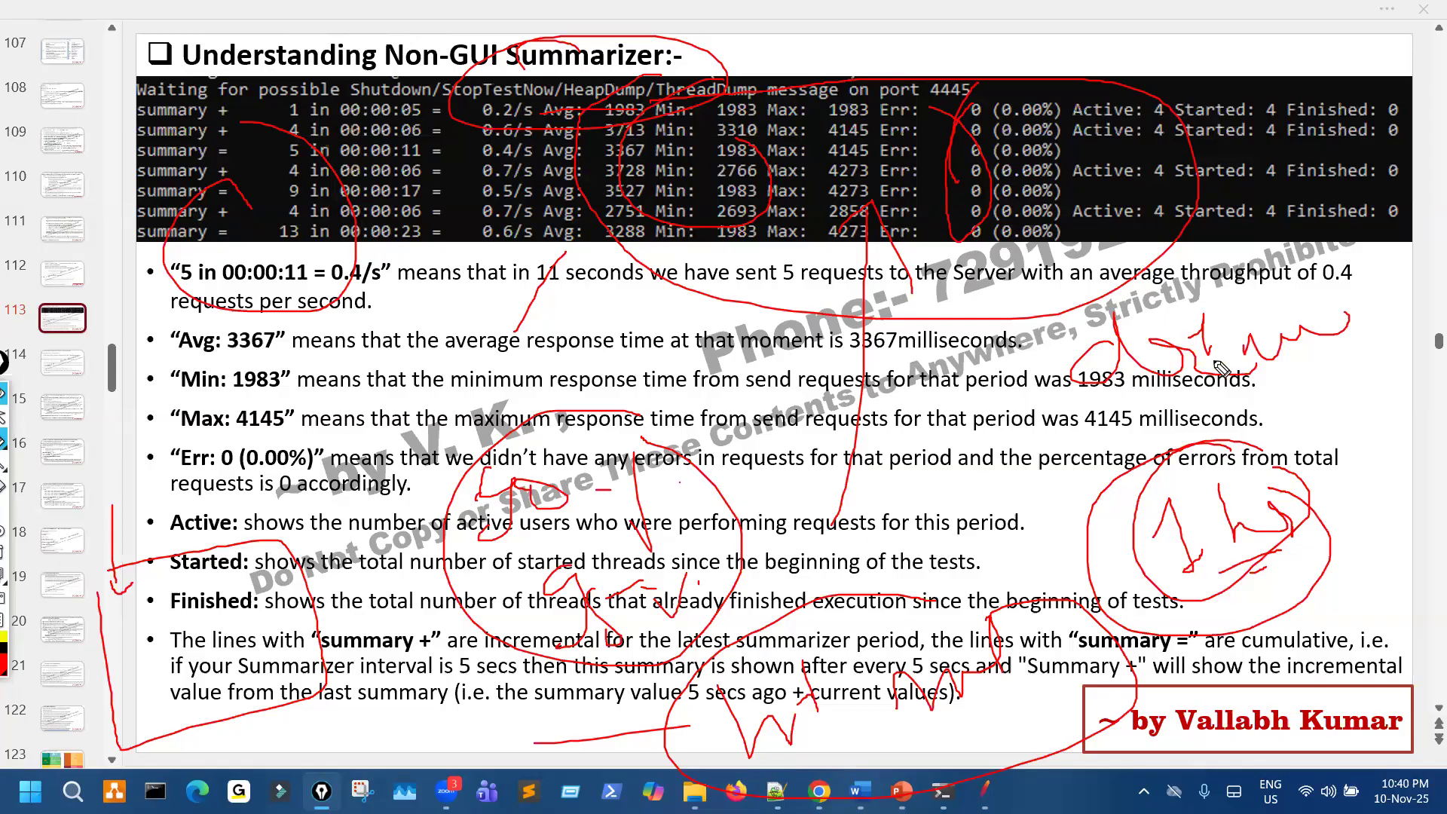
key(ctrl+shift+7)
- Circle the Min, throughput and error percentage columns of the summarizer output, and erase the pen marks
drag(738, 90, 769, 199)
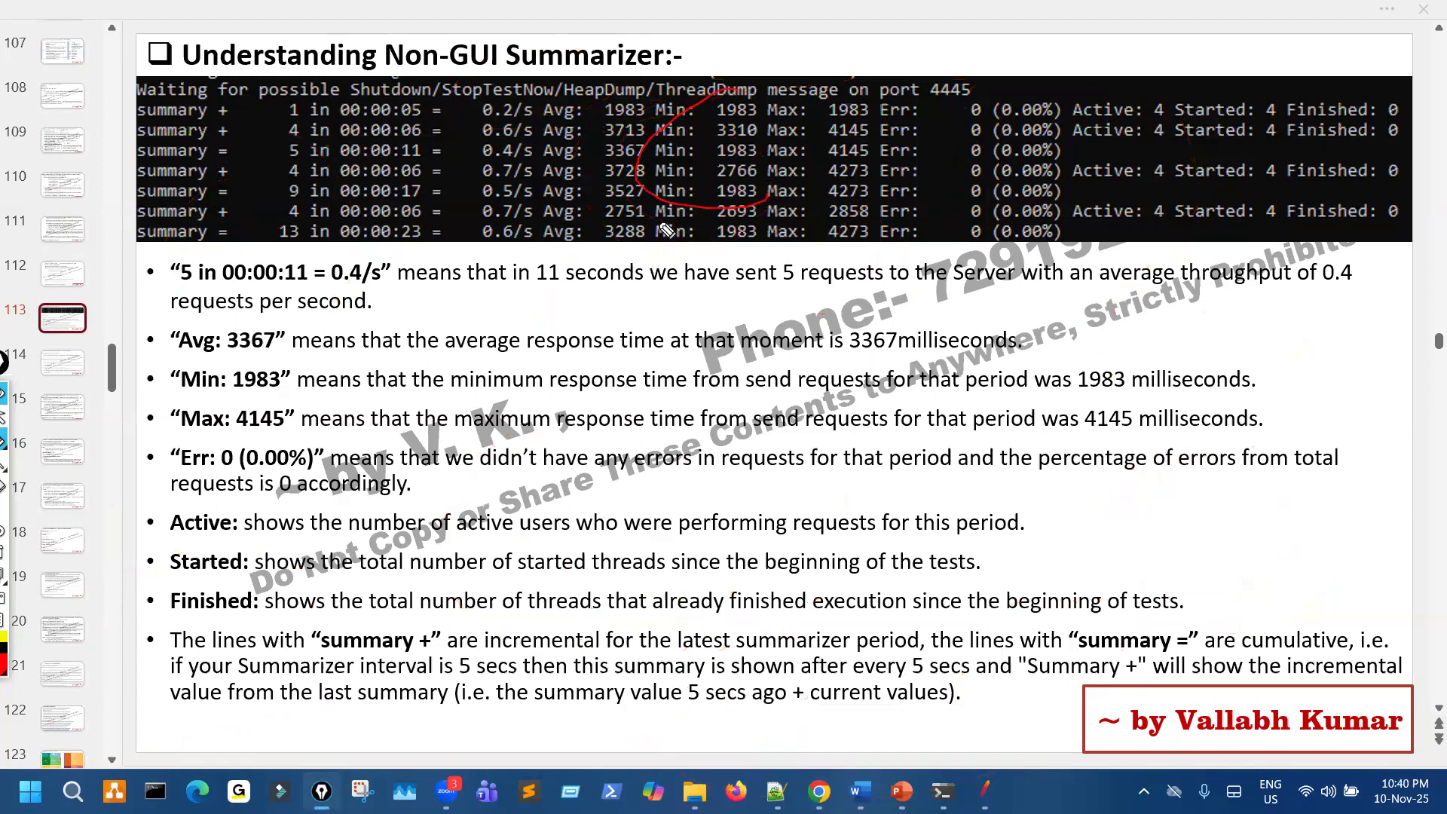
drag(541, 81, 584, 179)
mouse_move(1071, 119)
mouse_down()
mouse_move(995, 181)
mouse_move(1025, 213)
mouse_up()
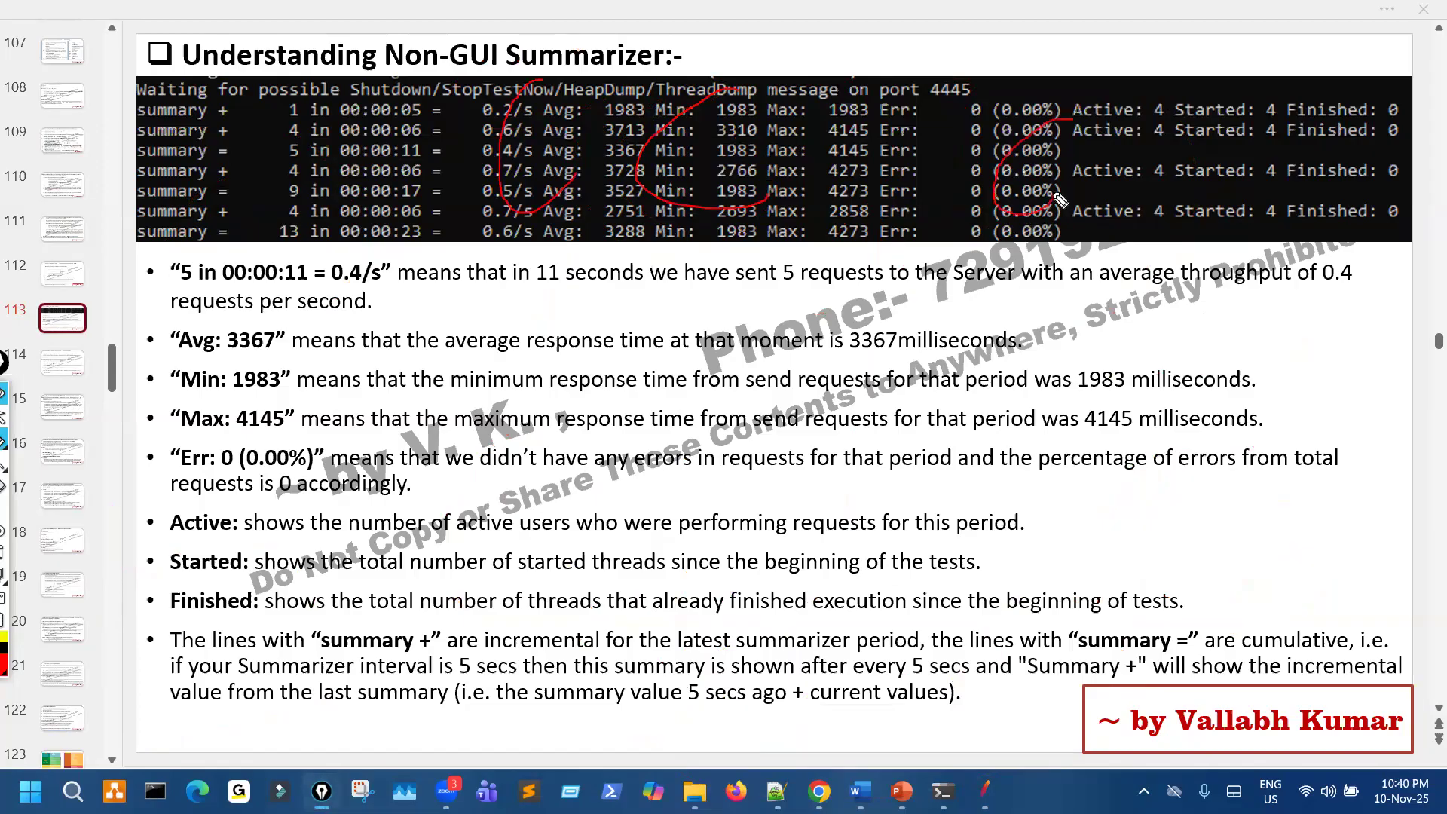
key(ctrl+shift+7)
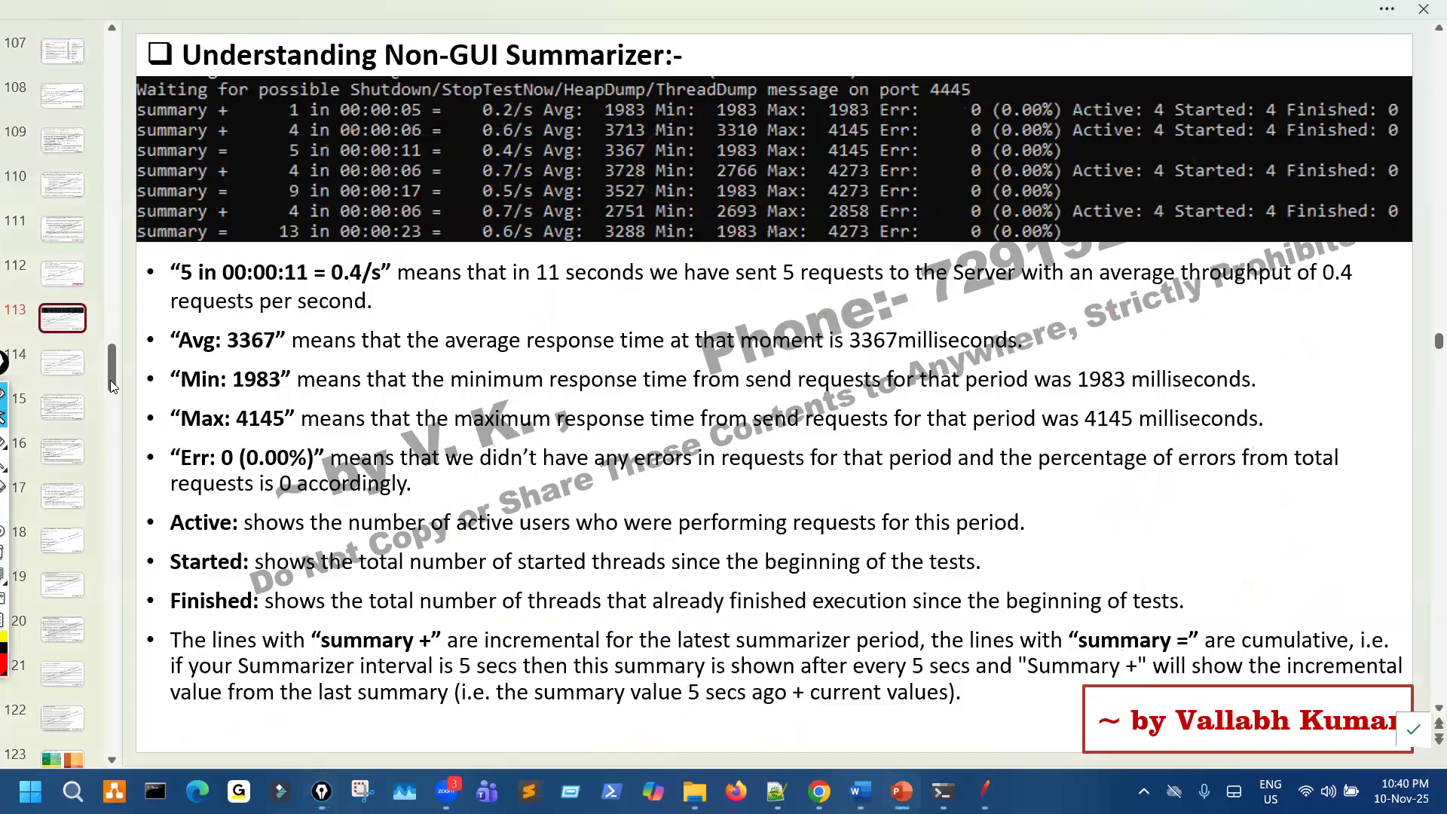
- Go to slide 149, JMeter & InfluxDB - Grafana Integration (with InfluxDB v1.x)
scroll(111, 451, down, 3)
scroll(111, 453, down, 4)
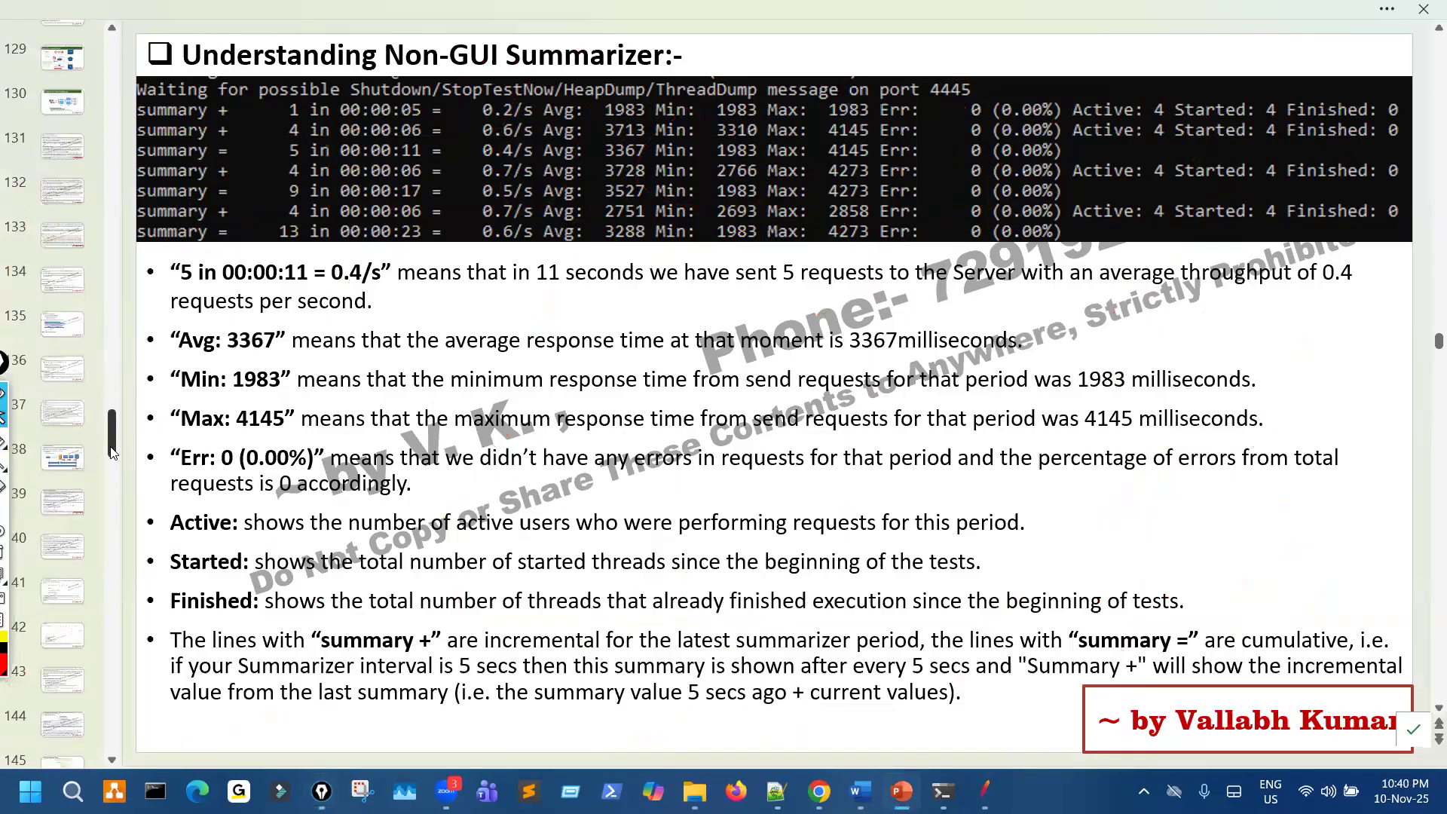
drag(112, 458, 113, 468)
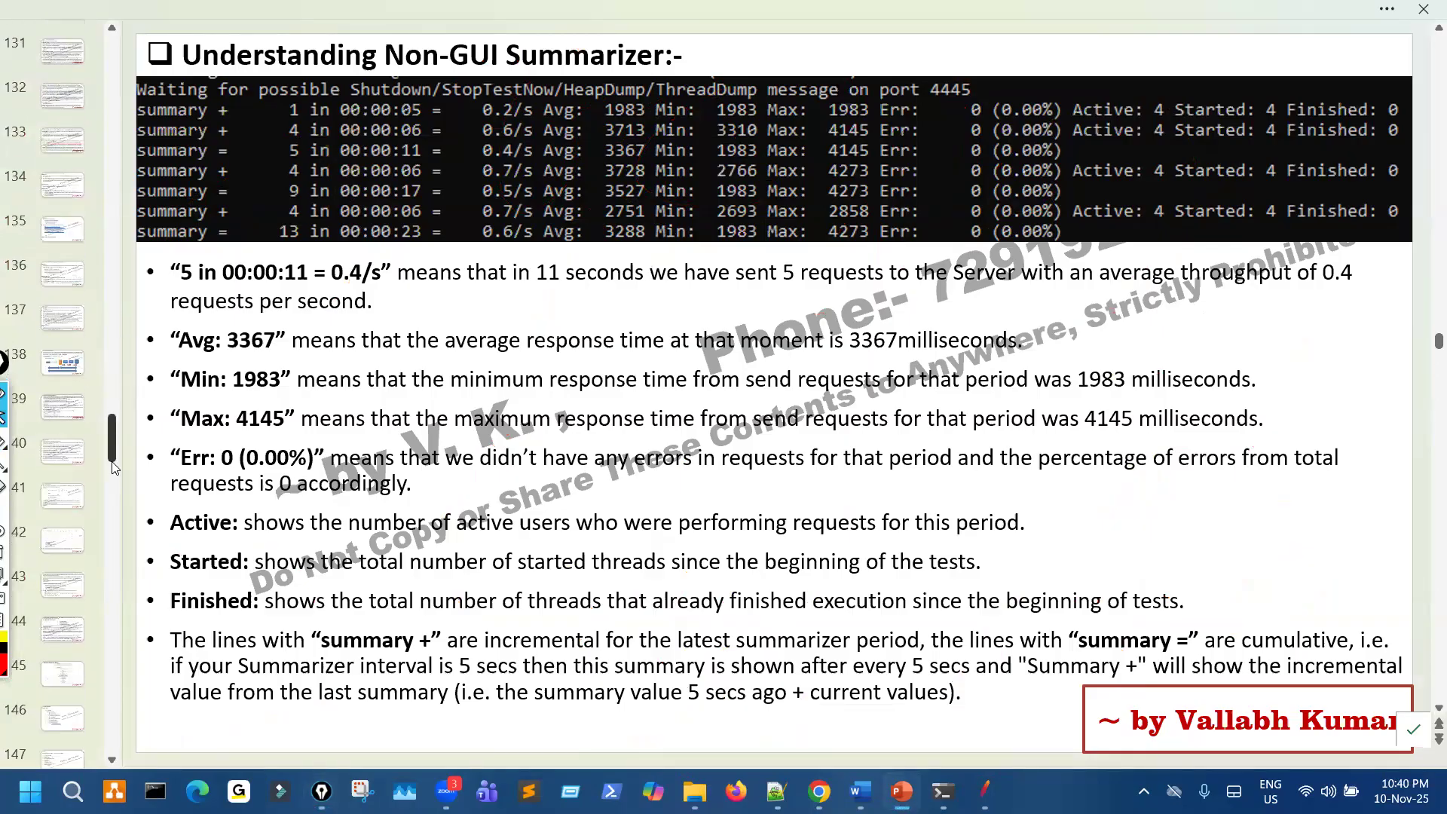
scroll(116, 482, down, 3)
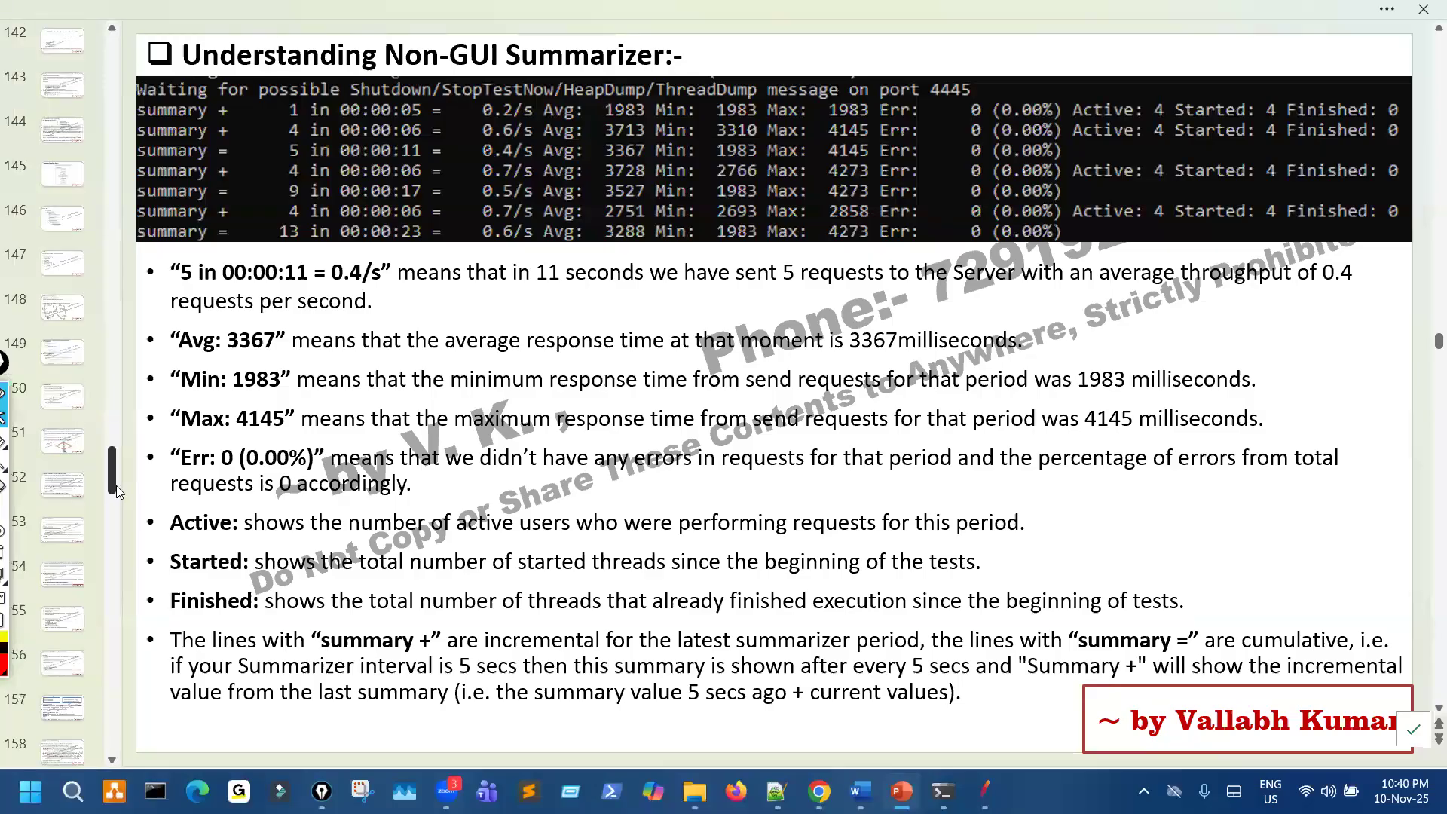
scroll(70, 309, down, 1)
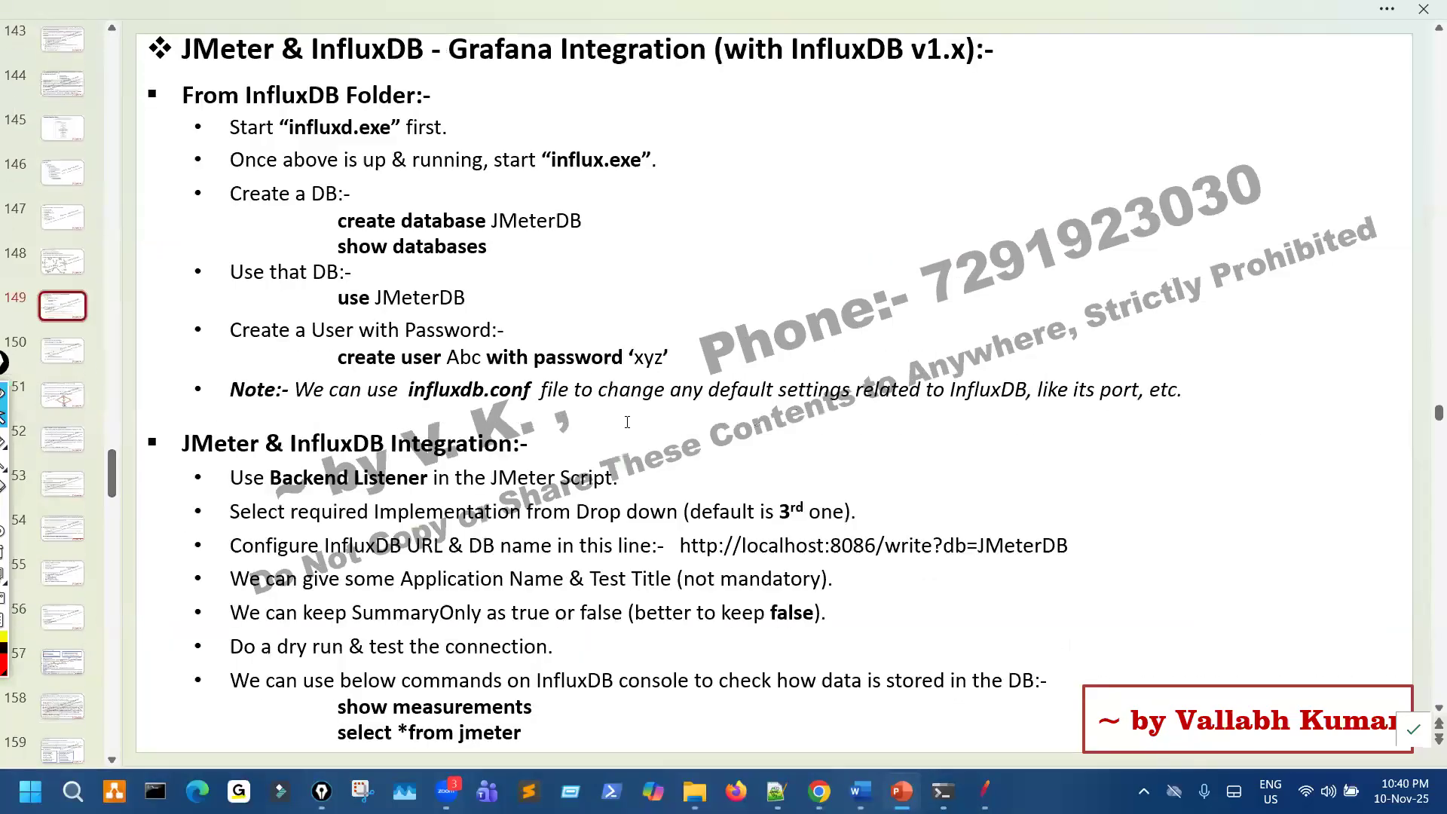
- Sketch circled JMeter and DB labels with the pen beside the database commands, connected by a two-way arrow
key(ctrl+shift+3)
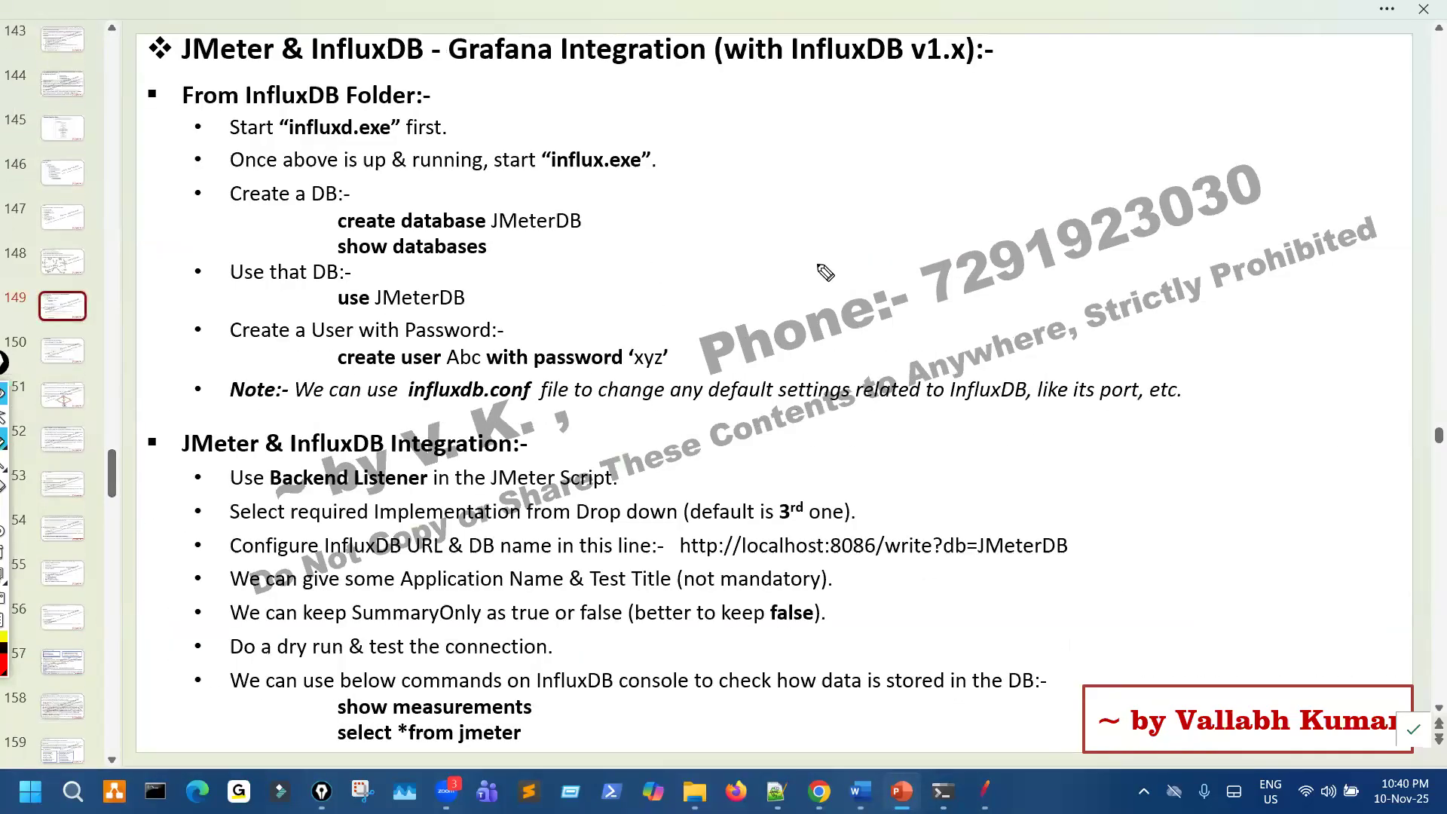
drag(883, 208, 870, 250)
drag(929, 195, 935, 220)
mouse_move(929, 194)
mouse_down()
mouse_move(943, 211)
mouse_move(931, 226)
mouse_up()
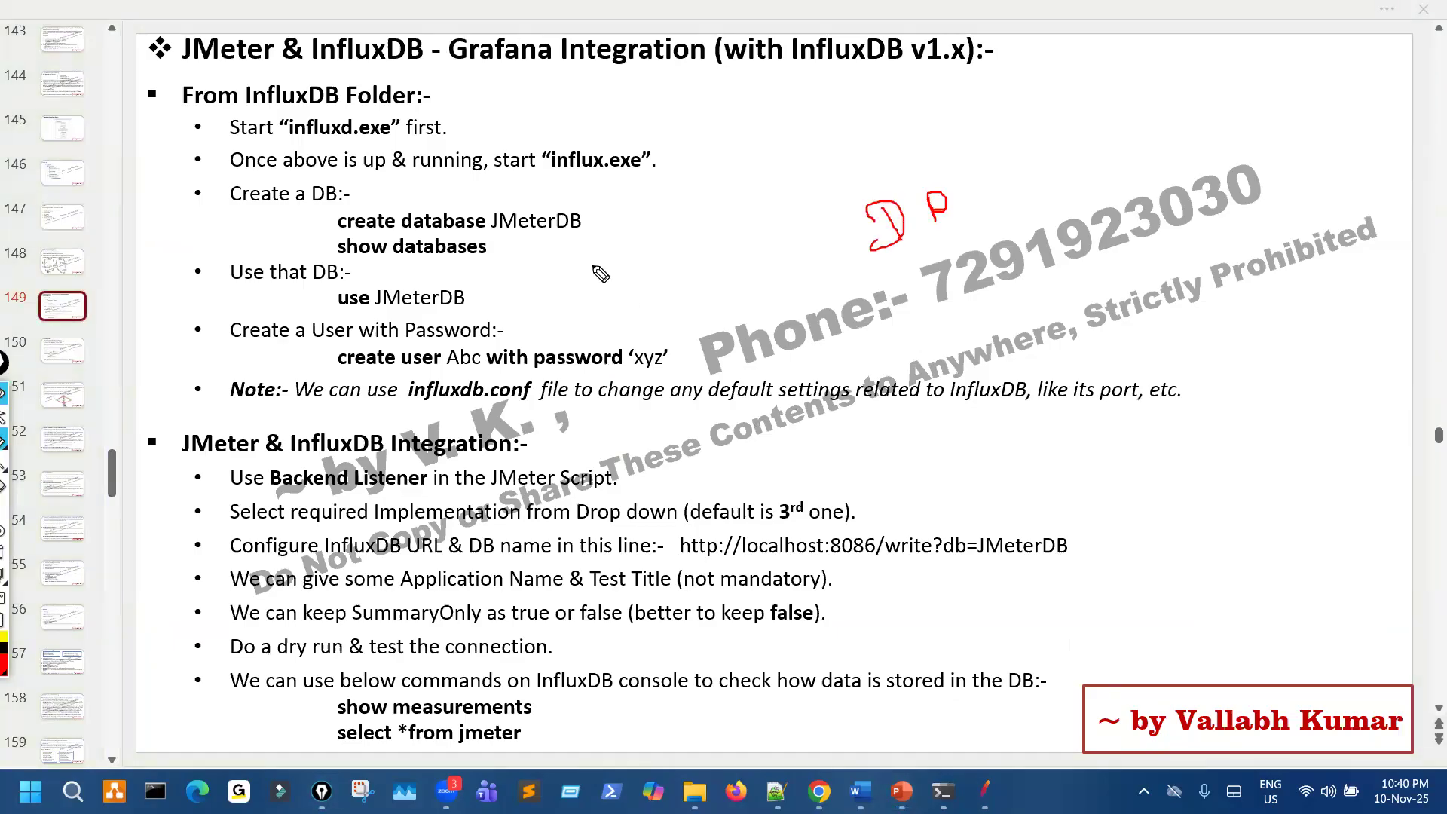
drag(593, 267, 642, 245)
mouse_move(628, 257)
mouse_down()
mouse_move(617, 285)
mouse_move(843, 238)
mouse_move(784, 242)
mouse_up()
mouse_move(650, 203)
mouse_down()
mouse_move(710, 198)
mouse_move(750, 214)
mouse_up()
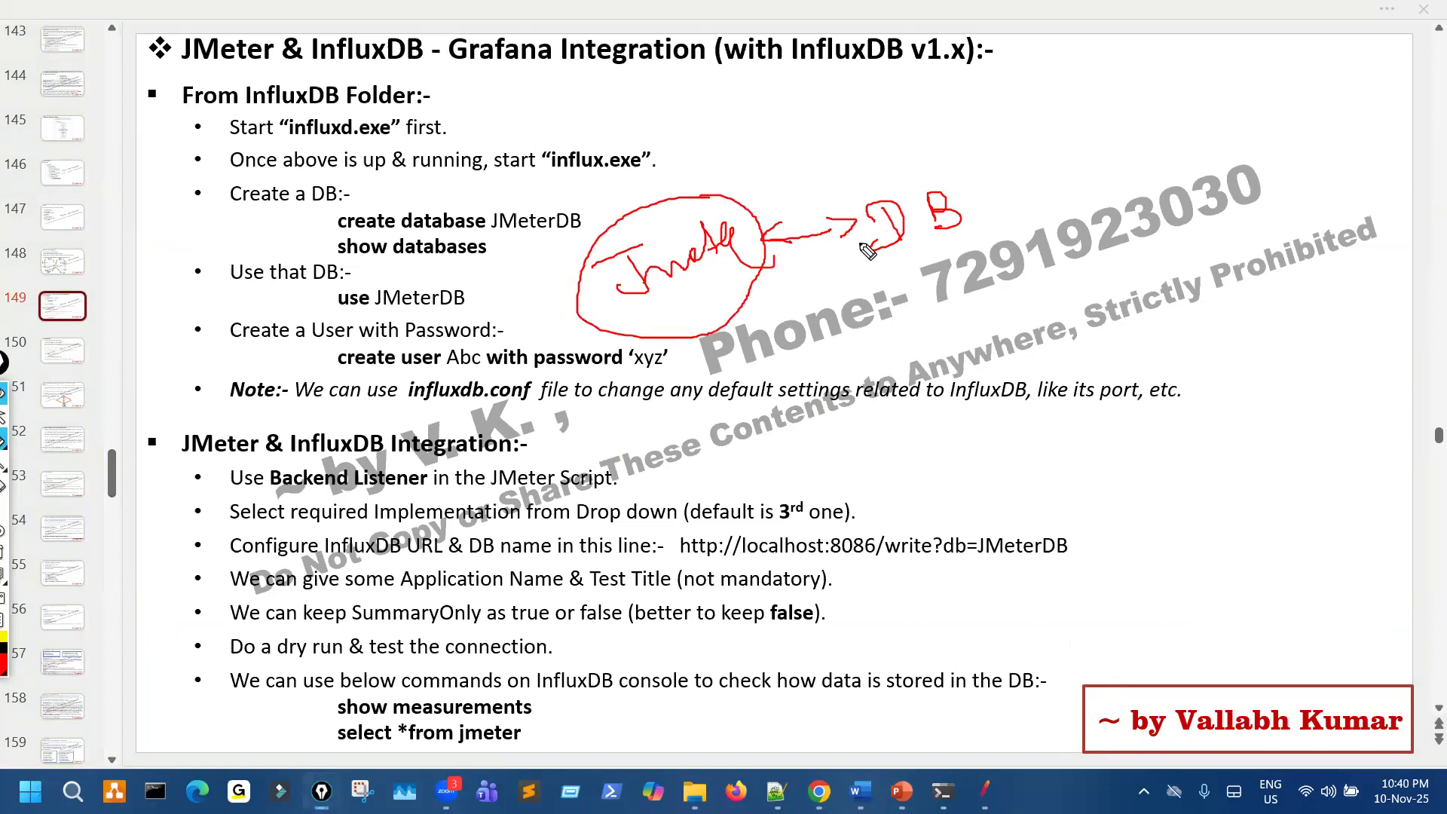
mouse_move(975, 189)
mouse_down()
mouse_move(897, 267)
mouse_move(974, 175)
mouse_up()
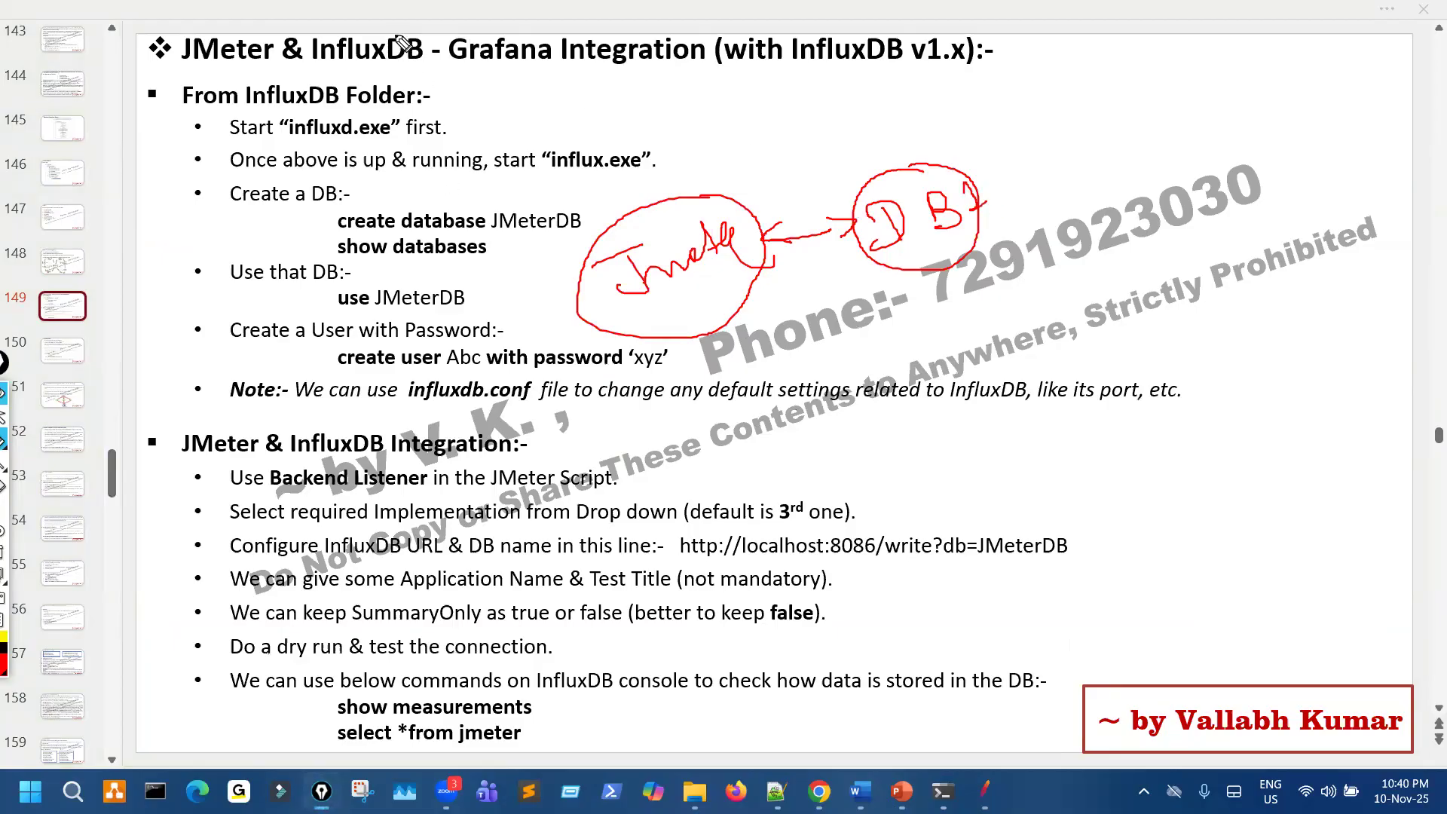
- Mark DB in the title with an arrow to the create database line, and add a circled Grafana linked to the sketched DB
drag(392, 32, 422, 61)
drag(436, 127, 407, 198)
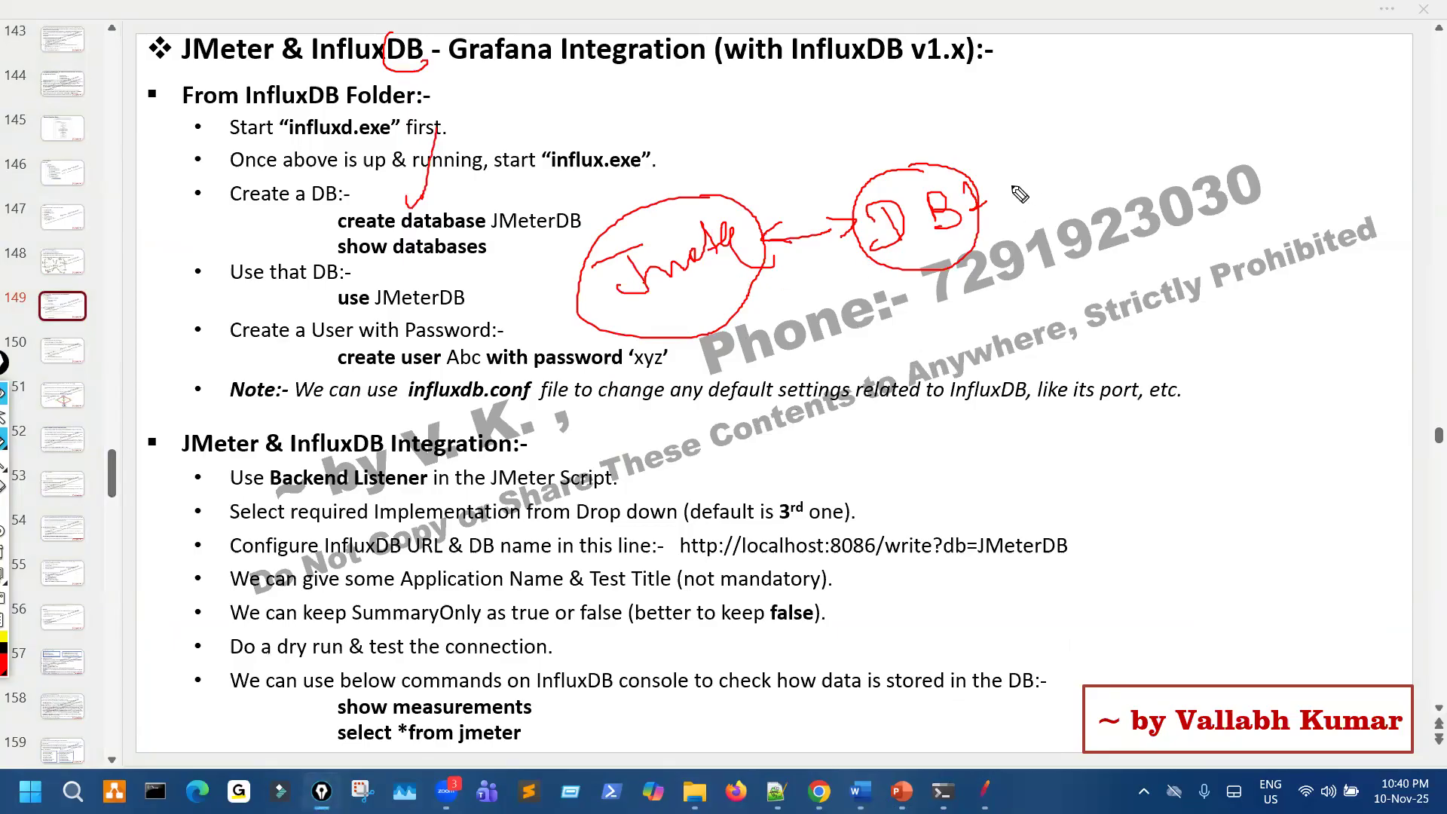
mouse_move(1012, 184)
mouse_down()
mouse_move(1156, 156)
mouse_move(1146, 185)
mouse_up()
mouse_move(1279, 104)
mouse_down()
mouse_move(1266, 153)
mouse_move(1290, 193)
mouse_up()
drag(1297, 165, 1395, 135)
mouse_move(1233, 119)
mouse_down()
mouse_move(1434, 129)
mouse_move(1328, 86)
mouse_up()
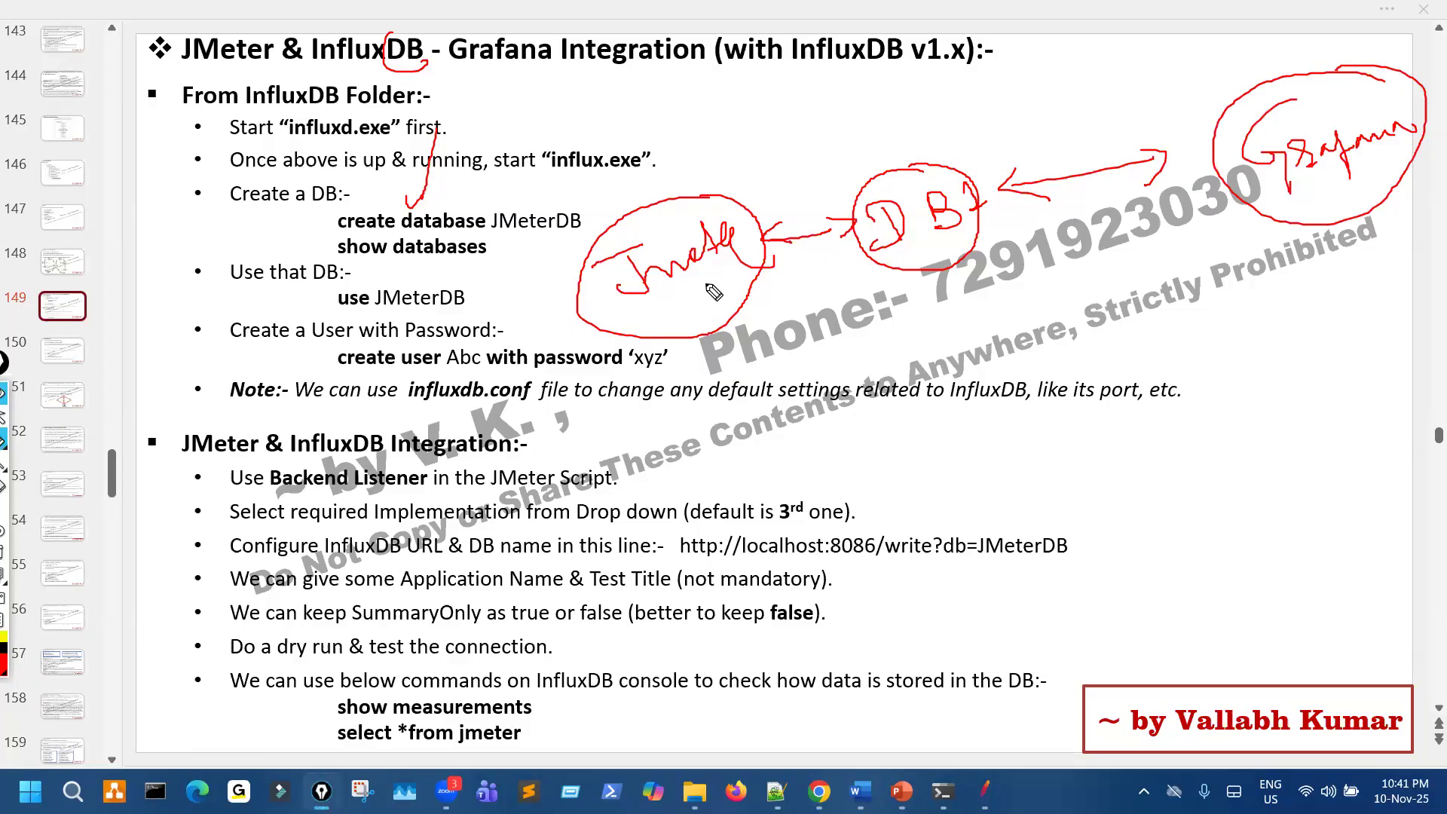
- Draw a long two-way arrow under the JMeter, DB and Grafana sketch, and handwrite a double-underlined Test below it
mouse_move(781, 327)
mouse_down()
mouse_move(1153, 279)
mouse_move(1176, 252)
mouse_up()
drag(219, 303, 230, 618)
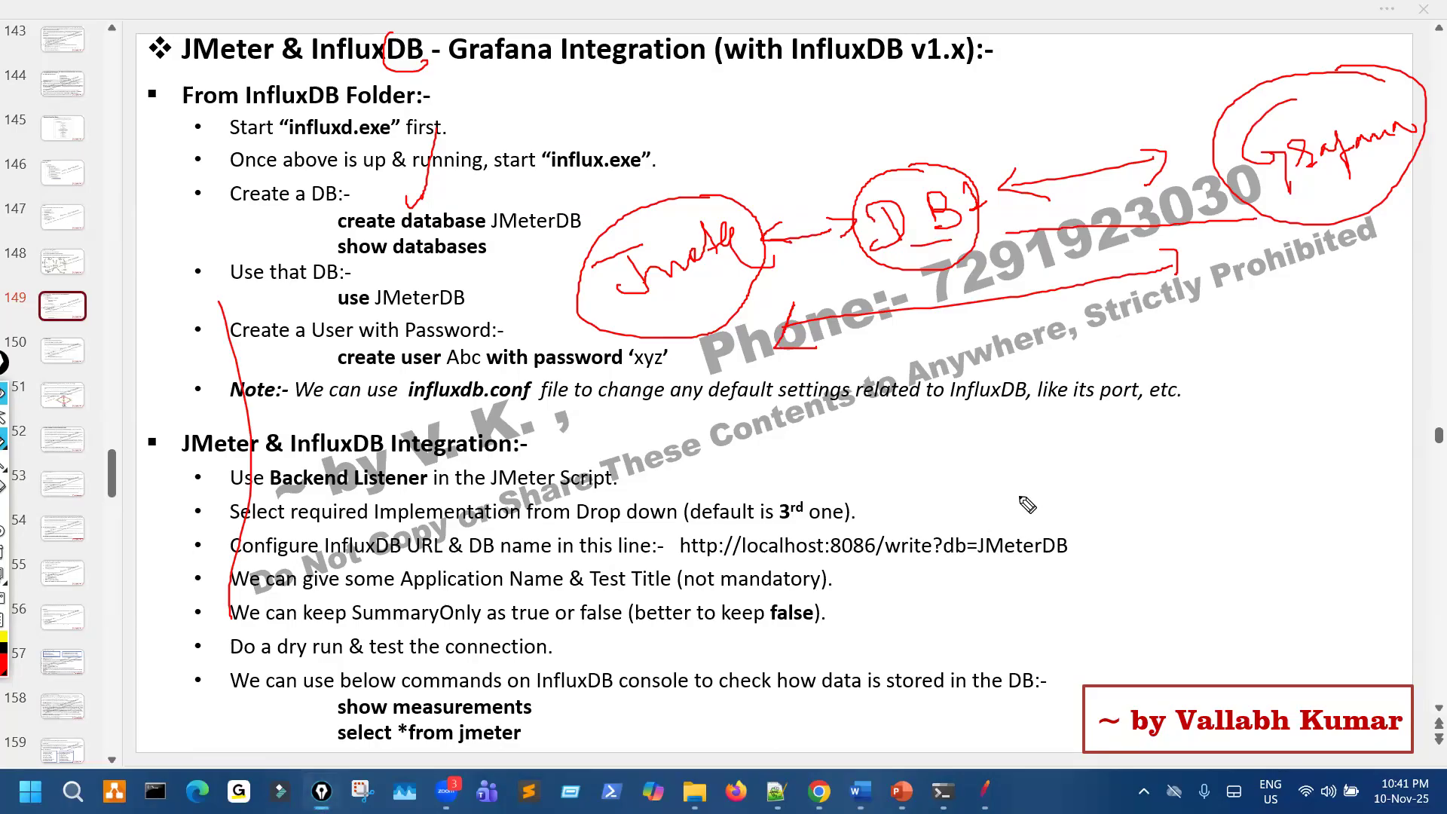
drag(982, 488, 1029, 464)
drag(1110, 442, 1125, 487)
drag(1109, 466, 1137, 455)
drag(1065, 527, 1160, 497)
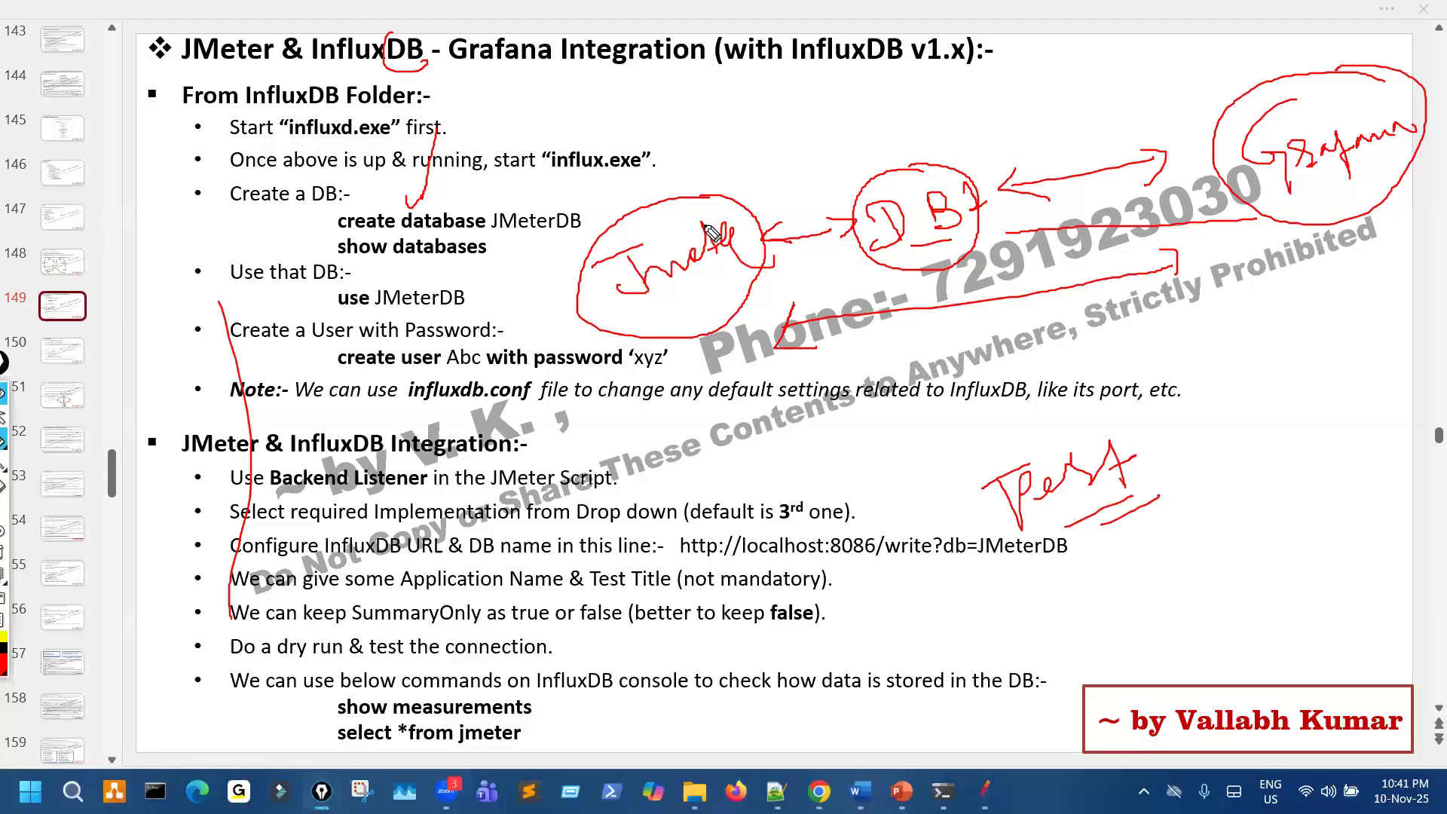
- Draw a curved arrow from JMeter to DB, and handwrite an encircled note at the slide's lower right
drag(722, 209, 895, 180)
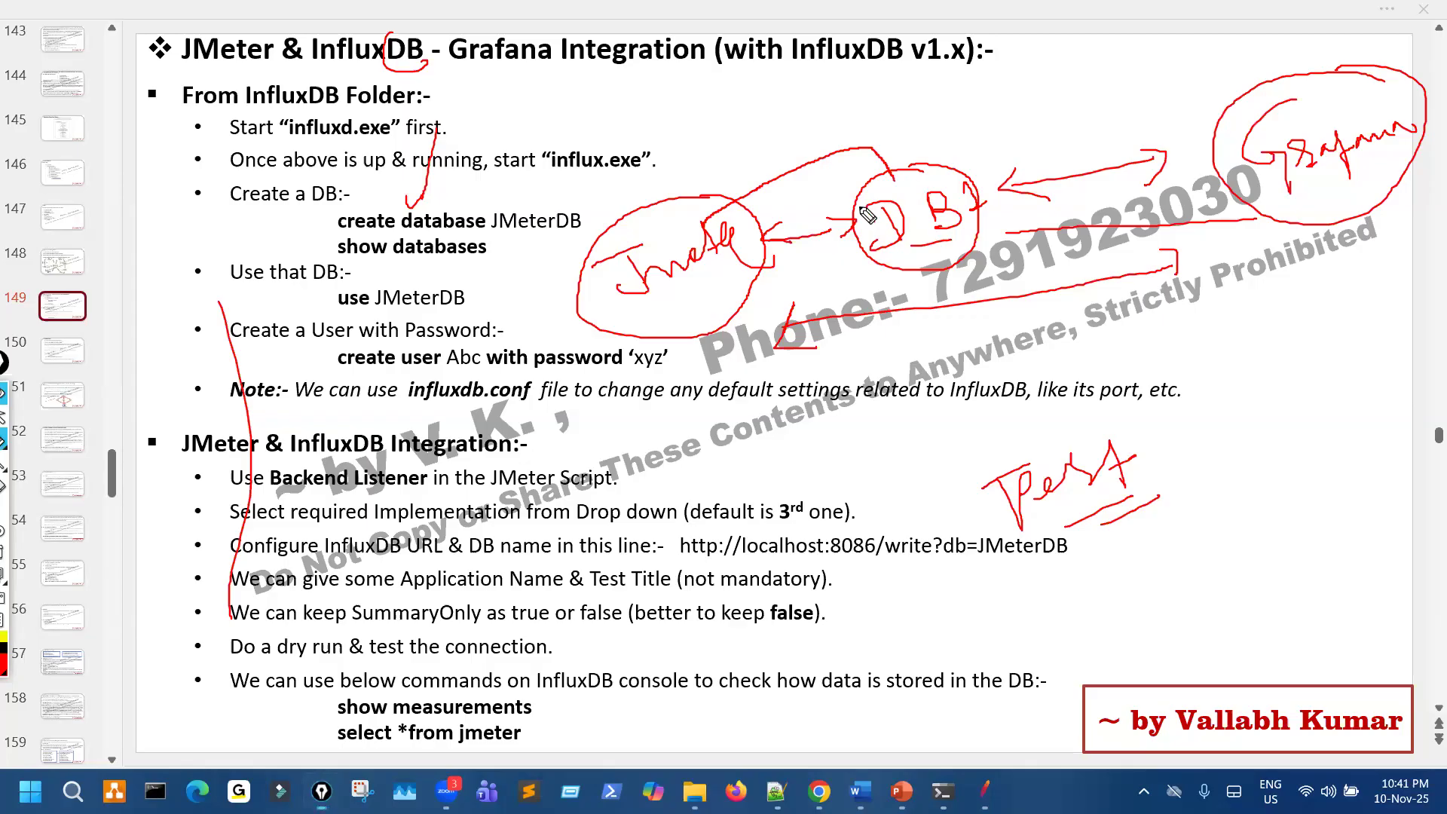
mouse_move(942, 686)
mouse_down()
mouse_move(953, 659)
mouse_move(1003, 763)
mouse_move(1027, 706)
mouse_up()
mouse_move(1051, 640)
mouse_down()
mouse_move(1064, 696)
mouse_move(1062, 664)
mouse_move(1091, 673)
mouse_up()
mouse_move(1125, 668)
mouse_down()
mouse_move(1153, 648)
mouse_move(1172, 683)
mouse_up()
drag(1212, 634, 1235, 646)
drag(1235, 630, 1229, 658)
drag(1243, 659, 1300, 606)
mouse_move(1299, 596)
mouse_down()
mouse_move(906, 634)
mouse_move(882, 738)
mouse_move(1205, 683)
mouse_up()
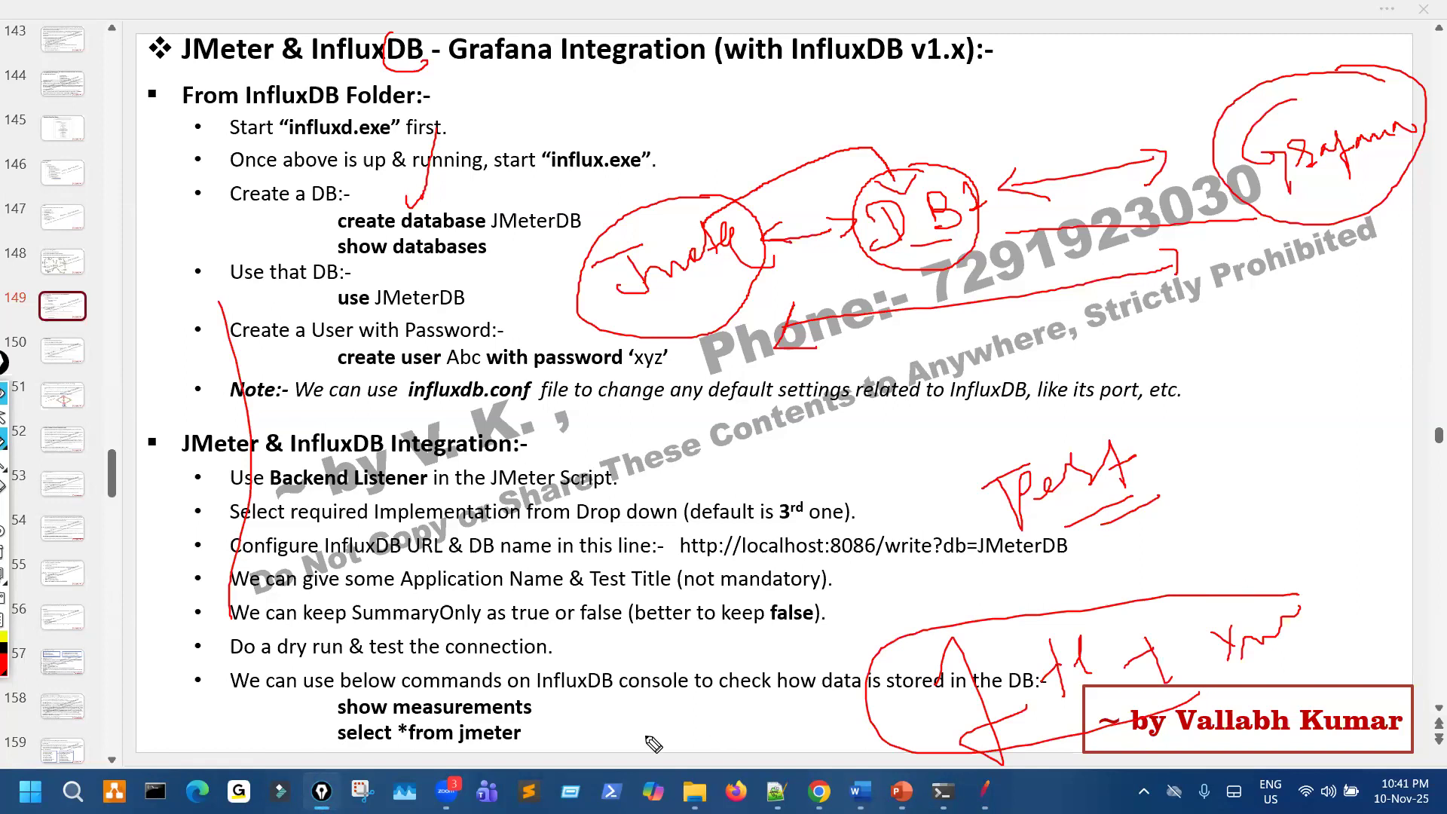
- Handwrite a short note at the slide's bottom edge, and add more loops around the lower-right note with curves leading up to JMeter
drag(626, 732, 587, 775)
mouse_move(1085, 612)
mouse_down()
mouse_move(1020, 615)
mouse_move(925, 675)
mouse_up()
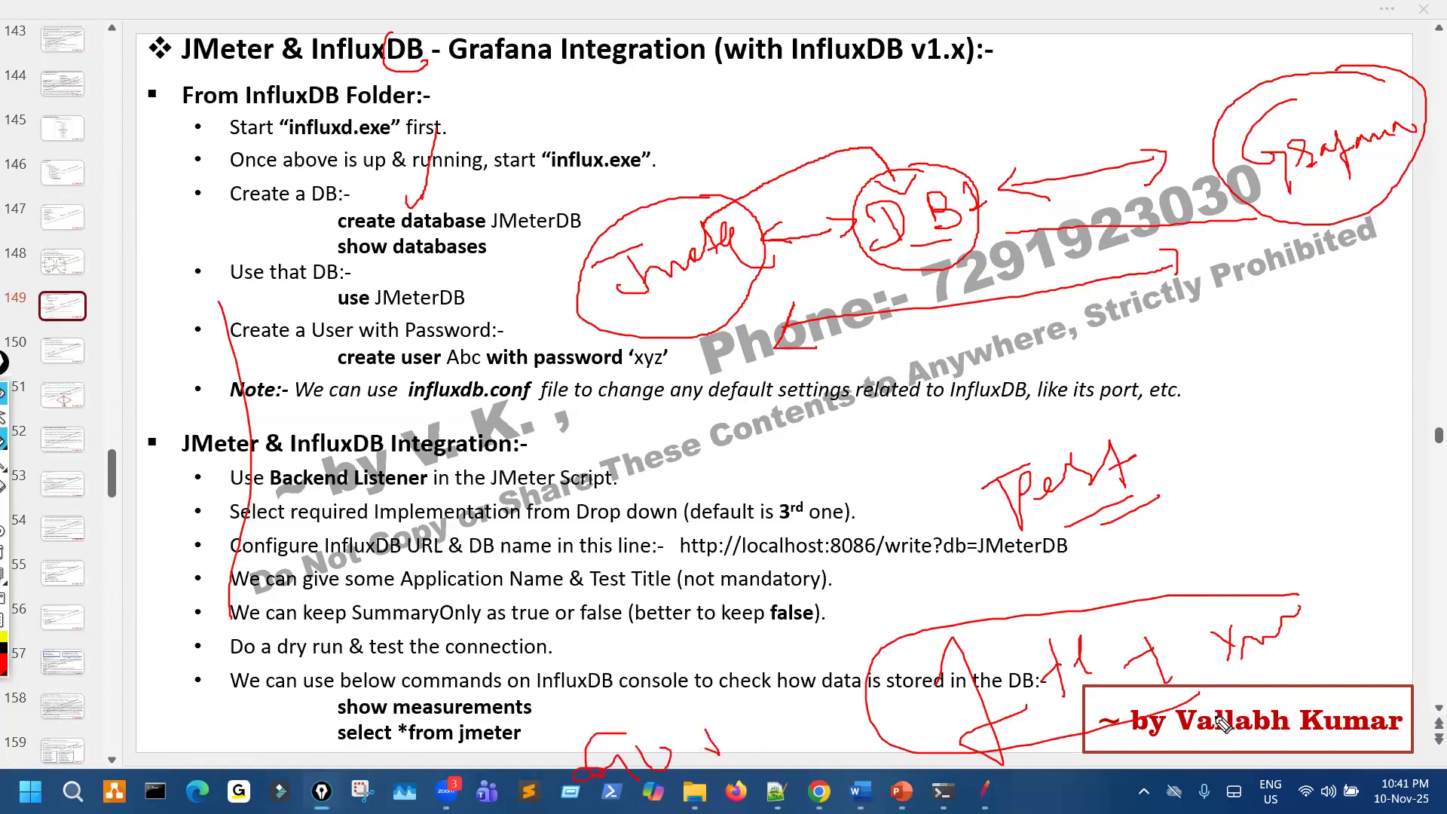
drag(1215, 717, 1213, 623)
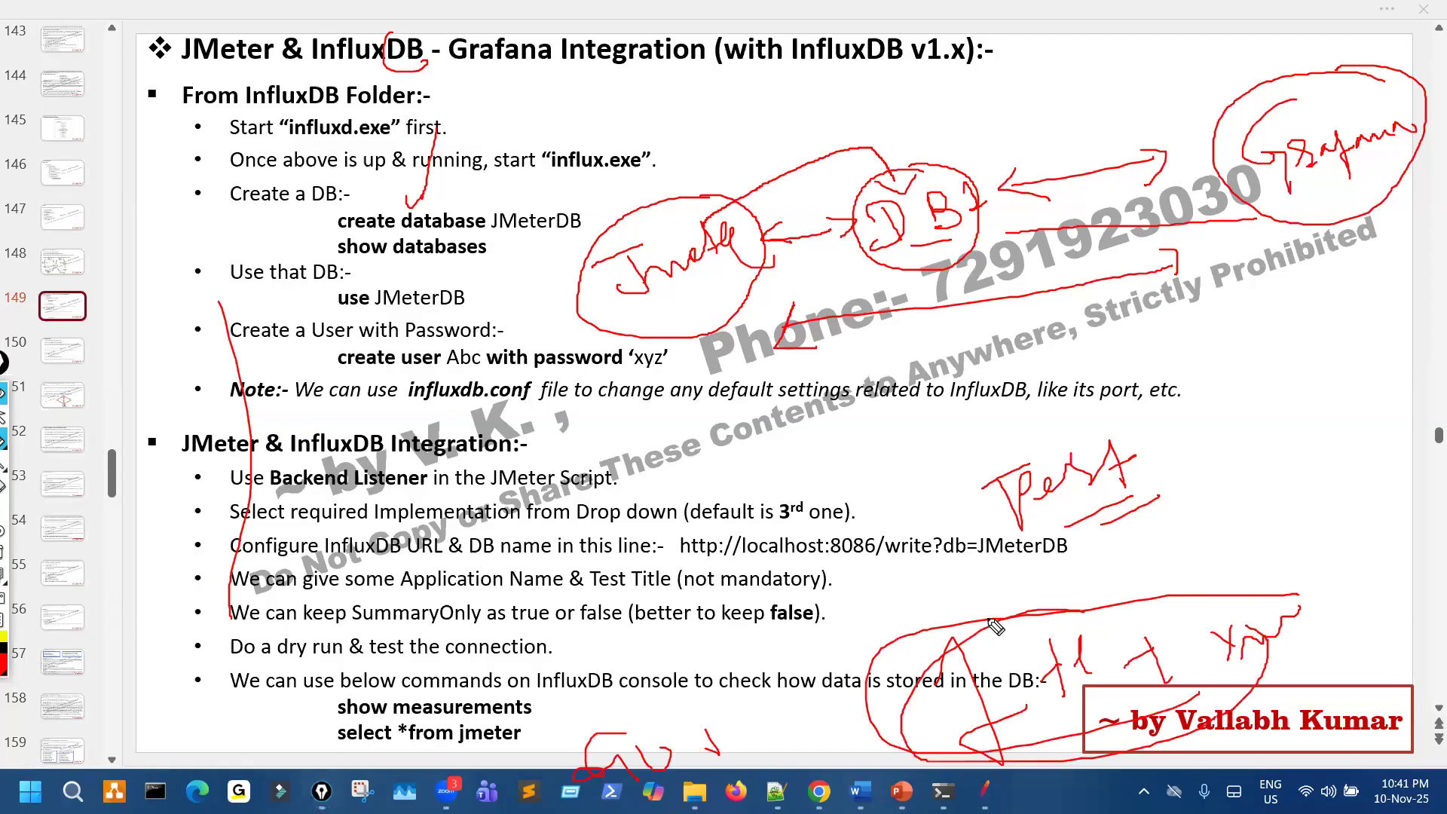
drag(760, 681, 721, 577)
drag(740, 336, 749, 308)
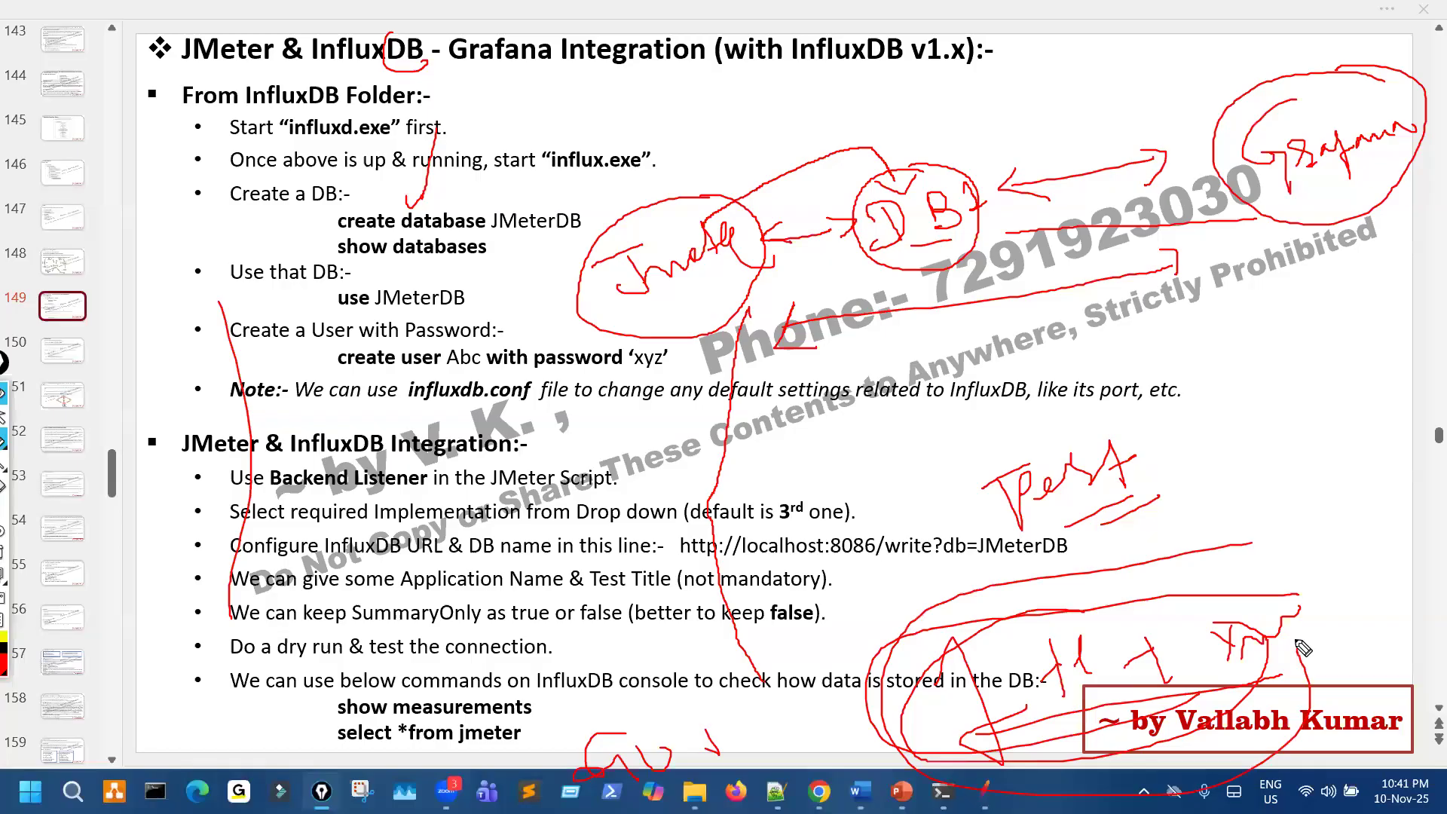
drag(837, 617, 710, 460)
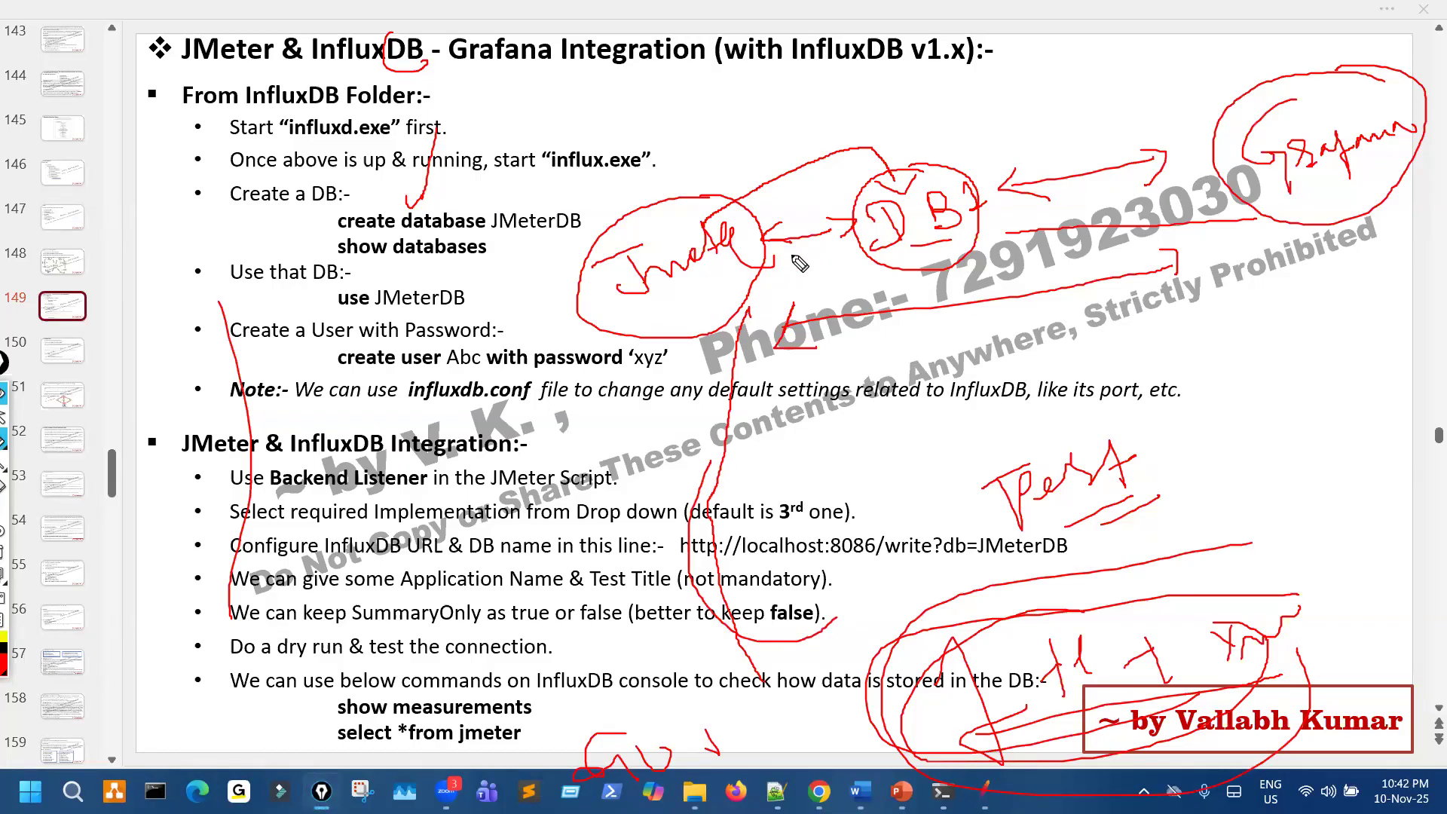
- Retrace the links from JMeter to DB and from Grafana to DB, circling DB and Grafana again
drag(796, 242, 868, 230)
mouse_move(903, 167)
mouse_down()
mouse_move(878, 254)
mouse_move(991, 184)
mouse_move(935, 172)
mouse_up()
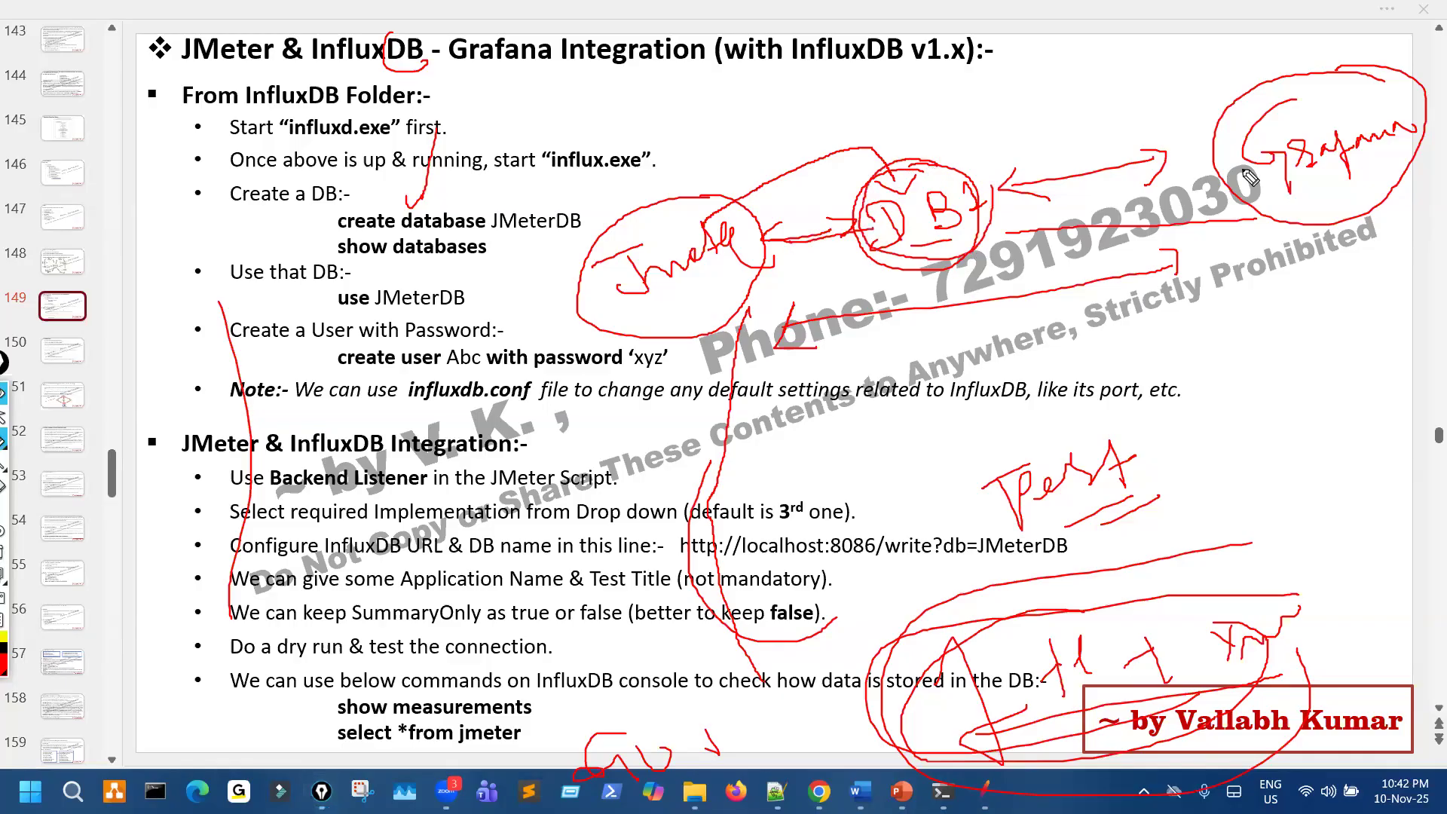
mouse_move(1350, 82)
mouse_down()
mouse_move(1291, 84)
mouse_move(1242, 135)
mouse_move(1255, 130)
mouse_move(994, 179)
mouse_up()
mouse_move(876, 162)
mouse_down()
mouse_move(1027, 179)
mouse_move(963, 167)
mouse_up()
- Draw an arrow down from Grafana, handwrite display under it, and erase all pen marks
mouse_move(1321, 239)
mouse_down()
mouse_move(1324, 306)
mouse_move(1352, 307)
mouse_up()
mouse_move(1267, 395)
mouse_down()
mouse_move(1246, 420)
mouse_move(1291, 413)
mouse_move(1290, 382)
mouse_move(1329, 417)
mouse_move(1338, 456)
mouse_up()
drag(1334, 411, 1430, 339)
drag(1431, 339, 1425, 388)
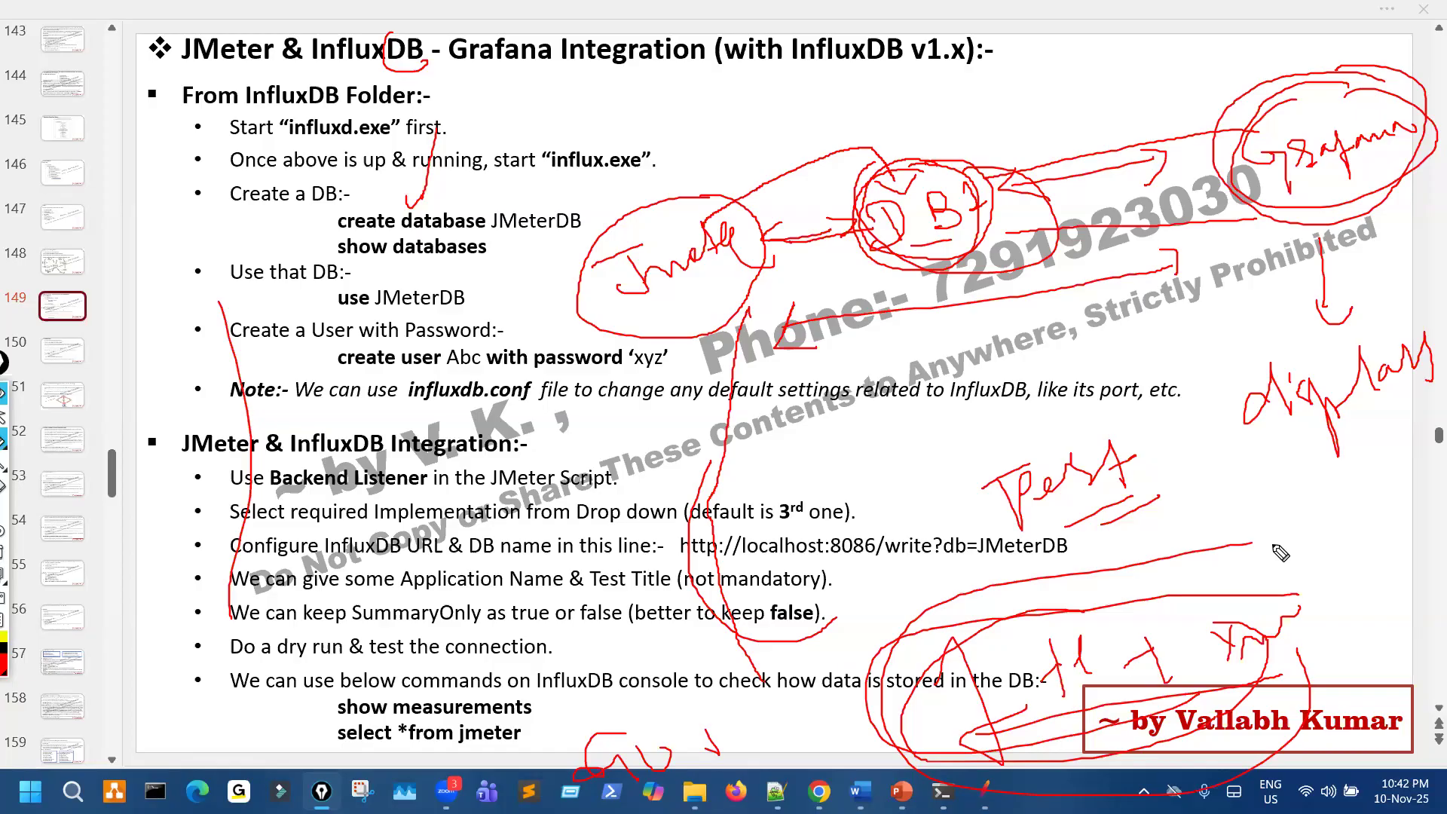
key(e)
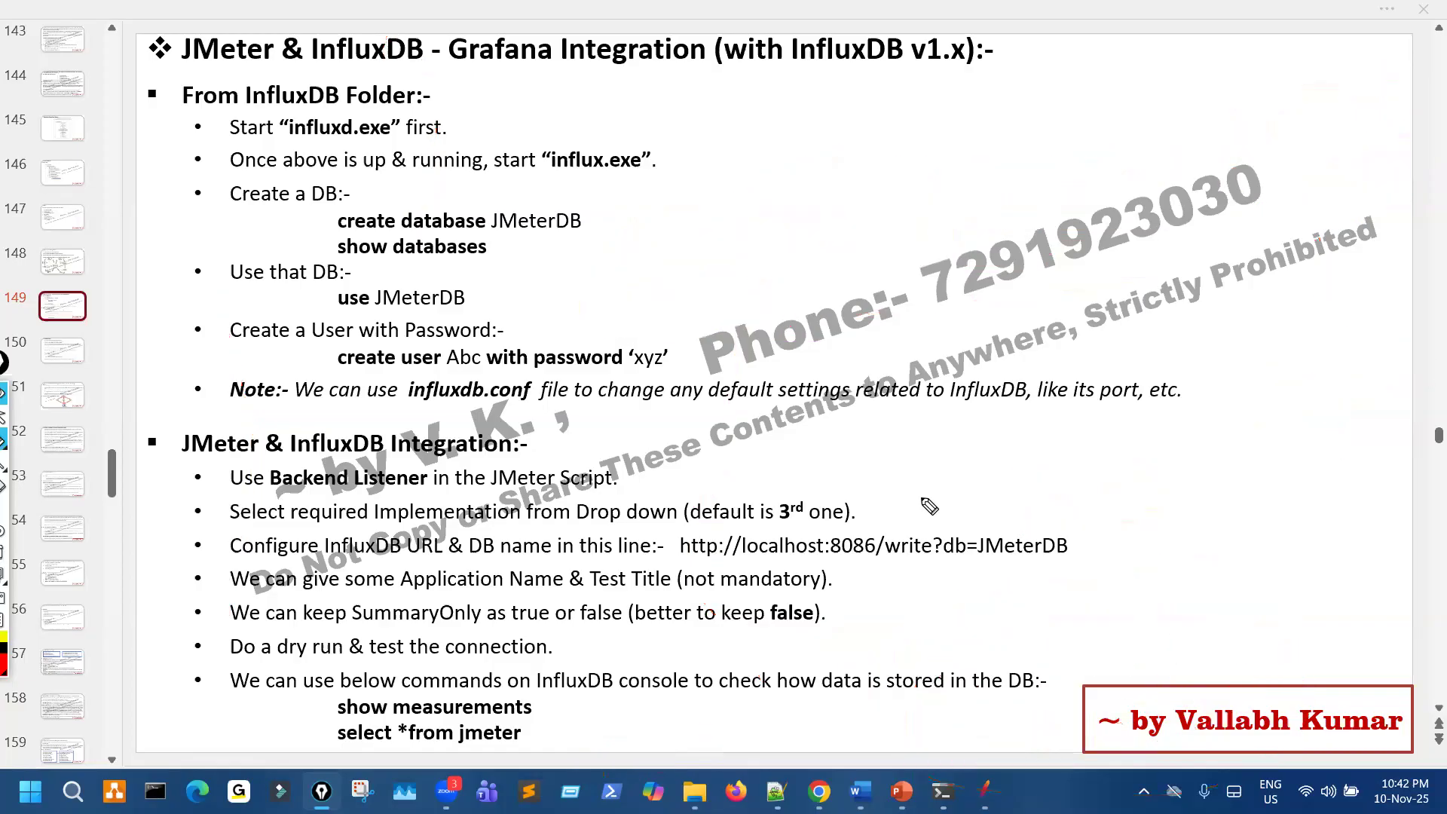
- Underline InfluxDB - Grafana in the slide title, circle JMeter & InfluxDB, and add a tick mark beside it
drag(366, 68, 577, 69)
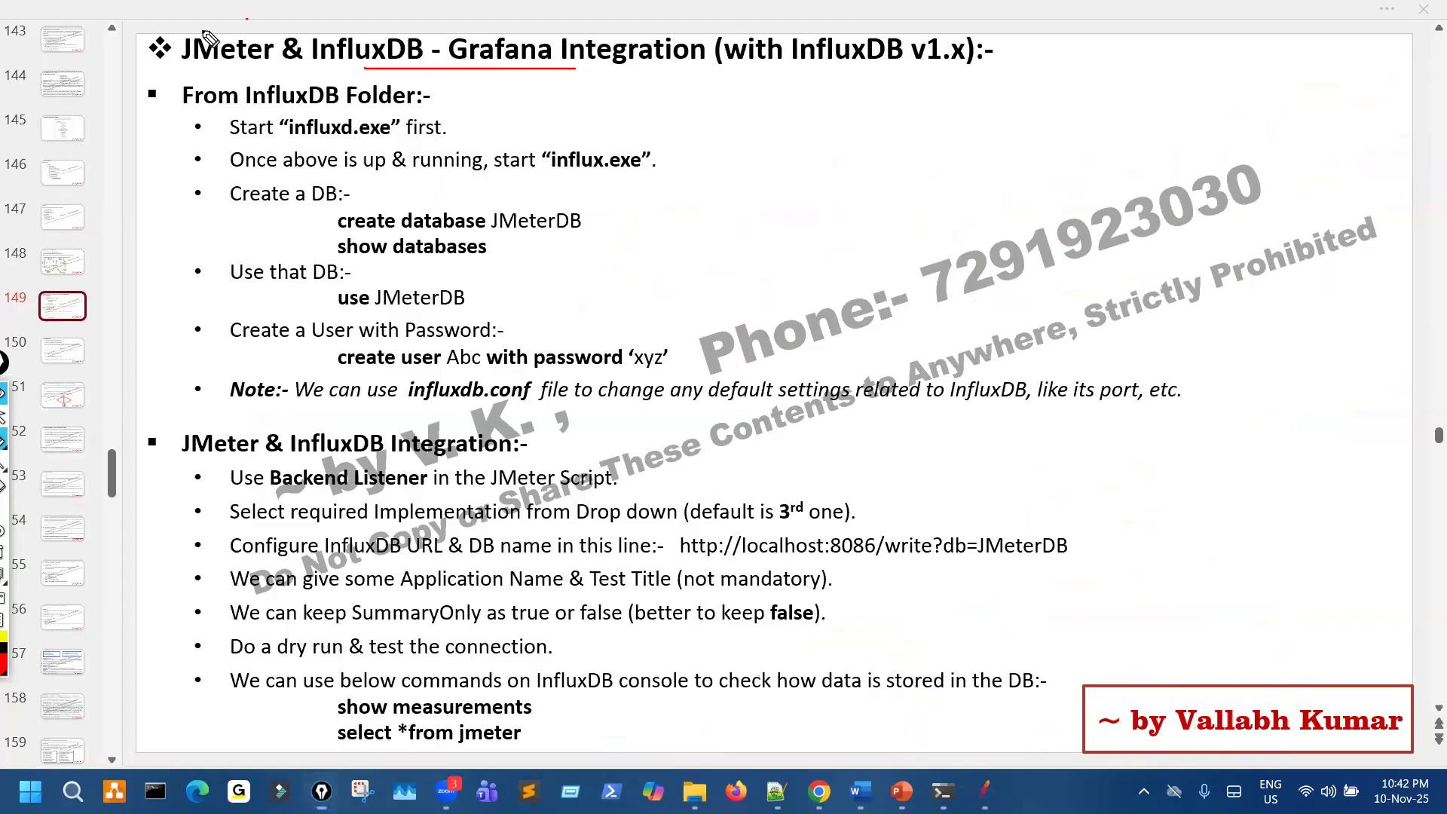
drag(247, 18, 264, 8)
mouse_move(94, 62)
mouse_down()
mouse_move(110, 83)
mouse_move(183, 40)
mouse_move(224, 45)
mouse_up()
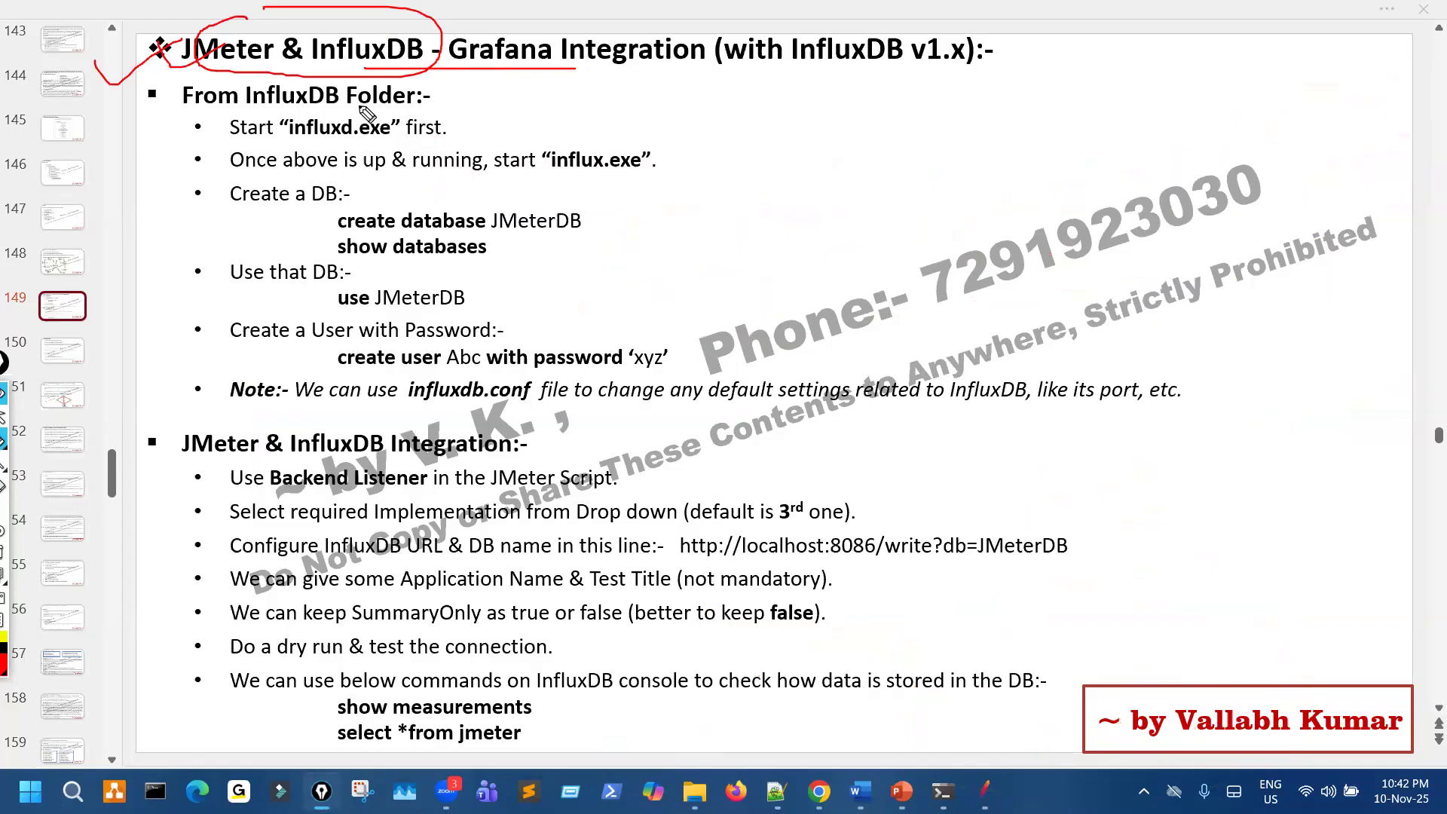
- Underline the InfluxDB Folder heading on the slide and erase all pen marks
drag(290, 109, 374, 104)
key(ctrl+shift+7)
key(ctrl+shift+2)
- Switch to the Local Disk (C:) window in File Explorer and open the InfluxDB_v1.12.2 folder
click(694, 792)
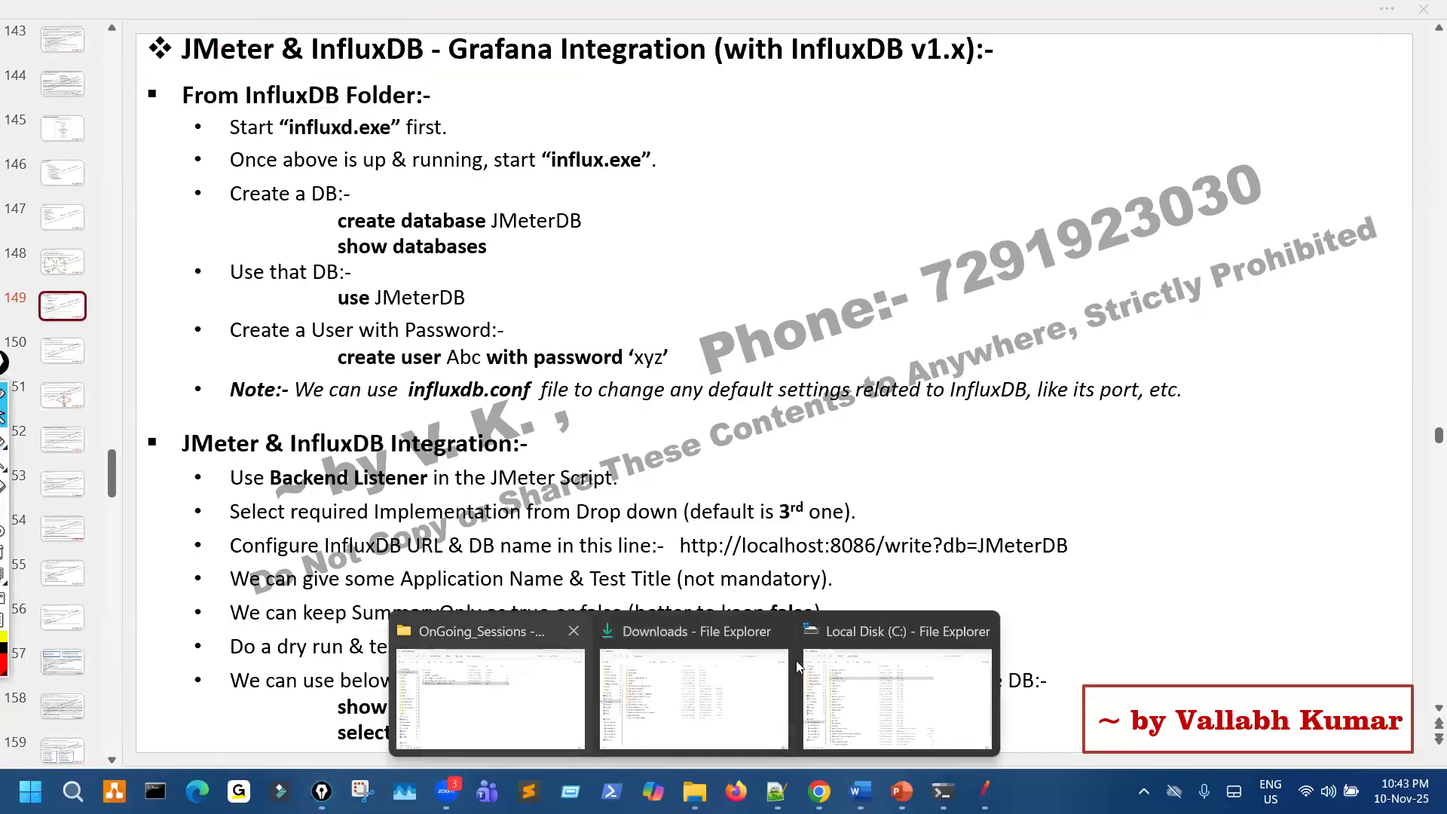
key(ctrl+shift+3)
click(897, 673)
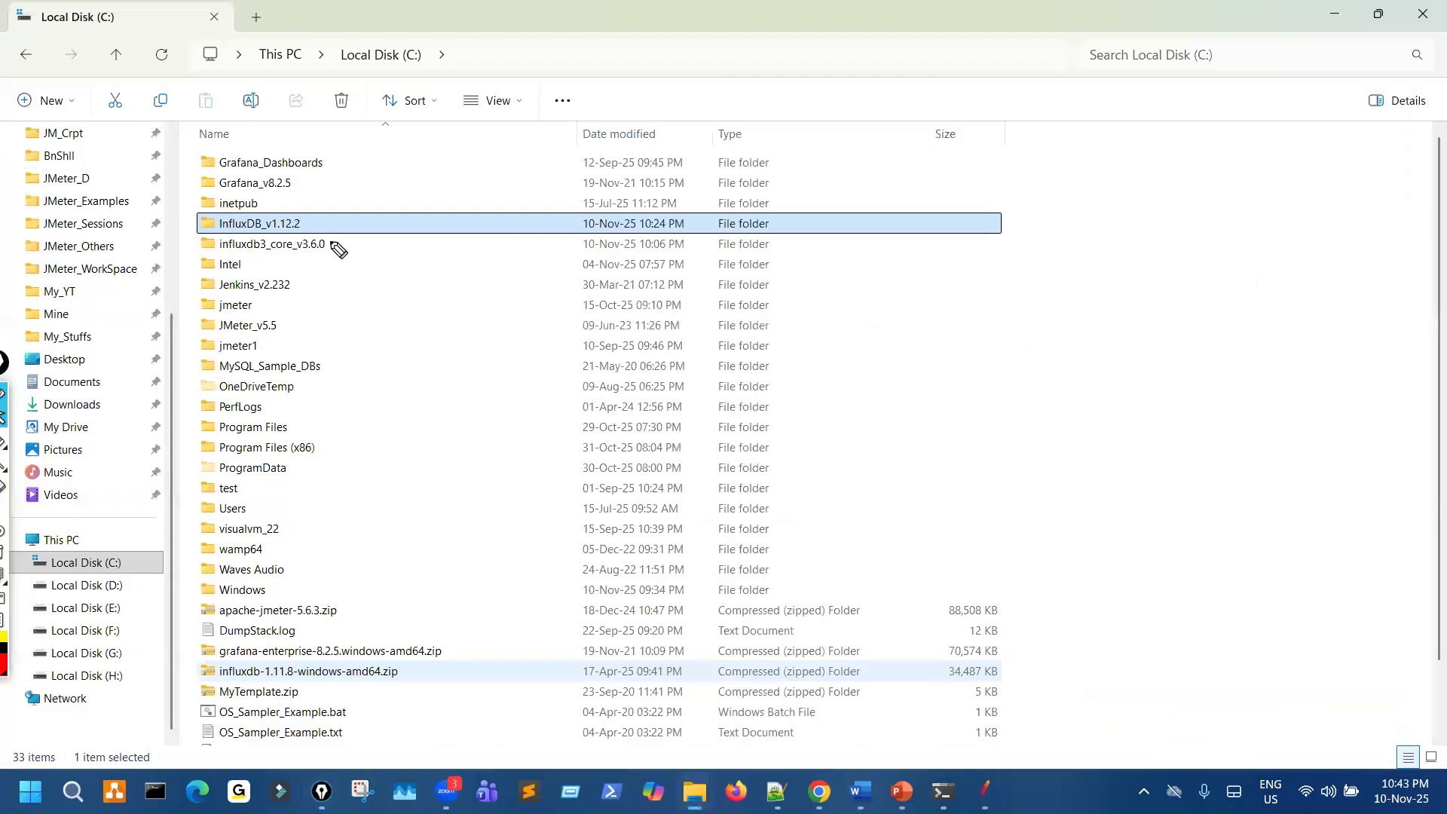
key(ctrl+shift+2)
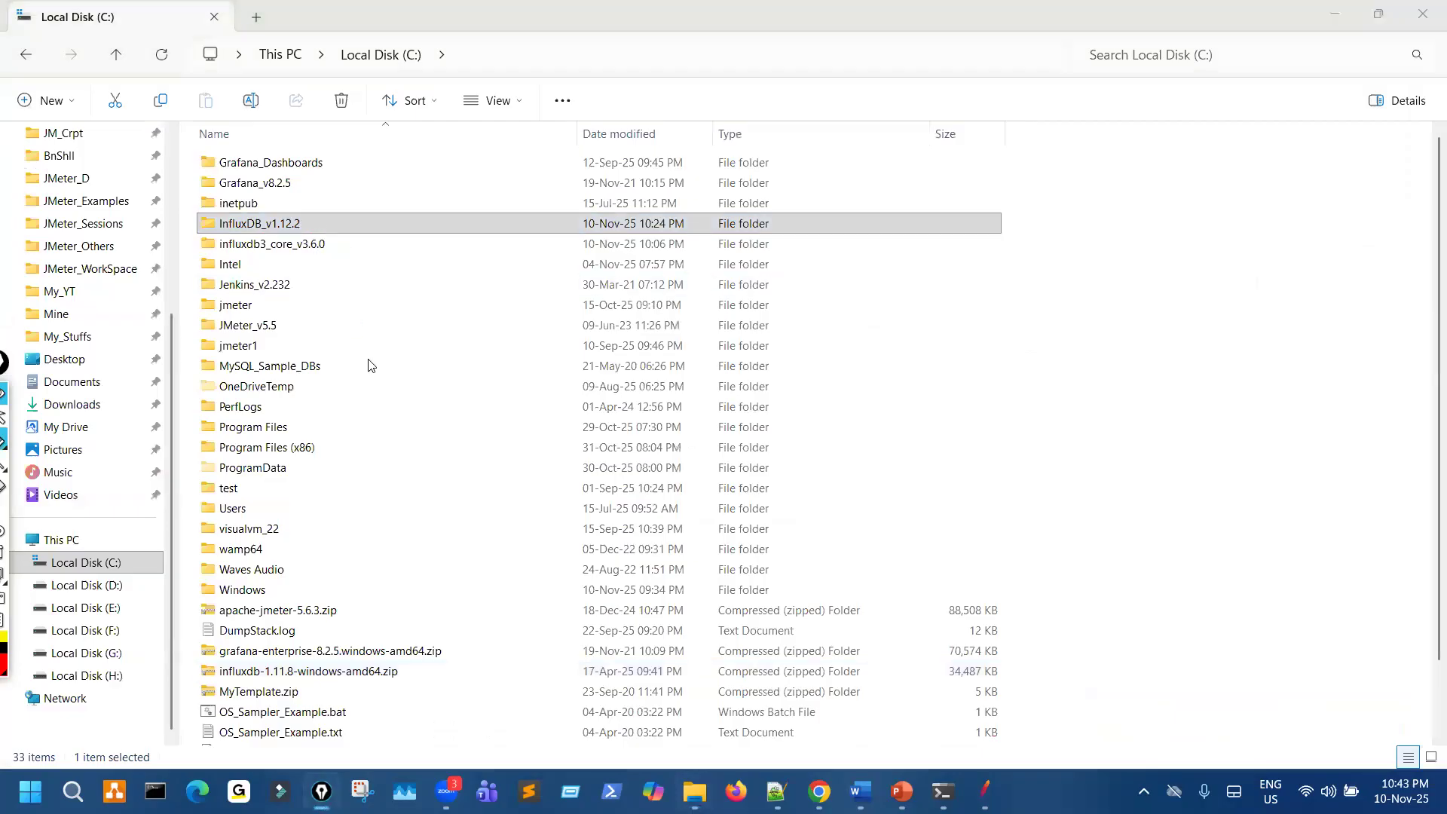
key(ctrl+shift+3)
key(Return)
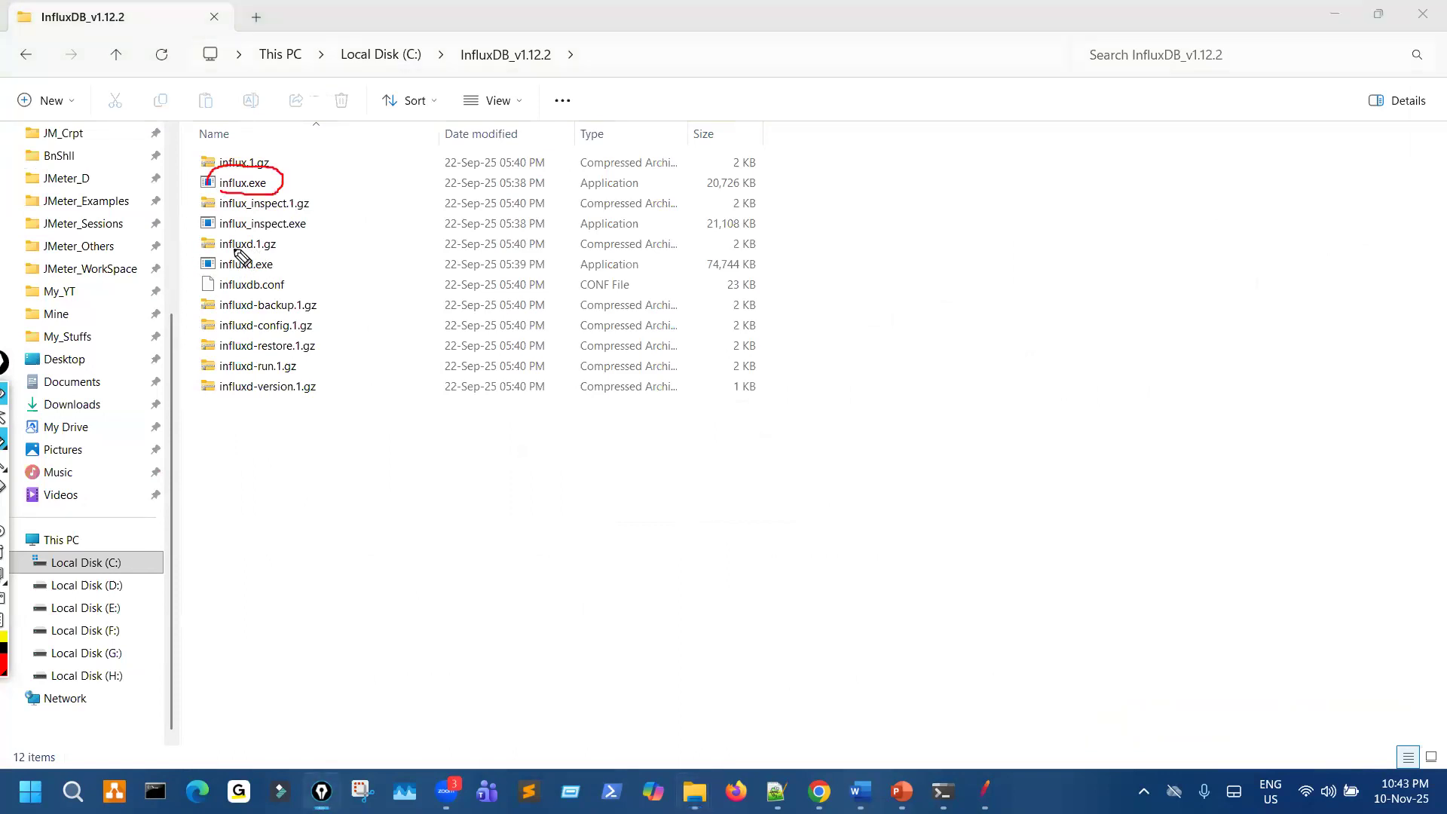
- Mark influx.exe and influxd.exe with the pen in the folder listing and erase the marks
mouse_move(241, 258)
mouse_down()
mouse_move(193, 279)
mouse_move(234, 250)
mouse_move(309, 248)
mouse_up()
key(ctrl+shift+7)
key(ctrl+shift+2)
- Switch back to the slide, circle "influxd.exe" in the first bullet, and erase the circle
key(alt+Tab)
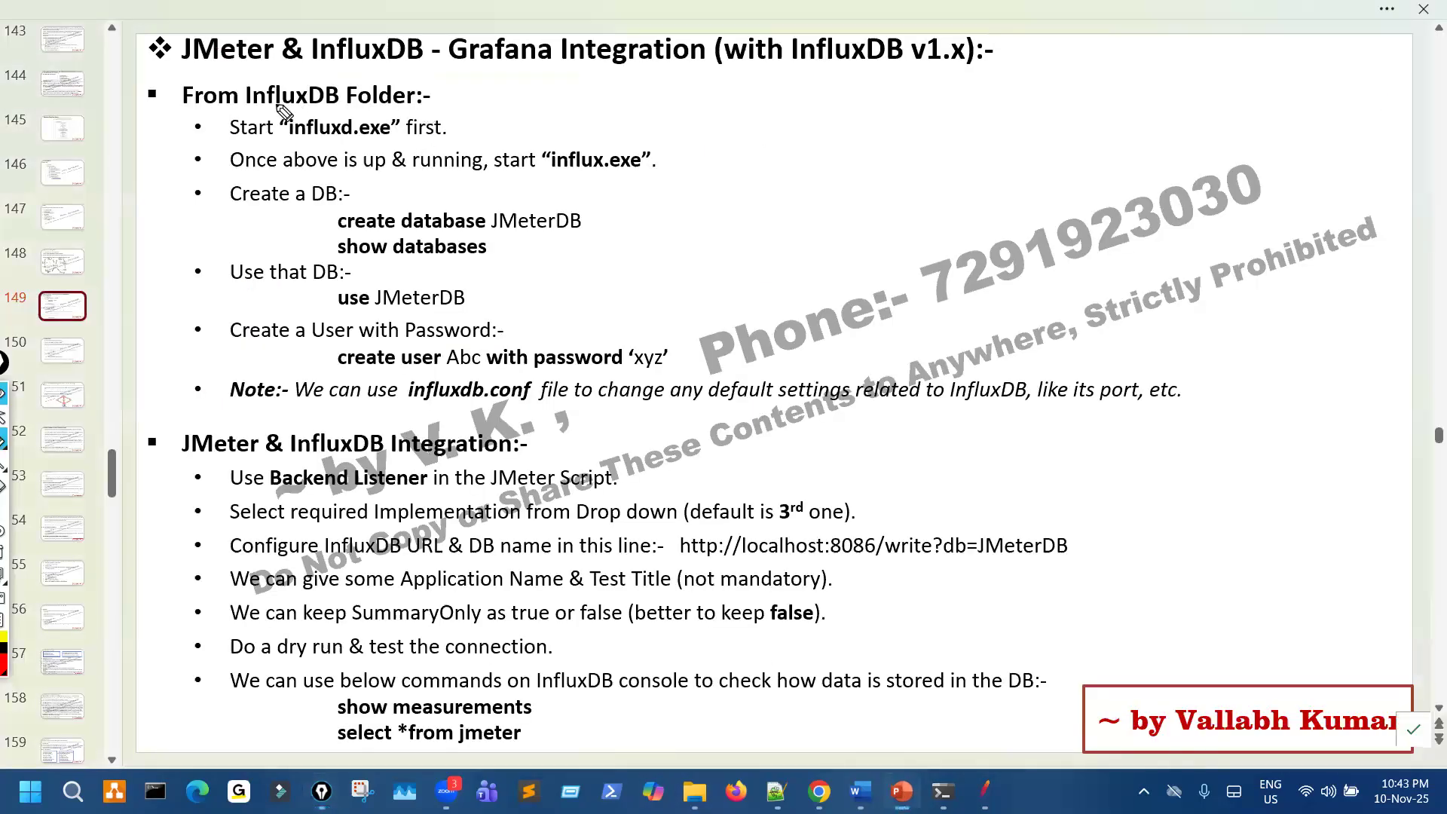
mouse_move(300, 145)
mouse_down()
mouse_move(424, 143)
mouse_move(276, 104)
mouse_move(288, 141)
mouse_up()
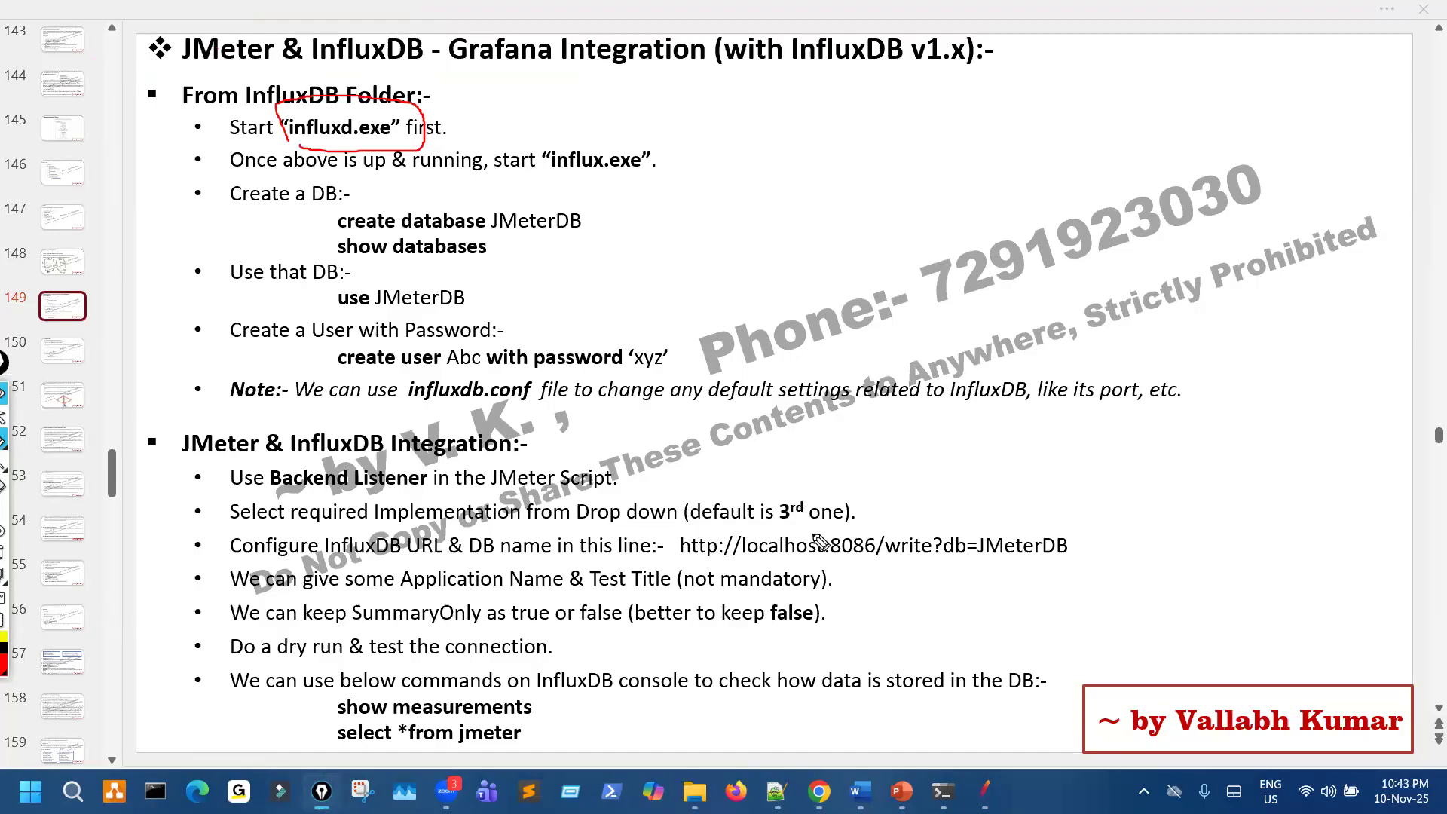
key(Escape)
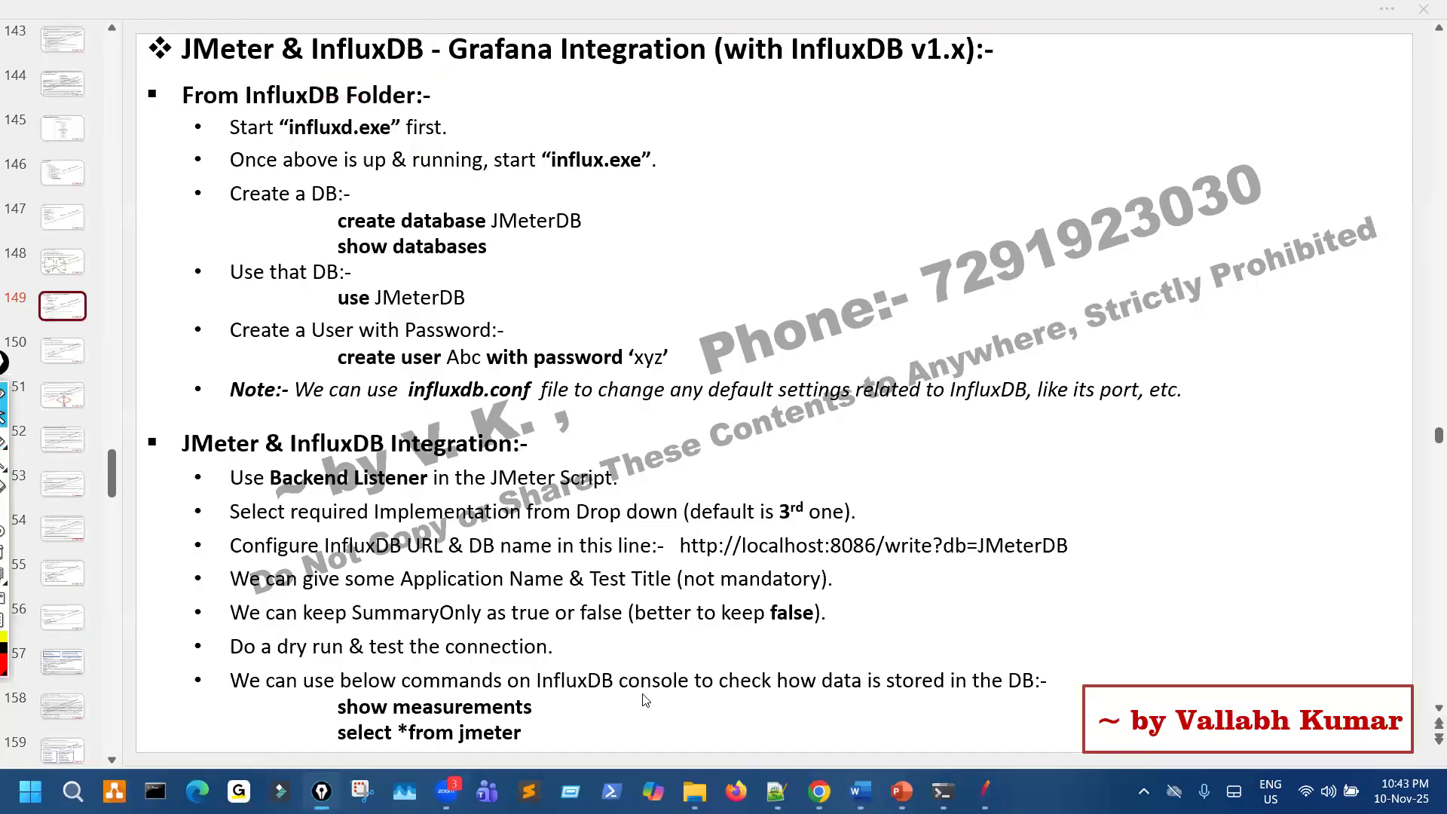
- Return to the InfluxDB_v1.12.2 folder, run influxd.exe, and allow its network access through Windows Firewall
mouse_move(695, 791)
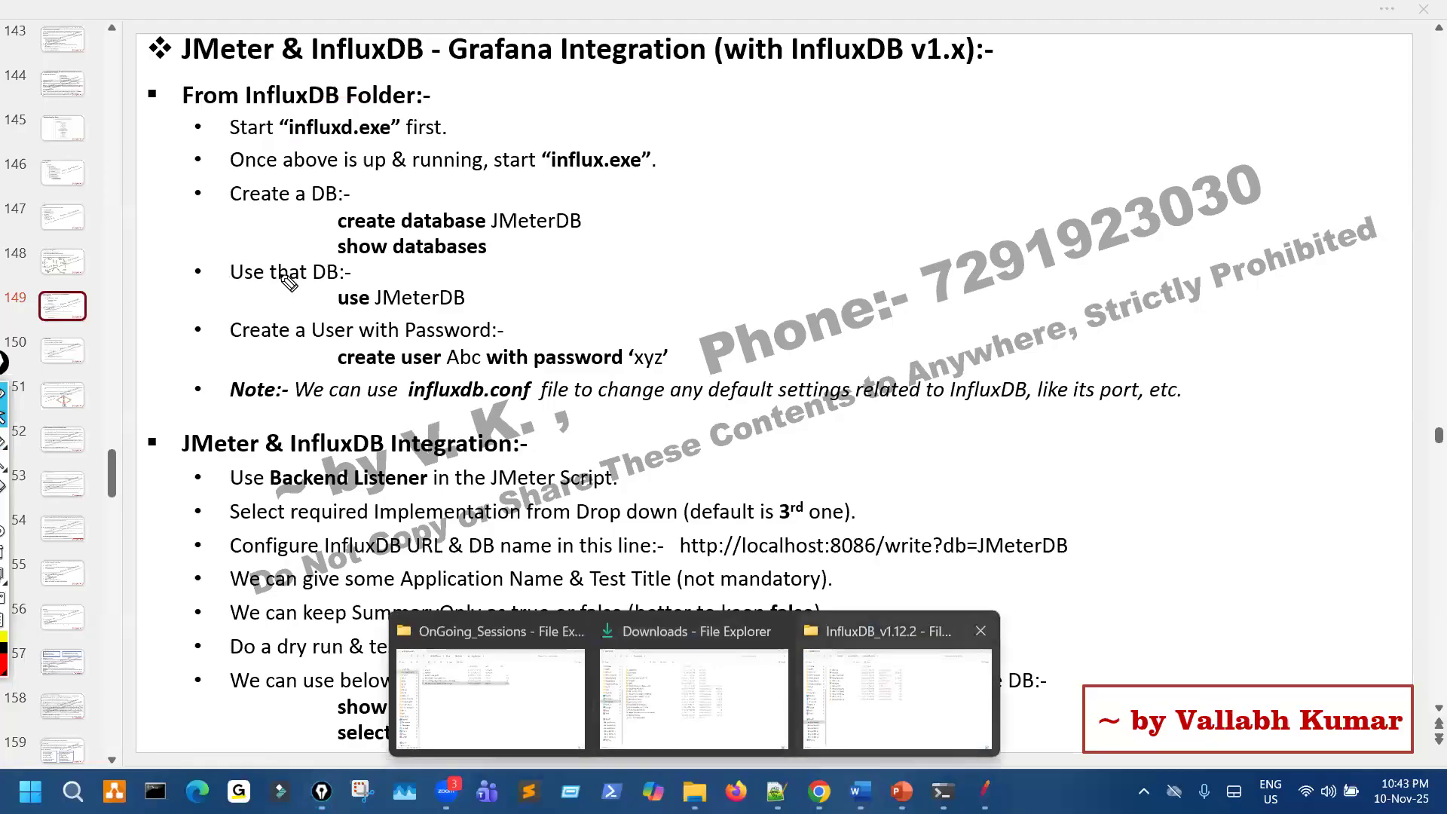
click(897, 698)
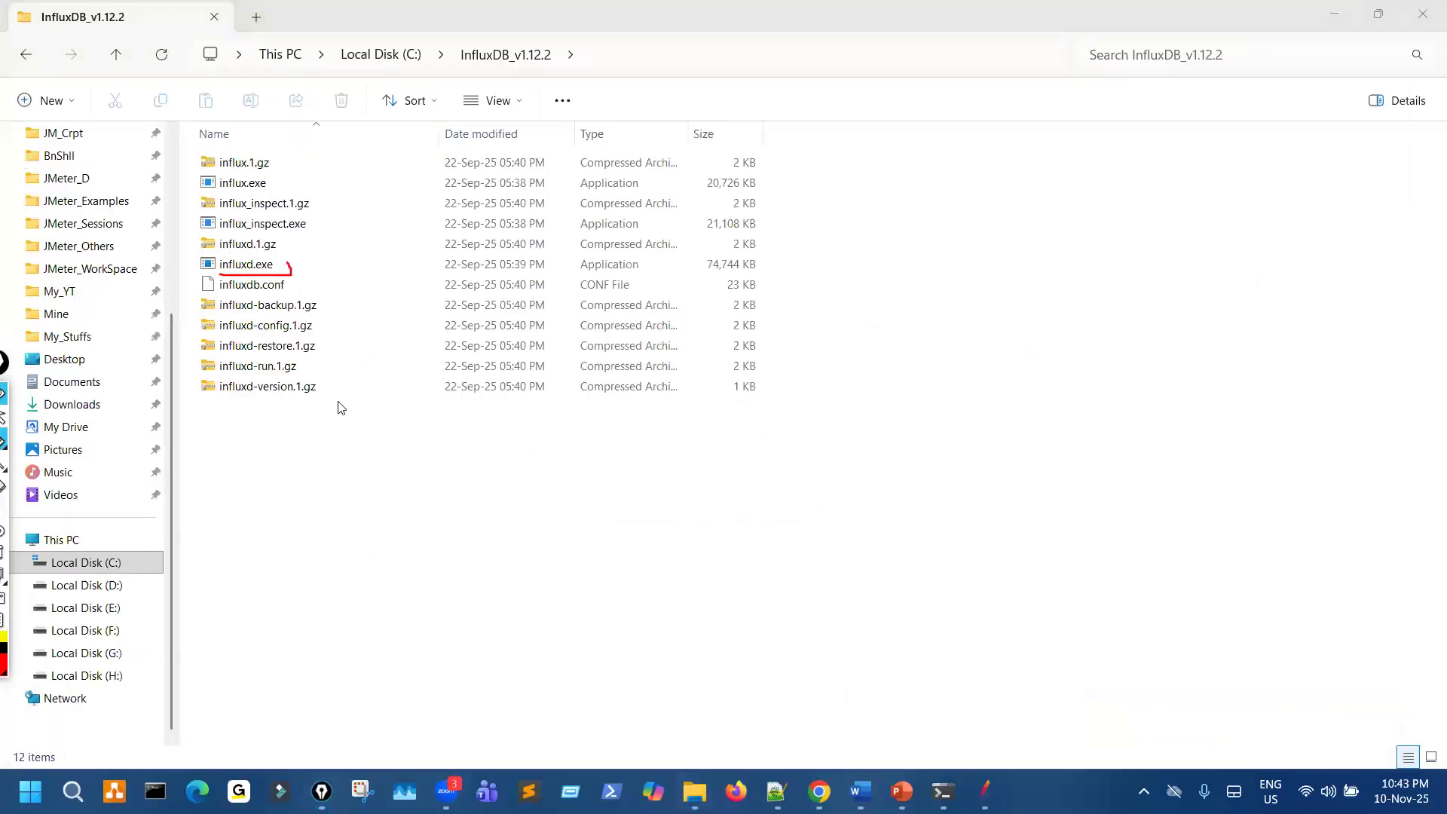
key(Escape)
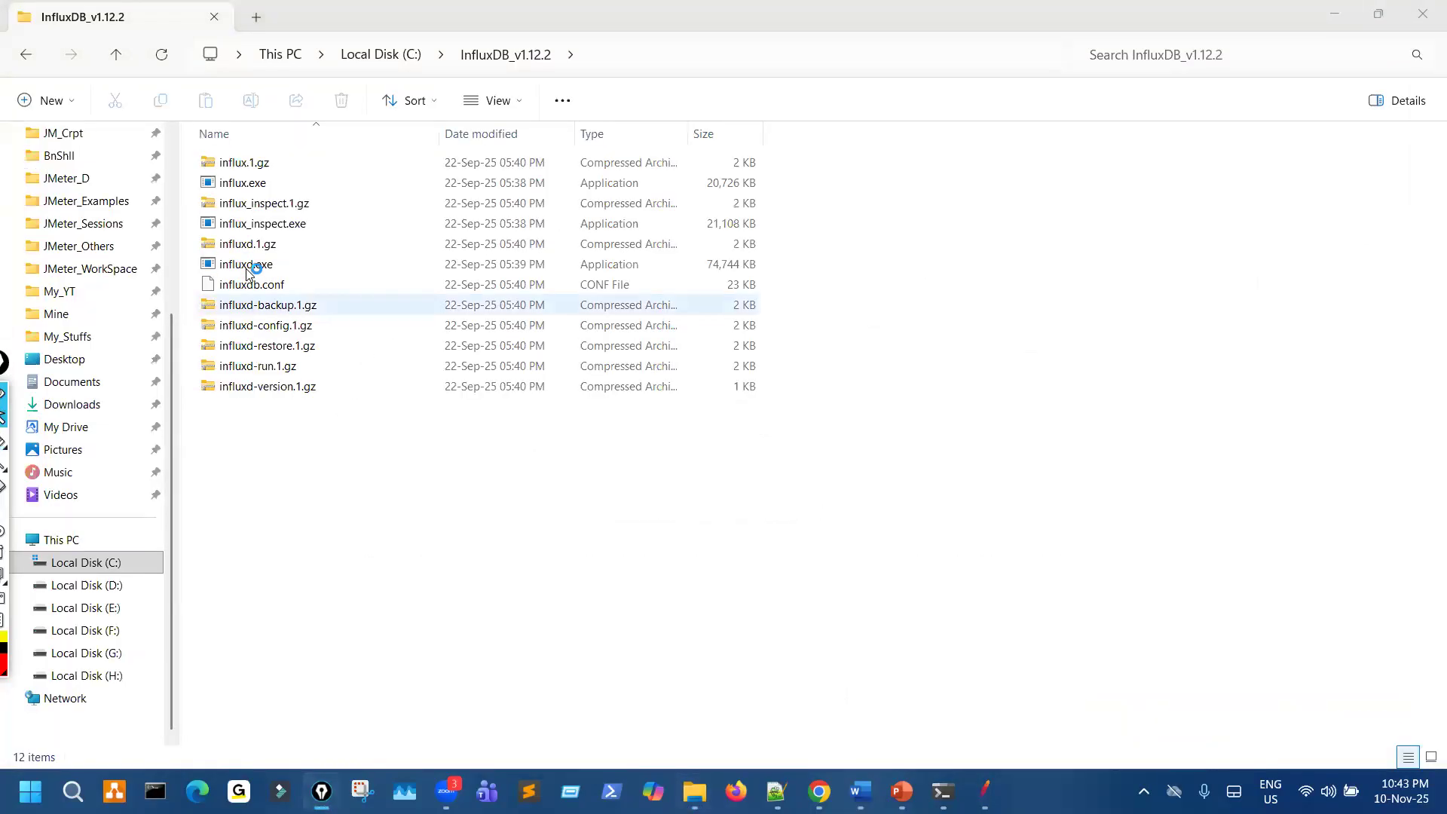
click(251, 266)
key(Return)
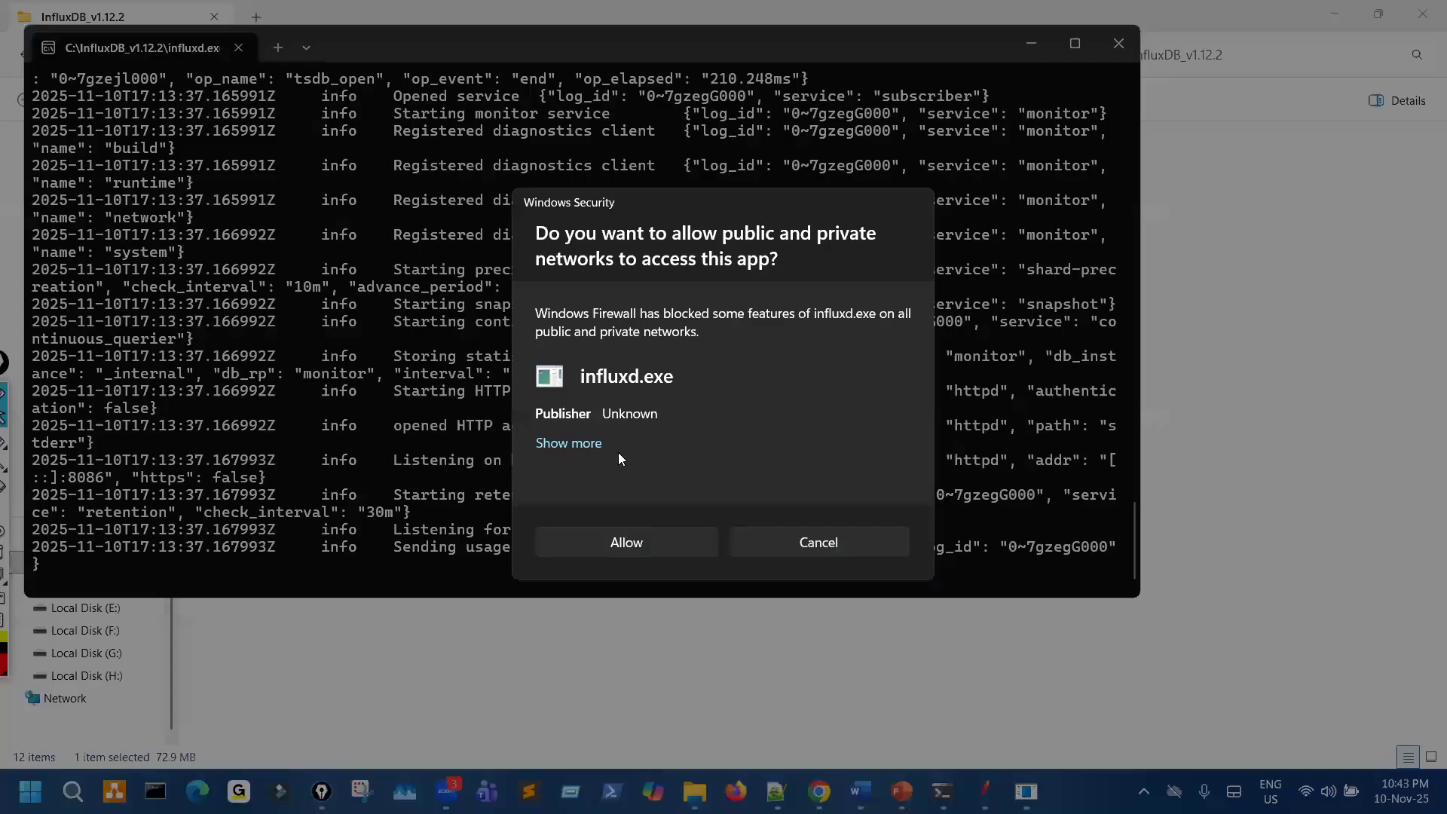
click(650, 540)
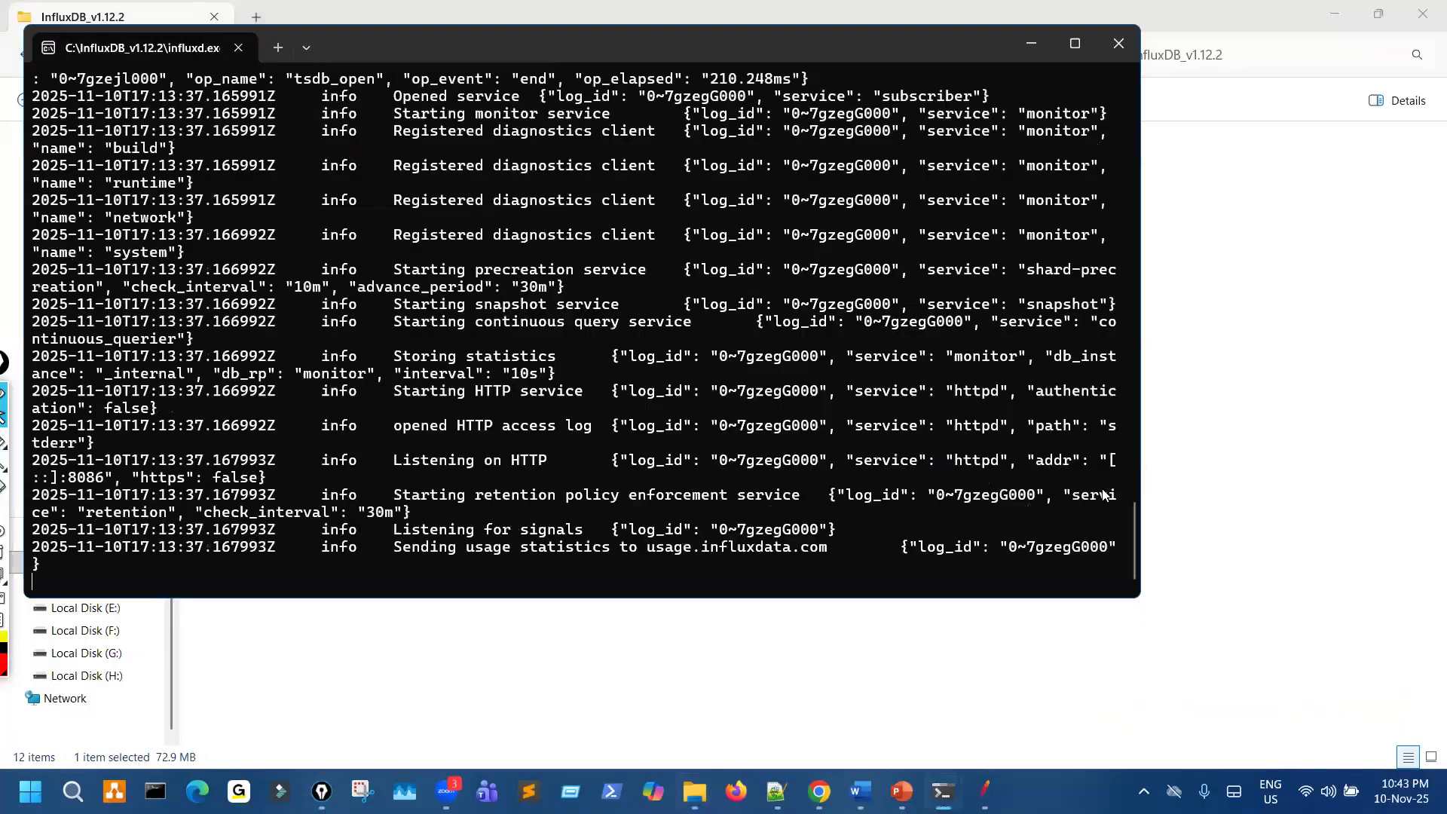
- Review the influxd.exe startup log from the InfluxDB banner down to the latest entries
scroll(1105, 495, up, 5)
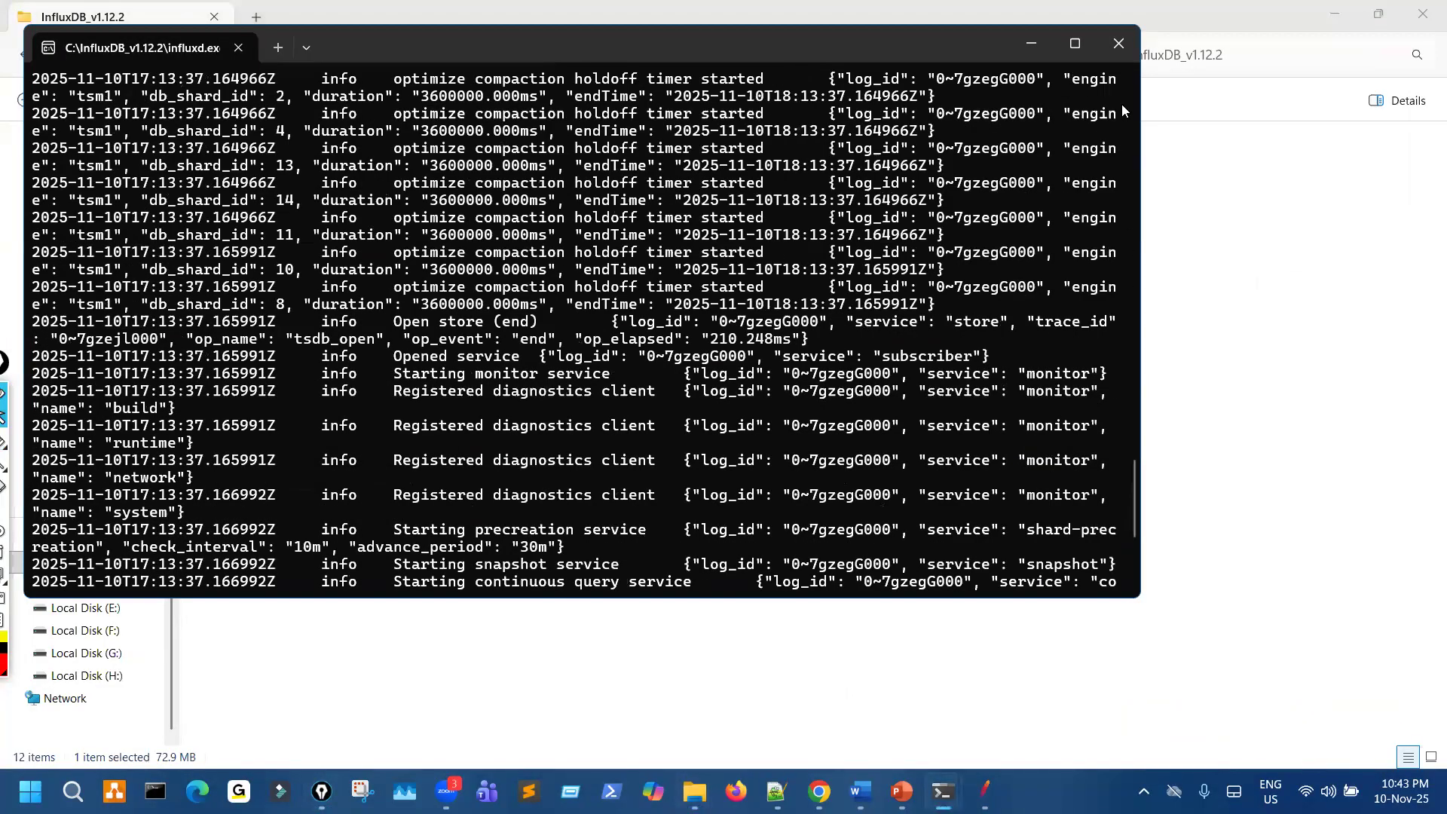
scroll(742, 252, up, 20)
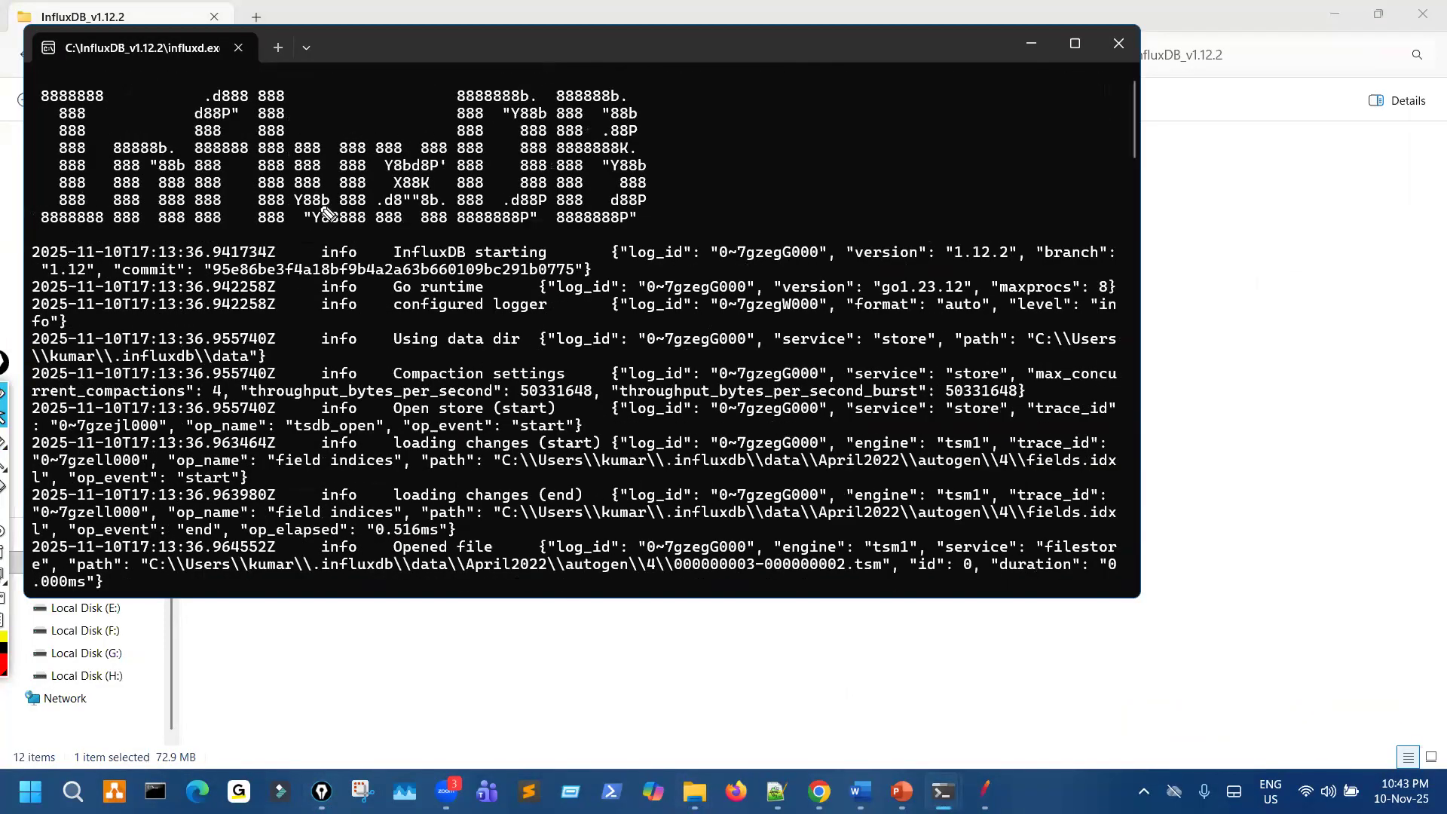
click(1133, 589)
scroll(712, 314, down, 20)
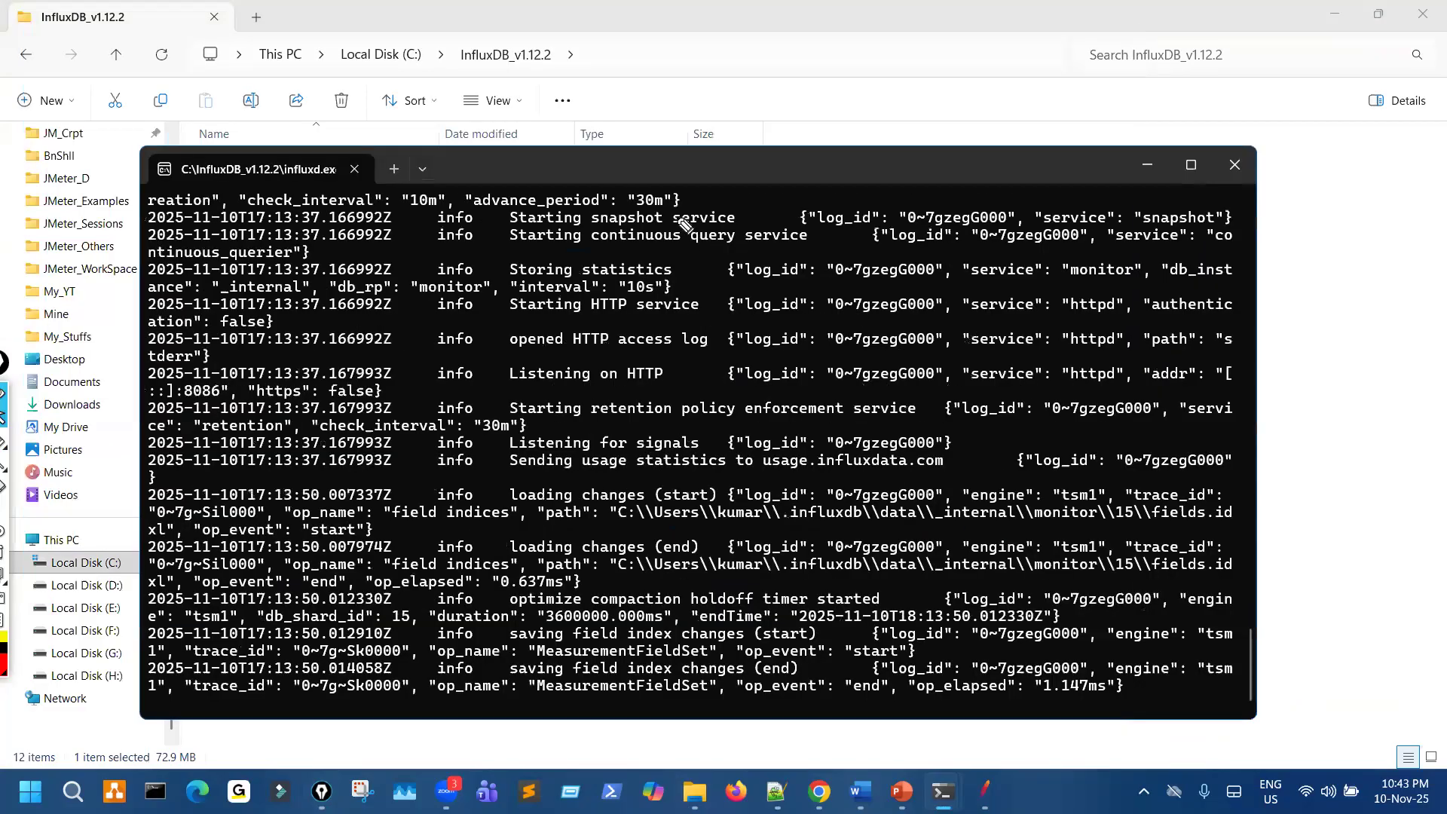
- Draw a pen mark over the influxd.exe server log, erase it, and minimize the console window
drag(846, 338, 839, 328)
key(ctrl+shift+2)
key(ctrl+shift+7)
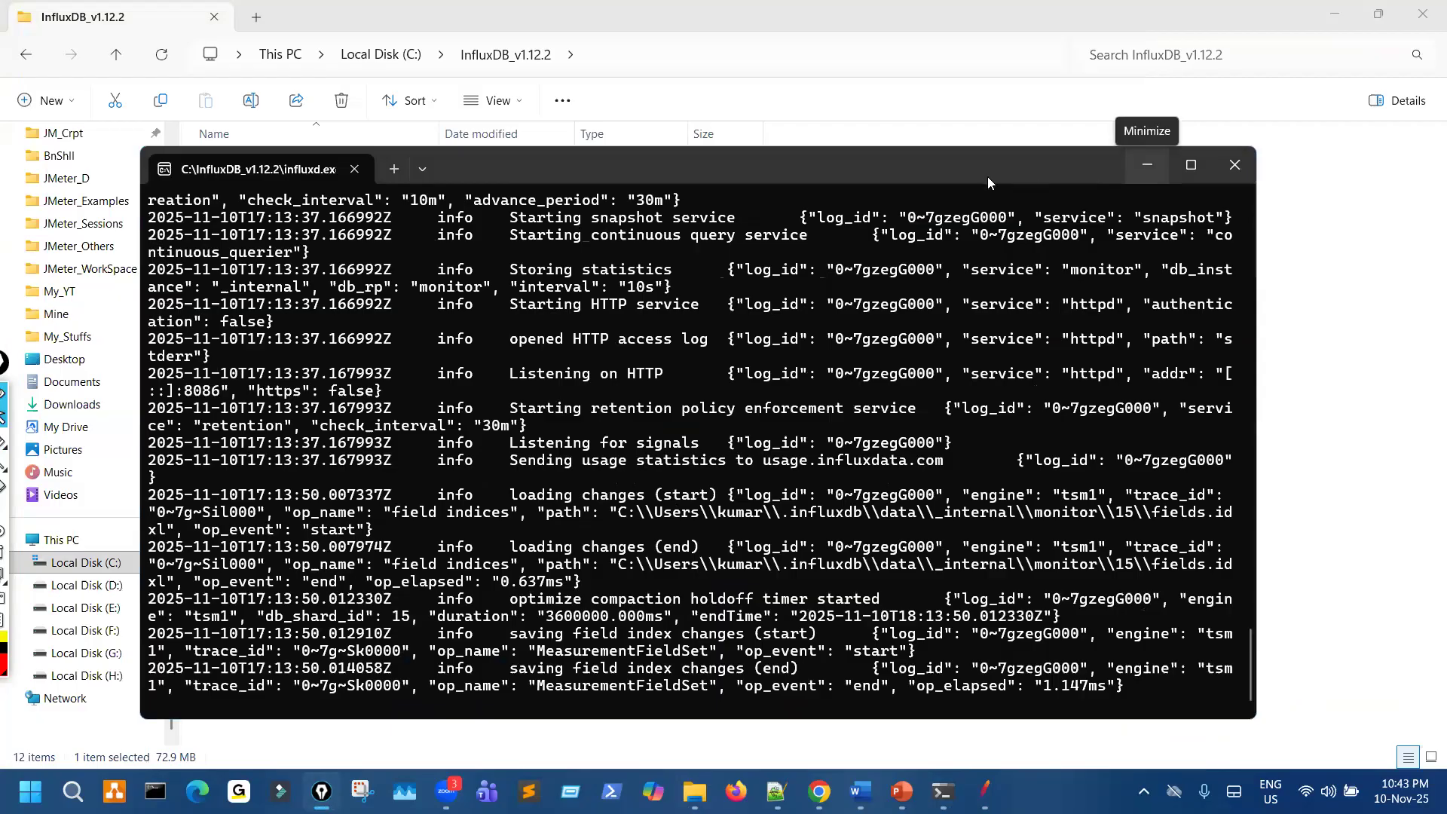
click(1158, 167)
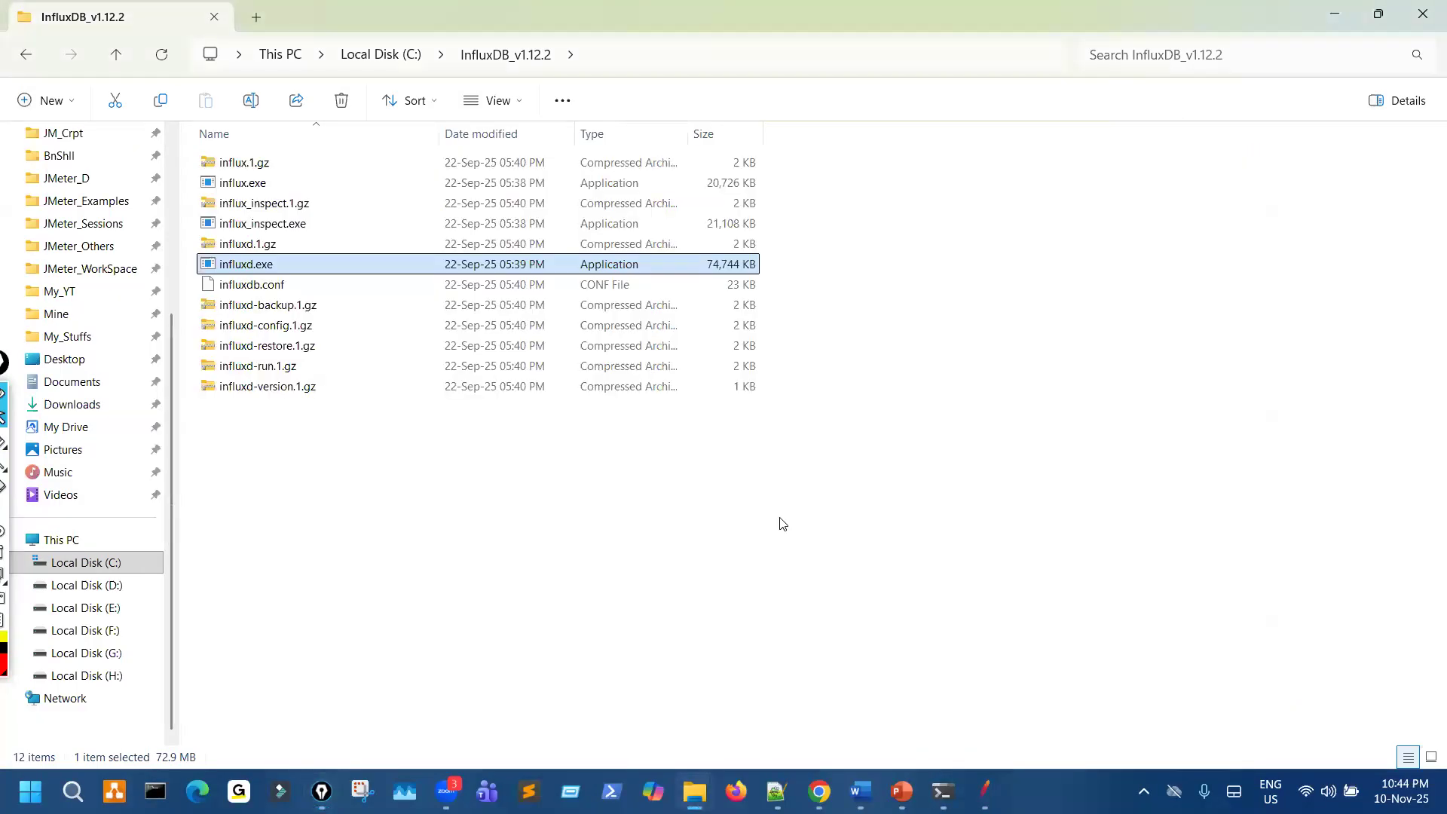
- Underline influx.exe in the InfluxDB_v1.12.2 folder listing
click(778, 518)
key(ctrl+shift+3)
drag(235, 193, 299, 192)
key(ctrl+shift+2)
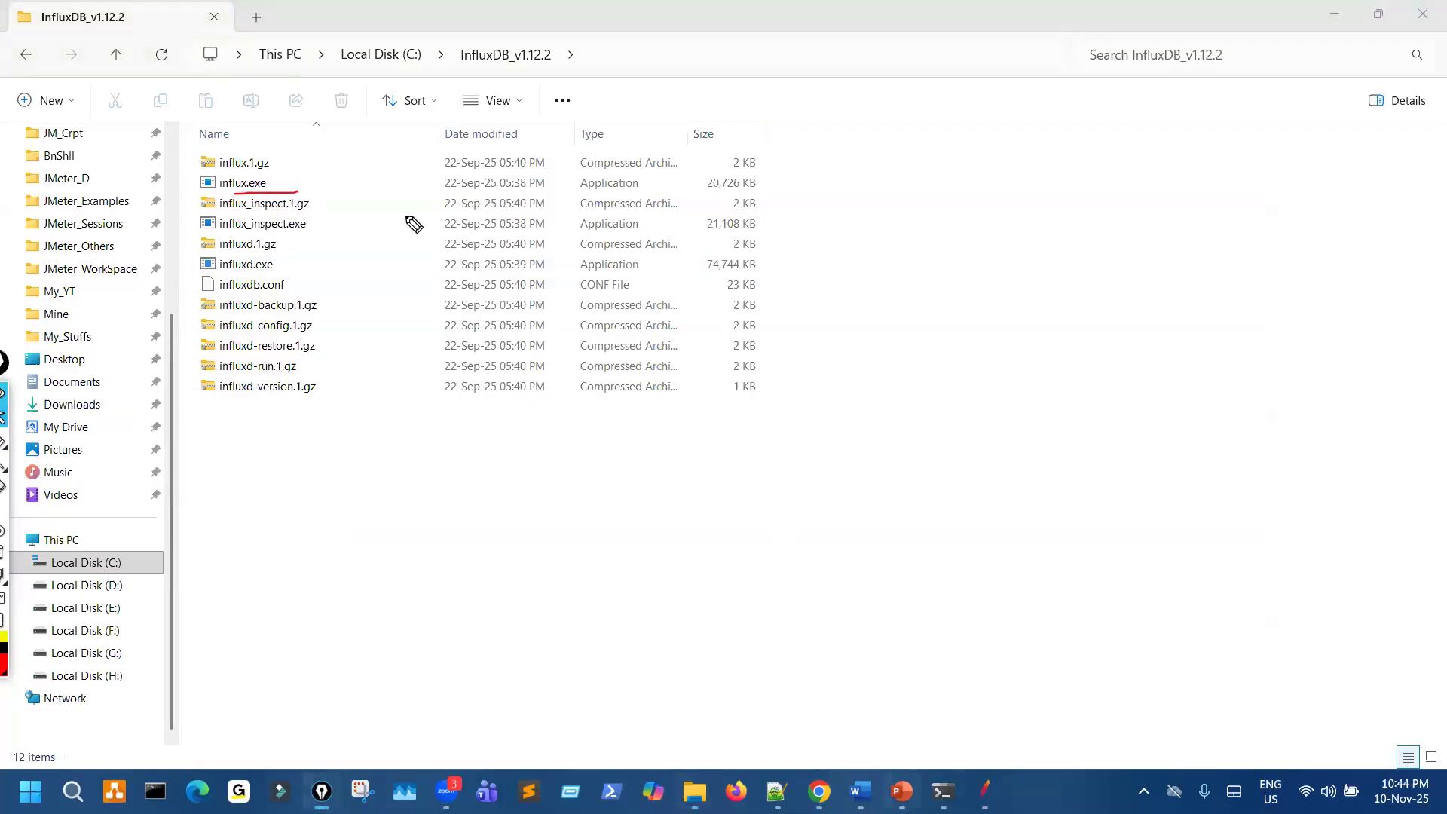
- Switch to the slide, link "influxd.exe" to the second bullet, circle "influx.exe", and erase the pen marks
key(alt+Tab)
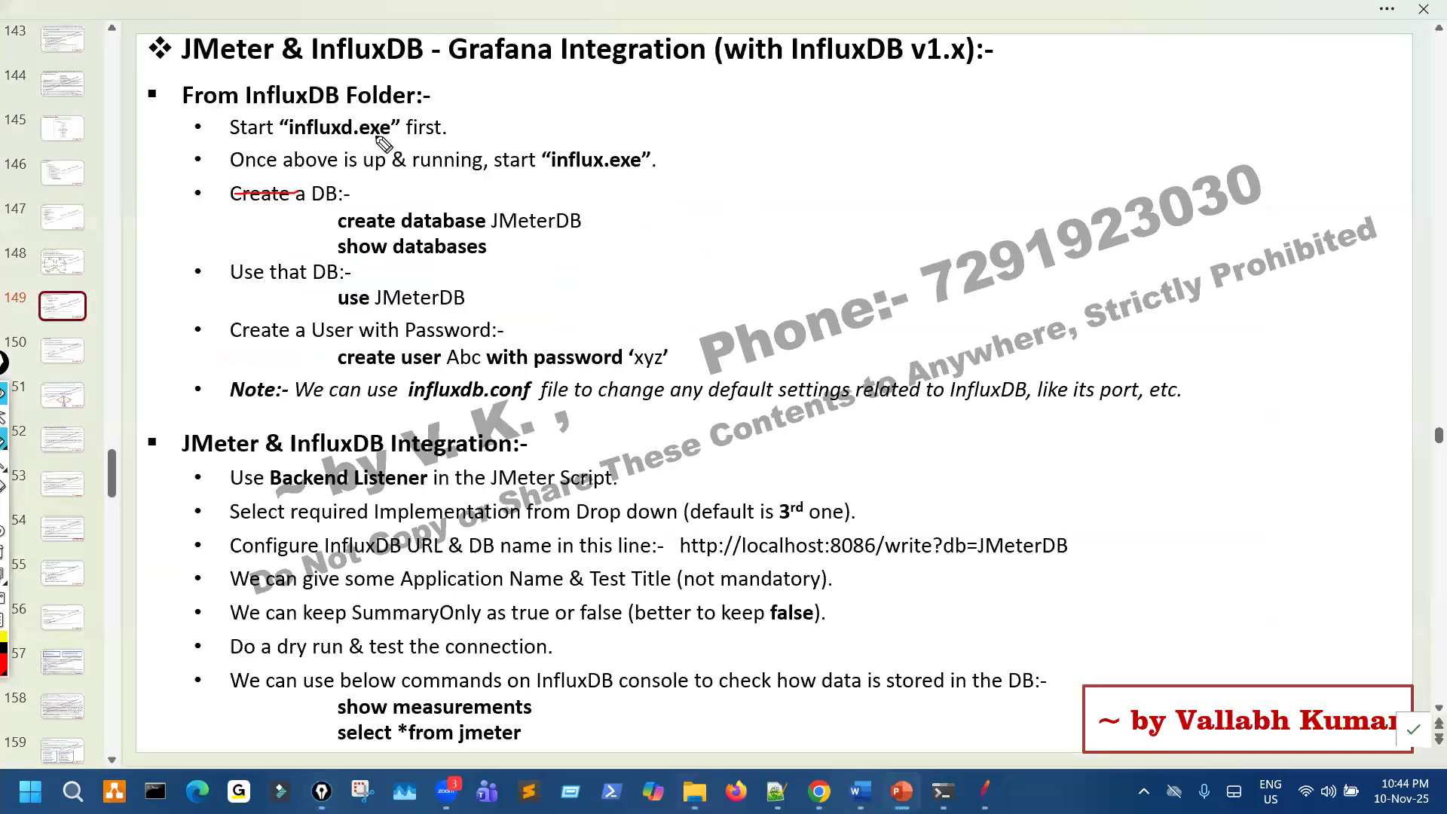
mouse_move(384, 119)
mouse_down()
mouse_move(437, 115)
mouse_move(370, 134)
mouse_move(469, 170)
mouse_up()
mouse_move(571, 139)
mouse_down()
mouse_move(617, 138)
mouse_move(650, 179)
mouse_move(567, 148)
mouse_up()
key(Escape)
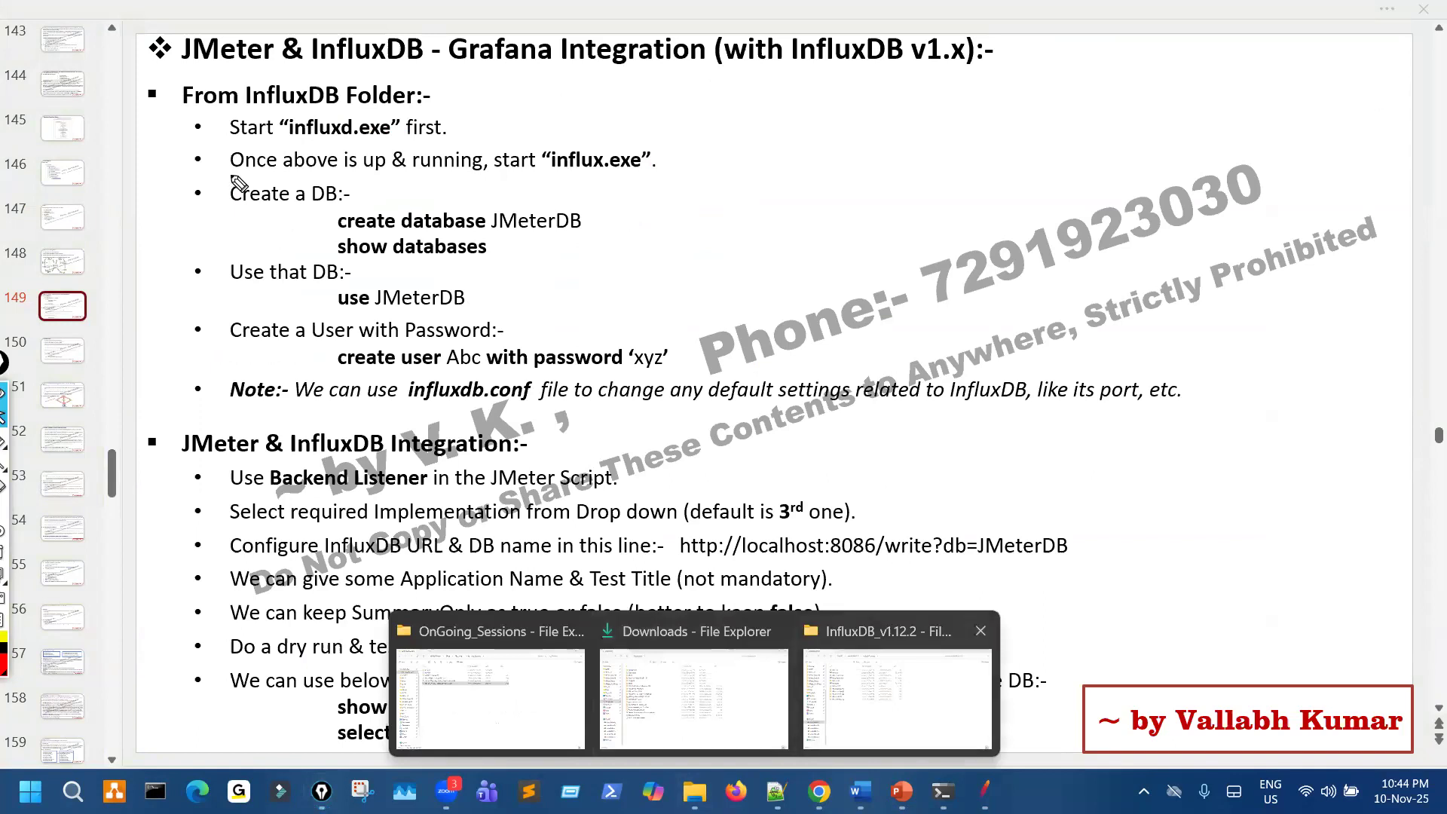
- Return to the InfluxDB_v1.12.2 folder, circle influx.exe, launch it, and erase the pen mark
click(897, 699)
key(ctrl+shift+3)
mouse_move(236, 175)
mouse_down()
mouse_move(270, 190)
mouse_move(238, 173)
mouse_up()
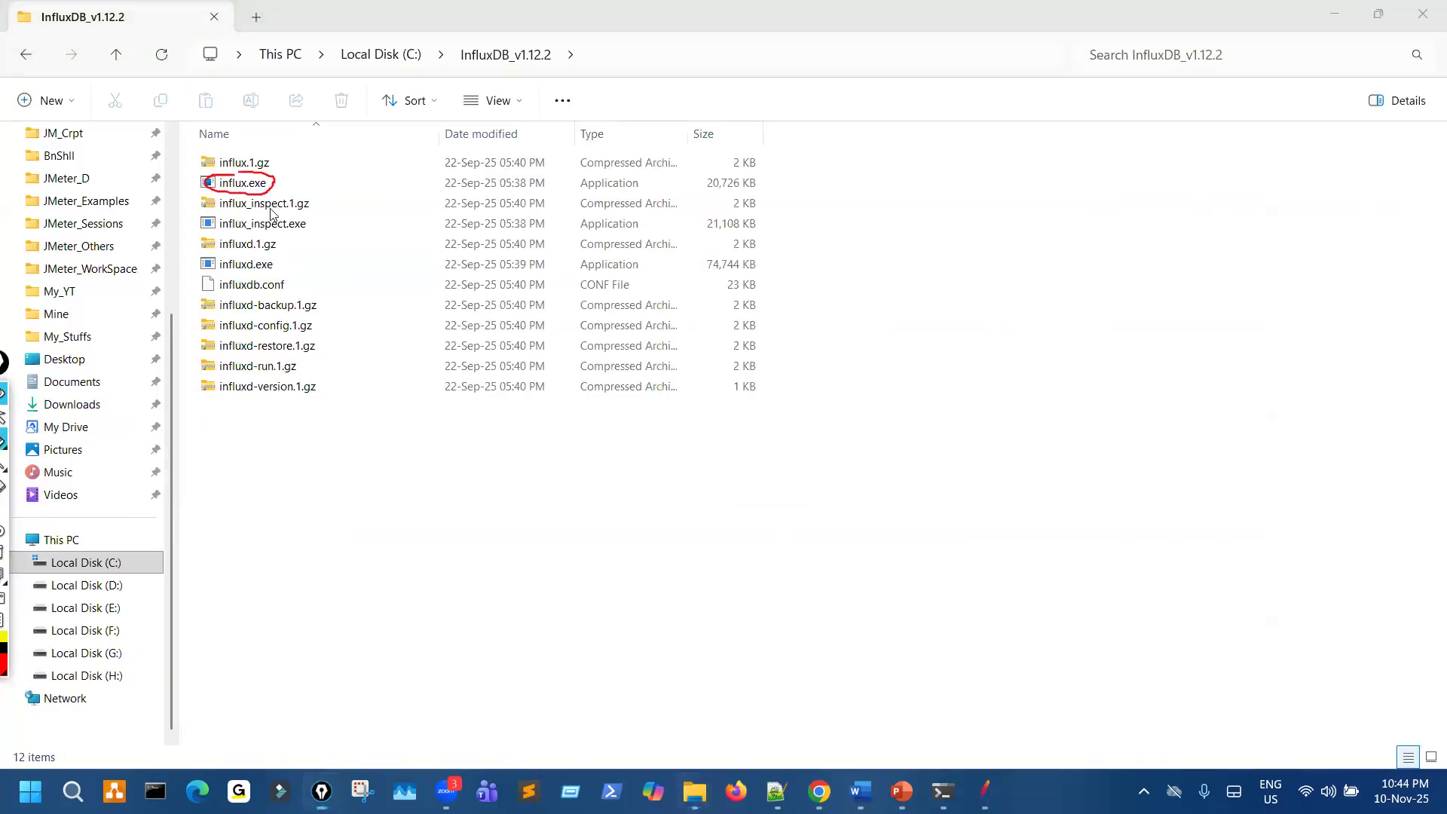
click(261, 185)
double_click(262, 185)
key(ctrl+shift+7)
- Enlarge the text in the InfluxDB shell and maximize its window
key(ctrl+plus)
key(ctrl+plus)
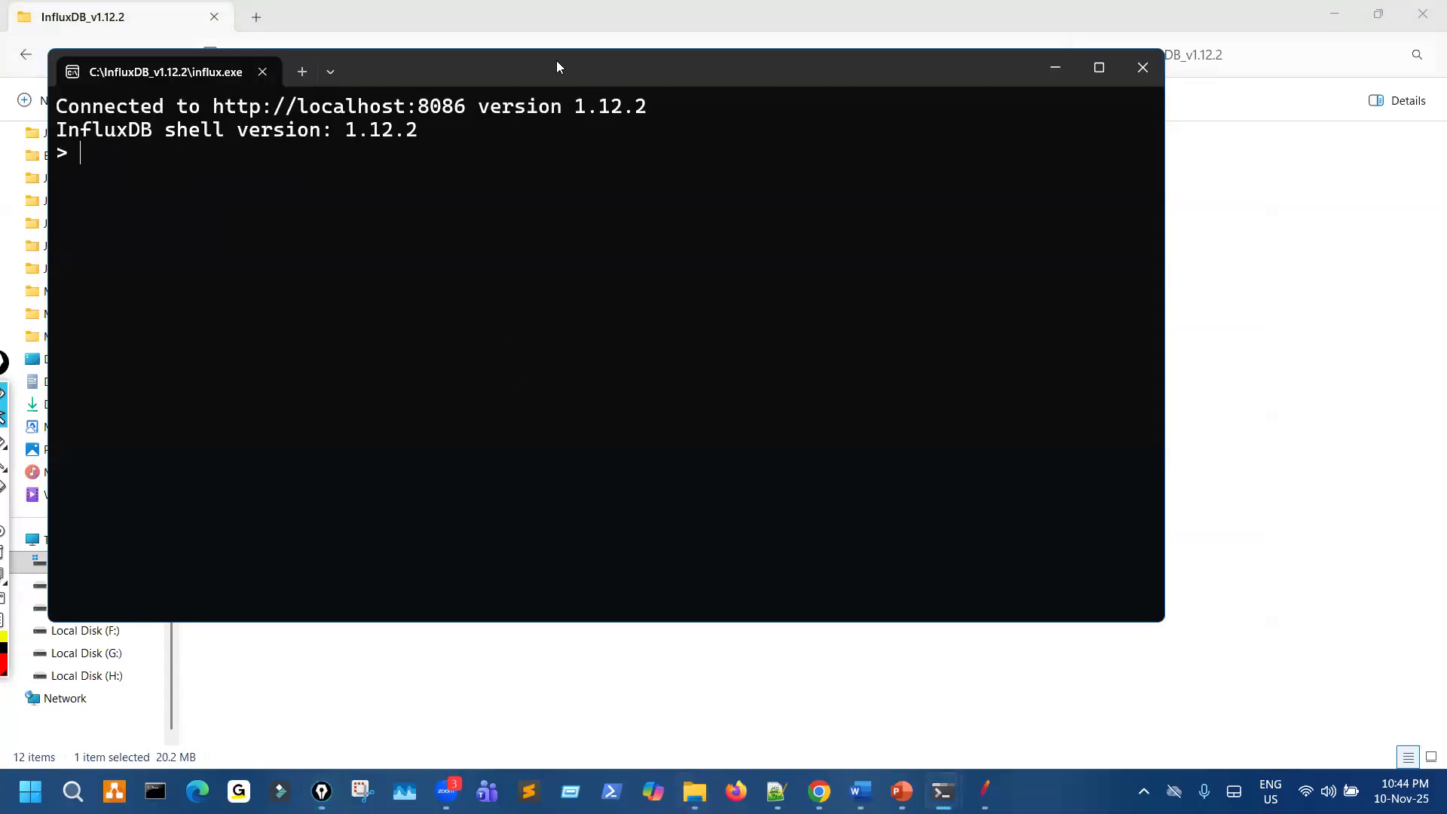
key(super+Up)
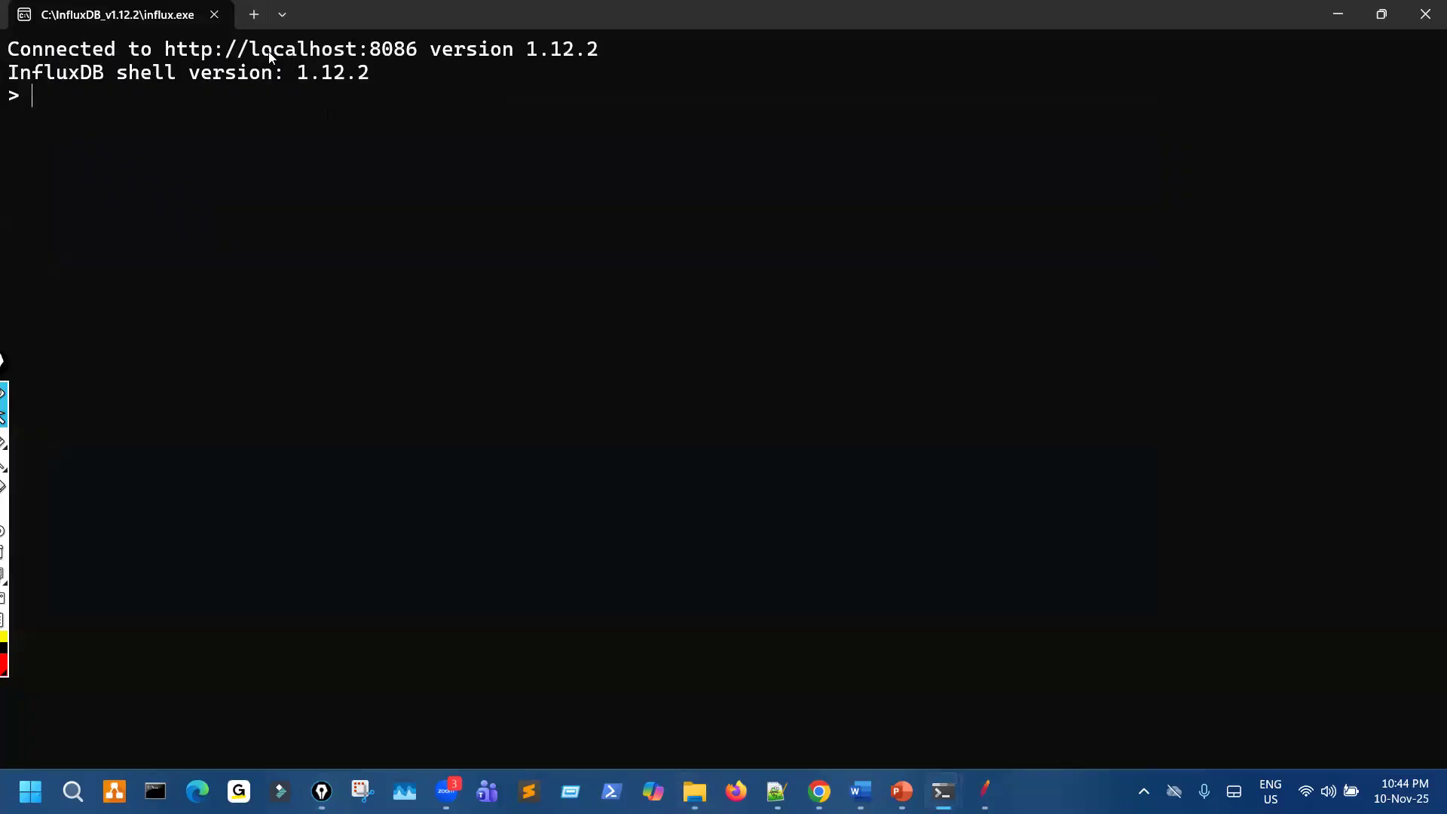
key(ctrl+plus)
- Highlight and copy part of the localhost:8086 address in the shell, and add two blank prompt lines
drag(239, 51, 456, 51)
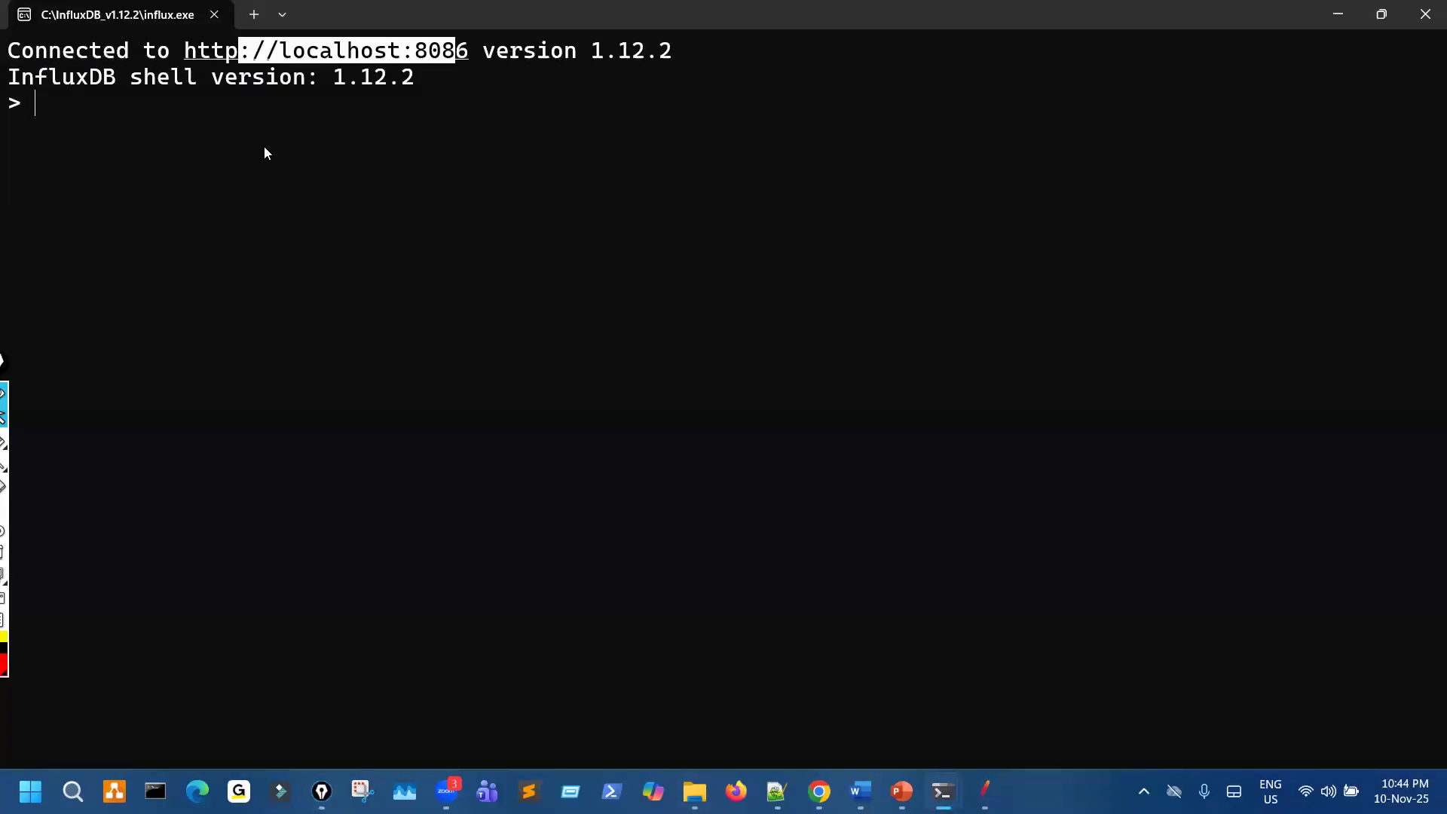
key(ctrl+c)
key(Return)
key(Return)
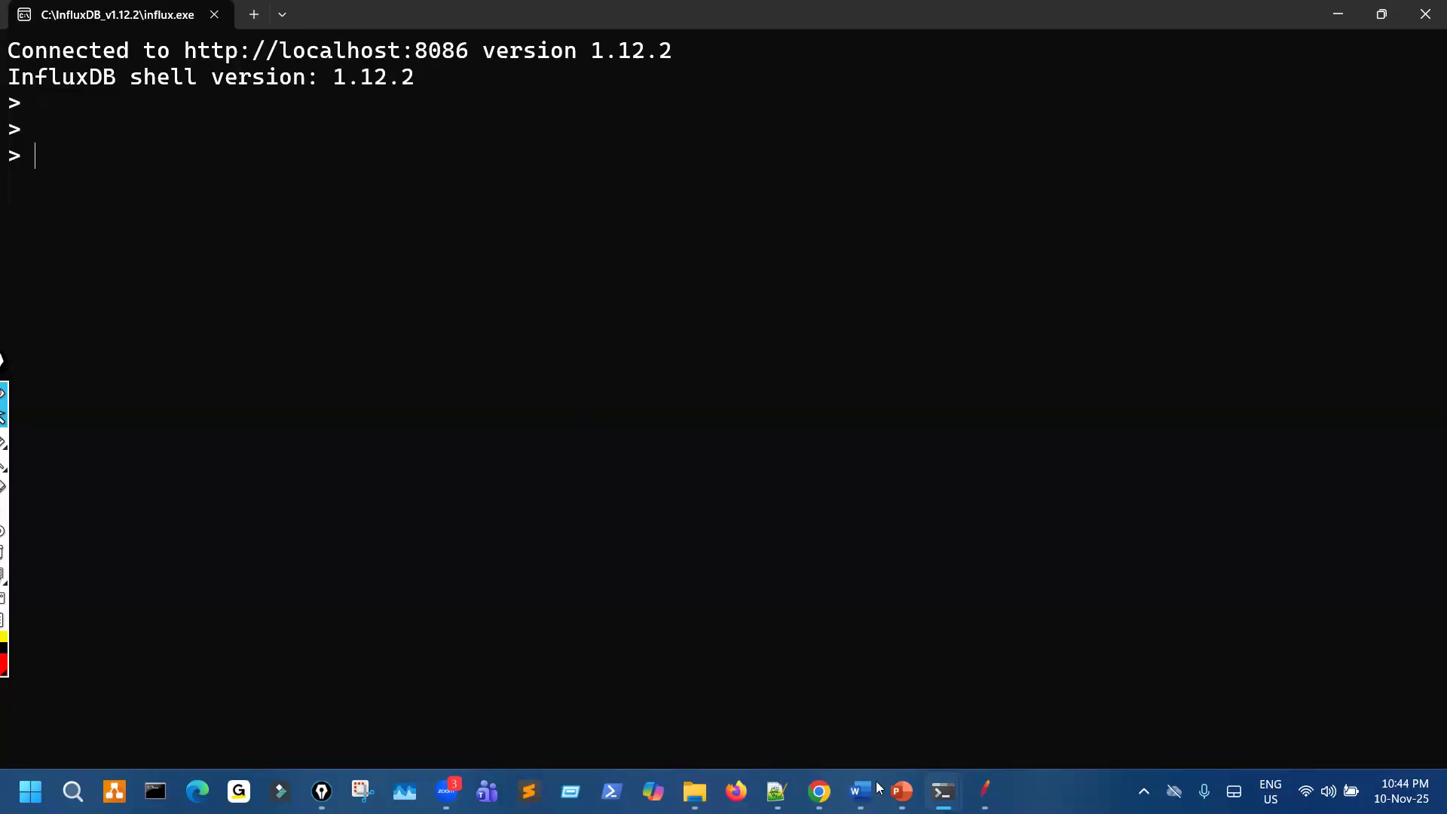
- Switch to the slide, tick Create a DB, underline create database, circle JMeterDB, and erase the pen marks
click(902, 792)
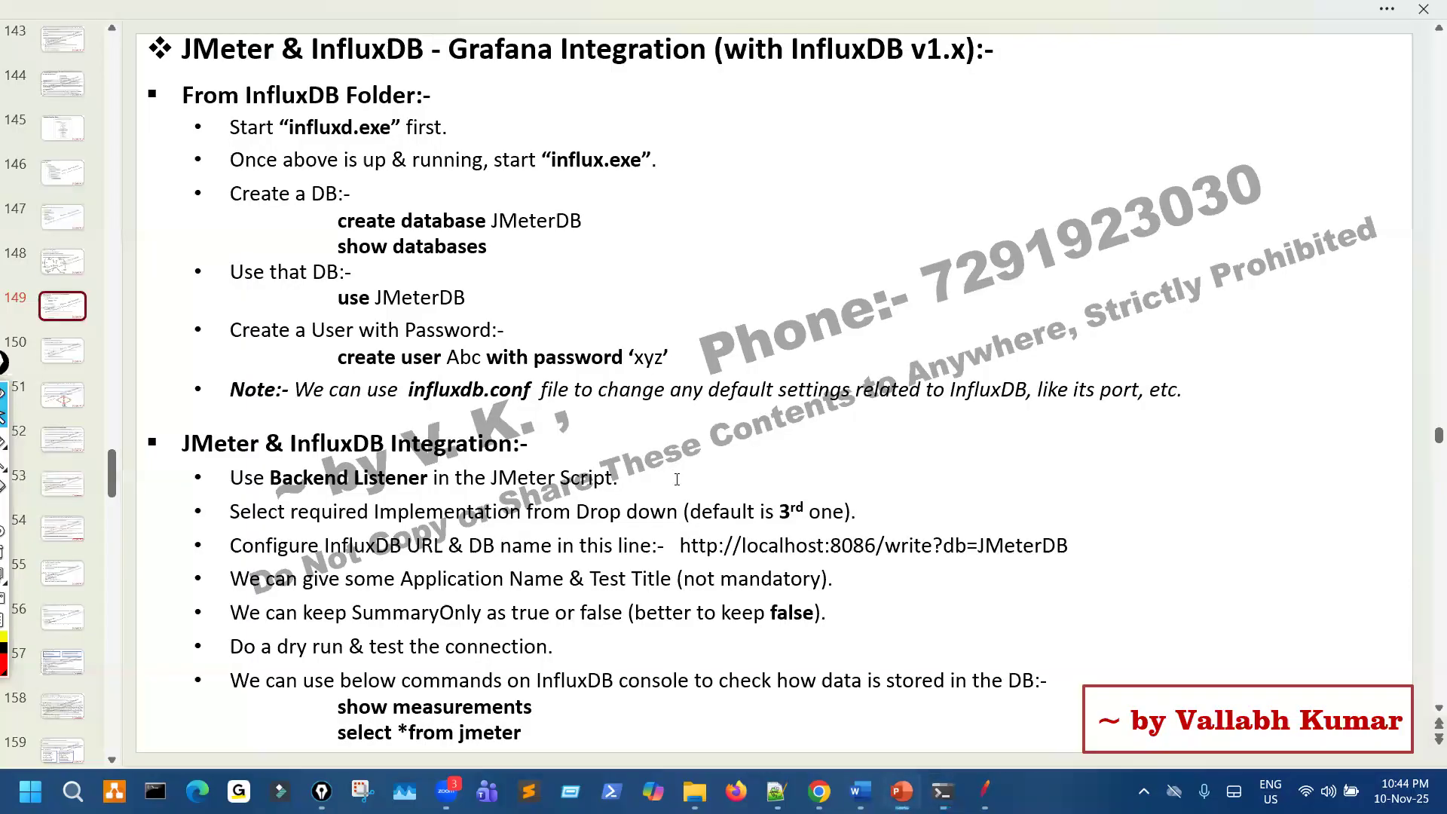
key(ctrl+shift+3)
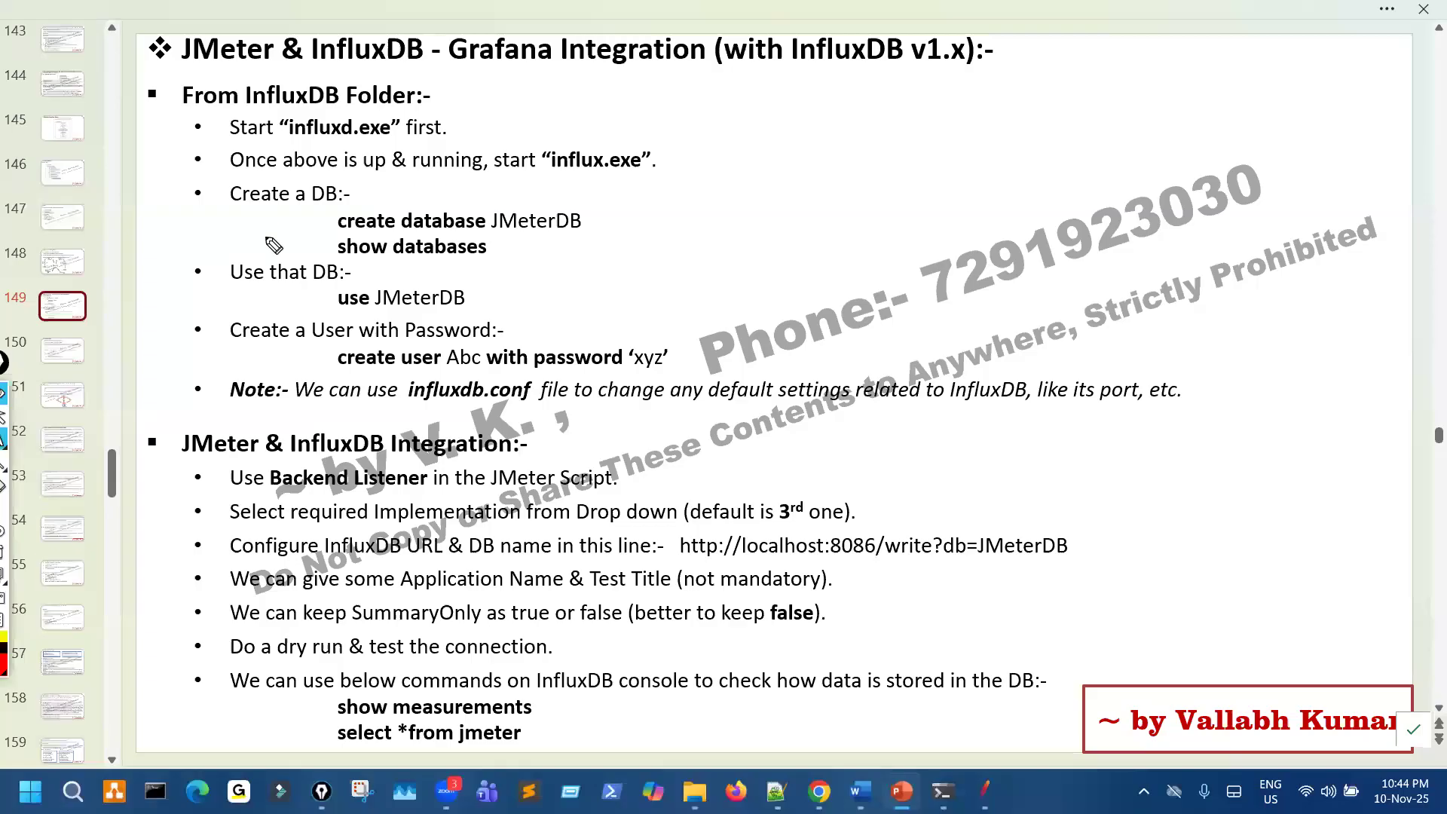
drag(211, 208, 250, 194)
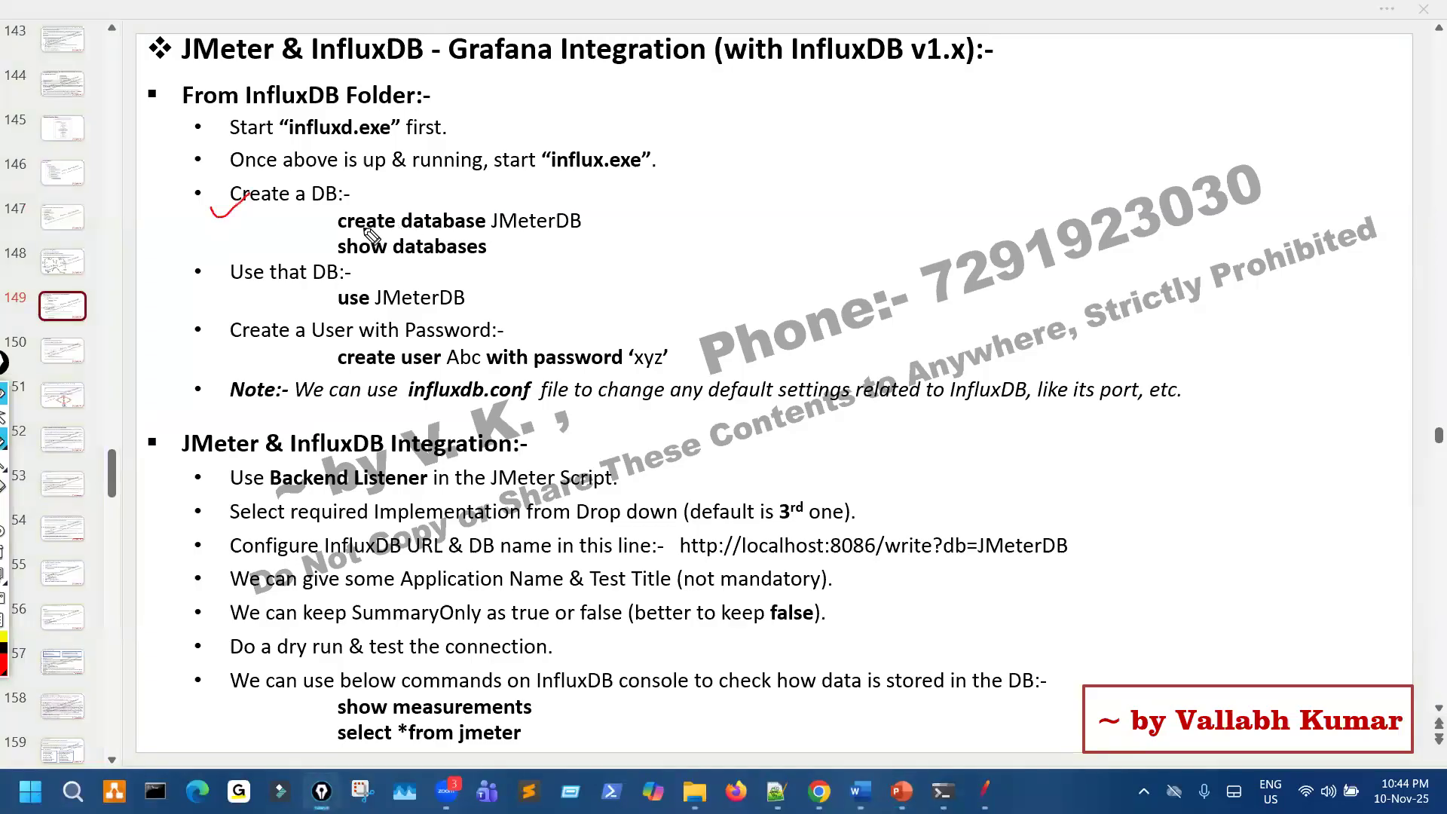
drag(343, 235, 437, 237)
drag(556, 198, 568, 200)
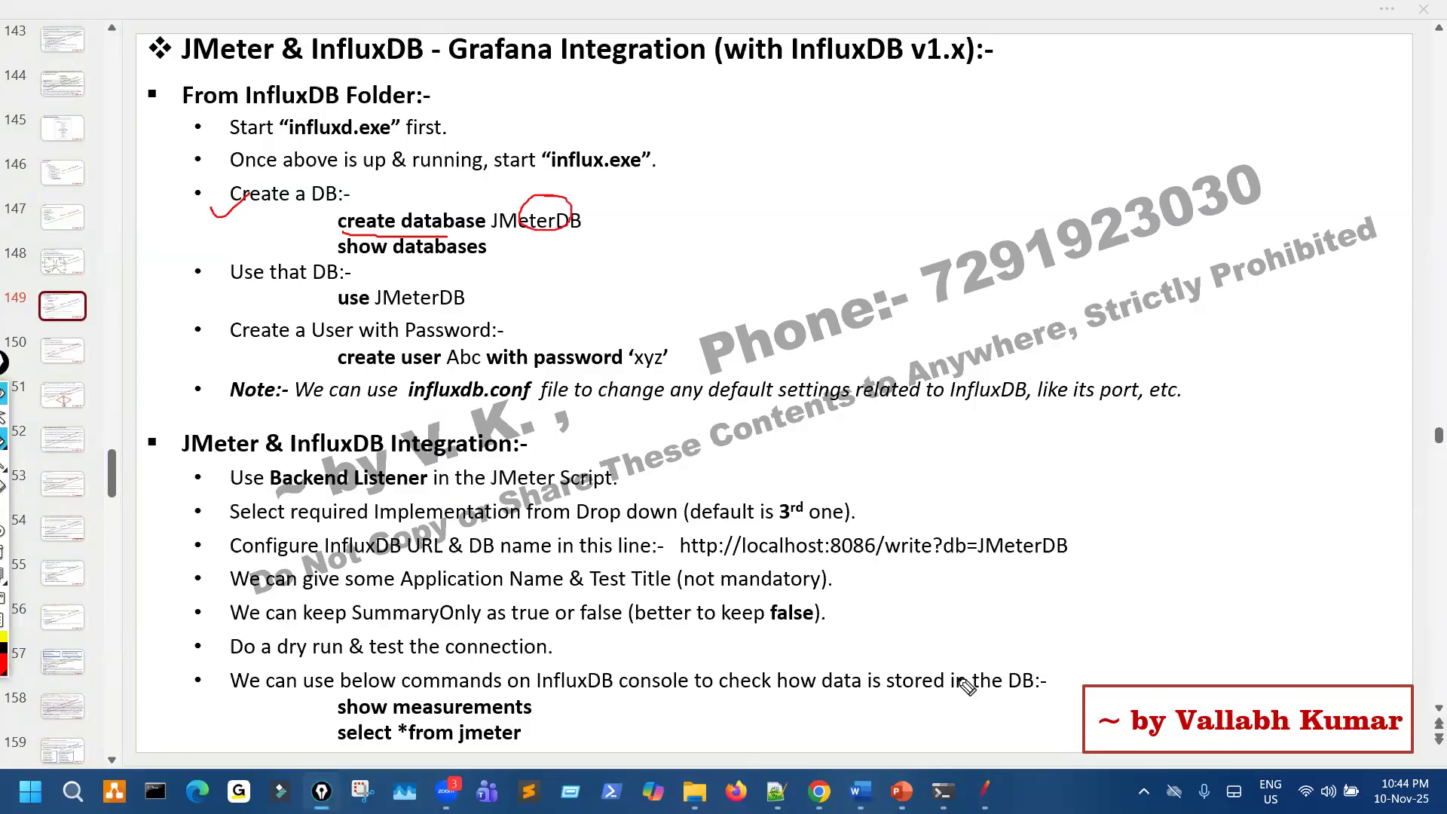
key(ctrl+shift+7)
key(ctrl+shift+2)
- Bring up the influx.exe console and restore it from full screen so the slide's commands stay readable beside it
click(943, 792)
click(1216, 705)
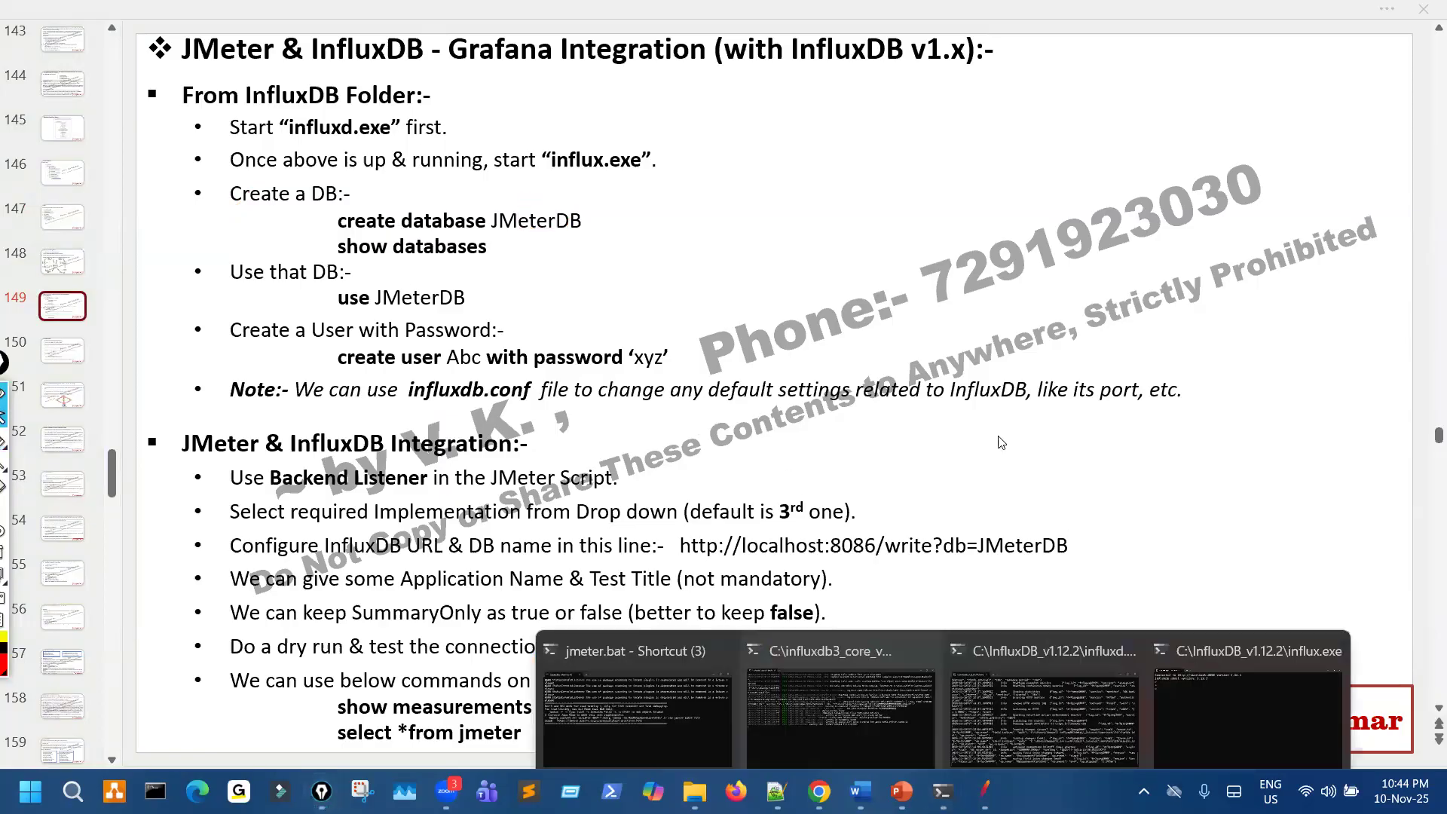
click(1247, 709)
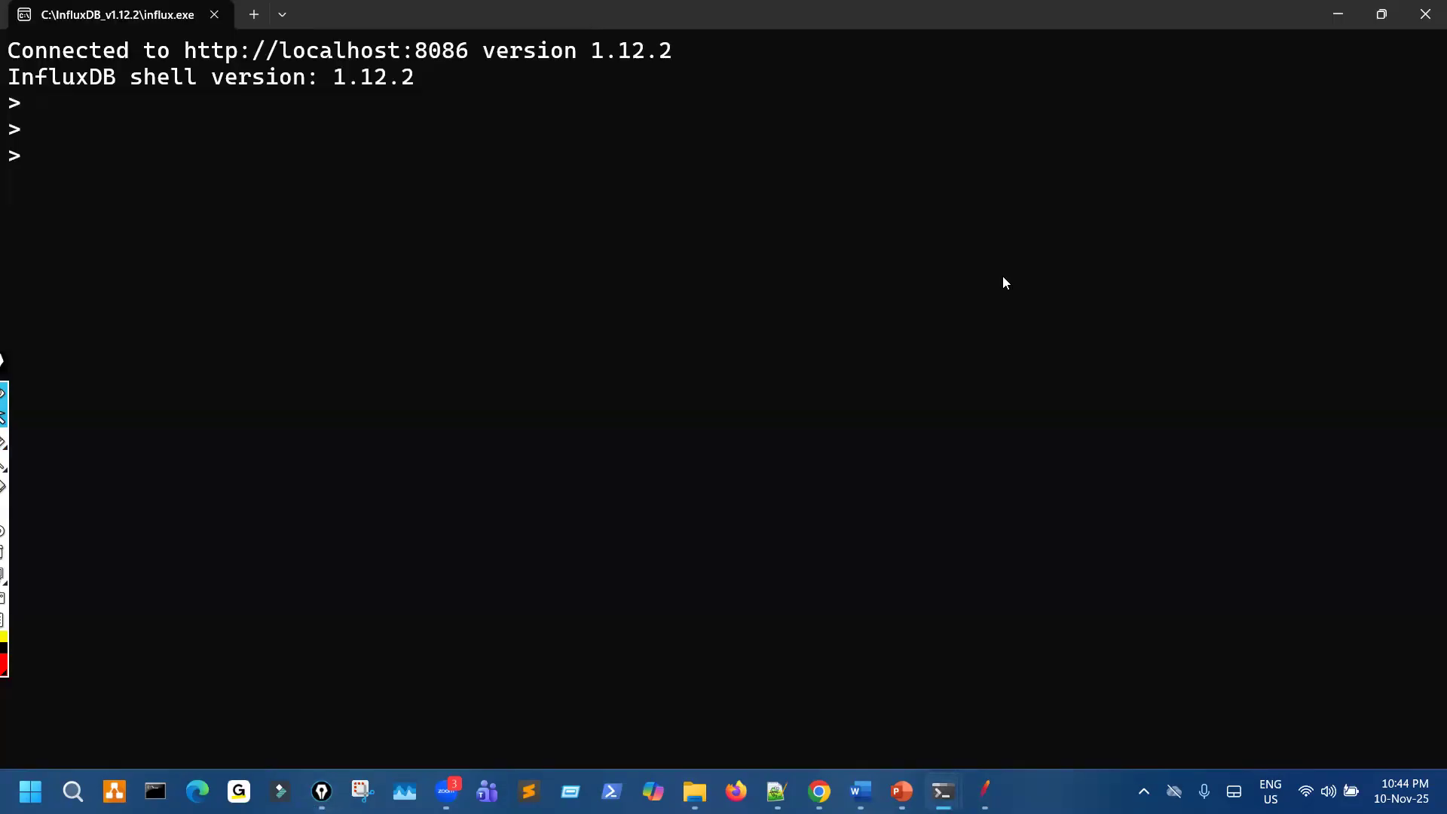
key(super+Down)
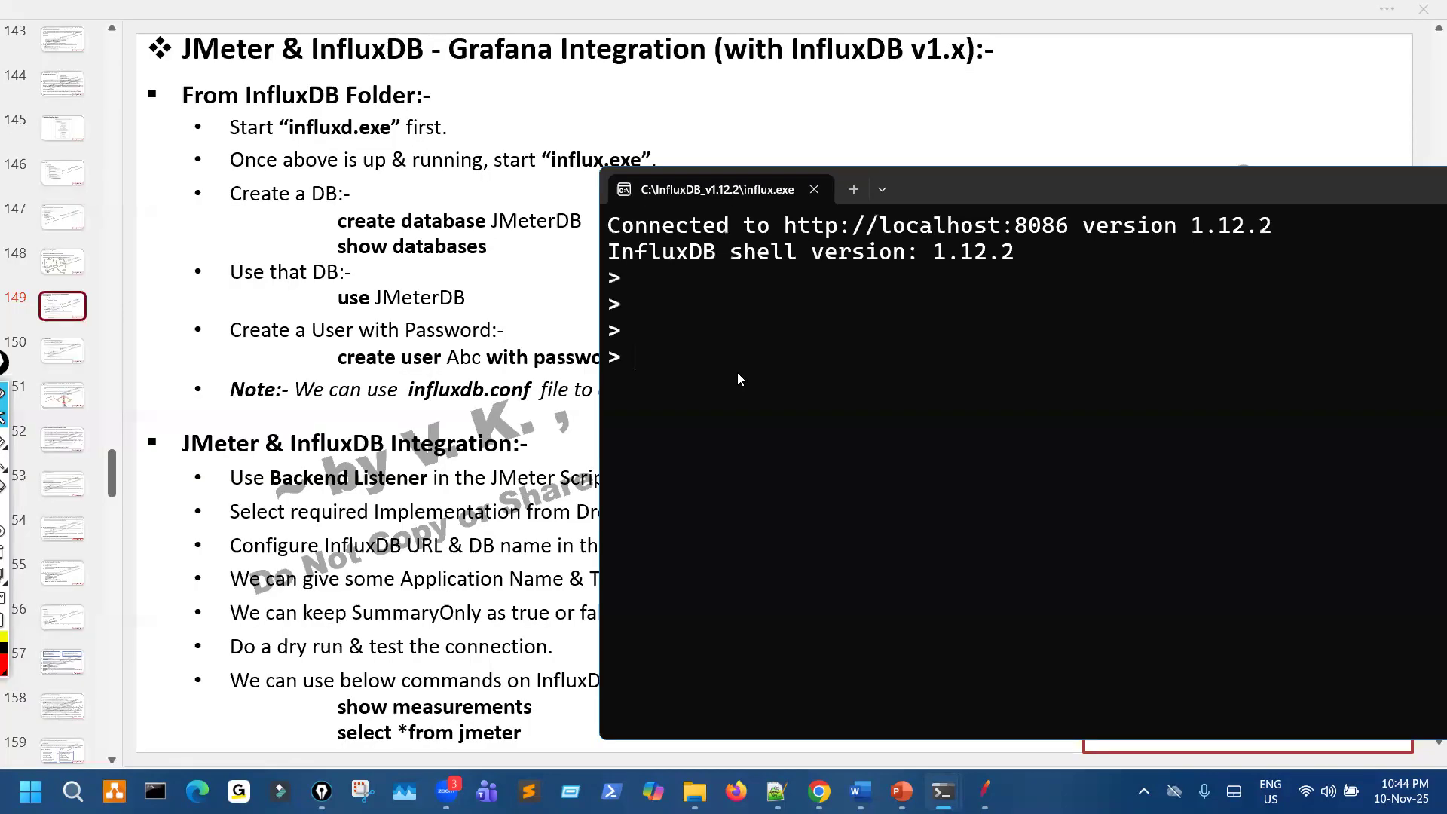
- Enlarge the shell text slightly and create a database named JMeterPetStoreDB
key(ctrl+plus)
text(create datab)
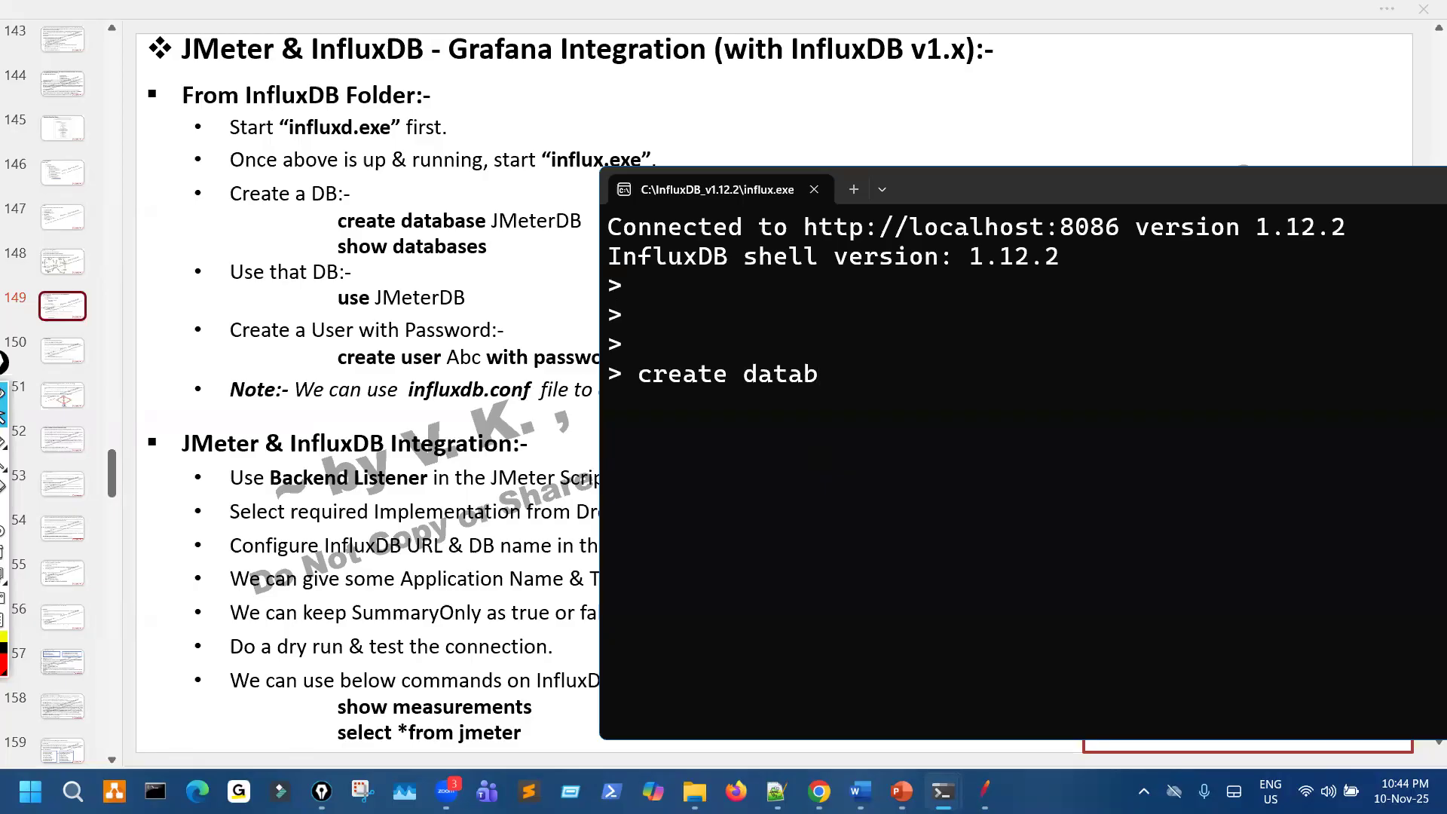
text(ase)
text(JMet)
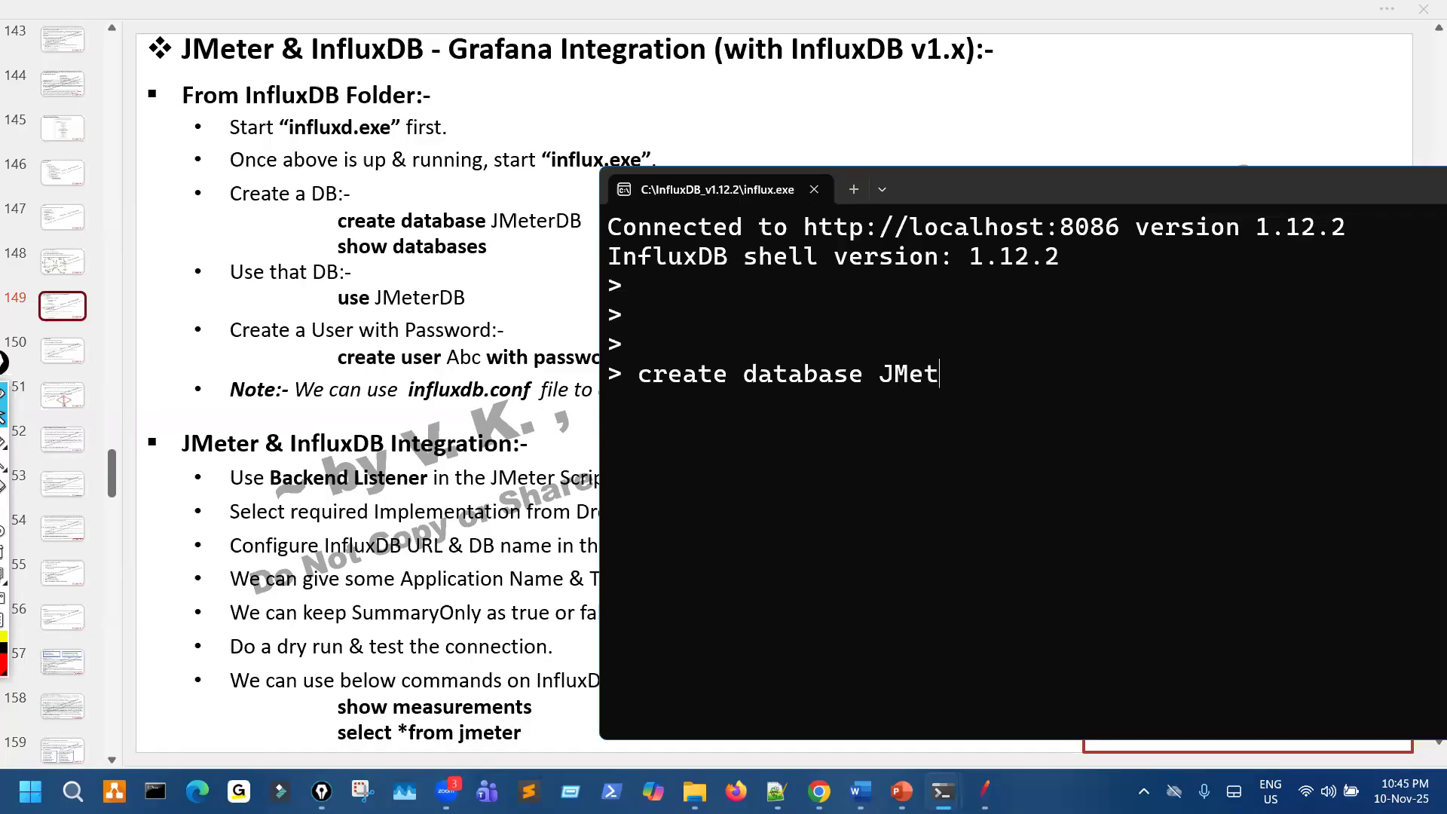
text(erPetStore)
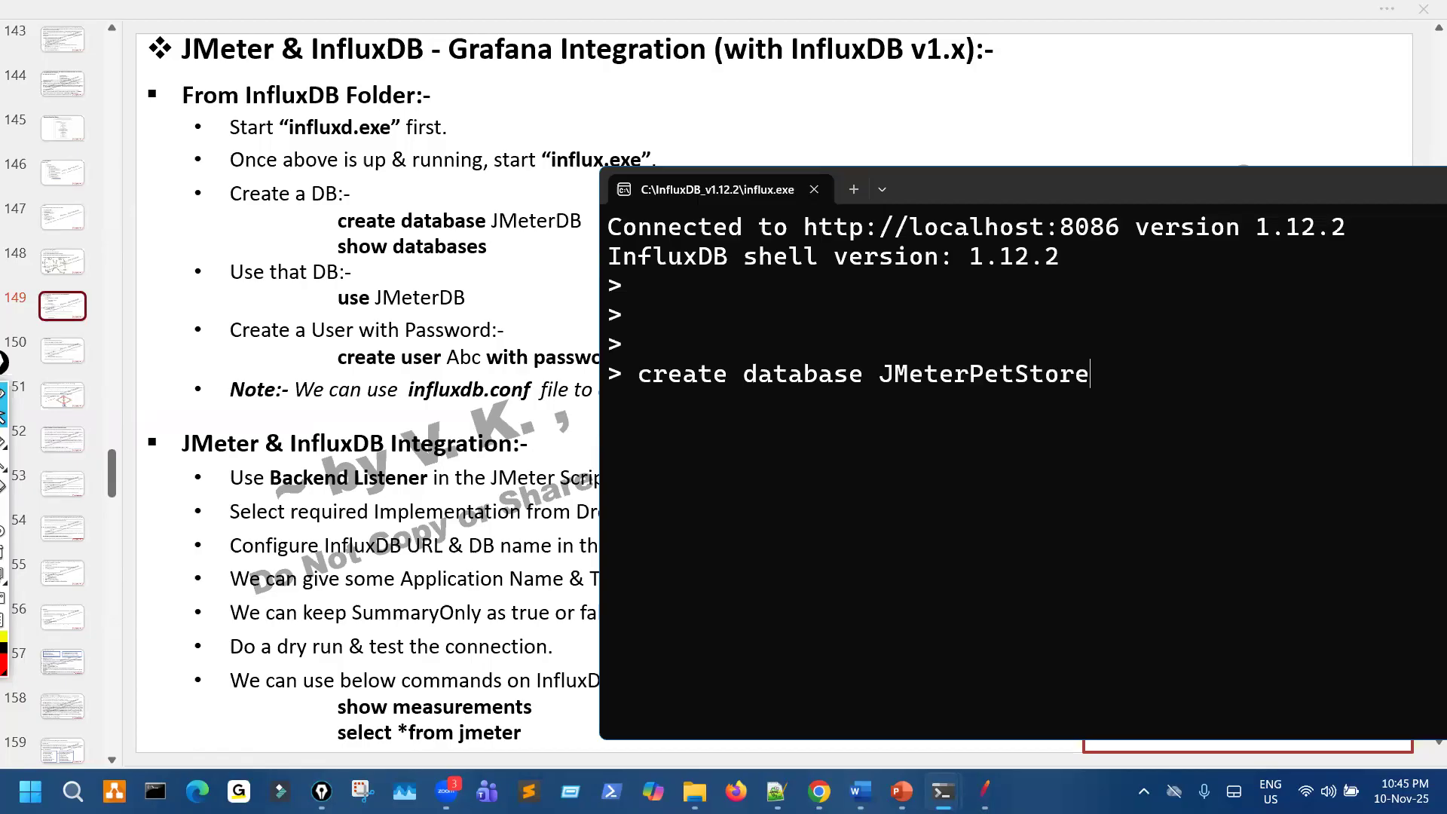
text(DB)
key(Return)
- Underline the new database's name and the slide's show databases line, and run show databases in the shell
drag(771, 377, 699, 377)
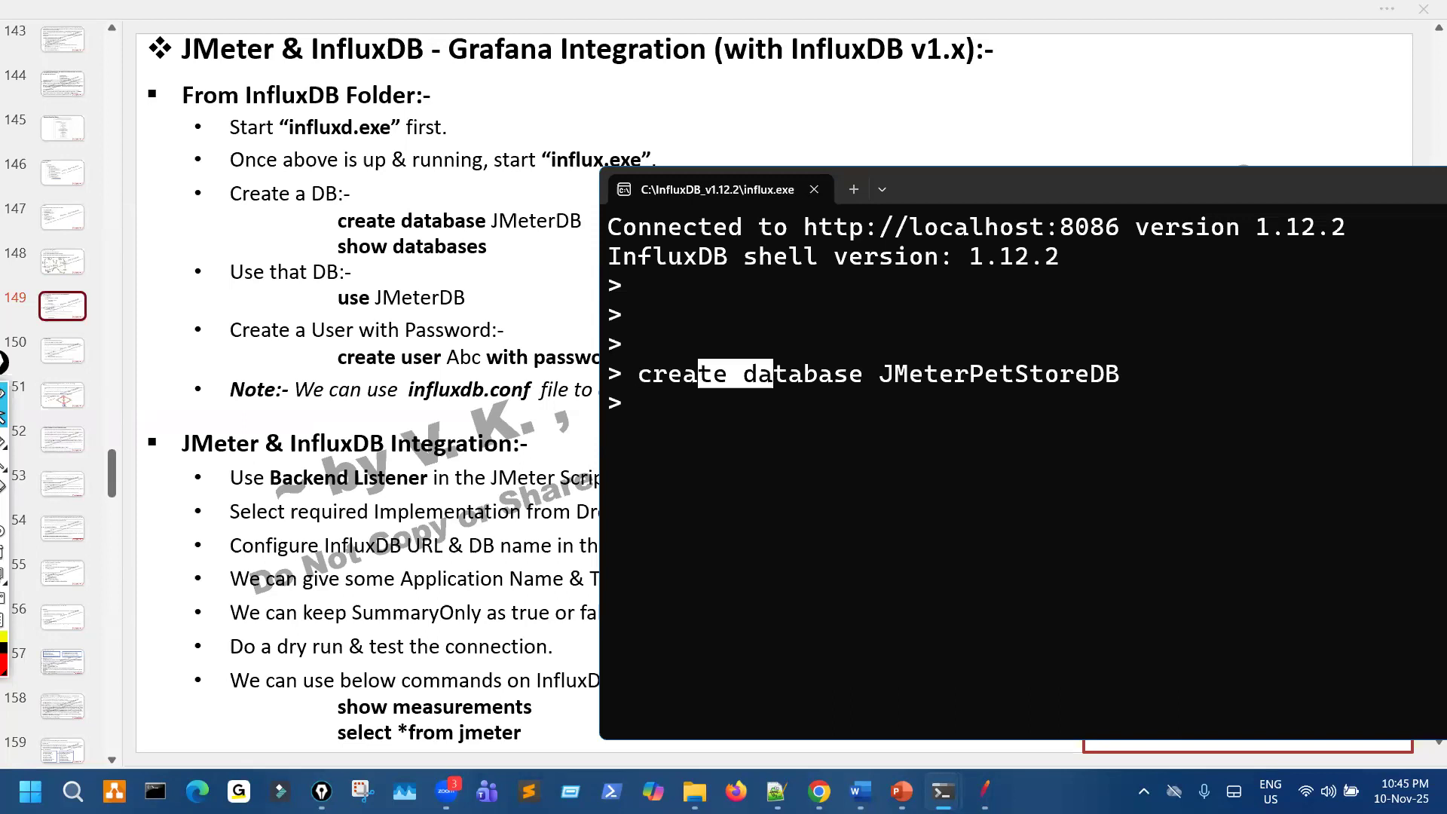
drag(364, 255, 449, 260)
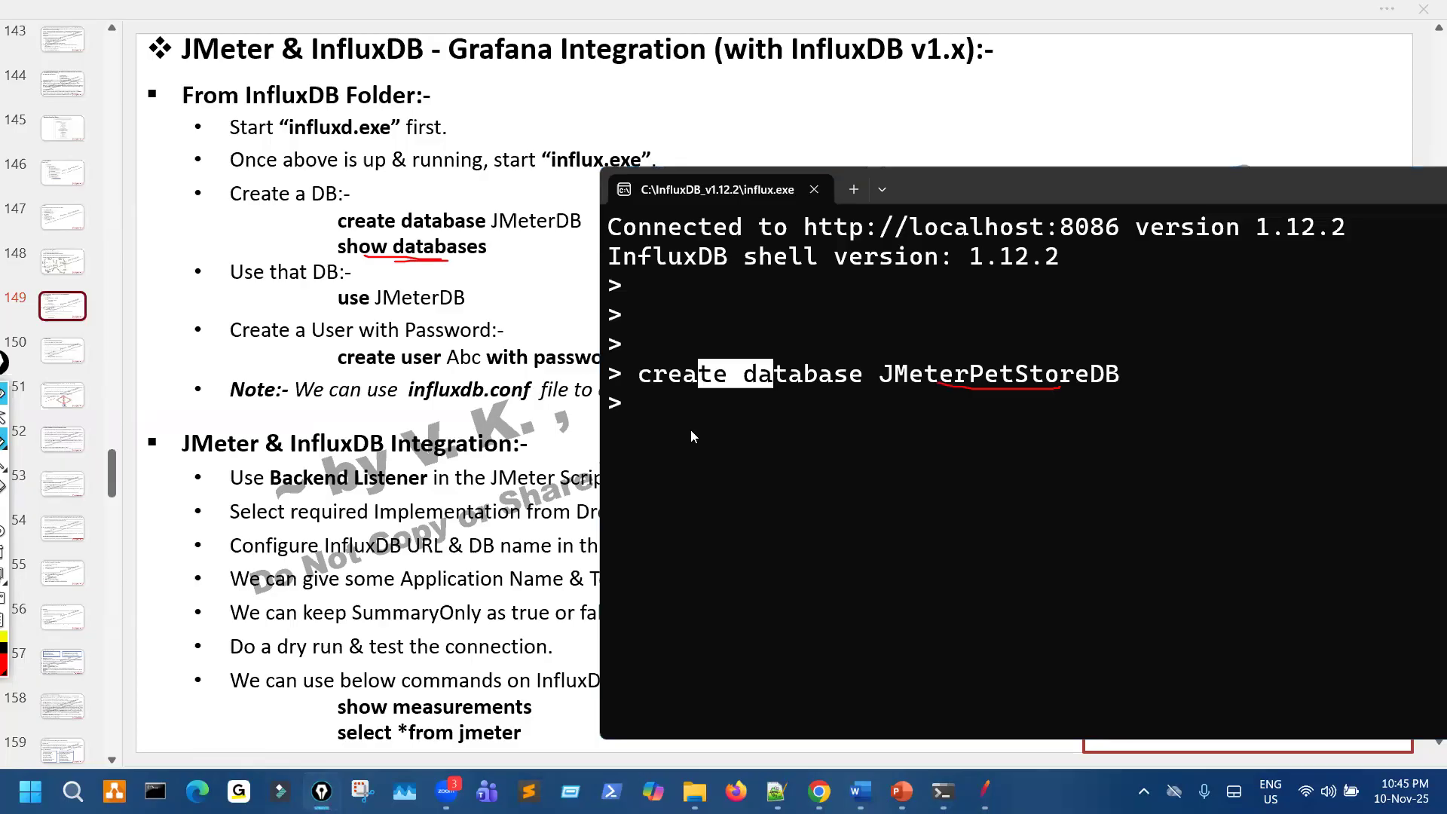
key(Return)
key(Return)
text(sh)
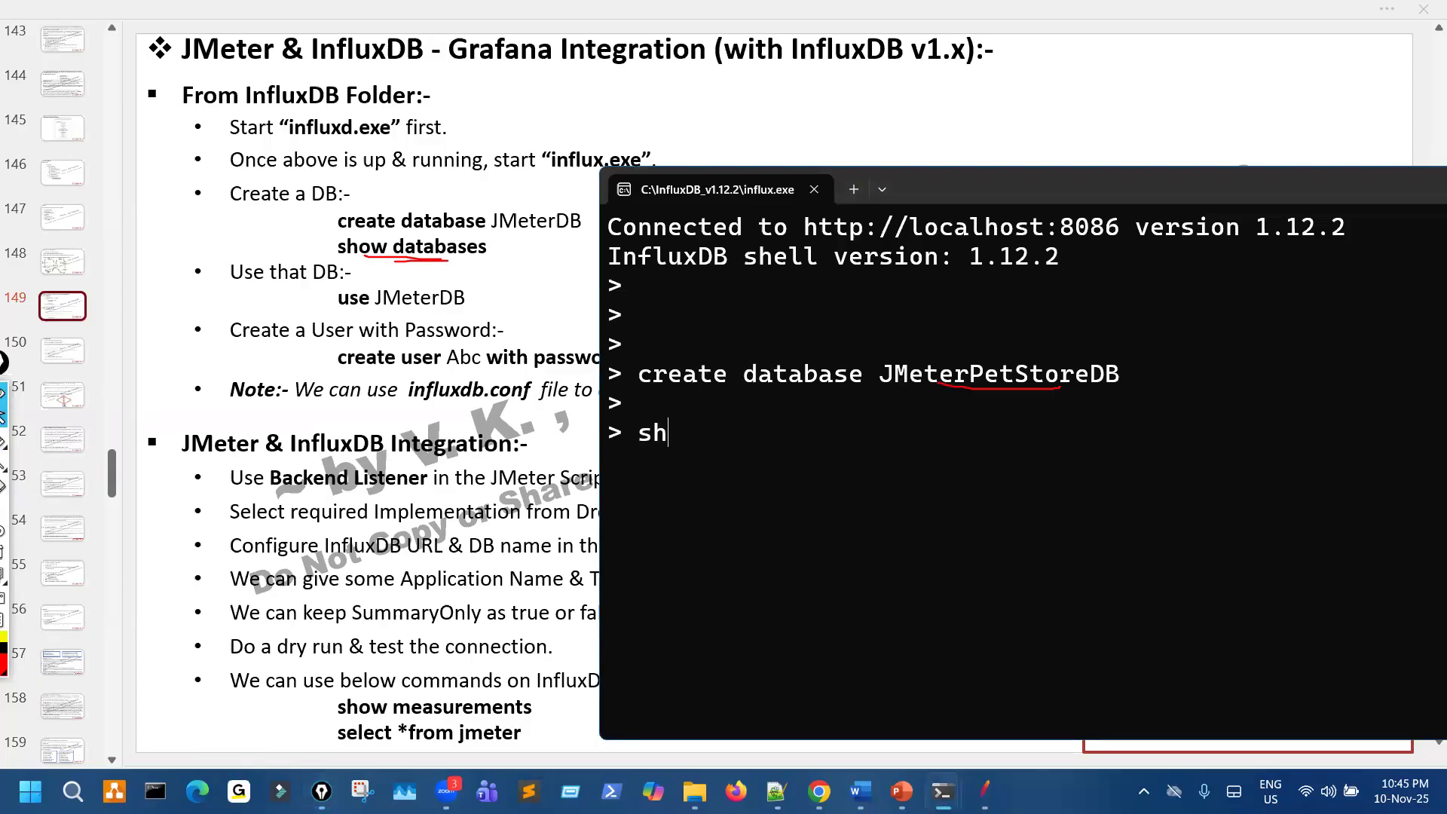
text(ow databas)
key(BackSpace)
text(ses)
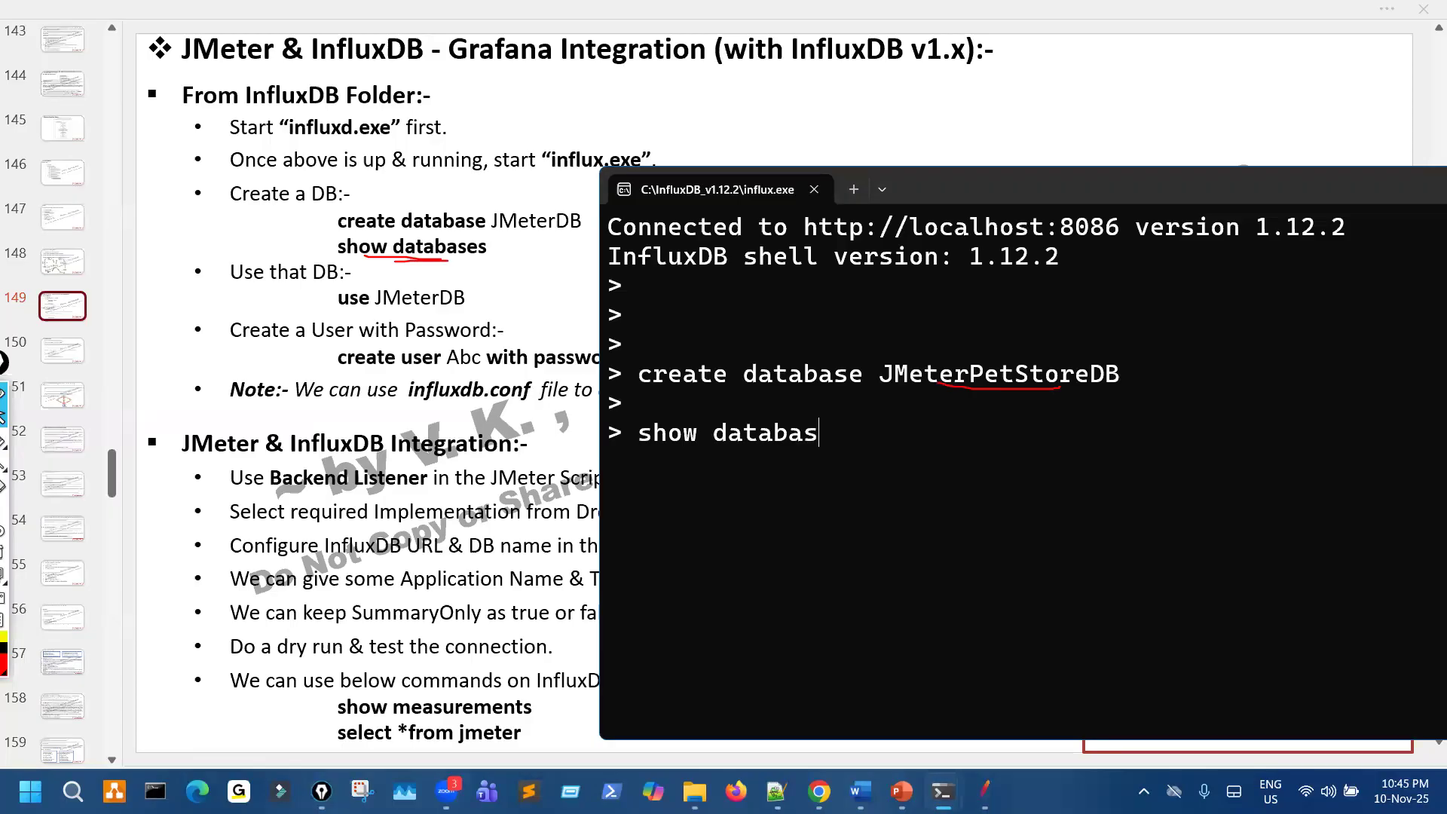
key(Return)
- Mark entries in the listed databases with the pen and clear the marks
key(ctrl+shift+3)
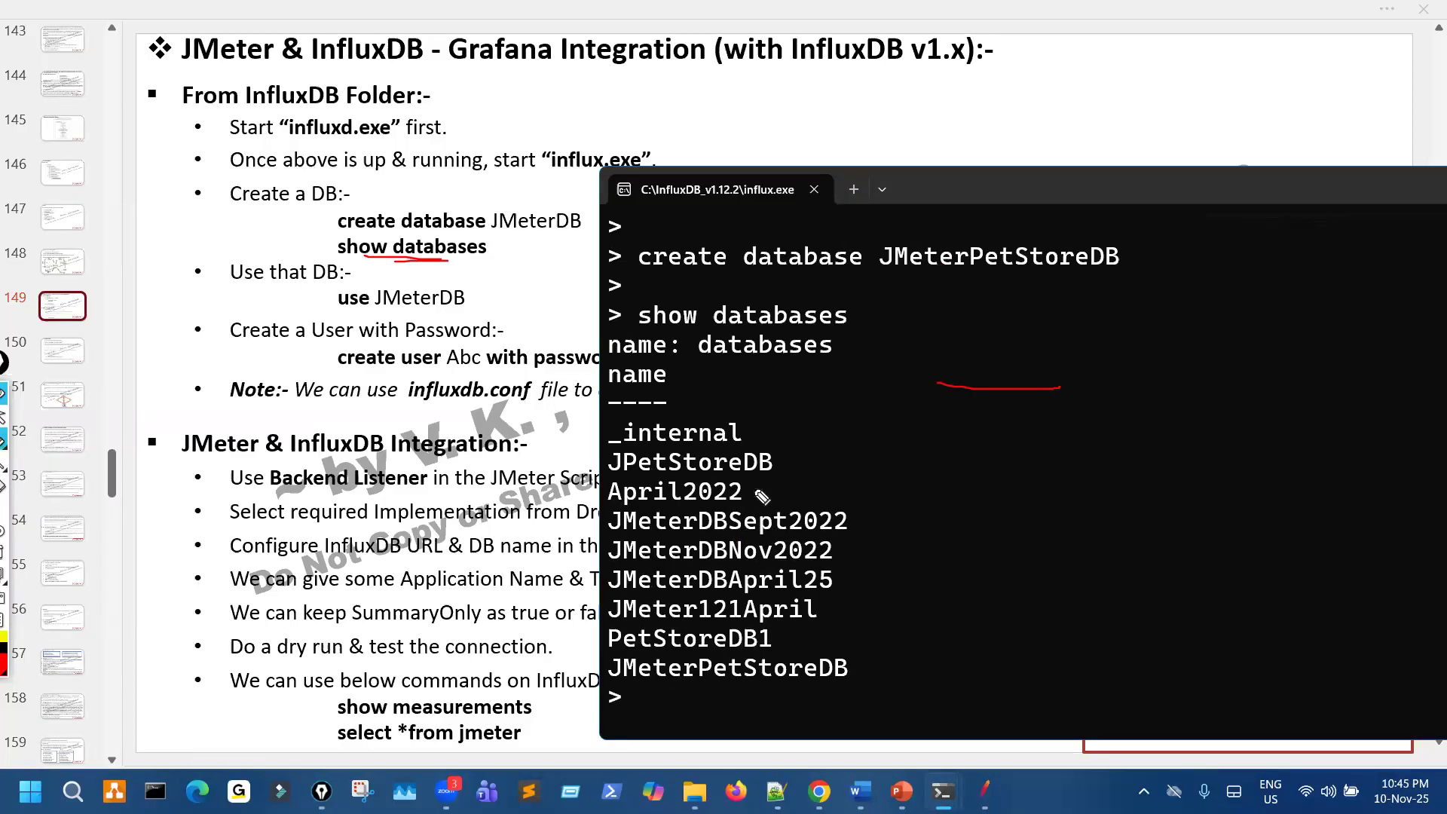
drag(690, 445, 631, 480)
drag(798, 671, 803, 592)
key(ctrl+shift+7)
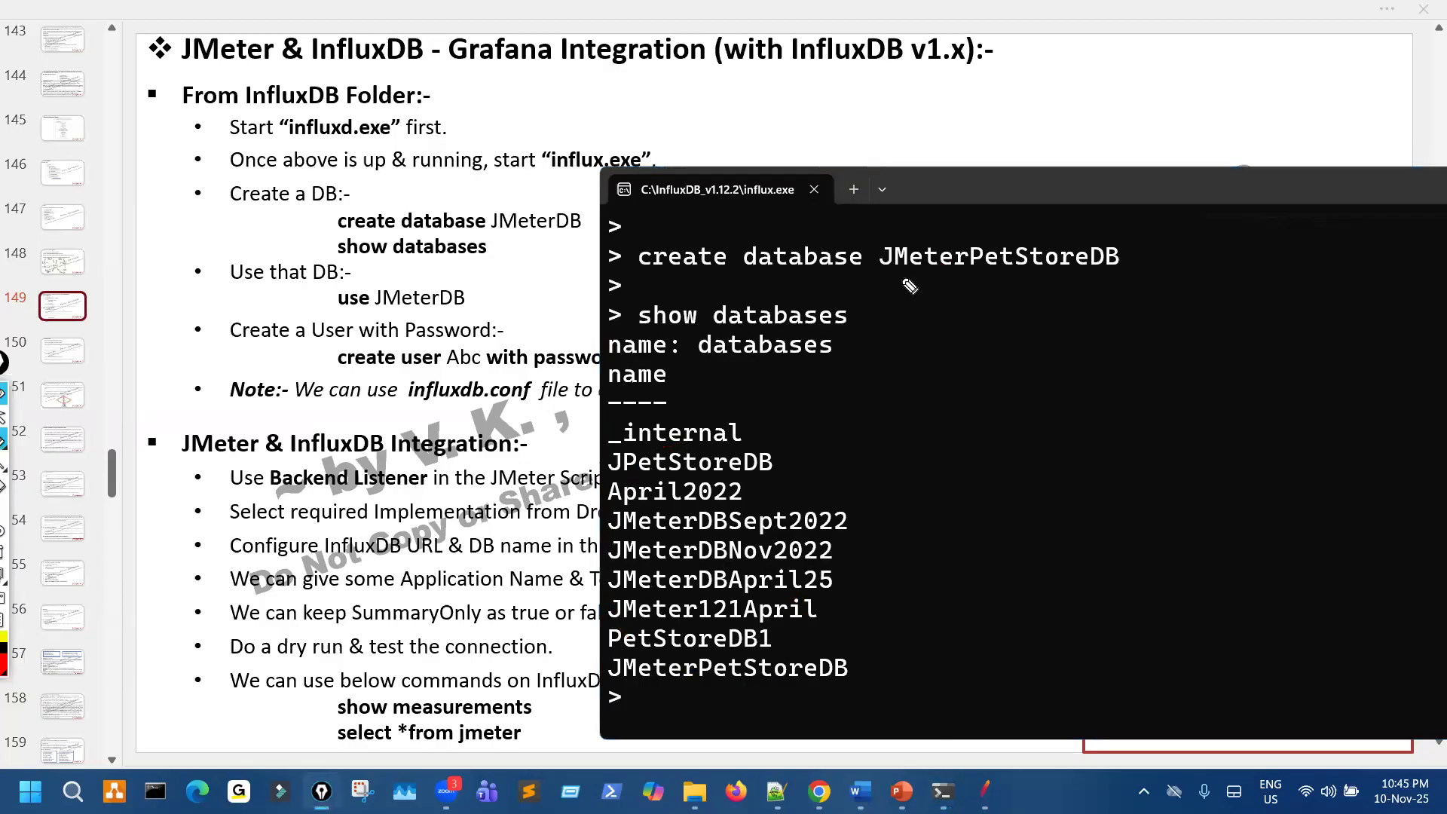
- Circle JMeterPetStoreDB in the create command and in the list, link the two with a curve, and clear the pen marks
mouse_move(1147, 248)
mouse_down()
mouse_move(920, 253)
mouse_move(1140, 256)
mouse_up()
mouse_move(953, 326)
mouse_down()
mouse_move(968, 354)
mouse_move(812, 655)
mouse_up()
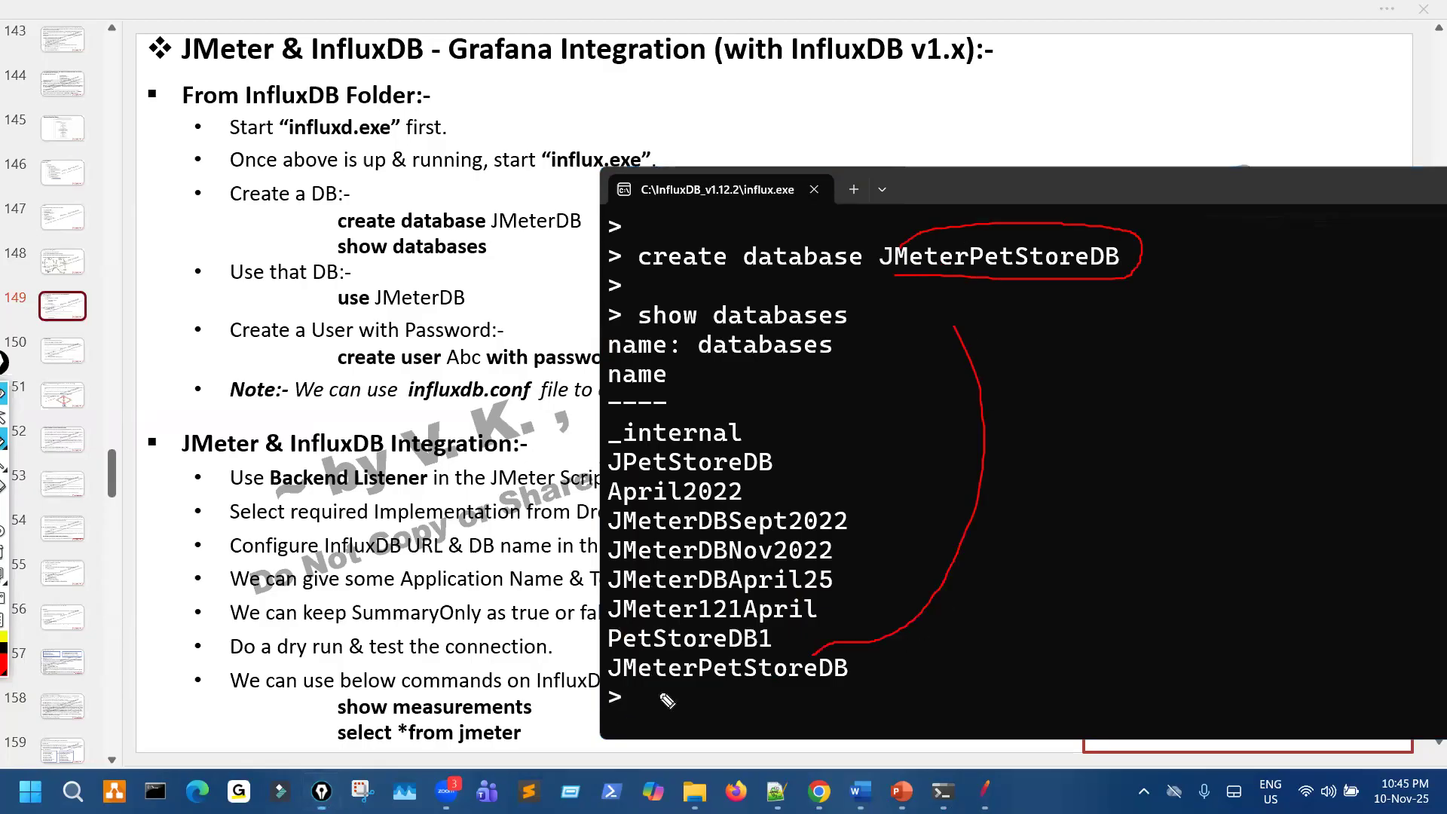
drag(617, 694, 710, 694)
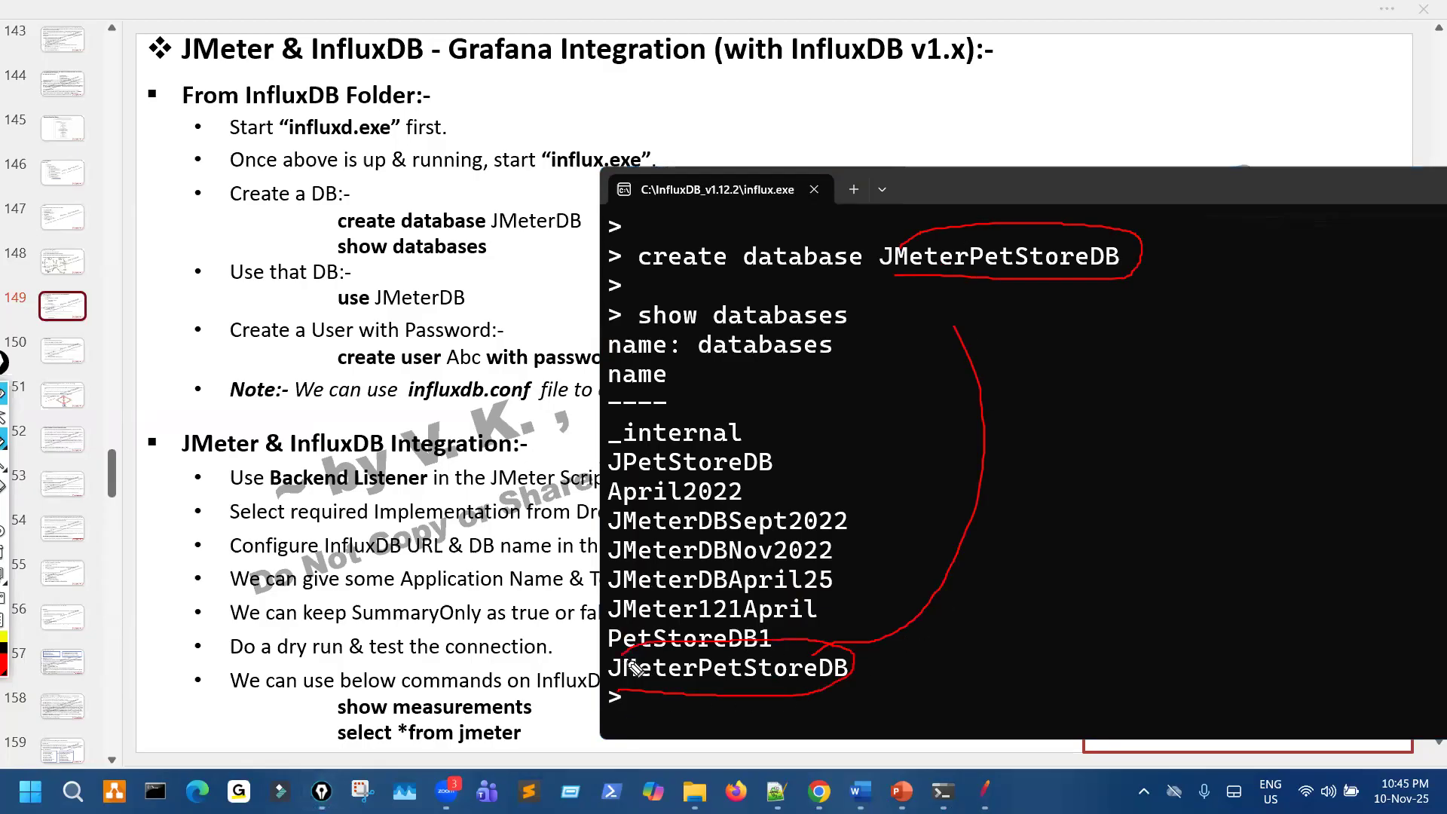
key(ctrl+shift+7)
mouse_move(701, 436)
mouse_down()
mouse_move(745, 528)
mouse_move(663, 520)
mouse_move(735, 595)
mouse_up()
key(ctrl+shift+7)
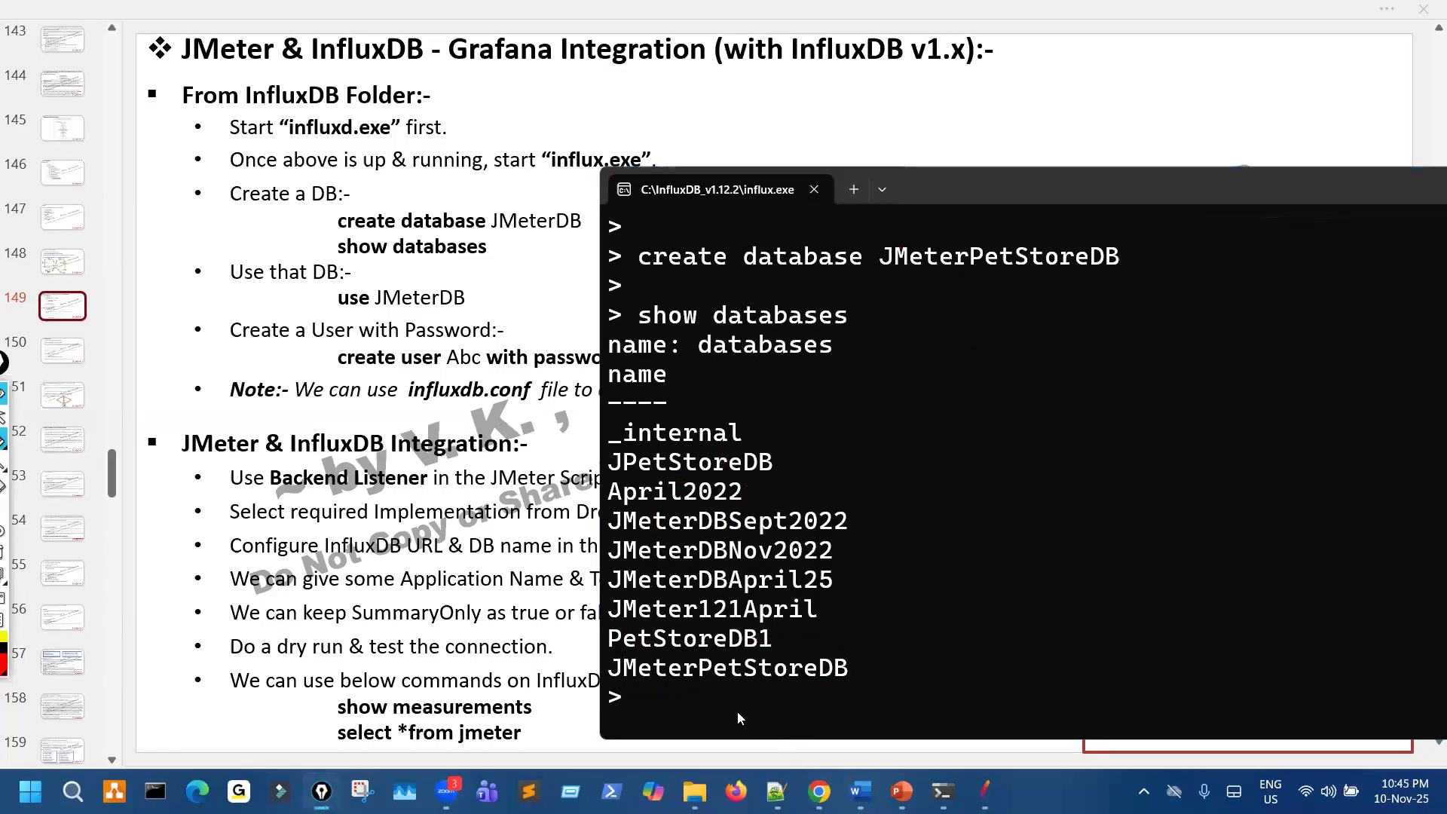
- Add blank prompt lines below the database list and circle the JMeterPetStoreDB entry
click(737, 707)
key(Return)
key(Return)
key(Return)
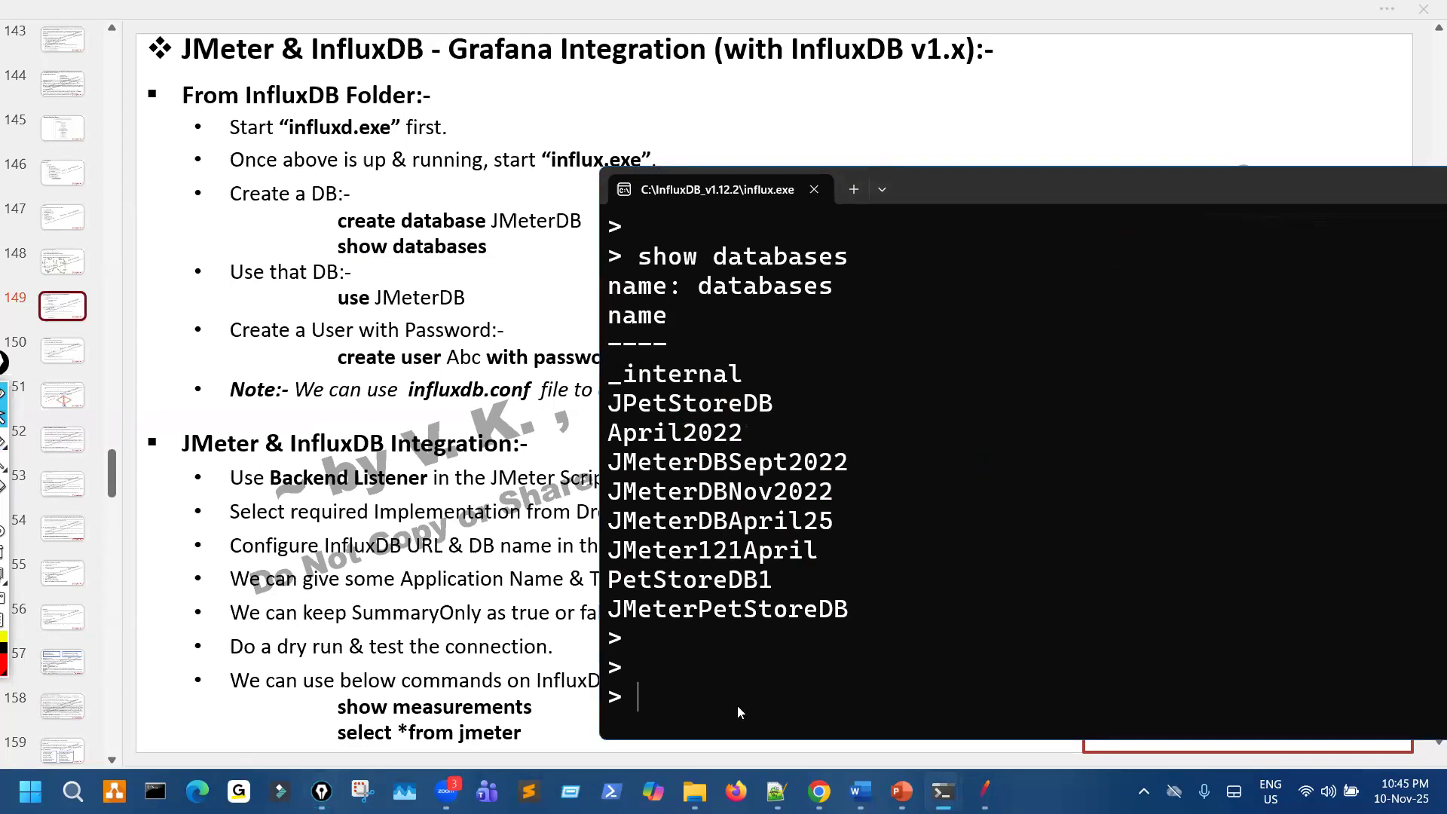
mouse_move(864, 575)
mouse_down()
mouse_move(646, 587)
mouse_move(753, 597)
mouse_up()
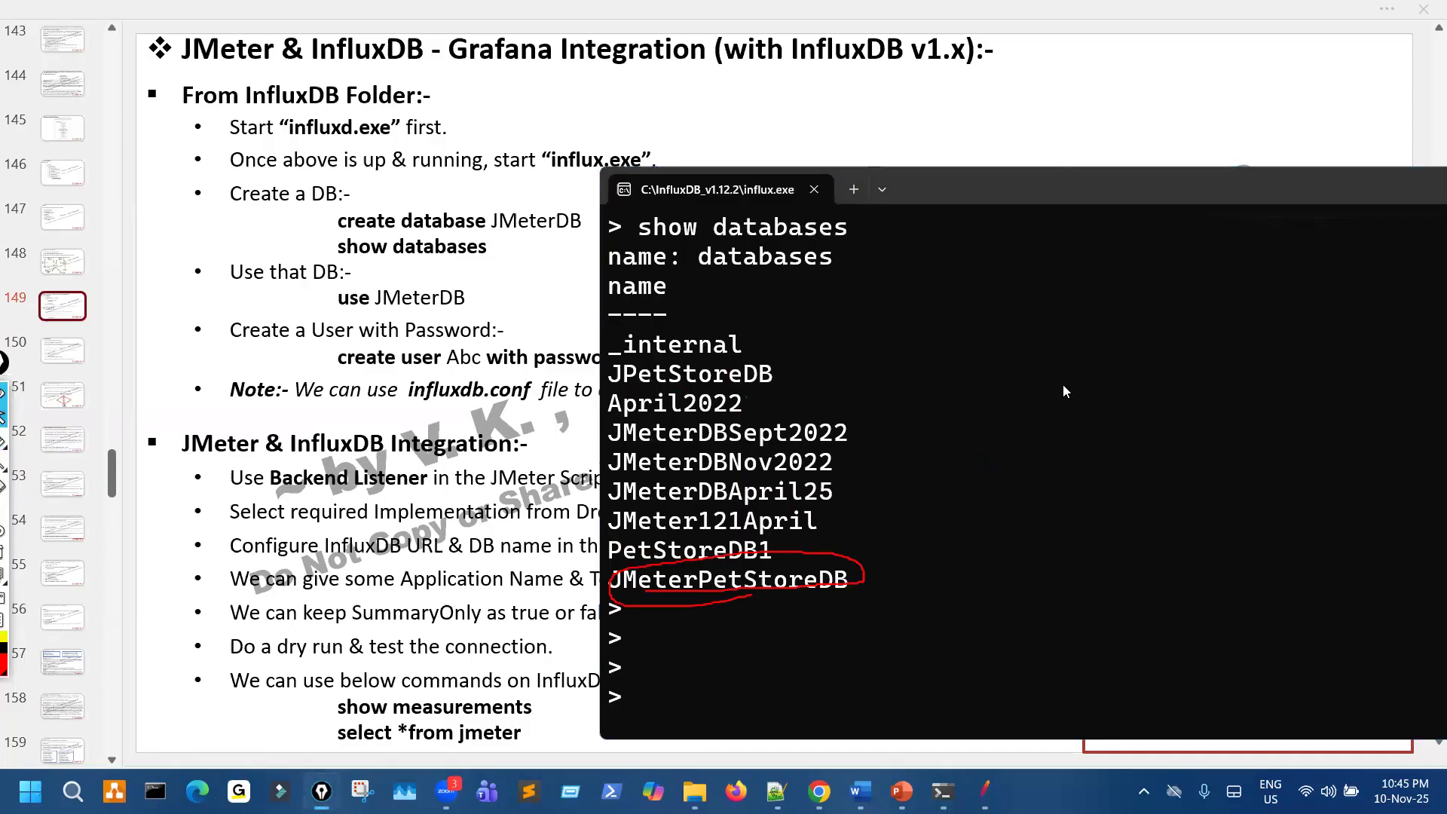
- Shrink the shell text, mark JMeterPetStoreDB in the create command and the slide's use line, and clear the marks
key(ctrl+minus)
key(ctrl+minus)
scroll(877, 364, up, 1)
key(ctrl+shift+3)
drag(867, 355, 981, 354)
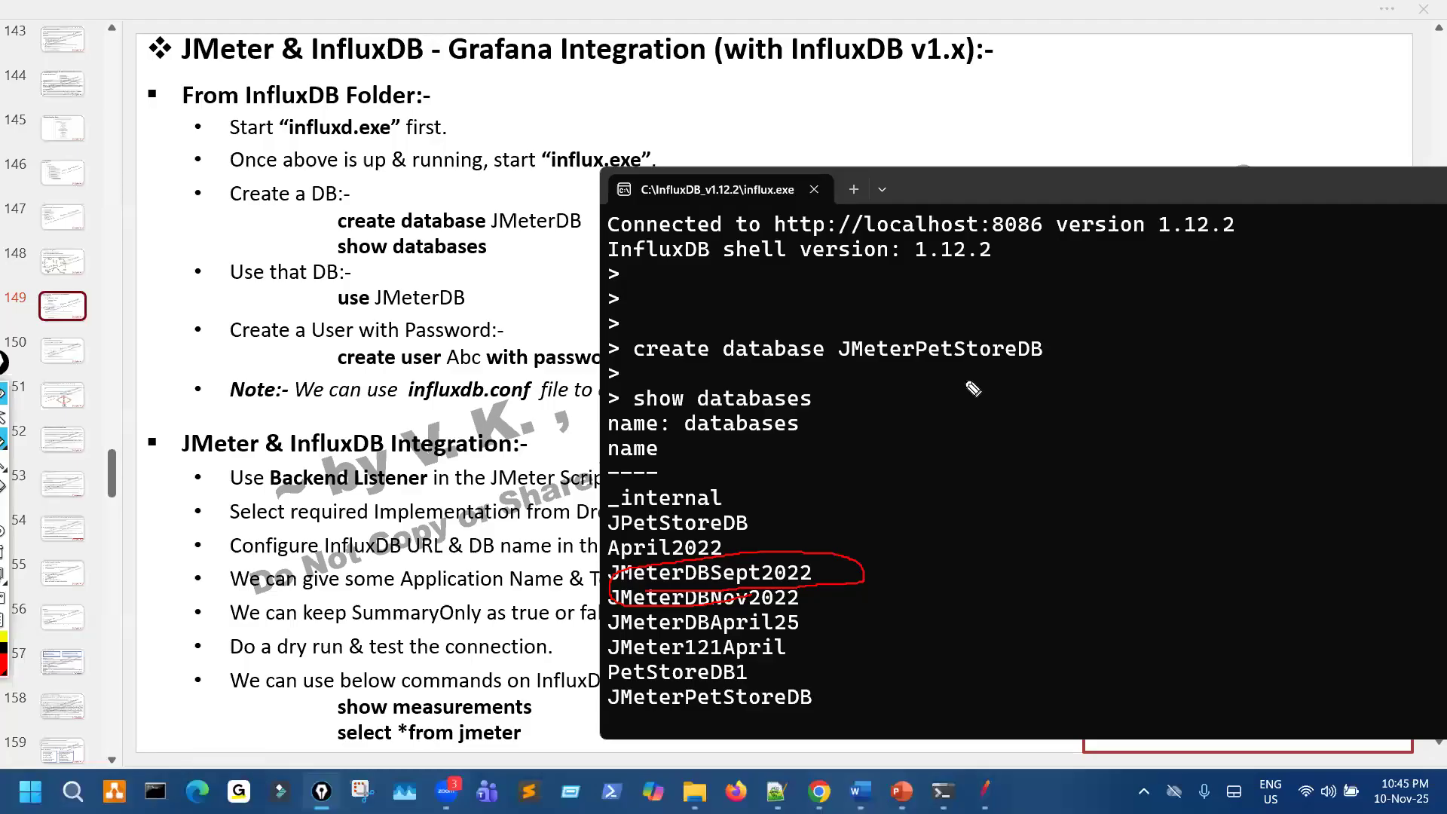
drag(355, 290, 348, 305)
key(ctrl+shift+7)
key(ctrl+shift+2)
drag(839, 352, 1044, 352)
click(962, 494)
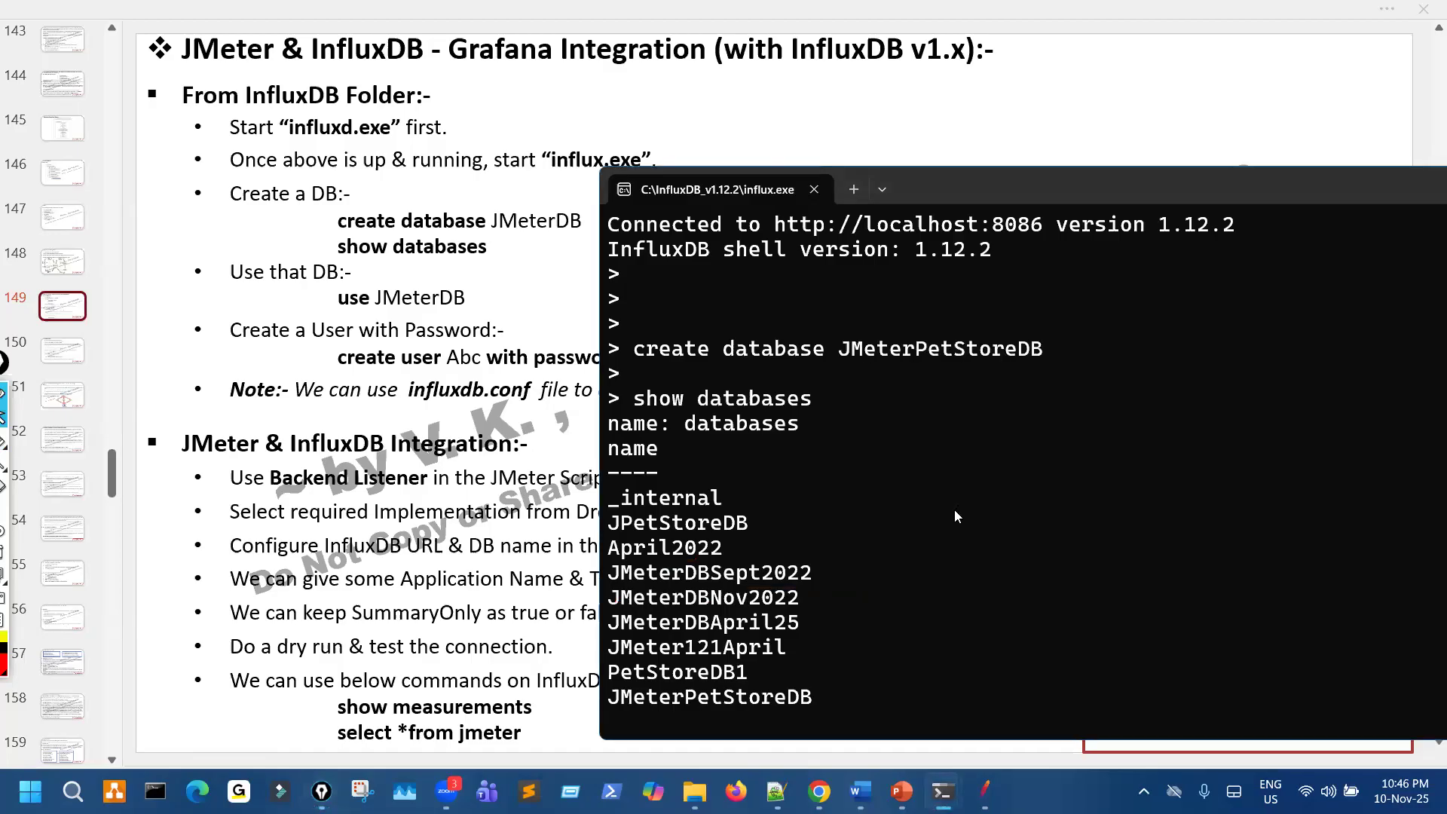
- Start a use command at the prompt and paste JMeterPetStoreDB after it, copied from the database list
scroll(954, 509, down, 3)
text(use)
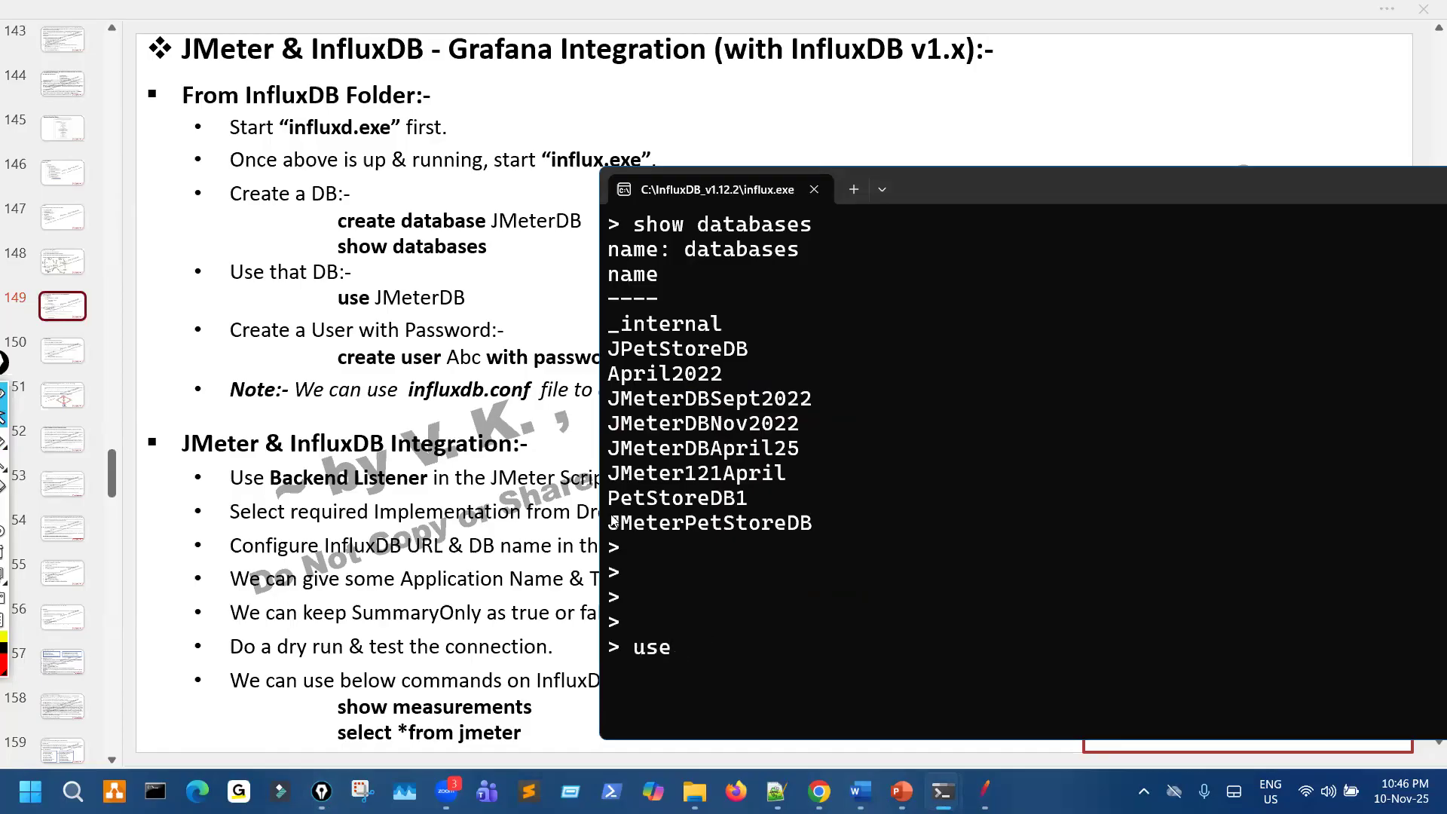
drag(609, 523, 812, 524)
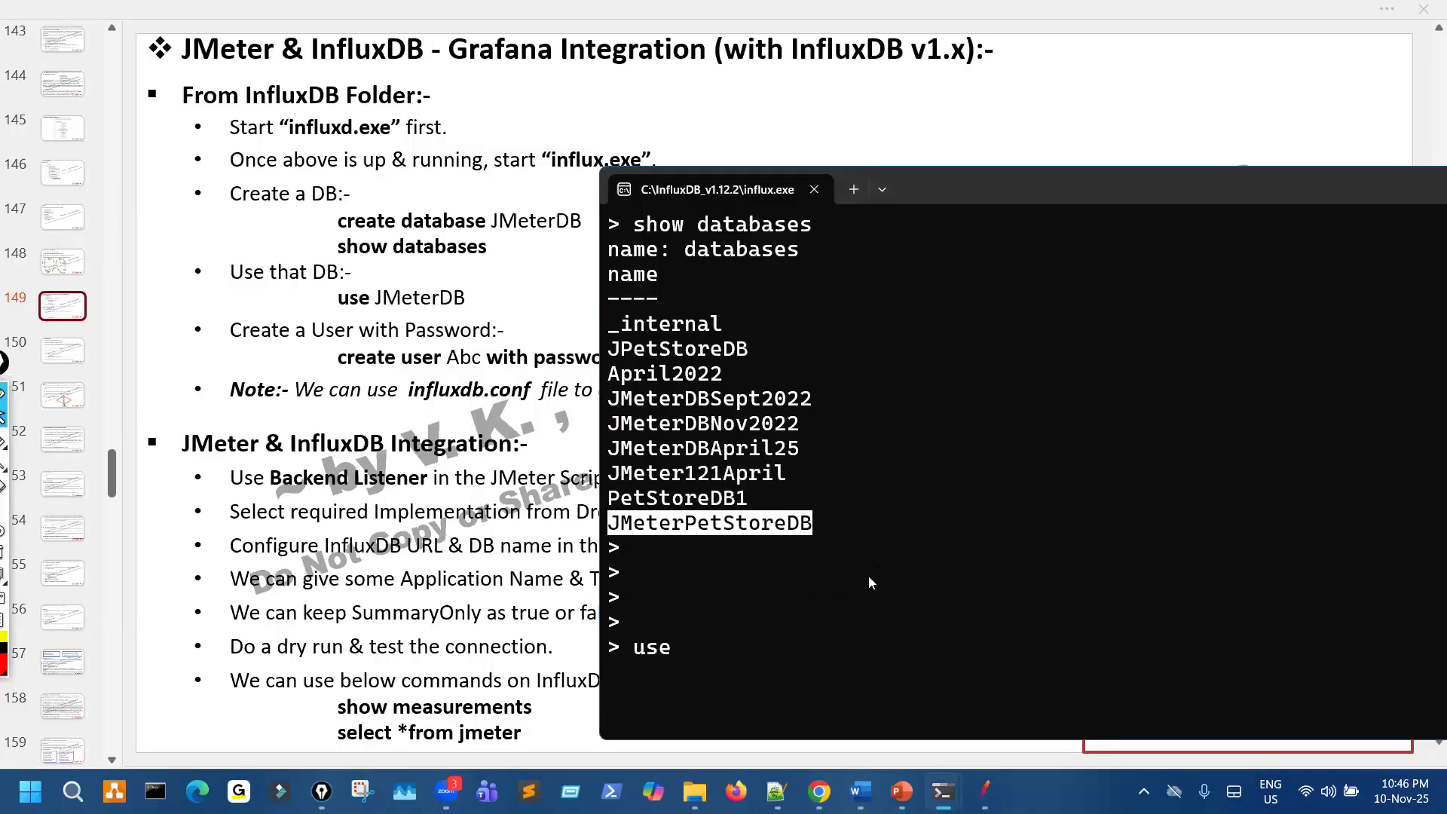
key(ctrl+c)
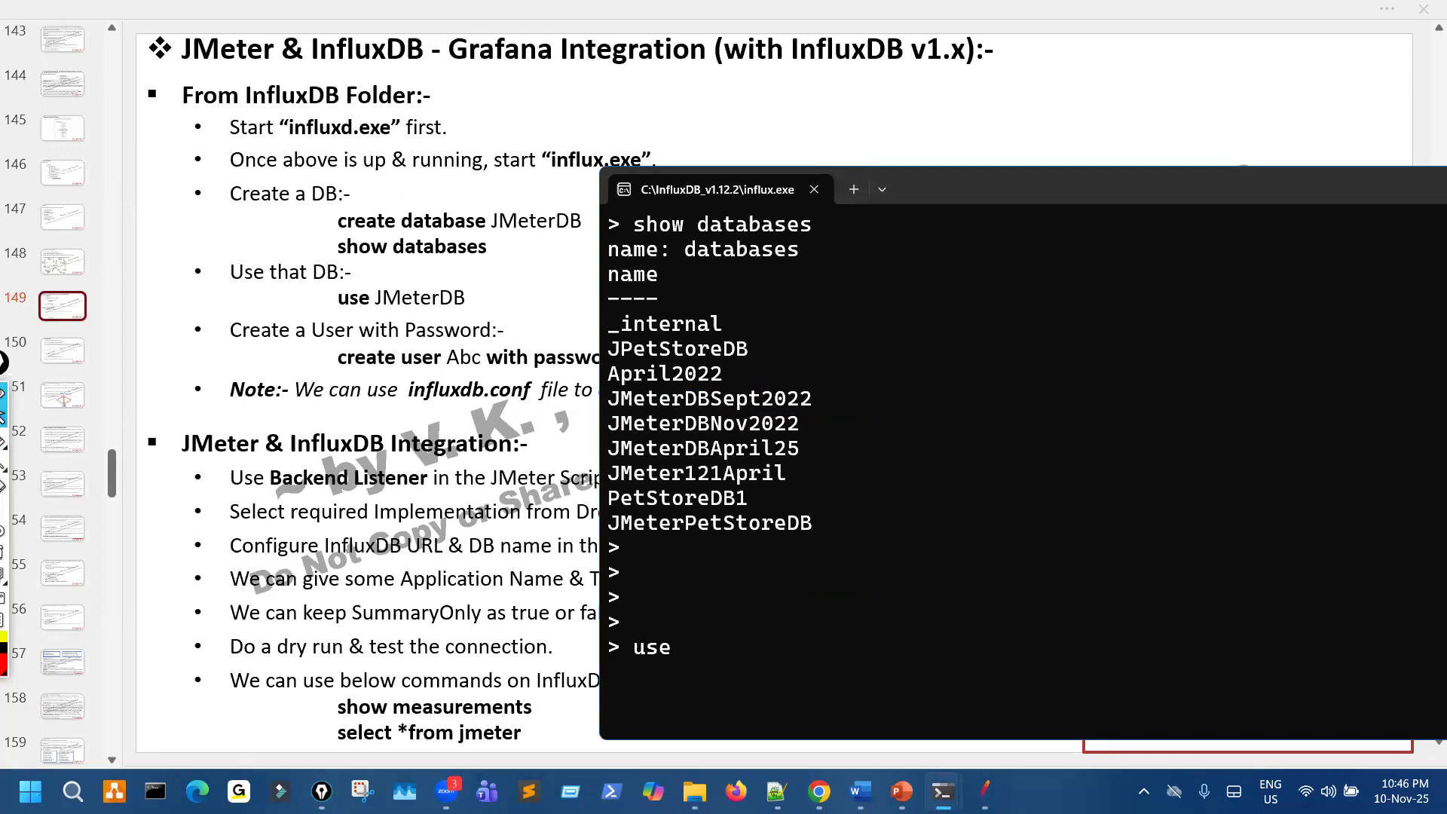
key(ctrl+v)
key(ctrl+v)
key(ctrl+v)
key(ctrl+v)
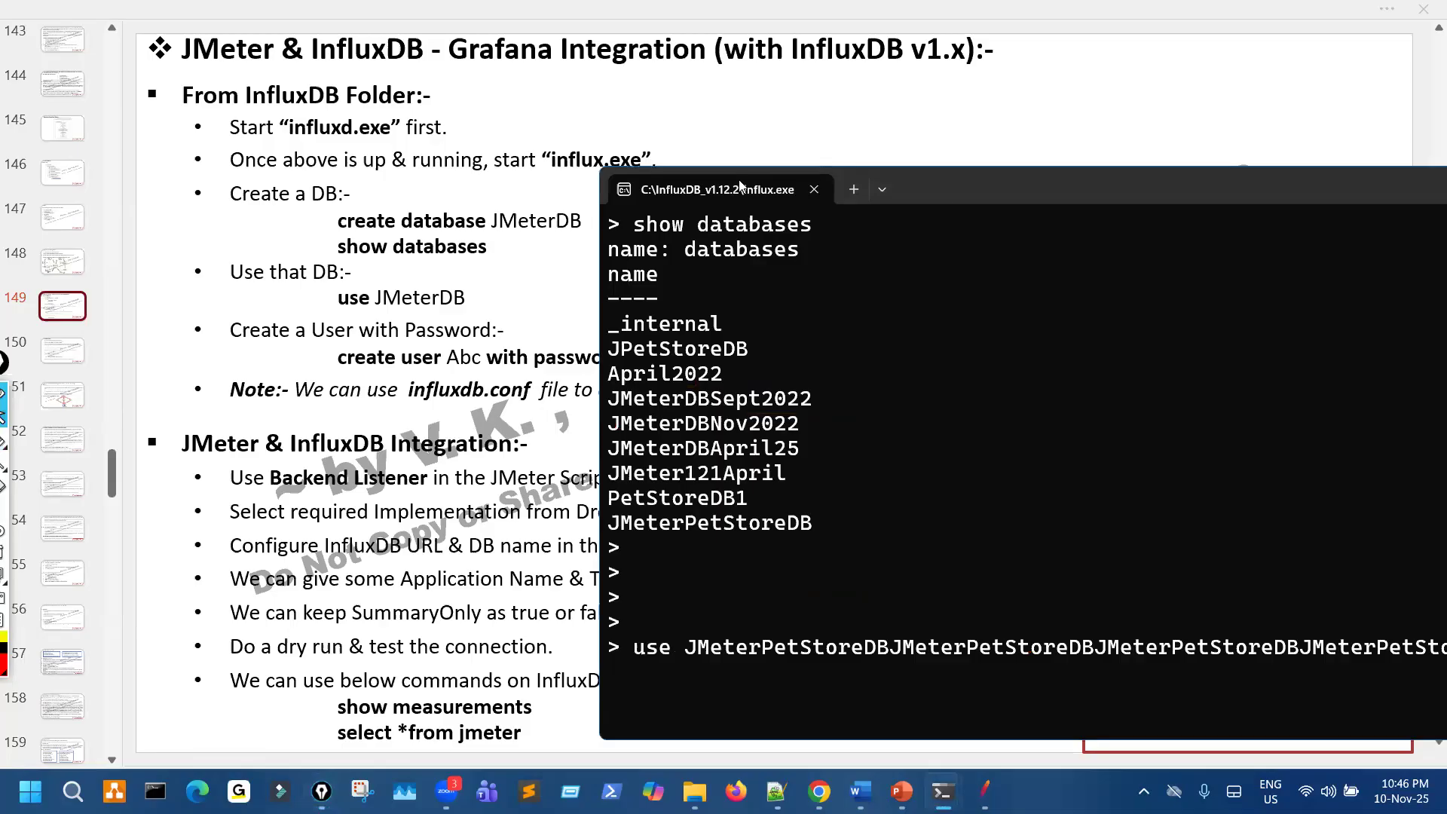
- Move the console window so the whole command fits on screen, and delete the repeated database names after use
drag(739, 179, 533, 174)
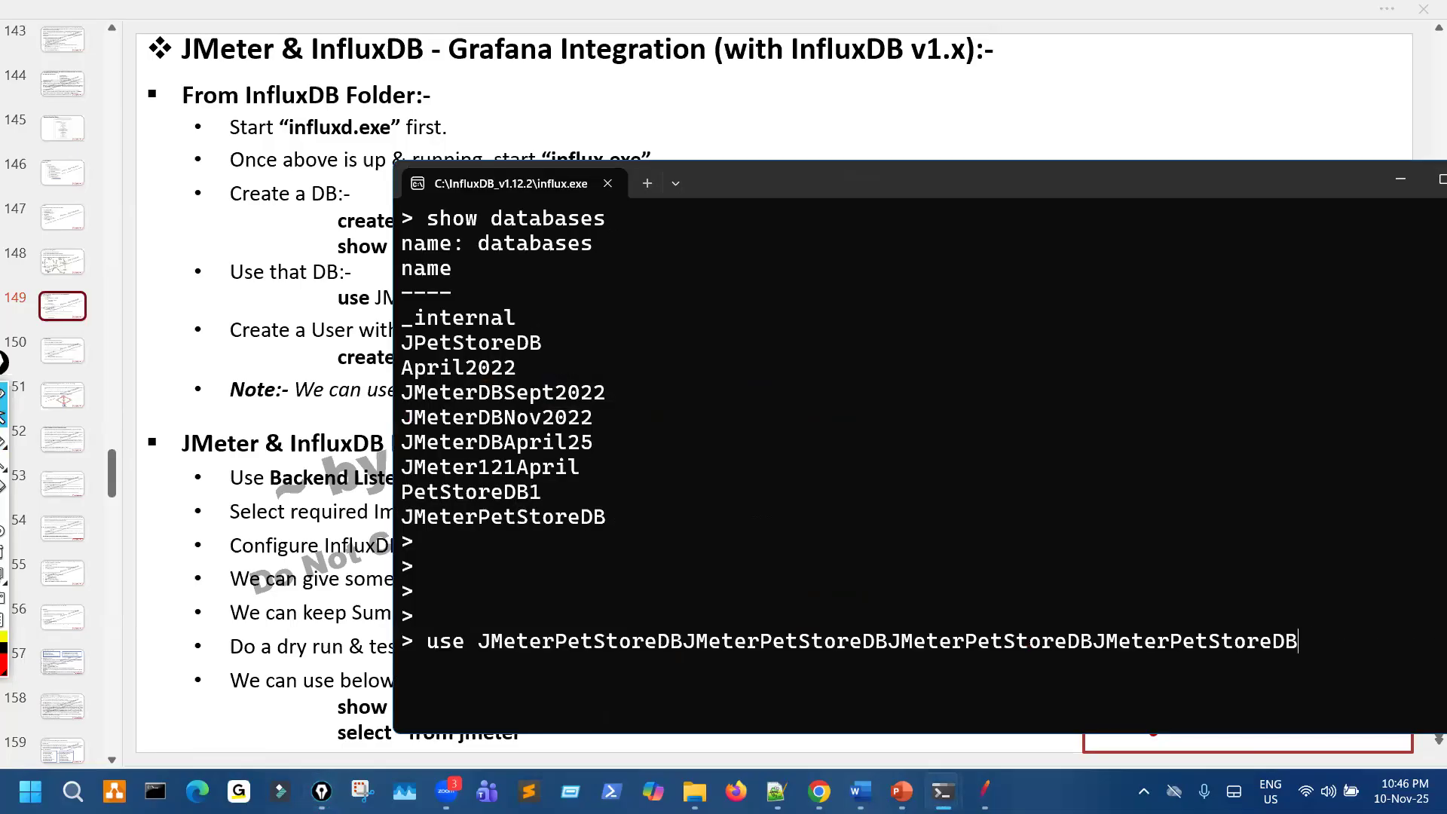
key(BackSpace)
key(BackSpace)
key(BackSpace)
key(BackSpace)
key(BackSpace)
key(BackSpace)
key(BackSpace)
key(BackSpace)
key(BackSpace)
key(BackSpace)
key(BackSpace)
key(BackSpace)
key(BackSpace)
key(BackSpace)
key(BackSpace)
key(BackSpace)
key(BackSpace)
key(BackSpace)
key(BackSpace)
key(BackSpace)
key(BackSpace)
key(BackSpace)
key(BackSpace)
key(BackSpace)
key(BackSpace)
key(BackSpace)
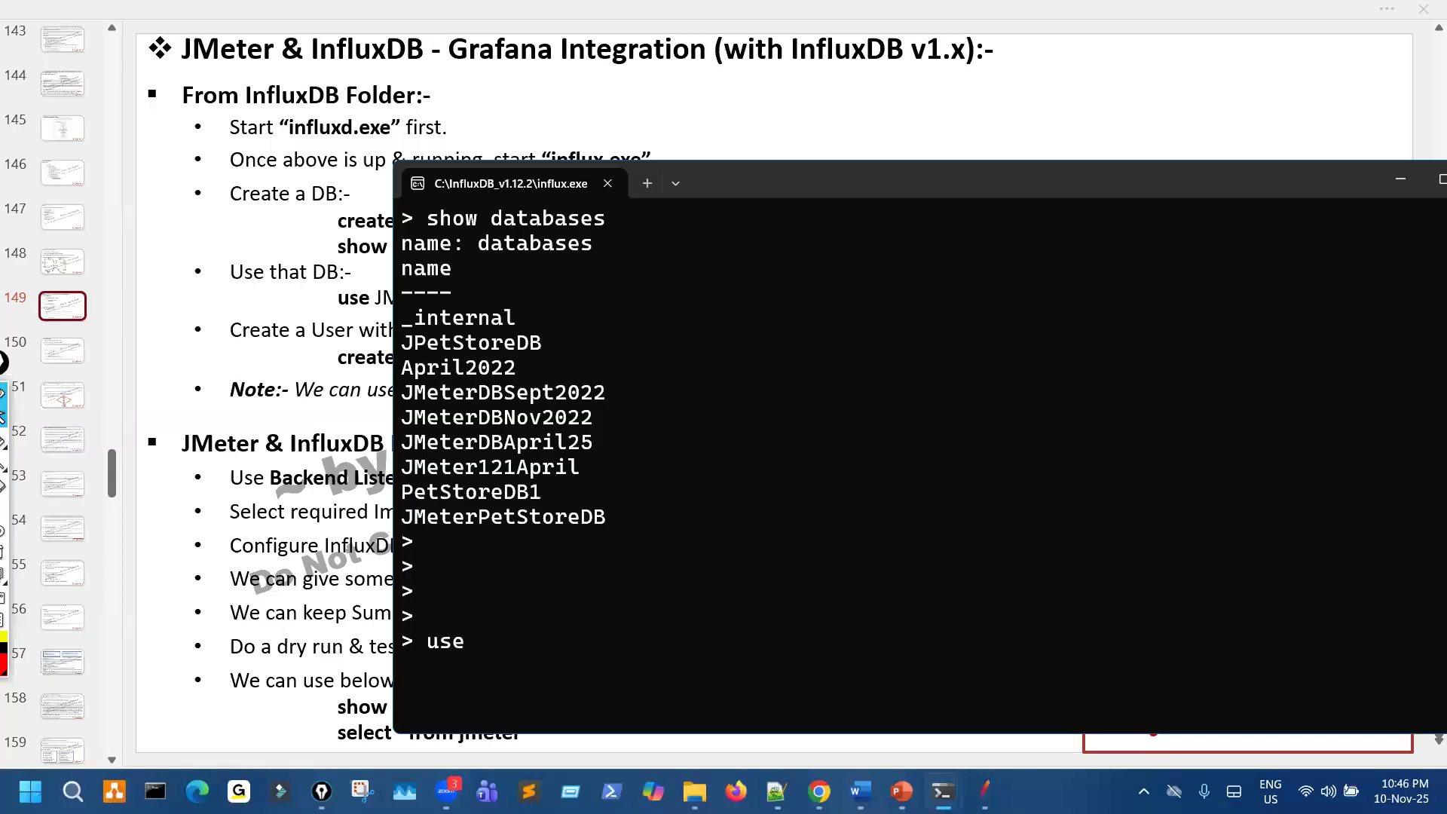
text(JM)
key(alt+Tab)
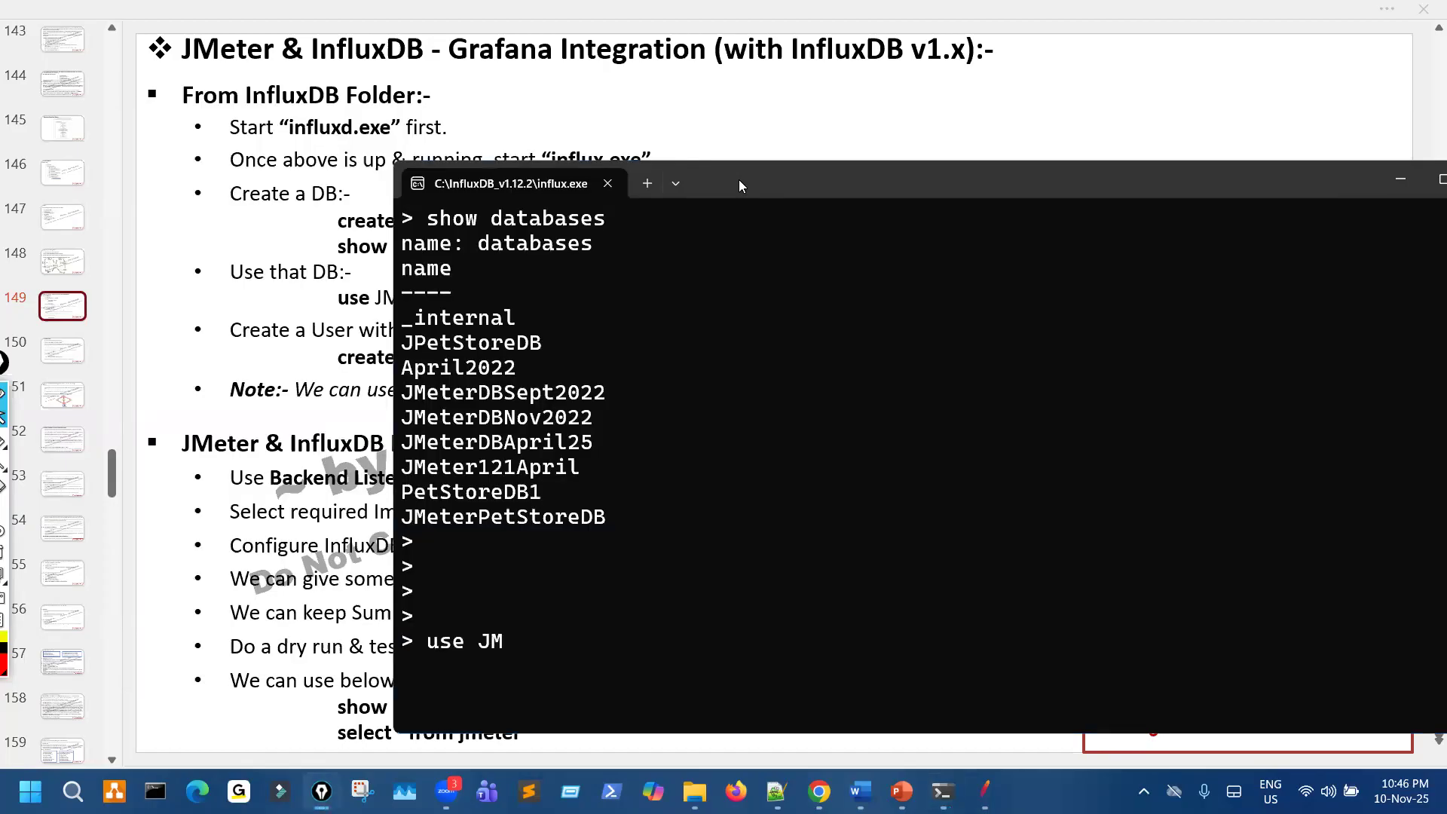
click(652, 627)
key(BackSpace)
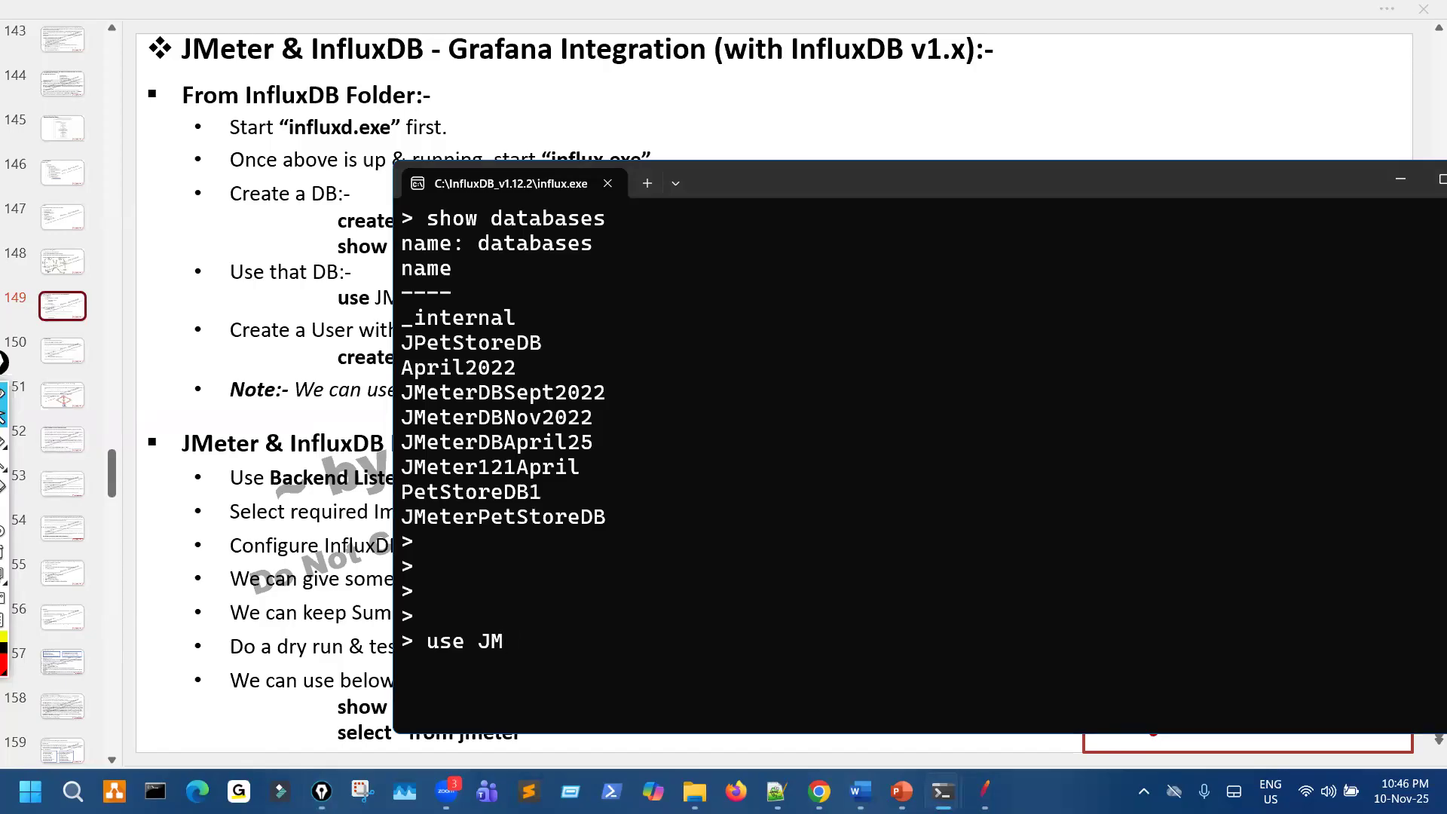
drag(405, 517, 620, 516)
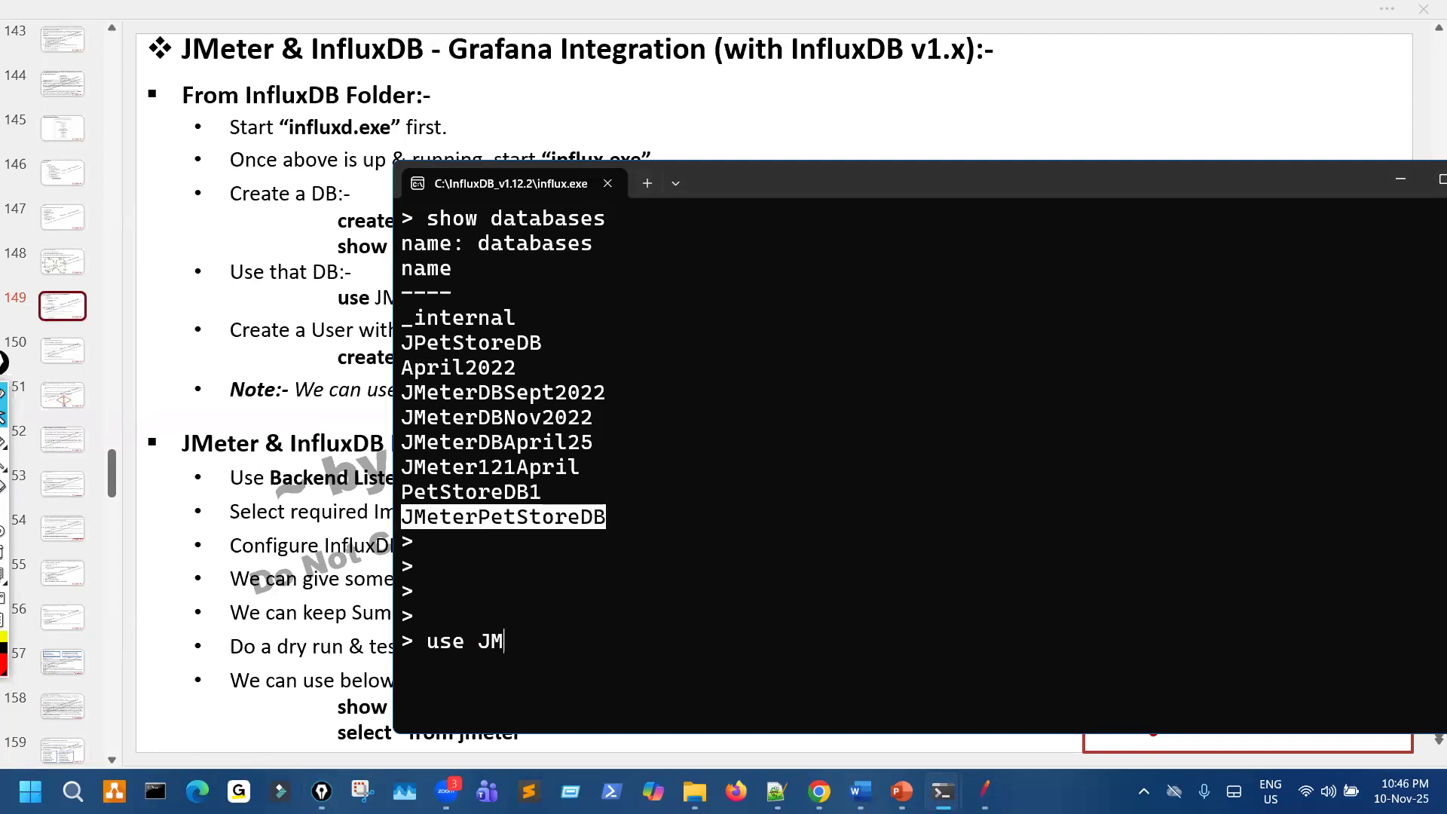
key(ctrl+c)
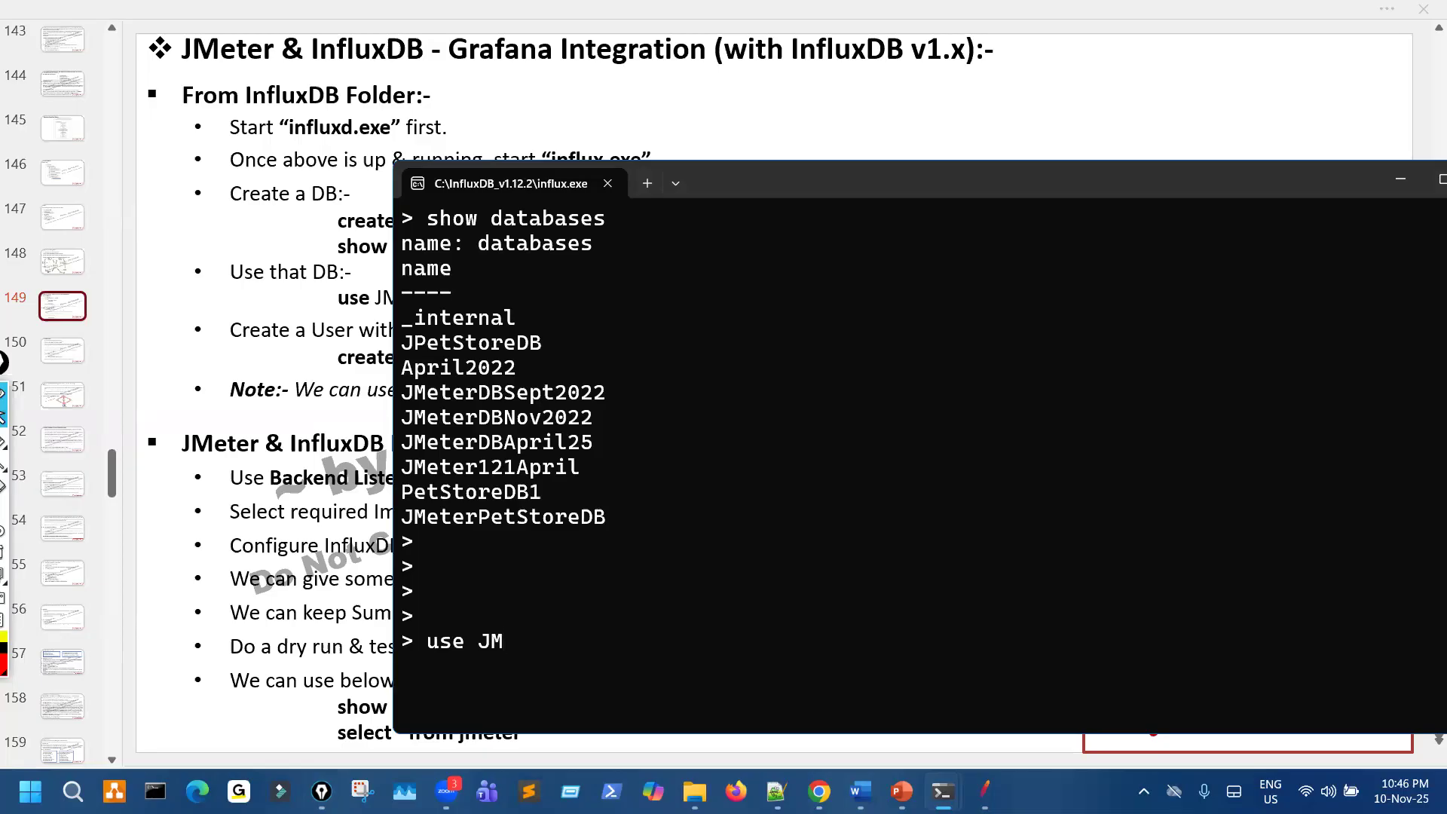
key(ctrl+v)
key(ctrl+v)
text(ete)
key(BackSpace)
key(BackSpace)
key(BackSpace)
key(BackSpace)
key(BackSpace)
key(BackSpace)
key(BackSpace)
key(BackSpace)
key(BackSpace)
key(BackSpace)
key(BackSpace)
key(BackSpace)
key(BackSpace)
key(BackSpace)
key(BackSpace)
key(BackSpace)
key(BackSpace)
key(BackSpace)
key(BackSpace)
key(BackSpace)
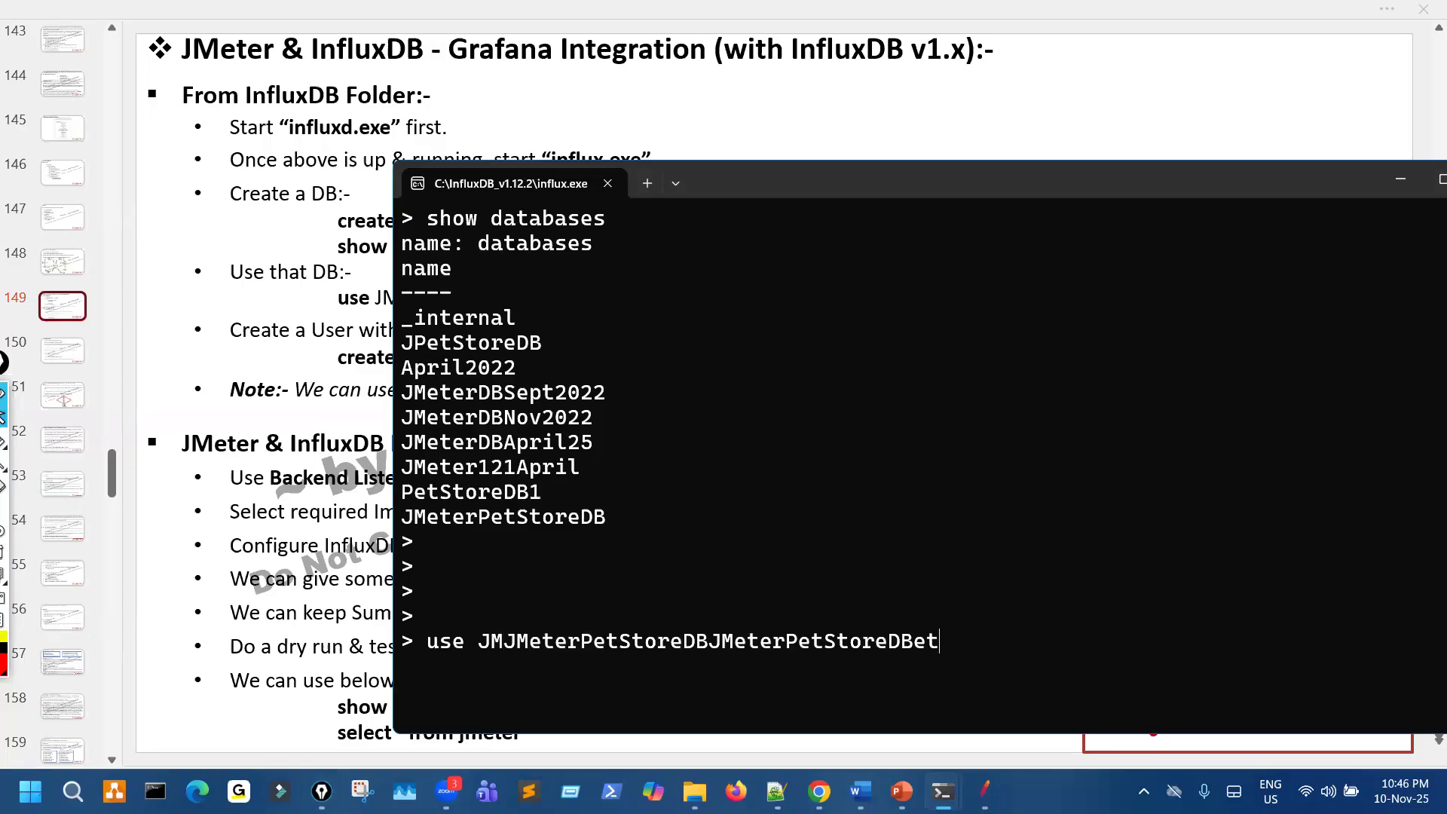
key(BackSpace)
key(BackSpace)
key(BackSpace)
key(BackSpace)
key(BackSpace)
key(BackSpace)
key(BackSpace)
key(BackSpace)
key(BackSpace)
key(BackSpace)
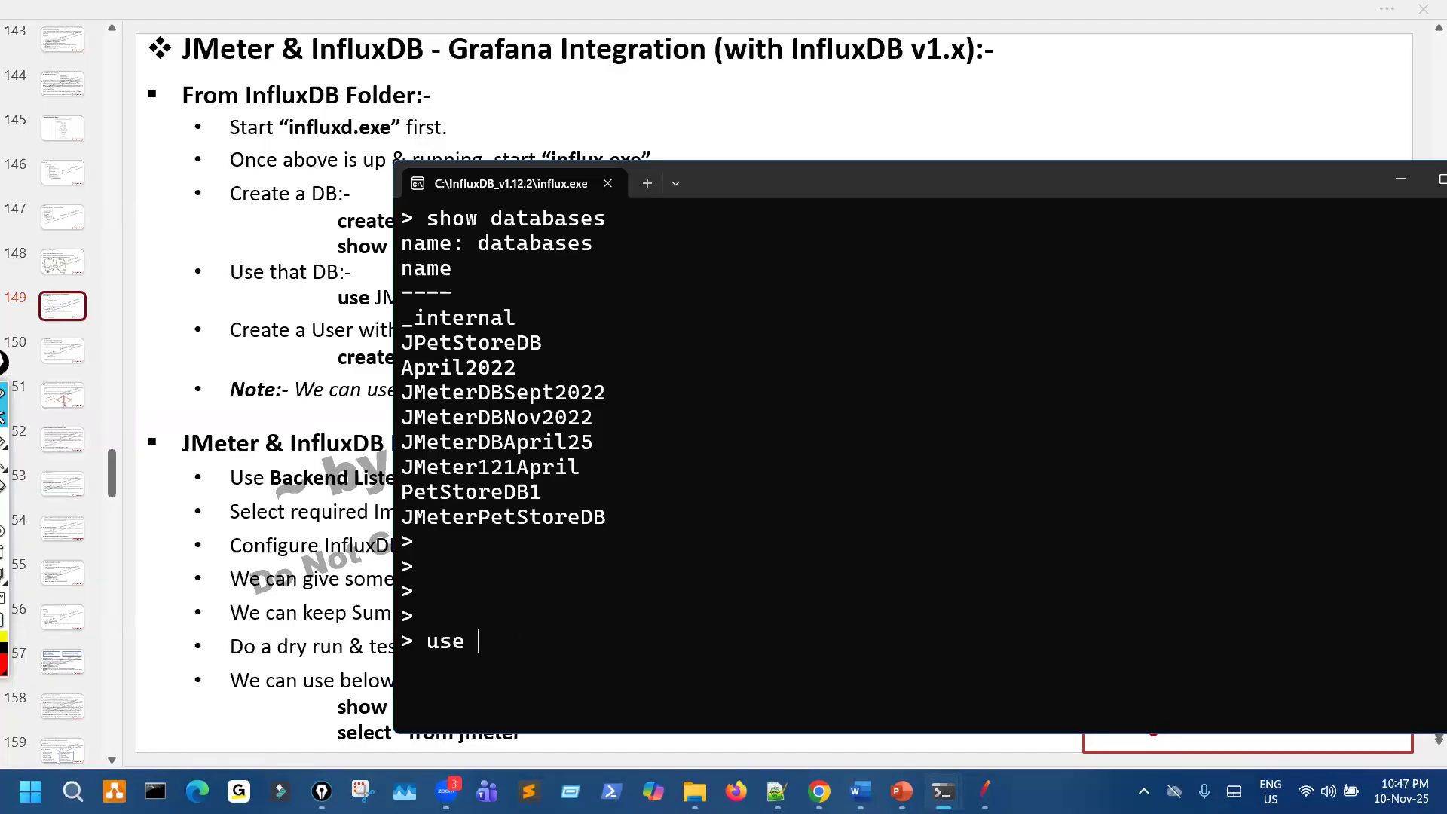
key(ctrl+v)
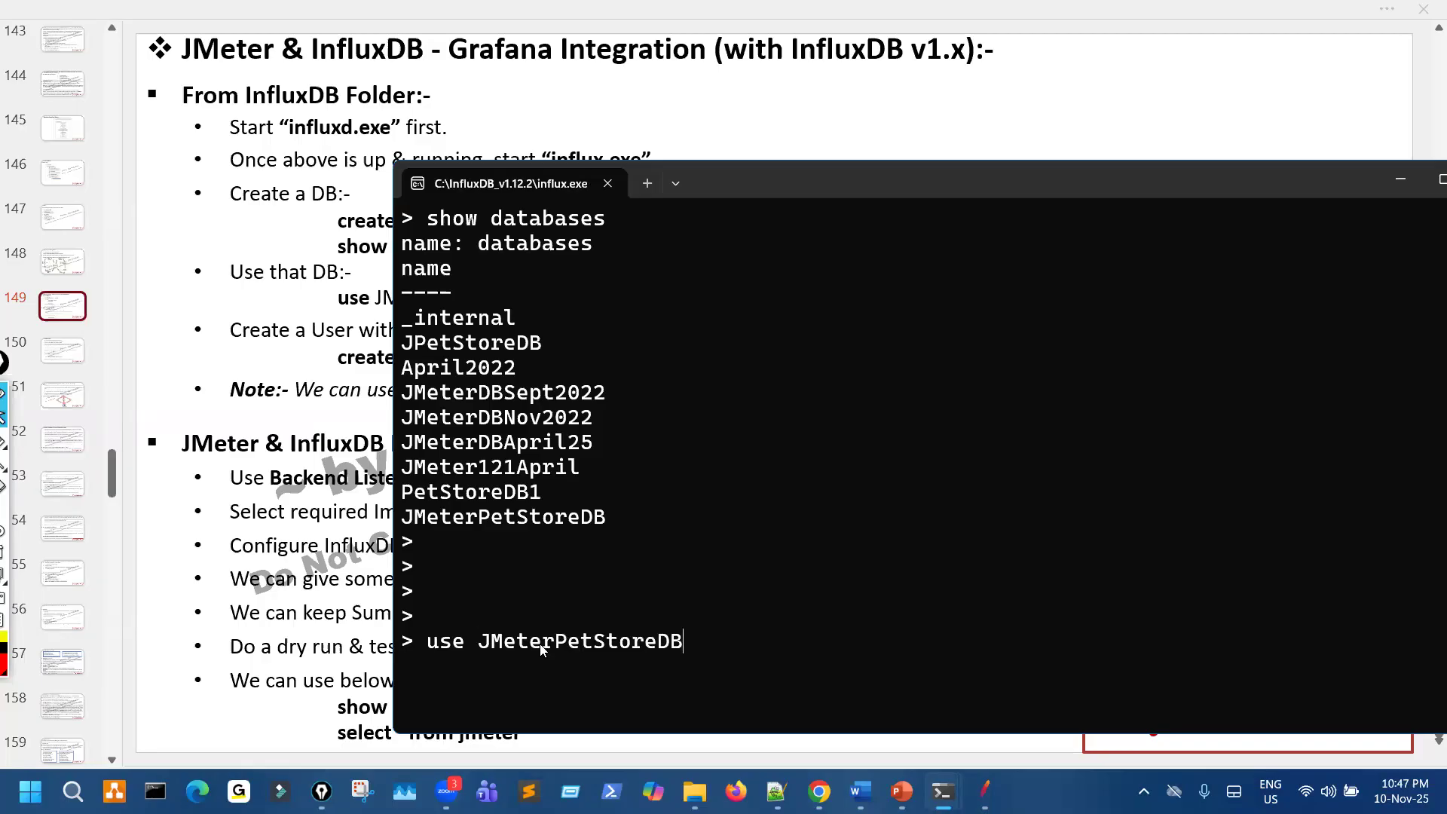
key(BackSpace)
key(BackSpace)
key(BackSpace)
key(BackSpace)
key(BackSpace)
key(BackSpace)
key(BackSpace)
key(BackSpace)
key(BackSpace)
key(BackSpace)
key(BackSpace)
key(BackSpace)
key(BackSpace)
key(BackSpace)
key(BackSpace)
key(BackSpace)
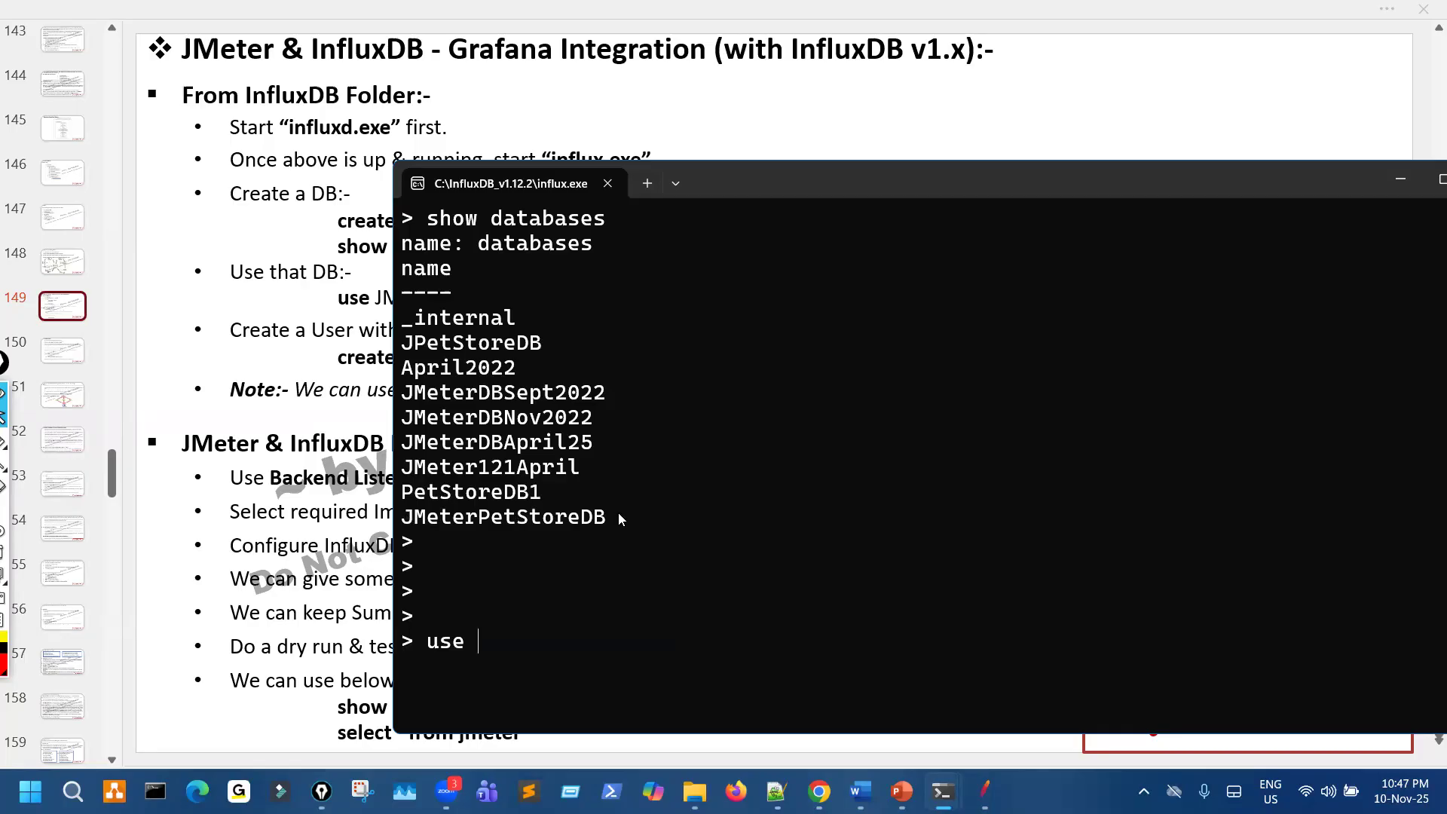
- Copy JMeterPetStoreDB from the database list and paste it once after use at the prompt
drag(403, 518, 618, 517)
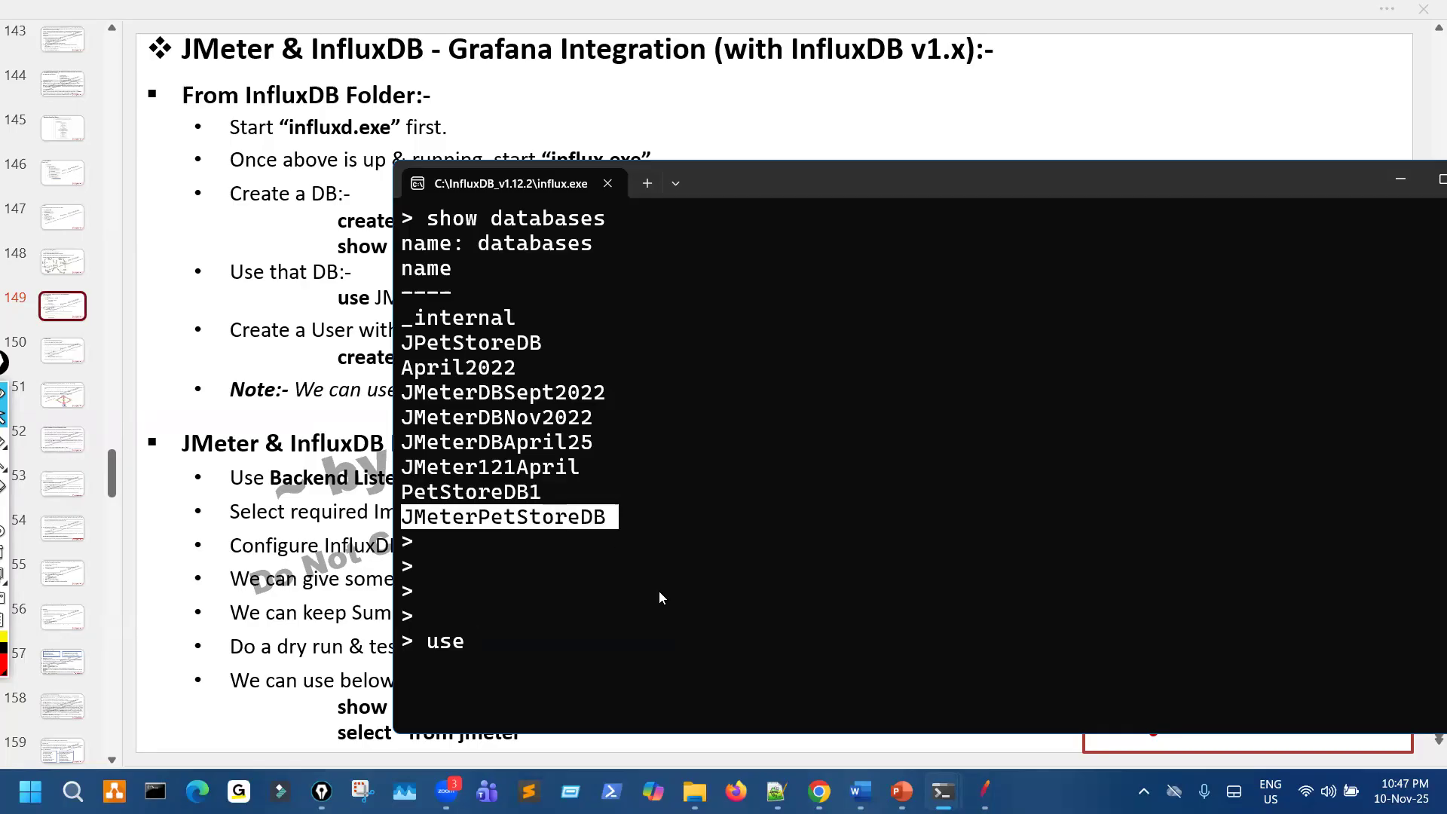
right_click(545, 637)
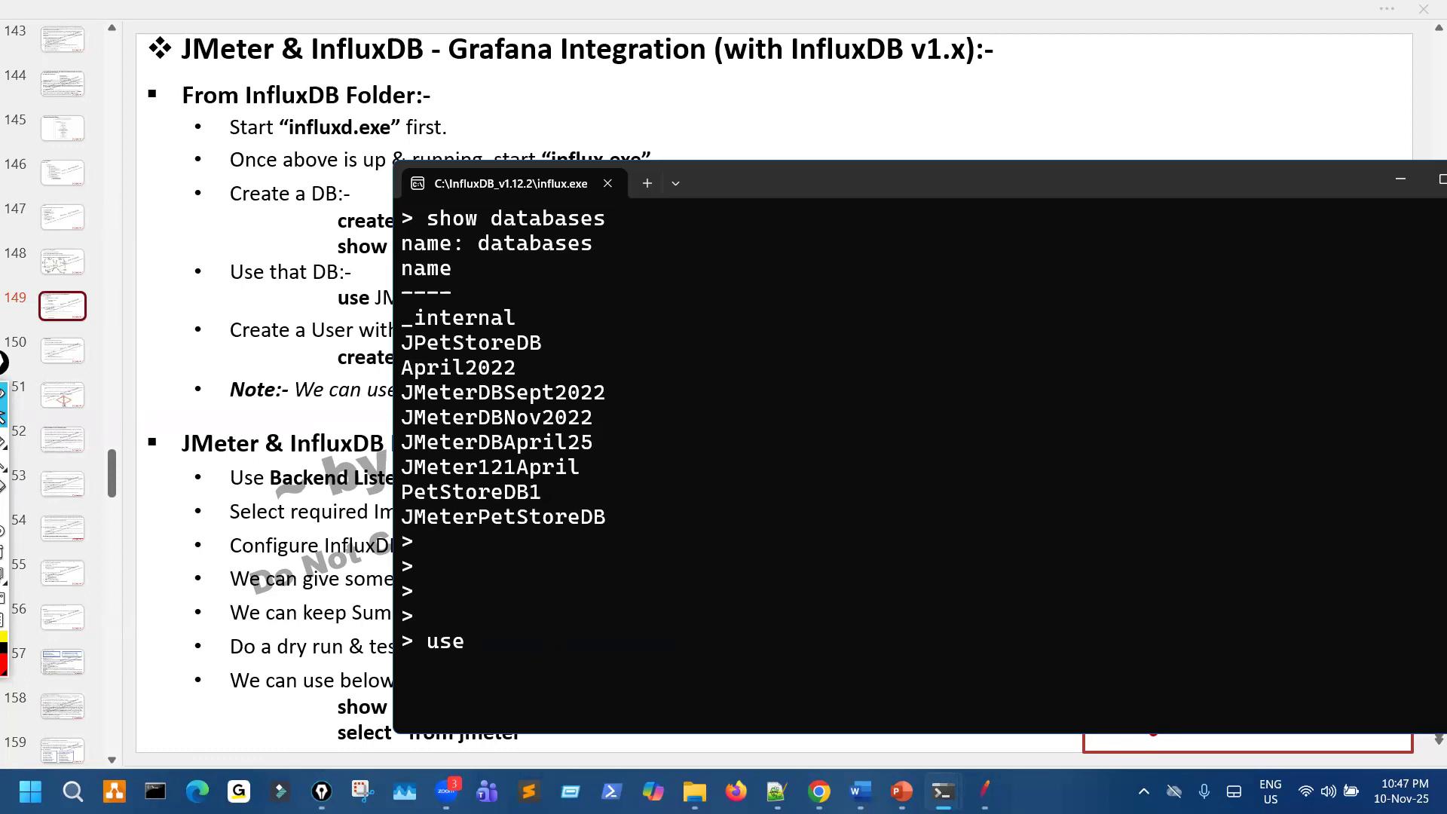
right_click(832, 418)
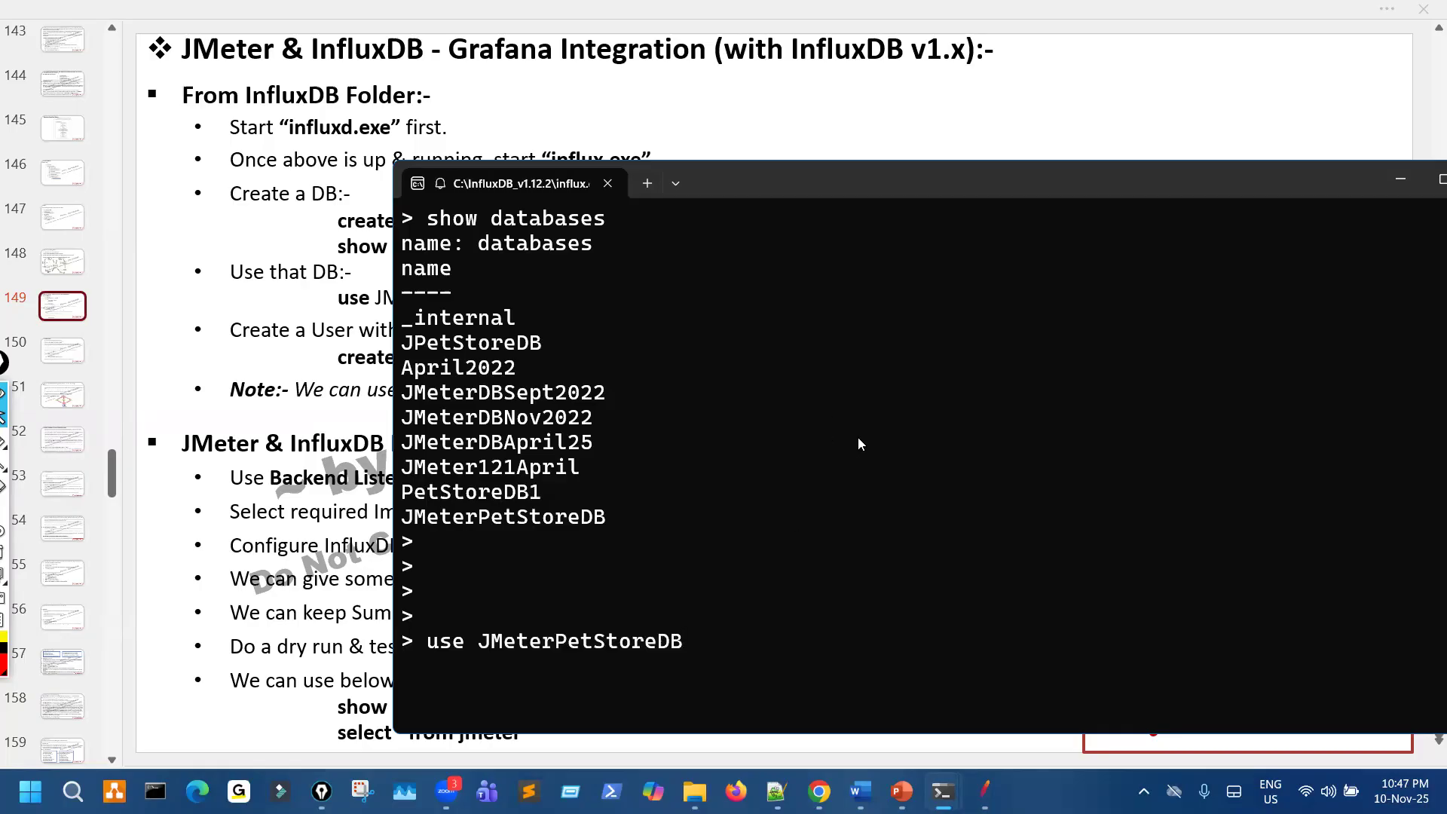
- Mark the create database command, the show databases command and the listed databases with the pen, and clear the marks
scroll(728, 356, up, 3)
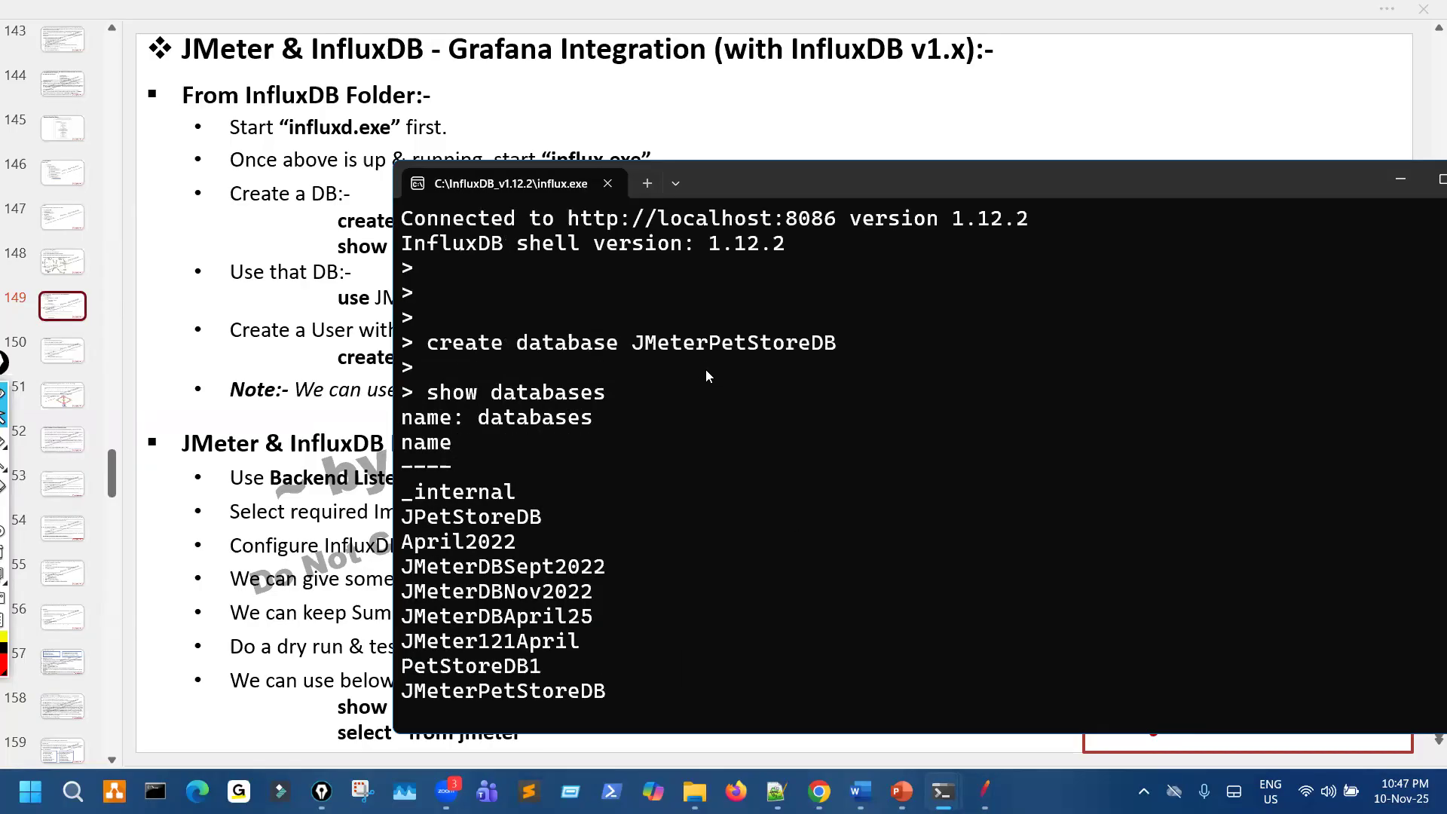
mouse_move(660, 316)
mouse_down()
mouse_move(712, 373)
mouse_move(743, 309)
mouse_up()
drag(540, 360, 599, 354)
mouse_move(487, 559)
mouse_down()
mouse_move(437, 595)
mouse_move(484, 603)
mouse_up()
key(Escape)
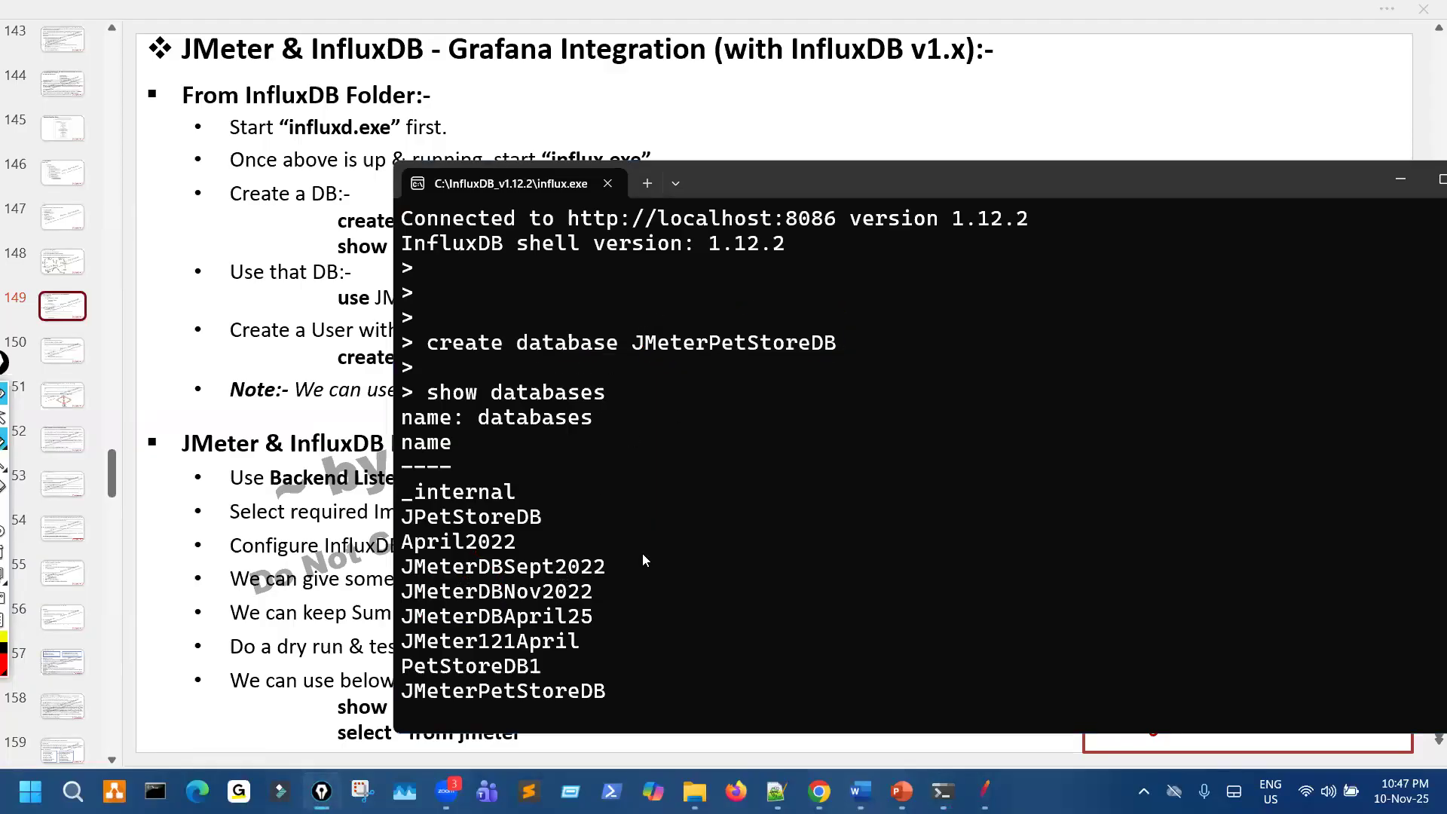
- Run the use JMeterPetStoreDB command in the influx.exe console and highlight the response line
scroll(596, 641, down, 3)
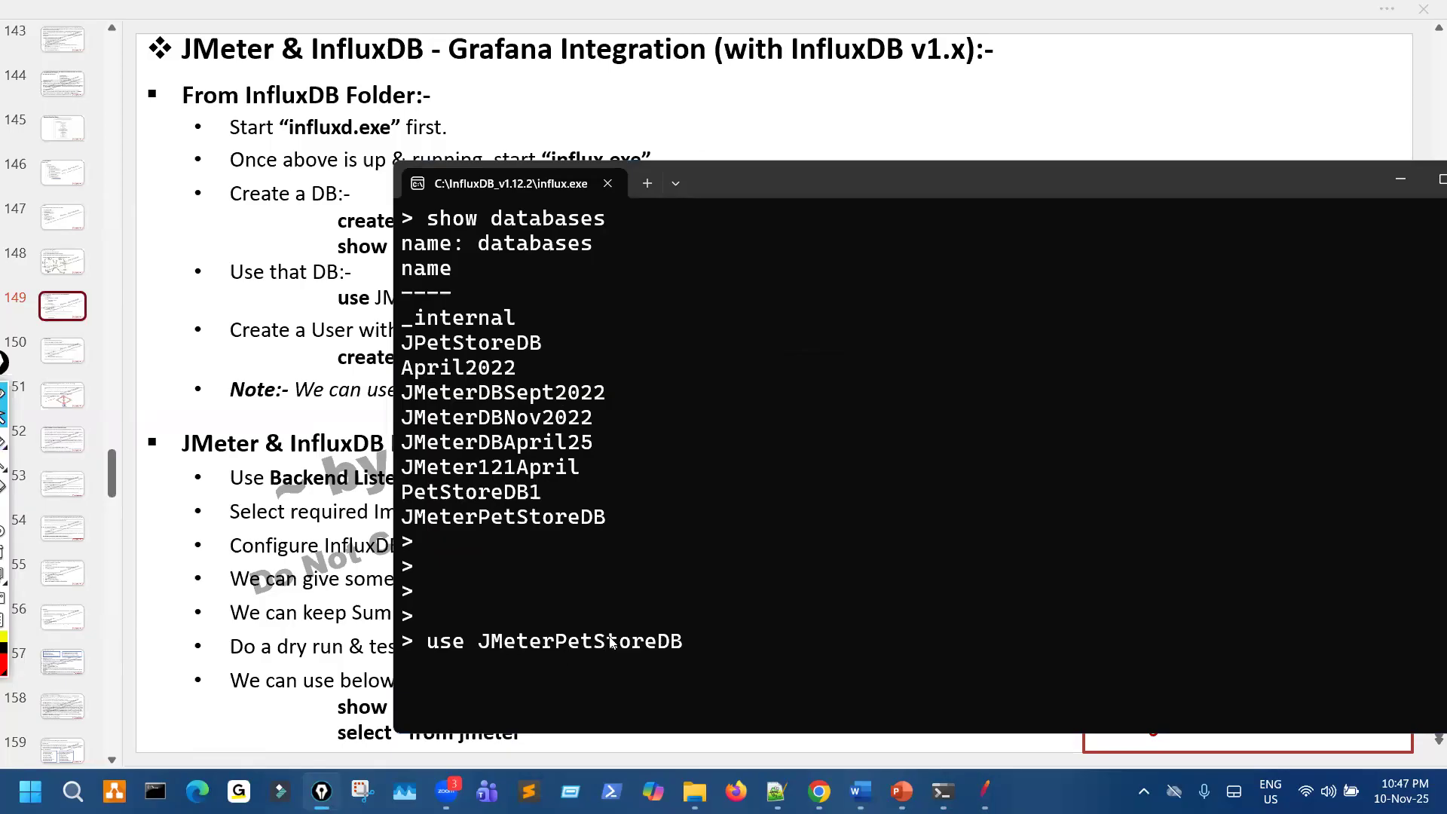
drag(492, 641, 644, 641)
click(645, 641)
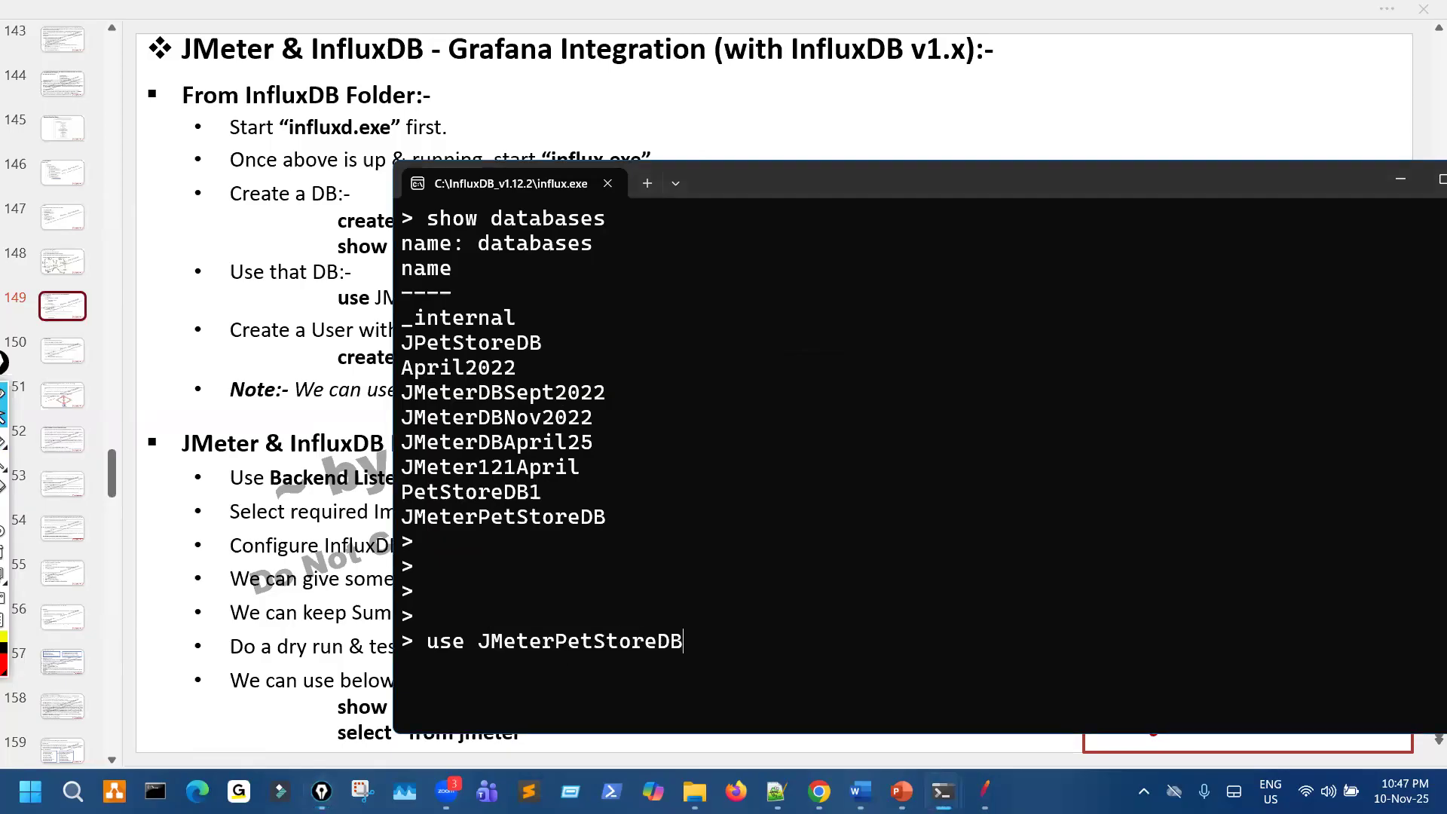
key(Return)
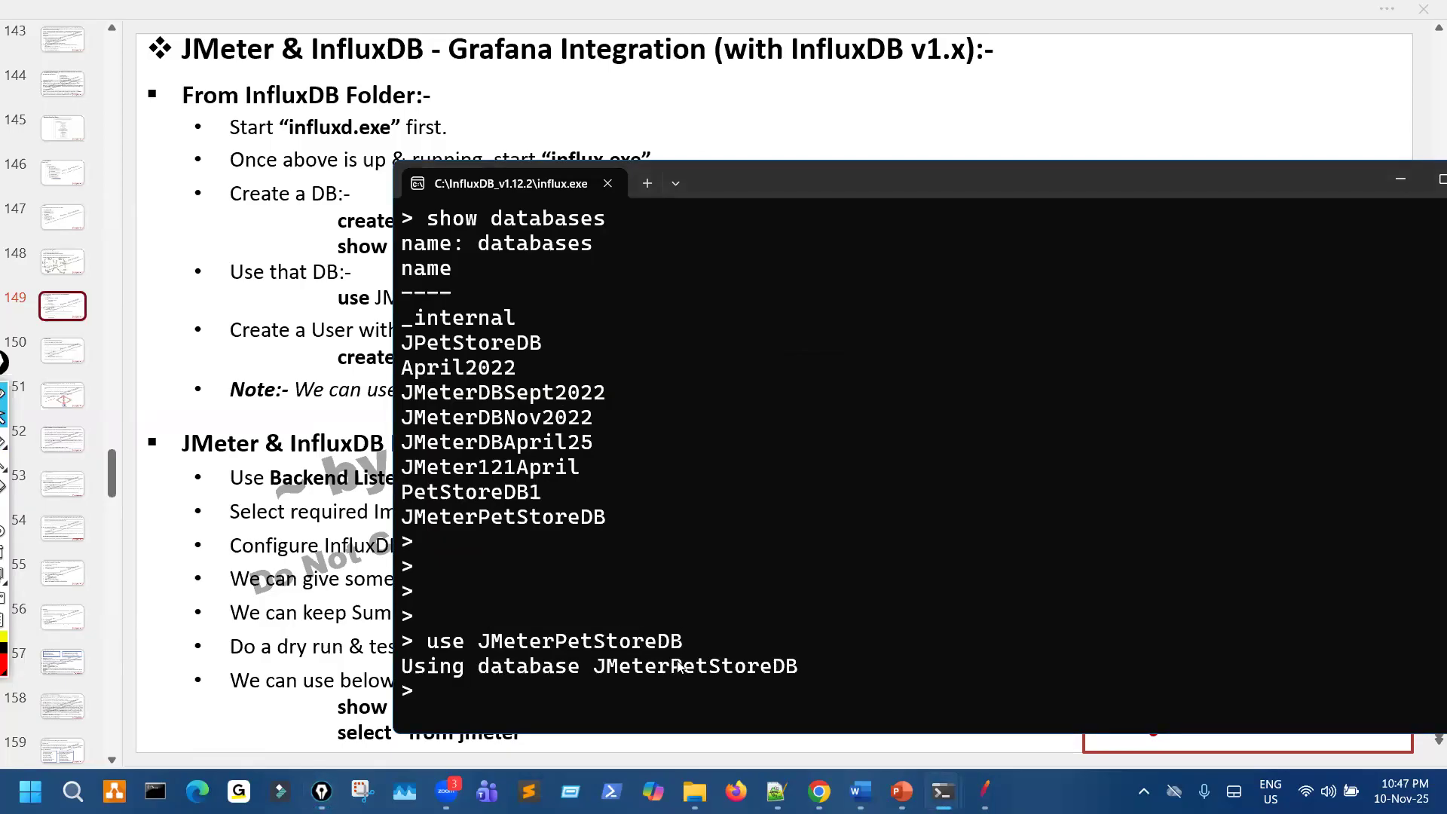
drag(493, 666, 579, 667)
drag(672, 667, 775, 667)
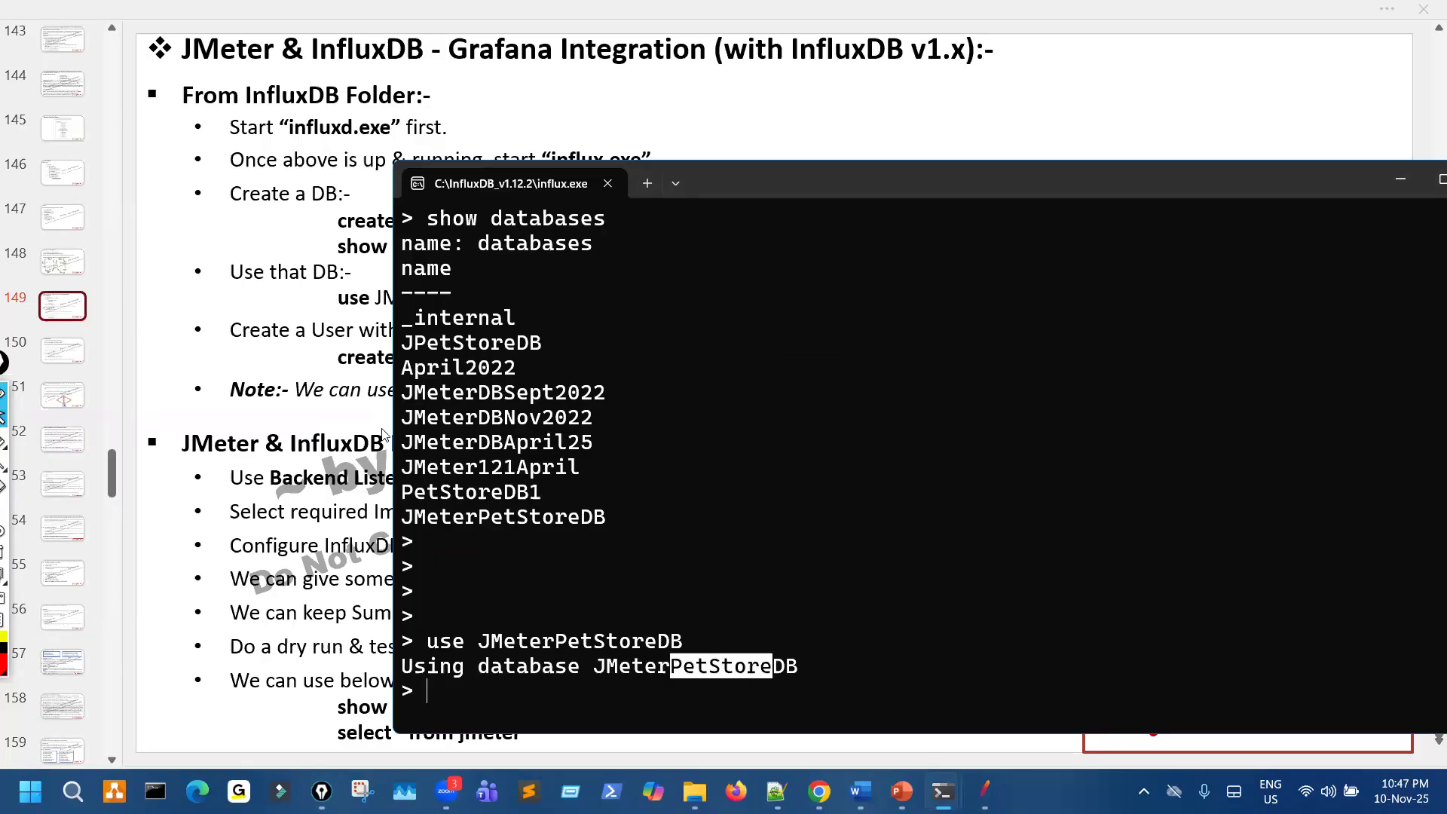
- Return to the slide and mark the Create a User with Password note and its create user command with the pen
click(381, 363)
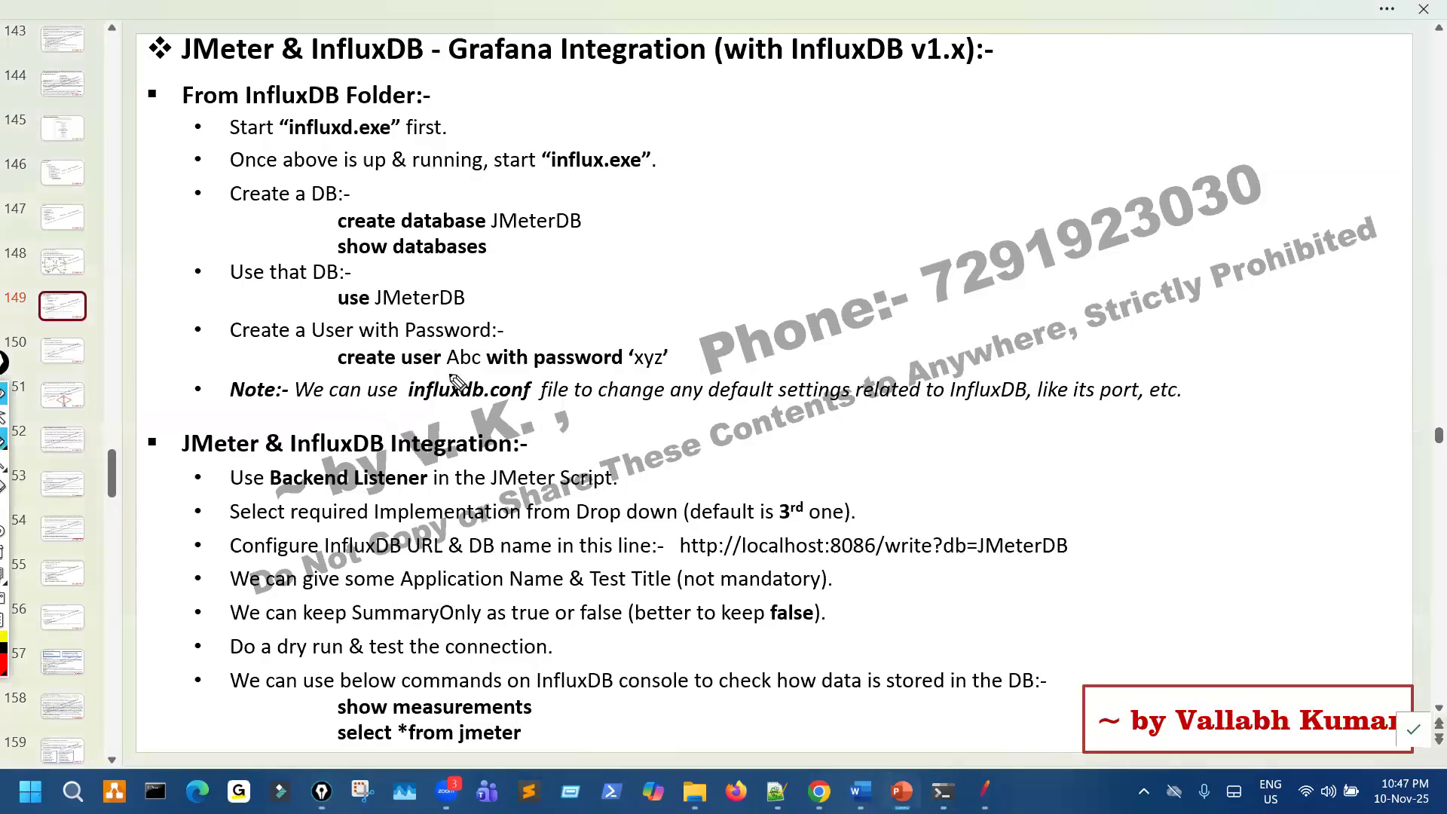
drag(426, 338, 475, 332)
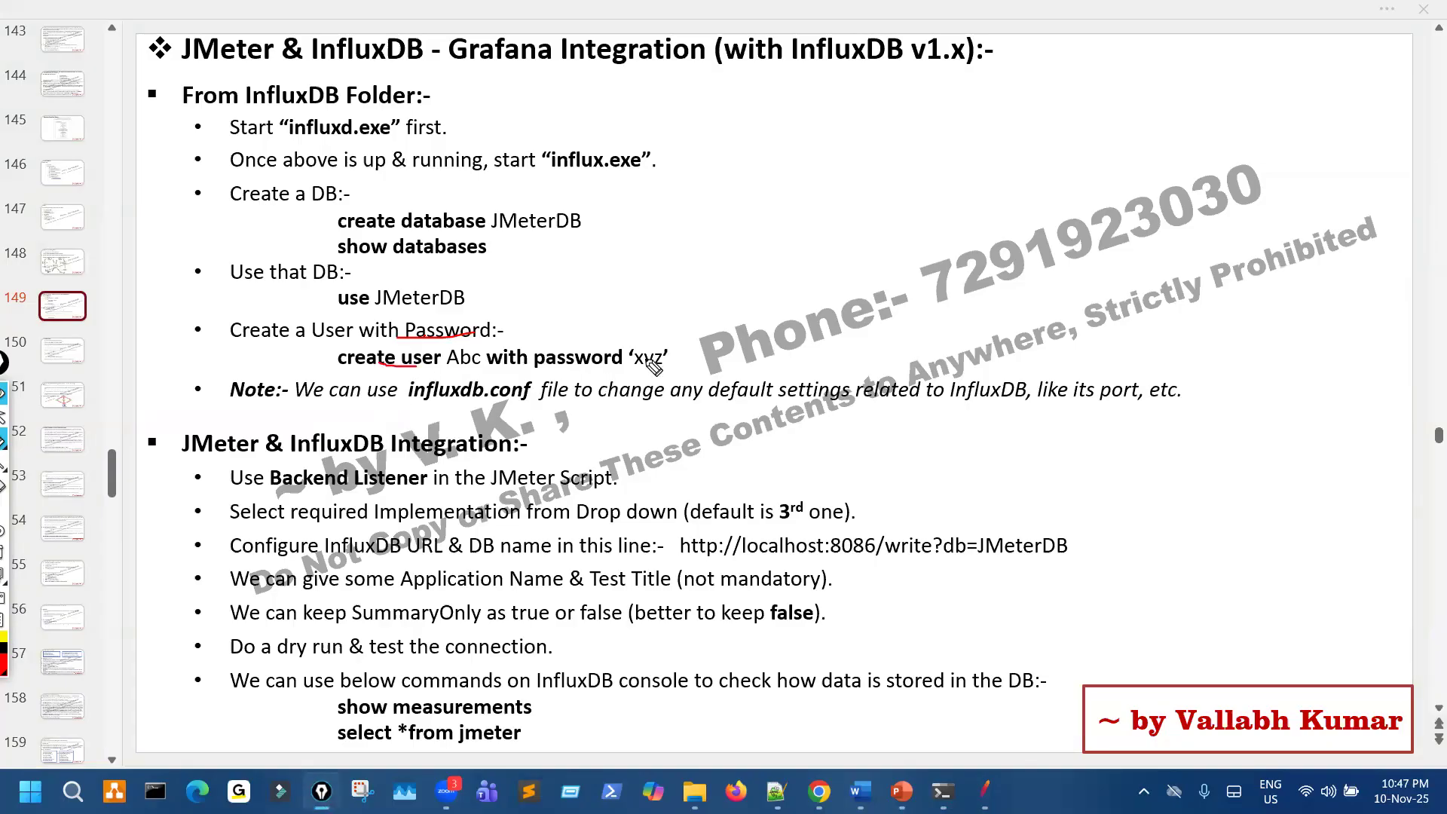
drag(381, 364, 567, 370)
mouse_move(468, 344)
mouse_down()
mouse_move(456, 363)
mouse_move(479, 347)
mouse_up()
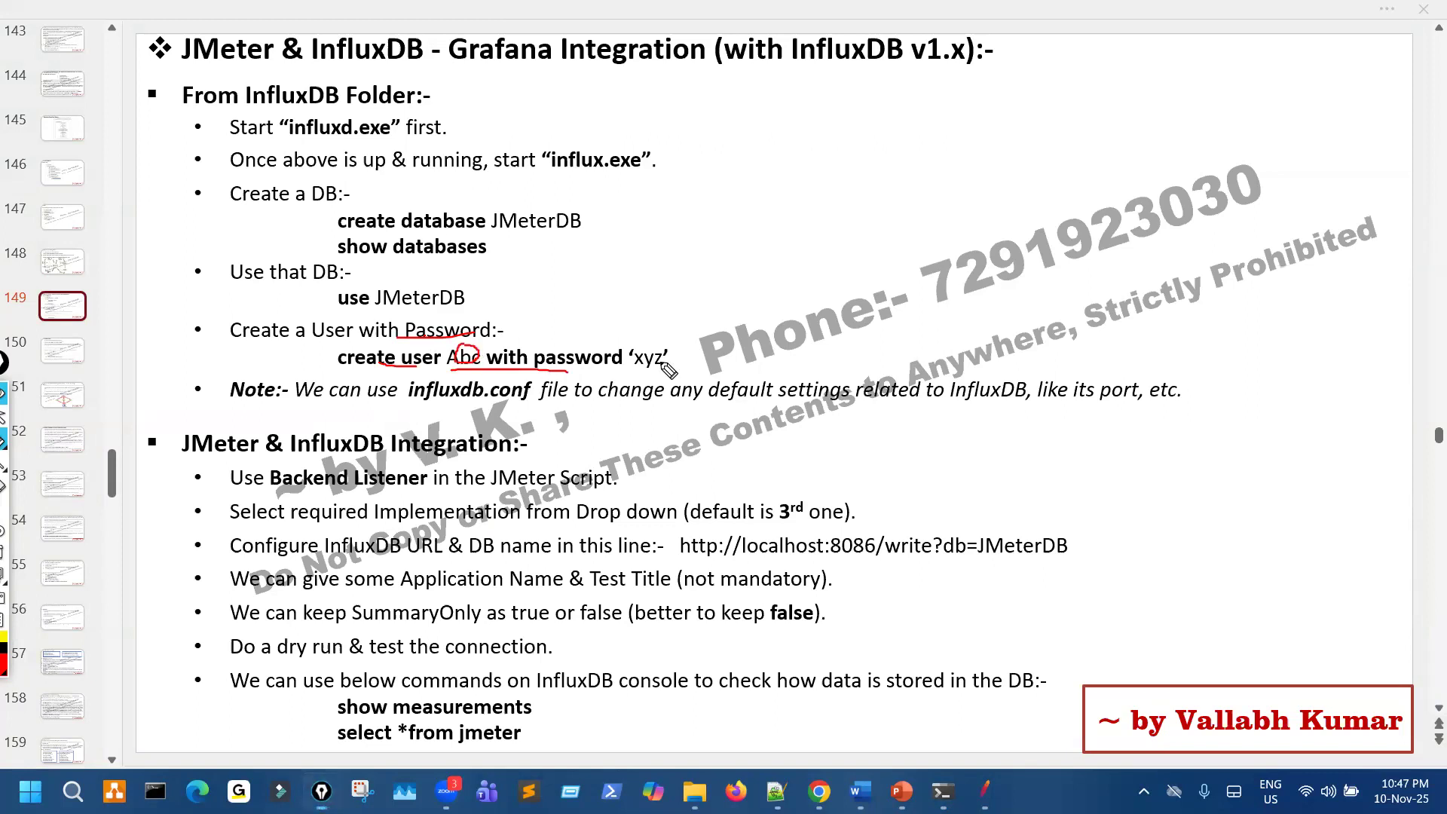
drag(663, 366, 635, 363)
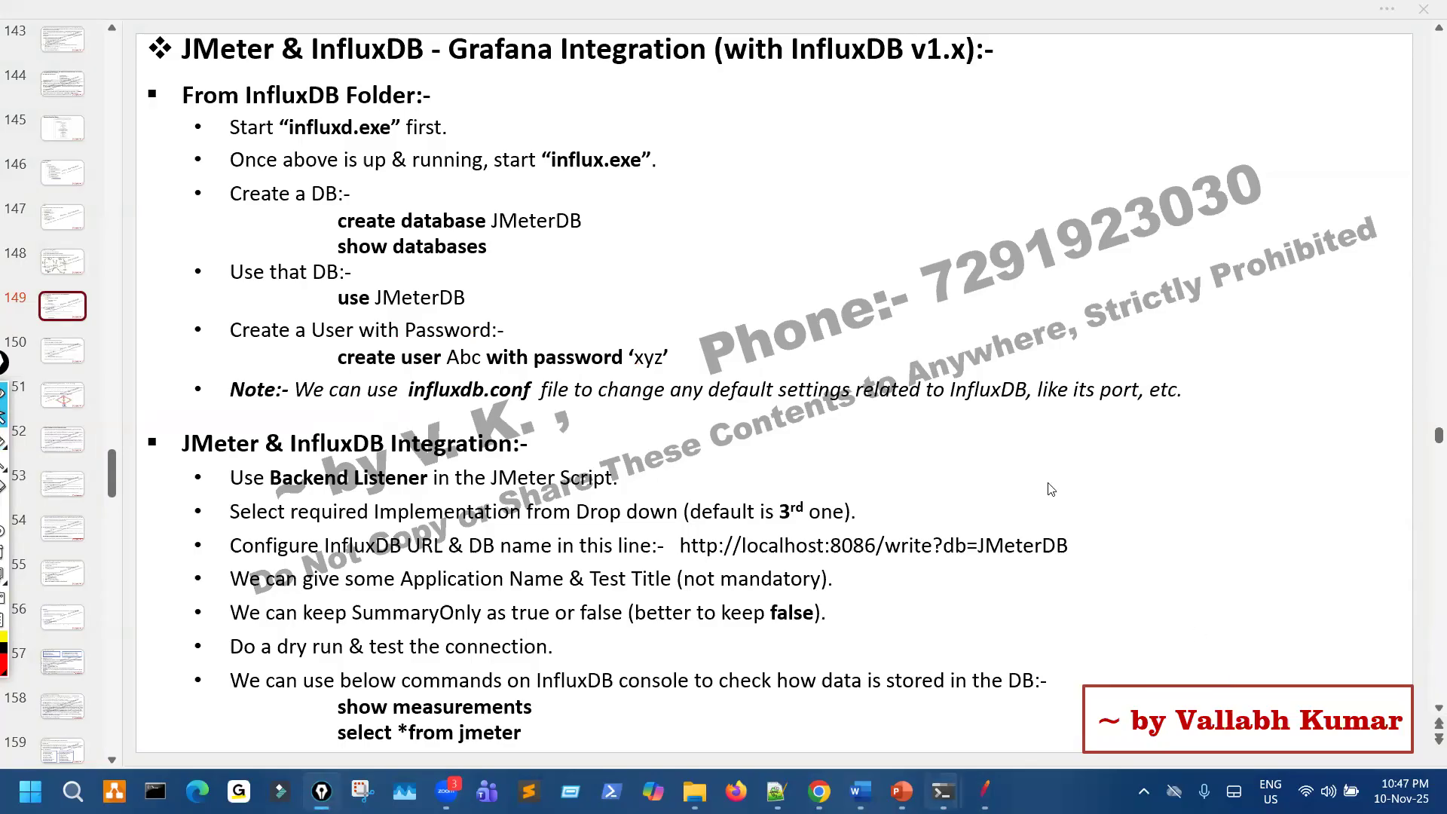
- Bring the influx.exe console back, move it aside so the slide's commands show, and add several blank prompt lines
mouse_move(942, 791)
click(1248, 720)
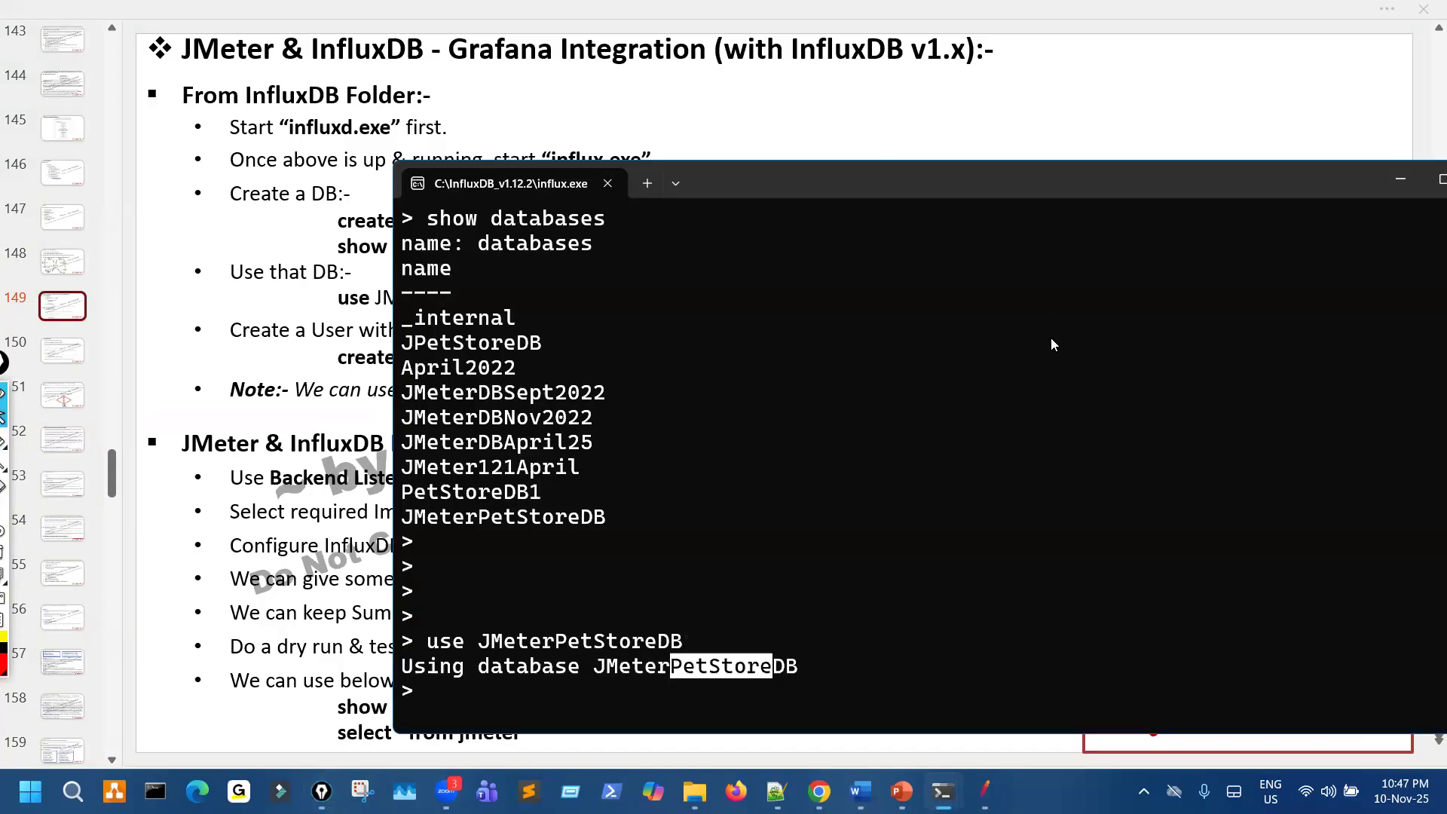
drag(980, 181, 1209, 123)
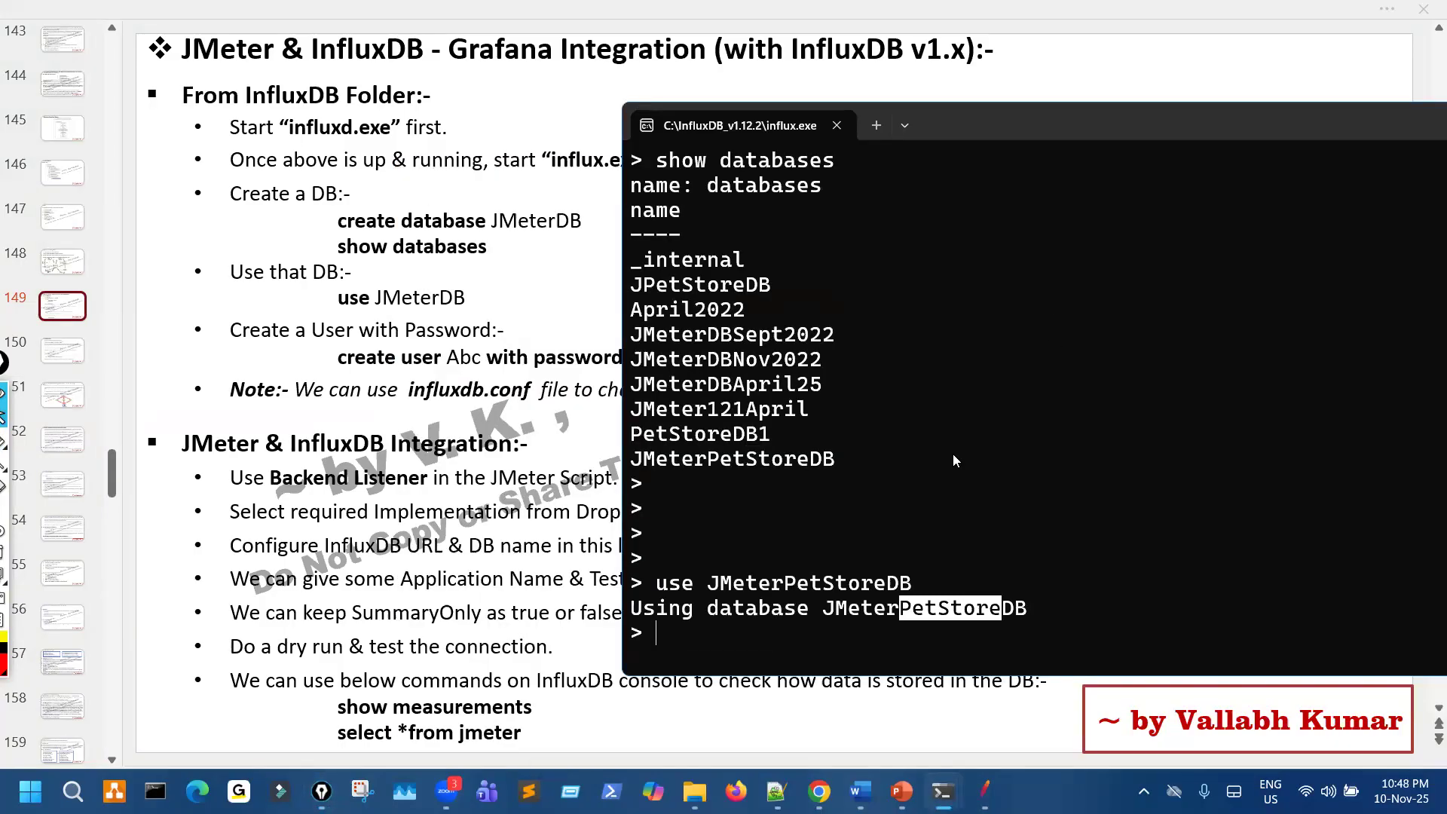
key(Return)
key(Return)
key(Return)
key(Return)
key(Return)
key(Return)
key(Return)
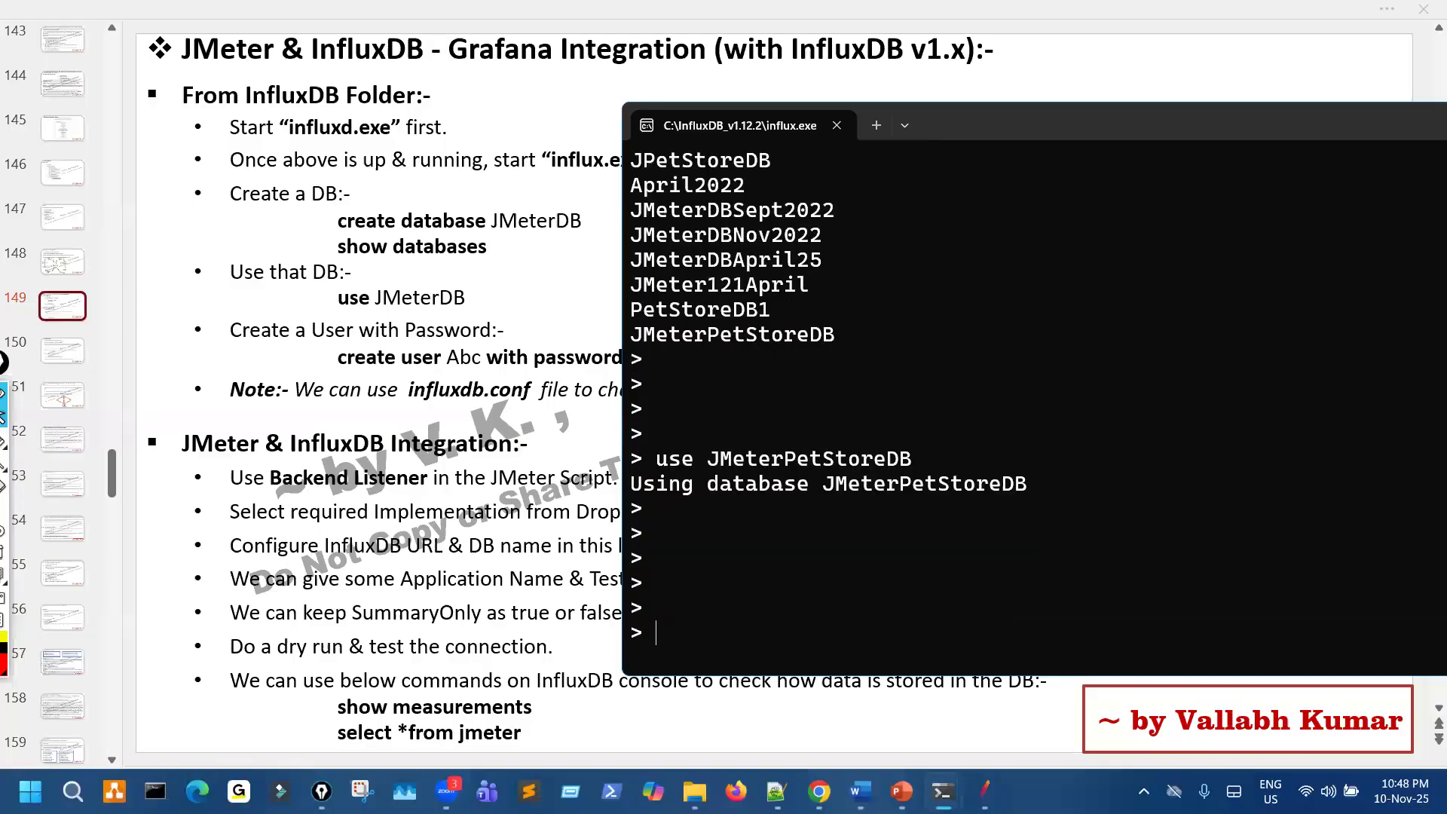
key(Up)
key(Down)
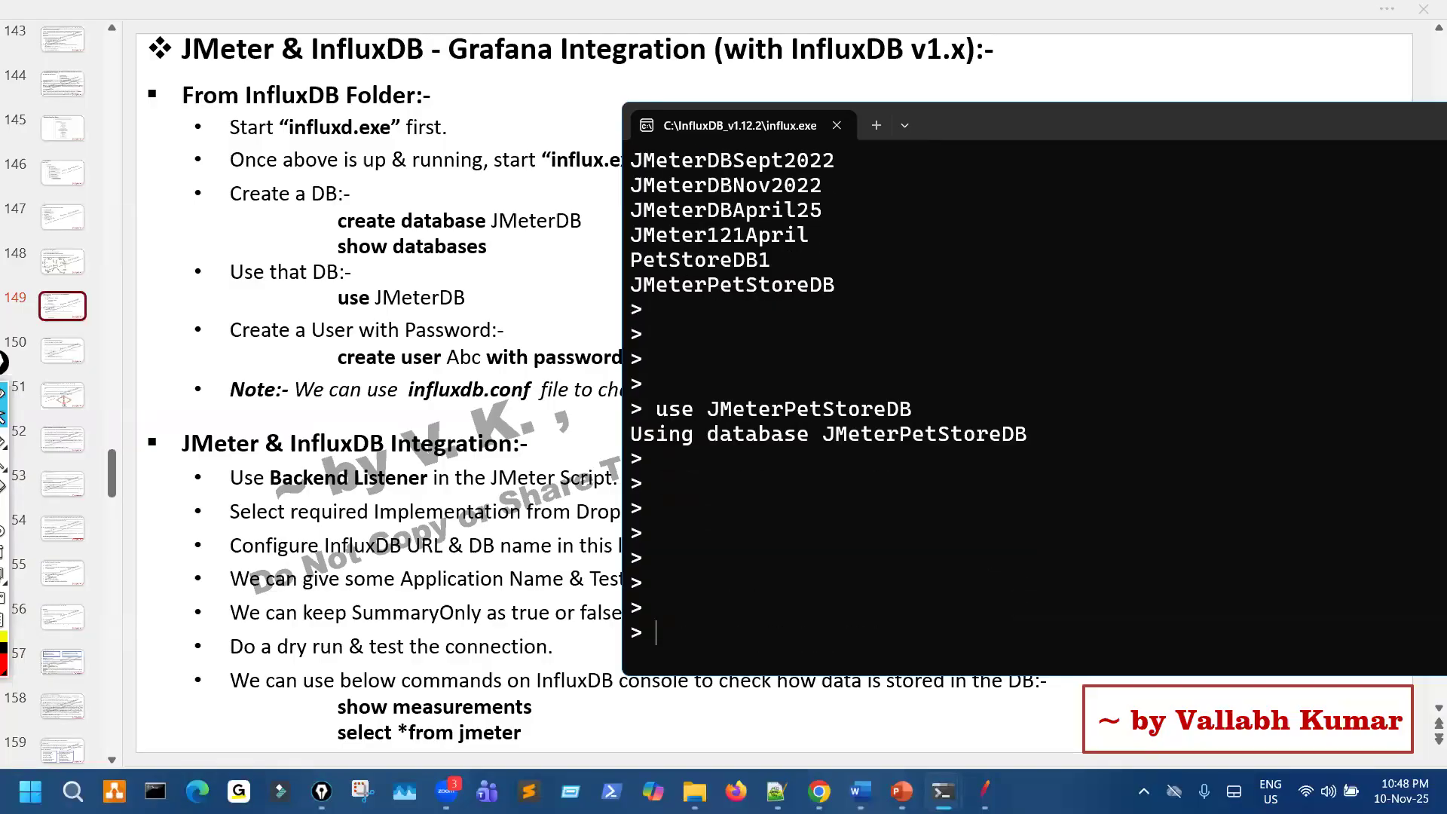
- Create the InfluxDB user Admin with the account password in quotes, keeping the slide's create user example in view
text(create user Admin)
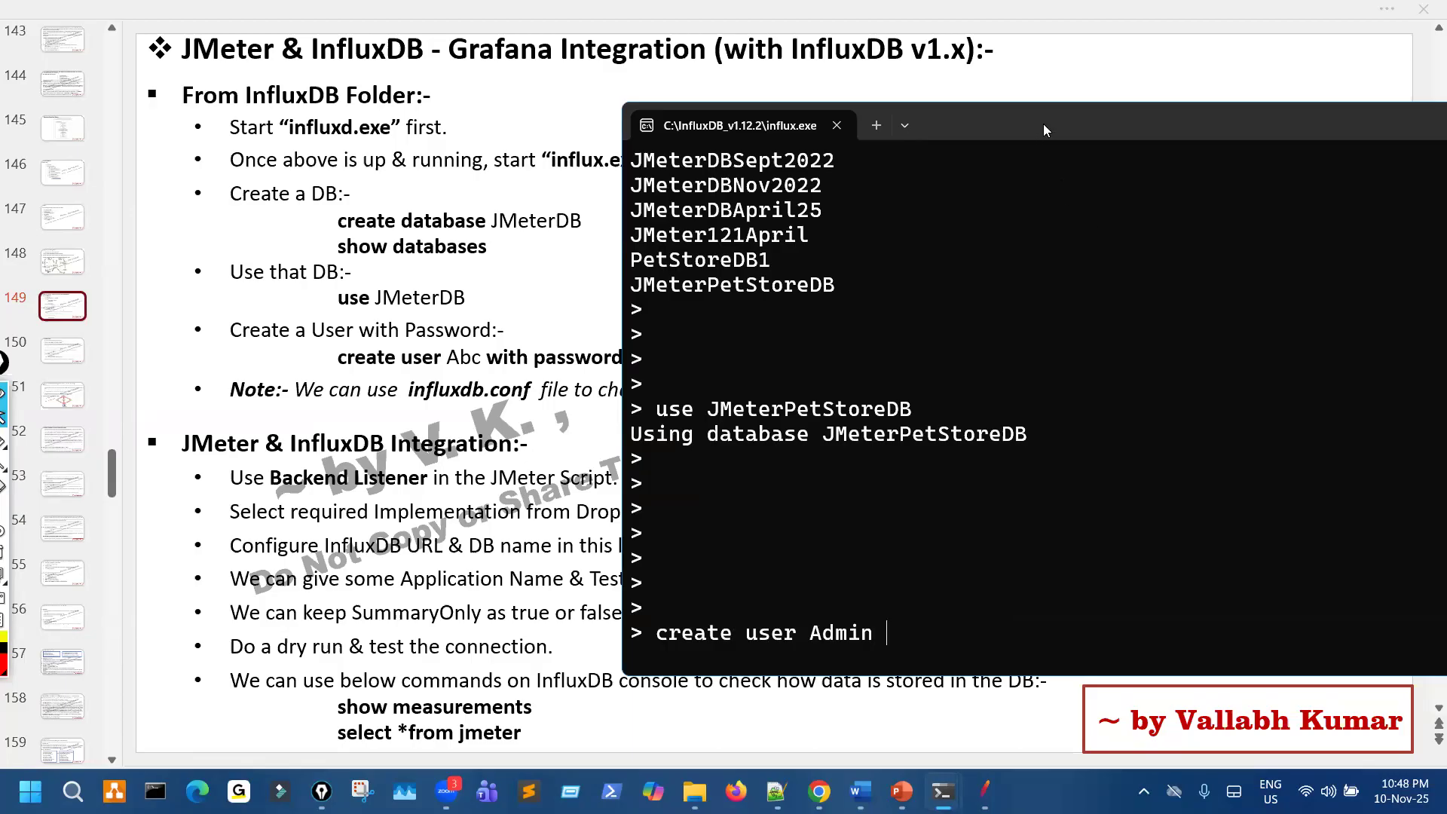
drag(1169, 125, 1280, 124)
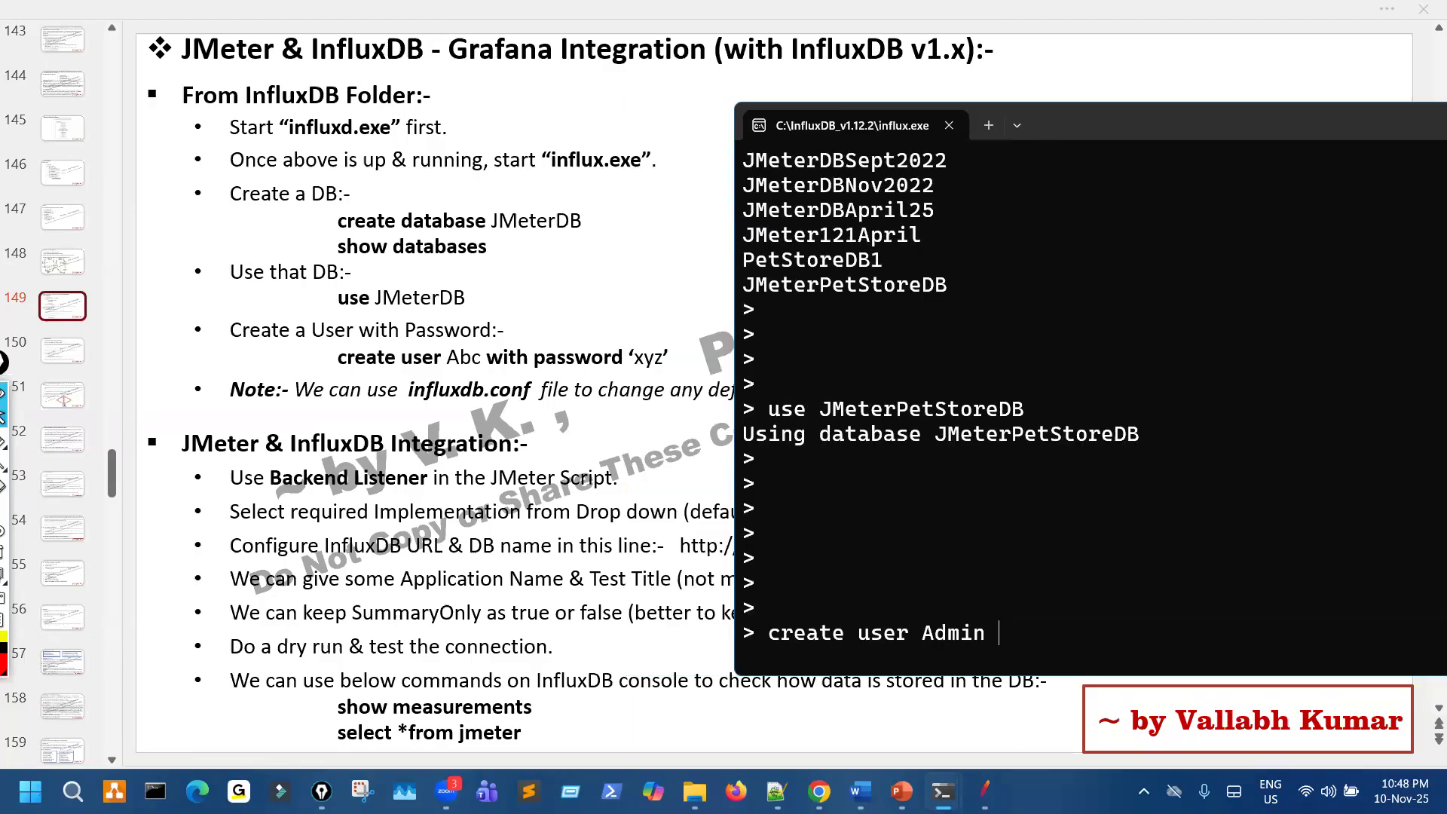
text(with password)
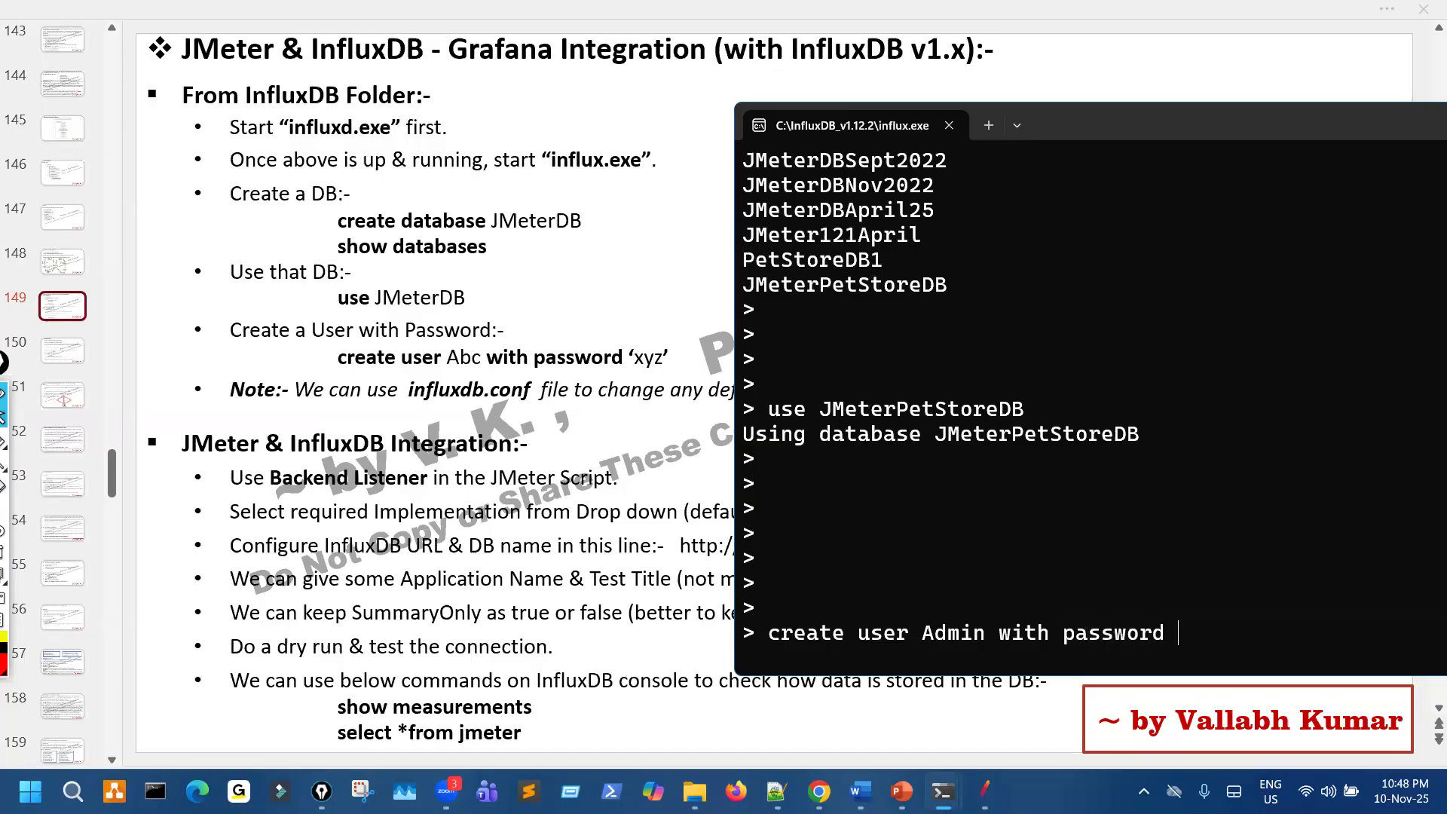
text( 'abcd1234)
key(Return)
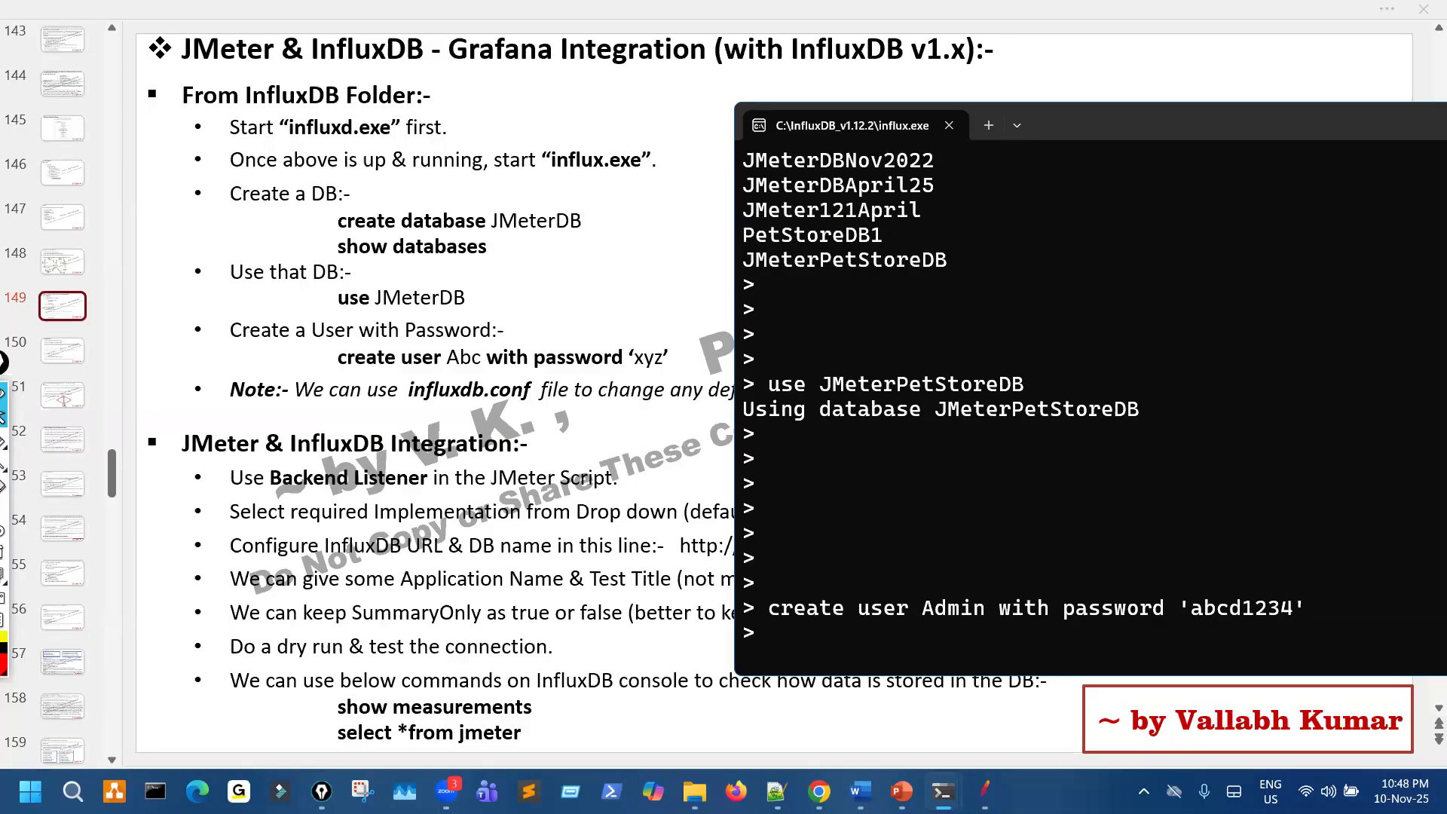
key(Return)
key(Return)
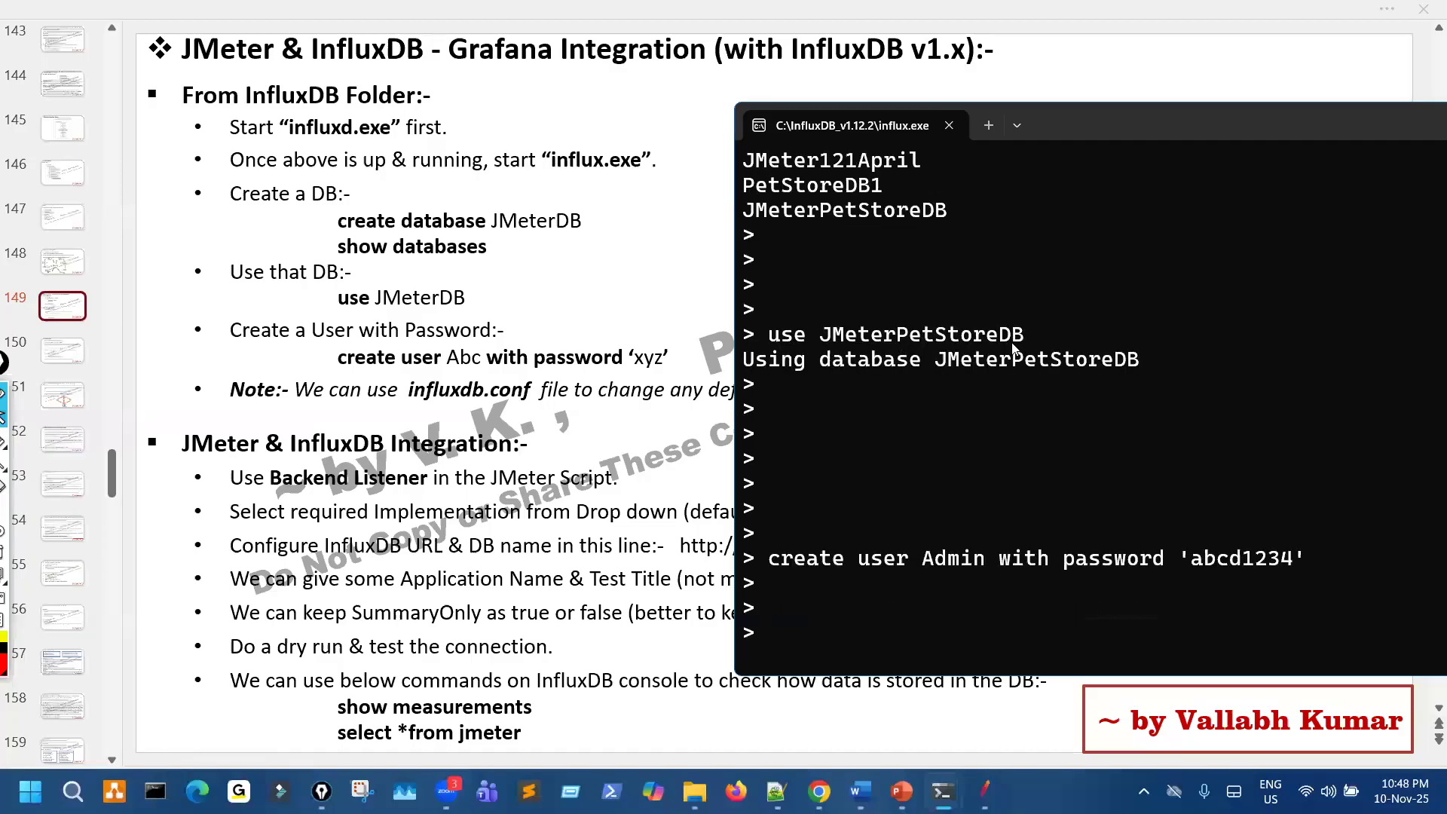
- Highlight the use and create user commands, and underline the slide's JMeter & InfluxDB Integration heading before clearing the pen mark
drag(897, 335, 1012, 359)
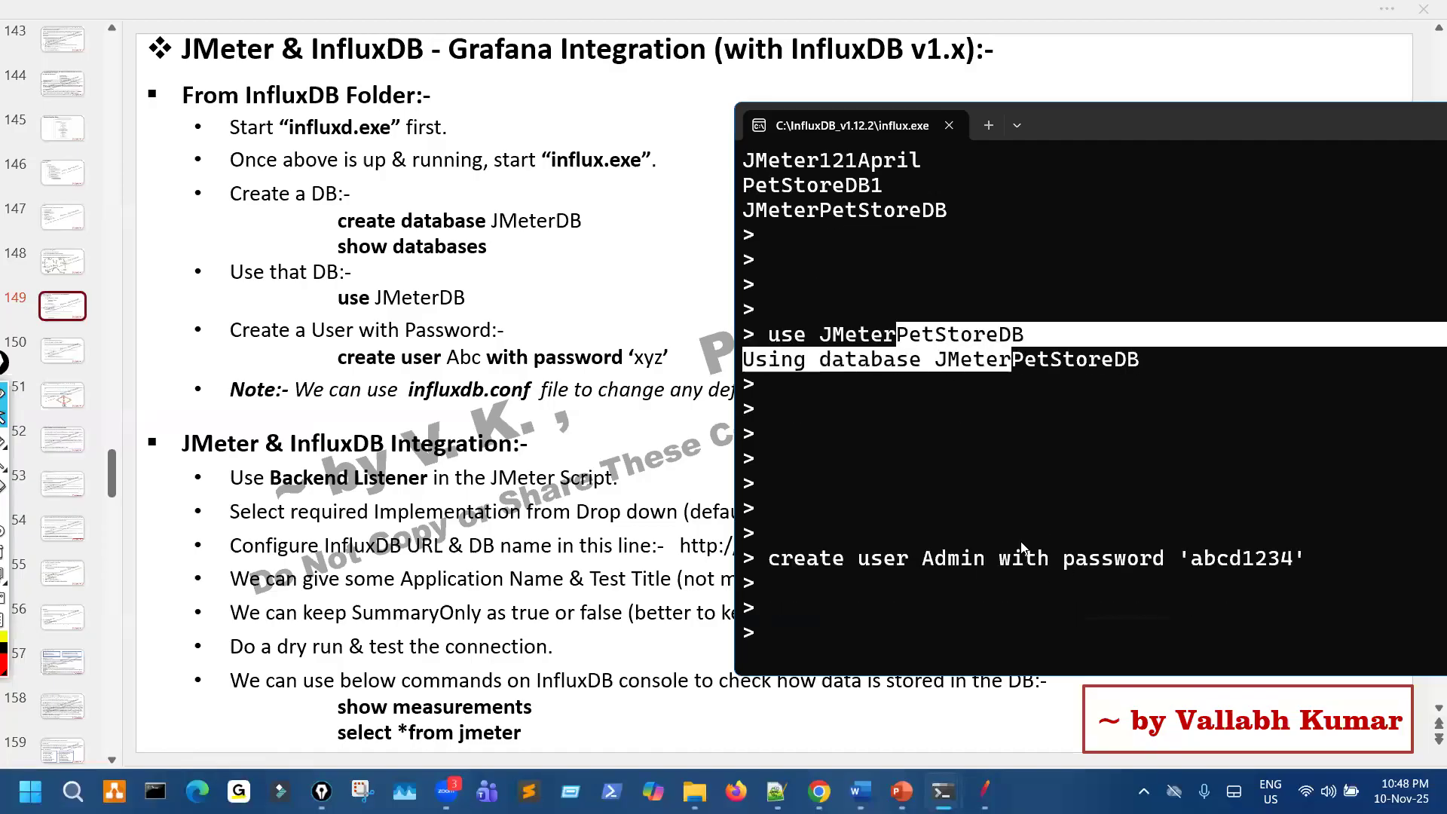
drag(1051, 565, 950, 583)
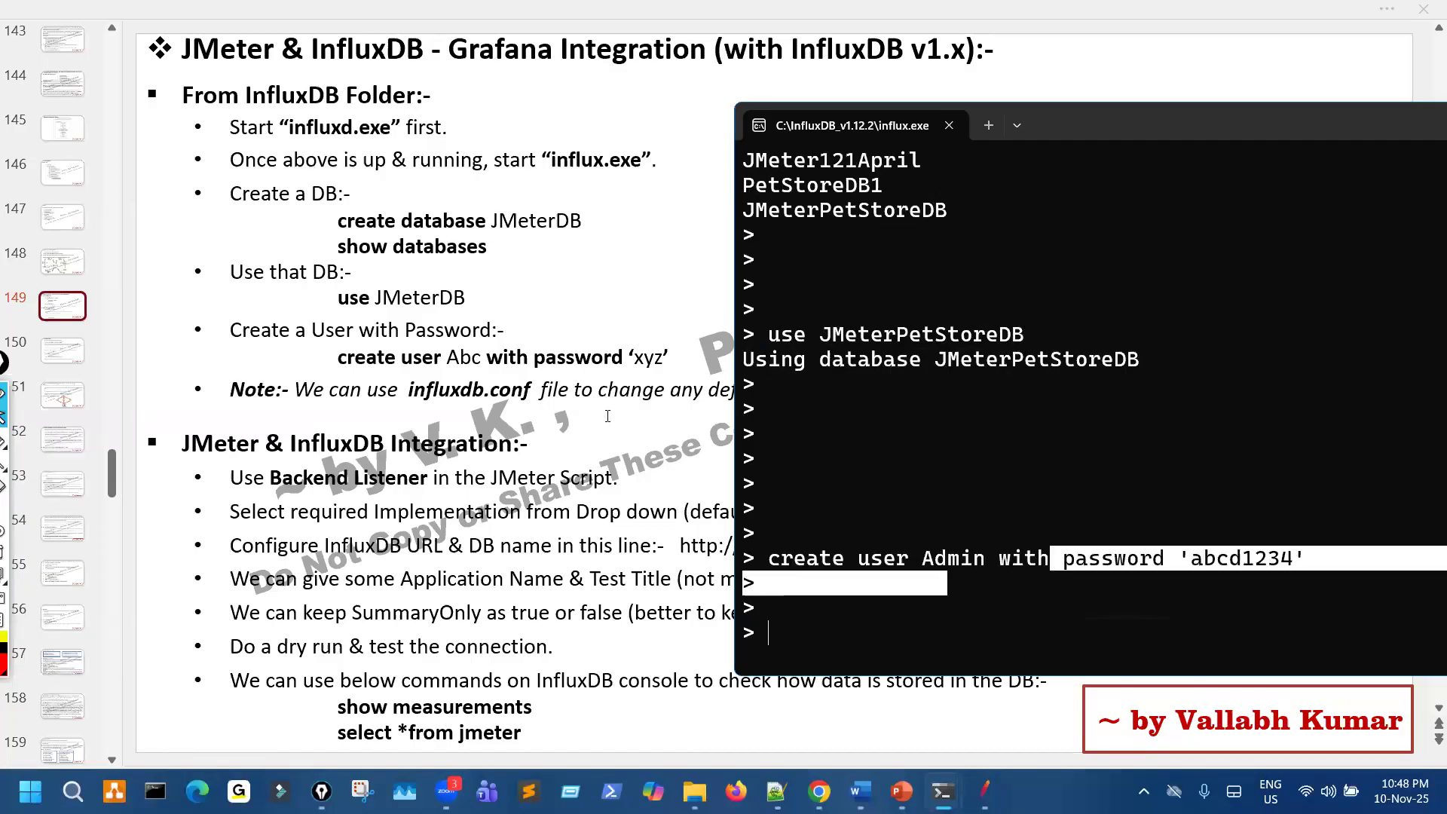
key(Escape)
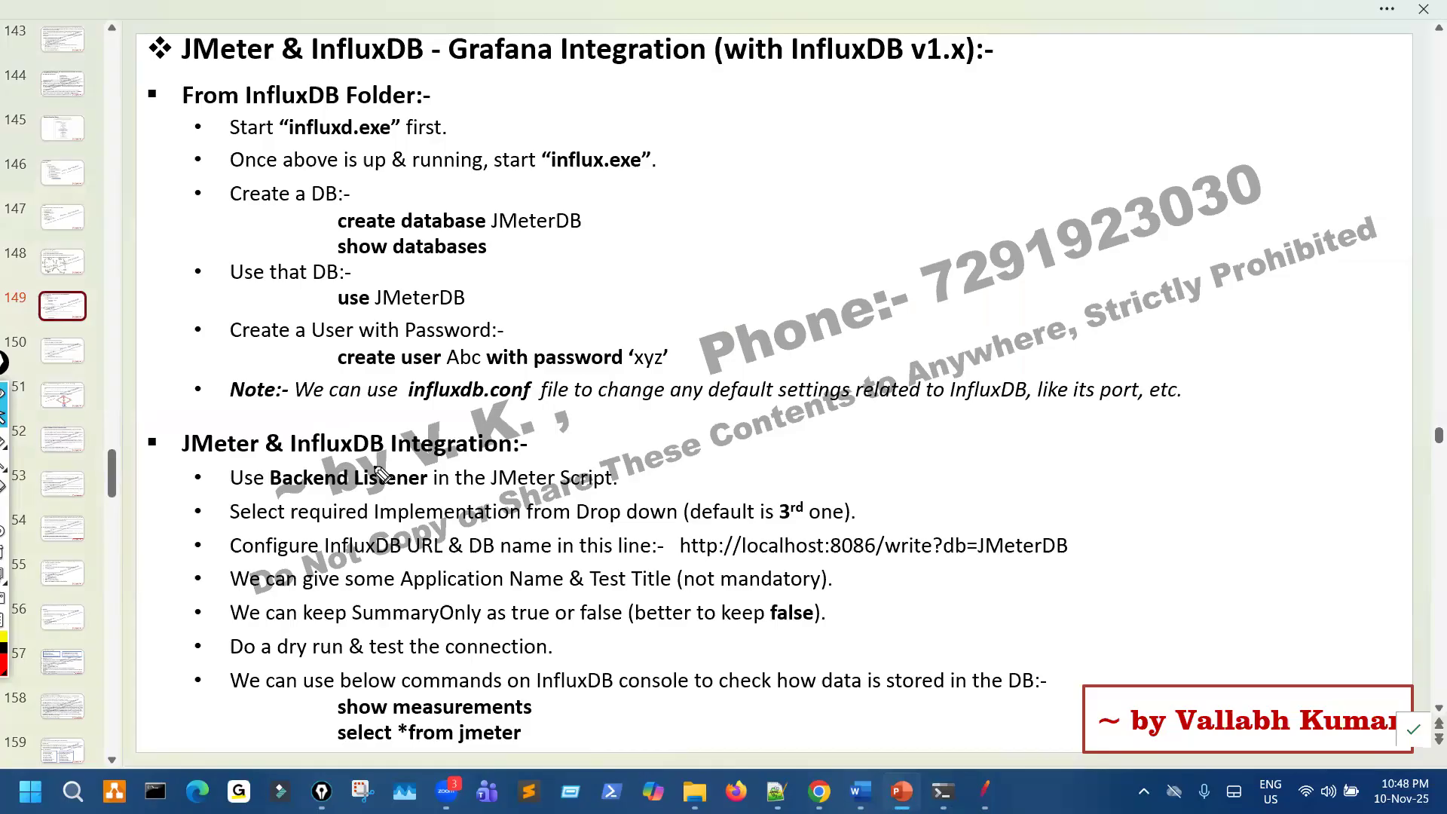
drag(258, 466, 426, 467)
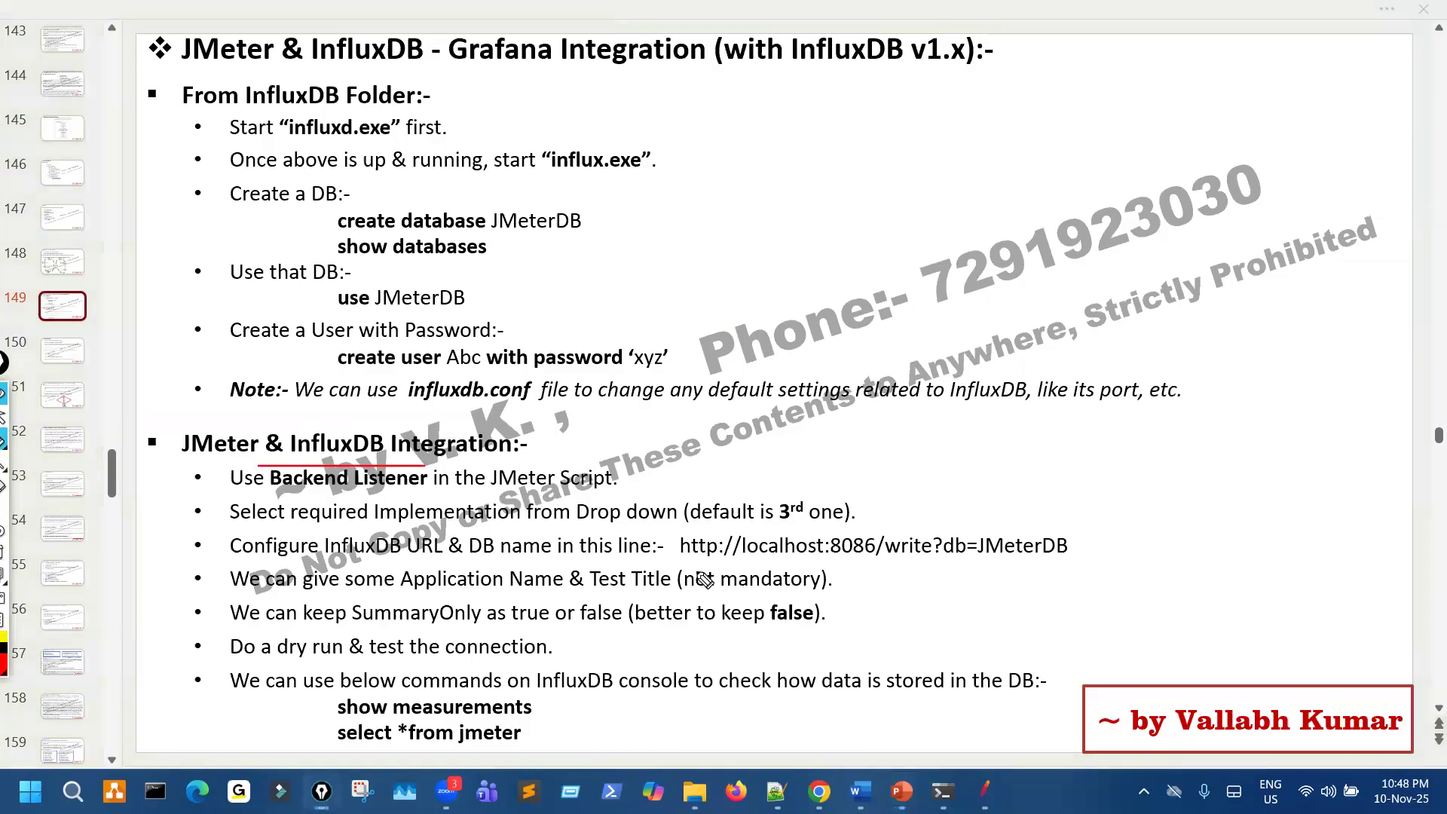
key(ctrl+shift+7)
key(ctrl+shift+2)
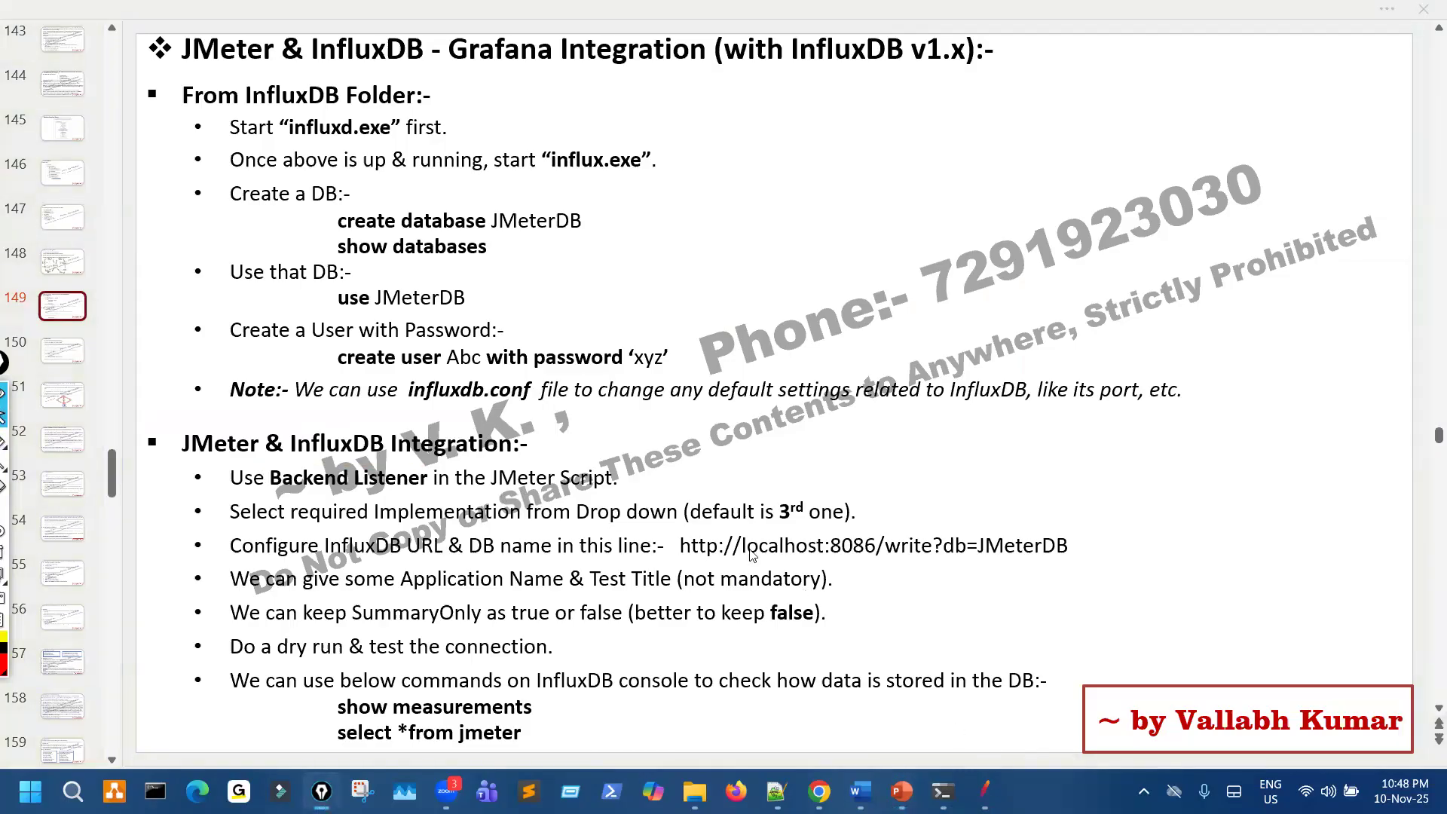
- Switch to Apache JMeter, replace the open recorder plan with an empty test plan, and close the program to the desktop
key(alt+Tab)
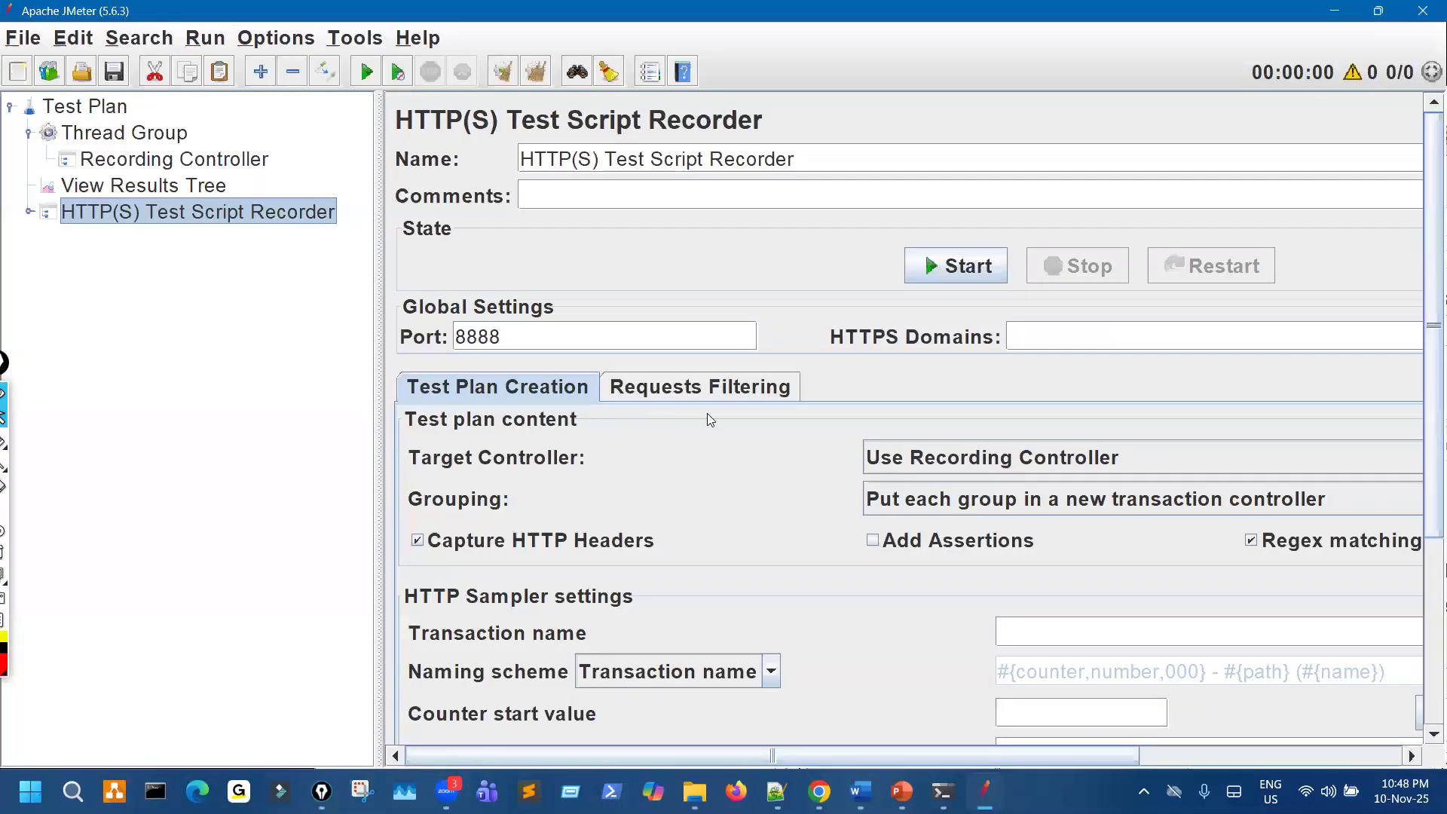
click(17, 73)
click(722, 411)
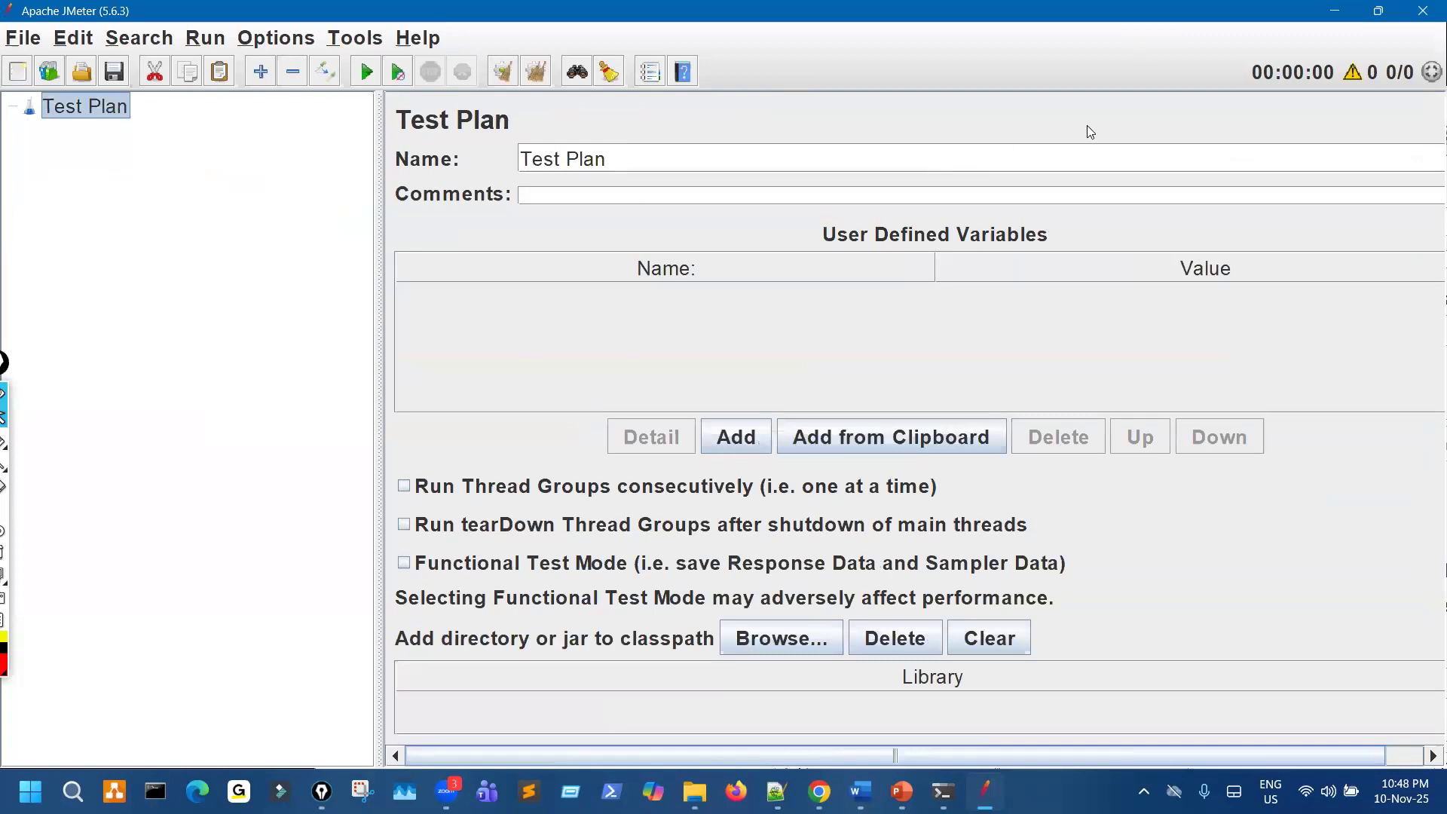
click(1423, 11)
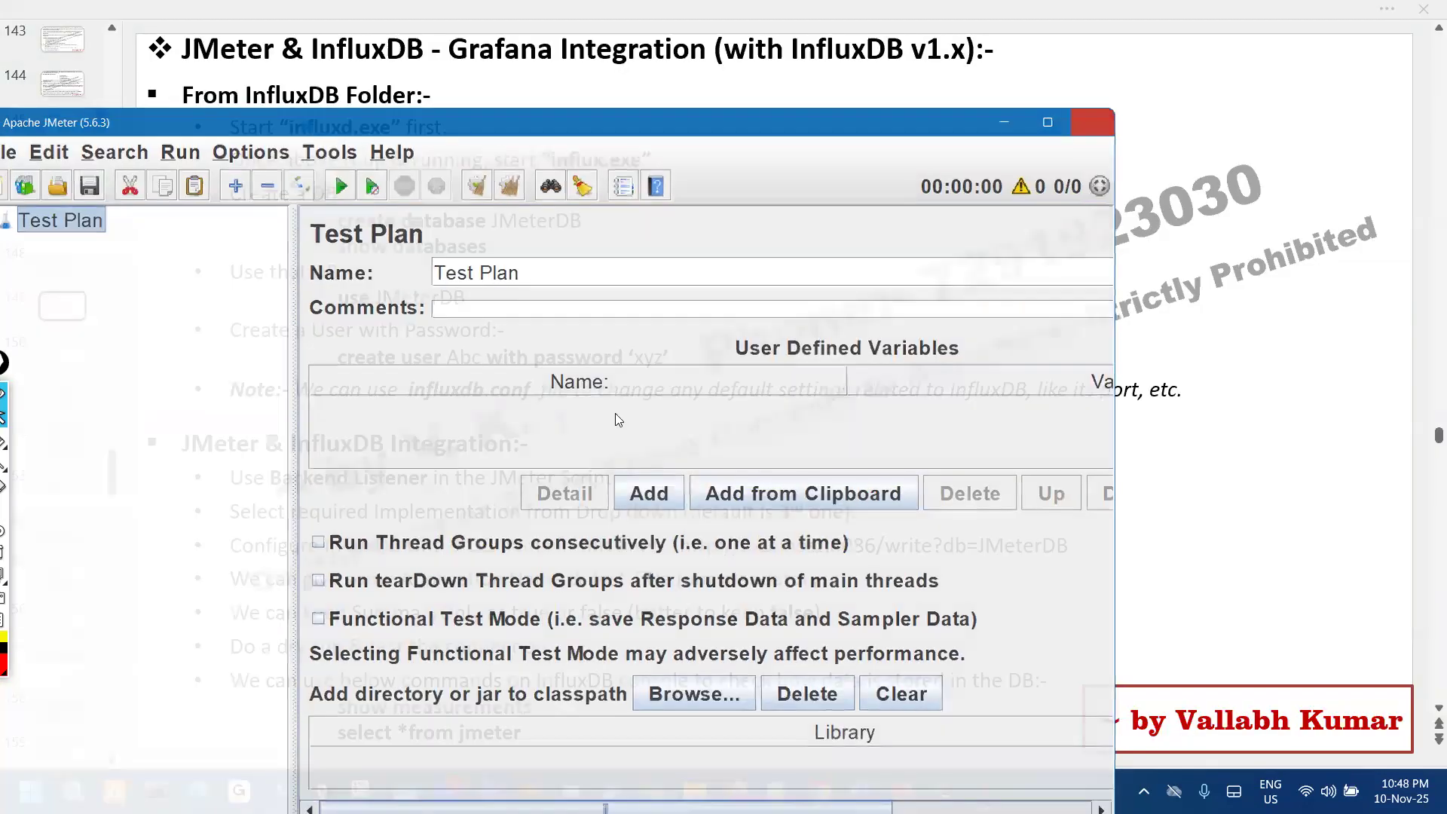
key(super+d)
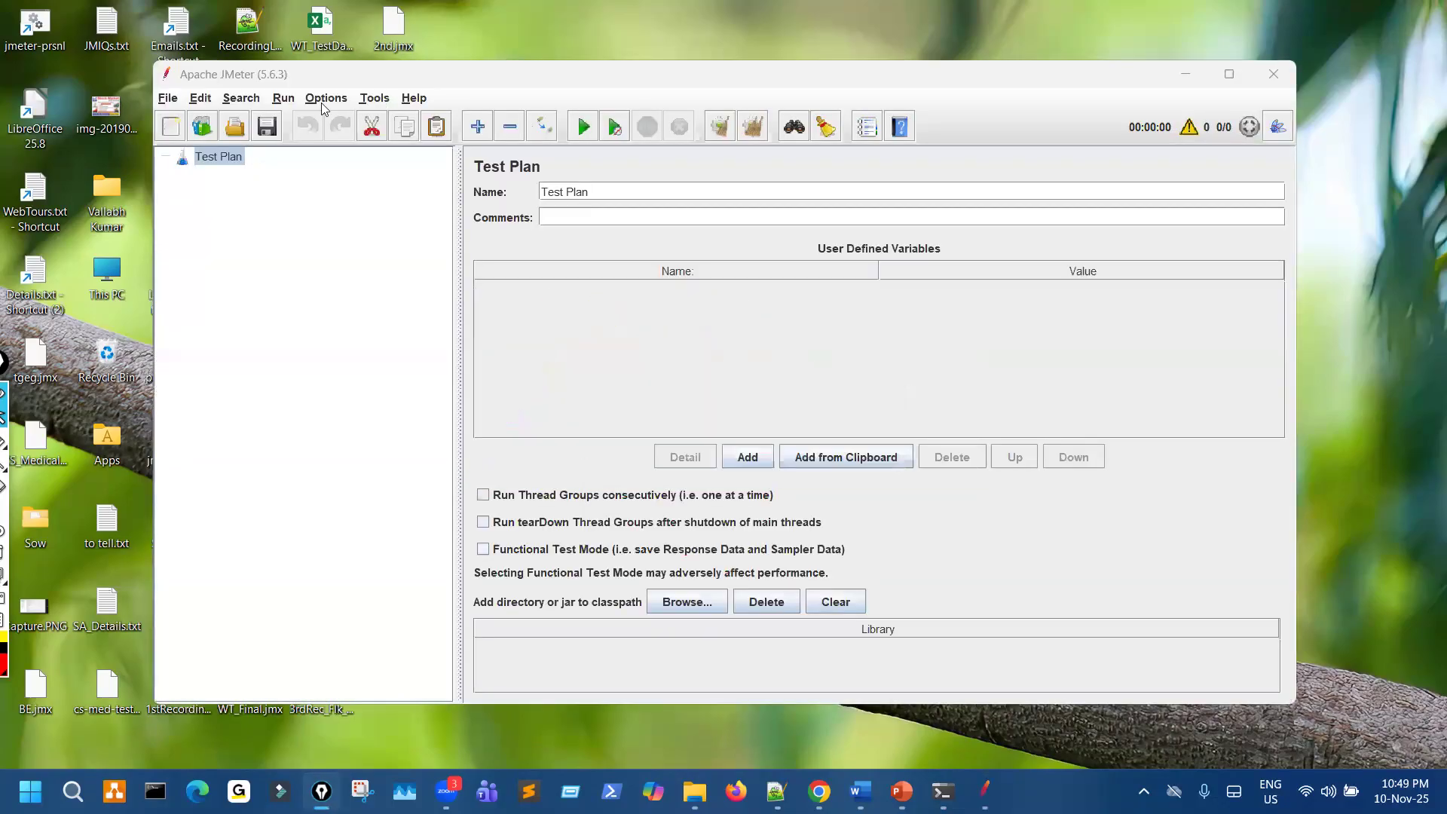
- Enlarge the reopened JMeter interface by zooming in repeatedly, and maximize its window
click(352, 101)
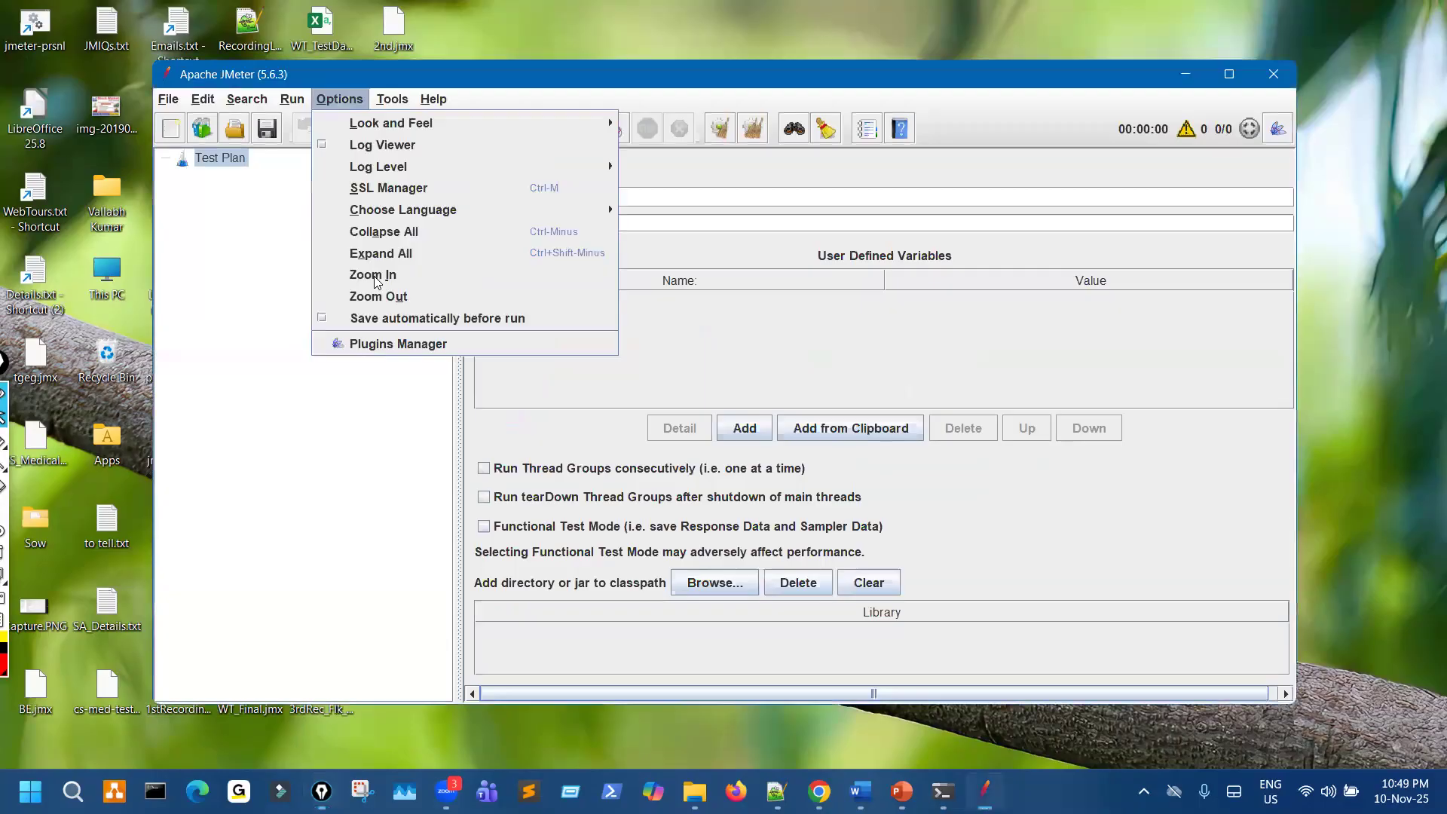
click(372, 275)
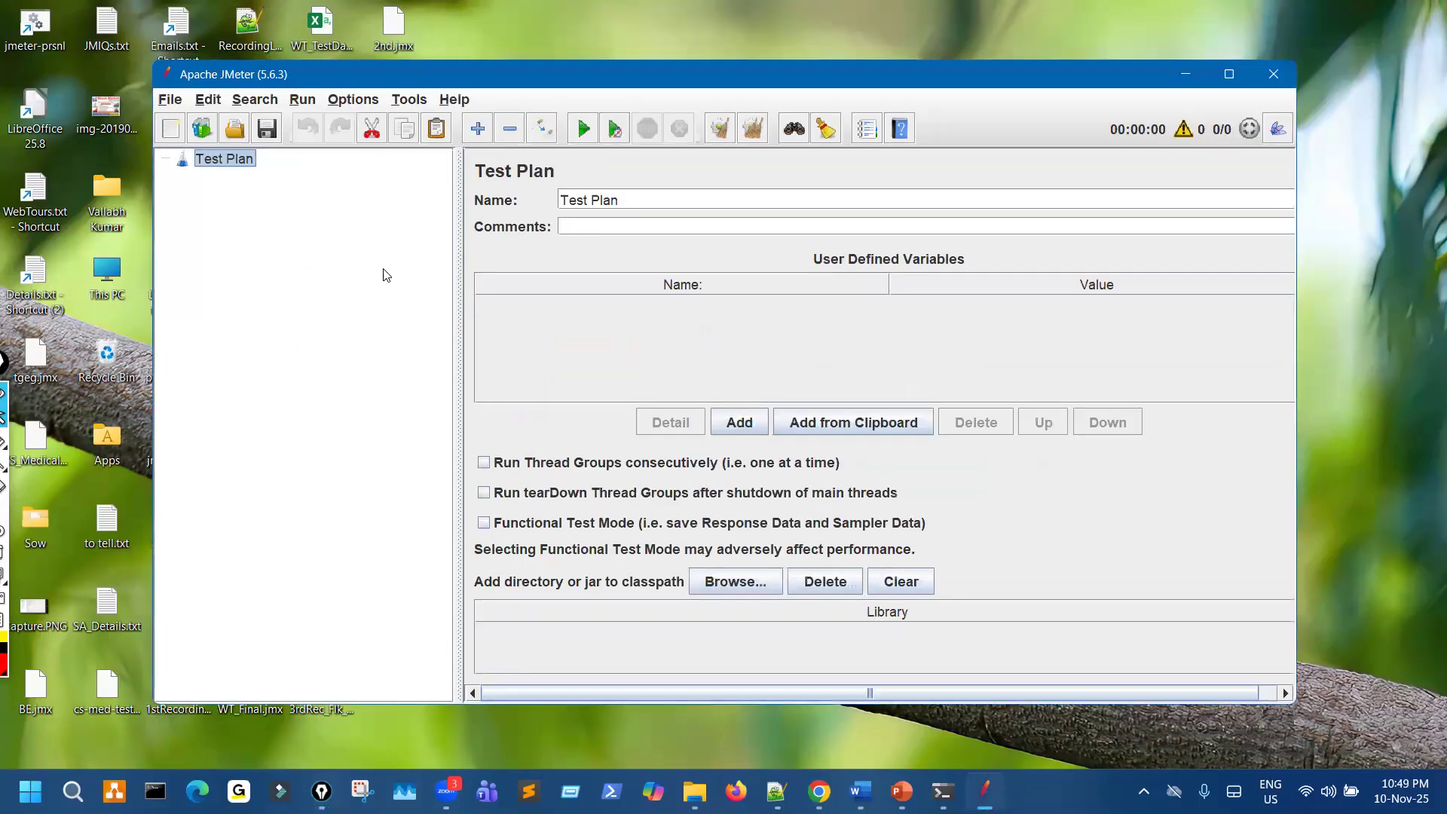
click(353, 98)
click(414, 273)
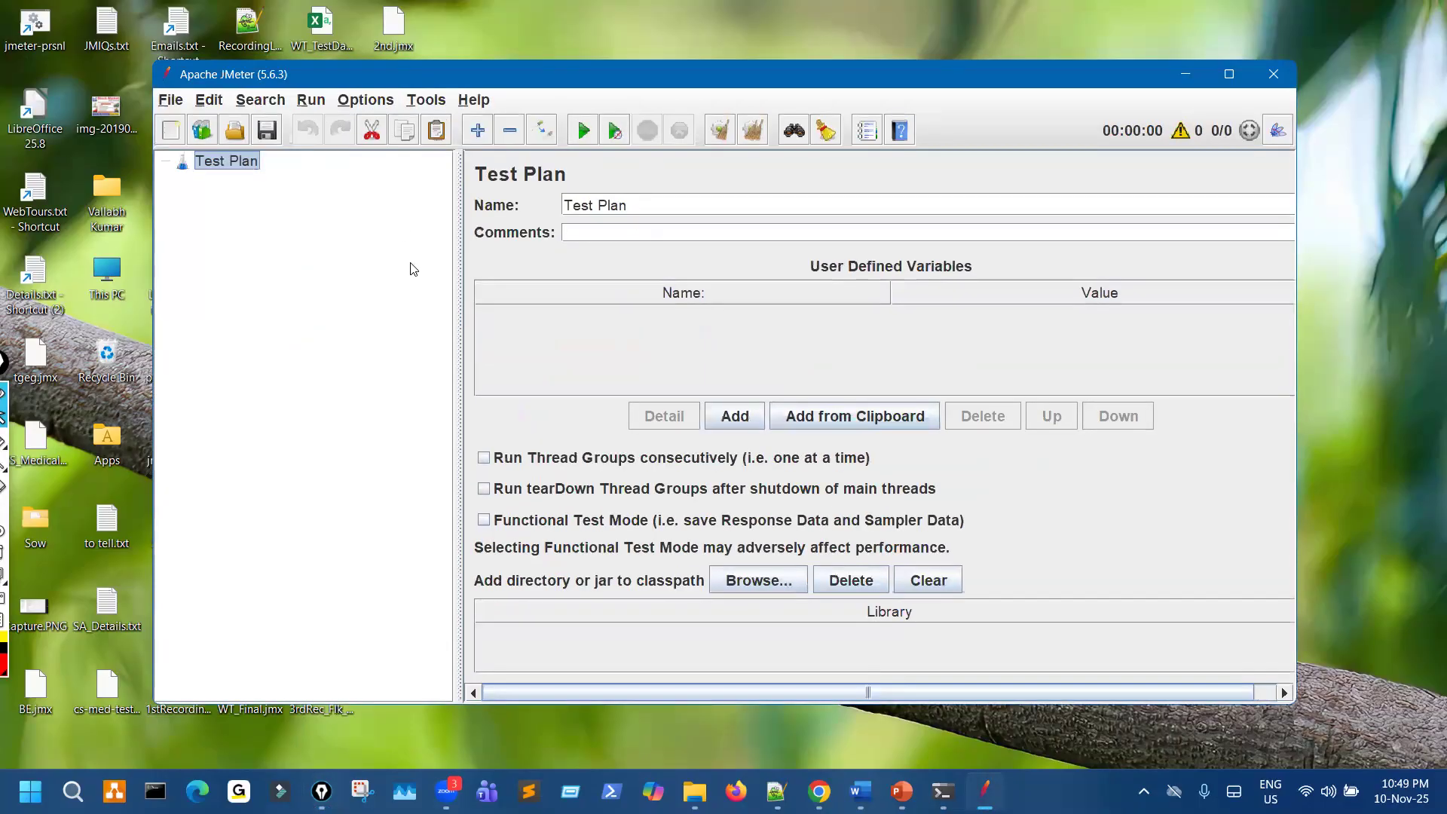
click(365, 99)
click(394, 287)
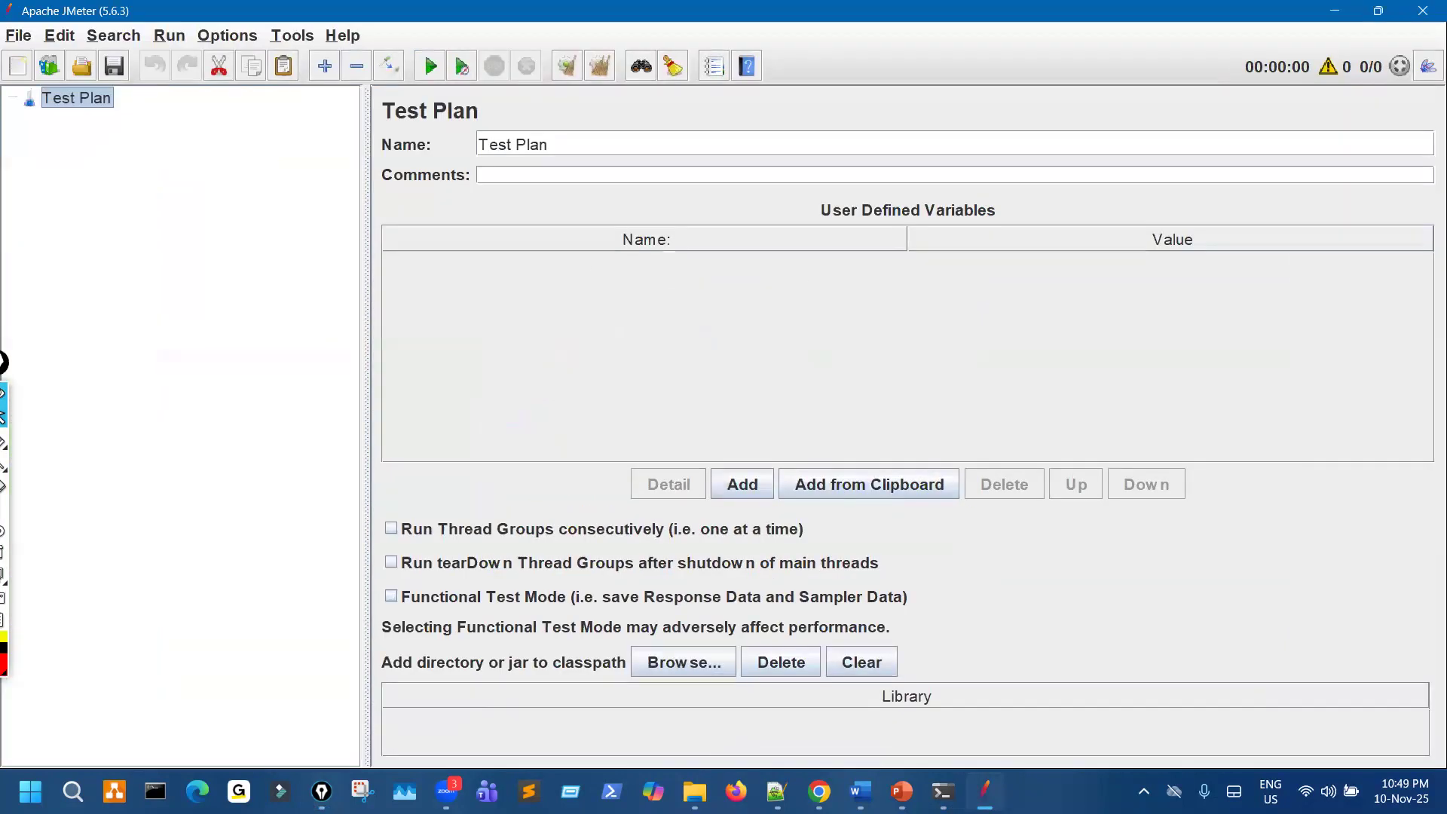
- Close the OnGoing_Sessions and Downloads folder windows, and open the PetStore folder inside PerfM in File Explorer
mouse_move(695, 784)
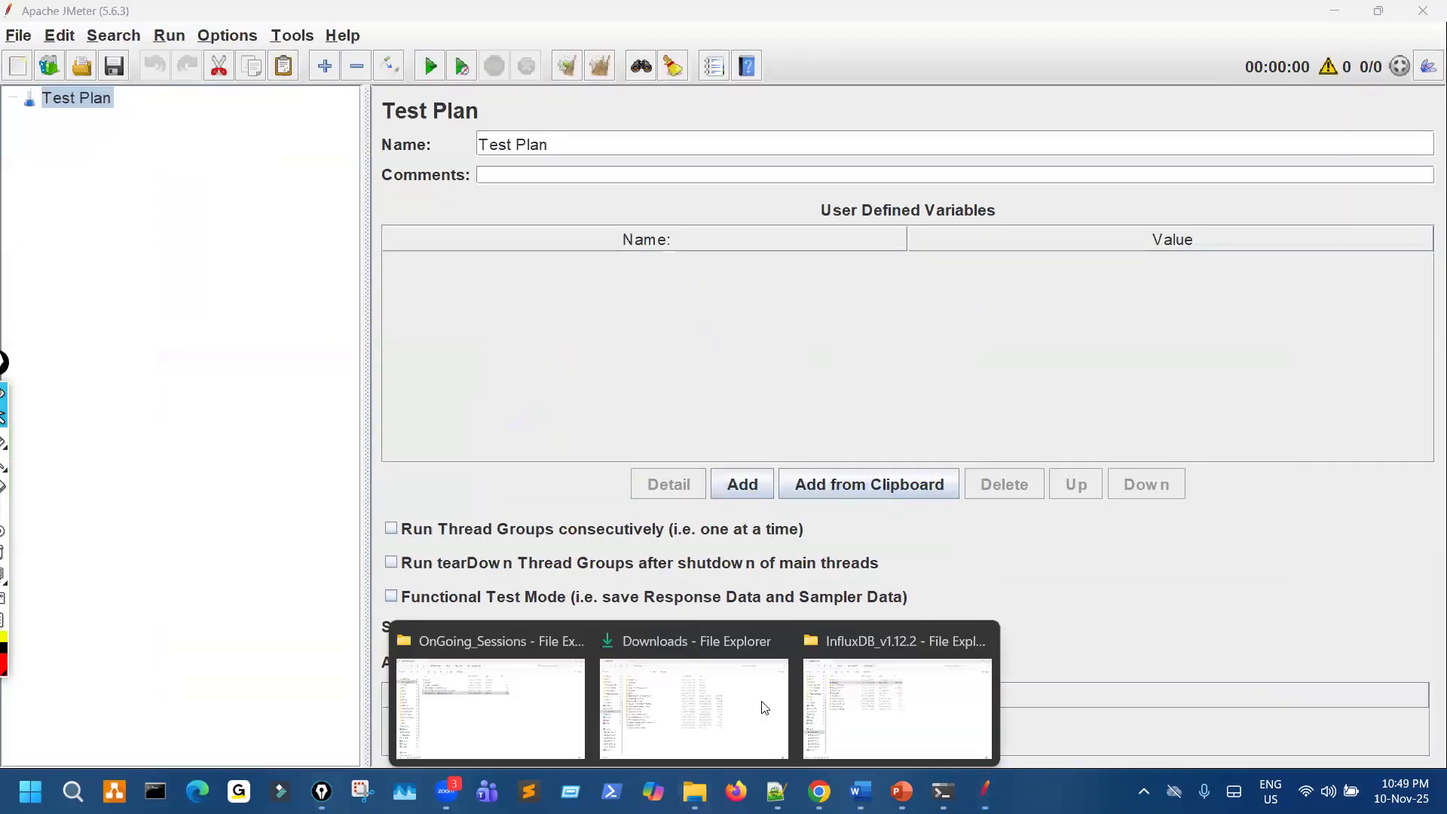
click(579, 632)
click(677, 632)
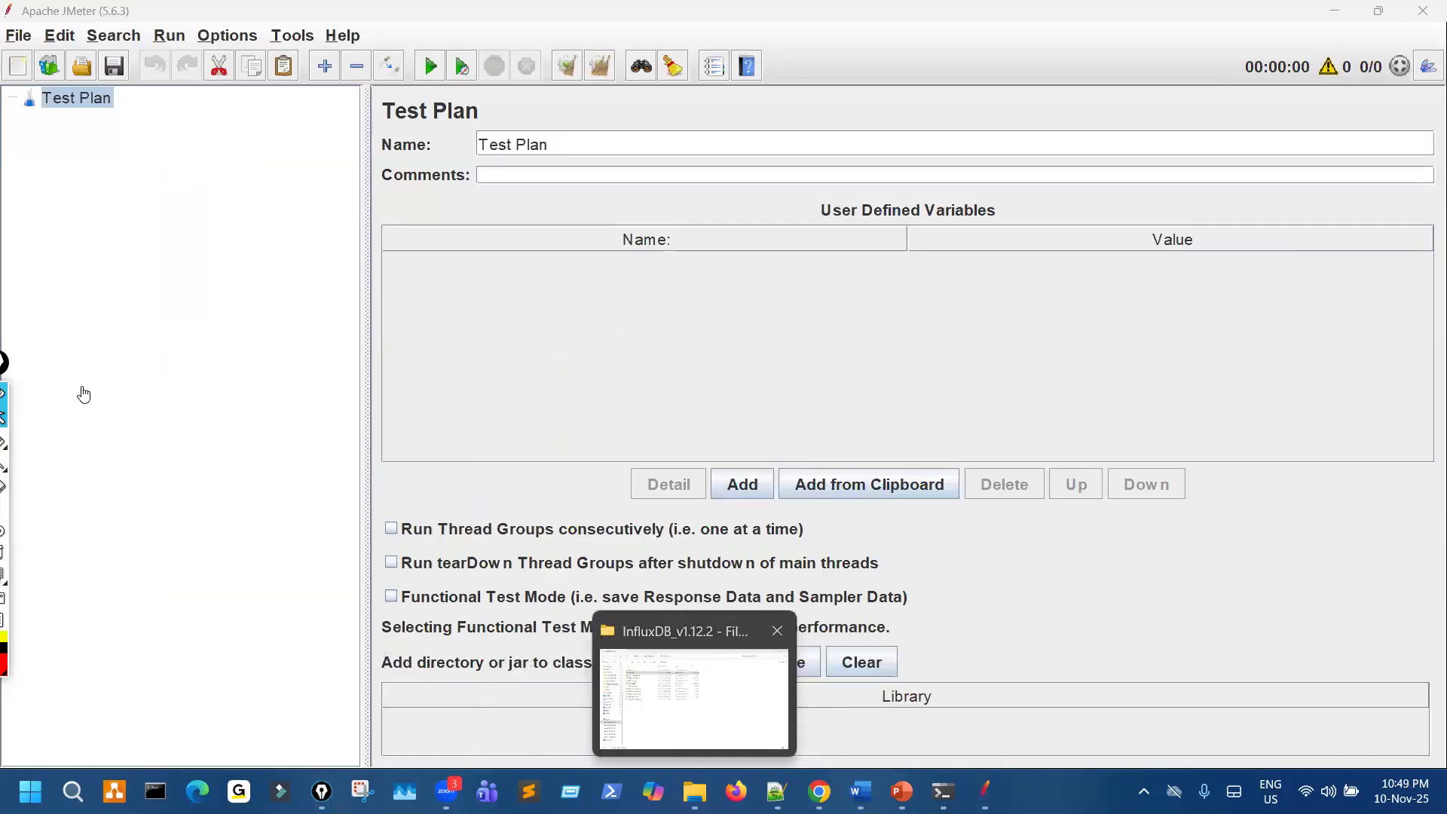
scroll(87, 279, up, 1)
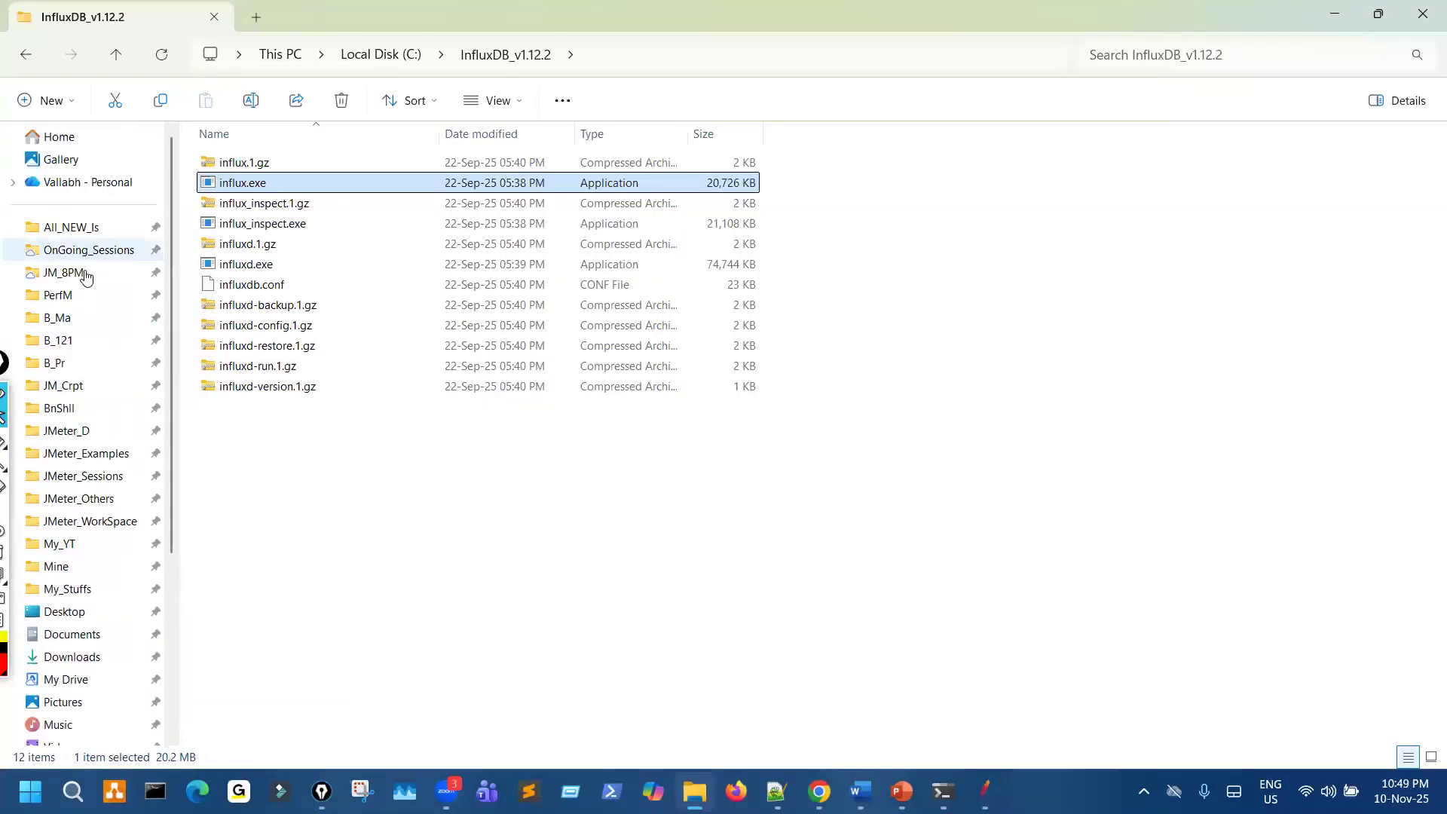
click(86, 296)
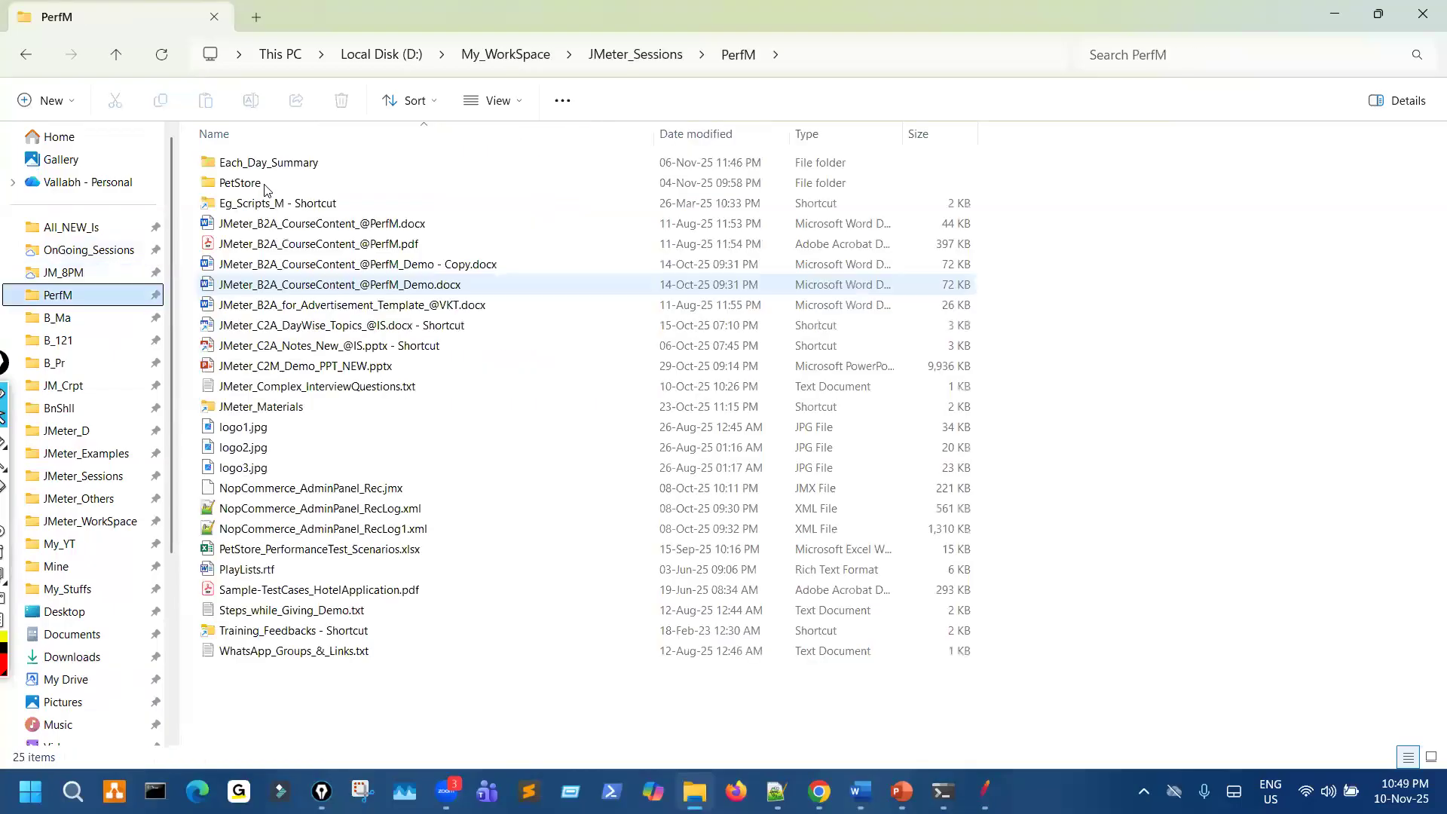
double_click(250, 183)
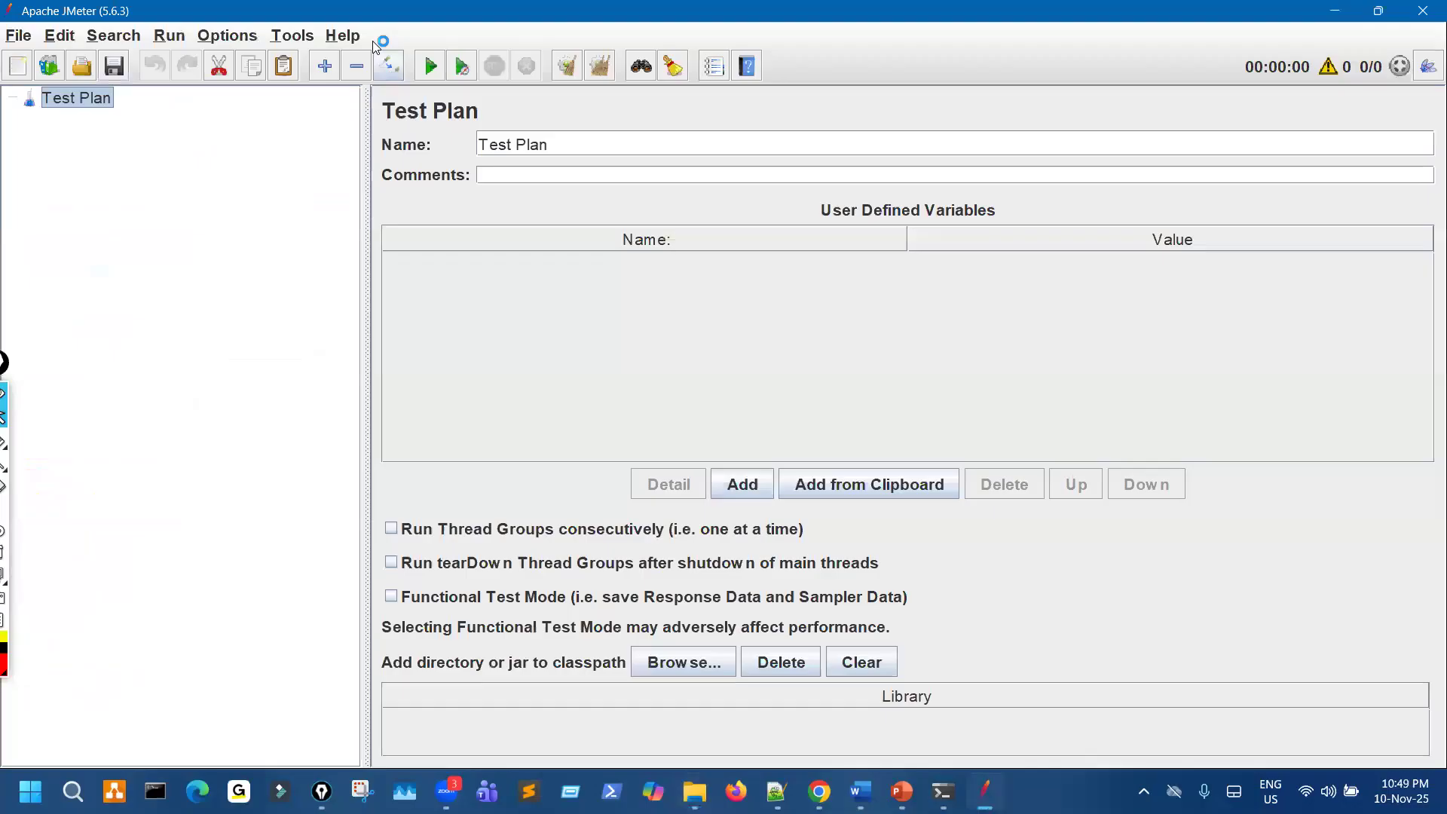
click(227, 36)
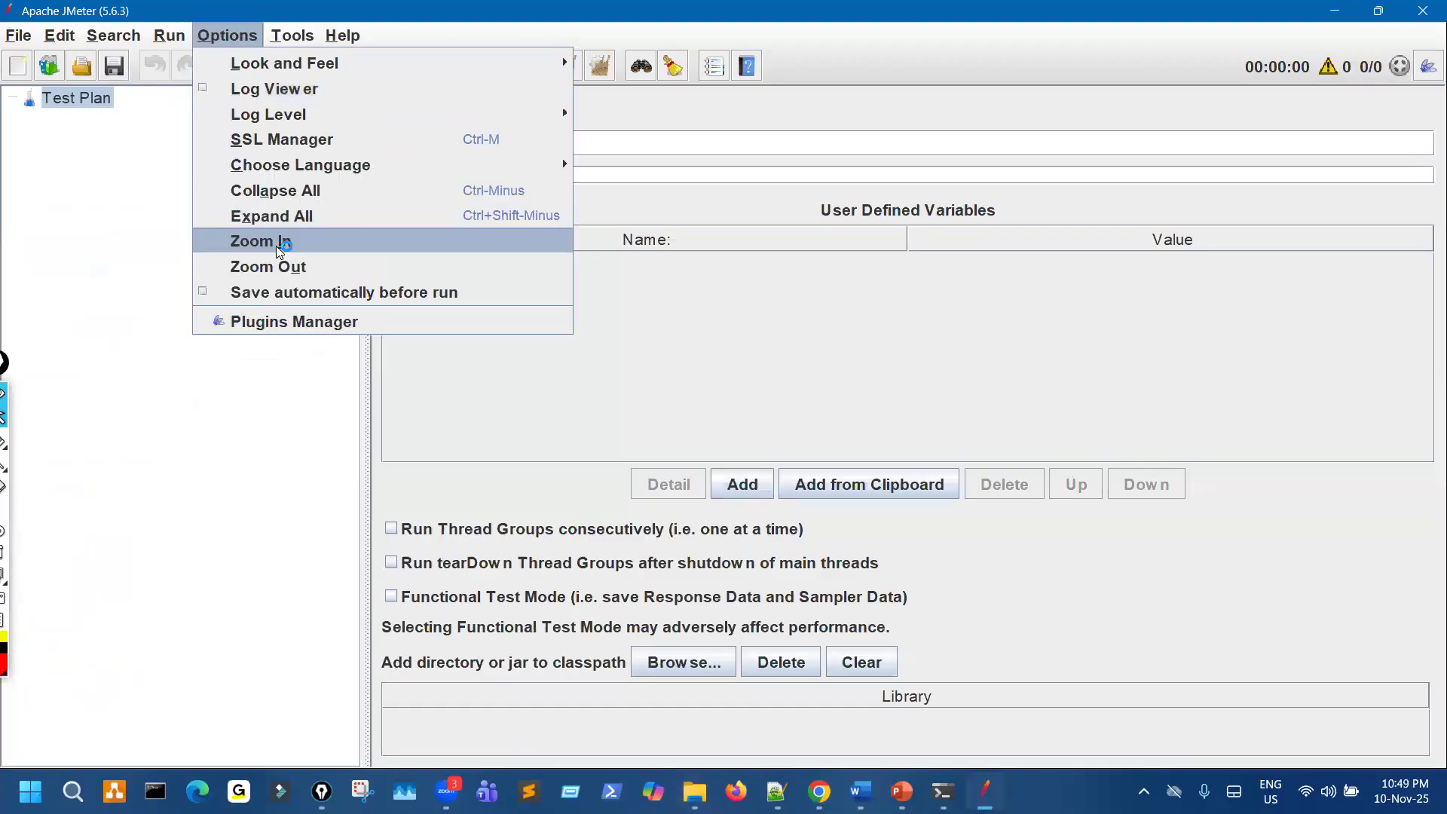
click(276, 244)
click(248, 35)
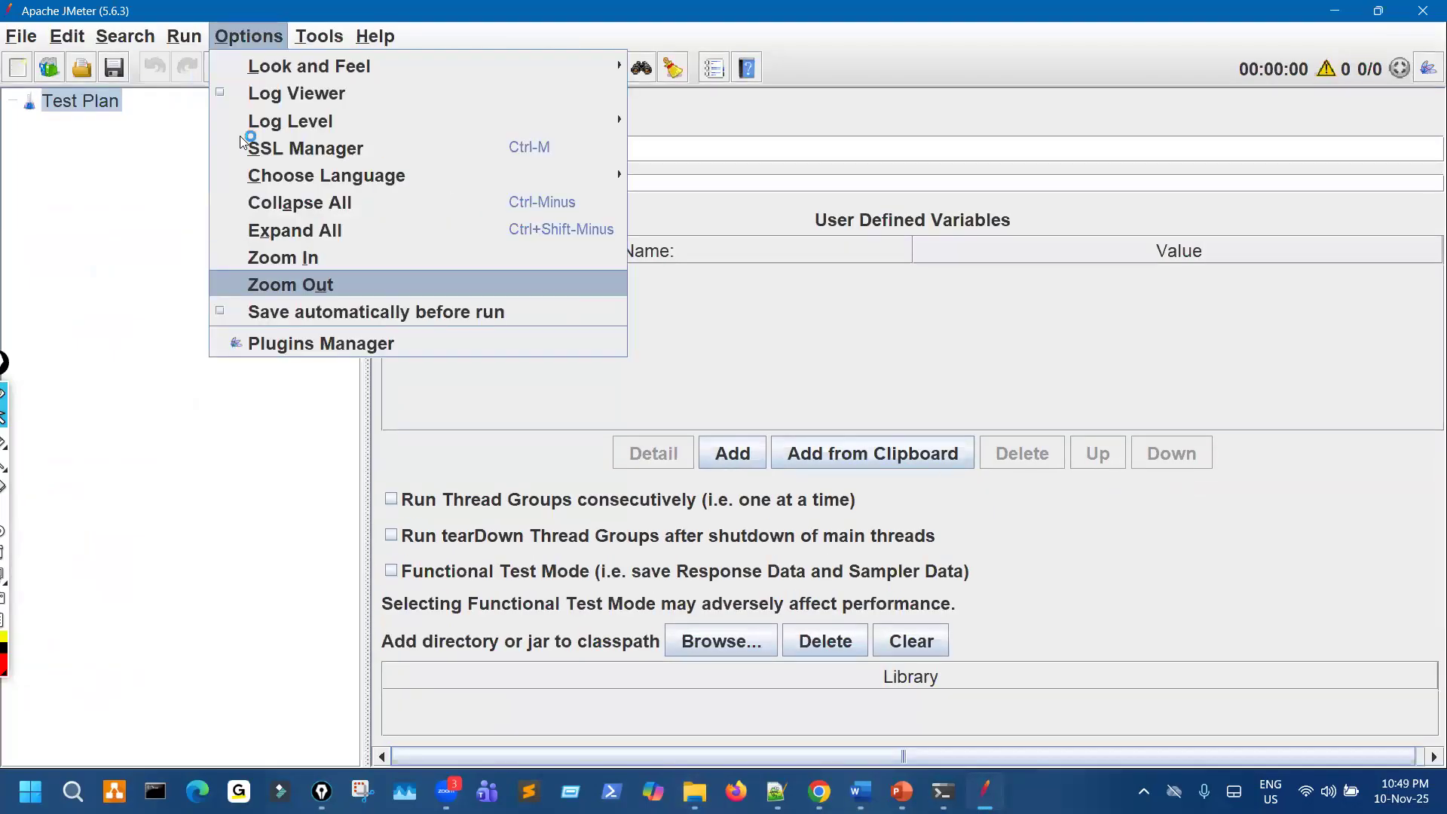
click(297, 282)
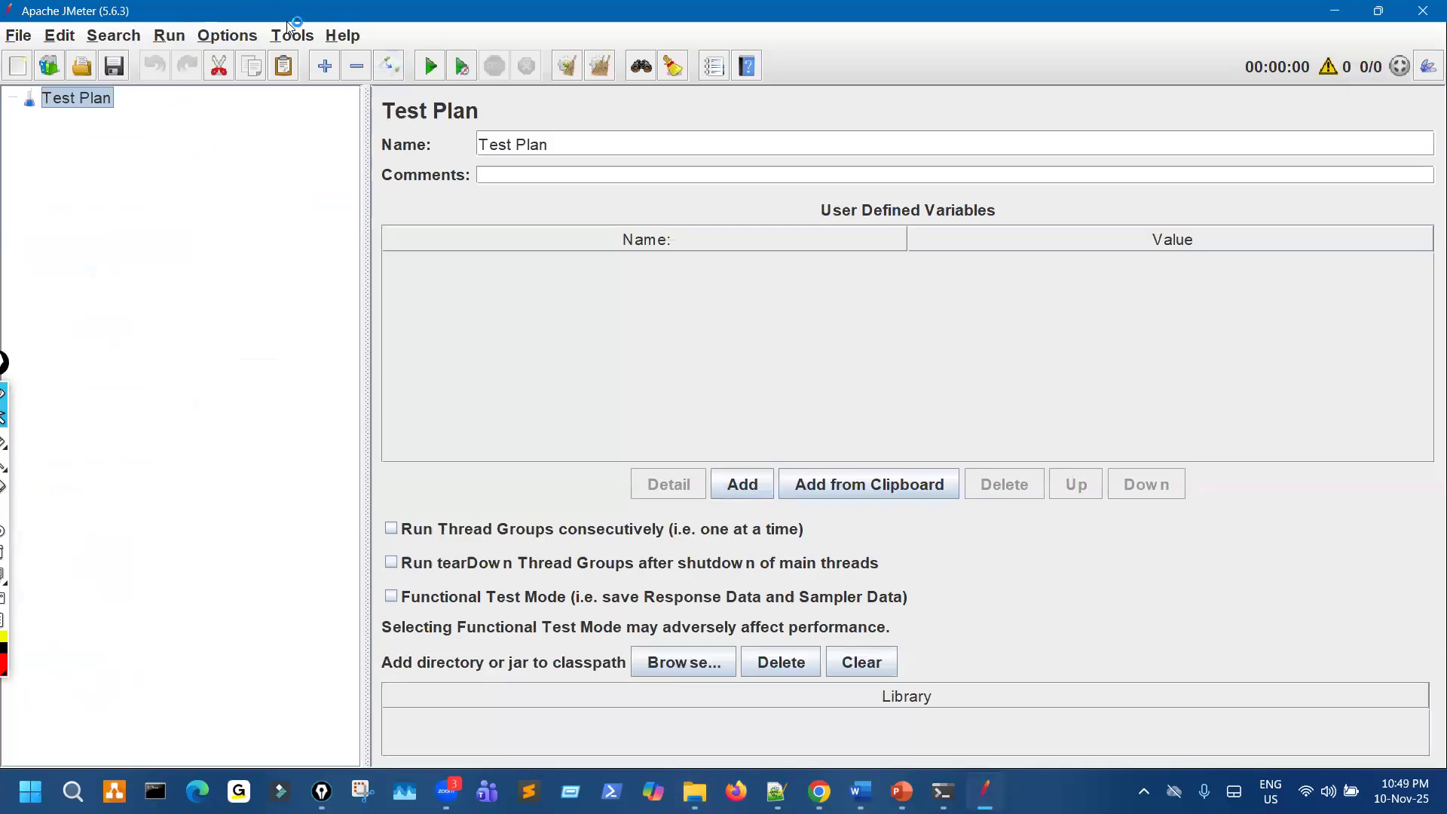
- Load PS01PB_ProductBooking_v1.jmx from the PetStore folder into JMeter, maximize the window, and look over the thread group's contents
key(super+Down)
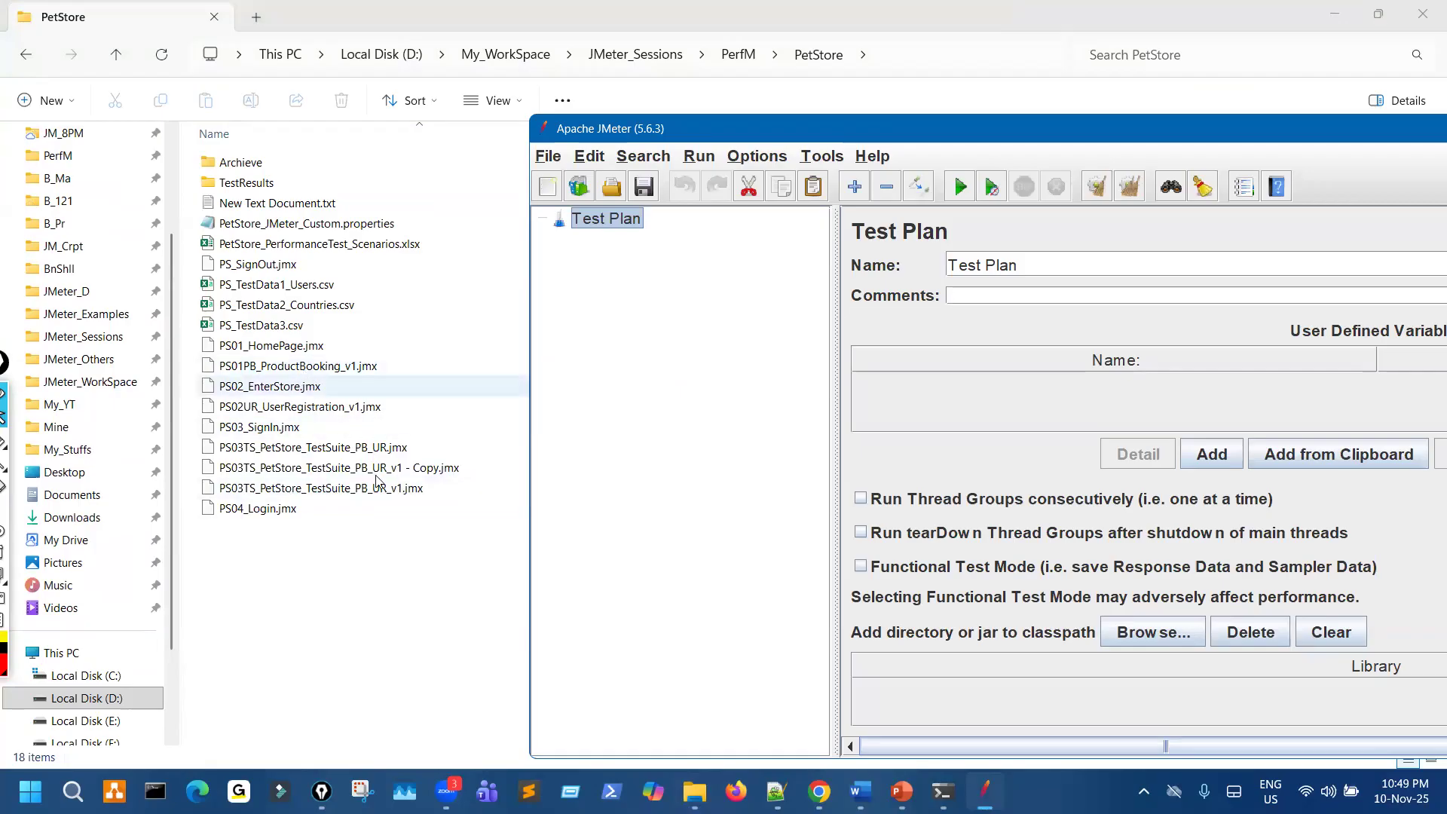
drag(338, 367, 687, 361)
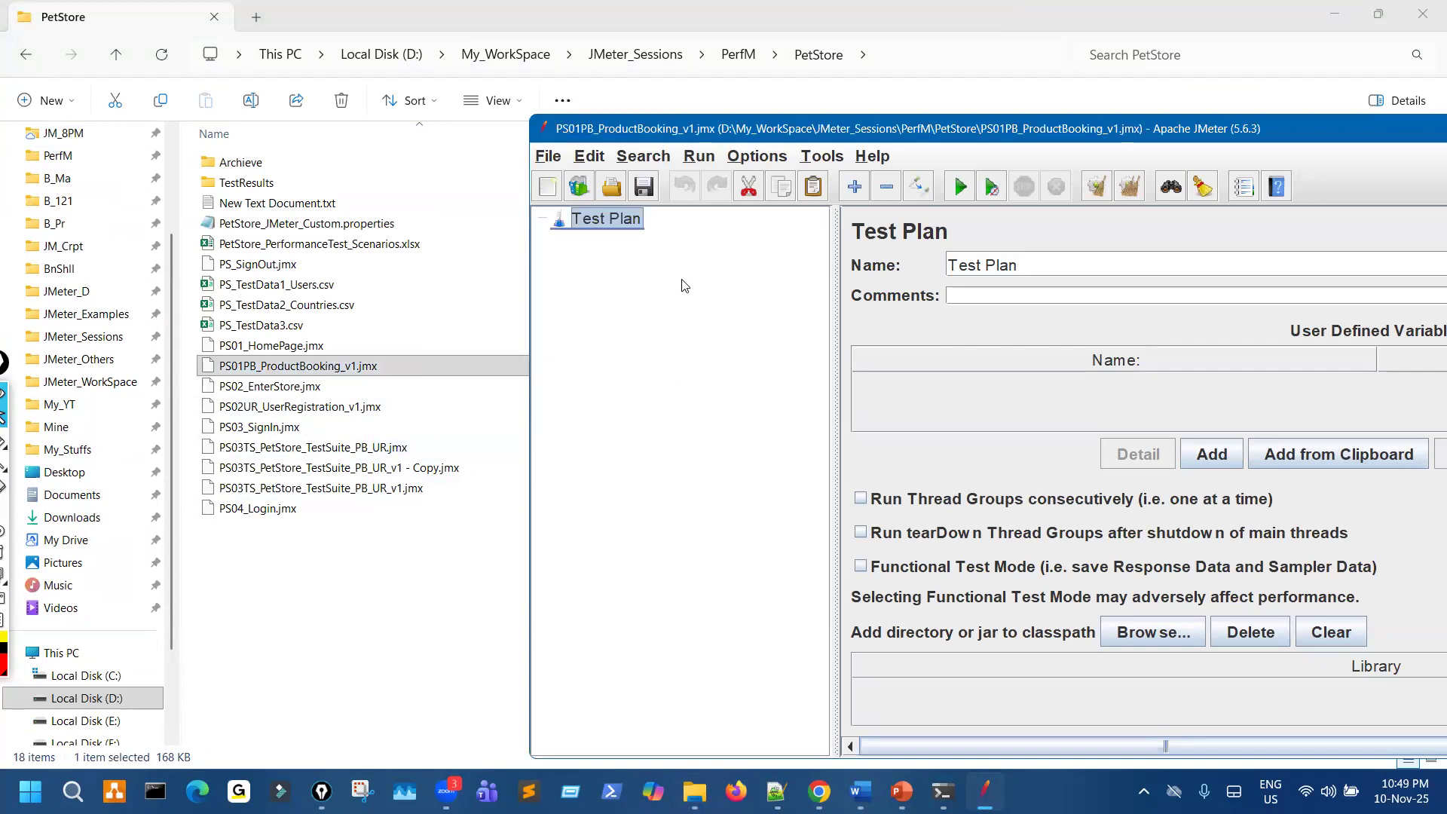
double_click(722, 135)
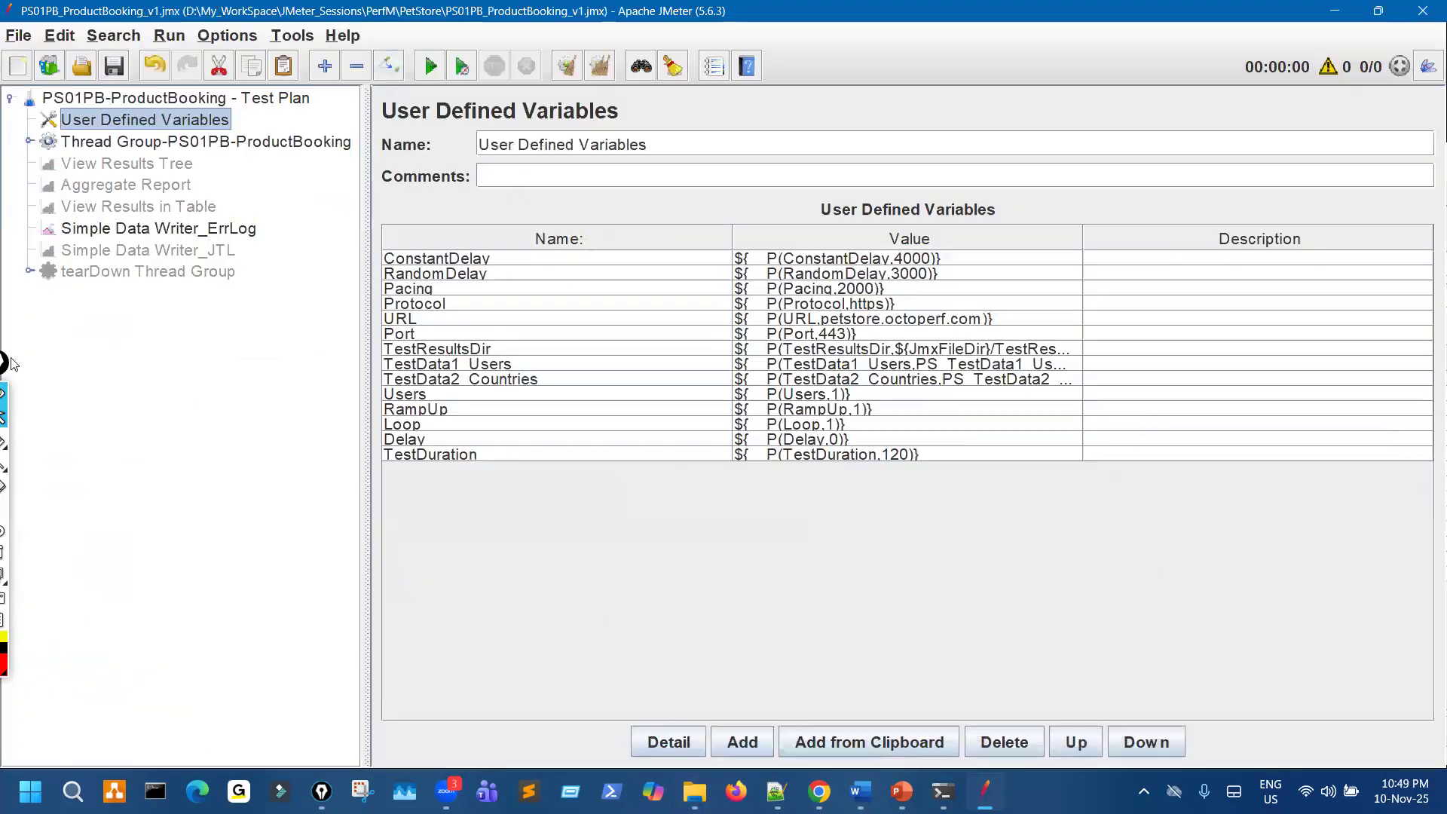
click(28, 143)
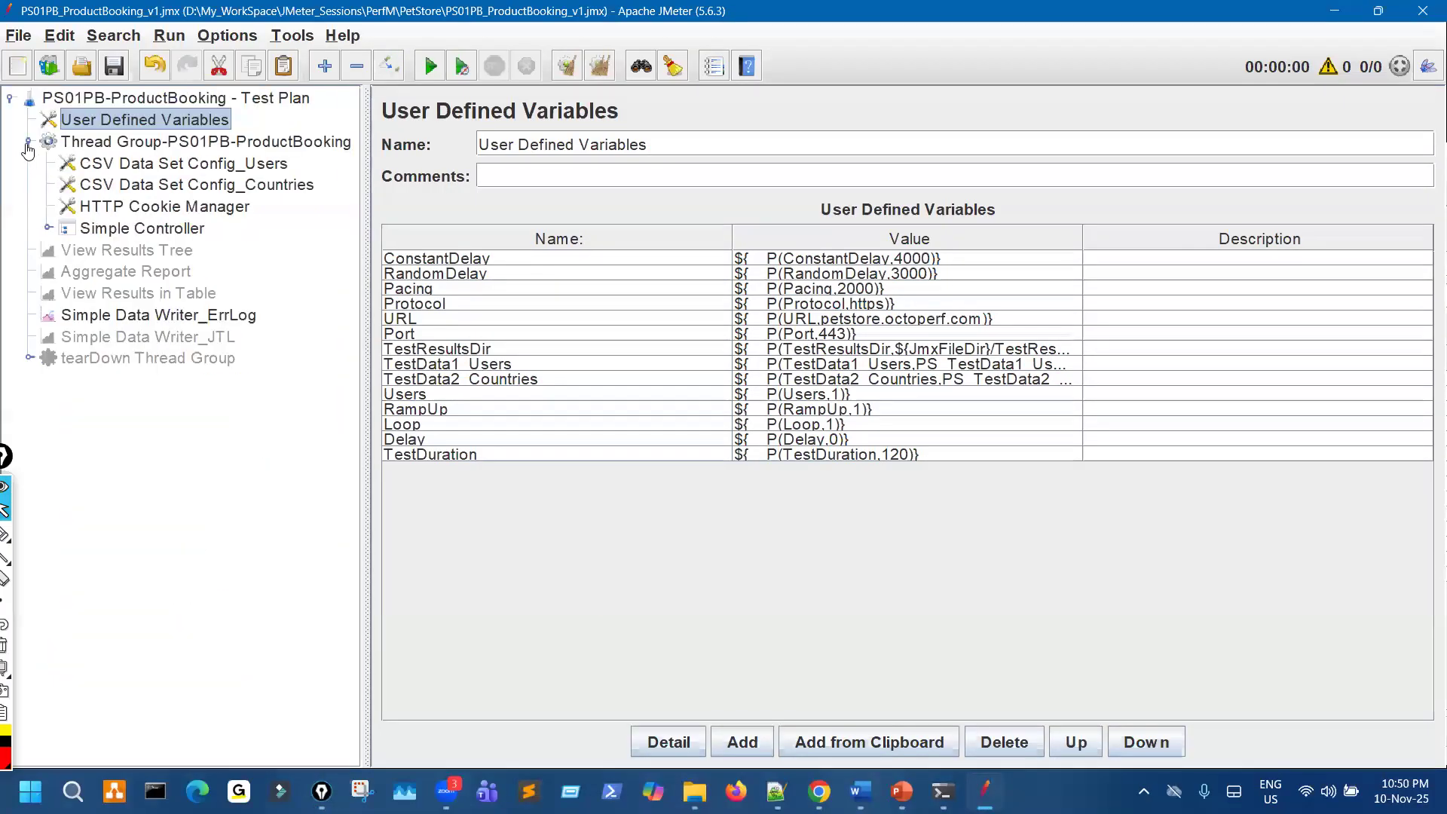
click(28, 144)
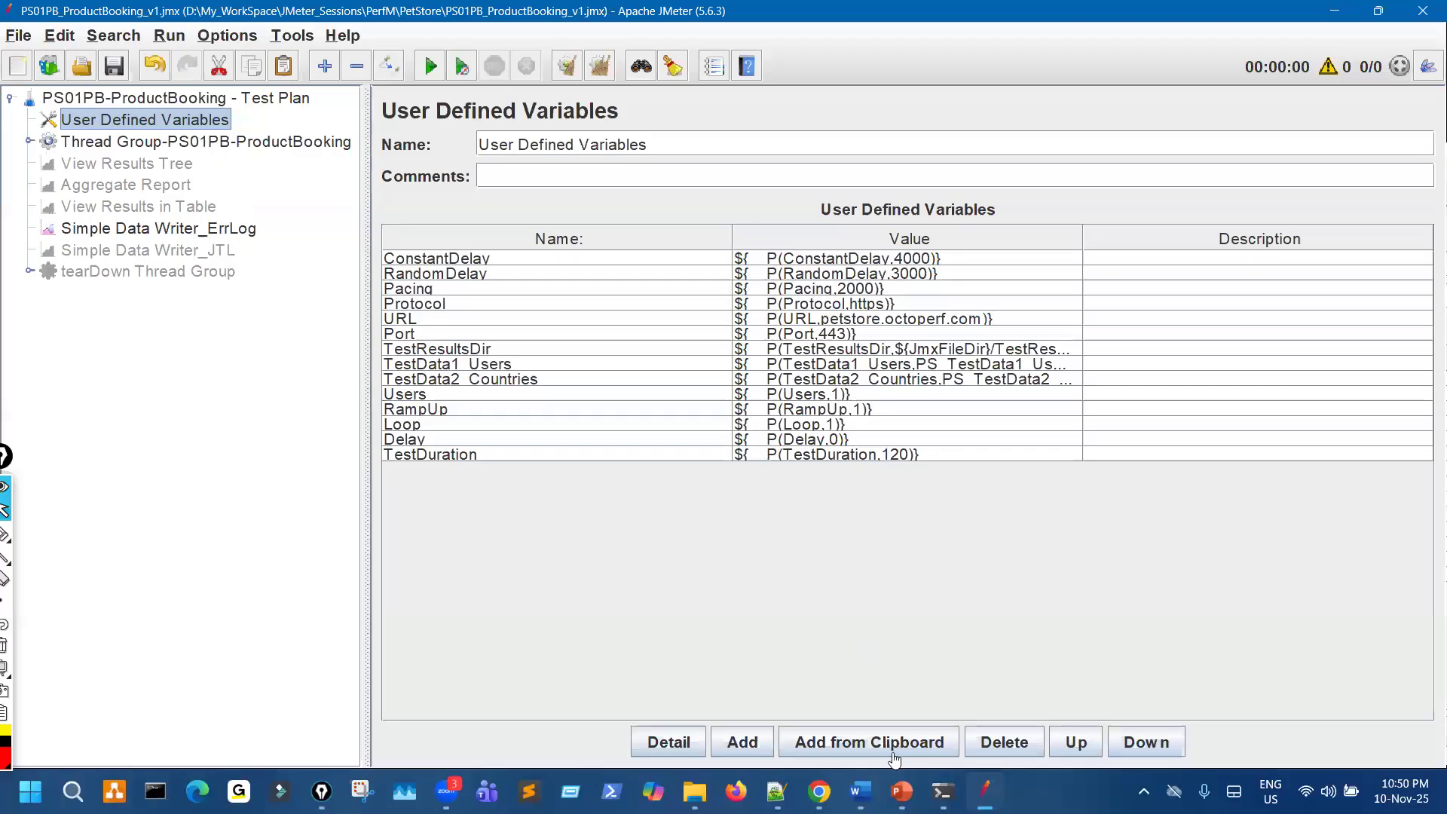
- Add a Backend Listener to the PS01PB-ProductBooking test plan, and widen its settings pane and the parameters' Value column
key(alt+Tab)
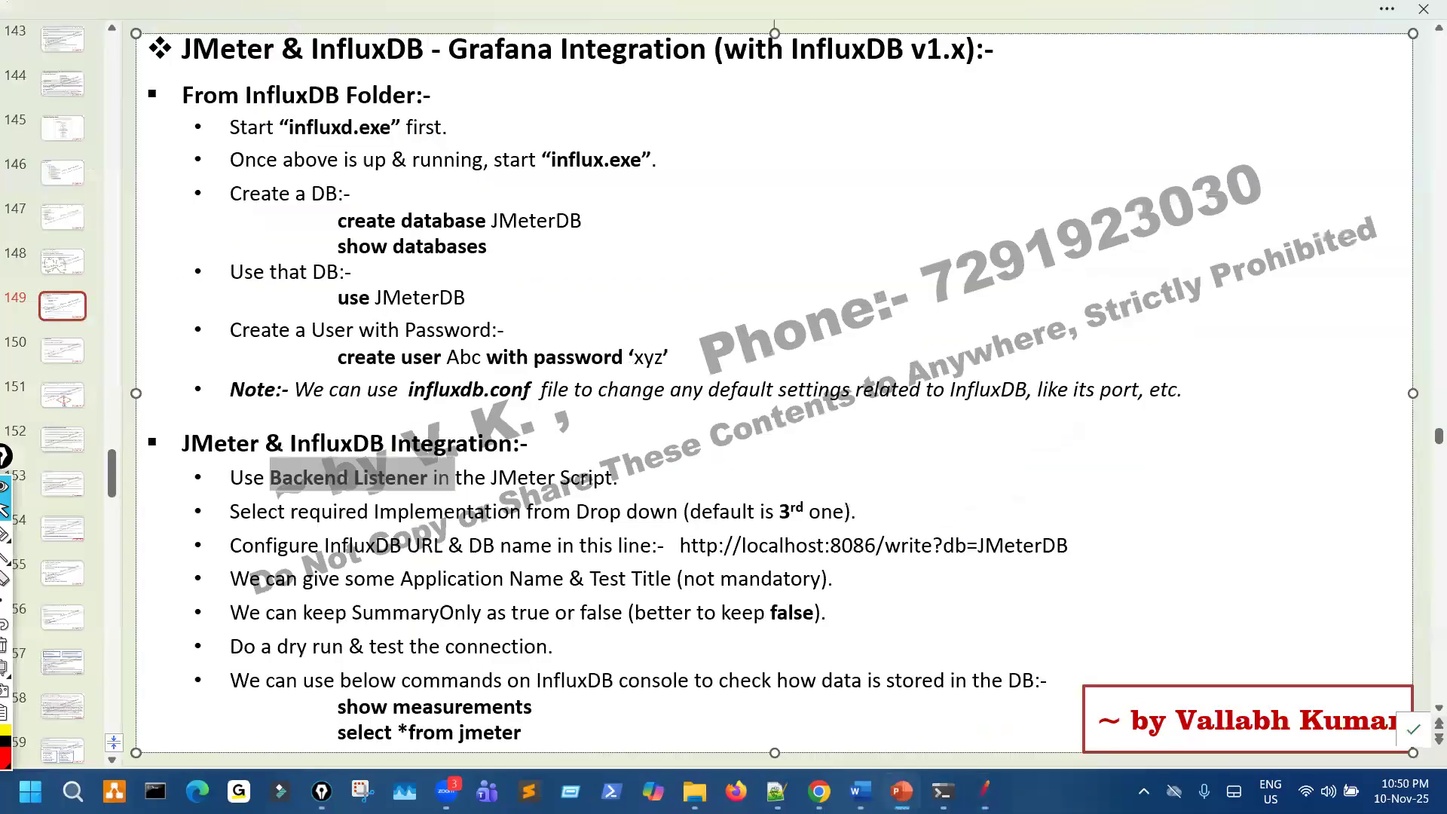
click(985, 791)
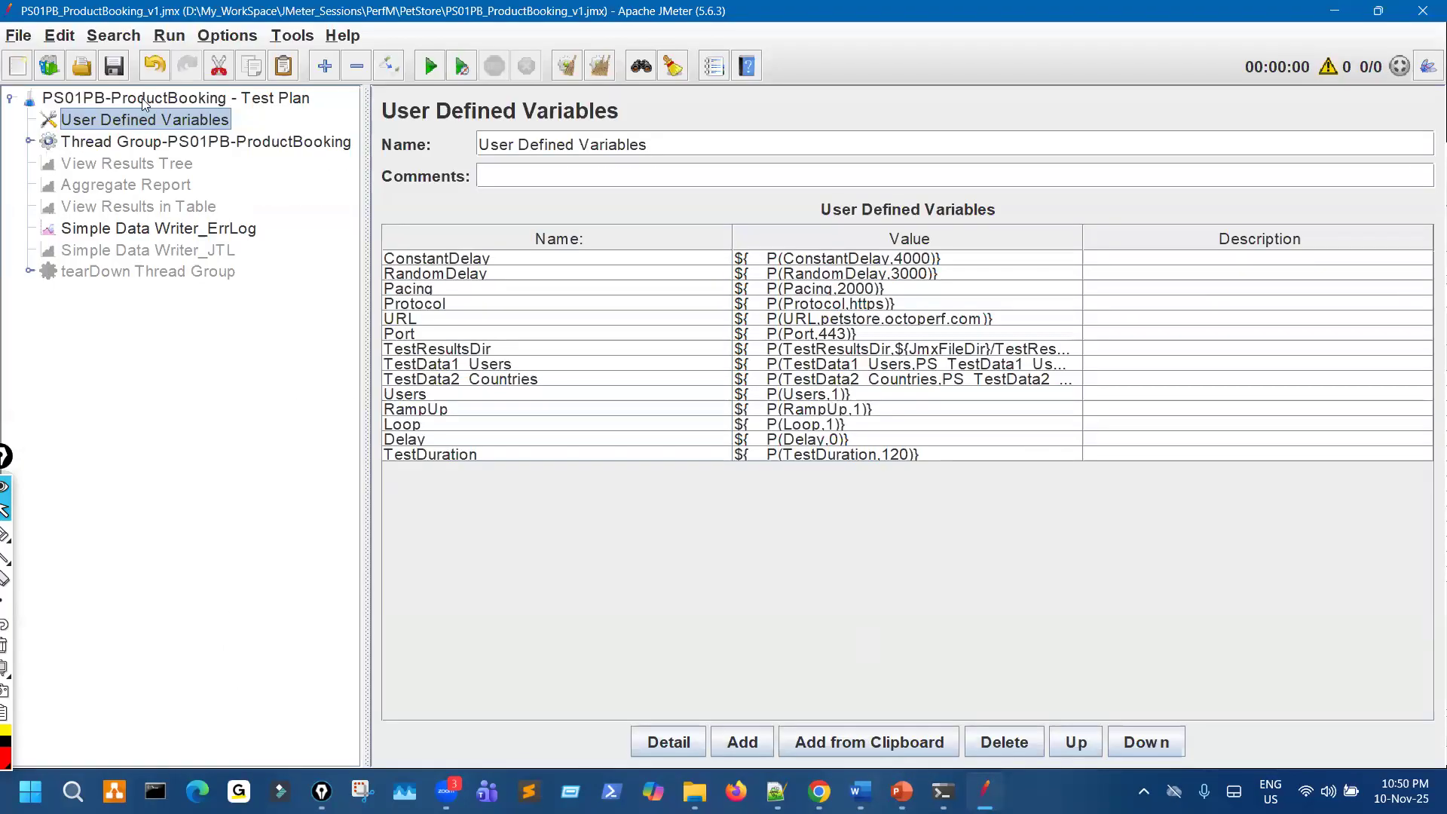
click(142, 98)
right_click(141, 98)
mouse_move(354, 115)
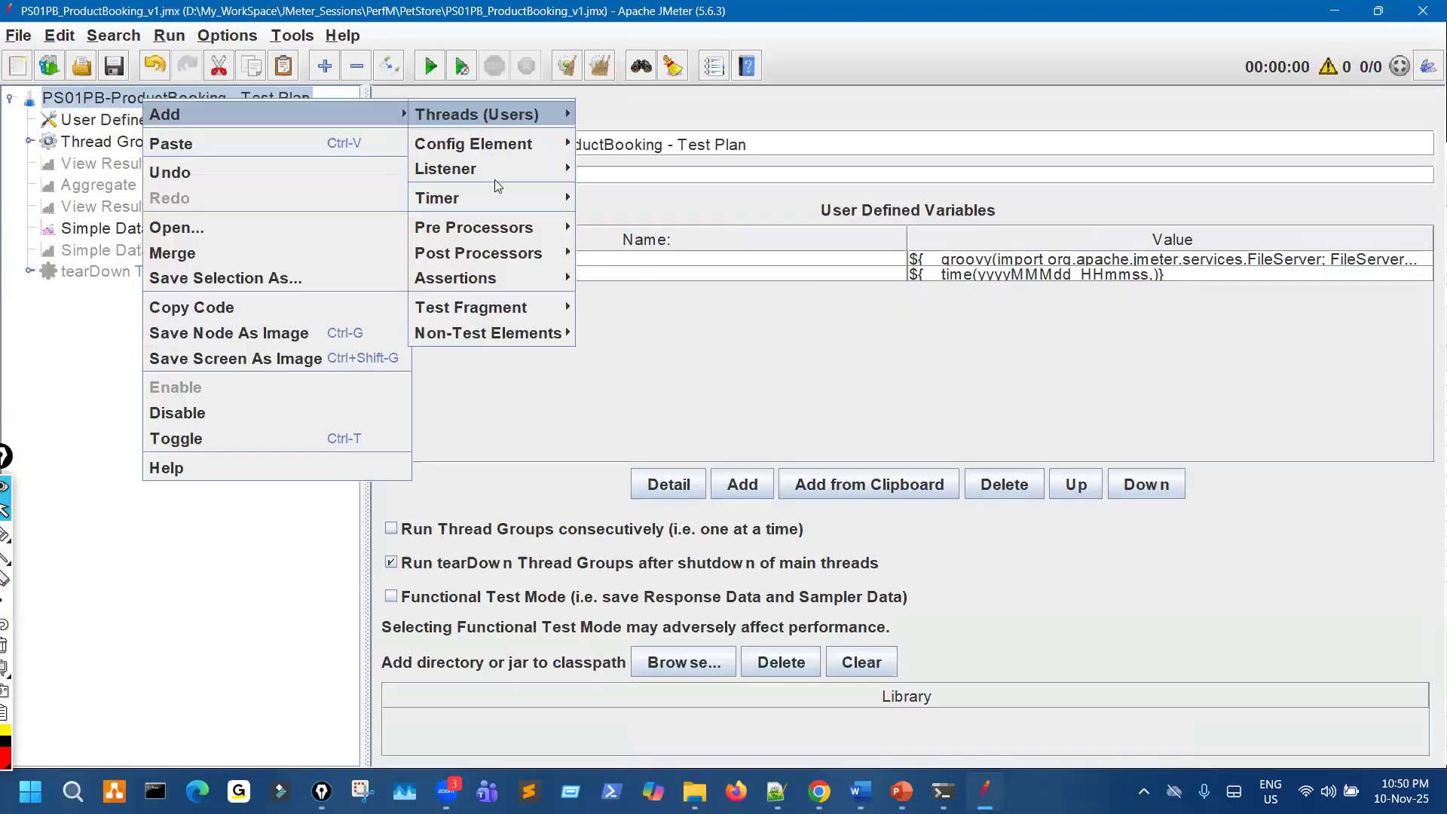
mouse_move(528, 169)
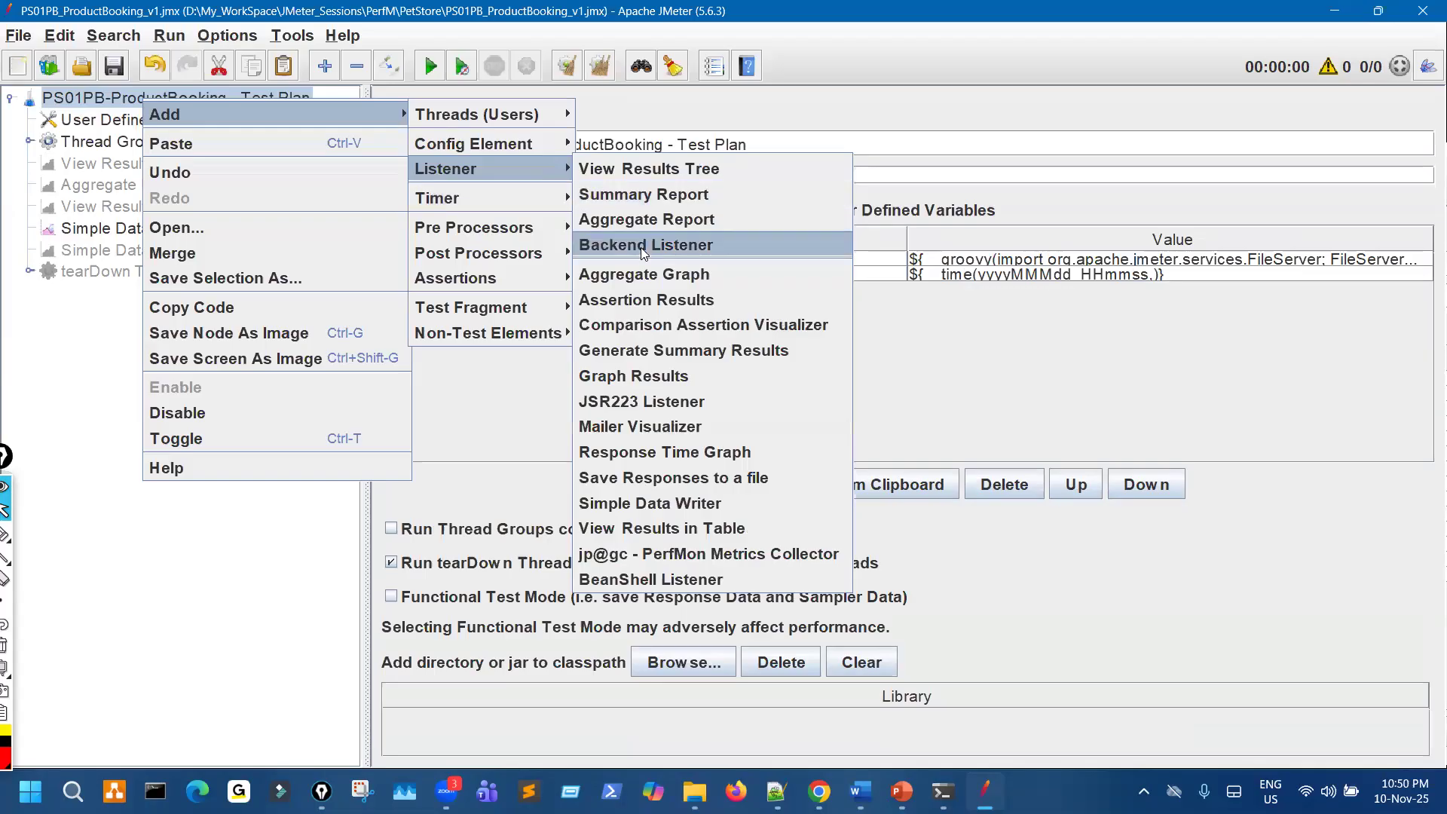
click(646, 244)
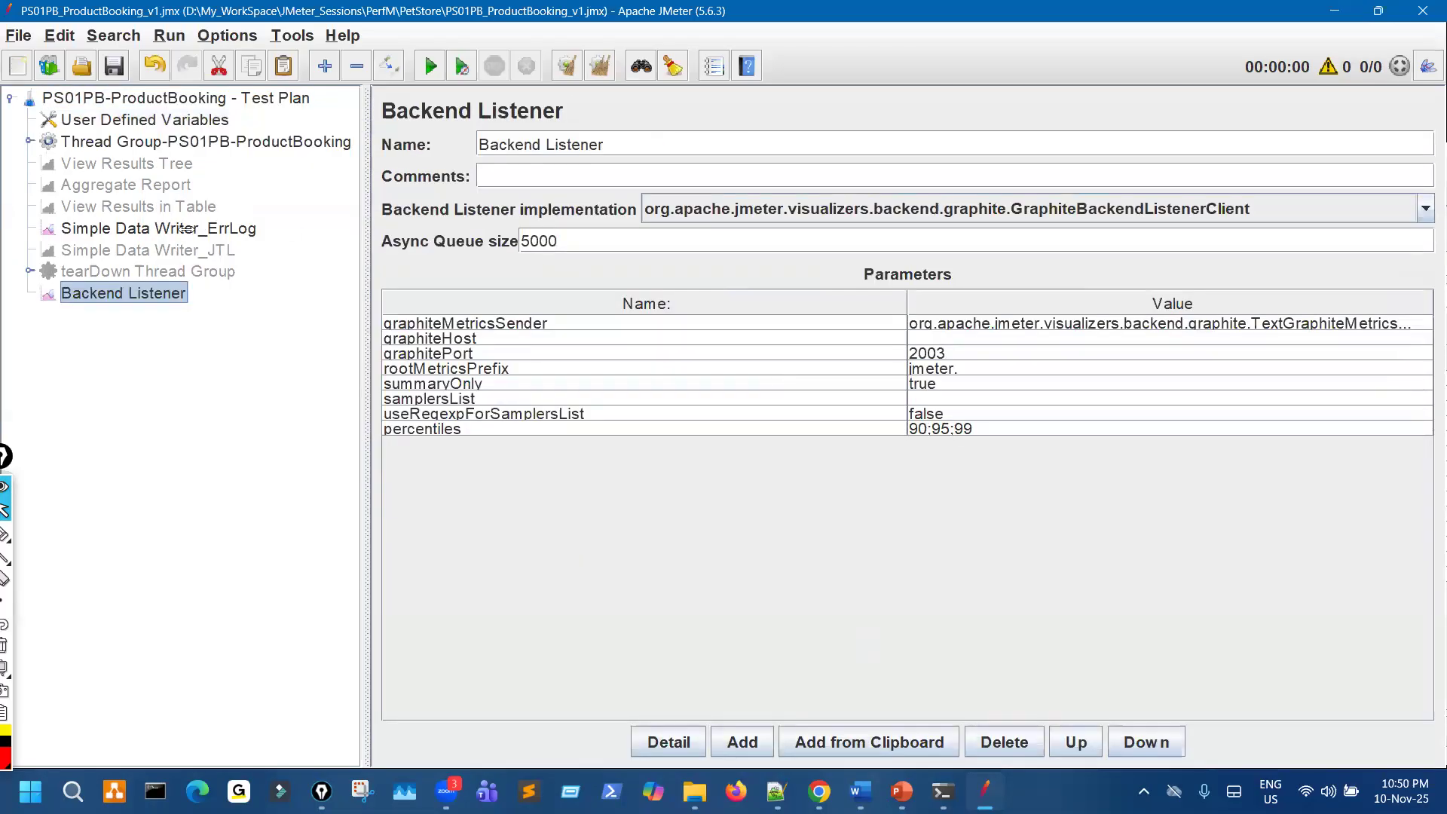
drag(365, 228, 178, 228)
drag(627, 300, 430, 303)
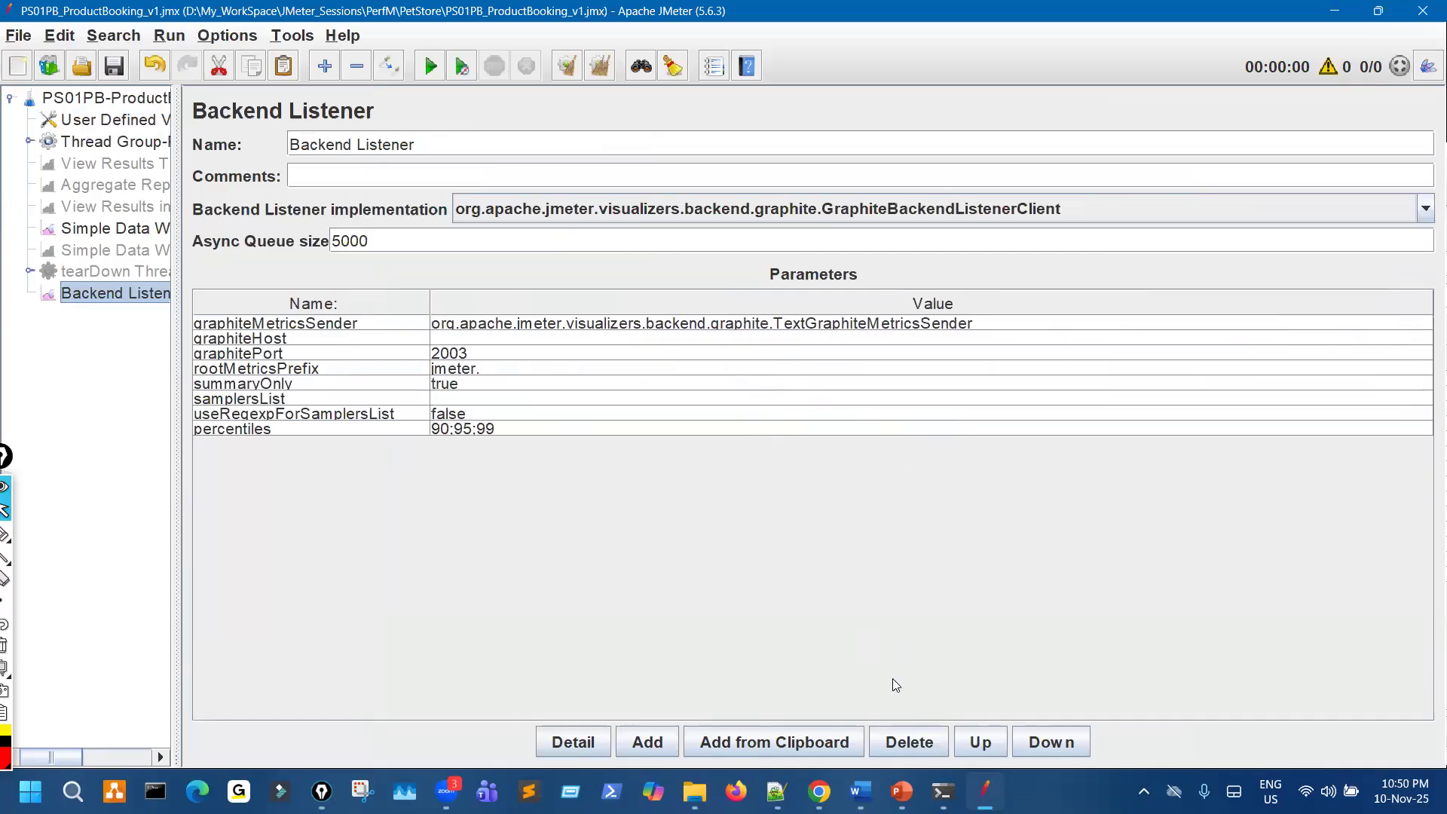
- Consult the slide's implementation note, set the Backend Listener implementation to InfluxdbBackendListenerClient, and narrow the parameters' Name column
click(901, 779)
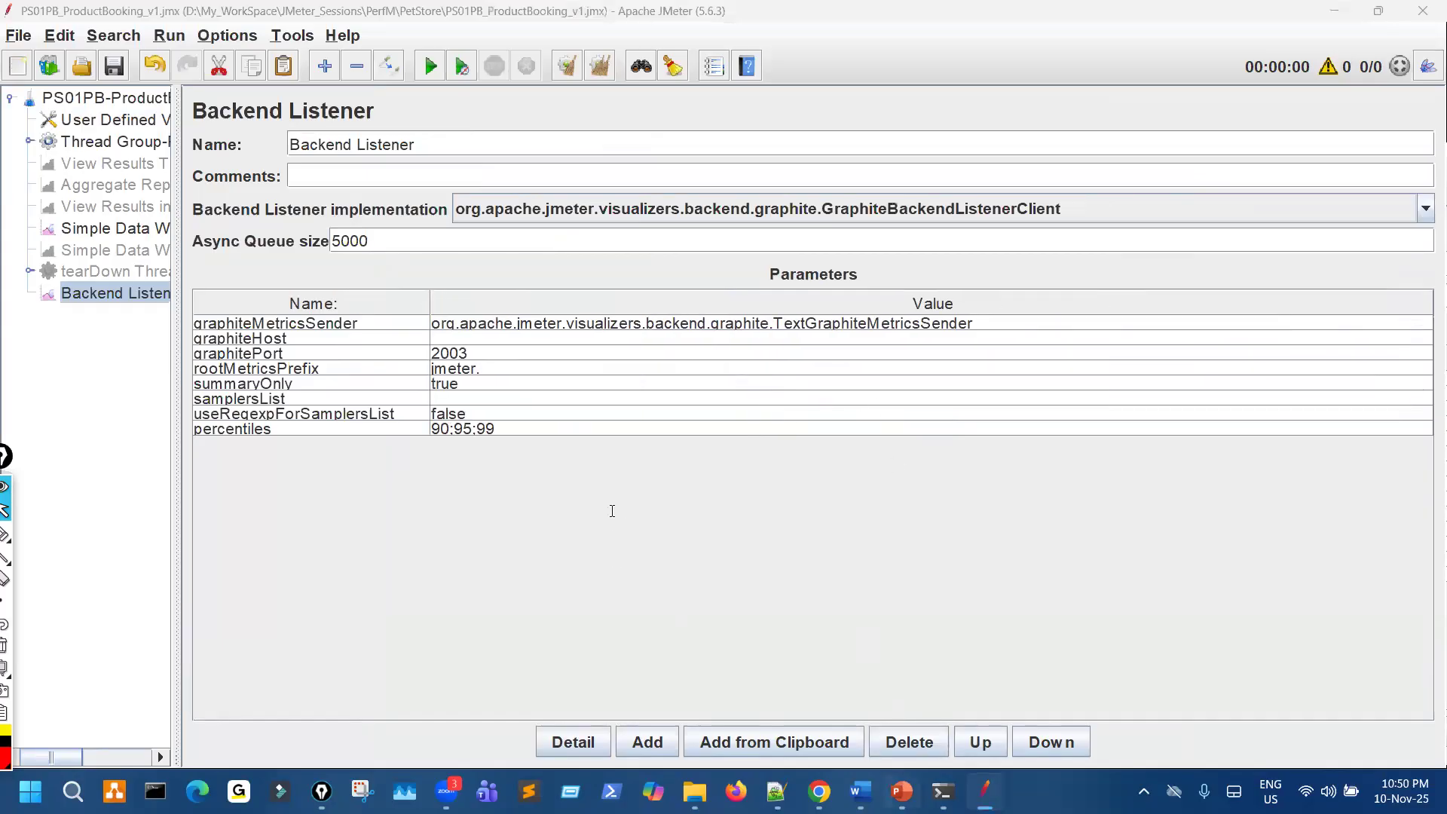
click(611, 512)
drag(577, 513, 291, 513)
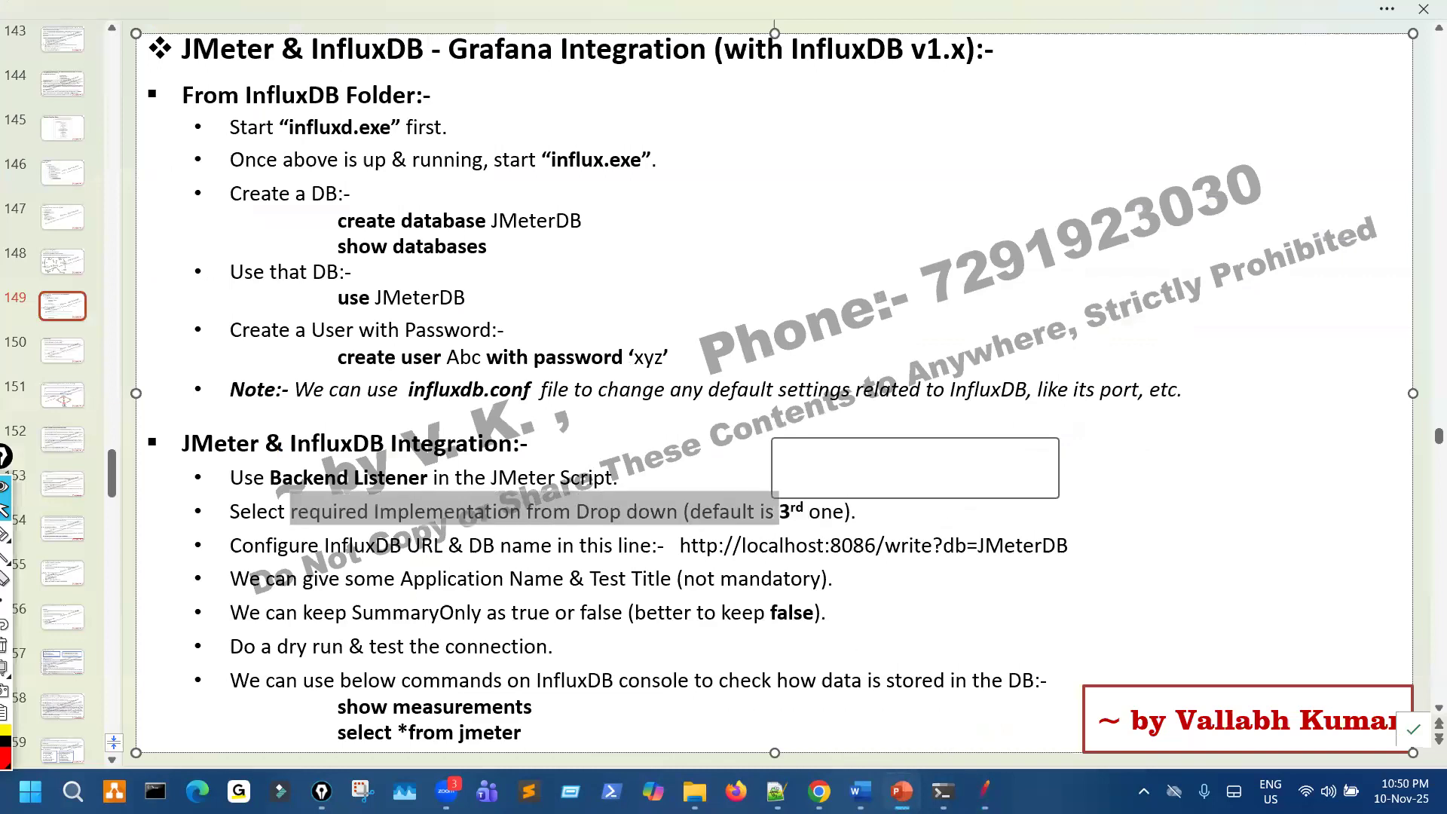
key(alt+Tab)
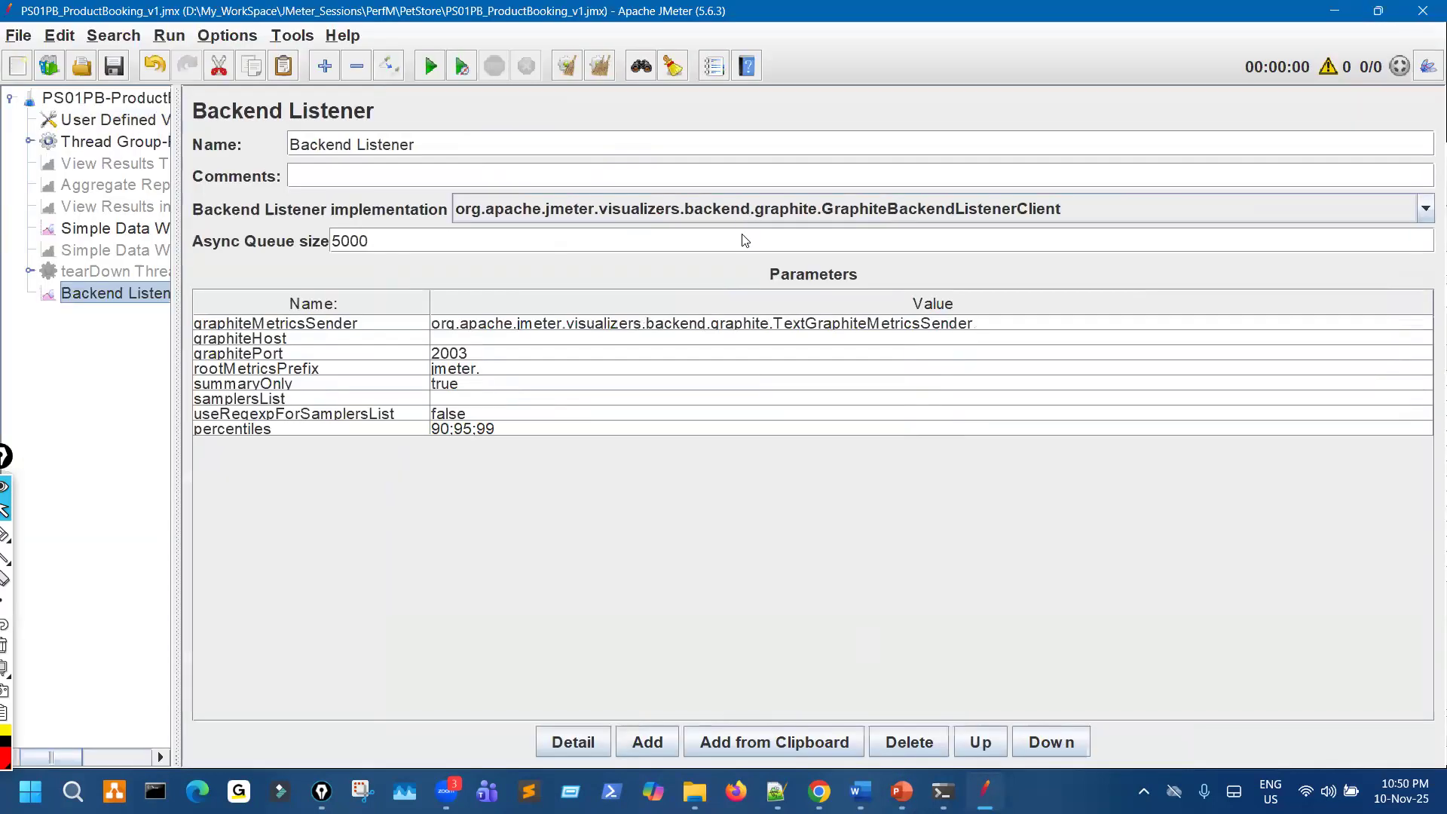
click(742, 214)
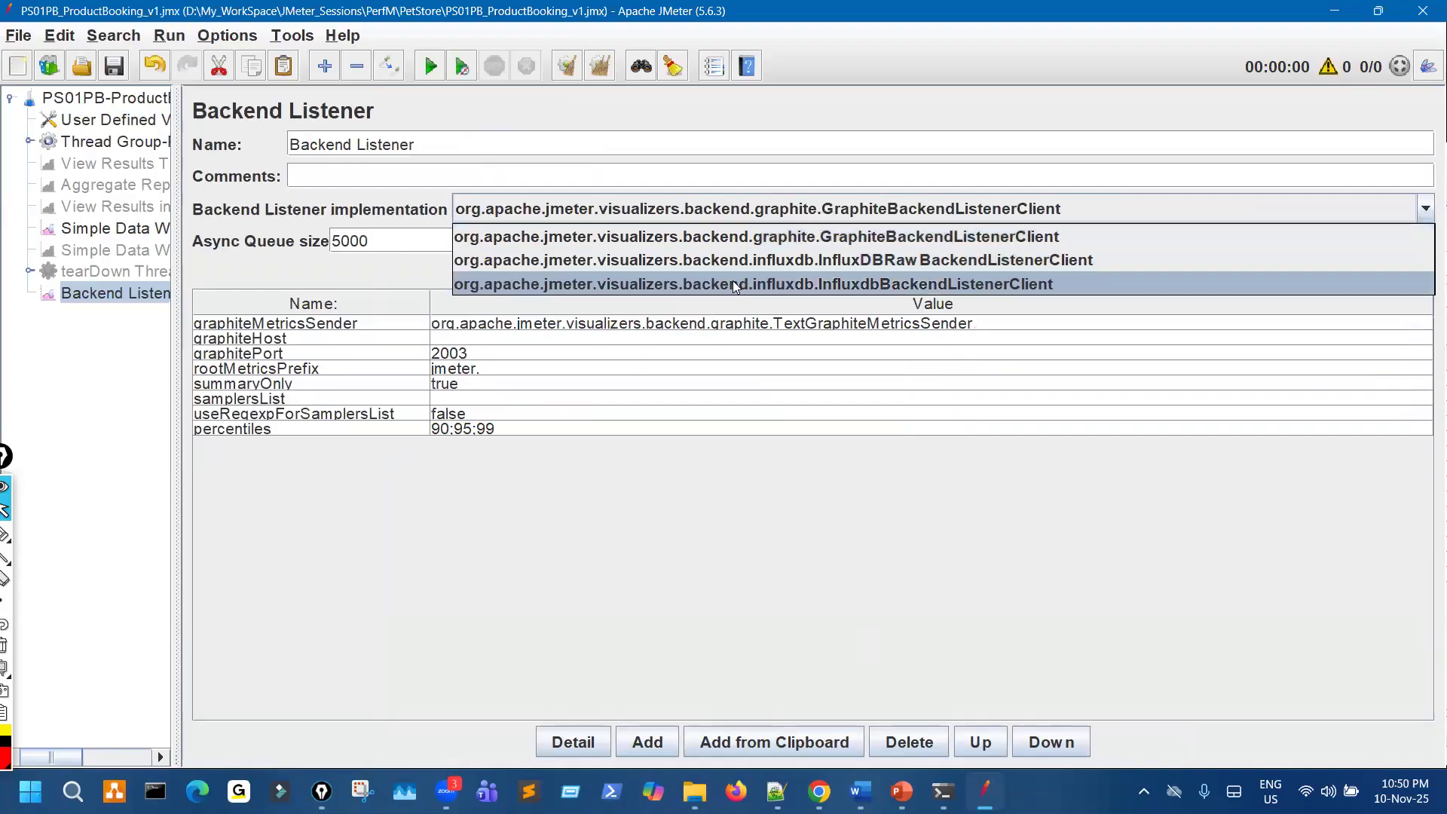
click(457, 287)
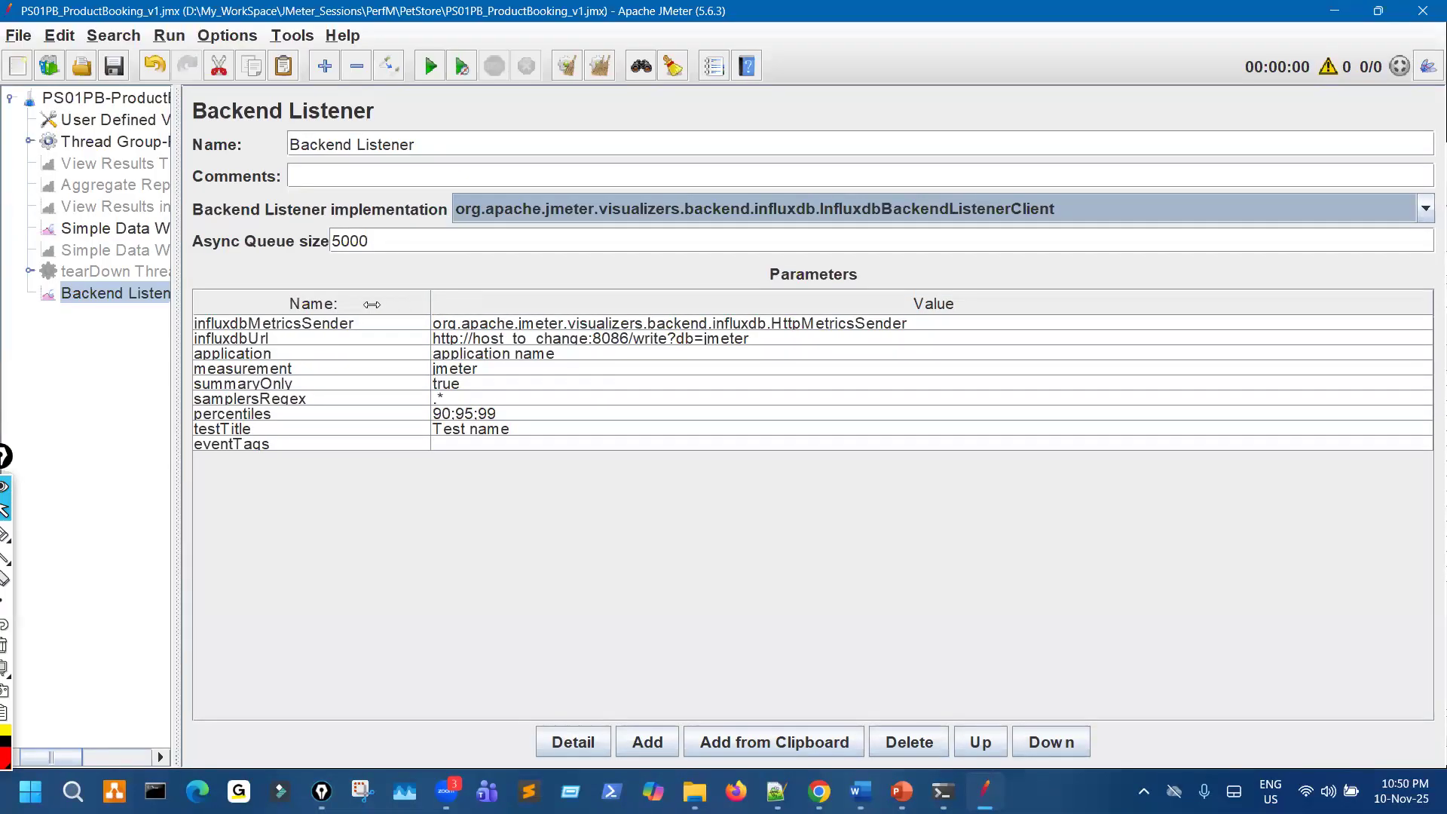
drag(372, 303, 362, 303)
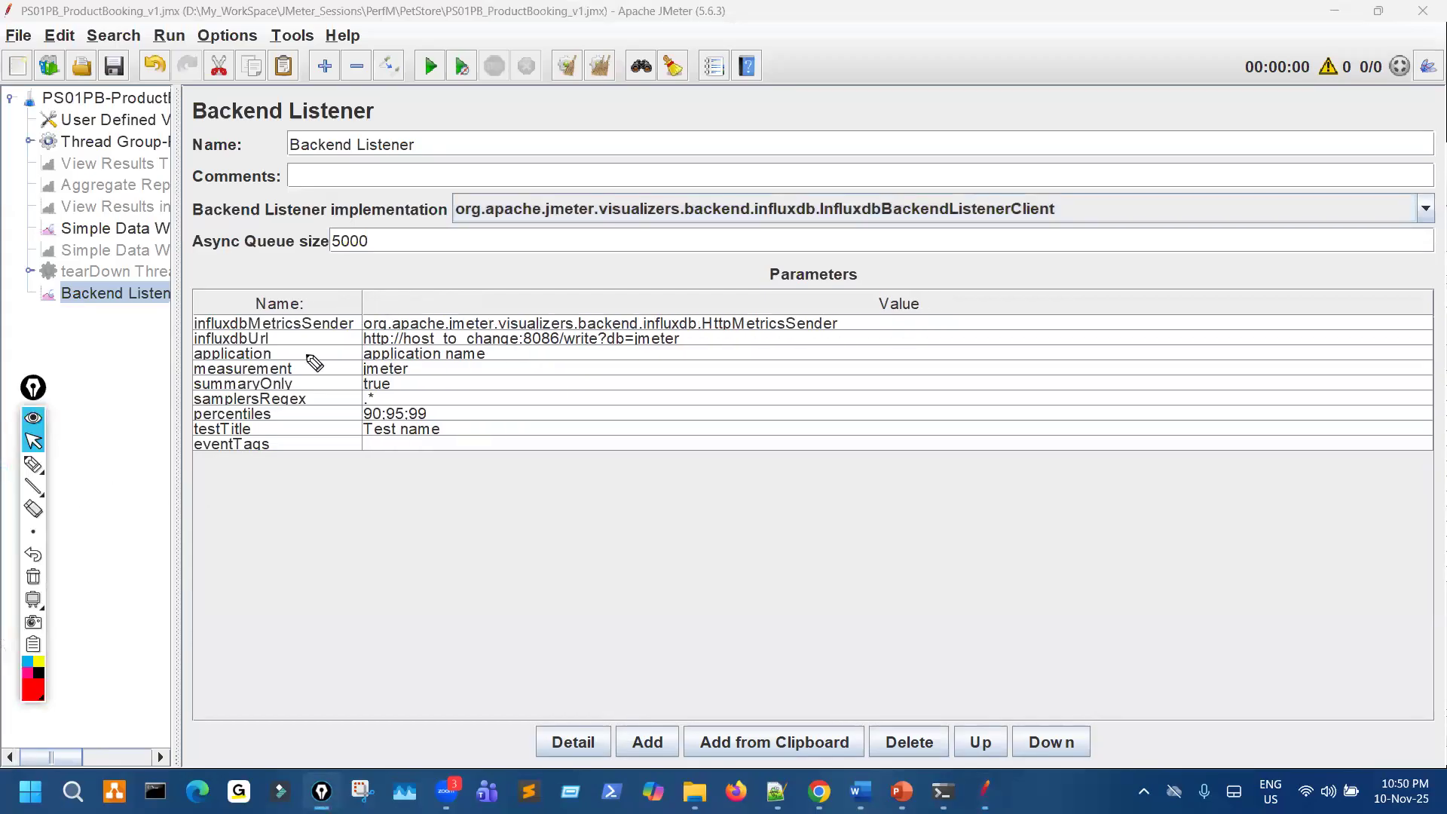
mouse_move(374, 348)
mouse_down()
mouse_move(490, 351)
mouse_move(411, 324)
mouse_up()
key(Escape)
mouse_move(944, 791)
click(1003, 694)
scroll(914, 196, up, 6)
drag(910, 161, 1176, 161)
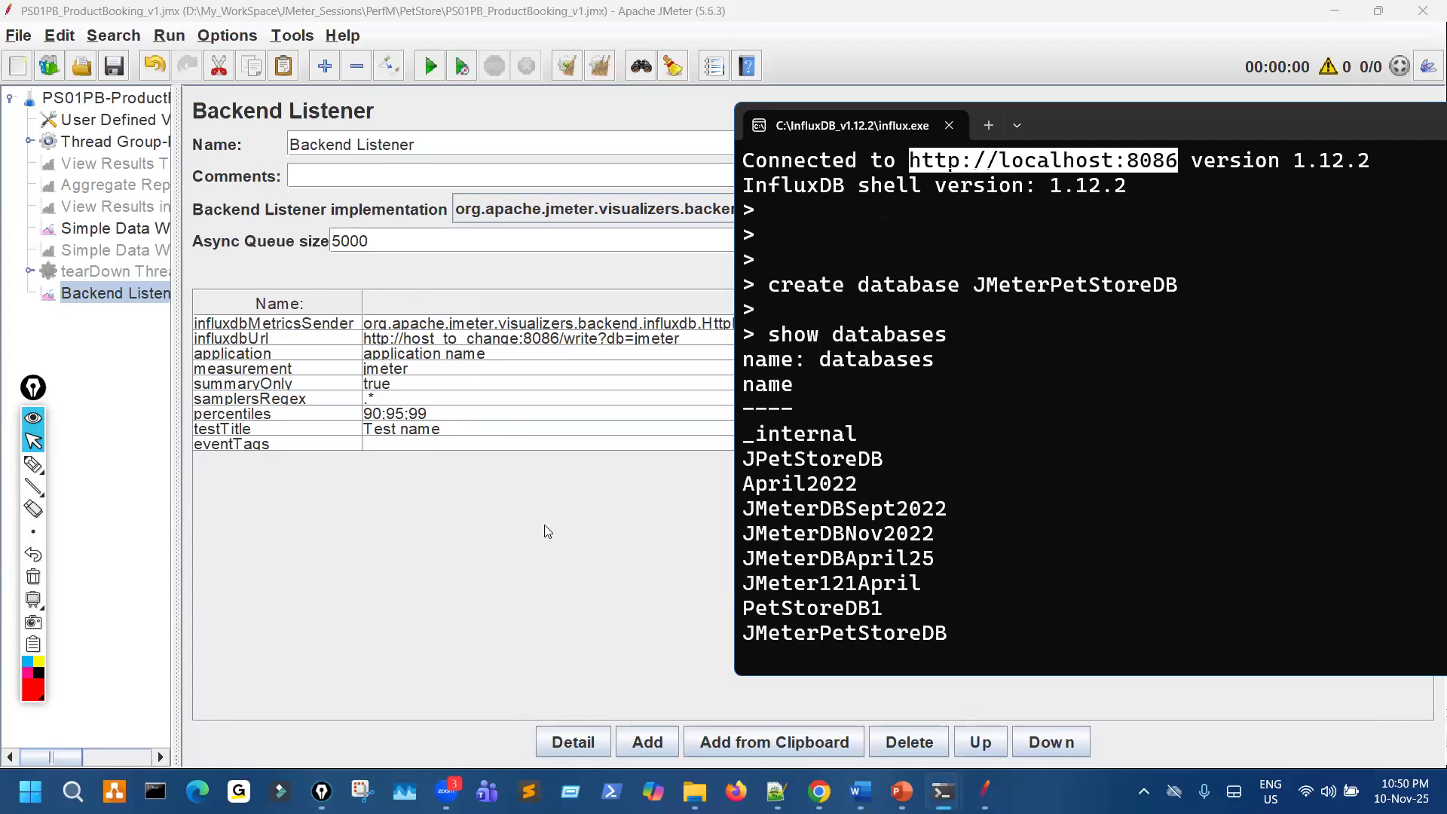
key(ctrl+c)
click(473, 335)
click(405, 353)
click(406, 340)
double_click(543, 344)
double_click(551, 339)
click(552, 339)
drag(531, 336, 362, 349)
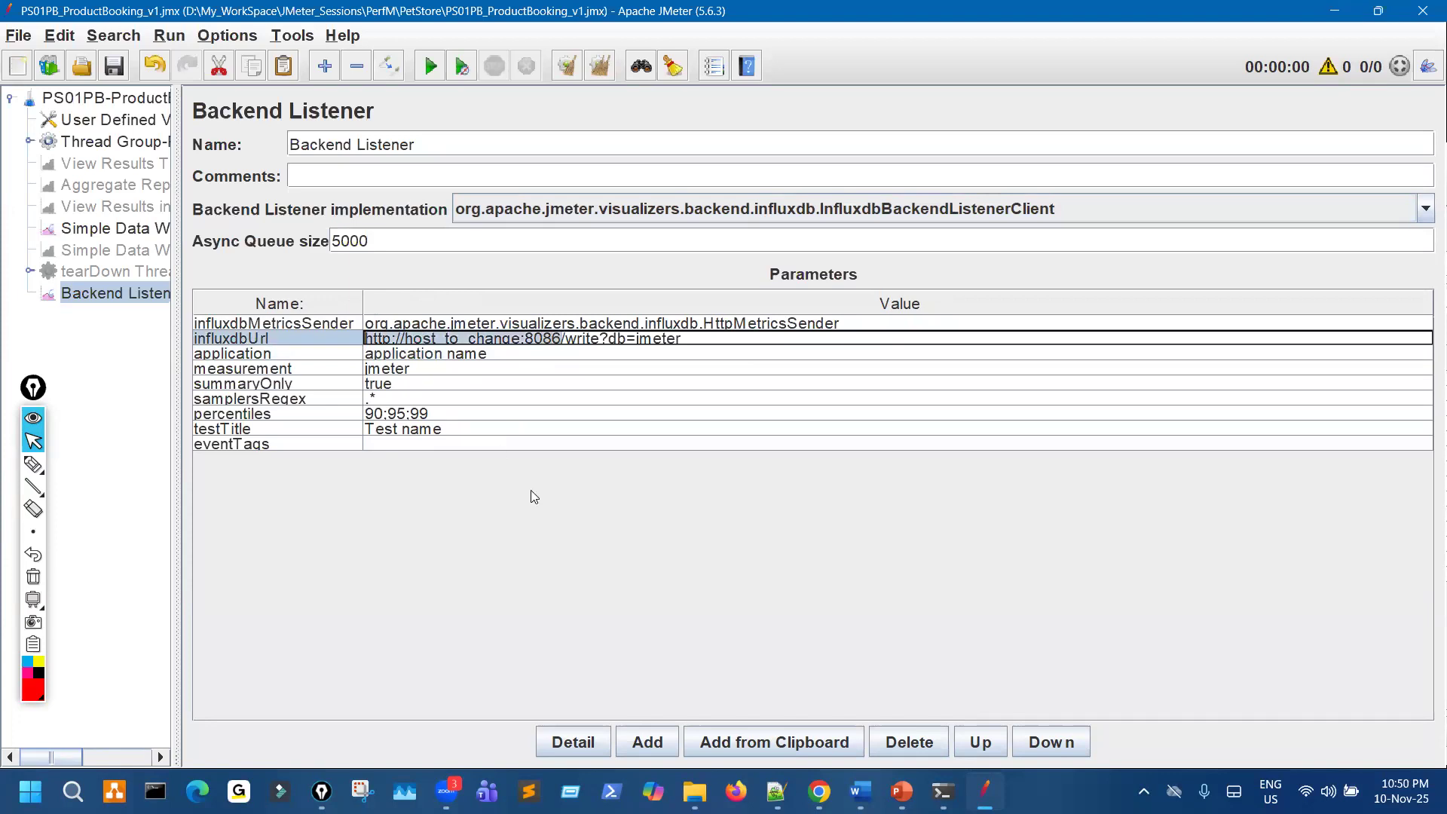
key(ctrl+v)
- Annotate the host and database parts of the influxdbUrl value with the pen, and clear the marks
key(ctrl+shift+3)
mouse_move(372, 346)
mouse_down()
mouse_move(505, 348)
mouse_move(496, 327)
mouse_up()
mouse_move(467, 467)
mouse_down()
mouse_move(526, 369)
mouse_move(515, 350)
mouse_up()
mouse_move(569, 410)
mouse_down()
mouse_move(583, 438)
mouse_move(640, 434)
mouse_up()
click(591, 456)
mouse_move(647, 397)
mouse_down()
mouse_move(658, 424)
mouse_move(717, 405)
mouse_up()
mouse_move(590, 347)
mouse_down()
mouse_move(637, 333)
mouse_move(591, 330)
mouse_move(586, 345)
mouse_move(641, 359)
mouse_up()
key(ctrl+shift+7)
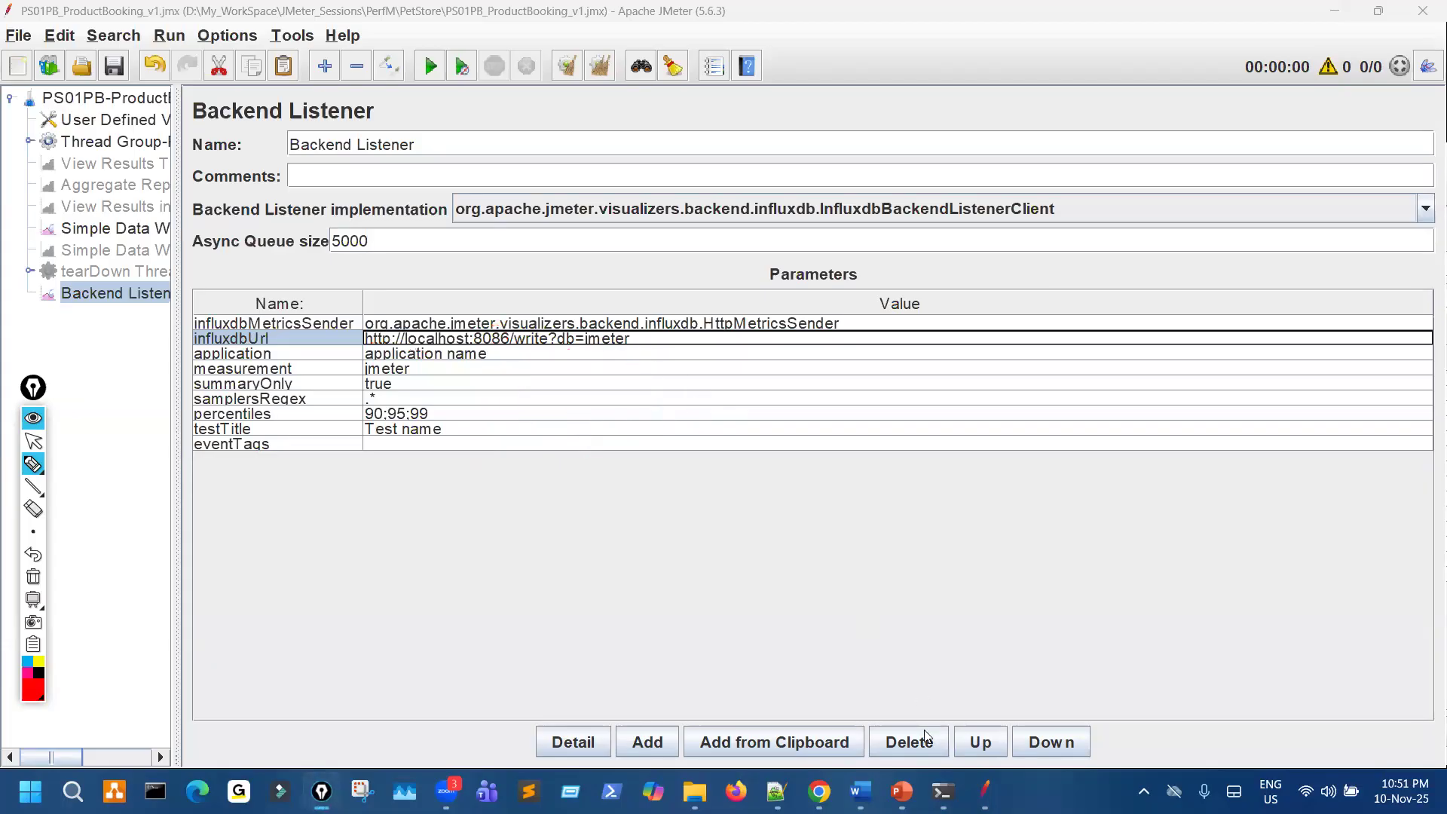
key(ctrl+shift+2)
- Replace the database name in influxdbUrl with JMeterPetStoreDB copied from the influx.exe console, and save the test plan
click(946, 791)
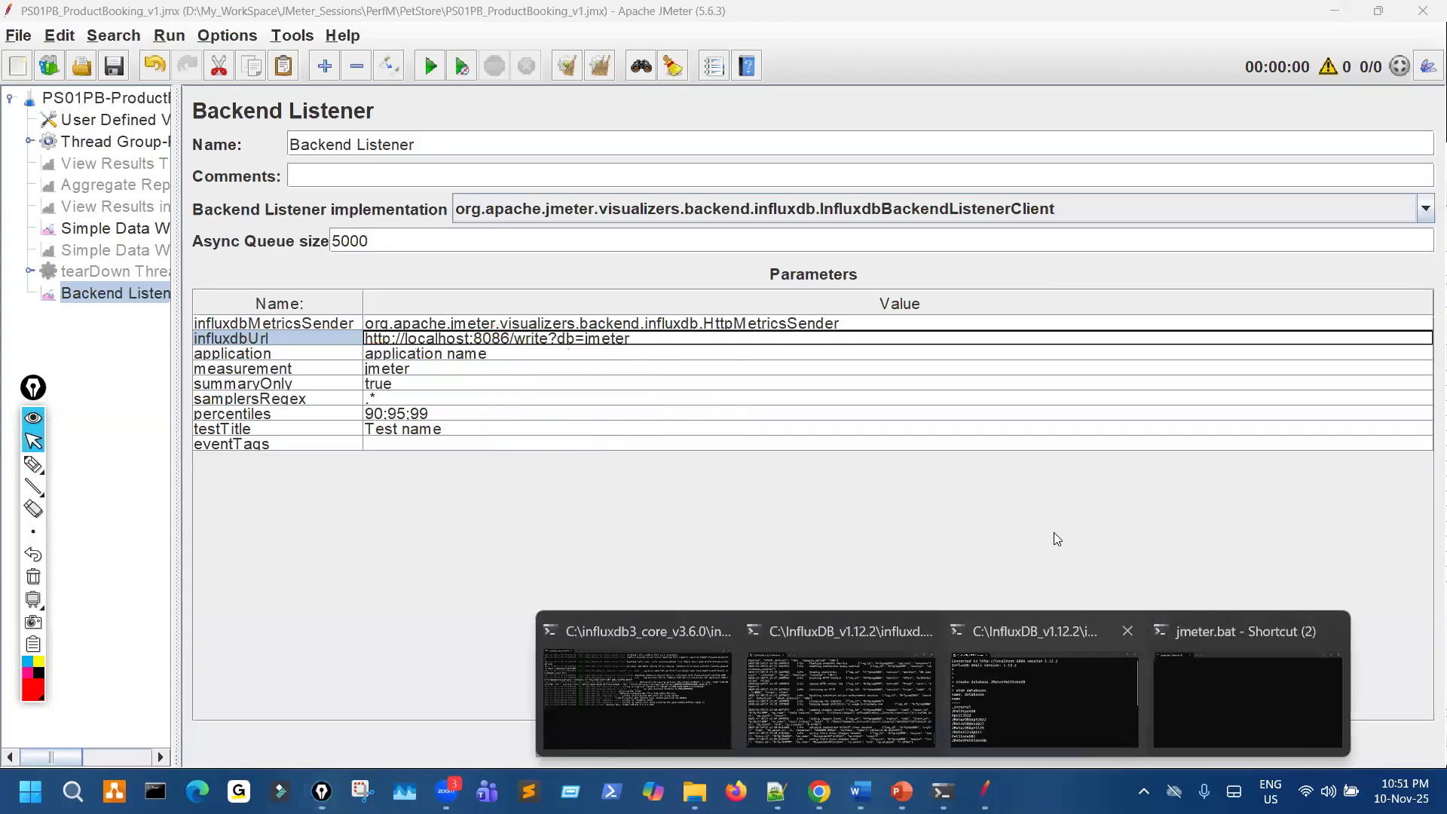
click(1086, 694)
drag(975, 286, 1184, 299)
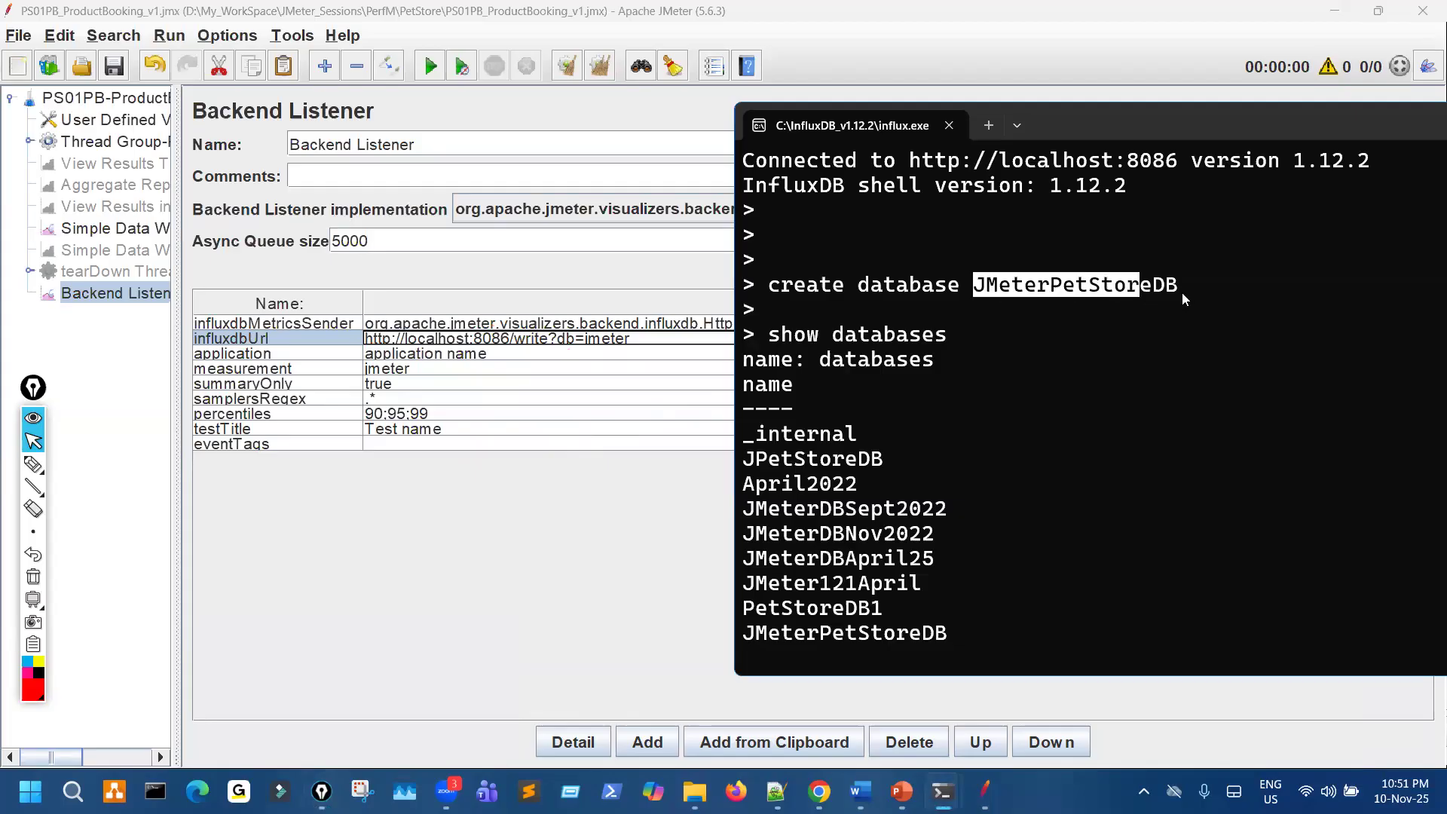
key(ctrl+c)
click(598, 340)
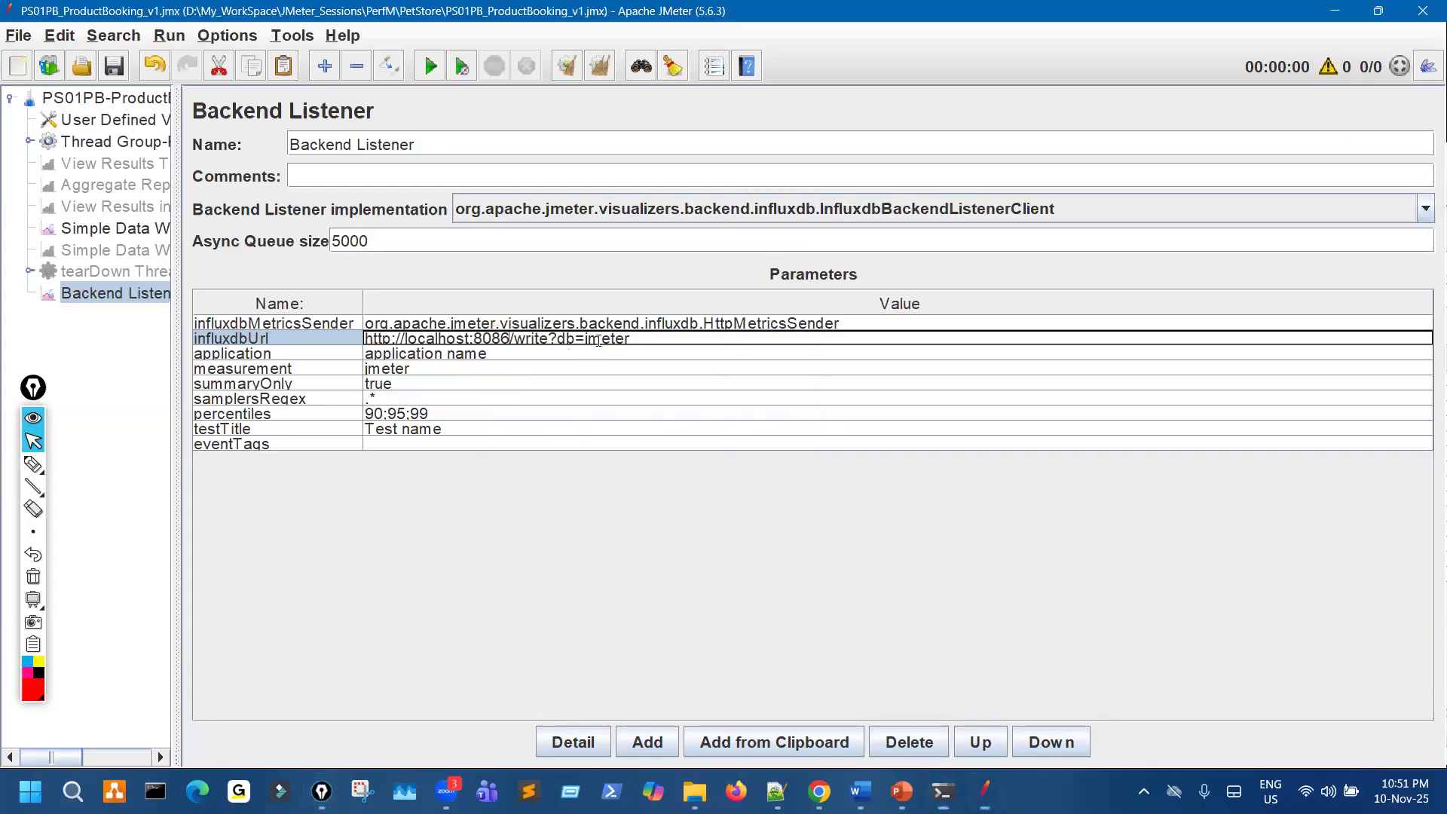
double_click(601, 339)
key(ctrl+v)
click(116, 68)
- Annotate the influxdbUrl, application and summaryOnly values with the pen, writing false beside summaryOnly, and clear all marks
key(ctrl+shift+3)
drag(734, 337, 741, 337)
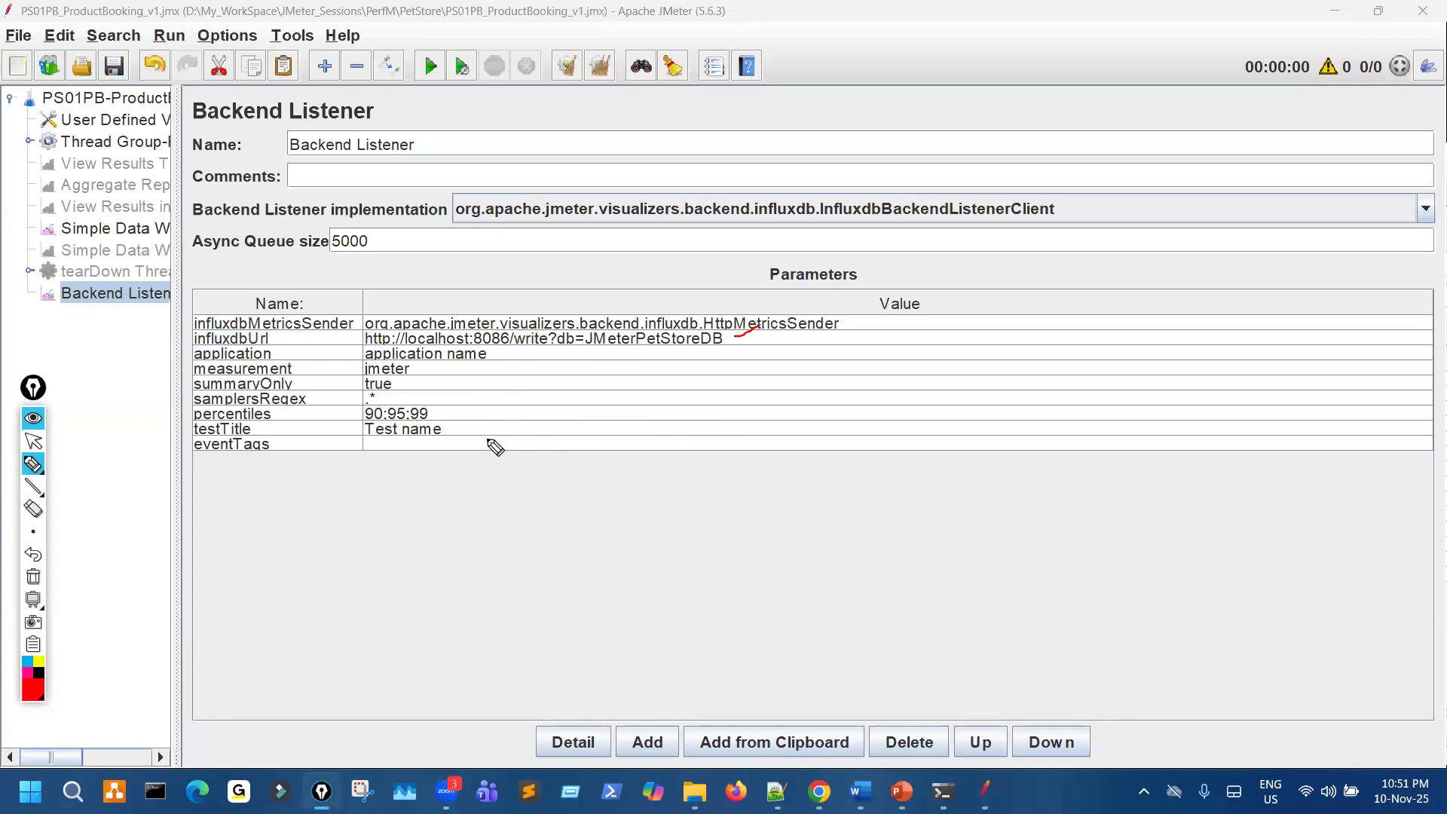
click(457, 344)
mouse_move(458, 345)
mouse_down()
mouse_move(721, 348)
mouse_move(813, 301)
mouse_up()
mouse_move(769, 297)
mouse_down()
mouse_move(781, 309)
mouse_move(854, 287)
mouse_up()
drag(394, 360, 486, 357)
drag(341, 349, 355, 348)
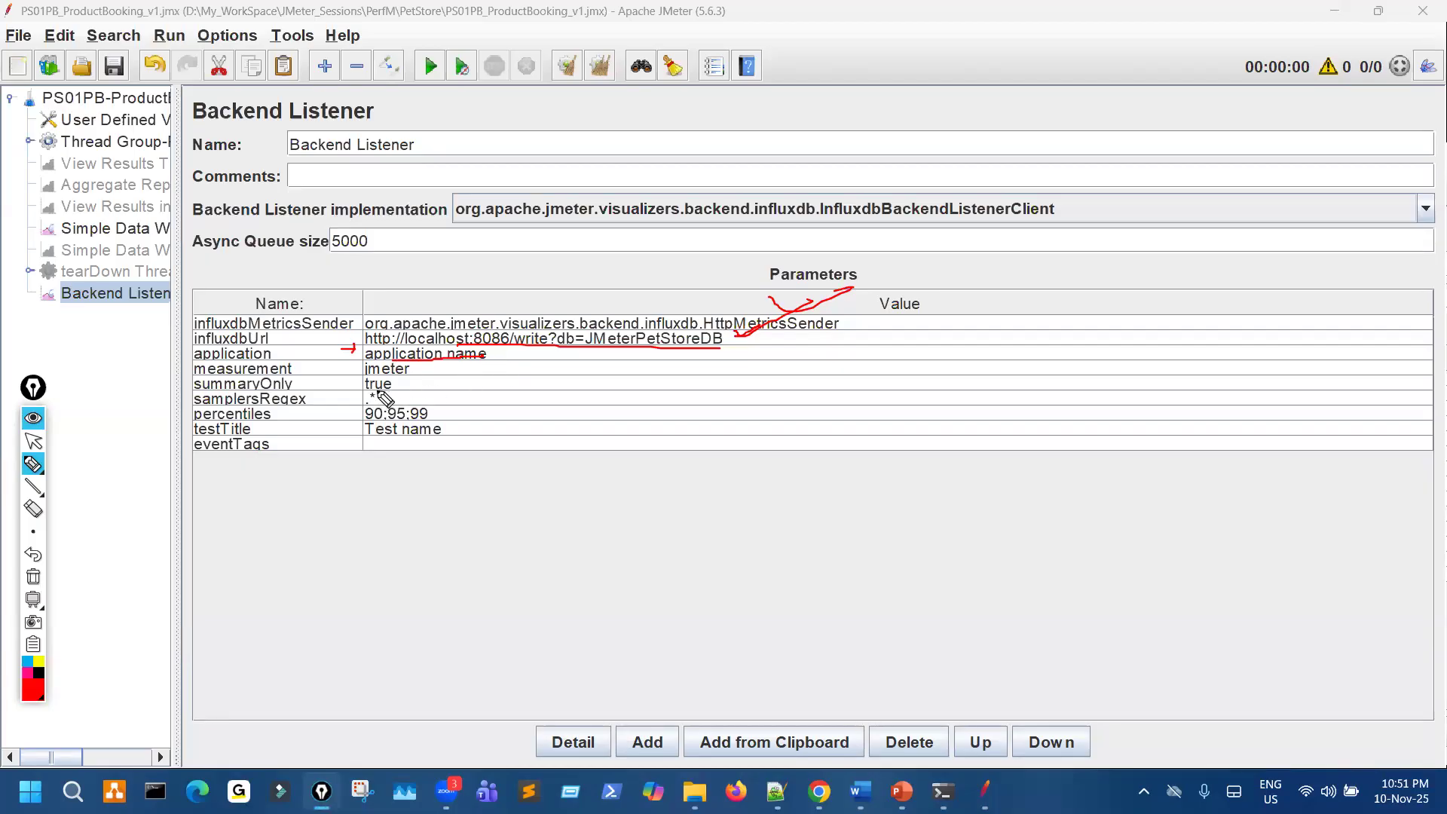
mouse_move(398, 379)
mouse_down()
mouse_move(372, 389)
mouse_move(458, 381)
mouse_up()
click(423, 383)
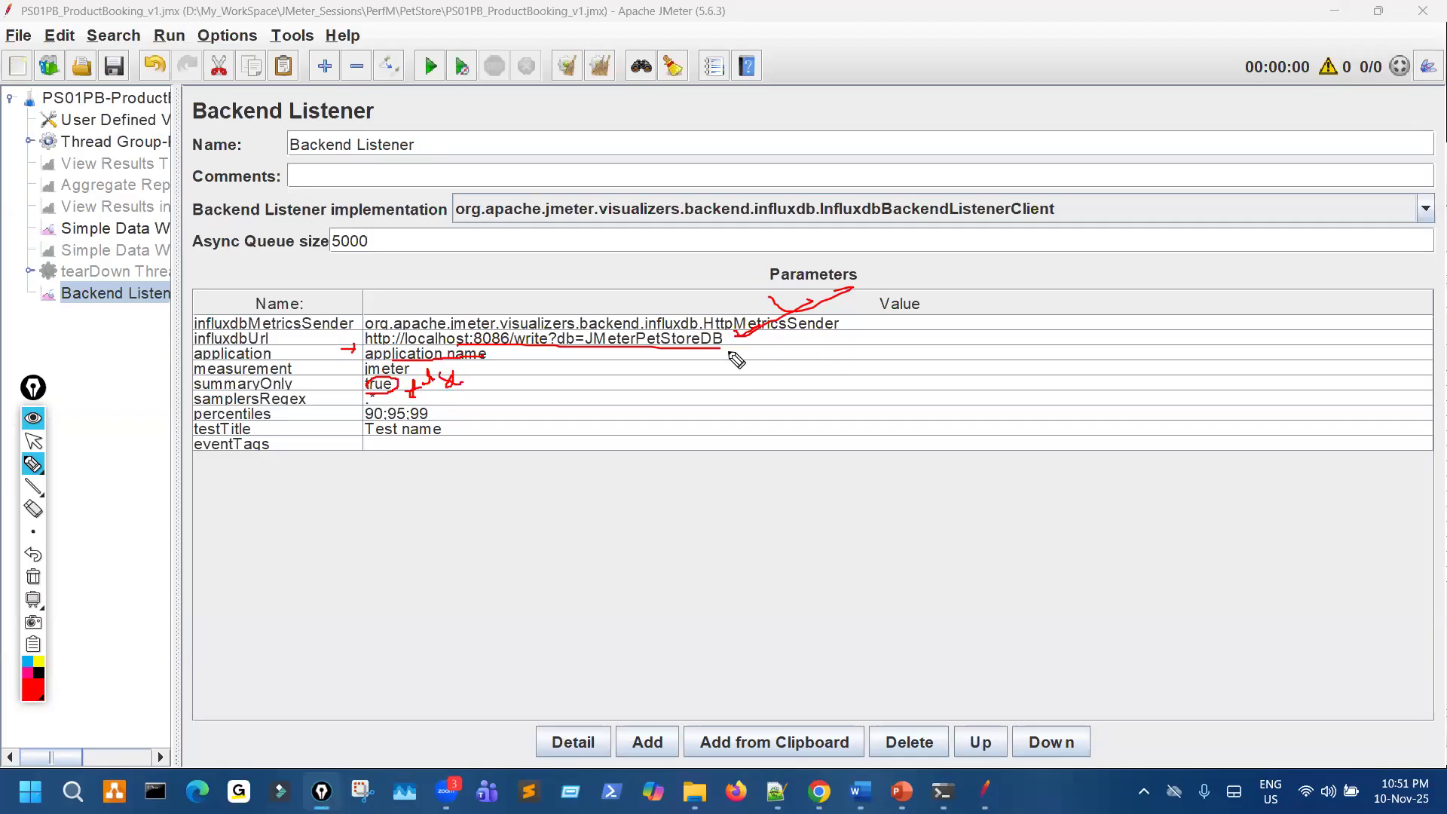
mouse_move(307, 385)
mouse_down()
mouse_move(472, 391)
mouse_move(531, 374)
mouse_up()
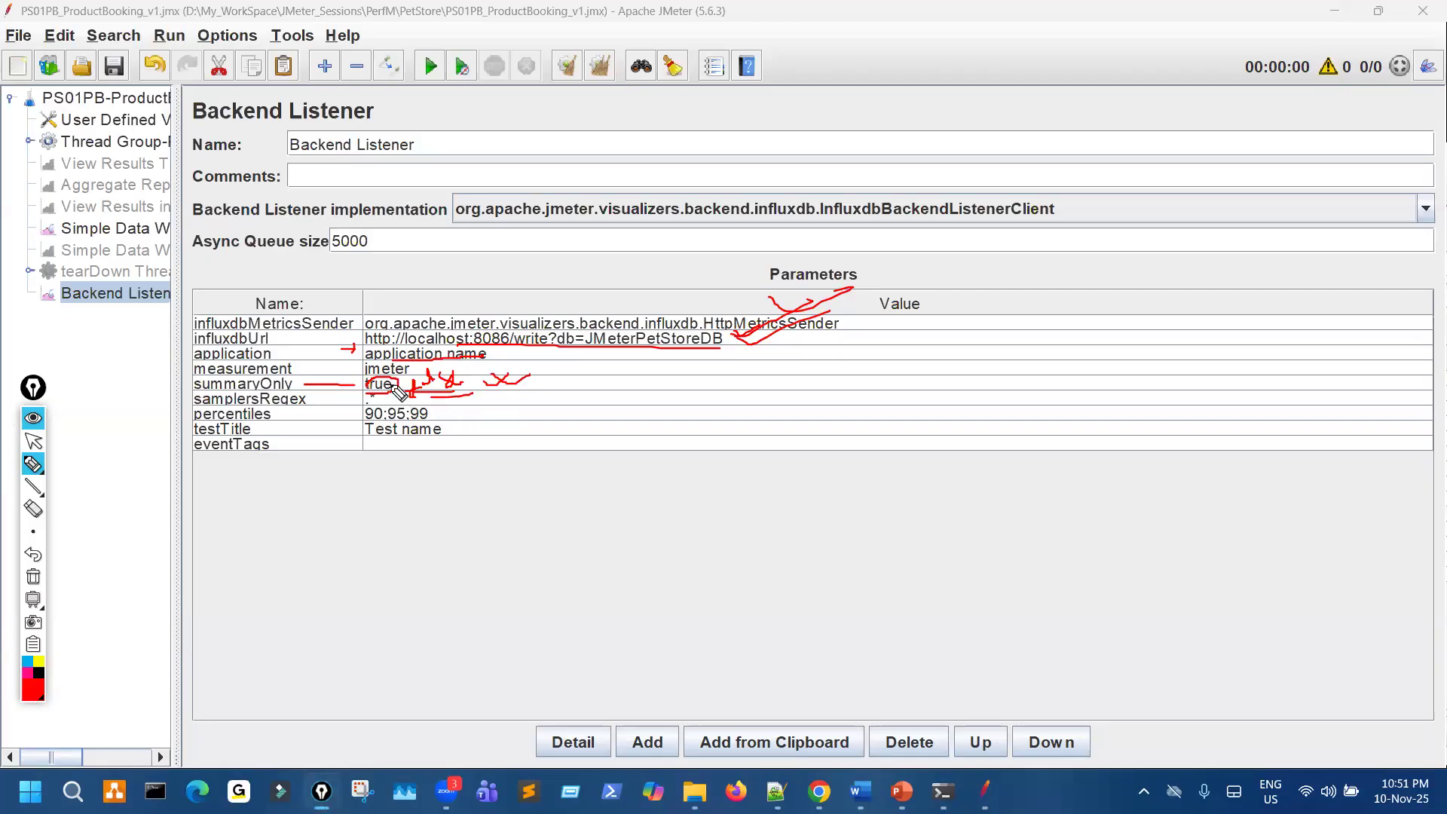
key(ctrl+shift+7)
key(ctrl+shift+2)
- Set summaryOnly to false, and tick the influxdbUrl and summaryOnly values with the pen
key(ctrl+shift+3)
drag(737, 344, 822, 291)
key(ctrl+shift+2)
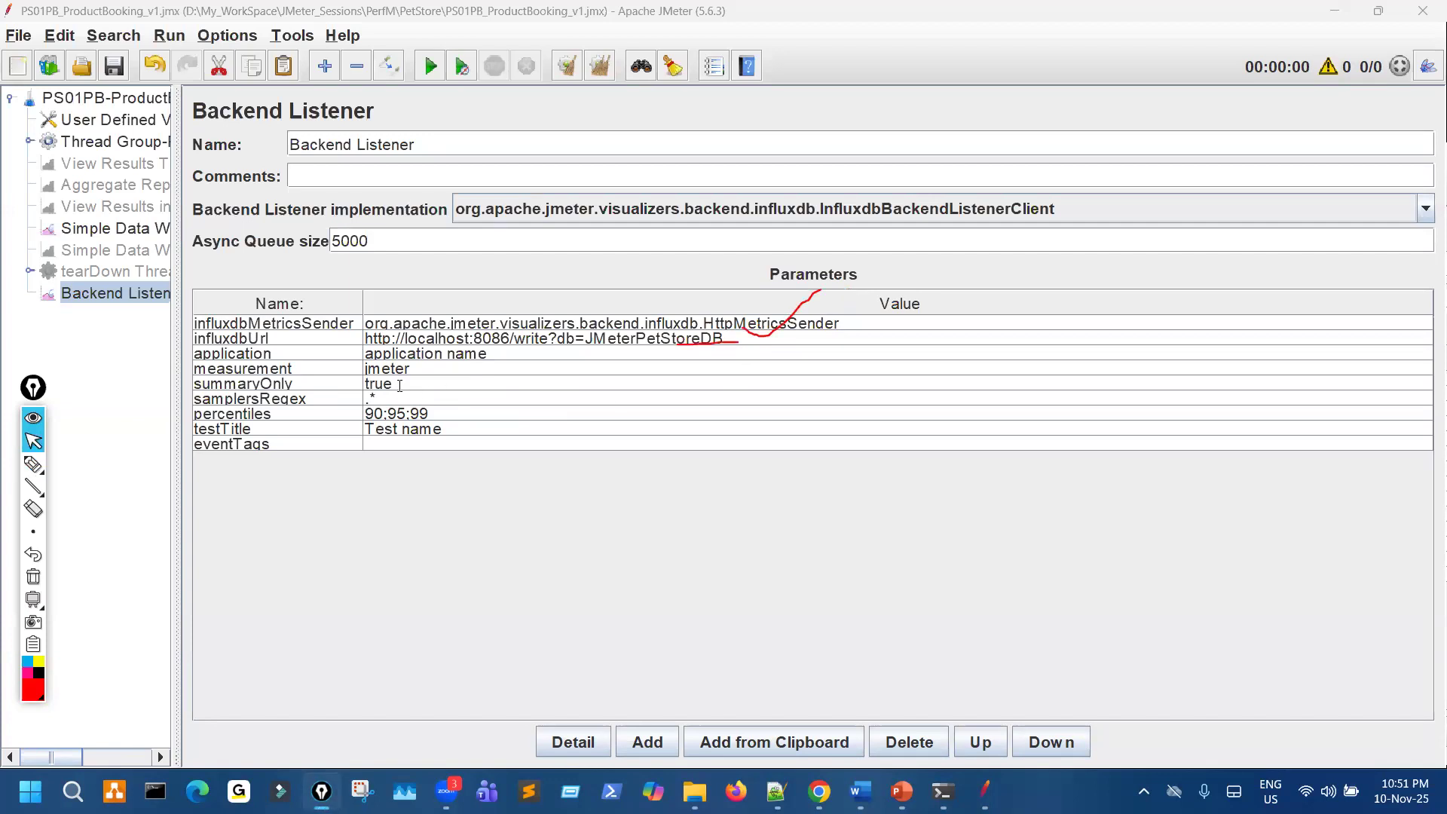
click(402, 386)
key(ctrl+a)
text(f)
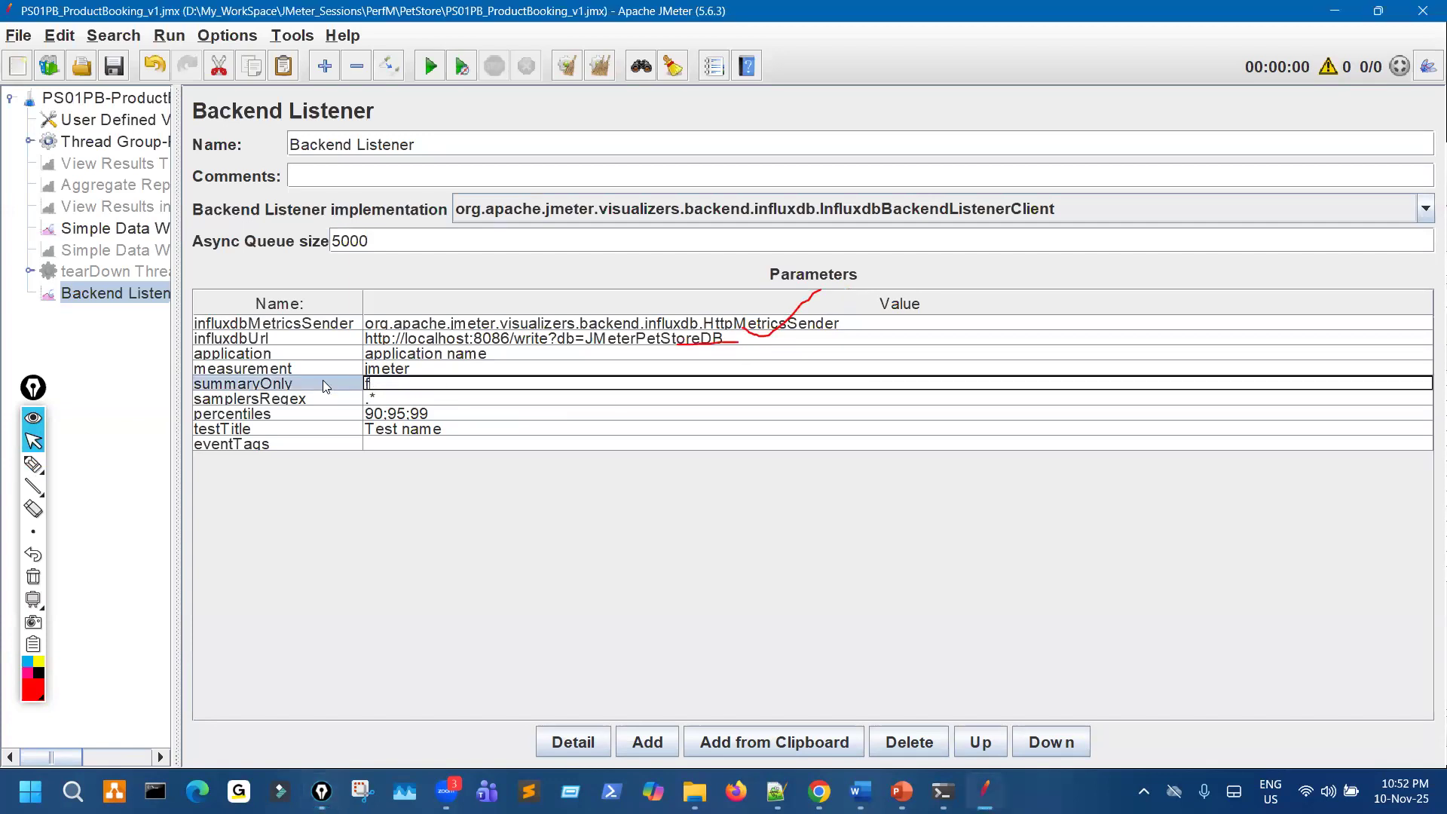
text(alse)
key(ctrl+shift+1)
drag(420, 389, 475, 365)
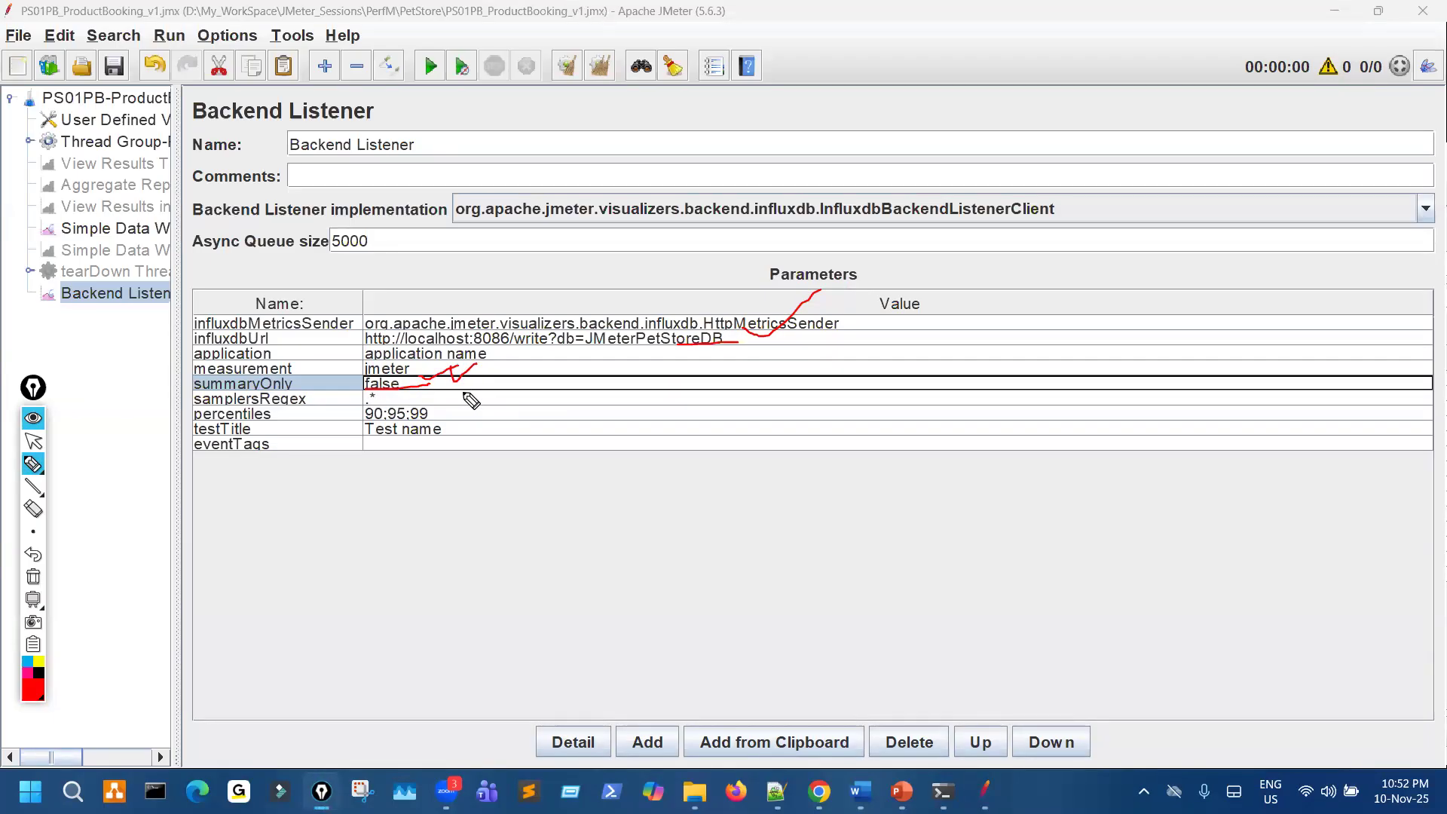
- Mark the application row with a short pen stroke, and set its value to PetStore
drag(326, 353, 348, 351)
key(Escape)
click(502, 354)
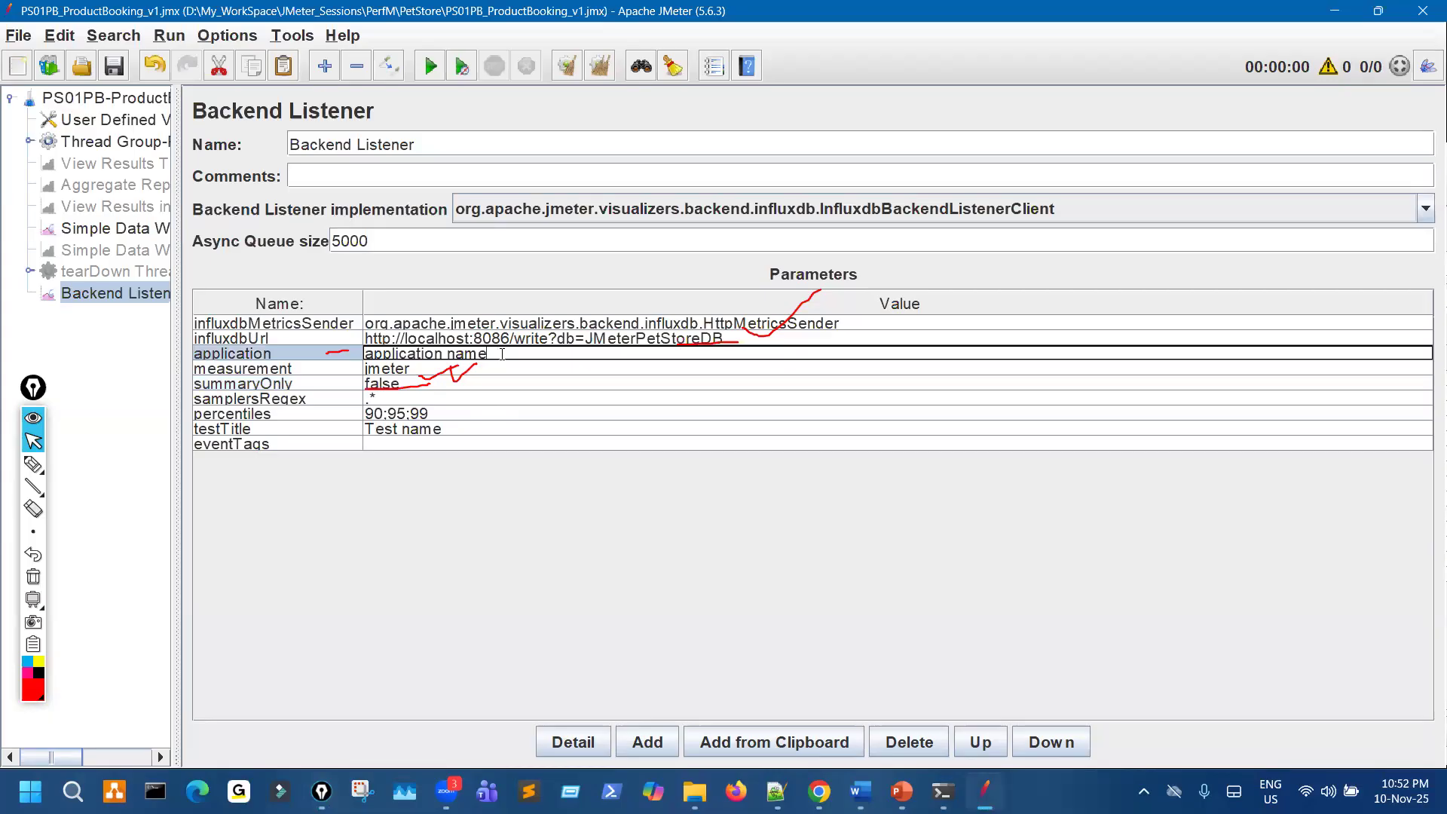
text(PetStore)
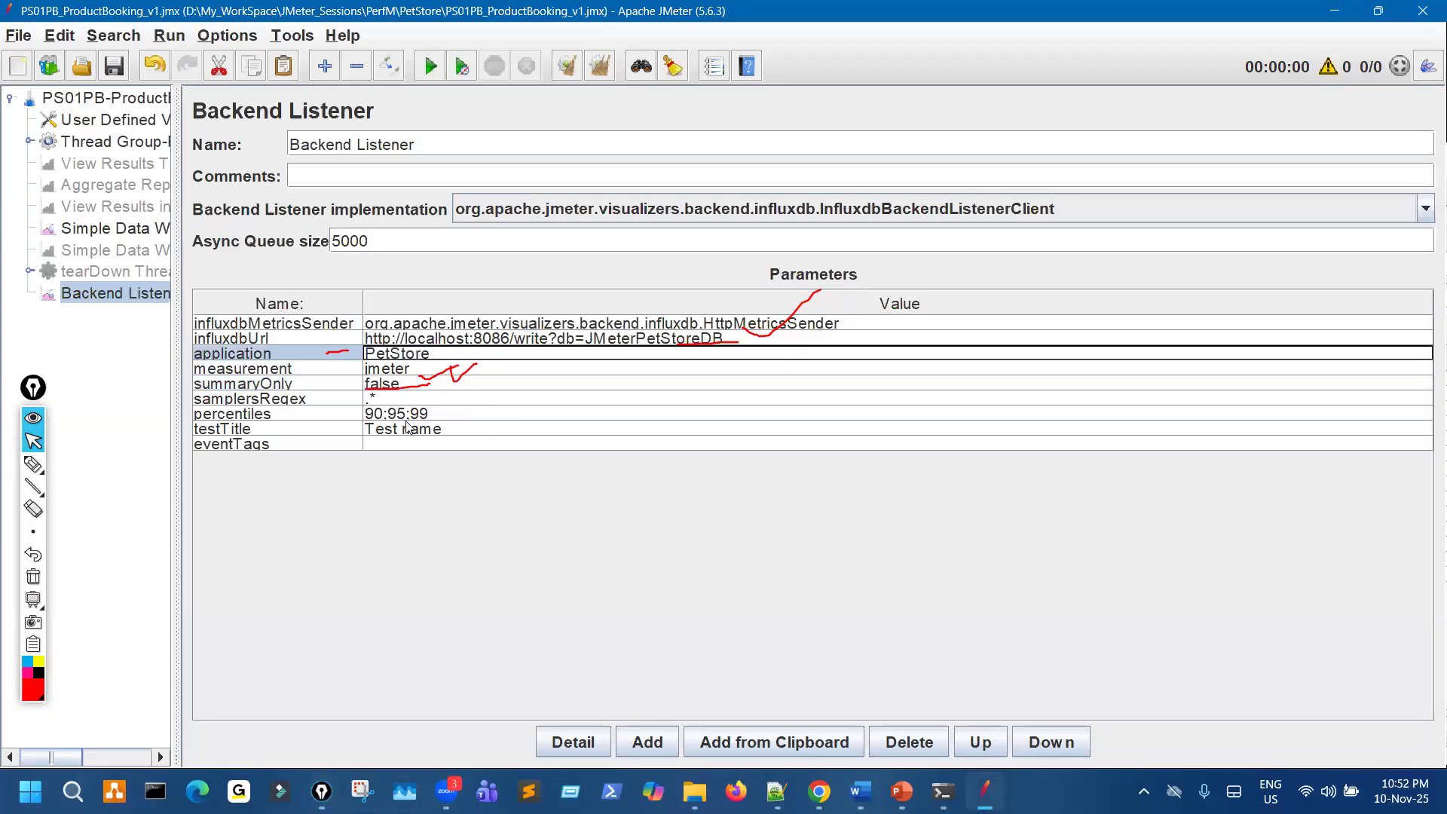
- Underline the testTitle parameter with the pen, and clear all marks from the screen
click(309, 431)
key(ctrl+shift+3)
drag(254, 433, 322, 433)
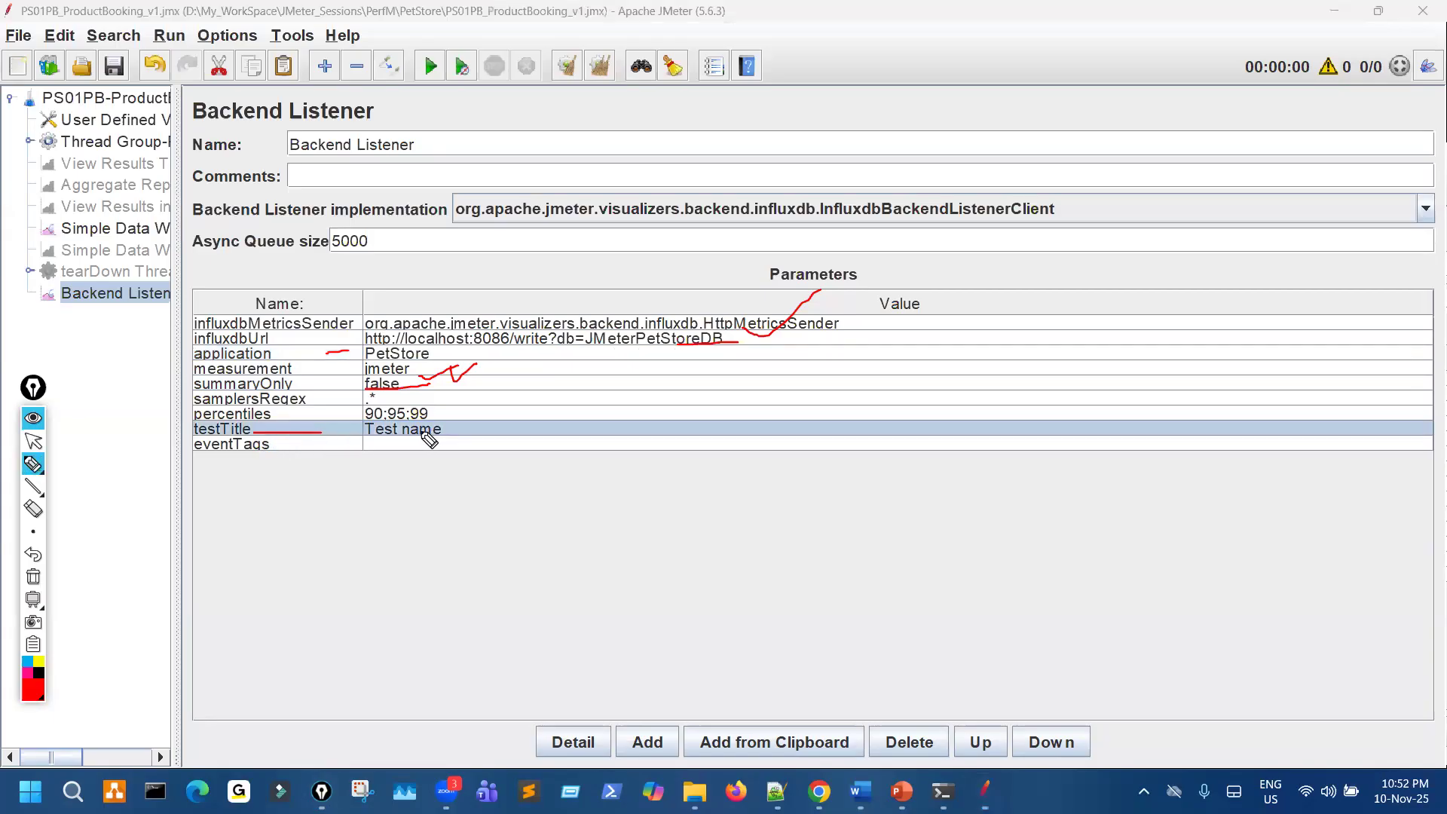
key(ctrl+shift+7)
key(ctrl+shift+2)
- Set the value of the testTitle parameter to ProductBooking
drag(455, 428, 363, 428)
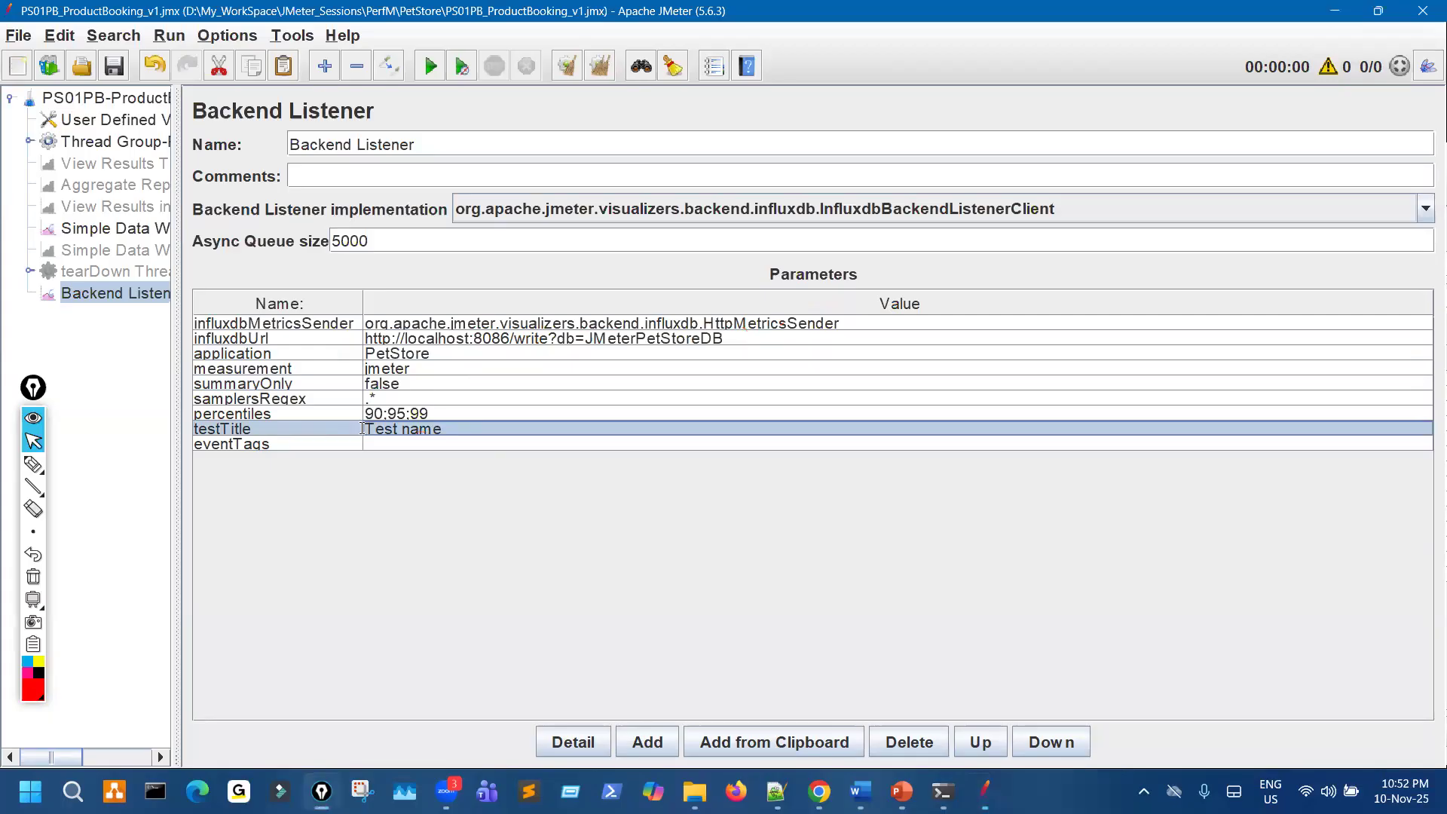
double_click(364, 428)
key(ctrl+a)
text(Produc)
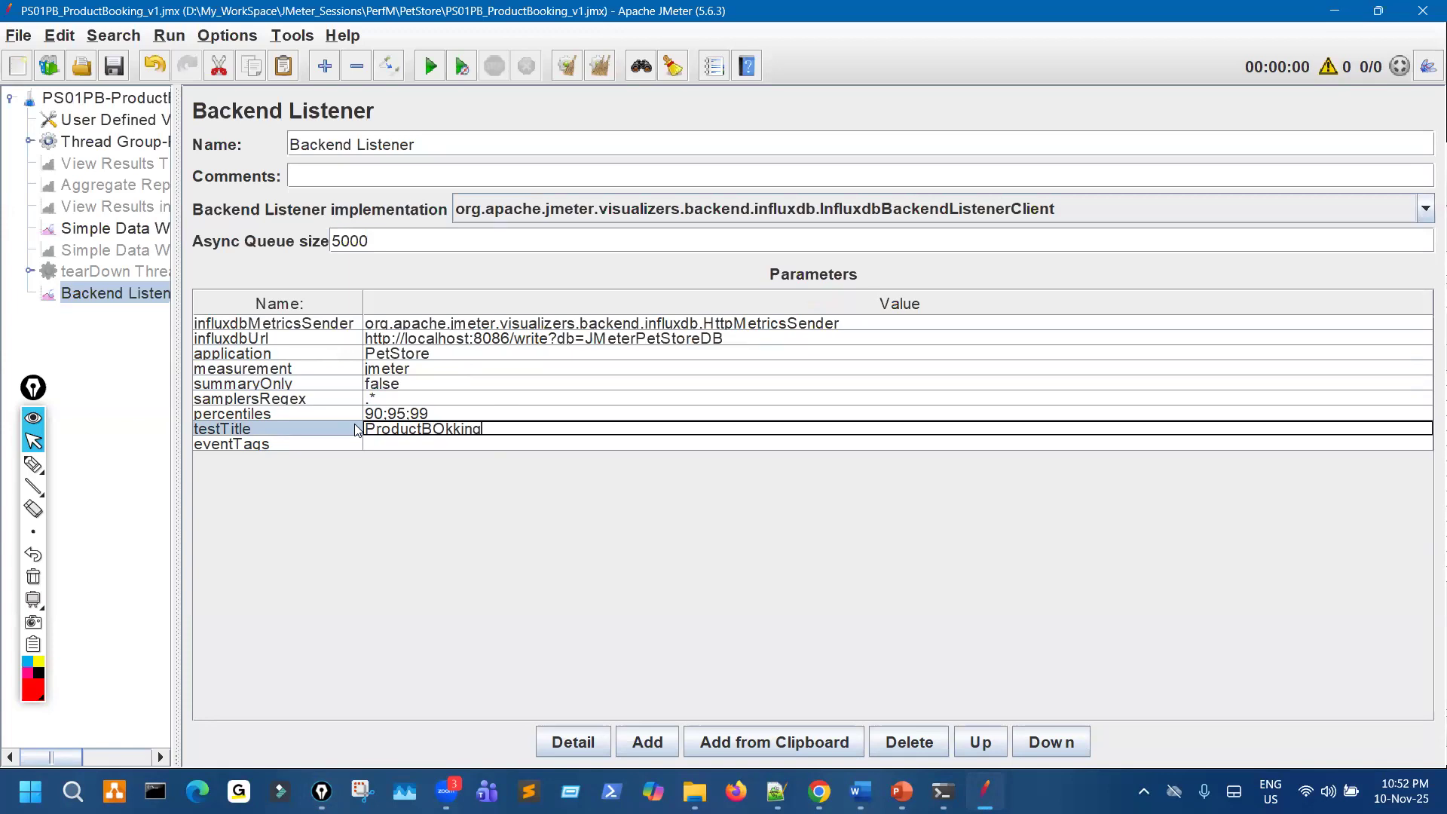
text(tBooking)
- Annotate the influxdbUrl, application, summaryOnly and testTitle values with the pen, and save the test plan
key(ctrl+shift+3)
mouse_move(60, 82)
mouse_down()
mouse_move(73, 78)
mouse_move(401, 419)
mouse_up()
key(ctrl+shift+7)
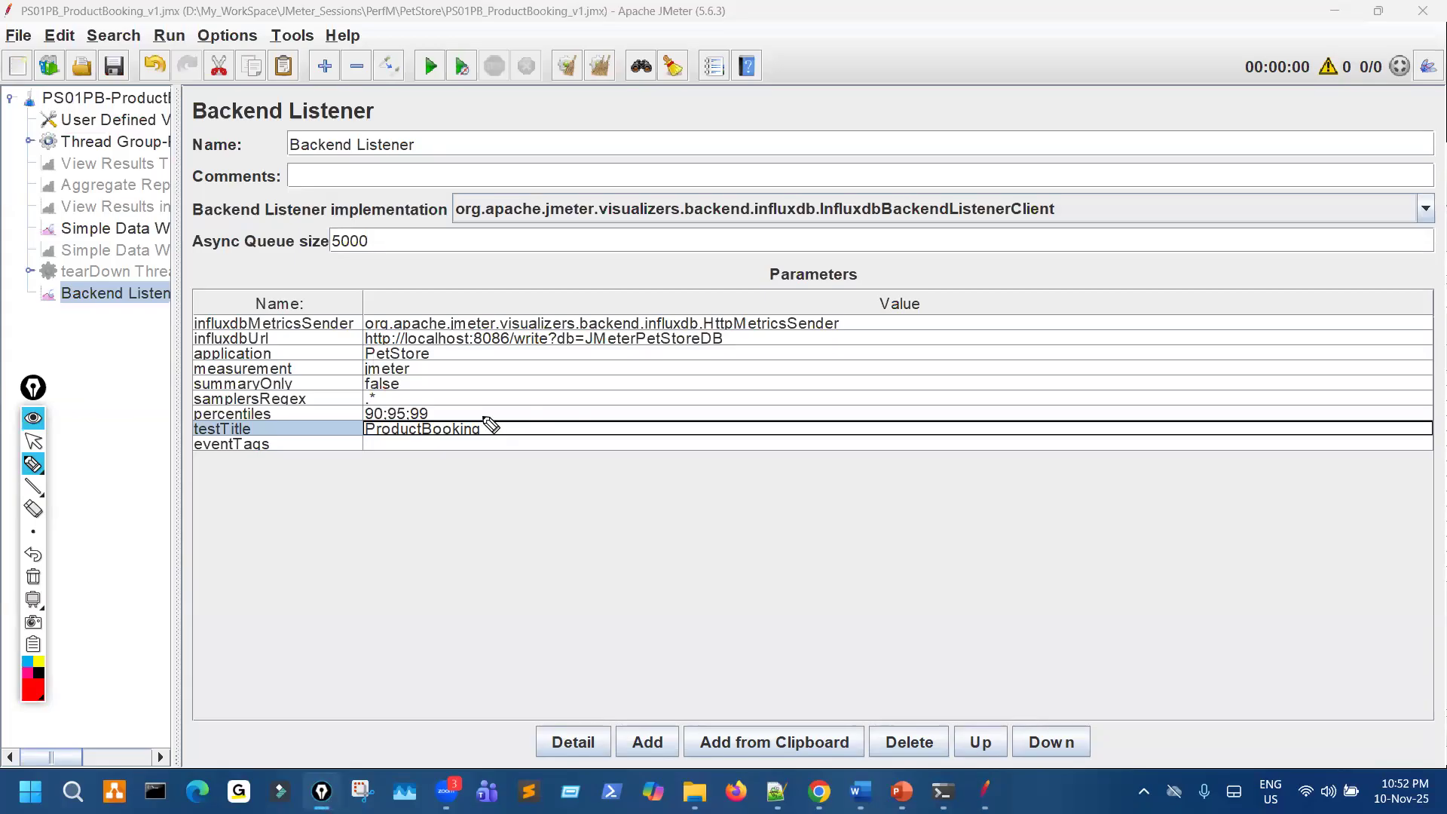
mouse_move(540, 343)
mouse_down()
mouse_move(618, 348)
mouse_move(831, 282)
mouse_up()
mouse_move(294, 386)
mouse_down()
mouse_move(351, 399)
mouse_move(450, 375)
mouse_move(408, 347)
mouse_up()
drag(419, 420, 416, 422)
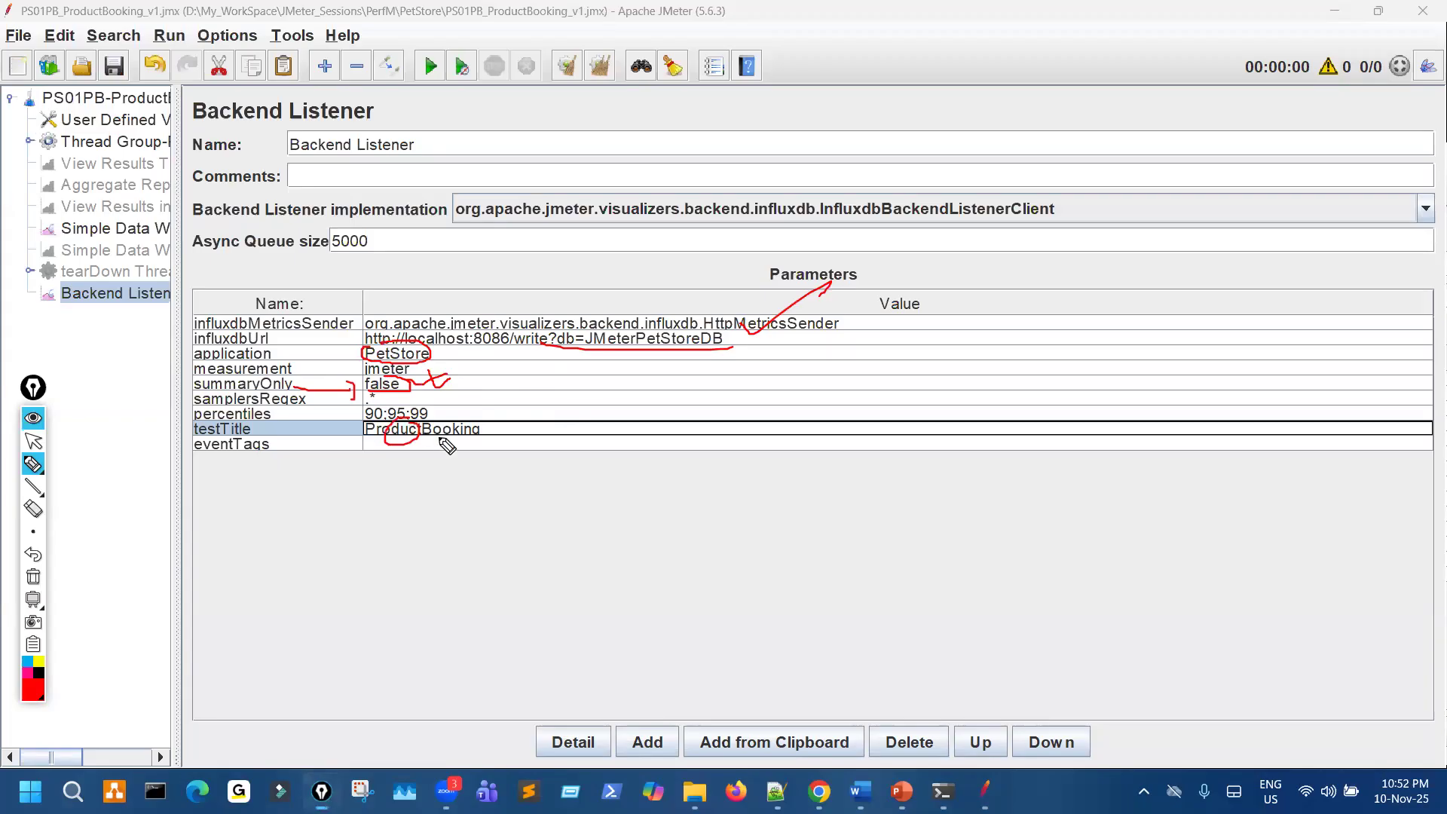
key(Escape)
click(114, 68)
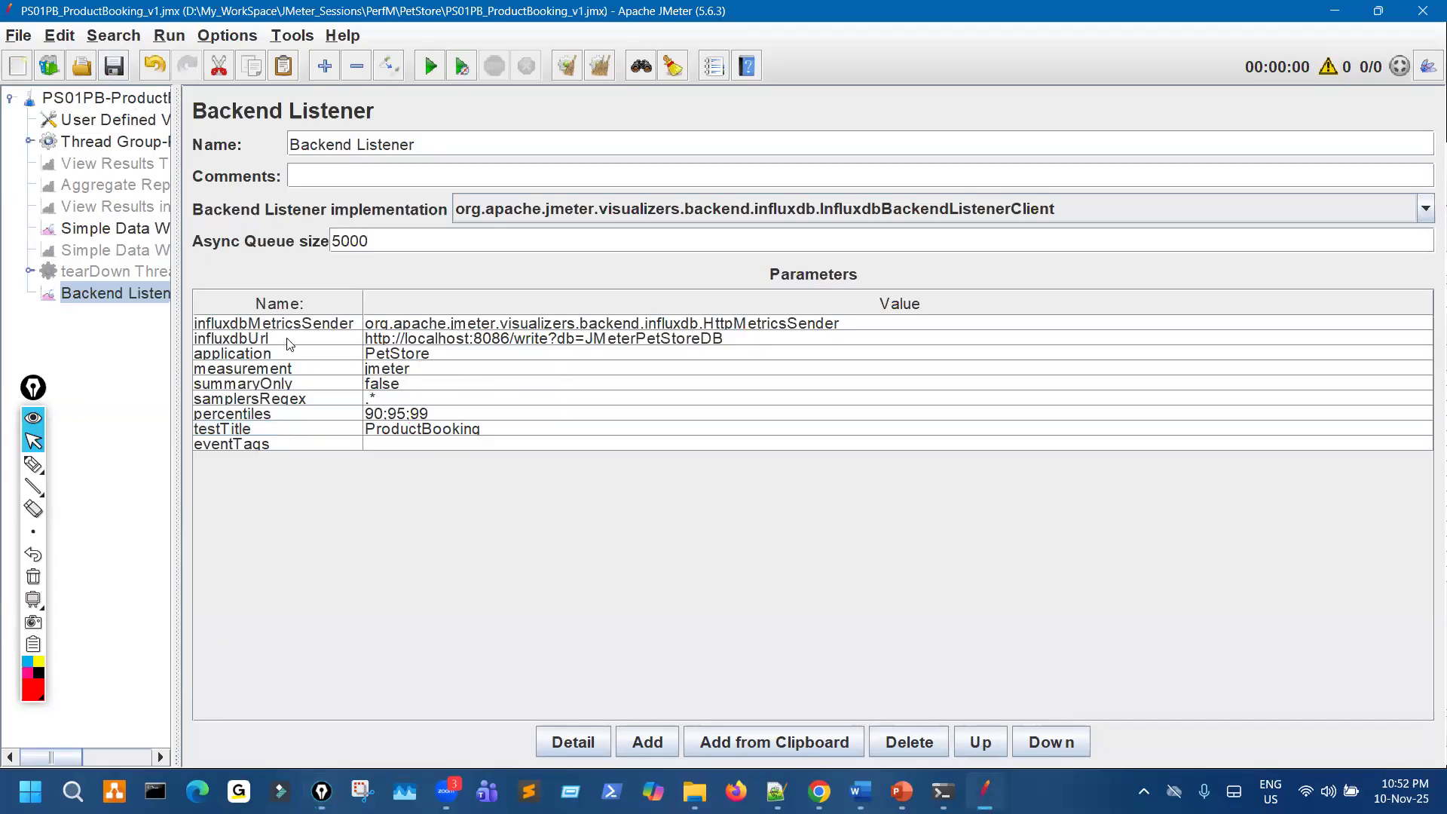
- Widen the test plan tree, and check the Thread Group settings and the Users entry in User Defined Variables
drag(176, 241, 280, 241)
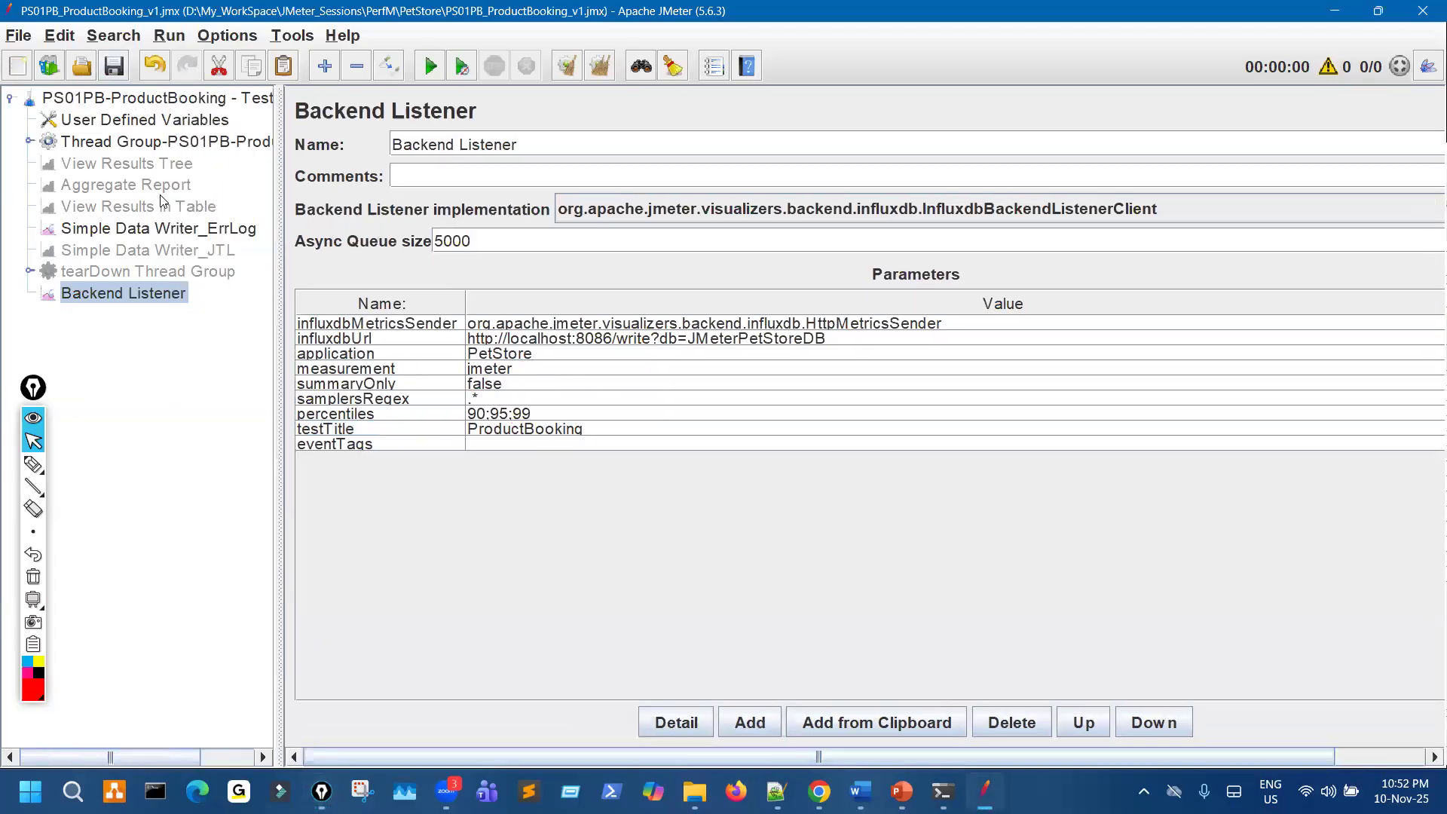
click(219, 141)
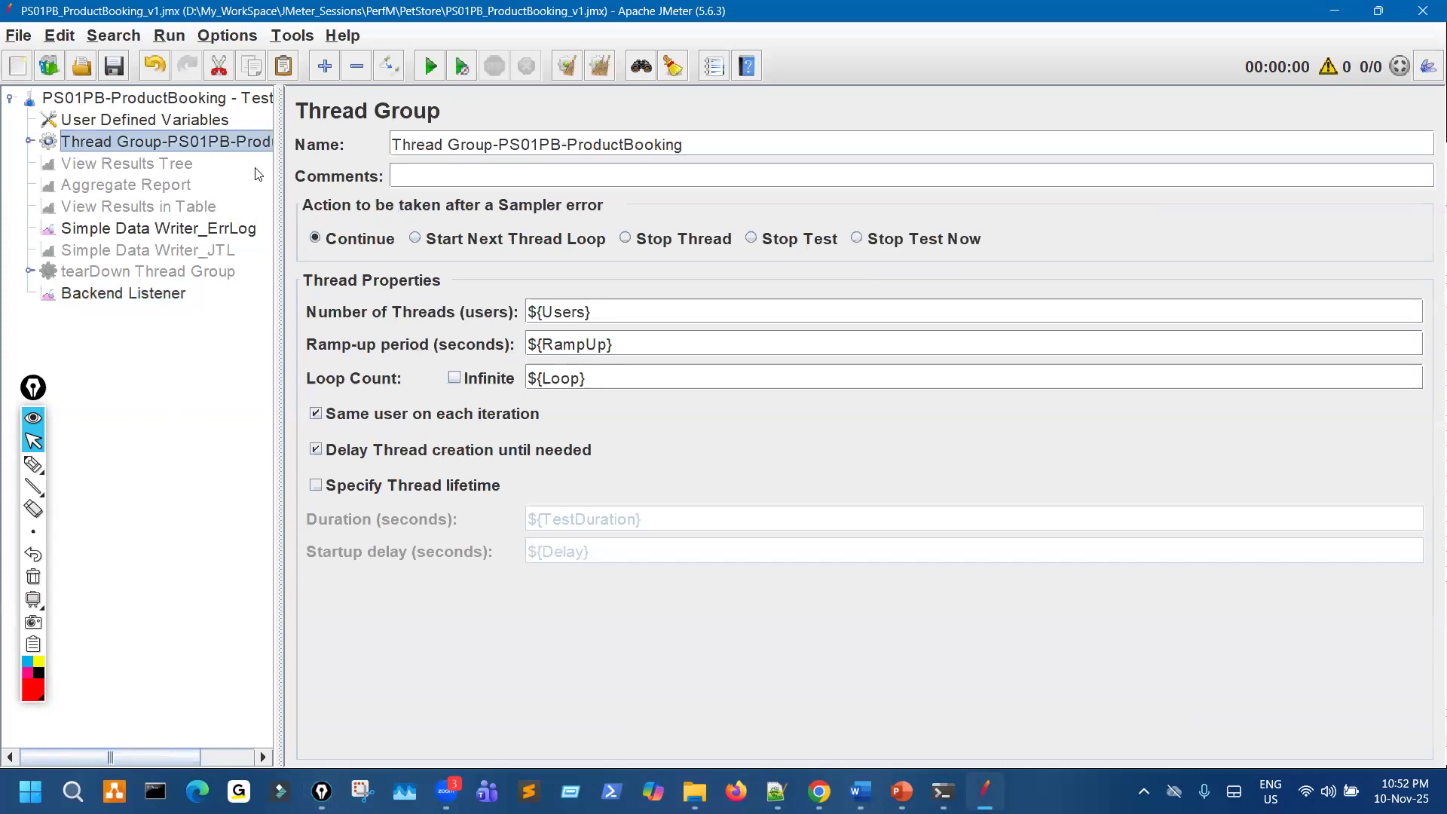
key(Up)
click(742, 396)
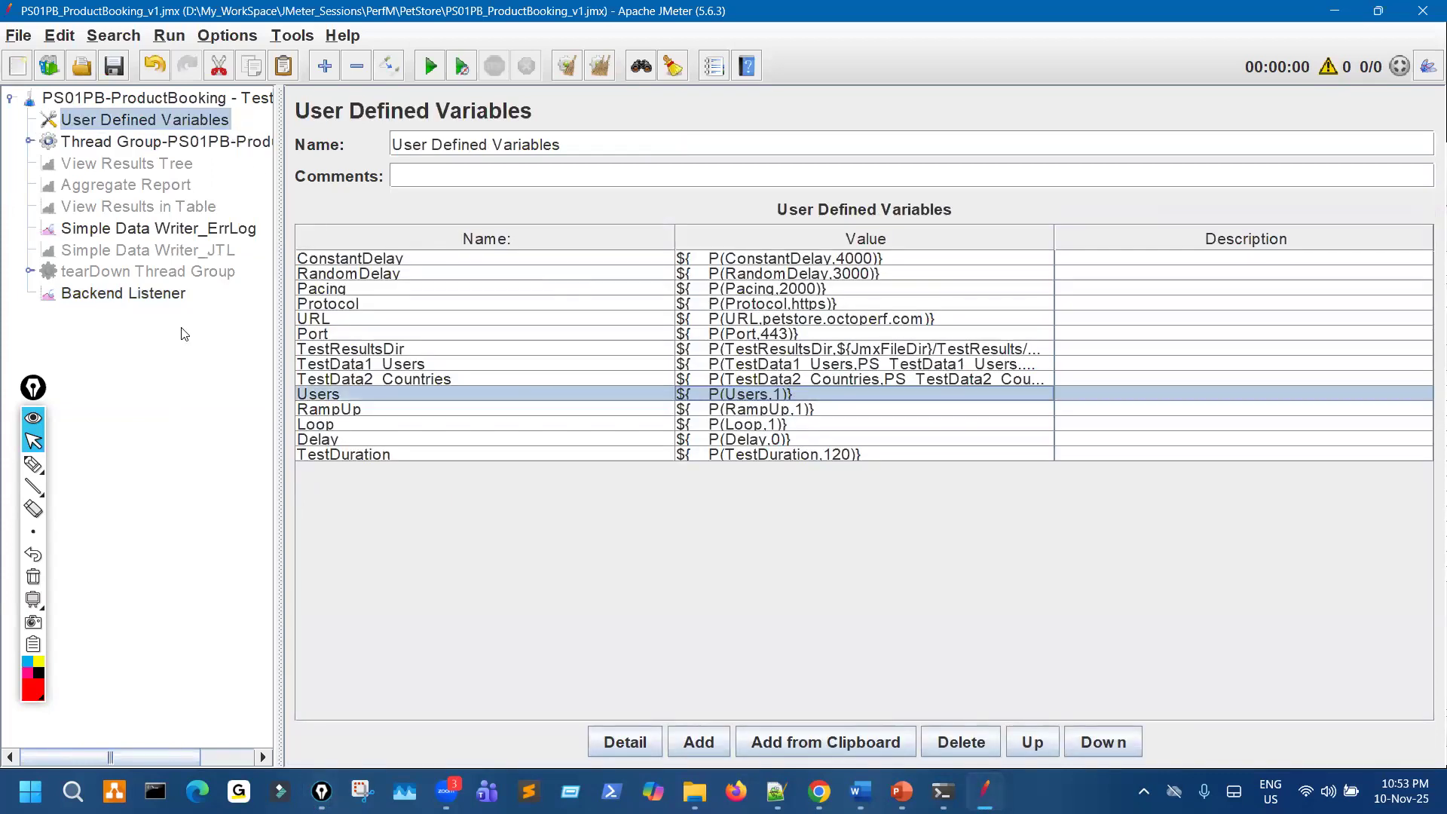
- Enable the Aggregate Report listener in the test plan
click(166, 165)
click(168, 187)
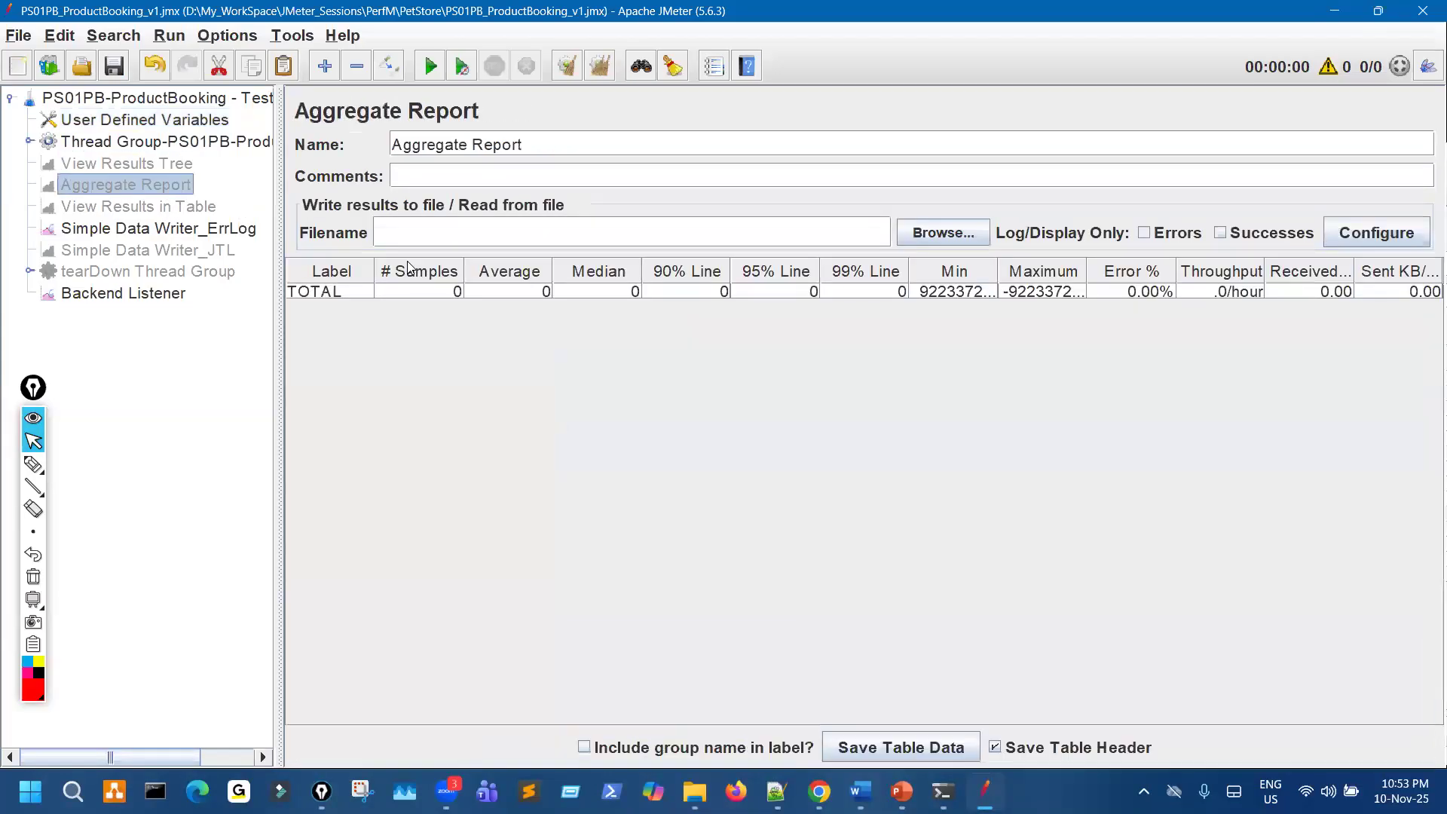
click(383, 70)
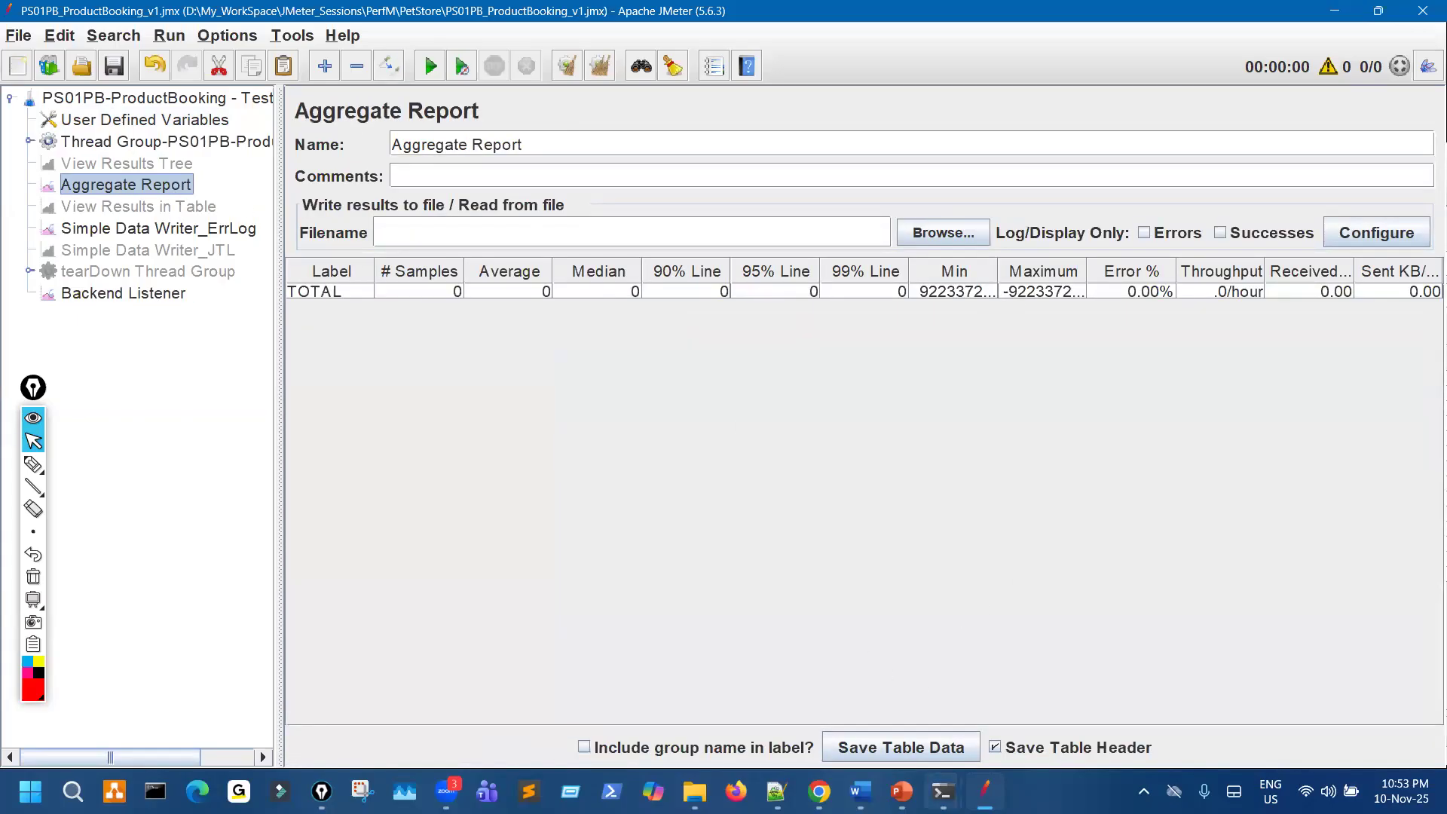
- Switch to the influx.exe console, review its connection details and database list, and minimize it
click(942, 791)
click(1044, 697)
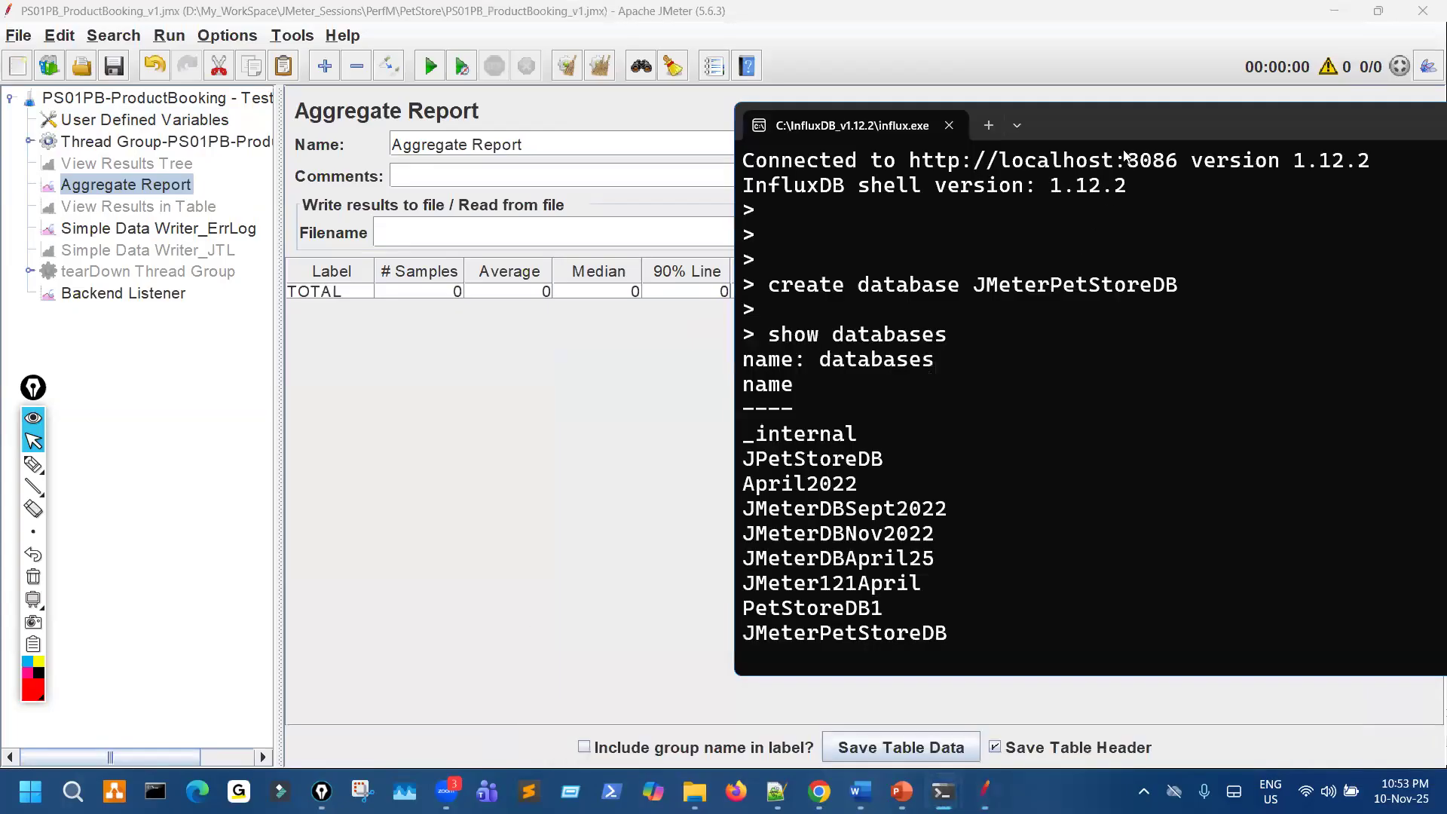
drag(1126, 130, 913, 167)
scroll(808, 458, up, 1)
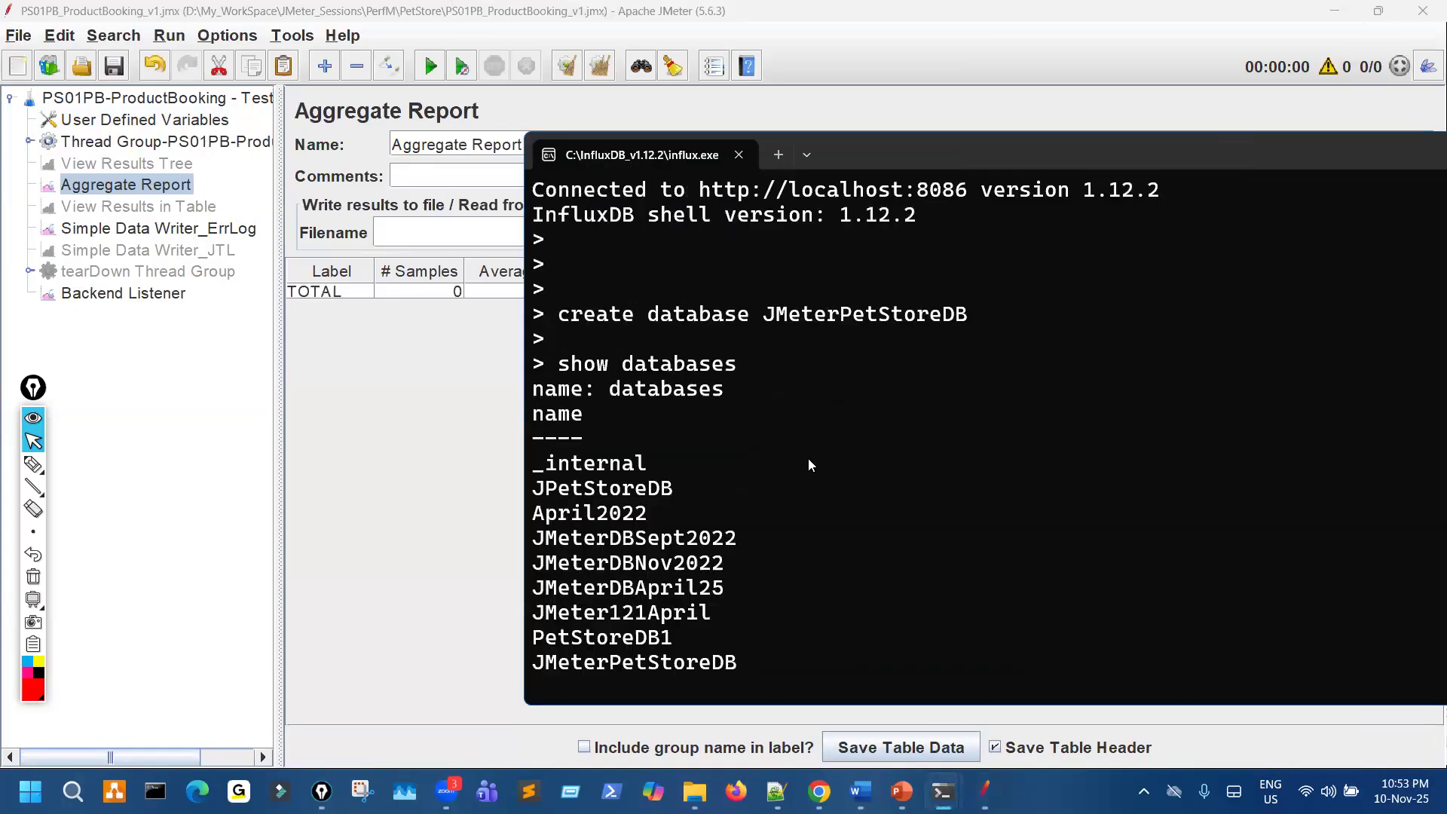
drag(796, 199, 839, 439)
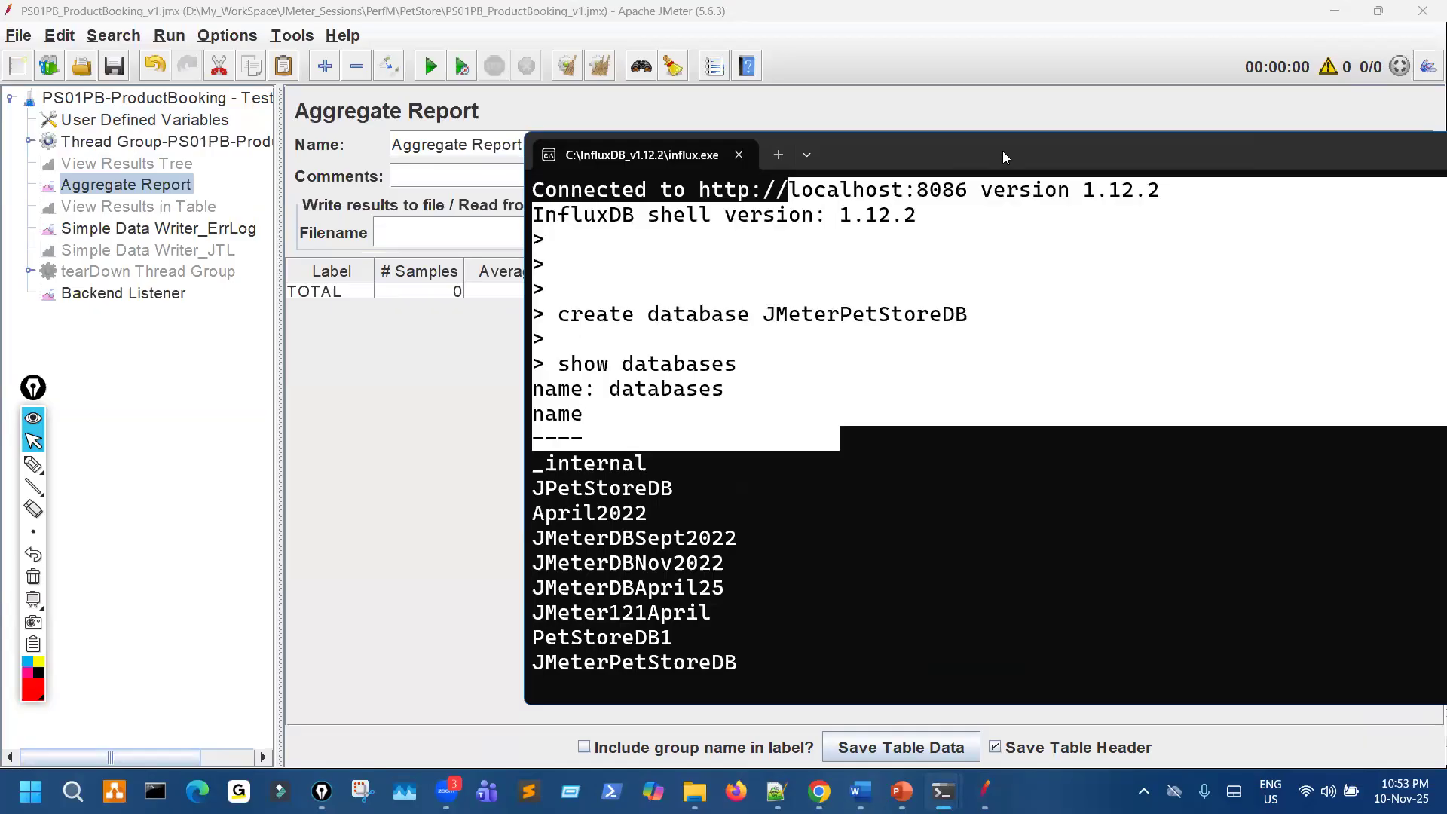
drag(980, 148, 672, 162)
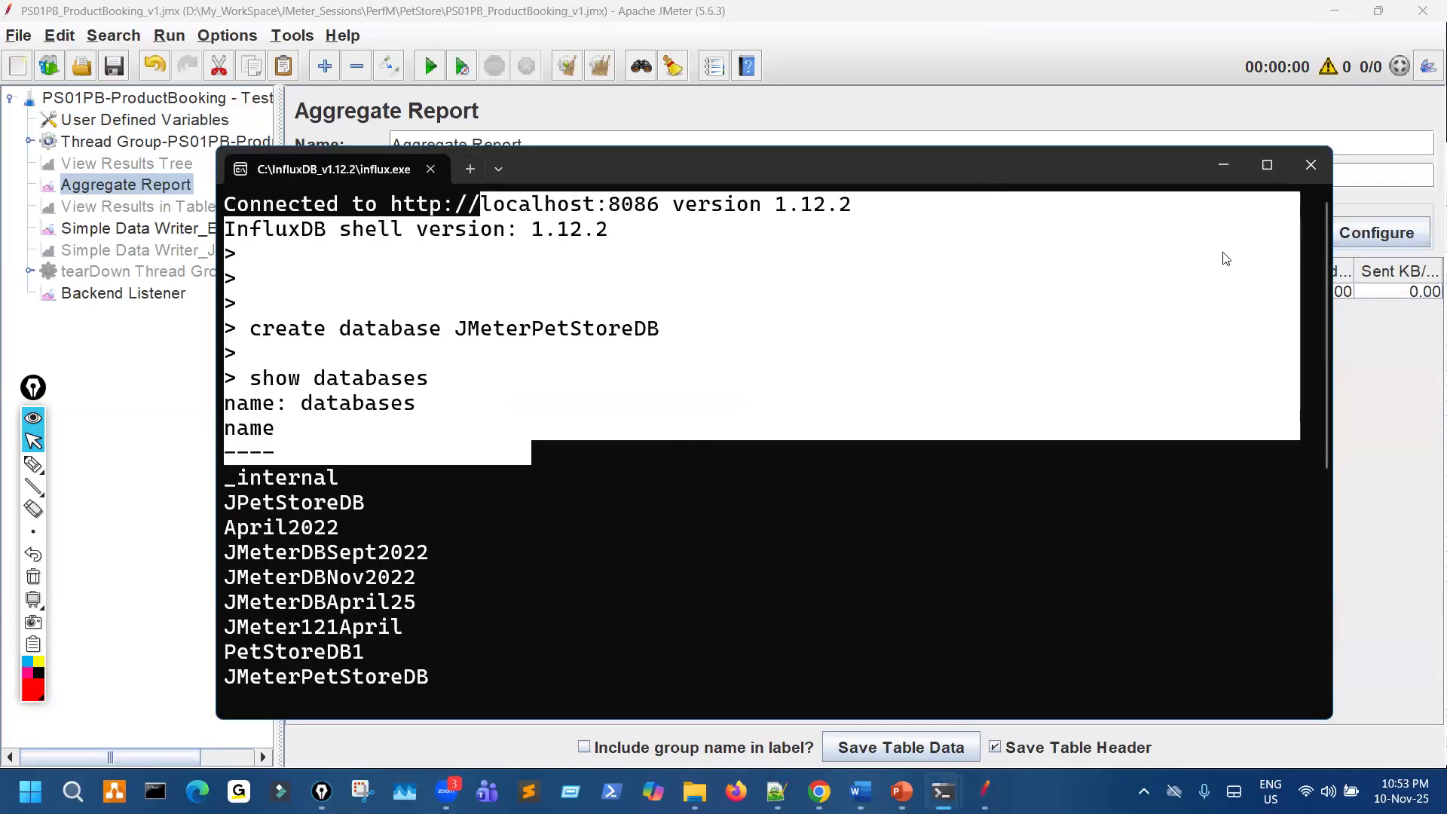
drag(1062, 174, 1083, 154)
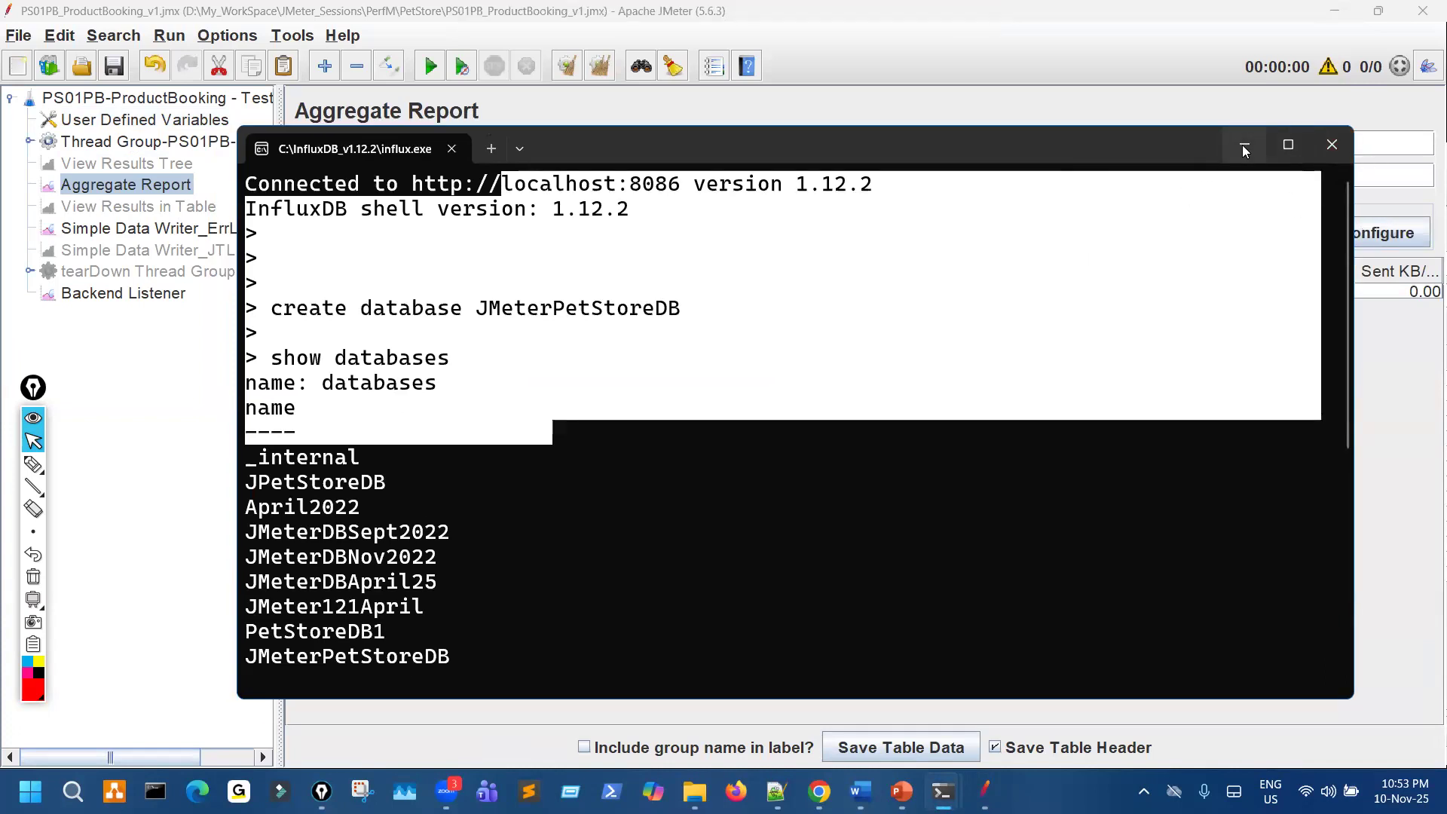
click(1244, 149)
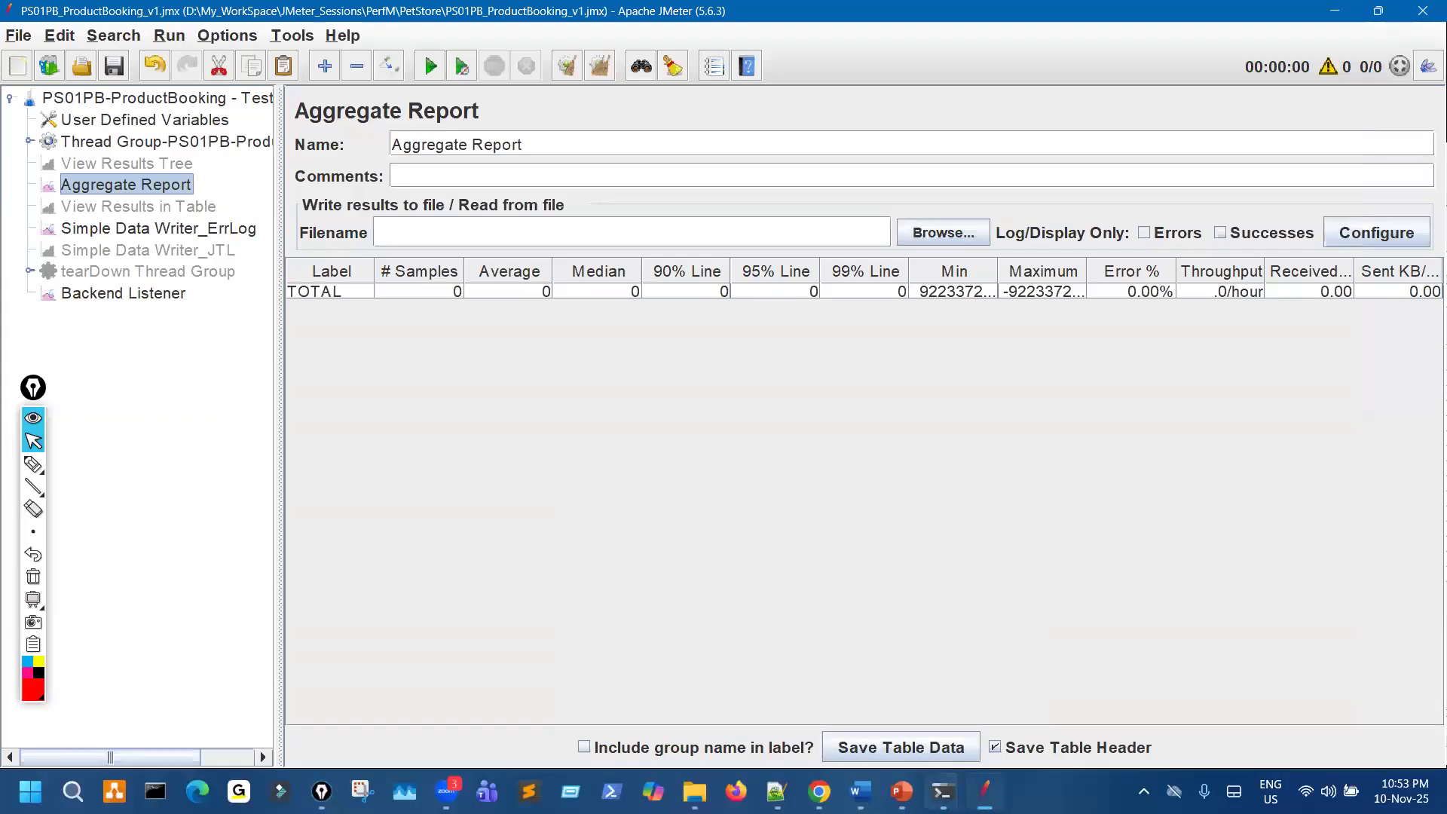
- Switch to the influxd.exe console, look through the server log to its latest entries, and move the window off the test plan tree
mouse_move(942, 792)
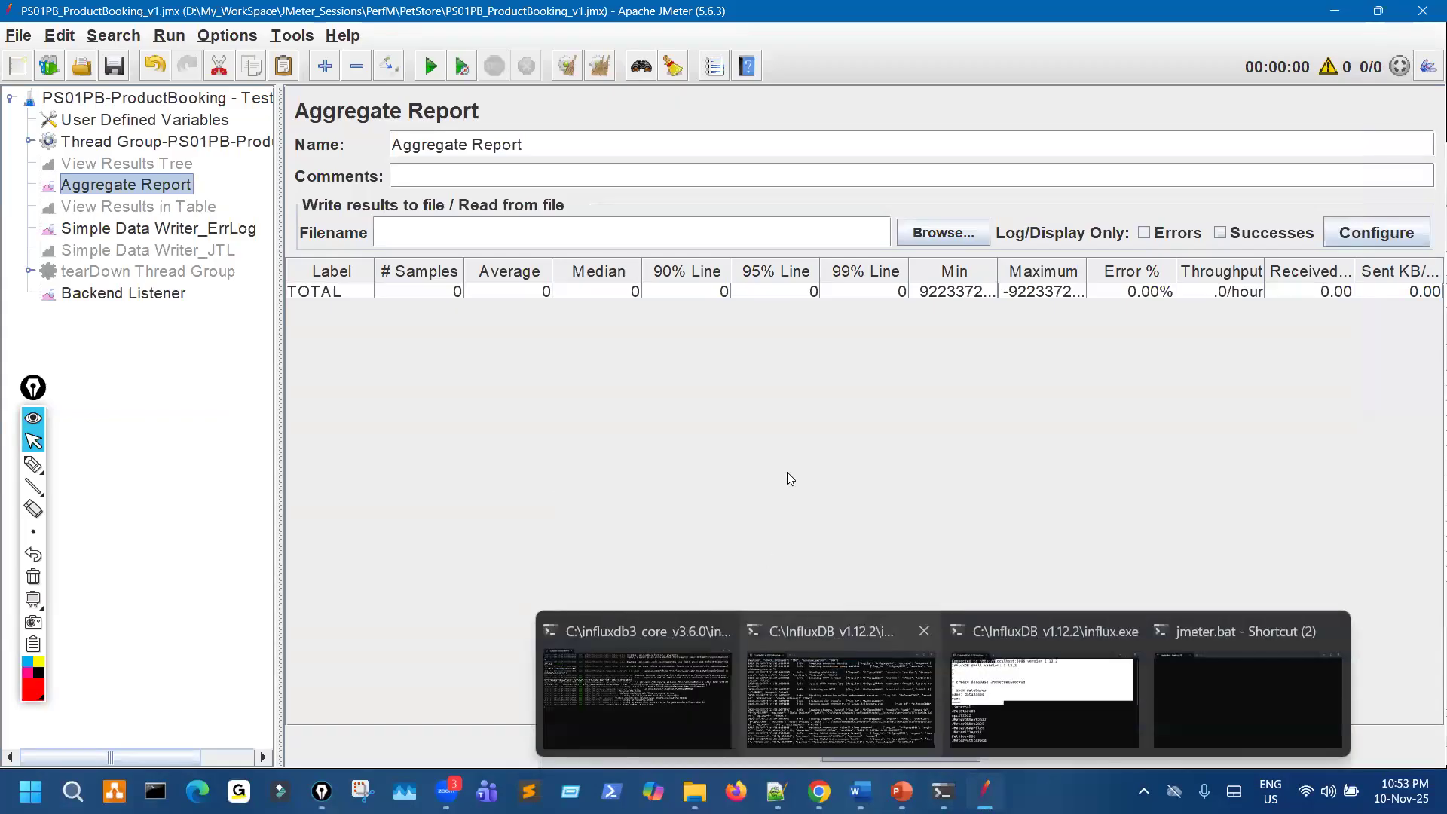
click(841, 697)
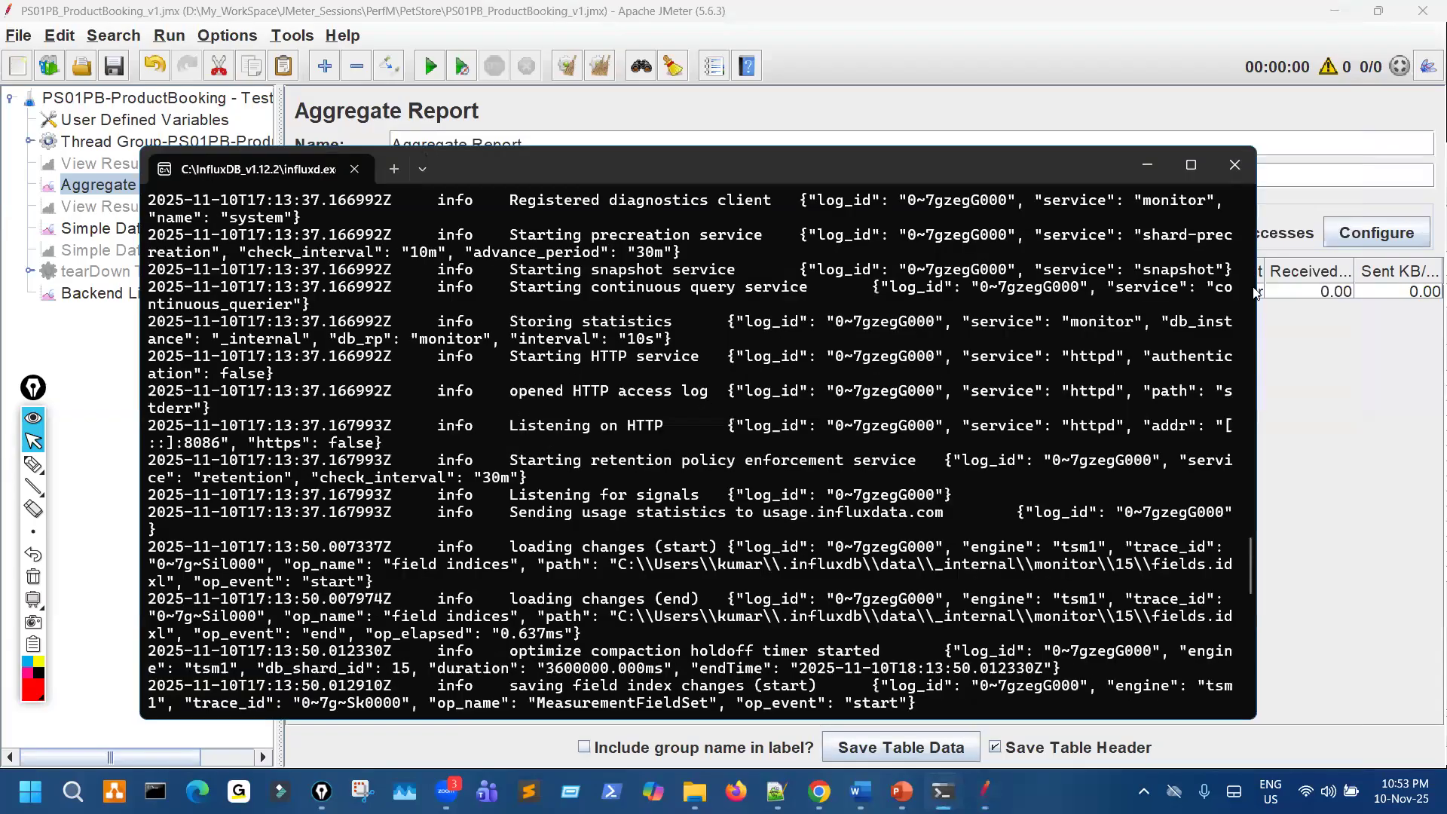
scroll(564, 290, up, 20)
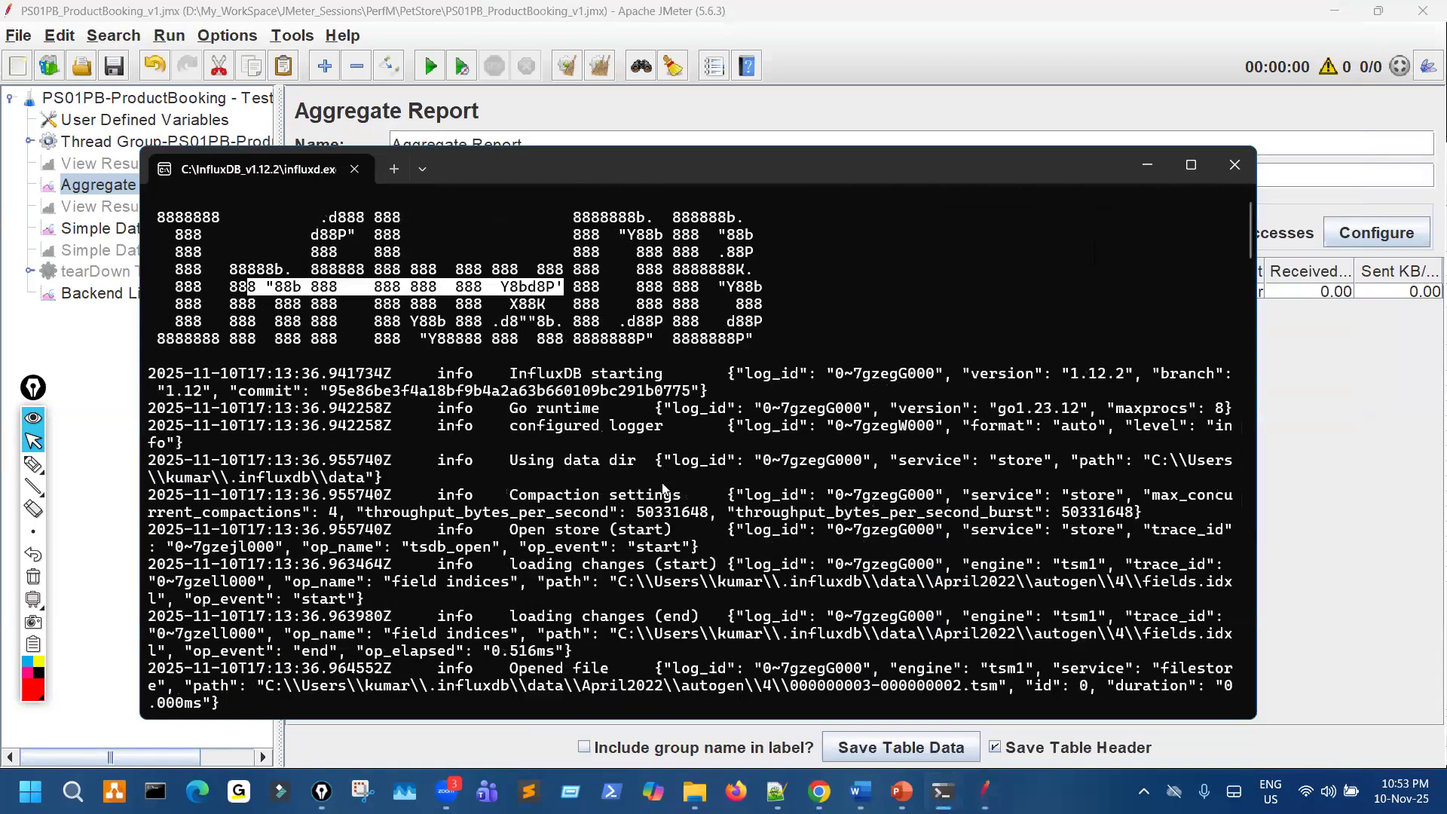
scroll(642, 505, down, 20)
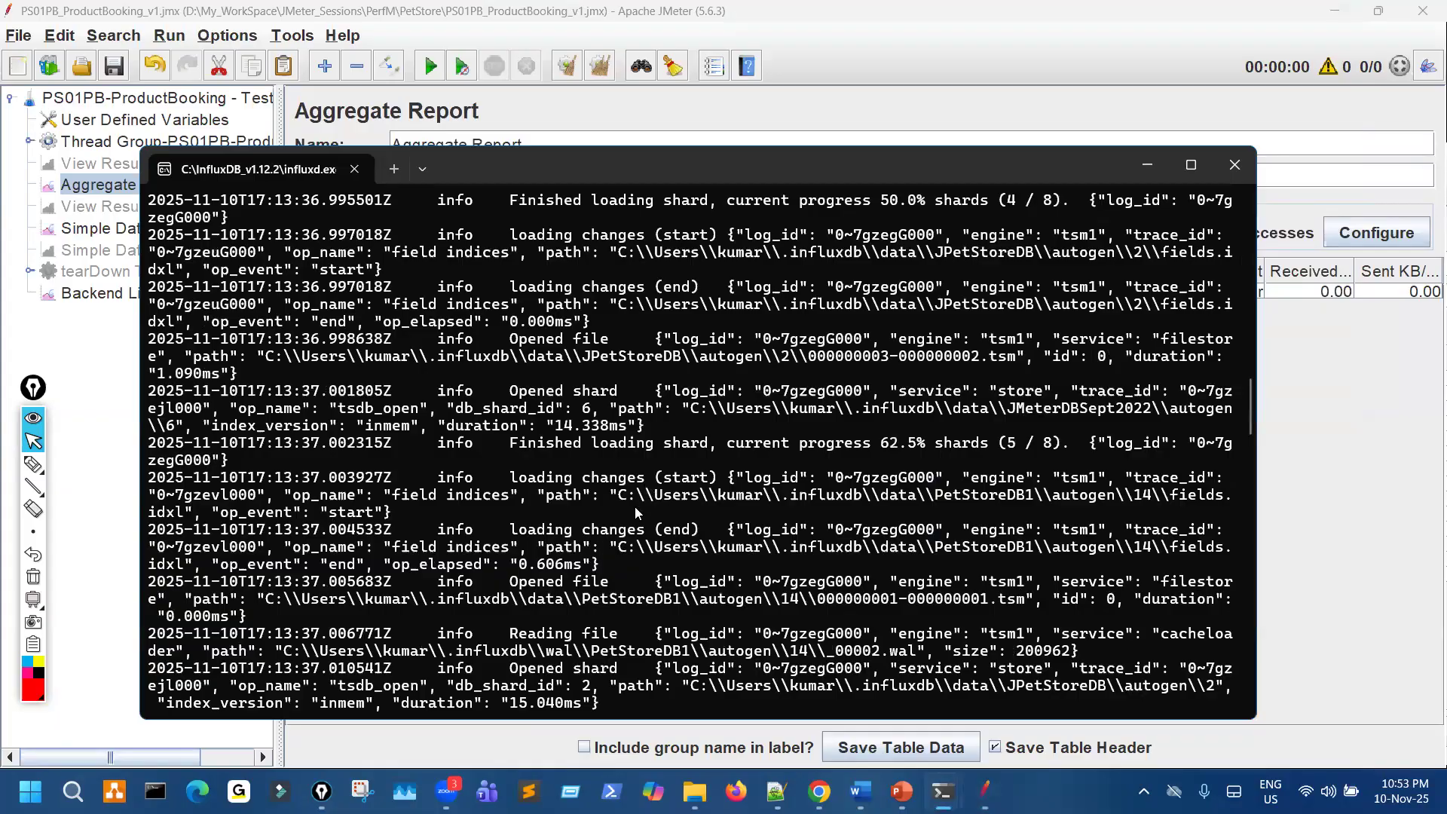
scroll(636, 512, down, 20)
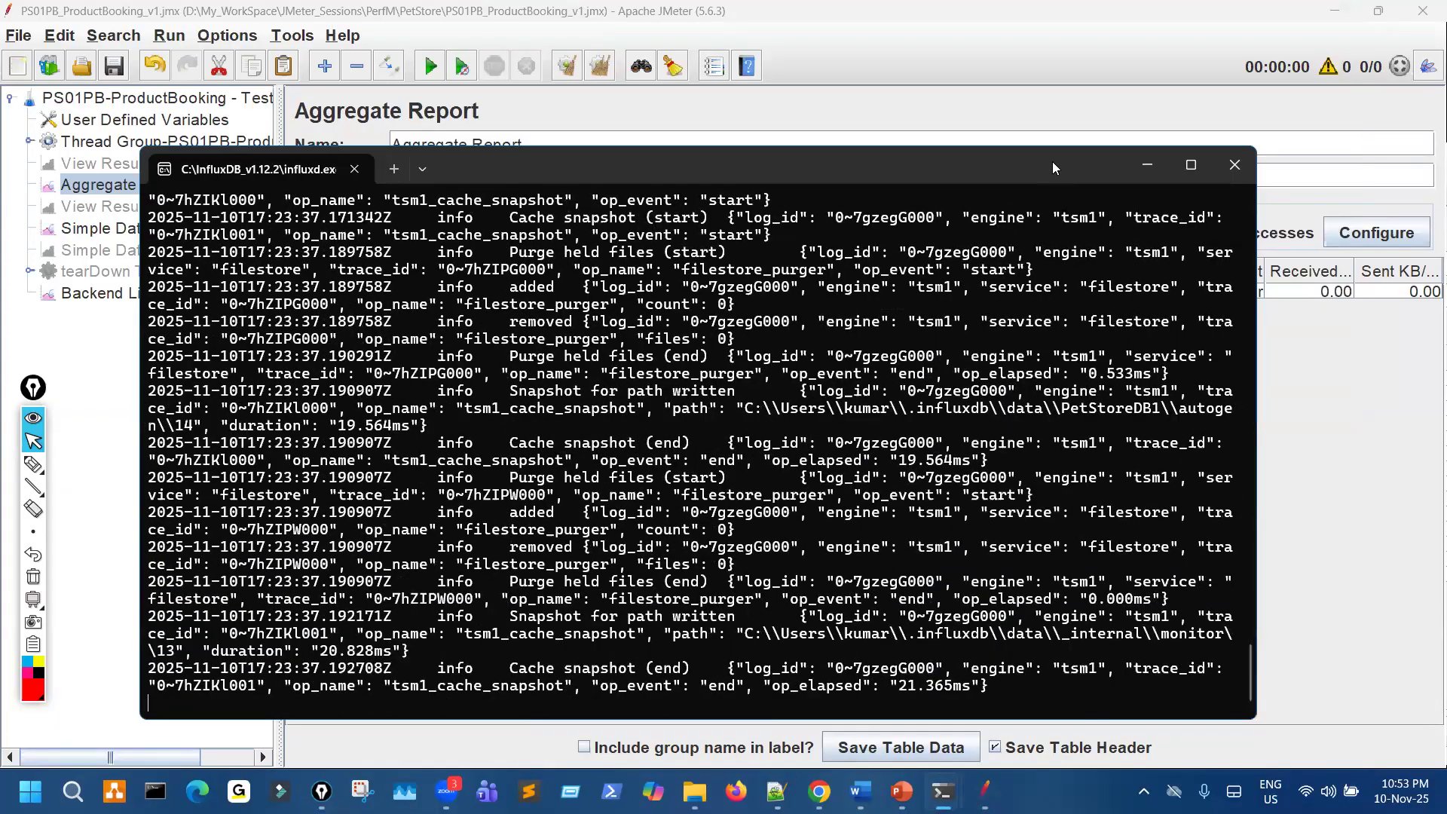
drag(1210, 172, 1390, 173)
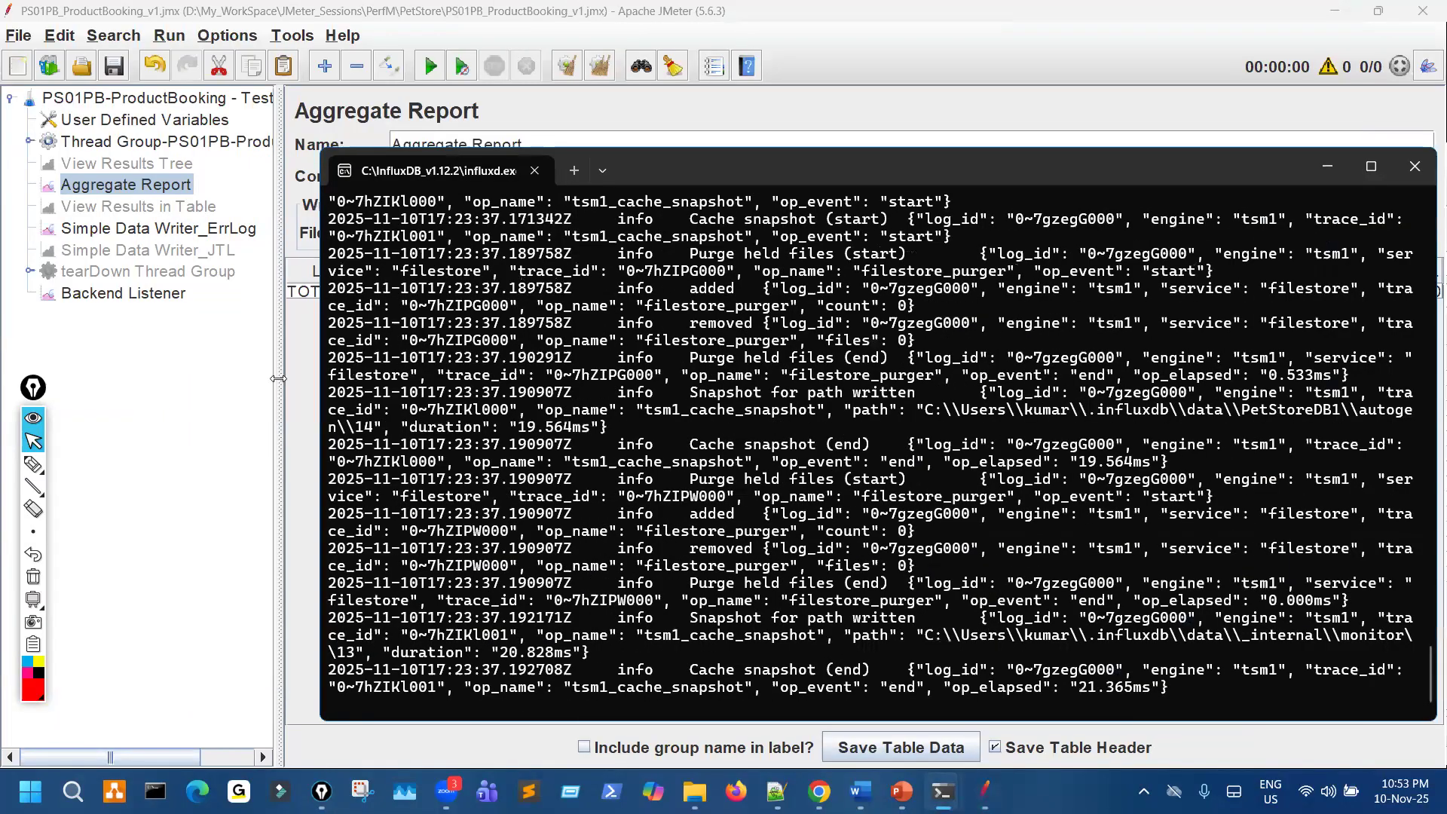
- Run the test plan in JMeter, and bring up the influxd.exe console at its newest log entries
click(415, 143)
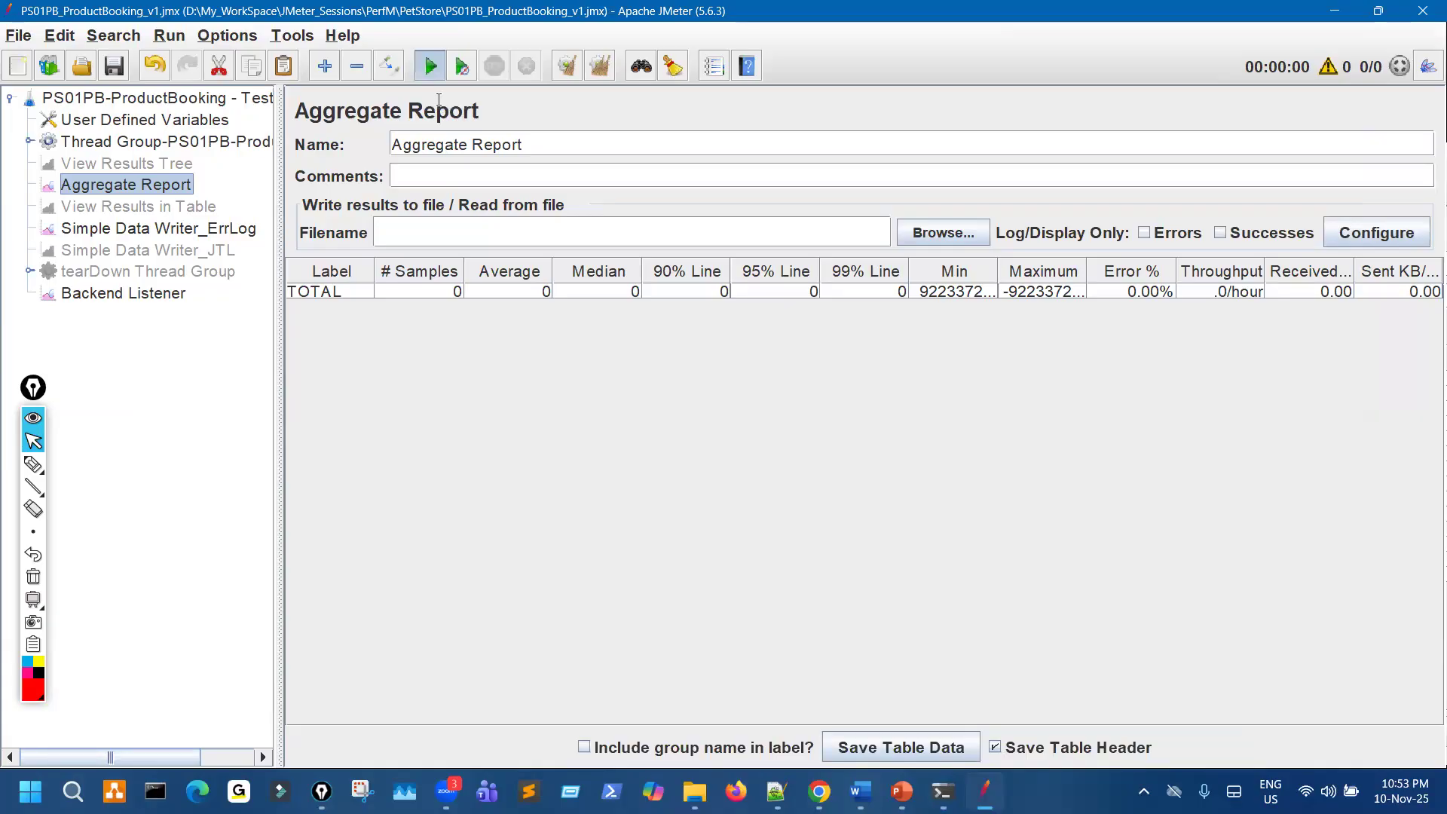
key(ctrl+r)
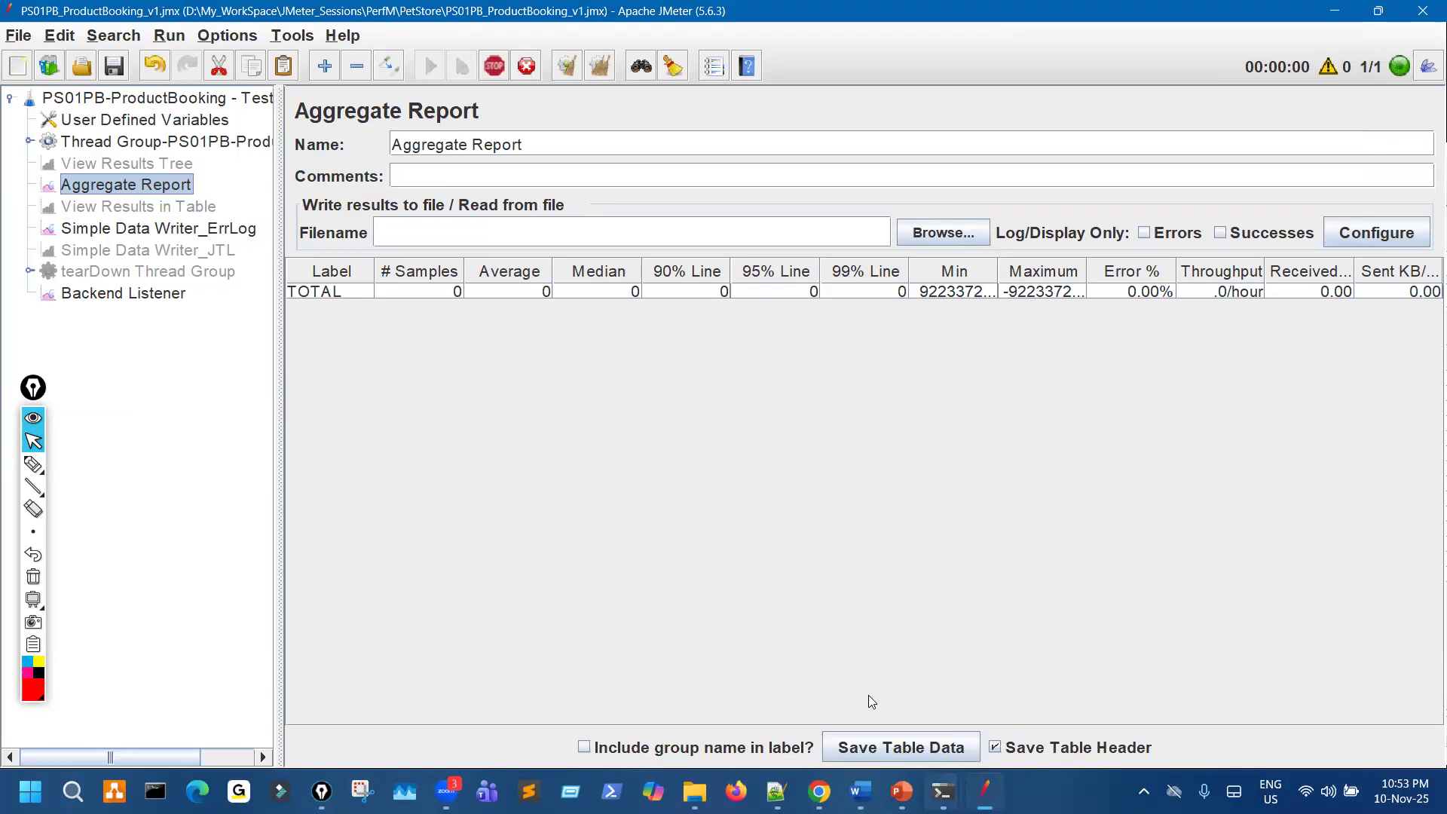
click(802, 583)
scroll(802, 566, down, 5)
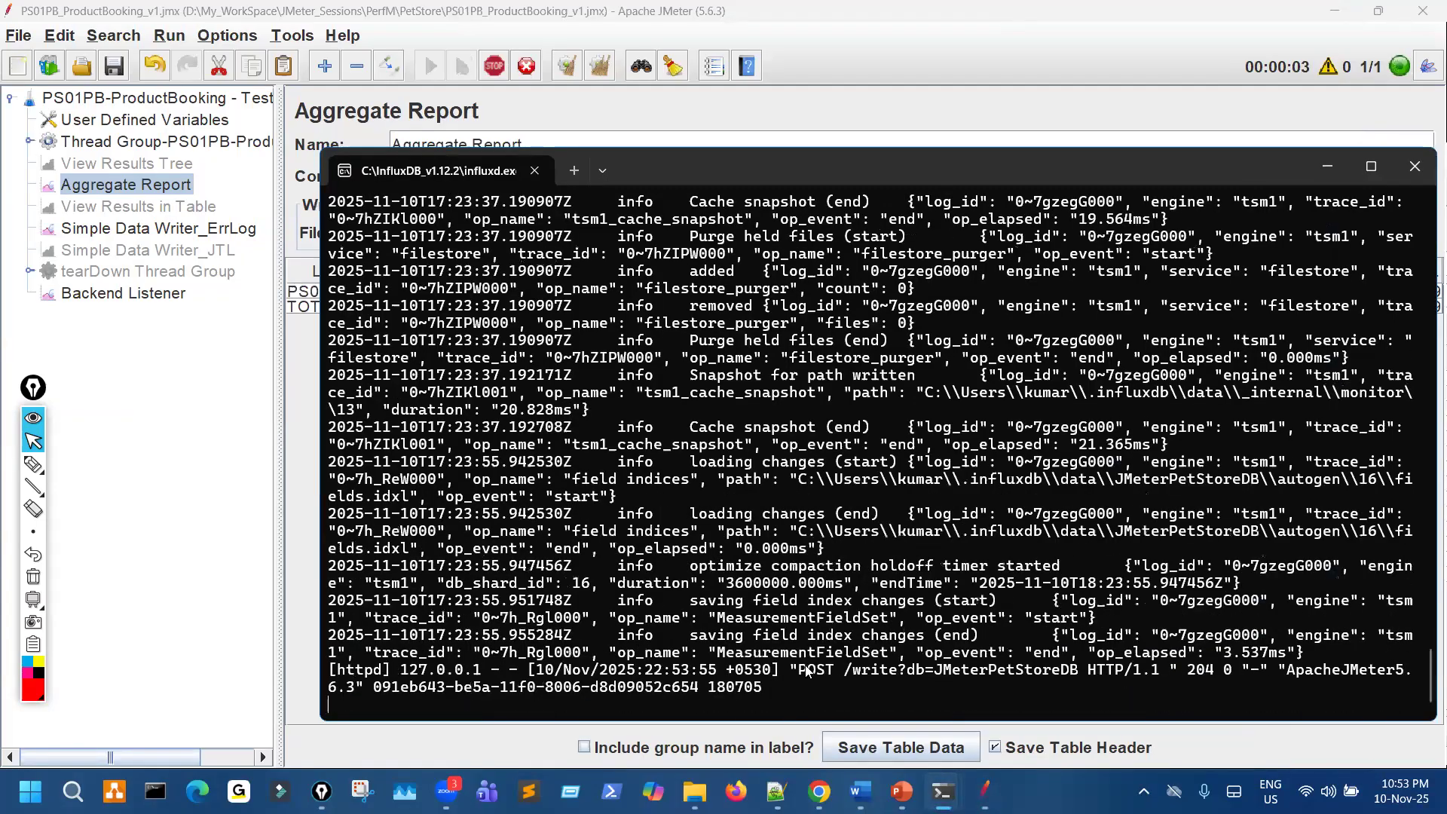
- Highlight the POST write entry for JMeterPetStoreDB in the influxd.exe log, and move the console to uncover the Aggregate Report samples
drag(799, 671, 952, 671)
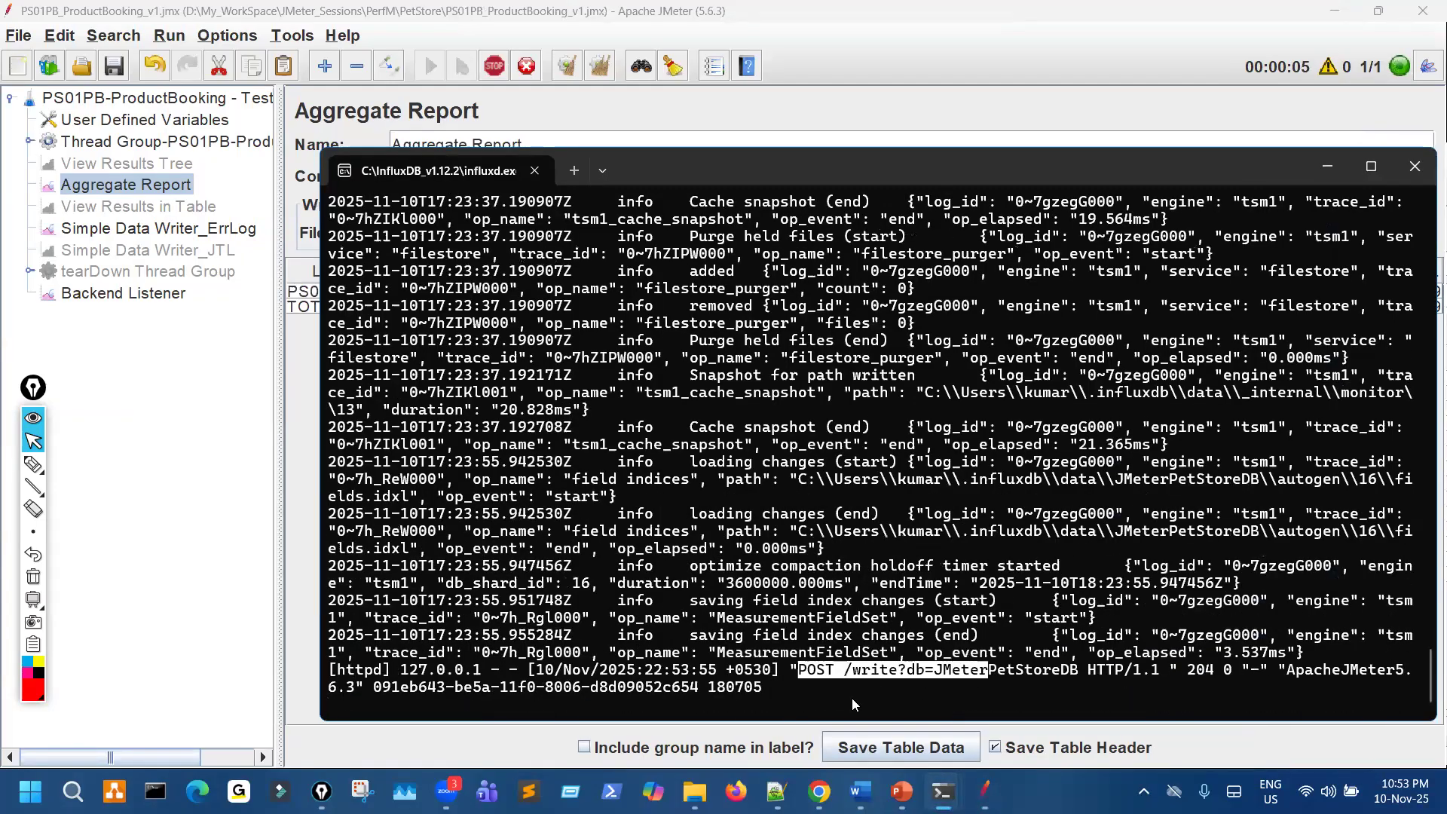
drag(791, 669, 836, 659)
drag(799, 565, 834, 564)
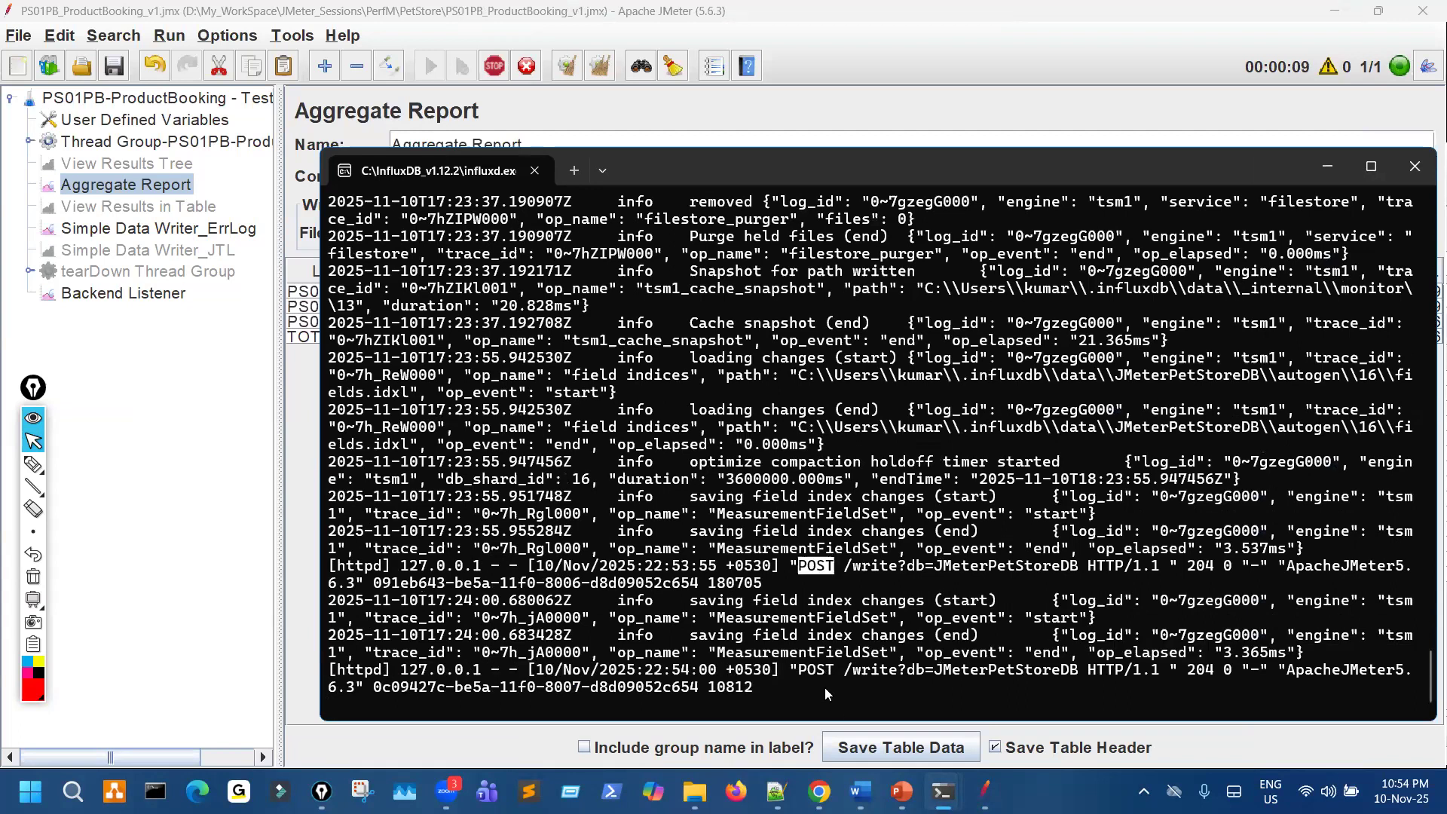
drag(694, 172, 980, 147)
- Link the Aggregate Report samples to the POST entries with the pen, circle the JMeterPetStoreDB name, and clear all marks
key(ctrl+shift+3)
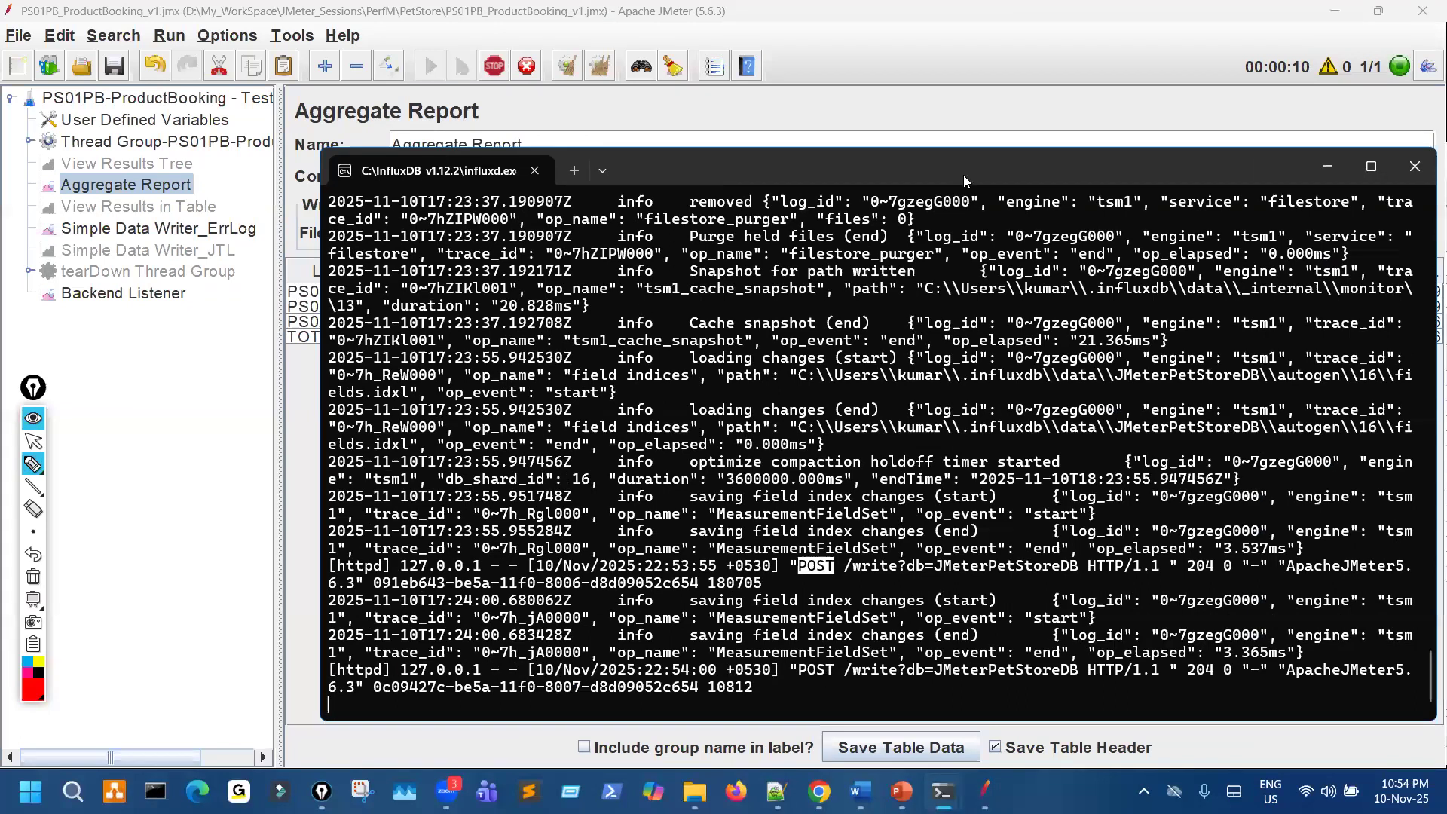
mouse_move(396, 264)
mouse_down()
mouse_move(453, 333)
mouse_move(441, 309)
mouse_move(783, 590)
mouse_move(987, 657)
mouse_move(1115, 642)
mouse_move(1085, 675)
mouse_up()
drag(1079, 562, 1112, 562)
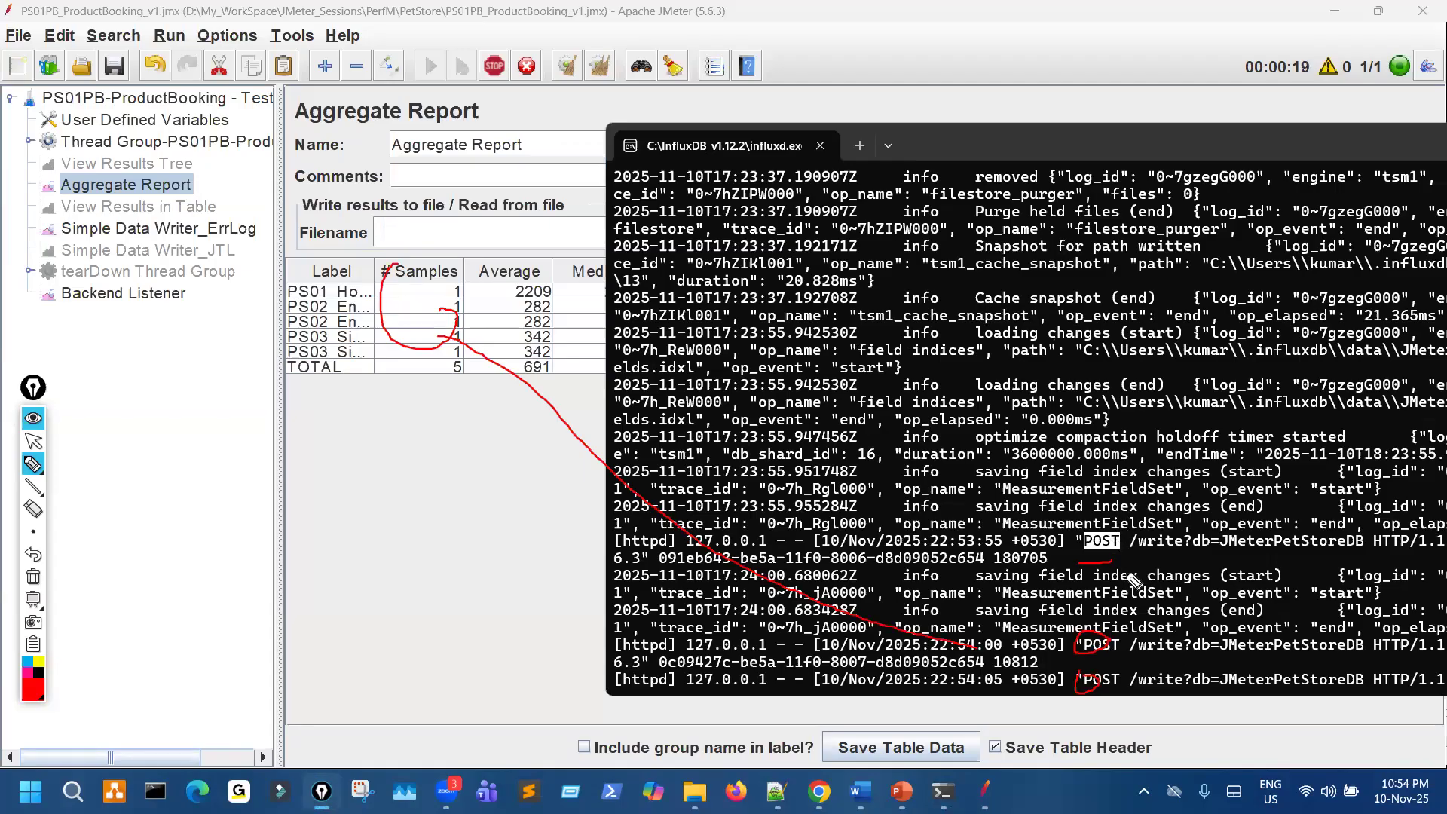
mouse_move(1180, 533)
mouse_down()
mouse_move(1171, 553)
mouse_move(1197, 521)
mouse_move(1207, 558)
mouse_up()
mouse_move(1323, 528)
mouse_down()
mouse_move(1252, 526)
mouse_move(1311, 526)
mouse_up()
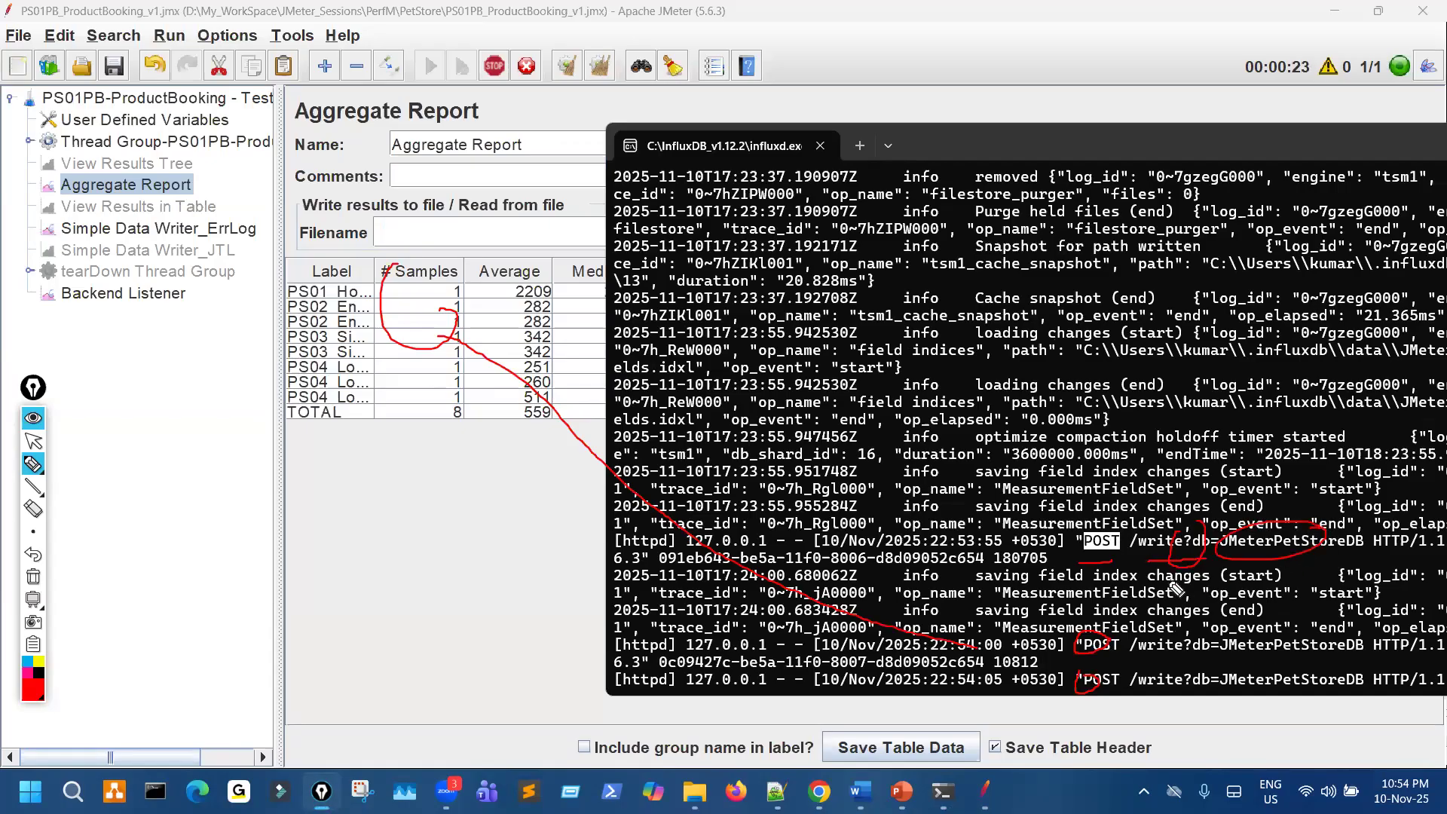
key(ctrl+shift+7)
- Circle and bracket the repeated POST write entries in the influxd.exe log with the pen
drag(1114, 516, 1111, 532)
key(ctrl+shift+2)
click(1154, 552)
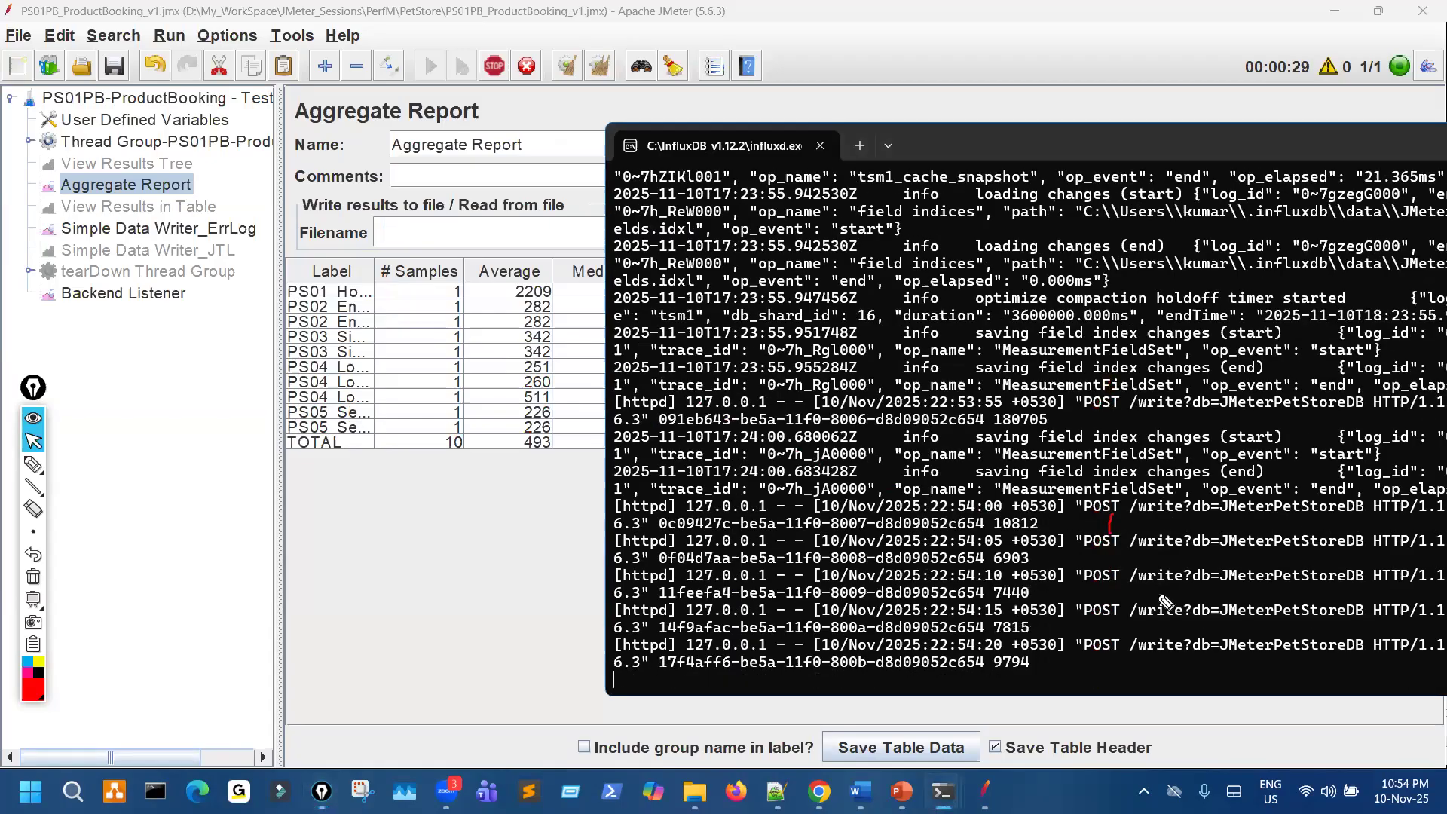
key(ctrl+shift+3)
drag(1100, 484, 1112, 458)
key(ctrl+shift+2)
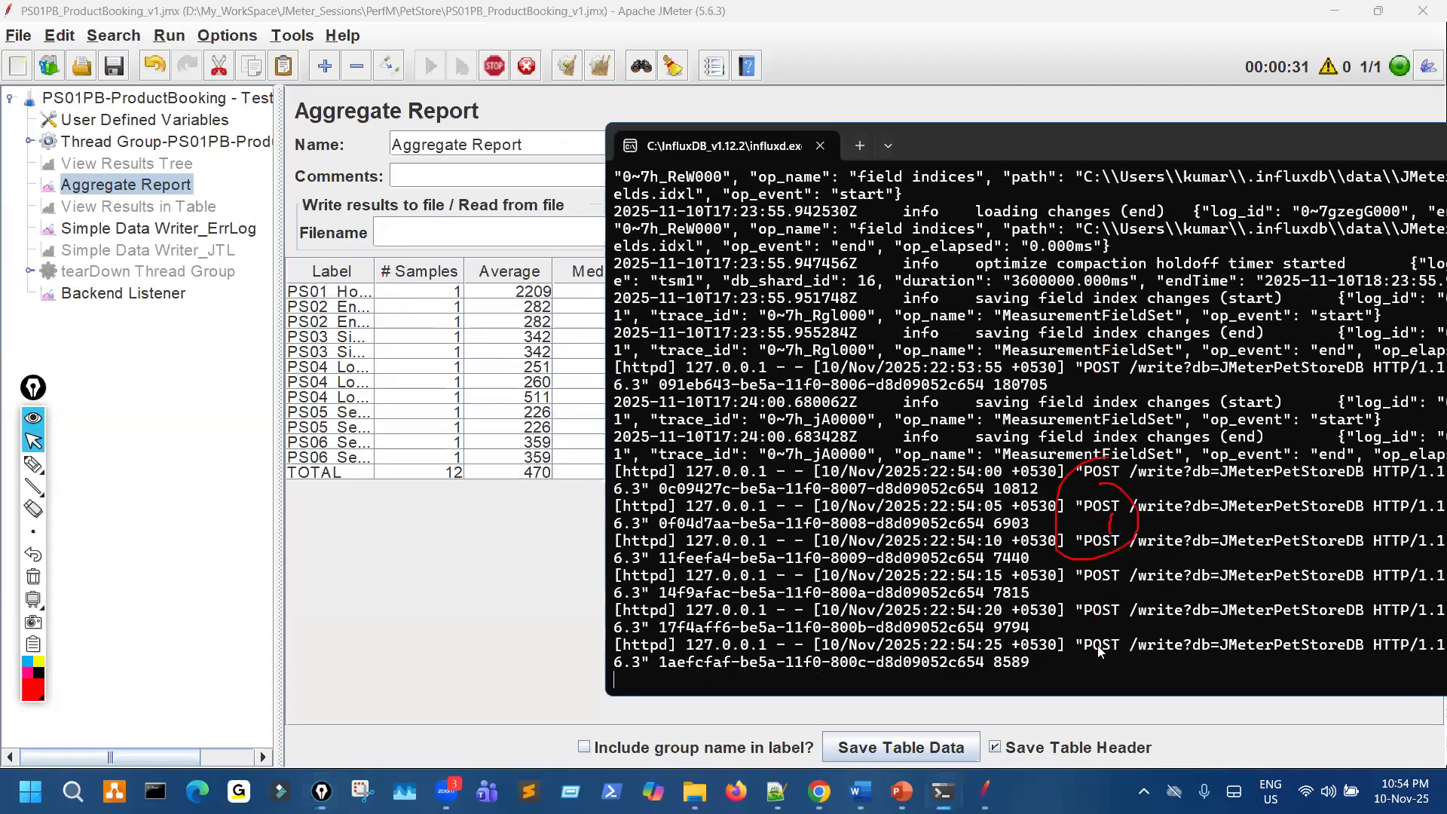
key(ctrl+shift+3)
mouse_move(1191, 457)
mouse_down()
mouse_move(1226, 638)
mouse_move(1131, 461)
mouse_up()
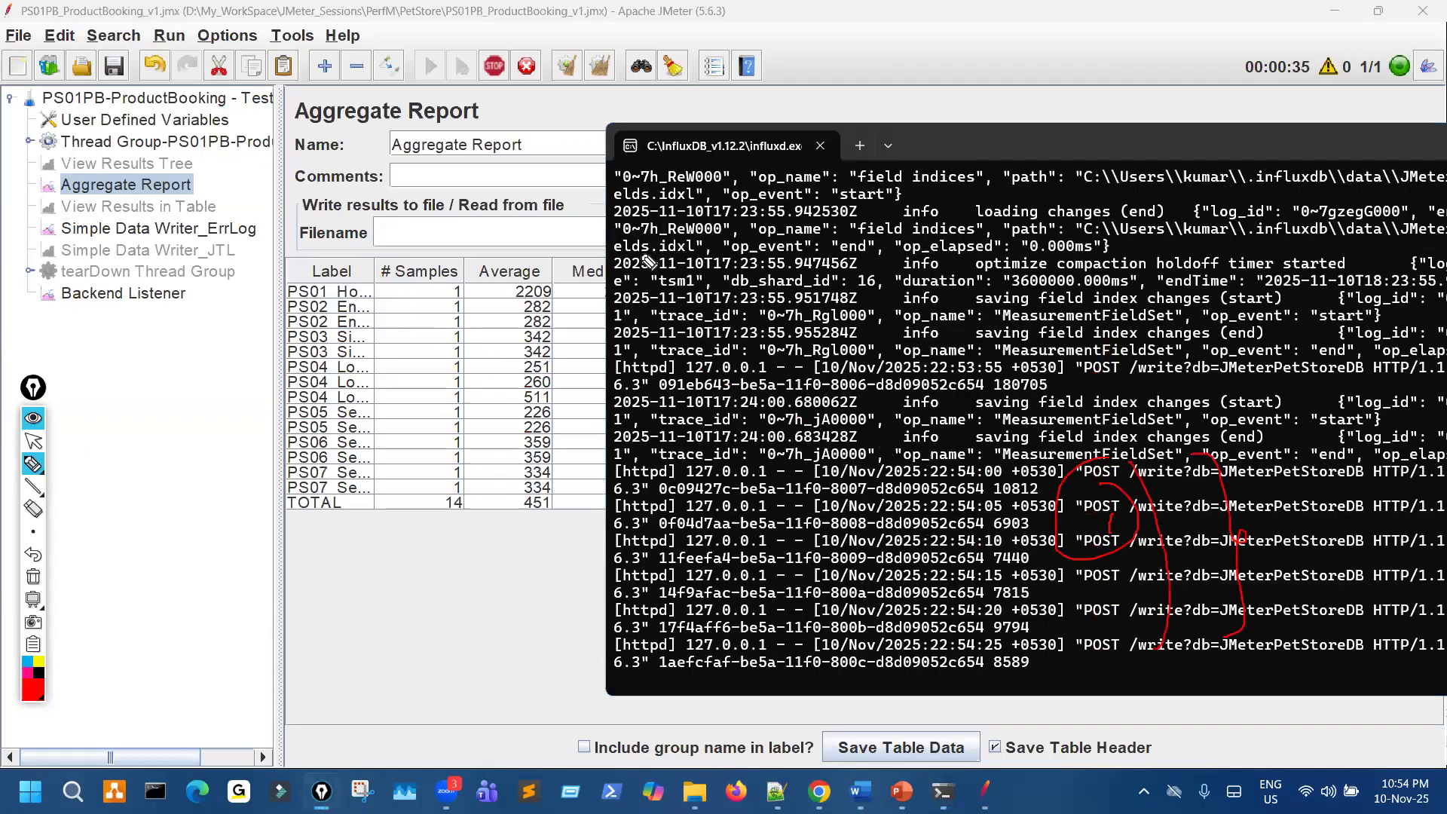
key(ctrl+shift+2)
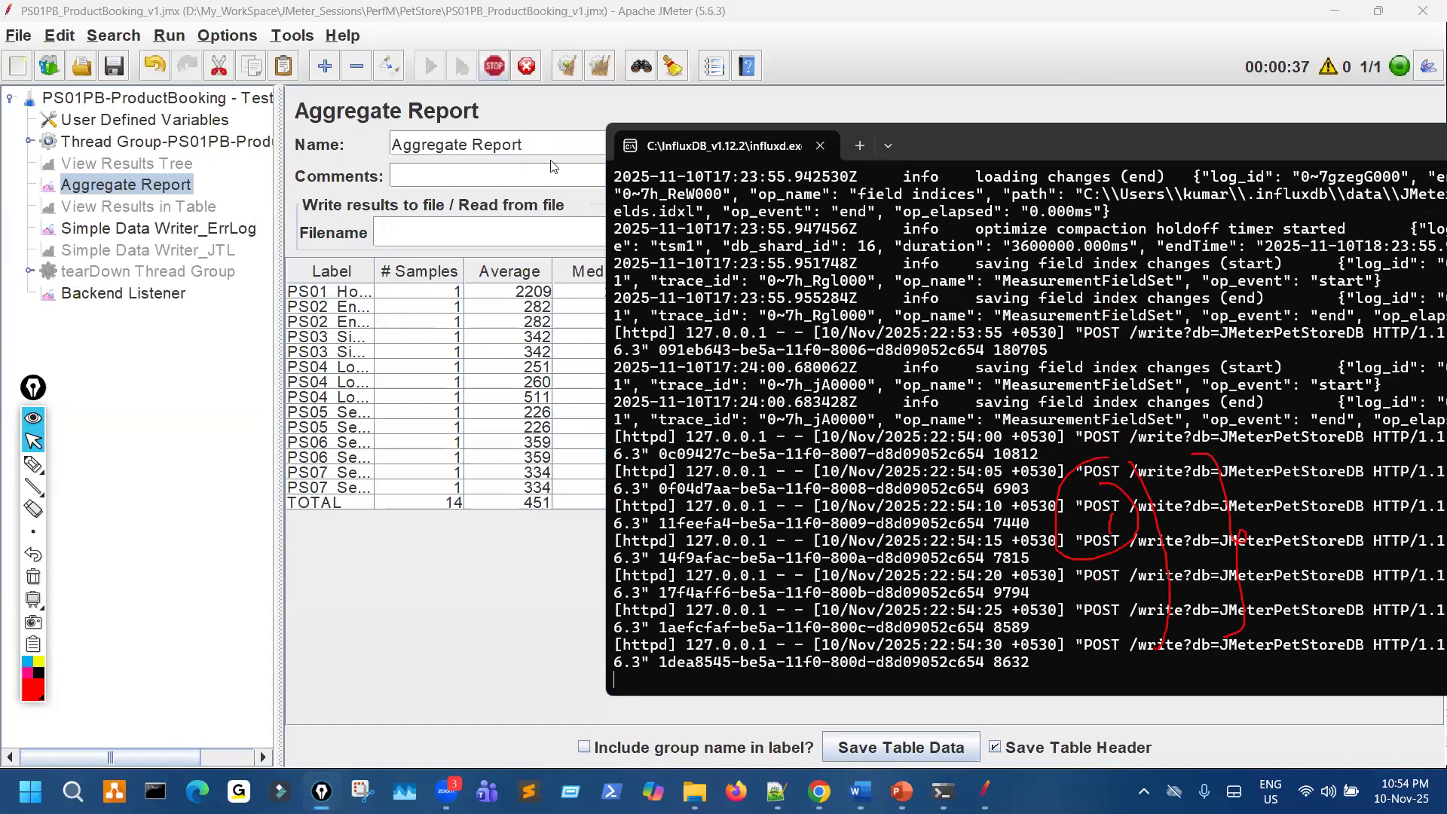
- Check the newest entries in the influxd.exe log, clear all pen marks, and return to the Aggregate Report
click(256, 400)
click(944, 791)
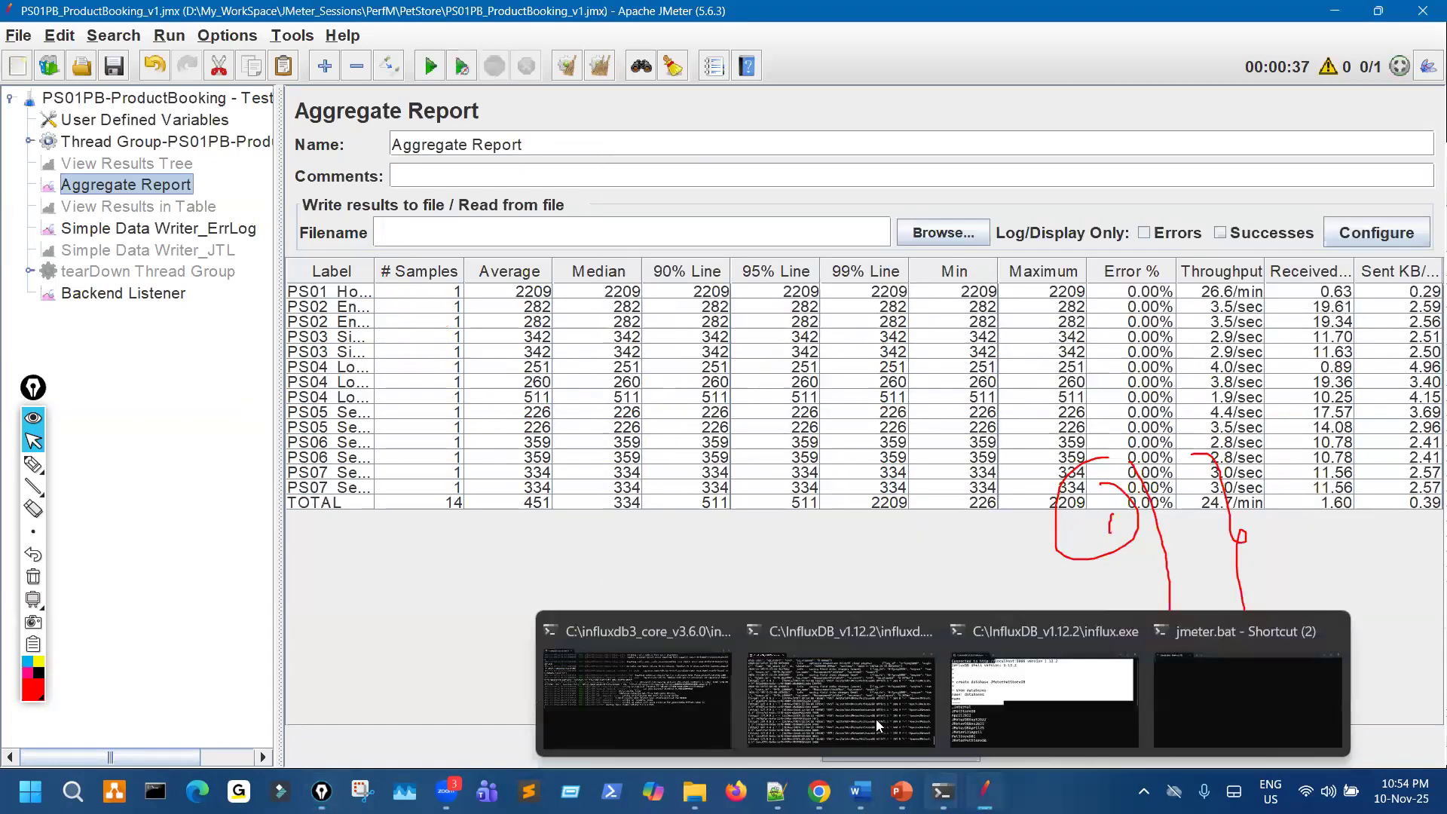
click(916, 617)
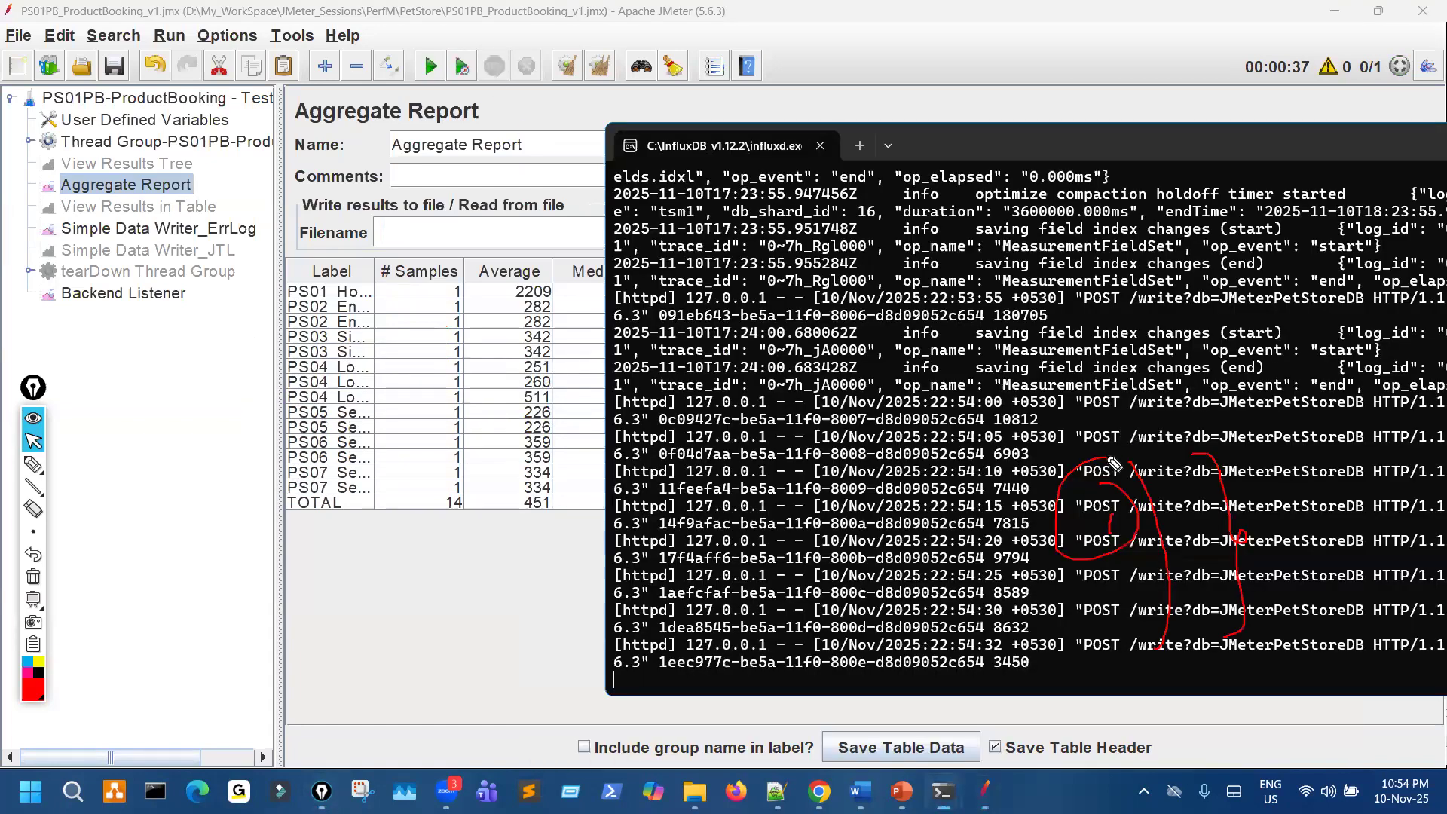
key(ctrl+shift+3)
key(ctrl+shift+7)
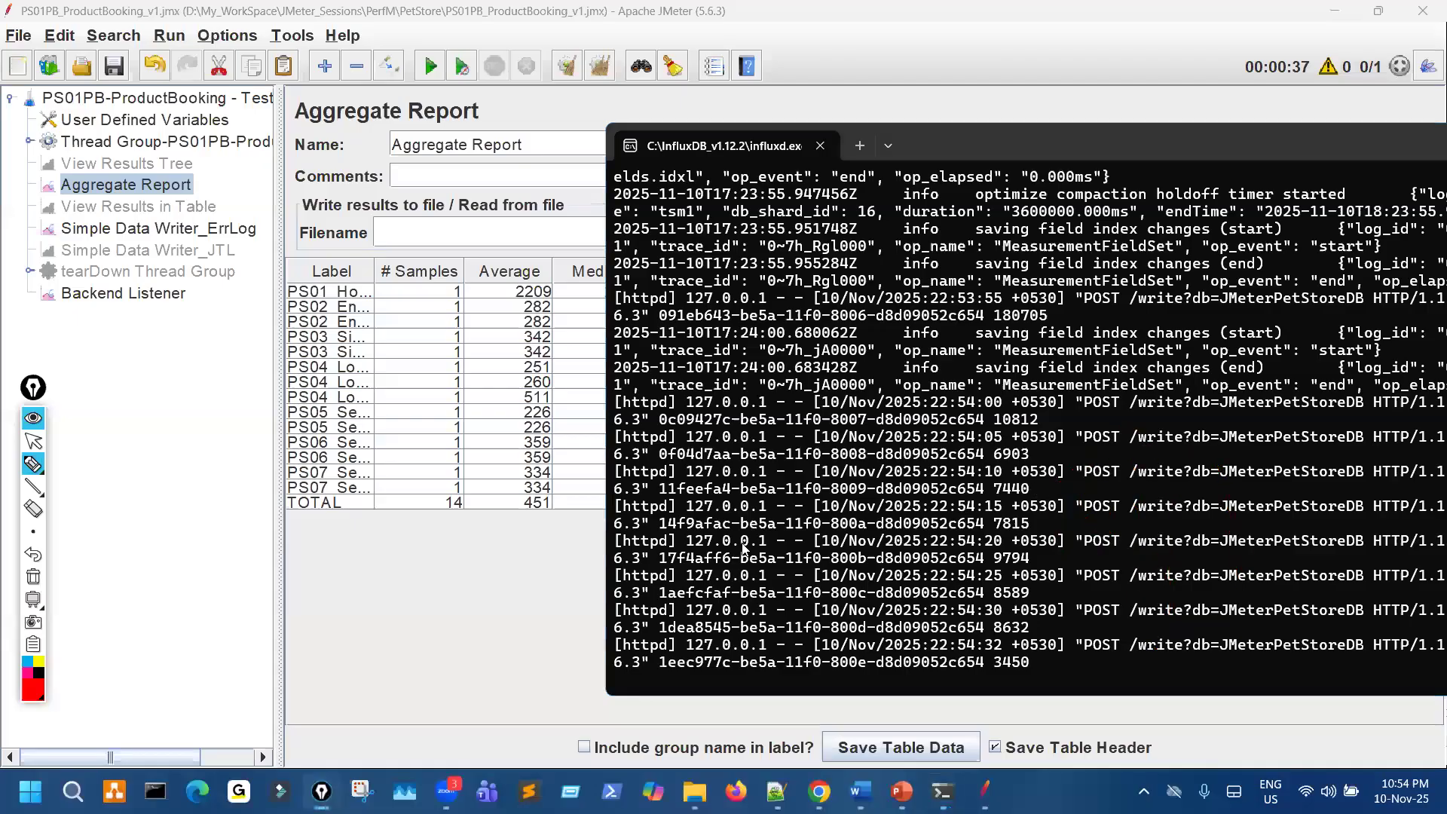
key(ctrl+shift+2)
click(450, 567)
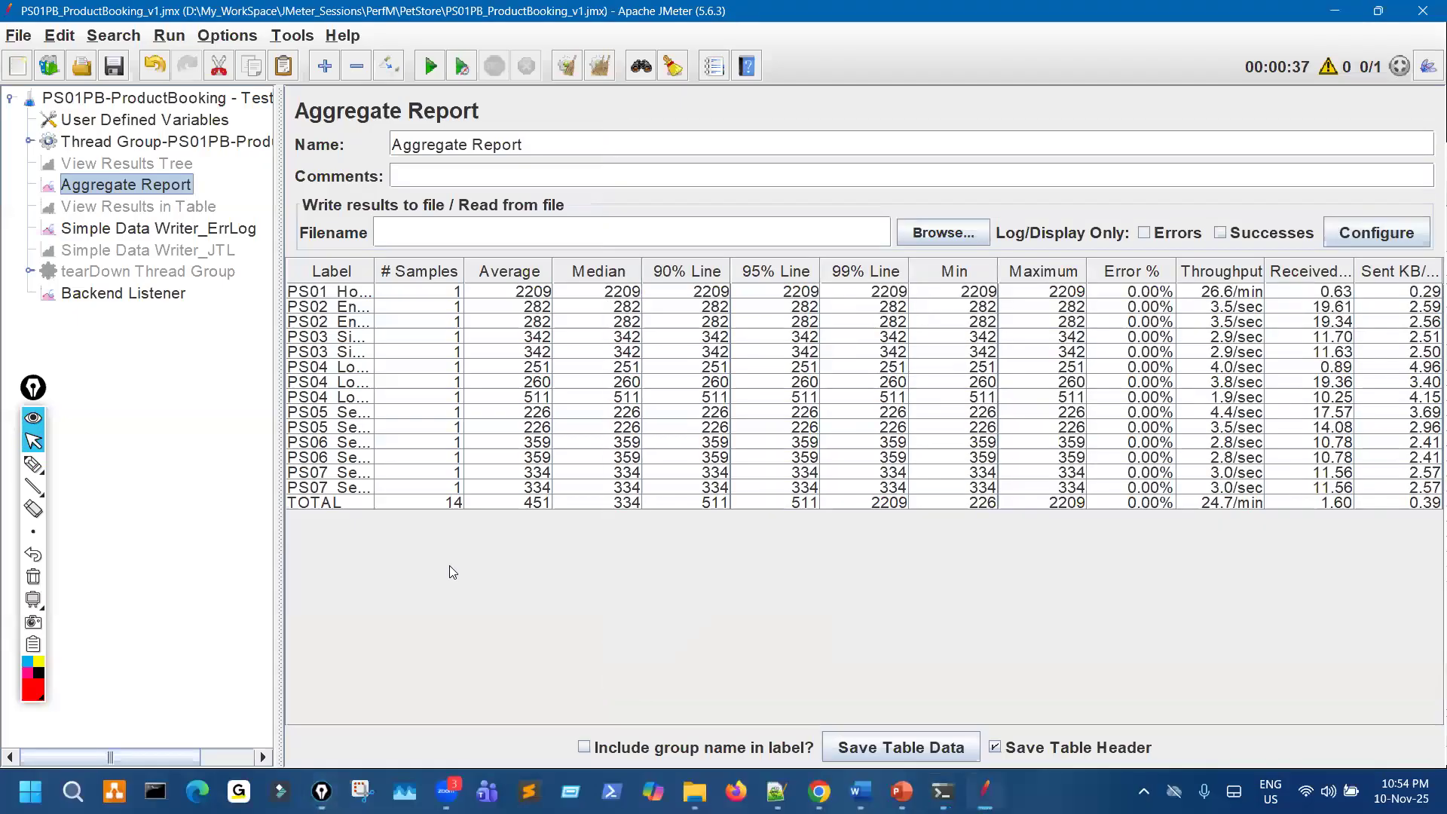
- Mark the title, the upper fields and the table columns of the Aggregate Report with the pen, and clear the marks
key(ctrl+shift+3)
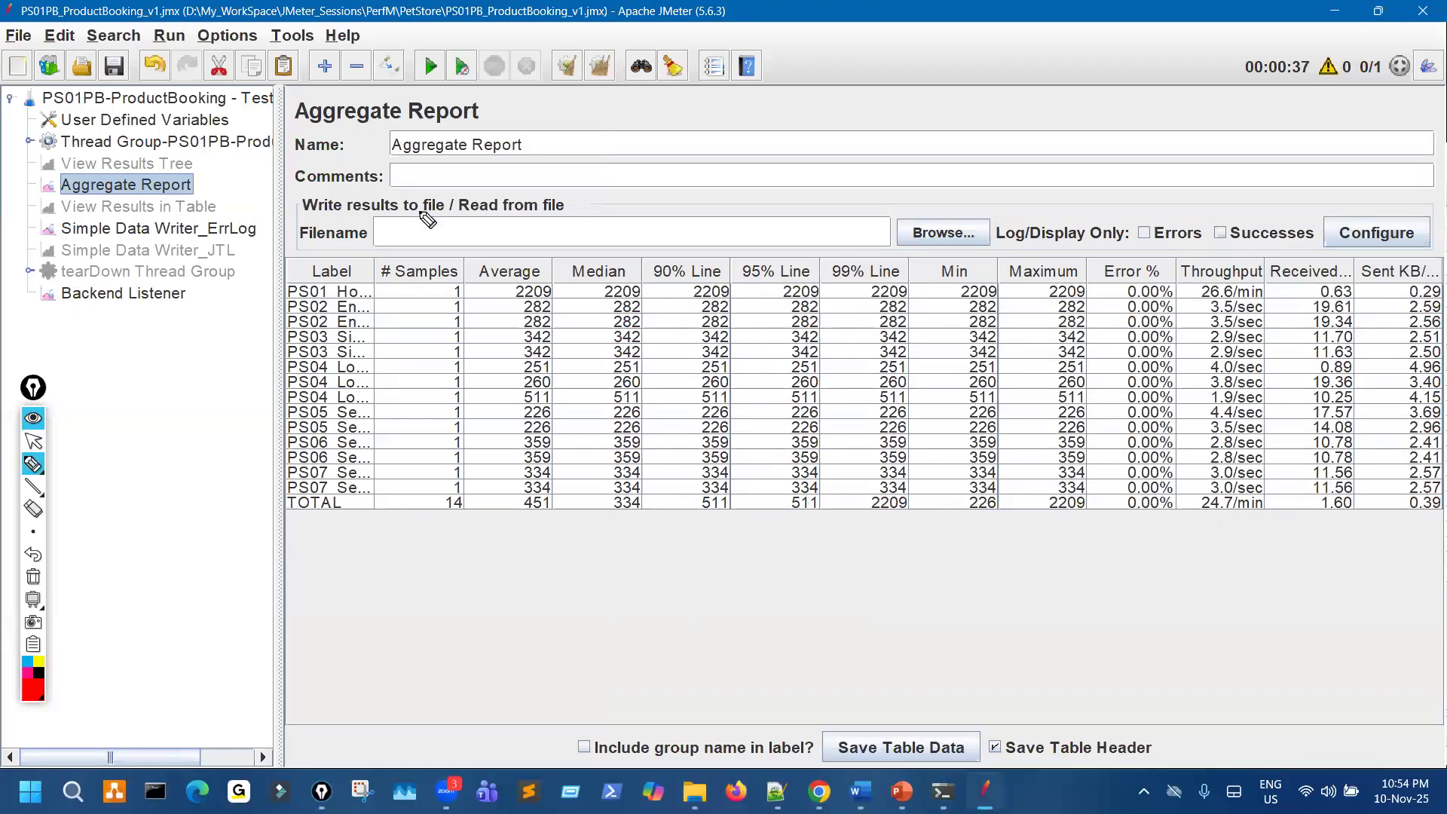
drag(407, 117, 505, 104)
mouse_move(656, 114)
mouse_down()
mouse_move(692, 242)
mouse_move(715, 201)
mouse_up()
drag(763, 126, 733, 158)
drag(807, 113, 852, 163)
drag(878, 362, 1018, 252)
key(ctrl+shift+7)
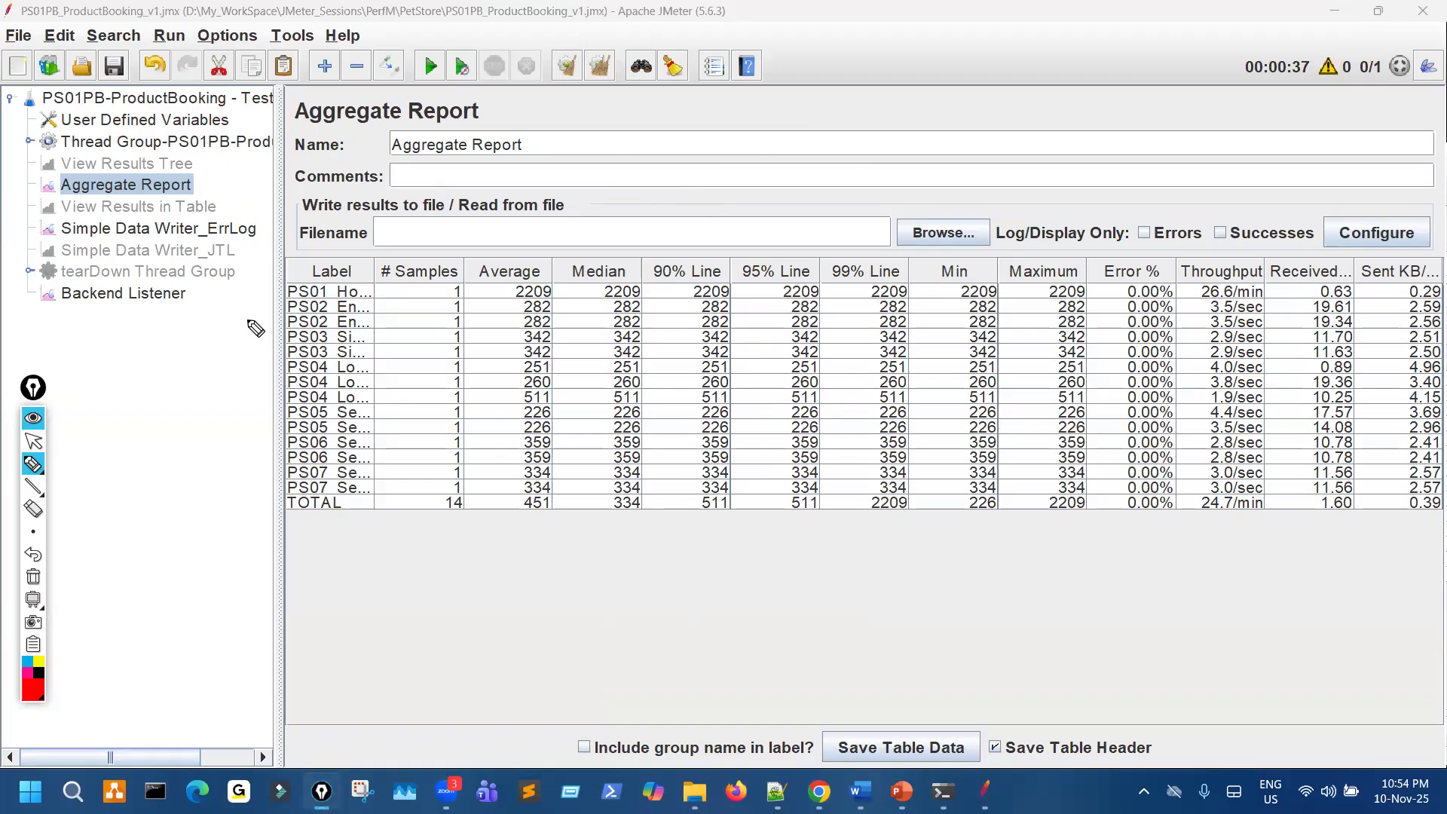
- Point out the Backend Listener in the test plan tree with the pen, clear the mark, and open its settings
drag(119, 292, 154, 299)
key(ctrl+shift+7)
key(ctrl+shift+2)
click(236, 308)
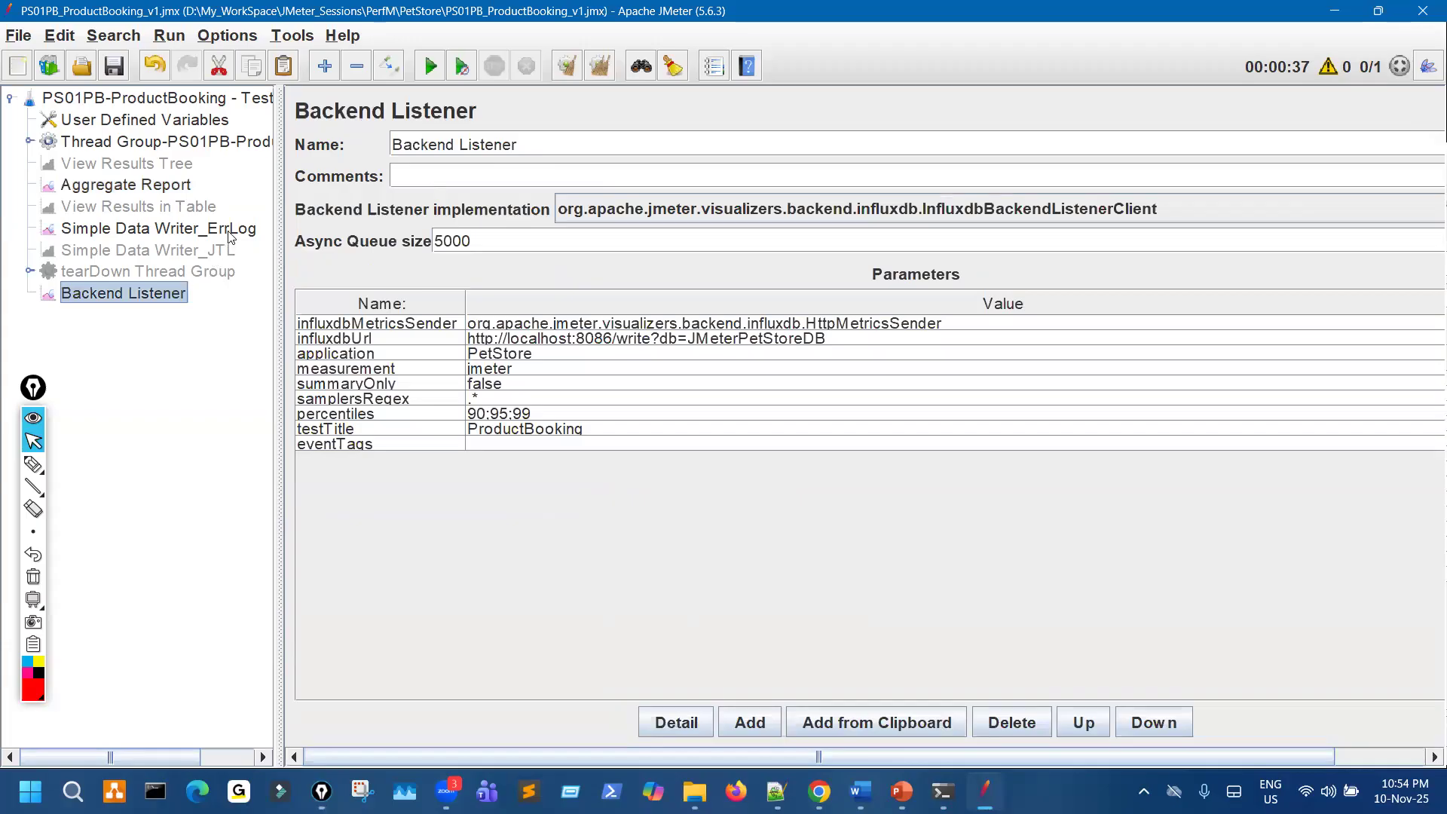
- Sketch freehand pen strokes and a small circle in the empty area below the Backend Listener parameters
key(ctrl+shift+3)
mouse_move(374, 651)
mouse_down()
mouse_move(550, 585)
mouse_move(558, 604)
mouse_up()
drag(586, 600, 681, 571)
drag(816, 547, 834, 537)
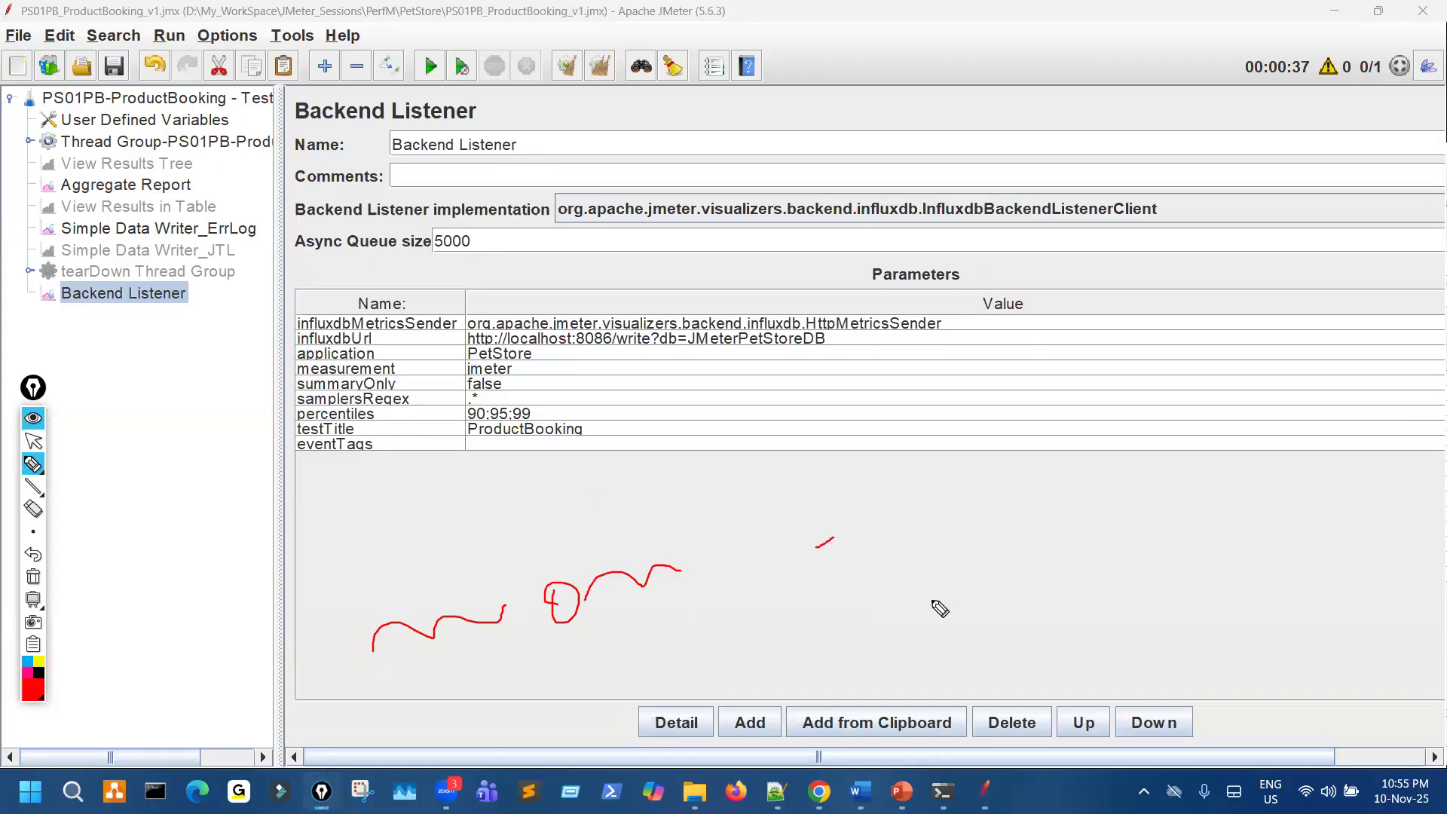
drag(910, 627, 940, 611)
drag(1022, 618, 1115, 560)
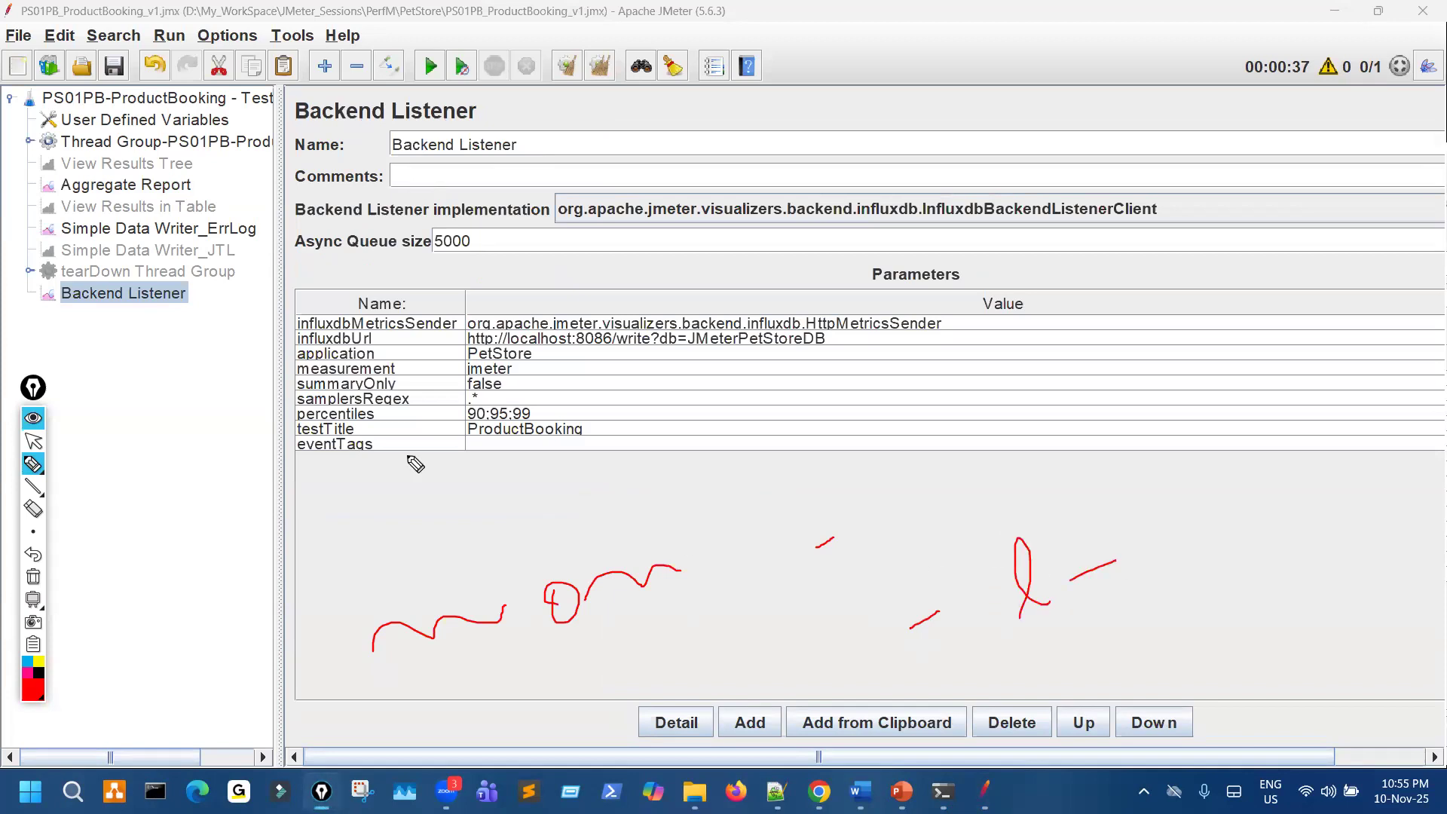
- Open Simple Data Writer_ErrLog, mark the end of its XML file name with the pen, and clear all marks
click(233, 227)
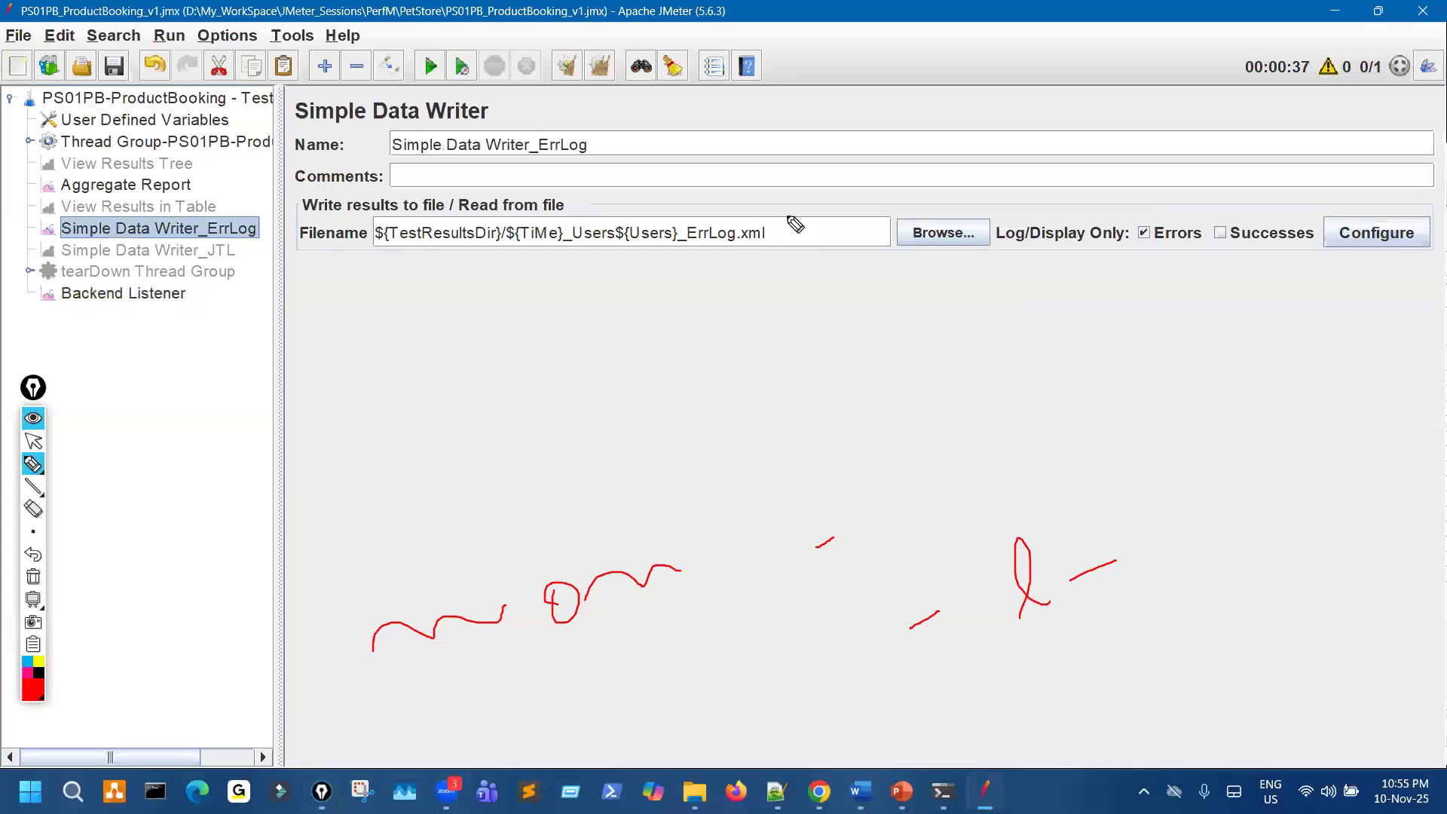
drag(788, 217, 784, 234)
key(ctrl+shift+1)
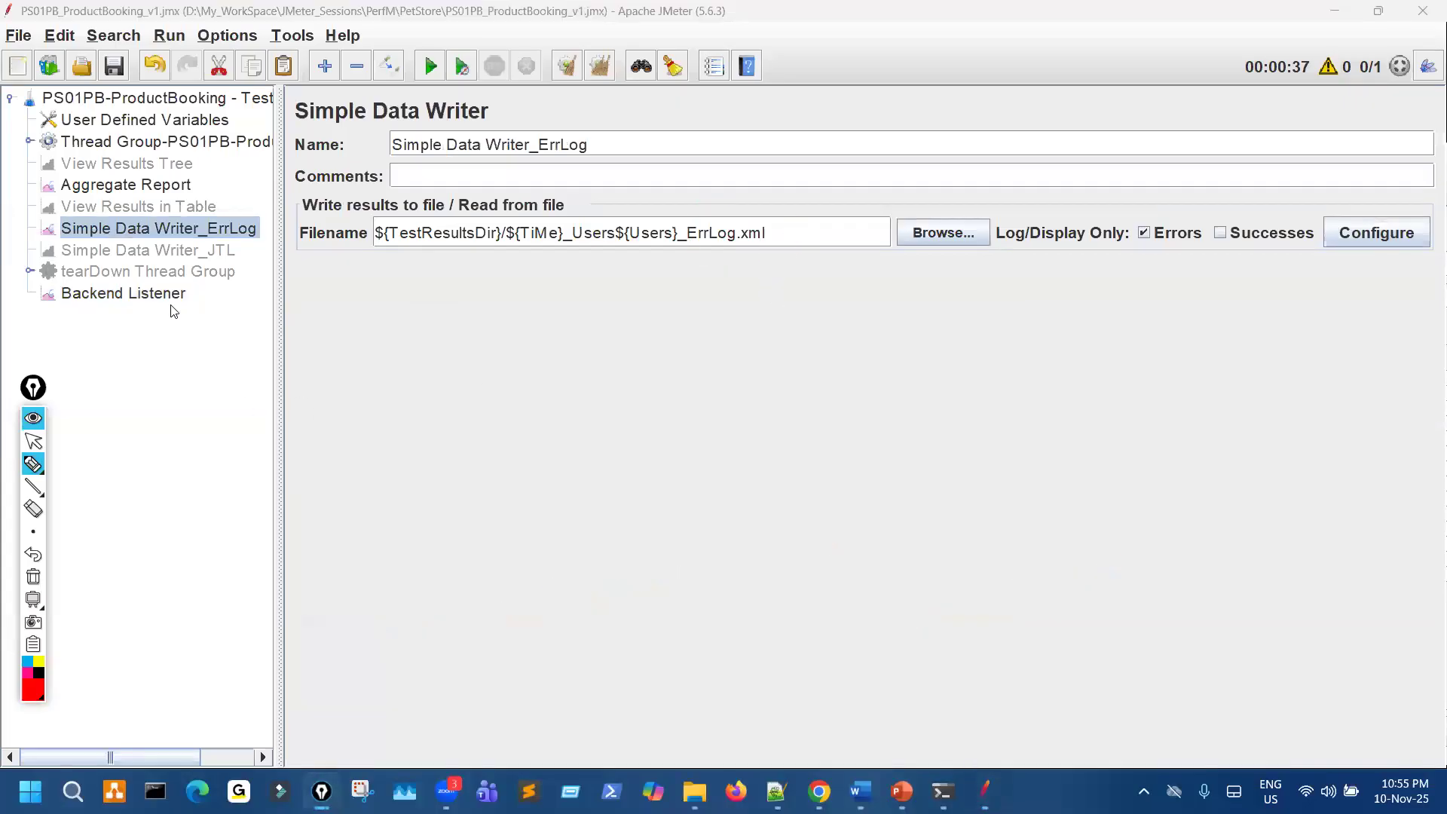
- Draw a pen curve across the Backend Listener parameters, highlight part of the Simple Data Writer_ErrLog file name, and reopen the Backend Listener
click(171, 302)
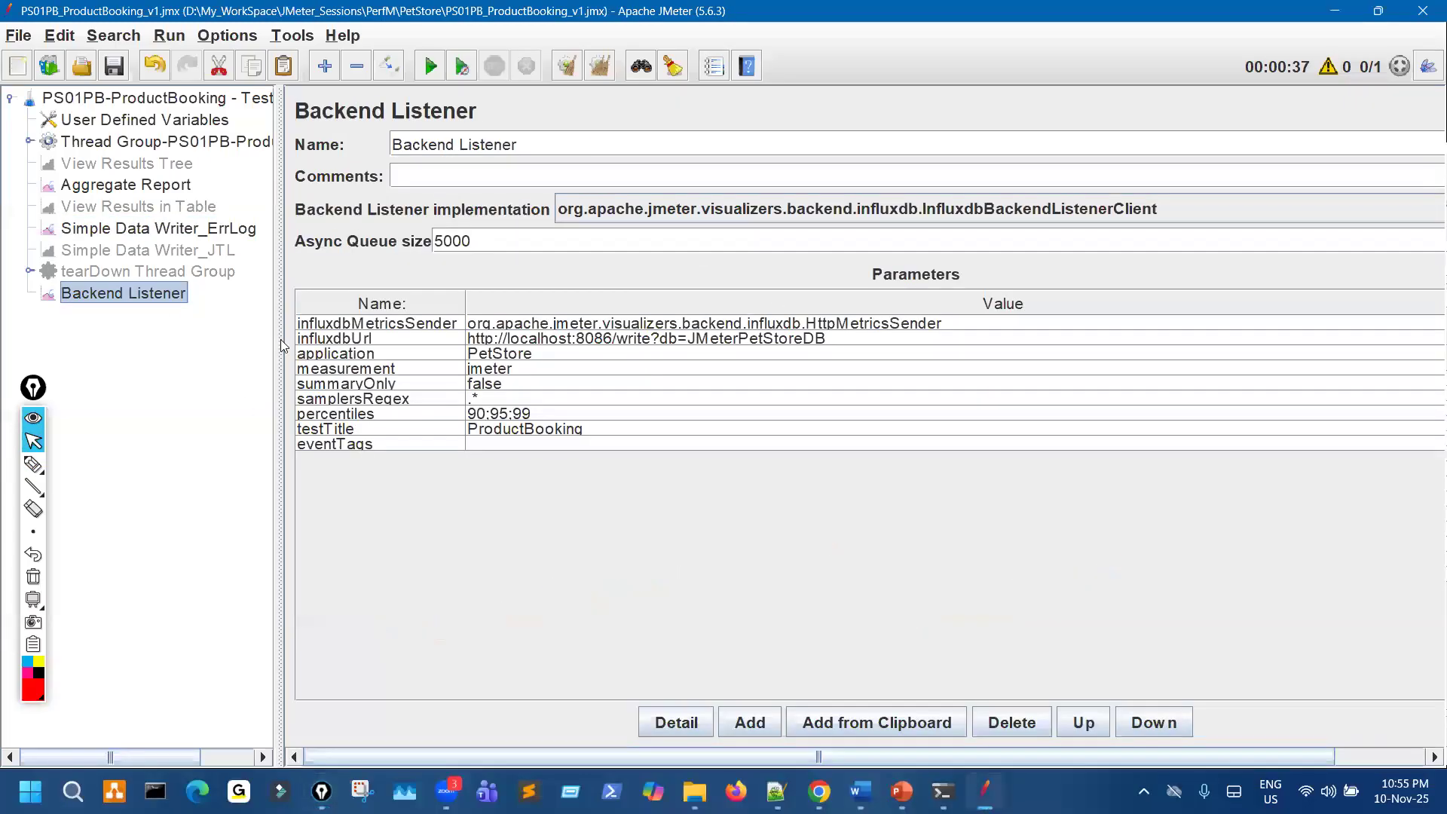
key(ctrl+shift+2)
mouse_move(561, 391)
mouse_down()
mouse_move(585, 421)
mouse_move(873, 558)
mouse_up()
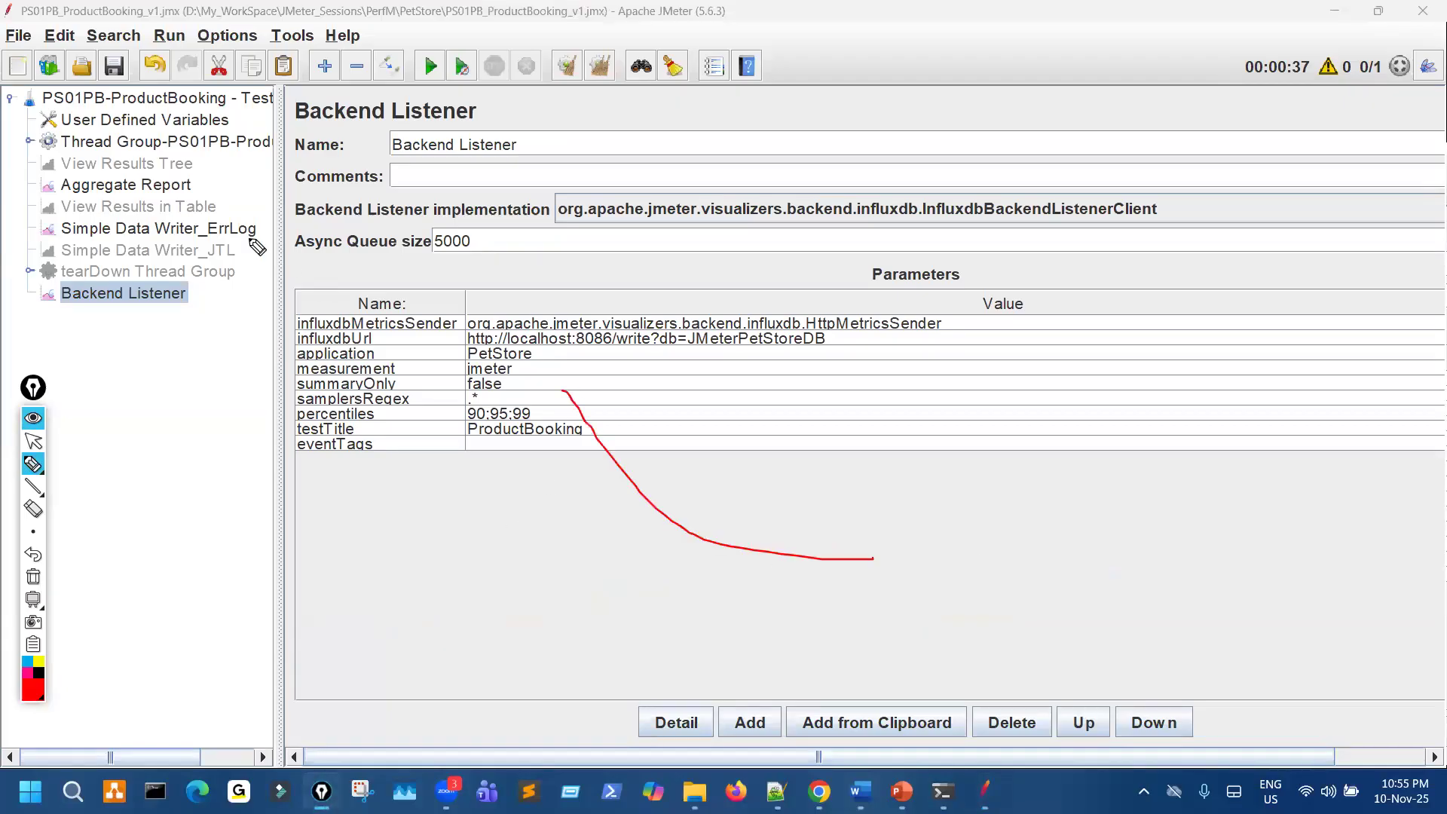
key(ctrl+shift+2)
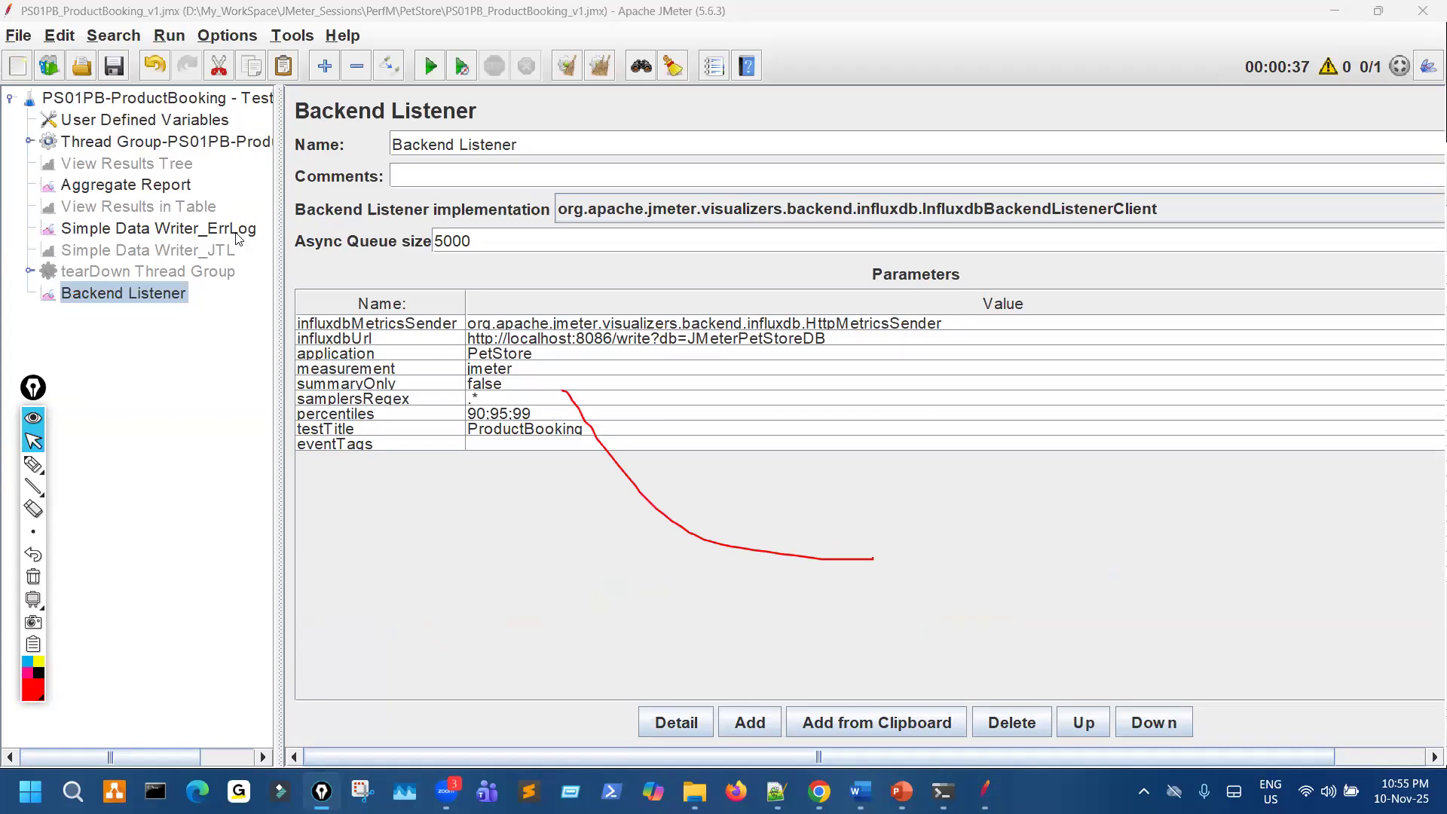
drag(750, 233, 733, 233)
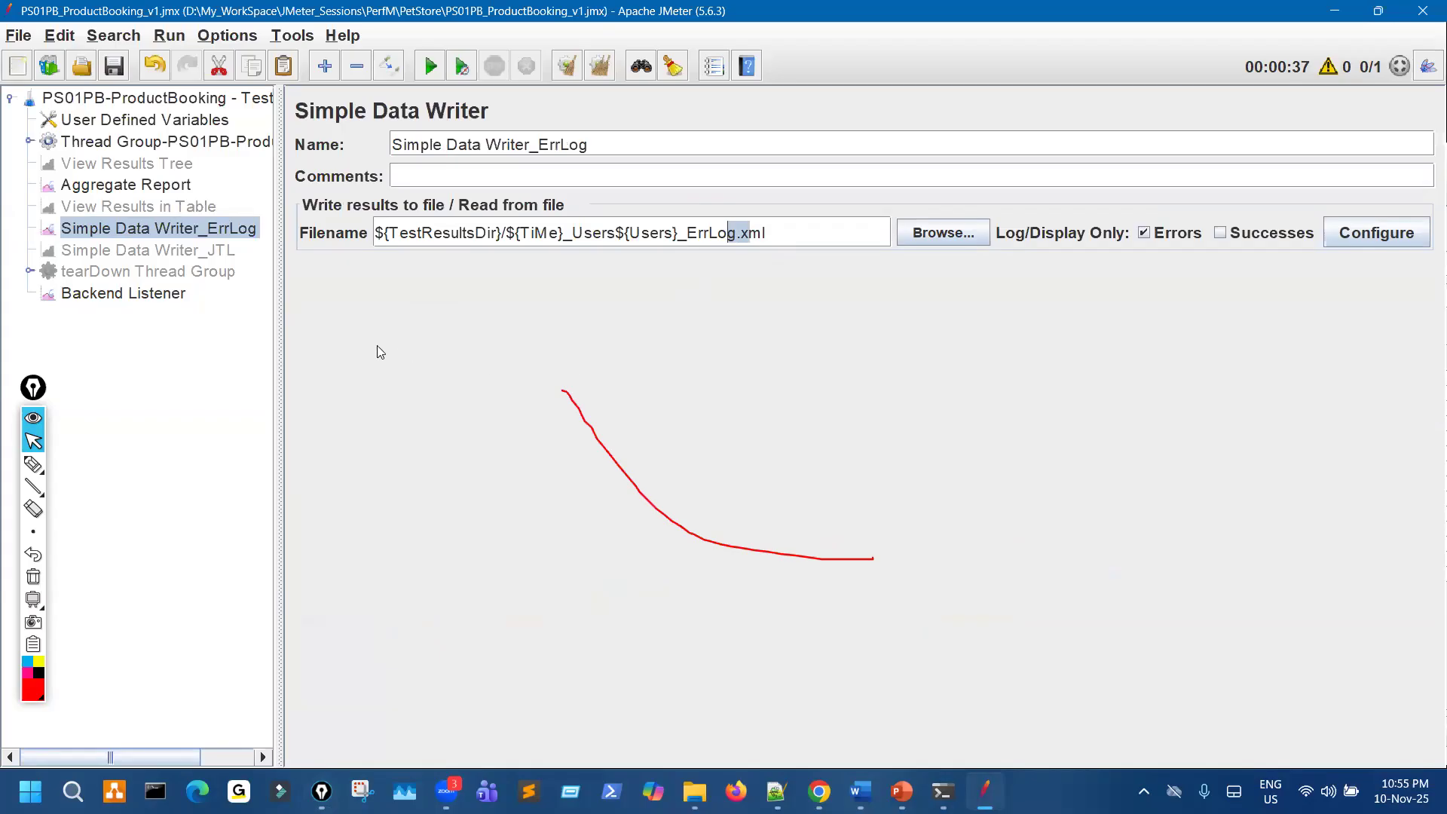
click(123, 293)
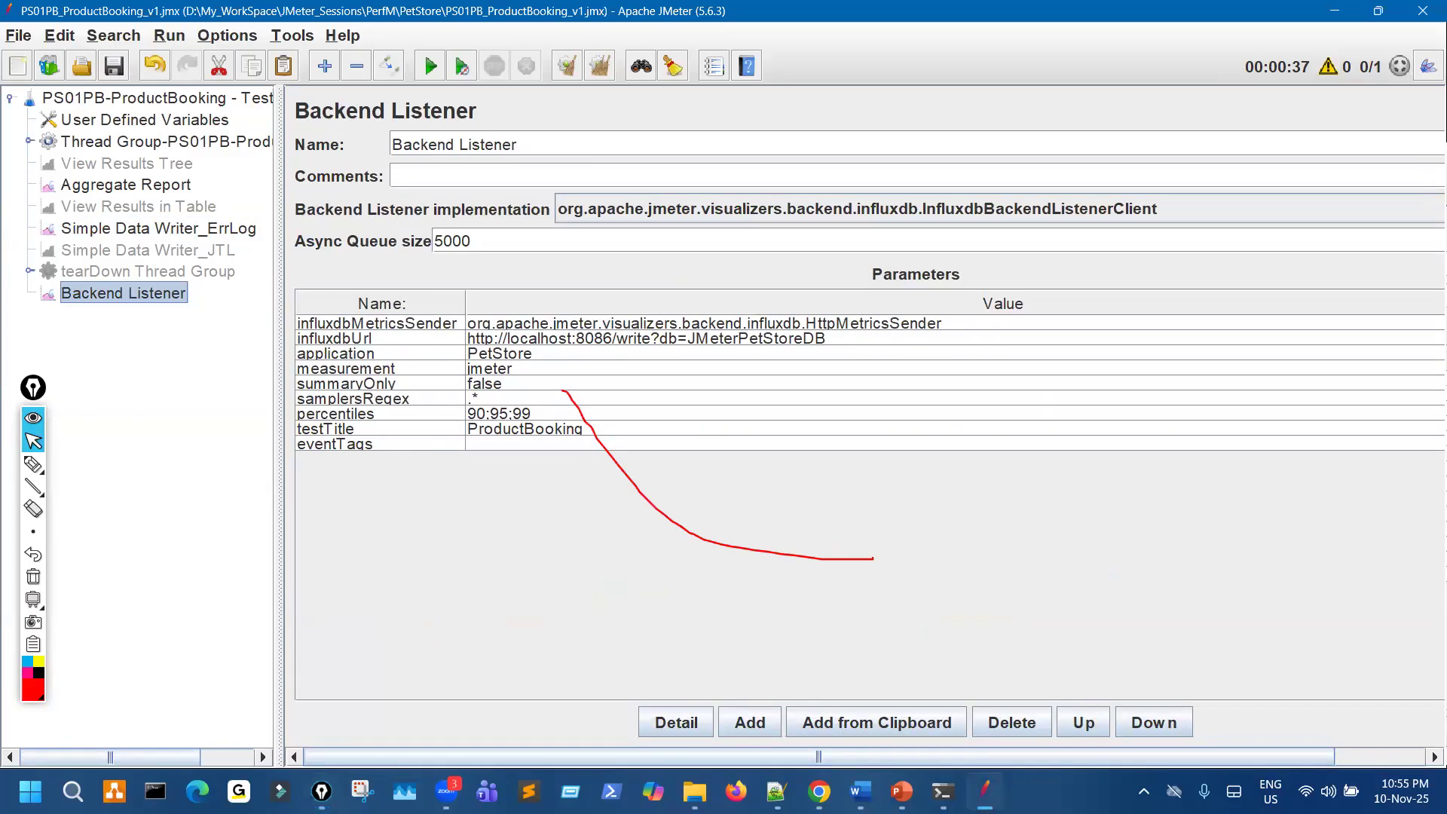
- Bring up the influxd.exe console, circle JMeterPetStoreDB in the last POST entry with the pen, and clear all marks
click(946, 789)
click(890, 711)
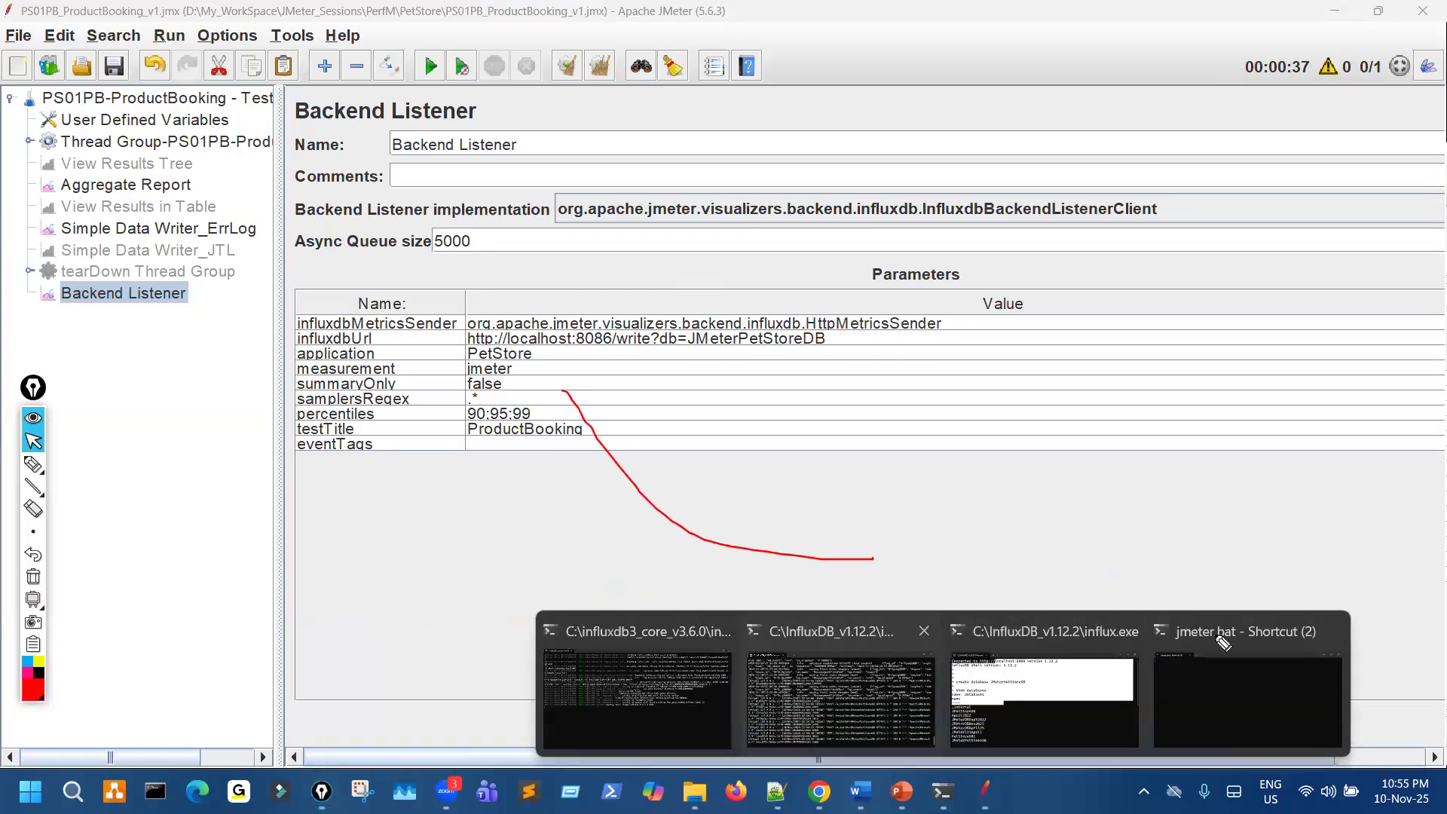
key(ctrl+shift+3)
drag(1257, 621, 1282, 624)
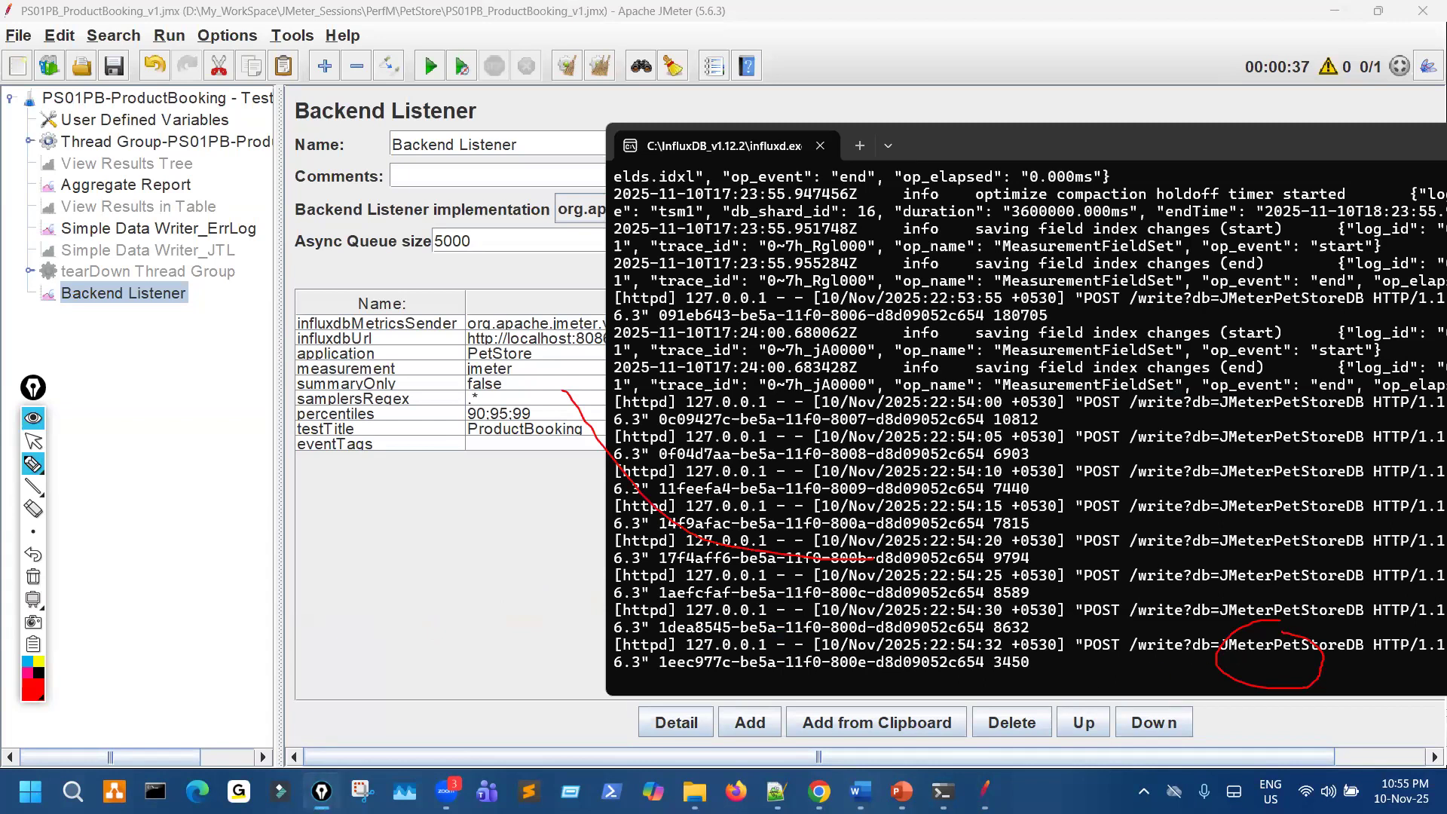
key(ctrl+shift+7)
- Switch to the PowerPoint integration slide, circle Grafana in its title with the pen, and clear the mark
click(888, 776)
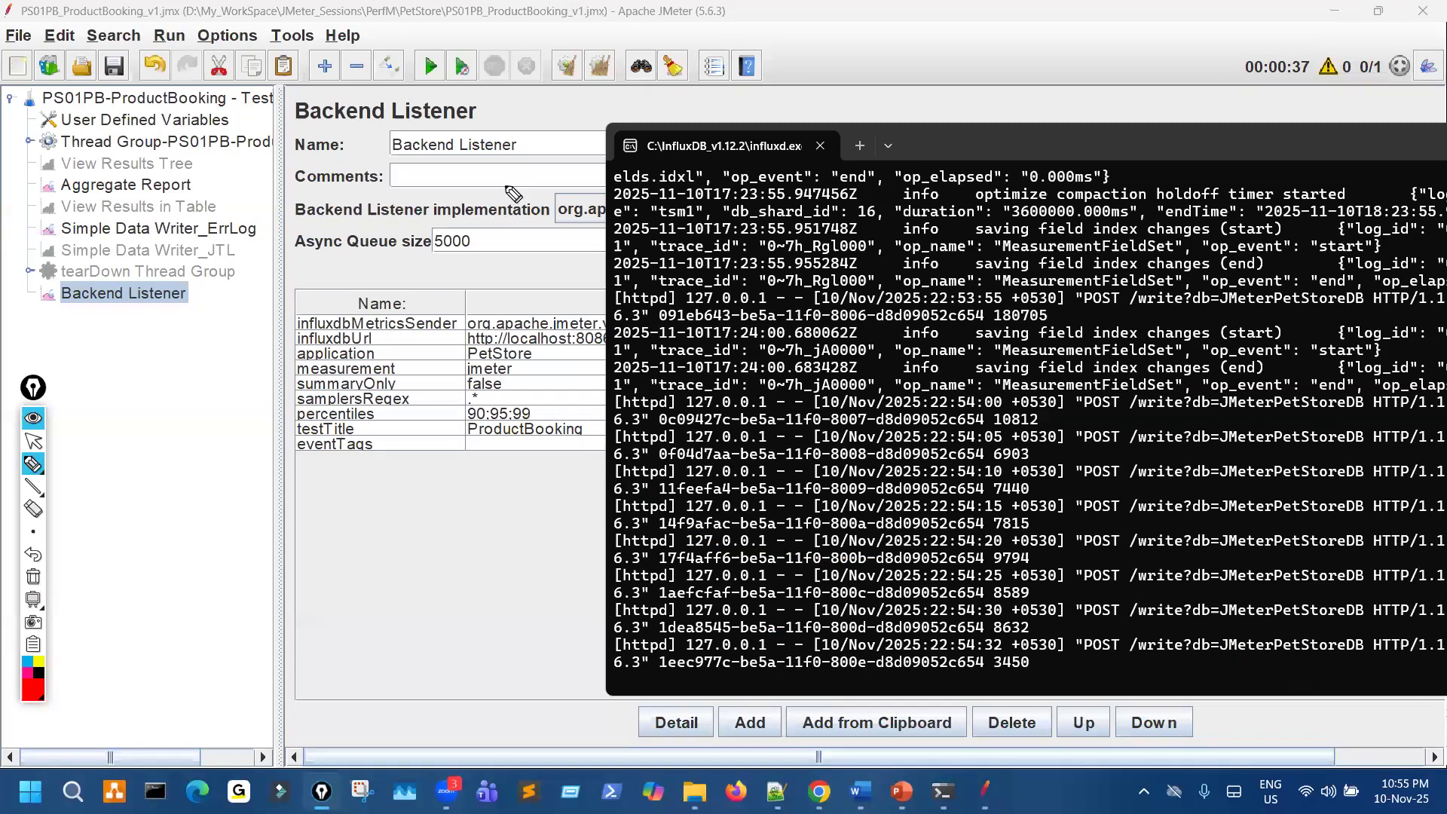
key(ctrl+shift+2)
key(ctrl+shift+3)
drag(428, 42, 484, 95)
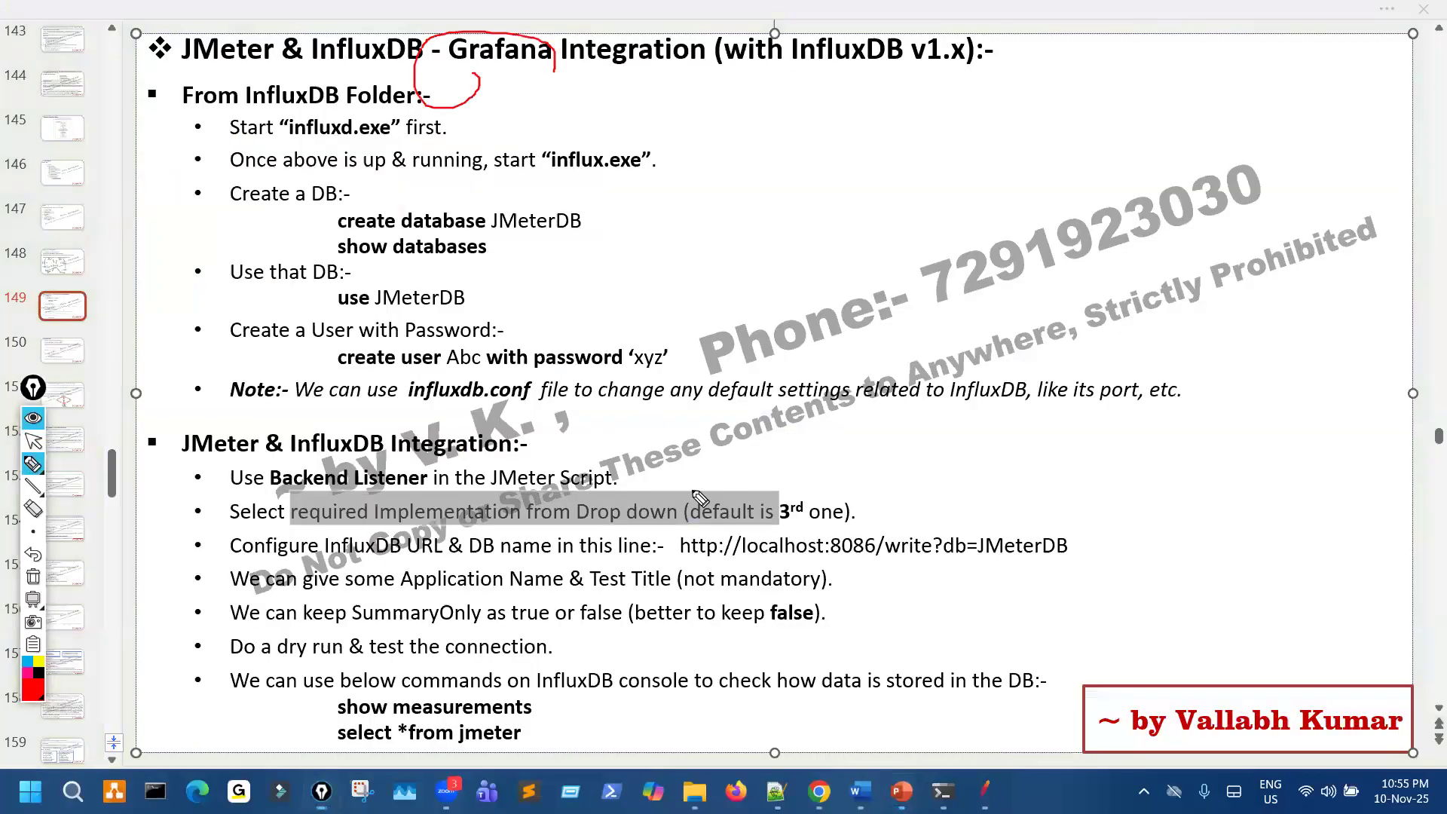
key(ctrl+shift+7)
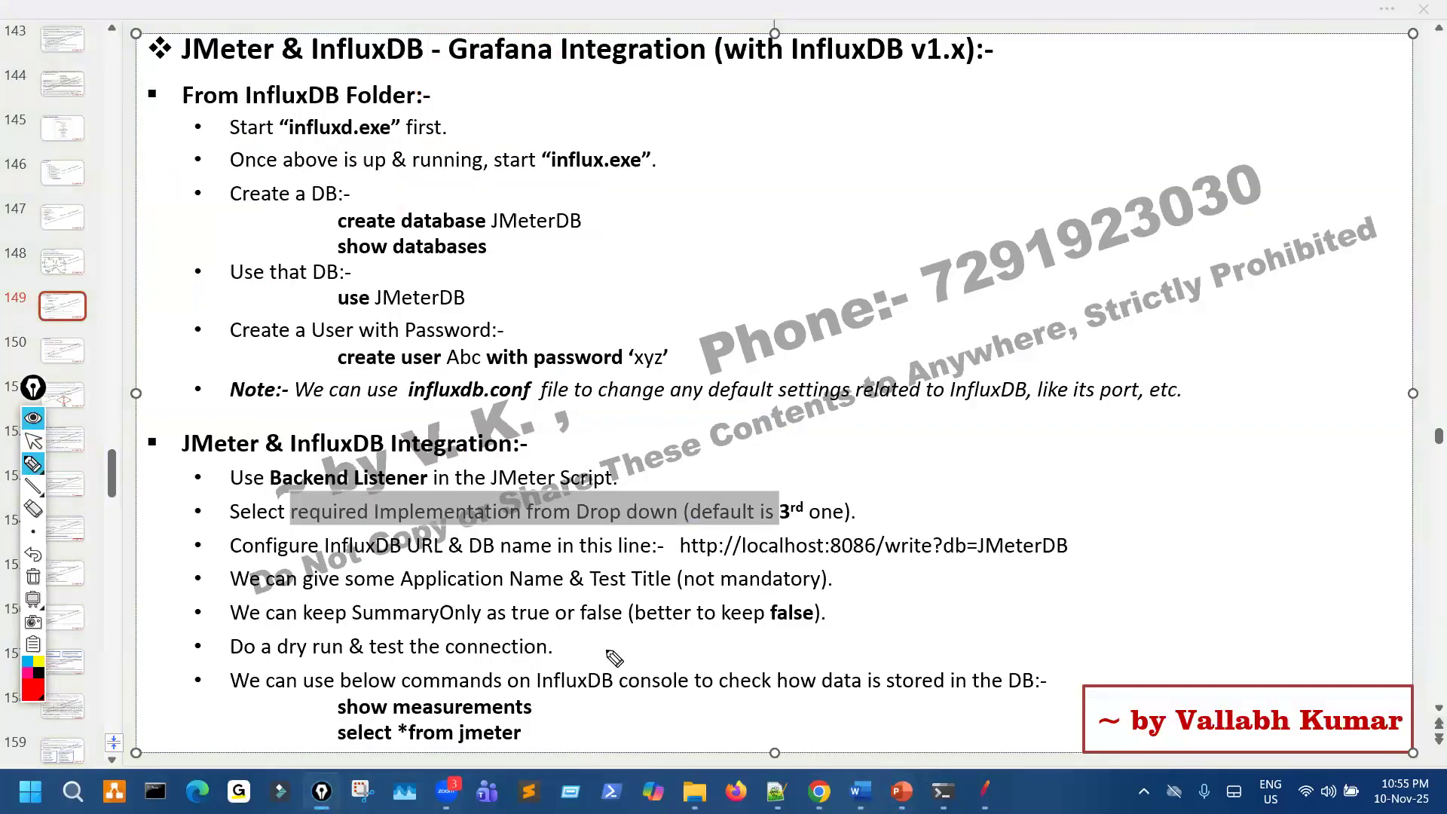
- Underline the dry run and connection test line, mark the InfluxDB console commands on the slide, and clear the marks
drag(468, 638, 514, 618)
drag(295, 661, 493, 646)
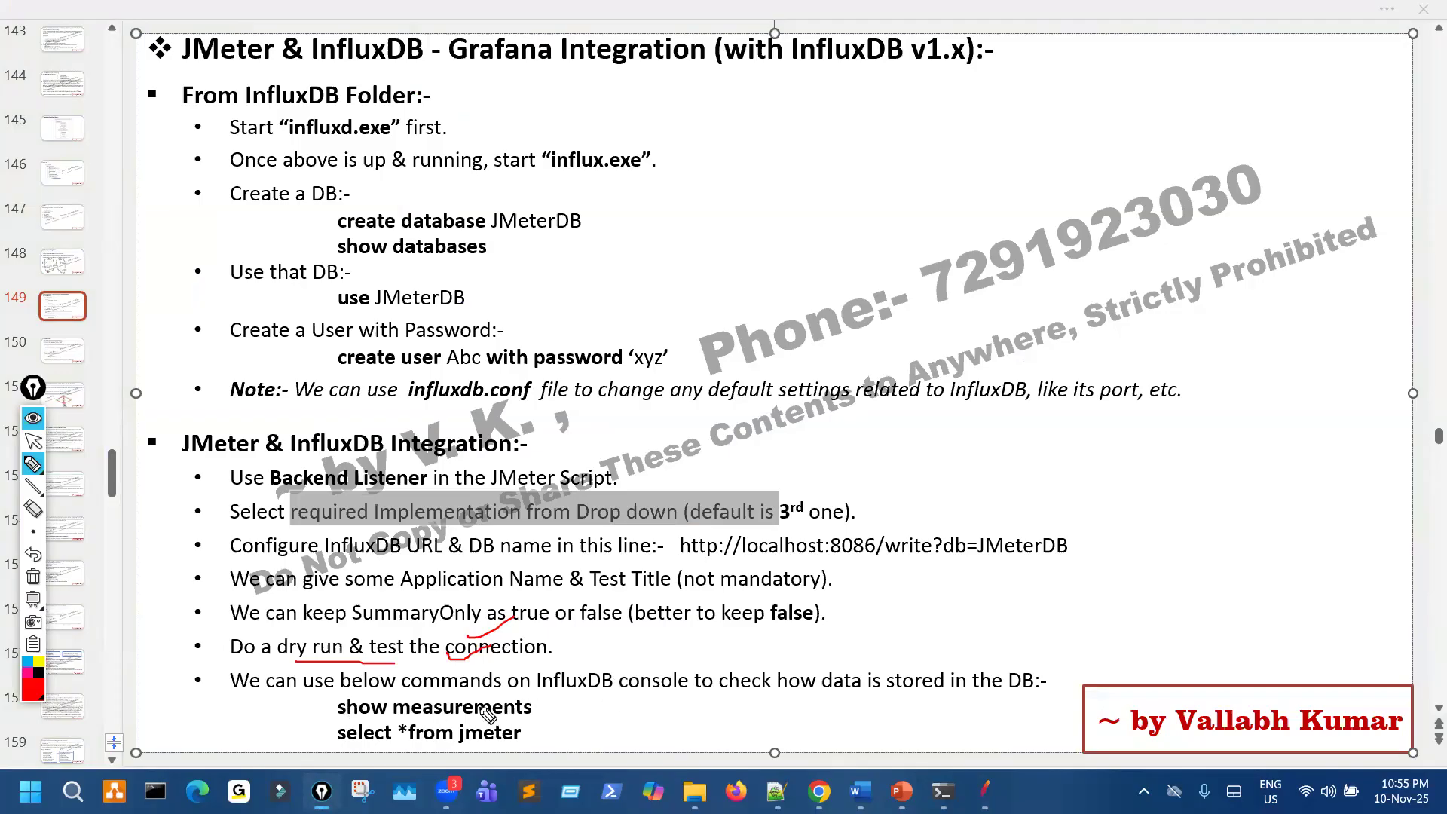
mouse_move(761, 688)
mouse_down()
mouse_move(821, 653)
mouse_move(842, 666)
mouse_move(784, 690)
mouse_up()
drag(997, 711, 1031, 698)
drag(329, 707, 329, 742)
key(ctrl+shift+7)
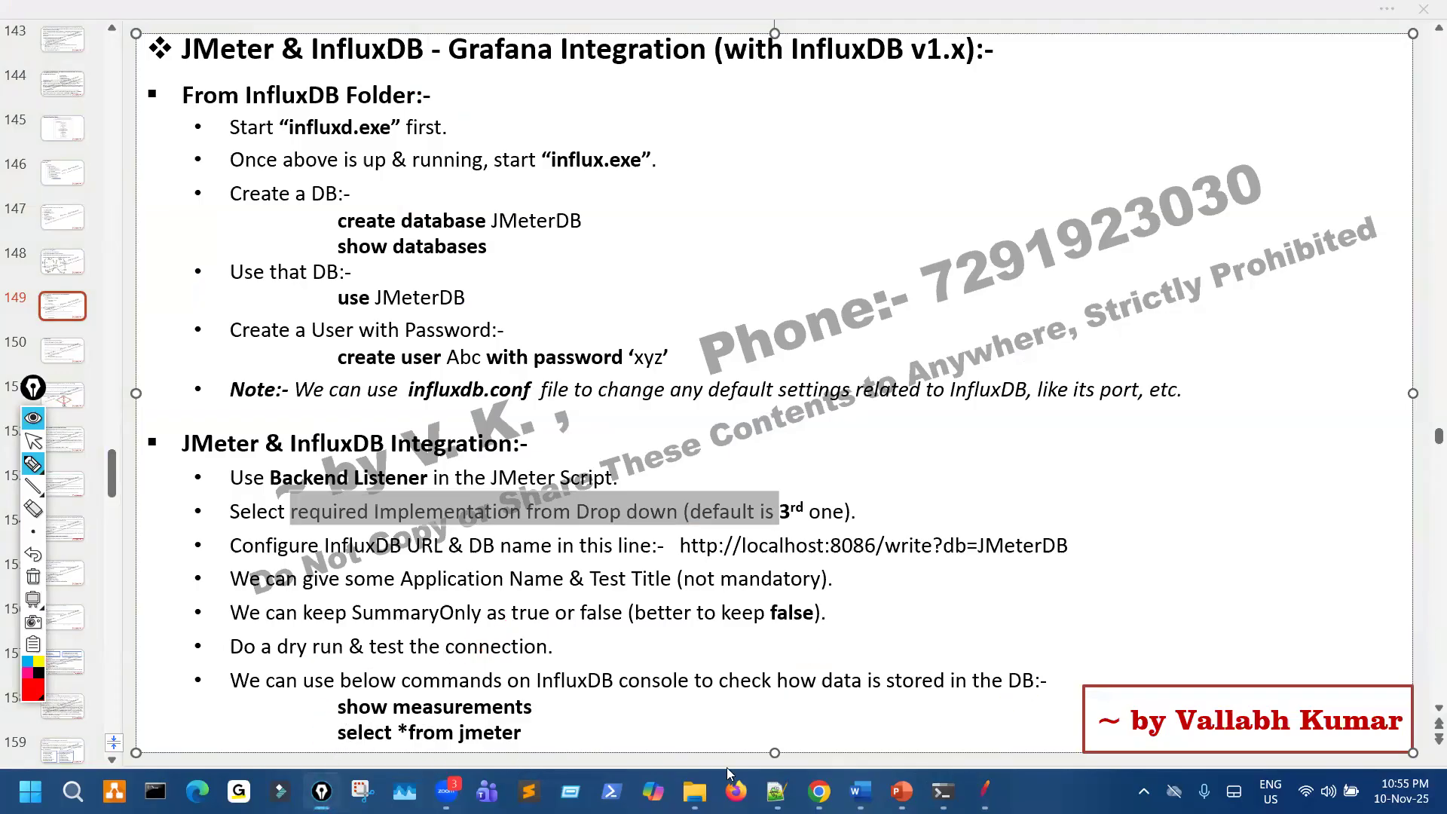
- Bring up the influx.exe console, move it clear of the commands on the slide, and go to its newest prompt
key(ctrl+shift+2)
click(943, 792)
click(1050, 673)
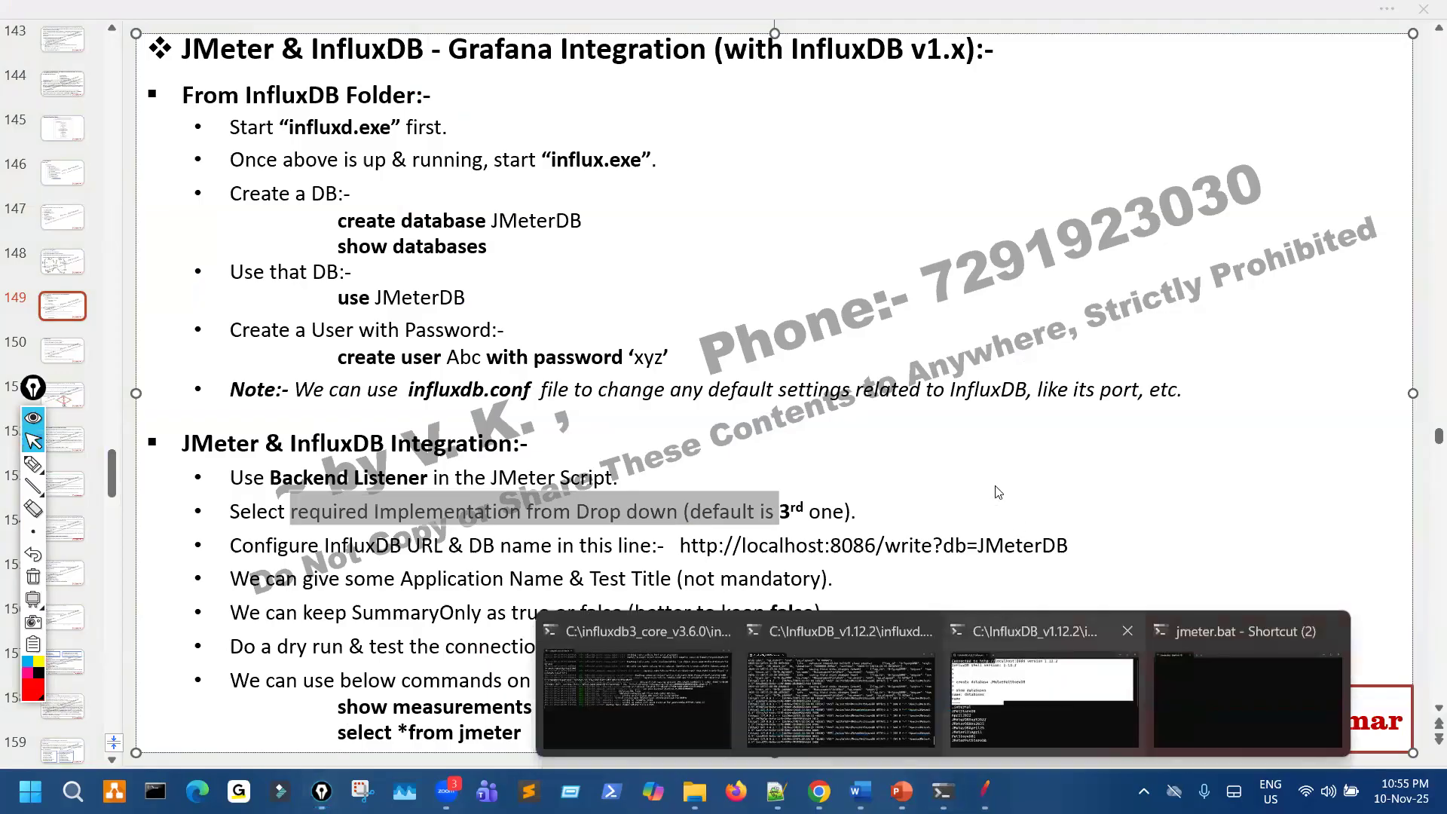
drag(693, 149, 970, 128)
scroll(710, 413, down, 6)
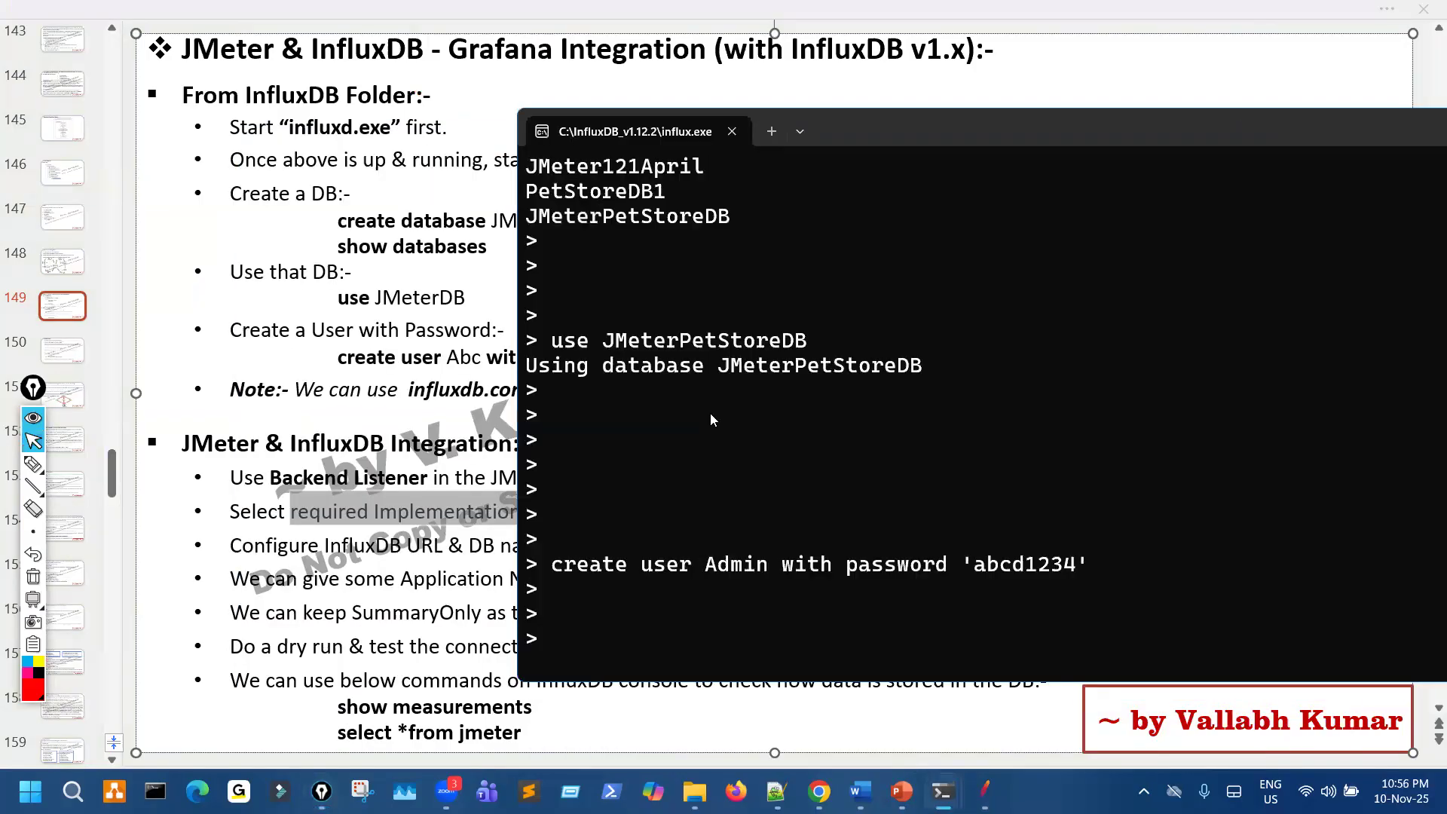
- Mark the empty console prompt and the slide's show measurements and select *from jmeter commands with the pen, and clear the marks
key(ctrl+shift+3)
drag(708, 597, 635, 621)
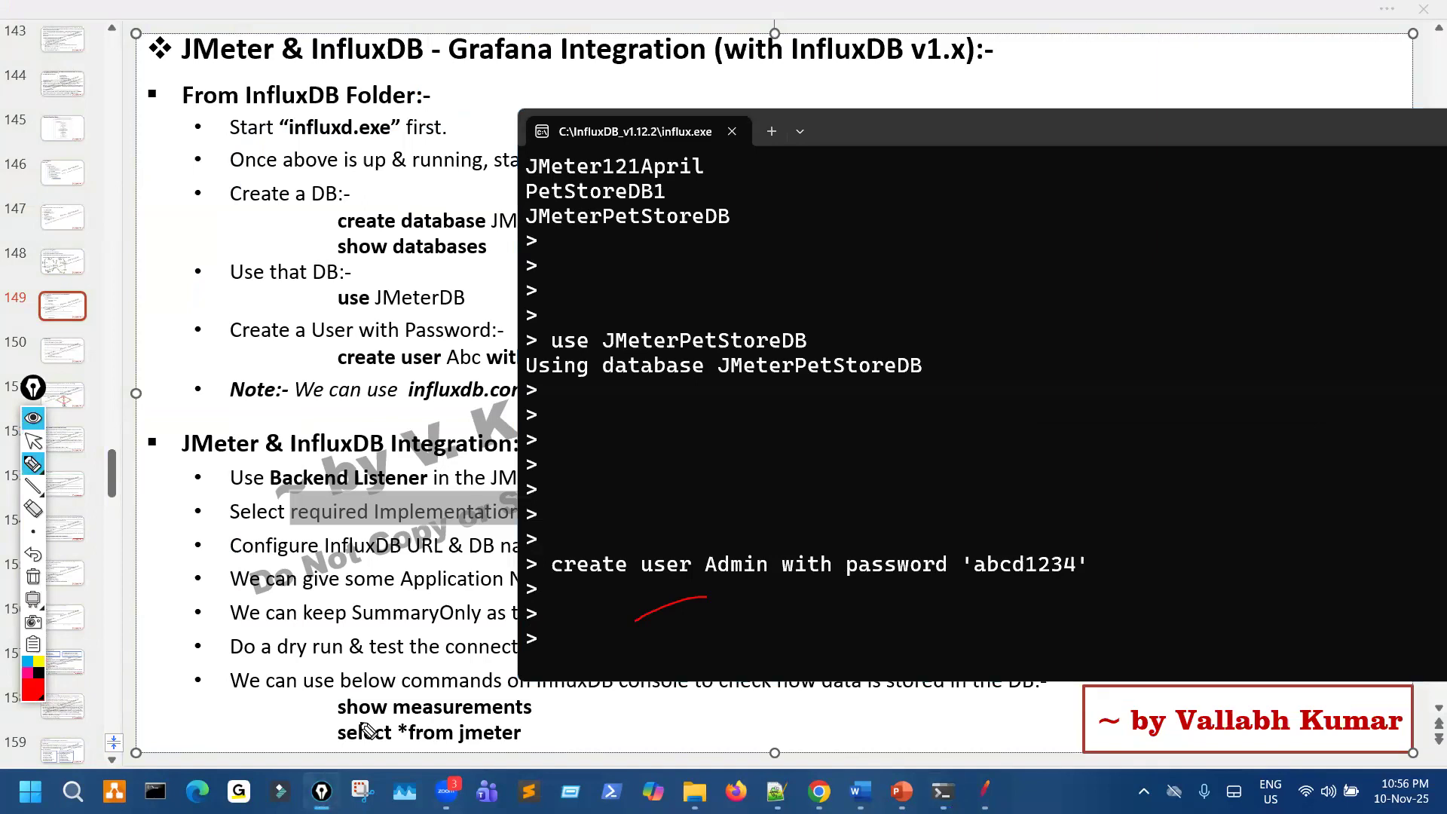
drag(480, 712, 360, 720)
drag(600, 601, 561, 617)
drag(371, 750, 467, 744)
key(Escape)
key(ctrl+shift+1)
- Copy the show measurements command from the slide and run it in the influx.exe console
drag(384, 713, 573, 717)
click(942, 790)
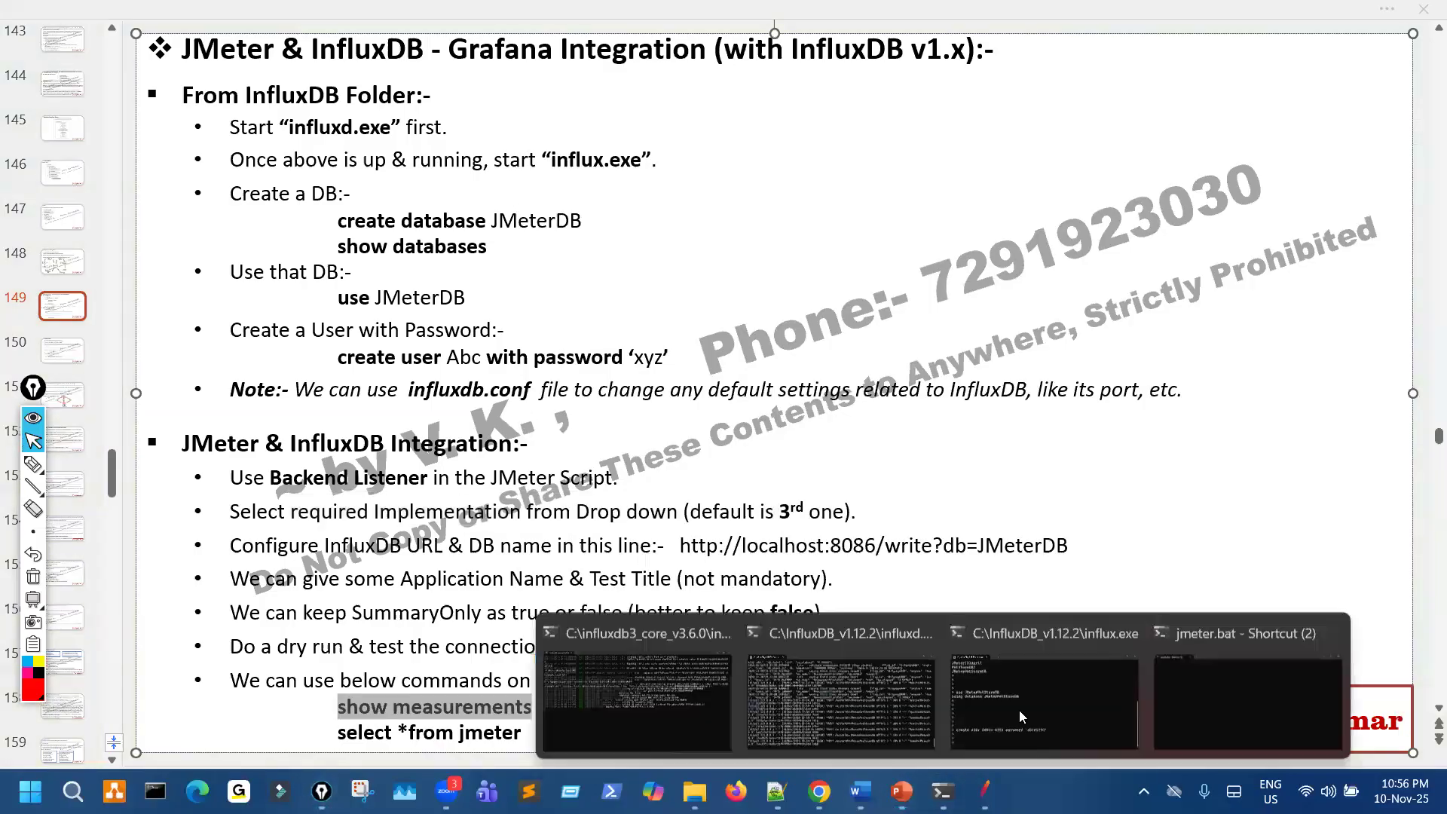
click(719, 662)
text(show measurements)
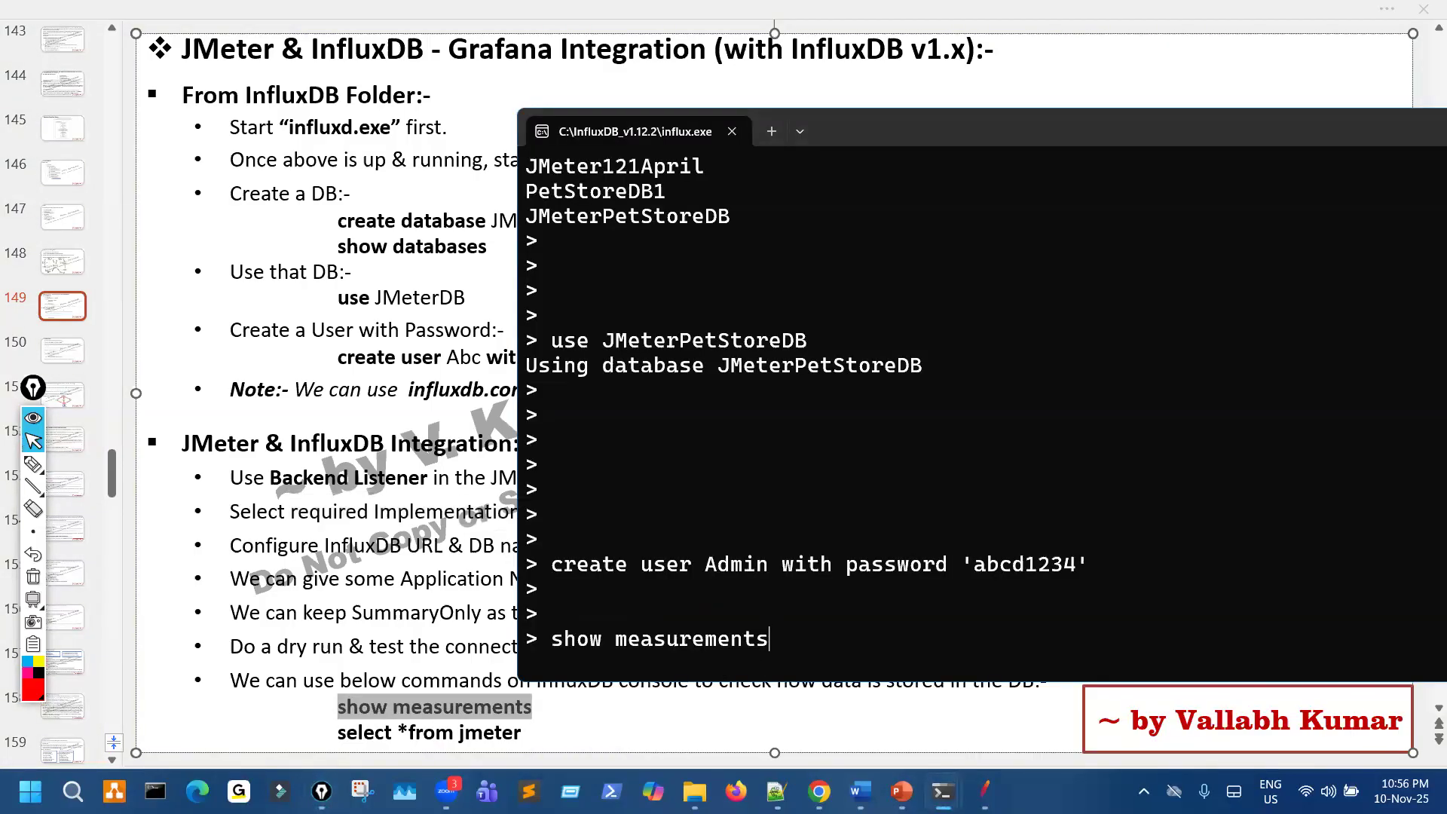
key(Return)
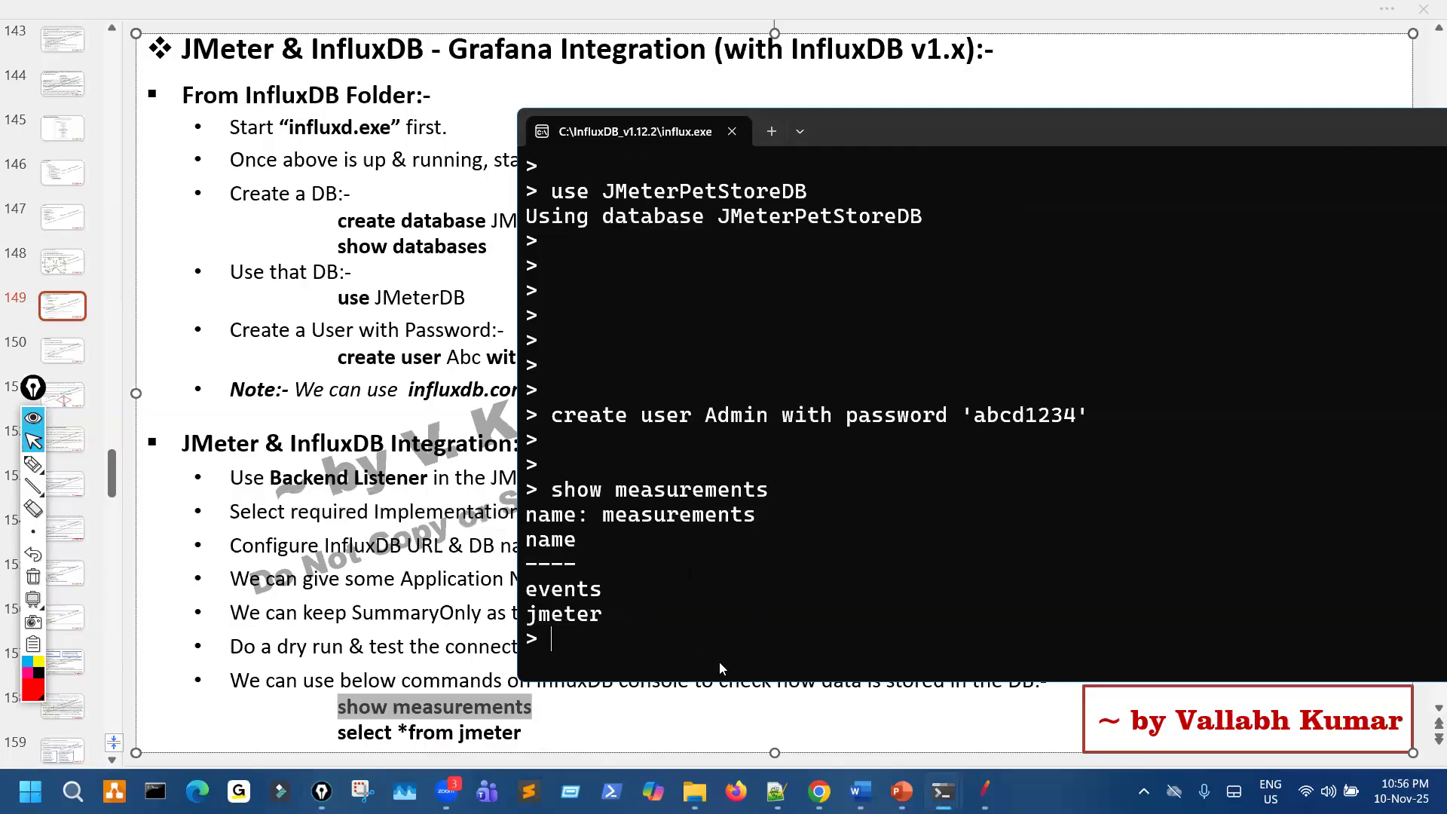
- Copy the select *from jmeter query from the slide and run it in the influx.exe console
click(341, 735)
drag(338, 733, 522, 733)
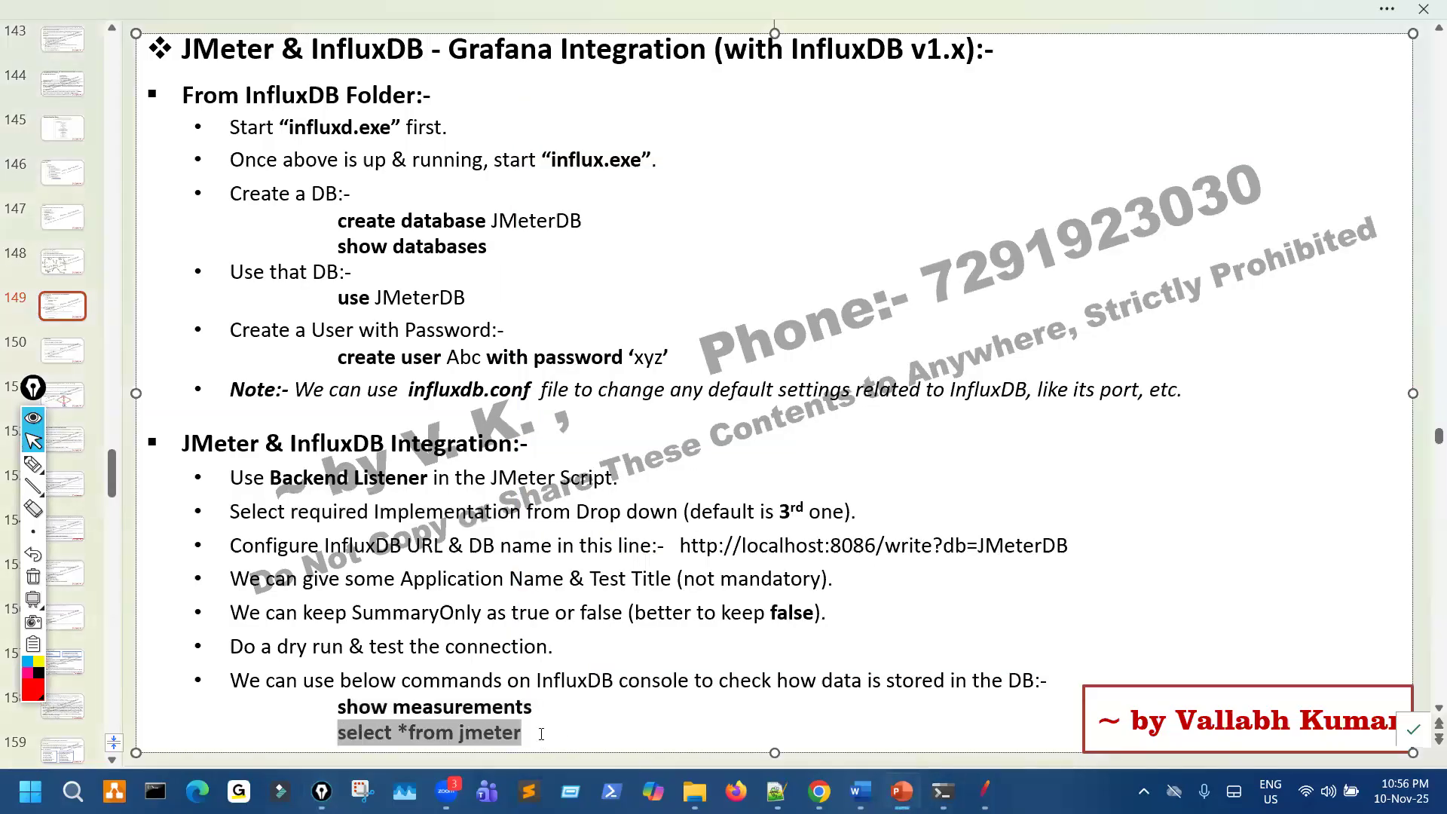
mouse_move(943, 792)
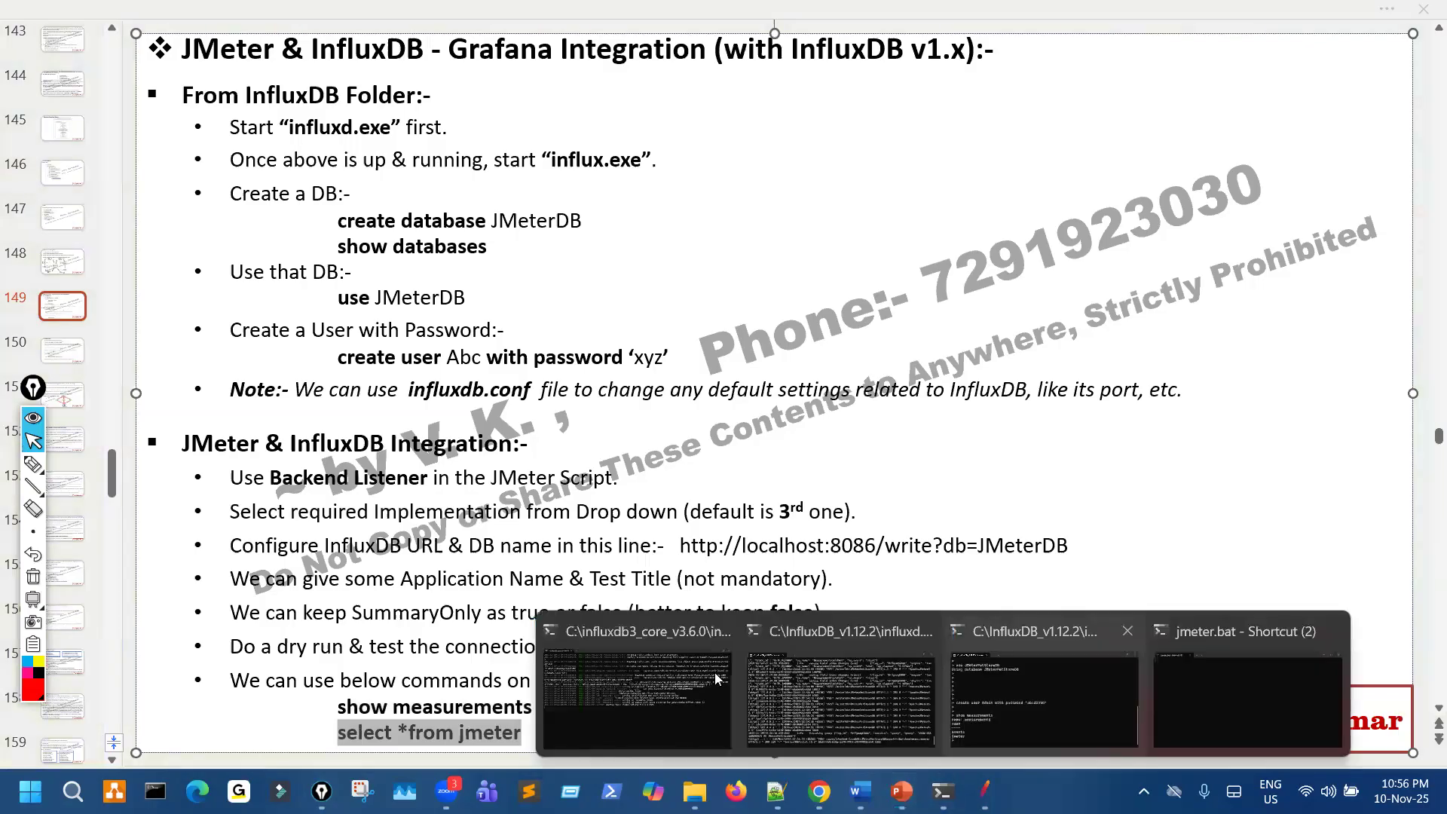
click(716, 683)
text(select *from jmeter)
key(Return)
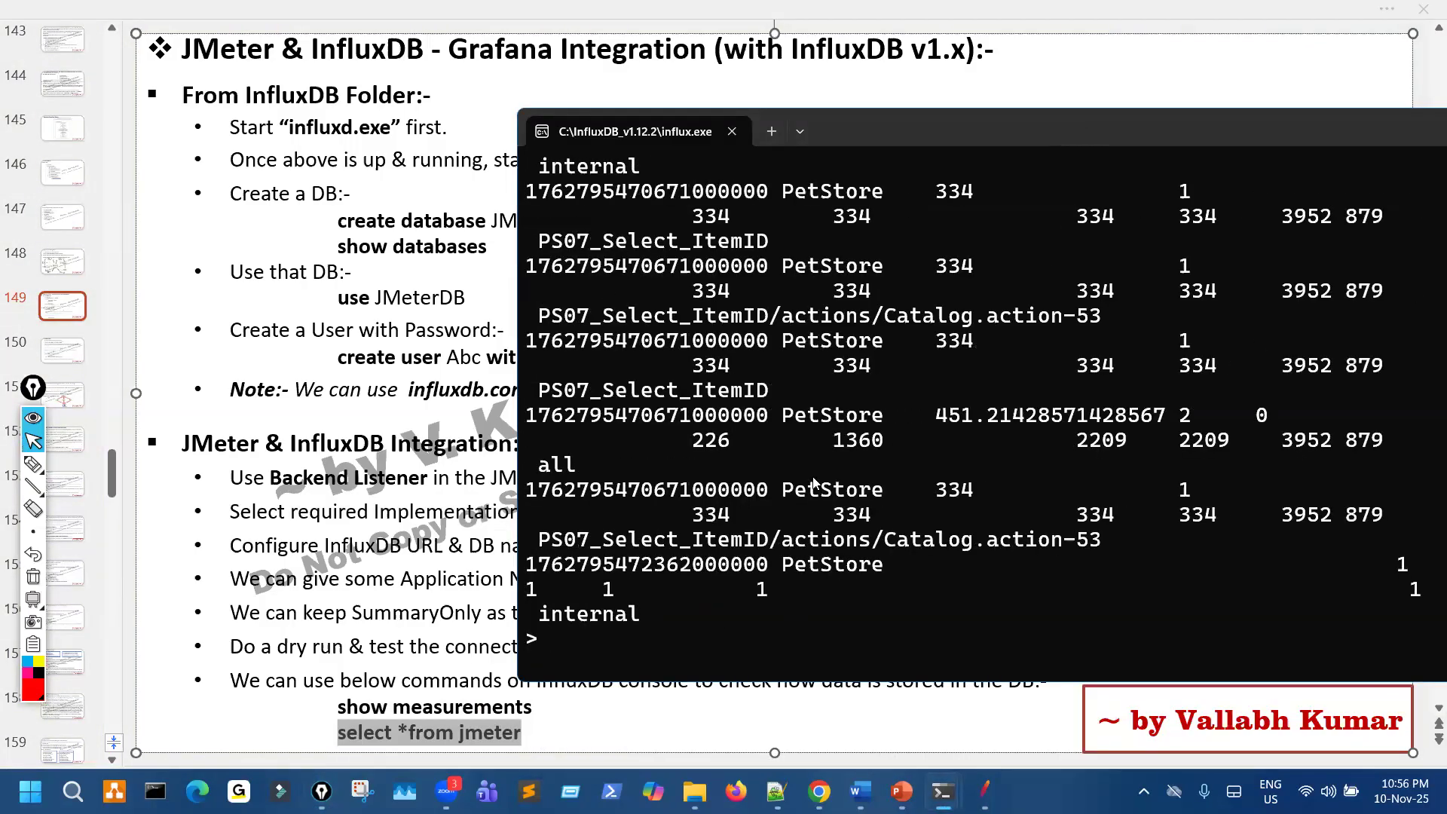
- Maximize the influx.exe console and shrink its text to view the jmeter query output with its column headings
key(super+Up)
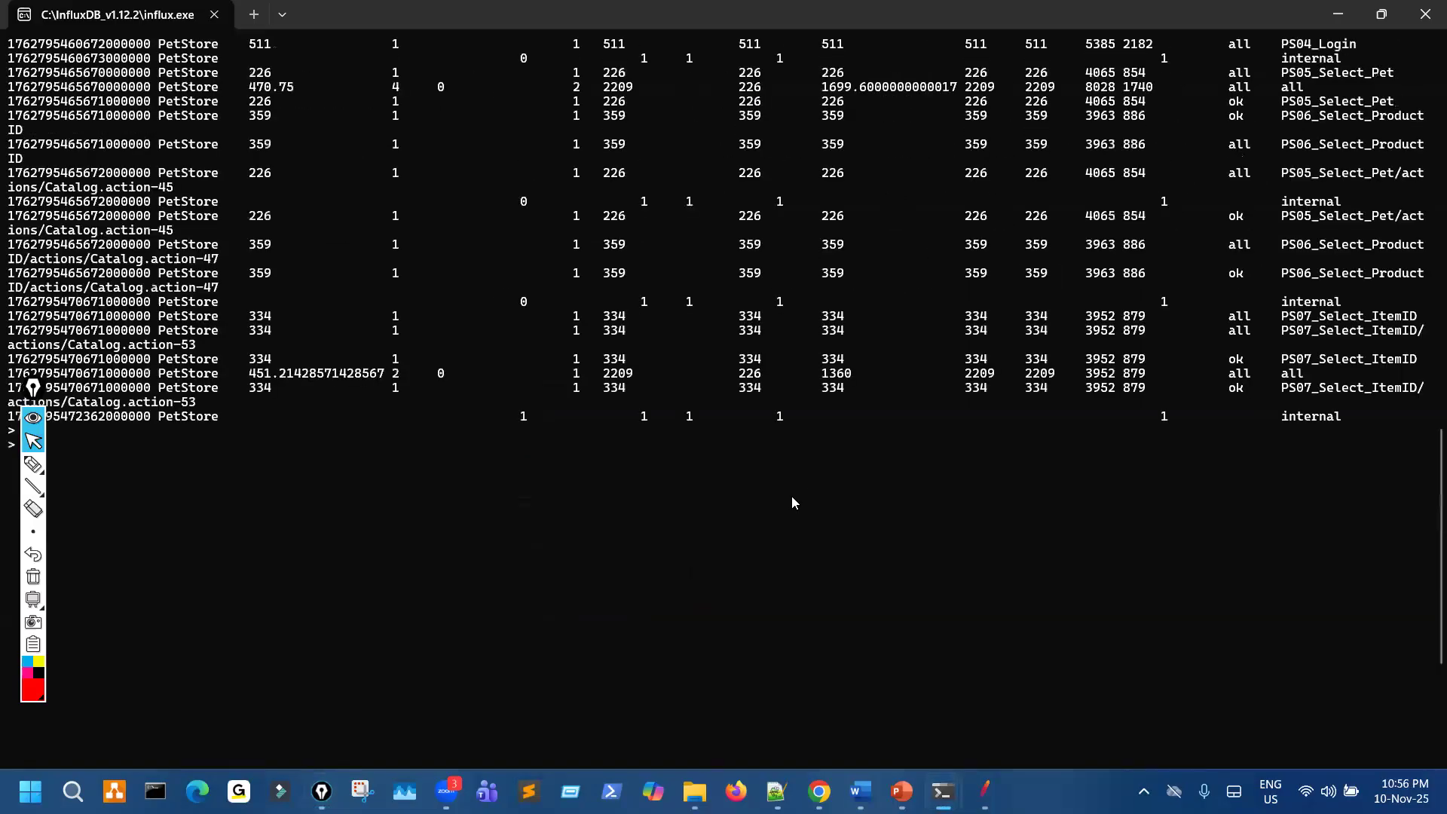
scroll(792, 499, up, 10)
ctrl+scroll(781, 502, down, 4)
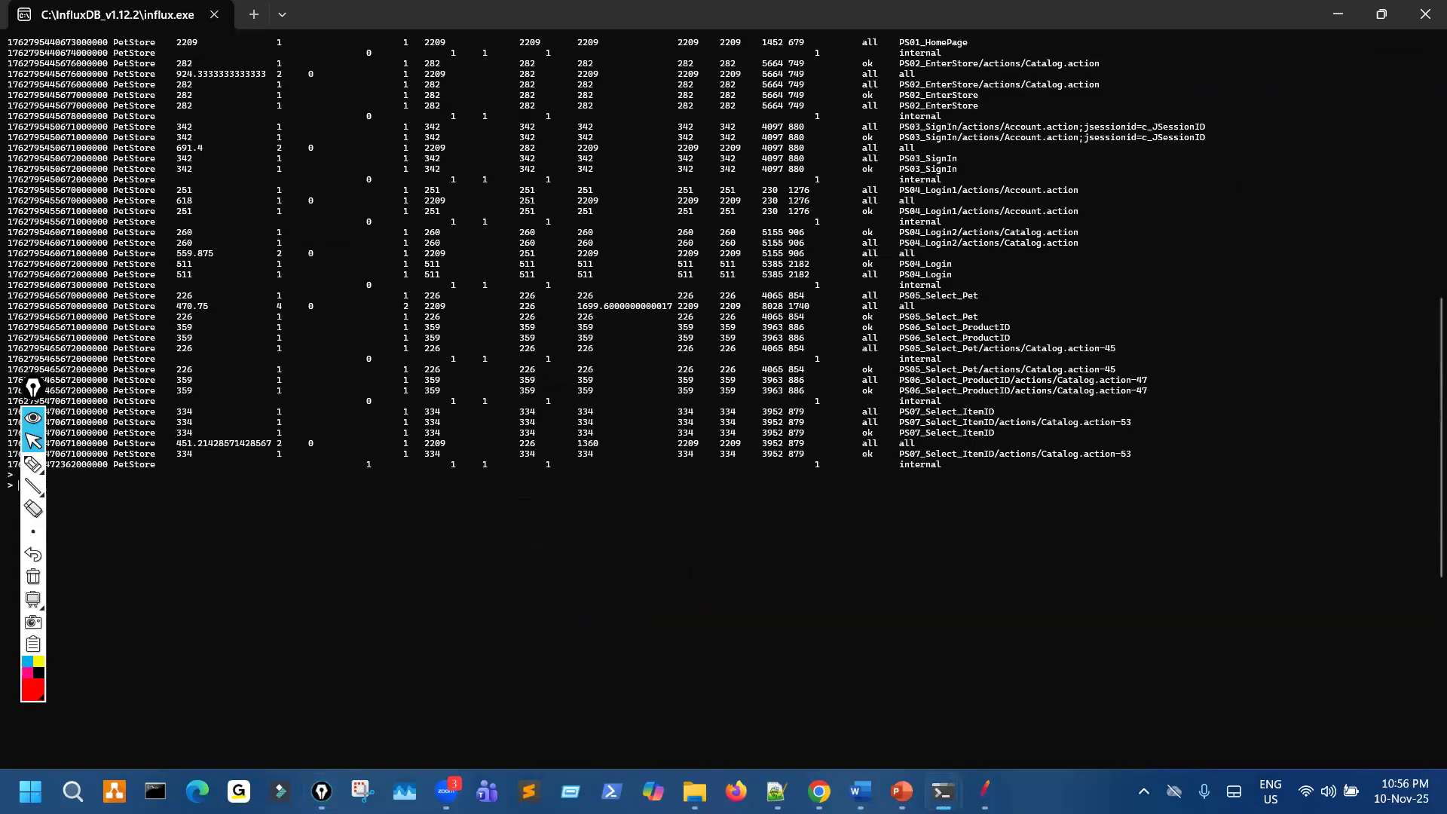
ctrl+scroll(779, 507, up, 2)
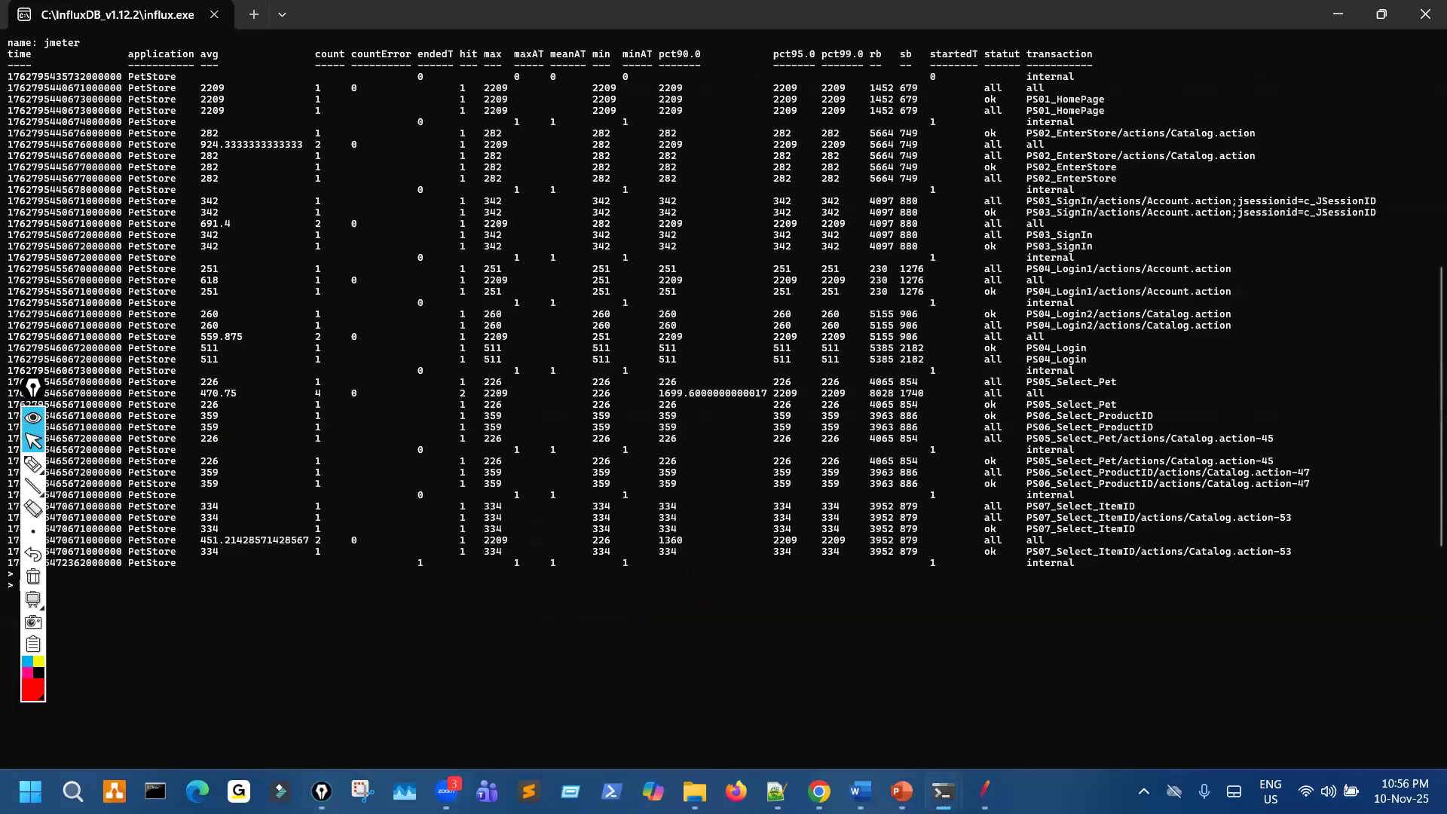
scroll(143, 264, up, 3)
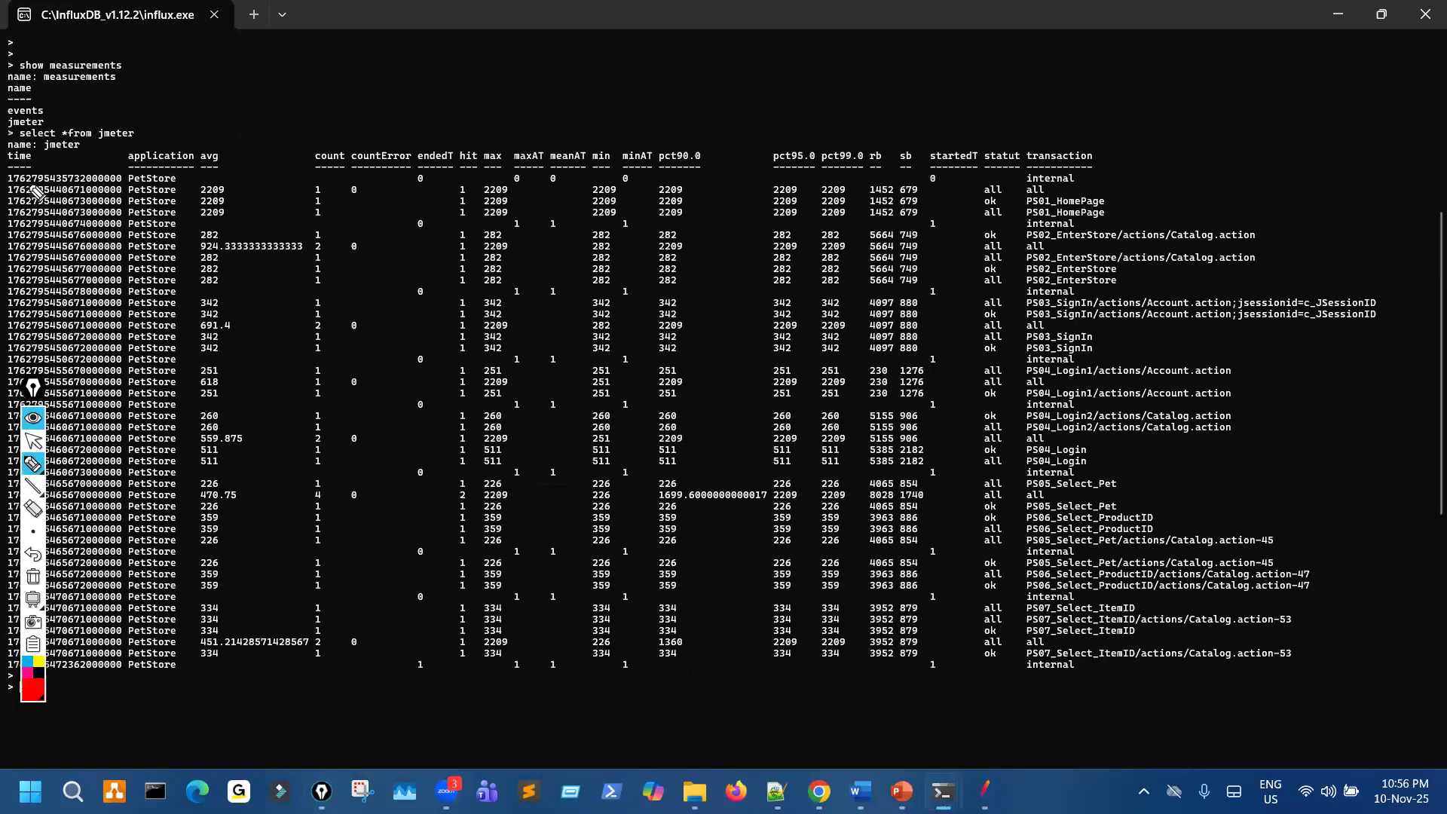
- Mark the select *from jmeter query in the console with the pen
drag(109, 139, 96, 148)
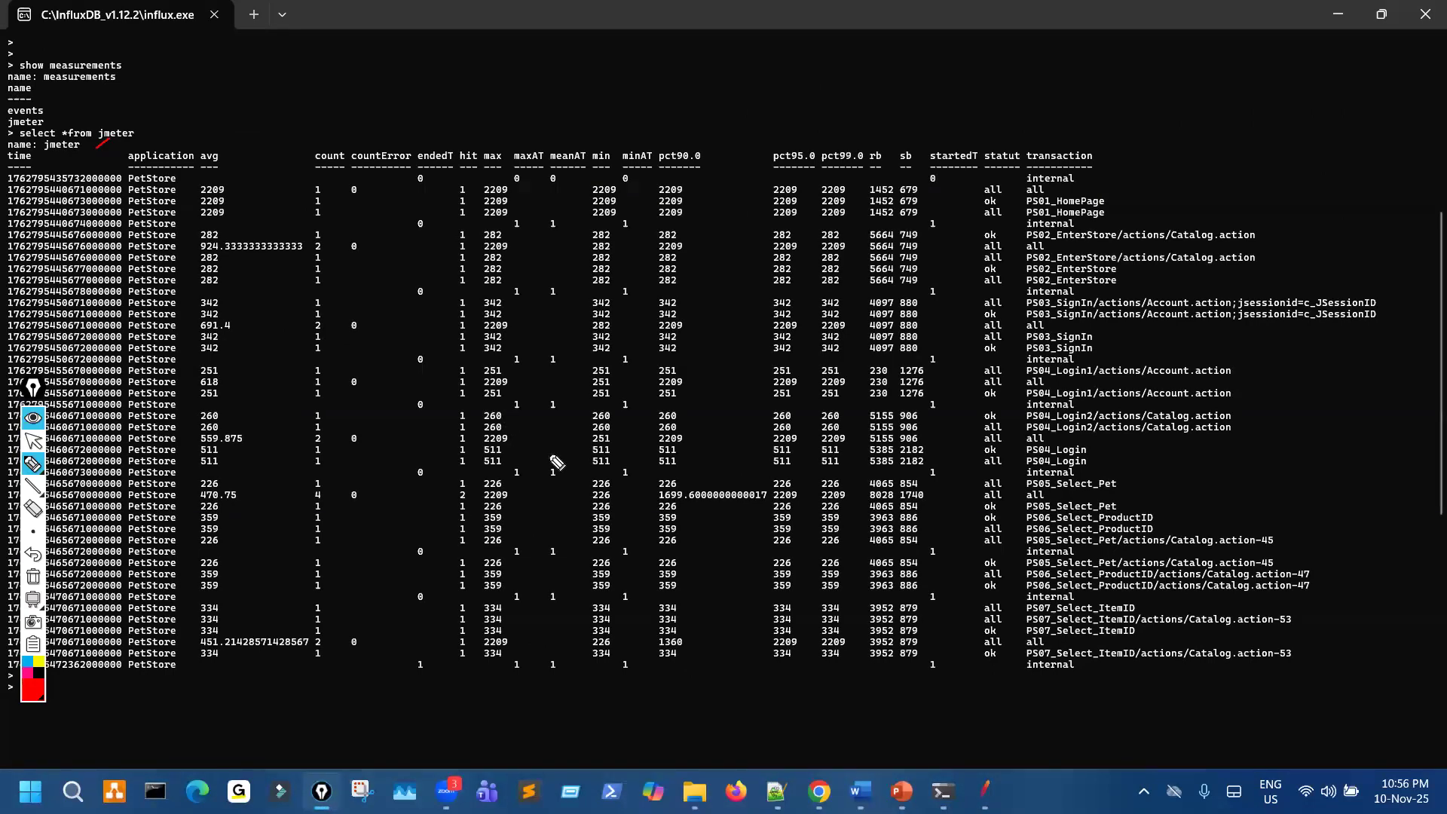
- Enlarge the console text and underline the jmeter measurement name above the query results
key(ctrl+shift+2)
key(ctrl+plus)
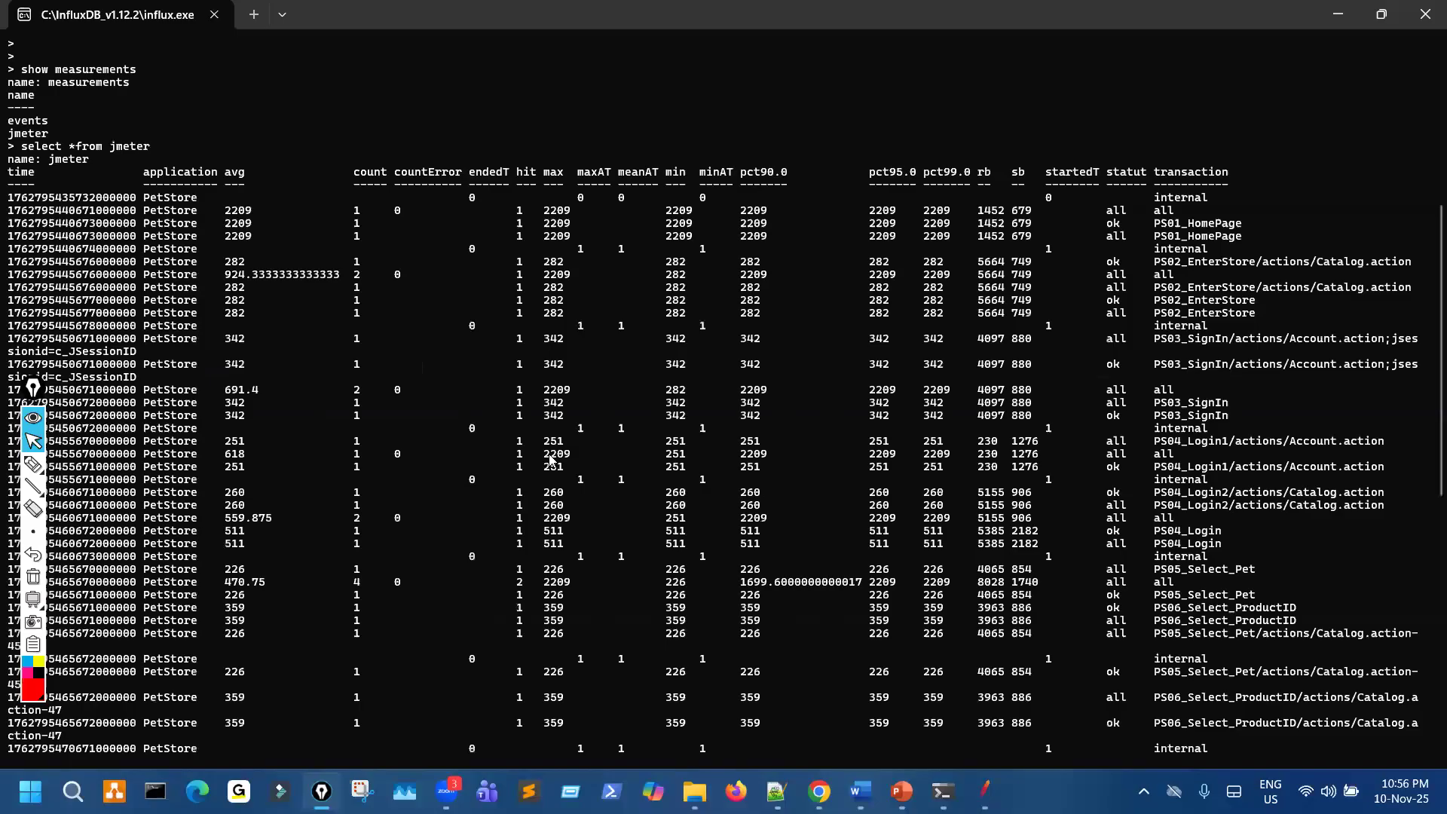
scroll(547, 463, up, 4)
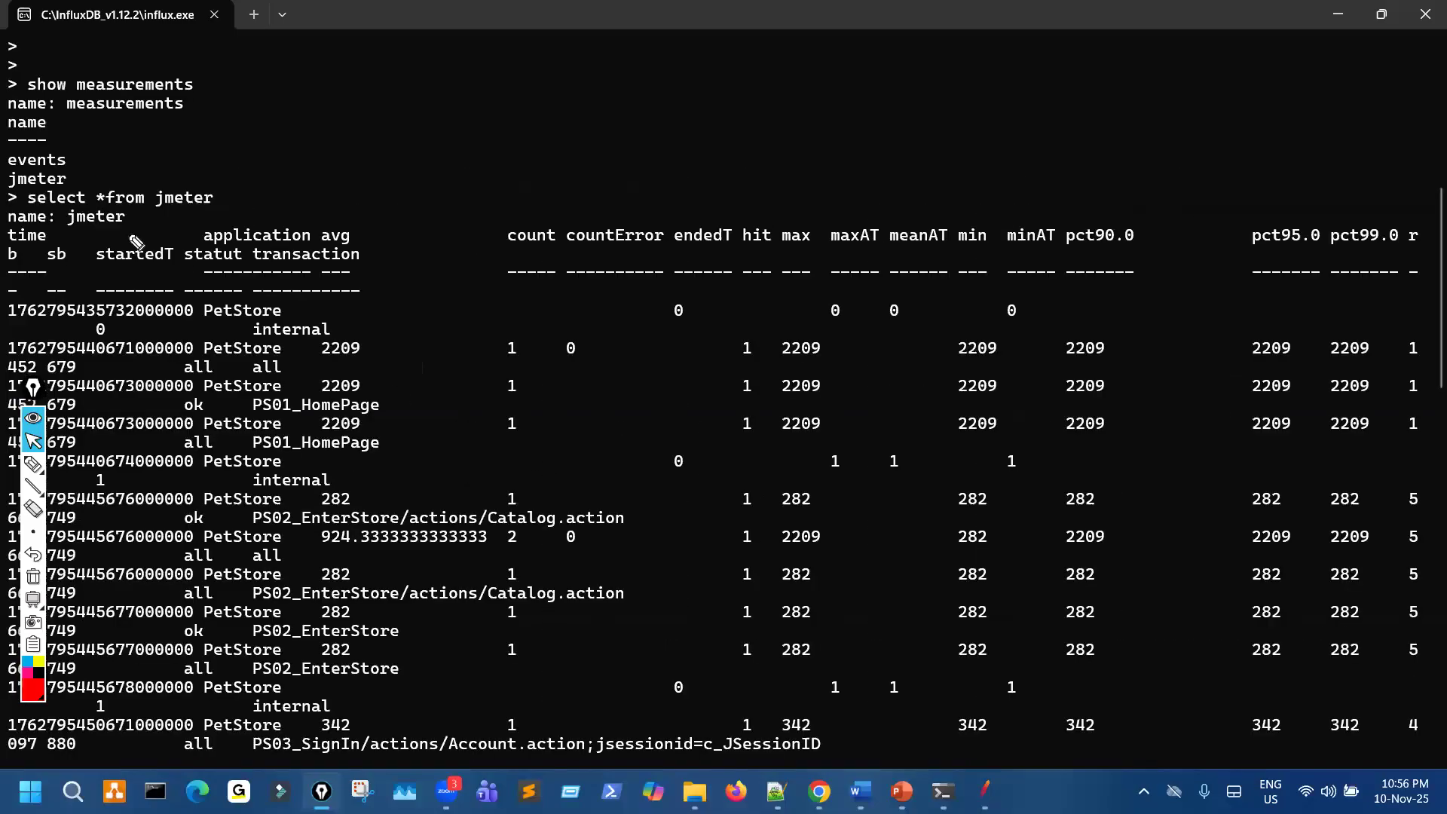
scroll(75, 217, down, 1)
drag(67, 210, 124, 210)
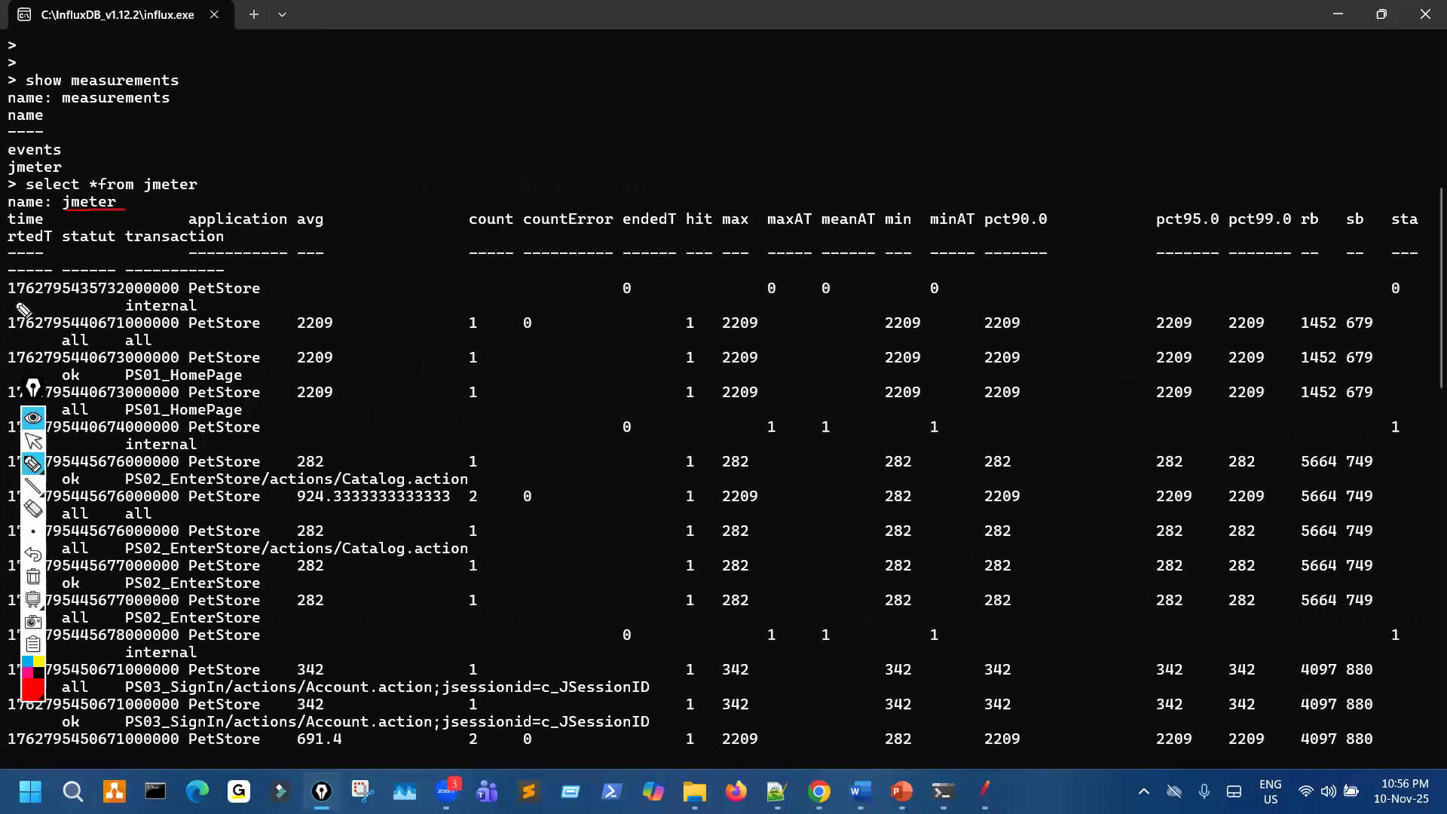
- Underline the first timestamp, mark the PetStore application and metric values in the jmeter rows, and clear the marks
drag(11, 300, 117, 297)
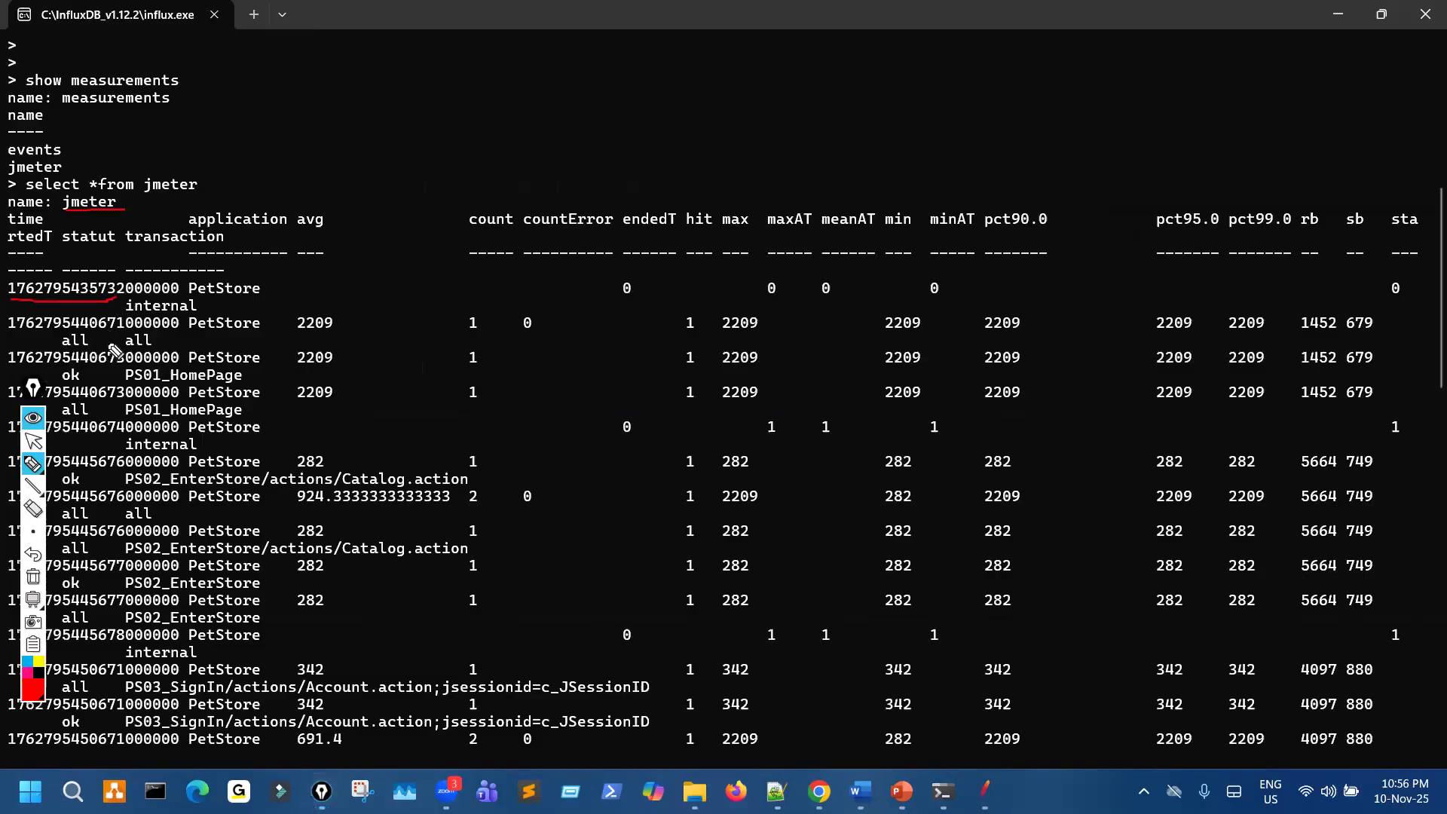
drag(235, 319, 228, 389)
drag(118, 423, 130, 421)
drag(202, 497, 280, 496)
drag(489, 310, 485, 452)
key(ctrl+shift+7)
key(ctrl+shift+2)
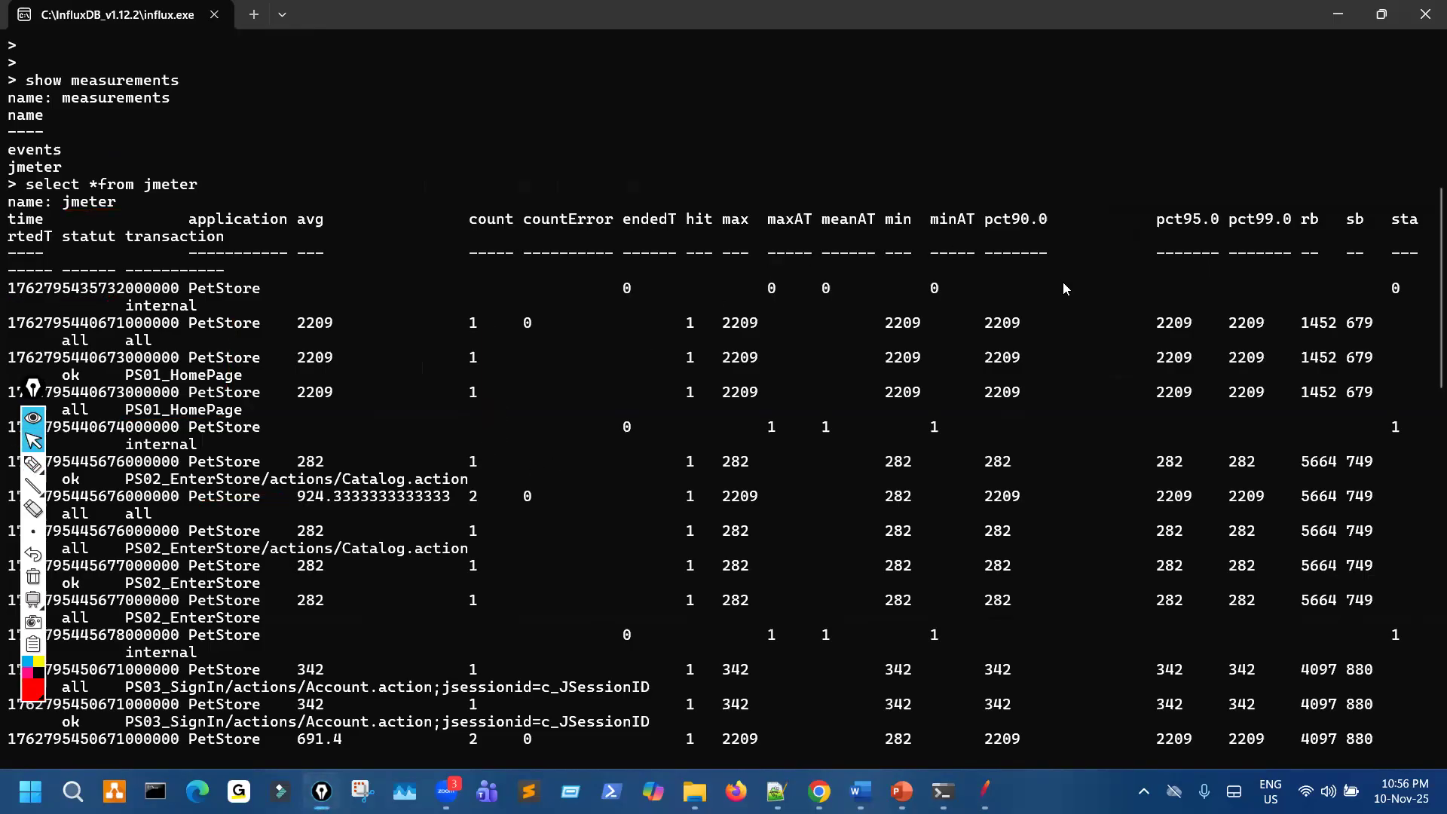
- Underline the percentile column headings and the min/mean headings, and clear the annotations
key(ctrl+shift+3)
drag(1030, 242, 1171, 239)
drag(822, 232, 935, 232)
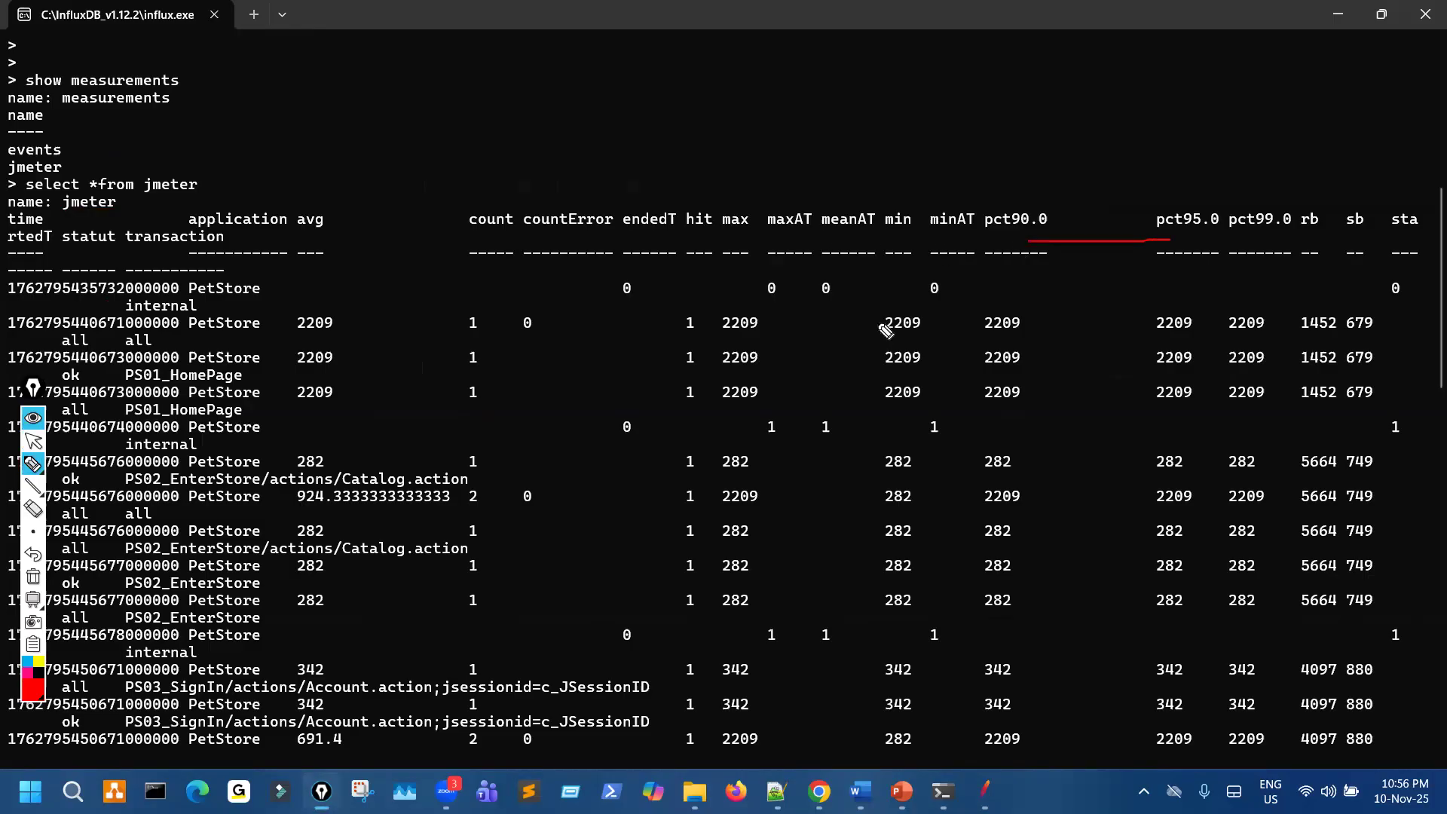
key(ctrl+shift+7)
key(ctrl+shift+2)
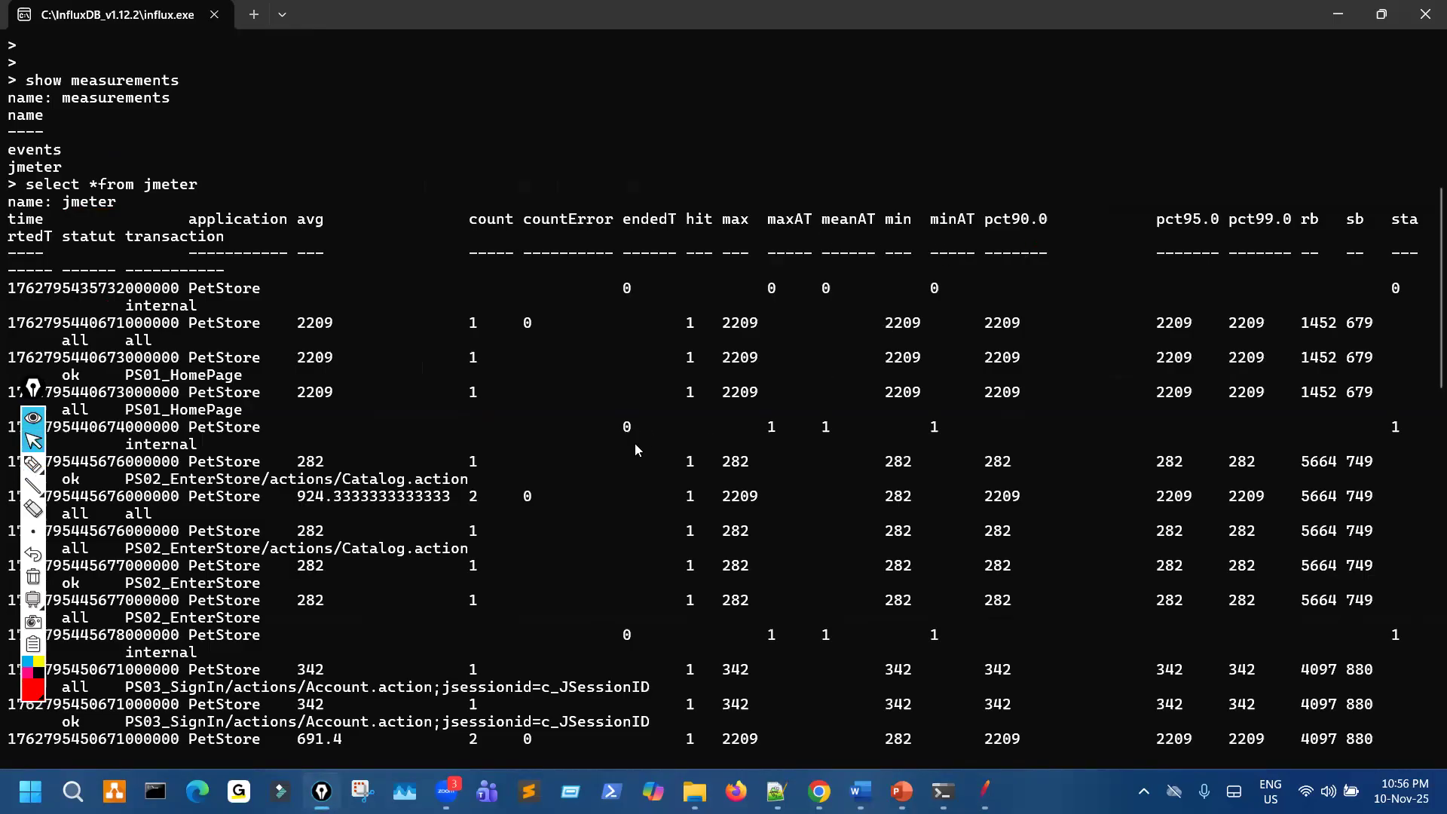
- Shrink the console text to fit each row on one line and mark the PS02, PS04 and PS05 transaction names
scroll(633, 451, down, 2)
scroll(1139, 256, down, 2)
key(ctrl+shift+3)
drag(1095, 242, 1204, 237)
click(1091, 190)
drag(1106, 271, 1180, 287)
drag(1087, 371, 1161, 373)
drag(1132, 481, 1131, 488)
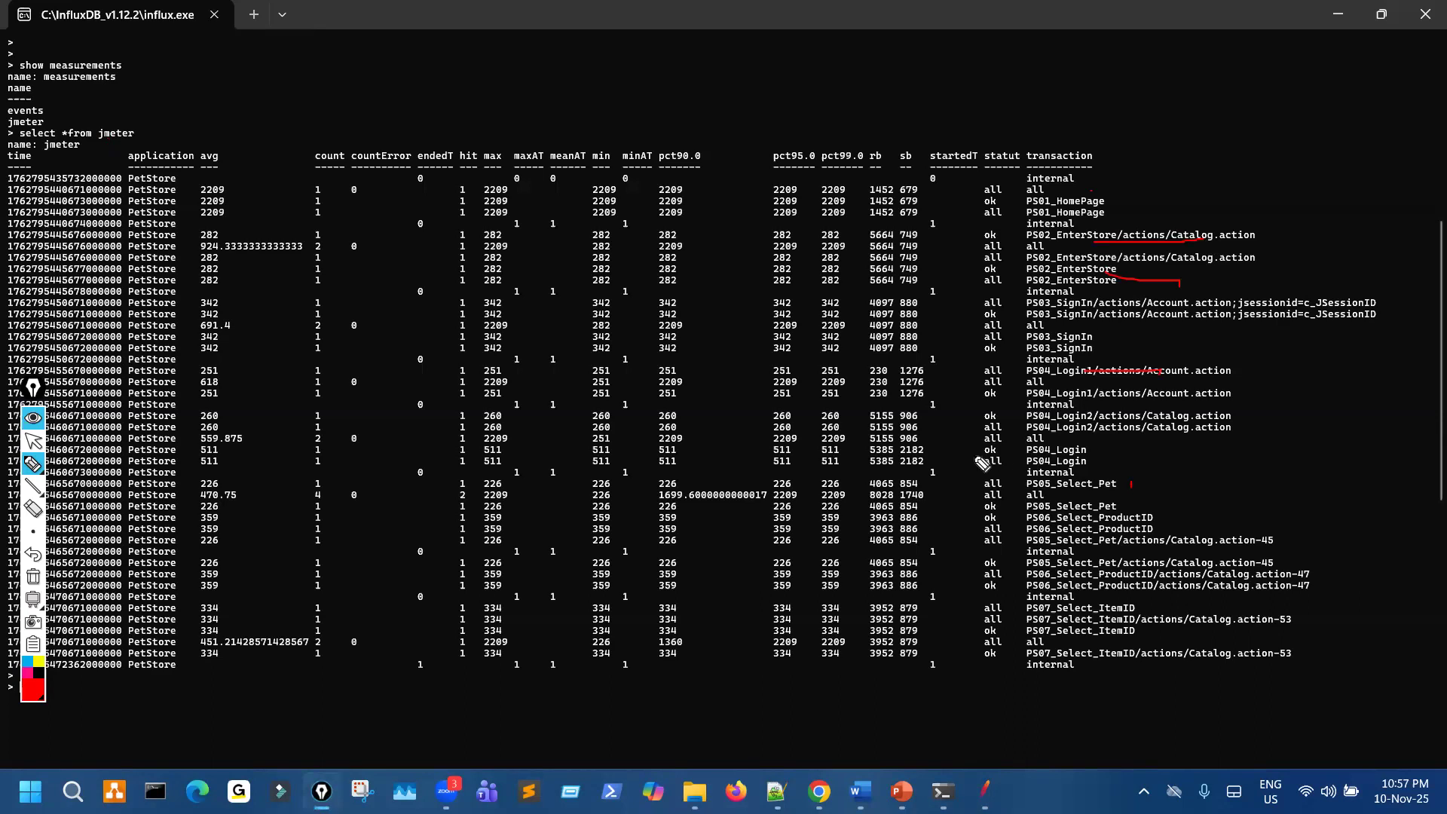
- Circle the response-time metric values across the result rows and erase all annotations
mouse_move(717, 243)
mouse_down()
mouse_move(893, 326)
mouse_move(754, 326)
mouse_move(890, 318)
mouse_up()
drag(388, 264, 368, 283)
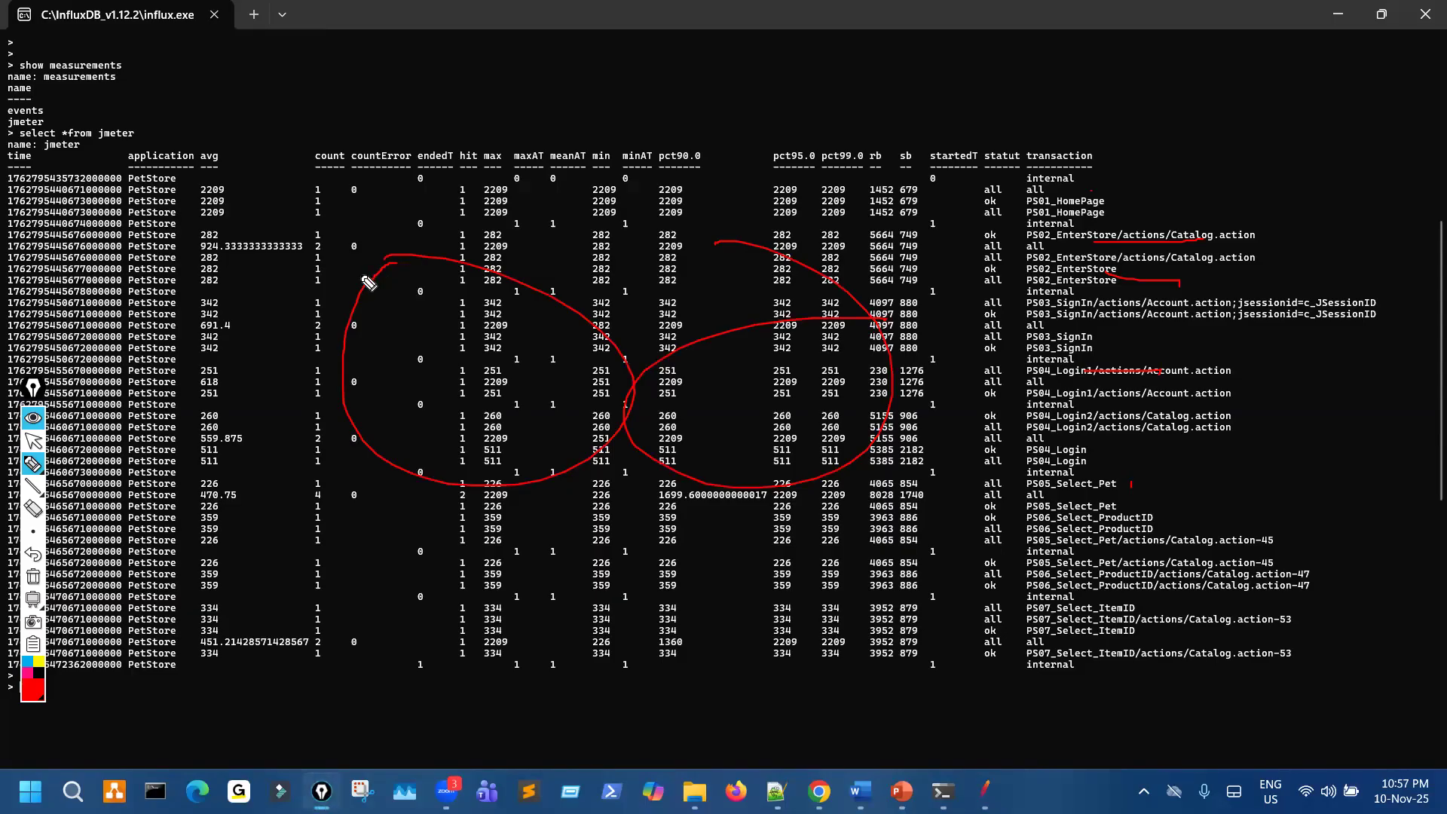
key(ctrl+shift+7)
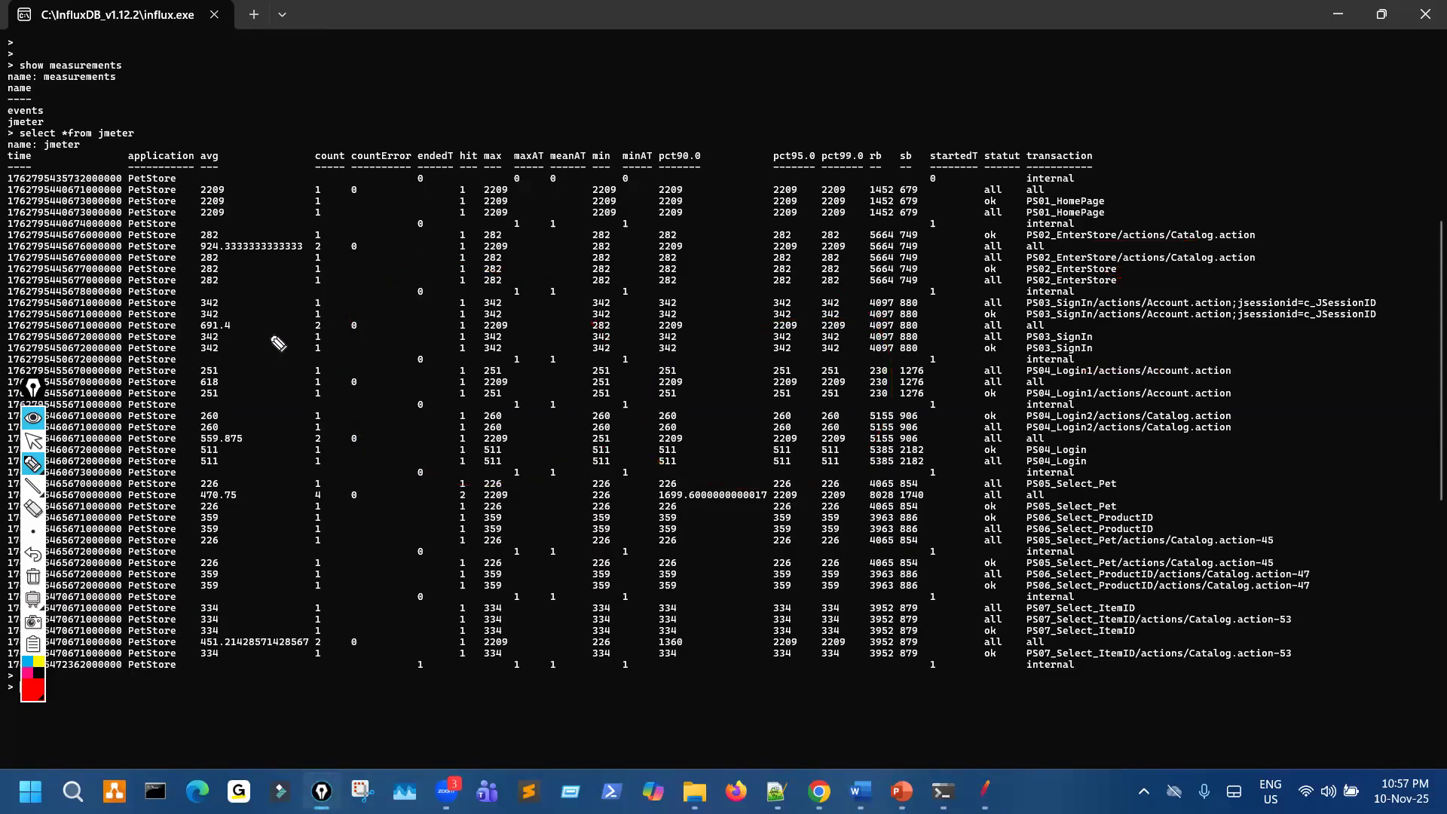
key(ctrl+shift+2)
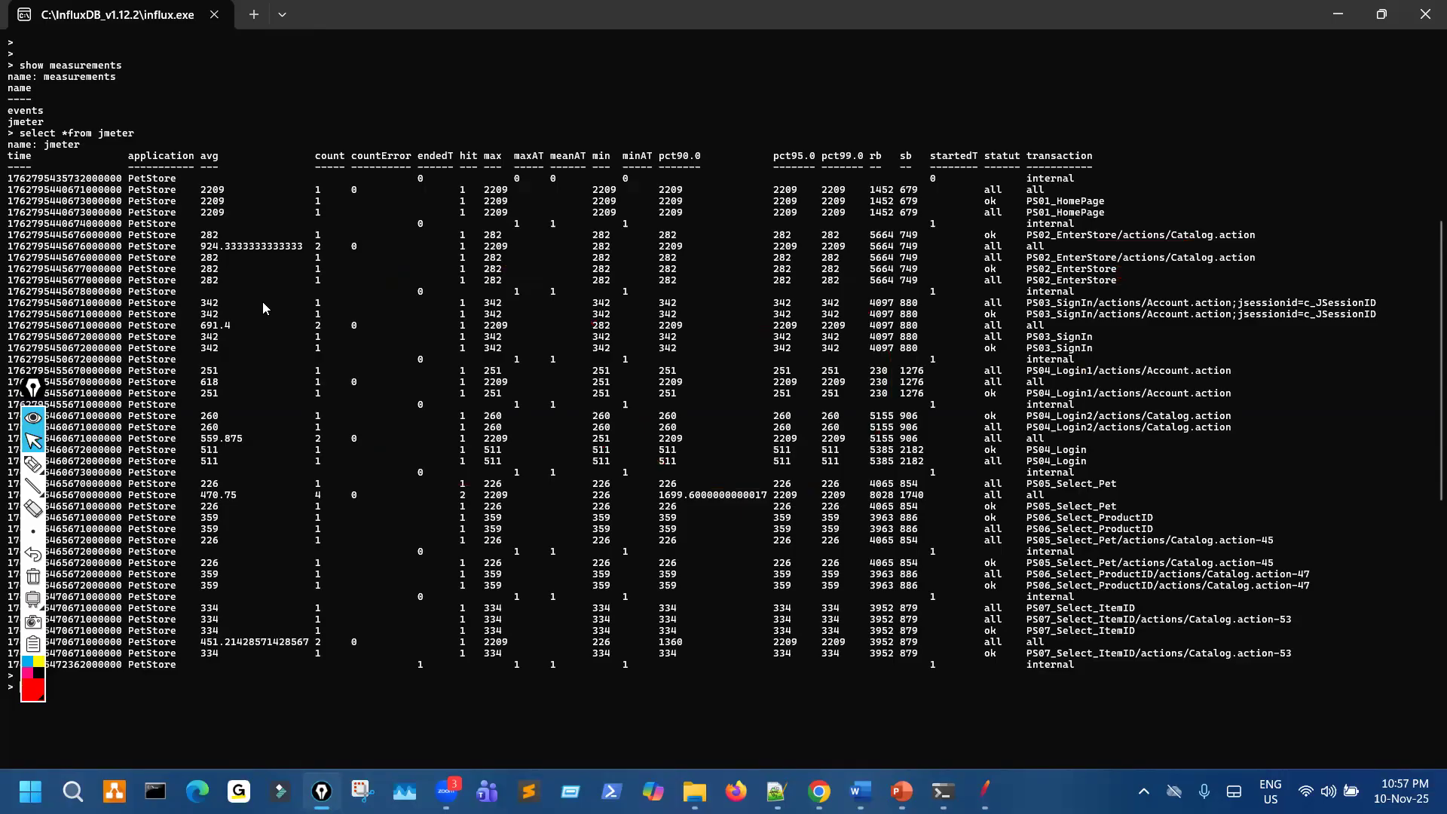
- Mark the last PS07_Select_ItemID transaction at the end of the results and clear the mark
key(ctrl+shift+3)
drag(1036, 656, 1045, 668)
key(ctrl+shift+7)
key(ctrl+shift+2)
- Switch to JMeter, open the Aggregate Report with a wider Label column, mark its TOTAL row and clear the mark
key(alt+Tab)
click(126, 186)
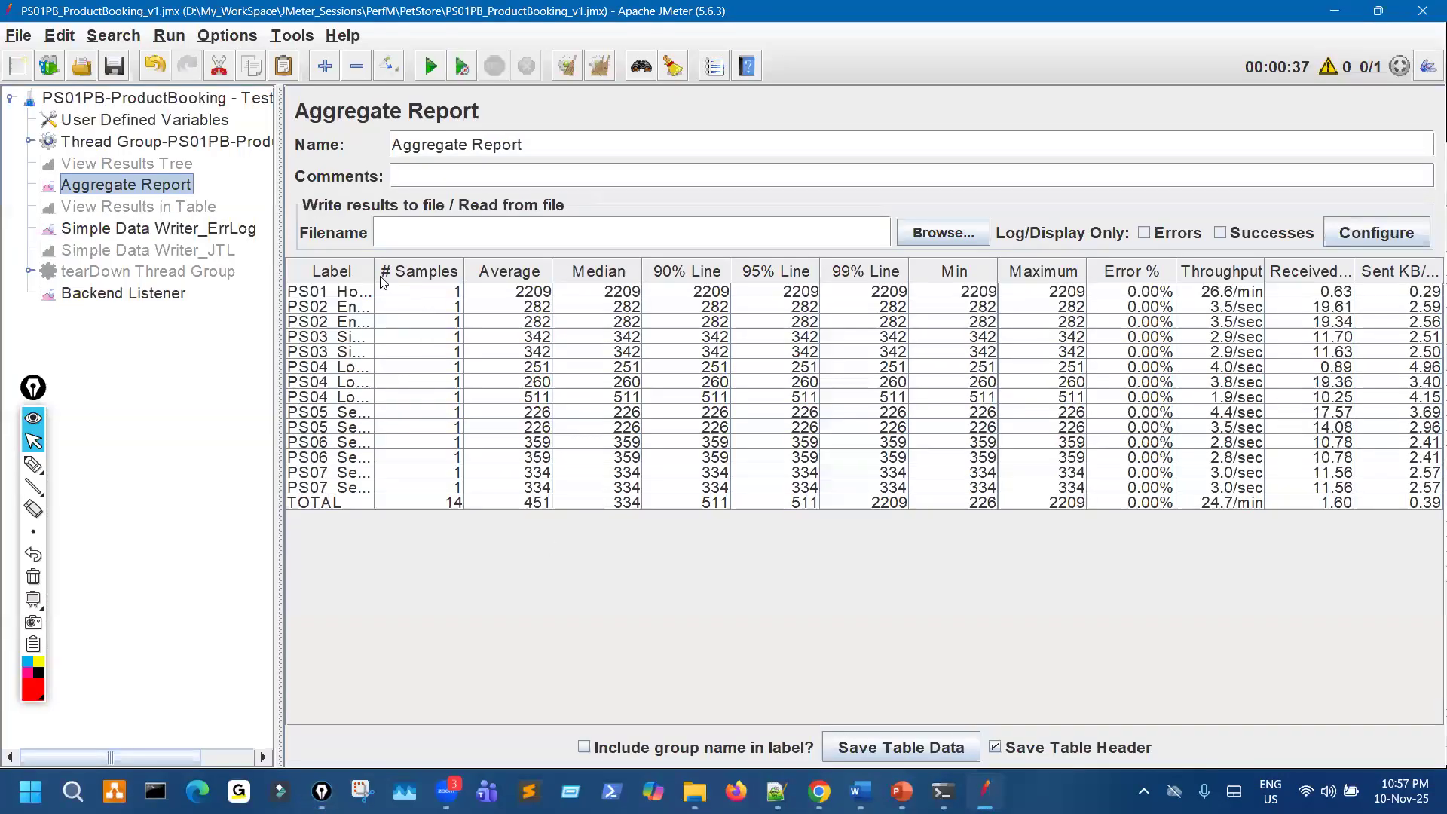
drag(622, 284, 658, 283)
key(ctrl+shift+1)
mouse_move(463, 498)
mouse_down()
mouse_move(686, 497)
mouse_move(701, 475)
mouse_up()
key(ctrl+shift+7)
key(ctrl+shift+2)
- Switch back to the InfluxDB console, mark the final transaction rows for comparison and clear the mark
click(943, 792)
key(ctrl+shift+3)
mouse_move(957, 632)
mouse_down()
mouse_move(1003, 693)
mouse_move(997, 667)
mouse_up()
key(ctrl+shift+7)
key(ctrl+shift+2)
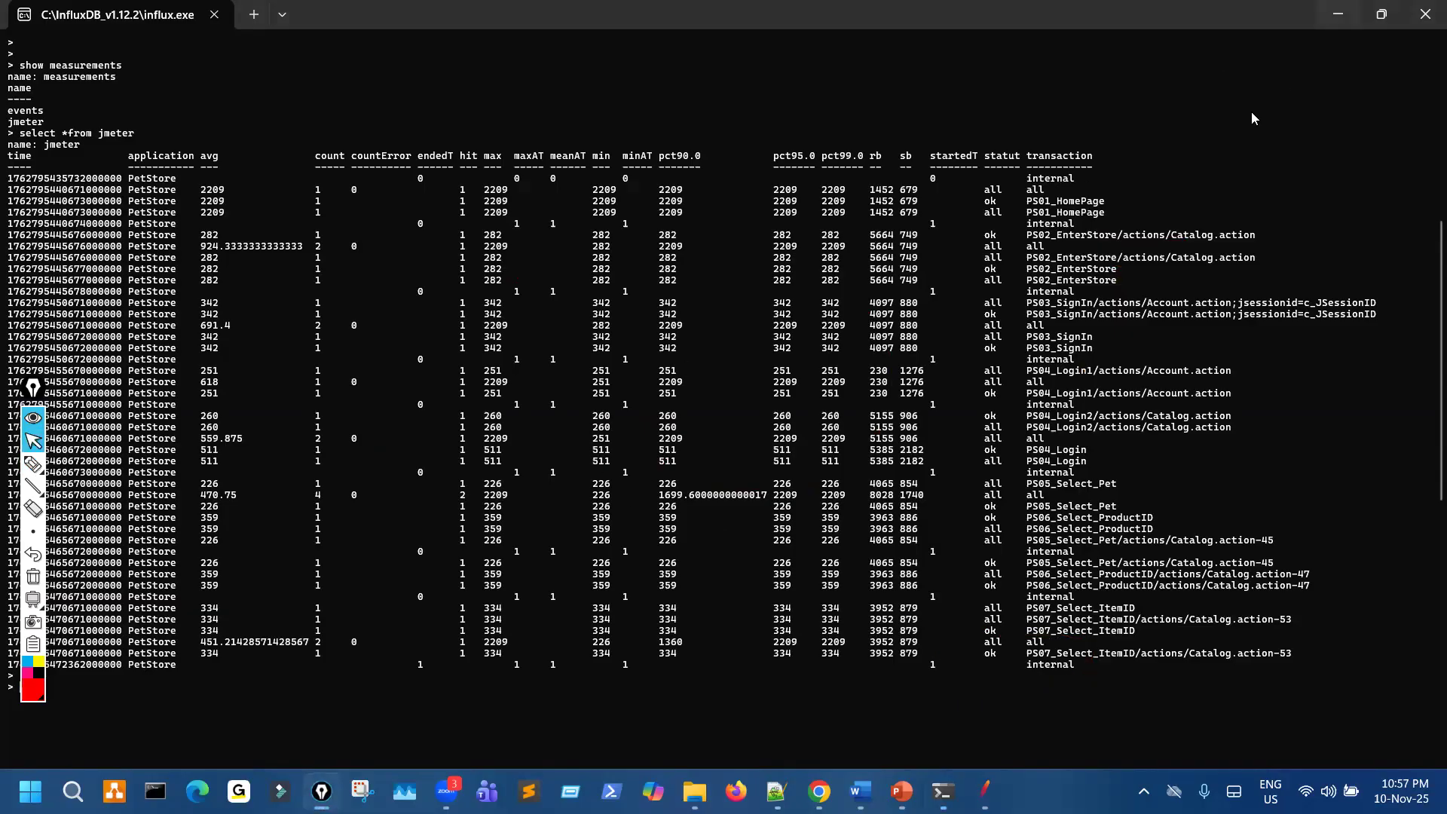
- Switch to the PowerPoint slide on JMeter and InfluxDB integration, annotate near its InfluxDB heading and clear the annotation
key(alt+Tab)
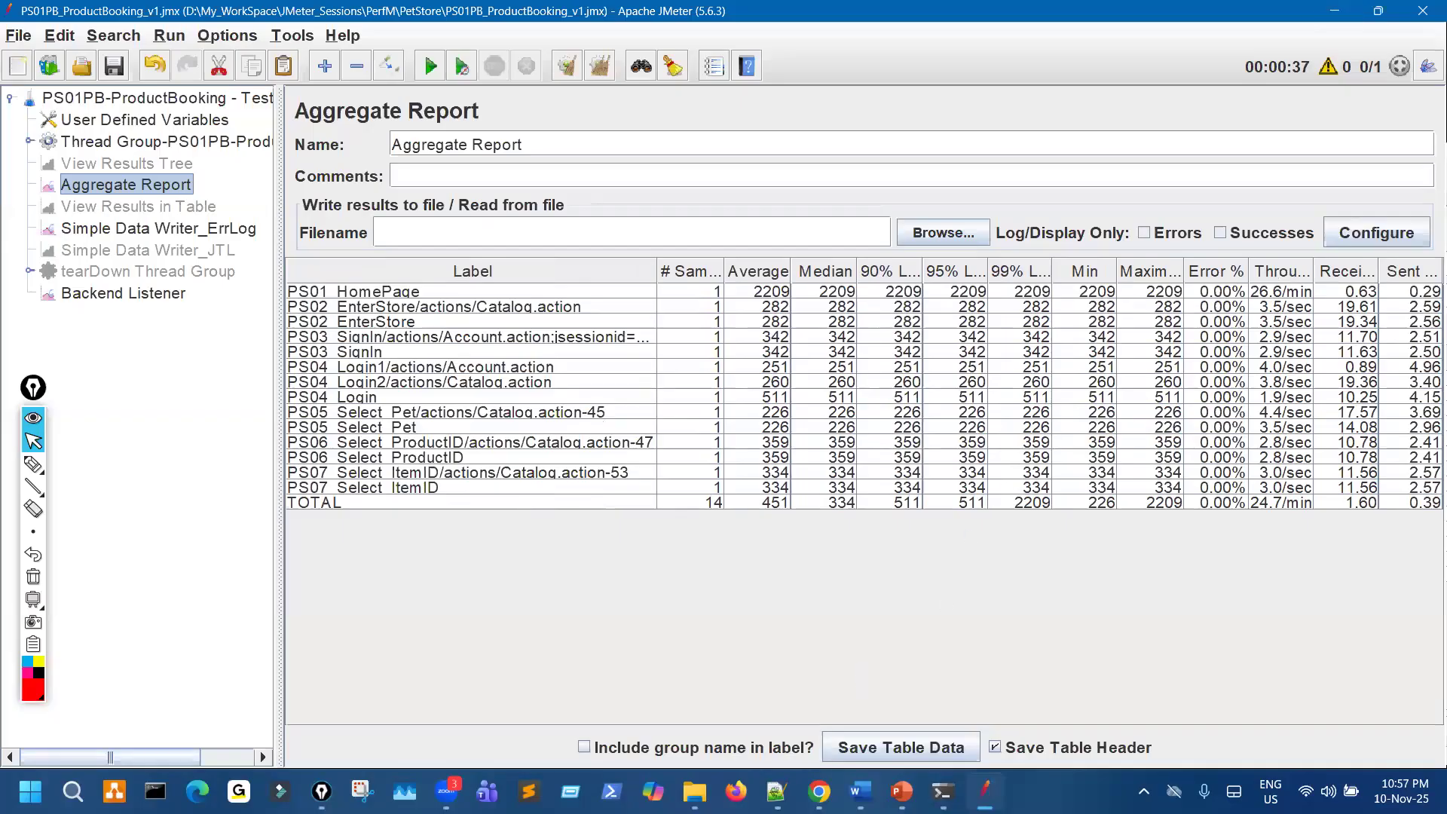
key(alt+Tab)
drag(433, 85, 474, 73)
key(ctrl+shift+7)
key(ctrl+shift+2)
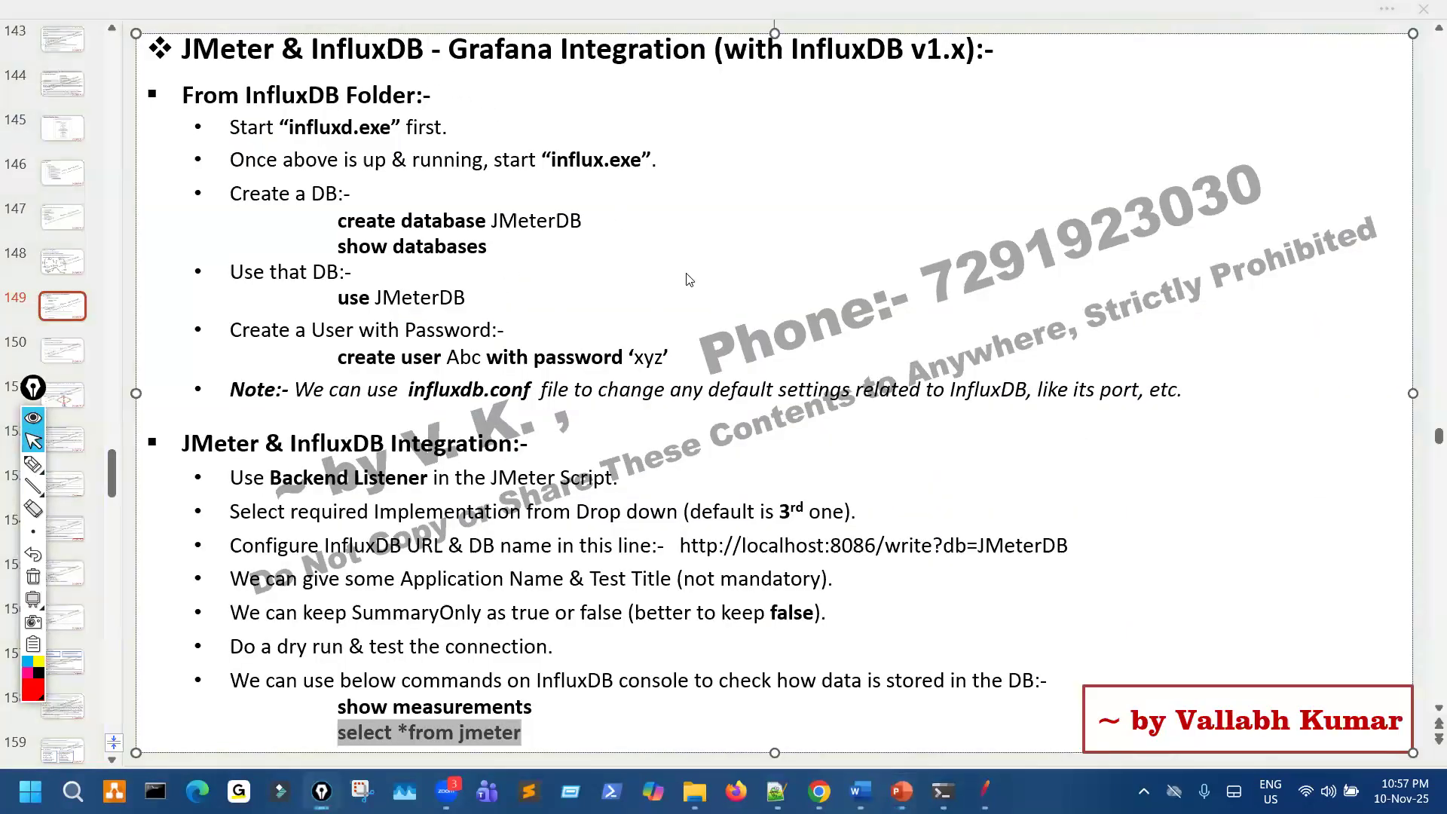
- Advance to the "From Grafana Folder" slide, underline Grafana in its heading and clear the underline
scroll(689, 282, down, 1)
scroll(683, 276, down, 1)
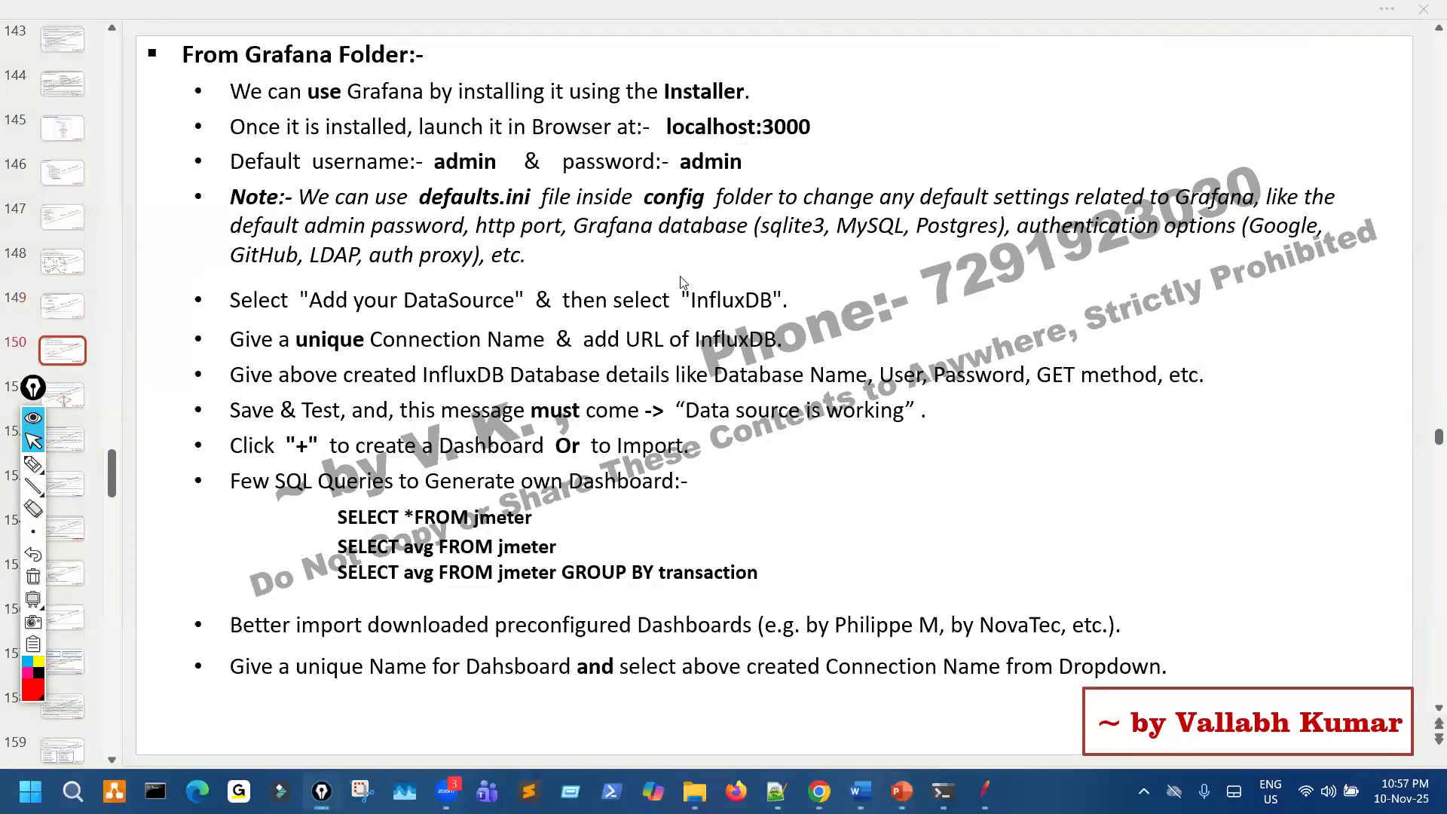
key(ctrl+shift+3)
drag(280, 80, 339, 78)
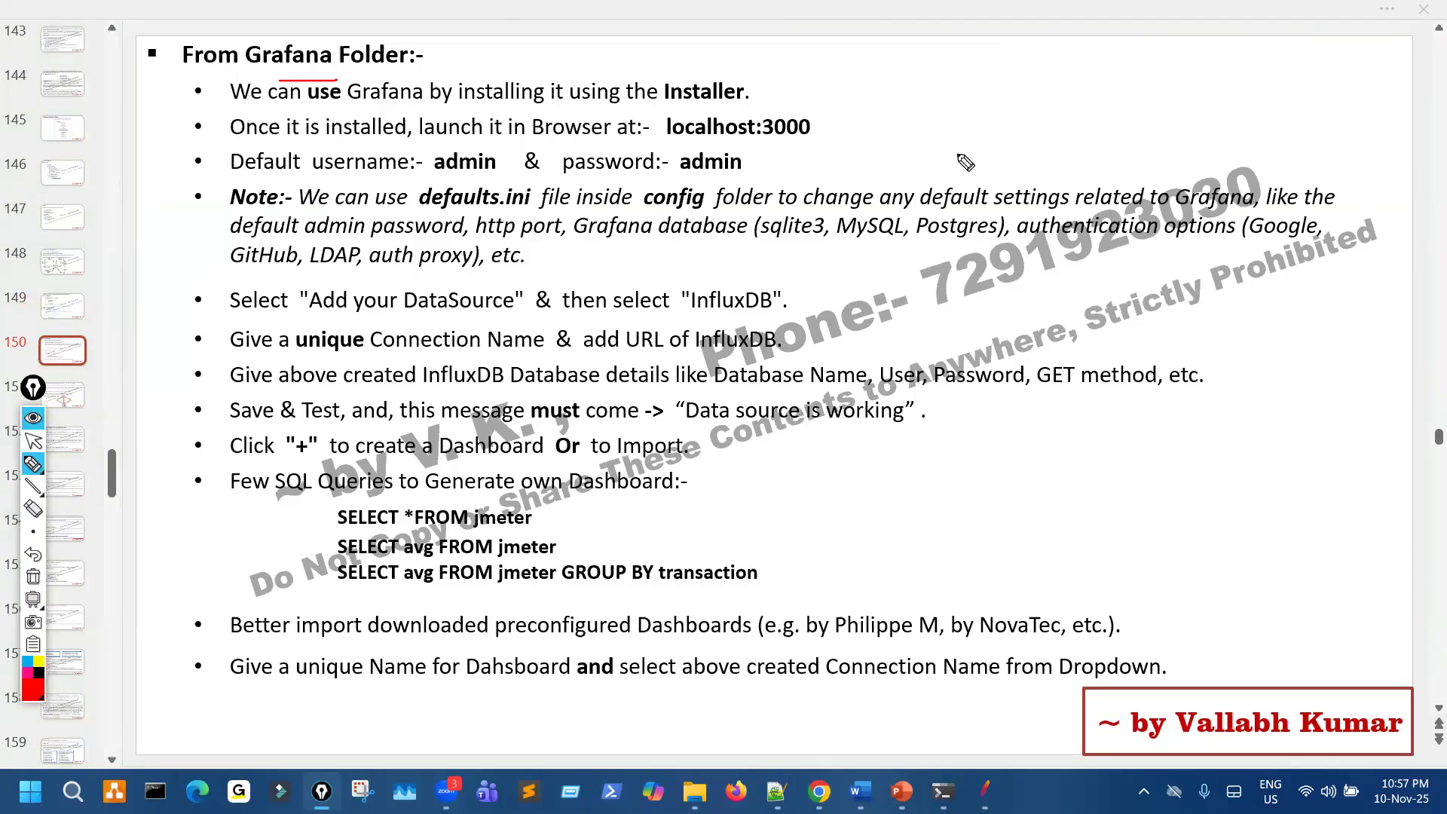
key(ctrl+shift+7)
key(ctrl+shift+2)
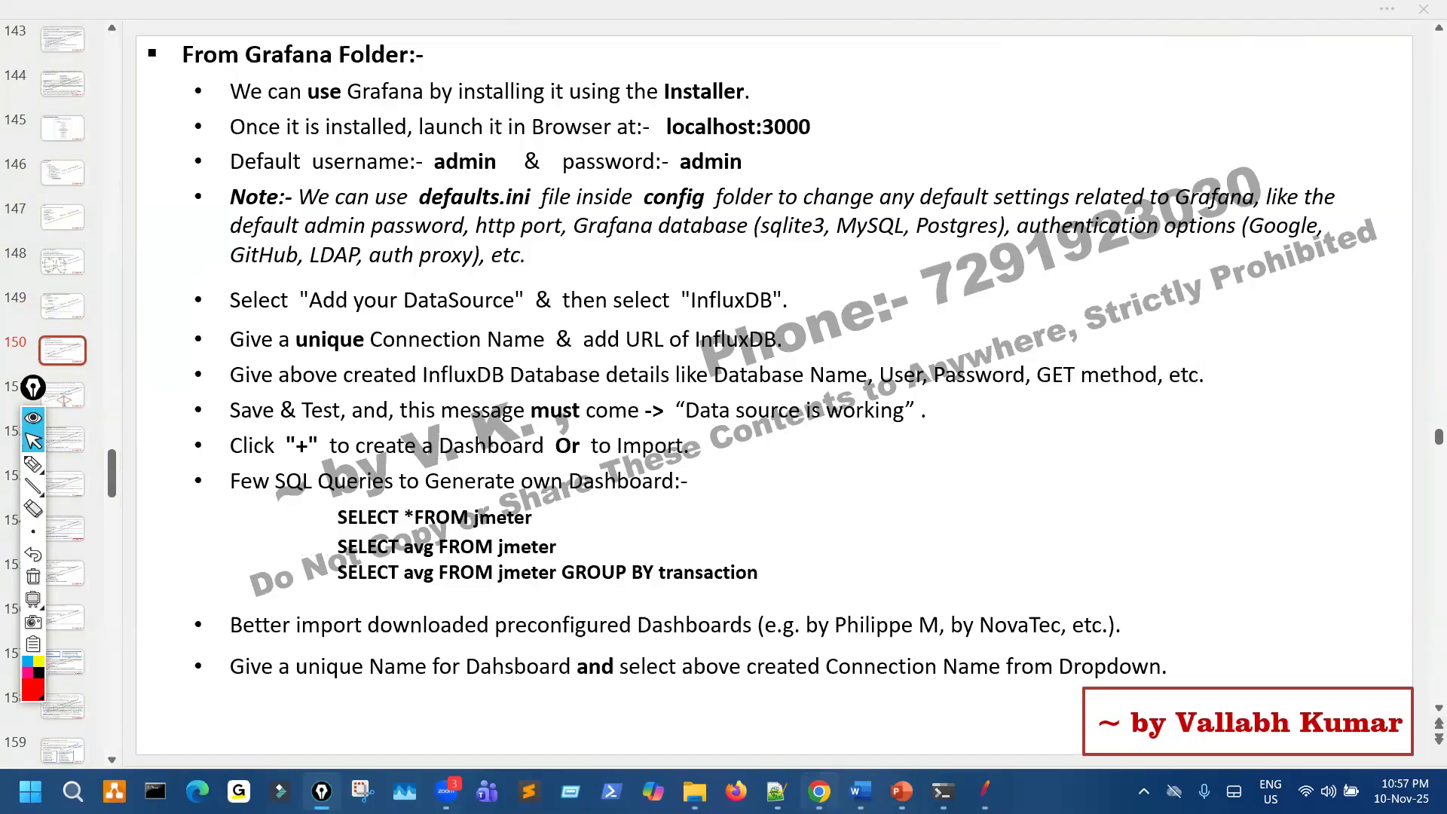
- Switch to Chrome's Grafana download page and mark the Windows platform option
click(755, 703)
click(585, 20)
key(ctrl+shift+3)
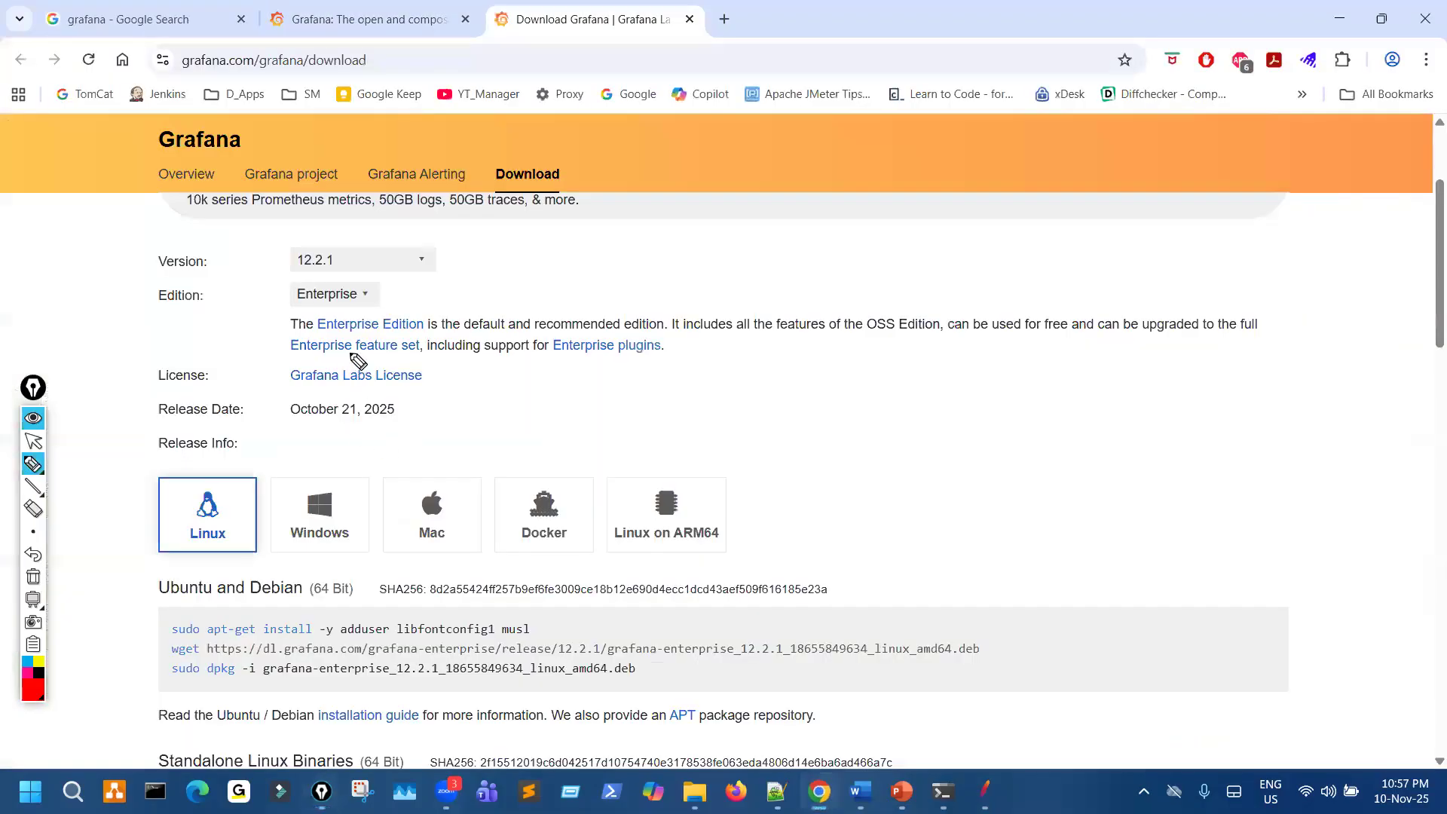
drag(316, 479, 375, 437)
key(ctrl+shift+2)
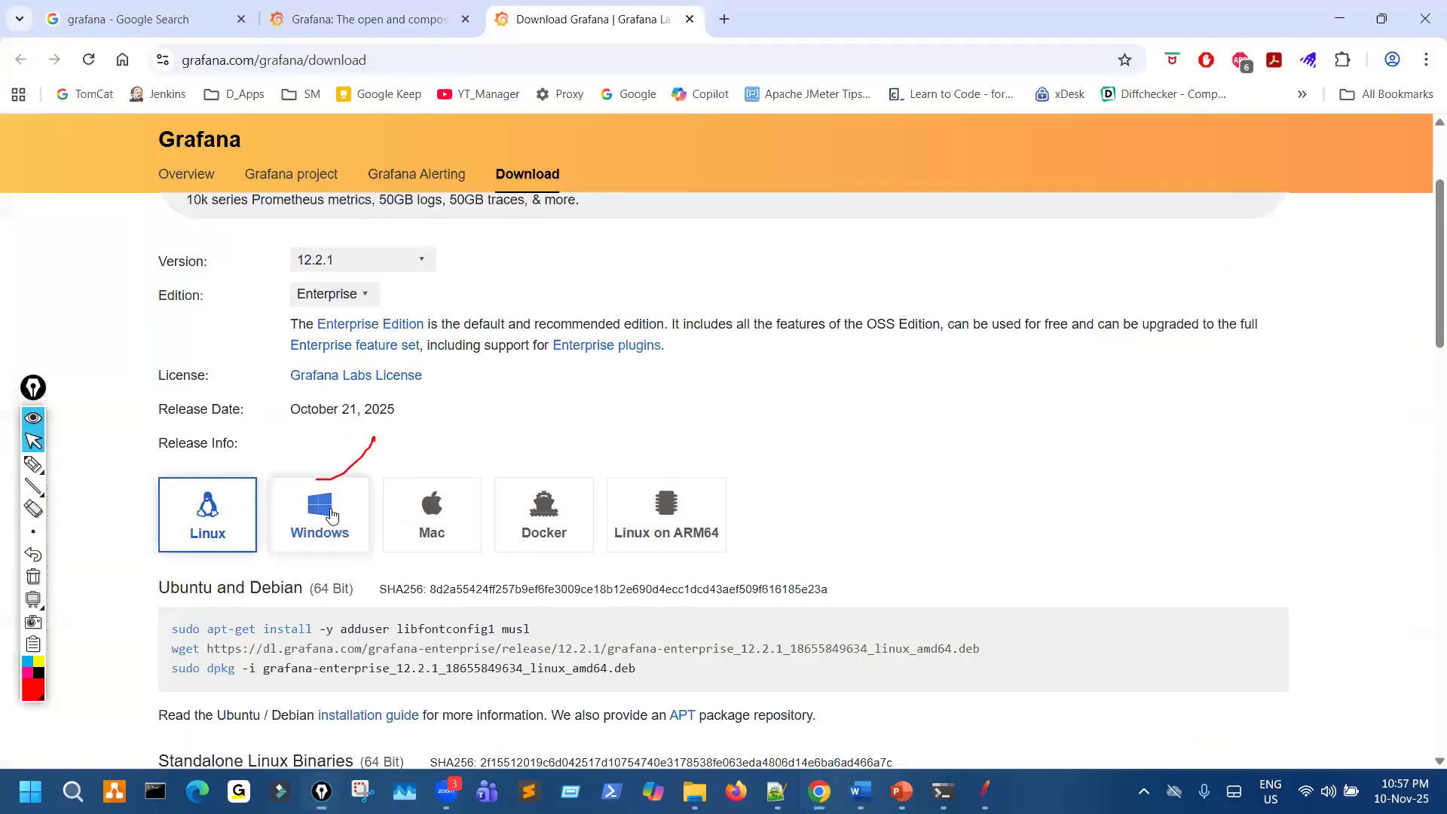
- Show the Windows downloads for Grafana 12.2.1, mark the installer link and file name, and clear the annotations
click(324, 512)
key(ctrl+shift+3)
drag(243, 629, 377, 627)
mouse_move(519, 603)
mouse_down()
mouse_move(466, 620)
mouse_move(582, 601)
mouse_up()
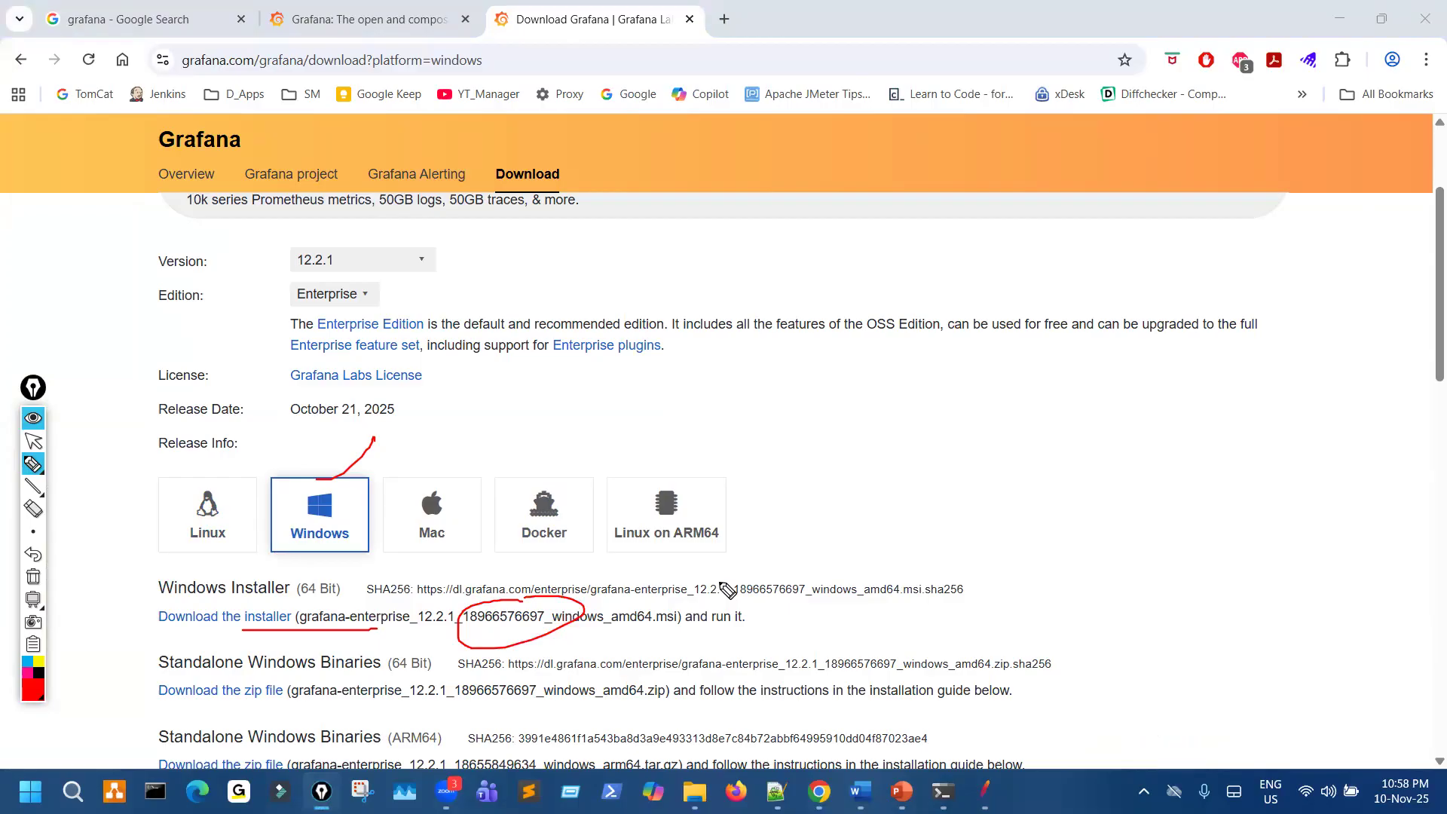
key(ctrl+shift+7)
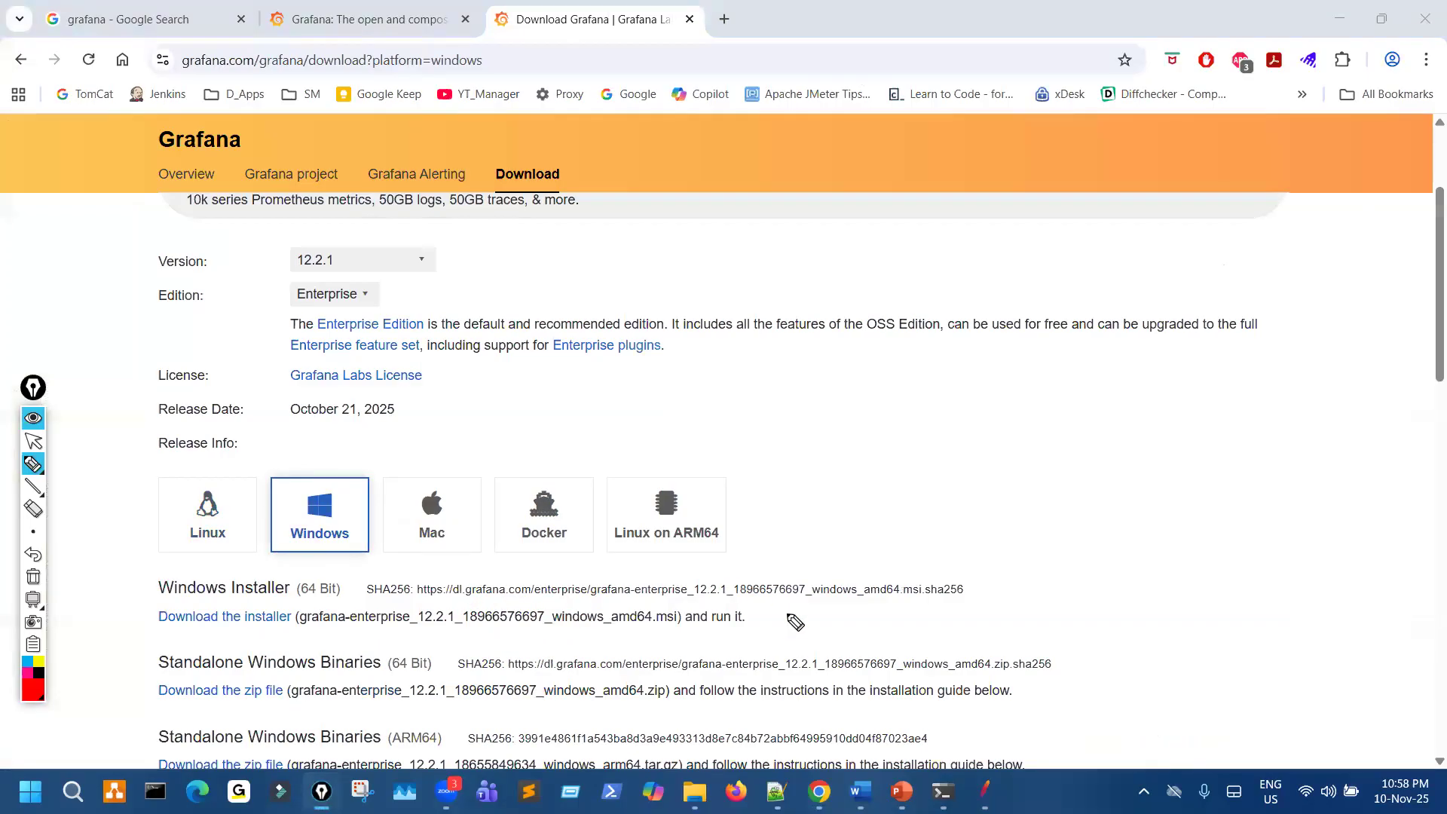
key(ctrl+shift+2)
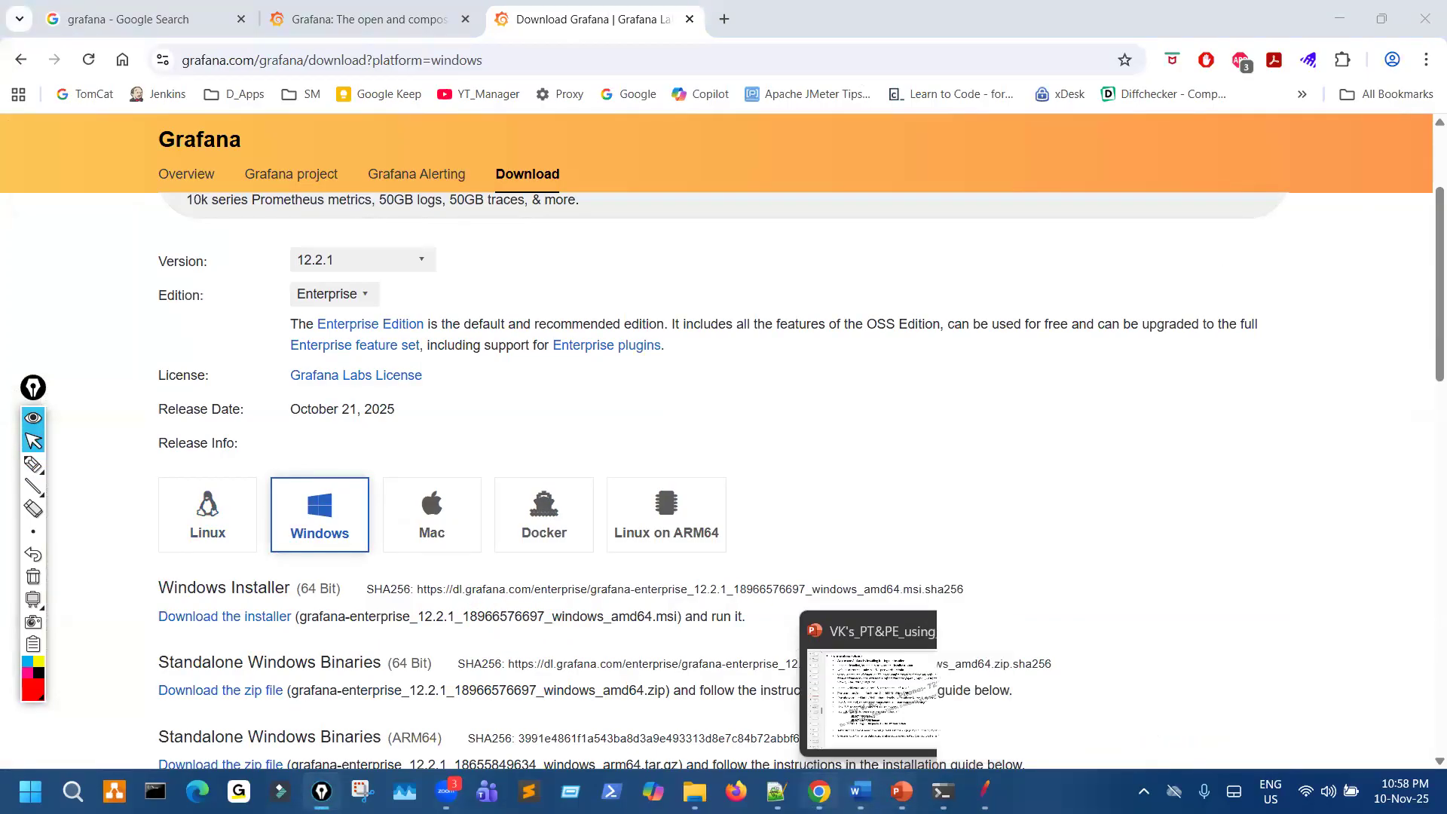
- Check the Grafana slide in PowerPoint, return to Chrome and replace the three Grafana tabs with one blank tab
click(902, 792)
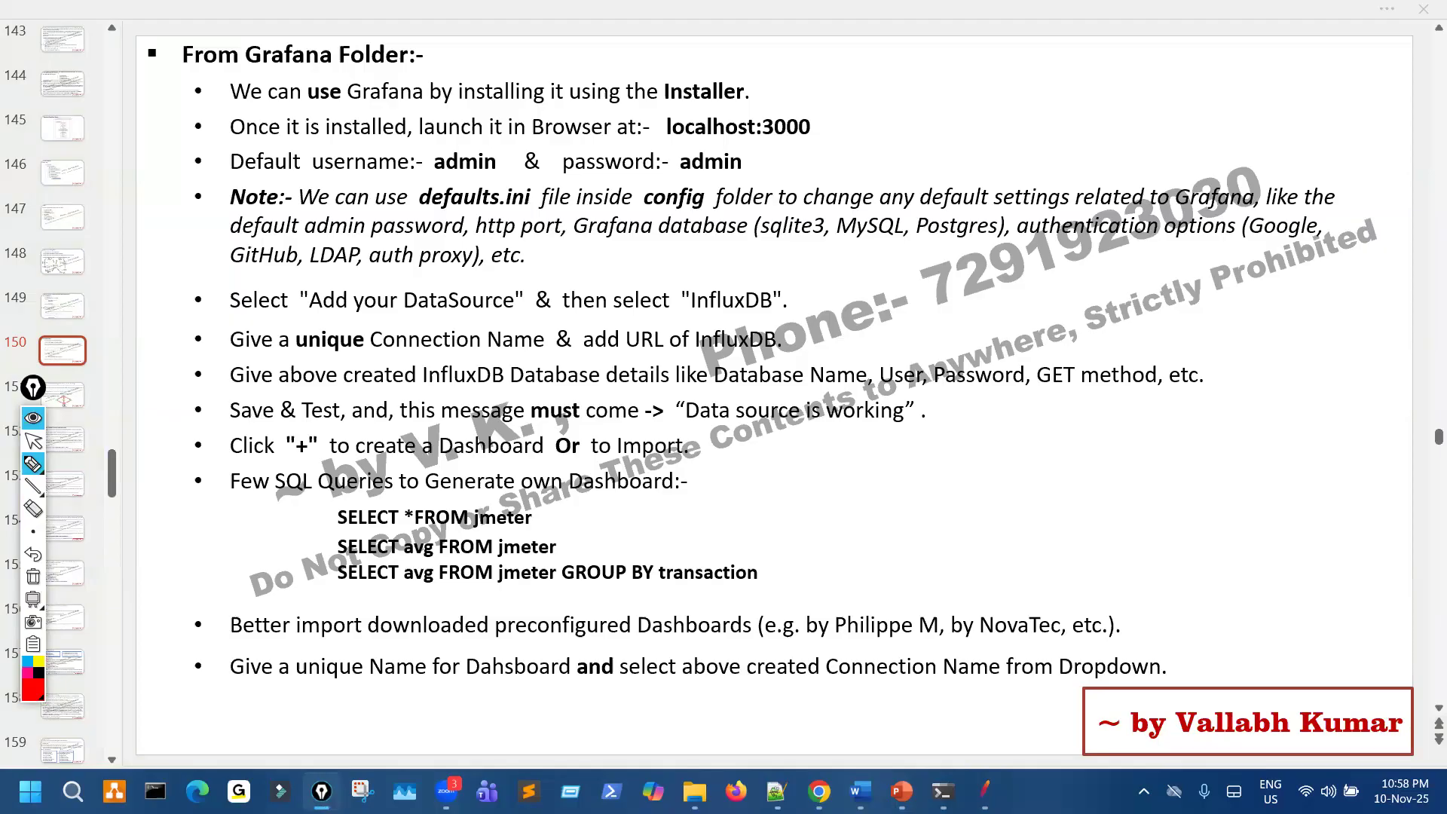
key(ctrl+shift+2)
click(820, 791)
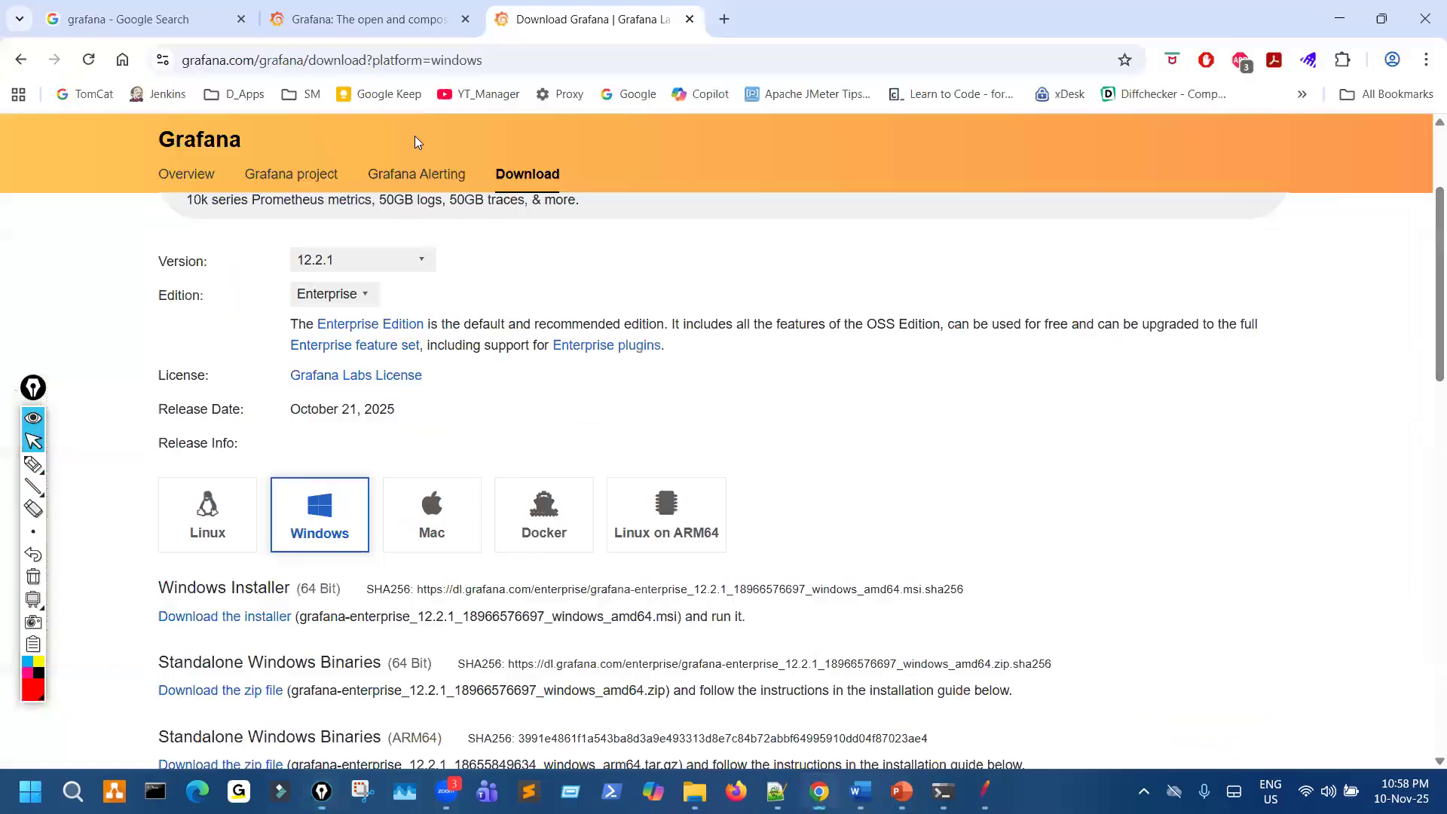
click(241, 20)
click(242, 19)
click(270, 20)
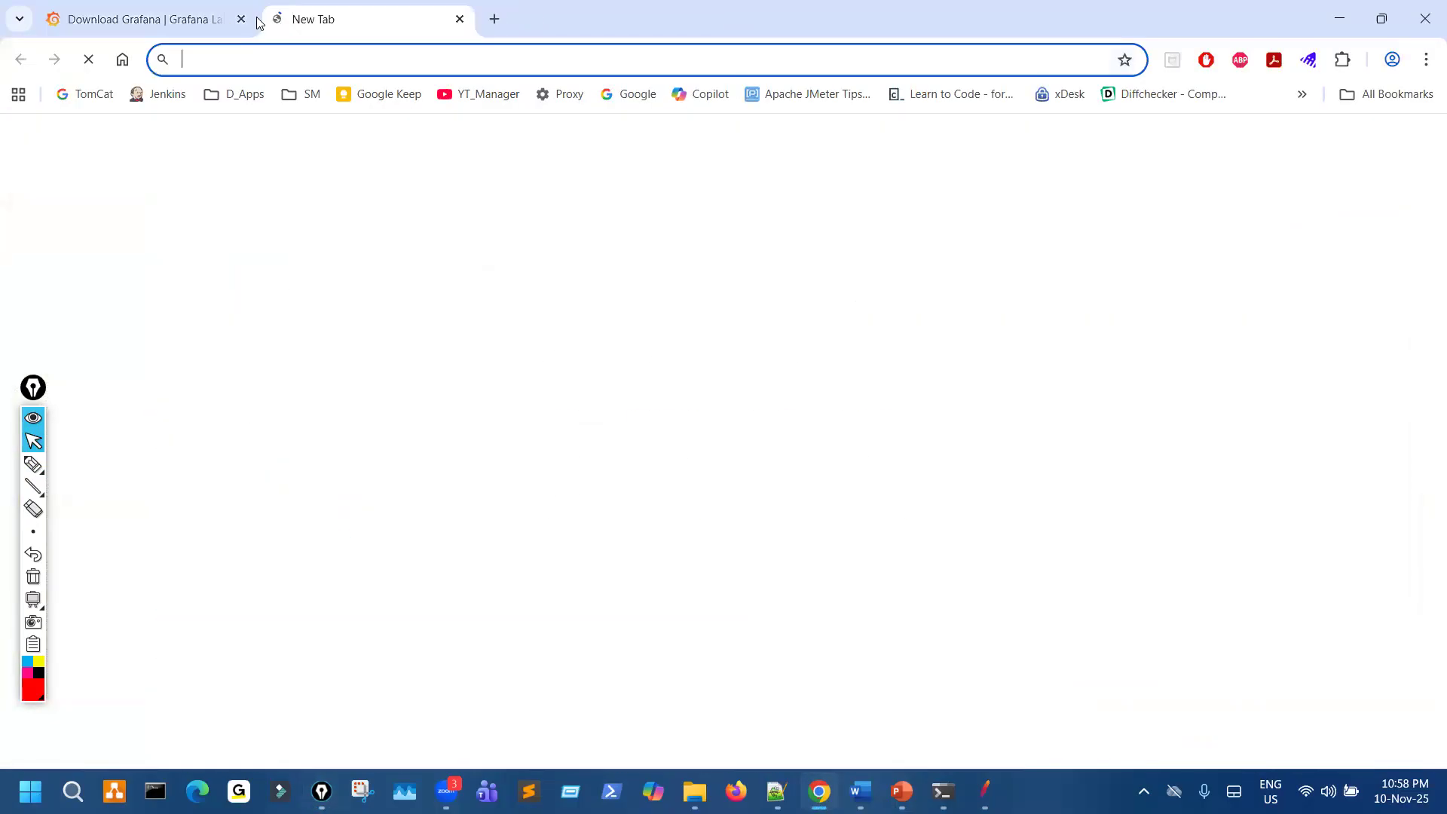
click(242, 19)
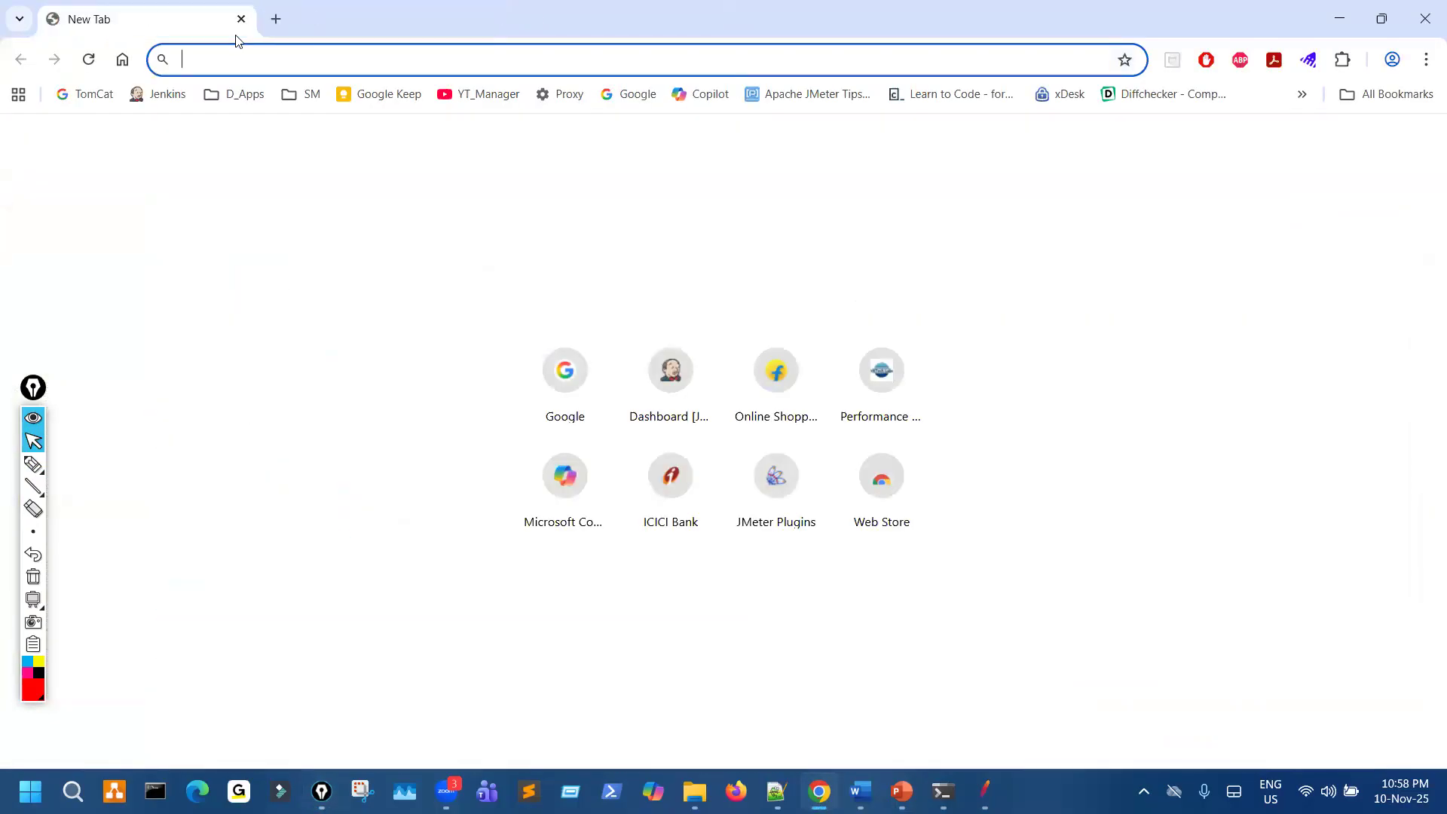
click(167, 93)
click(284, 62)
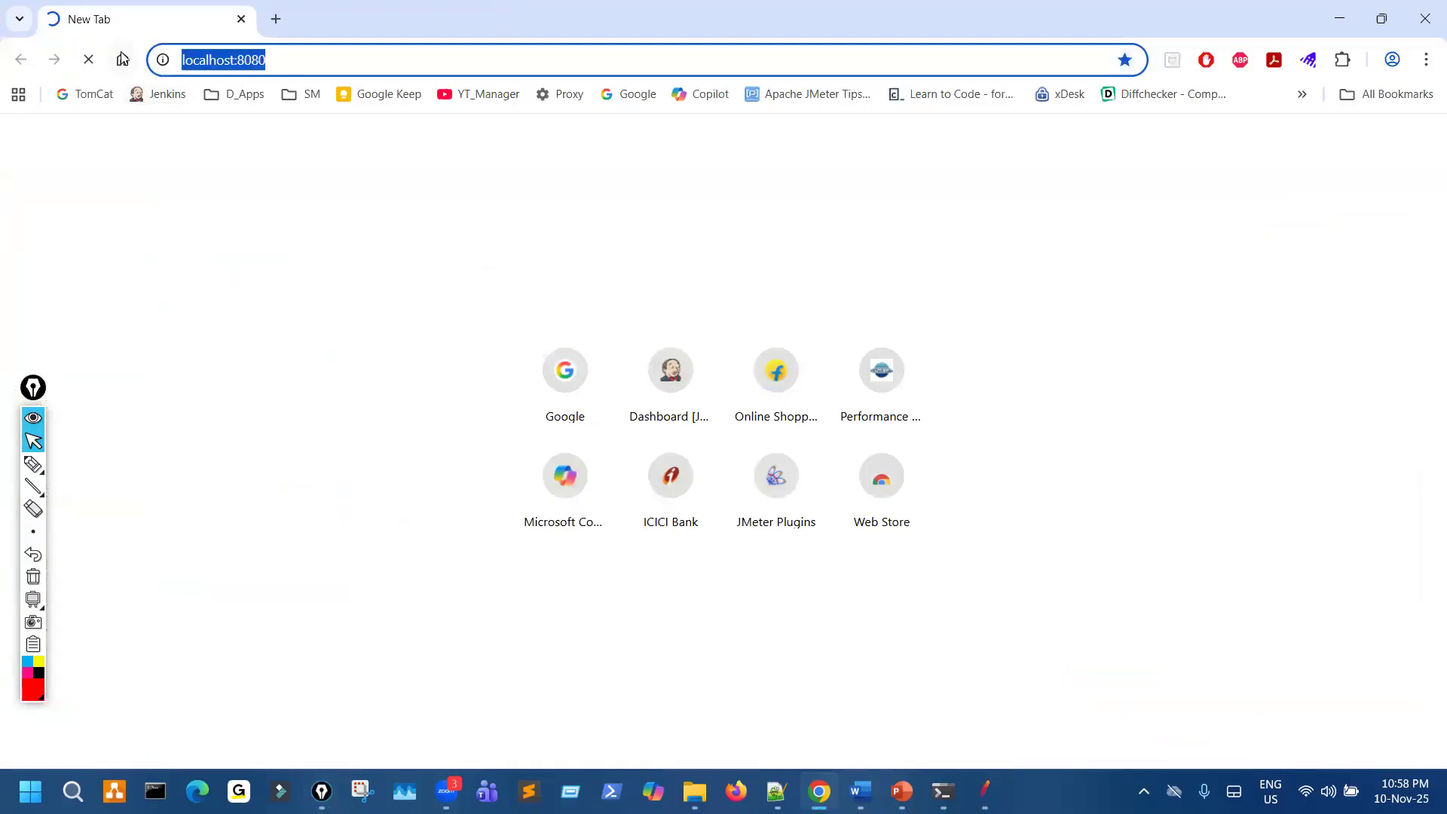
click(276, 19)
click(241, 19)
- Load the local Grafana site at localhost:3000 in the blank tab
text(lo)
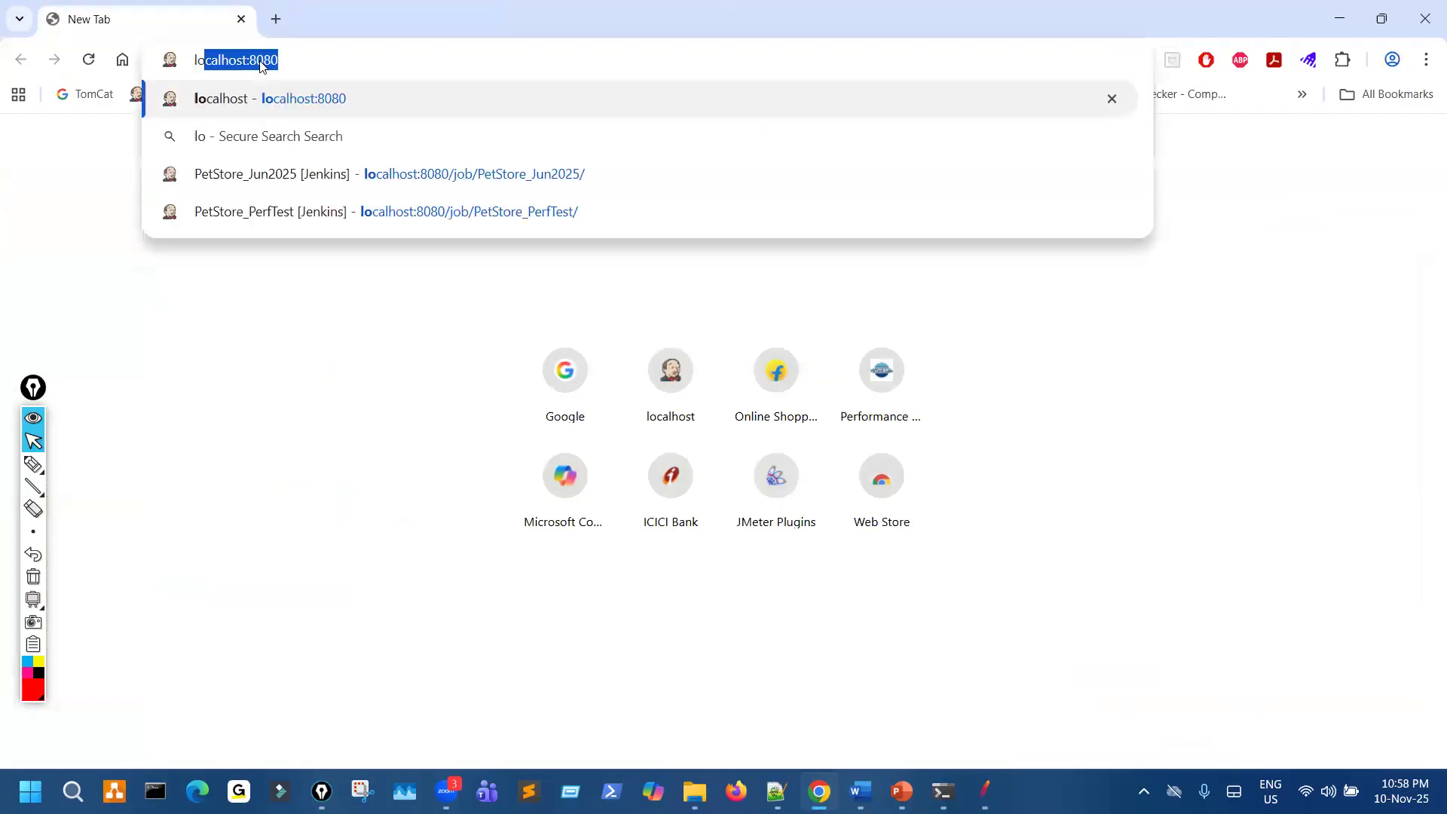
key(Right)
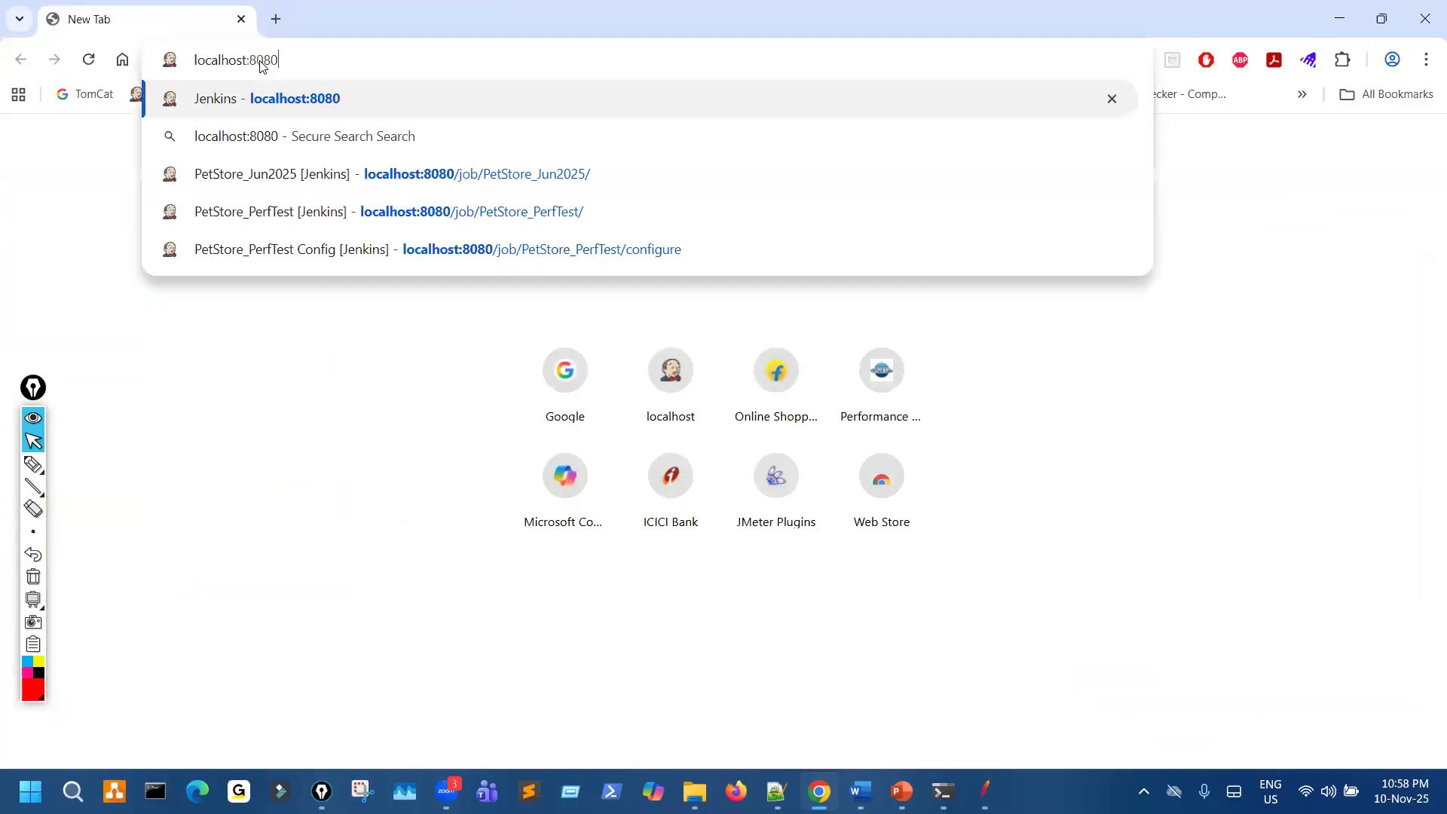
key(BackSpace)
key(BackSpace)
key(BackSpace)
key(BackSpace)
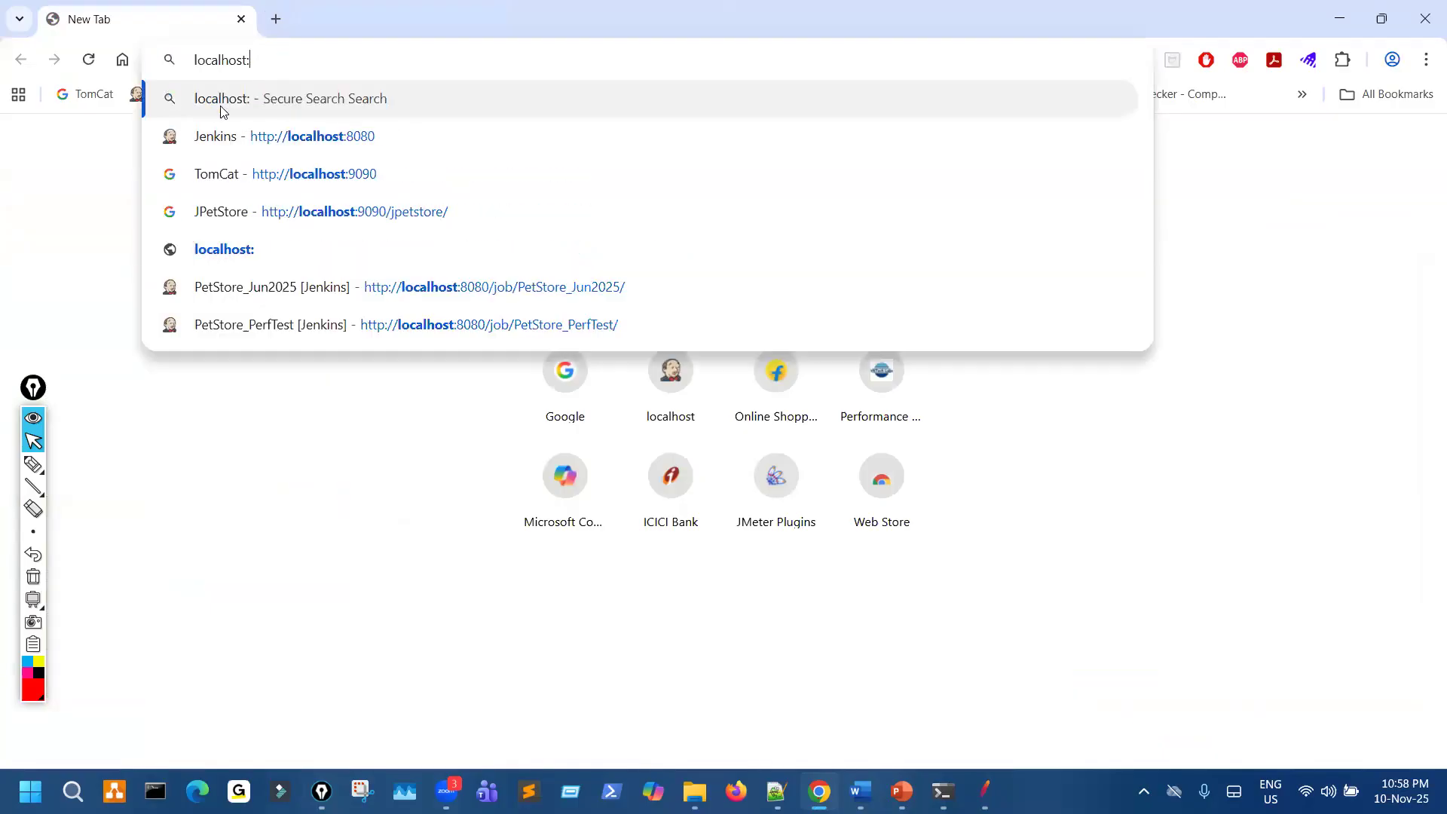
text(3000)
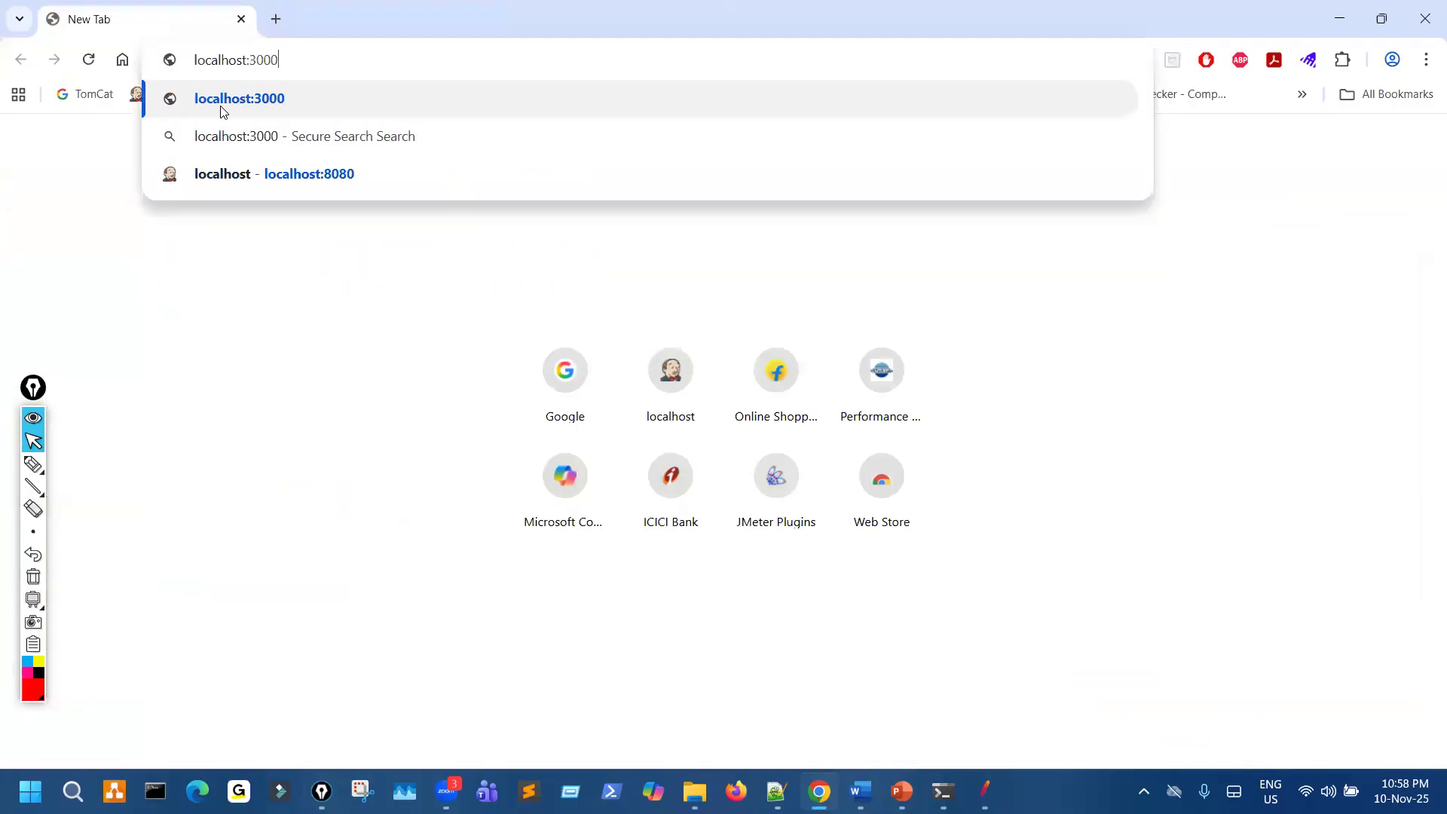
click(223, 110)
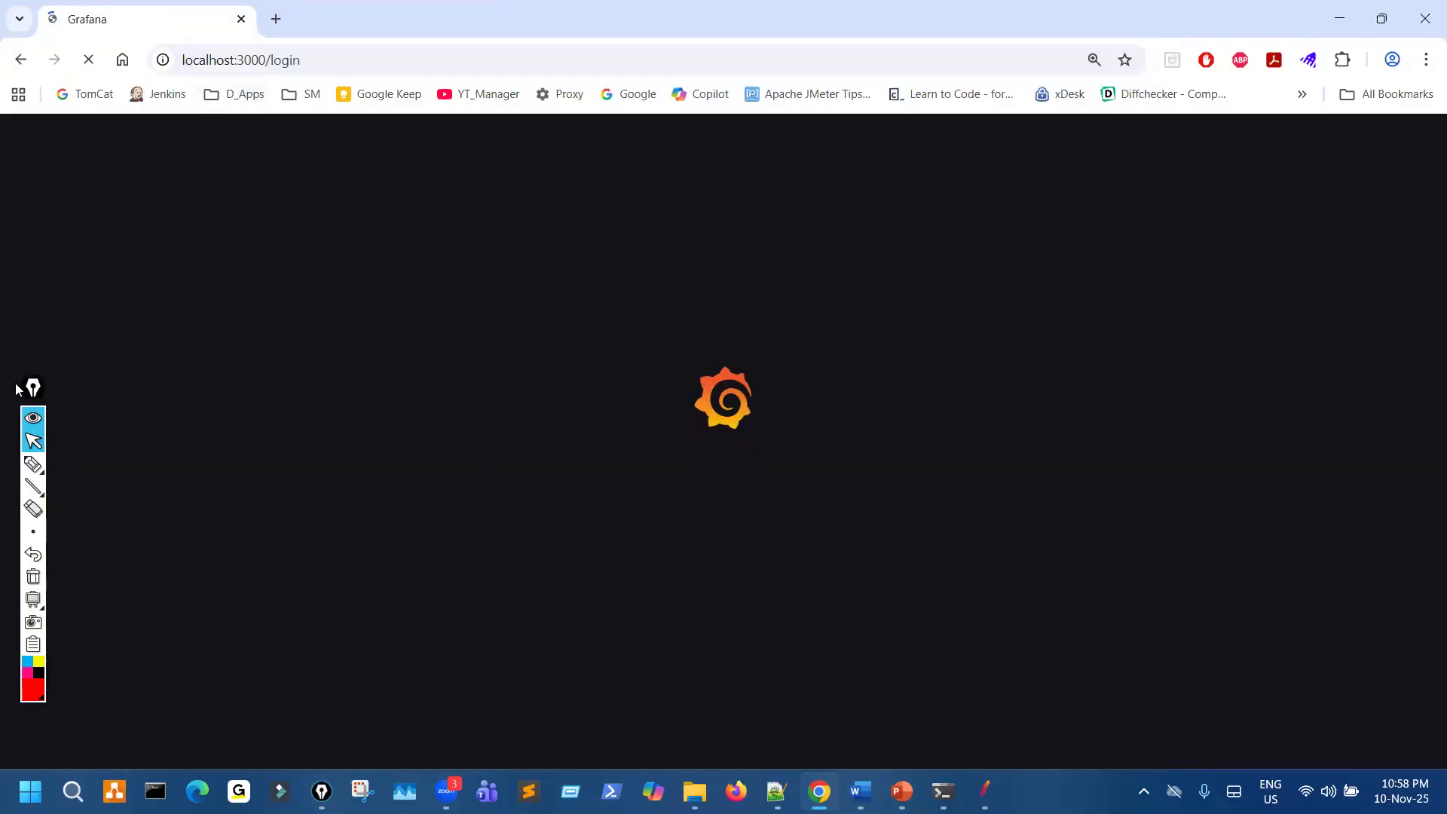
- Move the annotation toolbar out of the way and mark the username and password fields, sketching notes beside the Grafana login form
drag(32, 391, 3, 420)
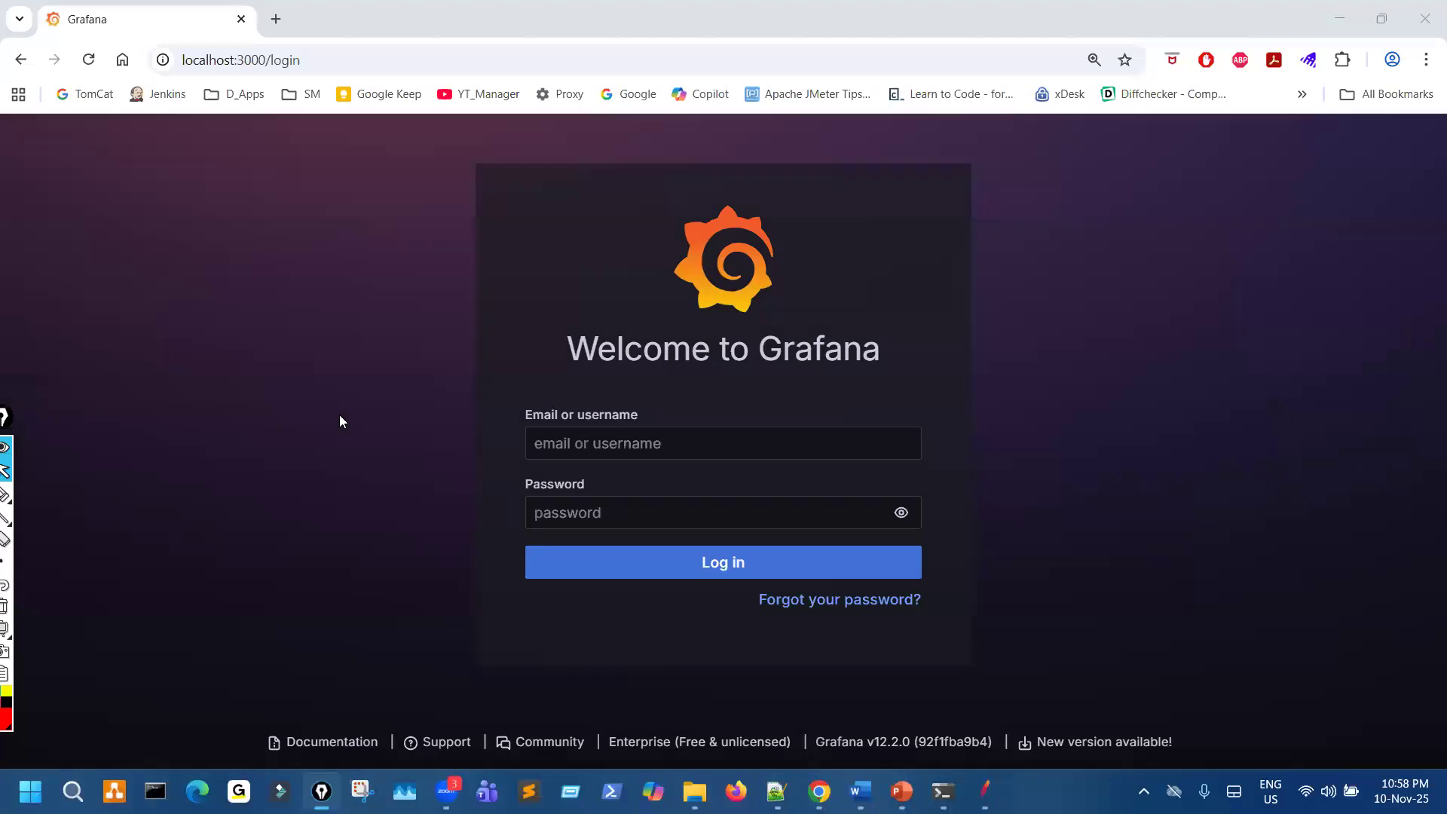
key(ctrl+shift+3)
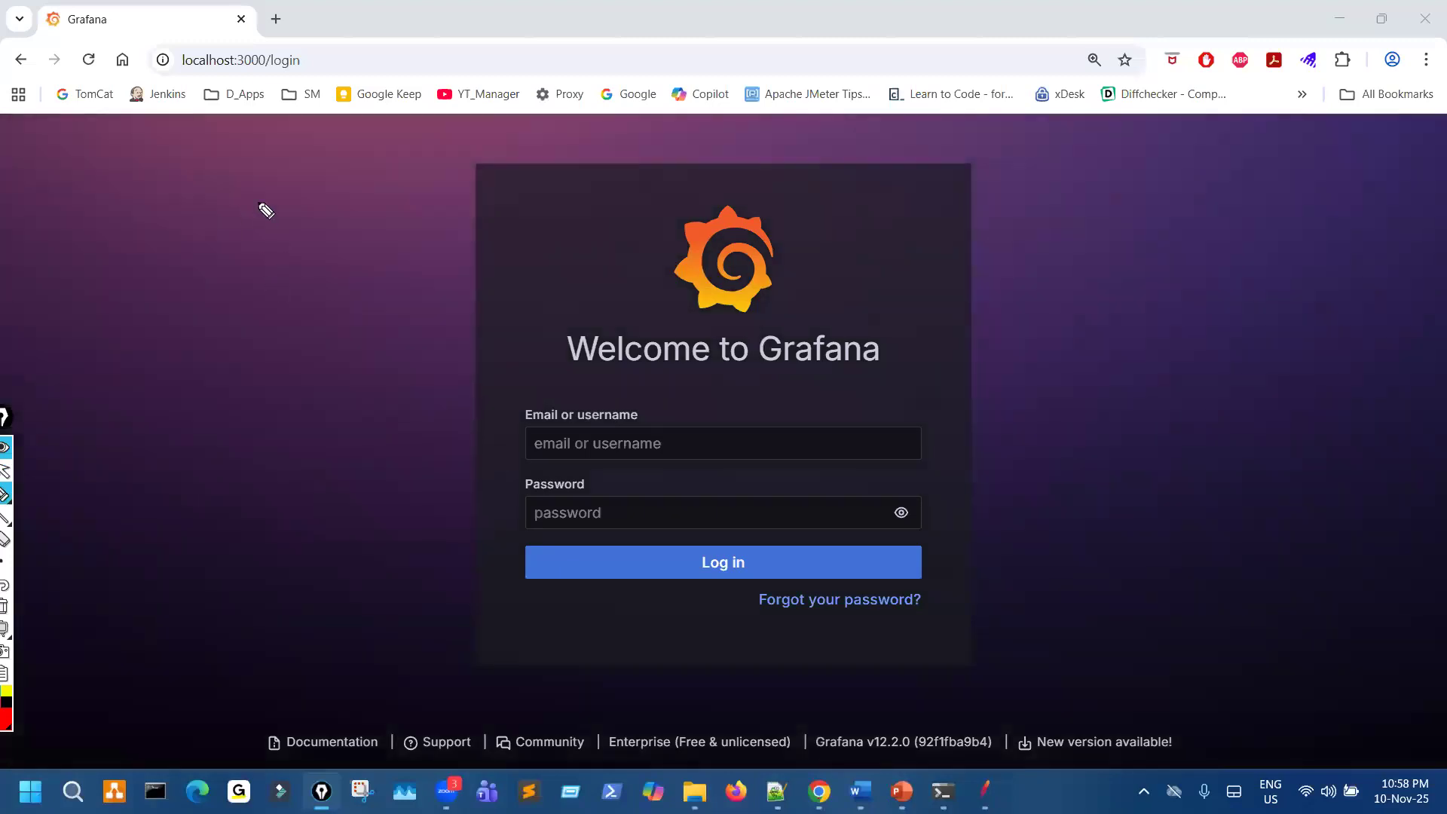
drag(393, 159, 470, 136)
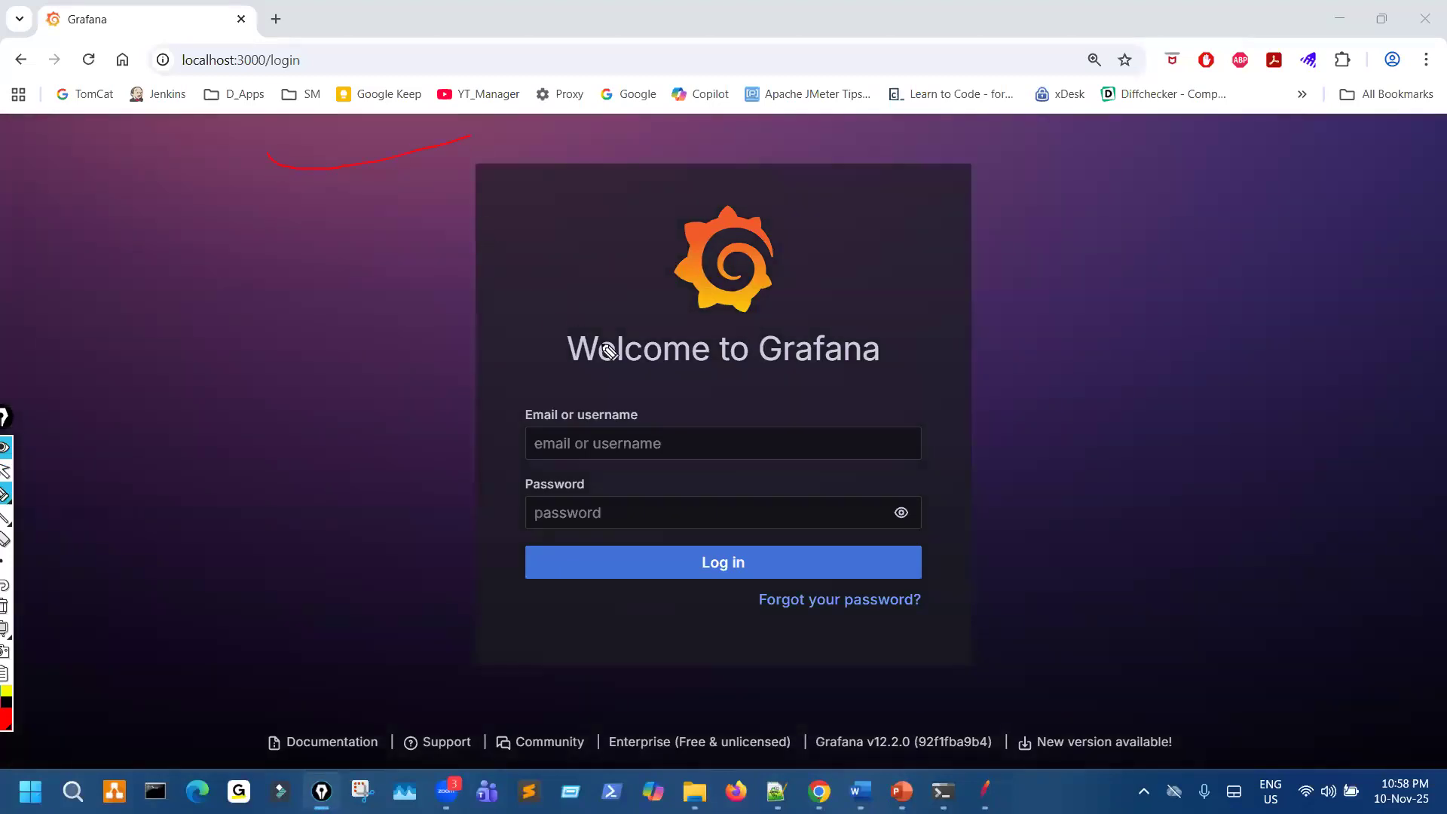
drag(479, 435, 526, 414)
drag(474, 504, 540, 484)
mouse_move(920, 281)
mouse_down()
mouse_move(946, 305)
mouse_move(1011, 252)
mouse_move(1025, 294)
mouse_move(1146, 266)
mouse_move(1170, 238)
mouse_move(1244, 262)
mouse_up()
click(1031, 292)
click(1136, 216)
mouse_move(992, 536)
mouse_down()
mouse_move(1032, 513)
mouse_move(1053, 552)
mouse_move(1089, 498)
mouse_move(1122, 519)
mouse_move(1229, 498)
mouse_move(1289, 445)
mouse_up()
click(1223, 432)
drag(1071, 325, 1187, 296)
drag(1152, 532, 1146, 566)
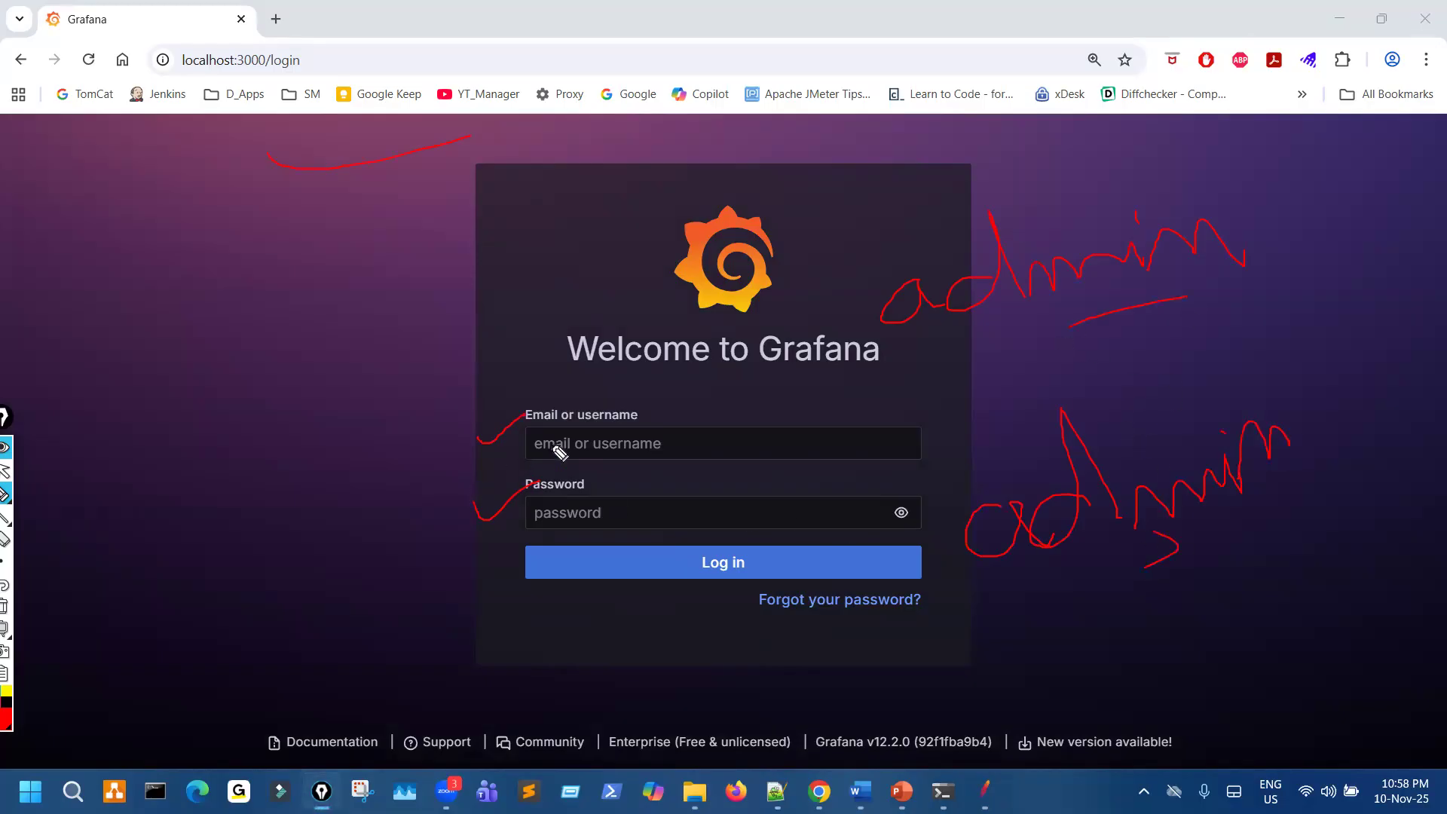
- Log in to Grafana with the username admin and the account password, declining to save the password in the browser
click(606, 448)
text(admin)
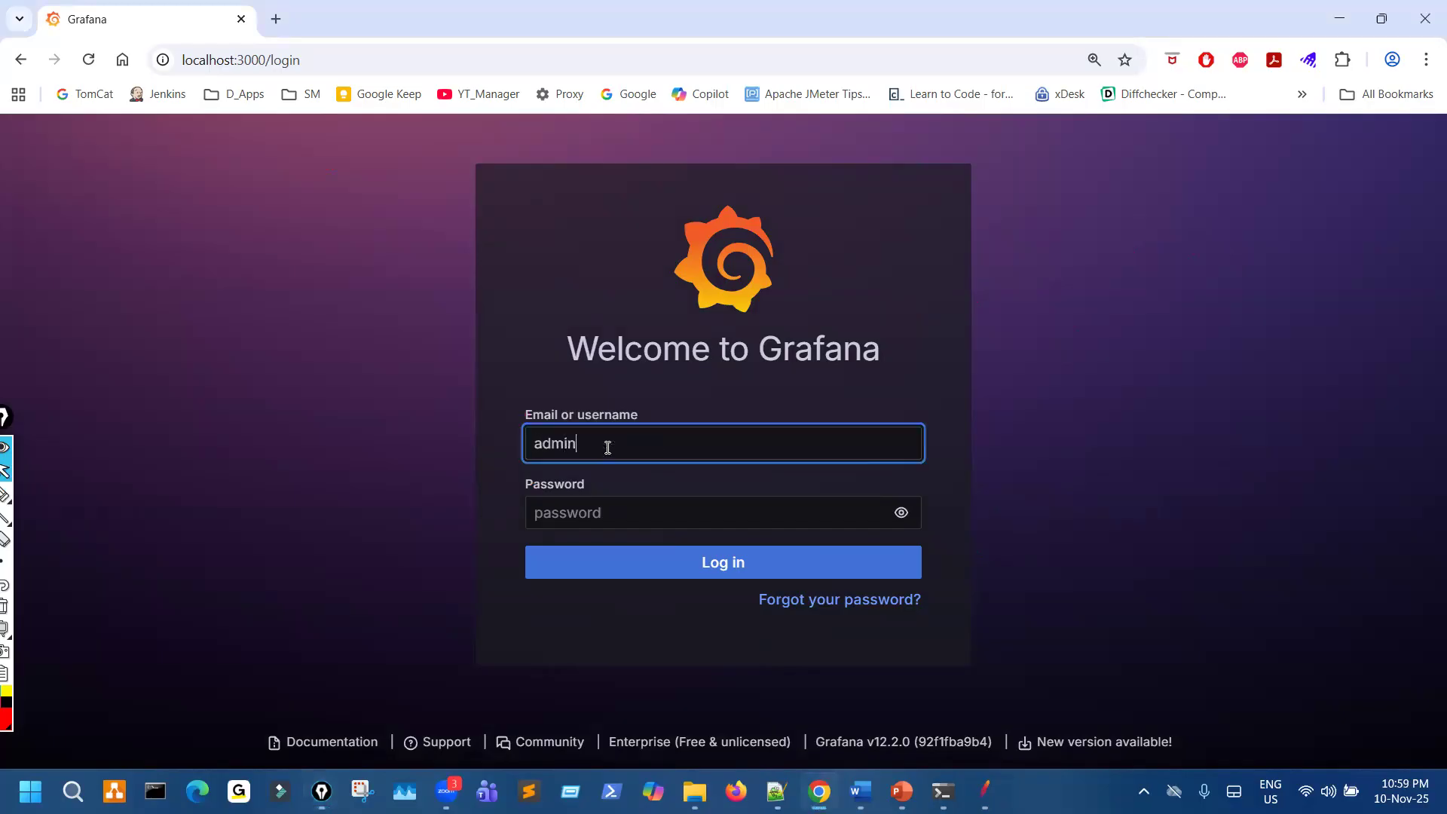
key(Tab)
text(a)
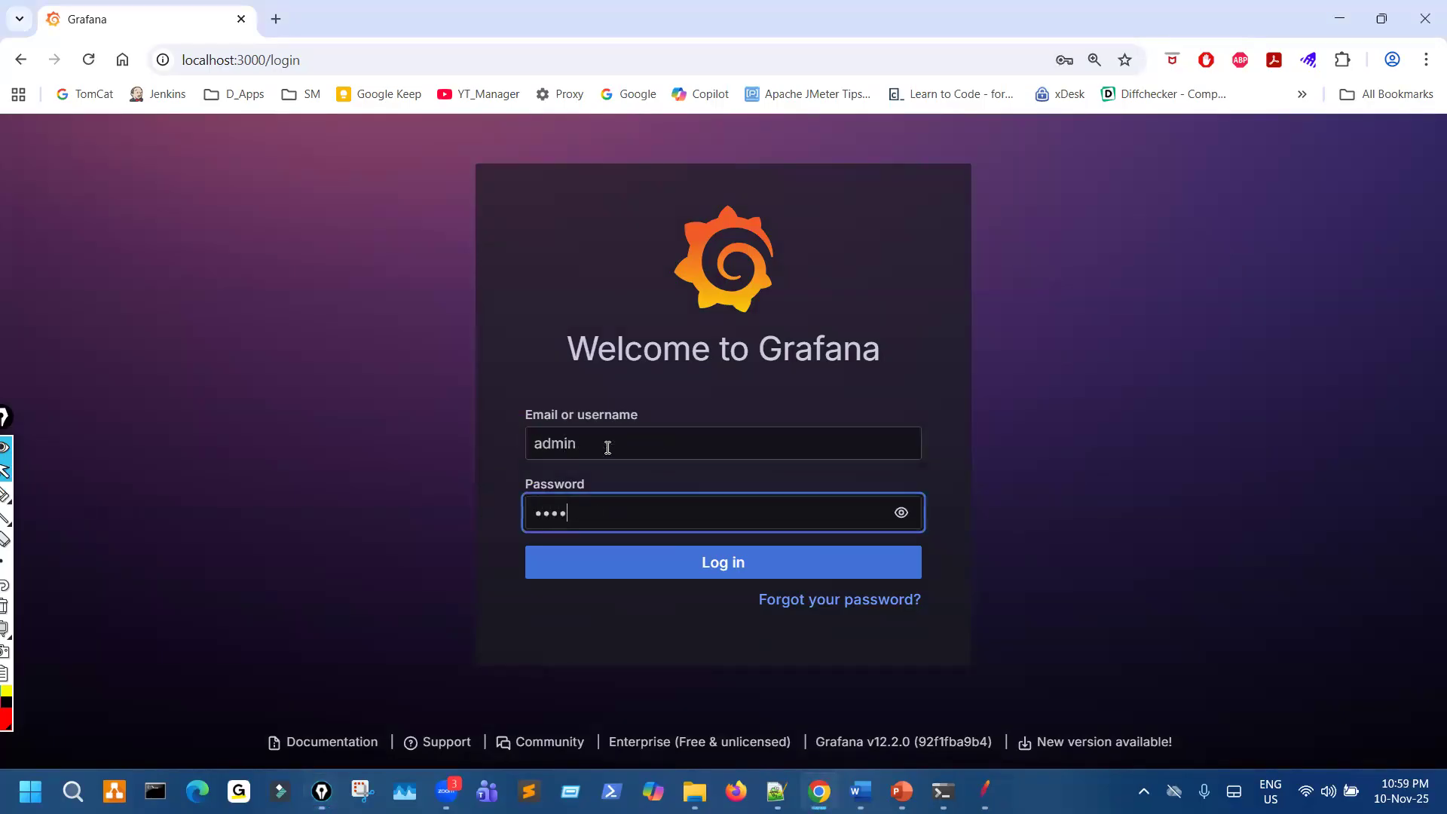
click(817, 571)
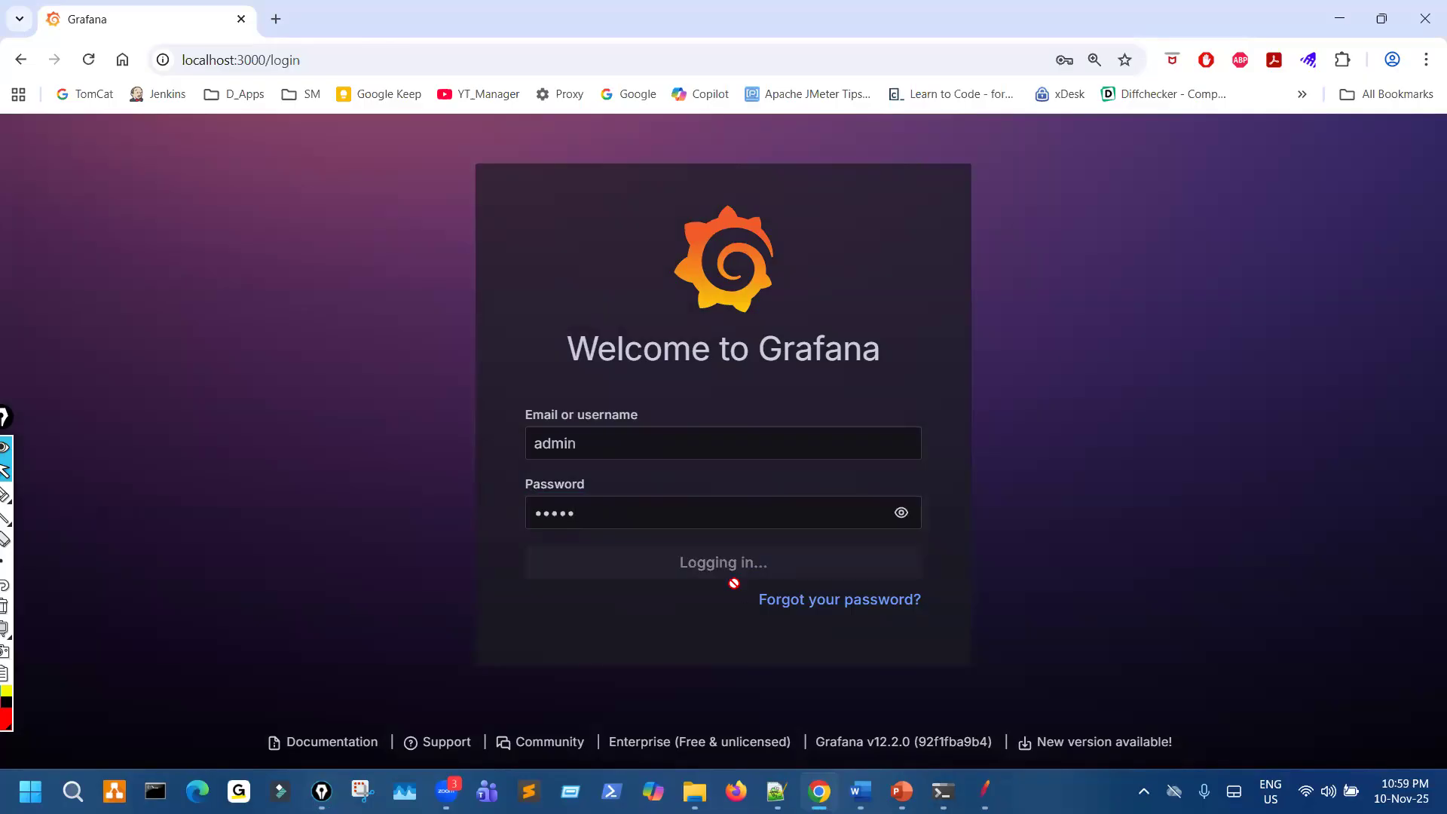
click(1097, 352)
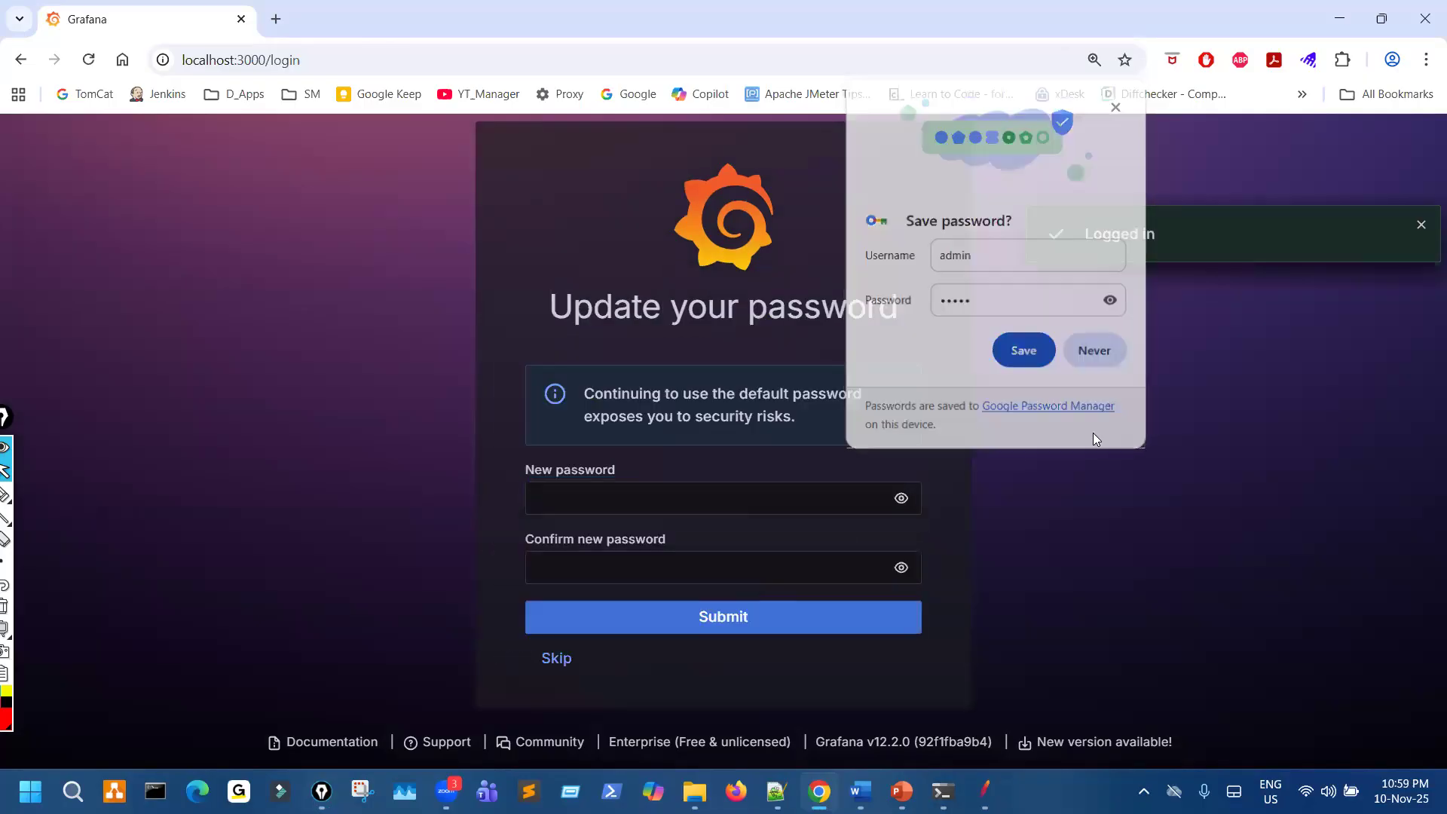
- Mark the two new-password fields and the Skip option, clear the marks, and skip the password update
key(ctrl+shift+p)
drag(483, 469, 495, 546)
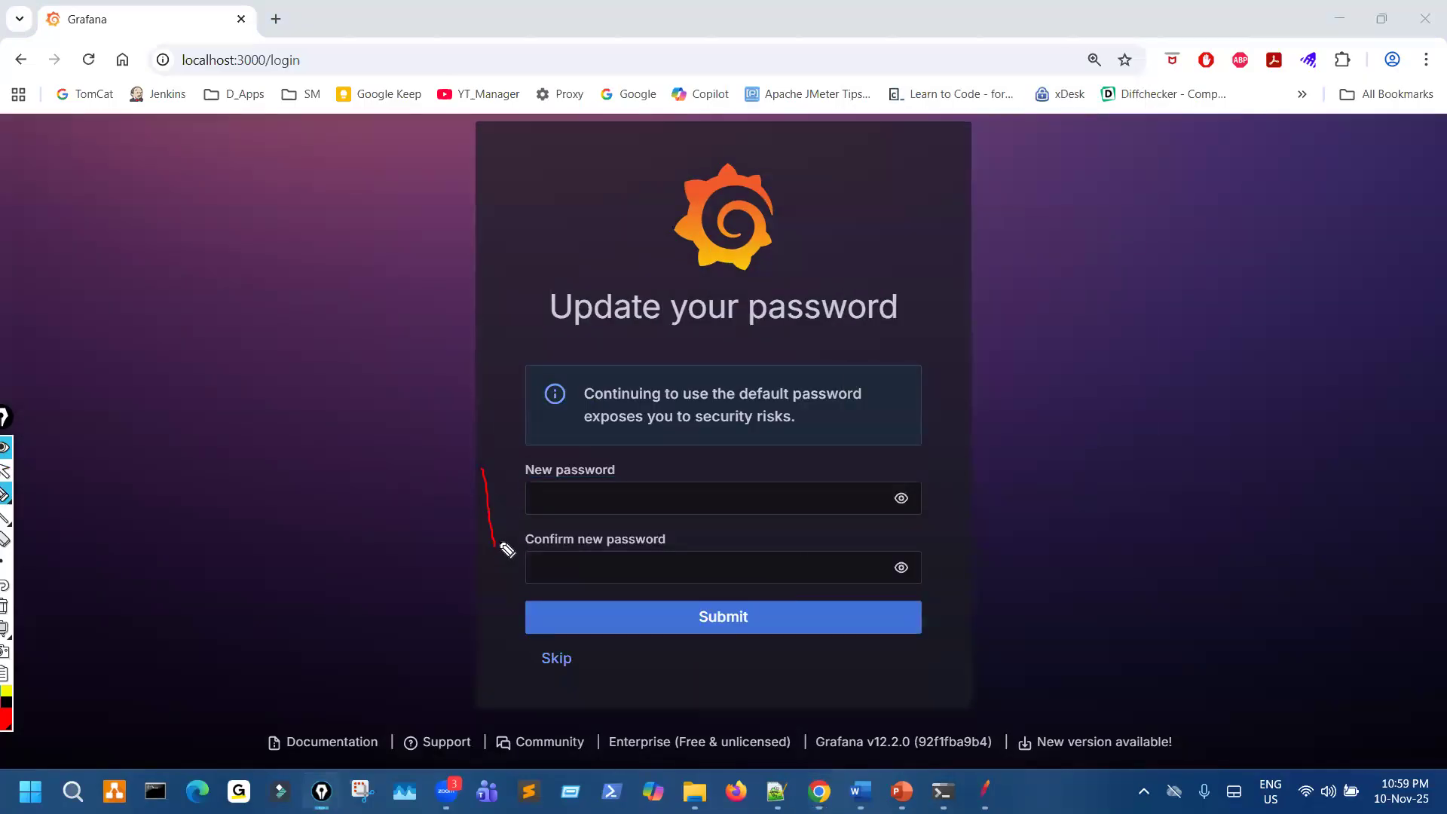
mouse_move(626, 482)
mouse_down()
mouse_move(679, 493)
mouse_move(649, 506)
mouse_move(619, 553)
mouse_up()
mouse_move(562, 641)
mouse_down()
mouse_move(507, 670)
mouse_move(549, 638)
mouse_up()
key(Escape)
click(557, 658)
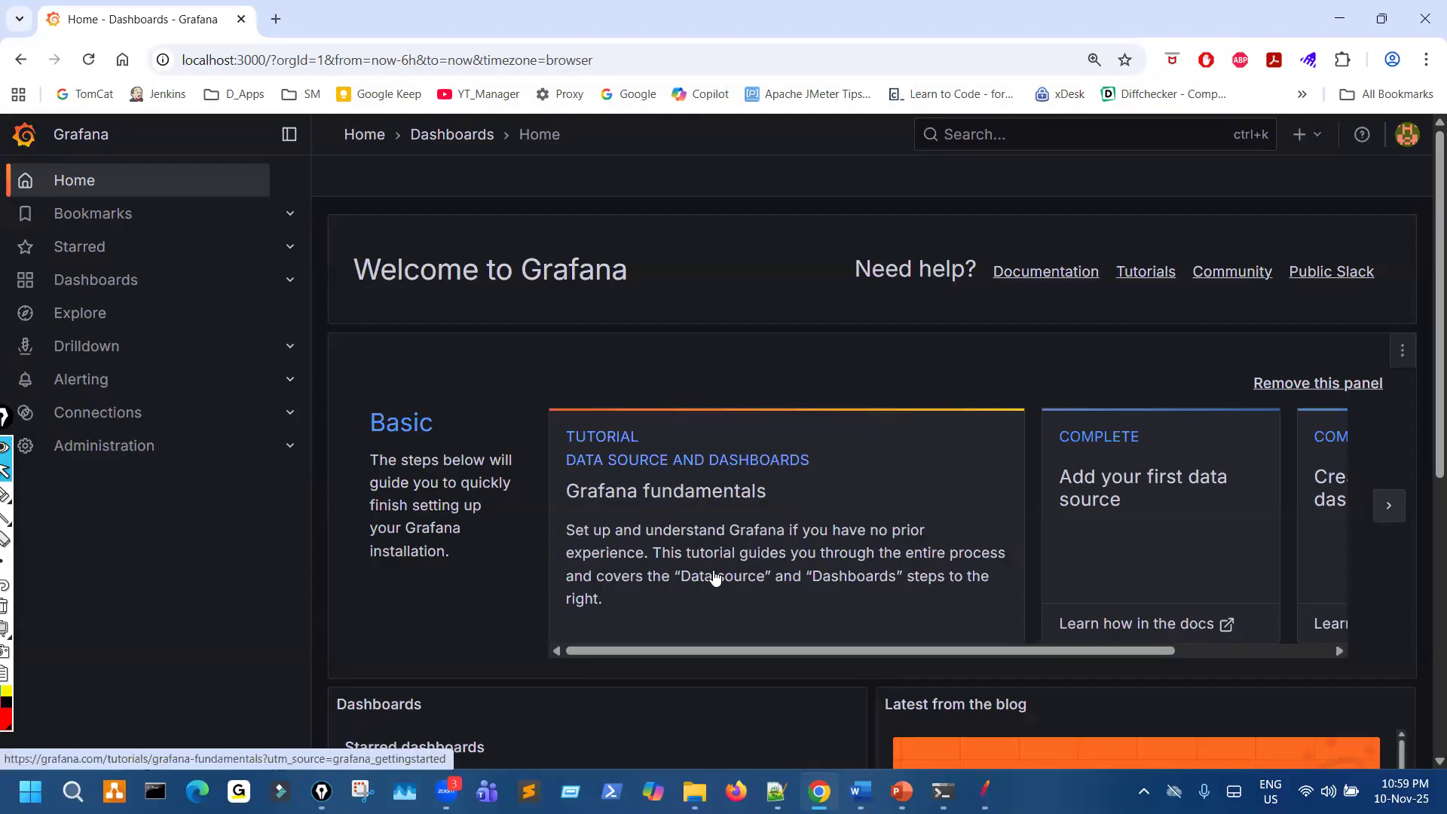
- Show the Grafana home page at 90% zoom and mark the "Create your first dashboard" card
key(ctrl+shift+3)
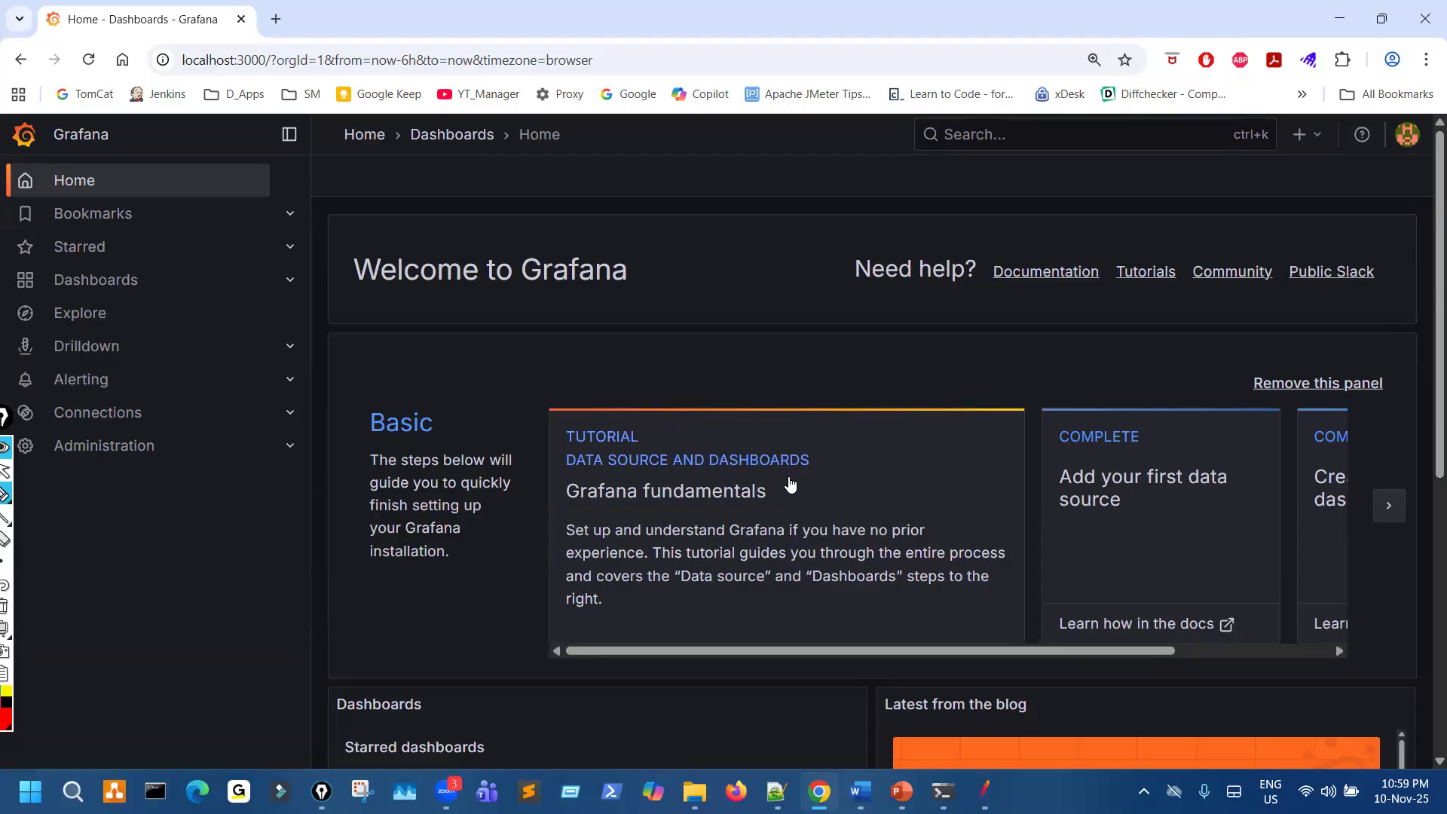
key(ctrl+minus)
key(ctrl+minus)
key(ctrl+minus)
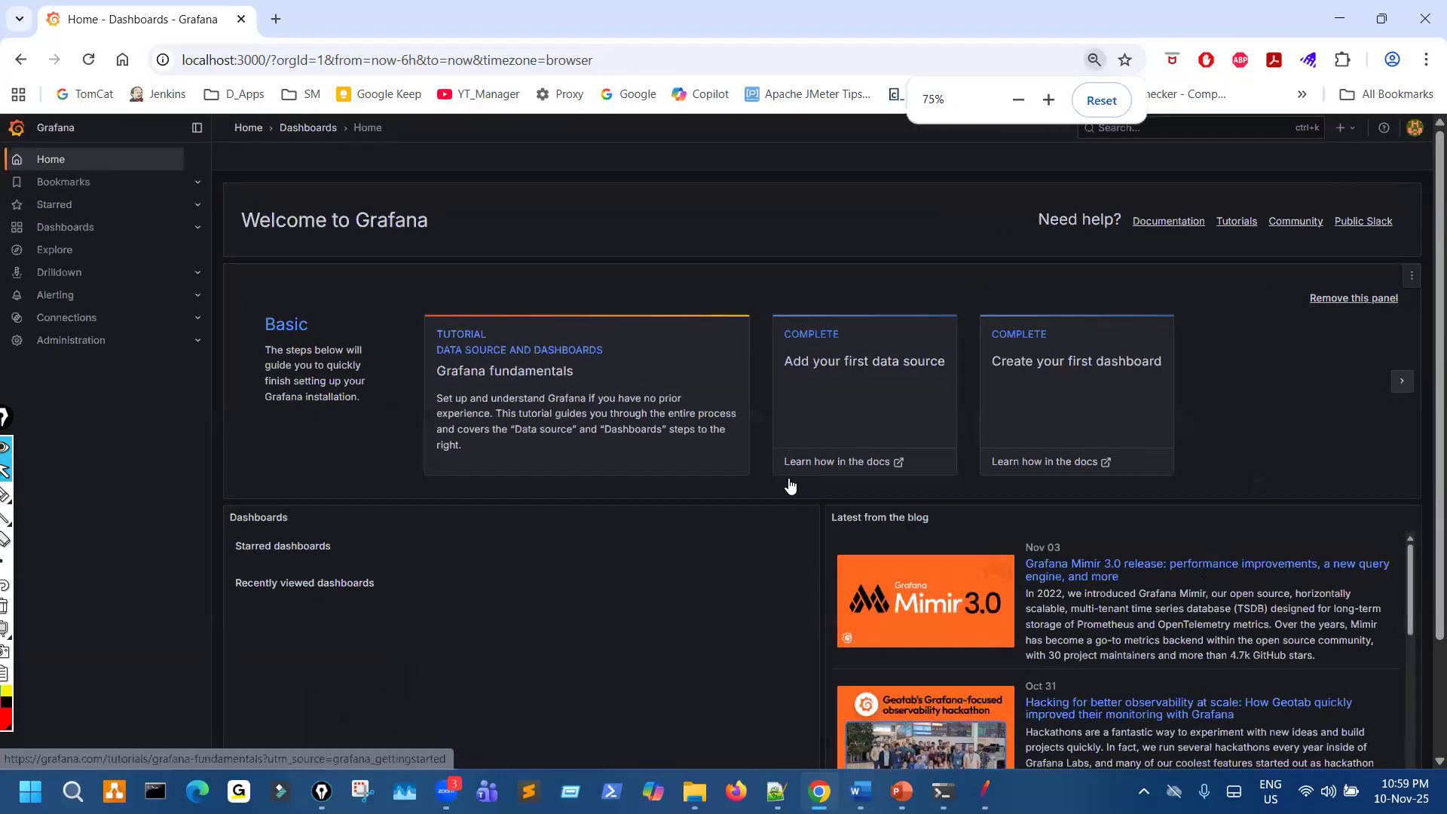
key(ctrl+plus)
key(ctrl+plus)
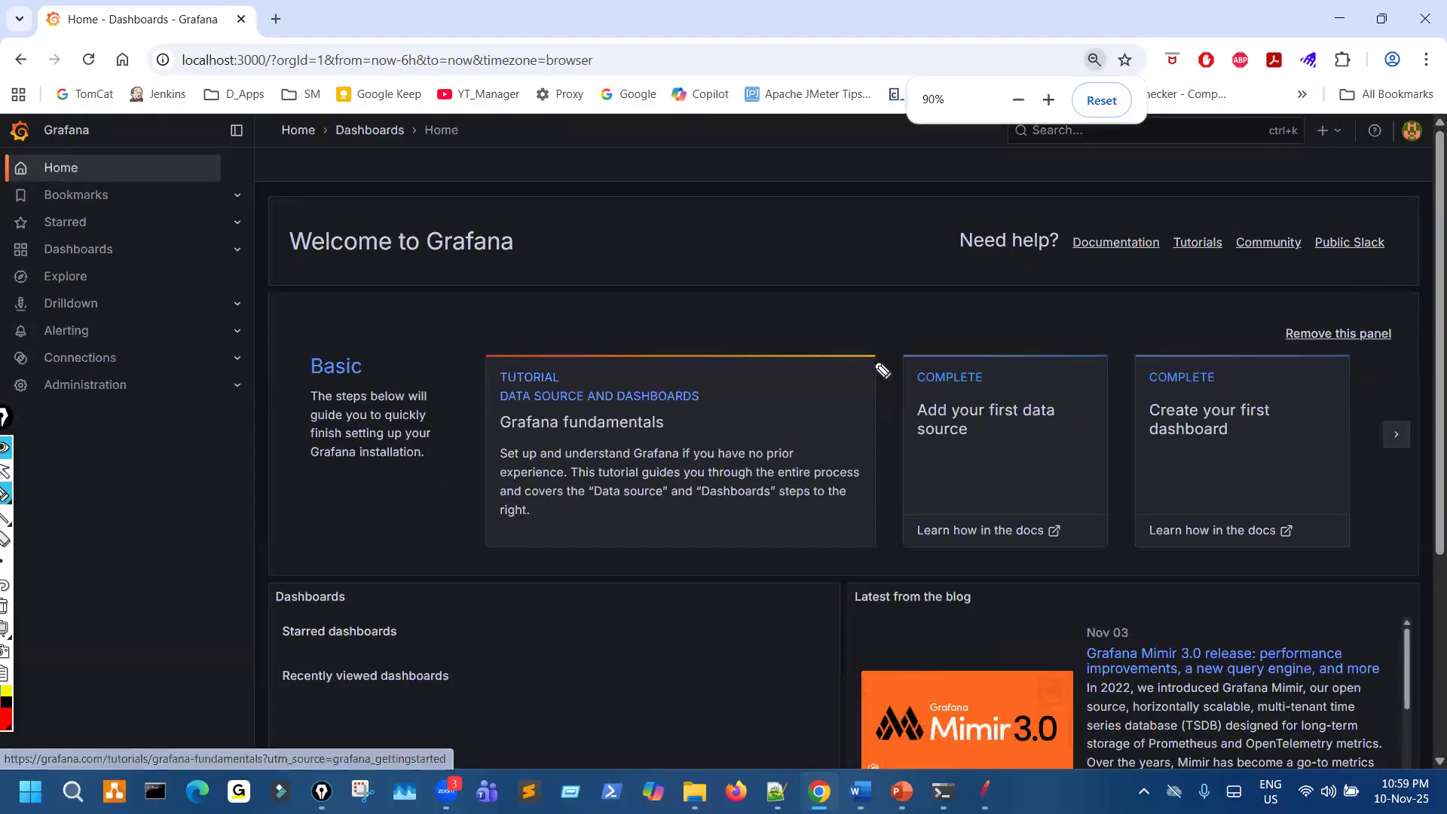
mouse_move(1221, 361)
mouse_down()
mouse_move(1129, 475)
mouse_move(1221, 563)
mouse_move(1297, 434)
mouse_up()
drag(1251, 388, 1220, 374)
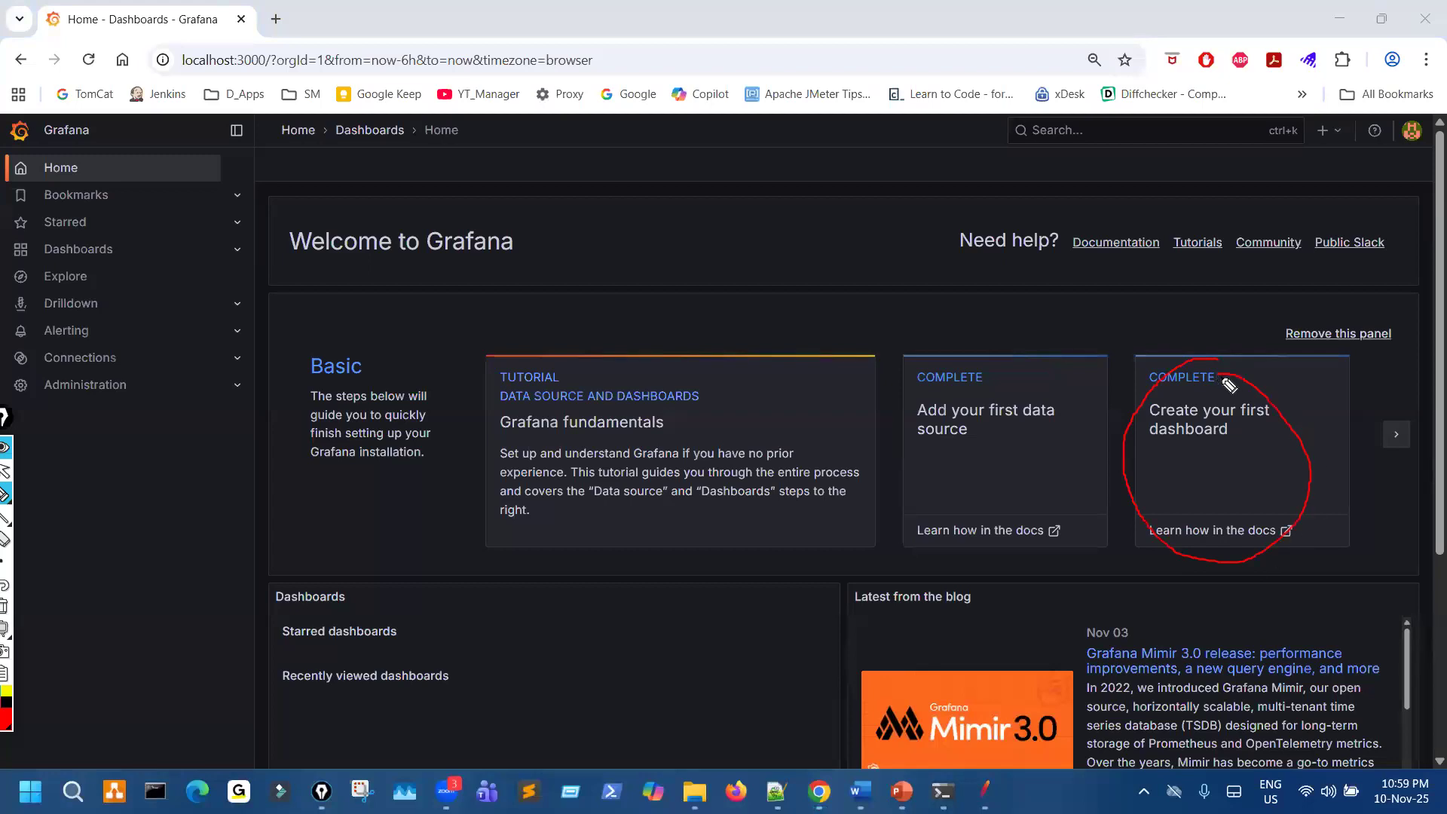
- Show the quick-create options at 100% zoom, mark the plus control and the "Create your first dashboard" card, and clear the marks
click(1337, 134)
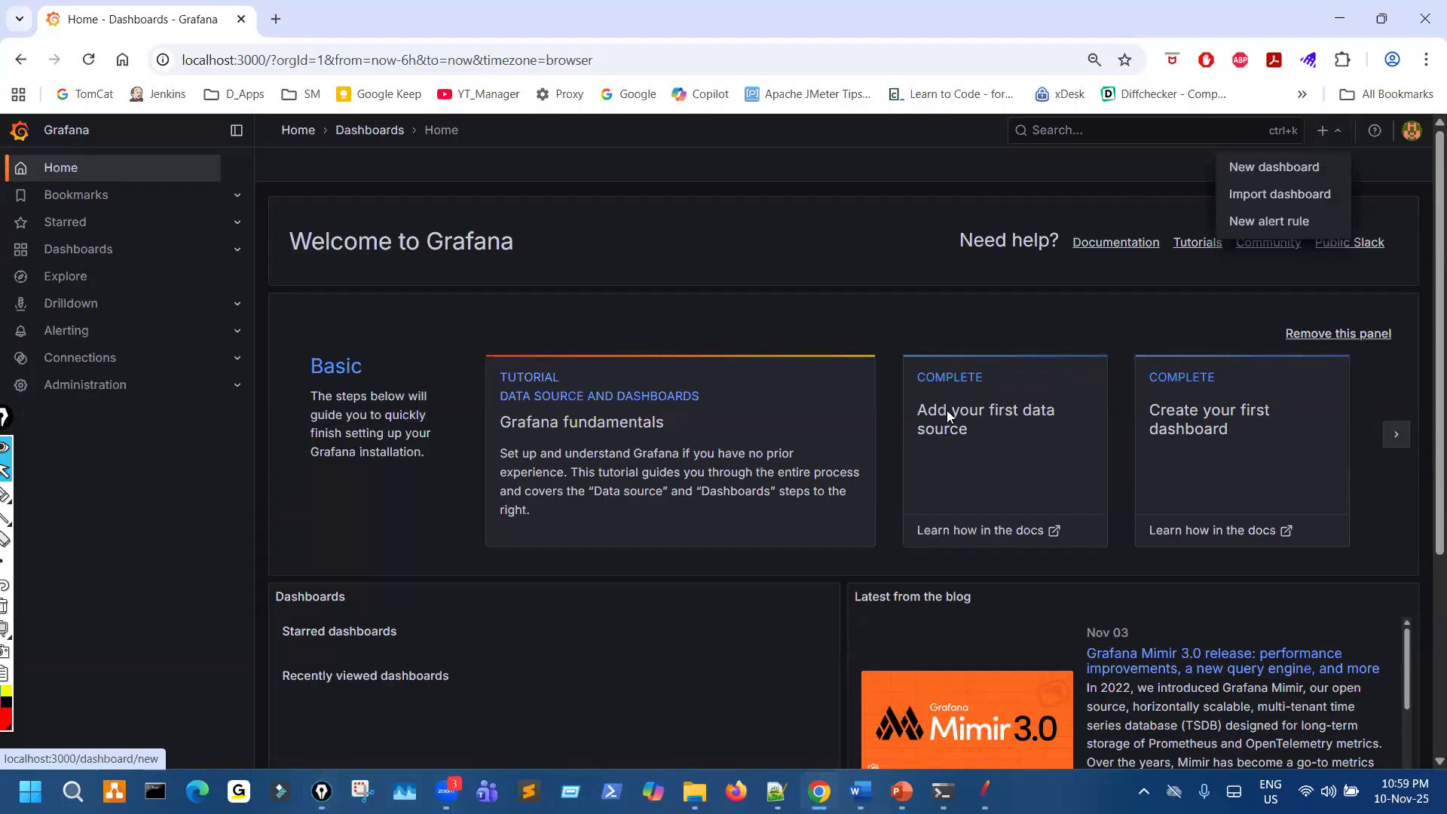
key(ctrl+plus)
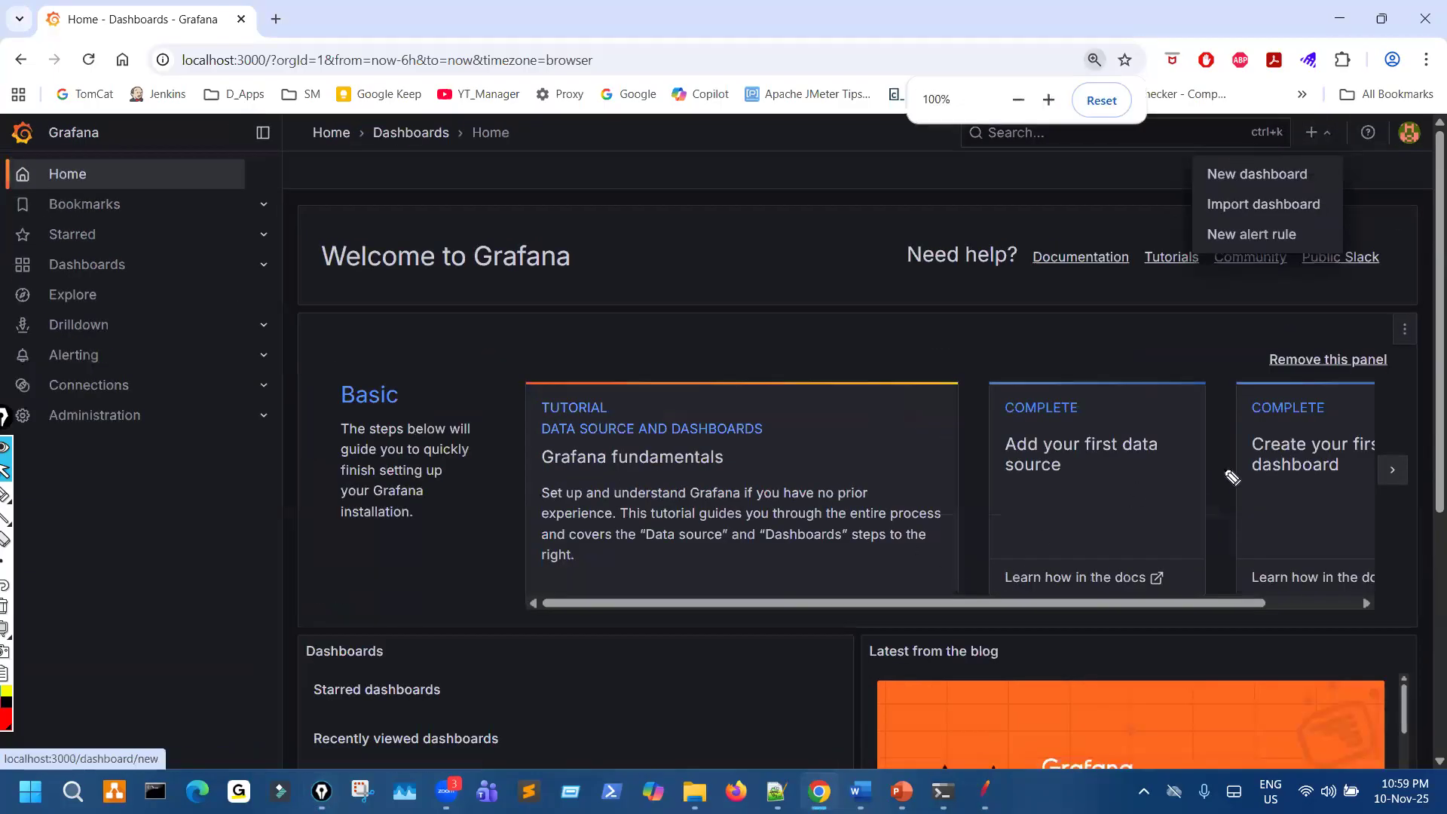
key(ctrl+shift+3)
mouse_move(1341, 378)
mouse_down()
mouse_move(1254, 403)
mouse_move(1299, 556)
mouse_move(1320, 407)
mouse_move(1306, 400)
mouse_up()
key(ctrl+shift+2)
click(1328, 140)
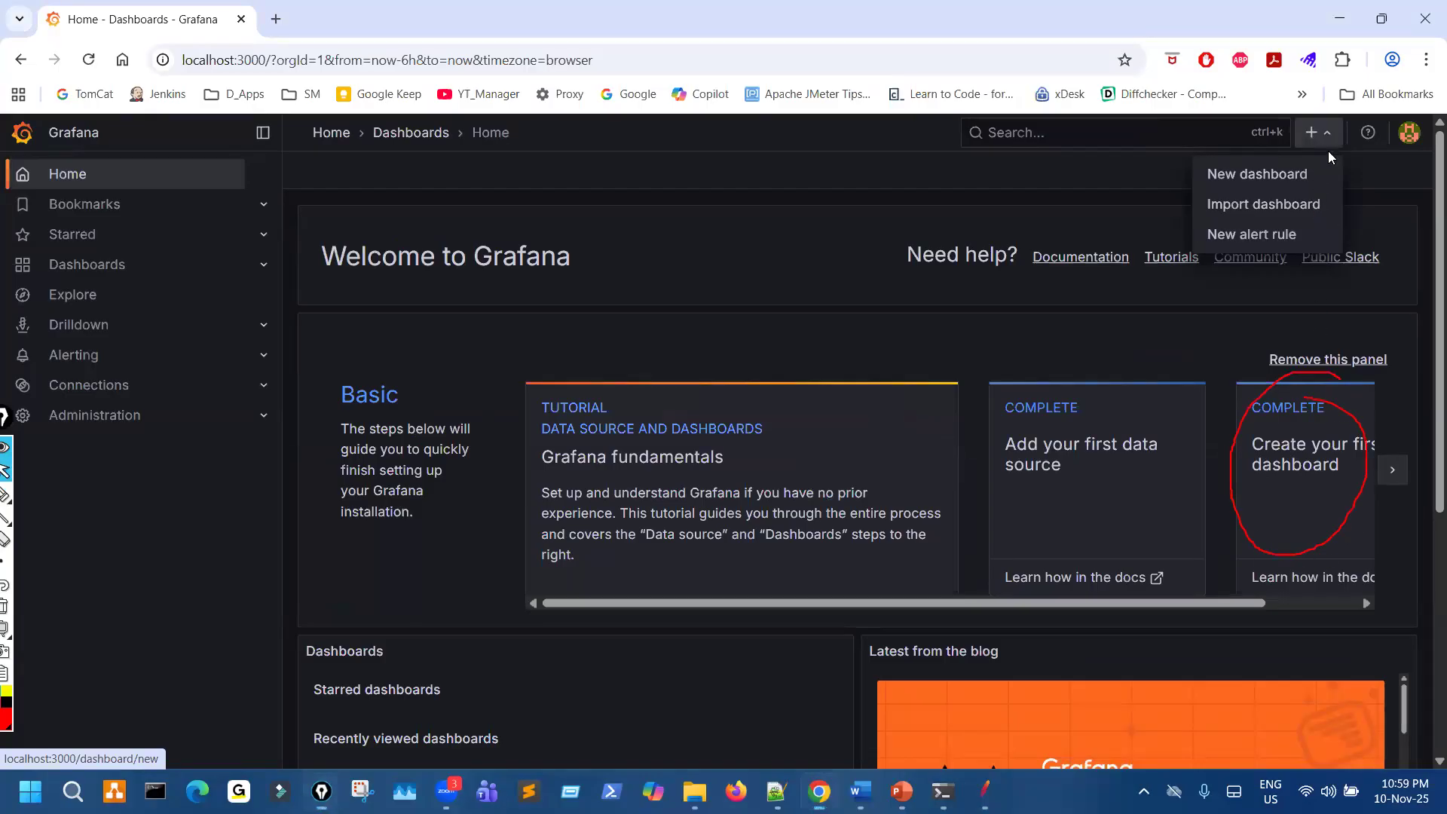
key(ctrl+shift+3)
drag(1318, 104, 1337, 154)
key(ctrl+shift+c)
key(ctrl+shift+2)
- Start a new dashboard, look over the Dashboards section and the Add options, and leave it for the dashboards list
click(1323, 141)
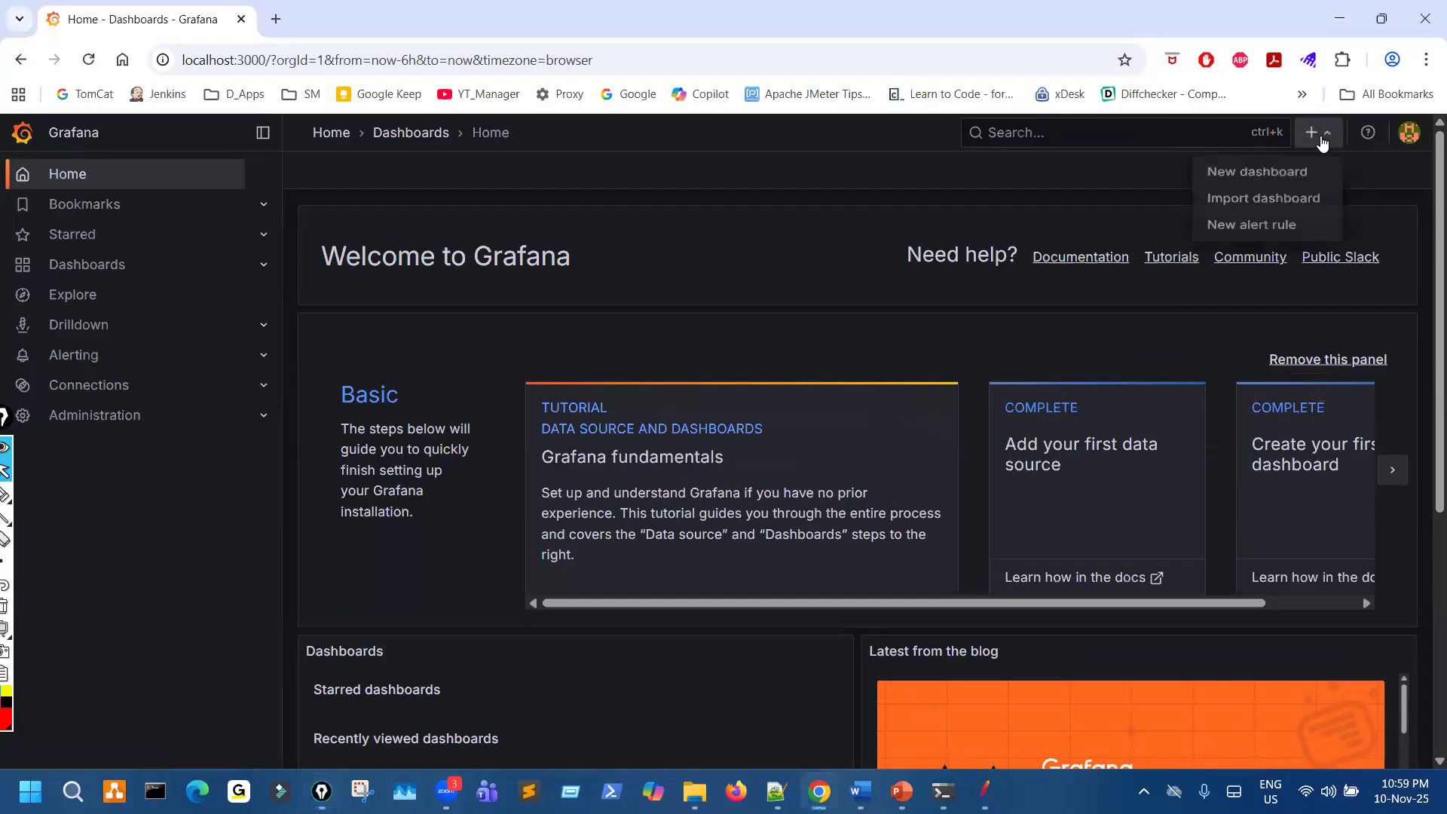
click(1254, 173)
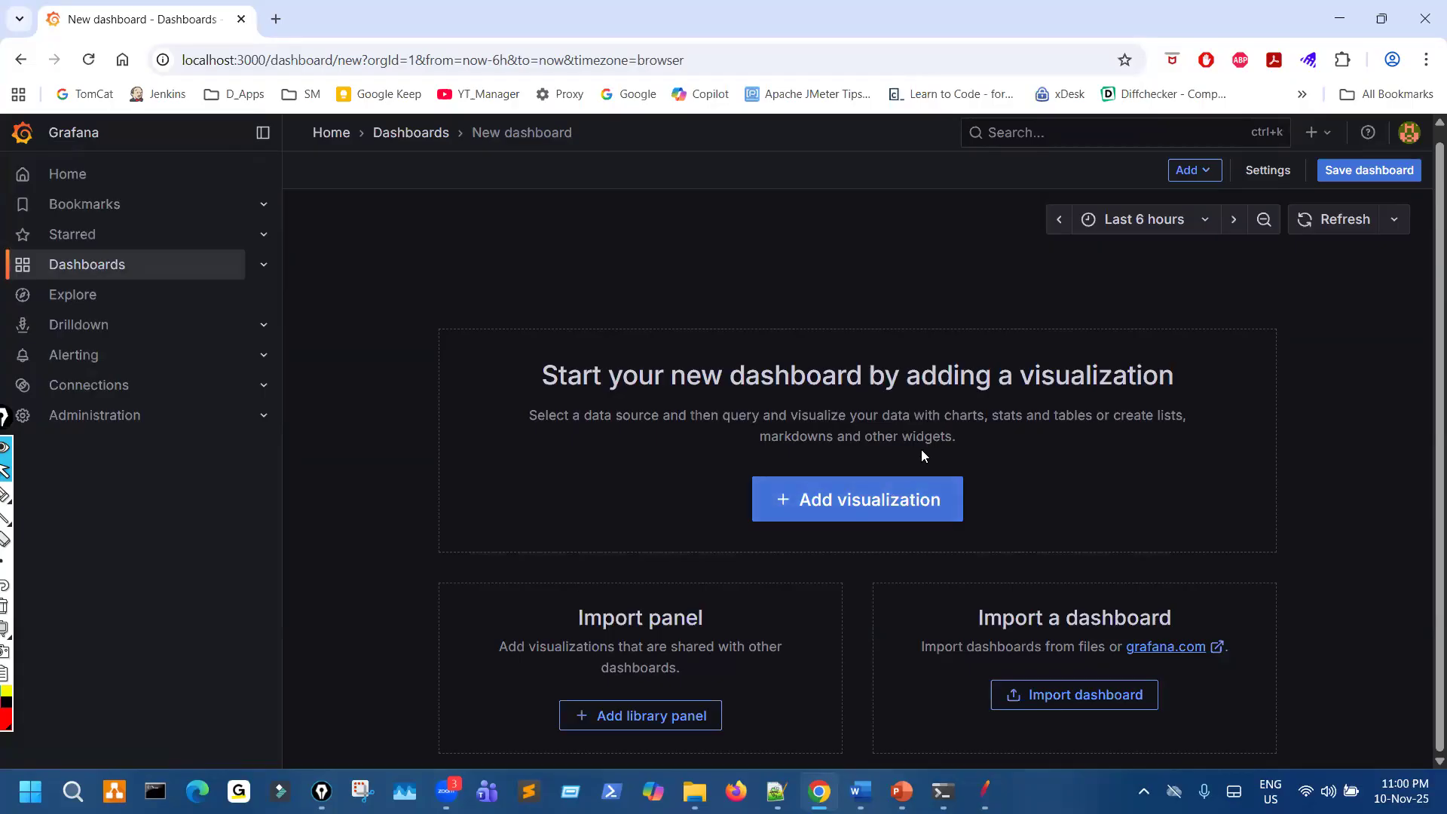
click(263, 265)
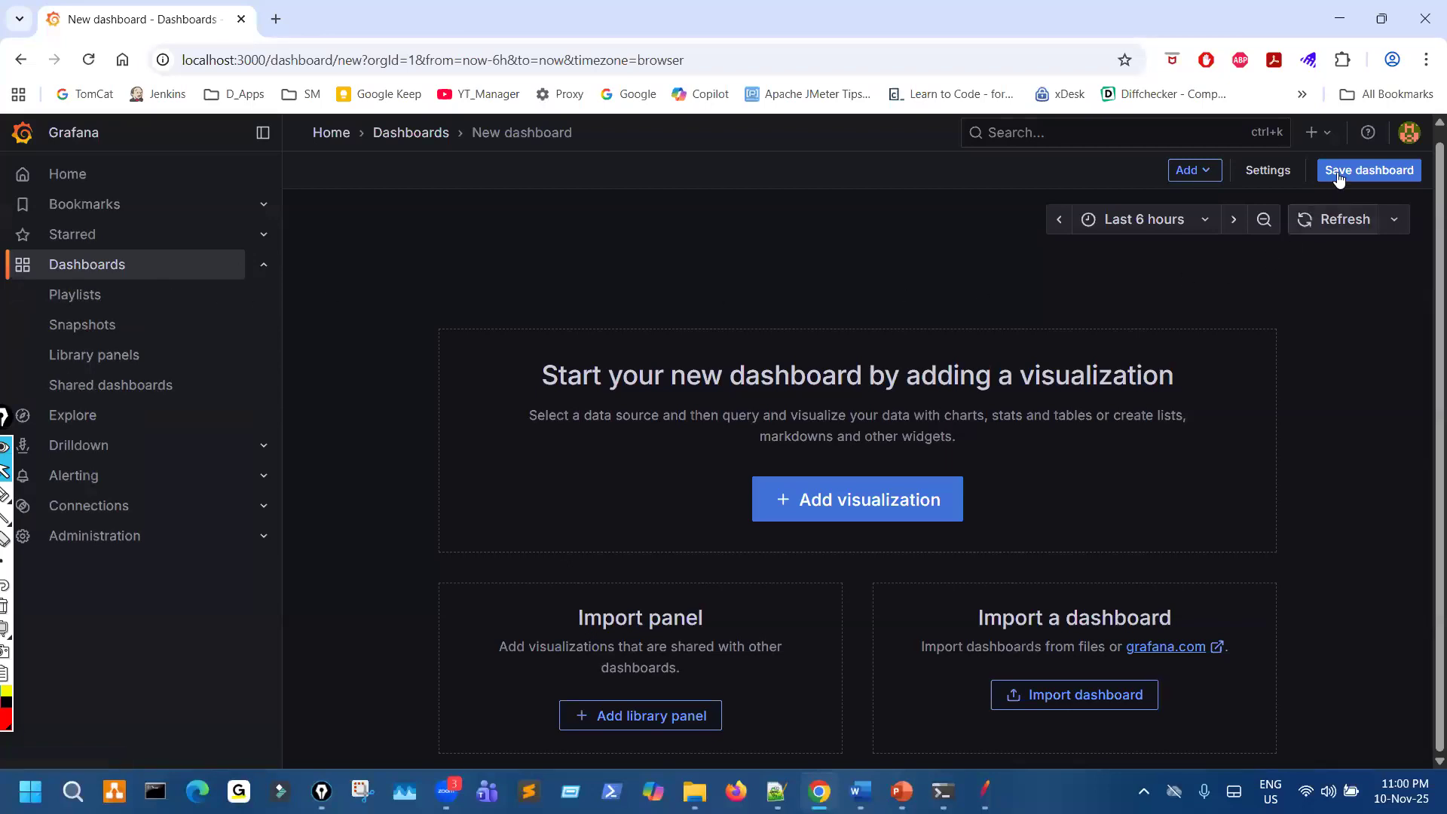
click(1199, 173)
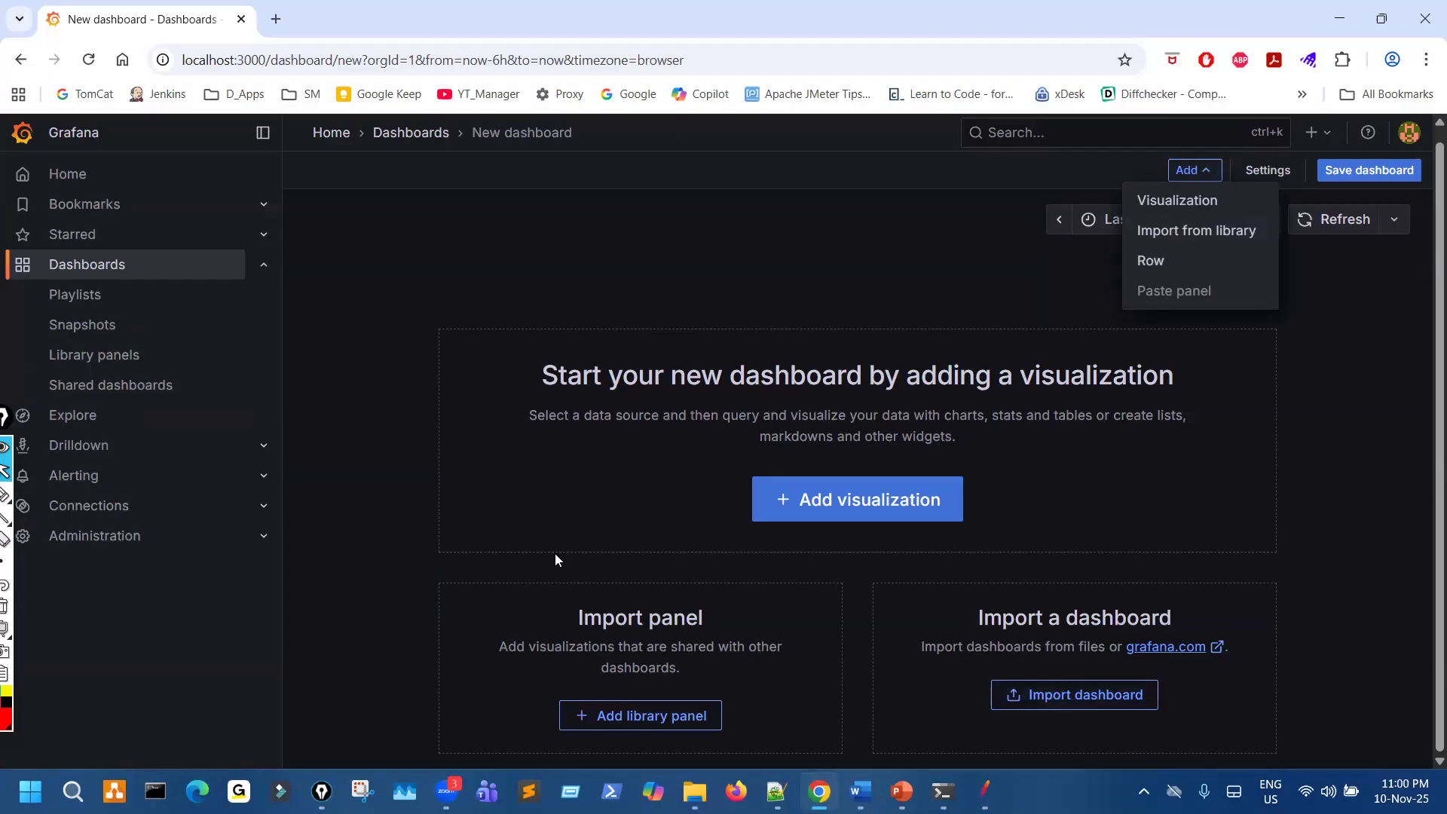
click(431, 134)
click(749, 490)
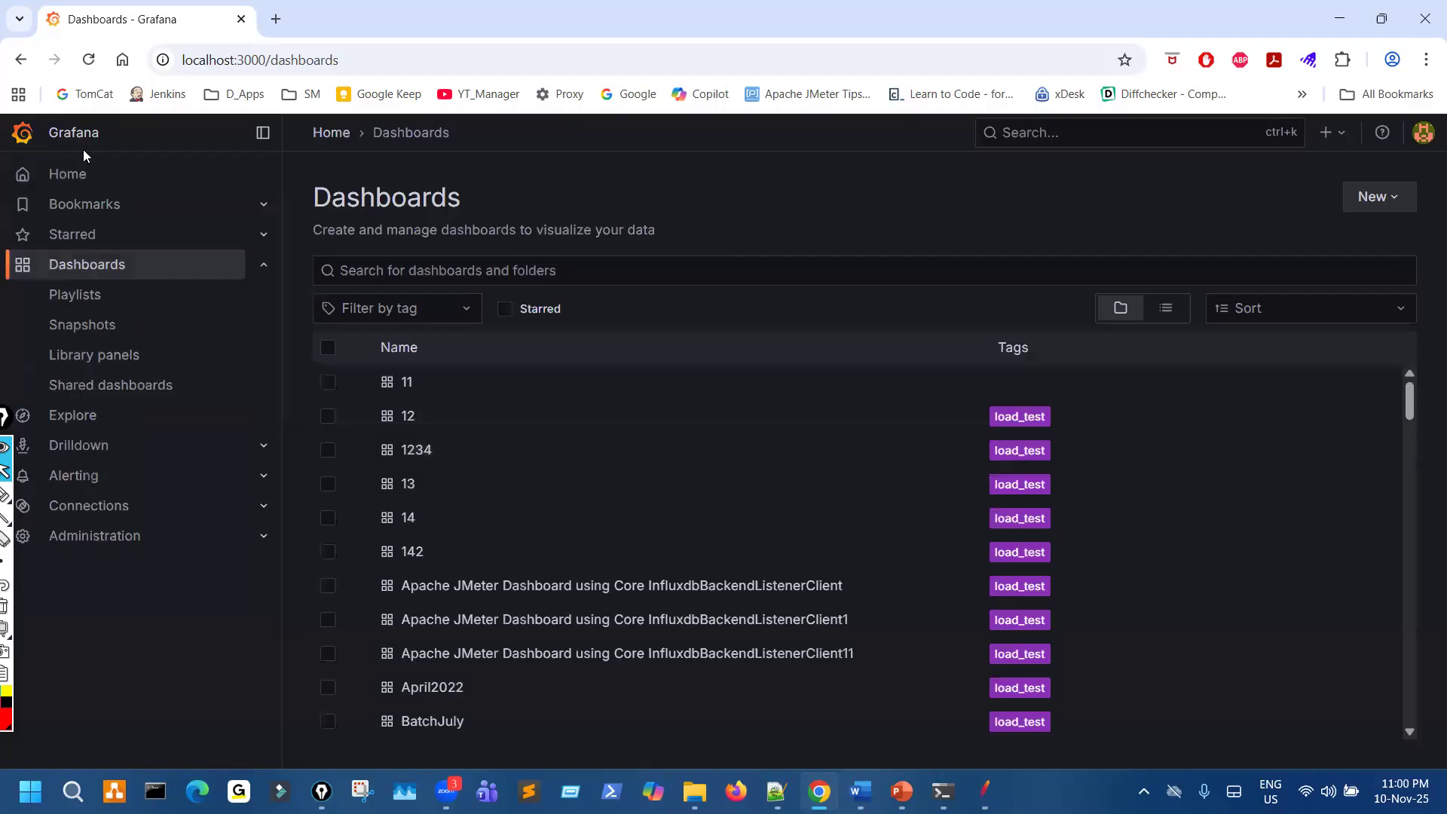
- Return to the home page at 90% zoom, mark the two ways to create a dashboard, and clear the annotations
click(66, 174)
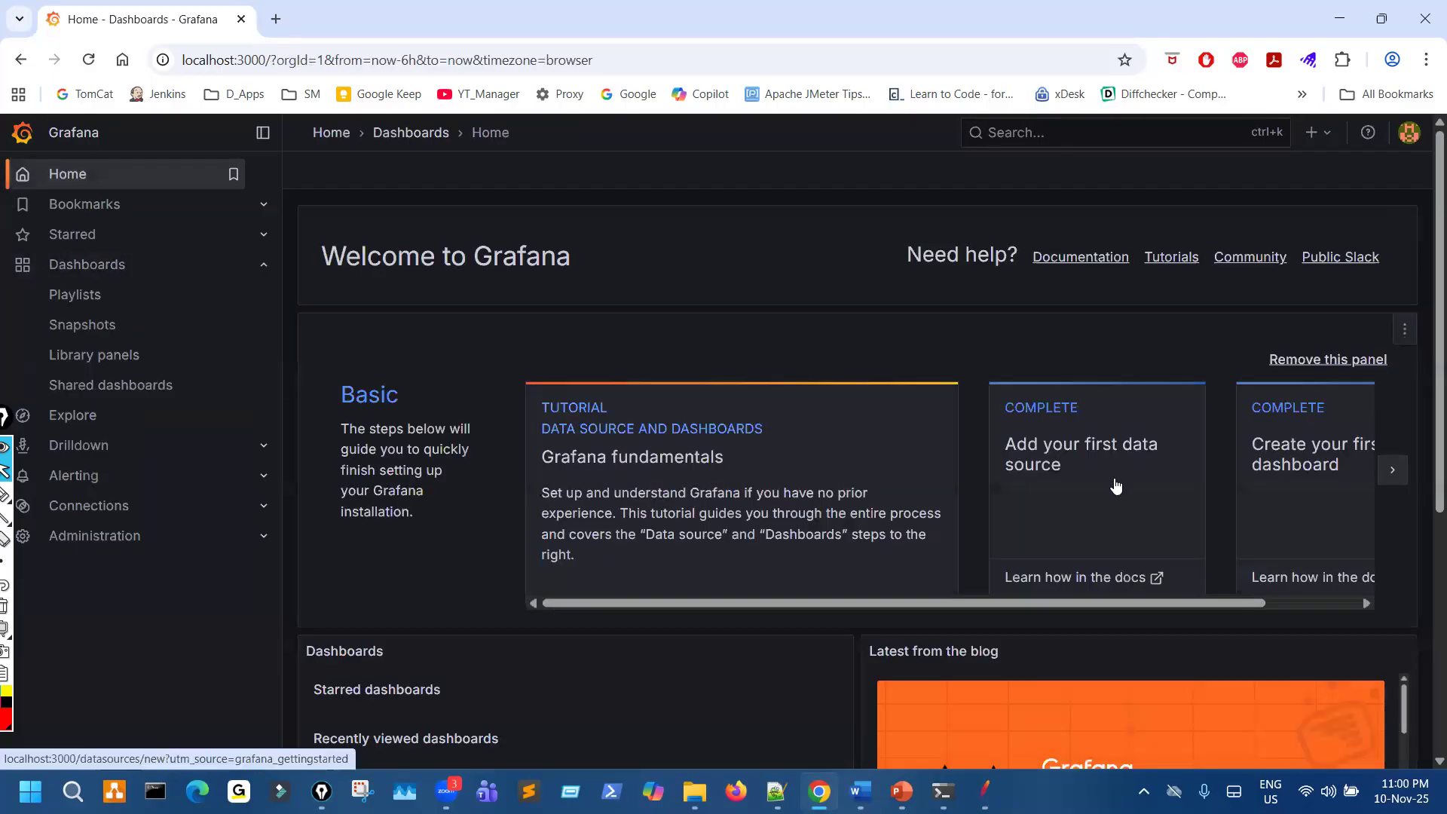
key(ctrl+minus)
key(ctrl+shift+3)
drag(1217, 334, 1153, 471)
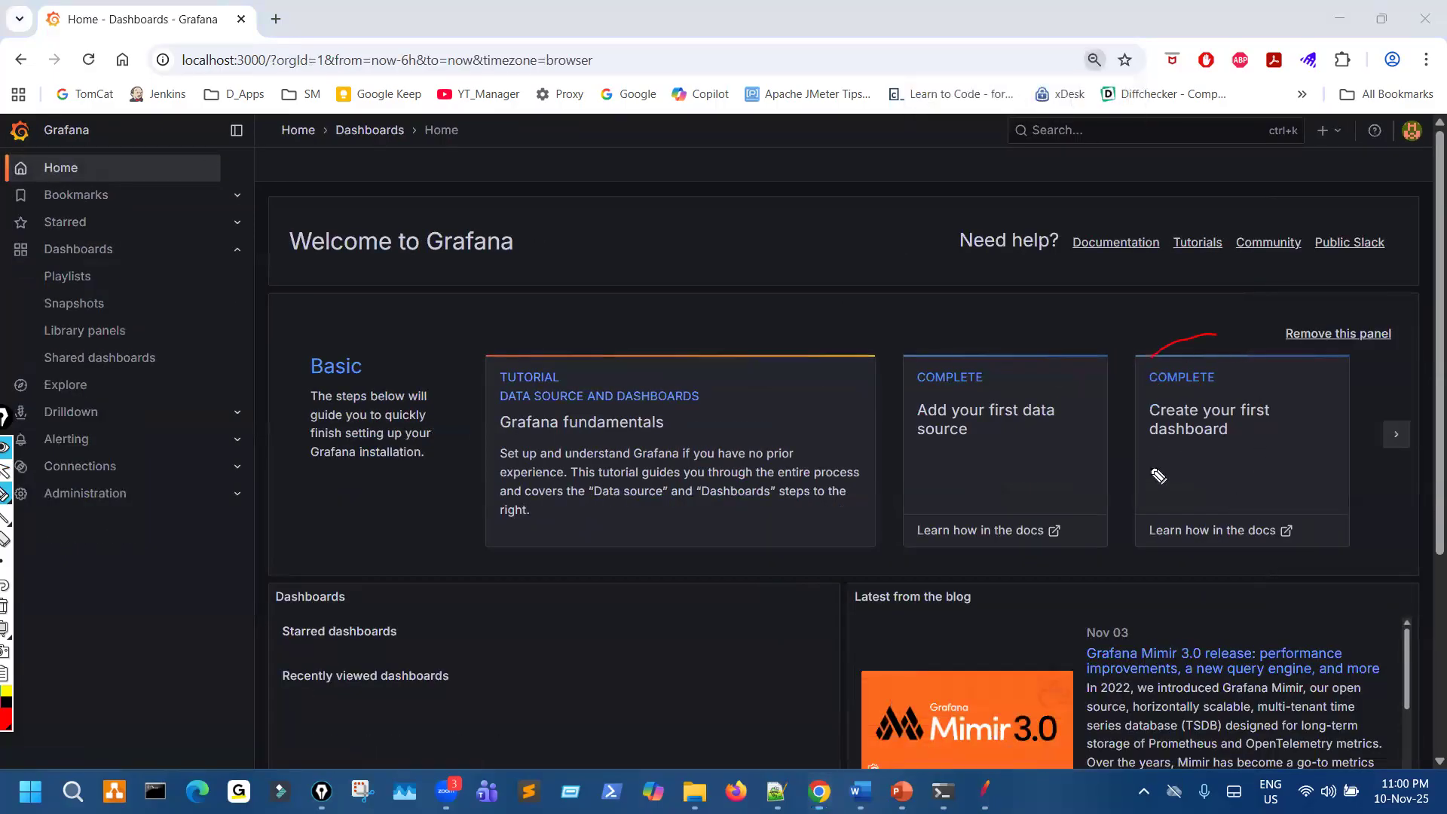
drag(1317, 132, 1310, 142)
mouse_move(1198, 338)
mouse_down()
mouse_move(1248, 421)
mouse_move(1215, 382)
mouse_up()
key(Escape)
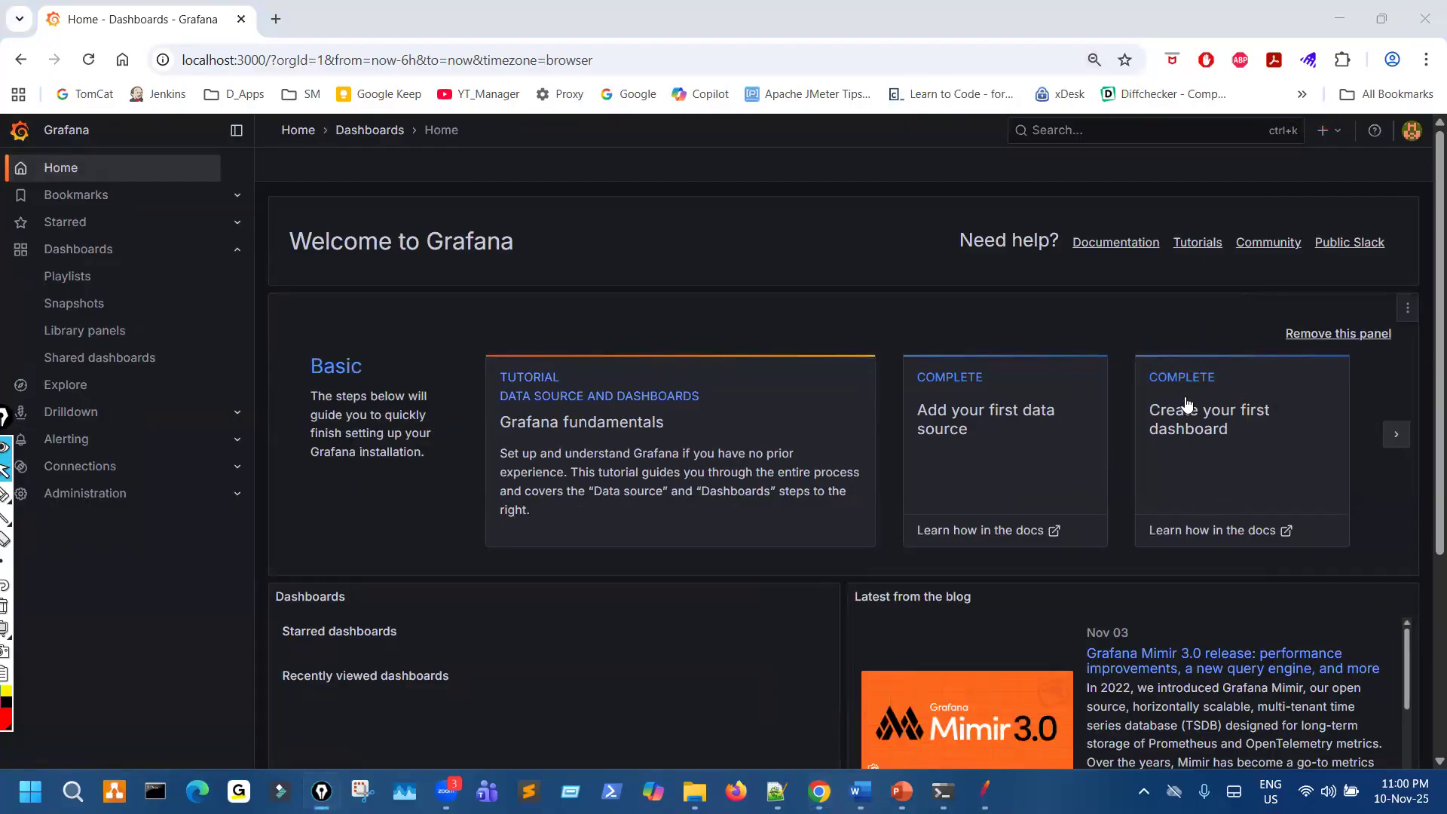
- Start a dashboard from the "Create your first dashboard" card, mark Add visualization, and return to the home page discarding the changes
click(1187, 406)
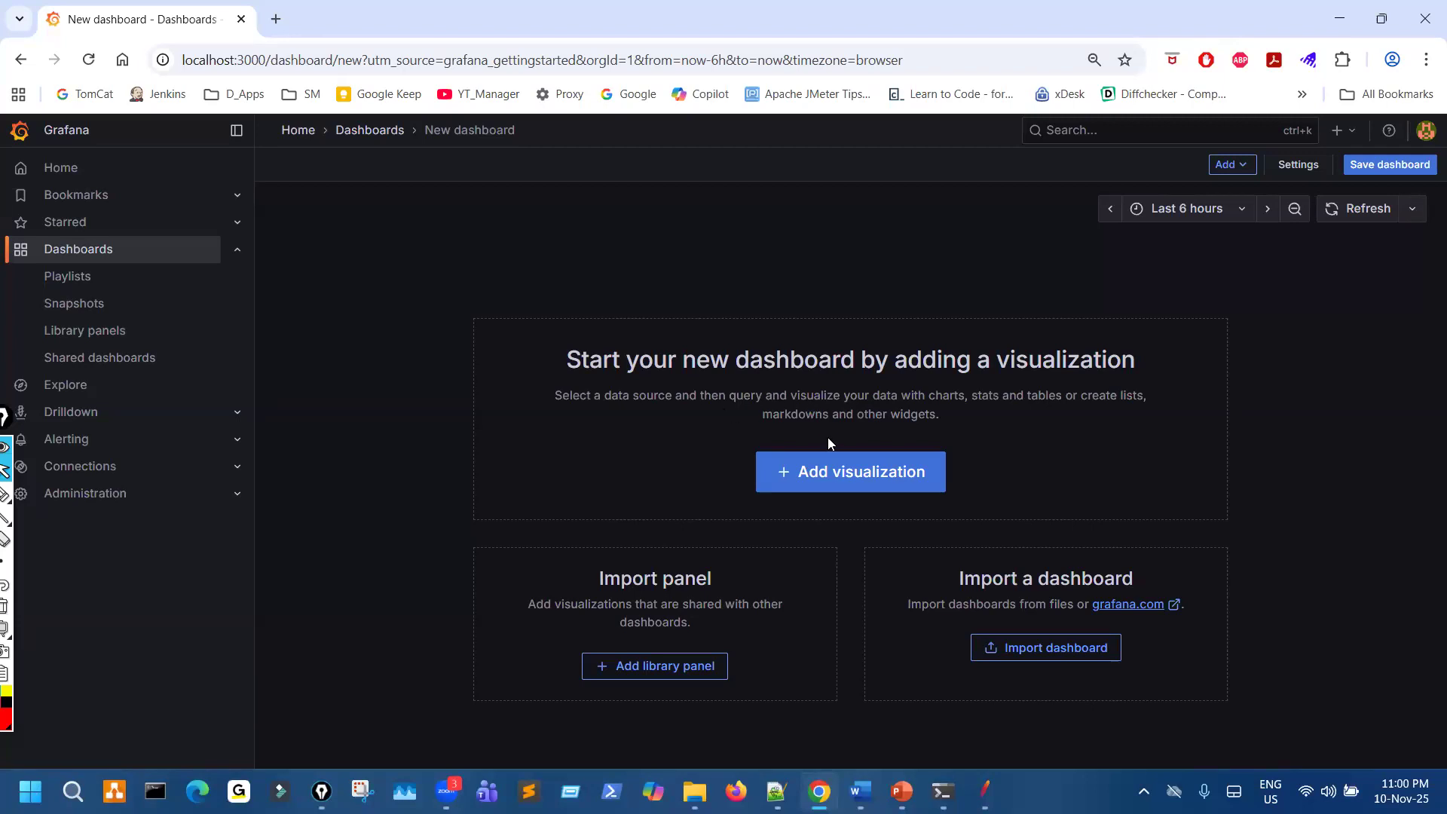
key(ctrl+shift+3)
mouse_move(793, 448)
mouse_down()
mouse_move(855, 517)
mouse_move(805, 461)
mouse_up()
key(ctrl+shift+7)
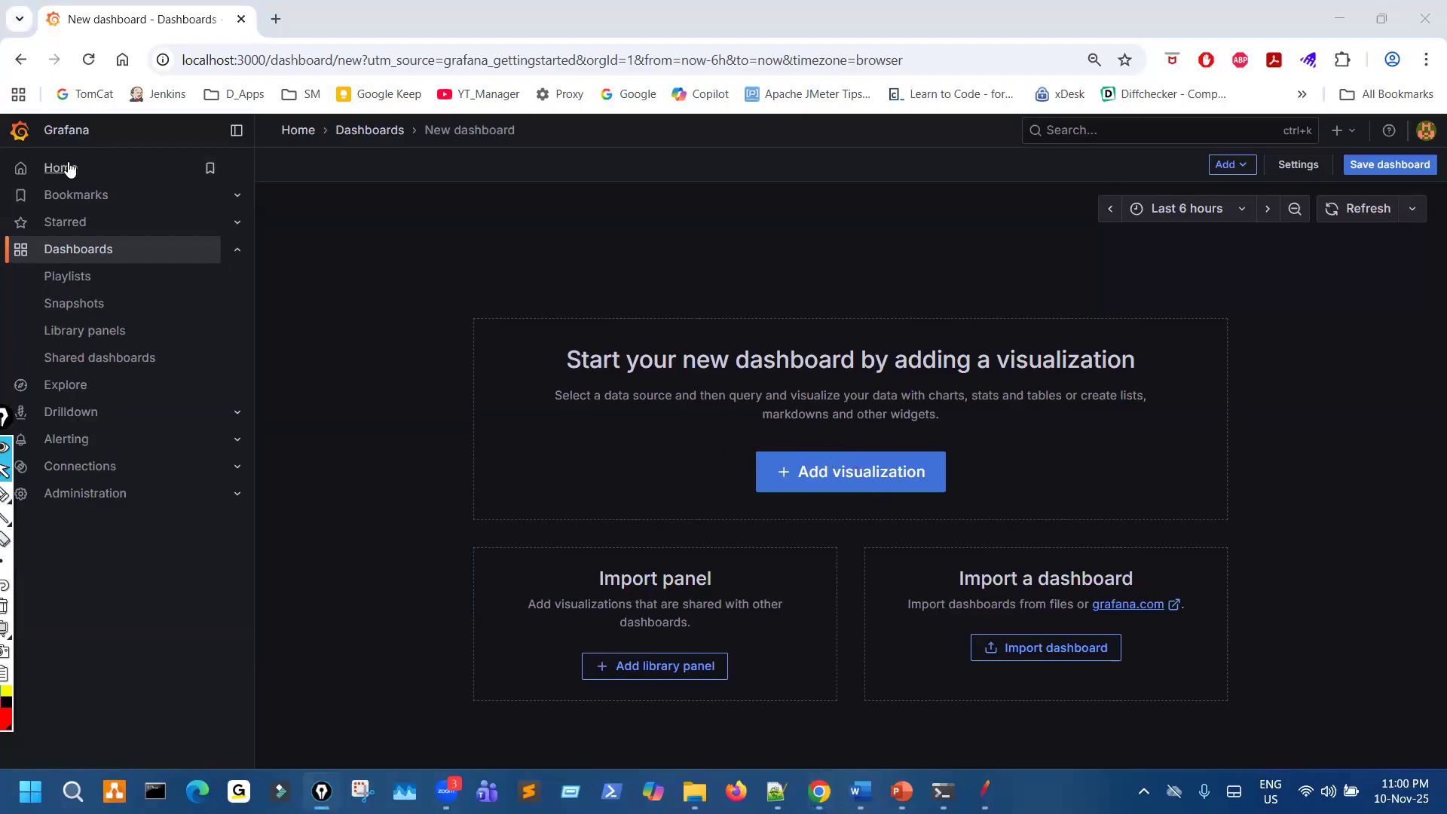
click(177, 169)
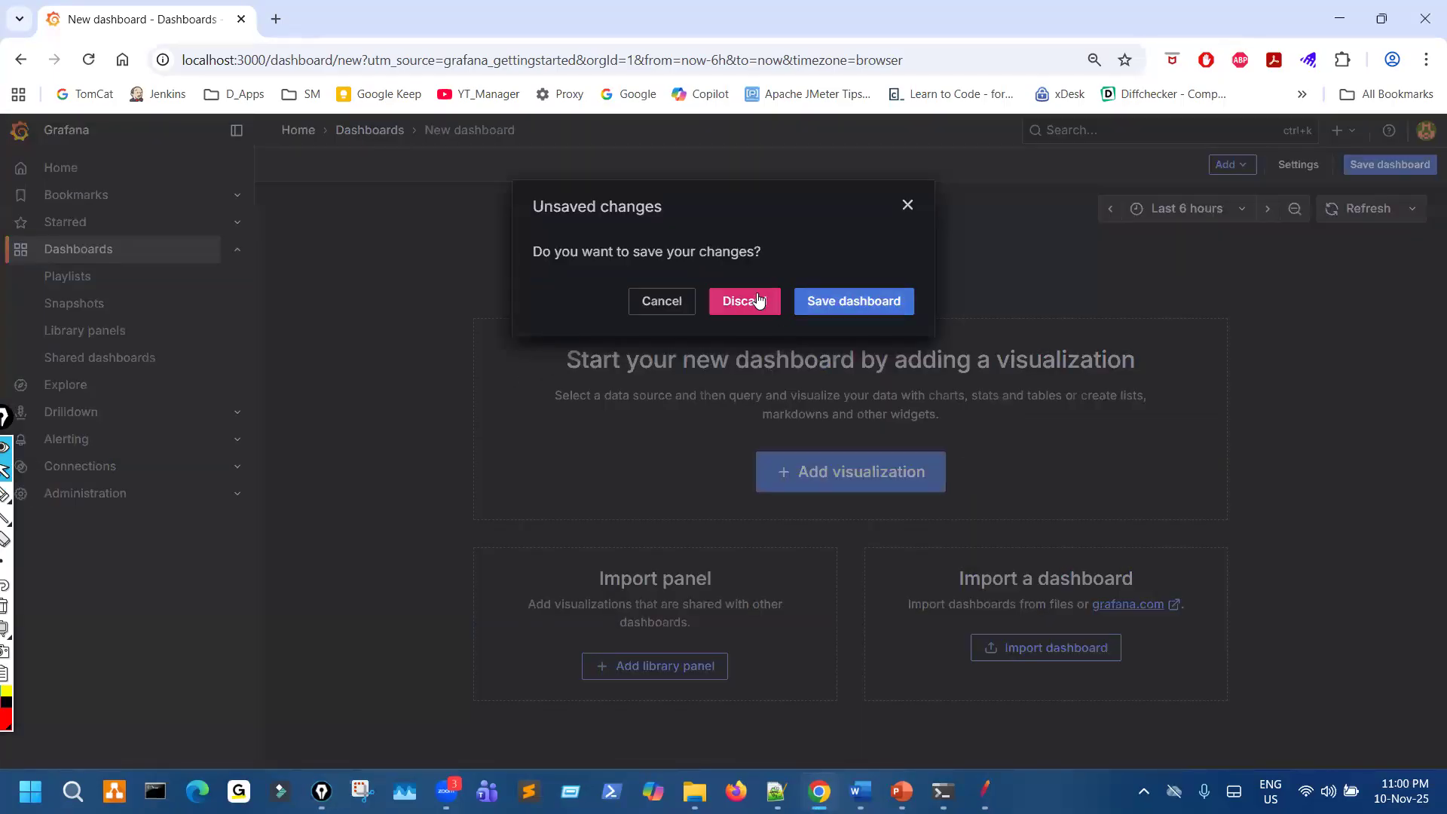
click(779, 314)
- Circle the "Create your first dashboard" card and the plus control on the home page
key(ctrl+shift+3)
key(ctrl+shift+2)
key(ctrl+shift+3)
mouse_move(1203, 383)
mouse_down()
mouse_move(1297, 498)
mouse_move(1226, 381)
mouse_up()
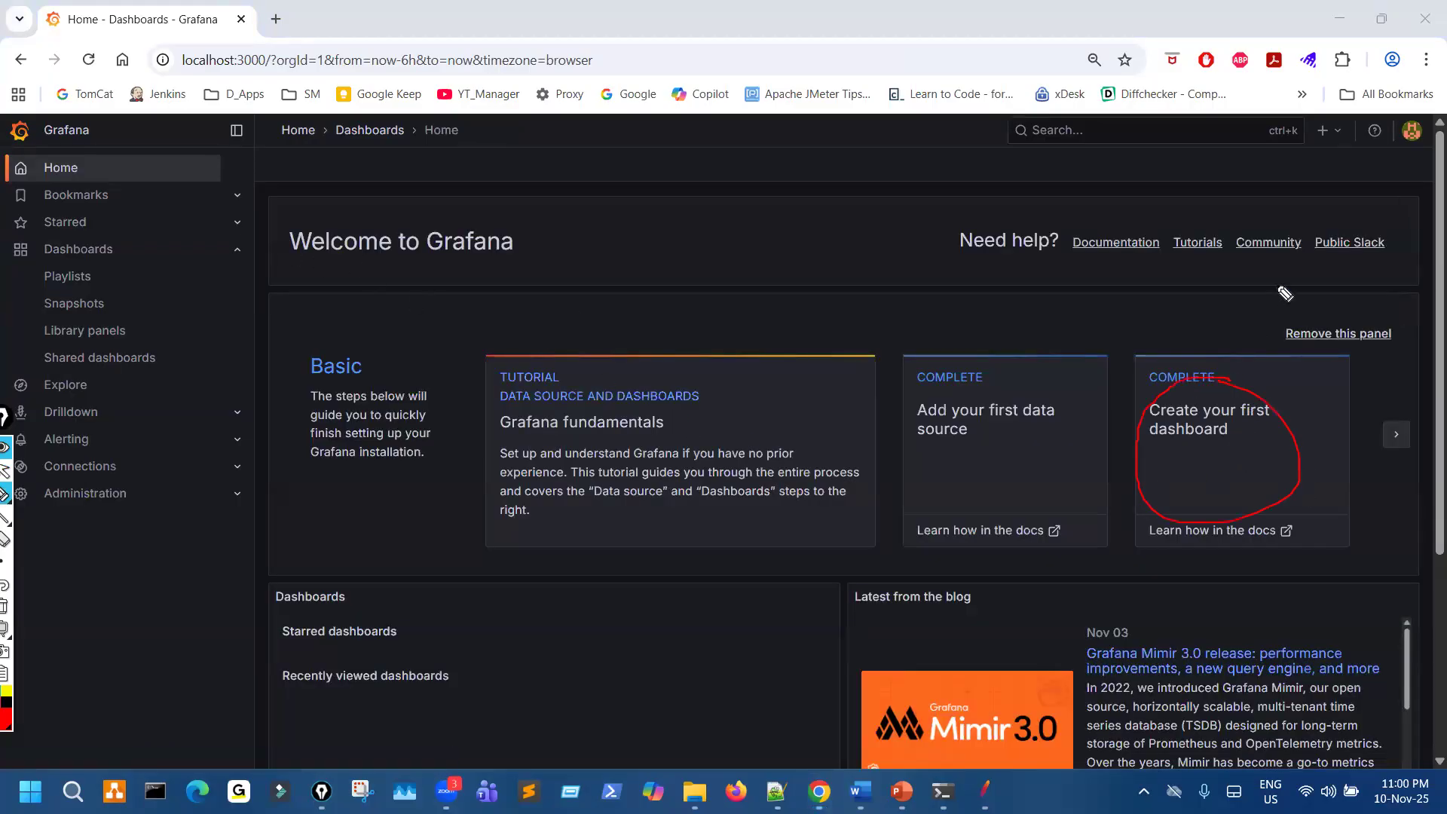
mouse_move(1314, 100)
mouse_down()
mouse_move(1368, 155)
mouse_move(1308, 98)
mouse_up()
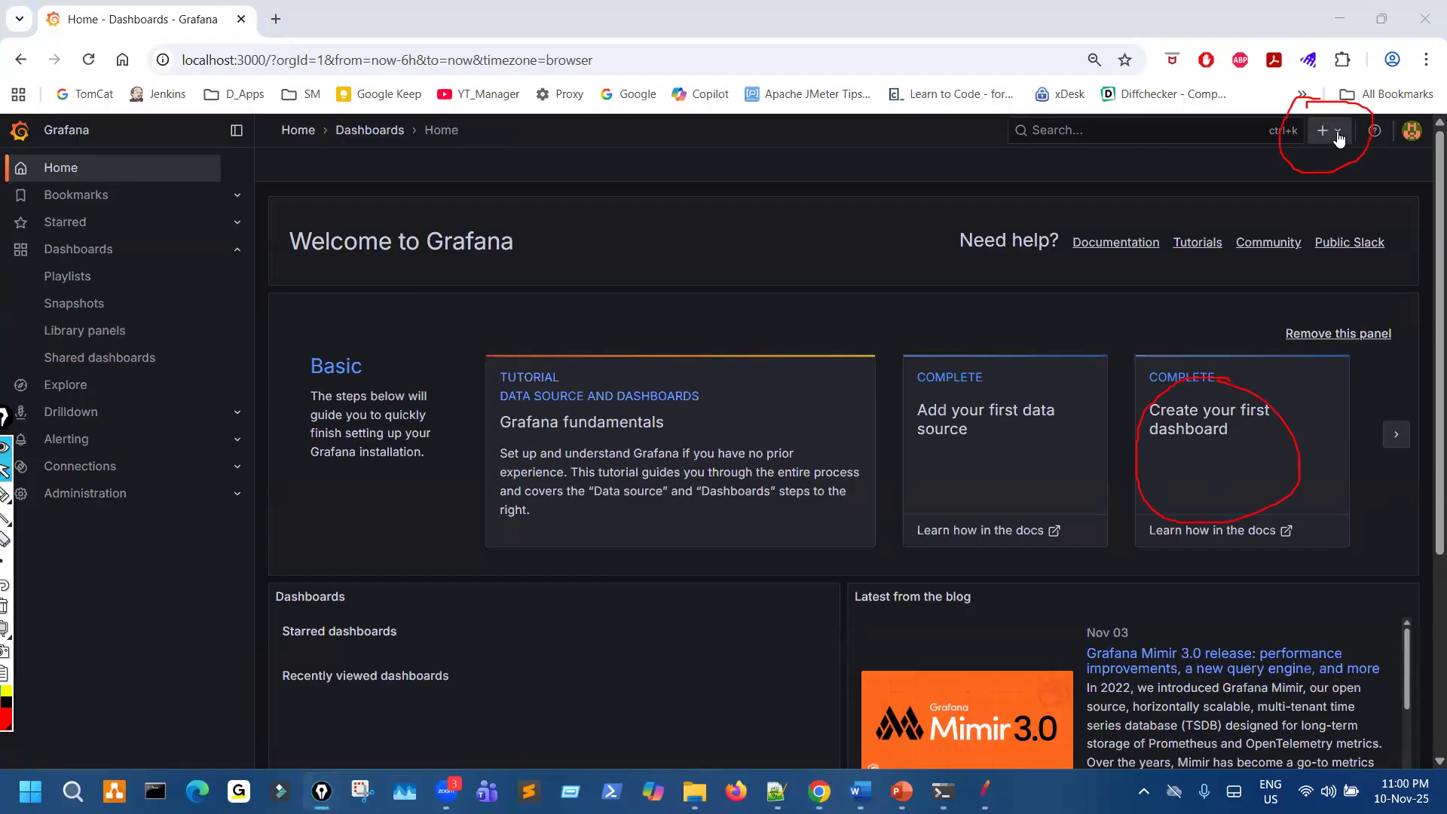
- Start a new dashboard through the plus control, go back to the home page discarding it, and clear the circles
click(1339, 138)
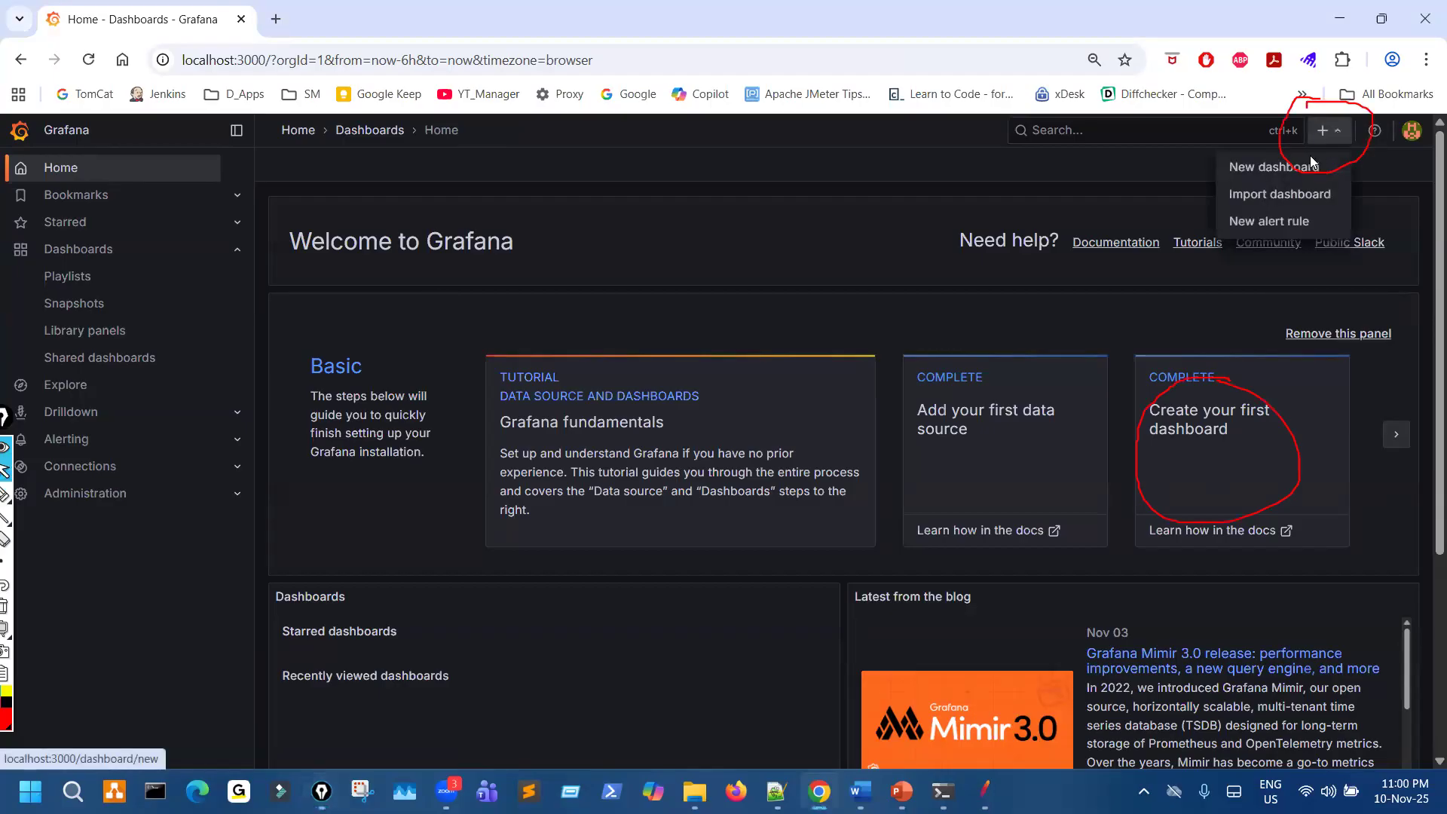
click(1271, 168)
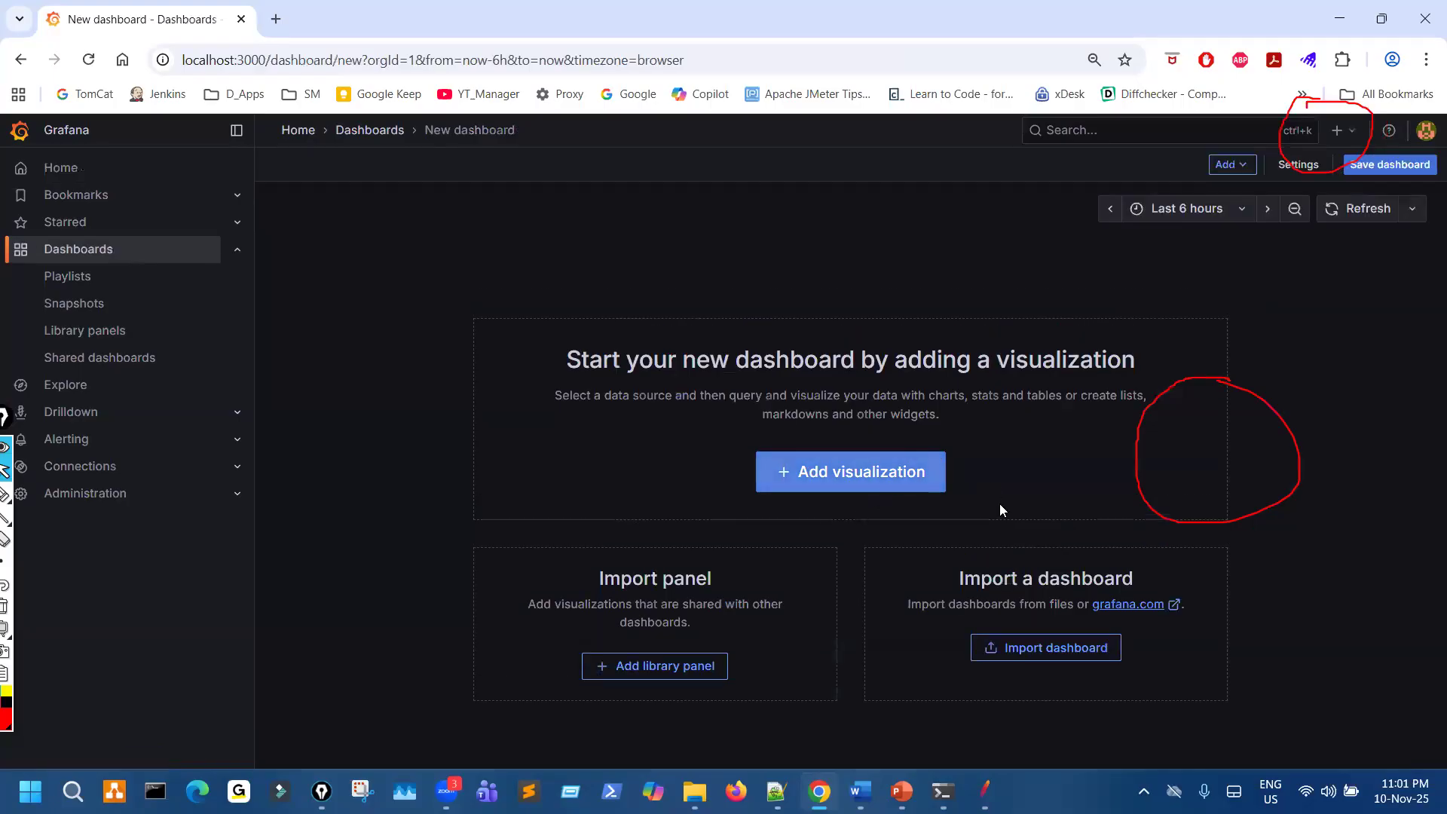
click(21, 60)
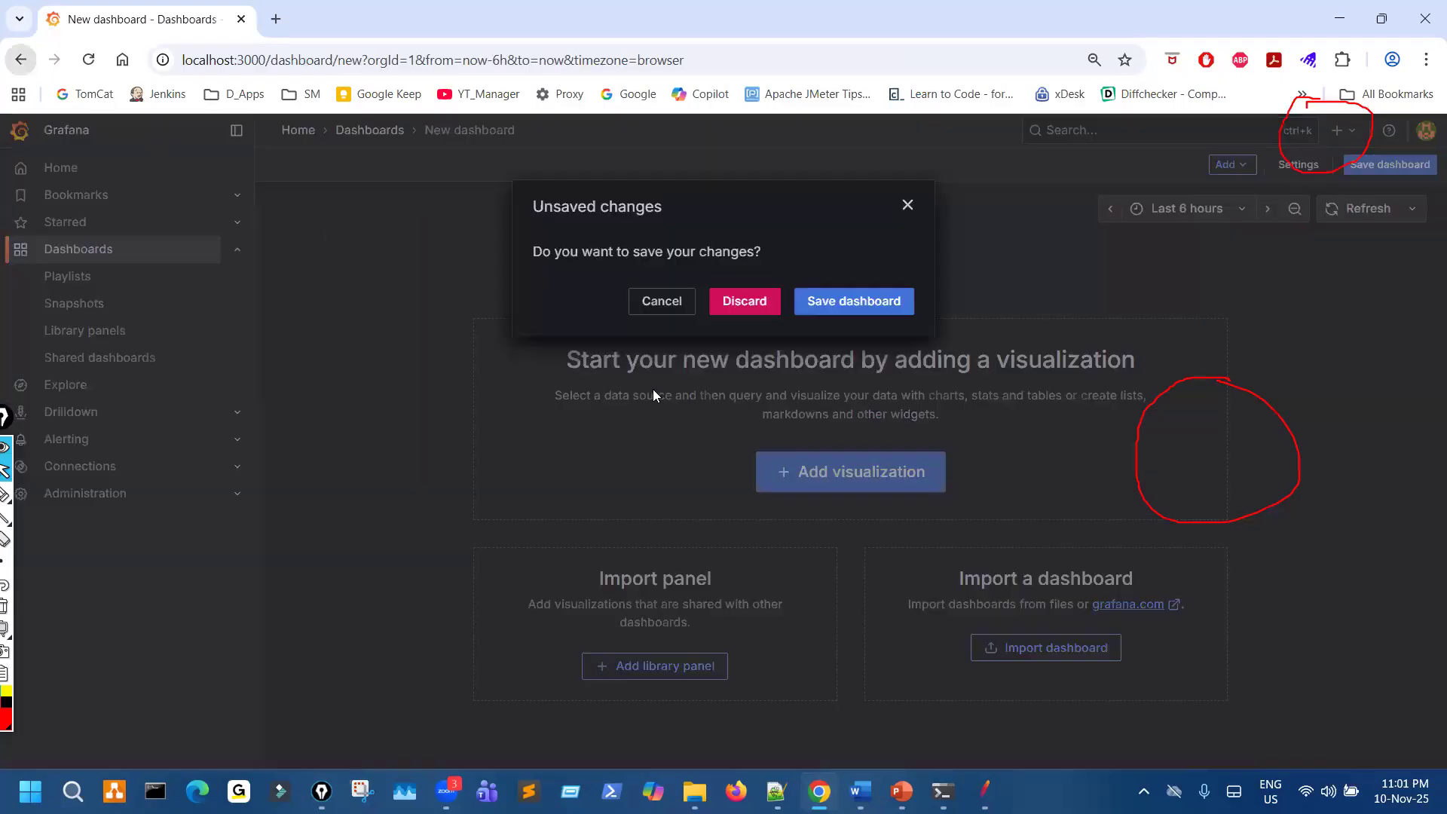
click(742, 301)
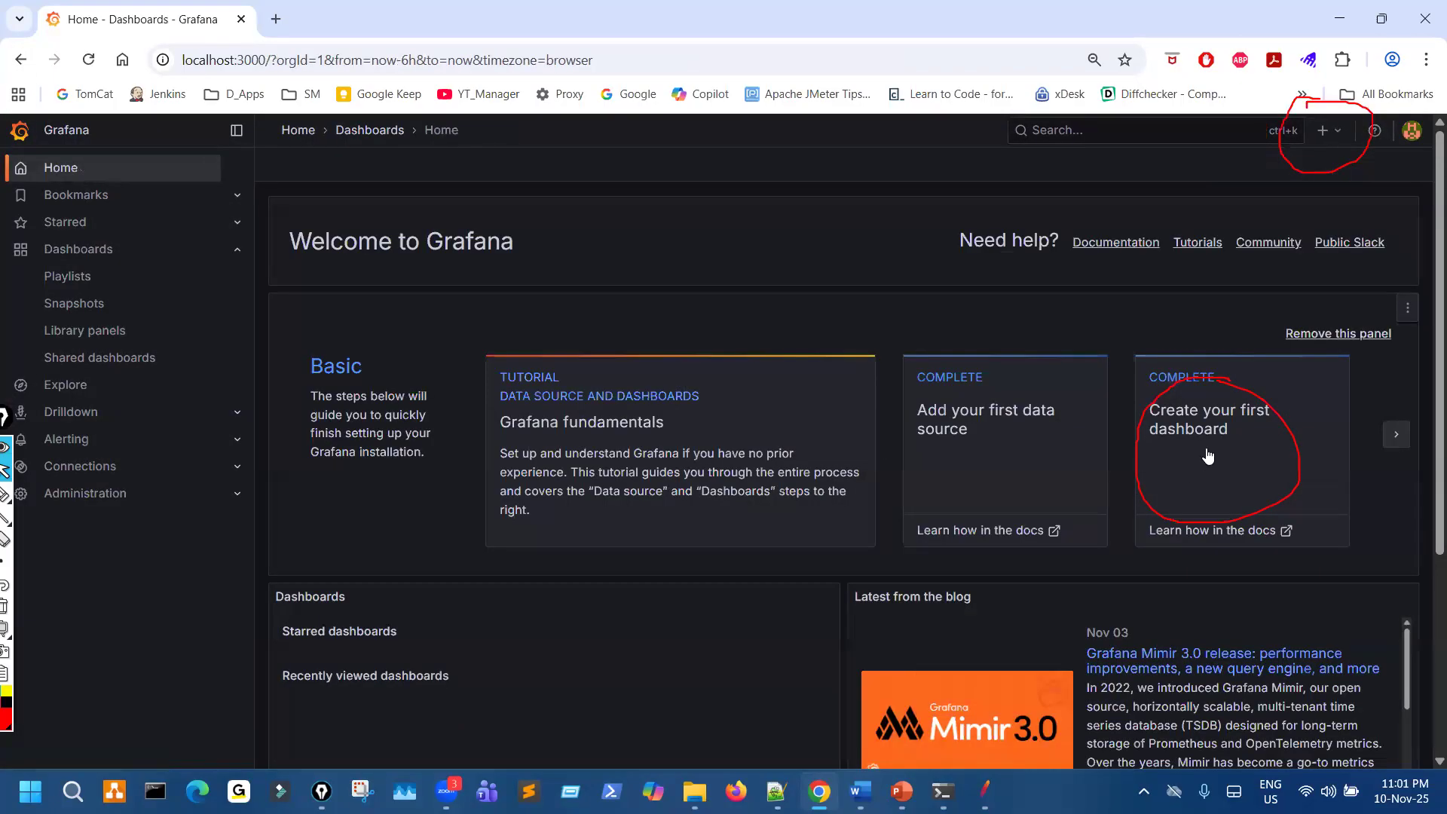
drag(1270, 508, 1276, 446)
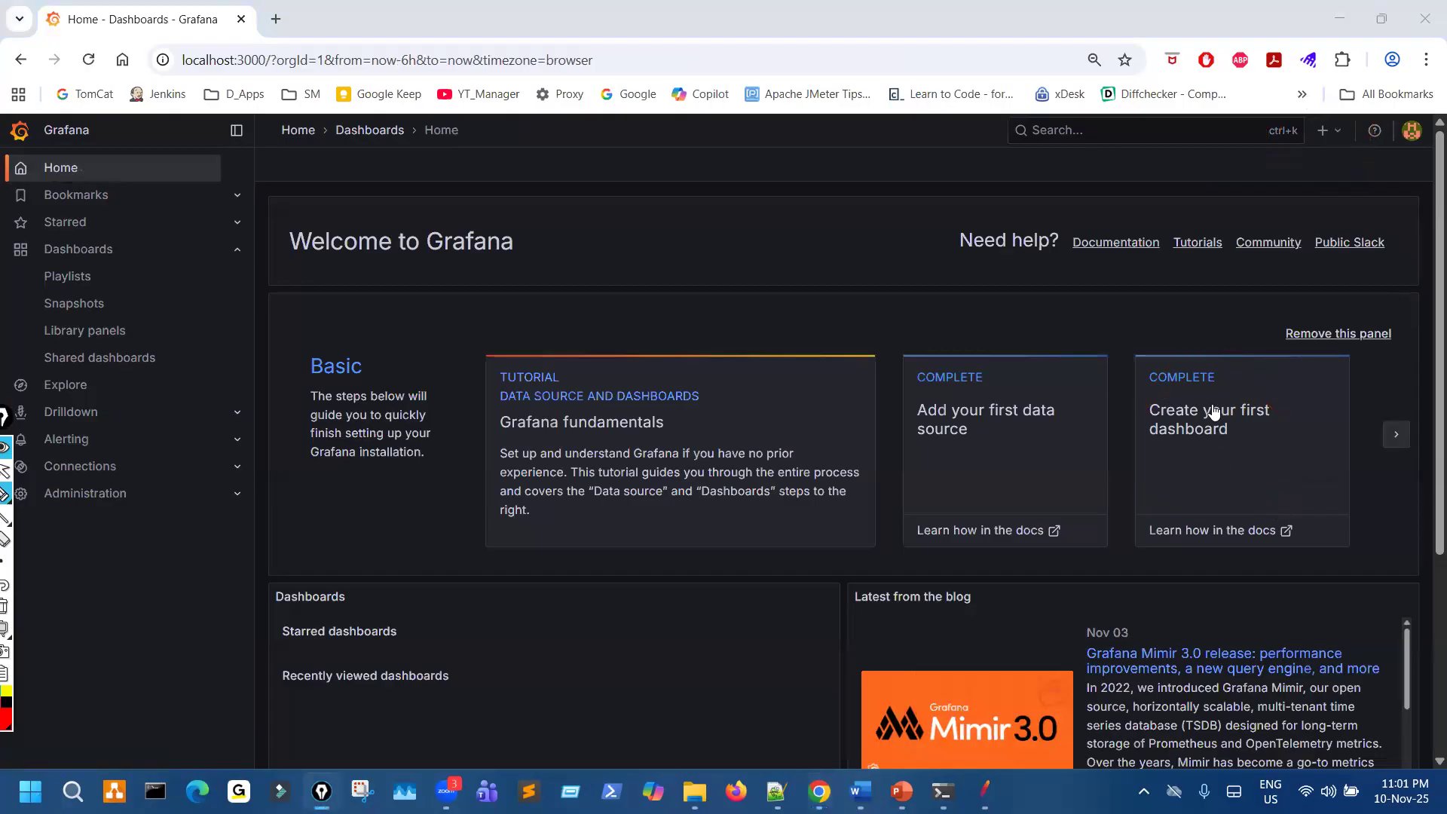
- Start a new dashboard from the "Create your first dashboard" card and mark the Add visualization option
click(1214, 411)
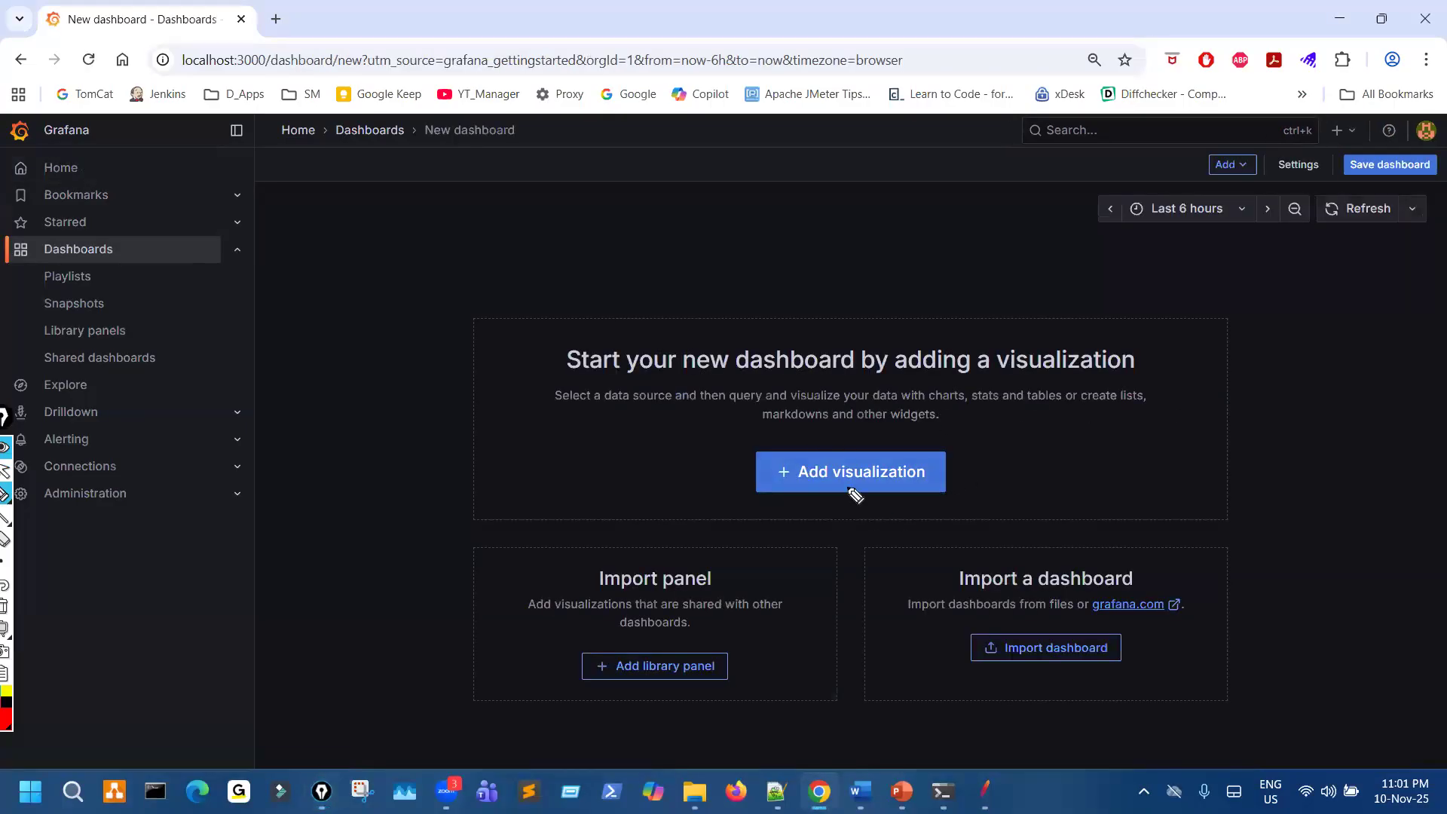
mouse_move(839, 445)
mouse_down()
mouse_move(787, 467)
mouse_move(852, 448)
mouse_move(923, 473)
mouse_up()
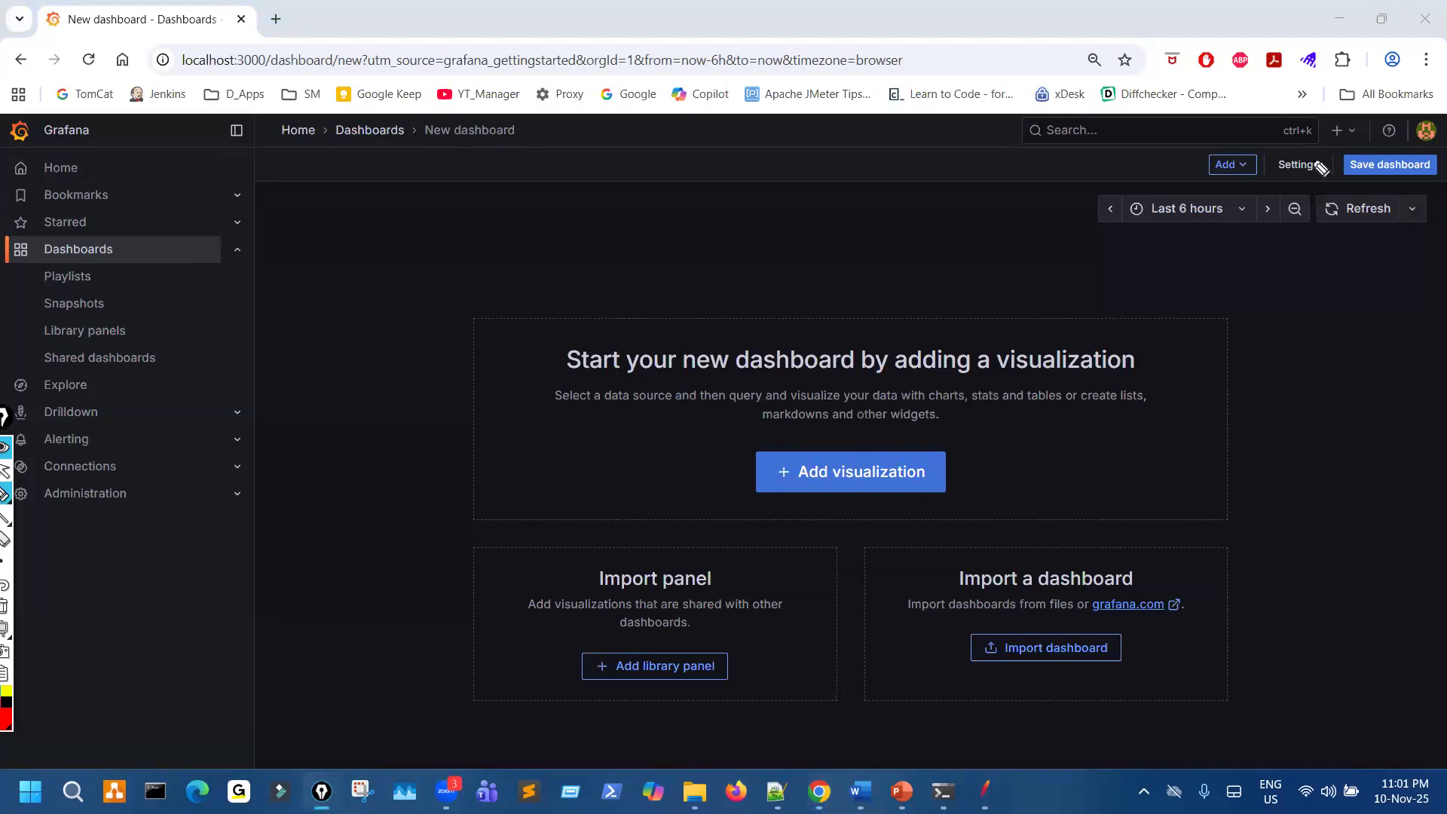
- Underline the data source hint, mark the Add visualization option, and start adding a visualization to the new dashboard
click(1344, 130)
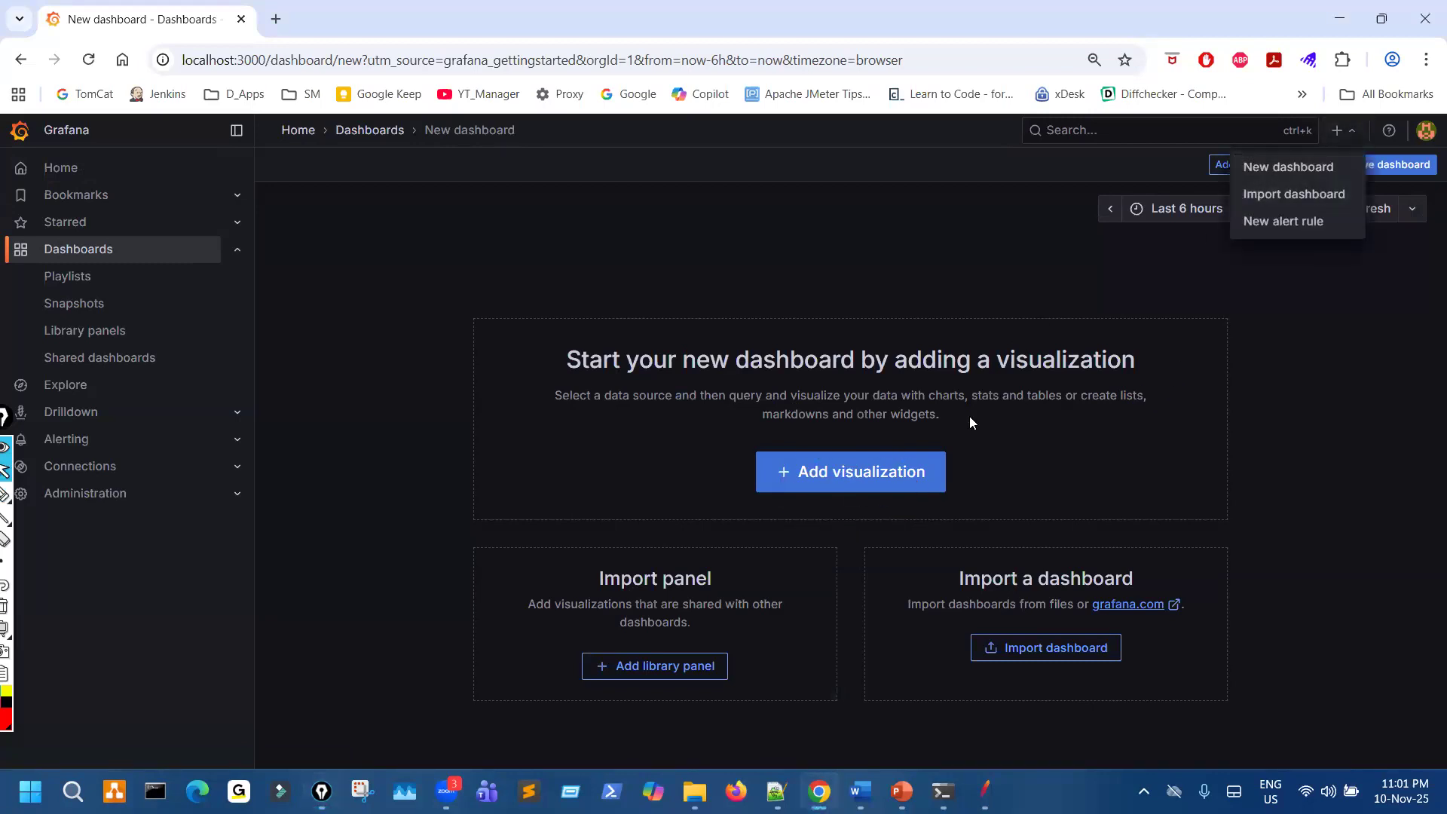
click(1021, 463)
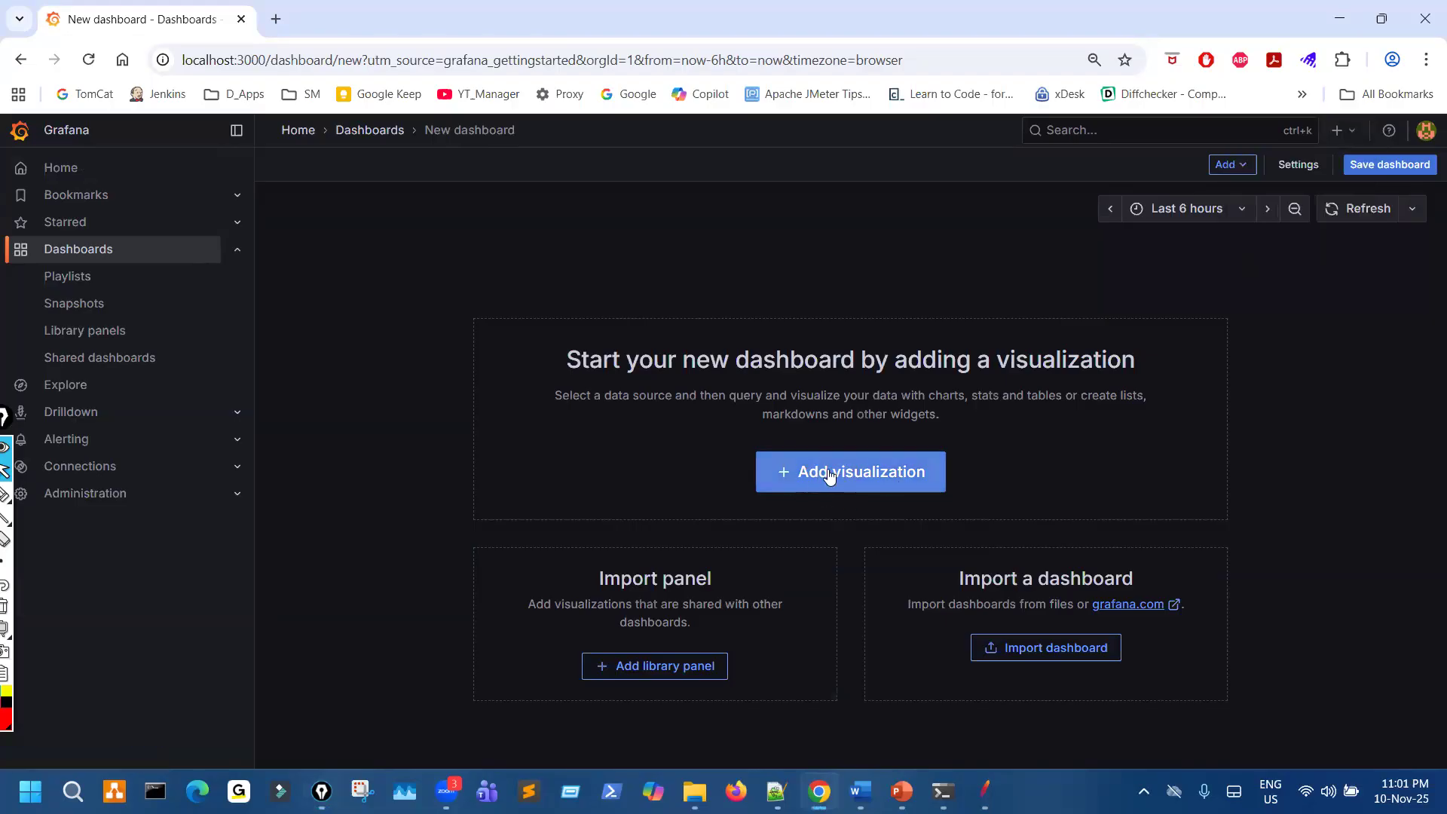
drag(615, 409, 723, 407)
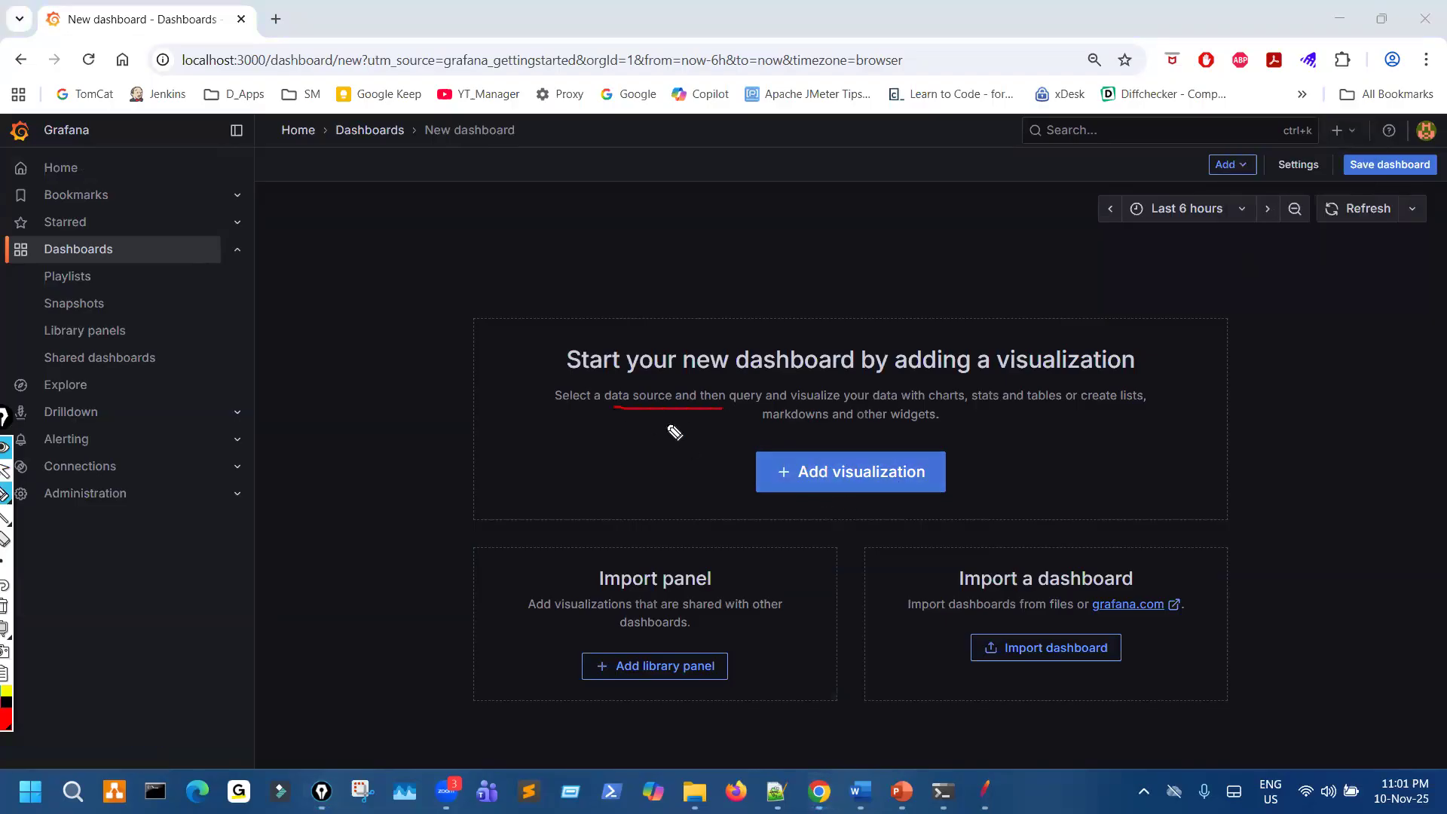
drag(858, 429, 898, 437)
drag(773, 507, 837, 452)
click(872, 479)
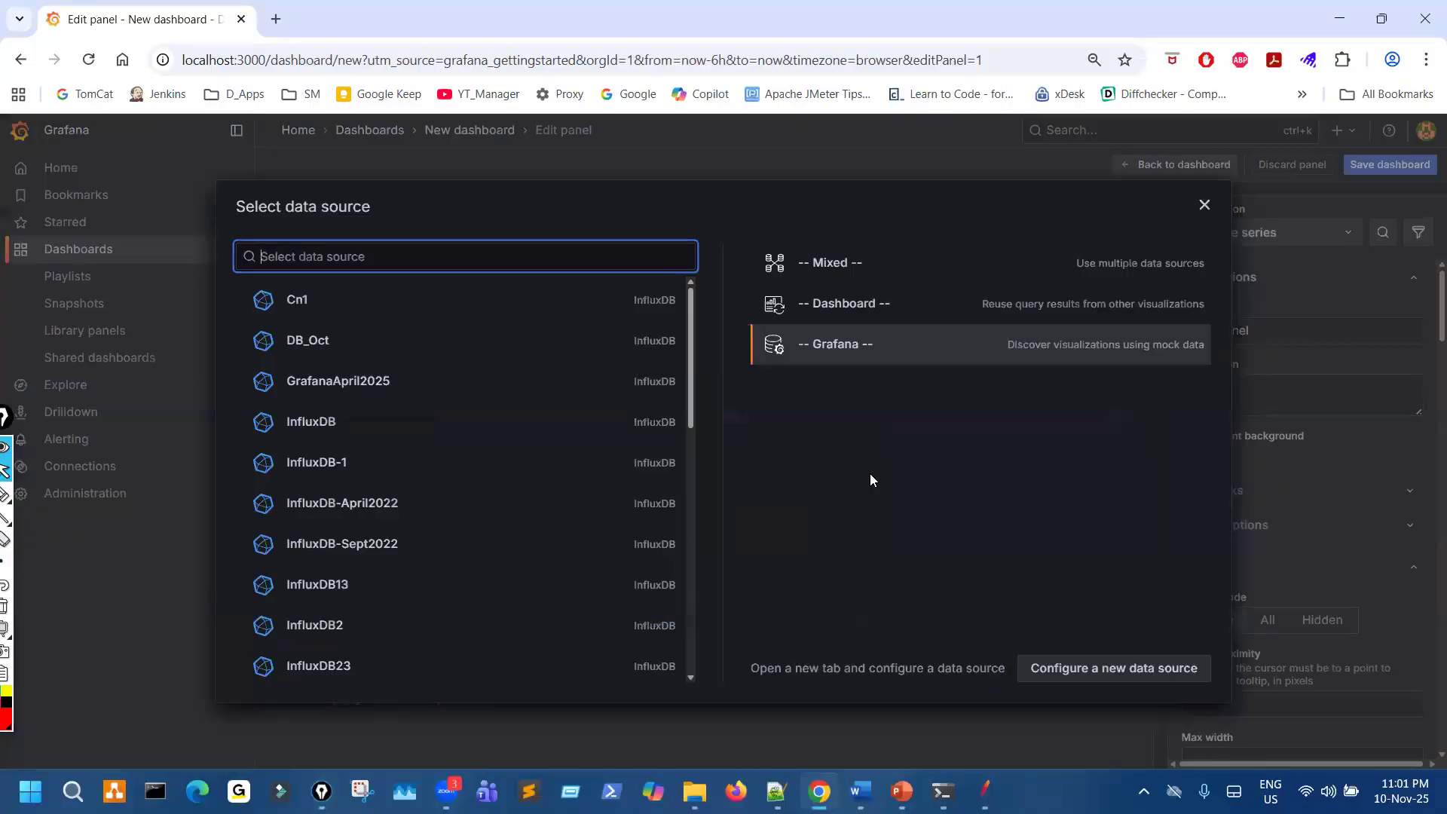
- Close the data source selection and return to the home page, discarding the unsaved dashboard
click(1207, 208)
click(21, 65)
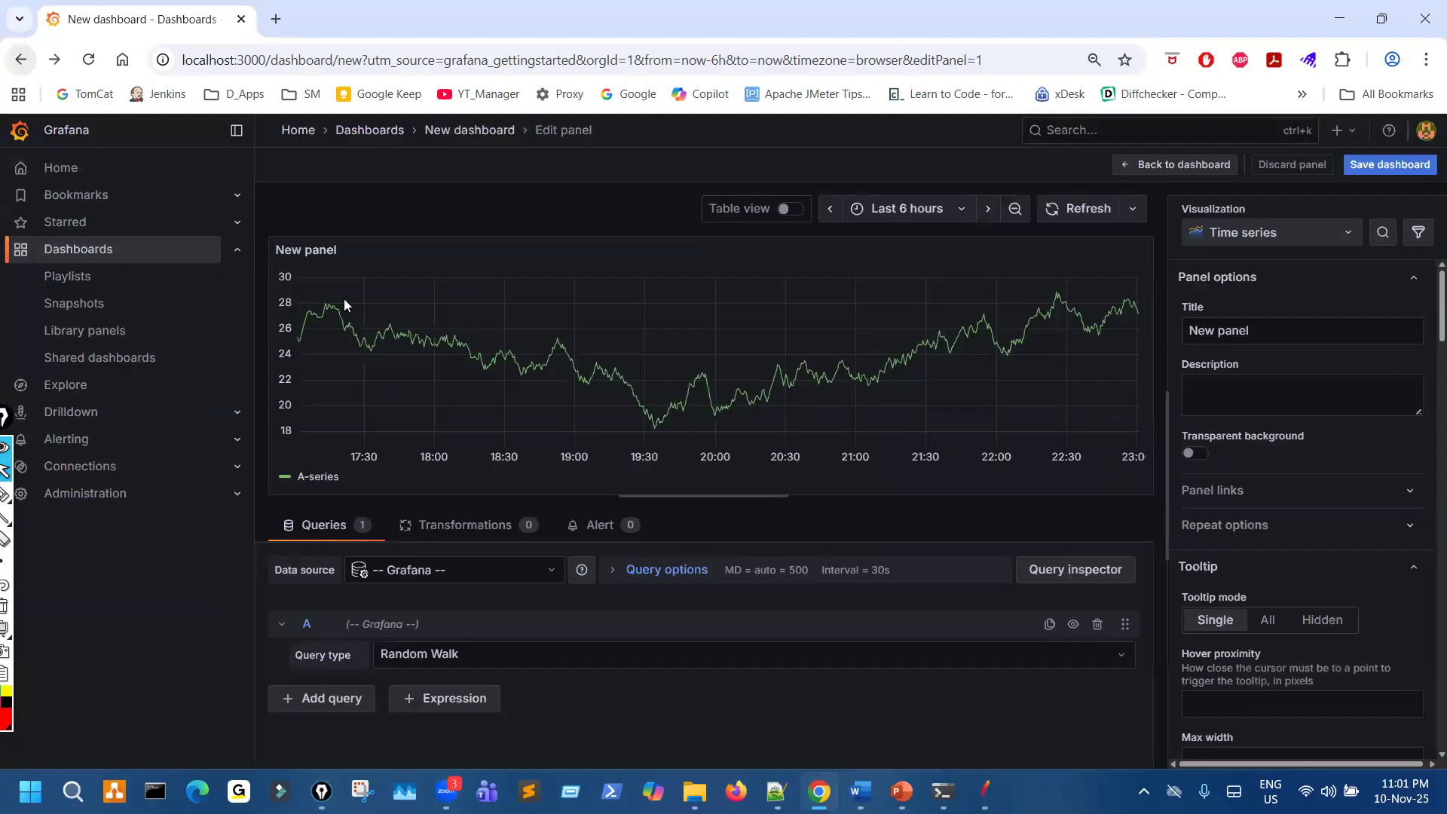
click(49, 167)
click(744, 299)
- Mark the "Create your first dashboard" card with a circle and arrow, and circle the plus control
key(ctrl+shift+3)
mouse_move(1203, 341)
mouse_down()
mouse_move(1265, 479)
mouse_move(1192, 367)
mouse_up()
mouse_move(1349, 364)
mouse_down()
mouse_move(1225, 436)
mouse_move(1267, 434)
mouse_up()
key(ctrl+shift+2)
key(ctrl+shift+3)
drag(1298, 153, 1350, 148)
key(ctrl+shift+2)
- Create a new dashboard through the plus control, add a visualization, and choose to configure a new data source
click(1329, 131)
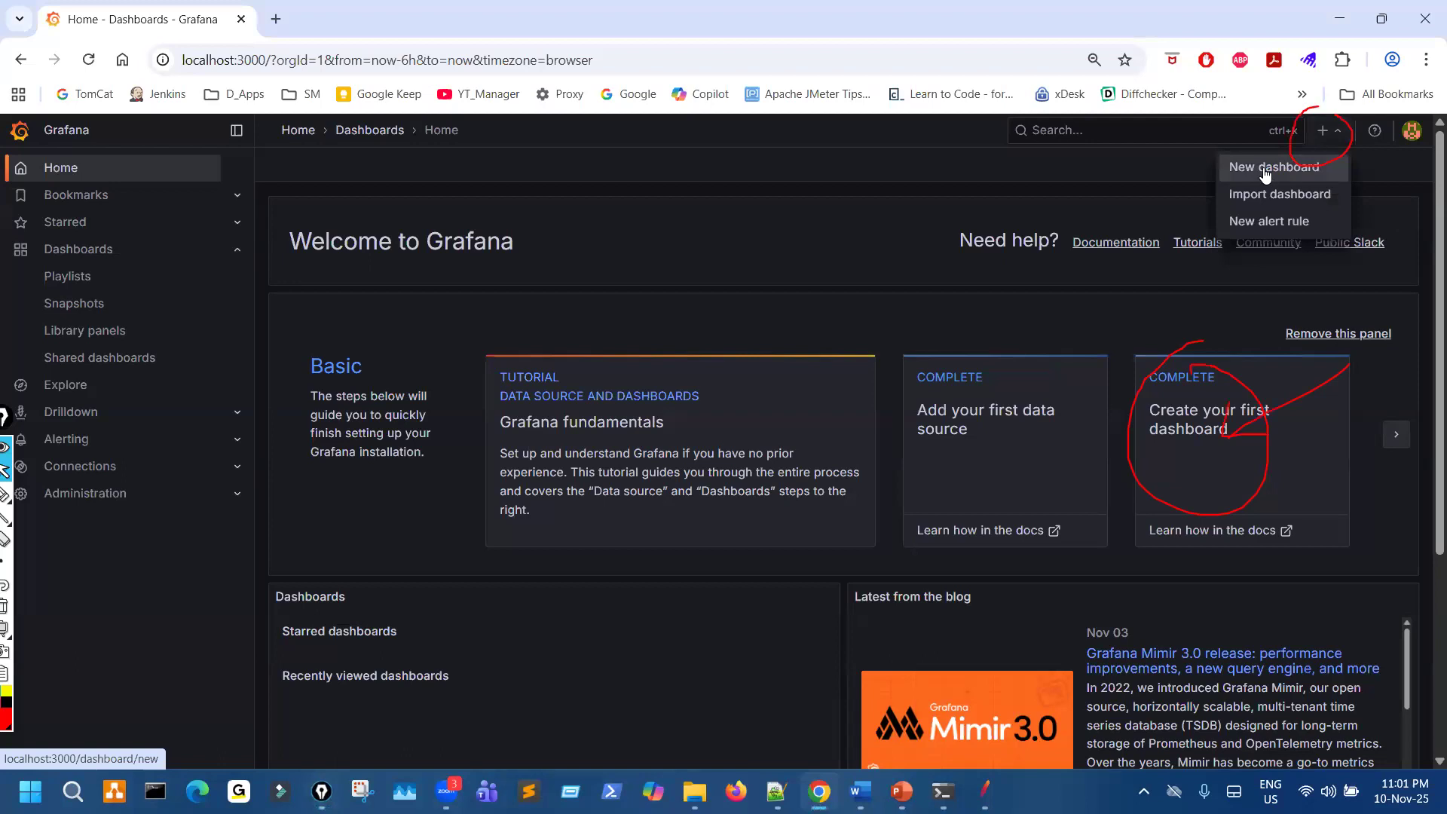
click(1265, 174)
key(ctrl+shift+3)
mouse_move(882, 529)
mouse_down()
mouse_move(876, 445)
mouse_move(891, 518)
mouse_up()
key(ctrl+shift+2)
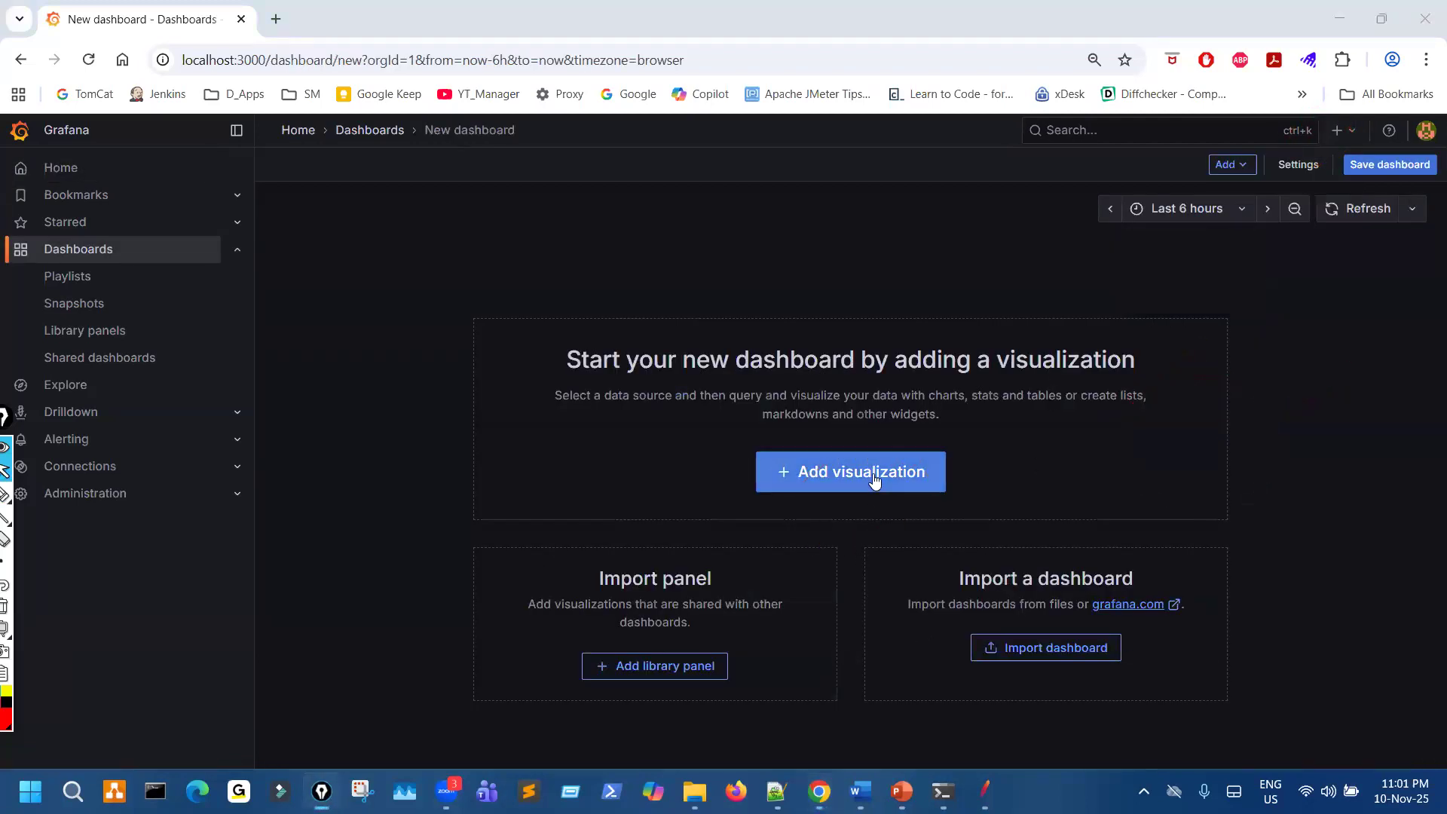
click(873, 475)
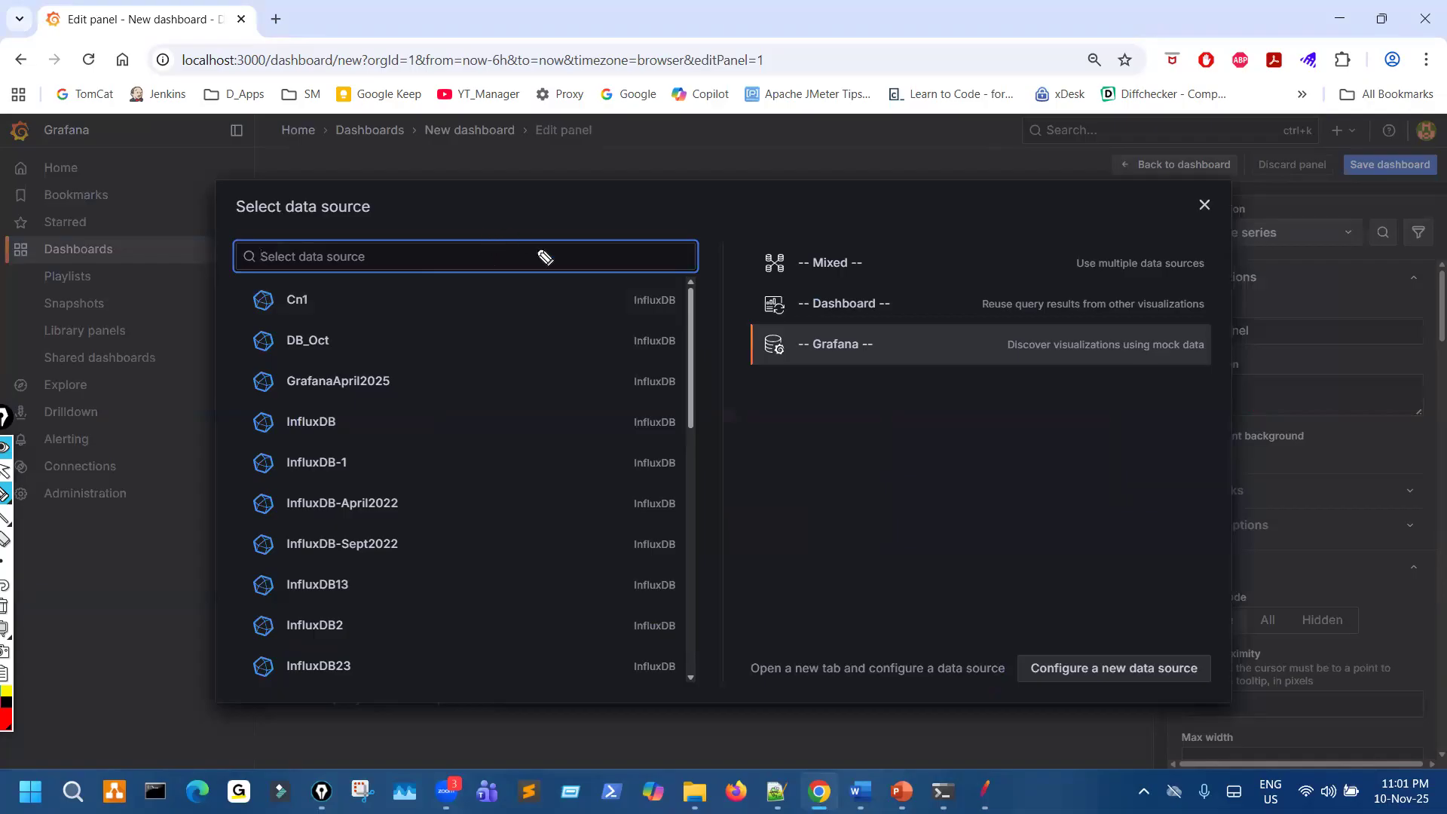
mouse_move(1115, 547)
mouse_down()
mouse_move(1105, 623)
mouse_move(1134, 652)
mouse_move(1004, 658)
mouse_move(1177, 709)
mouse_move(1205, 647)
mouse_move(1028, 671)
mouse_move(1176, 699)
mouse_move(1099, 658)
mouse_up()
click(1109, 664)
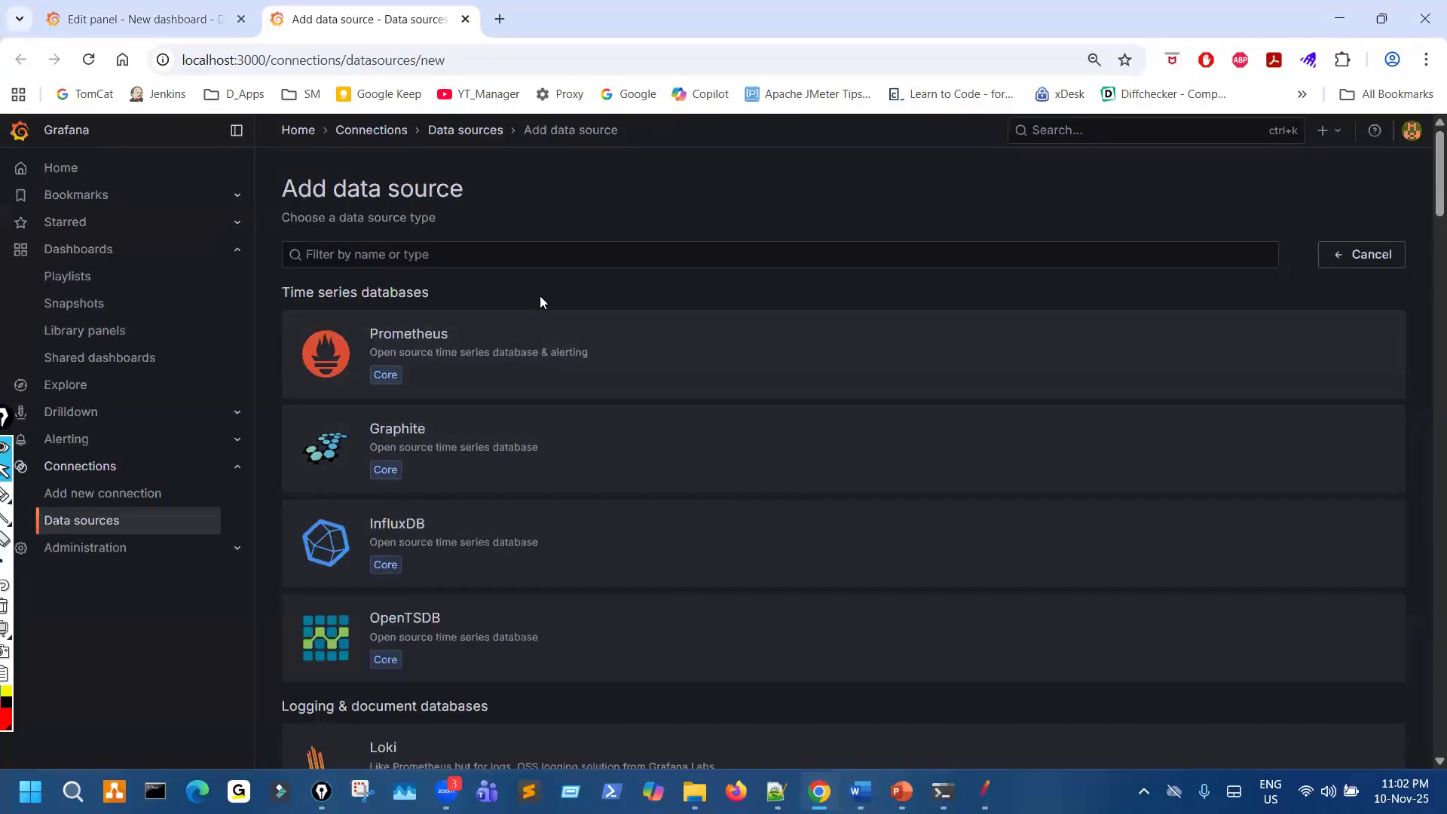
- Switch back to the Edit panel browser tab and return to the home page, discarding the unsaved dashboard
click(144, 18)
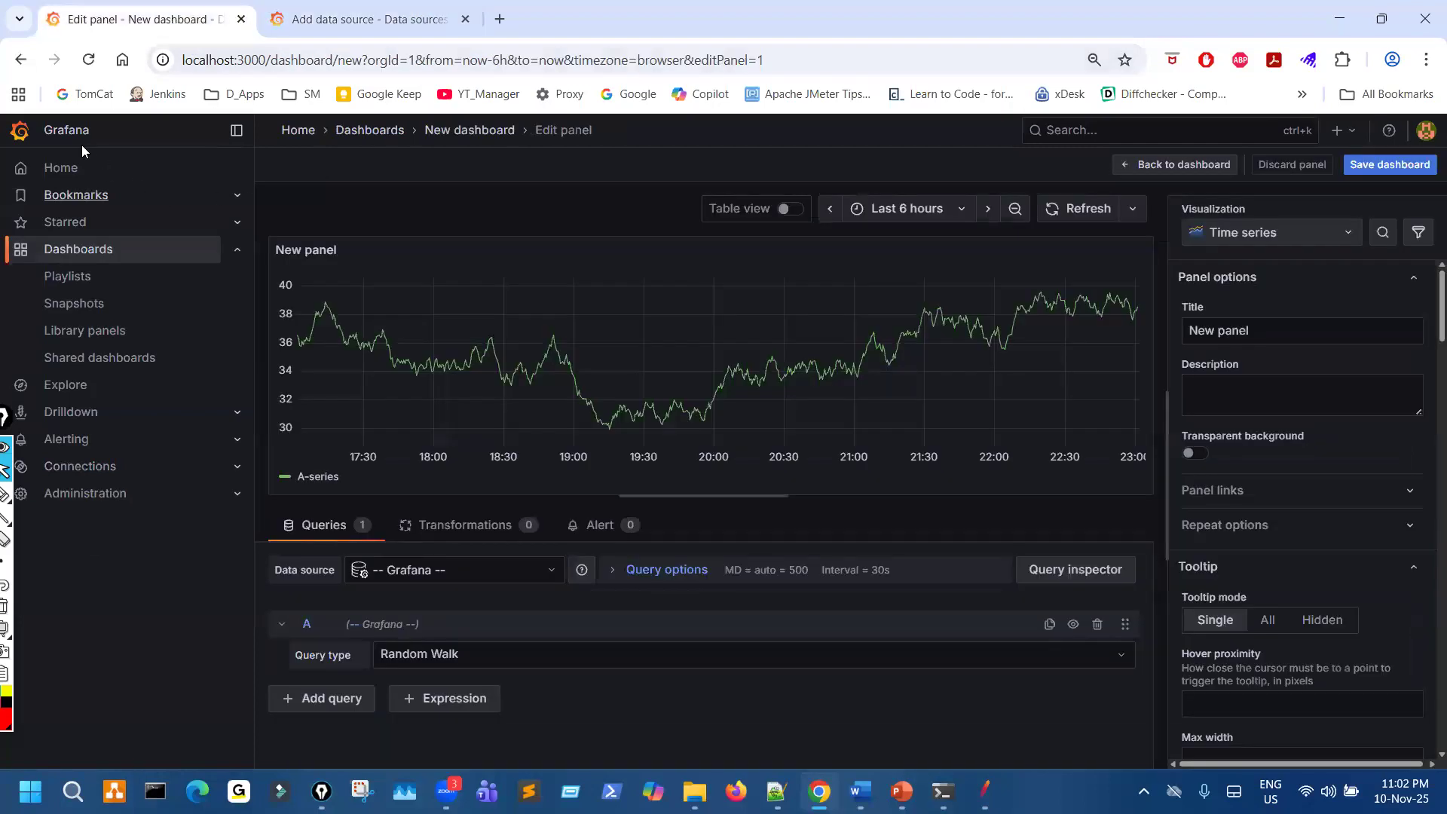
click(60, 168)
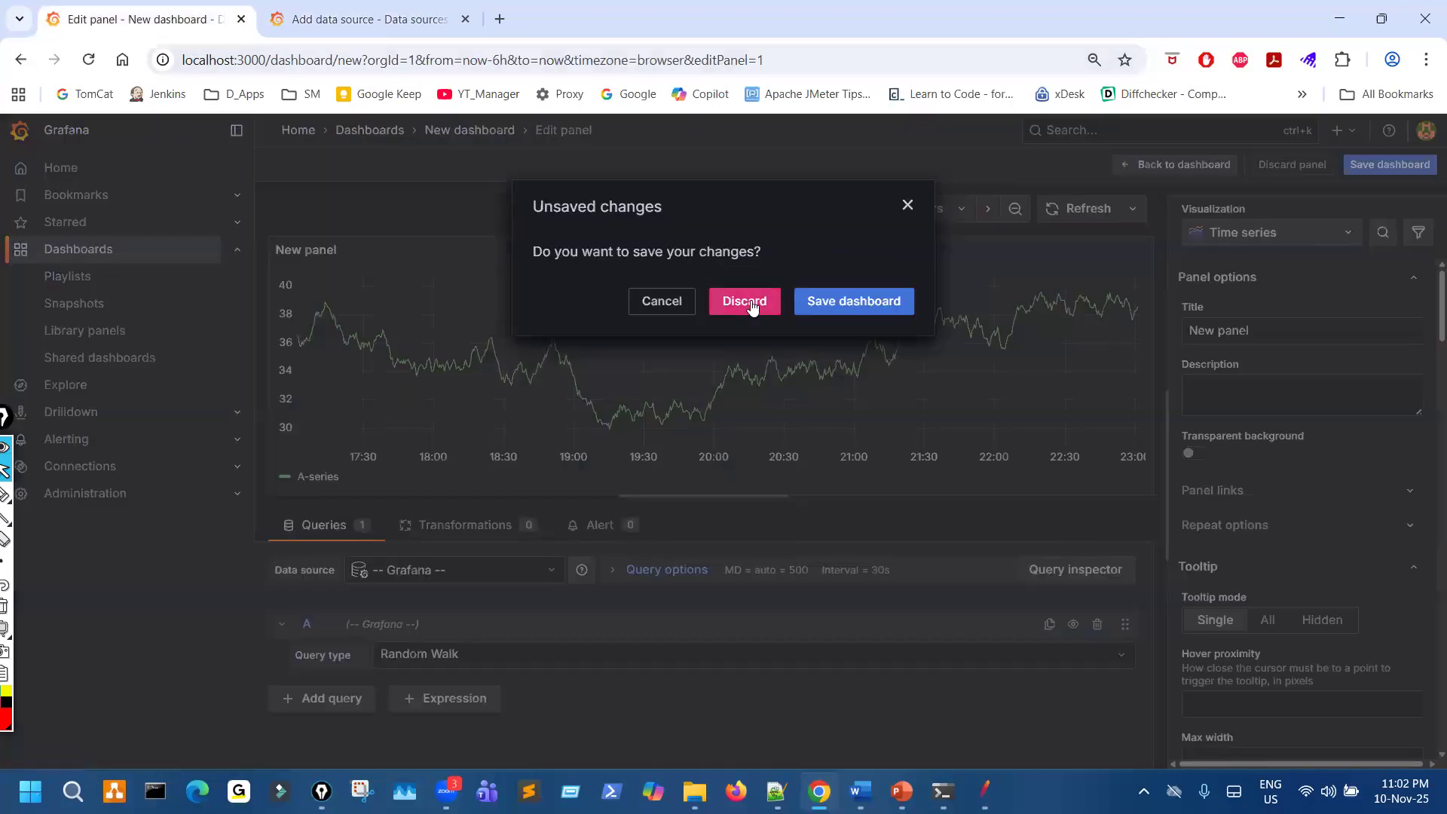
click(743, 300)
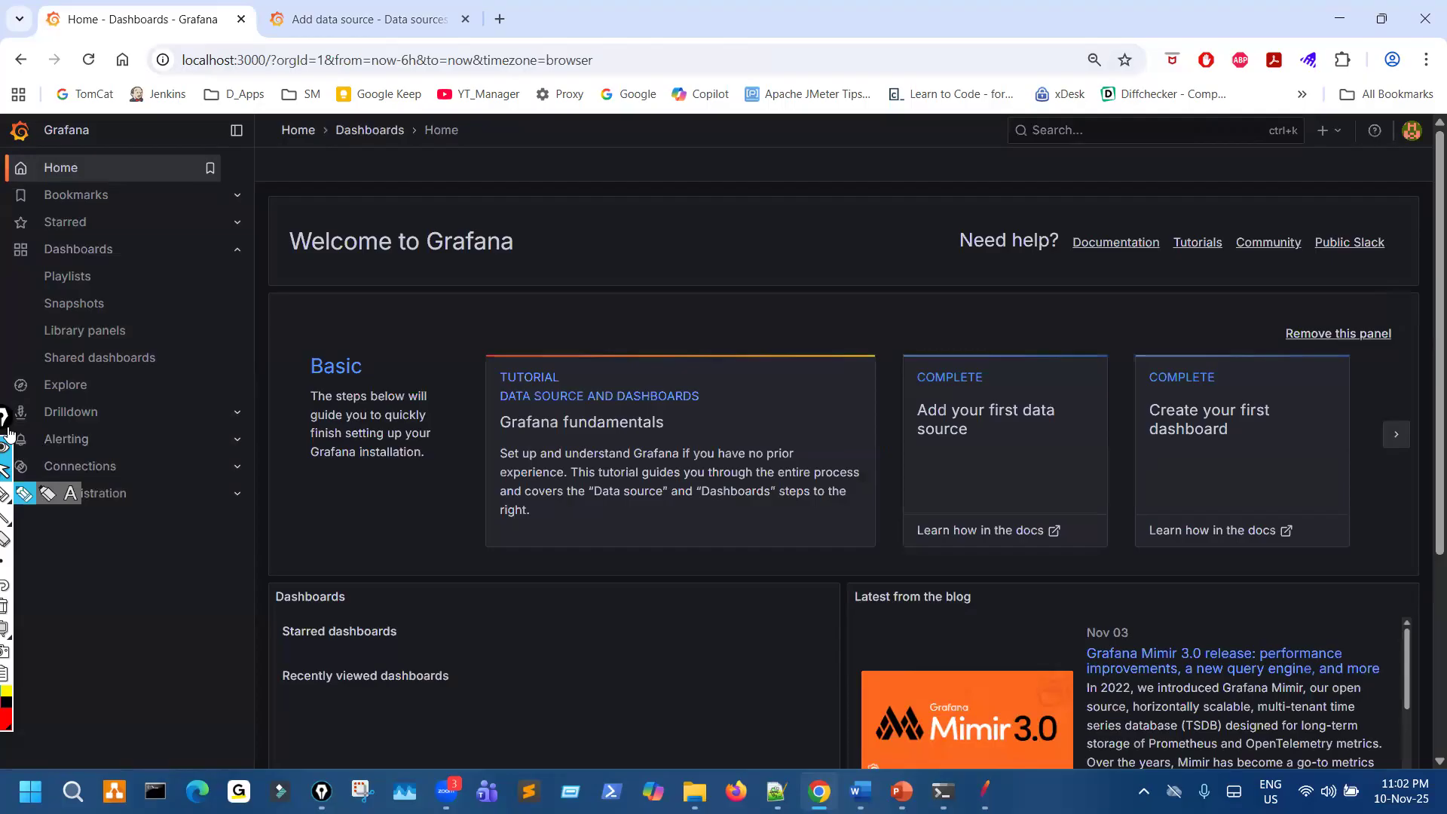
- Move the annotation toolbar down and mark the tutorial card, the "Create your first dashboard" card and the plus control
drag(3, 417, 1, 571)
scroll(640, 579, down, 2)
scroll(639, 579, up, 2)
drag(909, 356, 796, 380)
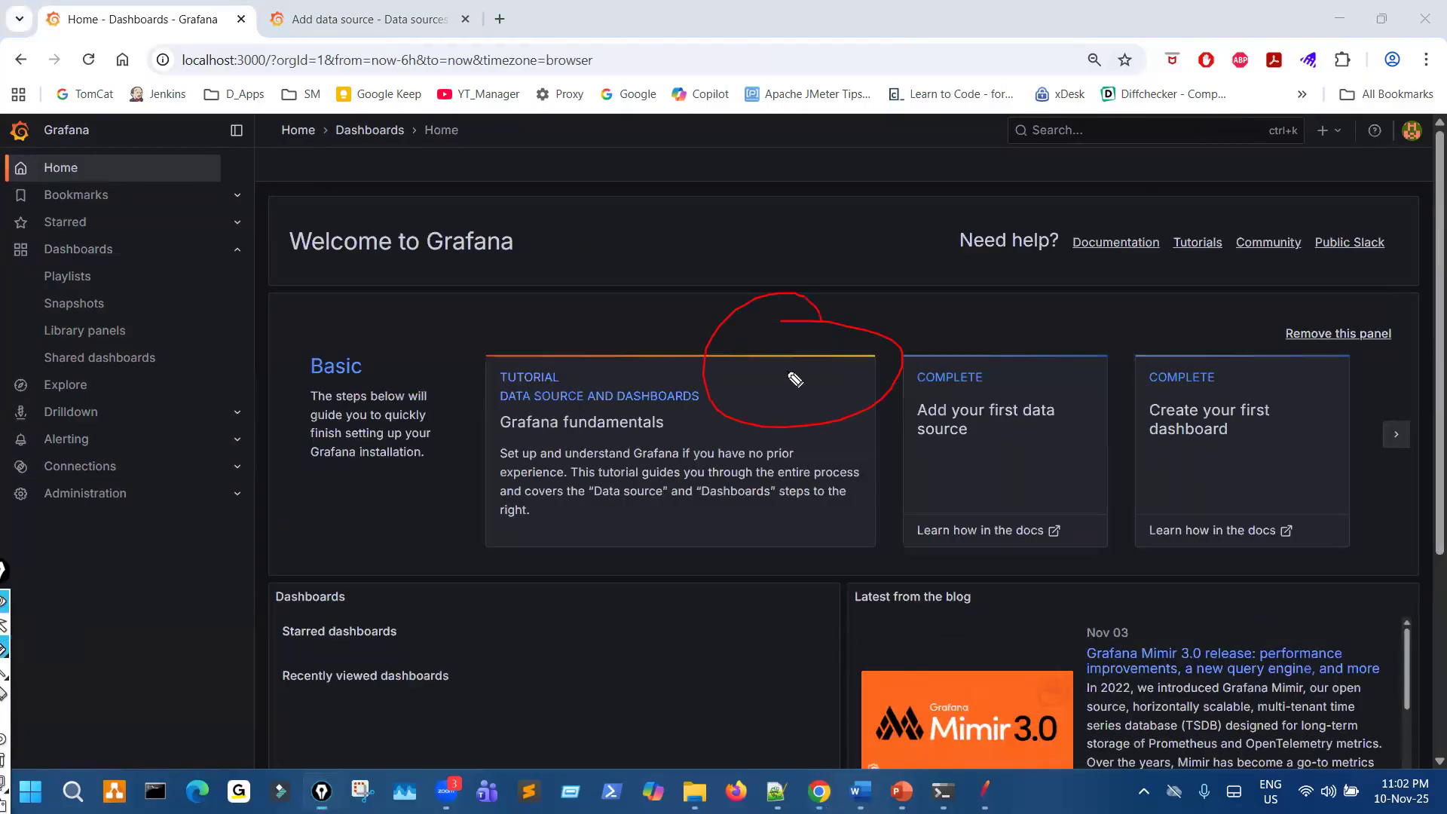
mouse_move(1188, 387)
mouse_down()
mouse_move(1233, 407)
mouse_move(1198, 404)
mouse_up()
drag(1303, 112, 1328, 142)
drag(1319, 121, 1284, 171)
- Expand Connections in the navigation and circle Connections and Add new connection
mouse_move(61, 481)
mouse_down()
mouse_move(170, 483)
mouse_move(140, 456)
mouse_up()
click(240, 473)
key(ctrl+shift+p)
mouse_move(67, 511)
mouse_down()
mouse_move(119, 515)
mouse_move(129, 487)
mouse_move(43, 504)
mouse_move(135, 490)
mouse_up()
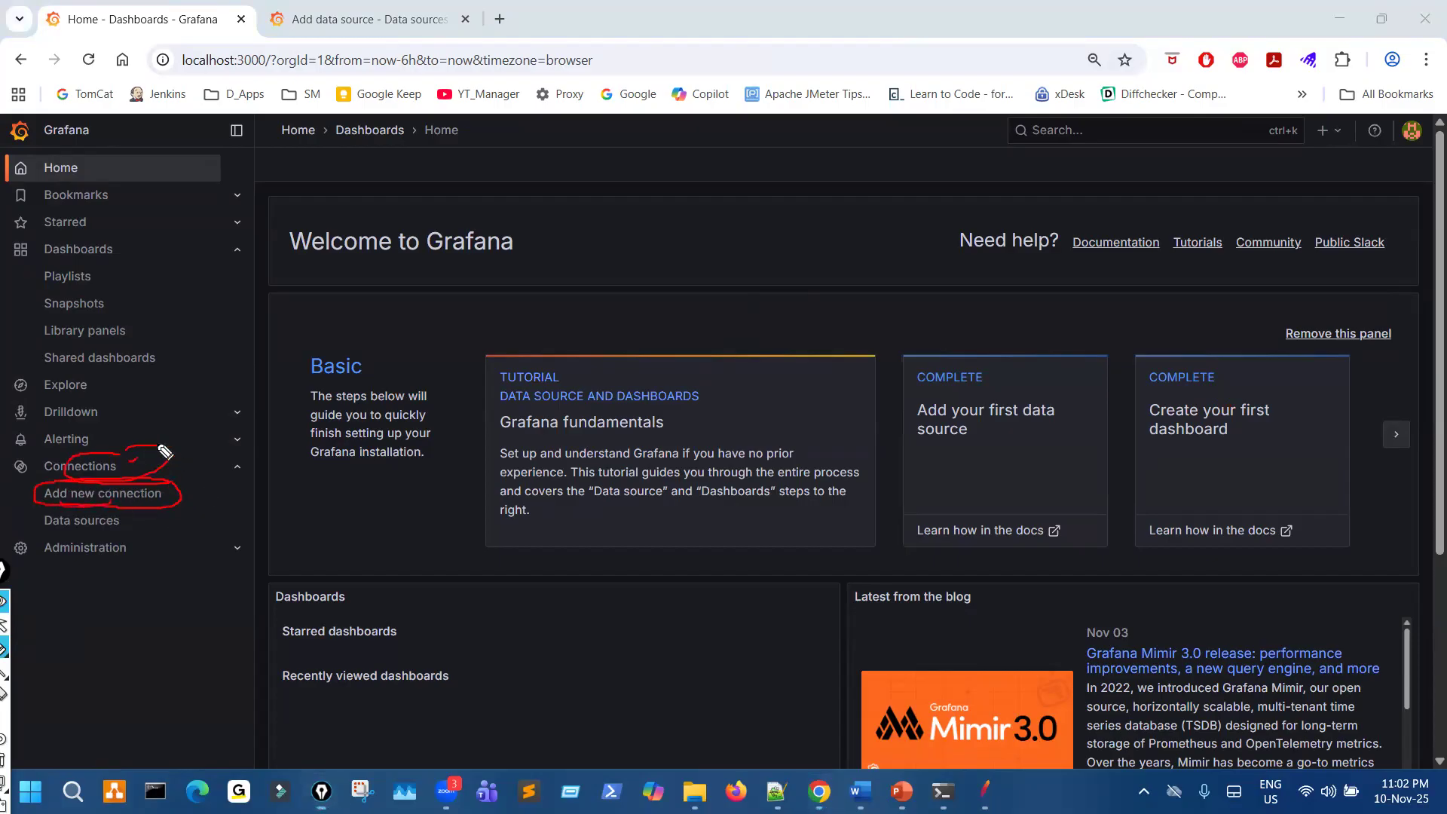
drag(220, 479, 261, 472)
mouse_move(205, 473)
mouse_down()
mouse_move(179, 490)
mouse_move(204, 498)
mouse_up()
- Clear the marks and redraw them on the dashboard card, the plus control, Connections, its expand arrow and Add new connection
key(ctrl+shift+7)
key(ctrl+shift+2)
key(ctrl+shift+3)
drag(1206, 352, 1239, 389)
drag(1372, 137, 1249, 183)
mouse_move(58, 474)
mouse_down()
mouse_move(121, 446)
mouse_move(104, 452)
mouse_up()
drag(220, 450, 215, 454)
mouse_move(46, 503)
mouse_down()
mouse_move(118, 507)
mouse_move(96, 482)
mouse_move(39, 484)
mouse_move(33, 508)
mouse_up()
key(ctrl+shift+2)
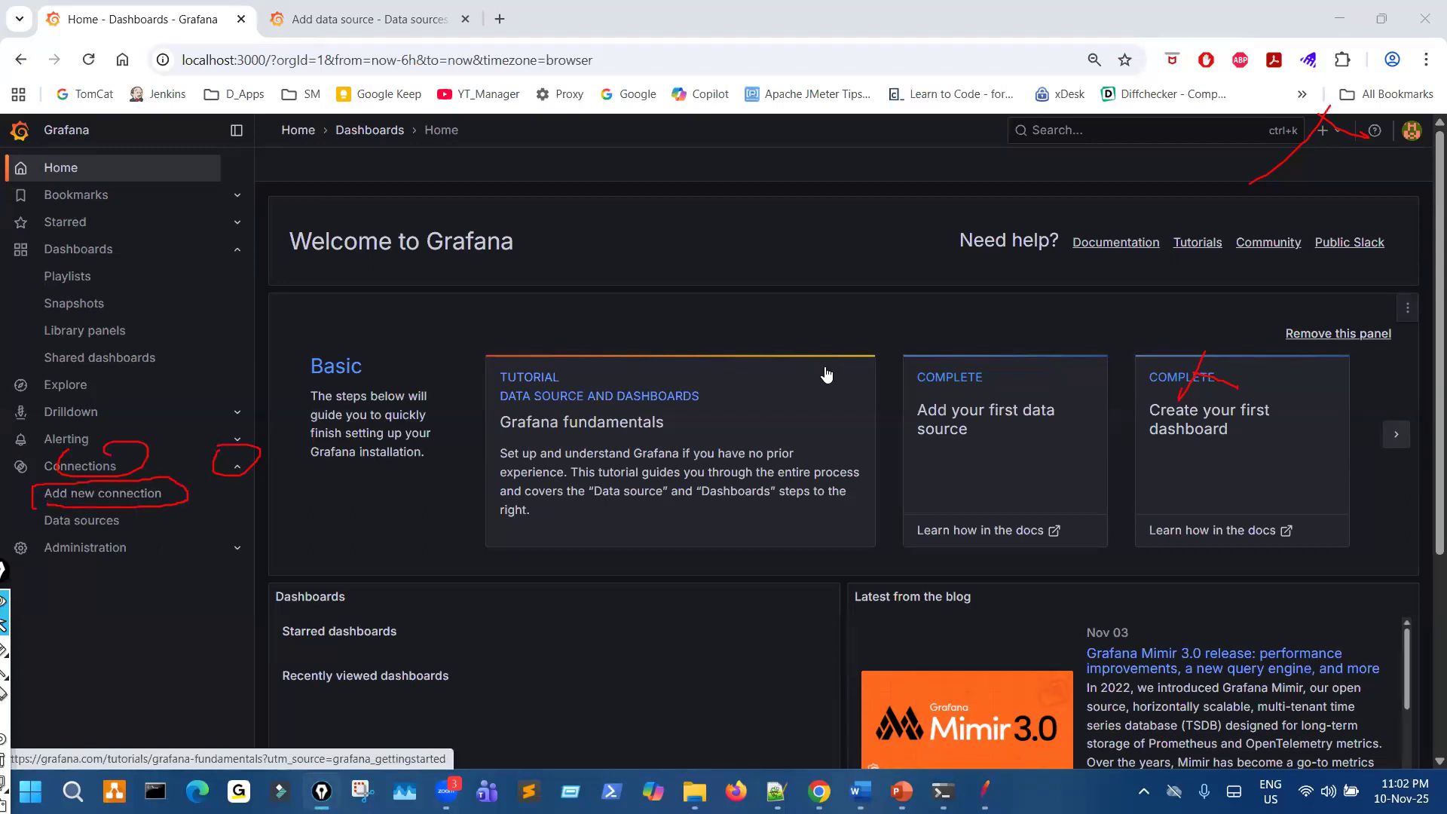
- Open the Add new connection page and search the data source plugins for "influ"
click(114, 498)
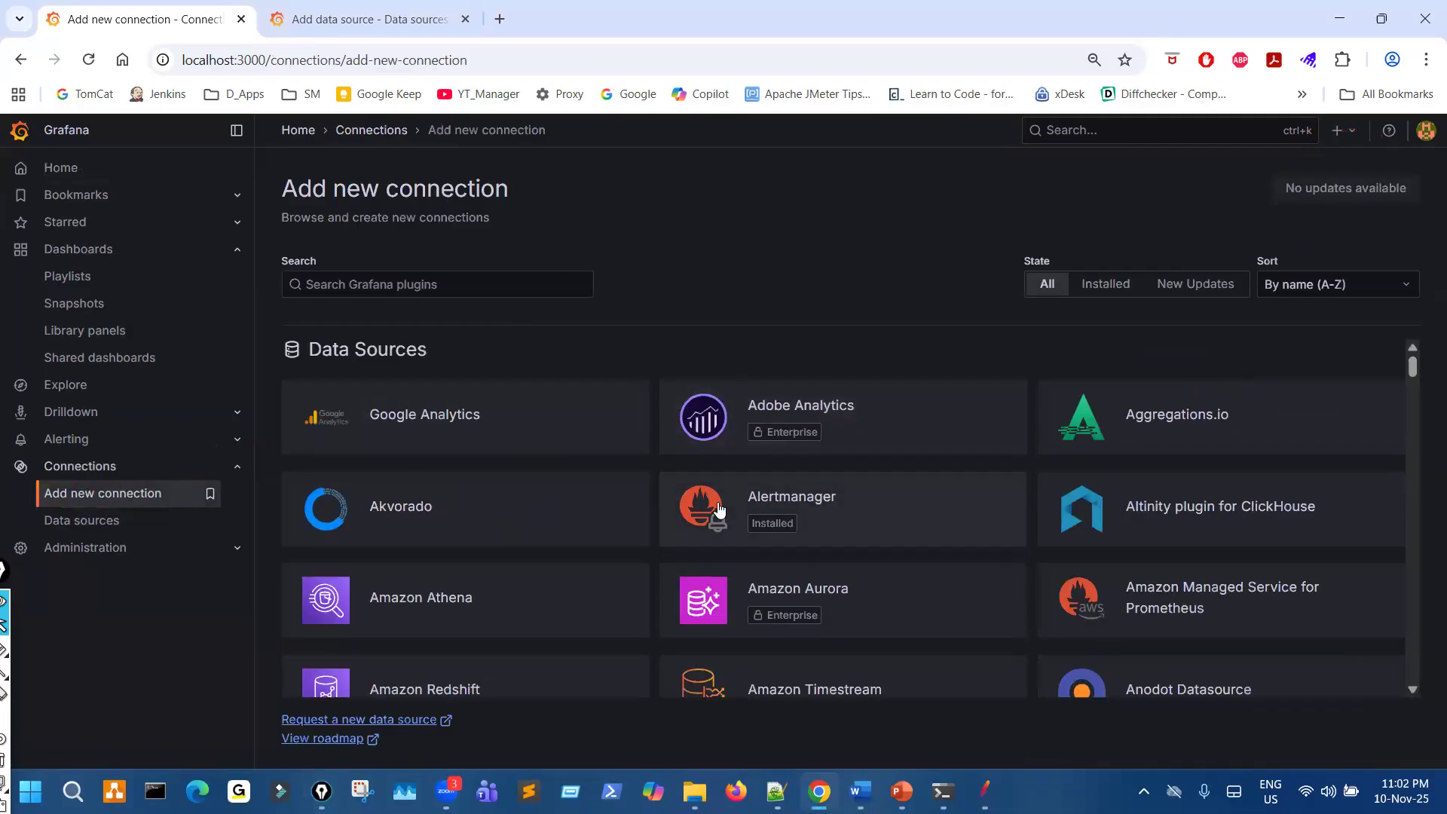
scroll(736, 588, down, 7)
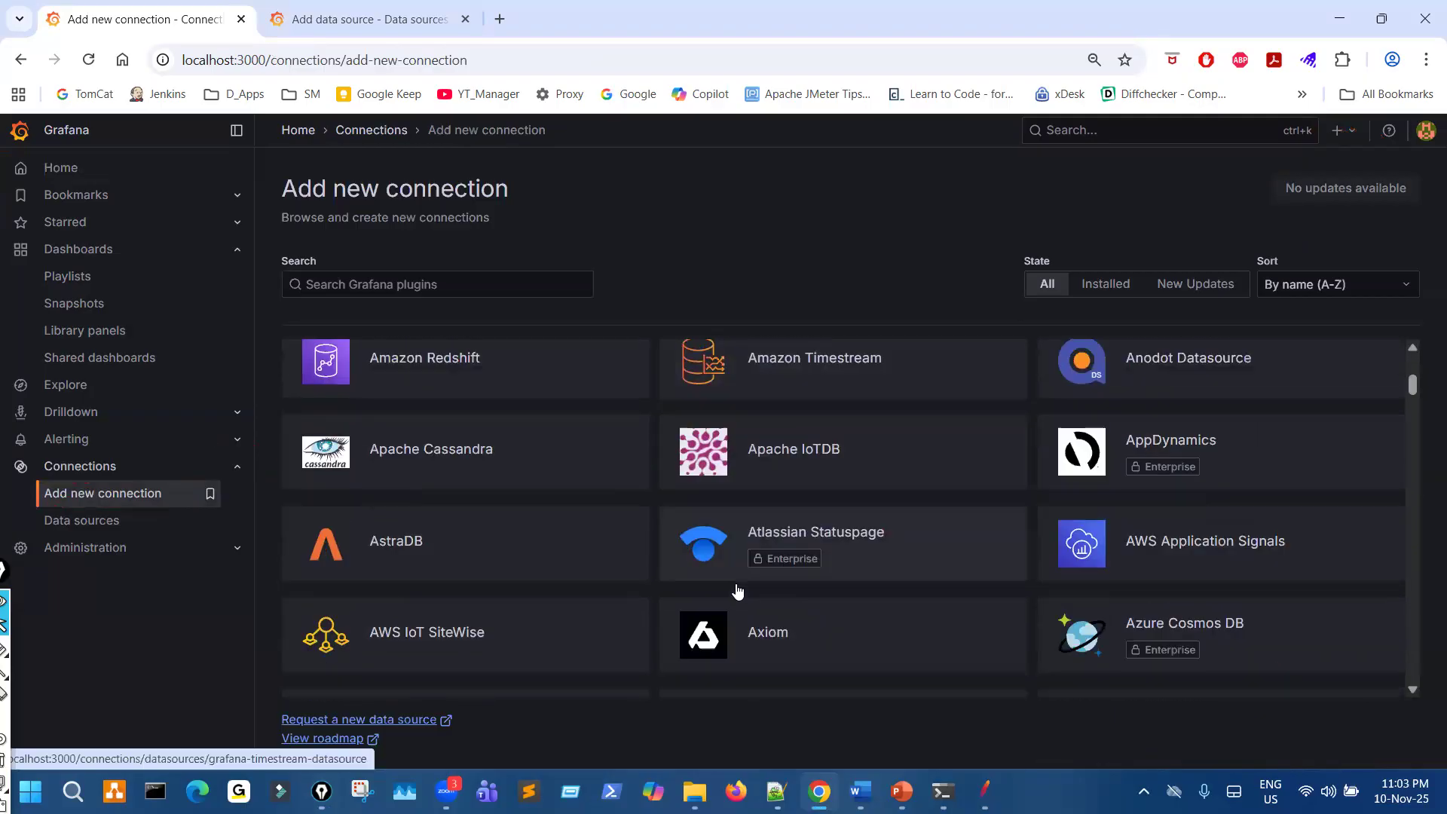
scroll(736, 597, down, 2)
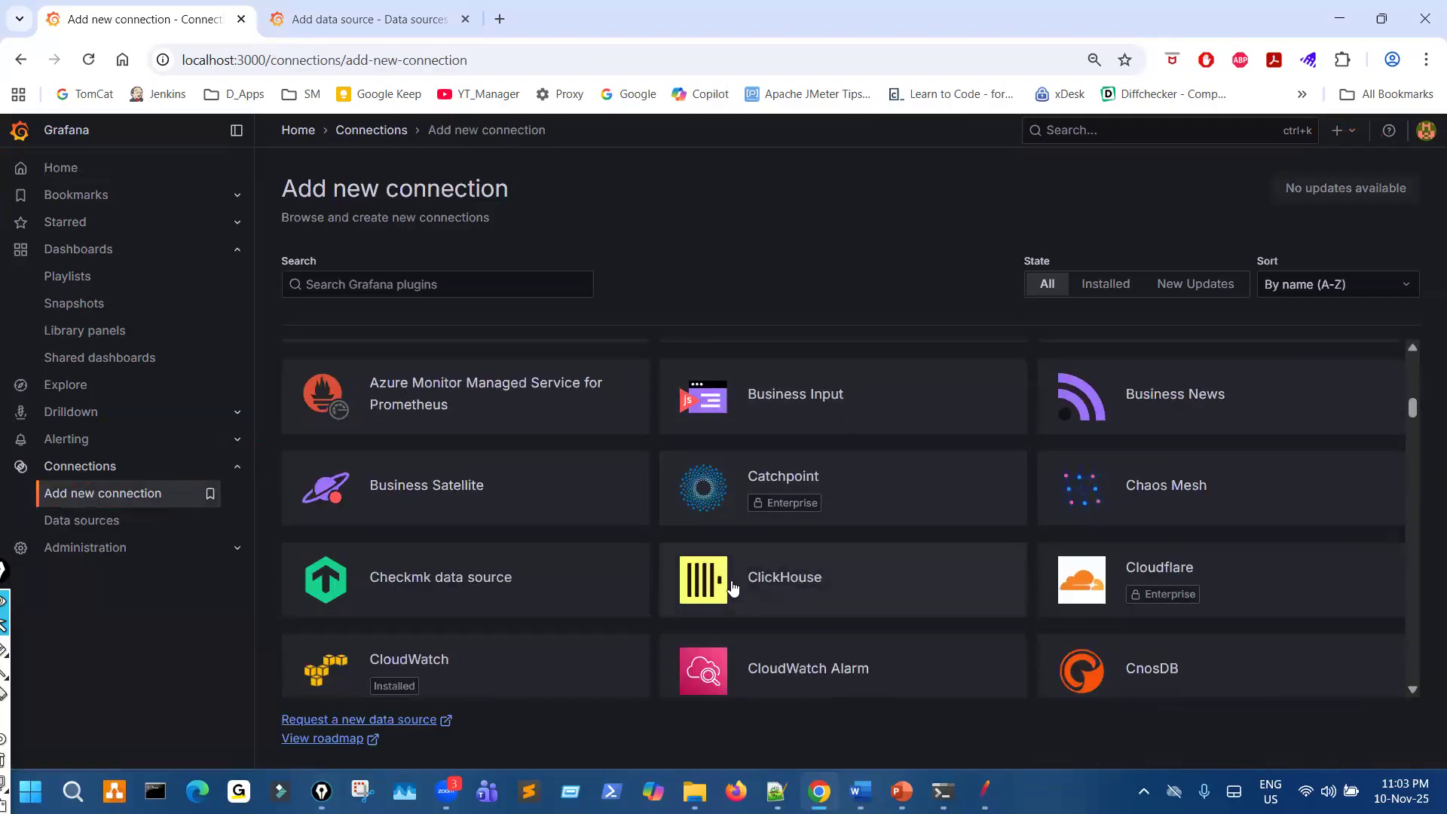
scroll(733, 588, down, 3)
scroll(730, 595, up, 11)
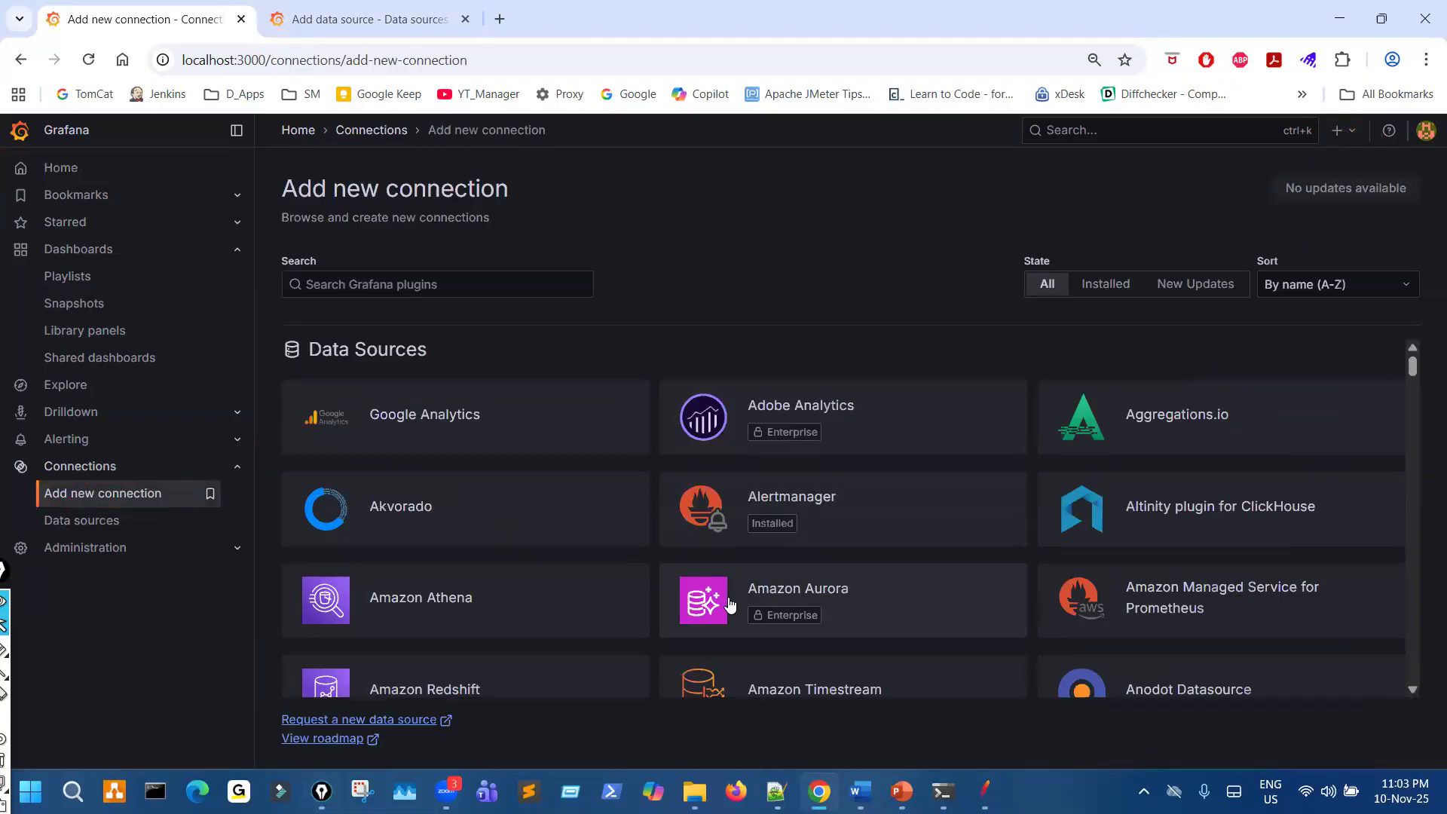
click(441, 287)
text(influ)
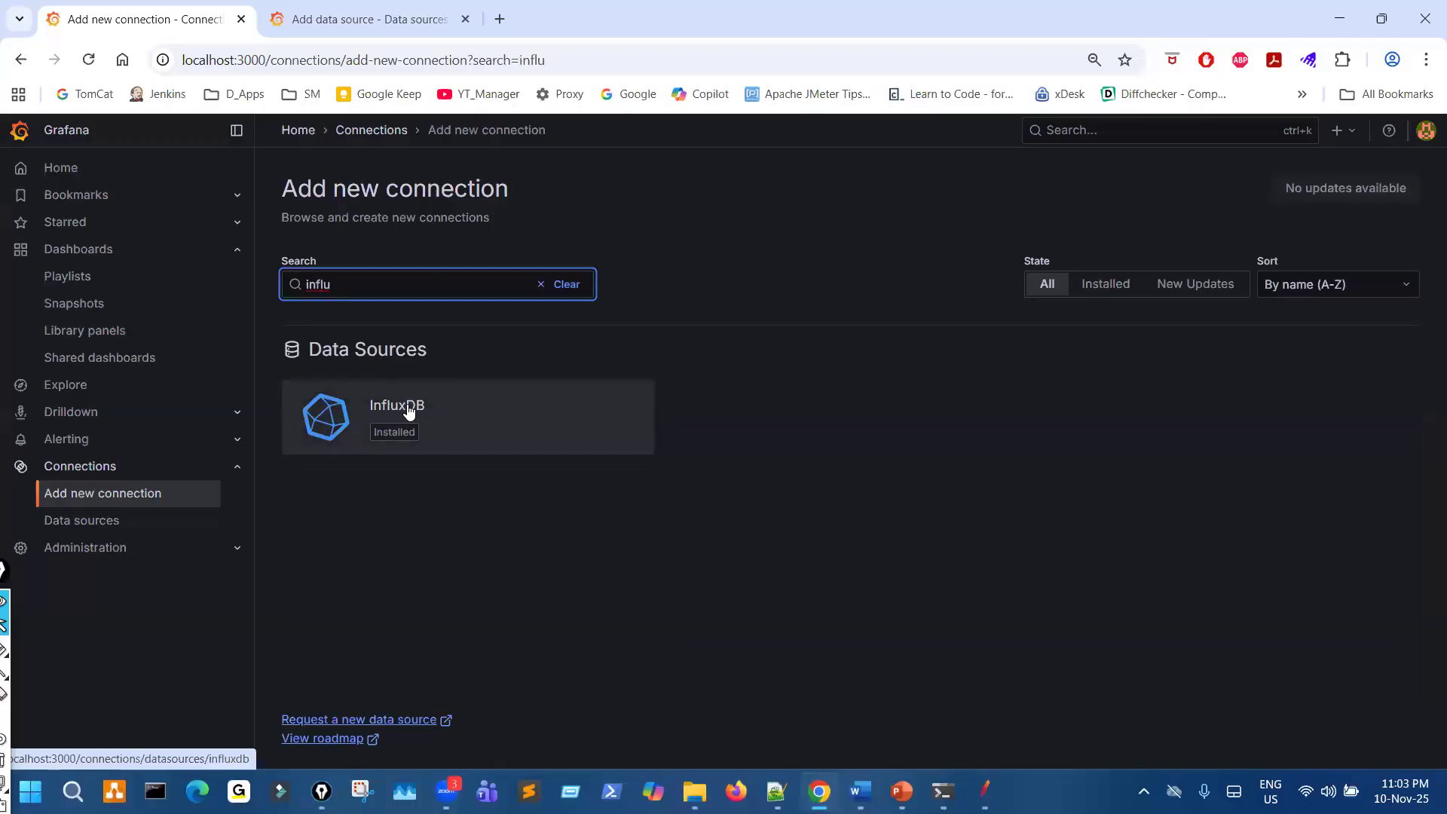
- Underline the InfluxDB entry, clear the mark, and open the InfluxDB connection page with the page zoom at 90%
key(ctrl+shift+3)
drag(369, 453, 464, 452)
key(ctrl+shift+7)
key(ctrl+plus)
key(ctrl+plus)
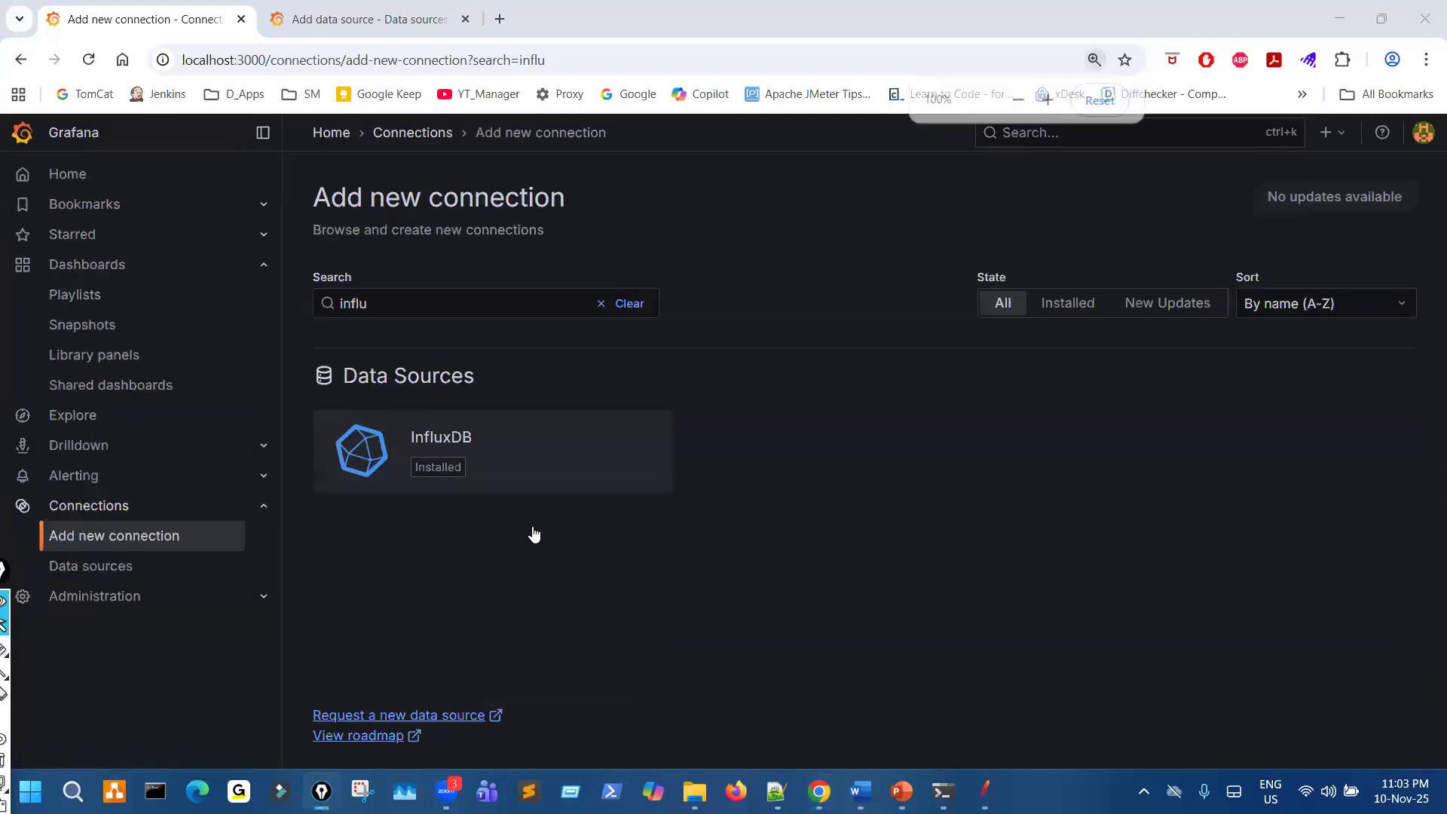
click(483, 476)
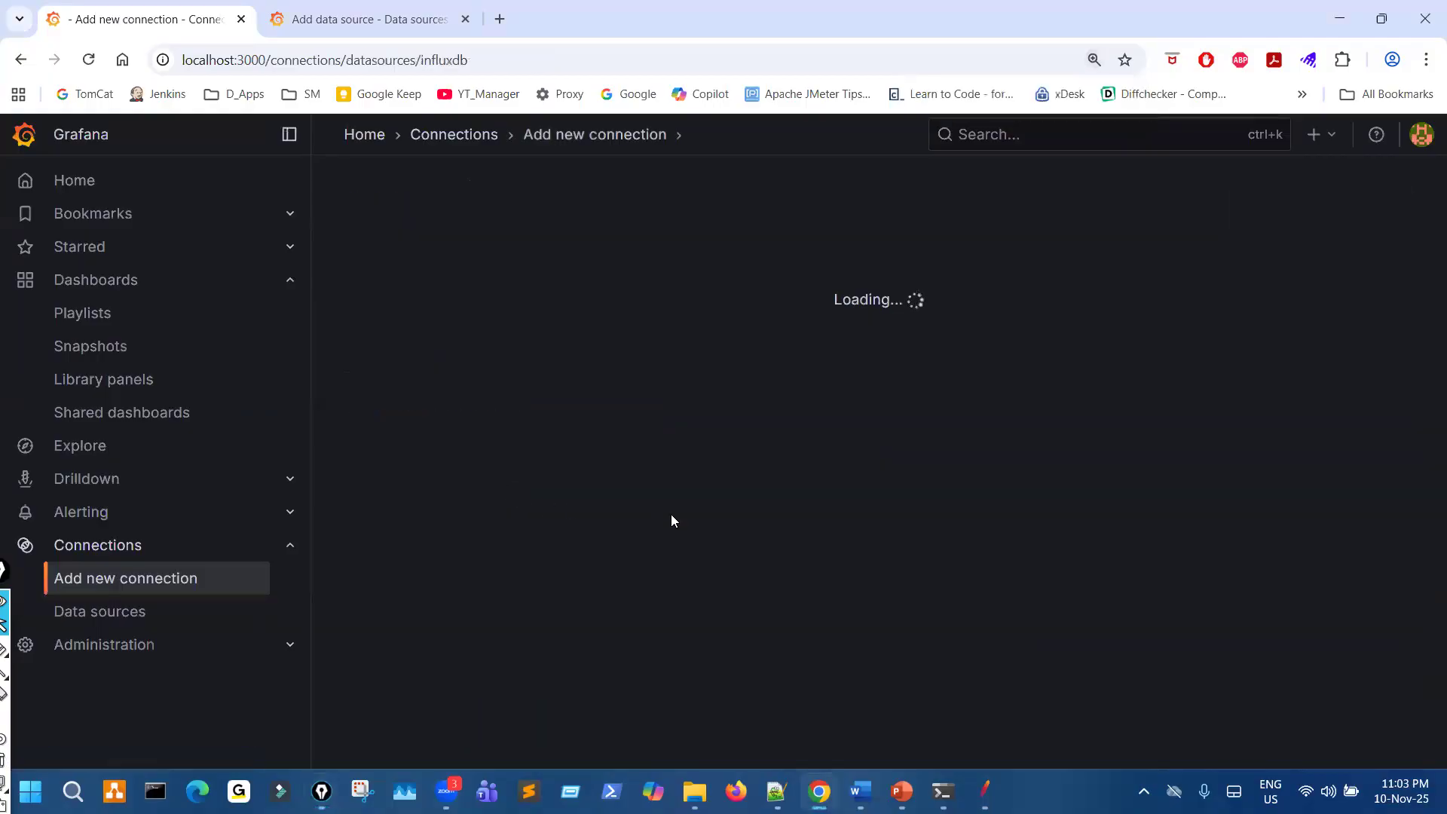
key(ctrl+minus)
key(ctrl+minus)
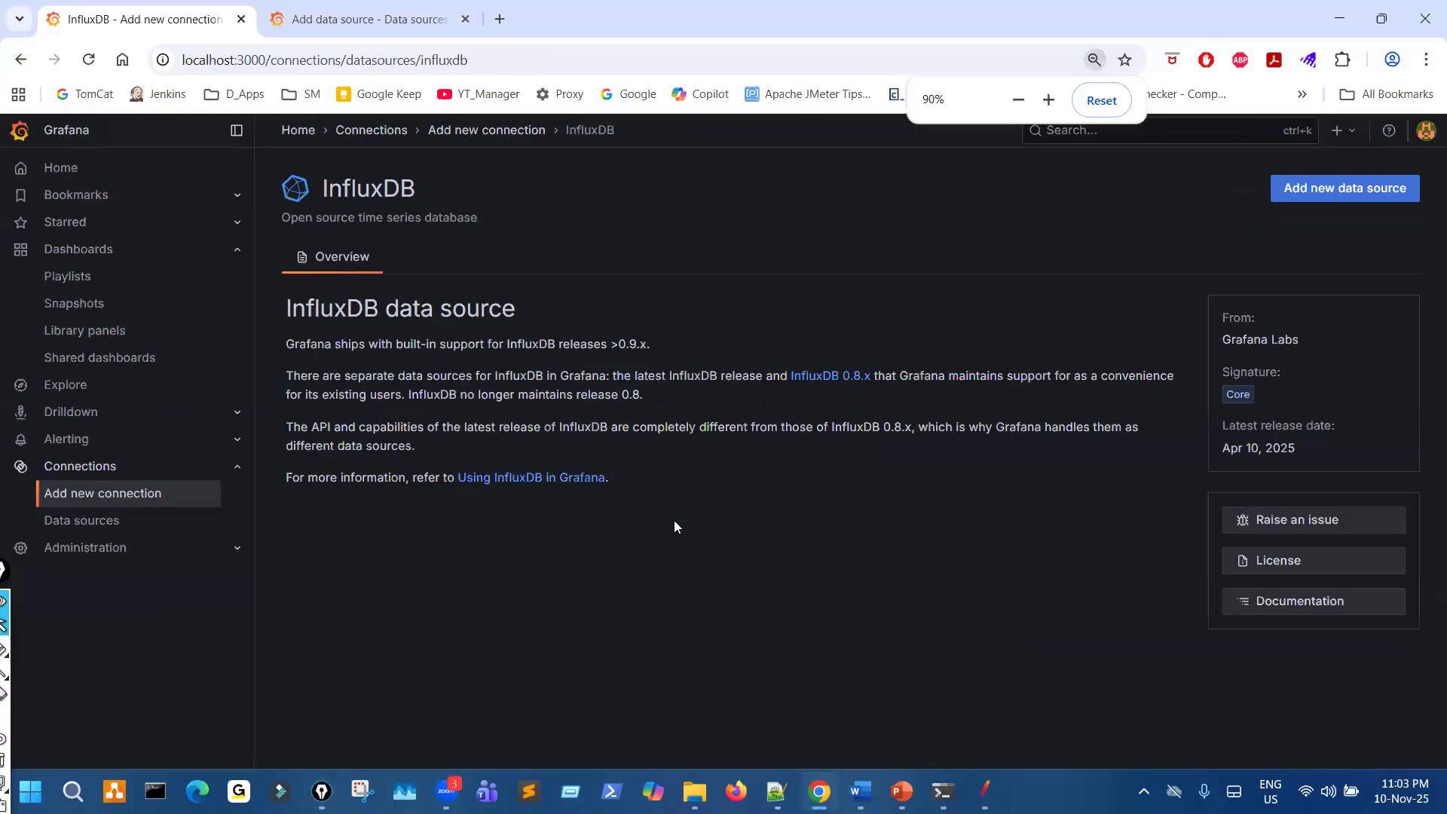
- Mark the InfluxDB overview and the Add new data source option, create a new InfluxDB data source, and clear the marks
drag(477, 218, 520, 249)
drag(498, 431, 677, 512)
key(ctrl+shift+7)
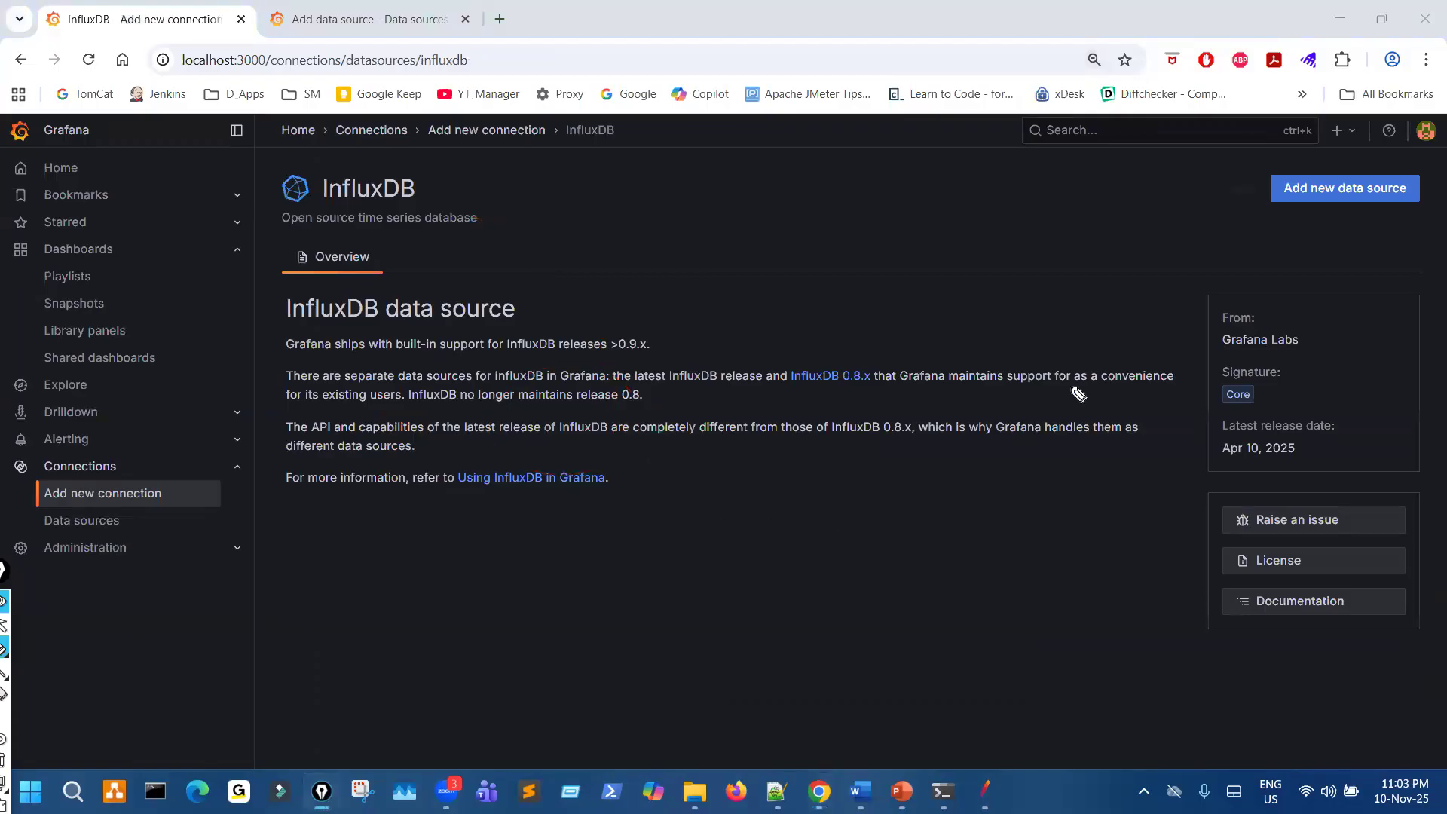
mouse_move(1337, 162)
mouse_down()
mouse_move(1256, 206)
mouse_move(1338, 162)
mouse_up()
drag(1134, 266, 1275, 221)
key(ctrl+shift+1)
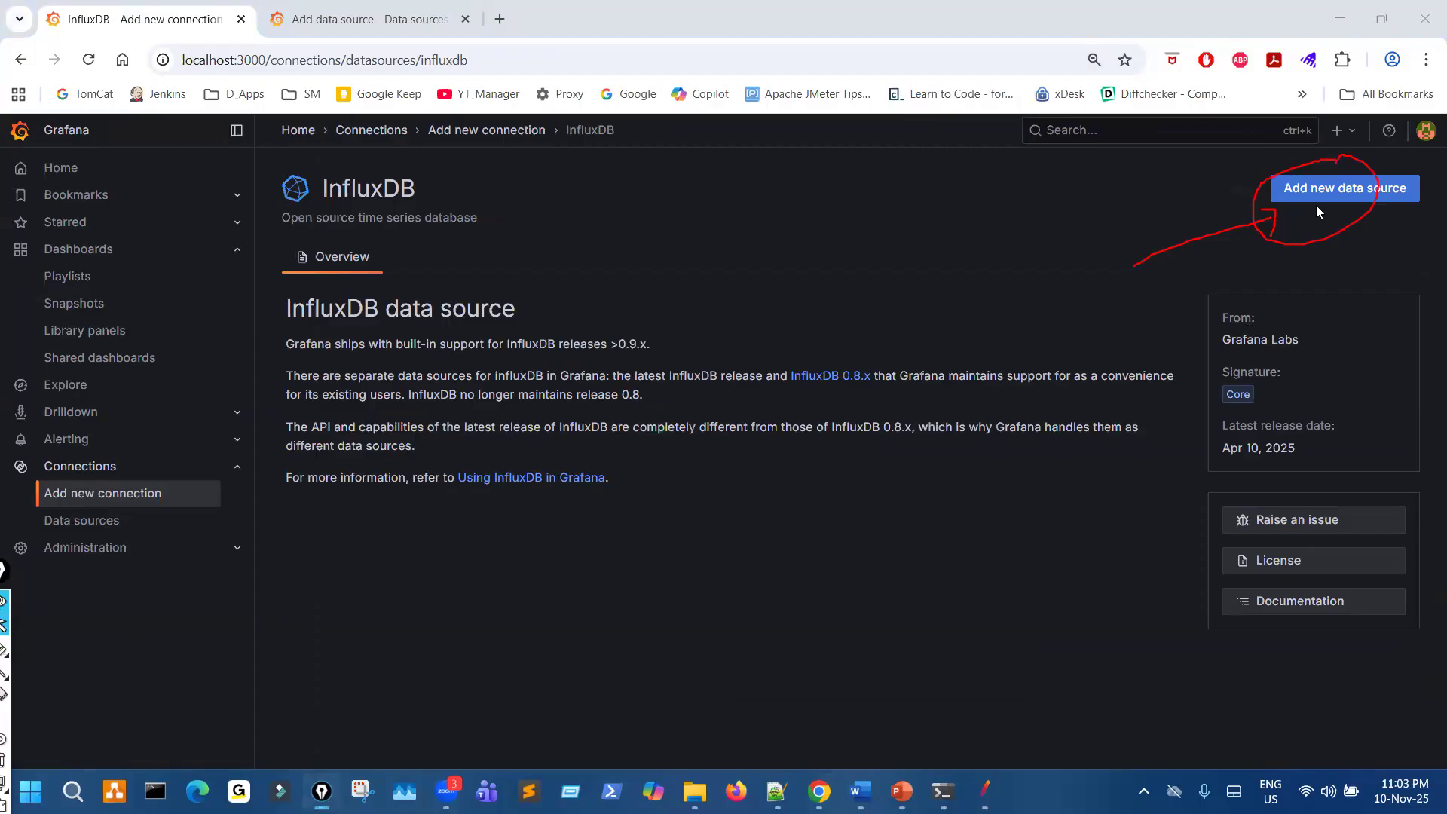
click(1327, 189)
key(ctrl+shift+7)
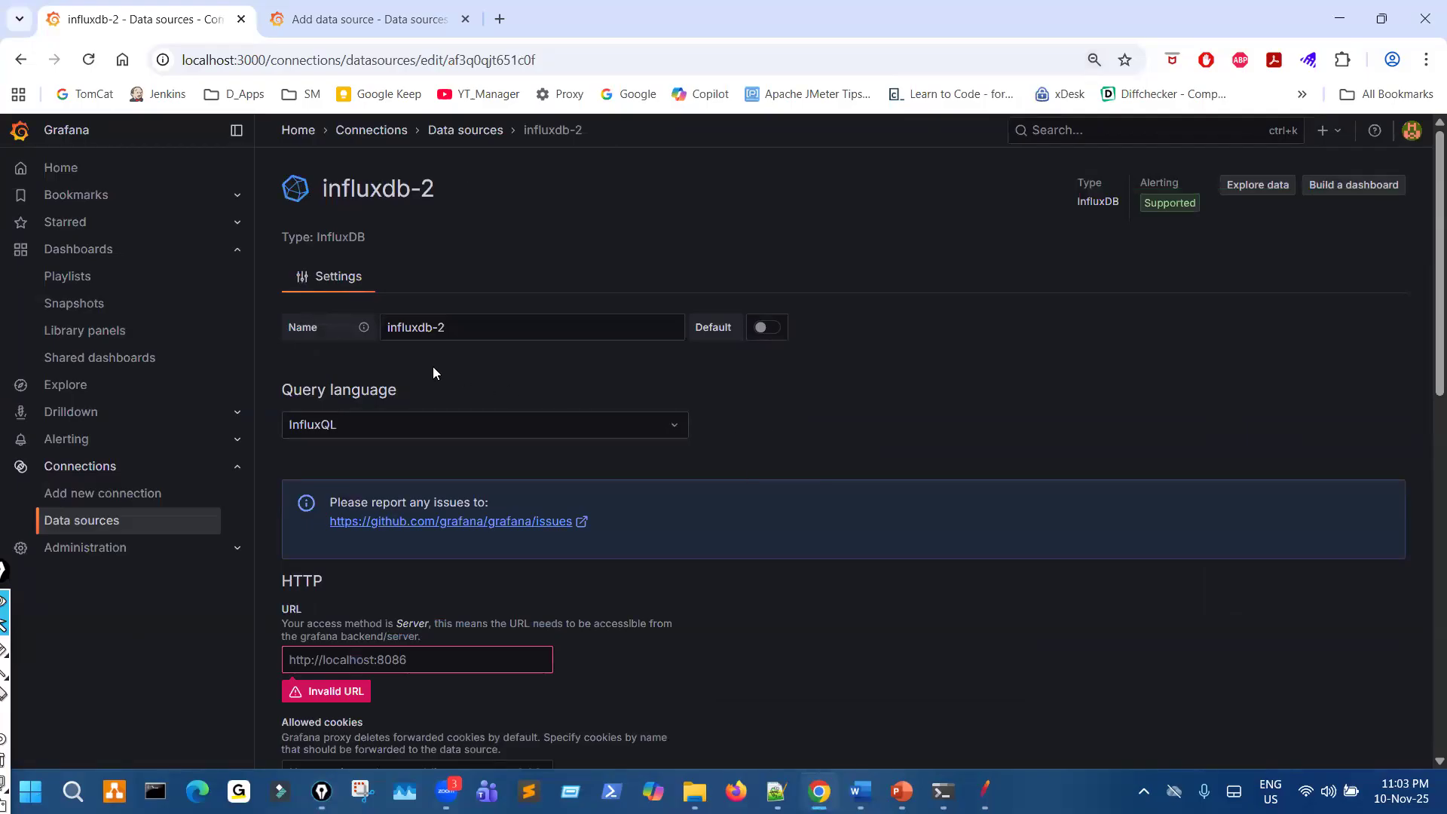
- Circle and underline the data source's Name value, point an arrow at it, and handwrite a note beside the settings
key(ctrl+shift+3)
mouse_move(429, 288)
mouse_down()
mouse_move(378, 346)
mouse_move(439, 300)
mouse_up()
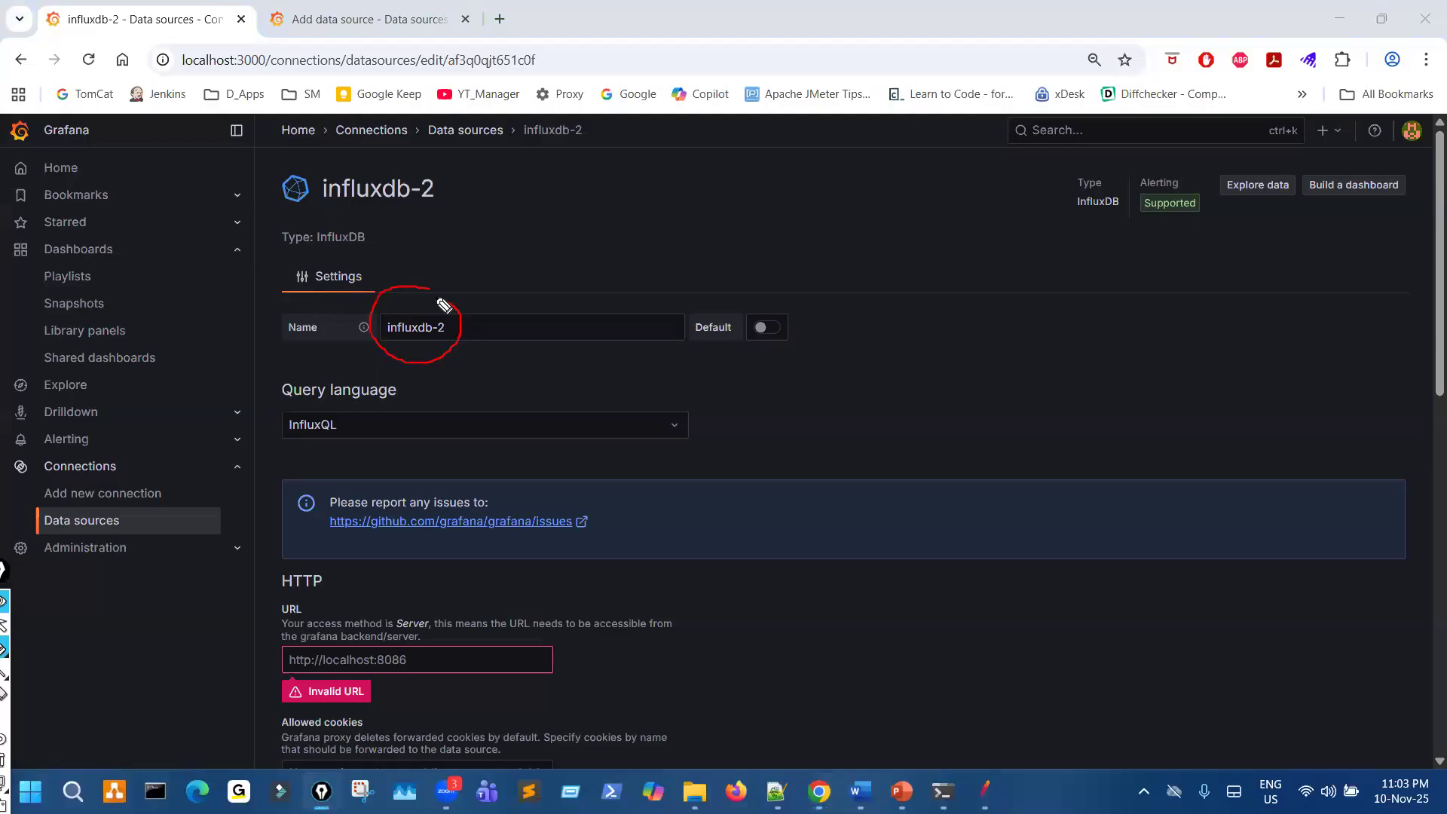
drag(471, 311, 549, 273)
drag(466, 297, 533, 318)
drag(403, 345, 445, 338)
drag(438, 348, 482, 341)
mouse_move(1007, 358)
mouse_down()
mouse_move(1035, 343)
mouse_move(1105, 416)
mouse_up()
mouse_move(1103, 367)
mouse_down()
mouse_move(1153, 405)
mouse_move(1179, 386)
mouse_up()
click(1125, 481)
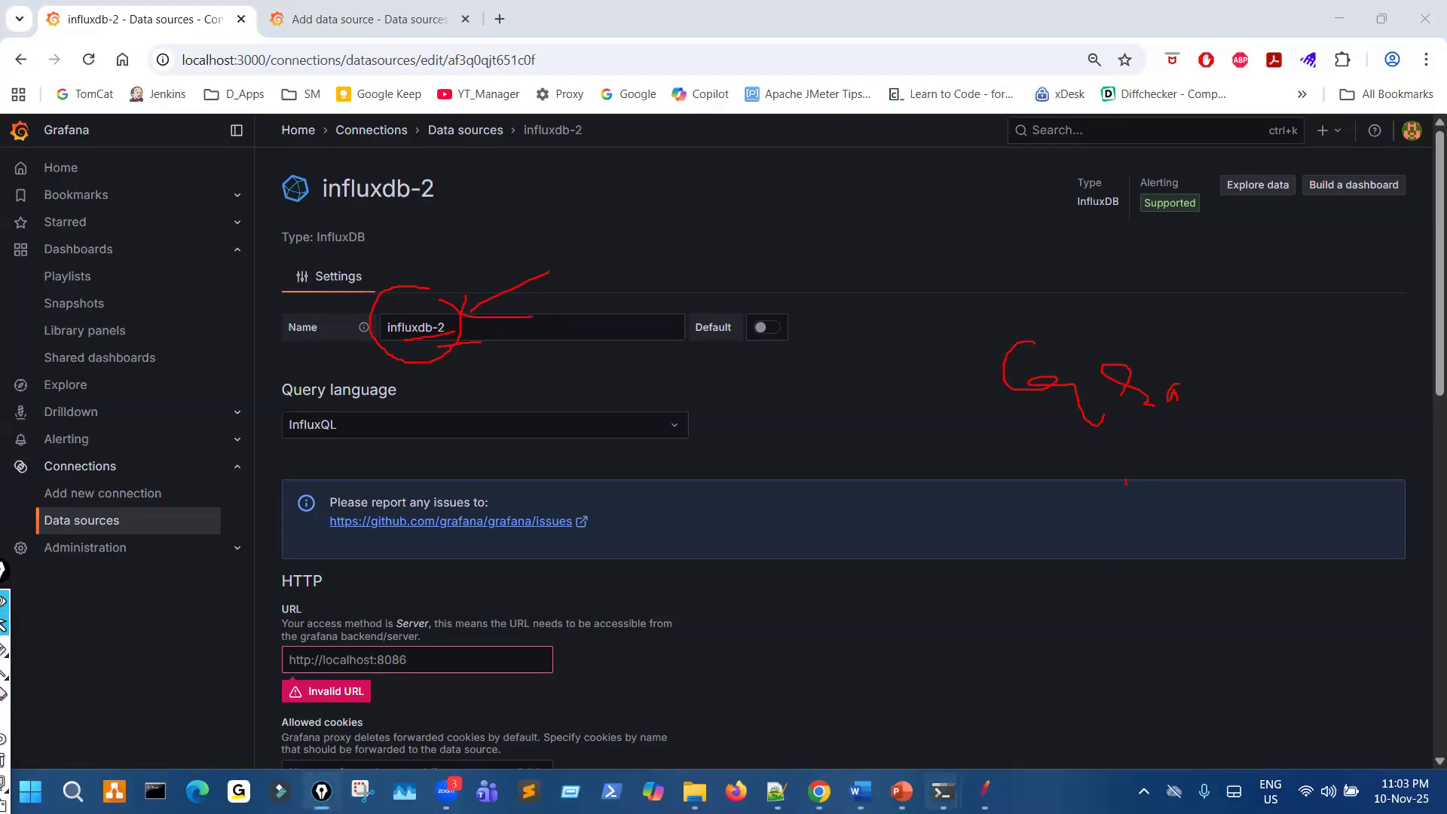
- Switch to the InfluxDB v1.12.2 console, mark the text near its top, and minimize the console window
mouse_move(943, 791)
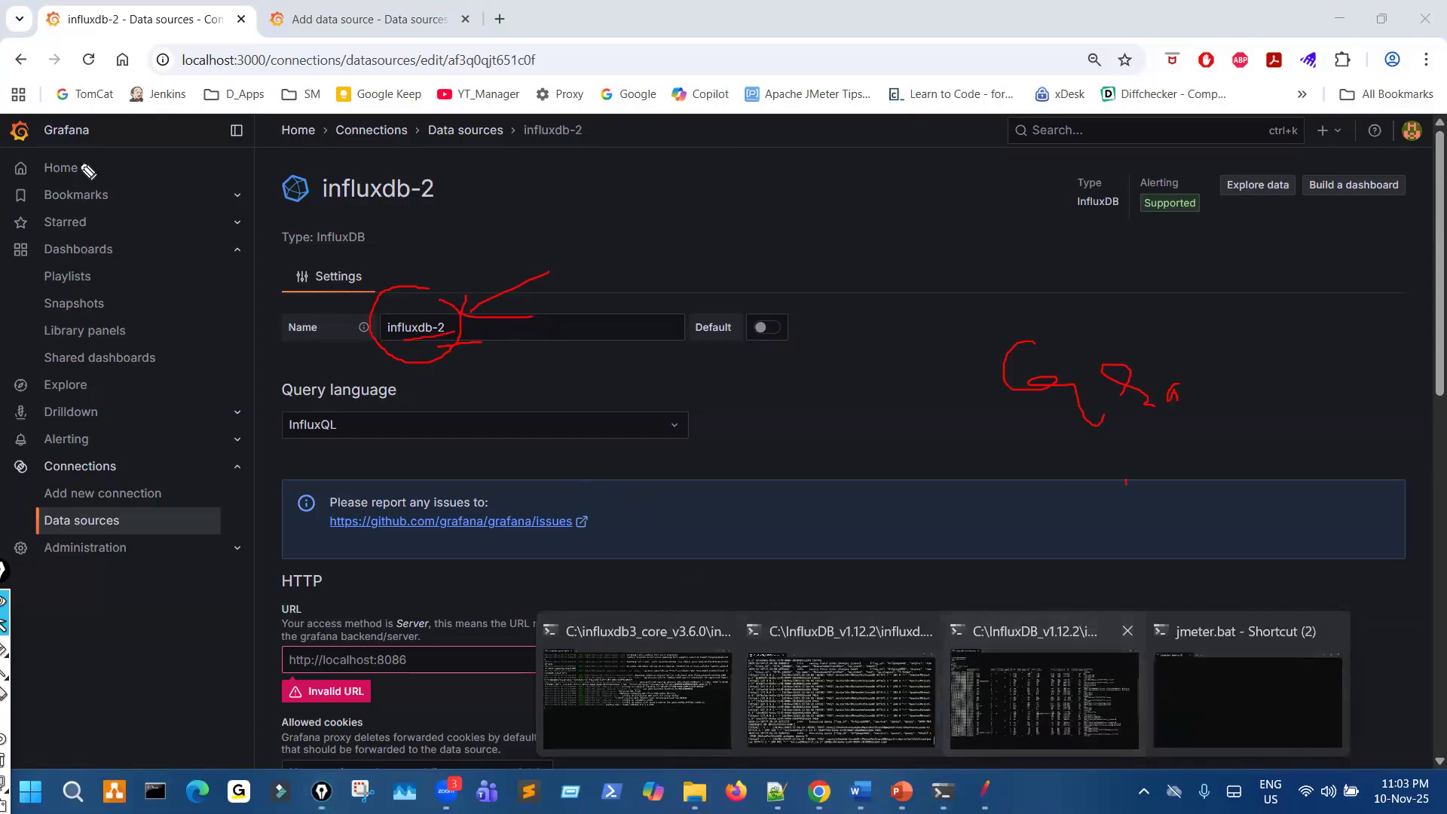
click(1044, 693)
click(3, 649)
drag(158, 143, 167, 144)
mouse_move(252, 612)
mouse_down()
mouse_move(185, 189)
mouse_move(214, 194)
mouse_up()
mouse_move(214, 124)
mouse_down()
mouse_move(112, 169)
mouse_move(188, 136)
mouse_move(343, 110)
mouse_up()
click(207, 136)
drag(450, 72, 471, 113)
drag(295, 99, 316, 132)
key(Escape)
click(1339, 14)
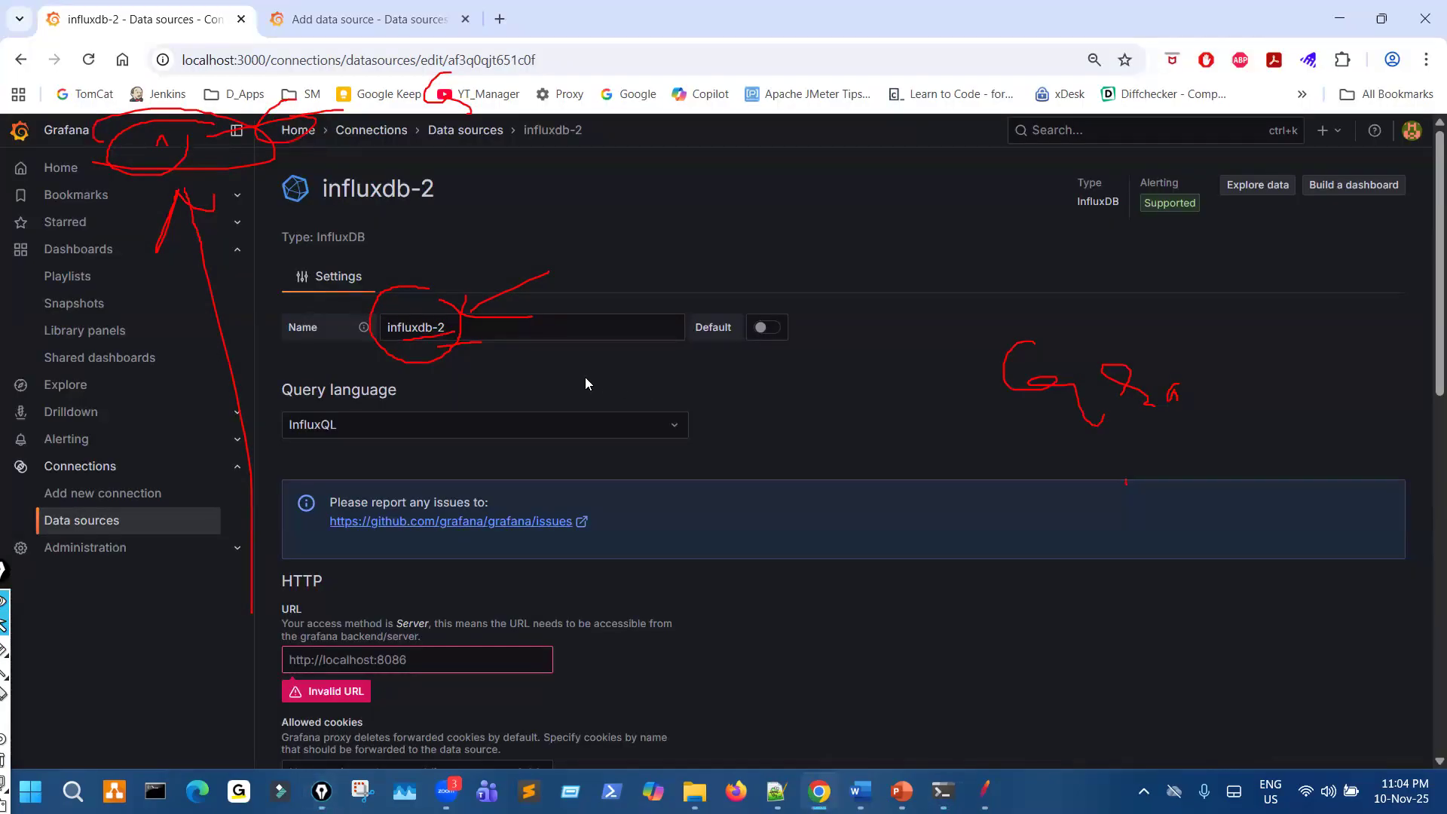
- Clear the marks and rename the InfluxDB data source as PetStoreNov2025
key(ctrl+shift+7)
click(459, 332)
drag(458, 332, 373, 322)
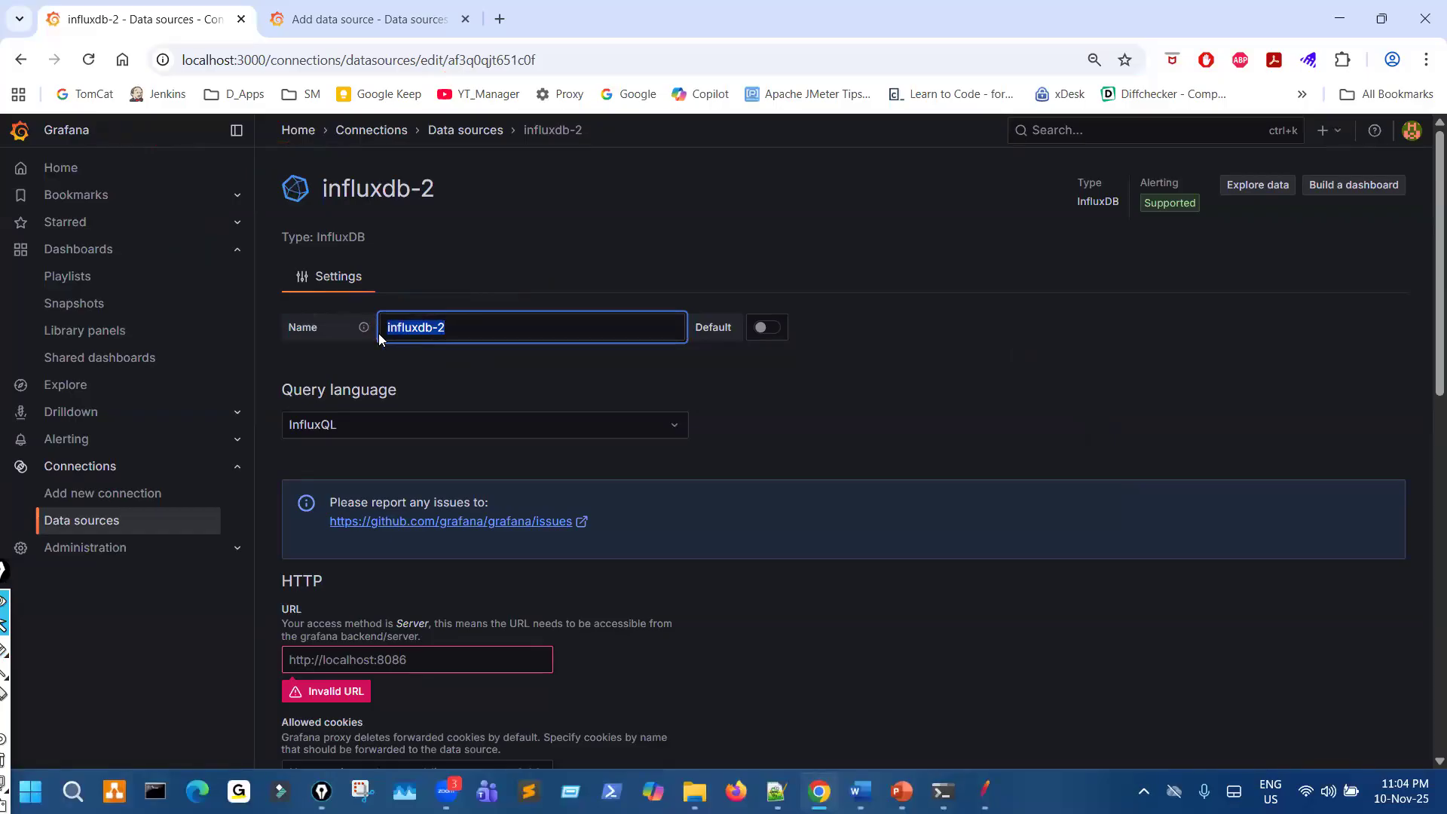
text(P)
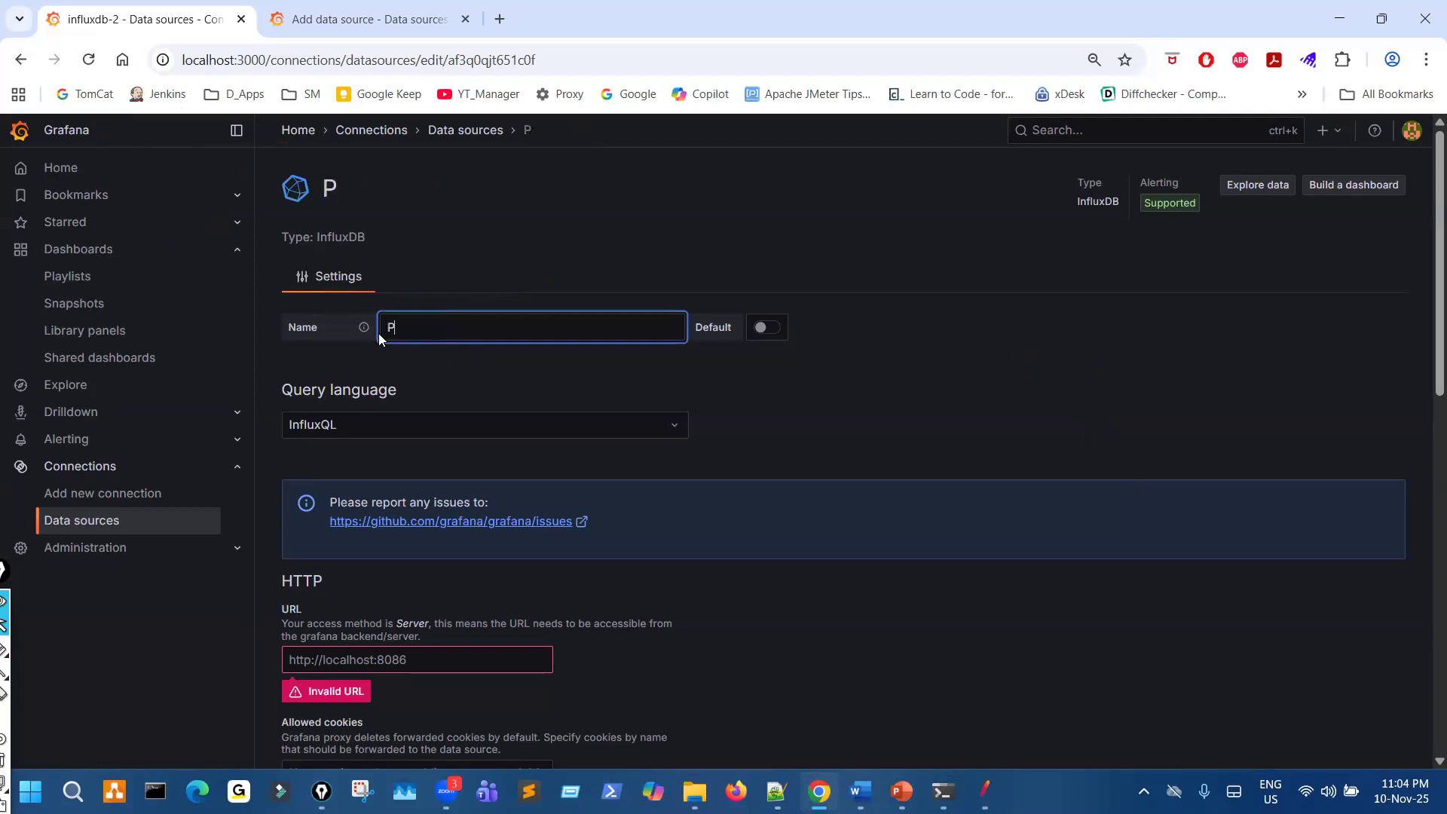
text(etStore)
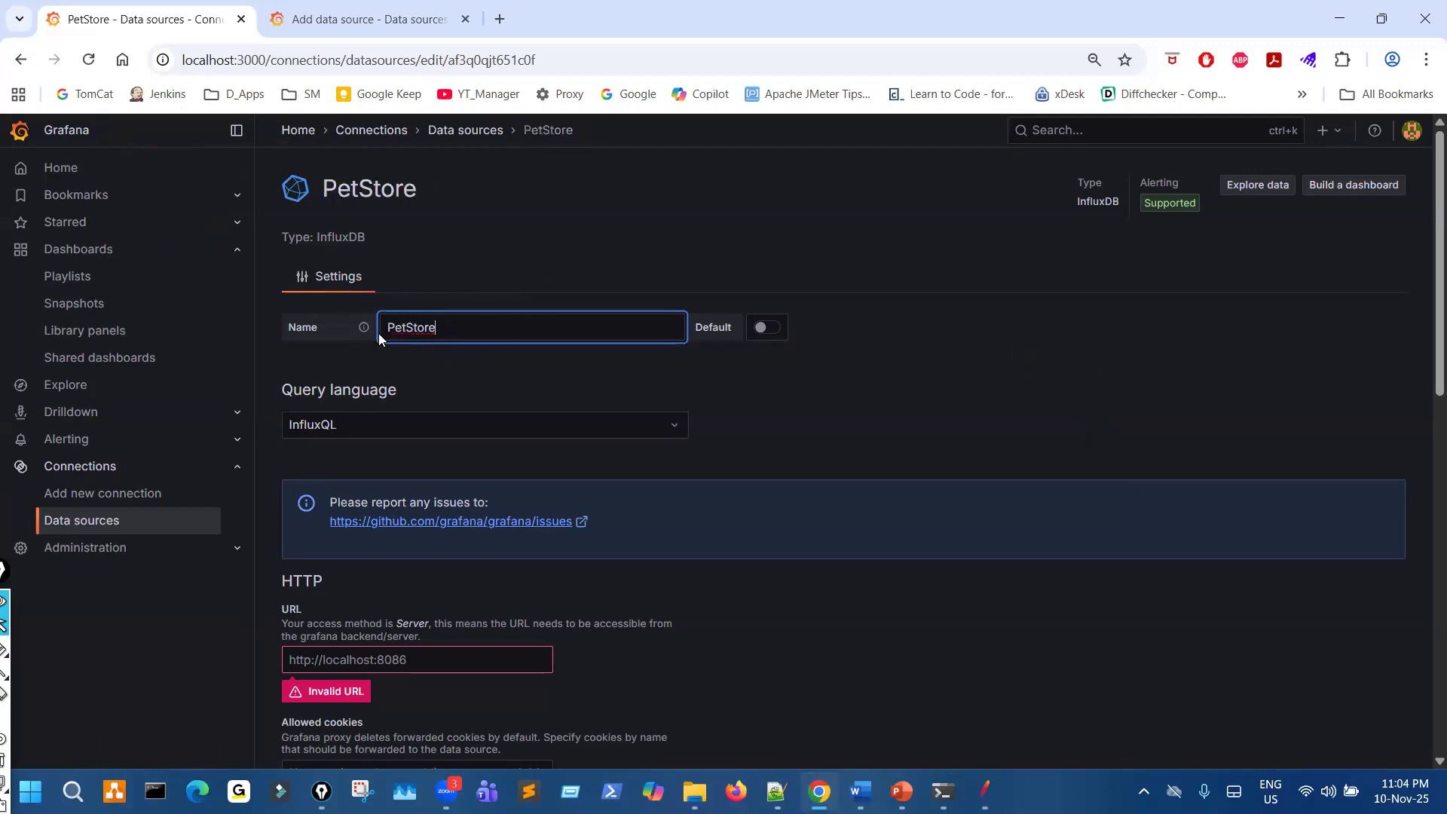
text(Nov0)
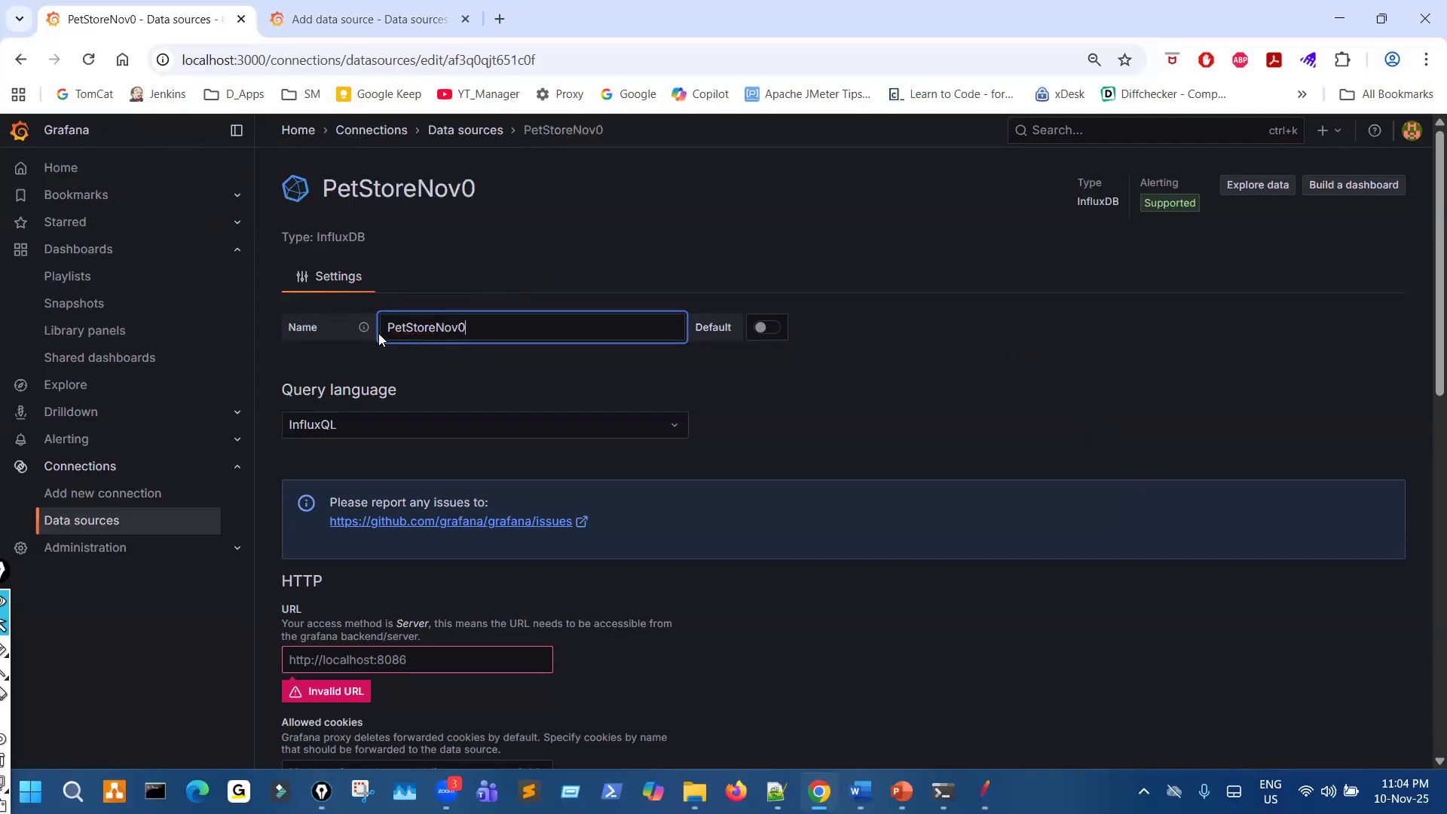
key(BackSpace)
text(2025)
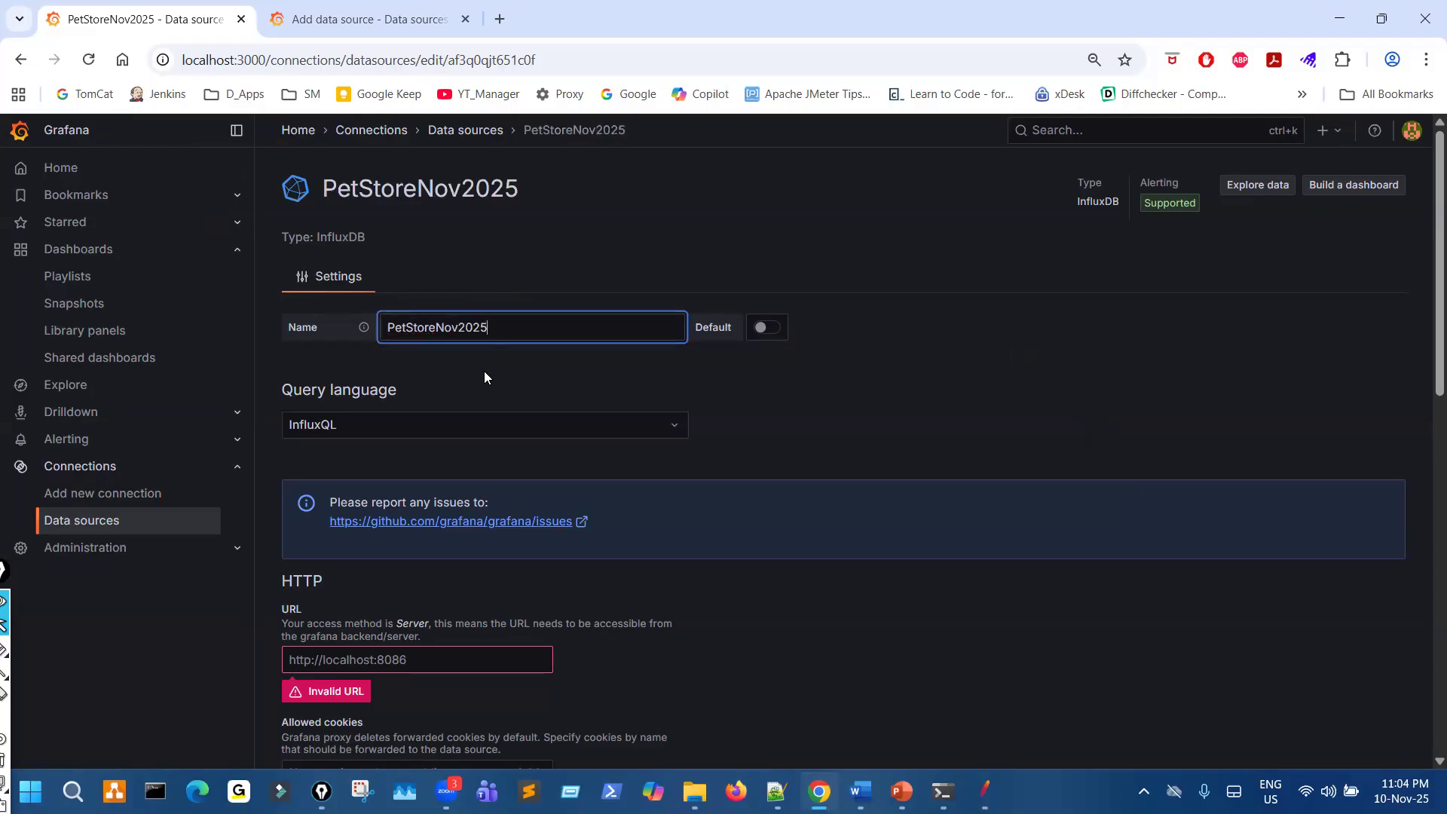
- Set the query language to InfluxQL, circle and tick the selection with the pen, and clear the marks
key(ctrl+a)
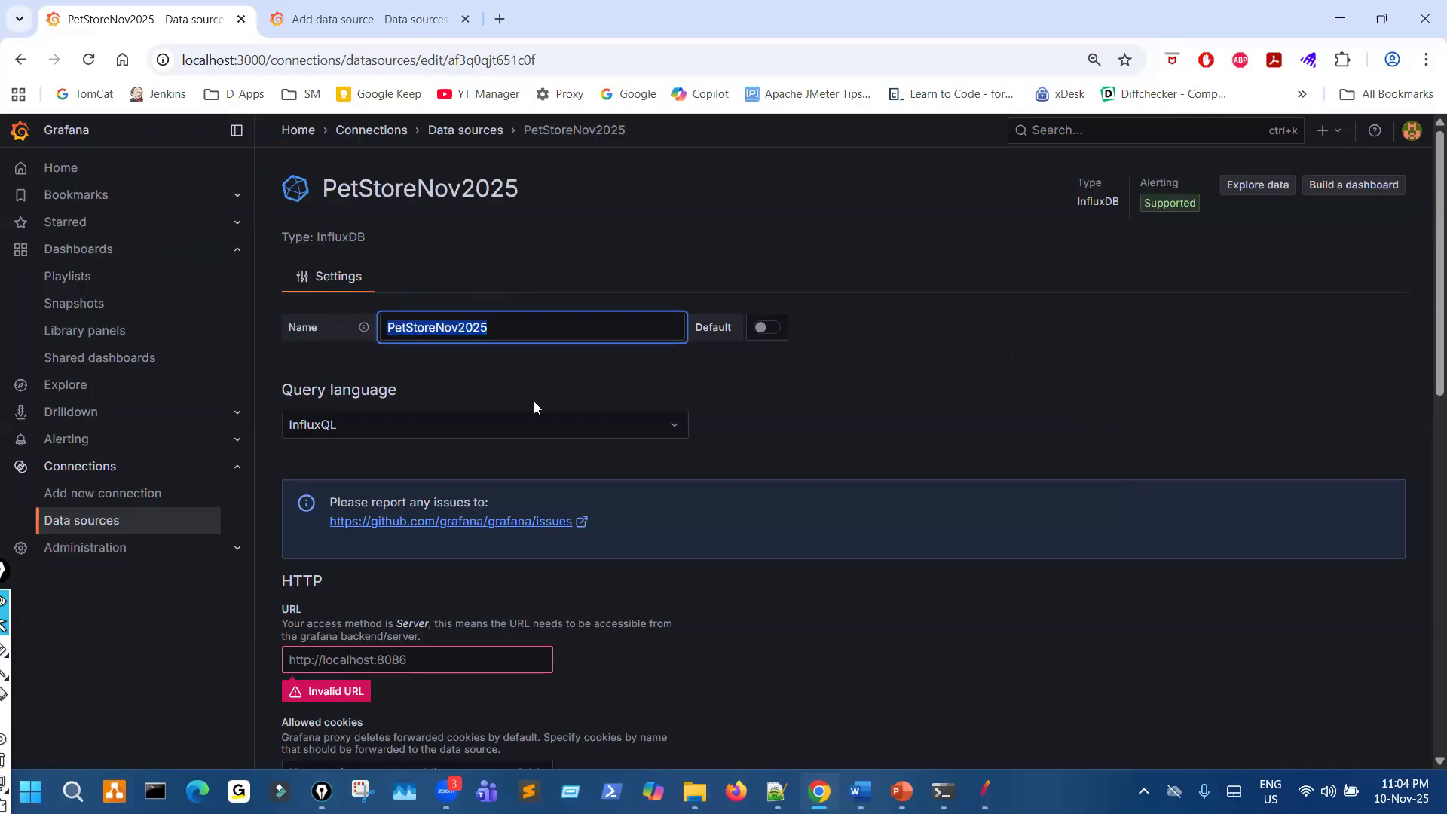
key(ctrl+shift+3)
drag(260, 413, 322, 380)
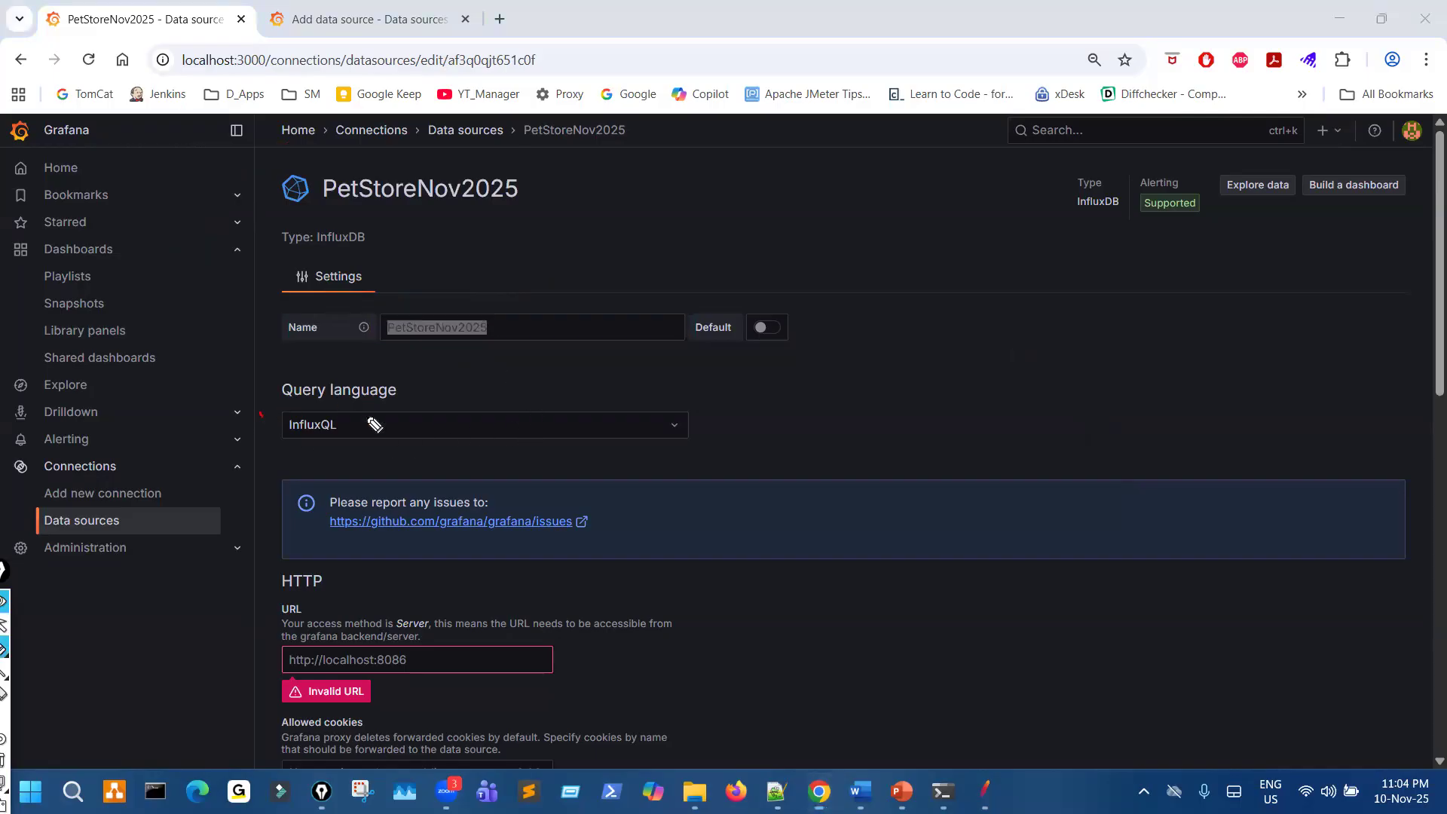
key(ctrl+shift+2)
click(554, 436)
click(478, 468)
key(ctrl+shift+3)
mouse_move(401, 437)
mouse_down()
mouse_move(394, 416)
mouse_move(482, 382)
mouse_up()
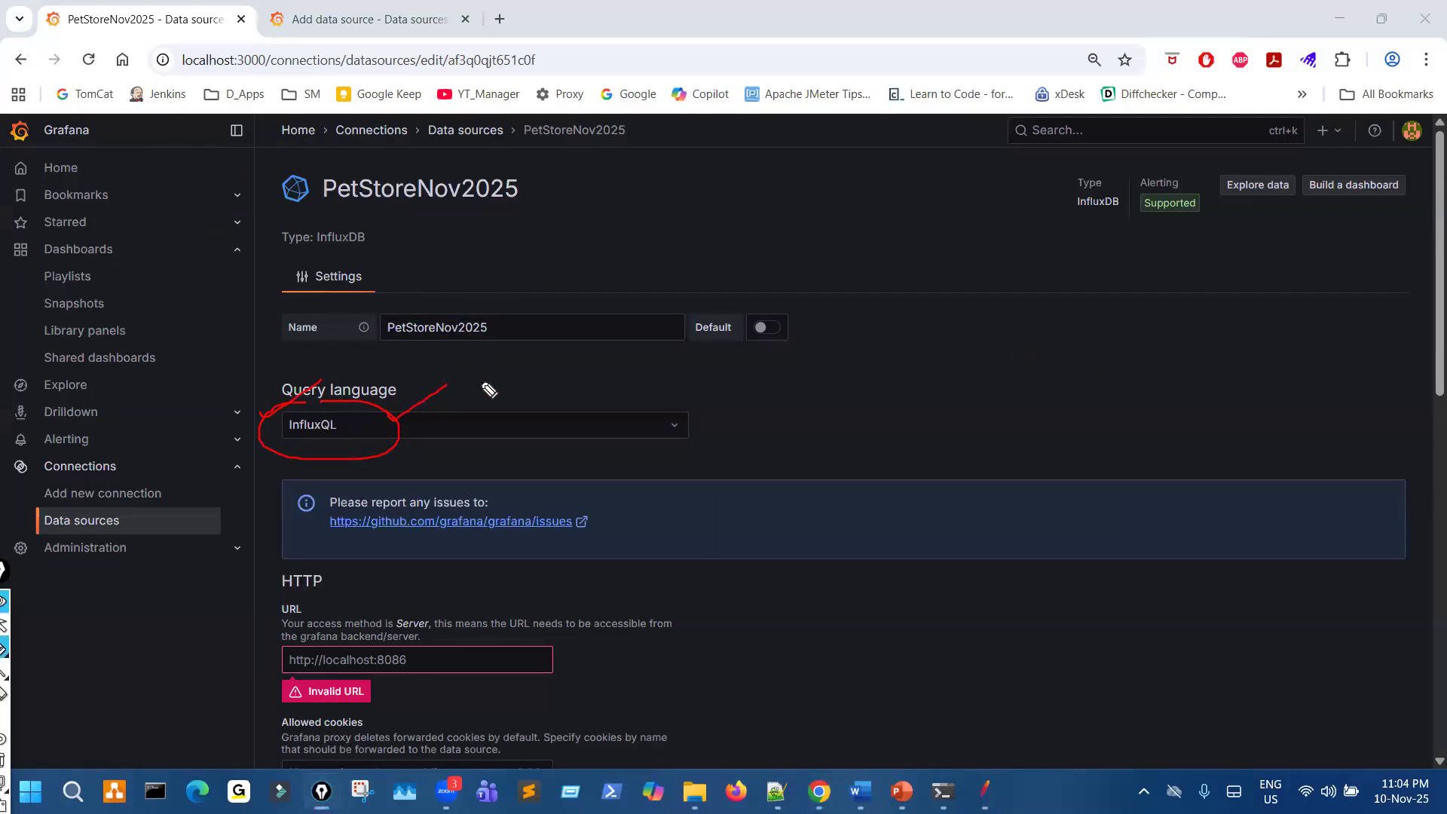
key(ctrl+shift+7)
key(ctrl+shift+2)
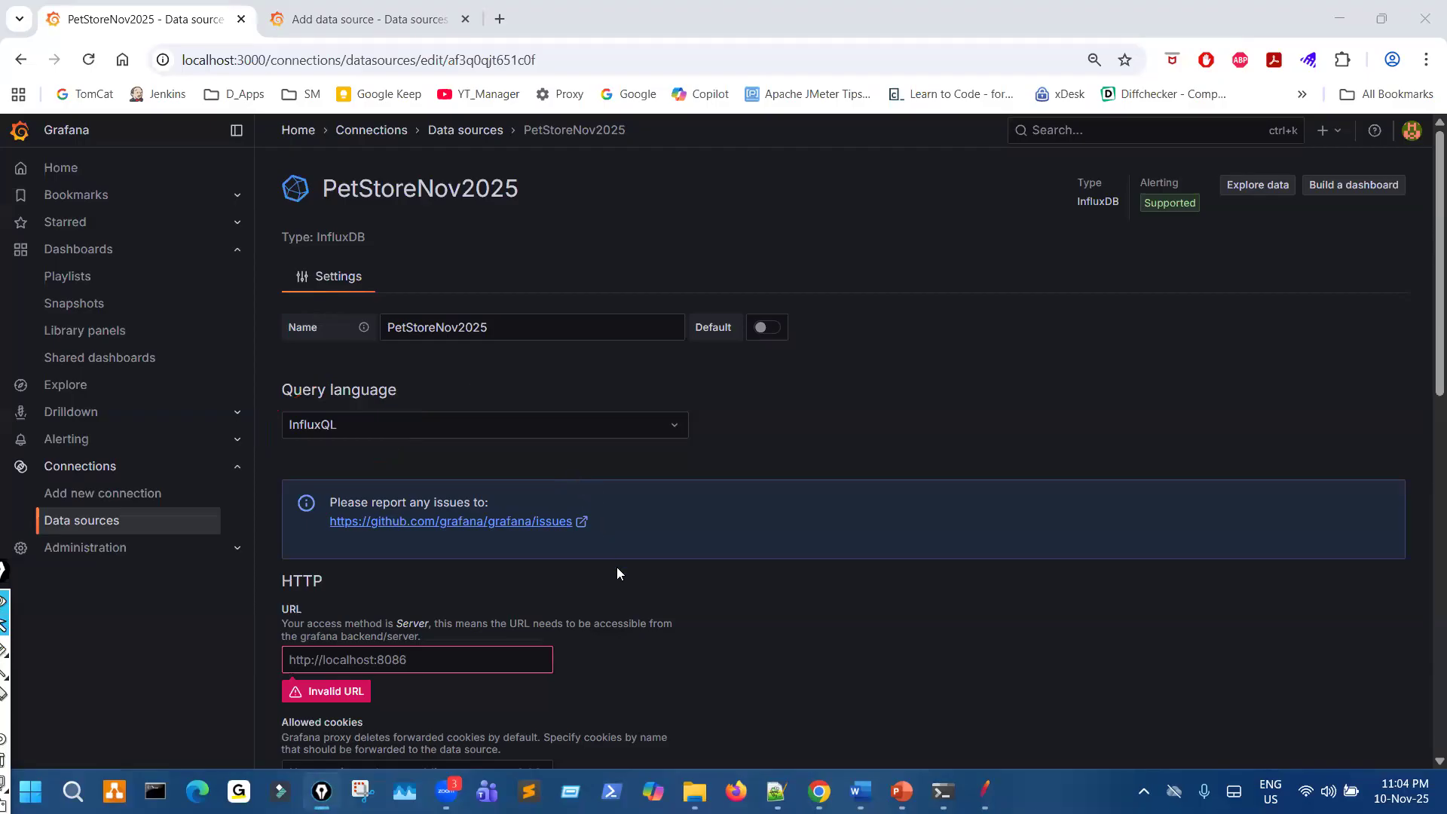
- Enlarge the page, underline and tick the data source's Name value, circle the InfluxQL query language, and clear the marks
scroll(631, 593, down, 3)
scroll(611, 591, down, 1)
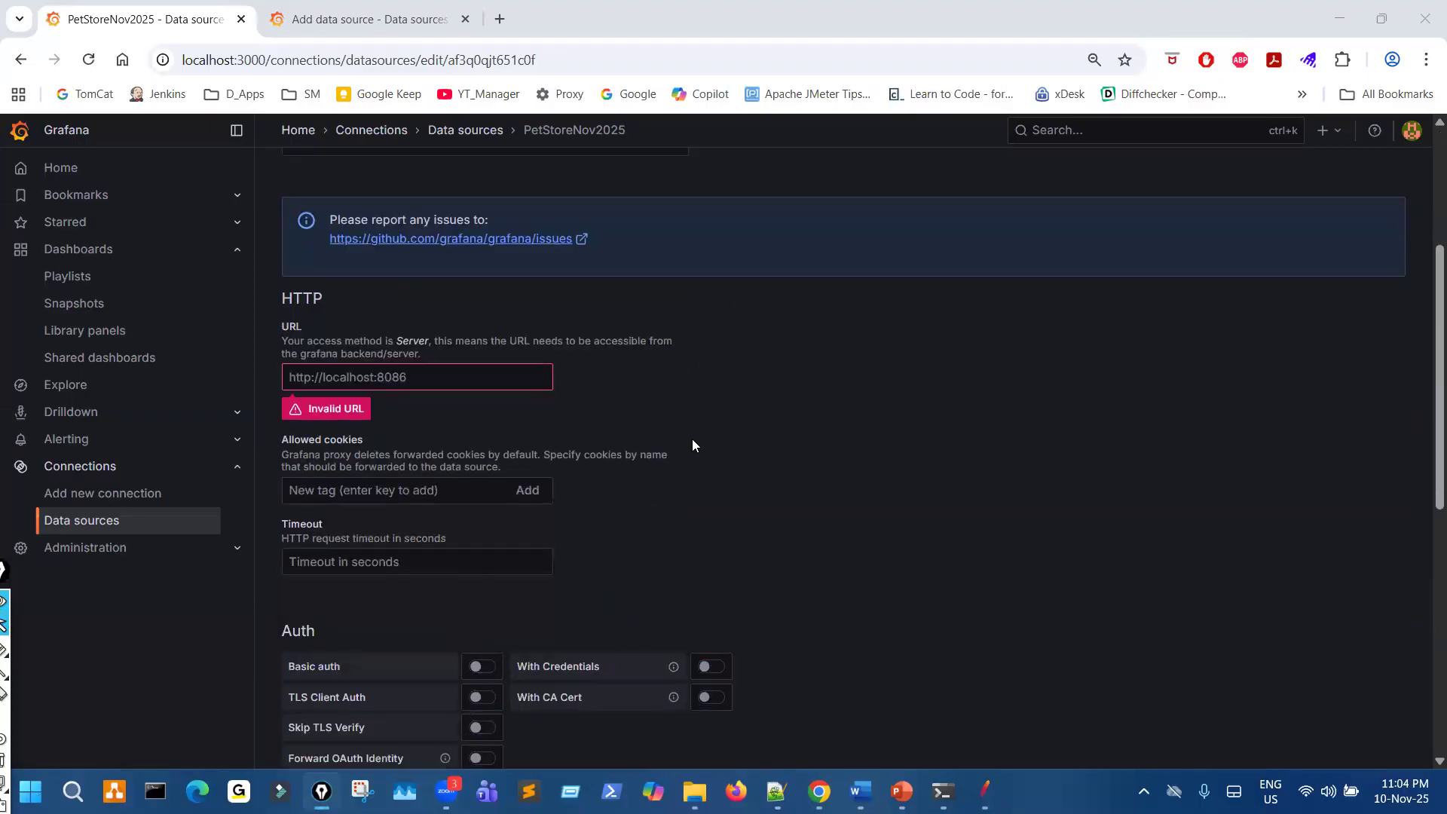
key(ctrl+equal)
scroll(785, 468, up, 4)
key(ctrl+shift+1)
drag(612, 302, 661, 269)
mouse_move(463, 326)
mouse_down()
mouse_move(651, 319)
mouse_move(737, 269)
mouse_up()
drag(388, 396, 556, 431)
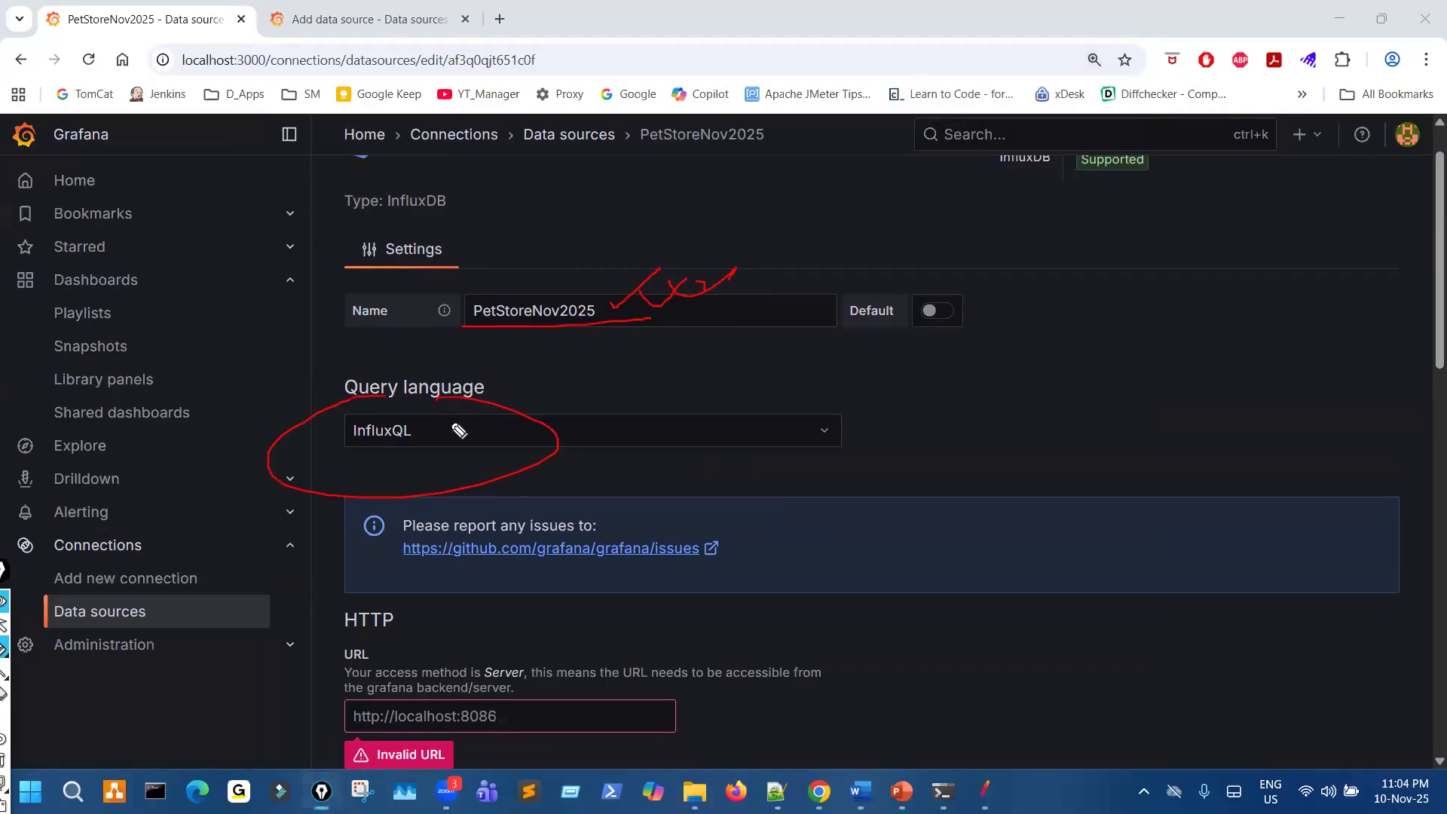
key(Escape)
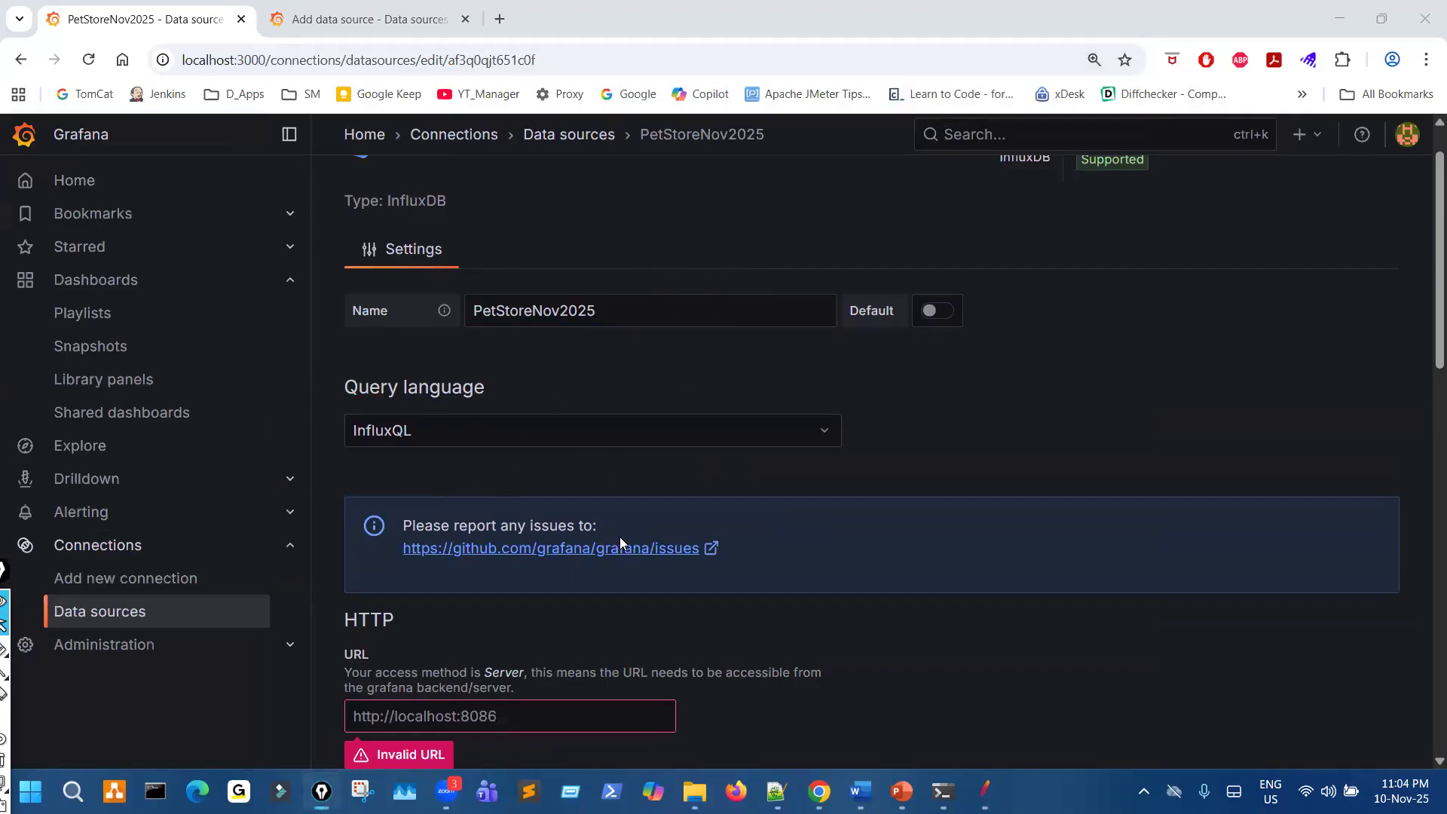
- Underline the HTTP URL field with the pen and clear the mark
scroll(620, 537, down, 3)
drag(369, 445, 534, 435)
key(Escape)
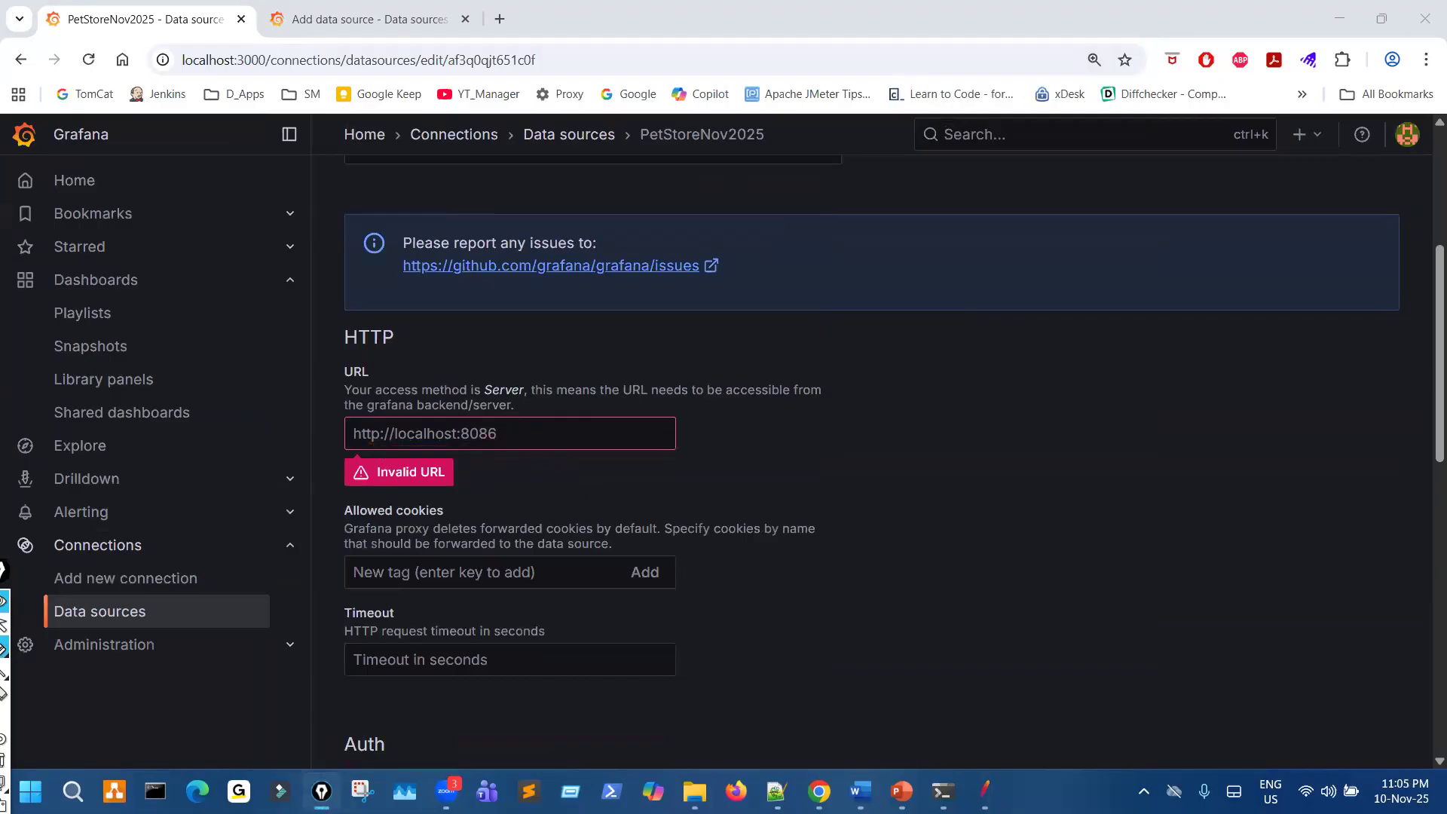
mouse_move(943, 792)
click(980, 711)
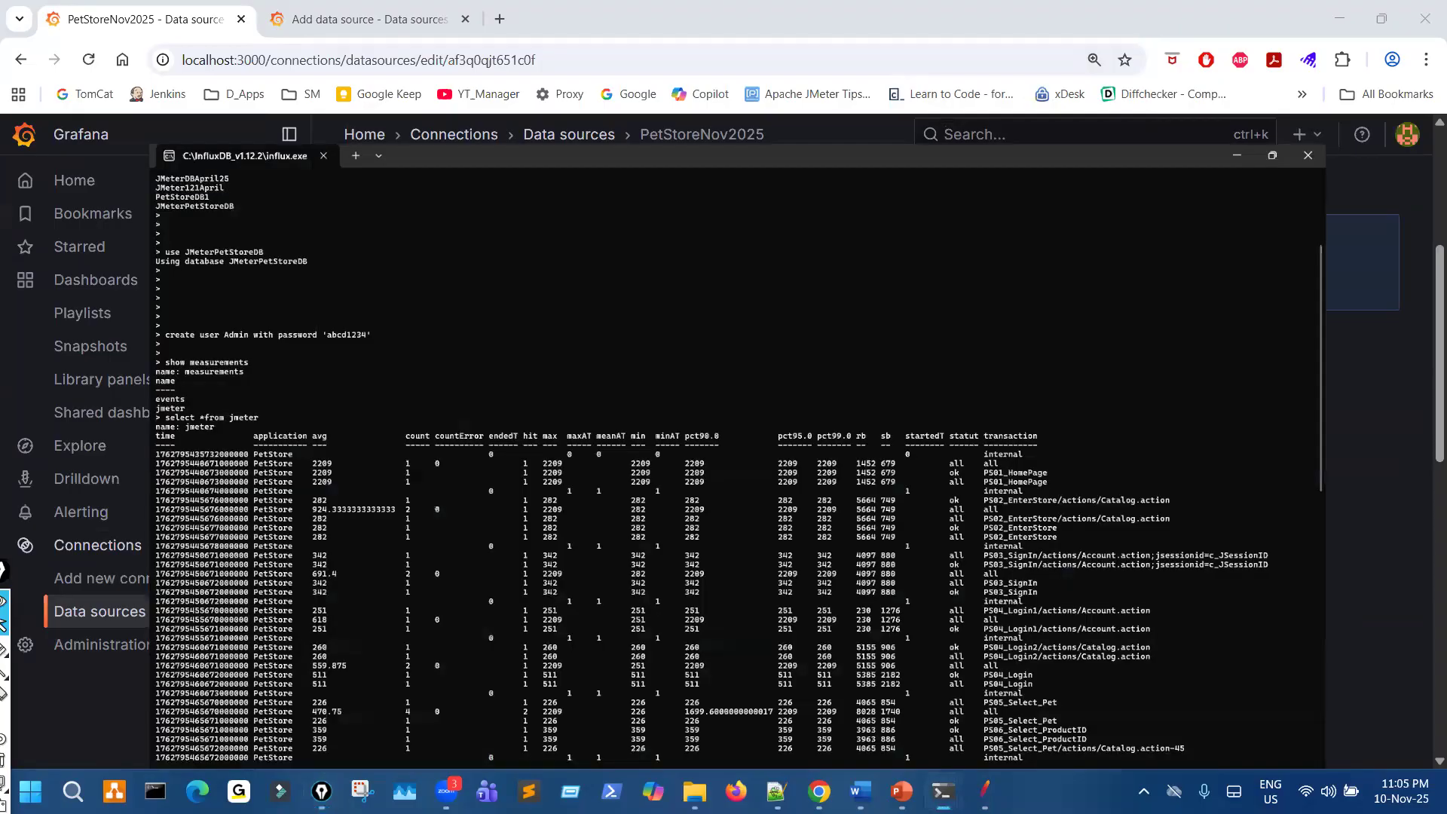
scroll(516, 396, up, 8)
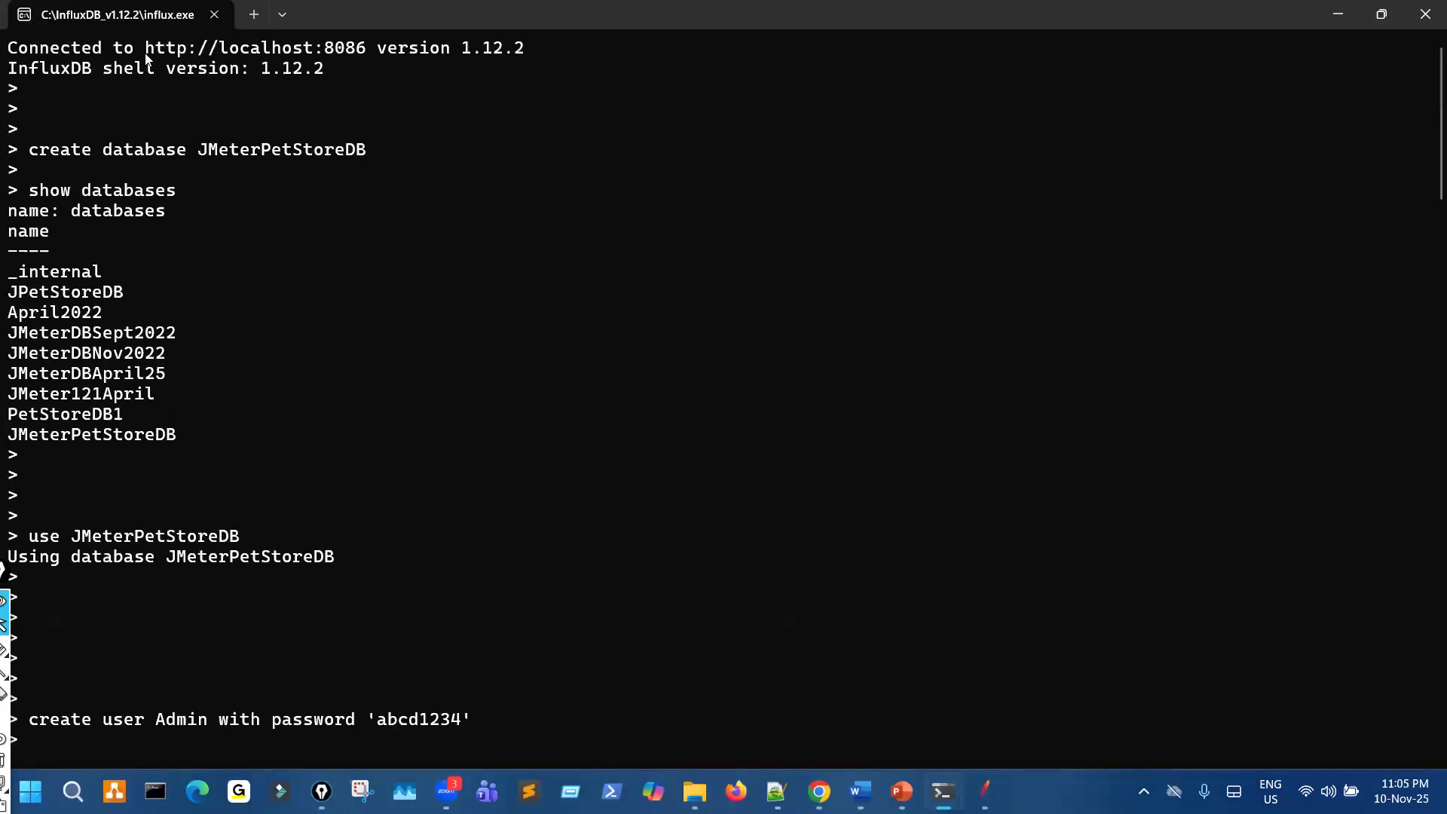
drag(146, 50, 357, 61)
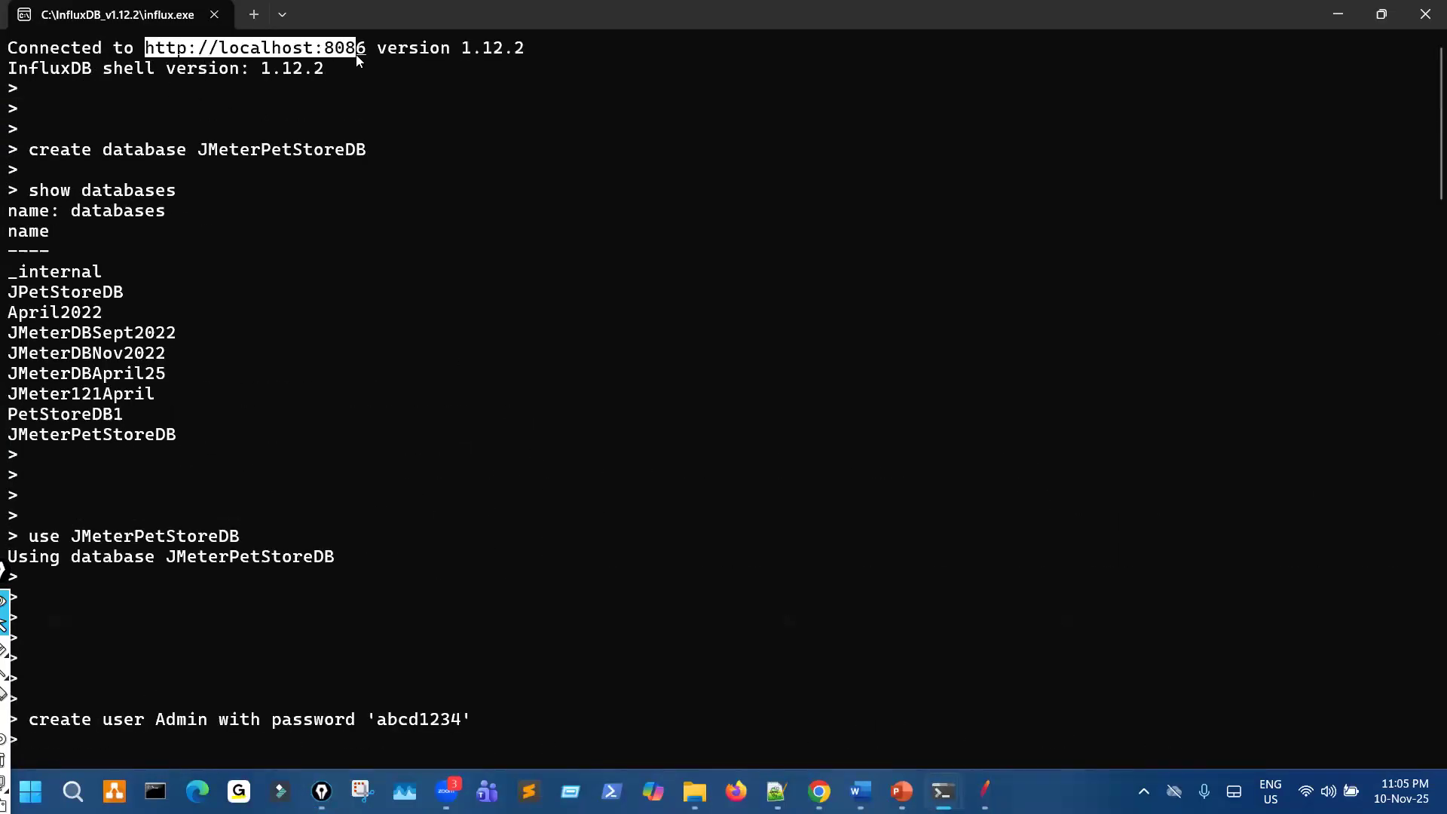
click(918, 697)
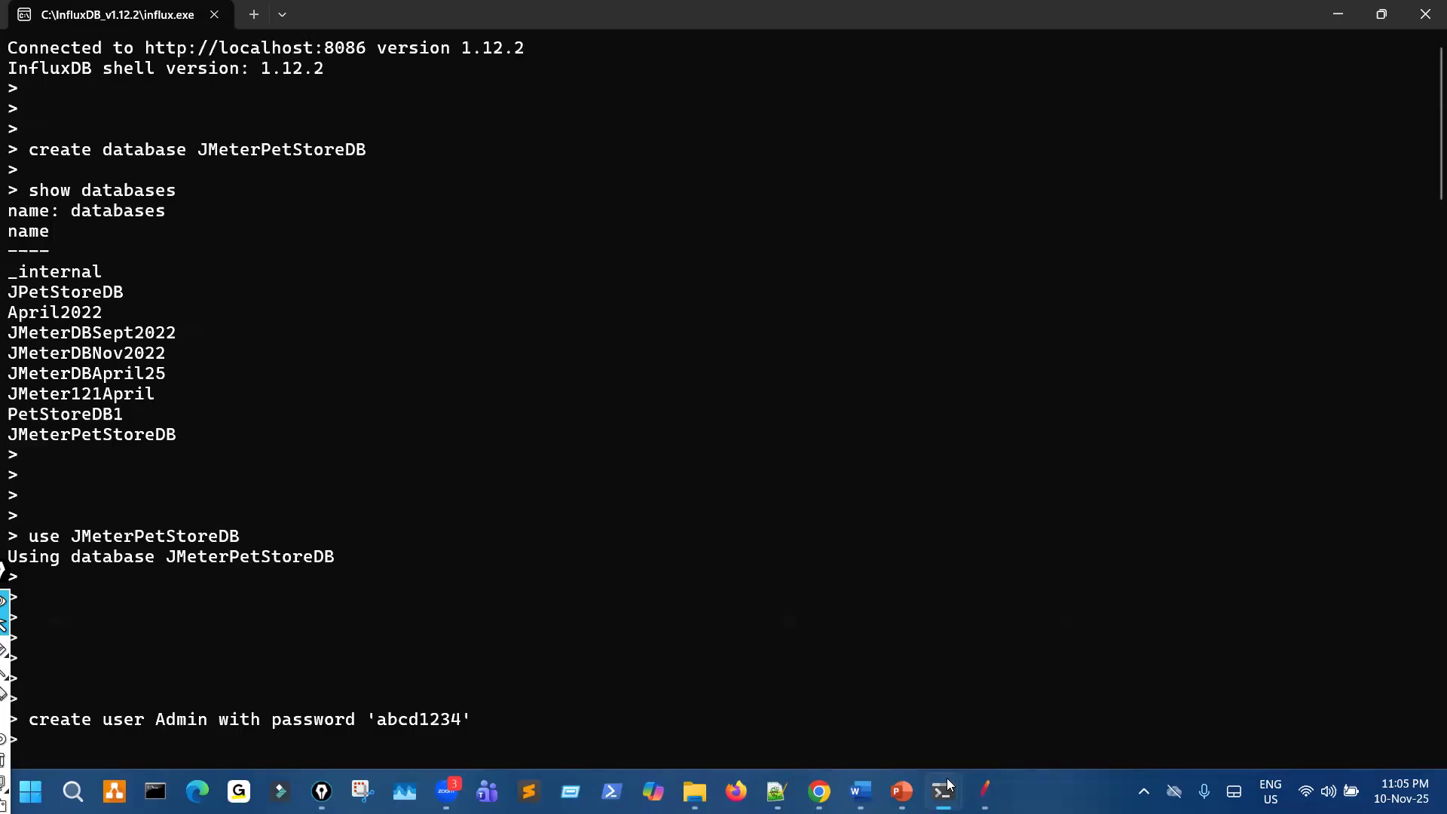
mouse_move(950, 786)
key(alt+Tab)
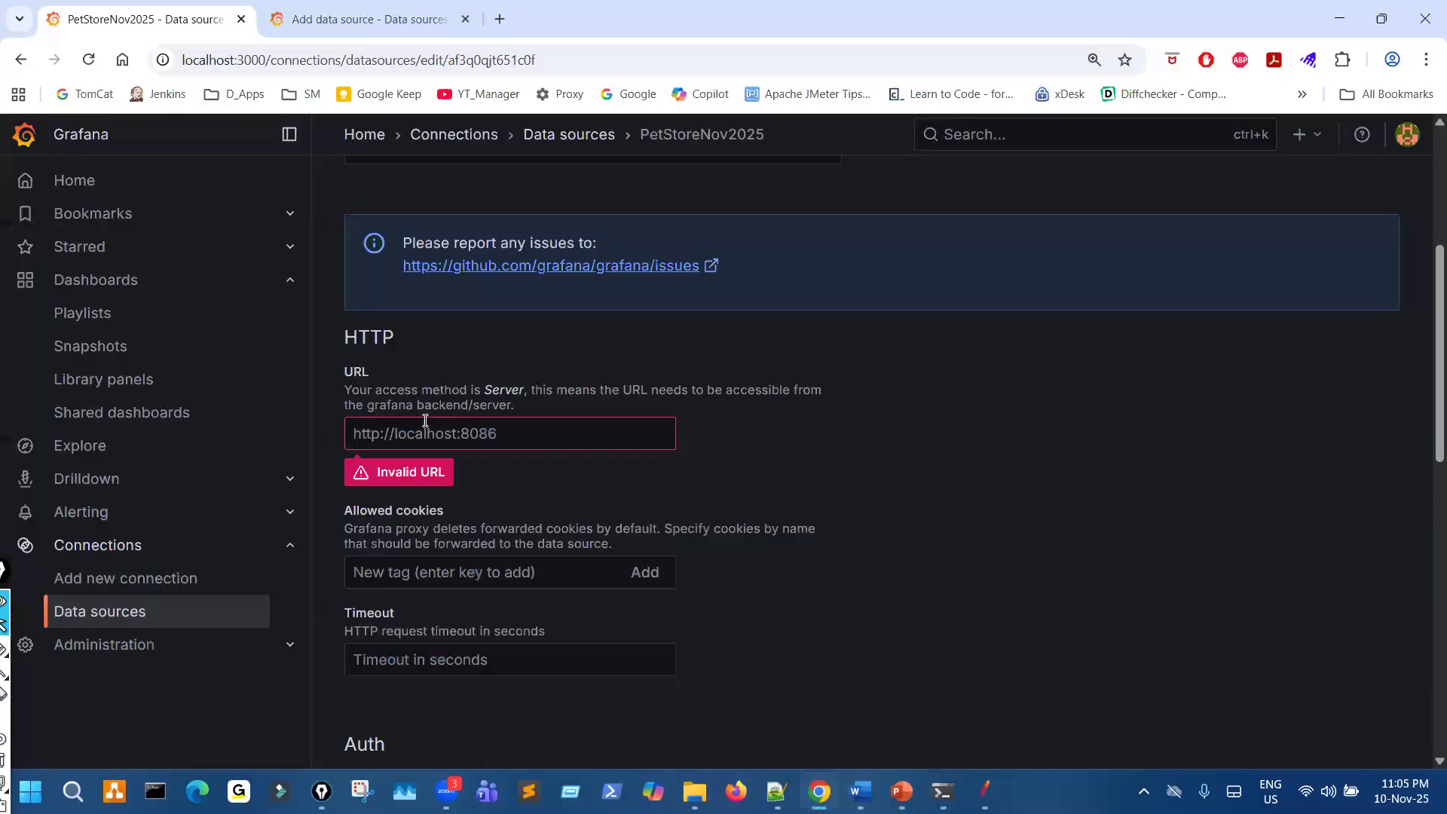
text(http://localhost:8086)
- Mark the Allowed cookies, Timeout and Auth settings with the pen, and clear the marks
scroll(673, 493, down, 1)
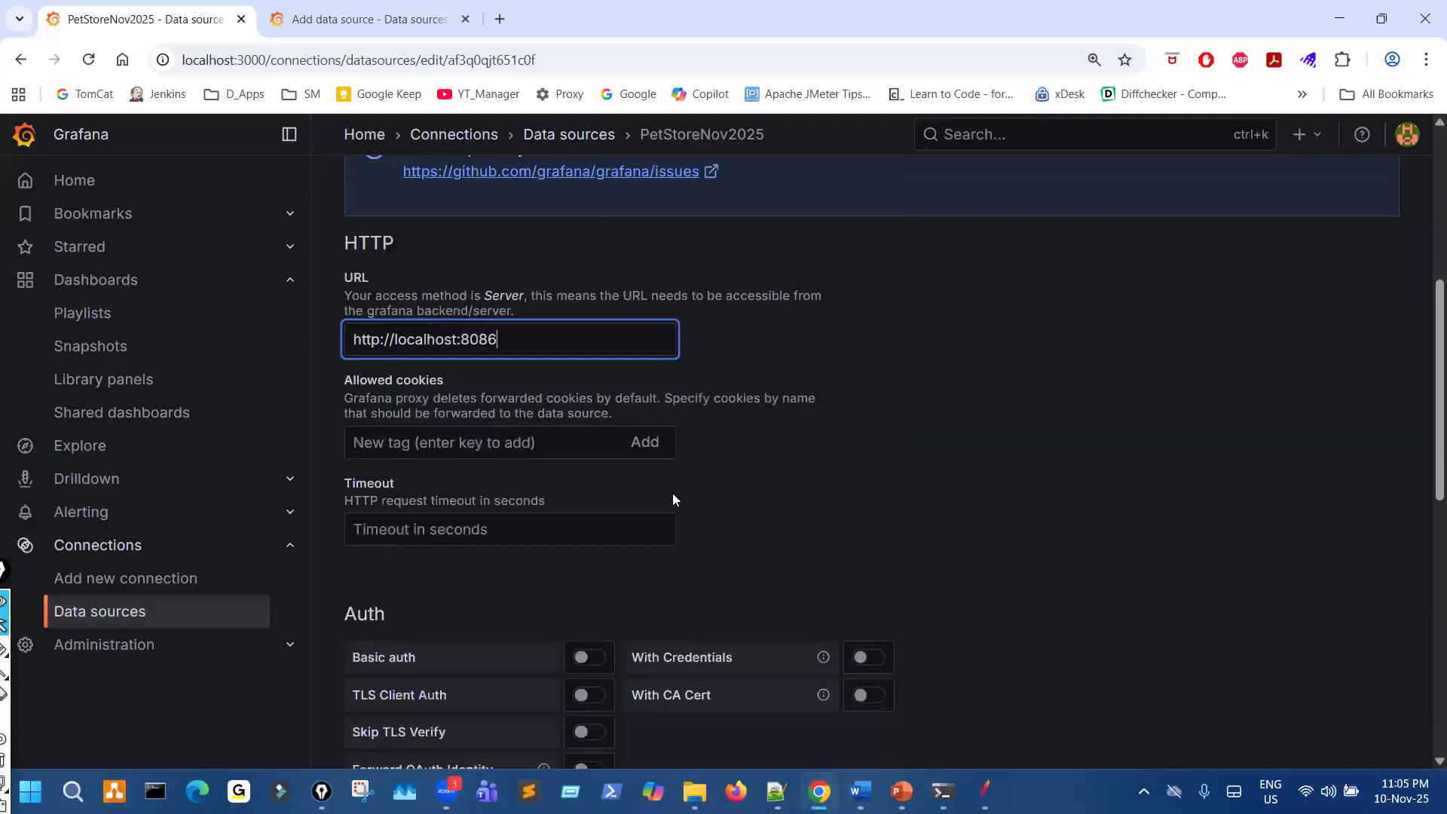
key(ctrl+shift+3)
mouse_move(640, 441)
mouse_down()
mouse_move(680, 458)
mouse_move(663, 476)
mouse_up()
mouse_move(581, 528)
mouse_down()
mouse_move(617, 534)
mouse_move(583, 548)
mouse_up()
key(ctrl+shift+7)
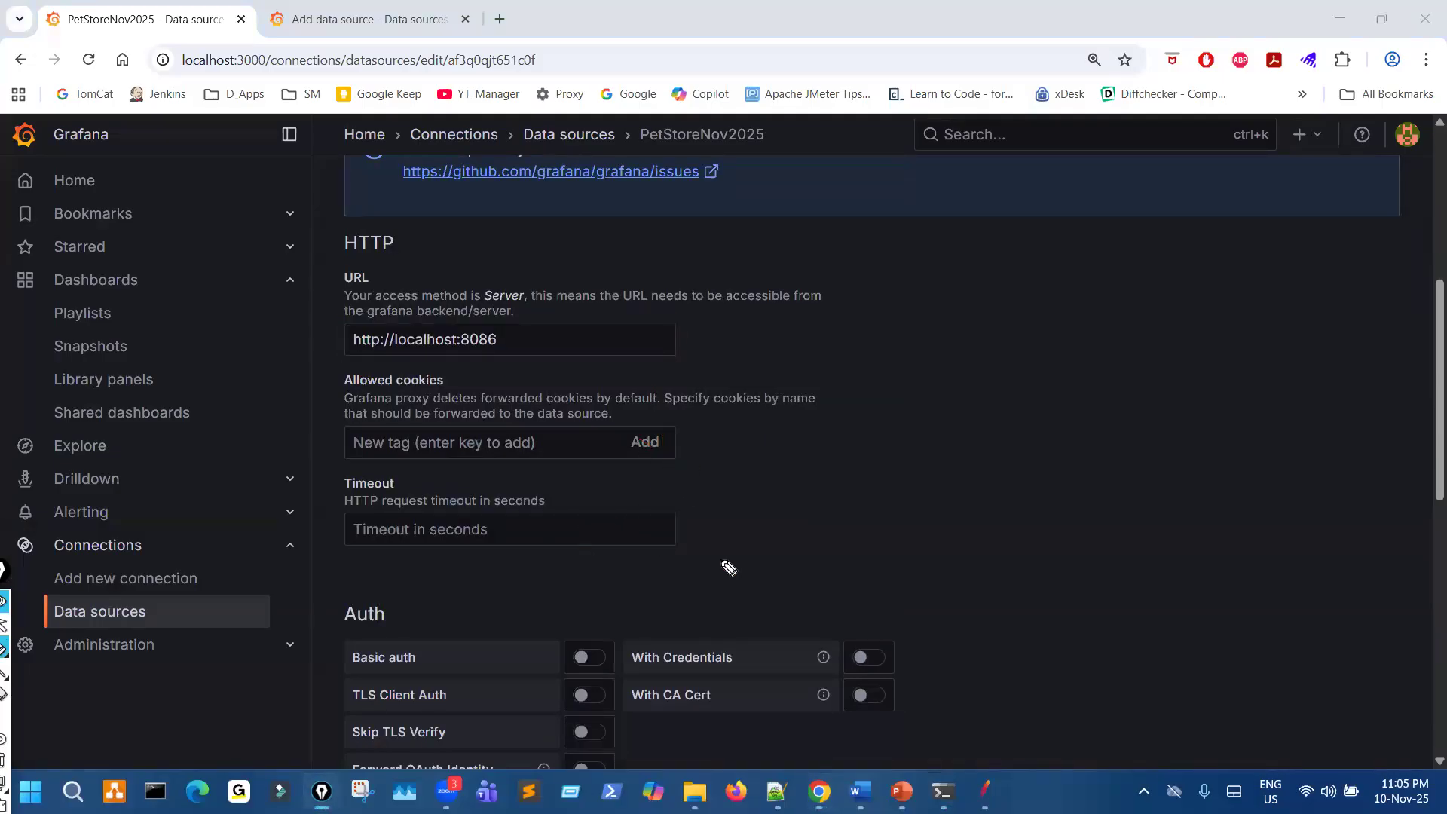
scroll(723, 566, down, 4)
drag(660, 368, 776, 398)
drag(671, 451, 747, 369)
drag(613, 435, 650, 464)
key(Escape)
- Draw a line down the InfluxDB Details fields from Database to Max series, and clear the marks
scroll(700, 561, down, 6)
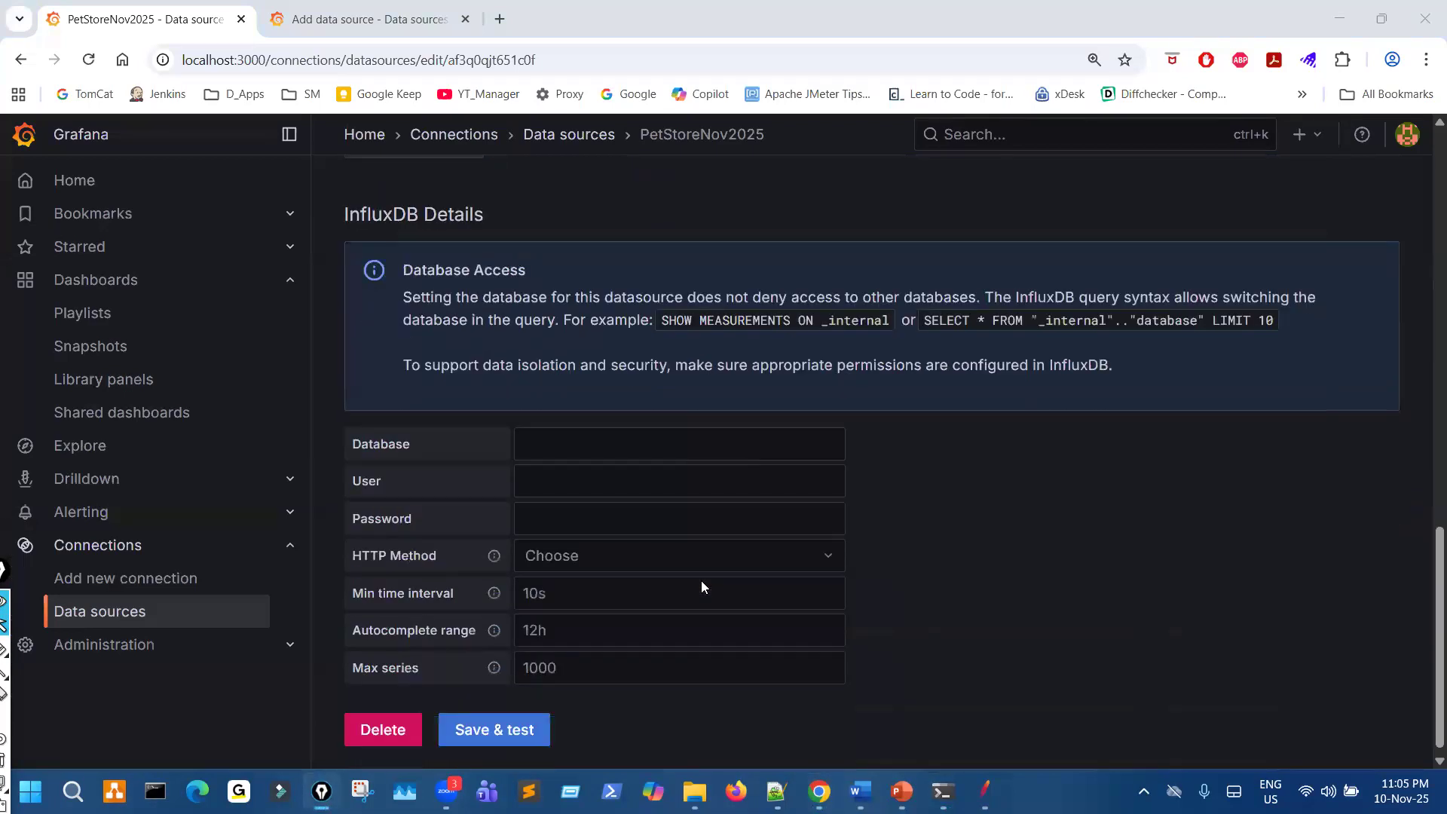
key(ctrl+shift+3)
mouse_move(601, 412)
mouse_down()
mouse_move(681, 546)
mouse_move(666, 679)
mouse_up()
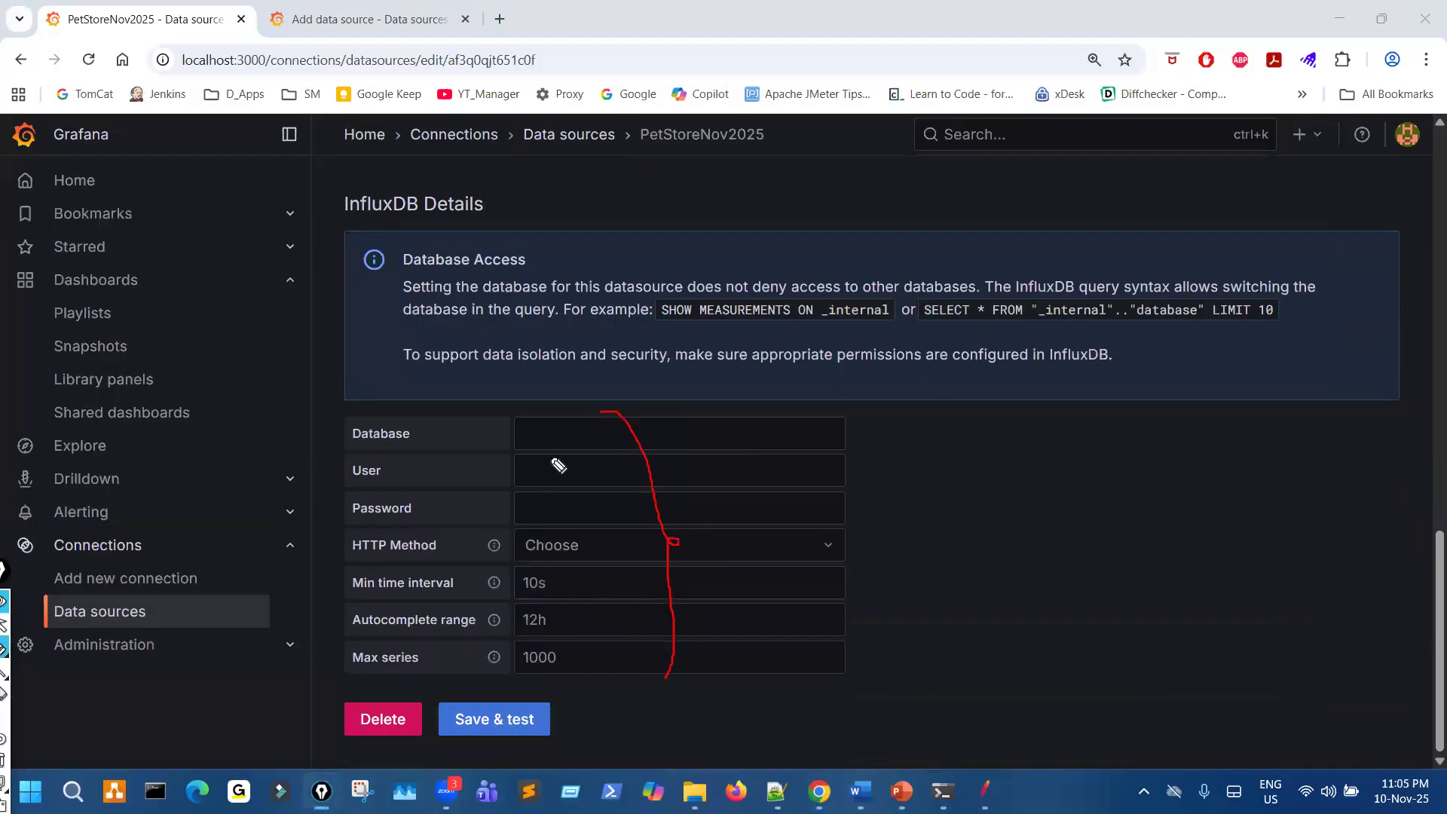
mouse_move(549, 413)
mouse_down()
mouse_move(585, 436)
mouse_move(520, 445)
mouse_move(561, 413)
mouse_up()
key(ctrl+shift+7)
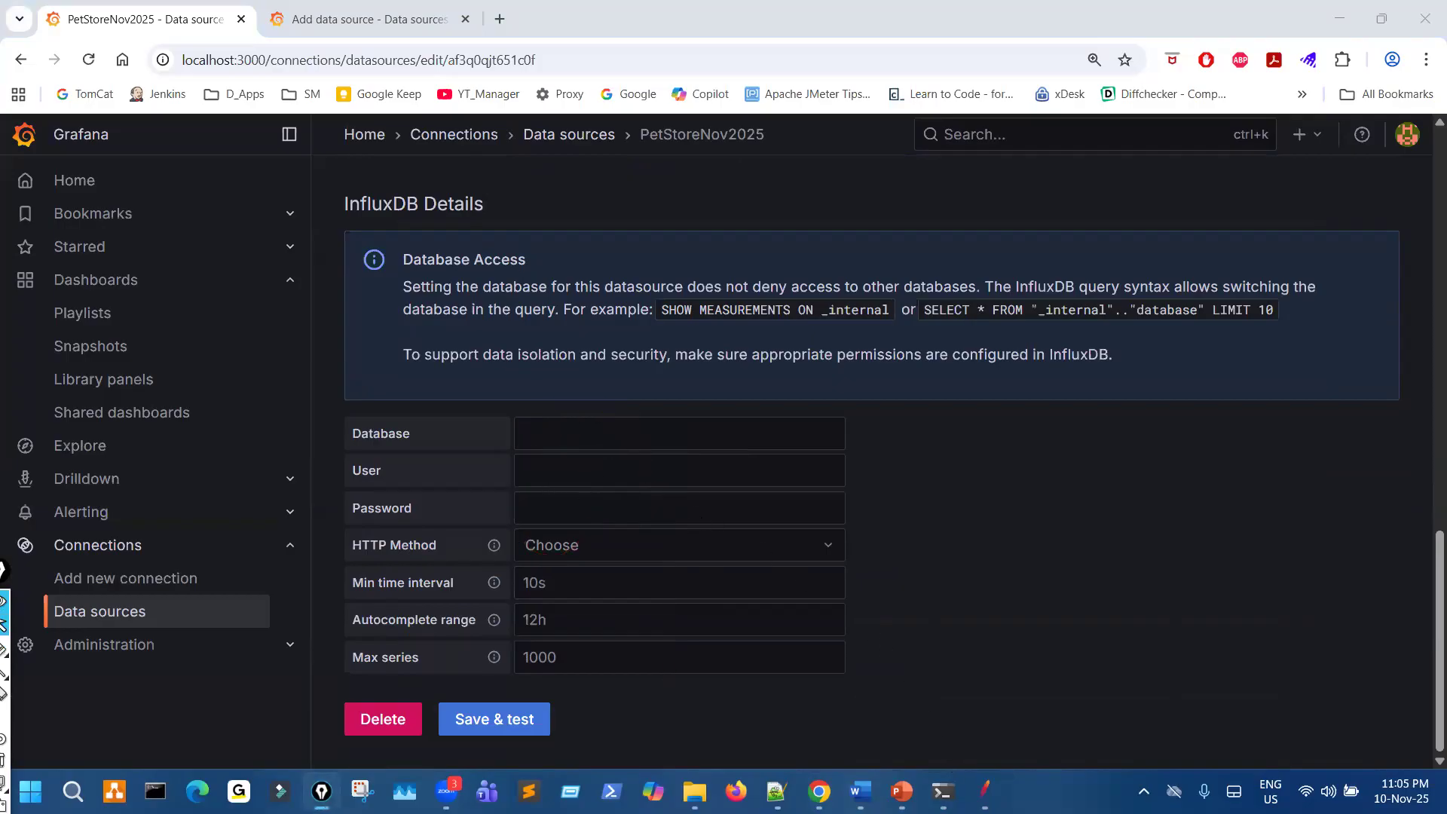
- Copy the database name JMeterPetStoreDB from the InfluxDB console and mark the influxdbUrl value in JMeter's Backend Listener
mouse_move(942, 791)
click(1044, 697)
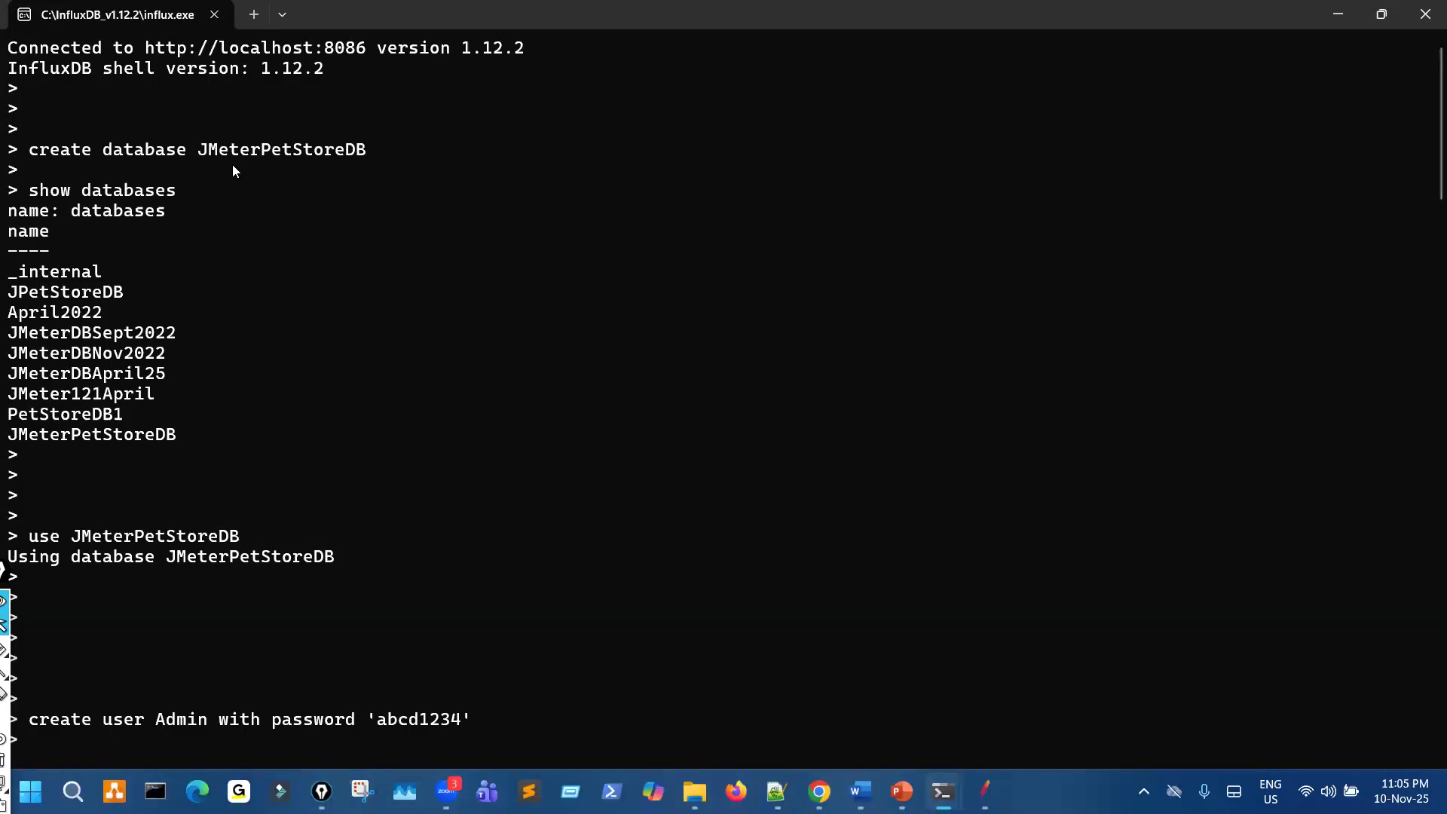
drag(200, 147, 269, 158)
drag(374, 157, 379, 157)
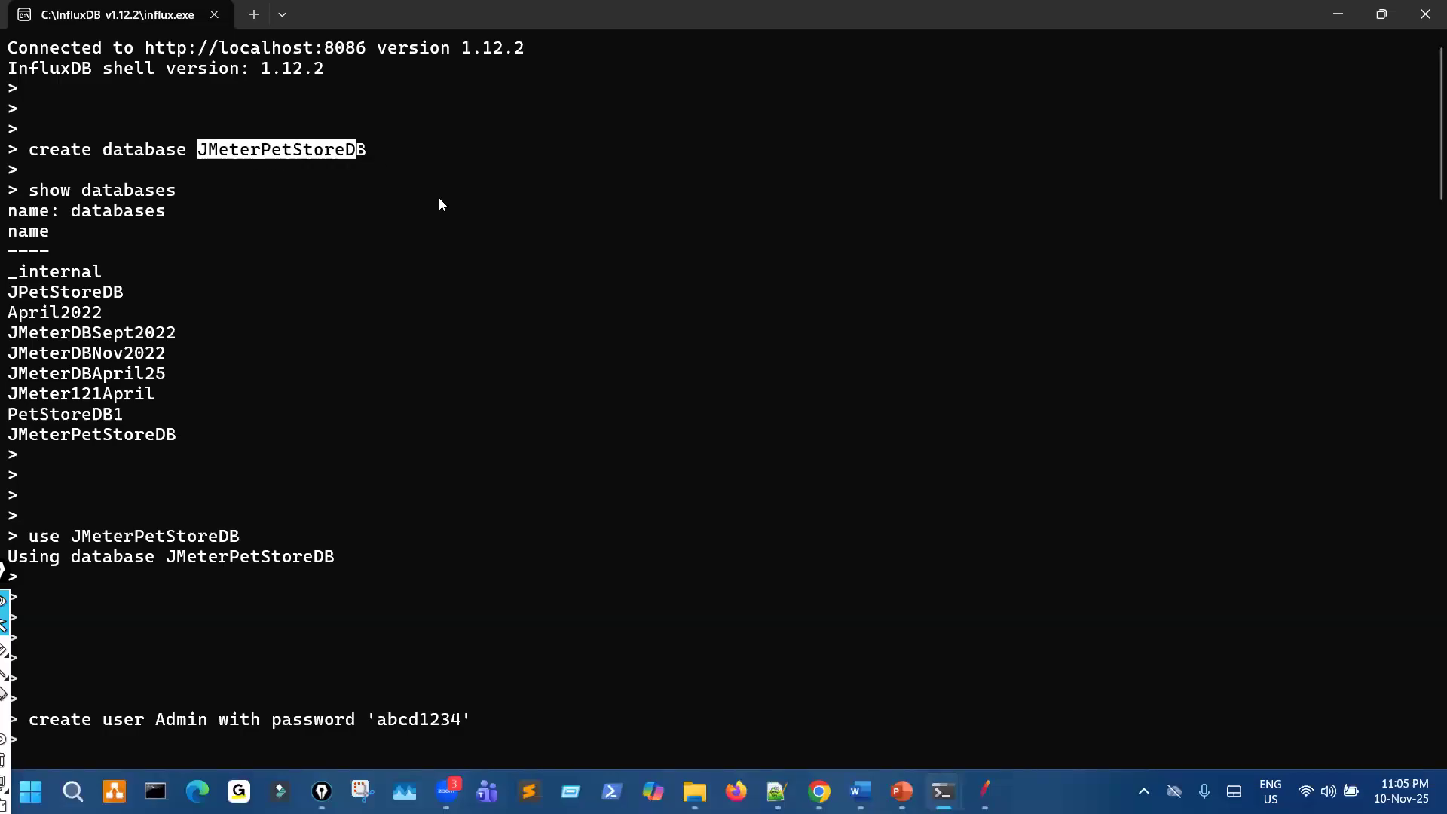
key(ctrl+c)
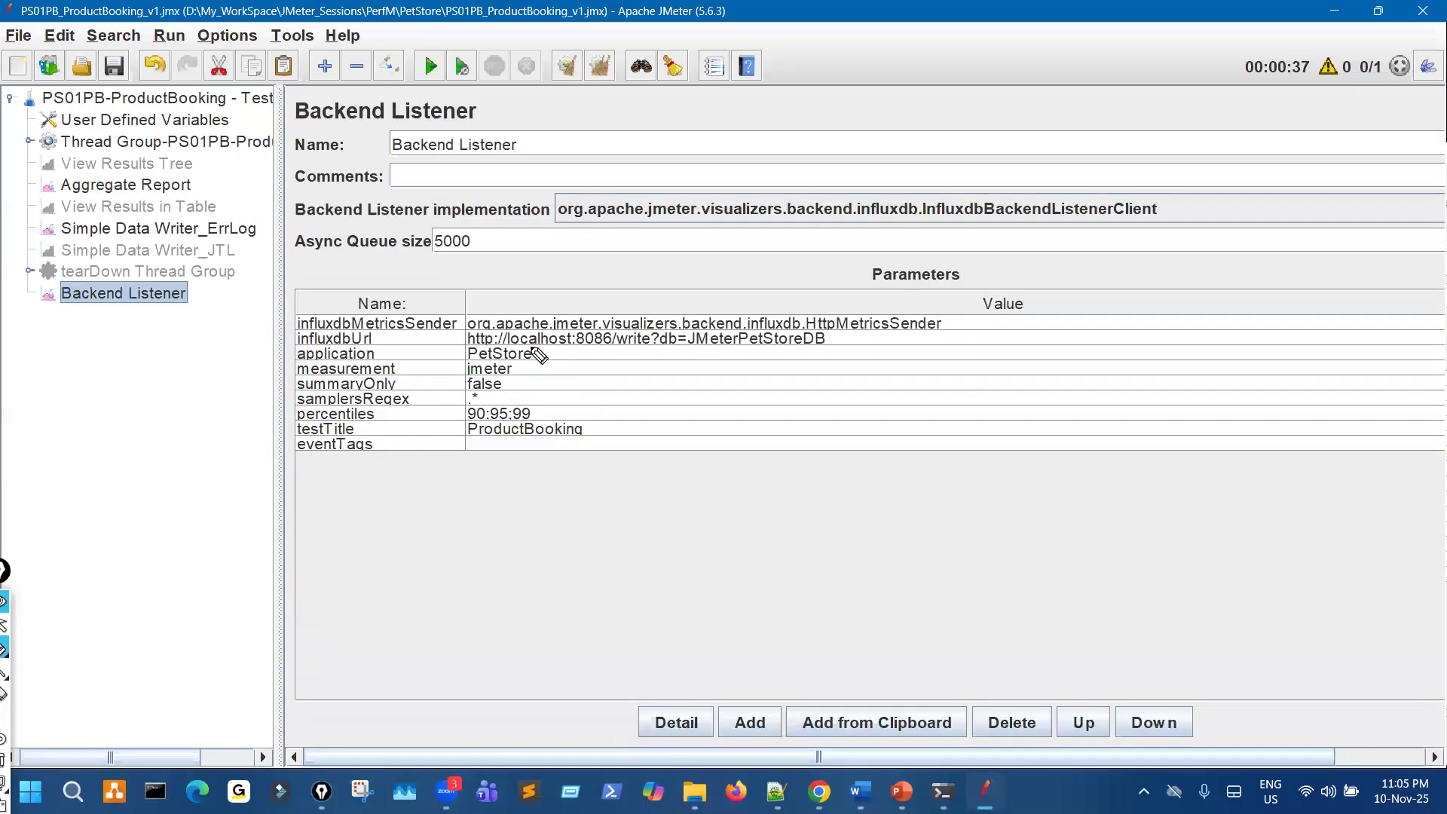
drag(535, 351, 807, 344)
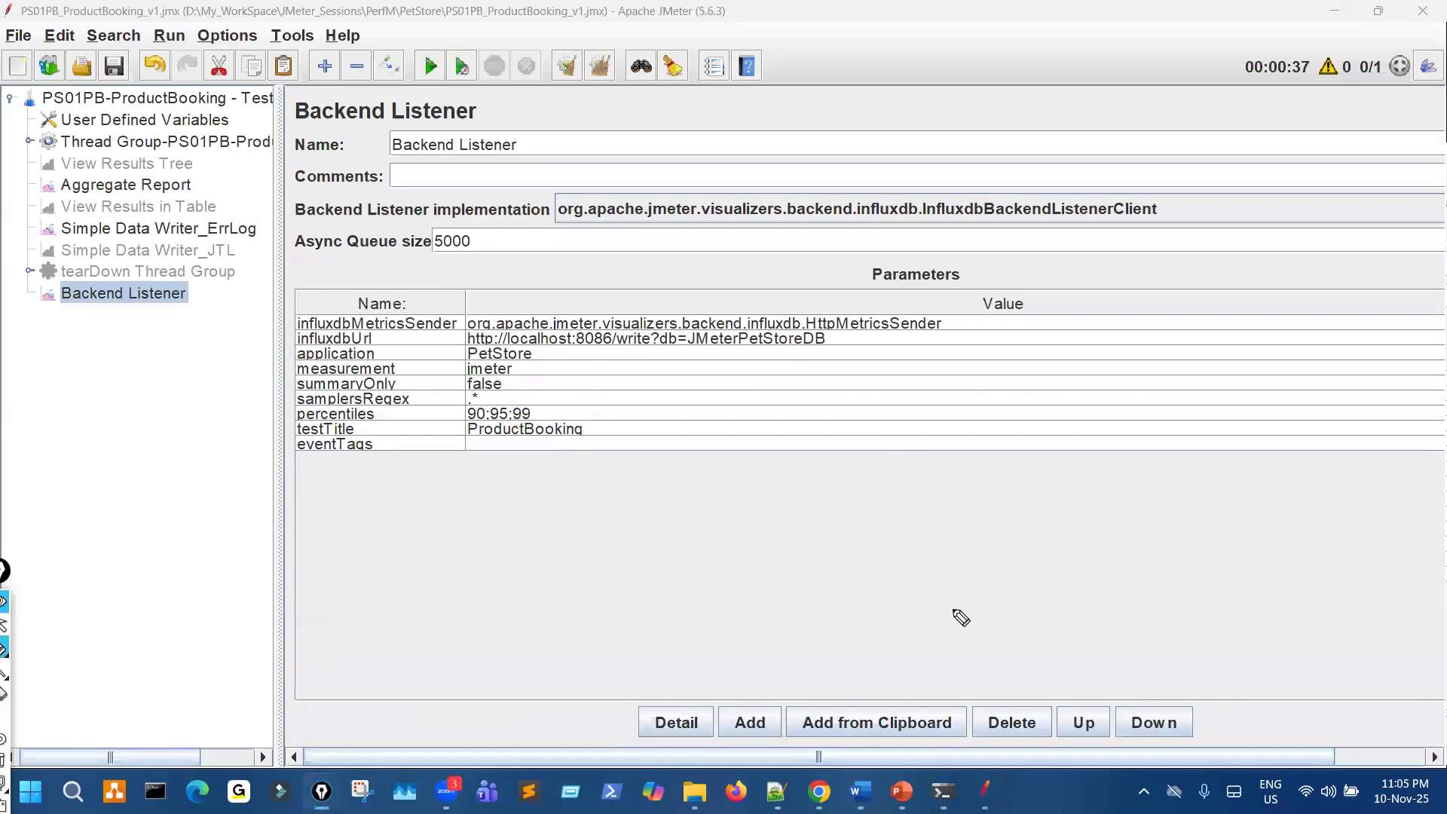
- Return to Grafana, highlight part of the HTTP URL, and set the Database in InfluxDB Details to JMeterPetStoreDB
click(824, 788)
scroll(603, 468, up, 5)
scroll(576, 405, up, 3)
drag(498, 257, 423, 257)
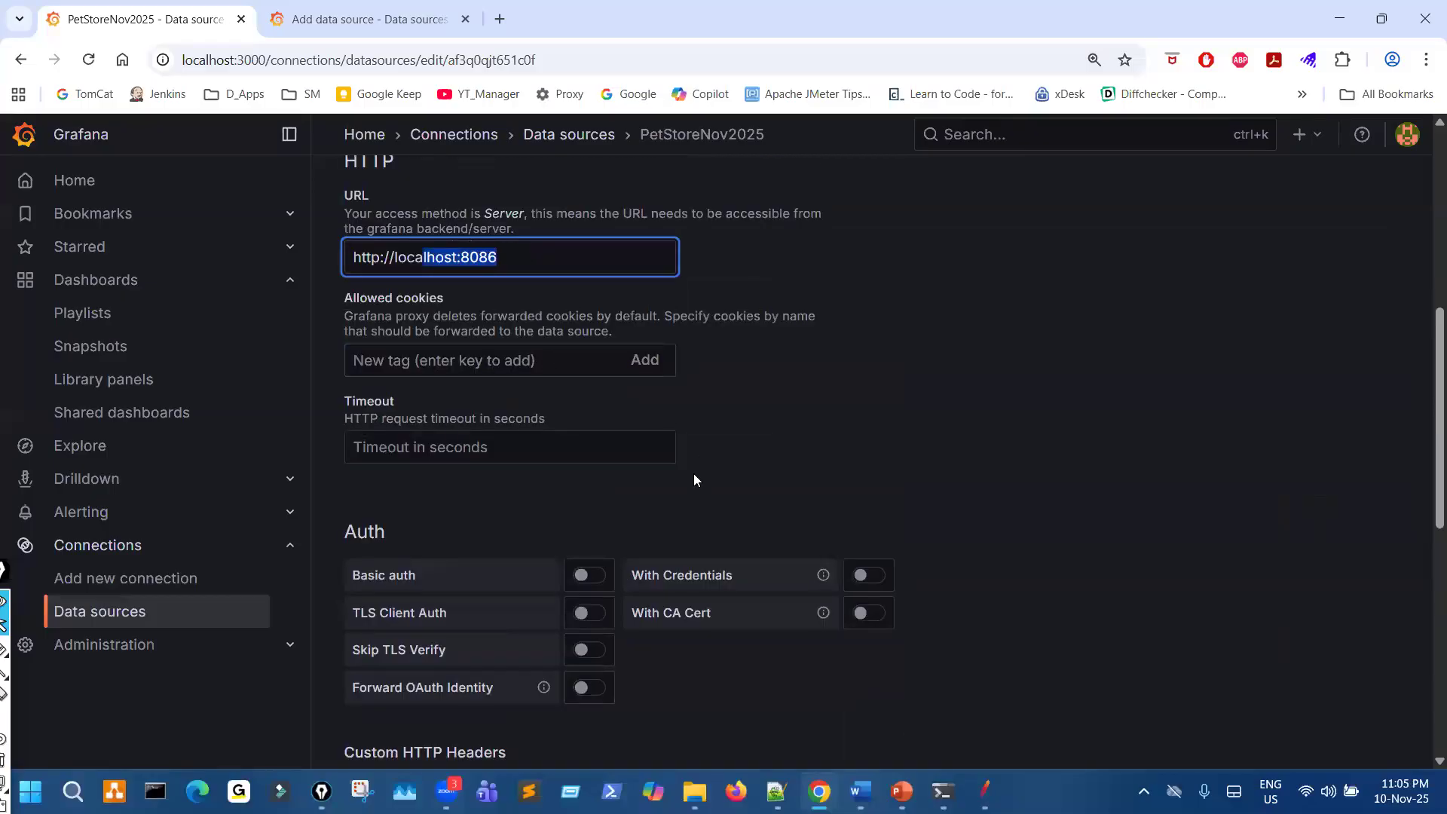
scroll(690, 494, down, 3)
scroll(685, 518, down, 5)
click(580, 429)
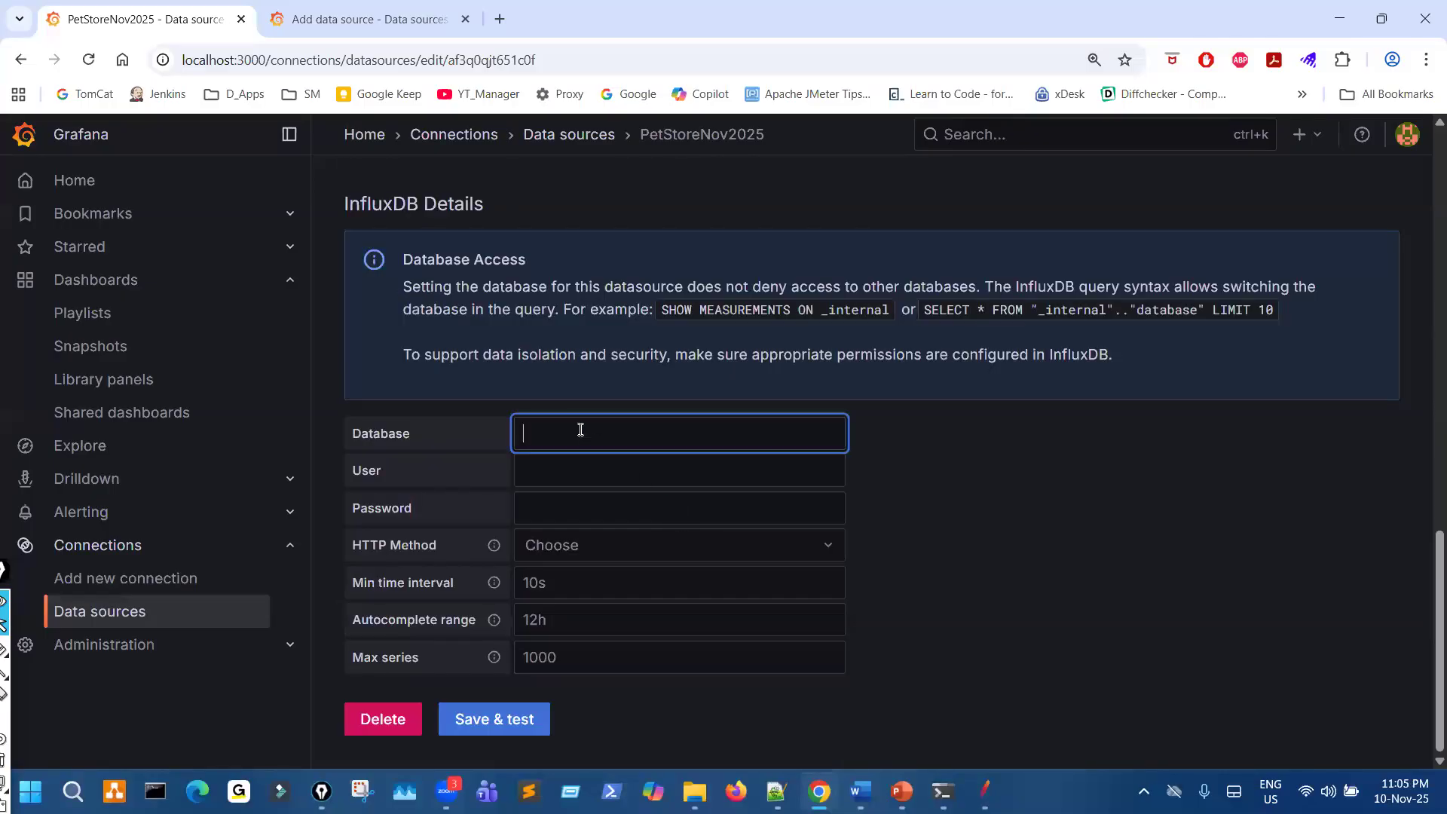
key(ctrl+v)
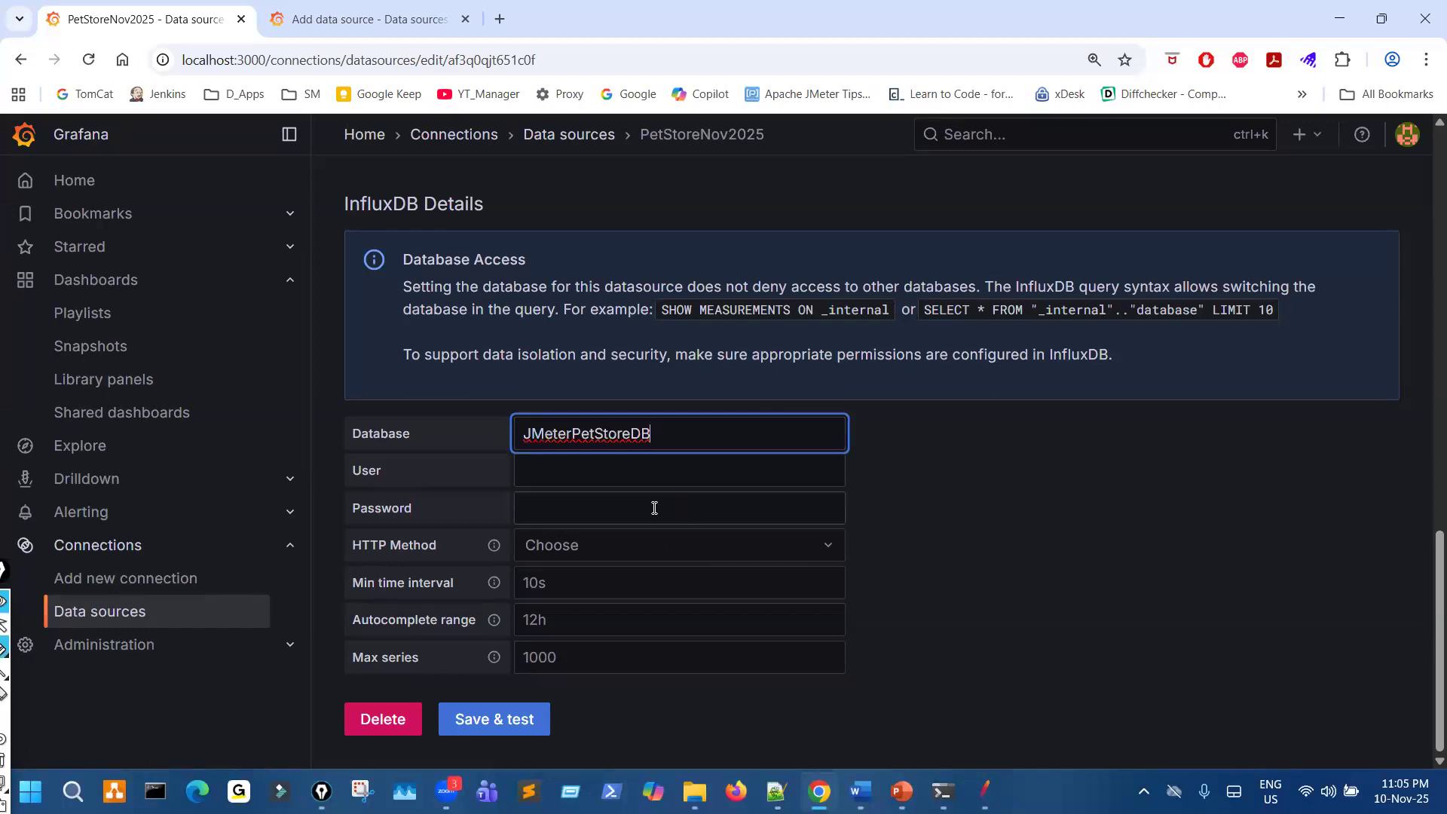
- Mark the User and Password fields, and highlight the user name and password in the InfluxDB console's create user command
mouse_move(556, 475)
mouse_down()
mouse_move(594, 465)
mouse_move(621, 498)
mouse_up()
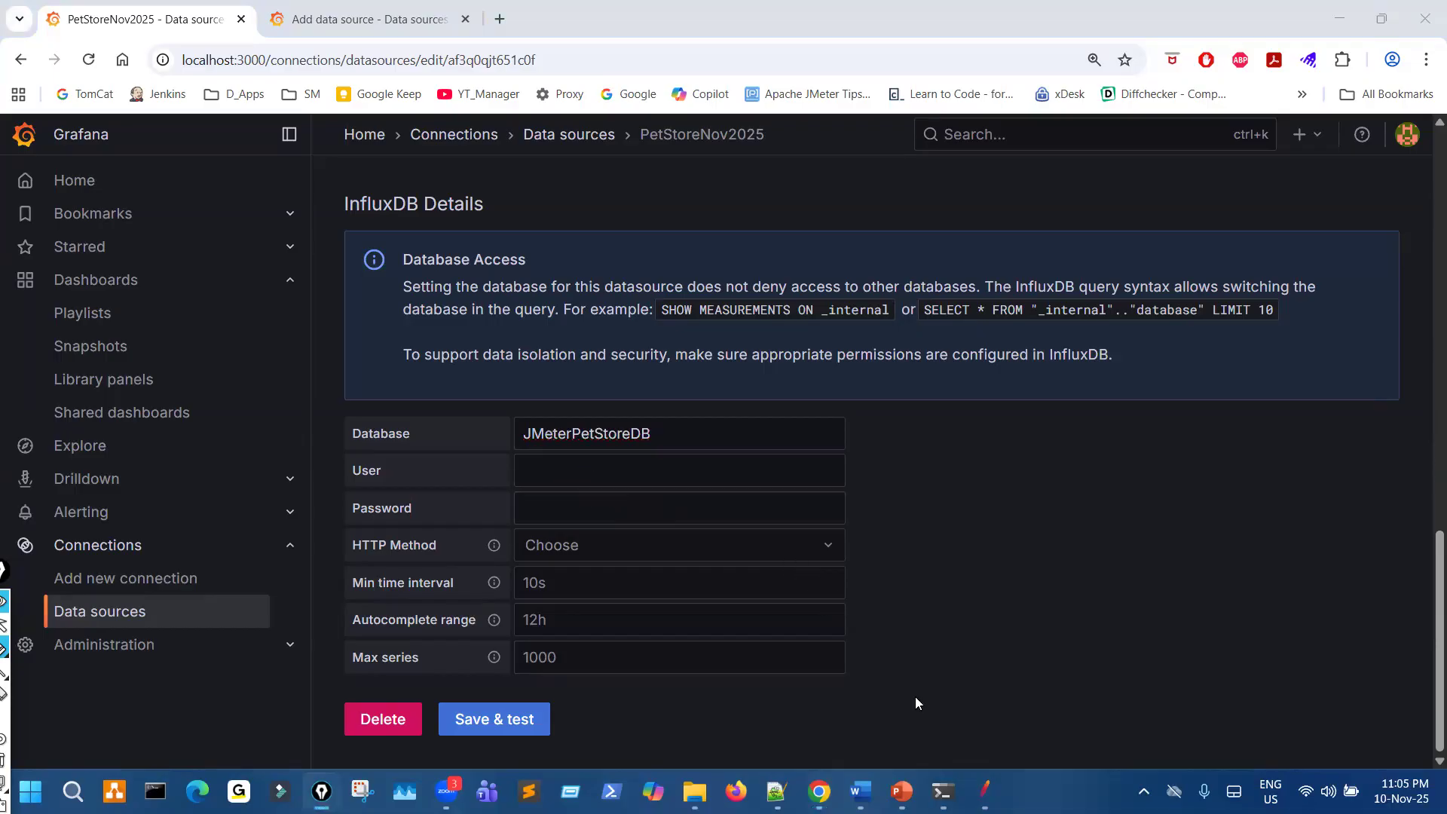
mouse_move(986, 792)
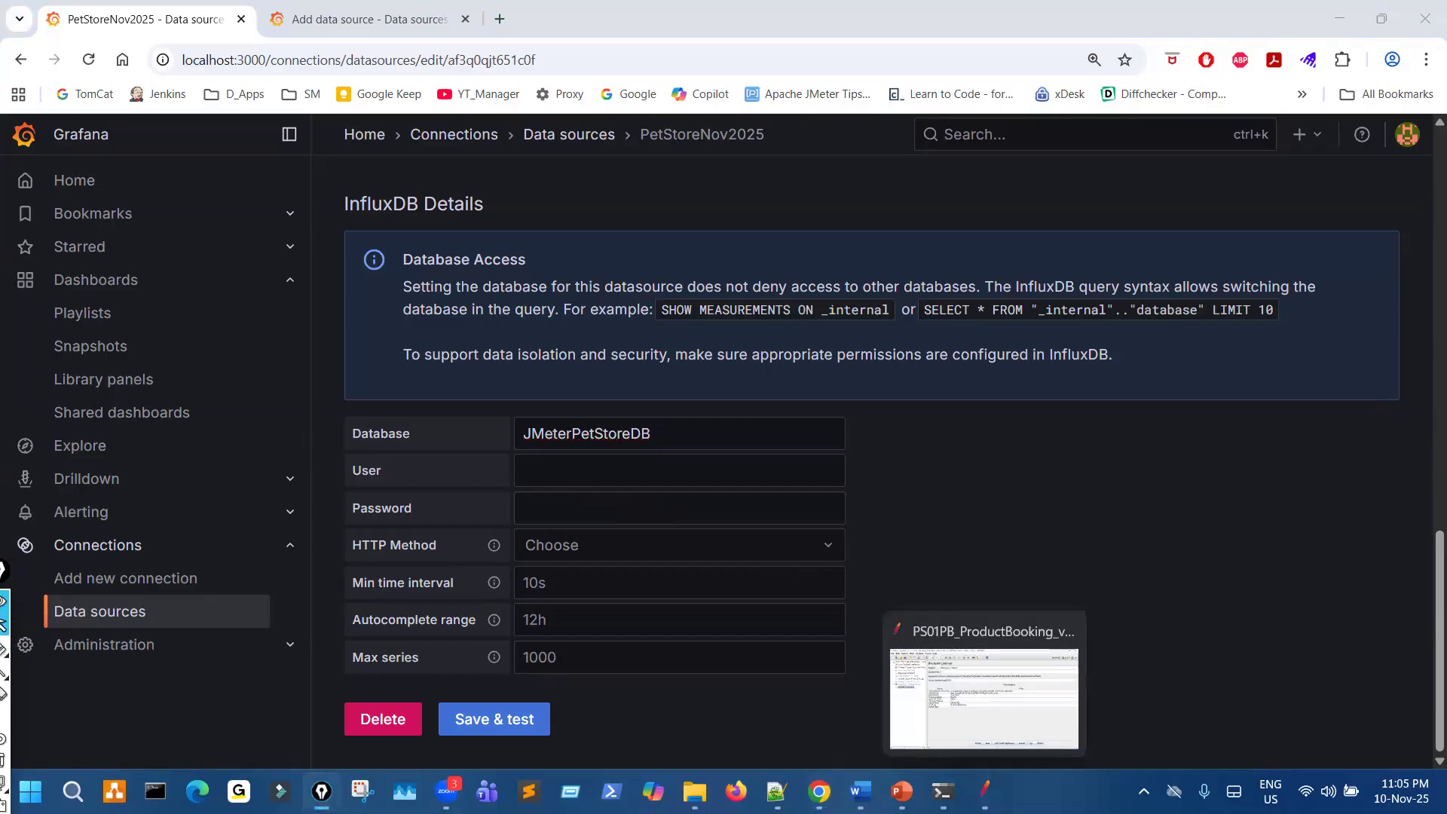
click(1030, 713)
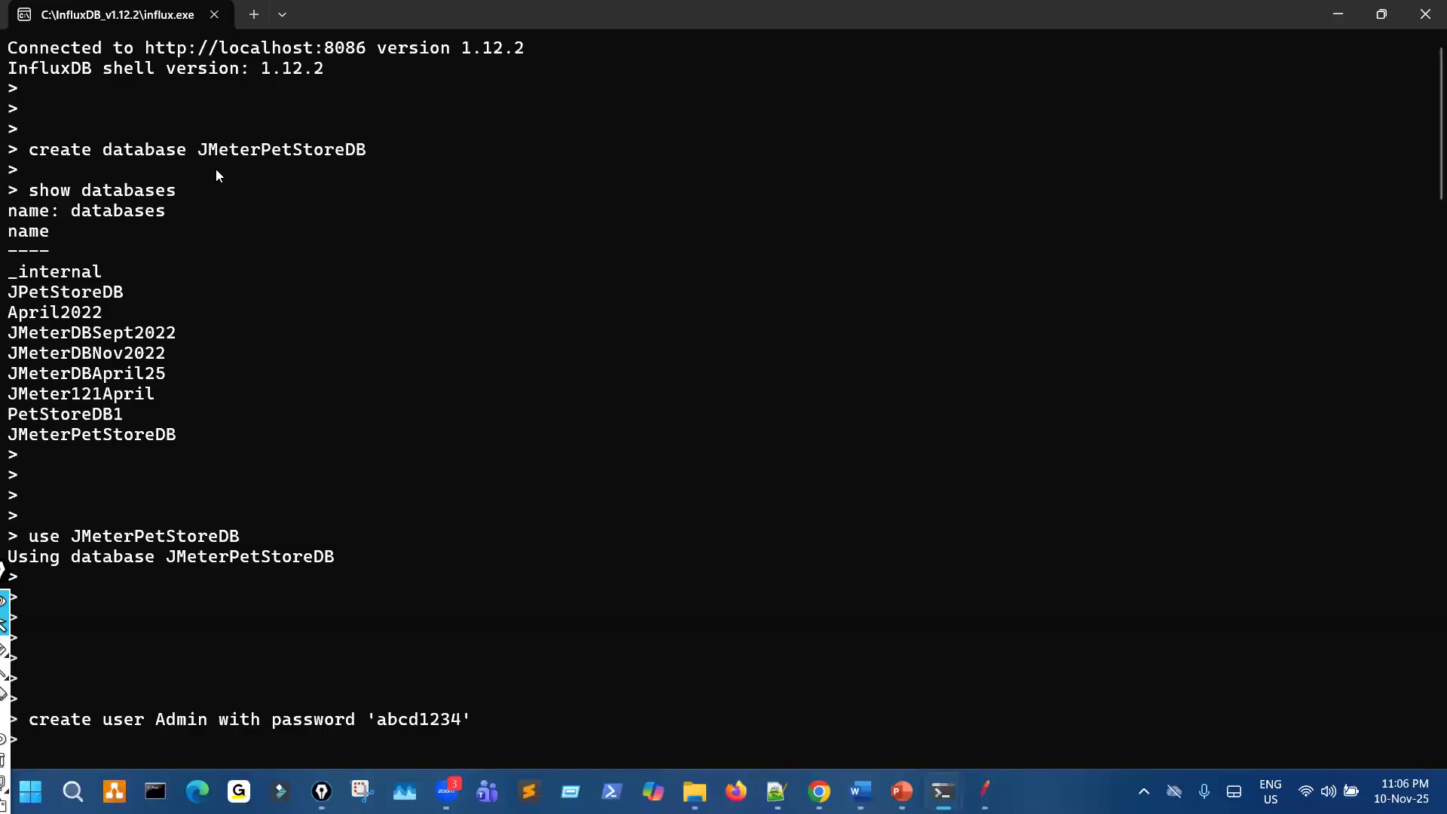
scroll(238, 346, down, 6)
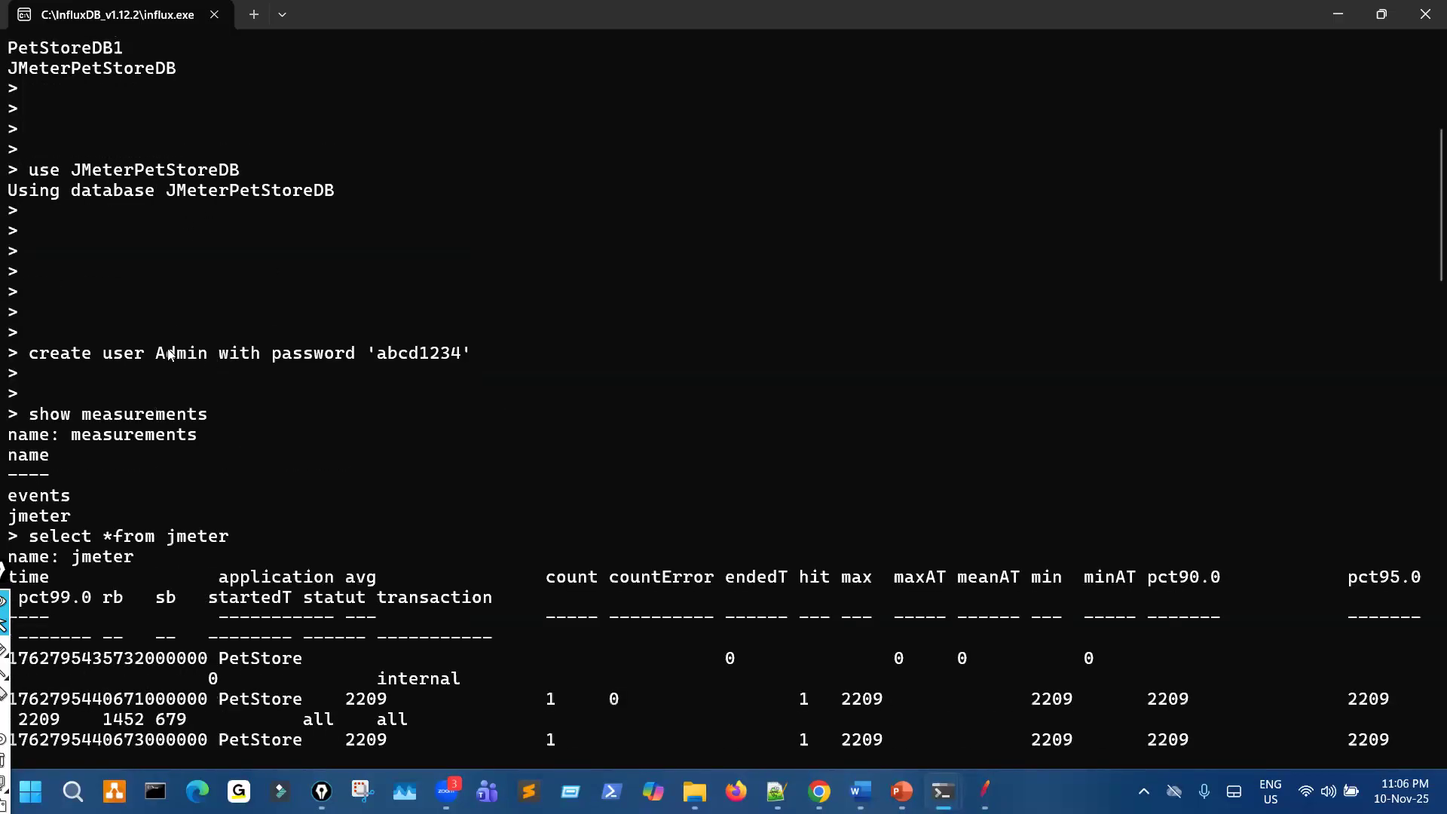
double_click(176, 354)
drag(377, 353, 459, 357)
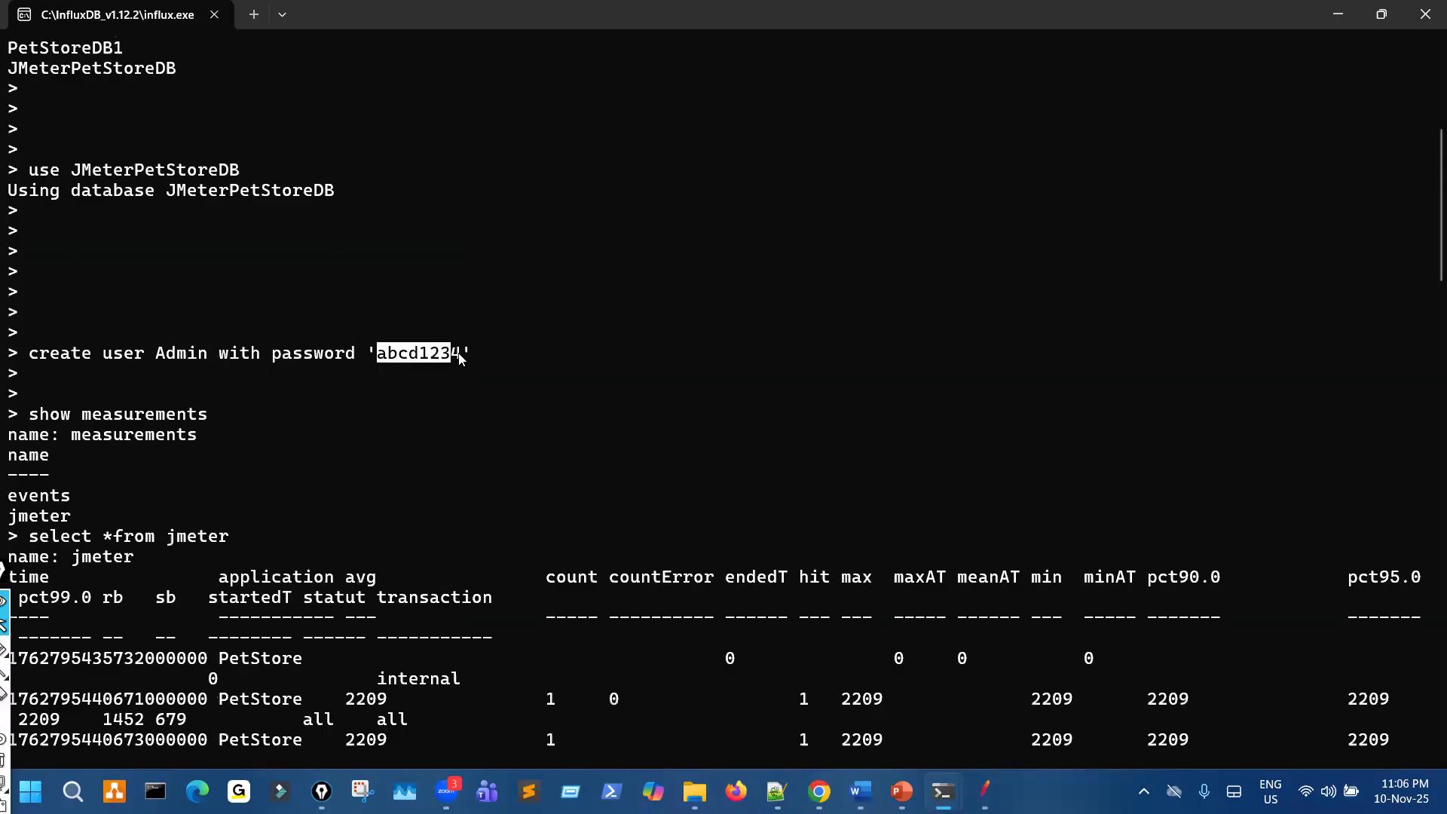
ctrl+scroll(489, 423, up, 2)
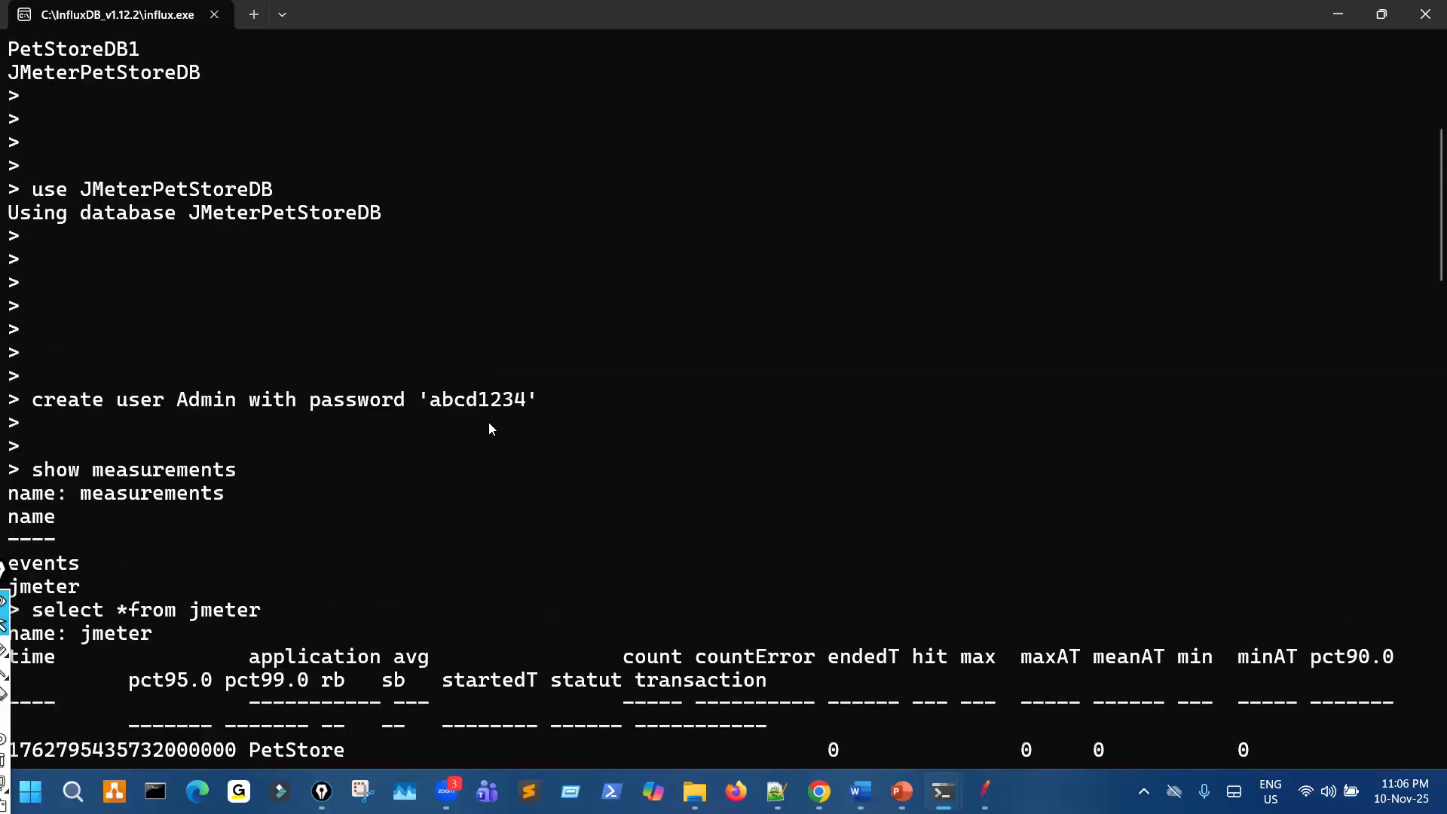
drag(178, 406, 286, 402)
drag(504, 402, 407, 402)
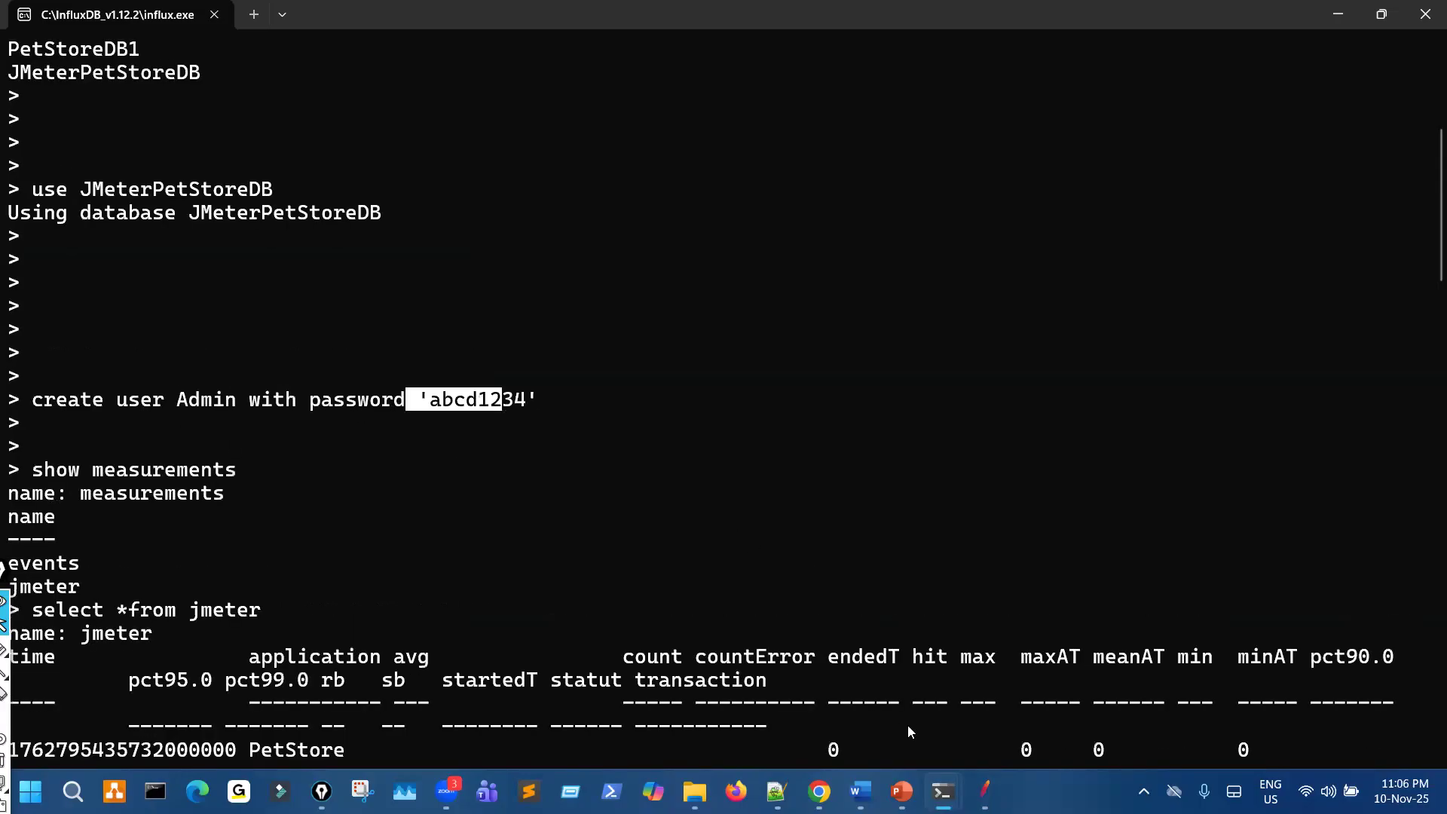
- Return to the data source settings in Grafana, set the User to Admin, and enter the database user's password
click(820, 783)
click(569, 481)
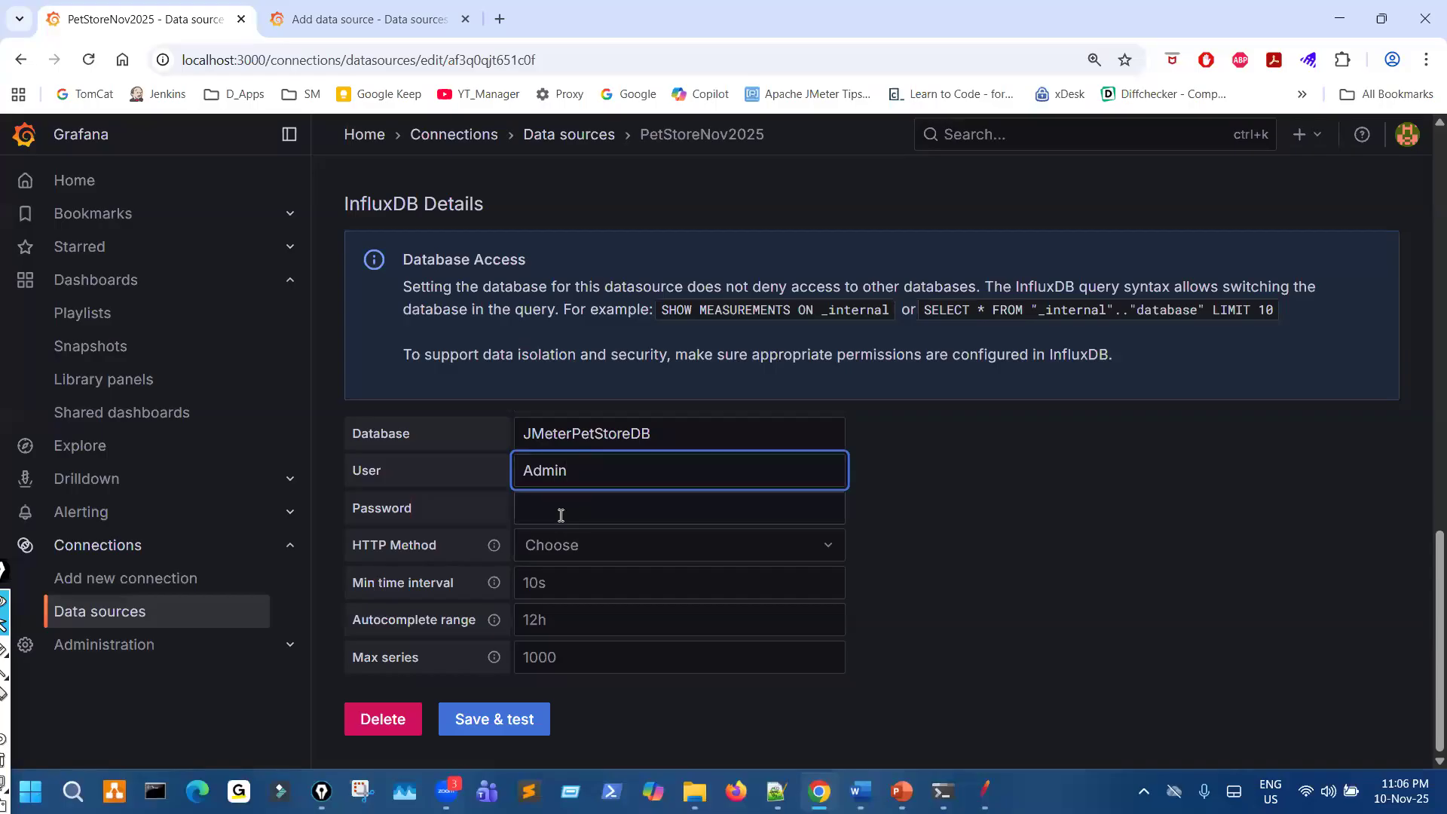
click(558, 514)
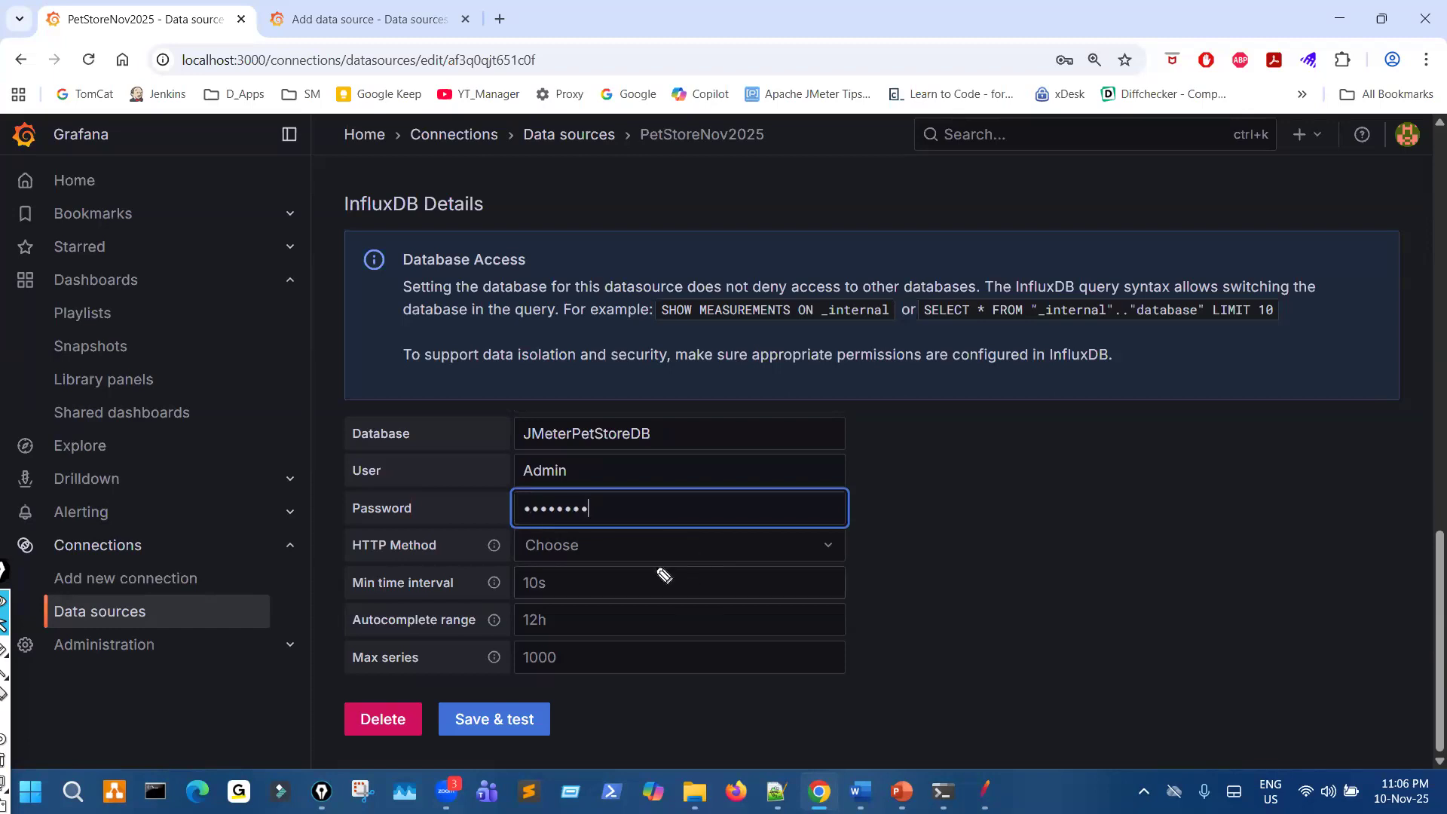
- Underline the HTTP Method selection, tick its label, and circle the User and Password entries with the pen
drag(531, 559, 597, 555)
drag(401, 547, 462, 528)
mouse_move(440, 522)
mouse_down()
mouse_move(451, 543)
mouse_move(502, 524)
mouse_up()
mouse_move(616, 415)
mouse_down()
mouse_move(596, 537)
mouse_move(531, 444)
mouse_move(603, 456)
mouse_move(637, 431)
mouse_up()
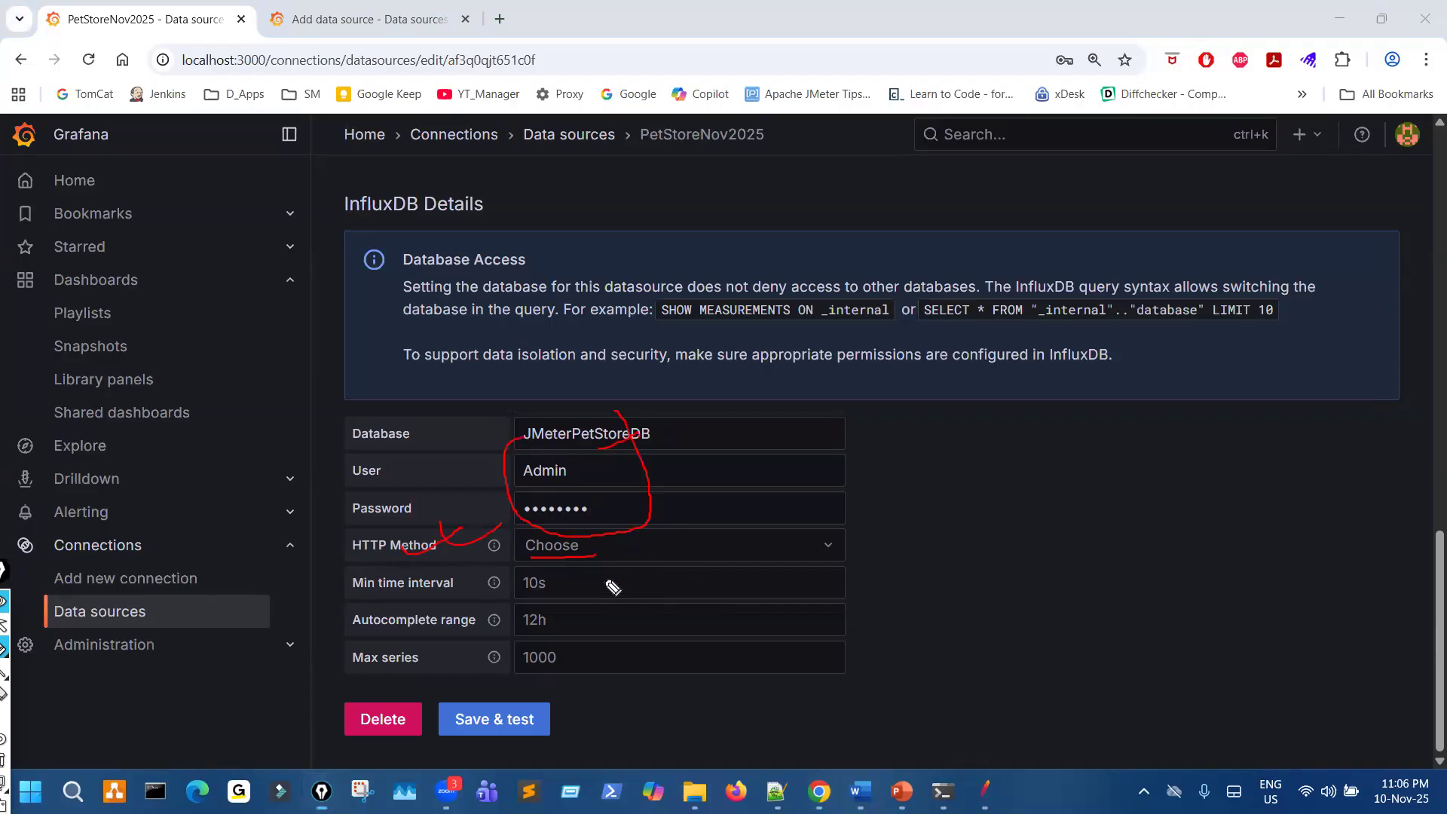
- Clear the pen marks, set the HTTP Method to GET, circle it, and handwrite "Read" beside it
key(Escape)
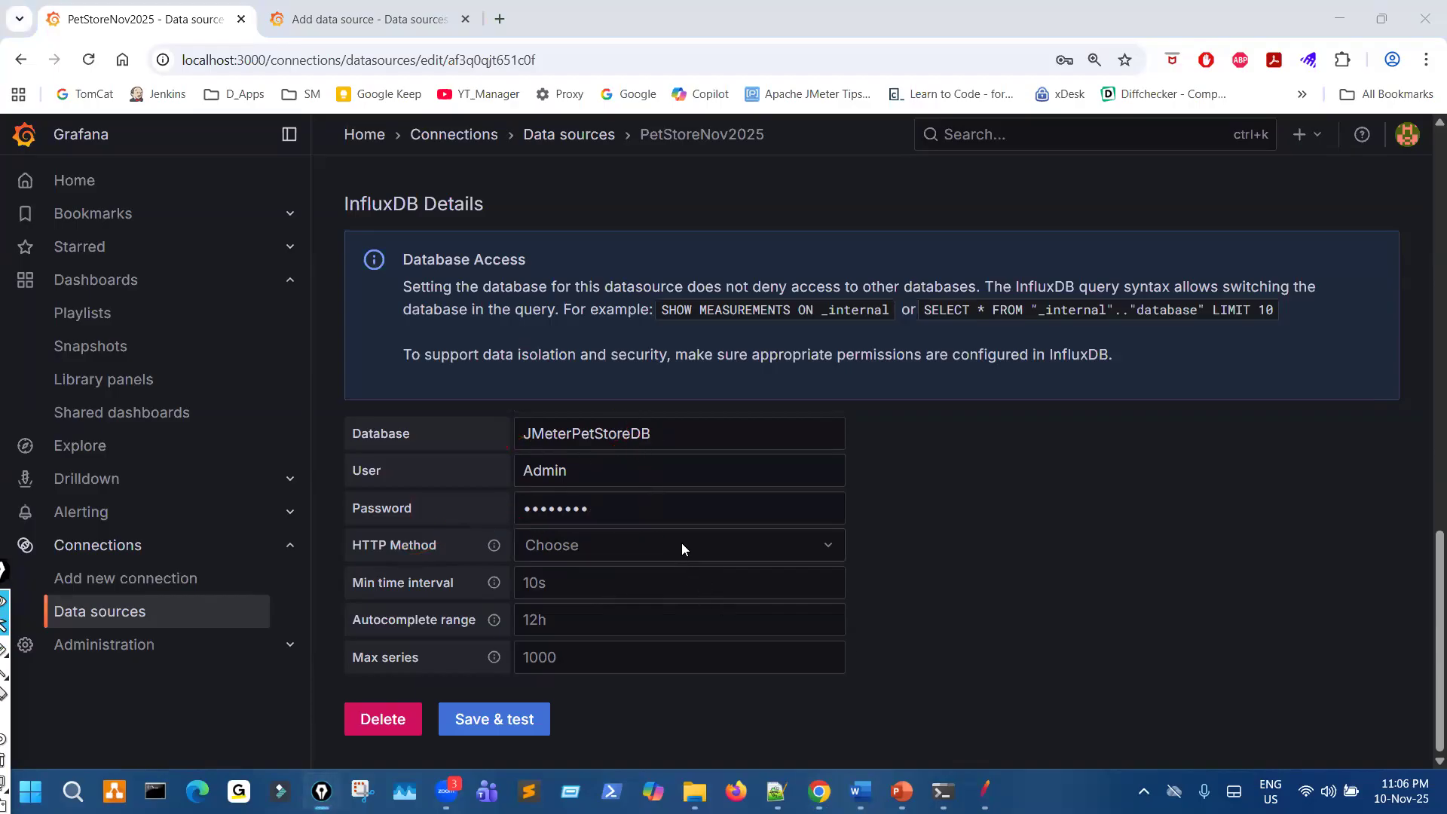
click(681, 543)
click(608, 585)
drag(547, 528, 564, 533)
mouse_move(965, 512)
mouse_down()
mouse_move(1018, 507)
mouse_move(1085, 552)
mouse_move(1150, 503)
mouse_move(1218, 531)
mouse_move(1127, 574)
mouse_up()
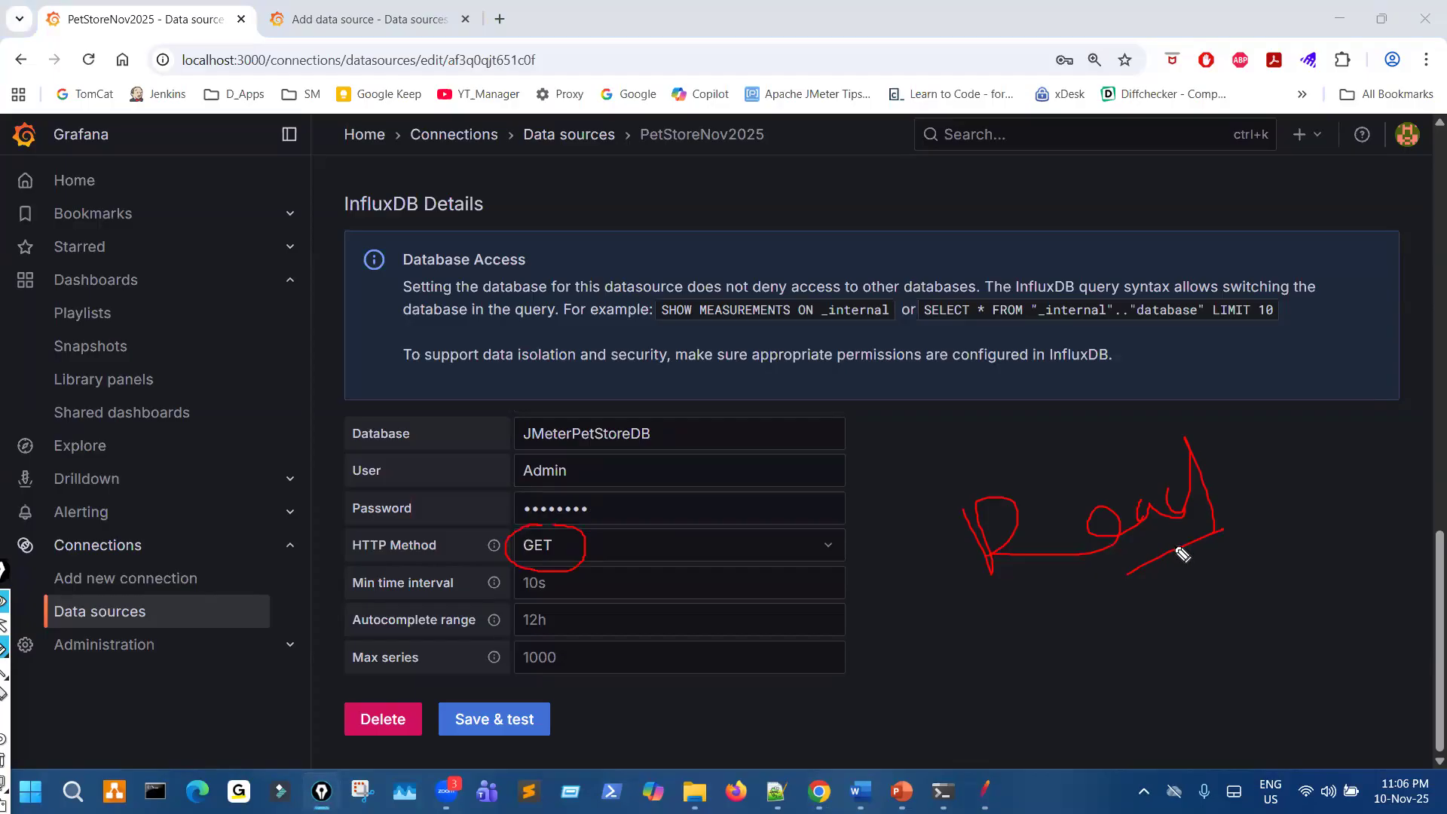
- Open the influxd log console, handwrite a JMeter note linked to it, and mark the POST write request to JMeterPetStoreDB
mouse_move(942, 791)
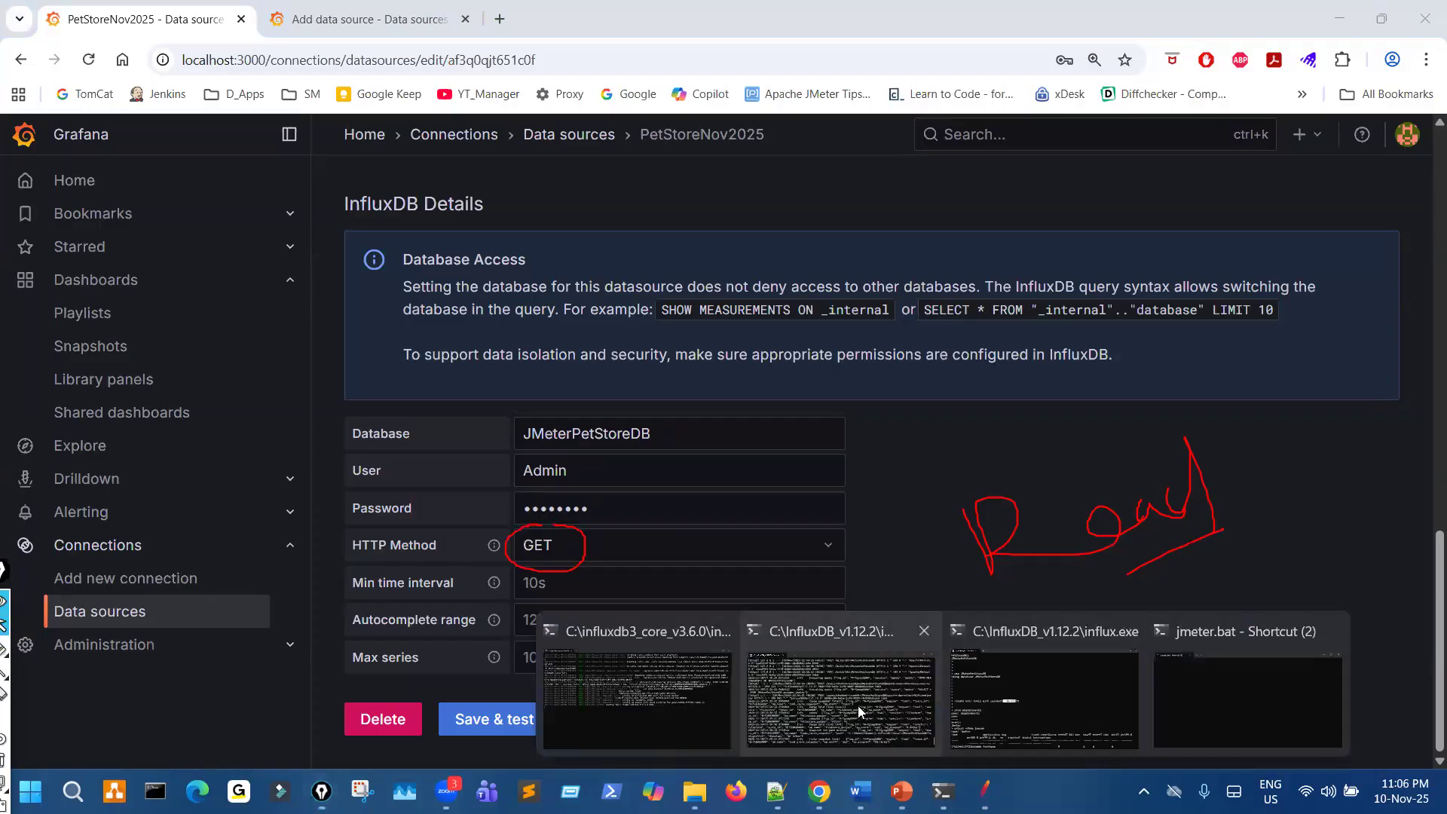
click(867, 636)
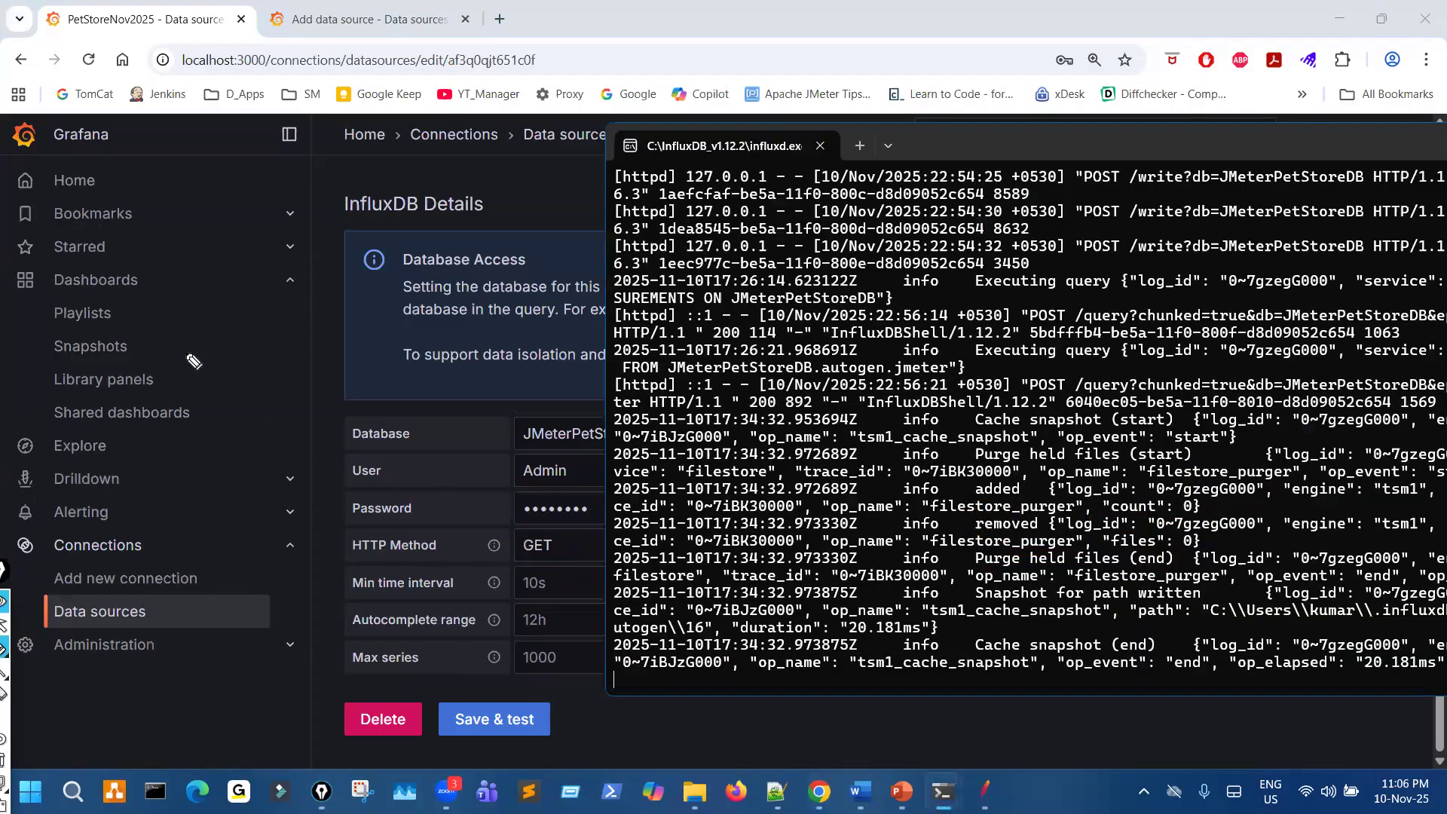
drag(150, 271, 217, 242)
mouse_move(199, 253)
mouse_down()
mouse_move(154, 303)
mouse_move(284, 244)
mouse_move(310, 266)
mouse_up()
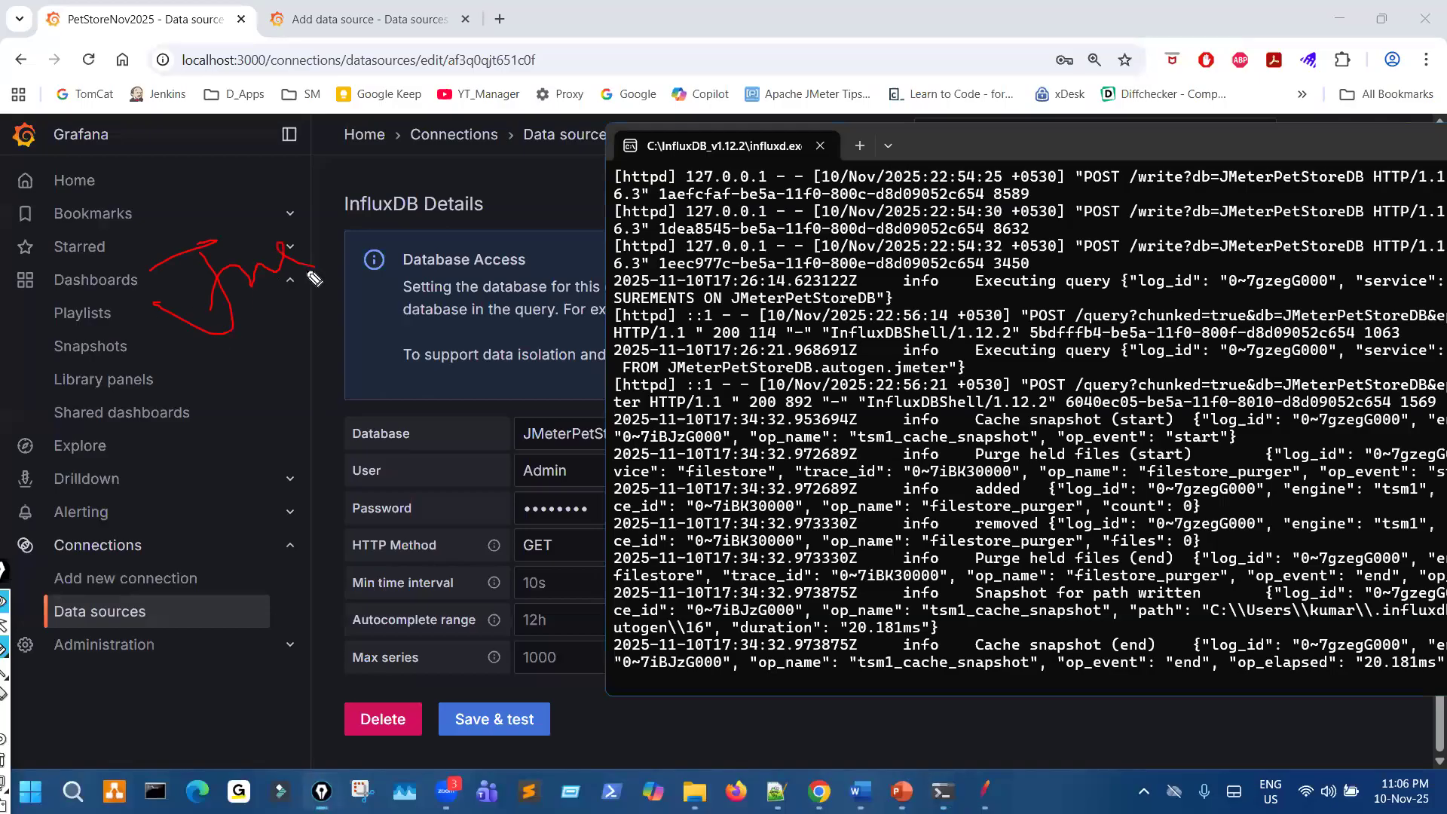
mouse_move(223, 238)
mouse_down()
mouse_move(420, 258)
mouse_move(728, 463)
mouse_move(889, 528)
mouse_move(1003, 545)
mouse_up()
mouse_move(1078, 265)
mouse_down()
mouse_move(1124, 226)
mouse_move(1137, 270)
mouse_move(1072, 240)
mouse_move(1209, 262)
mouse_up()
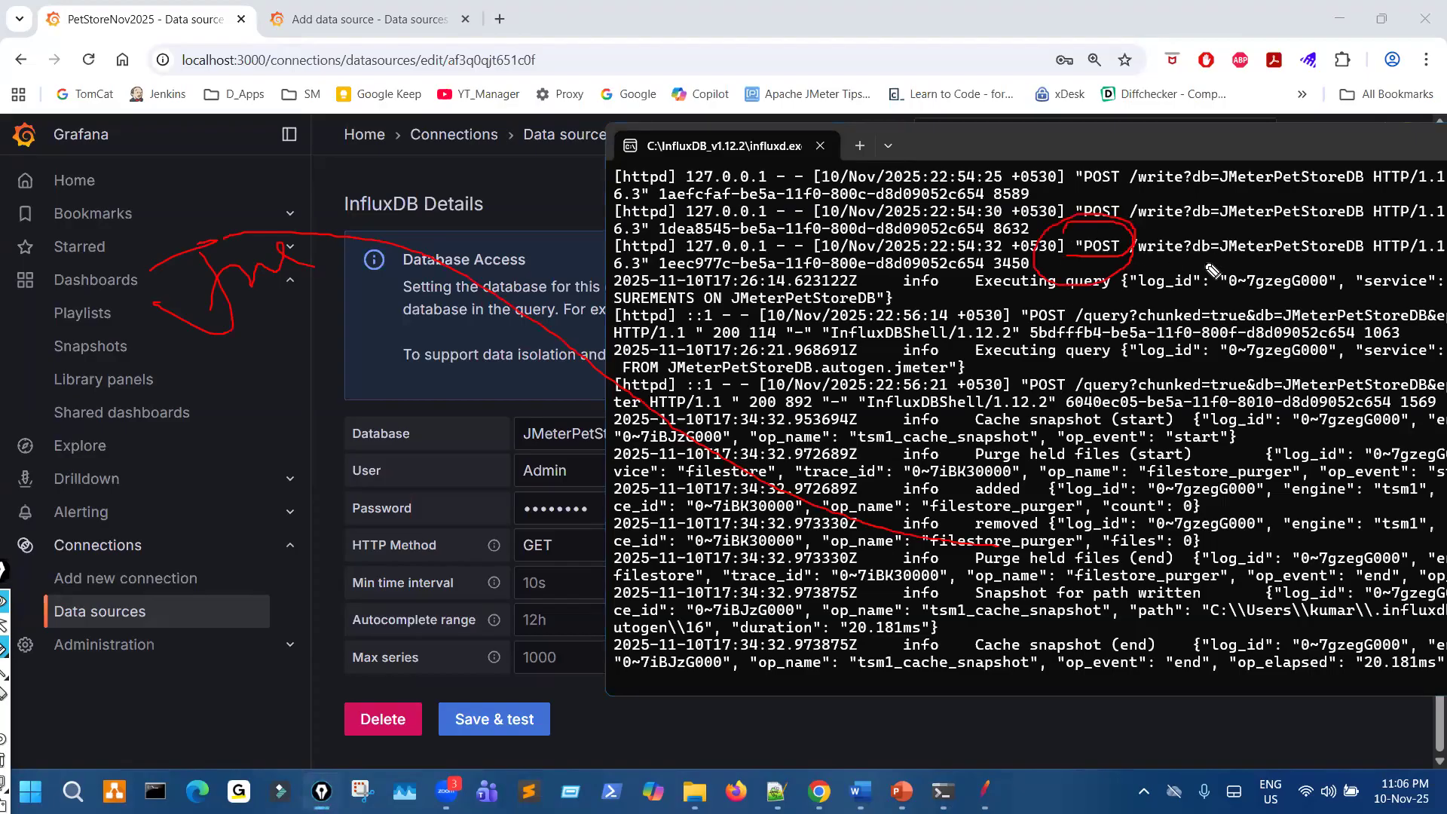
mouse_move(1311, 224)
mouse_down()
mouse_move(1248, 241)
mouse_move(1310, 257)
mouse_up()
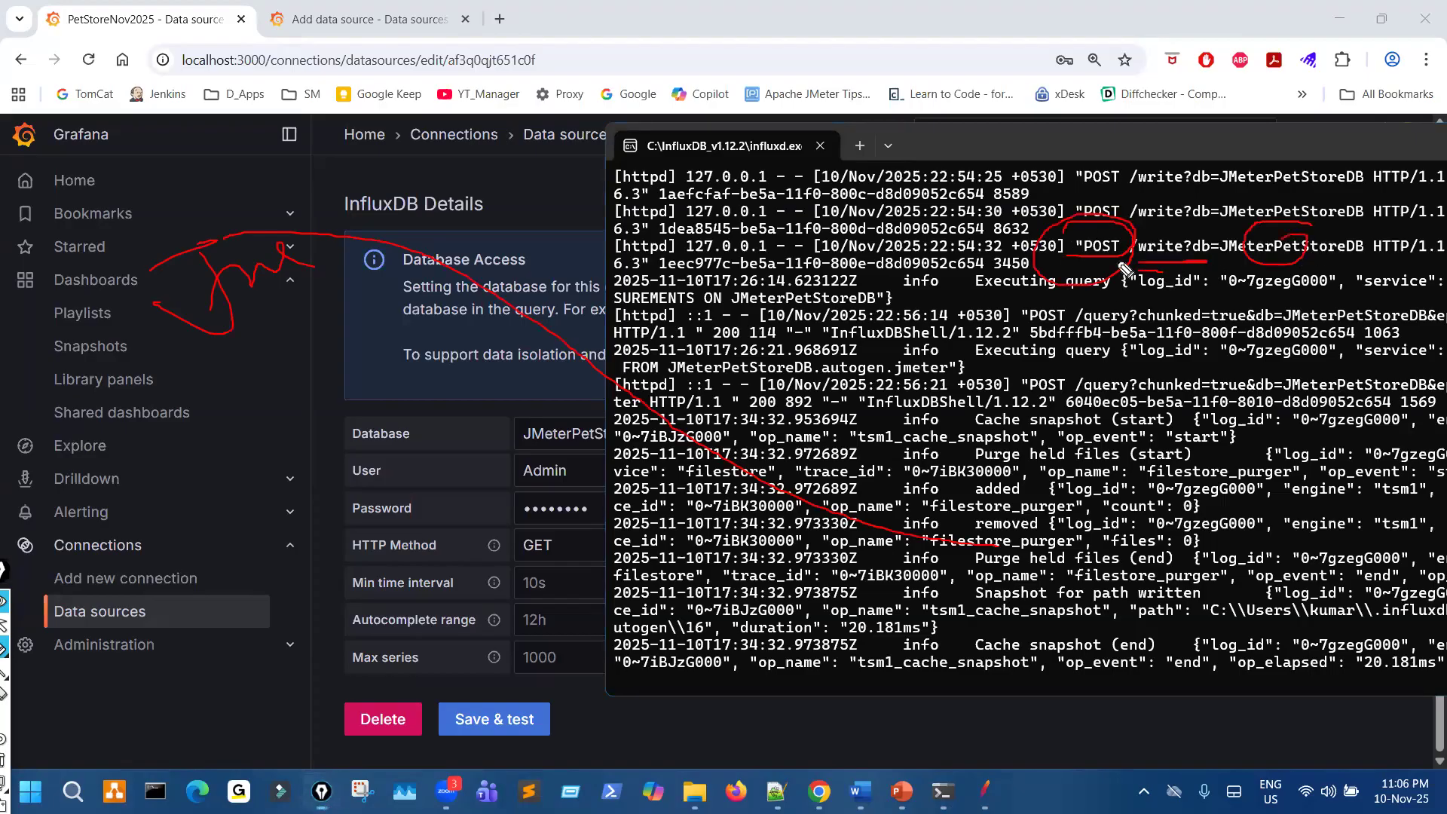
drag(1068, 257, 1167, 255)
drag(1248, 218, 1269, 244)
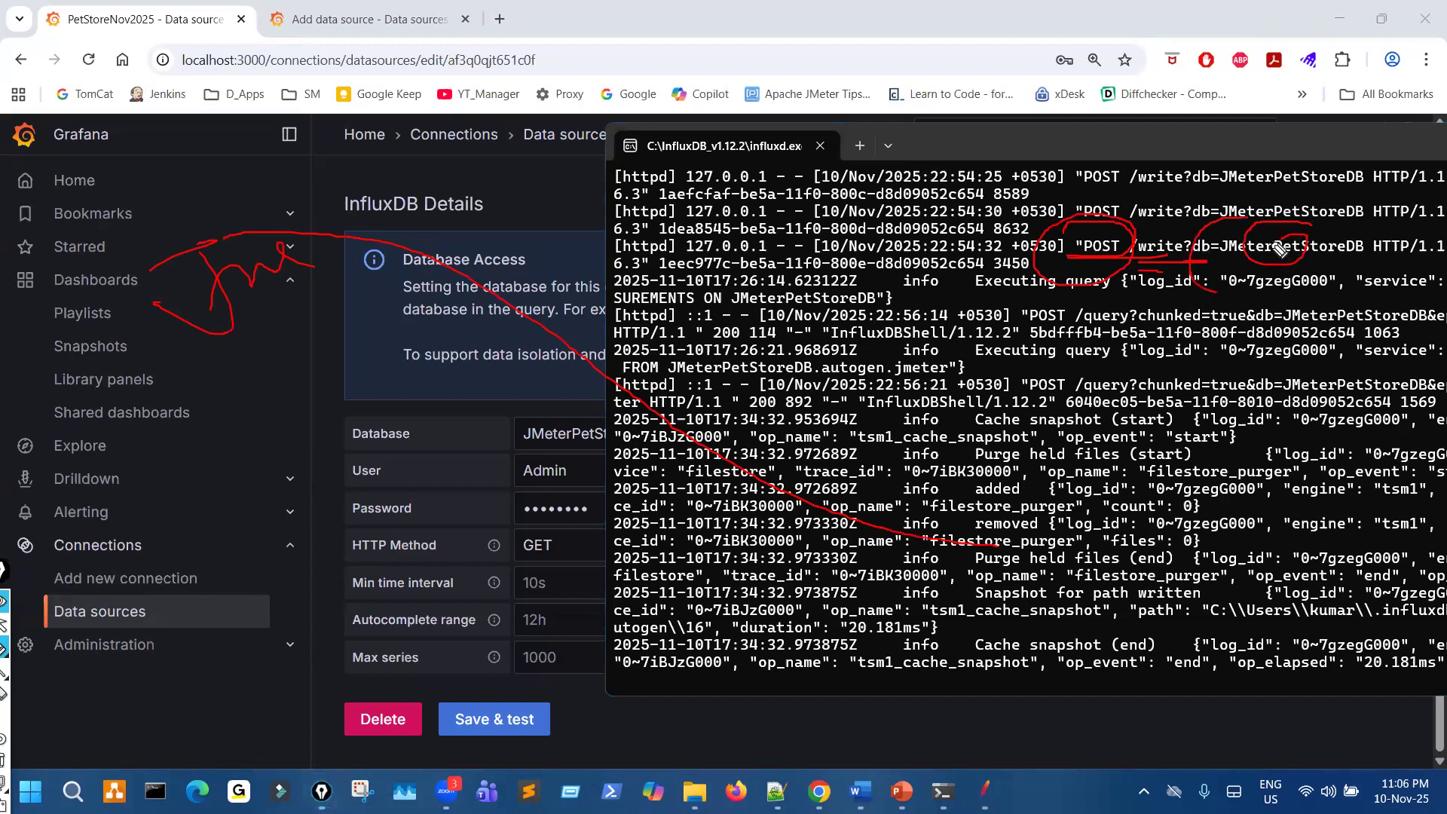
- Handwrite a query note over the influxd log, draw a line from it towards the HTTP Method, and circle GET
mouse_move(1225, 315)
mouse_down()
mouse_move(1169, 377)
mouse_move(1203, 451)
mouse_up()
mouse_move(1207, 423)
mouse_down()
mouse_move(1259, 396)
mouse_move(1325, 411)
mouse_up()
drag(1319, 366, 1306, 385)
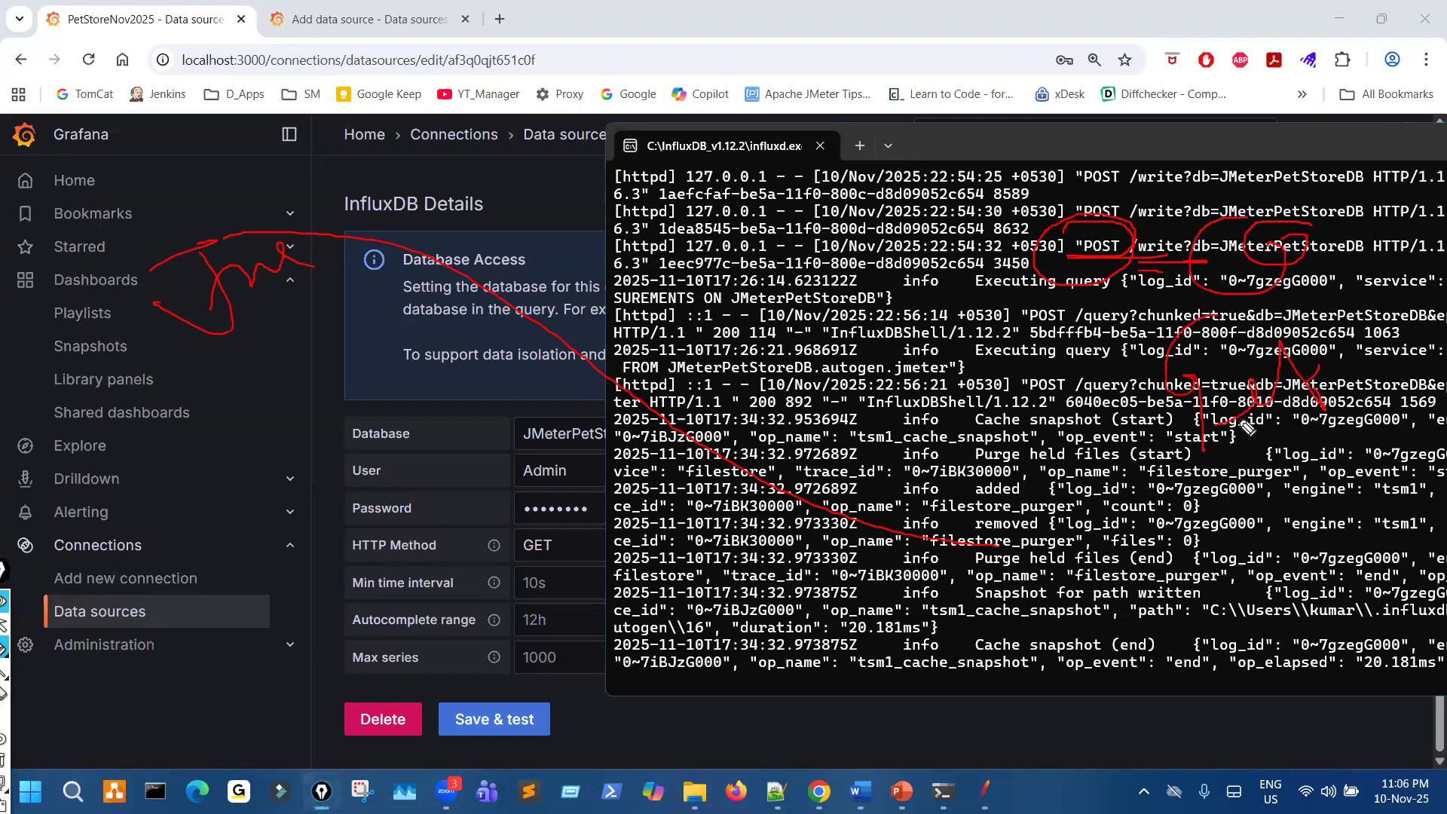
drag(1176, 416, 587, 509)
mouse_move(525, 526)
mouse_down()
mouse_move(496, 531)
mouse_move(530, 526)
mouse_up()
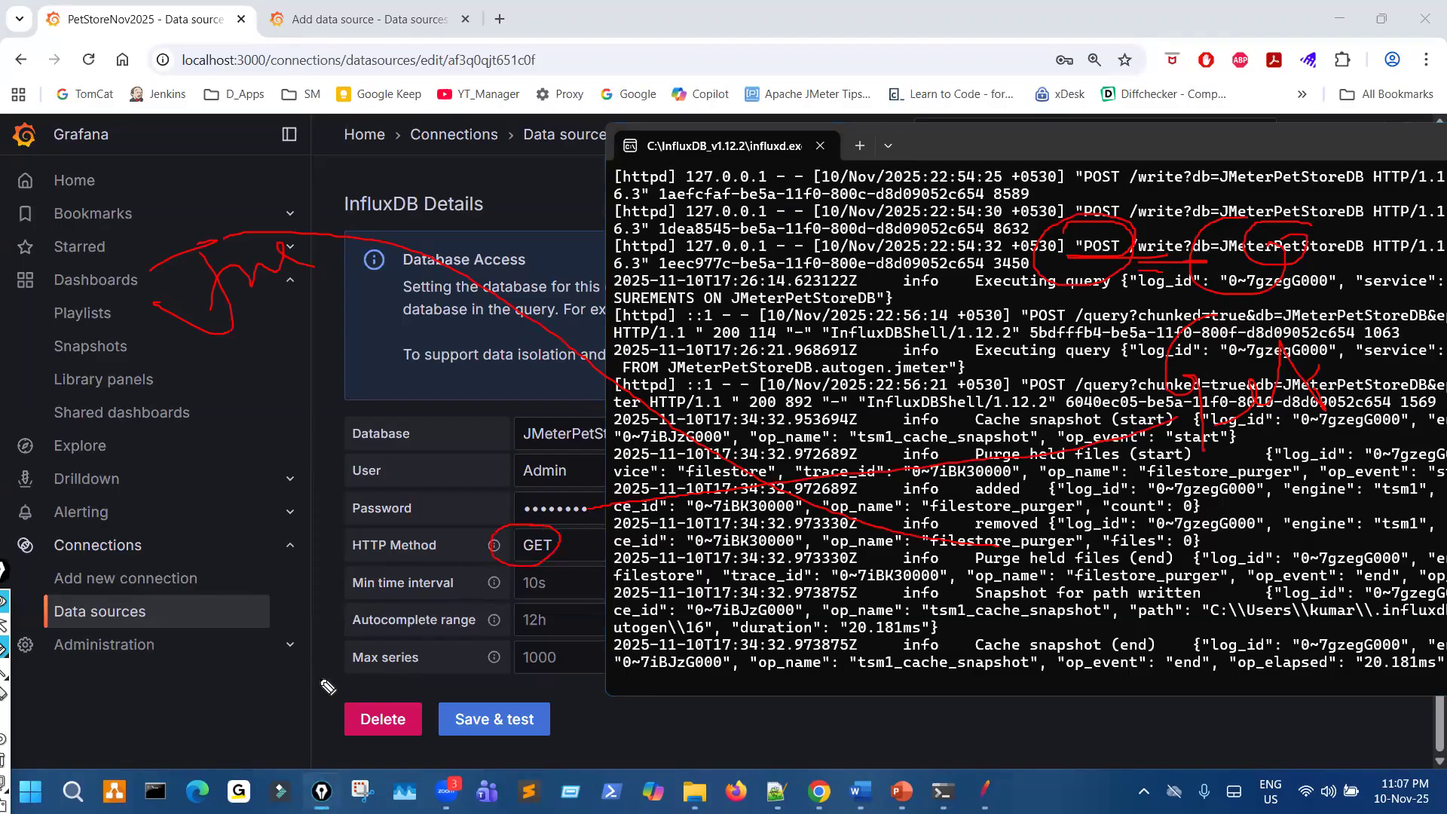
- Return to the Grafana data source settings, clear the pen marks, and set the Min time interval to 5s
click(321, 720)
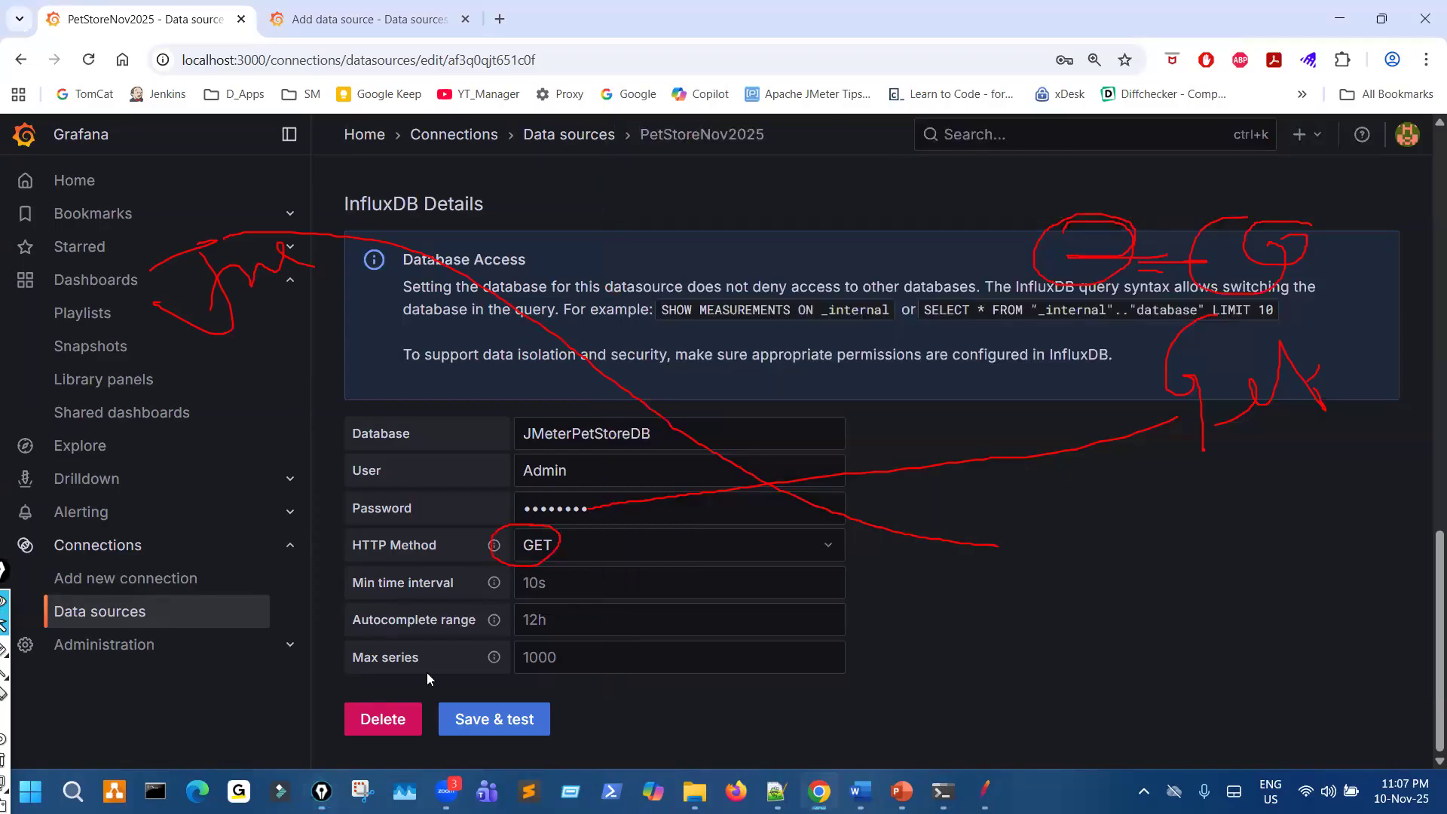
key(ctrl+shift+3)
key(ctrl+shift+7)
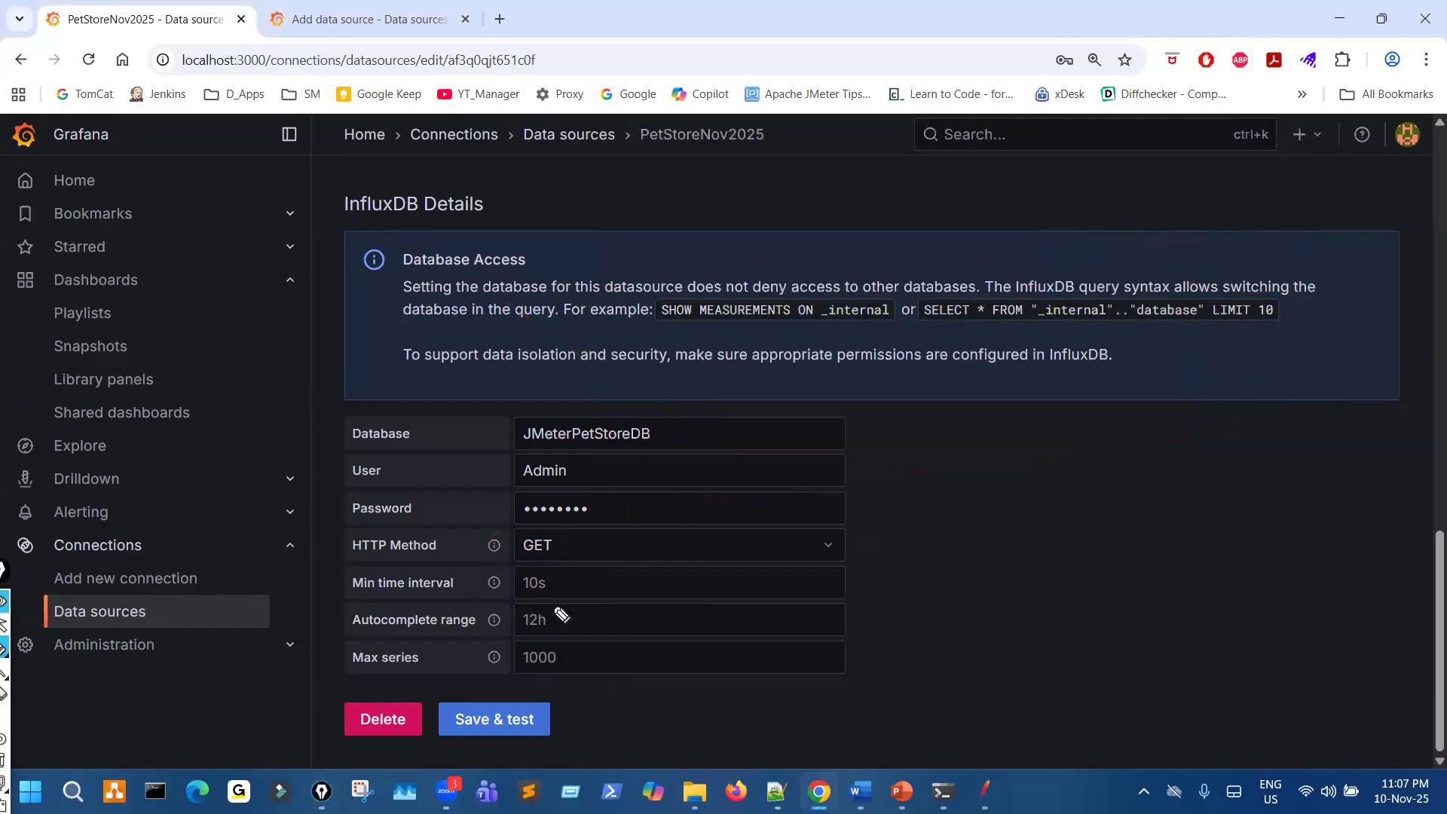
drag(555, 581, 576, 571)
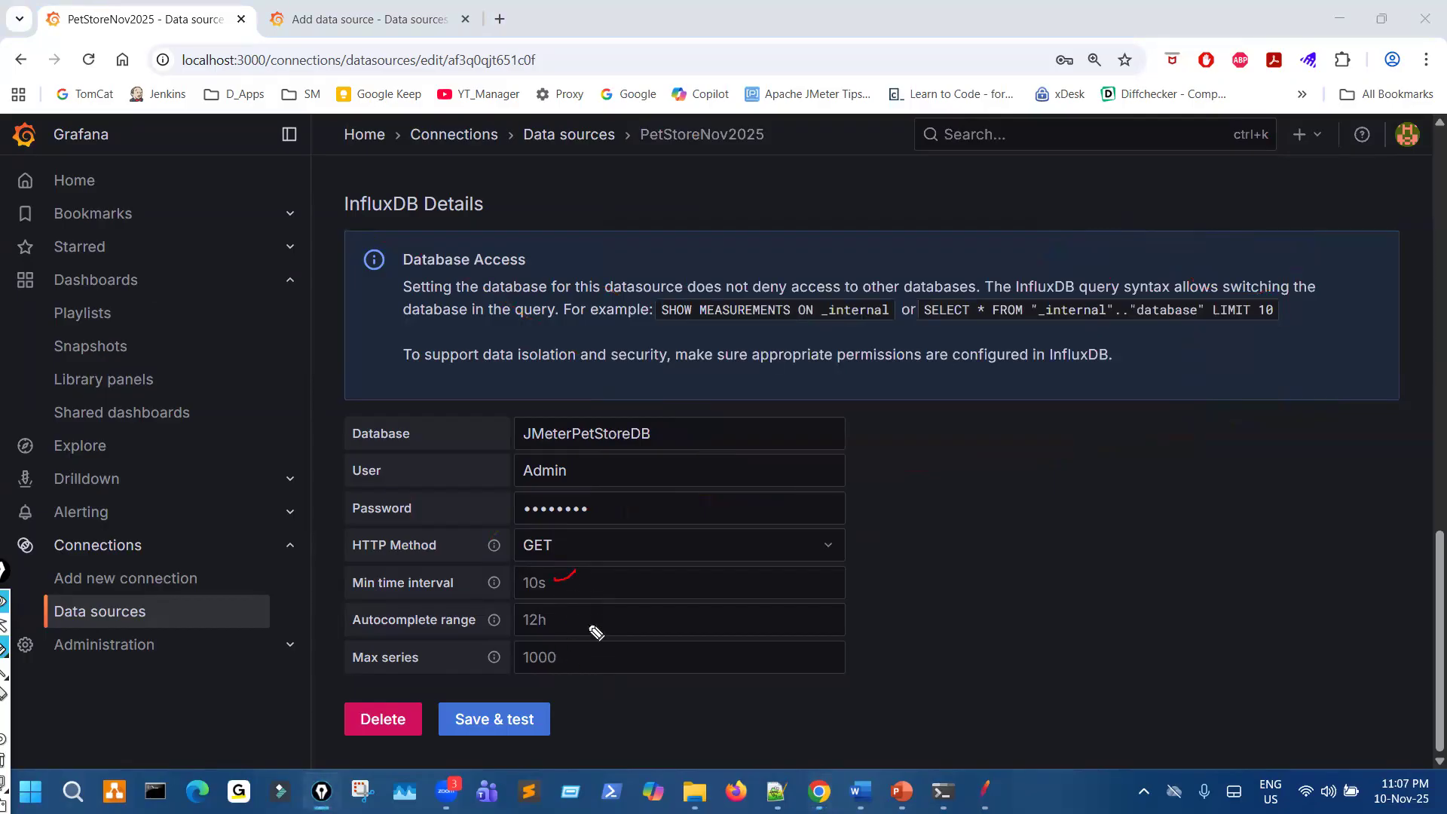
key(ctrl+shift+2)
click(521, 580)
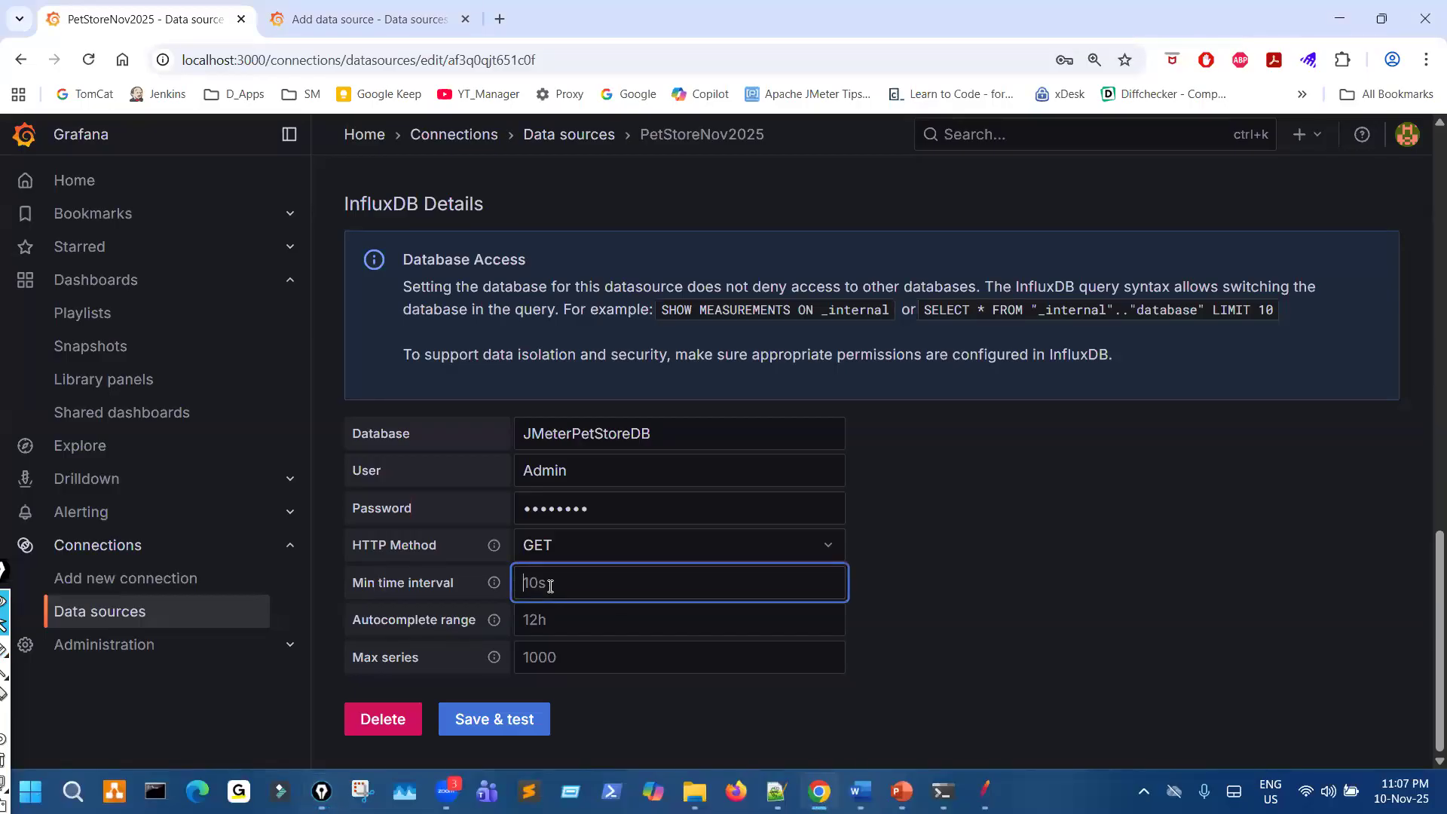
click(962, 654)
- Circle Save & test with the pen, draw an arrow to it and an oval beside it, and clear the marks
key(ctrl+shift+3)
mouse_move(530, 711)
mouse_down()
mouse_move(446, 717)
mouse_move(565, 708)
mouse_up()
mouse_move(690, 646)
mouse_down()
mouse_move(582, 698)
mouse_move(612, 704)
mouse_up()
mouse_move(848, 618)
mouse_down()
mouse_move(733, 715)
mouse_move(933, 650)
mouse_up()
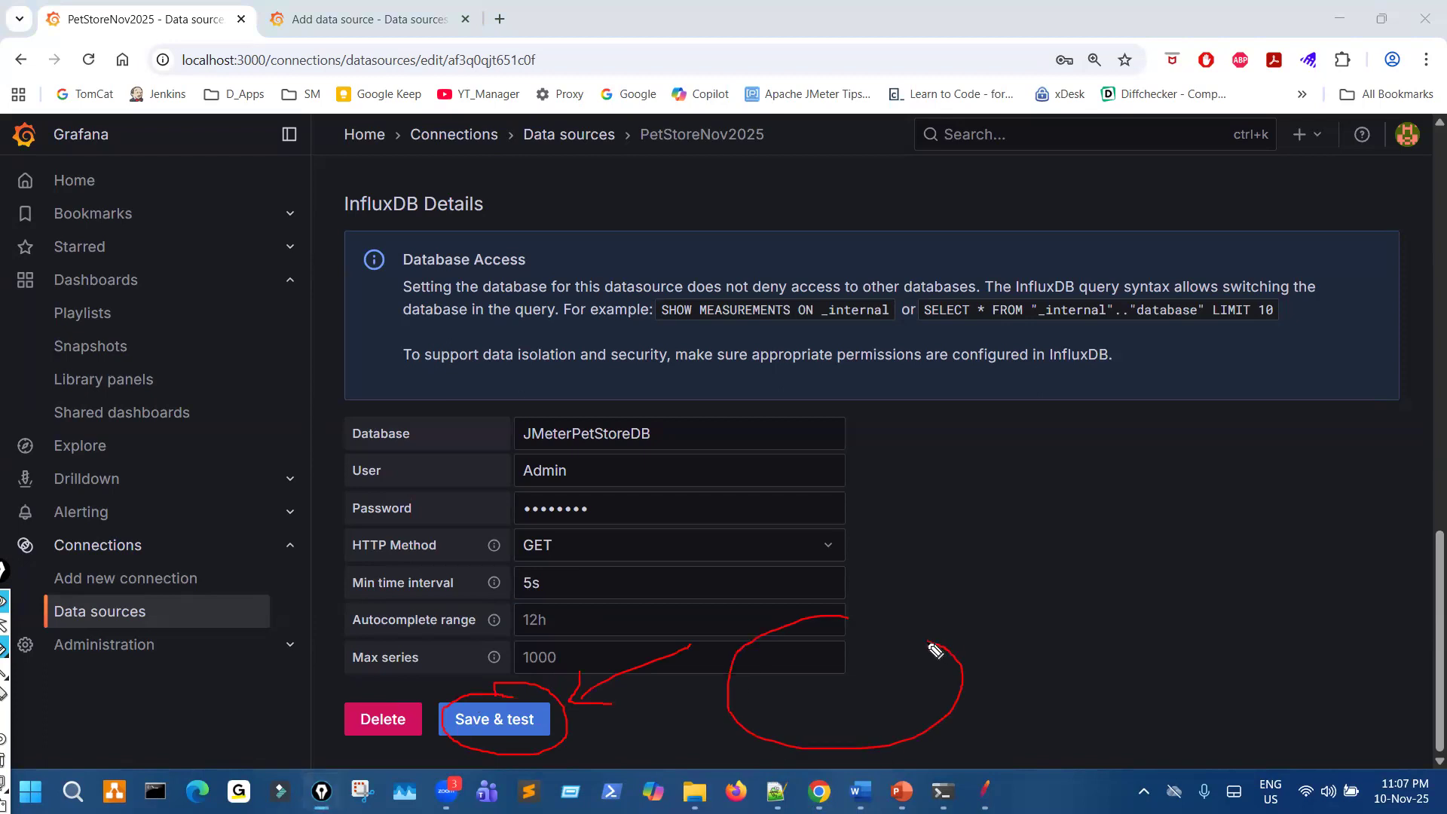
key(ctrl+shift+7)
key(ctrl+shift+1)
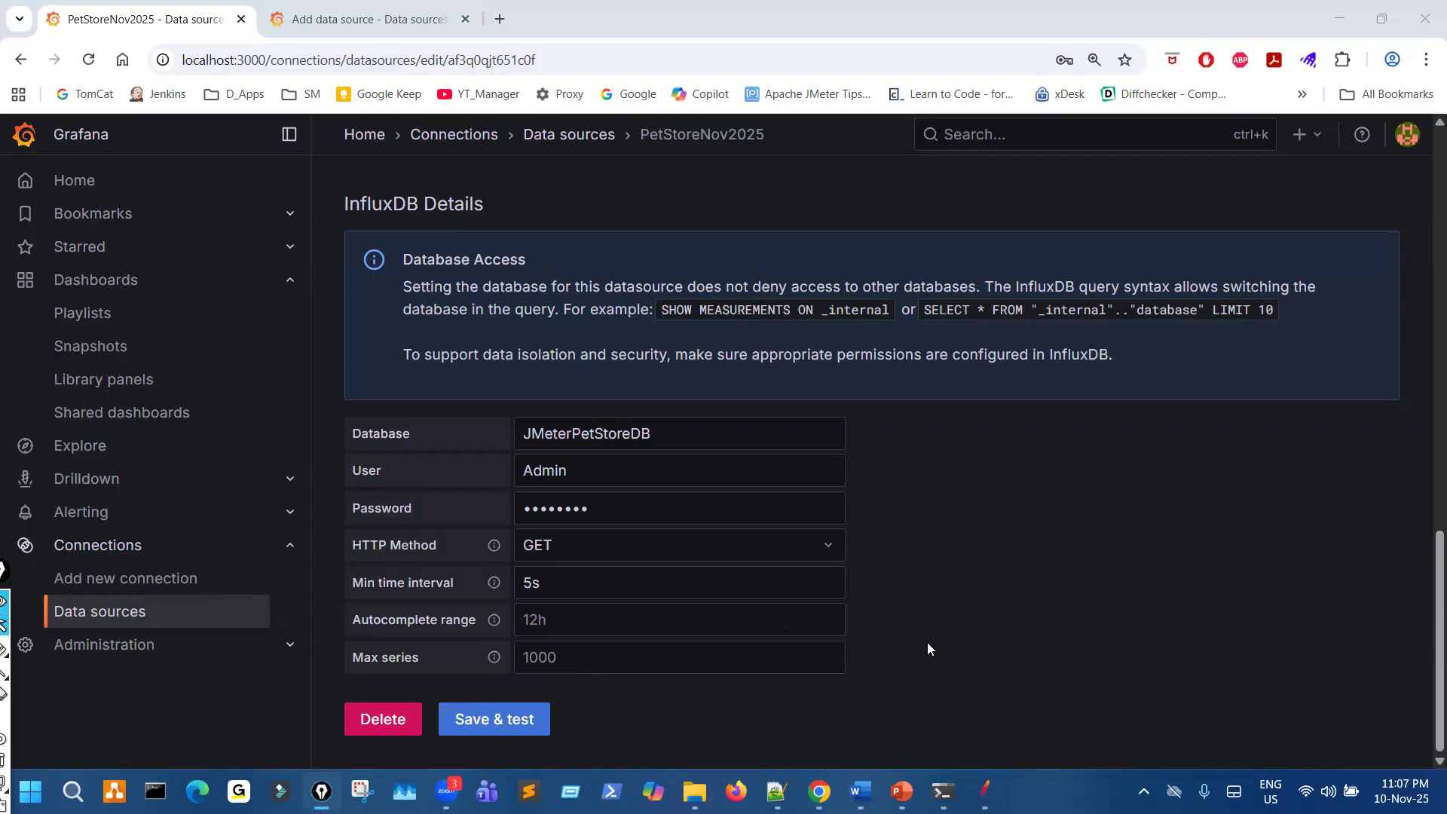
- Review the influxd log and highlight the POST write requests to JMeterPetStoreDB
mouse_move(941, 788)
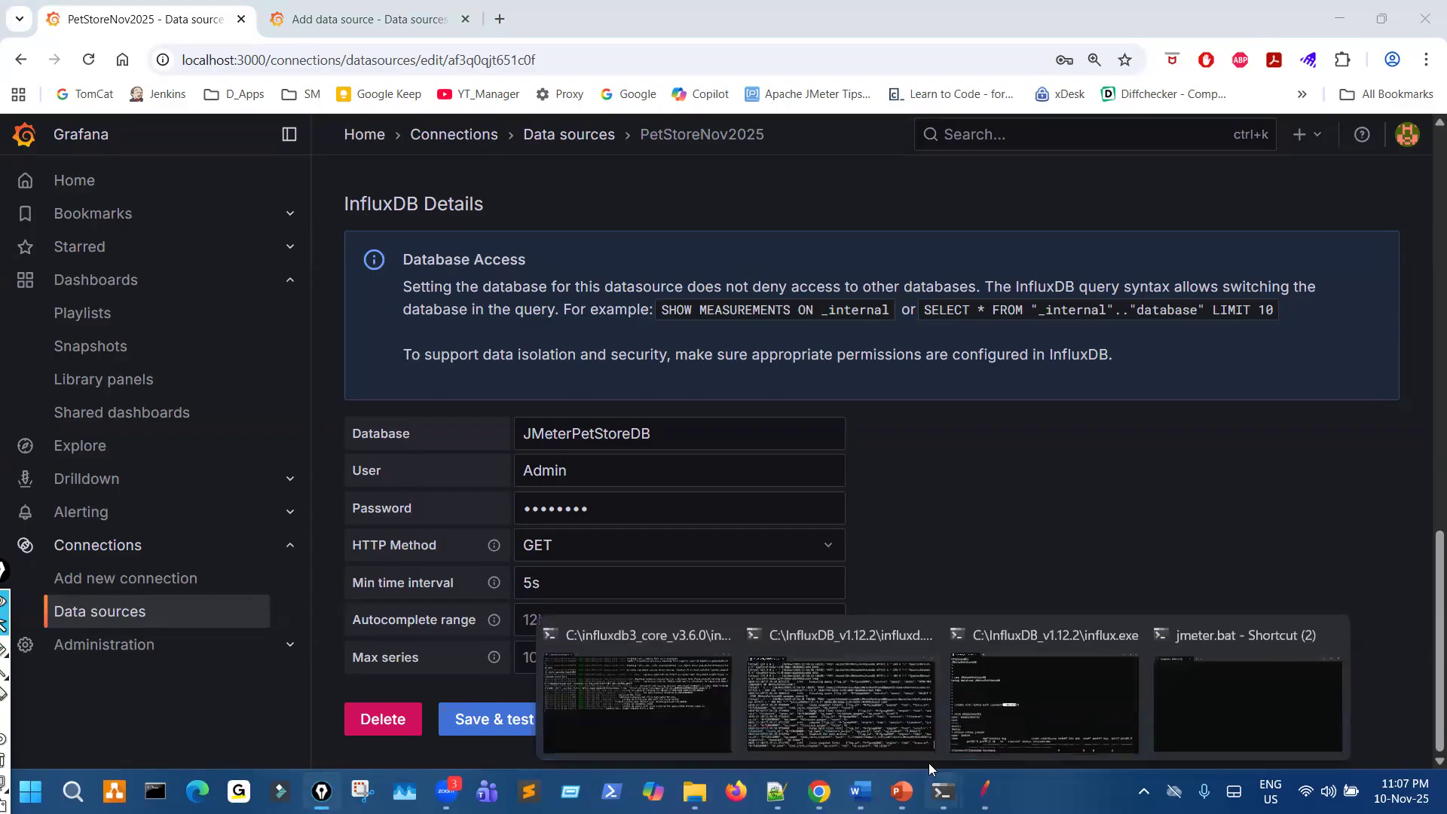
click(861, 703)
scroll(1023, 306, up, 8)
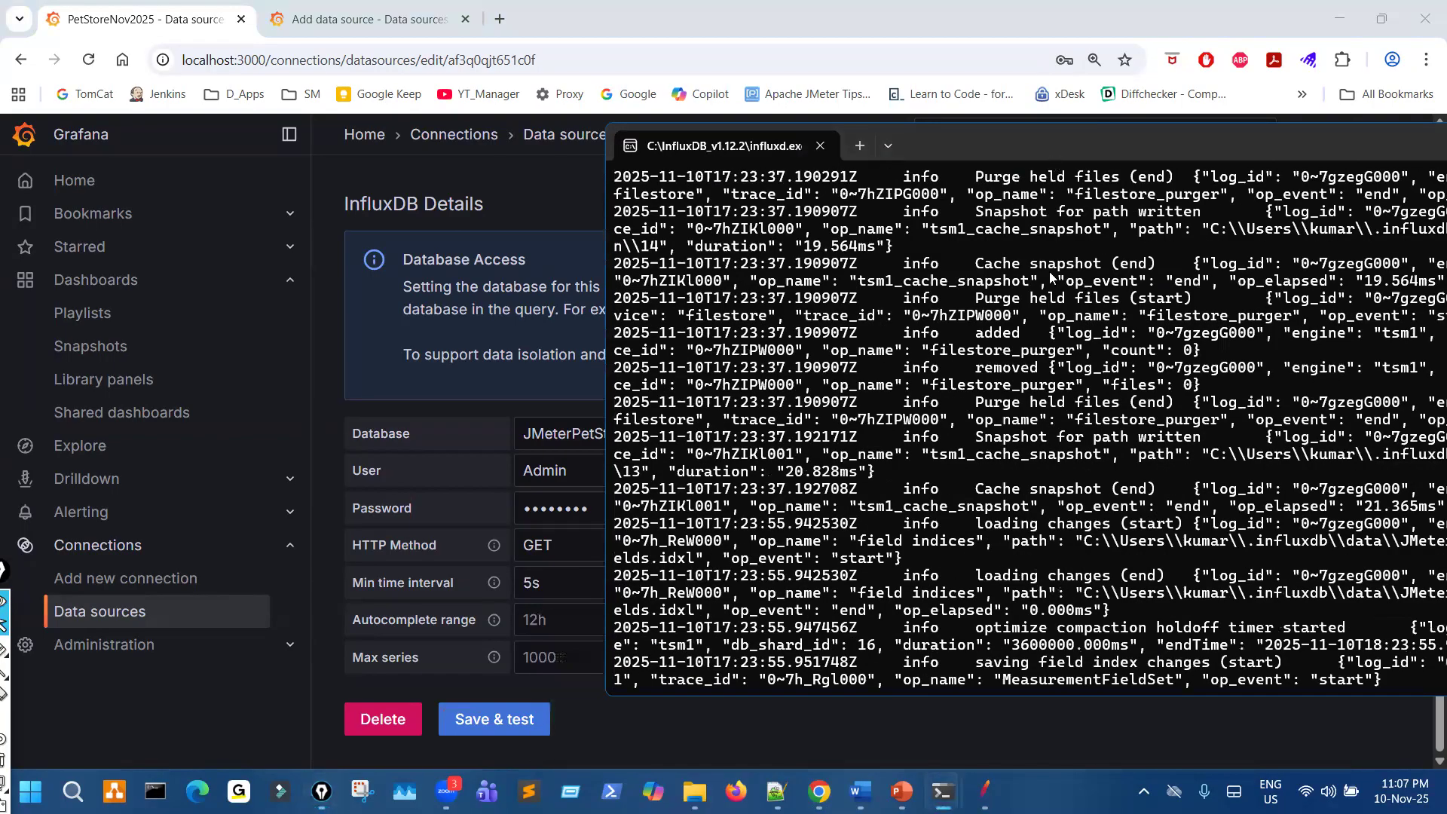
scroll(1069, 333, up, 3)
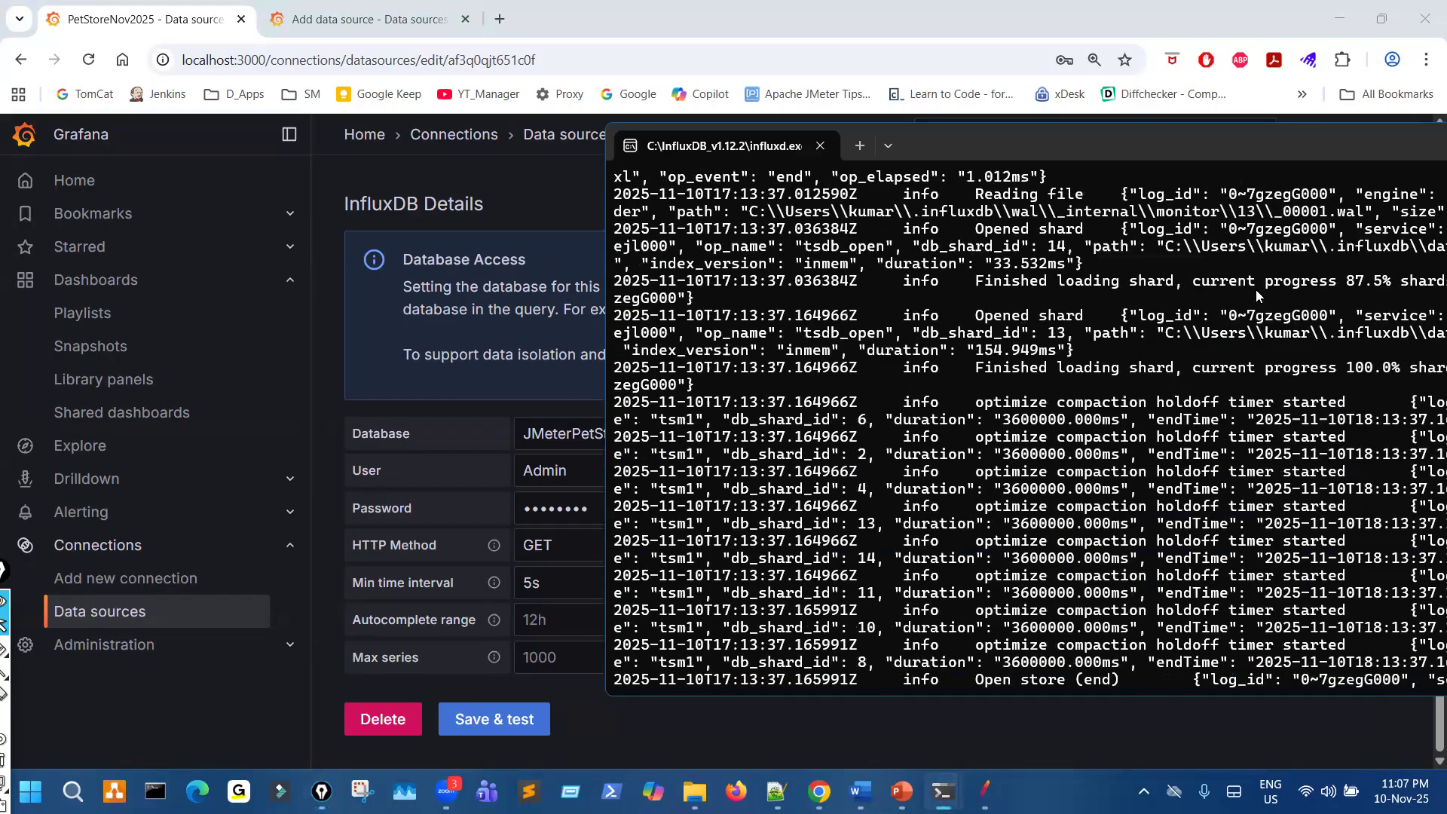
scroll(1267, 404, down, 12)
scroll(1266, 404, down, 10)
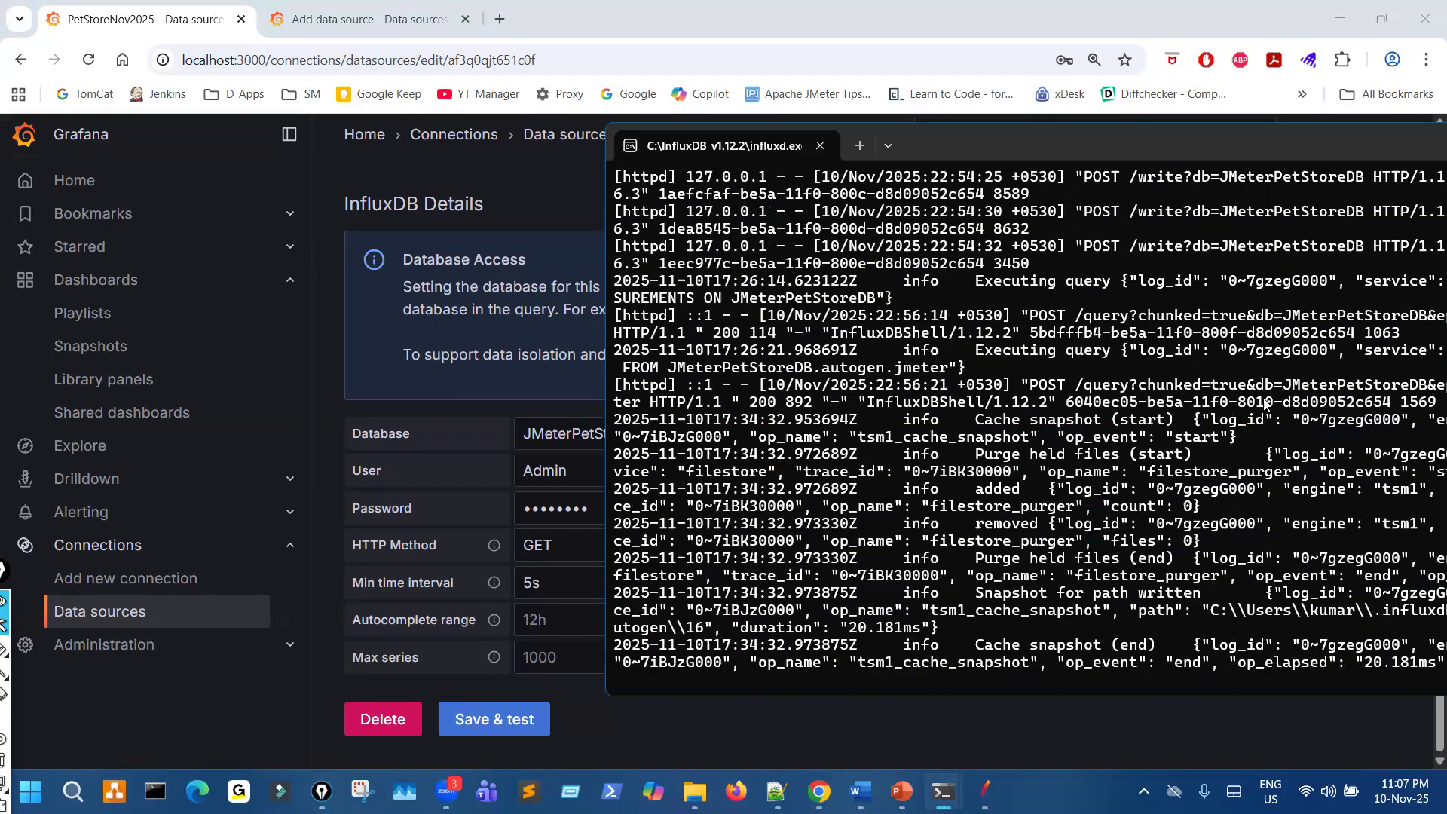
scroll(1266, 405, up, 5)
drag(1080, 354, 1111, 461)
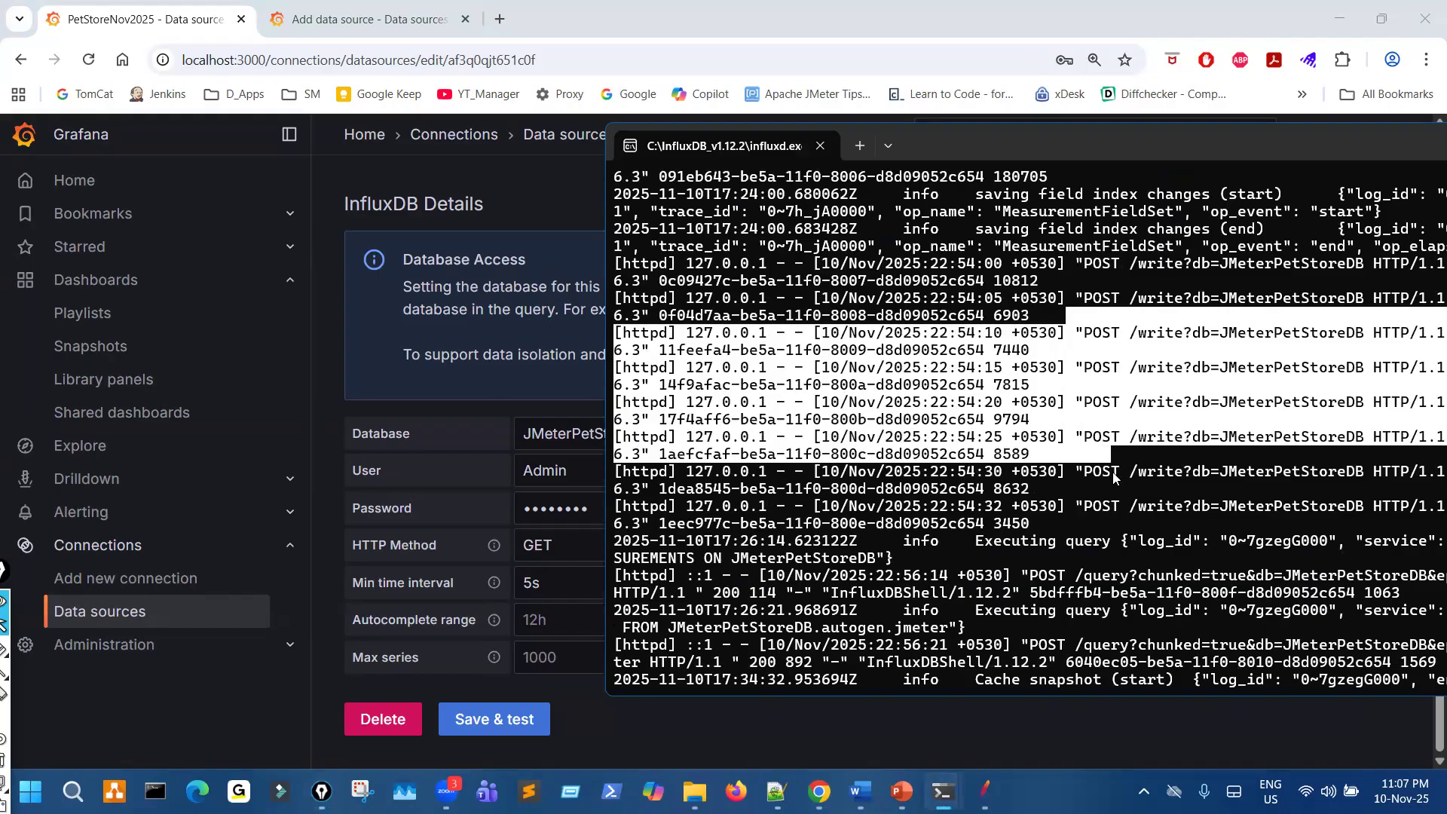
scroll(1111, 489, down, 5)
- Draw a pen line from Save & test to the end of the influxd log, add marks there, and clear them
key(ctrl+shift+3)
drag(476, 699, 886, 677)
mouse_move(999, 635)
mouse_down()
mouse_move(1005, 663)
mouse_move(985, 631)
mouse_up()
mouse_move(1087, 641)
mouse_down()
mouse_move(1113, 704)
mouse_move(1127, 671)
mouse_move(1078, 677)
mouse_up()
key(Escape)
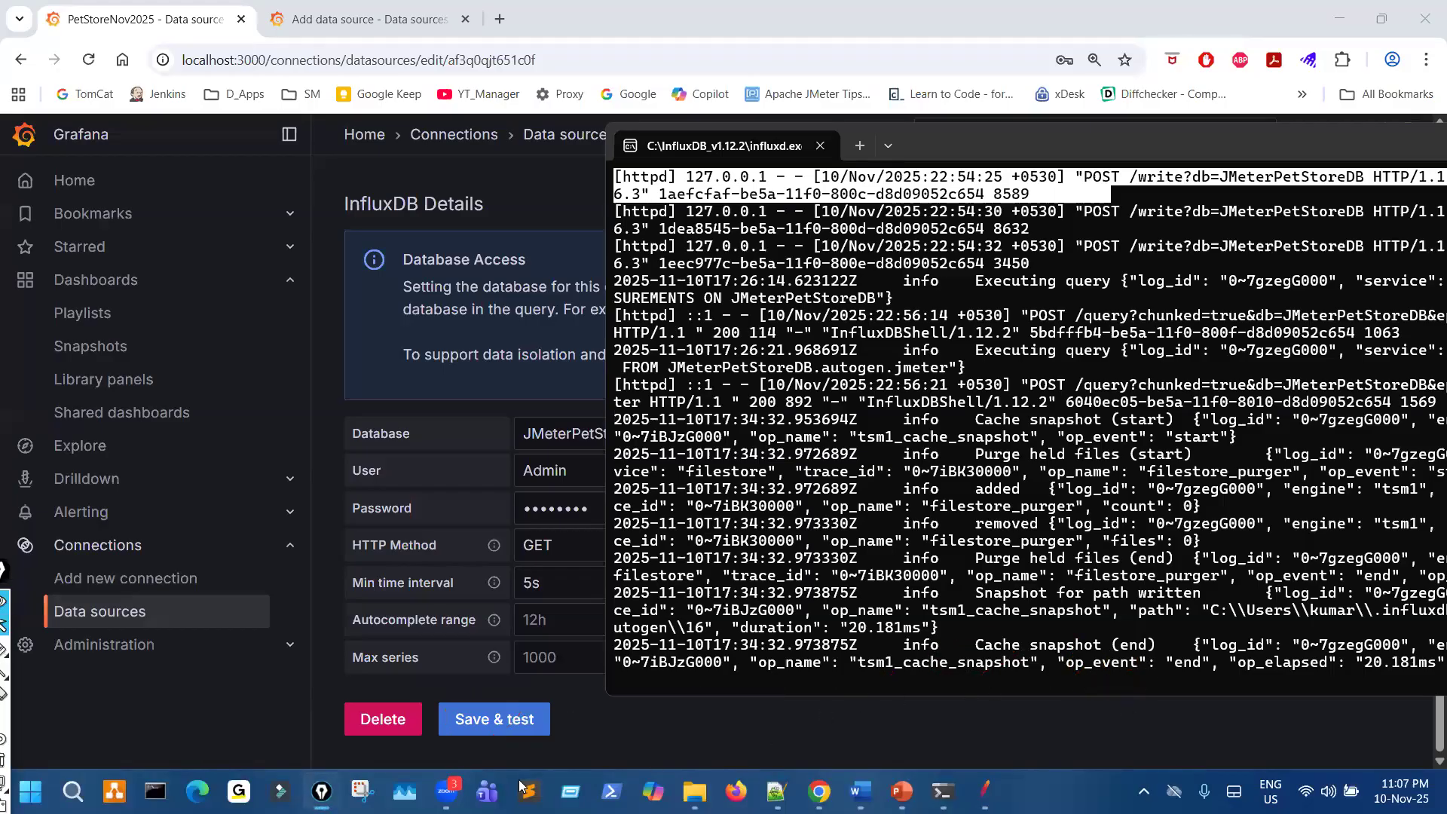
- Save and test the PetStoreNov2025 data source, and mark the result message and the database details with the pen
click(489, 722)
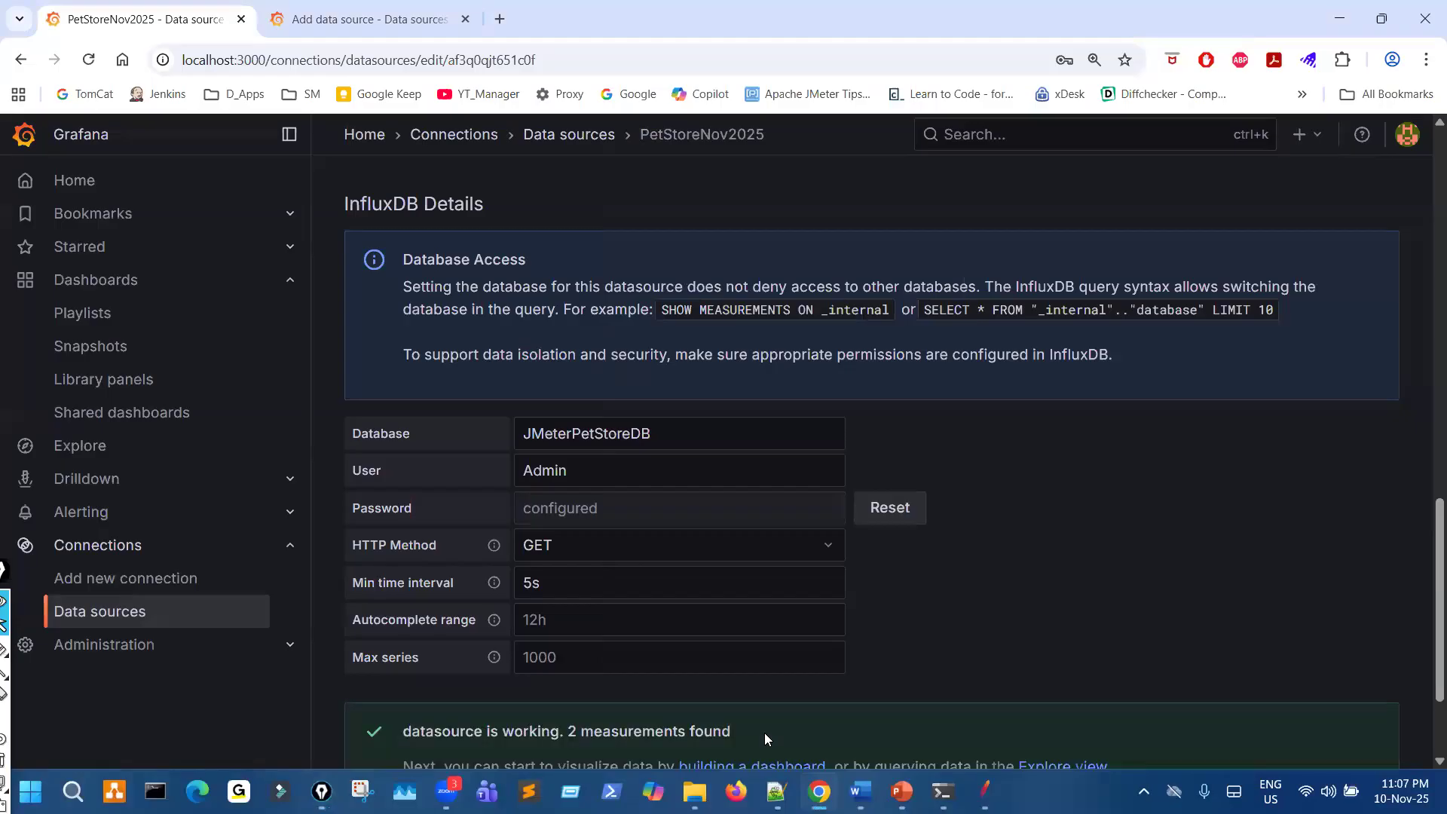
scroll(504, 608, down, 2)
mouse_move(448, 592)
mouse_down()
mouse_move(588, 663)
mouse_move(513, 550)
mouse_up()
mouse_move(701, 582)
mouse_down()
mouse_move(780, 547)
mouse_move(734, 569)
mouse_up()
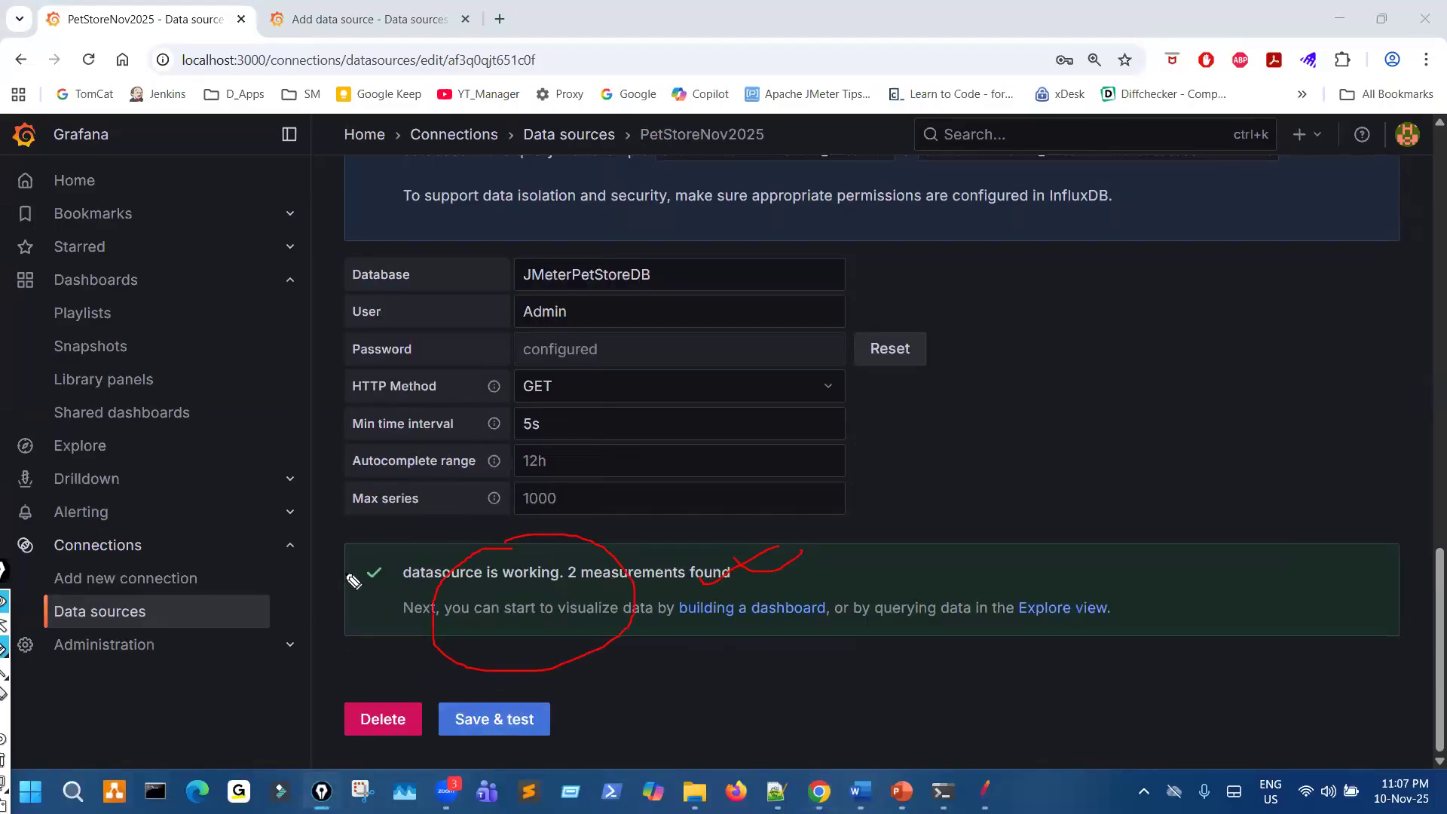
drag(390, 551, 331, 537)
mouse_move(649, 275)
mouse_down()
mouse_move(686, 469)
mouse_move(784, 347)
mouse_up()
key(Escape)
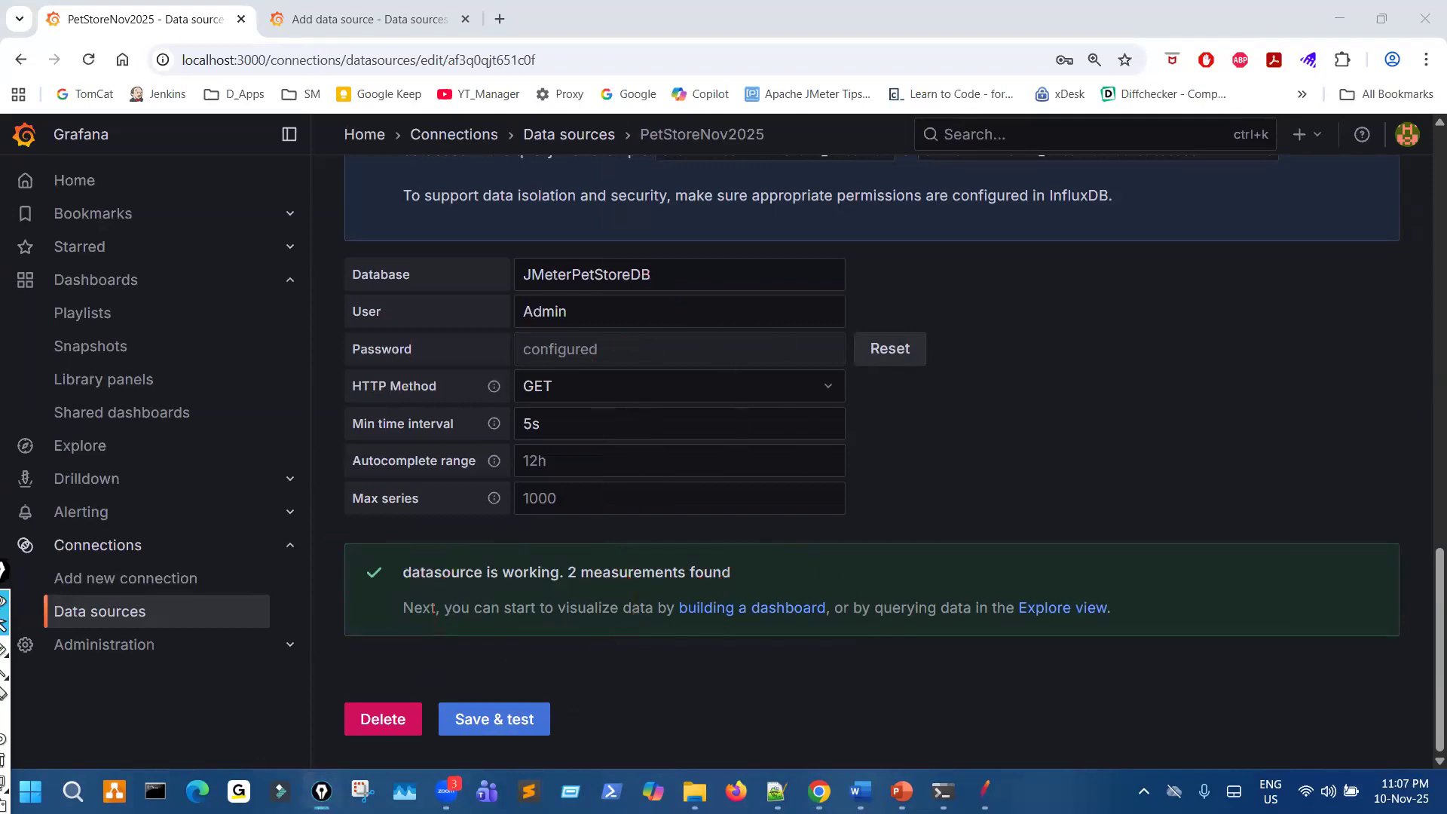
- Reopen the influxd log, circle Grafana's GET query request and an earlier POST query entry, and clear the marks
mouse_move(941, 792)
click(964, 656)
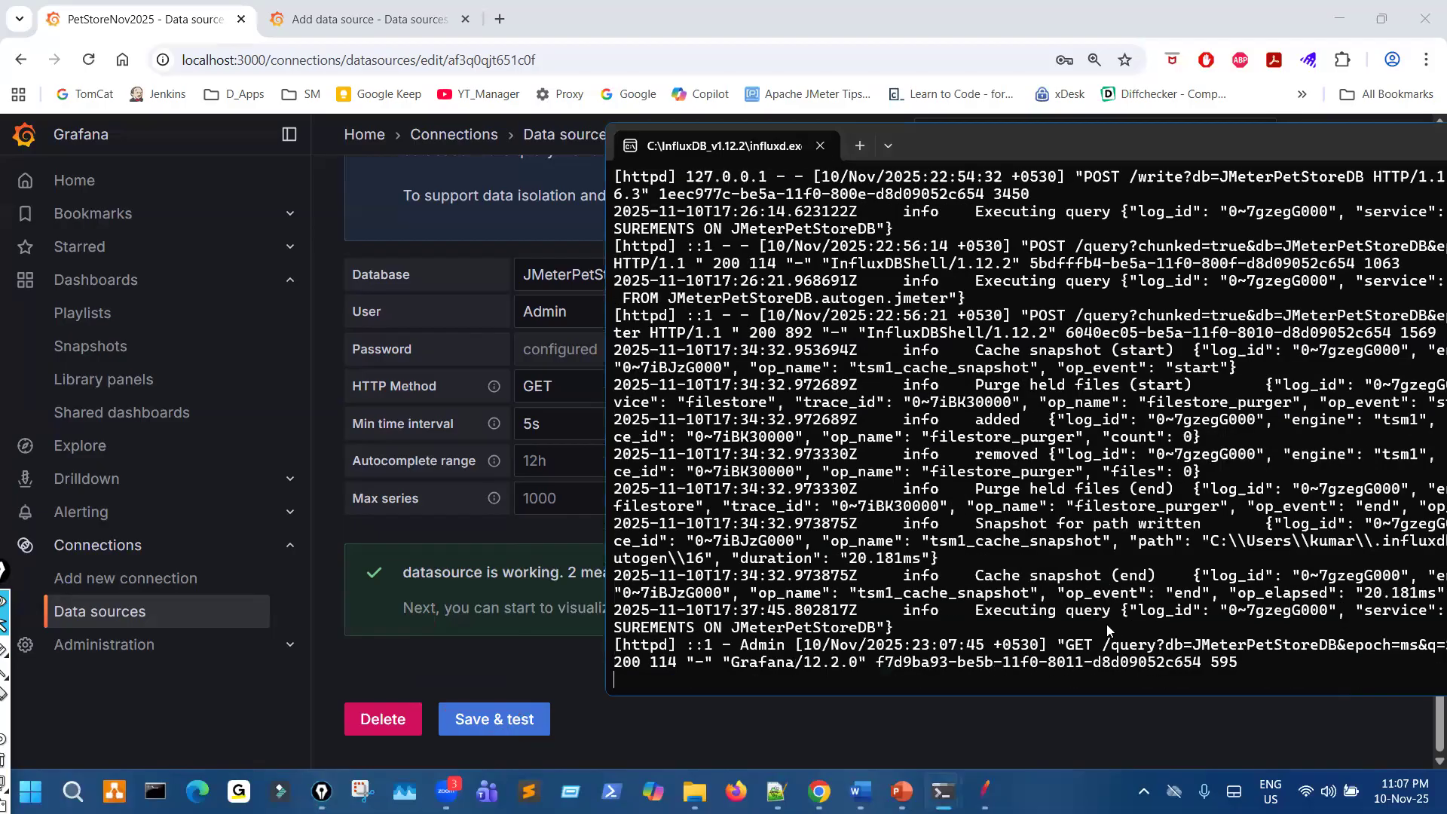
mouse_move(1095, 628)
mouse_down()
mouse_move(1033, 663)
mouse_move(1071, 682)
mouse_move(1213, 682)
mouse_move(1133, 661)
mouse_move(1167, 650)
mouse_up()
mouse_move(1044, 212)
mouse_down()
mouse_move(965, 298)
mouse_move(1057, 219)
mouse_up()
drag(1047, 667, 1152, 650)
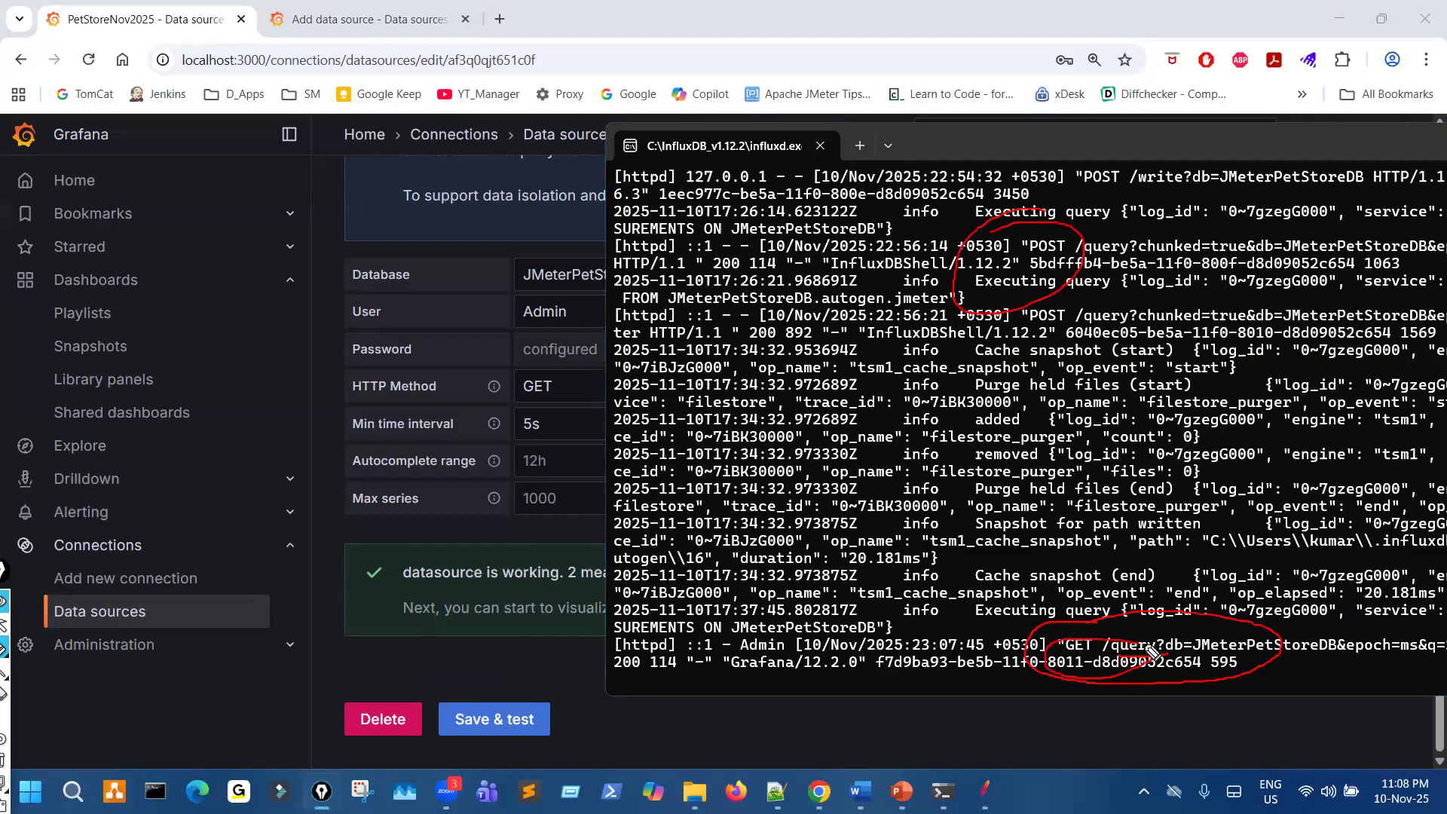
key(ctrl+shift+7)
key(ctrl+shift+2)
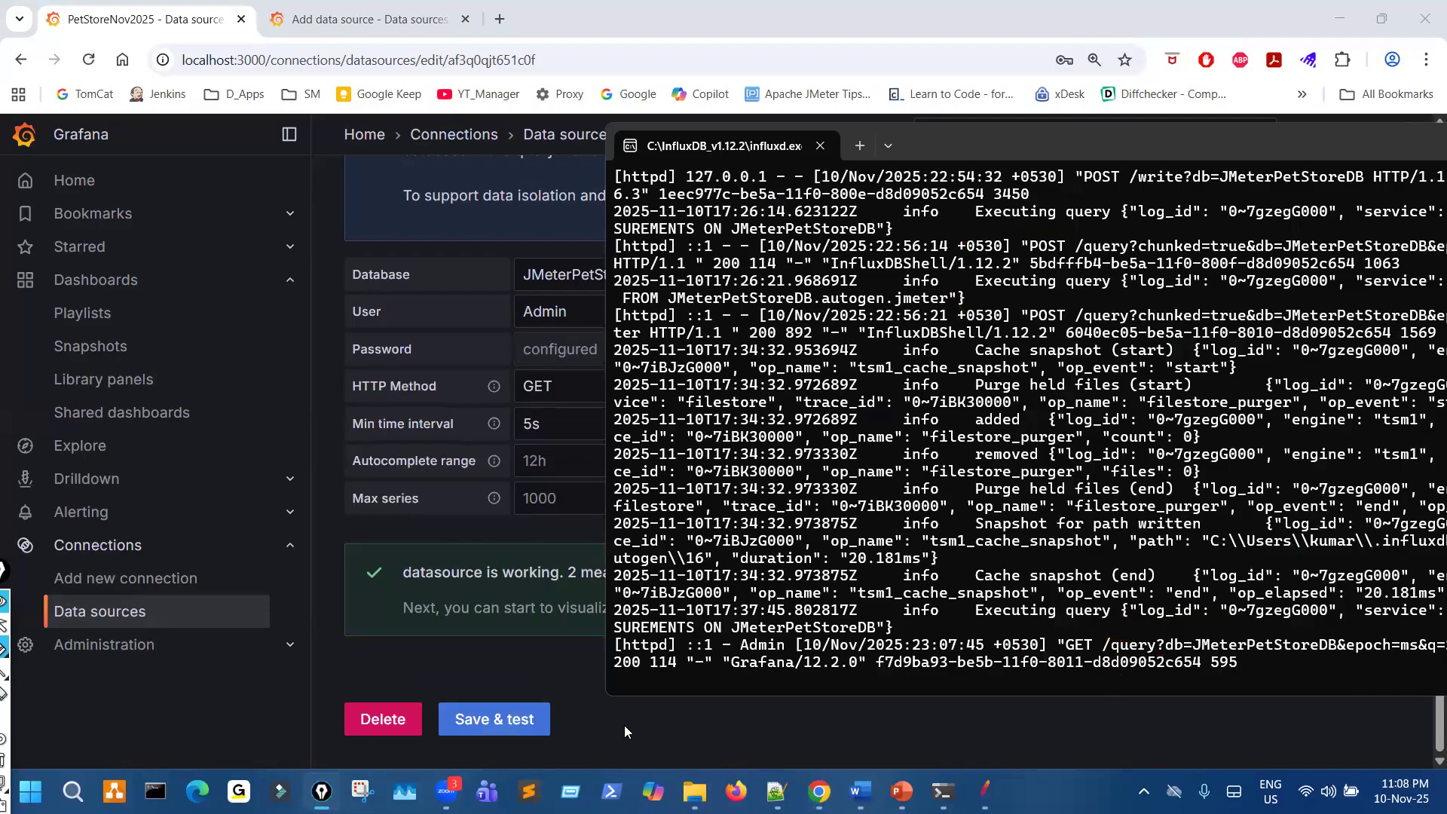
- Switch to the PowerPoint slide on Grafana and underline the connection name, InfluxDB URL and database details instructions
click(623, 726)
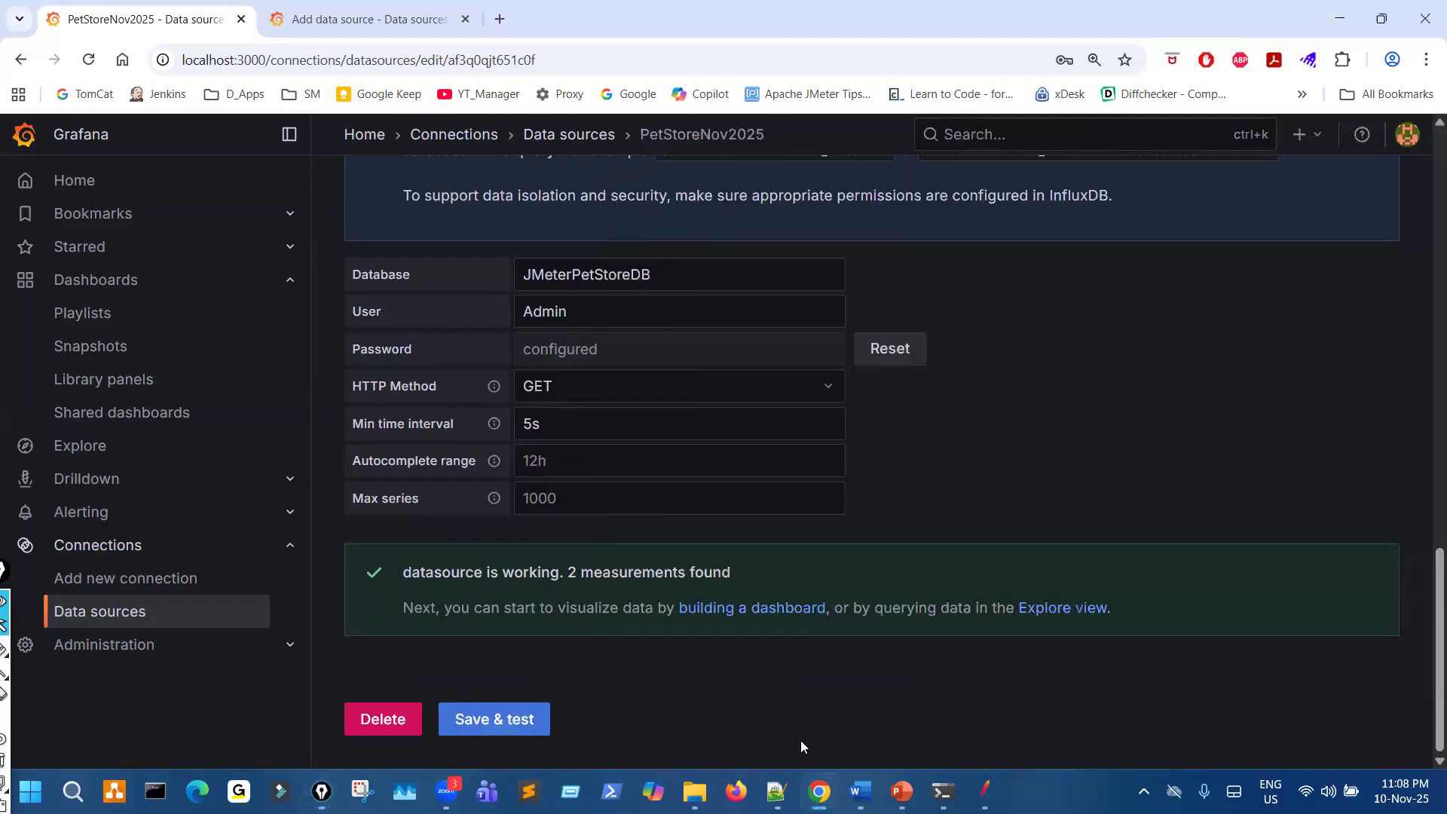
click(900, 791)
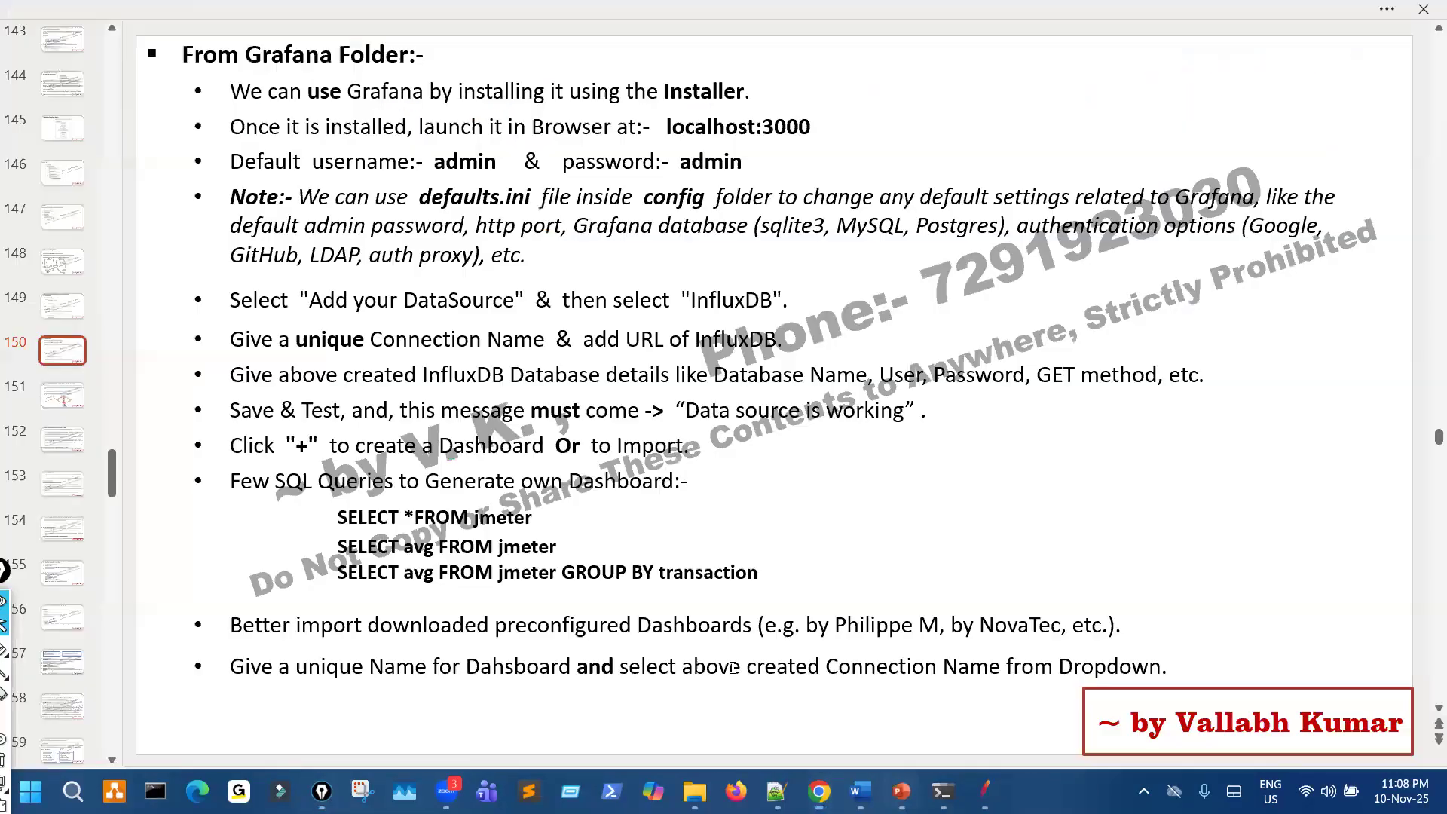
key(ctrl+shift+3)
drag(430, 326, 743, 335)
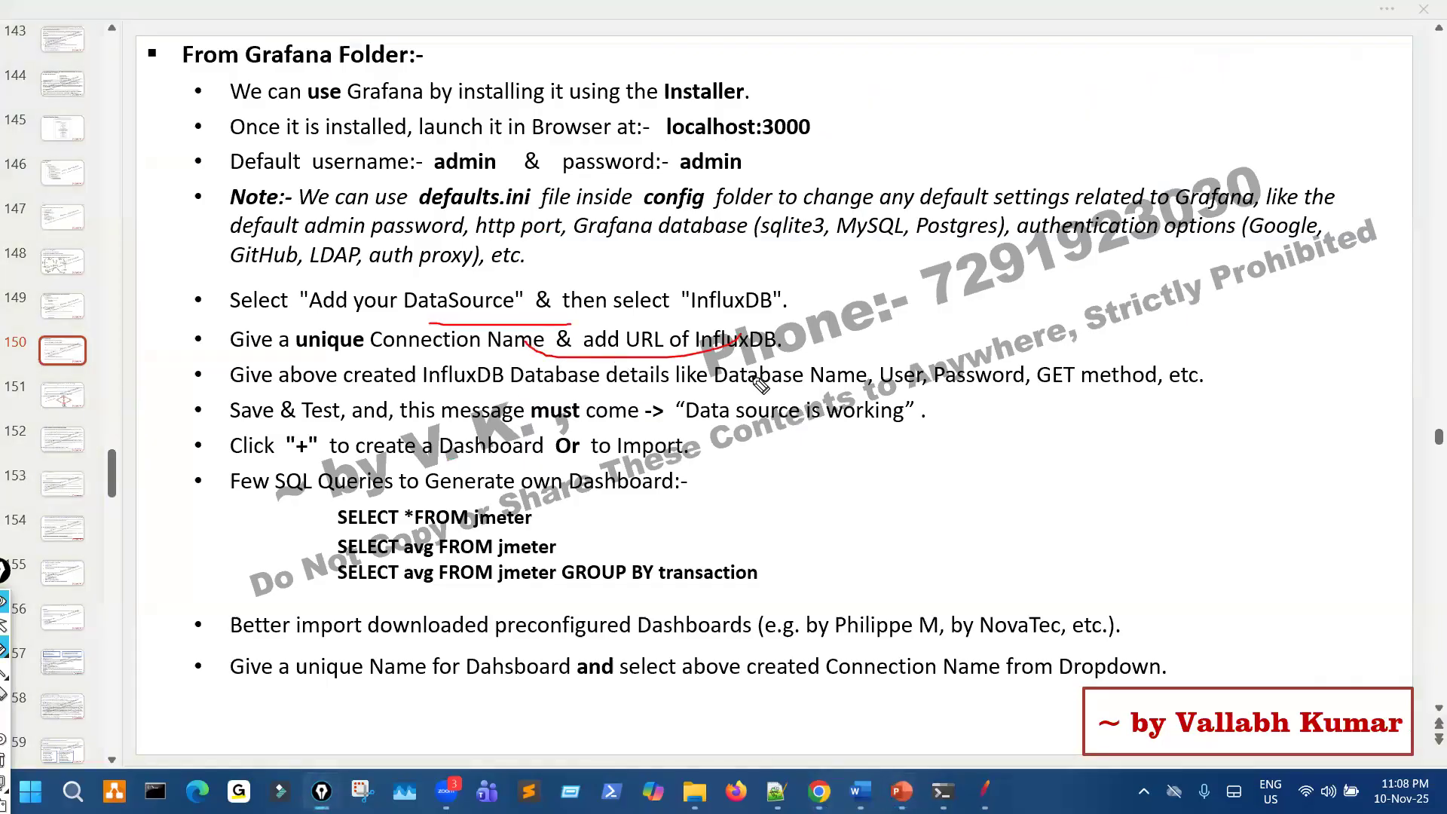
drag(705, 389, 1097, 379)
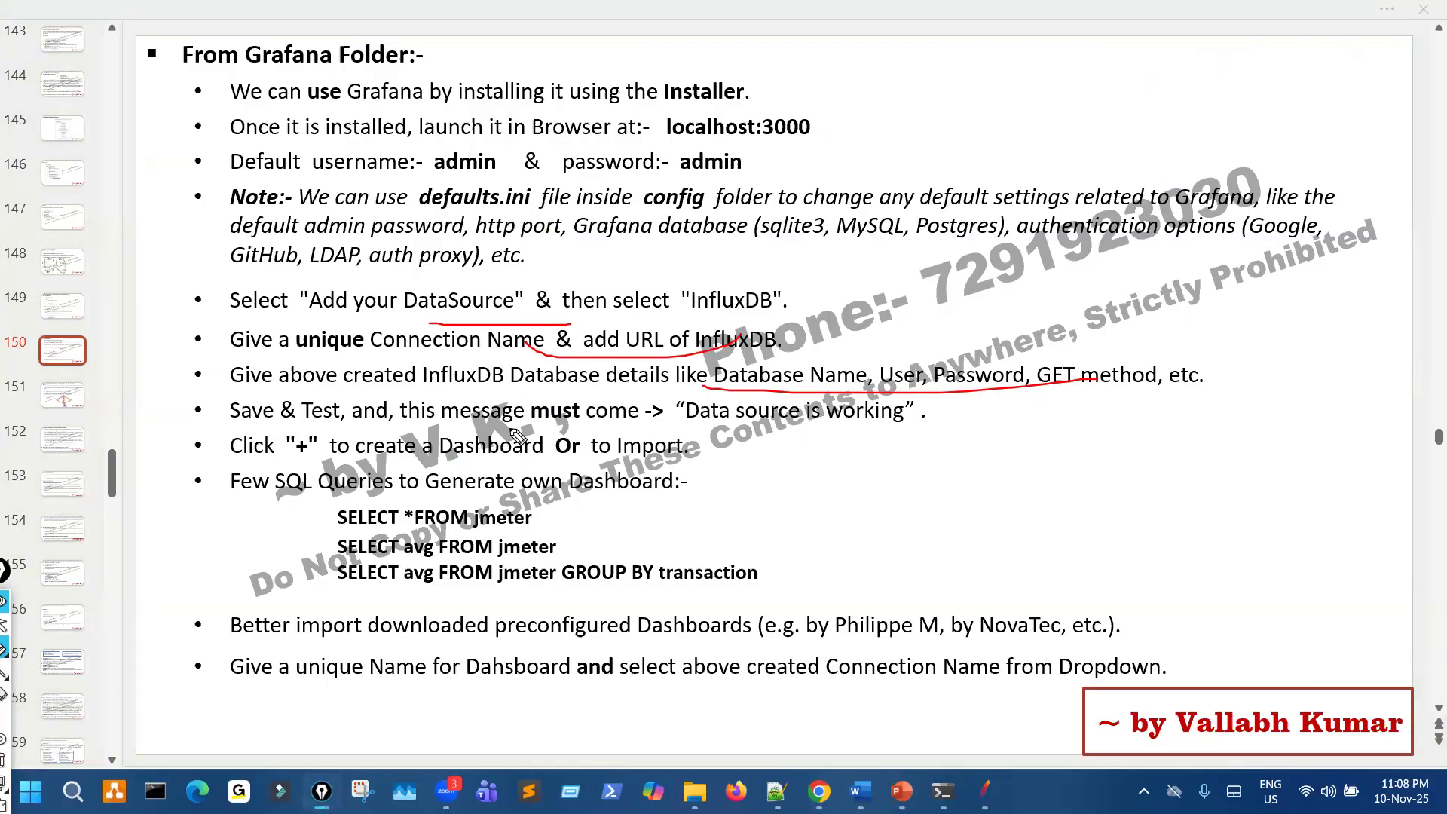
- Mark the Save & Test instruction and its "Data source is working" message on the slide, and return to the data source settings in Grafana
drag(494, 427, 677, 428)
drag(825, 393, 863, 431)
drag(952, 419, 1024, 411)
drag(840, 432, 1007, 431)
drag(921, 447, 1113, 437)
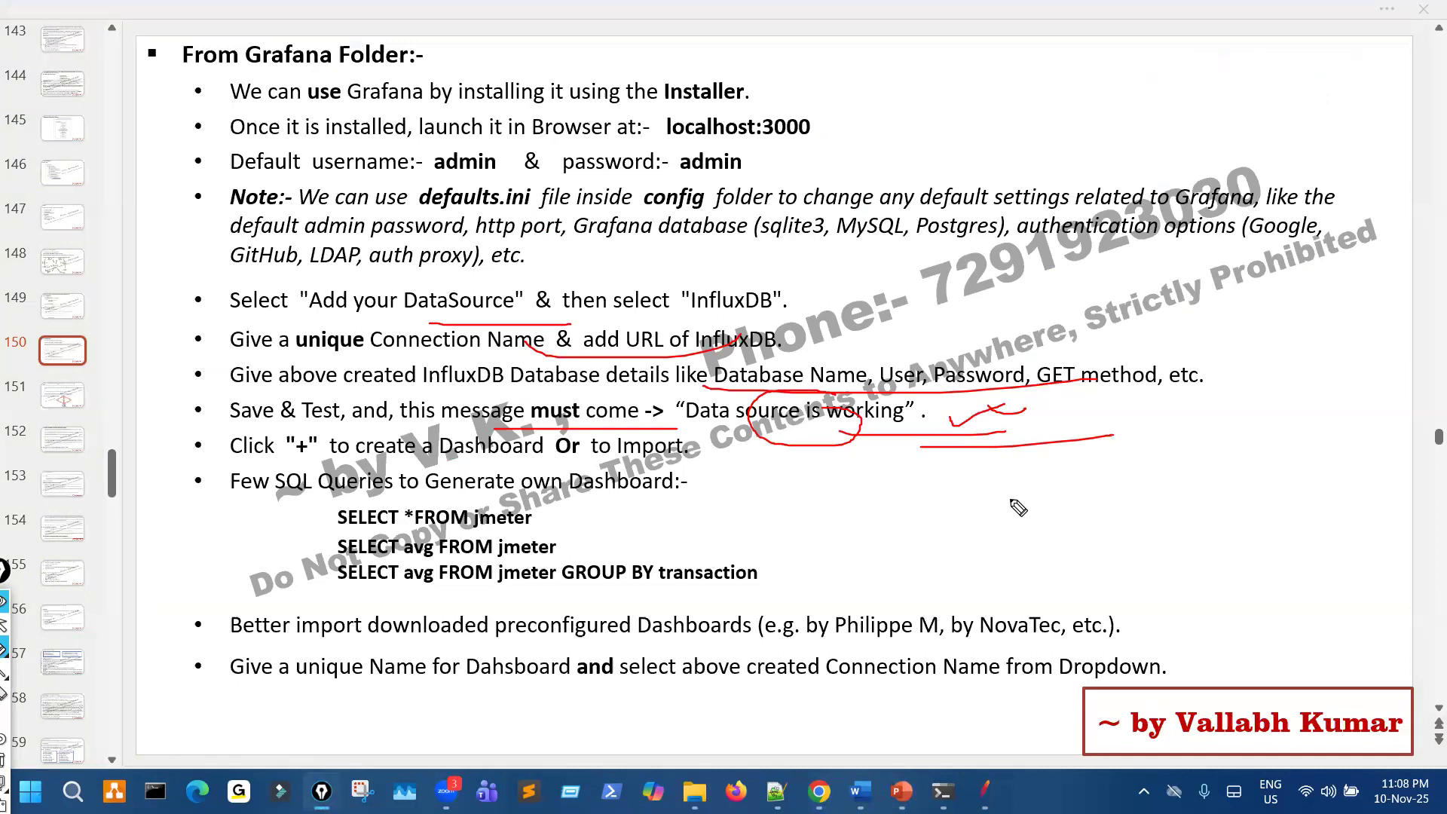
key(ctrl+shift+7)
key(ctrl+shift+2)
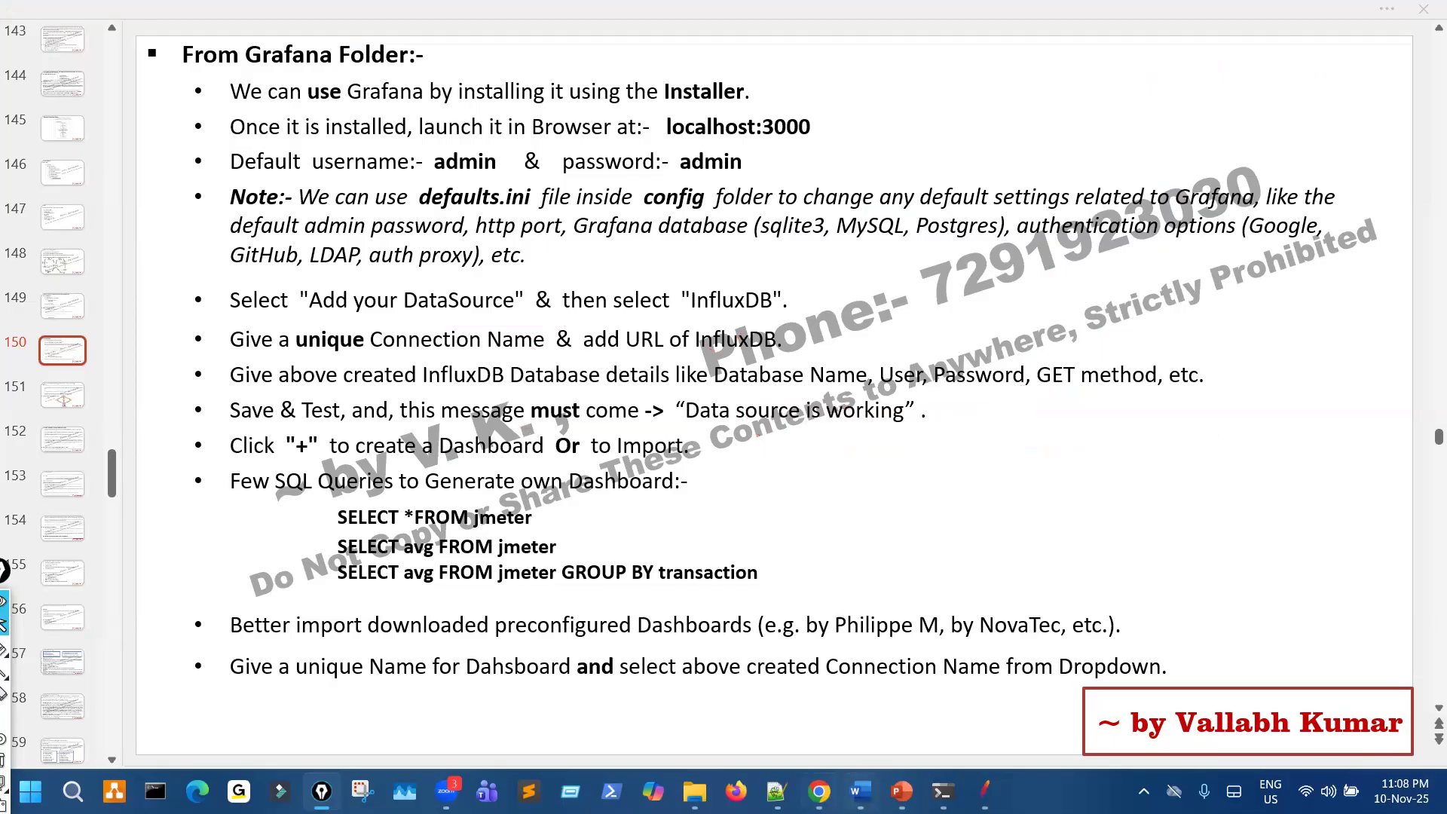
mouse_move(821, 792)
click(815, 704)
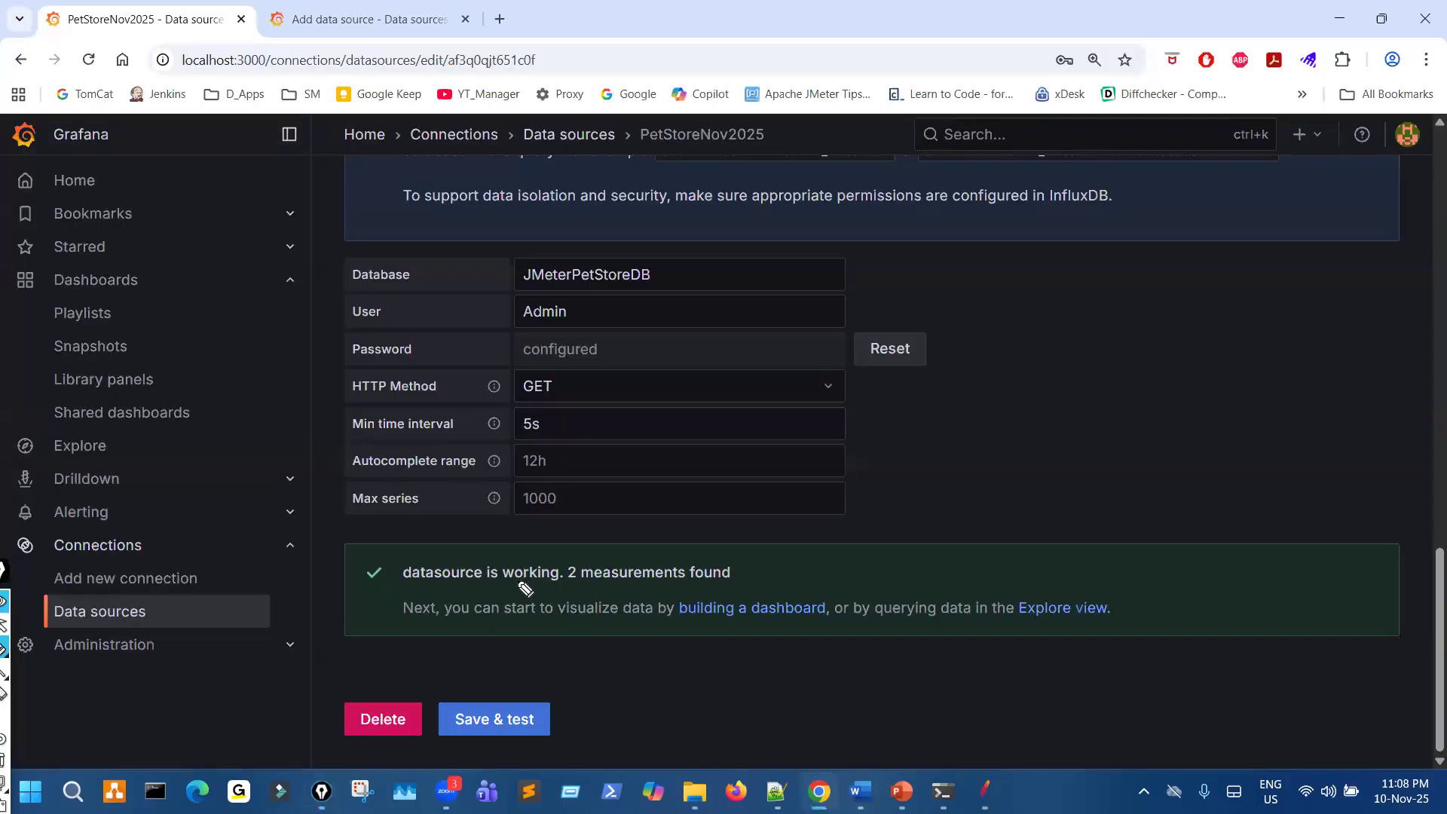
- Bring up the influxd log window again to review its latest entries, and return to the data source settings in Grafana
mouse_move(944, 788)
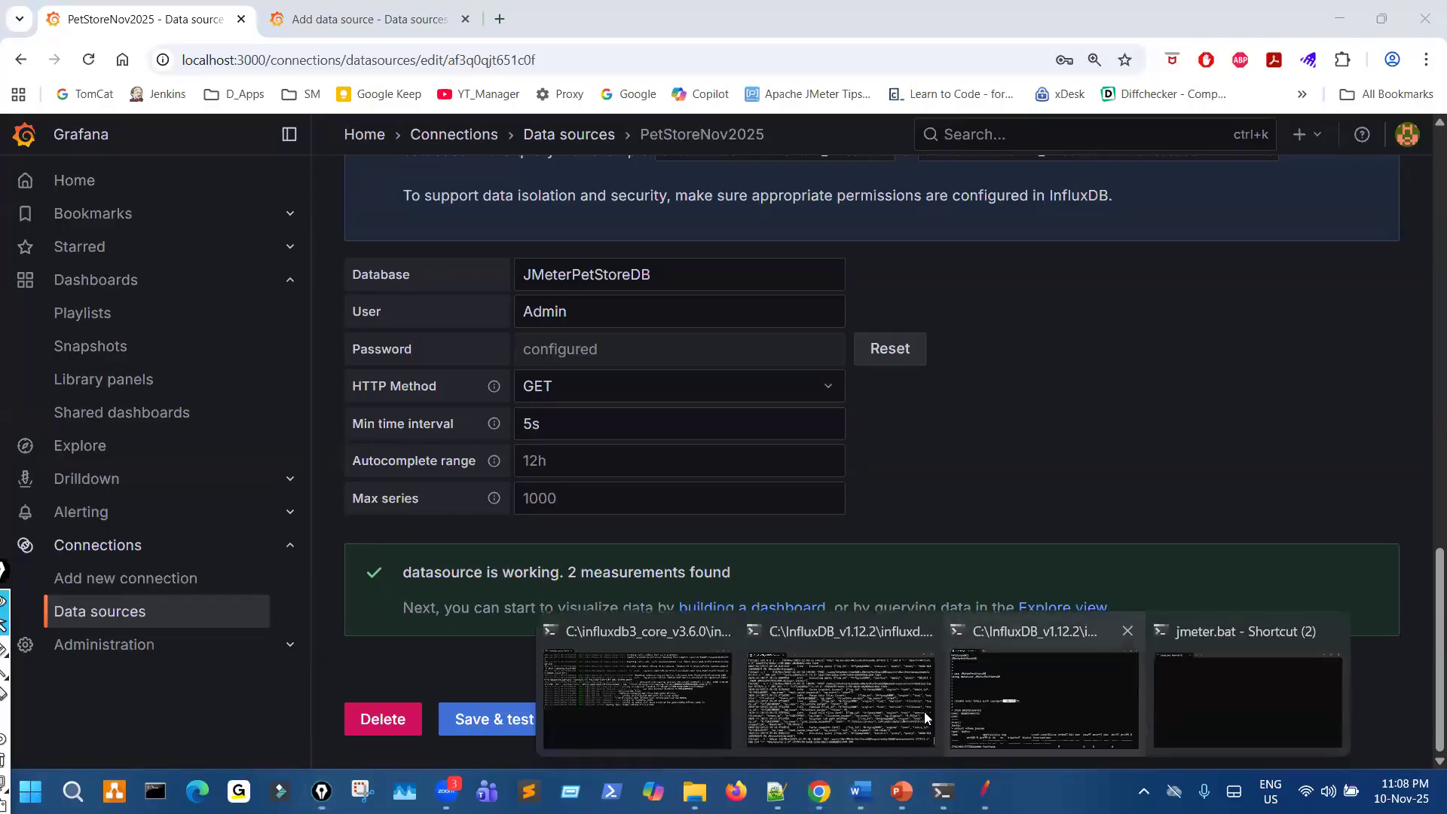
click(1053, 673)
drag(1117, 633, 1131, 630)
key(ctrl+shift+2)
key(ctrl+shift+7)
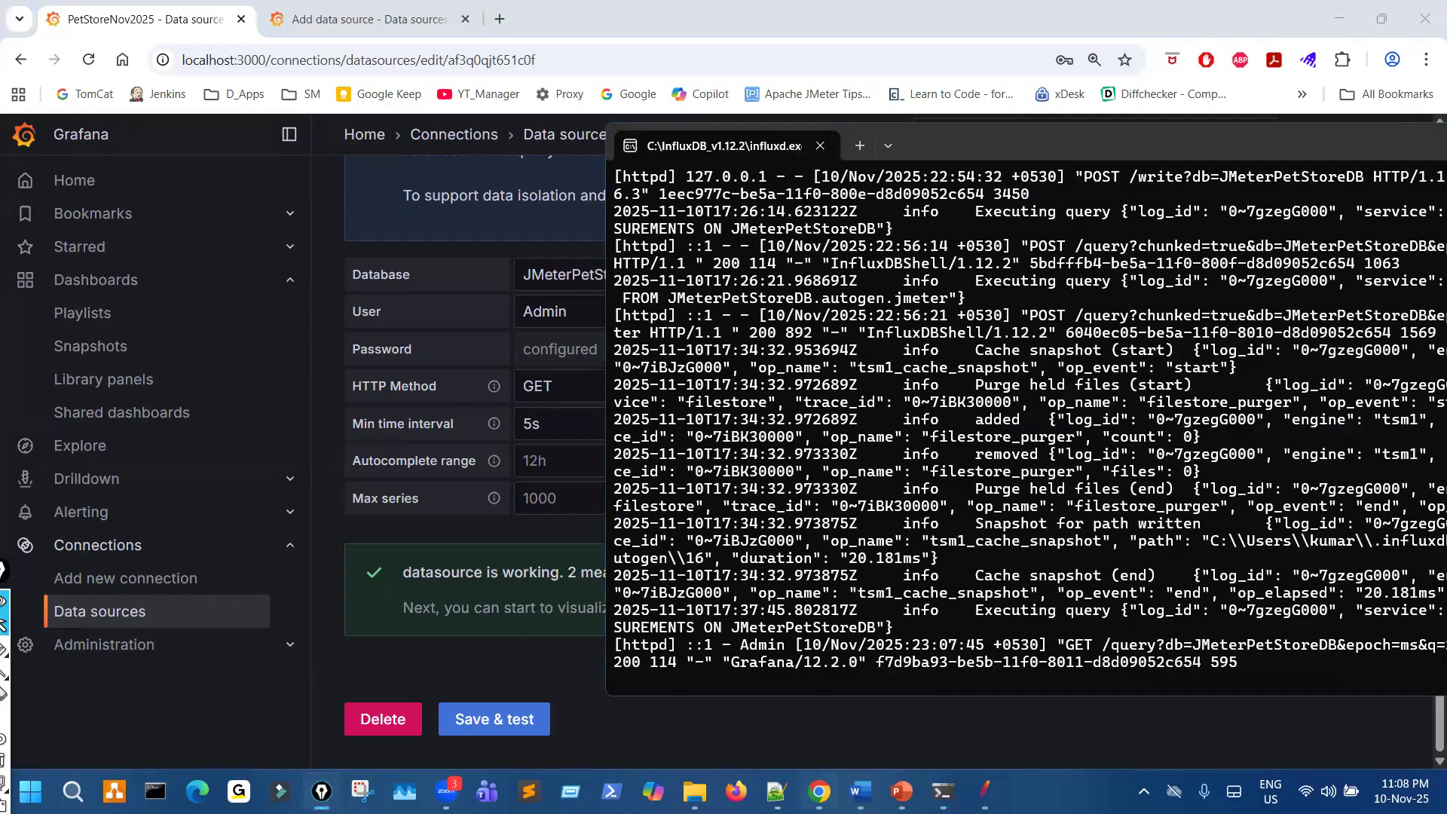
mouse_move(821, 790)
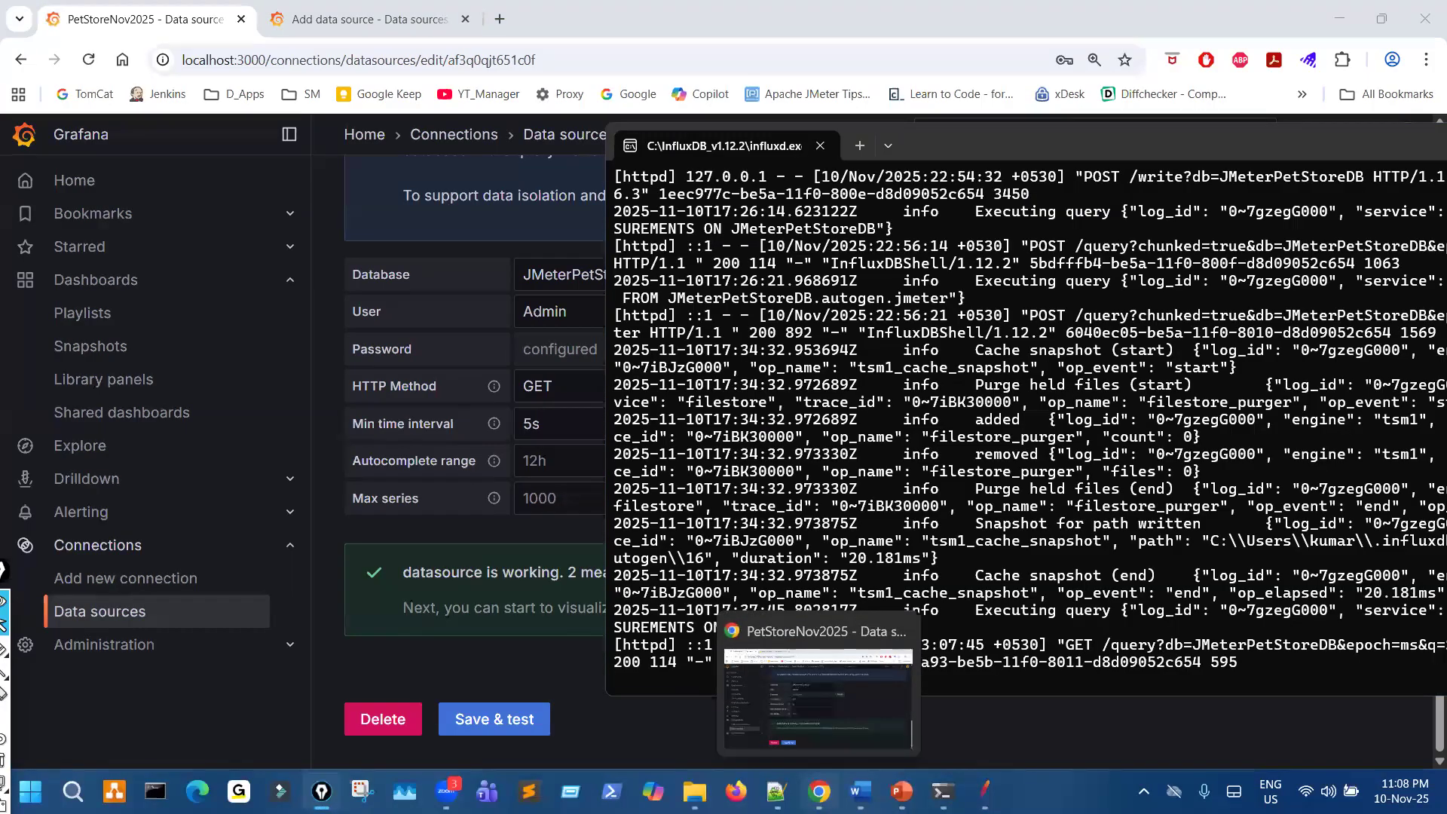
click(818, 697)
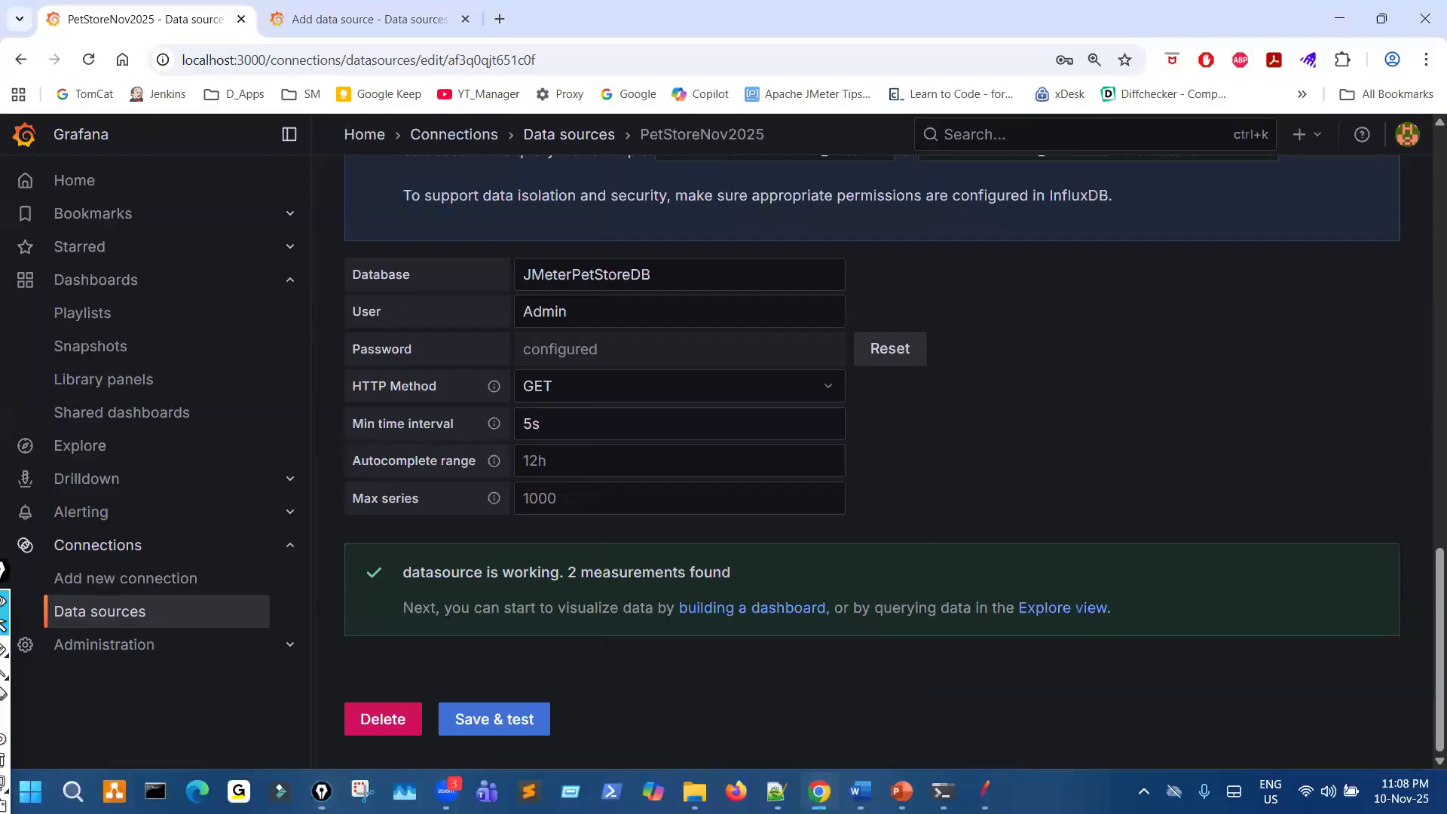
- Switch to the PowerPoint slide on Grafana, circle the Import option for dashboards, and mark the sample SELECT queries
key(alt+Tab)
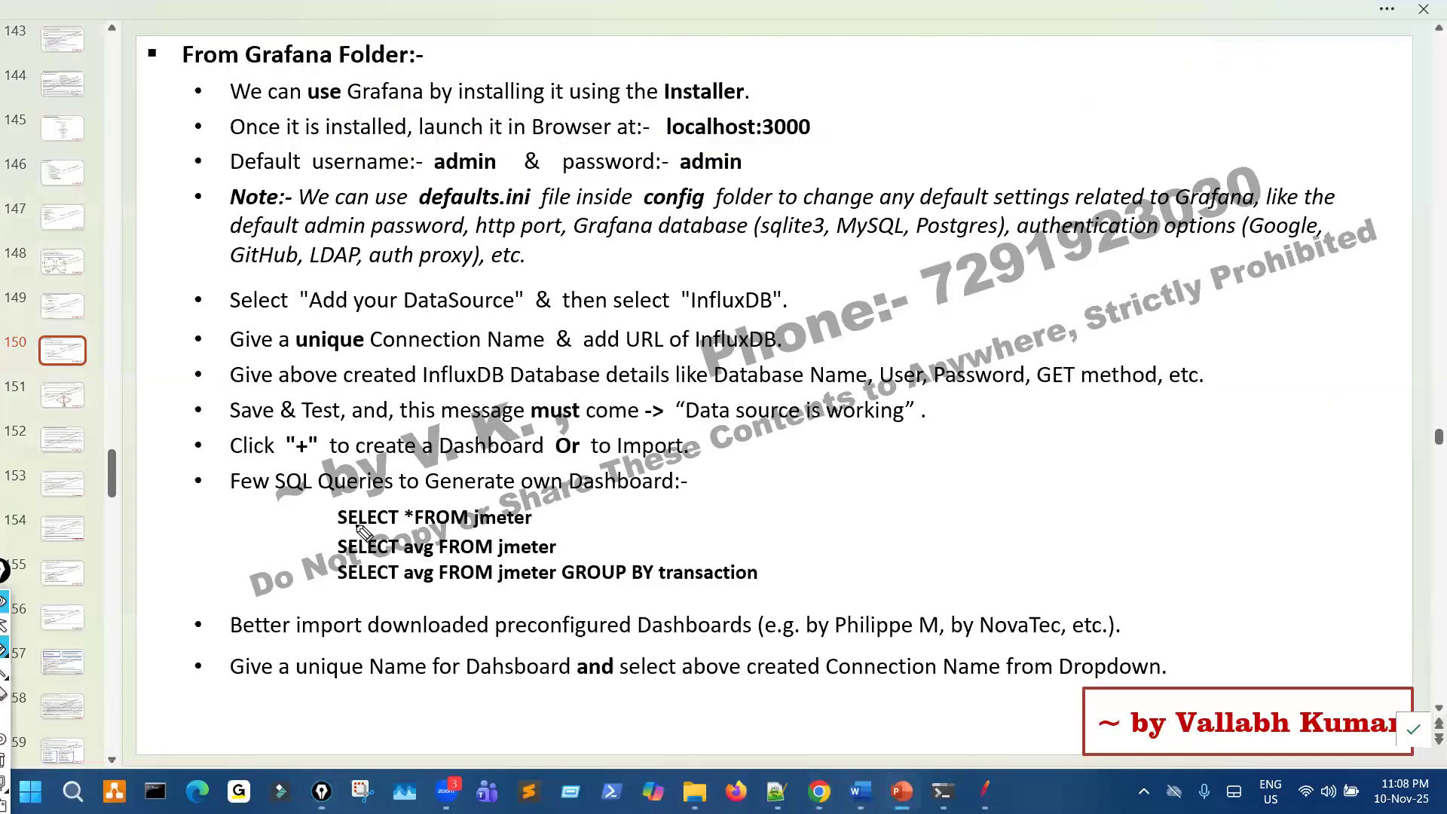
drag(337, 461, 349, 460)
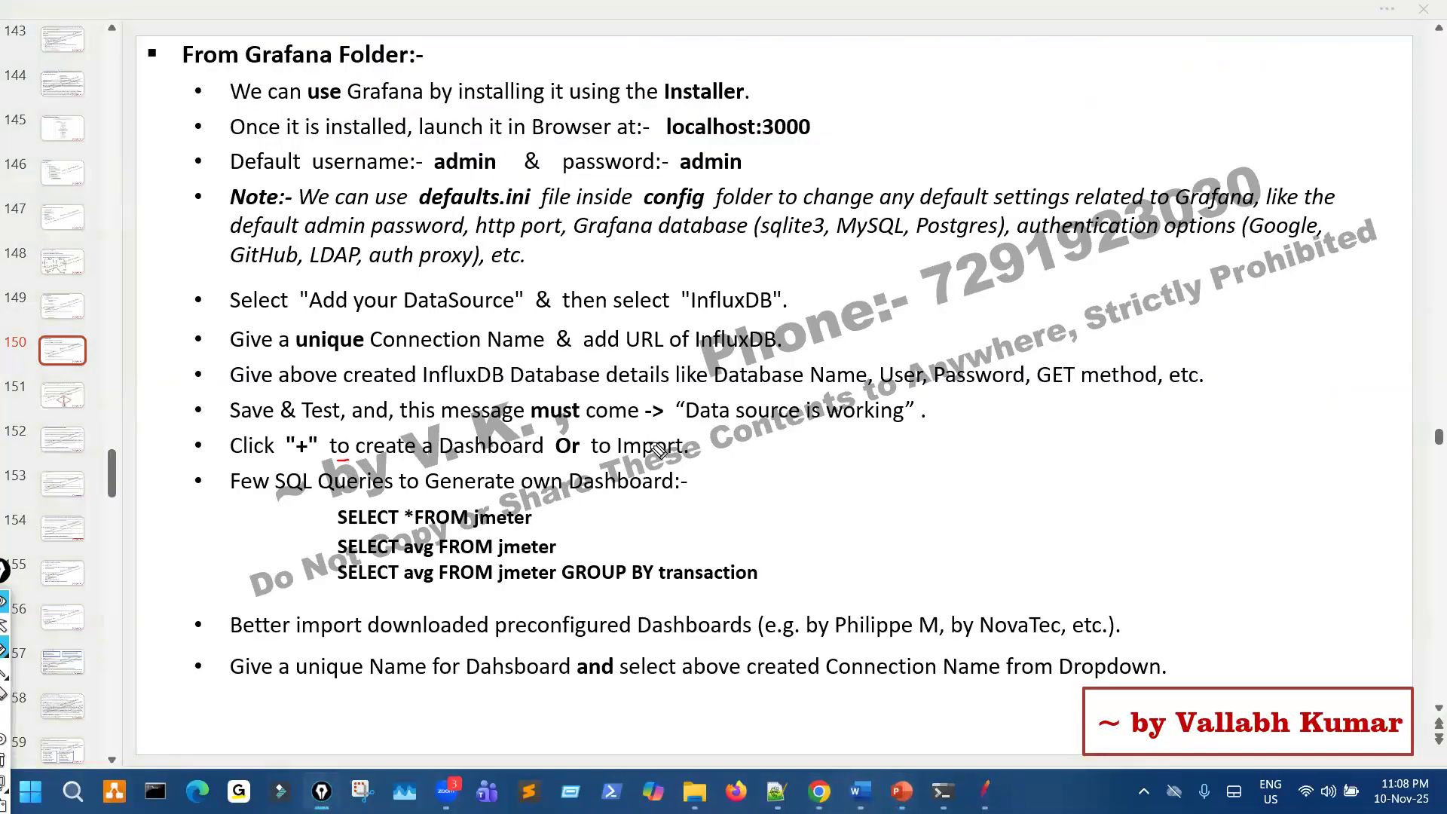
mouse_move(638, 432)
mouse_down()
mouse_move(620, 455)
mouse_move(671, 437)
mouse_up()
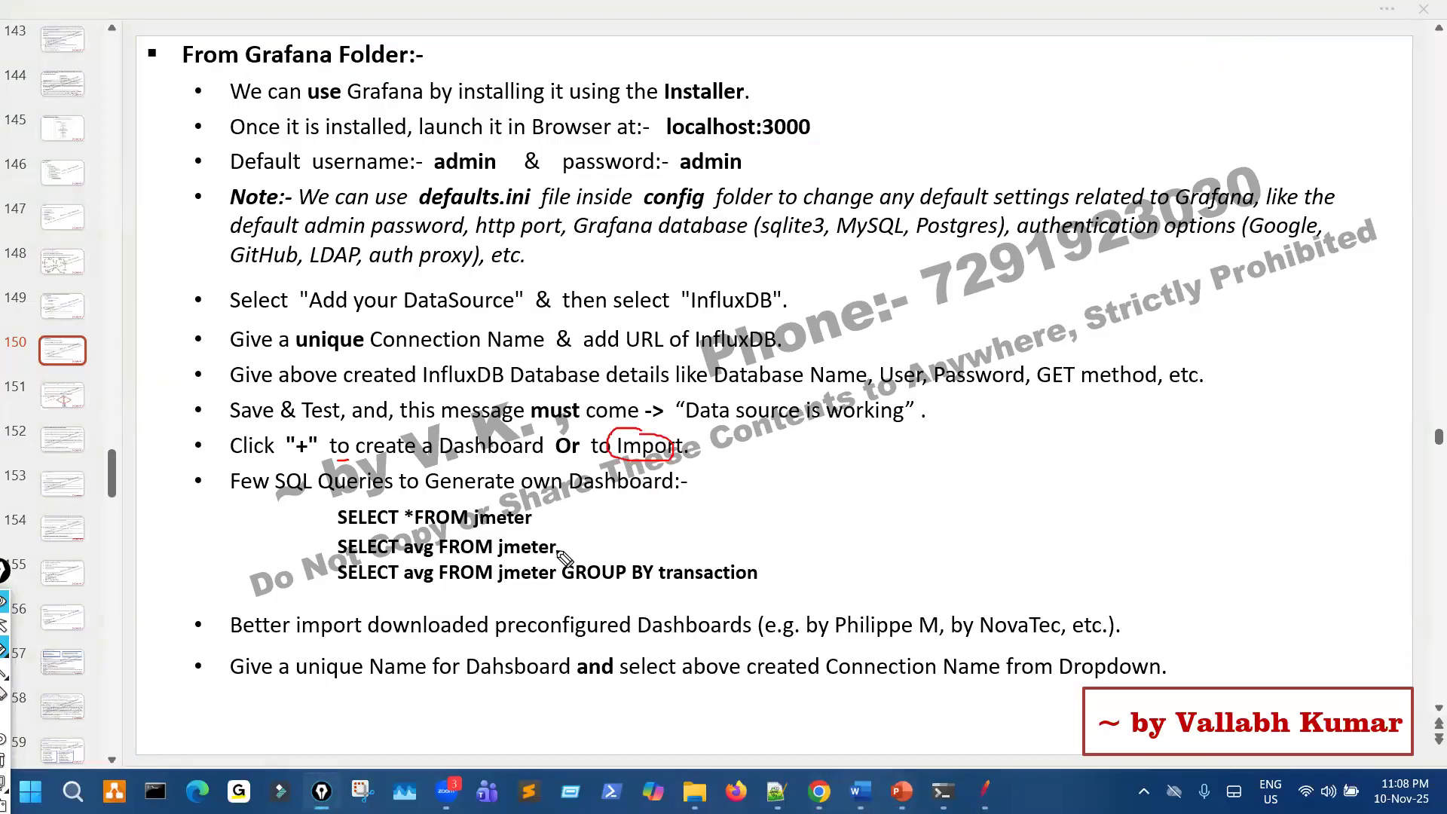
drag(320, 510, 321, 548)
drag(364, 525, 294, 520)
- Underline the preconfigured Dashboards advice on the slide, mark its two example dashboard authors, and clear the pen marks
drag(496, 644, 767, 646)
drag(894, 611, 942, 559)
drag(1048, 612, 1101, 559)
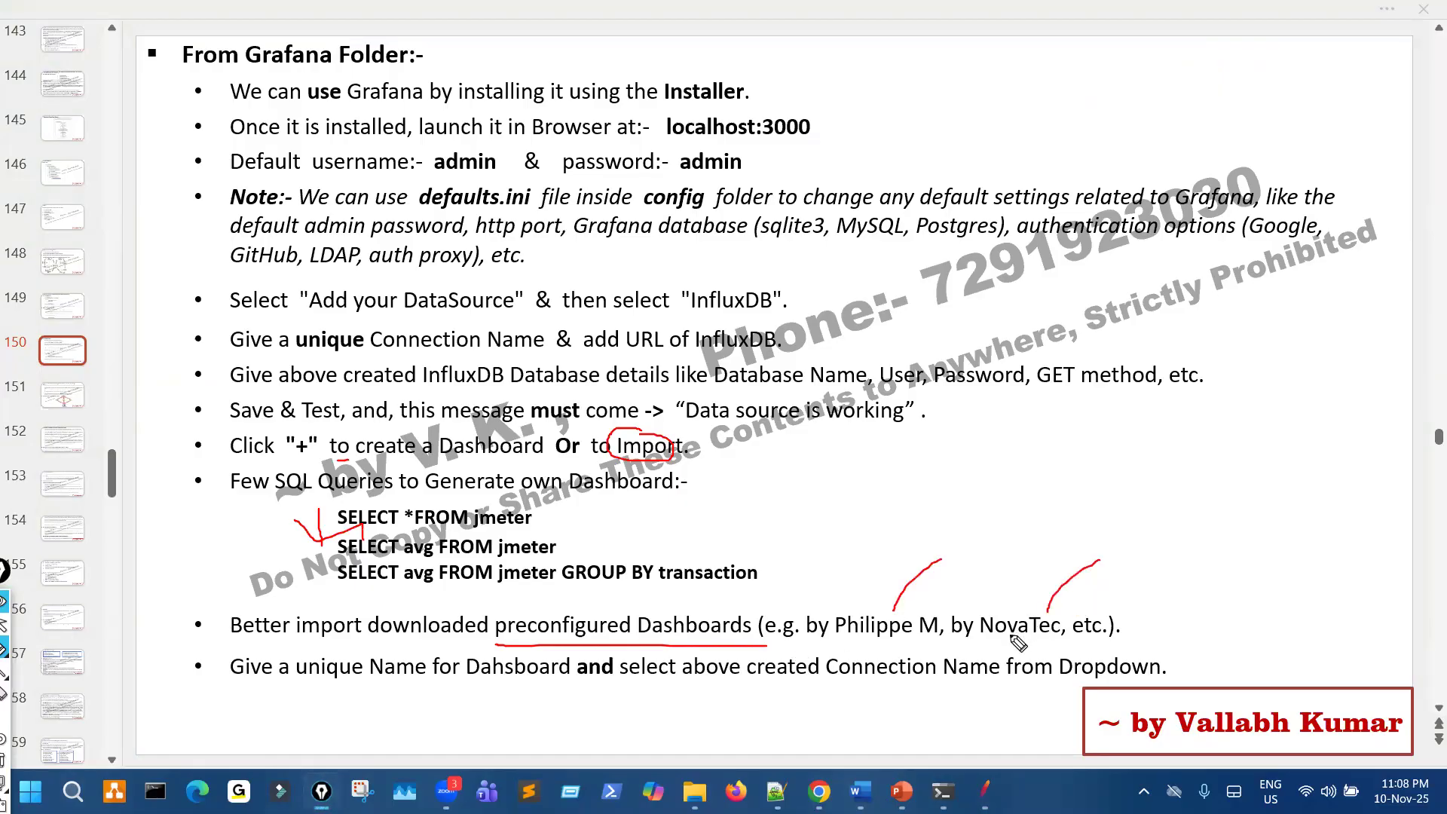
drag(858, 638, 1031, 634)
key(ctrl+shift+7)
key(ctrl+shift+2)
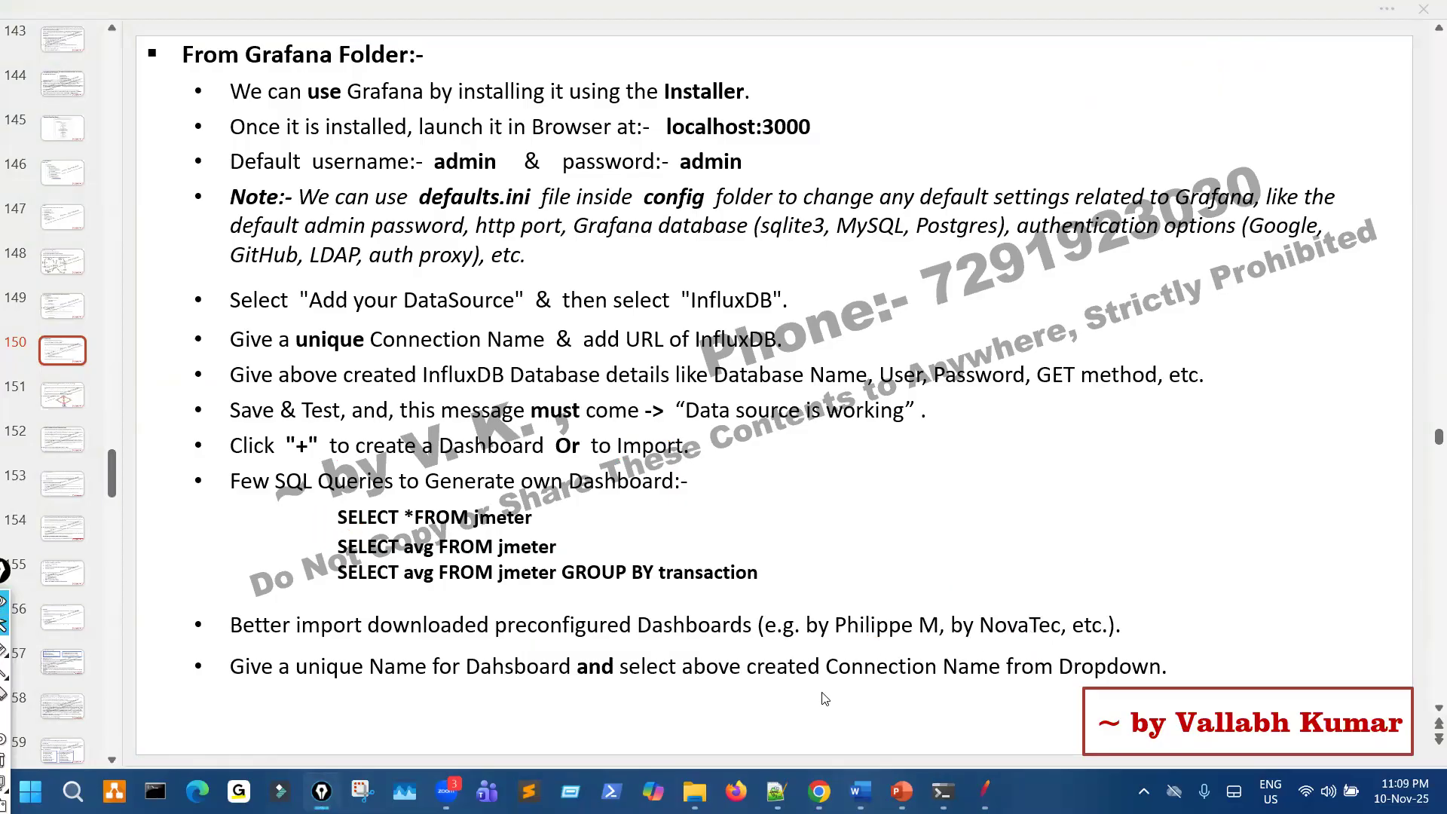
- Return to the data source settings in Grafana, mark the database fields with the pen, and clear the mark
key(alt+Tab)
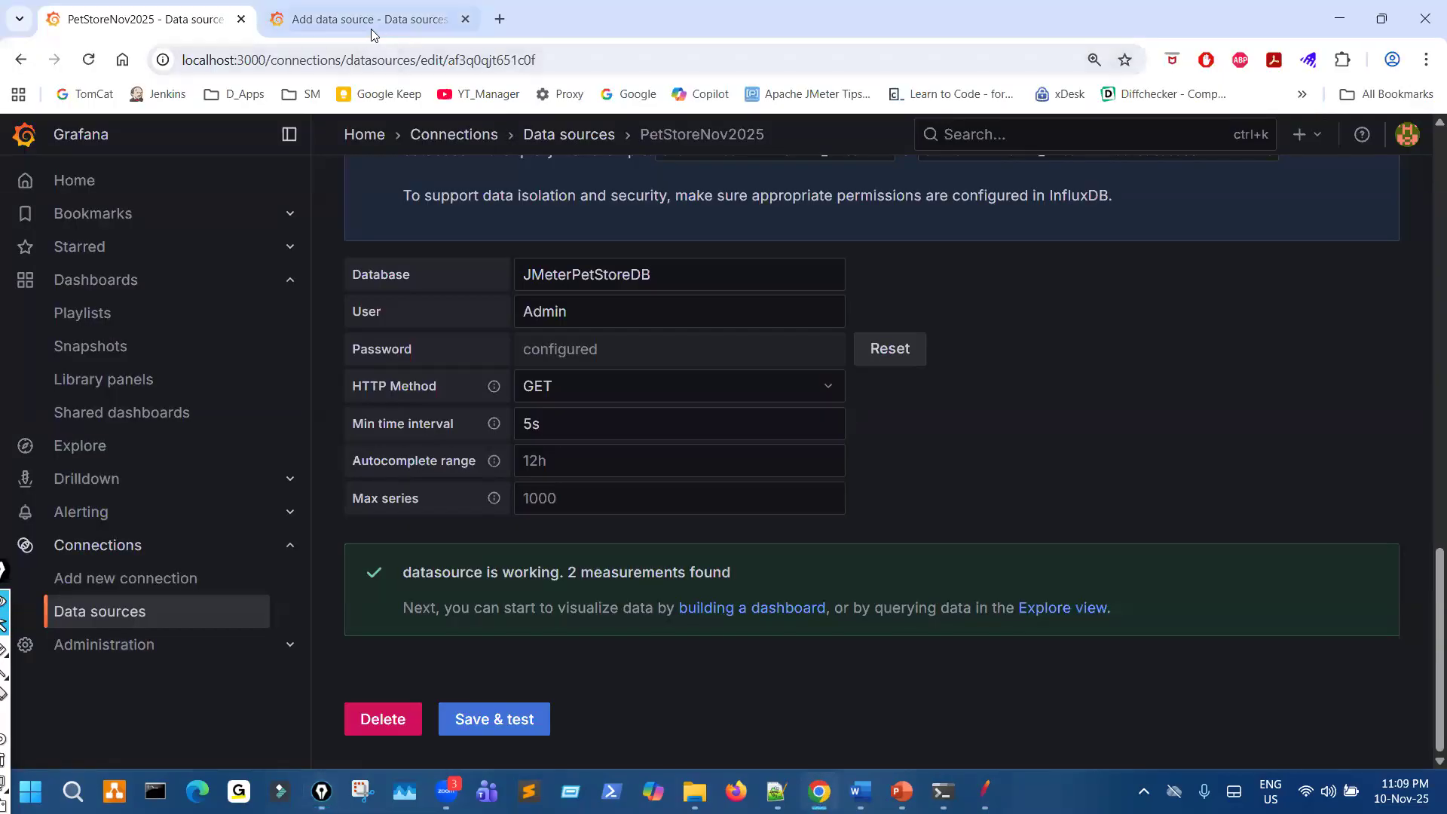
key(ctrl+shift+3)
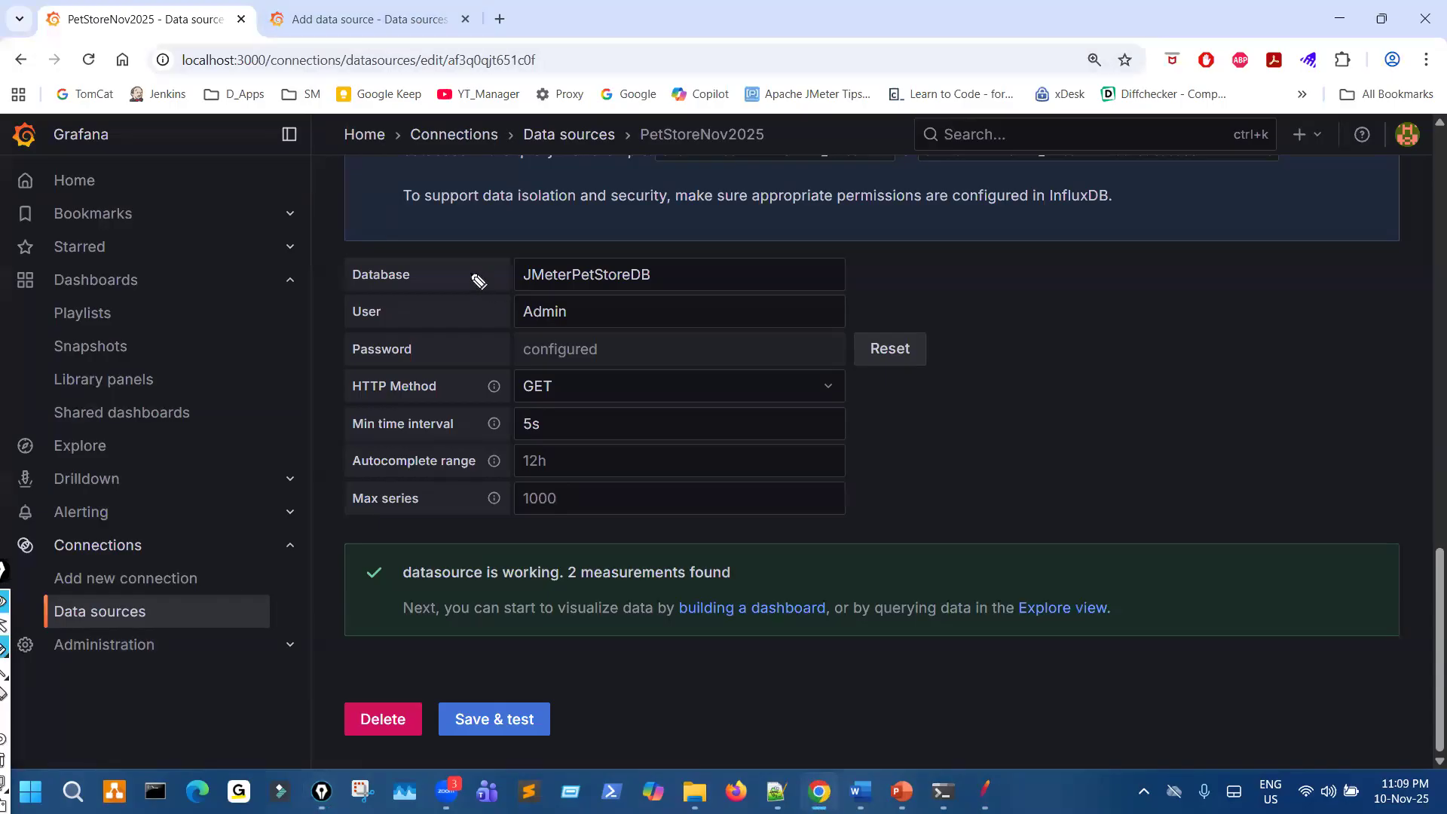
drag(535, 375, 463, 298)
key(ctrl+shift+7)
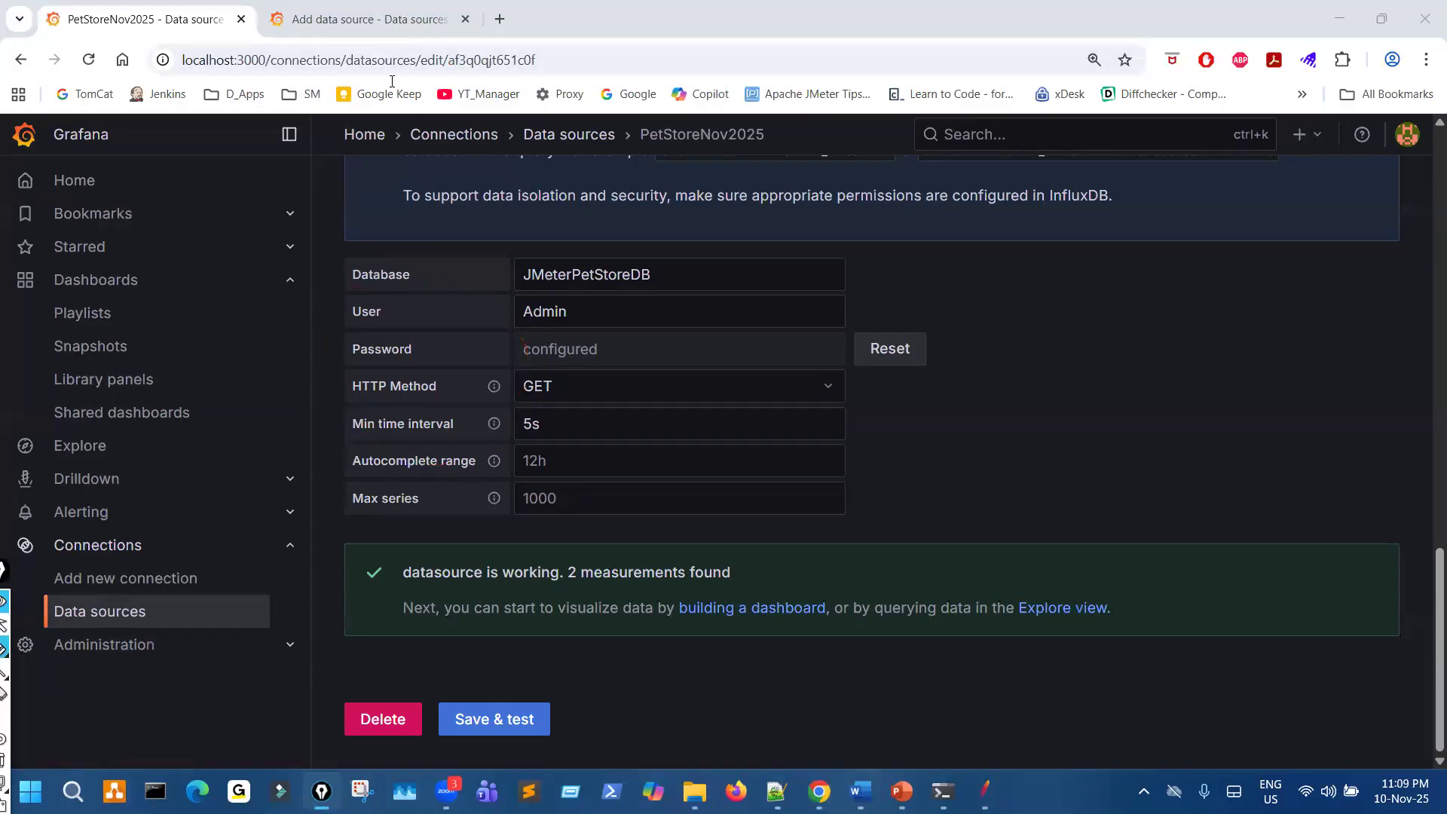
key(ctrl+shift+2)
- Replace the Add data source browser tab with a new tab and open Google in it
click(407, 31)
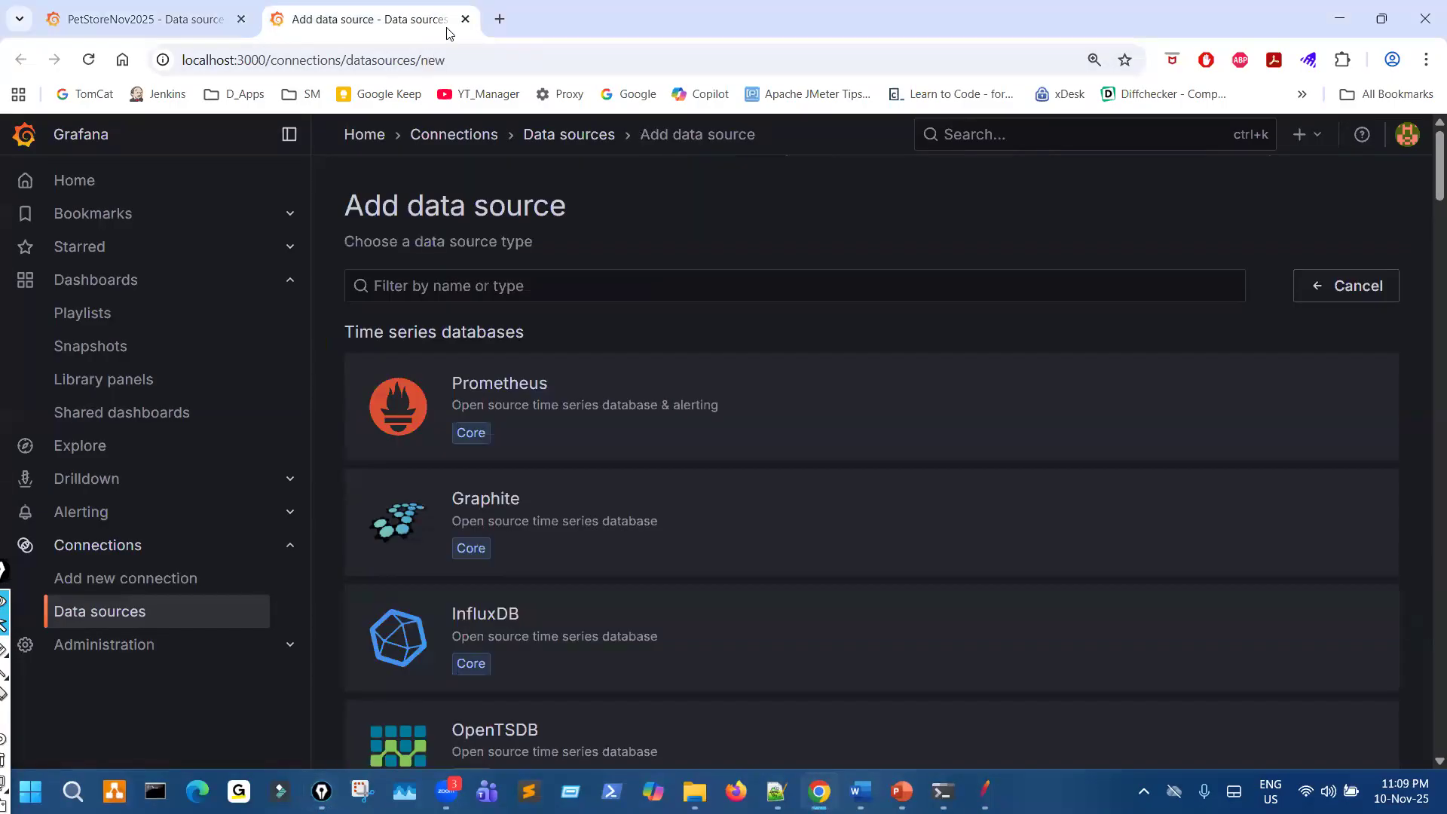
click(498, 23)
click(465, 19)
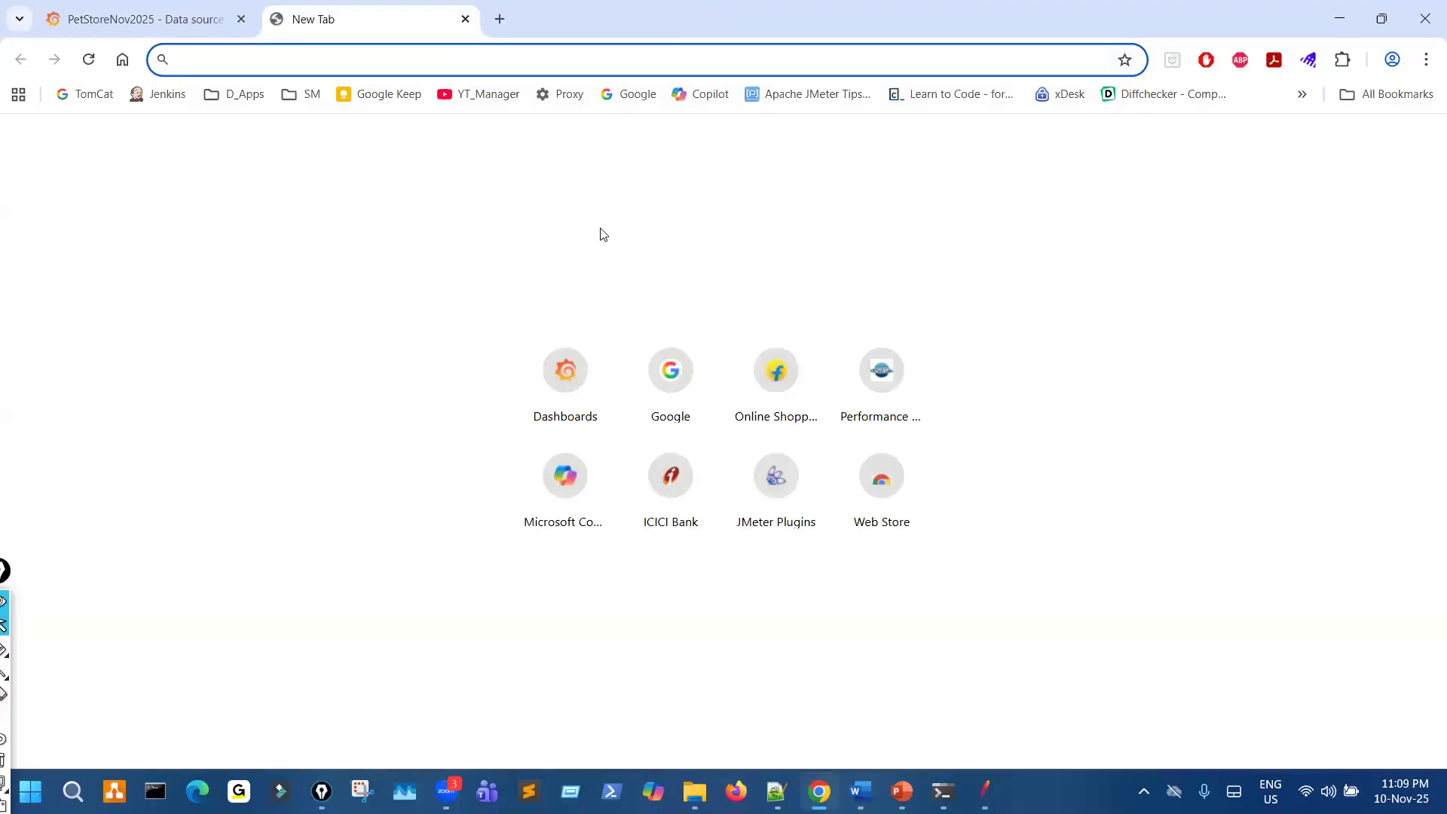
click(578, 390)
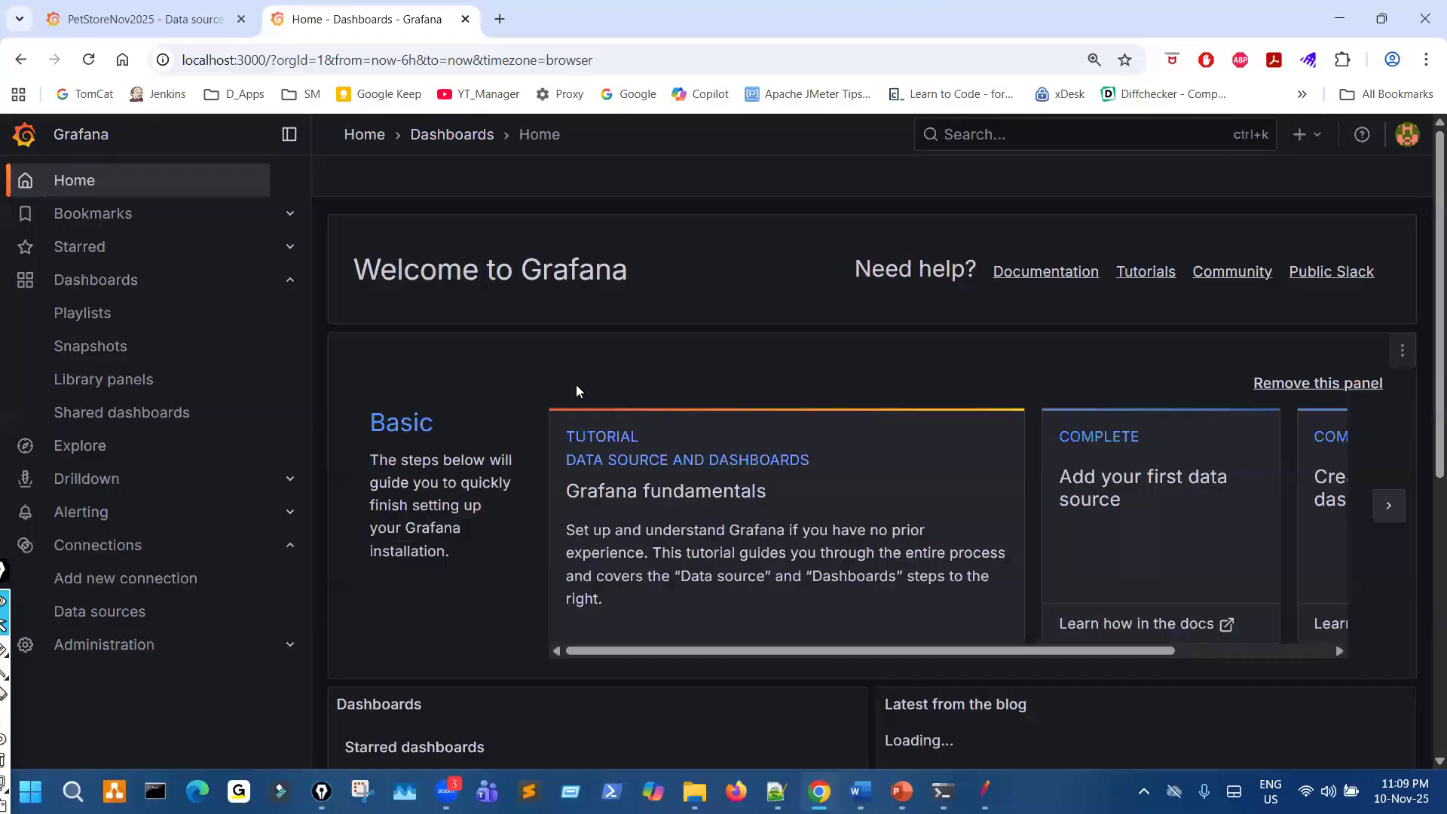
click(638, 97)
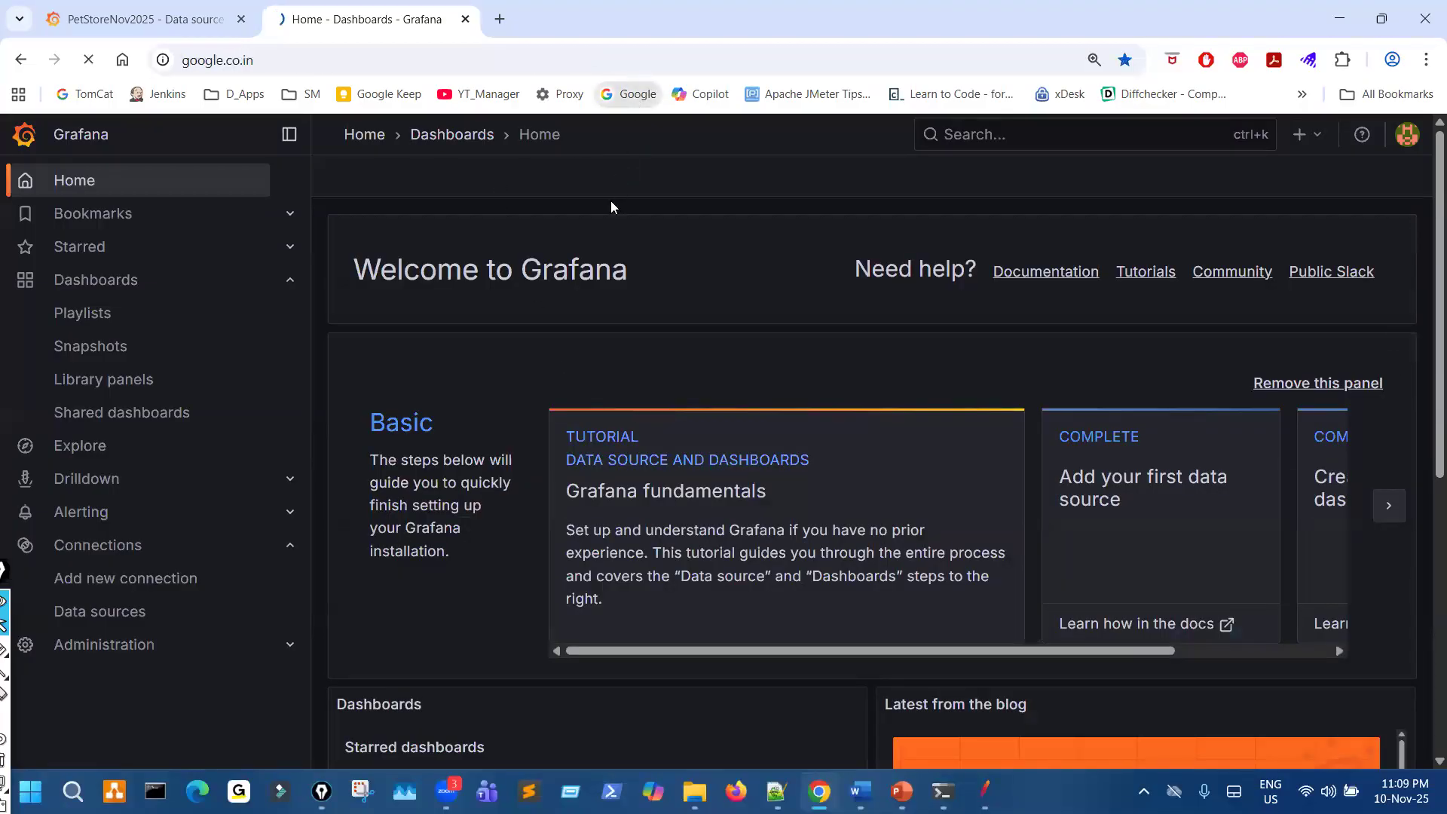
- Search Google for grafana and bring the grafana.com result with its sublinks into view
click(534, 333)
text(gra)
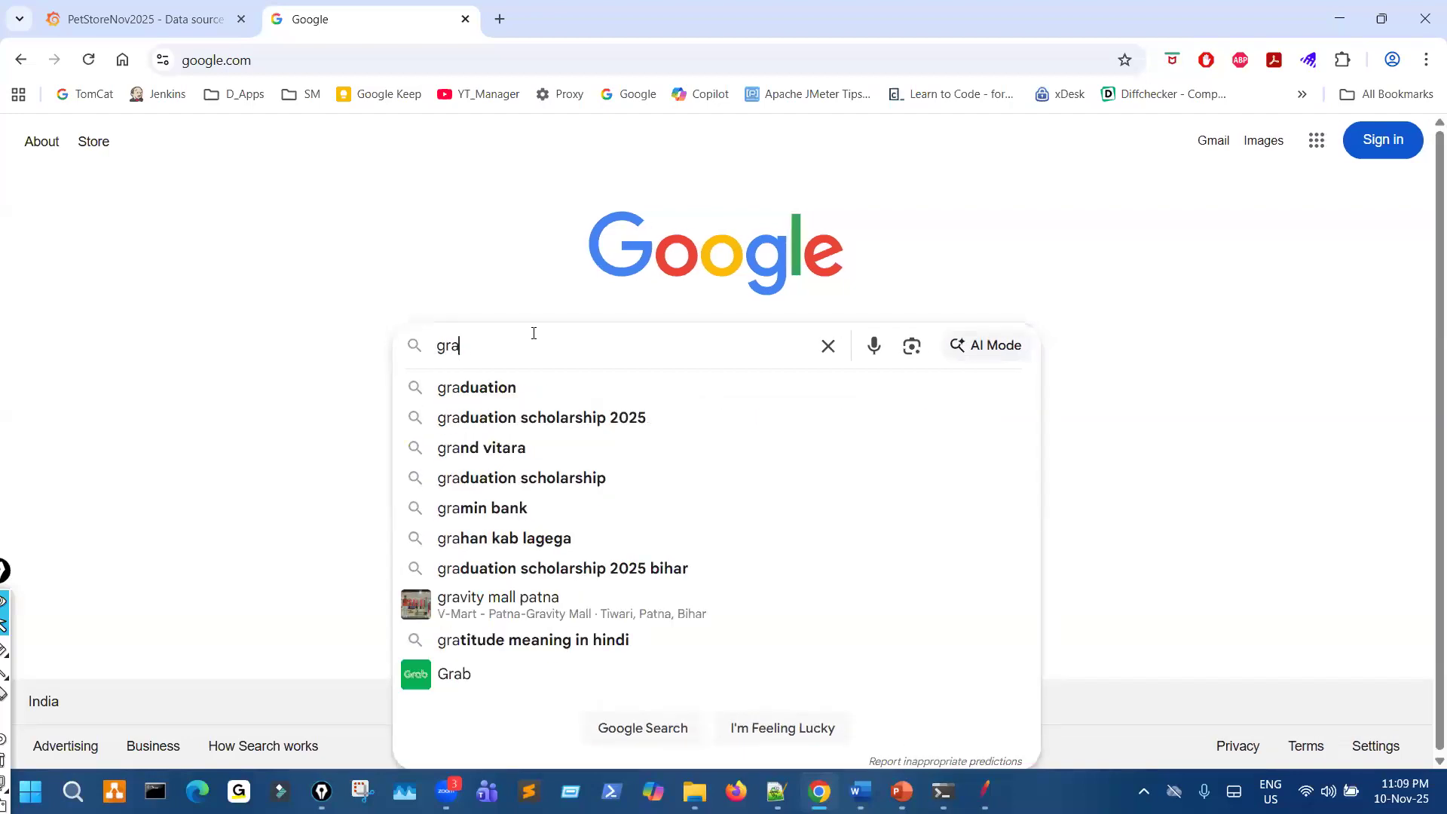
text(fana)
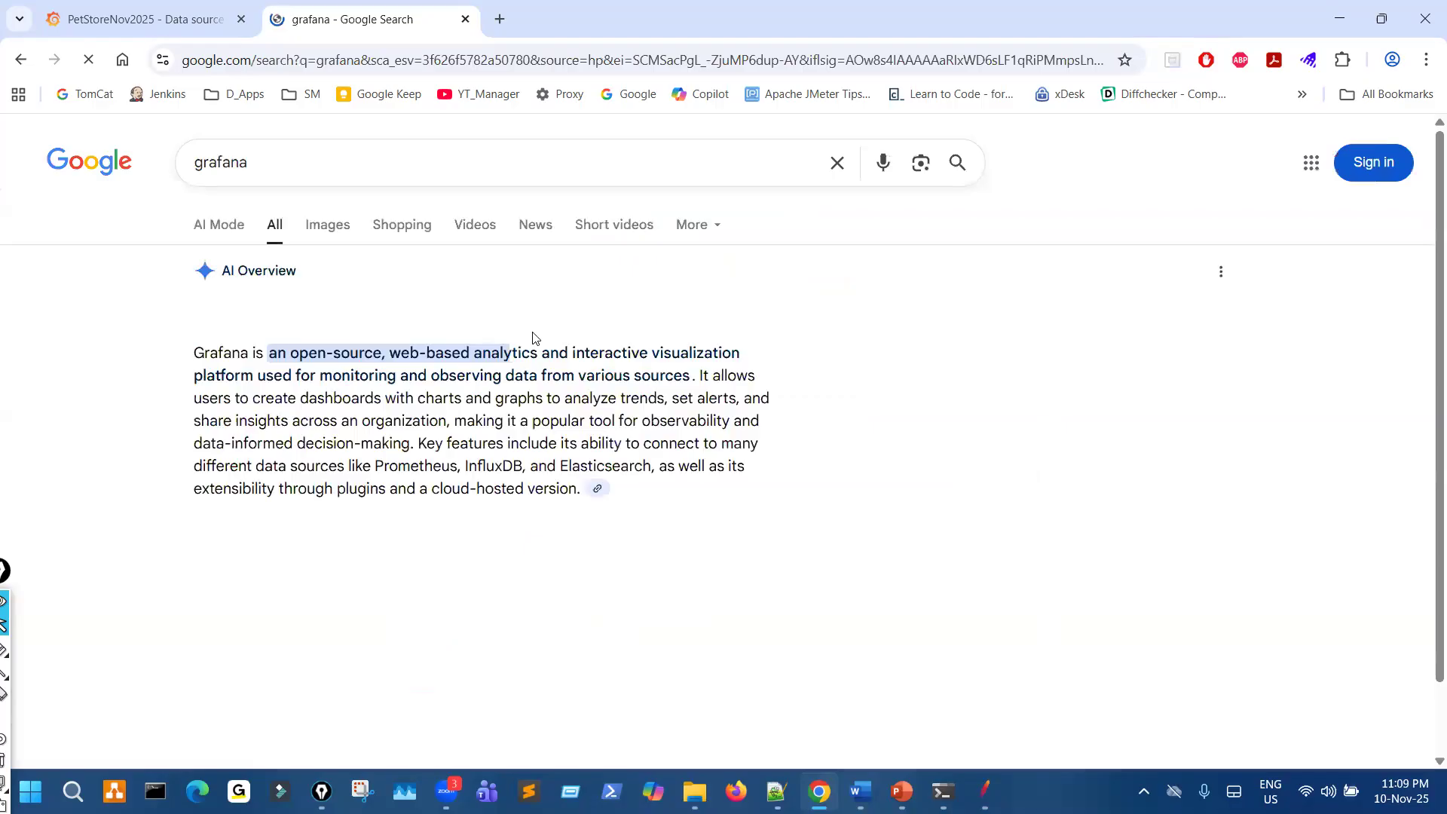
scroll(744, 553, down, 1)
scroll(744, 553, down, 5)
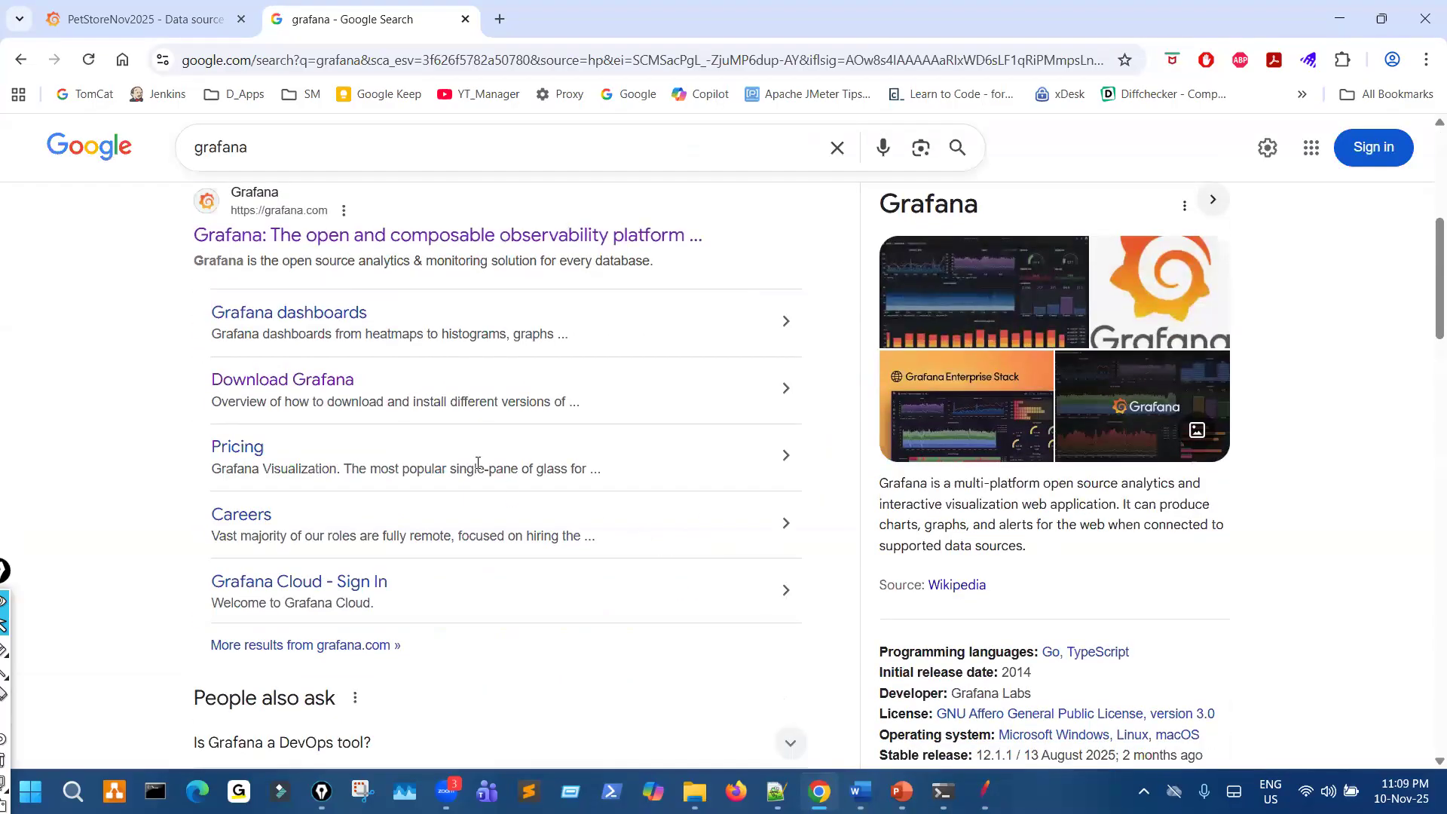
- Mark the grafana.com address, circle the Grafana dashboards link in the search results, and clear the marks
drag(257, 216, 315, 194)
mouse_move(258, 291)
mouse_down()
mouse_move(189, 336)
mouse_move(341, 351)
mouse_up()
mouse_move(386, 309)
mouse_down()
mouse_move(250, 289)
mouse_move(239, 300)
mouse_up()
drag(224, 303, 296, 318)
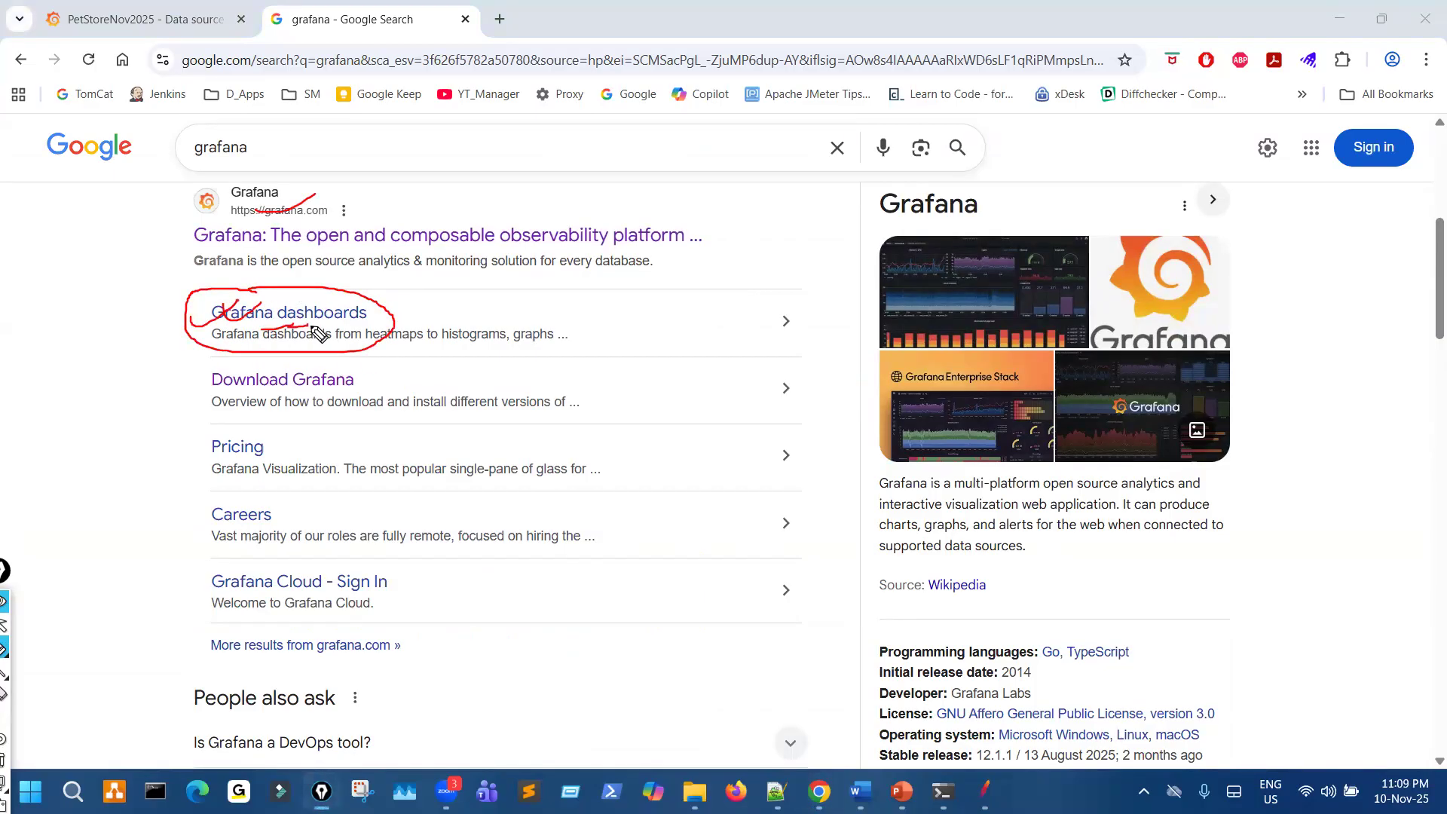
drag(256, 226, 260, 216)
mouse_move(257, 288)
mouse_down()
mouse_move(355, 302)
mouse_move(267, 297)
mouse_up()
key(ctrl+shift+7)
key(ctrl+shift+2)
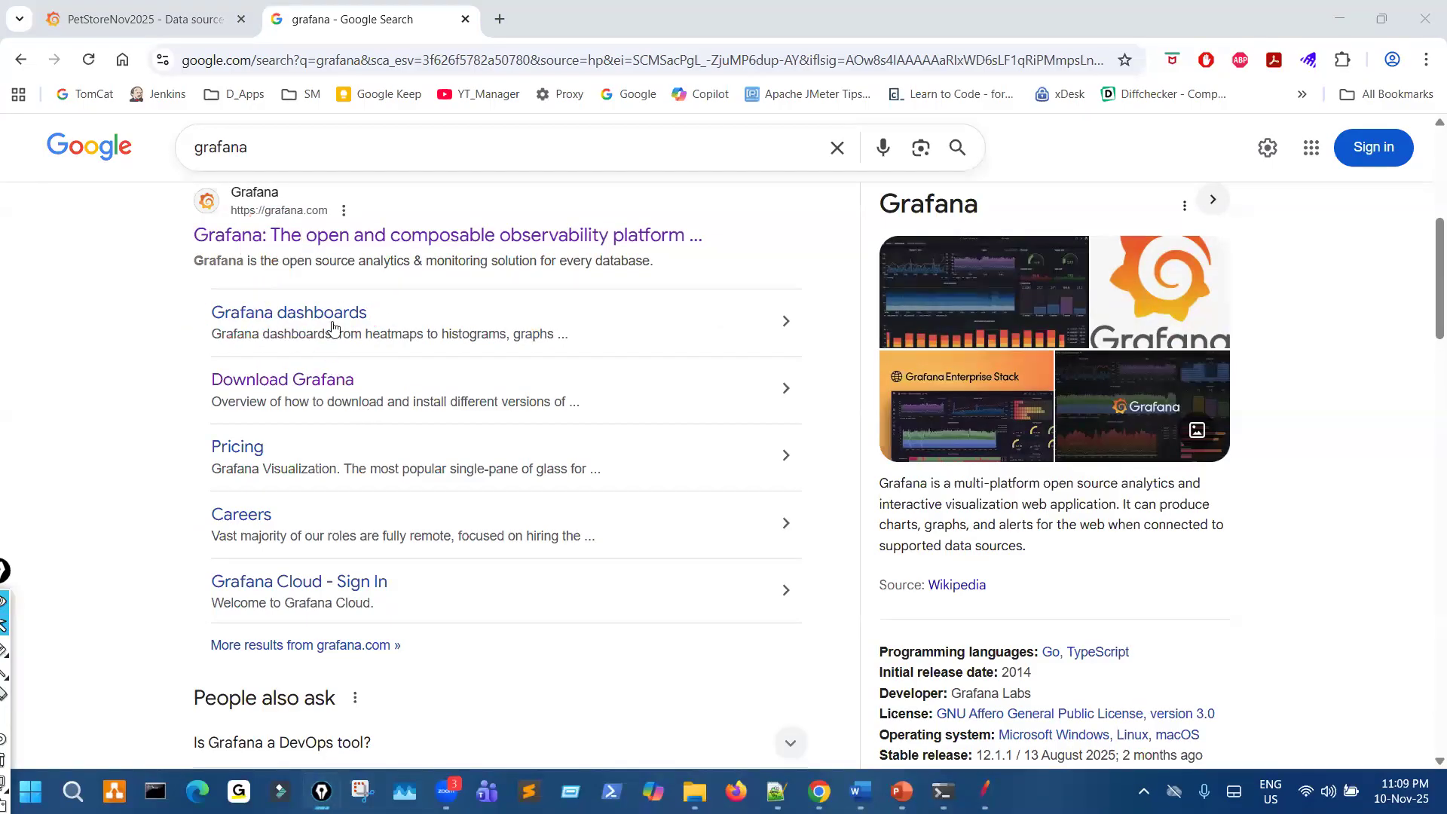
- Open the Grafana dashboards page in a new tab and go to its searchable dashboard gallery
click(333, 325)
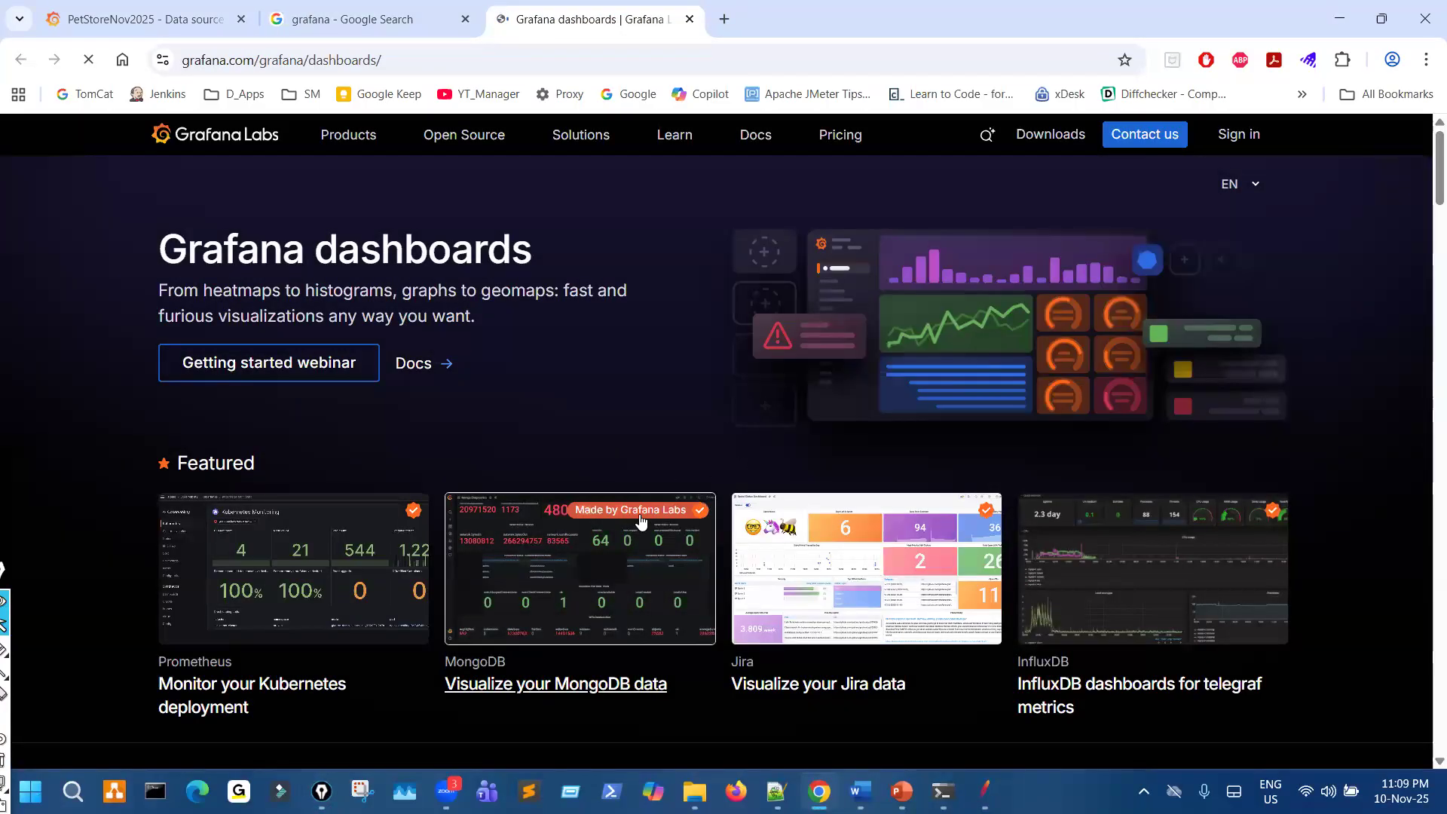
scroll(588, 549, down, 3)
scroll(588, 551, down, 2)
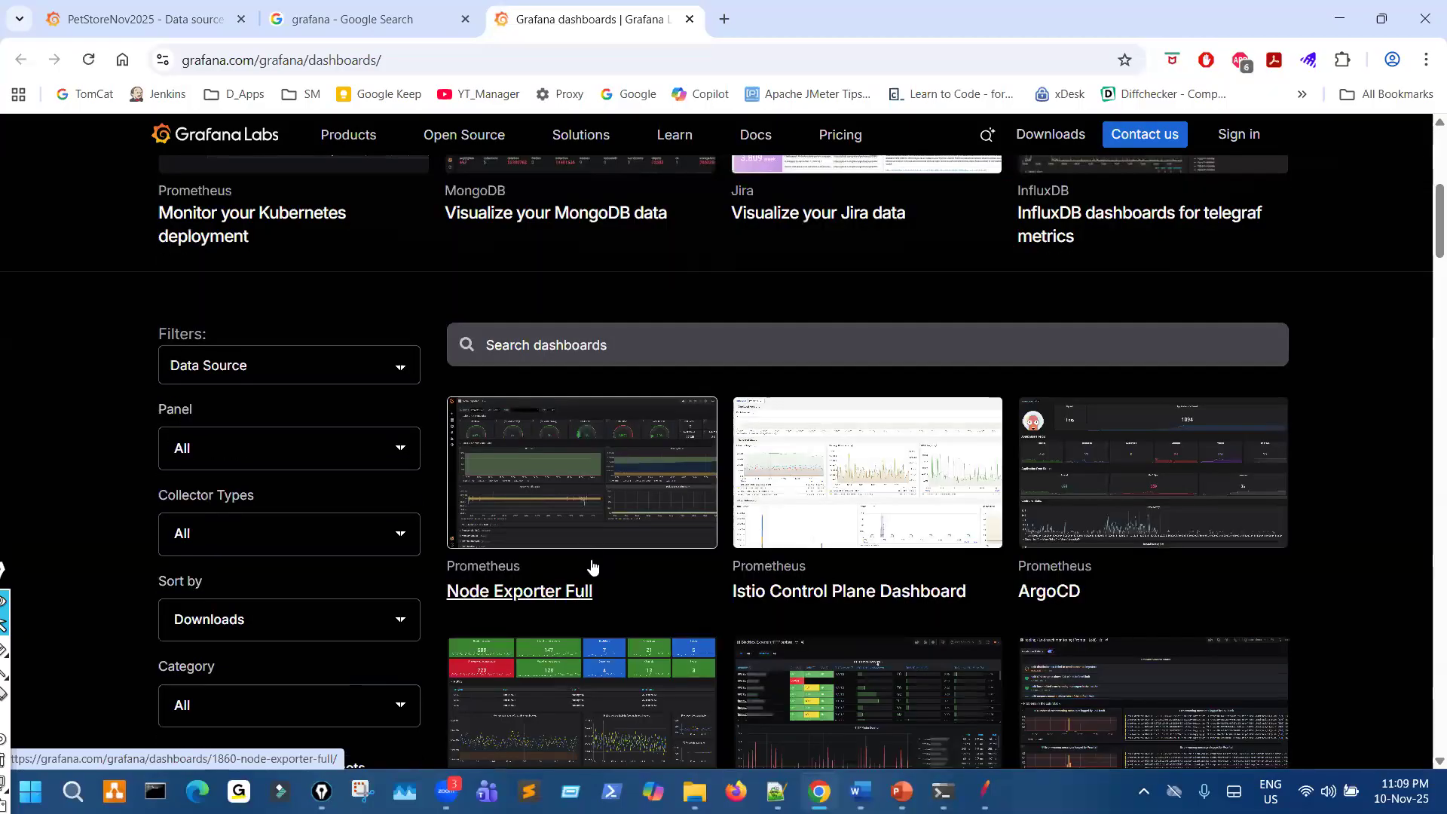
- Examine the community dashboards in the gallery, mark the RabbitMQ-Overview entry with the pen, and clear the mark
scroll(592, 567, down, 2)
key(ctrl+shift+3)
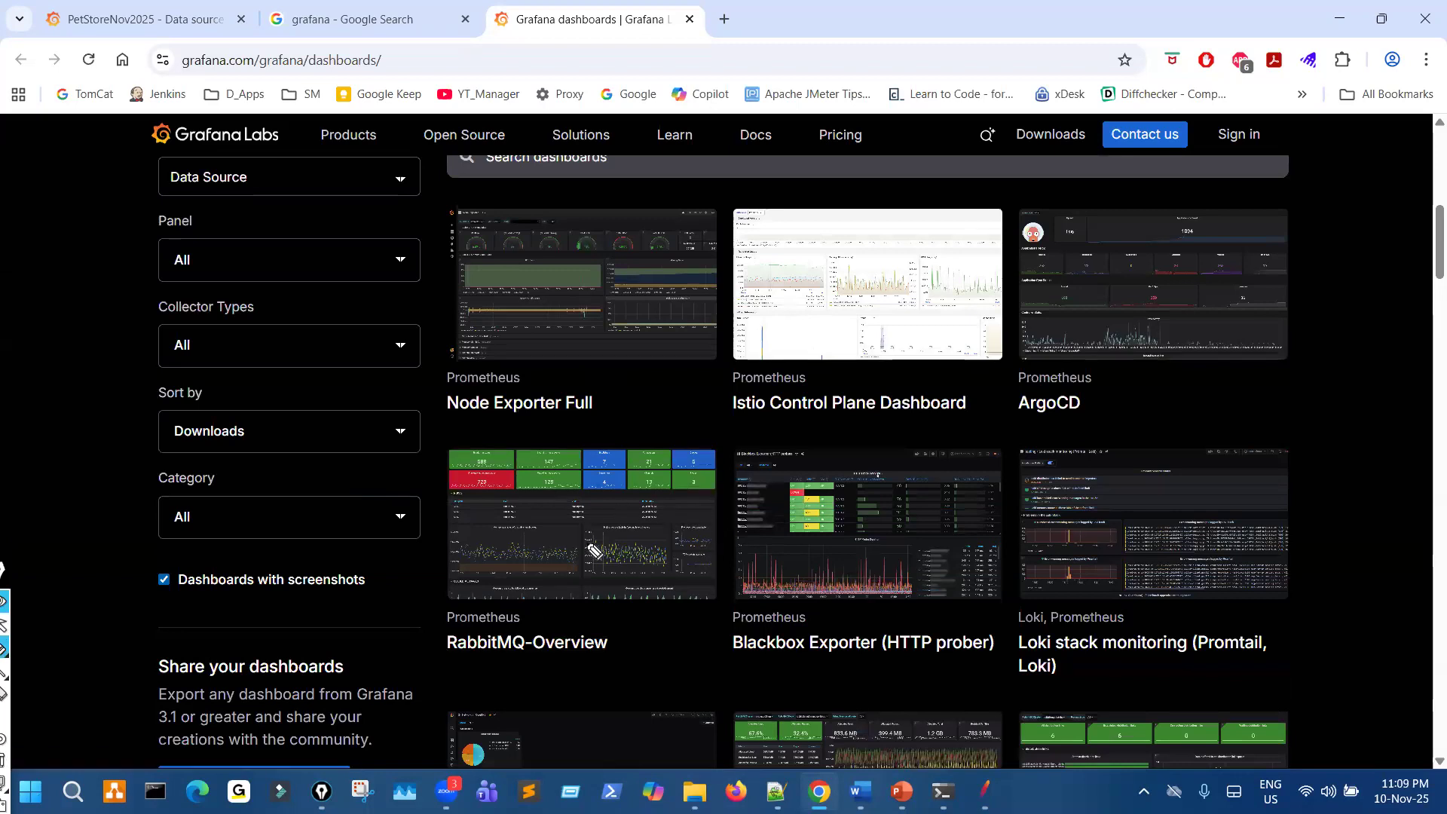
drag(543, 667, 657, 650)
key(ctrl+shift+7)
key(ctrl+shift+2)
scroll(860, 613, down, 1)
scroll(860, 617, down, 7)
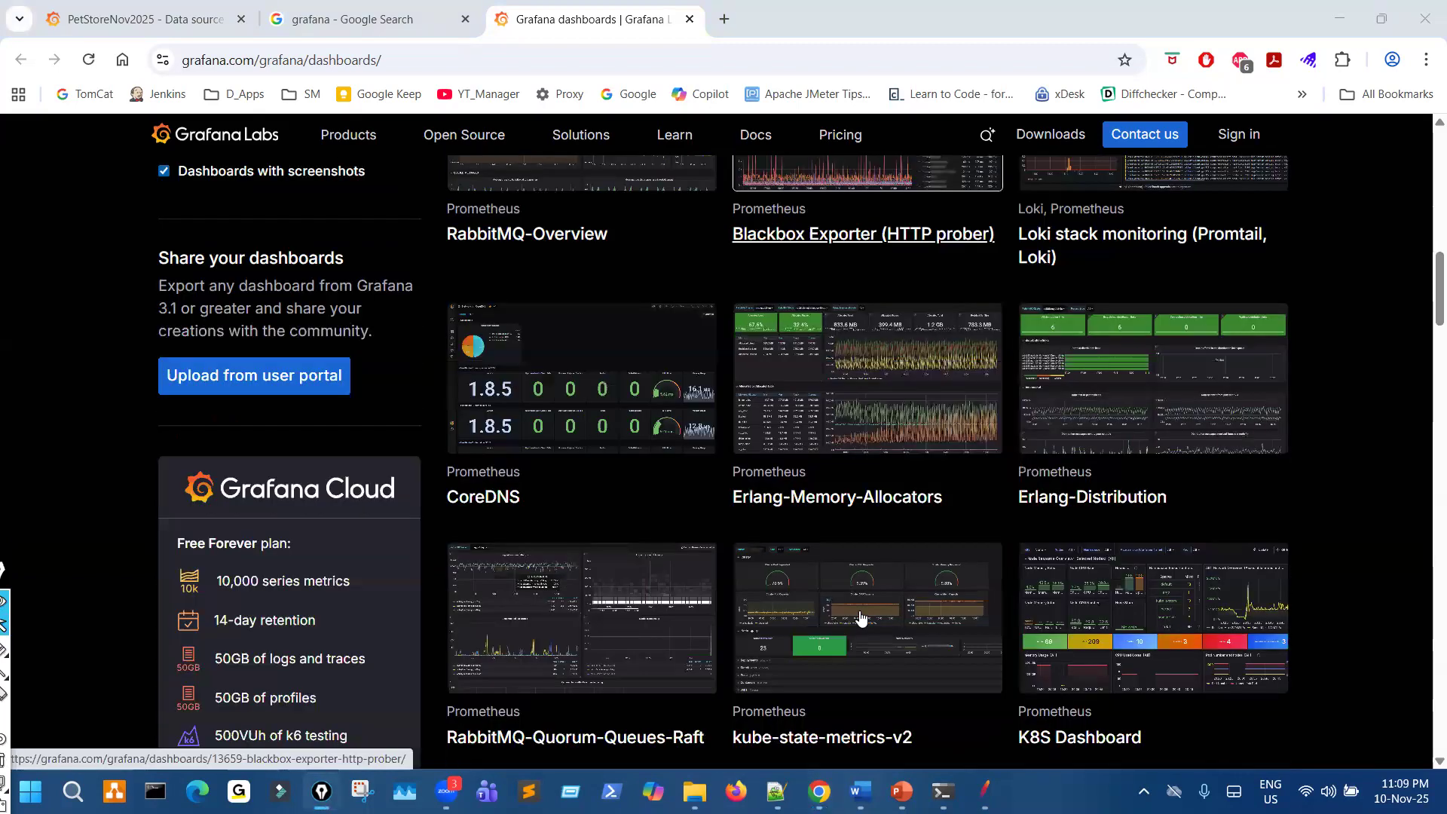
scroll(890, 635, up, 5)
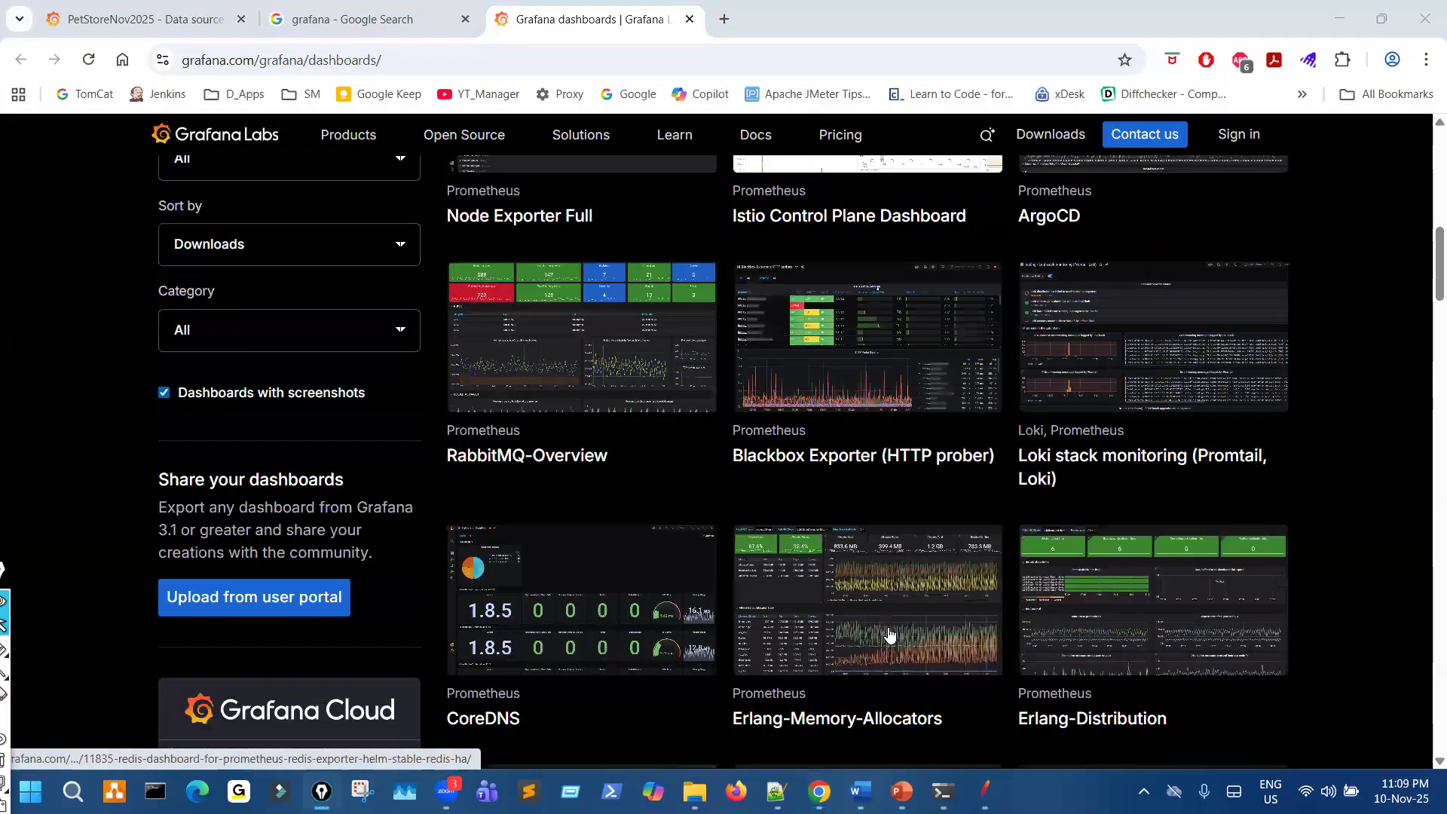
scroll(890, 635, up, 7)
scroll(531, 351, down, 3)
- Search the dashboard gallery for jmeter and bring the first matching dashboards into view
click(532, 351)
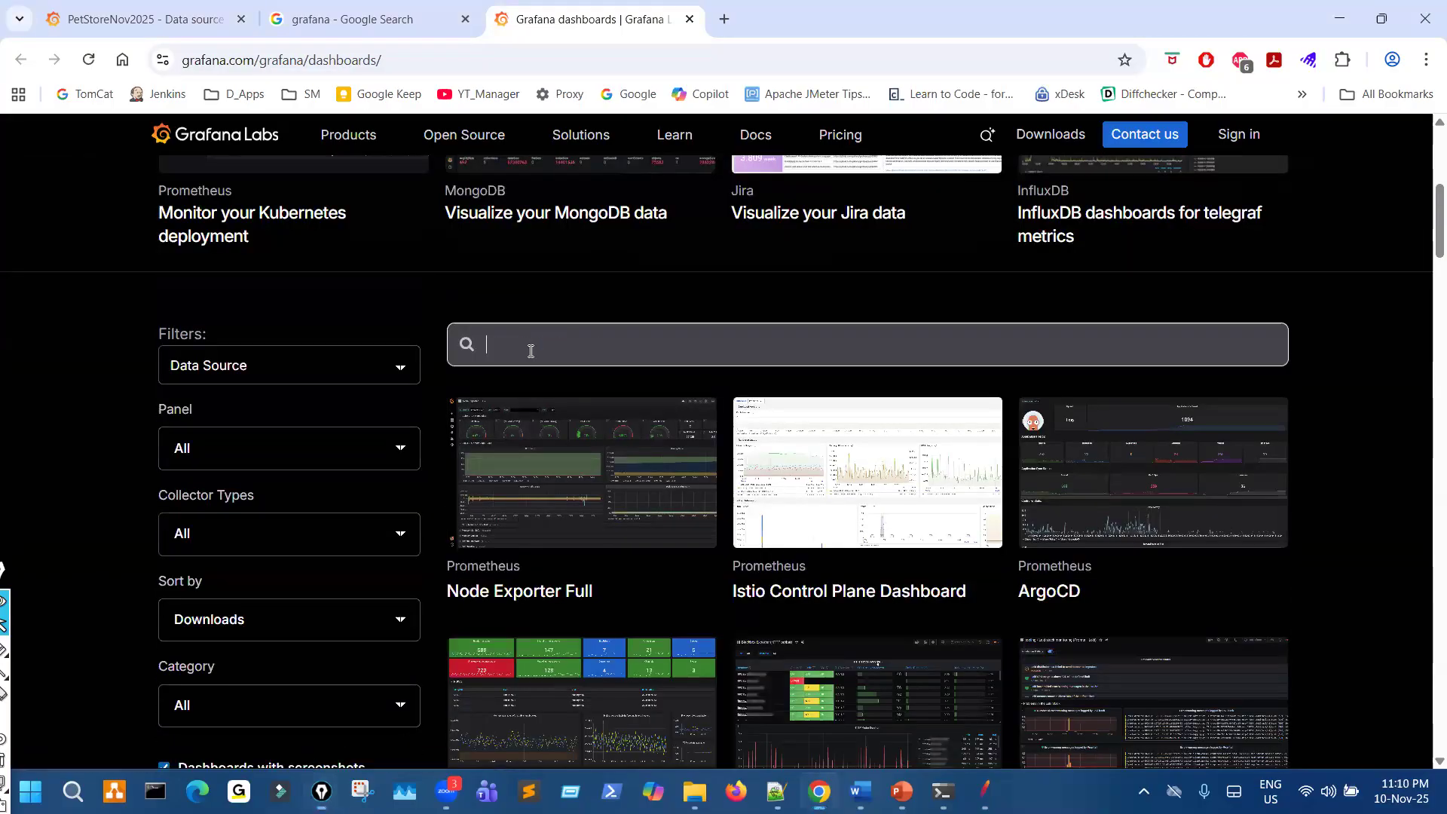
text(jmeter)
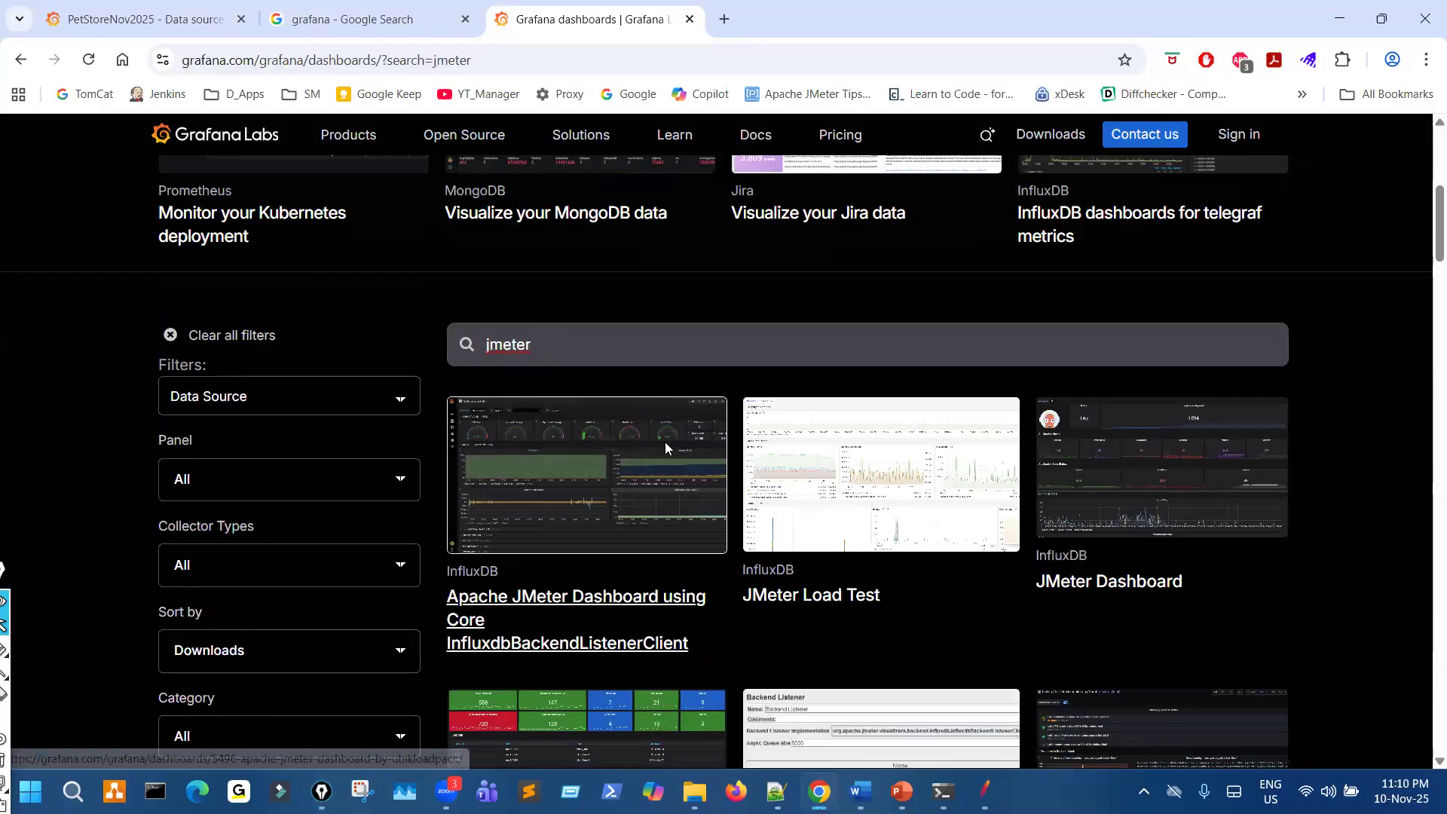
scroll(712, 463, down, 2)
scroll(711, 463, up, 1)
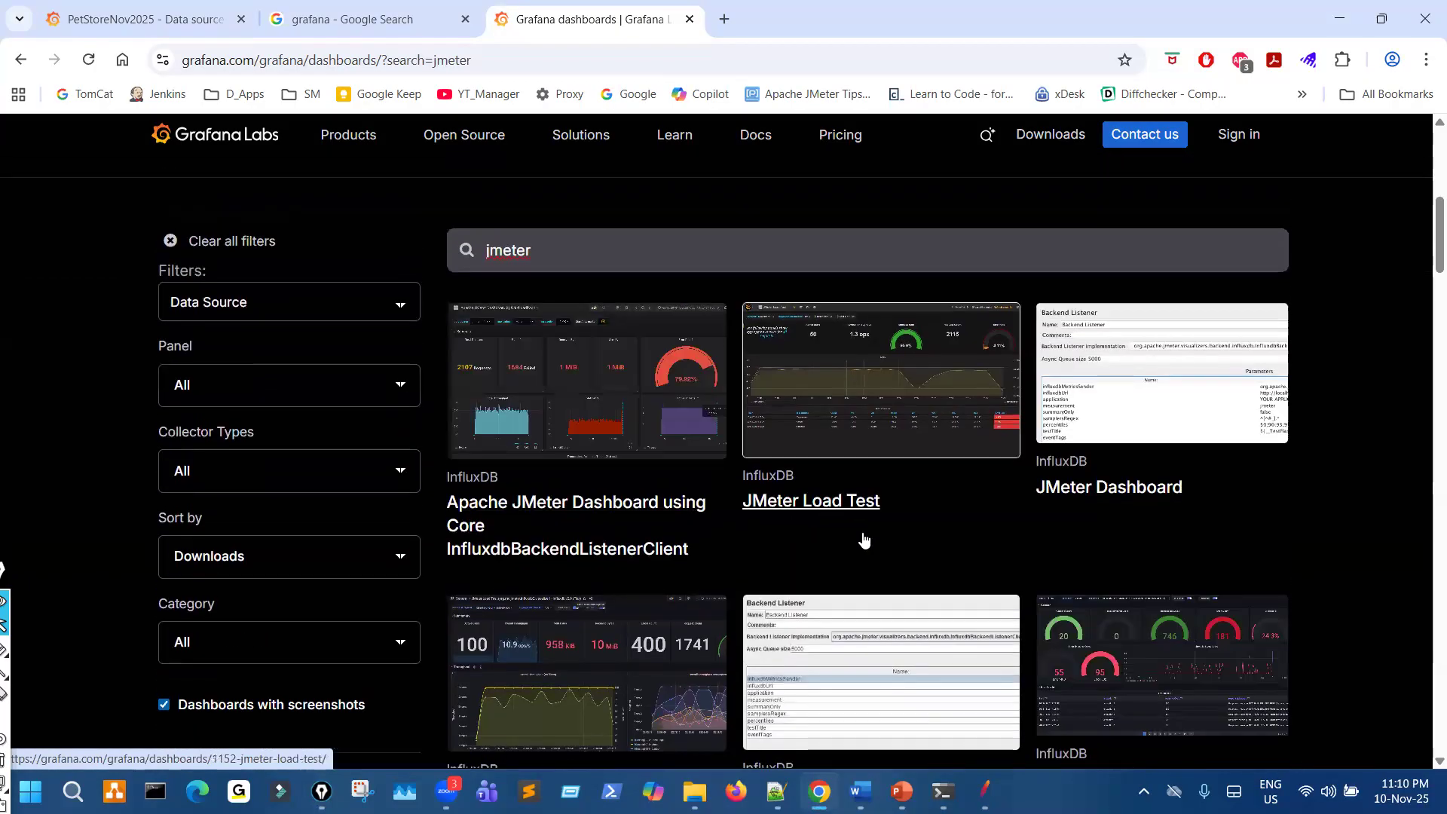
- Circle the jmeter search term, mark the first two dashboard previews with the pen, and clear the marks
drag(494, 226, 471, 220)
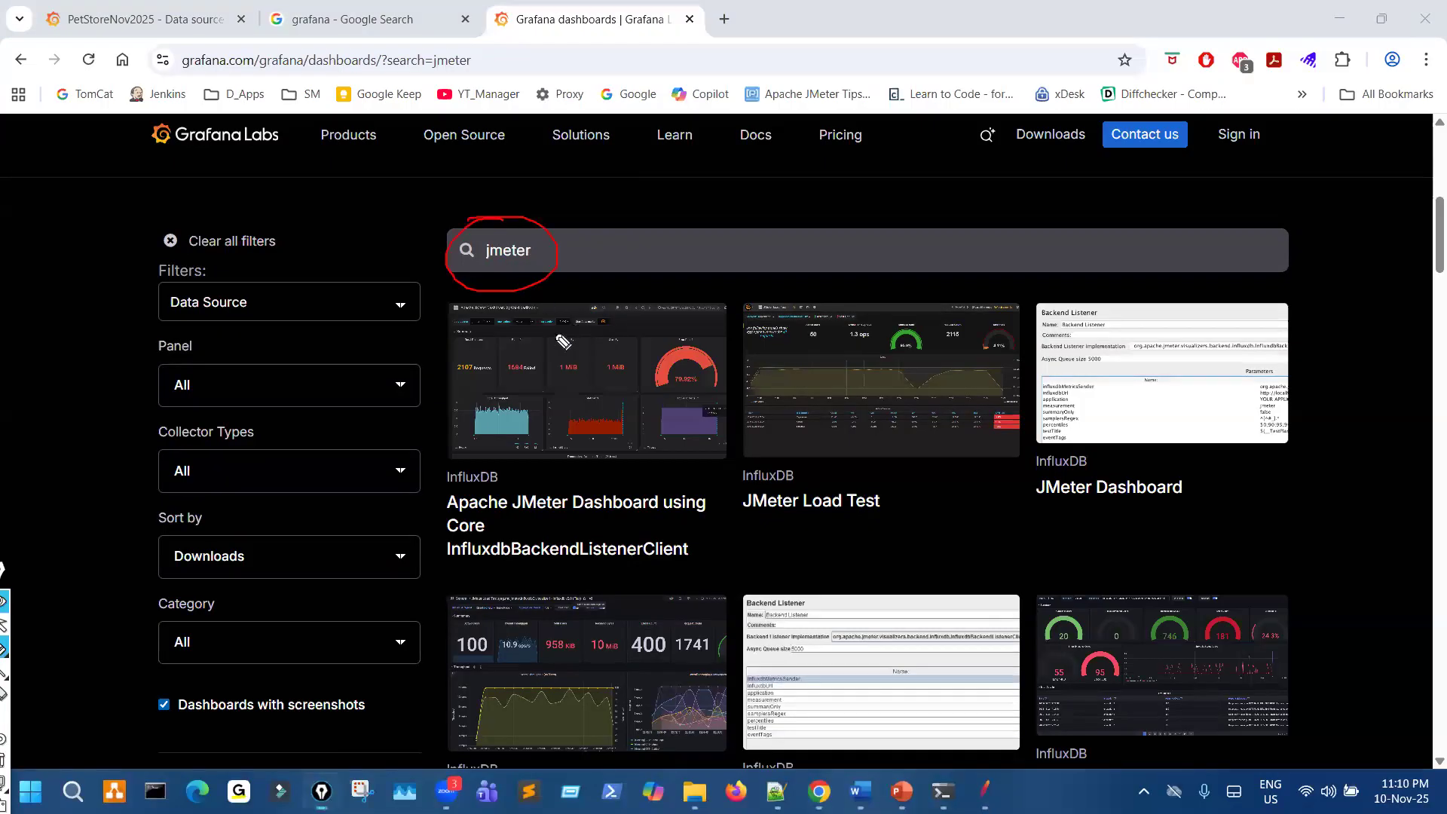
drag(603, 341, 663, 369)
drag(915, 386, 935, 415)
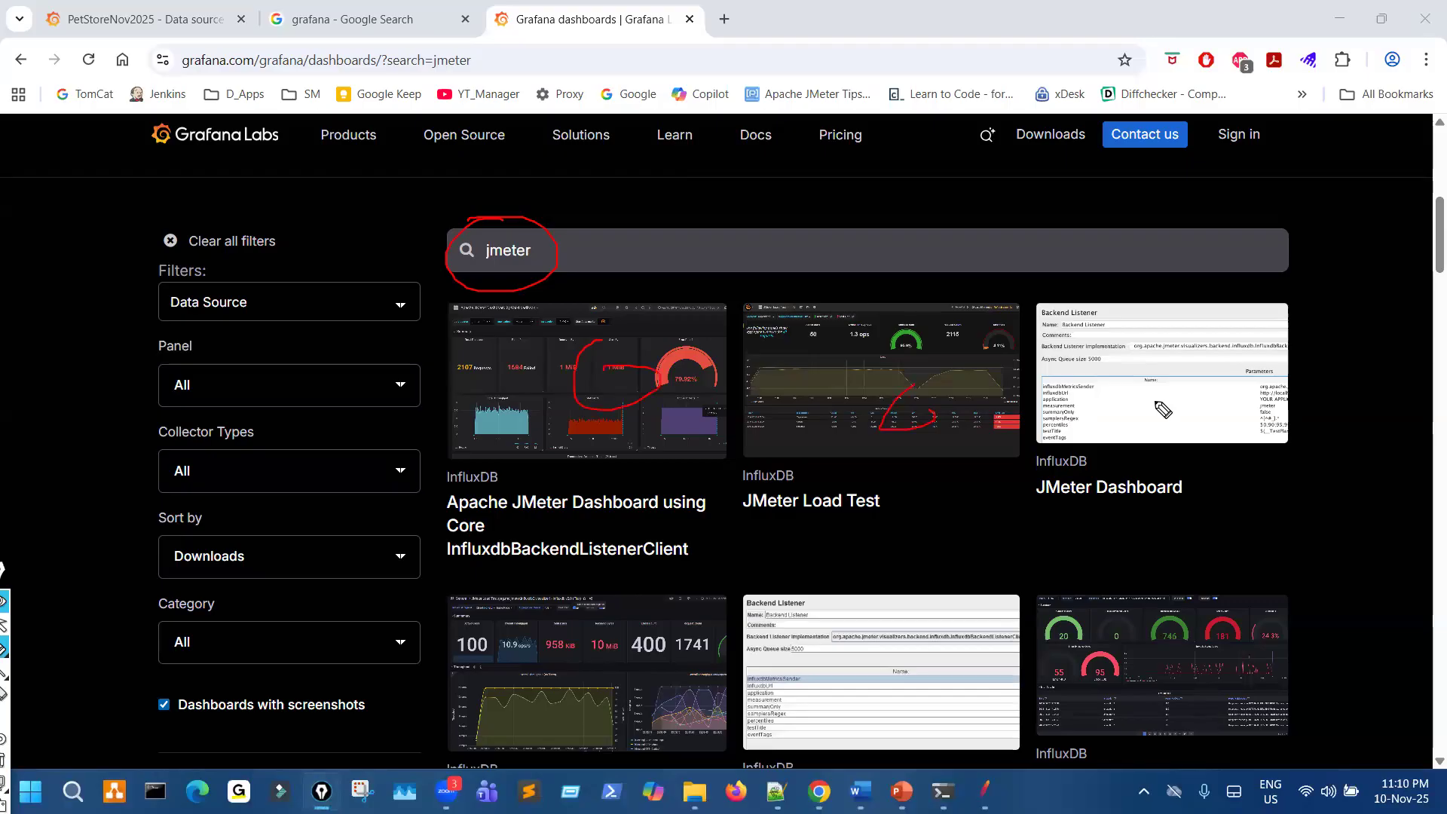
key(Escape)
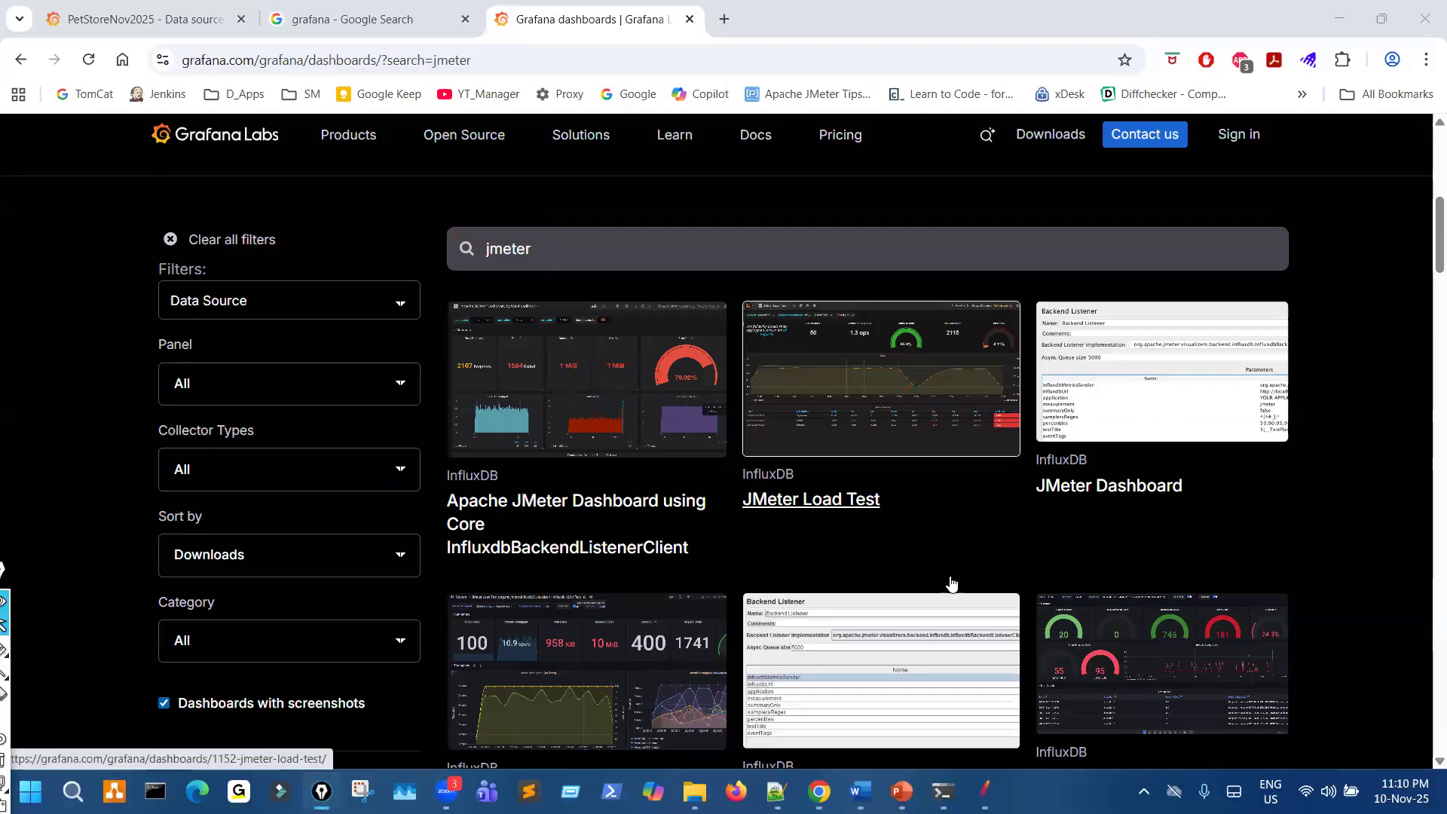
- Look through more JMeter dashboards, and mark influxdb v2.0 (Flux) in the JMeter Load Test entry's title
scroll(952, 584, down, 3)
scroll(951, 584, down, 3)
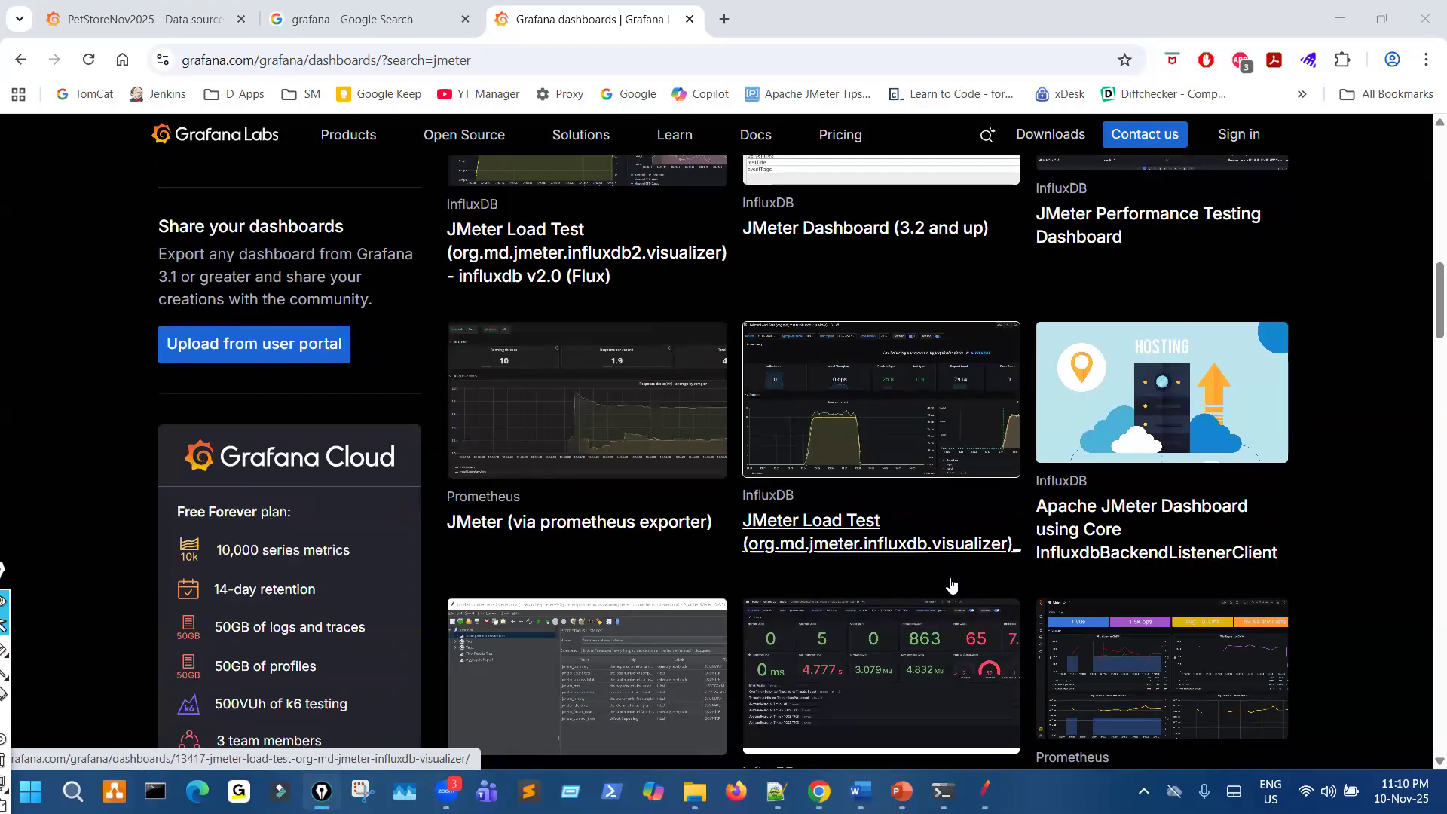
key(ctrl+shift+3)
mouse_move(487, 300)
mouse_down()
mouse_move(623, 285)
mouse_move(540, 255)
mouse_up()
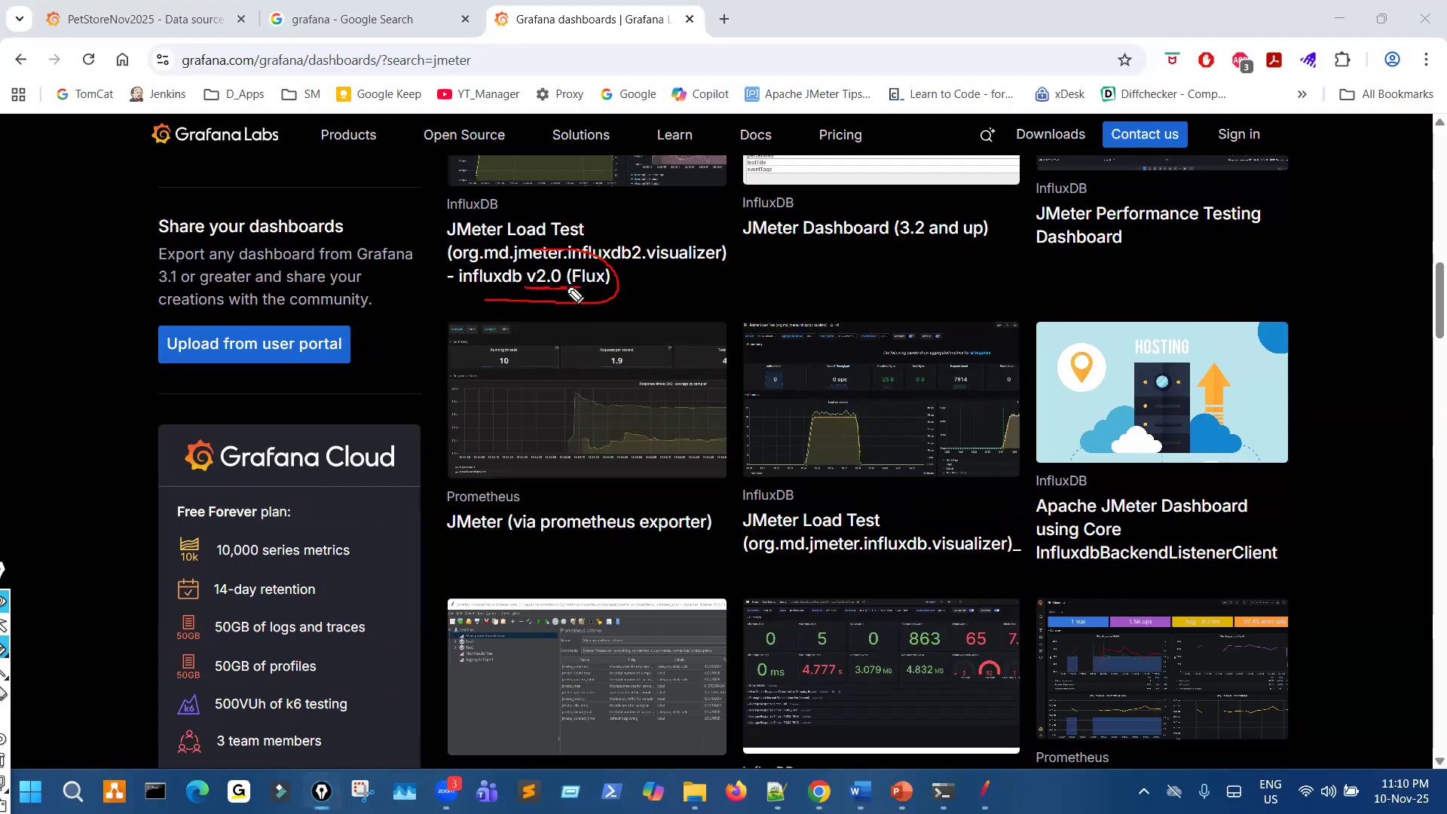
scroll(734, 520, down, 5)
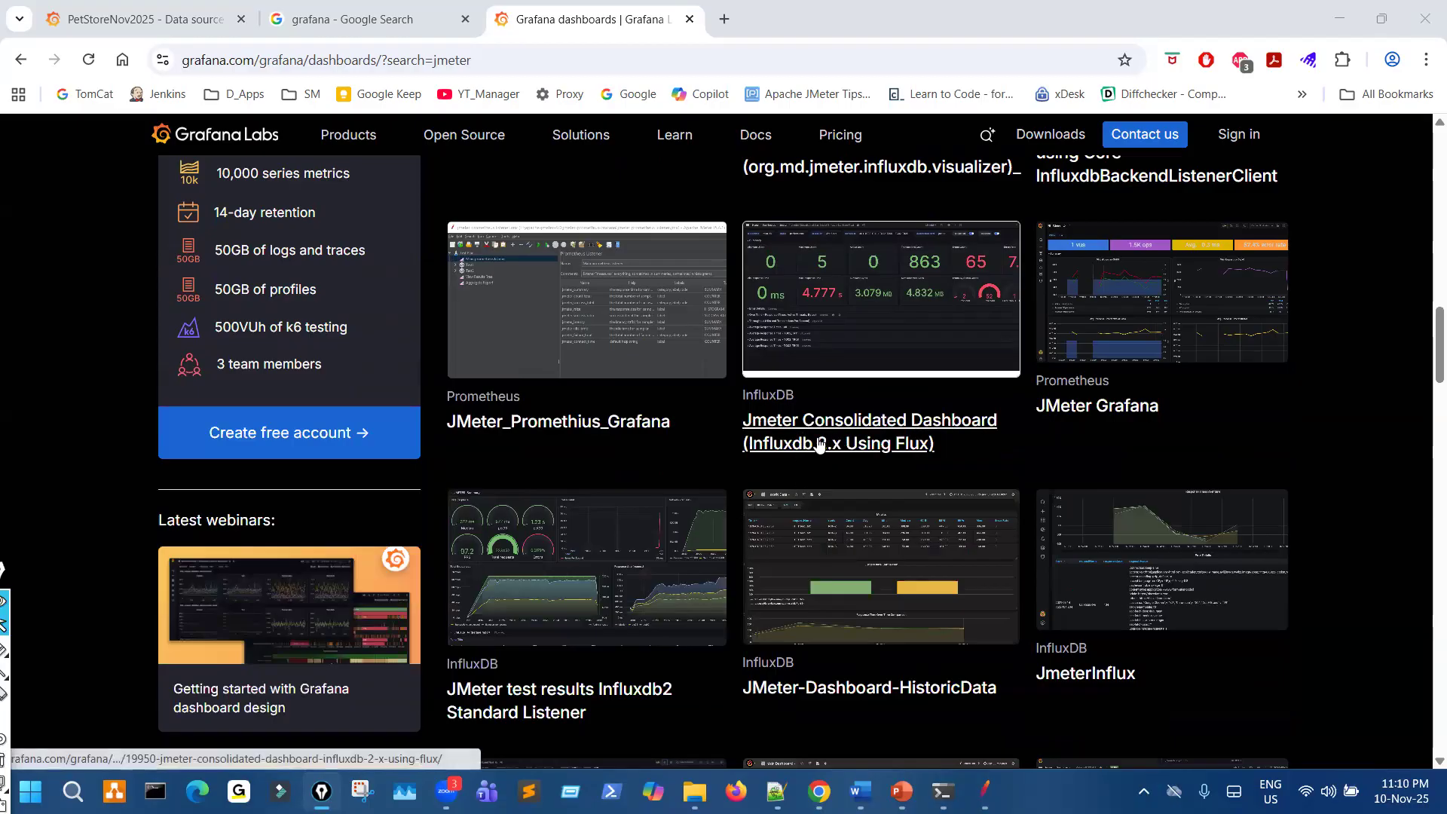
- Look through more JMeter dashboards in the gallery and open JMeter_Promethius_Grafana in a new background tab
scroll(842, 530, down, 1)
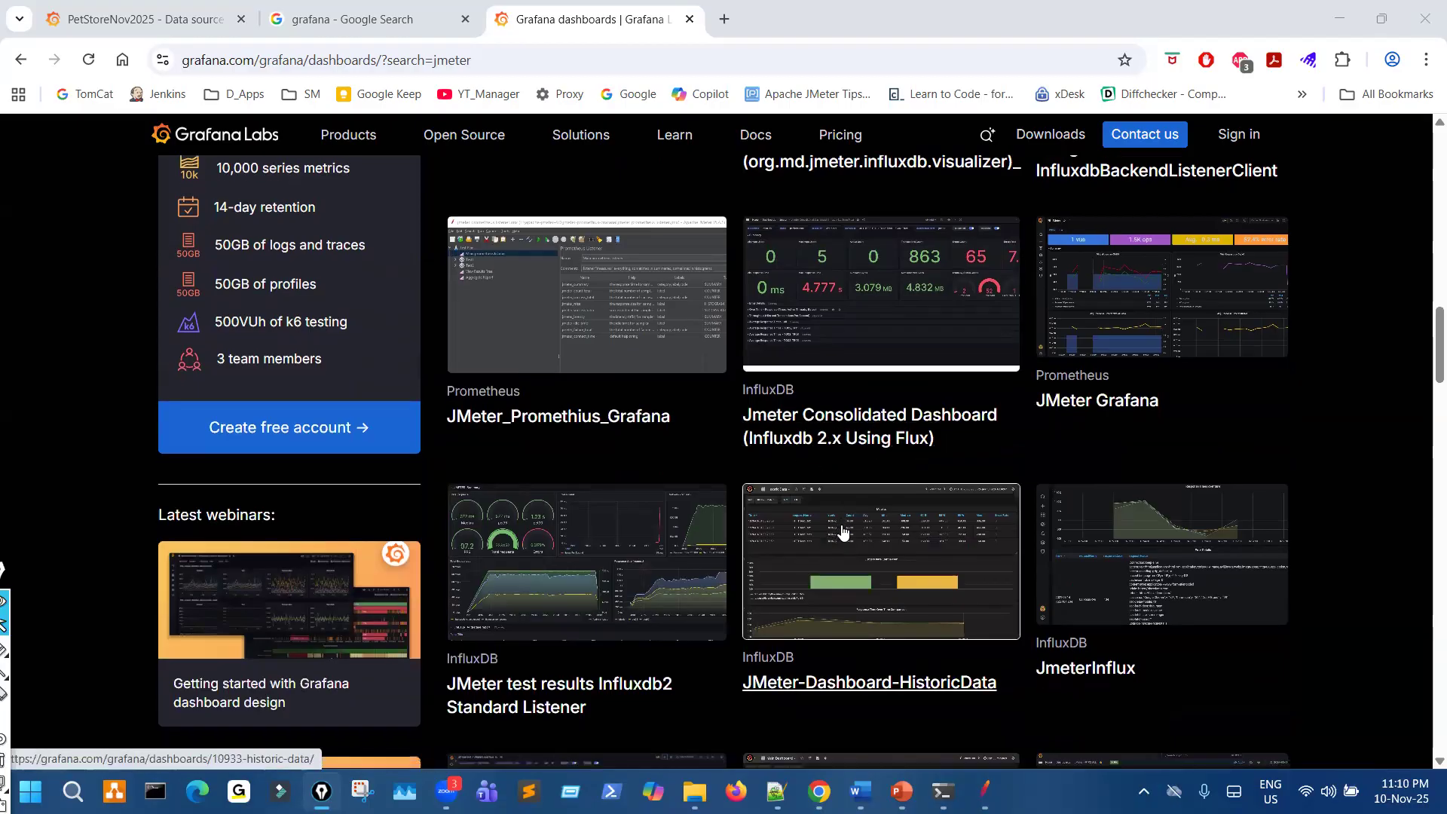
scroll(842, 532, down, 2)
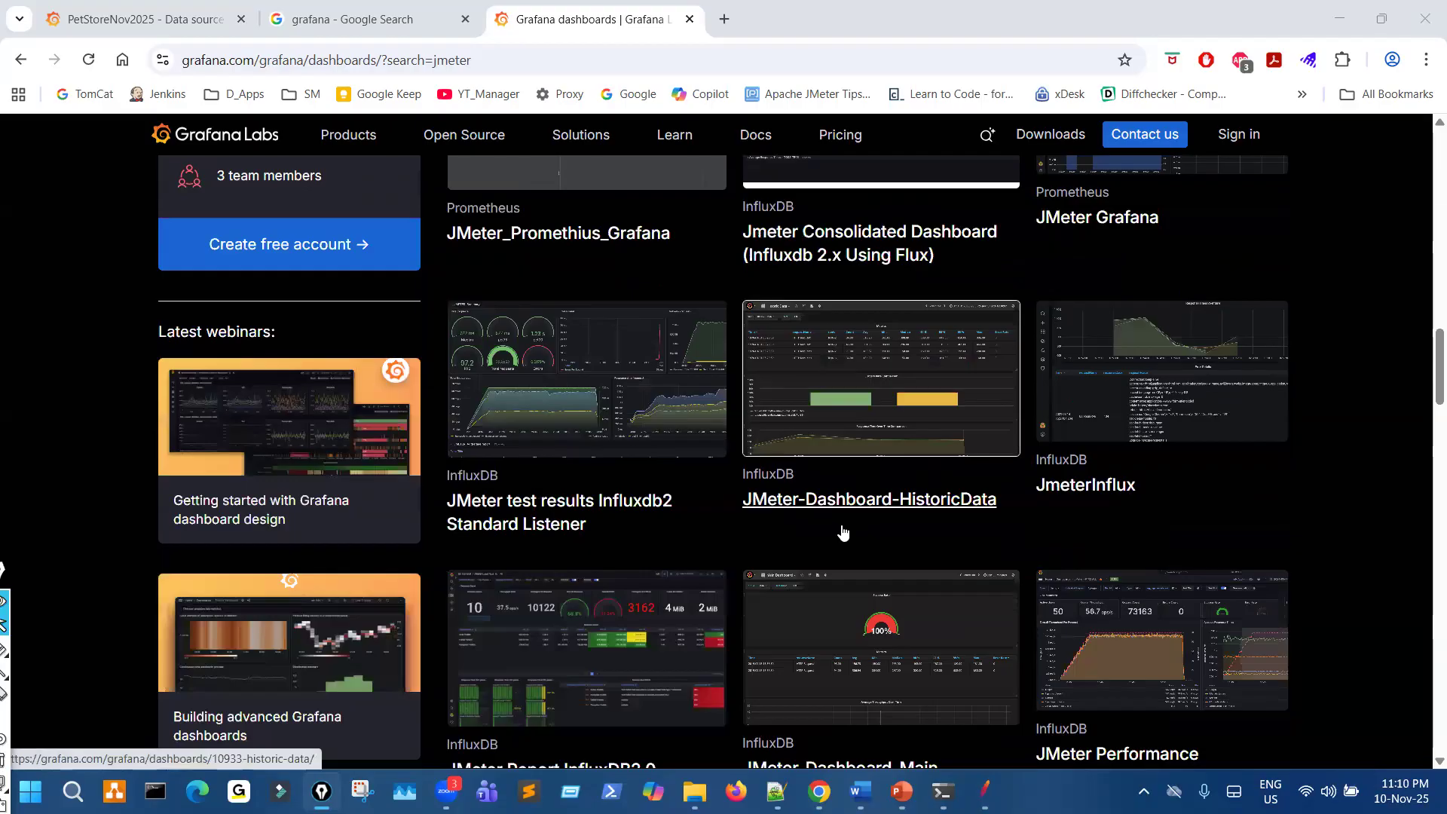
scroll(842, 533, down, 3)
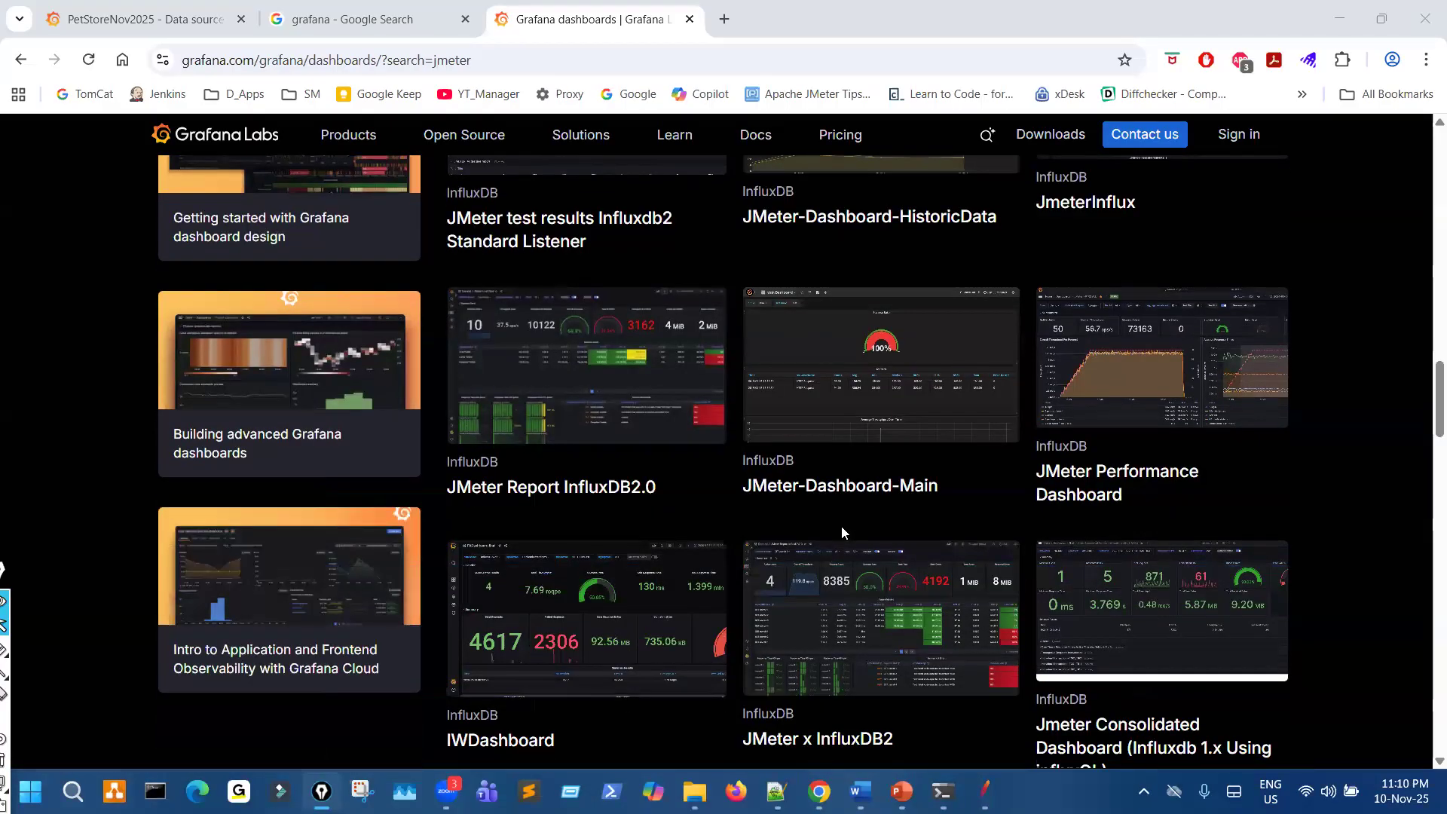
scroll(842, 527, up, 4)
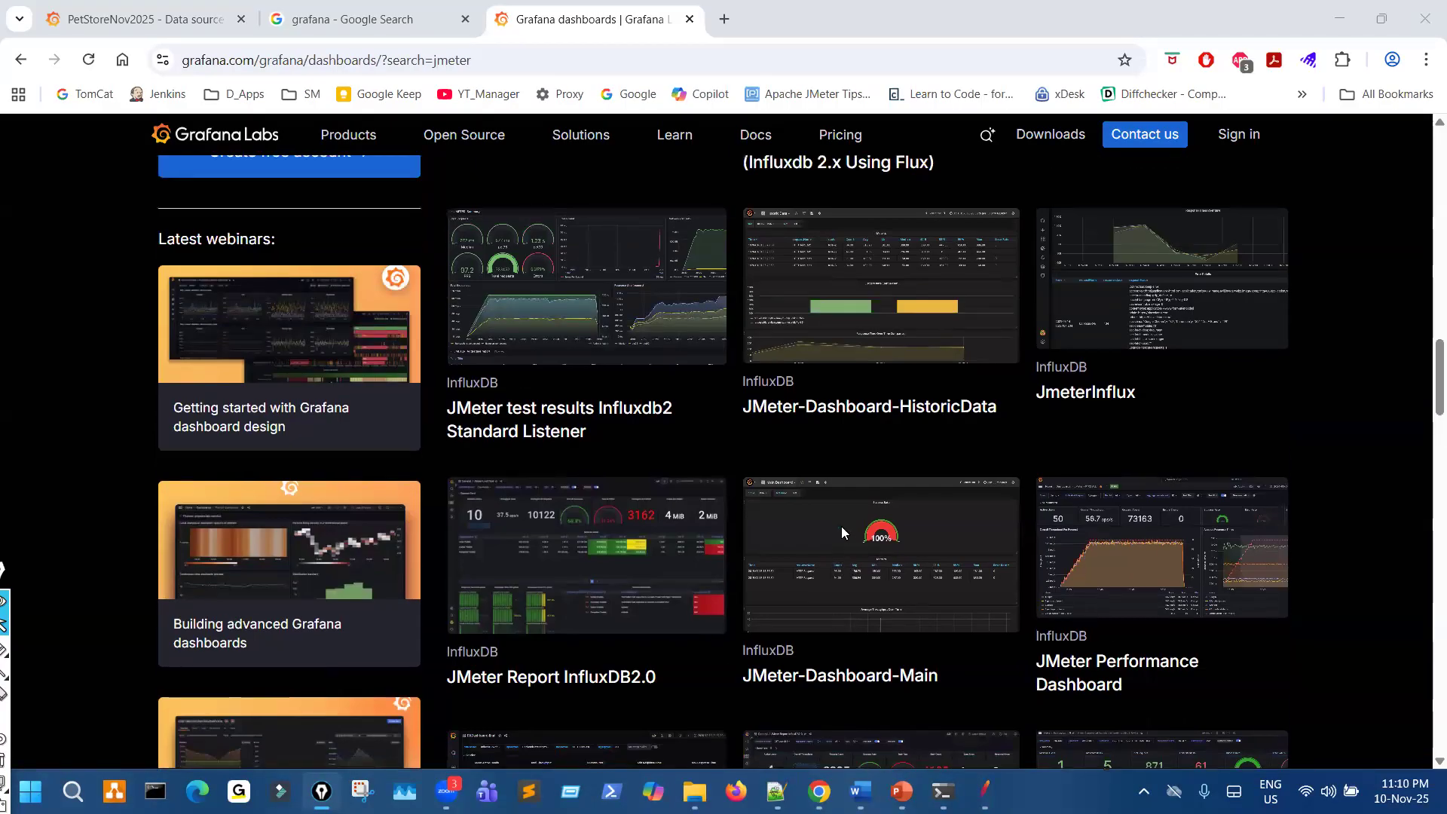
scroll(841, 527, up, 2)
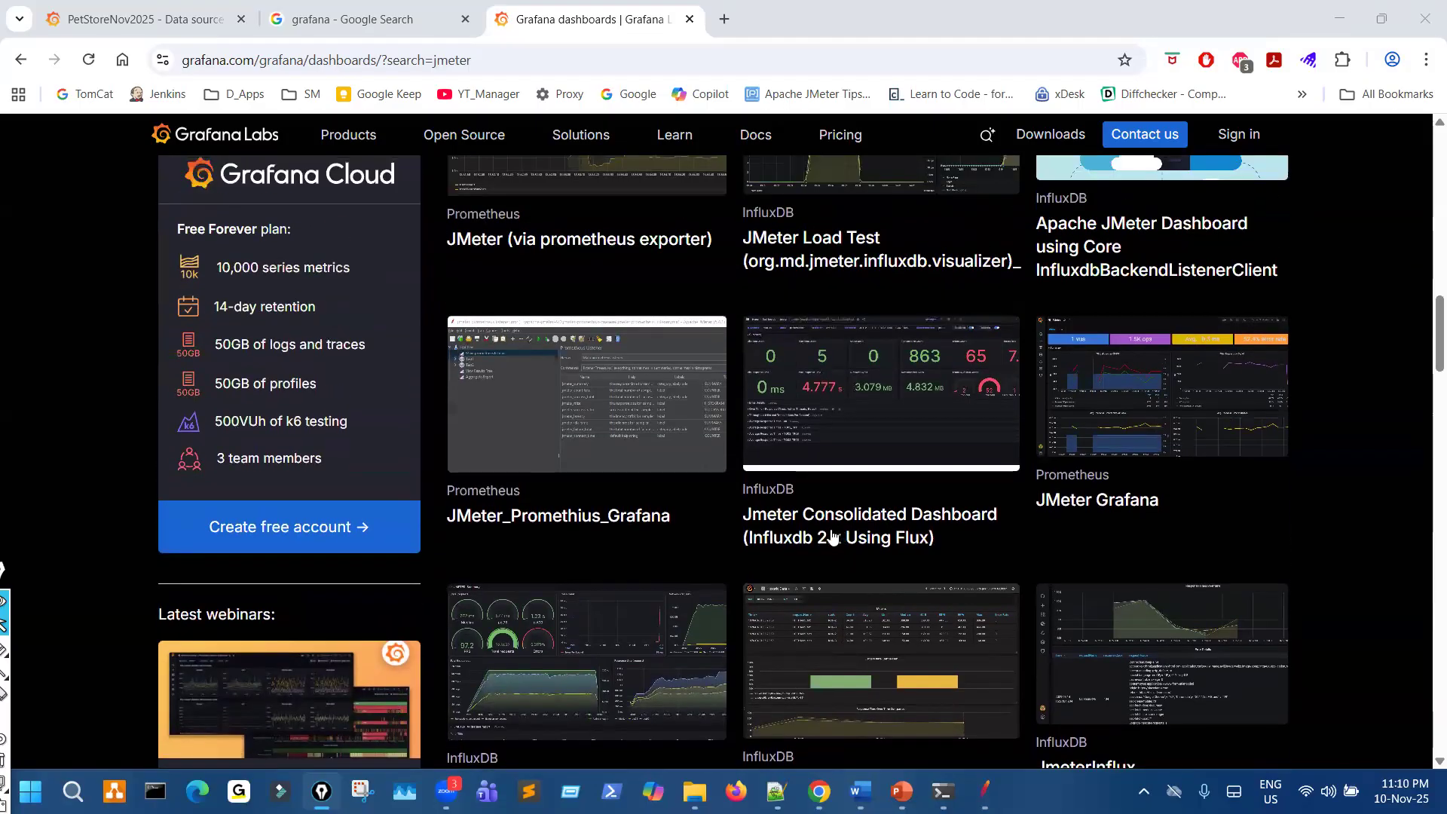
ctrl+click(621, 516)
- Return to the first gallery results and circle the jmeter search term and the Apache JMeter Dashboard entry with the pen
scroll(899, 489, up, 15)
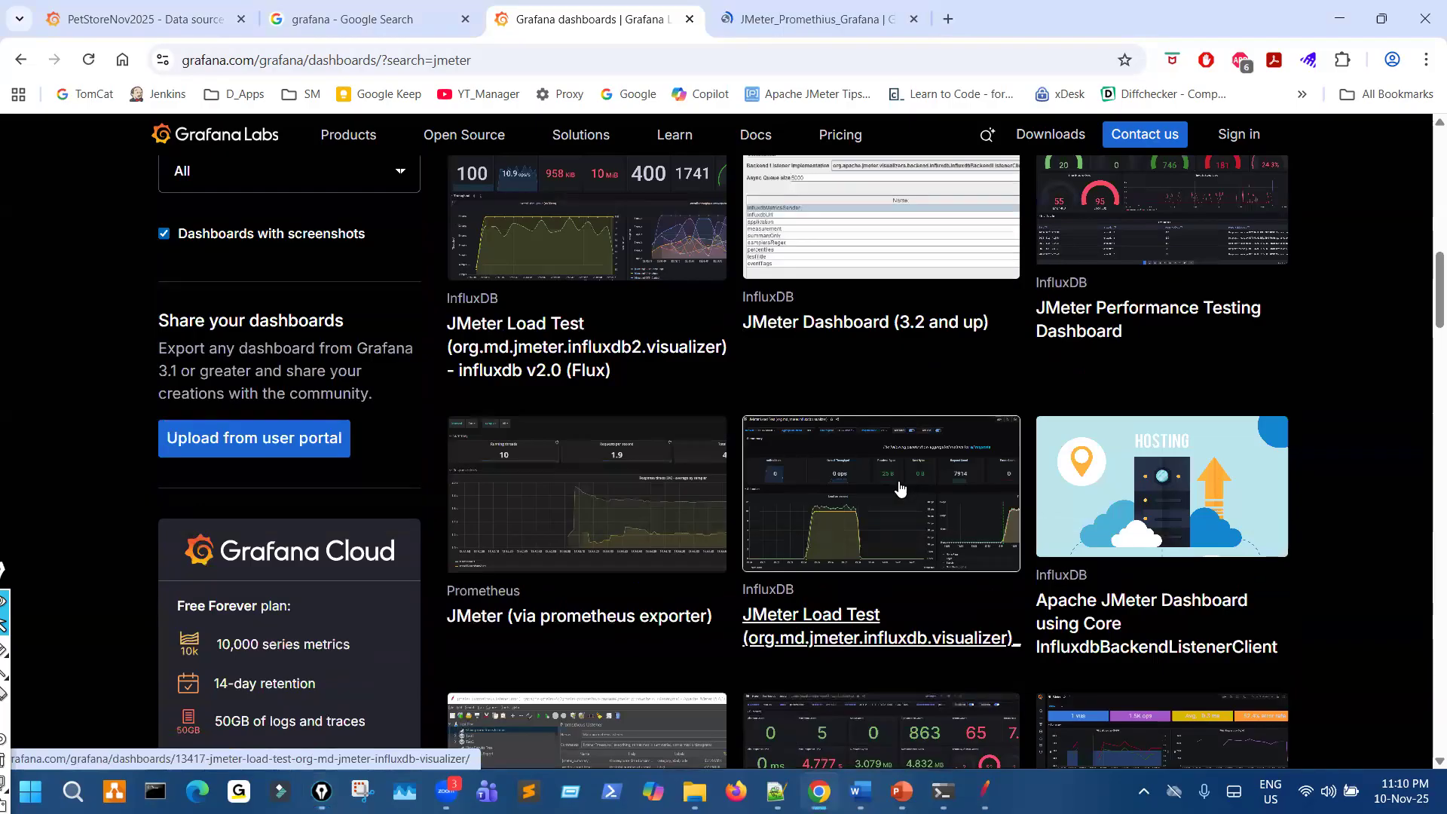
scroll(899, 488, down, 8)
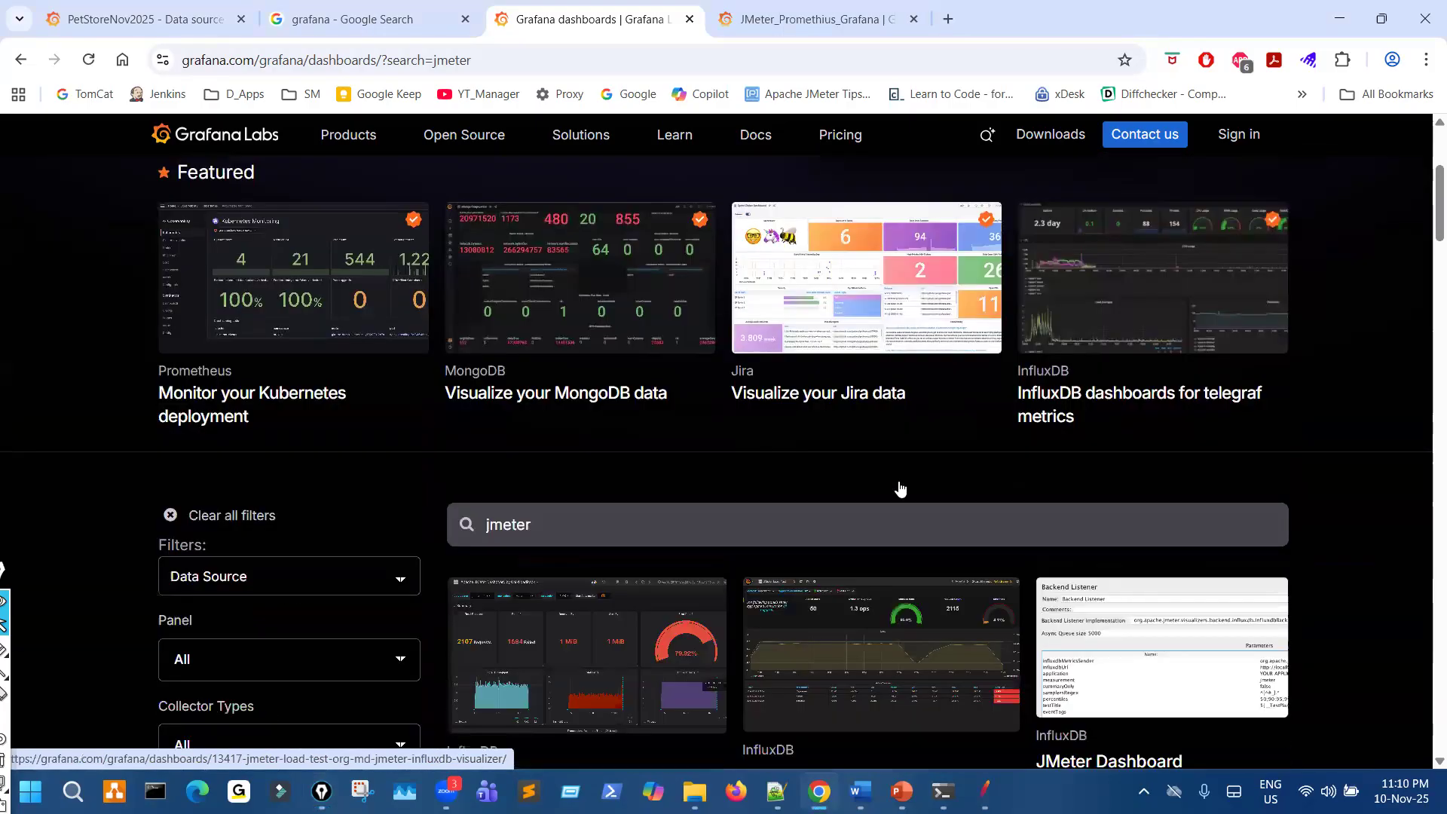
scroll(898, 488, up, 2)
drag(507, 216, 528, 232)
drag(482, 434, 434, 475)
mouse_move(443, 525)
mouse_down()
mouse_move(646, 520)
mouse_move(474, 400)
mouse_up()
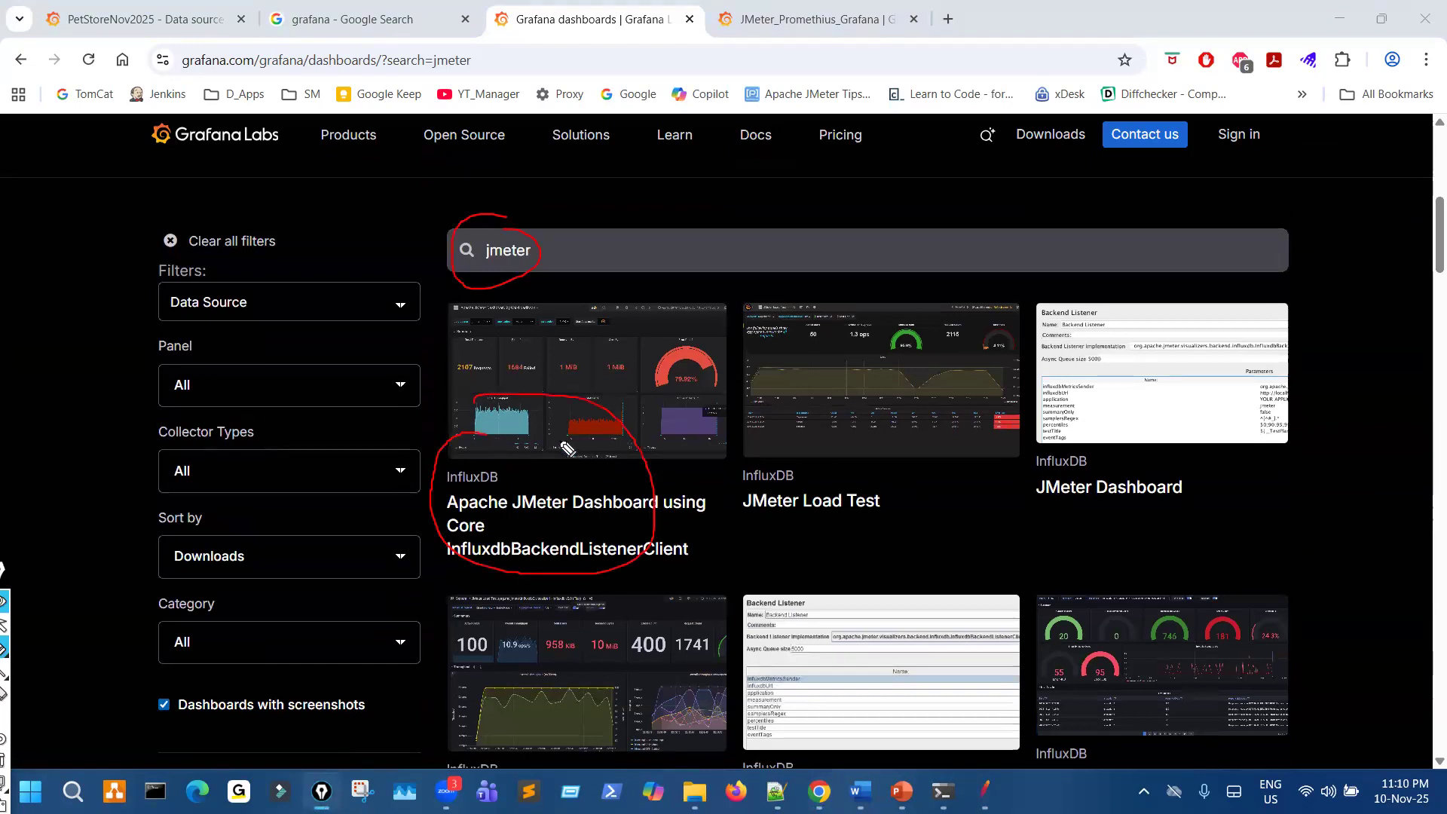
- Switch to the PowerPoint presentation, mark a spot with the pen, clear the mark, and return to the dashboard gallery in Chrome
click(901, 788)
key(ctrl+shift+3)
drag(860, 643, 905, 642)
key(ctrl+shift+7)
click(819, 791)
- Mark the Apache JMeter Dashboard using Core InfluxdbBackendListenerClient entry, open its page in a new tab, and clear the mark
mouse_move(496, 365)
mouse_down()
mouse_move(612, 486)
mouse_move(564, 452)
mouse_up()
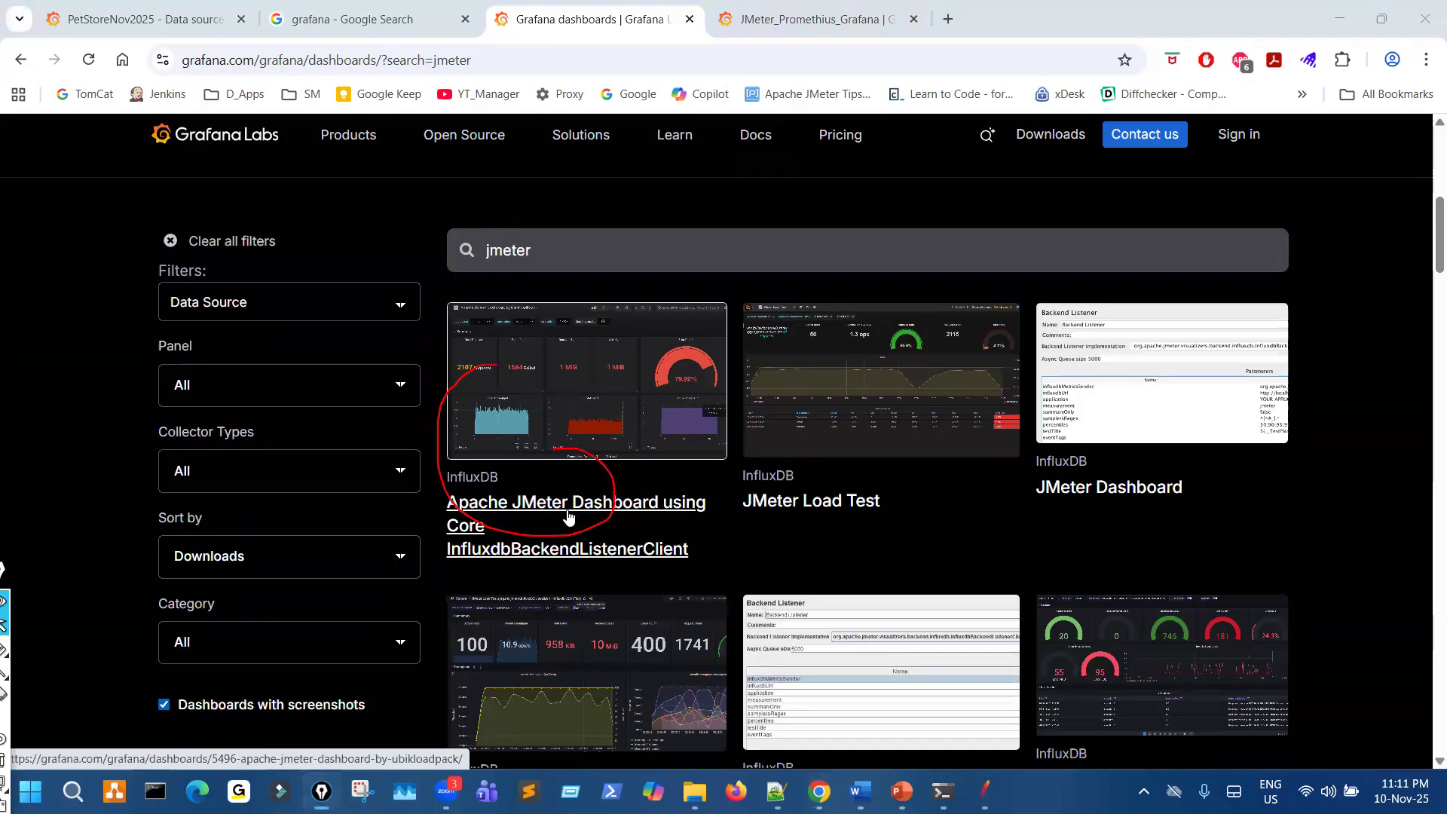
middle_click(573, 503)
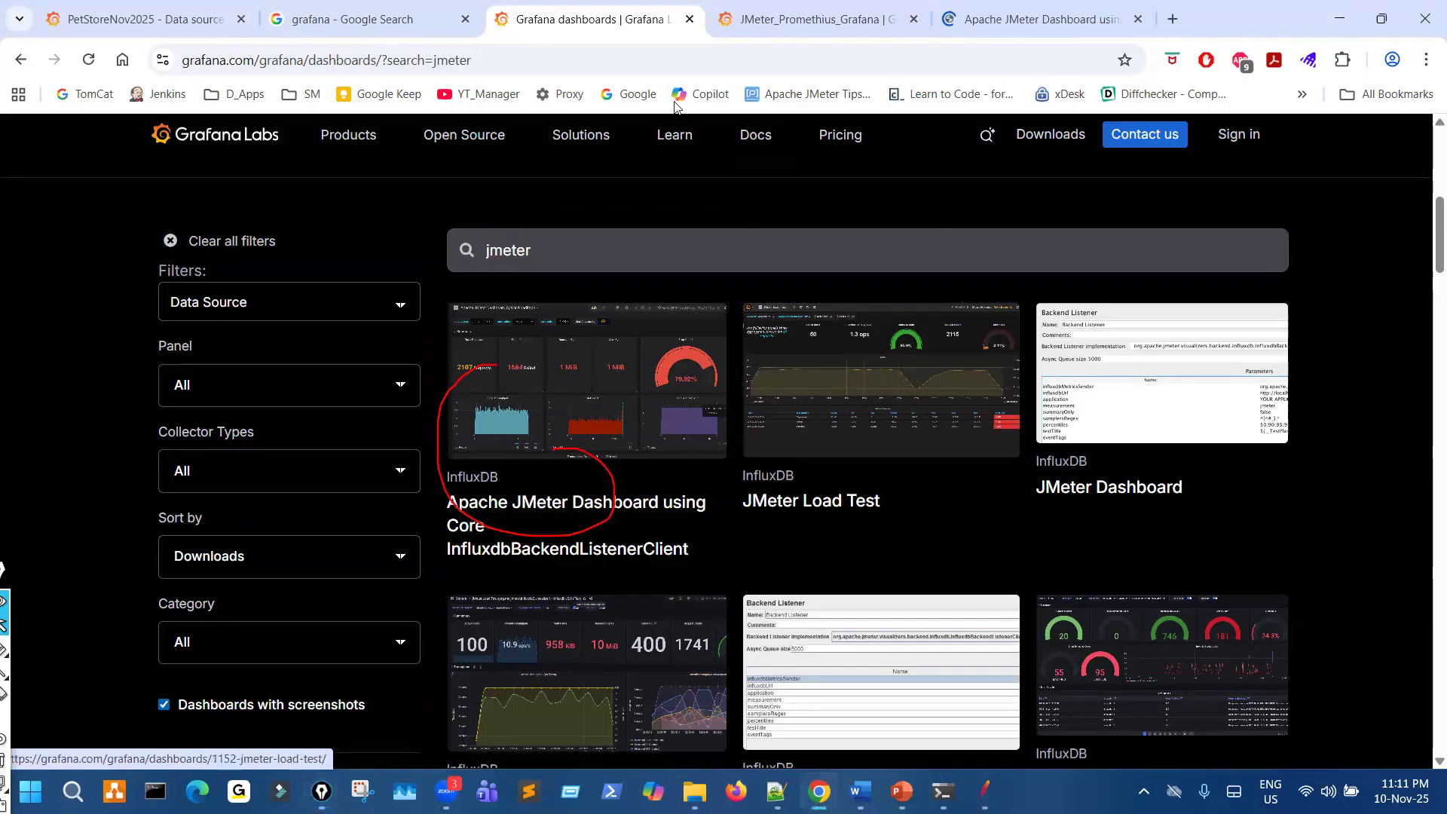
click(1046, 20)
key(ctrl+shift+7)
- Circle the publisher and the year of the last update in the dashboard's details with the pen, and clear the marks
key(ctrl+shift+3)
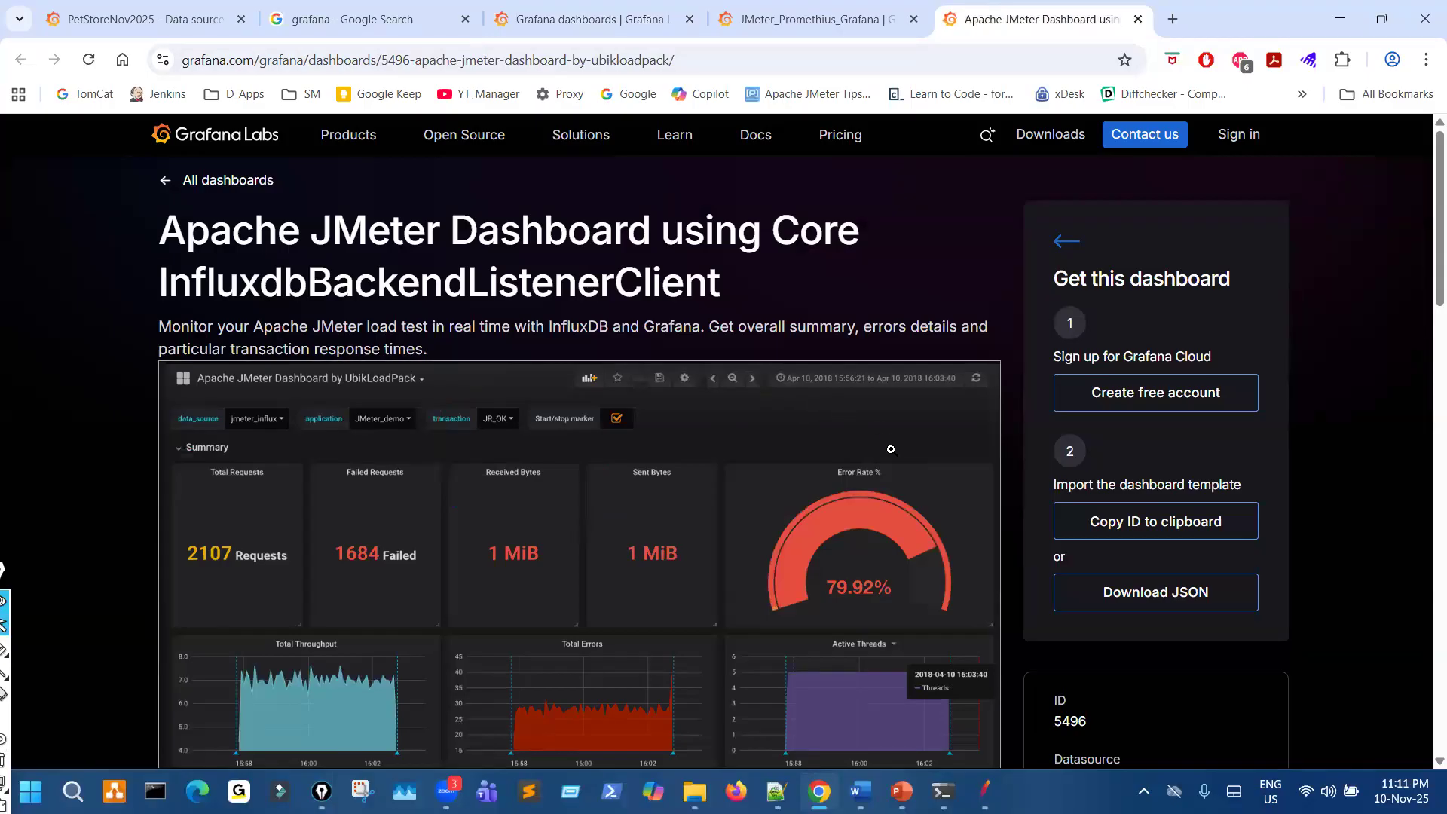
scroll(892, 455, down, 4)
key(ctrl+shift+3)
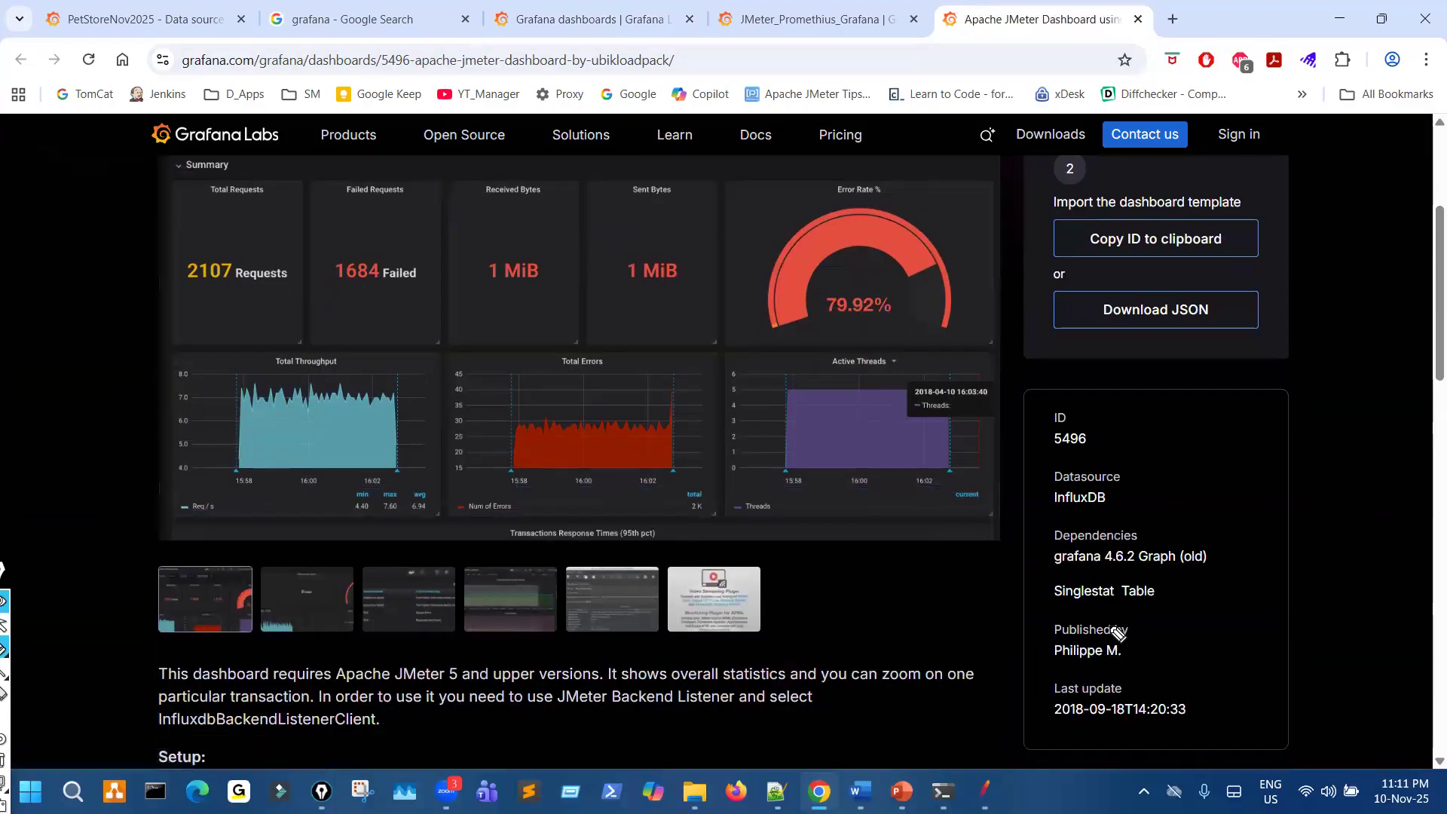
mouse_move(1107, 620)
mouse_down()
mouse_move(1149, 677)
mouse_move(1103, 630)
mouse_up()
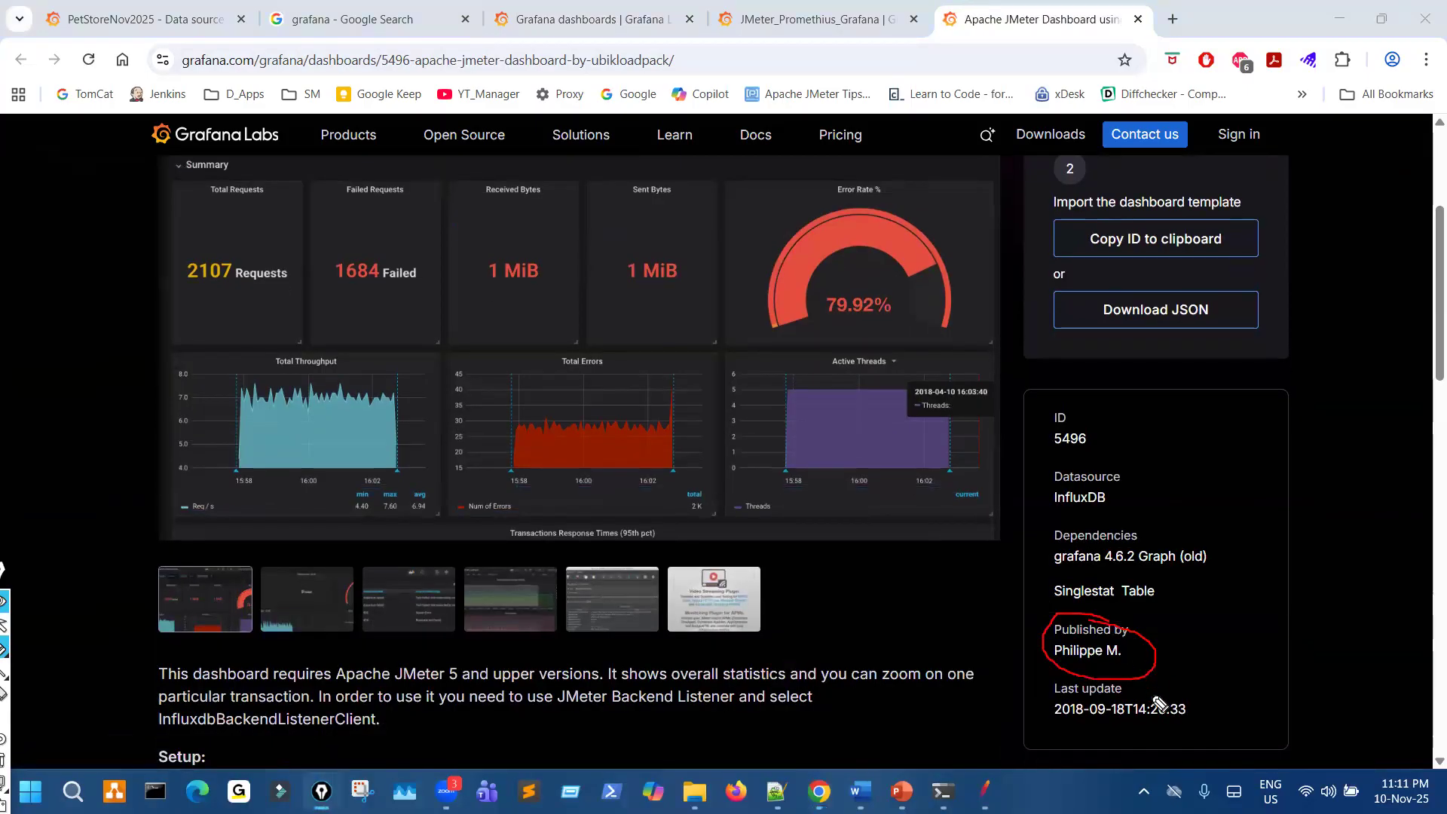
drag(1067, 693, 1085, 725)
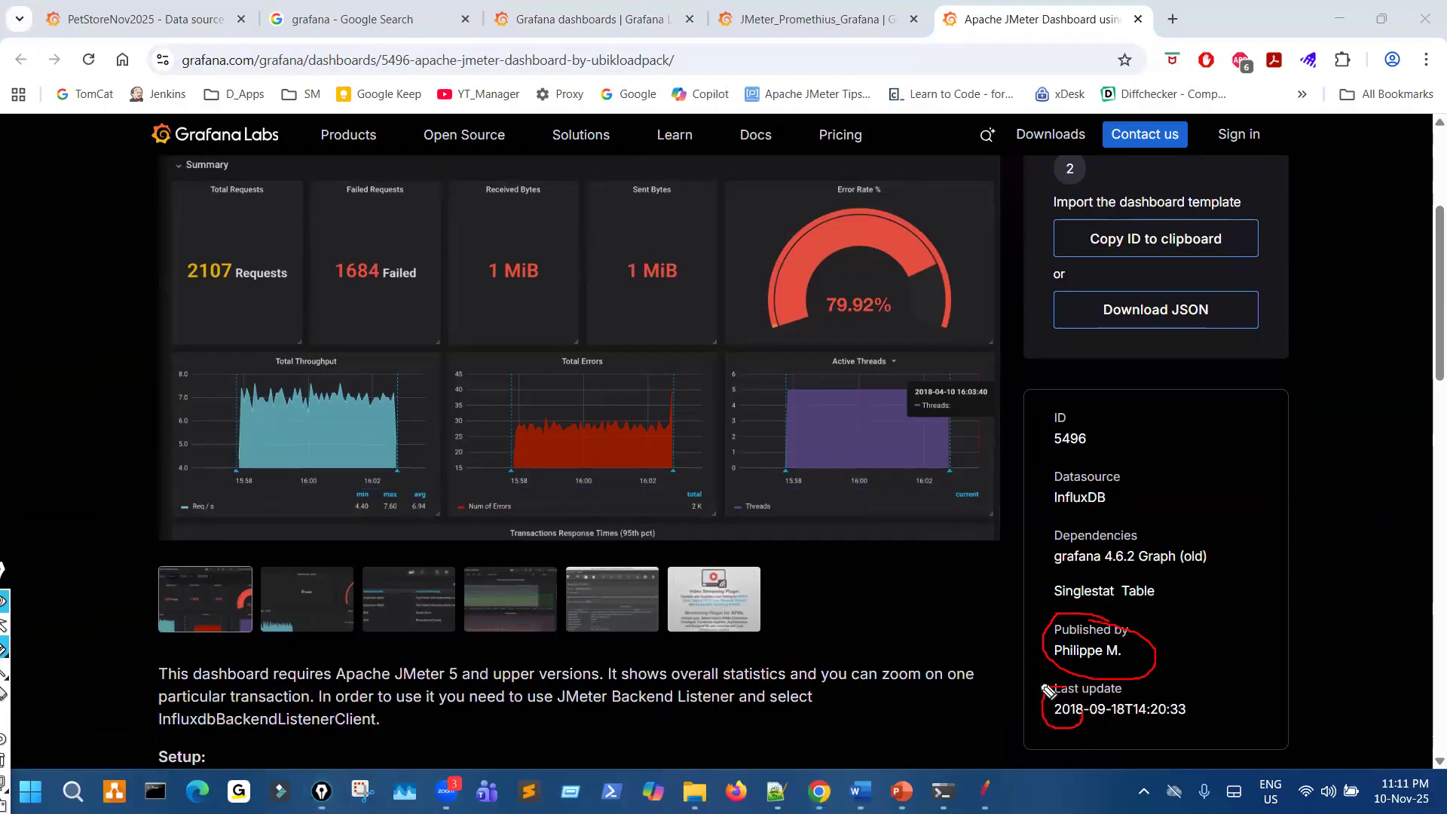
key(ctrl+shift+7)
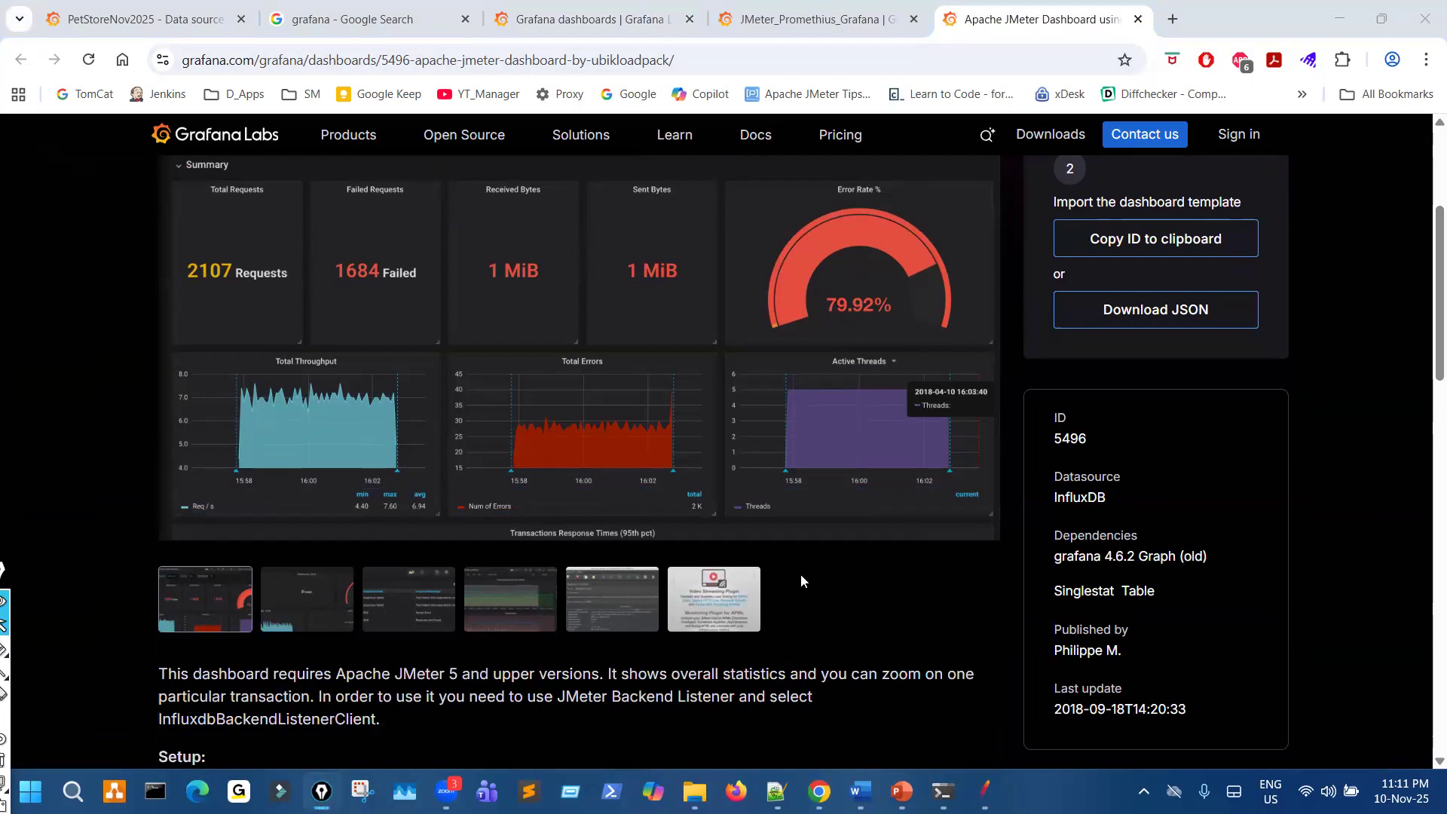
- Review the dashboard page, circle the Download JSON option and point an arrow at it with the pen, and clear the marks
scroll(802, 580, up, 3)
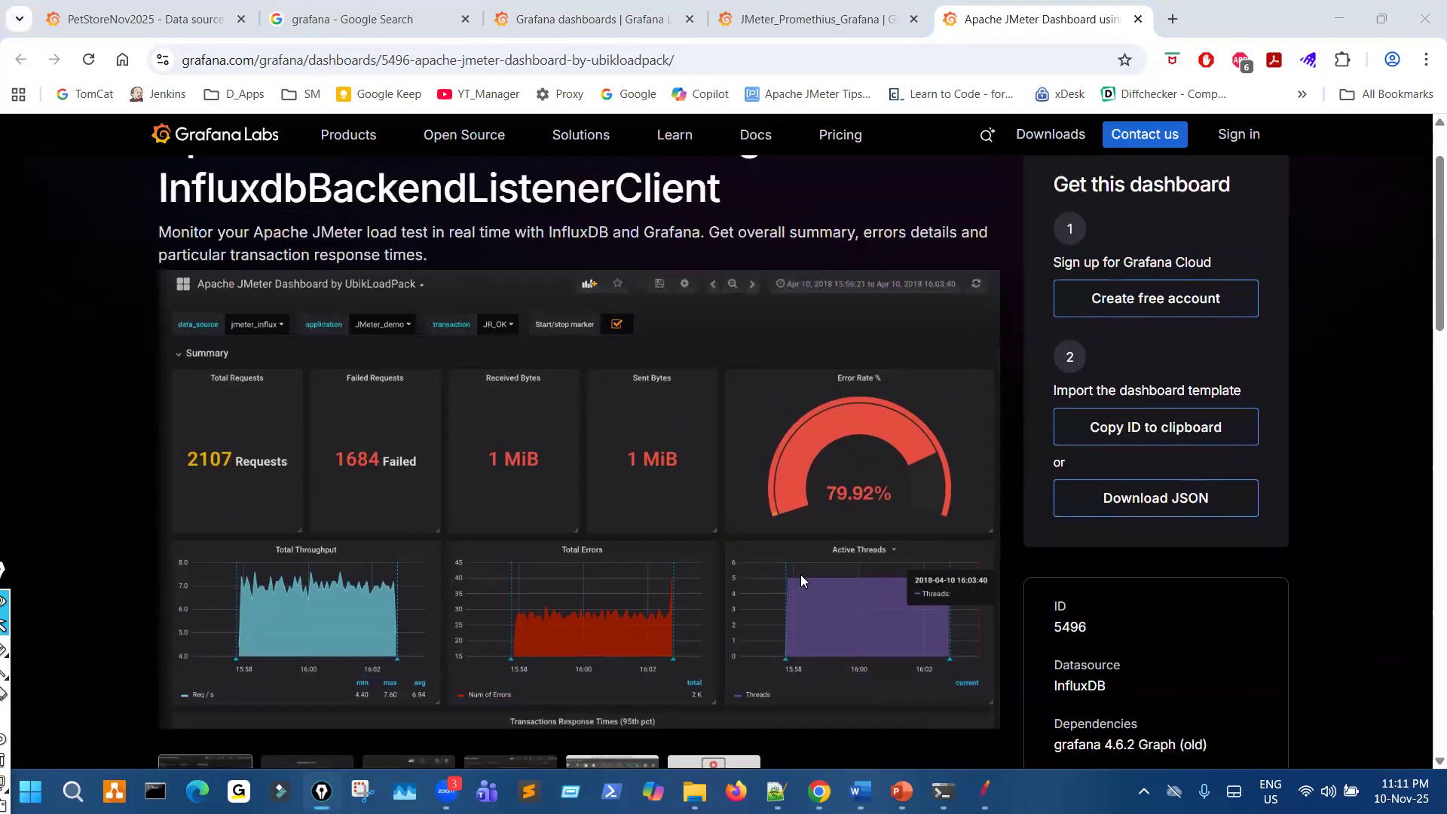
scroll(801, 581, up, 1)
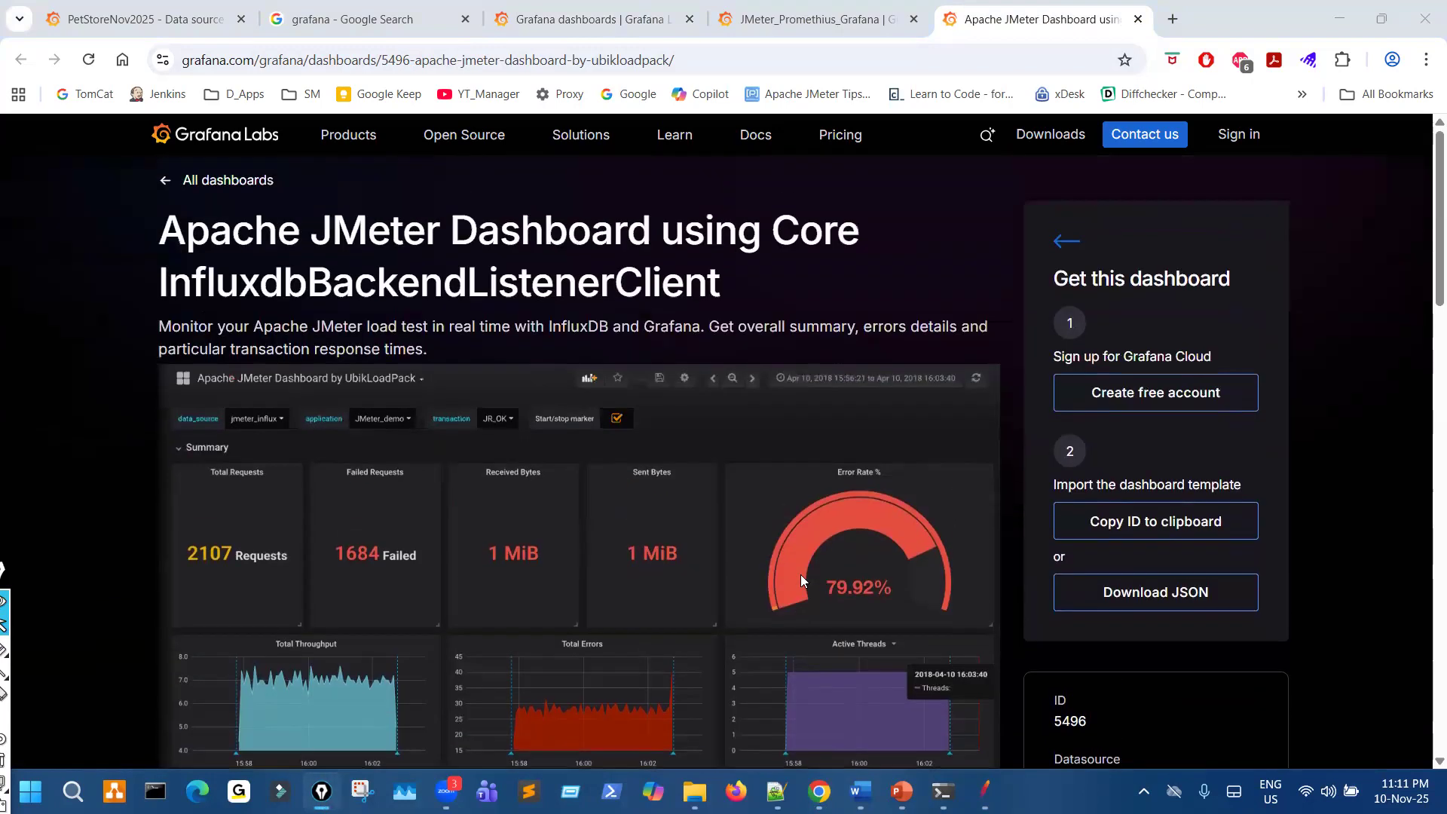
scroll(804, 565, down, 2)
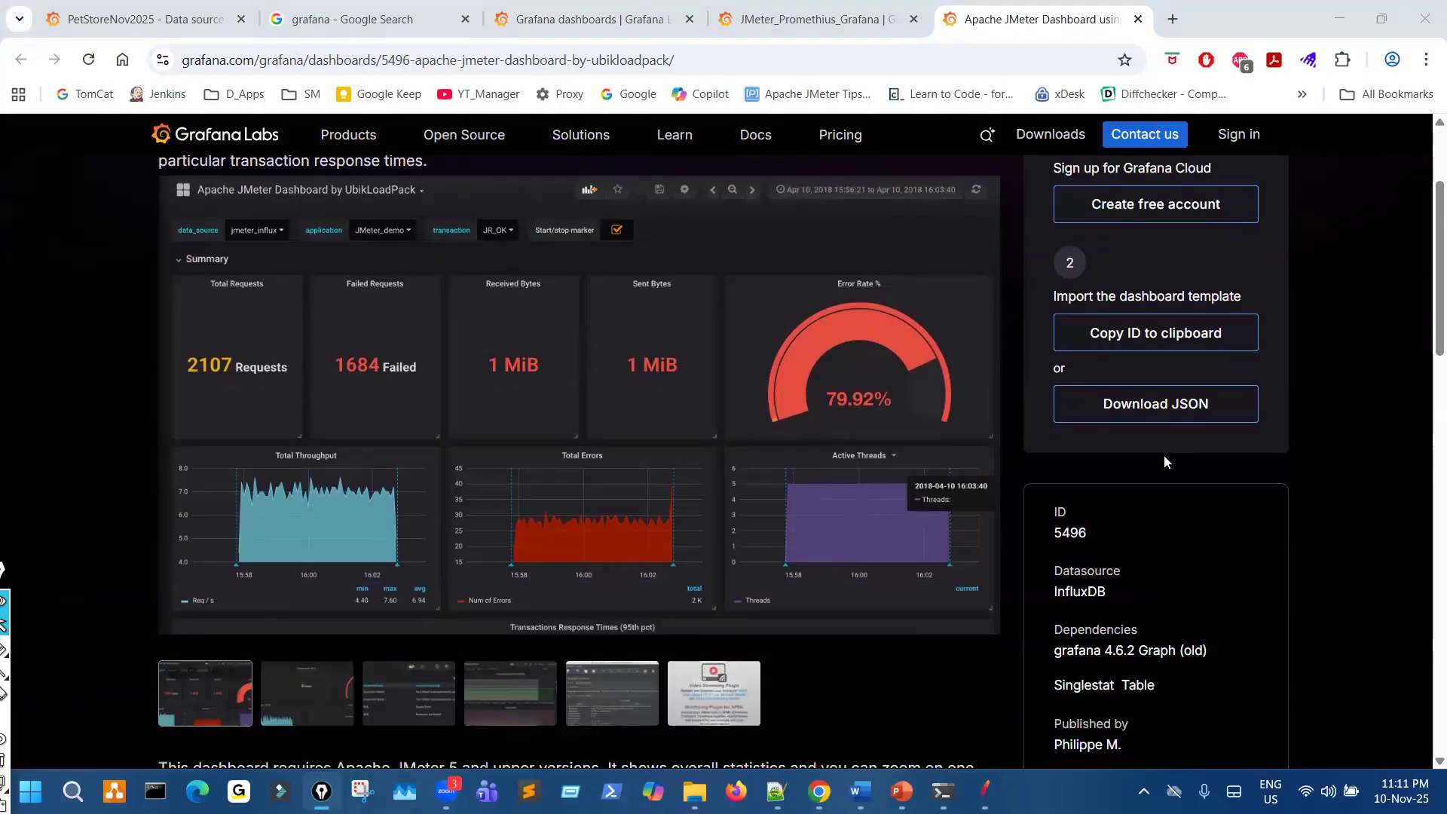
mouse_move(1190, 403)
mouse_down()
mouse_move(1187, 377)
mouse_move(1161, 440)
mouse_move(1180, 375)
mouse_up()
drag(1114, 484, 1155, 449)
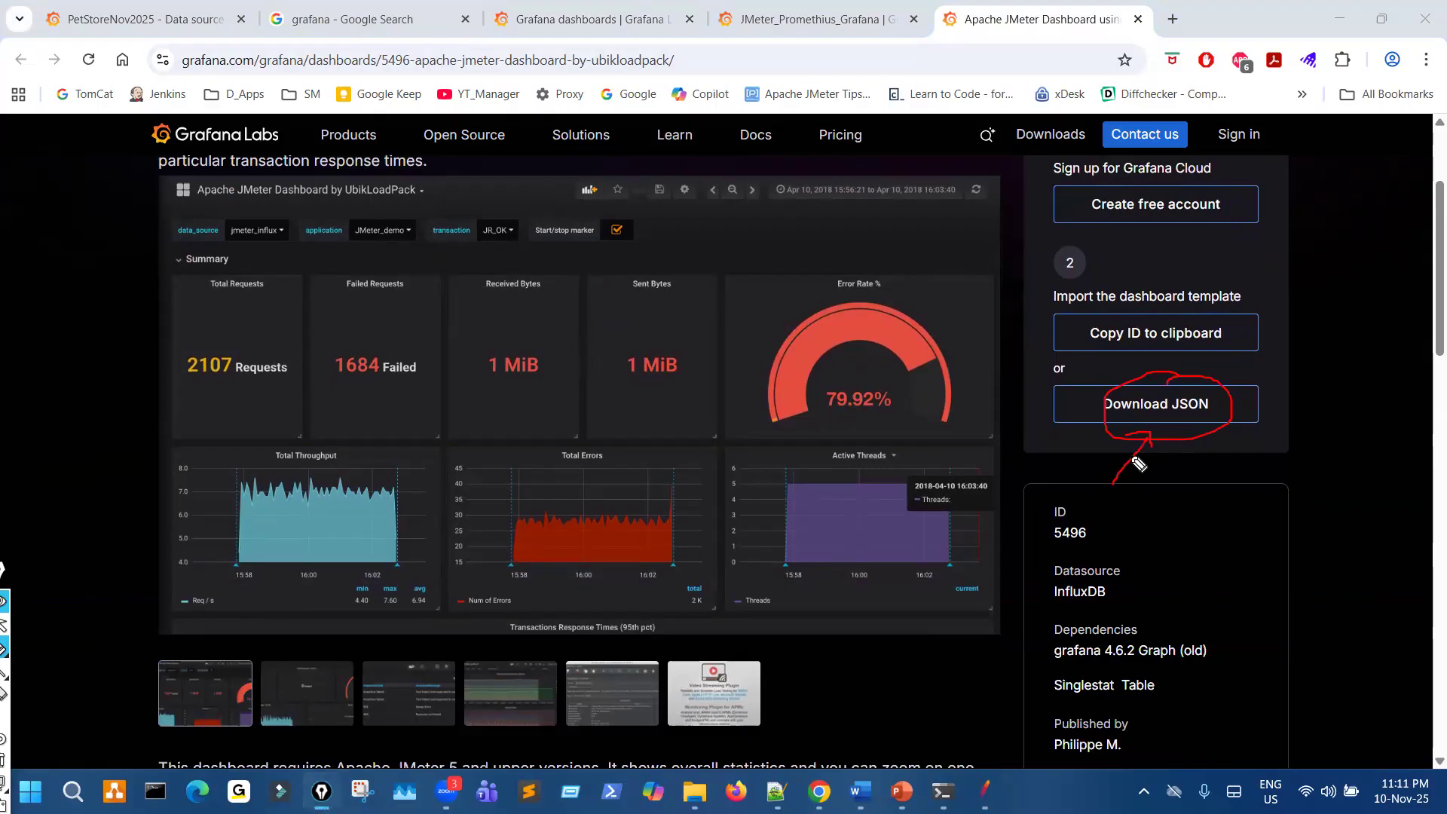
key(ctrl+shift+7)
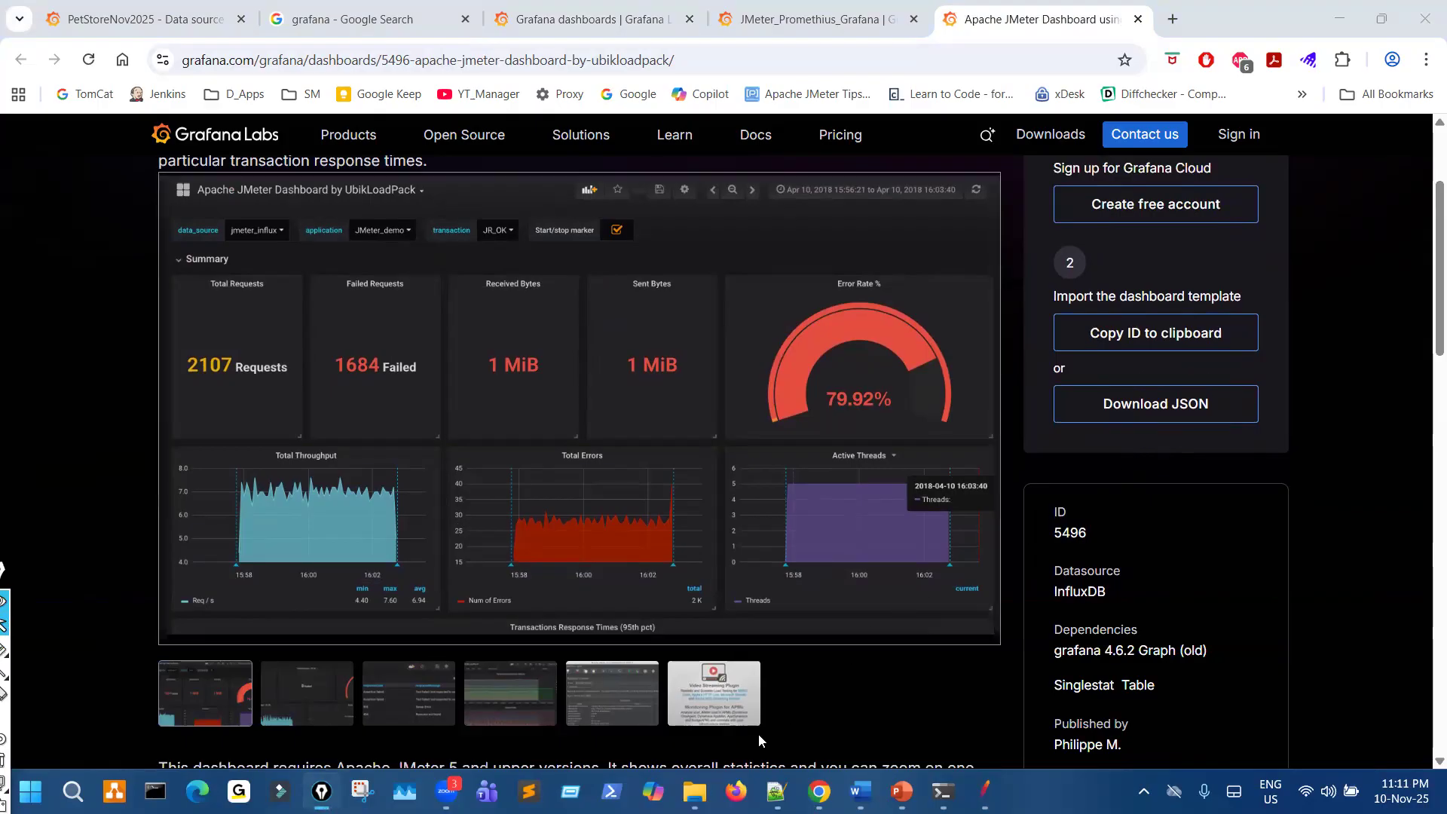
- Switch to File Explorer and open the Grafana_Dashboards folder on Local Disk (C:)
click(695, 791)
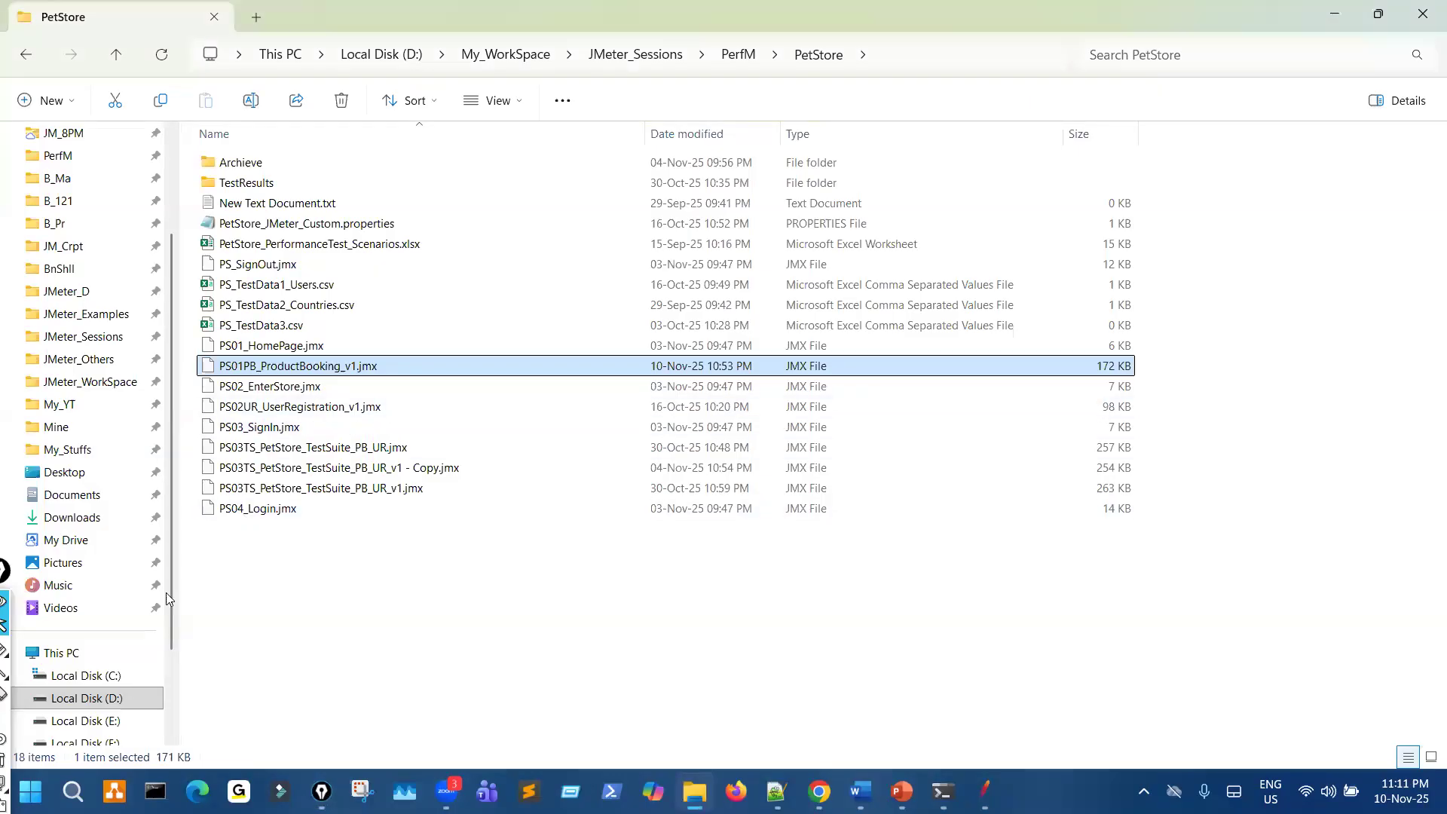
click(83, 676)
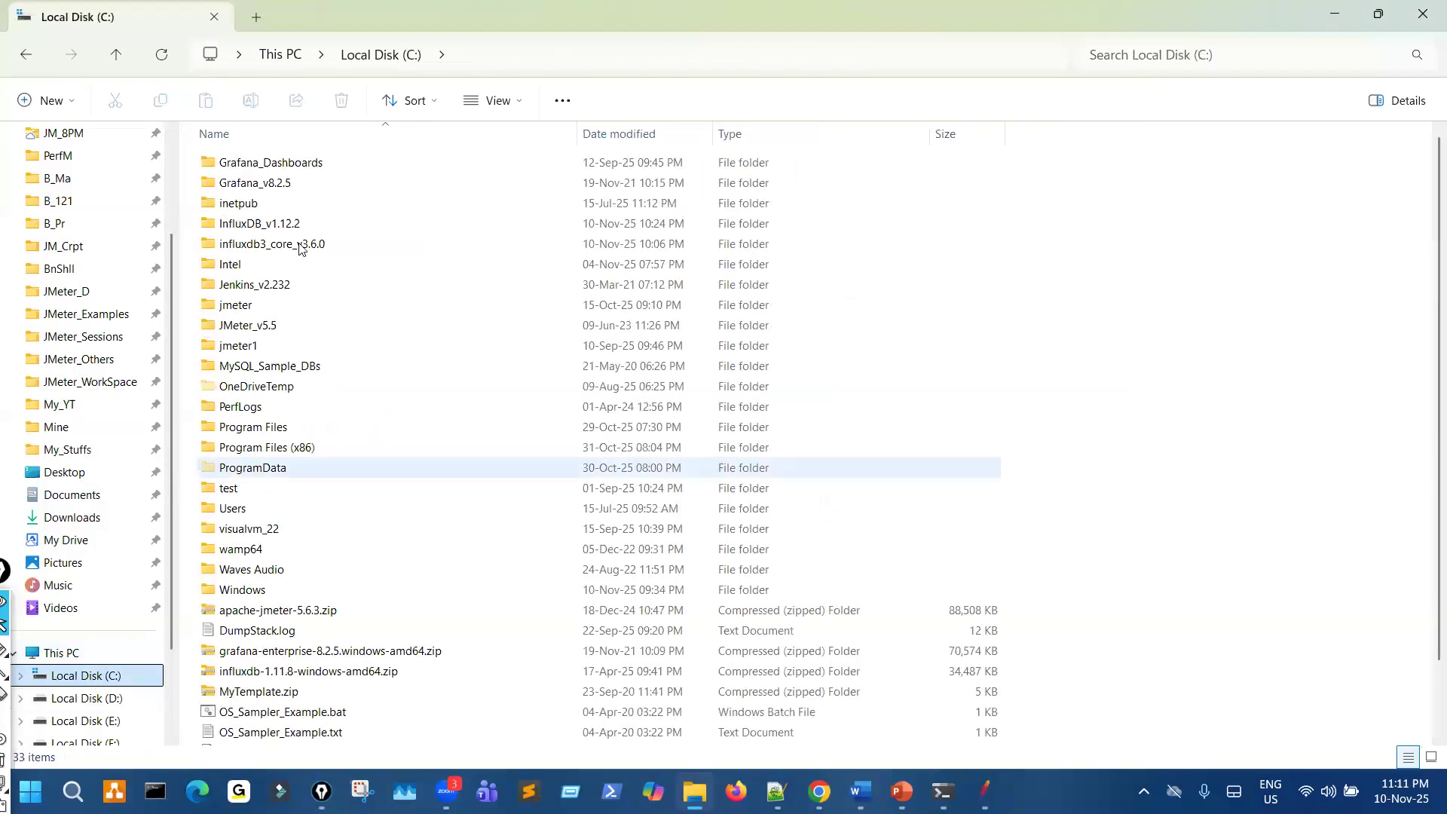
double_click(302, 165)
- Mark the name and size of the JMeter_Grafana_Dashboard_rev1 JSON file with the pen, clear the marks, and leave drawing mode
key(ctrl+shift+3)
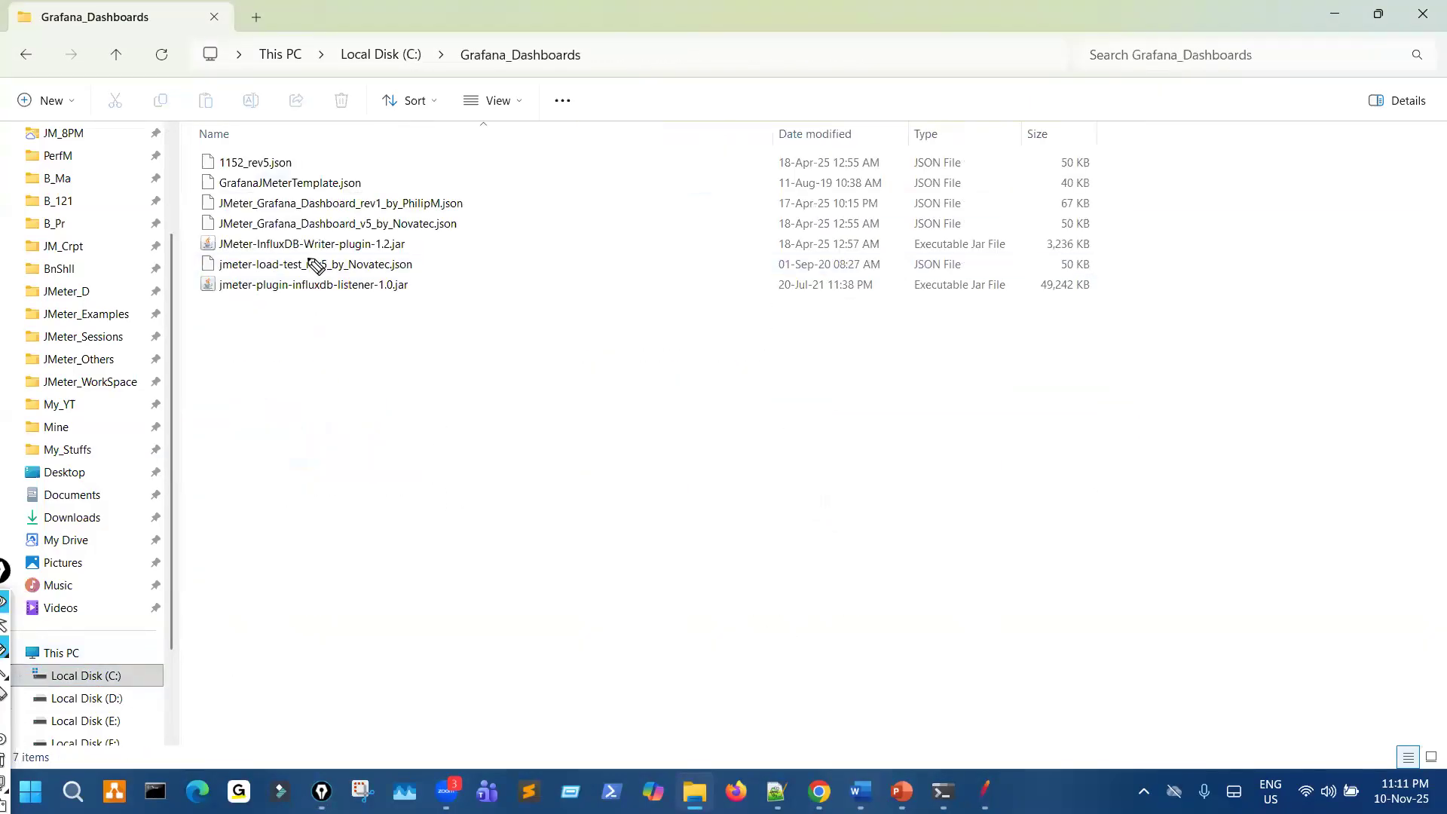
mouse_move(228, 212)
mouse_down()
mouse_move(398, 213)
mouse_move(414, 194)
mouse_move(420, 223)
mouse_move(465, 201)
mouse_up()
mouse_move(893, 210)
mouse_down()
mouse_move(1098, 215)
mouse_move(1035, 193)
mouse_move(850, 194)
mouse_move(1095, 226)
mouse_move(1055, 217)
mouse_up()
drag(228, 214, 445, 213)
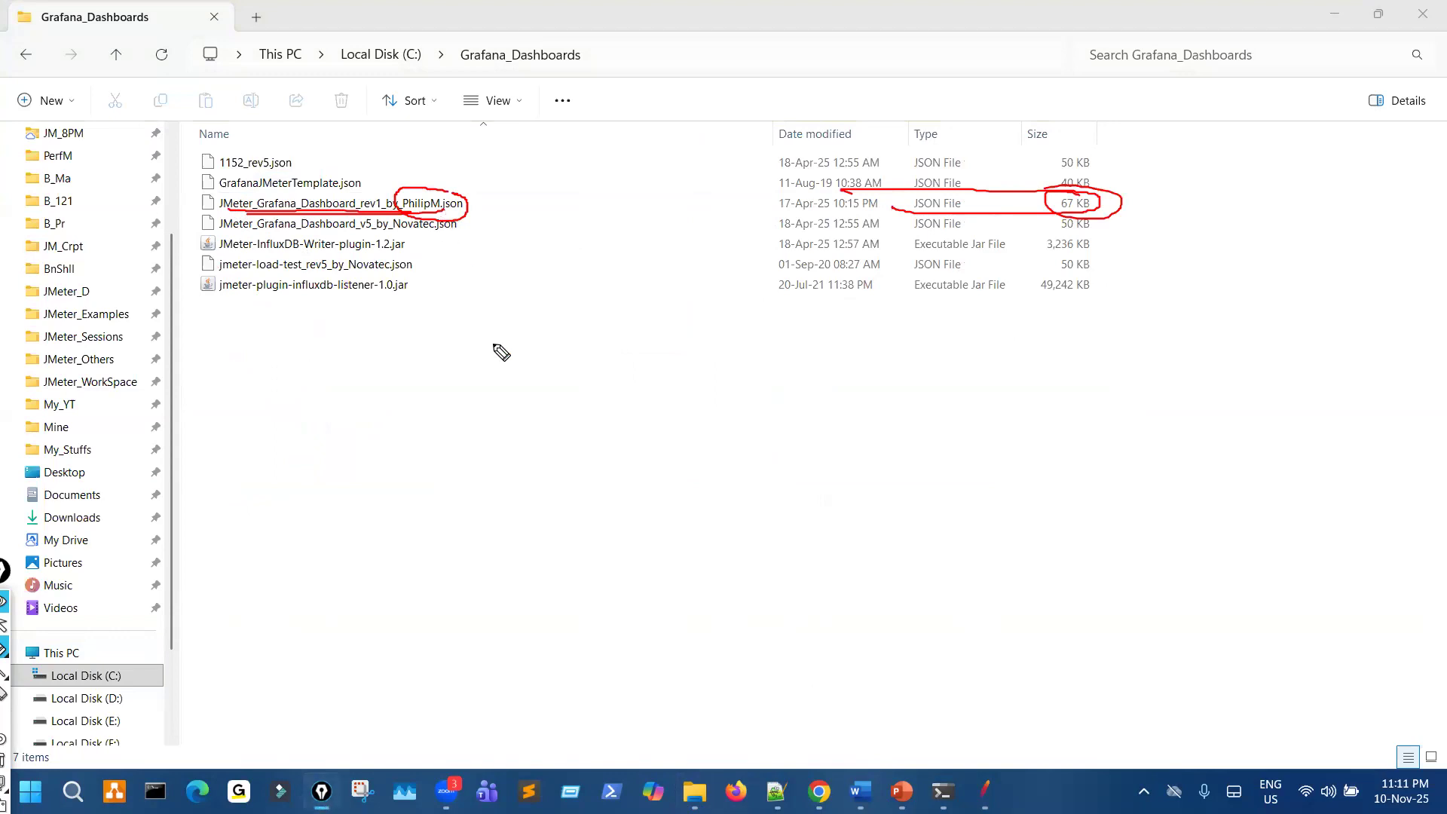
key(ctrl+shift+7)
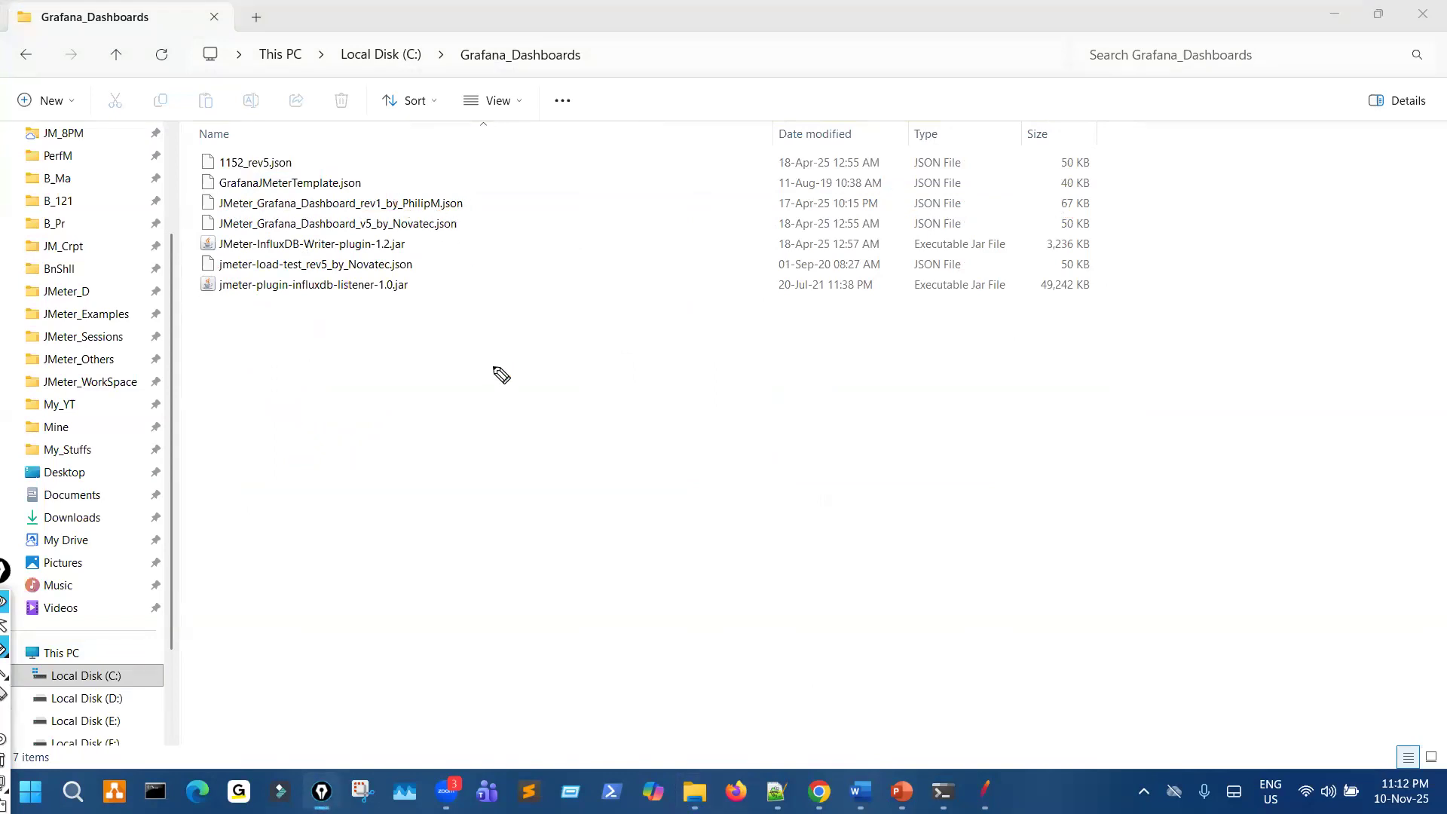
key(ctrl+shift+2)
- Switch back to Chrome and bring up the PetStoreNov2025 data source page in local Grafana
click(743, 637)
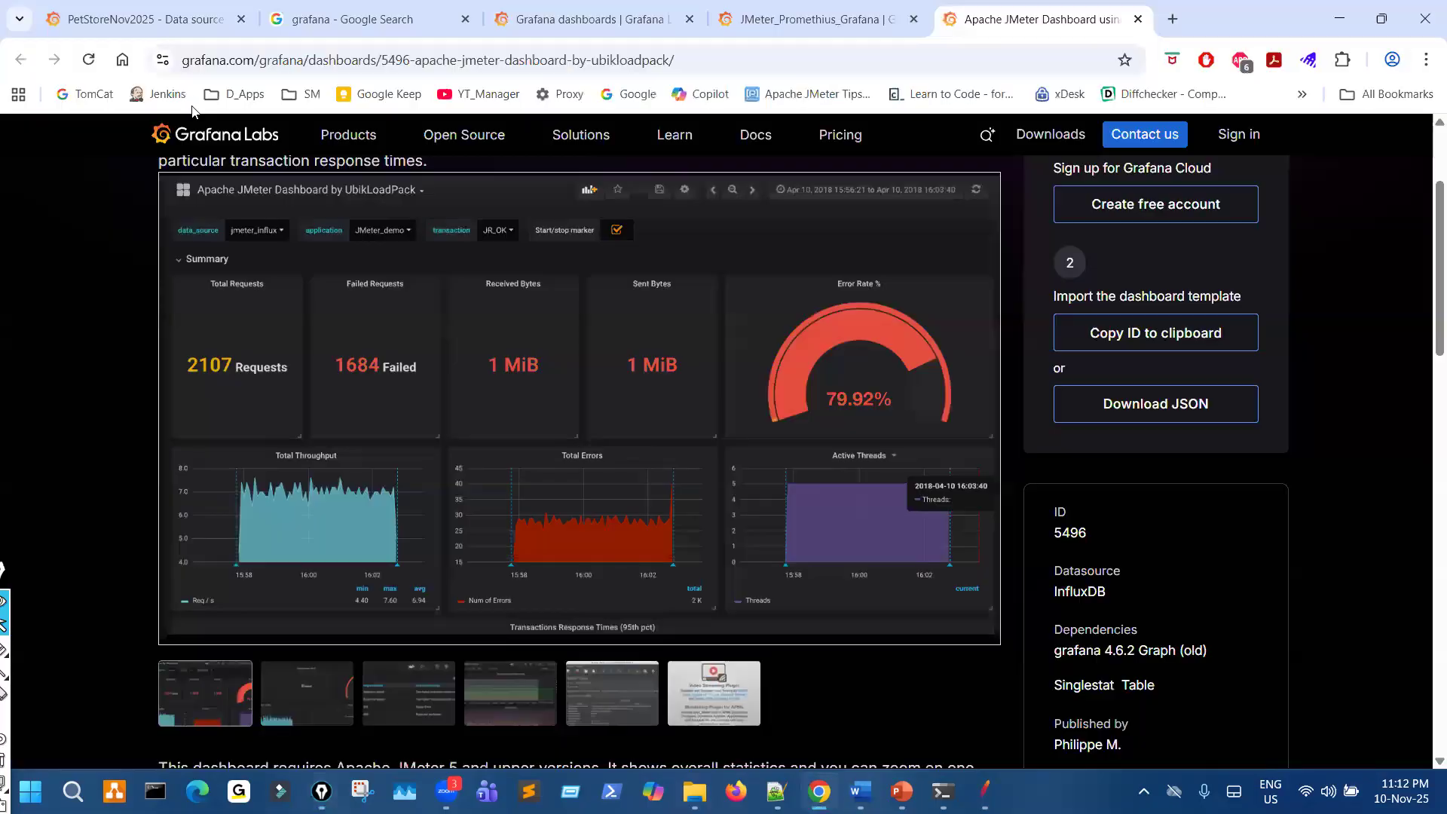
click(147, 21)
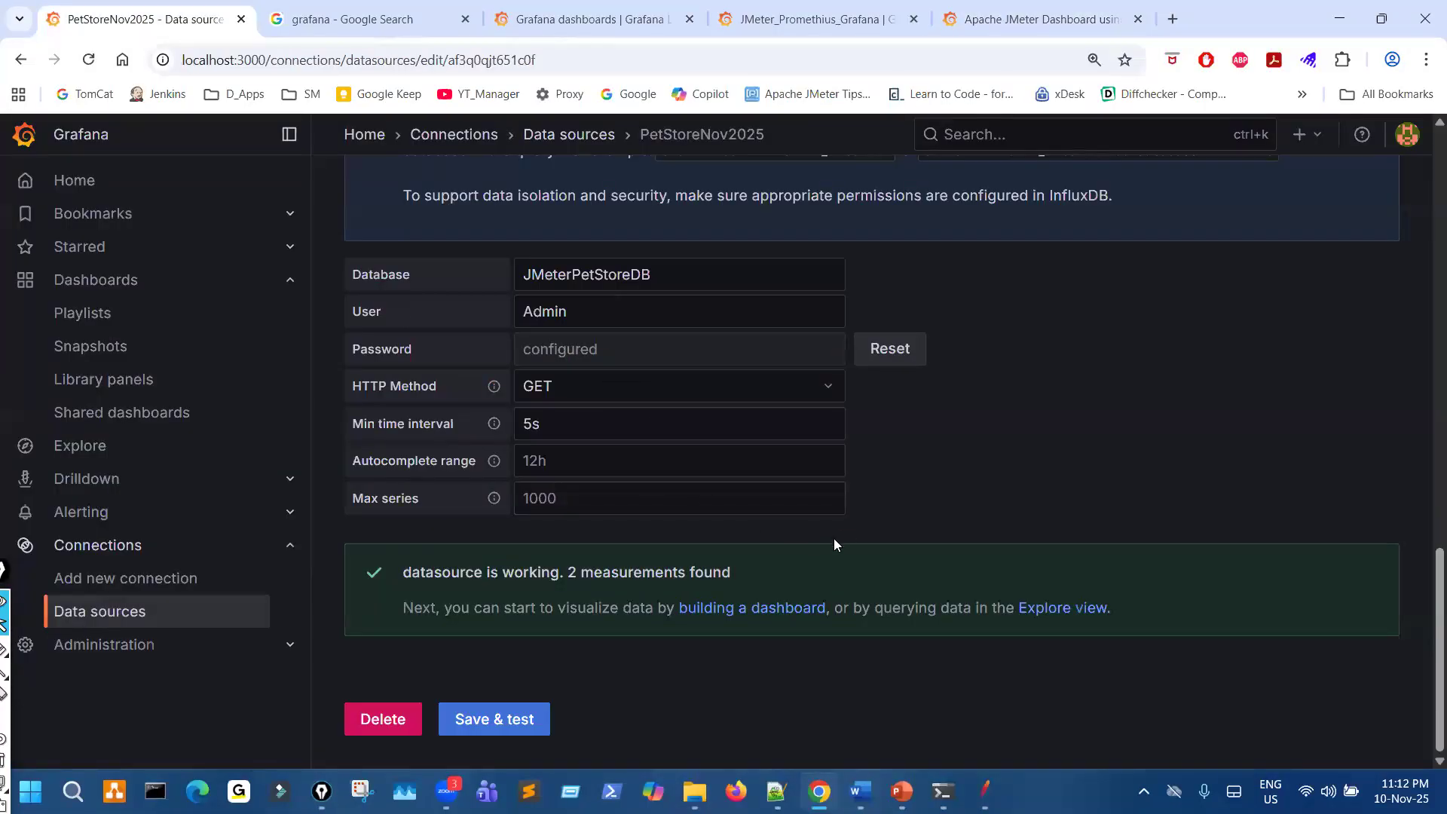
scroll(844, 535, up, 3)
- Circle Grafana's plus control with the pen and open its options for creating or importing a dashboard
key(ctrl+shift+3)
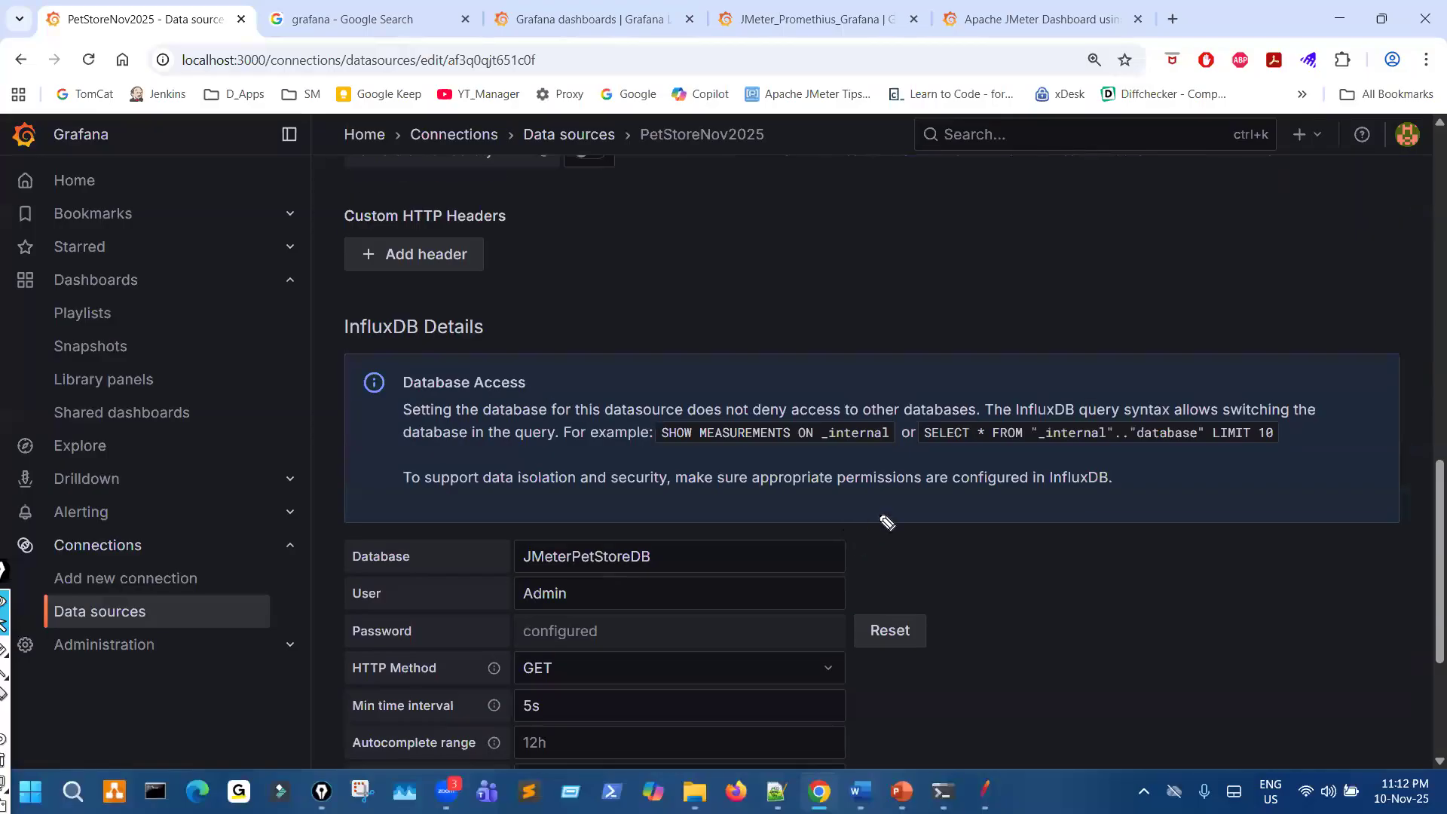
mouse_move(1303, 109)
mouse_down()
mouse_move(1321, 159)
mouse_move(1294, 114)
mouse_up()
key(ctrl+shift+2)
click(1295, 141)
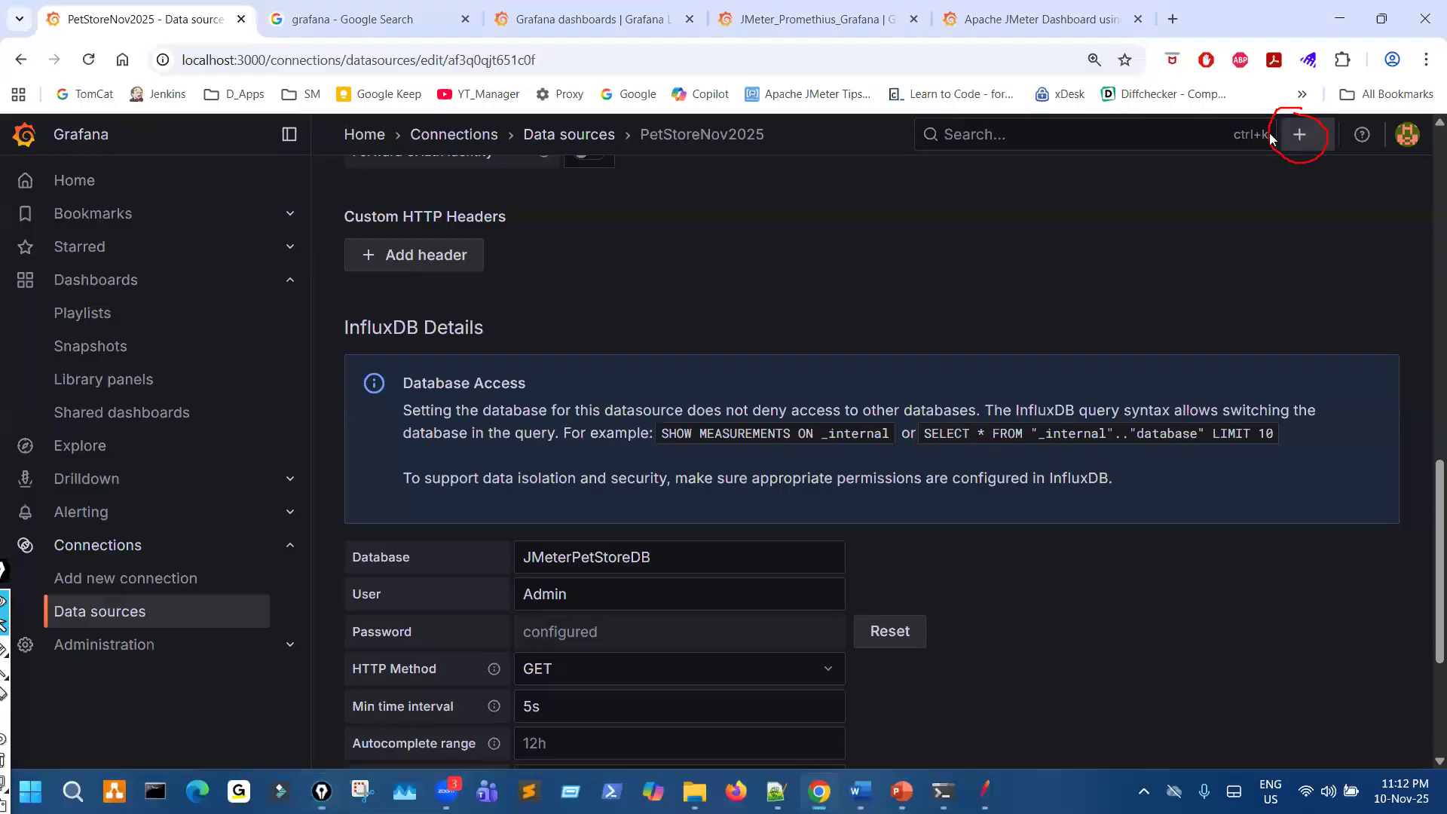
click(1295, 141)
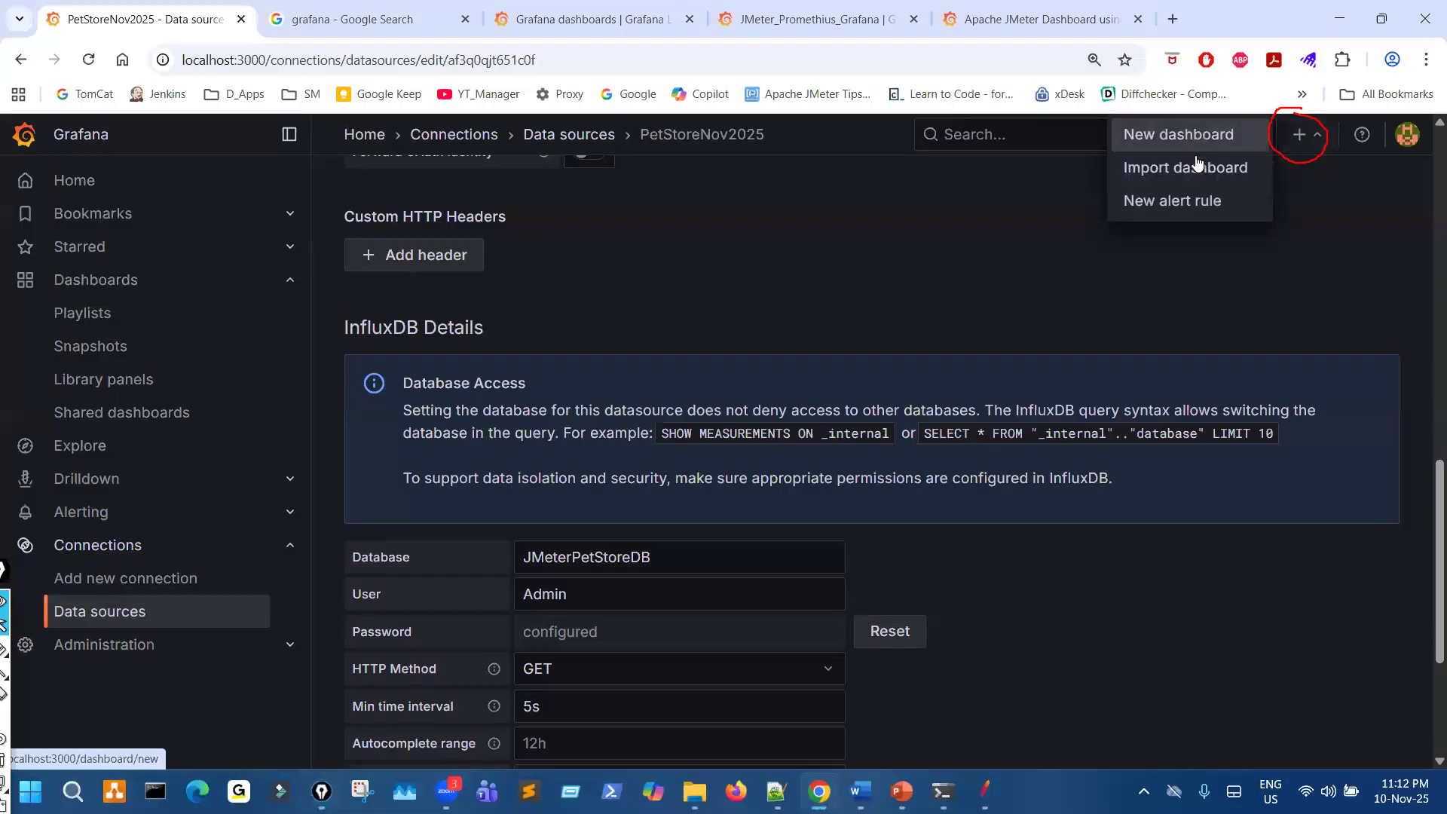
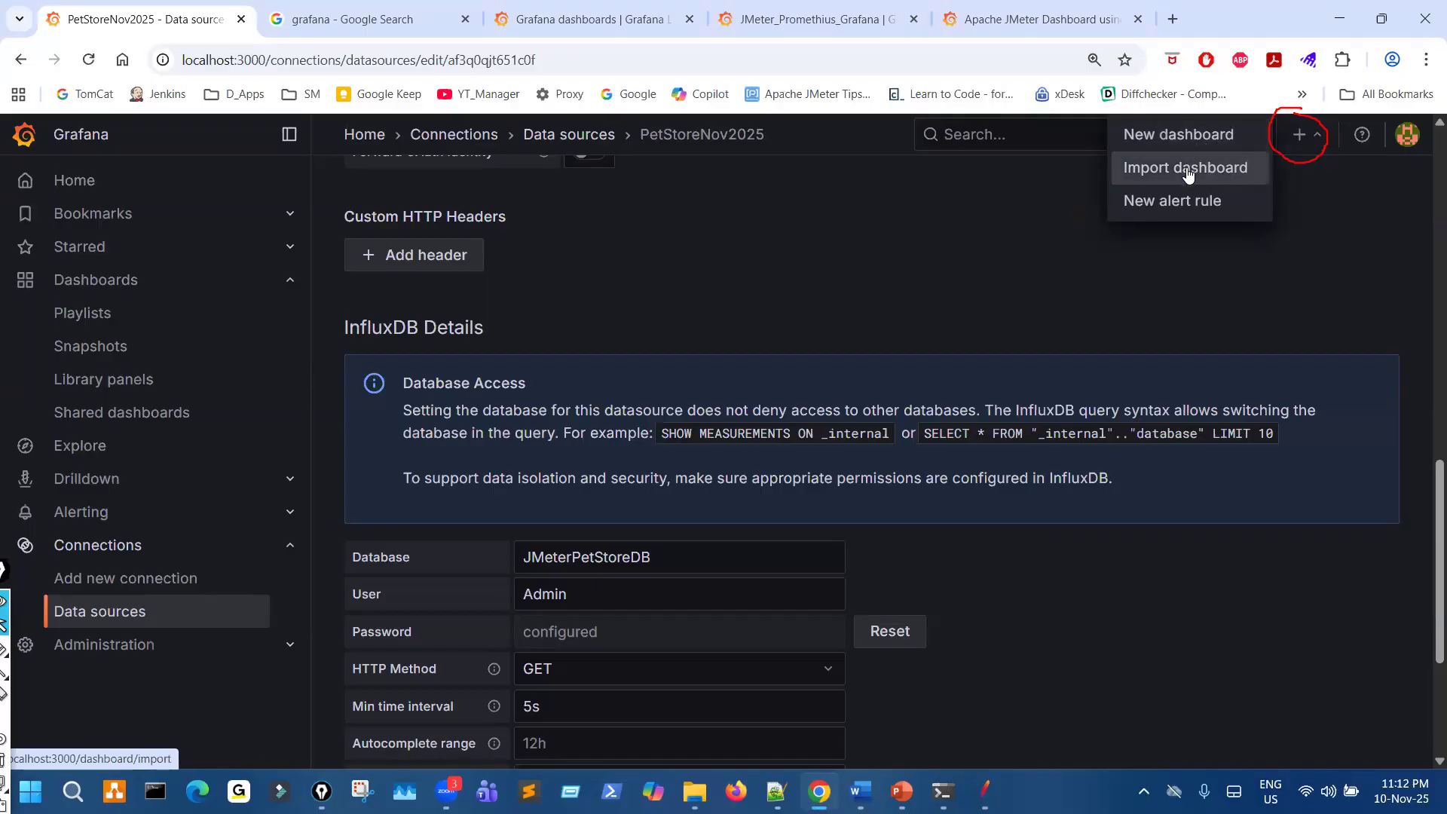
- Open Grafana's Import dashboard page, mark the JSON upload area with the pen, clear the mark, and leave drawing mode
click(1187, 171)
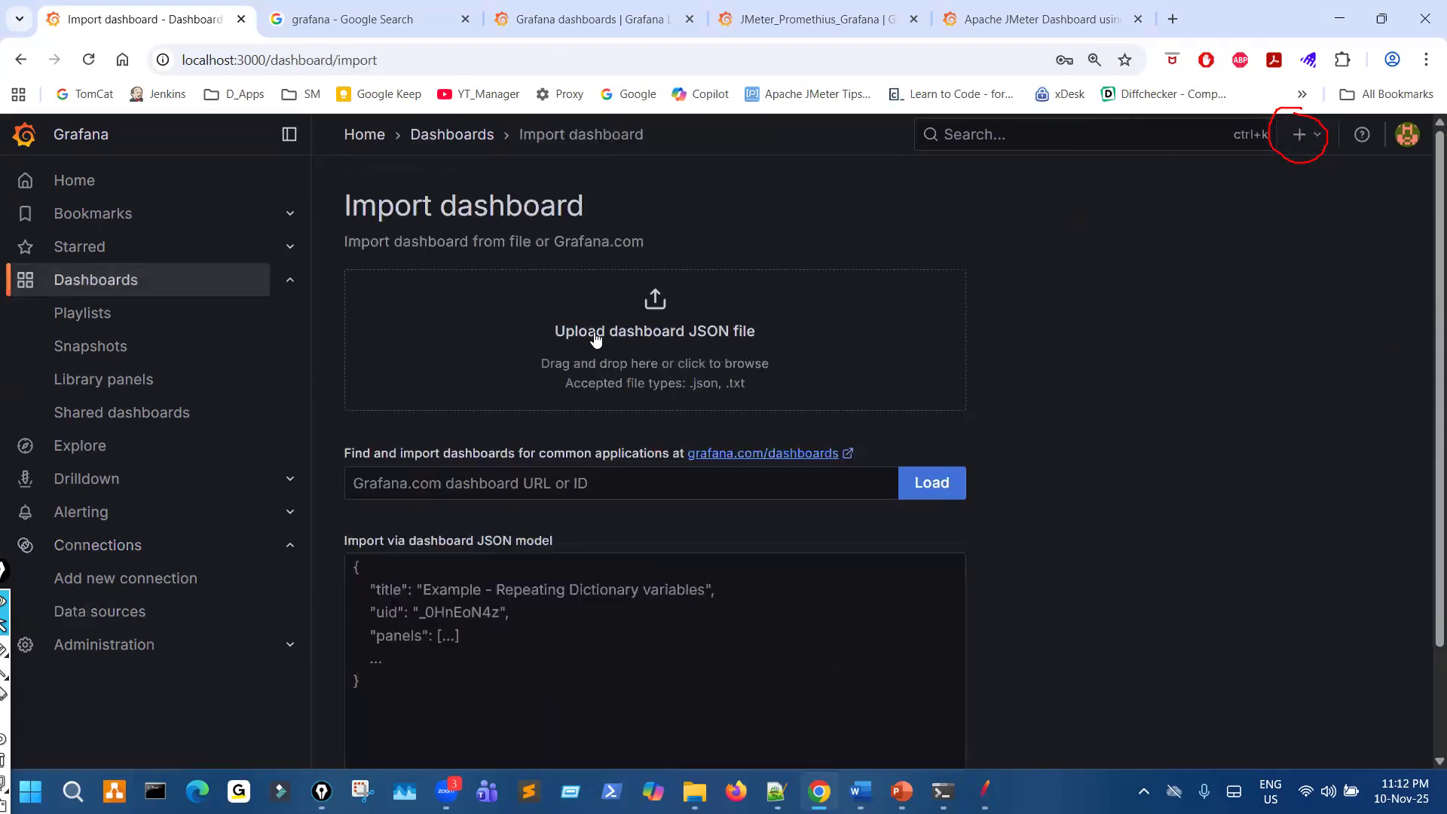
key(ctrl+shift+3)
mouse_move(612, 306)
mouse_down()
mouse_move(668, 325)
mouse_move(638, 329)
mouse_up()
key(ctrl+shift+7)
key(ctrl+shift+2)
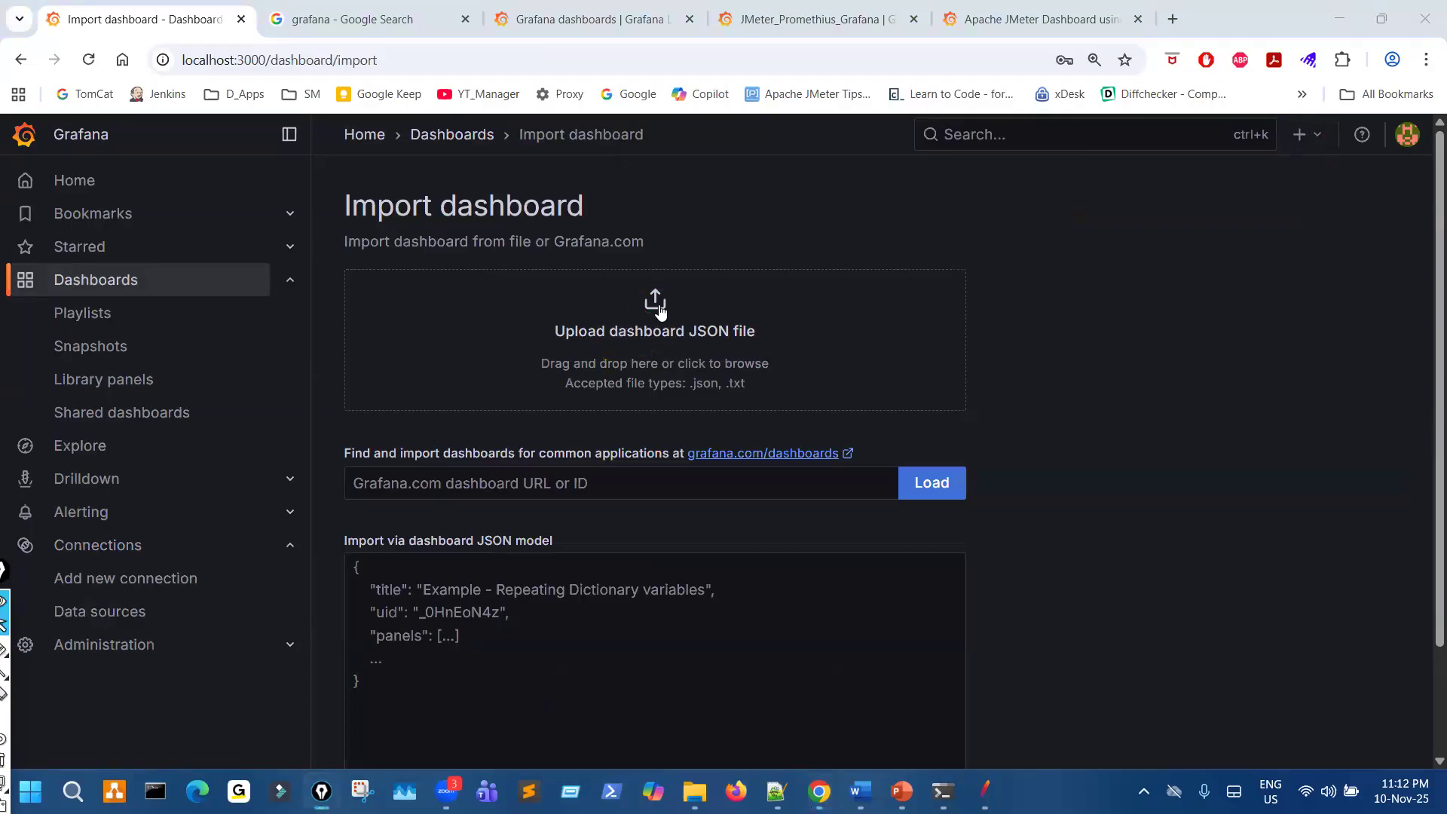
- Upload the JMeter_Grafana_Dashboard_rev1 JSON file from the Grafana_Dashboards folder on Local Disk (C:)
click(662, 331)
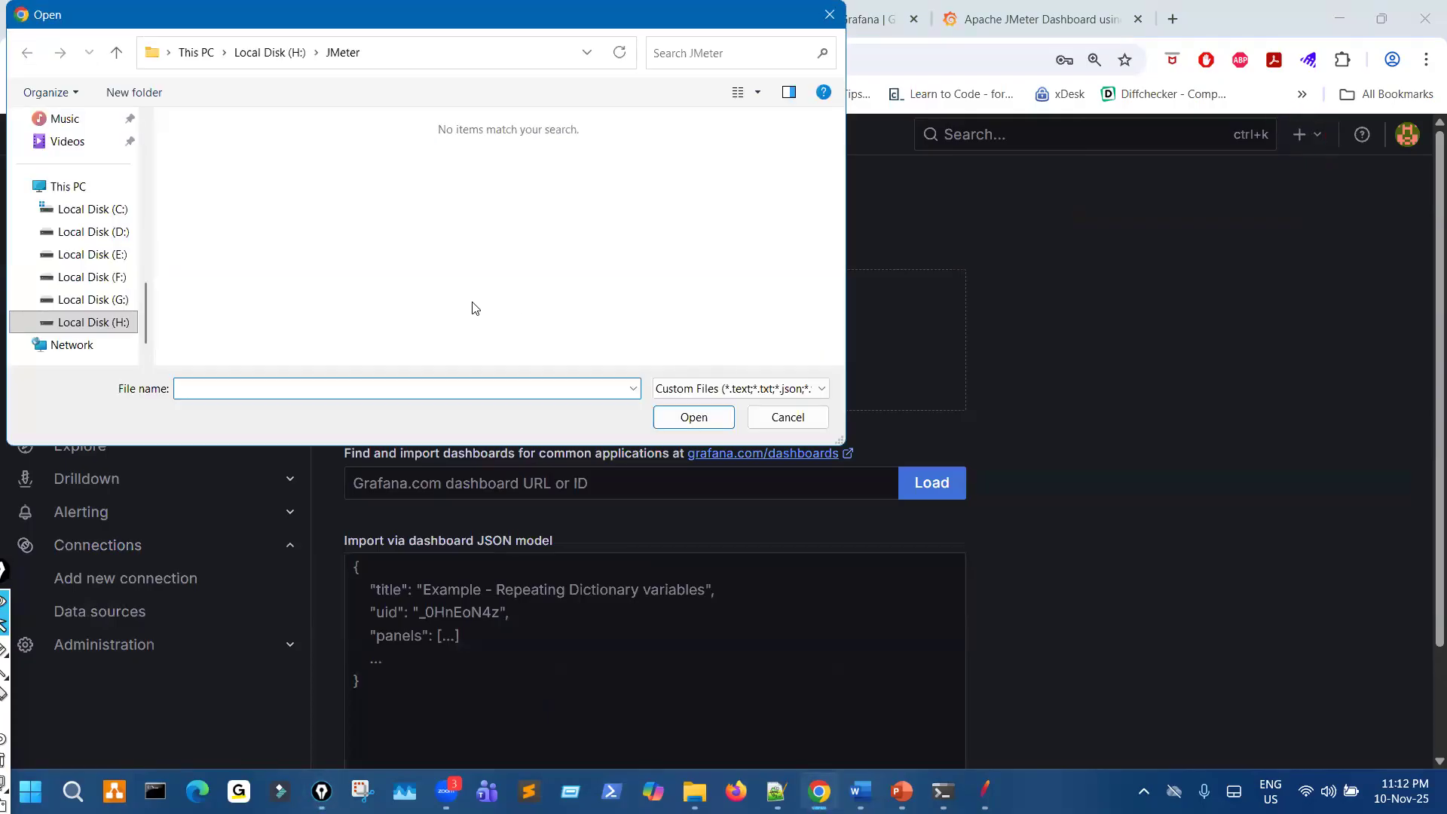
click(92, 210)
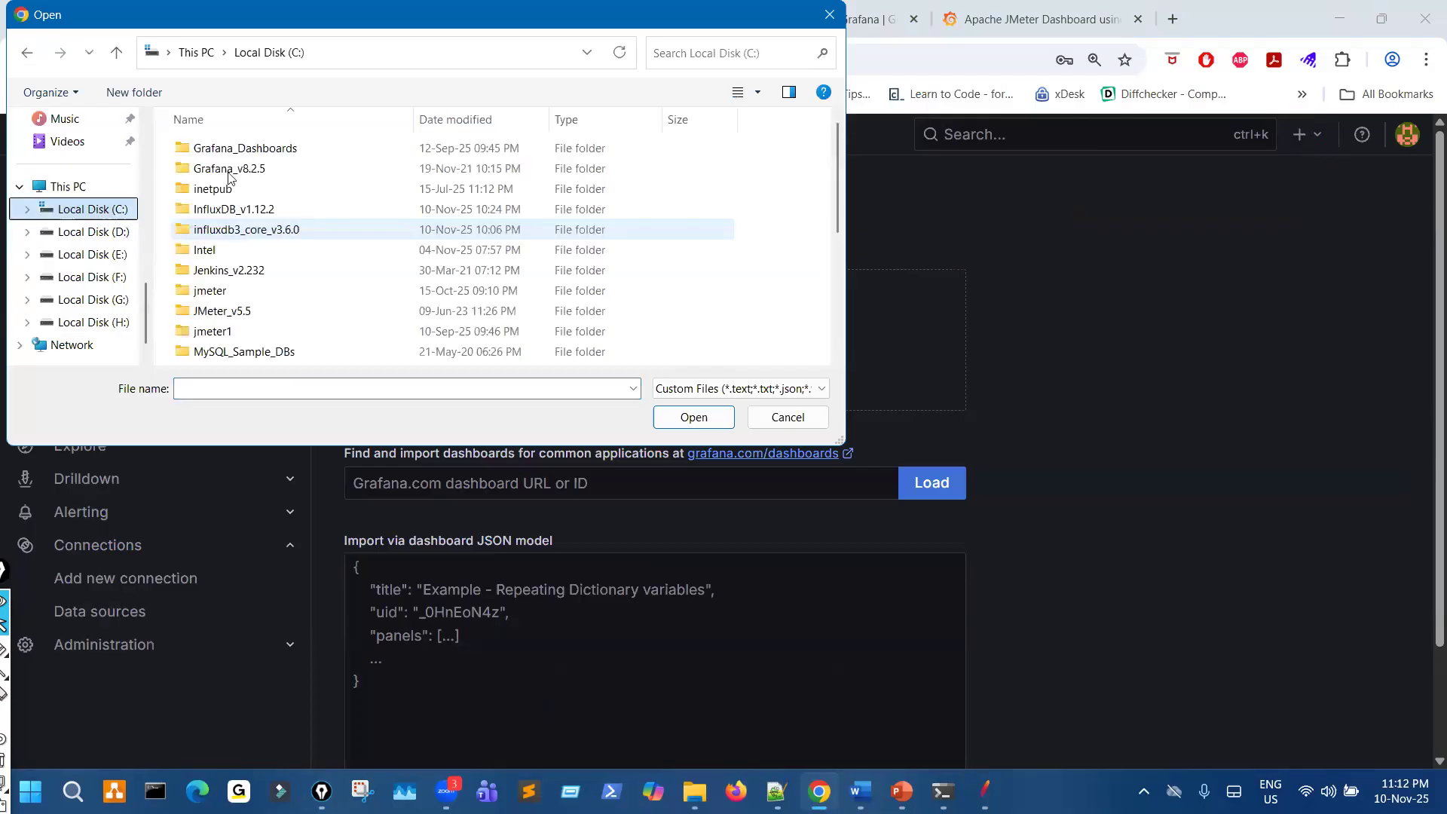
double_click(229, 151)
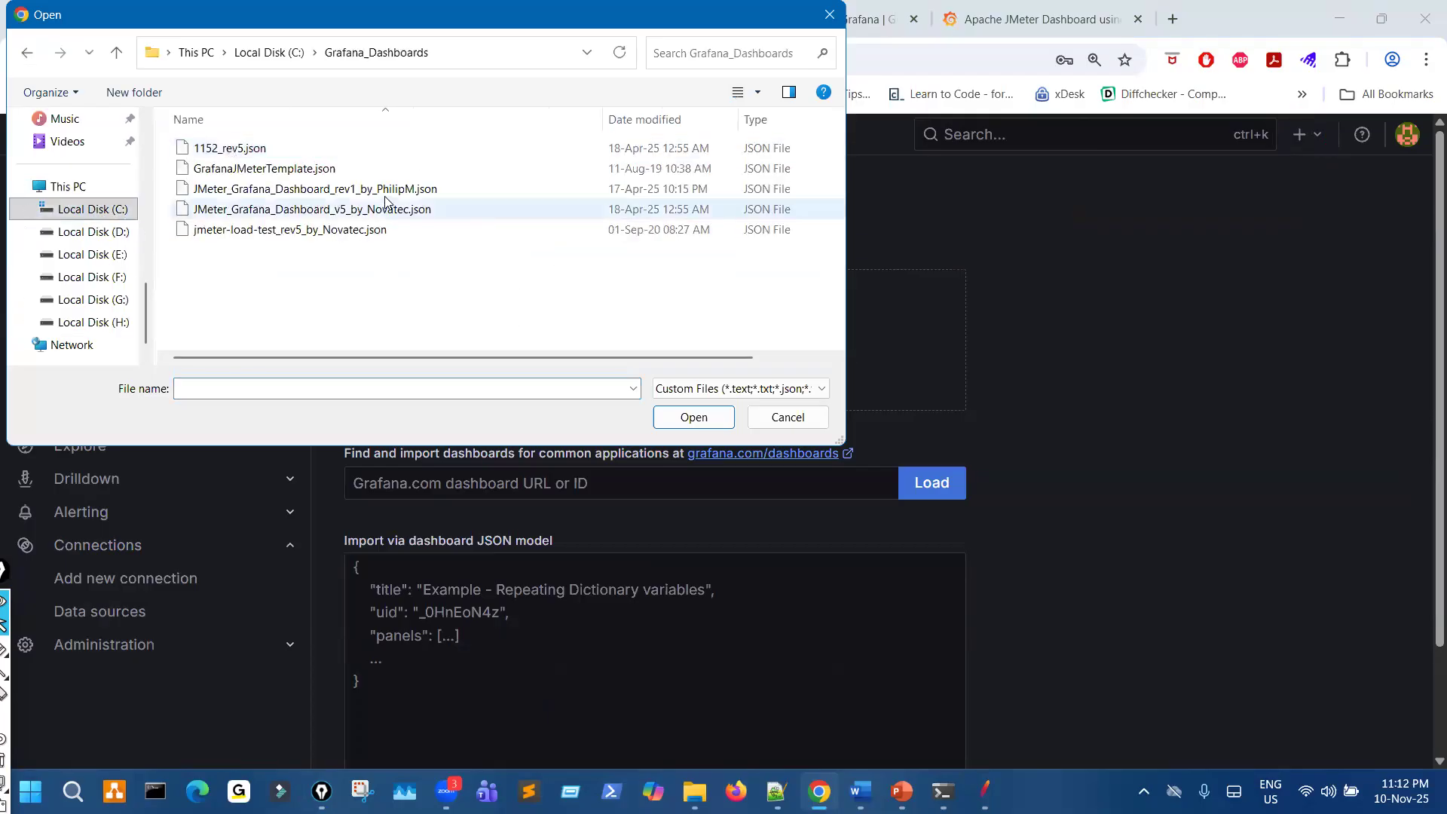
click(315, 190)
click(694, 419)
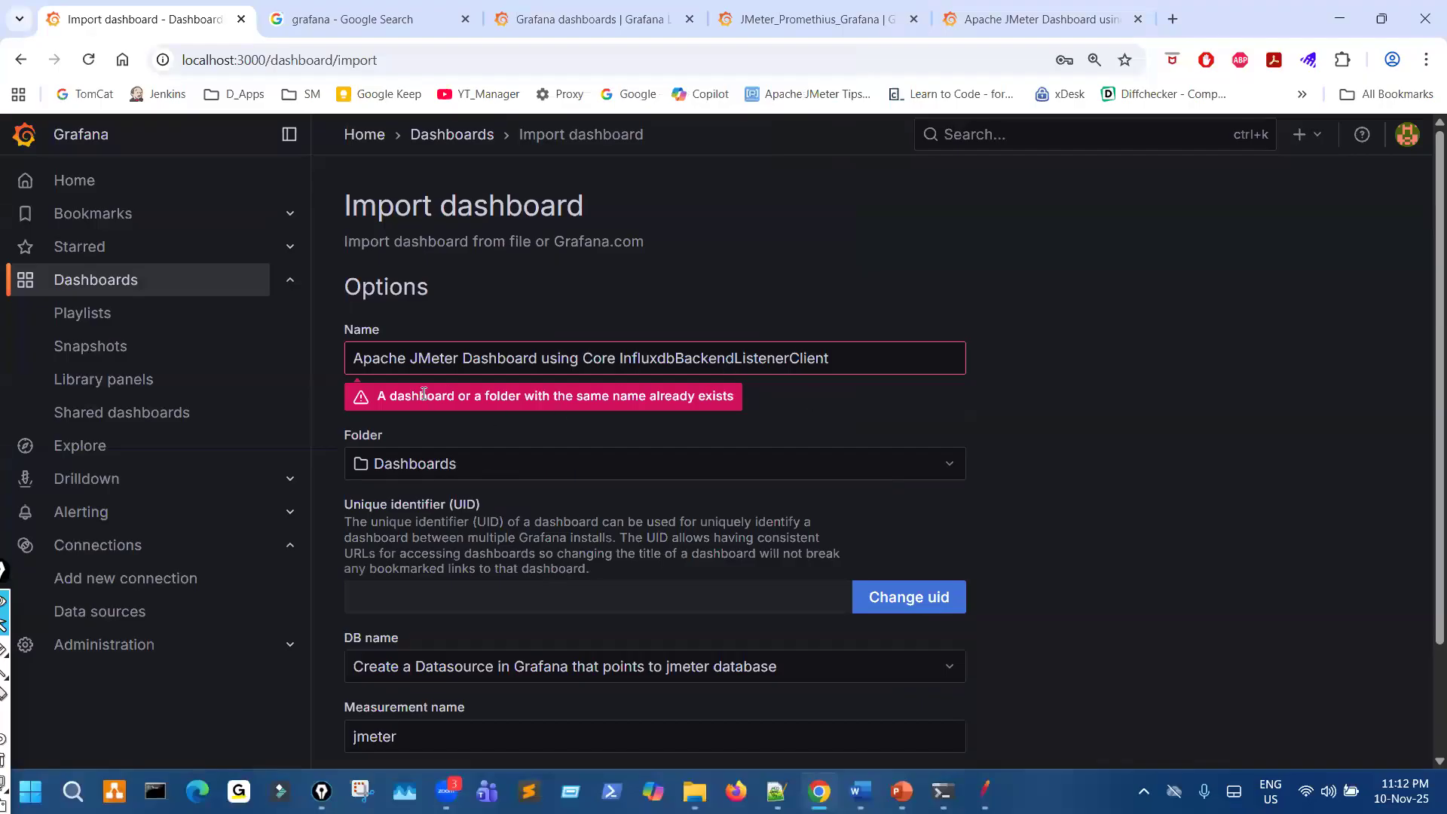
- Replace the name of the dashboard being imported with JMeter_PetStore
drag(850, 360, 362, 344)
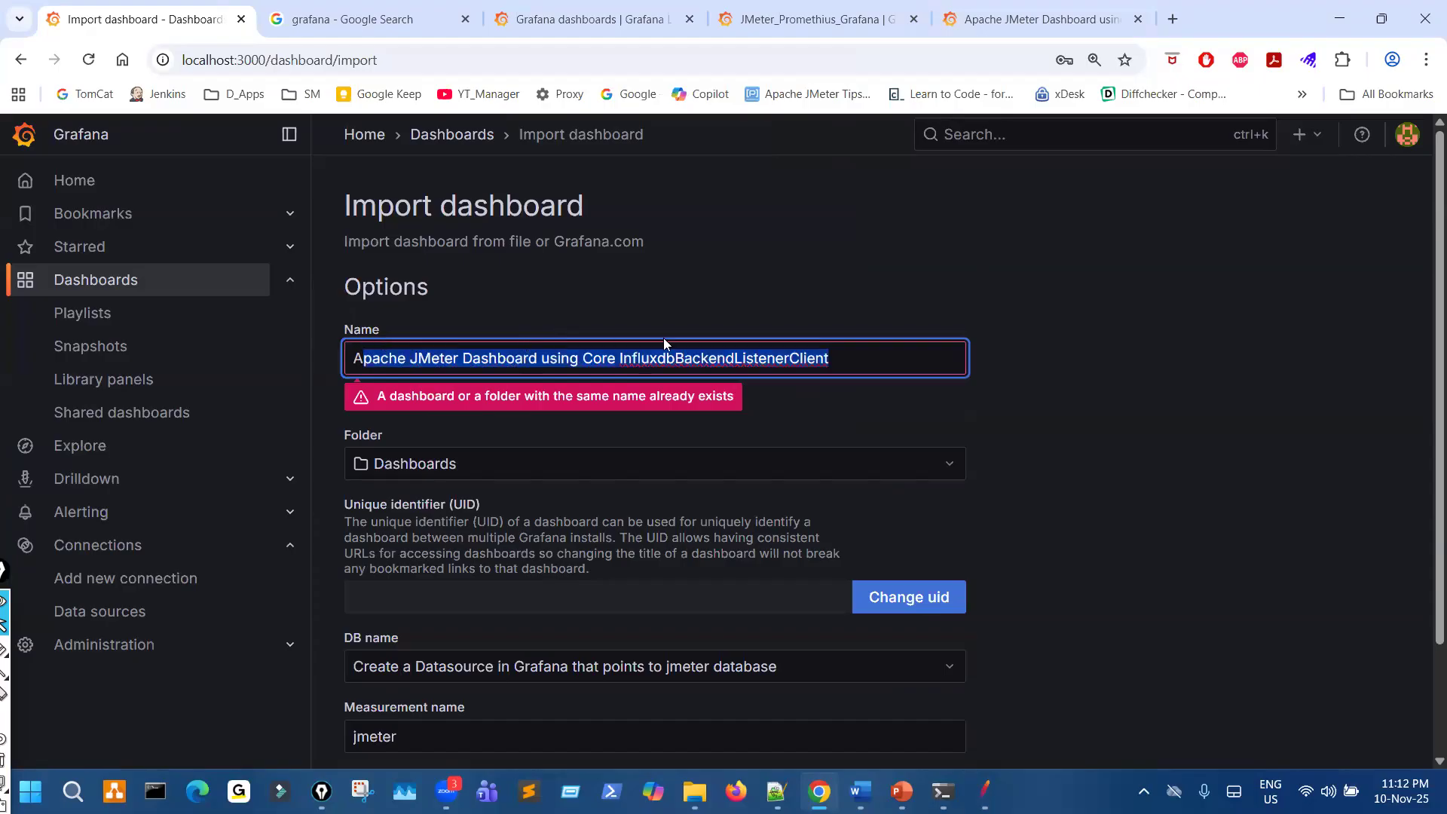
click(861, 365)
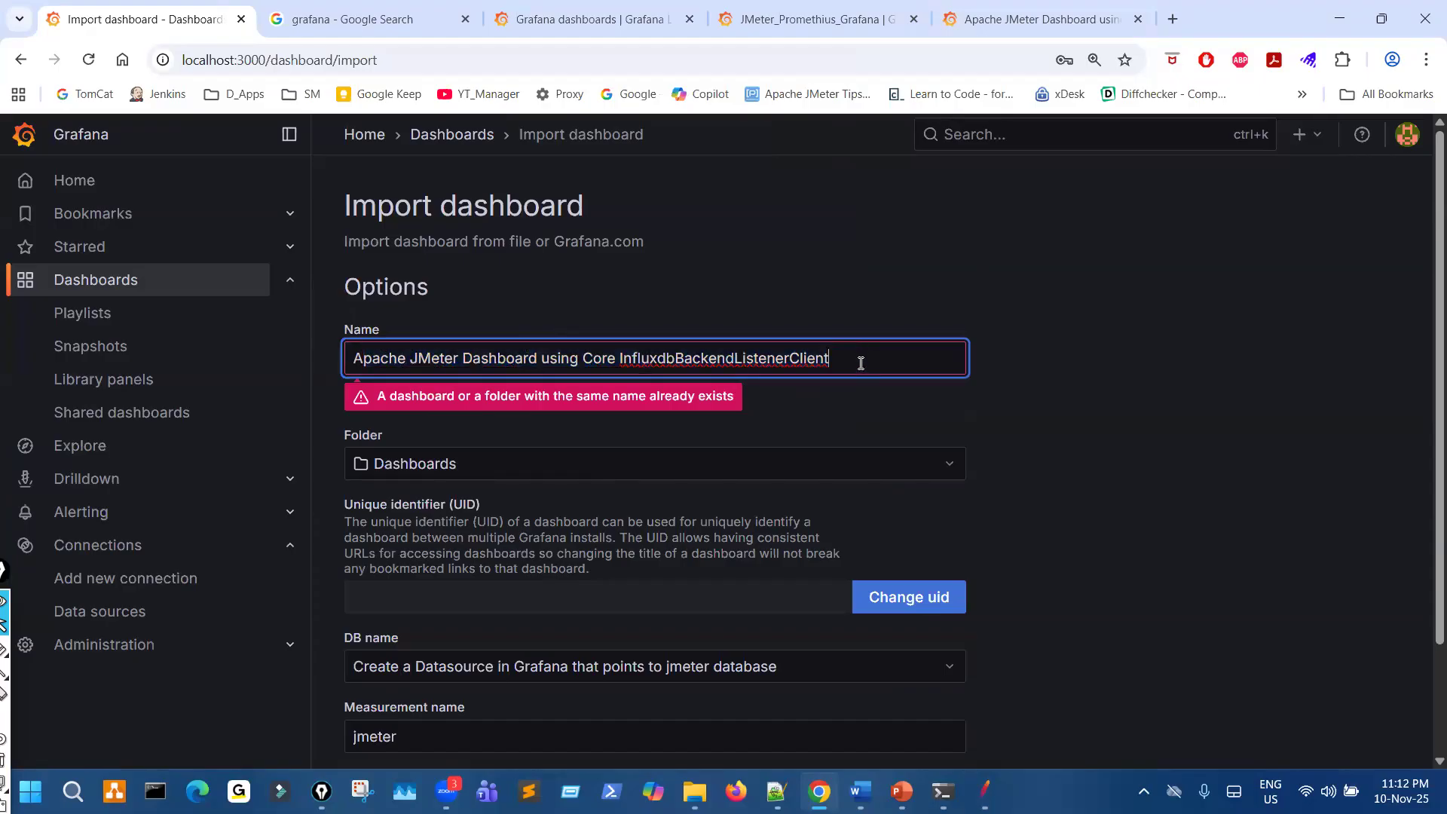
key(ctrl+a)
text(J)
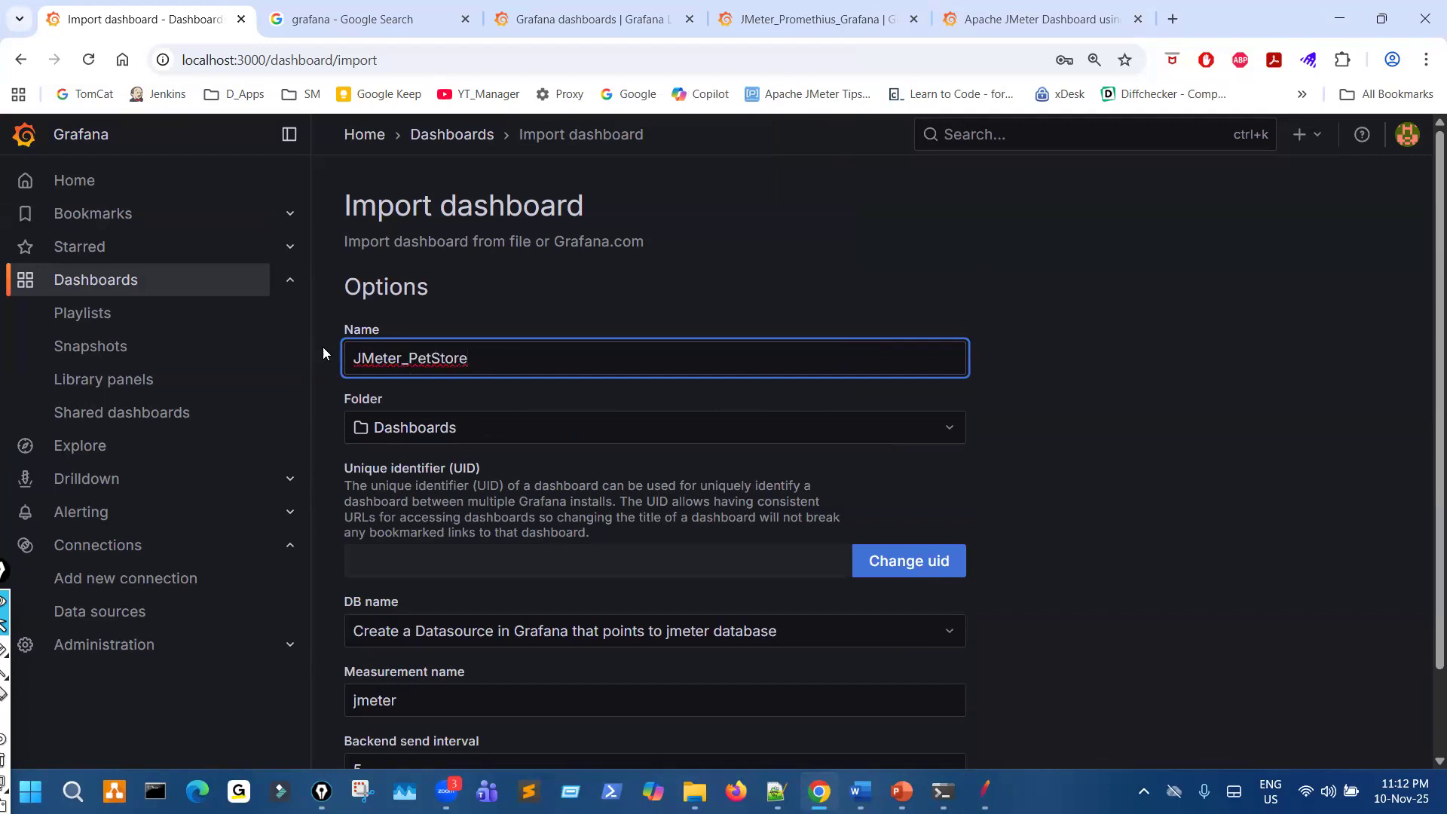
drag(351, 354, 469, 353)
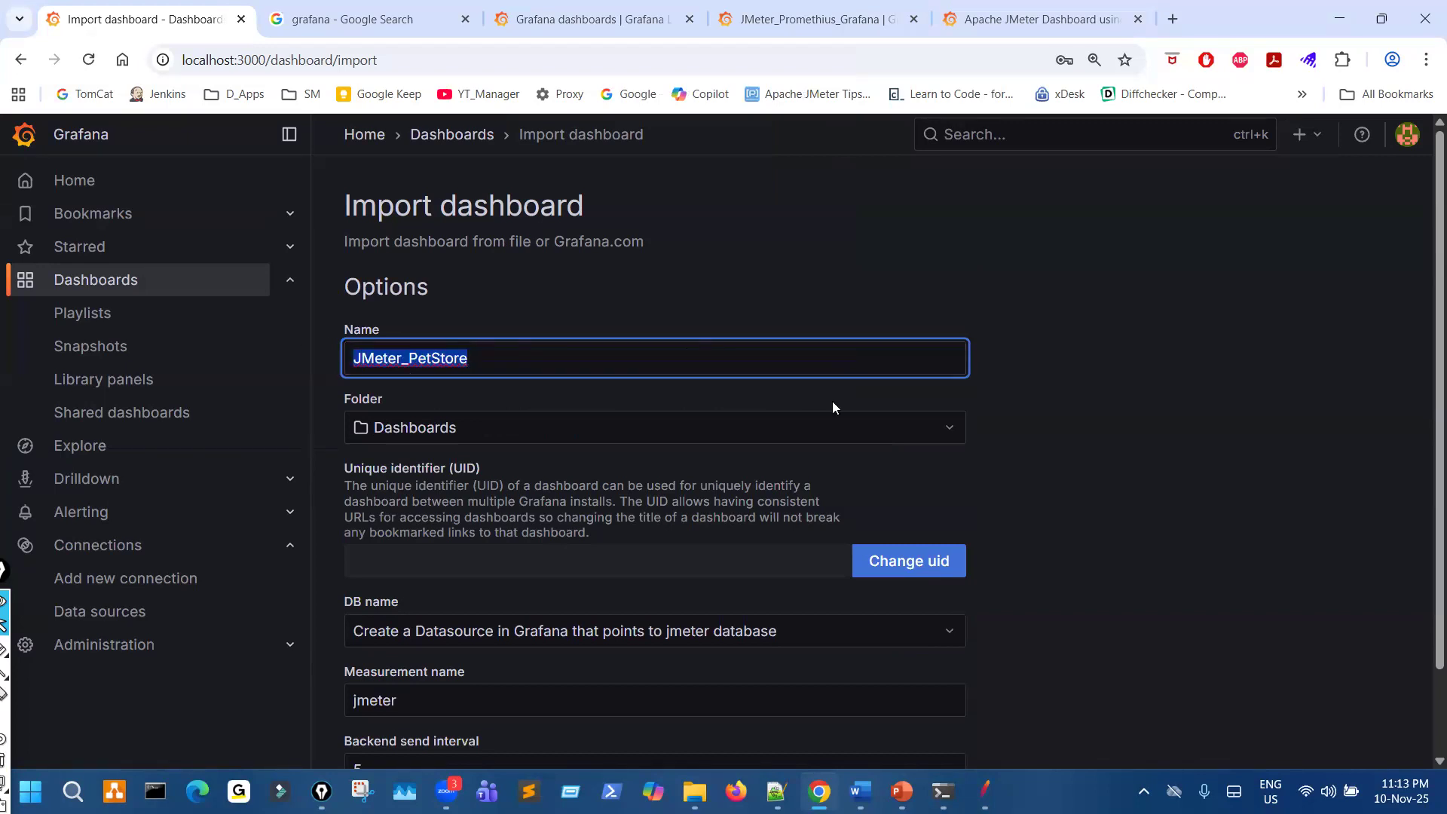
- Tick the dashboard name and circle the DB name selector with the pen, and leave drawing mode
scroll(1205, 558, down, 2)
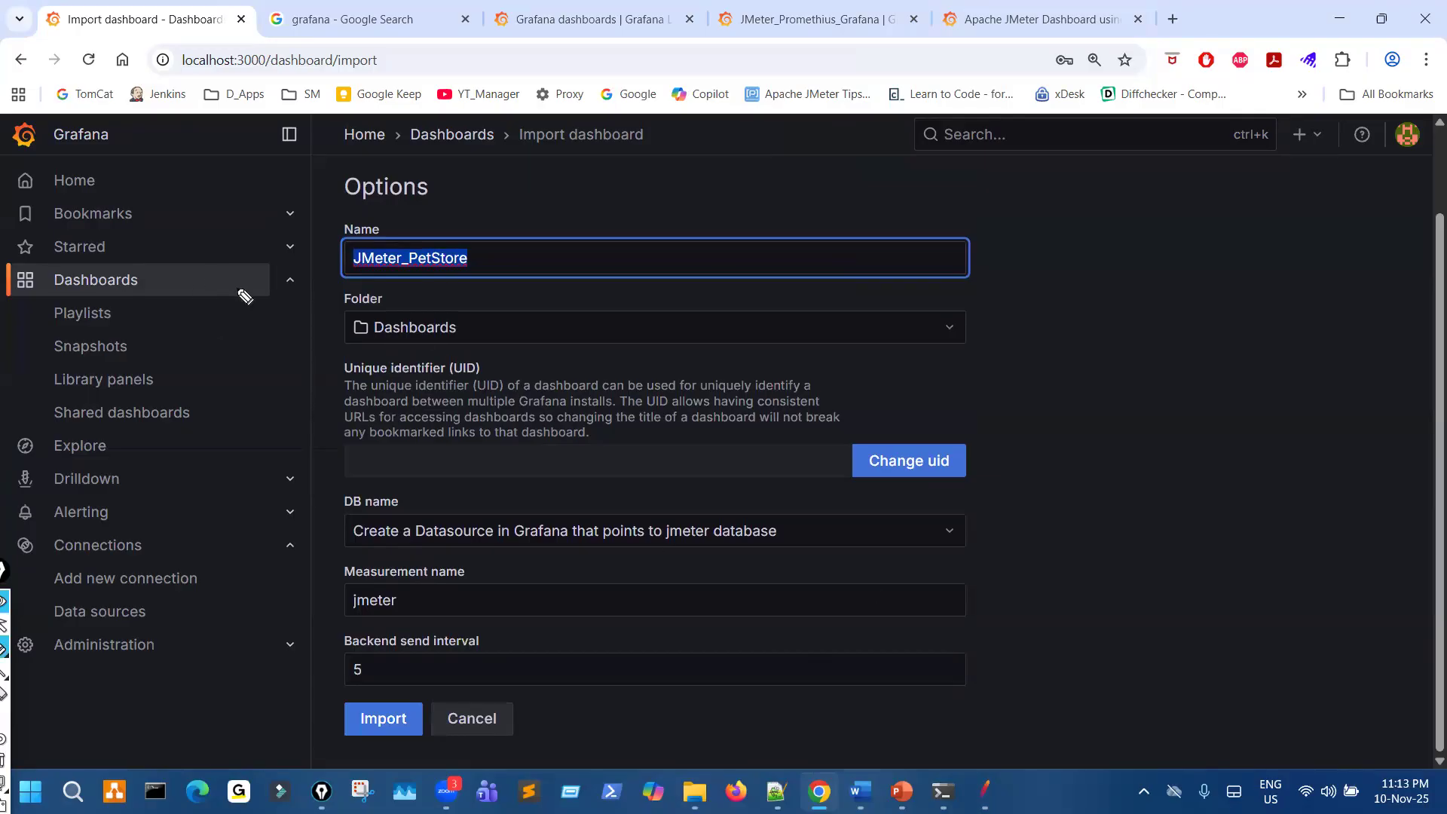
drag(480, 251, 704, 175)
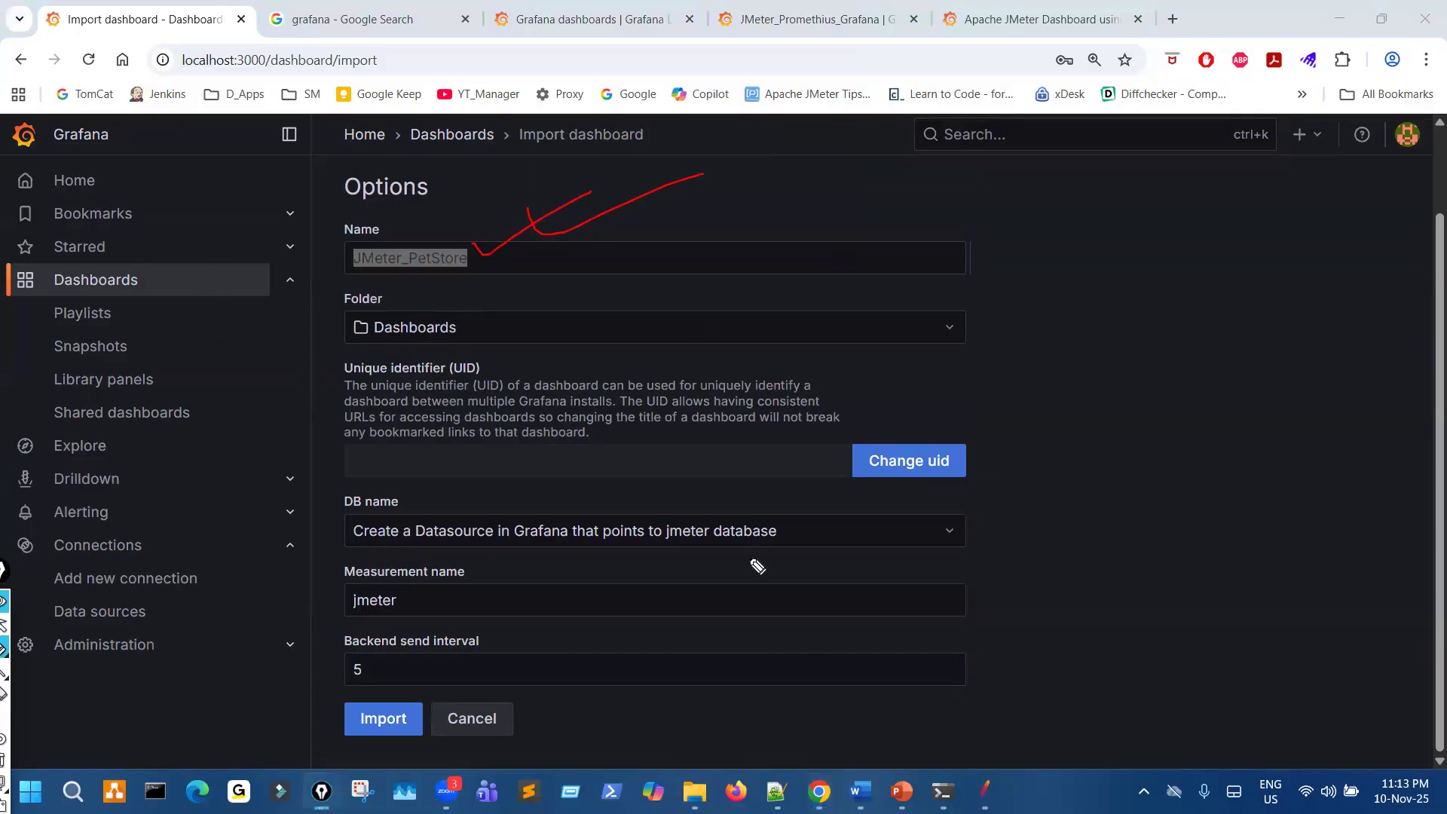
mouse_move(369, 543)
mouse_down()
mouse_move(970, 554)
mouse_move(810, 511)
mouse_move(385, 503)
mouse_move(586, 573)
mouse_move(1008, 534)
mouse_up()
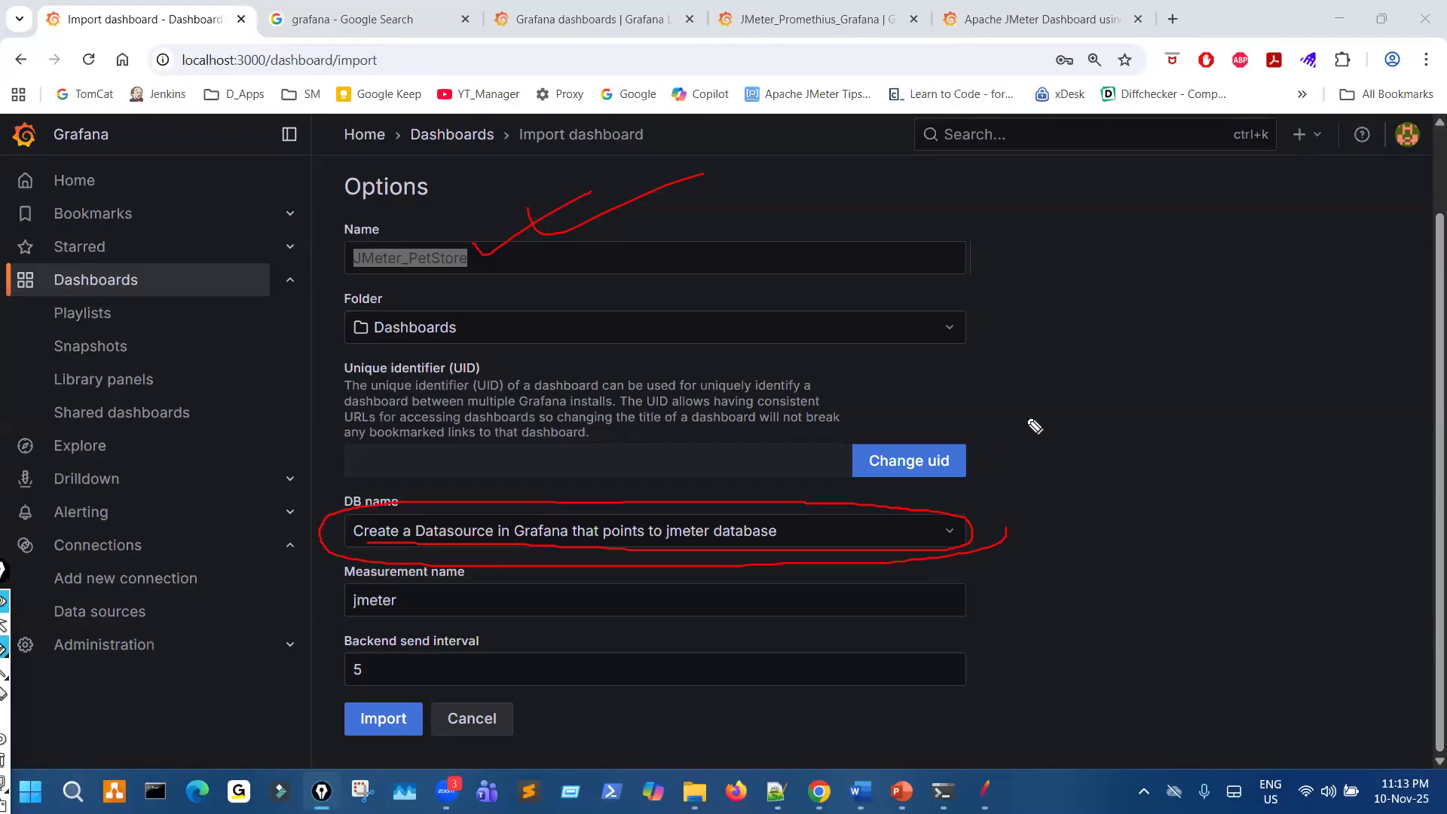
key(ctrl+shift+2)
- Choose PetStoreNov2025 as the DB name data source for the imported dashboard
click(938, 533)
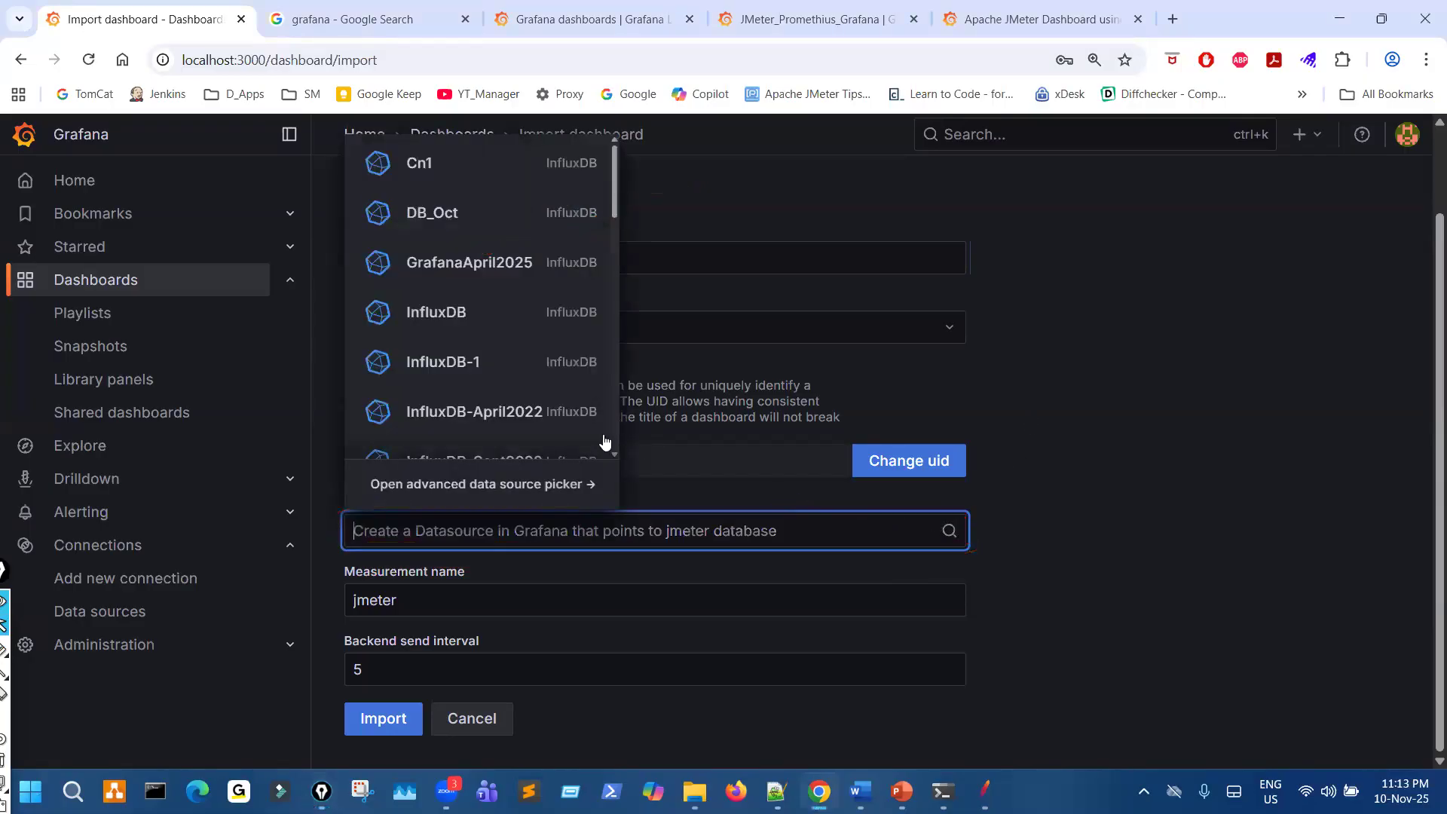
scroll(1087, 461, up, 1)
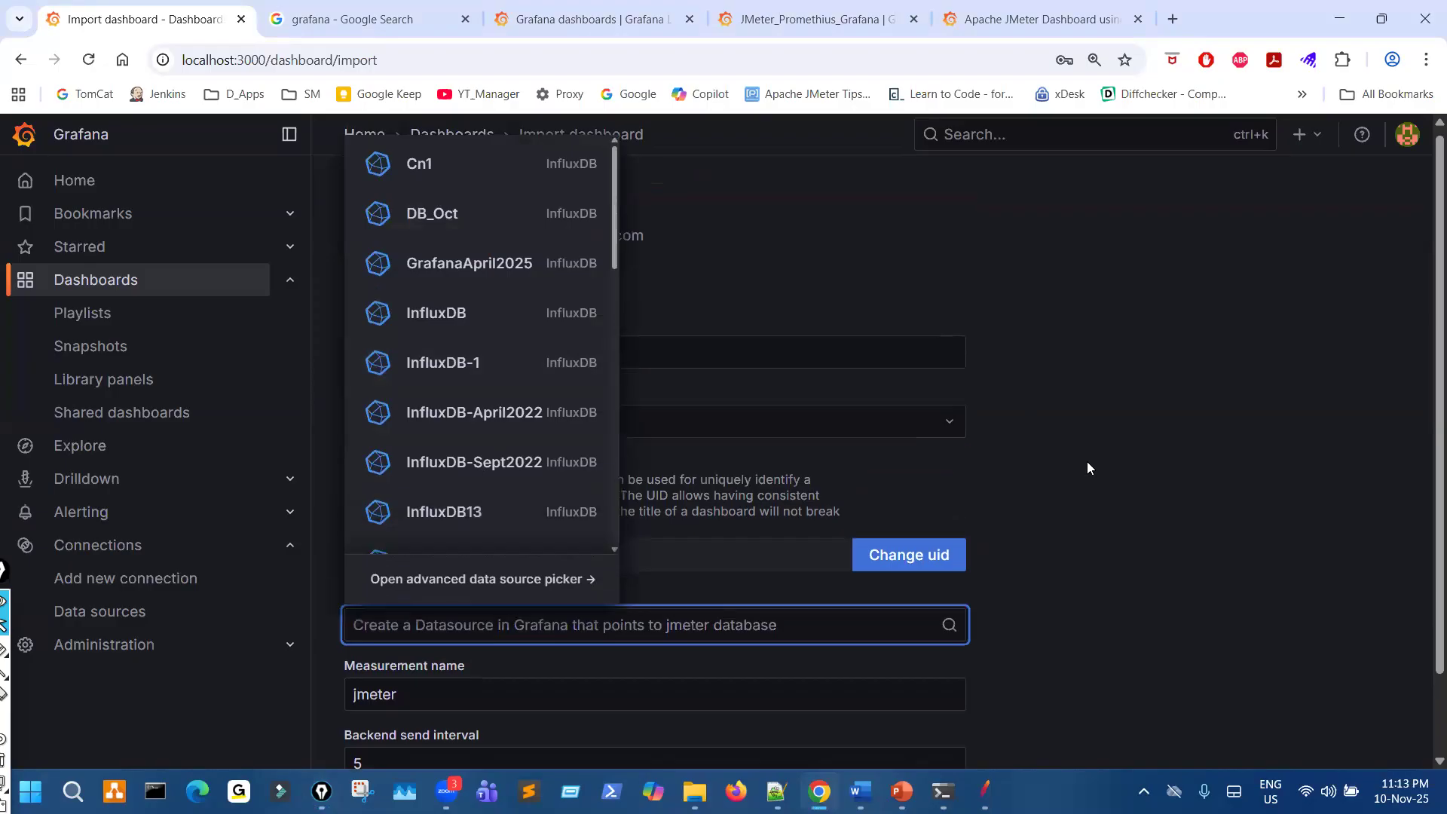
key(ctrl+minus)
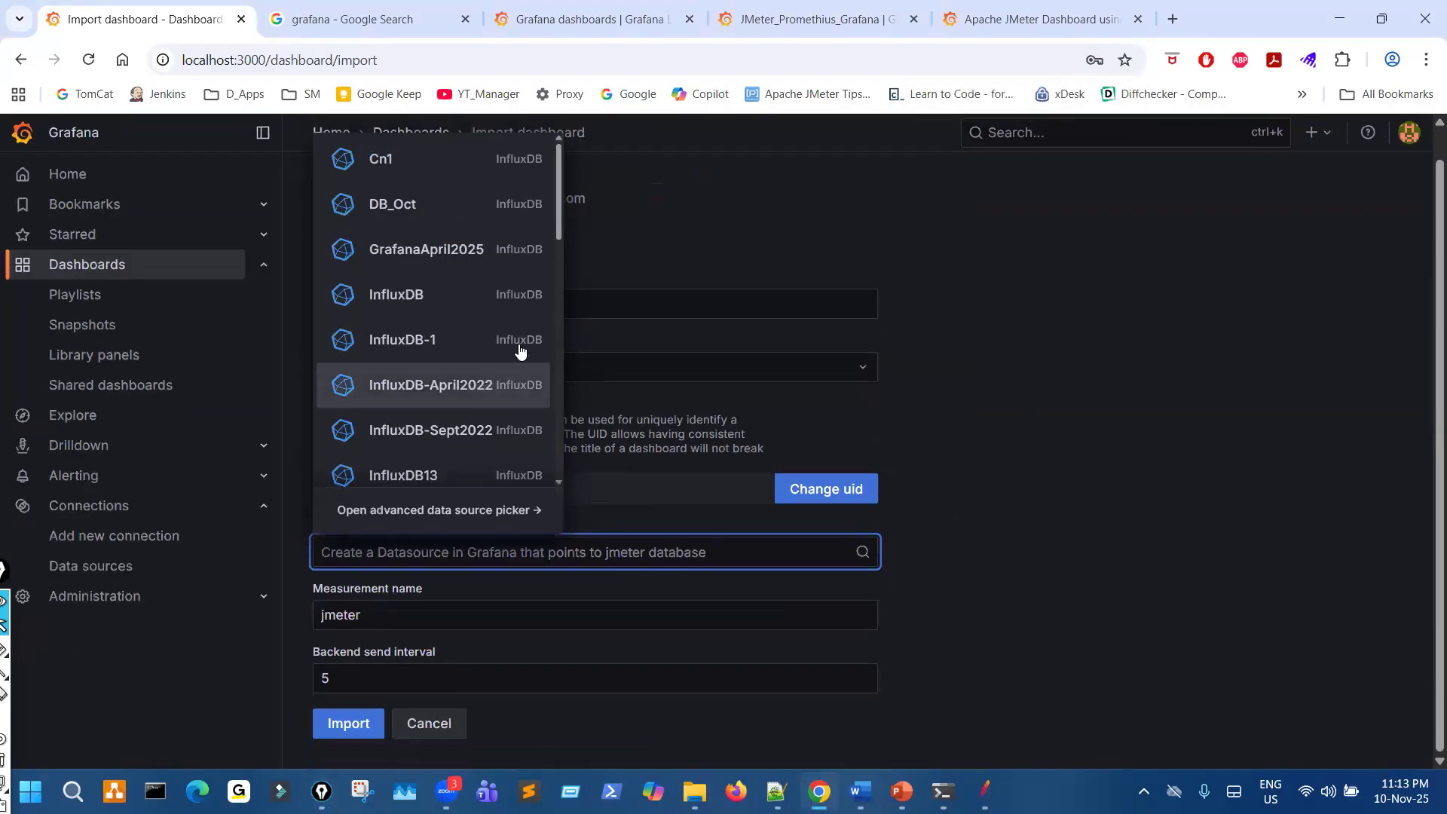
scroll(491, 354, down, 4)
scroll(492, 377, down, 8)
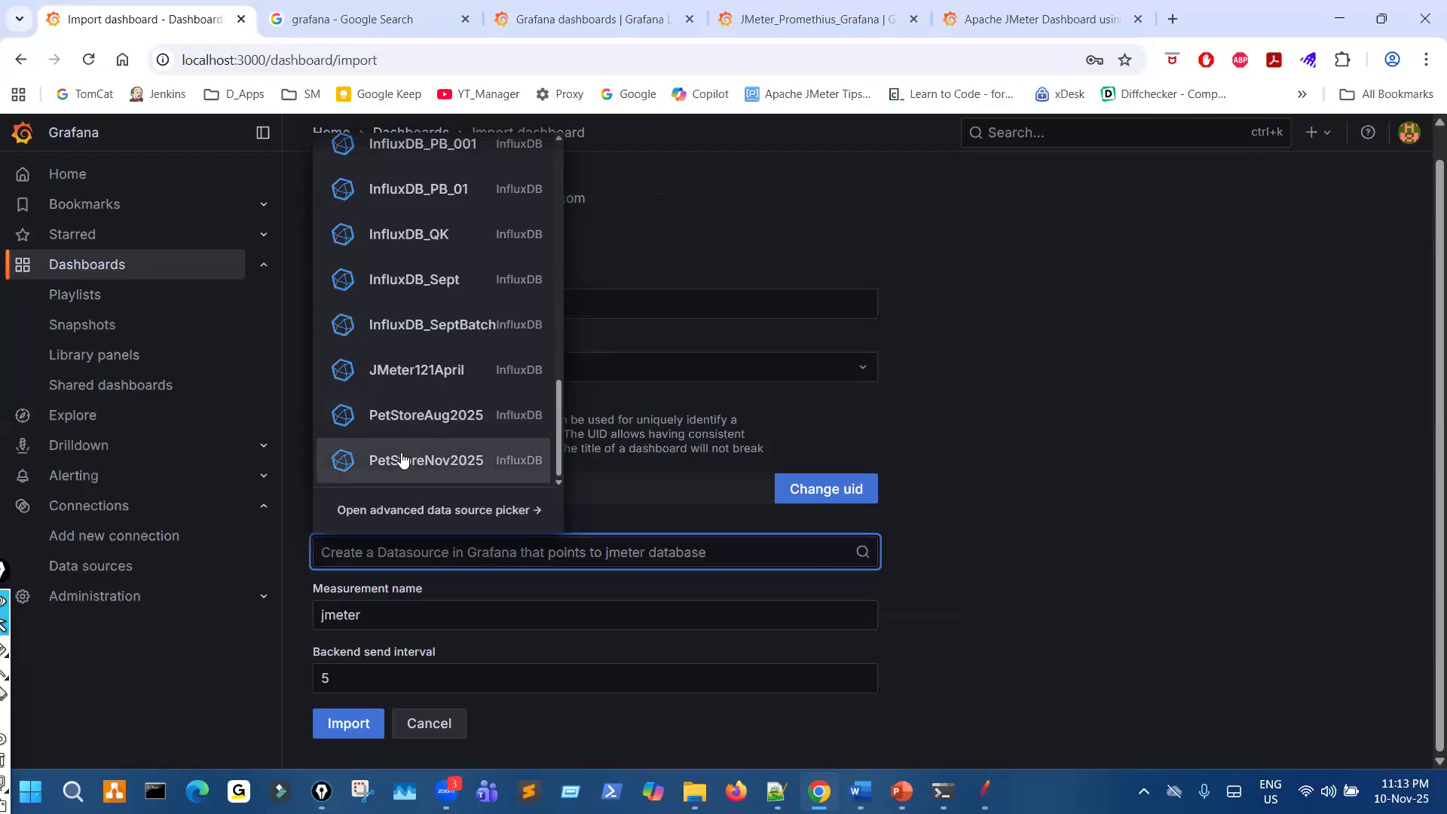
scroll(414, 347, up, 10)
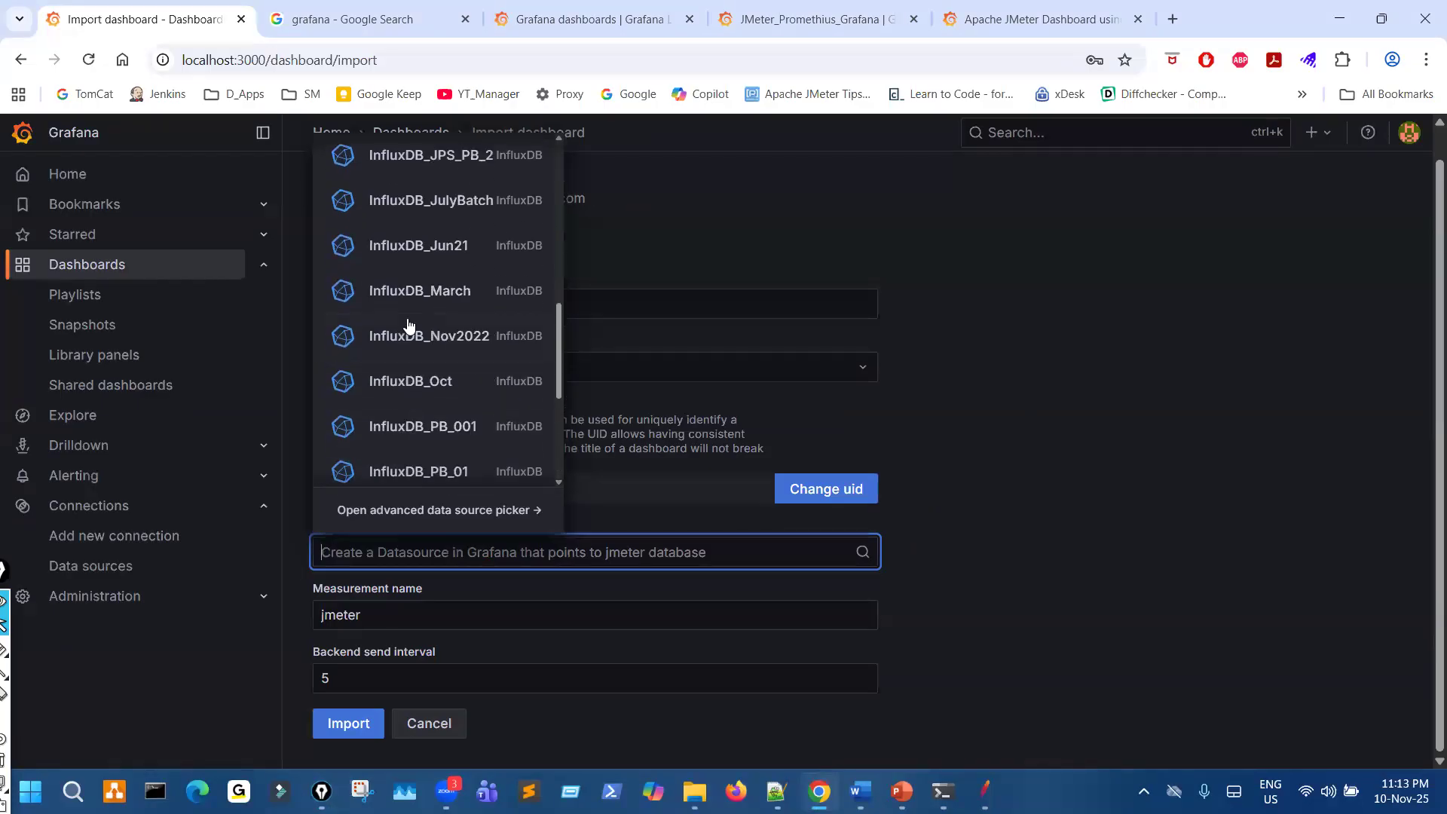
scroll(420, 317, down, 10)
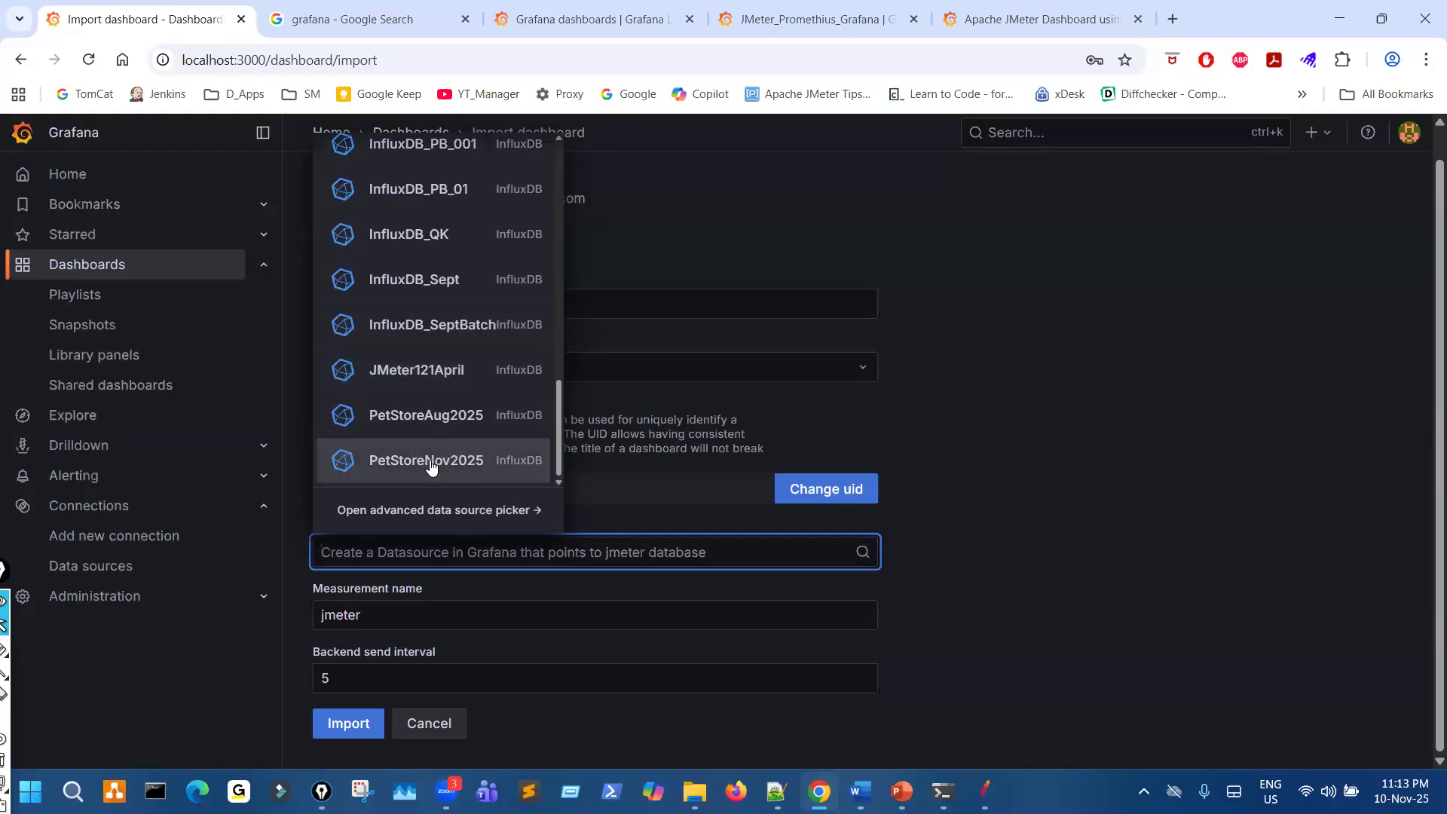
click(431, 463)
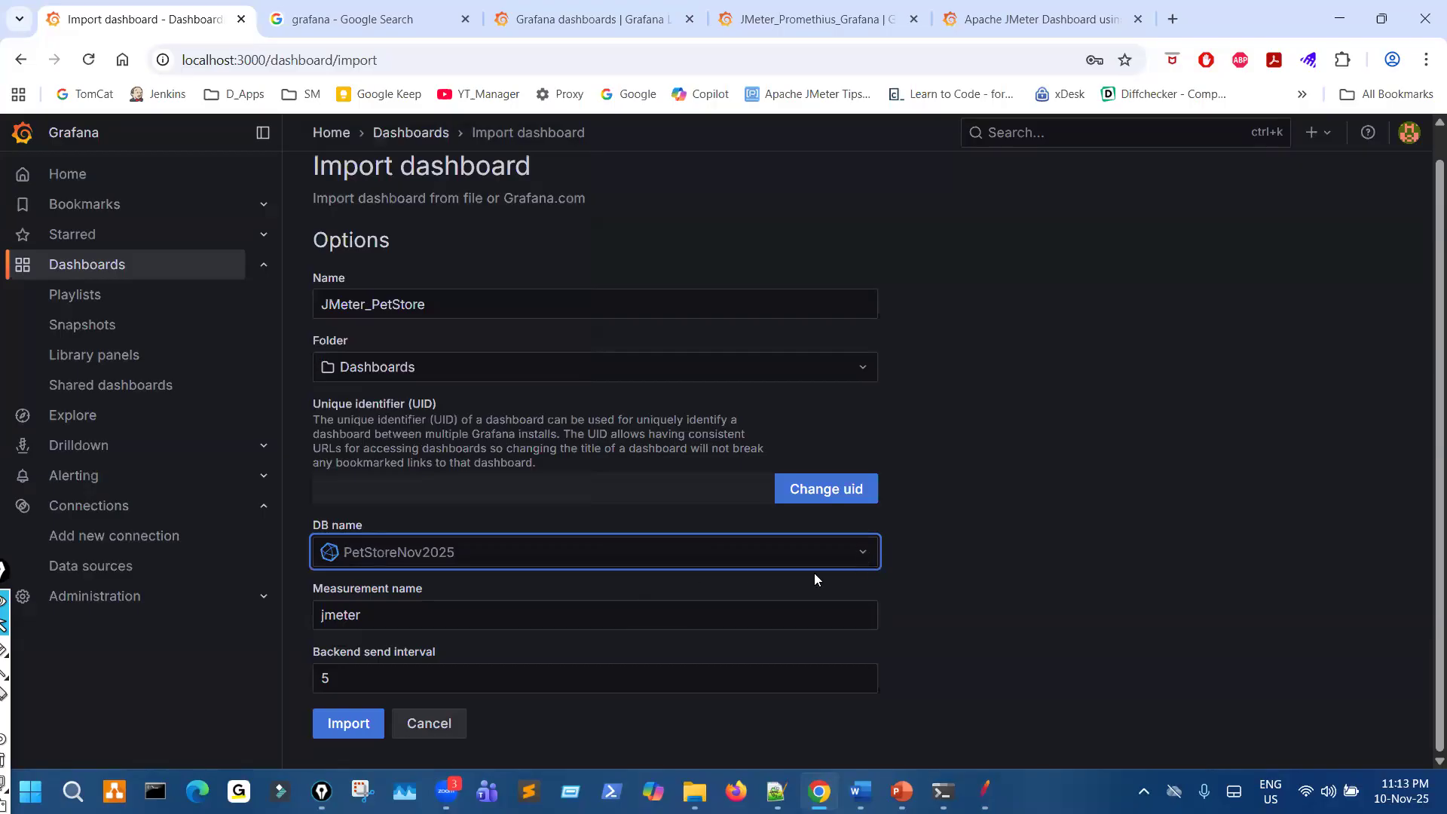
- Check the measurement name and backend send interval, and mark the dashboard name, DB name and Import control with the pen
click(536, 619)
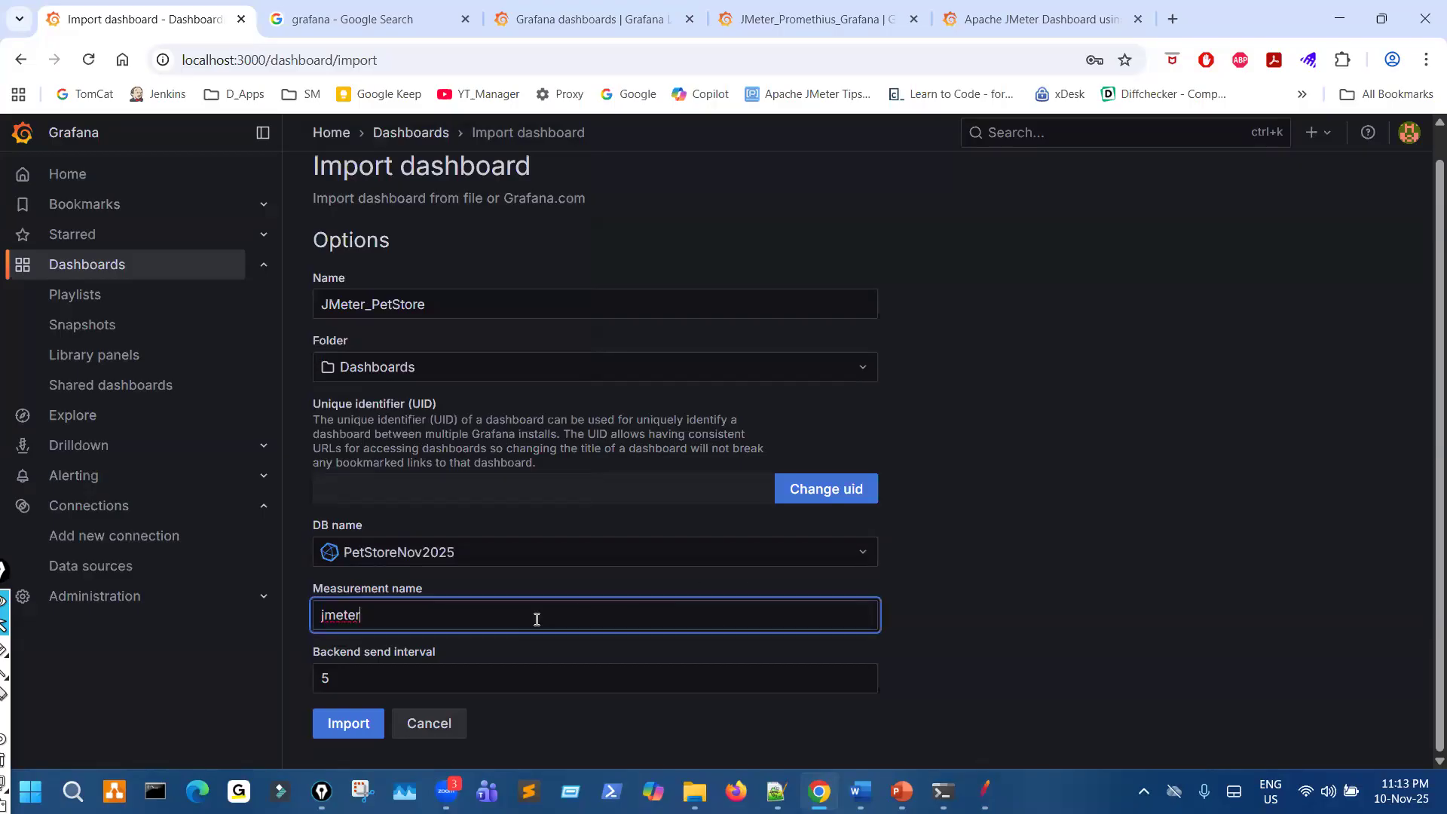
key(Tab)
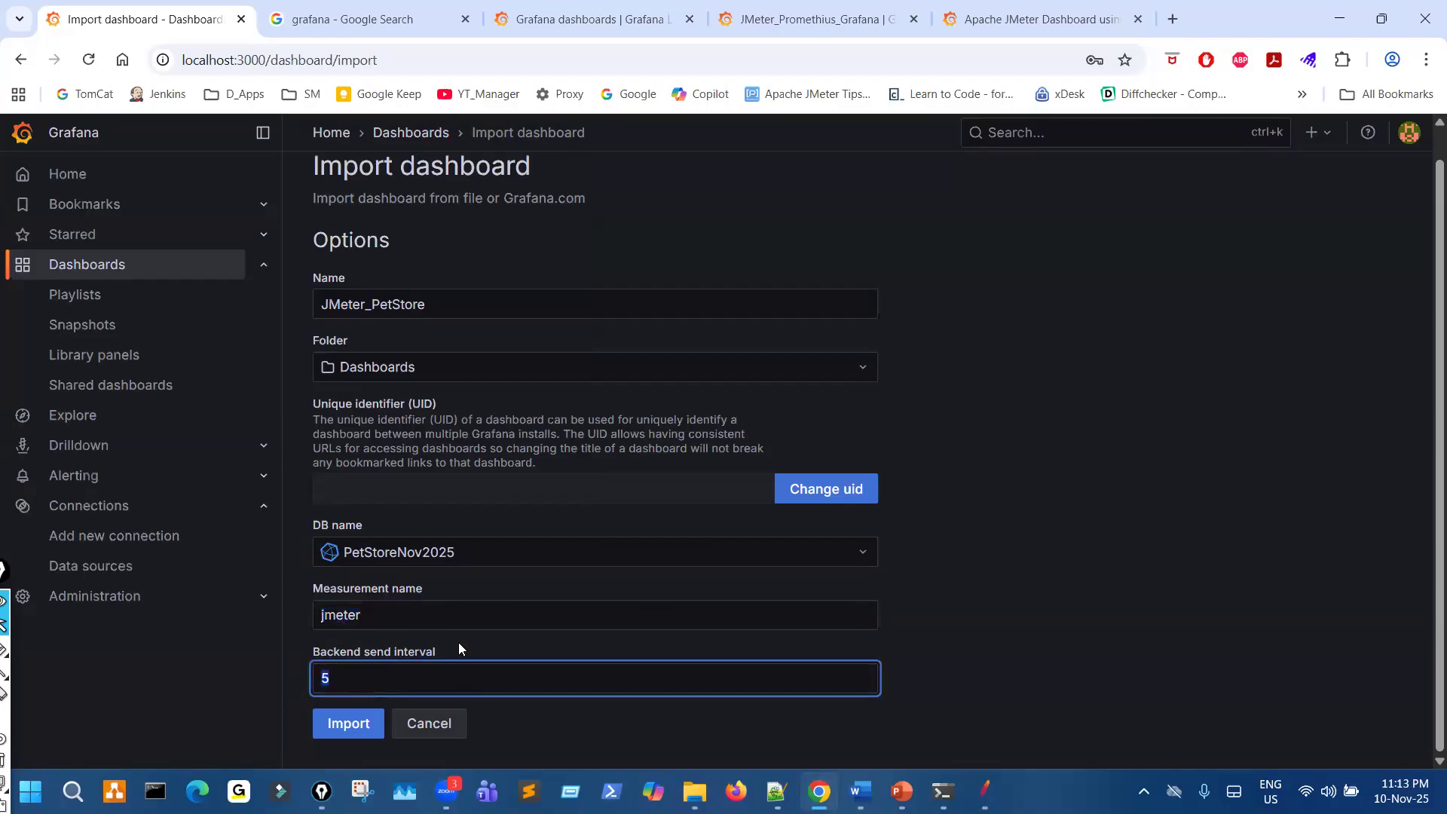
key(ctrl+shift+3)
mouse_move(374, 272)
mouse_down()
mouse_move(367, 331)
mouse_move(296, 288)
mouse_up()
mouse_move(393, 526)
mouse_down()
mouse_move(290, 553)
mouse_move(428, 520)
mouse_up()
drag(830, 545, 835, 538)
mouse_move(937, 535)
mouse_down()
mouse_move(984, 550)
mouse_move(1022, 509)
mouse_up()
drag(977, 514, 1102, 509)
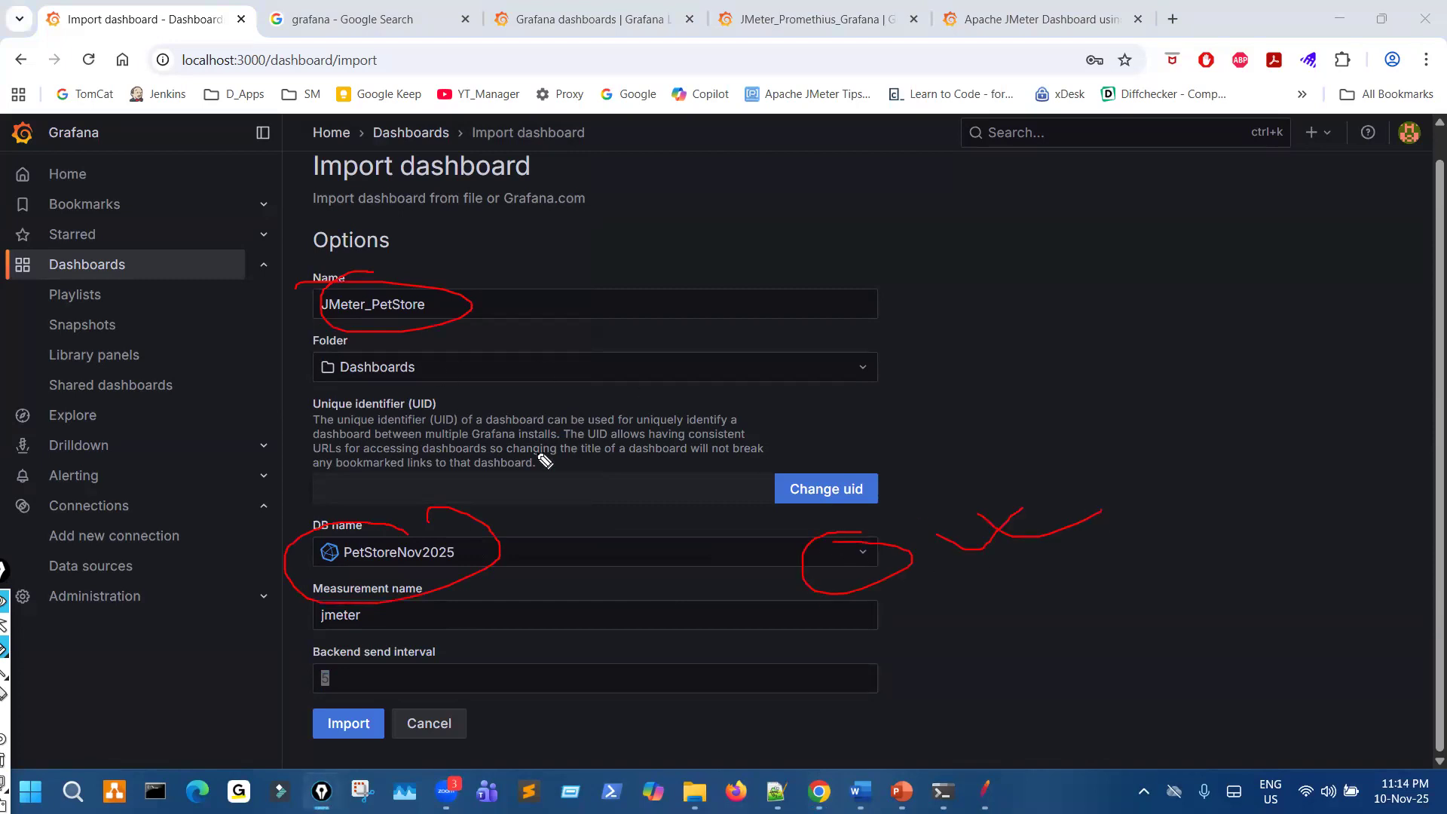
mouse_move(383, 713)
mouse_down()
mouse_move(335, 698)
mouse_move(360, 722)
mouse_up()
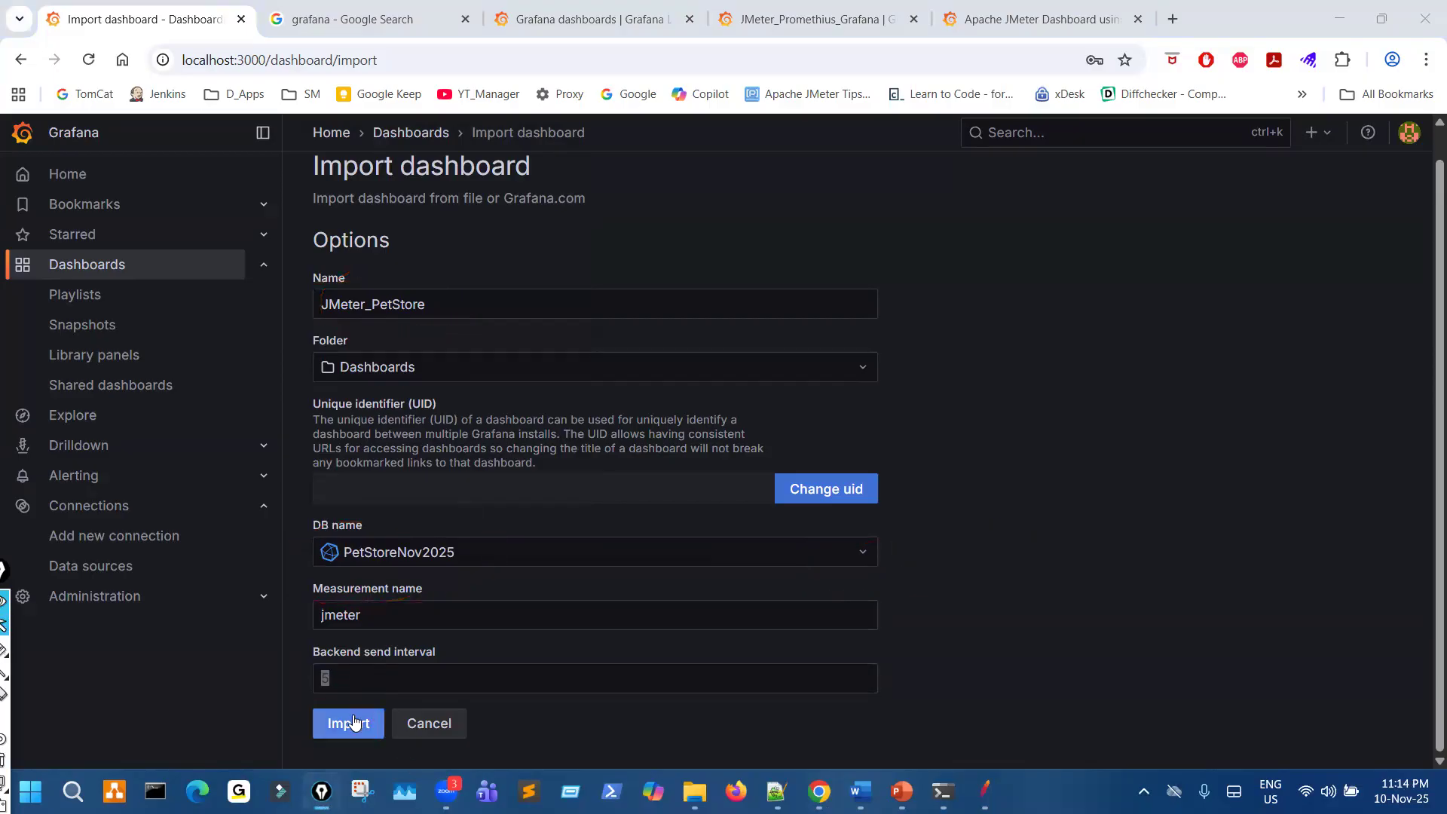
- Import the JMeter_PetStore dashboard and zoom its page out one level
click(348, 723)
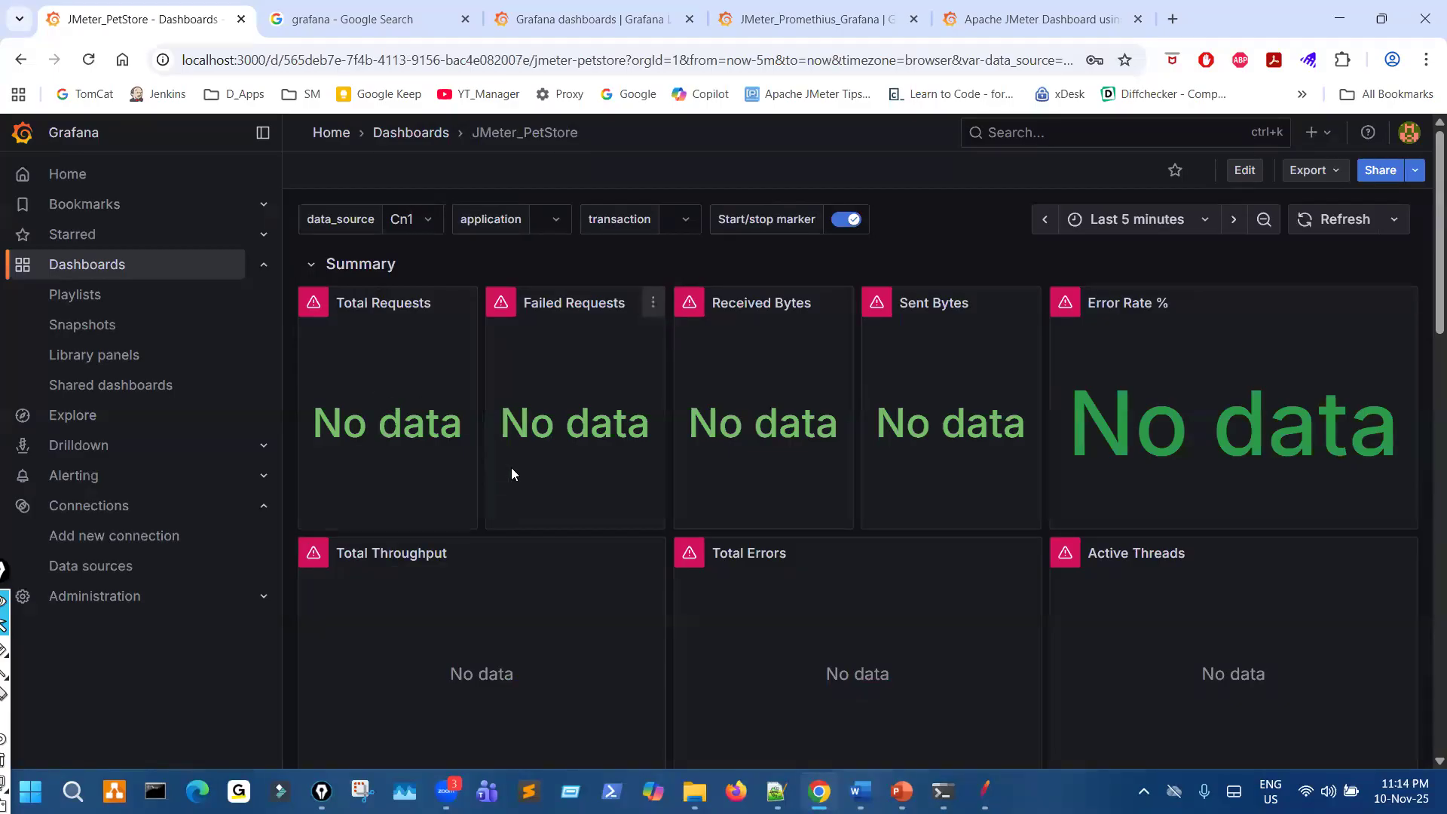
key(ctrl+minus)
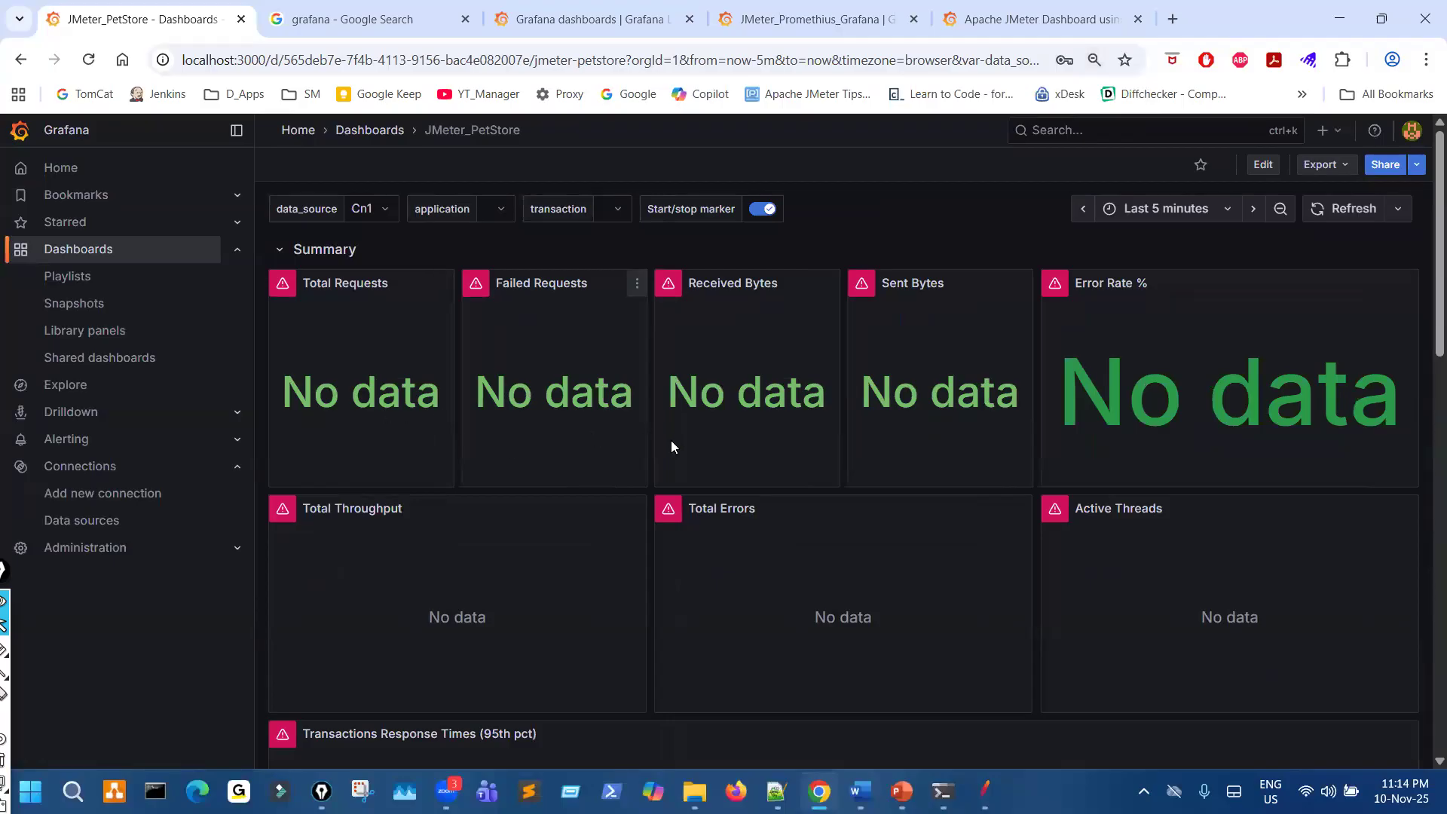
key(ctrl+plus)
key(ctrl+minus)
- Circle the dashboard's data_source variable with the pen and set it to PetStoreNov2025
mouse_move(350, 188)
mouse_down()
mouse_move(276, 202)
mouse_move(340, 236)
mouse_up()
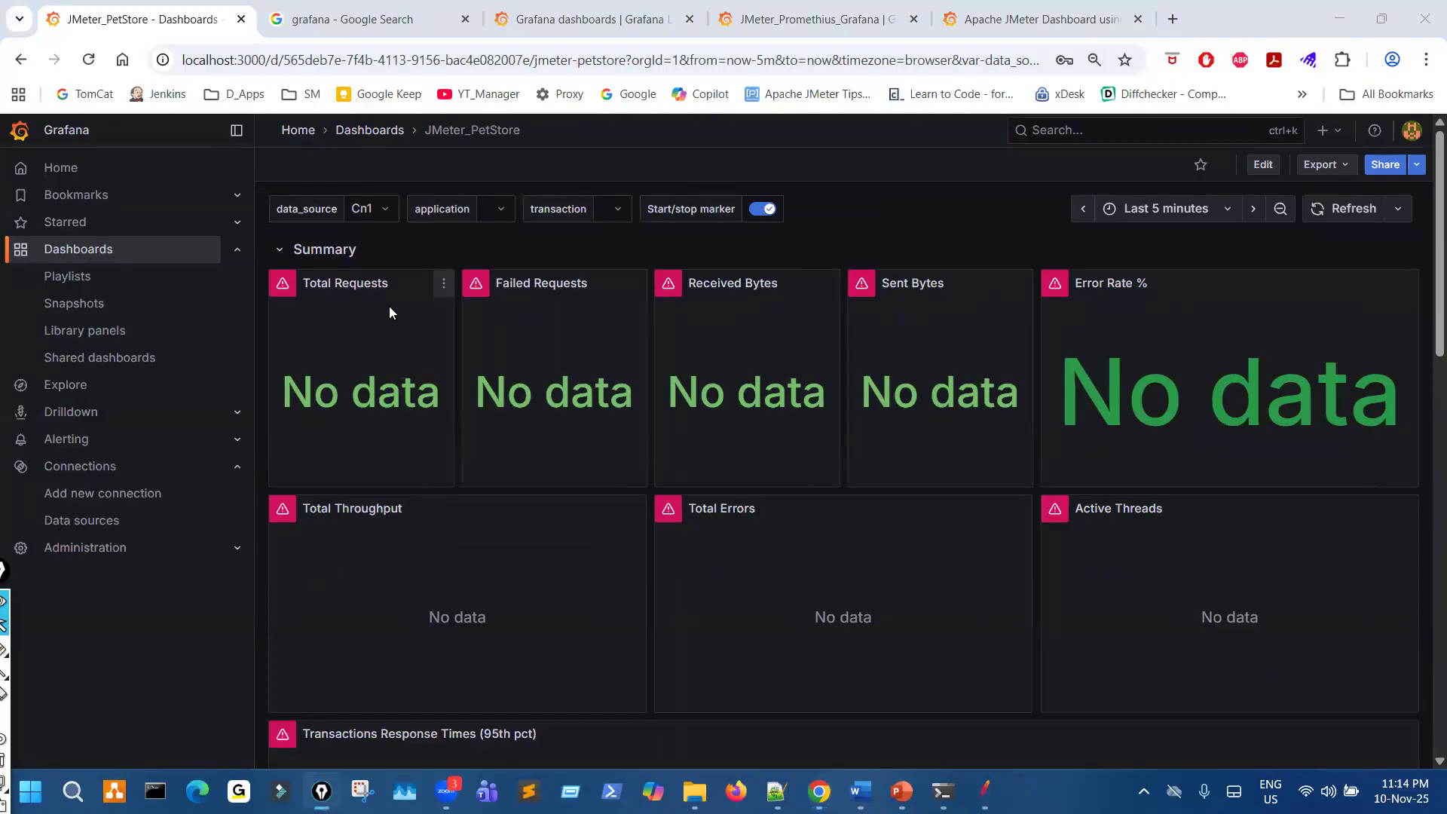
key(ctrl+plus)
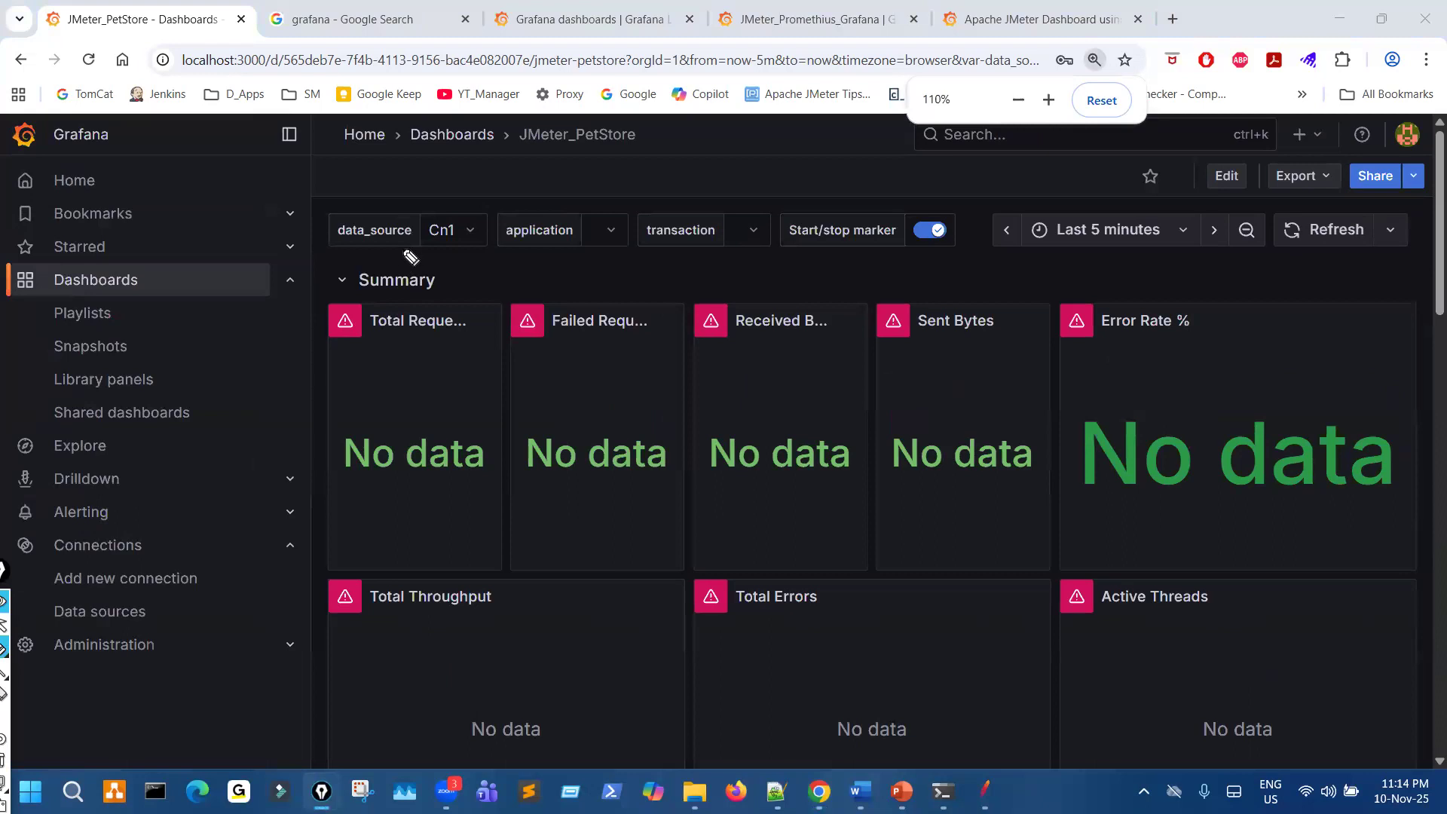
mouse_move(462, 219)
mouse_down()
mouse_move(488, 268)
mouse_move(465, 213)
mouse_up()
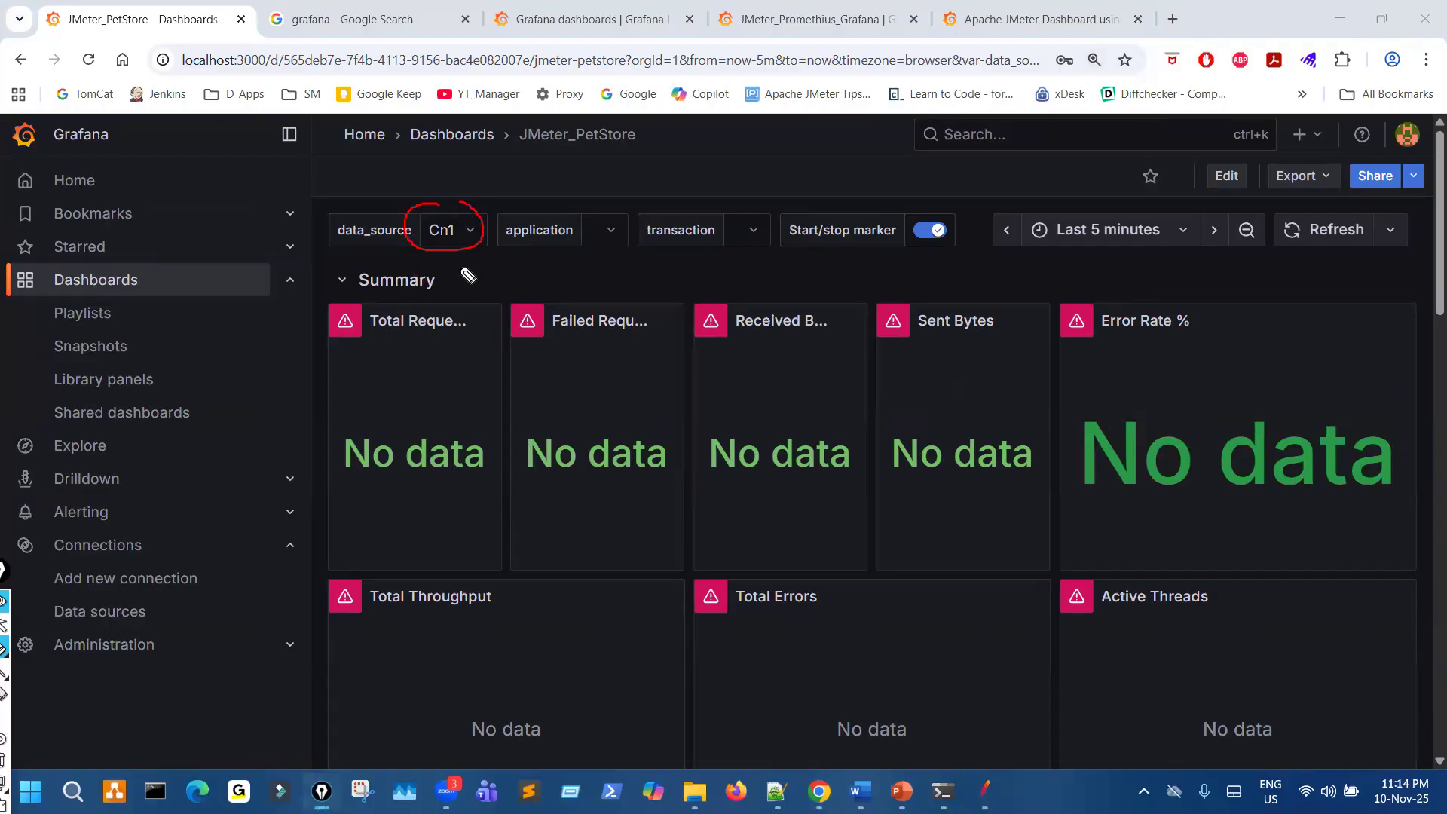
click(450, 238)
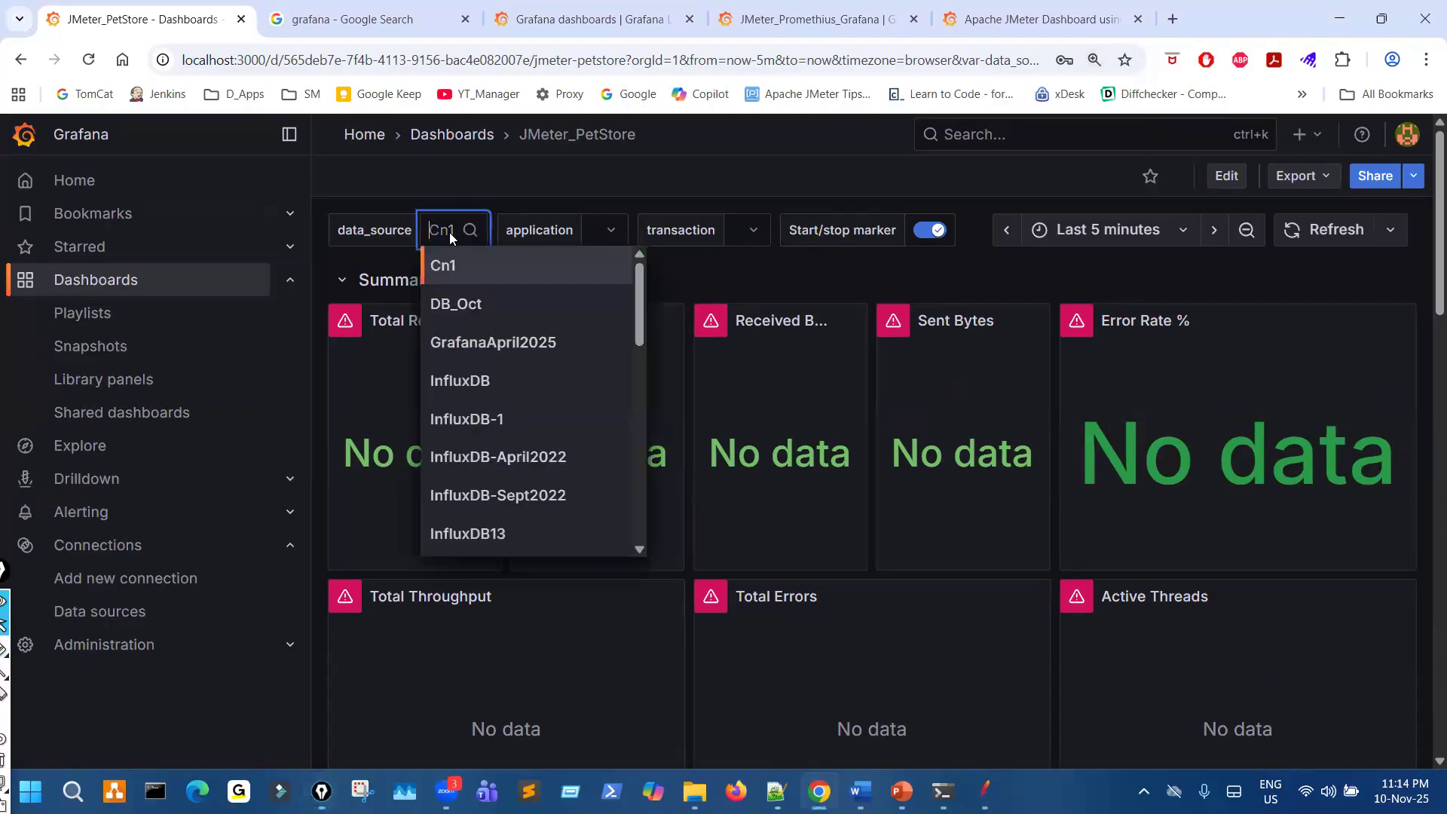
drag(638, 337, 632, 532)
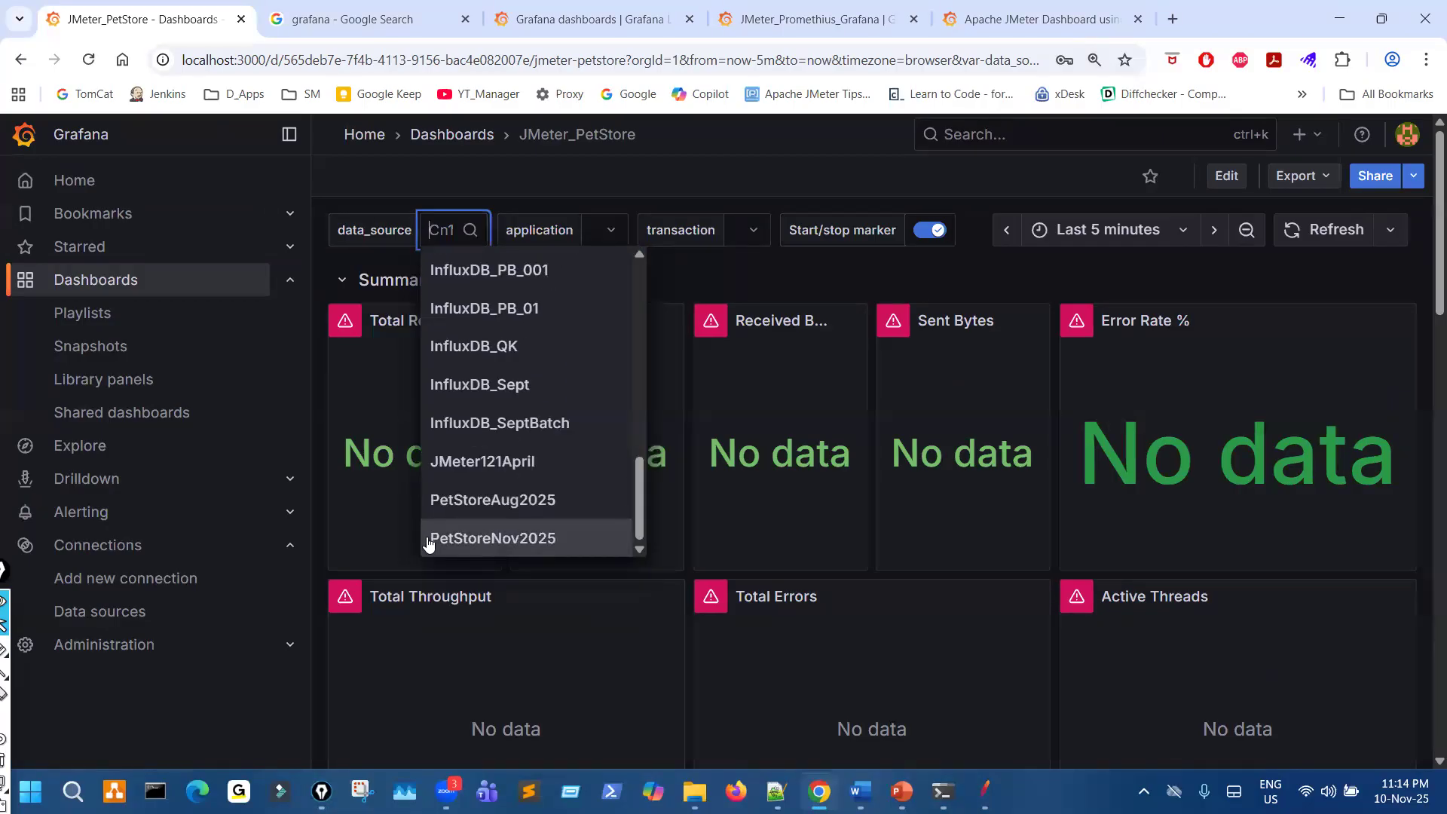
click(517, 538)
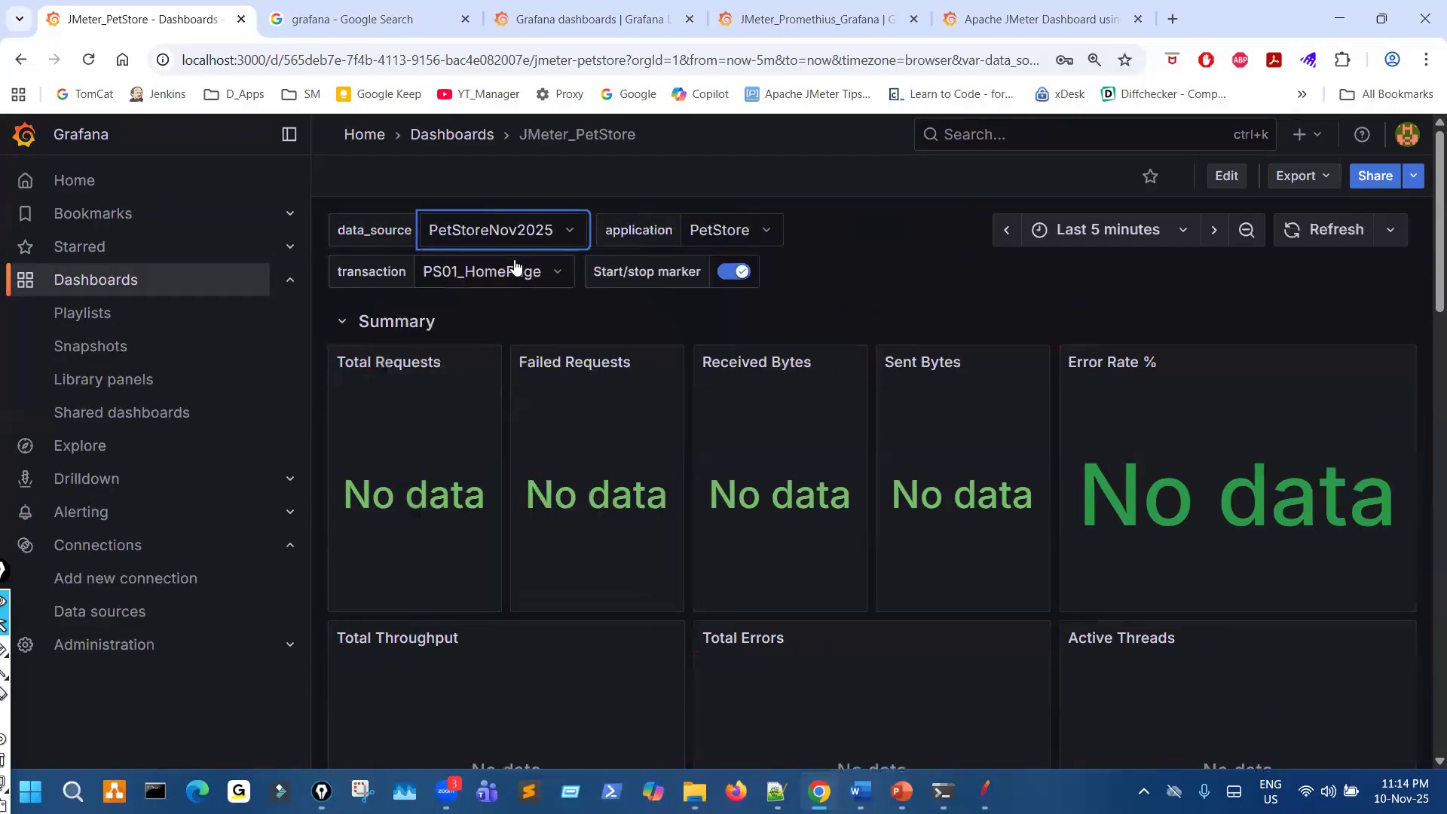
- Mark the data_source, application and transaction variables with the pen, and clear the marks
text(32)
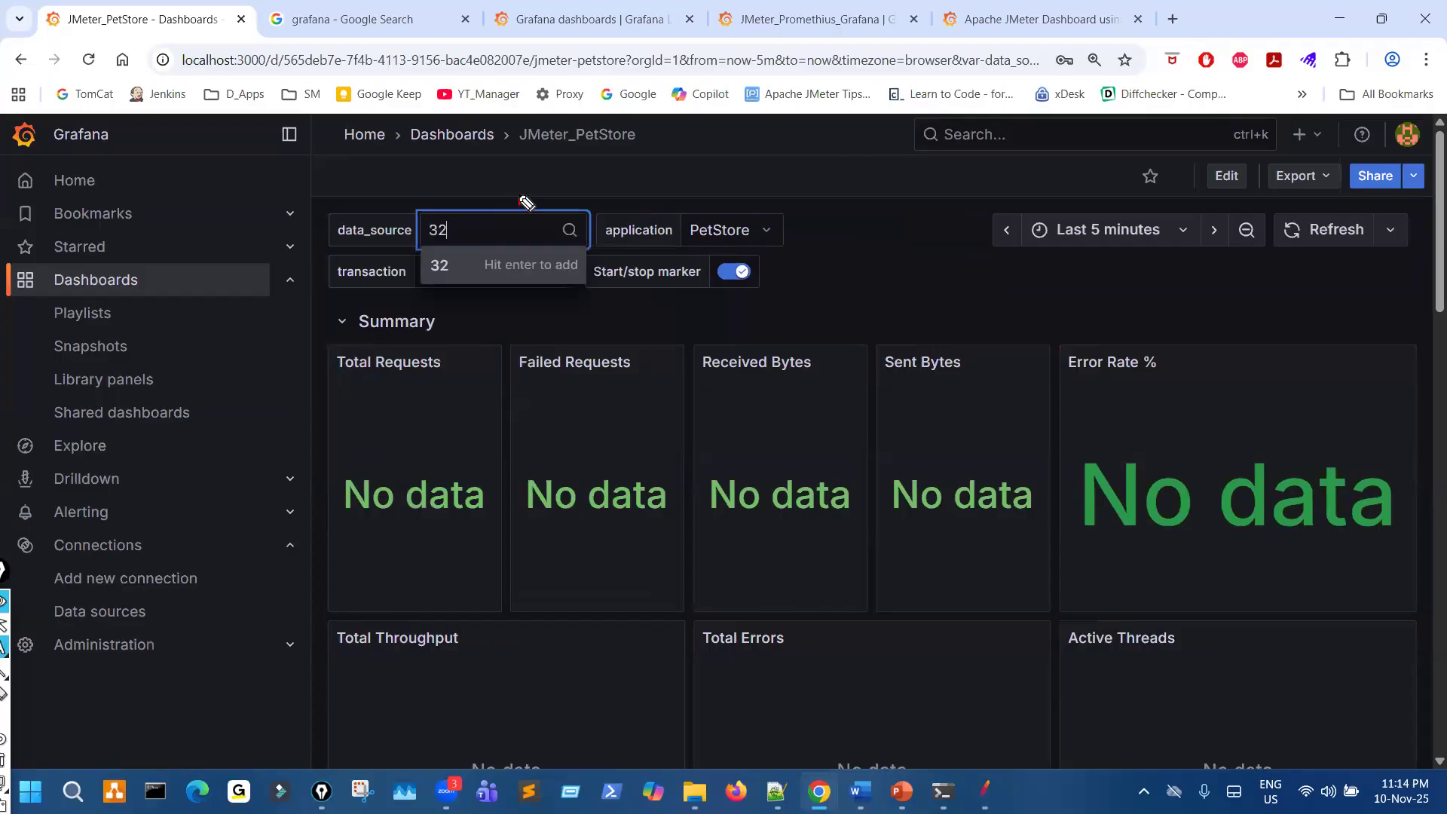
key(Escape)
mouse_move(541, 186)
mouse_down()
mouse_move(410, 215)
mouse_move(505, 205)
mouse_up()
drag(683, 246, 800, 250)
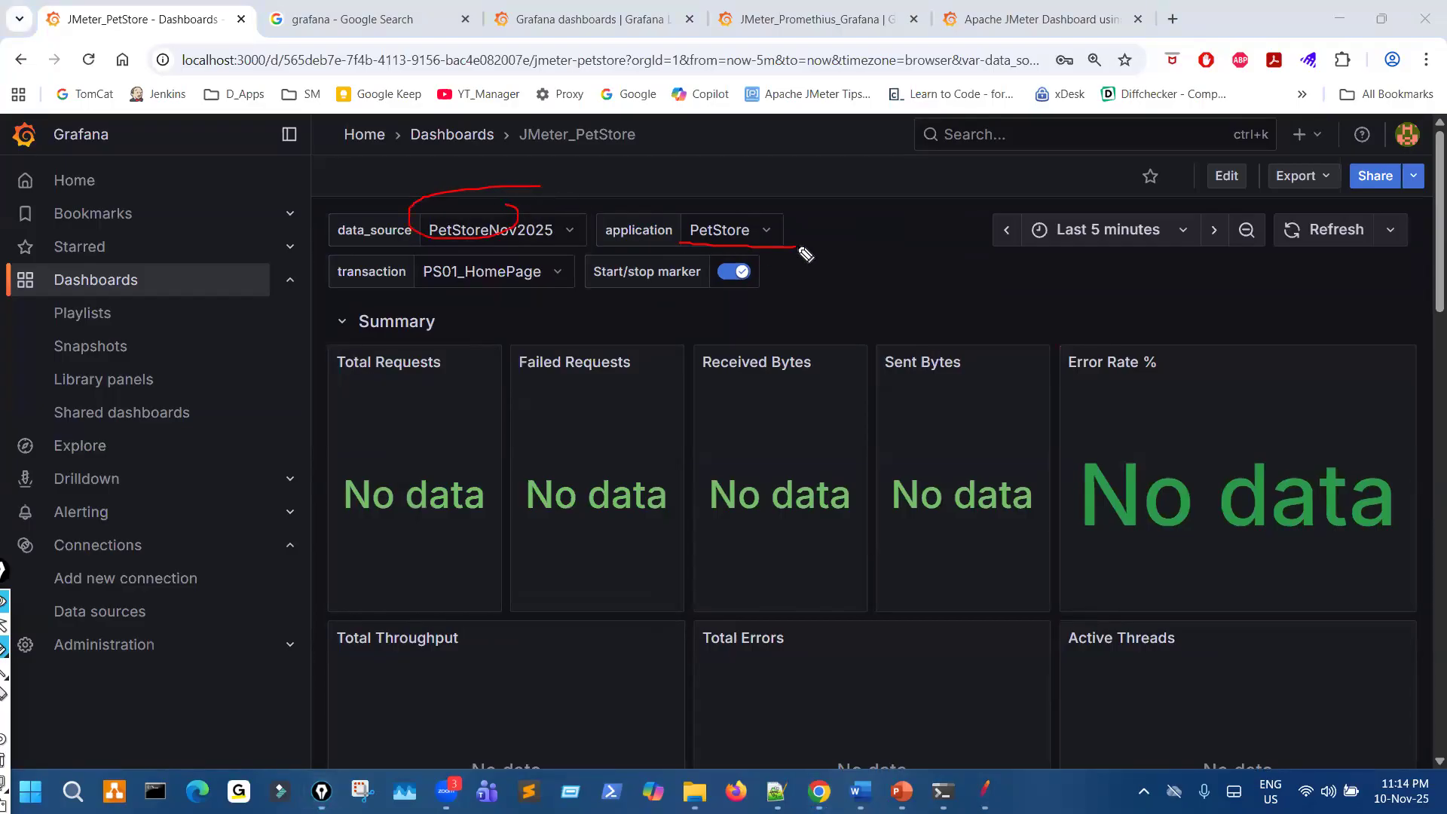
drag(548, 292, 576, 293)
mouse_move(687, 199)
mouse_down()
mouse_move(752, 213)
mouse_move(737, 239)
mouse_up()
key(ctrl+shift+7)
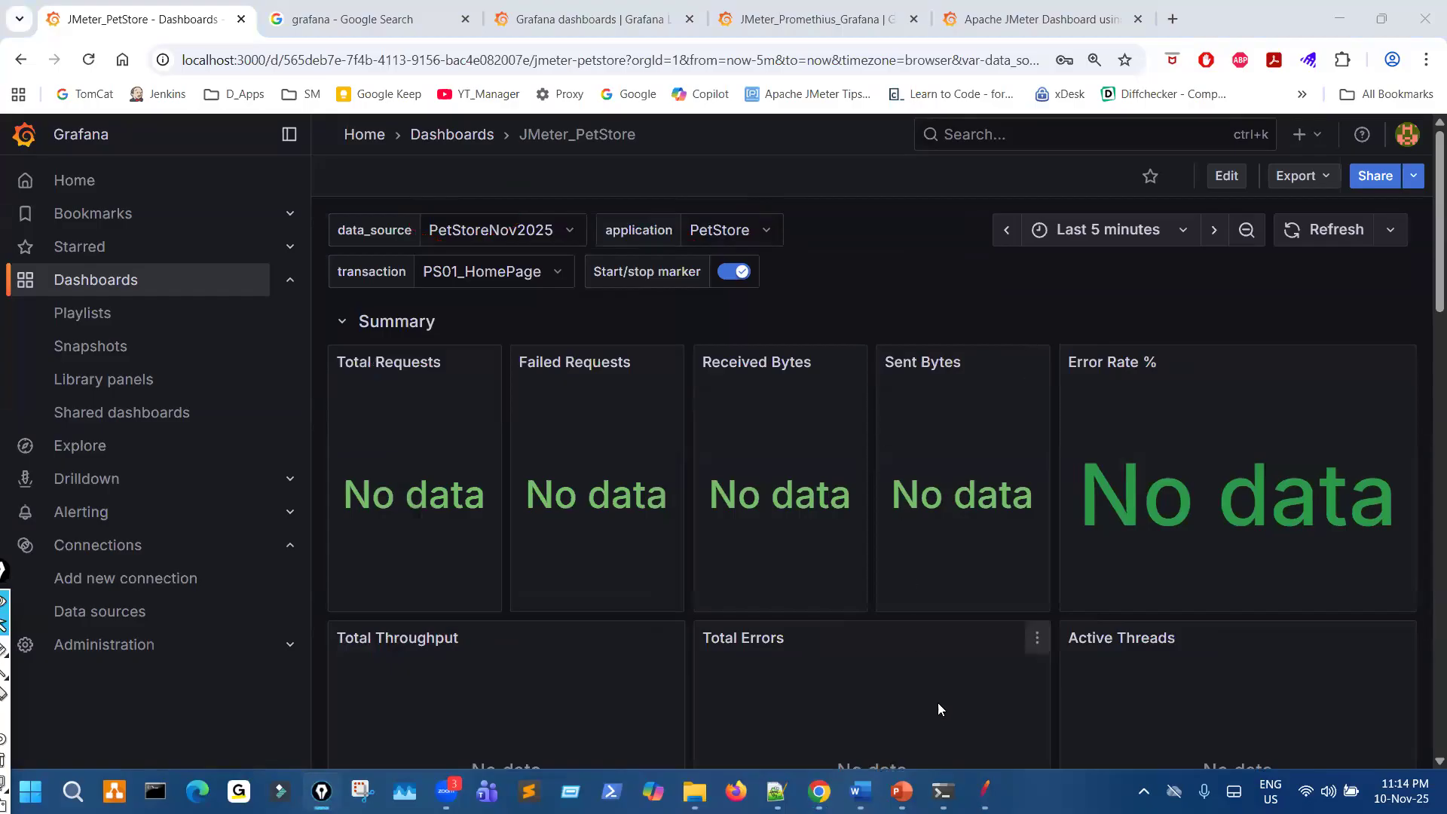
- Switch to JMeter, underline the Backend Listener's application value with the pen, clear the mark and return to the Grafana dashboard
click(985, 791)
drag(476, 364, 567, 363)
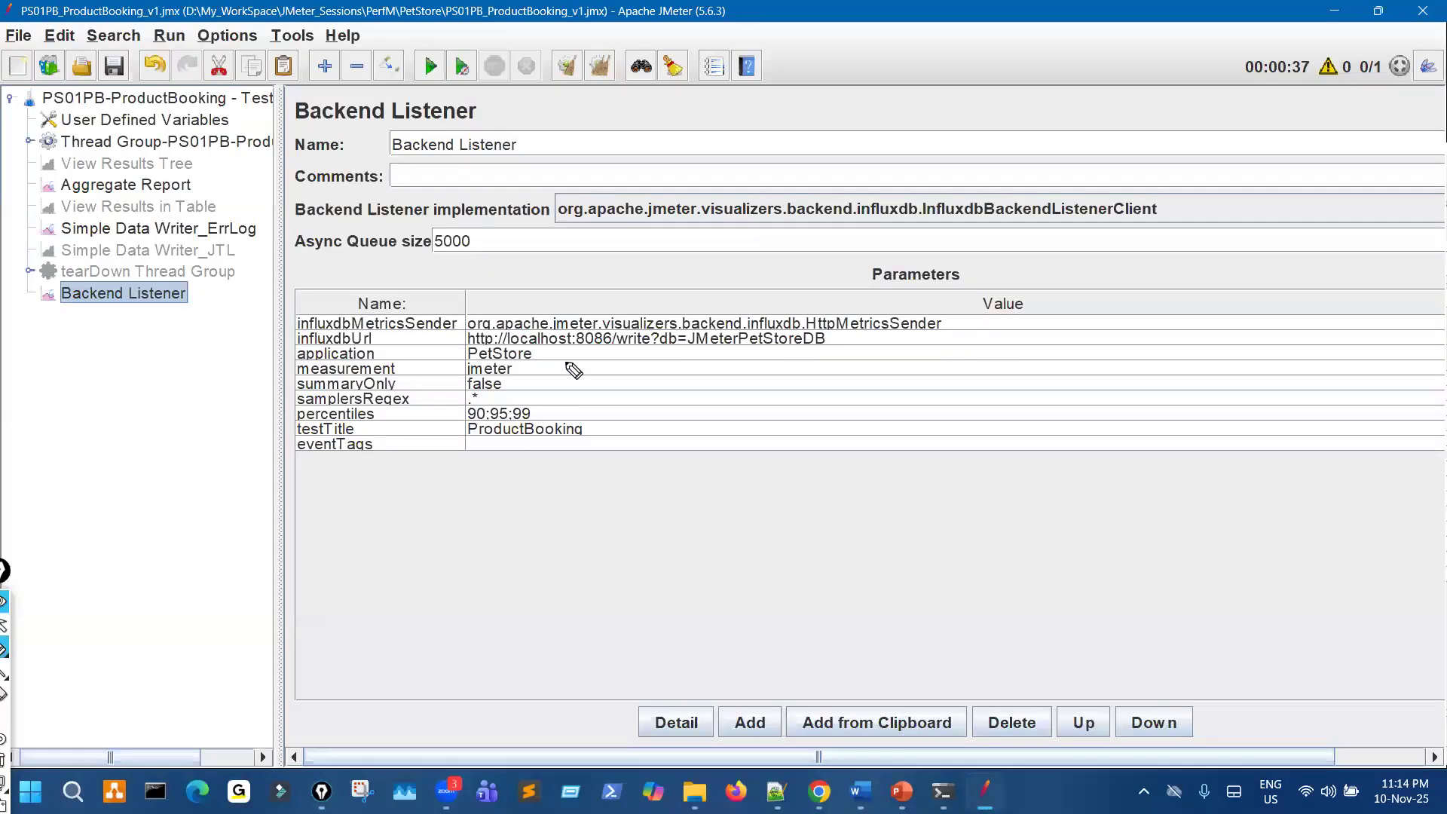
key(ctrl+shift+7)
key(ctrl+shift+2)
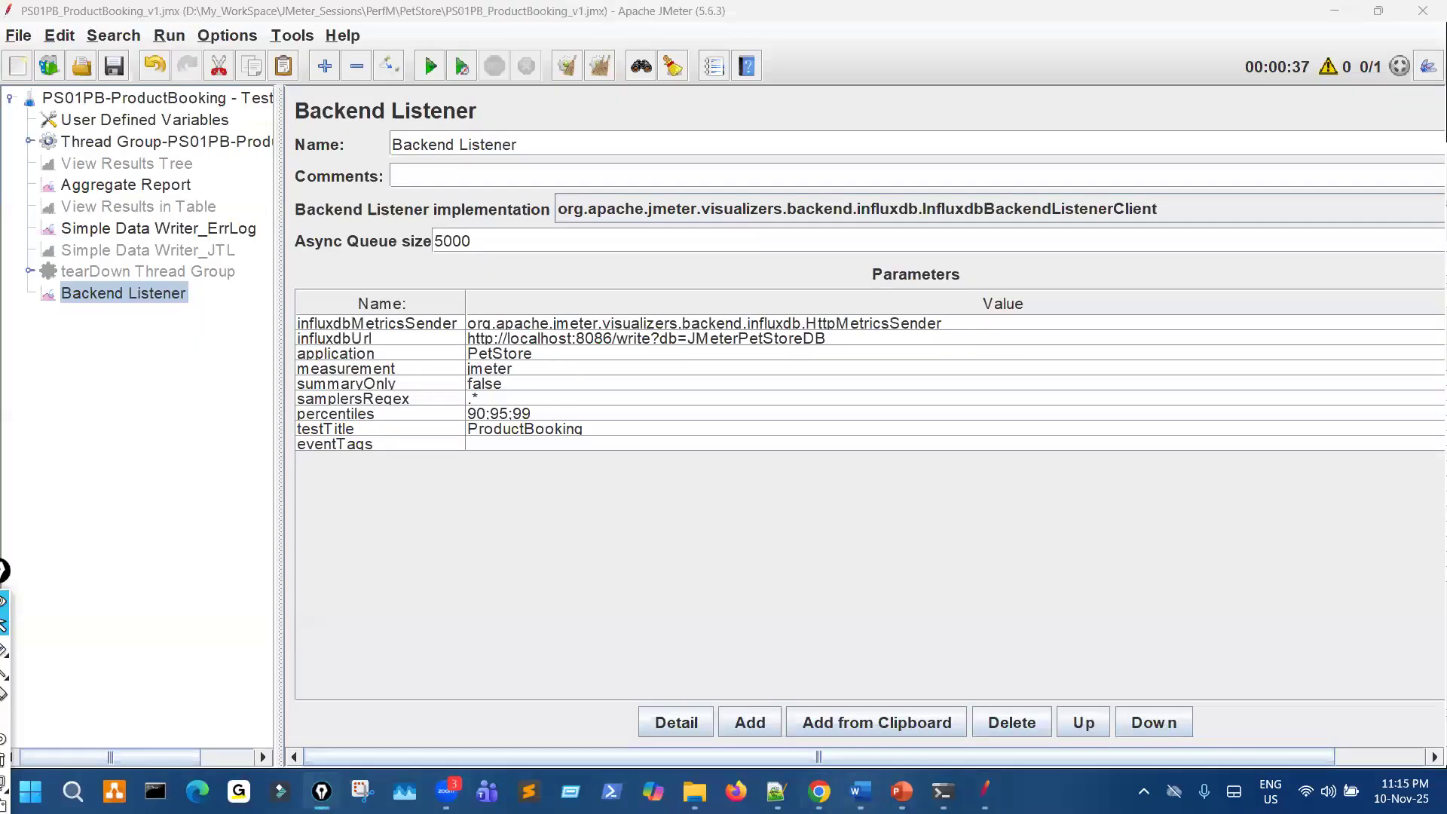
click(820, 791)
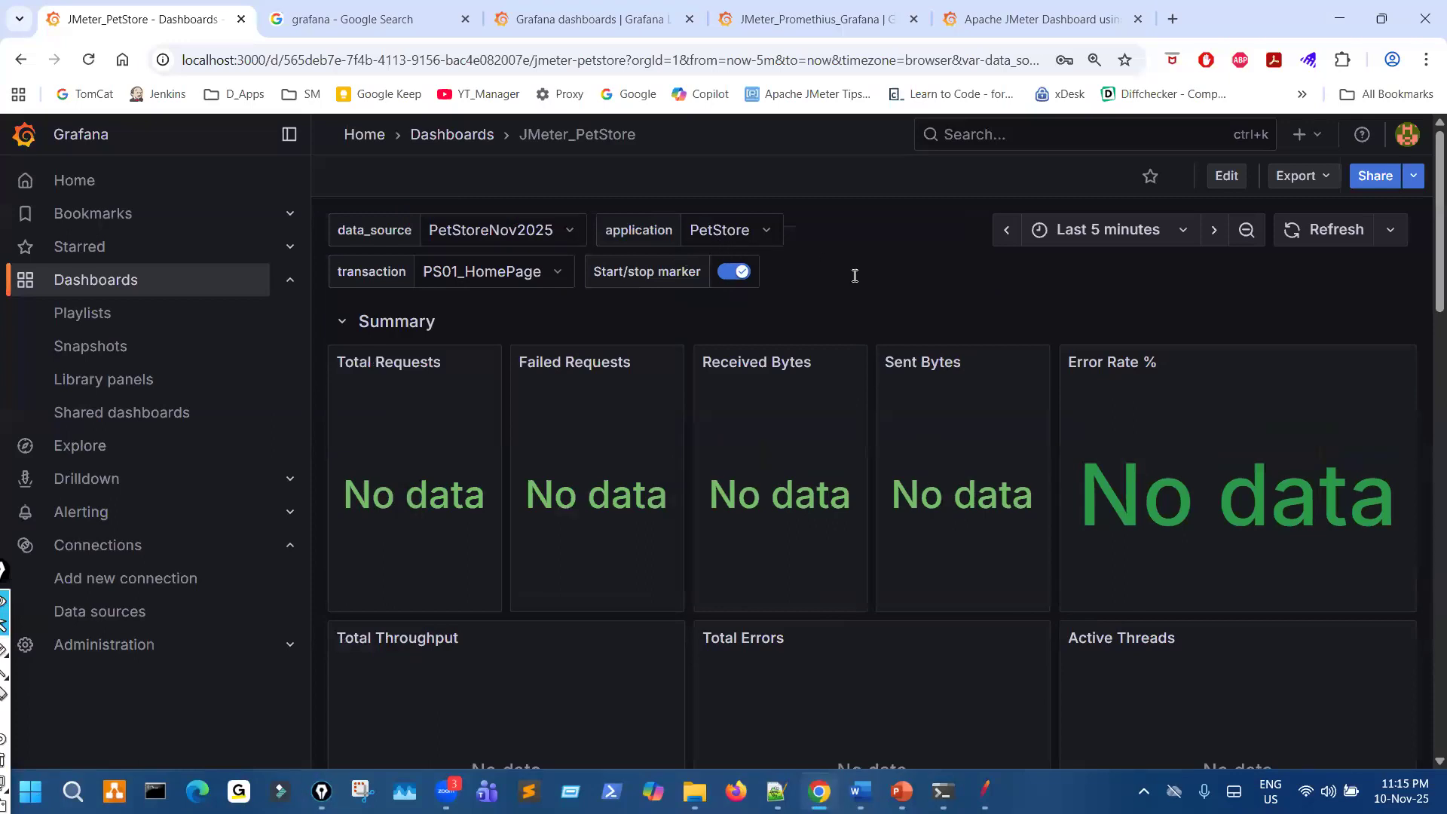
- Set the JMeter_PetStore dashboard's auto-refresh interval to 5s, with the page enlarged to 125%
key(ctrl+minus)
key(ctrl+plus)
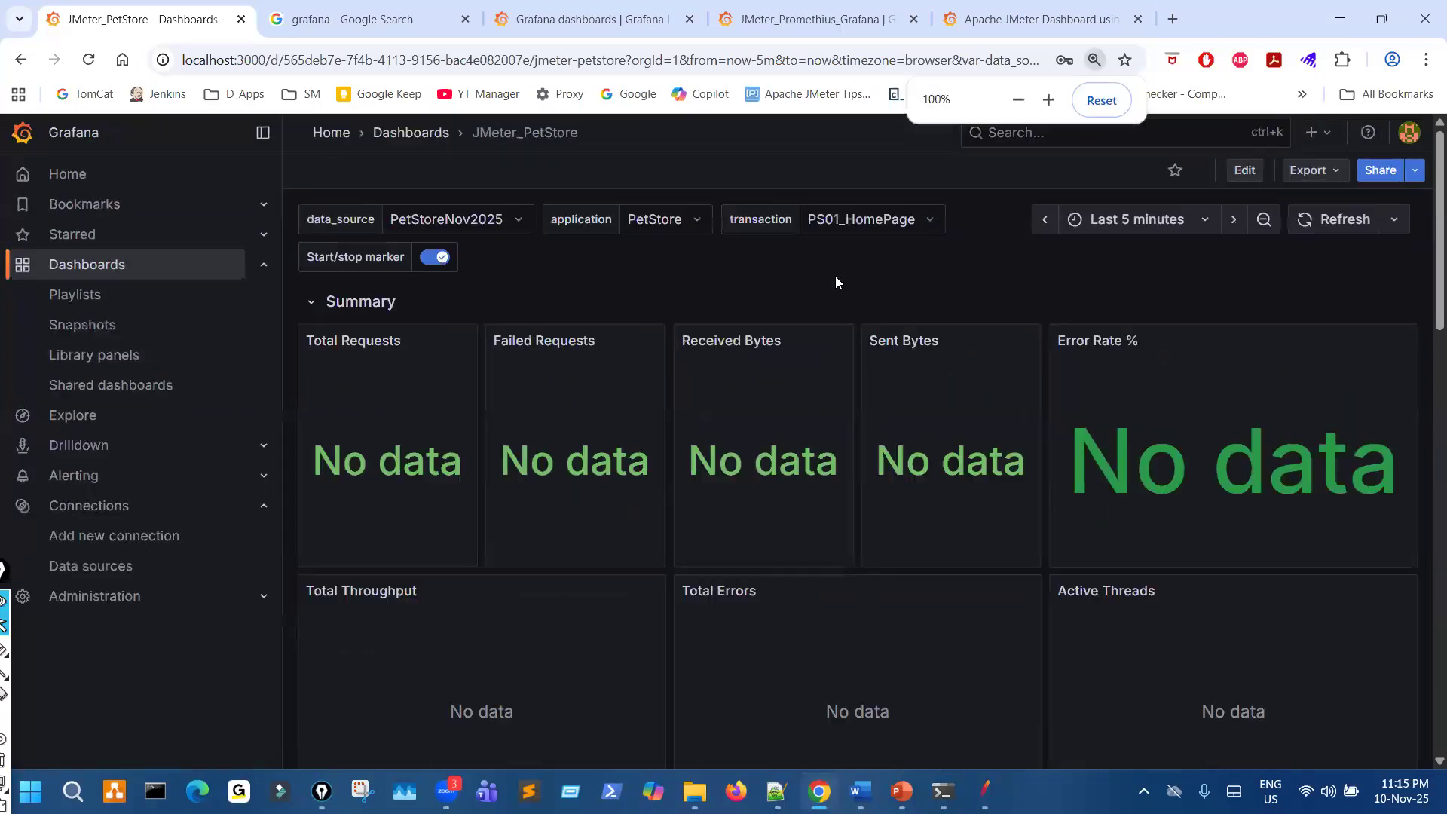
key(ctrl+minus)
key(ctrl+plus)
key(ctrl+plus)
key(ctrl+plus)
key(ctrl+plus)
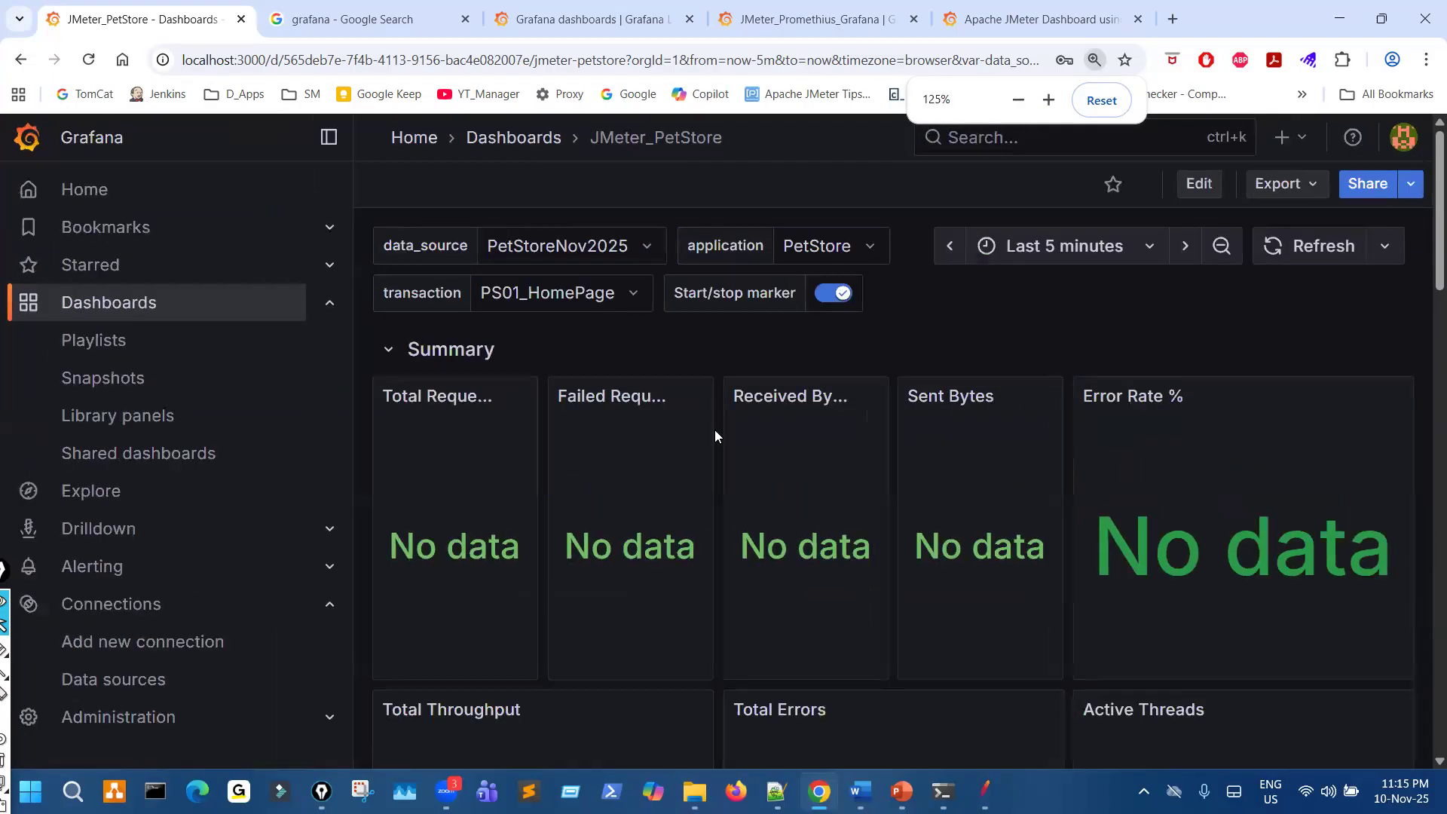
mouse_move(1349, 226)
mouse_down()
mouse_move(1316, 278)
mouse_move(1351, 224)
mouse_up()
key(Escape)
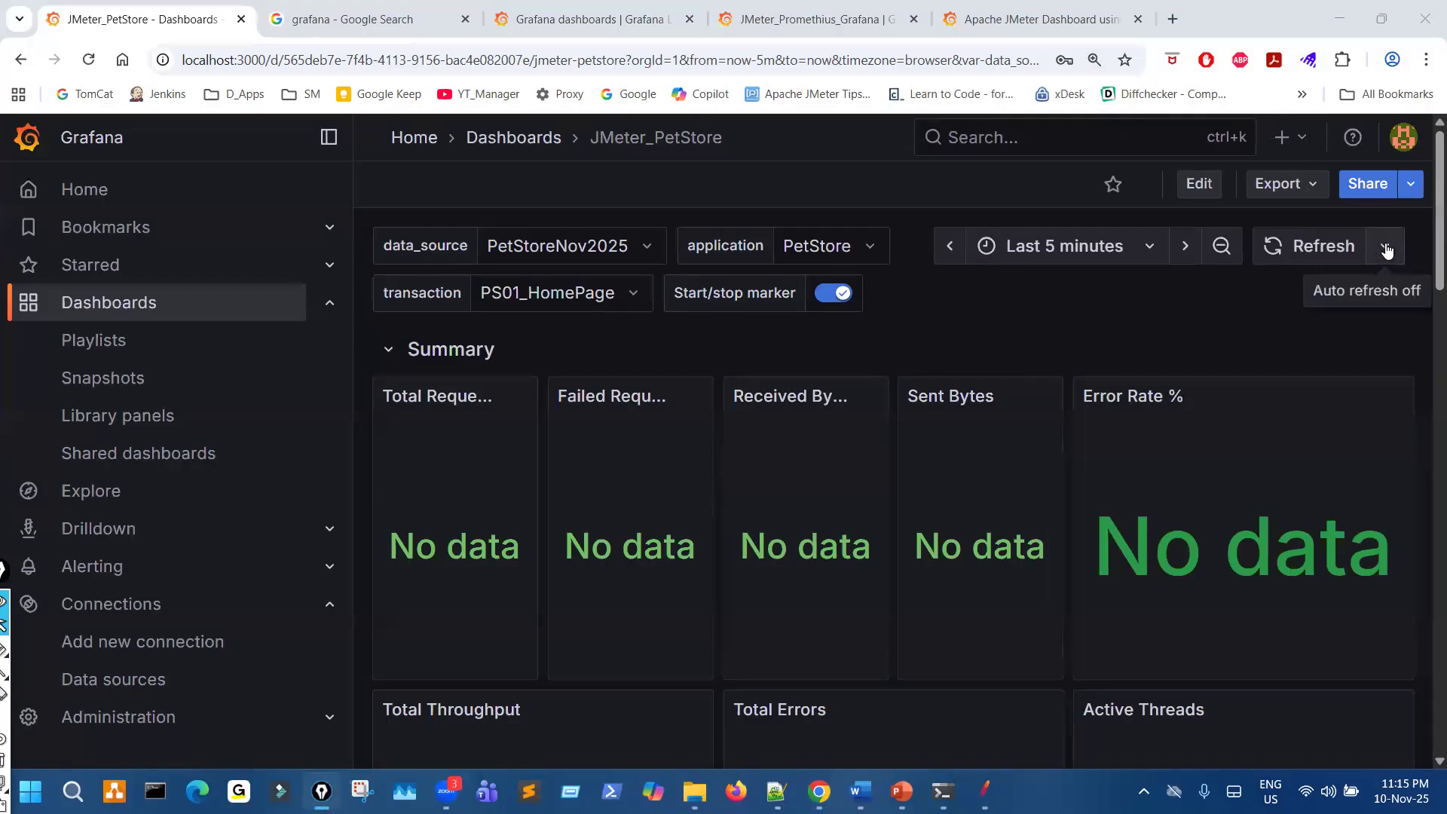
click(1386, 247)
click(1349, 363)
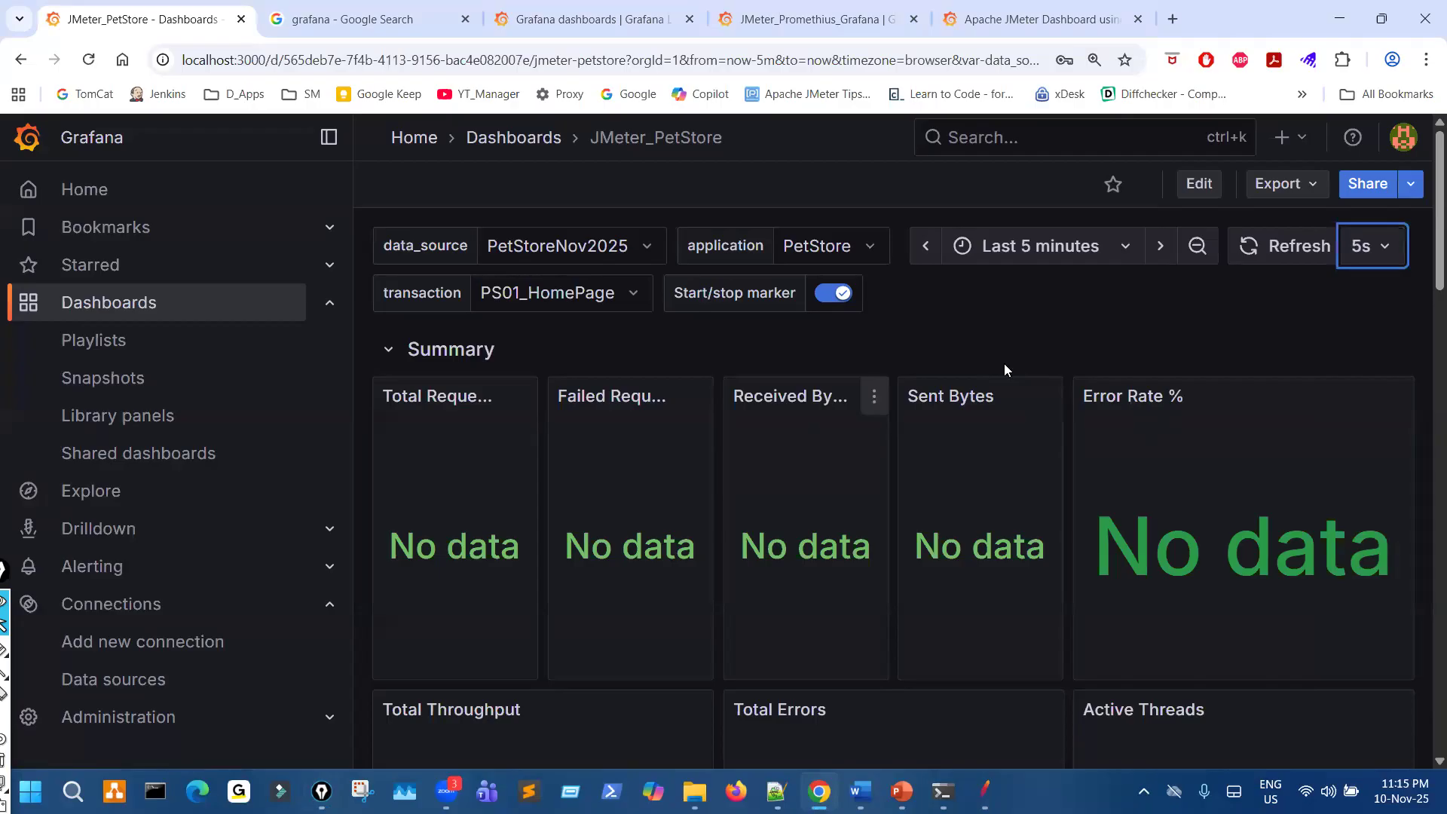
- Review the dashboard's time range options without changing them and circle the Last 5 minutes range with the pen
click(1131, 247)
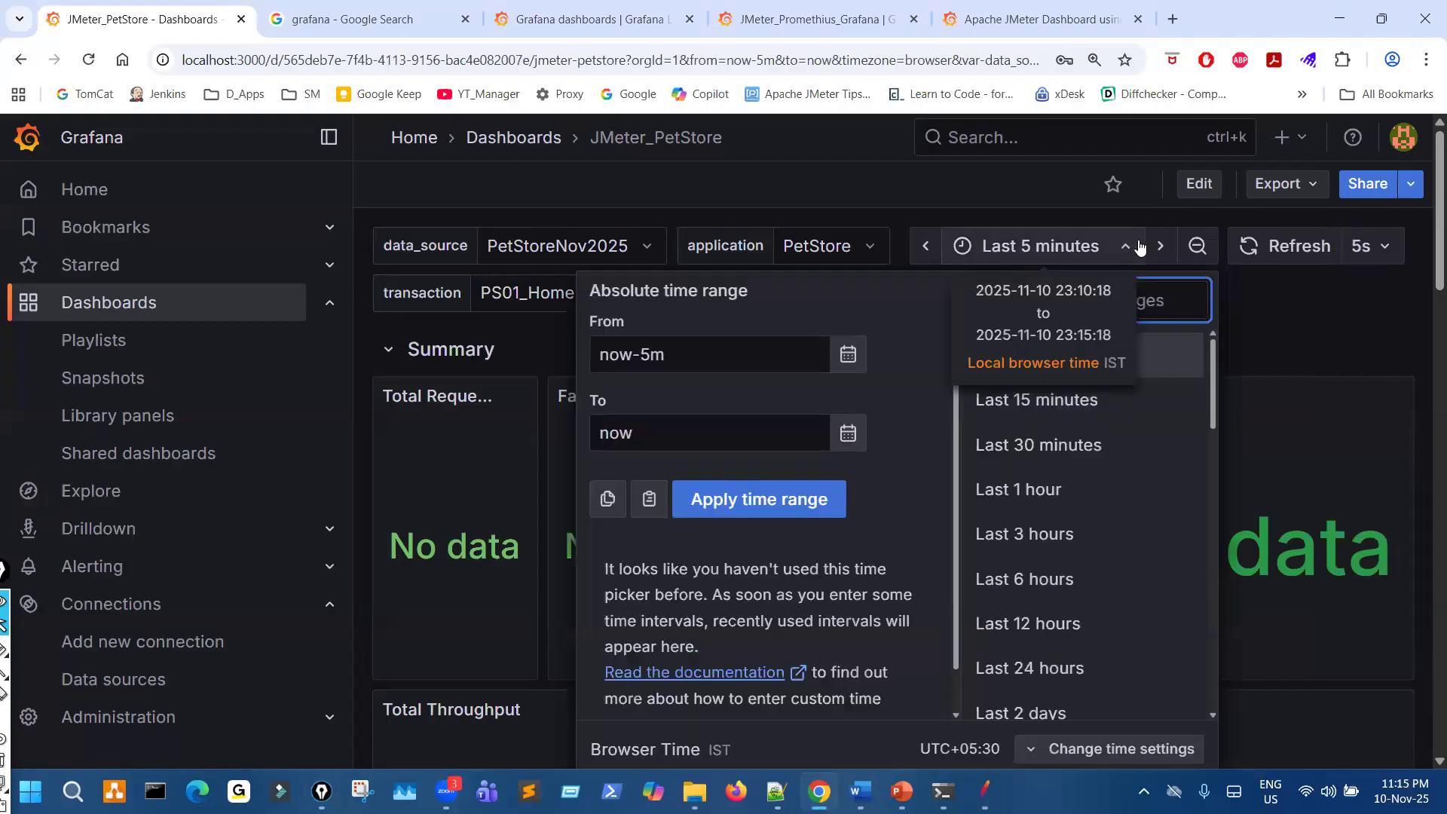
click(1118, 246)
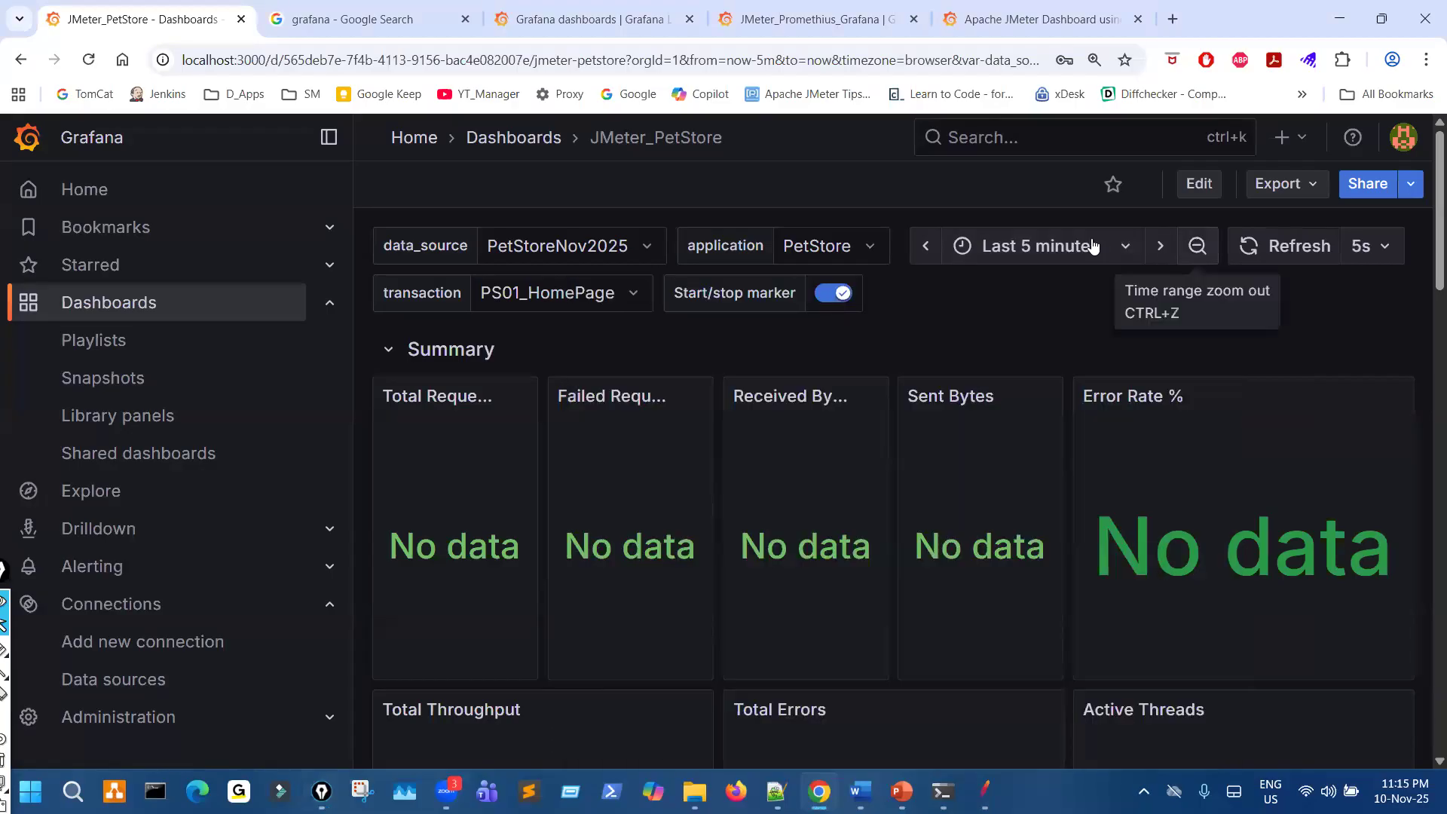
mouse_move(1012, 233)
mouse_down()
mouse_move(1056, 227)
mouse_move(1091, 246)
mouse_up()
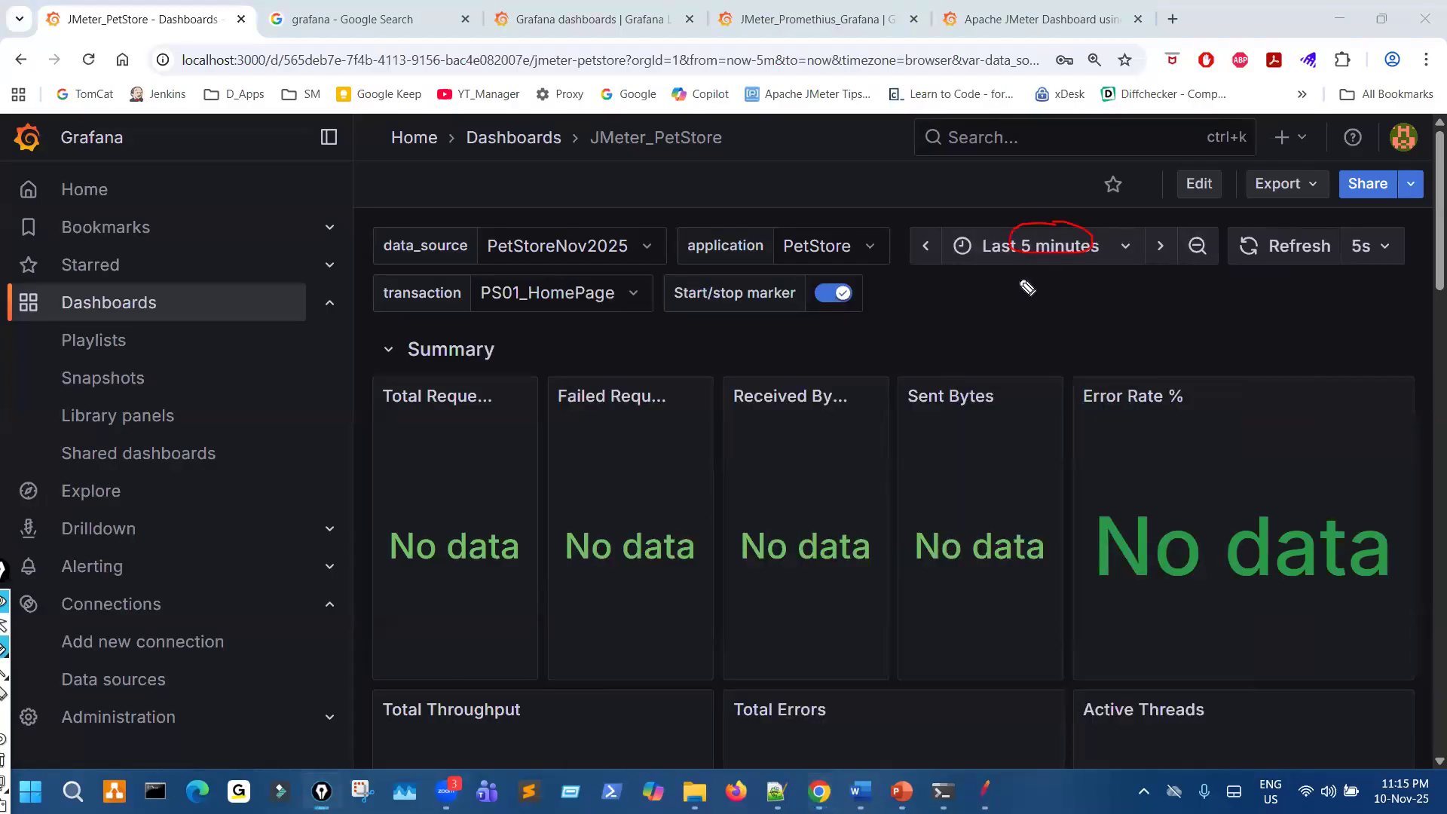
- Zoom the dashboard page out and mark the auto-refresh setting and the variables row with the pen
key(ctrl+minus)
key(ctrl+minus)
key(ctrl+minus)
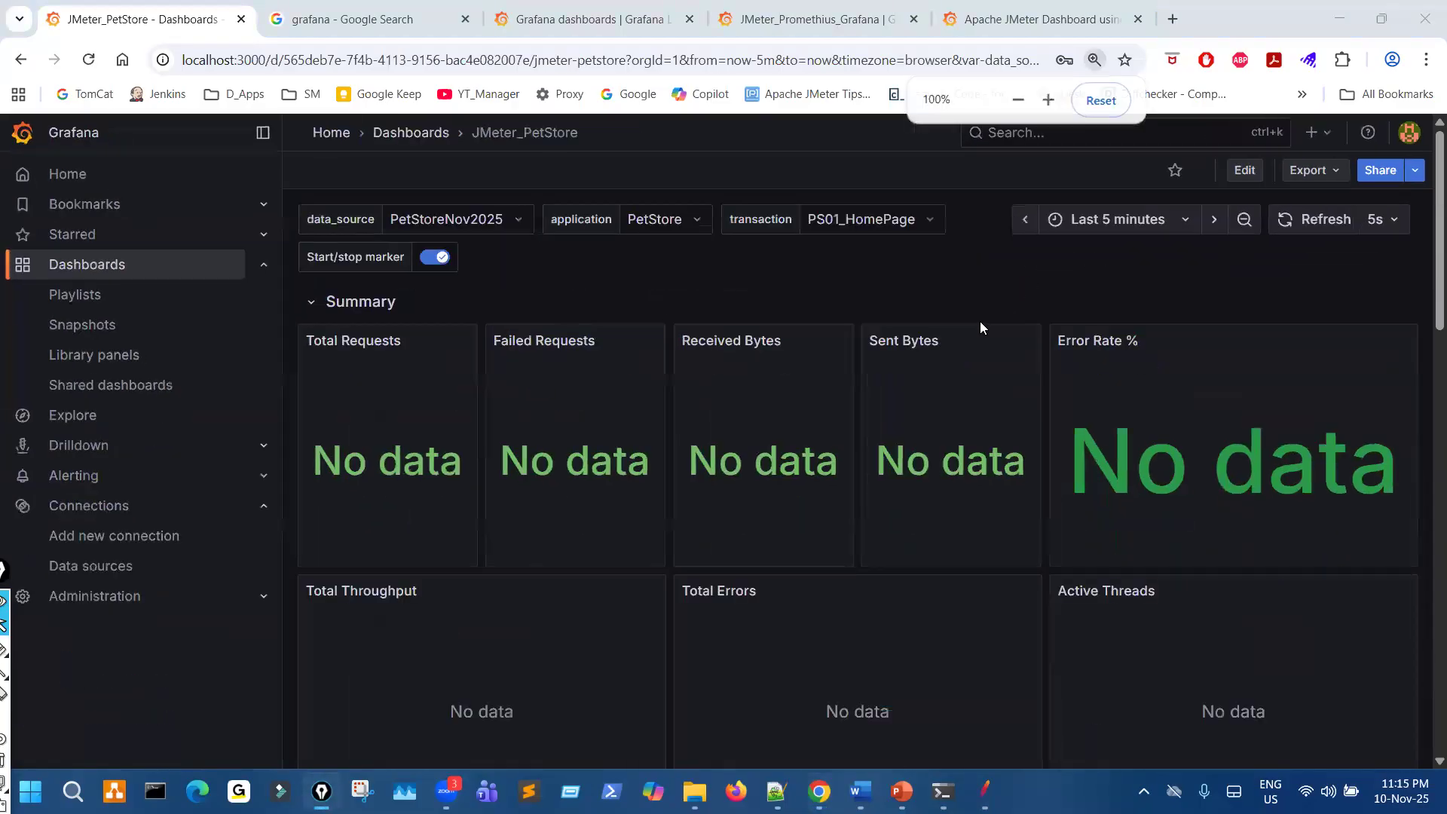
mouse_move(1399, 192)
mouse_down()
mouse_move(1398, 244)
mouse_move(1328, 256)
mouse_move(1349, 254)
mouse_up()
mouse_move(373, 198)
mouse_down()
mouse_move(333, 214)
mouse_move(394, 195)
mouse_move(369, 188)
mouse_up()
drag(536, 235, 985, 244)
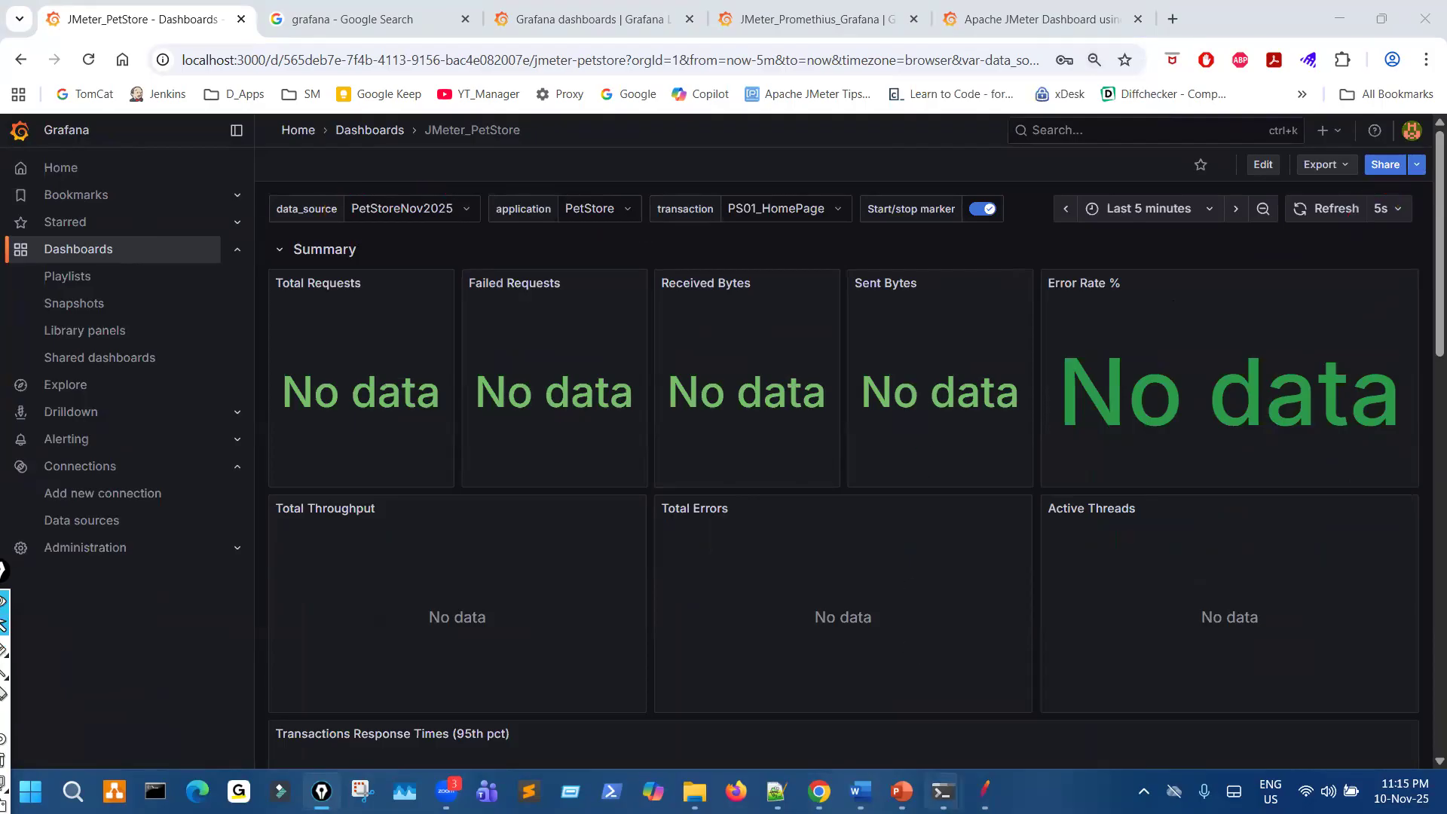
- In JMeter's User Defined Variables, set the default Users to 10 and Loop to 5, and save the test plan
click(984, 791)
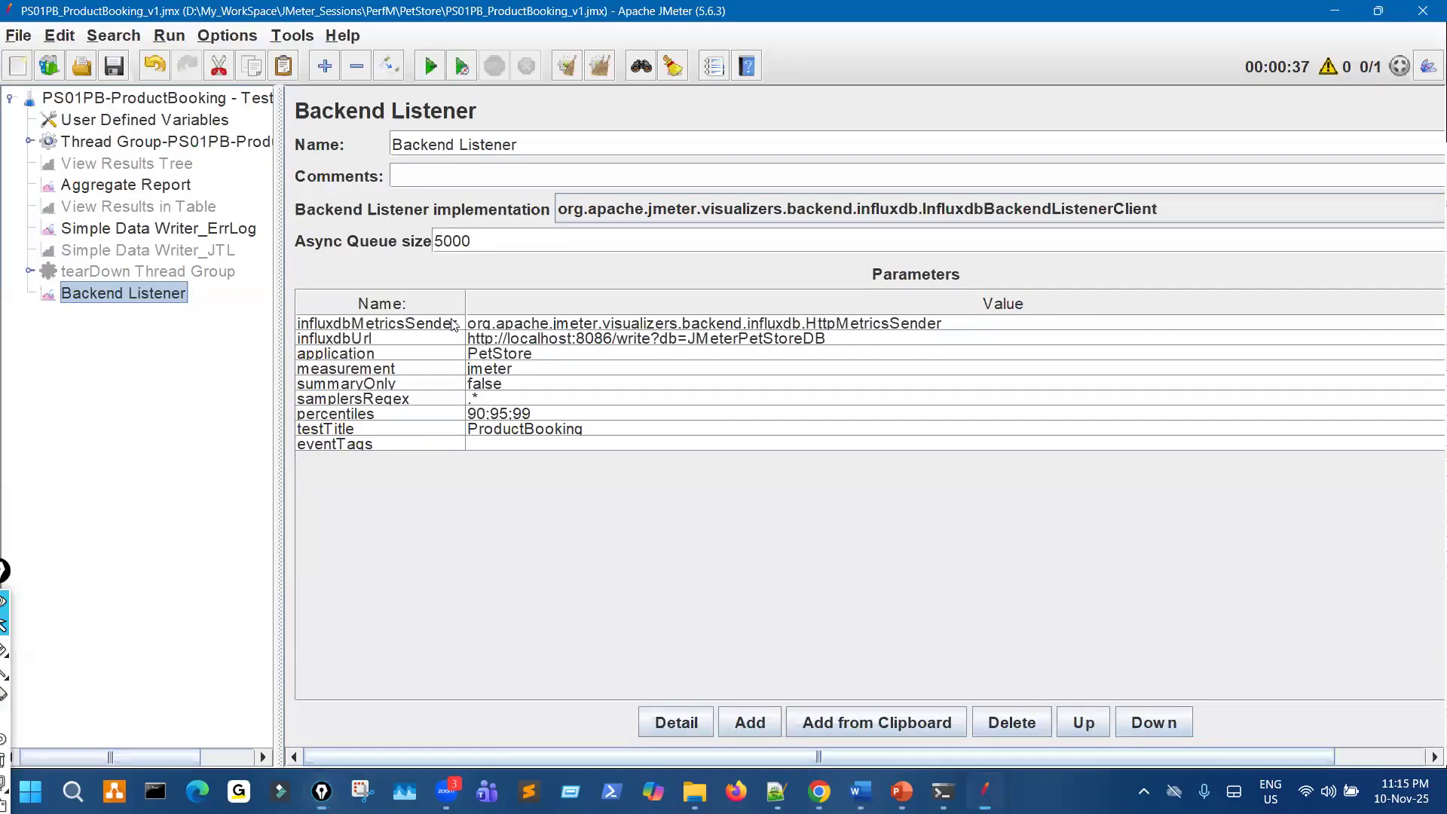
click(202, 100)
key(Down)
key(Down)
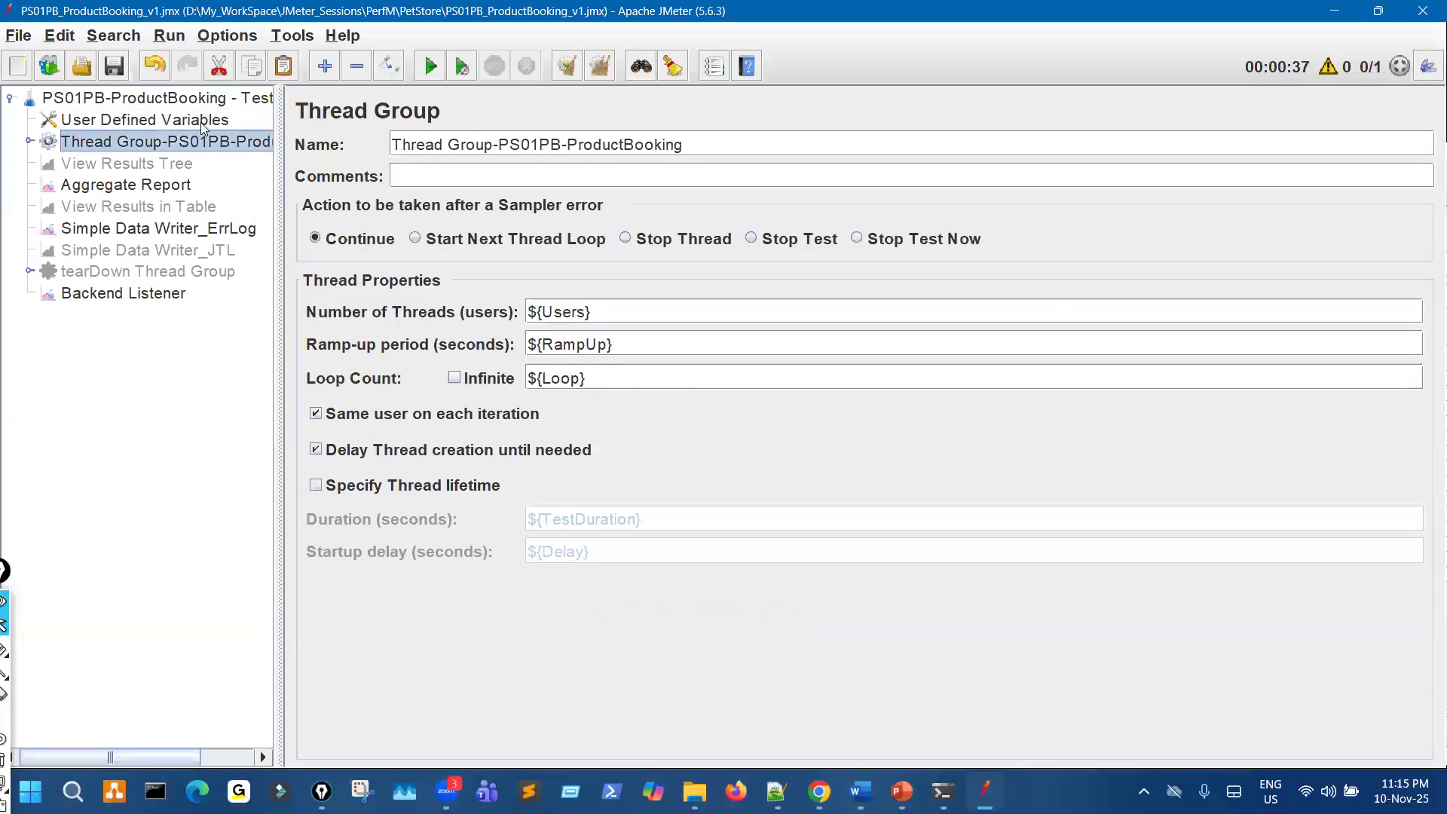
key(Up)
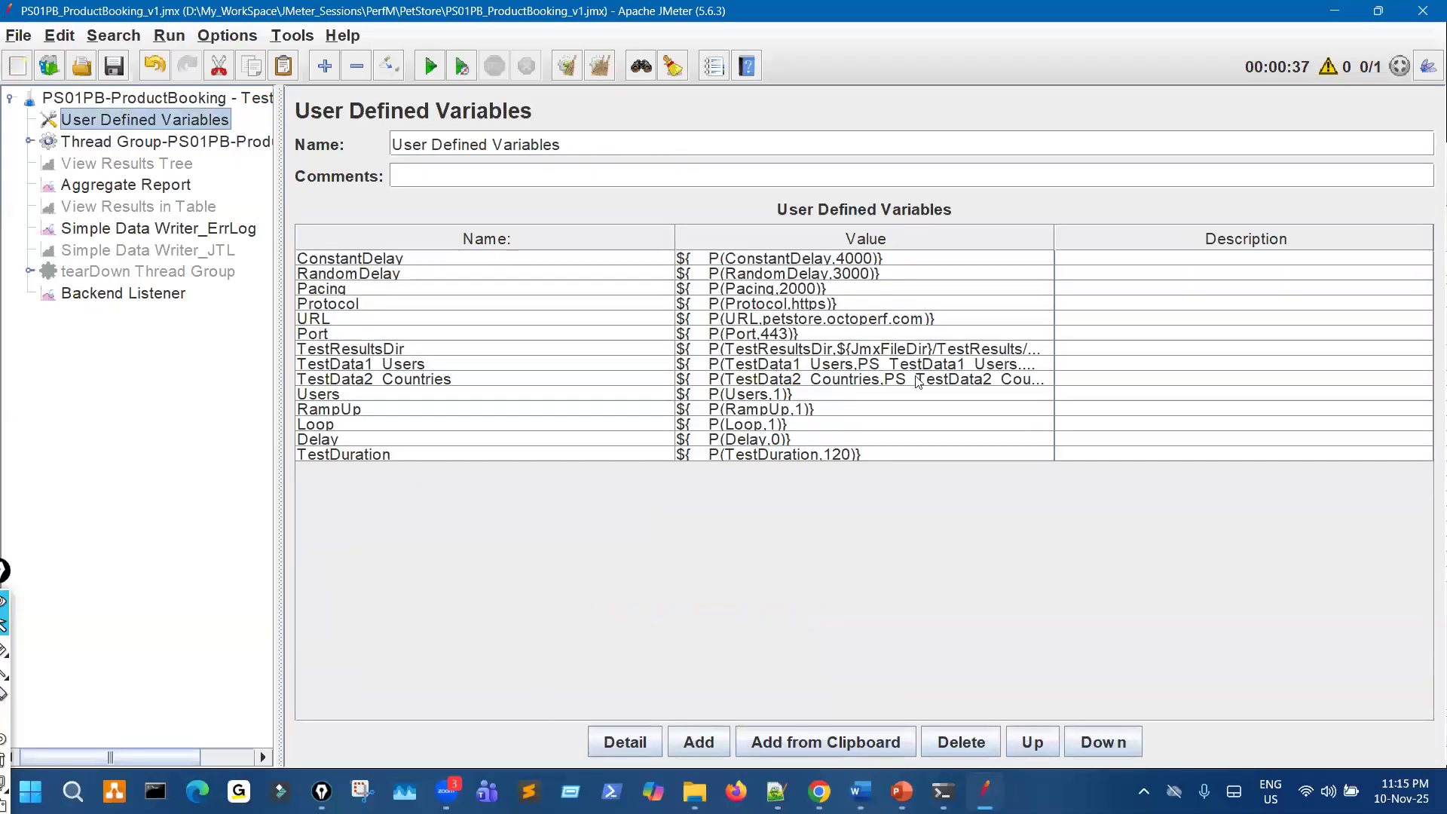
click(785, 393)
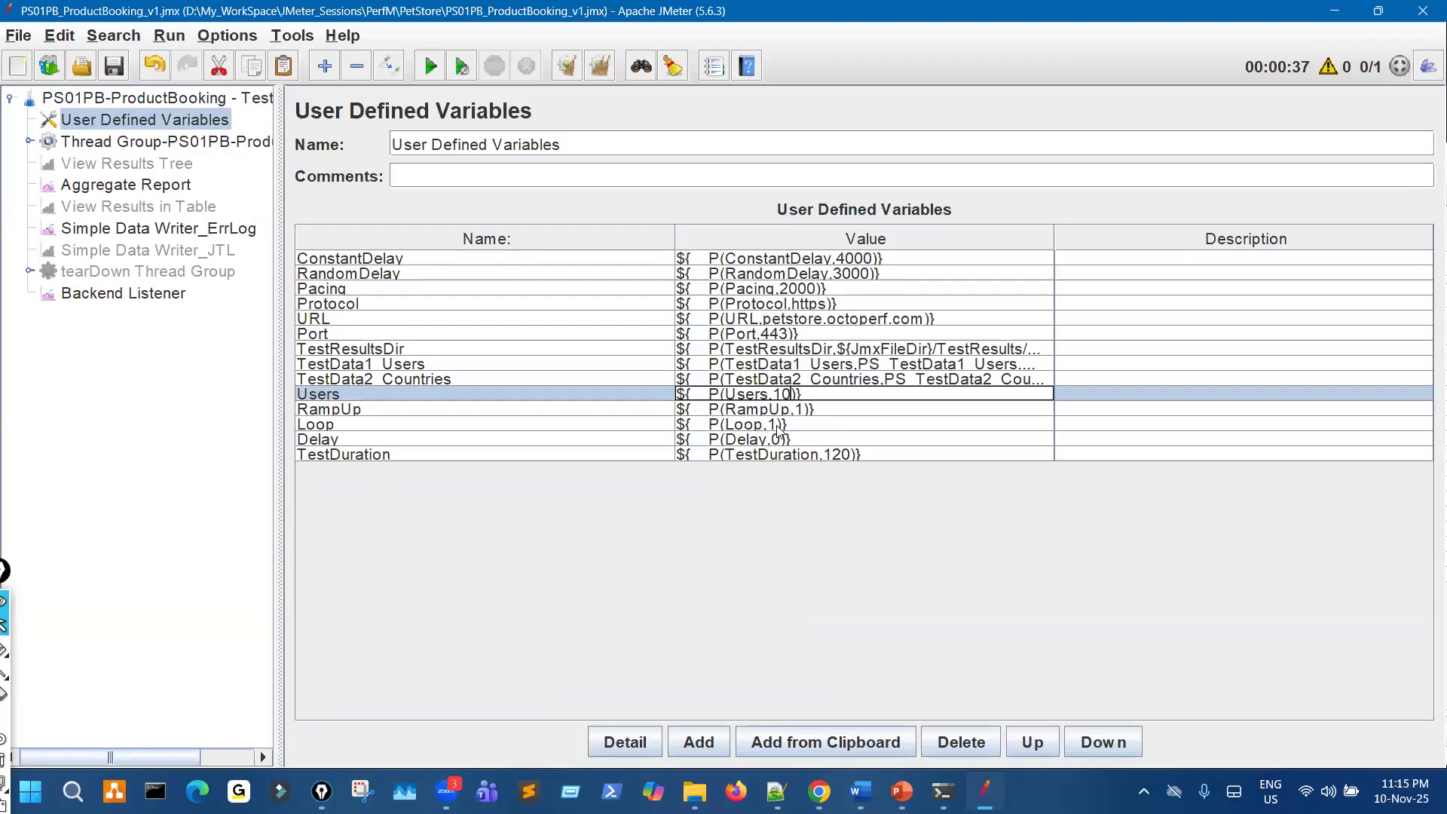
click(779, 427)
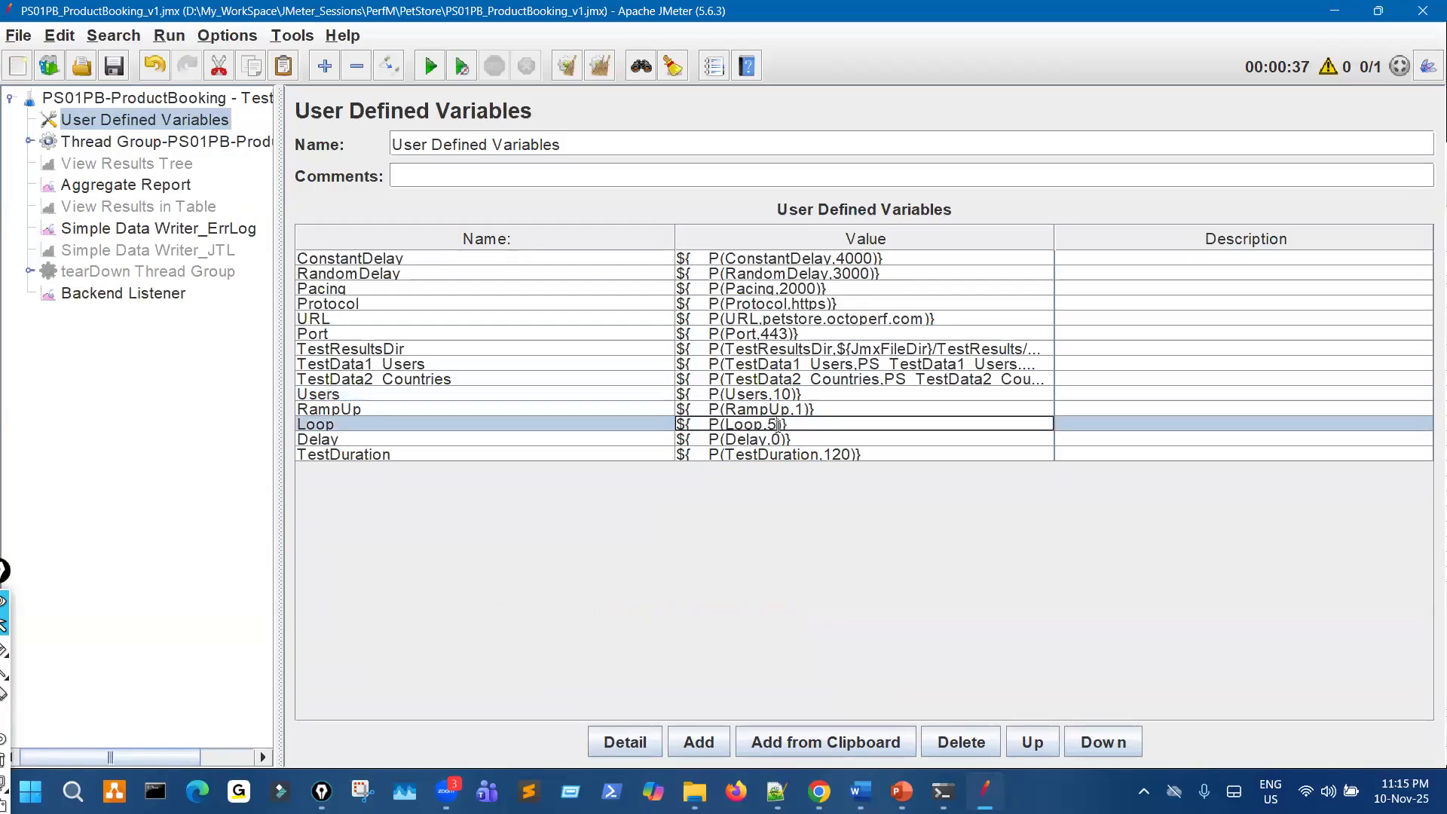
click(112, 63)
- Open the Aggregate Report and circle its name in the test plan tree with the pen
click(181, 189)
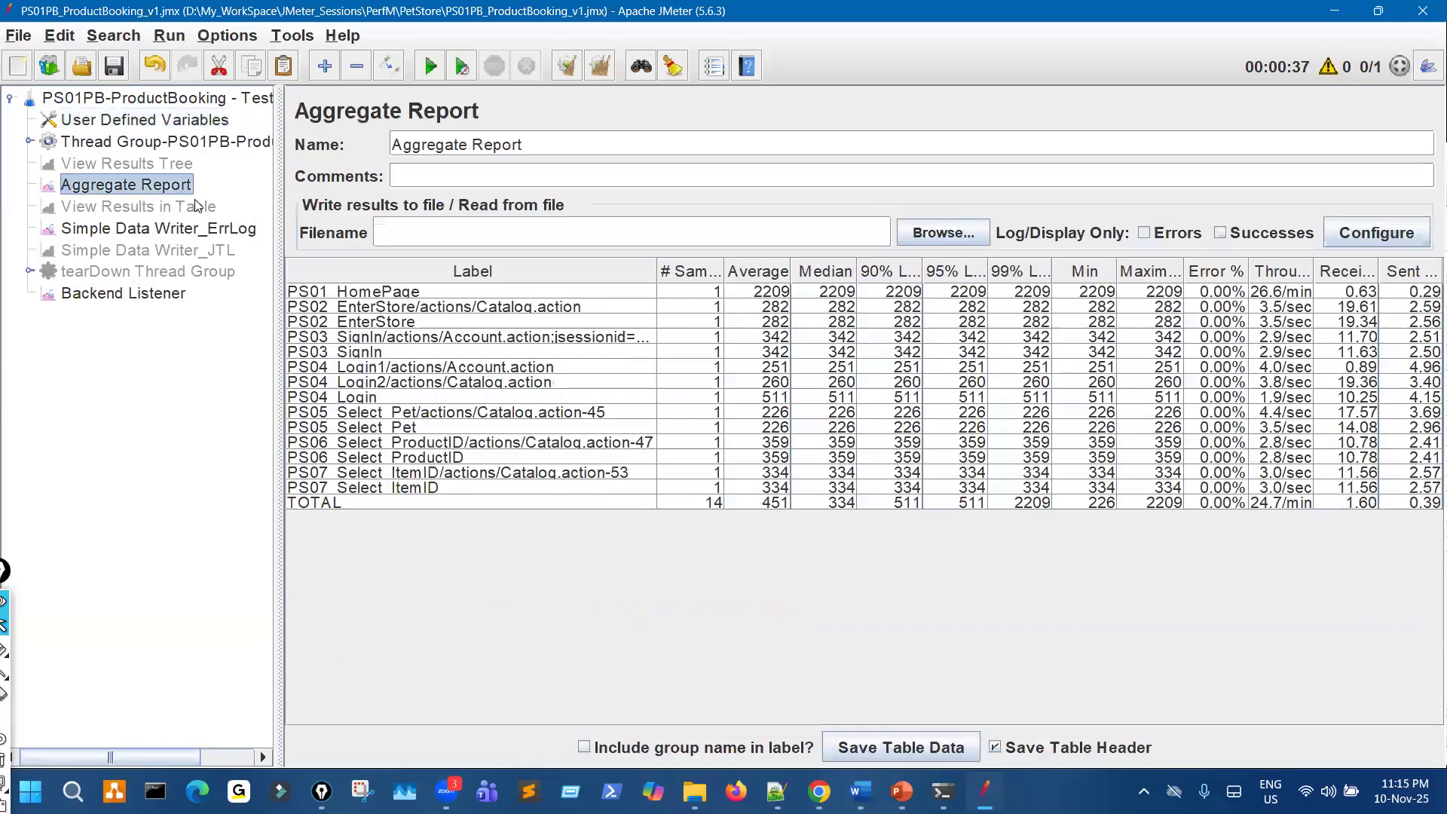
click(190, 139)
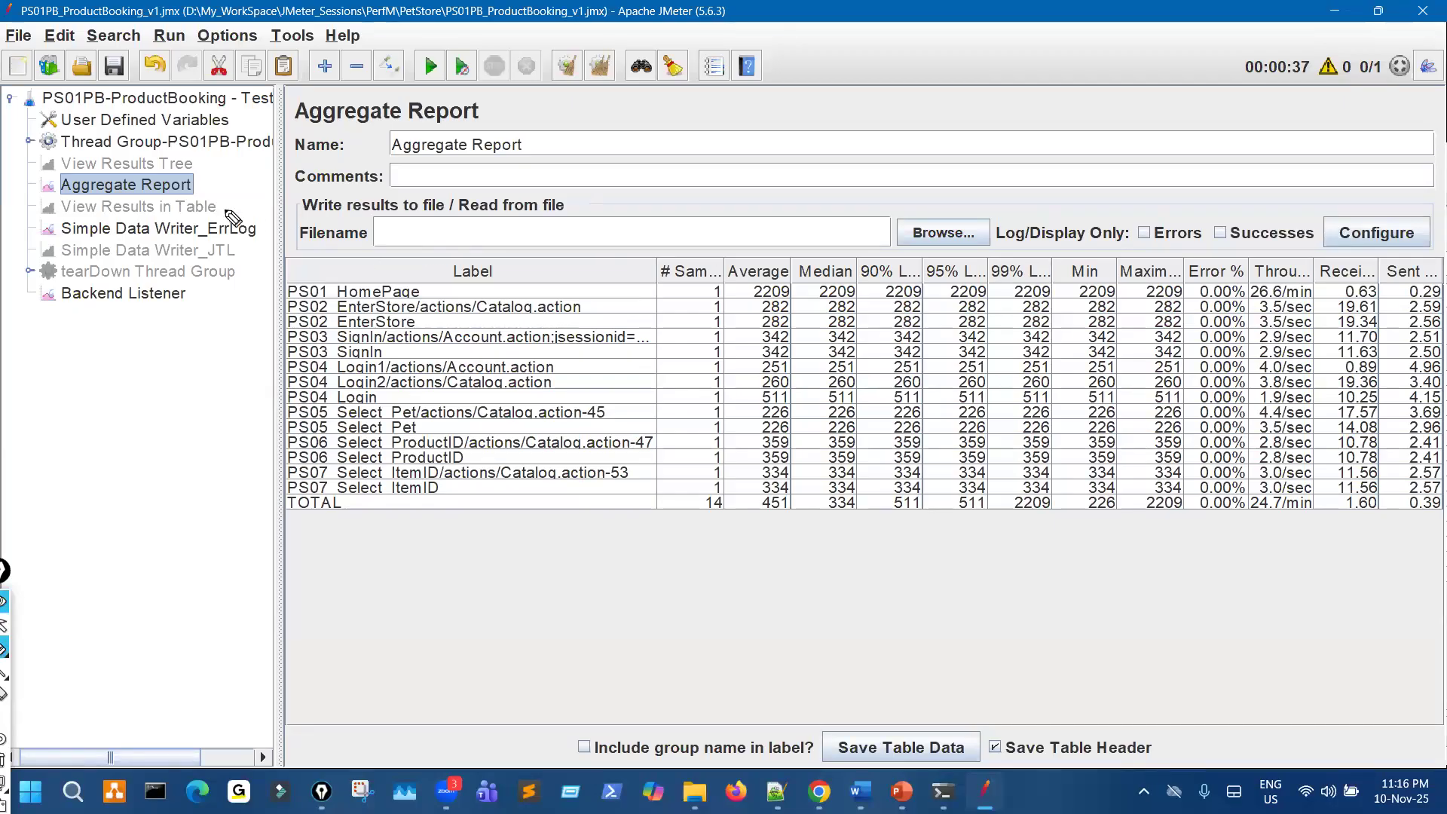
drag(142, 198, 156, 178)
mouse_move(500, 560)
mouse_down()
mouse_move(533, 614)
mouse_move(503, 597)
mouse_up()
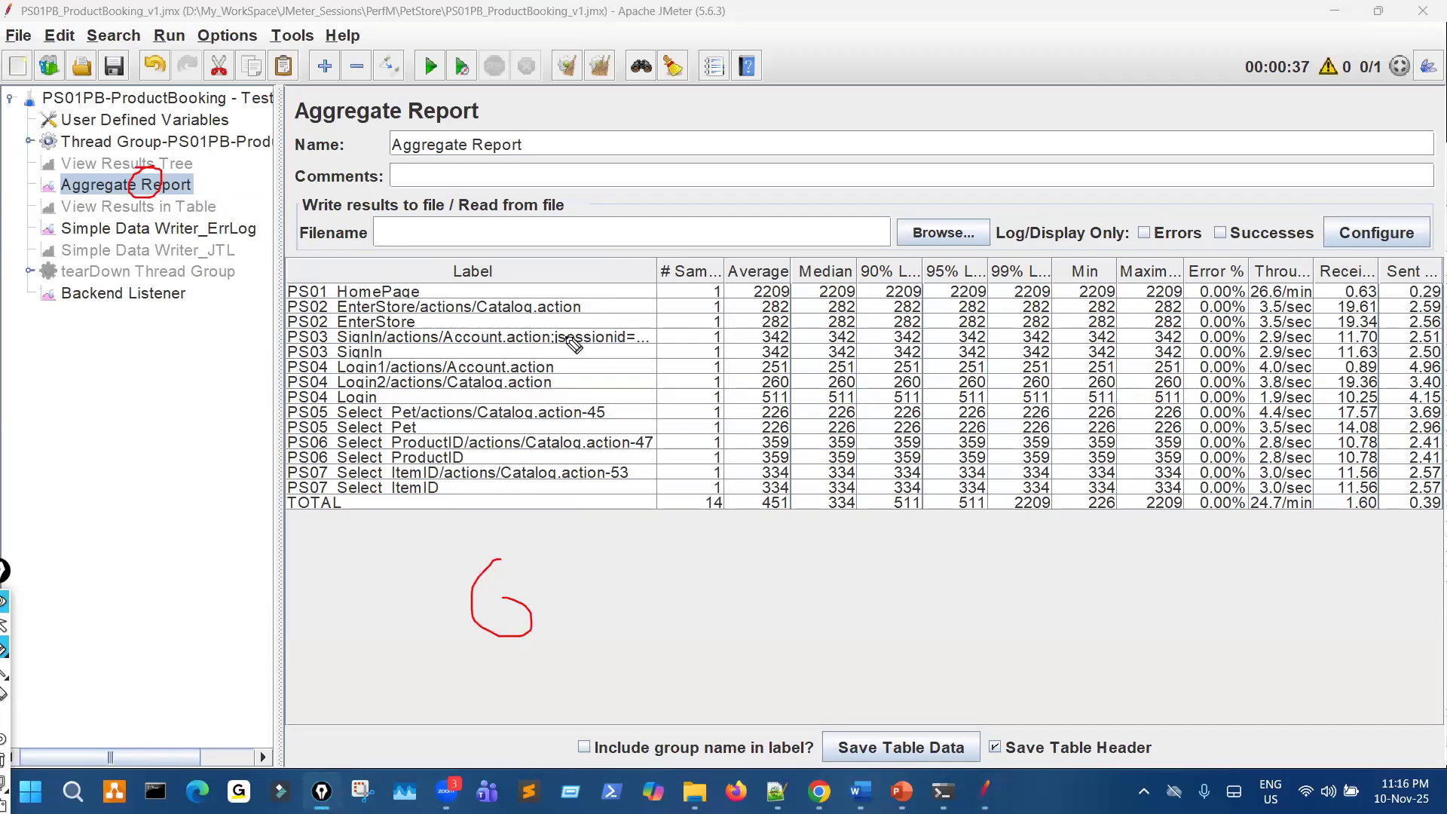
key(ctrl+shift+2)
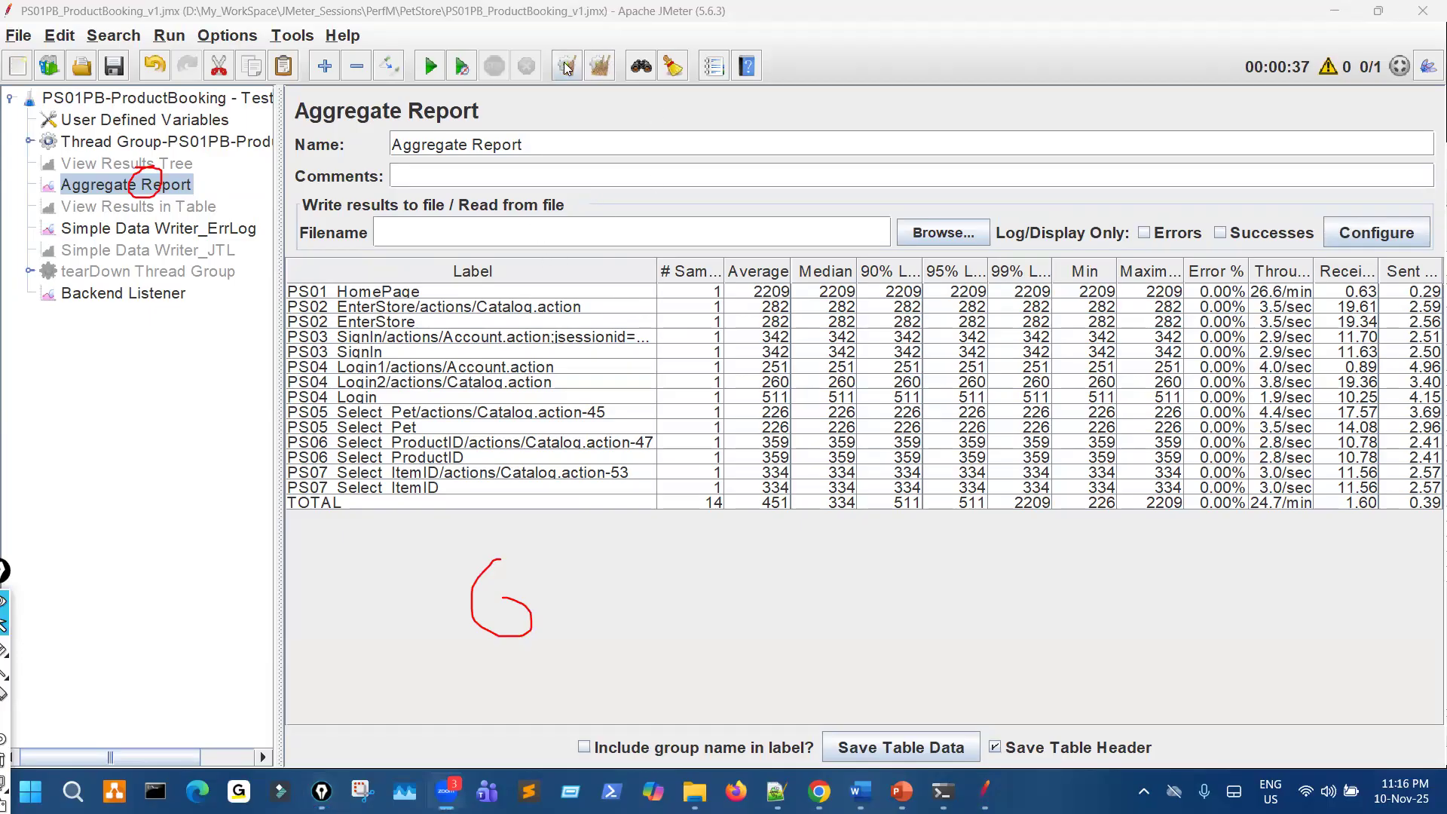
- Clear all previous results, widen the Aggregate Report pane and start the PS01PB_ProductBooking_v1 test
click(601, 68)
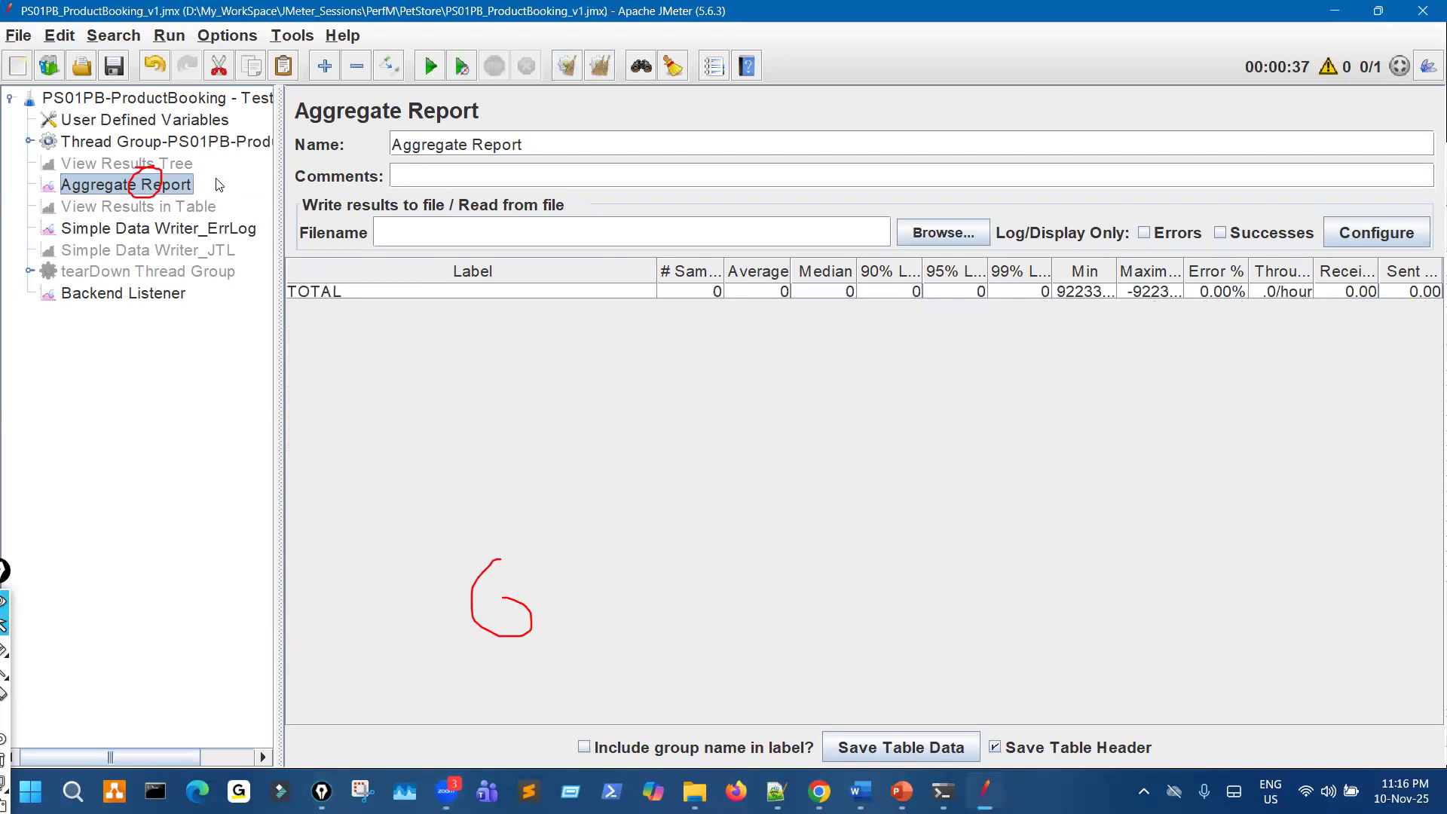
drag(279, 142, 118, 142)
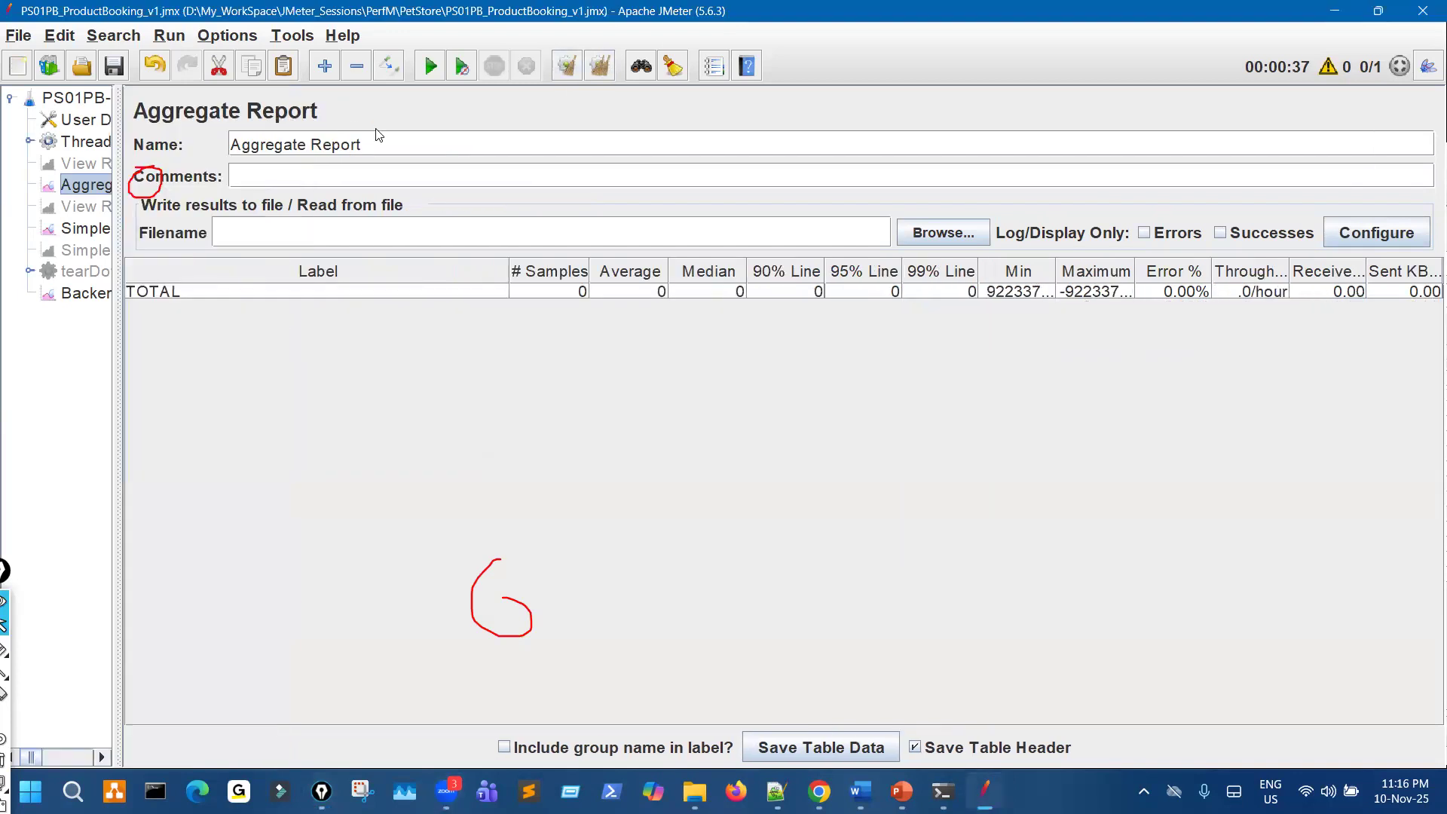
click(431, 68)
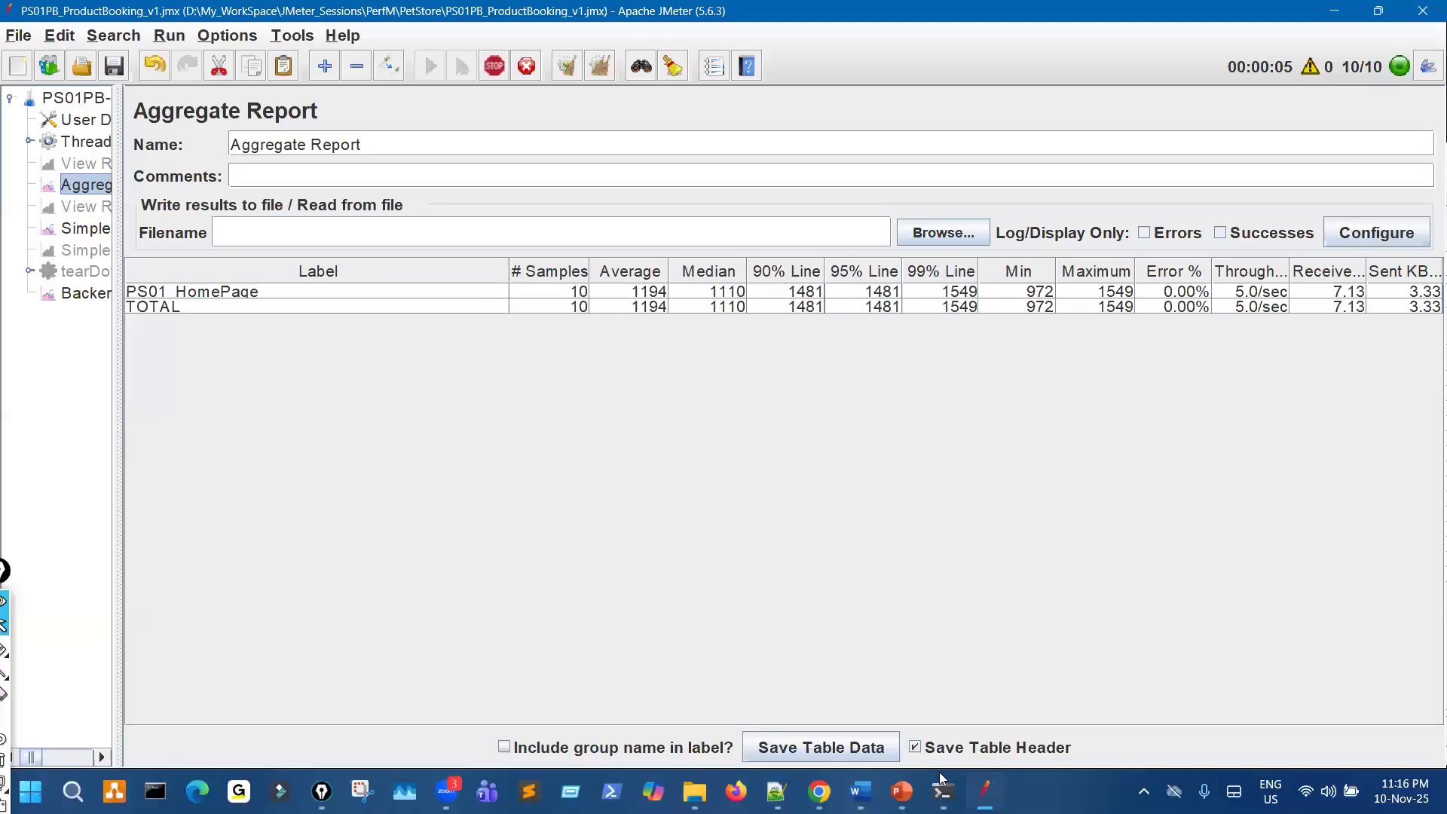
- Switch to the influxd console, maximize it and highlight JMeter's POST write requests to JMeterPetStoreDB
mouse_move(942, 788)
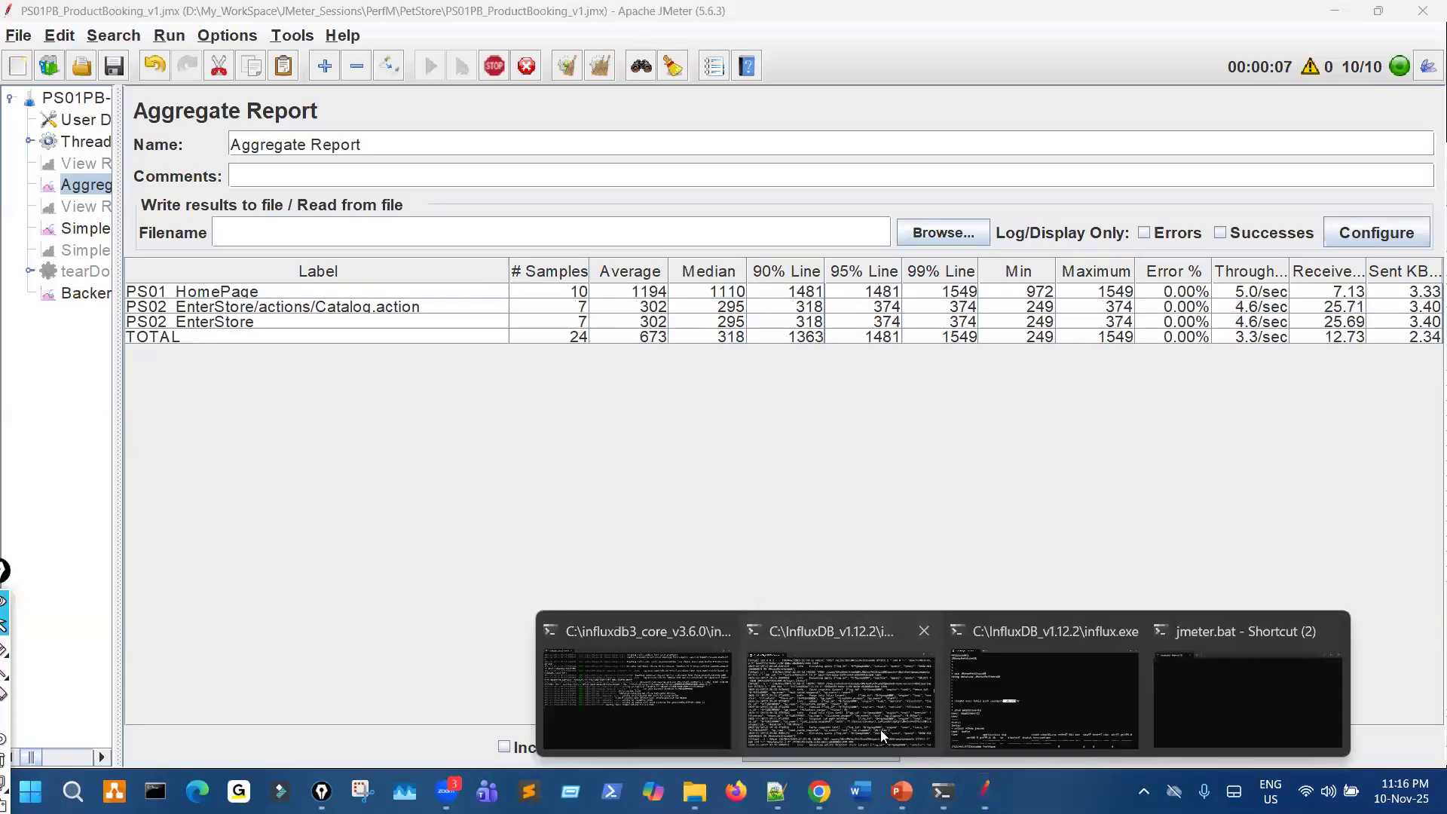
click(880, 729)
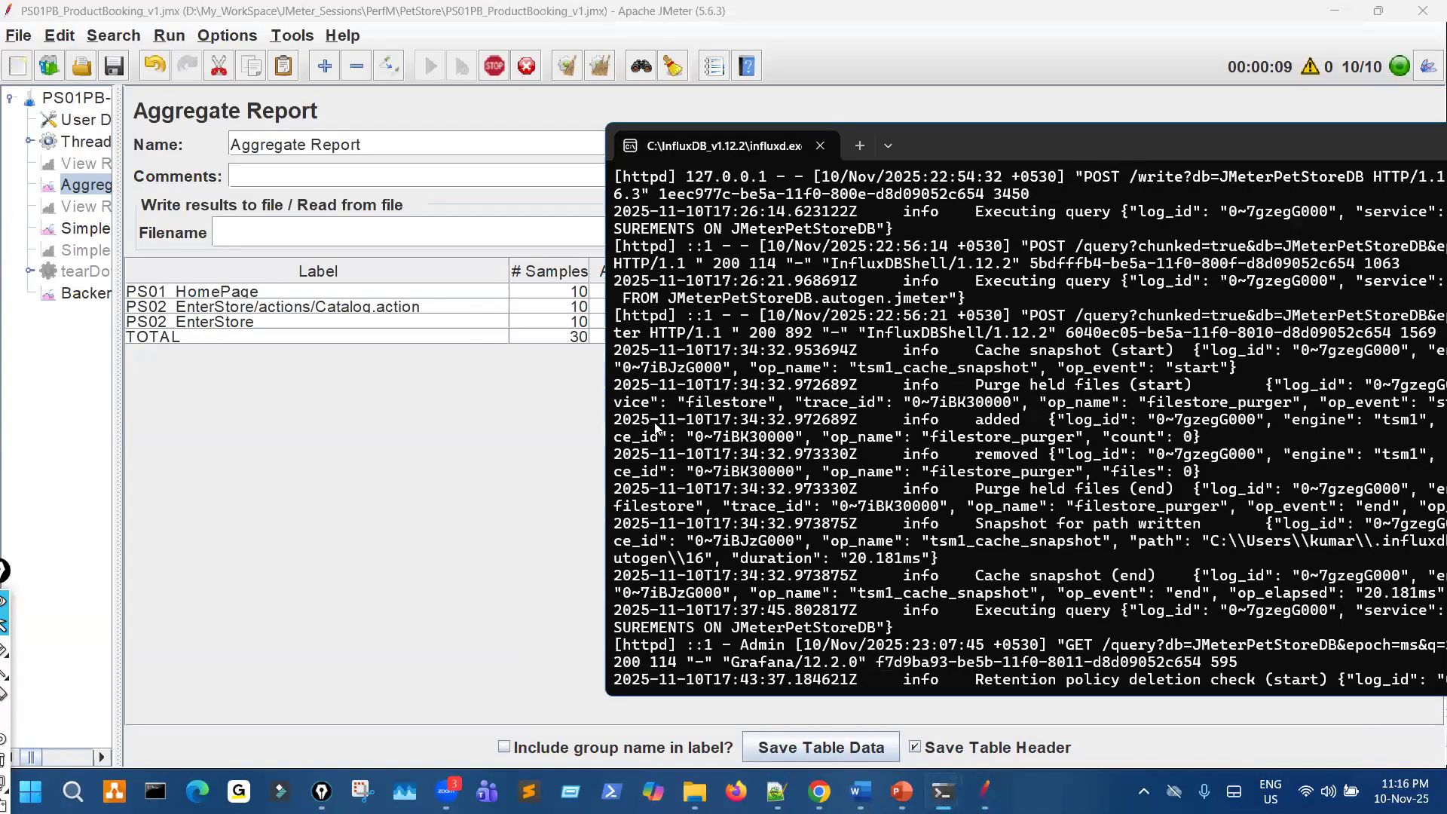
double_click(1003, 146)
drag(1423, 268, 1425, 143)
scroll(1425, 611, up, 7)
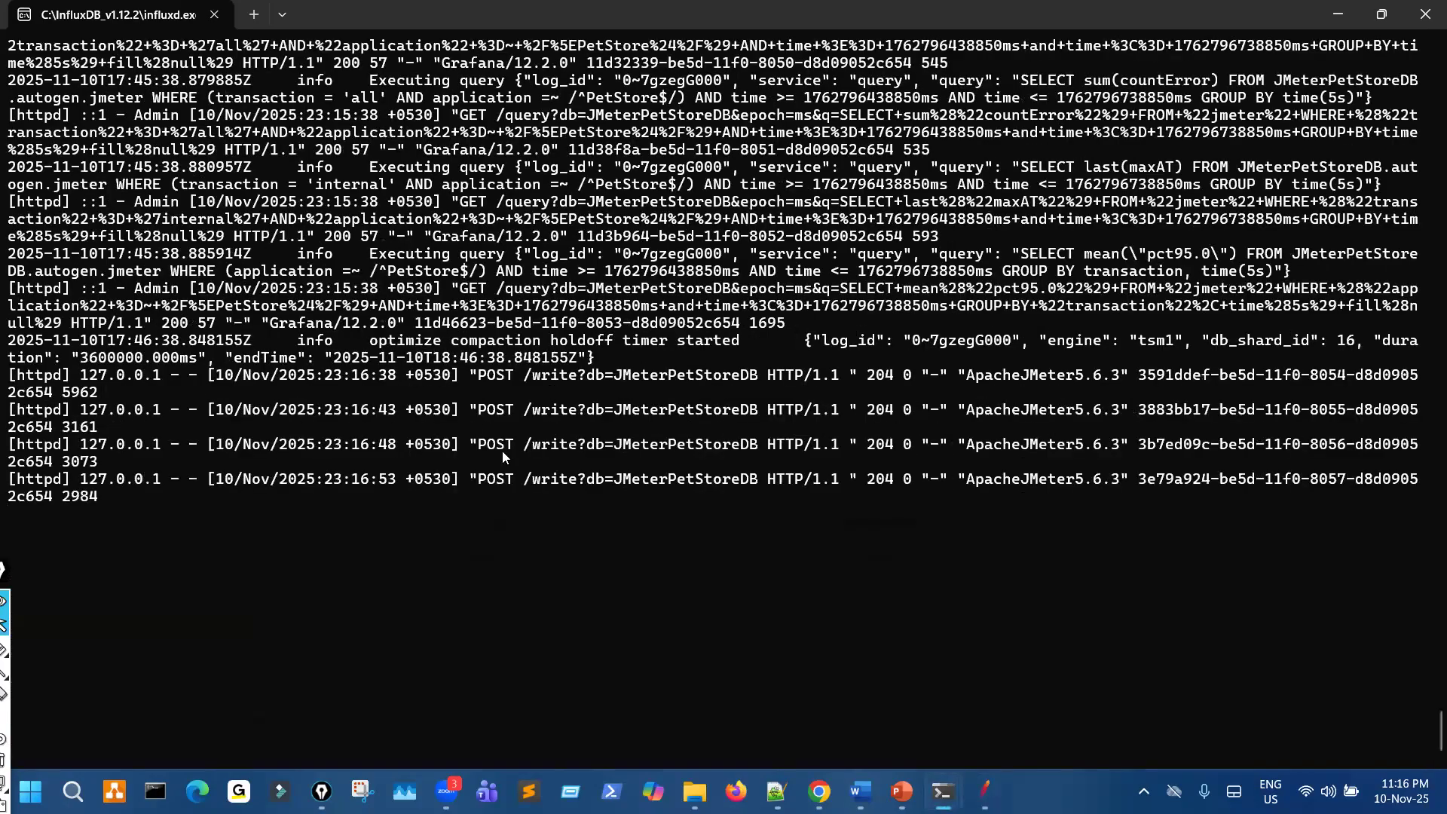
drag(454, 410, 521, 512)
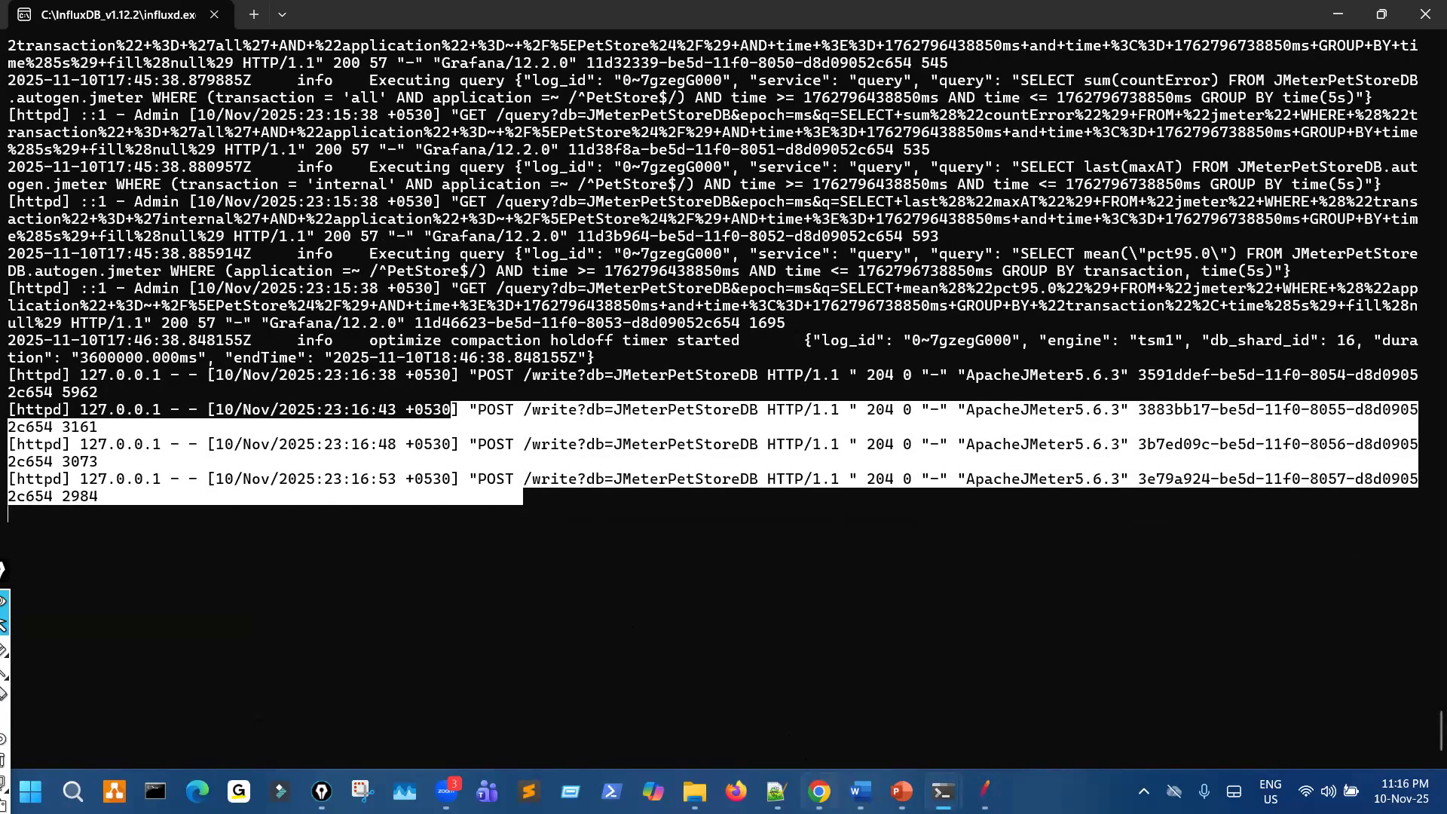
- Return to the Grafana dashboard, mark the Received Bytes panel and the 5s refresh control with the pen, and clear the marks
mouse_move(814, 790)
click(799, 740)
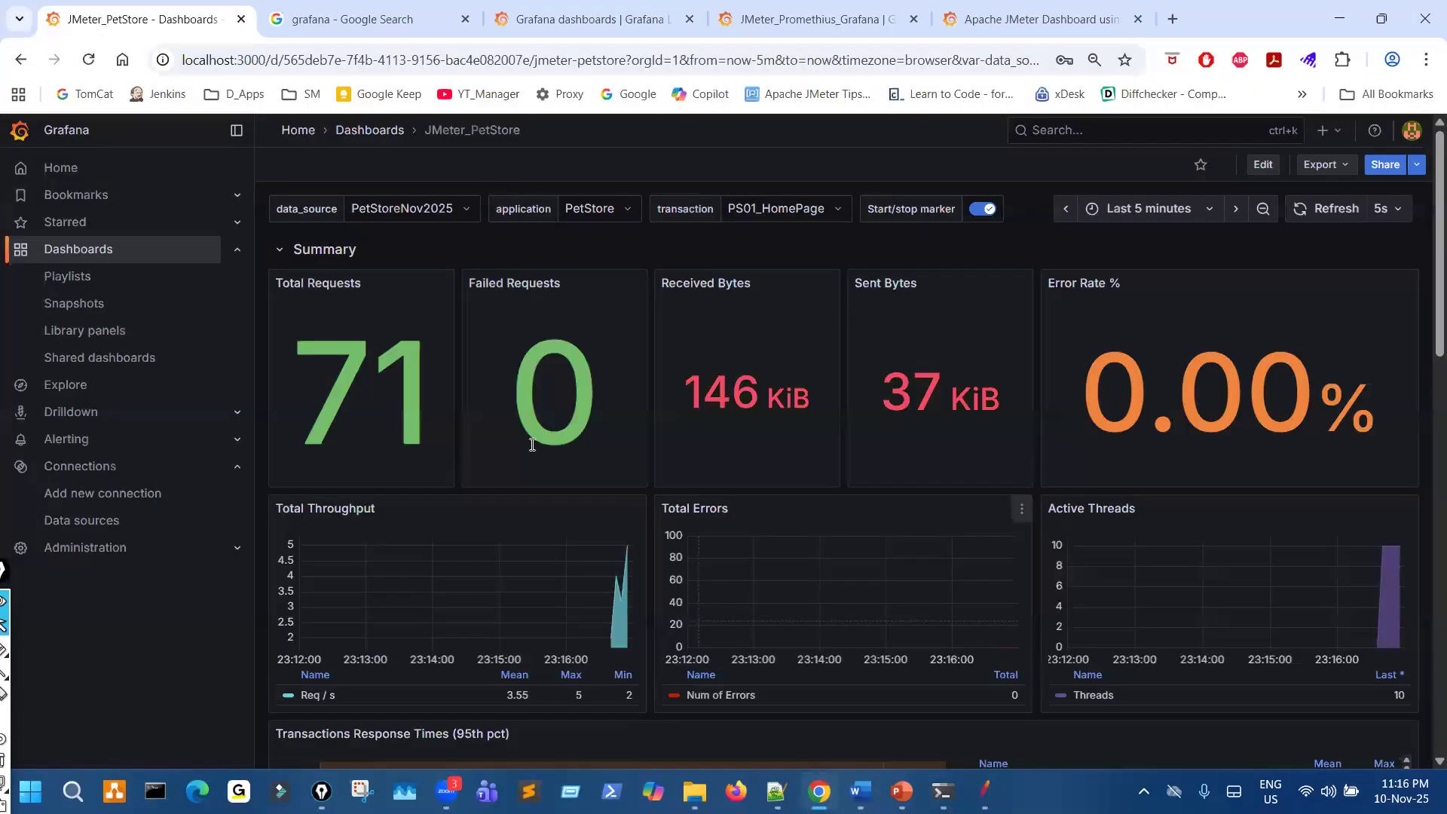
mouse_move(850, 322)
mouse_down()
mouse_move(765, 392)
mouse_move(739, 382)
mouse_move(890, 373)
mouse_move(799, 362)
mouse_up()
mouse_move(1355, 193)
mouse_down()
mouse_move(1288, 228)
mouse_move(1384, 181)
mouse_move(1314, 176)
mouse_up()
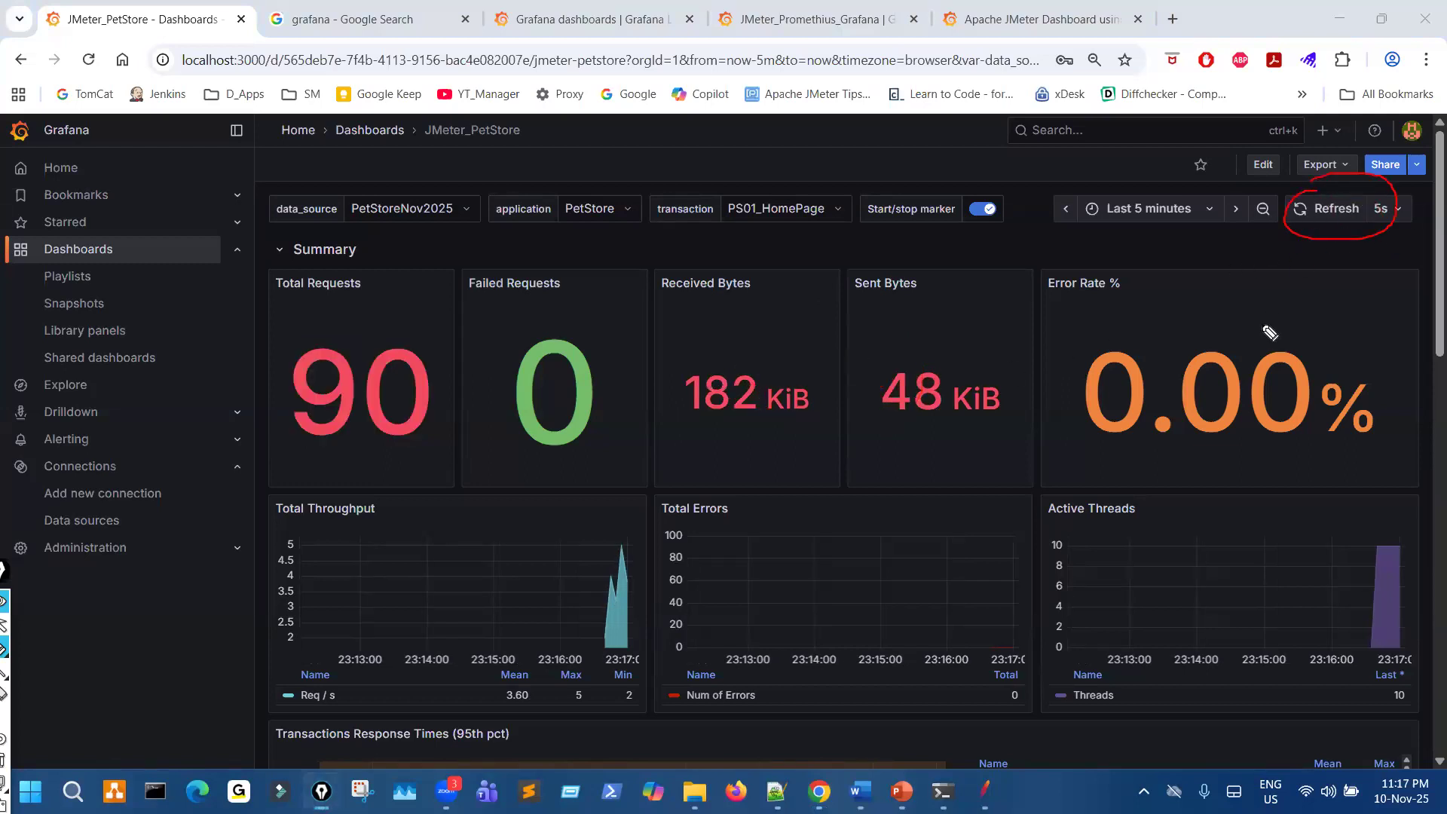
mouse_move(1275, 292)
mouse_down()
mouse_move(1318, 226)
mouse_move(1325, 239)
mouse_up()
mouse_move(1331, 181)
mouse_down()
mouse_move(1395, 220)
mouse_move(1355, 187)
mouse_up()
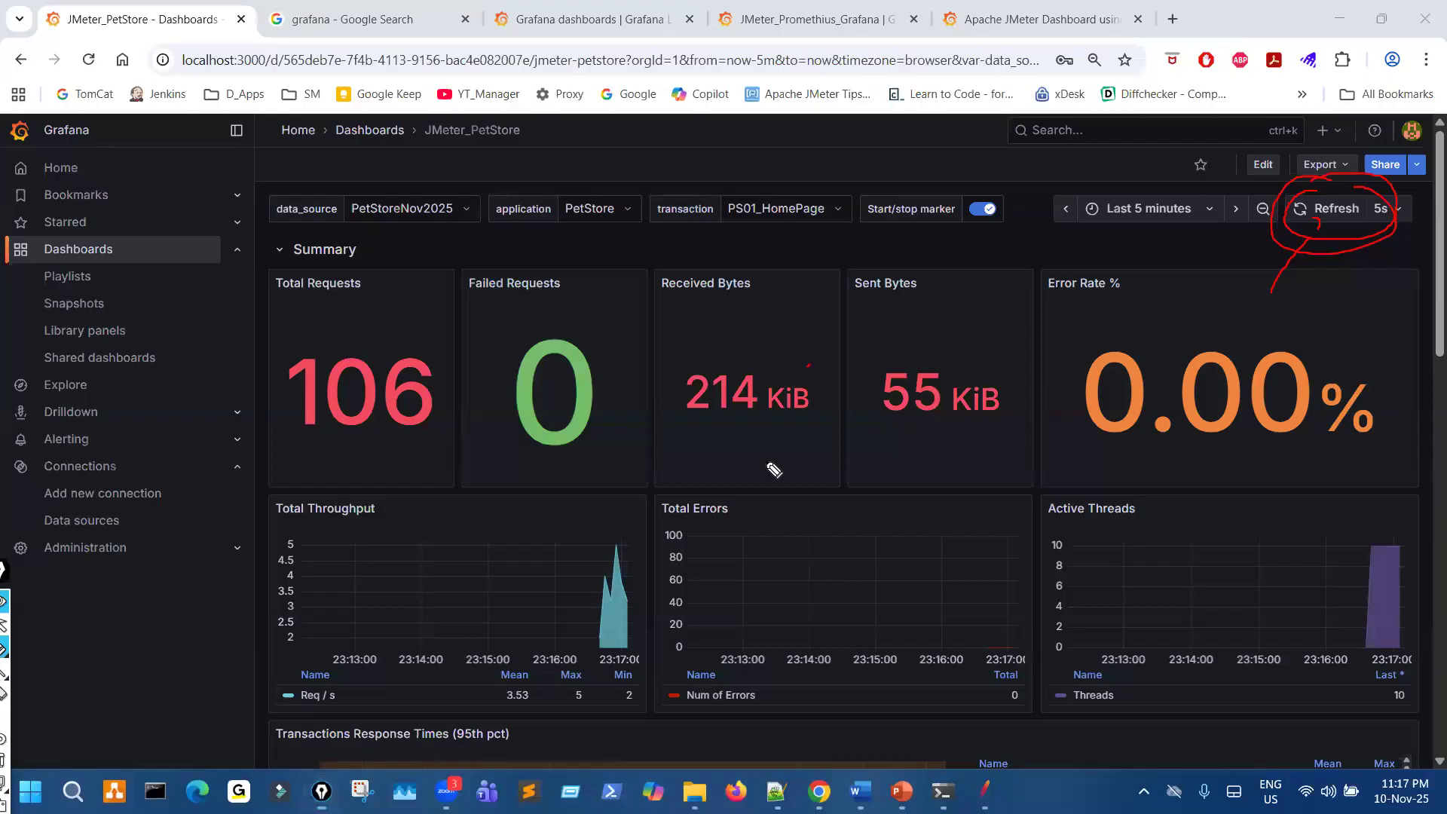
drag(808, 367, 866, 413)
key(Escape)
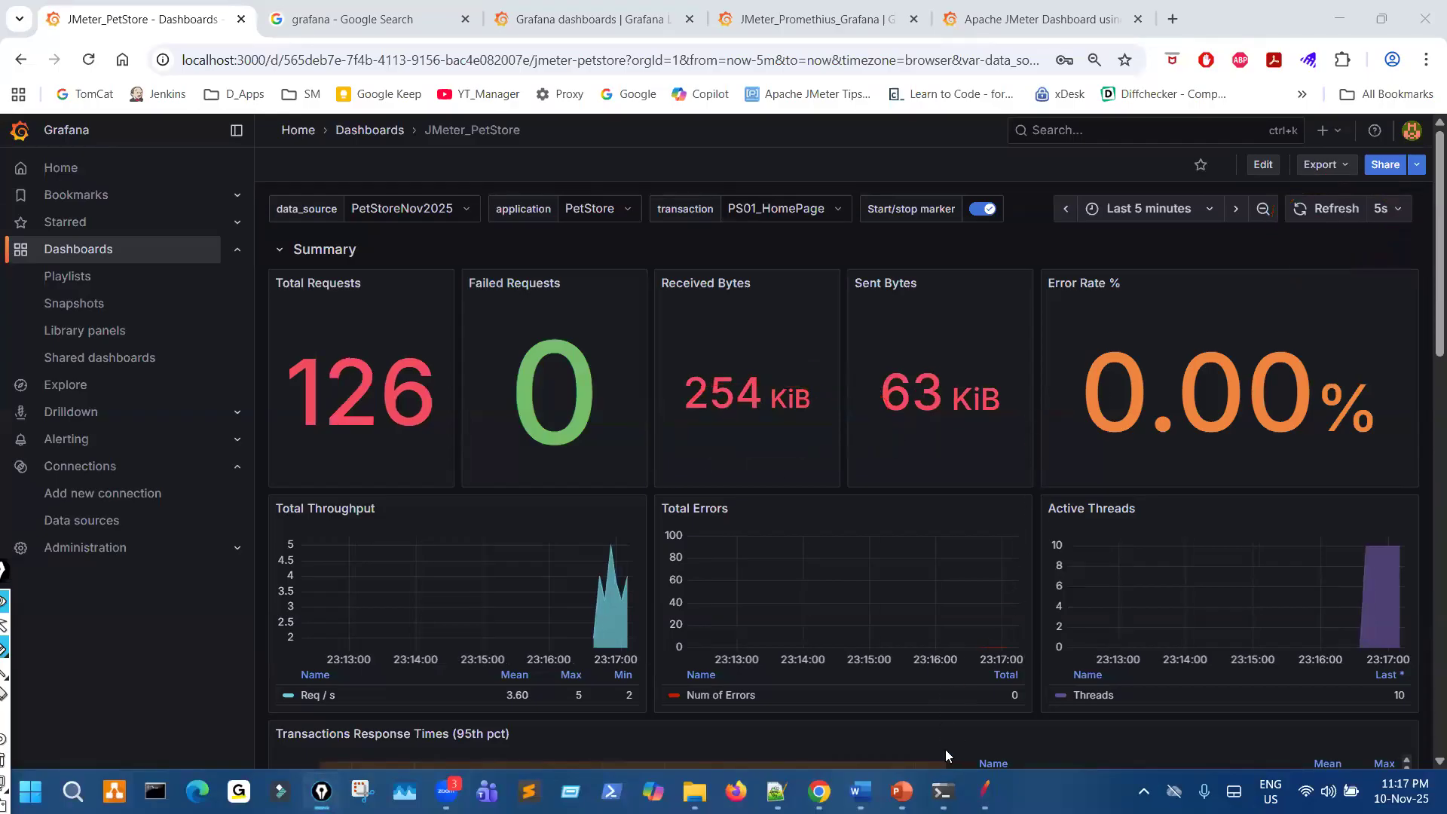
- Examine the latest influxd console entries and mark JMeter's POST writes and Grafana's GET queries with the pen
click(944, 791)
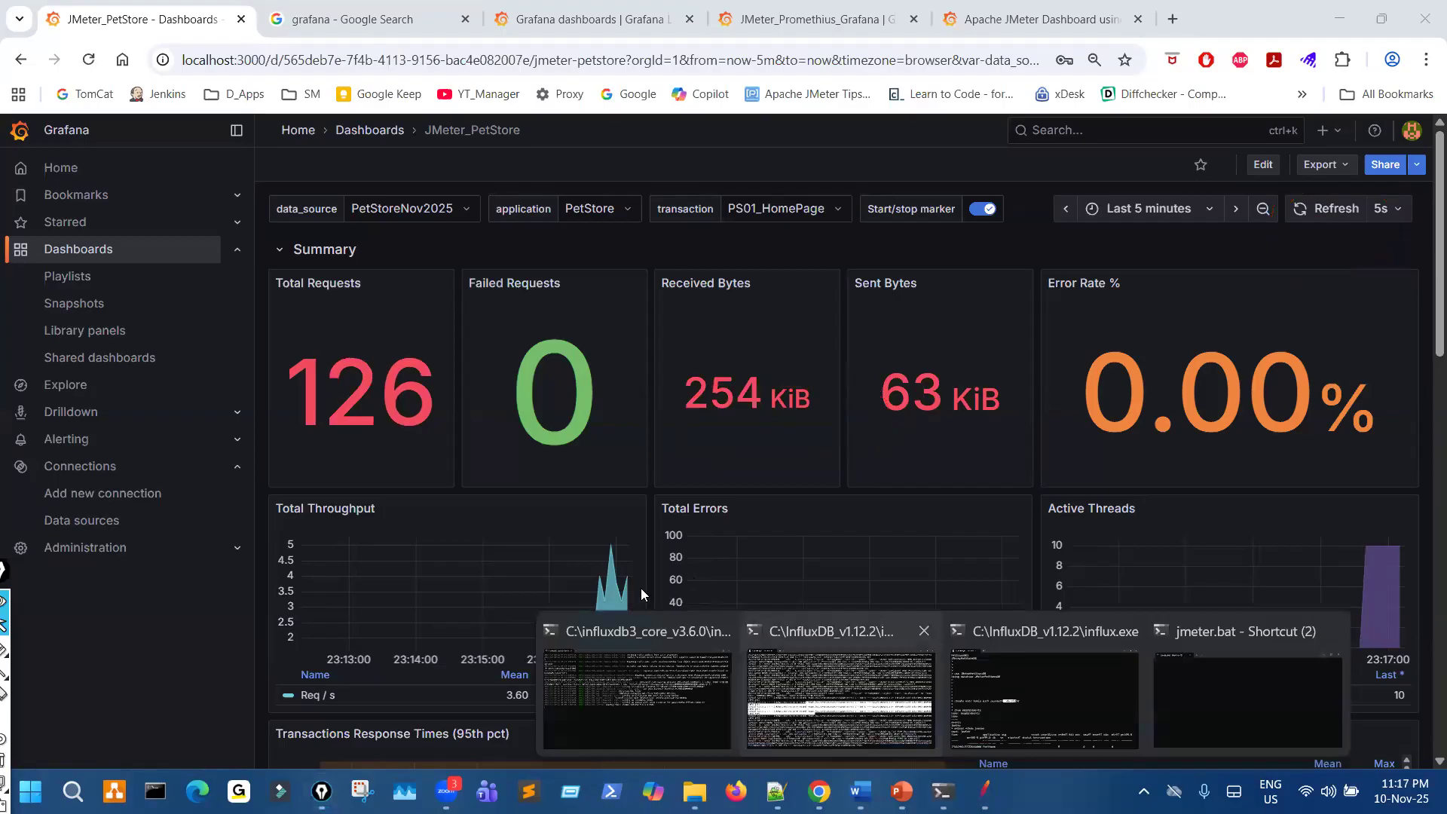
click(841, 697)
scroll(641, 595, down, 14)
scroll(651, 615, down, 10)
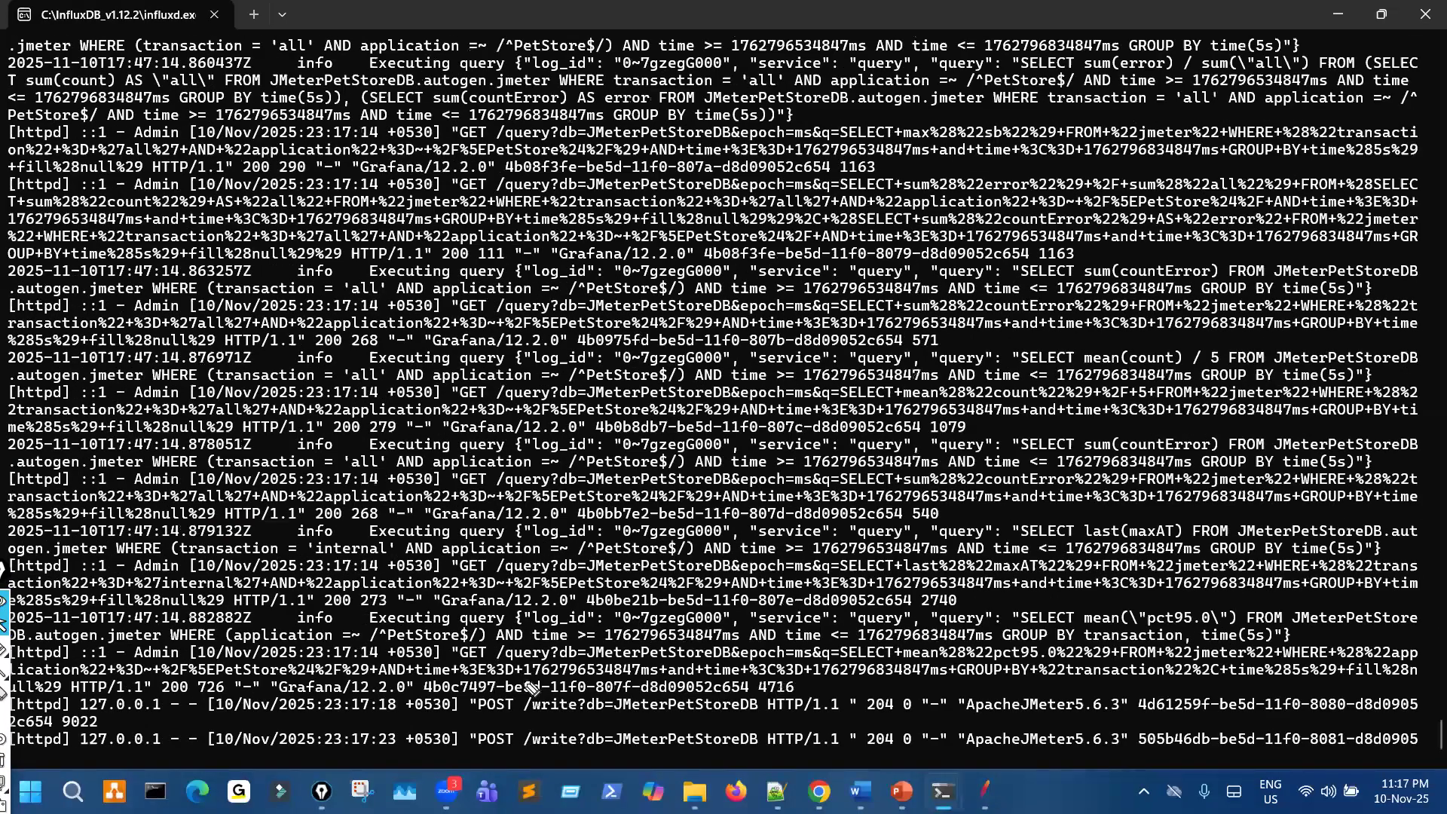
mouse_move(503, 688)
mouse_down()
mouse_move(490, 720)
mouse_move(539, 706)
mouse_up()
mouse_move(512, 540)
mouse_down()
mouse_move(474, 569)
mouse_move(471, 594)
mouse_move(499, 585)
mouse_up()
drag(551, 706, 501, 696)
drag(519, 527, 504, 520)
mouse_move(364, 737)
mouse_down()
mouse_move(459, 720)
mouse_move(453, 765)
mouse_up()
mouse_move(886, 361)
mouse_down()
mouse_move(565, 478)
mouse_move(614, 500)
mouse_up()
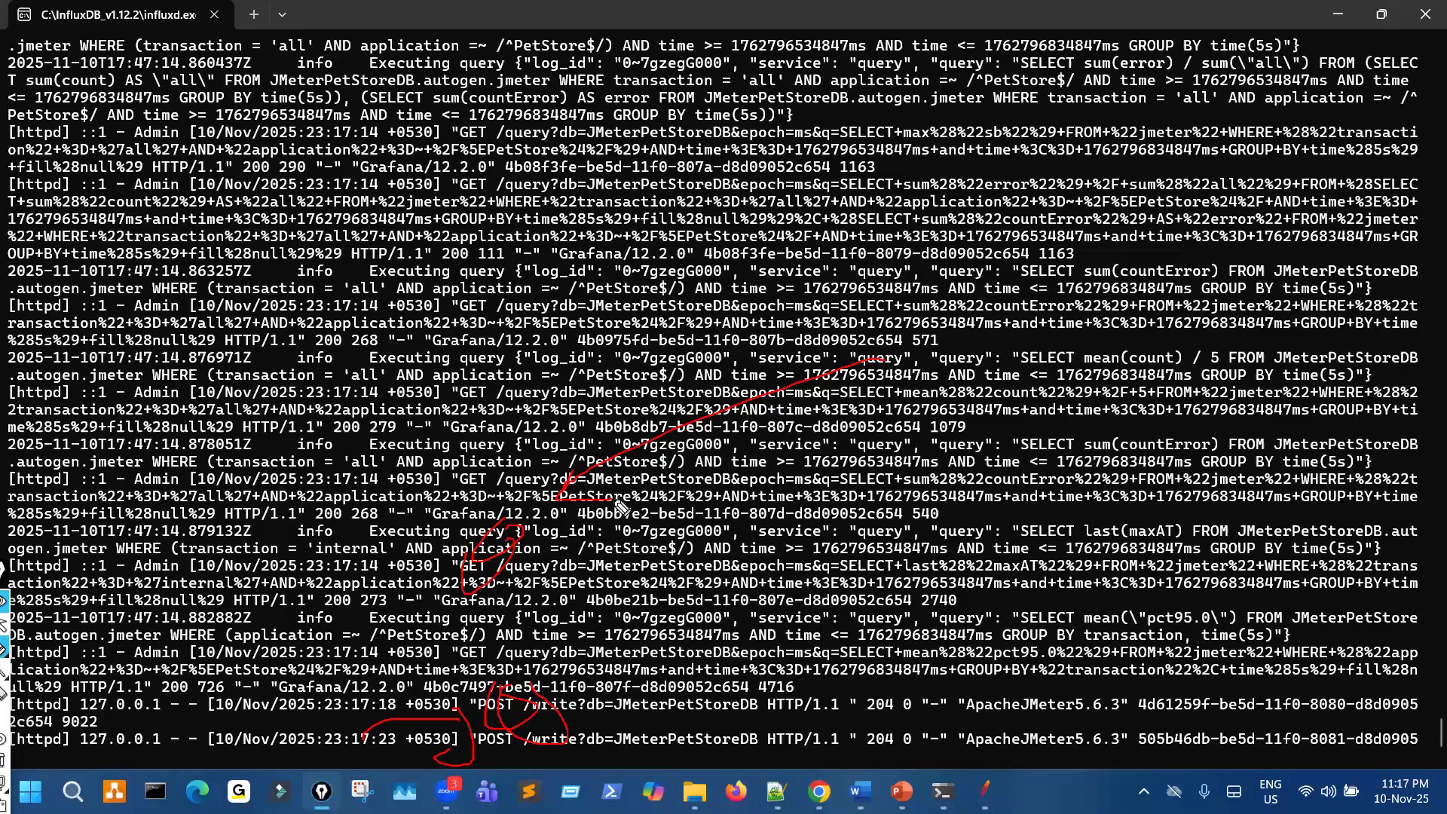
- Clear the pen marks, switch to JMeter and review the Backend Listener, Simple Data Writer_ErrLog and Aggregate Report of the running test
key(ctrl+shift+7)
key(ctrl+shift+2)
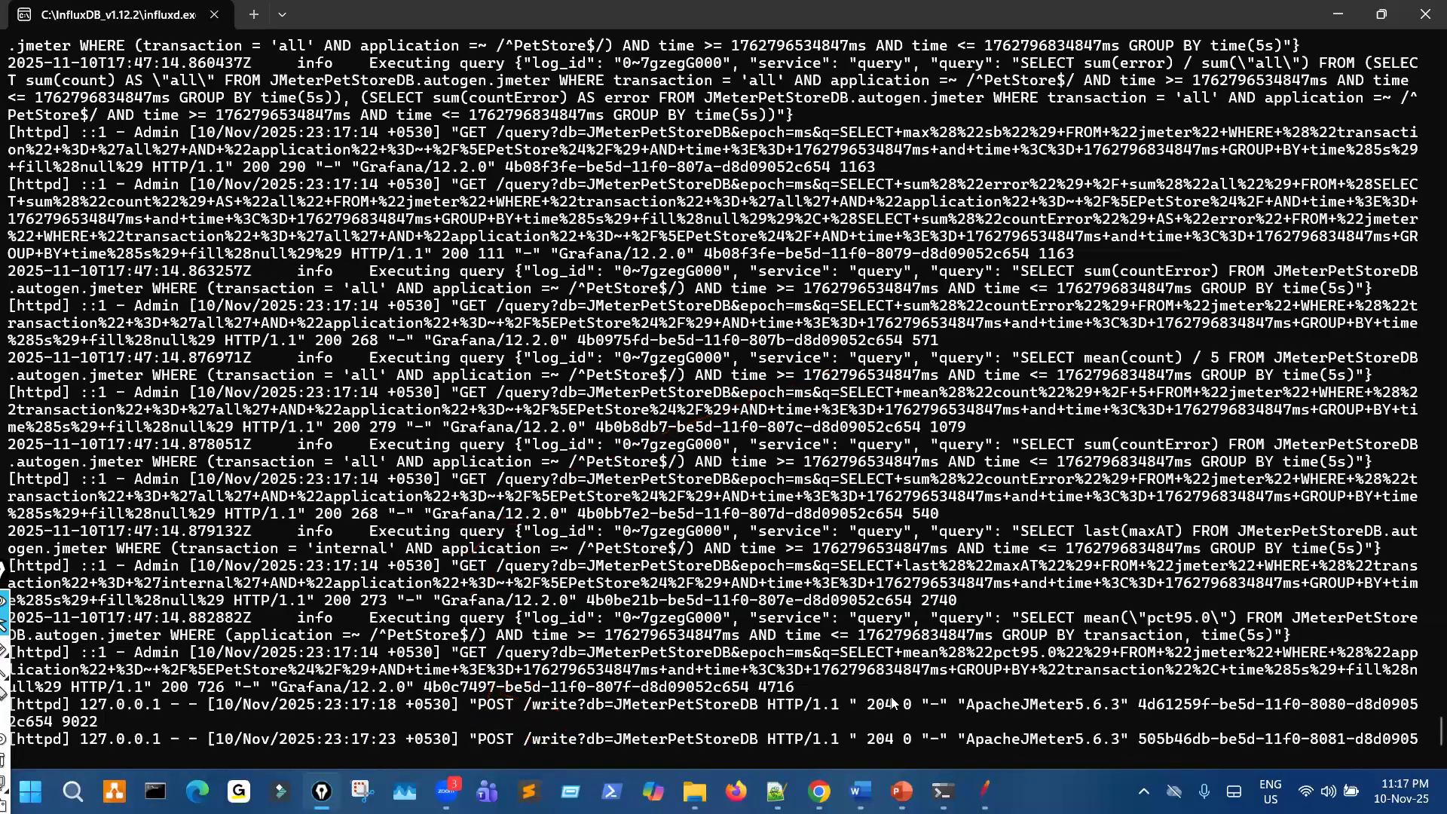
click(943, 792)
click(984, 791)
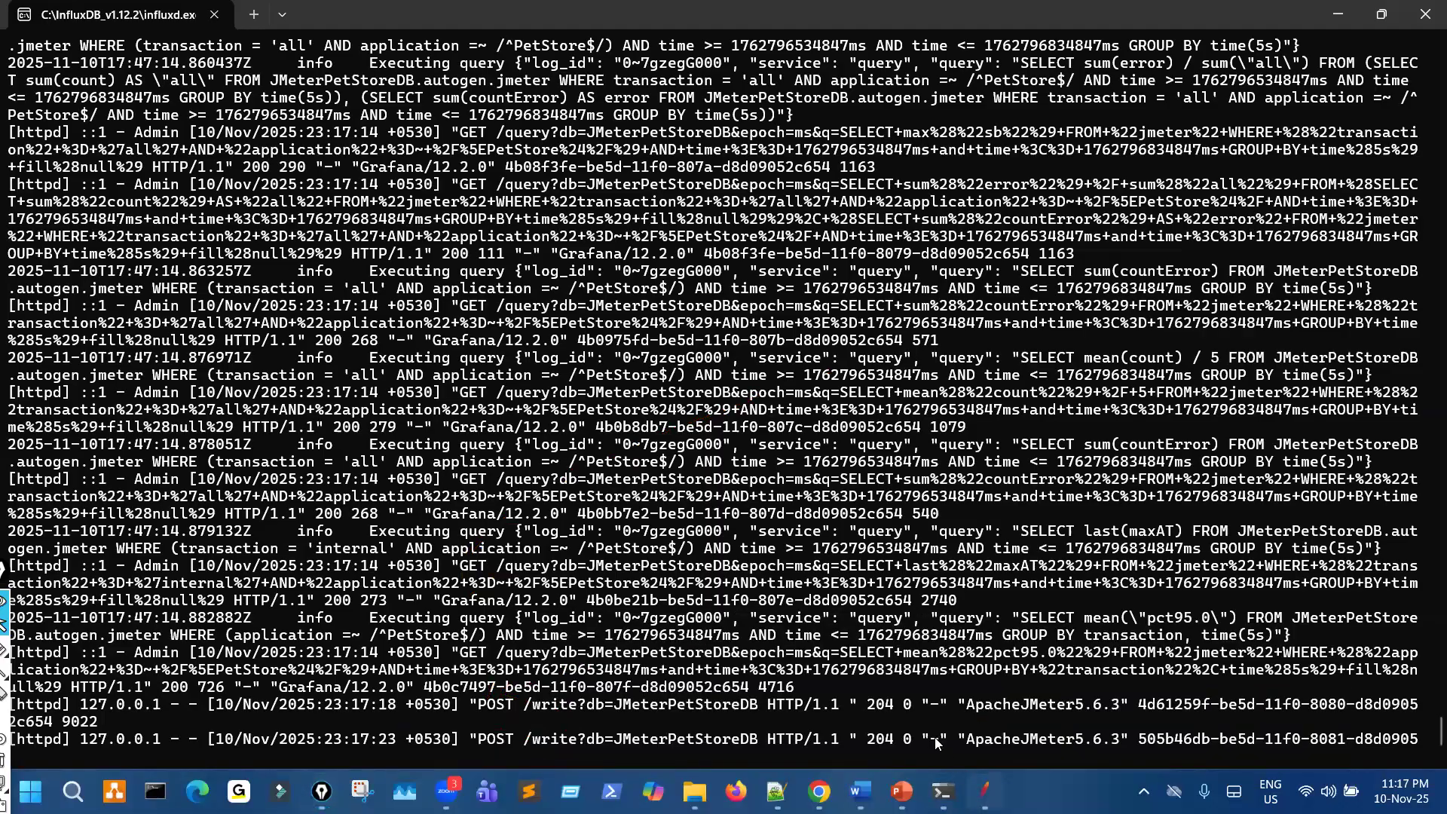
click(96, 294)
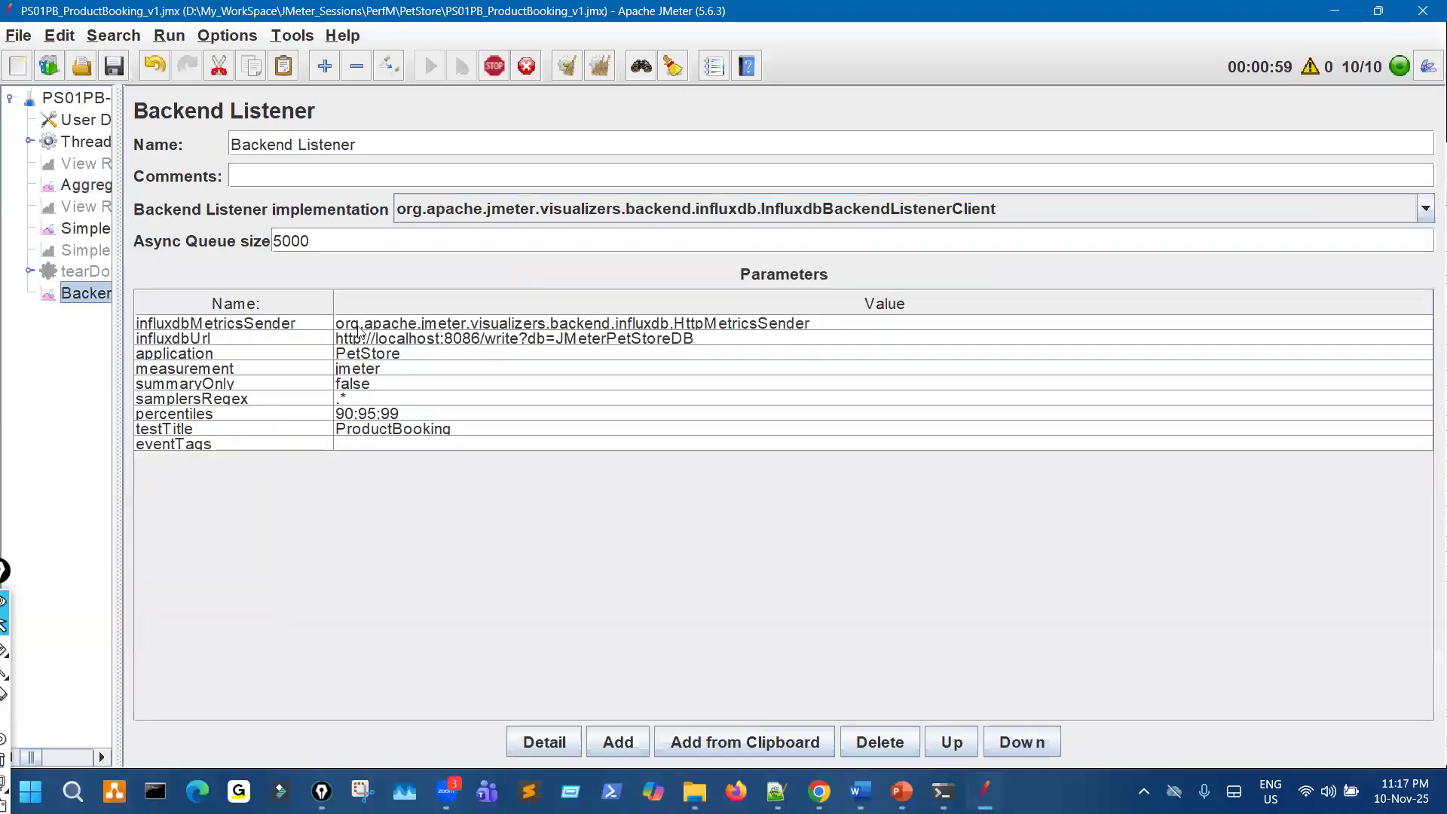
click(89, 230)
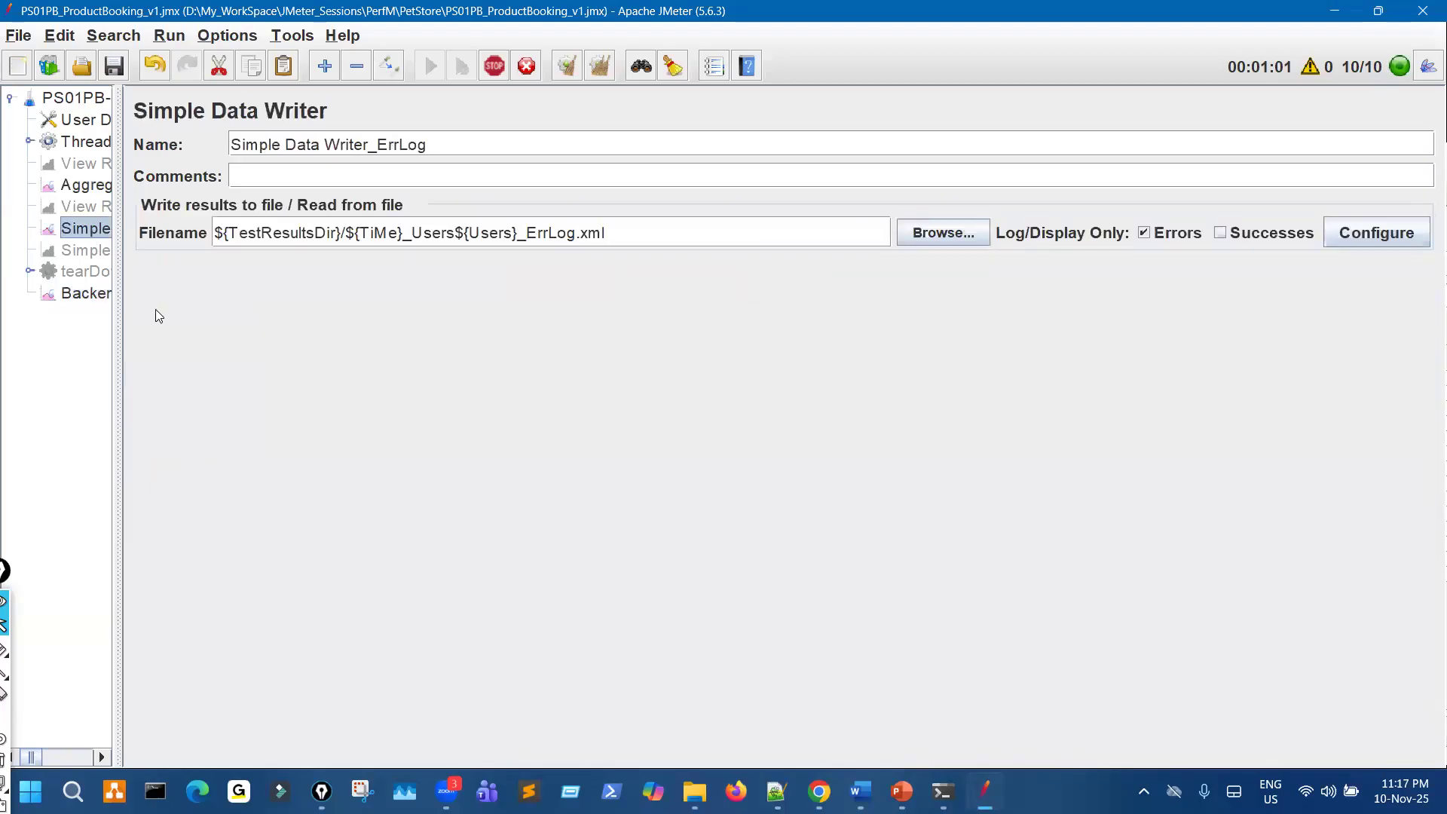
click(96, 295)
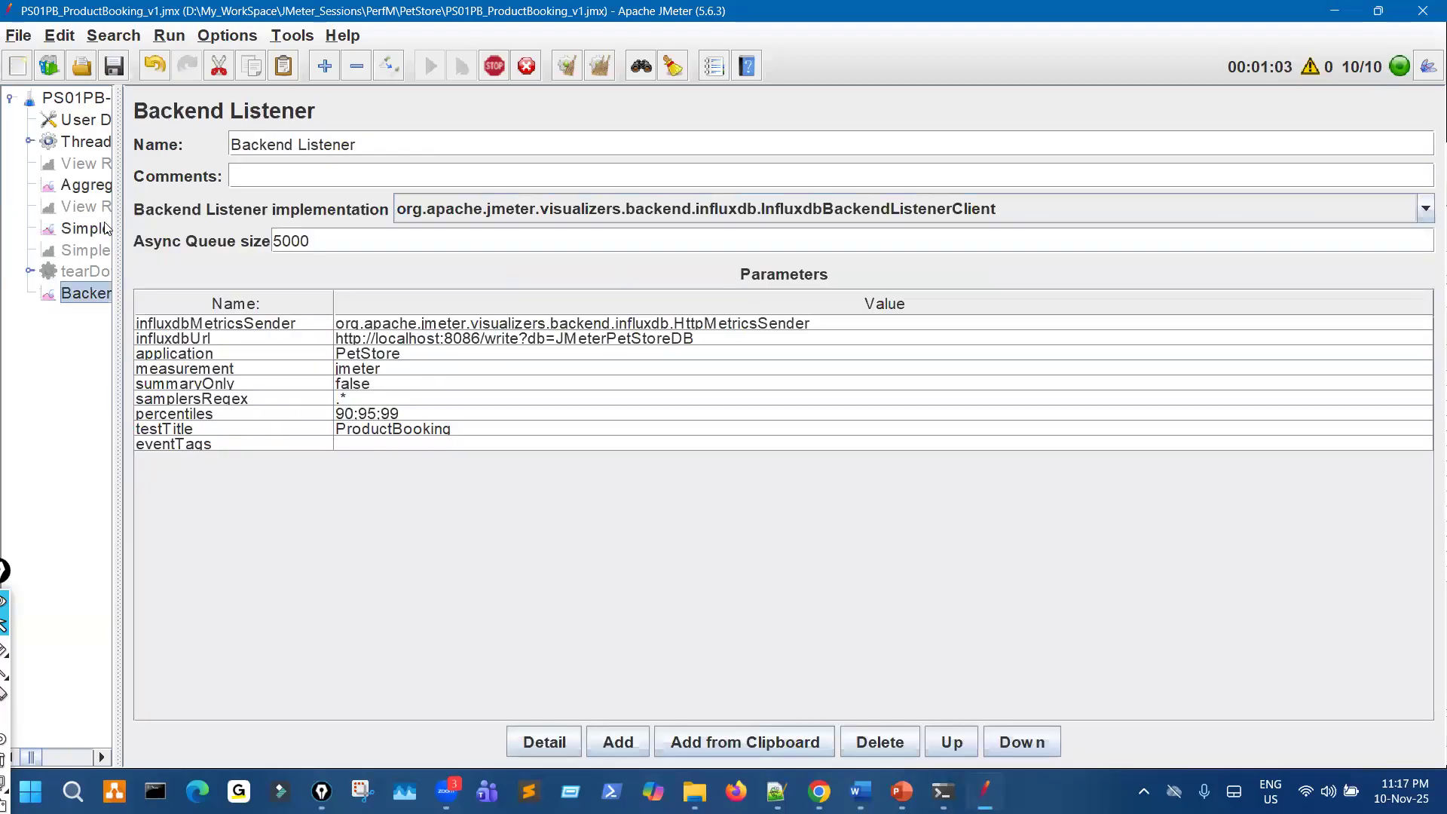
click(85, 185)
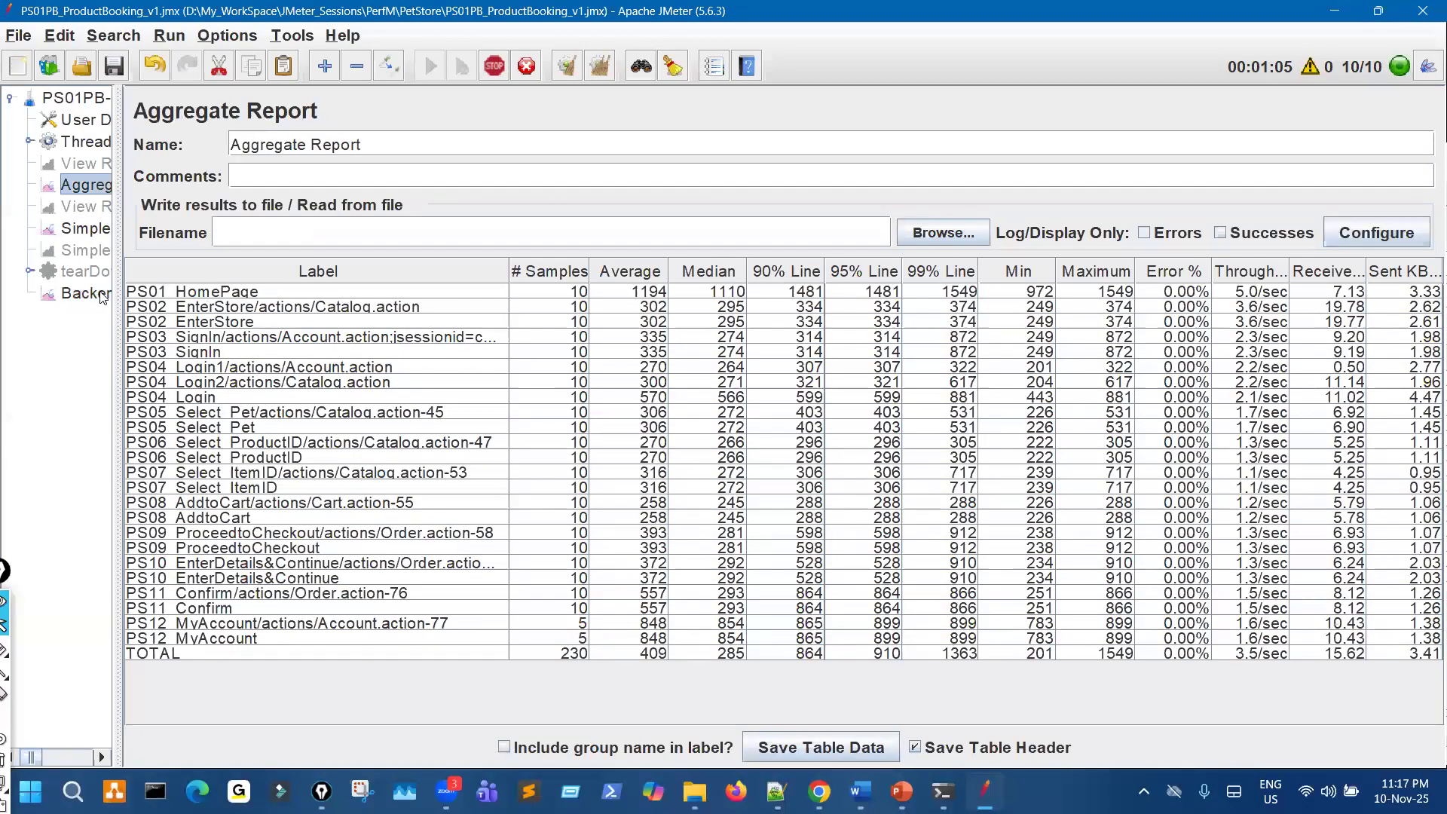
click(106, 296)
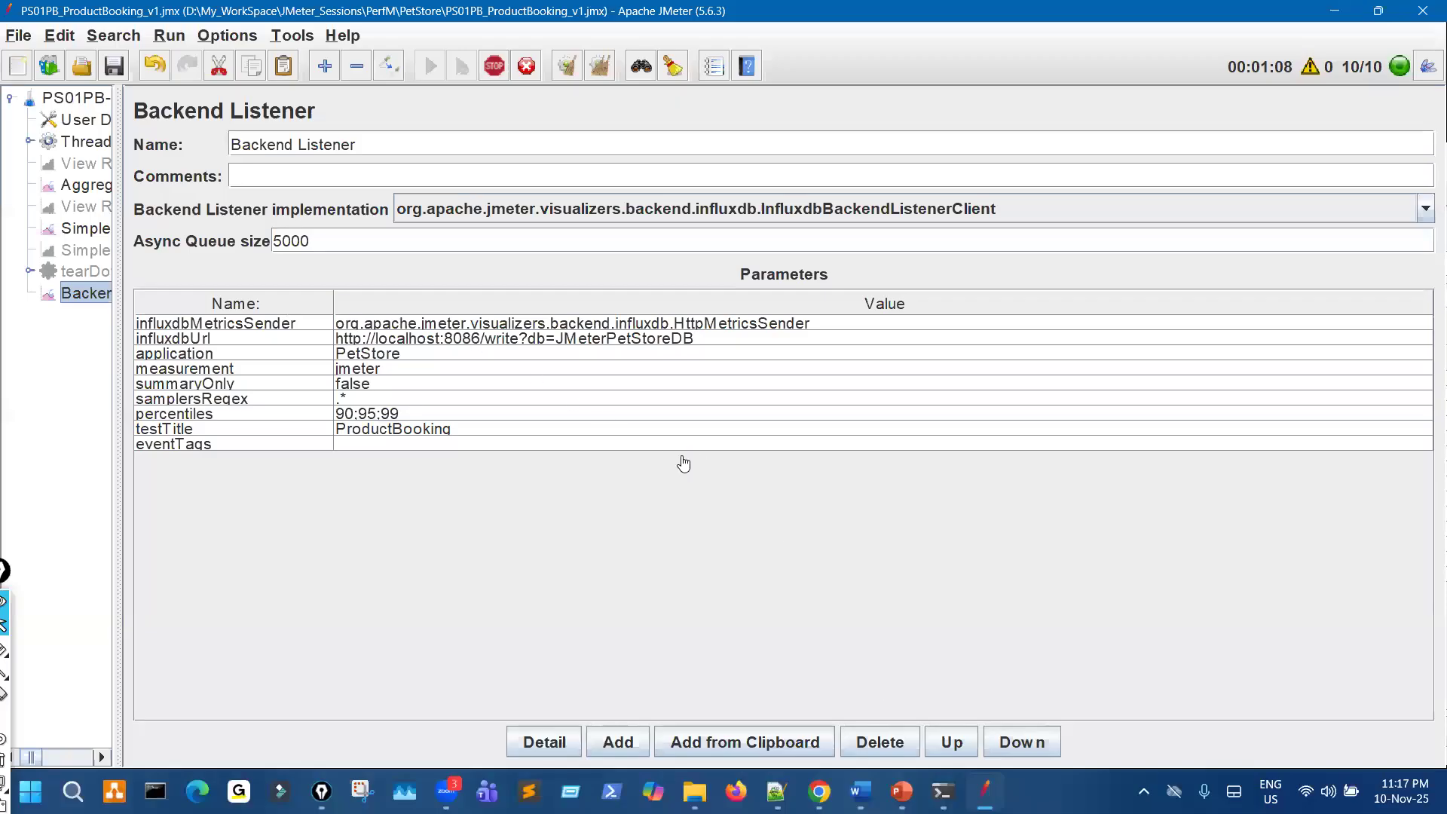
- Return to the Grafana dashboard, mark the request, failure, received, sent and error-rate Summary panels with the pen, and clear the marks
key(alt+Tab)
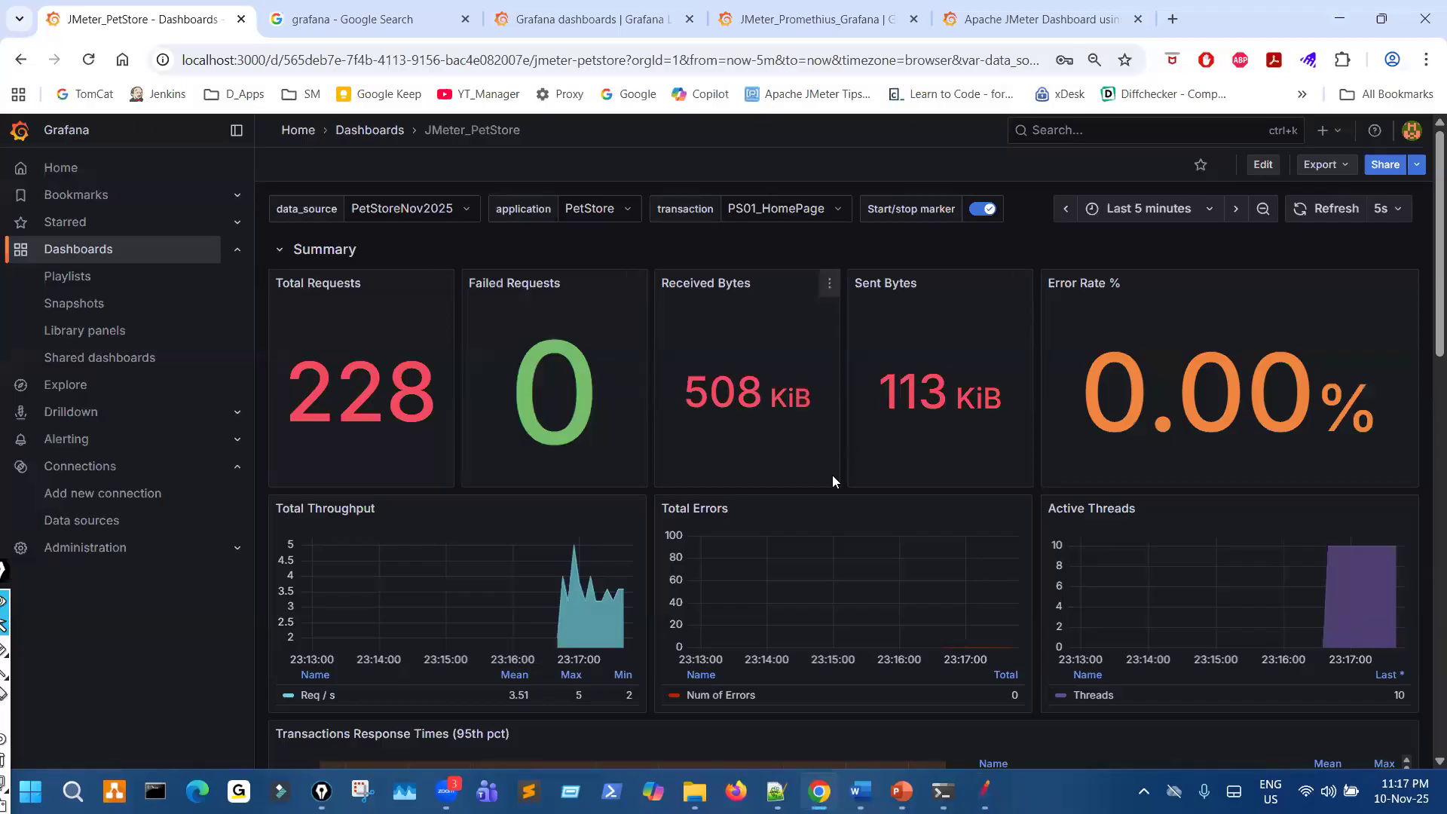
mouse_move(326, 311)
mouse_down()
mouse_move(280, 343)
mouse_move(381, 316)
mouse_move(336, 312)
mouse_up()
mouse_move(526, 319)
mouse_down()
mouse_move(482, 385)
mouse_move(618, 426)
mouse_up()
drag(555, 343, 619, 407)
drag(697, 433, 793, 435)
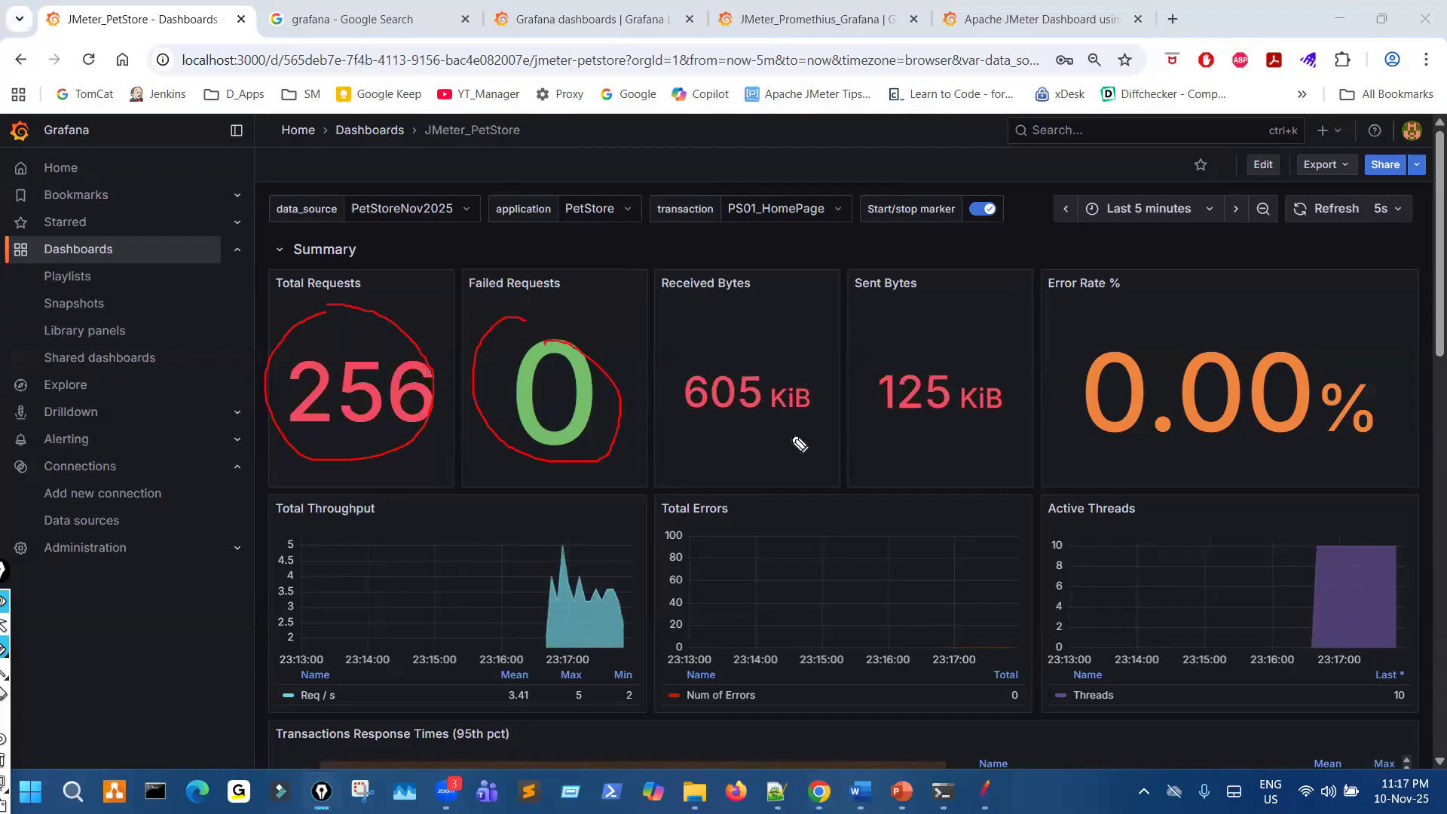
click(894, 432)
drag(989, 437, 992, 438)
drag(1229, 315, 1168, 406)
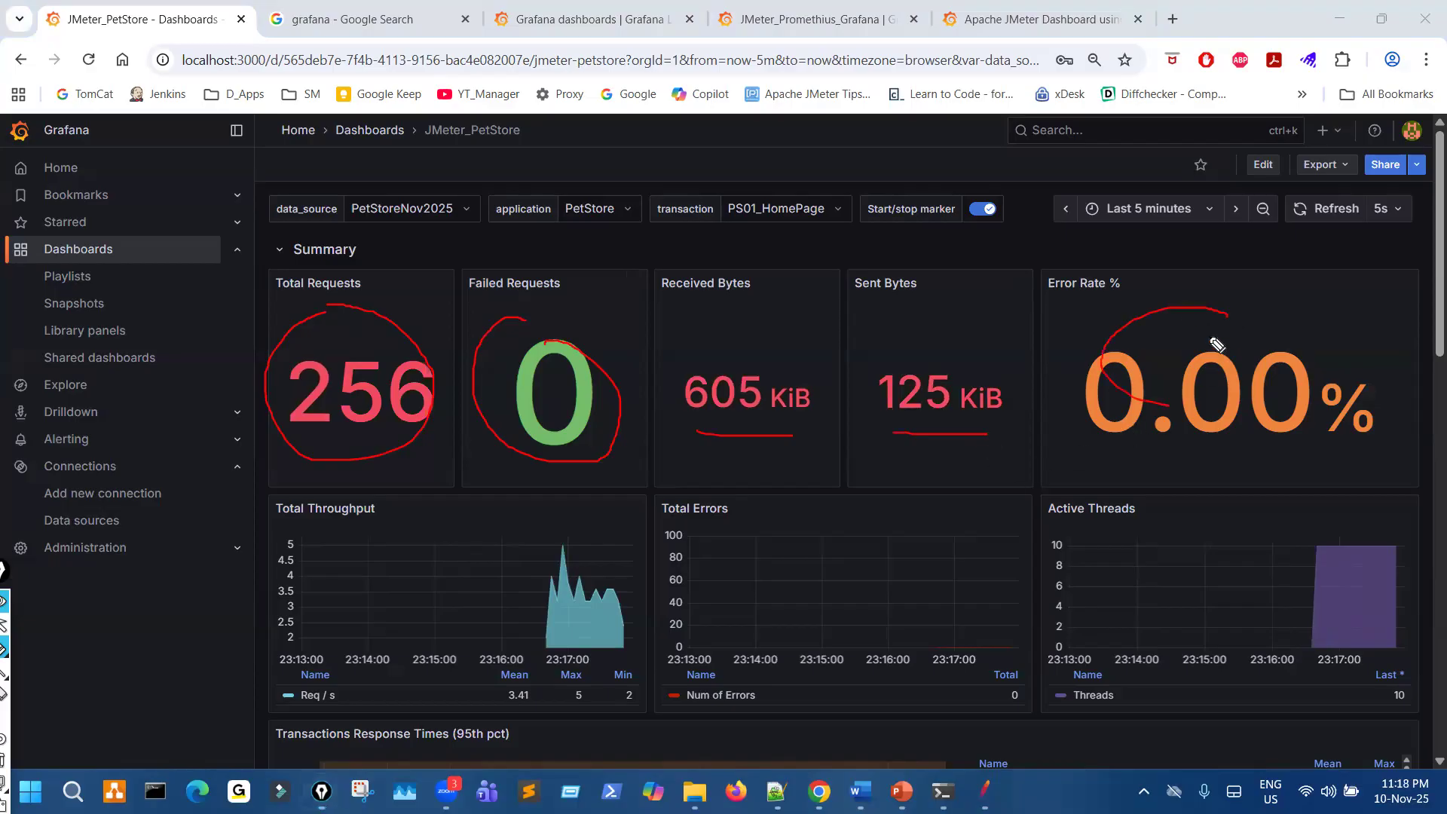
drag(1189, 334, 1173, 406)
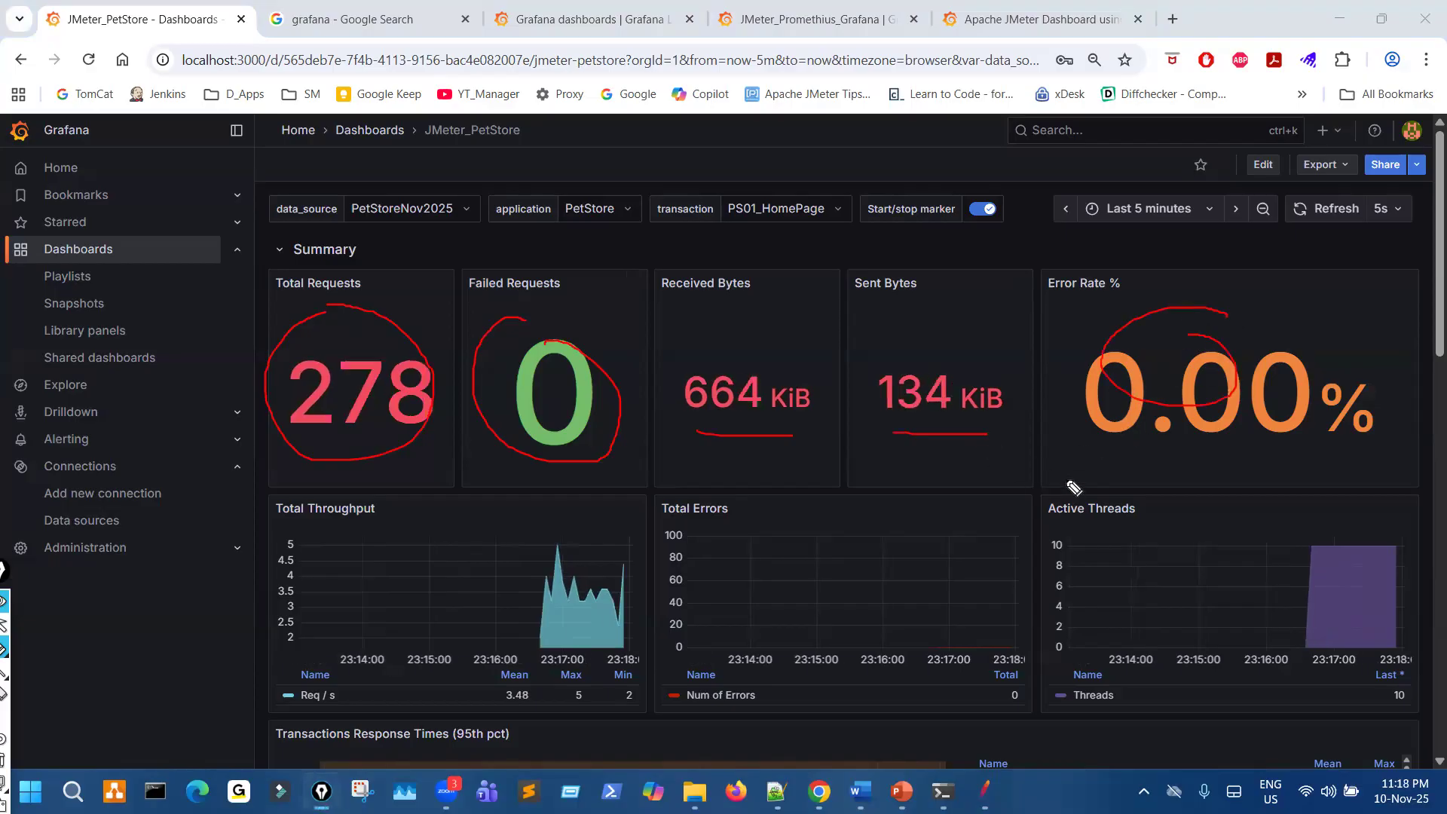
key(Escape)
- Mark the Active Threads title, its curve and the Total Errors panel with the pen, and clear the marks
scroll(1069, 484, down, 2)
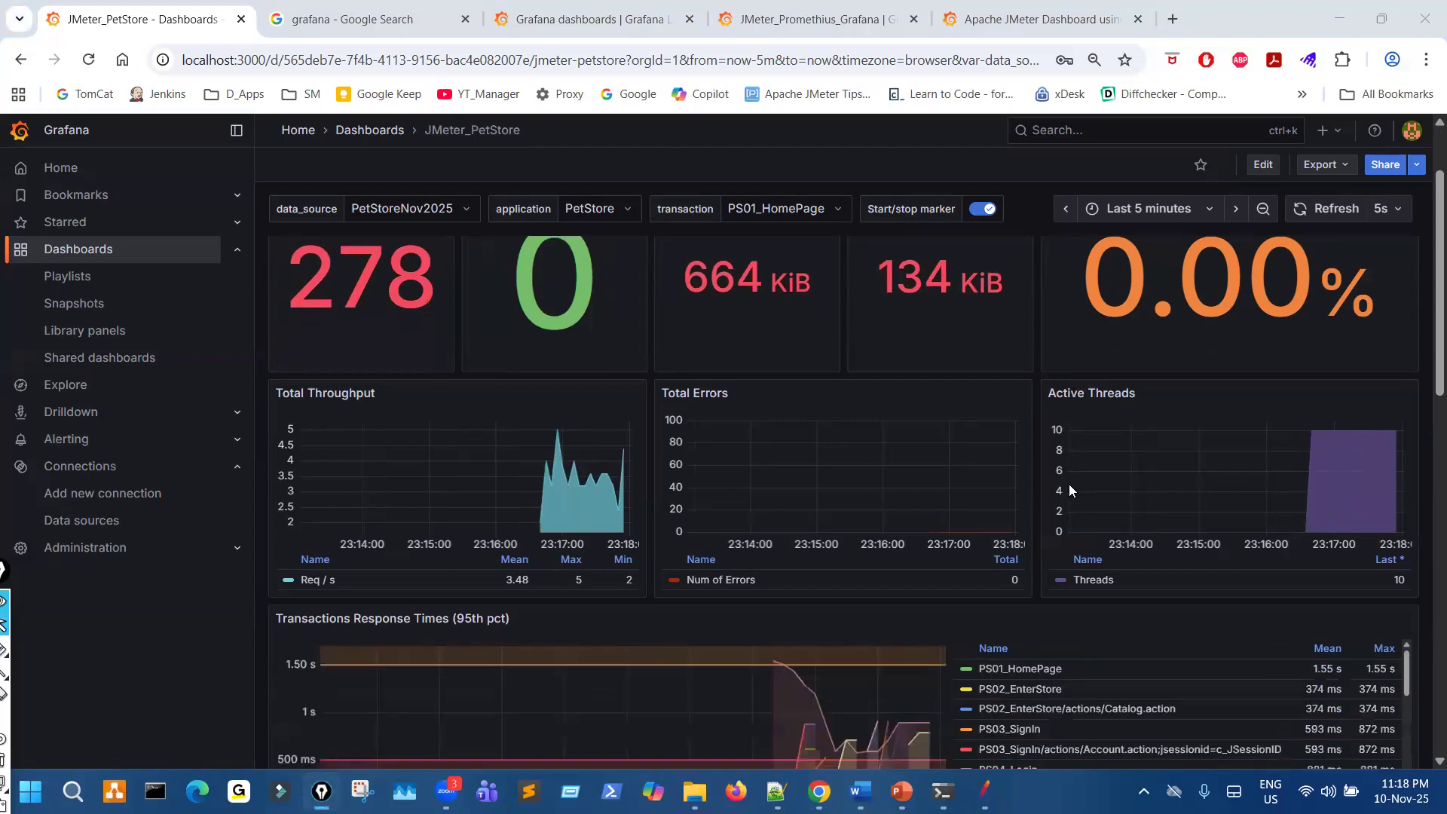
scroll(1201, 534, down, 1)
scroll(1201, 534, up, 1)
key(ctrl+shift+3)
mouse_move(1090, 294)
mouse_down()
mouse_move(1078, 345)
mouse_move(1115, 288)
mouse_up()
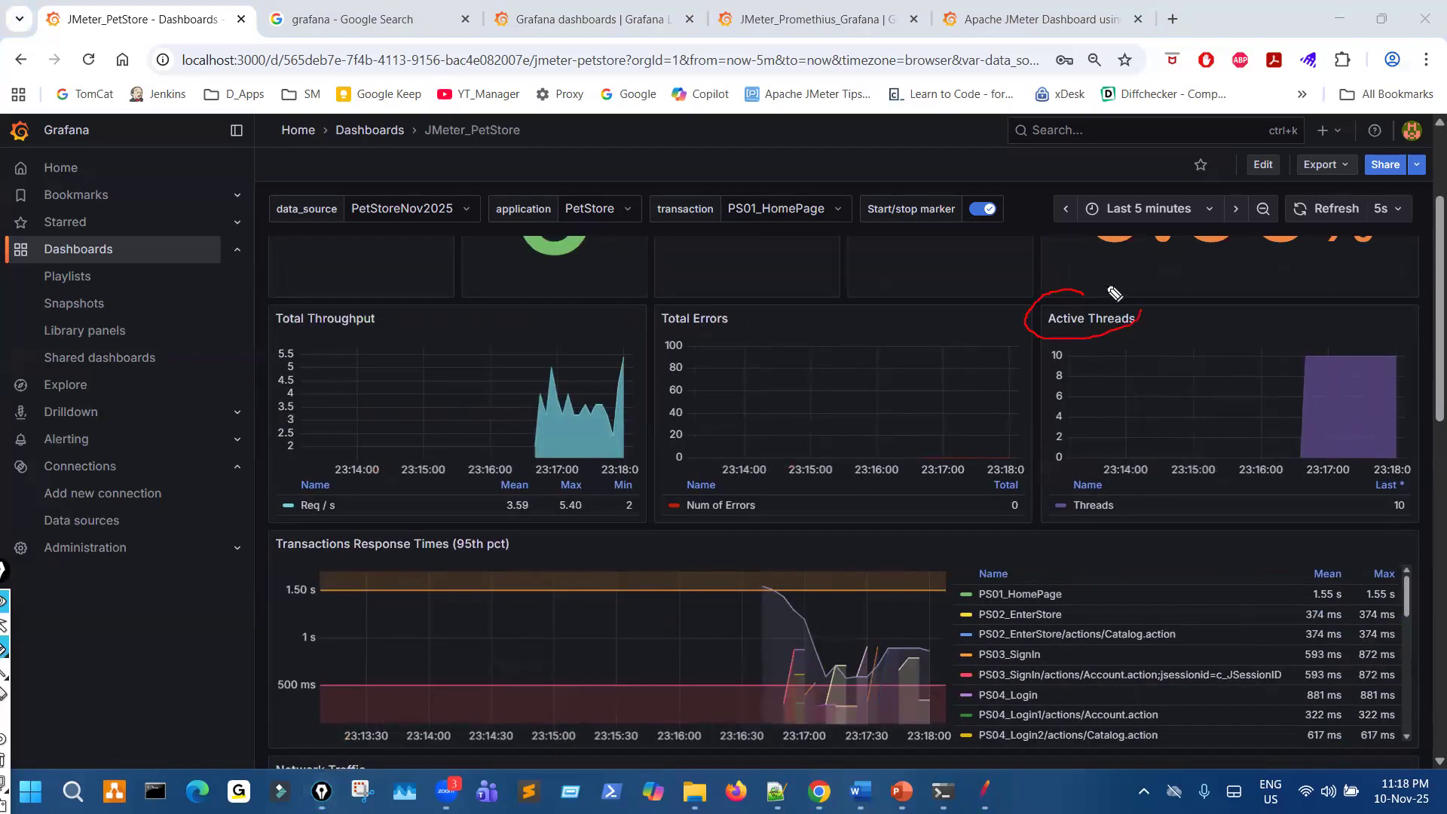
mouse_move(1071, 355)
mouse_down()
mouse_move(1285, 363)
mouse_move(1312, 349)
mouse_up()
drag(1101, 359, 1237, 355)
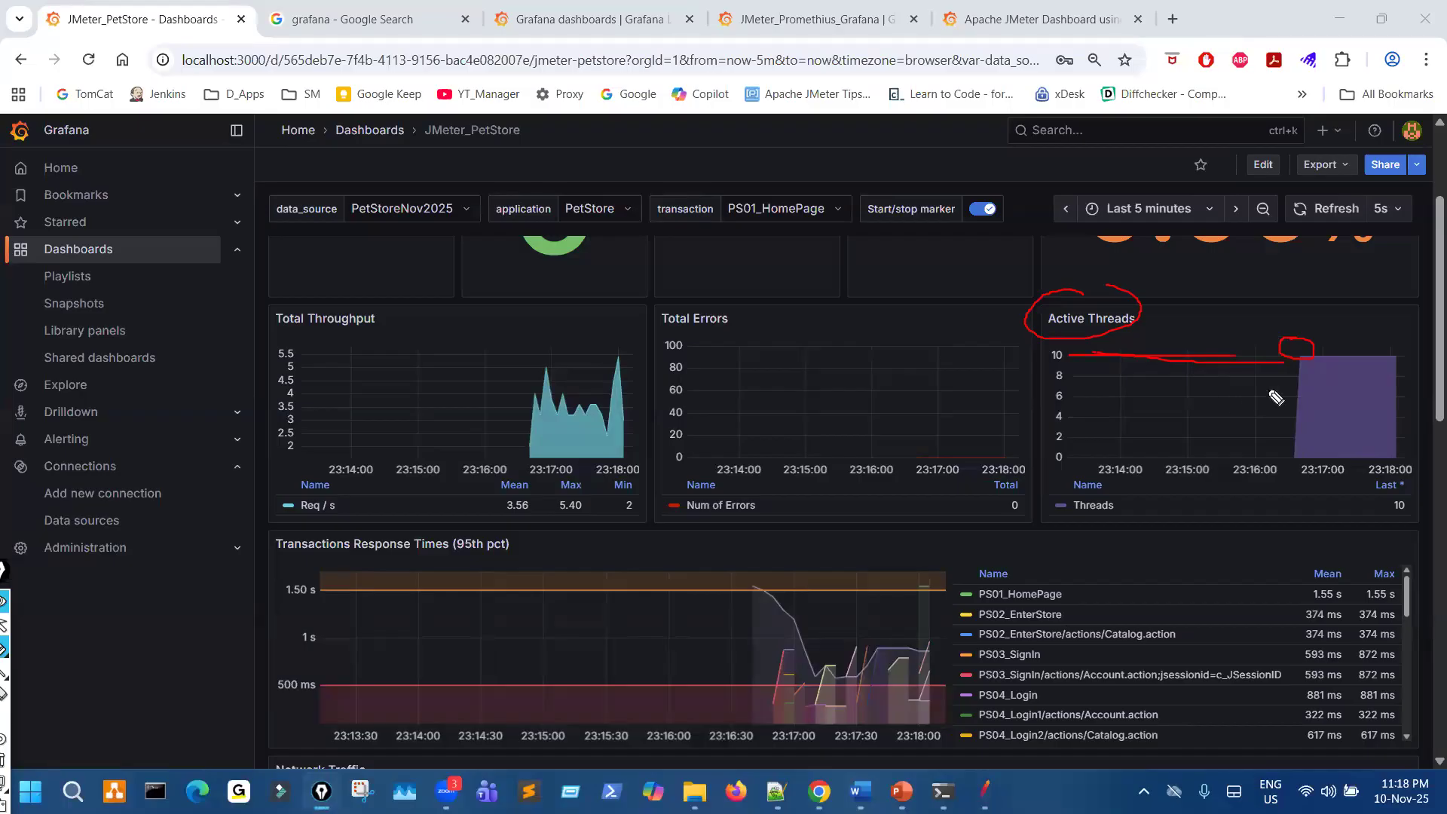
drag(1312, 370, 1293, 370)
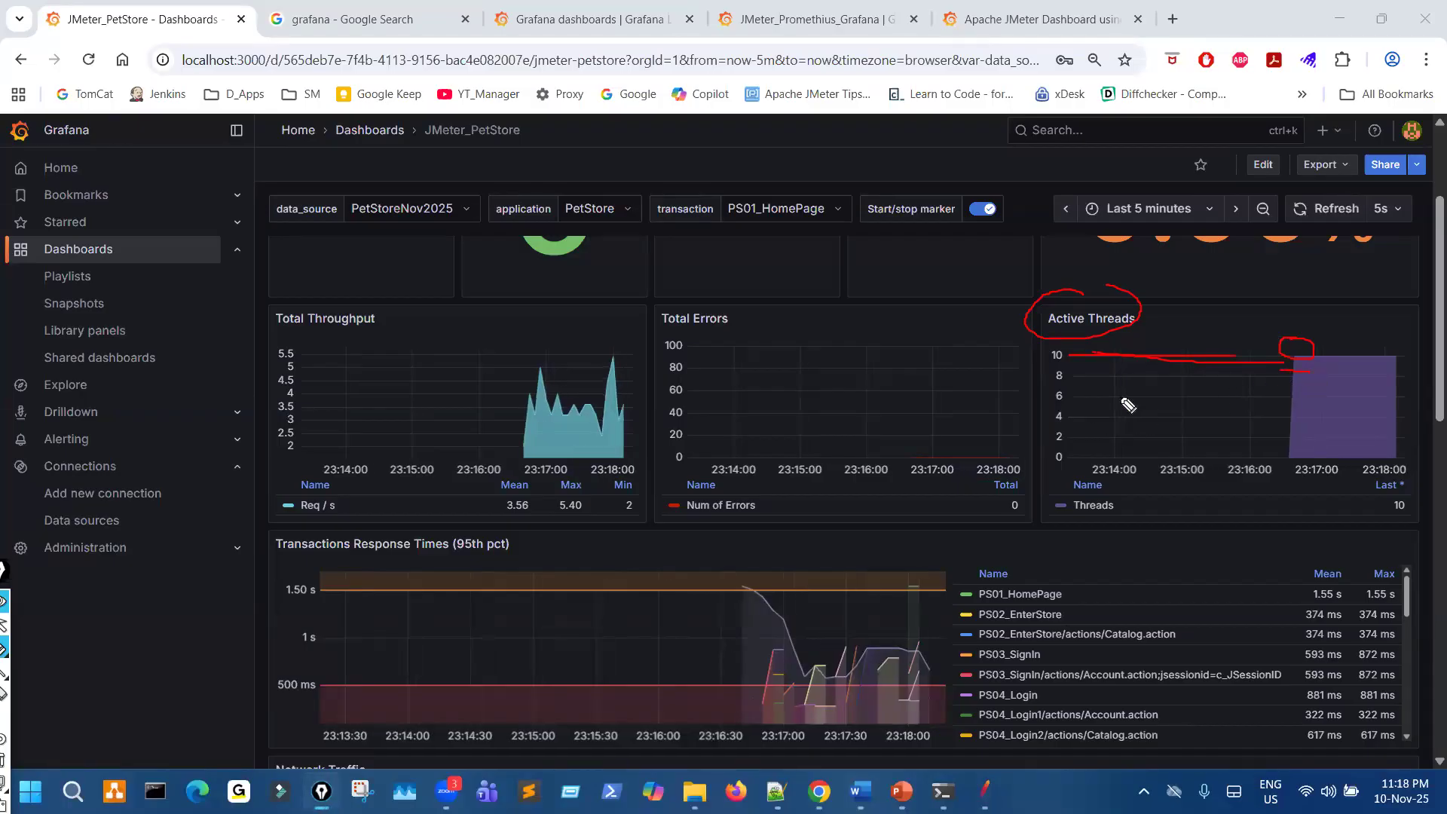
drag(1302, 477, 1269, 485)
drag(816, 489, 851, 486)
drag(740, 368, 811, 350)
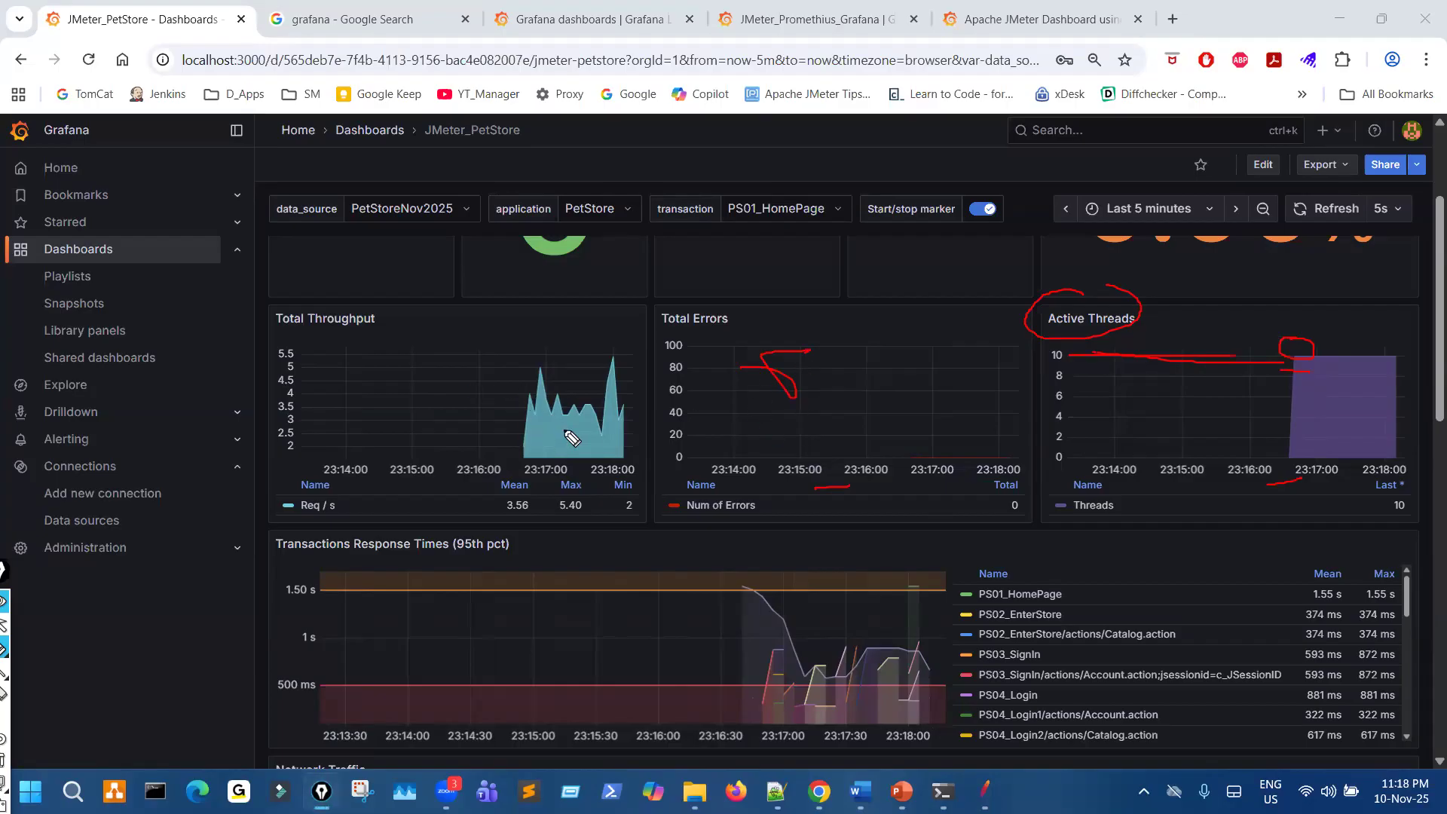
key(Escape)
- Circle the Transactions Response Times (95th pct) panel's options menu with the pen and open that panel in full view
scroll(782, 556, down, 2)
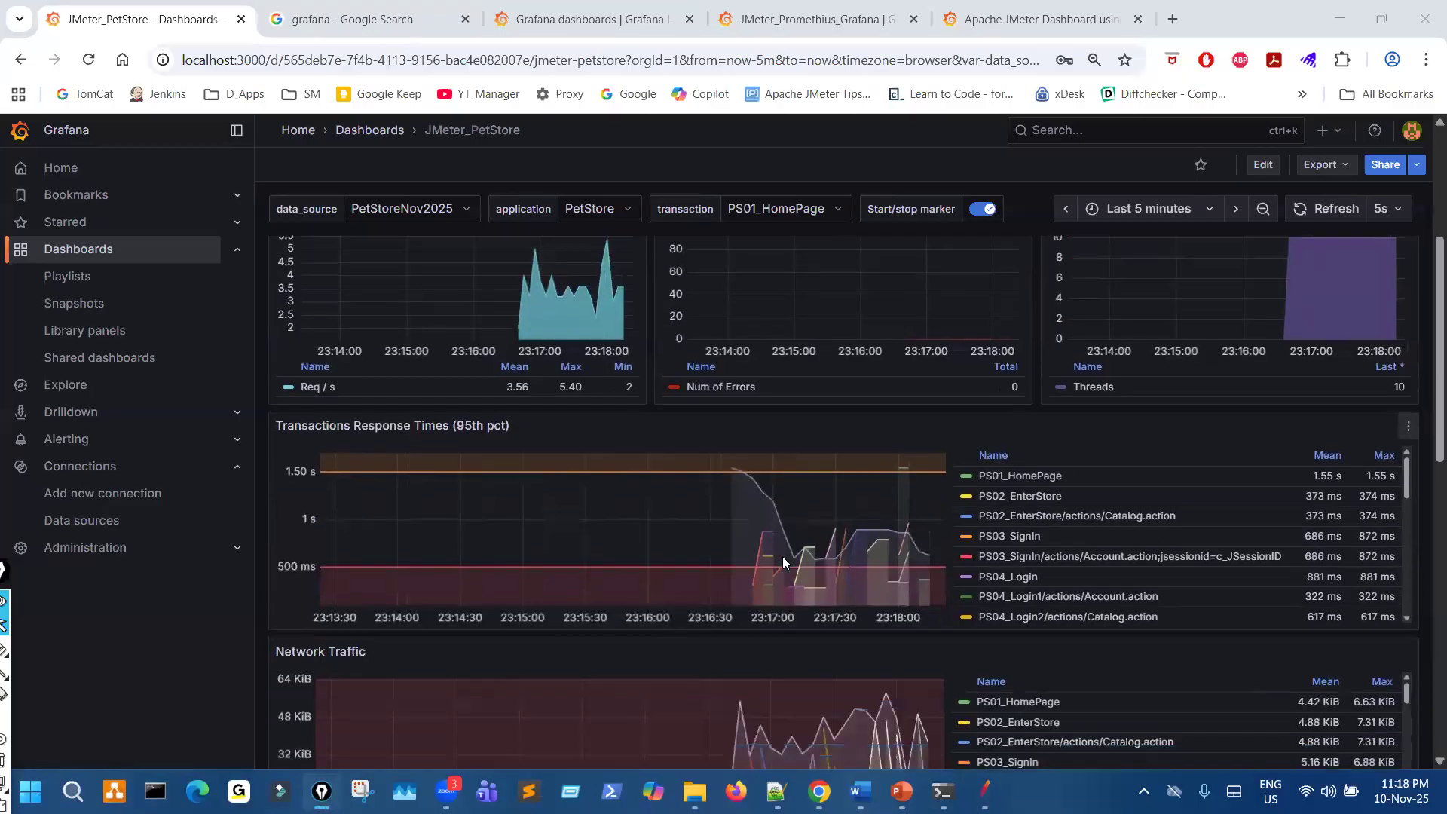
scroll(783, 561, down, 1)
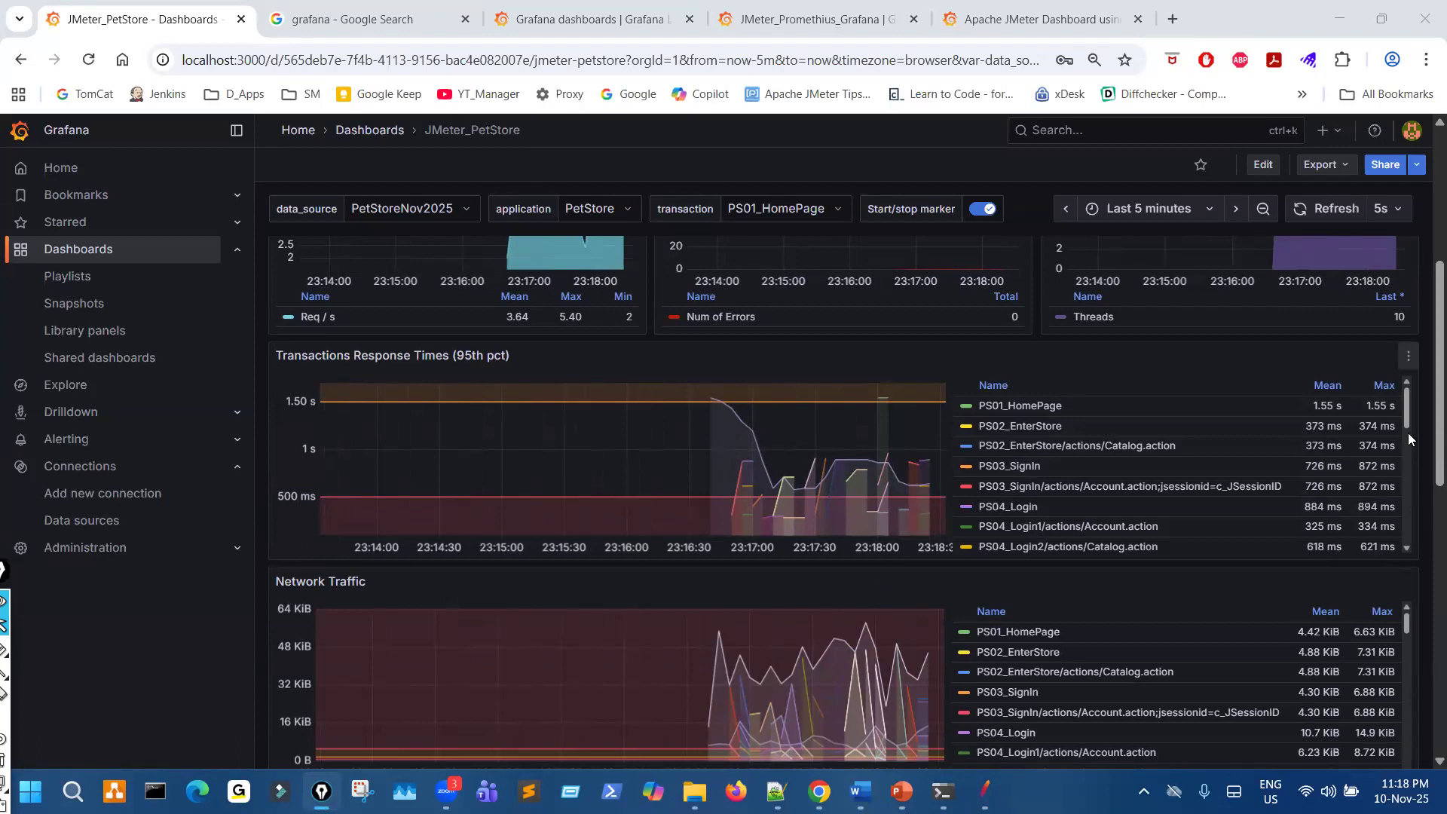
click(1408, 359)
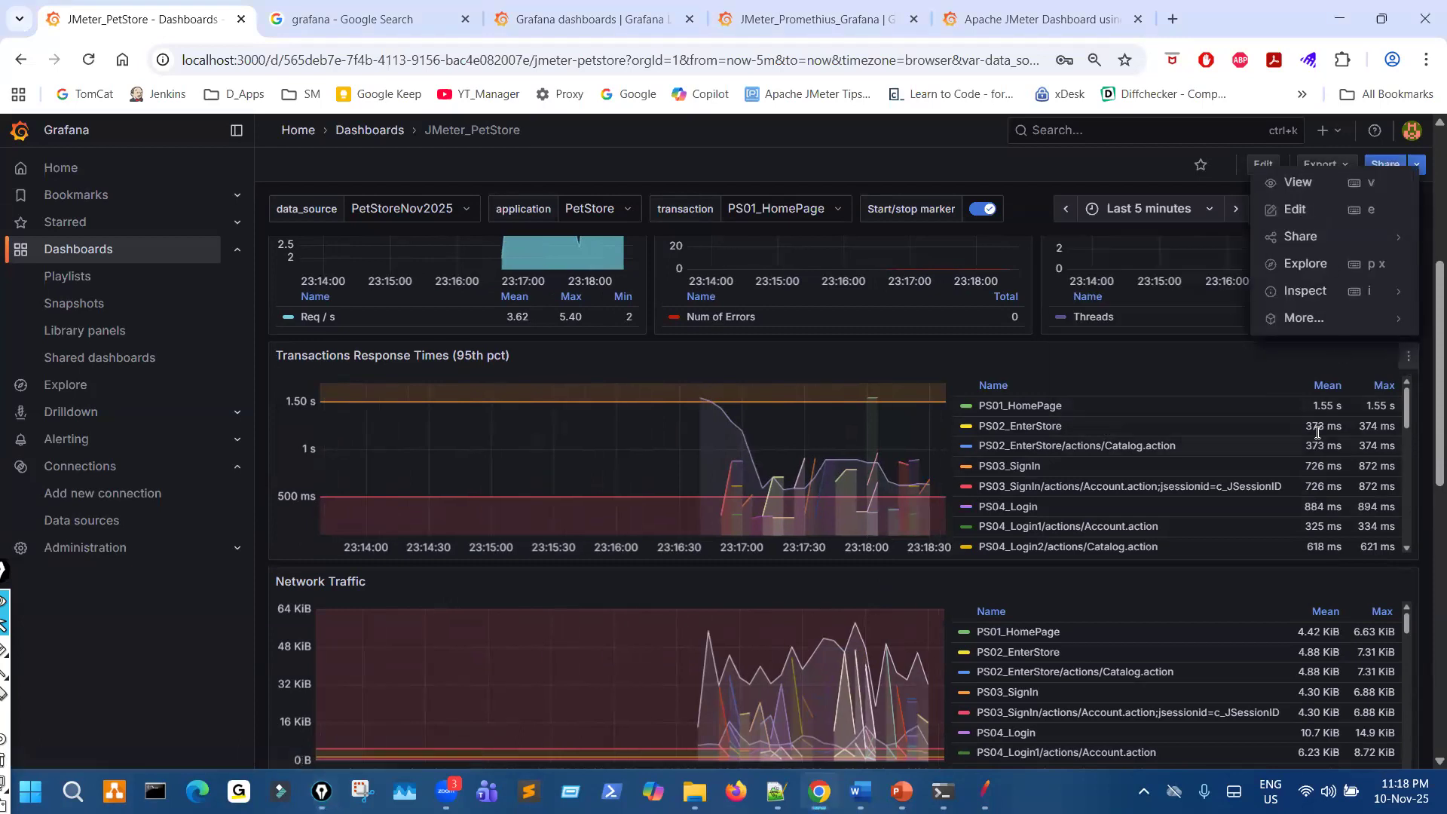
mouse_move(1402, 341)
mouse_down()
mouse_move(1417, 383)
mouse_move(1415, 348)
mouse_up()
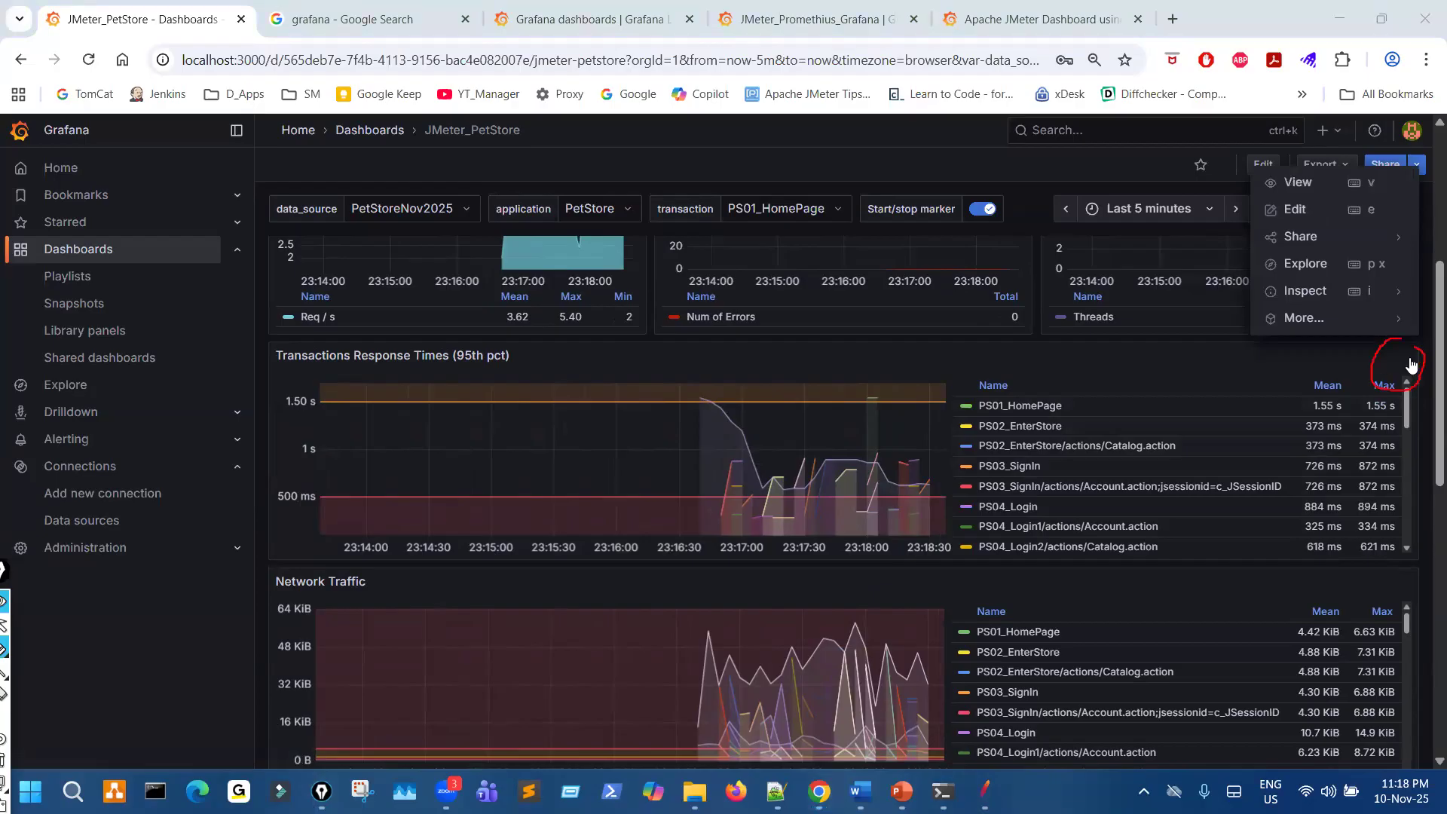
key(ctrl+shift+2)
click(1409, 358)
click(1418, 359)
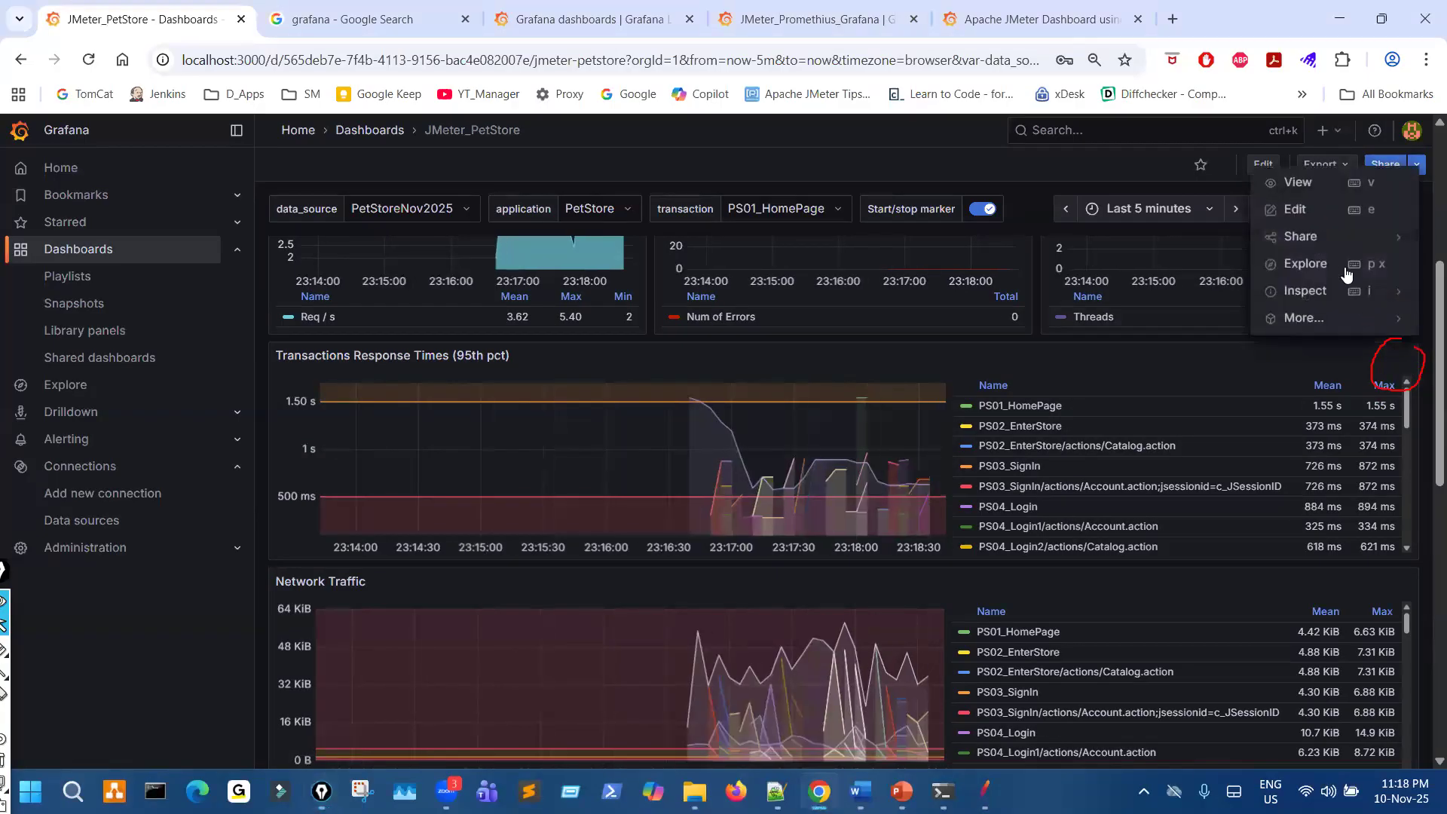
click(1310, 185)
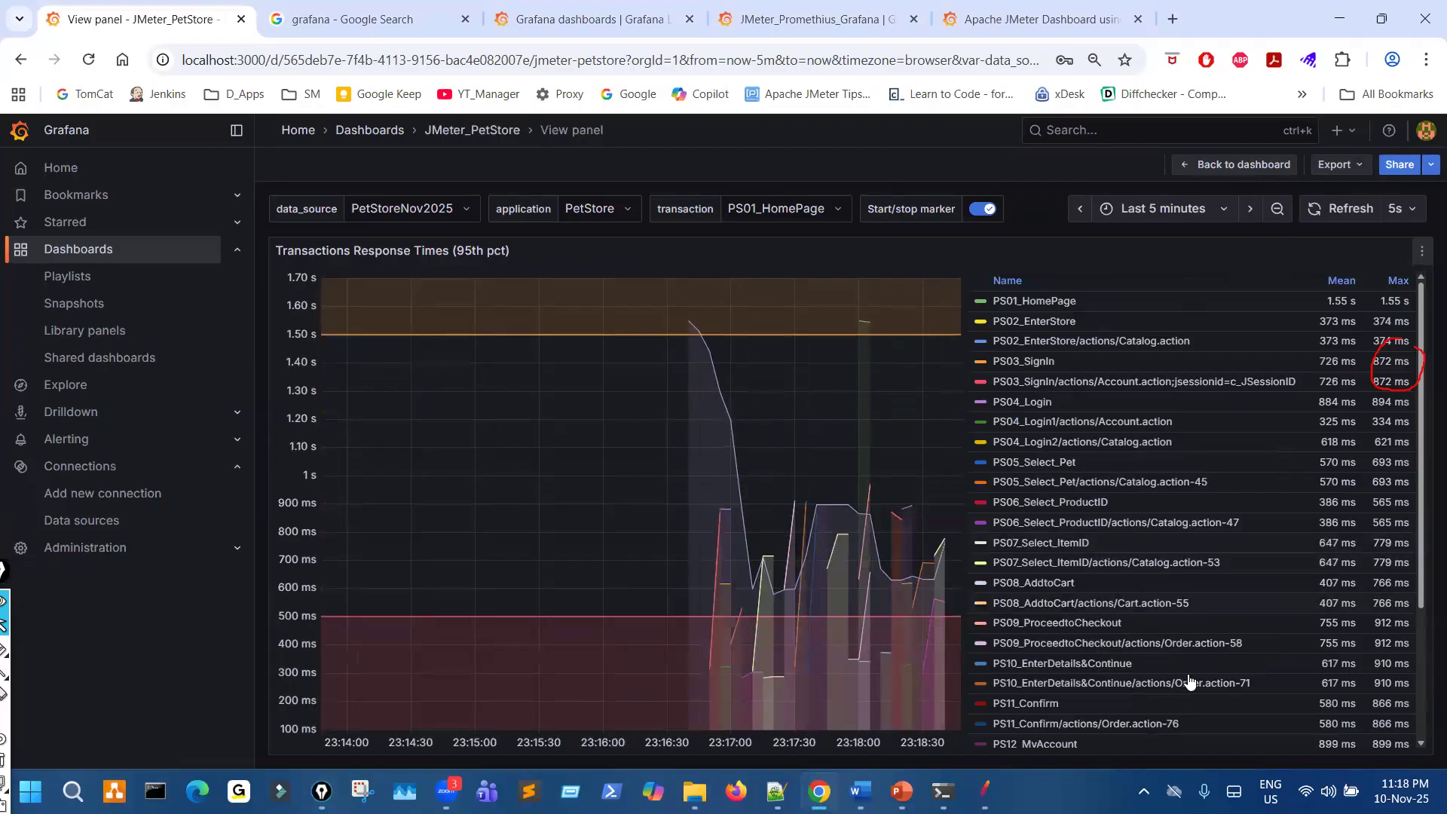
- Review the transaction legend, mark the 95th pct title and the PS01_HomePage entry with the pen, and clear all marks
scroll(1144, 647, down, 1)
scroll(1143, 647, up, 1)
drag(433, 265, 535, 263)
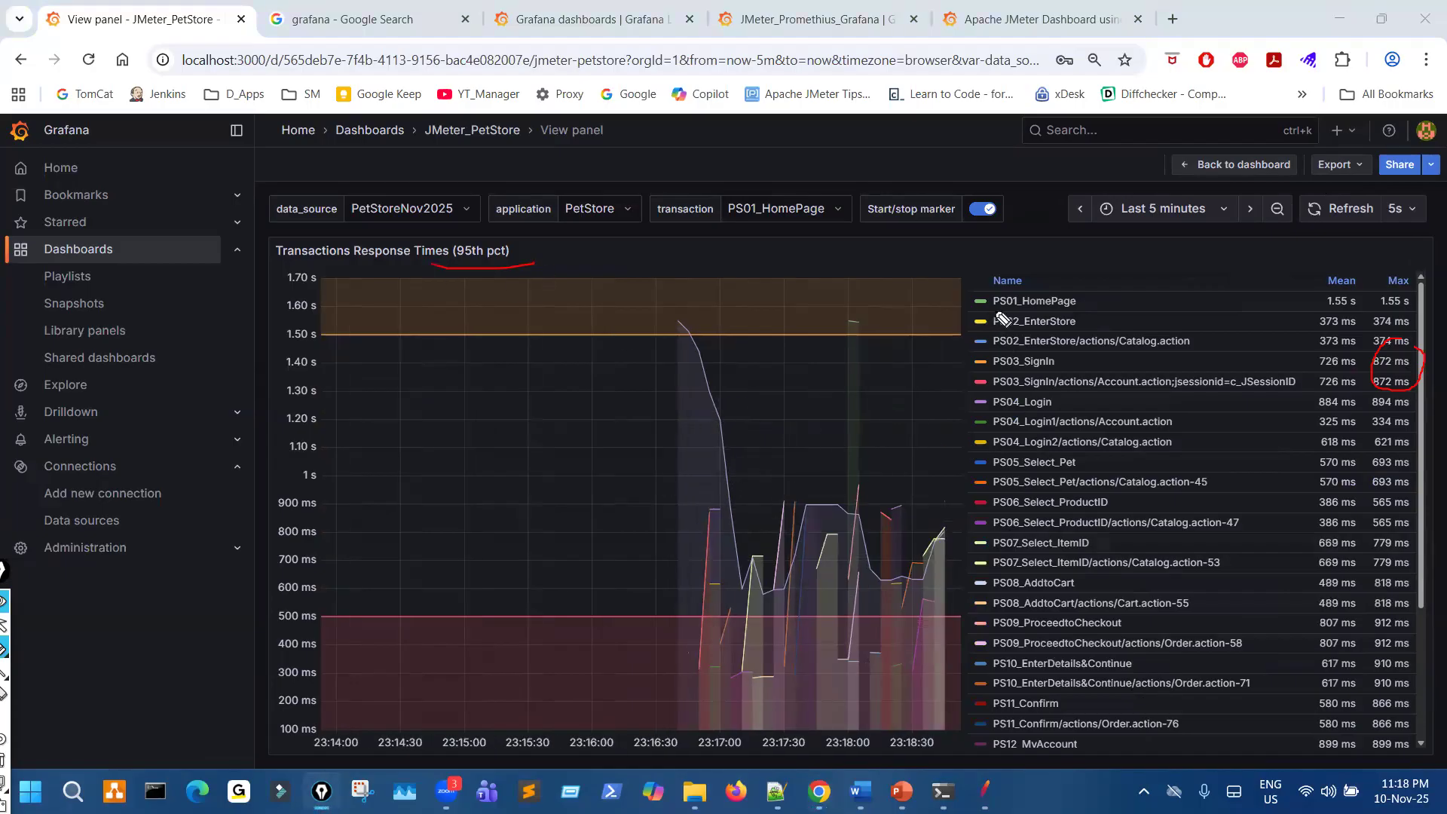
mouse_move(1053, 310)
mouse_down()
mouse_move(994, 309)
mouse_move(980, 290)
mouse_move(958, 326)
mouse_up()
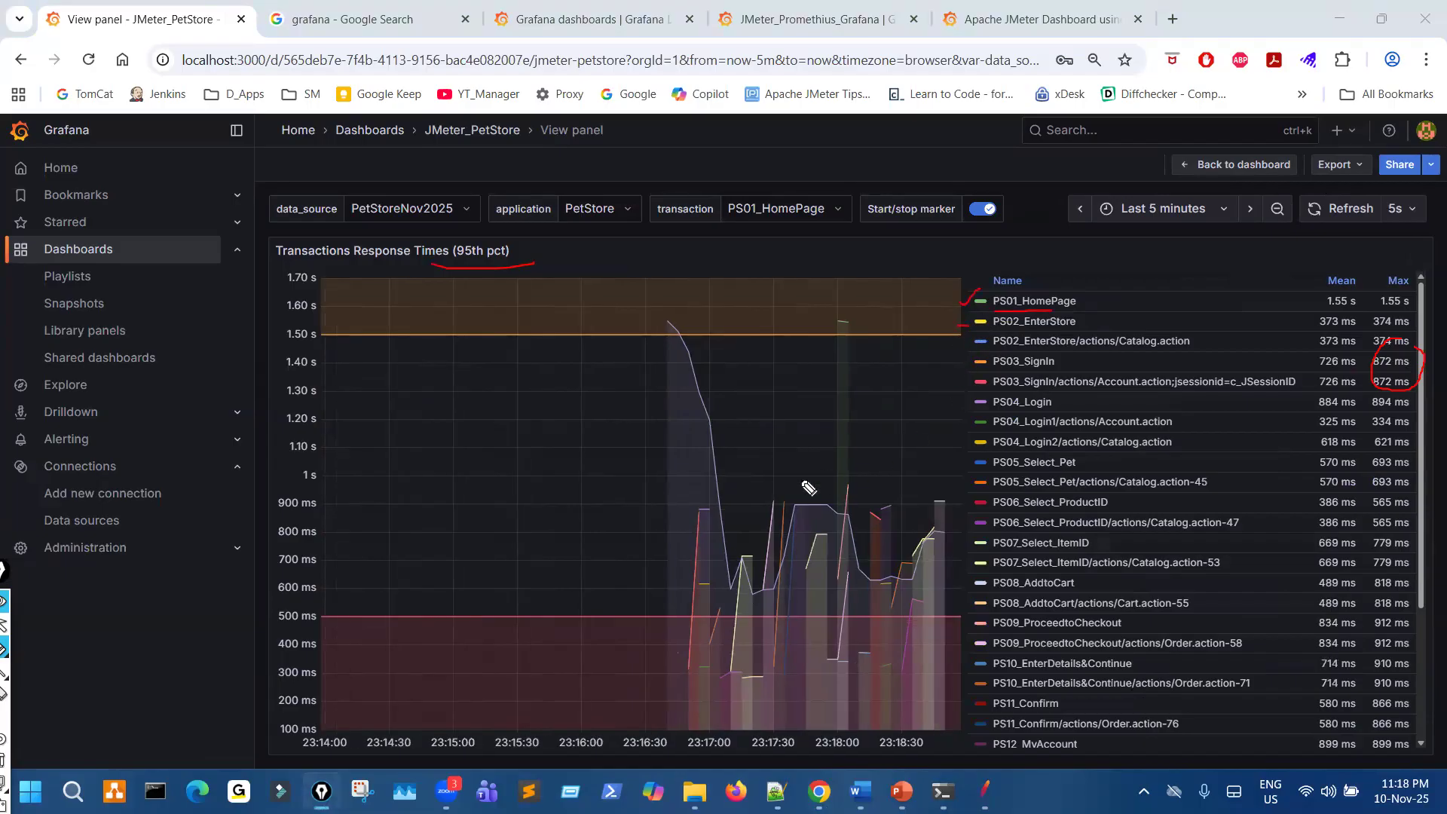
key(ctrl+shift+2)
key(ctrl+shift+7)
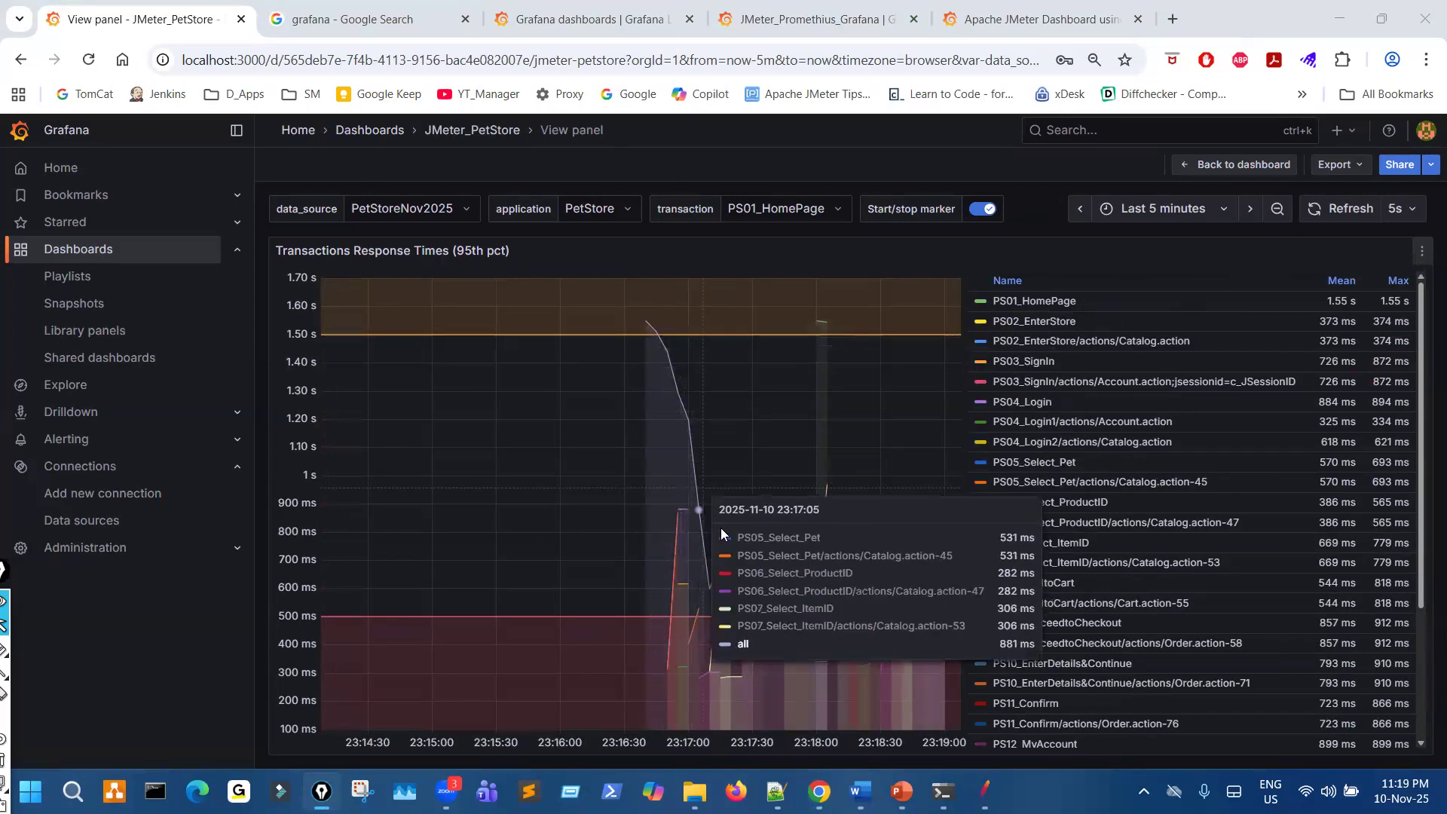
- Zoom the response-time chart to the 23:17:08 to 23:17:18 range, check the panel's options menu and close it
drag(726, 549, 748, 524)
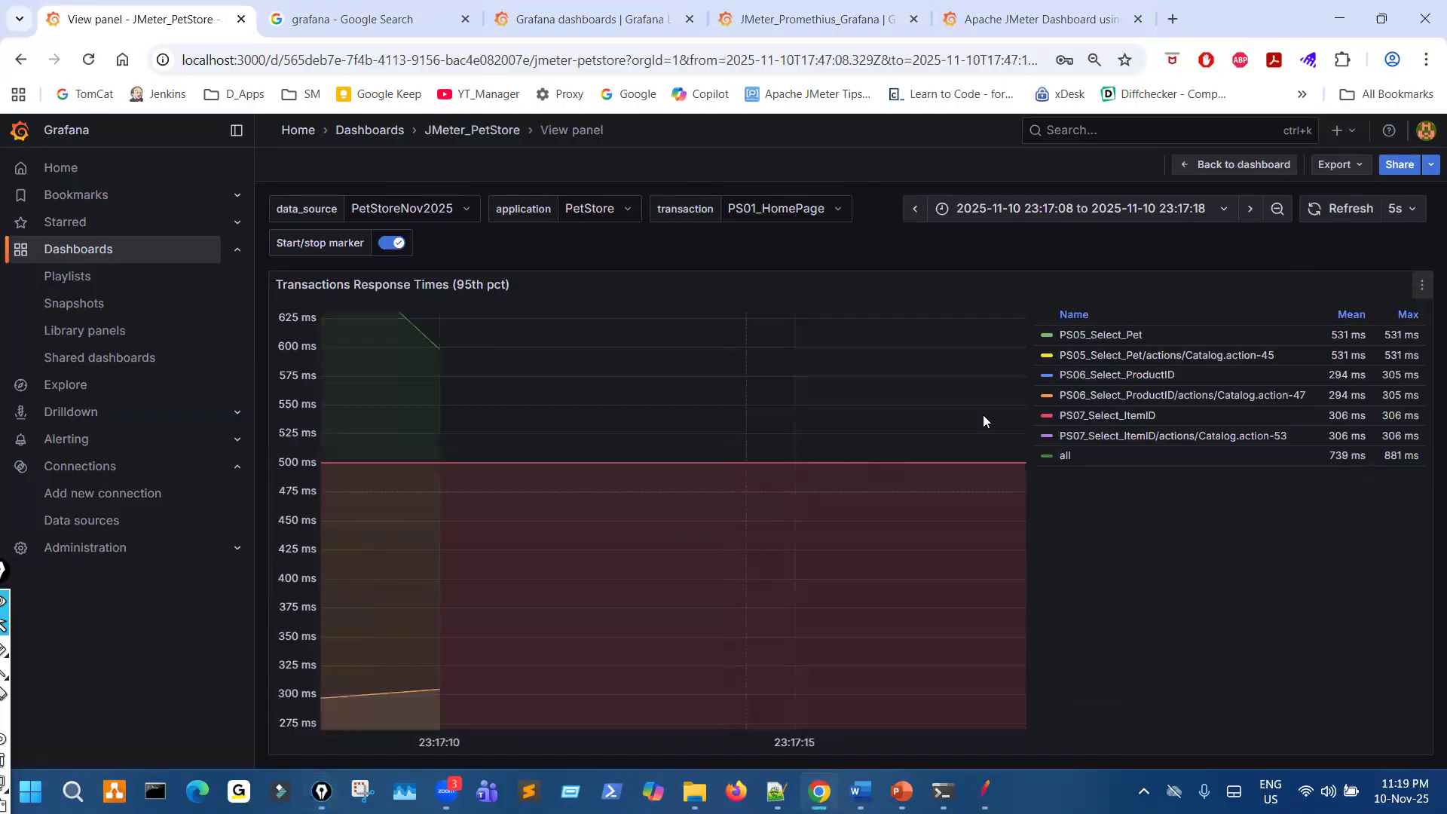
click(1420, 298)
click(1302, 339)
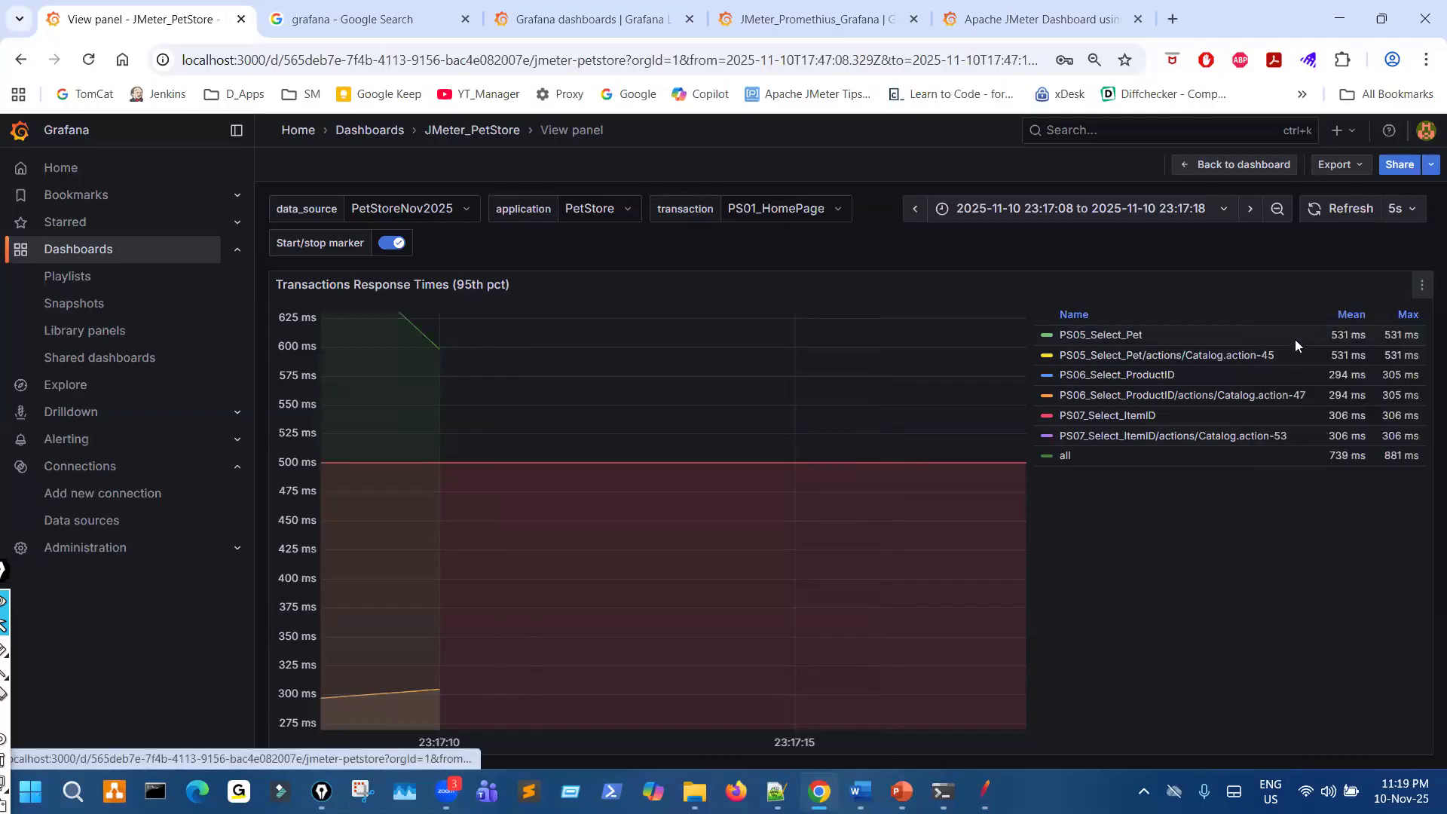
click(1420, 297)
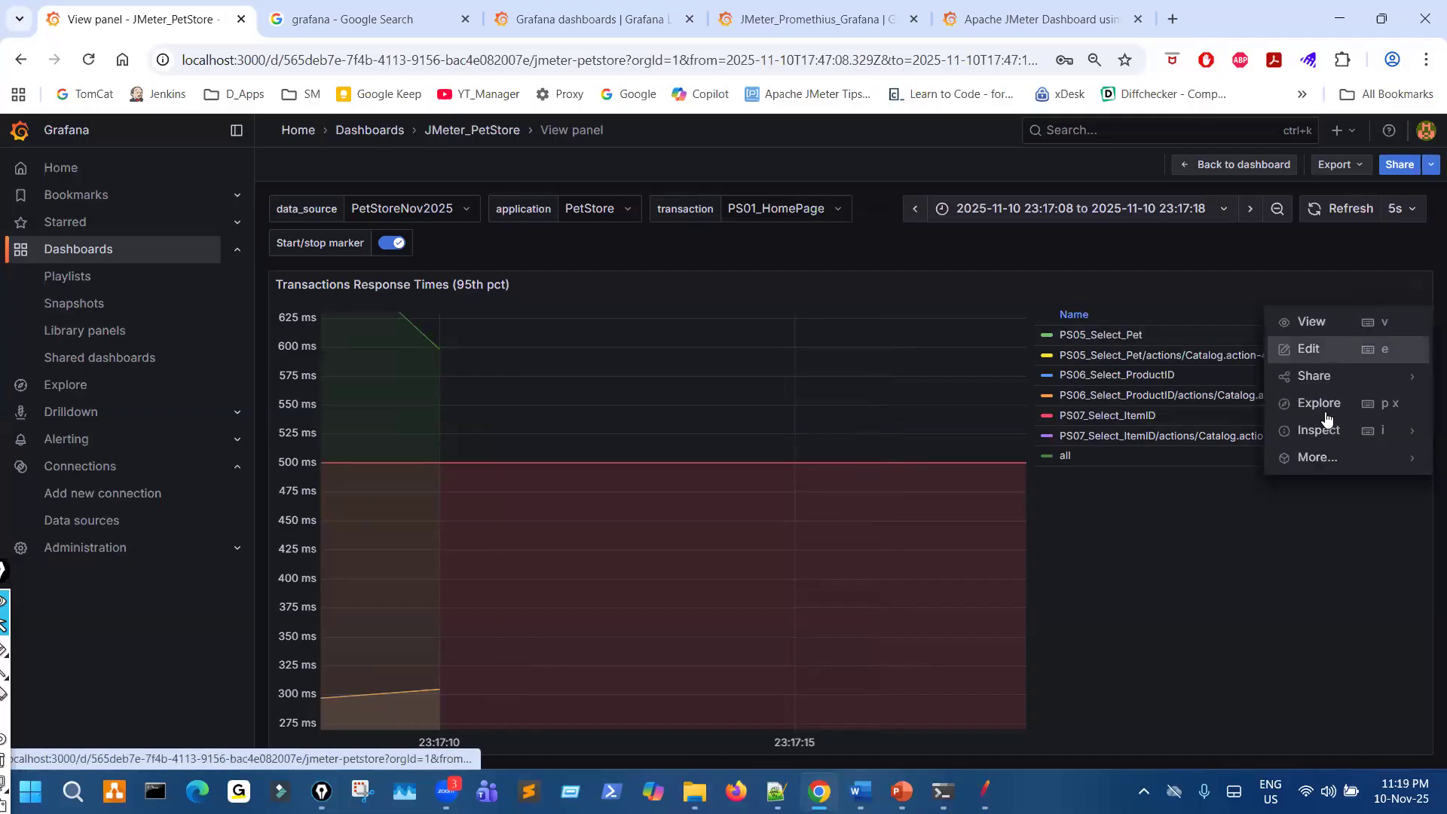
mouse_move(1315, 457)
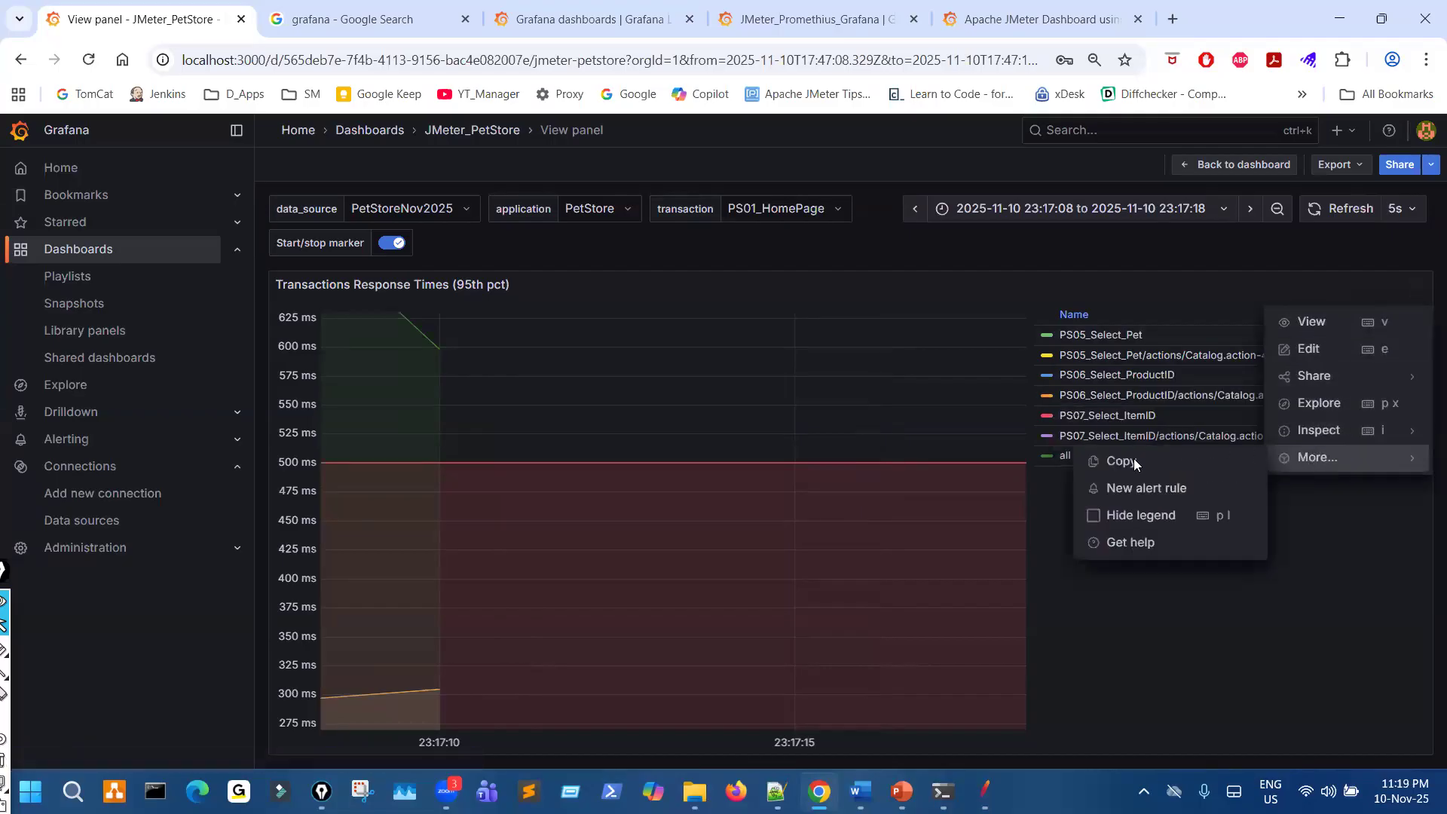
click(1098, 425)
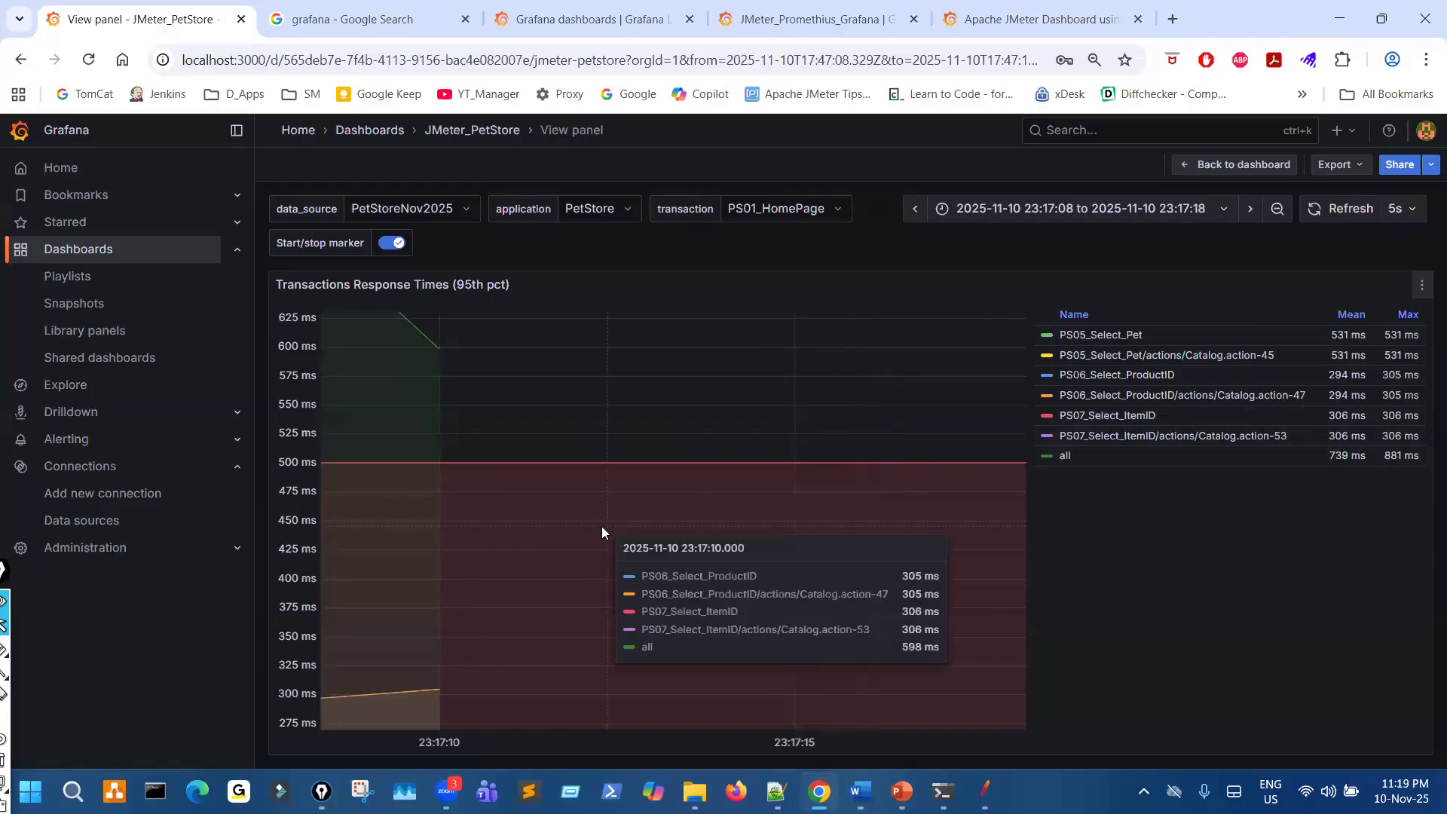
- Enlarge the browser page zoom and reload the Transactions Response Times panel page
key(ctrl+minus)
key(ctrl+plus)
key(ctrl+plus)
key(ctrl+plus)
key(ctrl+plus)
key(ctrl+plus)
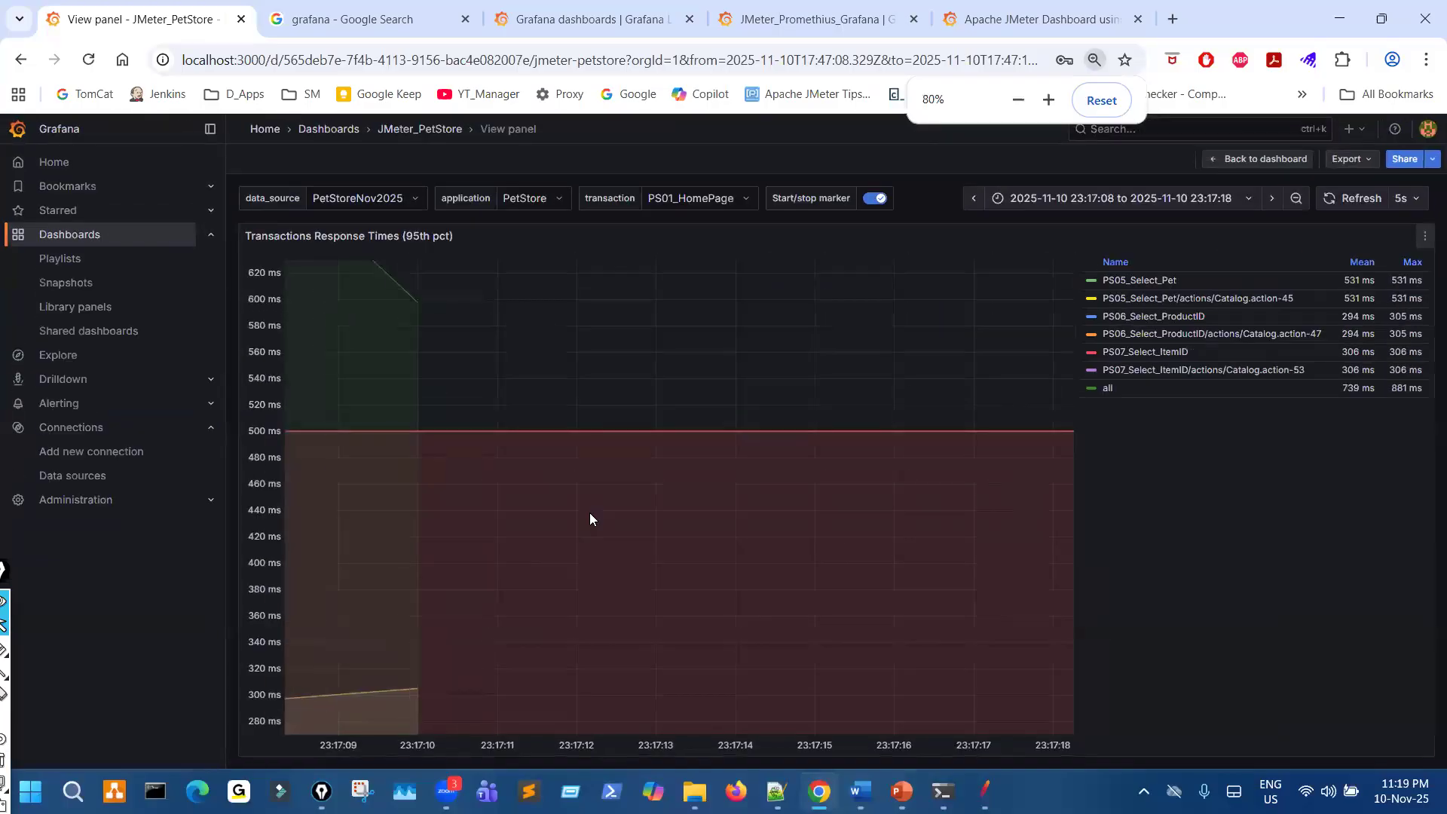
key(ctrl+plus)
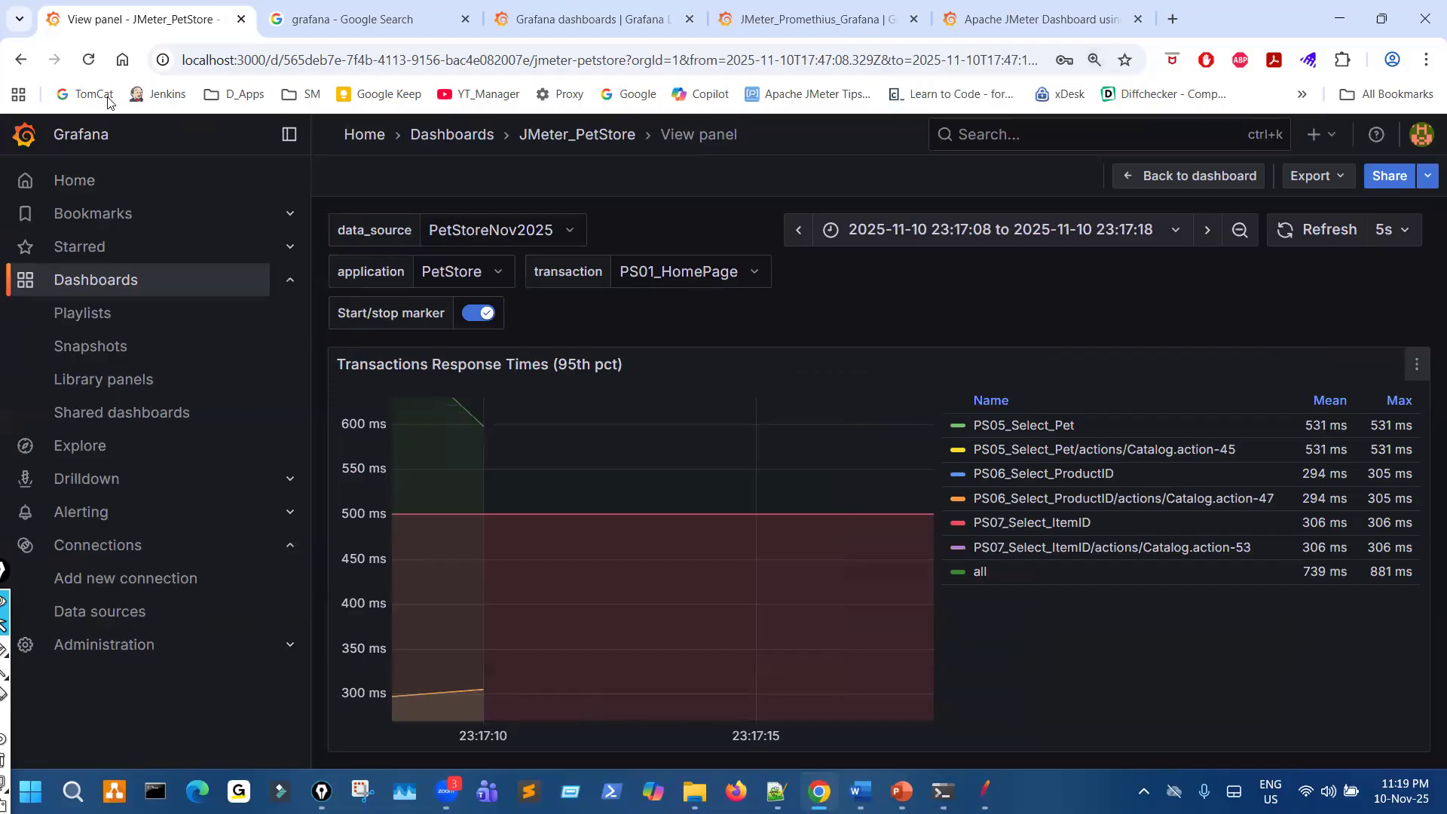
click(89, 60)
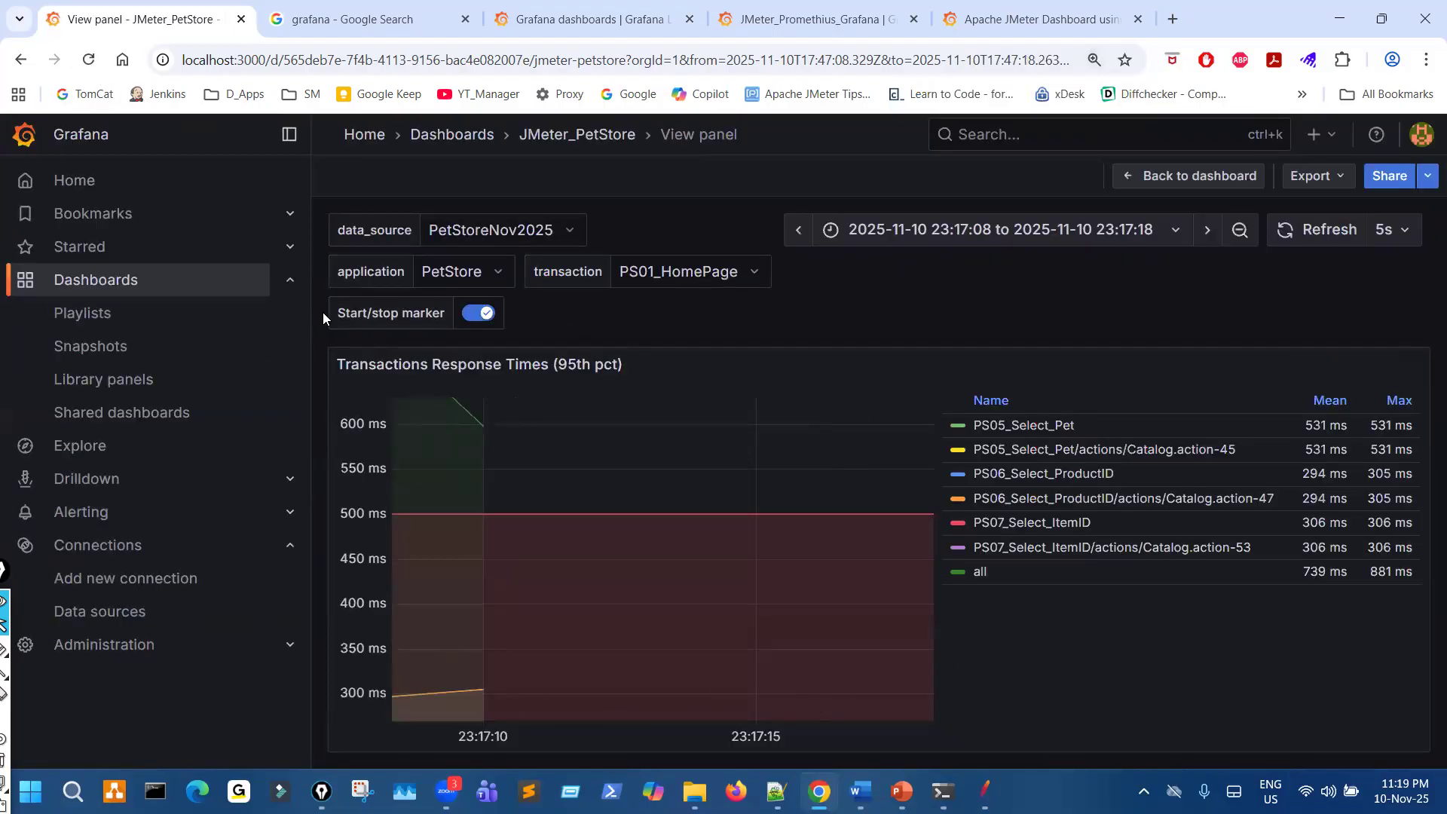
- Reduce the browser page zoom to fit the whole response-time chart, and enlarge it again
key(ctrl+minus)
key(ctrl+minus)
key(ctrl+minus)
key(ctrl+minus)
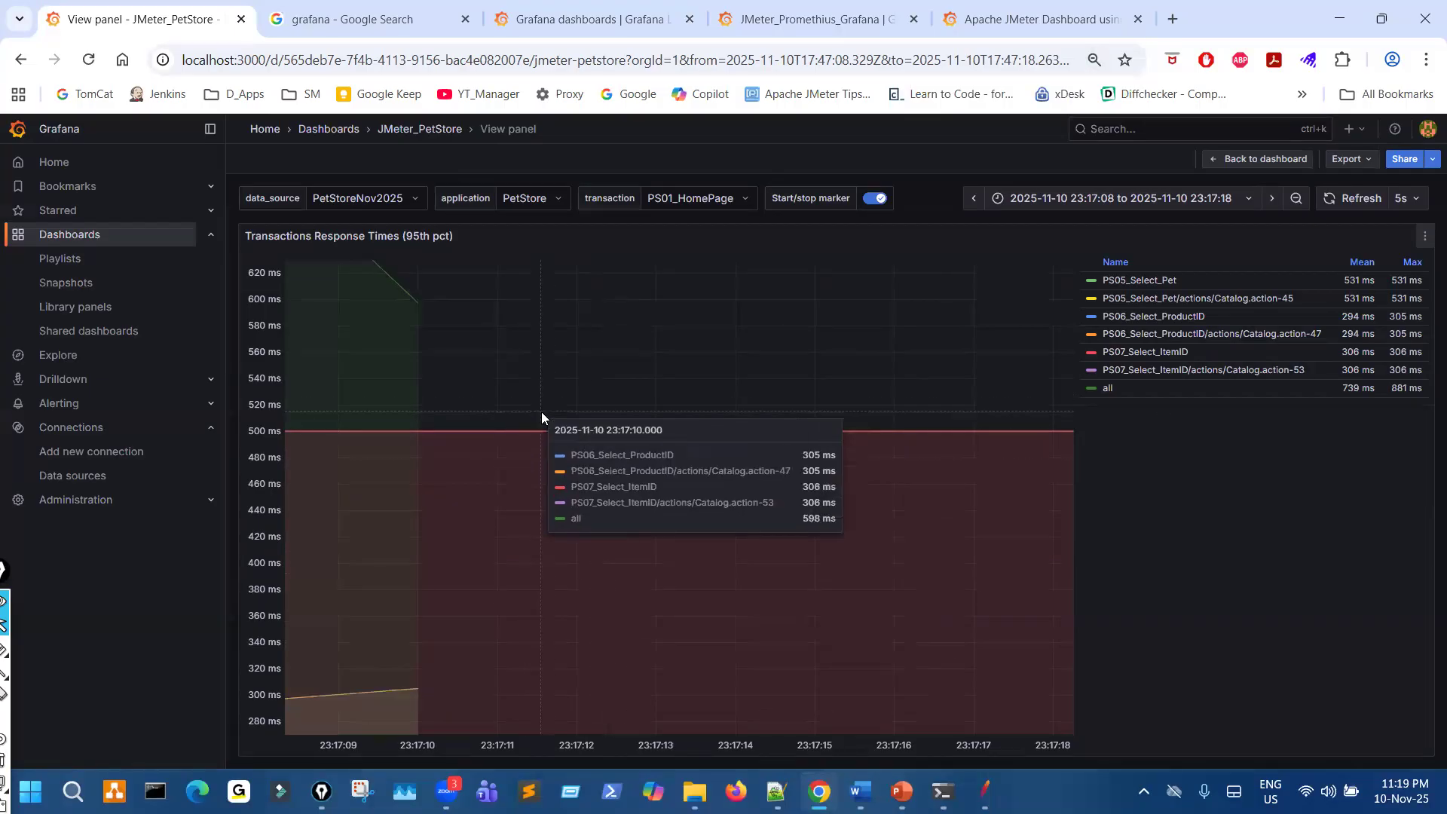
key(ctrl+plus)
key(ctrl+plus)
key(ctrl+plus)
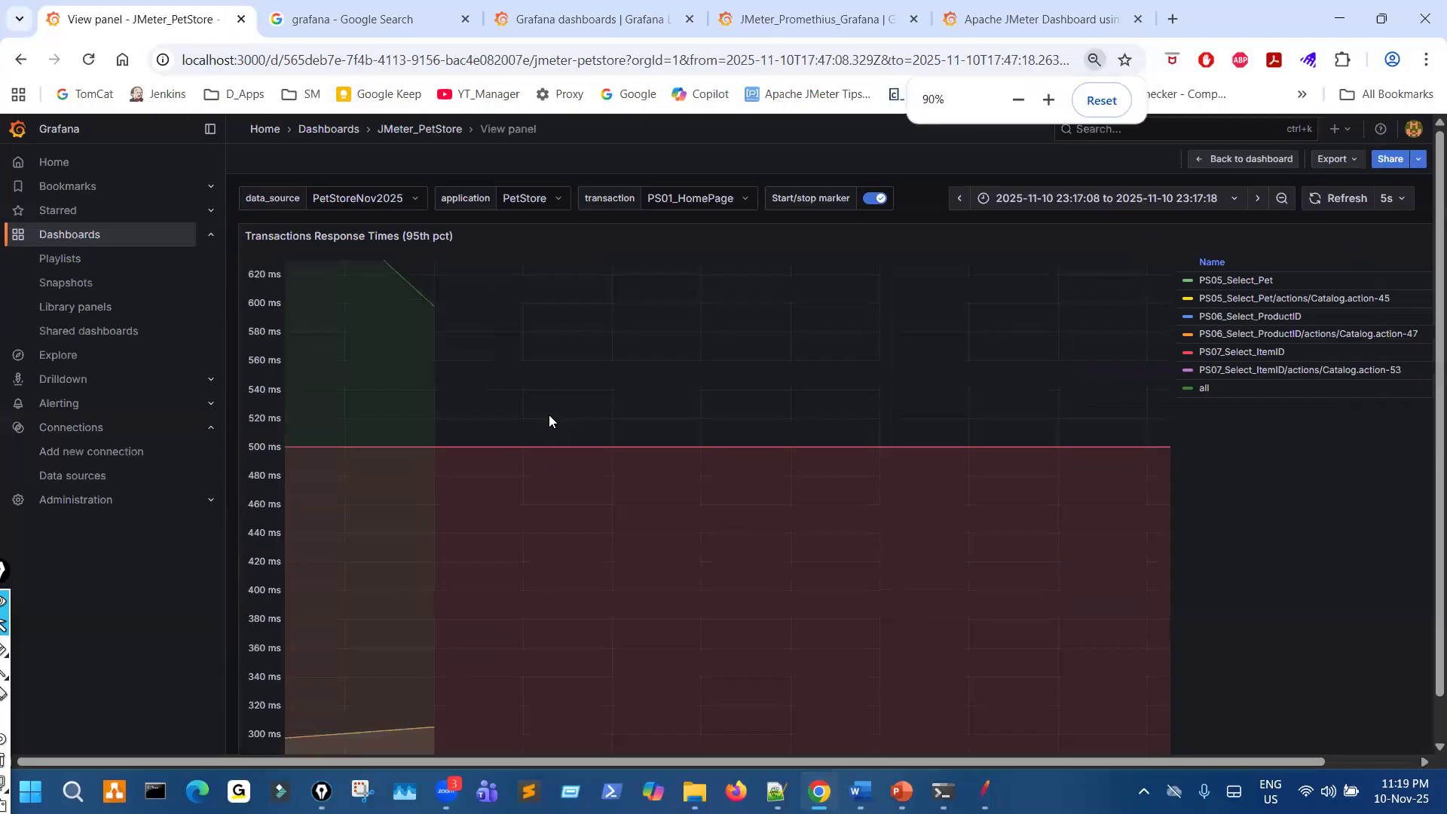
- Show only the "all" series in the Transactions Response Times chart and sort its legend by Name
key(ctrl+plus)
key(ctrl+plus)
key(ctrl+plus)
key(ctrl+minus)
key(ctrl+minus)
key(ctrl+minus)
key(ctrl+minus)
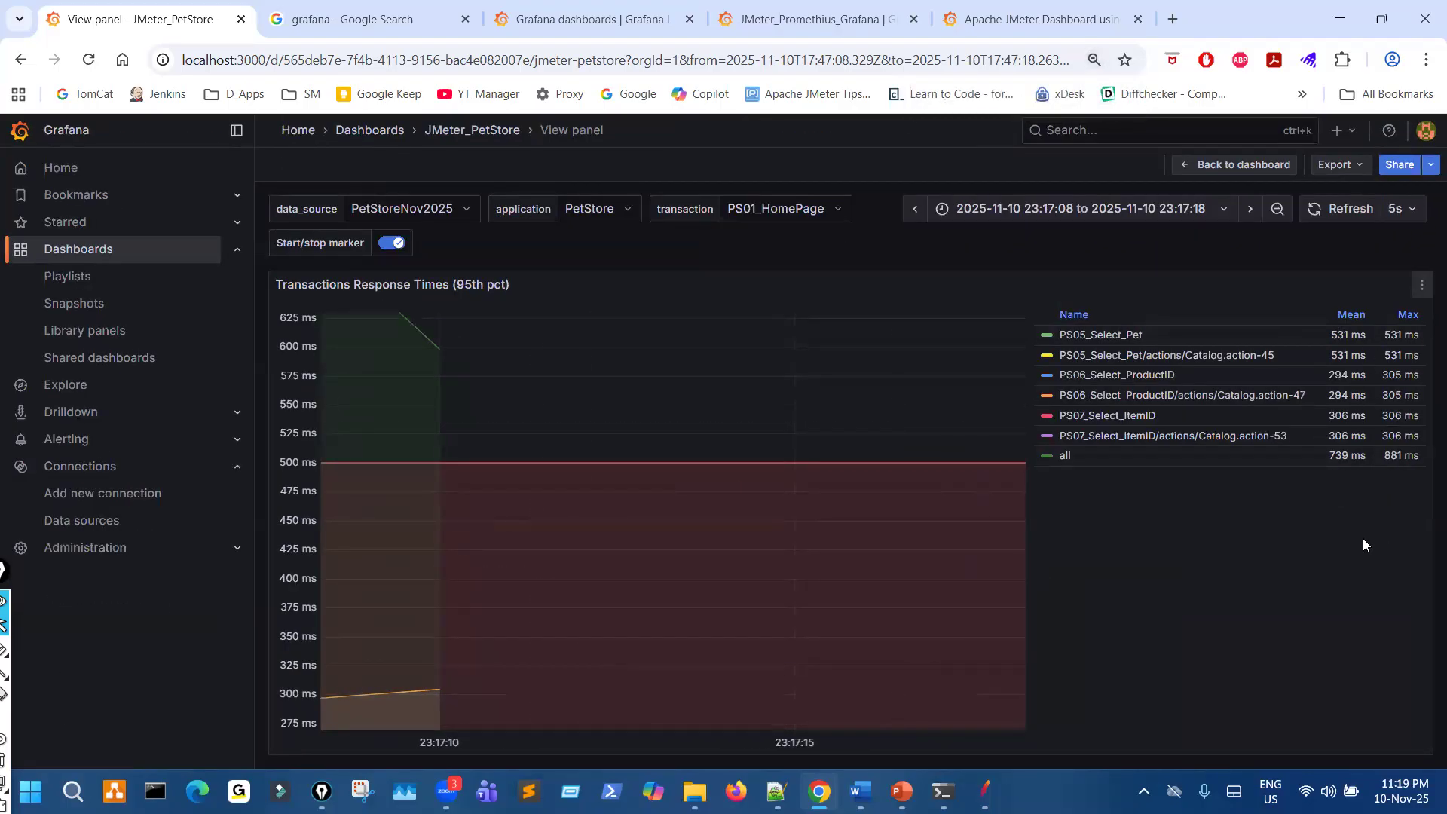
click(1065, 457)
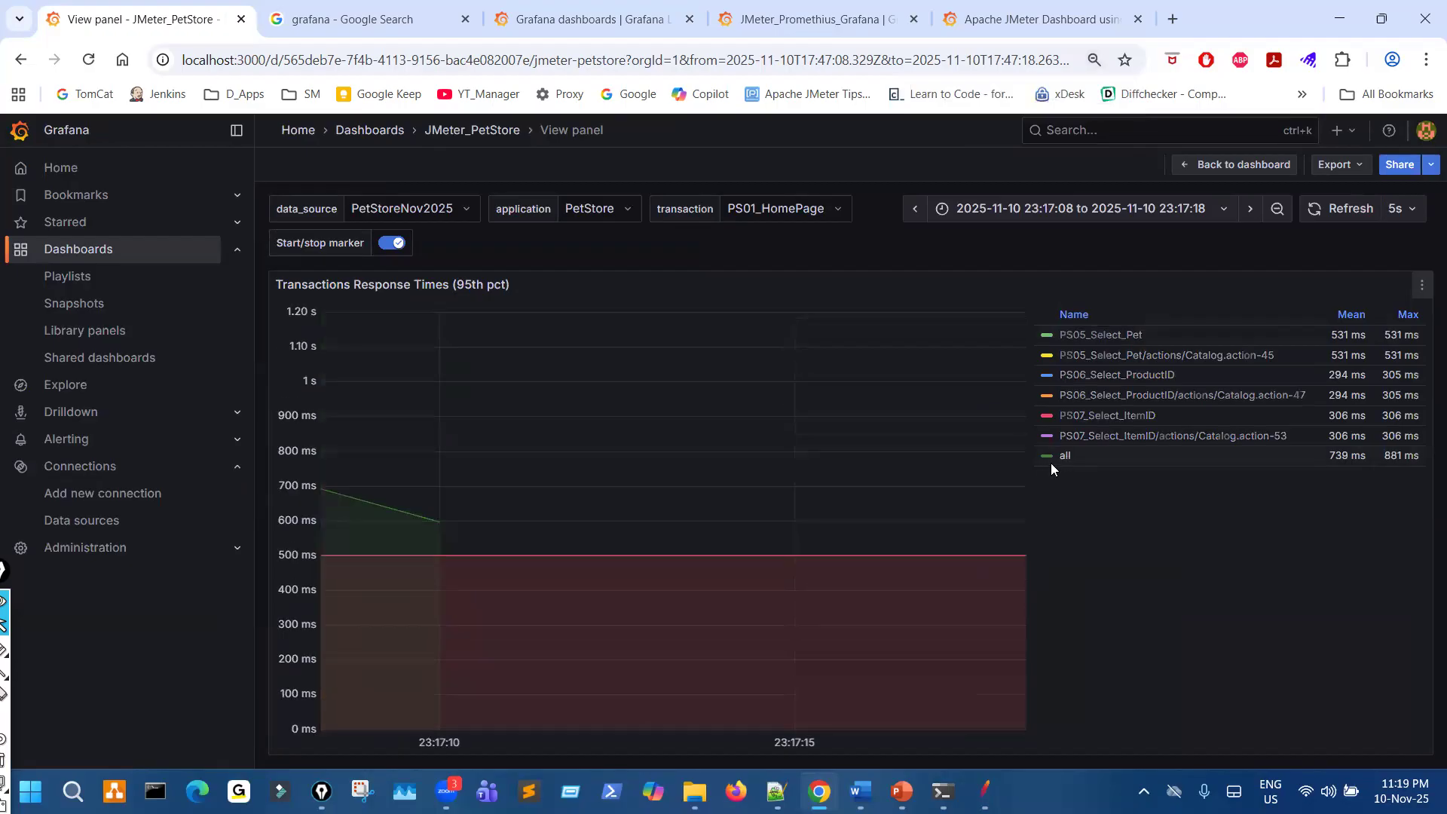
click(1075, 315)
click(1094, 317)
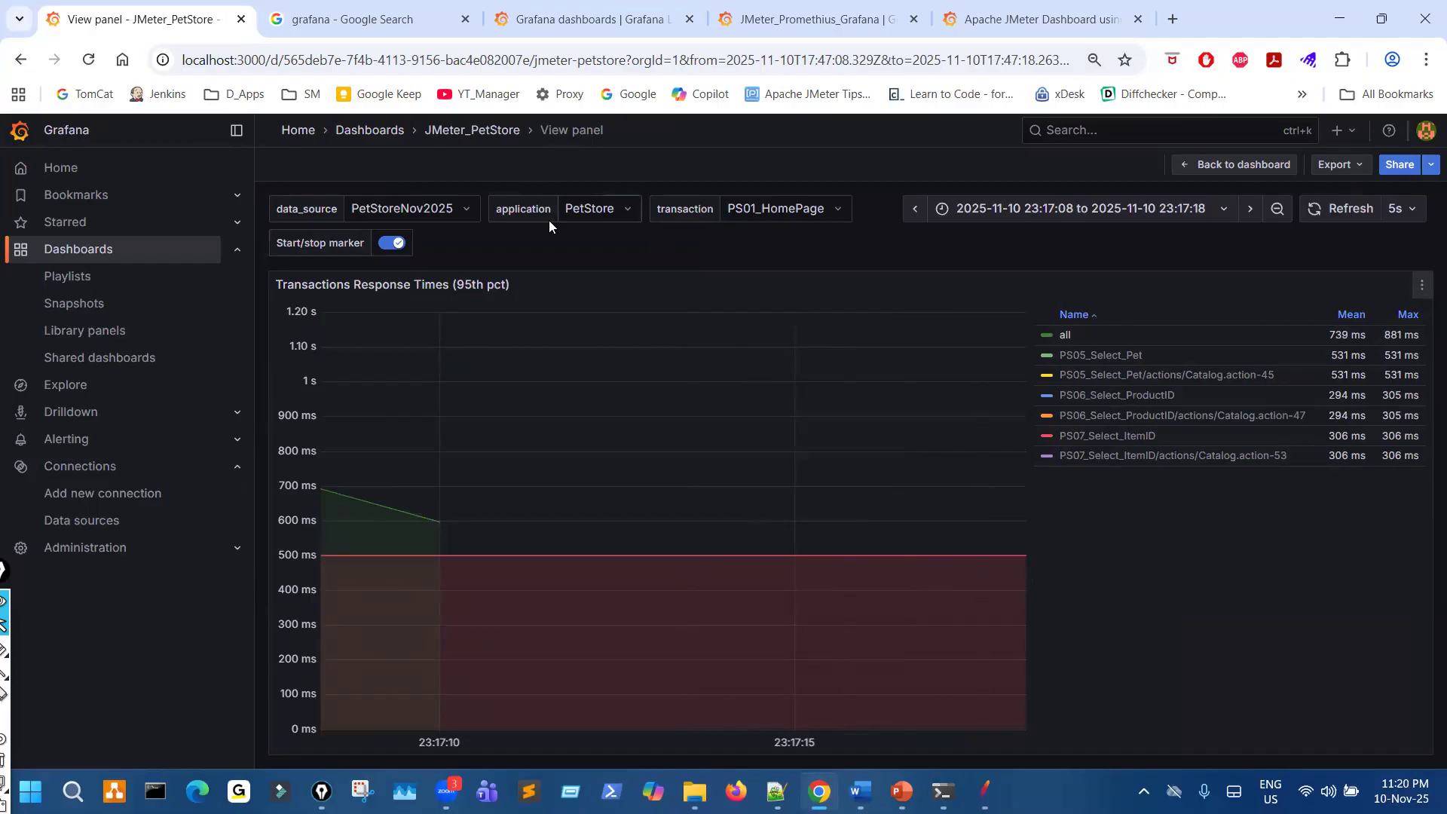
- Circle the View panel and JMeter_PetStore breadcrumbs with the pen and return to the JMeter_PetStore dashboard
key(ctrl+shift+t)
click(586, 148)
drag(554, 117, 561, 147)
drag(490, 119, 489, 121)
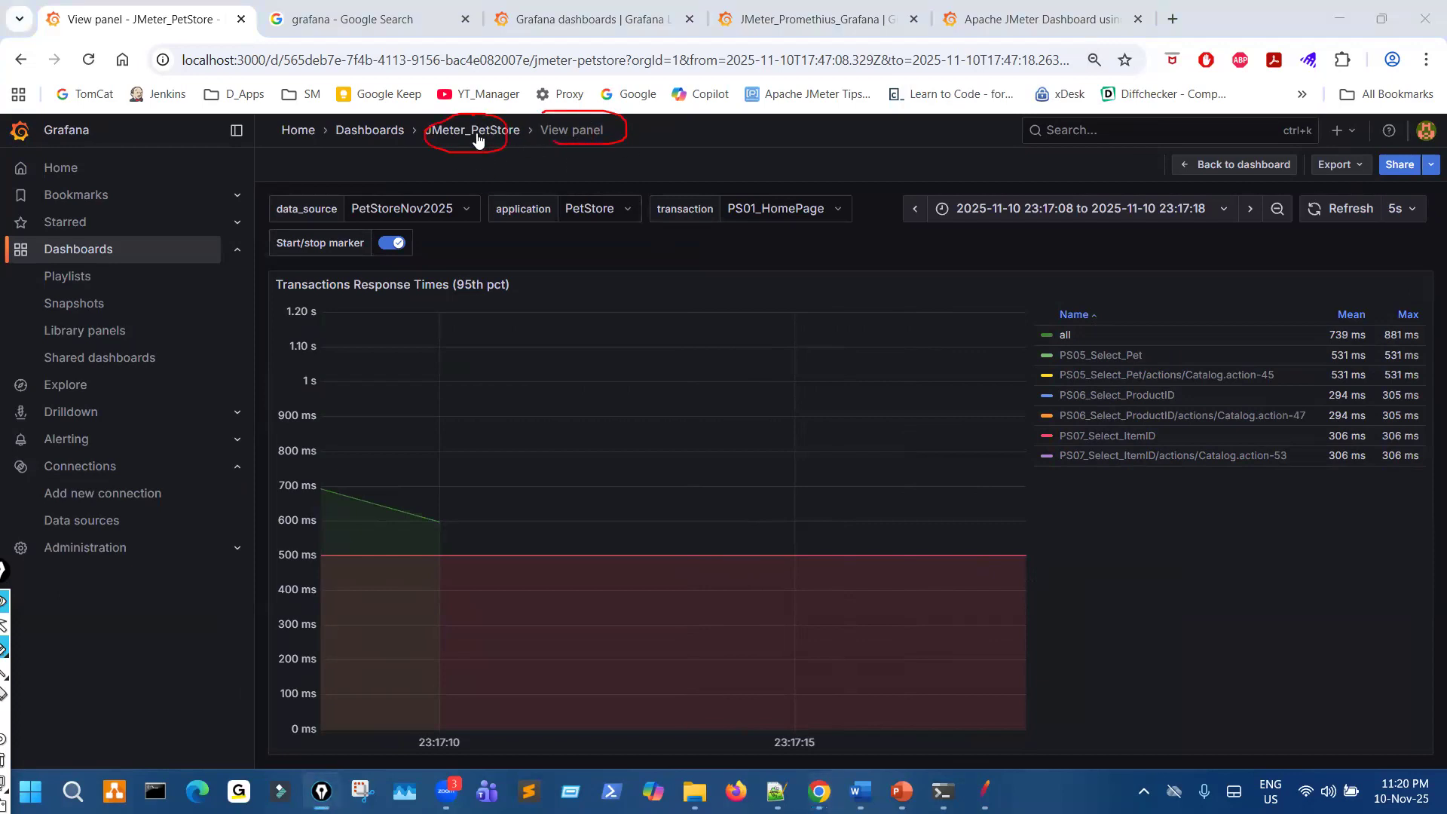
click(477, 135)
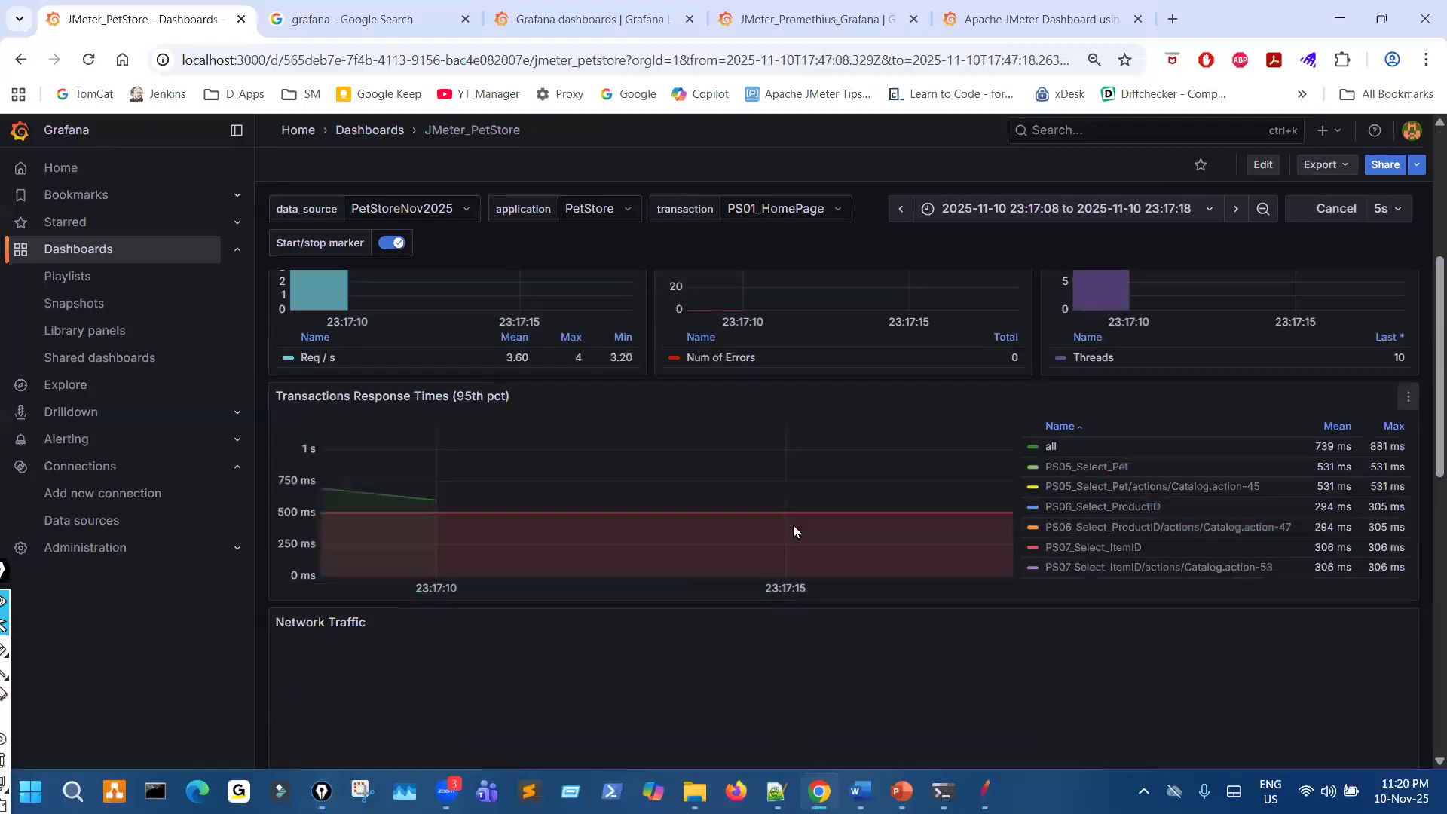
- Look over the Network Traffic panel and open the Transactions Response Times panel in its own view
scroll(793, 531, down, 3)
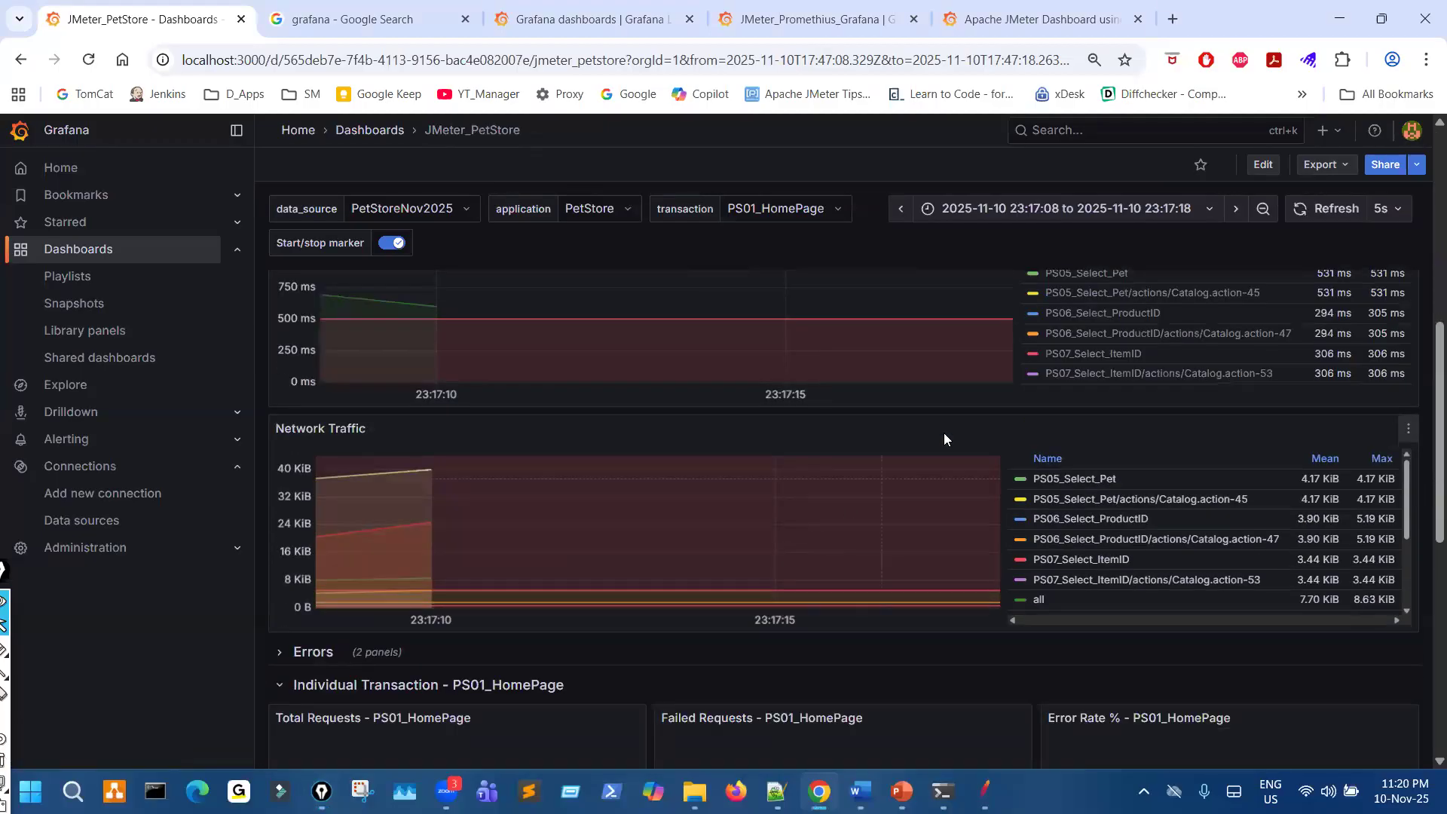
scroll(944, 433, up, 10)
scroll(784, 483, down, 10)
scroll(784, 482, up, 5)
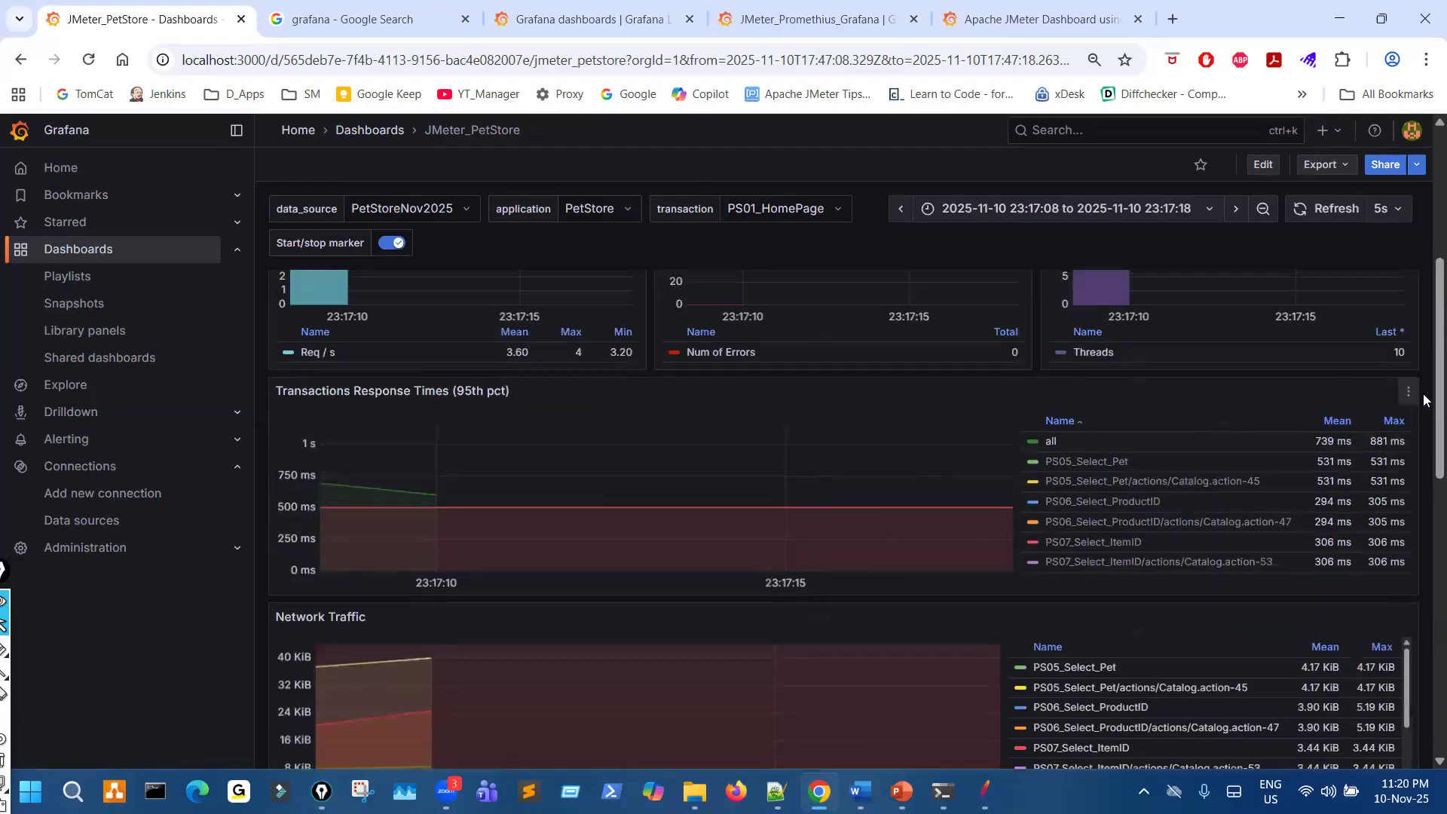
click(1409, 395)
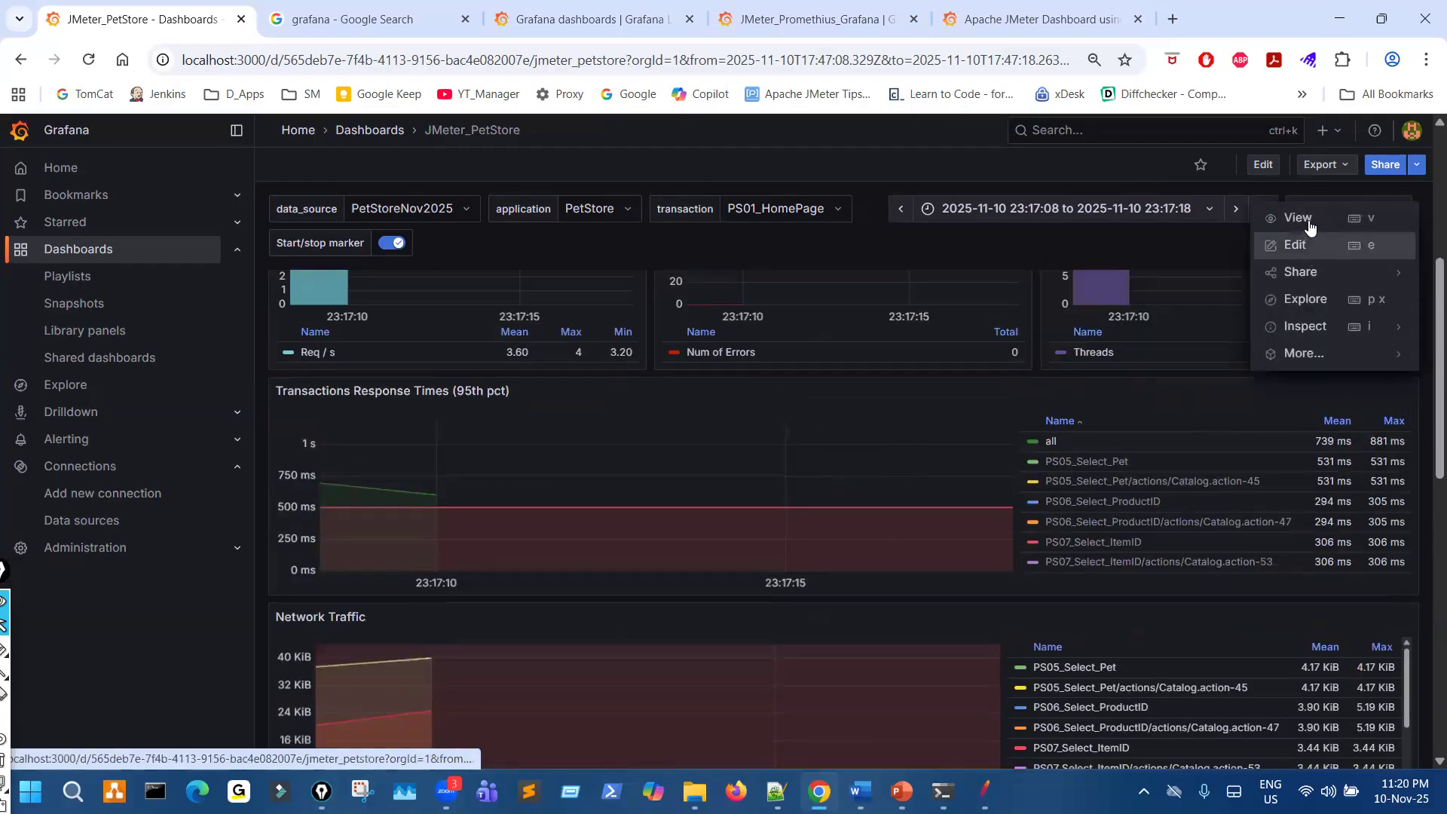
key(v)
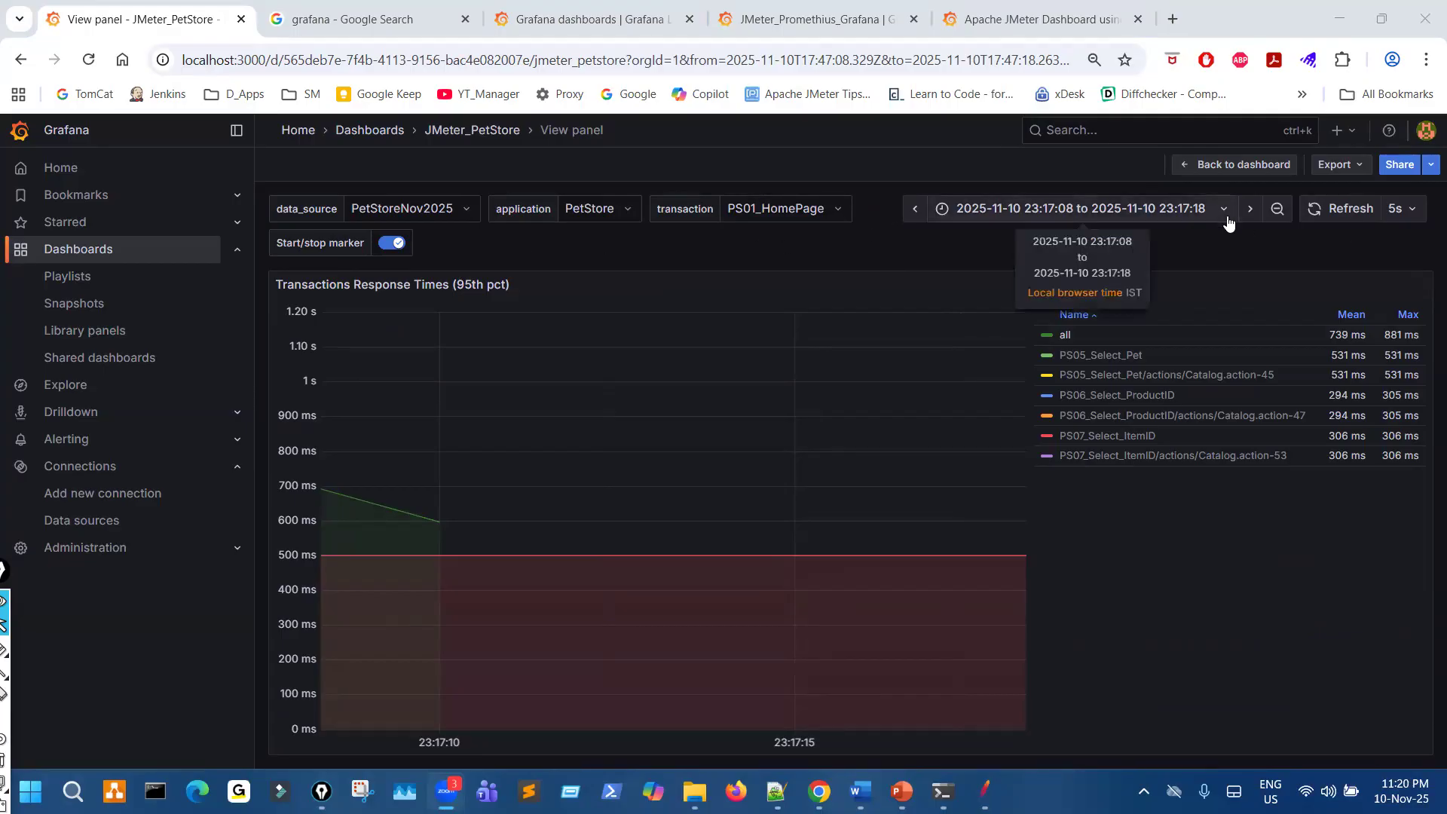
- Restore all transaction series in the response-time chart and go back to the dashboard
click(1120, 368)
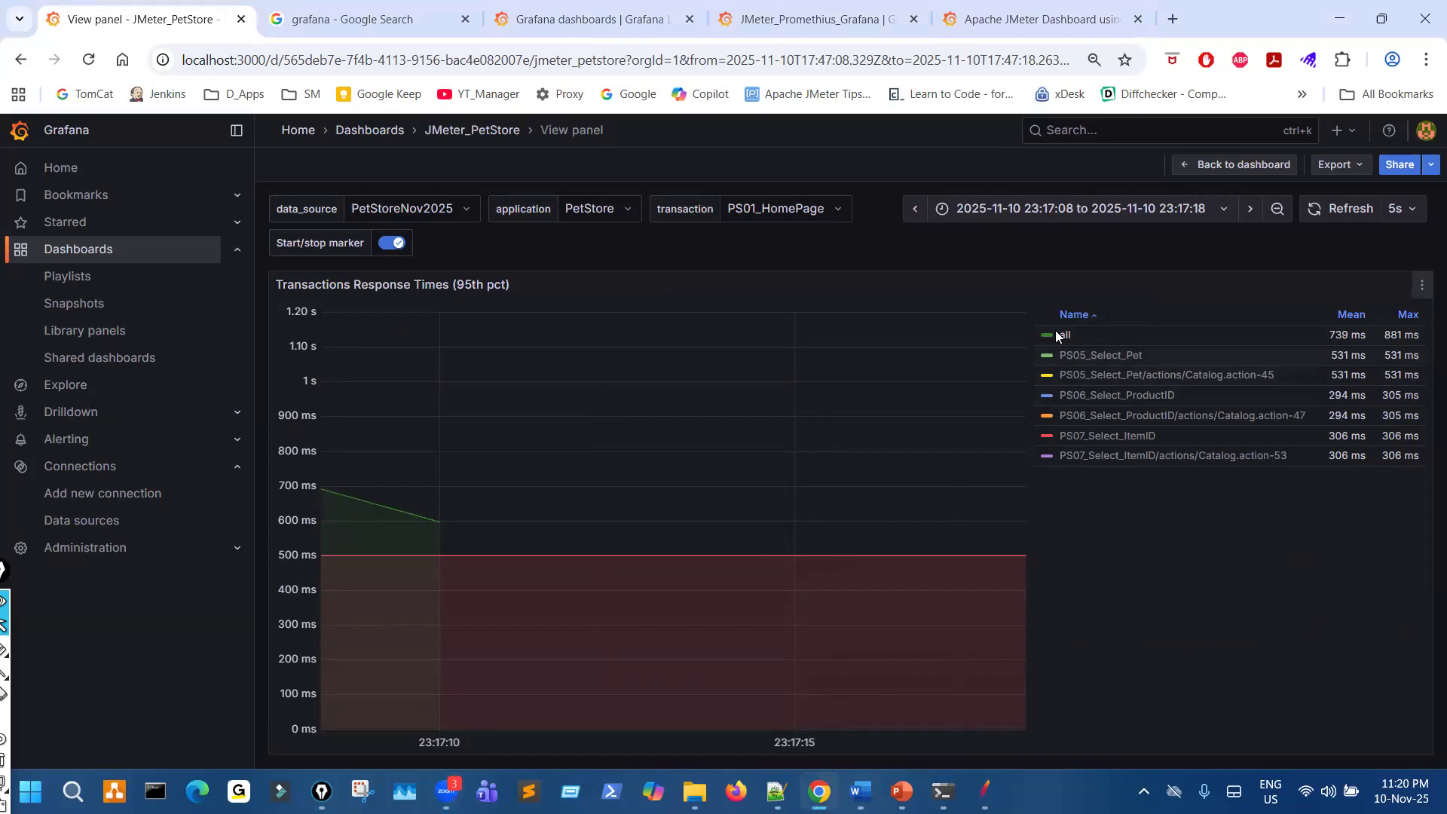
click(1066, 337)
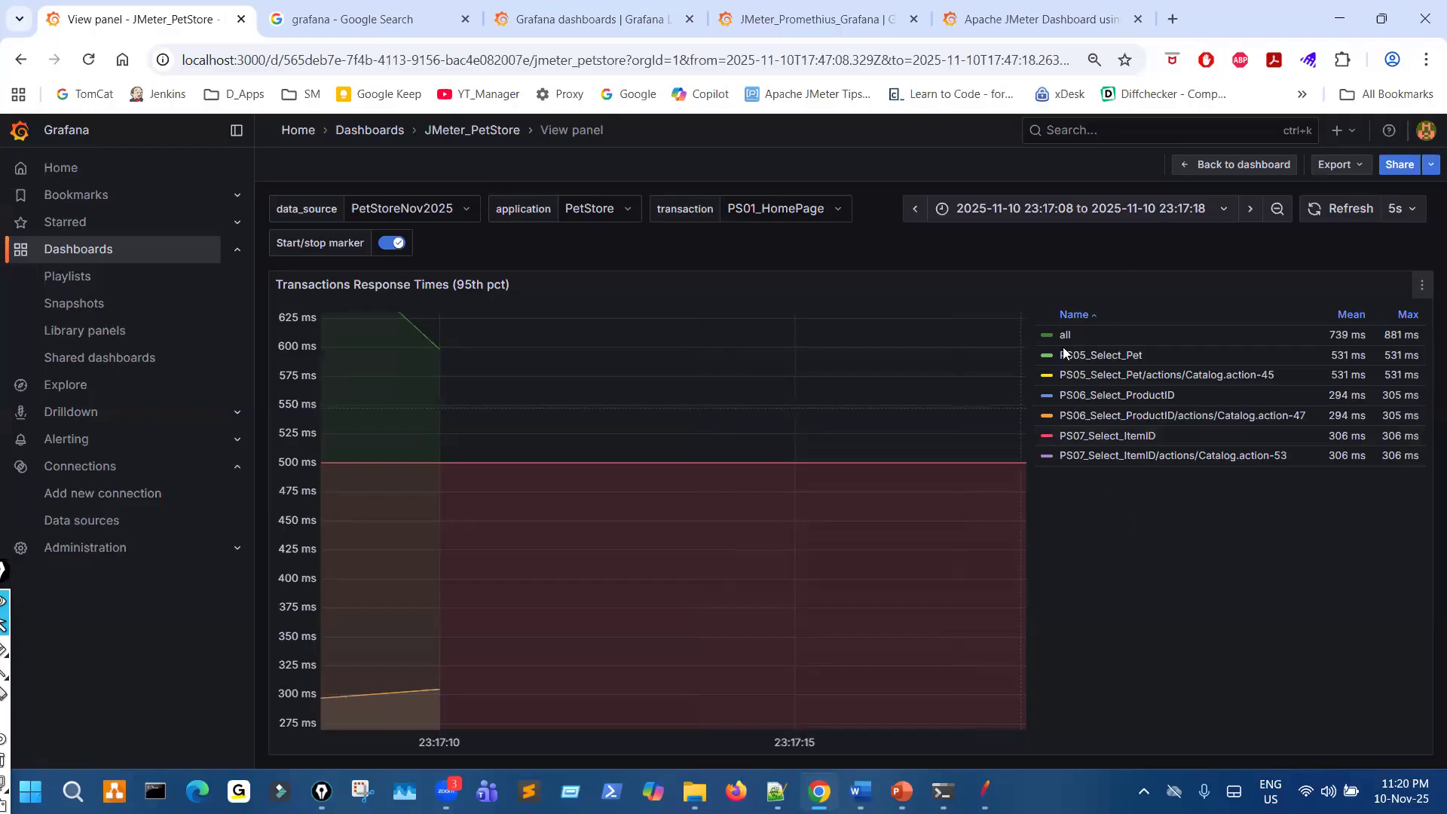
drag(1227, 138, 1232, 145)
click(1210, 164)
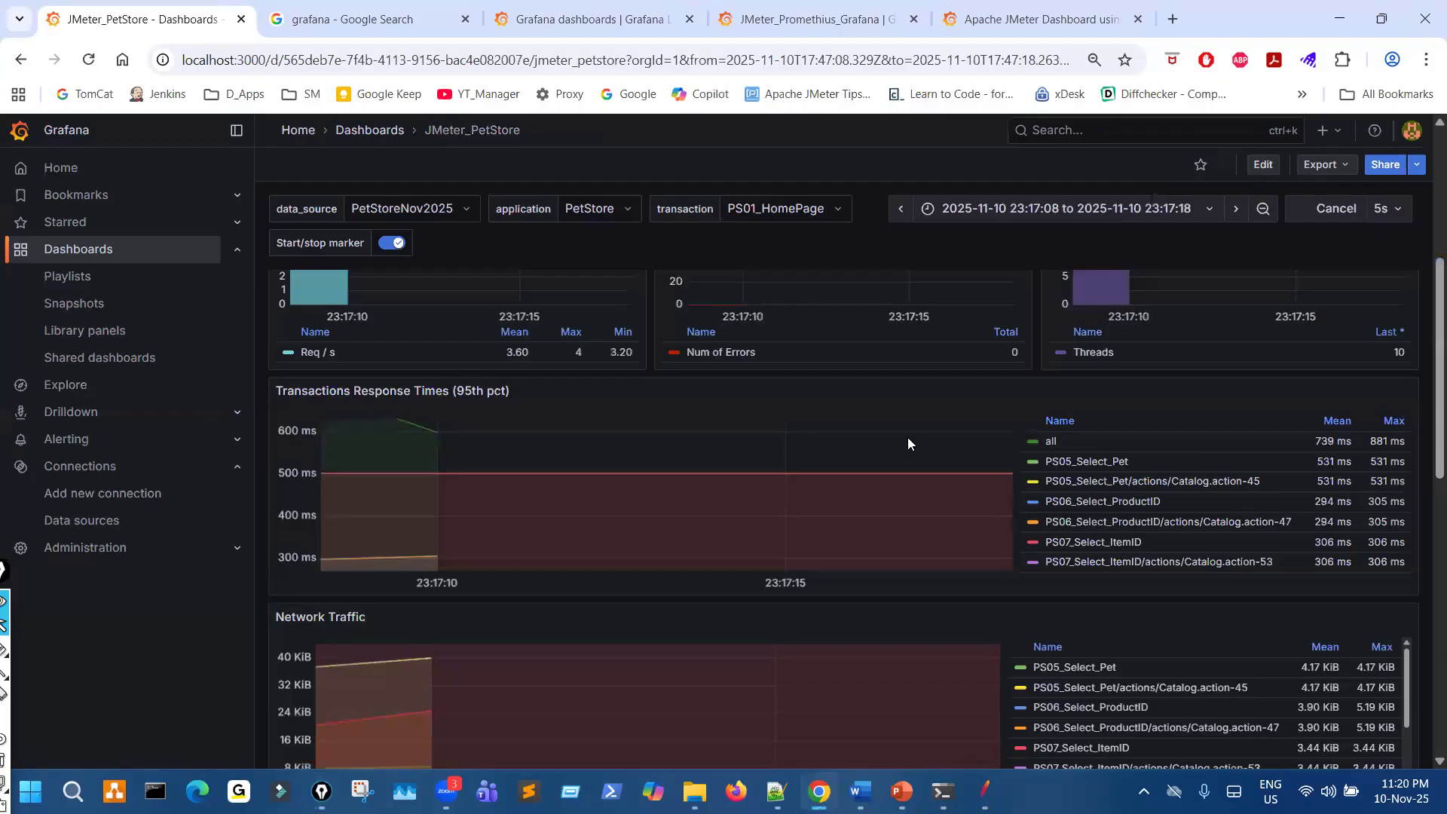
- Review the Summary panels and put pen marks on the Transactions Response Times and Network Traffic charts
scroll(820, 490, up, 5)
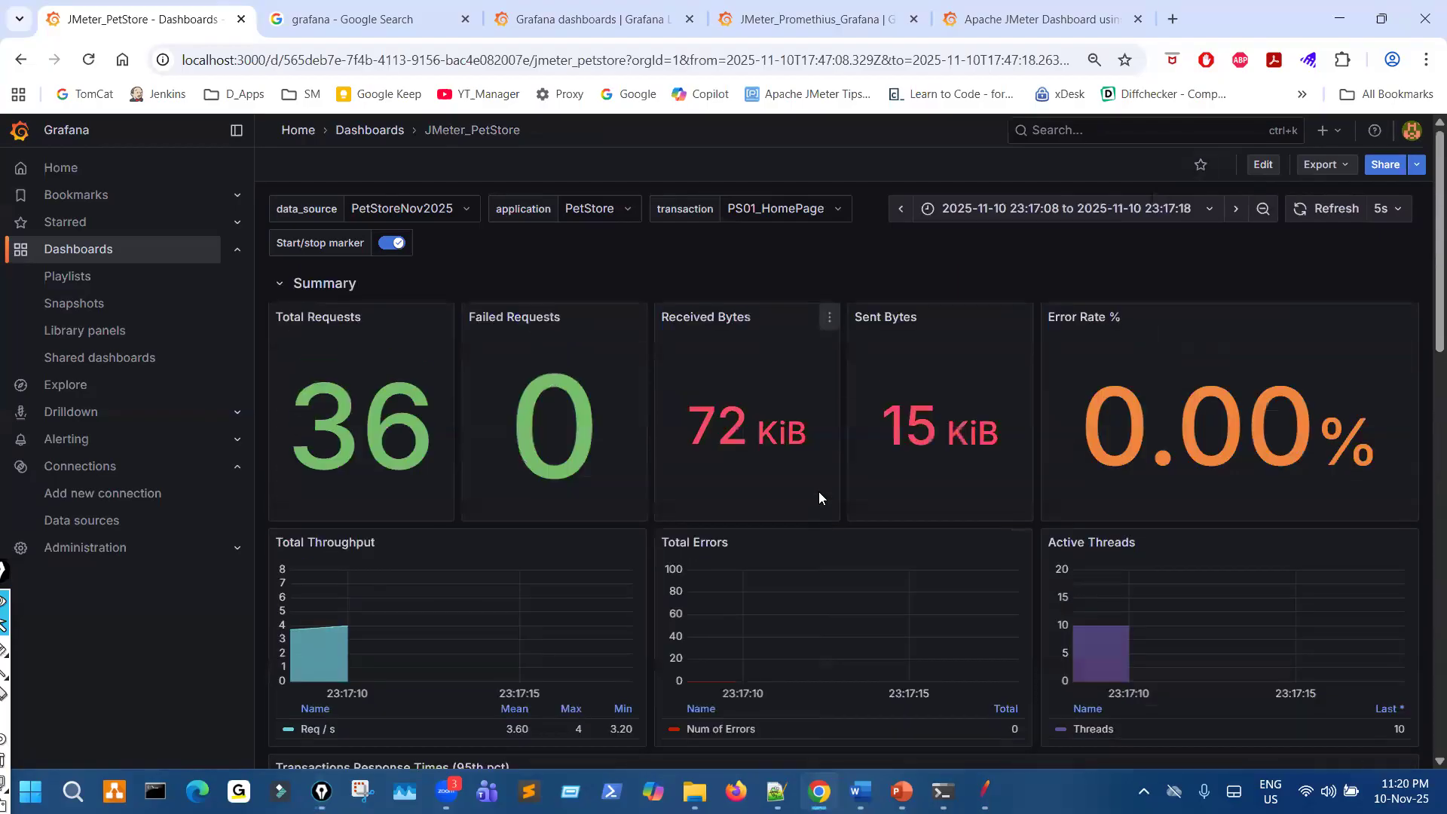
scroll(820, 490, down, 7)
scroll(824, 494, up, 1)
scroll(825, 491, up, 1)
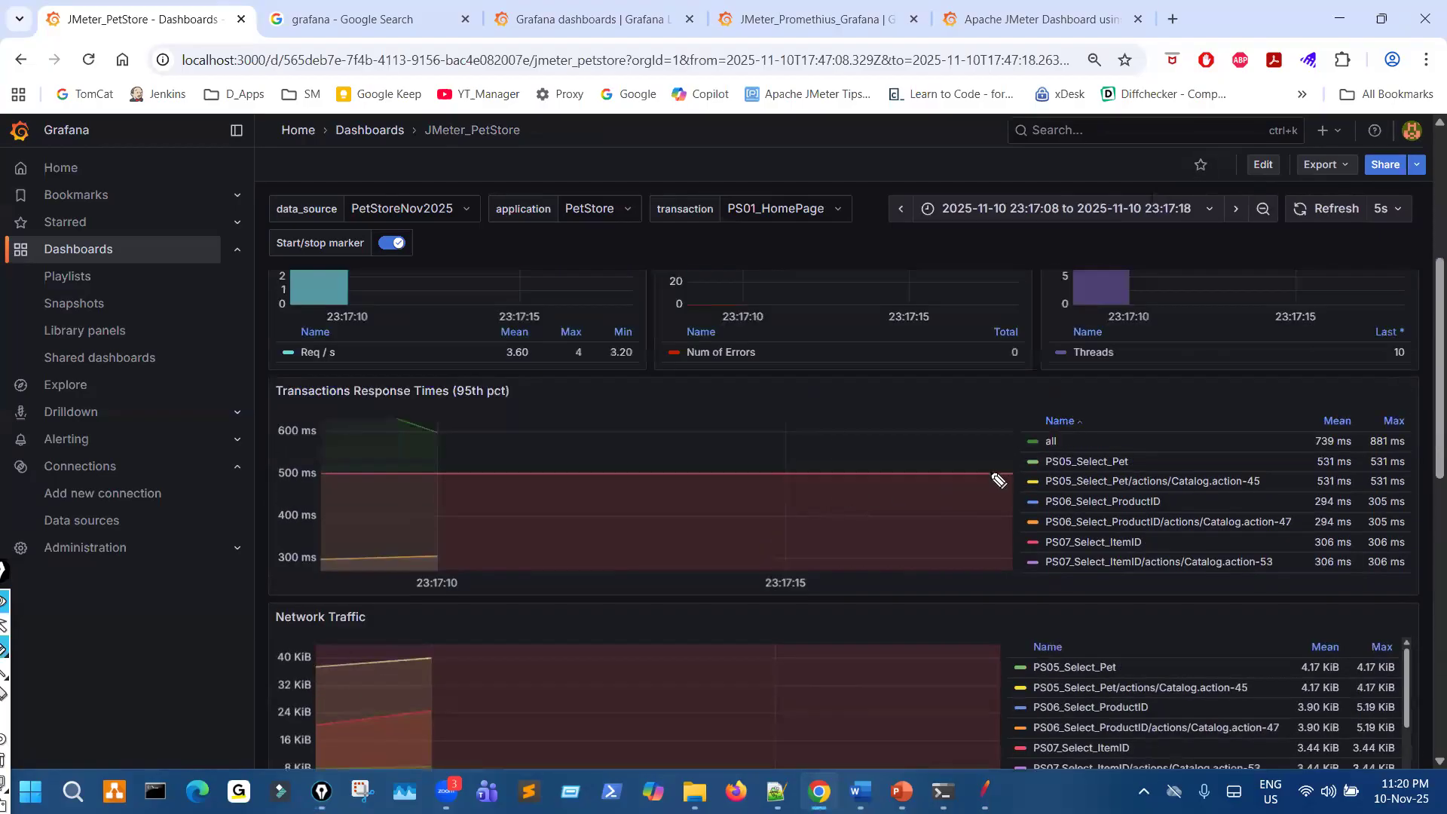
mouse_move(634, 444)
mouse_down()
mouse_move(738, 433)
mouse_move(834, 395)
mouse_up()
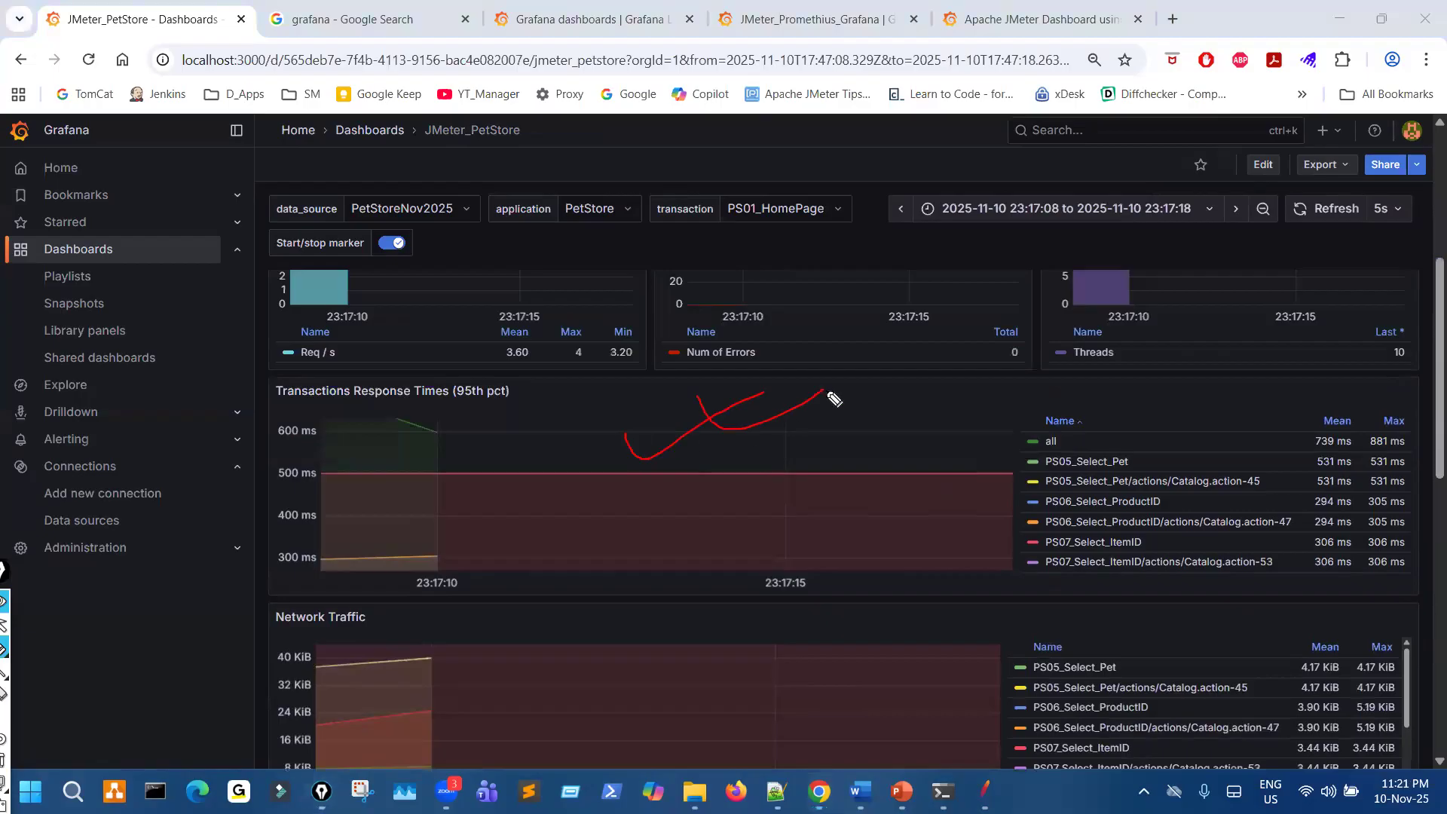
scroll(882, 577, down, 3)
mouse_move(602, 411)
mouse_down()
mouse_move(649, 390)
mouse_move(715, 452)
mouse_up()
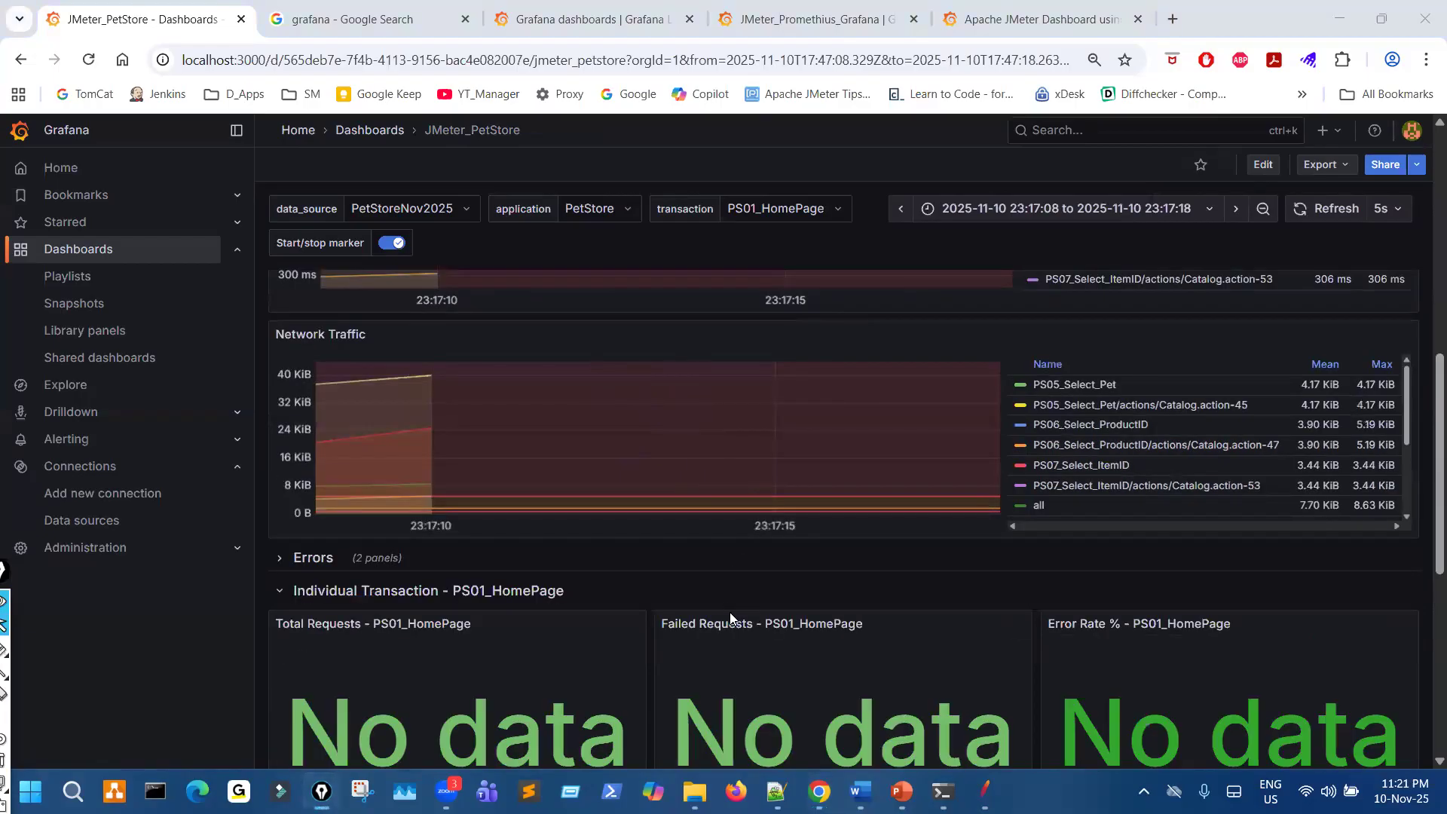
- Enlarge the browser page zoom to 125% and look over the Individual Transaction - PS01_HomePage panels
scroll(734, 624, down, 4)
scroll(700, 519, up, 1)
key(ctrl+shift+3)
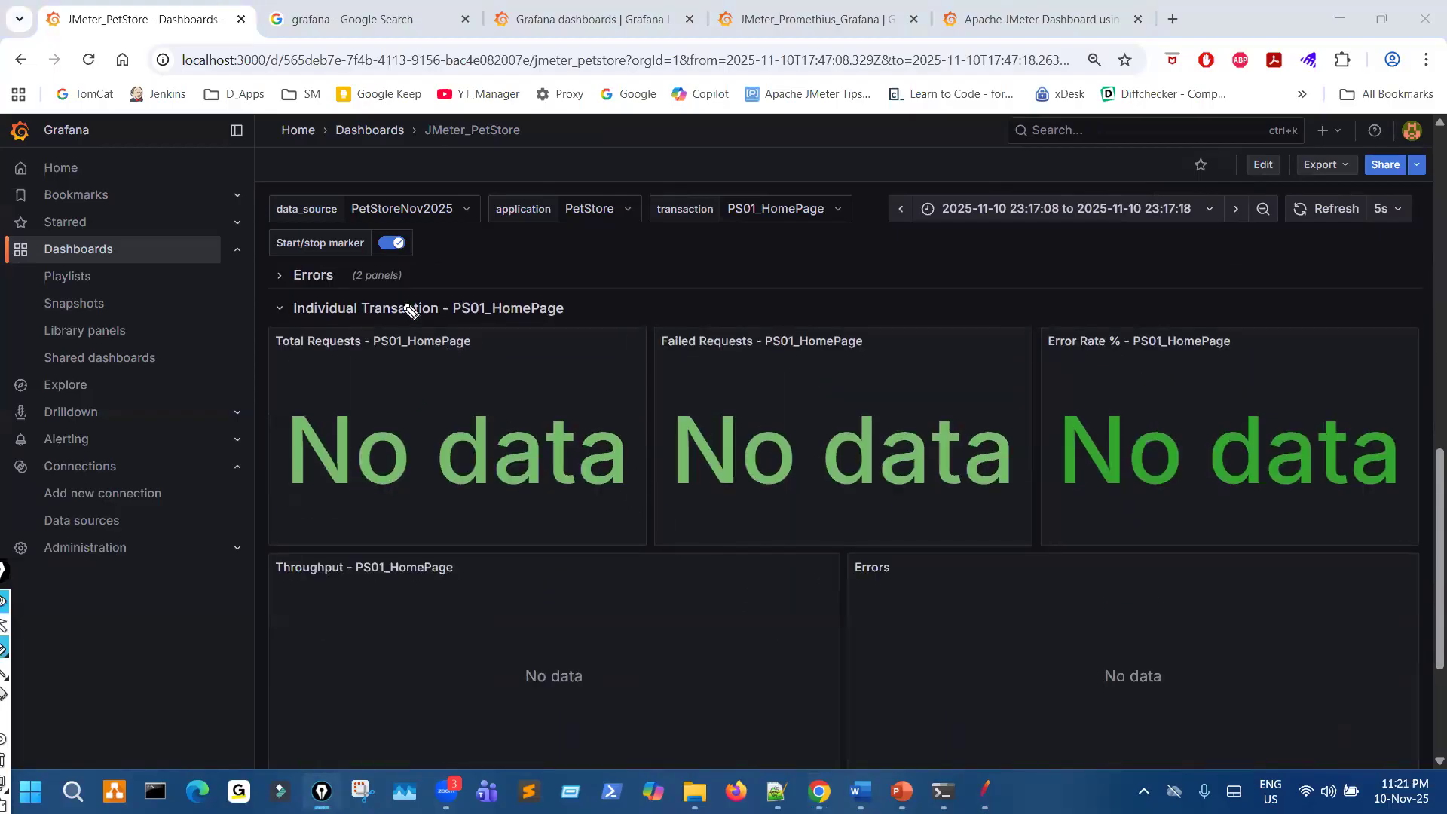
key(ctrl+shift+2)
key(ctrl+plus)
key(ctrl+plus)
scroll(603, 490, down, 2)
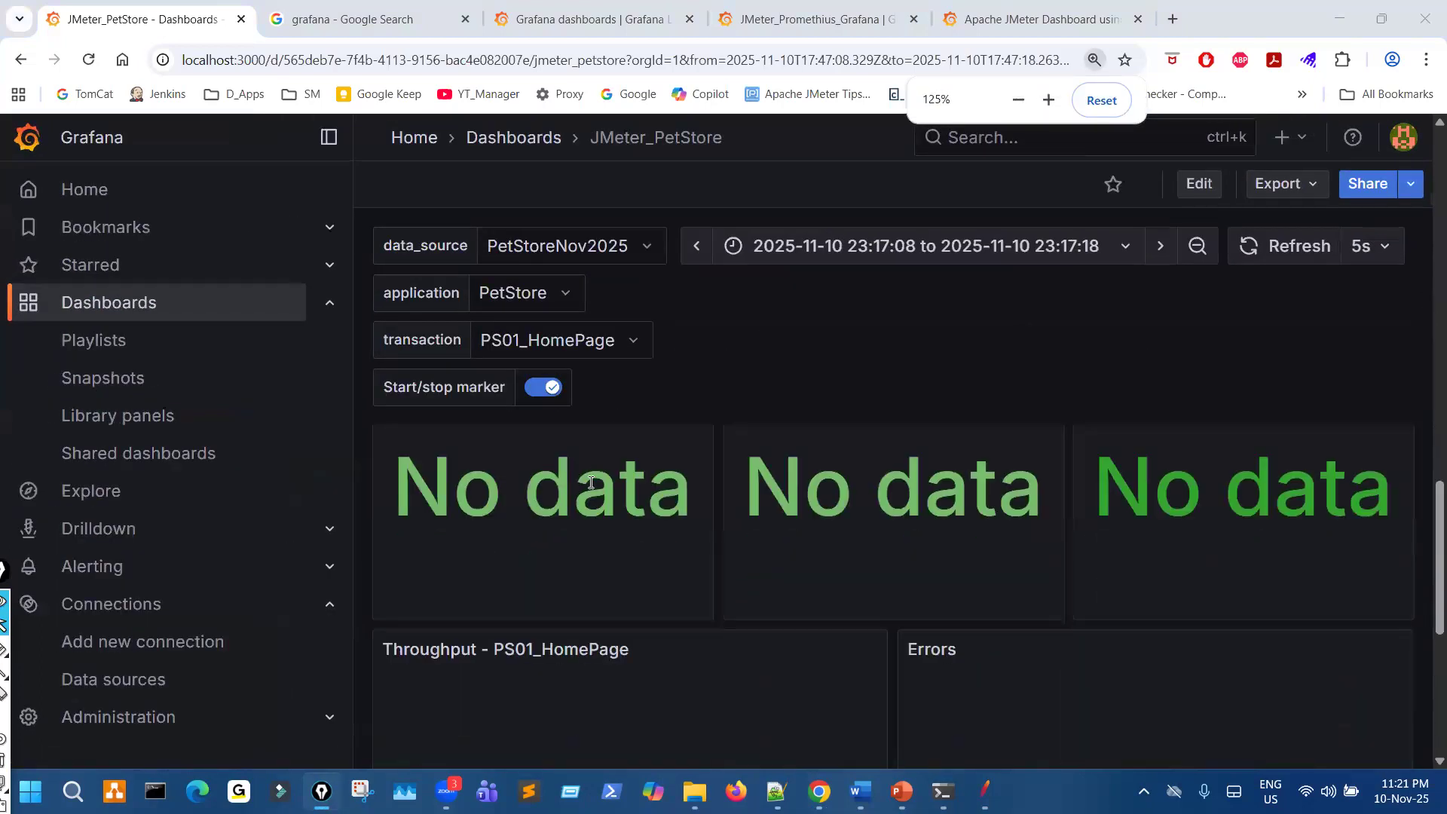
scroll(596, 521, up, 3)
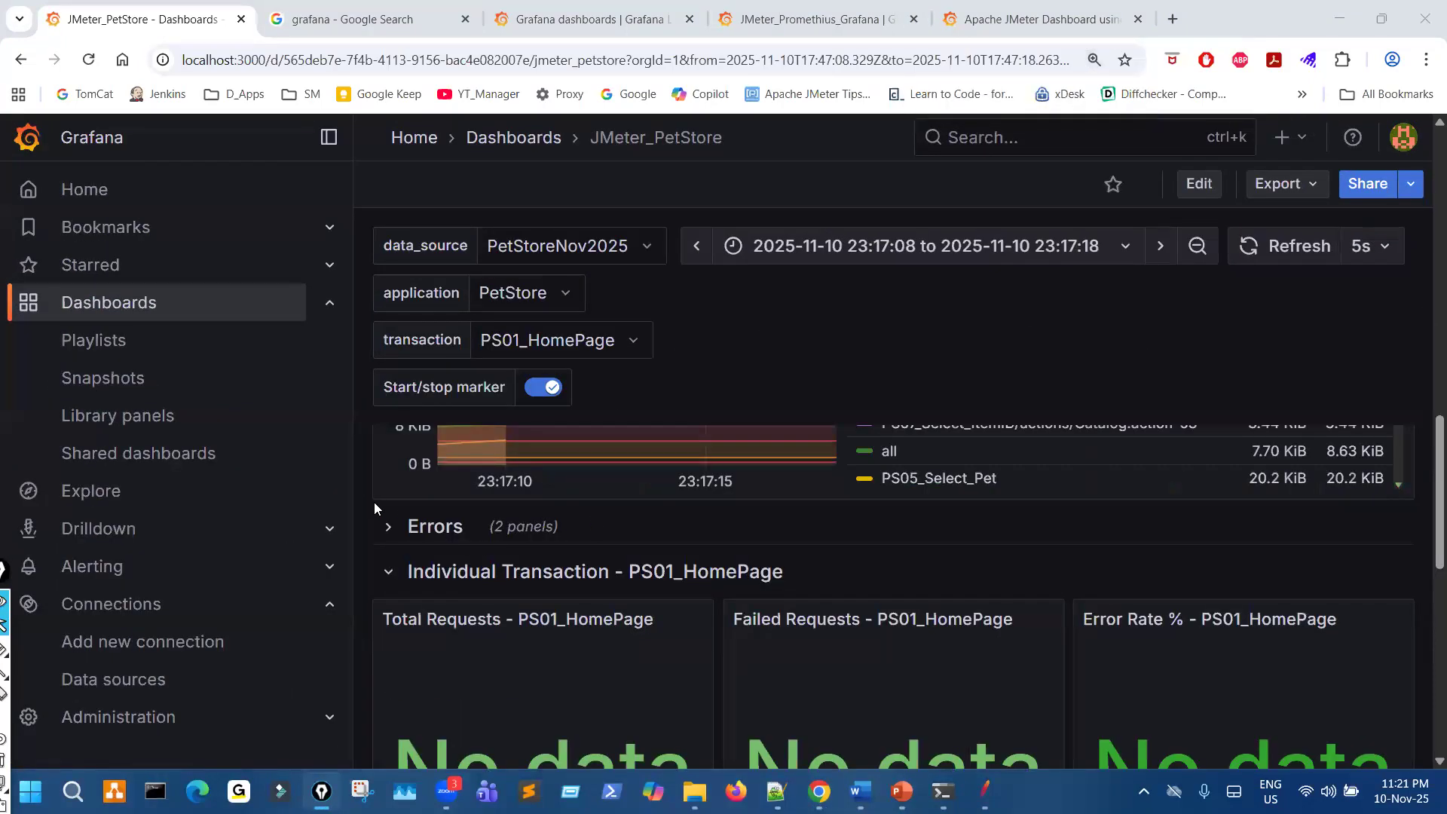
- Mark the Errors row with the pen, clear the mark and expand the row to view its panels
key(ctrl+shift+1)
mouse_move(417, 513)
mouse_down()
mouse_move(369, 543)
mouse_move(490, 554)
mouse_move(449, 511)
mouse_move(414, 508)
mouse_up()
key(ctrl+shift+7)
key(ctrl+shift+2)
click(392, 531)
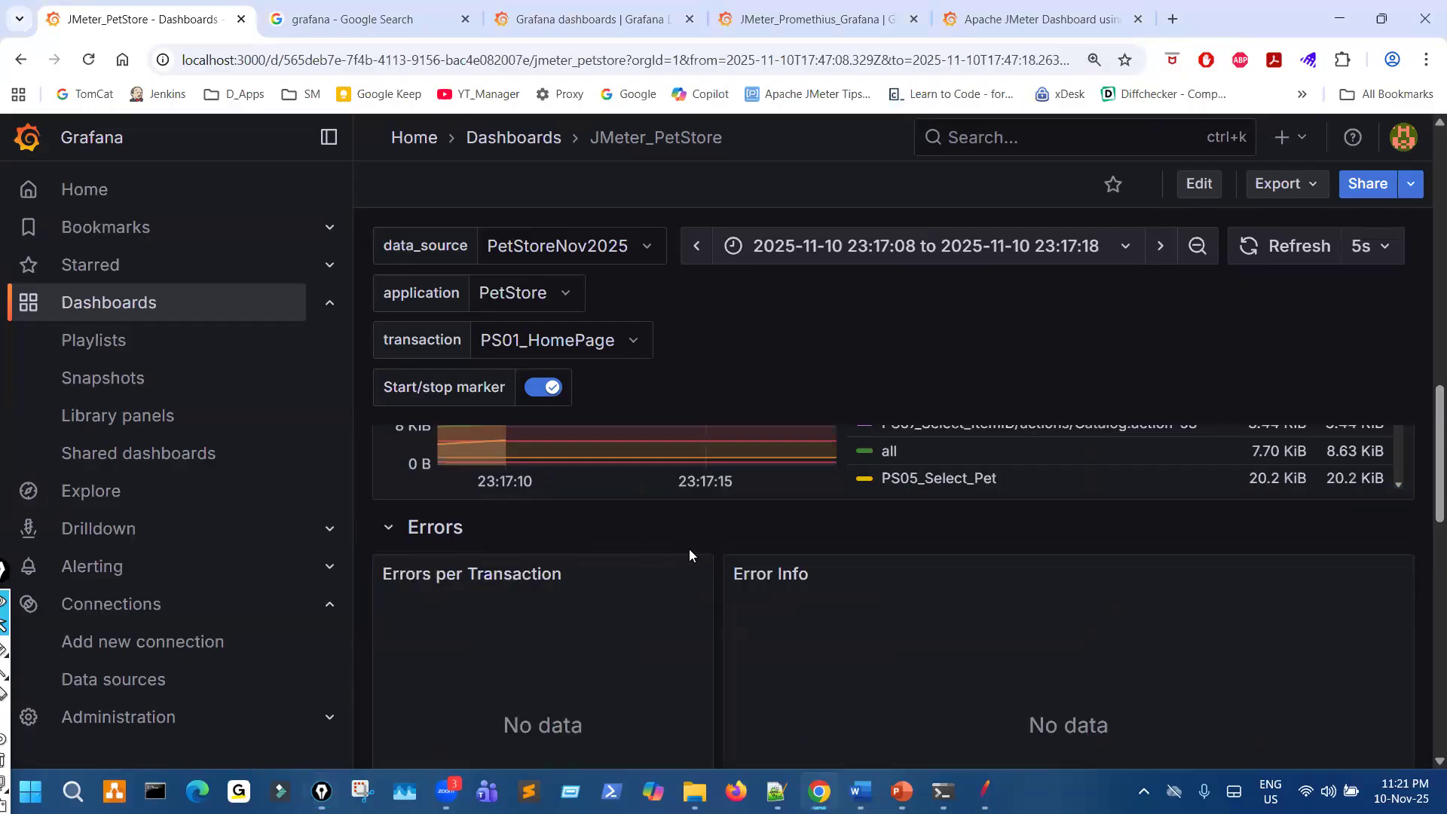
scroll(683, 561, down, 1)
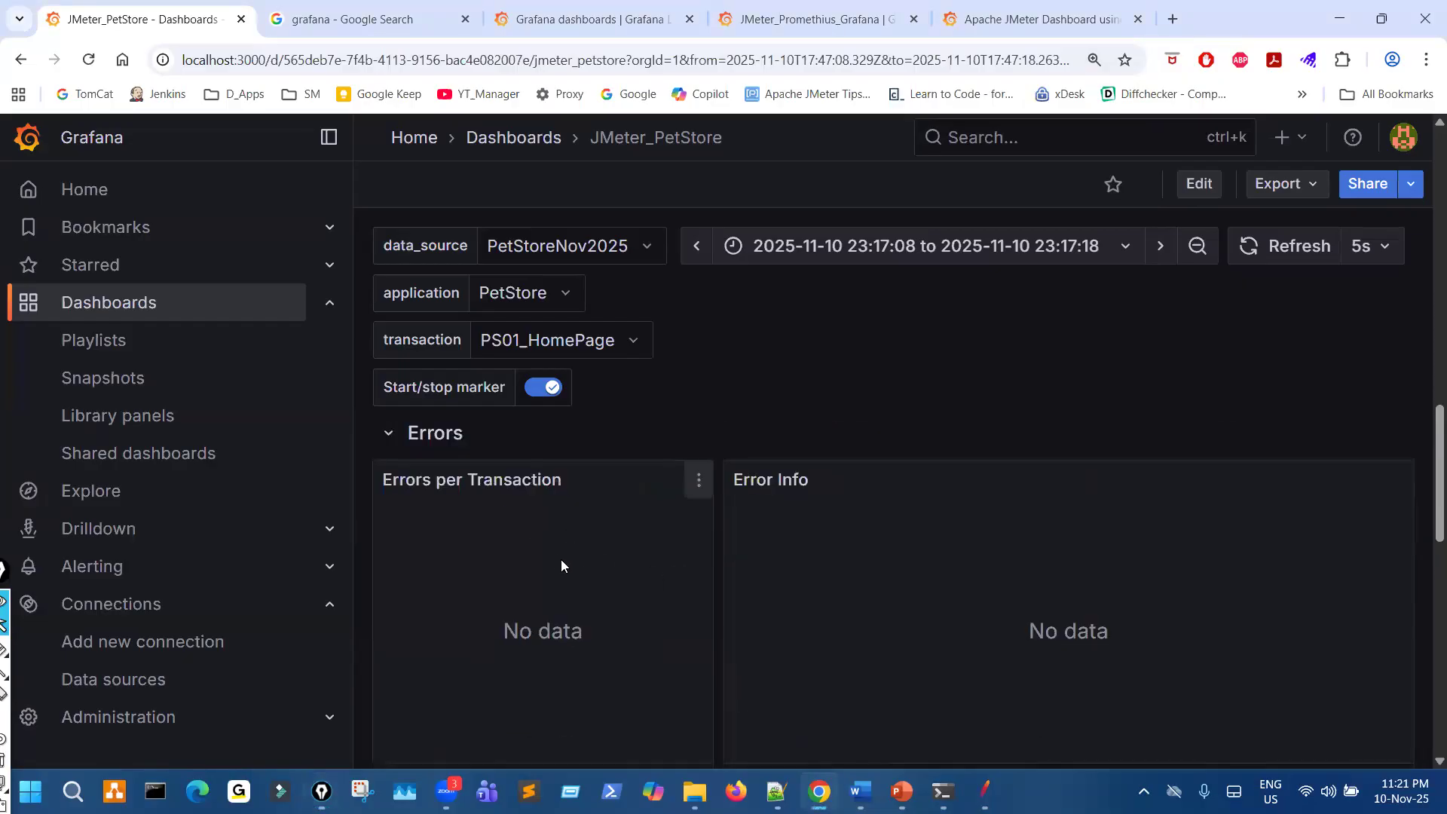
scroll(762, 462, up, 5)
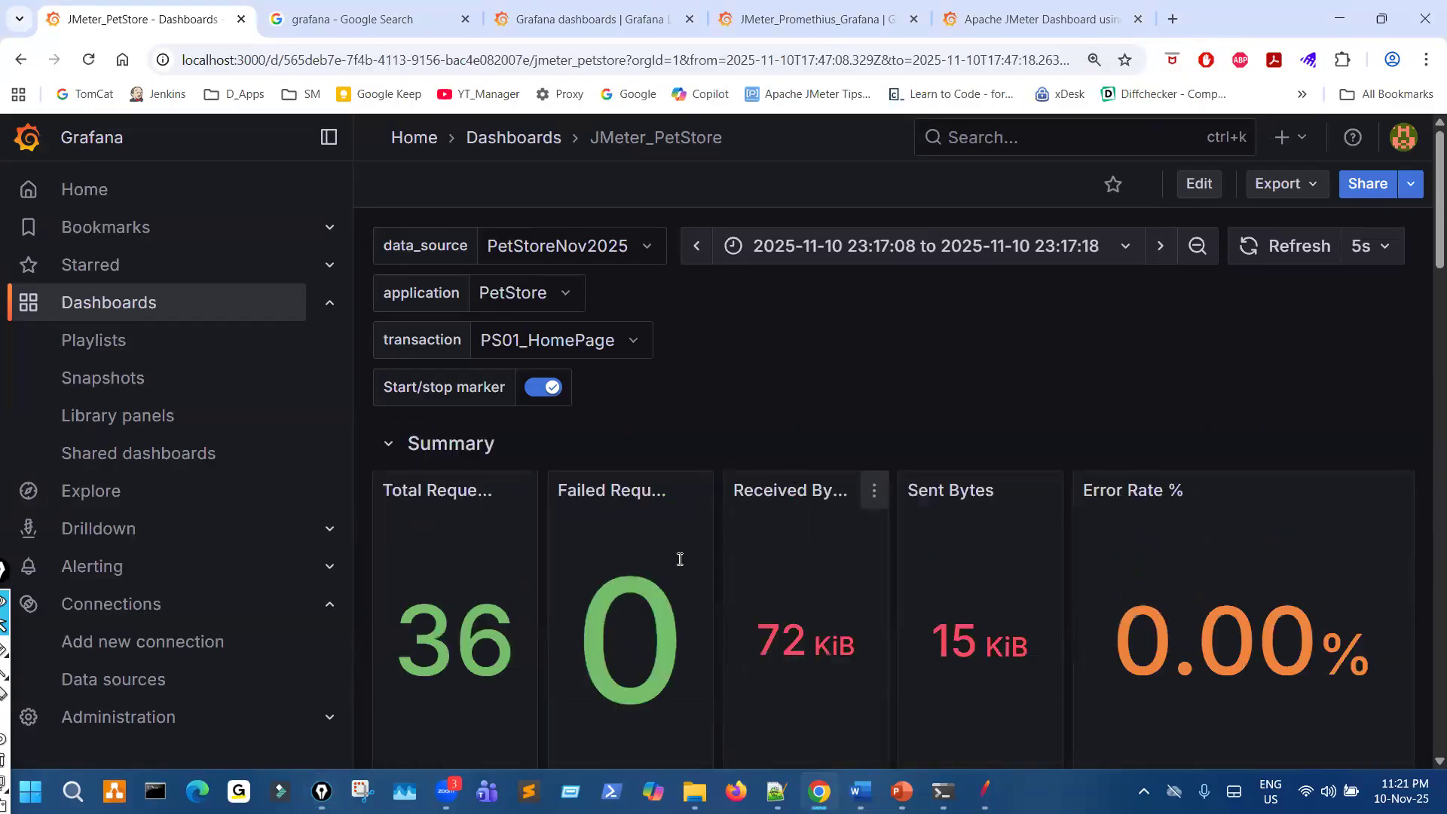
- Reduce the browser page zoom and mark the Errors per Transaction and Error Info panels with the pen
key(ctrl+minus)
key(ctrl+minus)
key(ctrl+minus)
key(ctrl+minus)
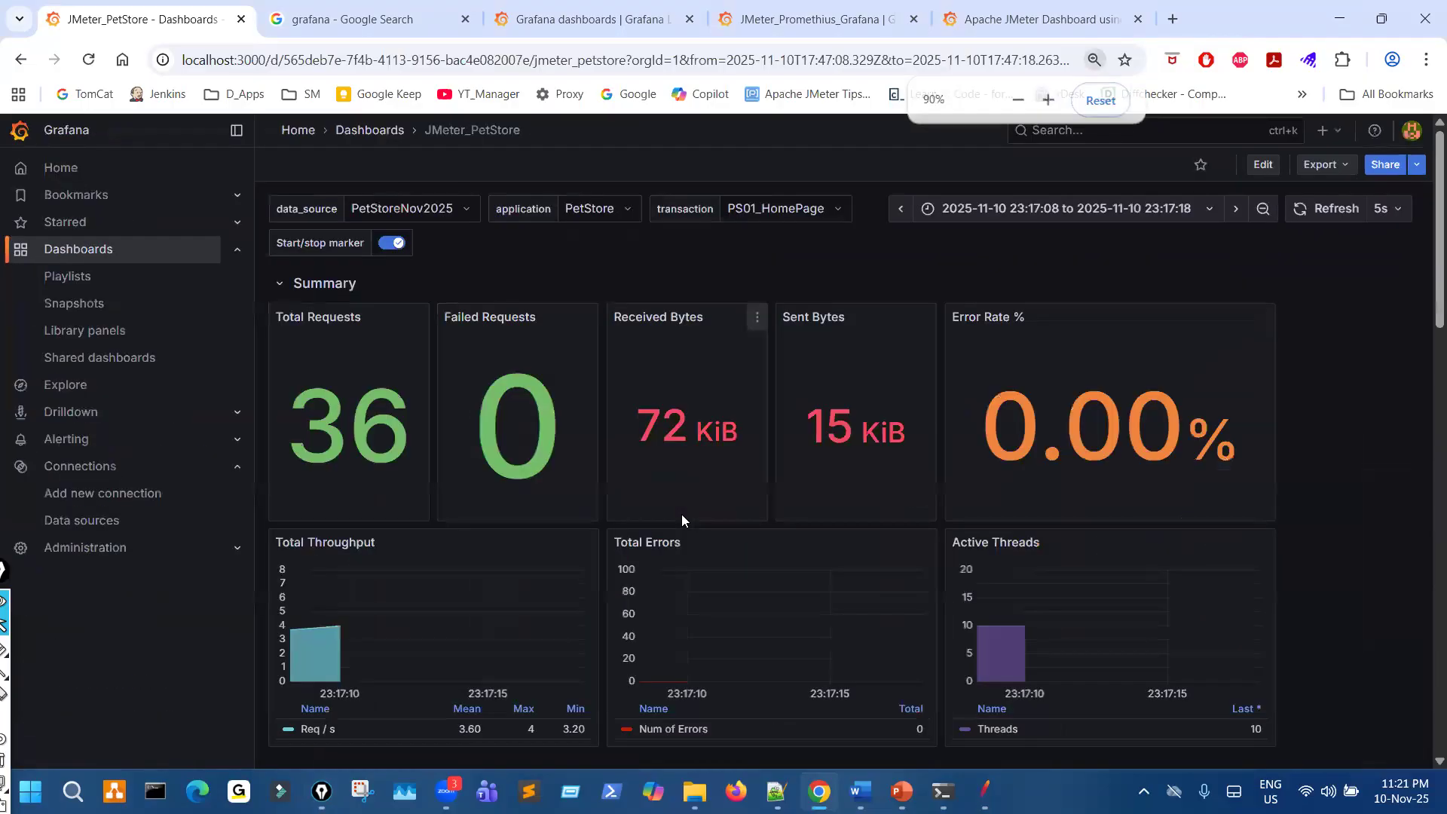
scroll(834, 521, down, 10)
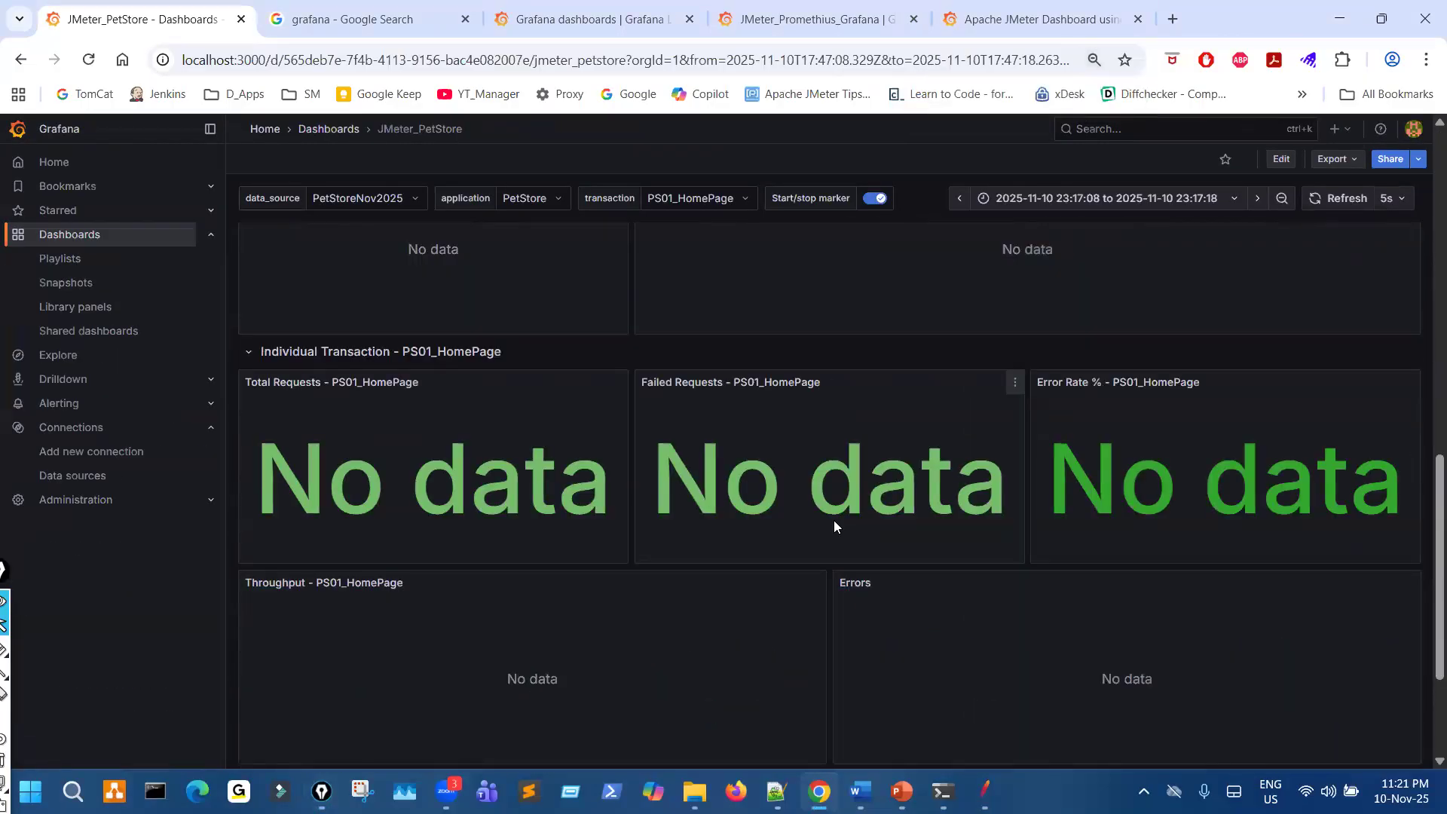
scroll(718, 529, up, 3)
drag(519, 360, 574, 339)
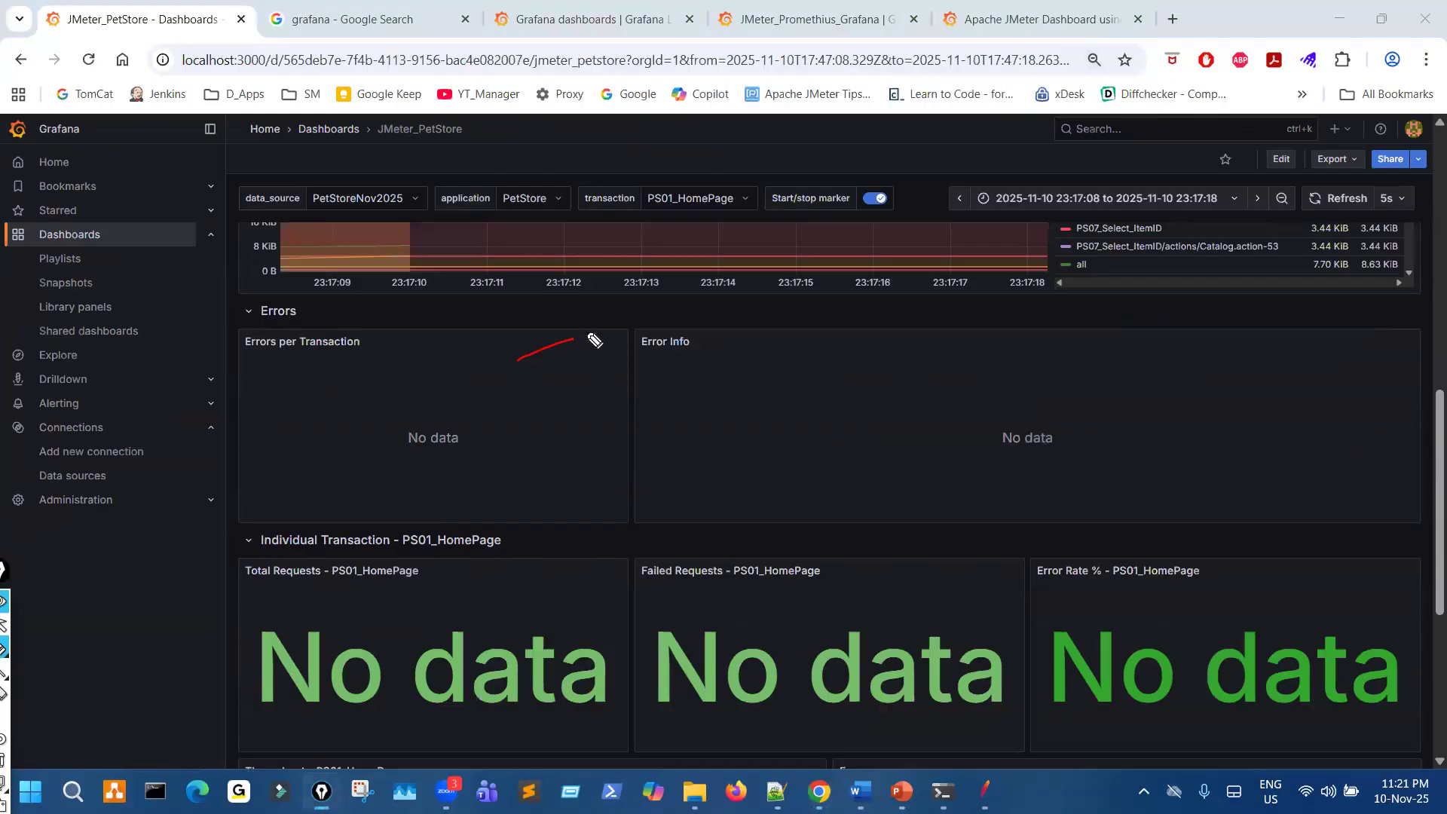
drag(439, 427, 524, 393)
drag(919, 413, 921, 395)
drag(655, 314, 667, 330)
drag(820, 429, 876, 411)
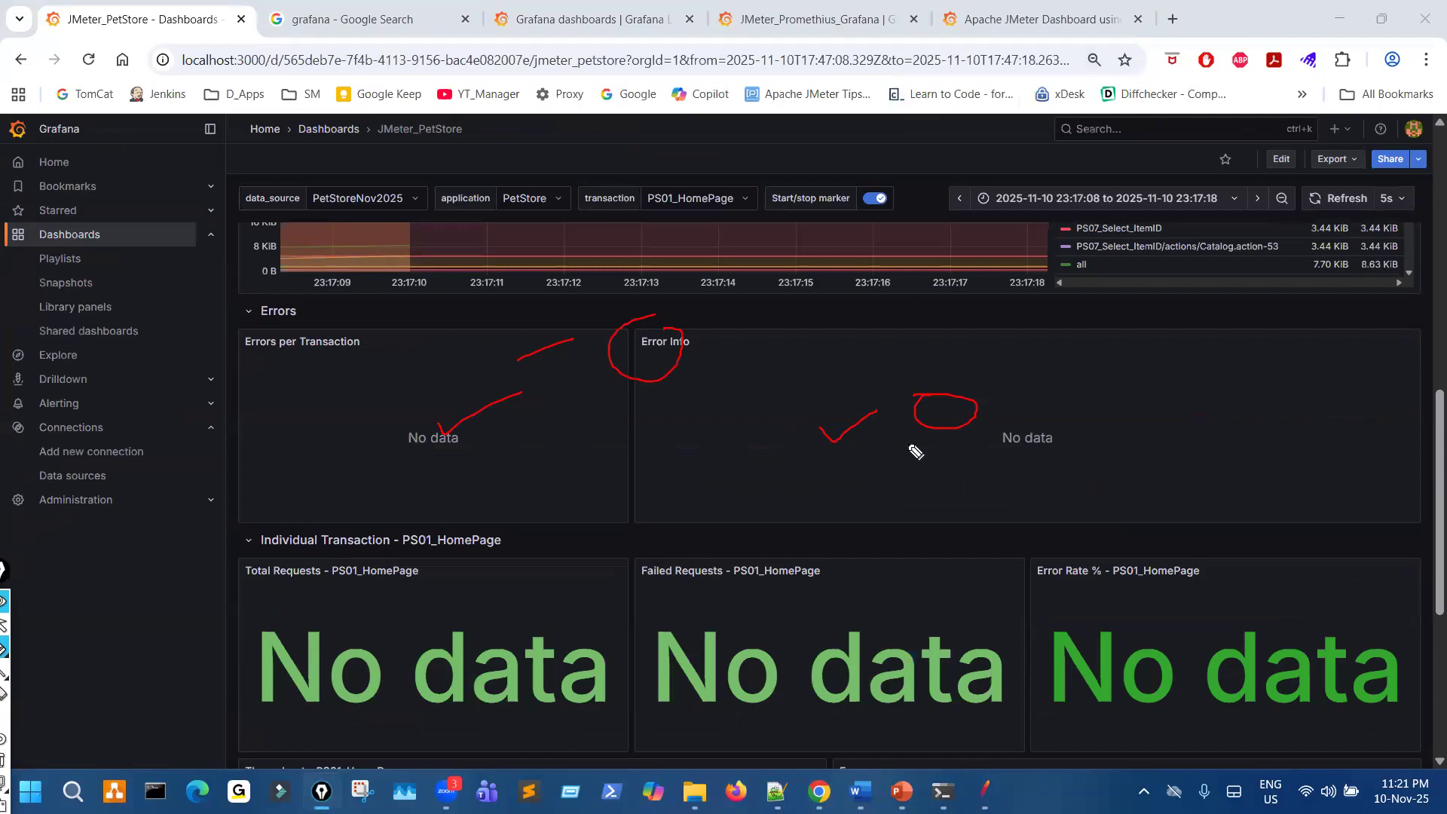
- Mark the Individual Transaction row heading and its PS01_HomePage name with the pen
drag(240, 531, 212, 542)
mouse_move(218, 591)
mouse_down()
mouse_move(505, 610)
mouse_move(436, 528)
mouse_move(377, 522)
mouse_up()
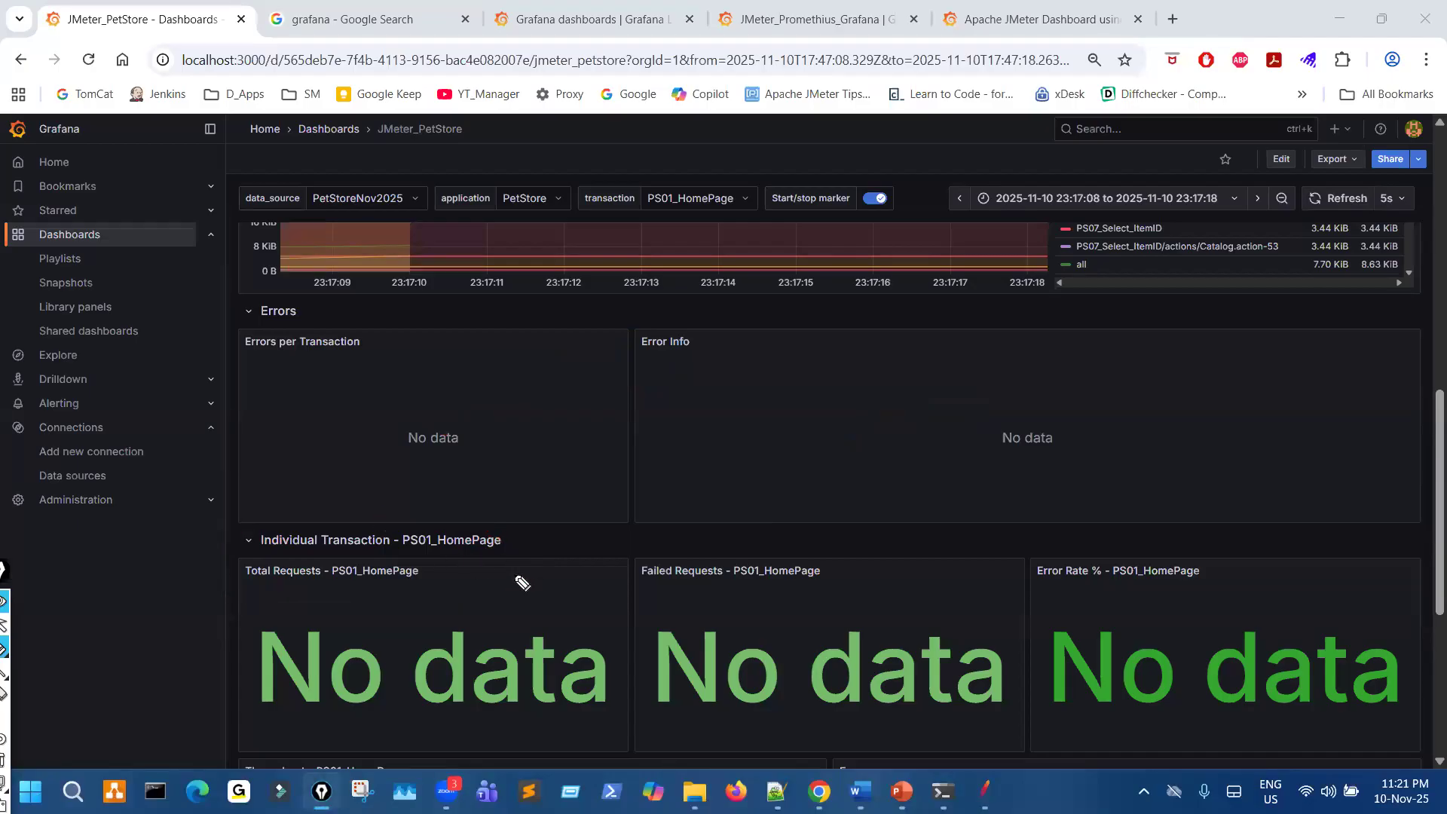
mouse_move(517, 558)
mouse_down()
mouse_move(428, 531)
mouse_move(485, 557)
mouse_up()
- Set the dashboard's transaction variable to PS11_Confirm/actions/Order.action-76
scroll(514, 566, up, 12)
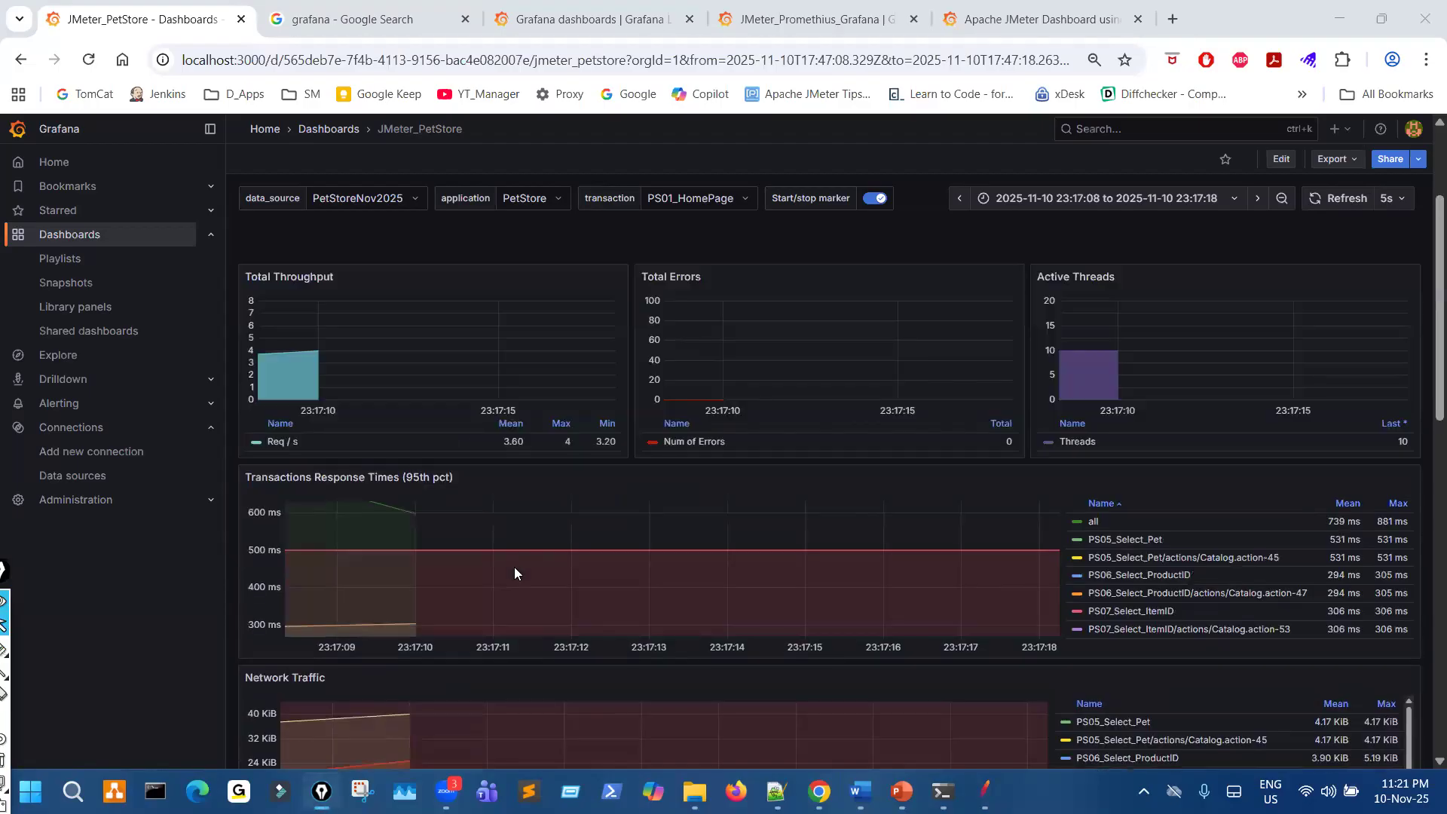
click(711, 197)
scroll(739, 322, down, 3)
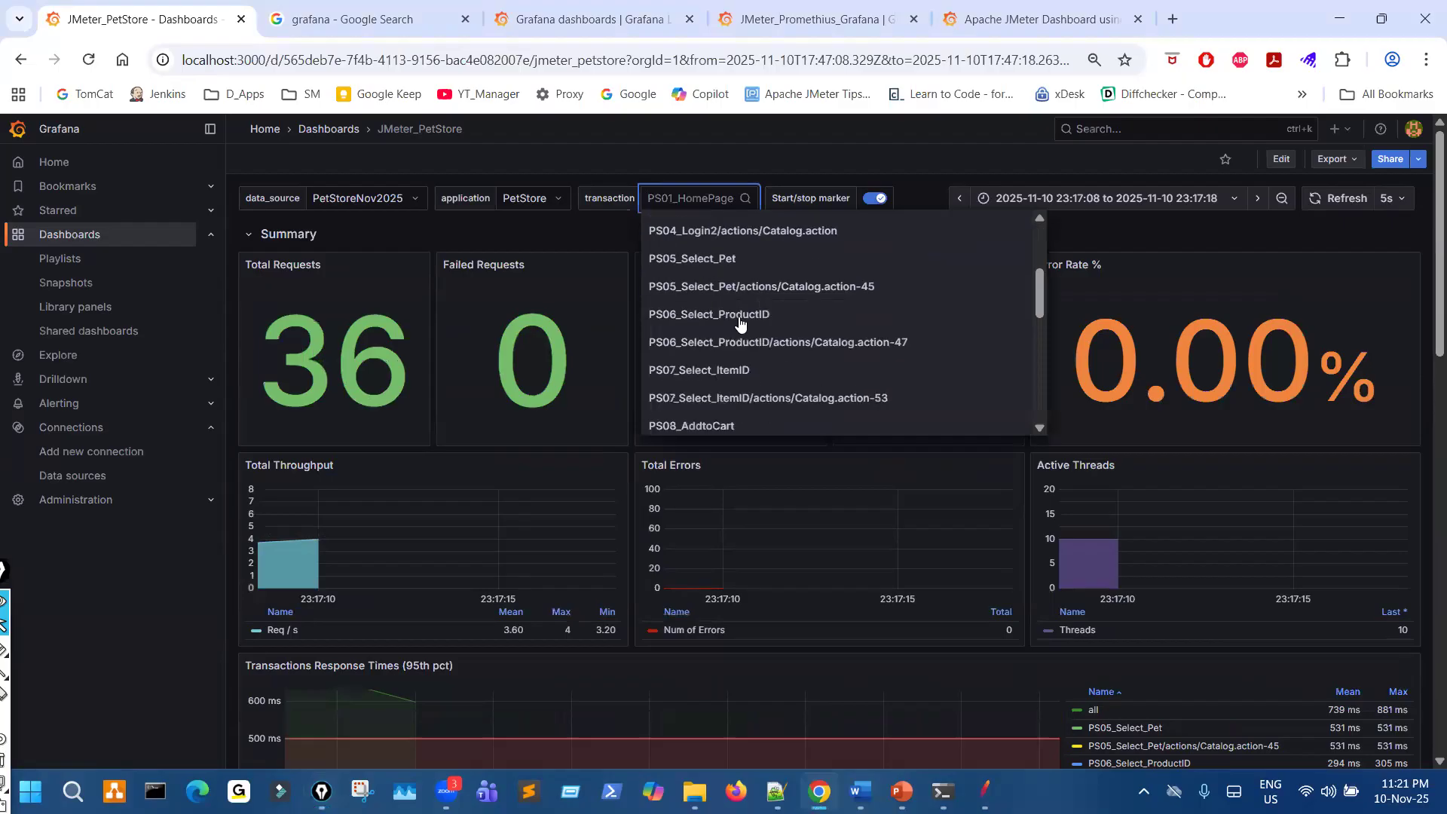
scroll(739, 321, down, 2)
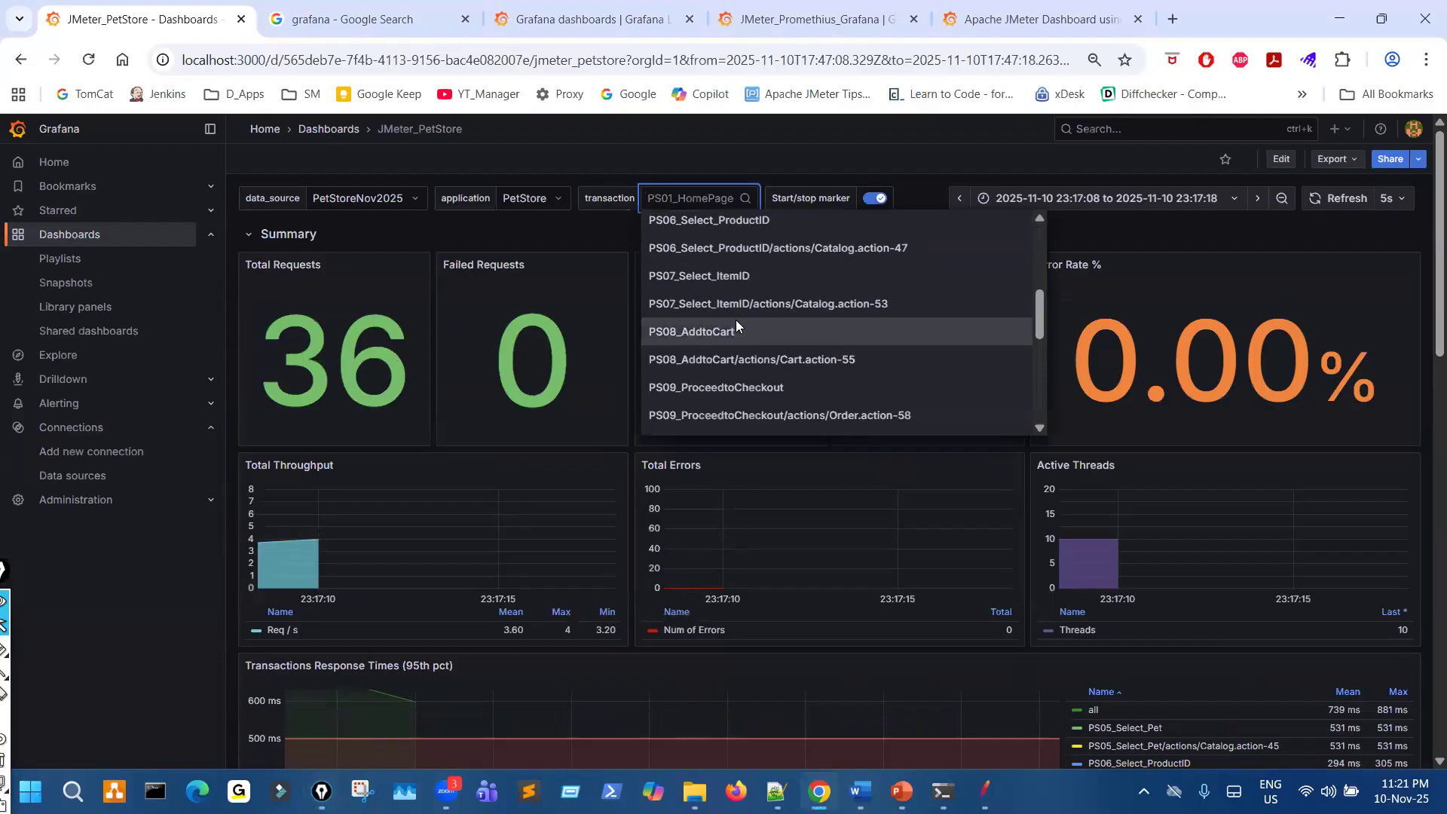
scroll(736, 321, down, 3)
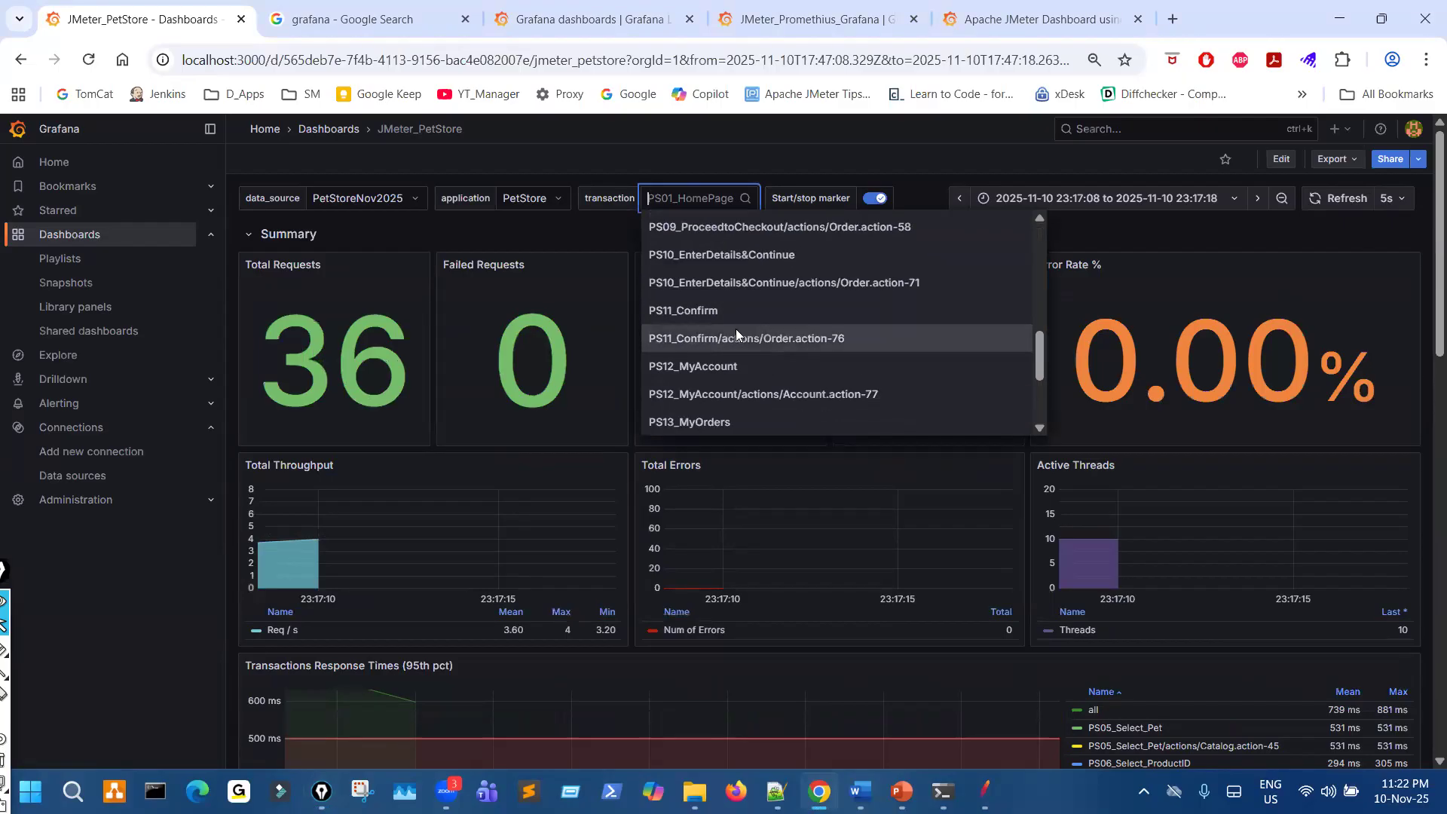
click(736, 338)
- Review the individual panels for PS11_Confirm/actions/Order.action-76 and collapse their Individual Transaction row
scroll(726, 488, down, 15)
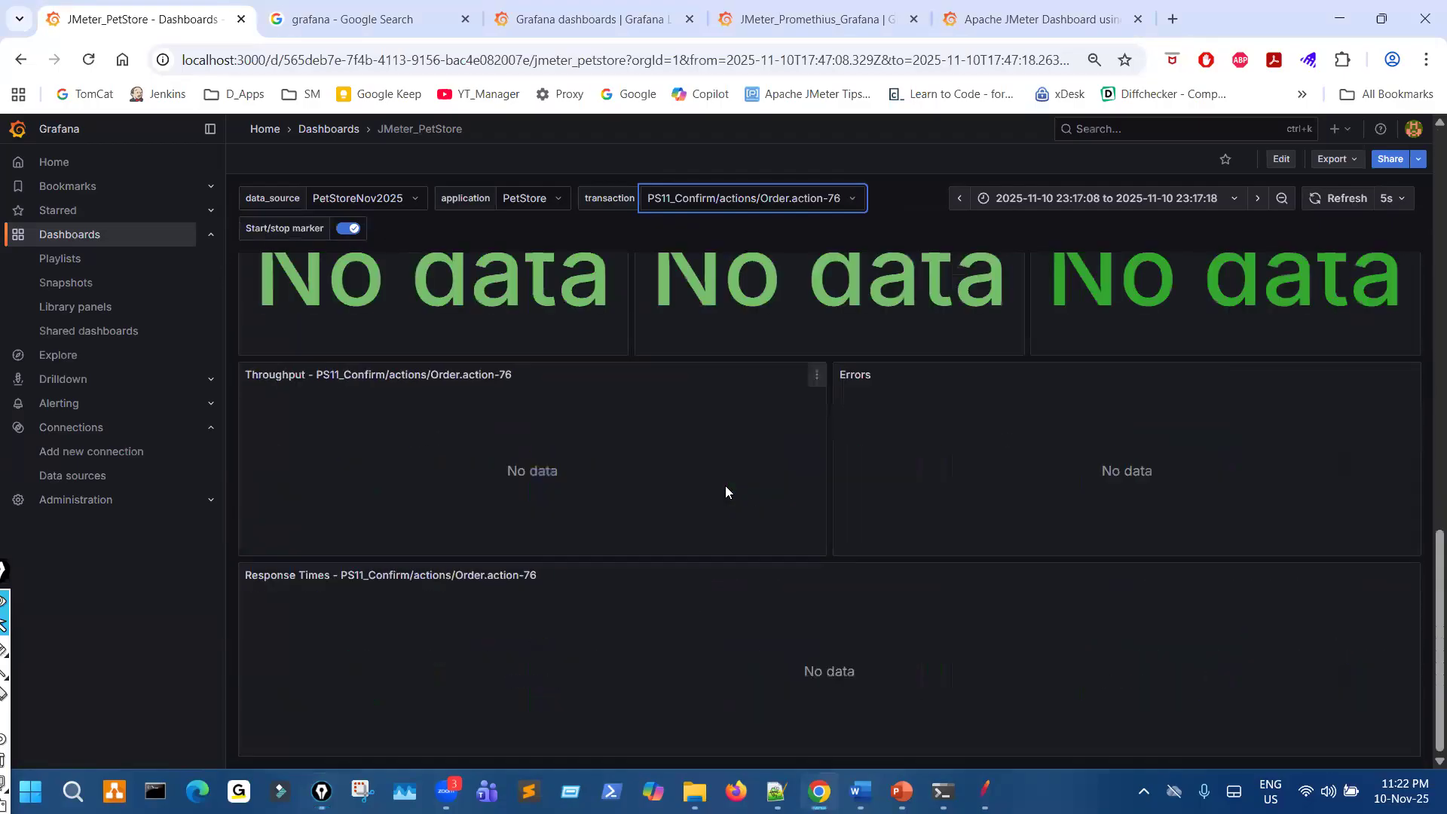
scroll(725, 491, up, 4)
scroll(720, 492, up, 1)
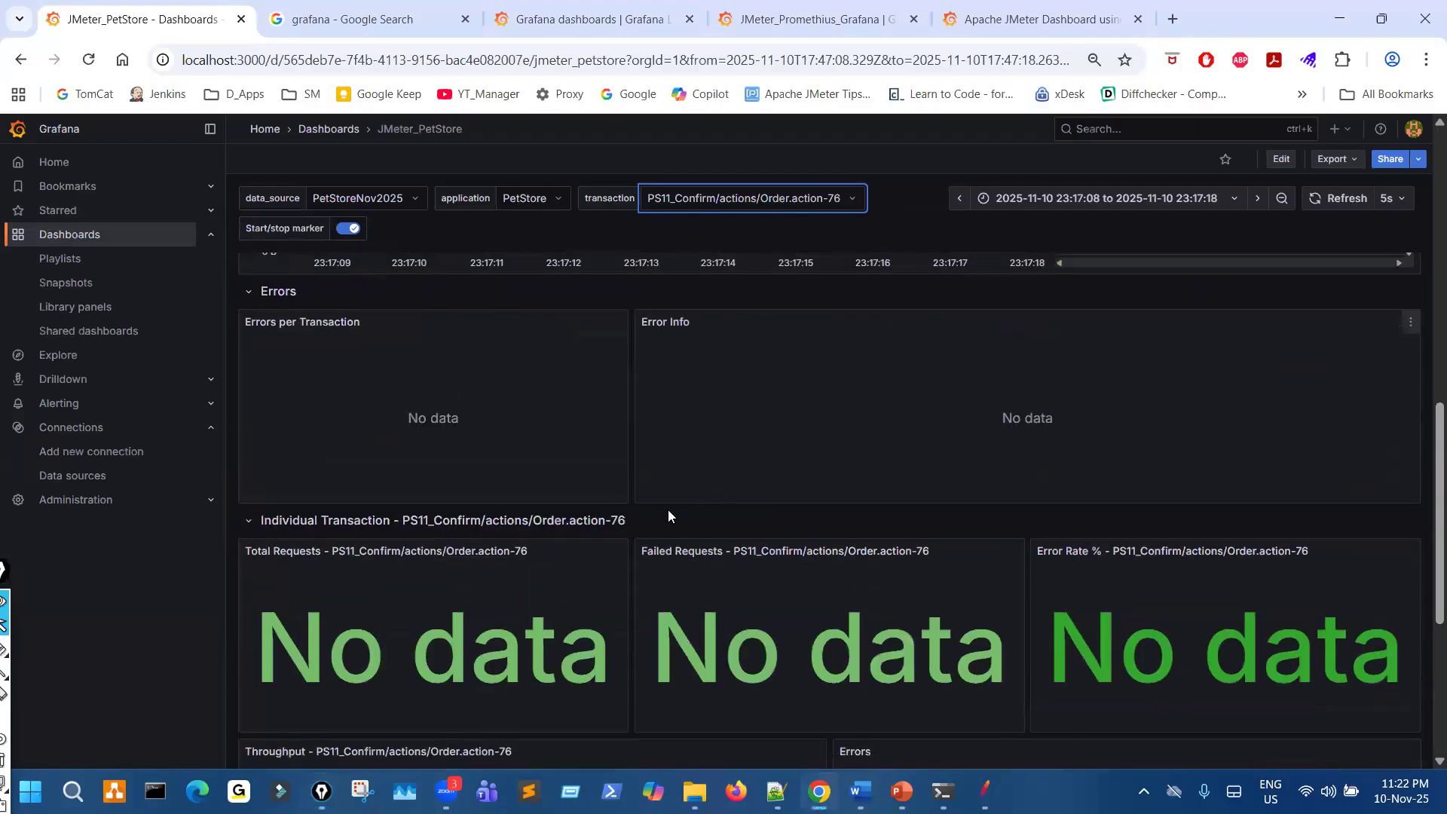
scroll(640, 509, down, 3)
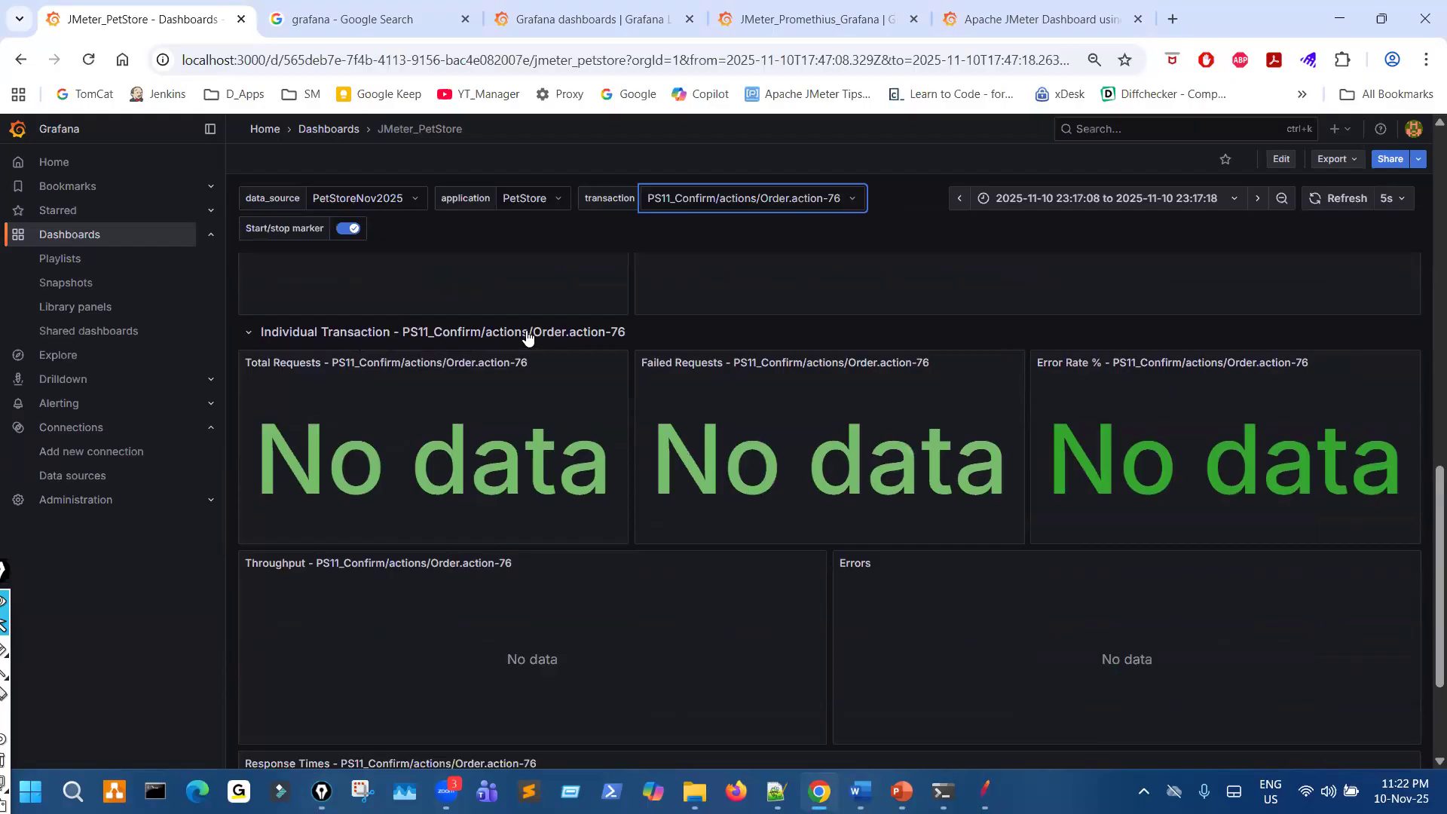
click(526, 334)
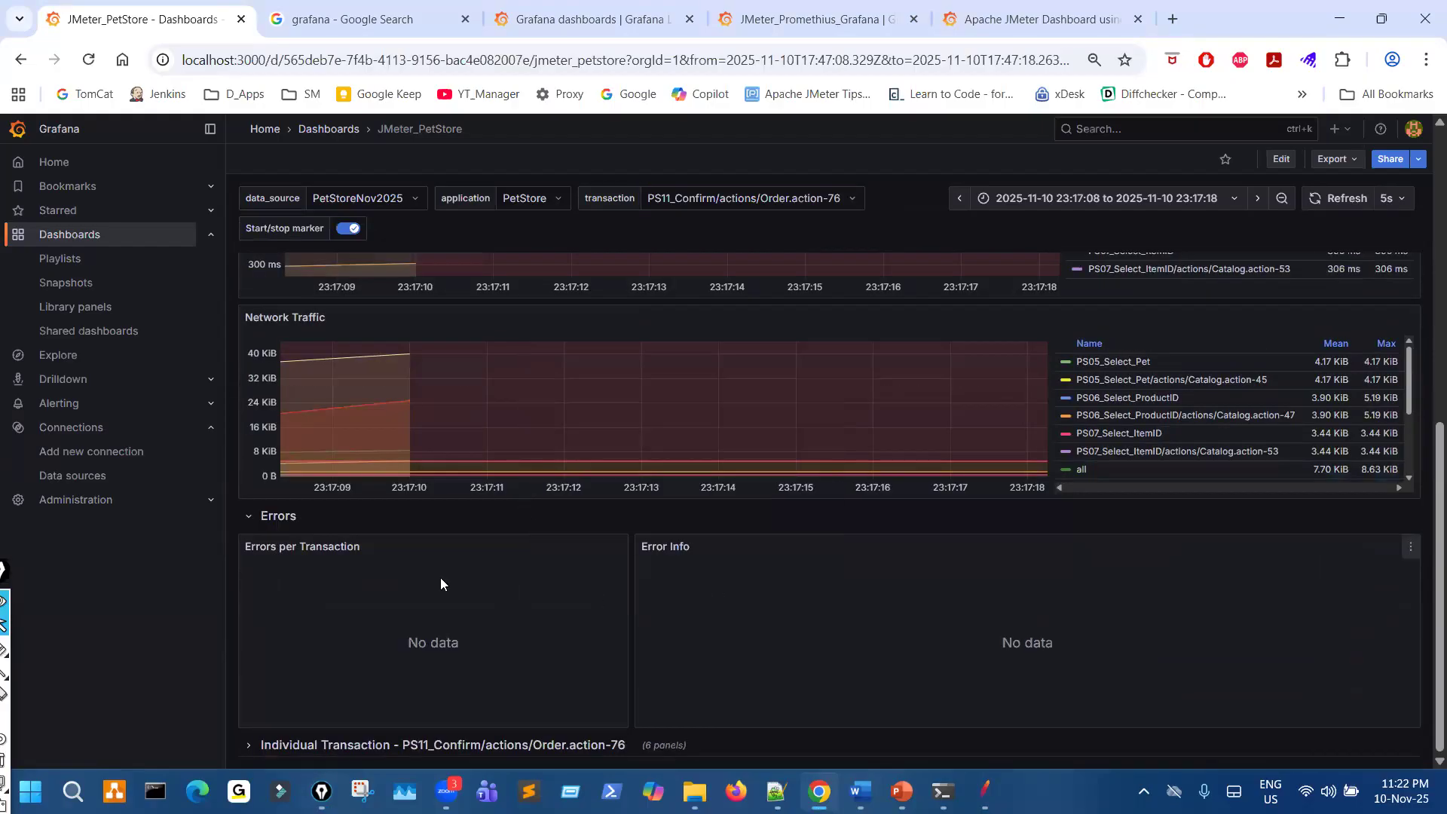
- Collapse the Errors row and set the browser page zoom to 67%
click(255, 512)
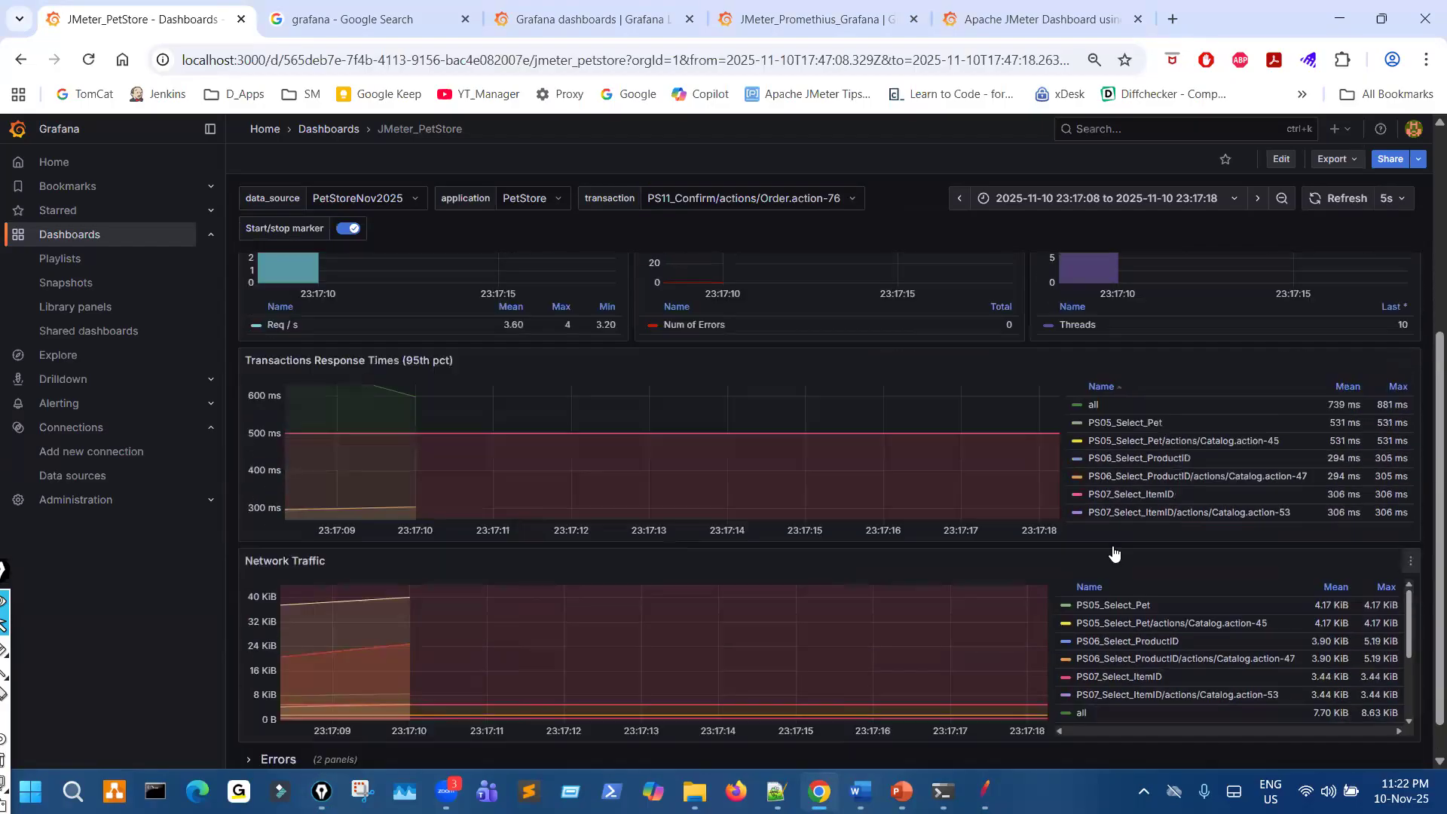
scroll(1115, 554, down, 3)
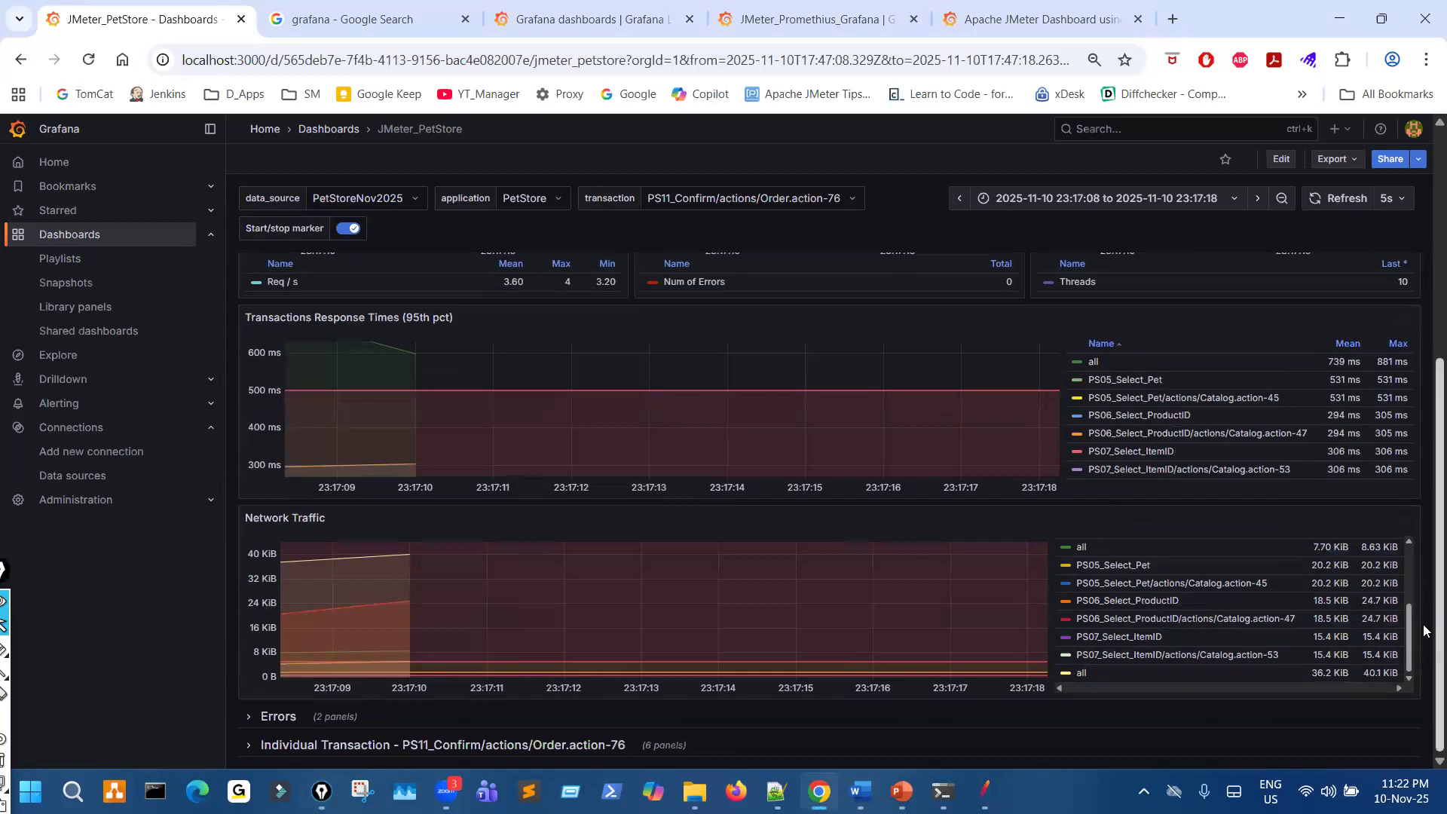
key(ctrl+minus)
key(ctrl+minus)
key(ctrl+minus)
key(ctrl+minus)
key(ctrl+minus)
key(ctrl+minus)
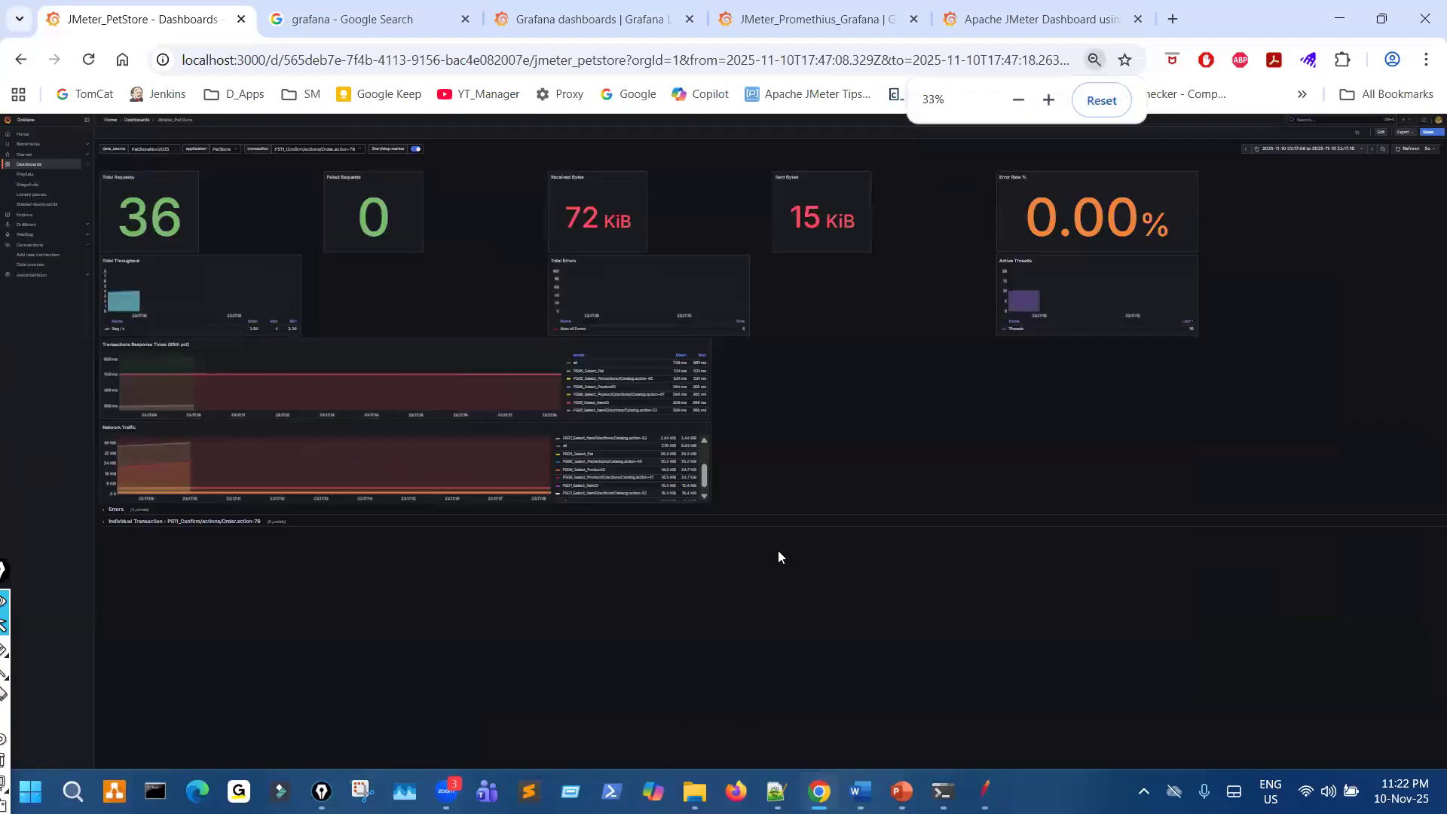
key(ctrl+0)
scroll(670, 586, down, 3)
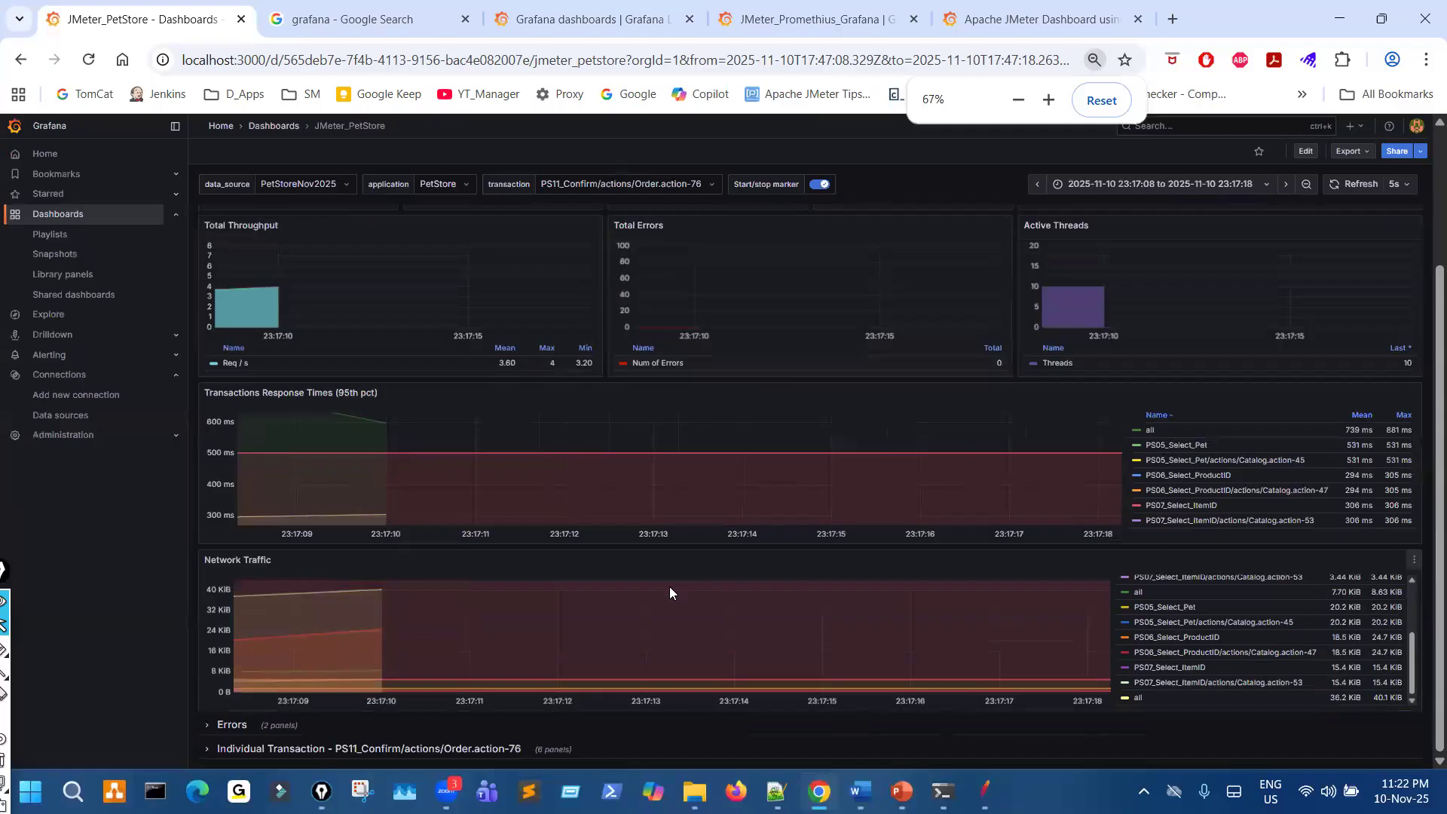
- Expand the Individual Transaction row for PS11_Confirm/actions/Order.action-76 and enlarge the browser page zoom
click(257, 749)
scroll(581, 626, down, 5)
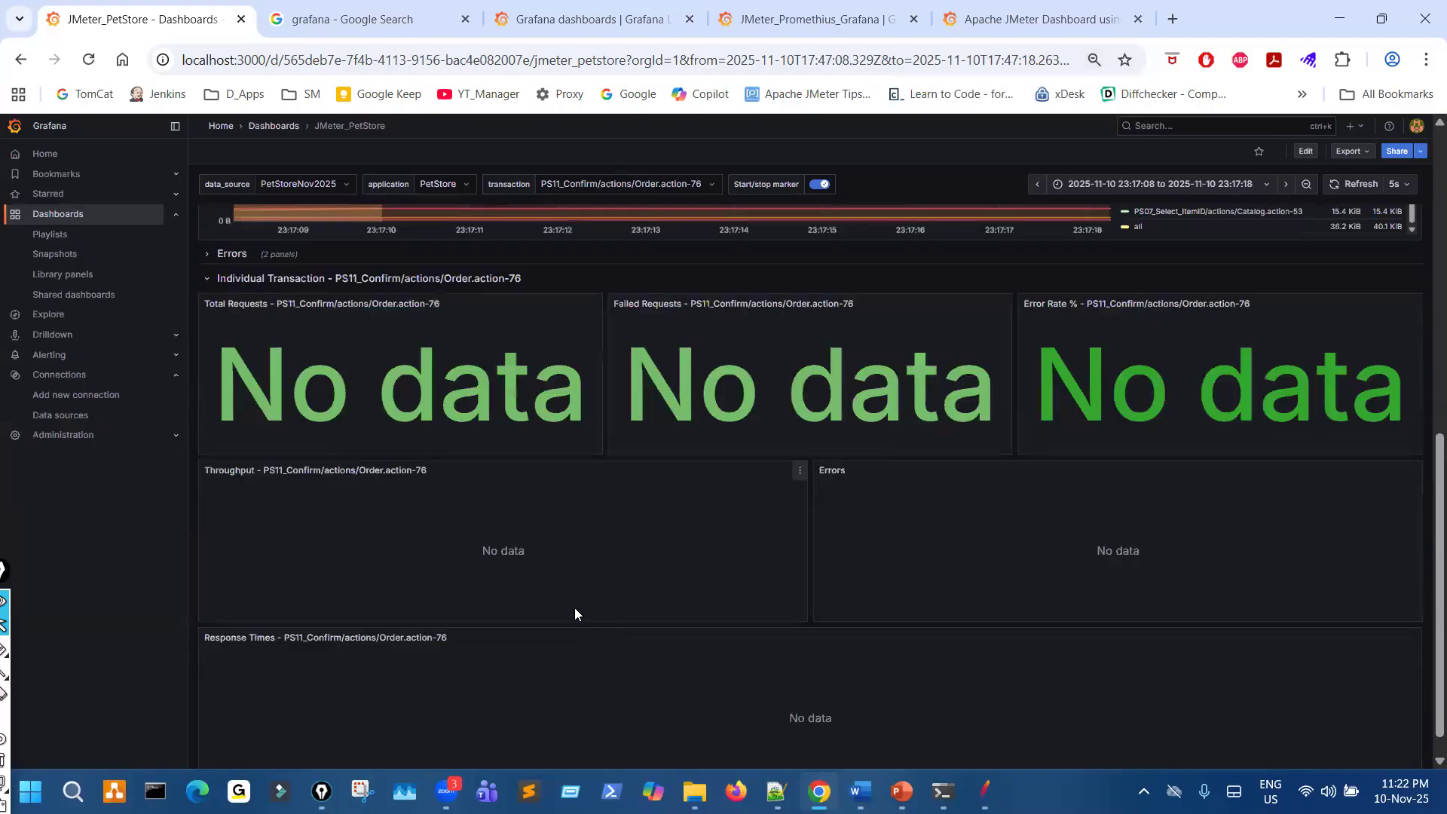
key(ctrl+plus)
key(ctrl+plus)
key(ctrl+plus)
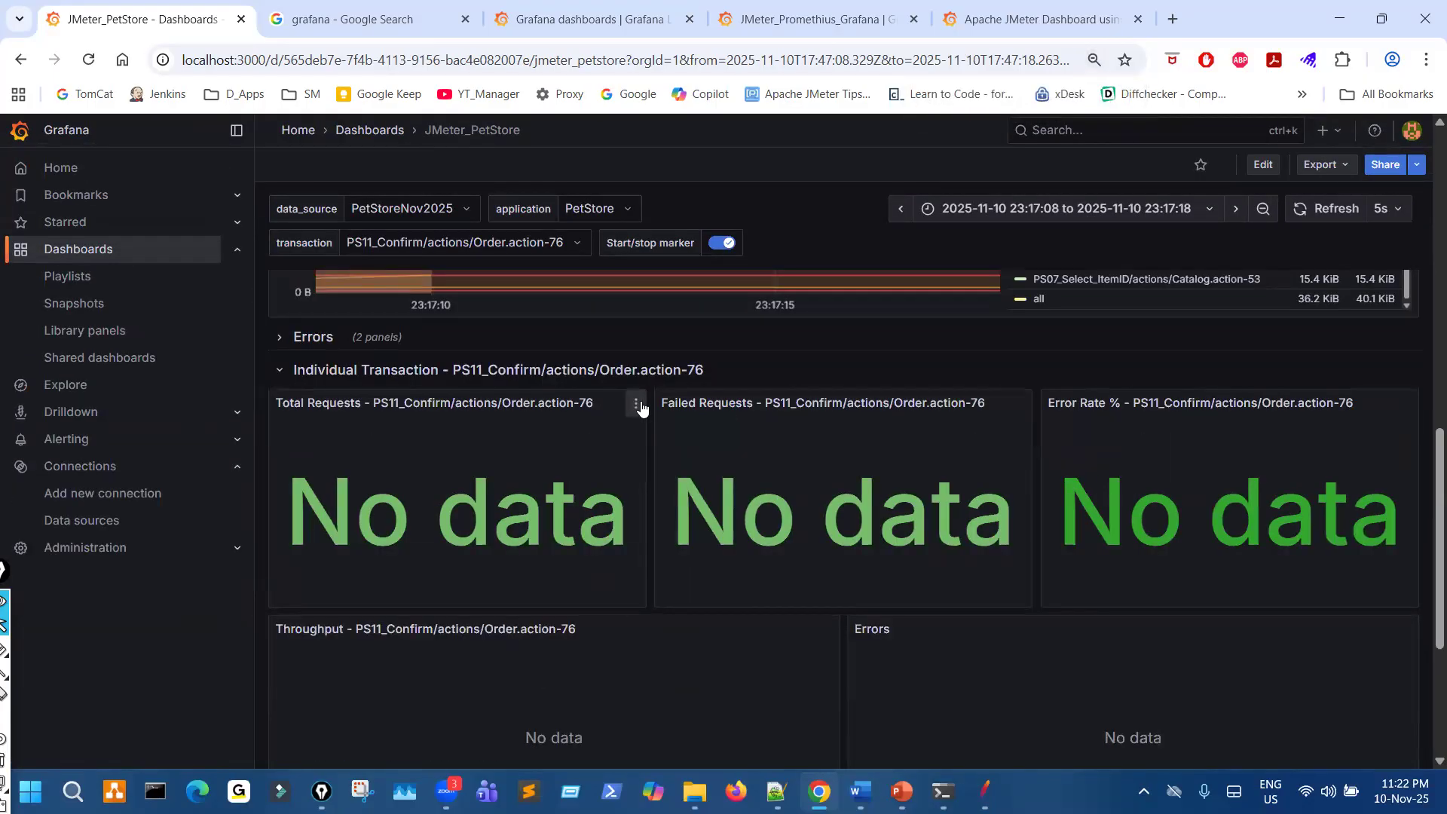
- Show the panel options of Total Requests, Failed Requests and Error Rate %, and review the transaction's Throughput, Errors and Response Times panels
click(637, 405)
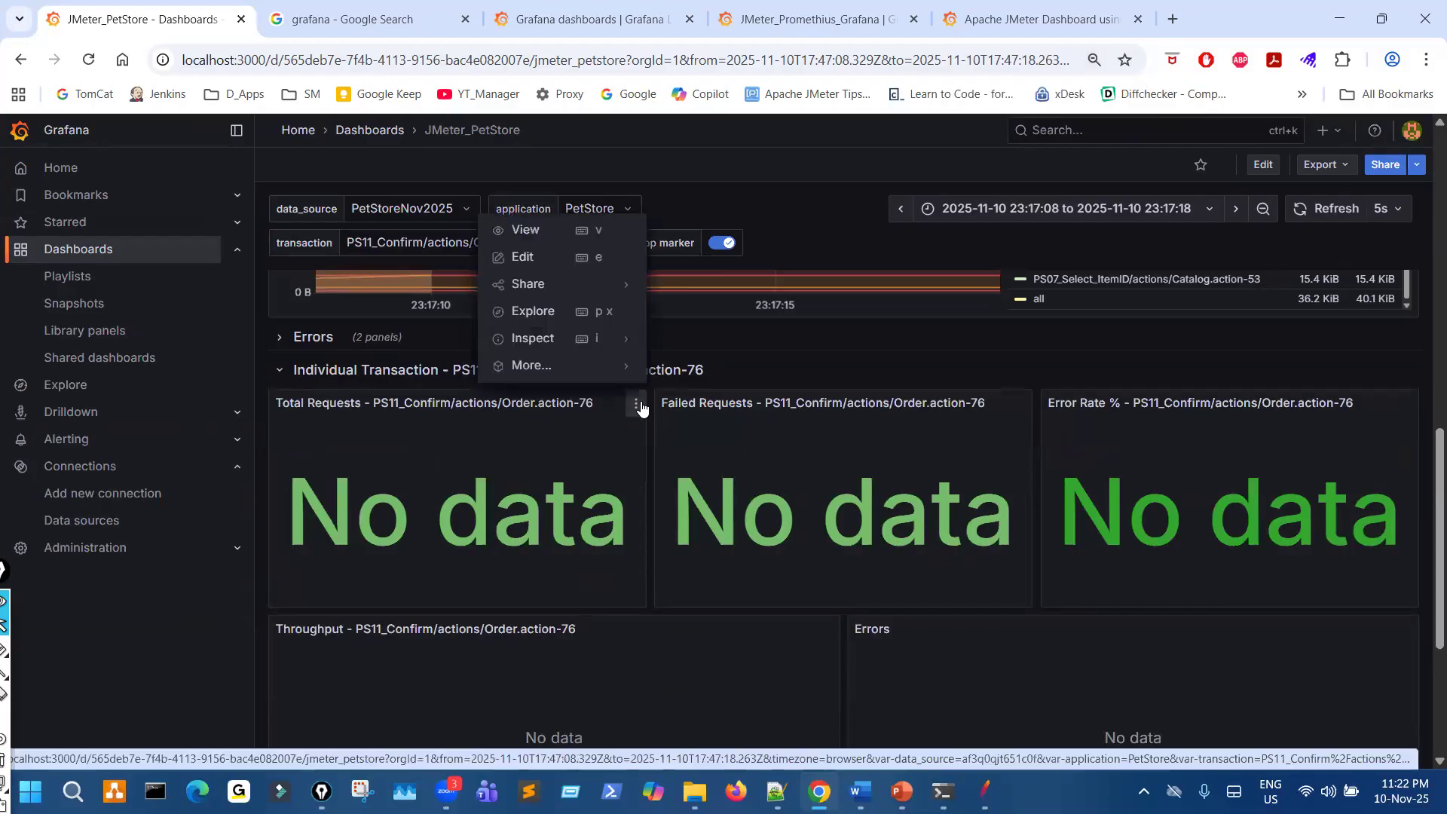
click(1025, 405)
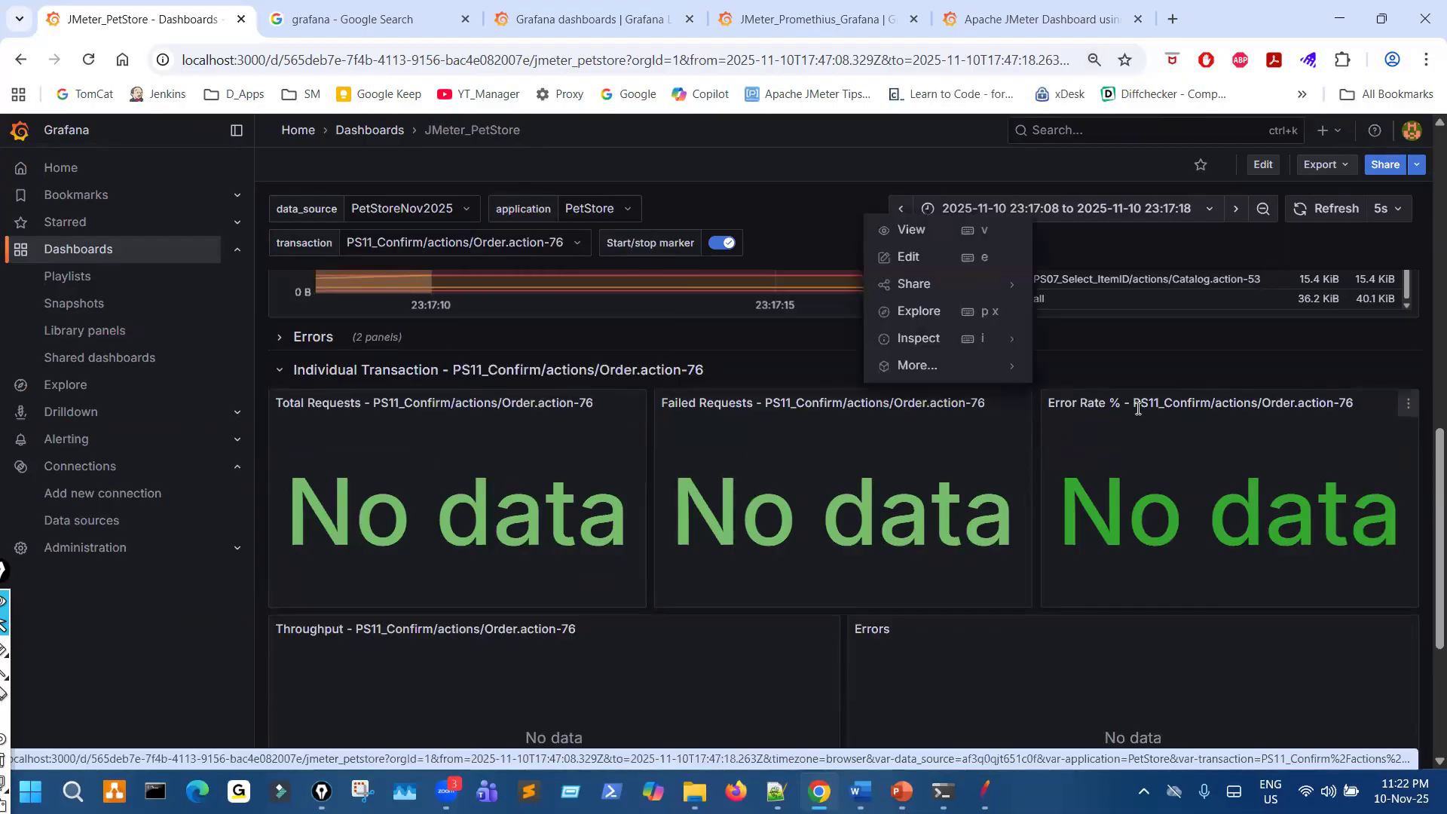
click(1409, 405)
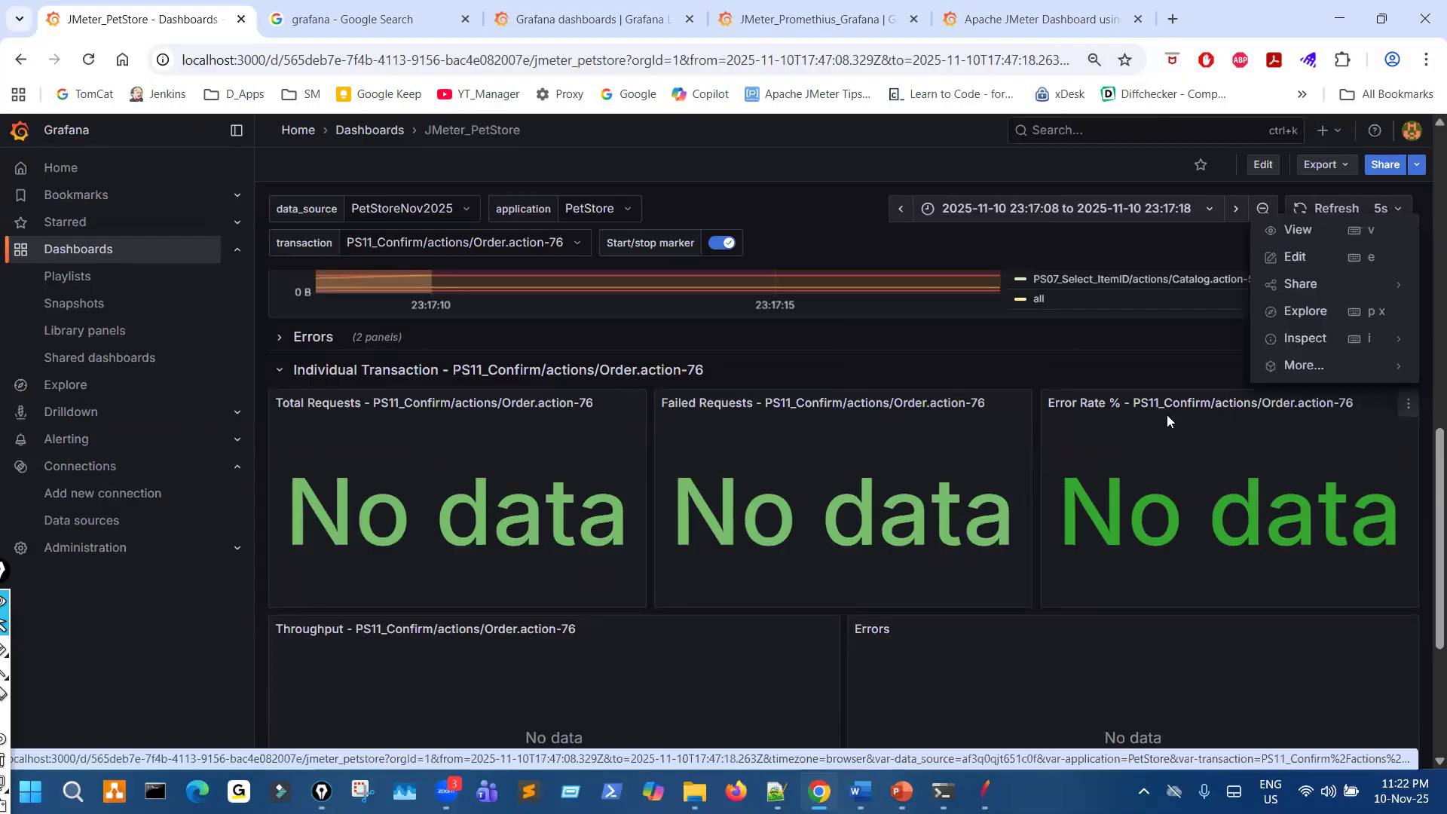
scroll(957, 507, down, 3)
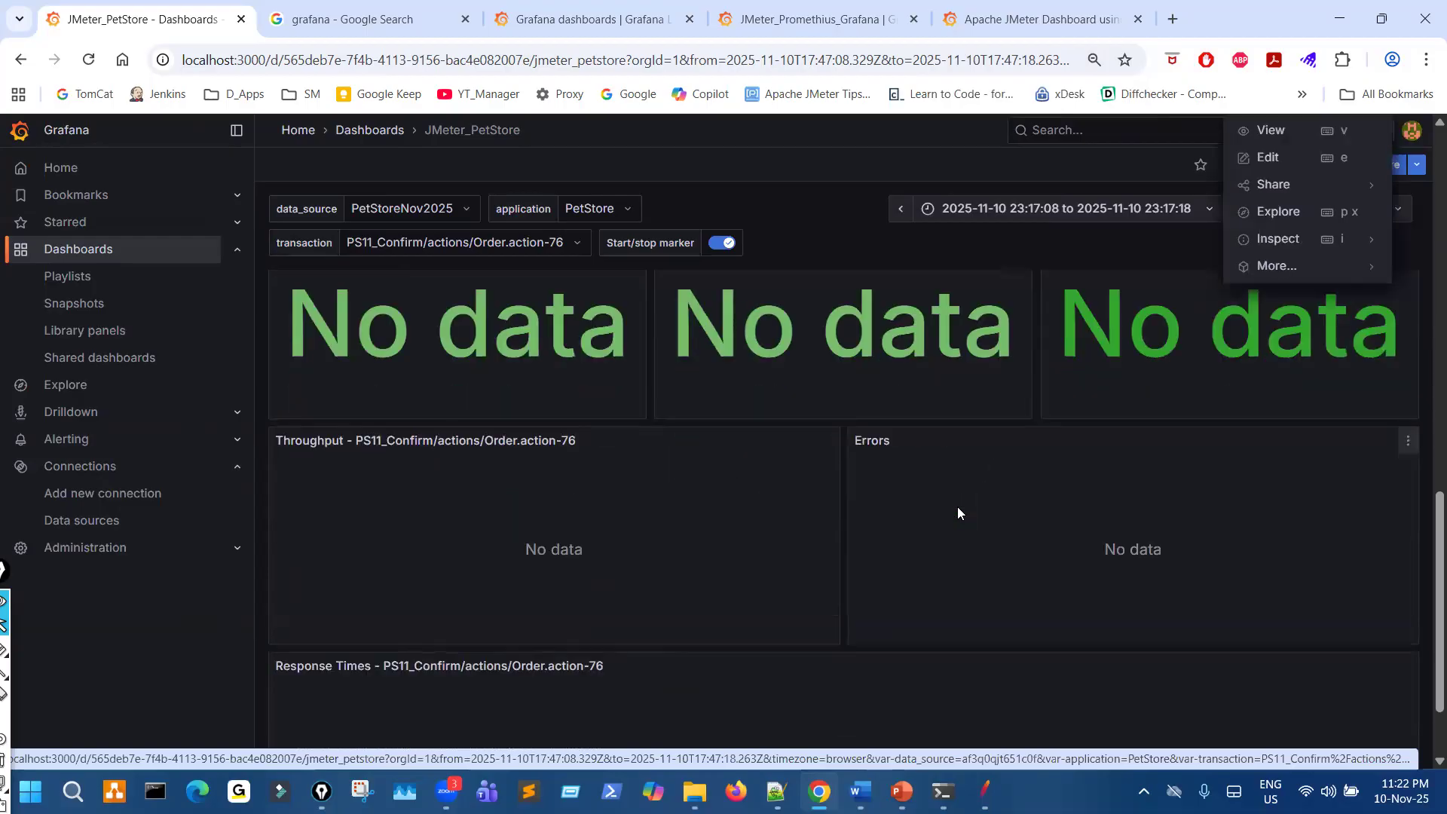
scroll(958, 505, up, 5)
scroll(953, 506, down, 6)
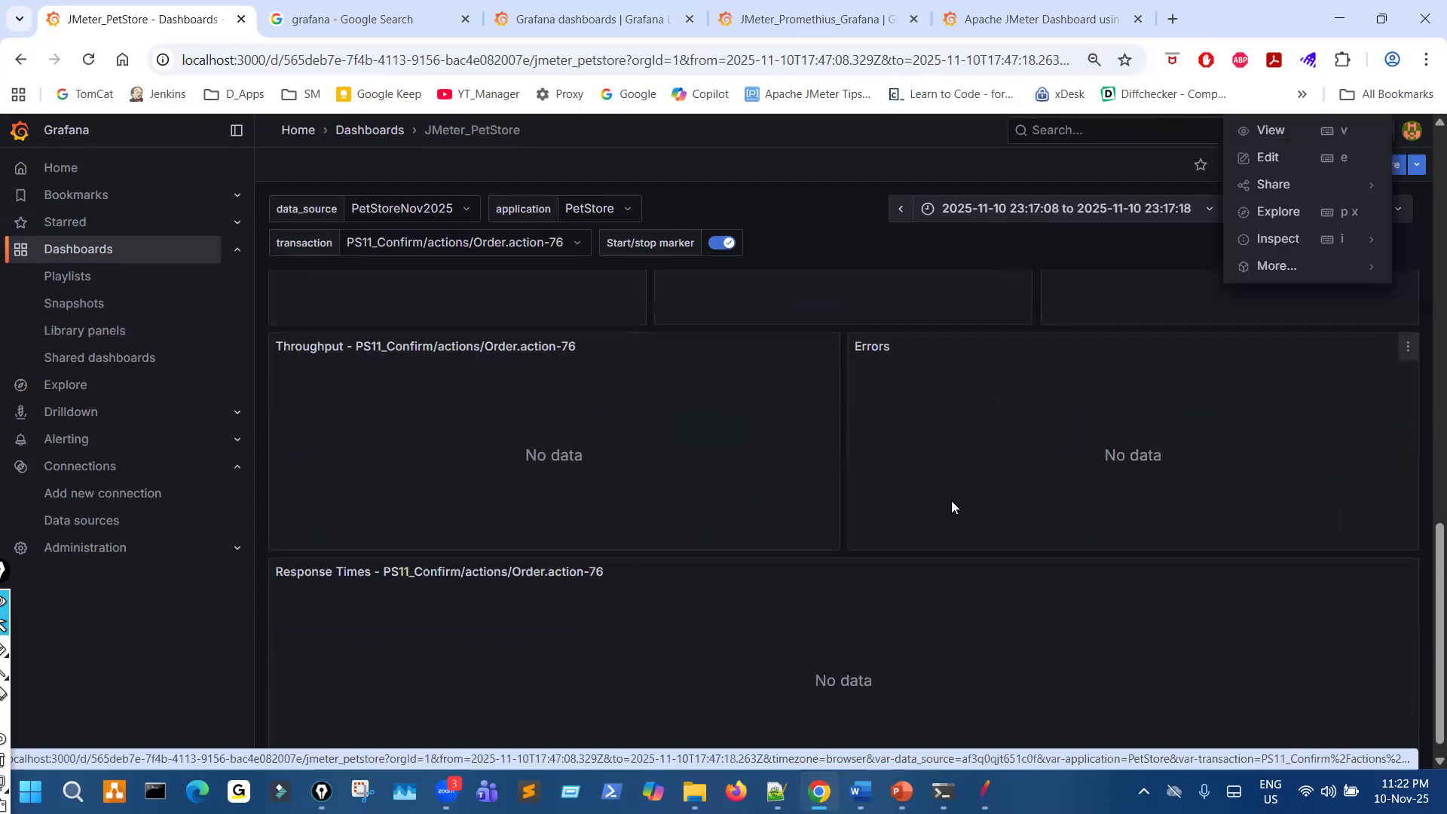
scroll(950, 505, down, 1)
scroll(904, 518, up, 5)
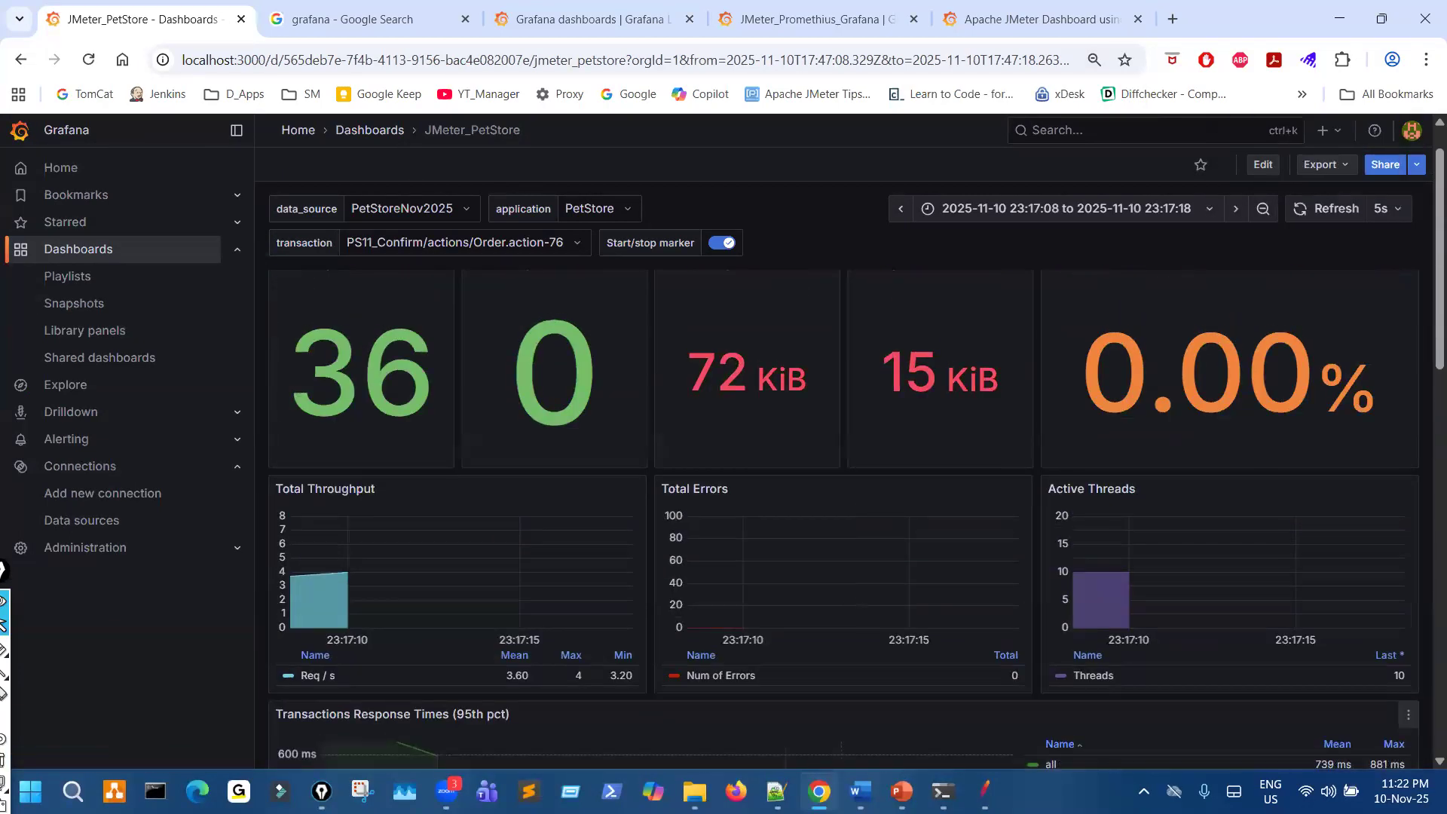
- Stop the running PetStore test in JMeter, switch back to Grafana and reload the JMeter_PetStore dashboard
click(984, 792)
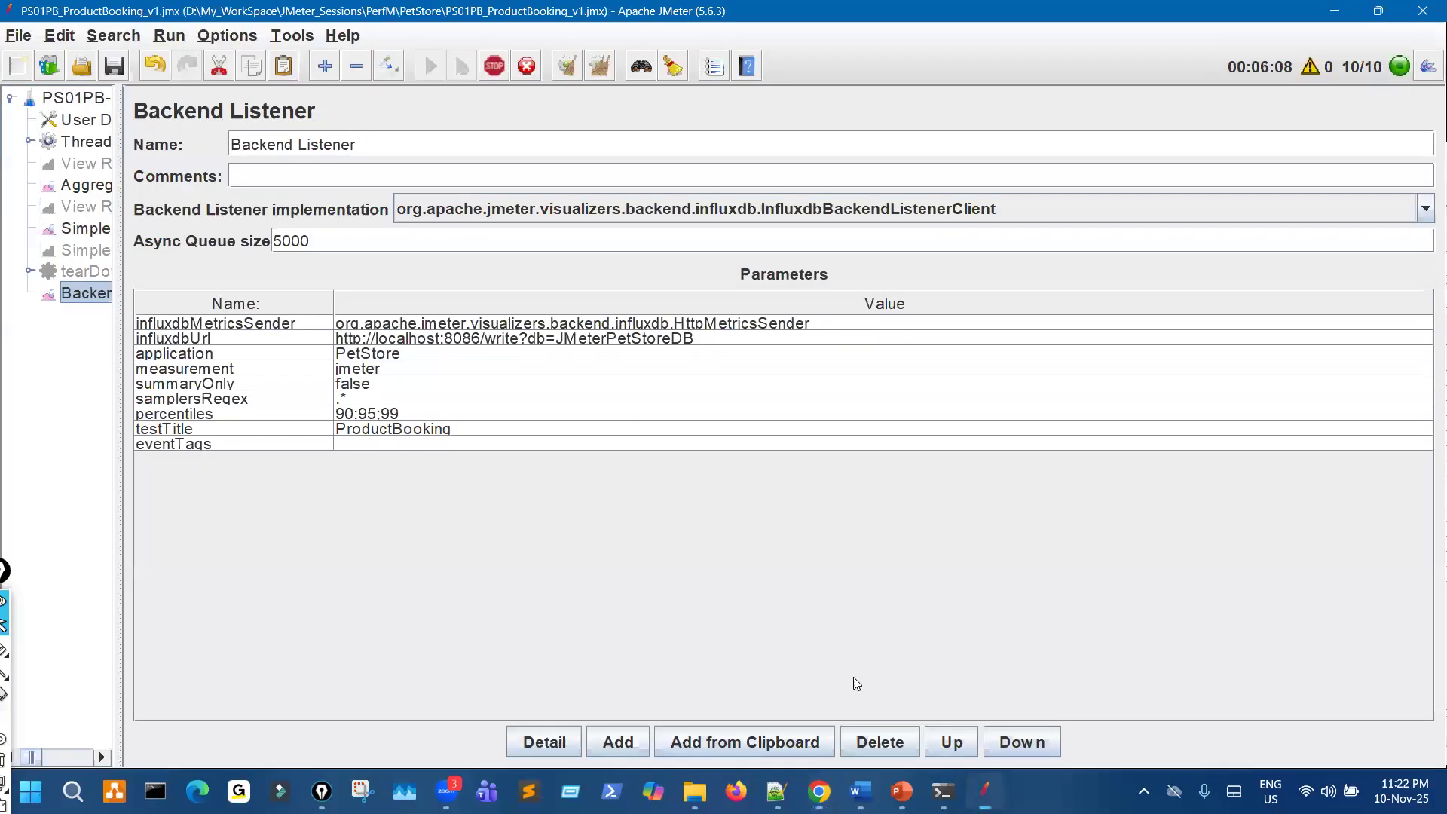
click(498, 65)
key(alt+Tab)
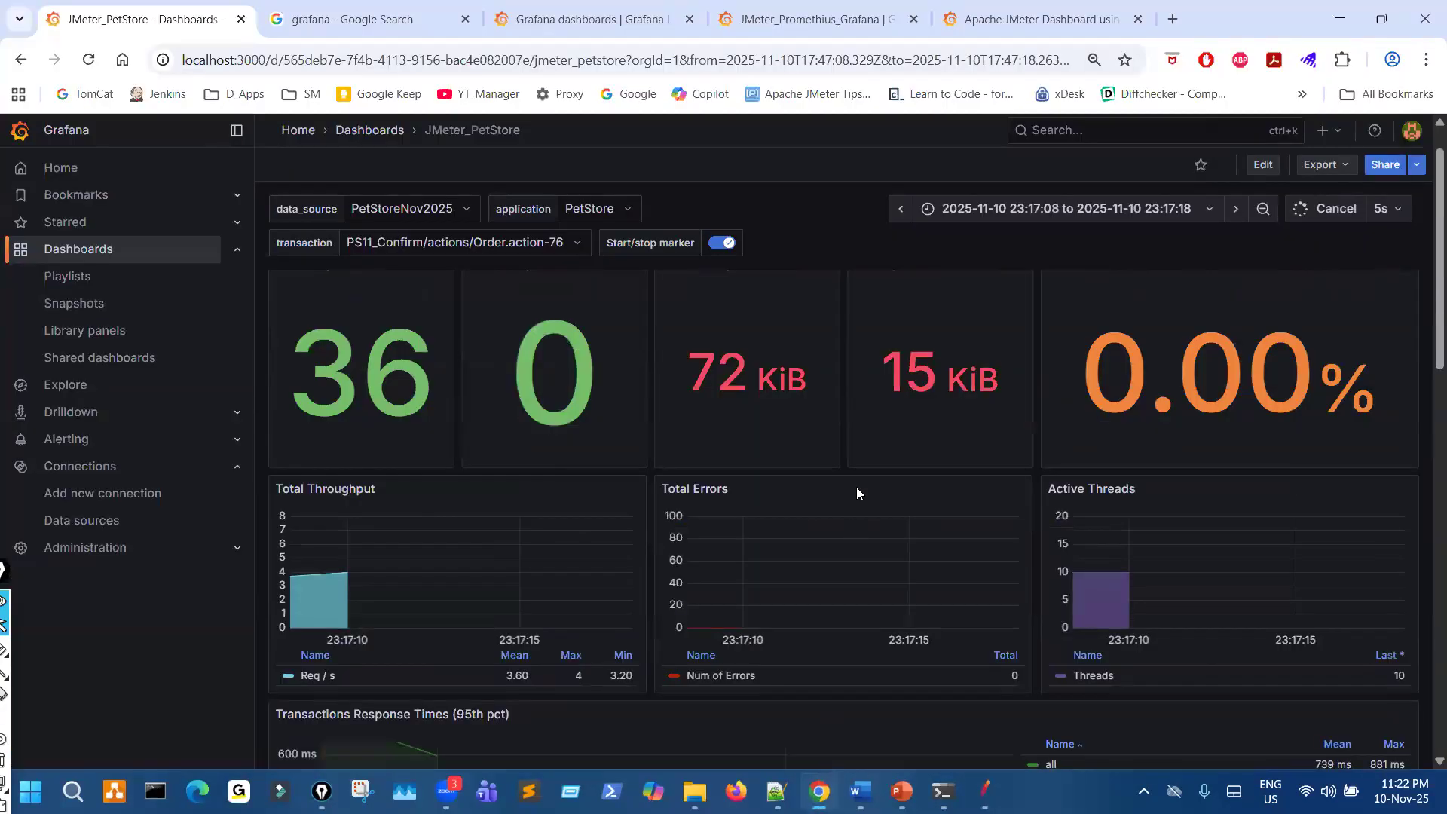
click(92, 63)
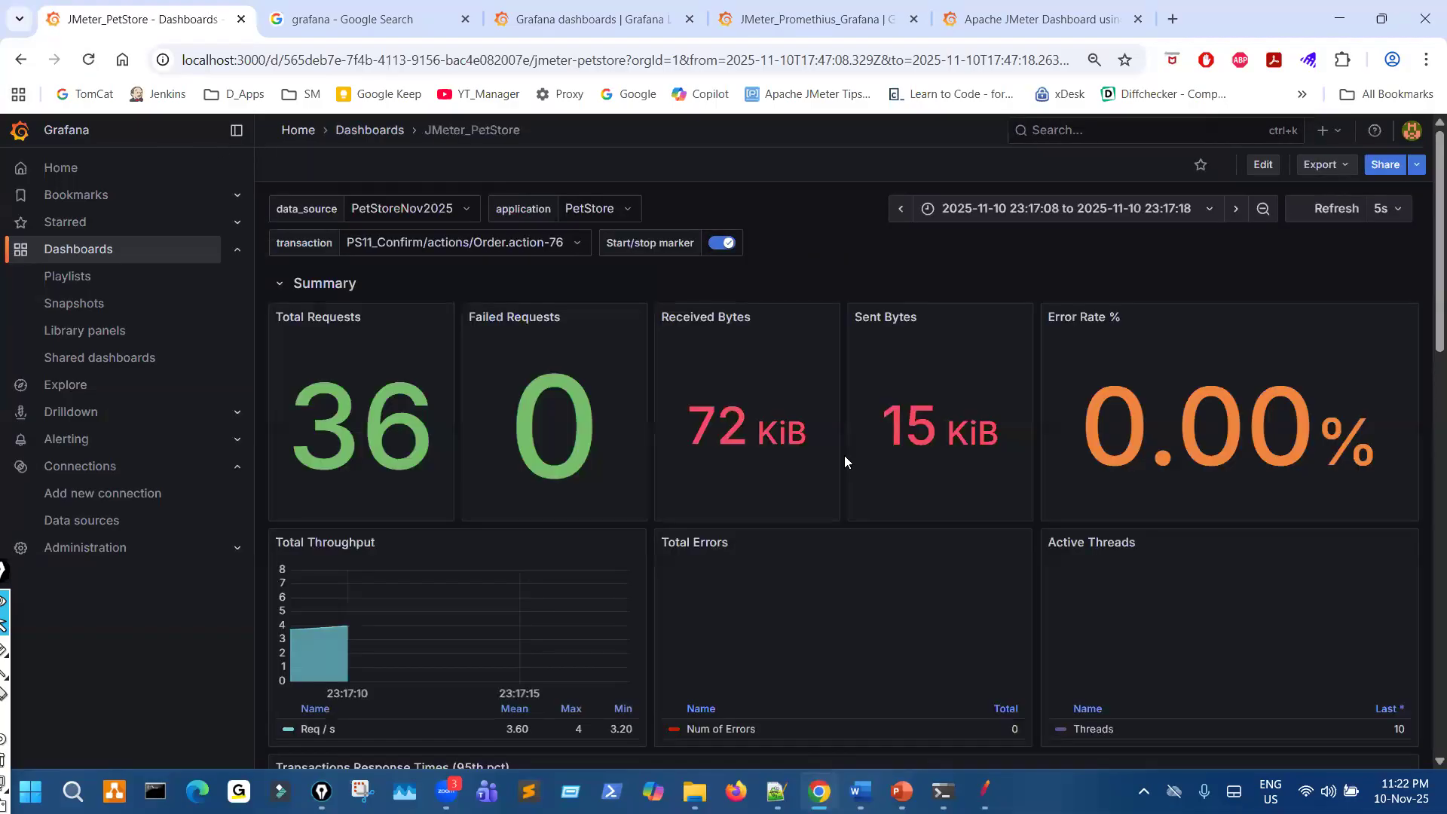
scroll(846, 478, down, 10)
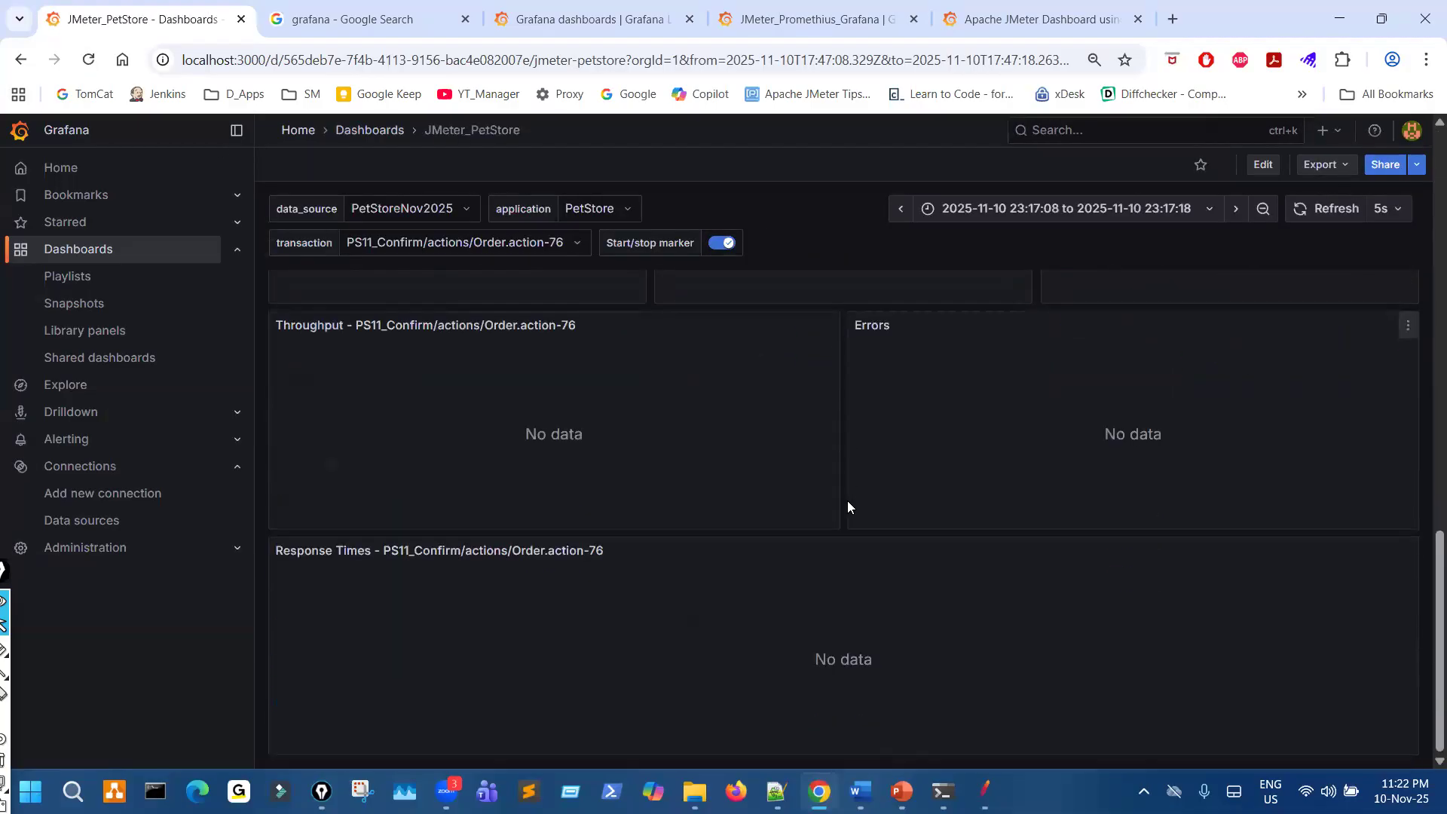
scroll(847, 501, up, 10)
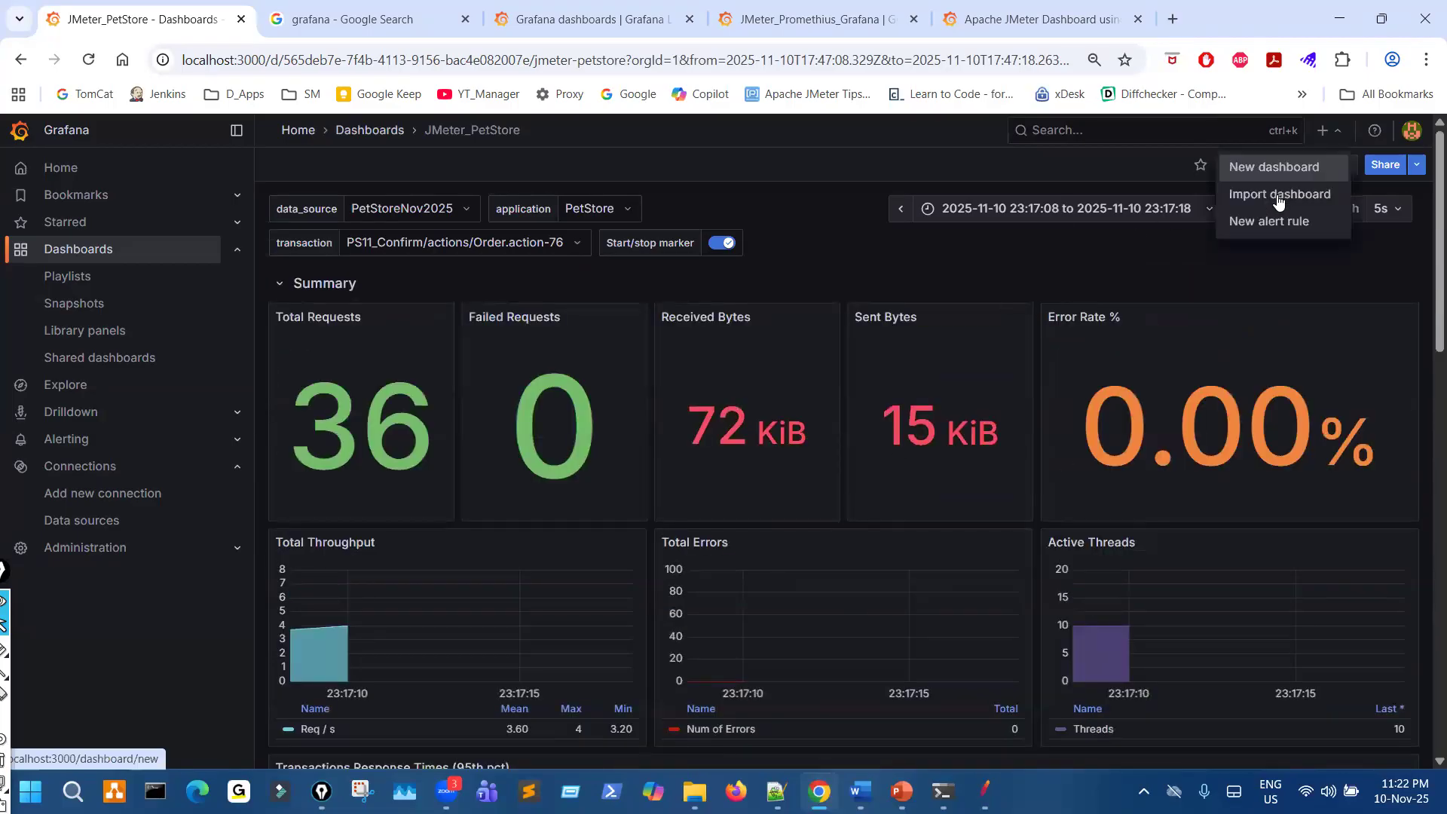
- Start a dashboard import from the JMeter_Grafana_Dashboard_rev1 JSON file in the Grafana_Dashboards folder
click(1282, 196)
click(520, 288)
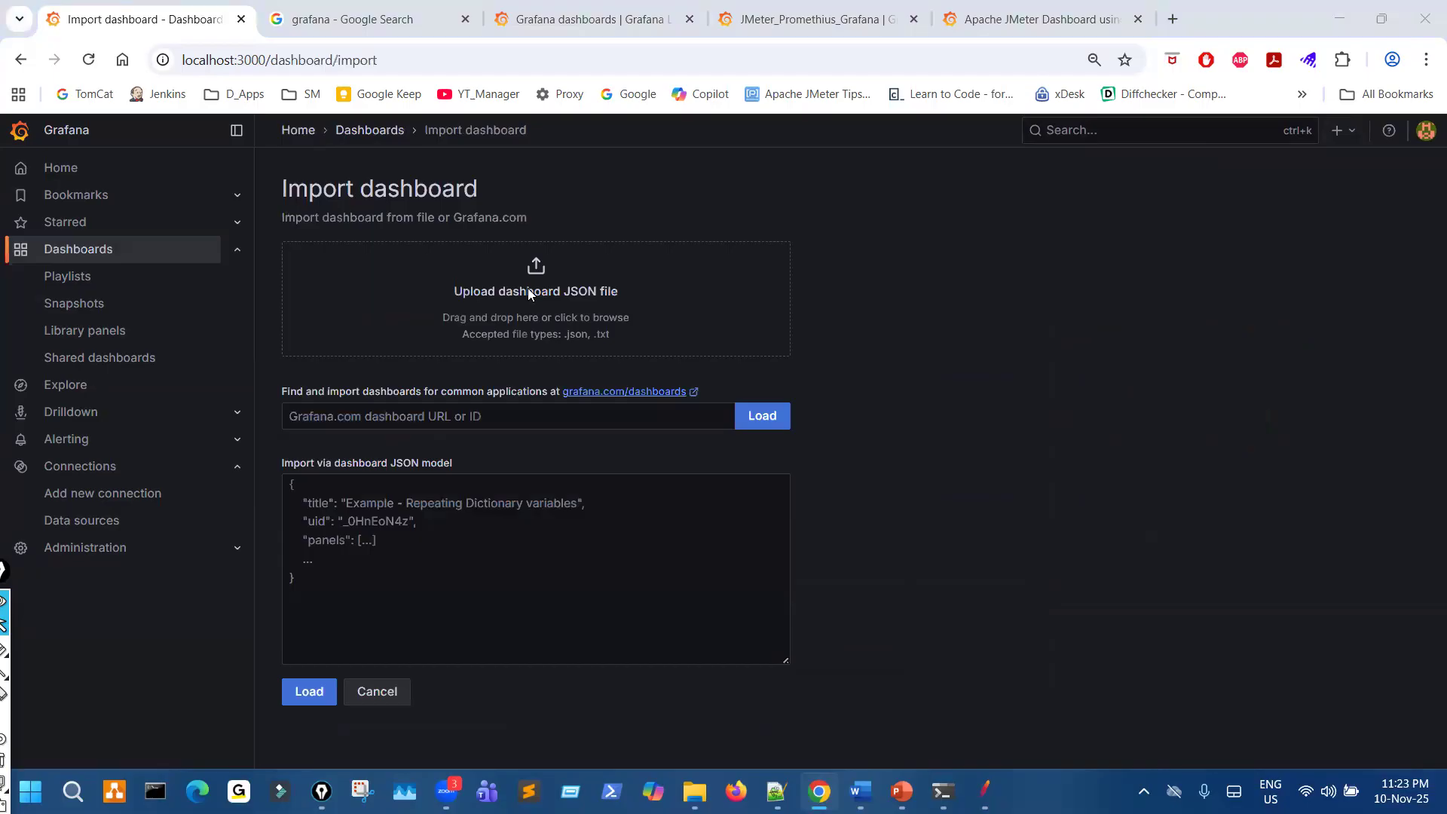
click(355, 189)
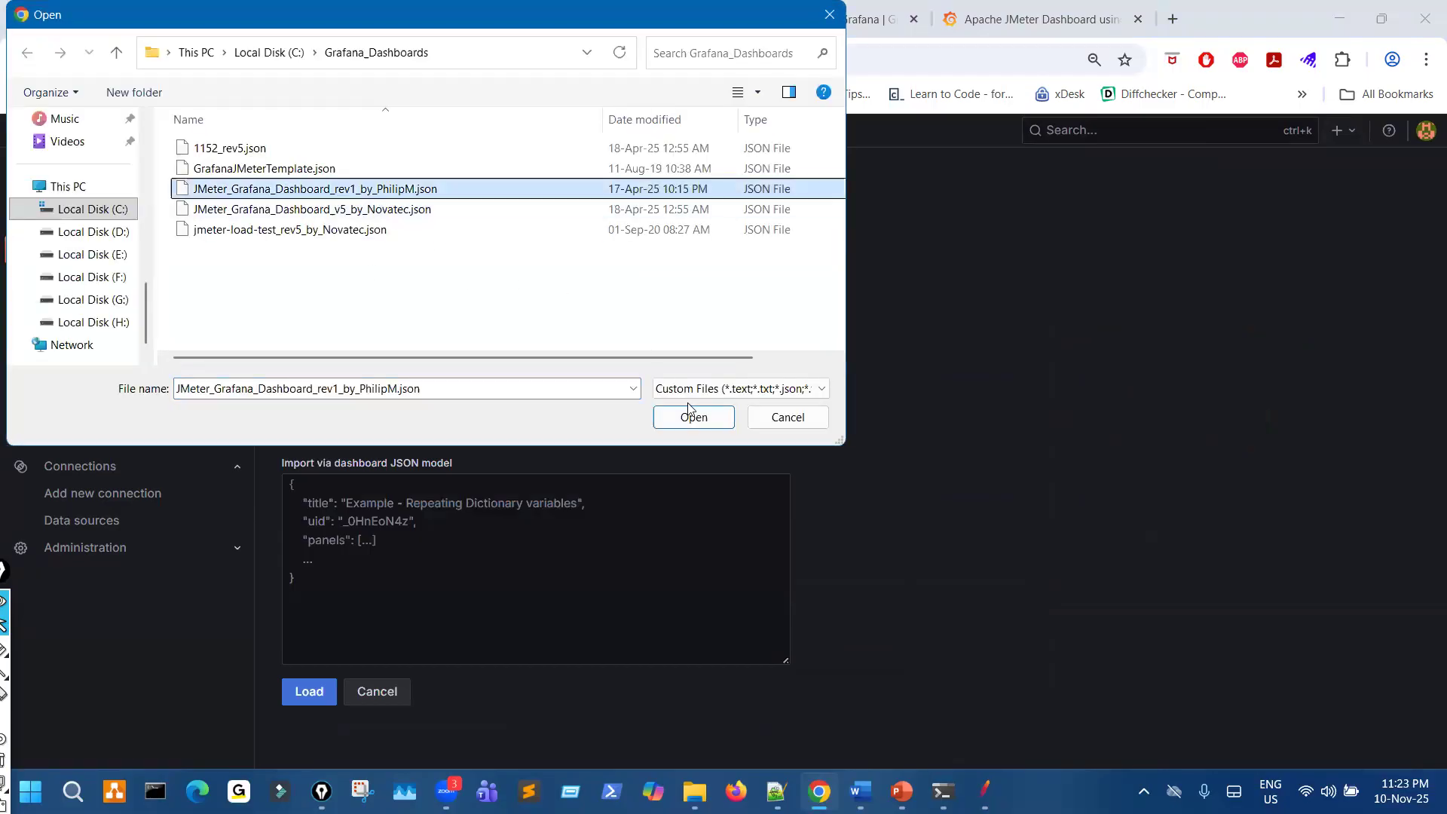
click(693, 416)
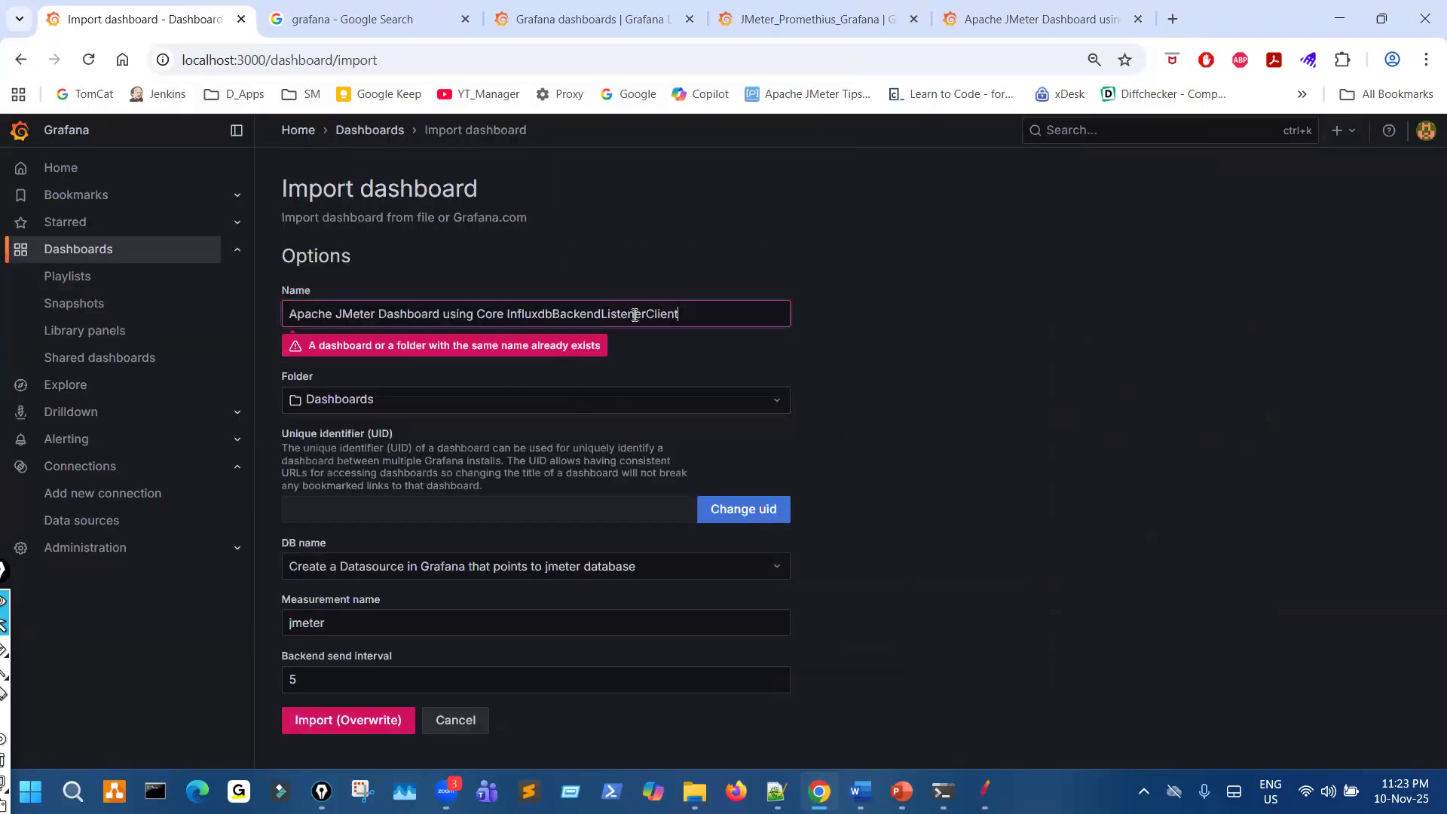
- Name the imported dashboard PetStore, choose PetStoreNov2025 as its DB name and complete the import
drag(629, 324, 222, 317)
text(PetStore)
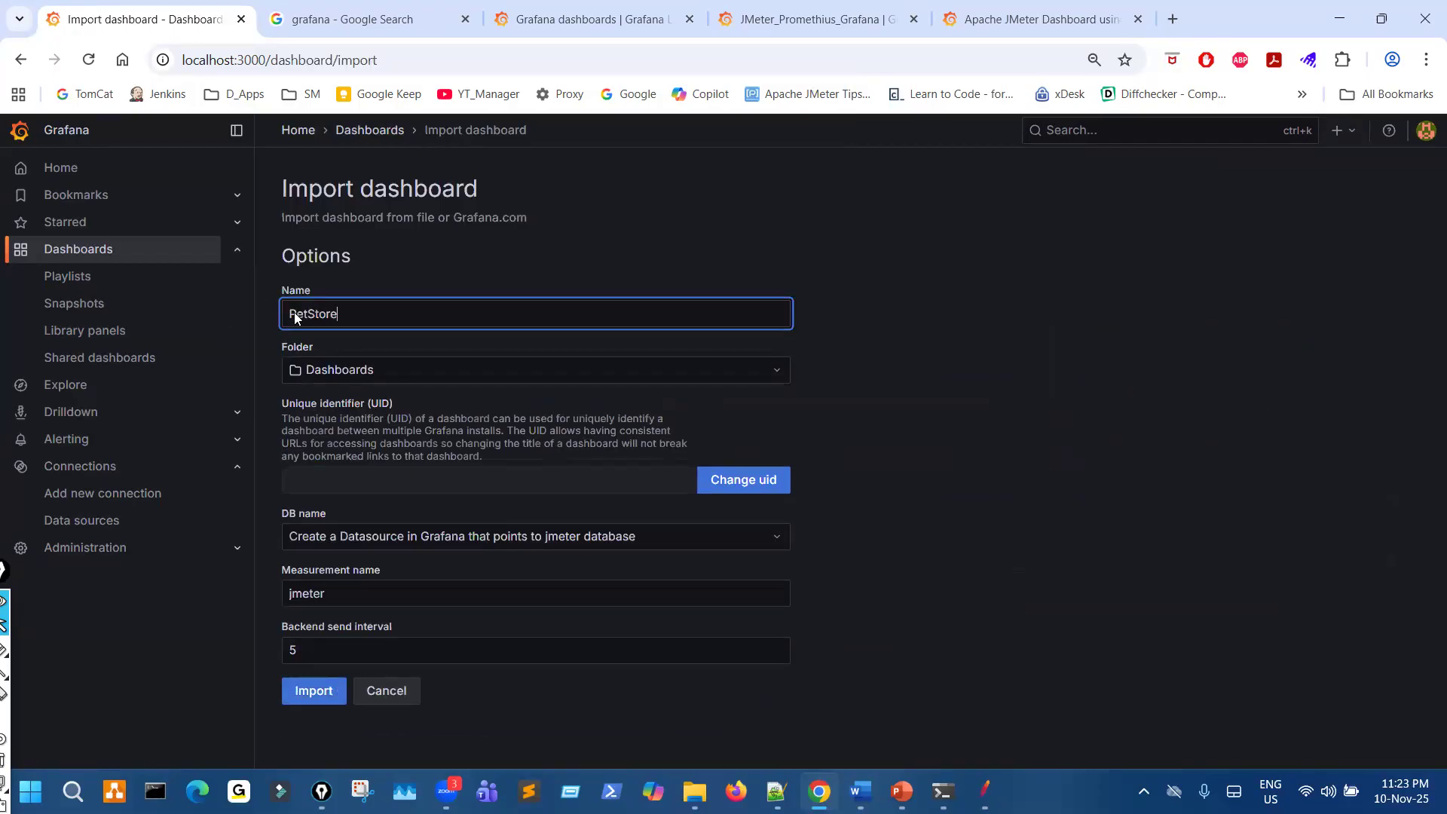
click(725, 532)
click(726, 532)
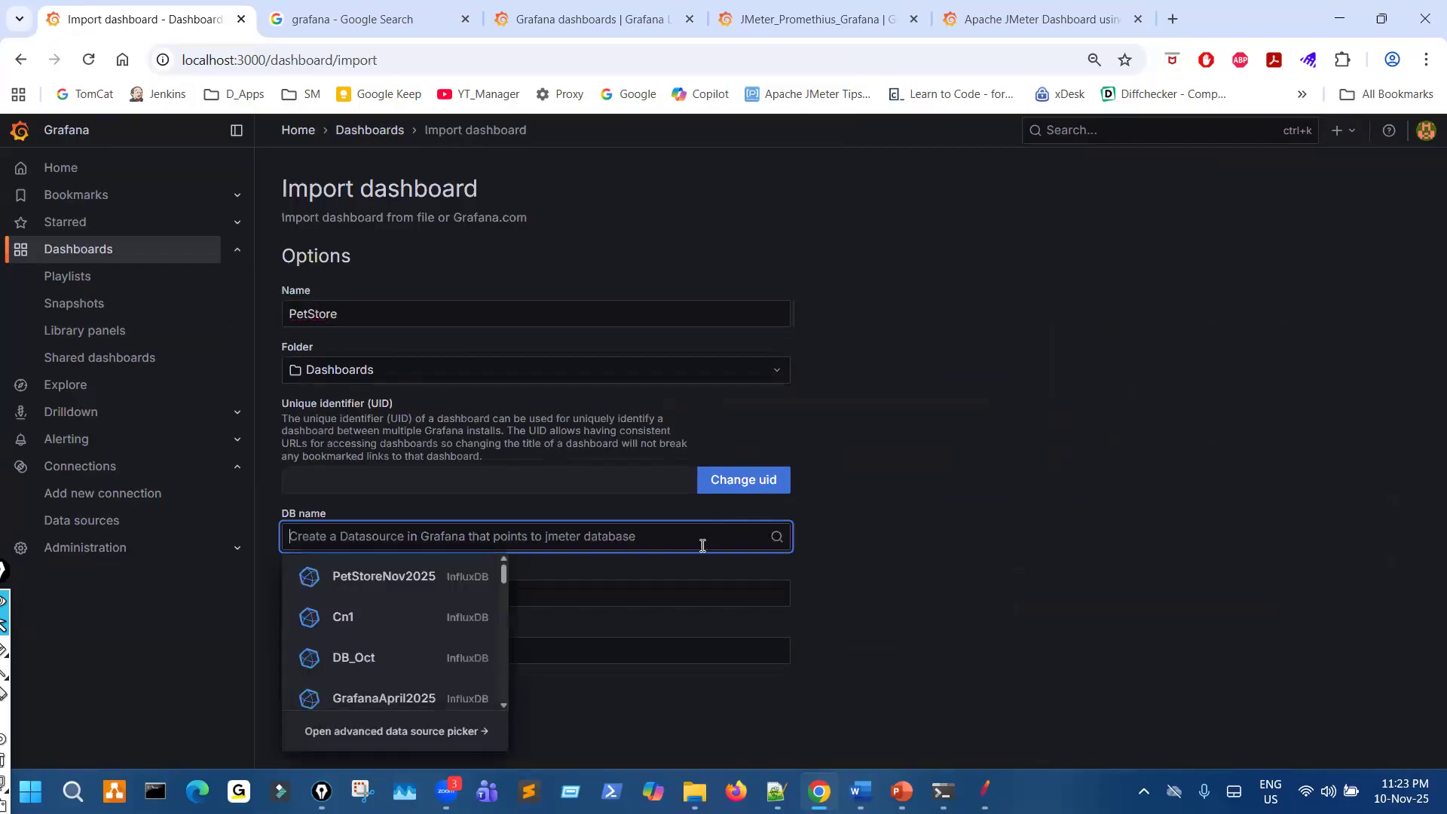
scroll(436, 640, down, 2)
scroll(419, 586, up, 2)
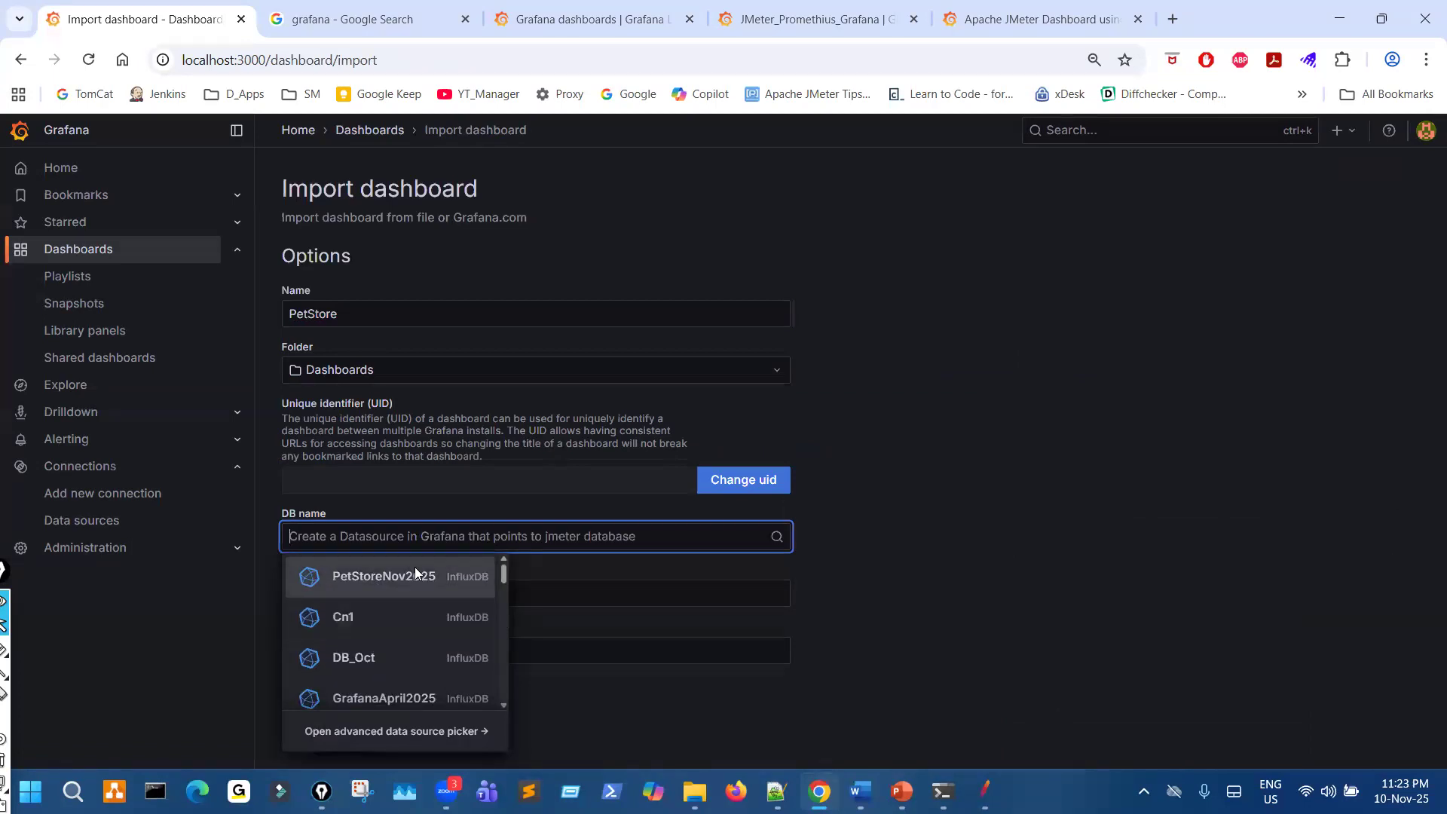
click(416, 578)
click(325, 695)
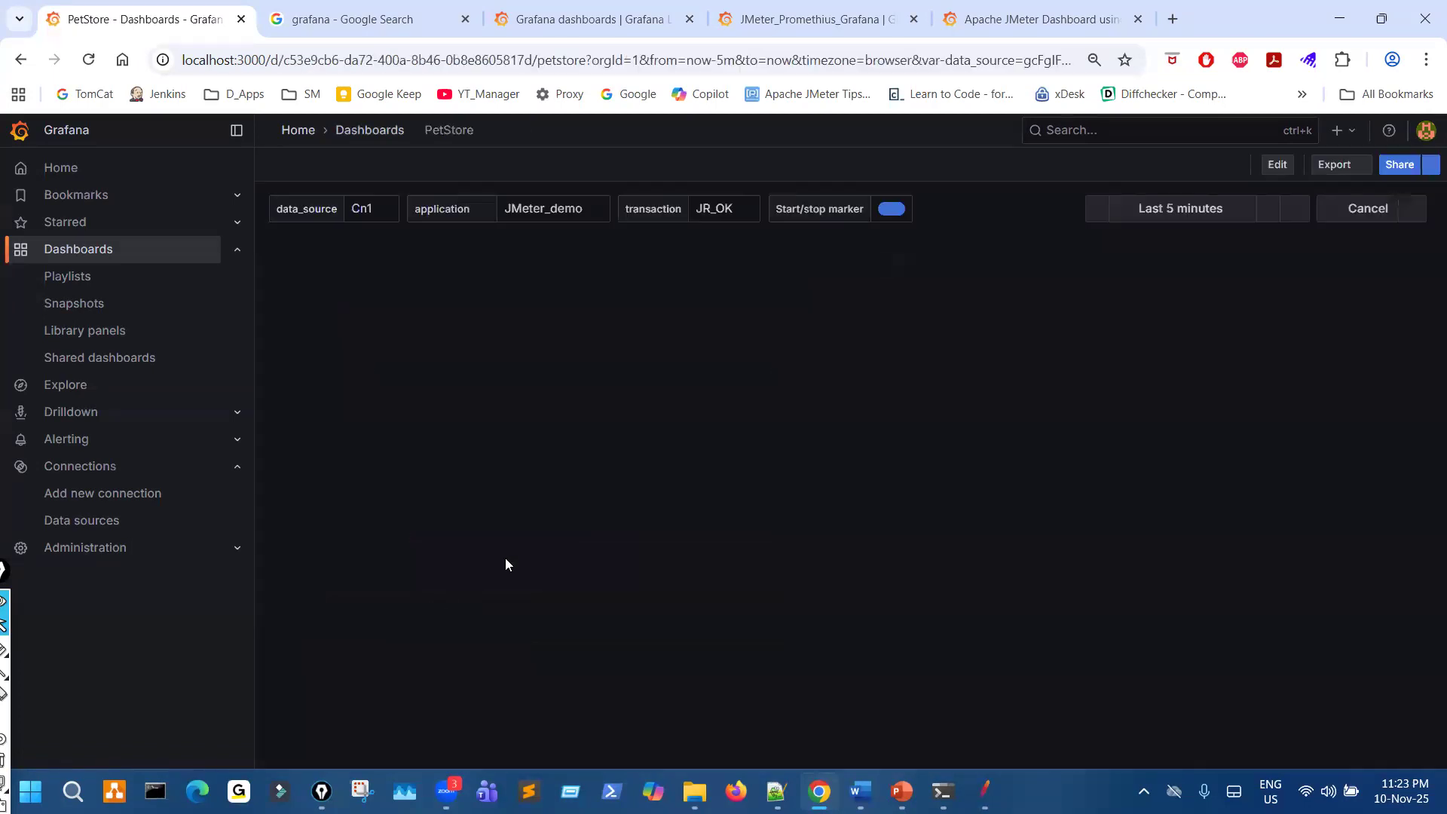
- Set the PetStore dashboard's data_source variable to PetStoreNov2025
click(360, 212)
scroll(418, 422, down, 5)
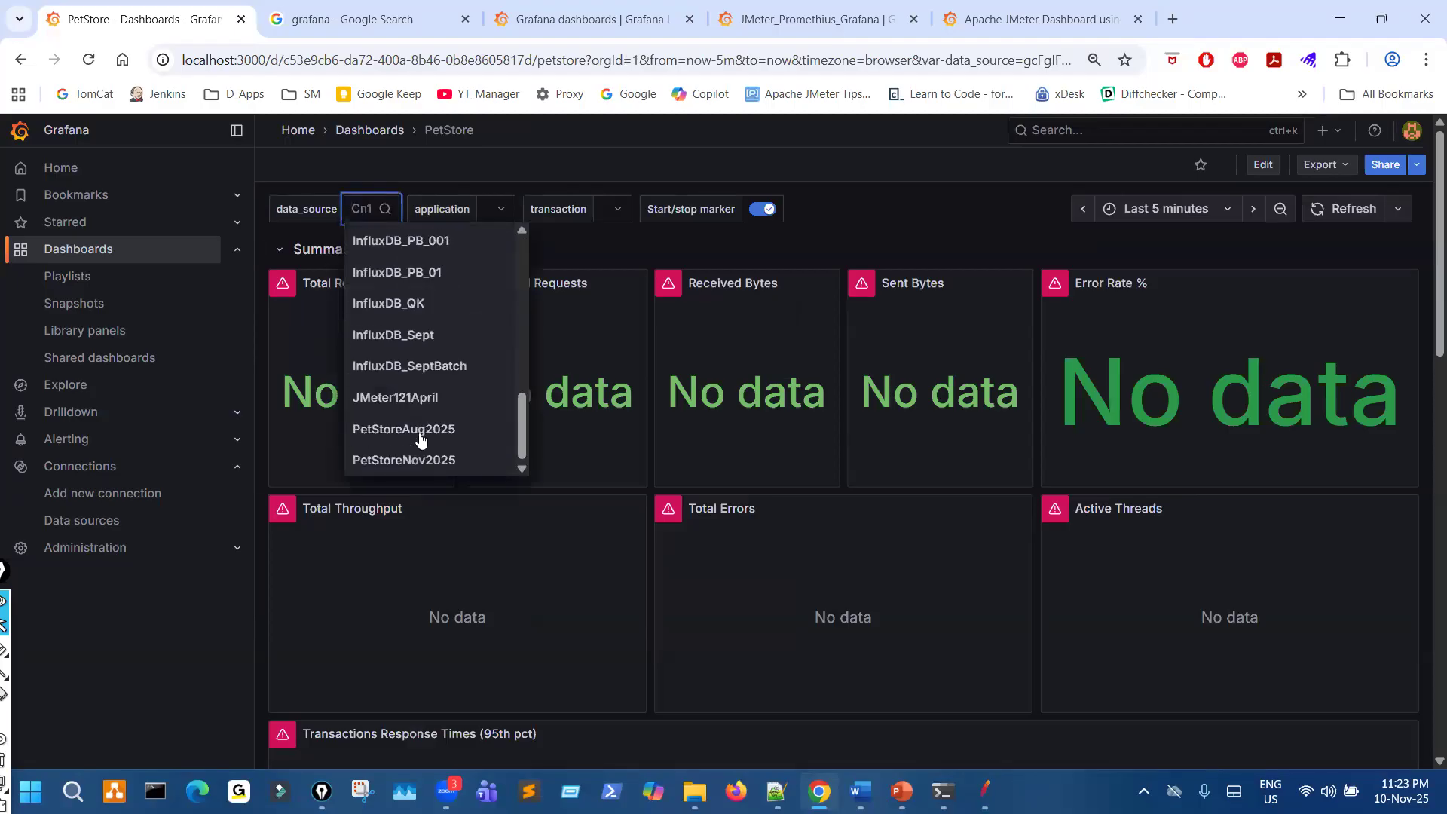
key(Return)
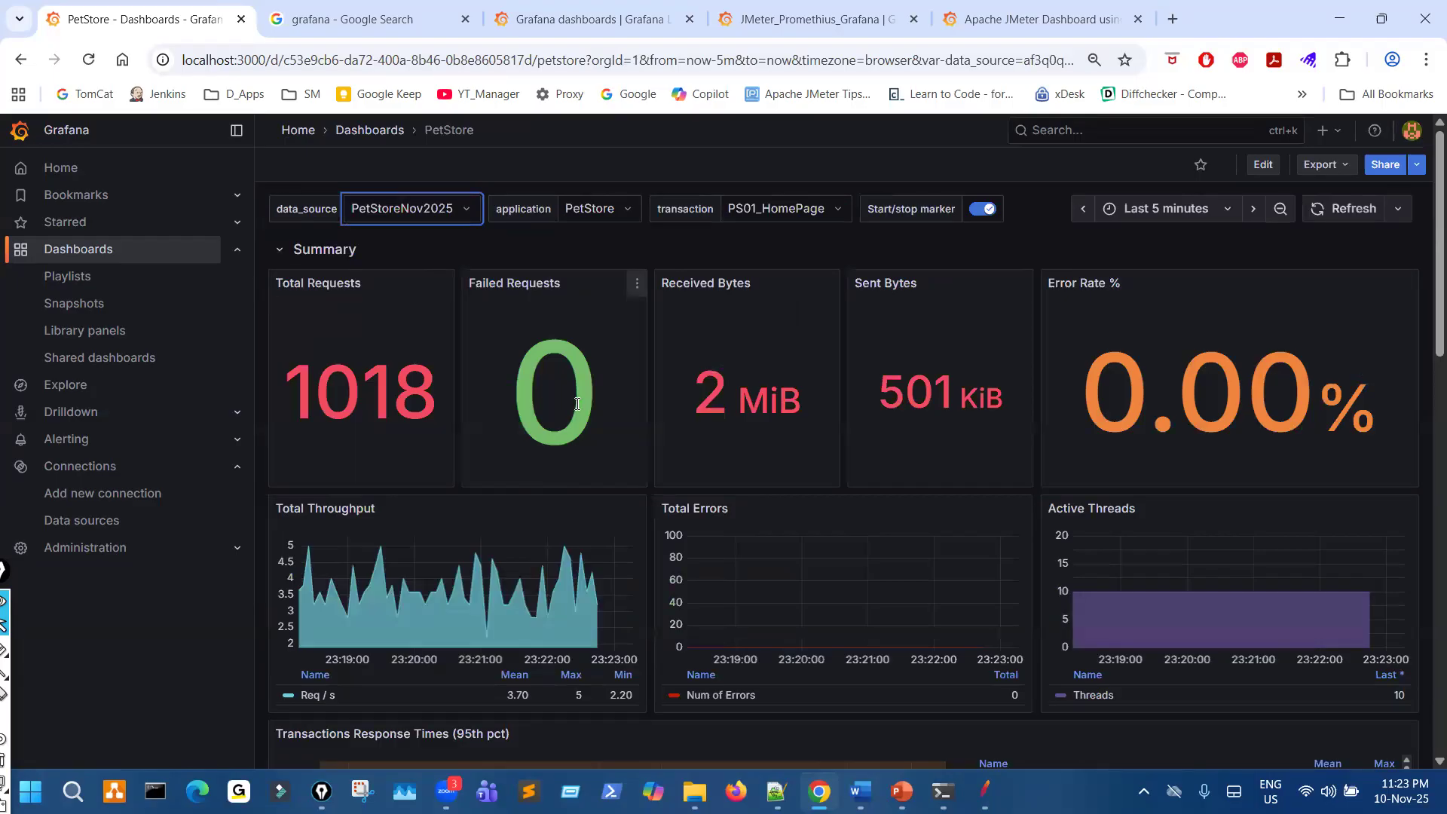
- Review the PetStore dashboard's response-time and network panels and the individual PS01_HomePage throughput and response-time panels
scroll(952, 472, down, 10)
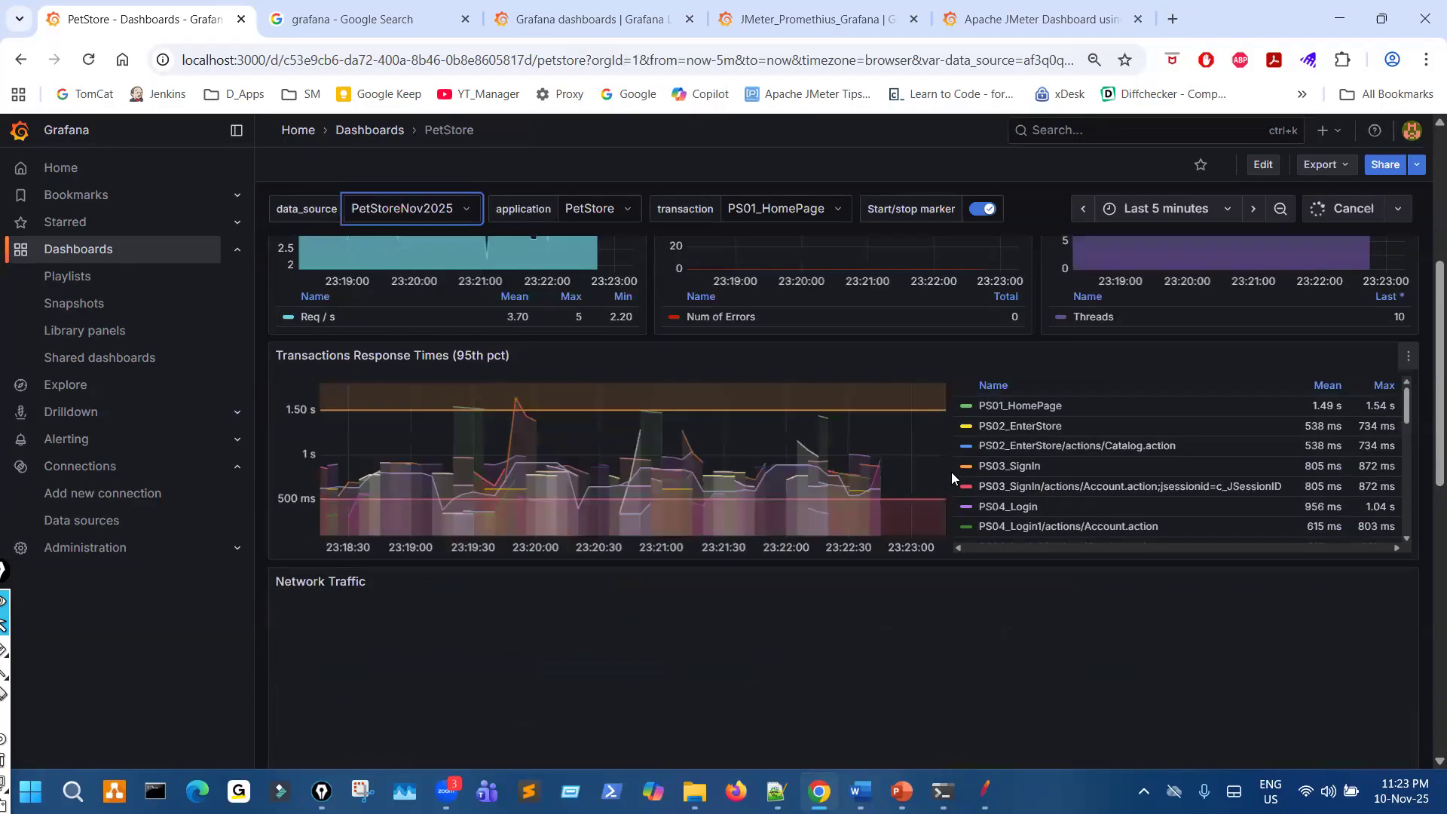
scroll(951, 476, down, 3)
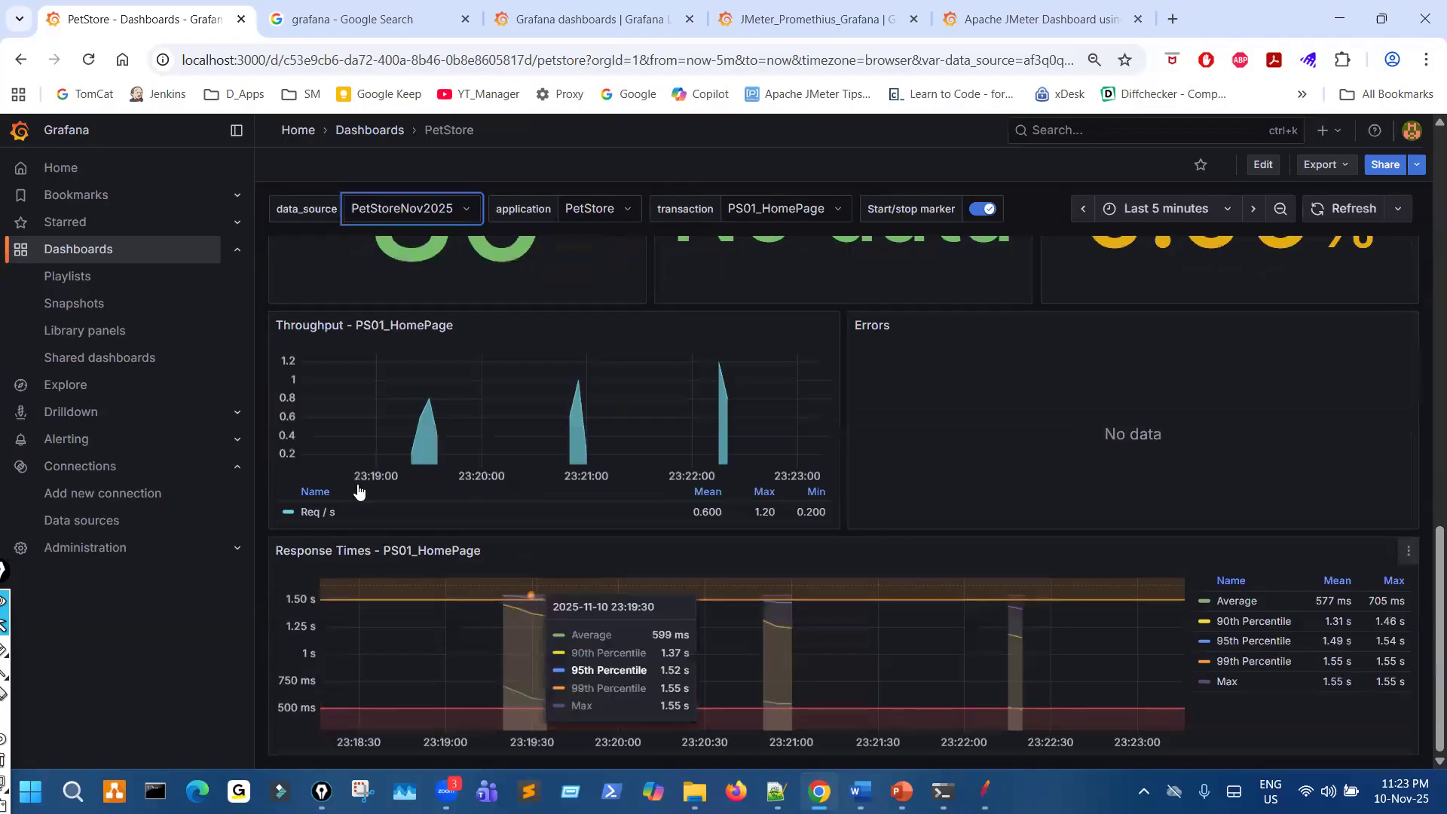
drag(454, 532, 459, 549)
key(ctrl+shift+7)
key(ctrl+shift+2)
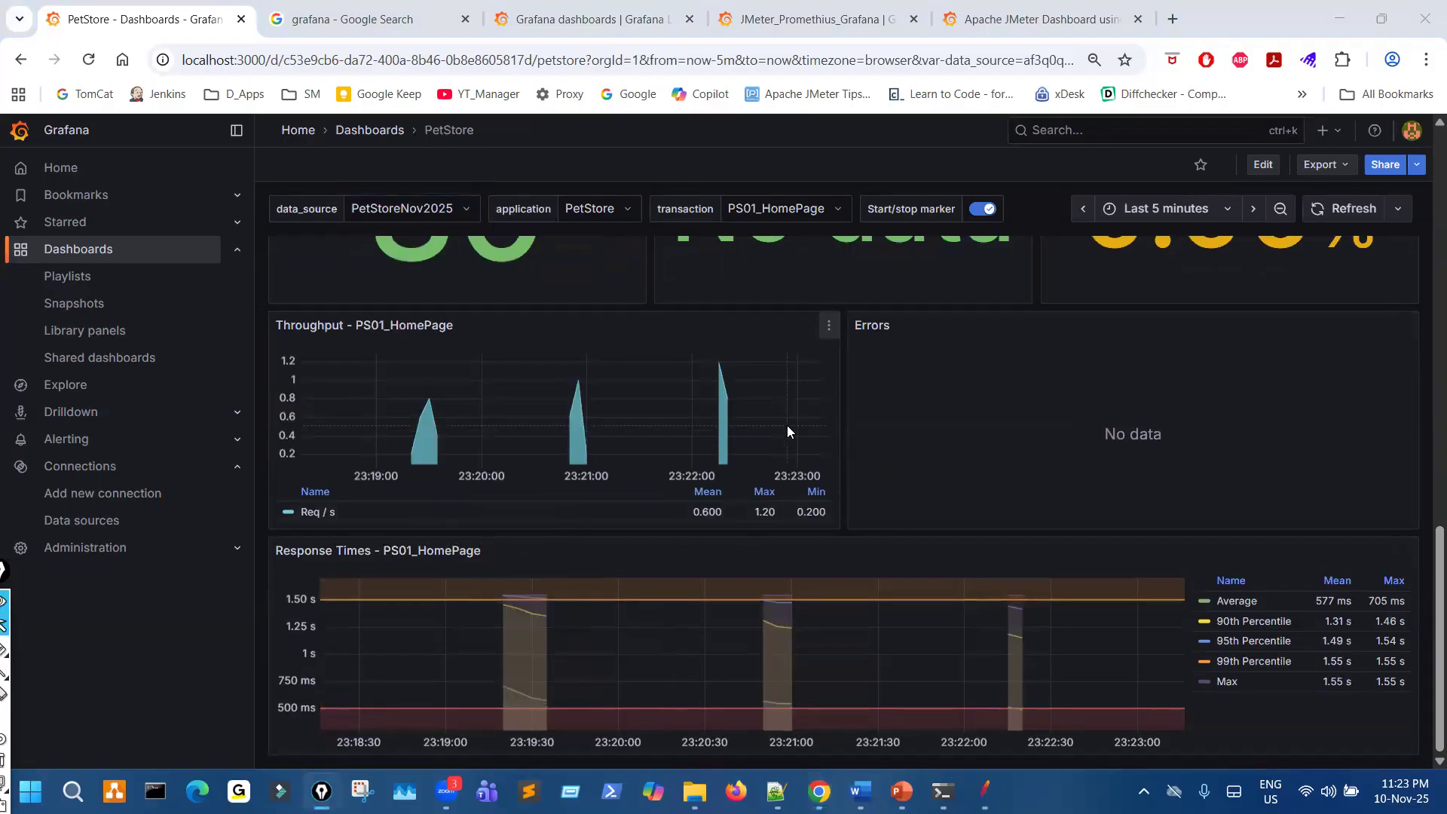
- Circle the Last 5 minutes time range with the pen and write a short note beneath it
scroll(789, 425, up, 10)
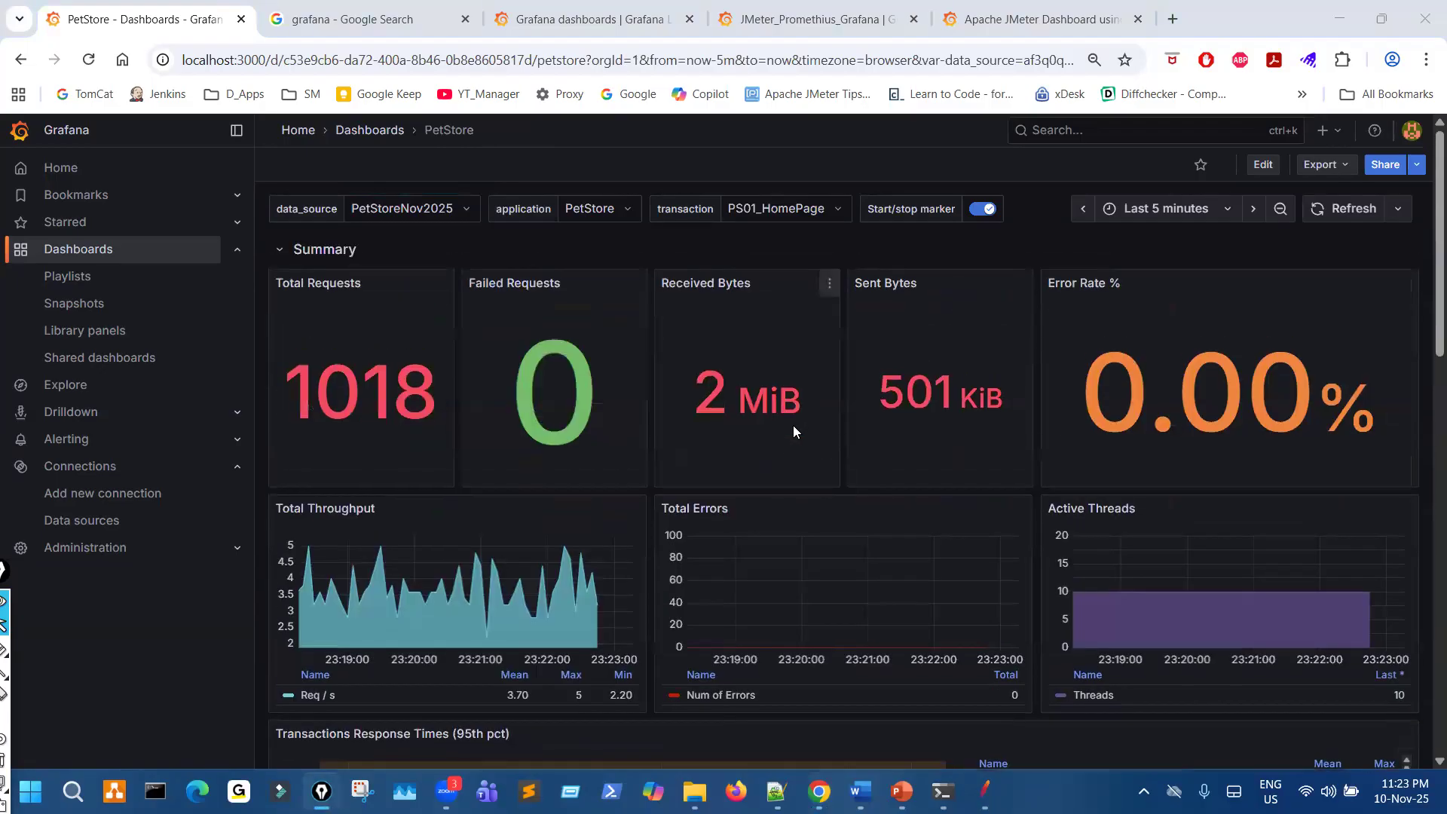
drag(705, 331, 730, 348)
click(1159, 182)
drag(1129, 225, 1171, 217)
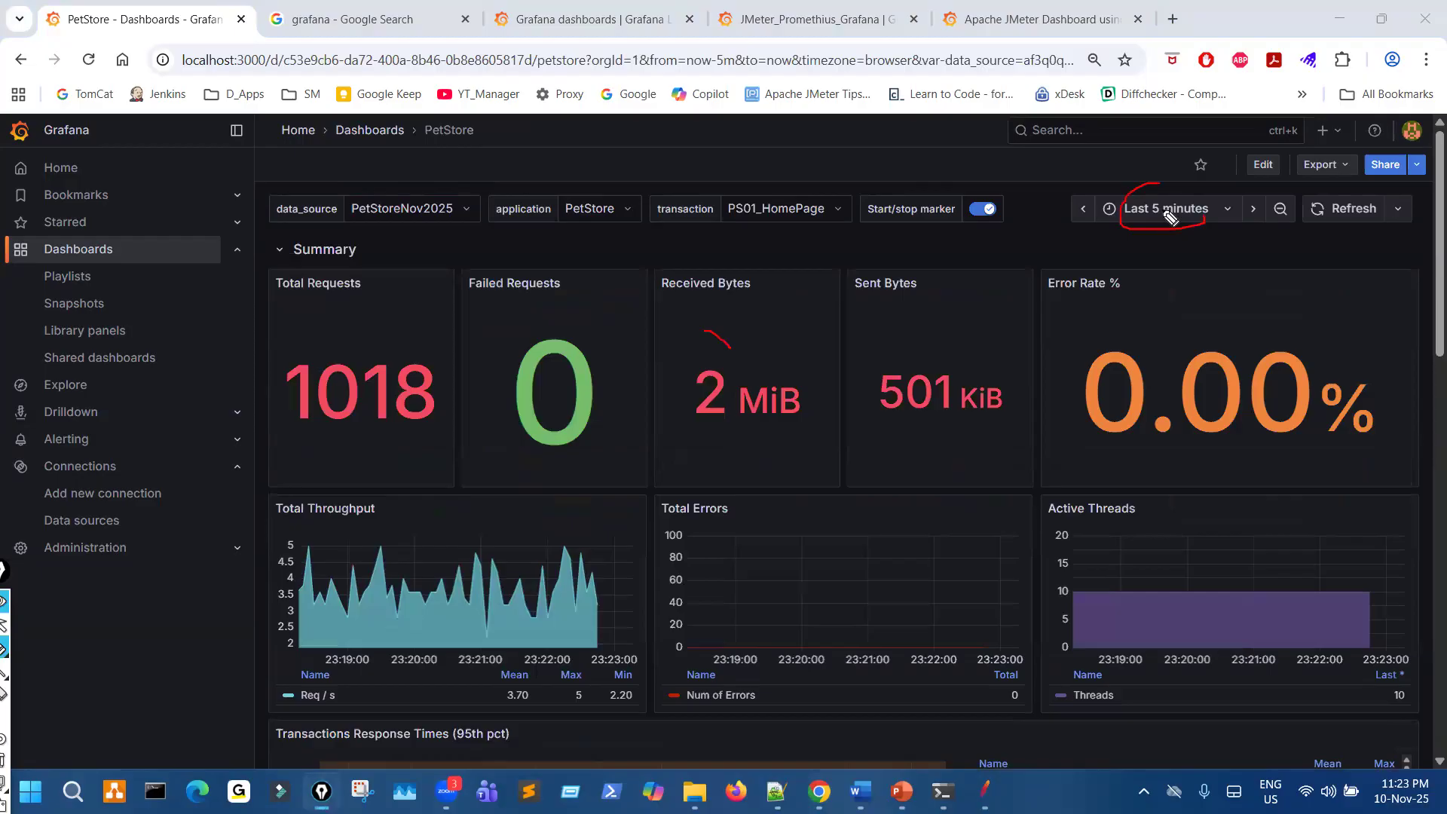
mouse_move(1140, 264)
mouse_down()
mouse_move(1156, 282)
mouse_move(1185, 263)
mouse_move(1225, 265)
mouse_move(1234, 249)
mouse_move(1282, 268)
mouse_up()
click(1235, 235)
mouse_move(1286, 243)
mouse_down()
mouse_move(1261, 265)
mouse_move(1286, 273)
mouse_up()
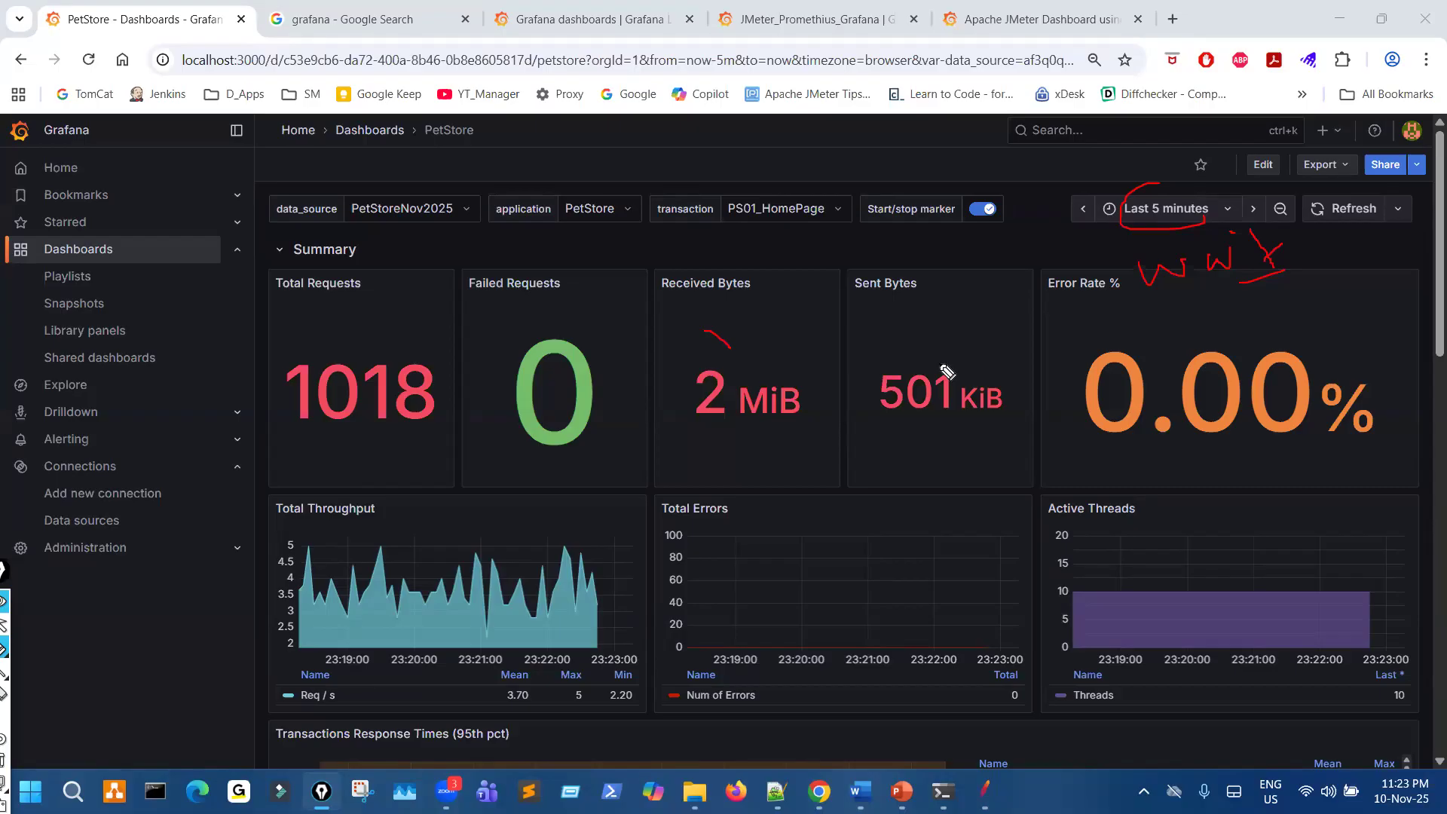
mouse_move(1142, 217)
mouse_down()
mouse_move(1182, 198)
mouse_move(1157, 205)
mouse_up()
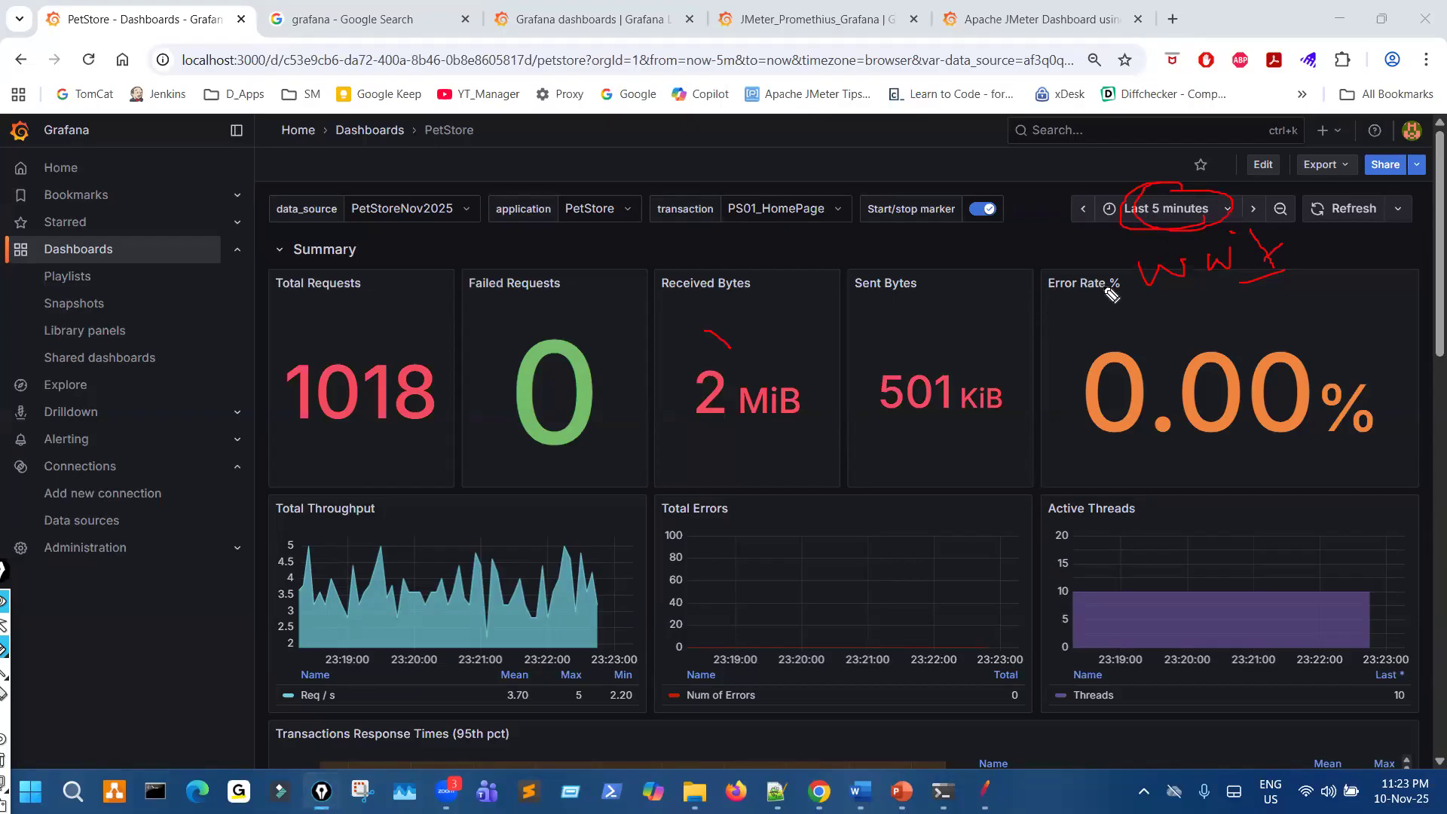
- Clear the pen marks from the dashboard and switch to JMeter's Backend Listener
key(ctrl+shift+7)
key(ctrl+shift+2)
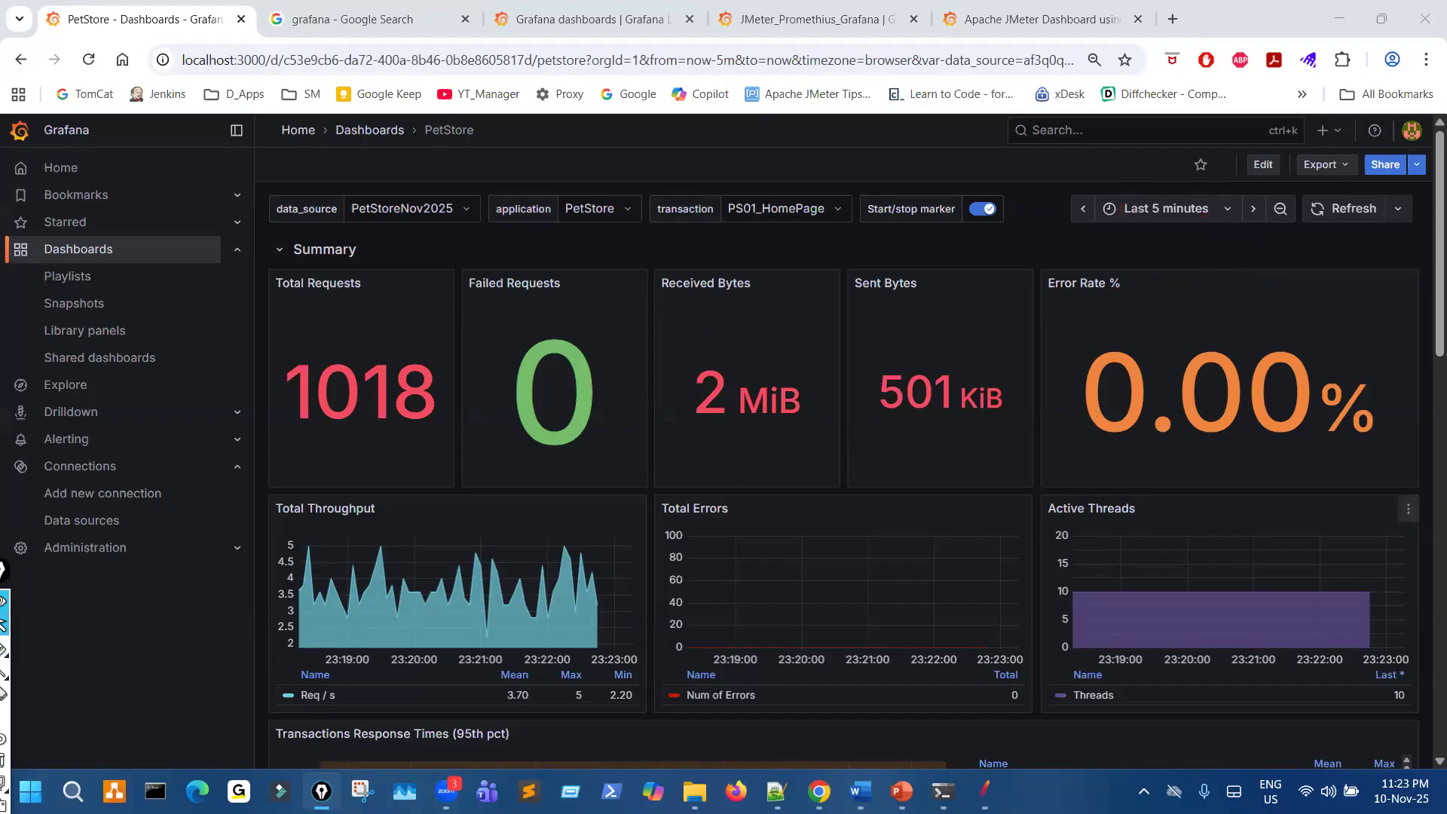
click(917, 630)
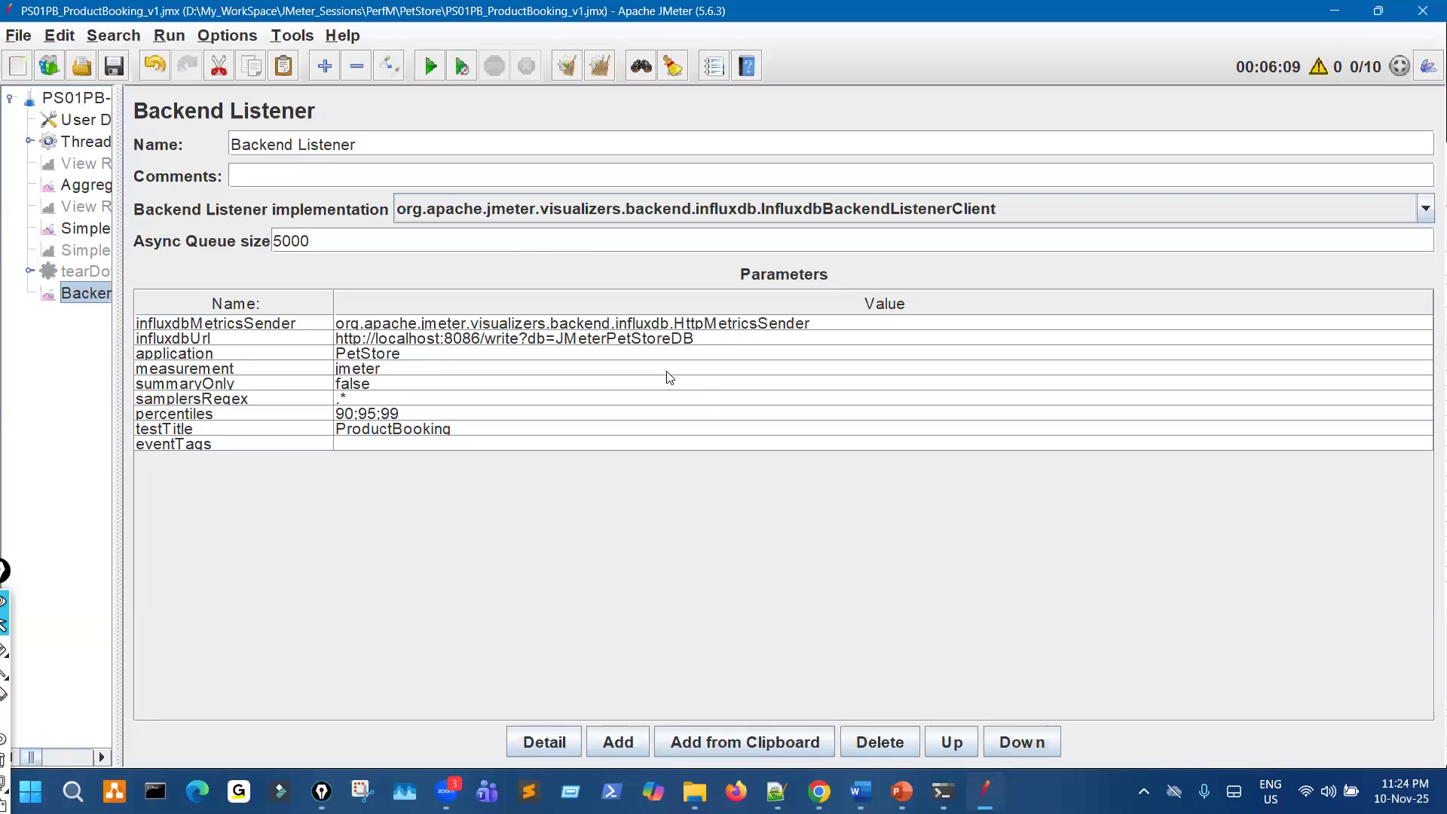
- Switch to the Grafana PetStore dashboard and select Last 5 minutes as its time range
mouse_move(901, 792)
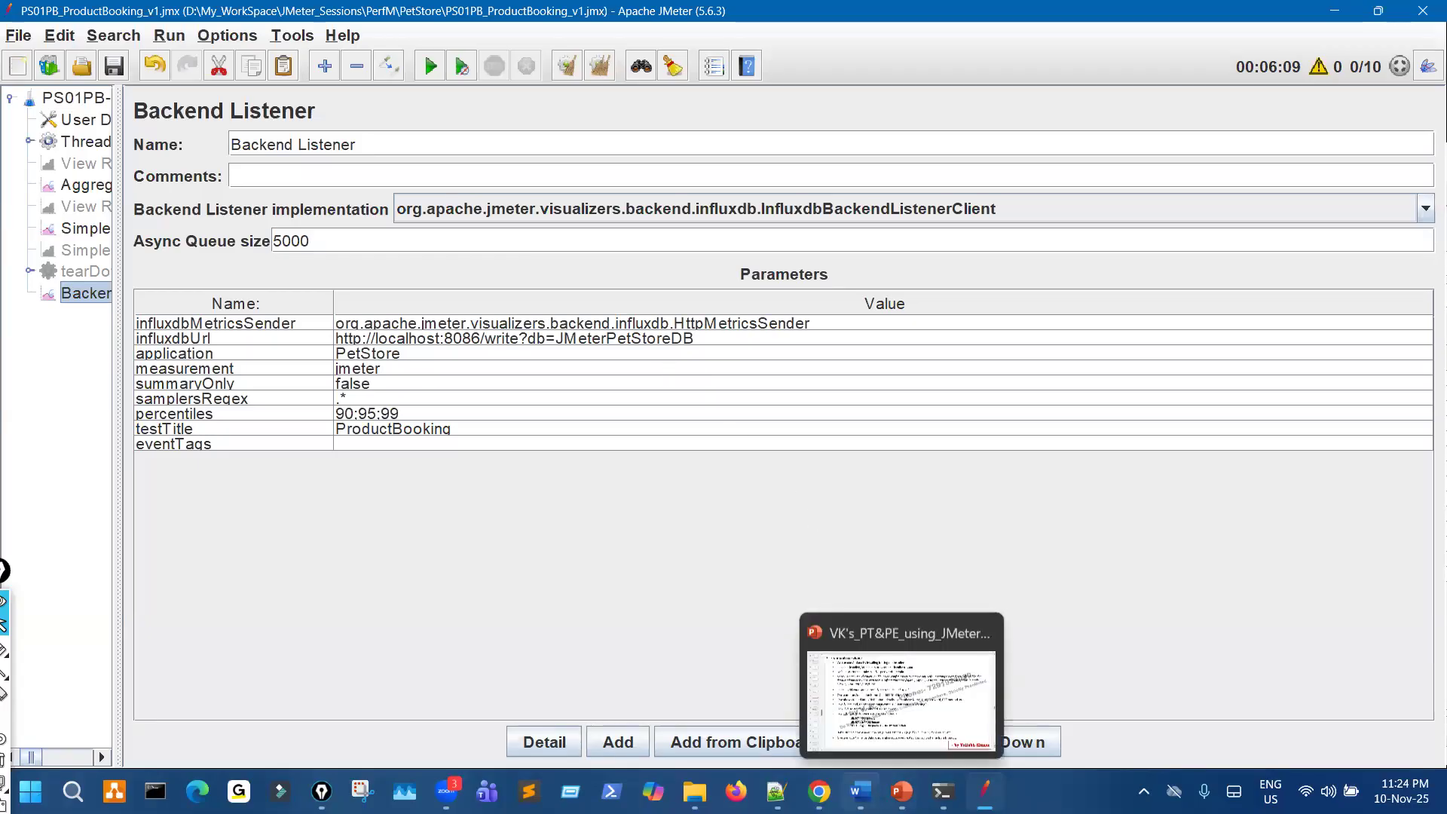
click(820, 792)
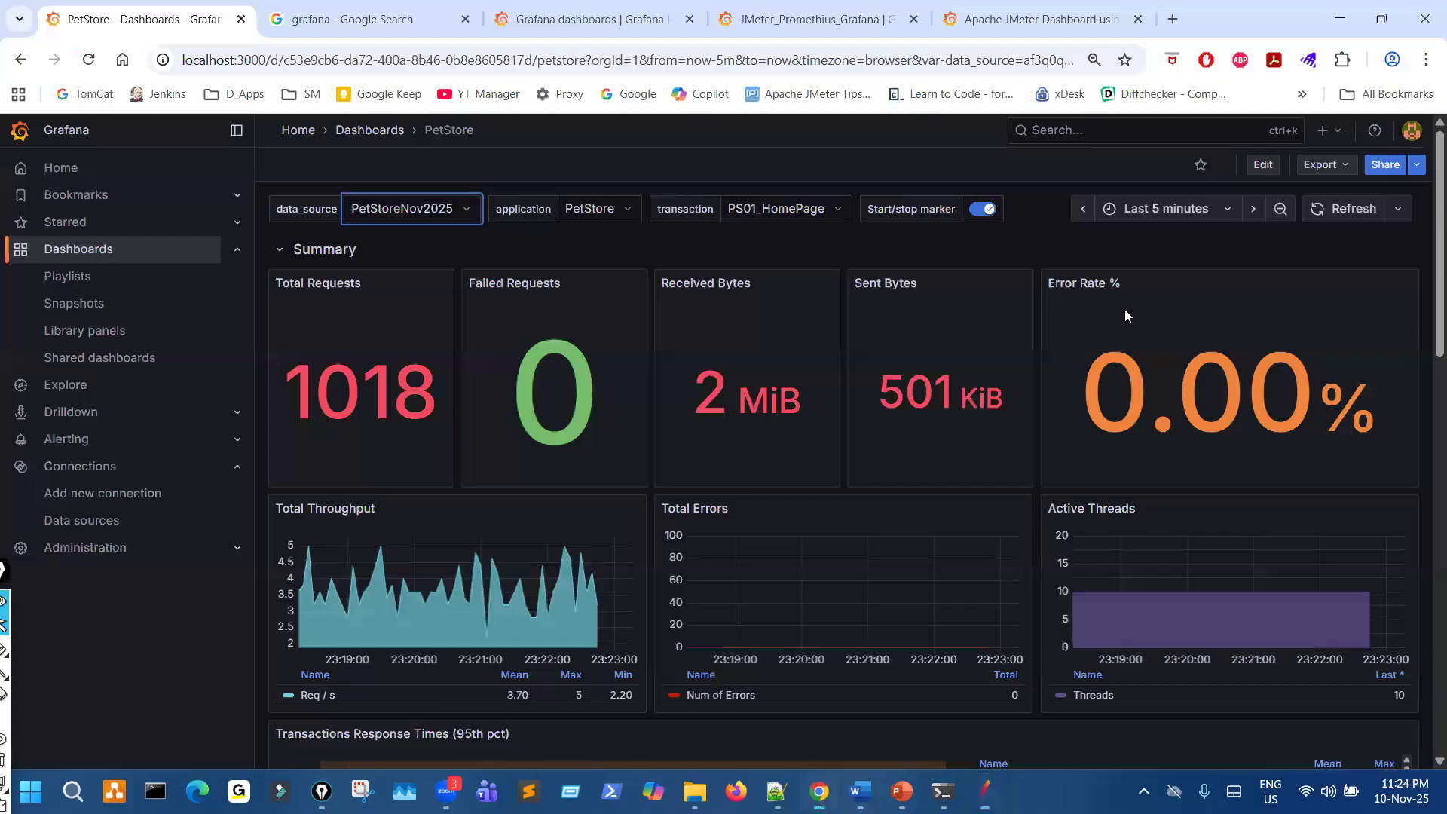
click(1168, 210)
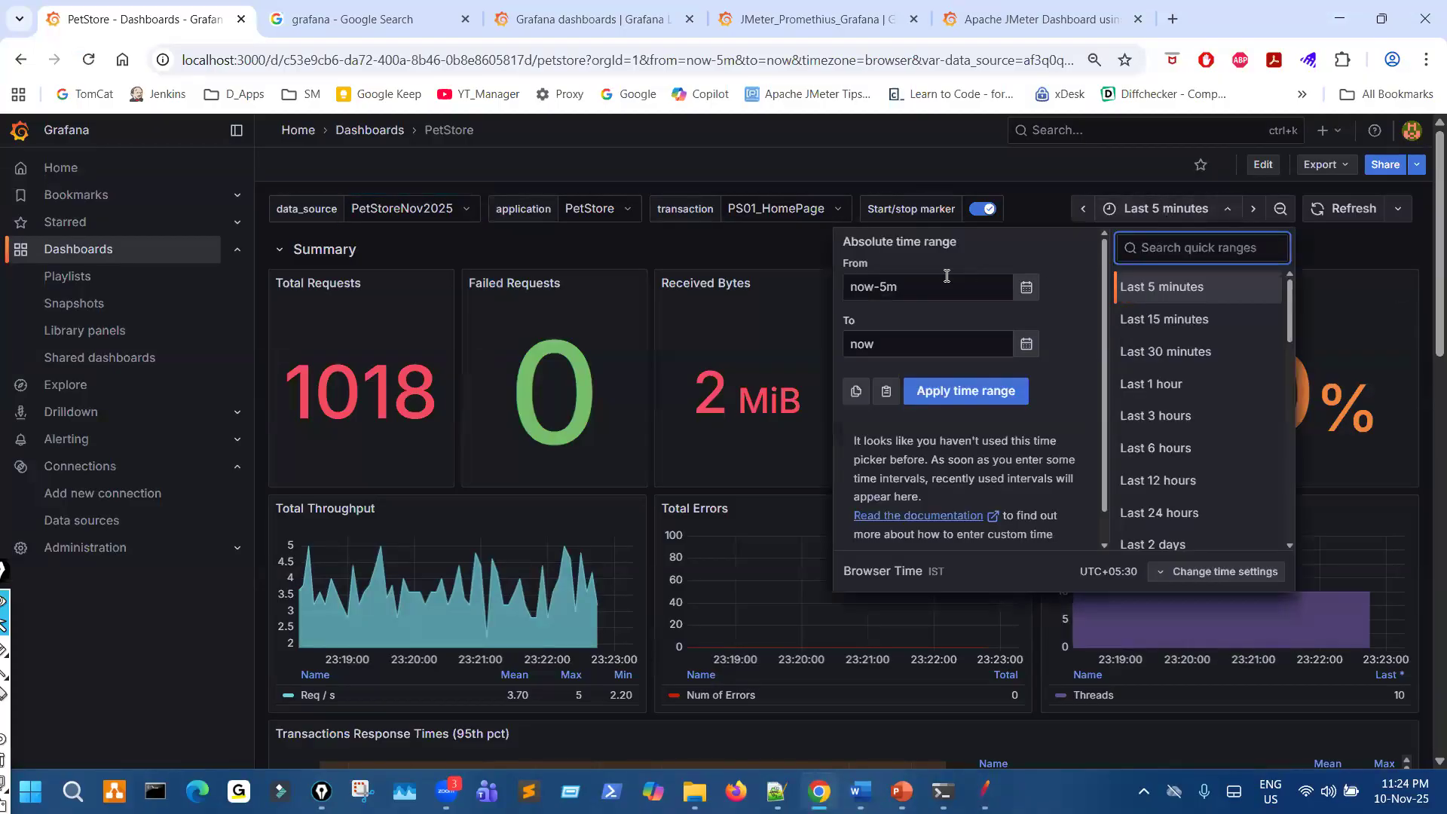
click(1159, 294)
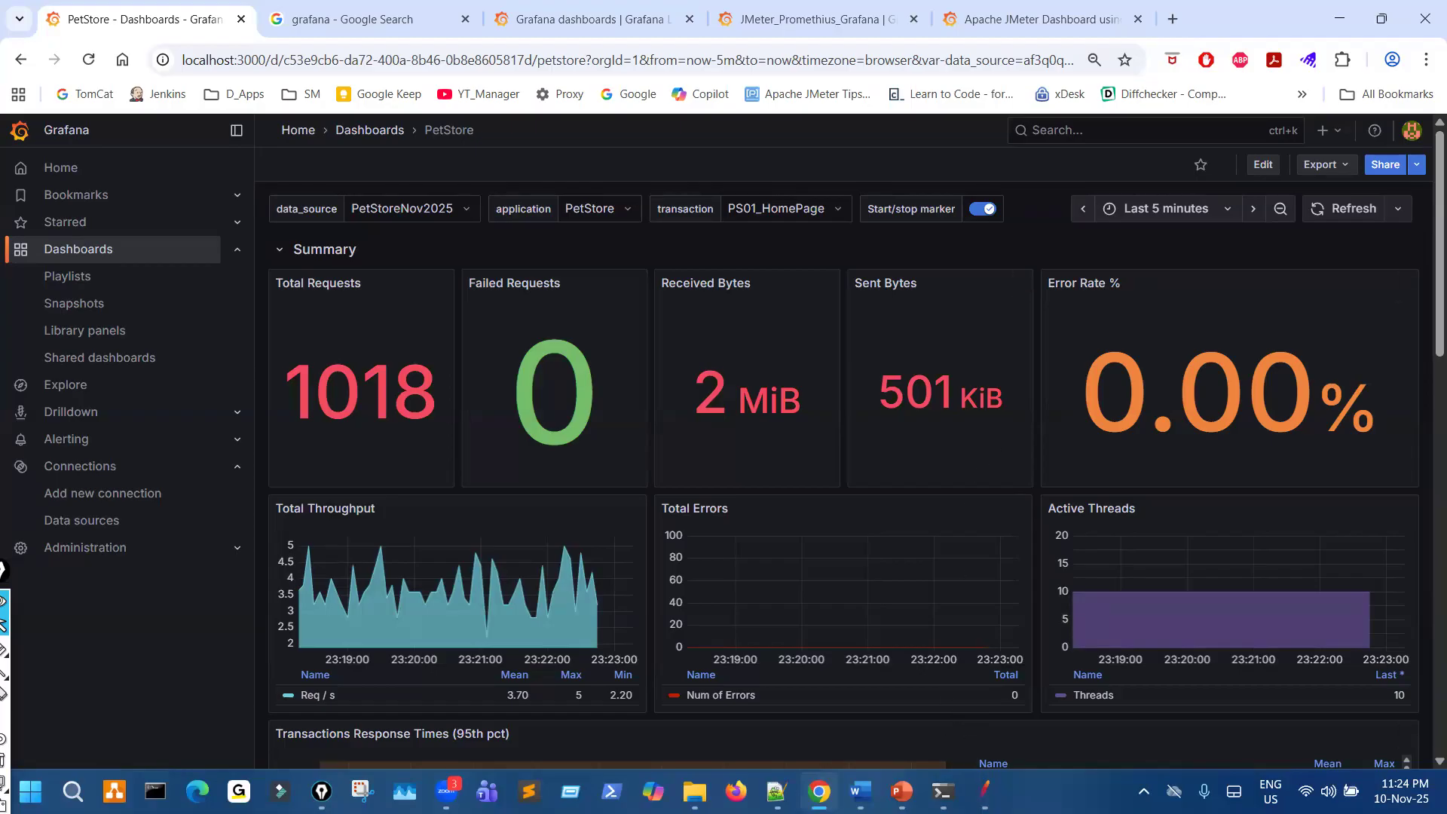
- Start the PS01PB_ProductBooking test in JMeter and check the incoming writes in the InfluxDB server console
click(985, 793)
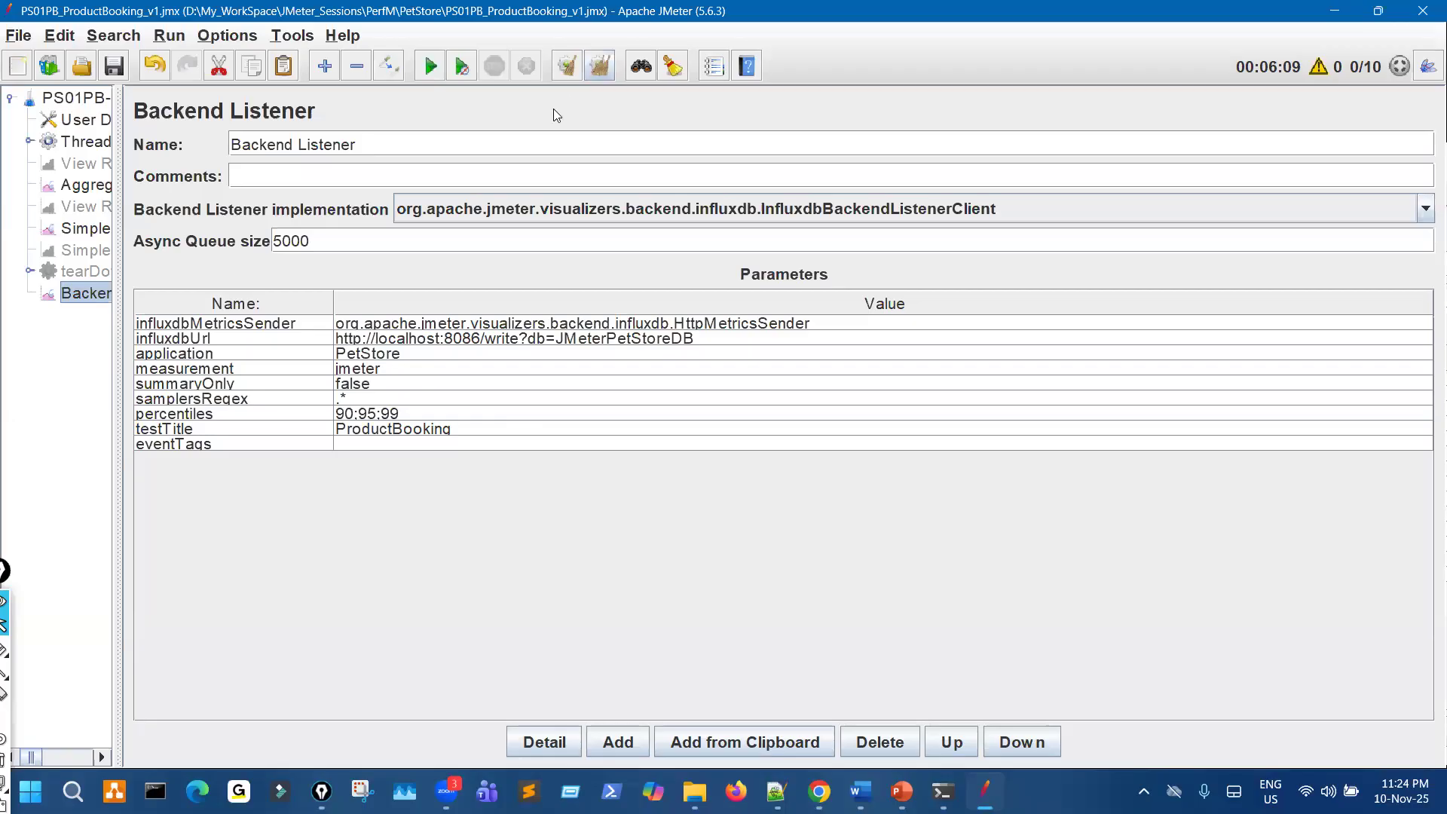
click(431, 67)
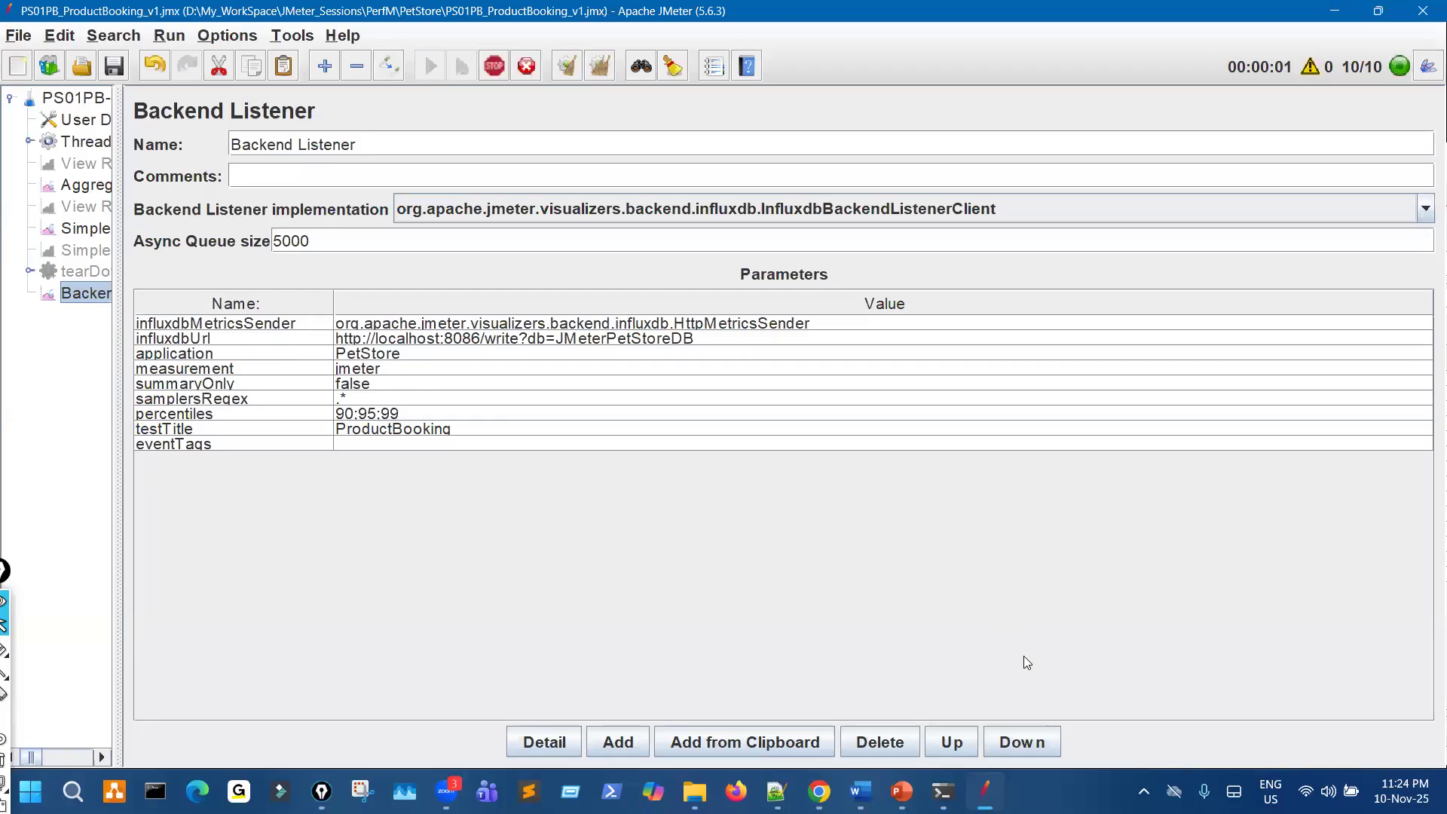
mouse_move(943, 792)
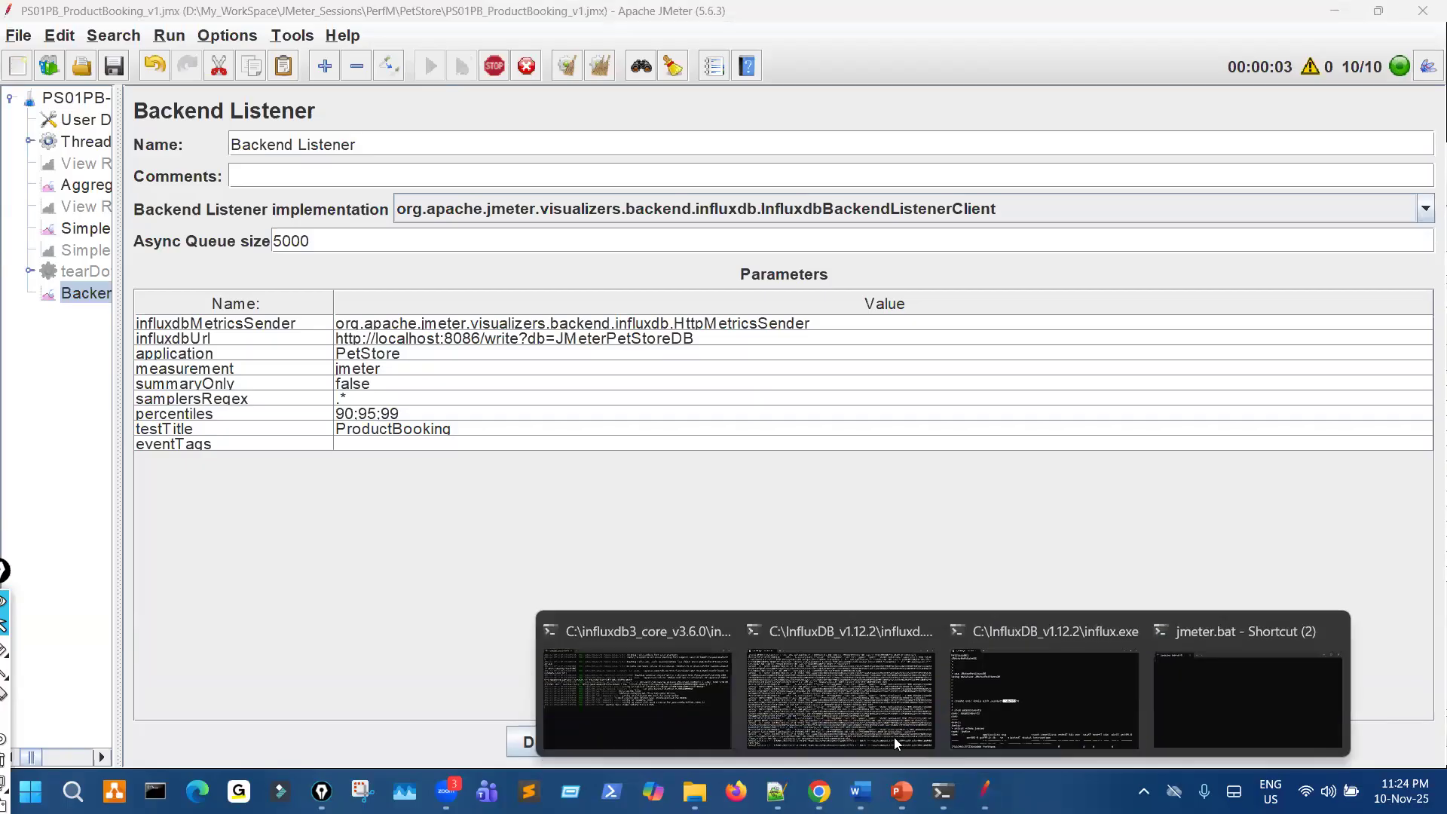
click(828, 680)
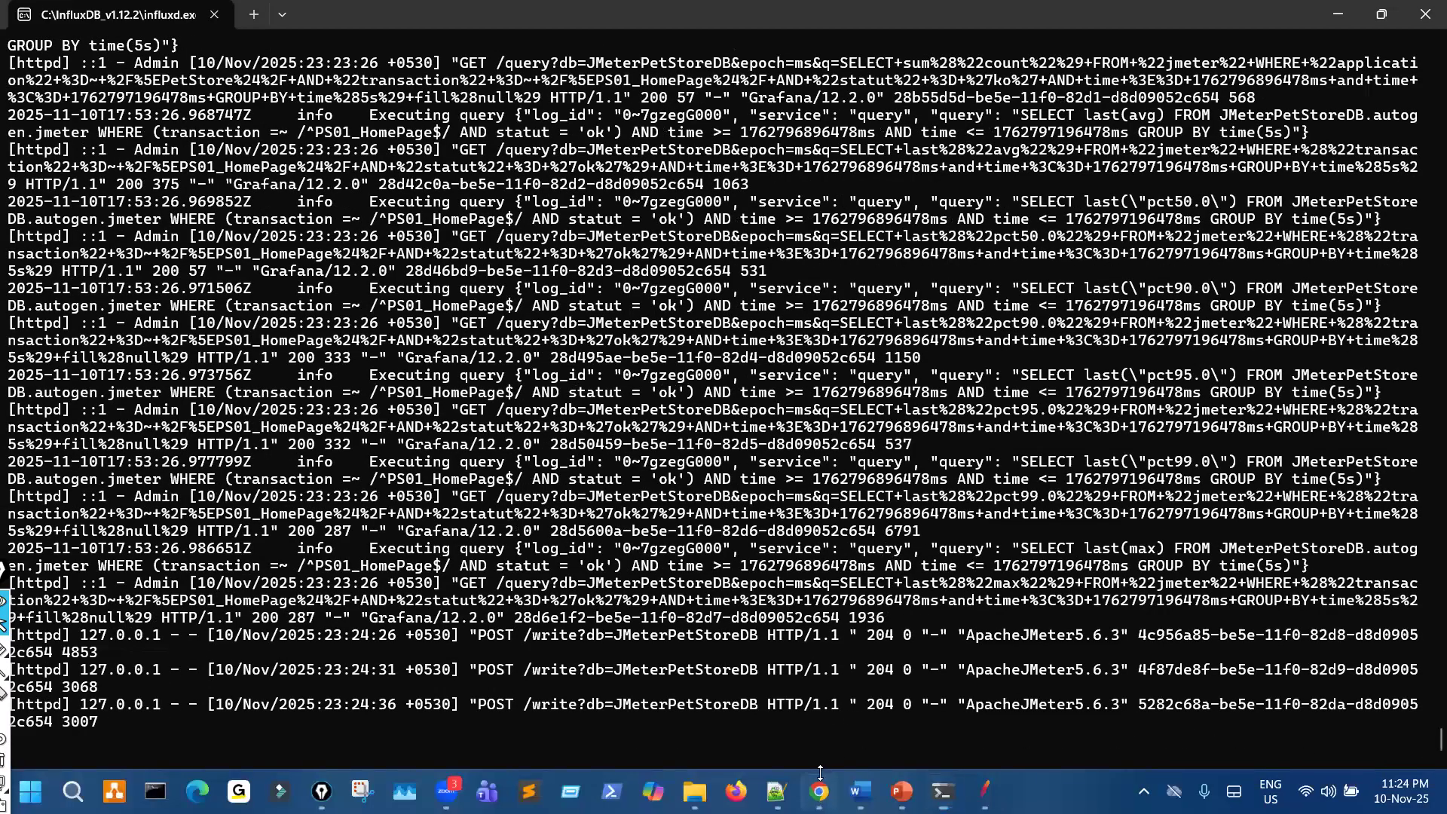
- Refresh the PetStore dashboard in Grafana and set its auto-refresh interval to 5s
click(821, 790)
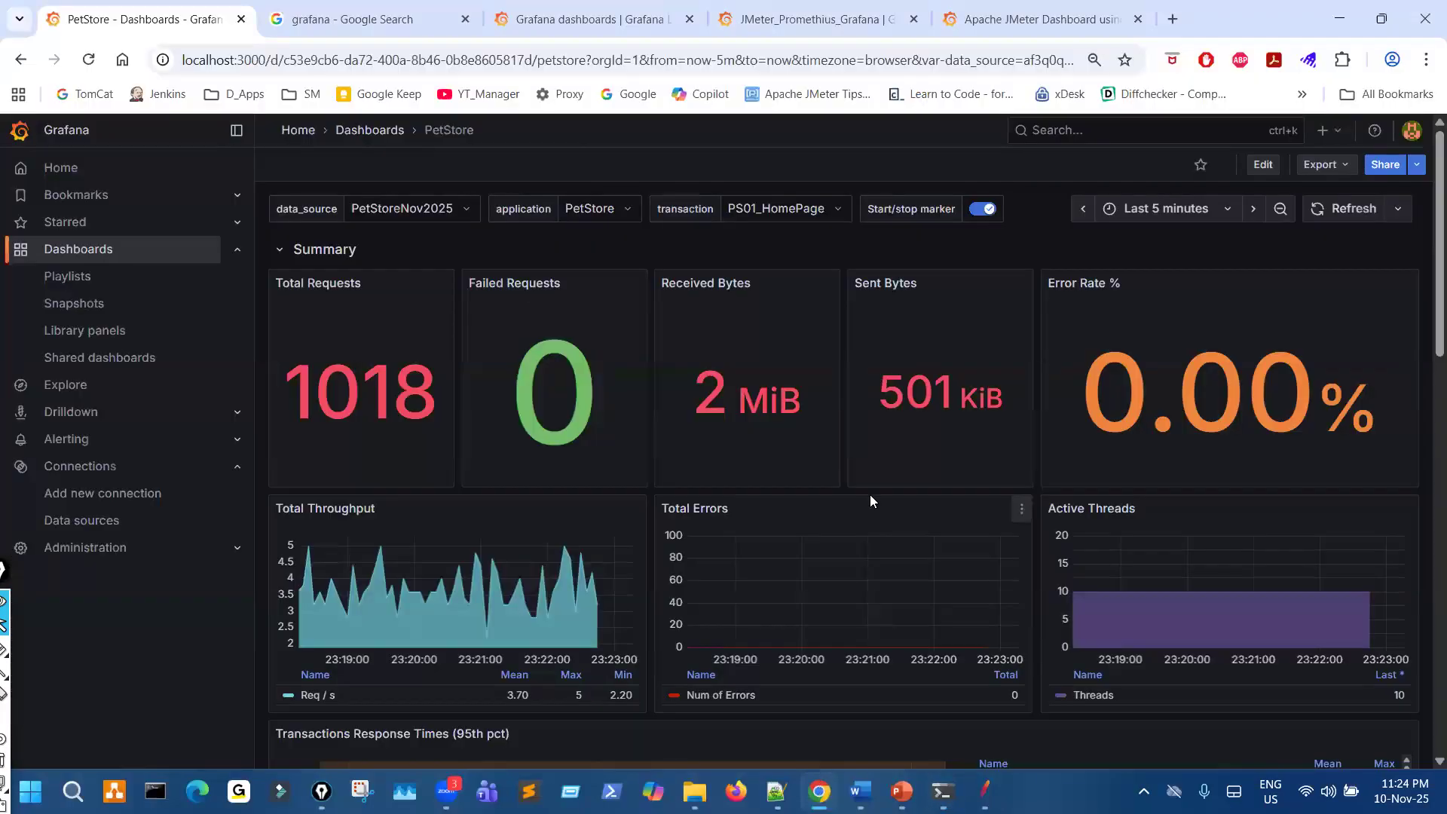
click(1357, 211)
click(1357, 214)
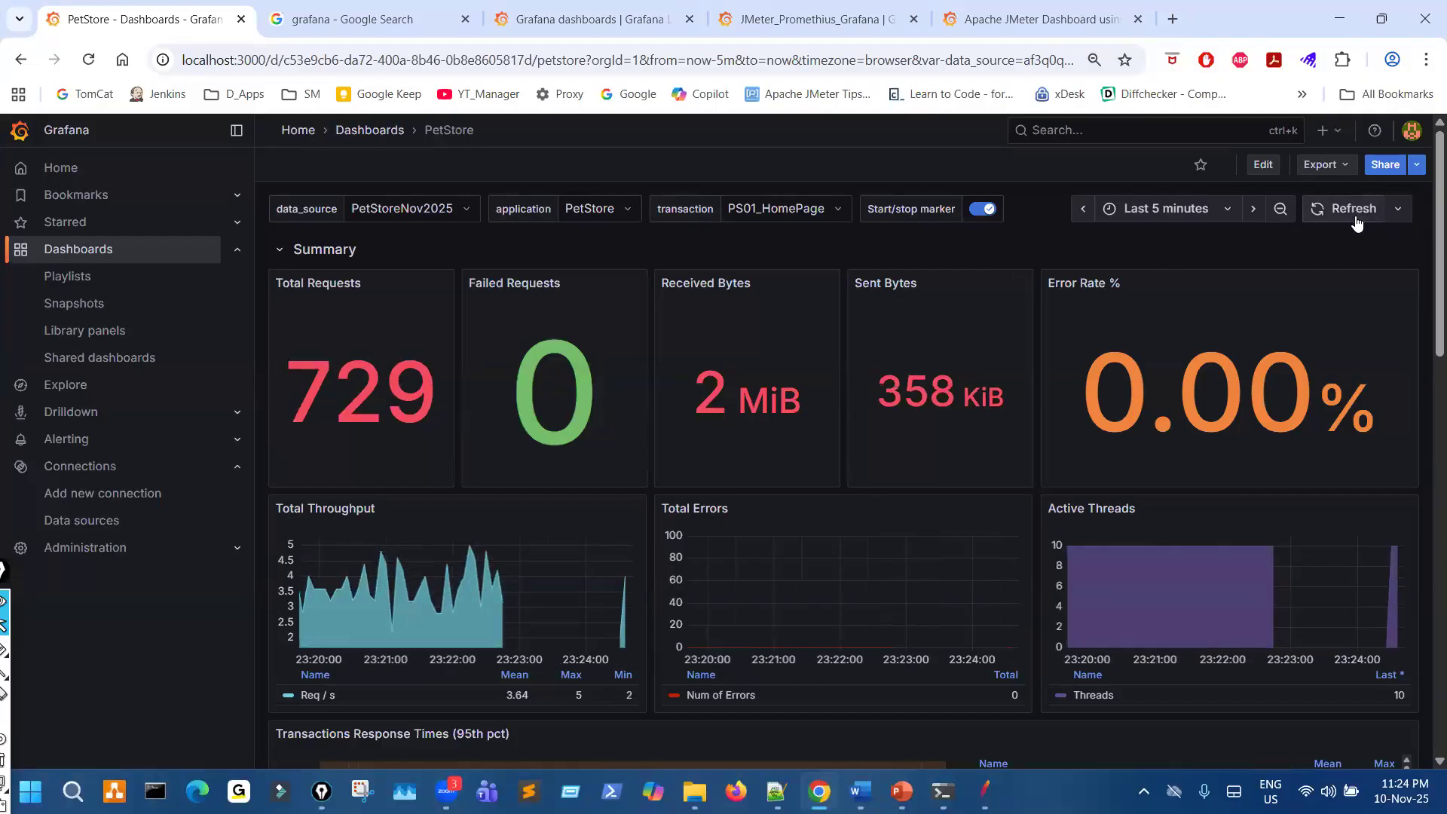
click(1399, 209)
click(1374, 290)
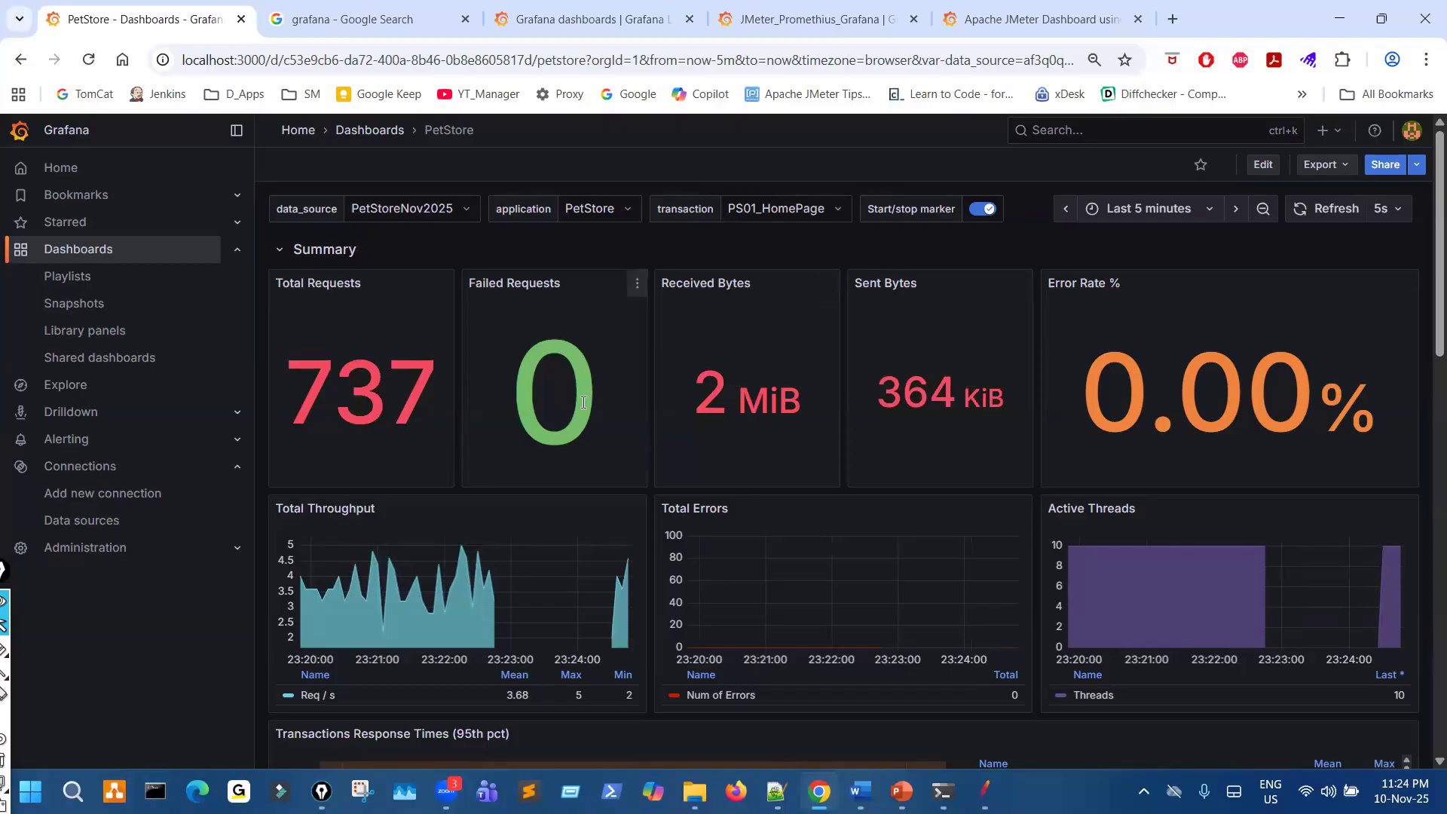
- Circle the Last 5 minutes range, mark the Total Requests panel with the pen, and clear the marks
key(ctrl+shift+3)
mouse_move(1135, 203)
mouse_down()
mouse_move(1152, 187)
mouse_move(1200, 202)
mouse_up()
drag(412, 294, 399, 337)
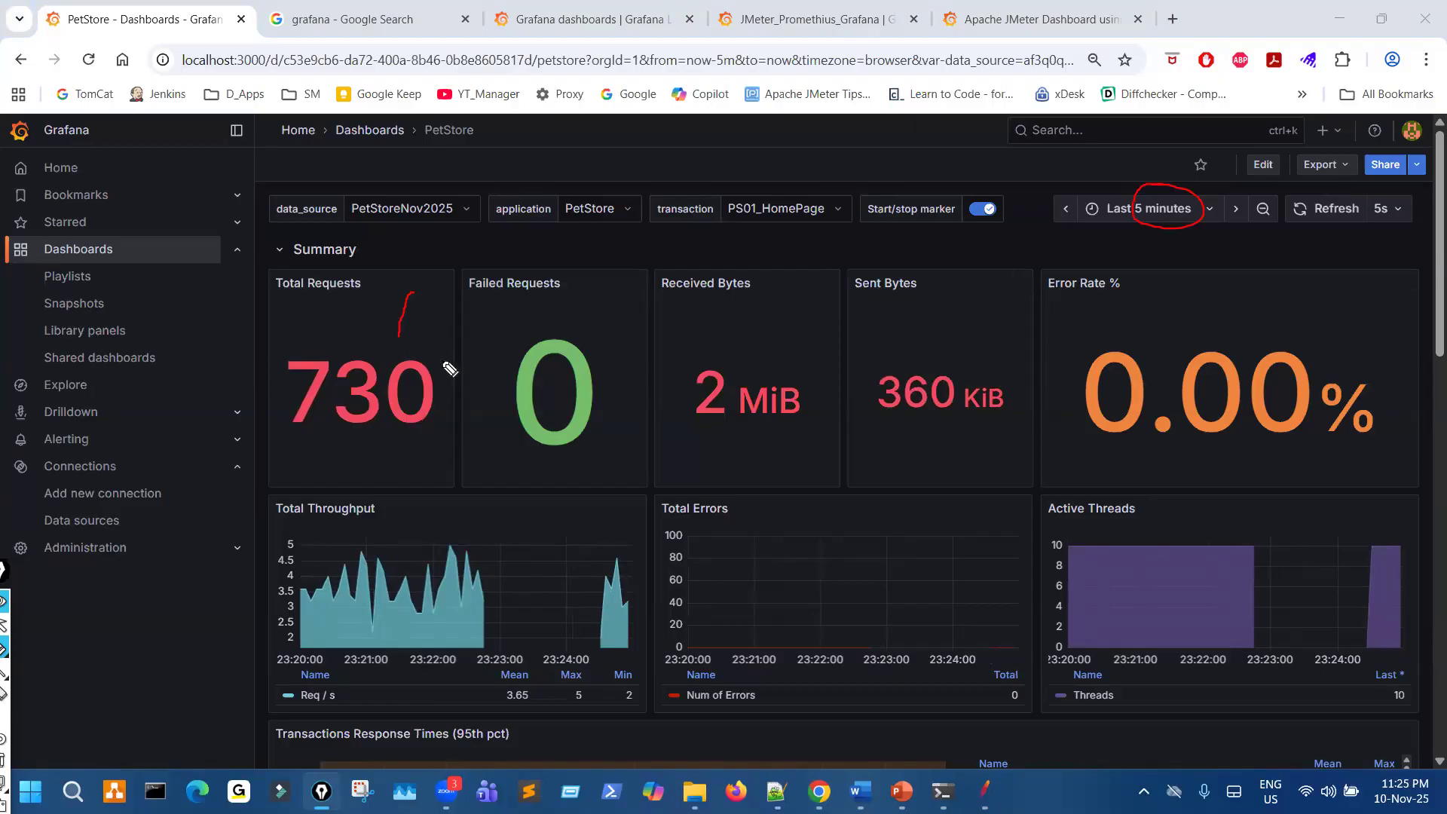
drag(1225, 188, 1147, 228)
mouse_move(663, 407)
mouse_down()
mouse_move(344, 386)
mouse_move(317, 407)
mouse_move(411, 411)
mouse_up()
mouse_move(607, 393)
mouse_down()
mouse_move(611, 476)
mouse_move(654, 438)
mouse_up()
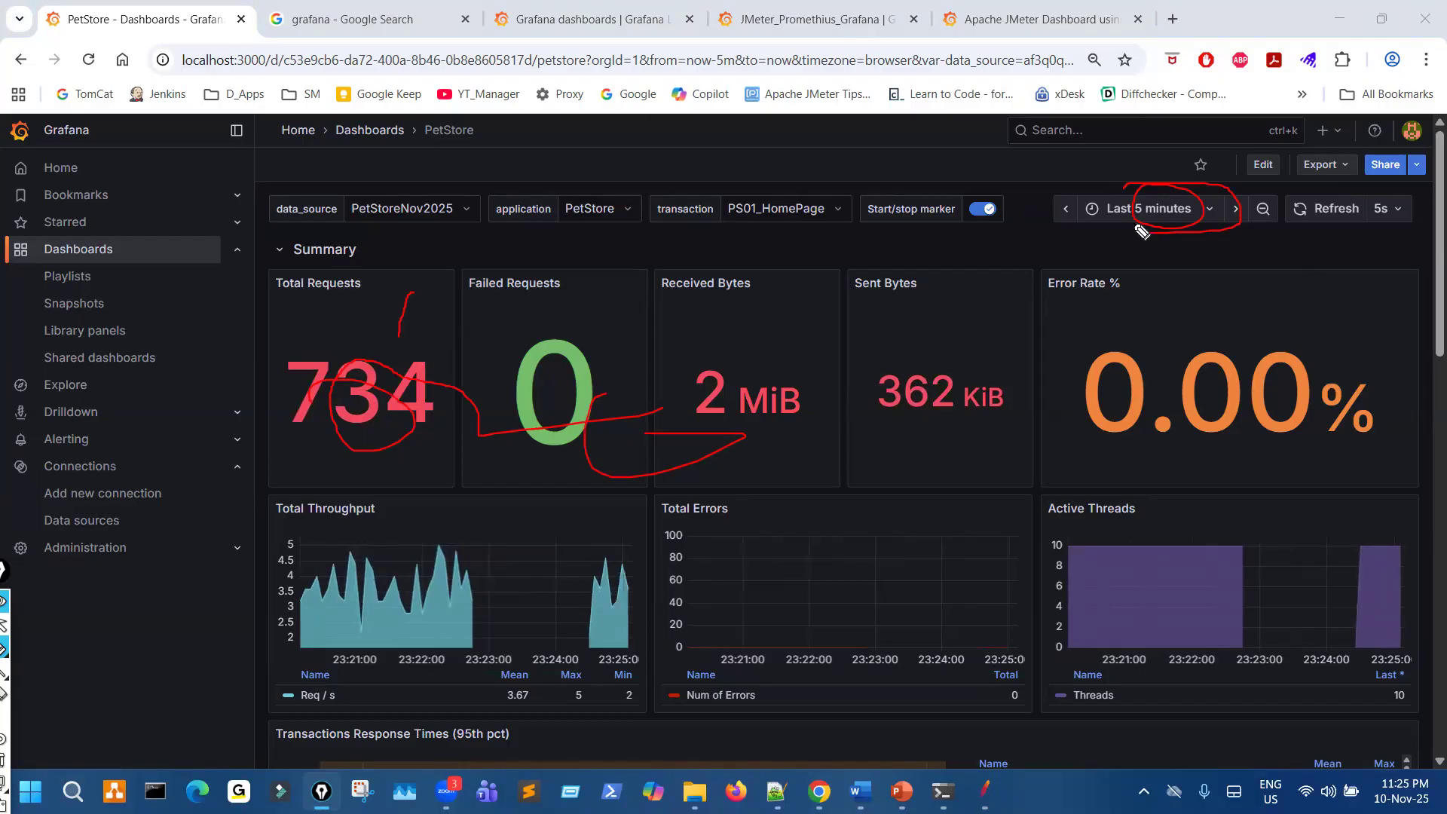
drag(448, 325, 411, 356)
key(ctrl+shift+7)
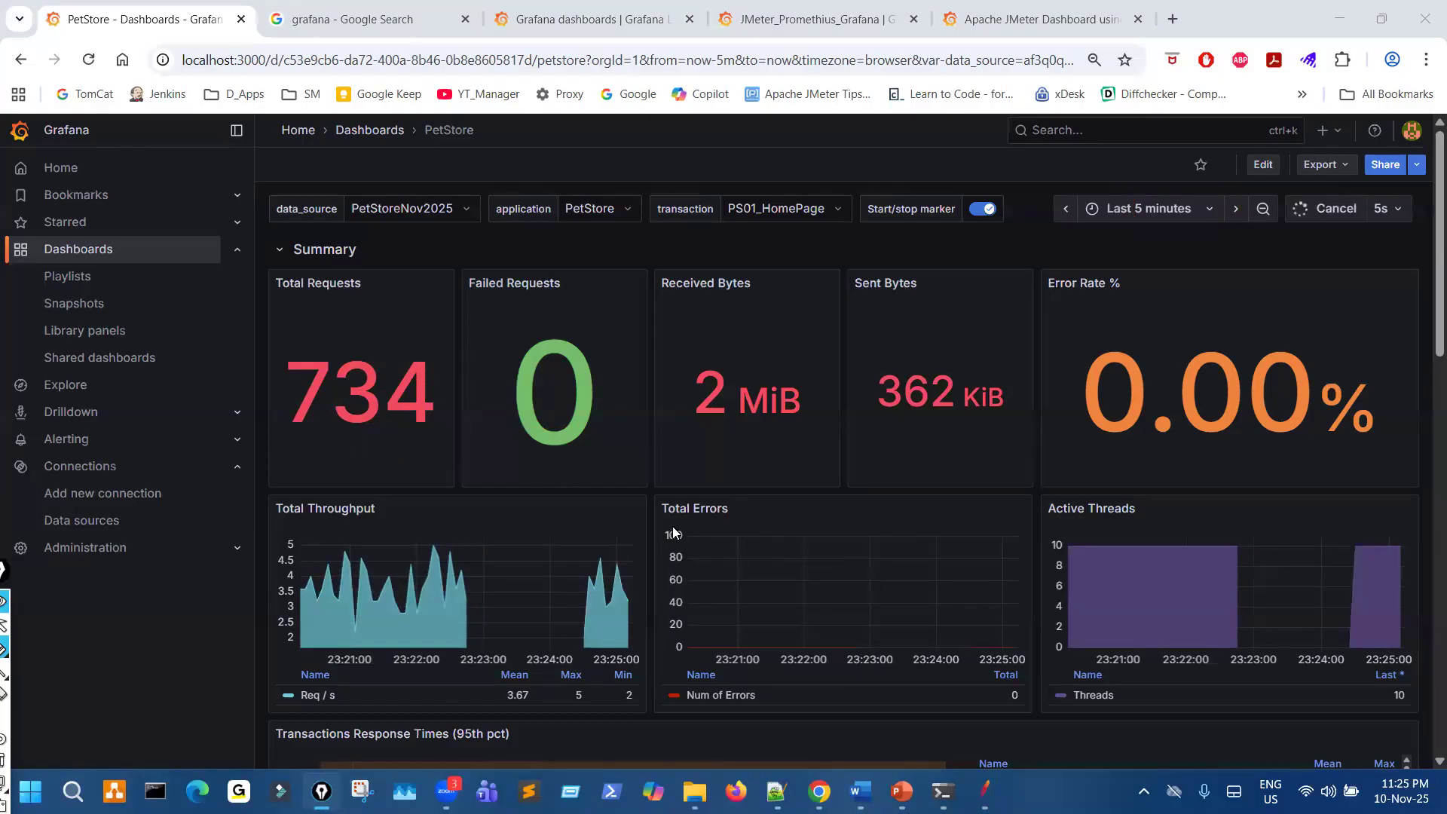
- Examine the PS01_HomePage throughput and response-time panels, marking them with the pen and clearing the marks
scroll(680, 529, down, 6)
scroll(680, 532, down, 5)
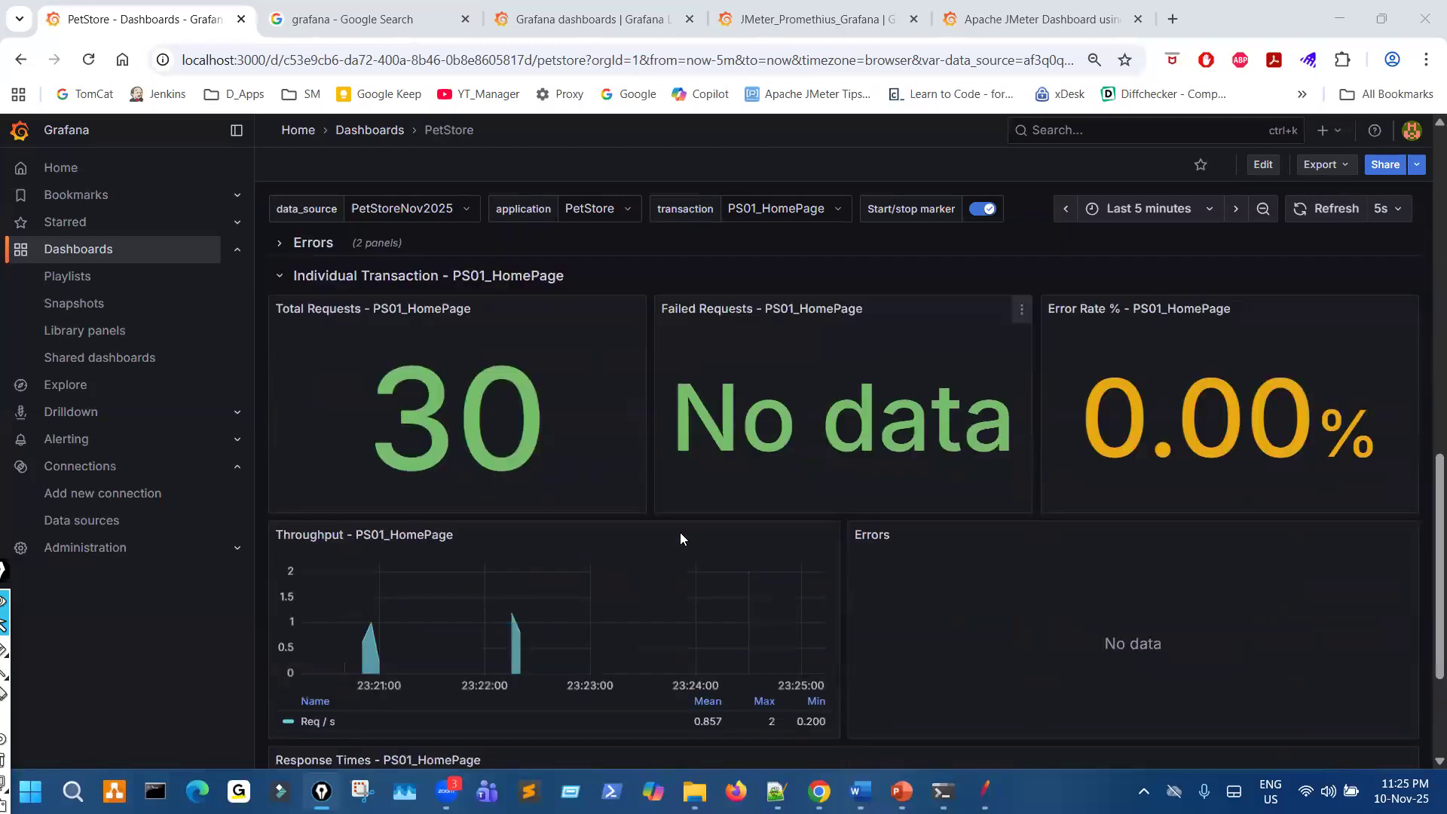
drag(392, 381, 548, 423)
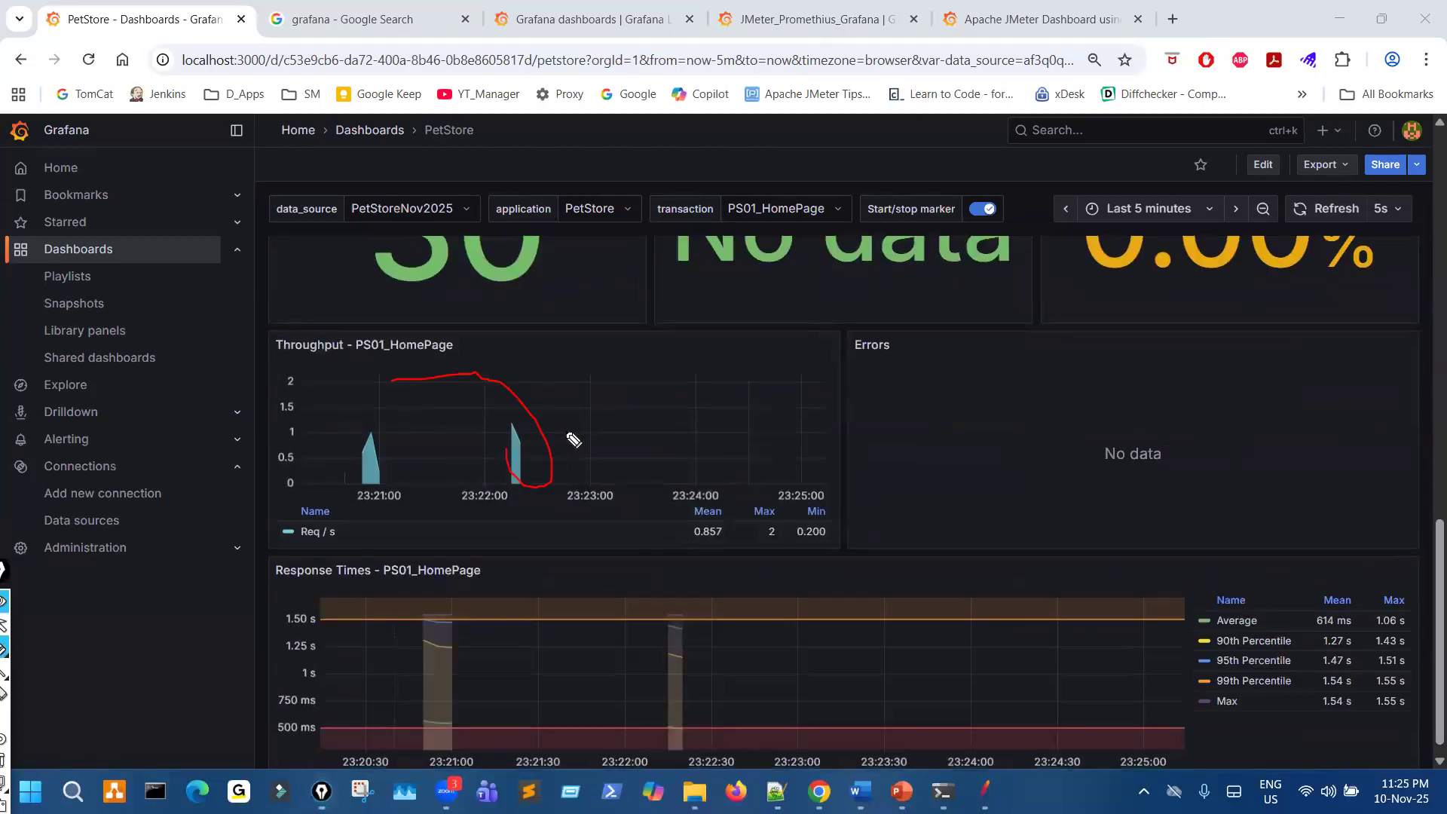
drag(530, 579, 533, 628)
drag(379, 415, 472, 392)
drag(461, 612, 592, 560)
key(ctrl+shift+7)
scroll(615, 545, up, 15)
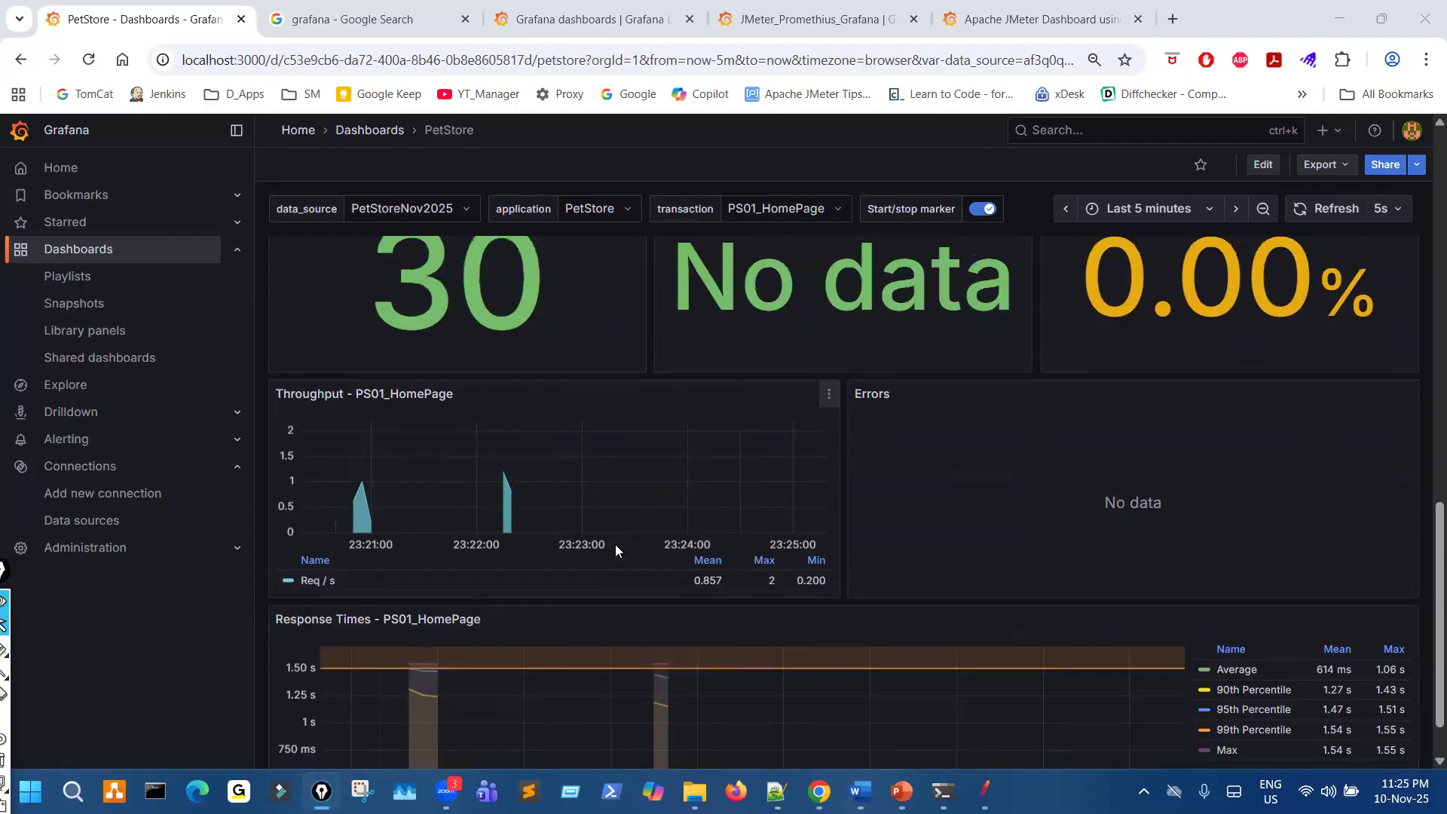
- Set the dashboard's transaction variable to PS11_Confirm/actions/Order.action-76
mouse_move(770, 183)
mouse_down()
mouse_move(701, 200)
mouse_move(773, 178)
mouse_up()
key(ctrl+shift+7)
click(793, 211)
scroll(785, 415, down, 5)
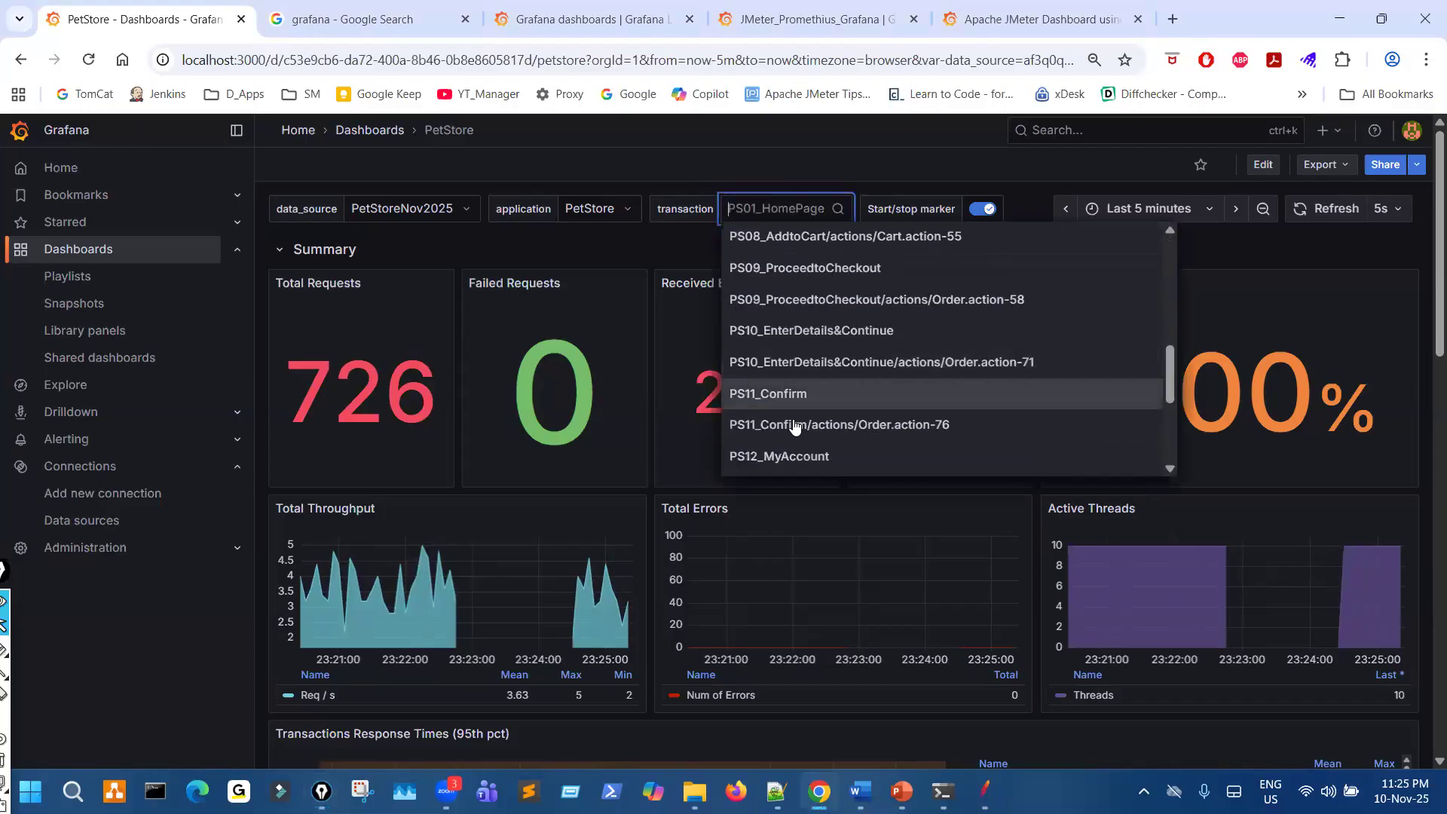
click(796, 423)
- Review the PS11_Confirm/actions/Order.action-76 throughput and response-time panels, briefly marking the throughput graph
scroll(737, 513, down, 10)
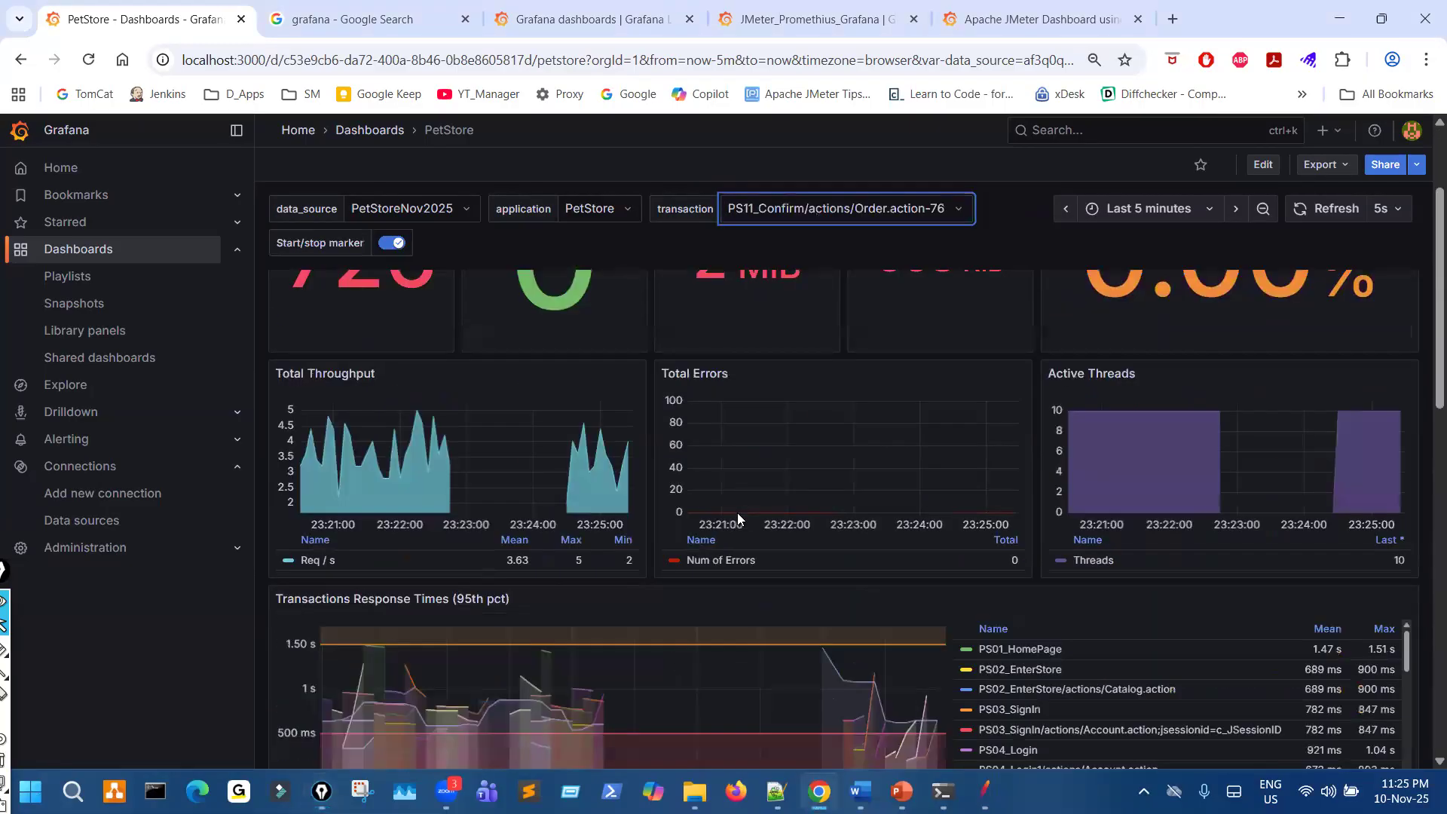
scroll(737, 517, down, 1)
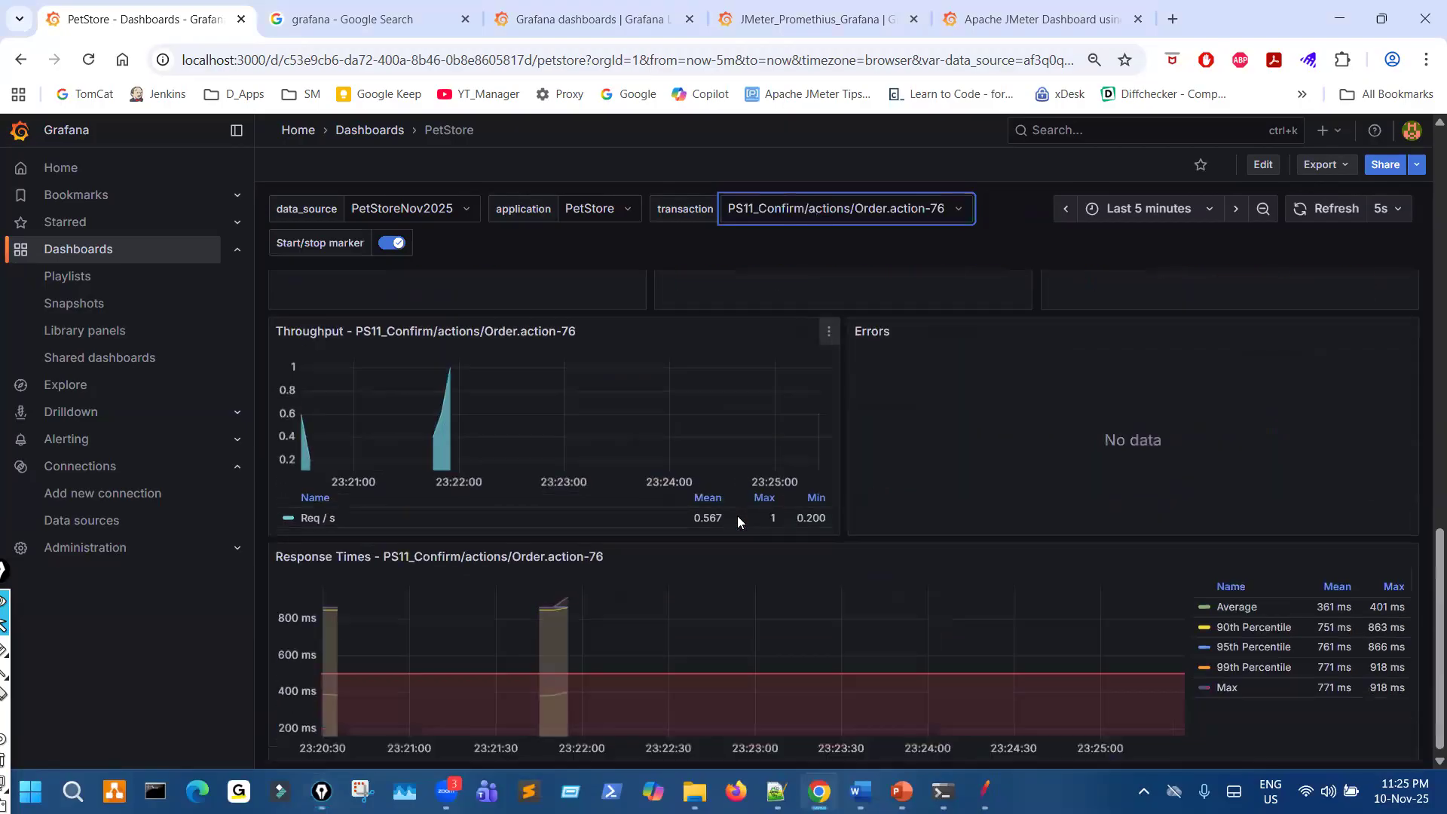
mouse_move(653, 377)
mouse_down()
mouse_move(716, 422)
mouse_move(642, 411)
mouse_up()
key(ctrl+shift+7)
key(ctrl+shift+2)
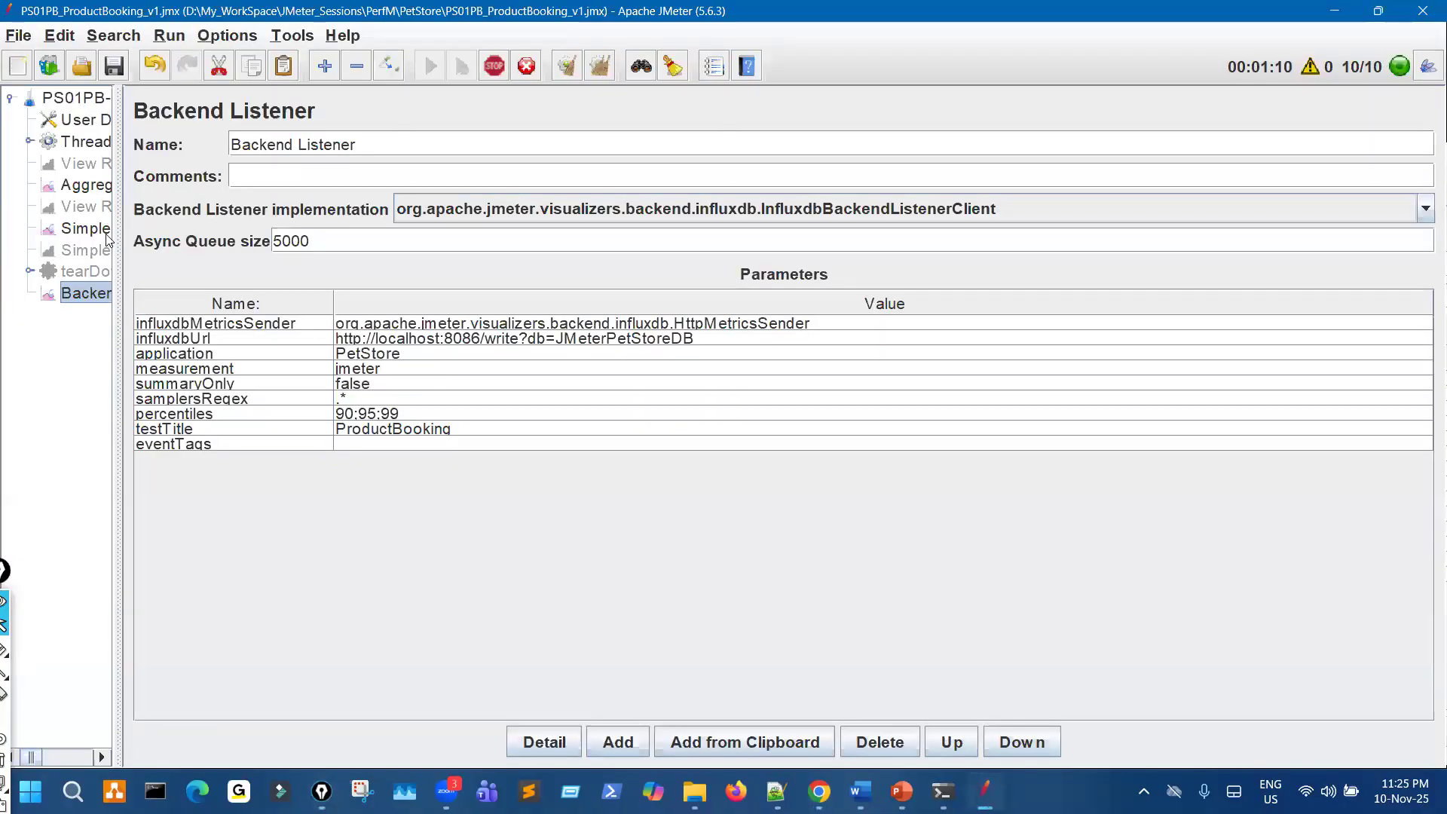
- Open JMeter's Aggregate Report, mark the PS11_Confirm sample counts with the pen, and clear the mark
click(85, 228)
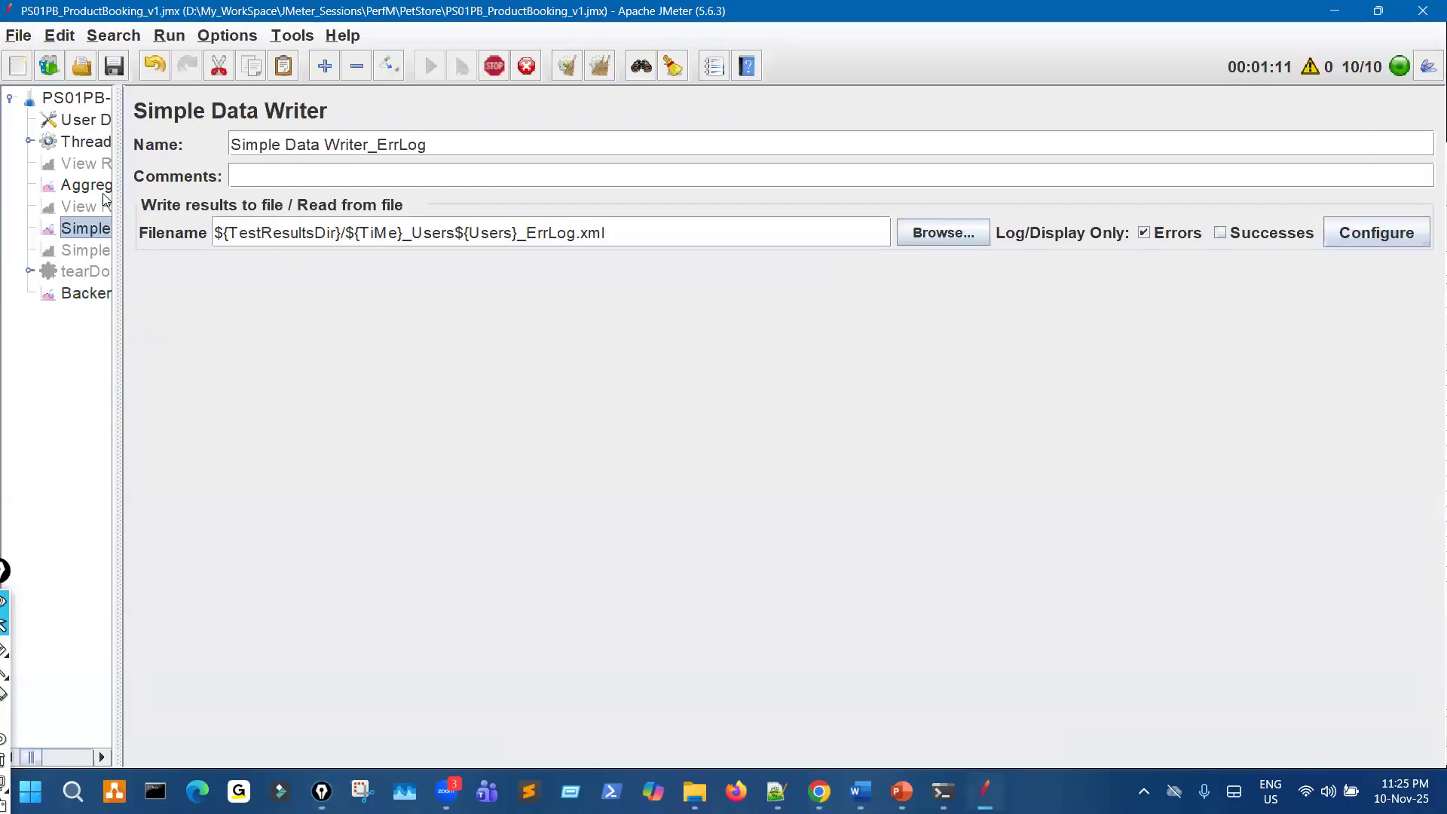
key(Up)
key(Up)
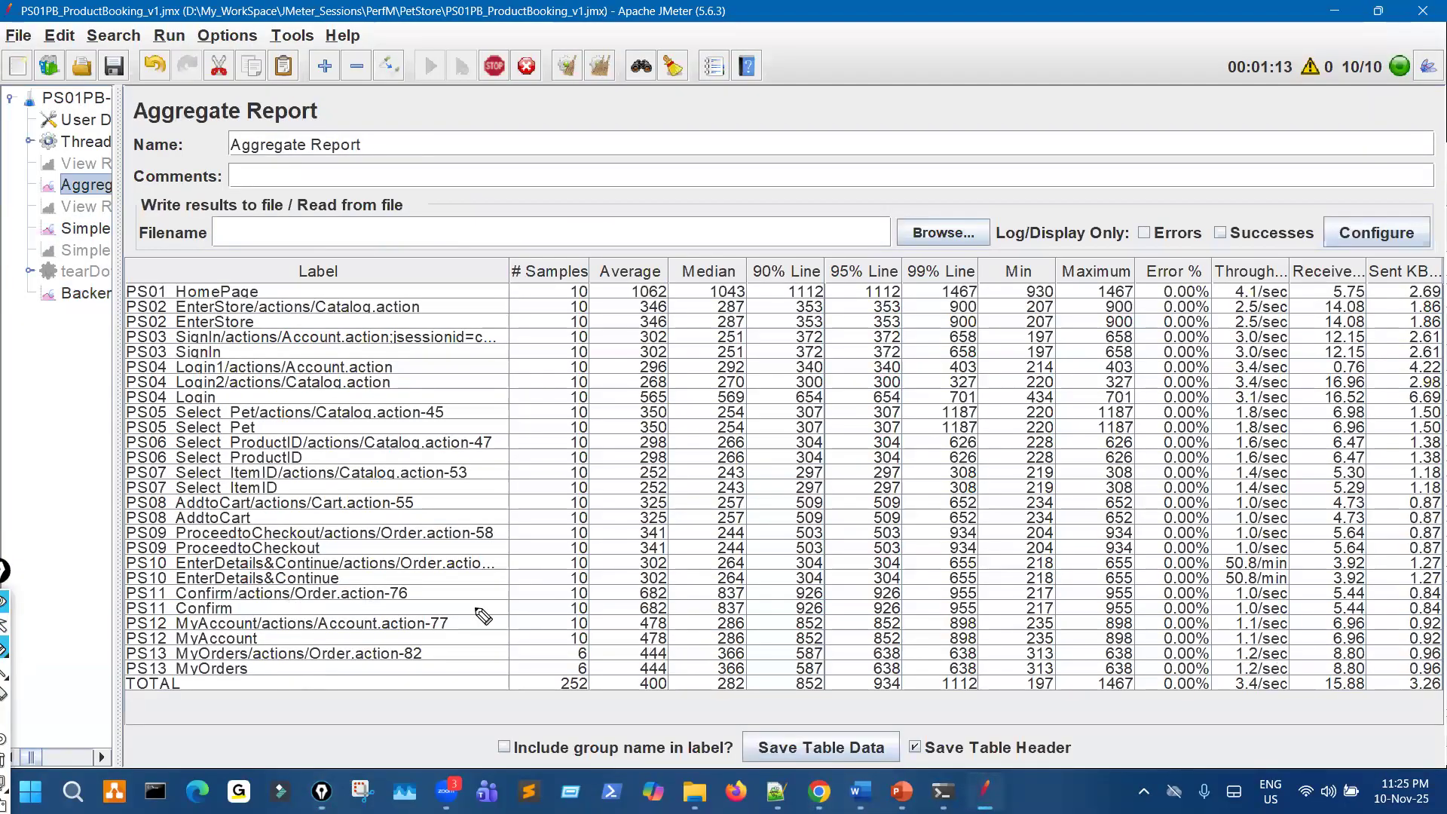
mouse_move(565, 583)
mouse_down()
mouse_move(585, 613)
mouse_move(561, 586)
mouse_up()
key(ctrl+shift+7)
key(ctrl+shift+2)
- Return to Grafana, mark the latest PS11_Confirm throughput spike and the Response Times panel with the pen, and clear the marks
key(alt+Tab)
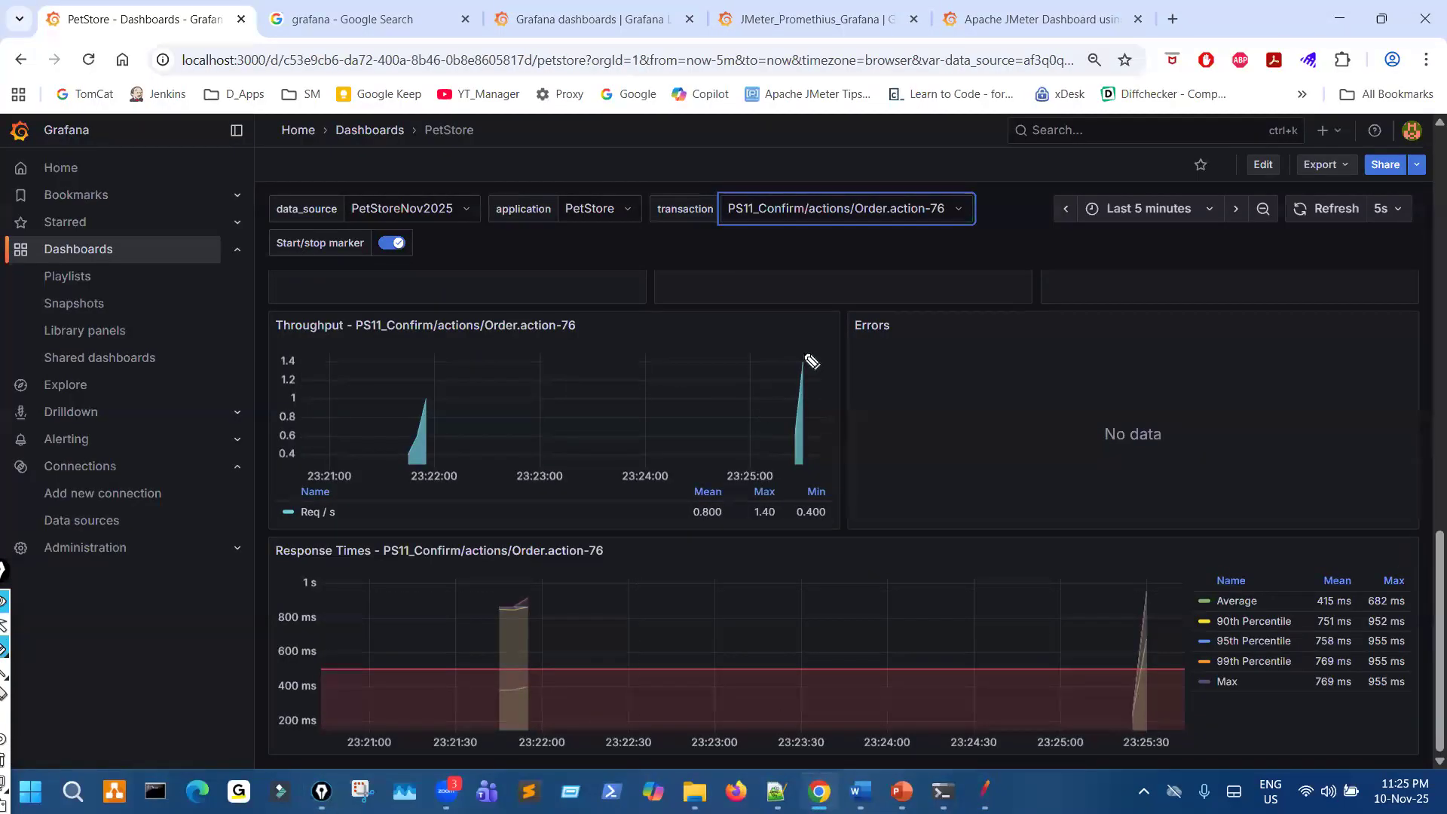
drag(792, 394, 776, 366)
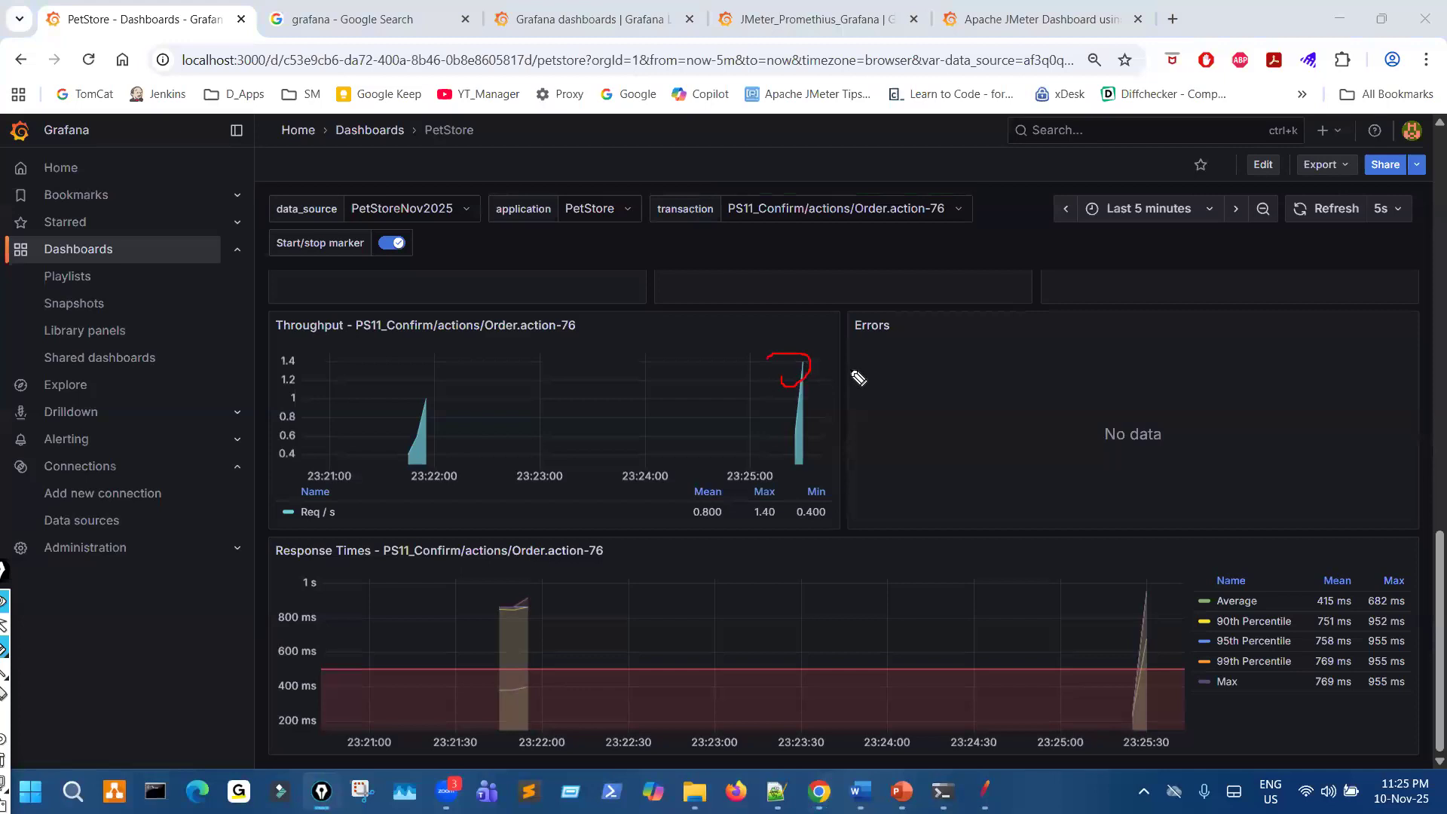
mouse_move(1002, 362)
mouse_down()
mouse_move(969, 377)
mouse_move(988, 384)
mouse_up()
key(ctrl+shift+7)
key(ctrl+shift+2)
drag(416, 559, 586, 558)
mouse_move(1302, 574)
mouse_down()
mouse_move(1197, 647)
mouse_move(1236, 697)
mouse_move(1258, 645)
mouse_up()
mouse_move(633, 647)
mouse_down()
mouse_move(690, 659)
mouse_move(666, 642)
mouse_up()
key(ctrl+shift+7)
key(ctrl+shift+2)
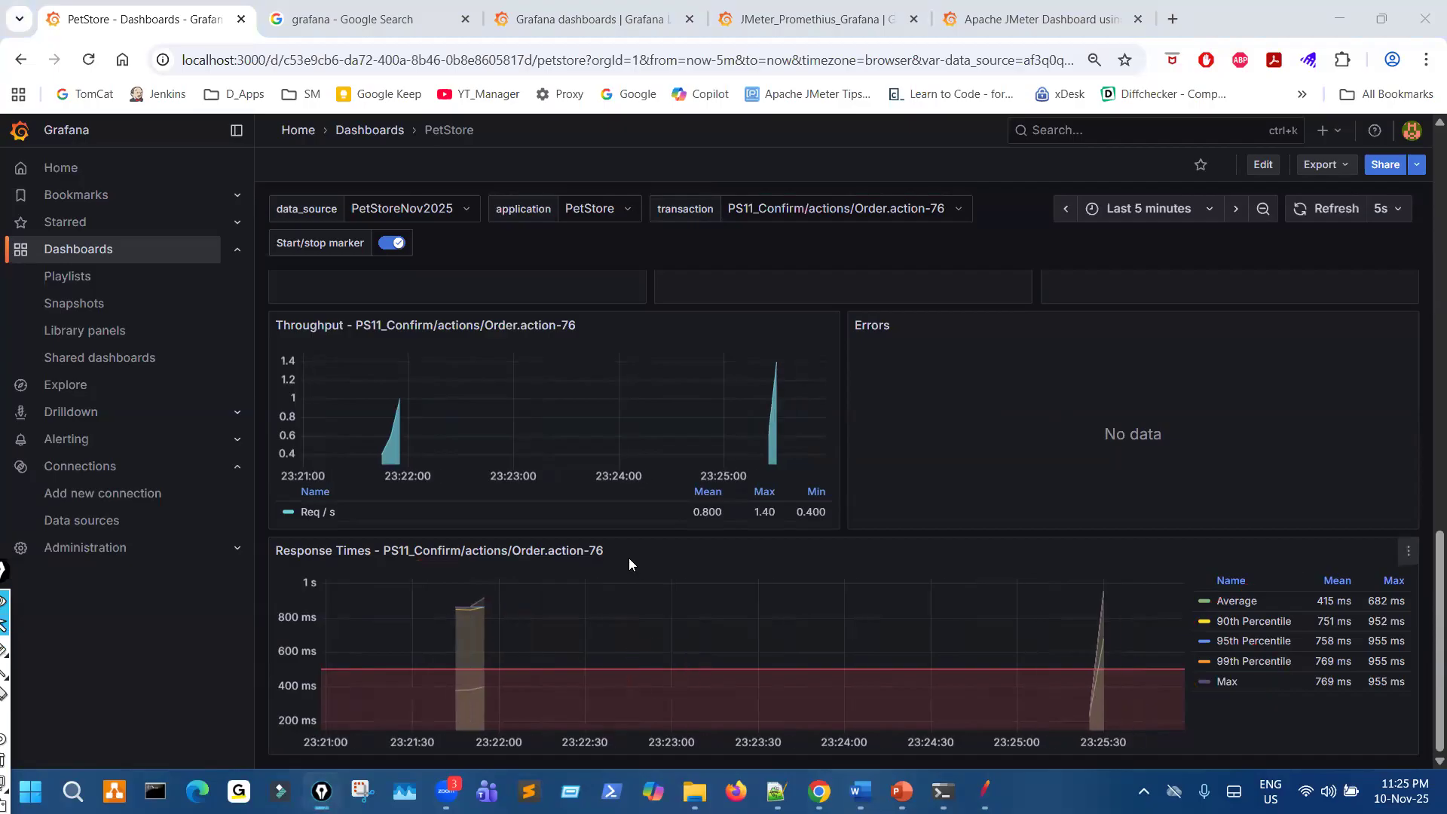
- Examine the Total Requests panel for PS11_Confirm/actions/Order.action-76, circling its figure and clearing the mark
scroll(629, 558, up, 2)
scroll(628, 558, down, 2)
scroll(631, 562, up, 3)
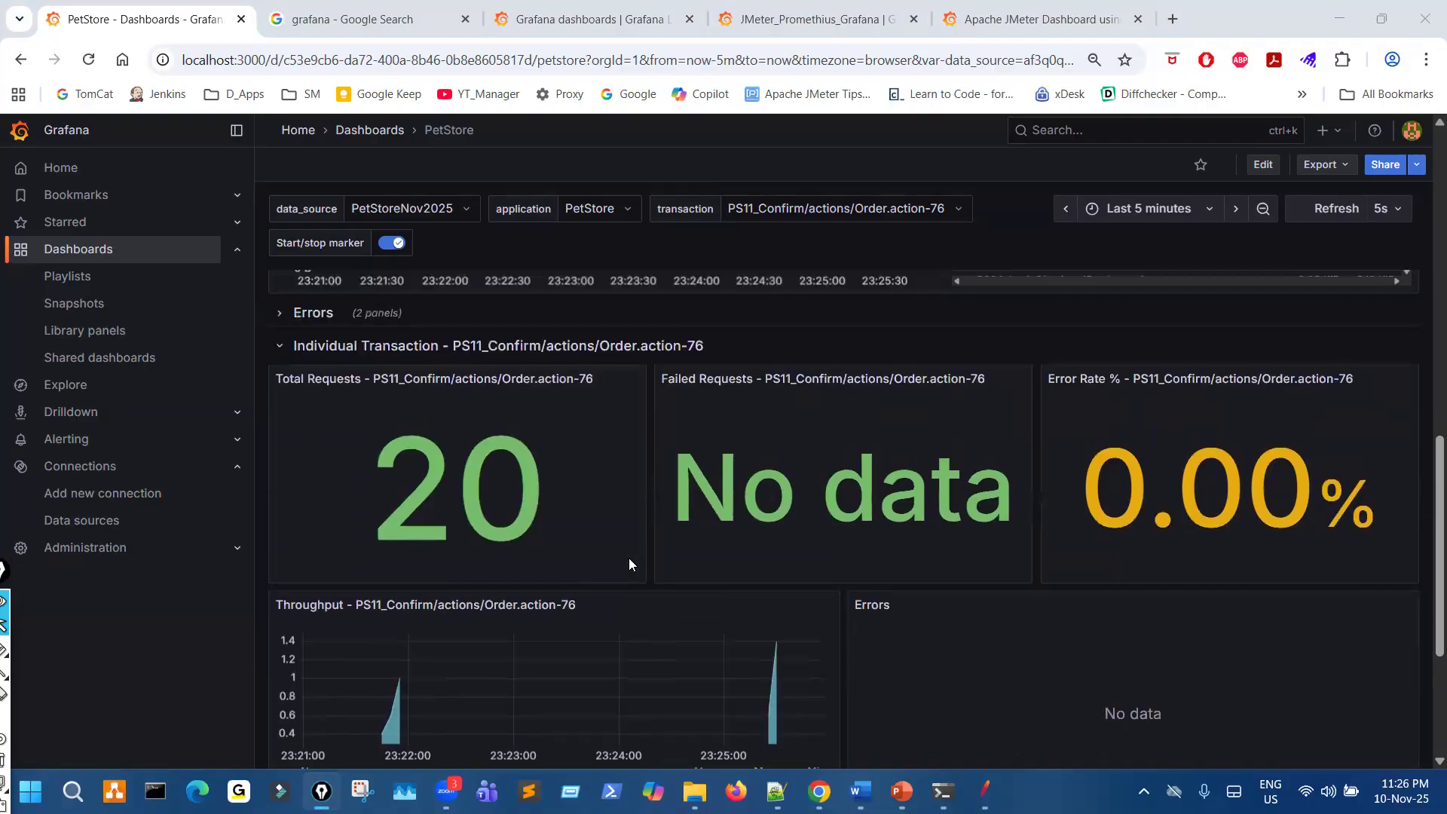
scroll(629, 558, up, 1)
key(ctrl+shift+3)
mouse_move(310, 401)
mouse_down()
mouse_move(294, 423)
mouse_move(323, 400)
mouse_up()
key(Escape)
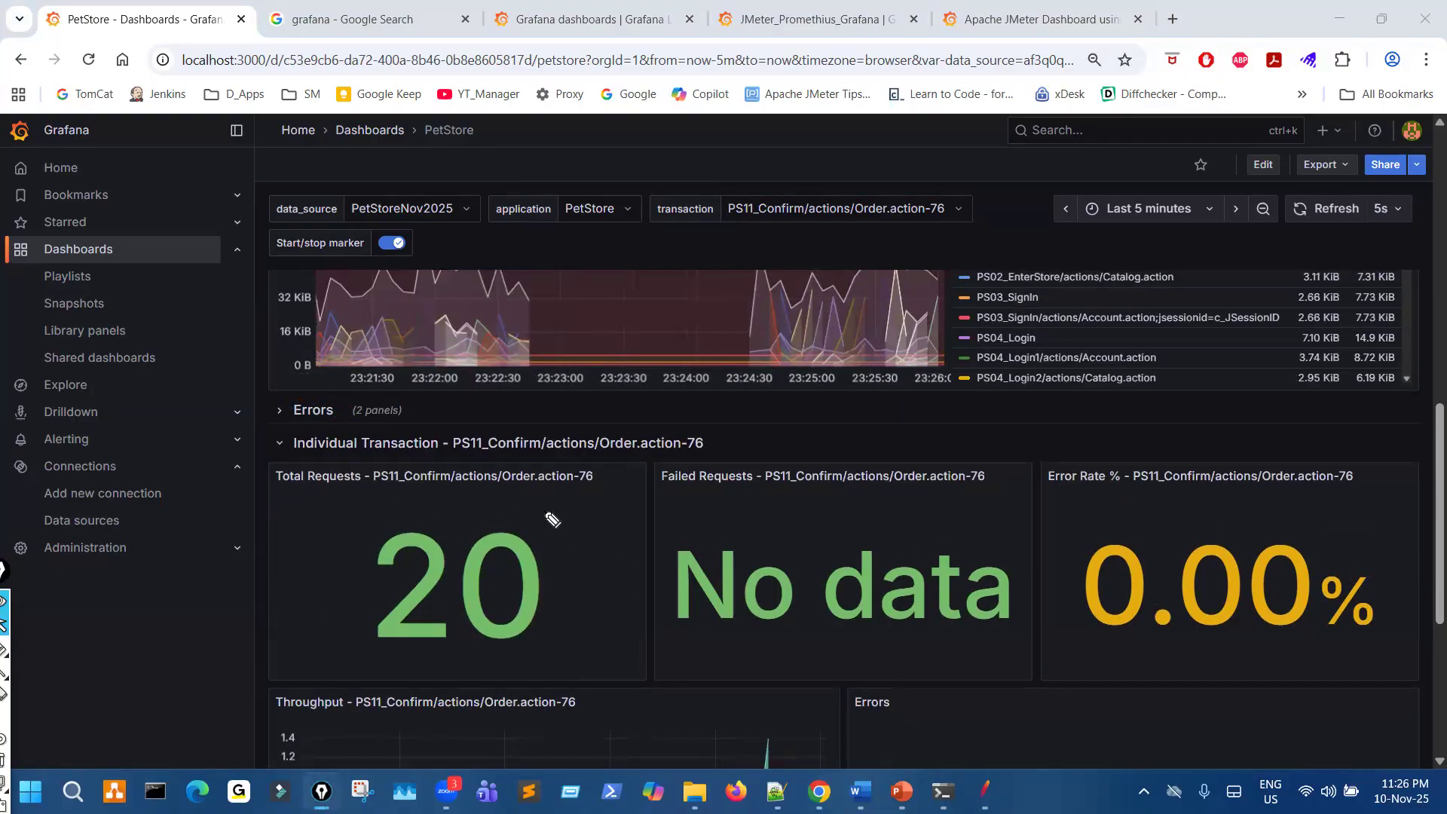
drag(549, 517, 557, 516)
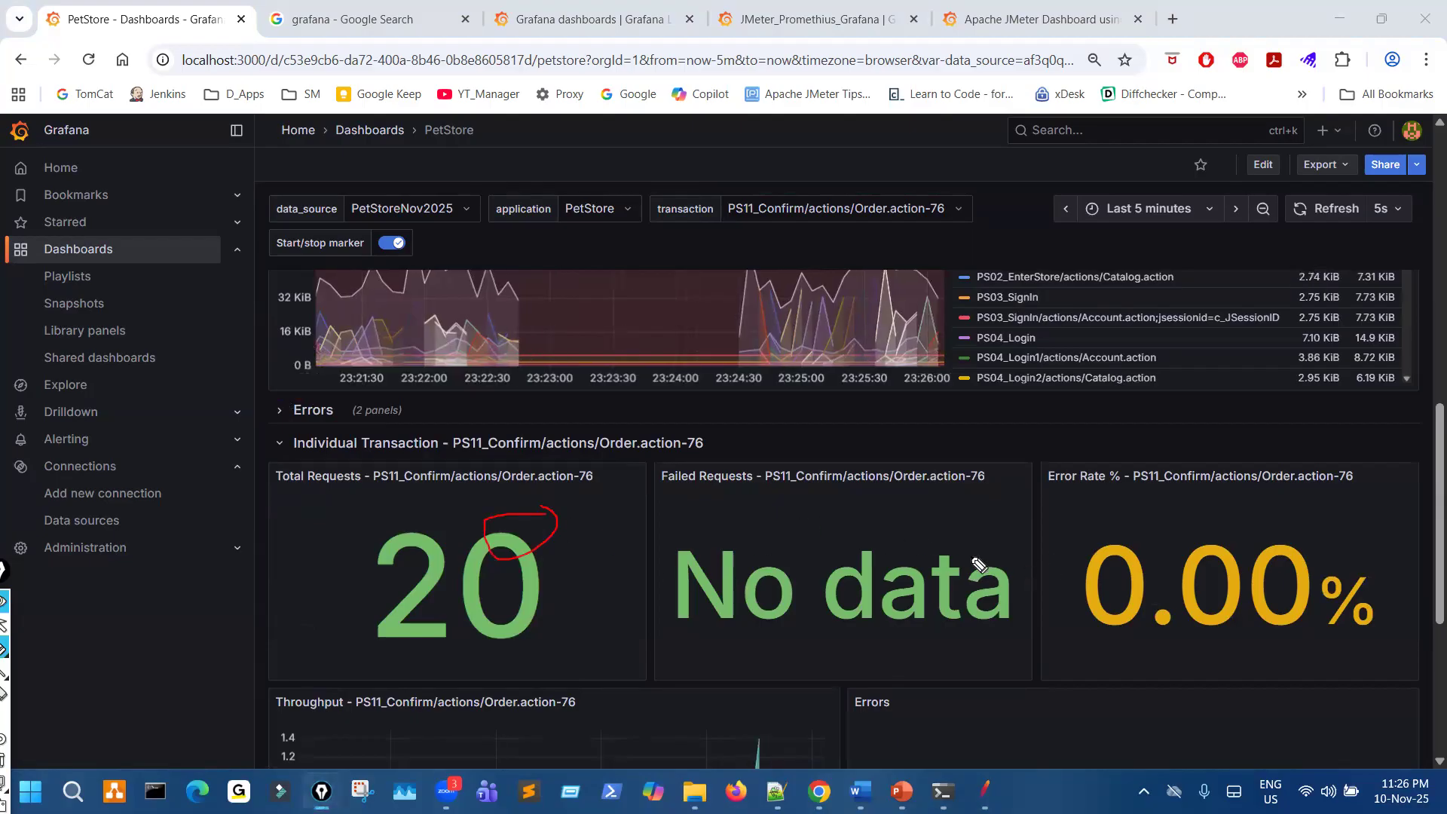
key(Escape)
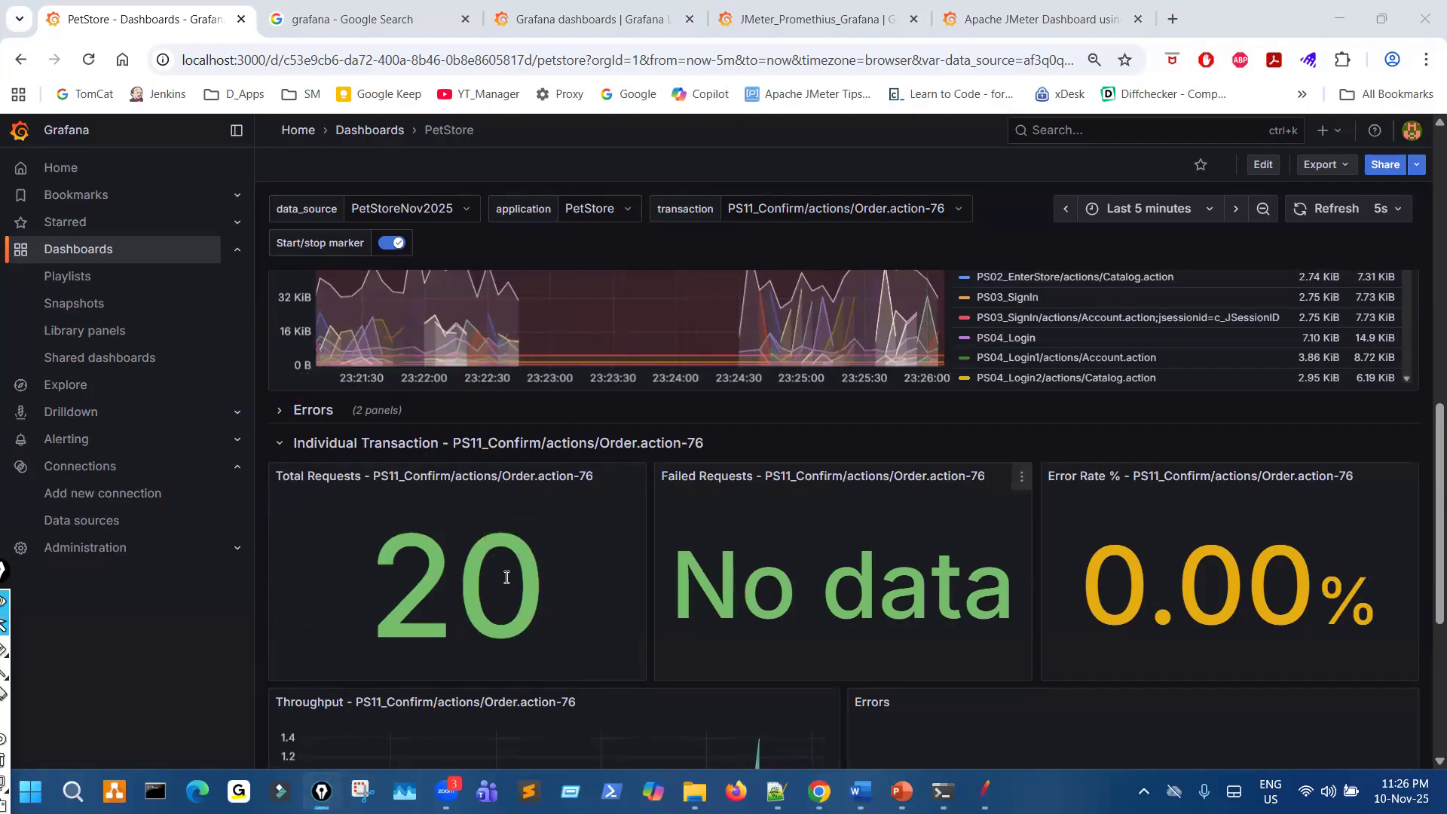
- Expand the dashboard's Errors row, mark its Errors per Transaction and Error Info panels with the pen, and clear the marks
scroll(875, 646, down, 2)
scroll(875, 646, down, 2)
scroll(784, 657, up, 4)
mouse_move(305, 395)
mouse_down()
mouse_move(355, 410)
mouse_move(305, 401)
mouse_up()
key(Escape)
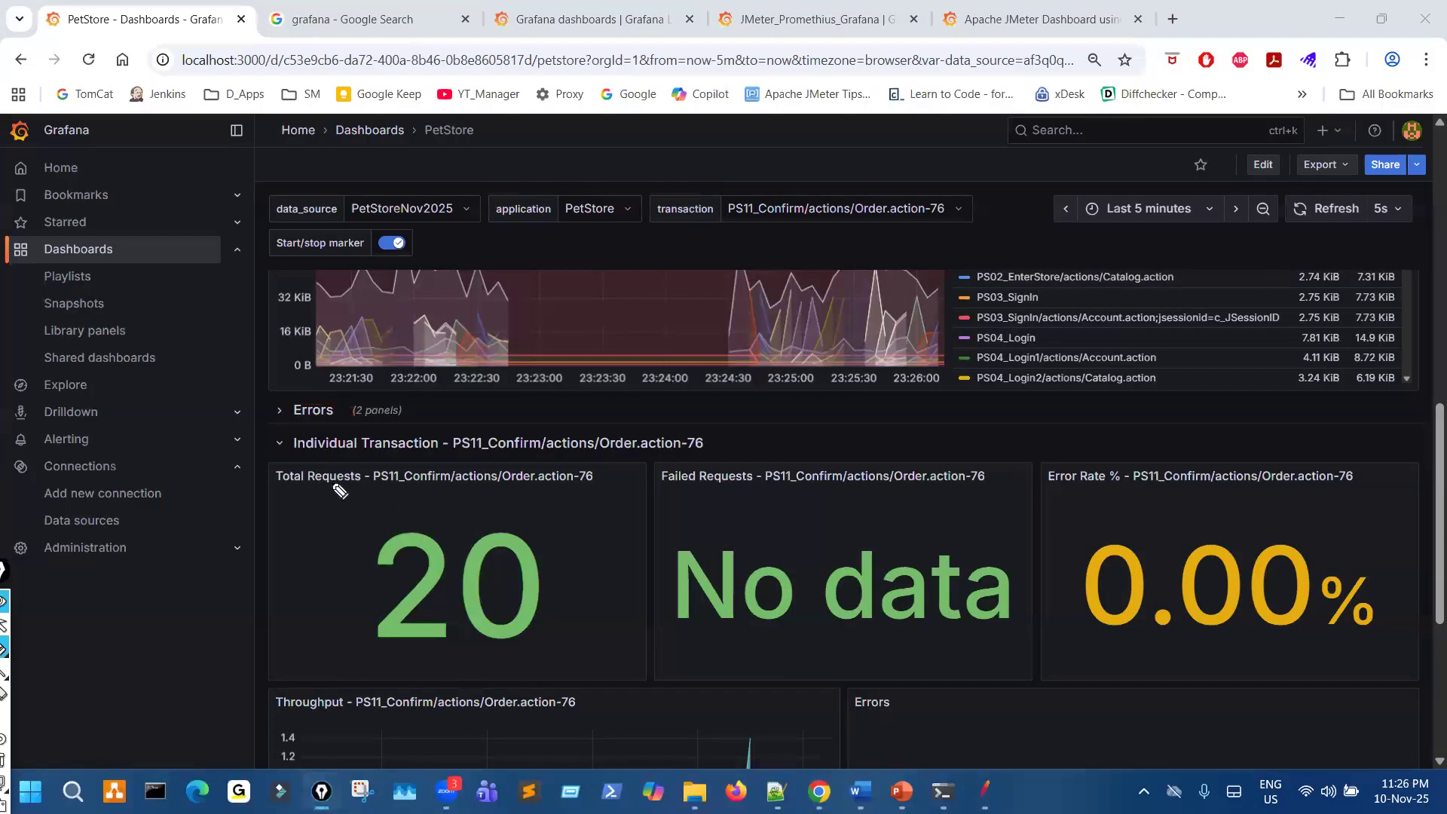
click(311, 413)
key(ctrl+shift+3)
mouse_move(622, 474)
mouse_down()
mouse_move(575, 477)
mouse_move(730, 542)
mouse_up()
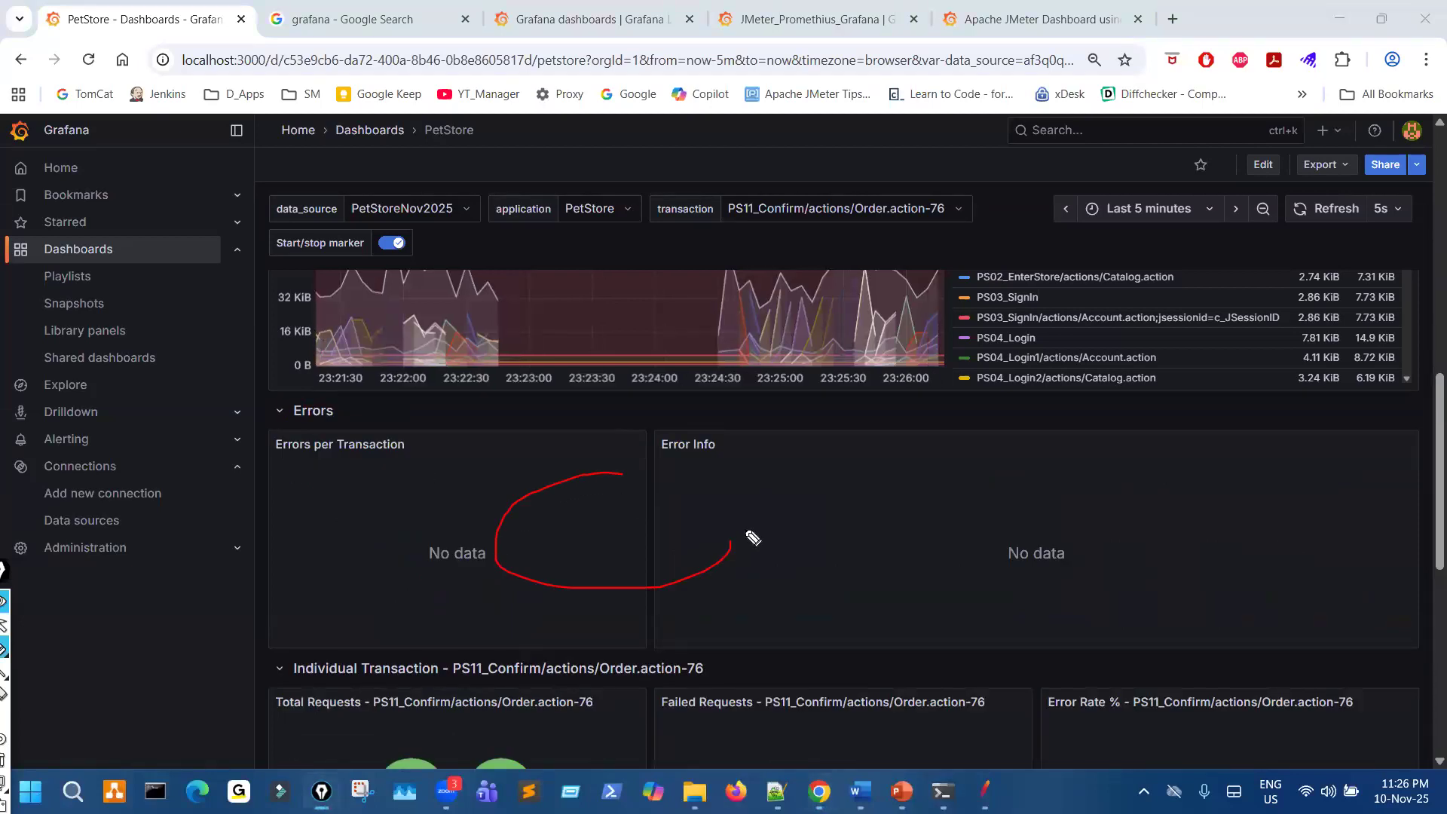
drag(423, 458, 473, 443)
drag(812, 532, 840, 537)
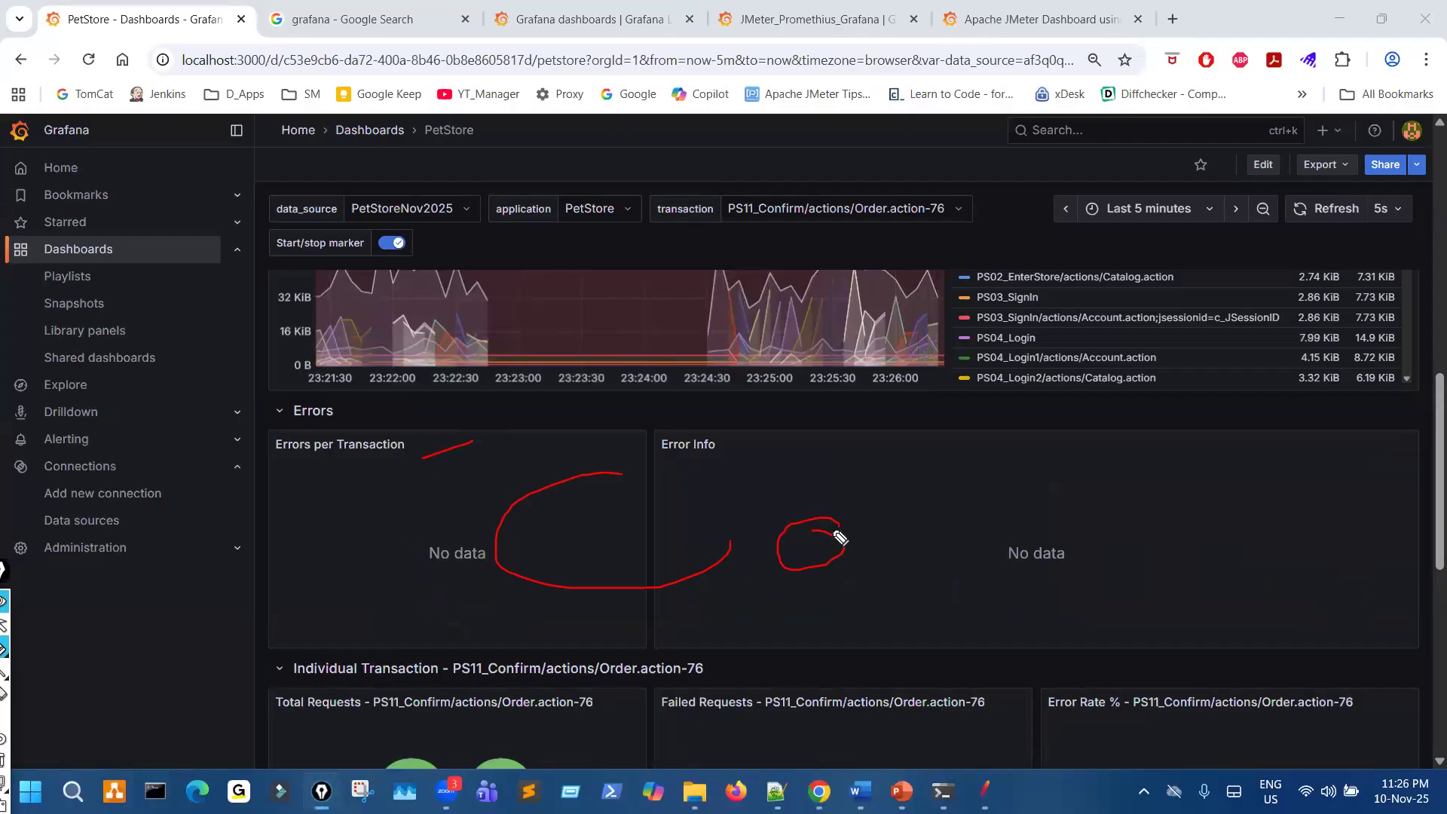
key(Escape)
- Circle the dashboard's transaction filter and mark the legend of Transactions Response Times (95th pct) with the pen, and clear the marks
scroll(835, 551, up, 4)
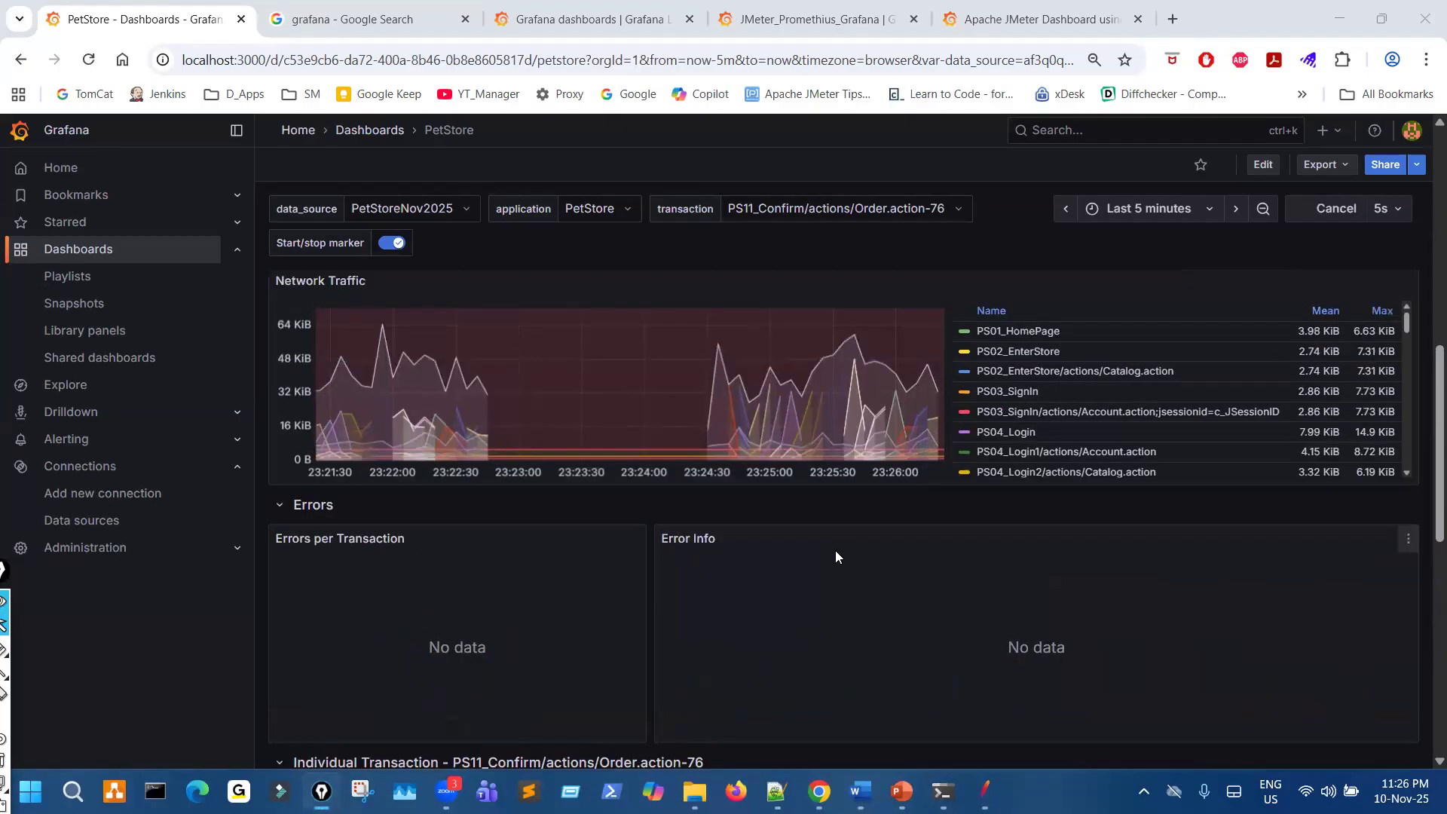
mouse_move(784, 178)
mouse_down()
mouse_move(805, 240)
mouse_move(791, 195)
mouse_move(795, 222)
mouse_up()
click(796, 219)
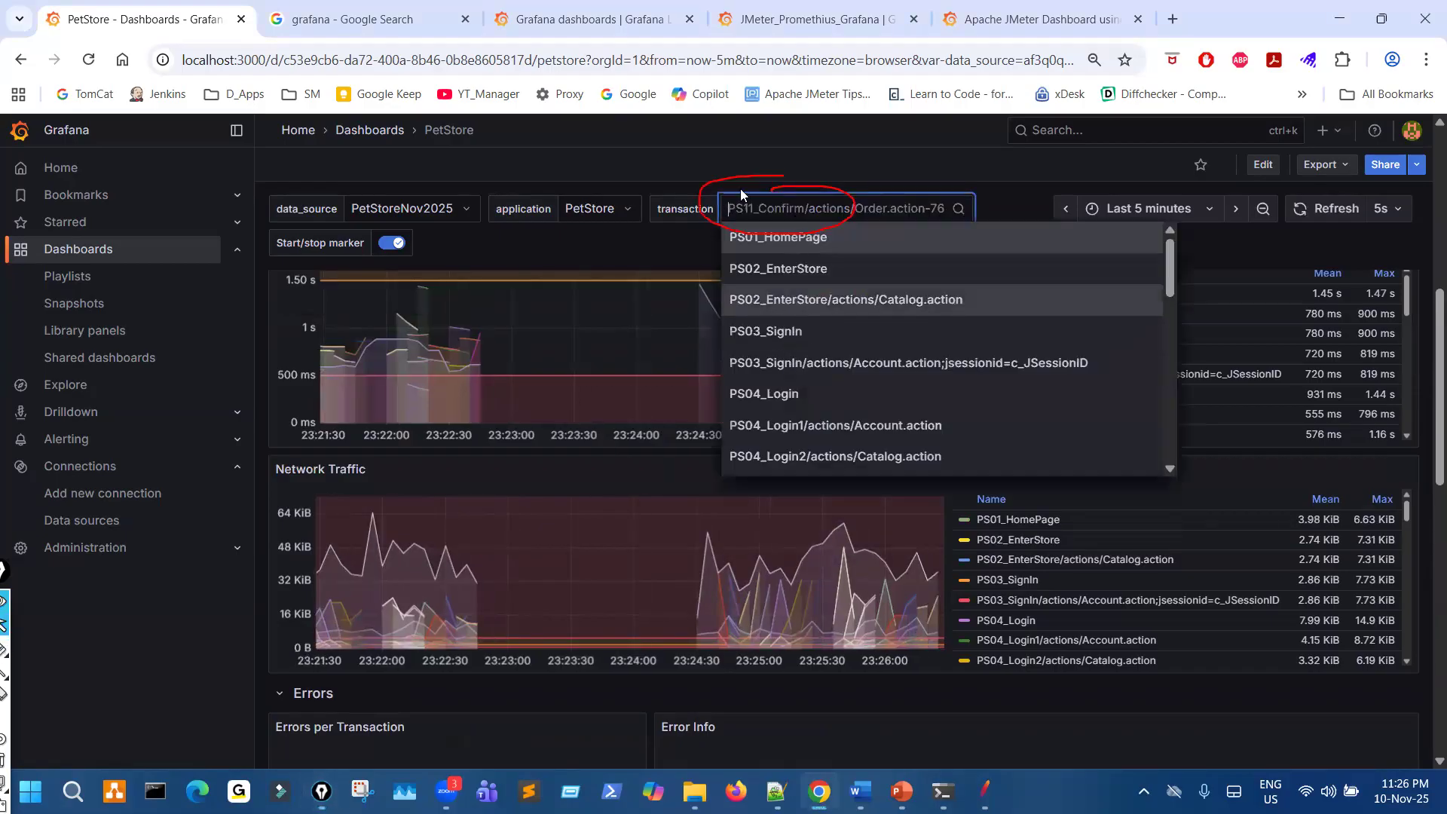
click(734, 128)
scroll(1002, 461, up, 2)
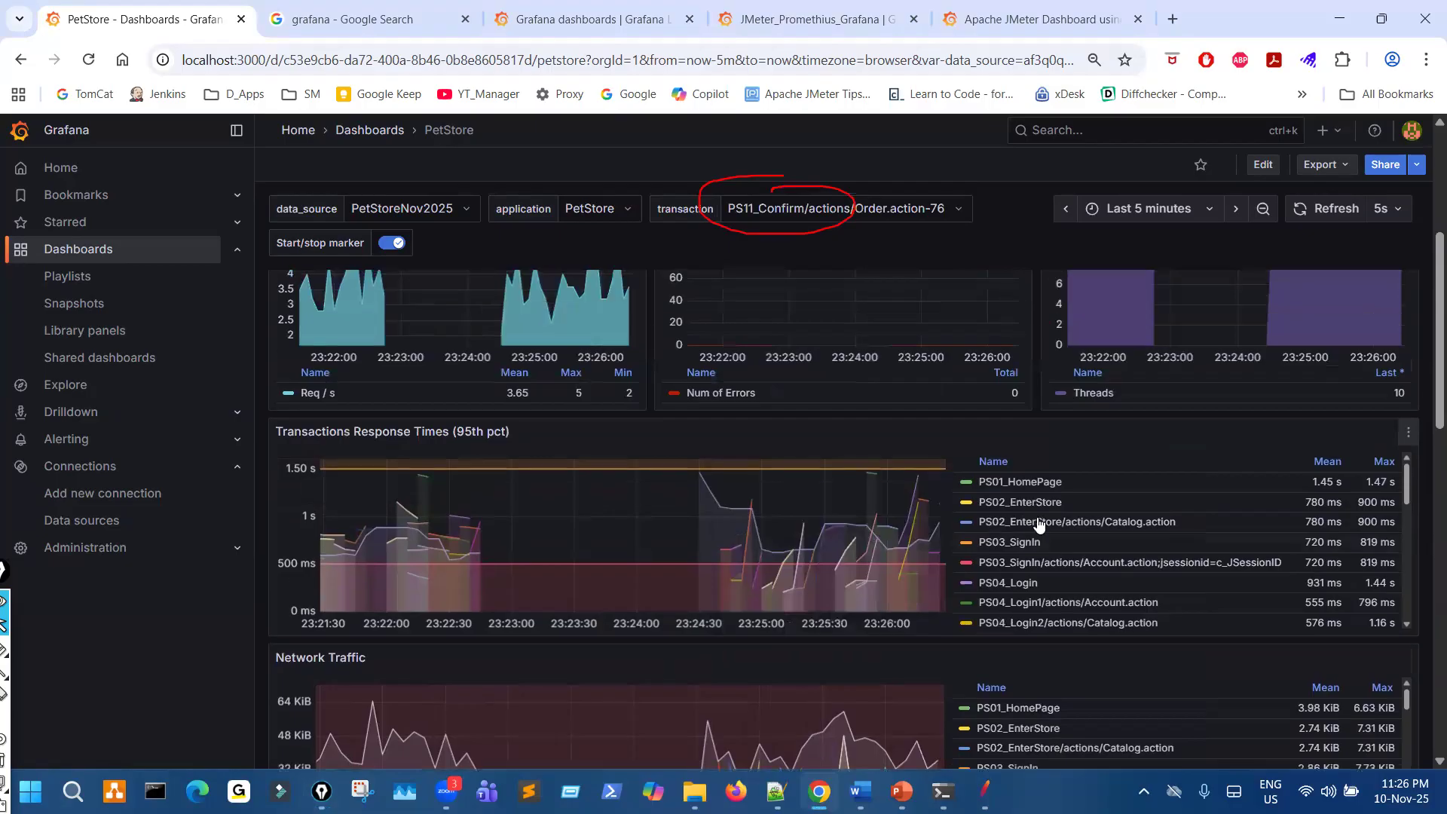
mouse_move(1018, 437)
mouse_down()
mouse_move(901, 573)
mouse_move(1192, 497)
mouse_move(1123, 476)
mouse_up()
key(Escape)
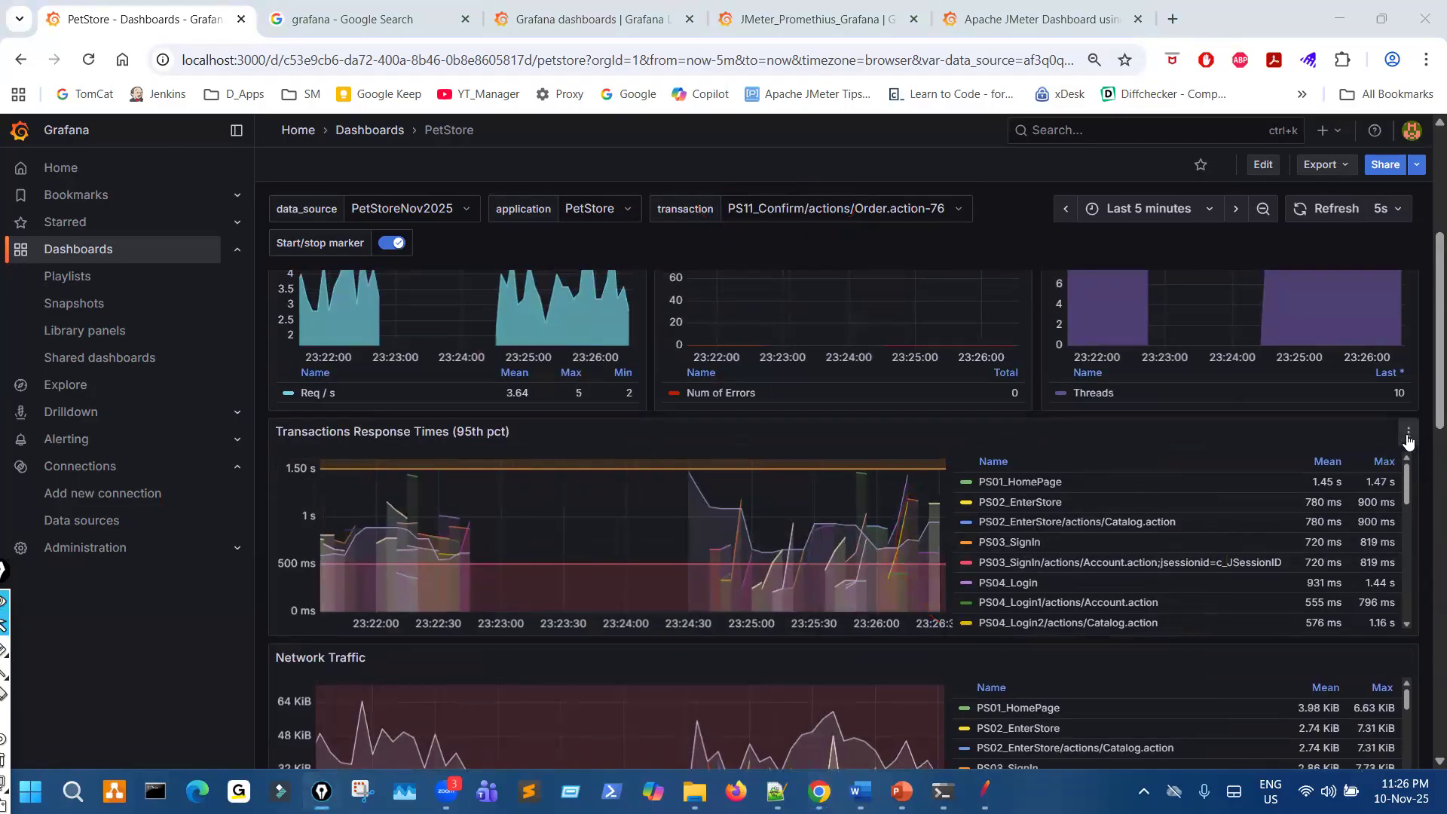
- View the Transactions Response Times (95th pct) panel full size, mark its transaction list with the pen, clear the mark, and return to the dashboard
click(1409, 436)
key(v)
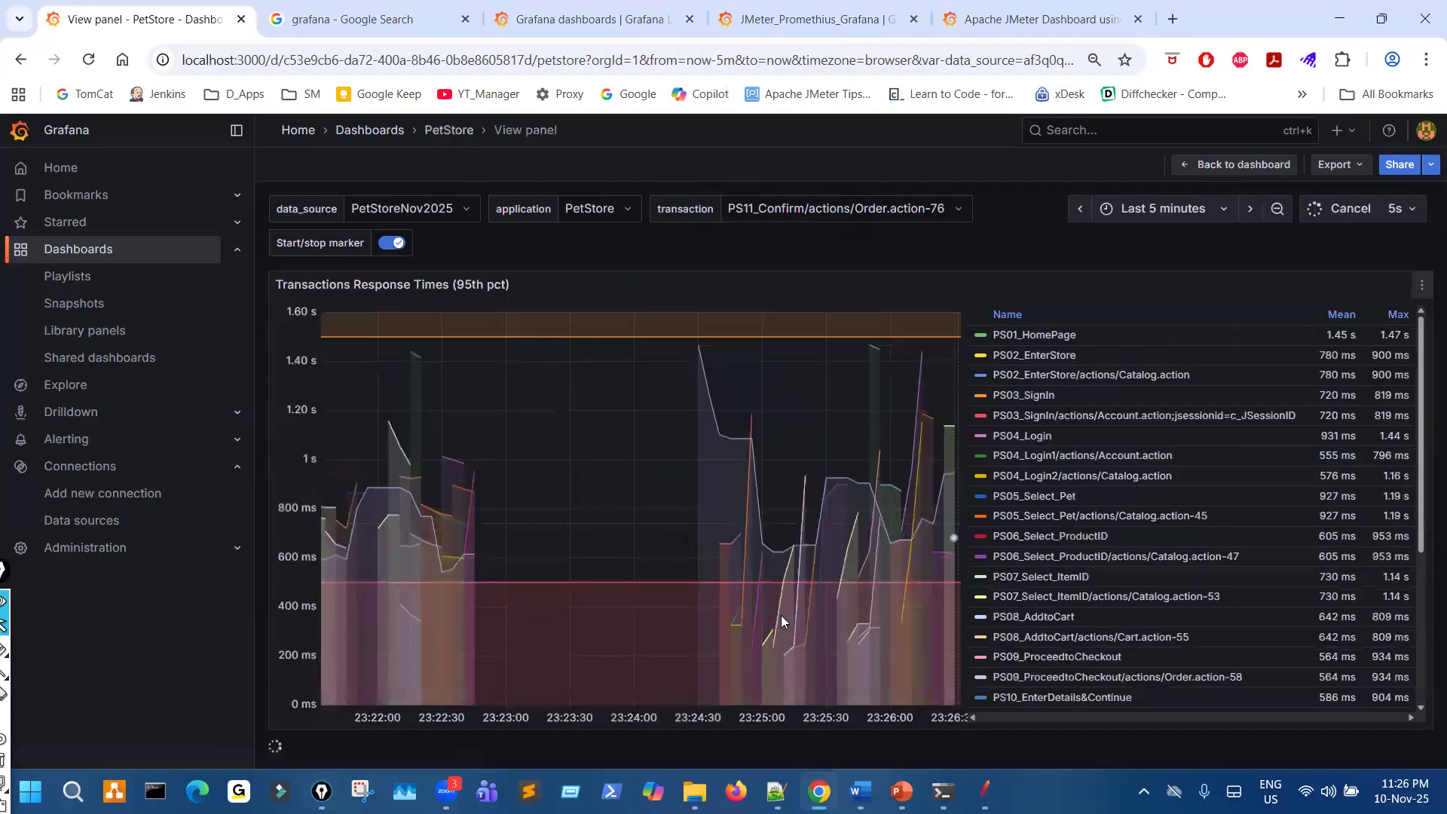
drag(1082, 344, 1083, 733)
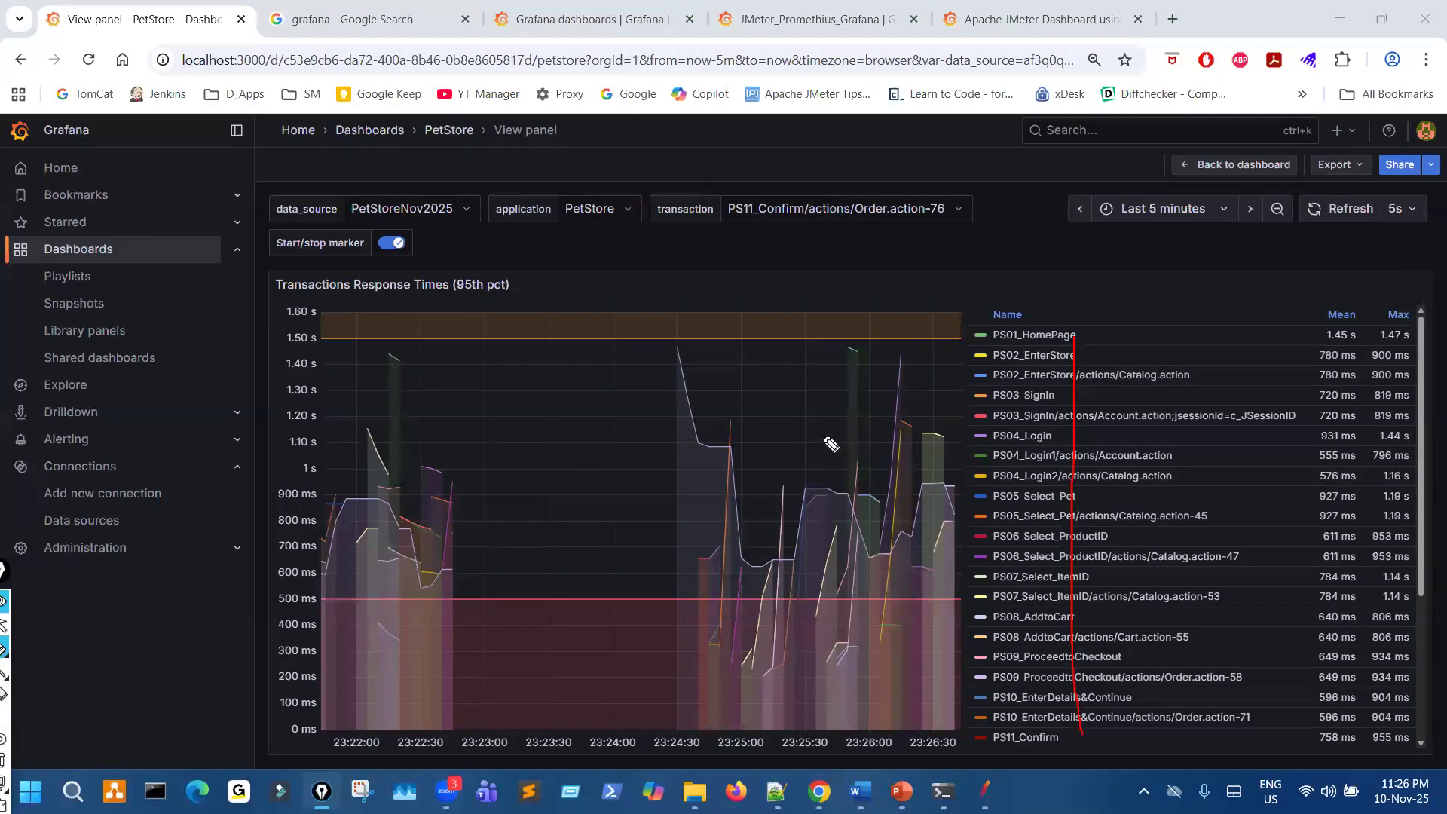
key(ctrl+shift+7)
key(ctrl+shift+2)
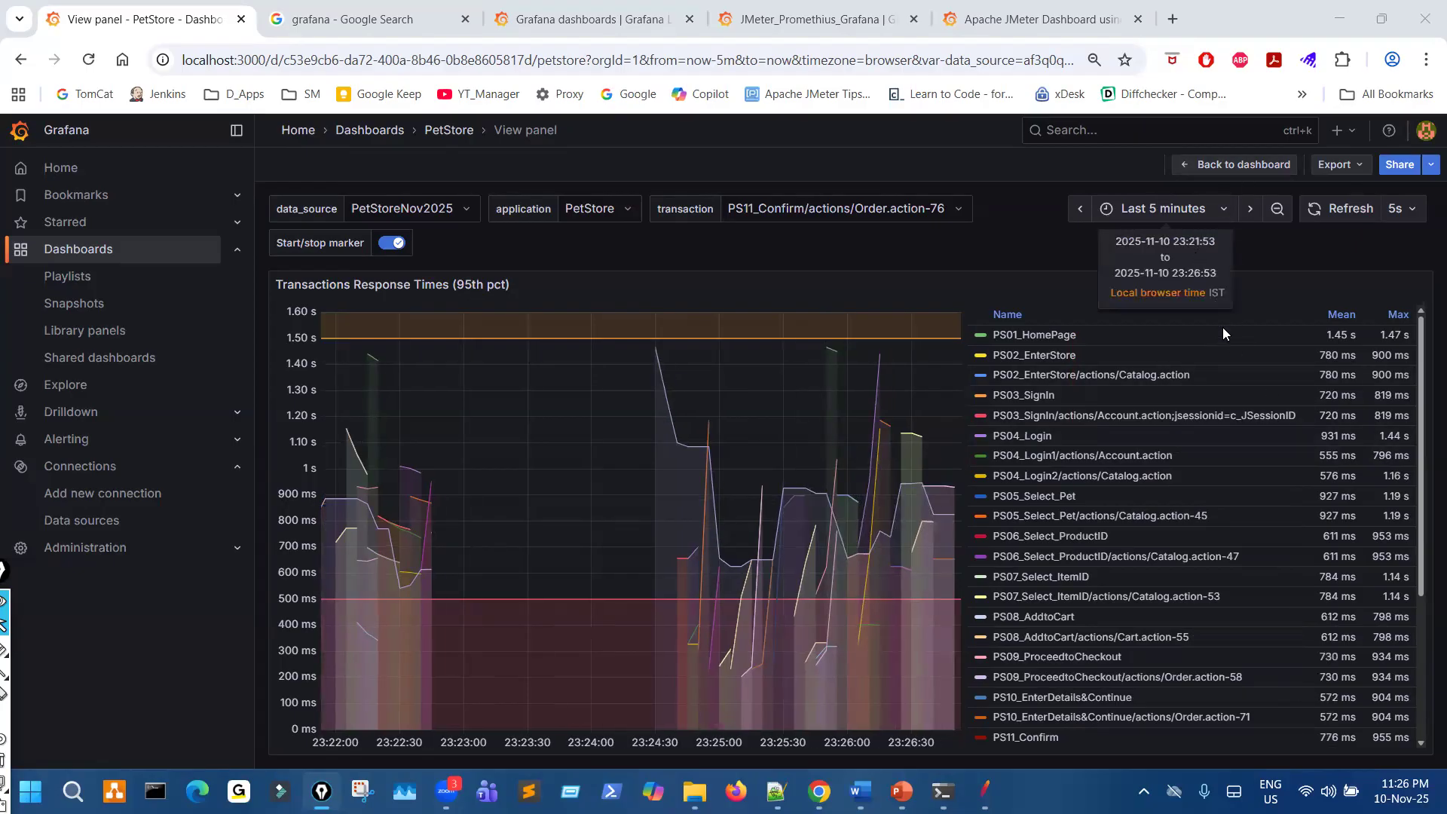
drag(1057, 415, 1308, 377)
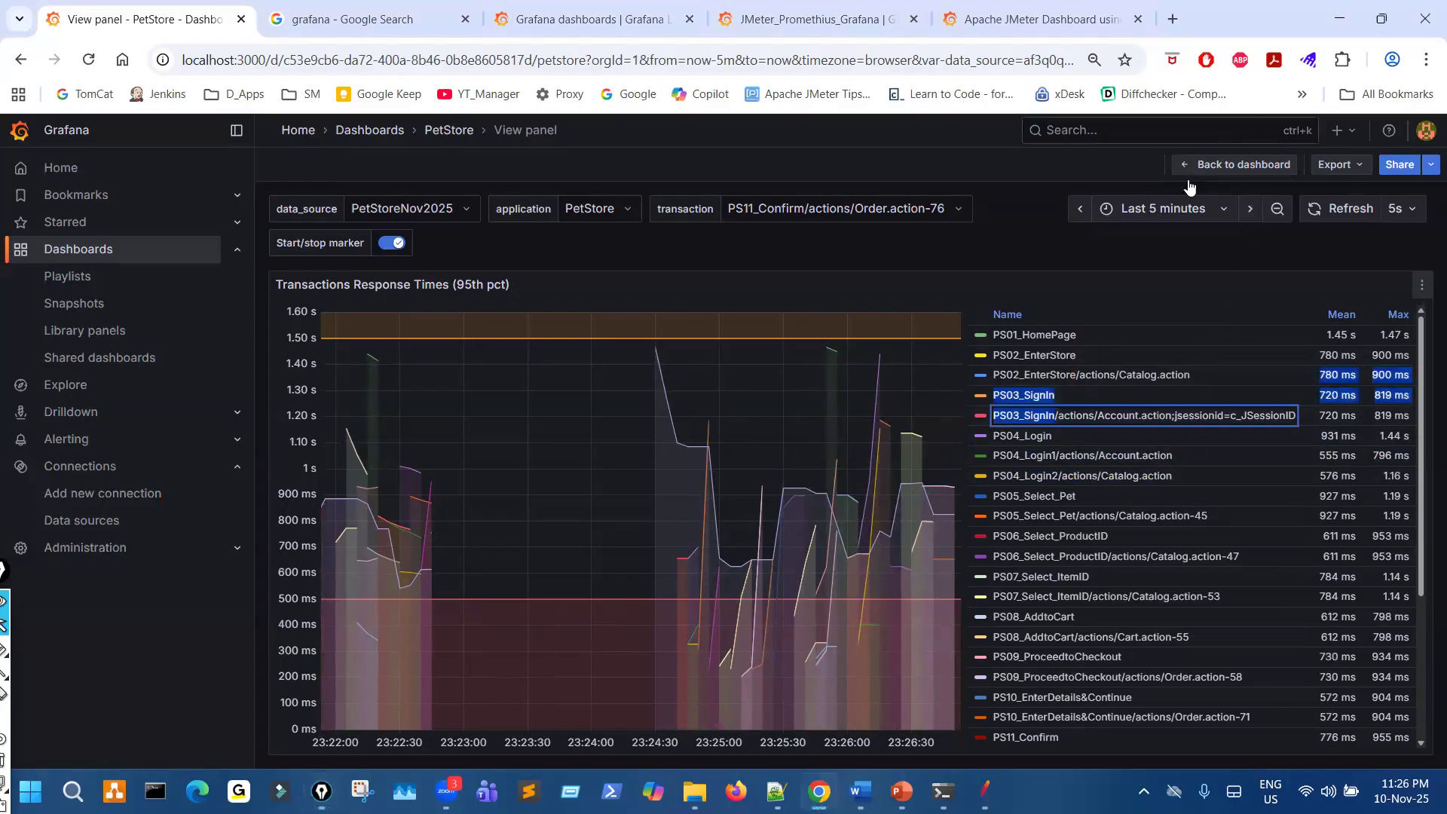
click(1240, 164)
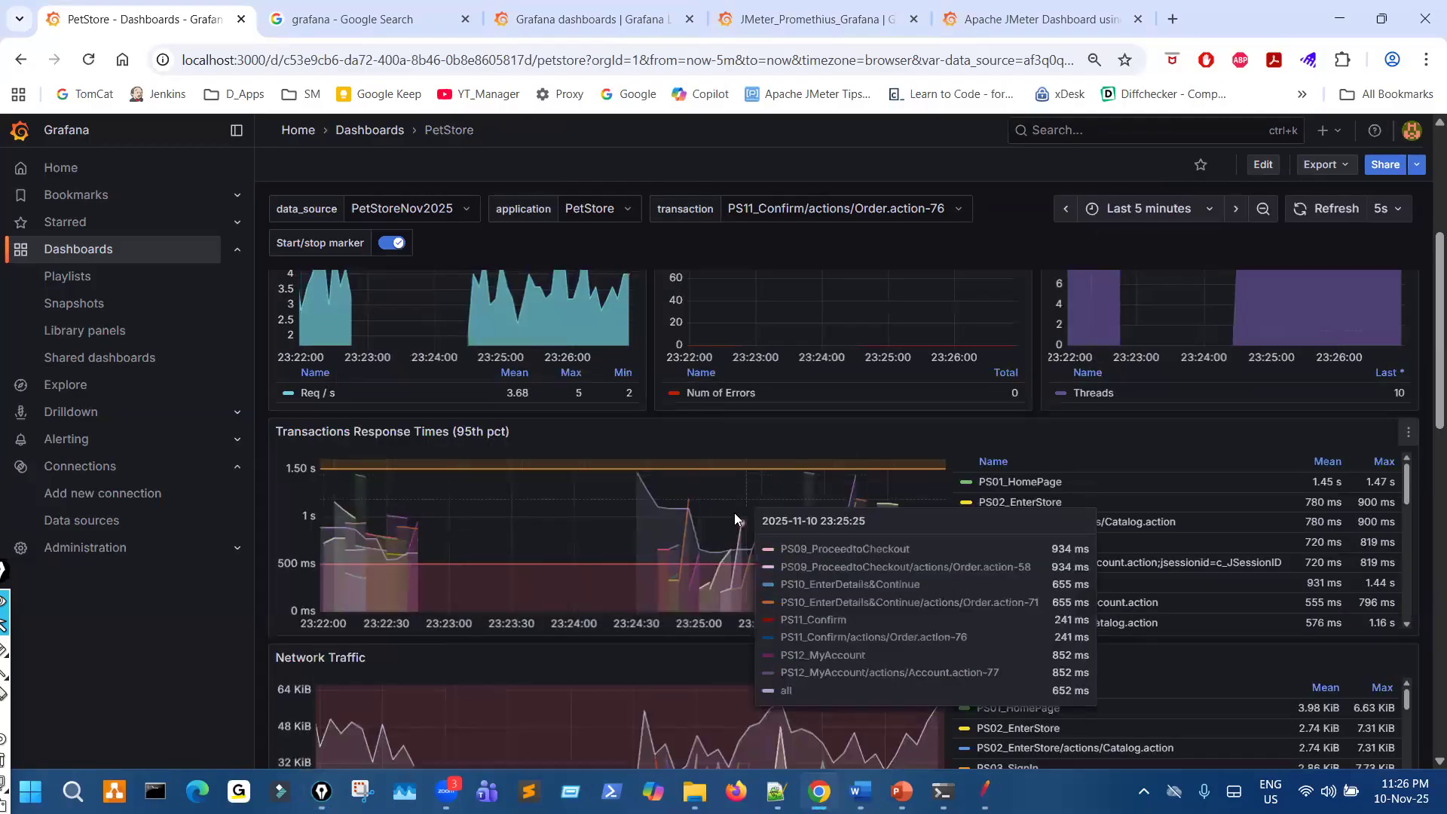
scroll(695, 714, down, 6)
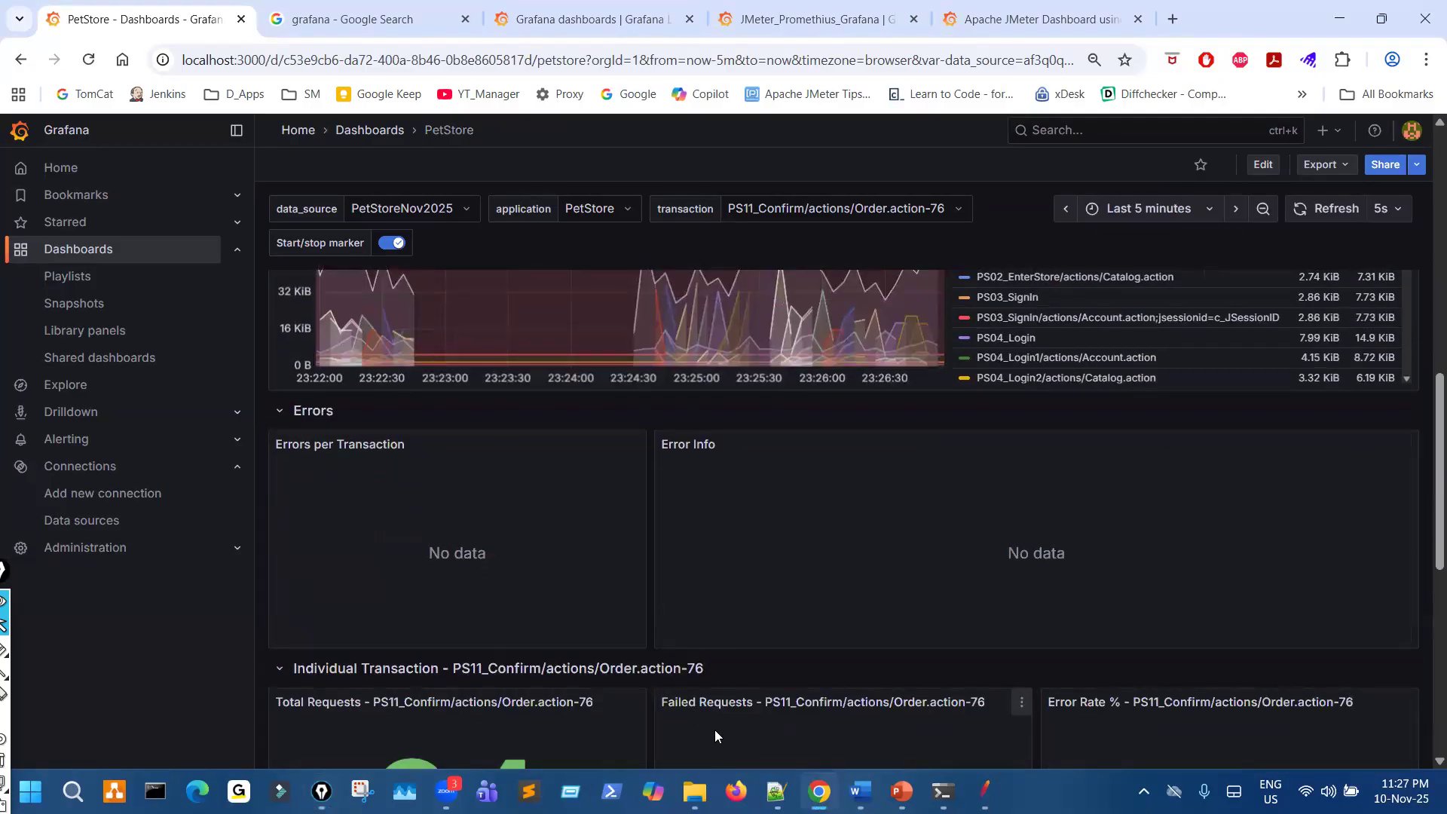
scroll(749, 624, up, 10)
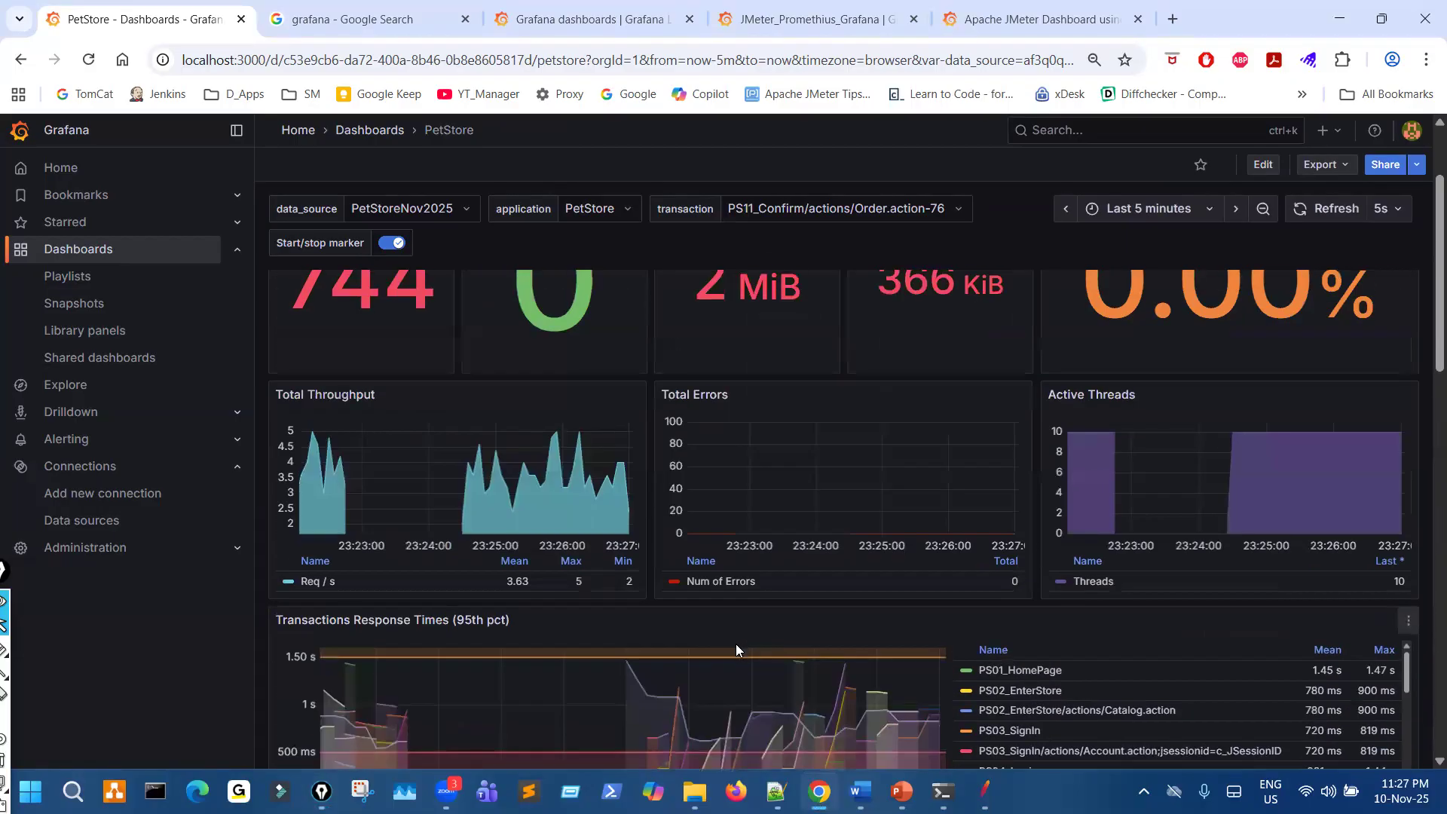
- Switch to JMeter, stop the running test, and disable the Aggregate Report listener
click(986, 789)
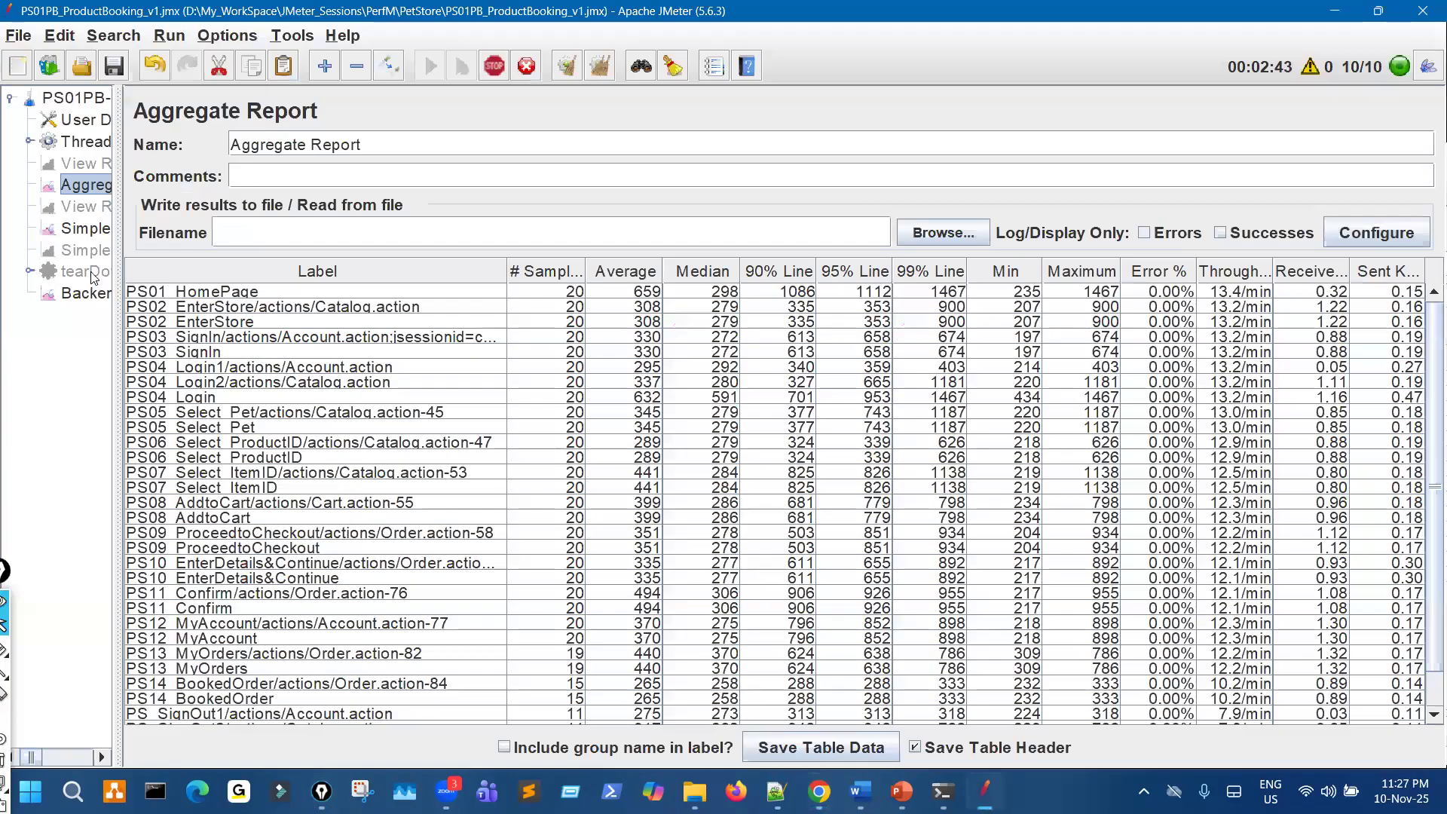
drag(207, 246, 211, 246)
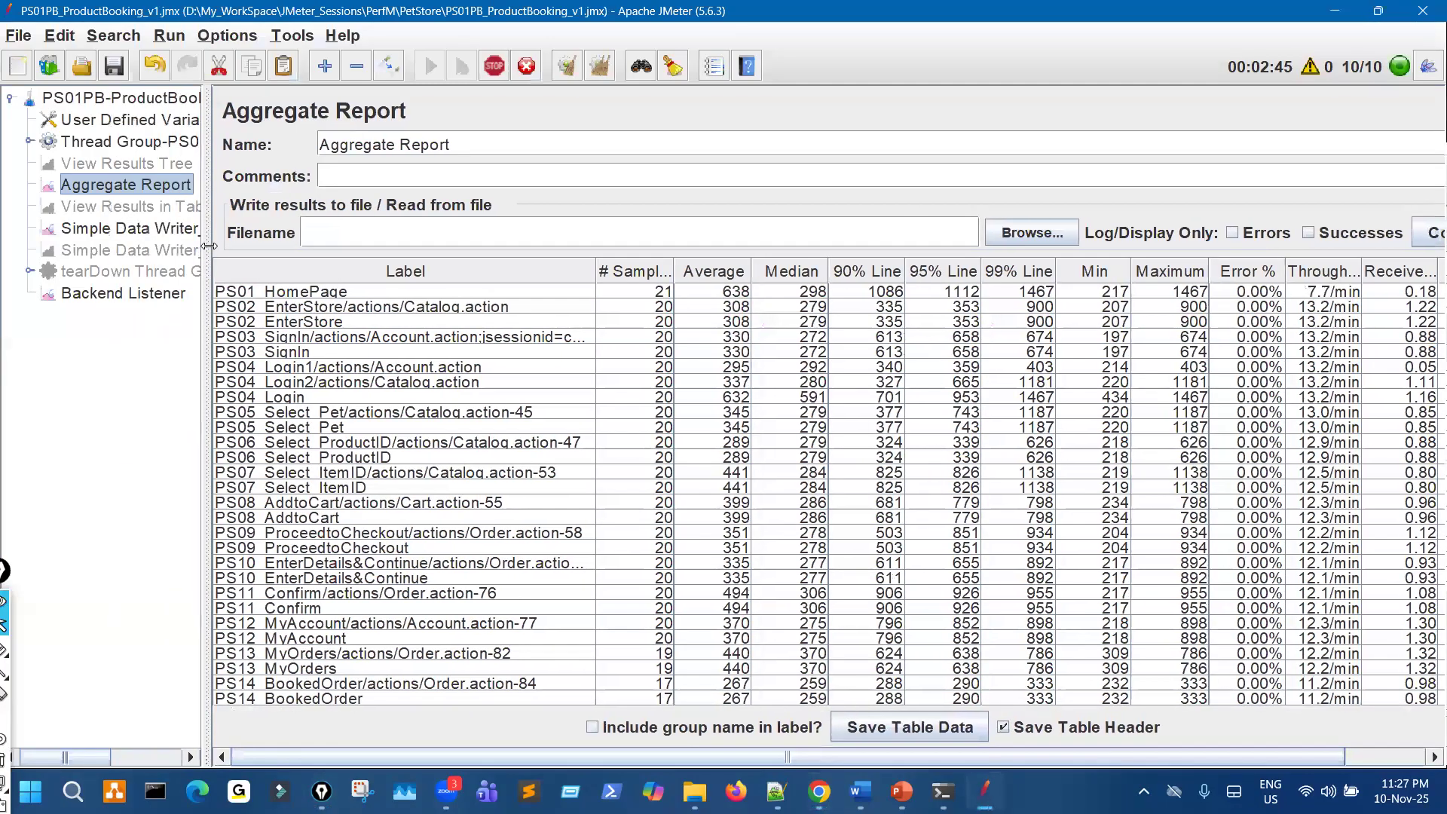
click(495, 67)
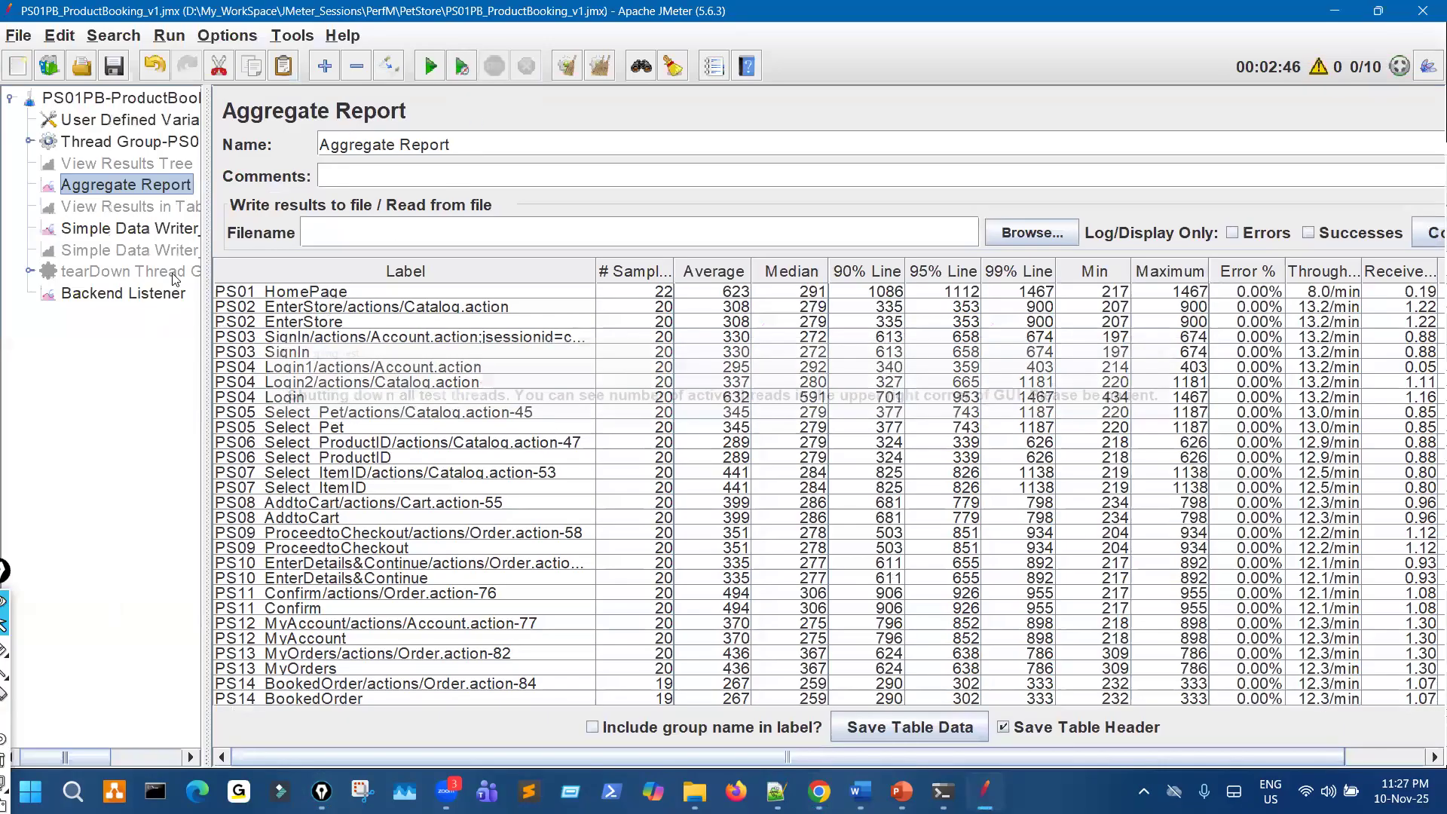
click(395, 77)
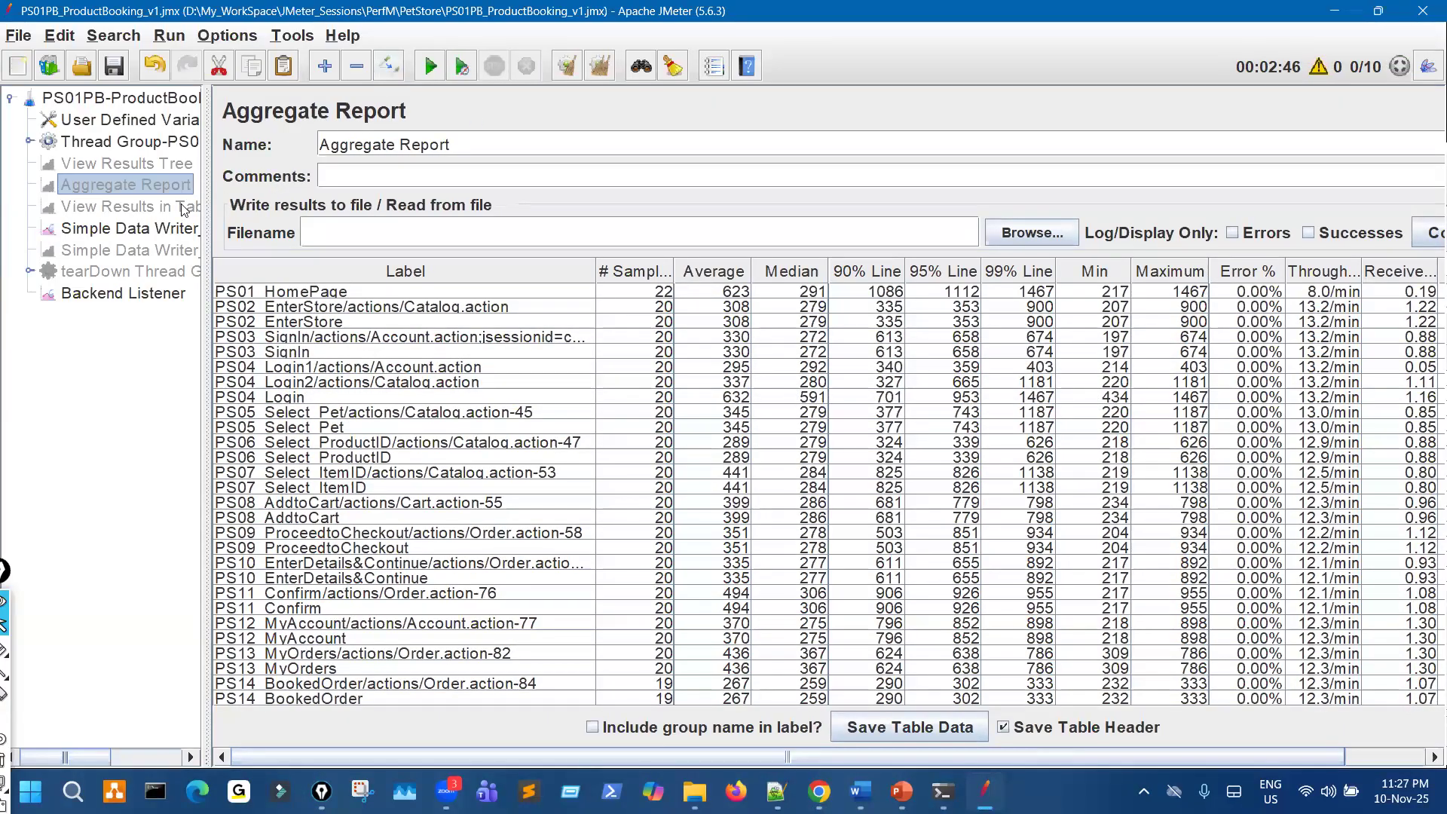
- Set the default values of the Users and Loop user-defined variables to 1 and save the test plan
click(189, 122)
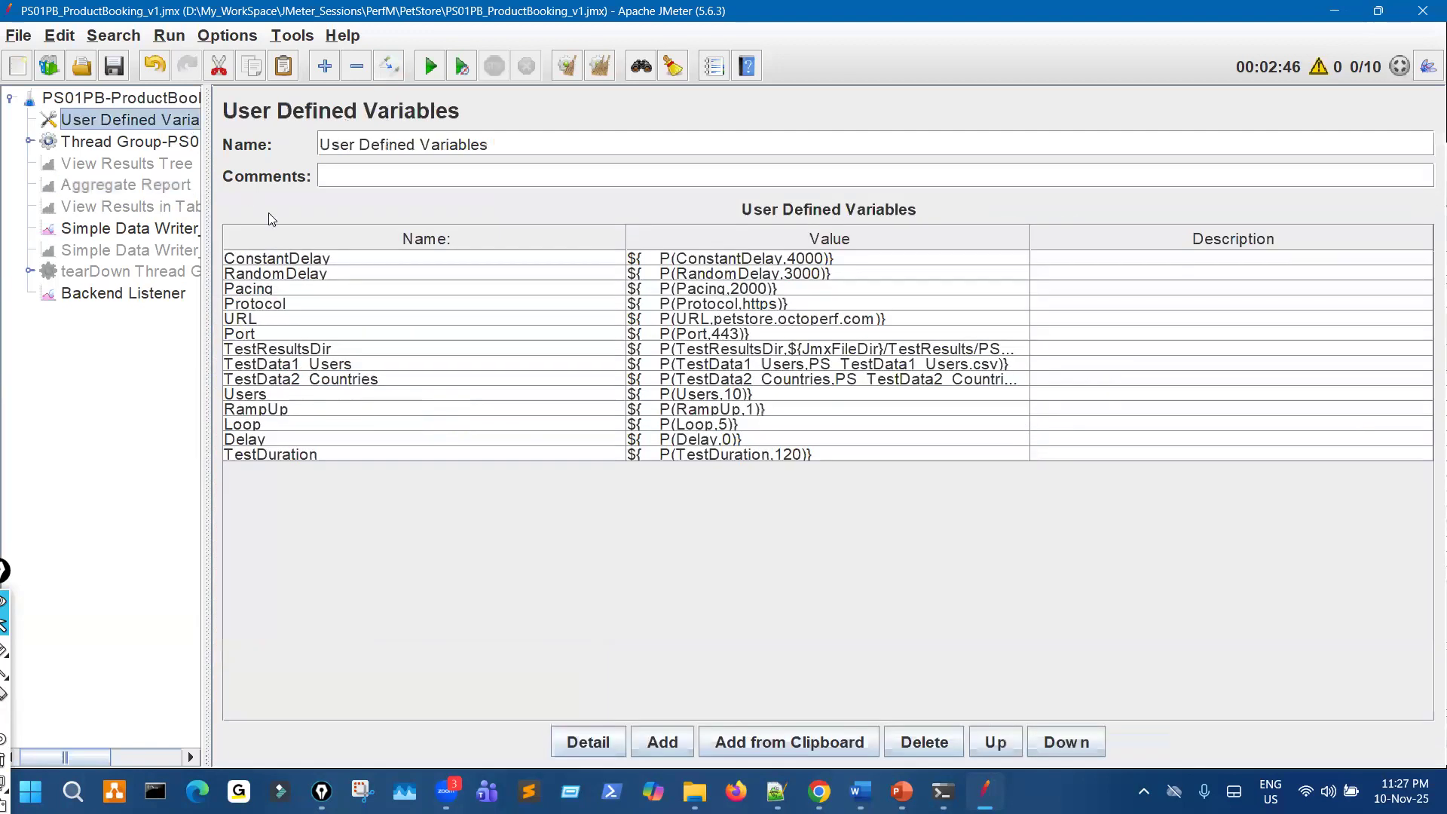
click(740, 393)
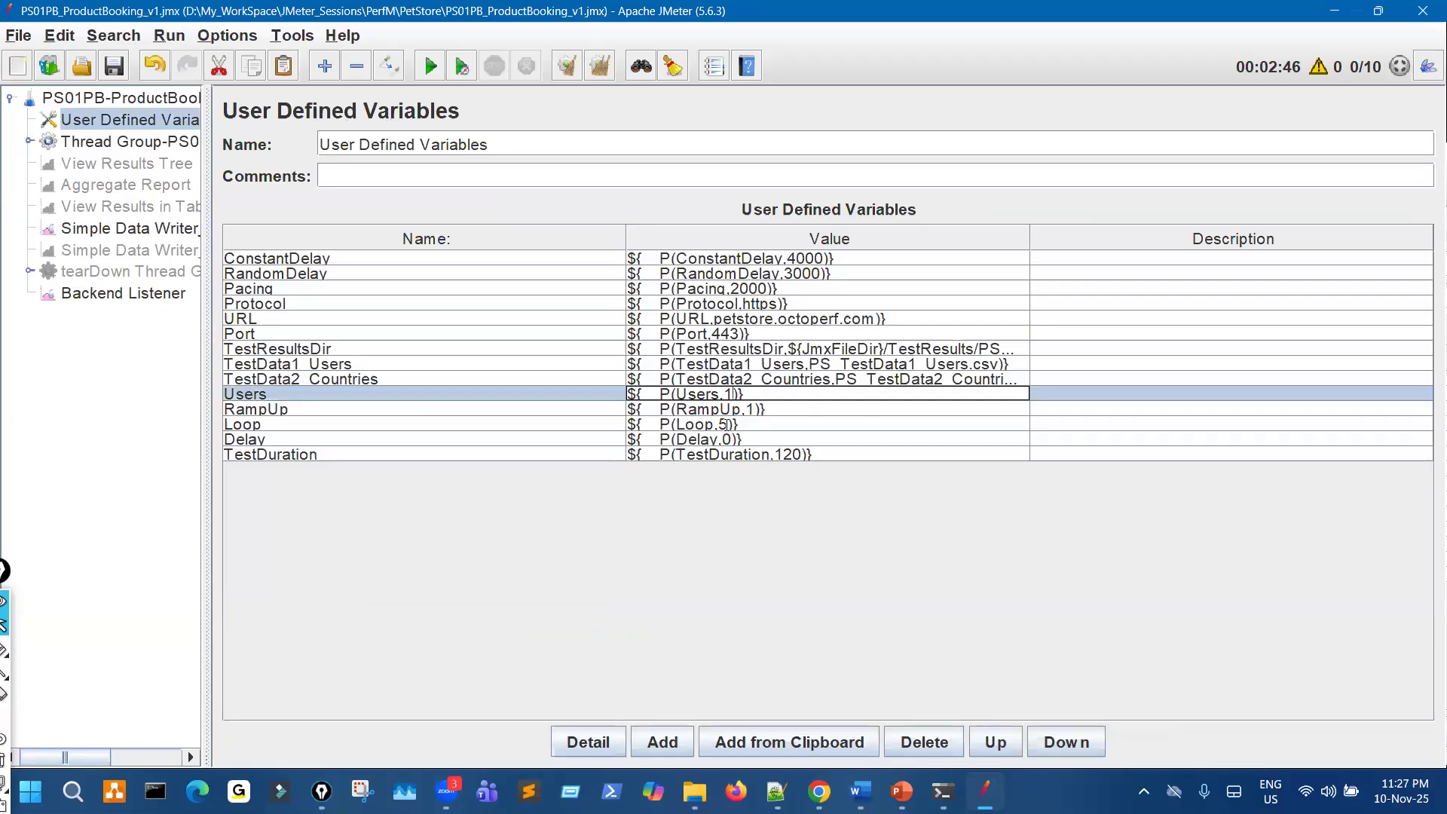
click(726, 424)
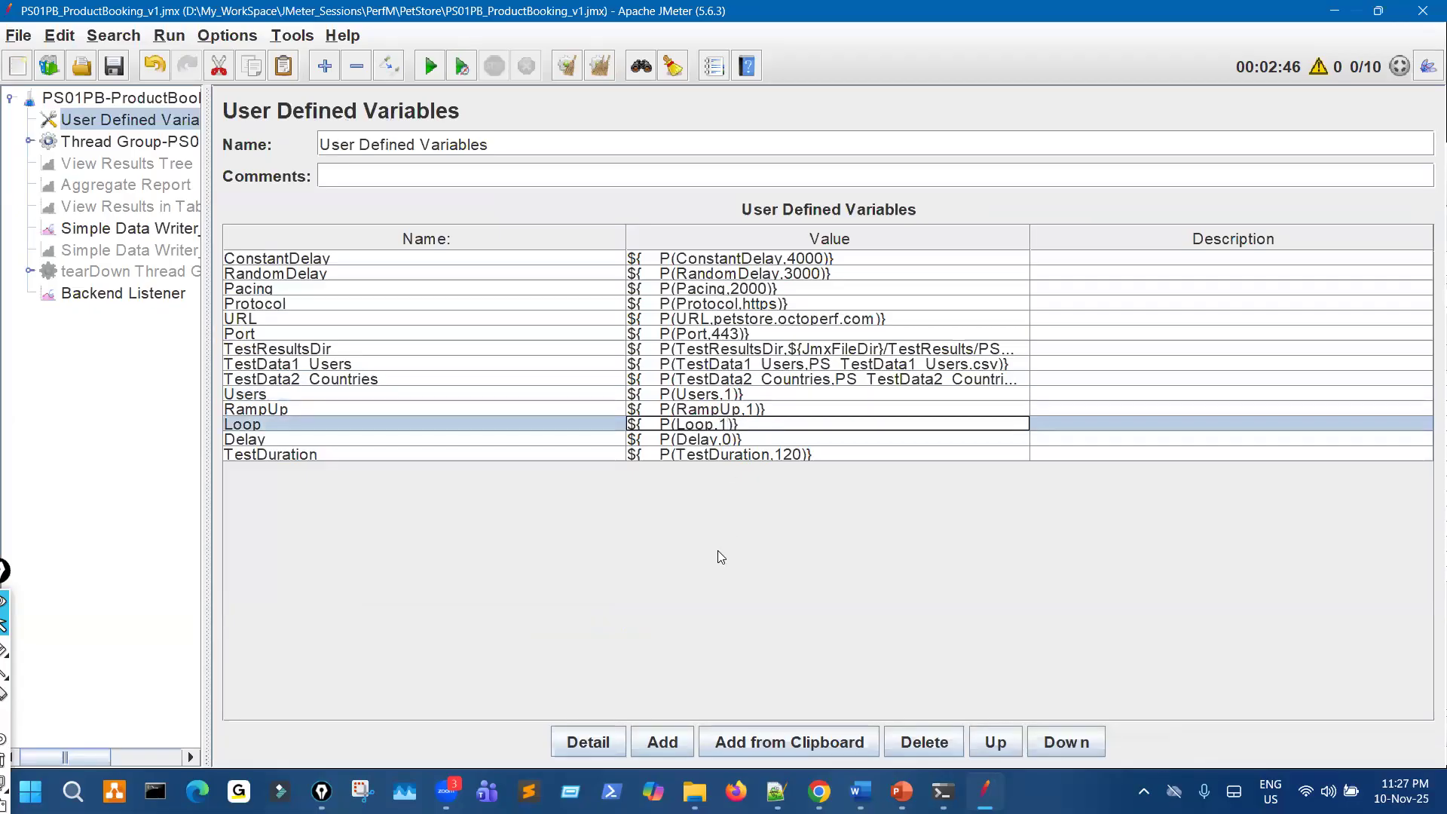
click(116, 68)
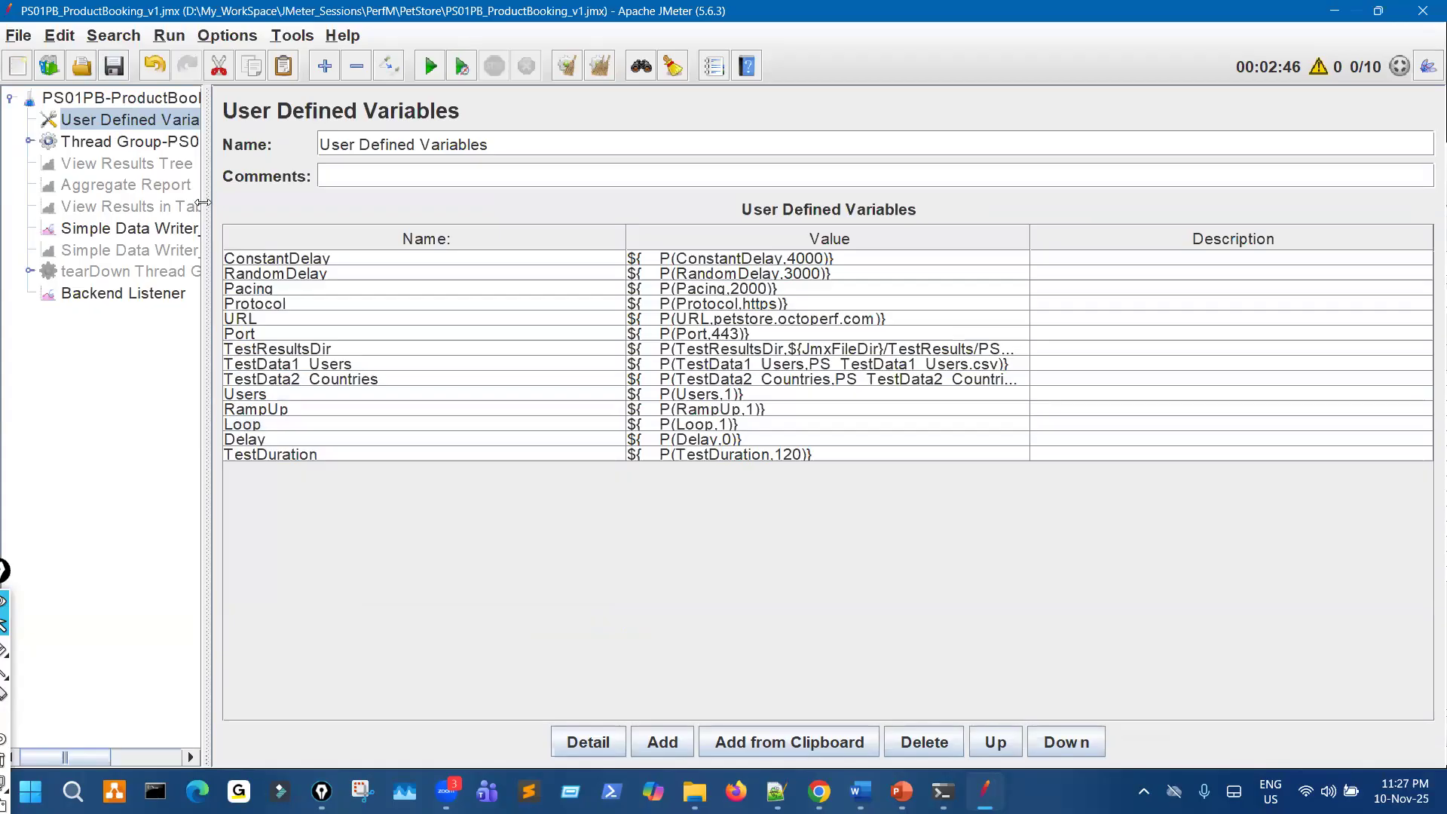
- Review the thread group, Simple Data Writer_ErrLog filename, Backend Listener parameters, and the Users and Loop variables in the test plan
drag(214, 202, 313, 188)
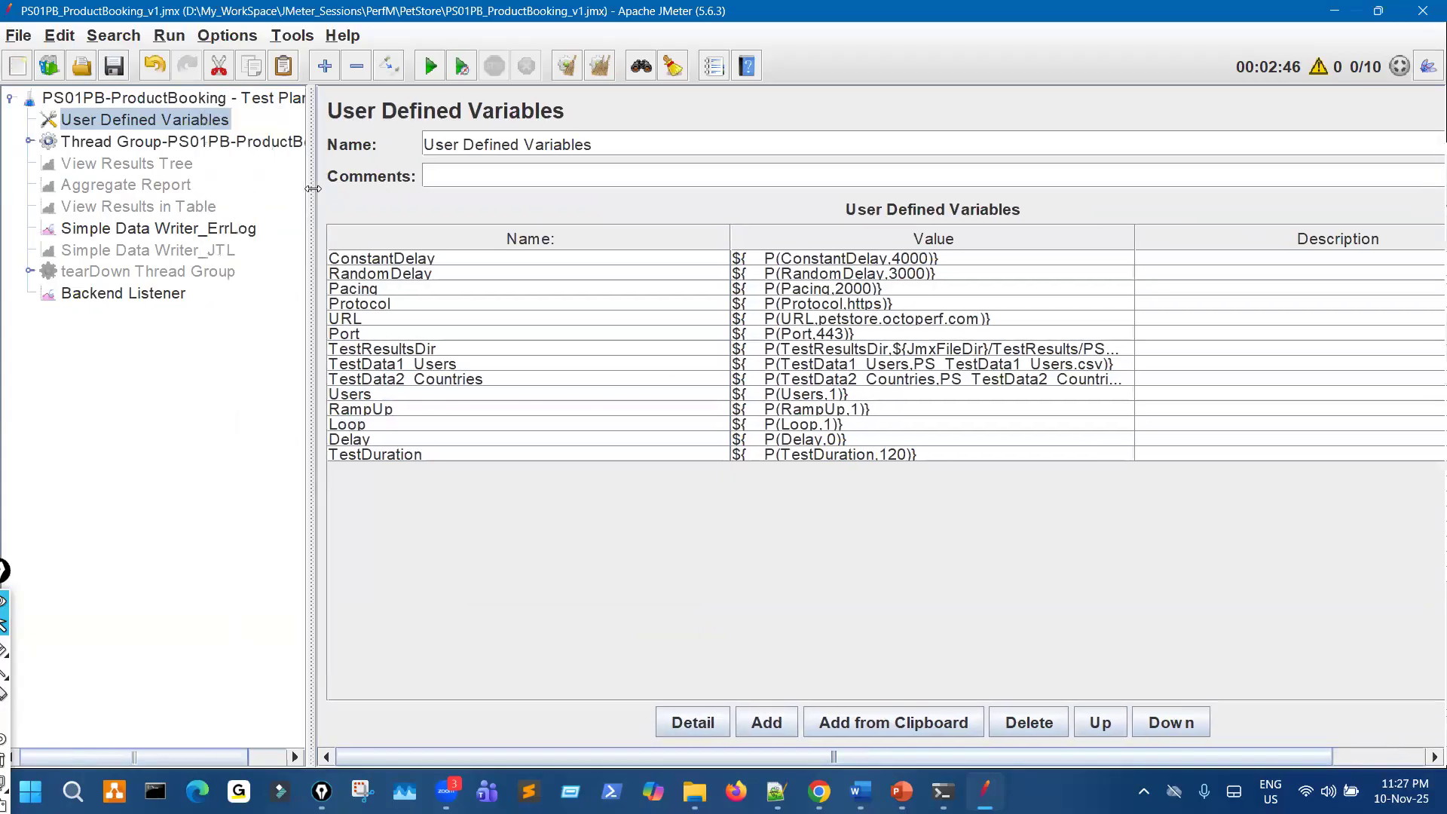
click(188, 147)
click(195, 233)
drag(648, 234, 797, 233)
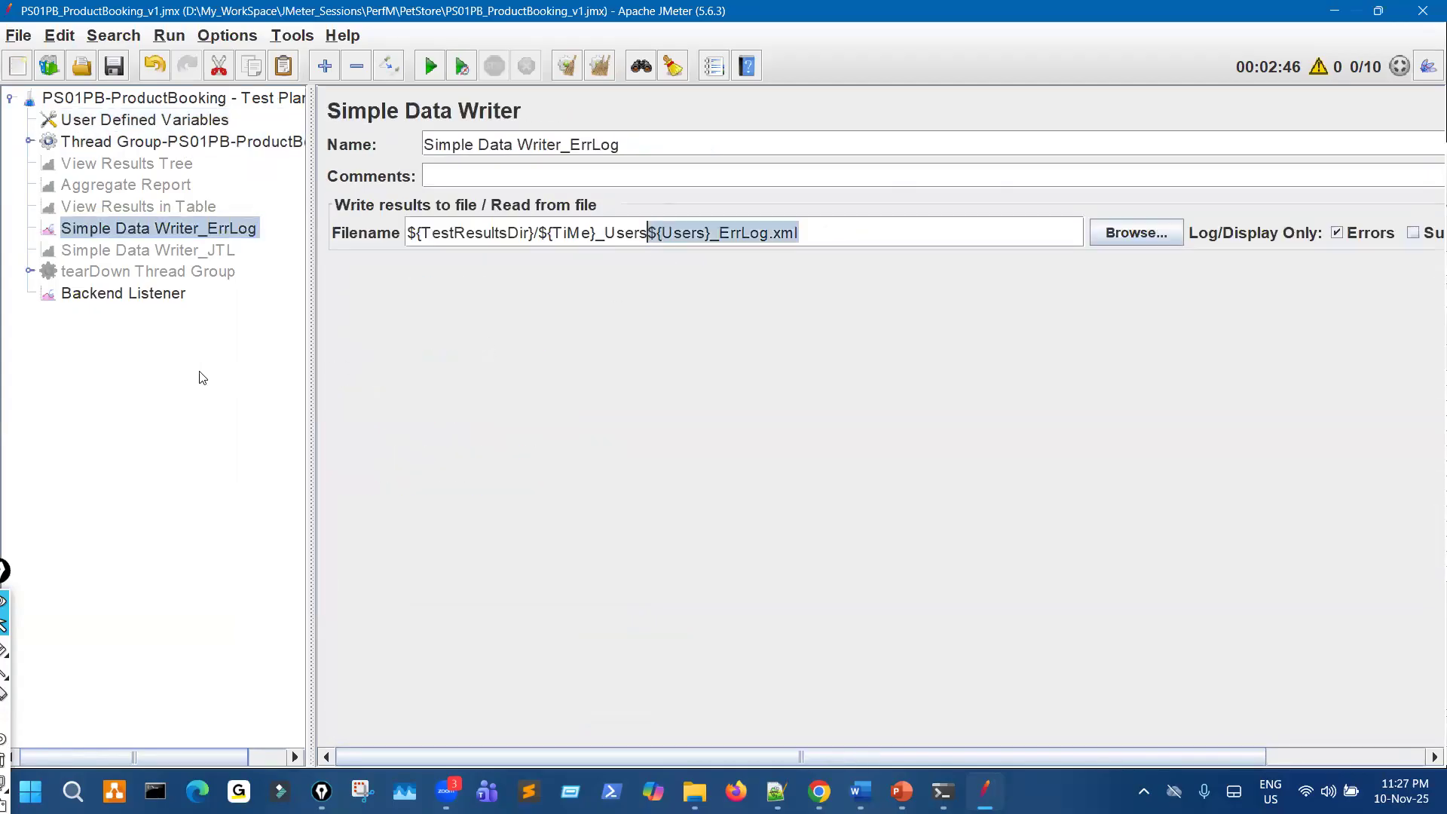
click(143, 294)
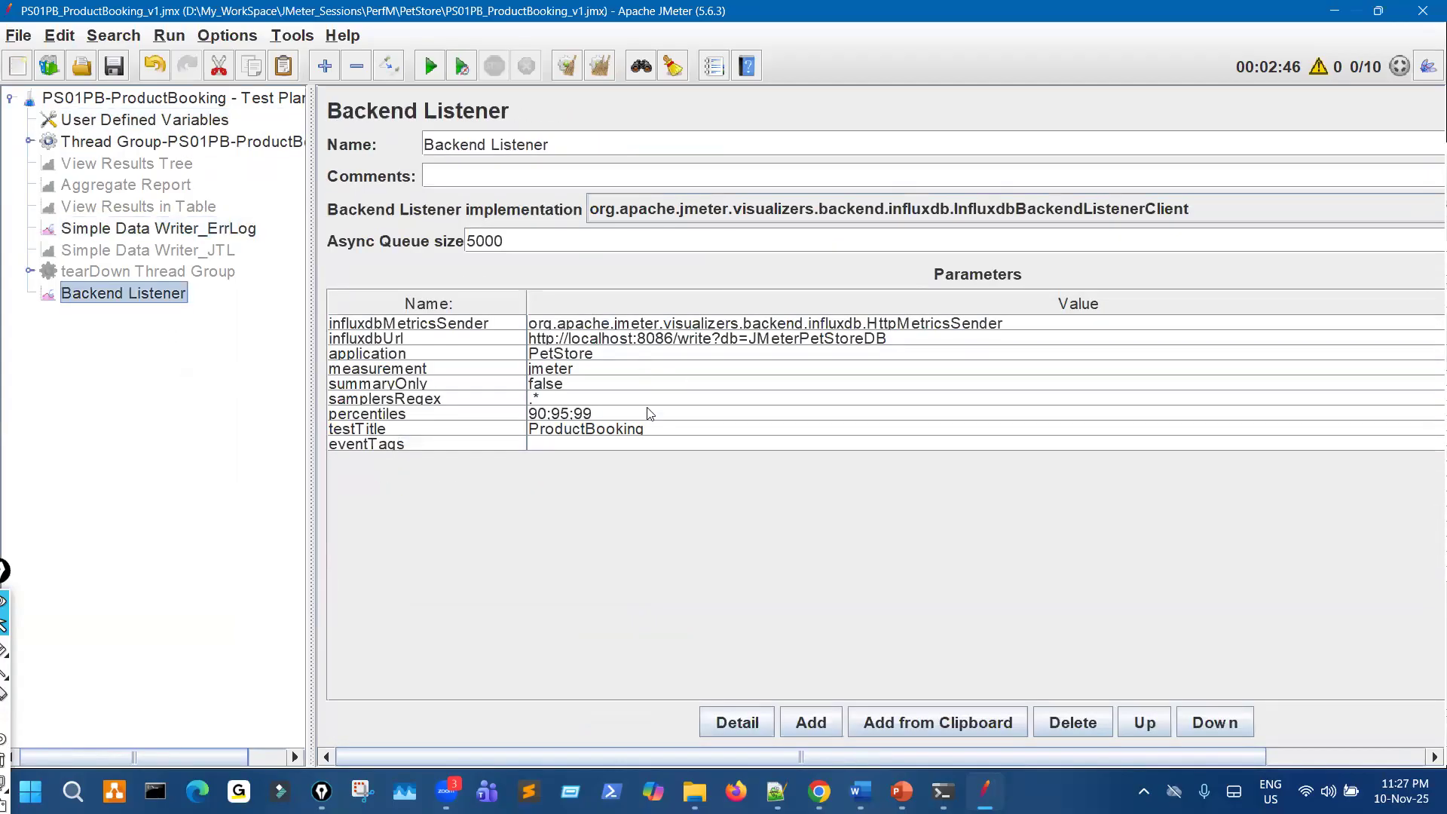
click(195, 126)
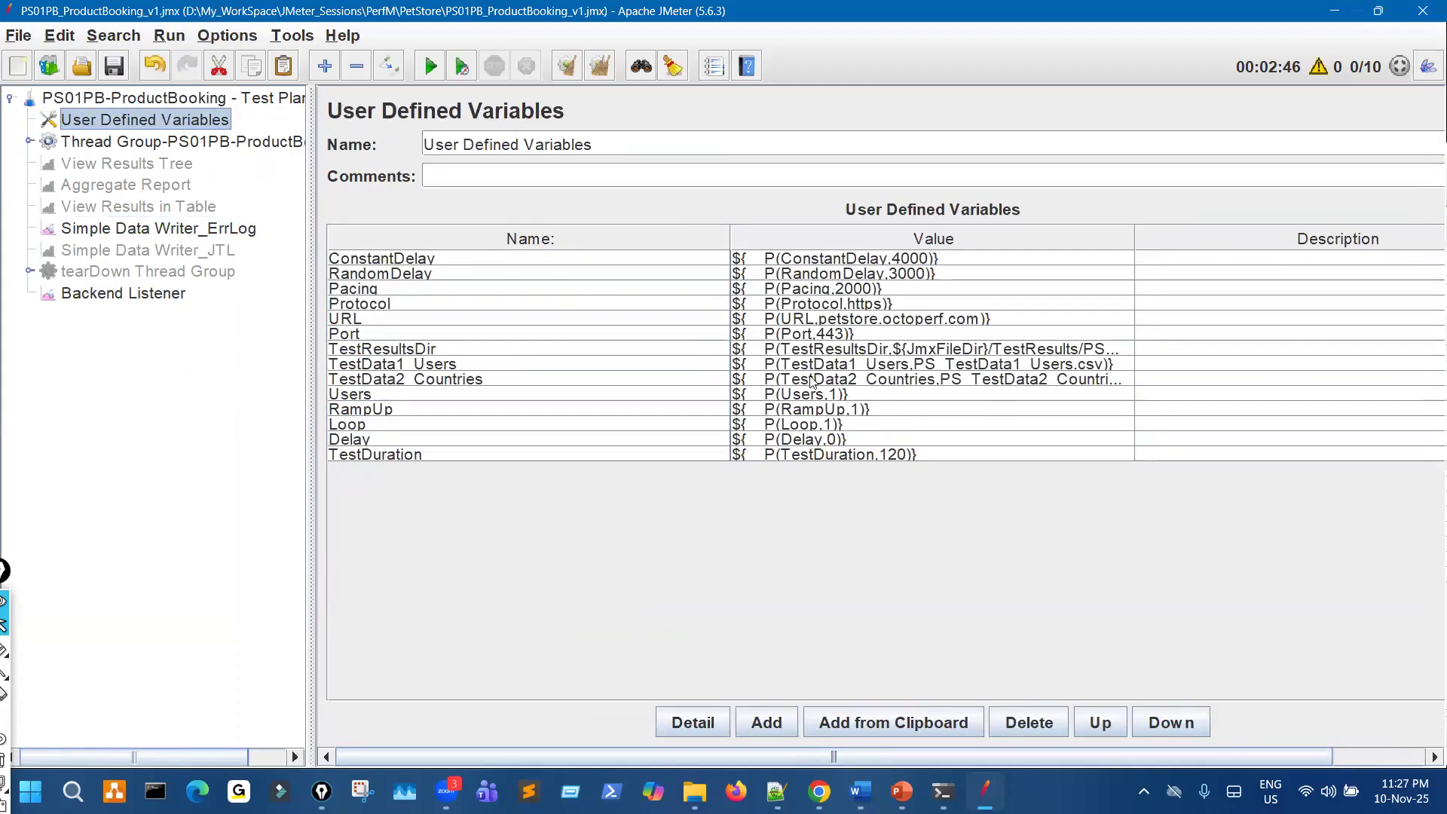
click(835, 423)
click(832, 395)
click(829, 427)
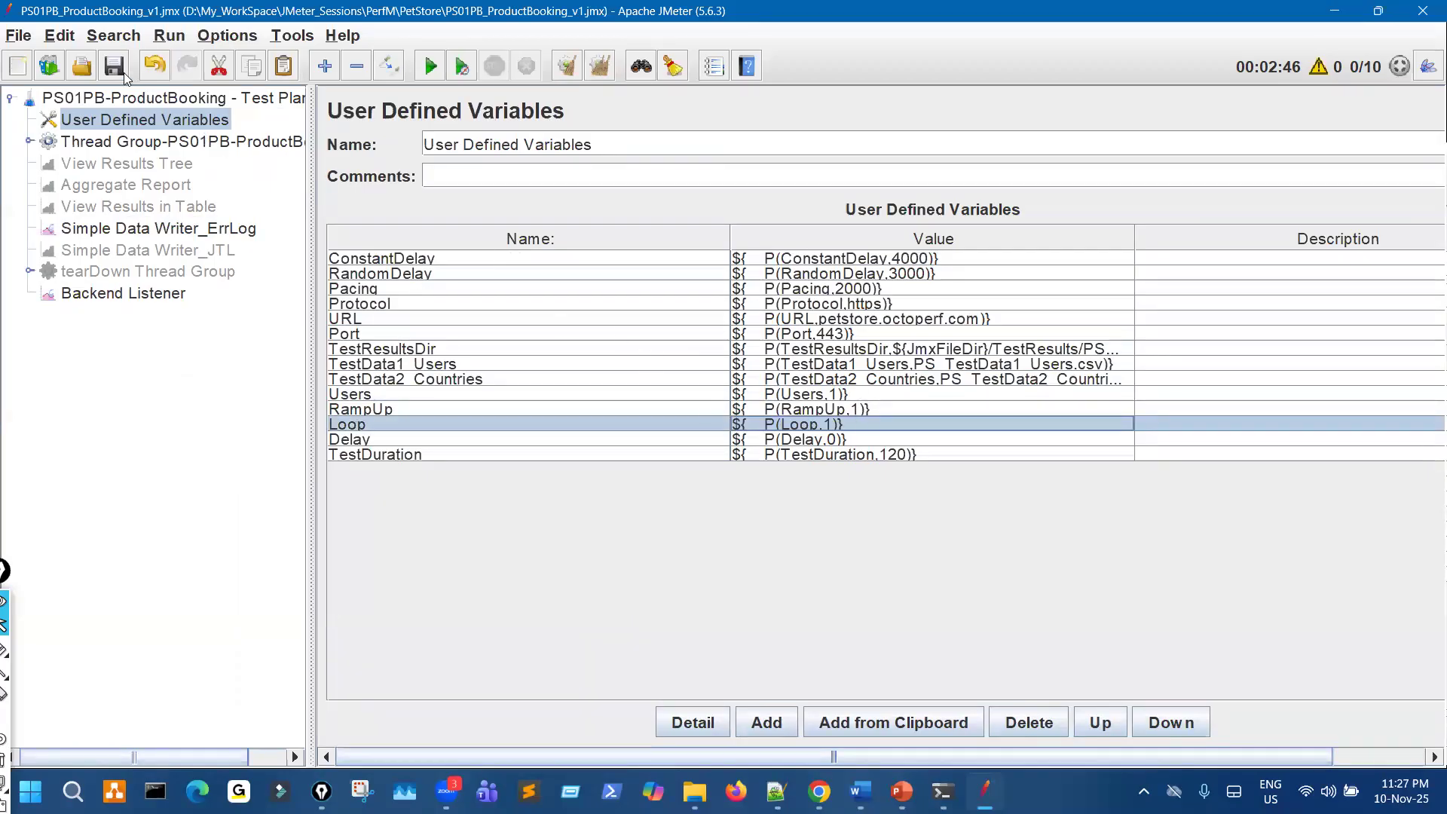
- Set the ConstantDelay default to 3000 and the RandomDelay default to 2000, and save the test plan
click(904, 257)
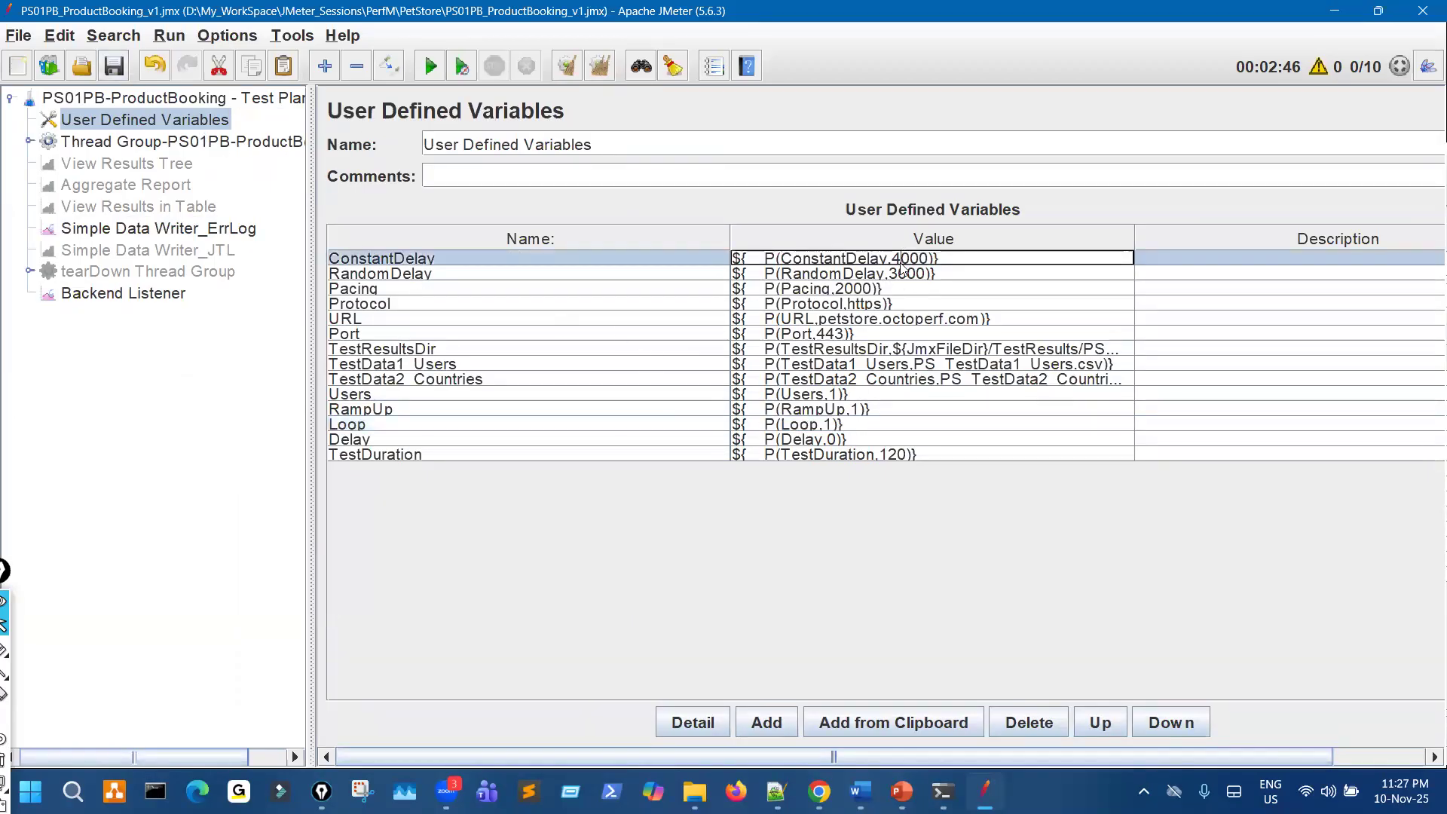
key(BackSpace)
text(3)
click(902, 272)
key(BackSpace)
text(2)
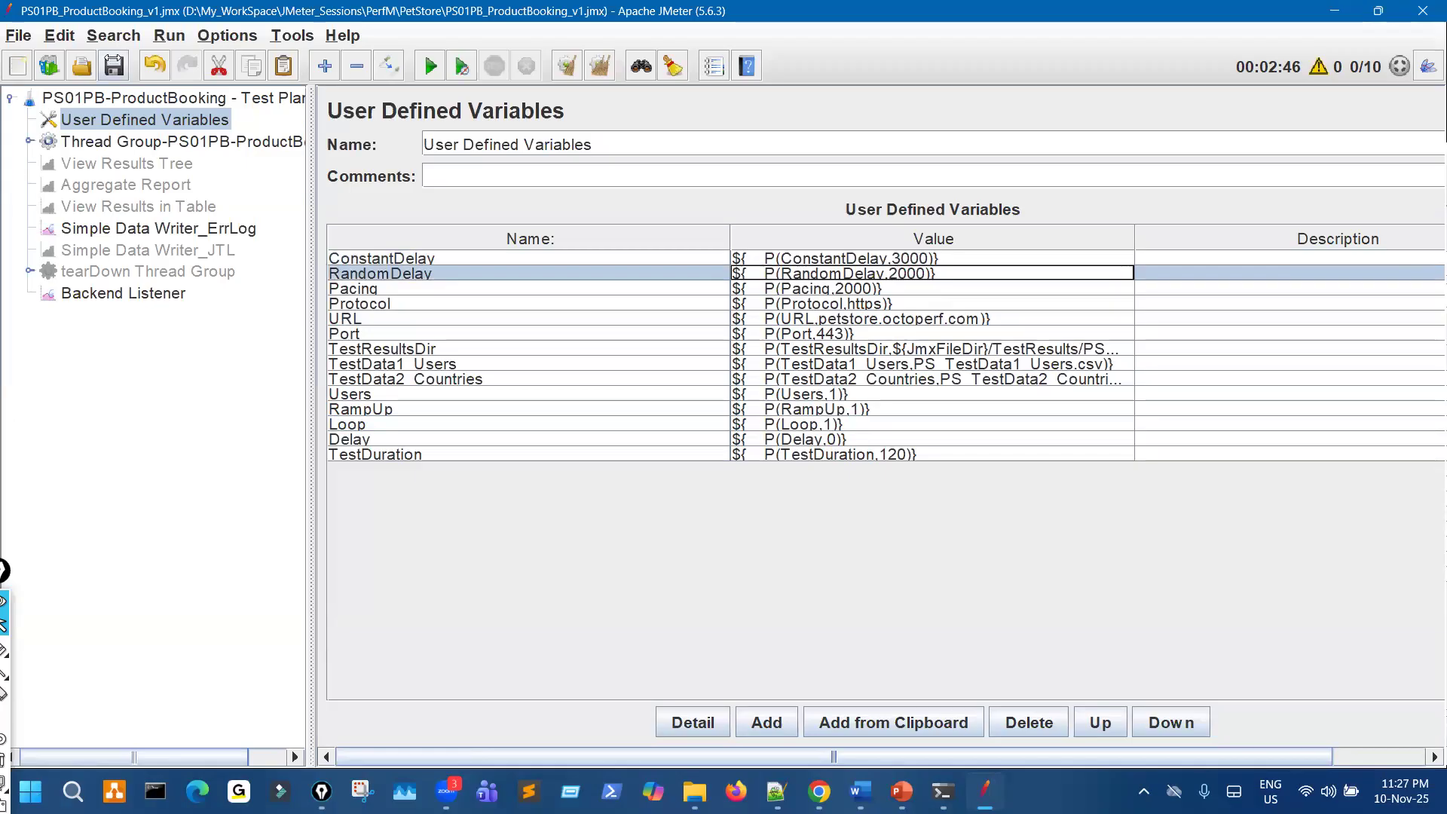
click(114, 66)
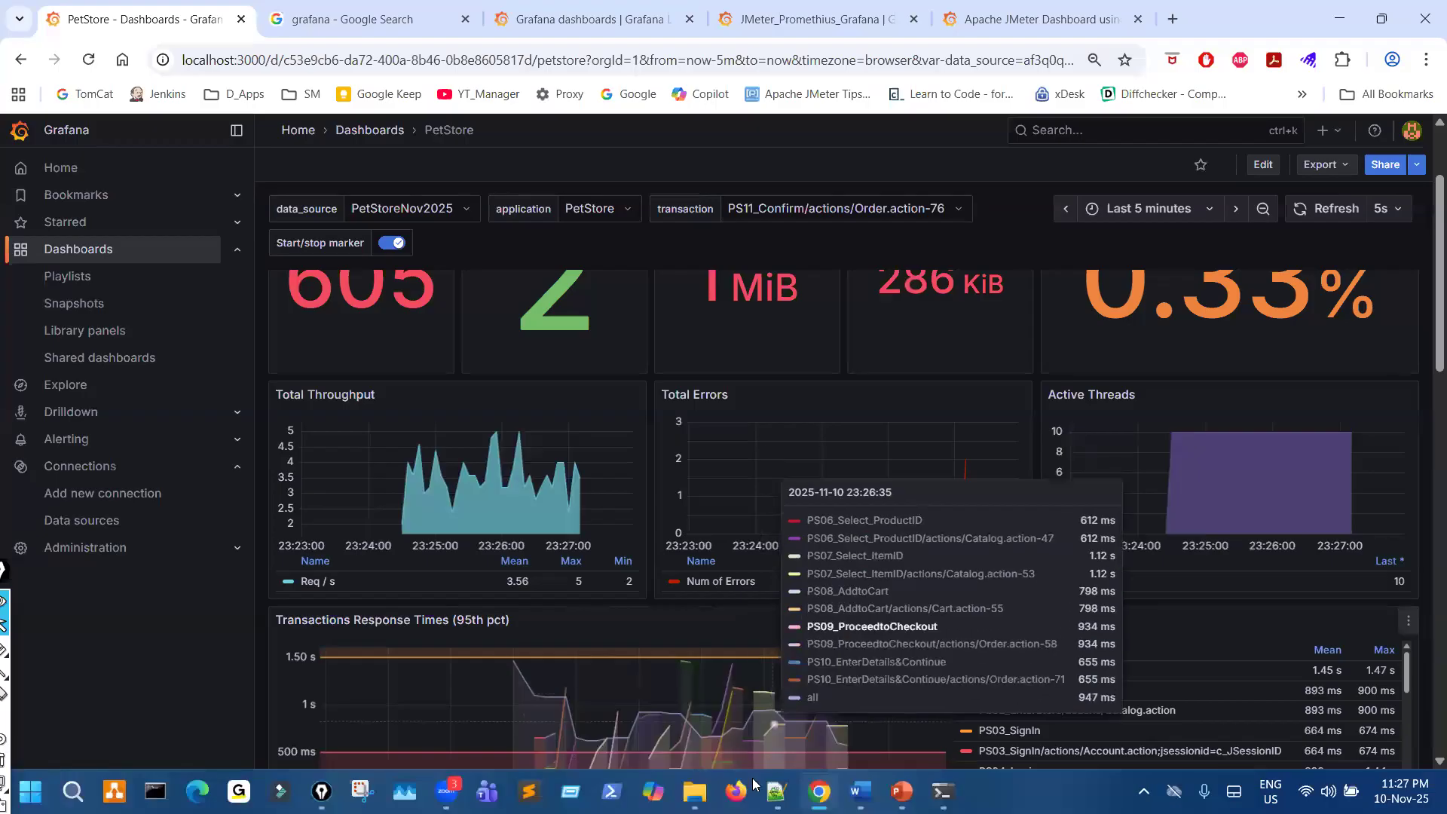
- Open the Windows Run dialog from the Grafana dashboard
mouse_move(695, 793)
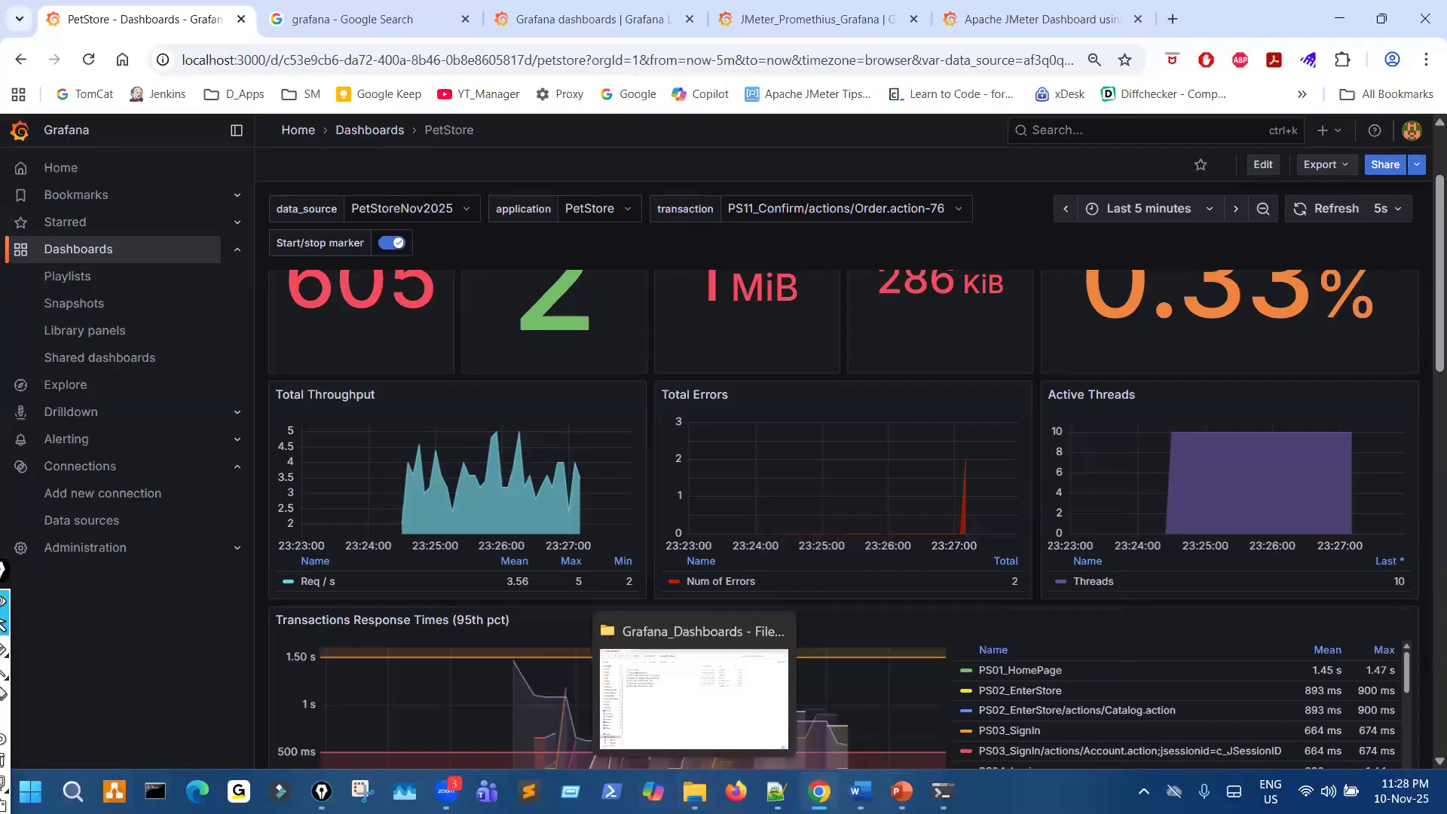
key(super+r)
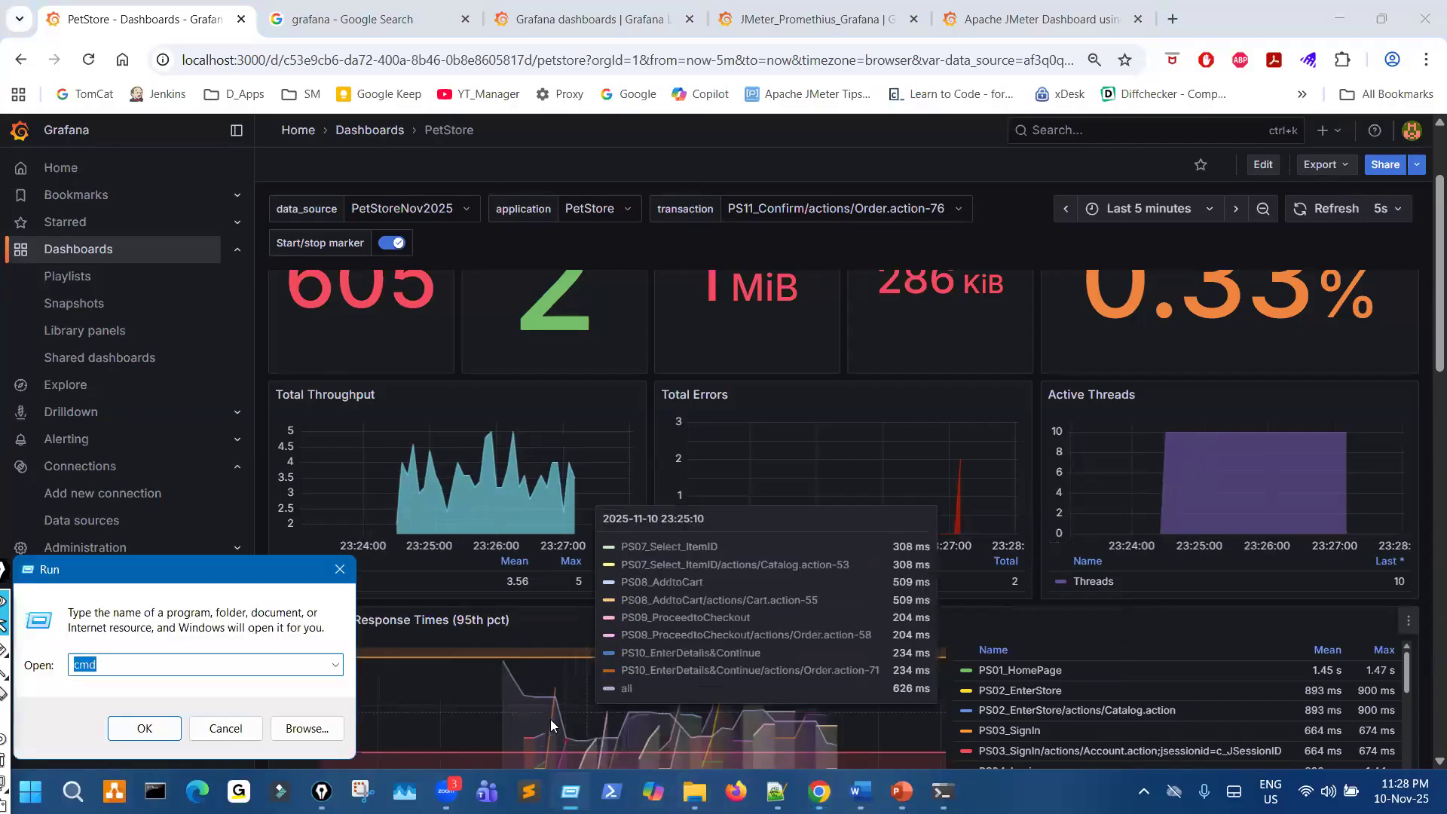
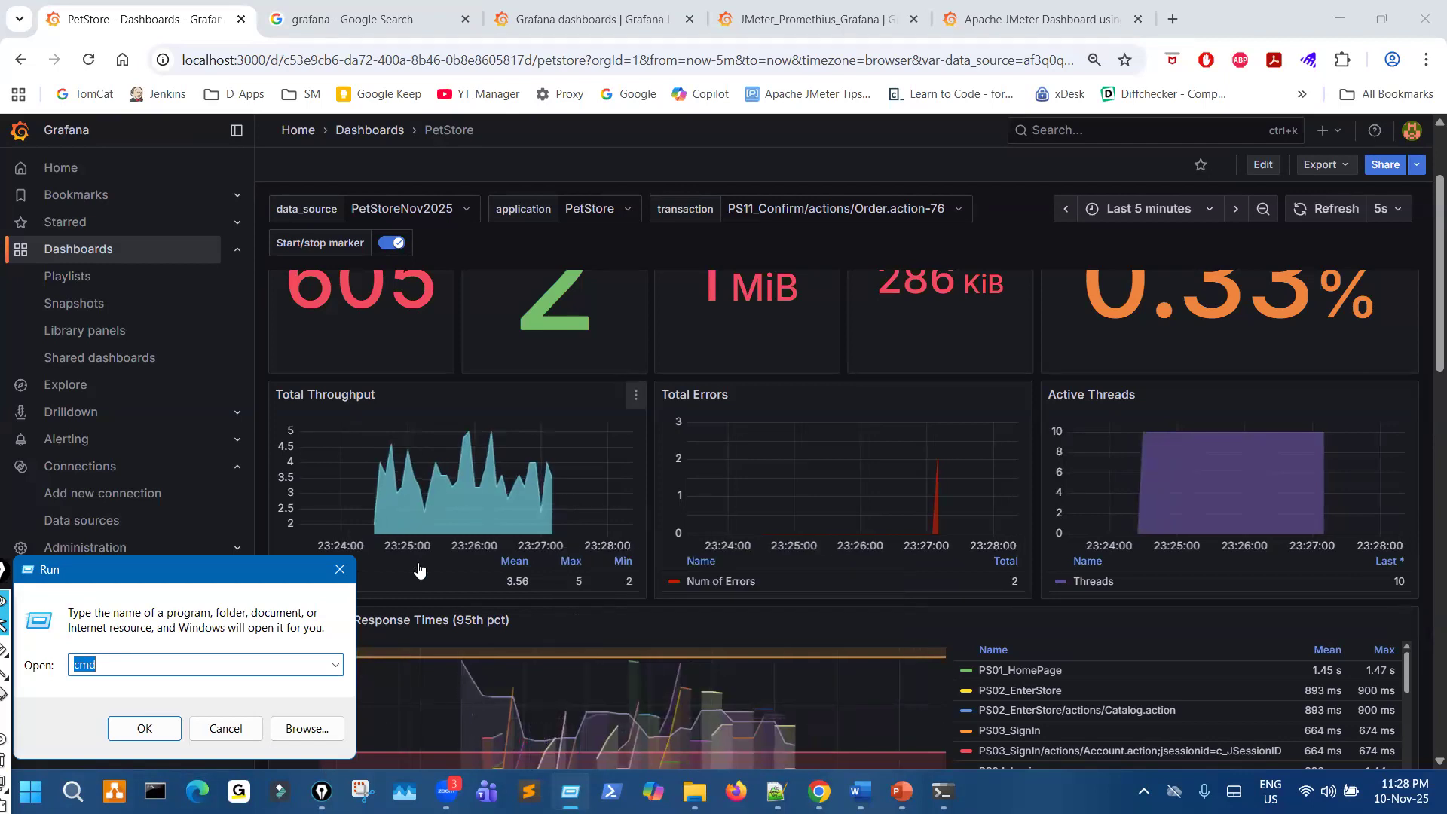
- Launch a Command Prompt with cmd and change to the root directory of drive C
click(144, 728)
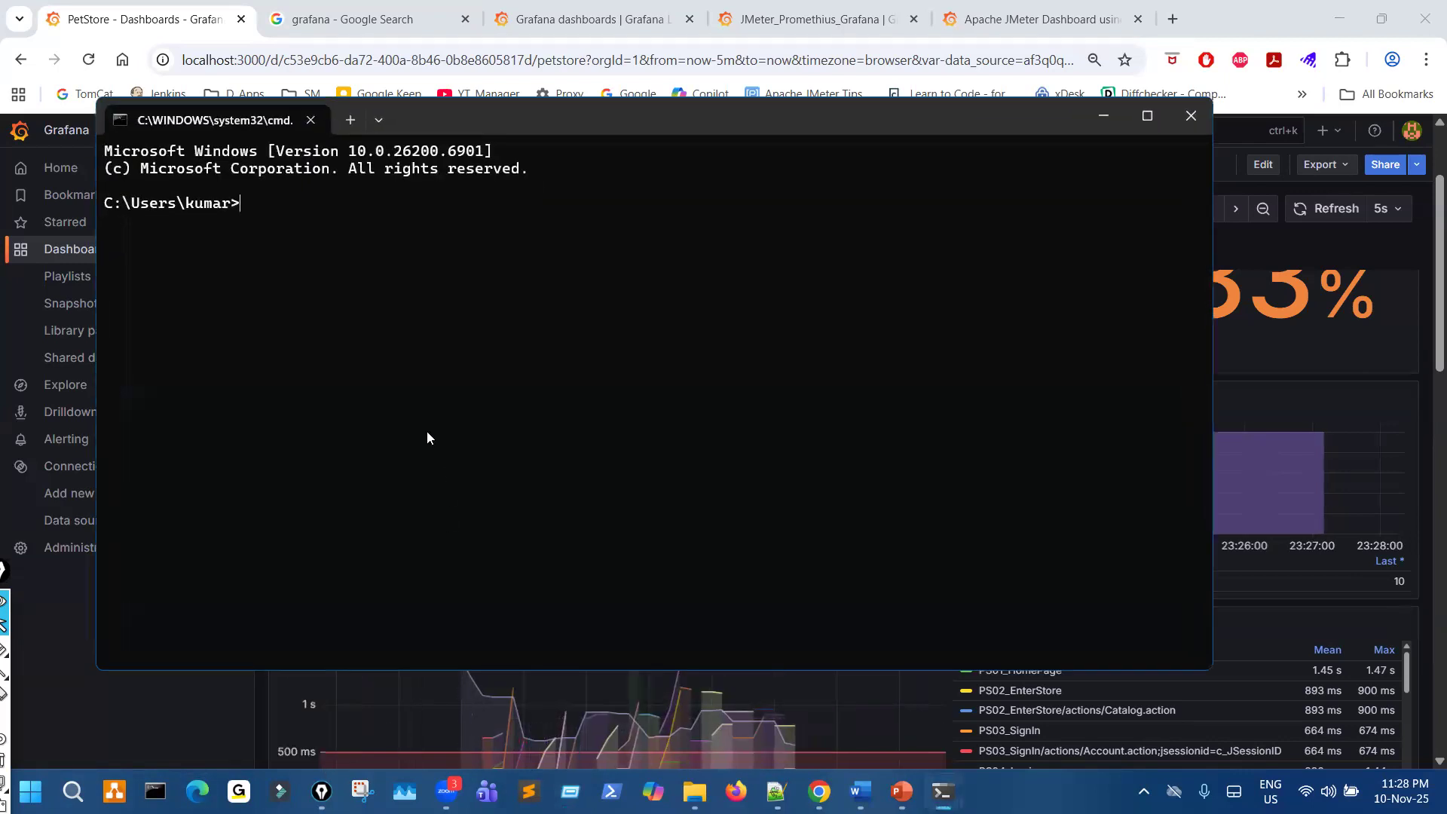
text(cd\)
key(Return)
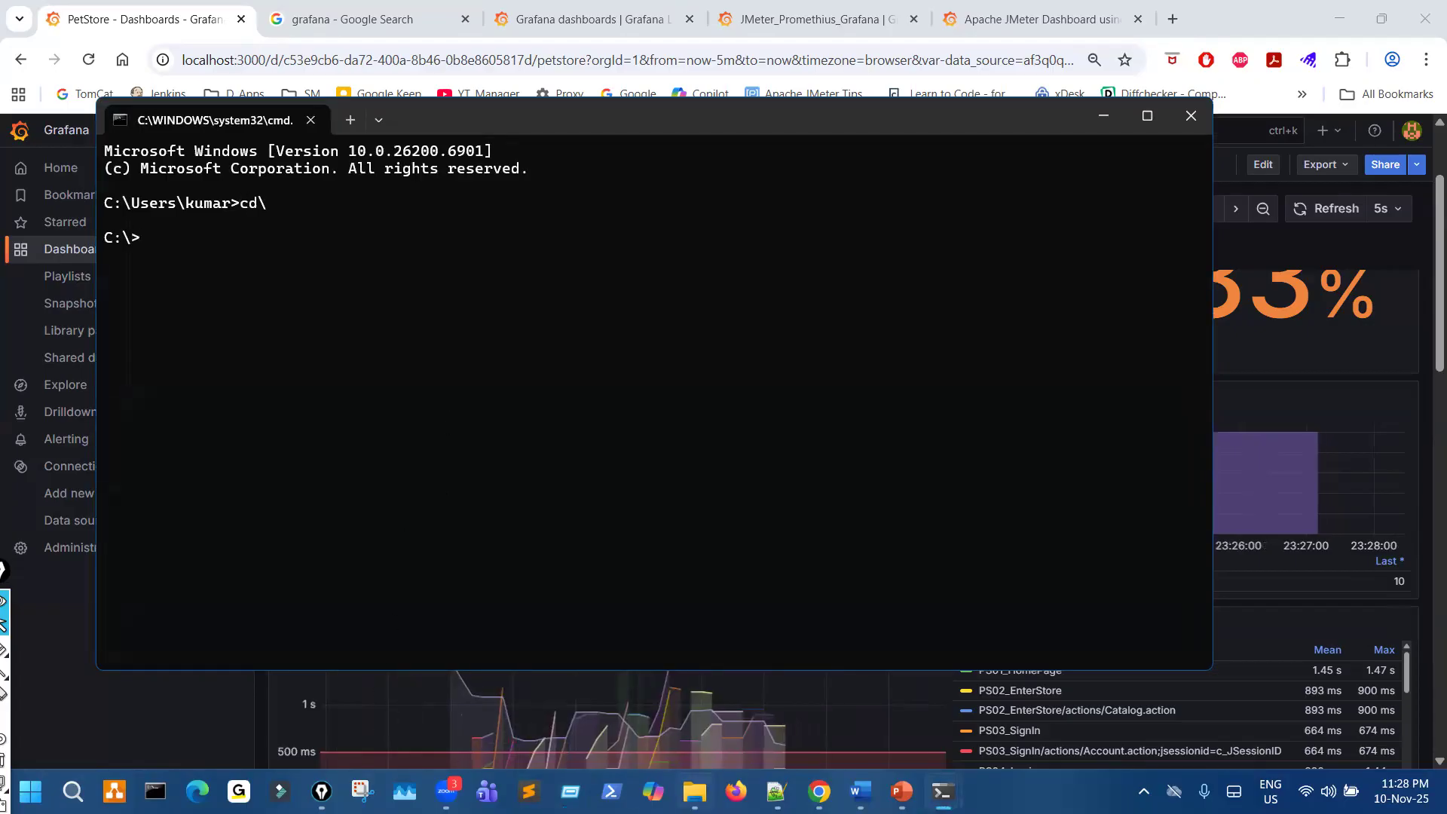
- Switch to File Explorer, open the Jenkins_v2.232 folder on Local Disk (C:) and copy its path
click(694, 792)
click(352, 55)
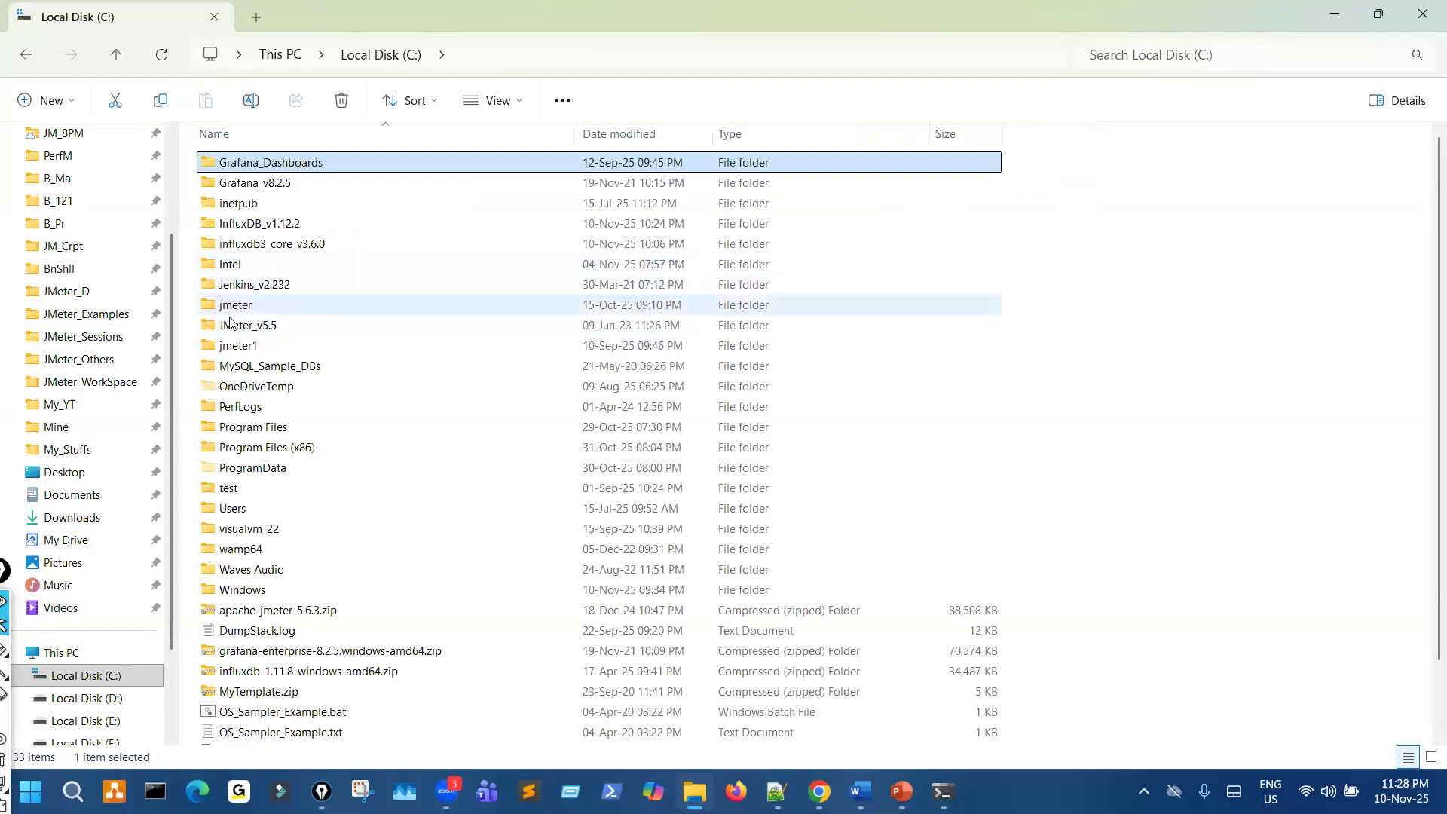
double_click(269, 286)
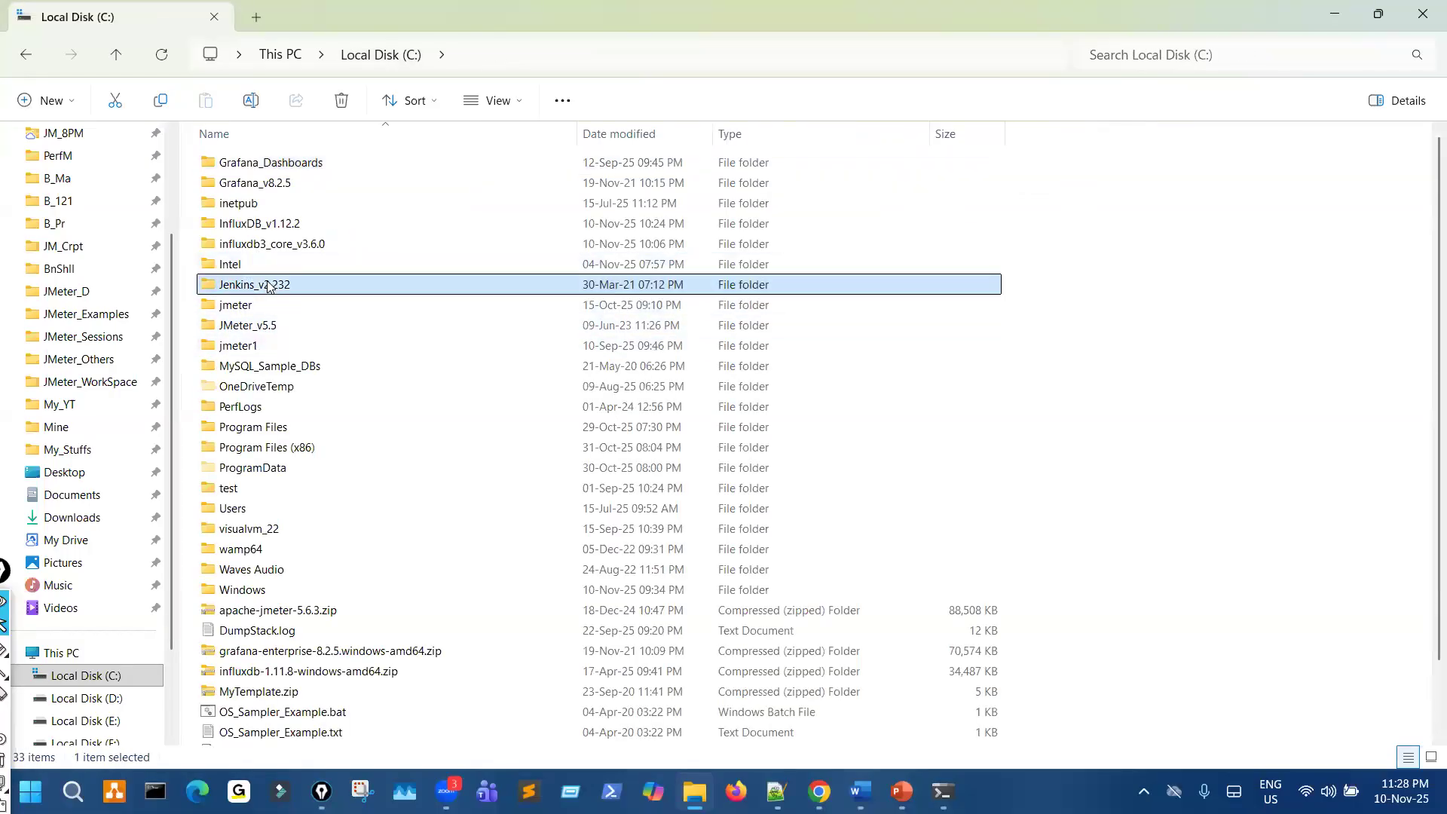
click(588, 54)
key(ctrl+c)
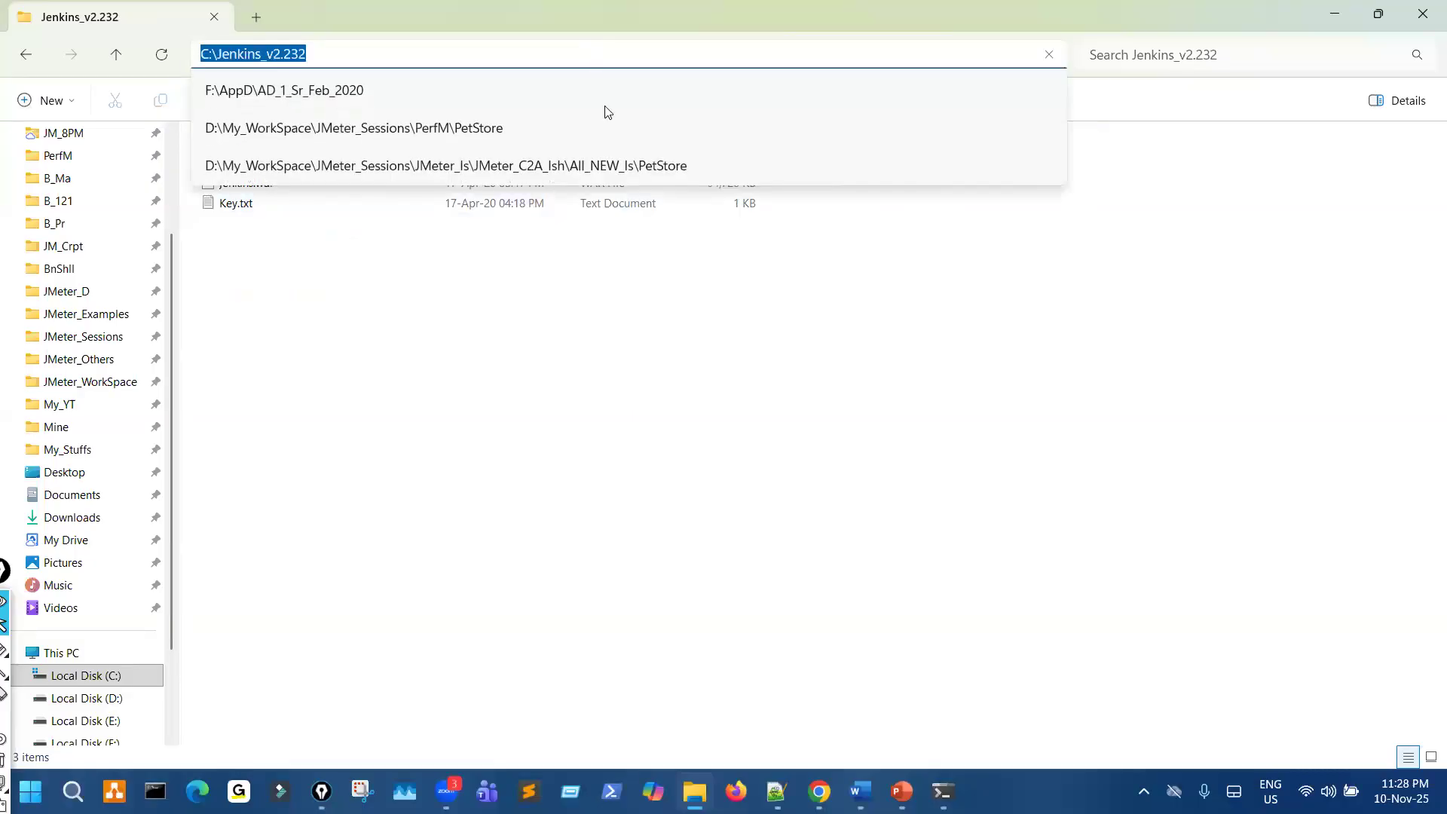
- Return to the new Command Prompt and change its directory to C:\Jenkins_v2.232
click(942, 791)
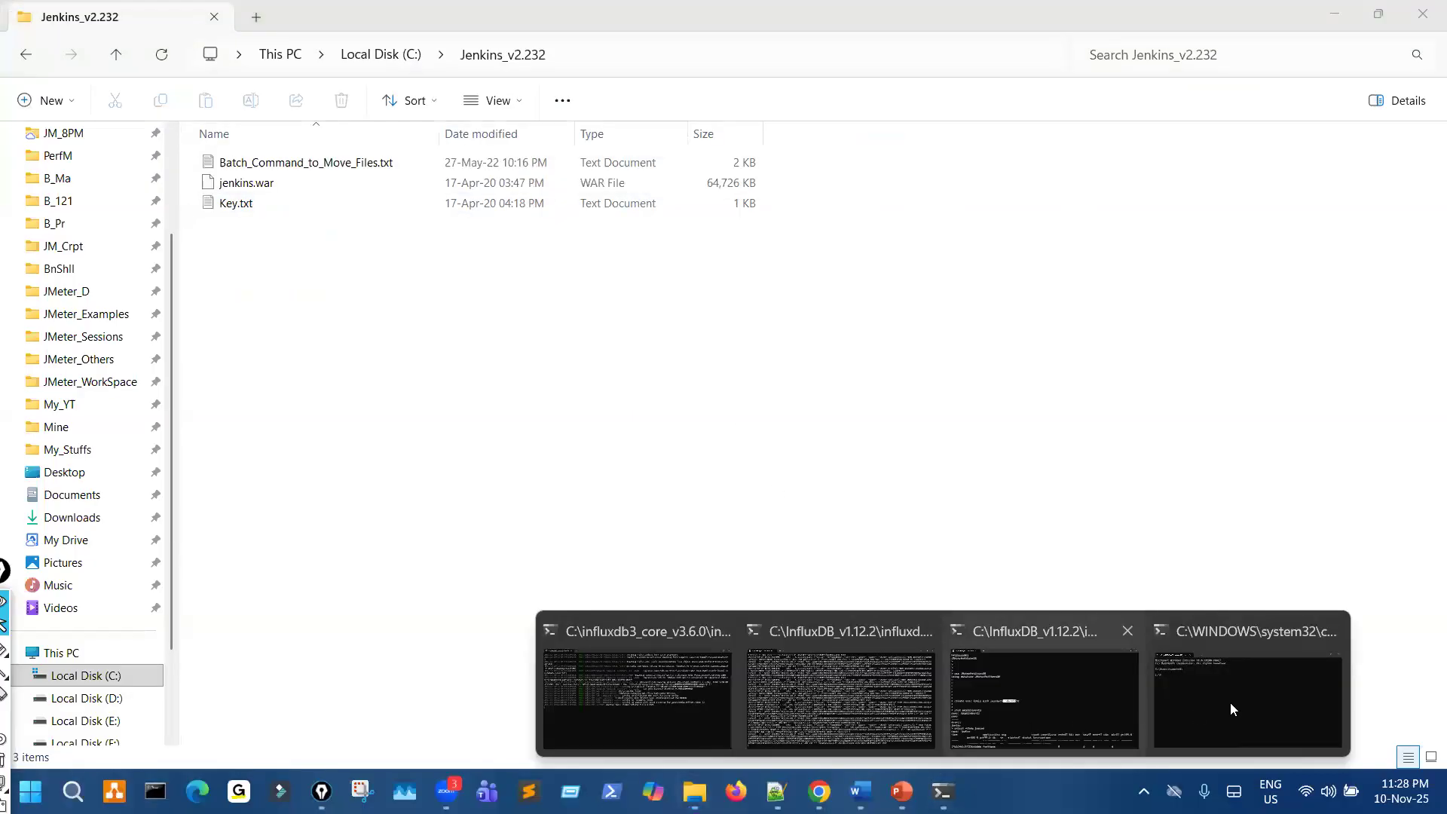
click(1230, 702)
key(ctrl+v)
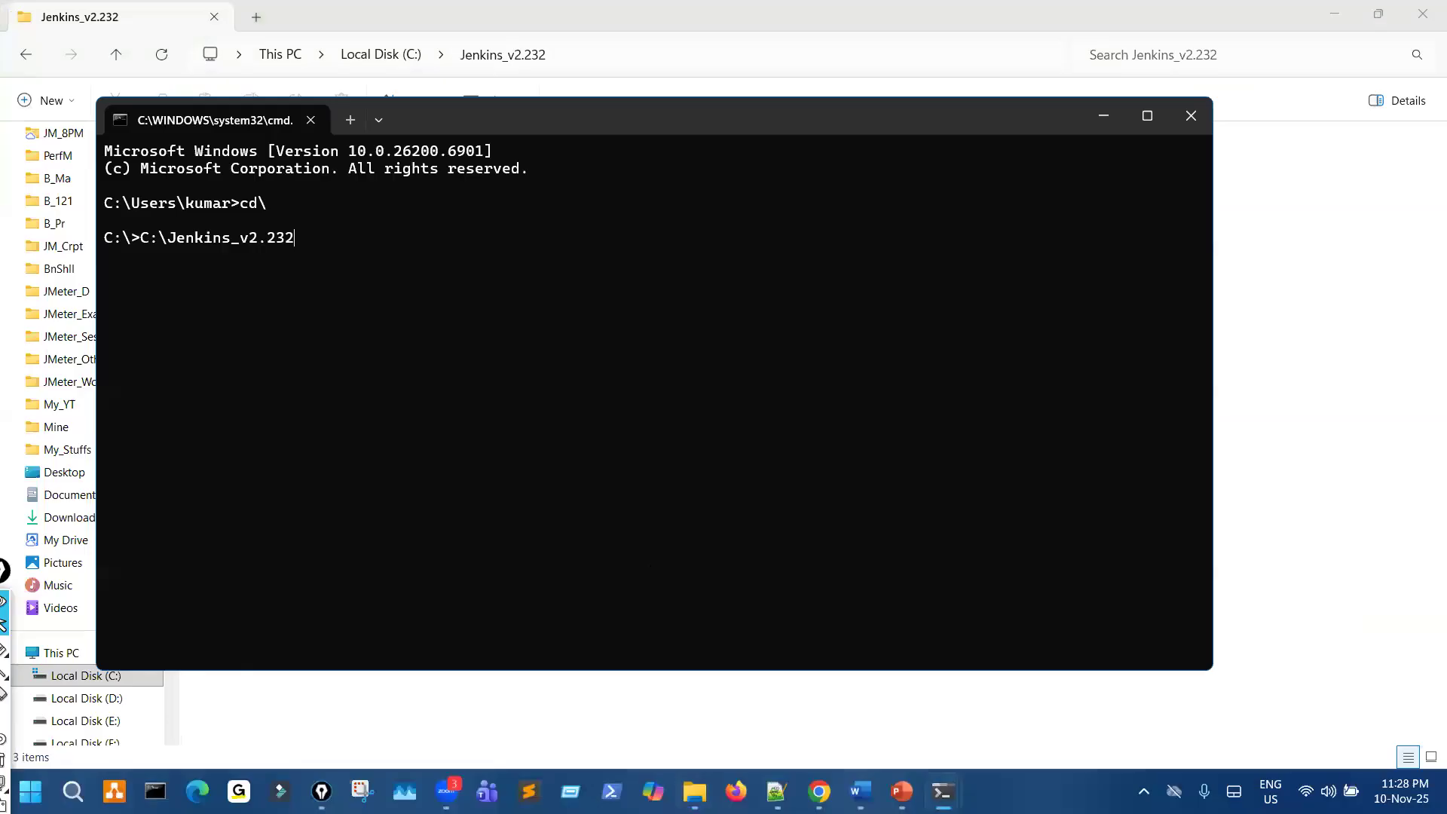
key(Return)
text(cd)
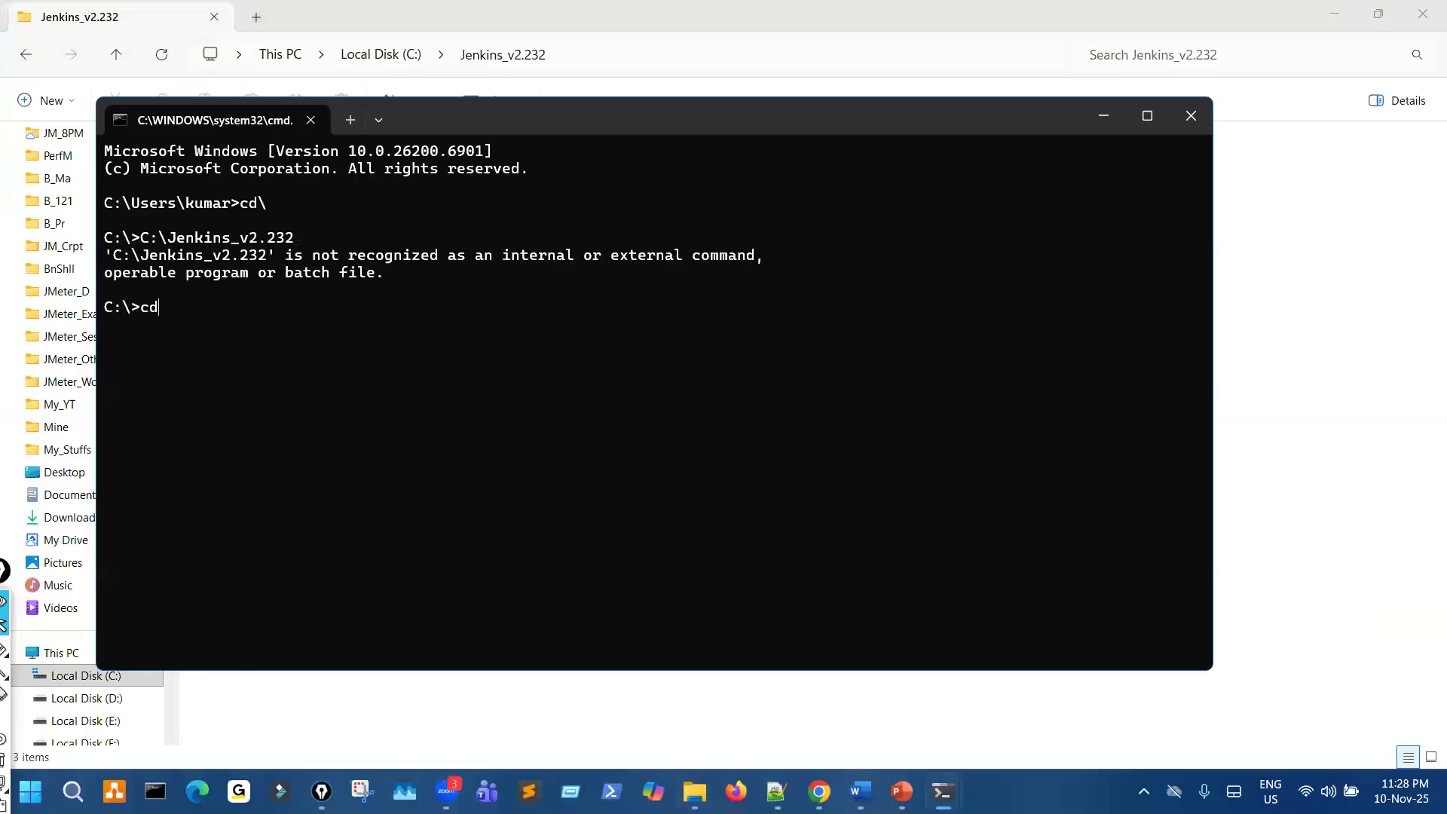
key(ctrl+v)
key(Return)
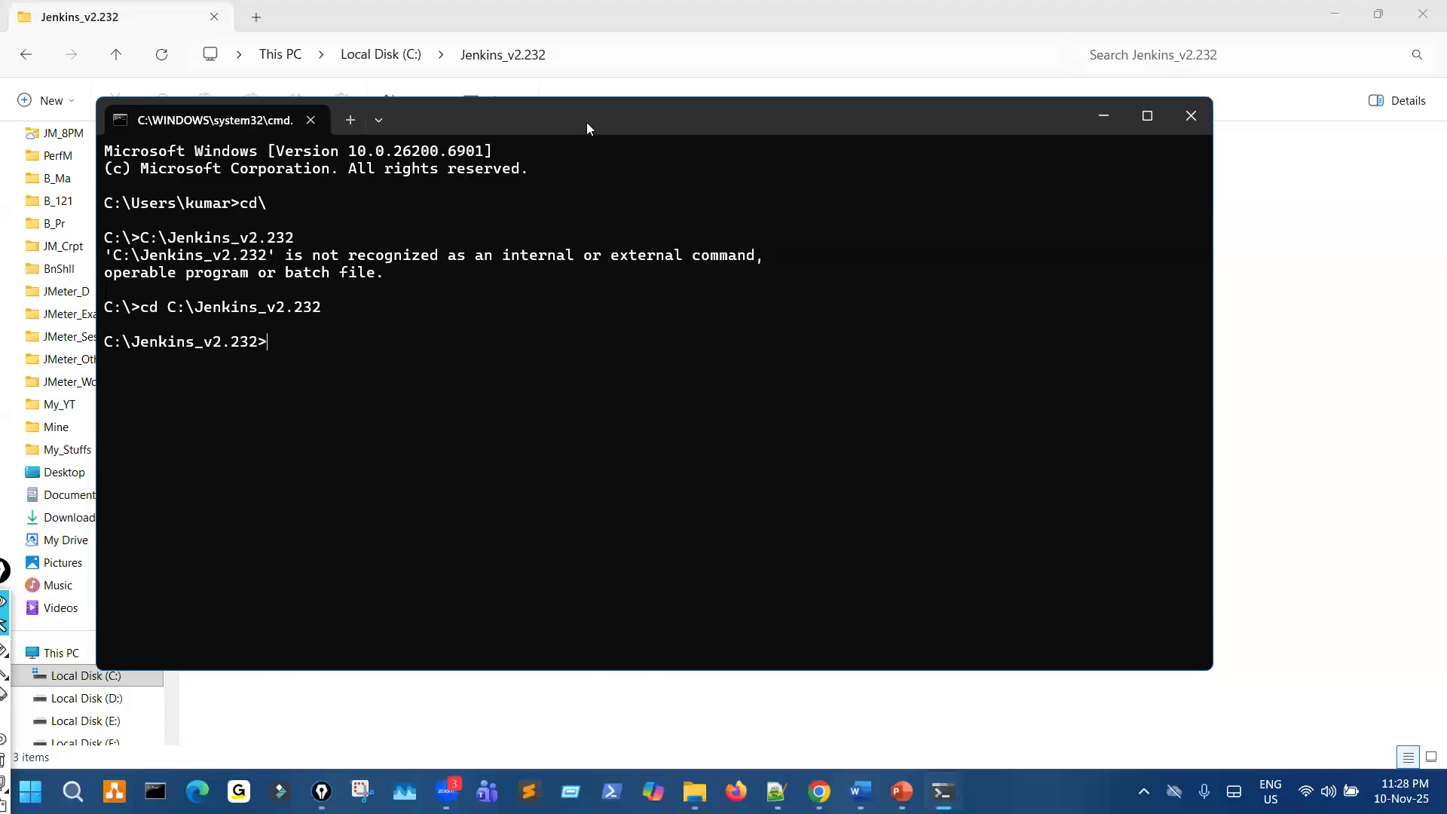
- Start the Jenkins server with the command java -jar jenkins.war
text(jenkins -jar)
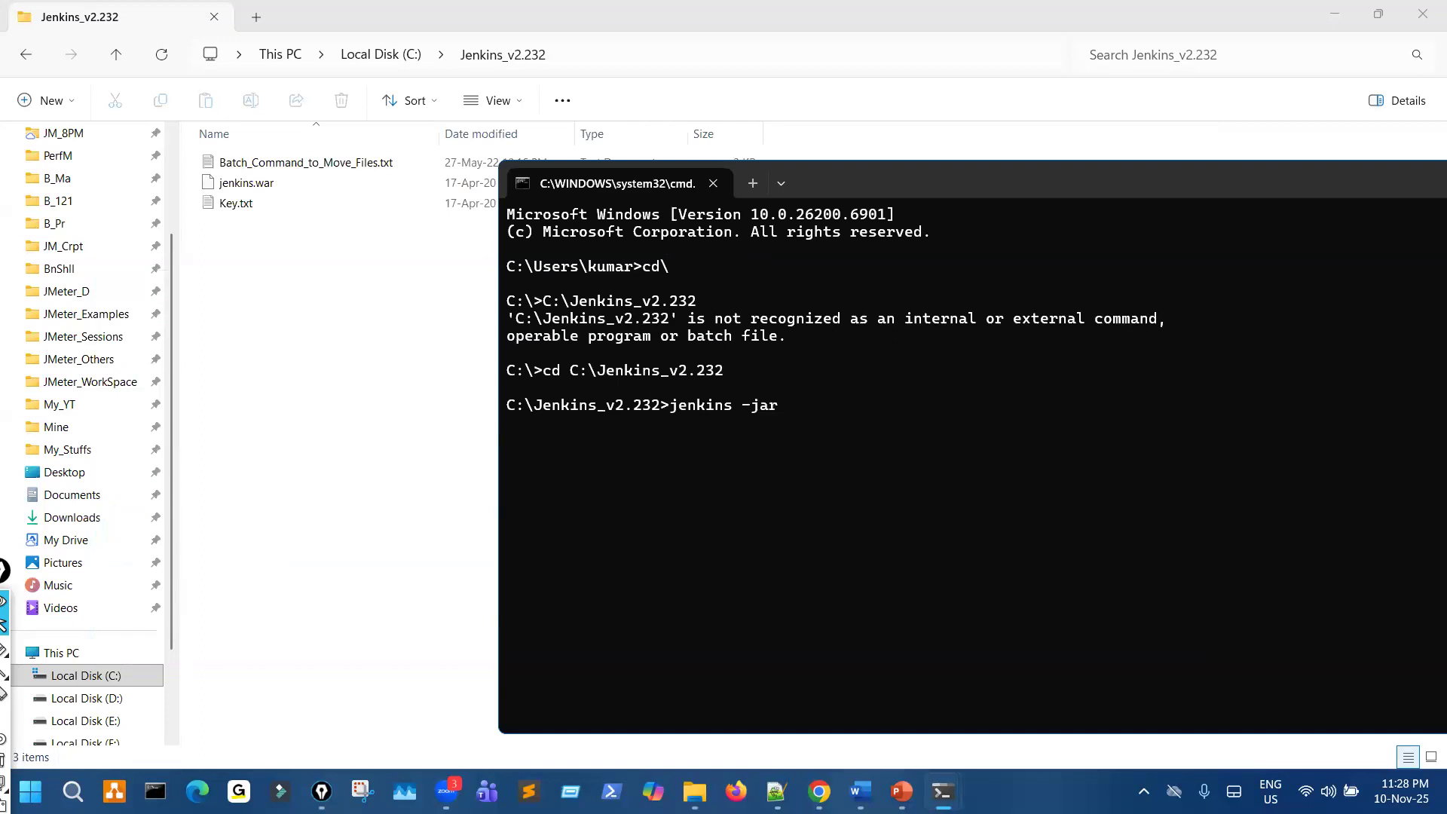
key(BackSpace)
key(BackSpace)
key(BackSpace)
key(BackSpace)
key(BackSpace)
key(BackSpace)
key(BackSpace)
key(BackSpace)
text(enkins.wa)
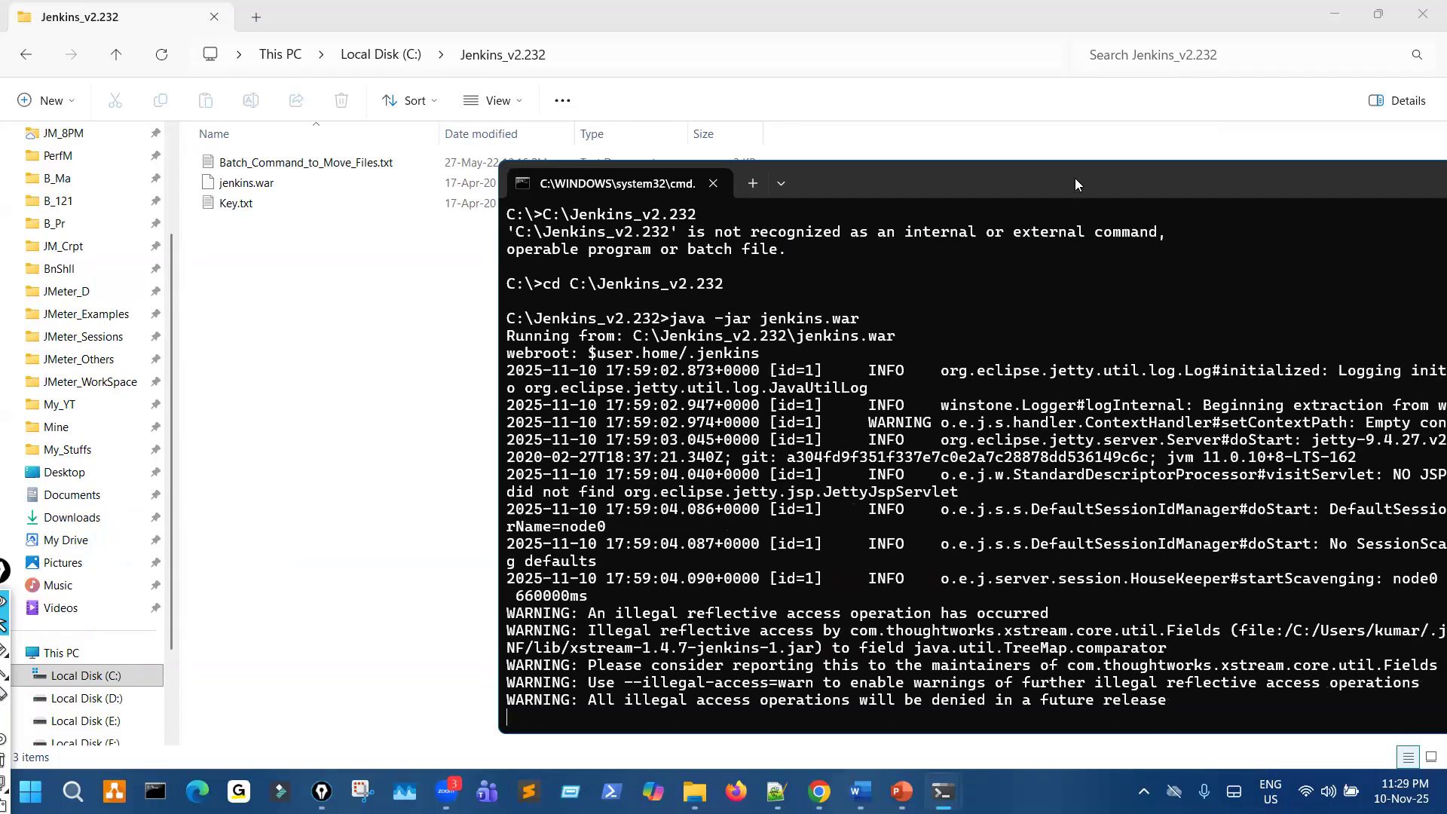
- Look through the Jenkins startup log in the Command Prompt and minimize its window
drag(1071, 184, 852, 184)
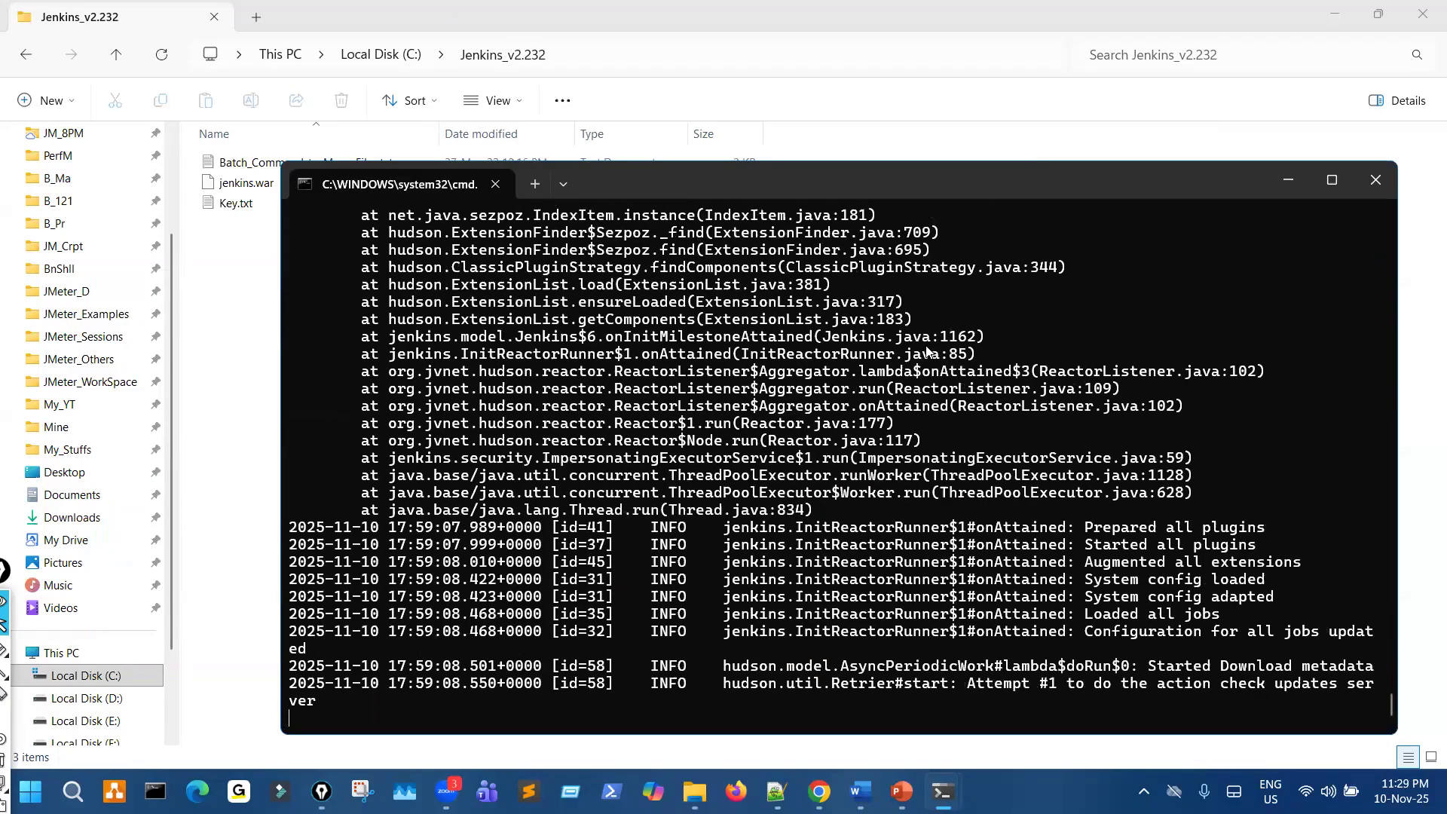
scroll(928, 352, up, 3)
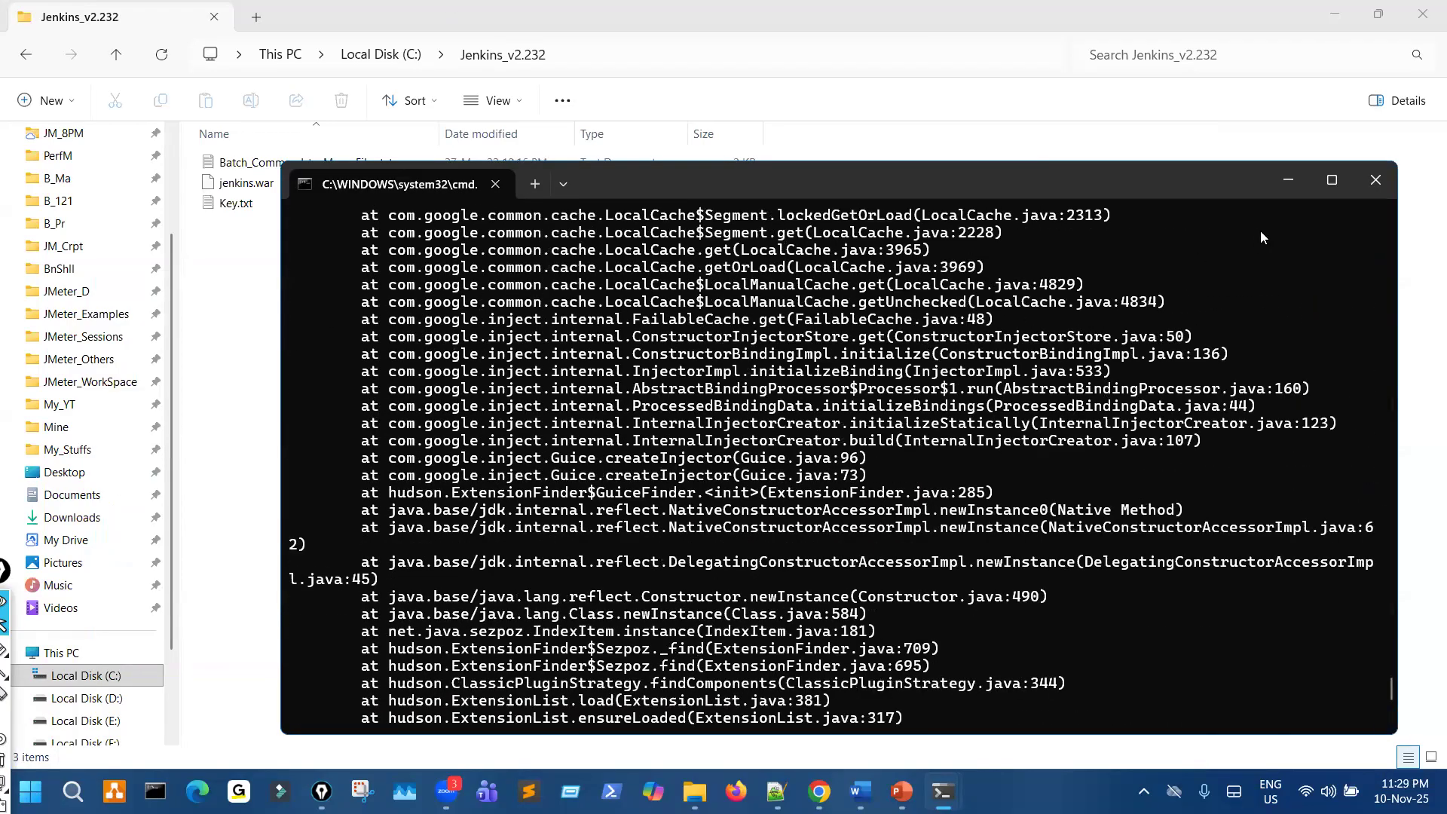
scroll(1043, 269, up, 6)
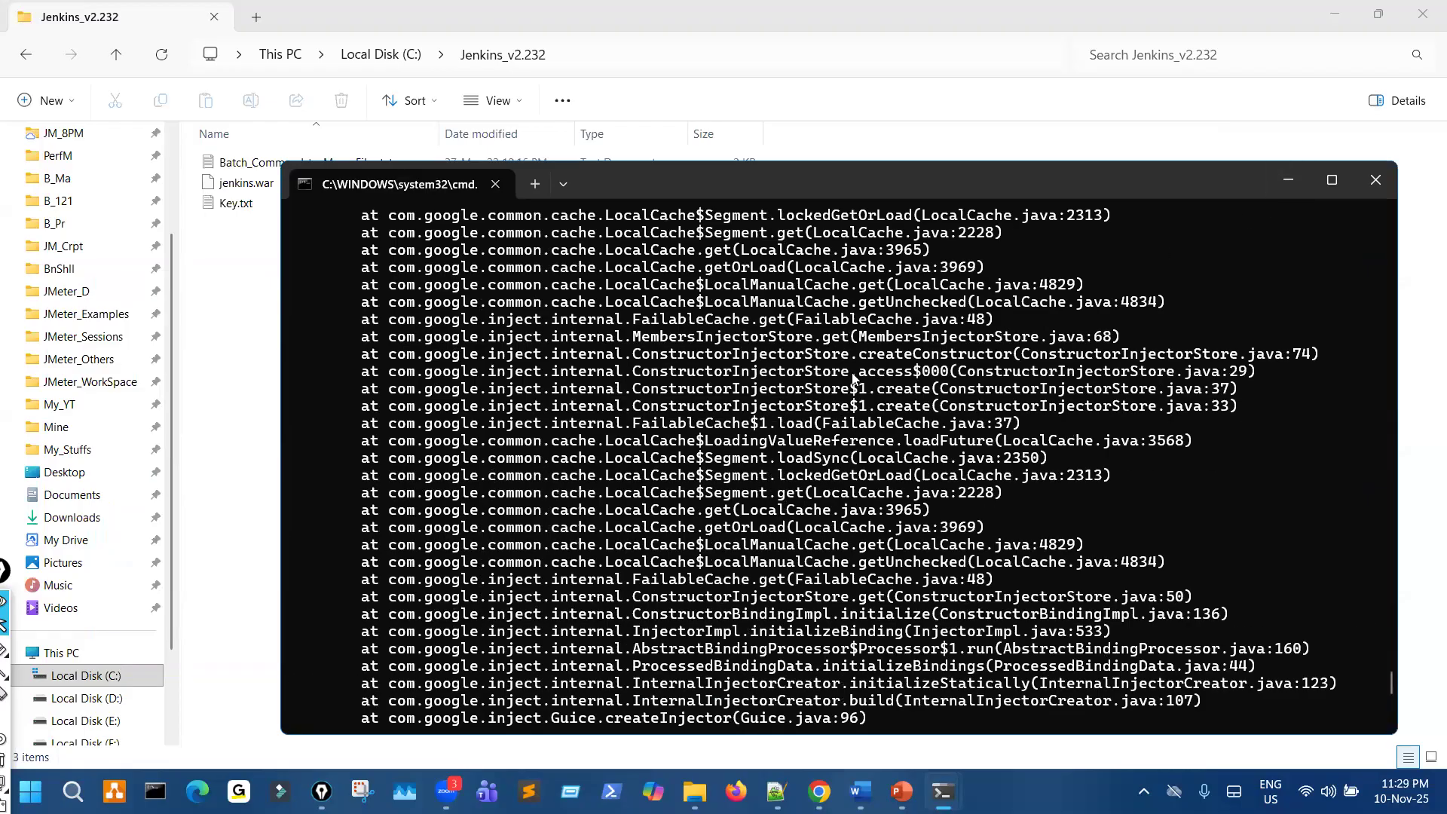
click(1289, 181)
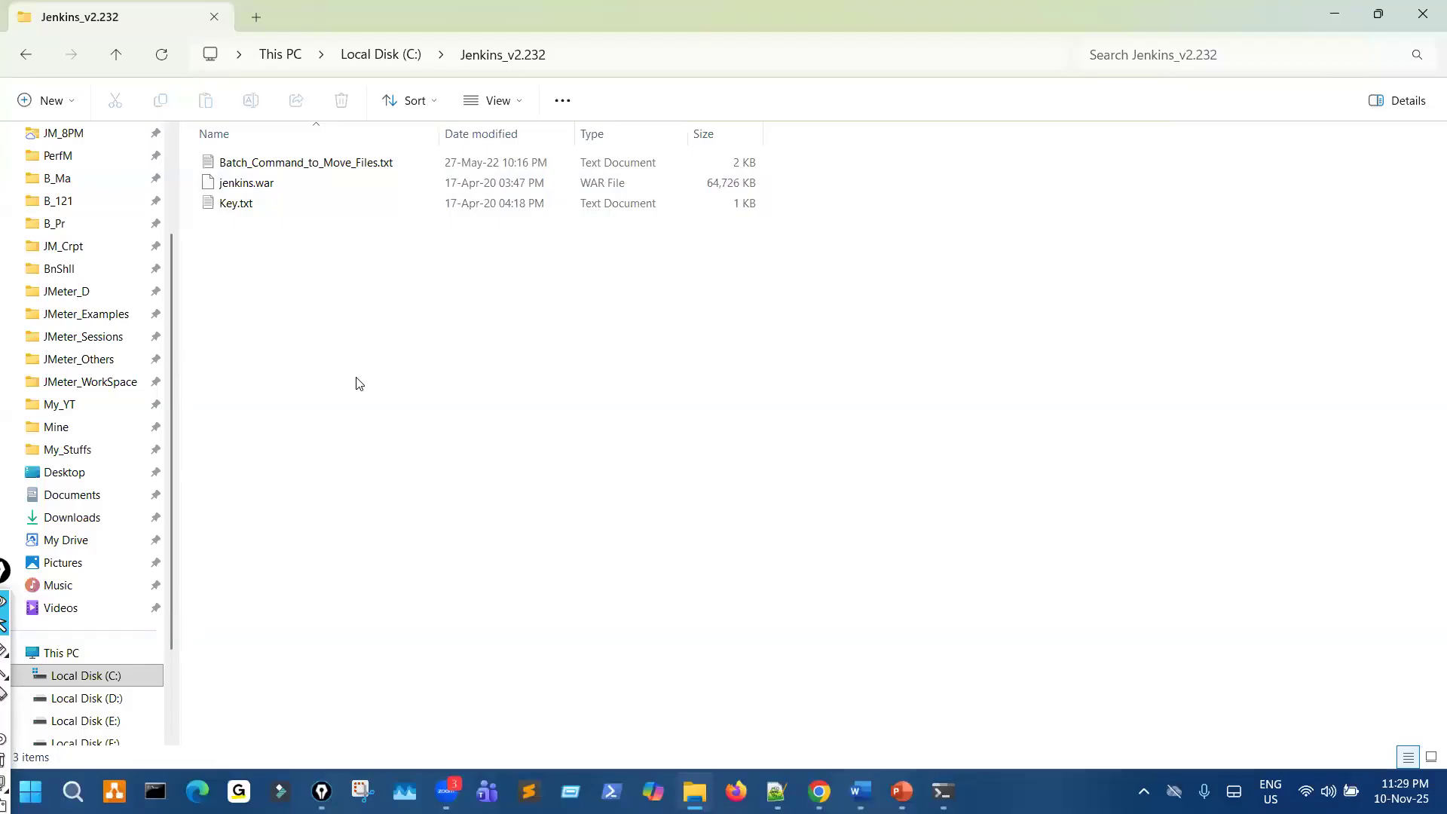
- Browse the InfluxDB_v1.12.2 folder on drive C and point out the influx.exe and influxd.exe files
key(alt+Up)
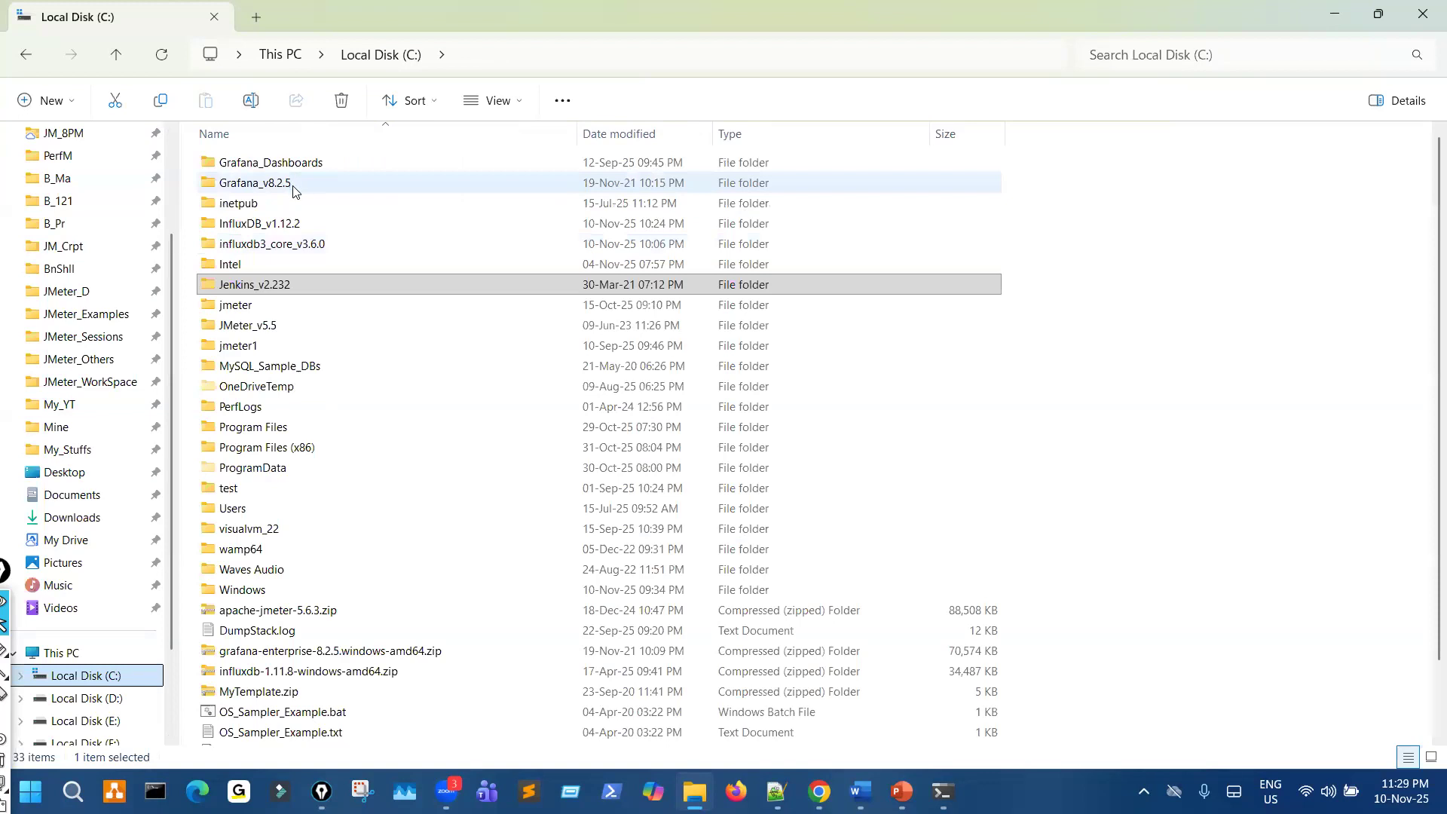
mouse_move(294, 191)
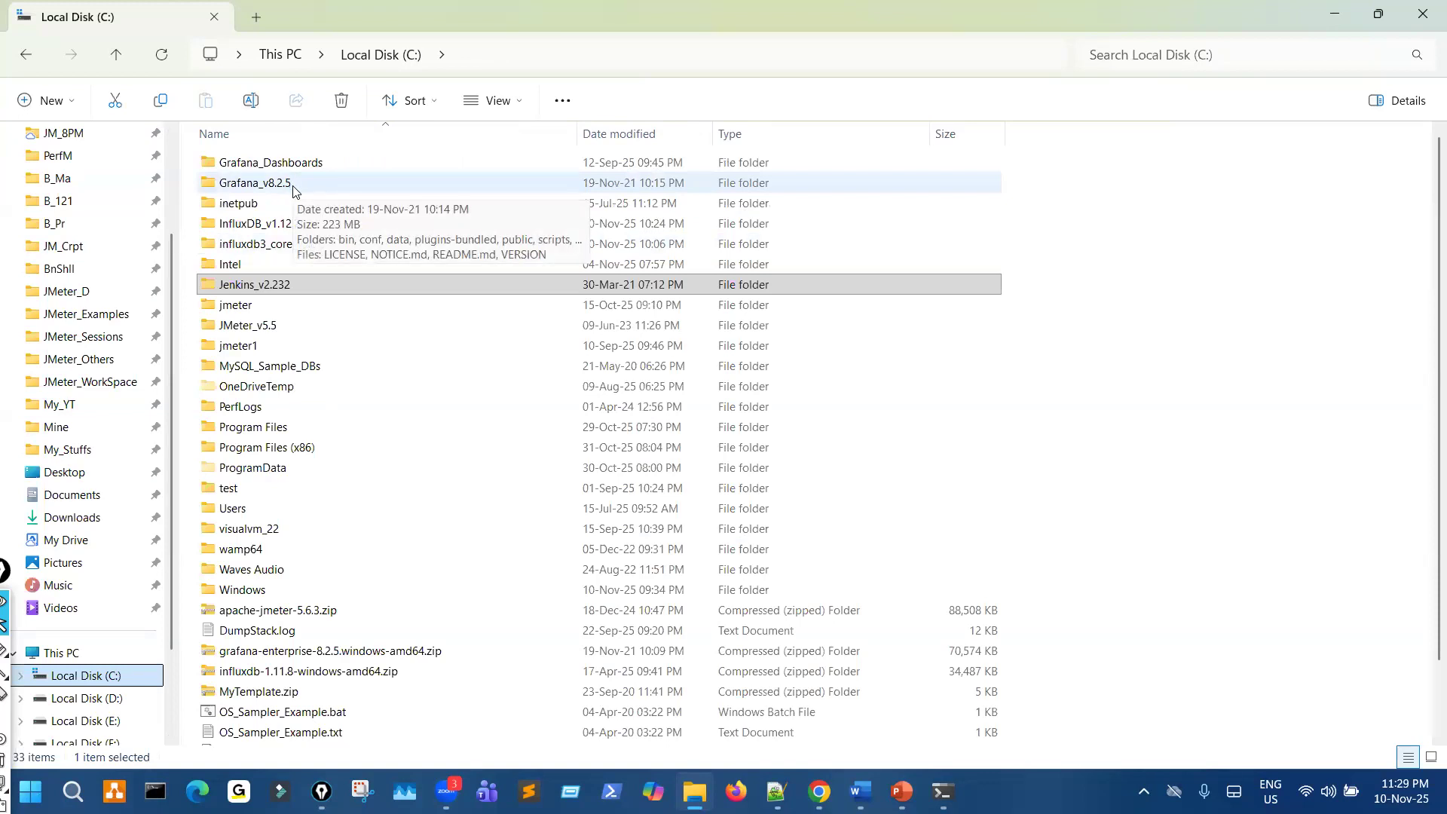
double_click(260, 223)
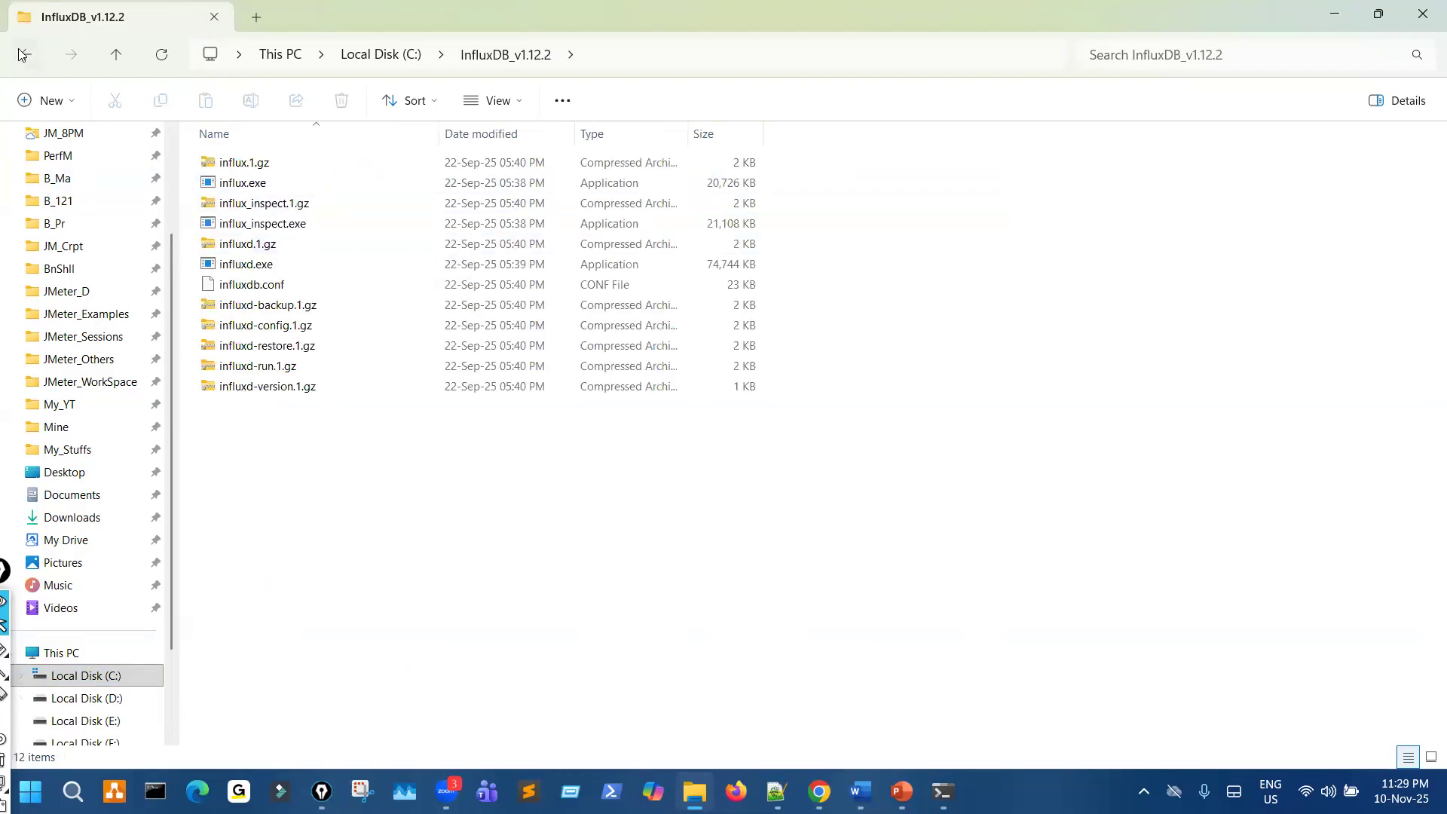
key(alt+Up)
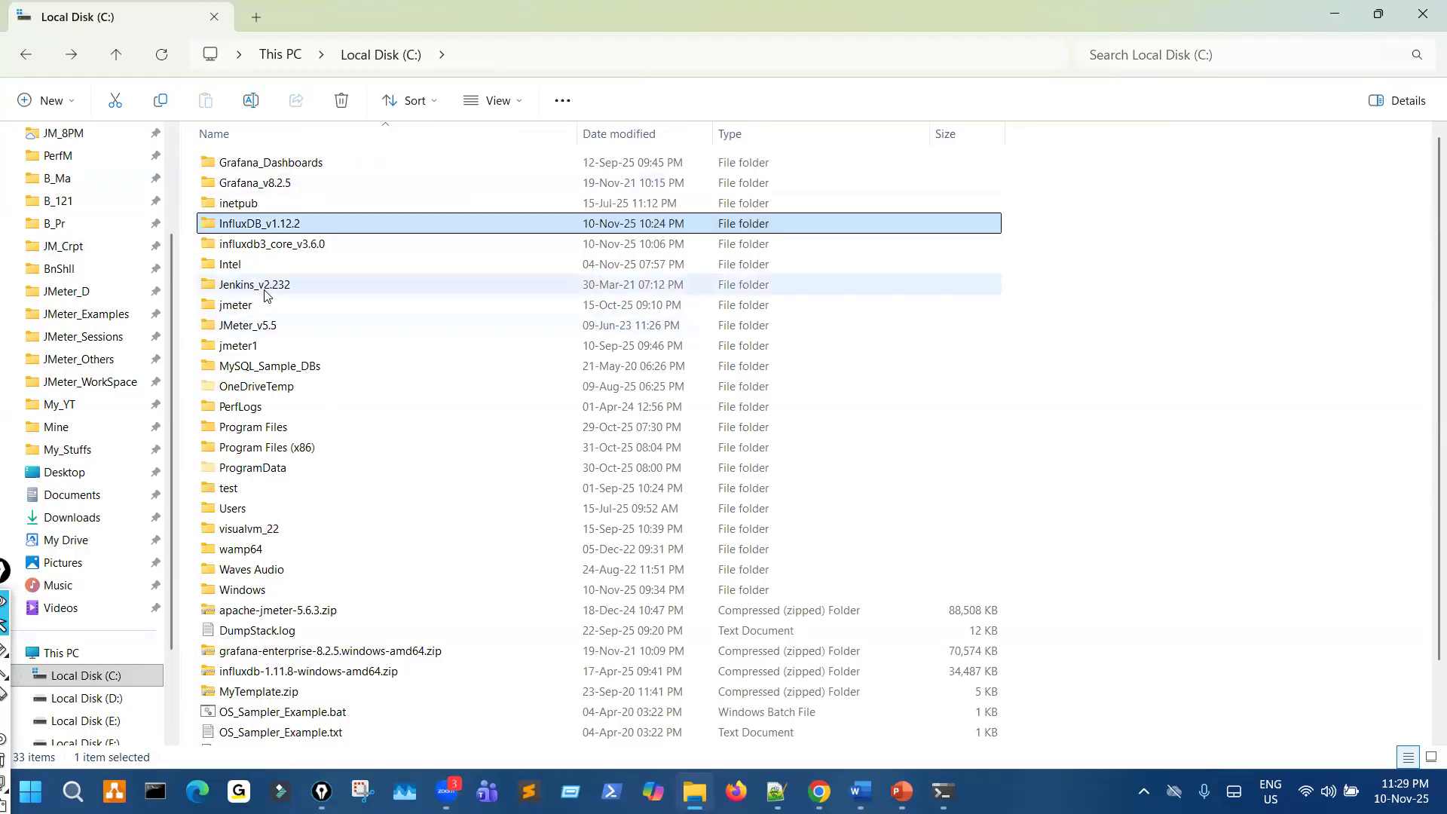
double_click(281, 224)
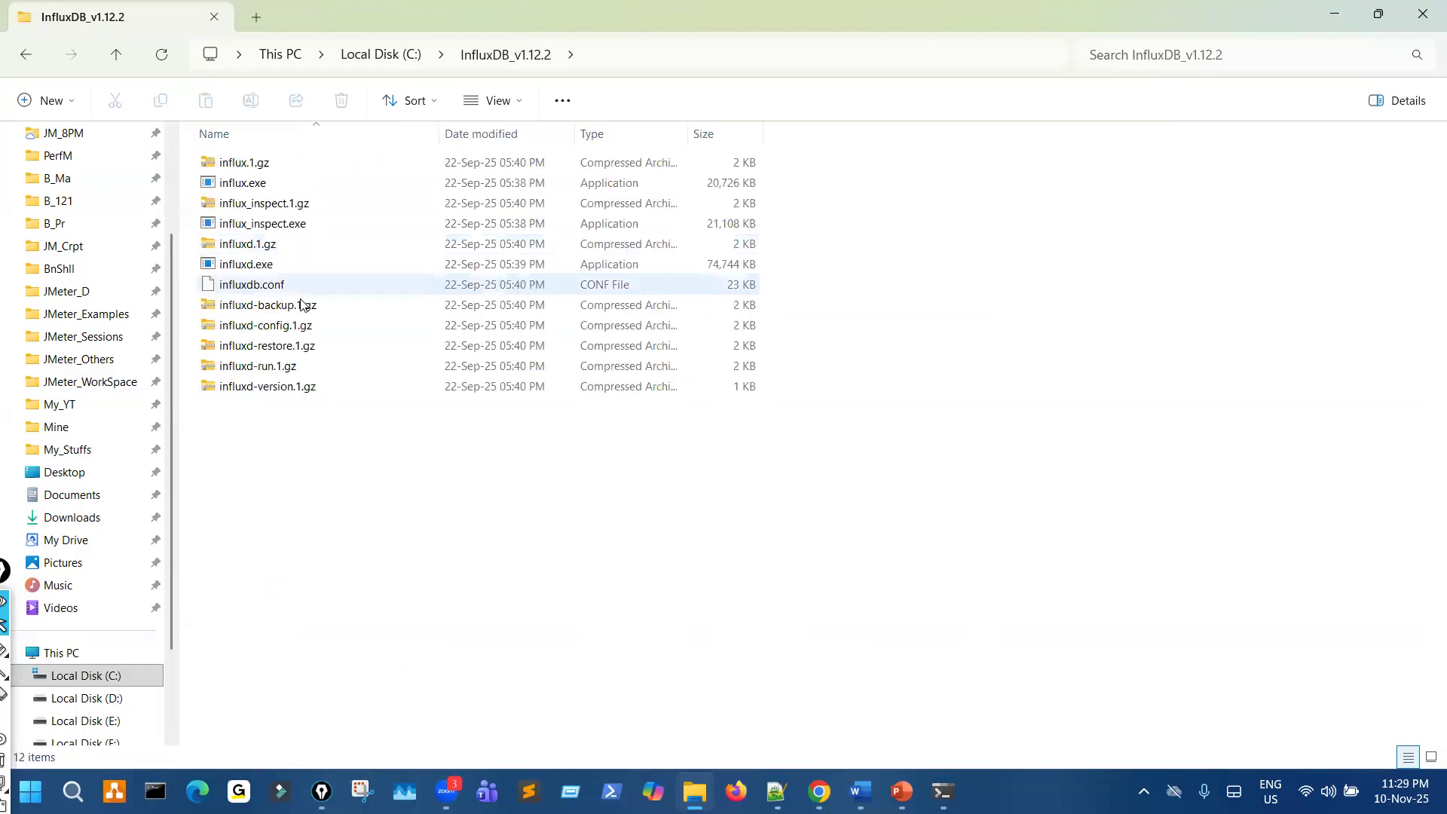
click(280, 269)
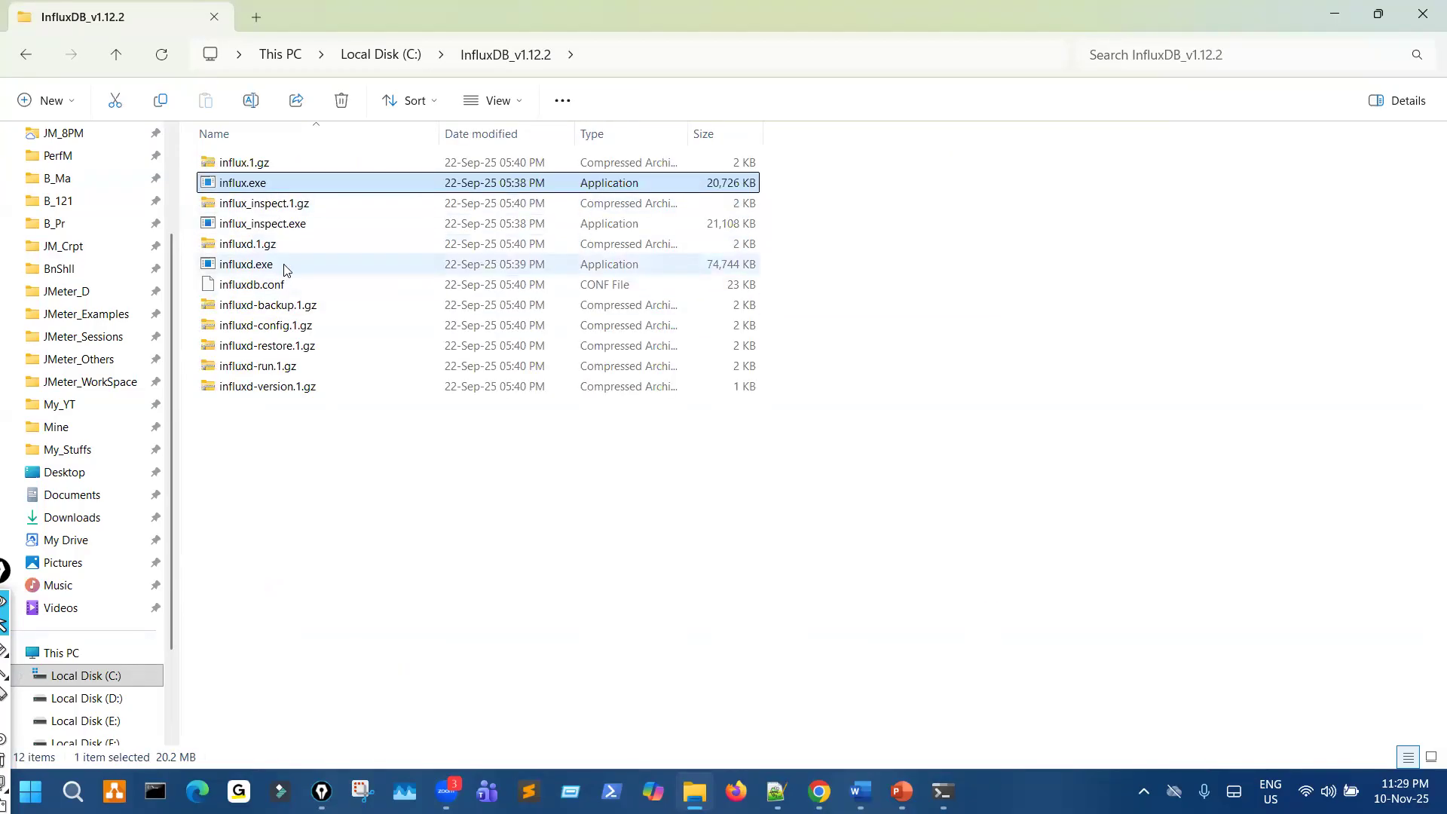
click(272, 188)
click(281, 271)
click(276, 188)
click(280, 269)
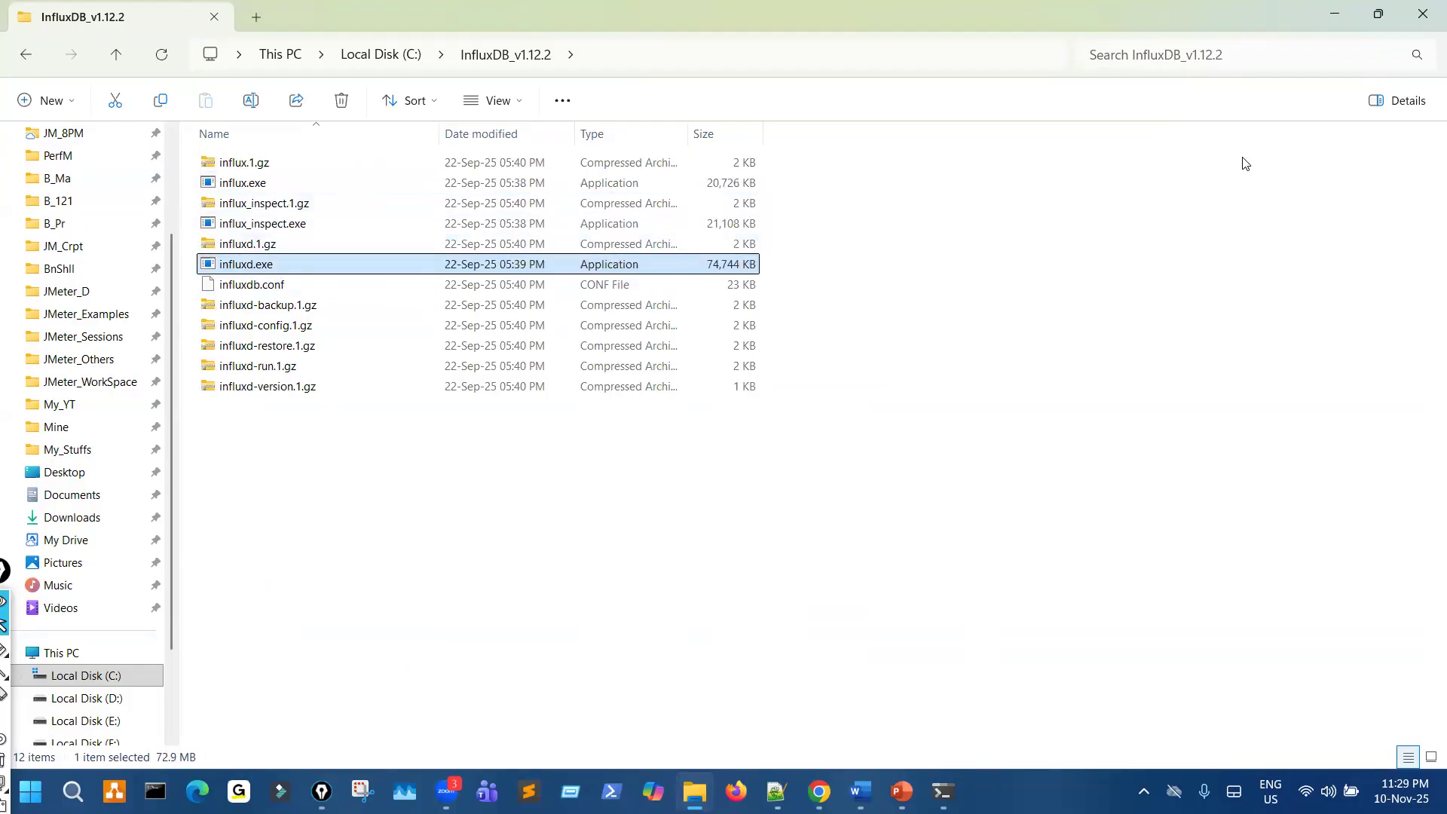
- Switch to Chrome and load the Jenkins job page localhost:8080/job/PetStore_Jun2025/ in place of the grafana Google search
key(alt+Tab)
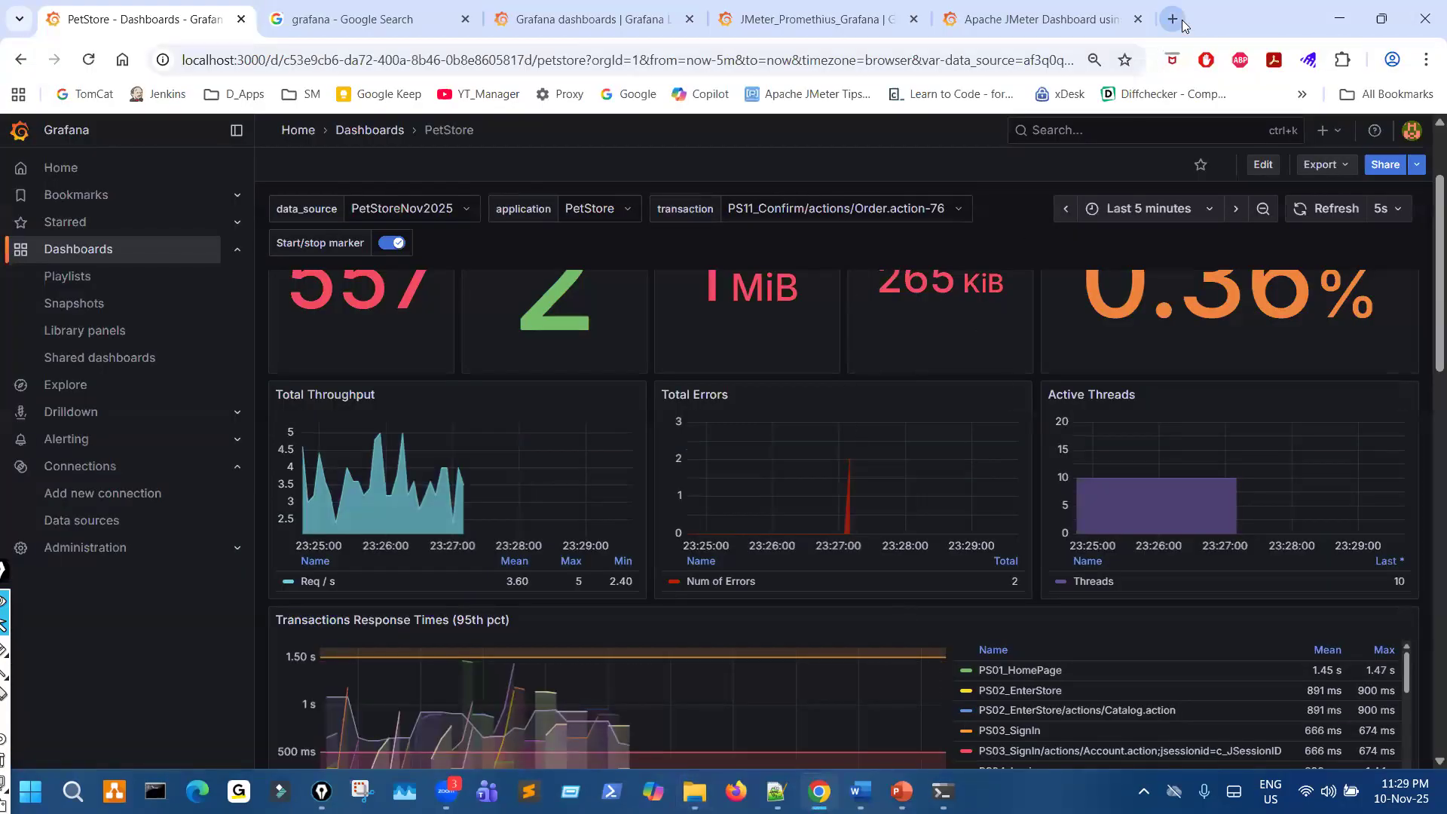
click(378, 18)
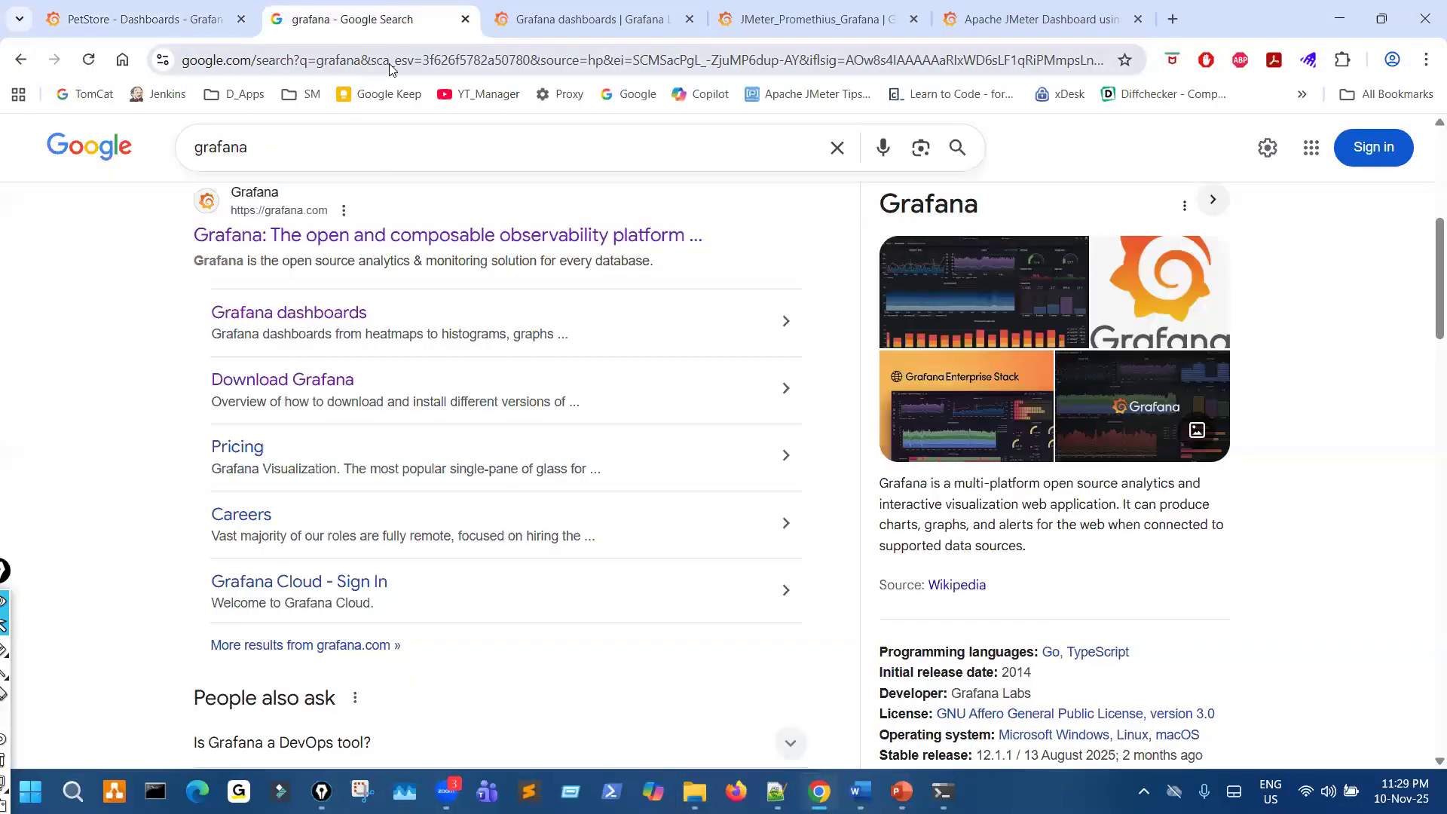
click(390, 68)
text(jeni)
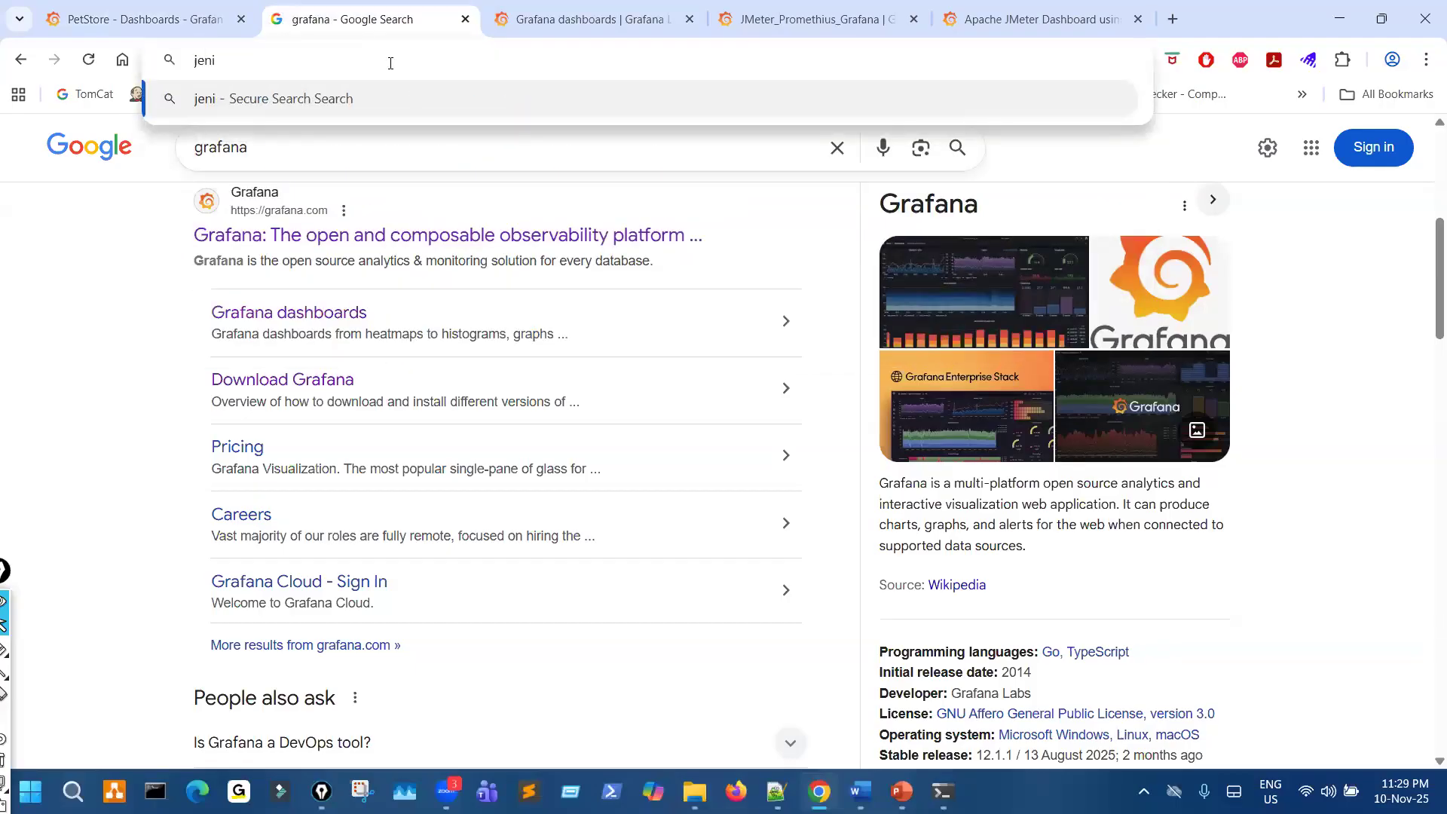
key(BackSpace)
text(k)
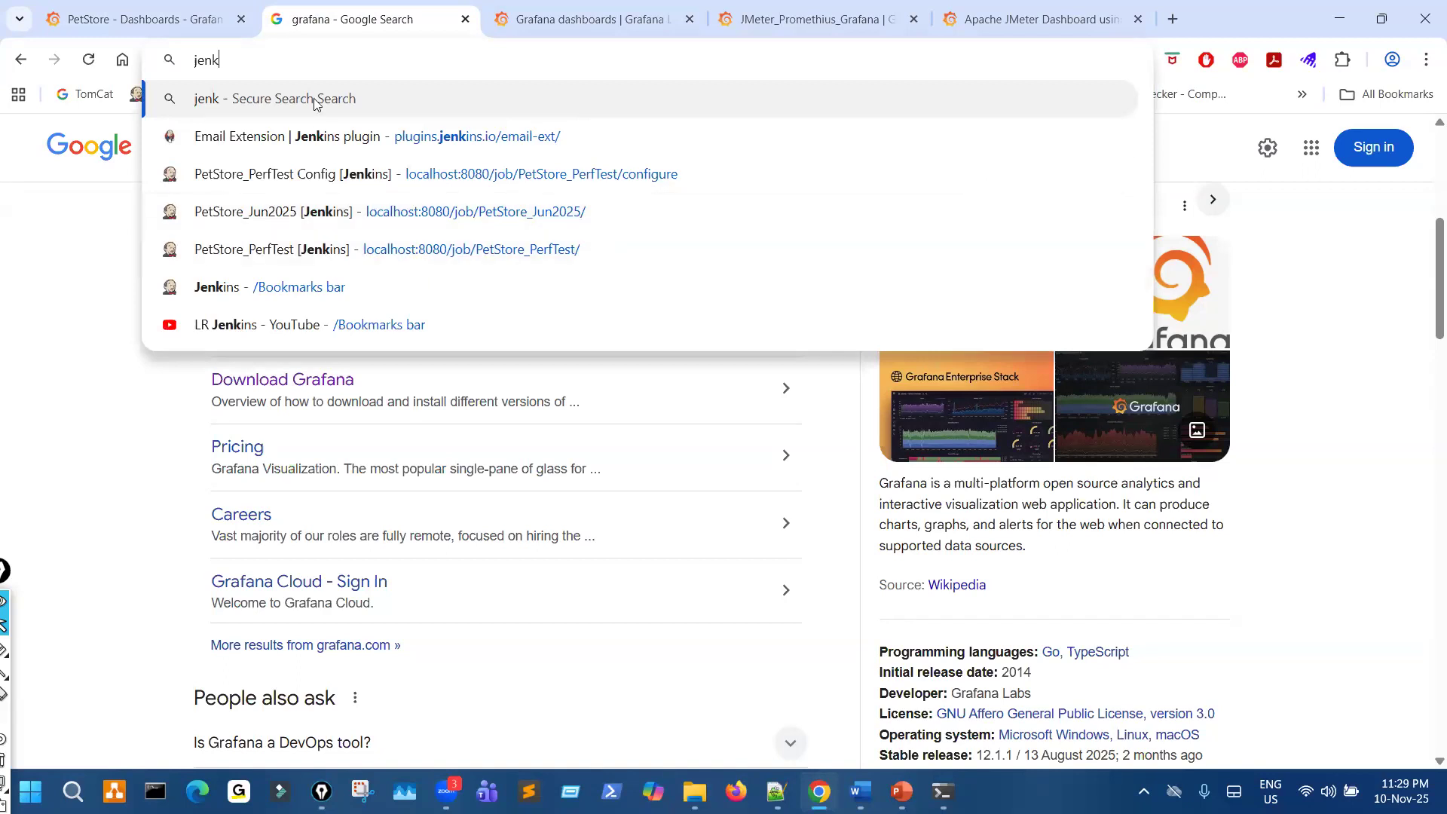
text(in)
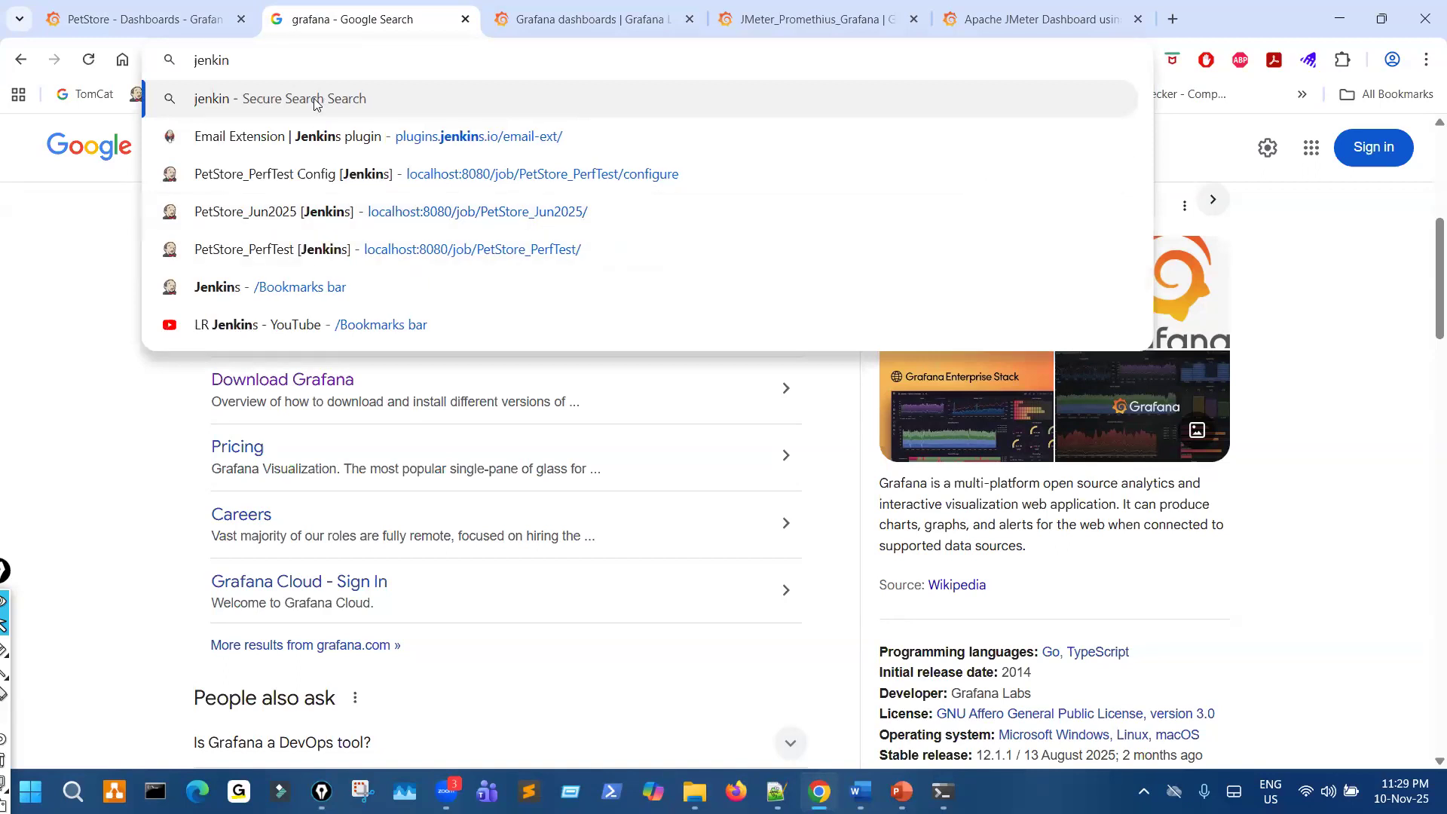
click(407, 221)
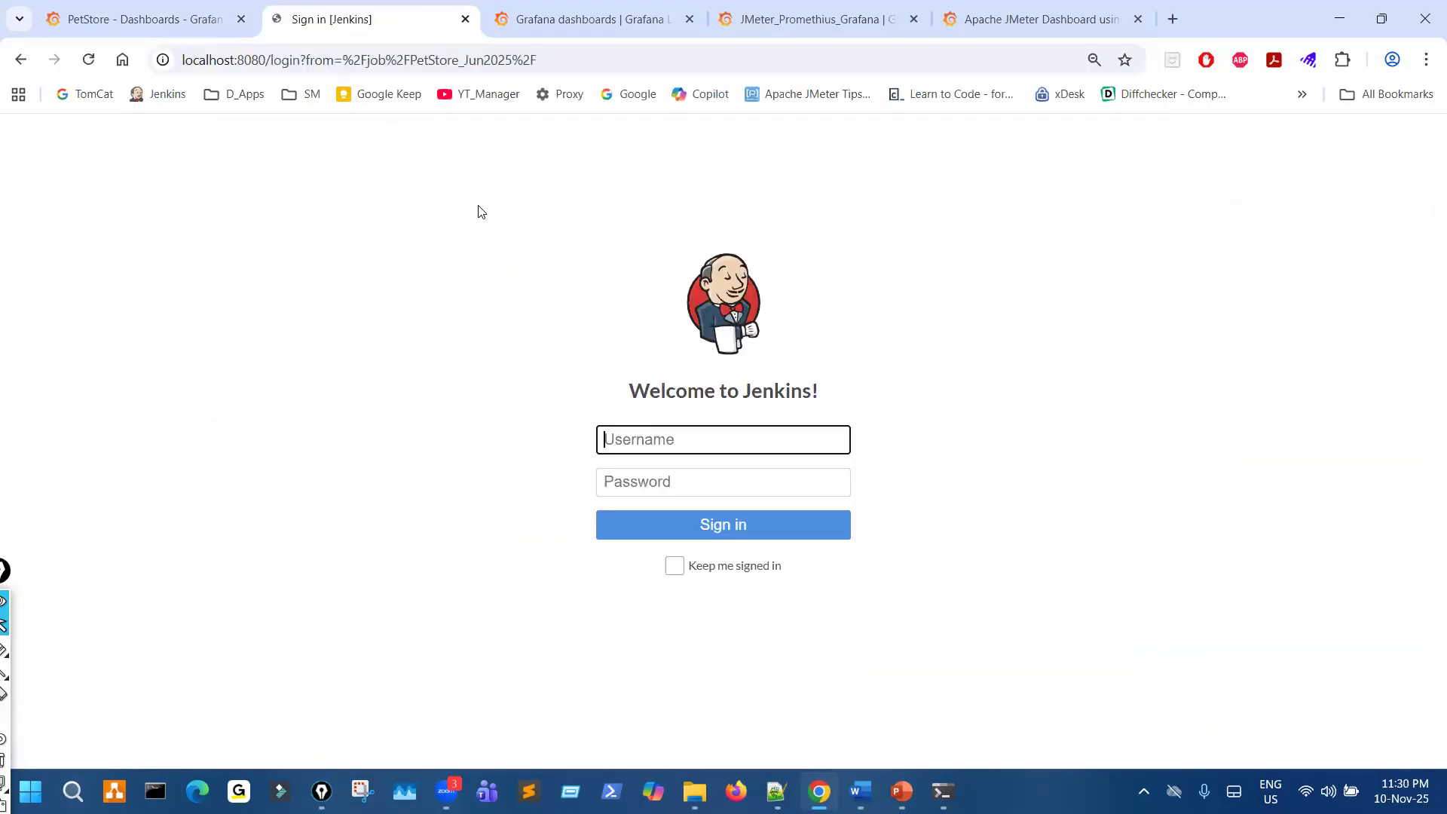
- Sign in to Jenkins with the account username and password, with Keep me signed in enabled
text(adin)
key(Tab)
text(adm)
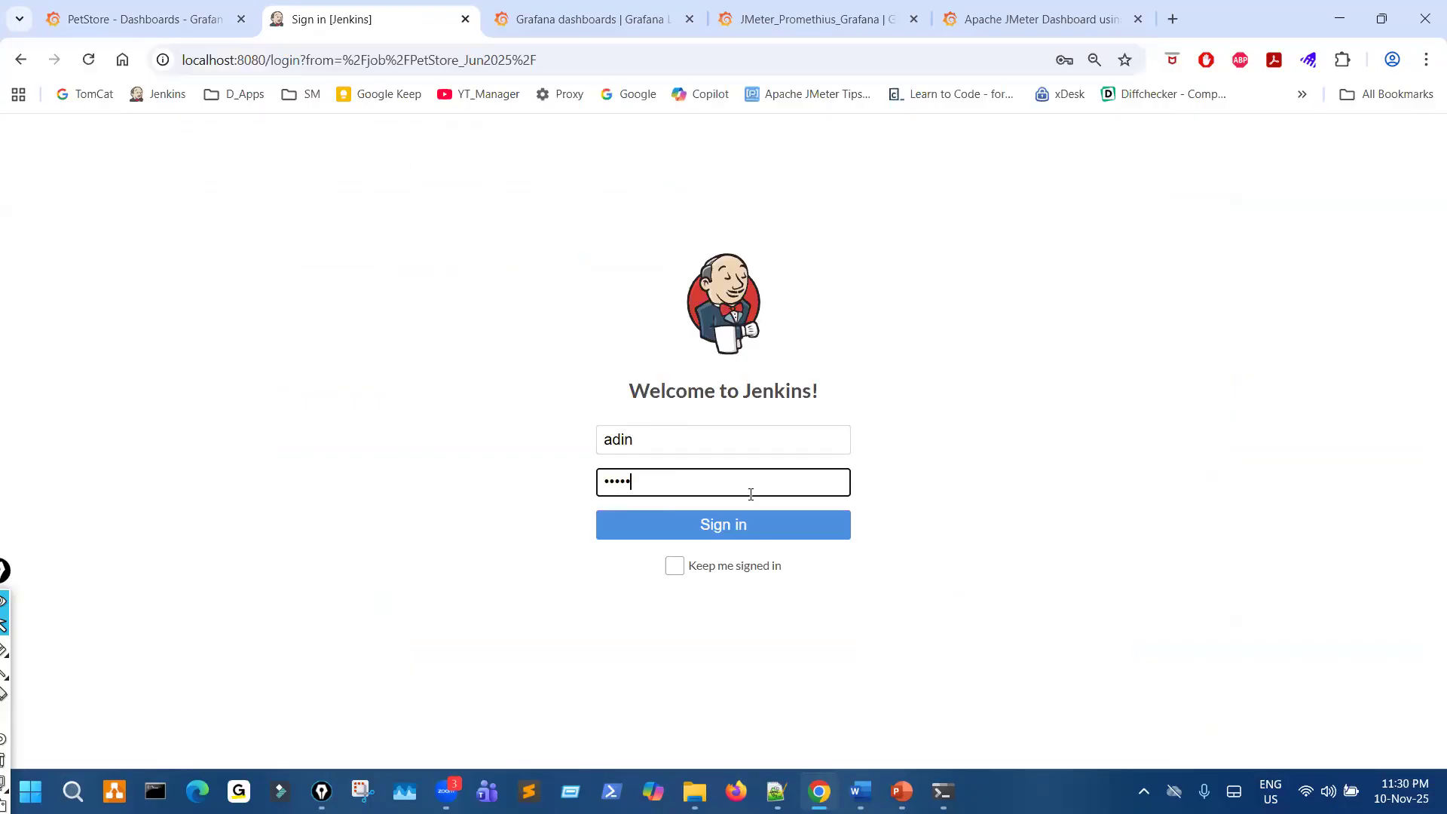
key(shift+Tab)
text(adm)
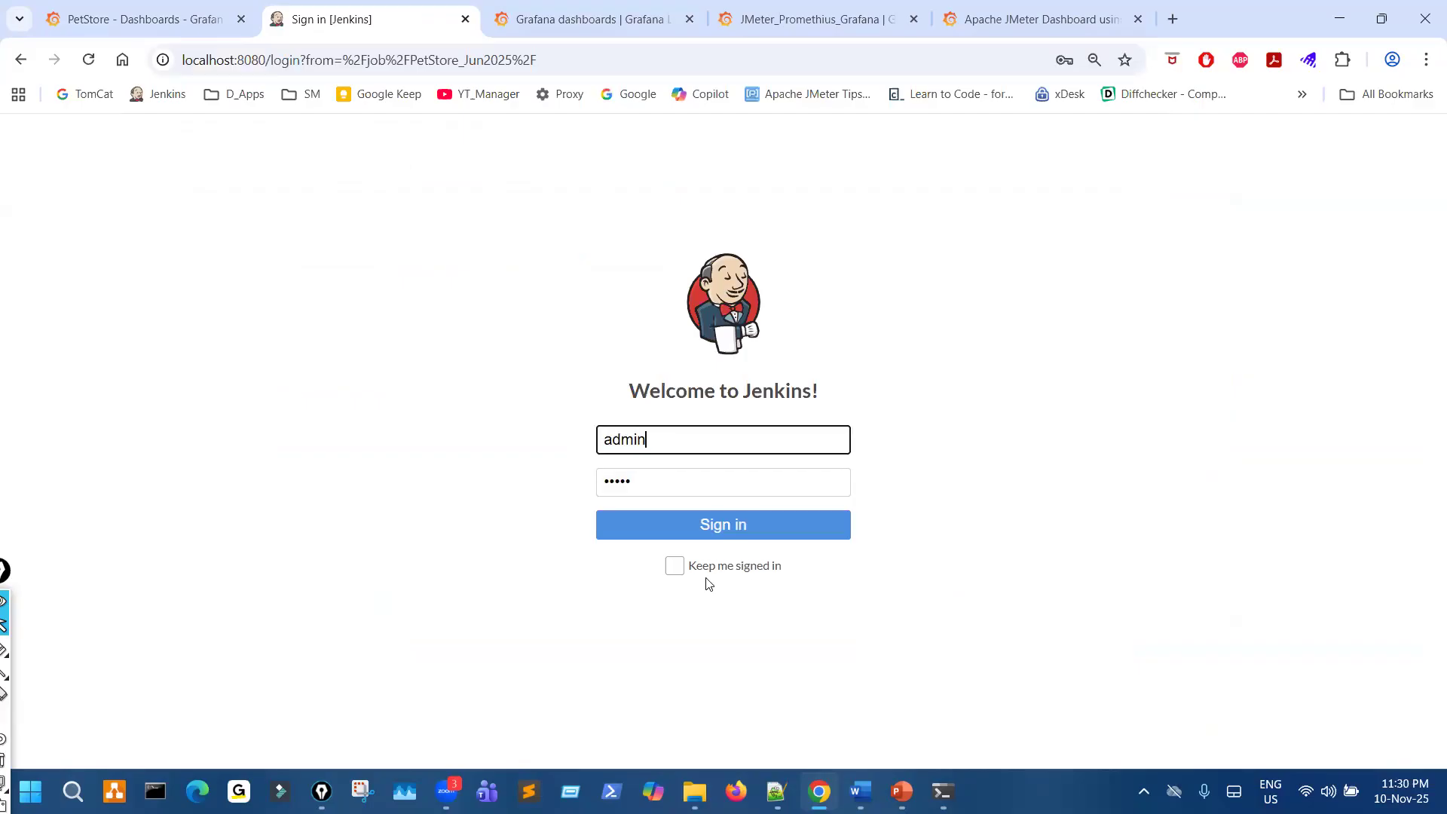
click(677, 566)
click(727, 523)
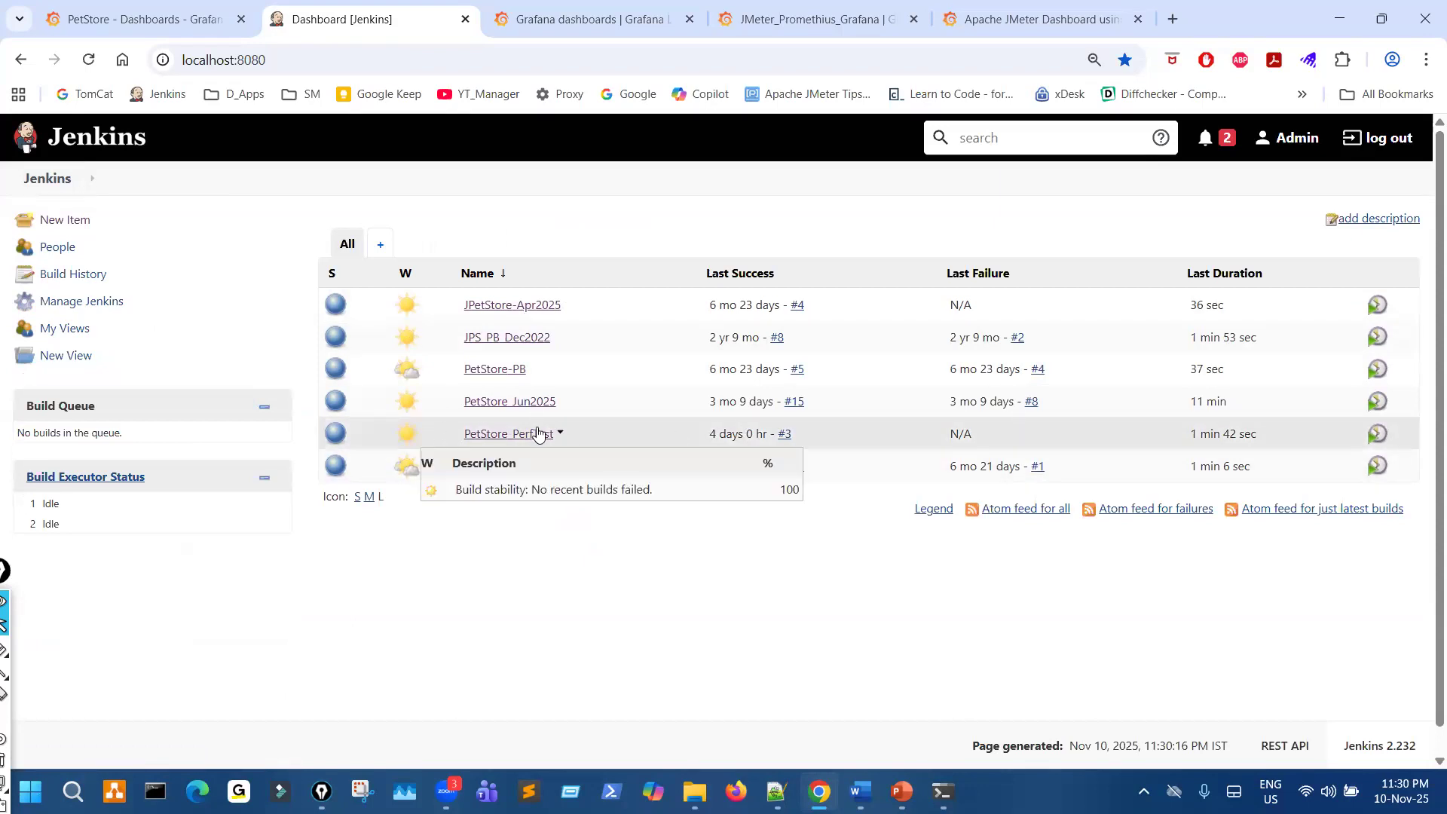
- Open the PetStore_PerfTest job configuration, review its string parameters and Windows batch command through the %TestResultDIR% output path, and save it
click(513, 436)
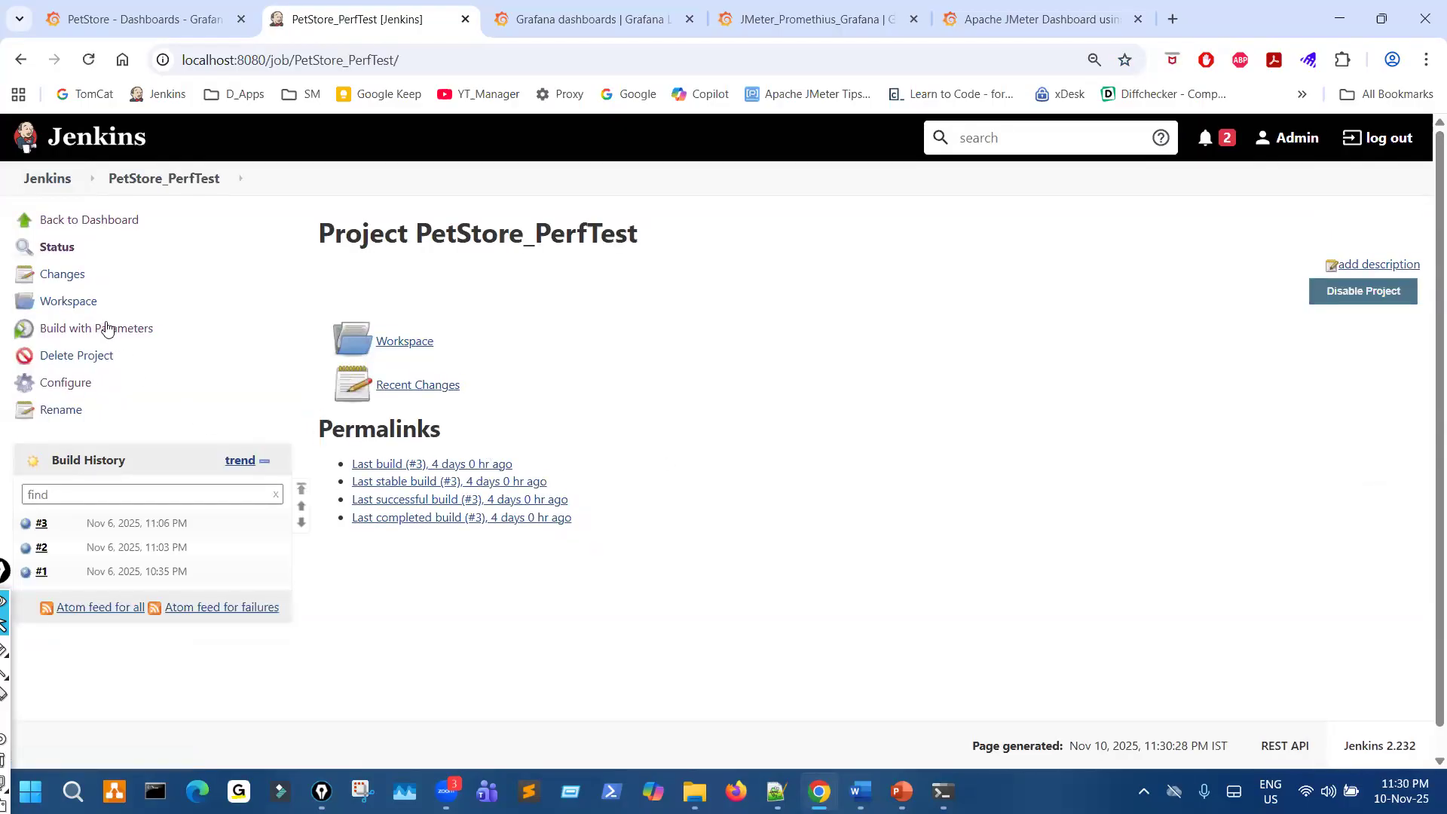
click(81, 385)
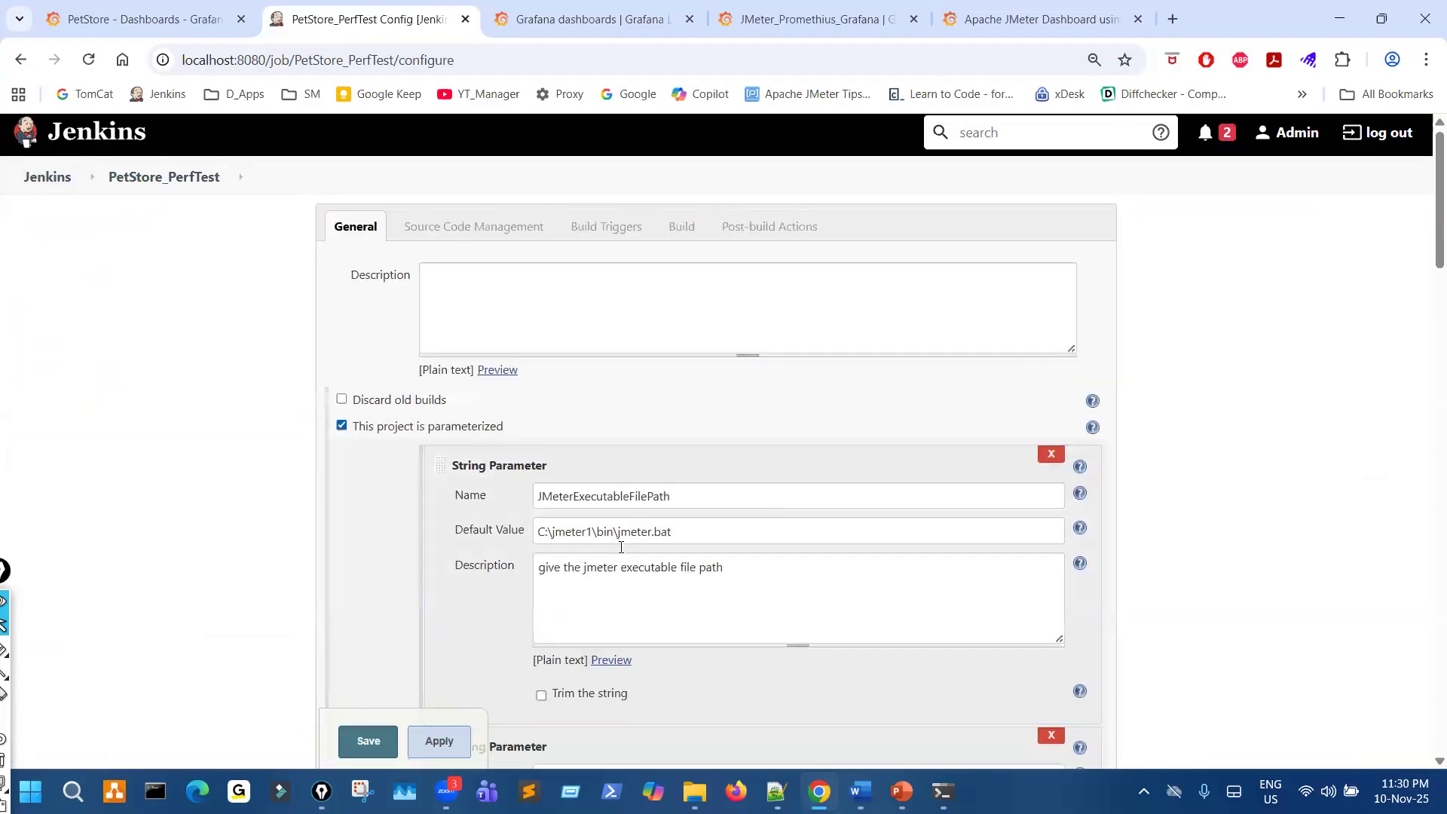
scroll(611, 539, down, 8)
scroll(621, 546, up, 5)
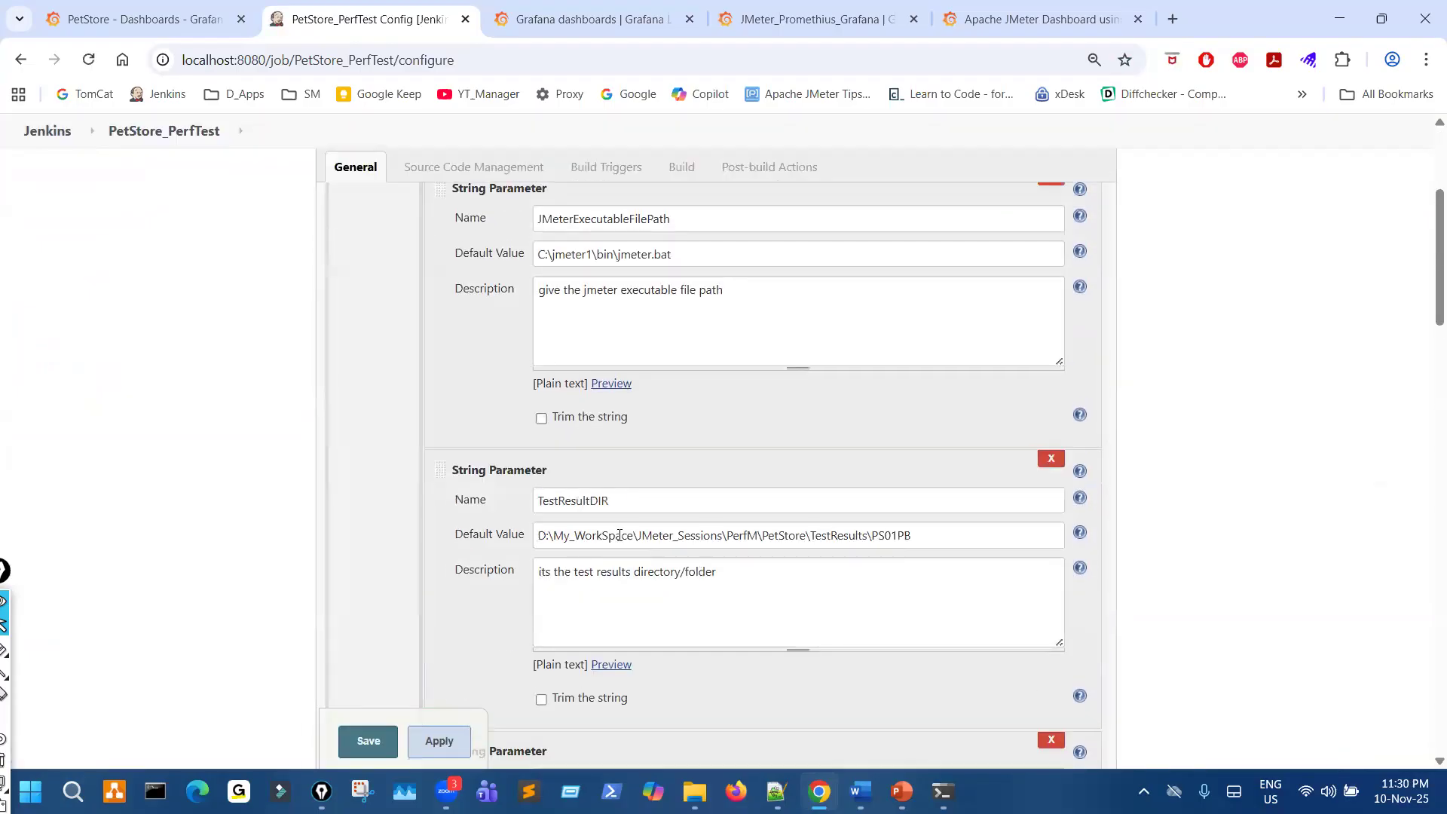
scroll(620, 535, down, 5)
scroll(722, 454, down, 15)
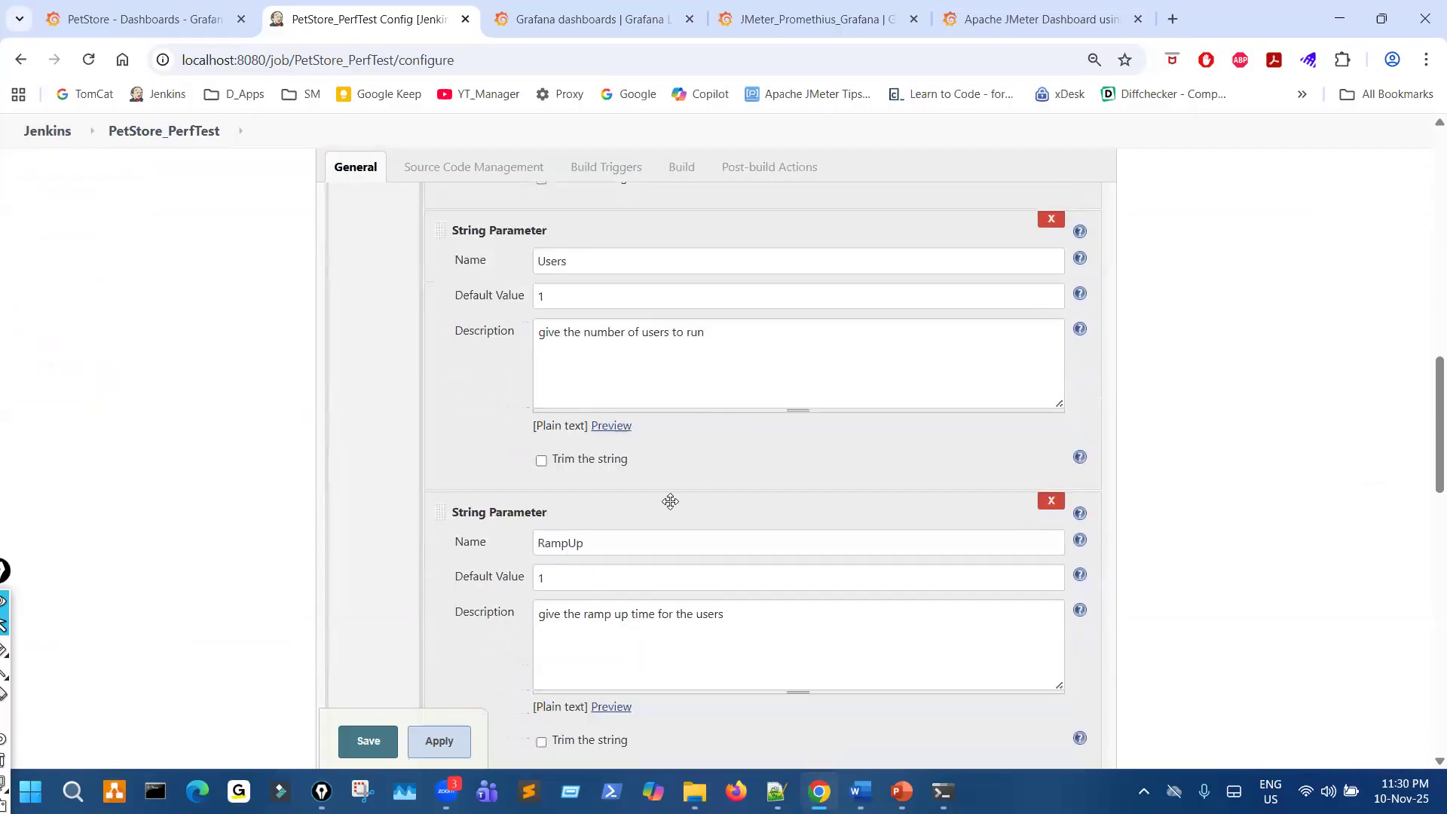
scroll(764, 437, down, 1)
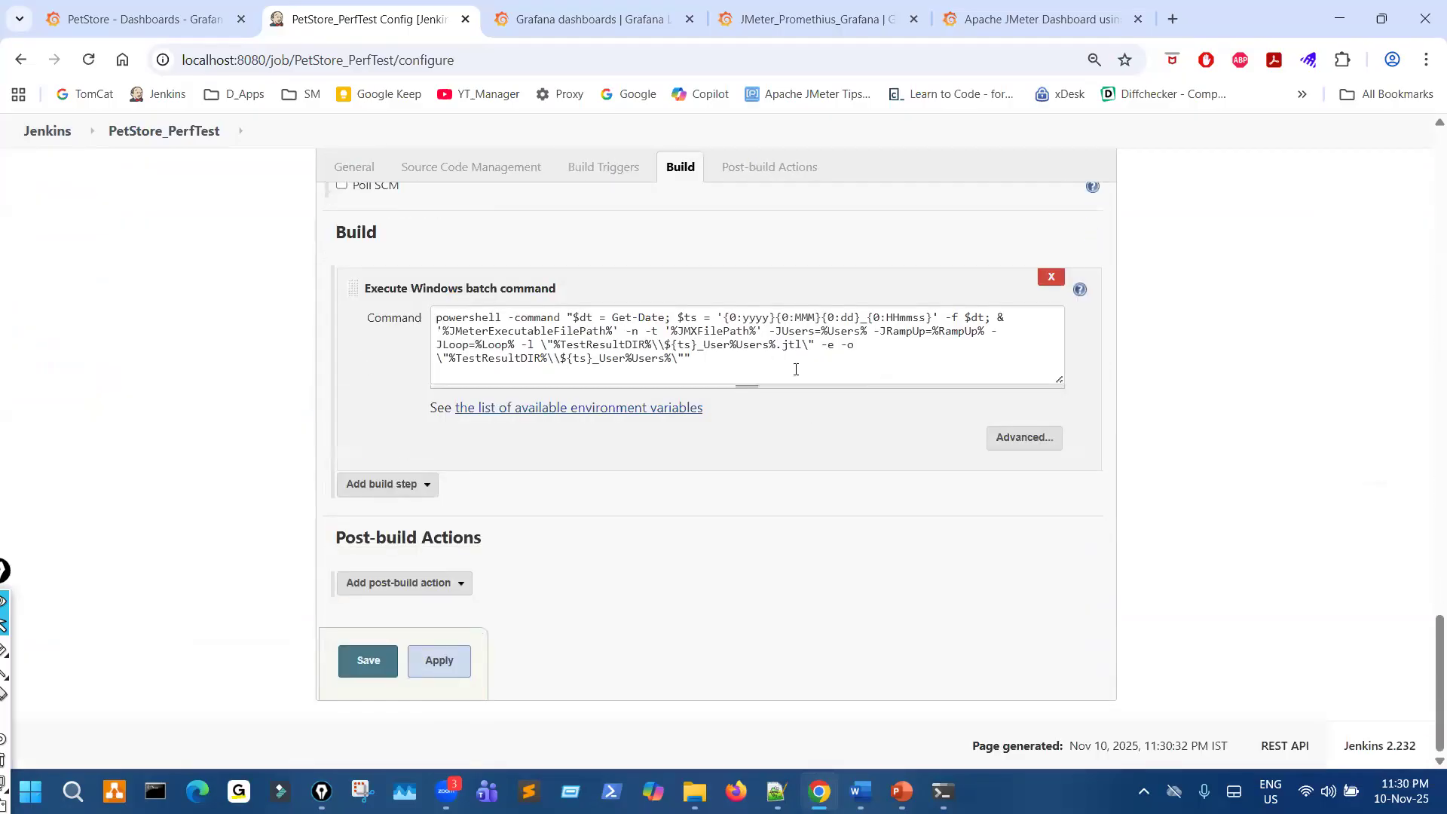
drag(751, 363, 444, 359)
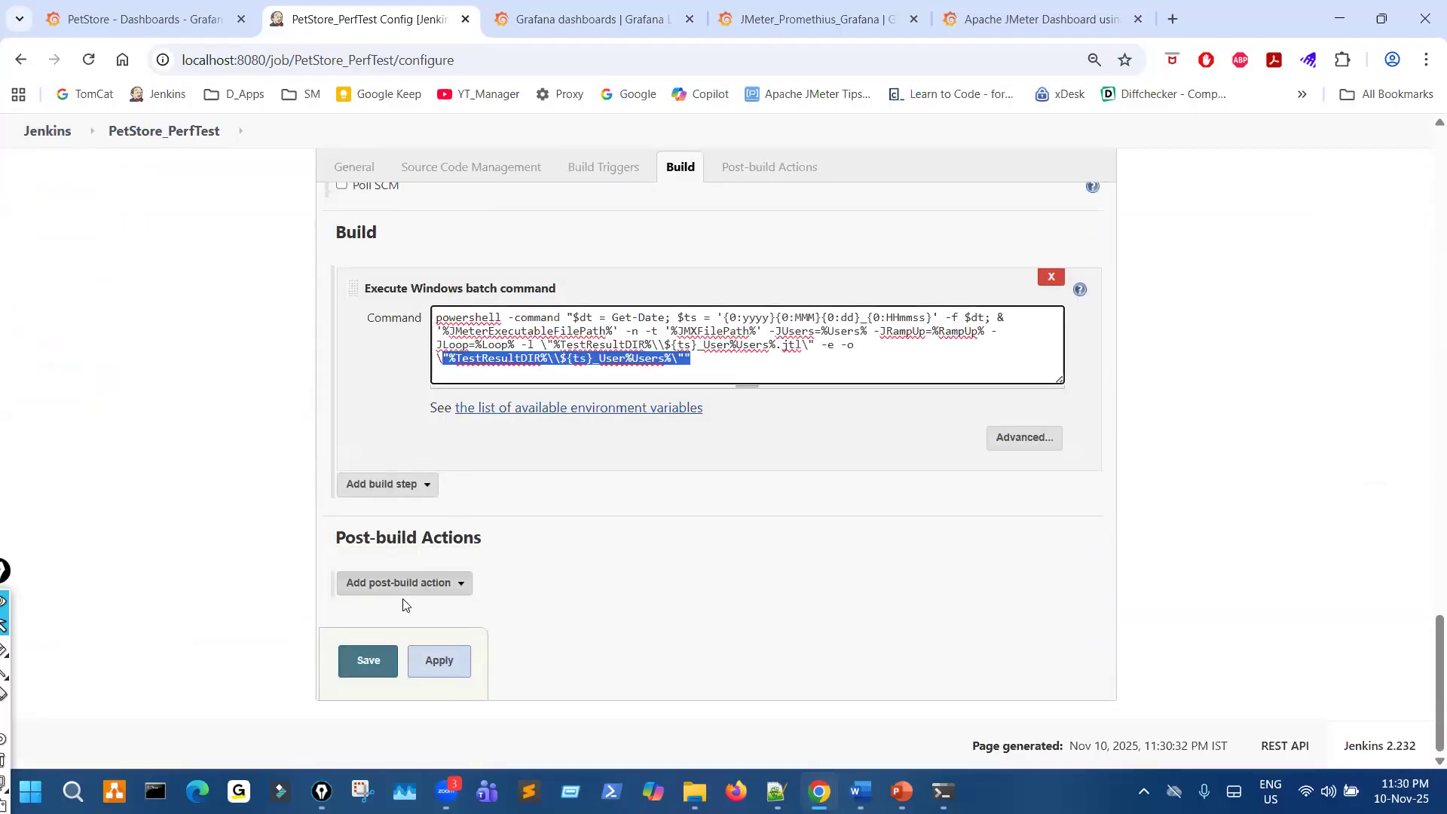
click(369, 663)
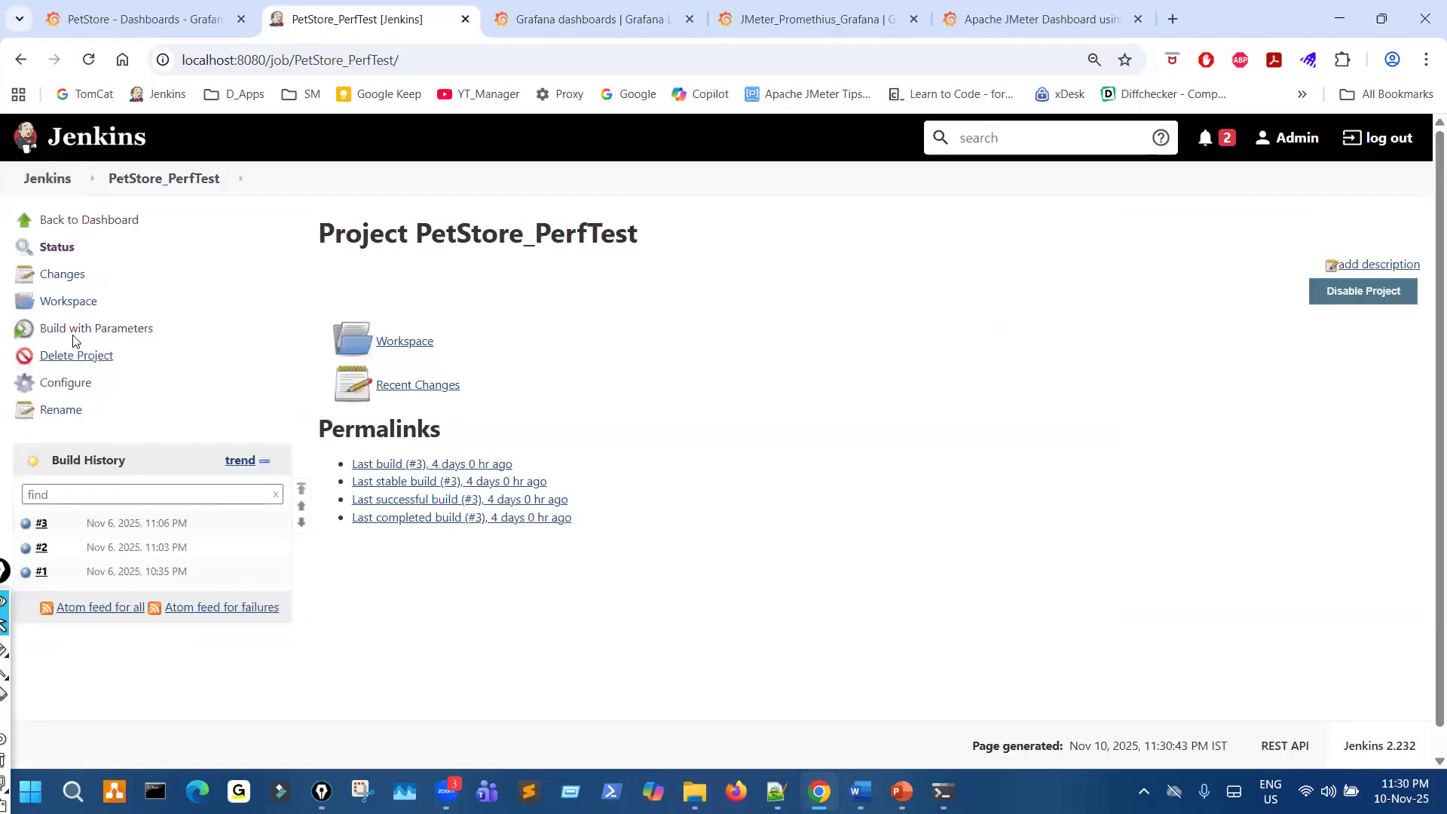
- Open the parameterized build form of PetStore_PerfTest, enlarge the page to 110% and review its parameter values
click(76, 330)
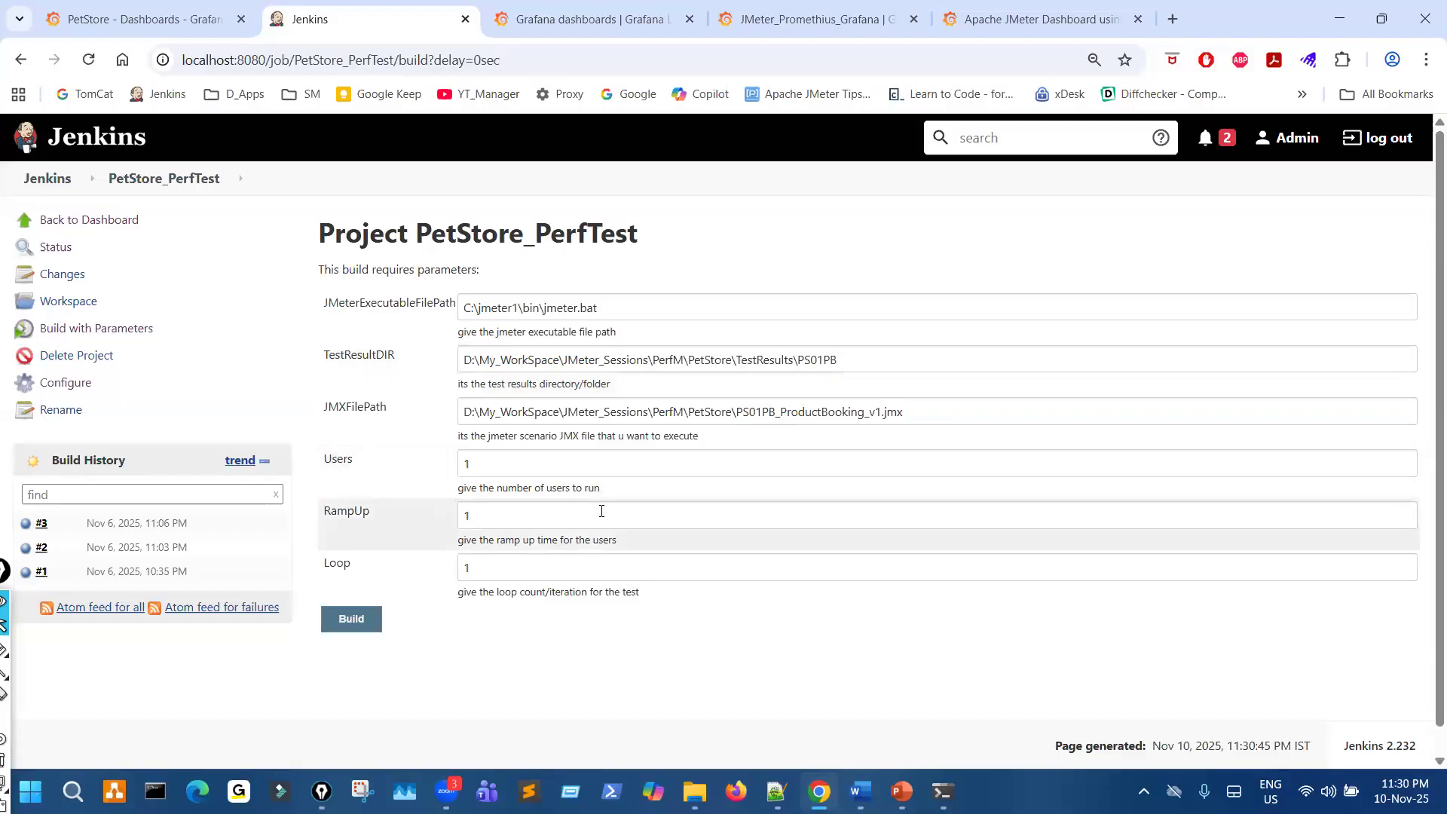
scroll(623, 526, up, 2)
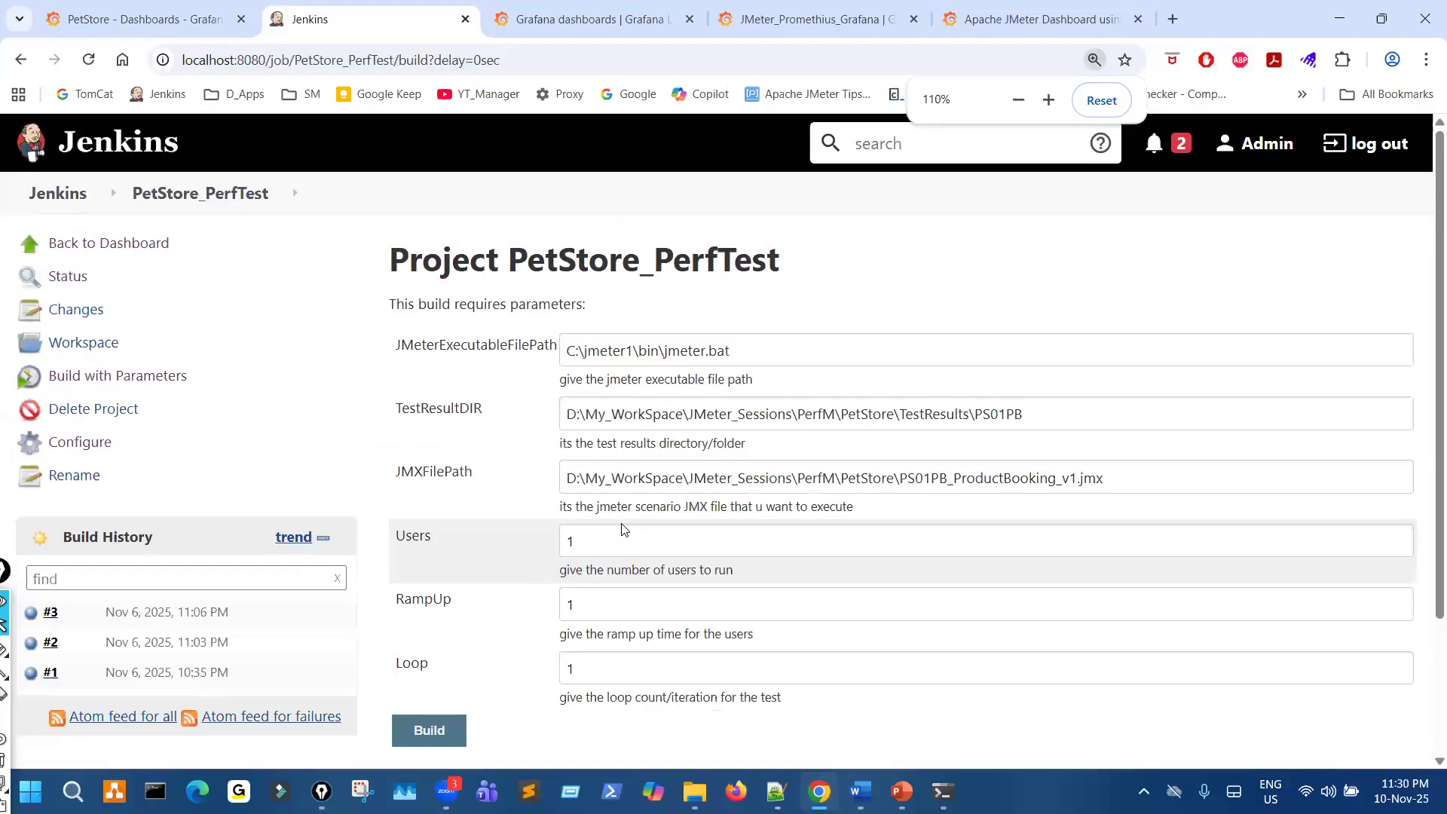
scroll(622, 520, down, 2)
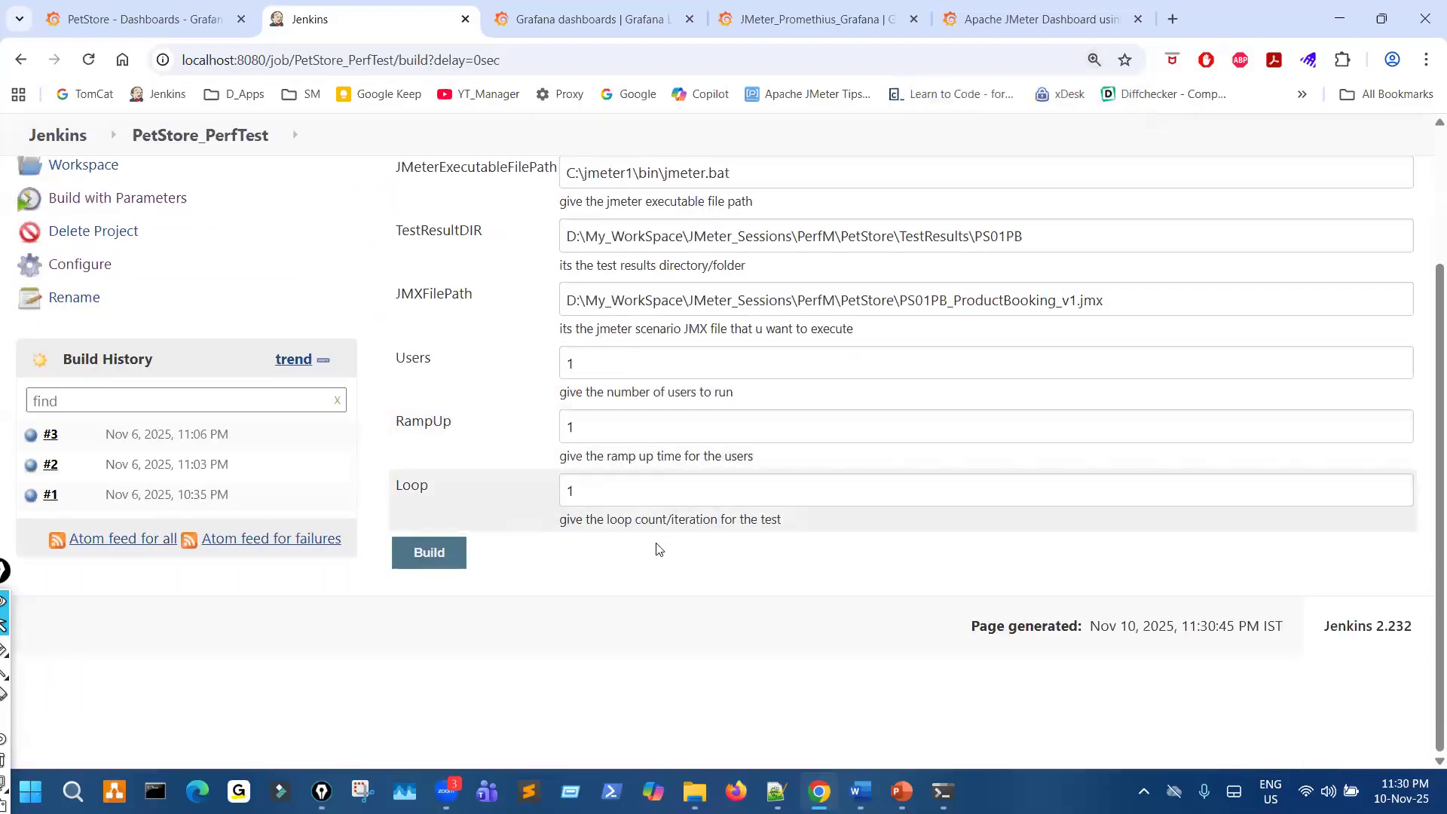
- In File Explorer, open PerfM\PetStore\TestResults\PS01PB and delete everything in that folder
click(694, 792)
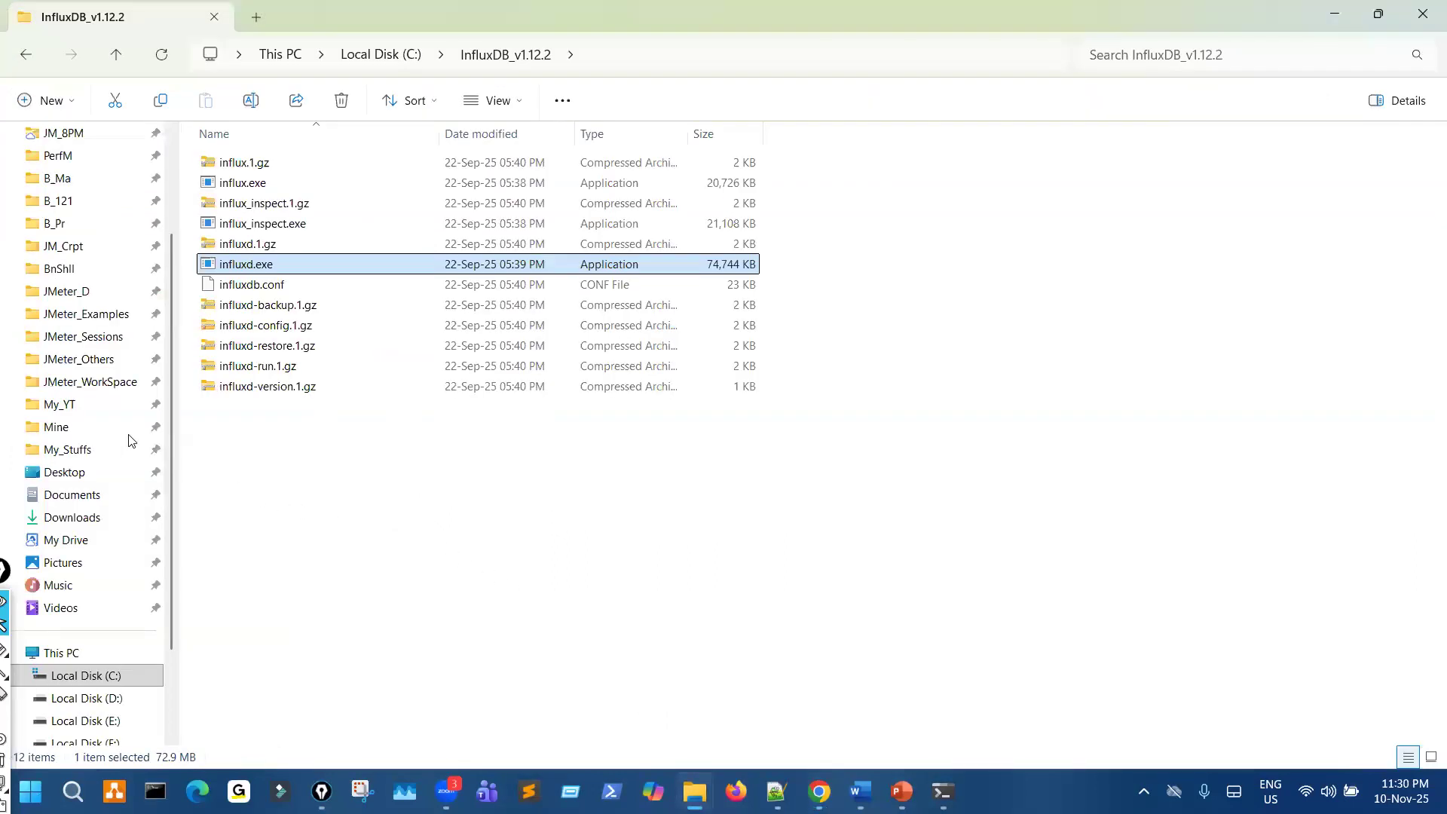
scroll(127, 437, up, 2)
click(76, 294)
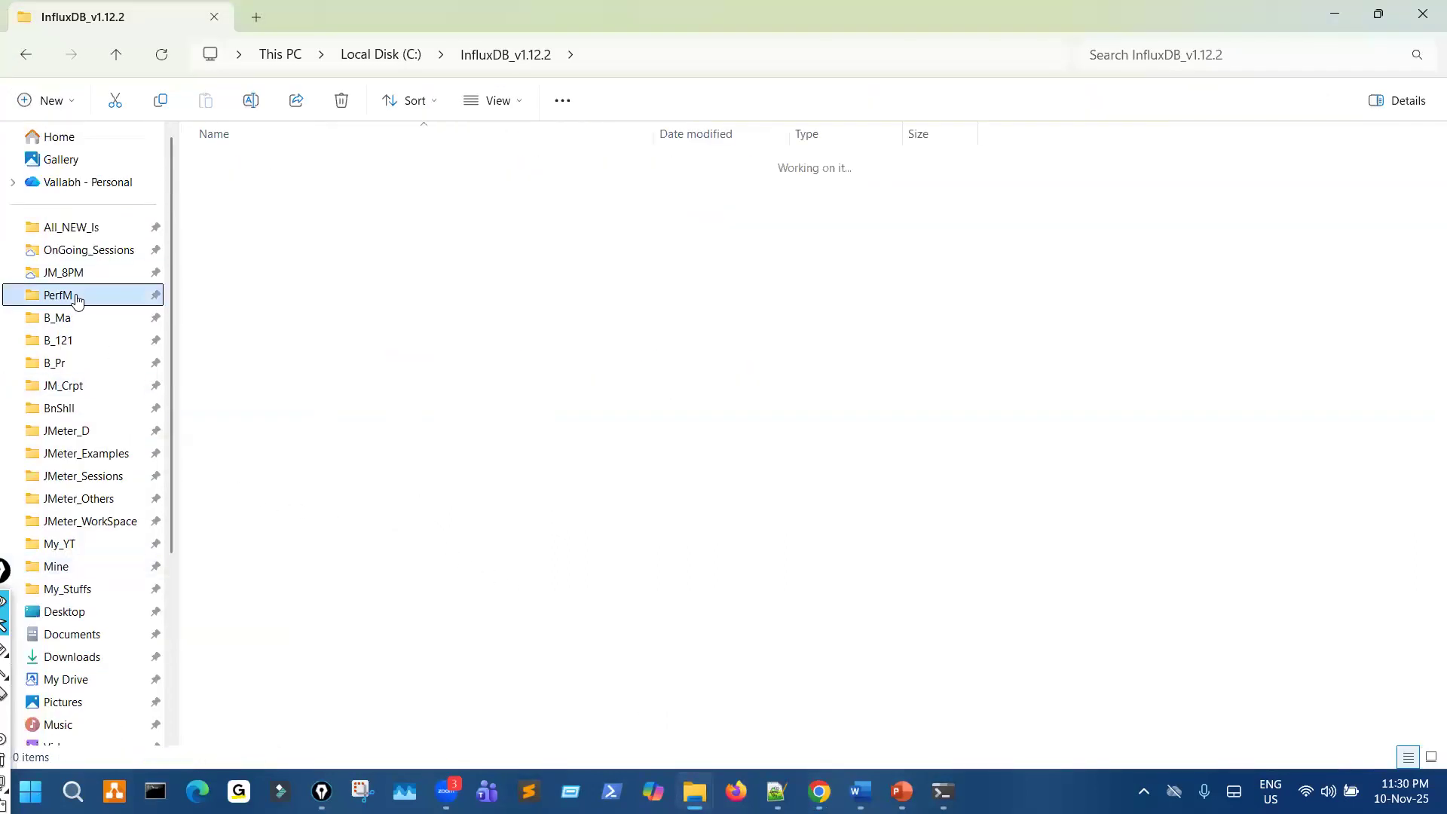
double_click(240, 184)
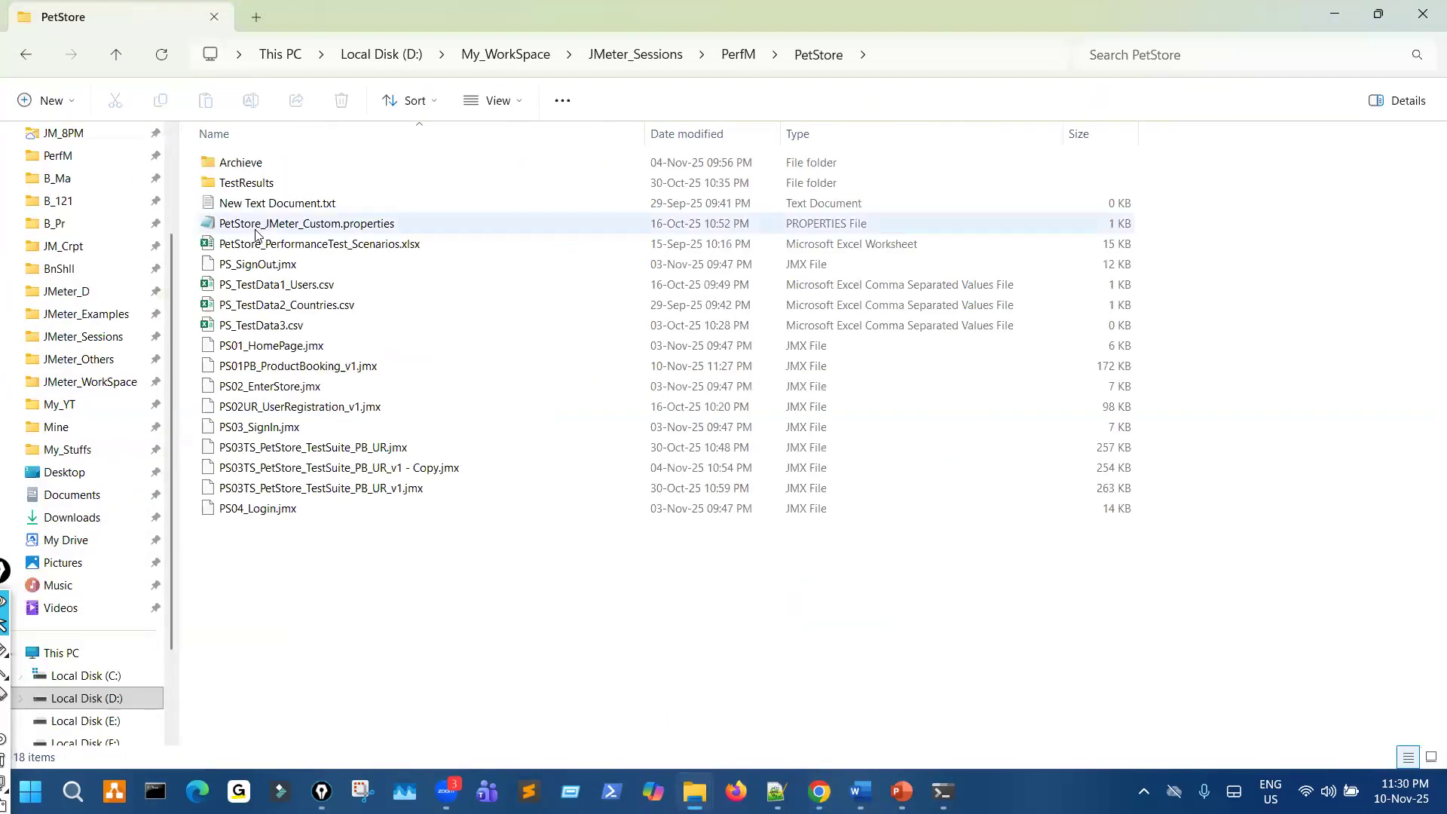
double_click(256, 191)
double_click(259, 168)
drag(315, 453, 331, 159)
key(Delete)
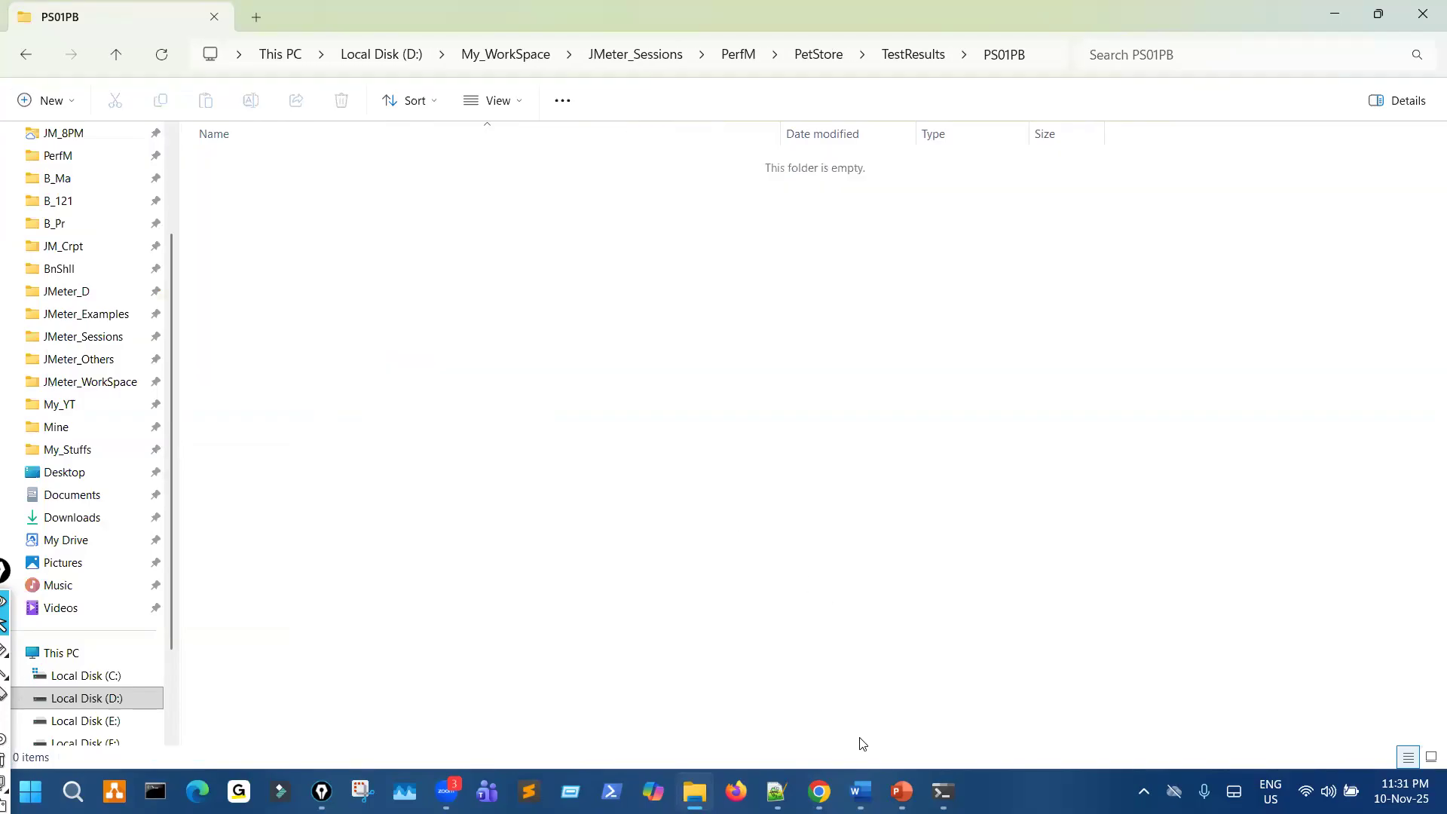
- Return to Jenkins in Chrome and start the PetStore_PerfTest build with Users 7, RampUp 3 and Loop 3
click(819, 791)
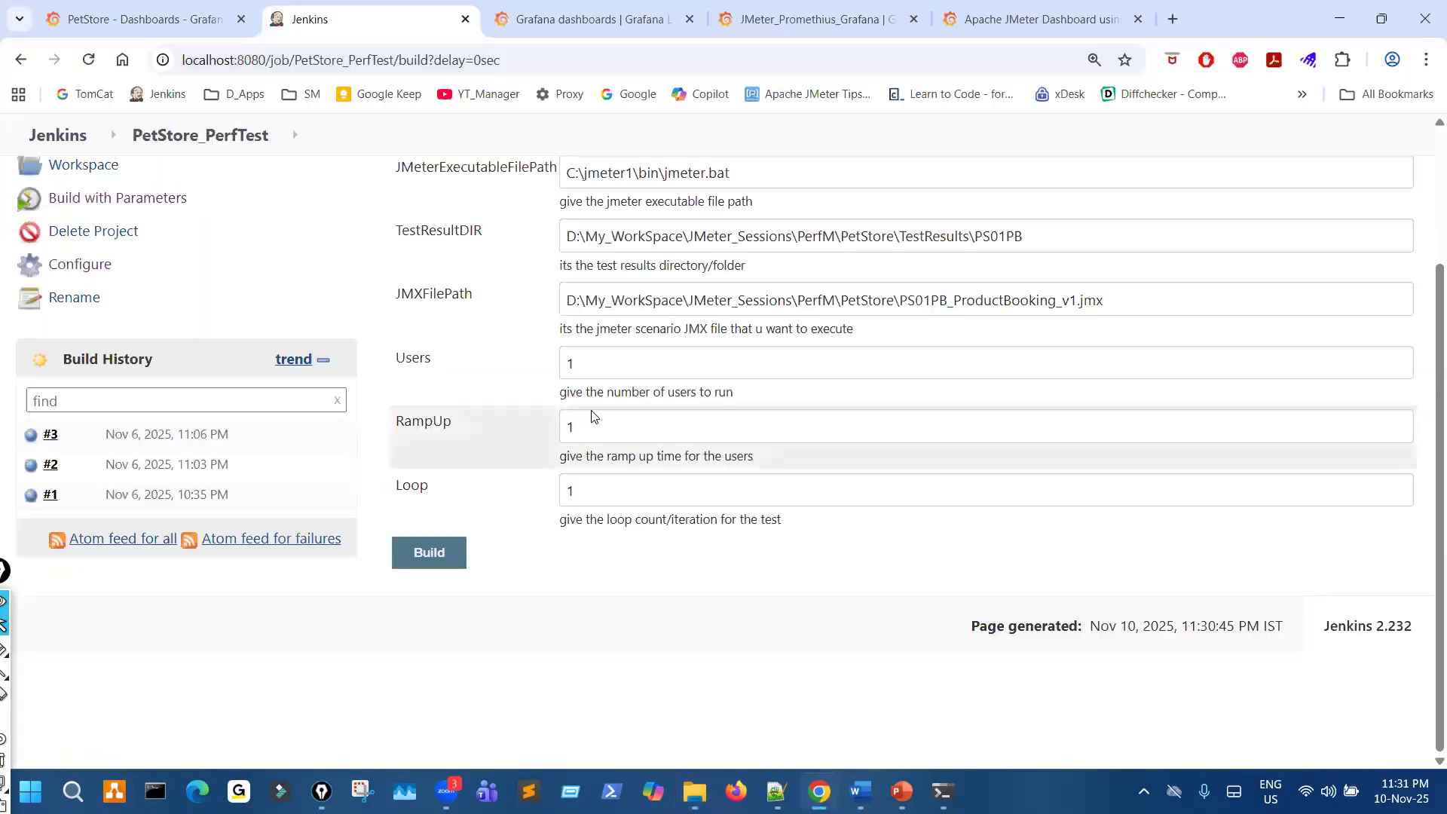
click(547, 354)
text(7)
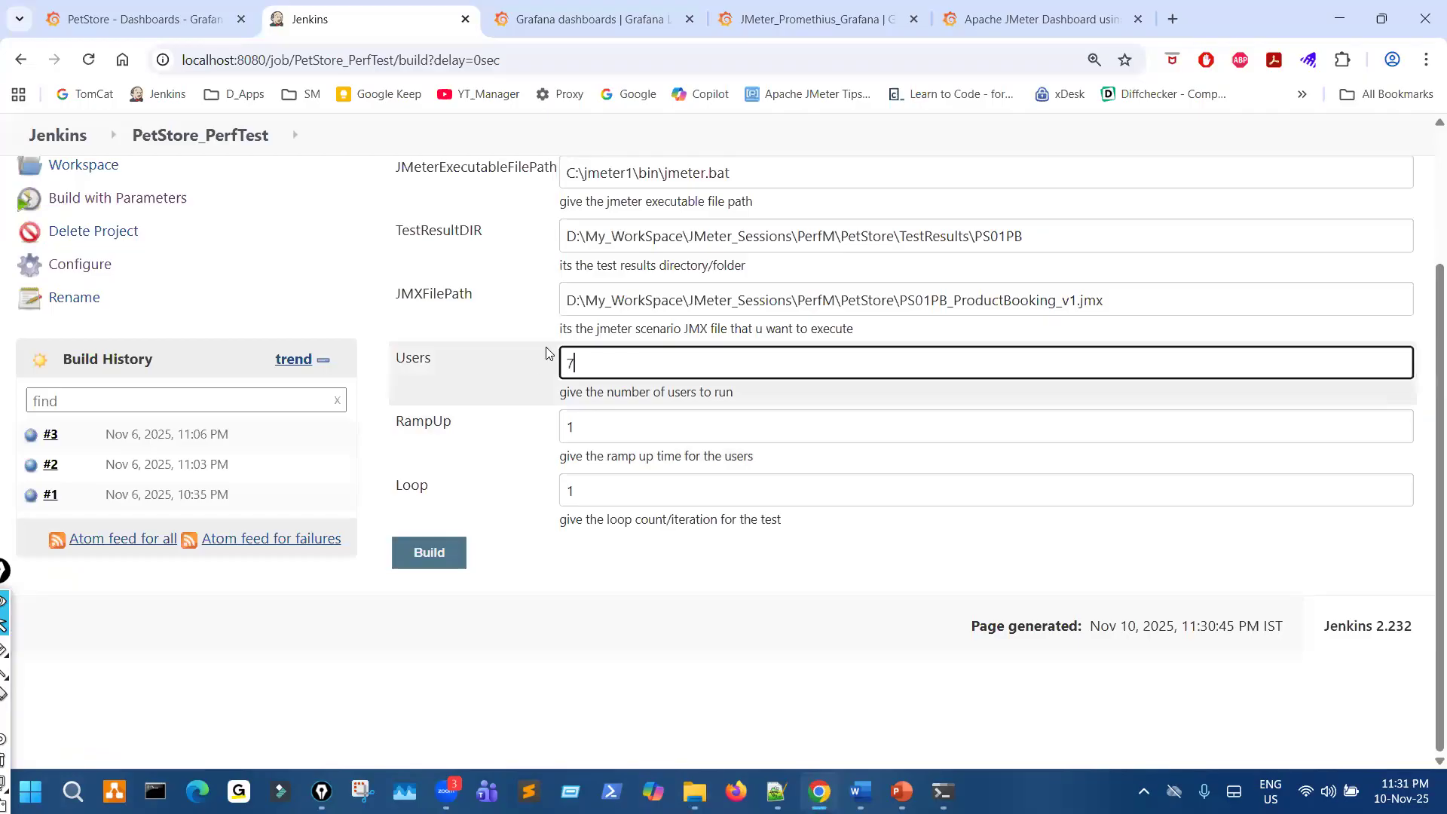
key(Tab)
key(Tab)
text(3)
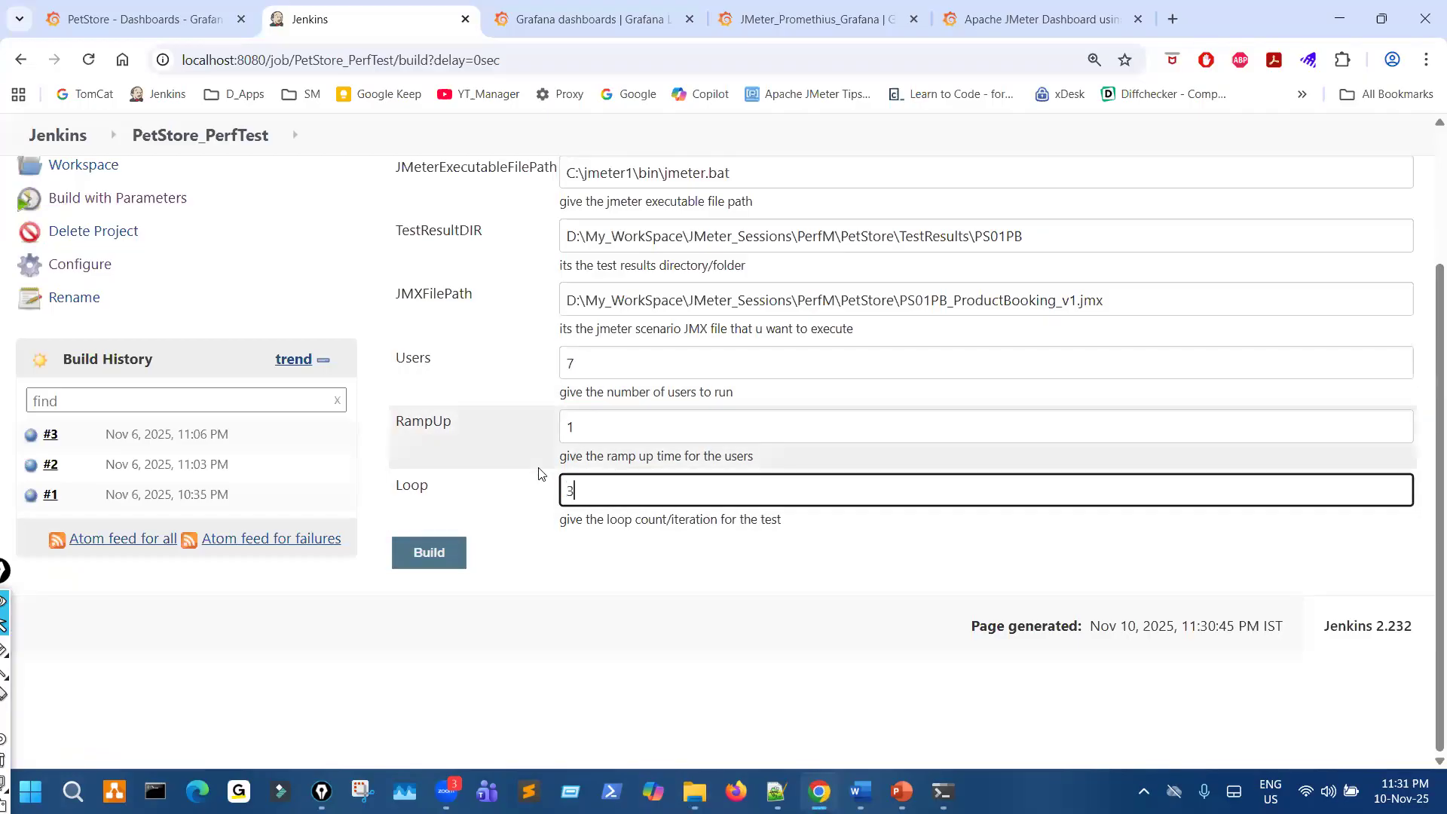
key(shift+Tab)
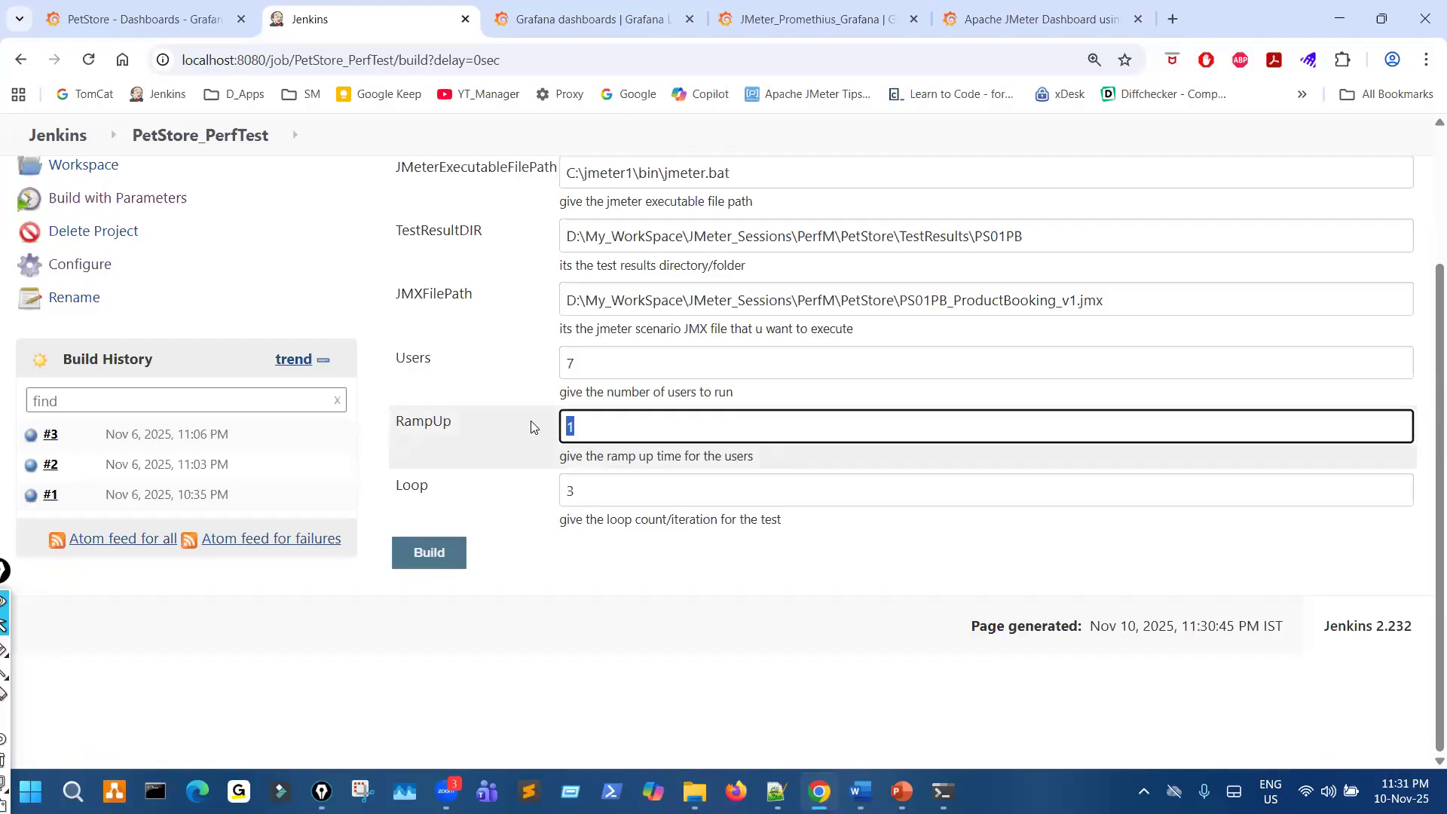
text(3)
click(430, 554)
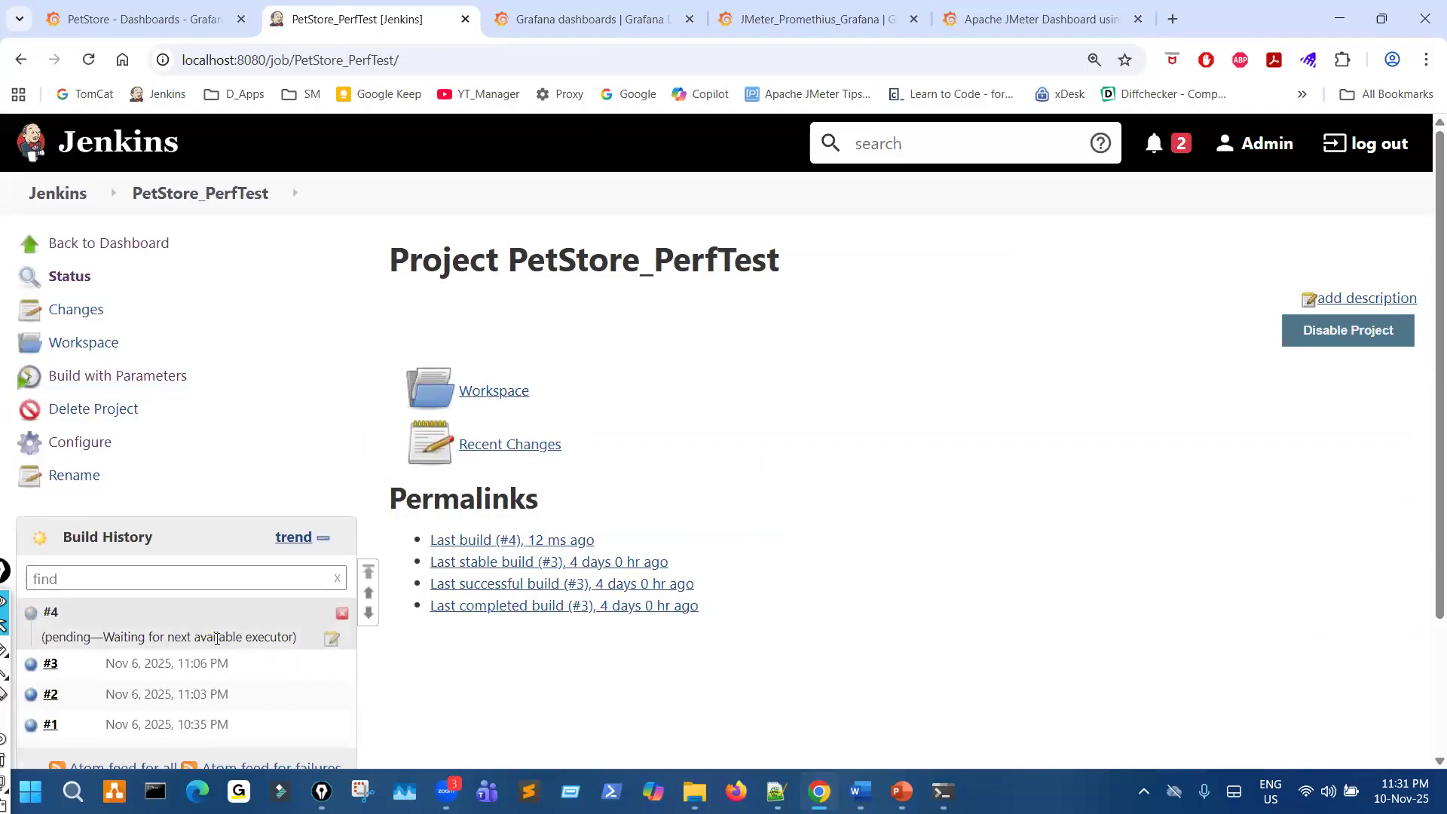
- Open the console output of build #4 and highlight the test startup lines and the thread counts in the summary line
click(147, 637)
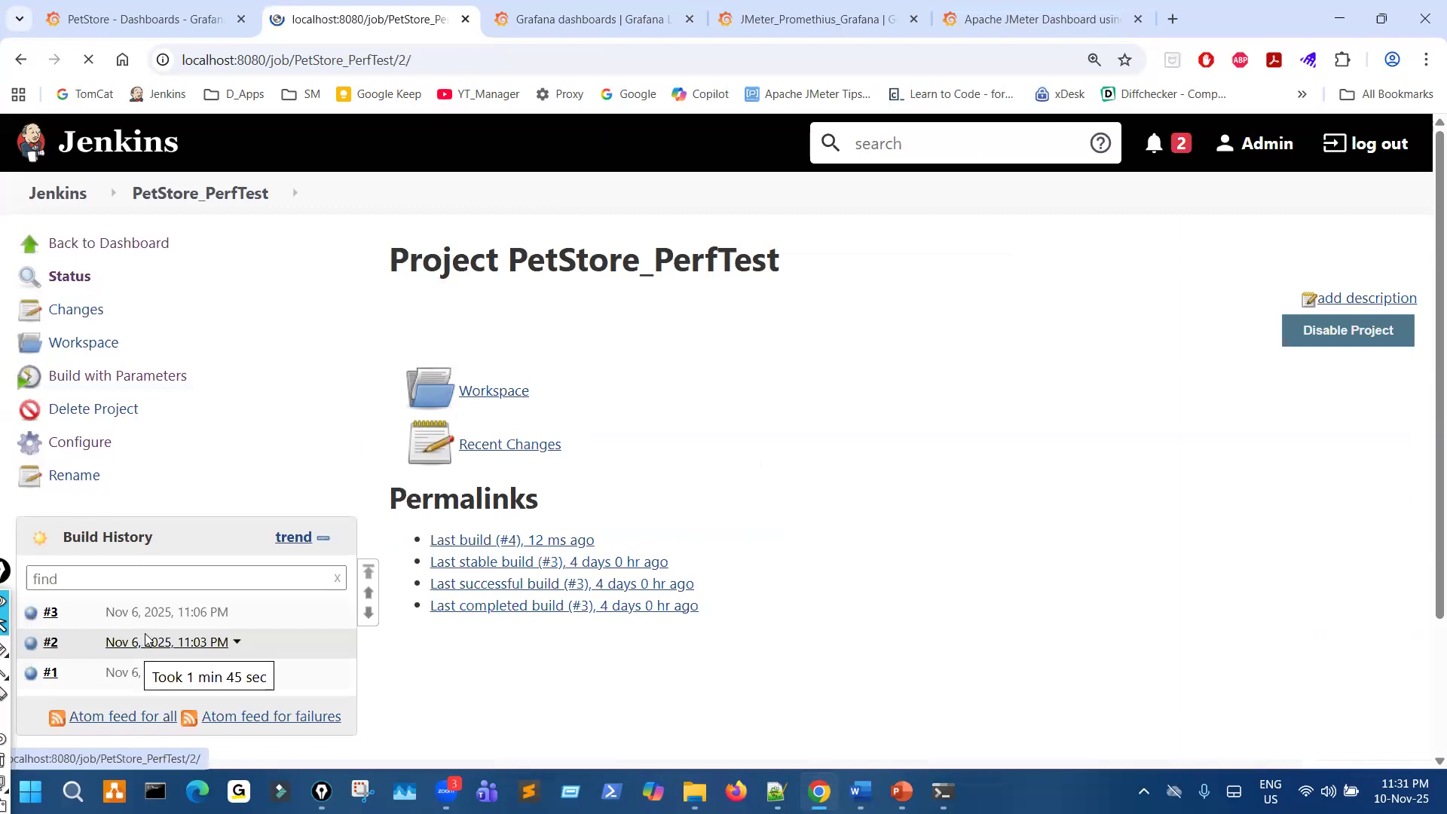
click(175, 198)
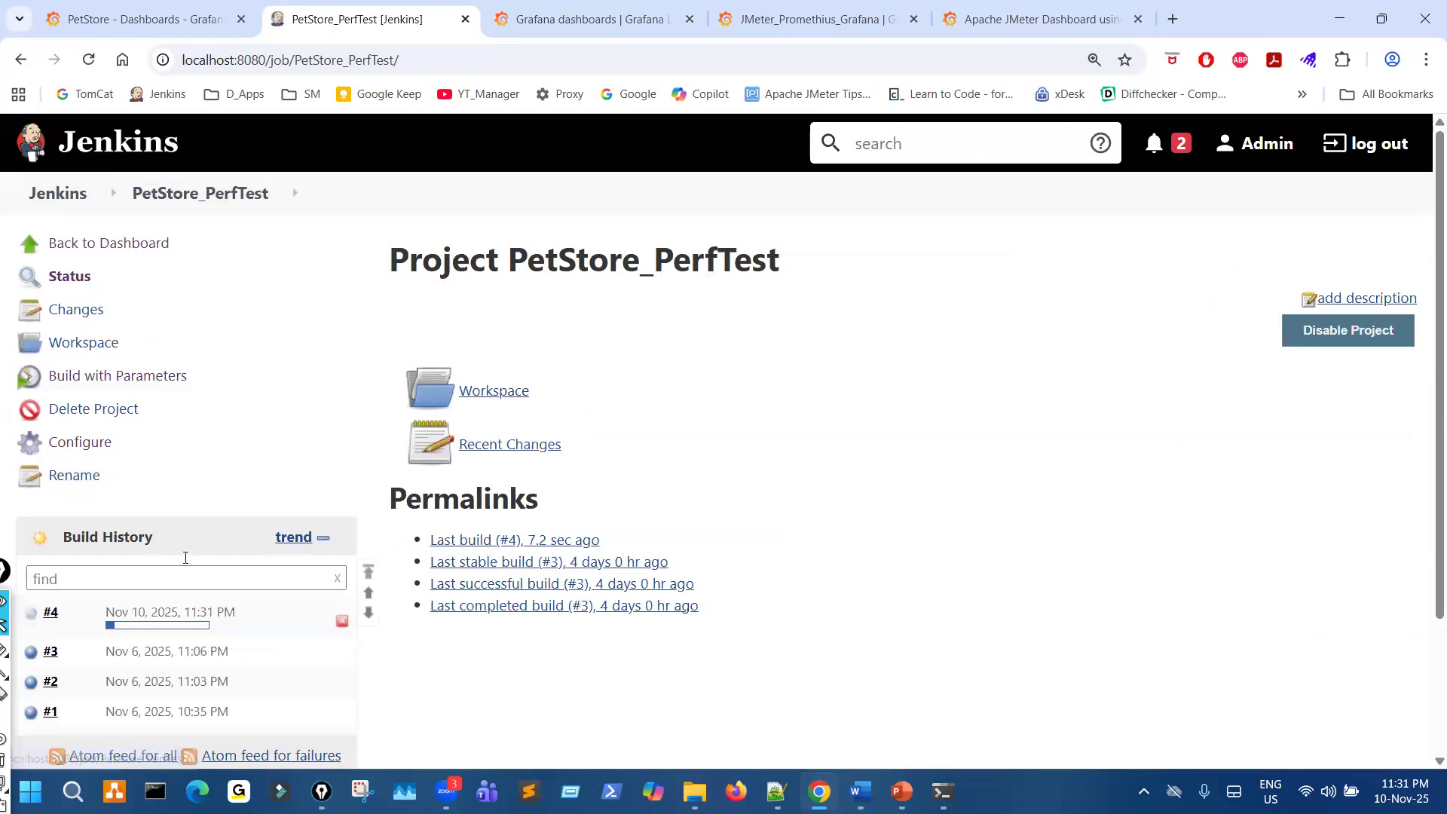
click(131, 617)
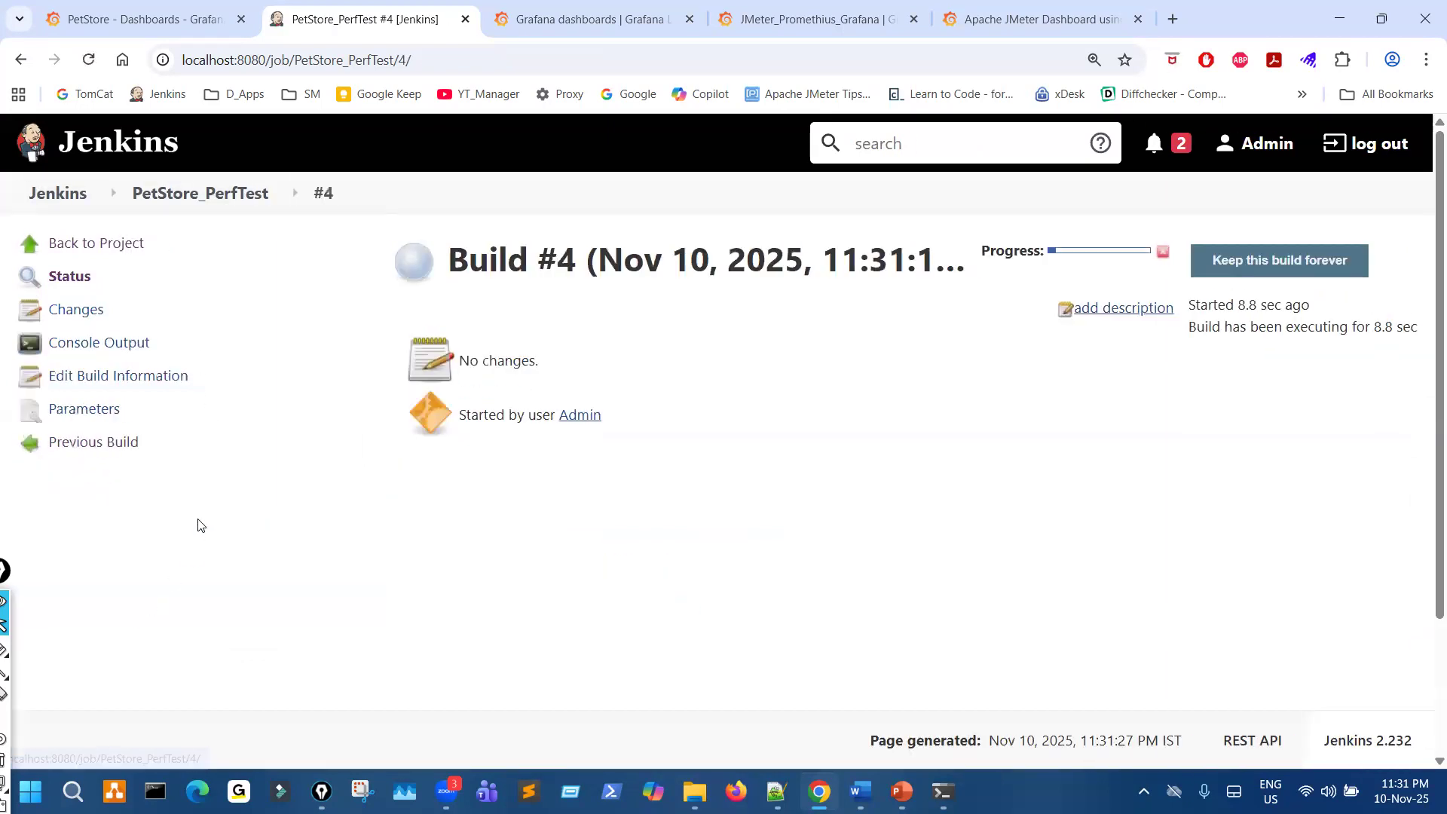
click(103, 339)
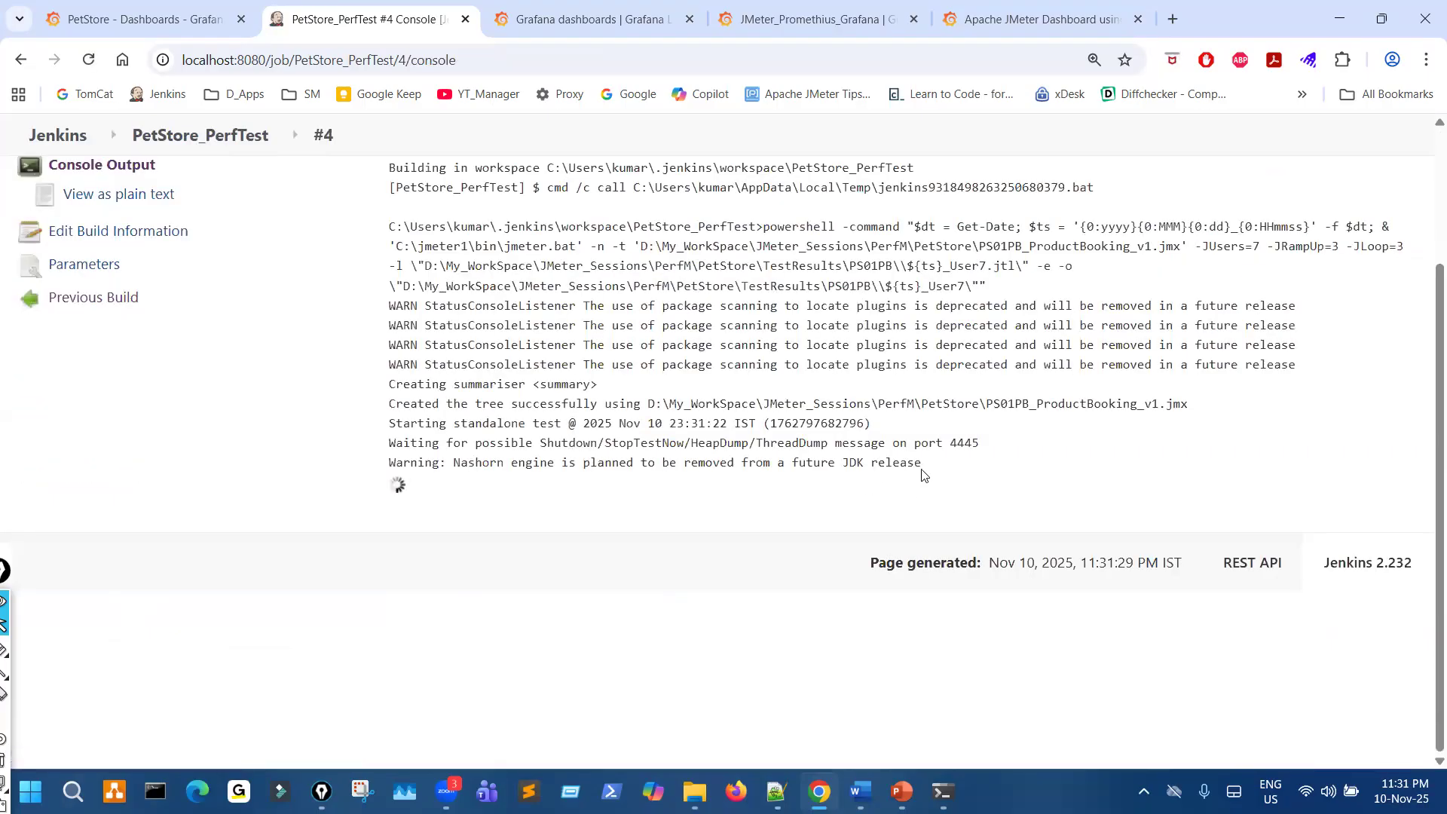
drag(926, 473, 593, 365)
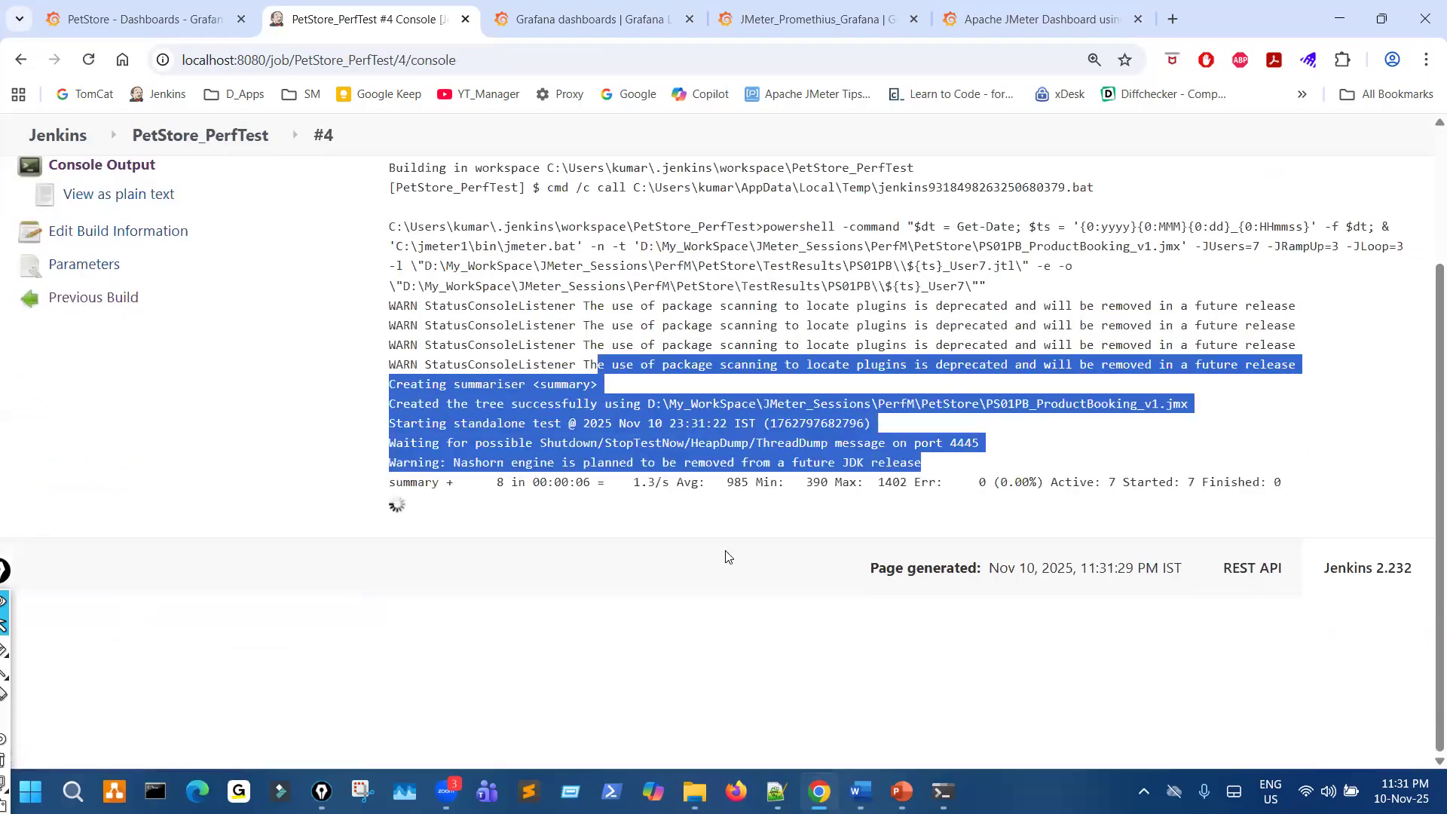
click(1003, 512)
drag(1051, 486, 1245, 489)
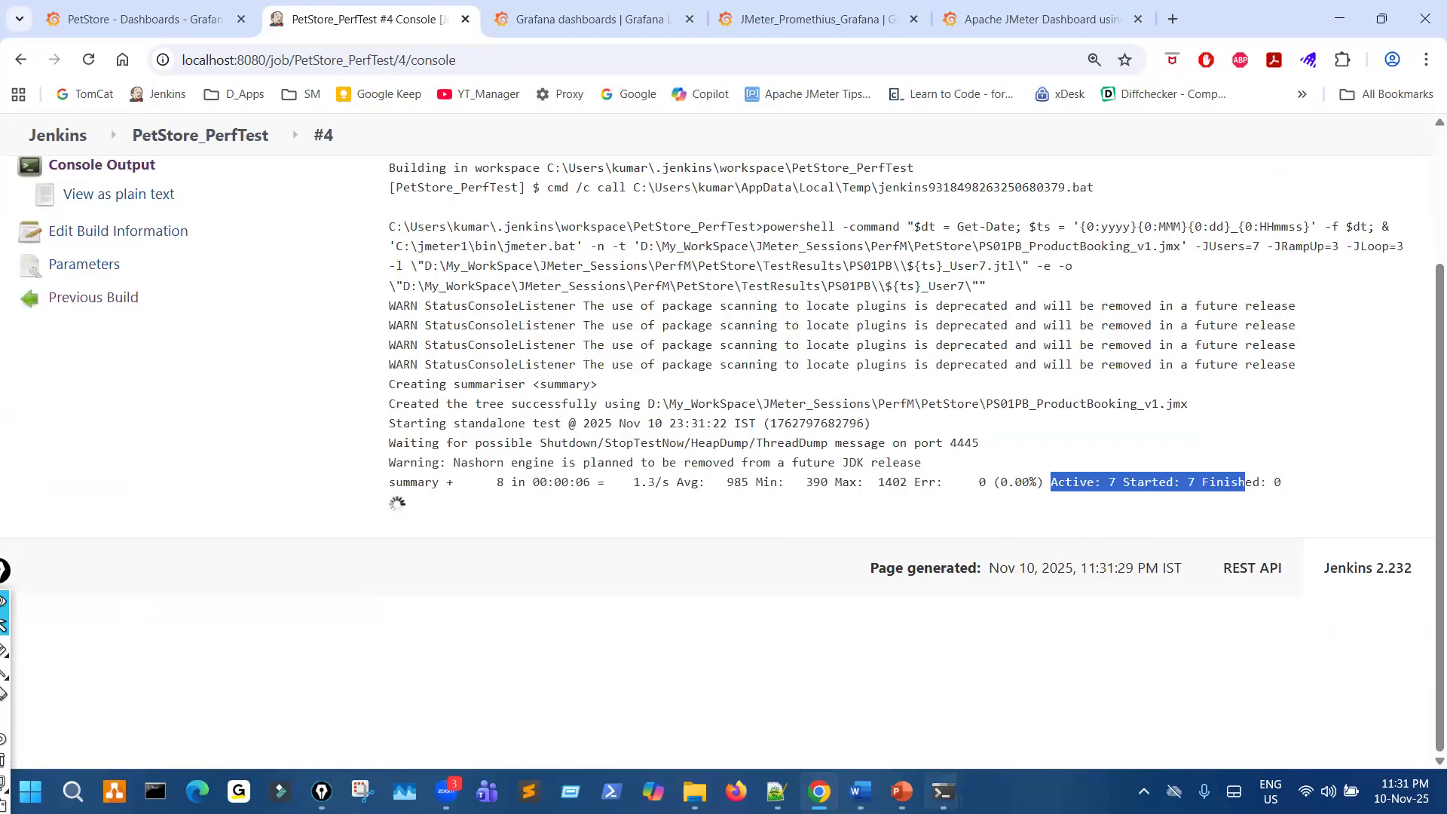
- Switch to the influxd.exe window and highlight the JMeter POST write entries for JMeterPetStoreDB
mouse_move(942, 791)
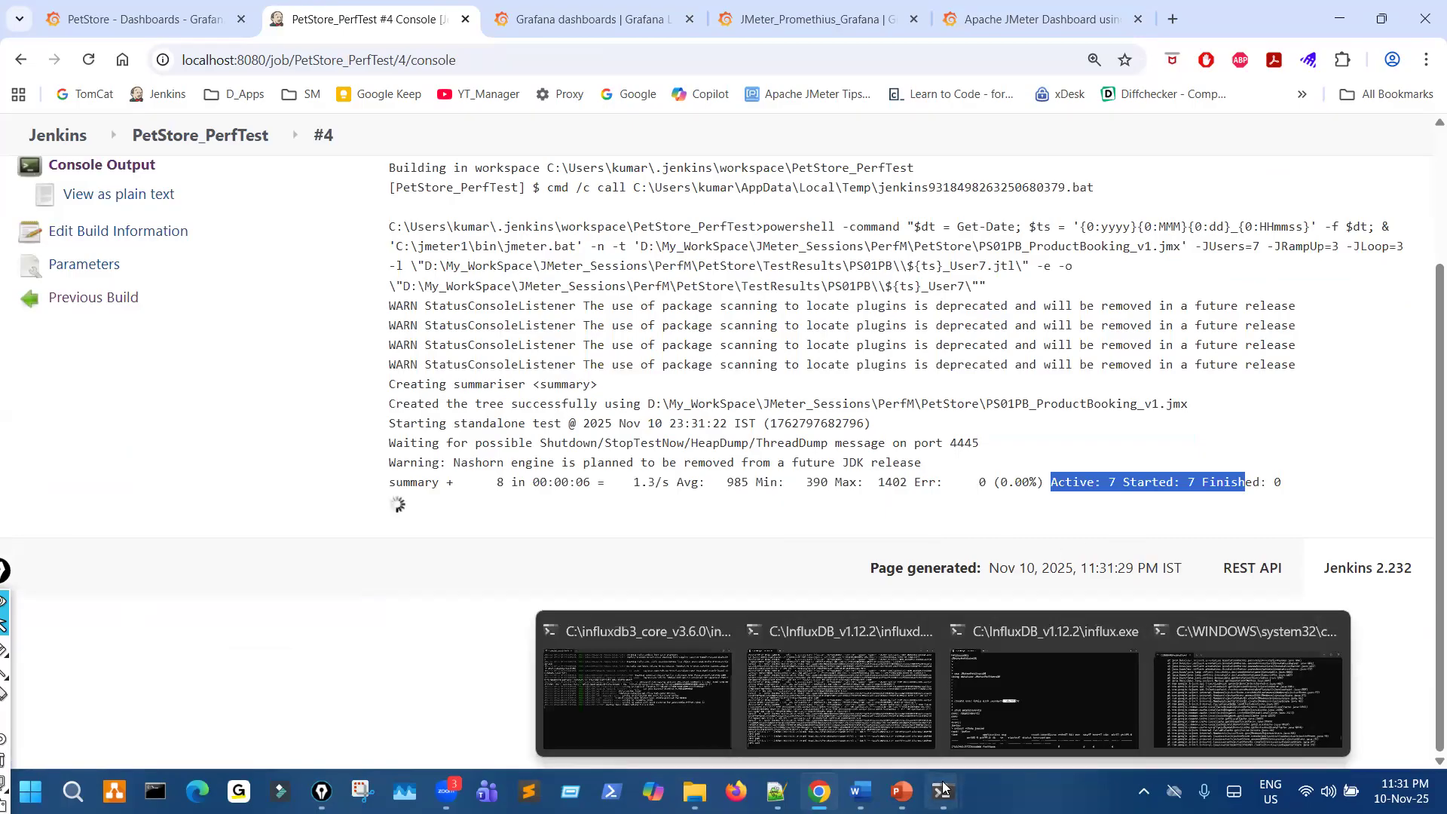
click(854, 684)
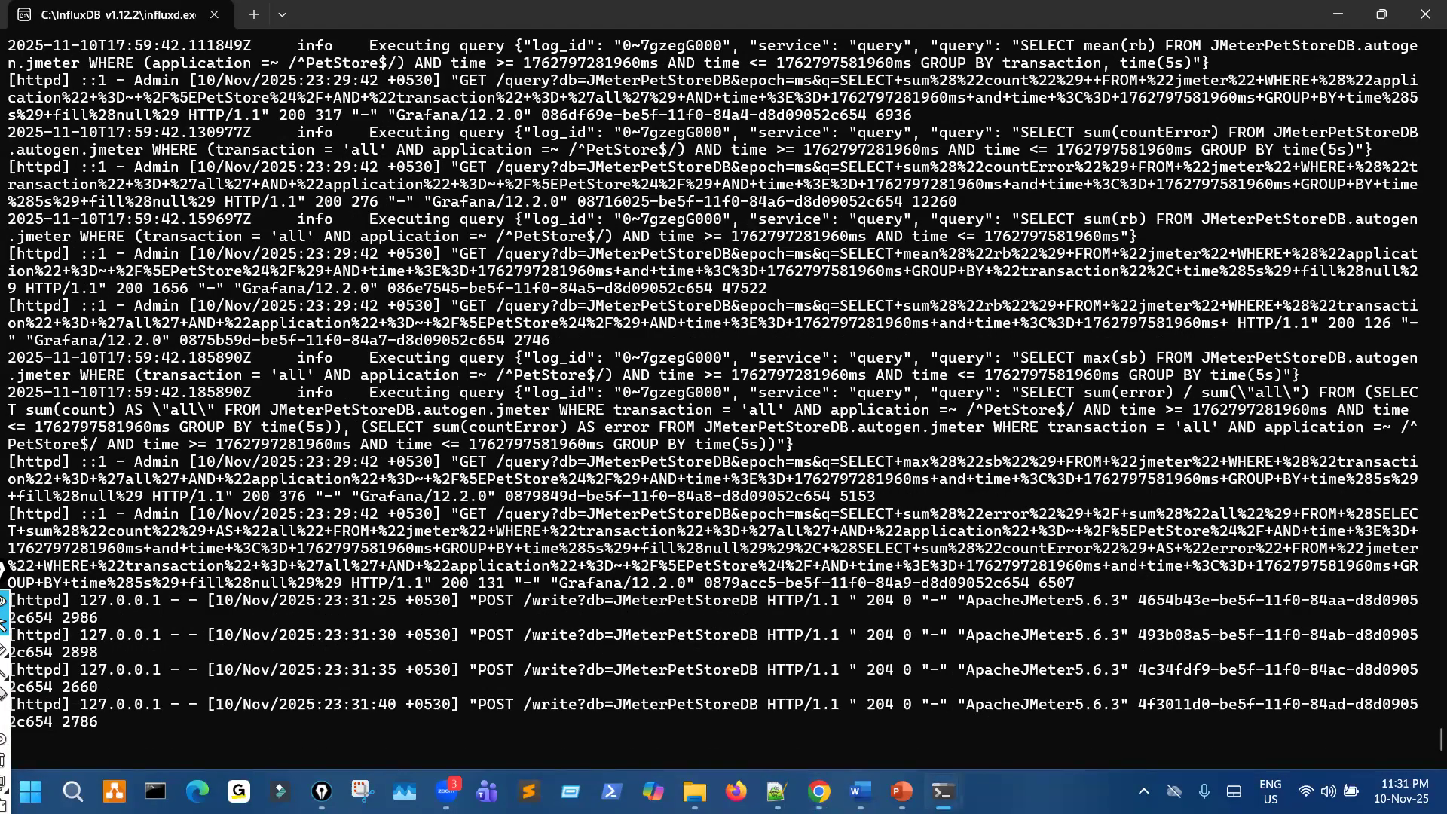
drag(632, 604, 686, 687)
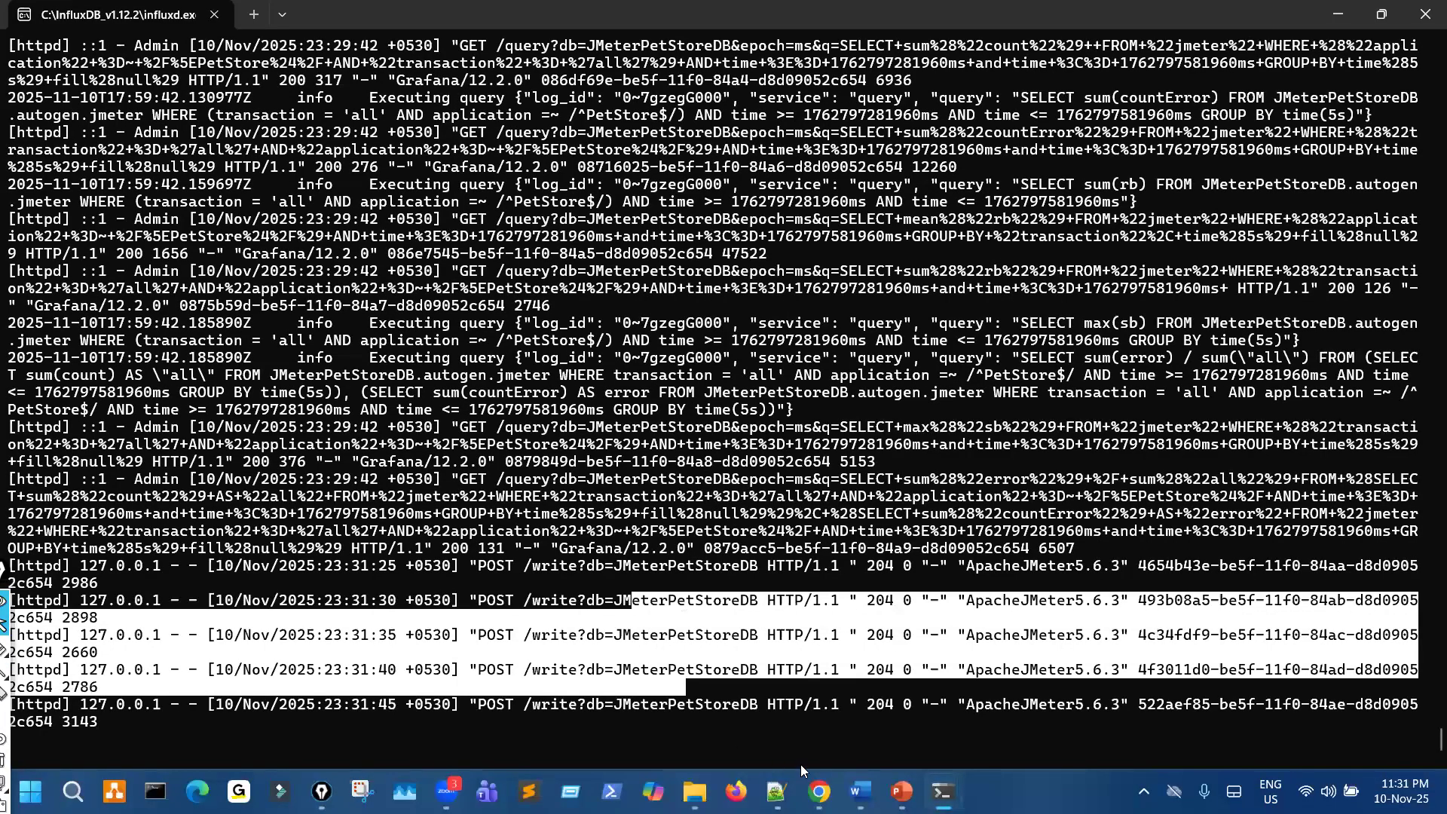
- Switch to the Grafana PetStore dashboard in Chrome, examine its summary panels at a reduced page zoom and reload it
mouse_move(810, 786)
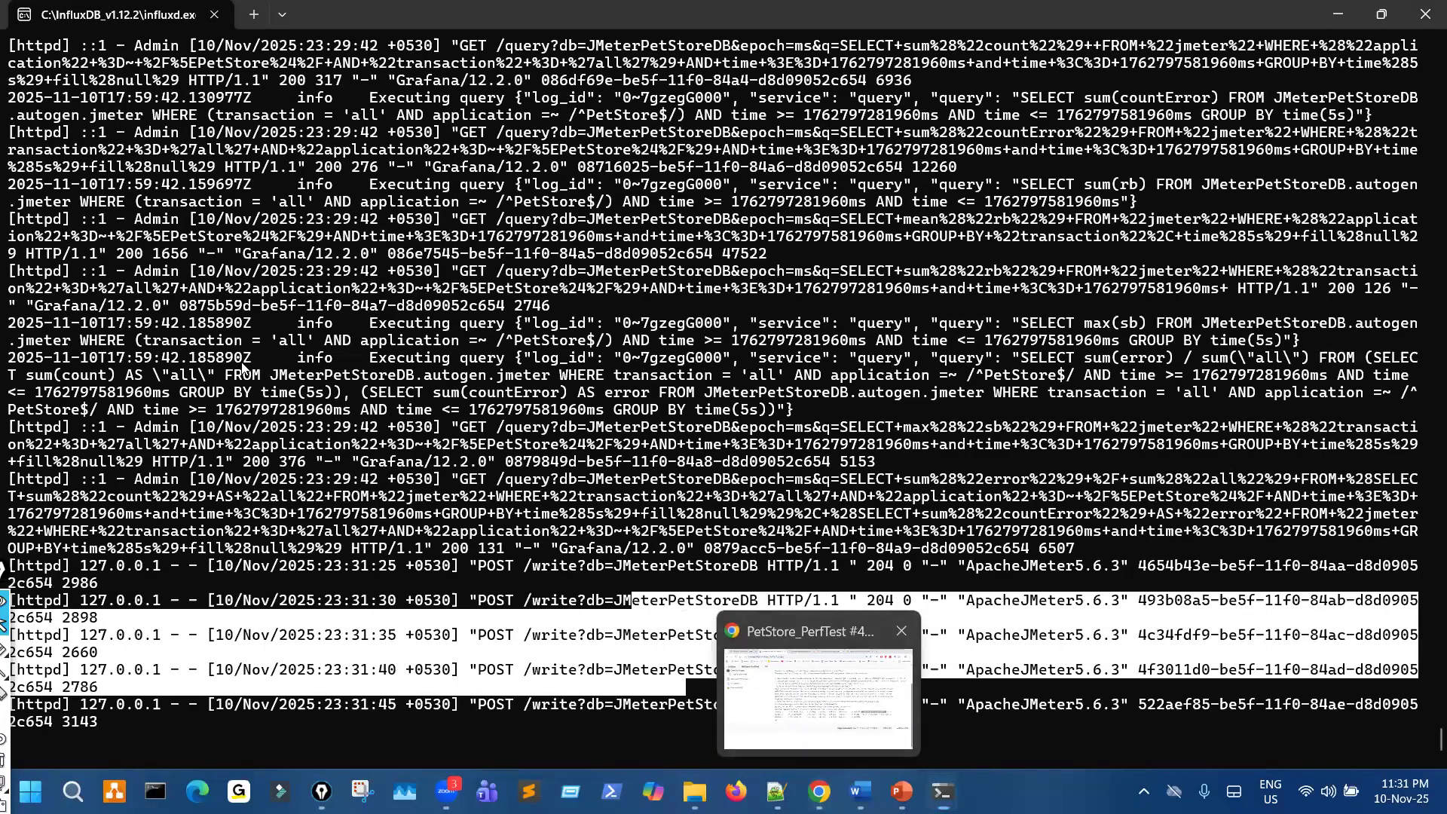
click(787, 725)
click(166, 23)
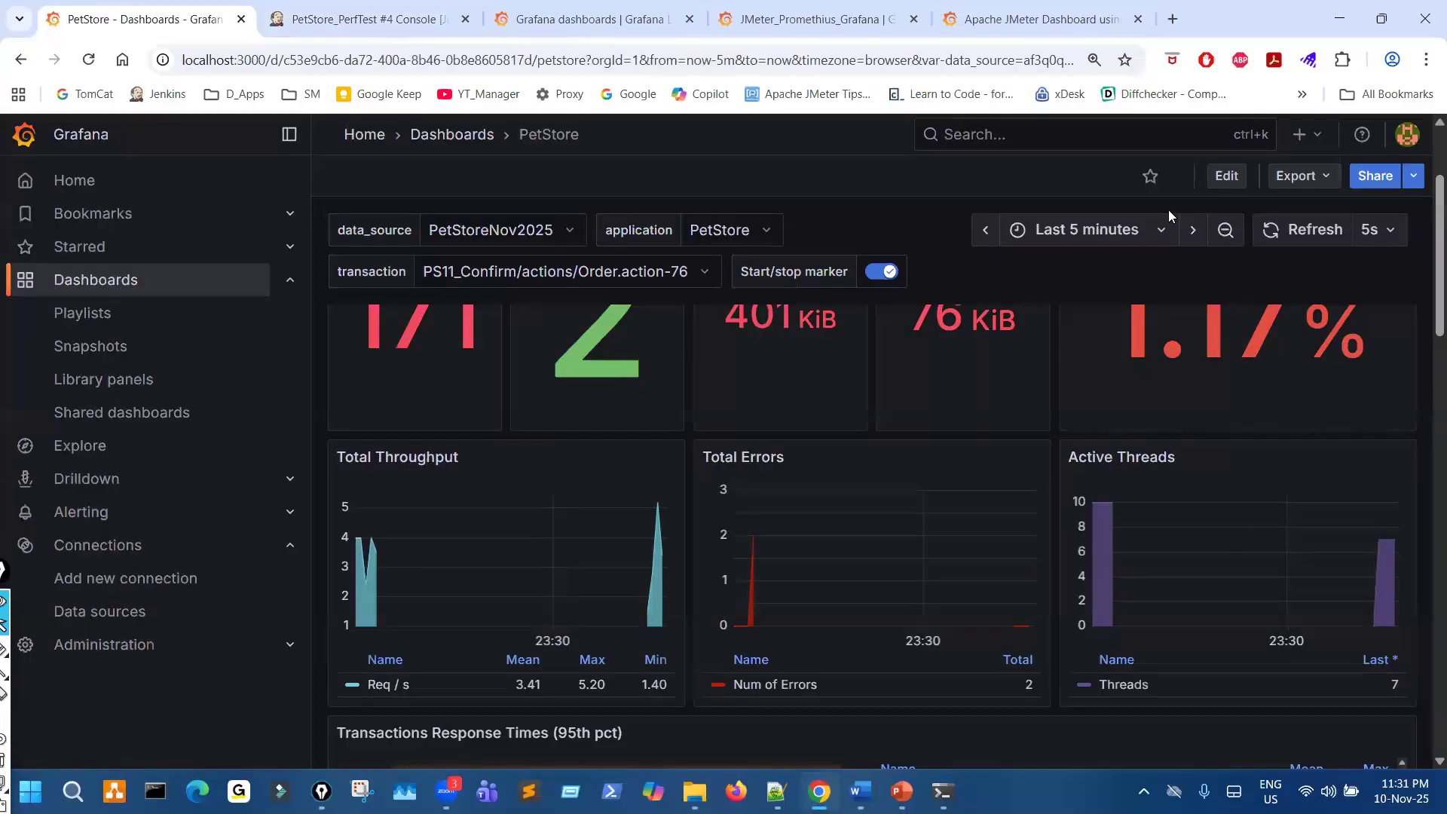
scroll(765, 522, up, 3)
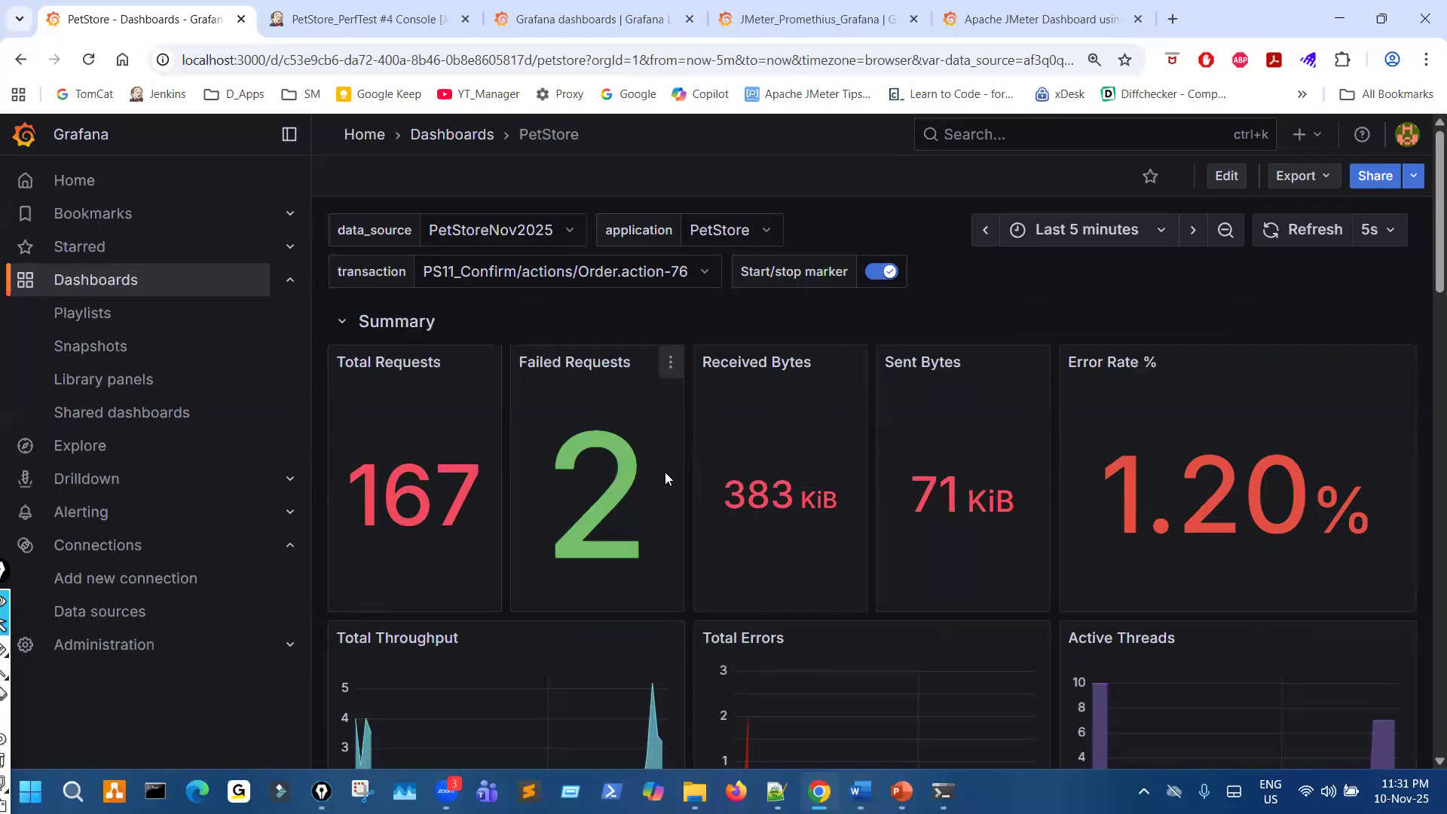
key(ctrl+minus)
key(ctrl+minus)
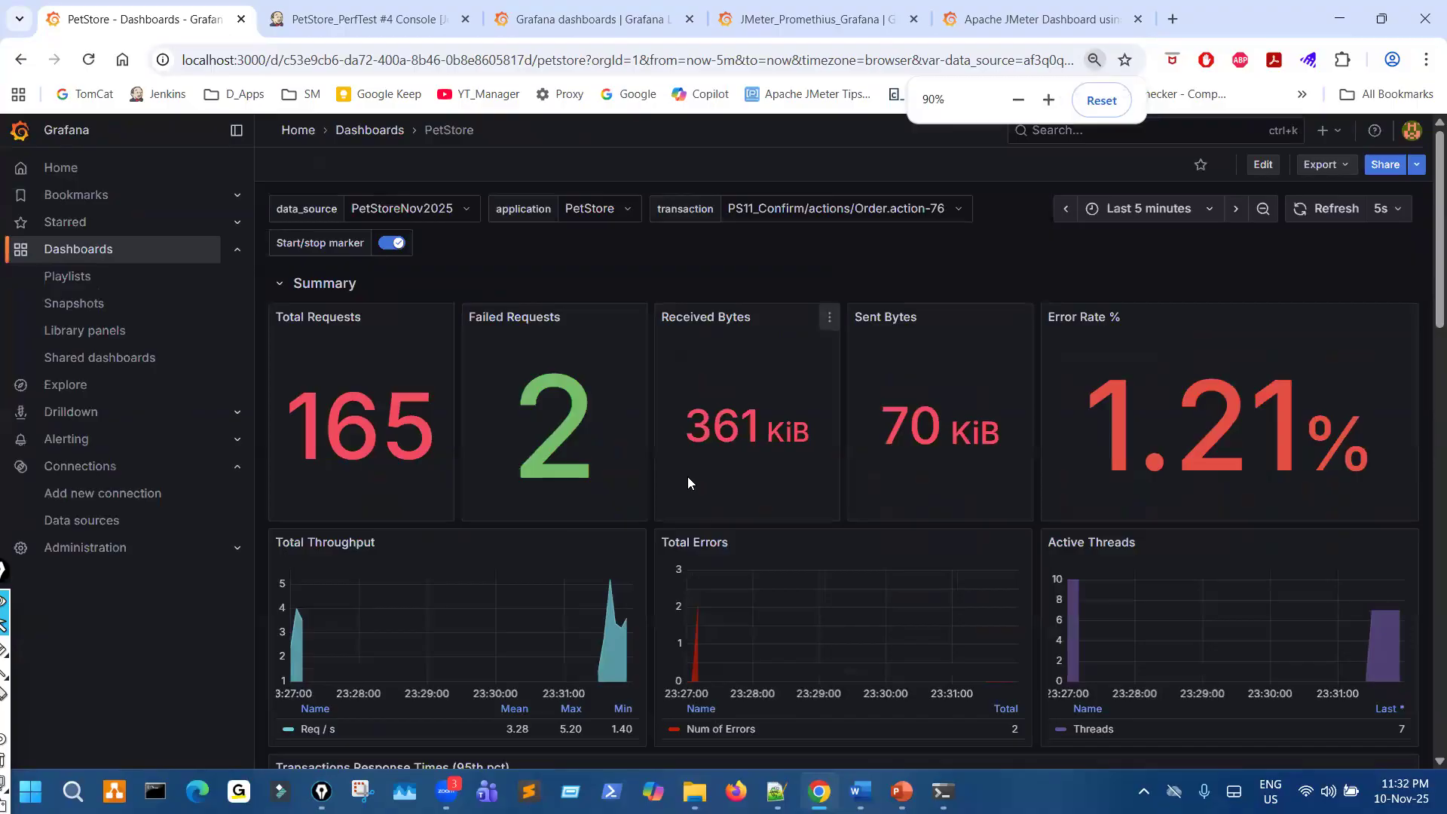
click(89, 59)
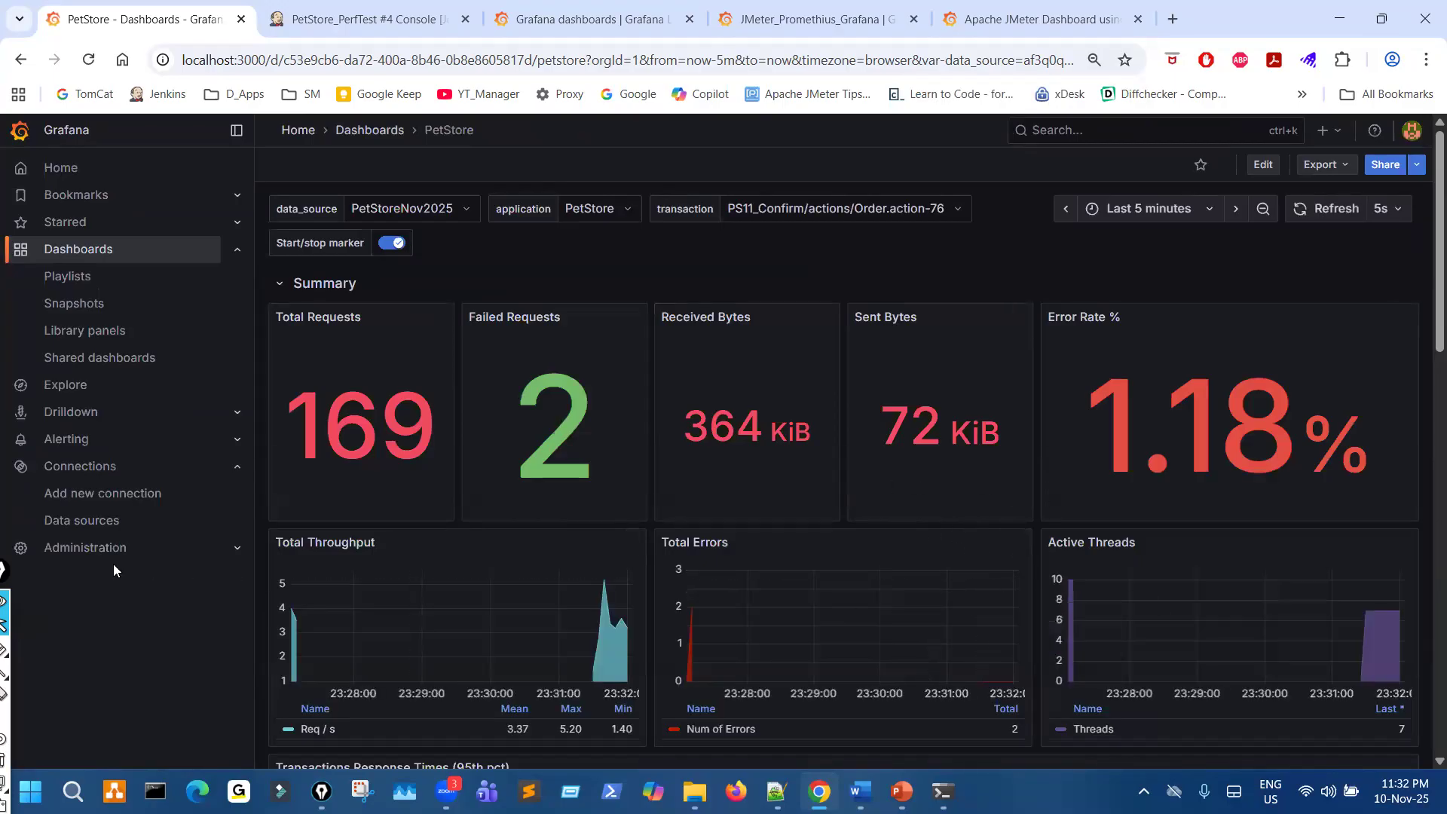
- Mark the Active Threads graph with freehand red pen lines and a small circle, and circle the Last 5 minutes time range
click(6, 650)
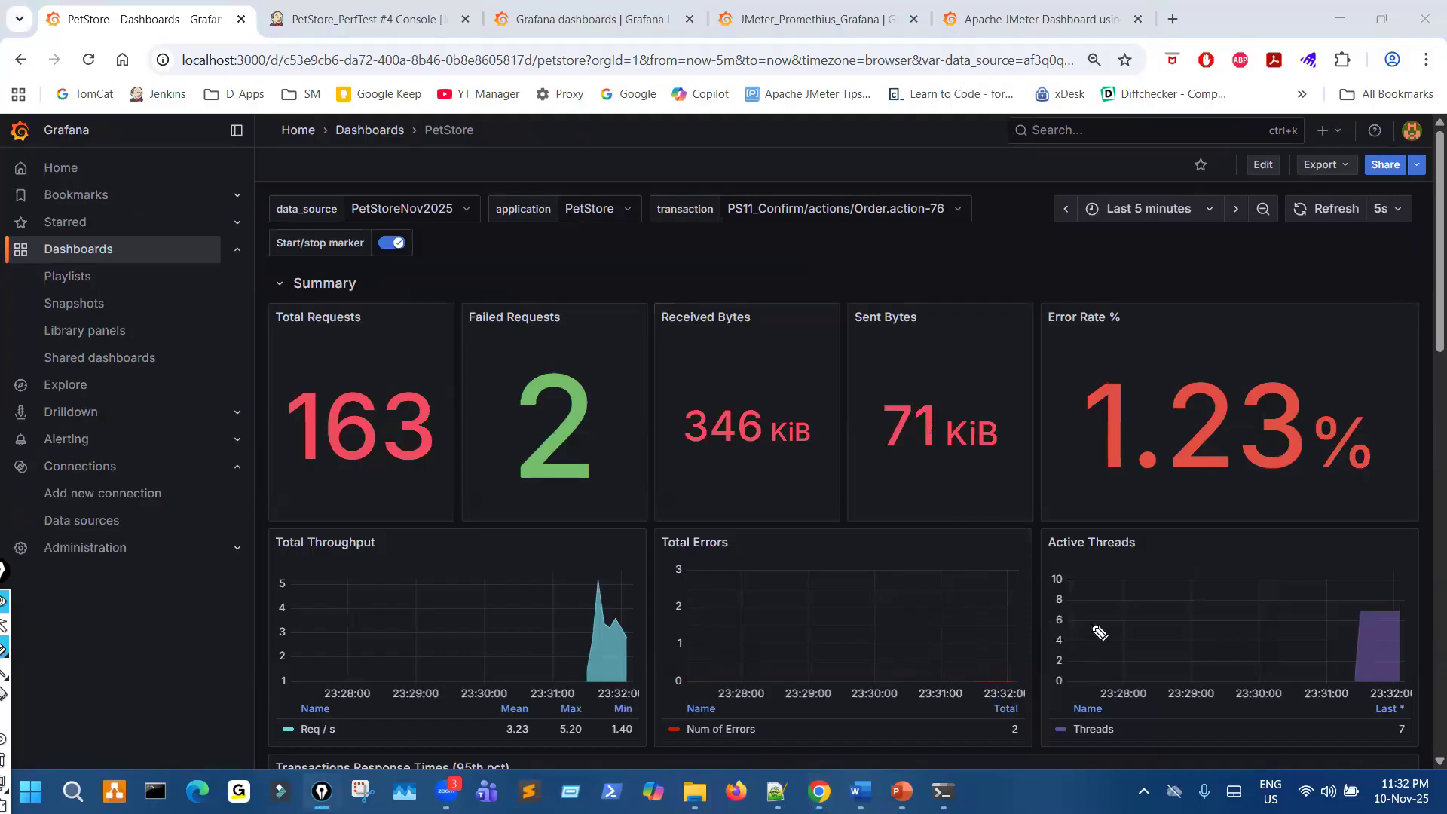
drag(1079, 621, 1270, 623)
drag(1371, 618, 1370, 612)
drag(1069, 583, 1348, 584)
mouse_move(1119, 234)
mouse_down()
mouse_move(1129, 187)
mouse_move(1116, 230)
mouse_up()
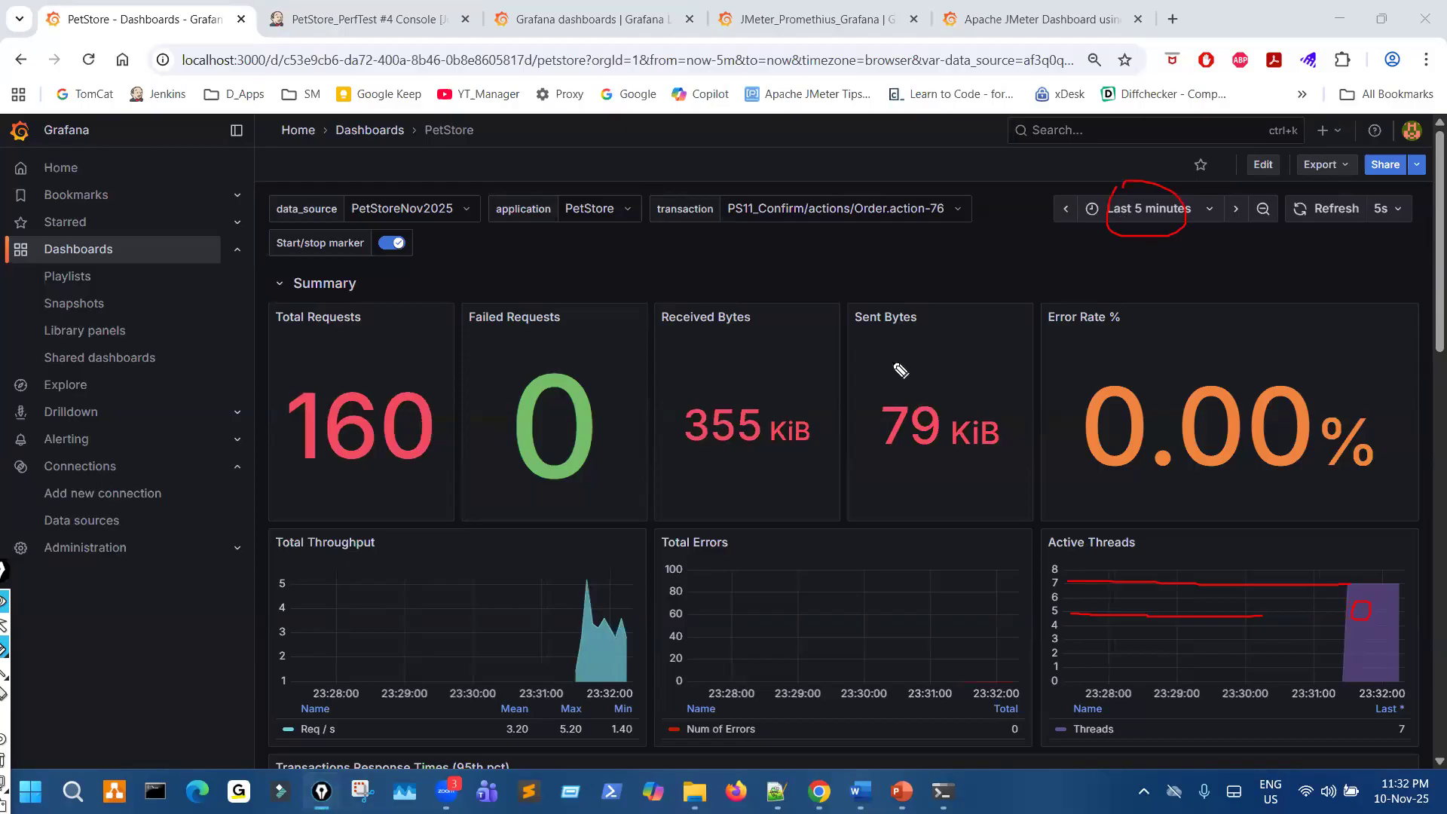
- Circle the Total Requests value with the red pen and draw curved strokes from it towards the Failed Requests panel
drag(326, 413, 310, 442)
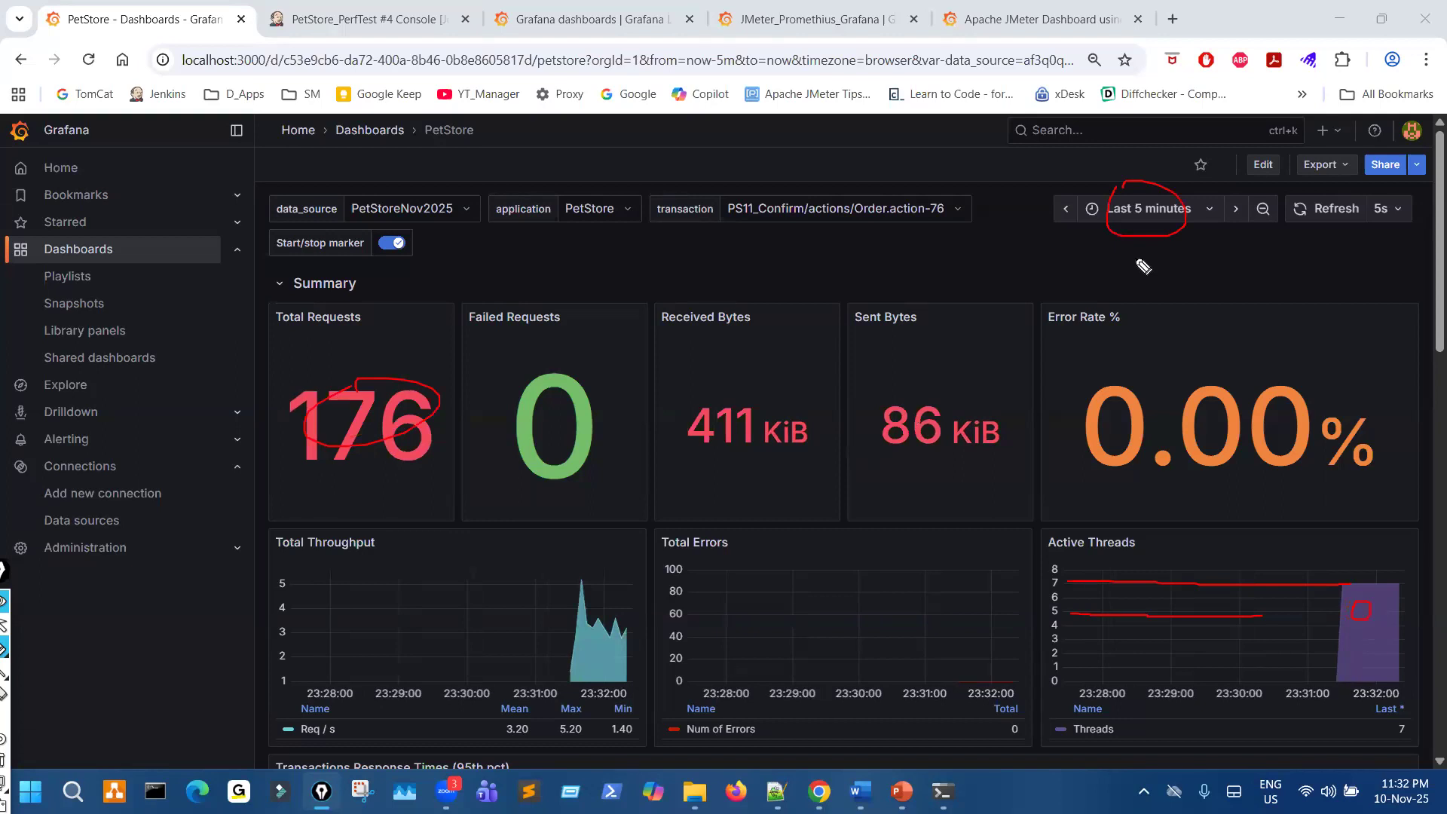
drag(473, 341, 402, 353)
drag(489, 331, 386, 371)
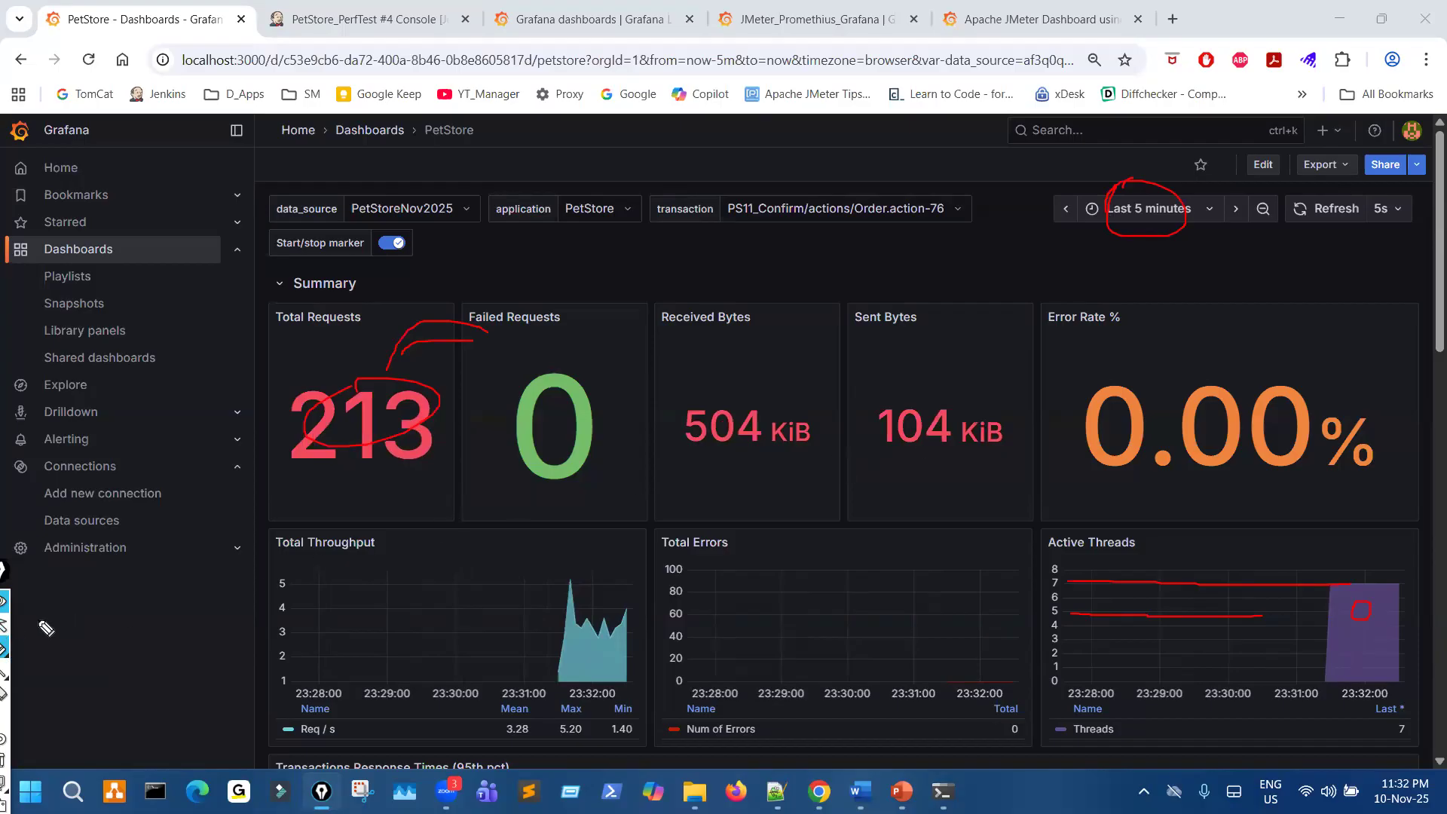
- Examine the dashboard's Transactions Response Times and Network Traffic panels and check the console output of build #4
scroll(862, 511, down, 5)
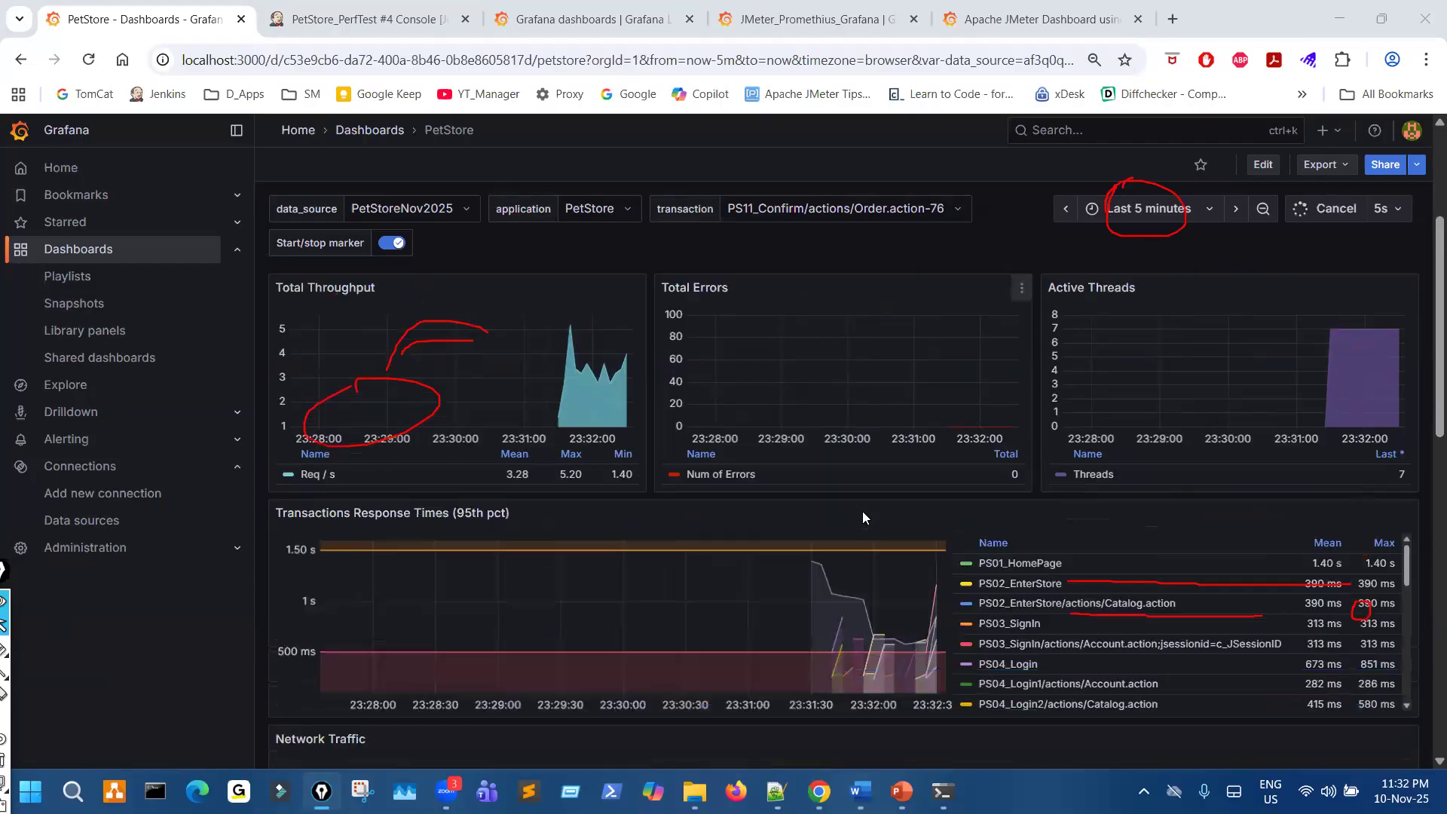
scroll(862, 511, down, 4)
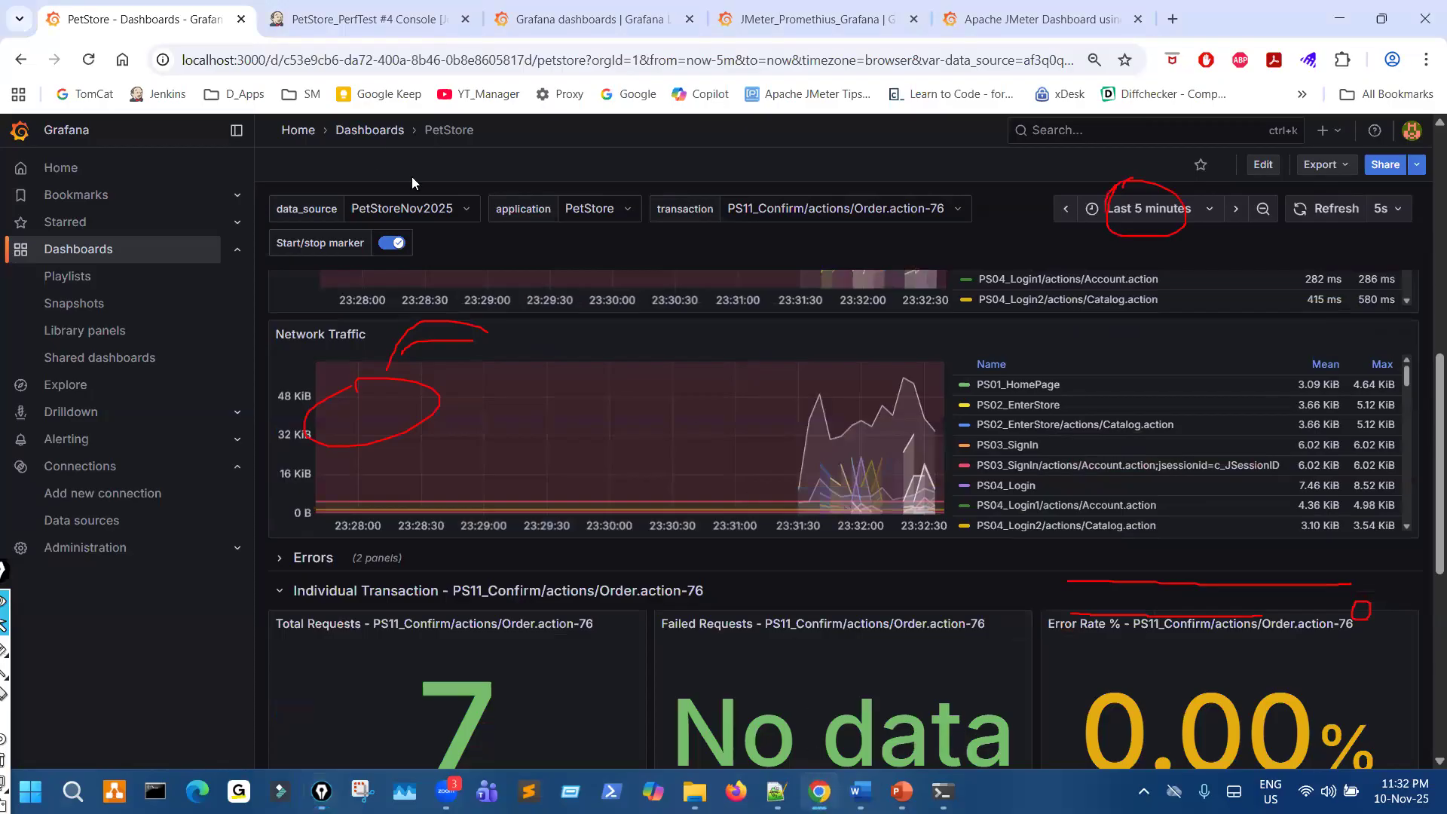
key(ctrl+Tab)
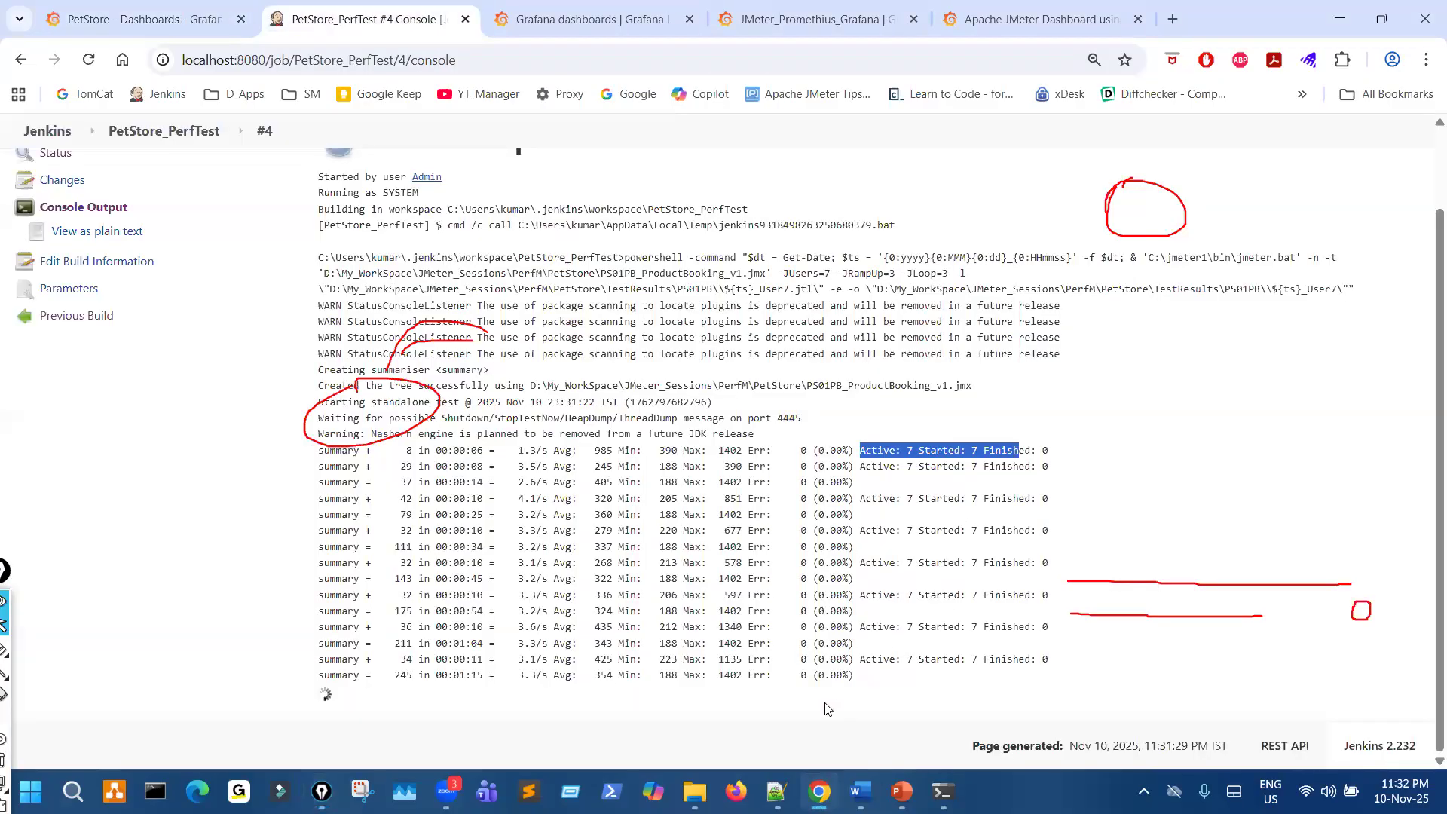
- Switch to the PS01PB results folder in File Explorer, mark the JTL and ErrLog.xml file names with red pen notes, and clear the markings
mouse_move(694, 792)
click(686, 762)
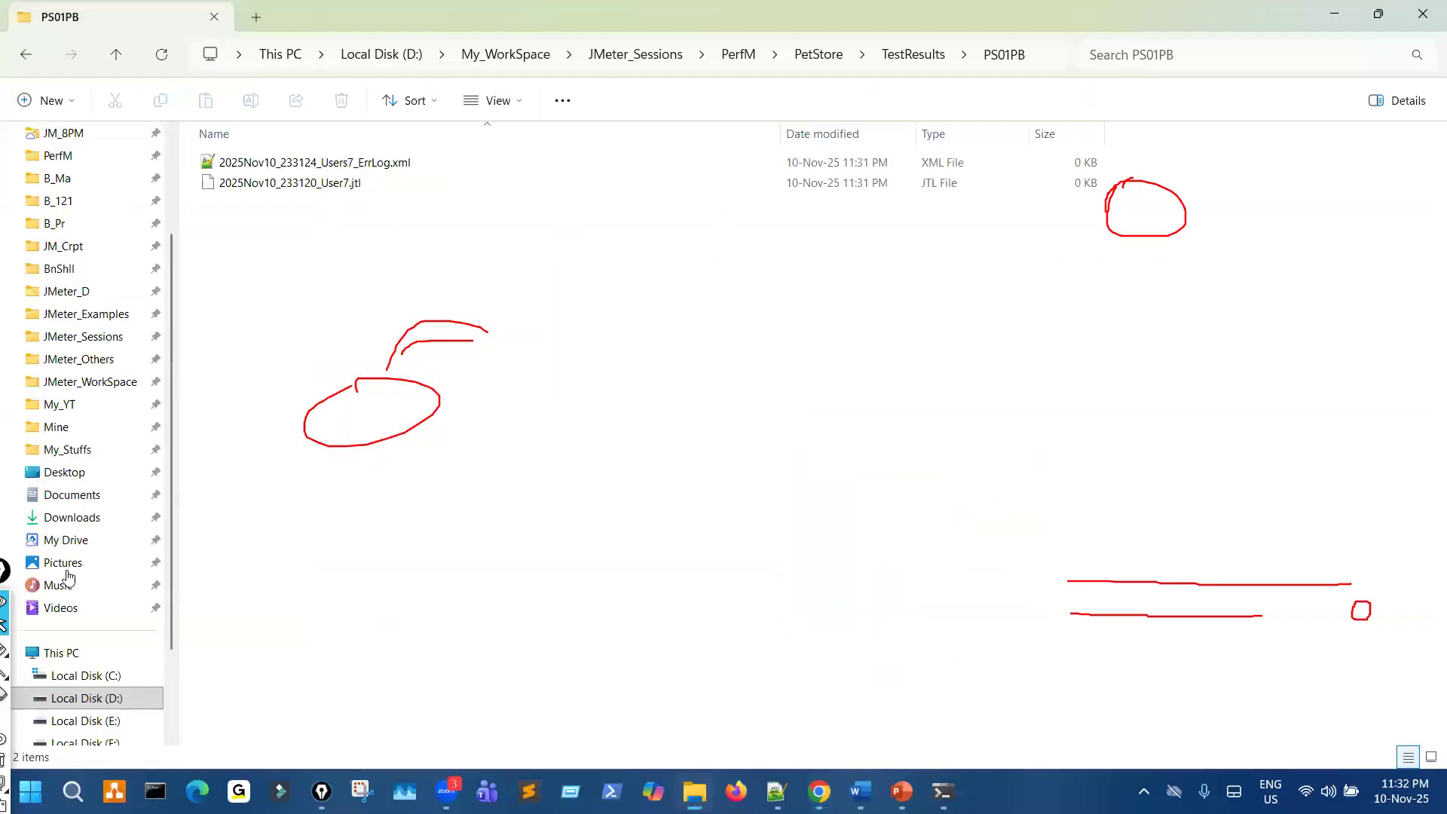
click(18, 649)
drag(288, 206, 343, 205)
mouse_move(447, 170)
mouse_down()
mouse_move(410, 188)
mouse_move(423, 143)
mouse_move(407, 149)
mouse_move(424, 167)
mouse_up()
mouse_move(678, 127)
mouse_down()
mouse_move(746, 156)
mouse_move(686, 156)
mouse_up()
drag(345, 180, 354, 172)
drag(290, 259, 252, 313)
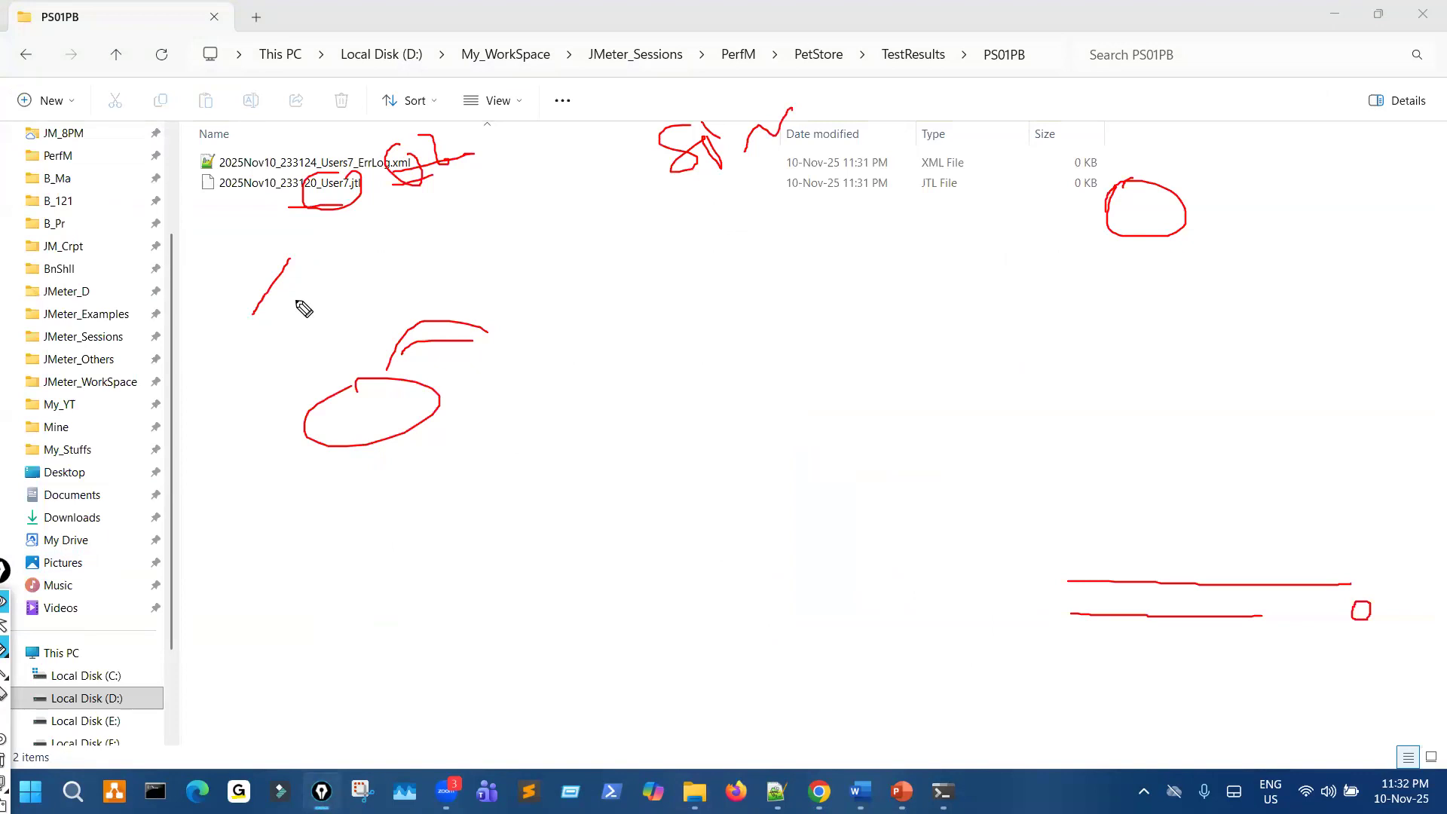
mouse_move(258, 145)
mouse_down()
mouse_move(238, 141)
mouse_move(212, 202)
mouse_move(324, 205)
mouse_move(273, 136)
mouse_up()
drag(202, 278, 220, 211)
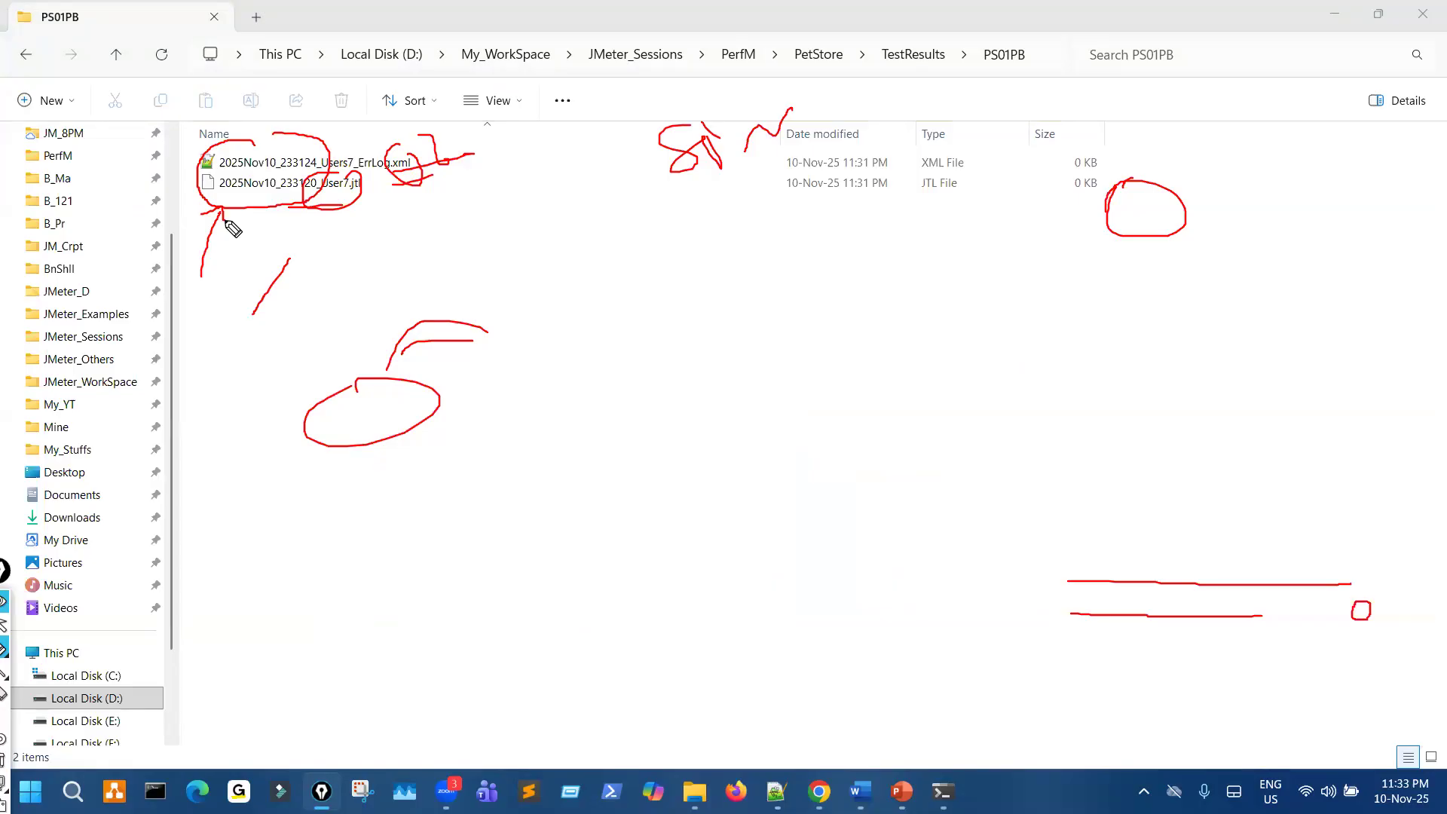
key(ctrl+shift+7)
key(ctrl+shift+1)
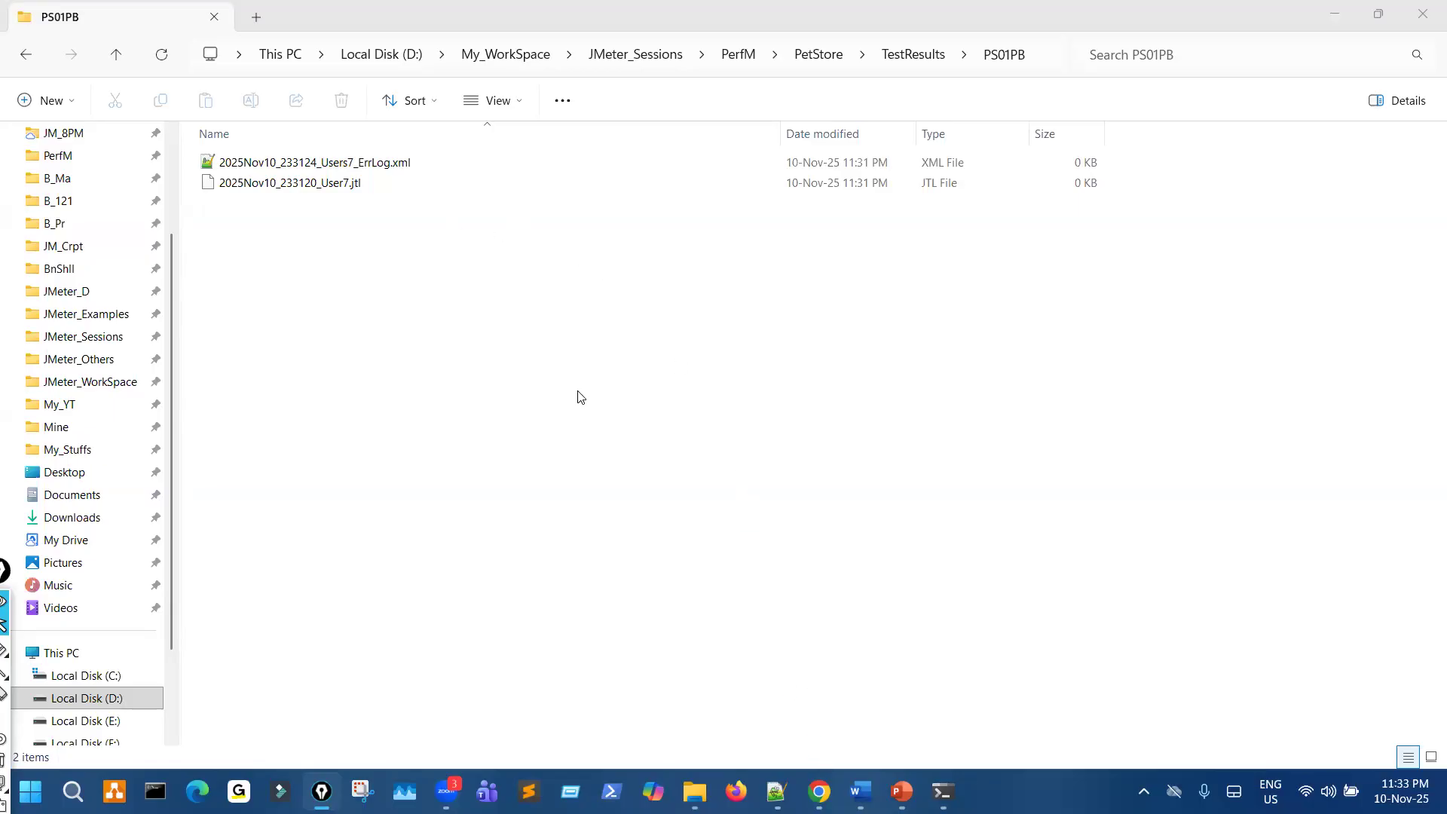
- Select both result files in the PS01PB folder, bracket their names with red pen strokes and erase the strokes
click(375, 194)
key(ctrl+a)
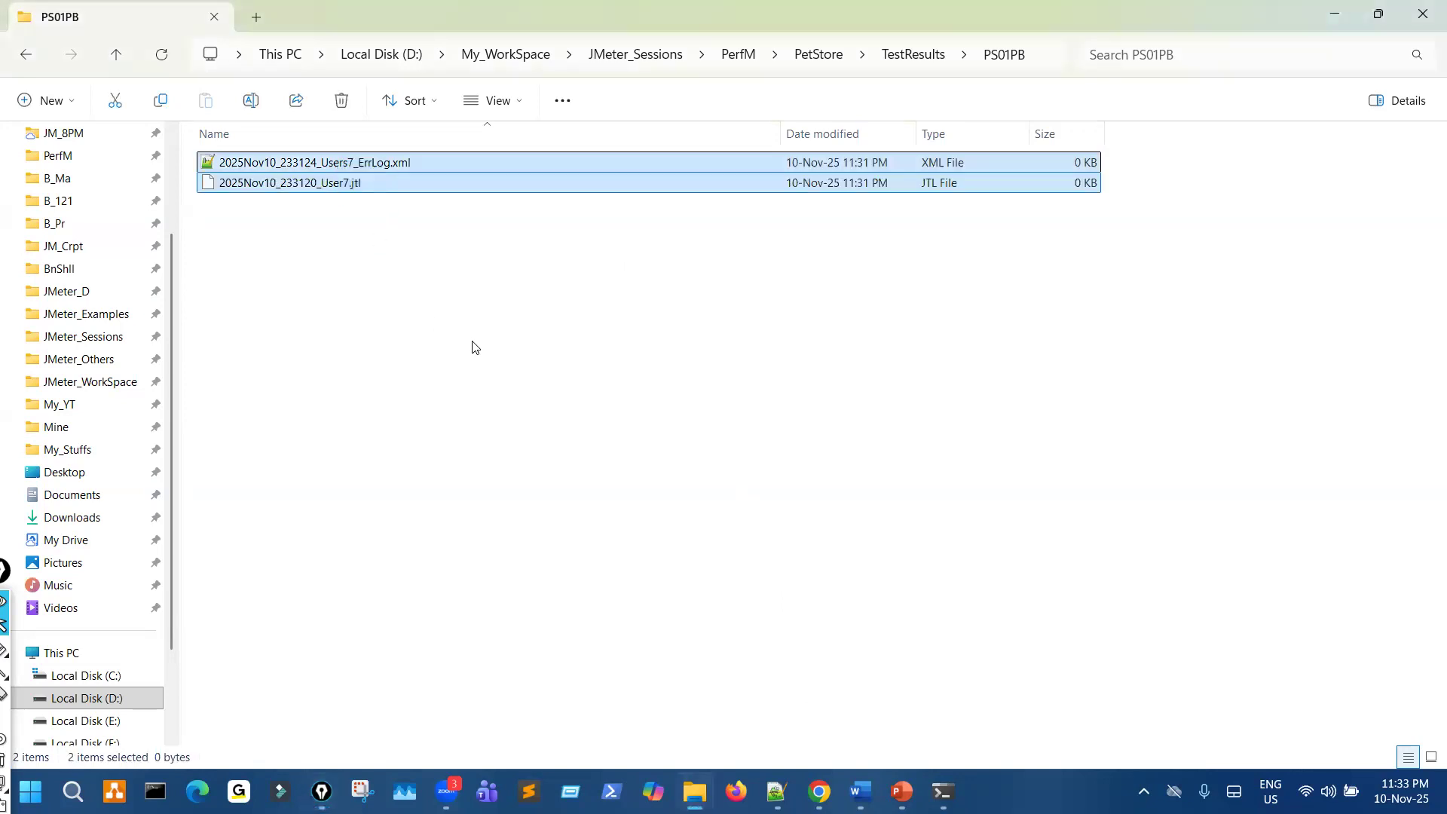
key(ctrl+shift+3)
mouse_move(411, 146)
mouse_down()
mouse_move(490, 180)
mouse_move(431, 220)
mouse_up()
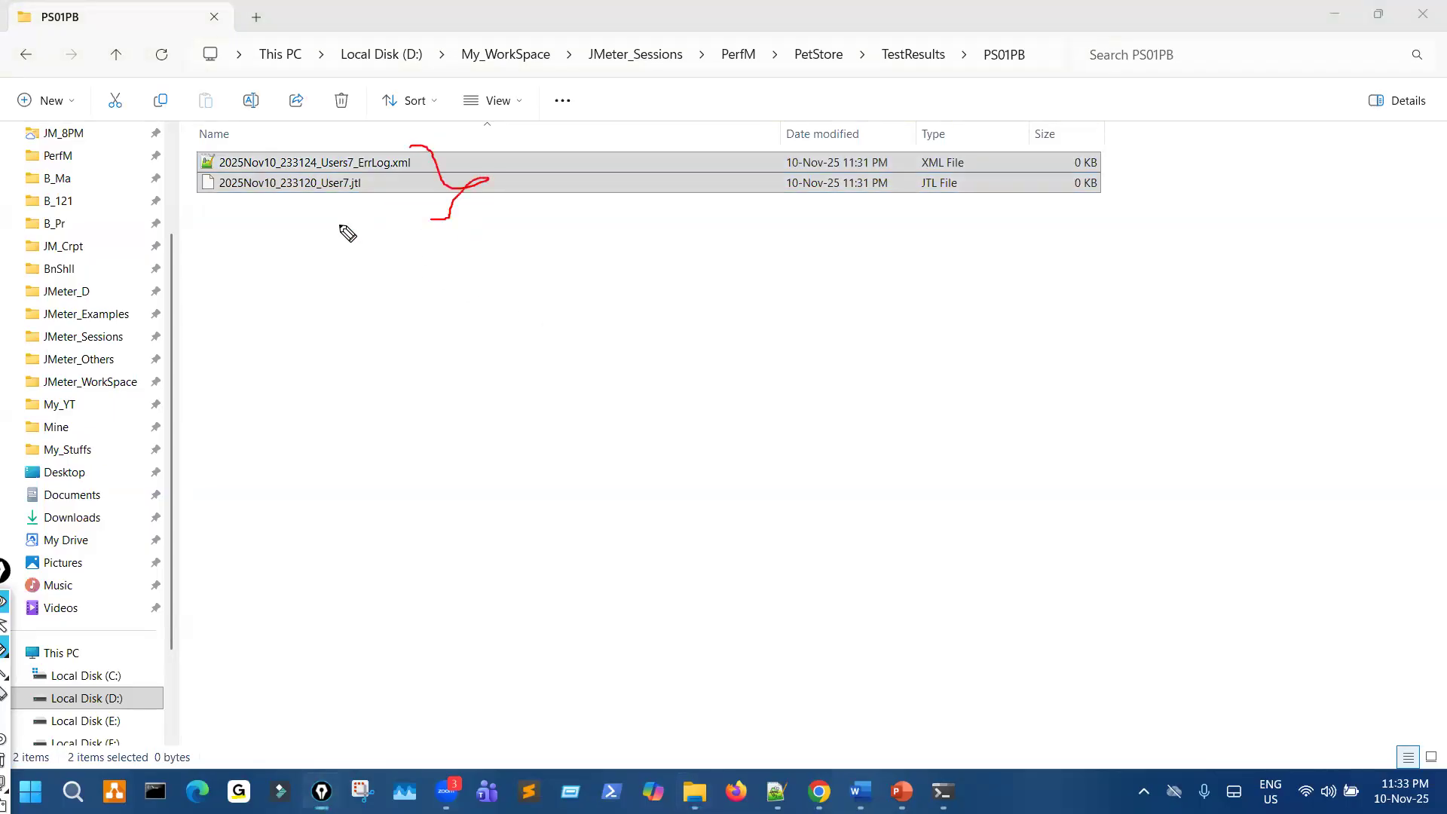
drag(330, 214, 354, 160)
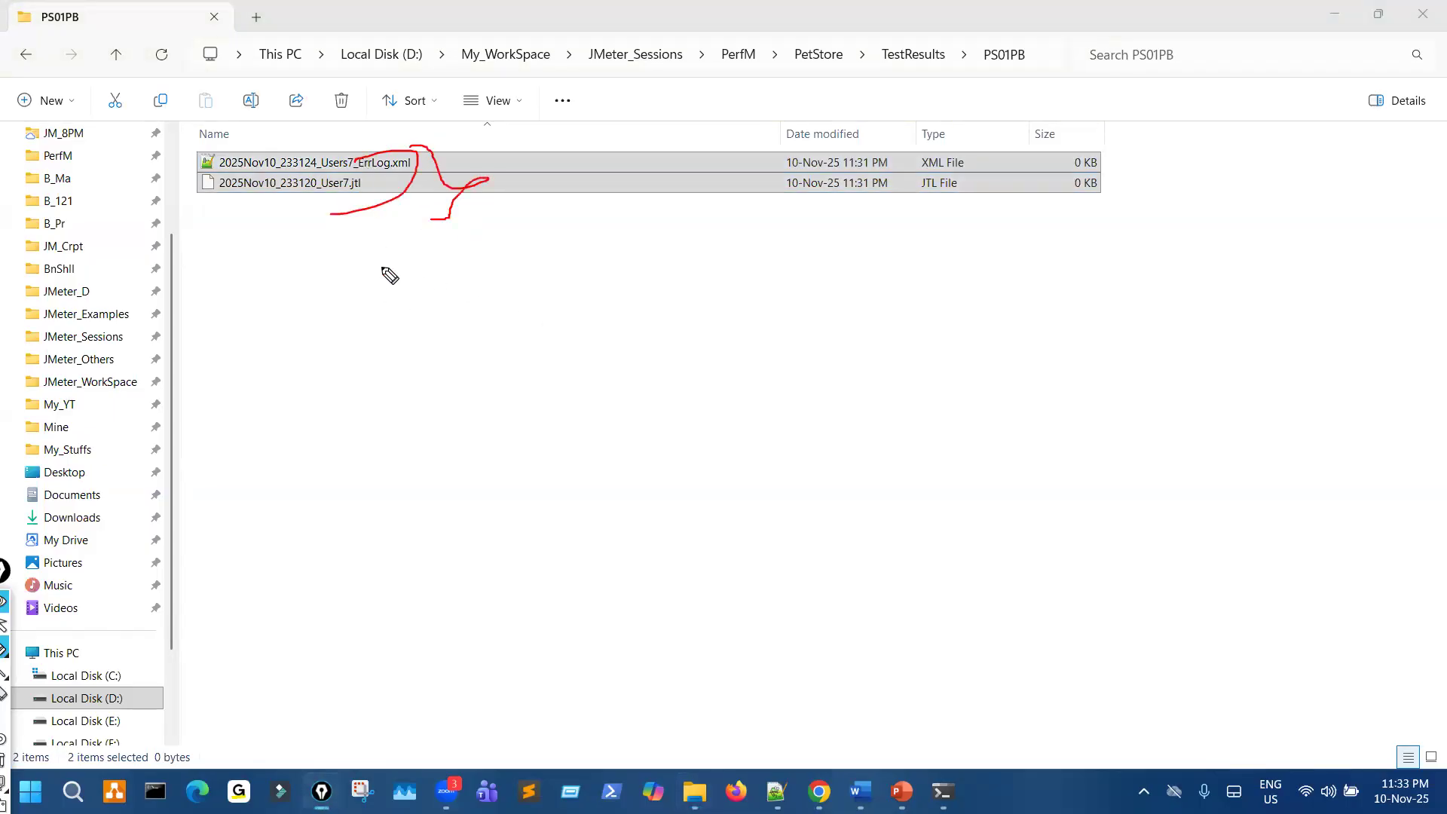
key(ctrl+shift+7)
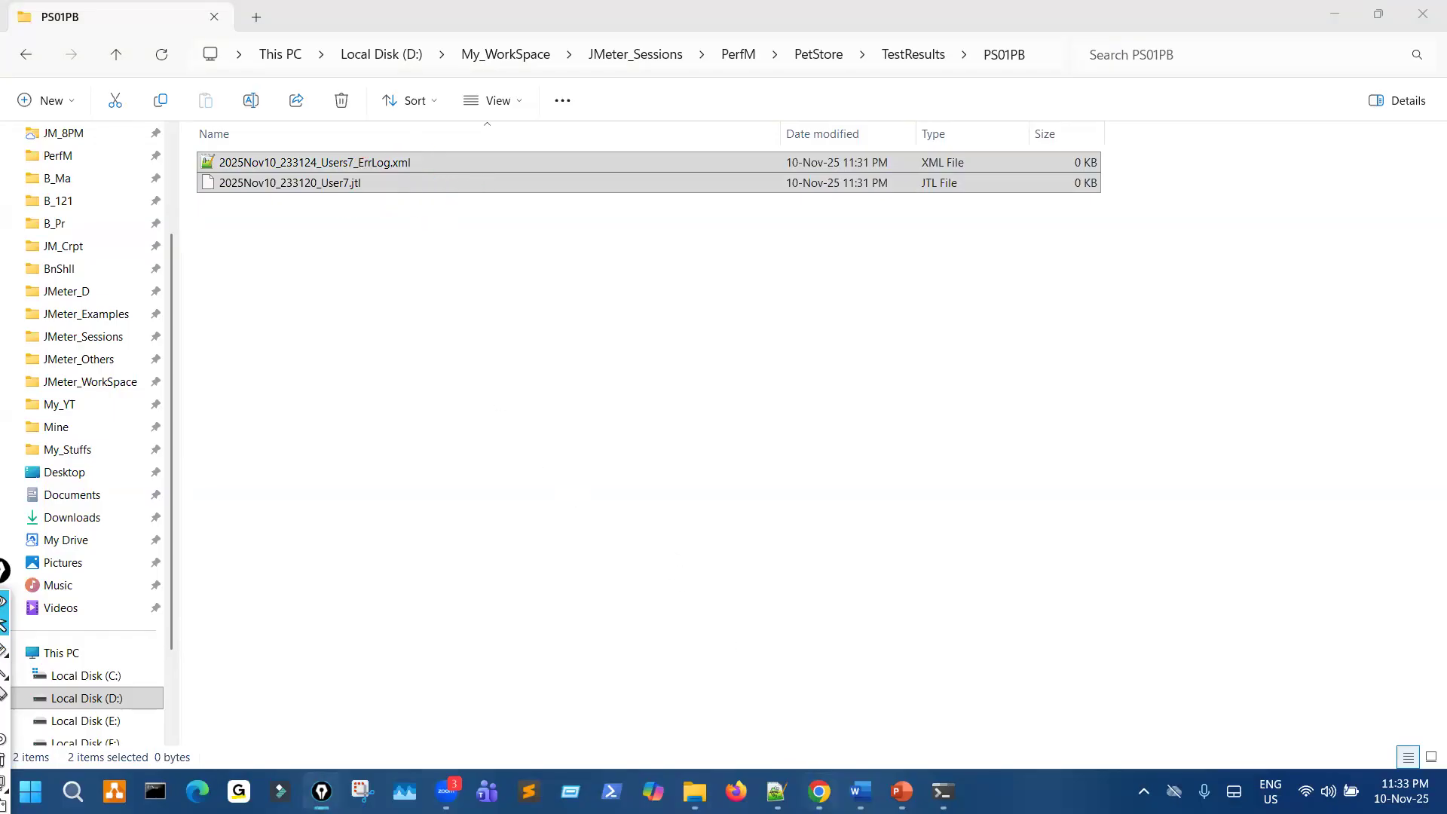
- Switch to the PetStore dashboard in Chrome and expand the Errors row above the Individual Transaction section
click(814, 784)
click(147, 23)
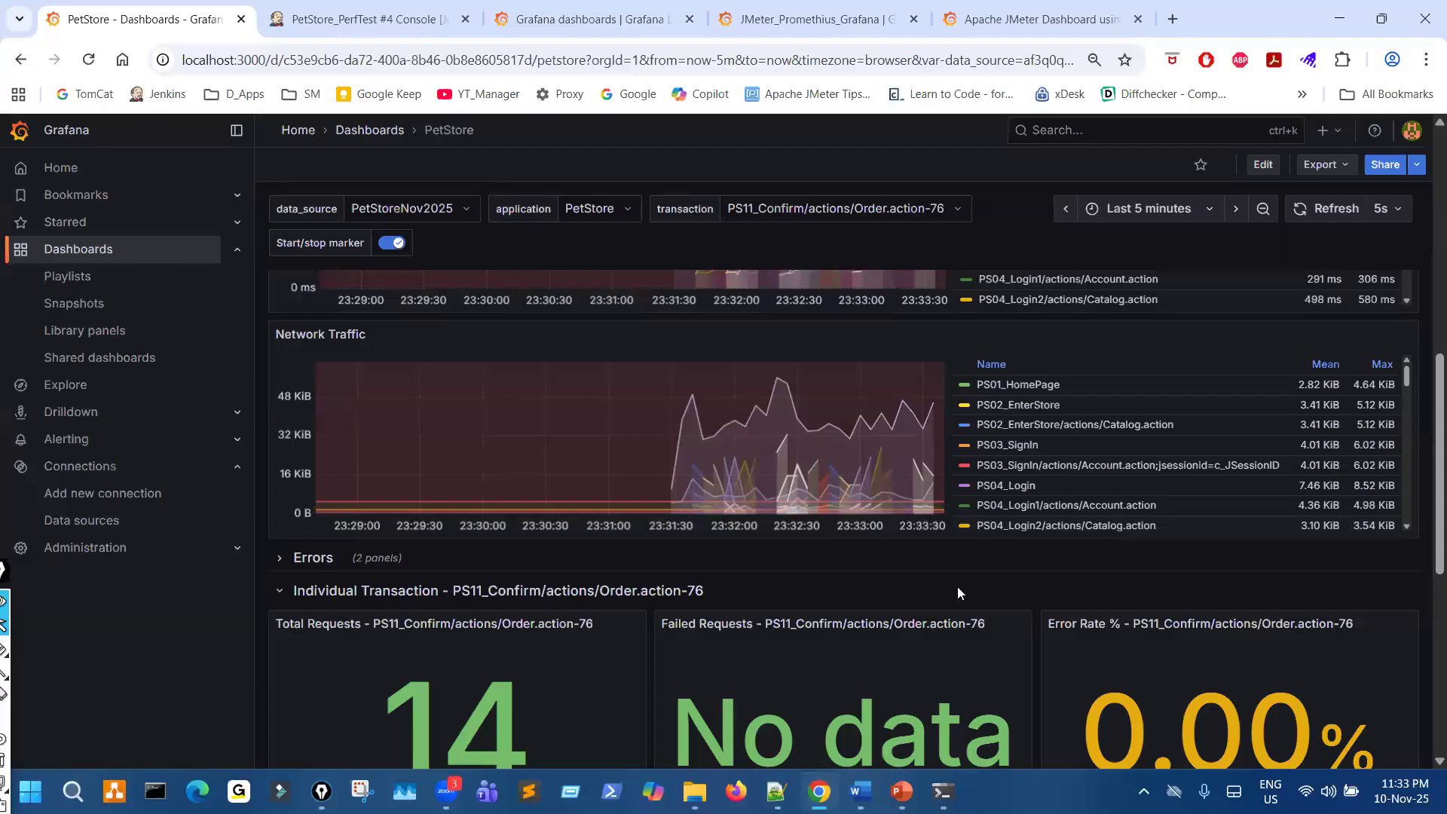
scroll(944, 589, down, 4)
scroll(492, 478, up, 1)
scroll(491, 478, up, 1)
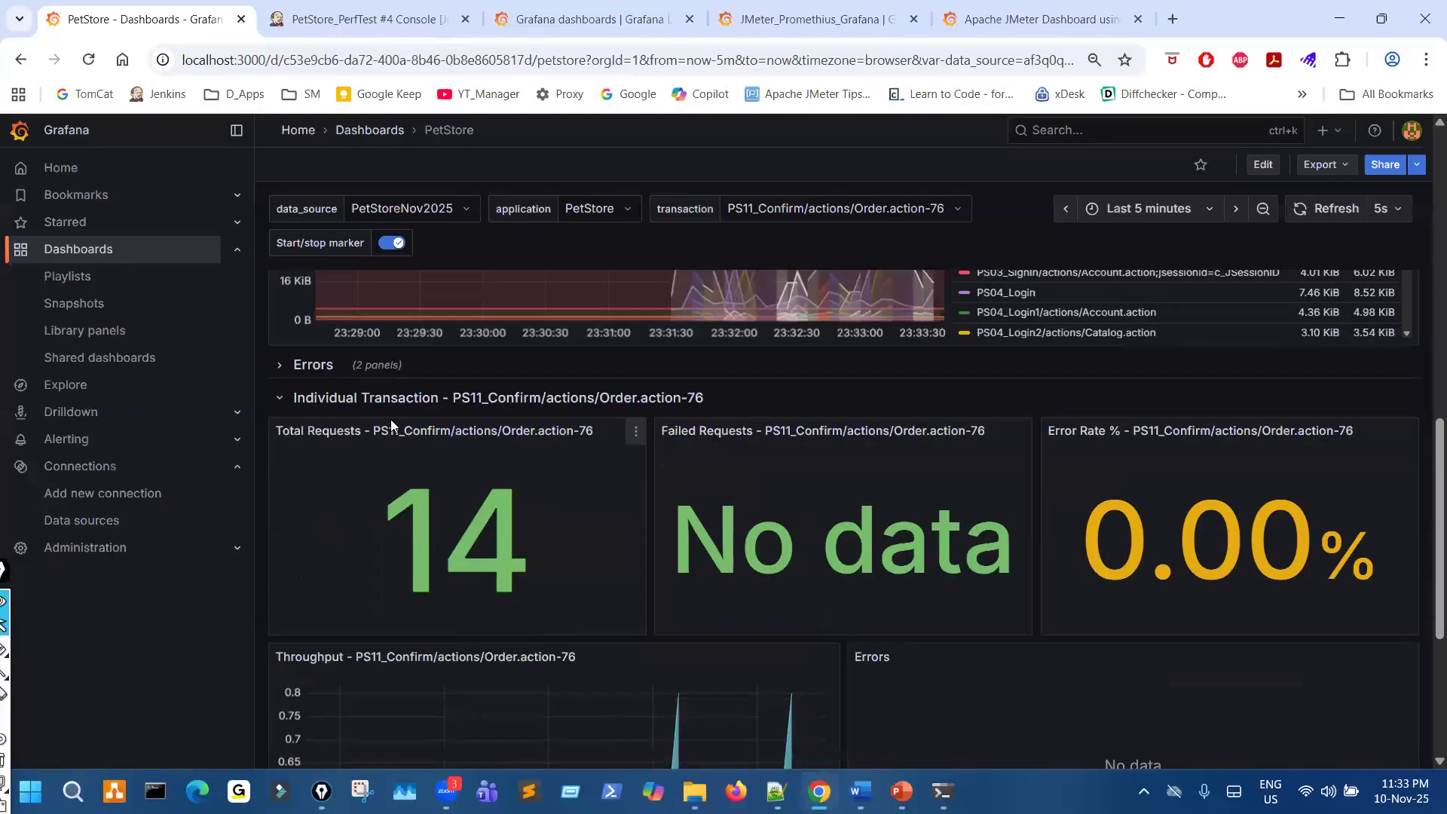
click(312, 369)
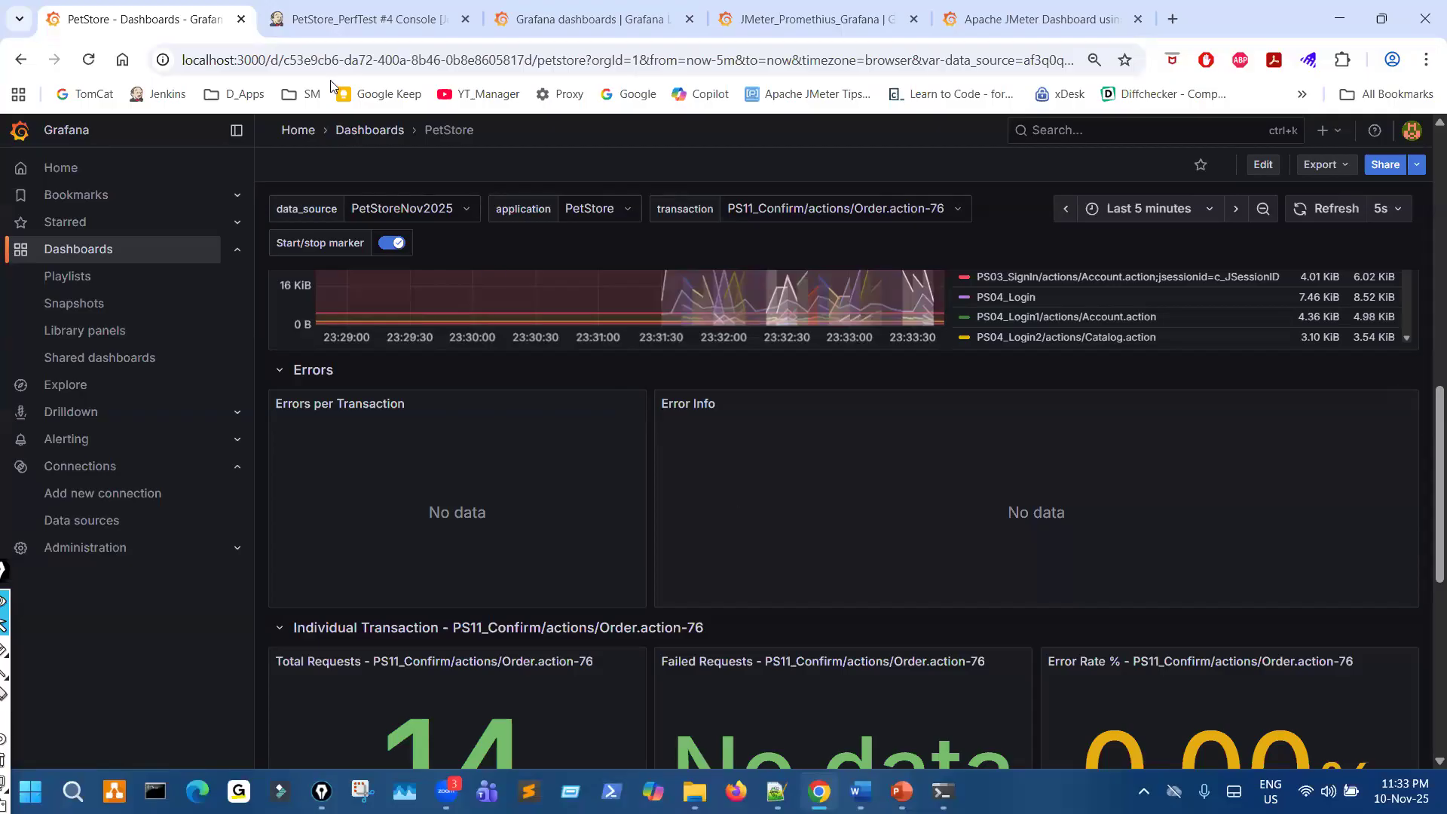
- Return to the console output of build #4 and trace down the error column of the summary lines with the pen
click(362, 19)
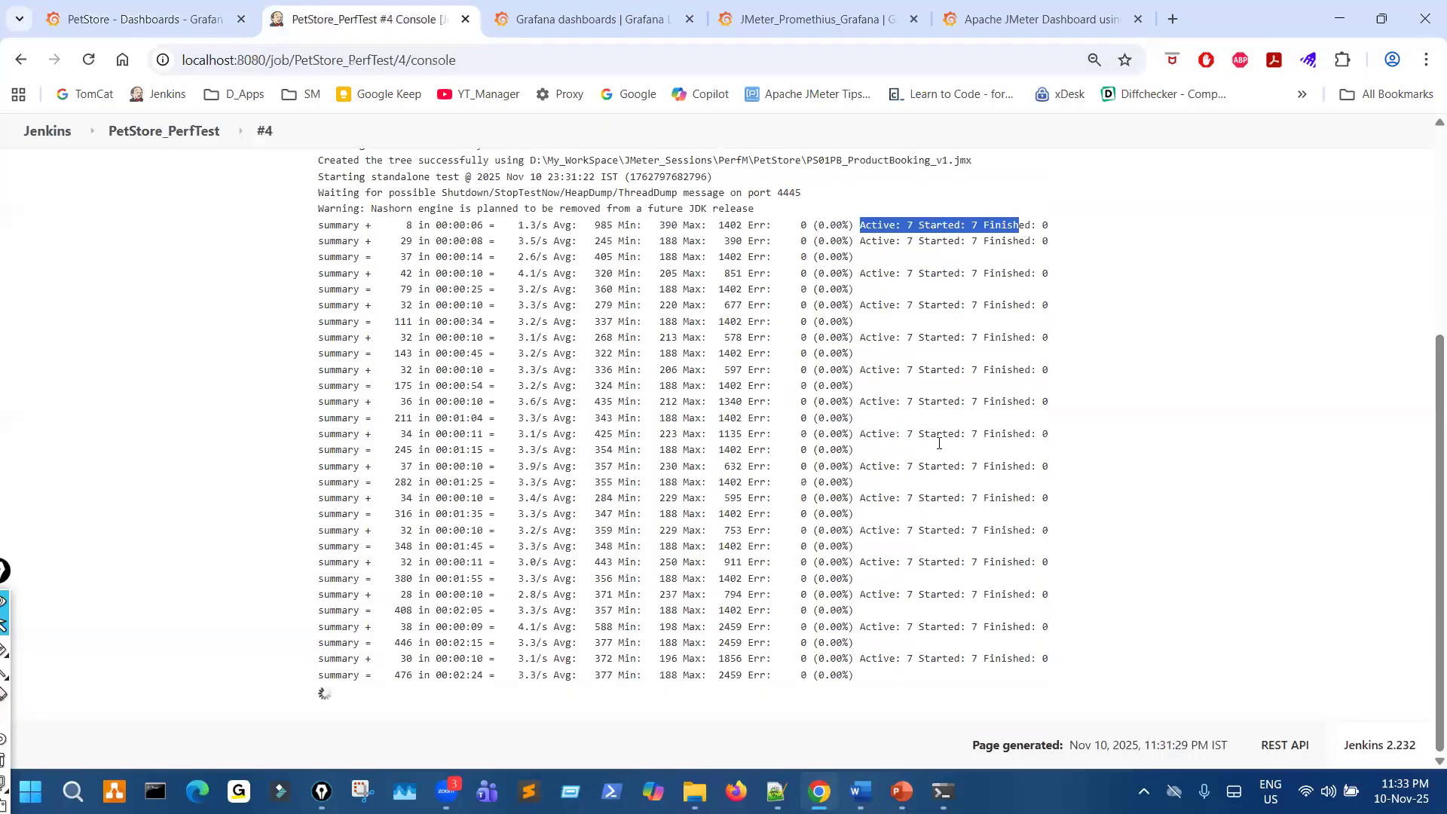
mouse_move(793, 233)
mouse_down()
mouse_move(782, 686)
mouse_move(914, 437)
mouse_move(848, 222)
mouse_move(814, 219)
mouse_move(803, 641)
mouse_up()
drag(340, 99, 404, 77)
drag(122, 35, 147, 23)
drag(811, 339, 793, 577)
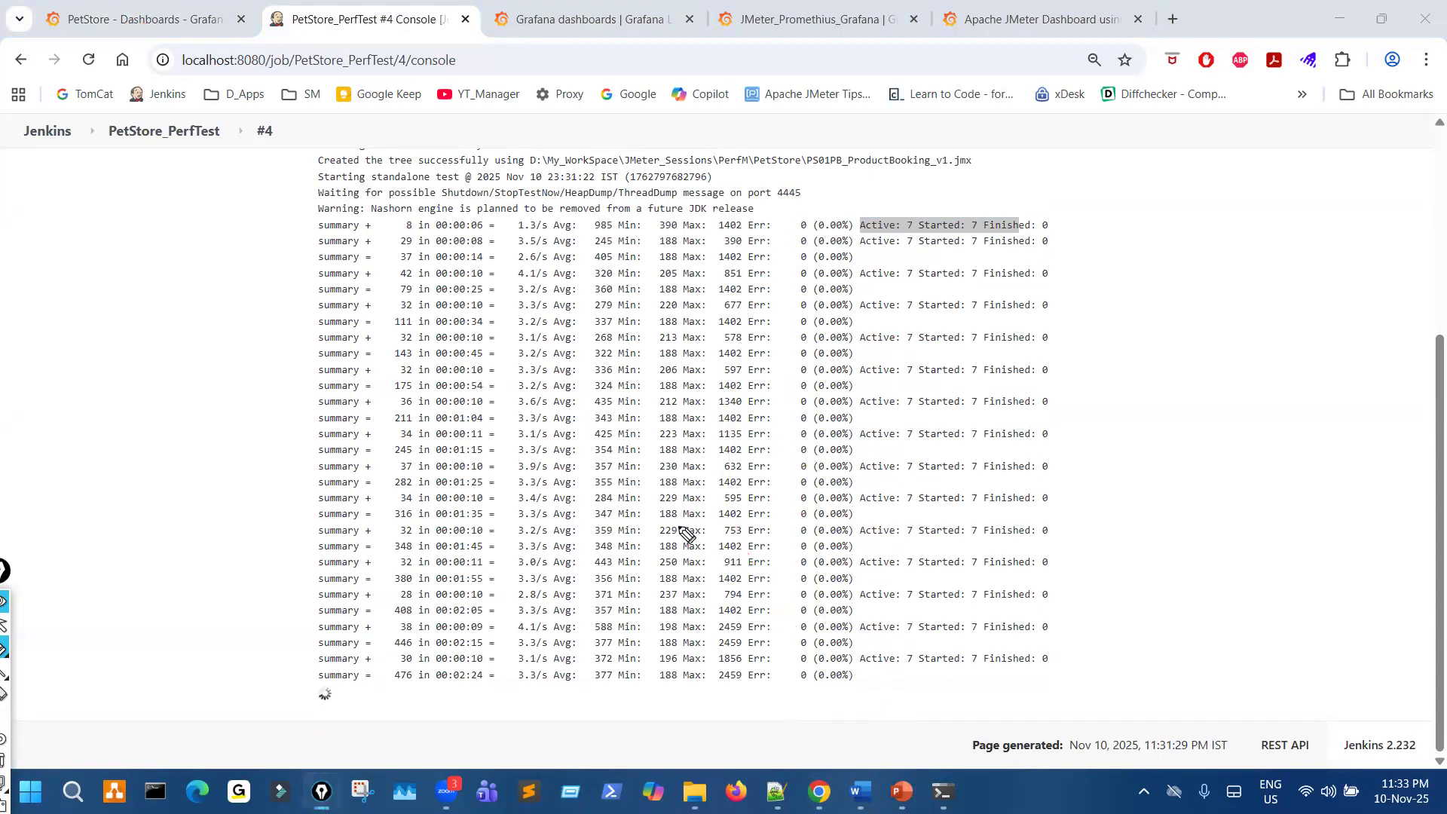
- Check the PetStore dashboard's Errors panels and the result files in the PS01PB folder
click(156, 20)
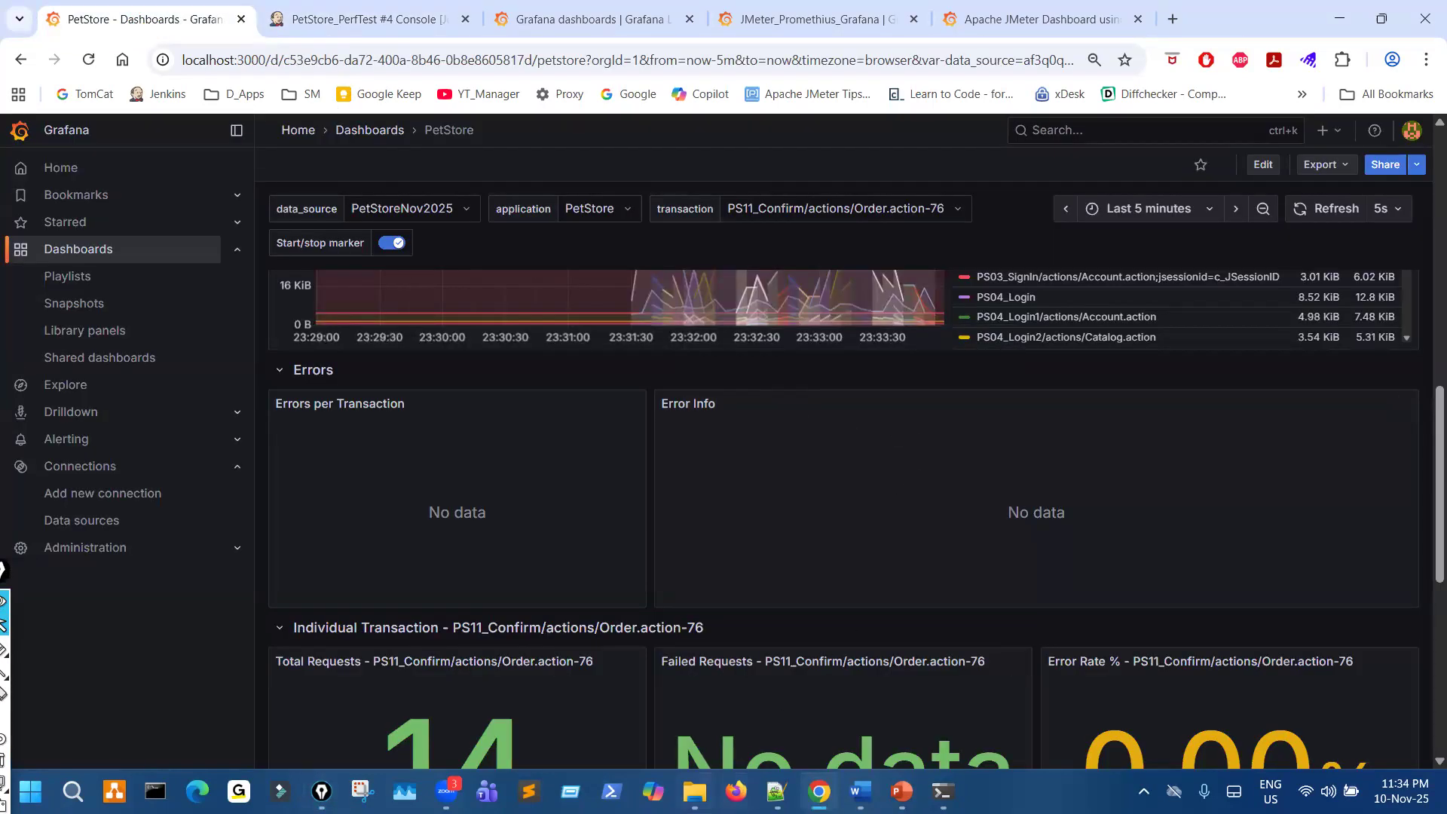
key(alt+Tab)
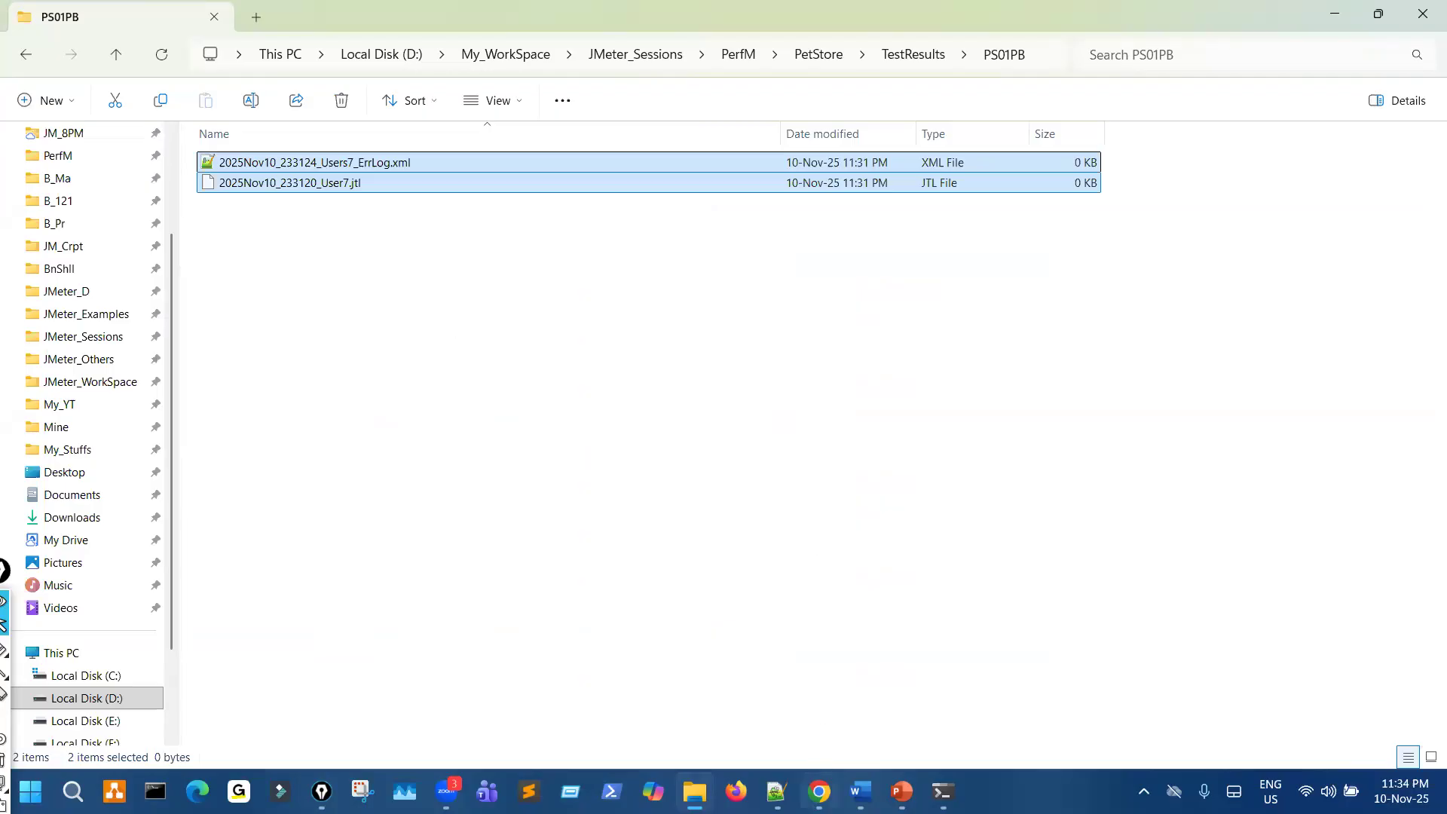
key(alt+Tab)
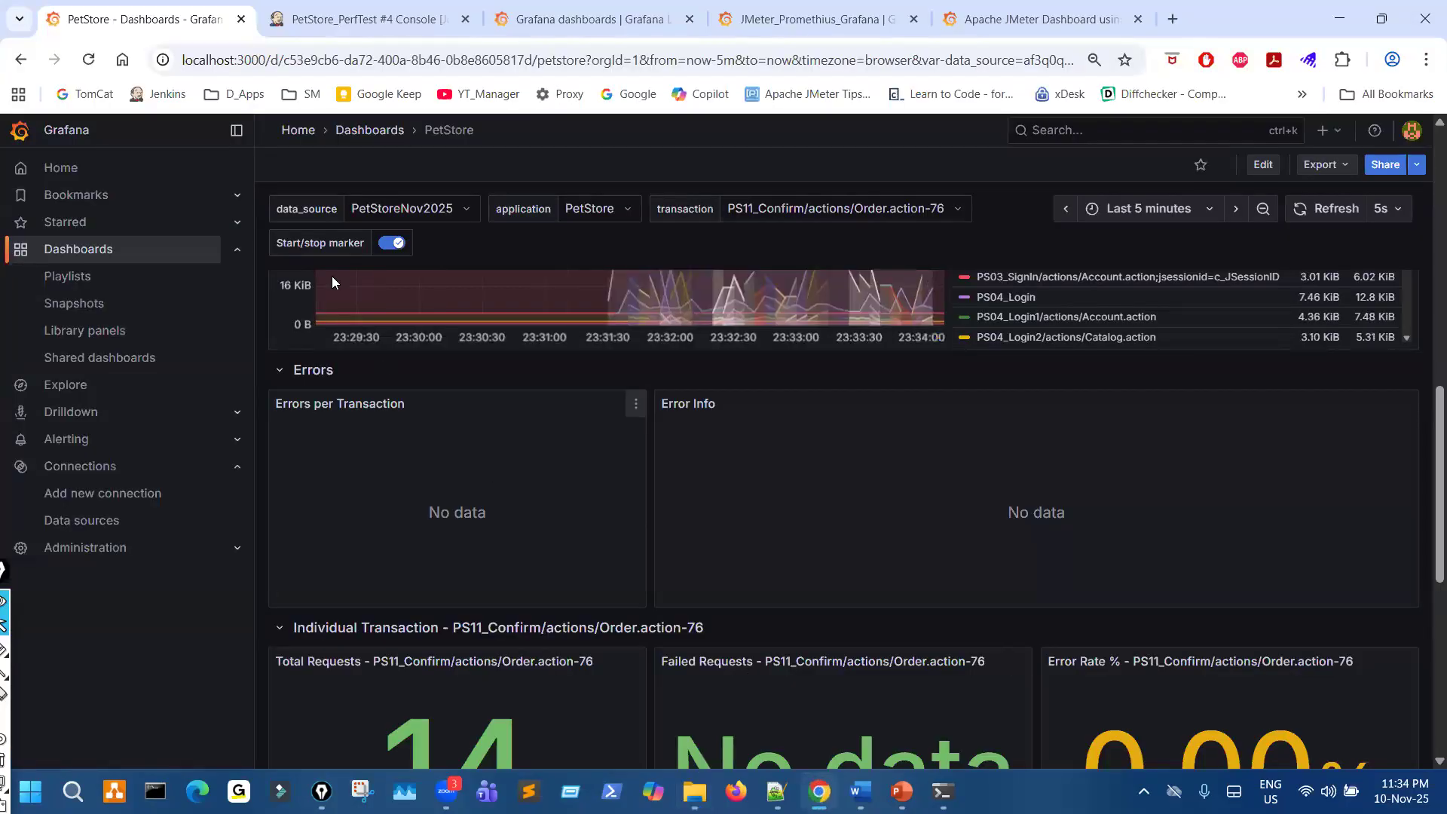
- Show the start of build #4's console output, circle an empty taskbar spot in red, and pull the annotation toolbar away from the screen edge
click(360, 27)
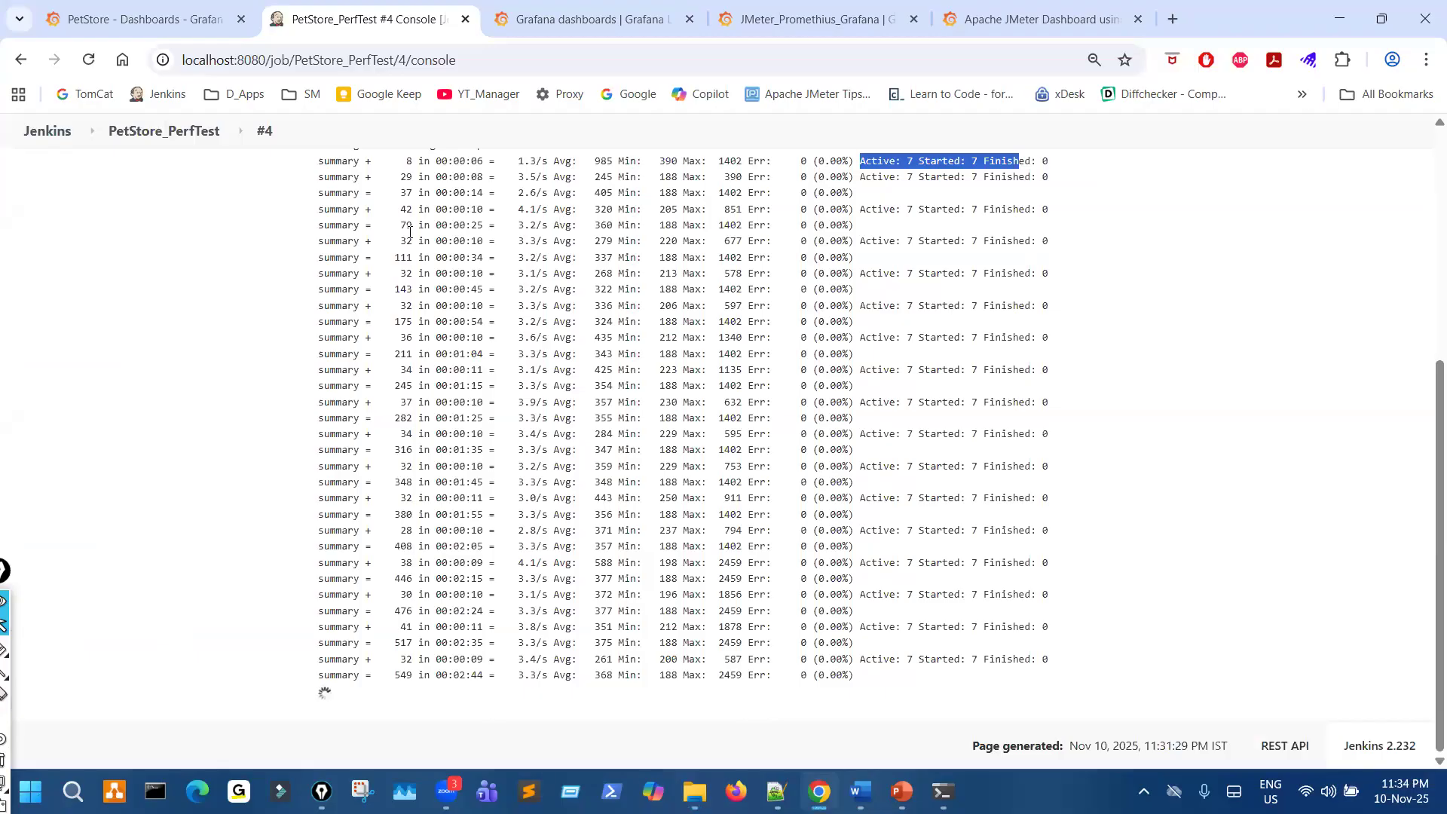
scroll(153, 224, up, 5)
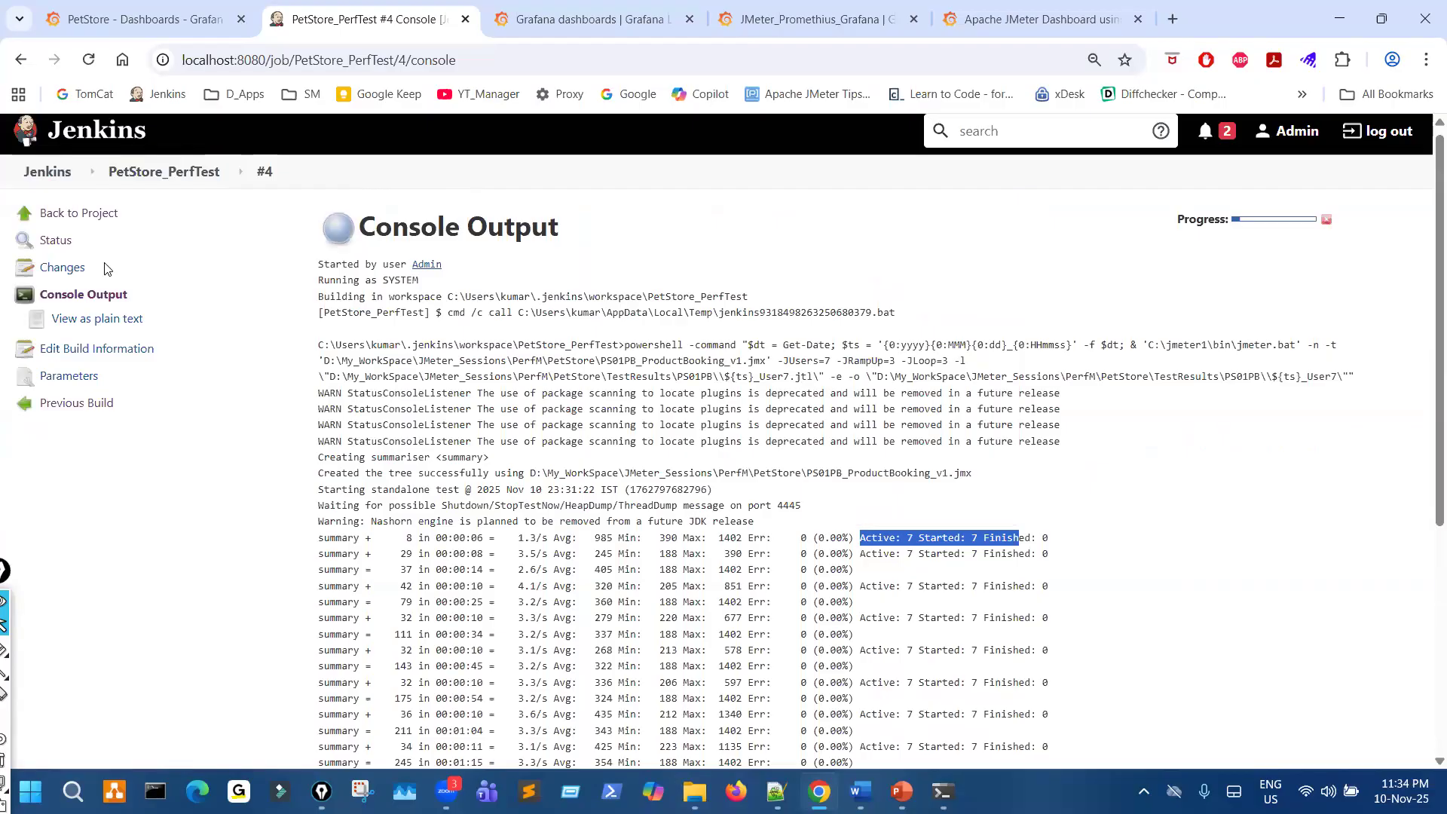
click(4, 649)
mouse_move(1069, 767)
mouse_down()
mouse_move(1014, 800)
mouse_move(1057, 784)
mouse_up()
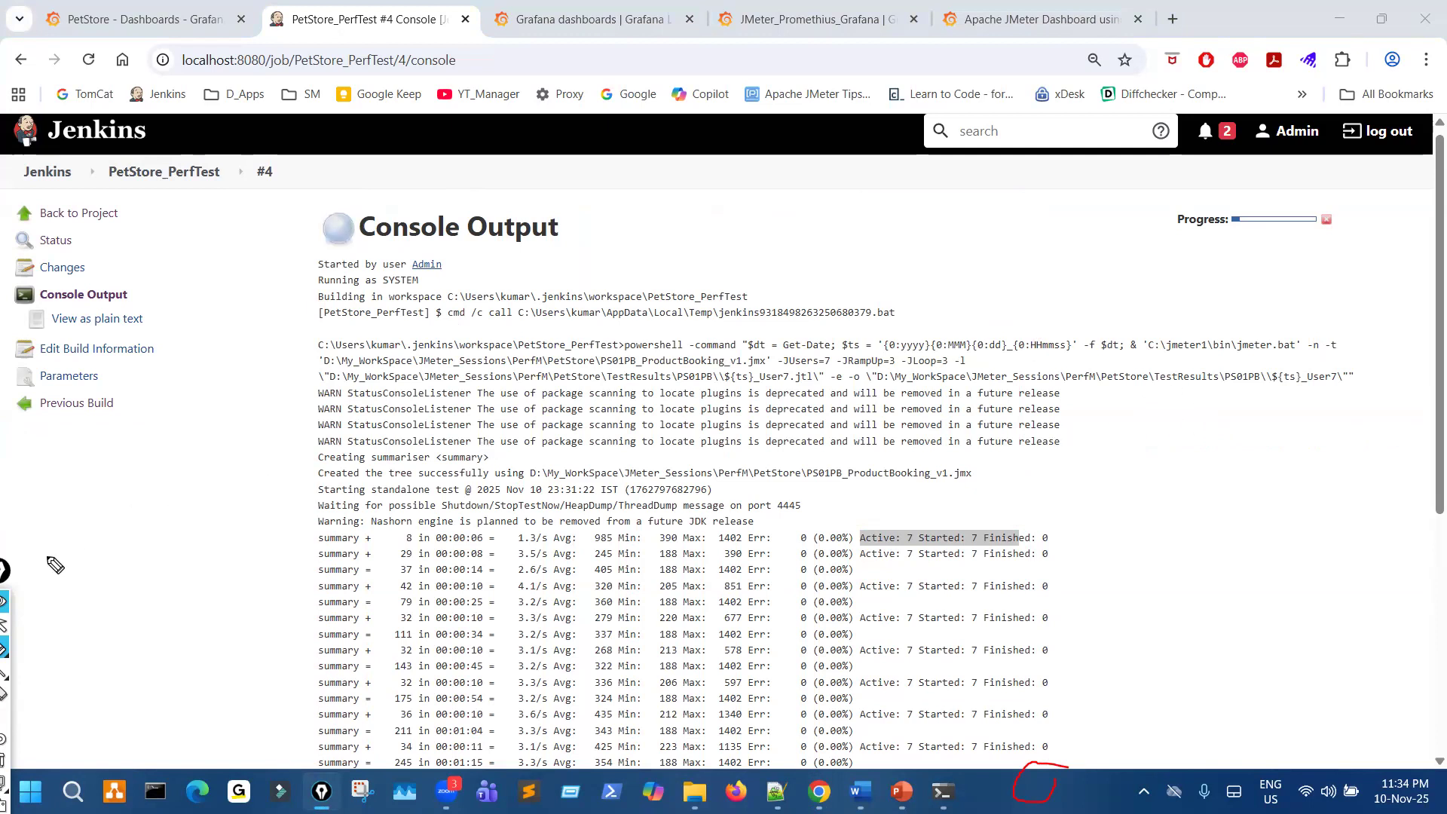
drag(6, 575, 52, 445)
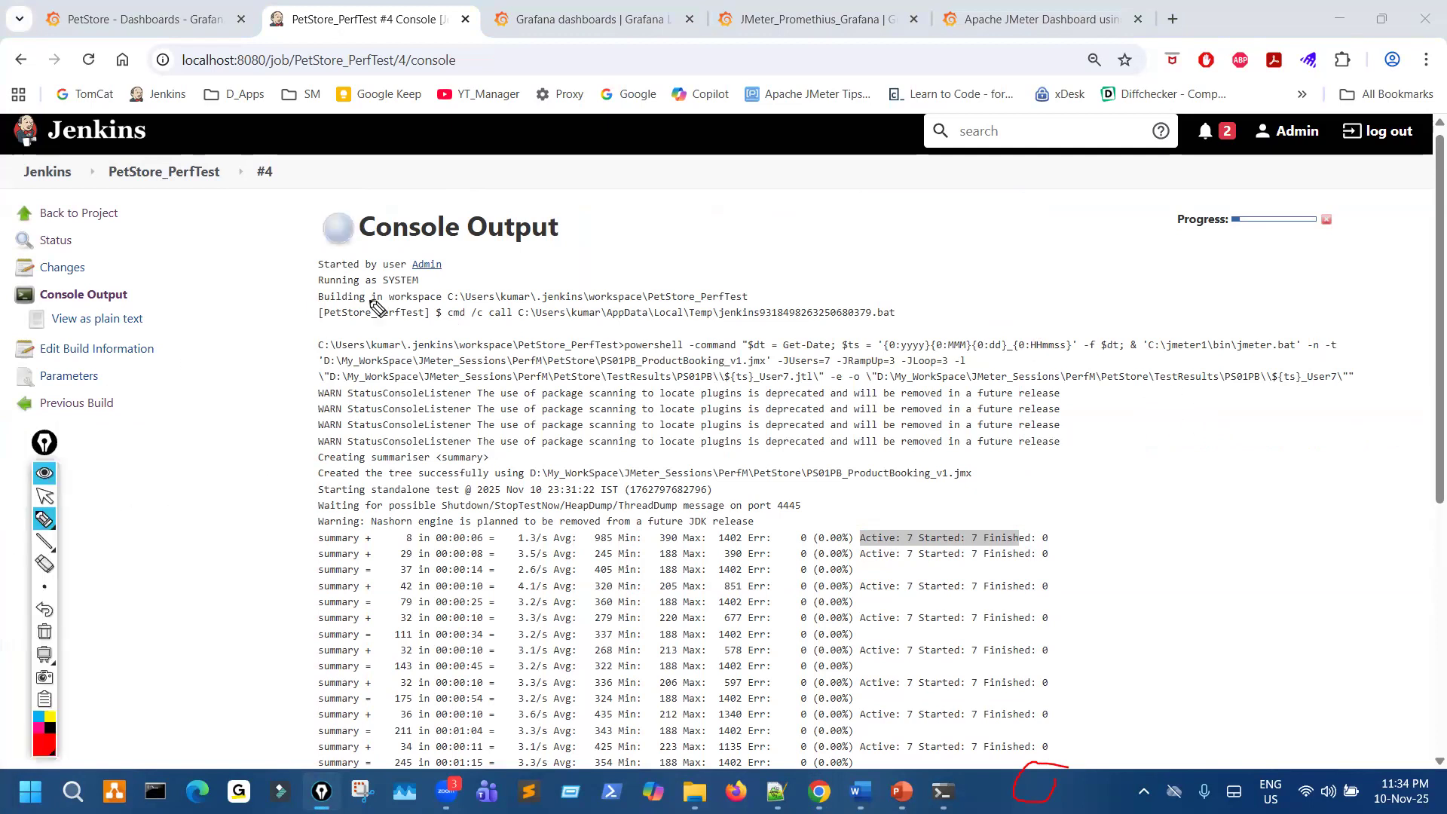
click(45, 498)
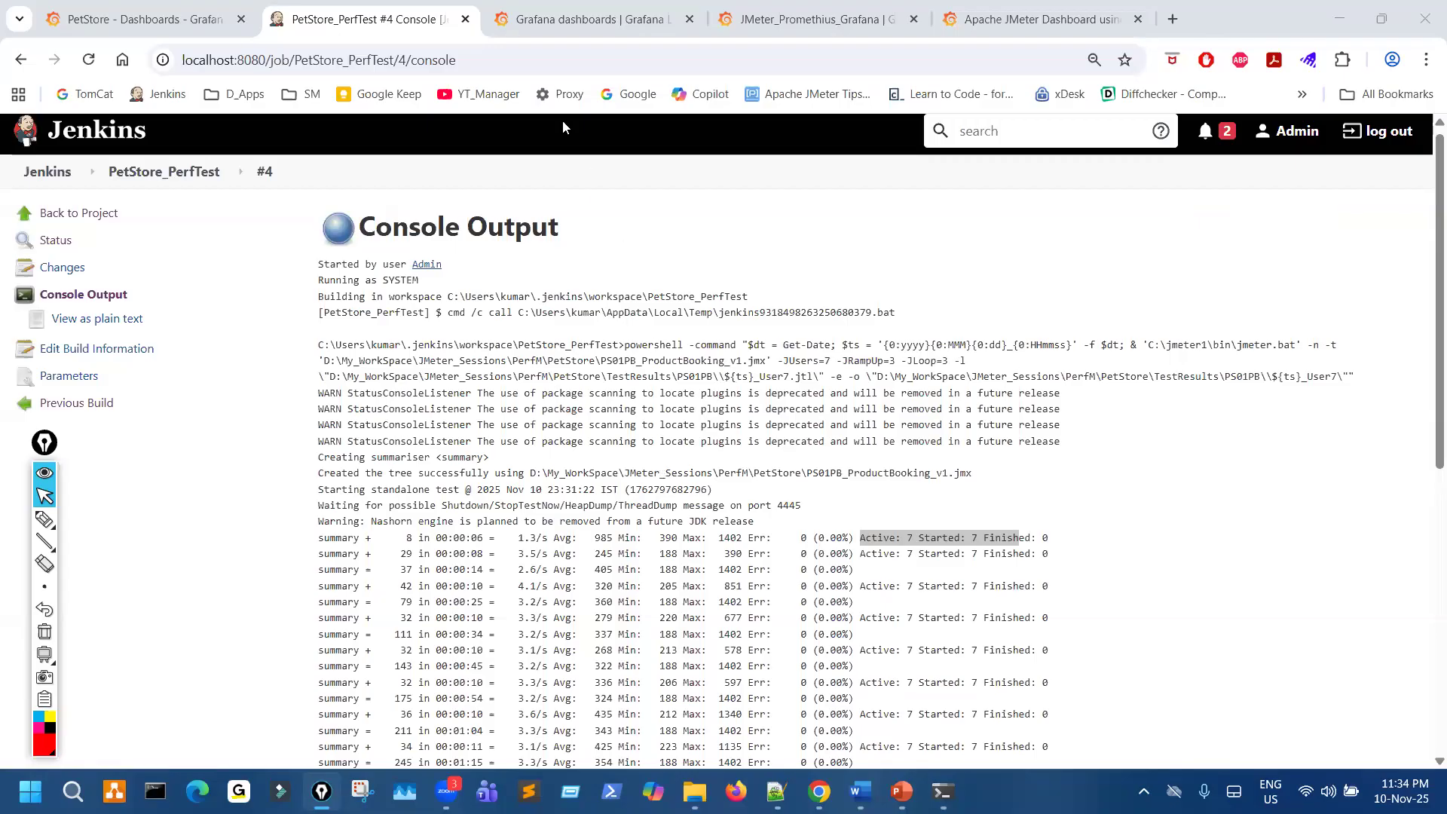
- Look through the Grafana Labs pages for JMeter_Promethius_Grafana and the Apache JMeter Dashboard, and return to the jmeter dashboard search results
click(656, 28)
click(852, 26)
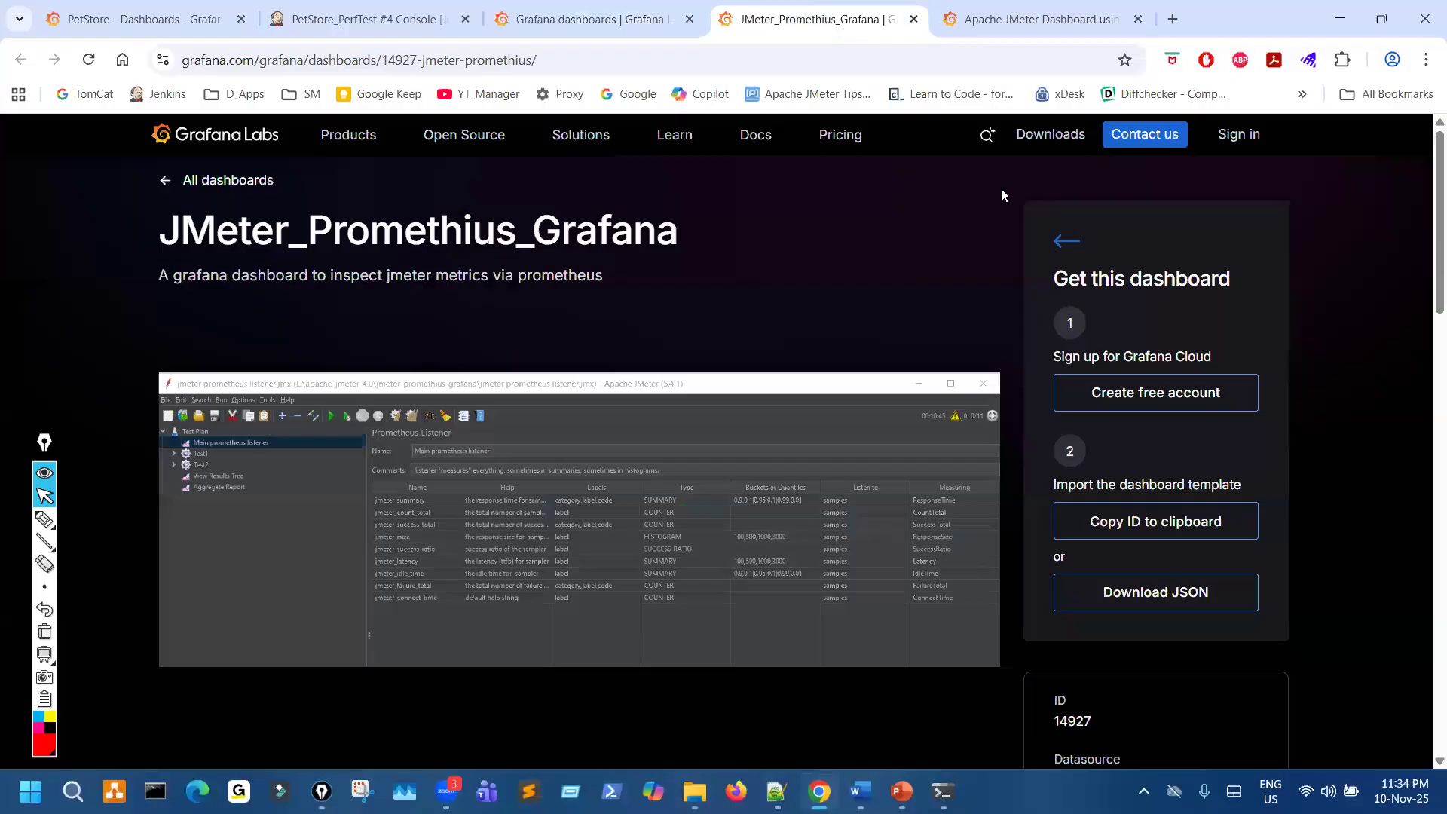
key(ctrl+Tab)
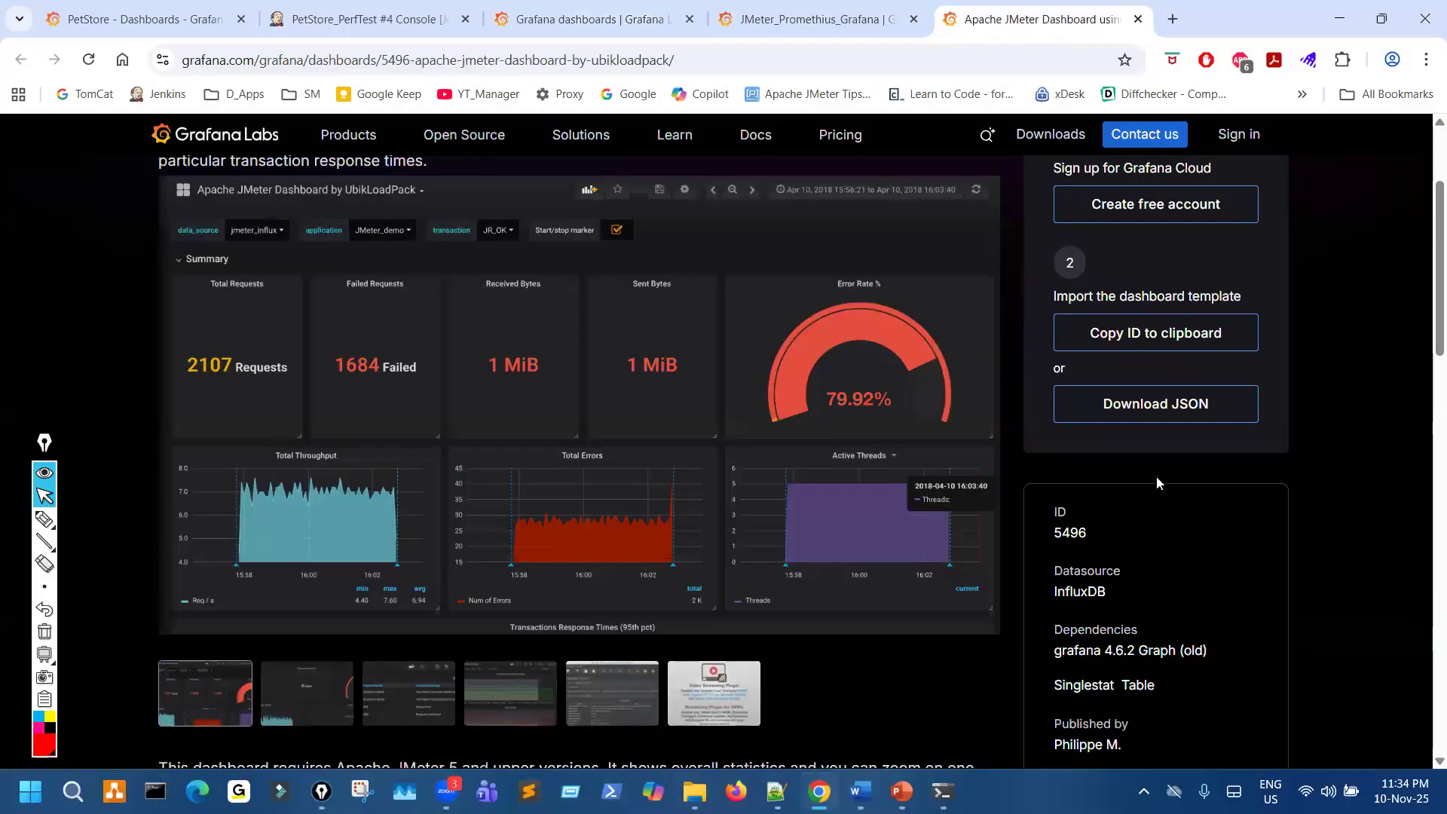
mouse_move(863, 790)
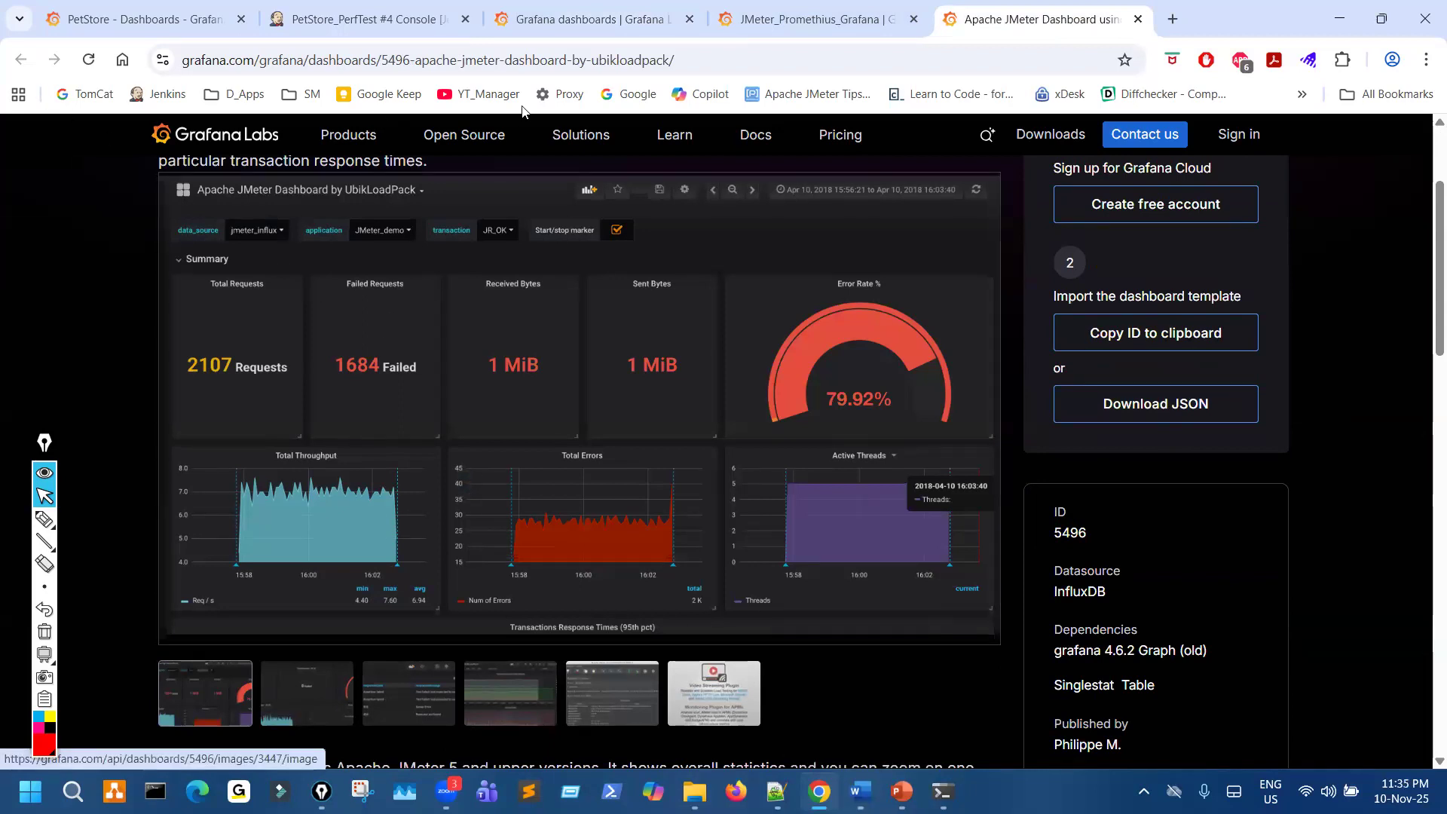
click(592, 19)
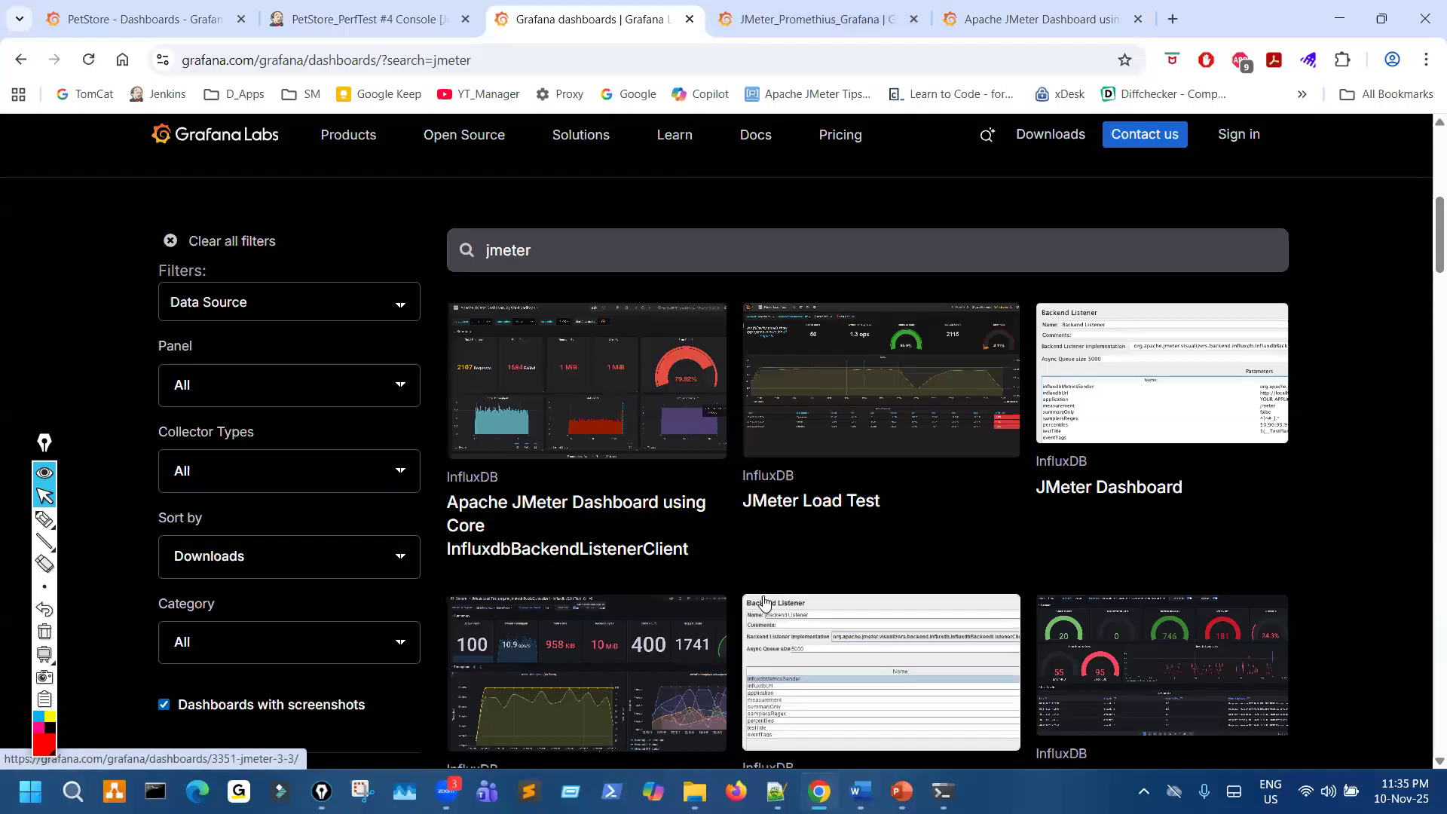
- Circle the jmeter search term on the Grafana Labs dashboards page in red and briefly compare with the PetStore dashboard
key(ctrl+shift+3)
mouse_move(492, 225)
mouse_down()
mouse_move(530, 224)
mouse_move(536, 240)
mouse_up()
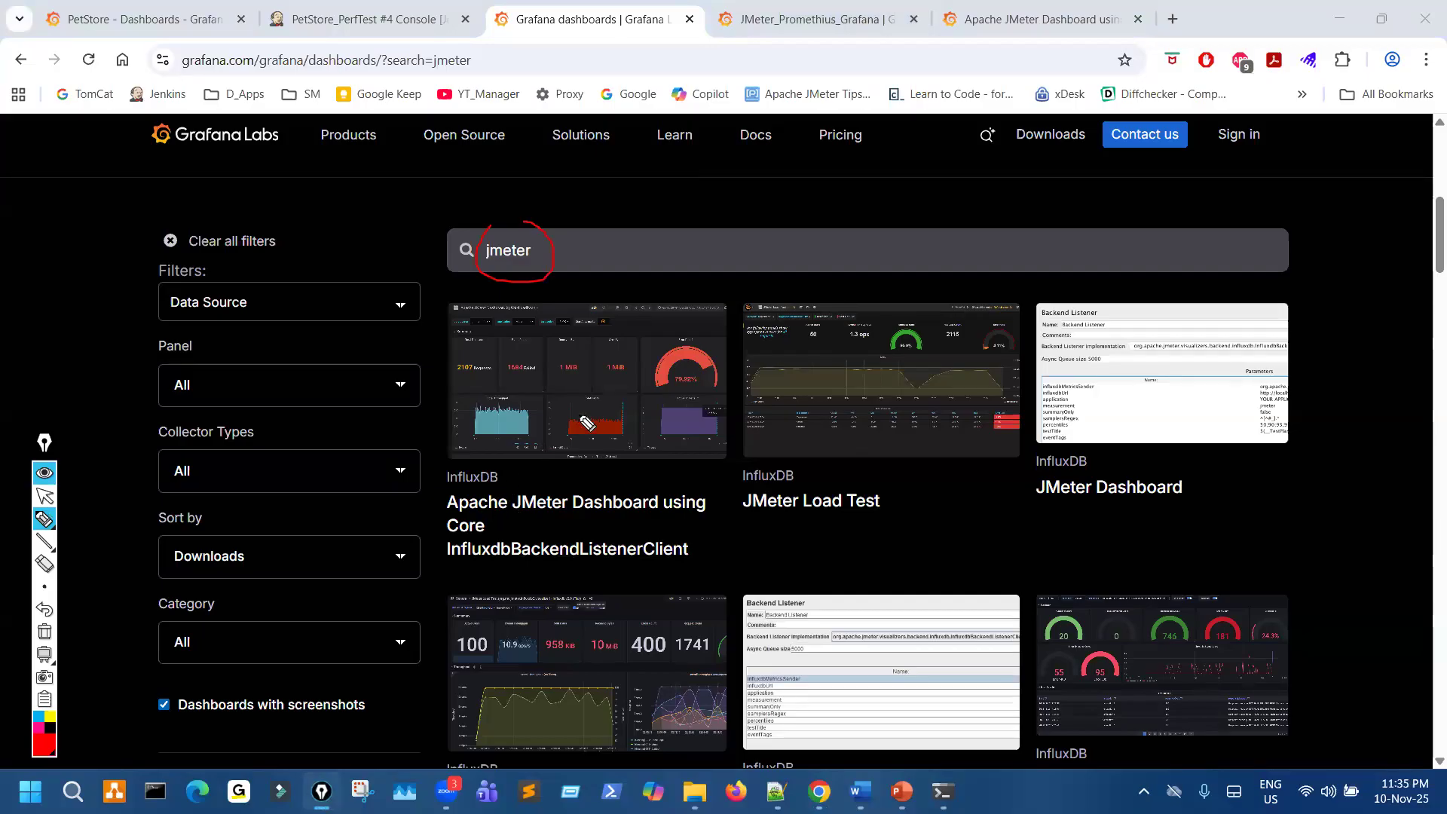
click(175, 26)
scroll(826, 530, up, 6)
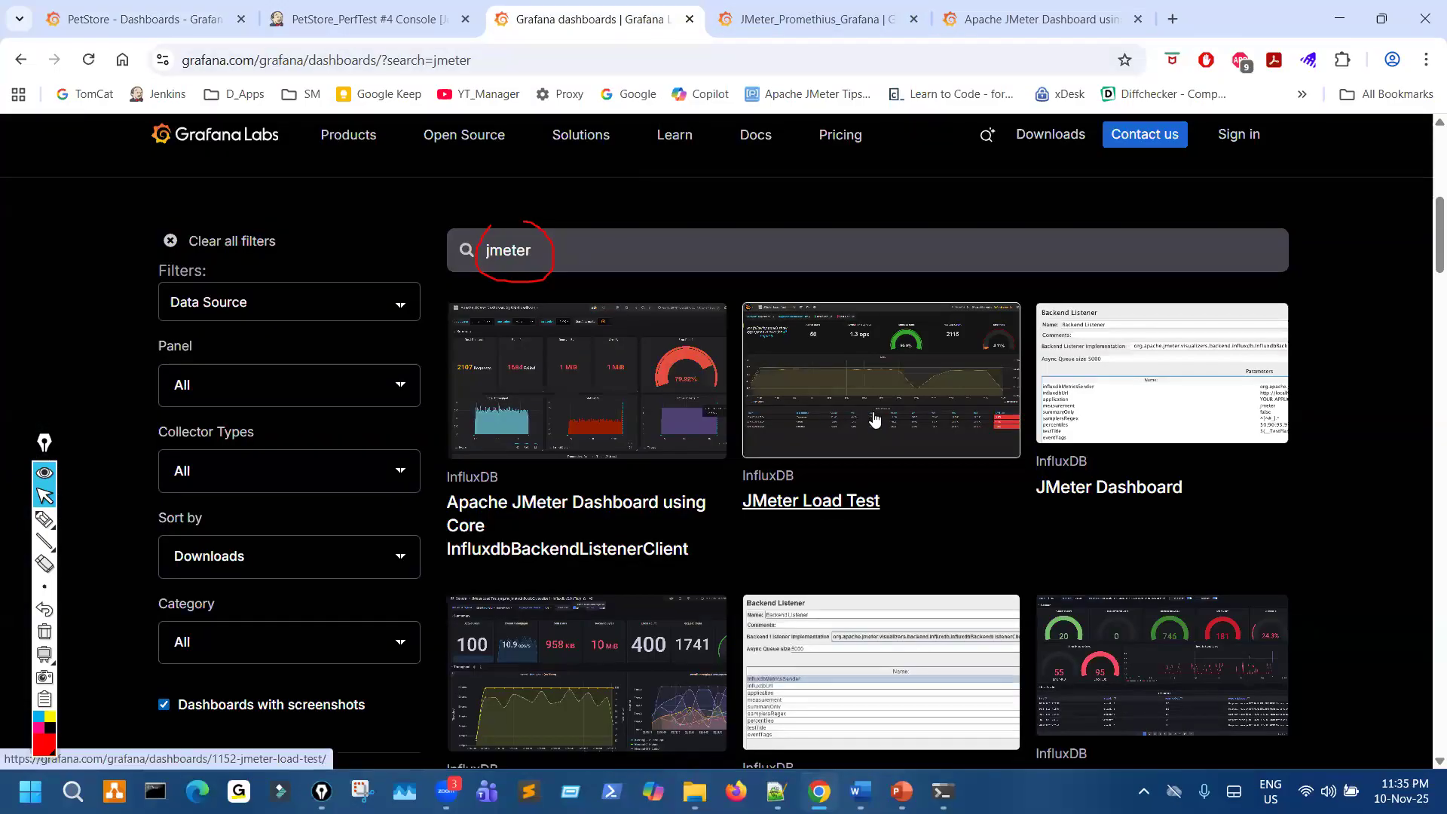
- Mark the first two JMeter dashboard results with the pen, clear the marks and open the JMeter Load Test dashboard page
key(ctrl+shift+3)
mouse_move(551, 460)
mouse_down()
mouse_move(526, 570)
mouse_move(555, 465)
mouse_up()
mouse_move(837, 474)
mouse_down()
mouse_move(749, 549)
mouse_move(846, 478)
mouse_move(905, 400)
mouse_up()
key(ctrl+shift+7)
key(ctrl+shift+2)
click(815, 502)
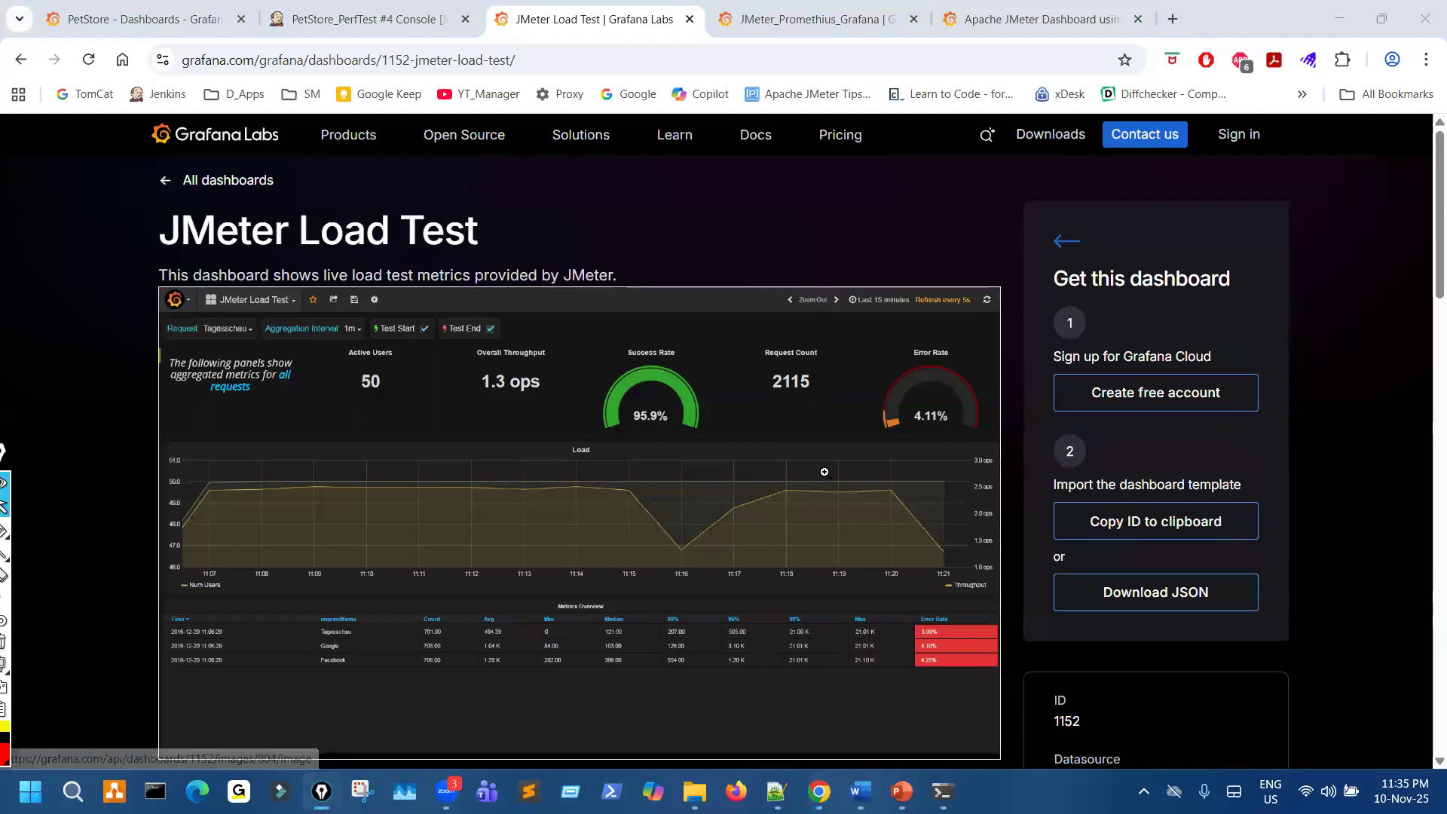
- Circle the Published by novatec entry on the JMeter Load Test page in red and draw an arrow pointing to it
scroll(825, 460, down, 2)
key(ctrl+shift+3)
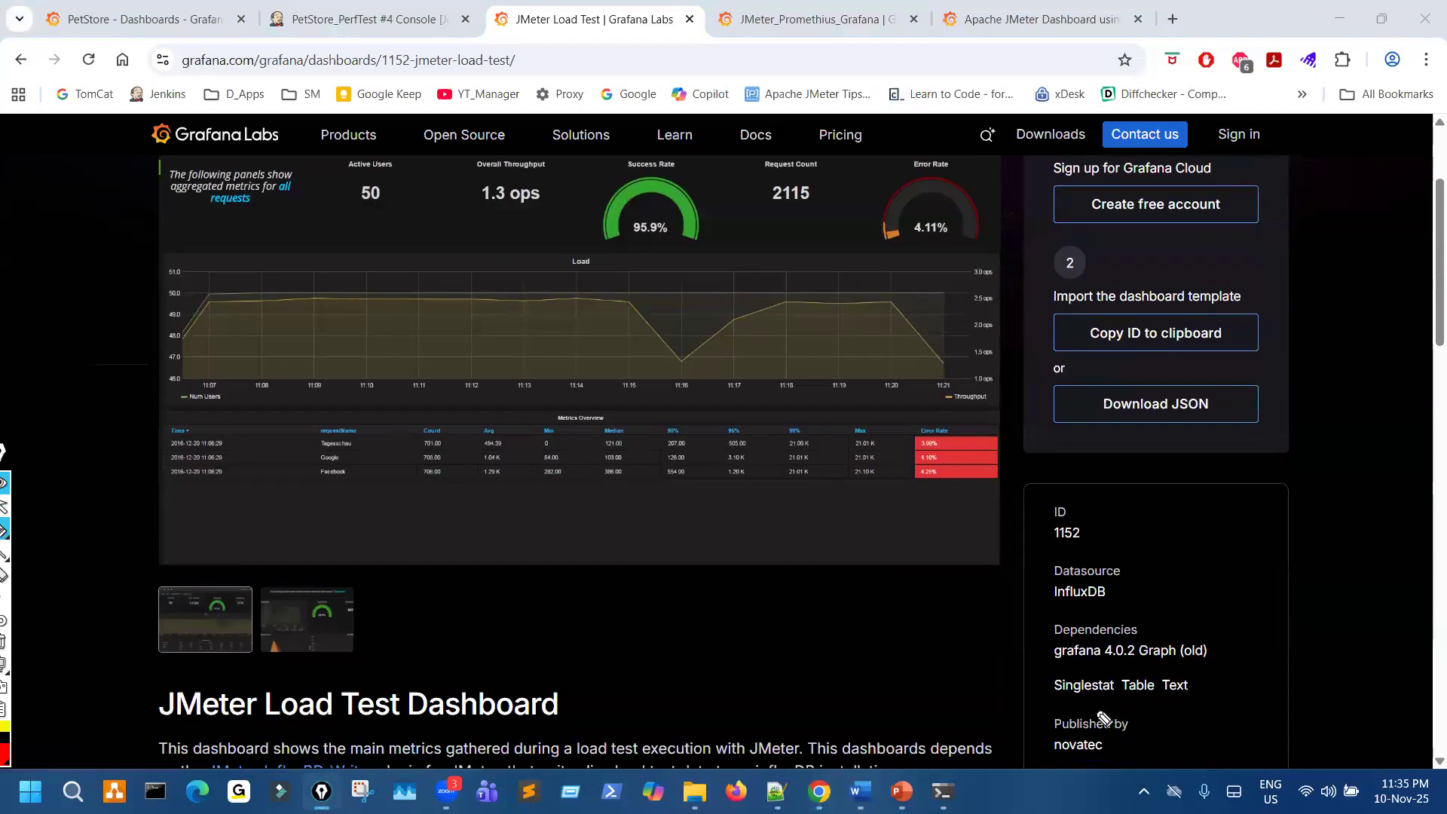
mouse_move(1098, 706)
mouse_down()
mouse_move(1100, 781)
mouse_move(1092, 702)
mouse_up()
mouse_move(1250, 689)
mouse_down()
mouse_move(1159, 730)
mouse_move(1166, 748)
mouse_up()
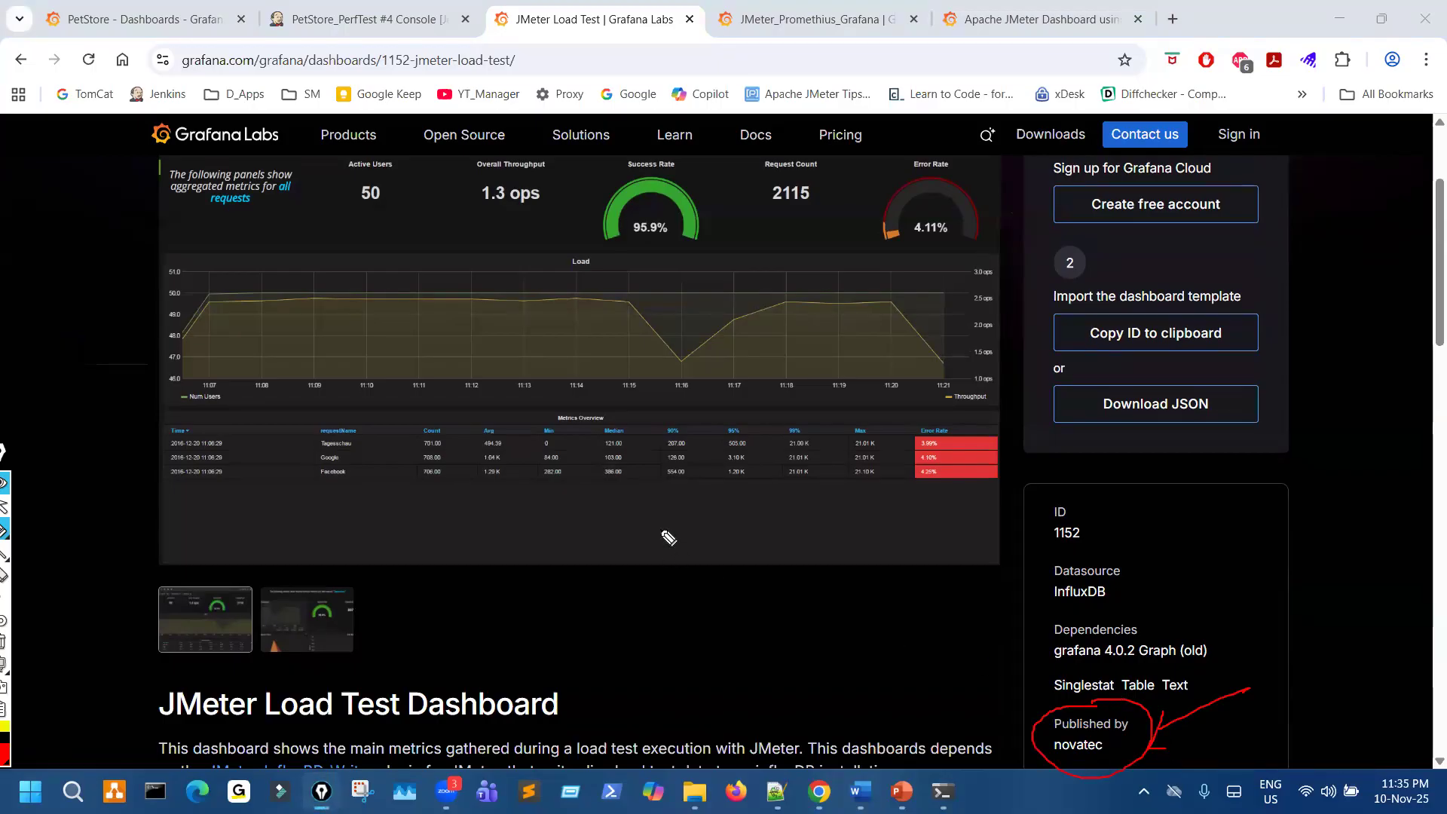
- Mark the Metrics Overview table in the JMeter Load Test preview with the pen and clear all marks from the page
drag(516, 480, 583, 465)
key(ctrl+shift+7)
key(ctrl+shift+2)
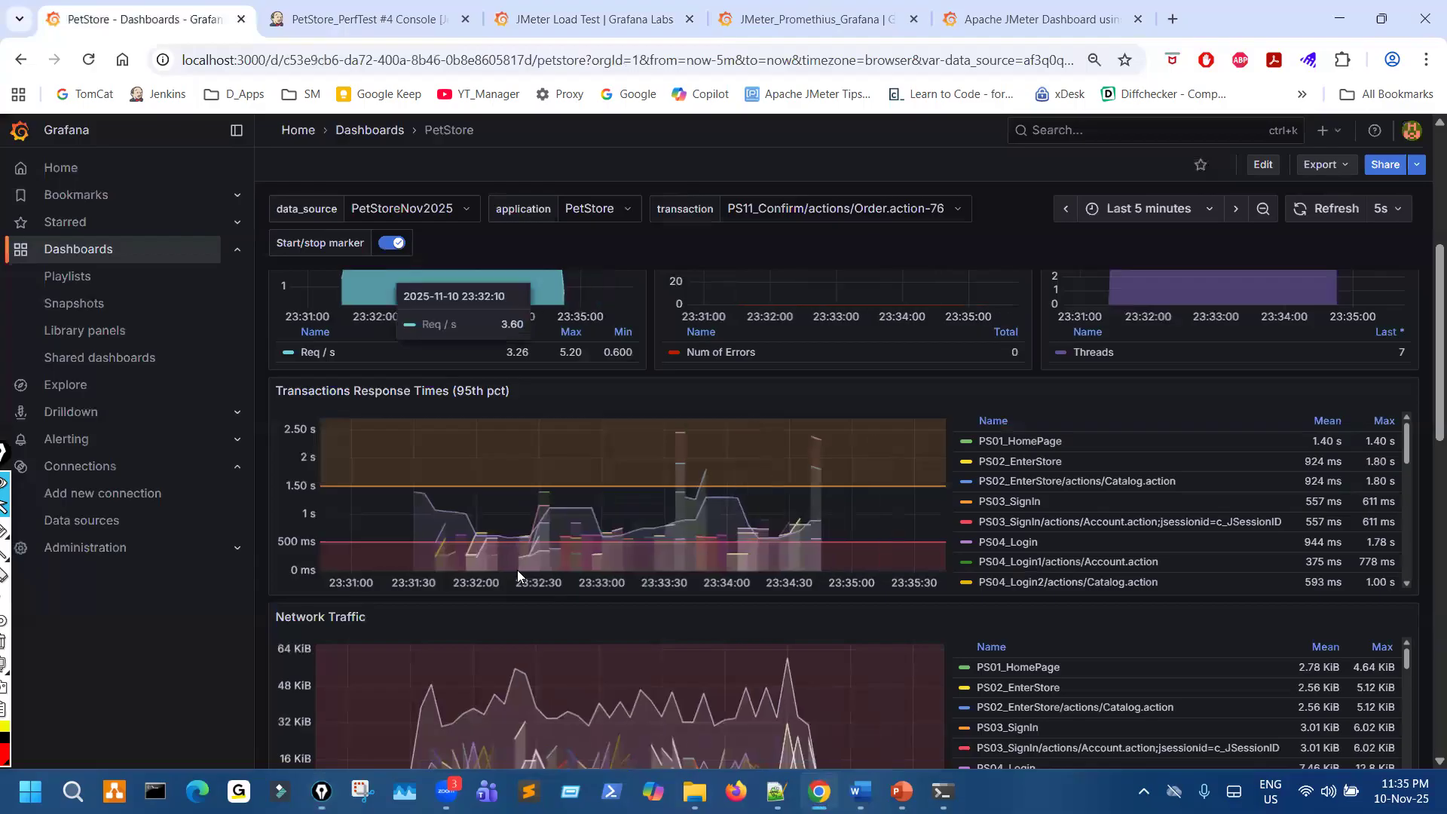
- On the PetStore dashboard, circle the Errors per Transaction panel and the first transaction names beside Network Traffic in red, and clear the marks
click(213, 25)
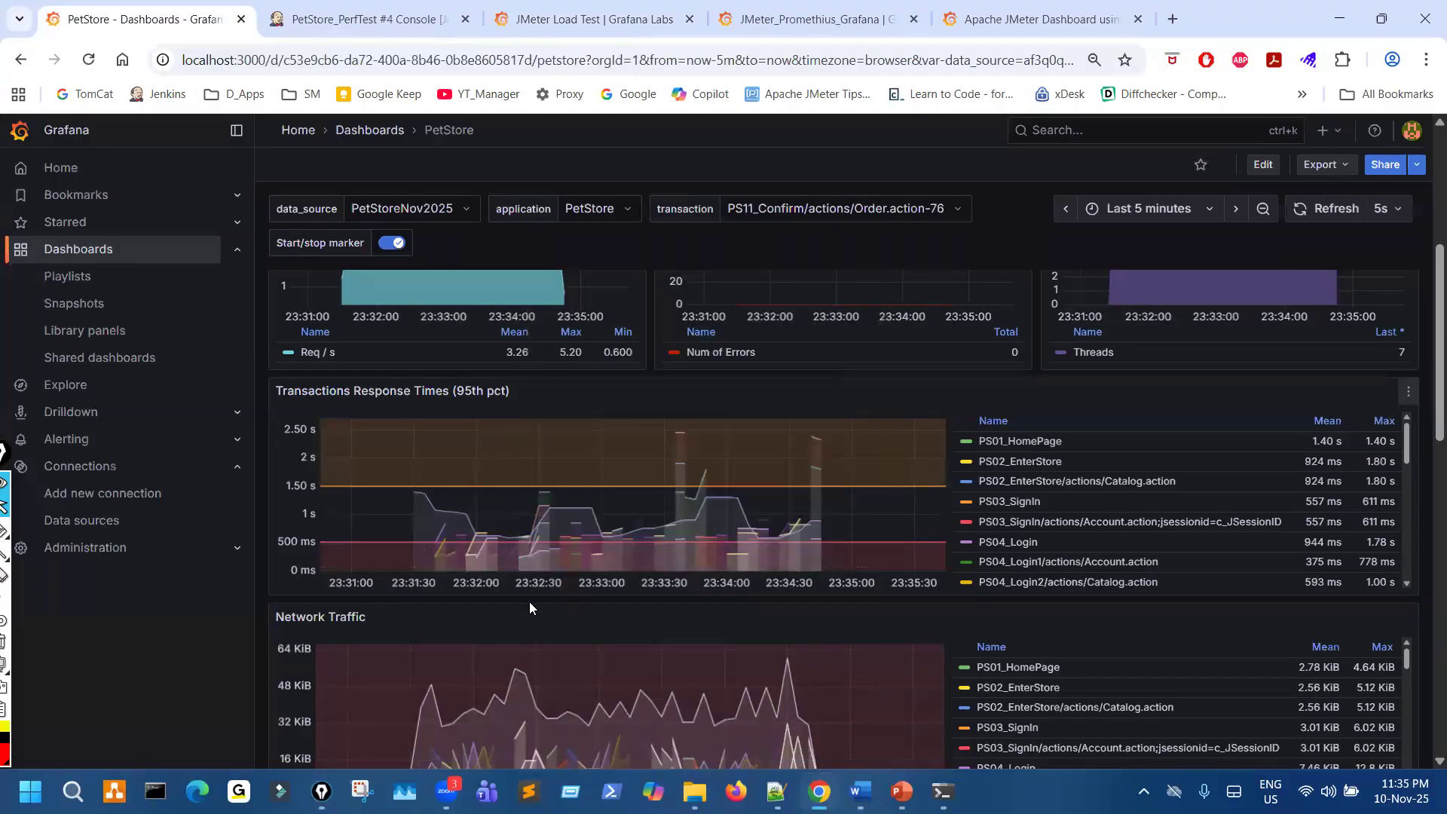
scroll(529, 601, down, 5)
key(ctrl+shift+1)
mouse_move(408, 496)
mouse_down()
mouse_move(343, 577)
mouse_move(539, 595)
mouse_up()
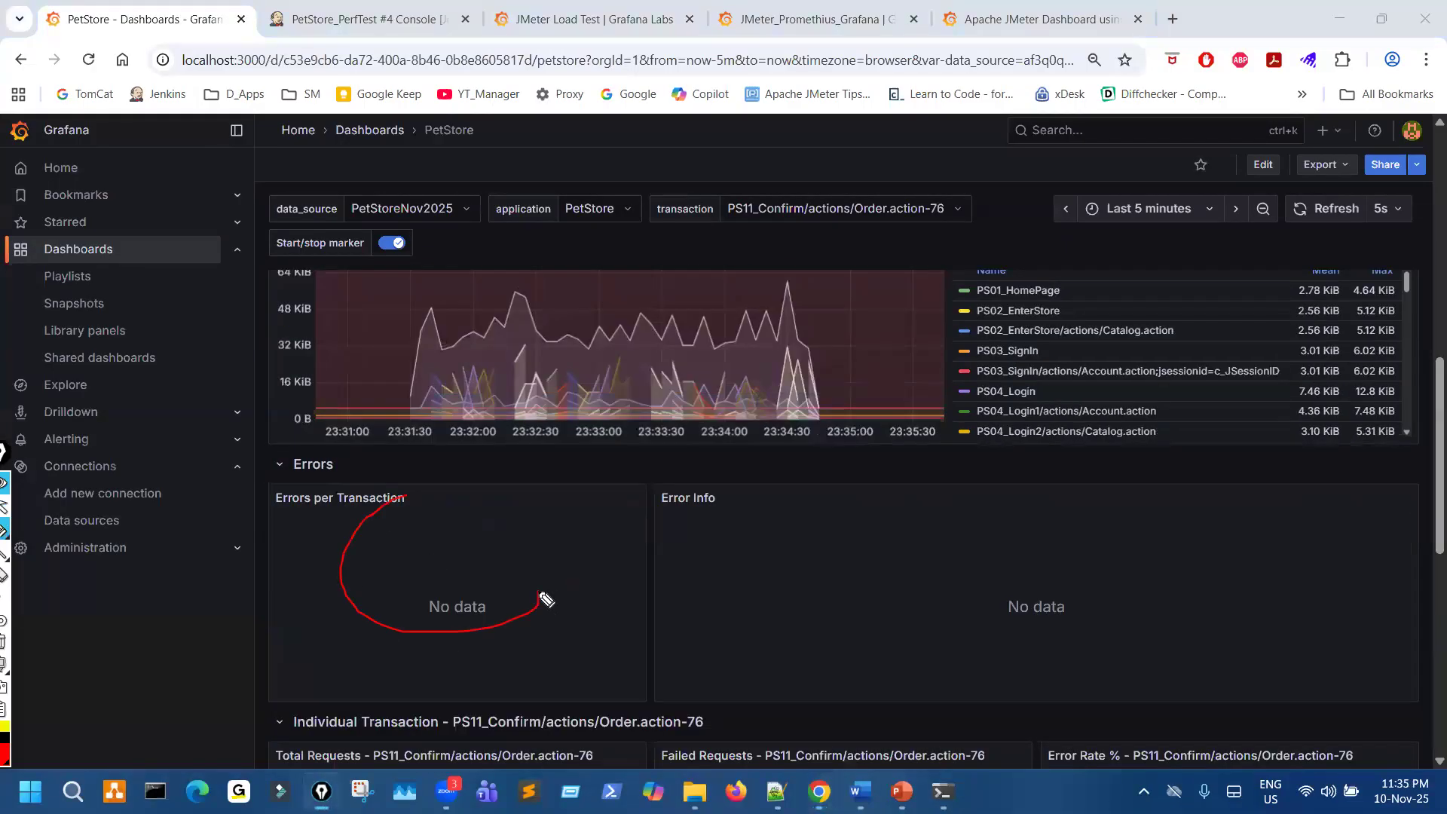
mouse_move(954, 287)
mouse_down()
mouse_move(1076, 303)
mouse_move(989, 324)
mouse_up()
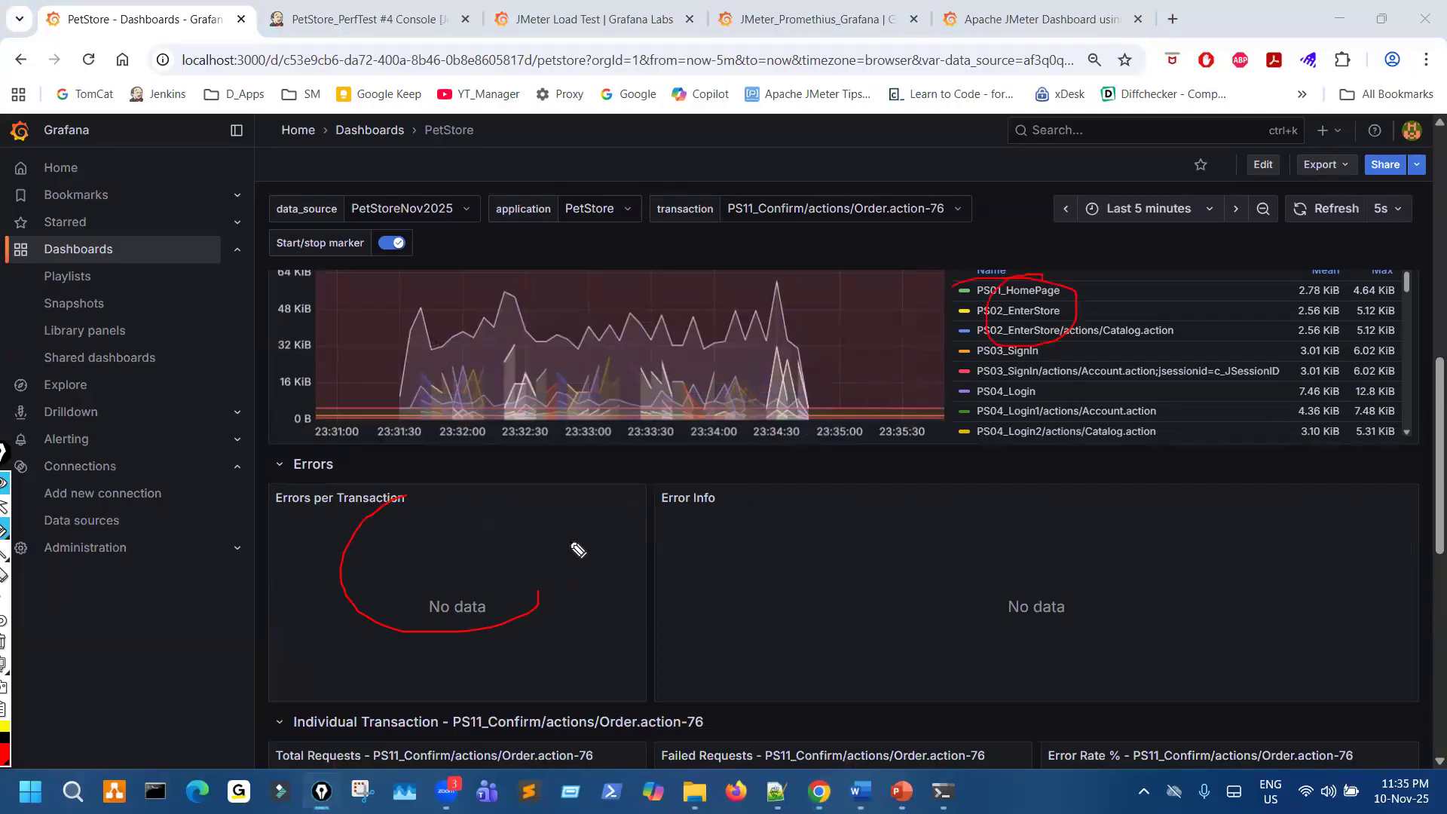
key(ctrl+shift+7)
key(ctrl+shift+2)
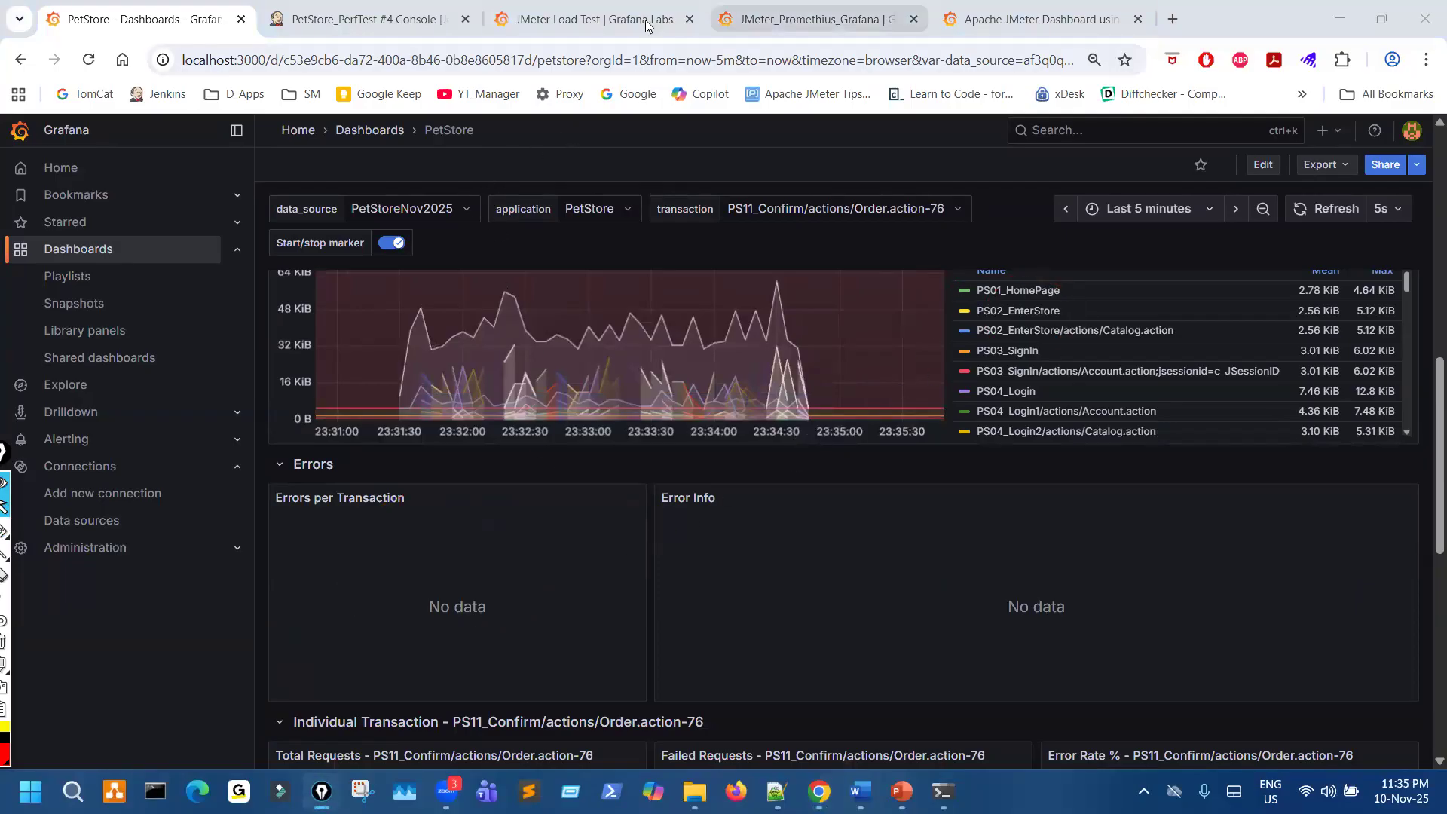
- On the JMeter Load Test page, mark the Datasource entry, the Metrics Overview table and the Error Rate gauge in red, and clear the marks
click(646, 25)
drag(1108, 560, 1042, 582)
mouse_move(163, 461)
mouse_down()
mouse_move(196, 554)
mouse_move(905, 603)
mouse_move(837, 417)
mouse_move(366, 405)
mouse_up()
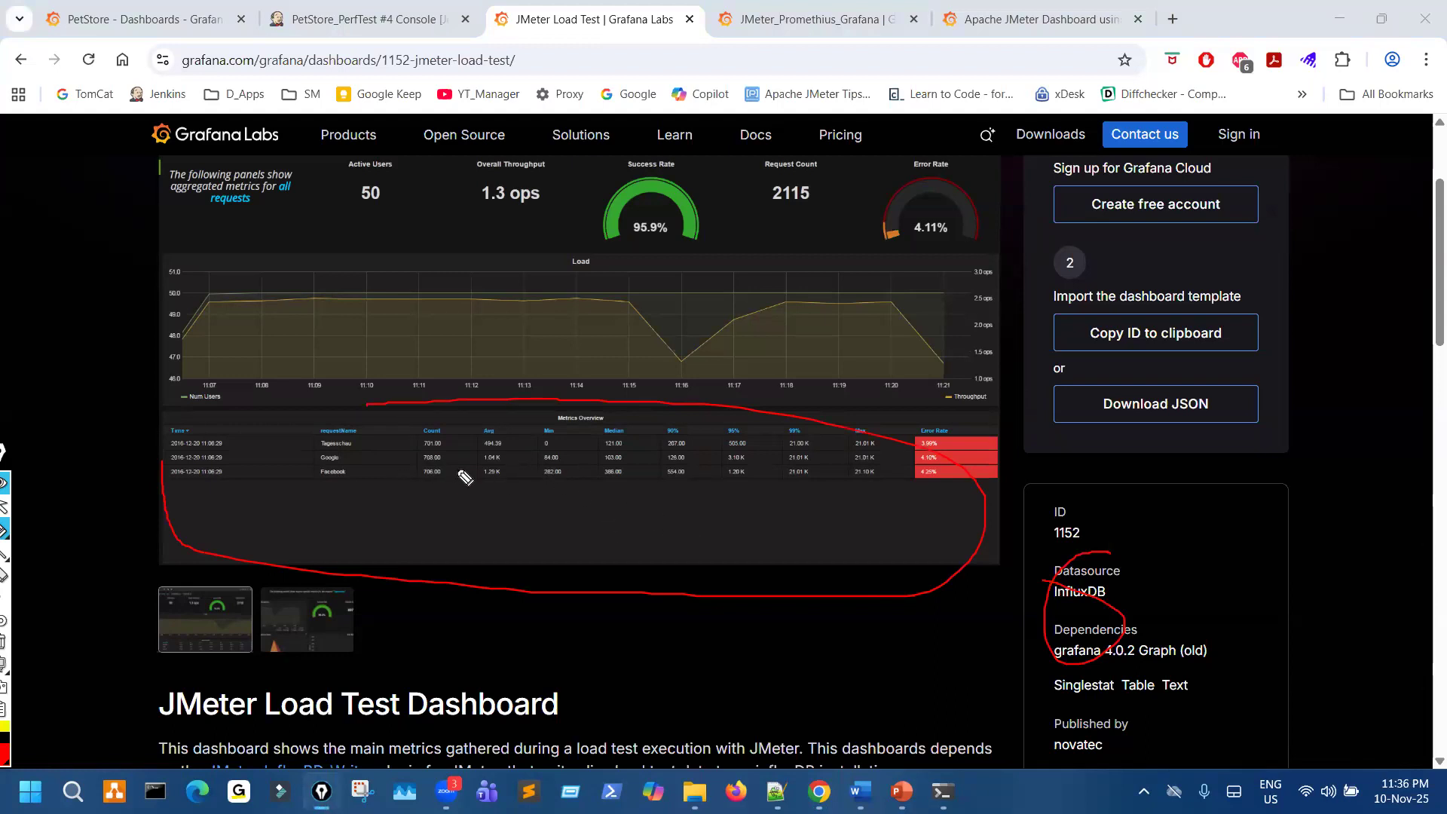
mouse_move(469, 436)
mouse_down()
mouse_move(596, 457)
mouse_move(735, 539)
mouse_move(667, 532)
mouse_up()
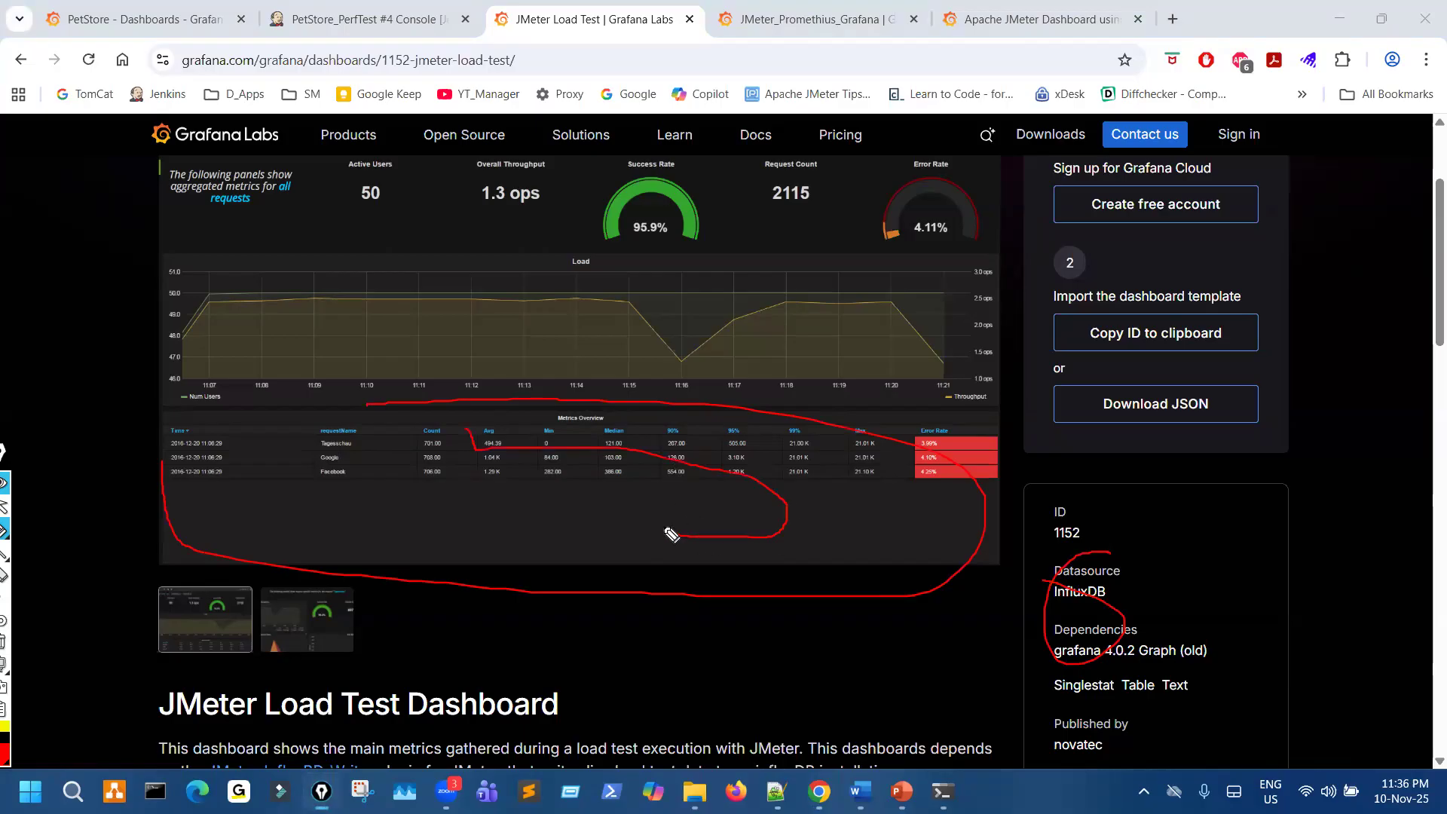
mouse_move(380, 499)
mouse_down()
mouse_move(486, 540)
mouse_move(578, 499)
mouse_up()
mouse_move(557, 519)
mouse_down()
mouse_move(565, 546)
mouse_move(674, 519)
mouse_up()
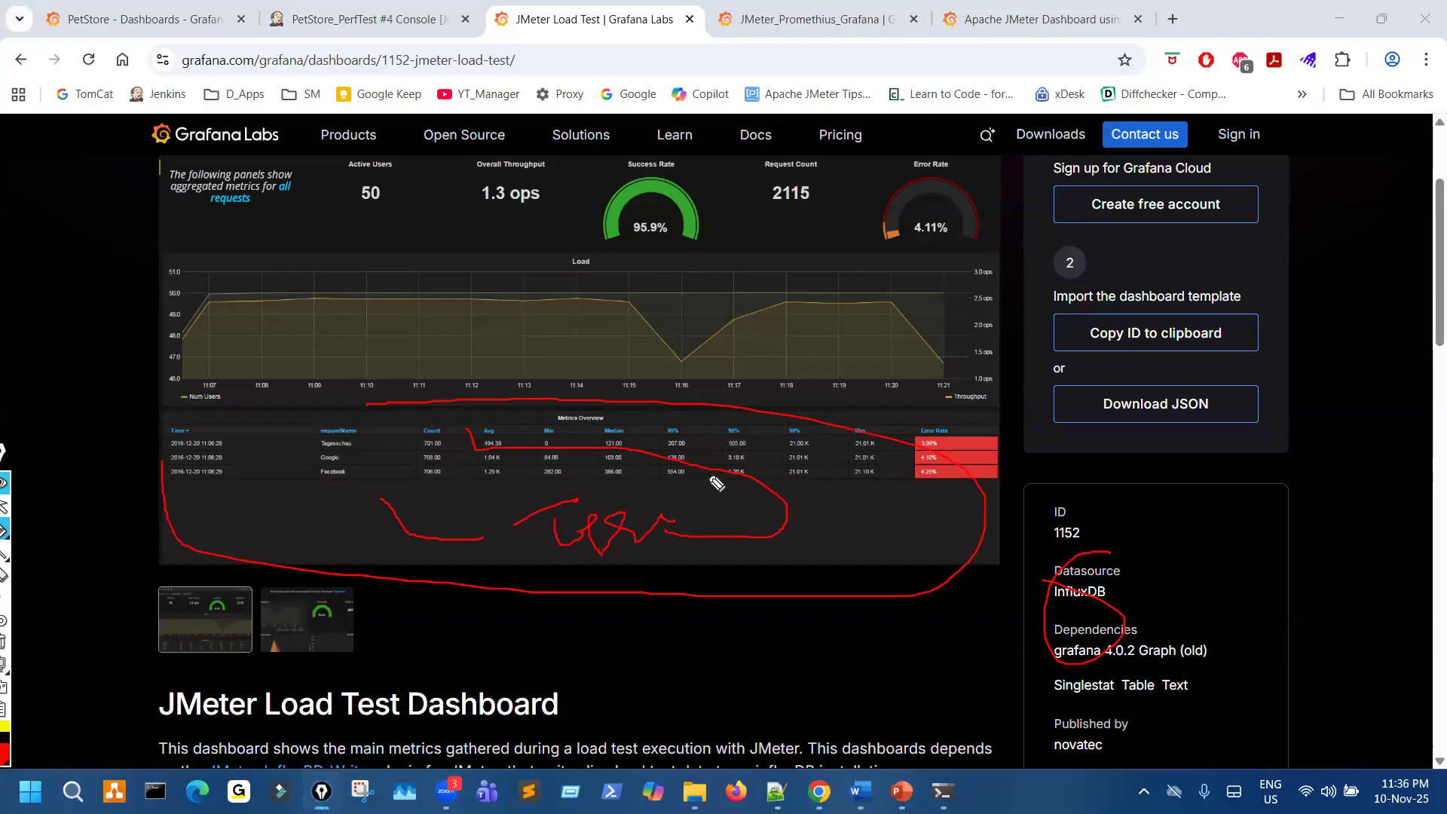
mouse_move(834, 198)
mouse_down()
mouse_move(951, 167)
mouse_move(975, 196)
mouse_up()
key(ctrl+shift+7)
key(ctrl+shift+2)
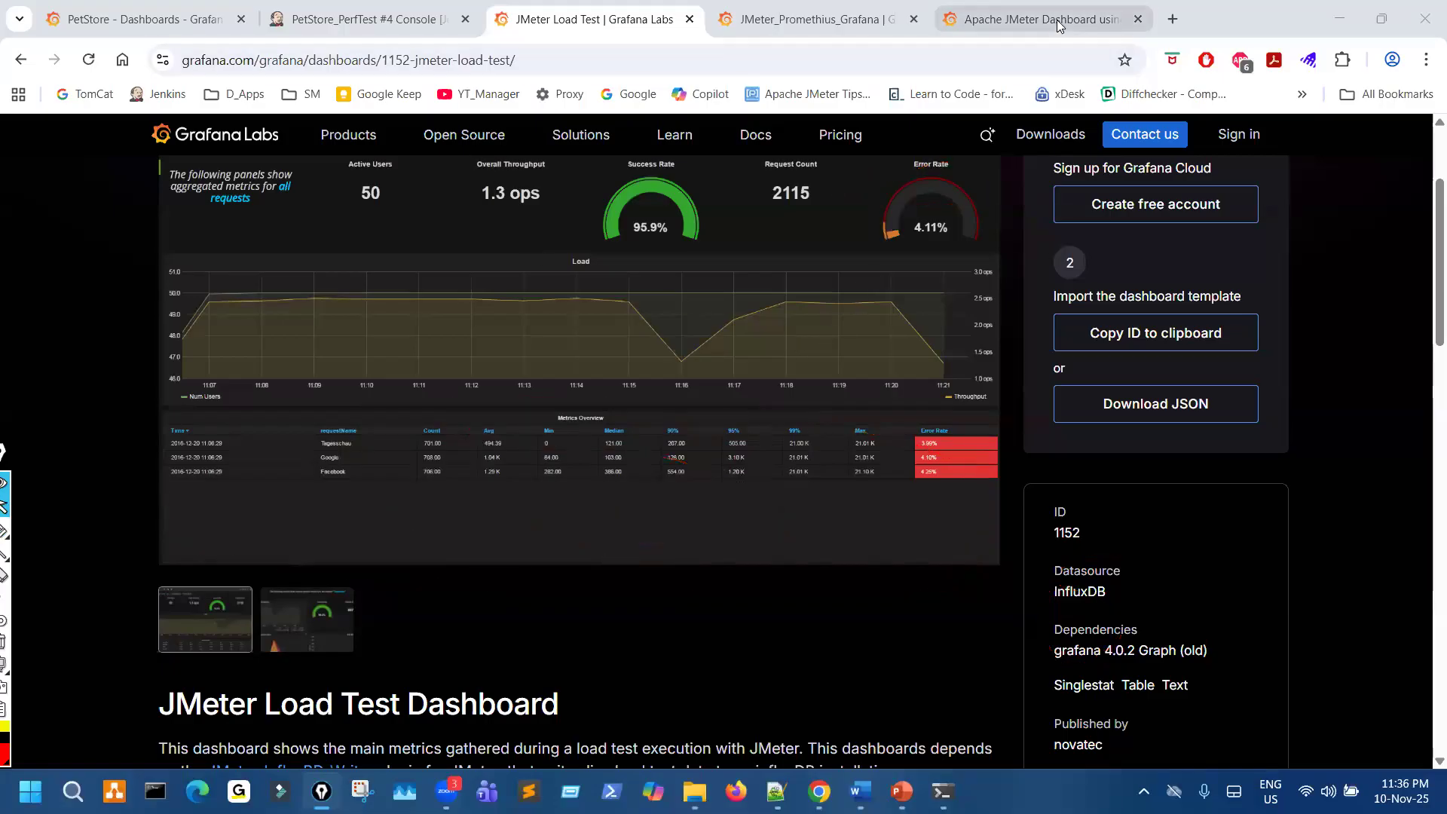
- Compare the Apache JMeter Dashboard page with the PetStore dashboard and circle the Transactions Response Times graph in red
click(1048, 21)
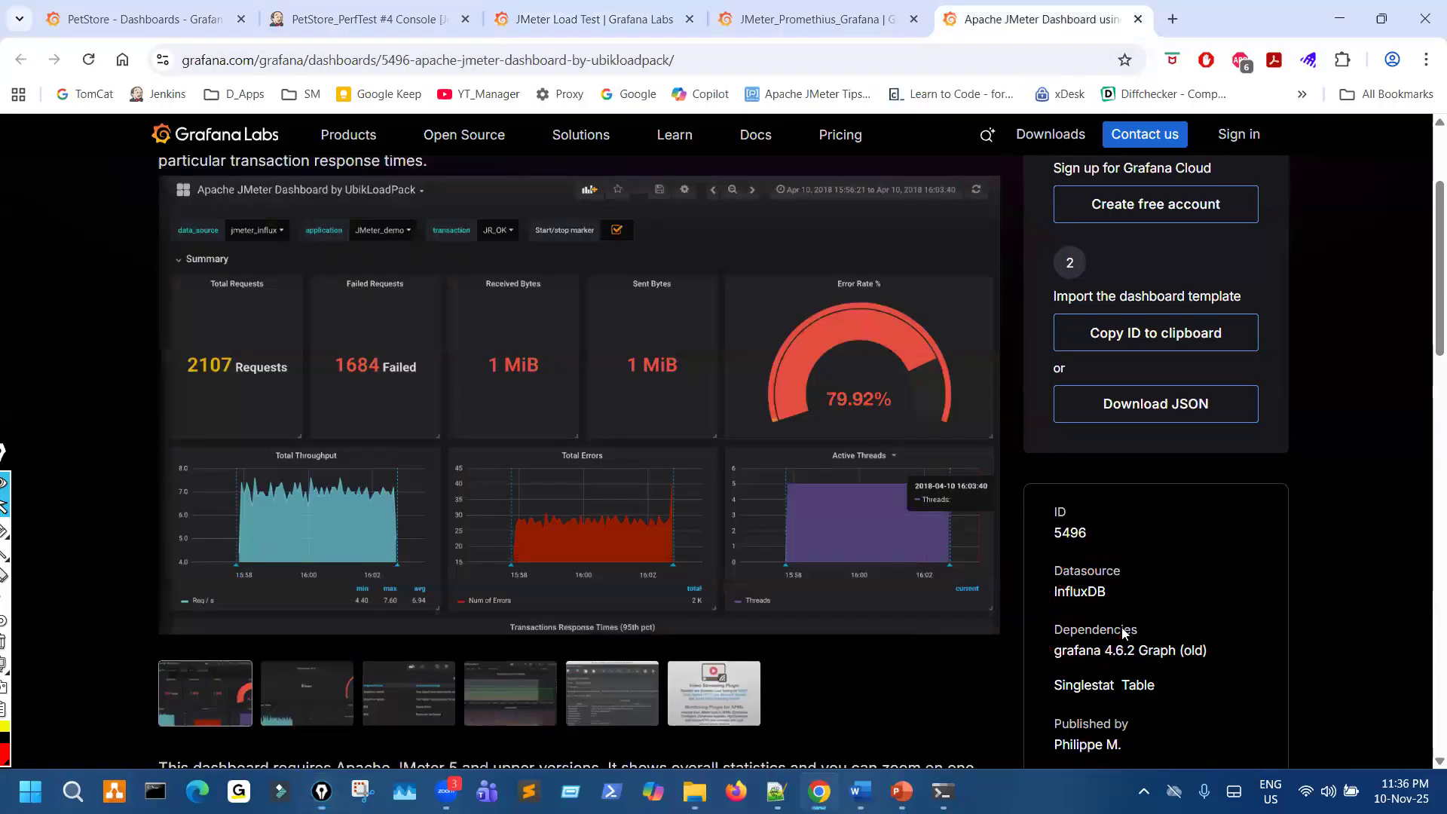
click(151, 20)
scroll(775, 483, up, 10)
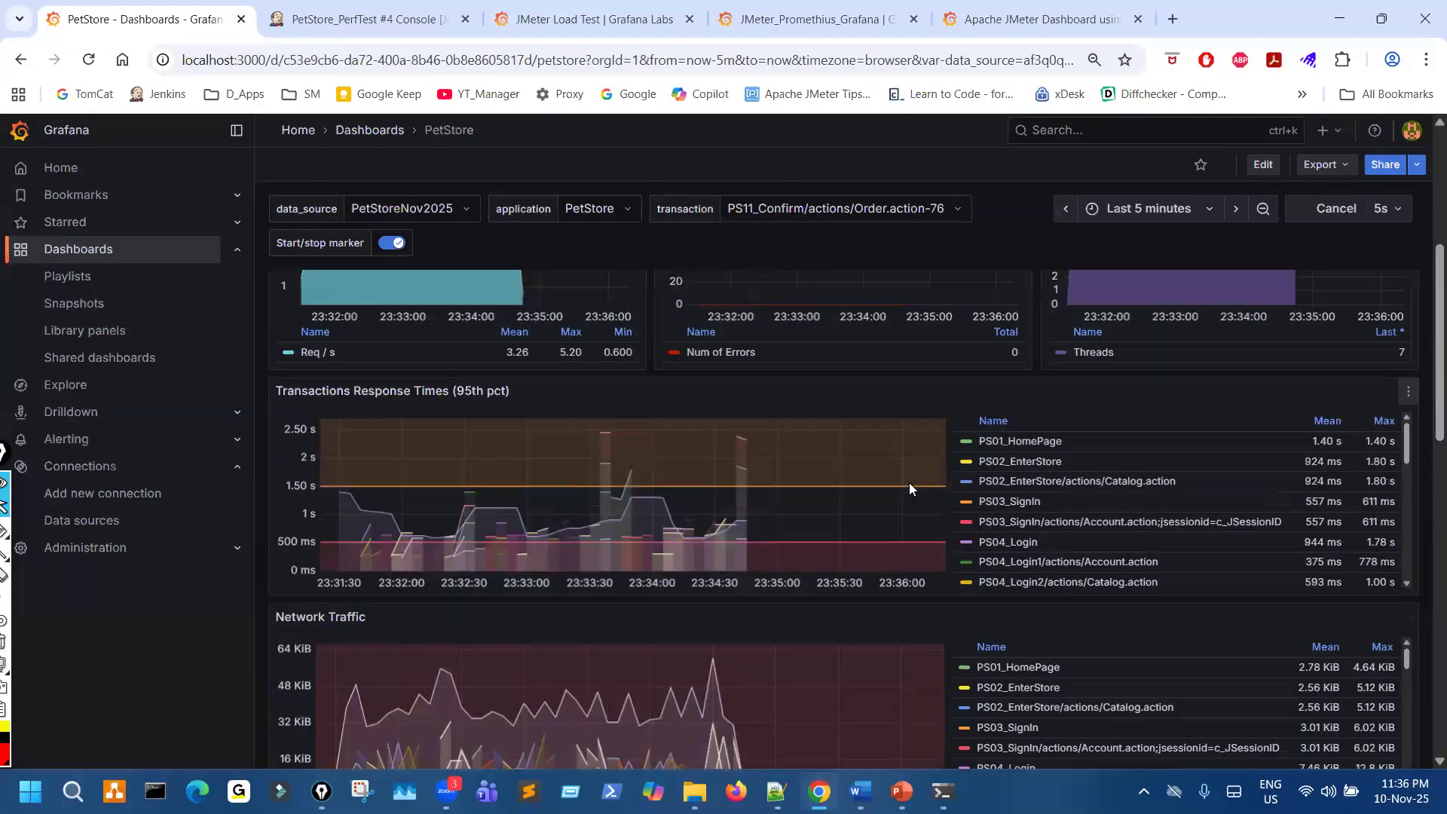
key(ctrl+shift+1)
mouse_move(800, 605)
mouse_down()
mouse_move(746, 663)
mouse_move(1008, 652)
mouse_up()
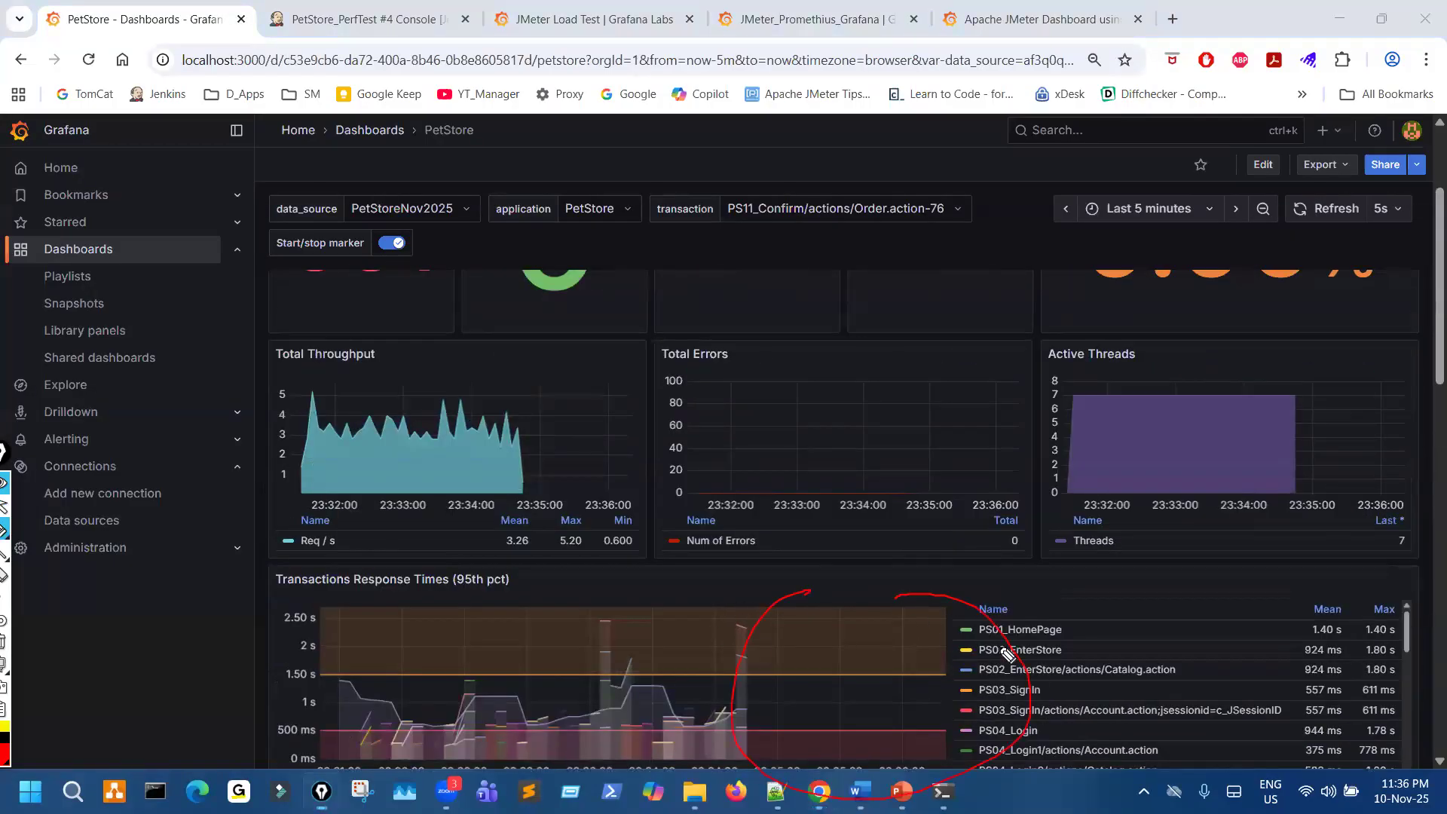
- View the Transactions Response Times panel enlarged, mark the Back to dashboard link, clear the marks and return to the dashboard
key(ctrl+shift+2)
click(1408, 583)
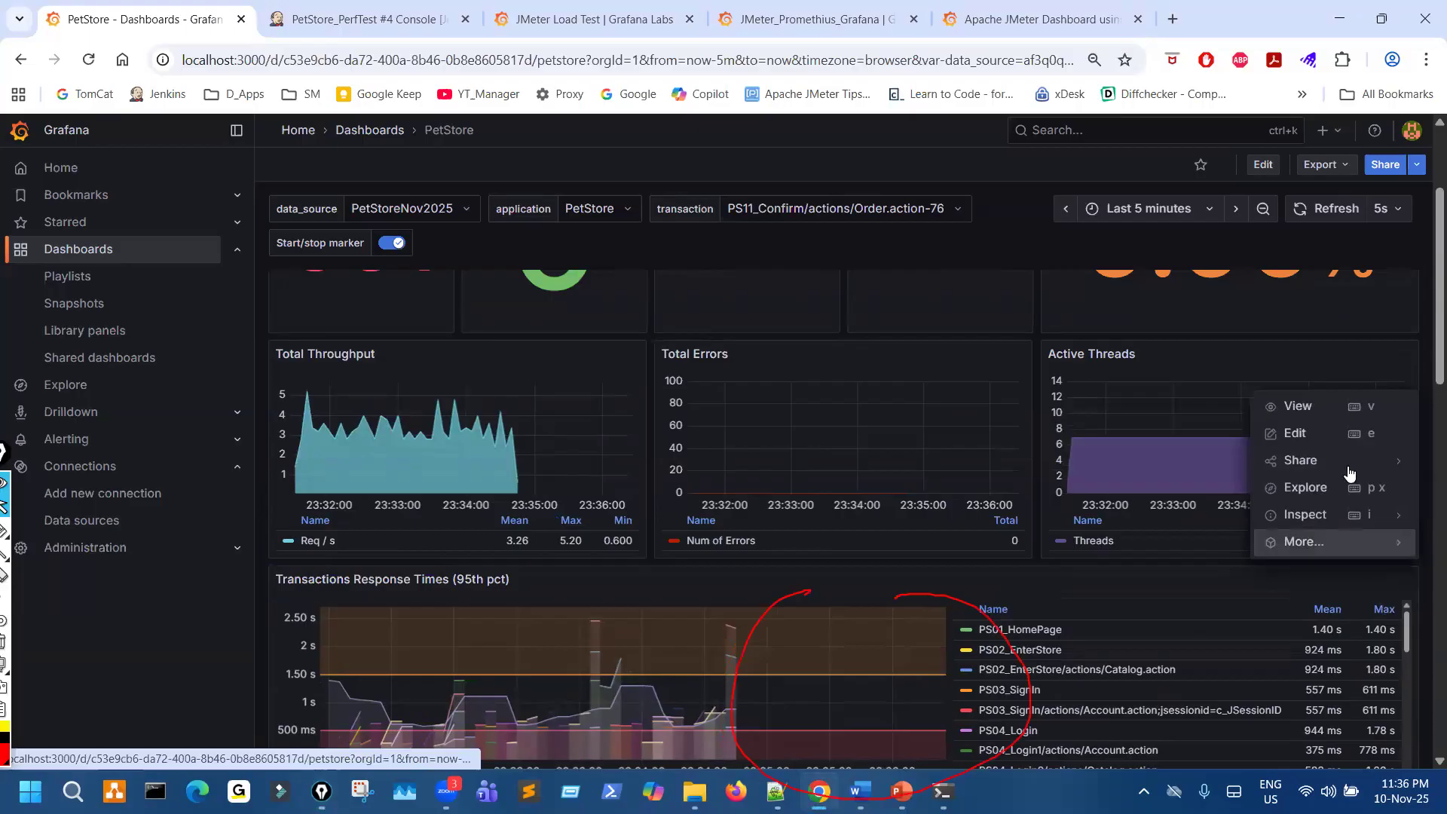
click(1333, 410)
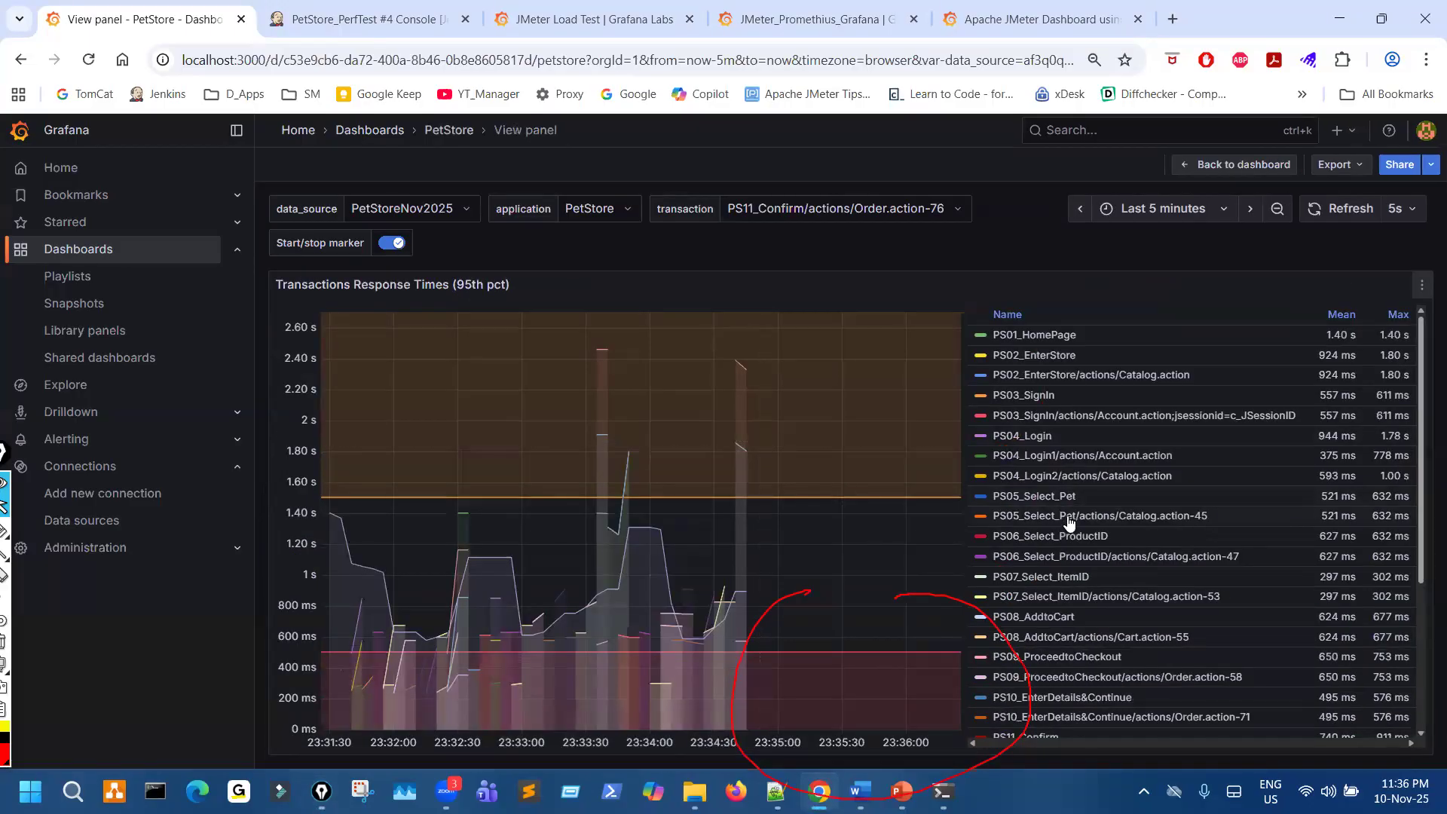
key(ctrl+shift+3)
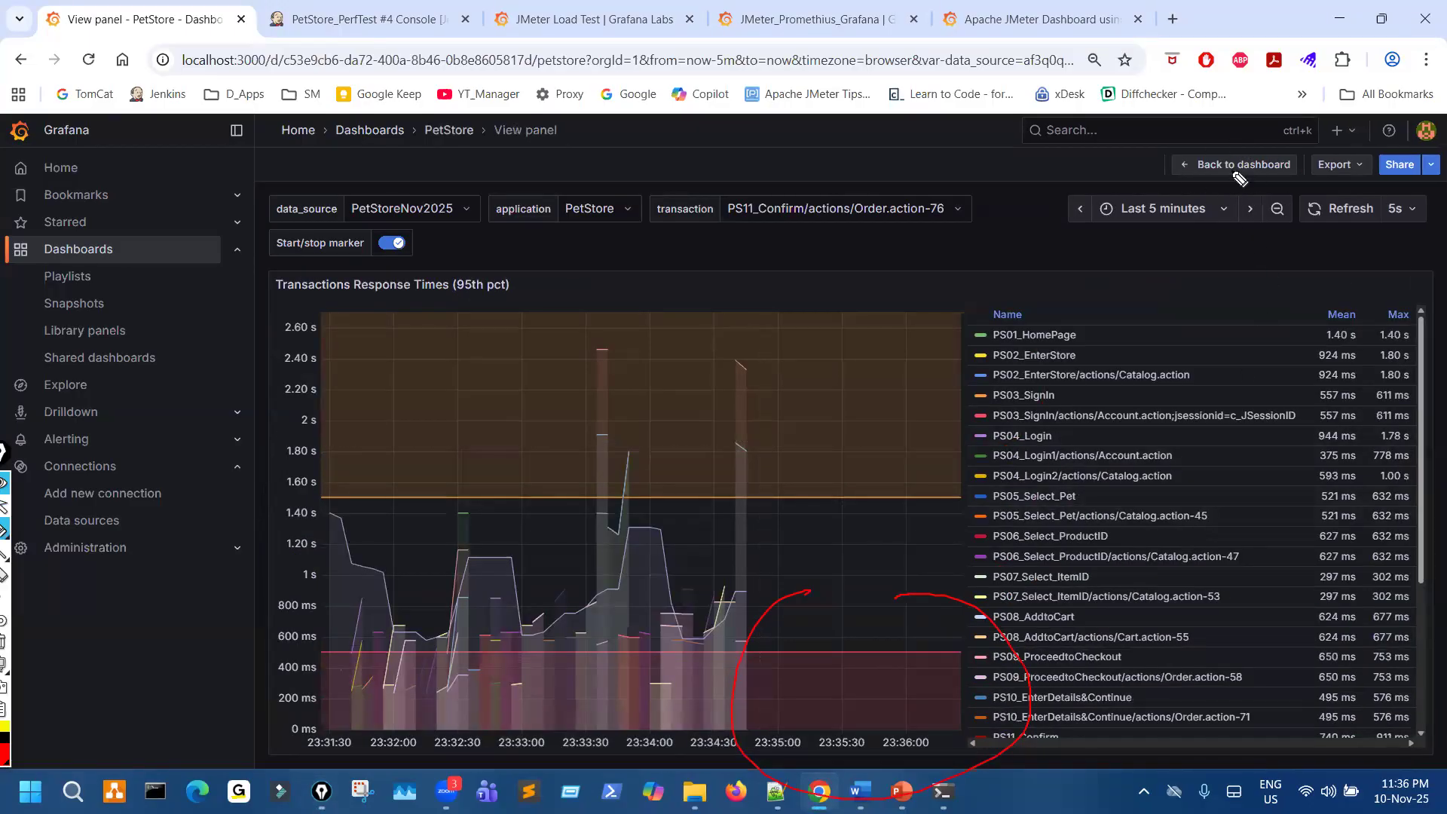
drag(1229, 149, 1229, 187)
key(ctrl+shift+7)
click(1225, 167)
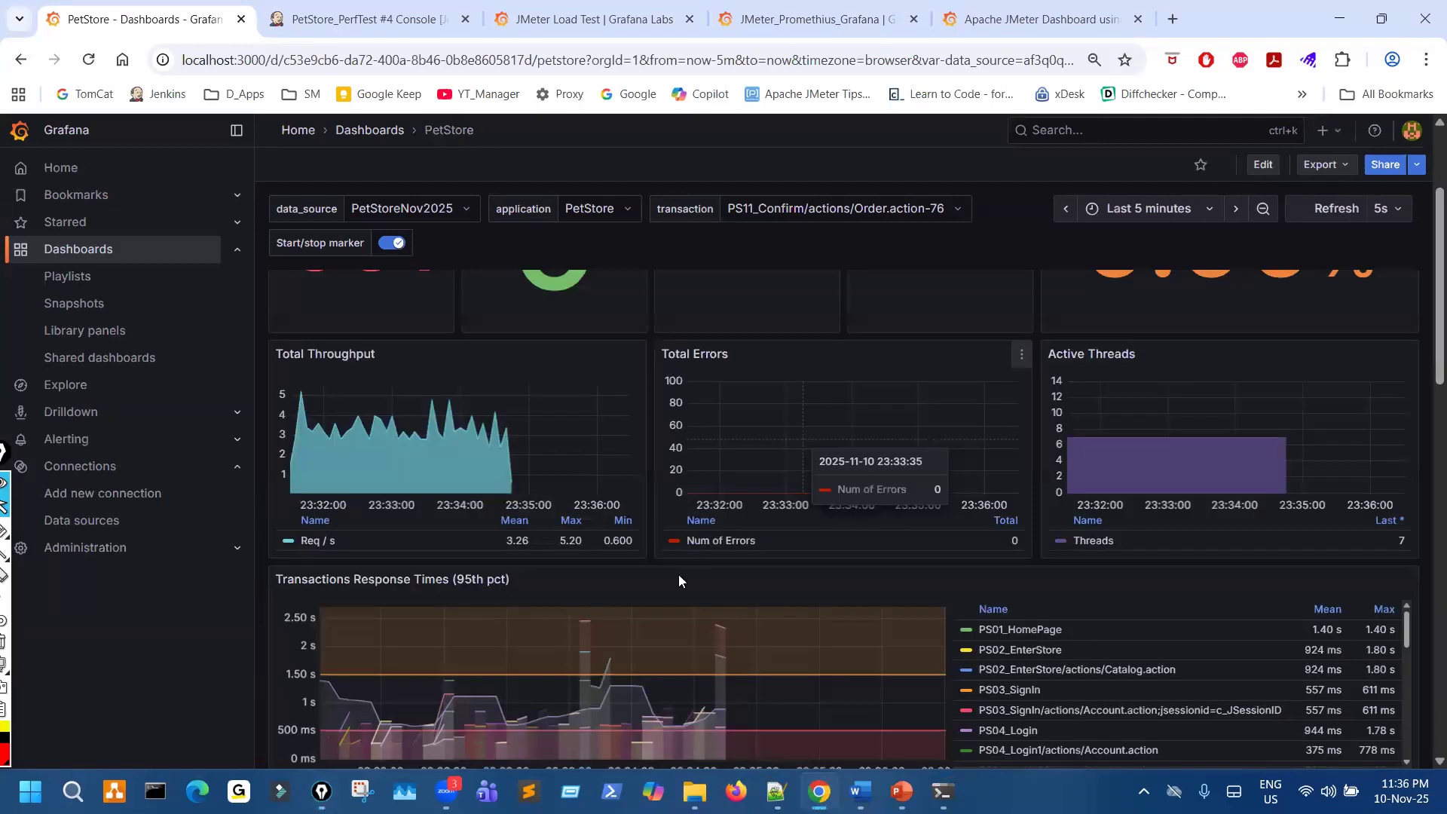
- Check the PetStore error panels, point out the JMeter-InfluxBD-Writer plugin on the JMeter Load Test page with a red circle and arrow, and clear the marks
scroll(679, 575, down, 5)
scroll(434, 628, down, 1)
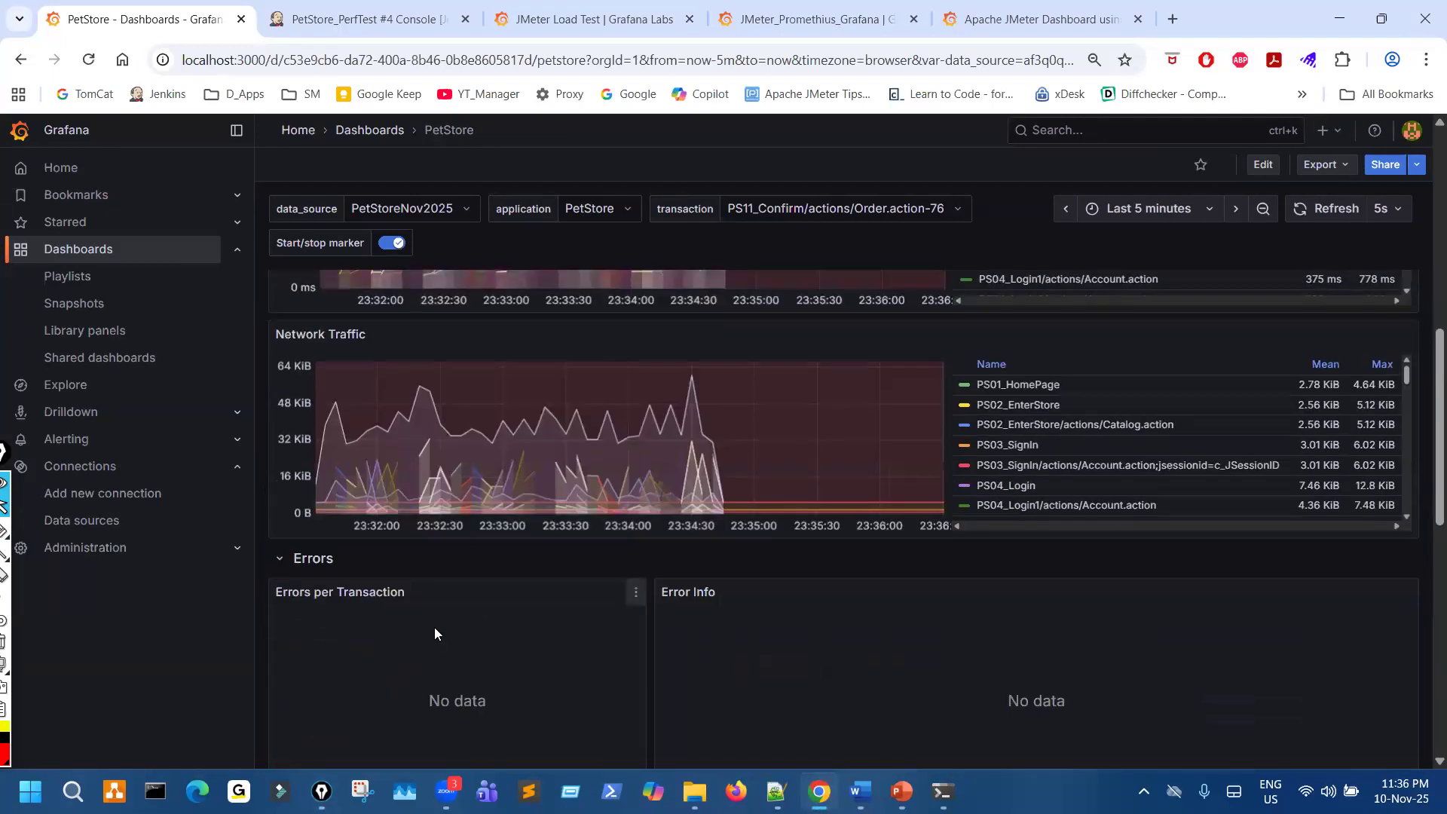
click(557, 10)
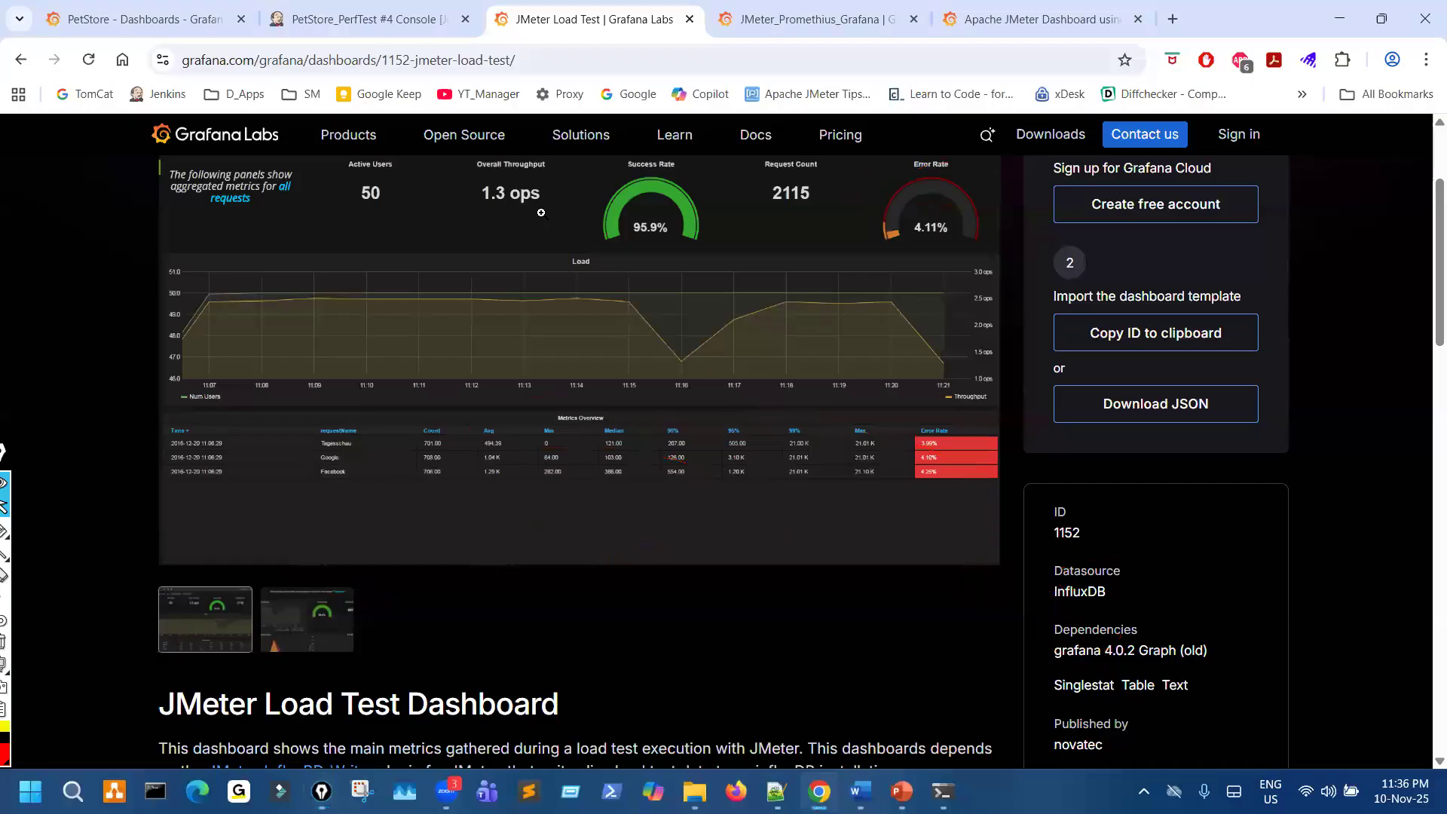
scroll(644, 611, down, 2)
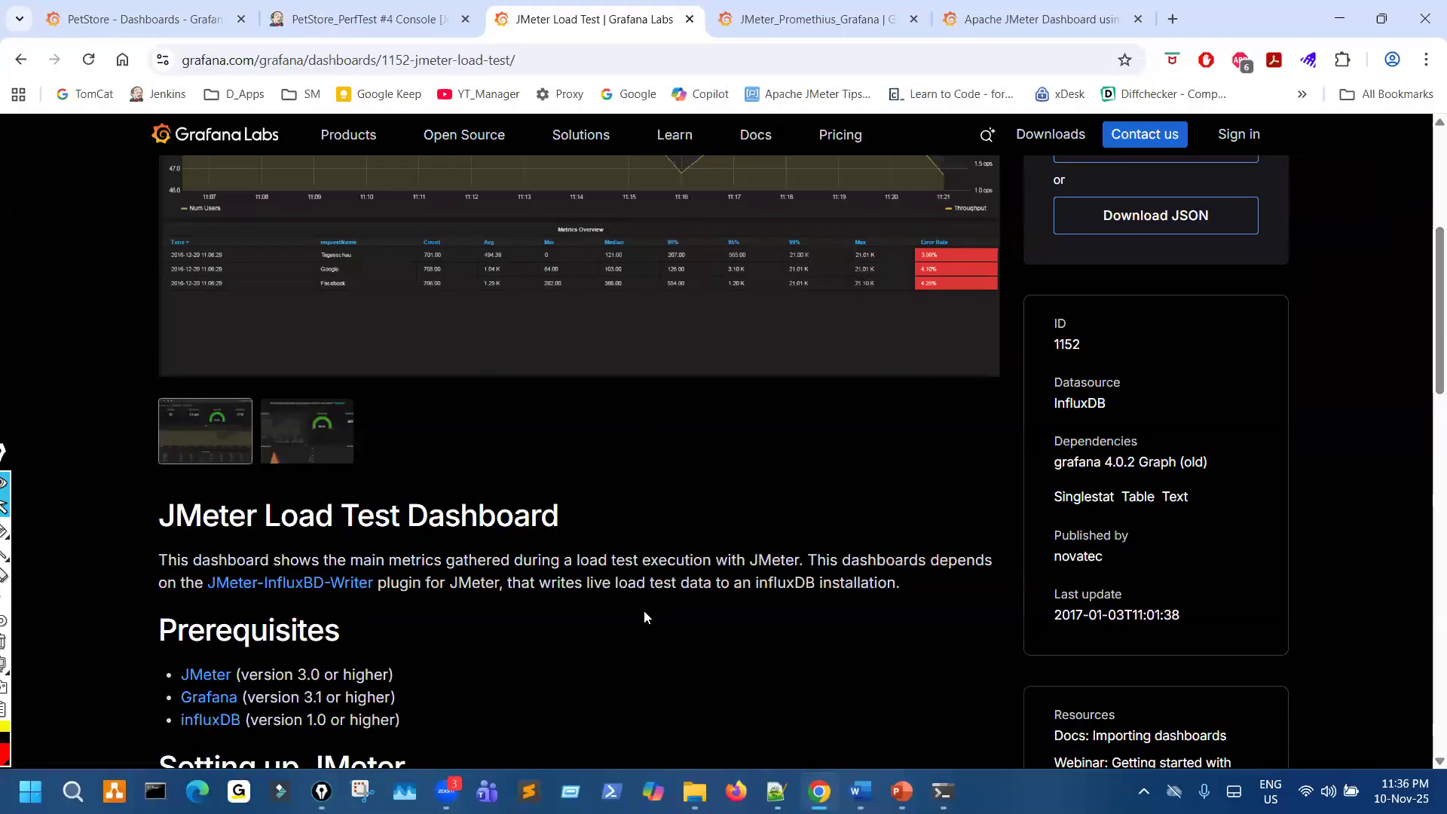
scroll(645, 612, down, 1)
key(ctrl+shift+3)
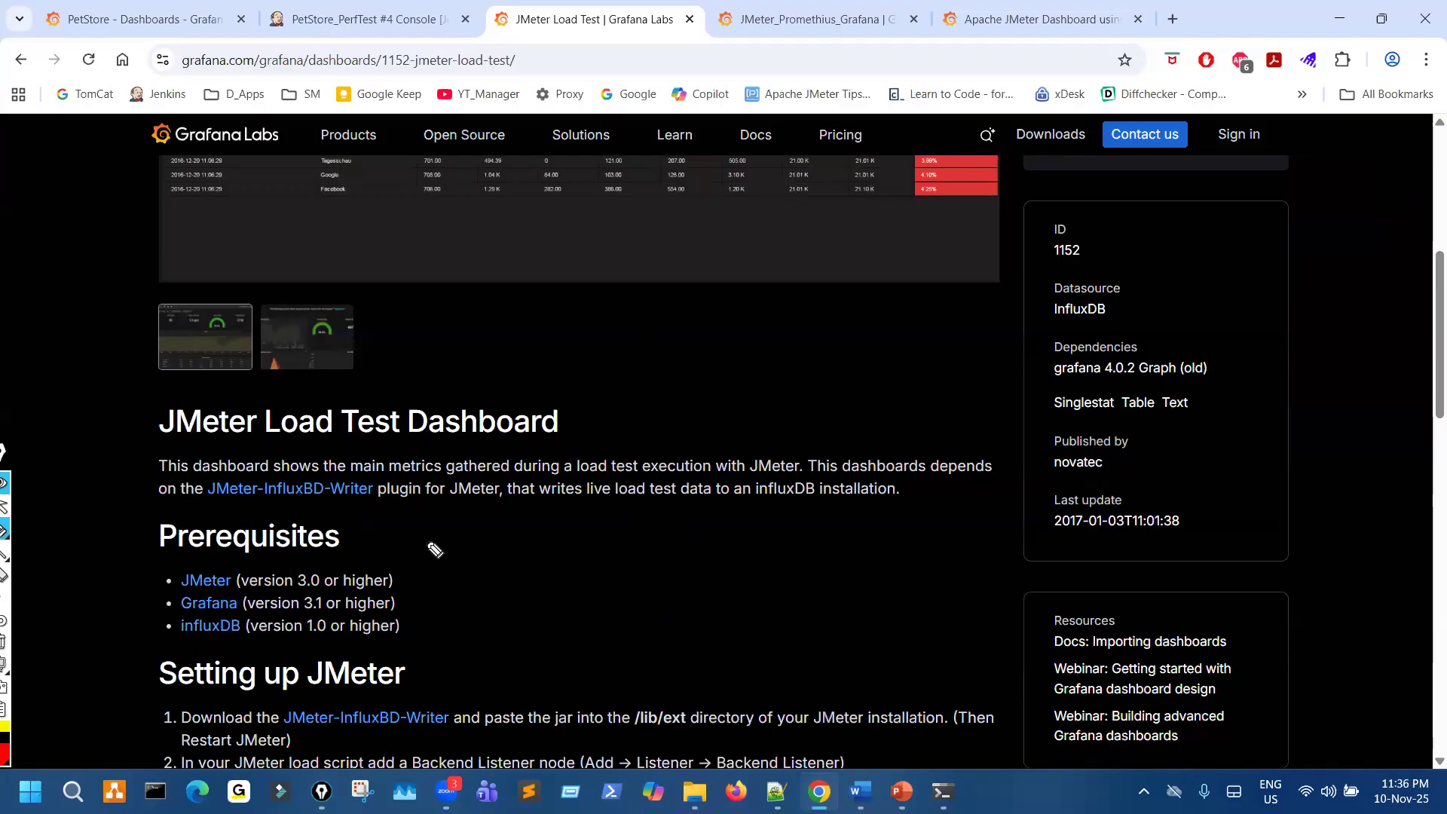
mouse_move(216, 479)
mouse_down()
mouse_move(399, 498)
mouse_move(291, 457)
mouse_up()
drag(484, 551, 351, 504)
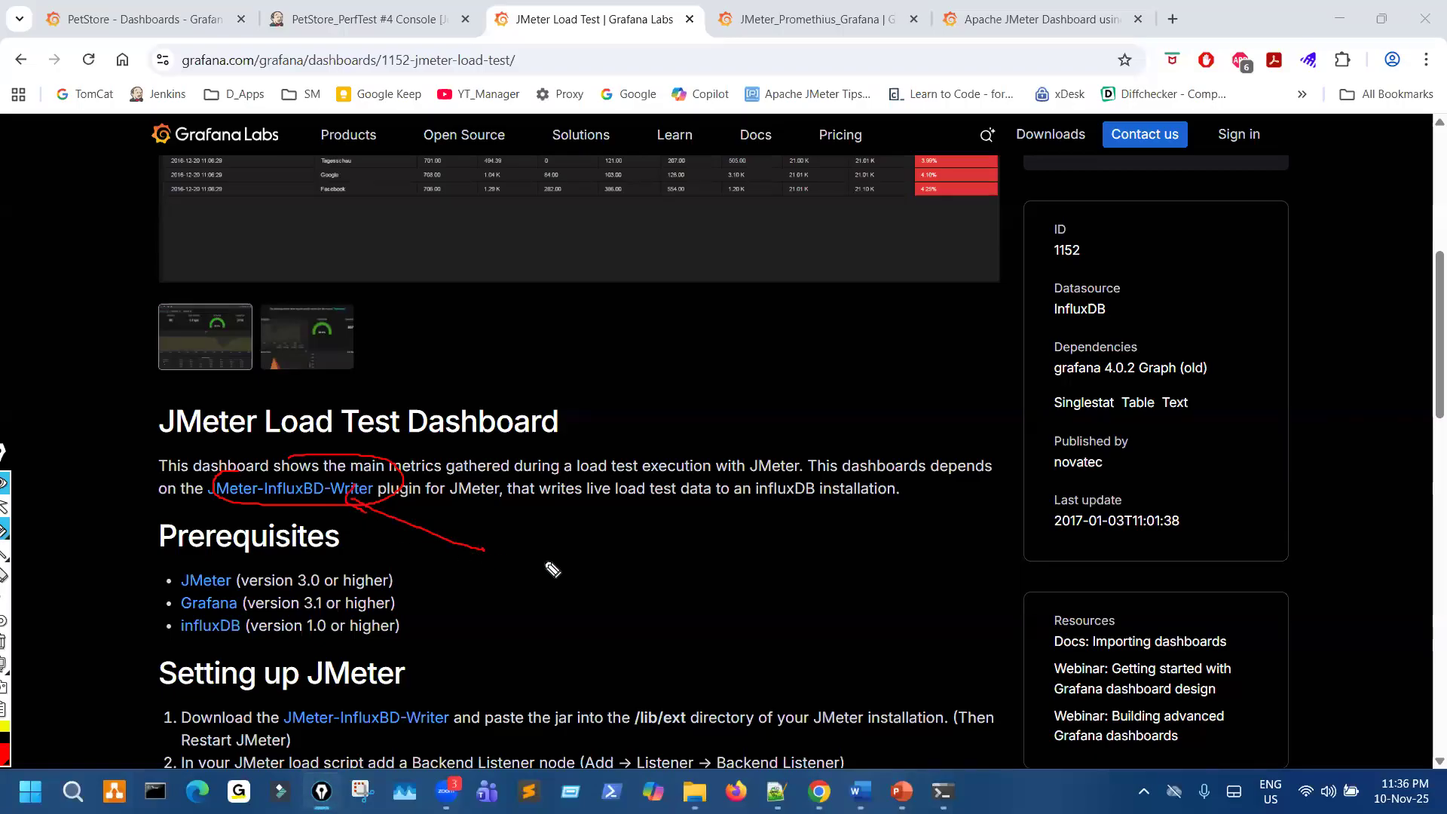
key(ctrl+shift+7)
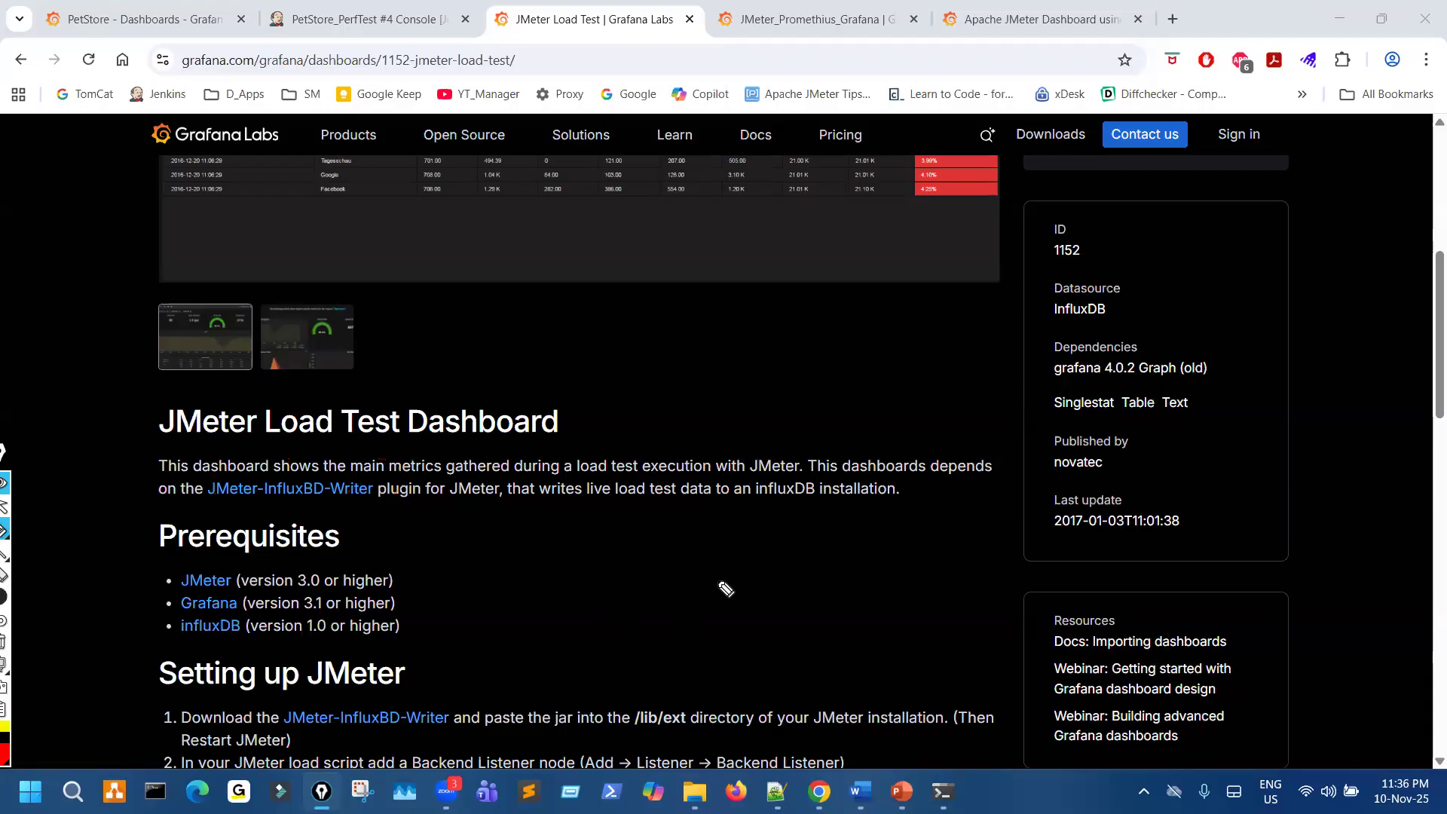
- Mark the plugin link, /lib/ext, Restart JMeter, Backend Listener, client name and Parameters wording under Setting up JMeter in red, and clear the marks
scroll(754, 555, down, 3)
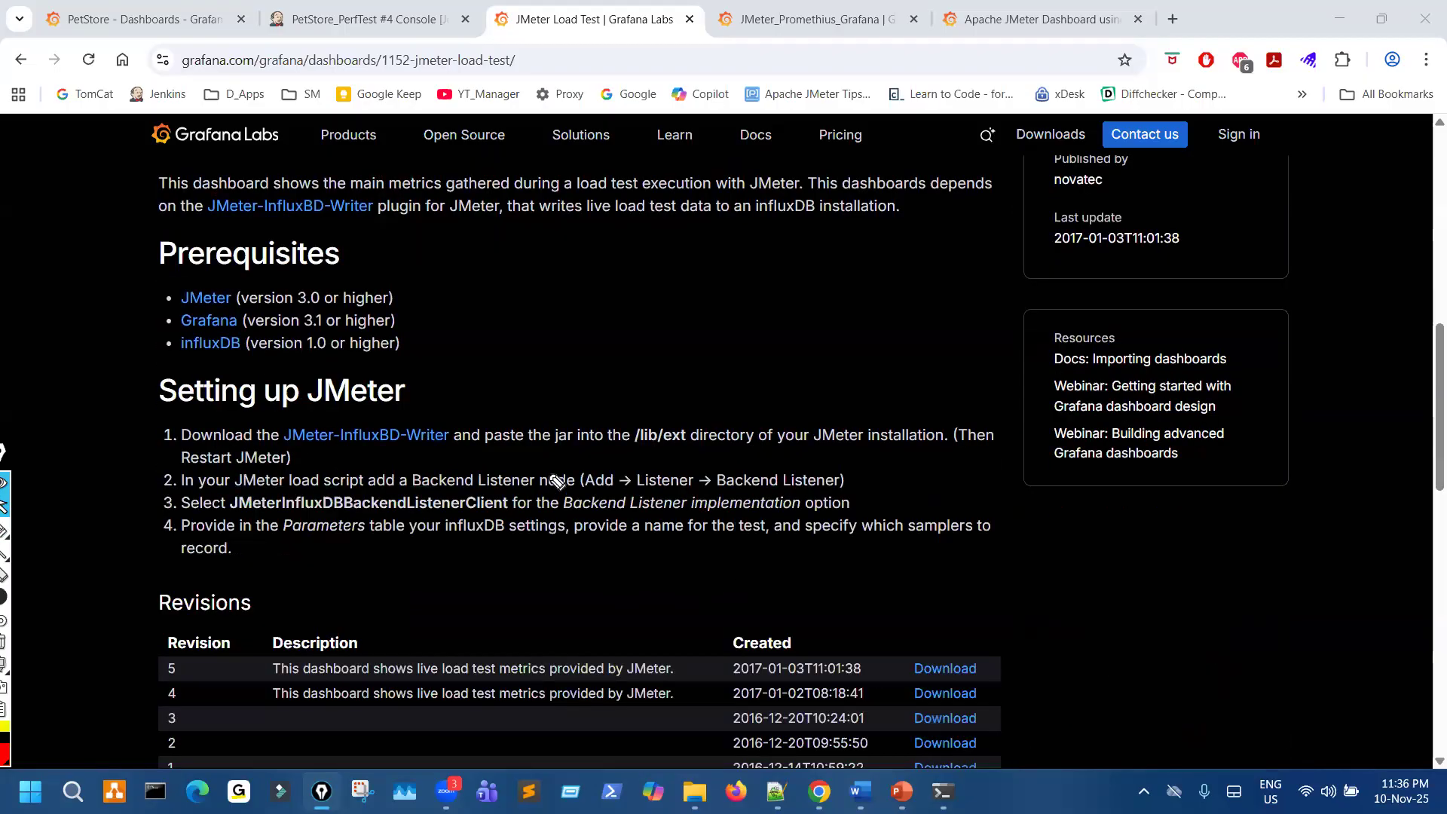
mouse_move(676, 416)
mouse_down()
mouse_move(640, 423)
mouse_move(680, 400)
mouse_up()
key(ctrl+shift+7)
key(ctrl+shift+2)
click(4, 597)
click(23, 596)
mouse_move(334, 419)
mouse_down()
mouse_move(334, 468)
mouse_move(407, 426)
mouse_up()
mouse_move(607, 348)
mouse_down()
mouse_move(650, 411)
mouse_move(679, 392)
mouse_up()
drag(286, 458, 236, 467)
drag(738, 489, 790, 489)
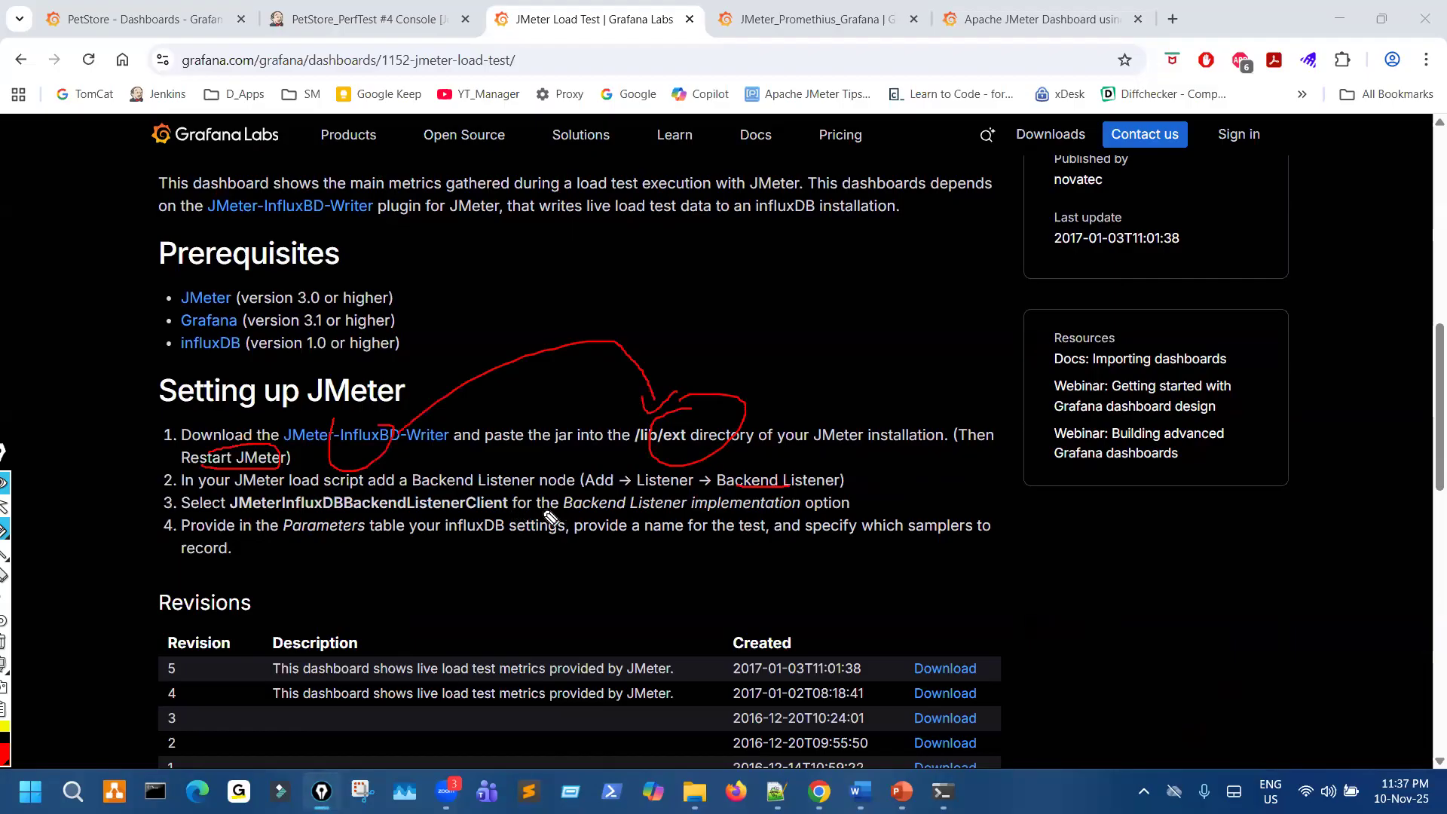
mouse_move(343, 520)
mouse_down()
mouse_move(419, 527)
mouse_move(492, 494)
mouse_move(418, 493)
mouse_up()
drag(312, 542, 540, 540)
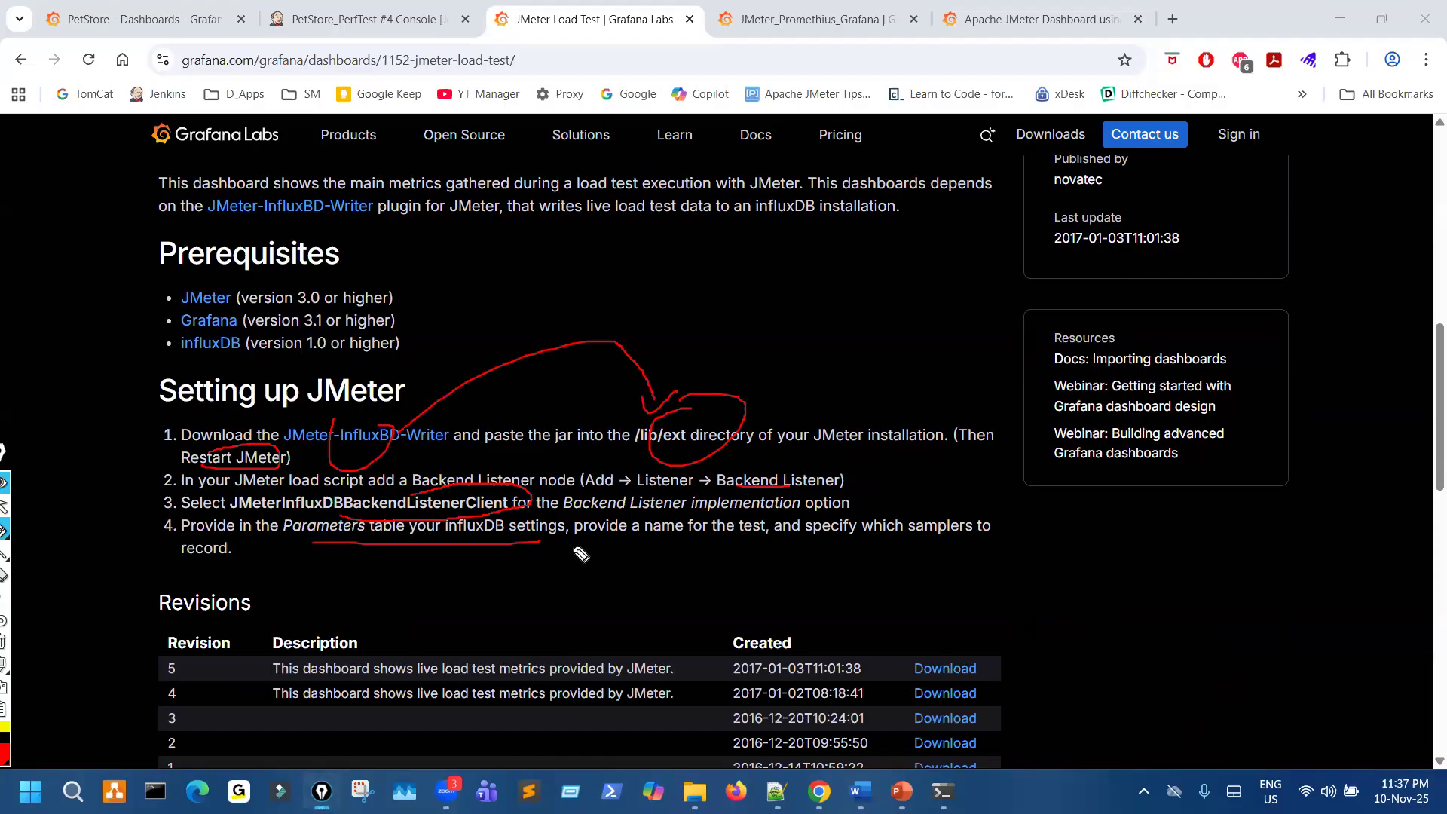
key(Escape)
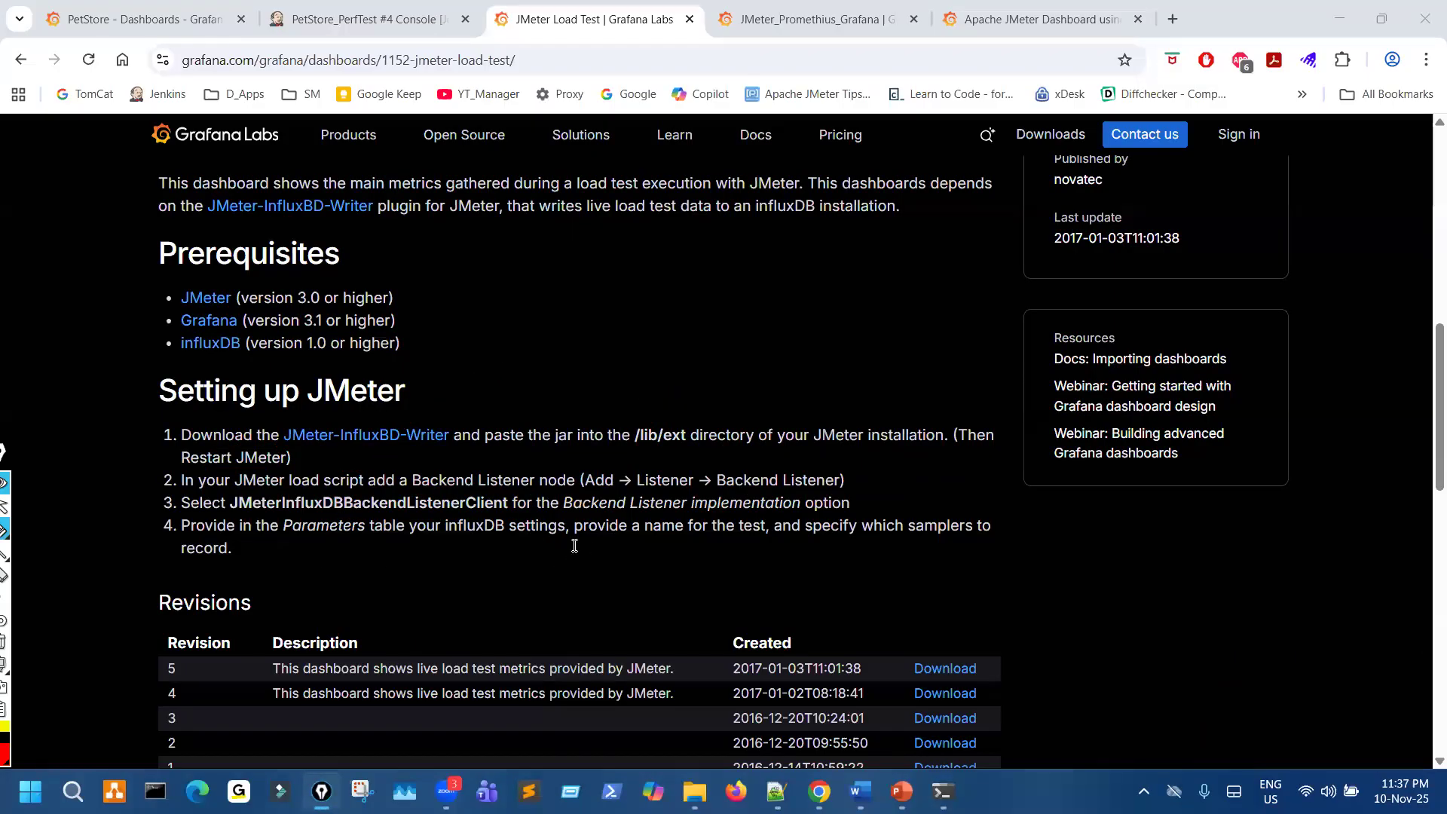
- Circle the Download JSON option on the JMeter Load Test page in red and clear the mark
scroll(592, 559, down, 3)
scroll(605, 585, up, 9)
drag(1112, 317, 1047, 347)
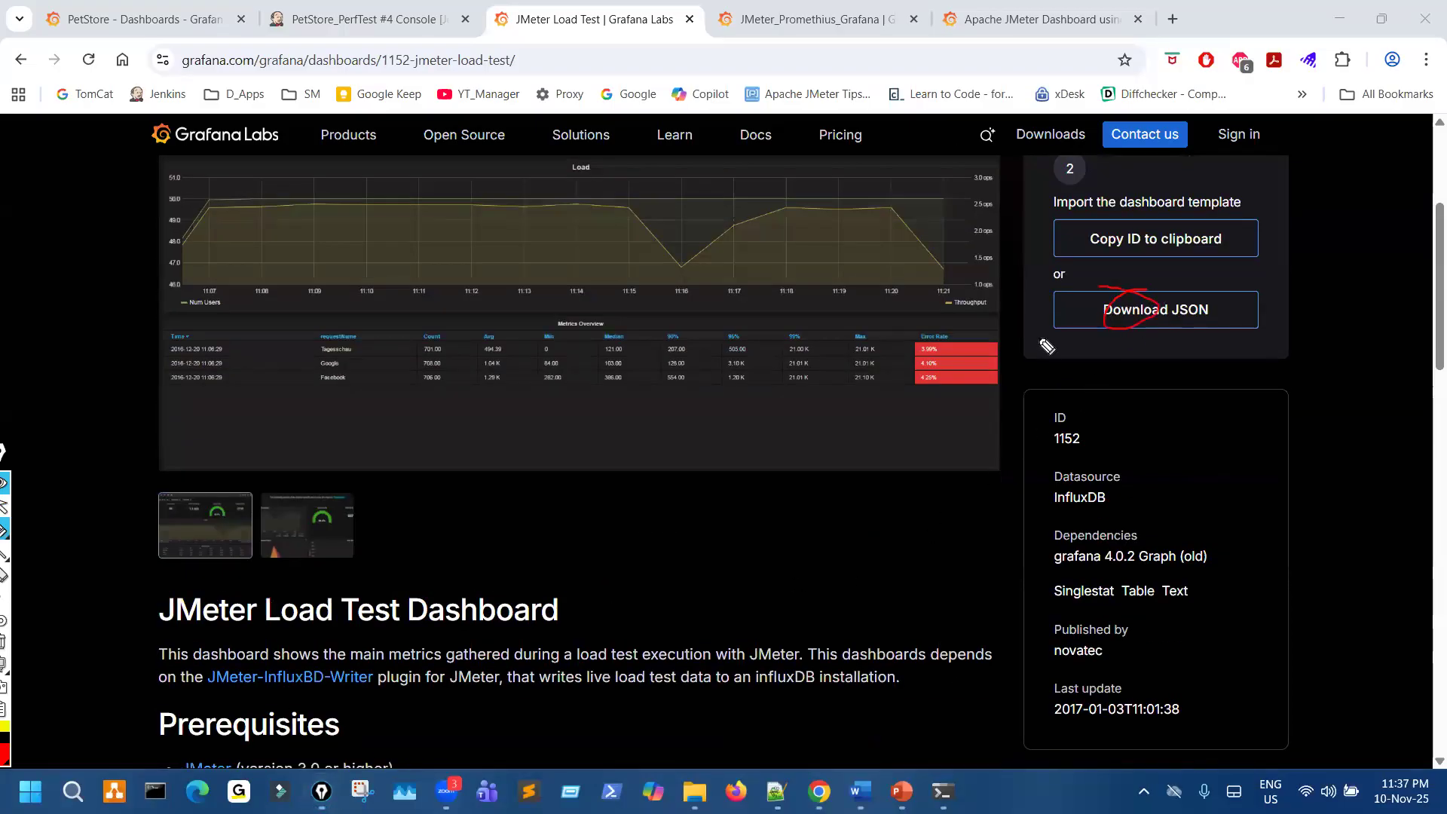
key(Escape)
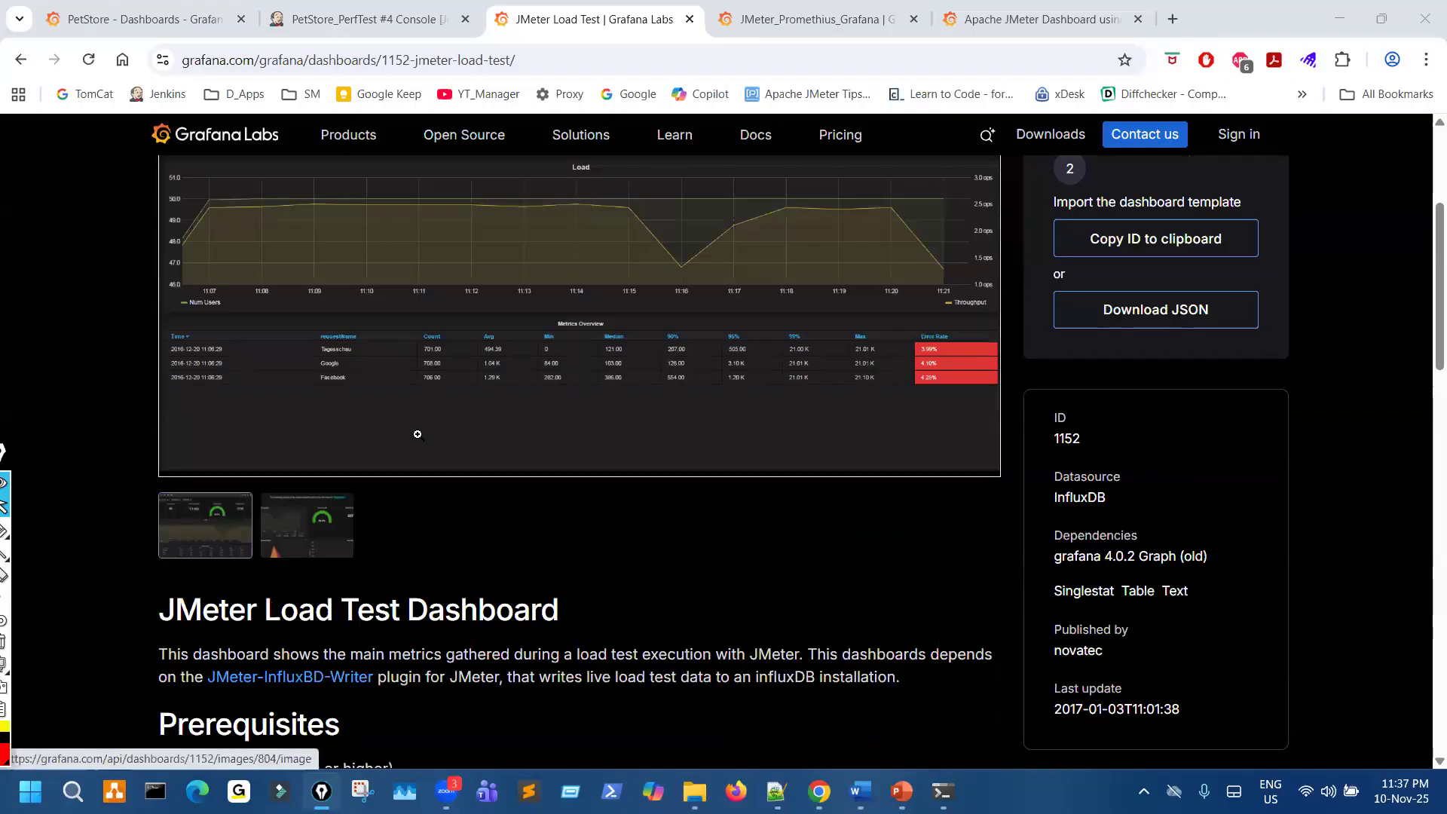
- Glance at the PetStore and JMeter_Promethius_Grafana pages, mark the JMeter-InfluxBD-Writer link on the JMeter Load Test page again, and clear the marks
click(143, 19)
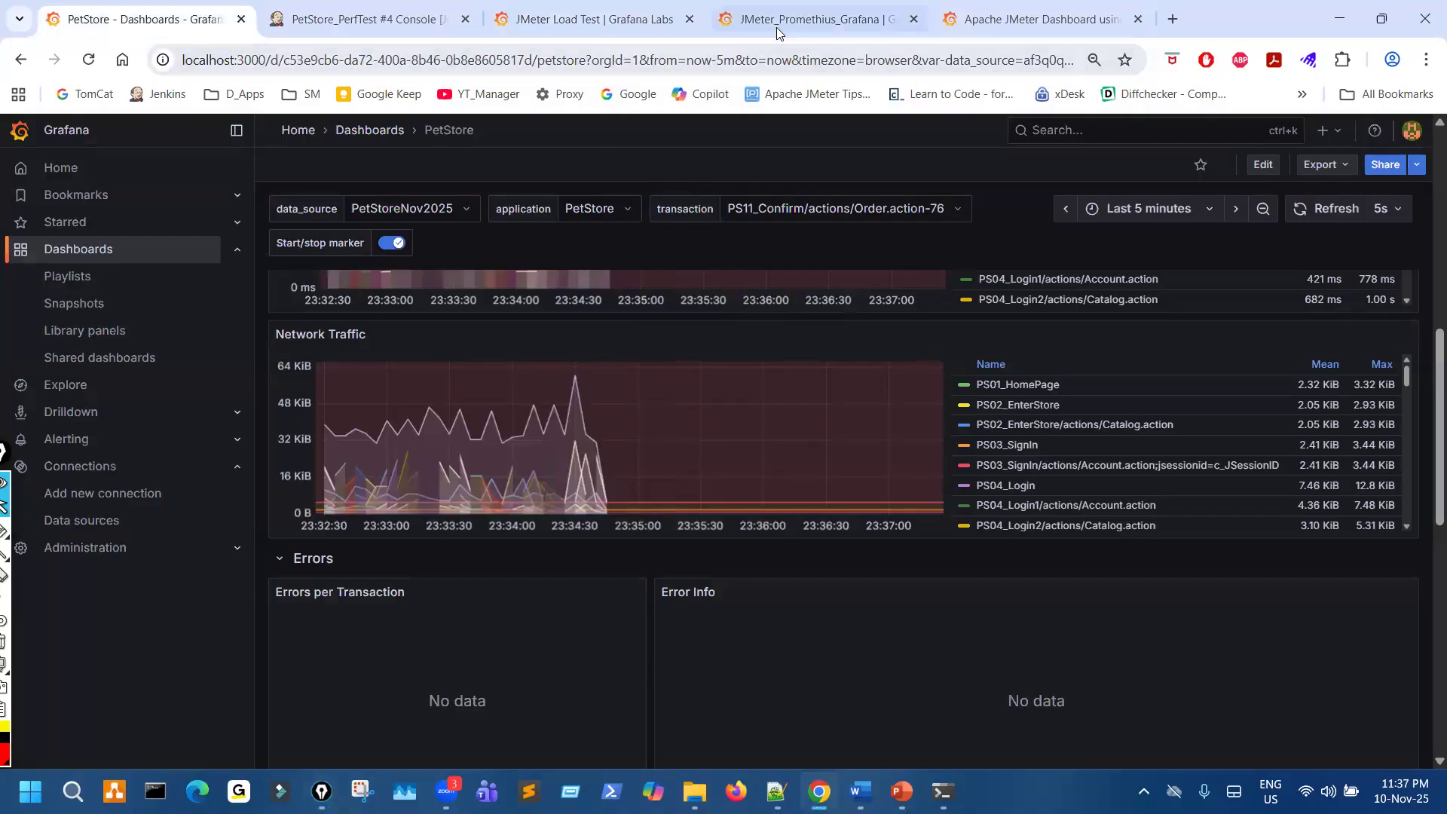
click(723, 20)
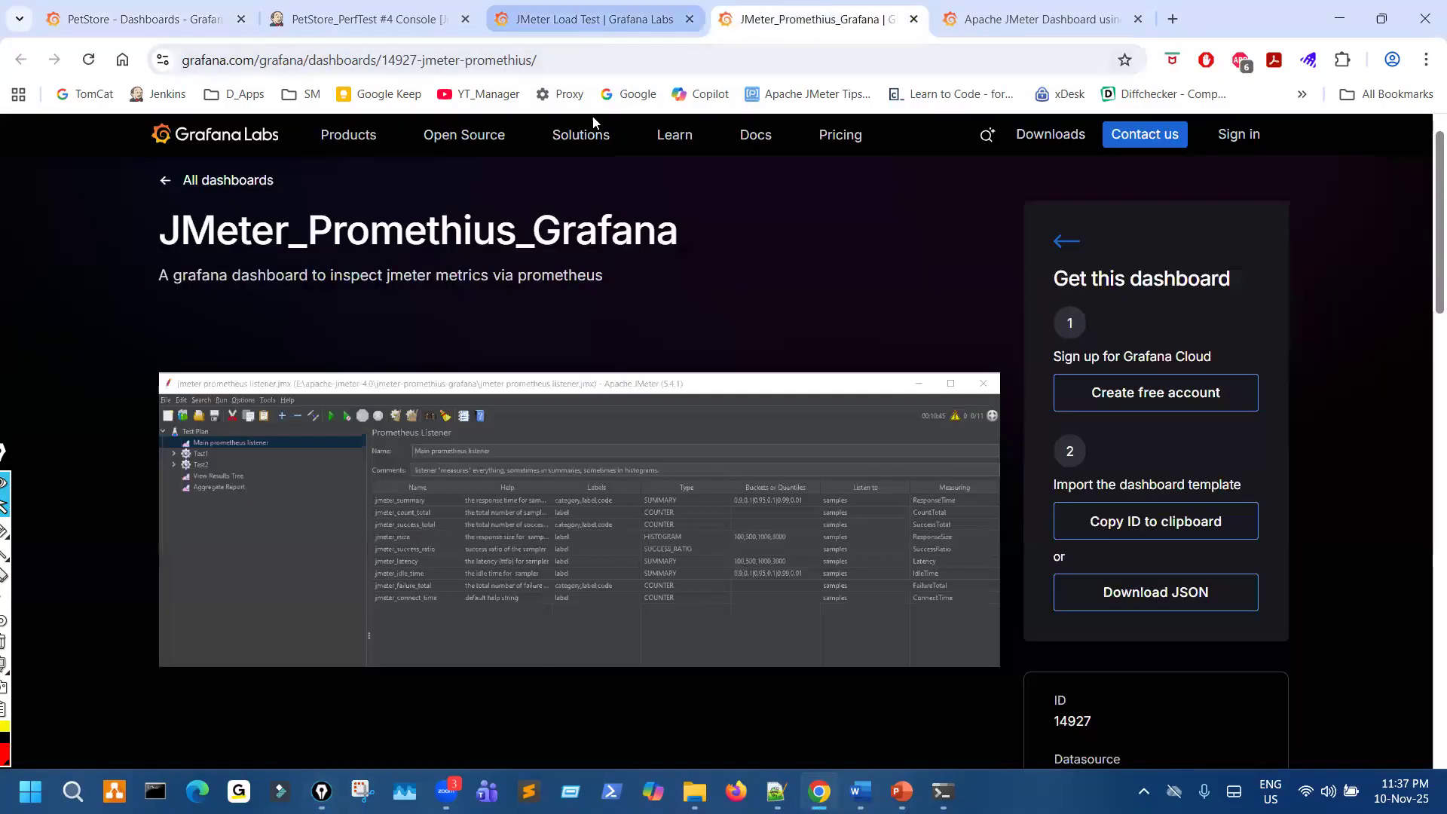
click(589, 22)
scroll(588, 538, down, 3)
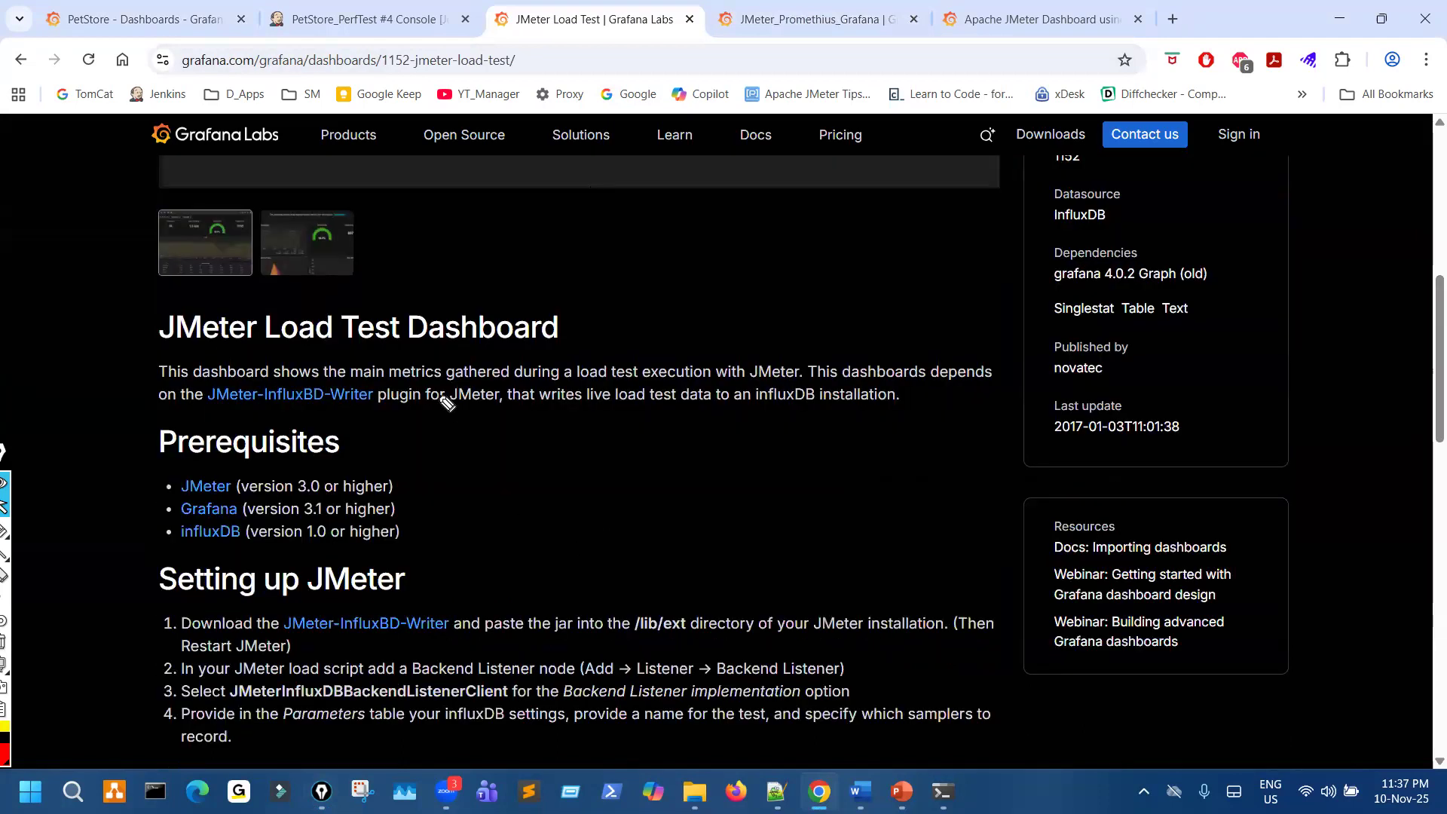
mouse_move(300, 365)
mouse_down()
mouse_move(218, 381)
mouse_move(369, 412)
mouse_move(324, 374)
mouse_move(323, 412)
mouse_up()
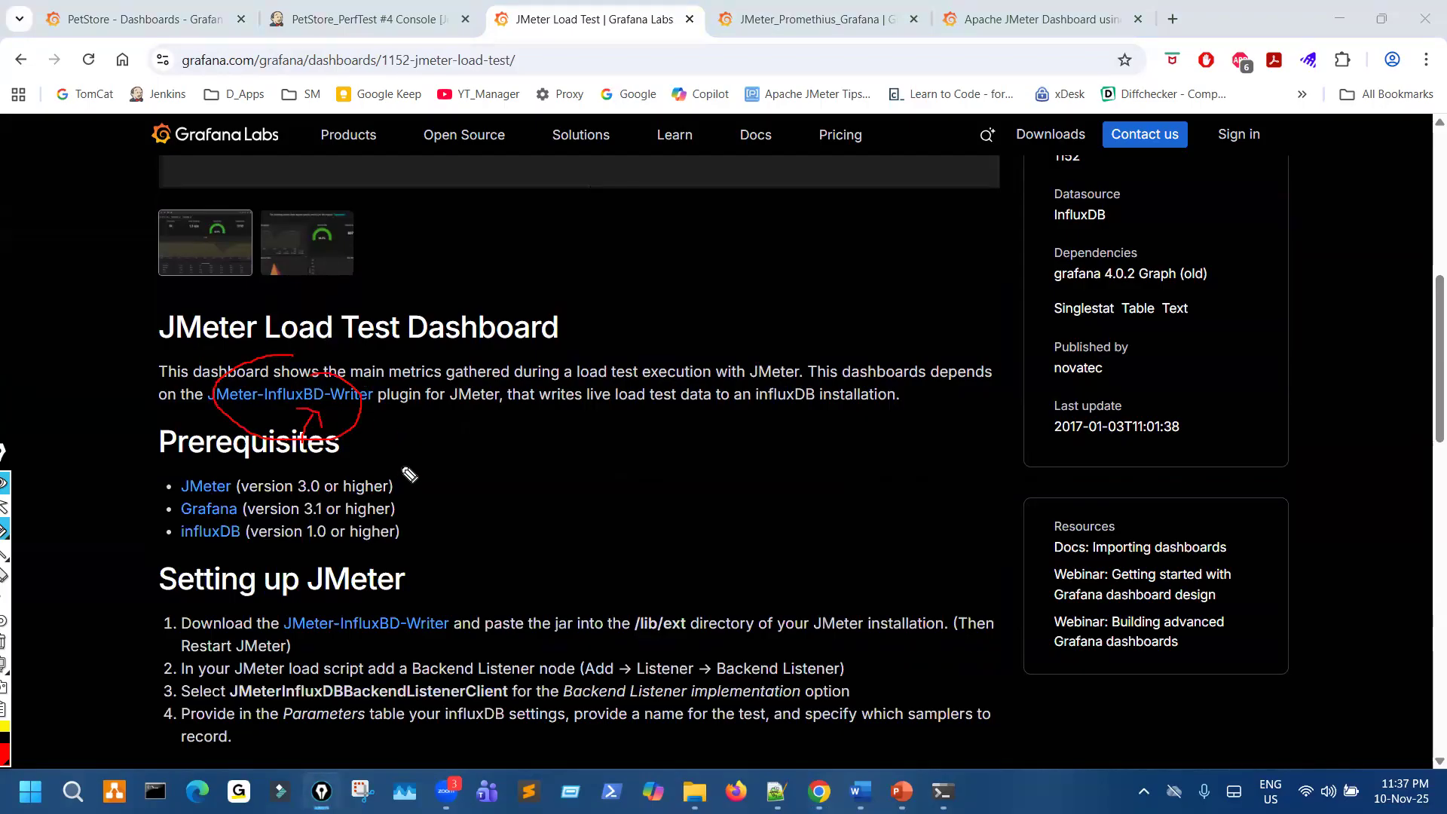
key(ctrl+shift+7)
key(ctrl+shift+2)
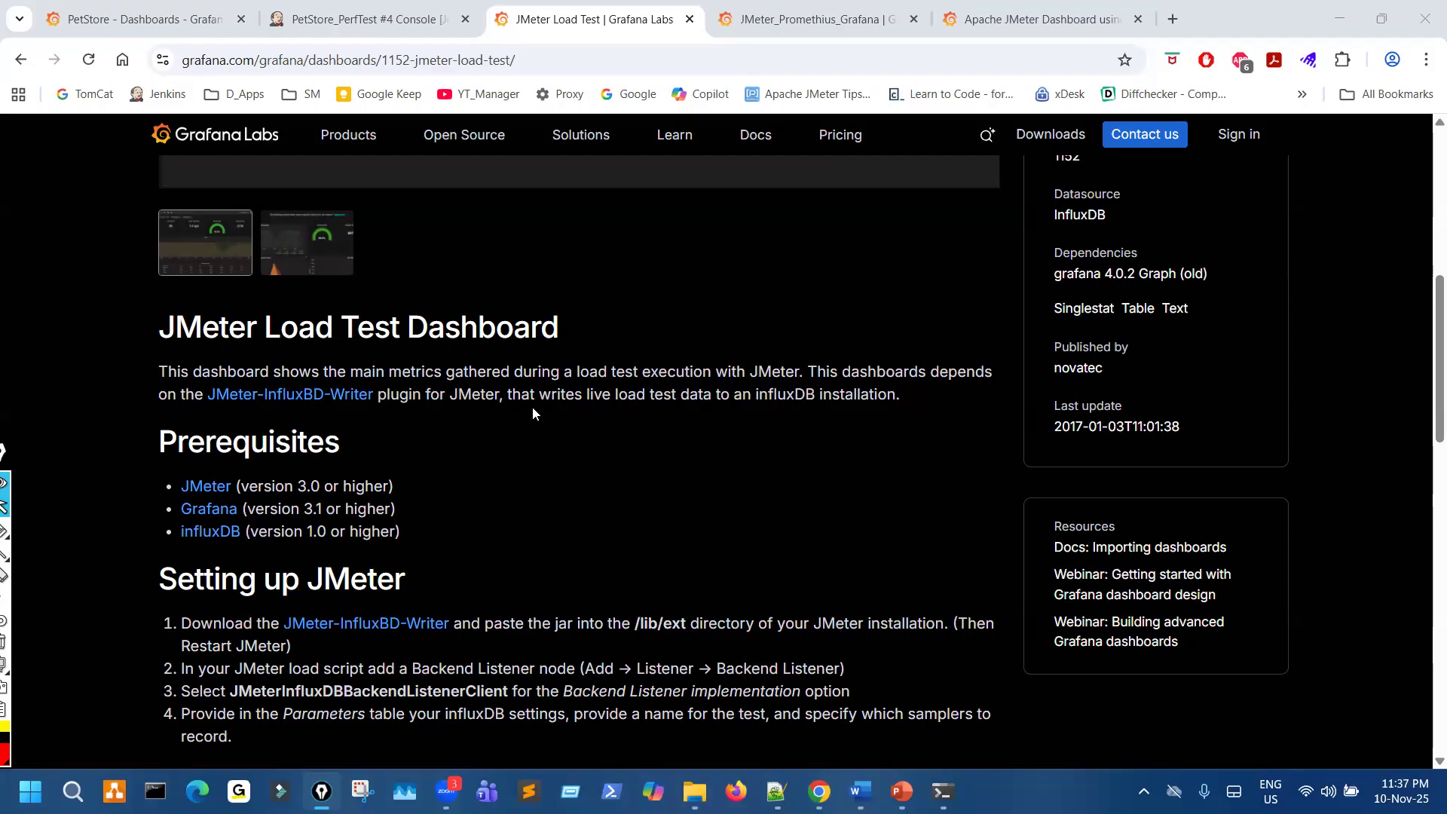
click(144, 18)
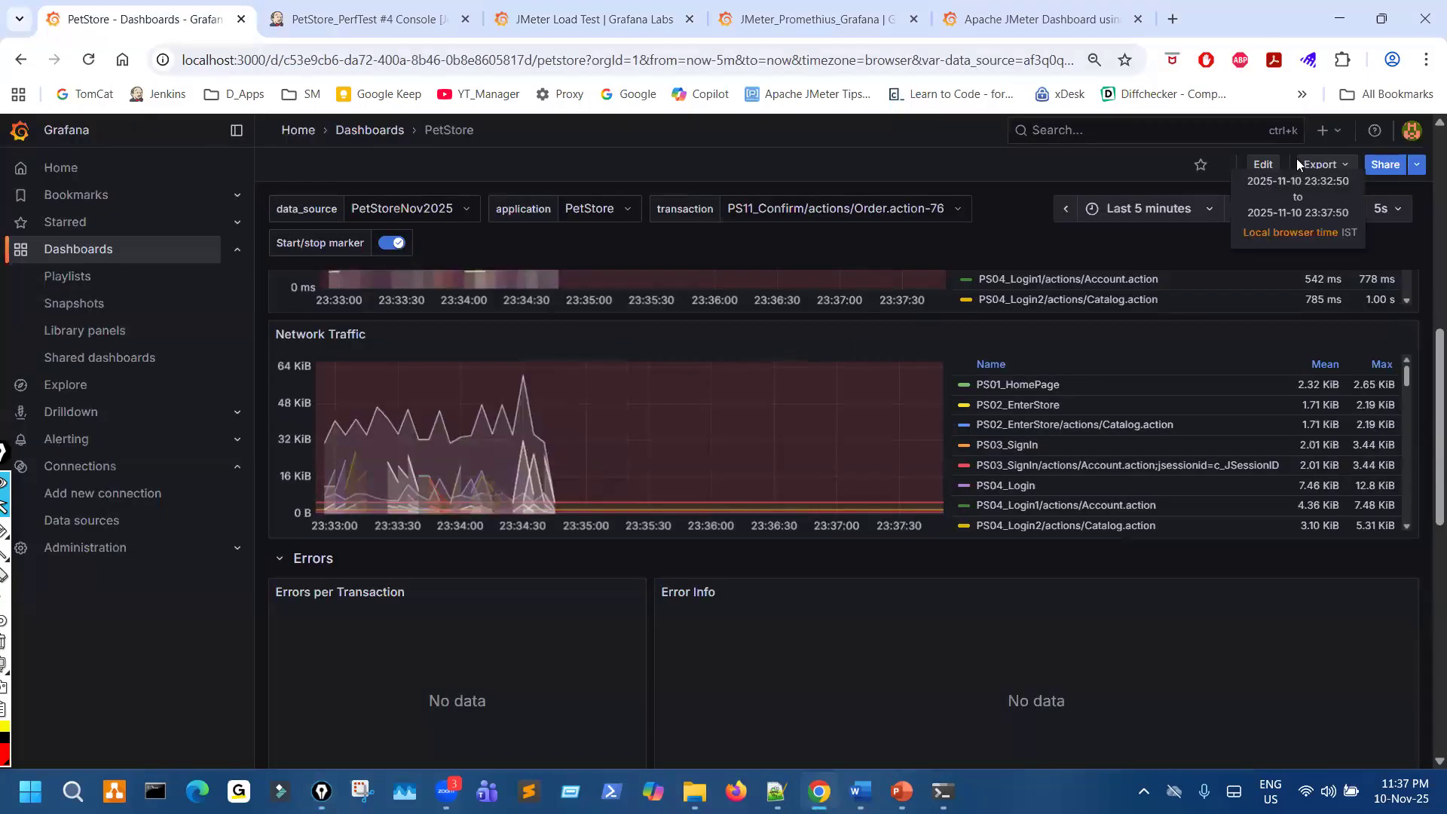
click(1334, 134)
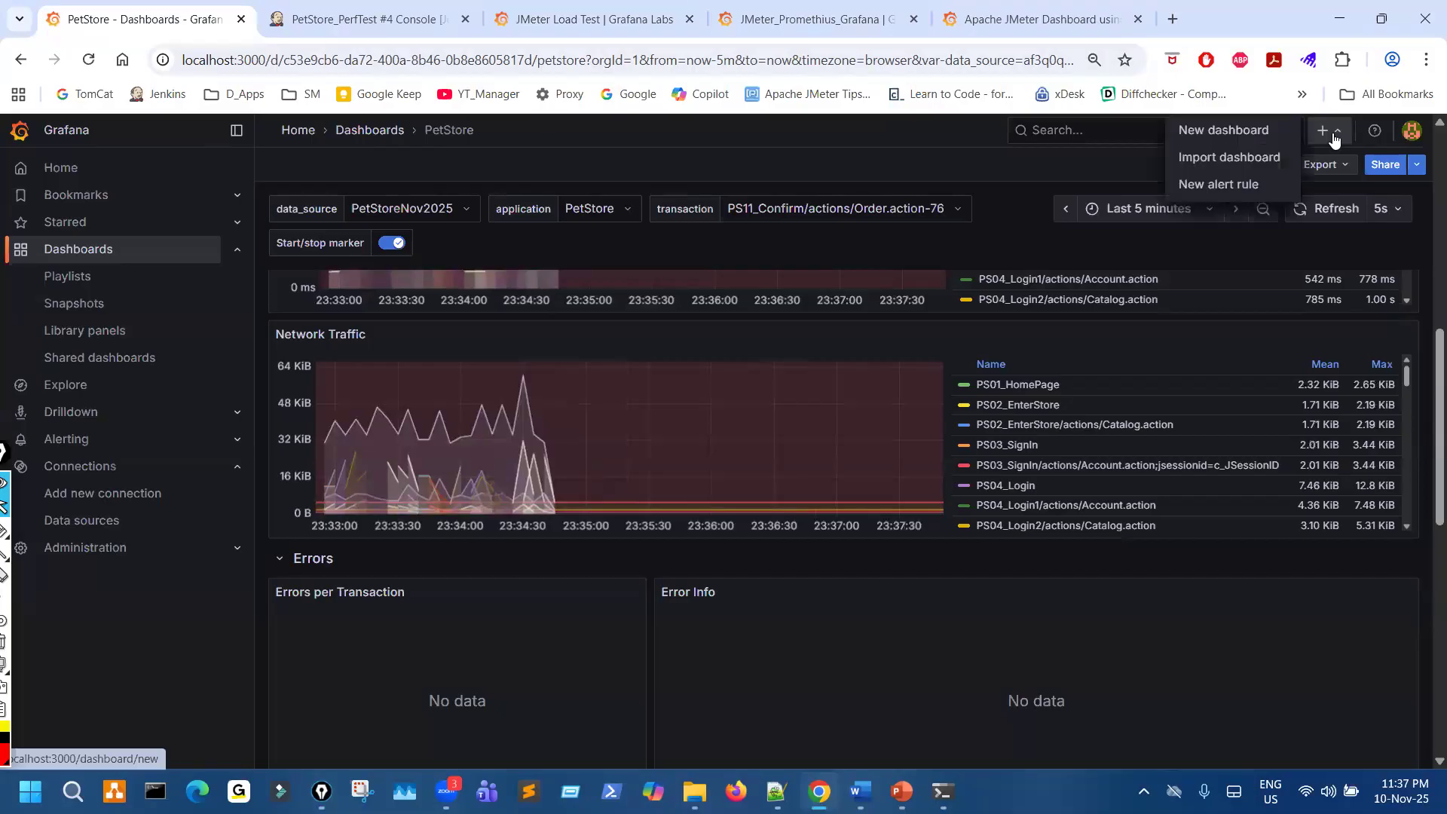
click(1219, 132)
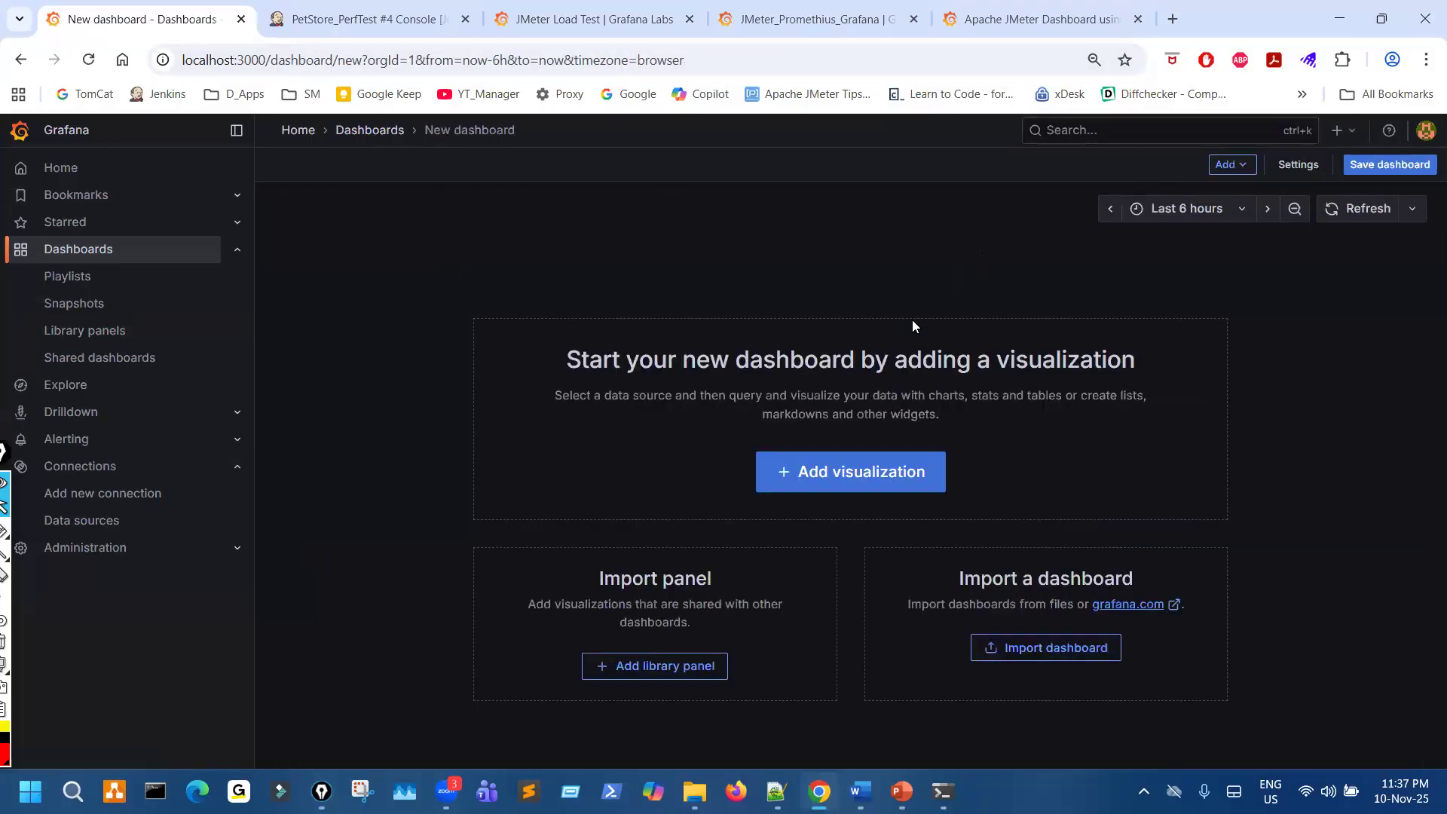
click(854, 470)
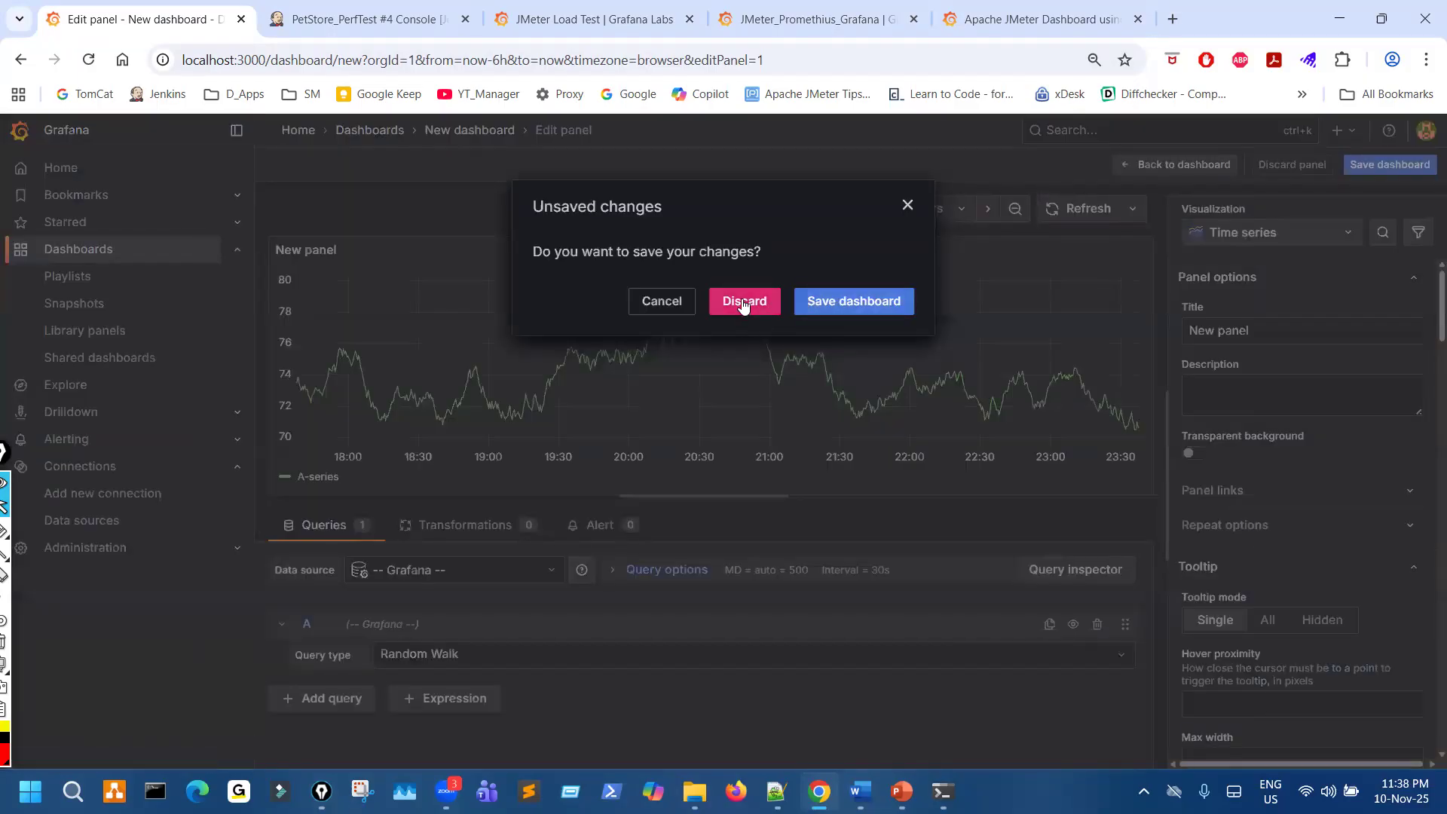
click(908, 205)
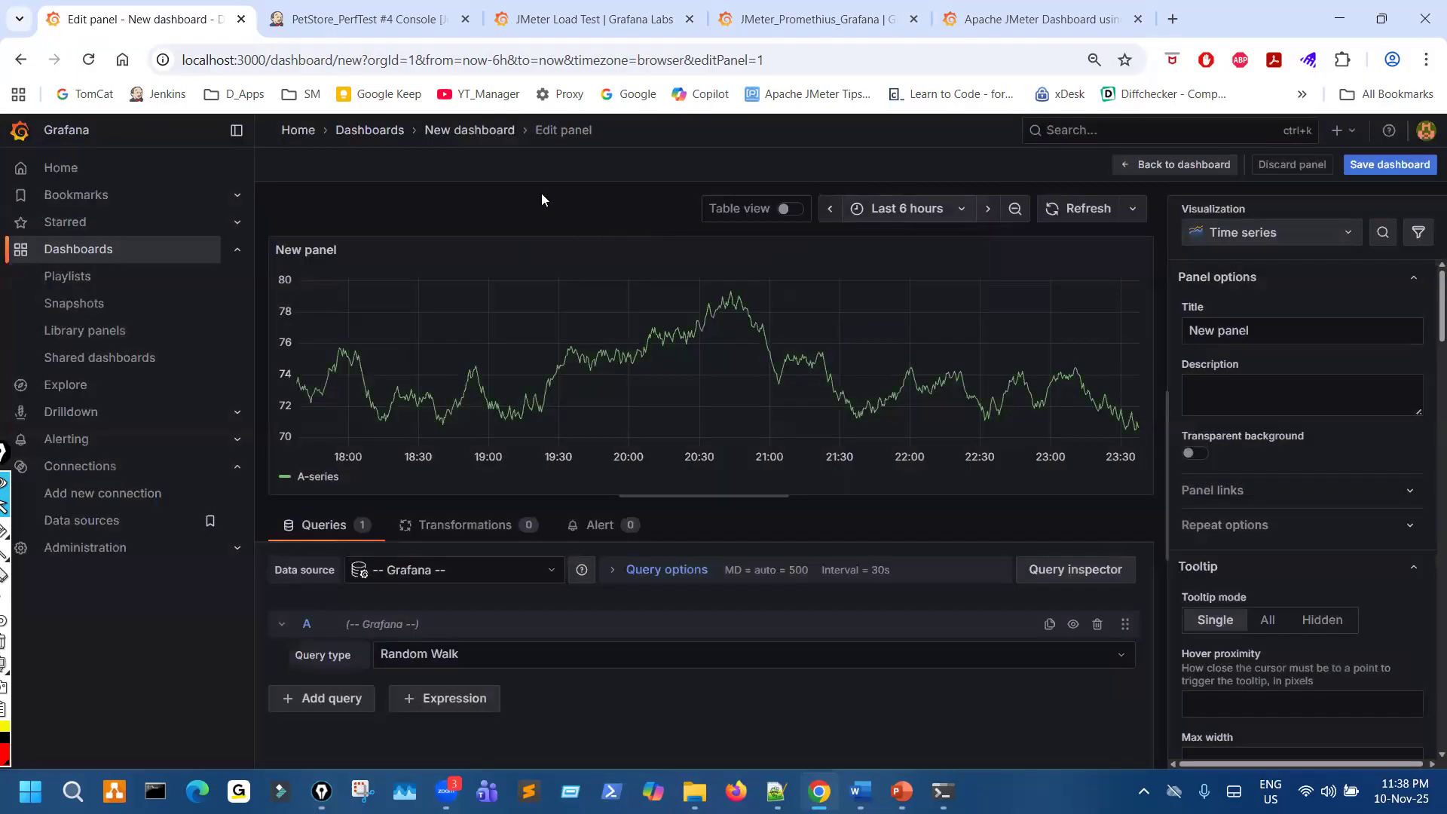
click(24, 64)
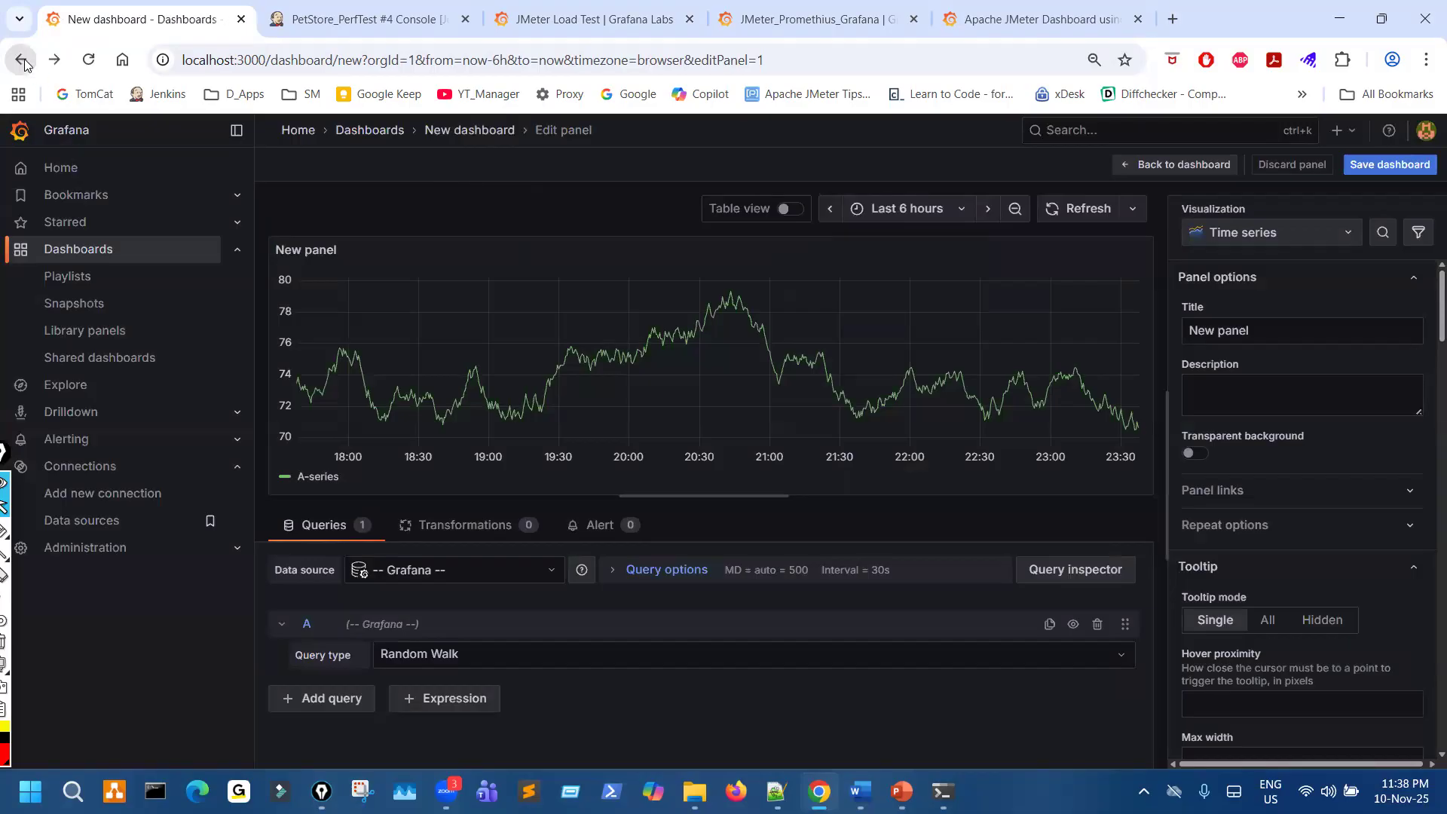
click(25, 66)
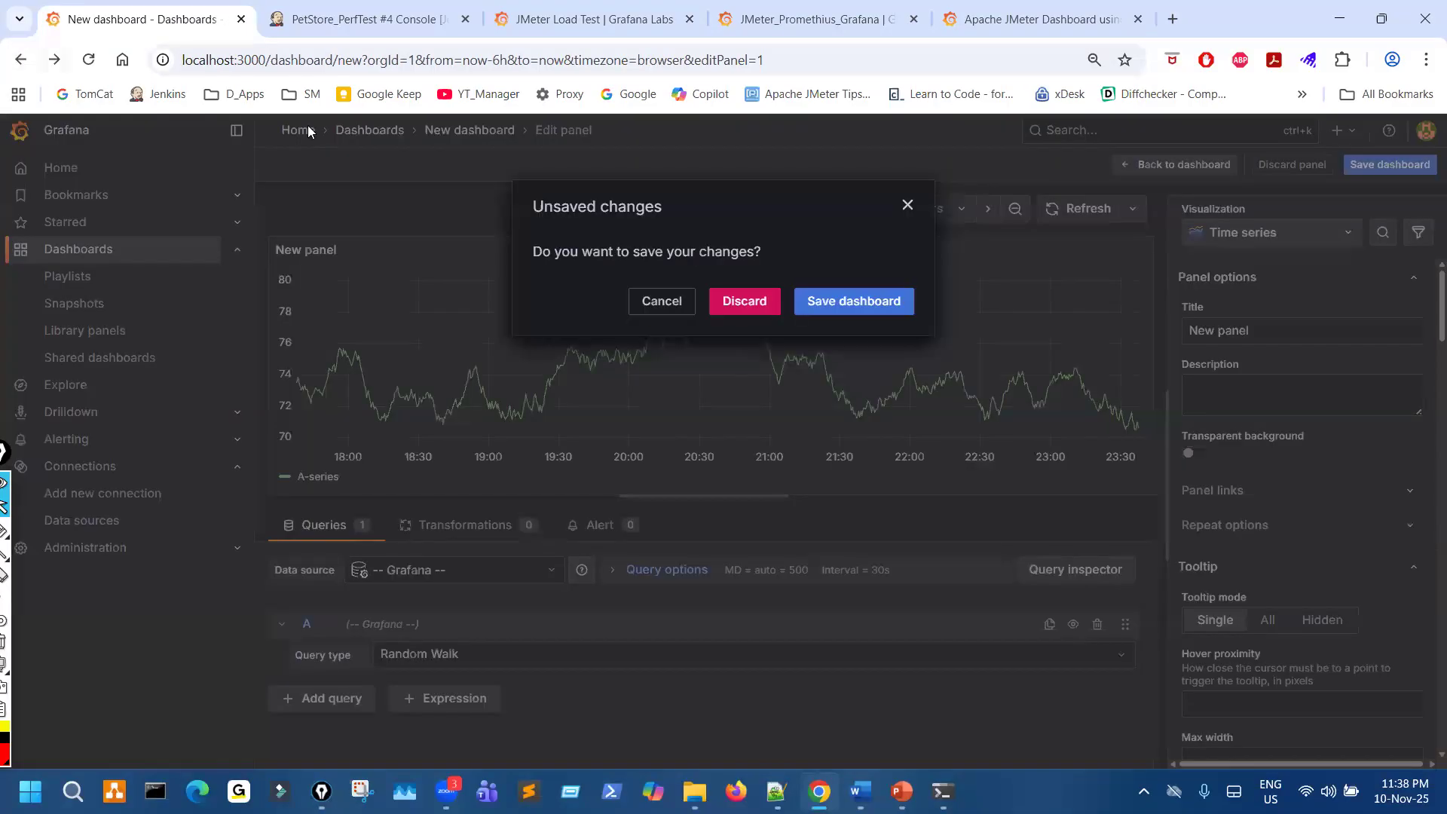
click(725, 301)
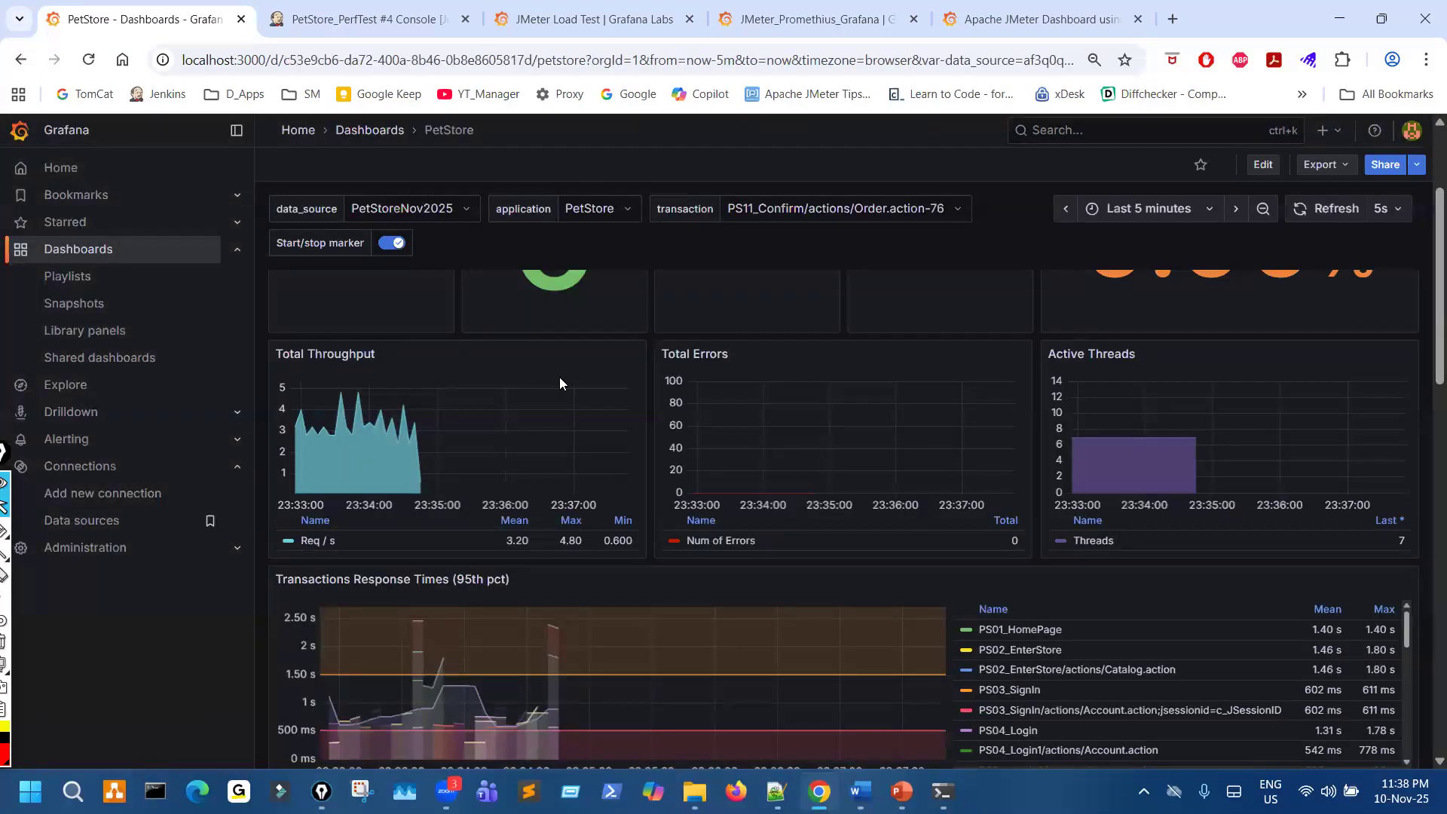
- Mark the localhost:3000 address, the sidebar edge, and the Failed Requests and Received Bytes panels of the PetStore dashboard in red
scroll(756, 435, up, 2)
scroll(757, 430, up, 1)
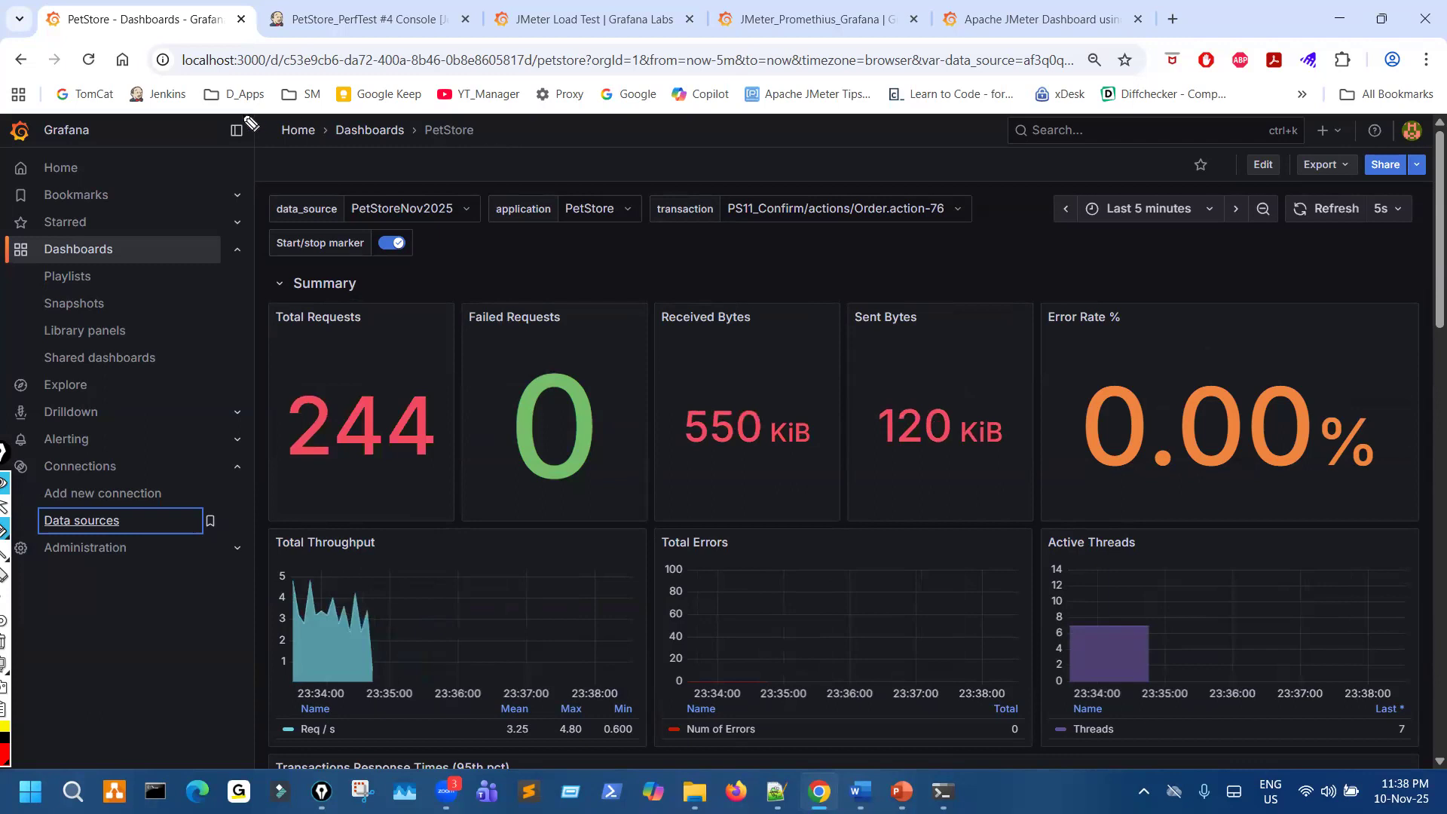
drag(198, 34, 175, 35)
drag(220, 113, 228, 216)
mouse_move(495, 382)
mouse_down()
mouse_move(524, 441)
mouse_move(559, 381)
mouse_move(563, 478)
mouse_up()
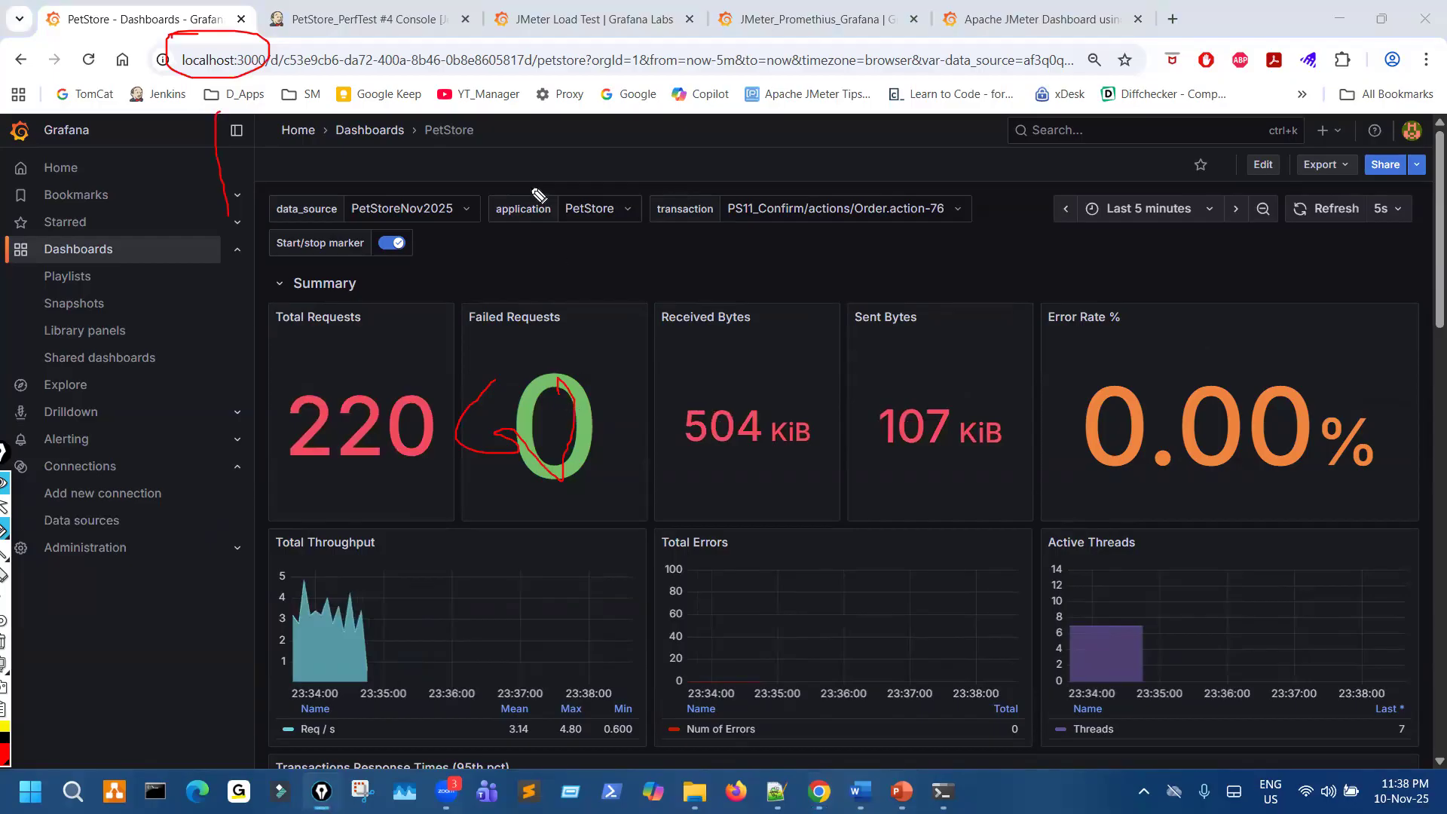
drag(742, 318, 834, 350)
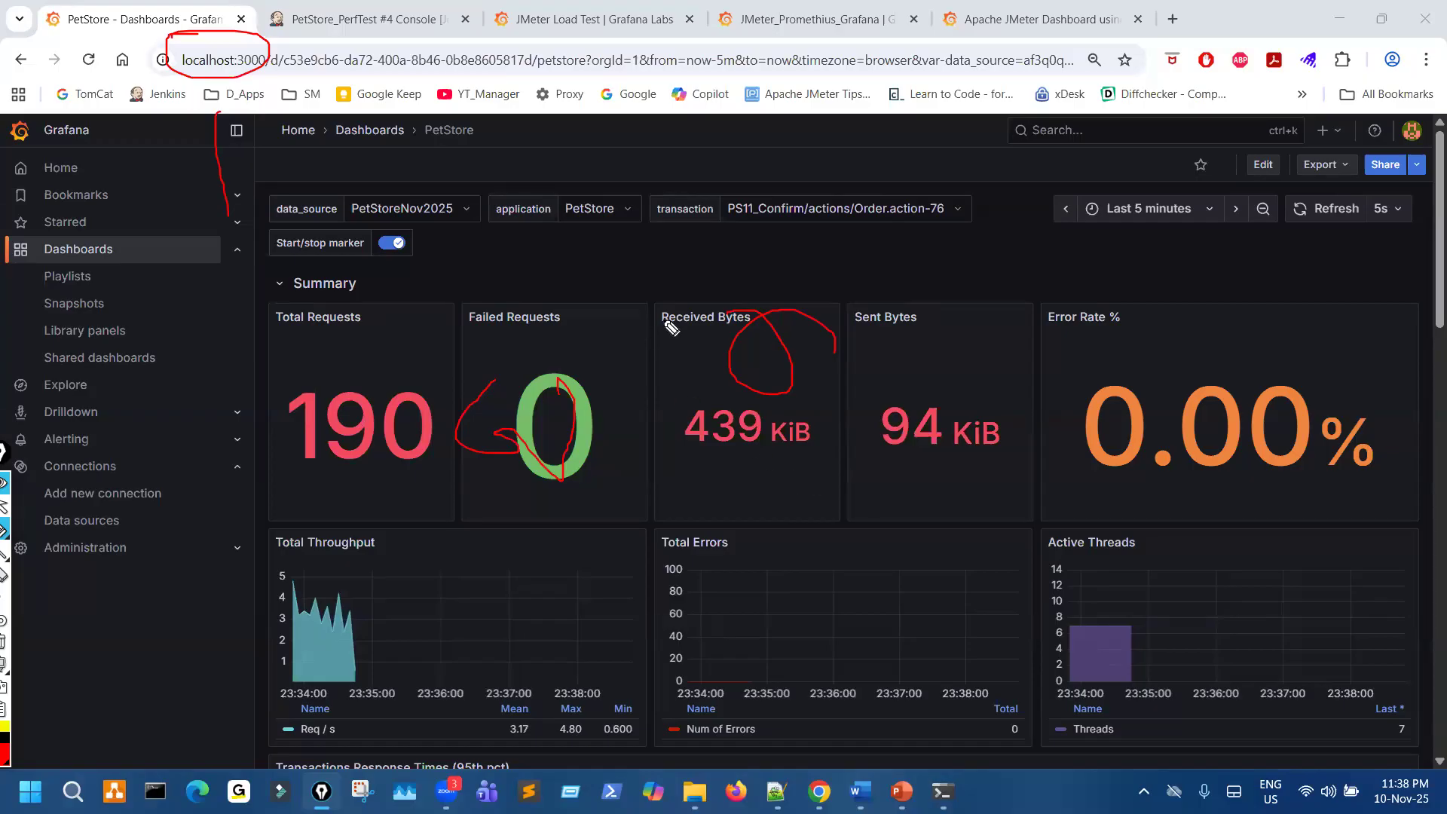
- Circle the Share control in red, clear all marks, and show the dashboard's sharing options
mouse_move(1402, 156)
mouse_down()
mouse_move(1432, 192)
mouse_move(1394, 156)
mouse_up()
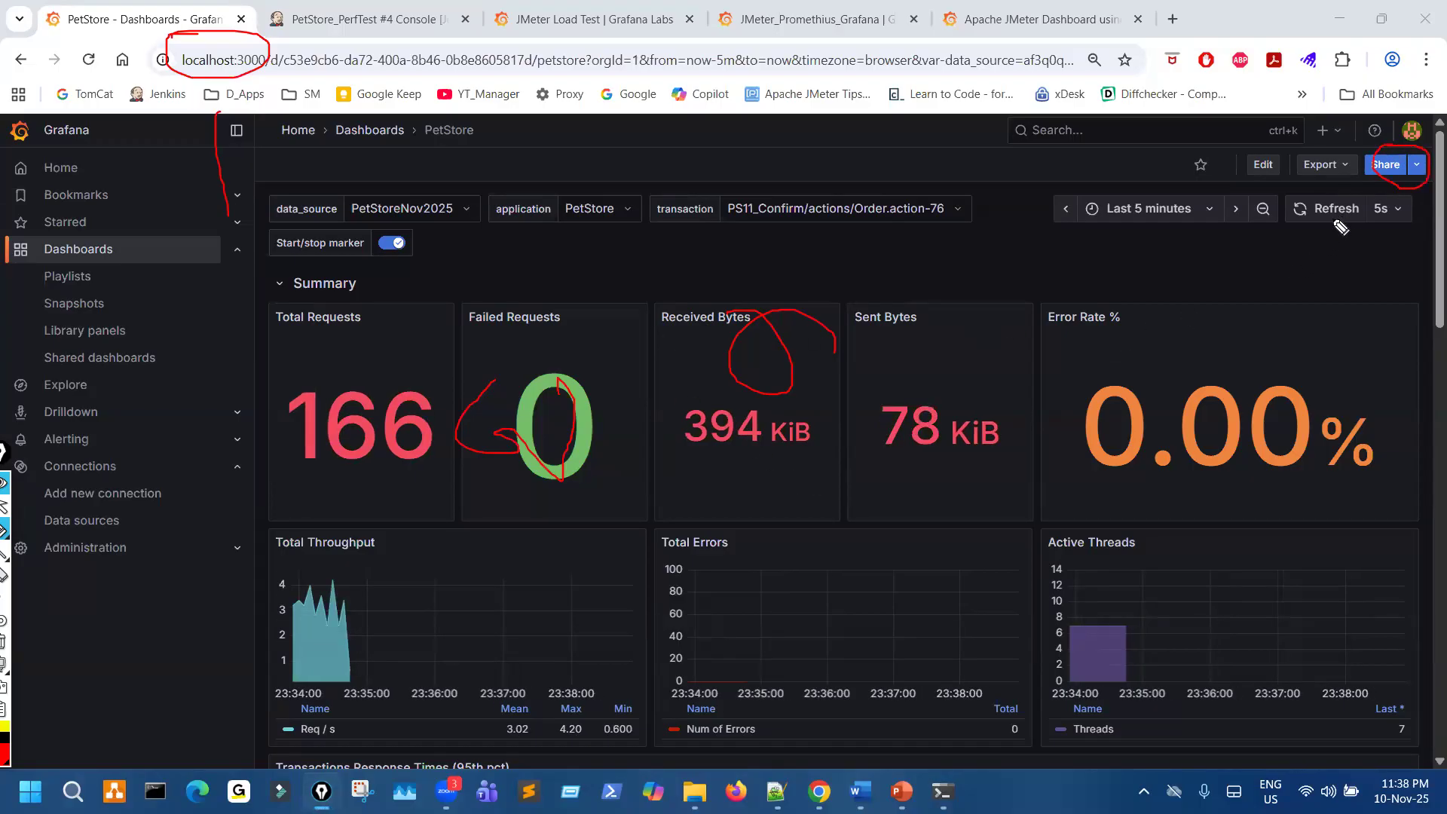
key(ctrl+shift+7)
key(ctrl+shift+2)
click(1414, 169)
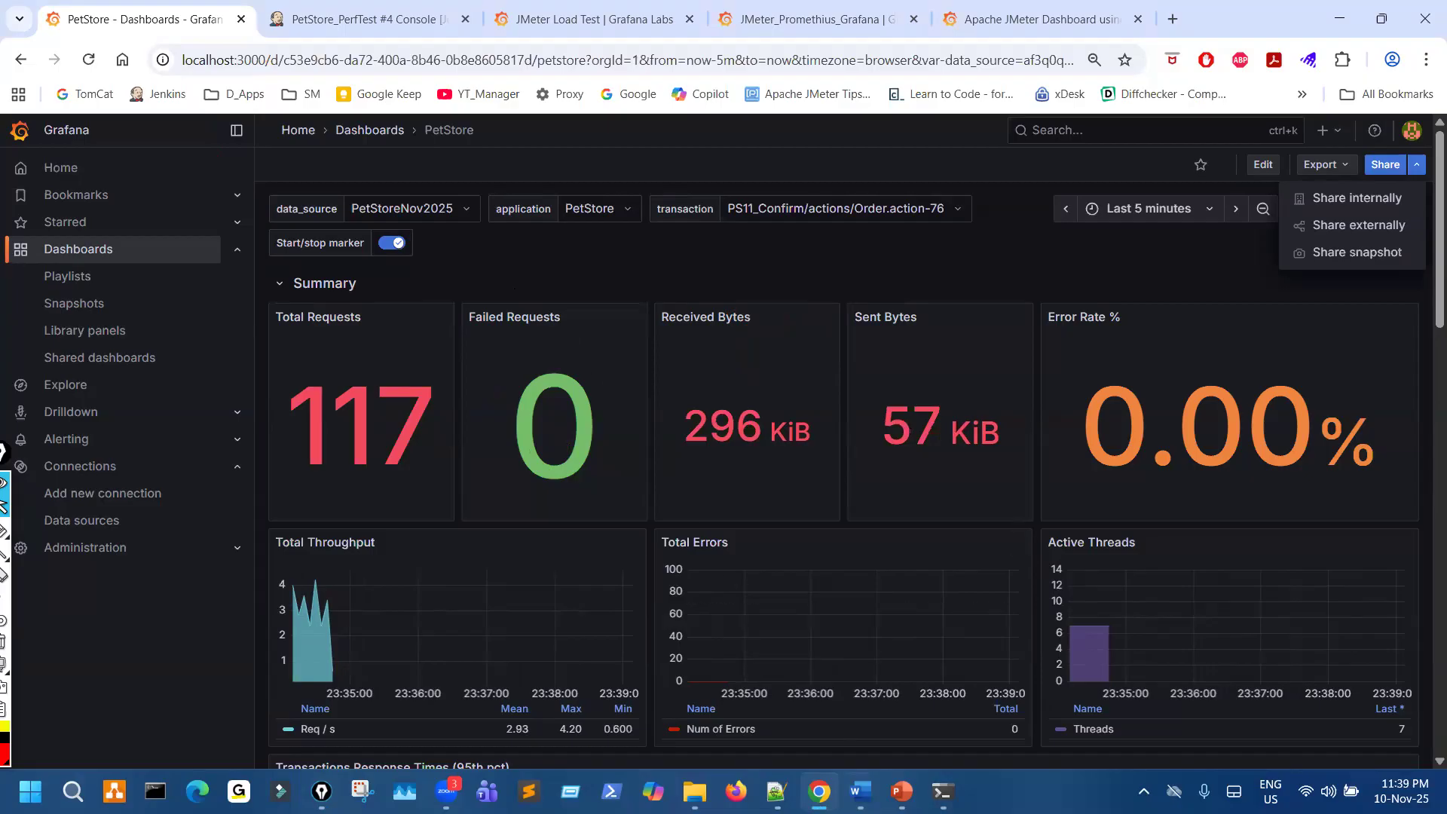
- Check the end of the PetStore_PerfTest #4 console output in Jenkins and return to the PetStore dashboard
click(369, 19)
scroll(707, 479, down, 1)
scroll(635, 637, down, 6)
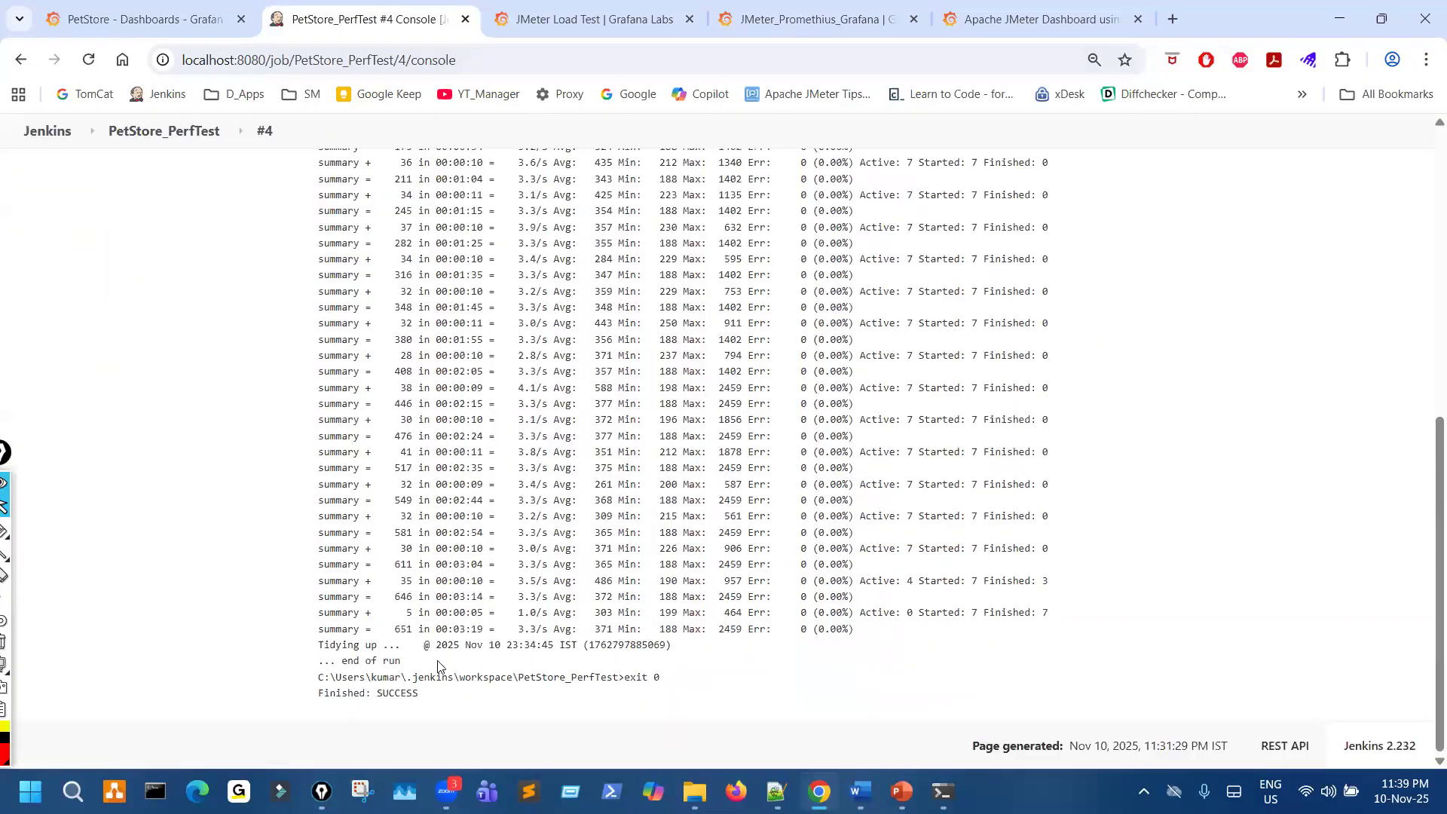
click(146, 15)
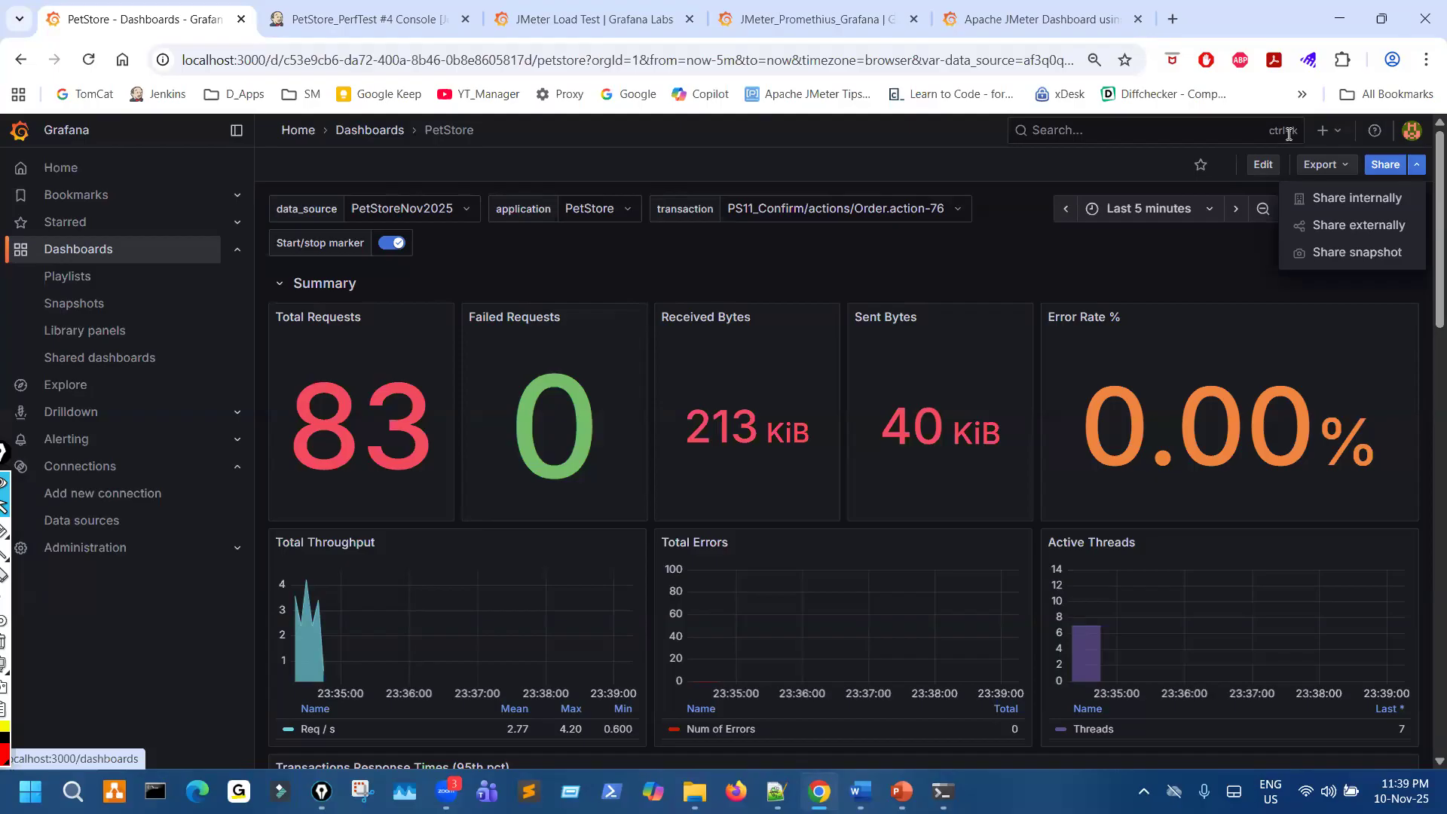
click(1330, 134)
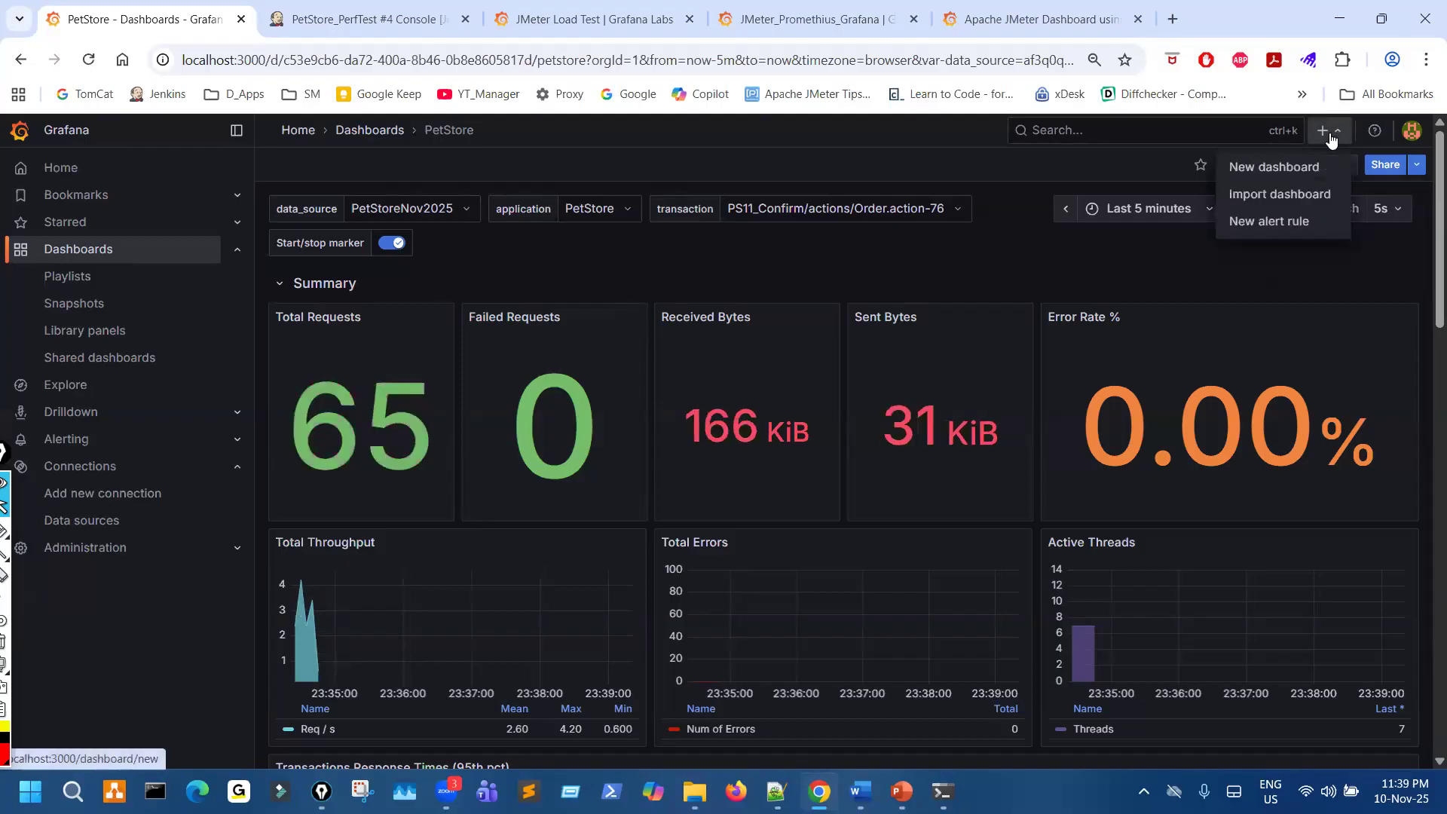
click(1287, 170)
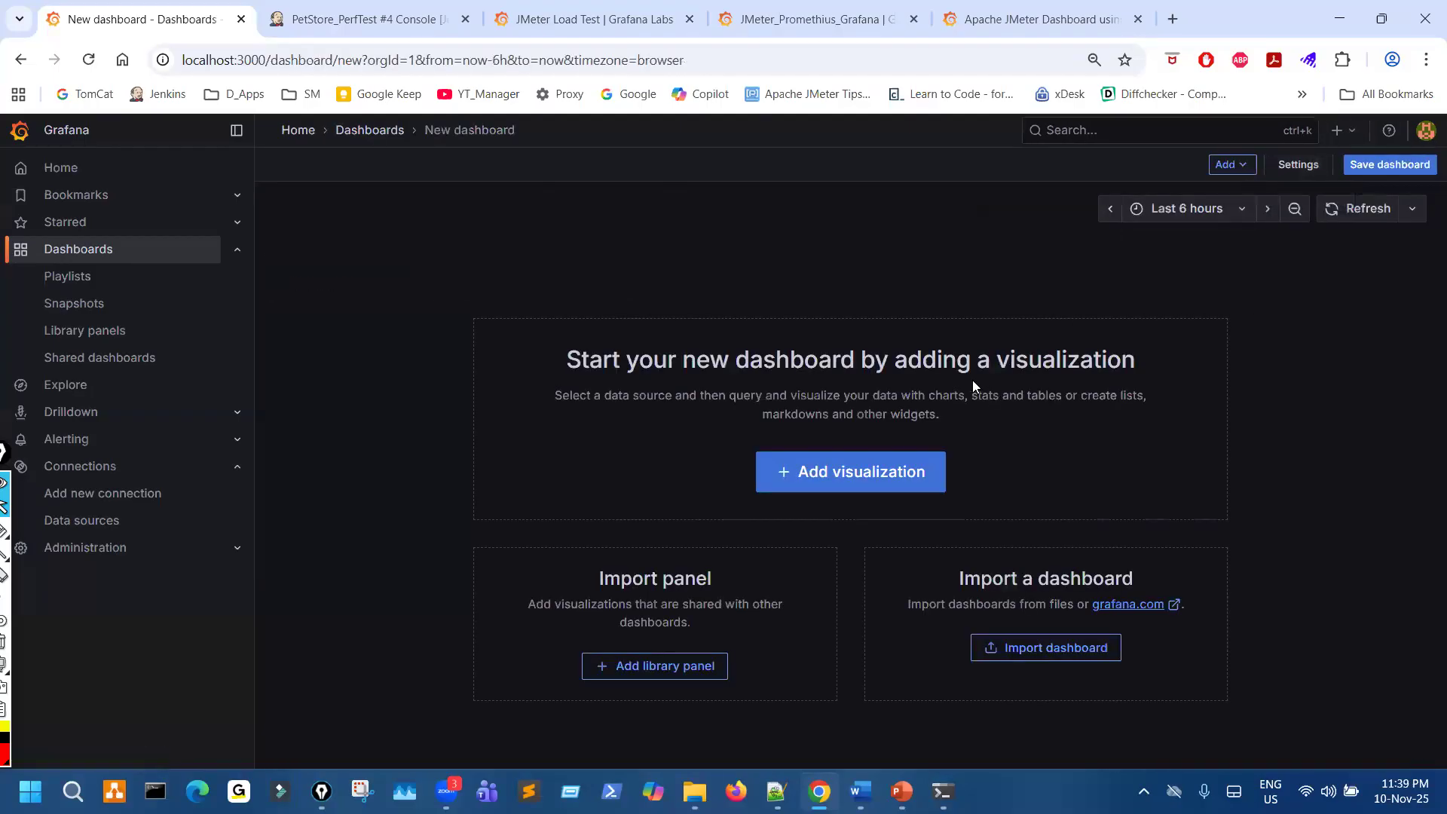
click(20, 60)
click(742, 296)
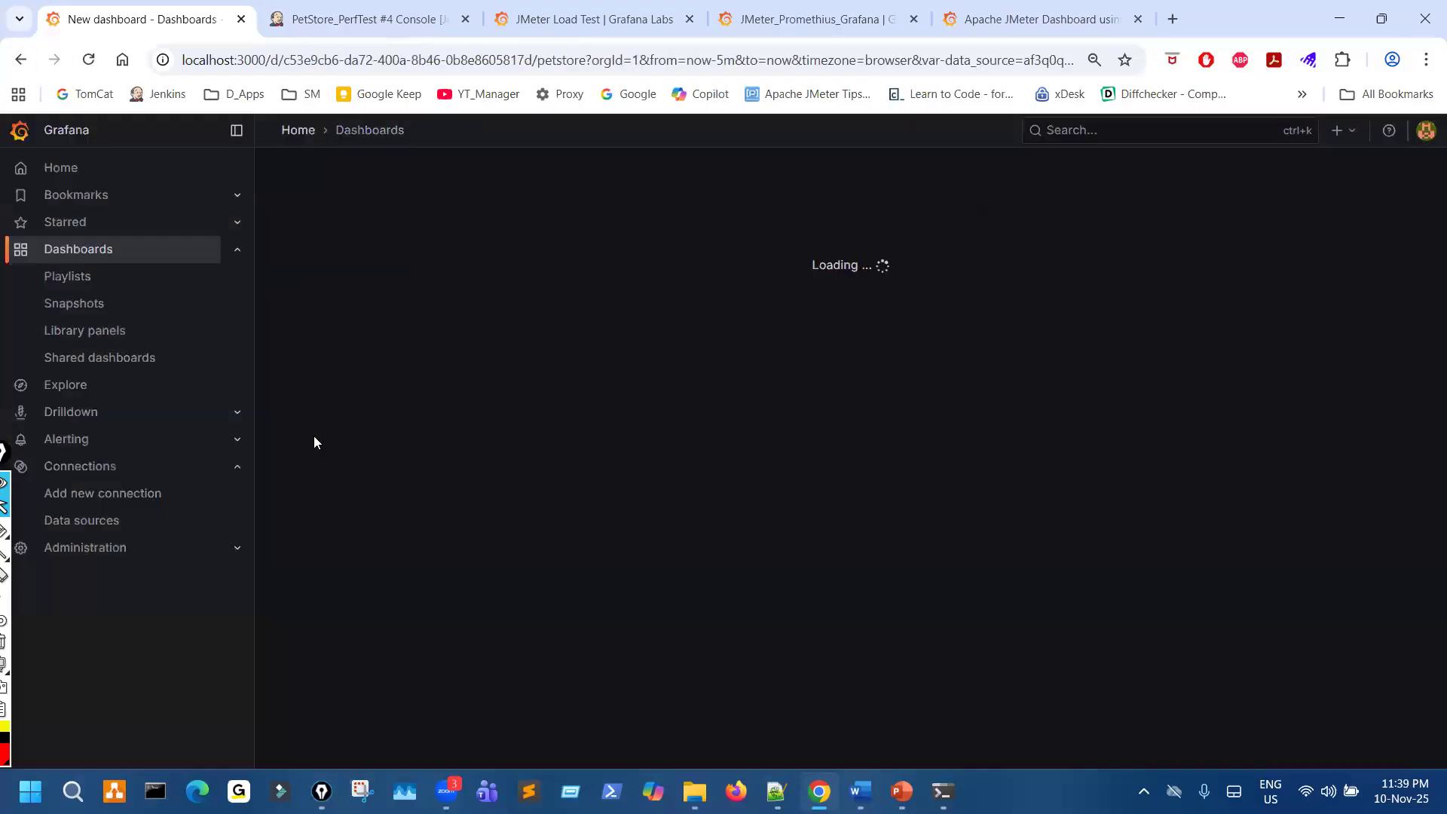
- Open the PetStoreNov2025 data source and save and test its connection
click(81, 521)
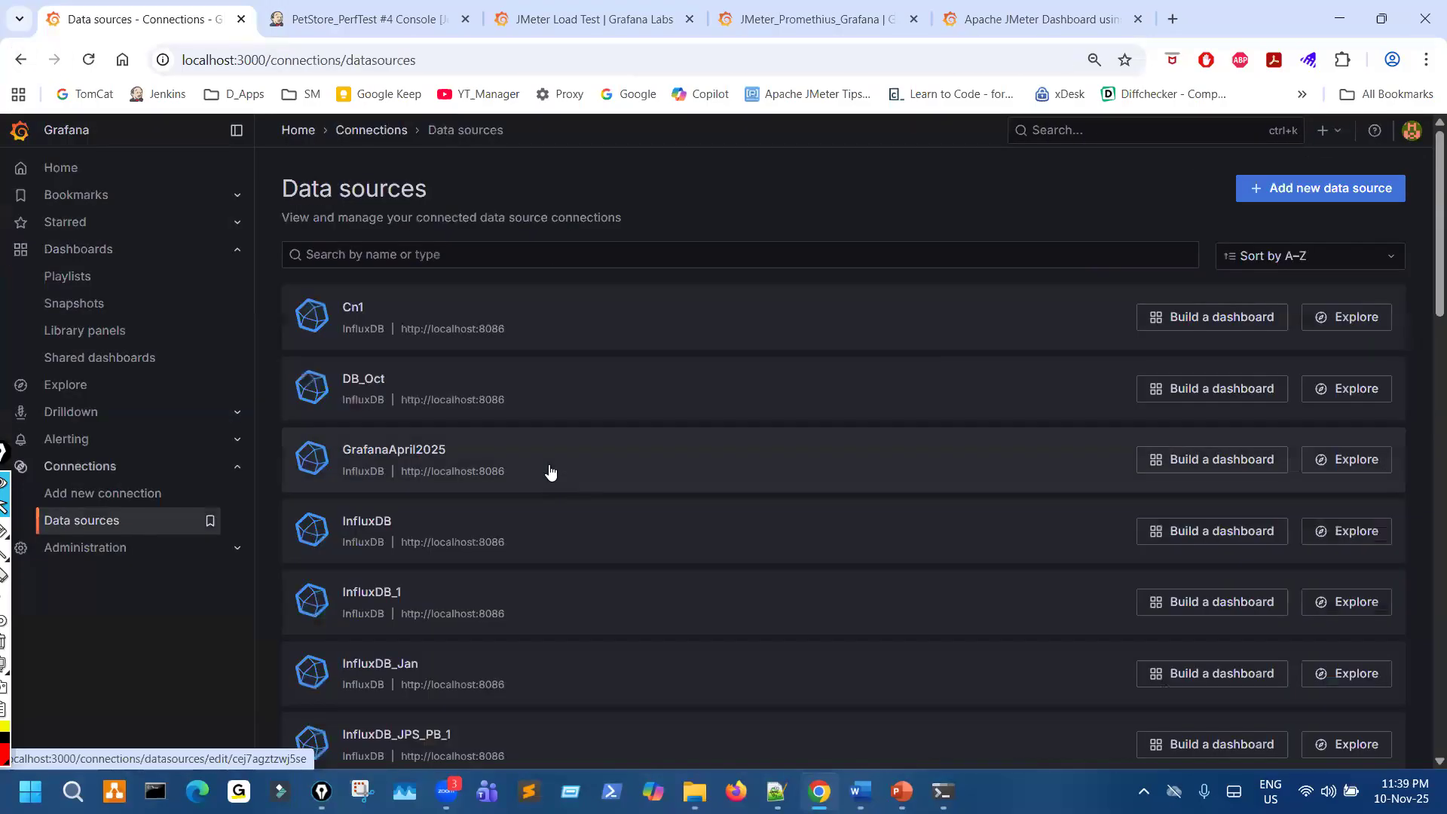
scroll(618, 490, down, 15)
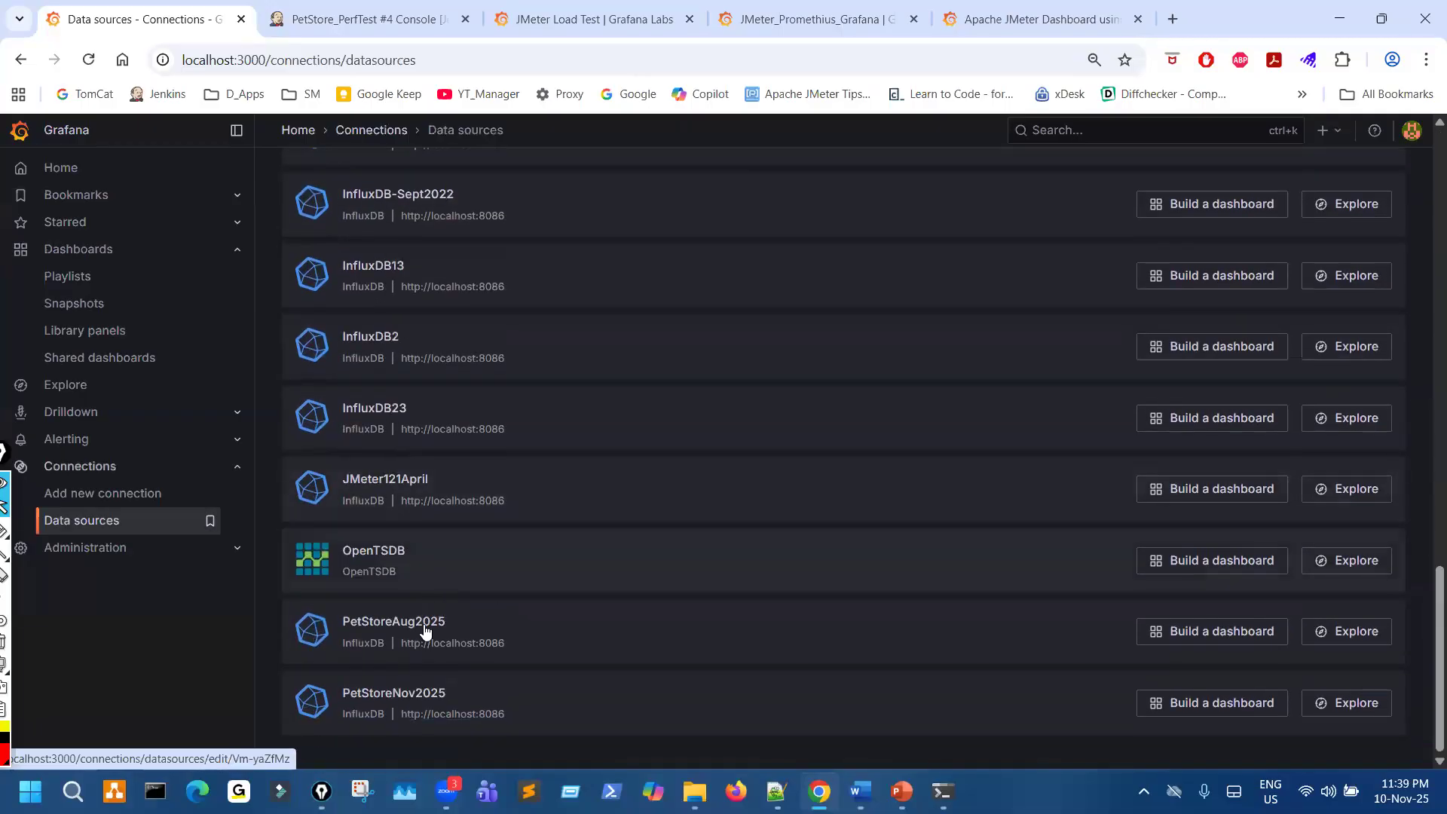
click(396, 693)
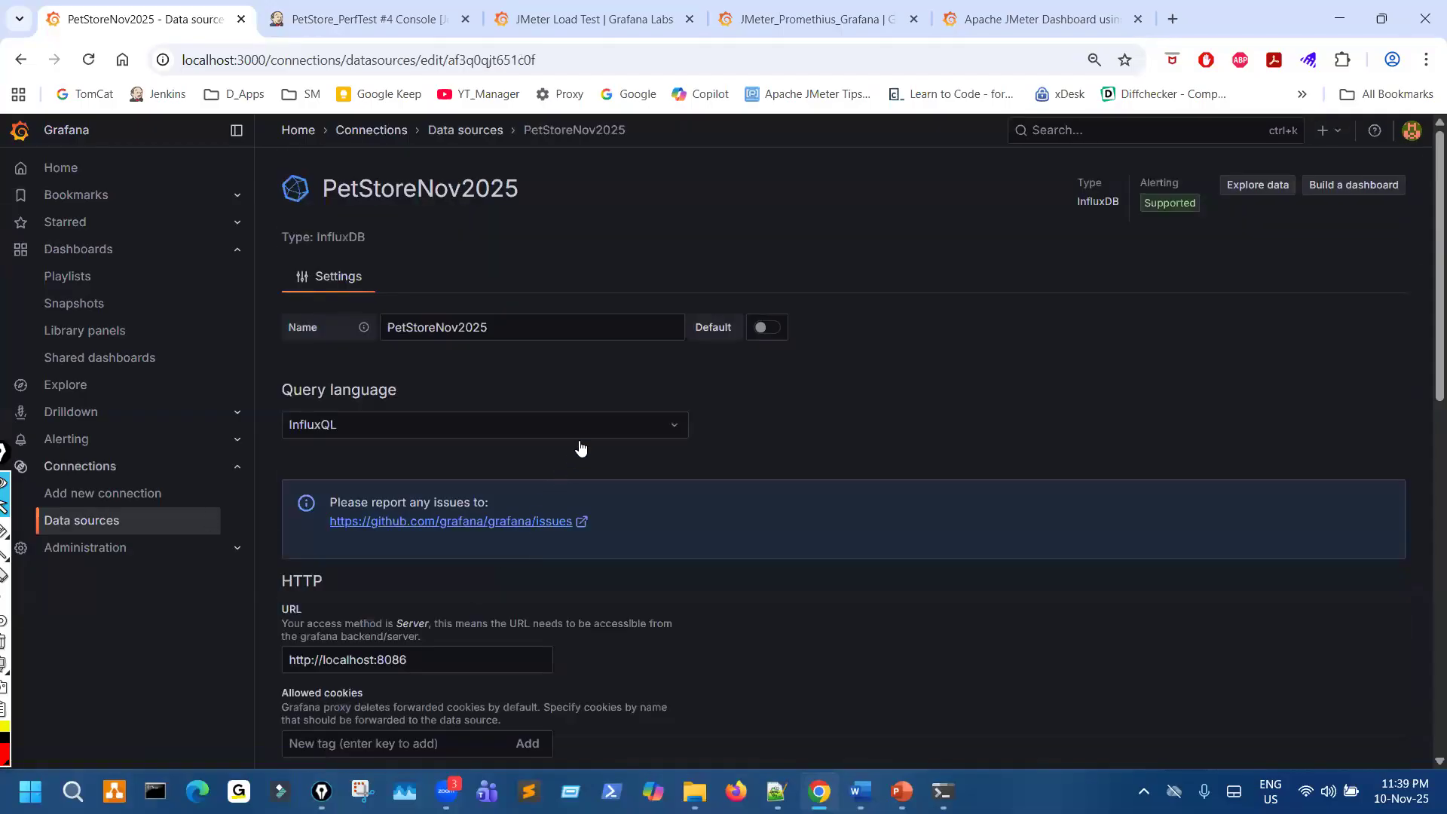
scroll(581, 448, down, 10)
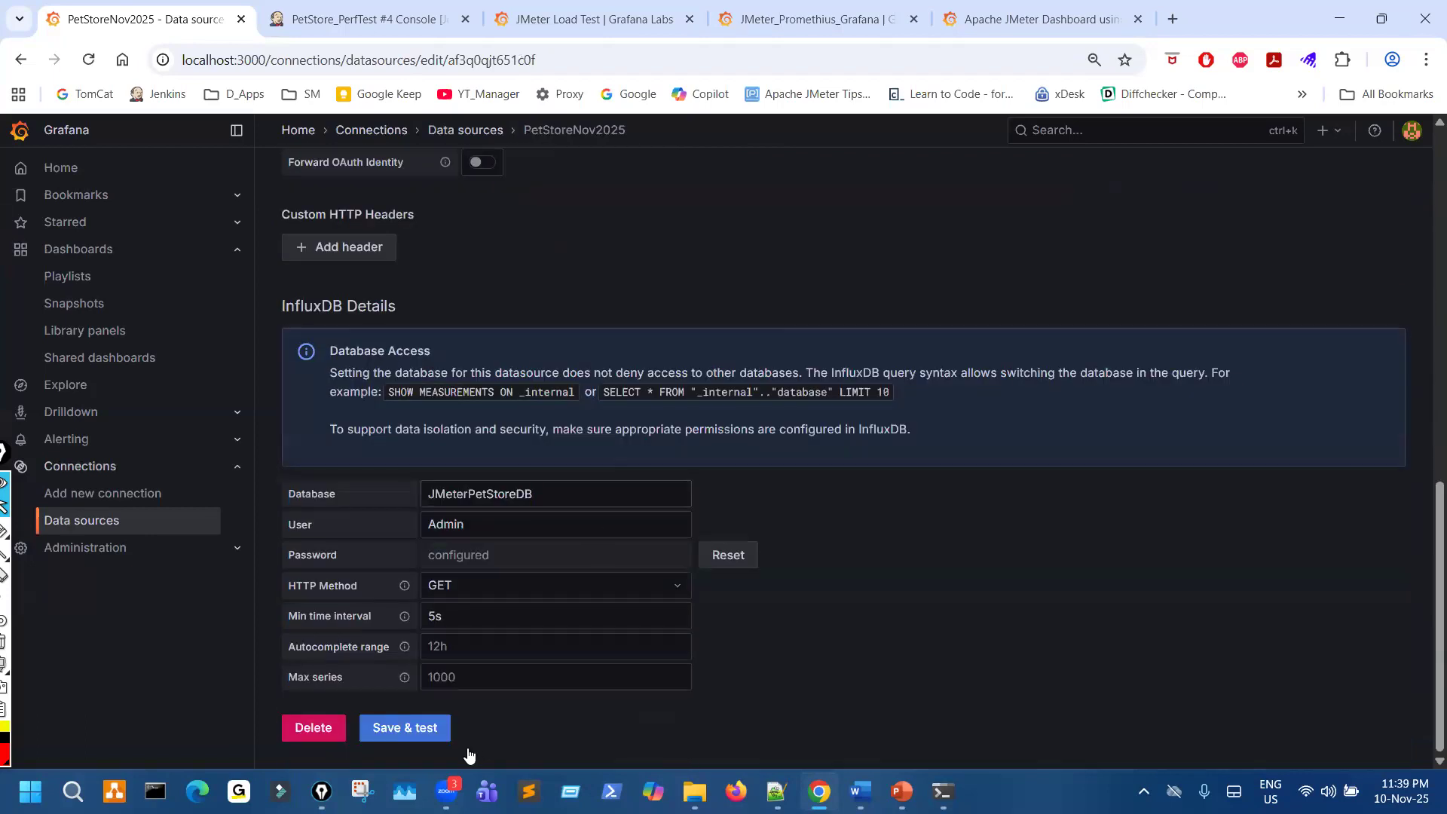
click(405, 728)
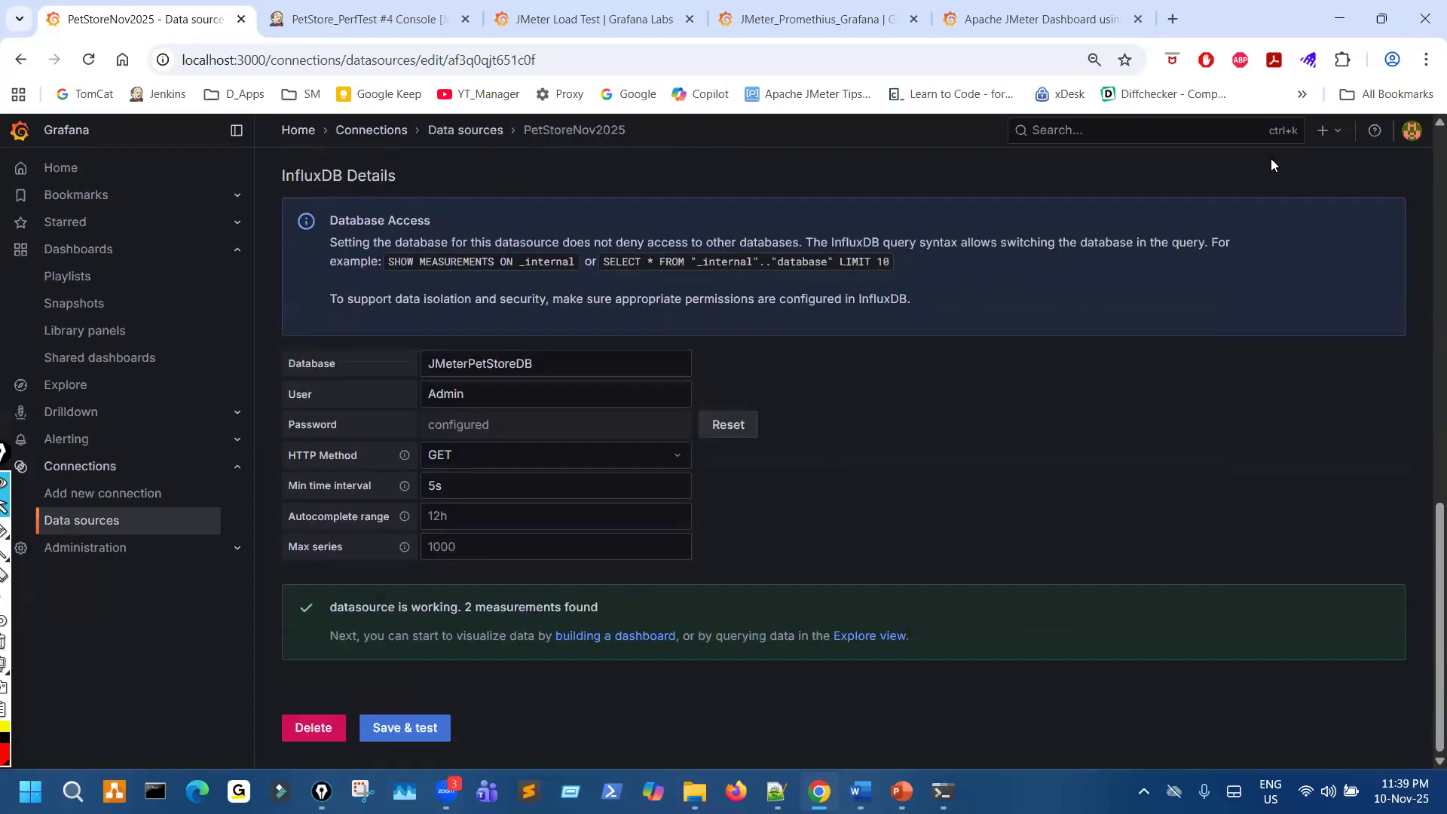
- Start a new dashboard, add a visualization without choosing a listed data source, and leave the panel editor
click(1327, 130)
click(1243, 132)
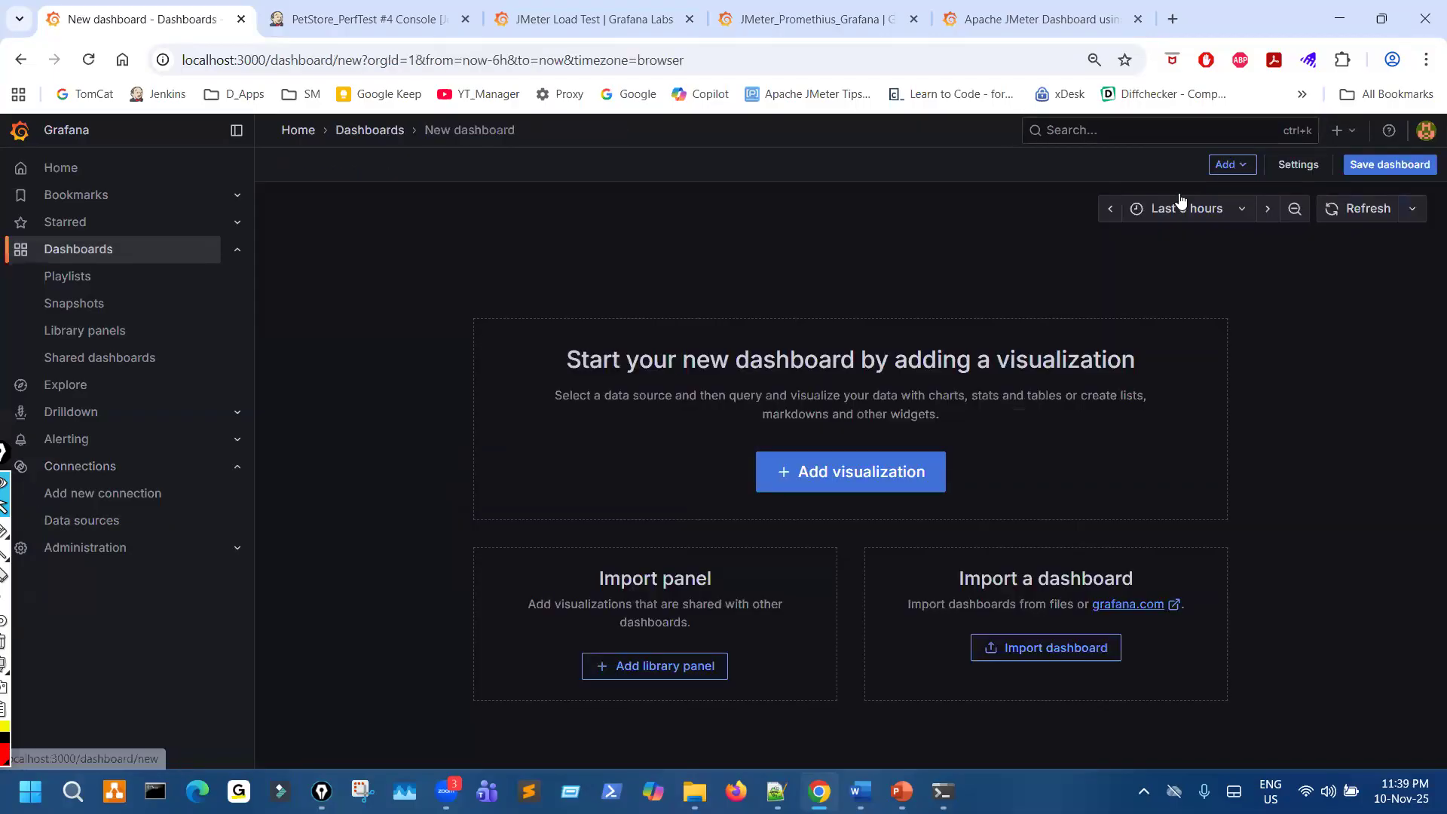
click(1346, 133)
click(865, 472)
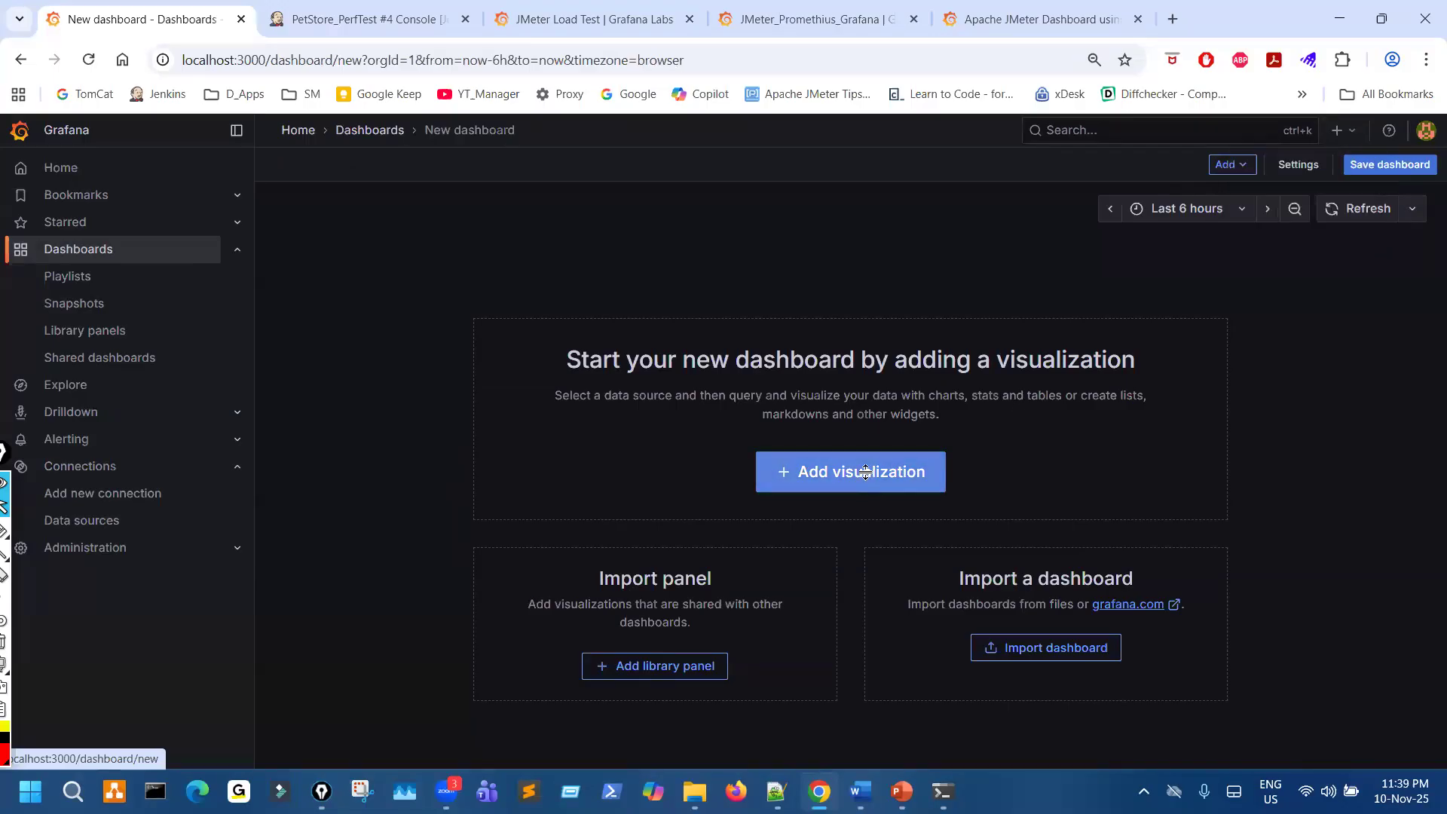
scroll(550, 490, down, 5)
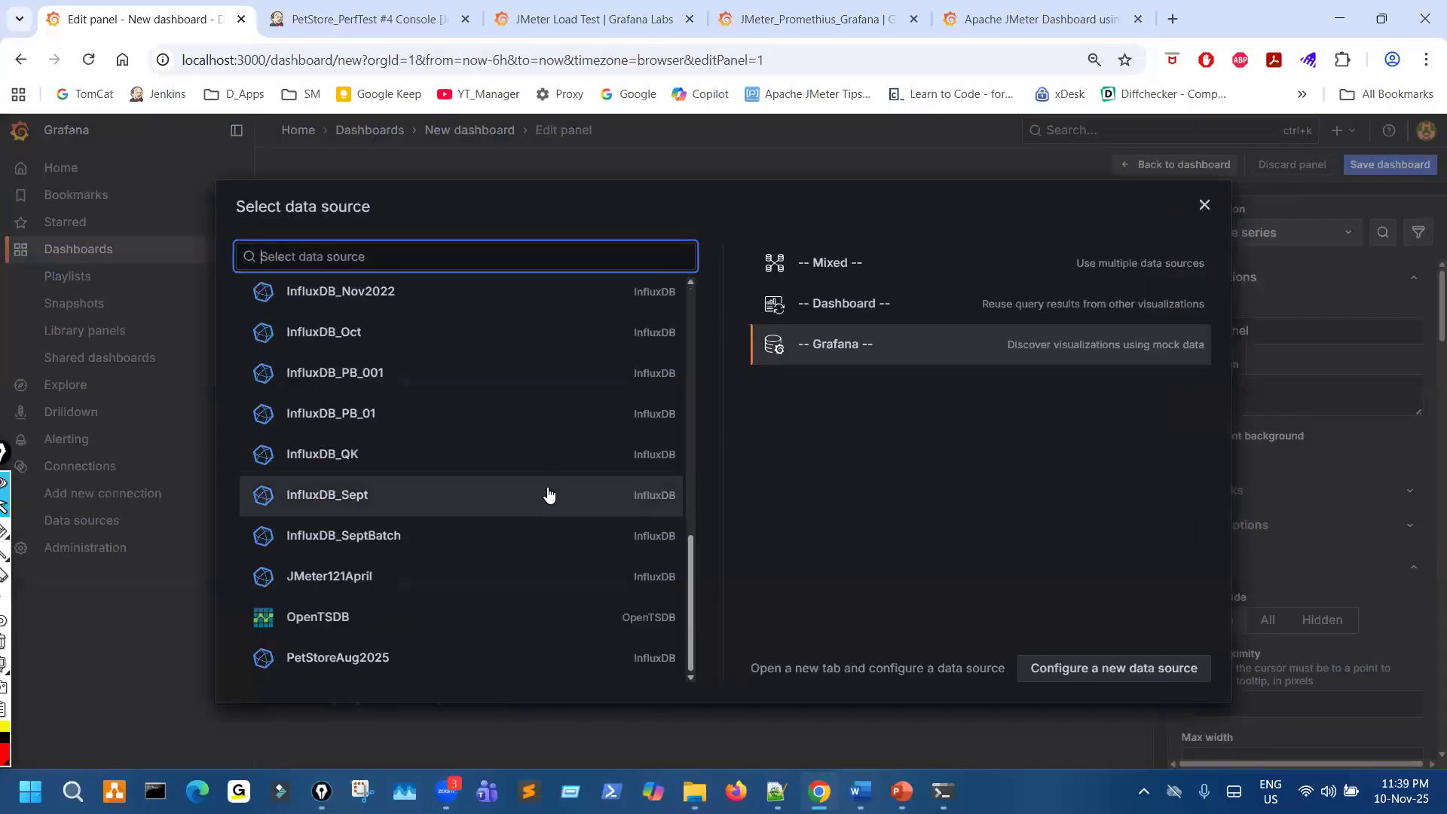
click(1205, 204)
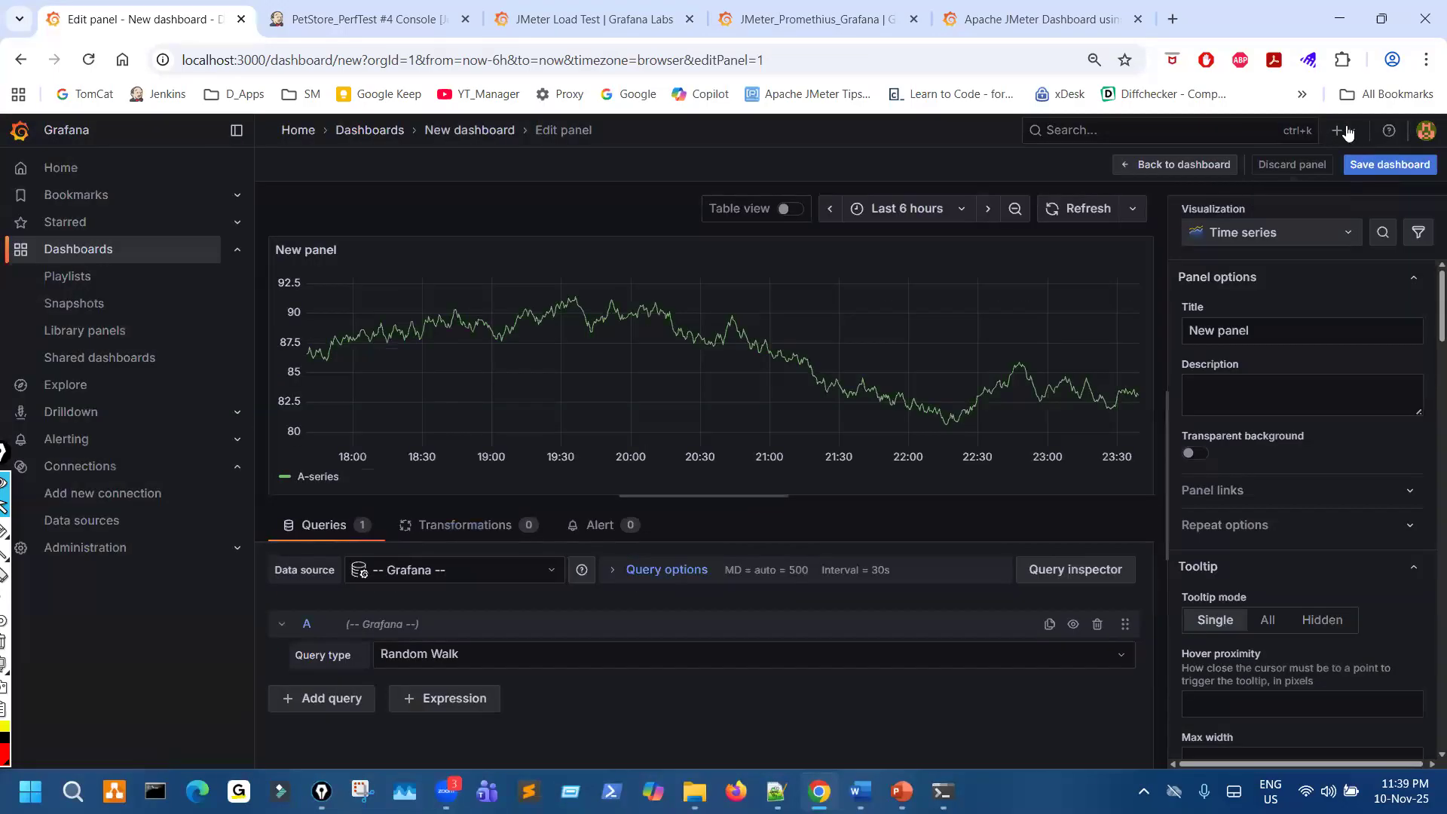
click(1346, 133)
key(Escape)
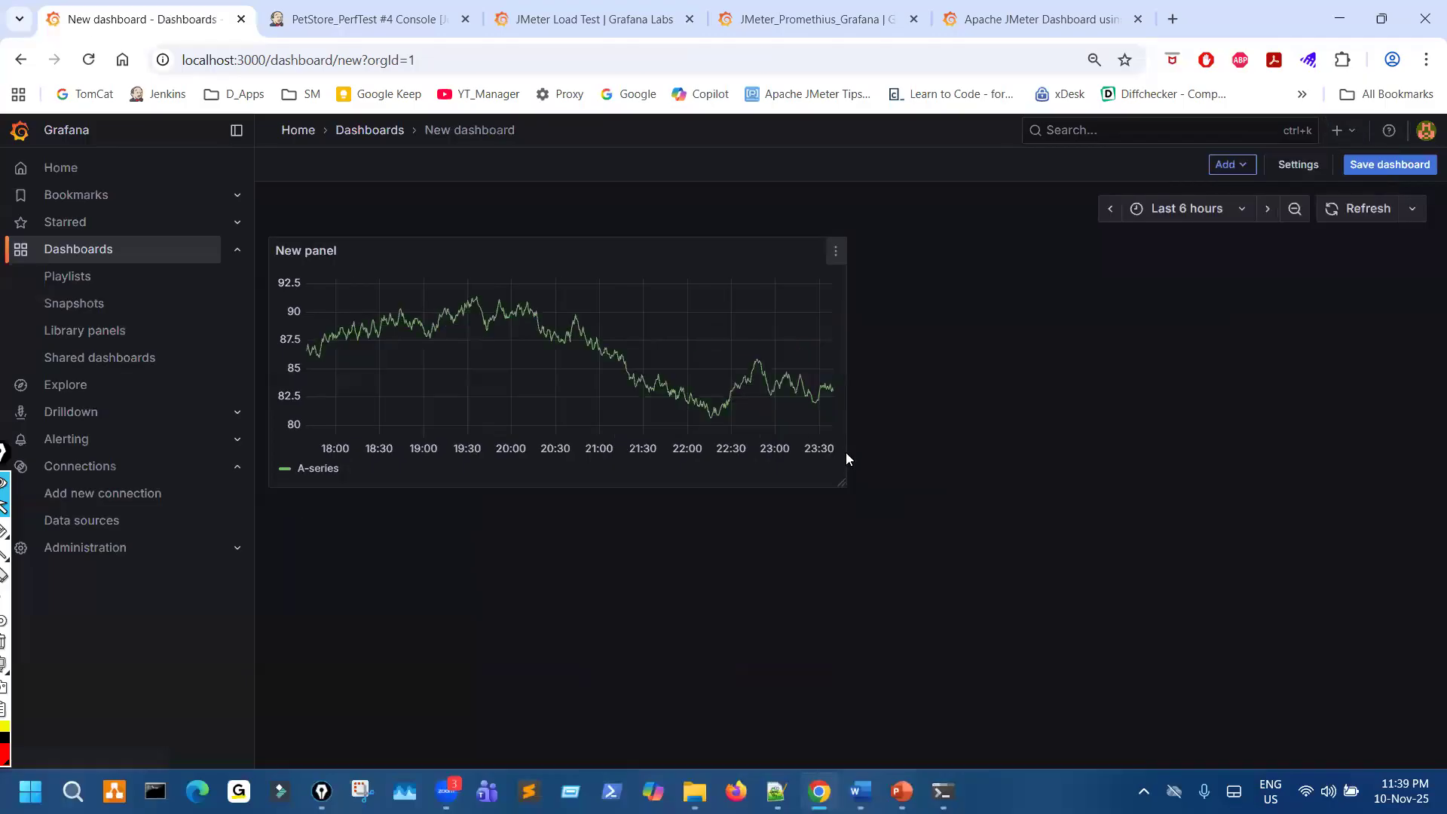
- Request a new dashboard again and review the general, time and panel options in the unsaved dashboard's settings
click(1342, 131)
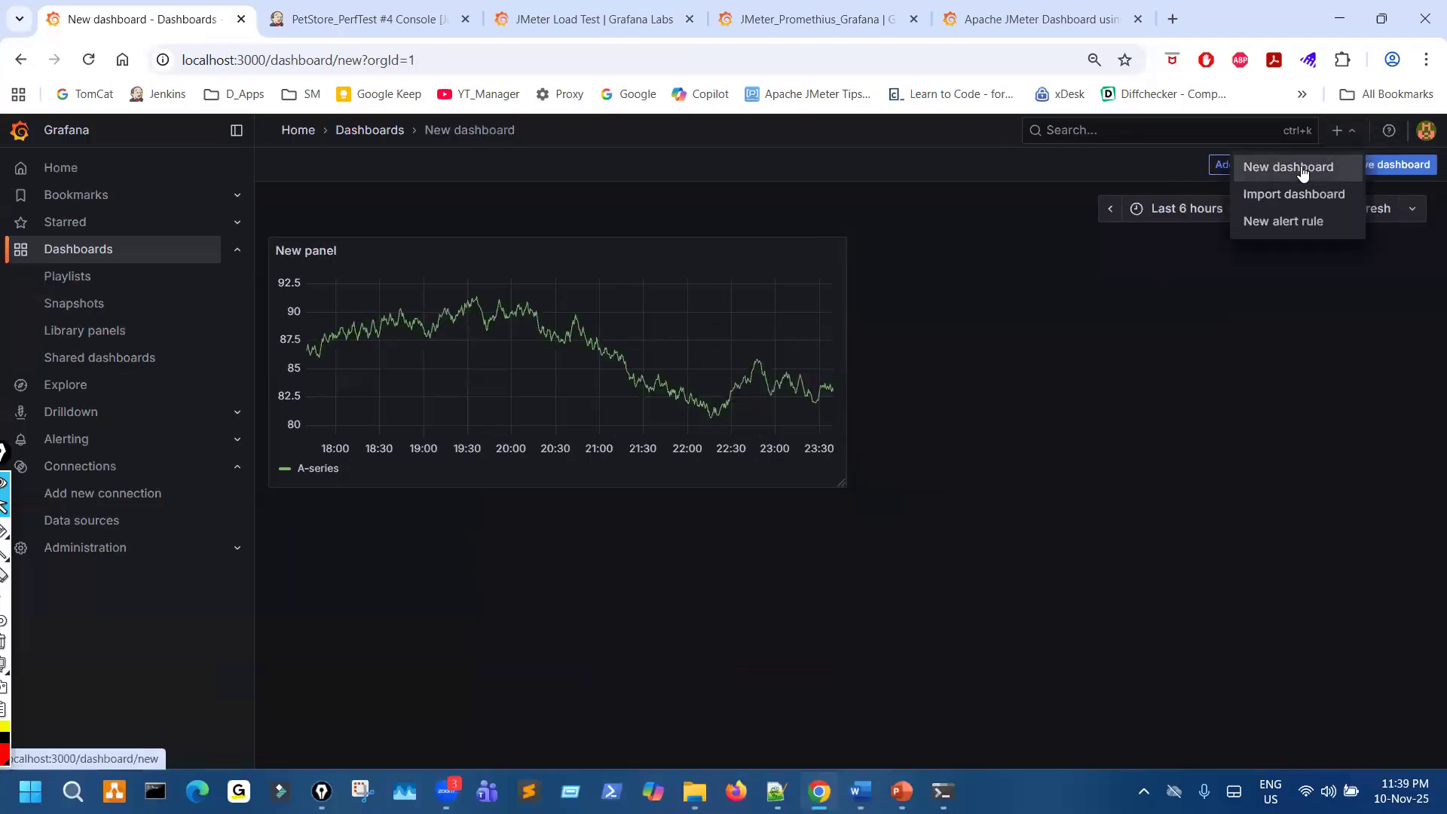
click(1307, 168)
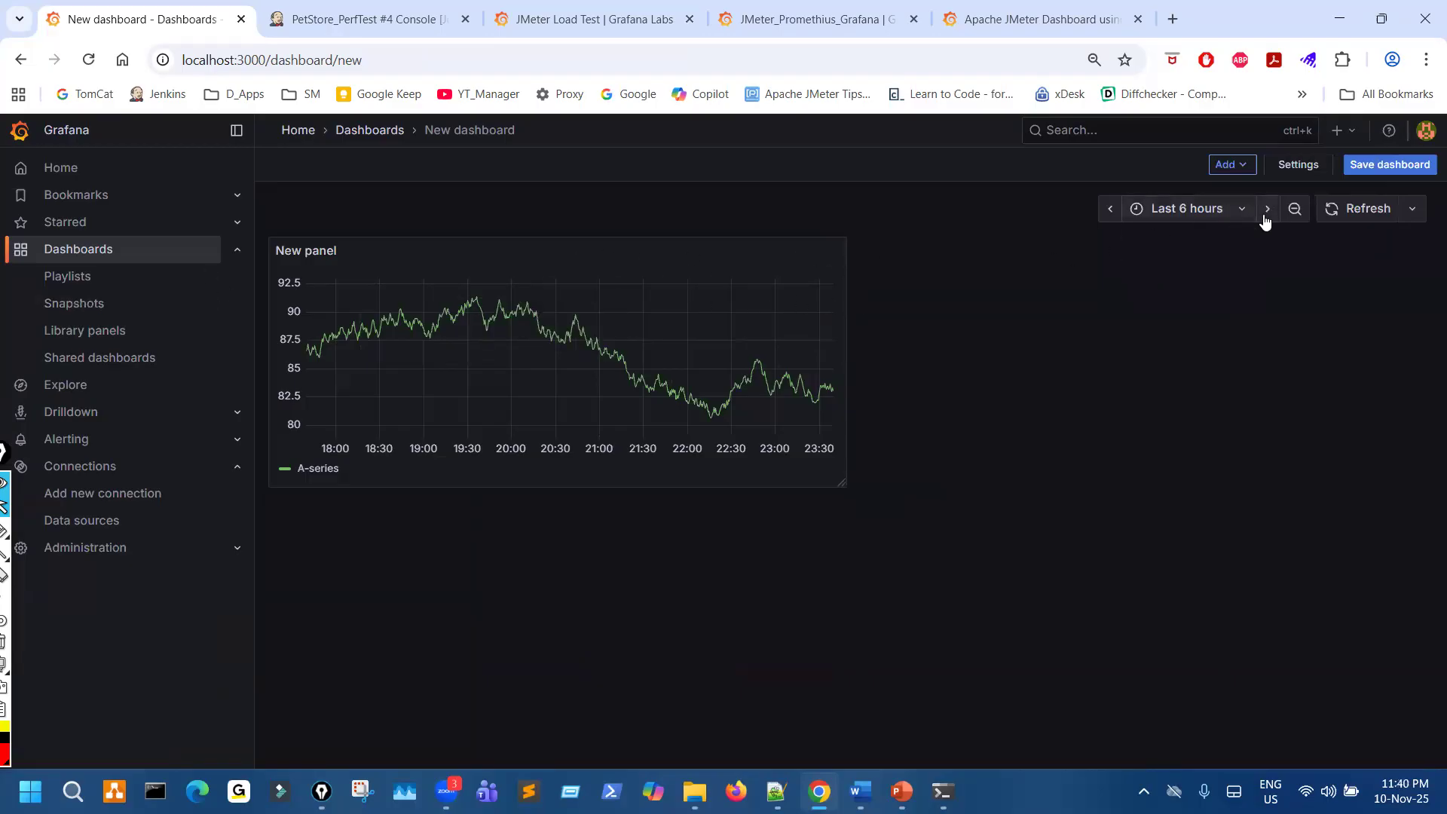
click(1297, 166)
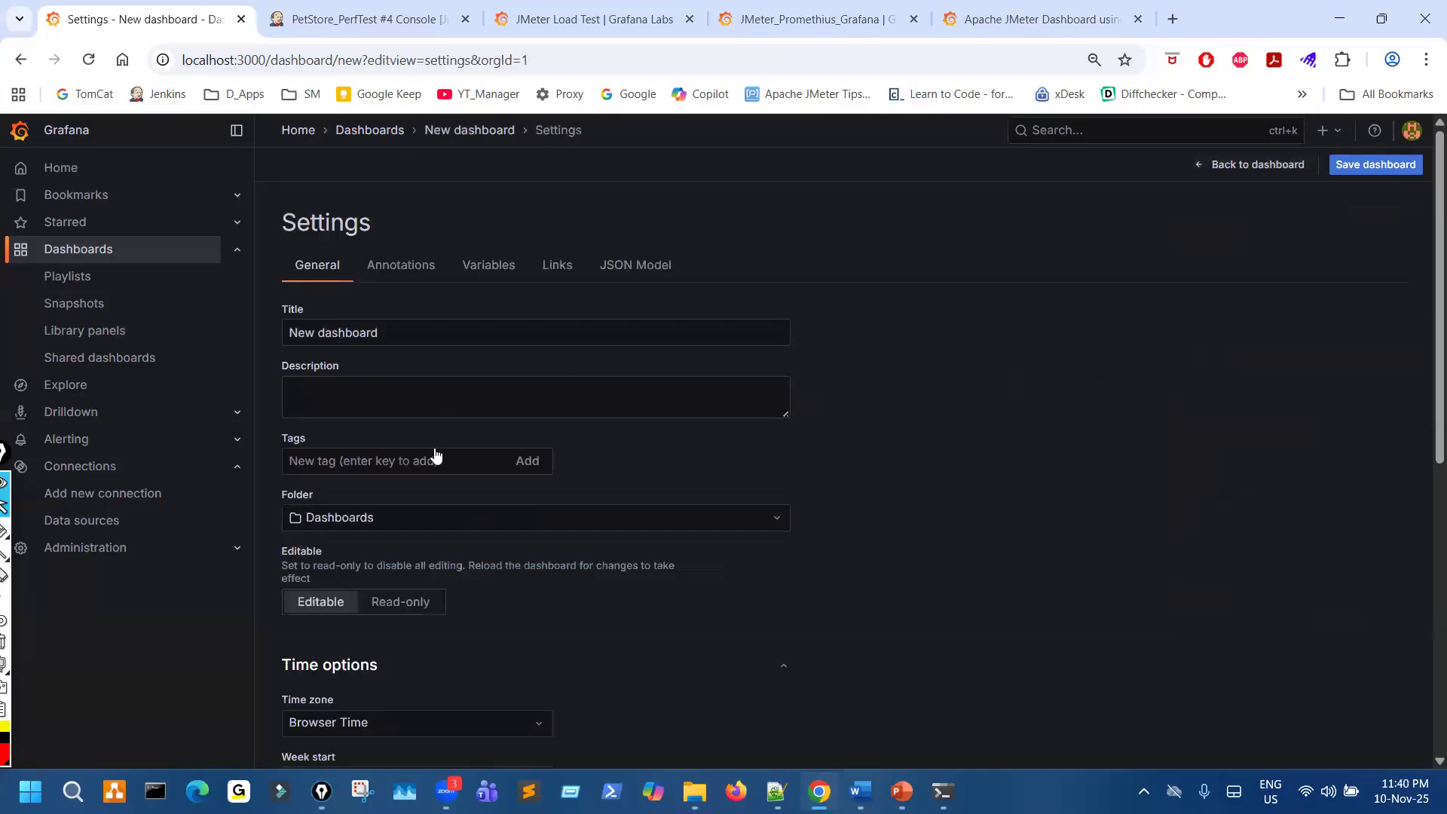
scroll(436, 455, down, 2)
scroll(436, 455, down, 4)
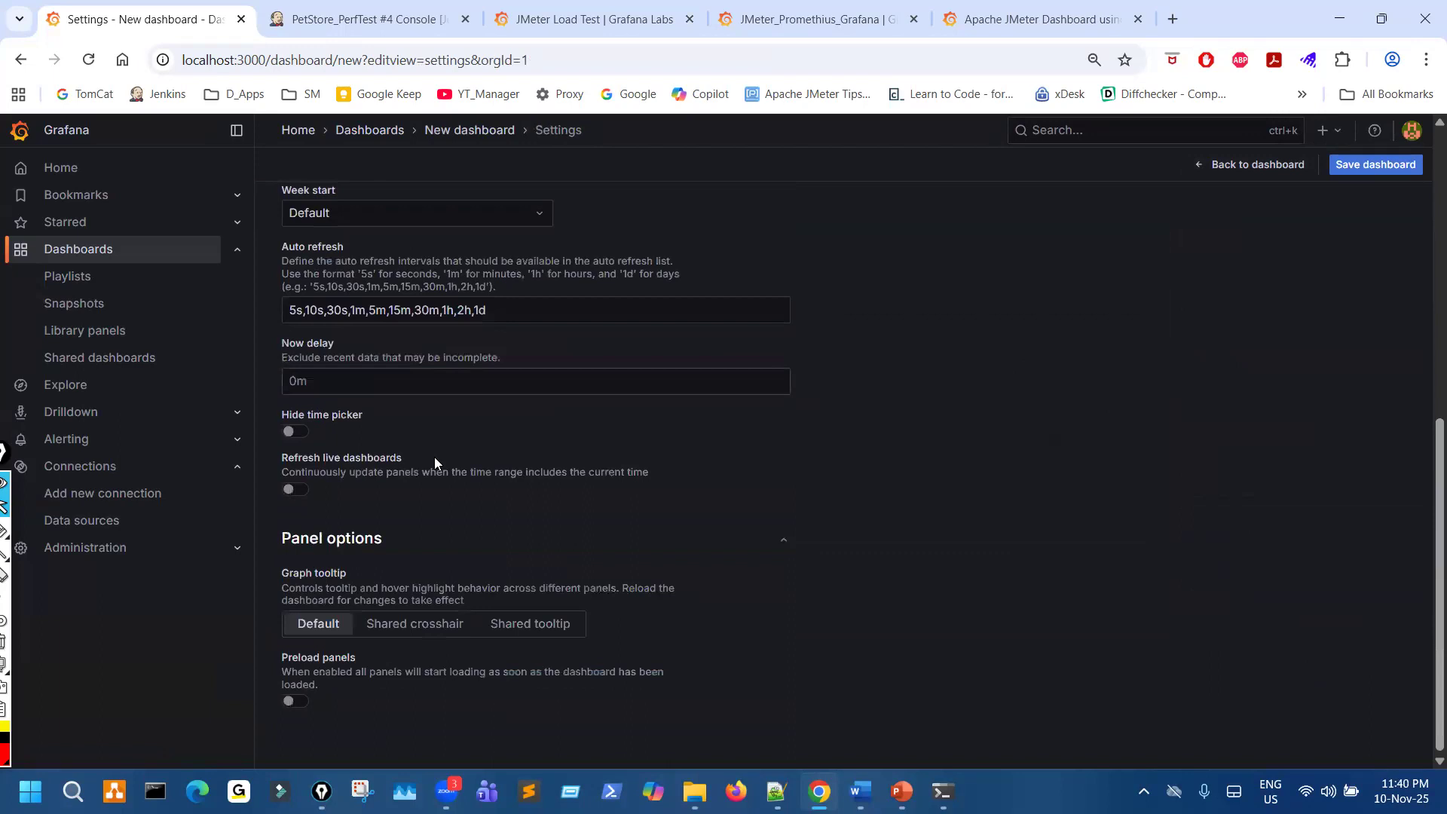
scroll(434, 461, up, 6)
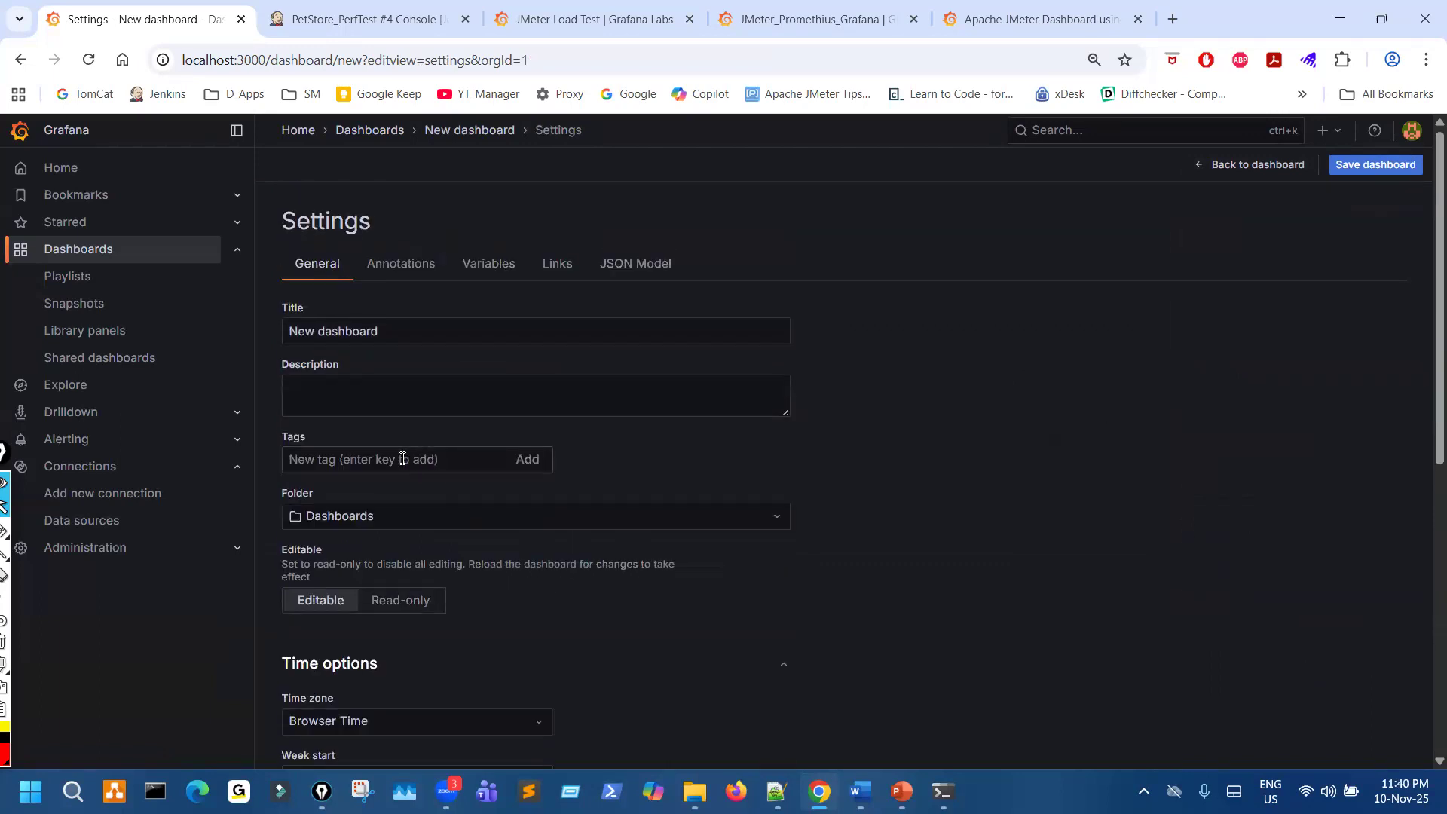
- Discard the unsaved dashboard and build a new one from the PetStoreNov2025 entry in the data sources list
click(108, 522)
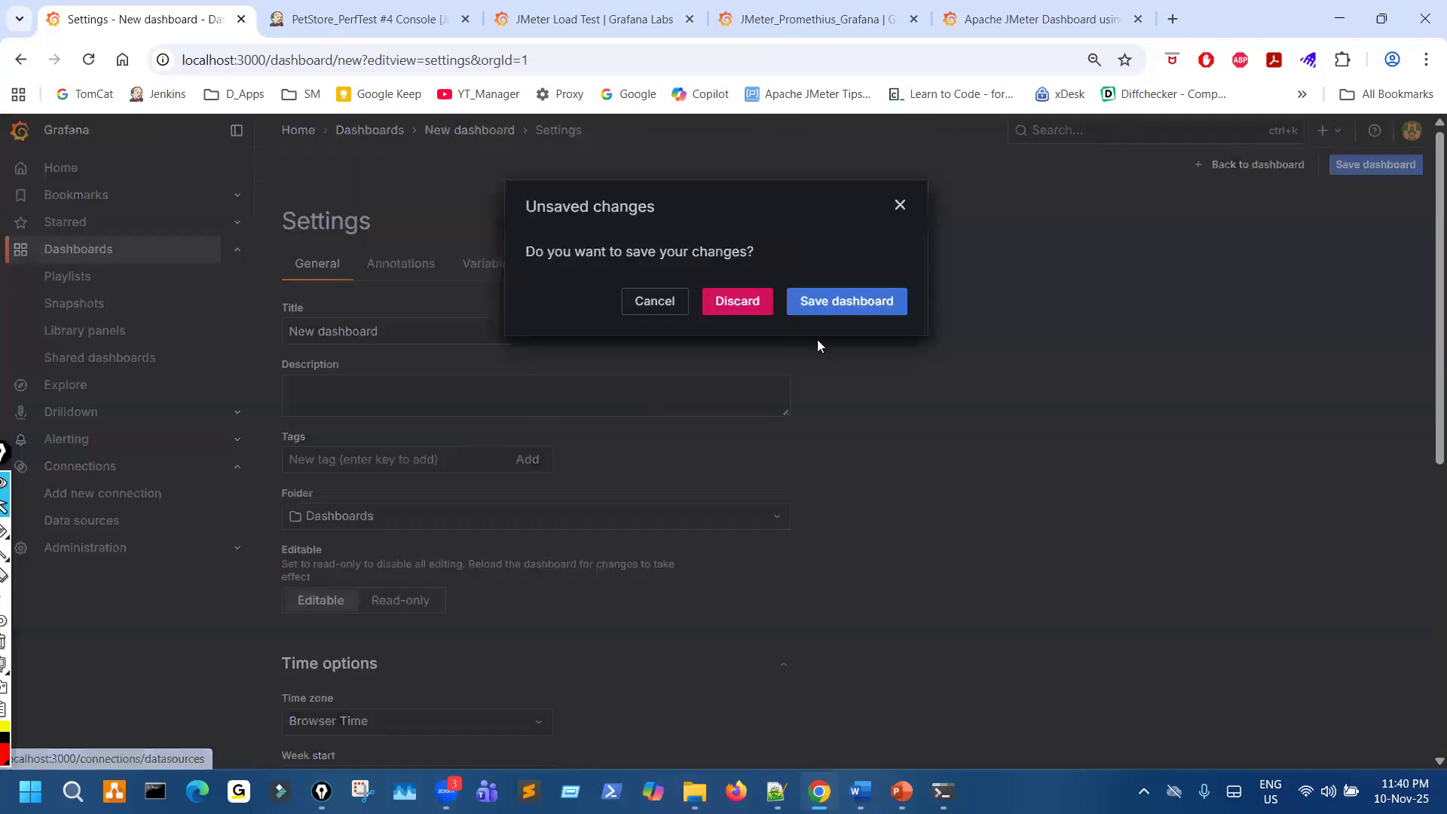
click(736, 301)
scroll(631, 460, down, 15)
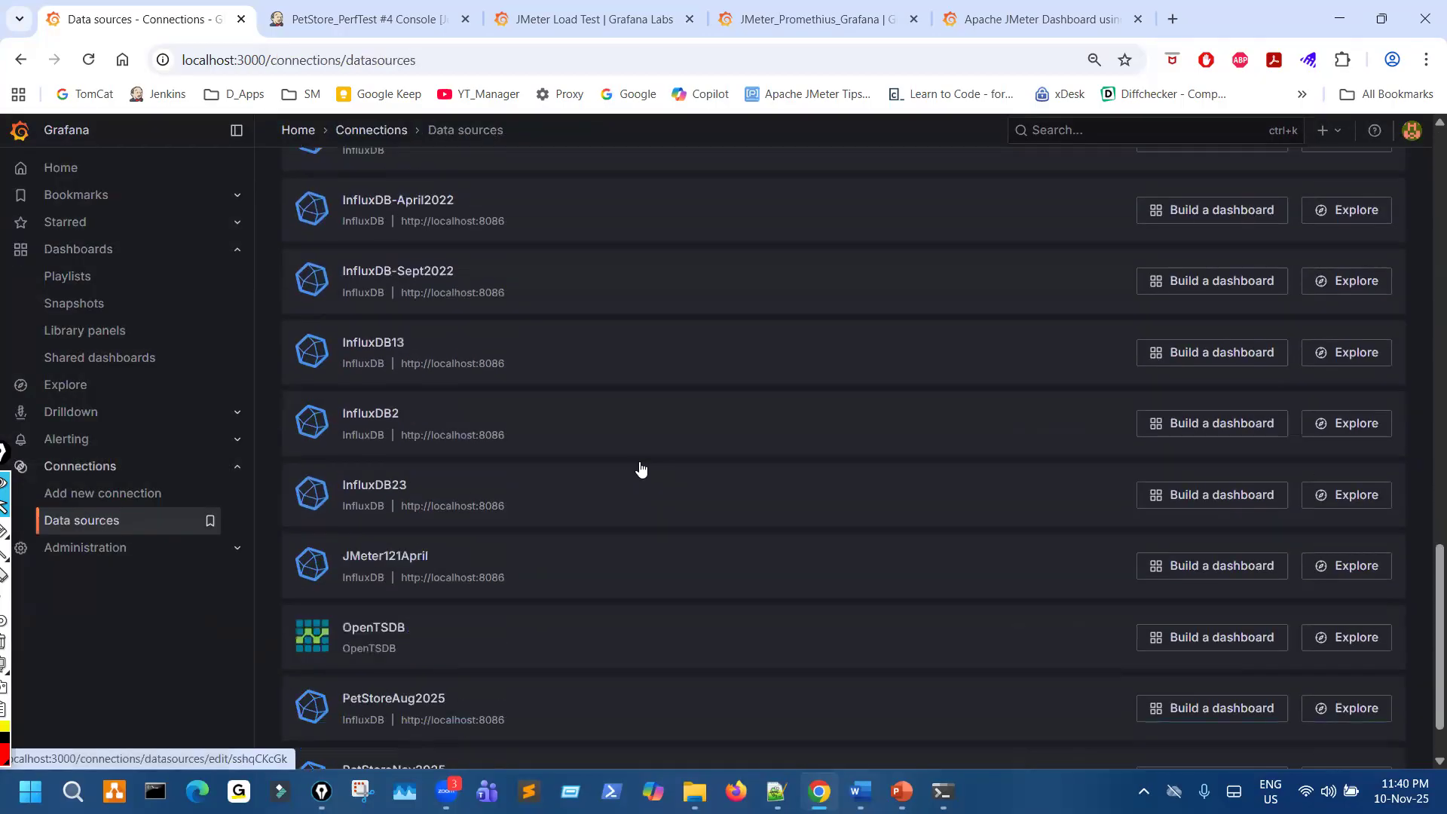
click(397, 689)
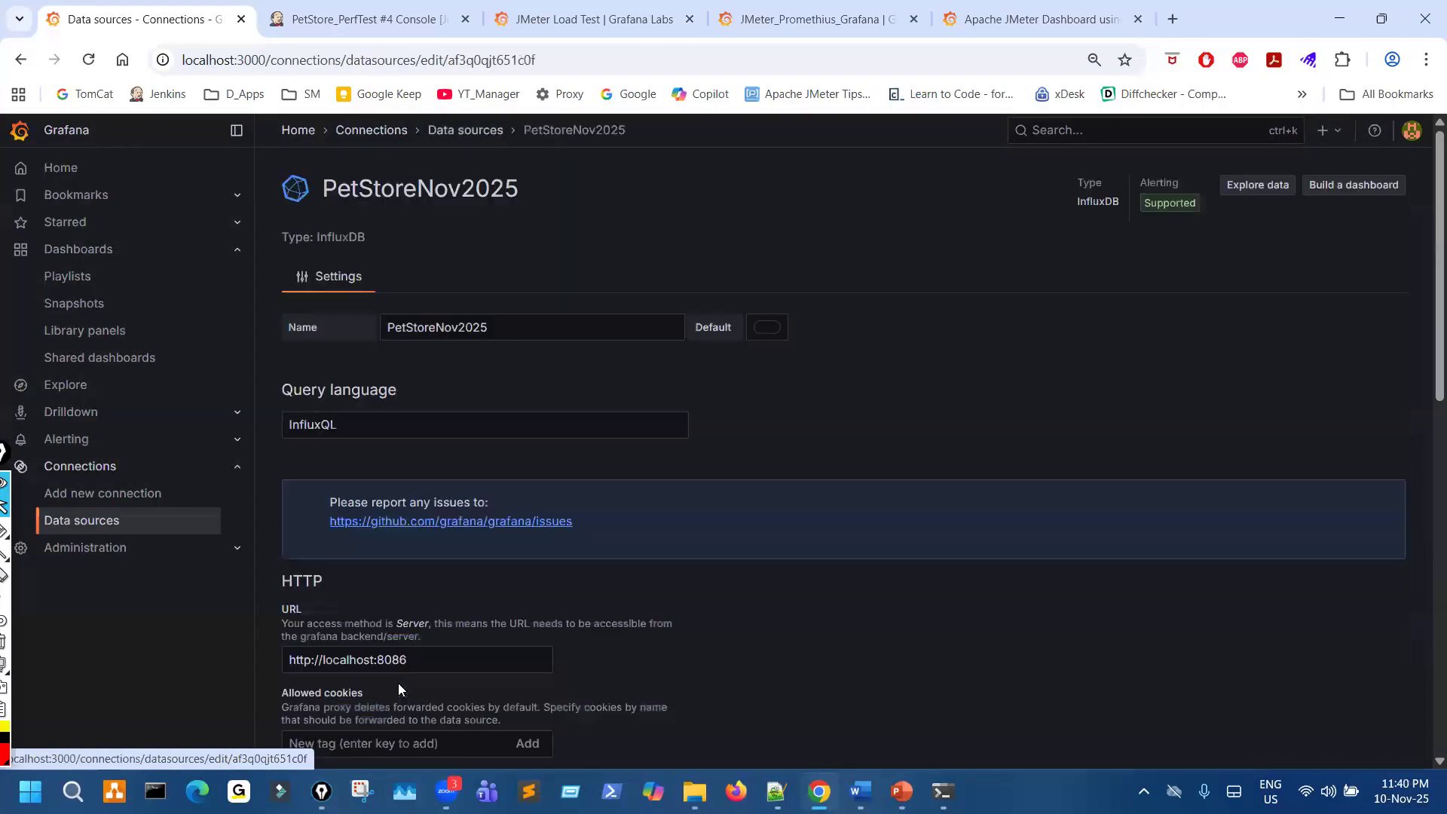
click(20, 60)
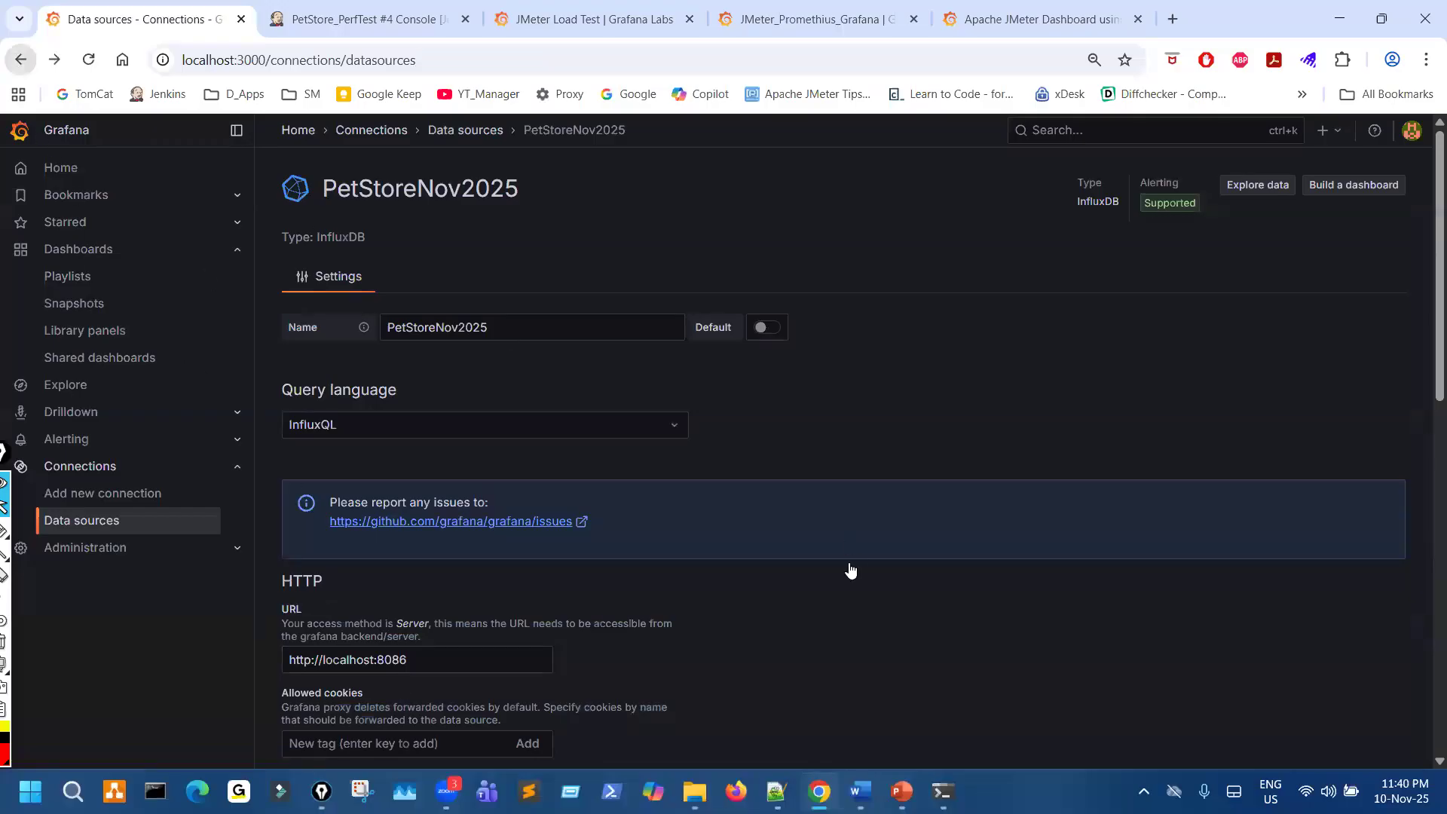
scroll(829, 652, down, 8)
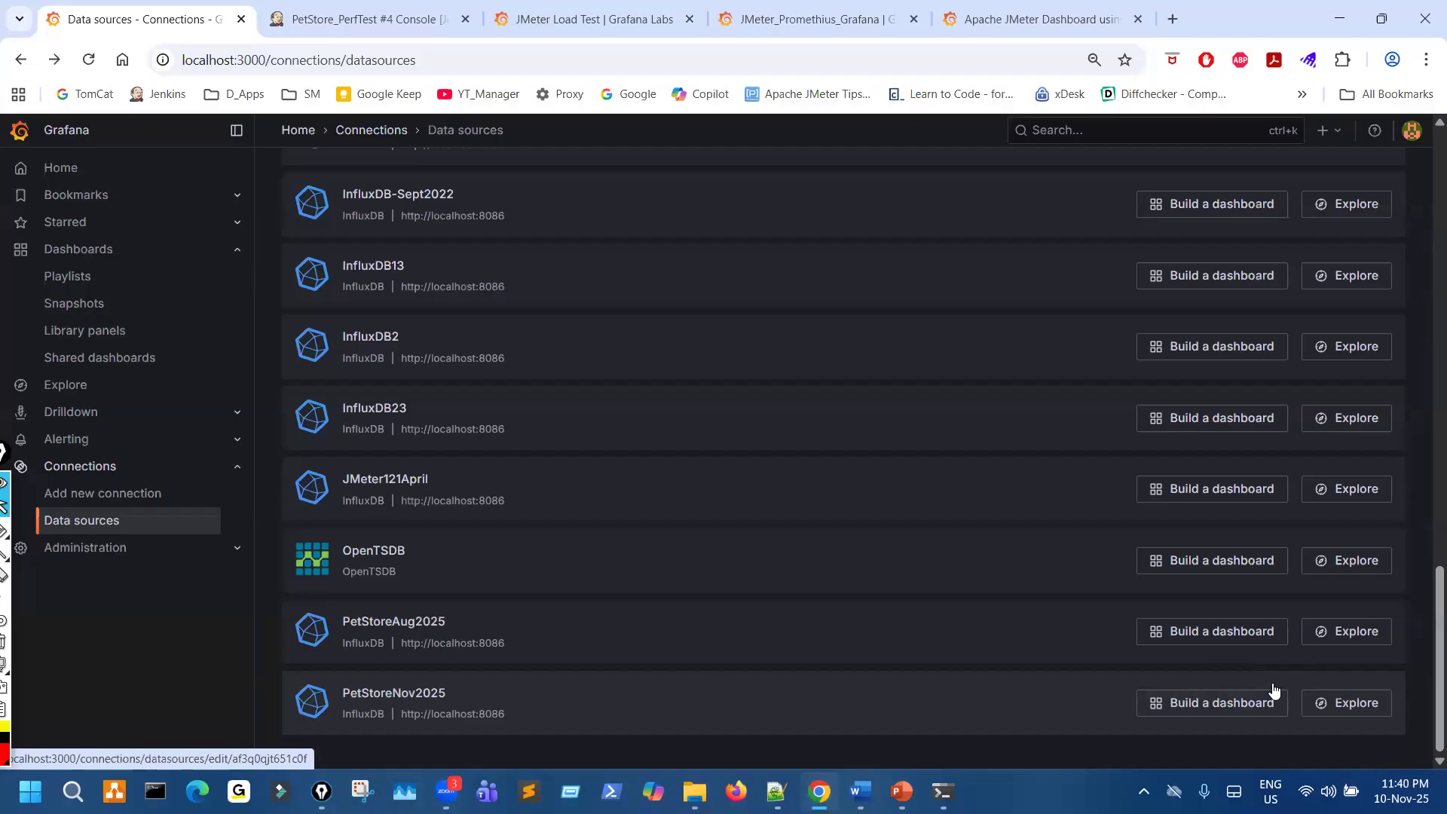
click(1227, 712)
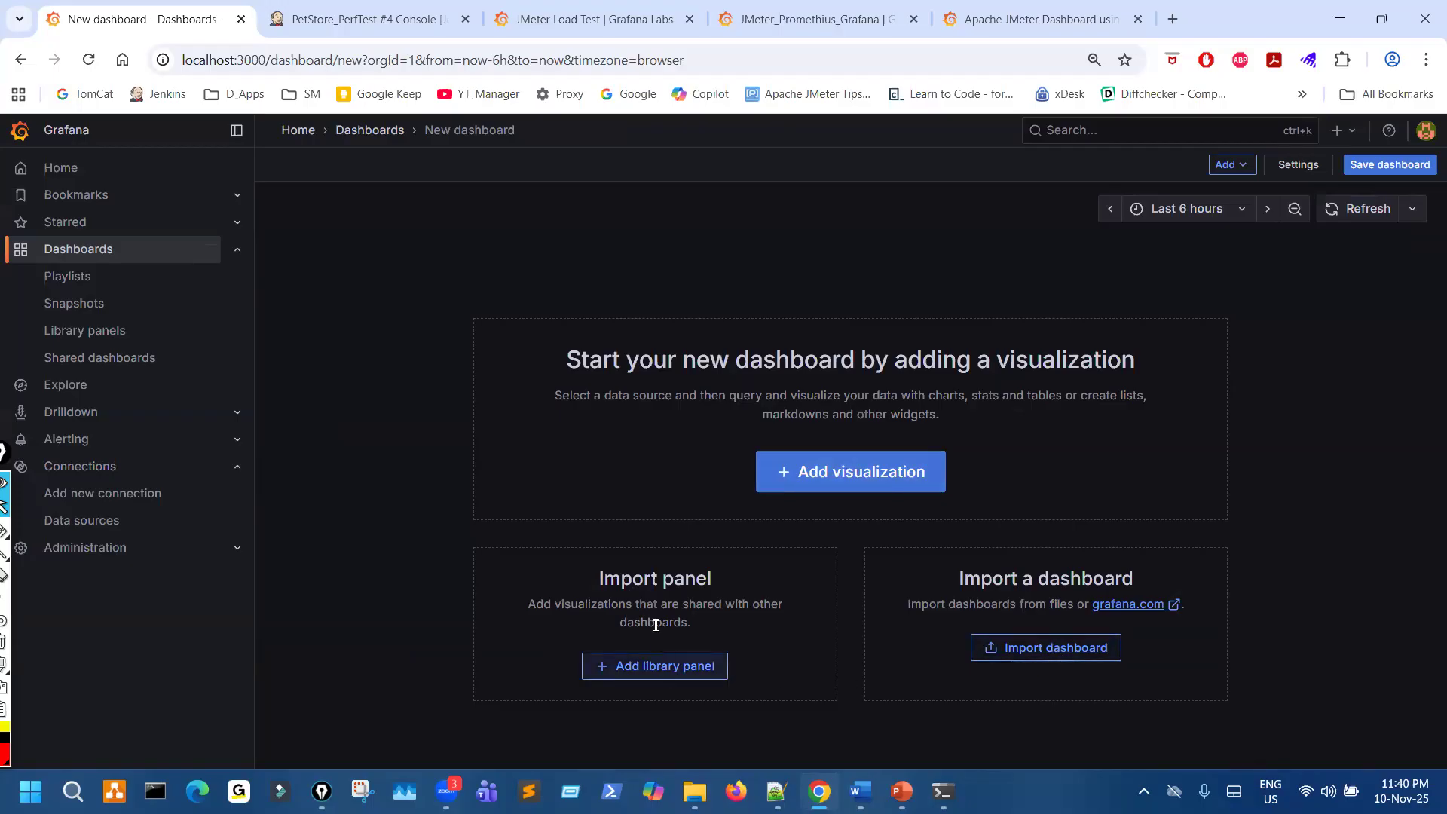
- Add a visualization based on the PetStoreNov2025 data source and widen the panel options area
click(831, 473)
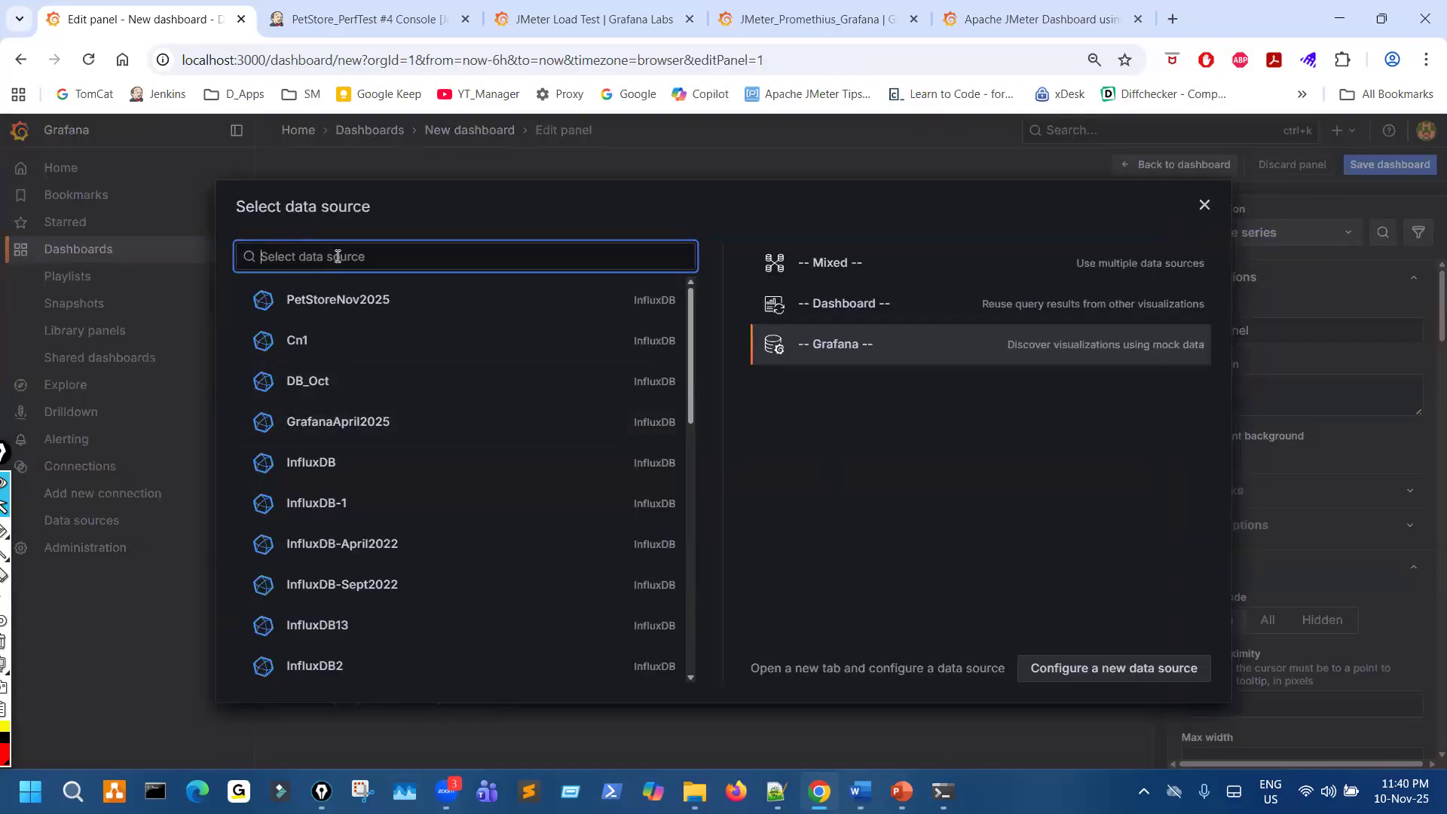
scroll(387, 420, down, 8)
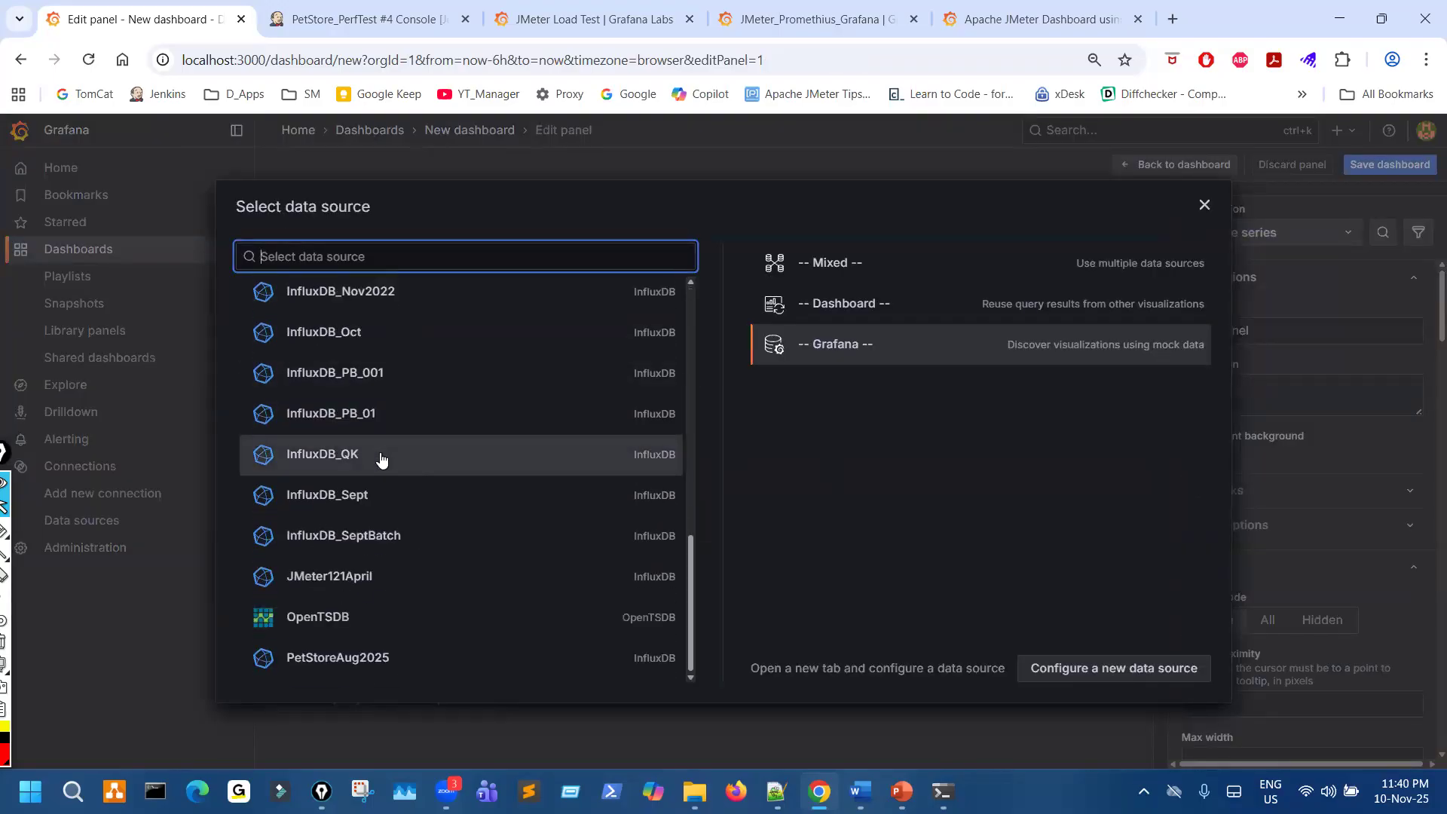
scroll(372, 528, up, 8)
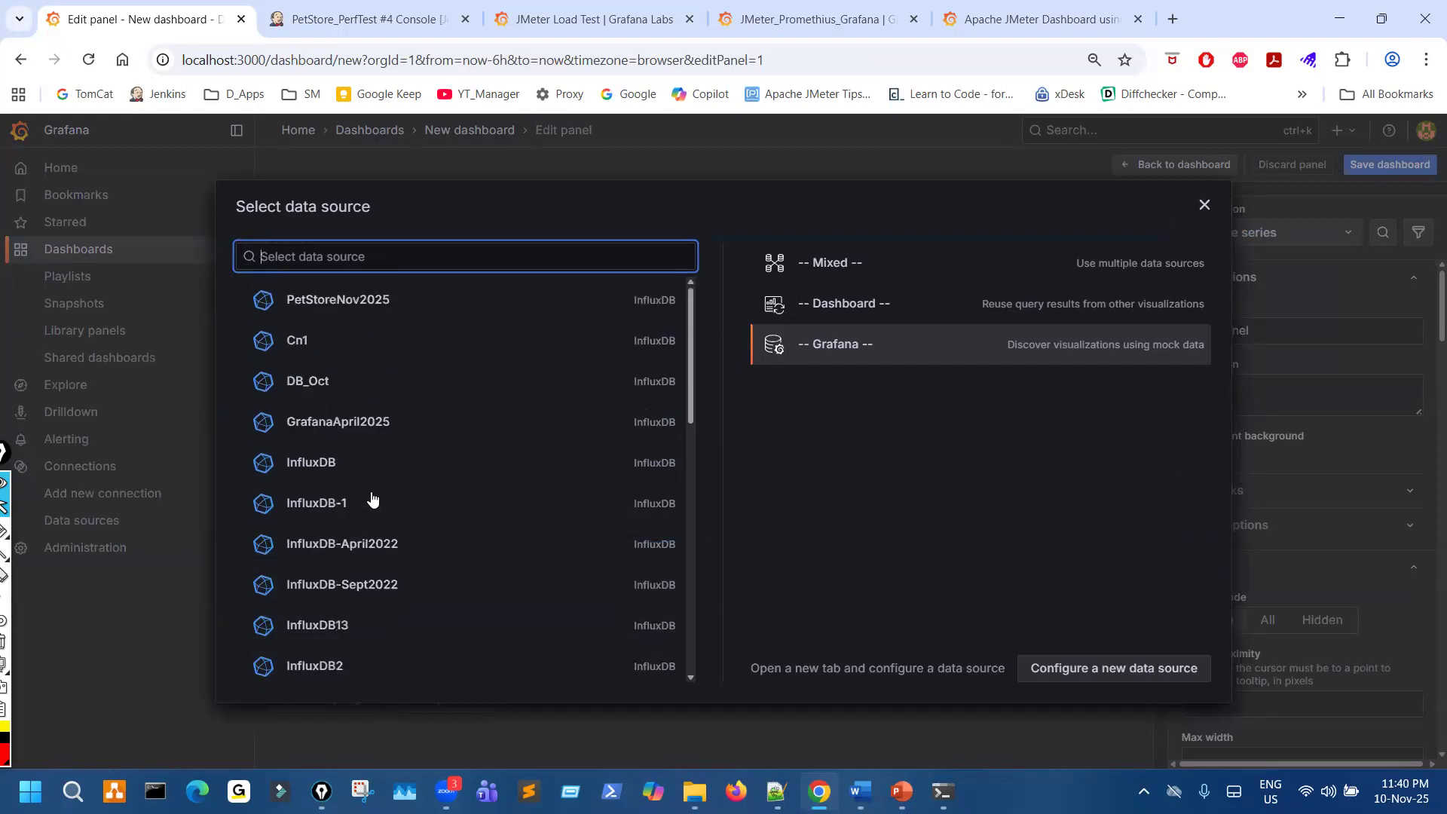
click(385, 302)
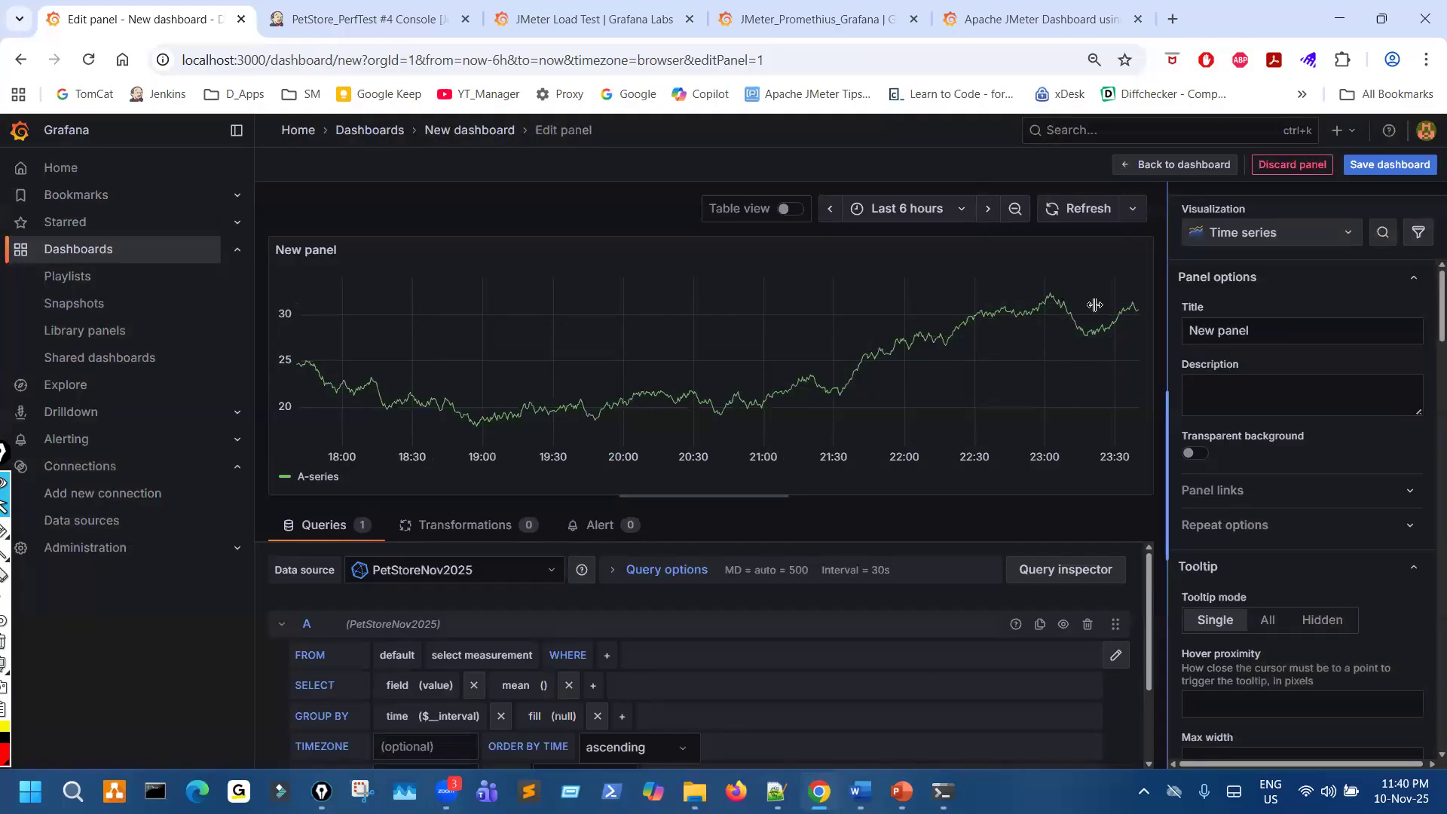
drag(1095, 305, 1018, 337)
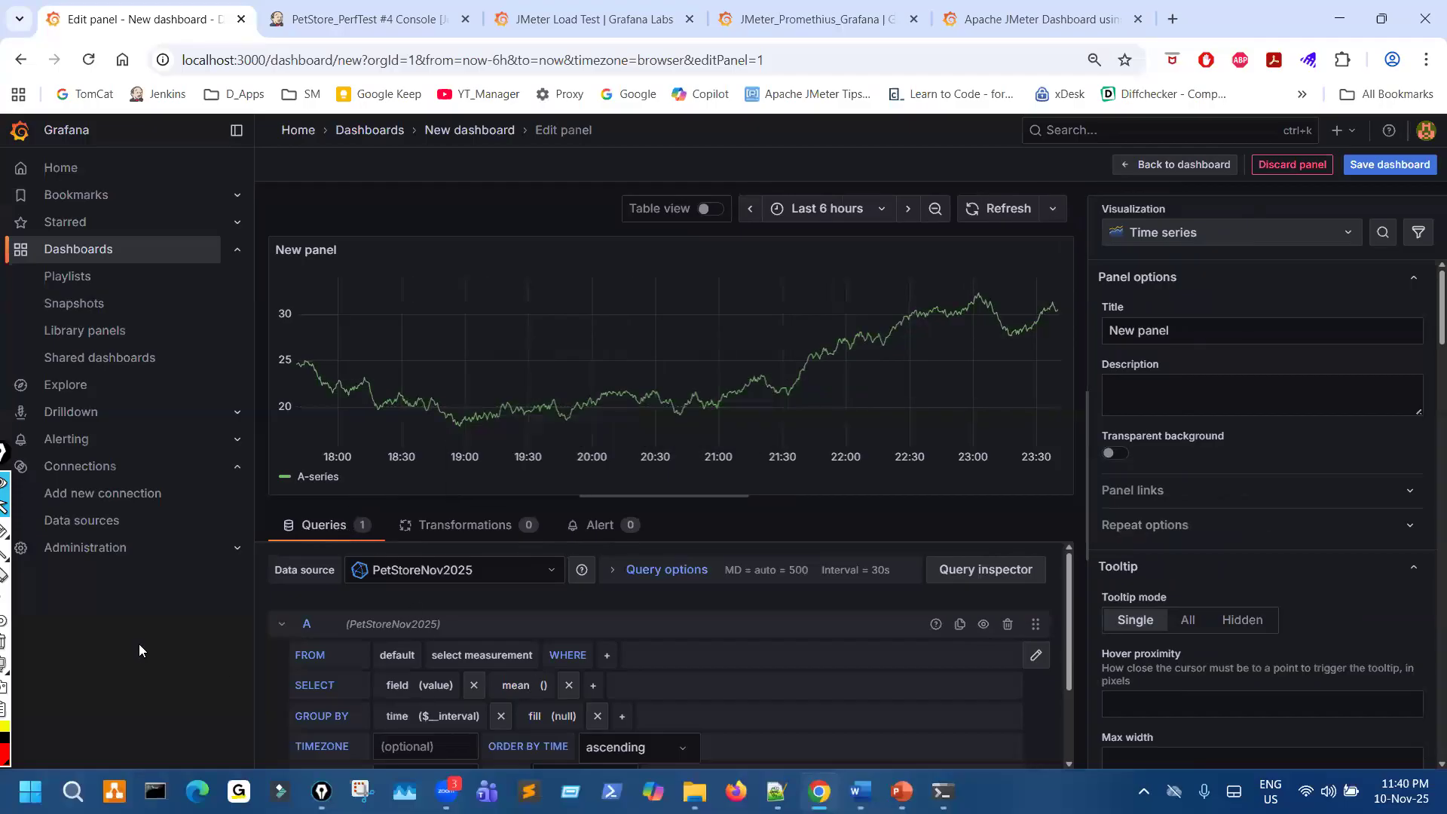
- Circle the query builder fields, the data source name and the graph with the red annotation pen, and clear the markings
click(5, 532)
click(19, 531)
mouse_move(423, 641)
mouse_down()
mouse_move(656, 781)
mouse_move(598, 648)
mouse_up()
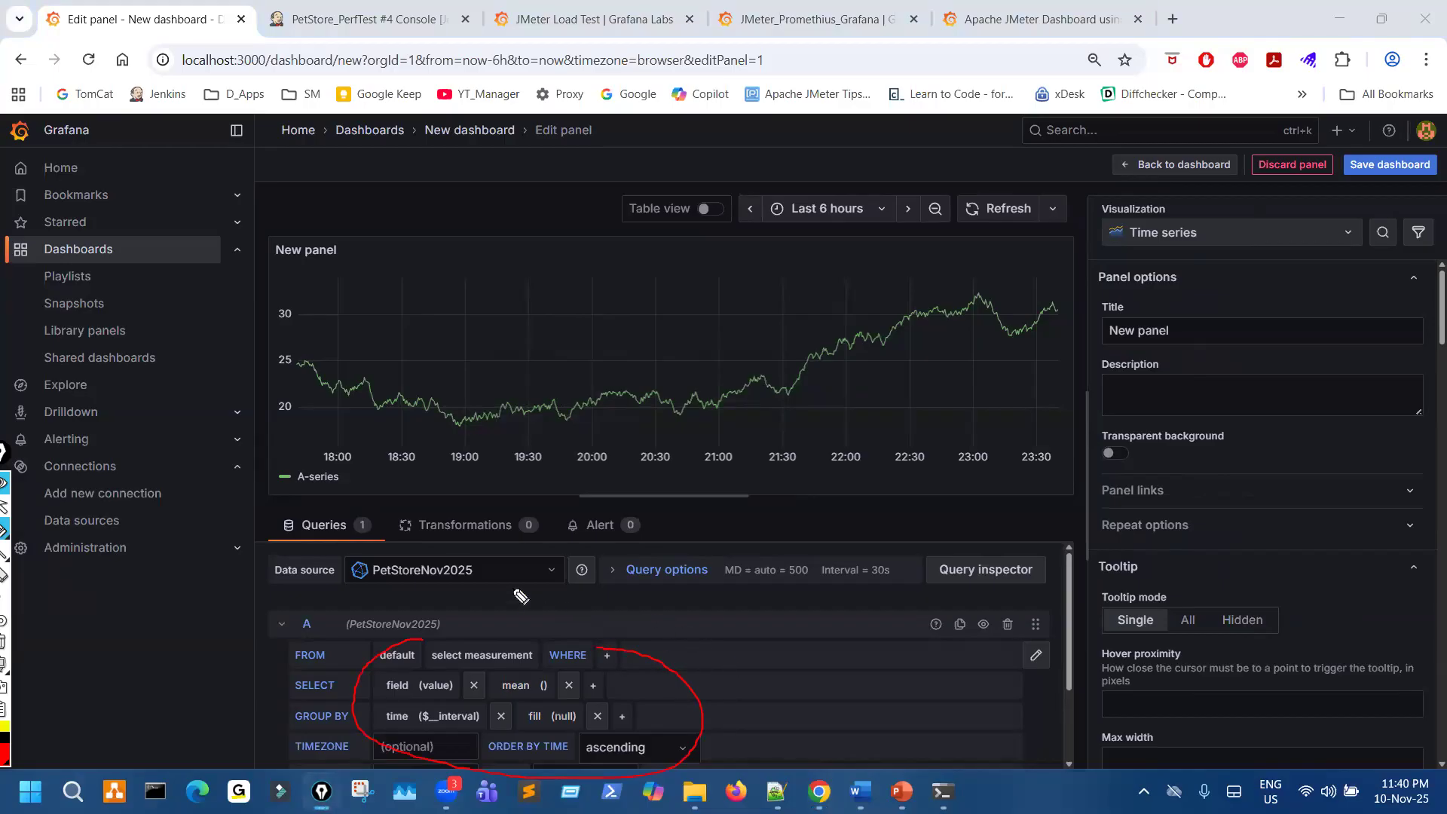
mouse_move(398, 592)
mouse_down()
mouse_move(491, 589)
mouse_move(382, 569)
mouse_up()
mouse_move(631, 328)
mouse_down()
mouse_move(719, 355)
mouse_move(637, 341)
mouse_up()
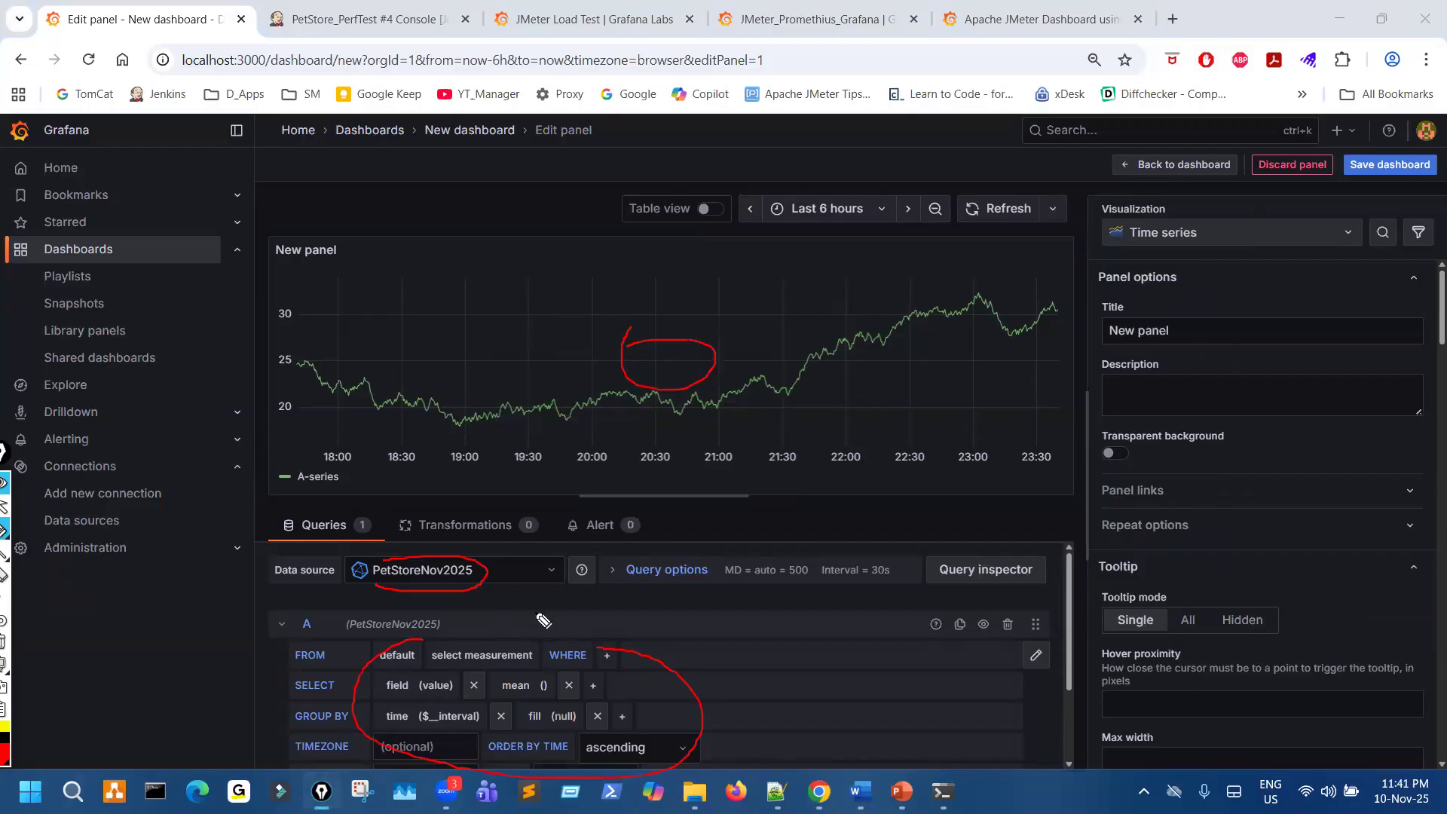
key(ctrl+shift+7)
key(ctrl+shift+2)
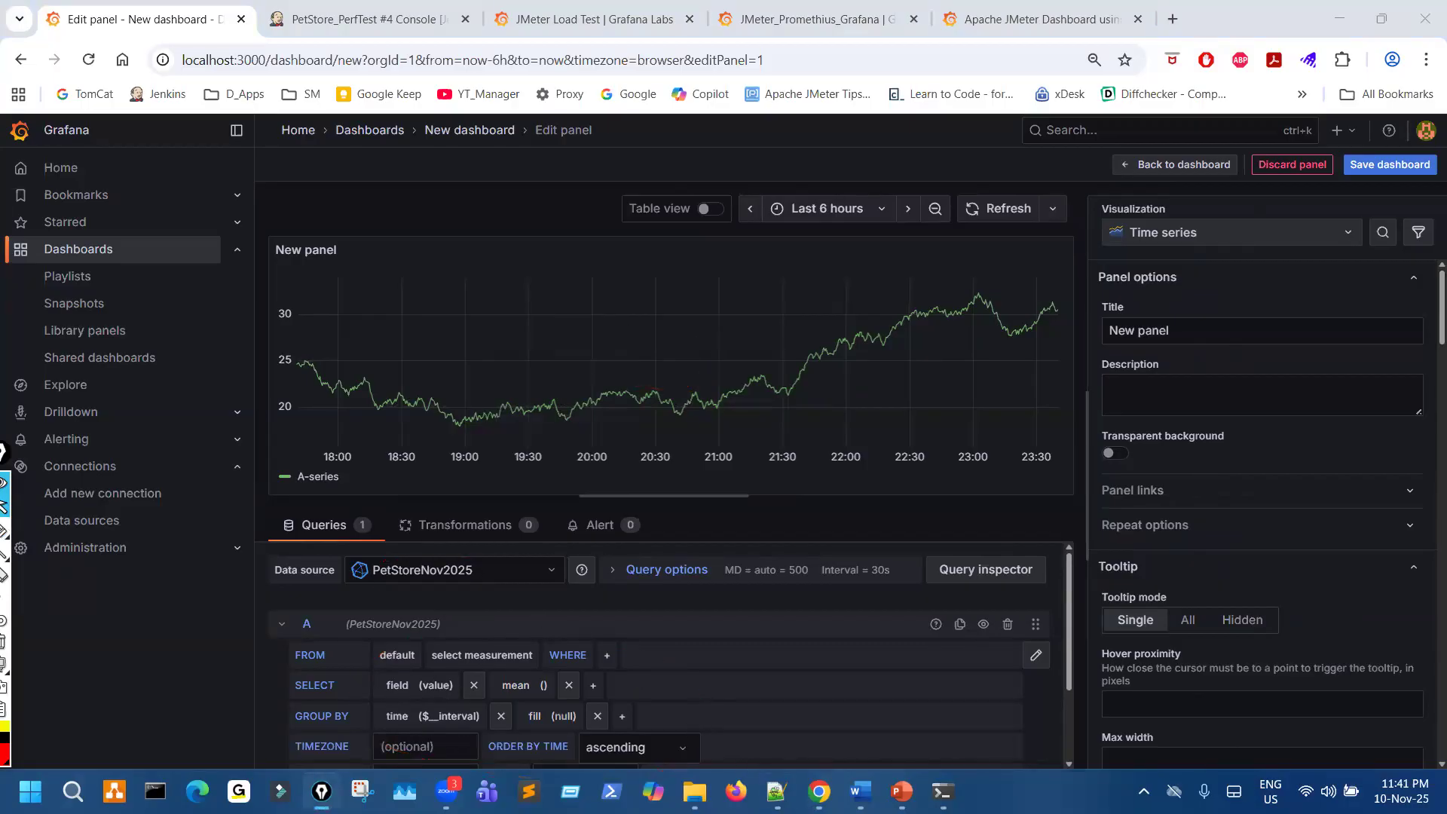
- Switch to the PowerPoint notes, copy the query SELECT avg FROM jmeter GROUP BY transaction, and return to the Grafana panel editor
key(alt+Tab)
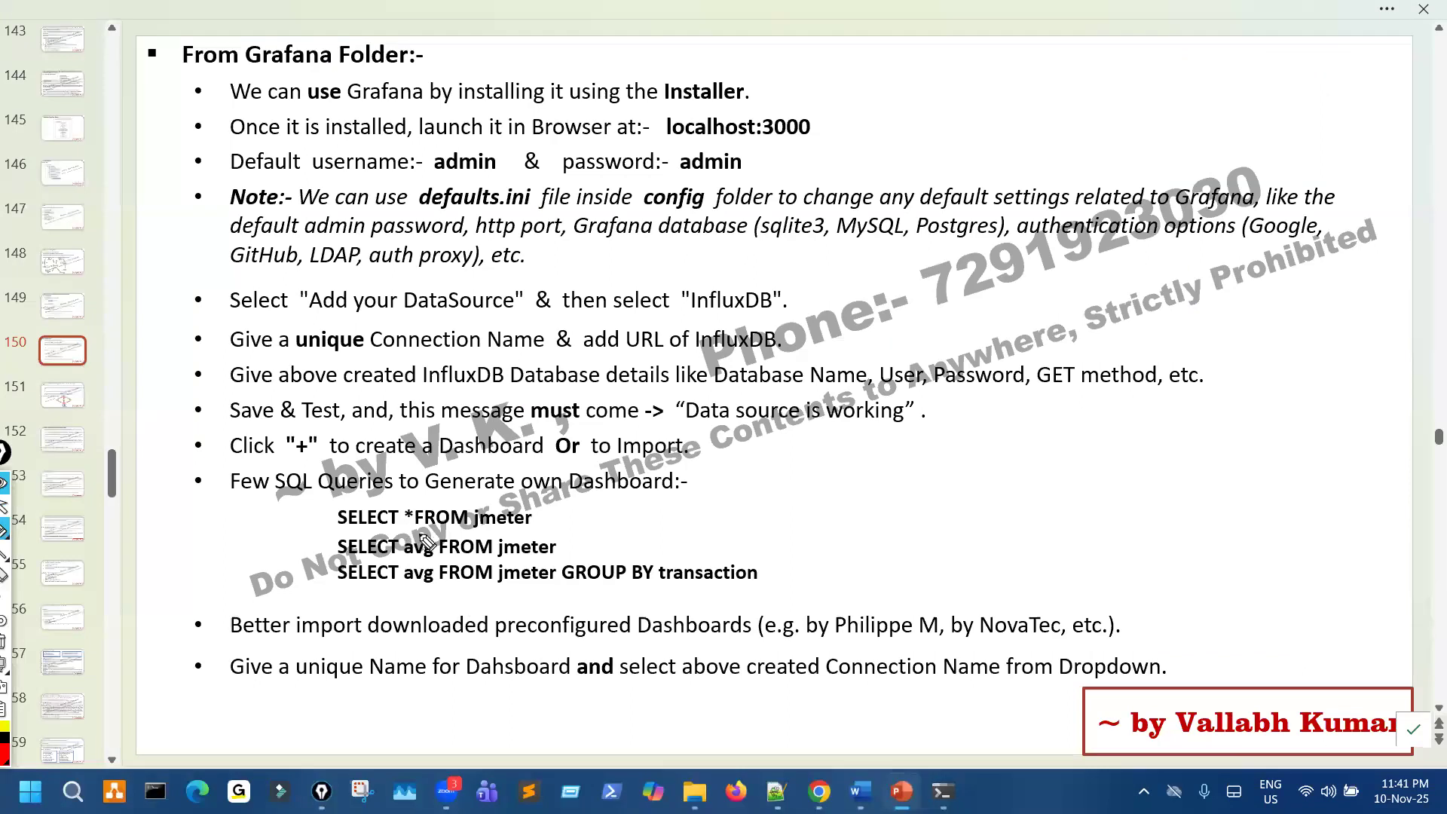
key(ctrl+shift+7)
key(ctrl+shift+2)
drag(335, 573, 763, 573)
key(ctrl+c)
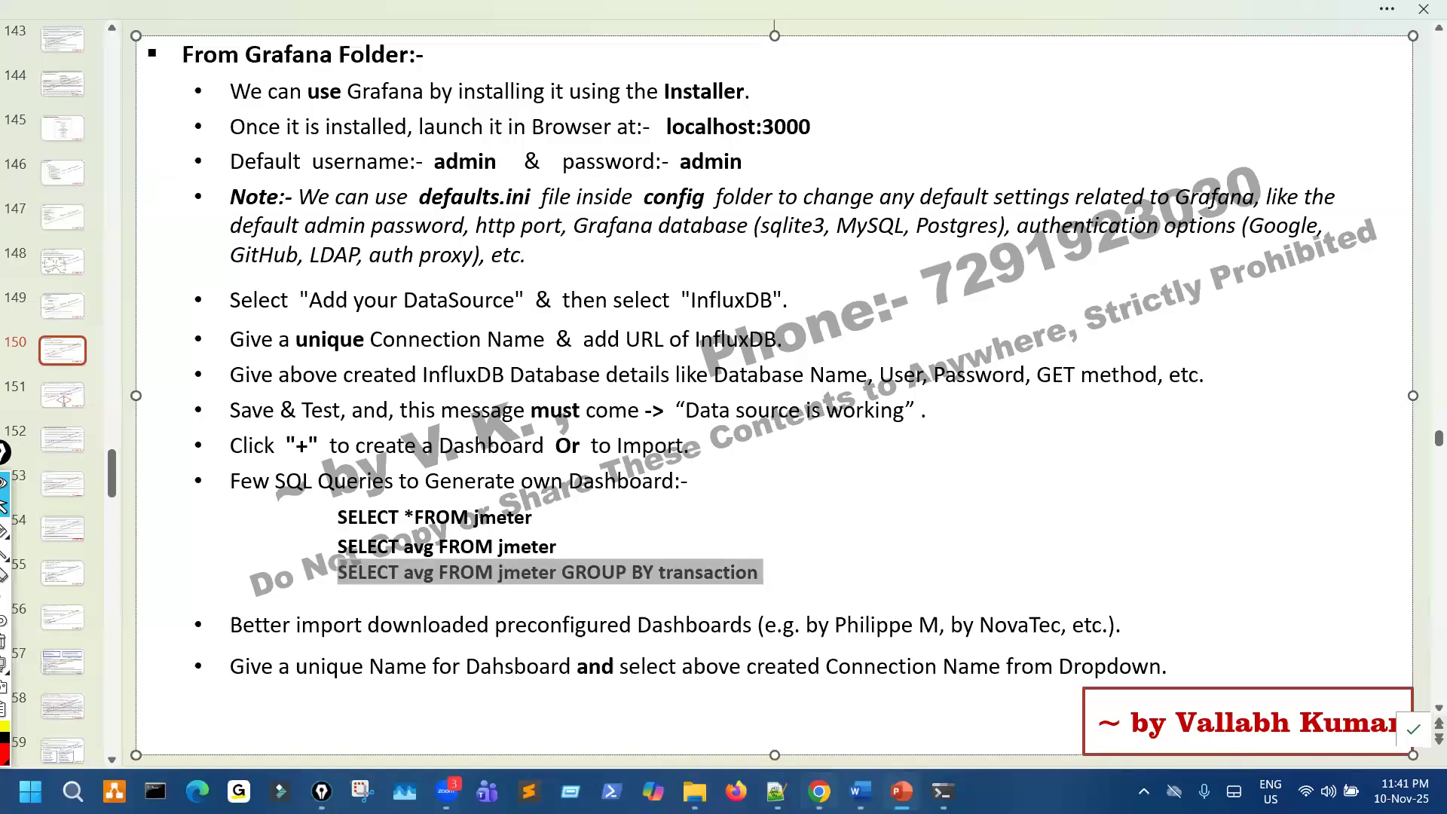
key(alt+Tab)
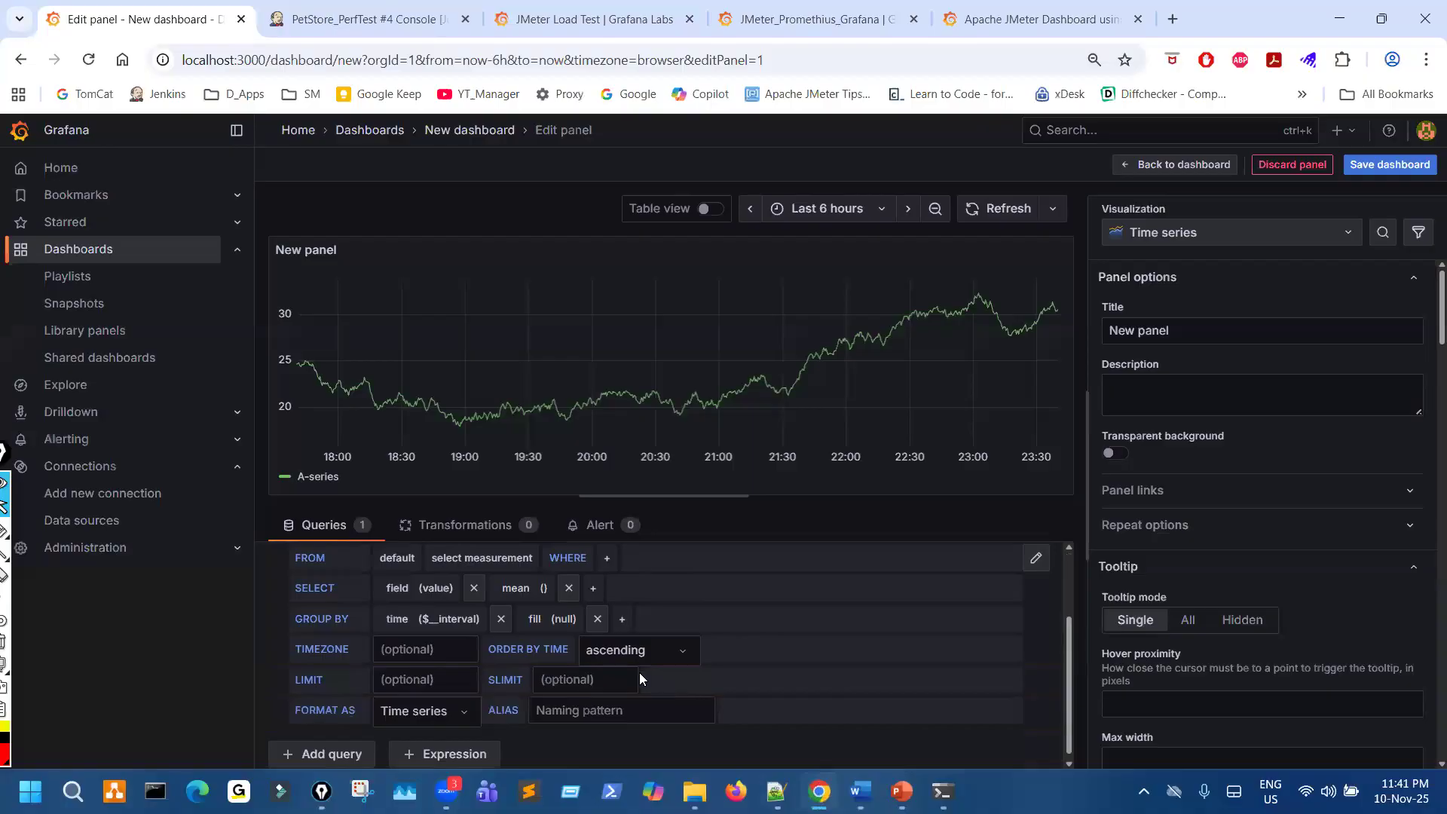
- Look through the query builder fields of query A and add two more queries to the panel
scroll(626, 689, down, 1)
scroll(609, 689, up, 2)
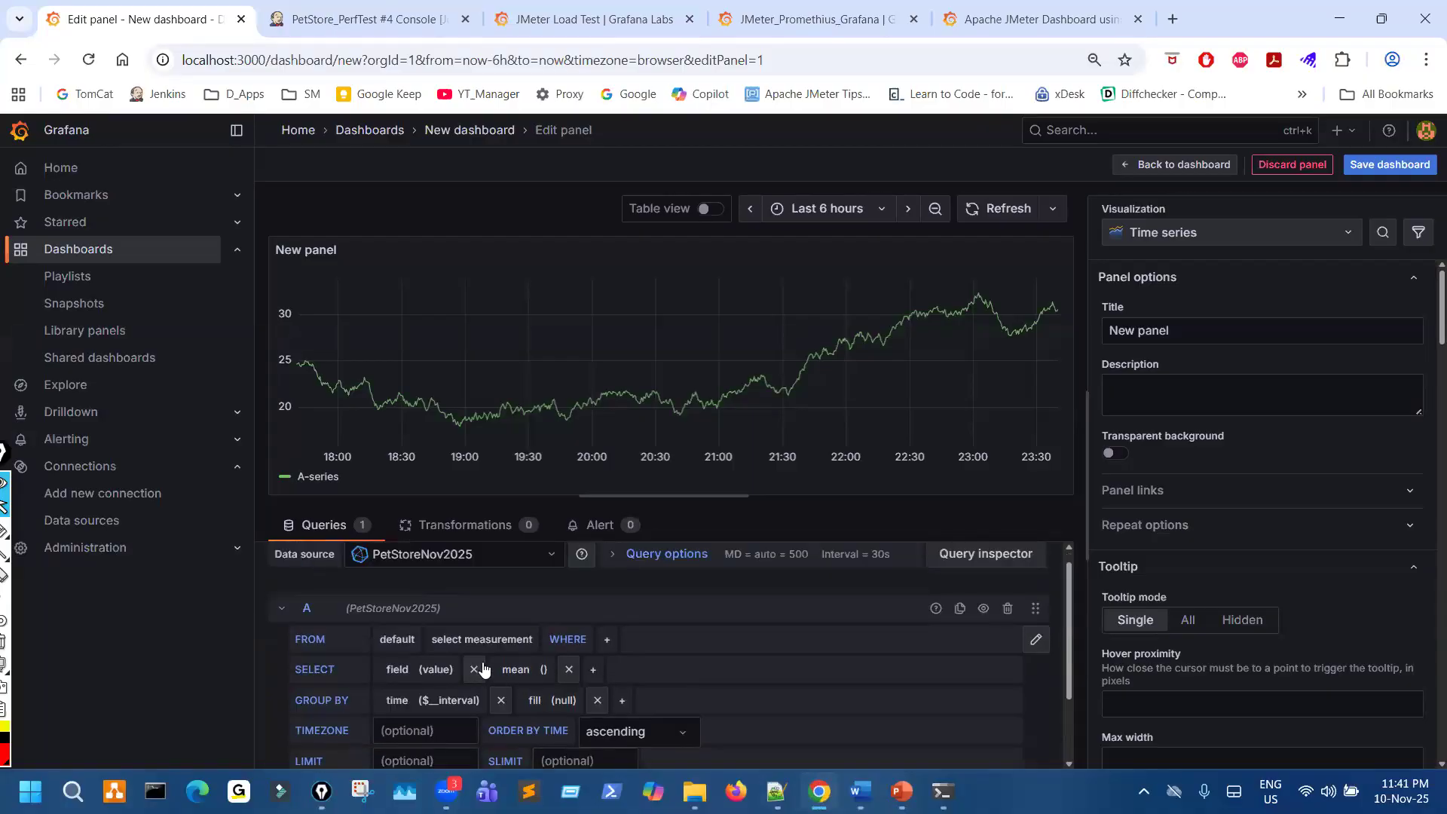
scroll(808, 640, down, 3)
scroll(837, 650, up, 1)
scroll(837, 650, up, 1)
scroll(528, 678, down, 2)
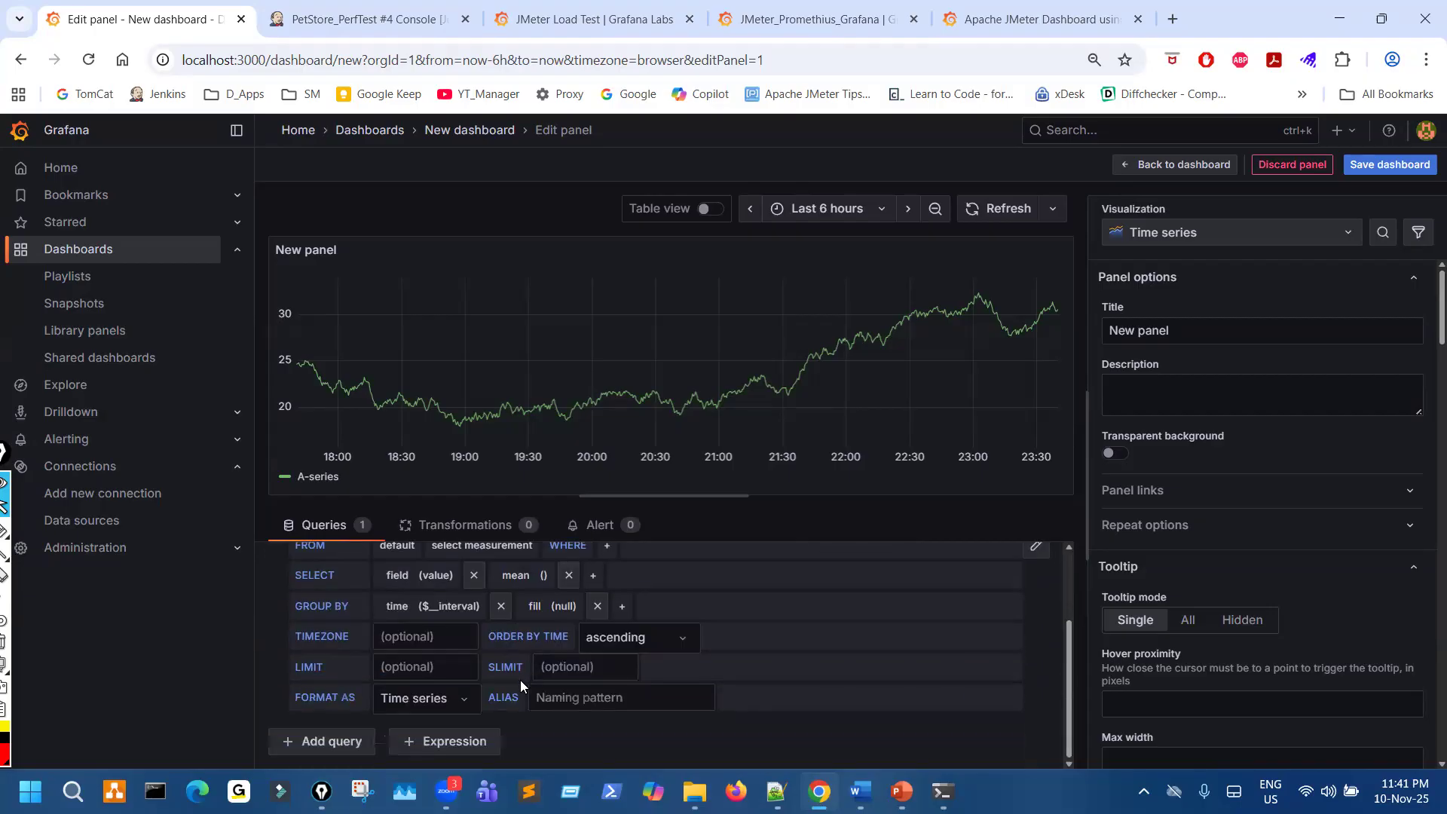
click(324, 743)
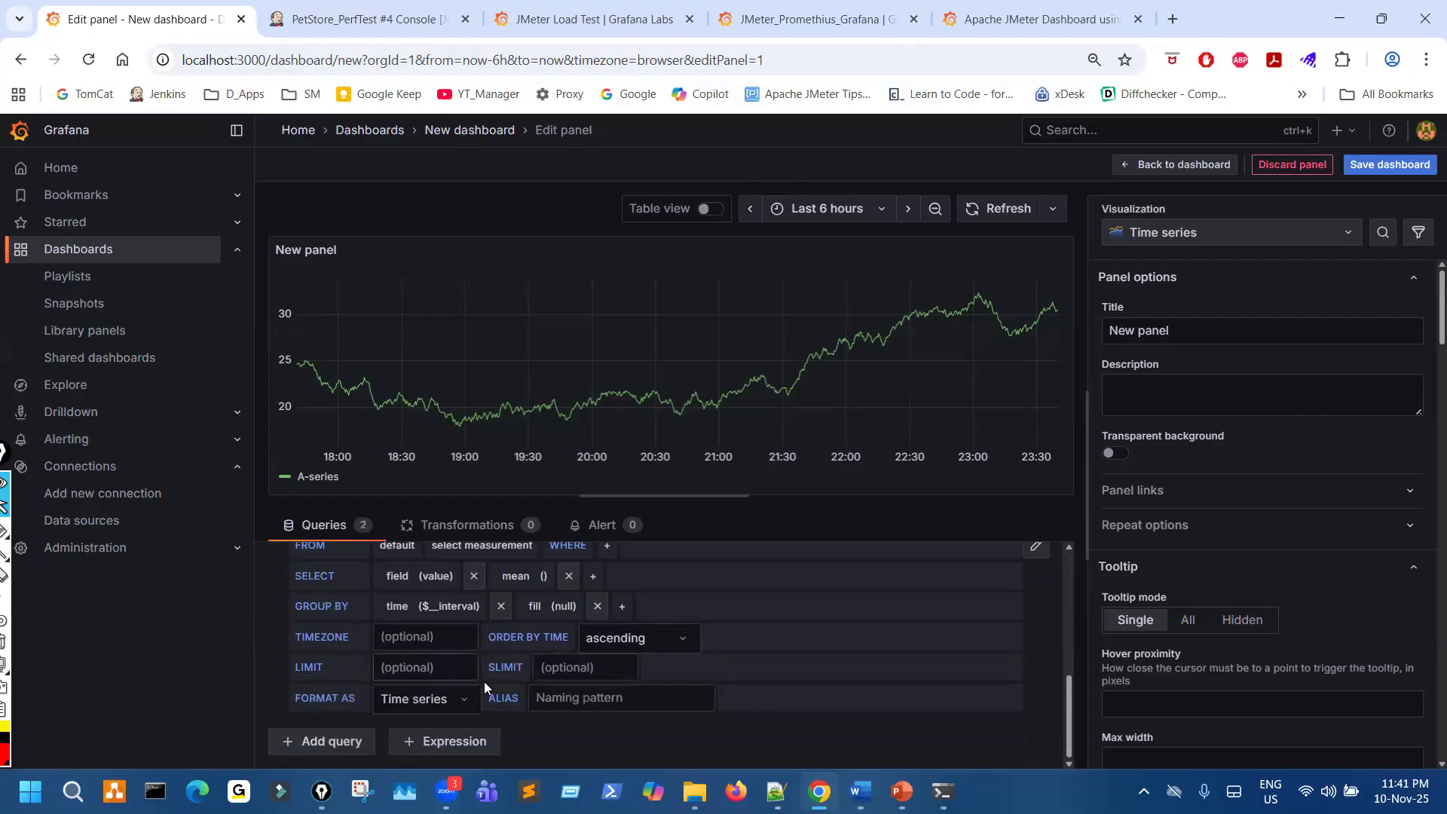
click(351, 745)
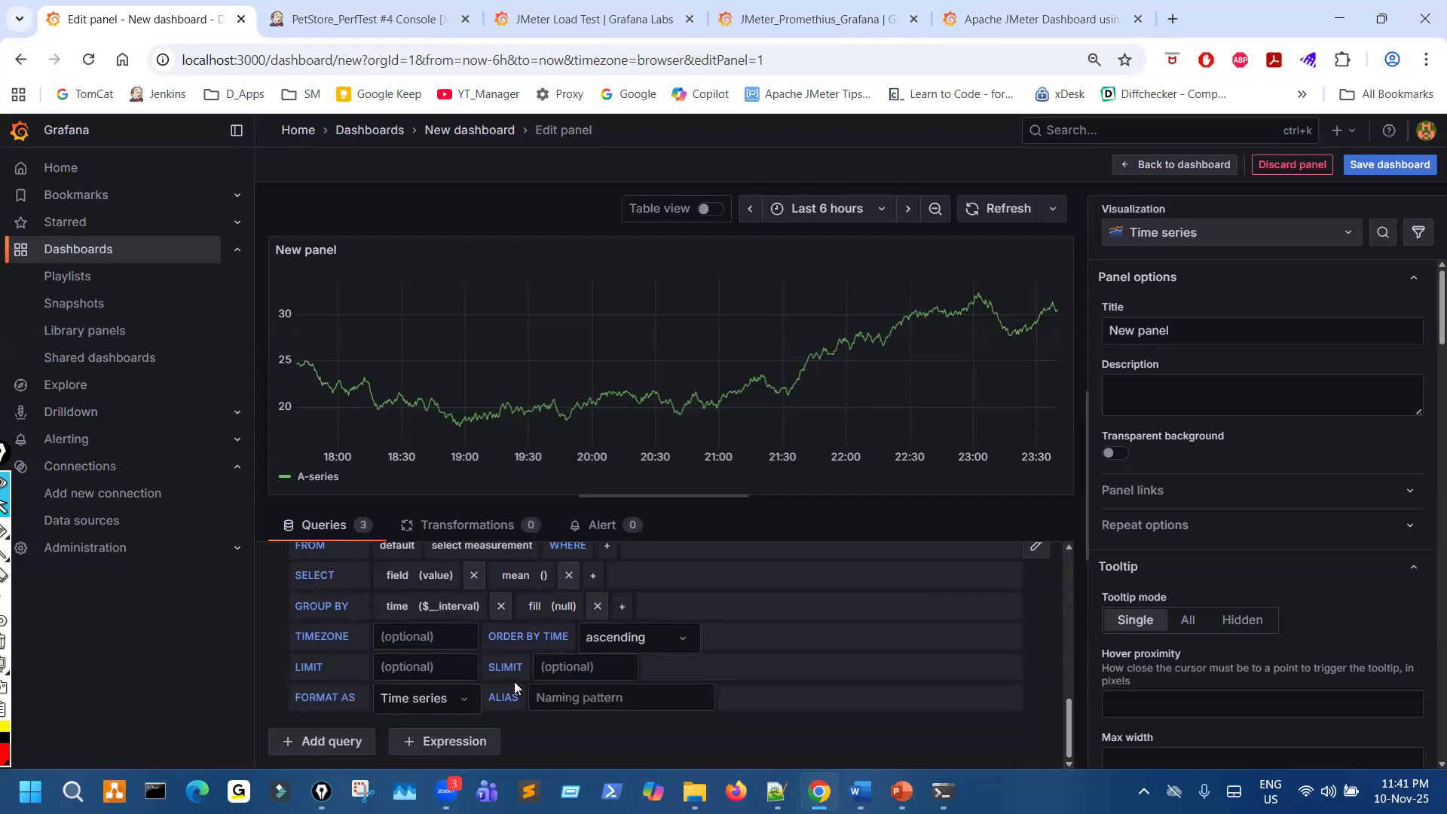
- Delete all three queries from the panel and add one new query
scroll(516, 687, up, 2)
scroll(386, 646, up, 8)
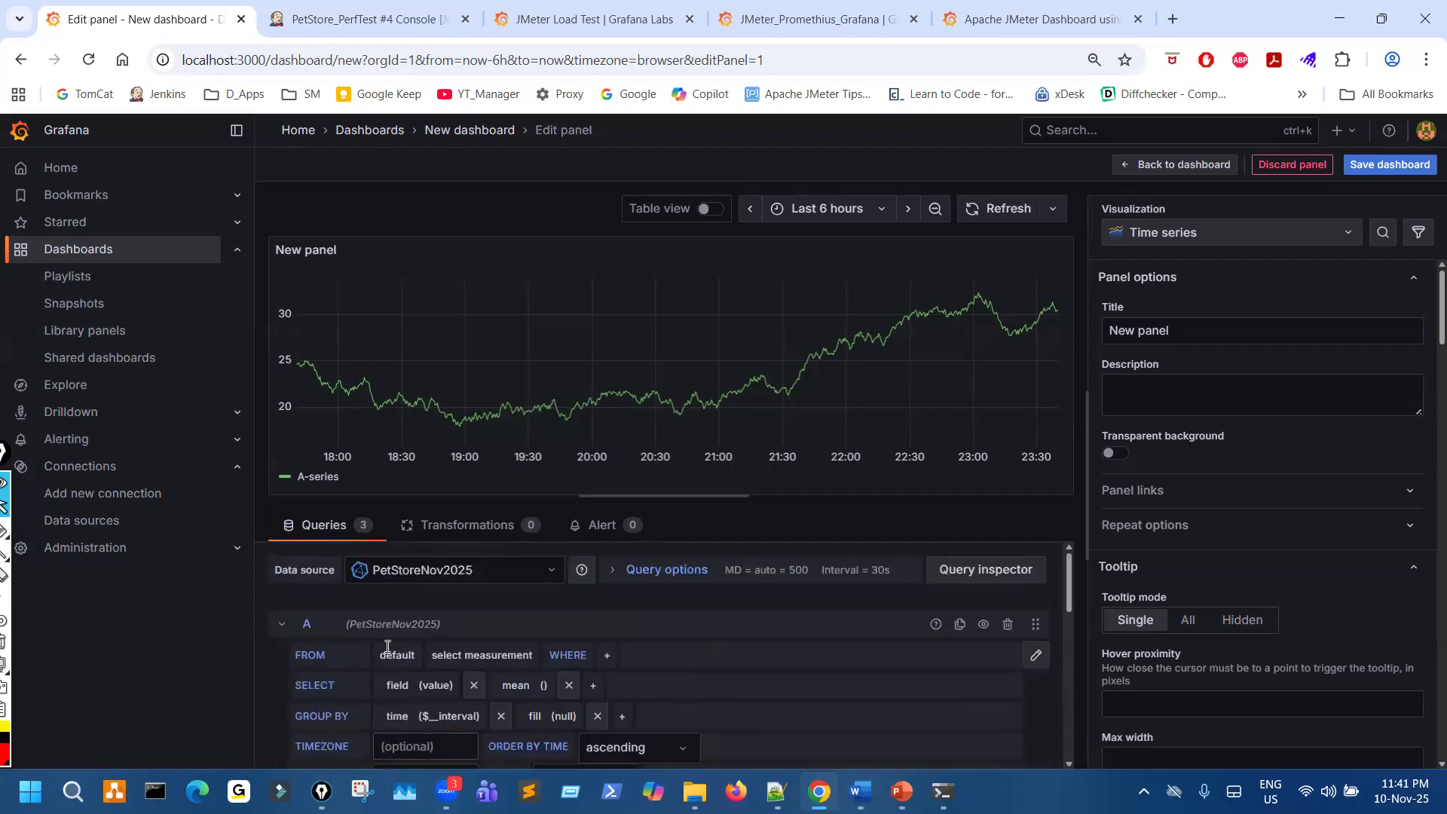
click(1008, 627)
click(1008, 625)
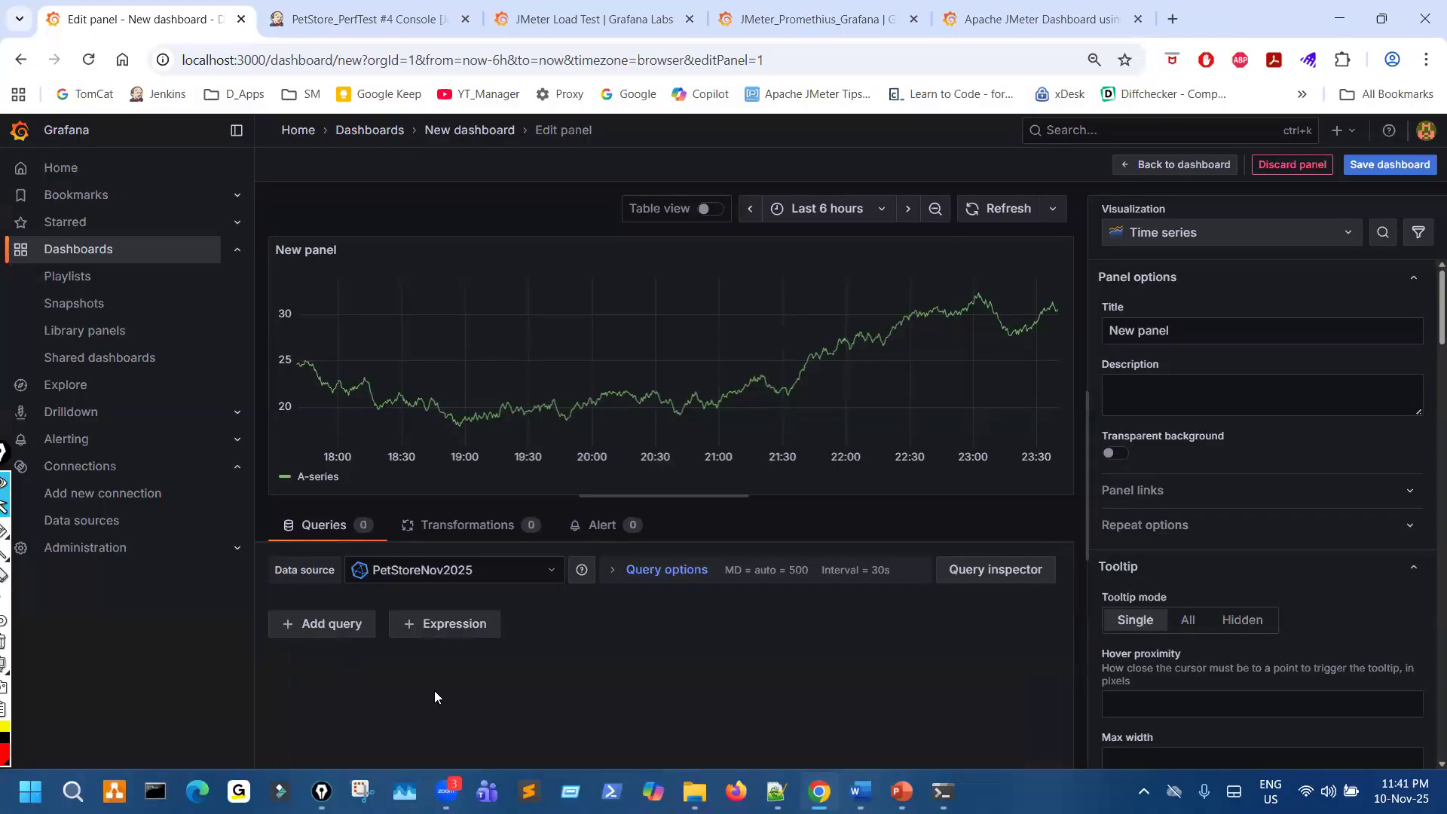
click(324, 632)
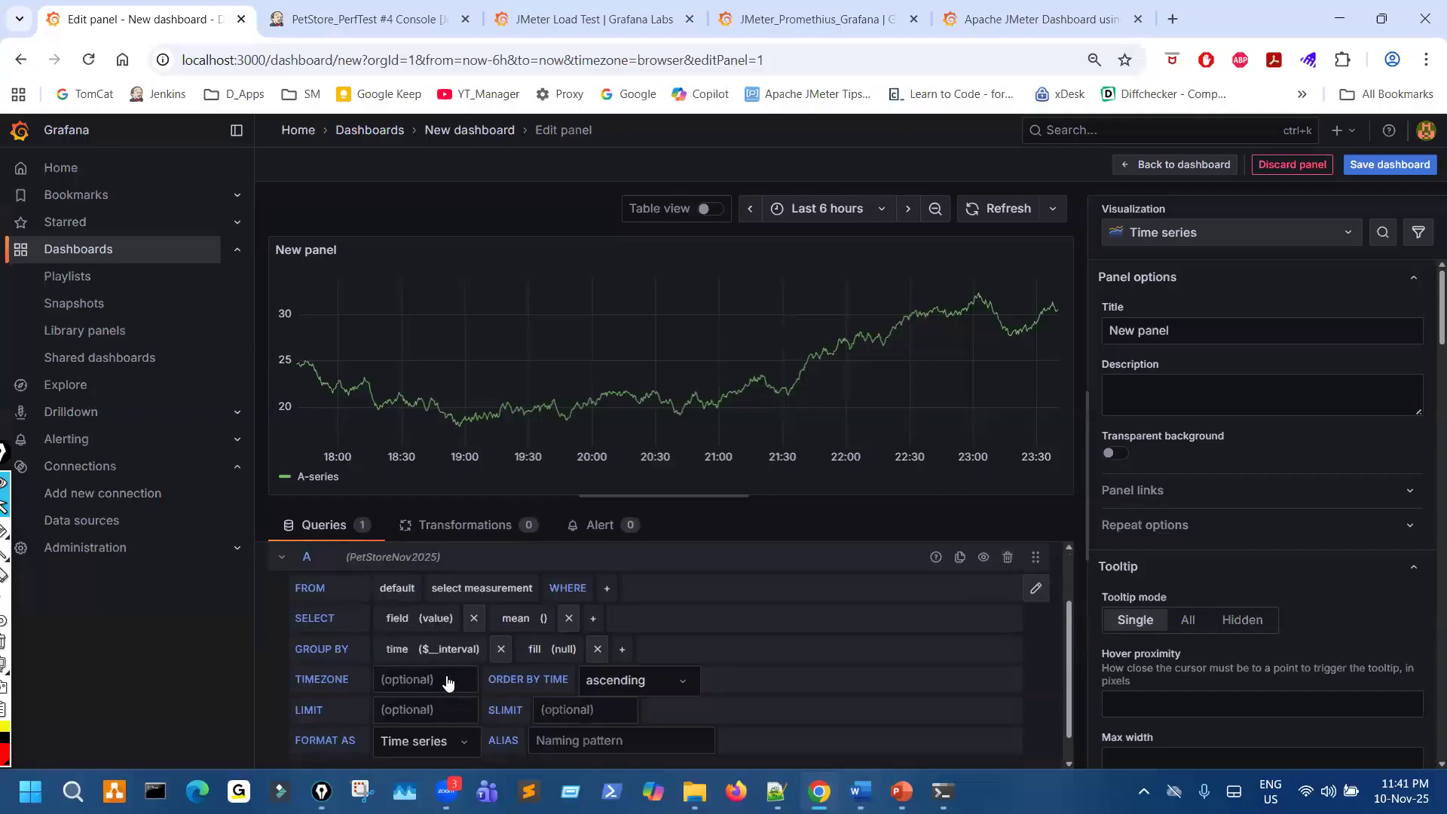
- Switch query A to raw text editing, replace its text with SELECT avg FROM jmeter GROUP BY transaction, and run it
scroll(448, 675, up, 2)
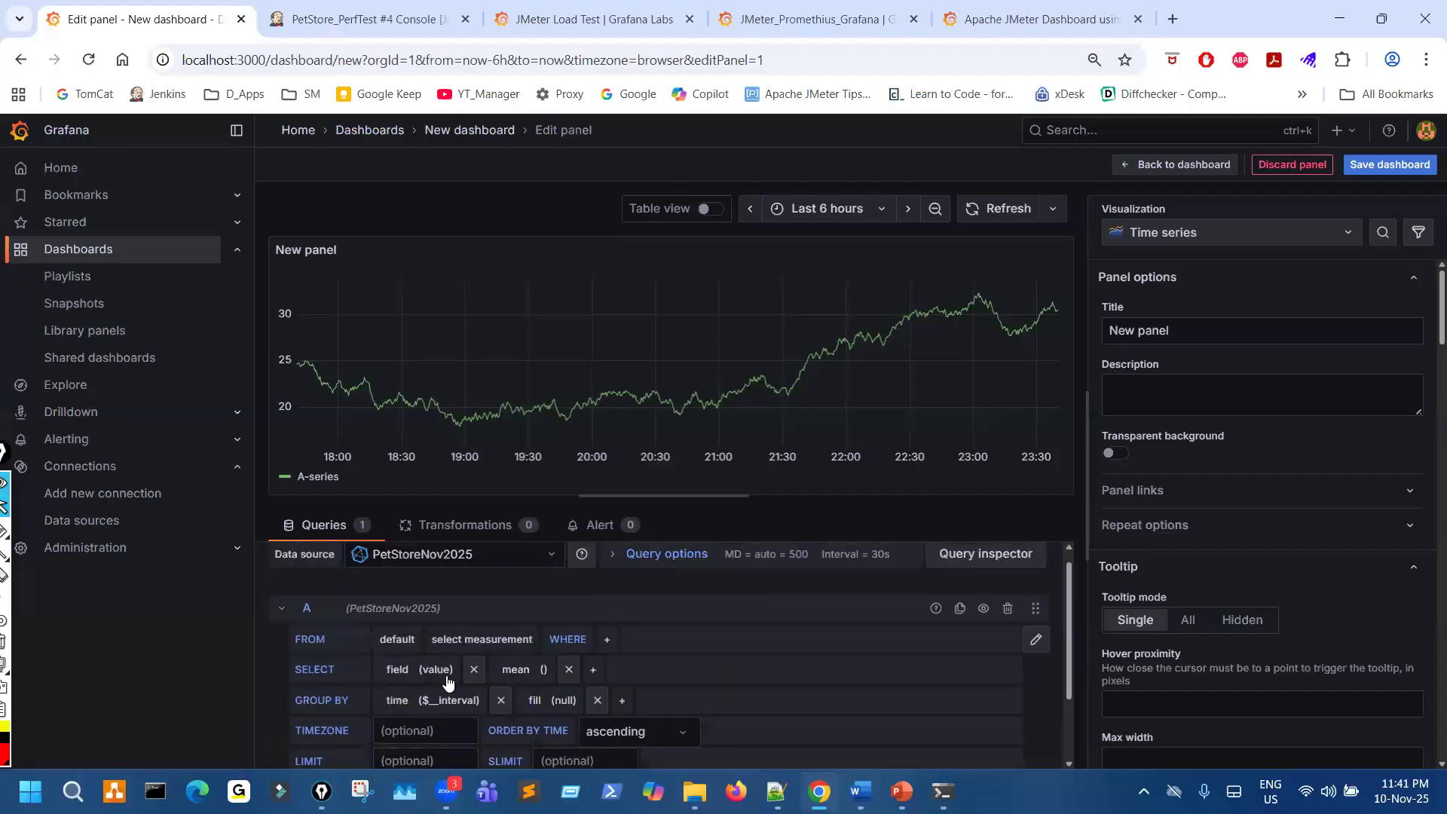
scroll(449, 682, down, 2)
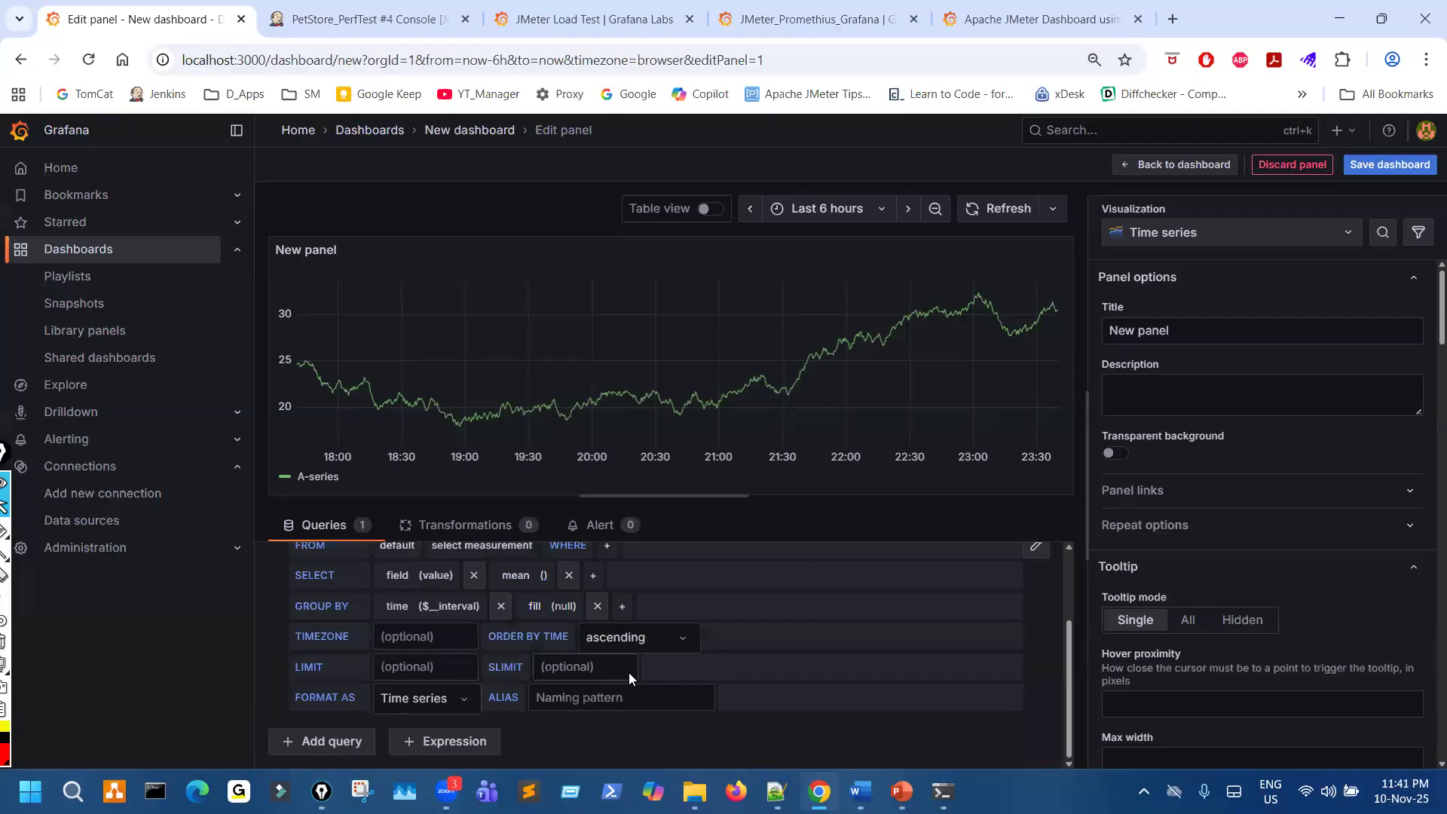
scroll(629, 674, up, 2)
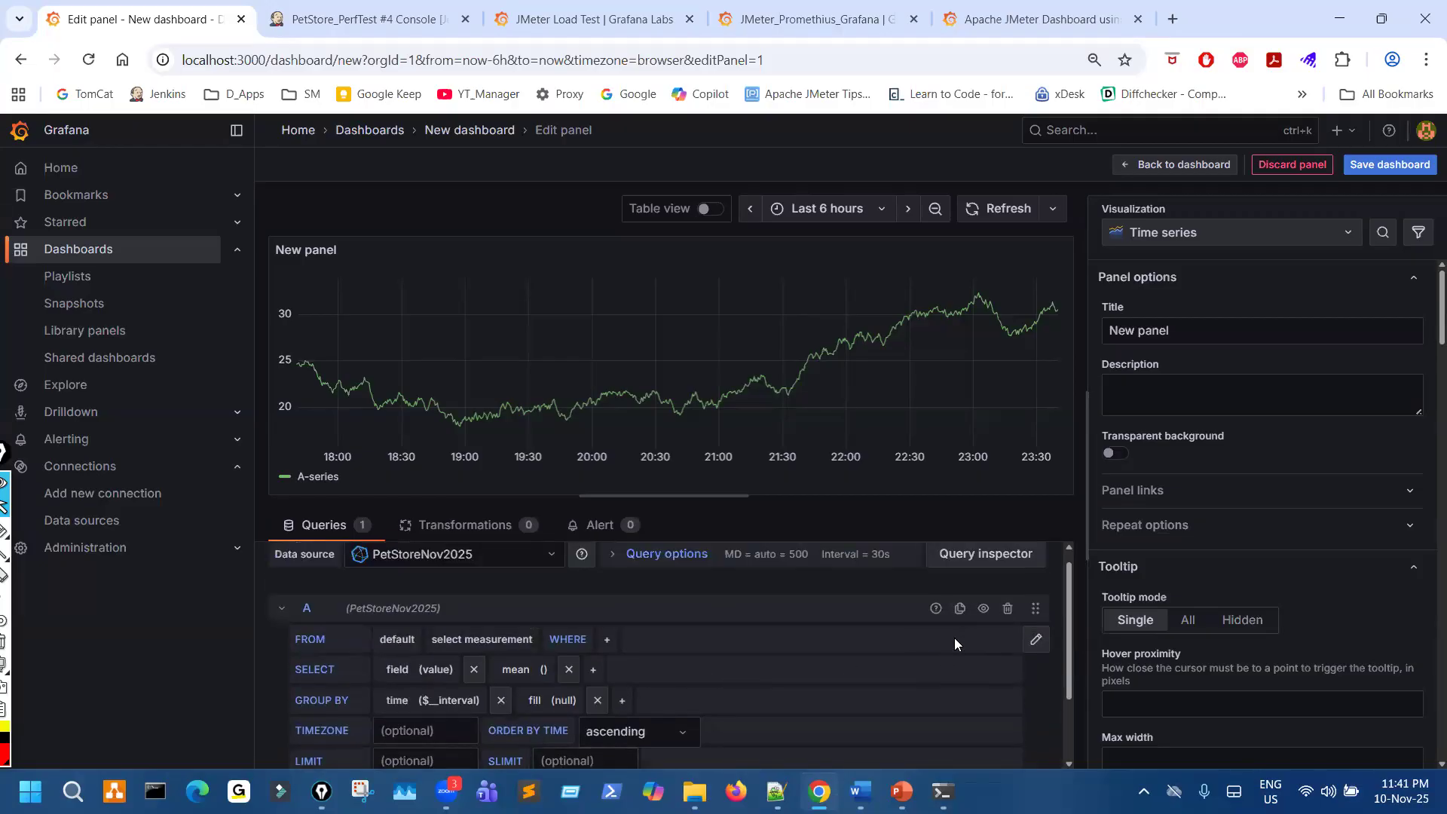
key(ctrl+minus)
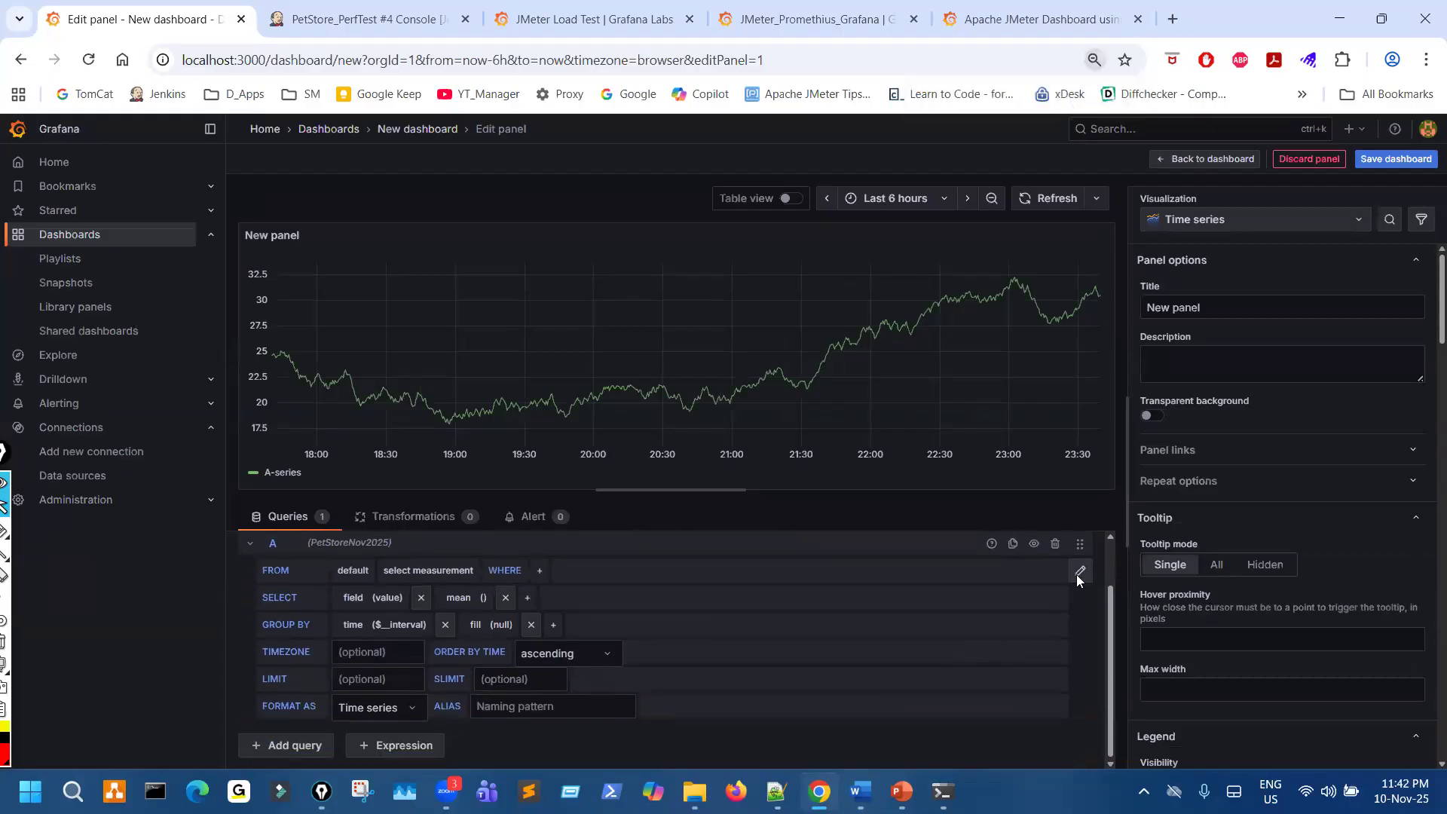
click(1078, 573)
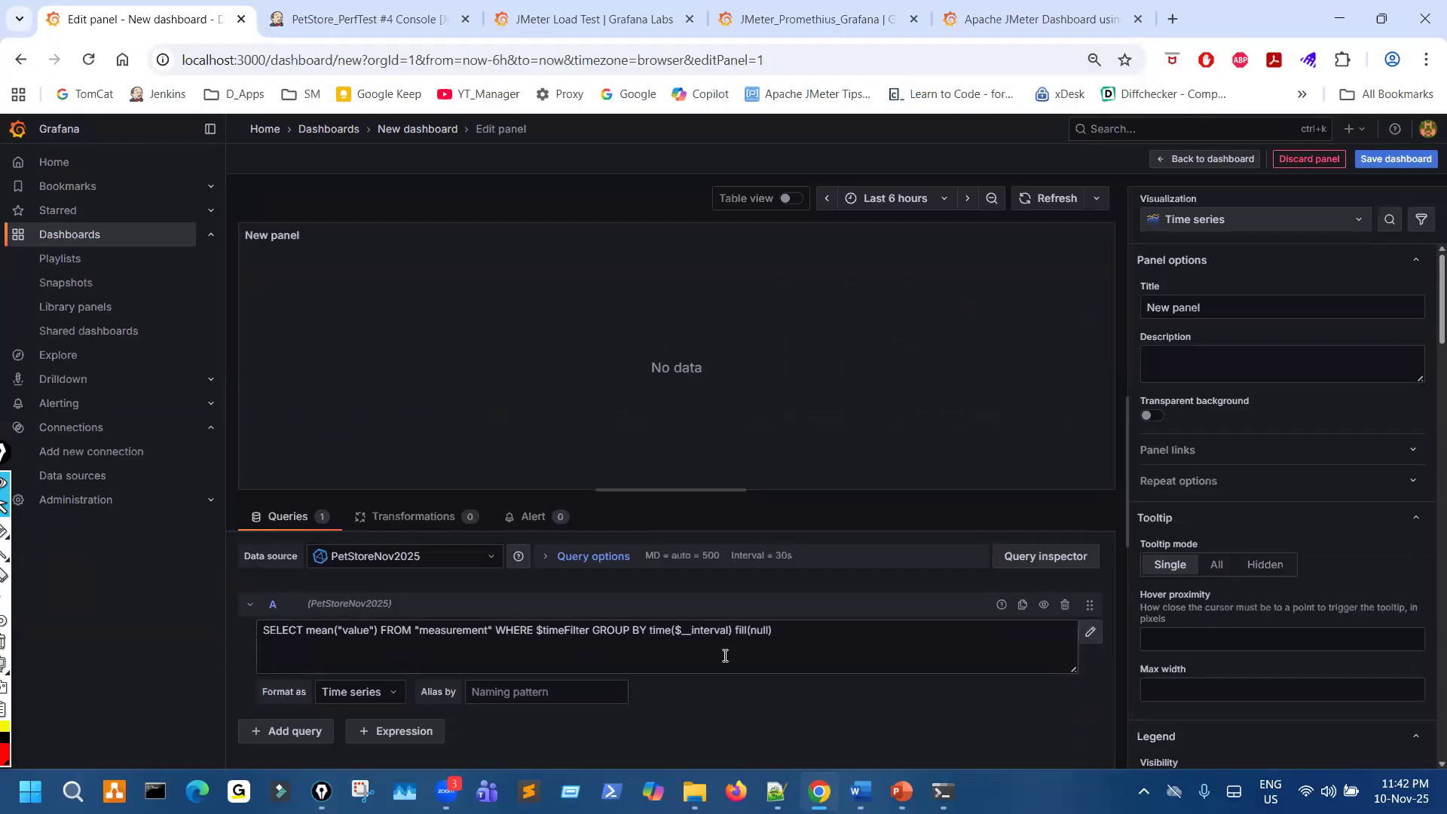
drag(815, 637, 212, 633)
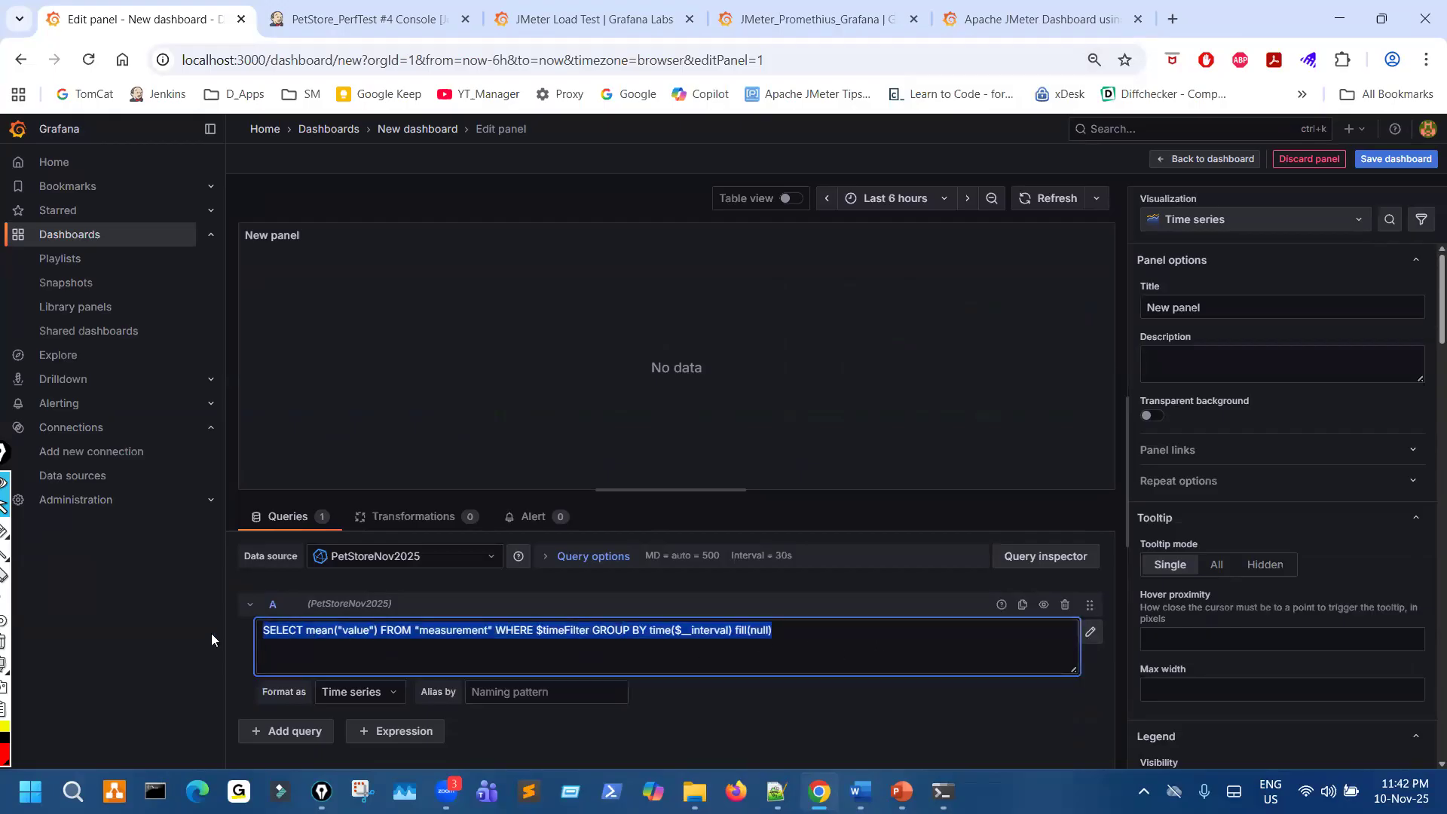
key(ctrl+v)
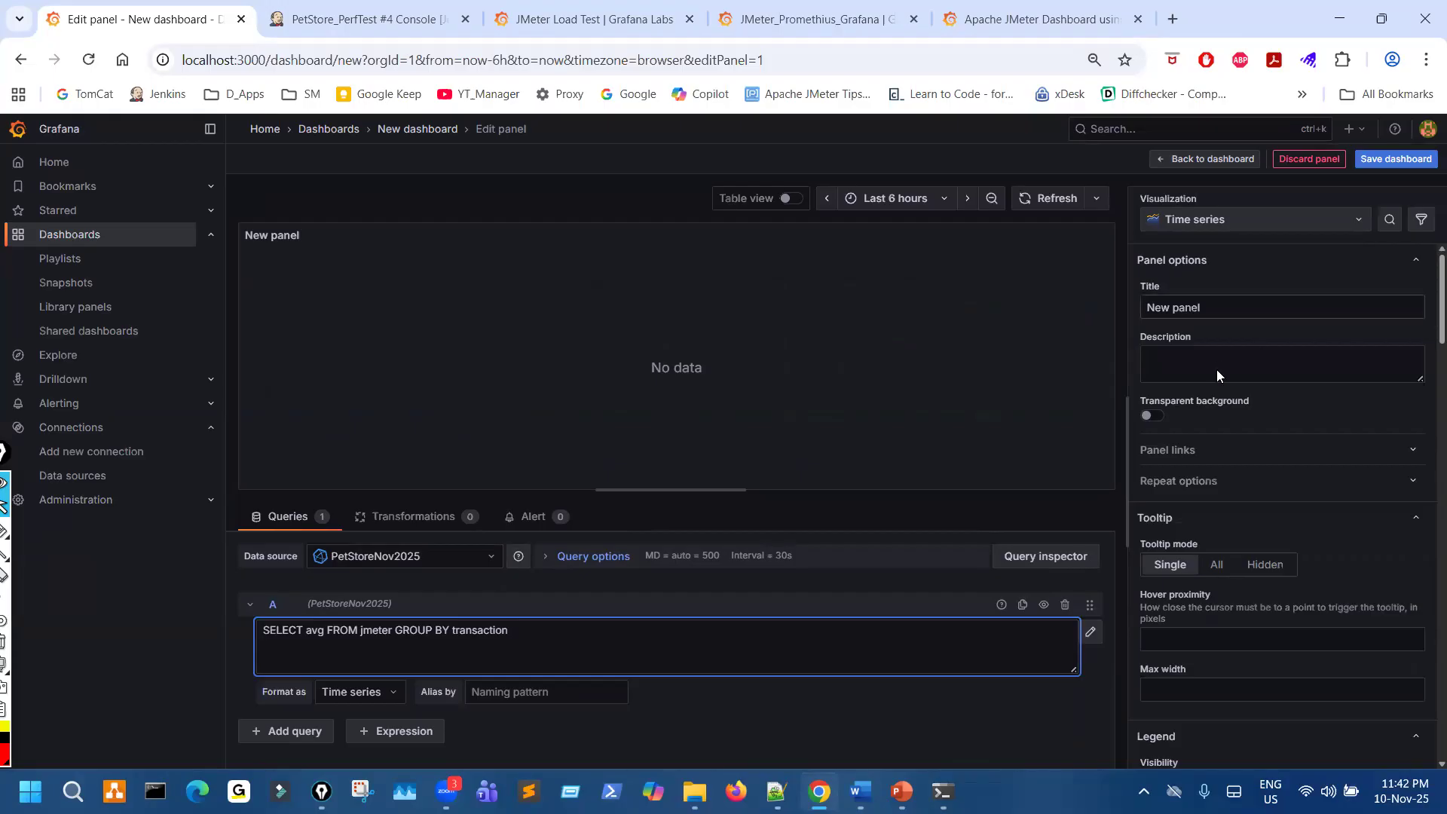
click(797, 713)
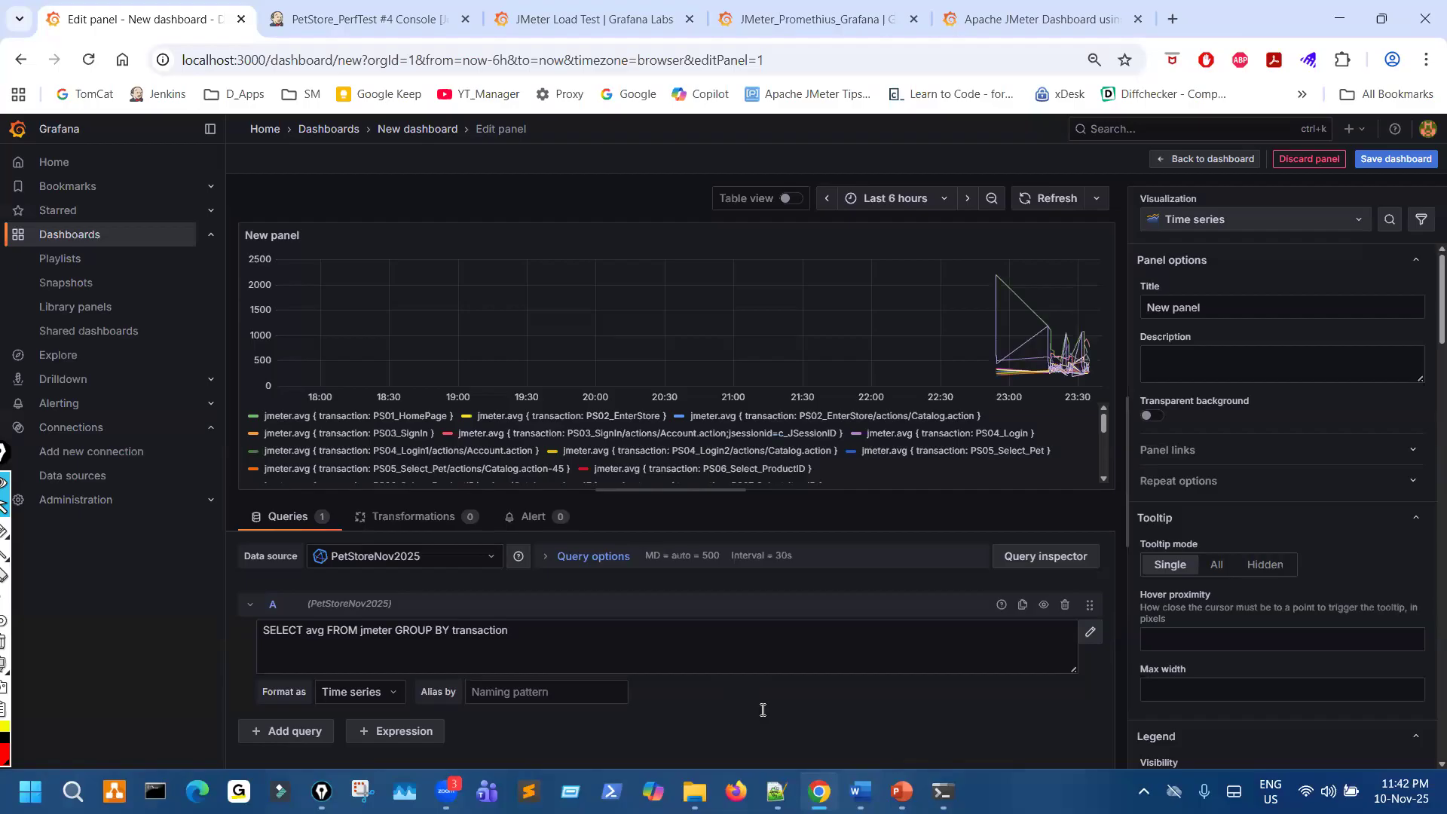
- Enlarge the page and inspect the average response time of a plotted transaction in the graph
key(ctrl+plus)
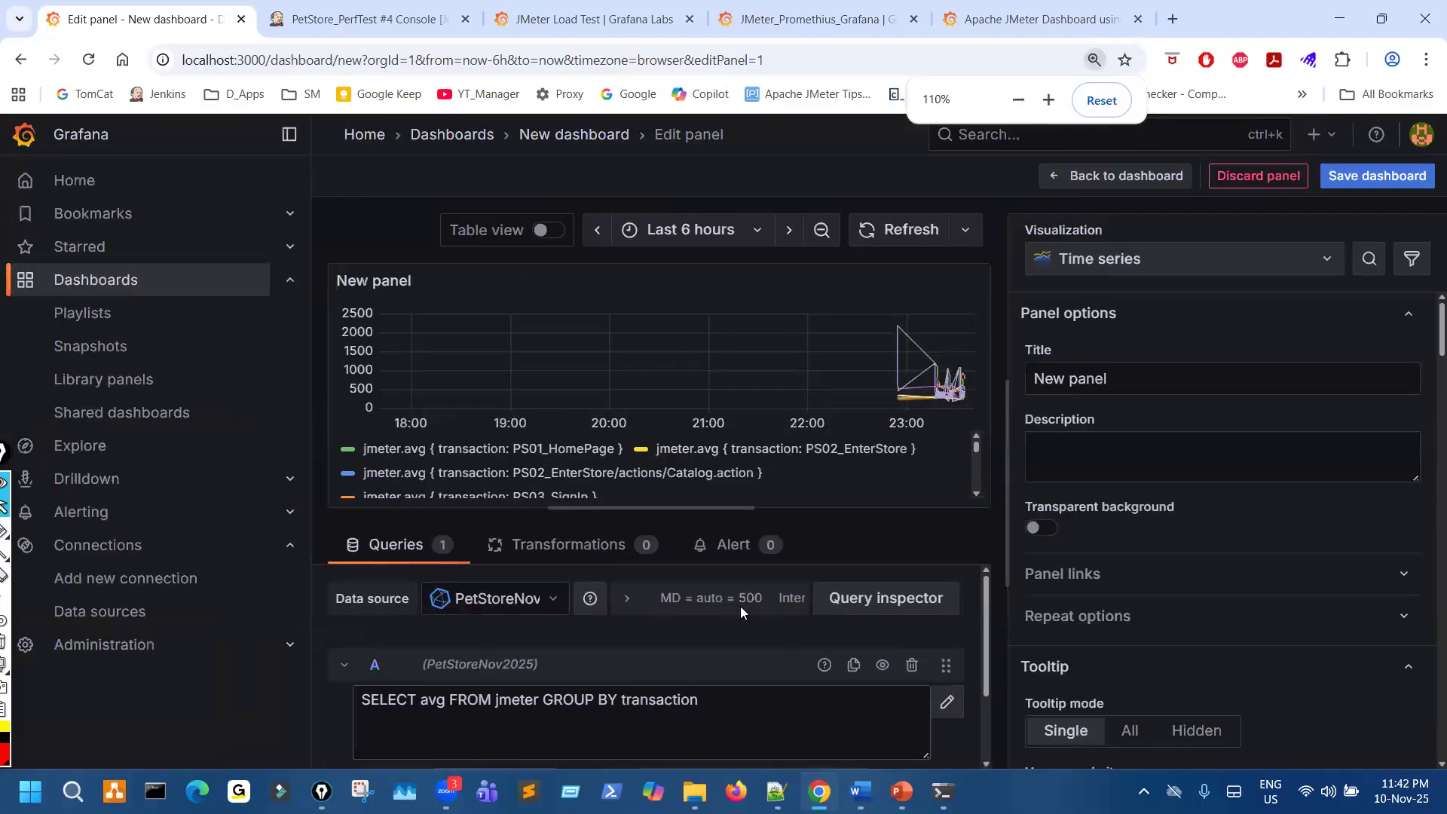
mouse_move(909, 361)
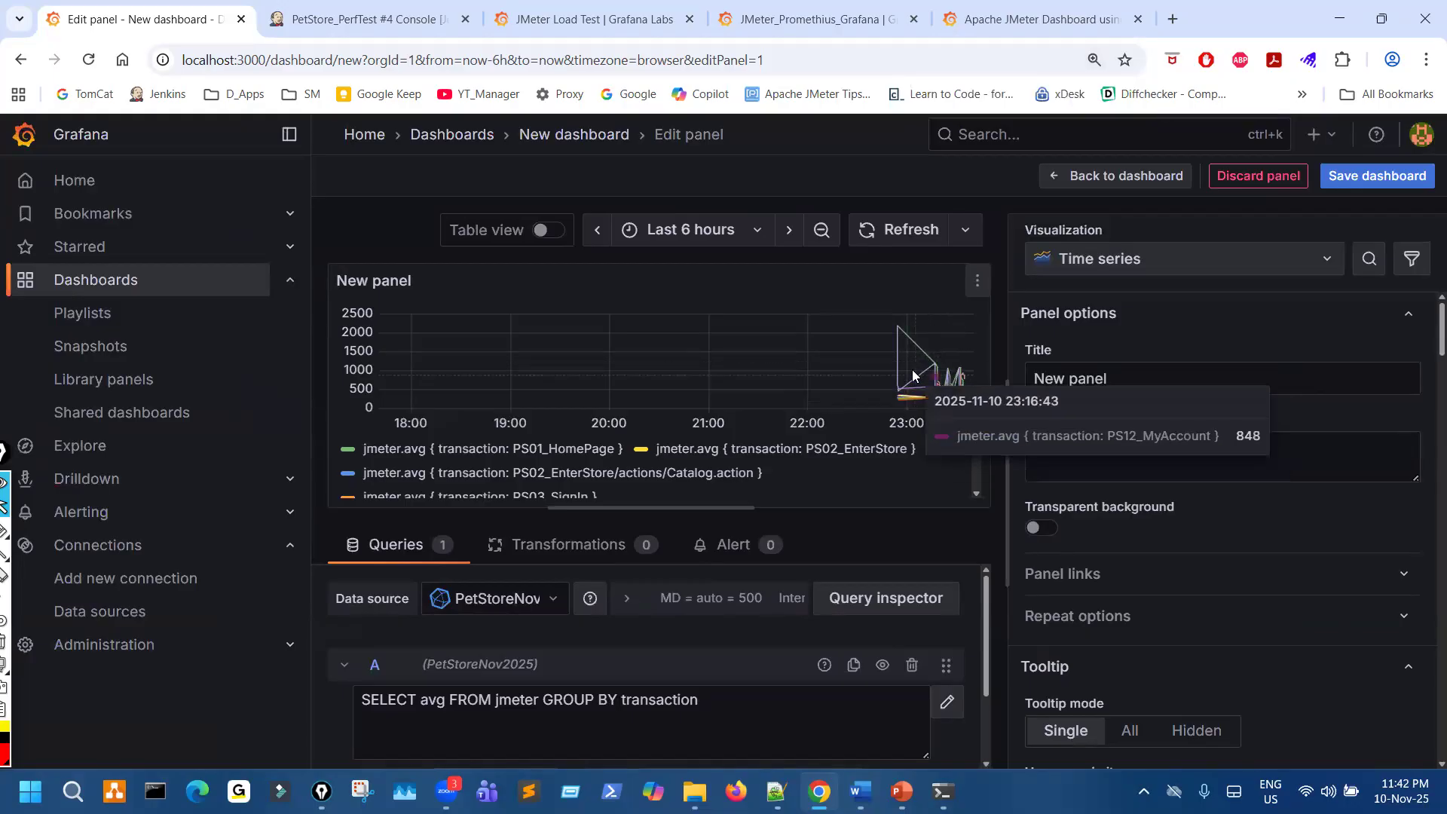
key(ctrl+minus)
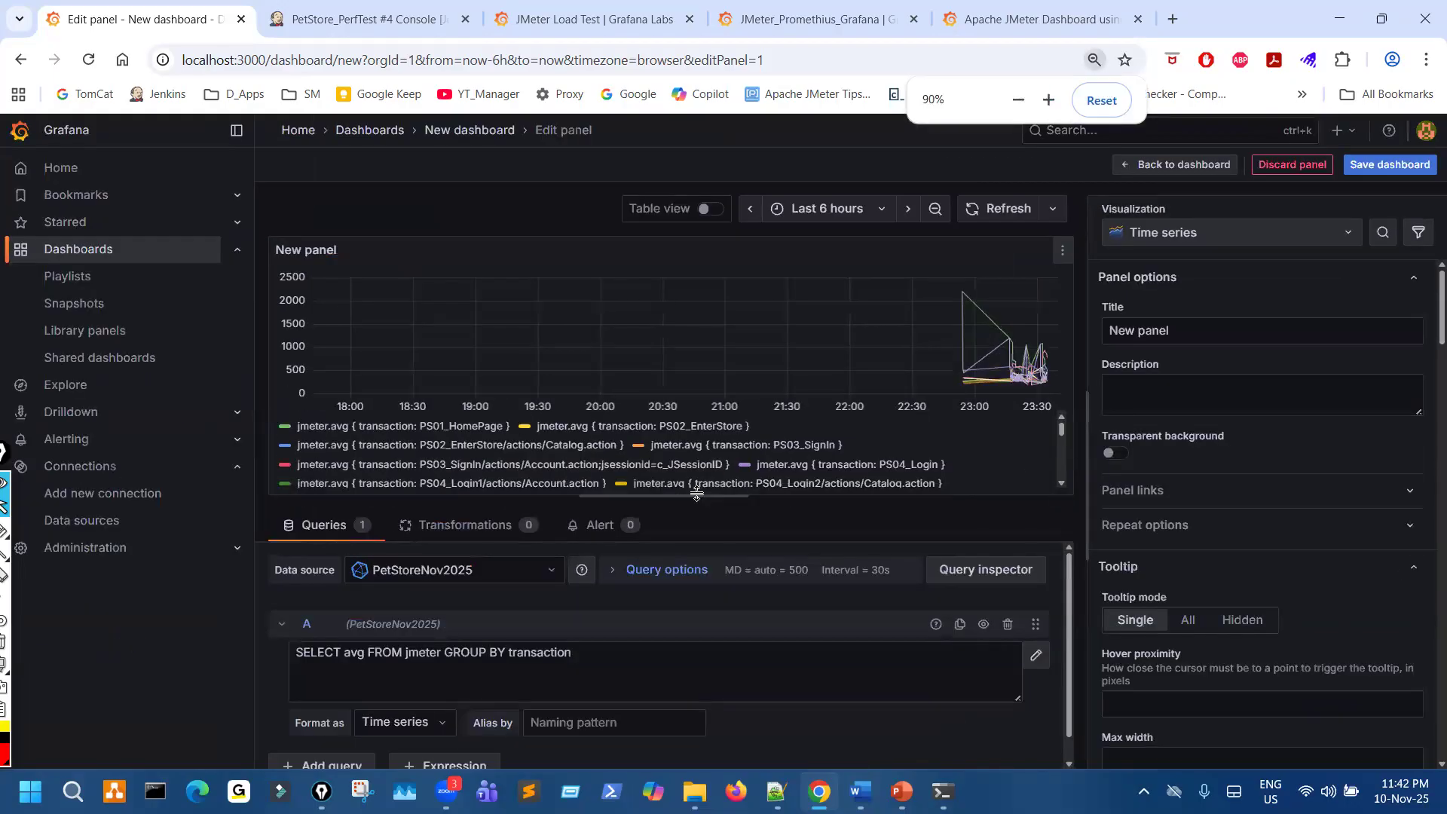
- Set the panel's time range to the last 5 minutes and its auto-refresh interval to 5s
click(853, 218)
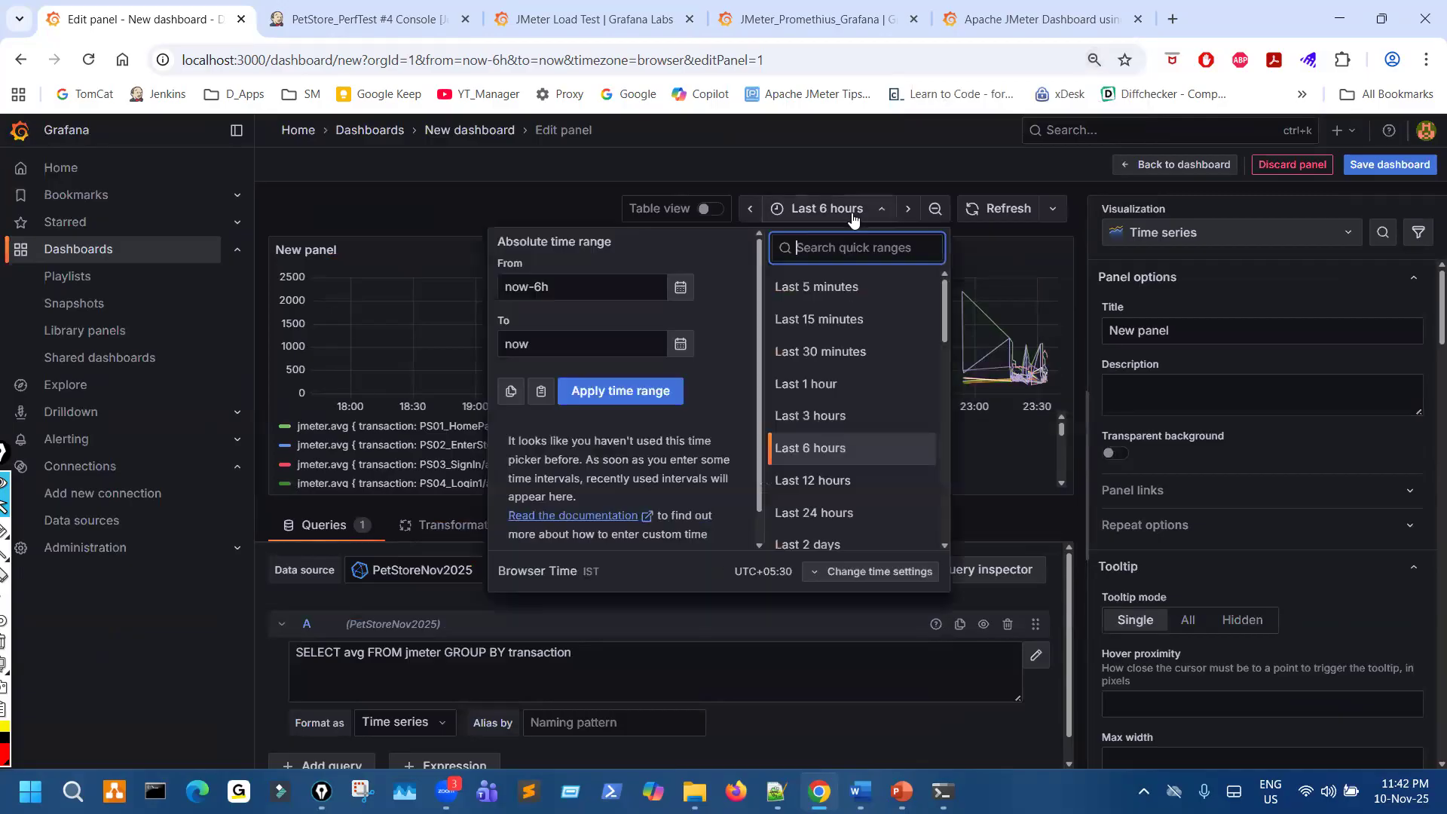
click(830, 286)
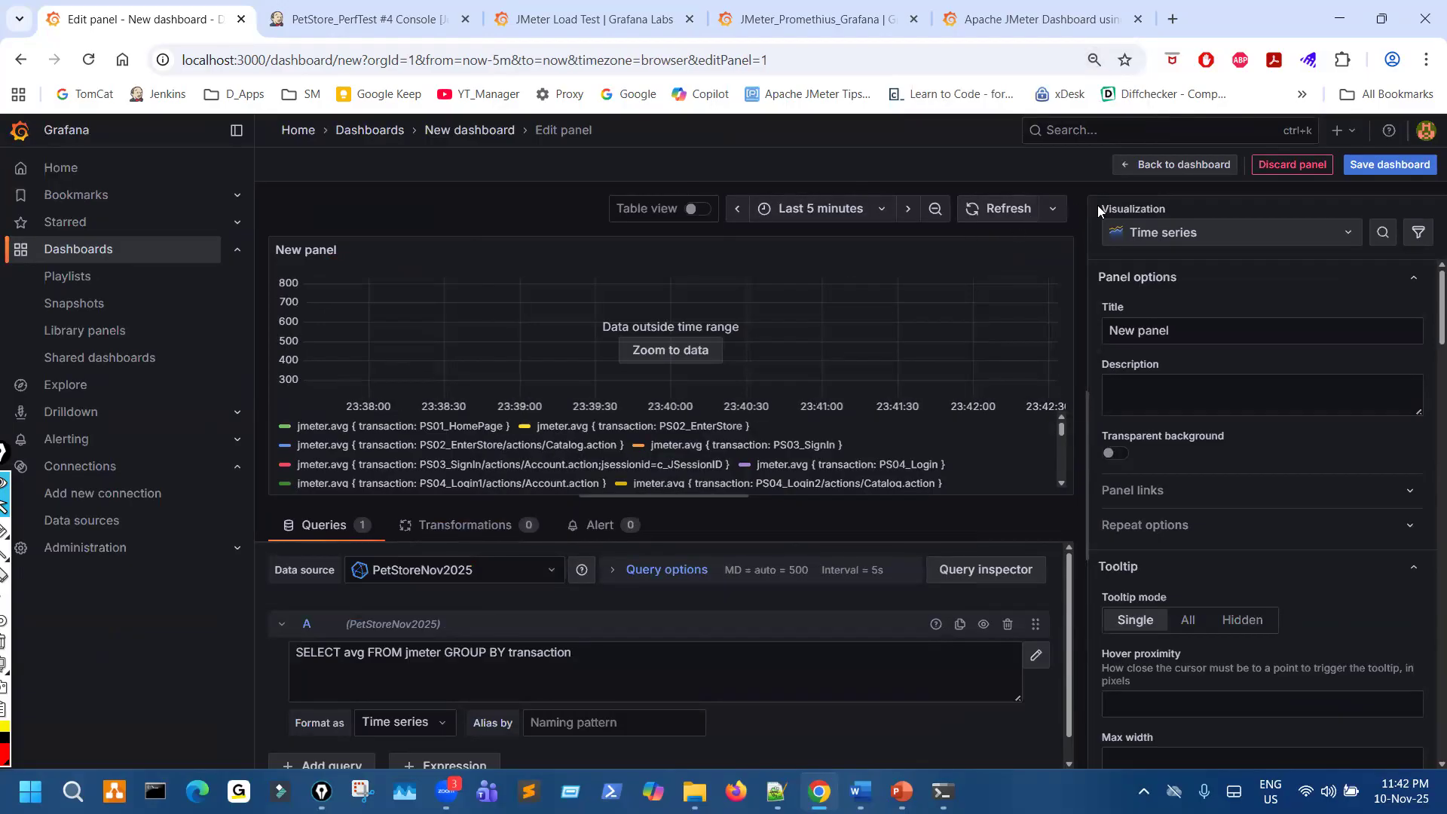
click(1053, 213)
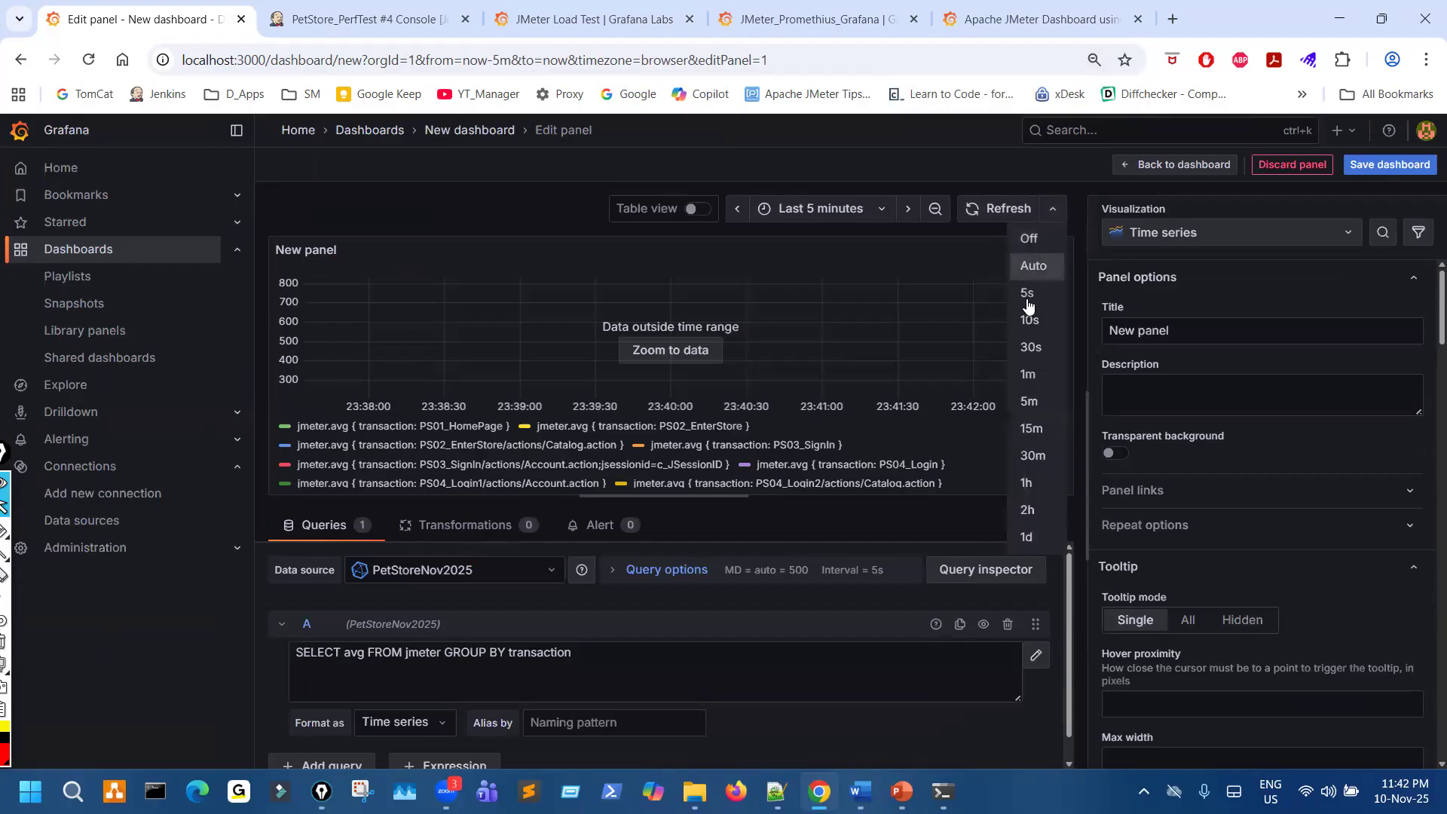
click(1029, 298)
- In Jenkins, start a parameterized PetStore_PerfTest build with 6 users and open the new build's console output
click(400, 15)
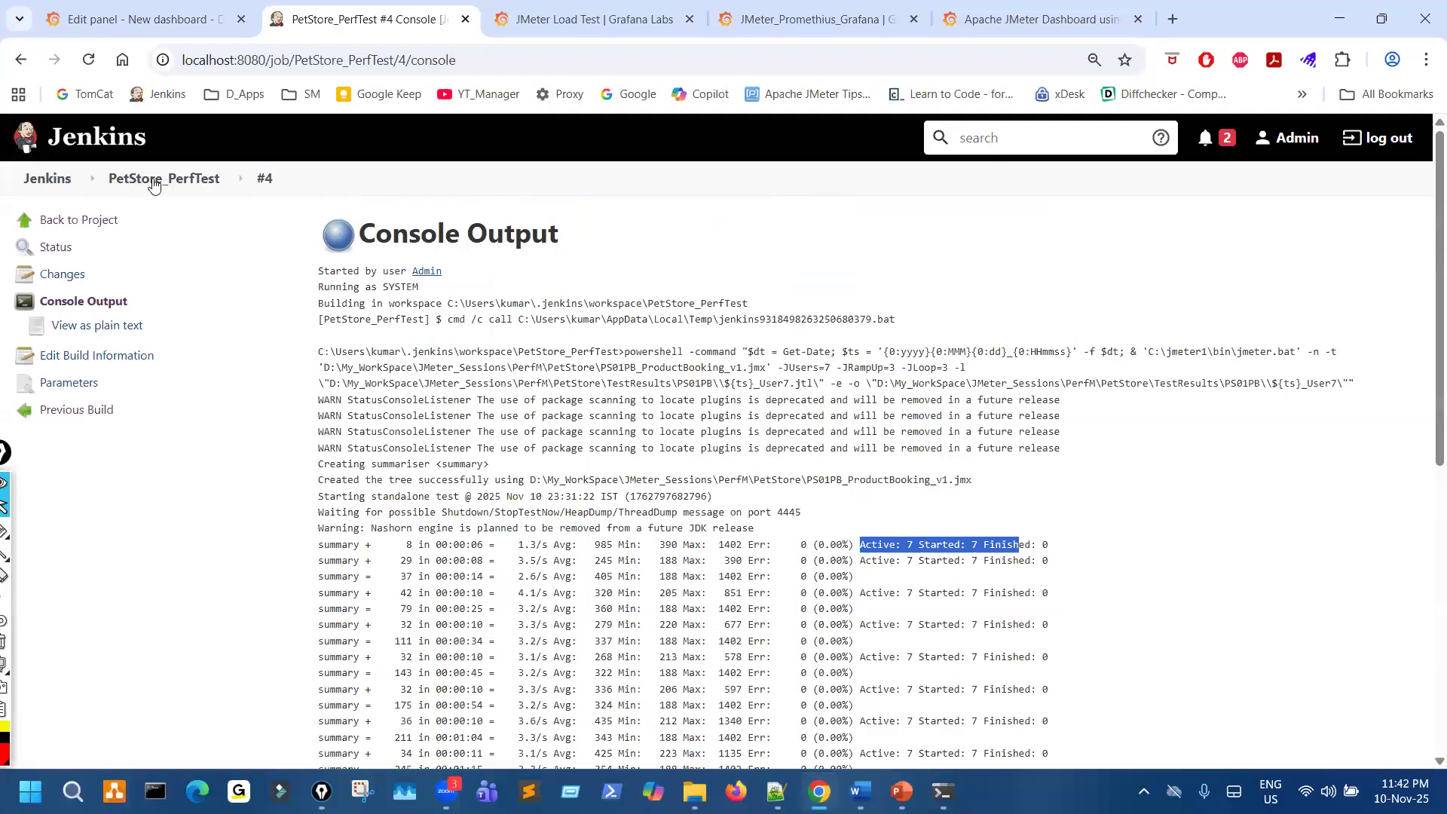
click(154, 181)
click(106, 328)
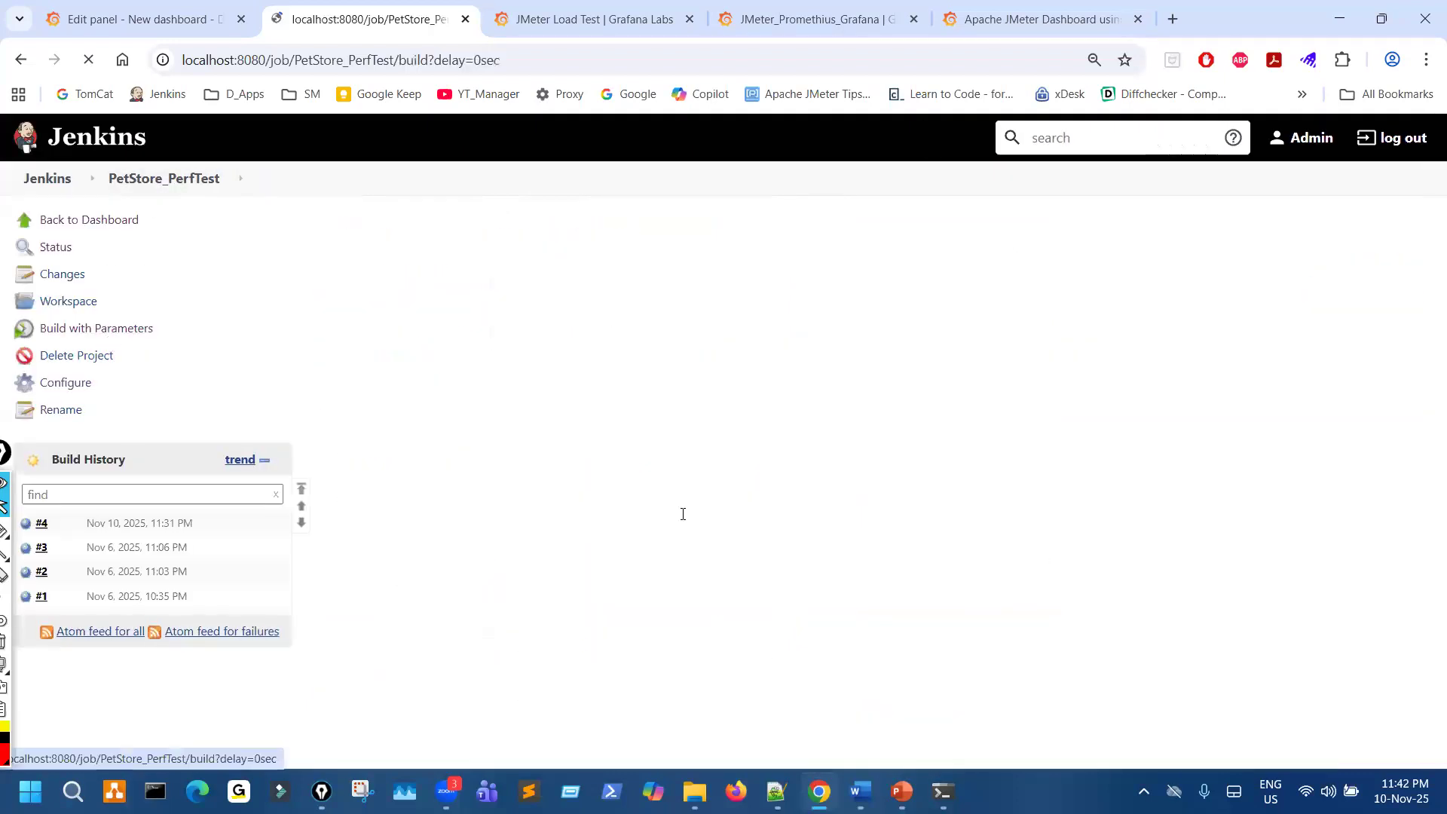
click(504, 475)
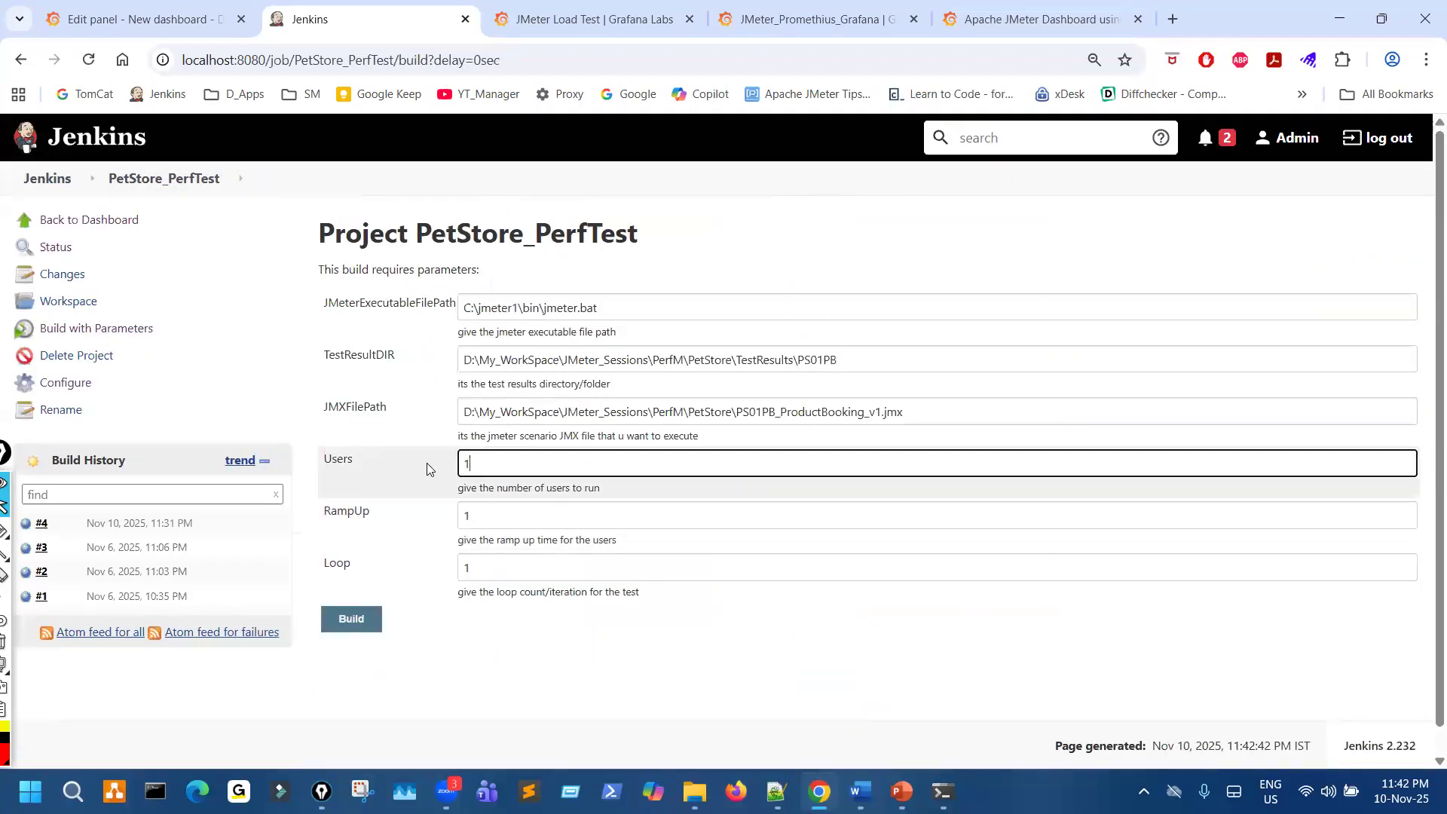
click(373, 626)
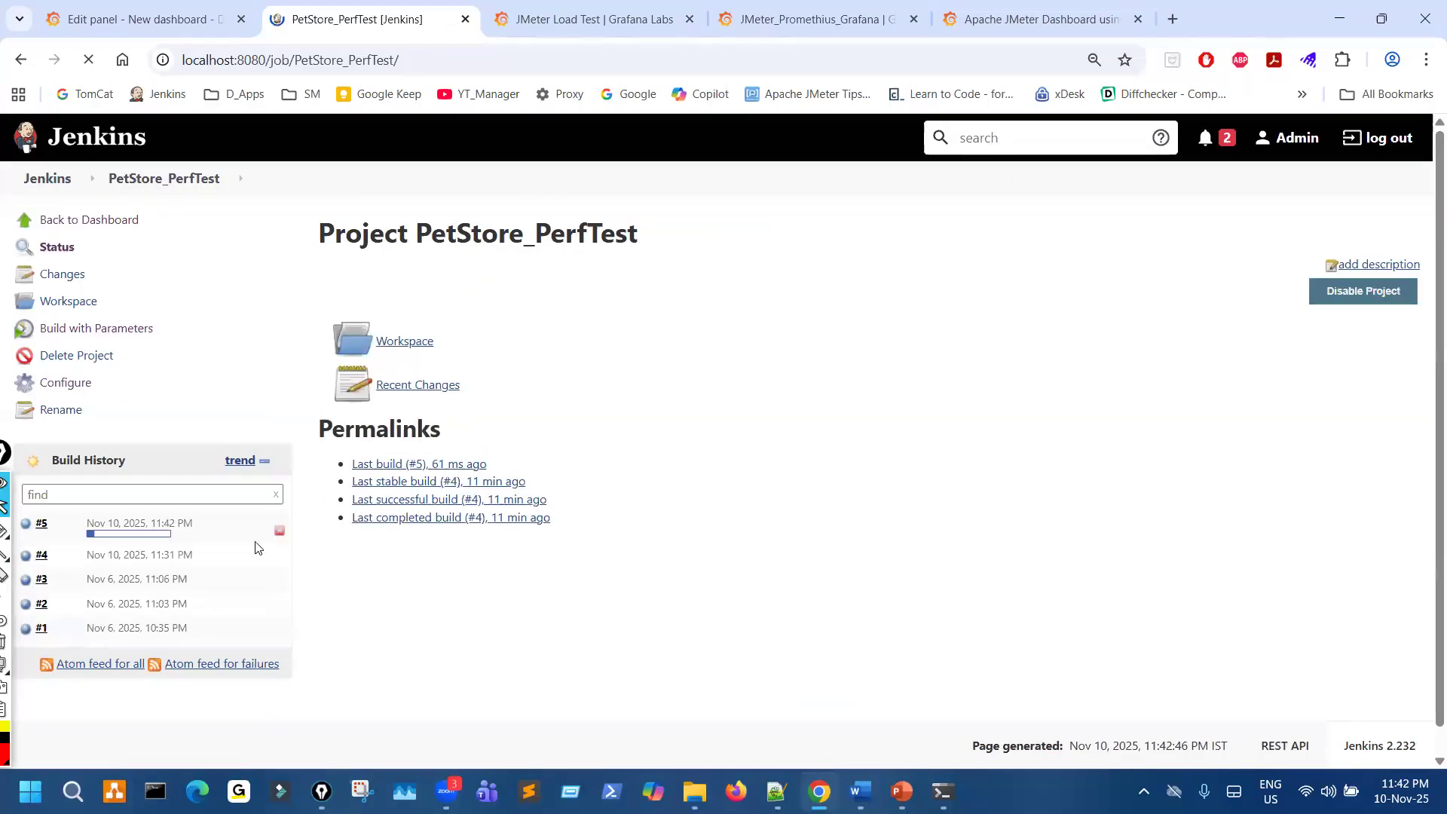
click(125, 523)
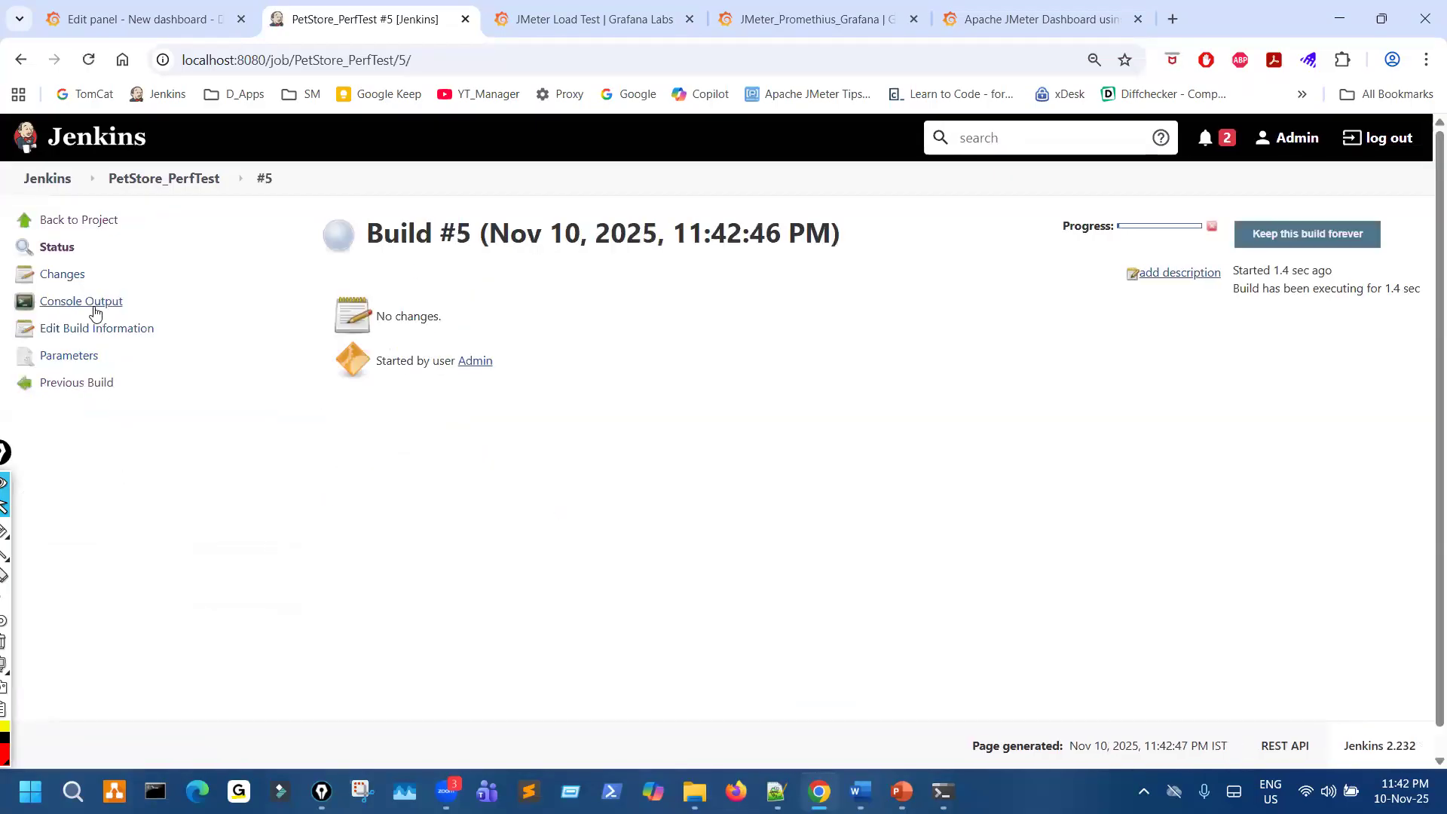
click(96, 312)
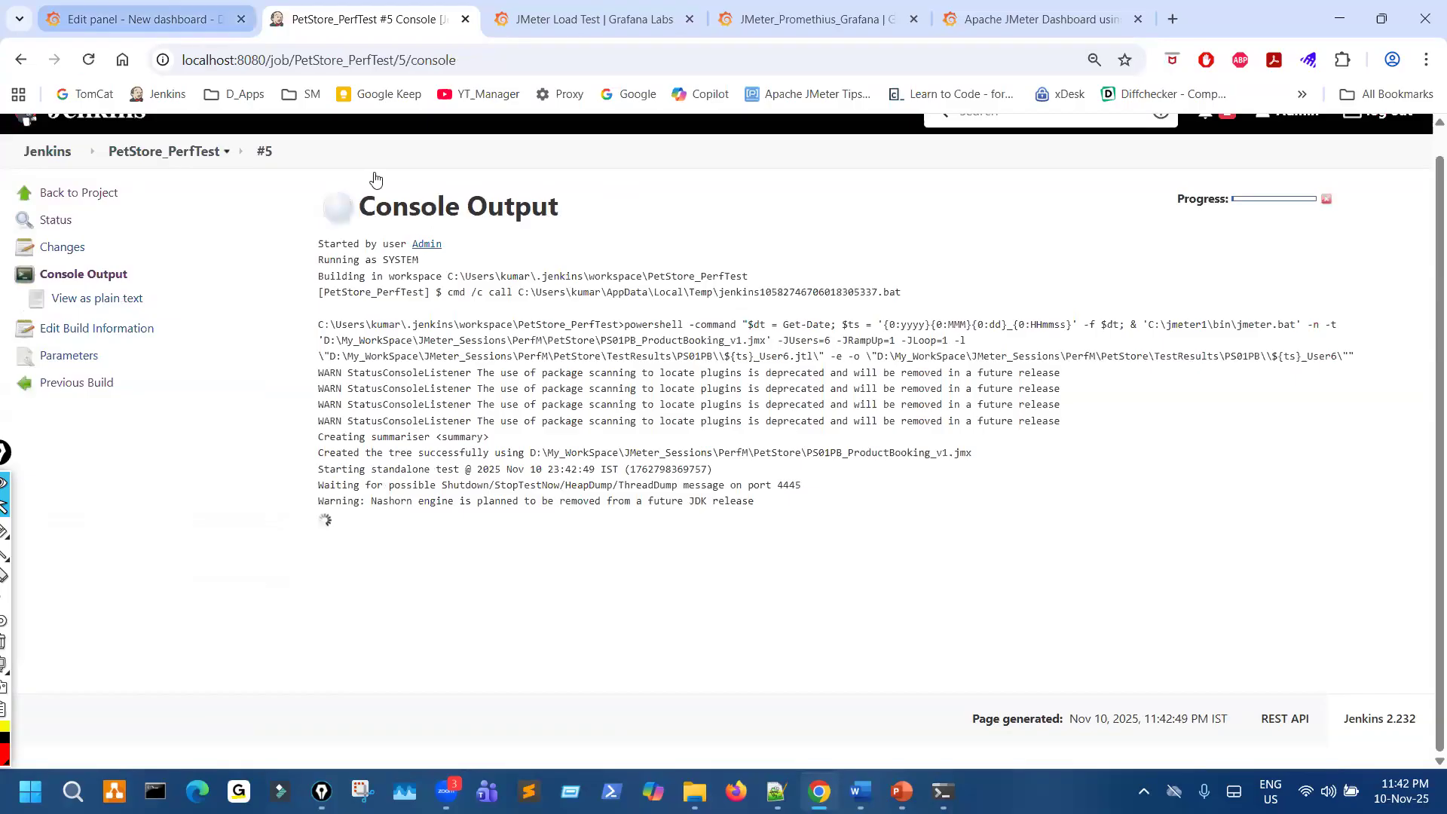
- Return to the Grafana panel, mark the newly plotted data and the query of query A on screen, and clear the marks
key(ctrl+shift+Tab)
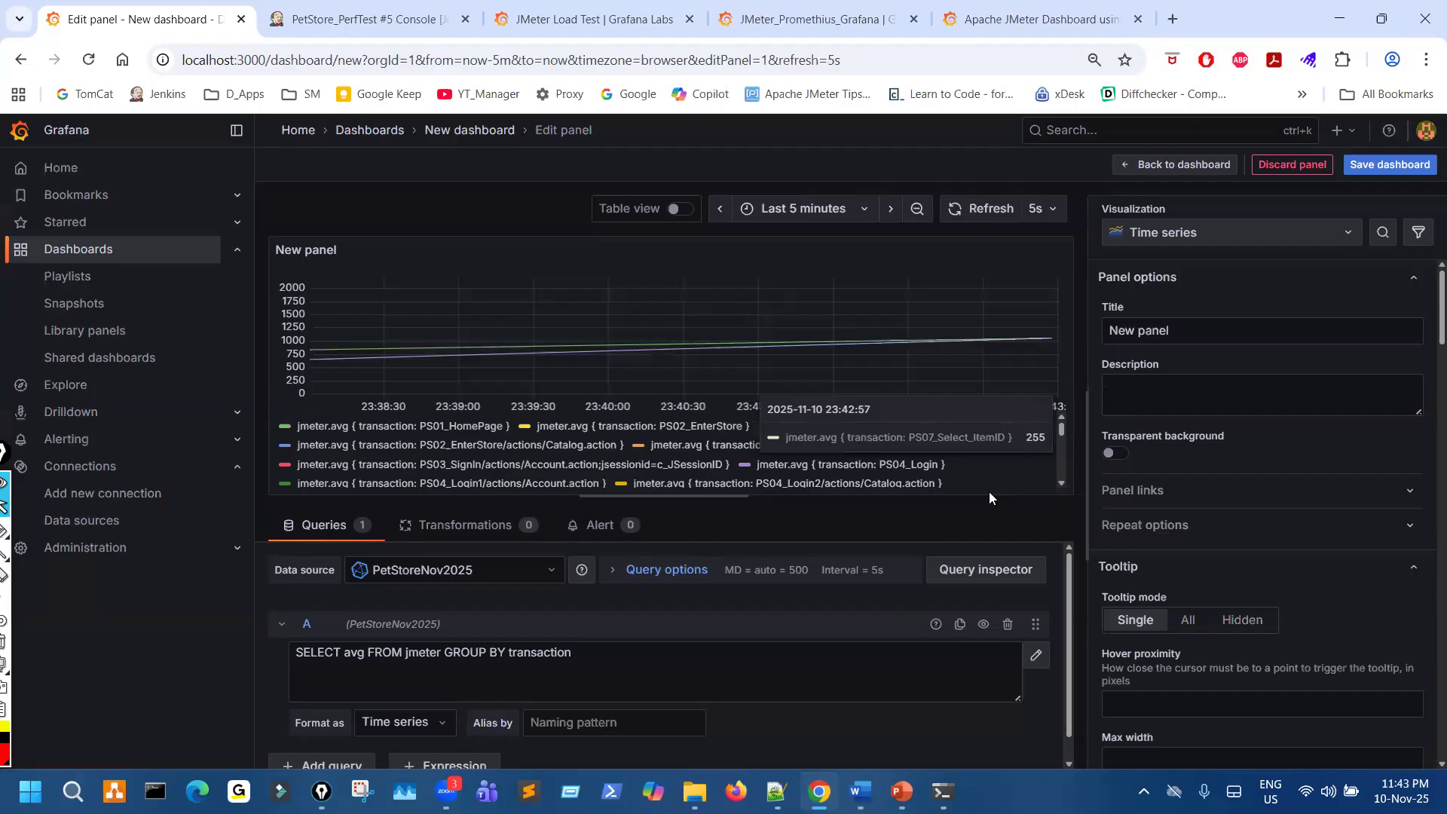
click(4, 529)
mouse_move(938, 312)
mouse_down()
mouse_move(899, 365)
mouse_move(1023, 354)
mouse_move(967, 324)
mouse_move(1002, 378)
mouse_up()
mouse_move(362, 637)
mouse_down()
mouse_move(281, 650)
mouse_move(453, 682)
mouse_move(565, 639)
mouse_up()
drag(816, 329, 848, 307)
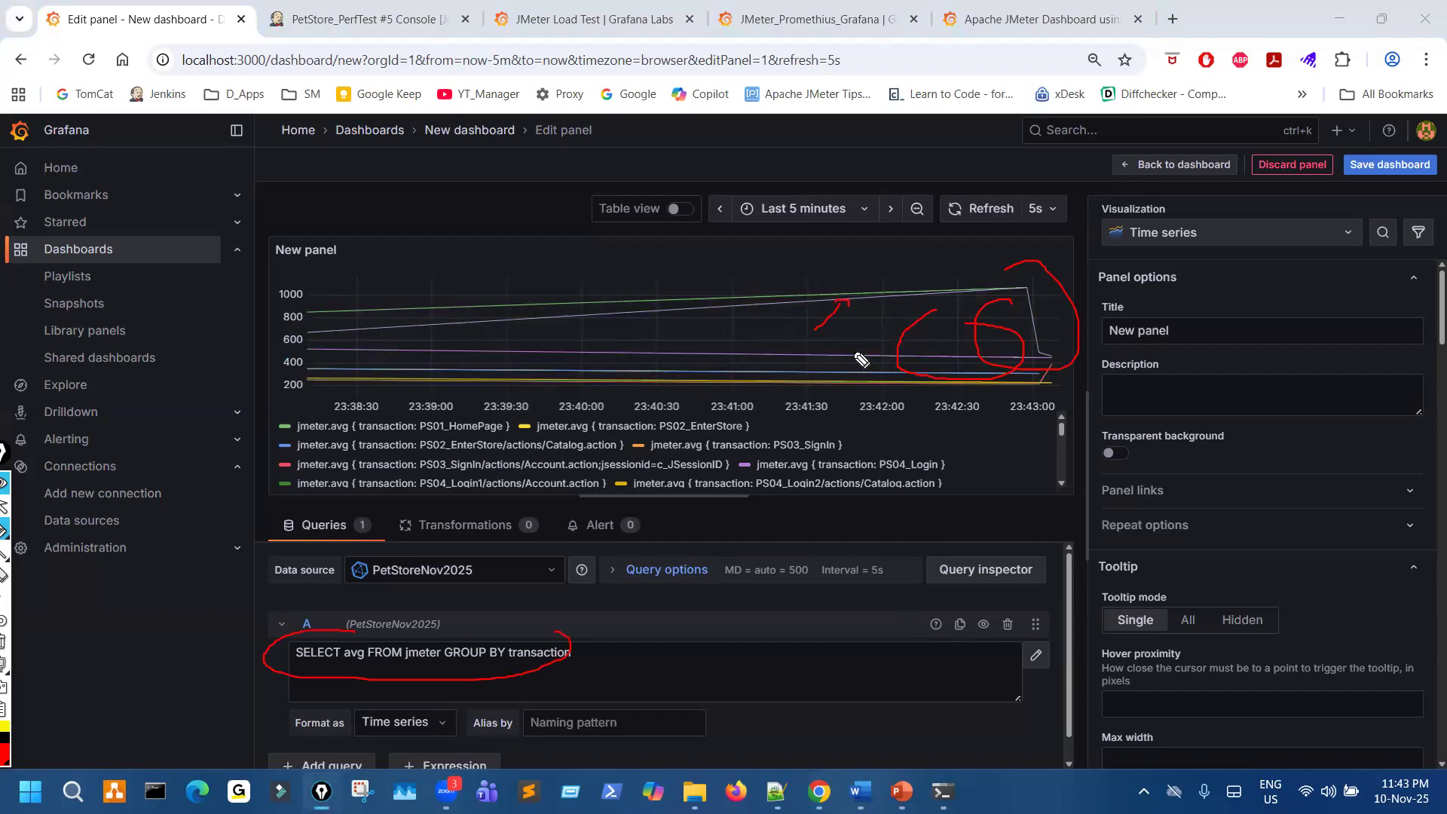
key(ctrl+shift+7)
key(ctrl+shift+2)
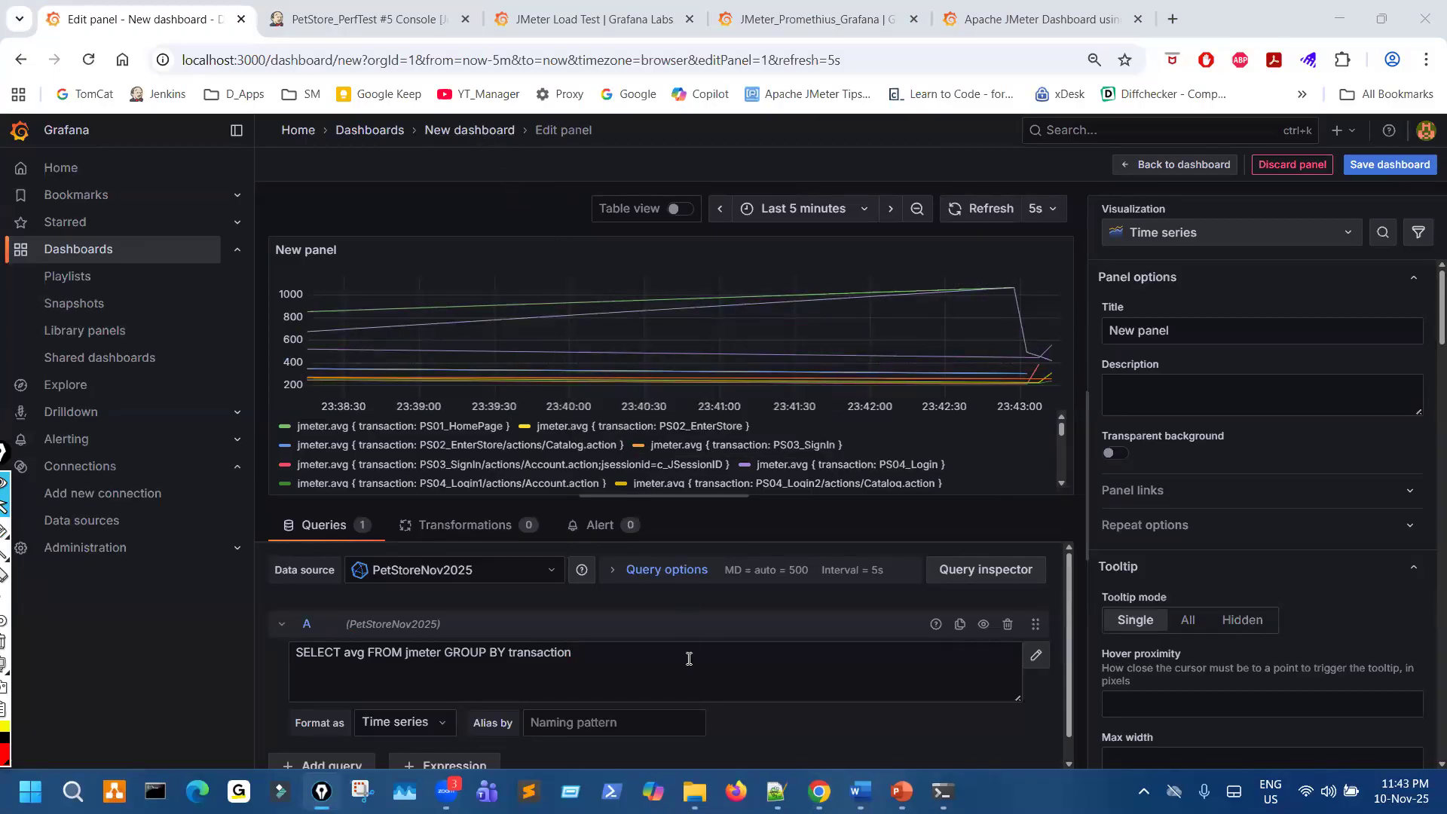
- In File Explorer, open the Grafana_Dashboards folder on drive C and circle the .json extension of the rev1 dashboard file
mouse_move(694, 792)
click(637, 724)
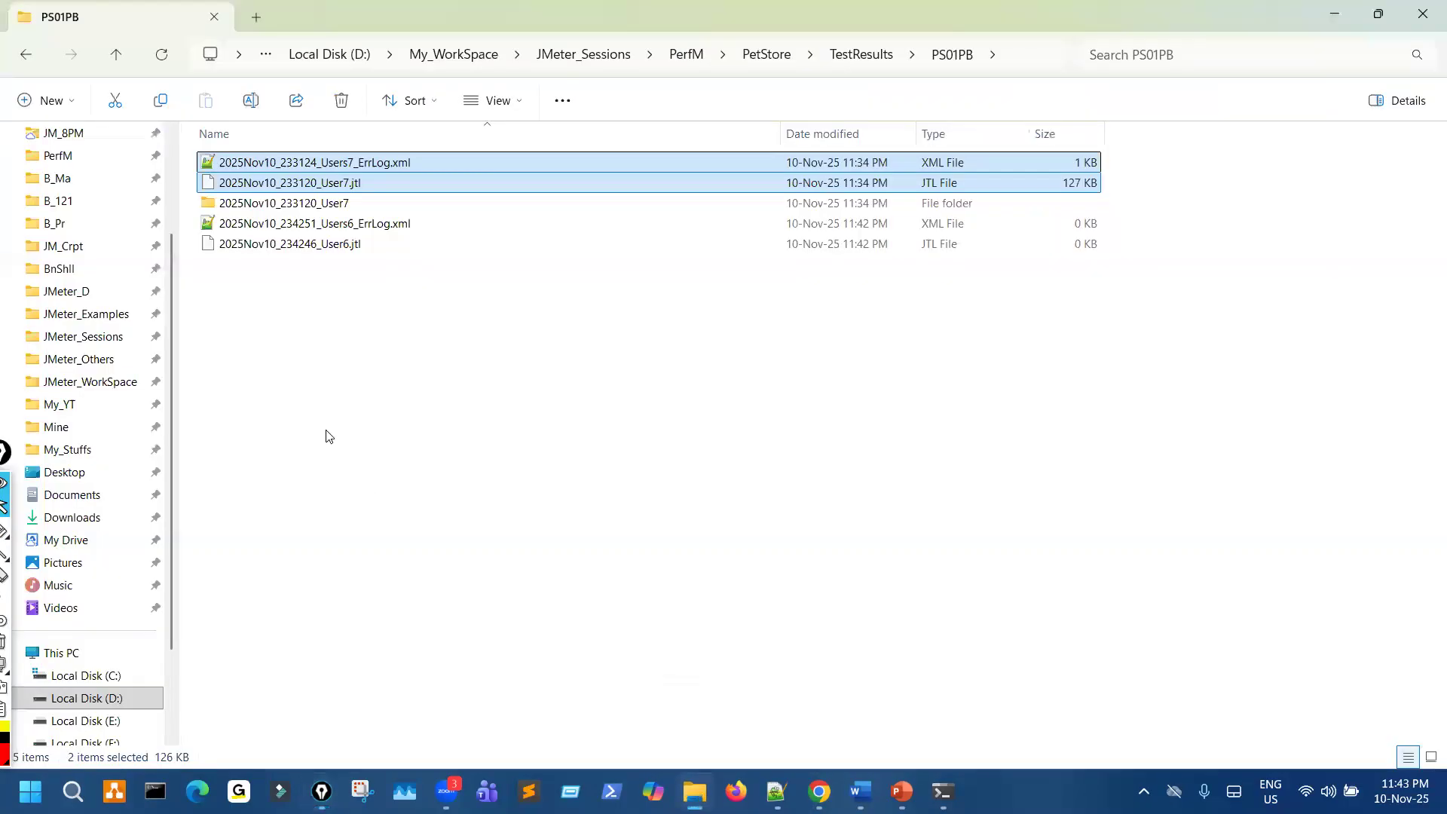
click(89, 677)
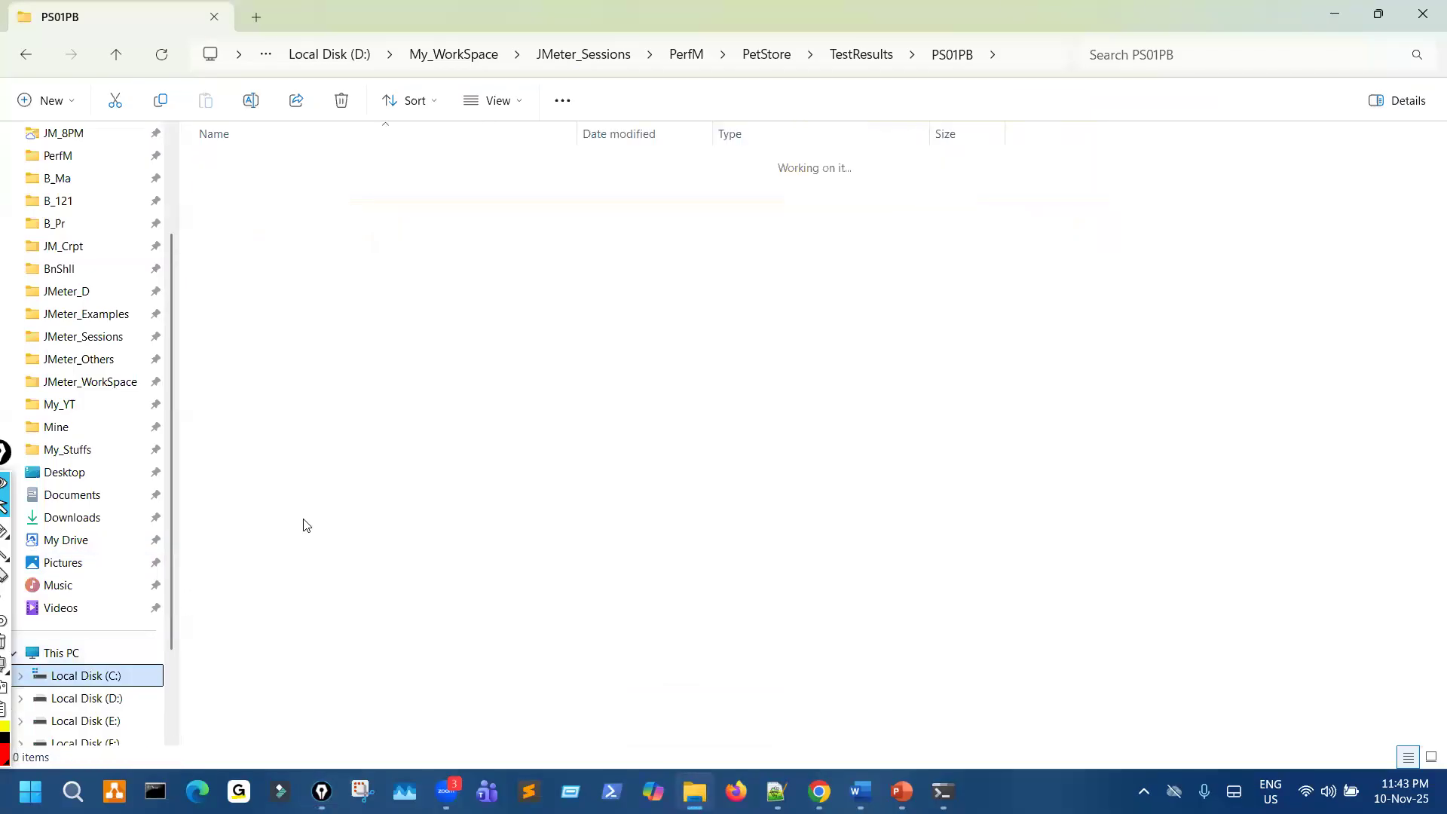
double_click(325, 164)
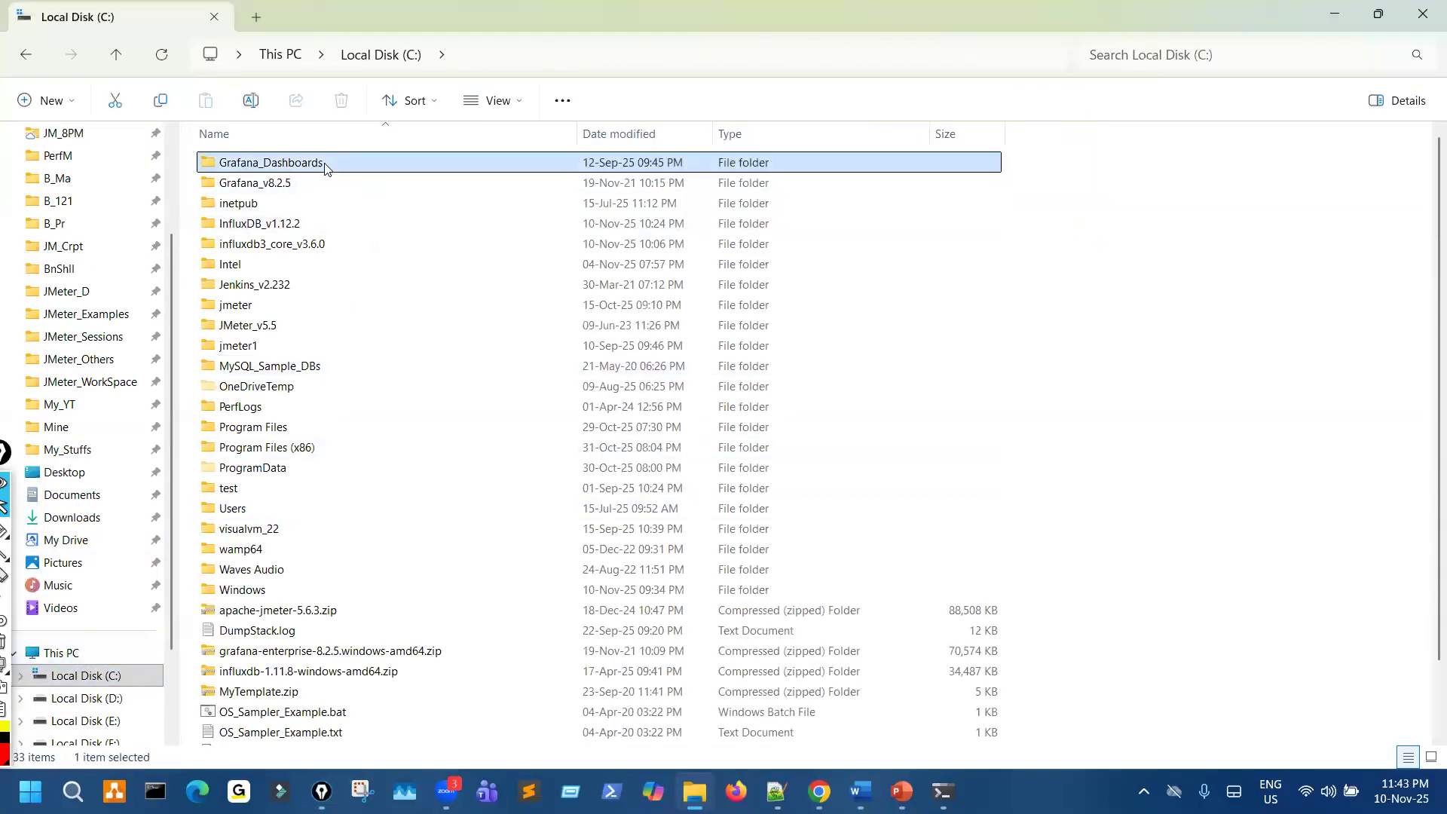
key(ctrl+shift+3)
mouse_move(449, 192)
mouse_down()
mouse_move(462, 199)
mouse_move(449, 189)
mouse_up()
key(ctrl+shift+1)
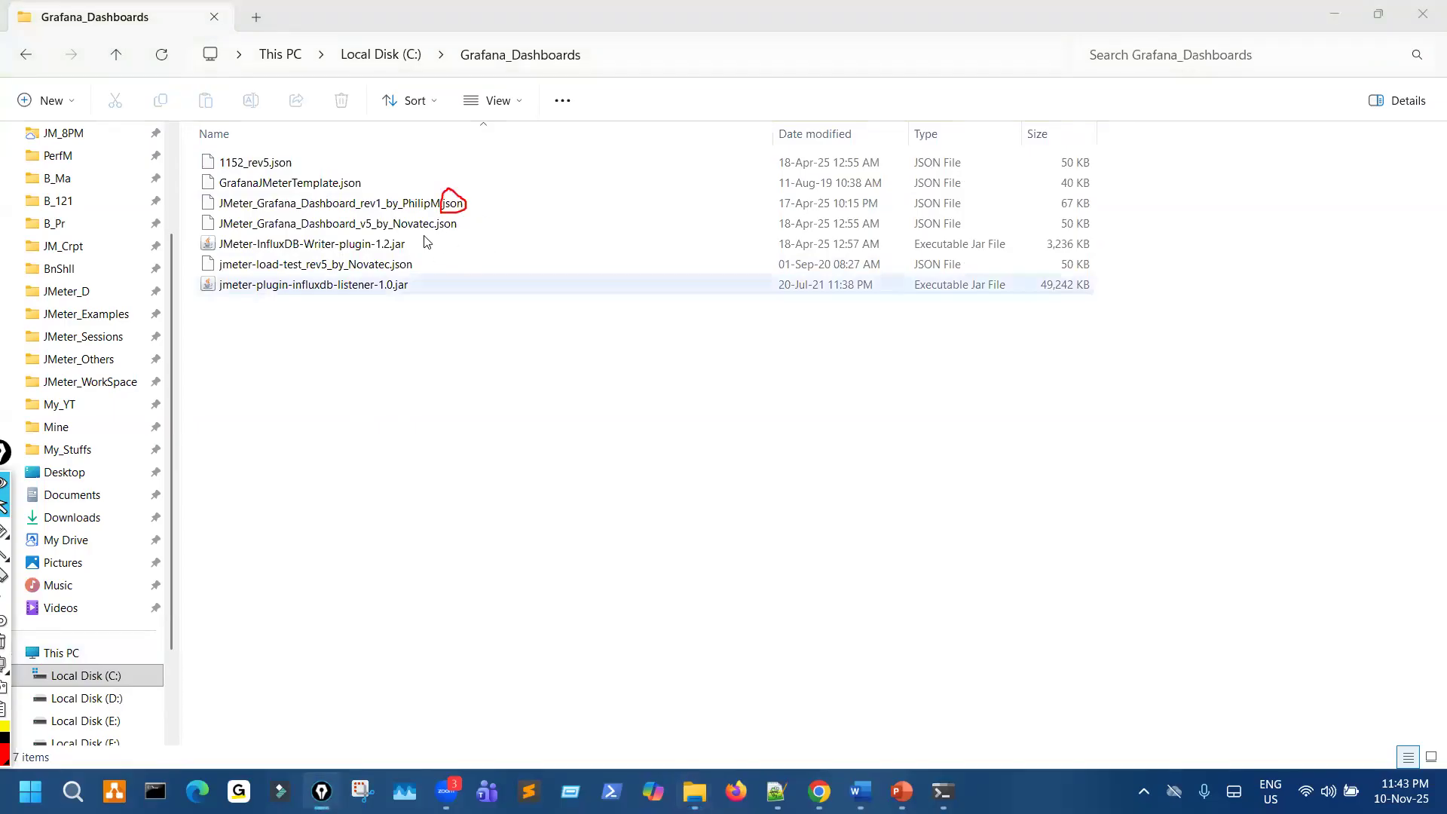
- Open the rev1 JMeter Grafana dashboard JSON file in Notepad++ and examine its inputs, annotations and panel definitions
right_click(409, 207)
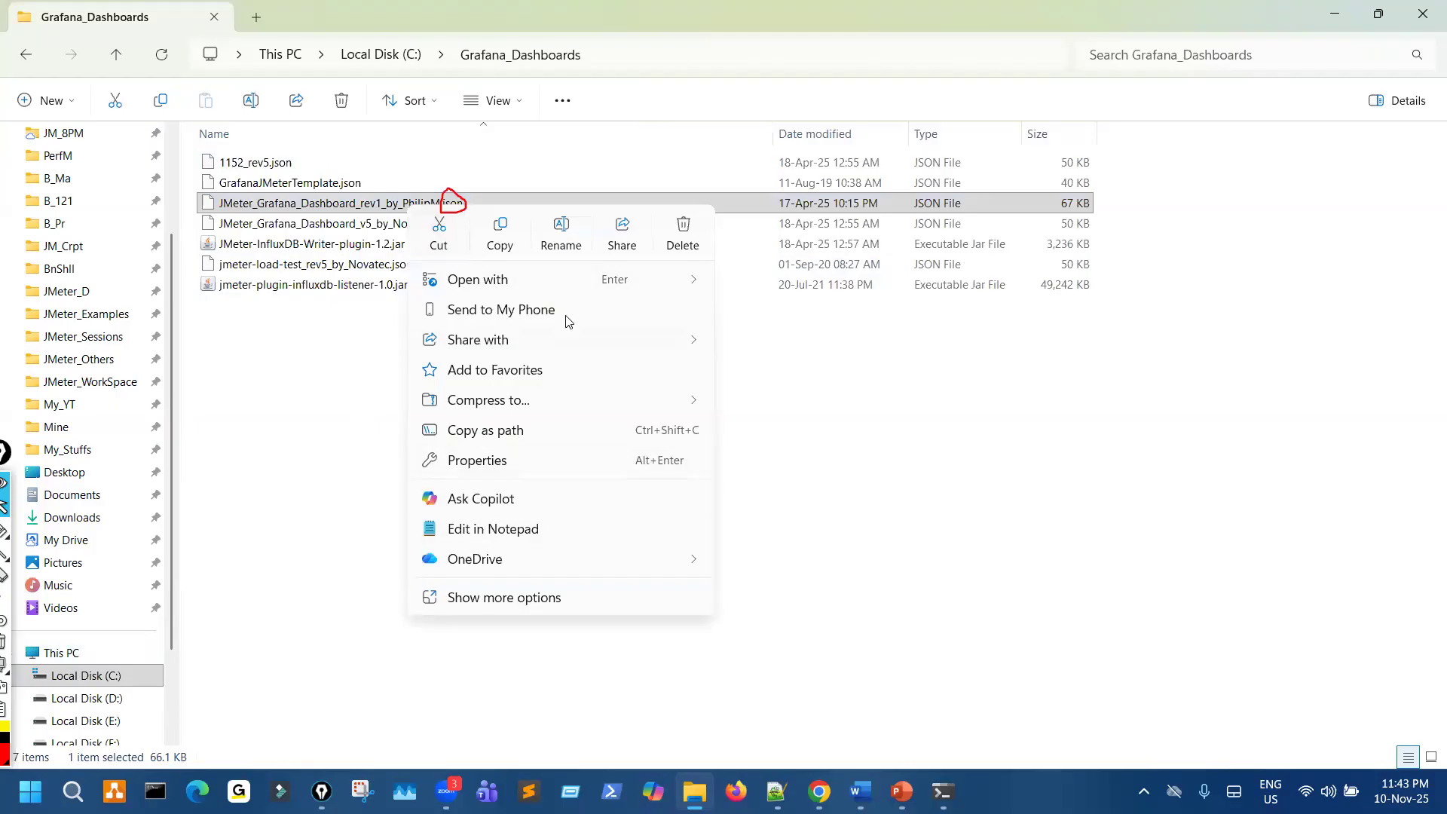
mouse_move(690, 280)
click(800, 290)
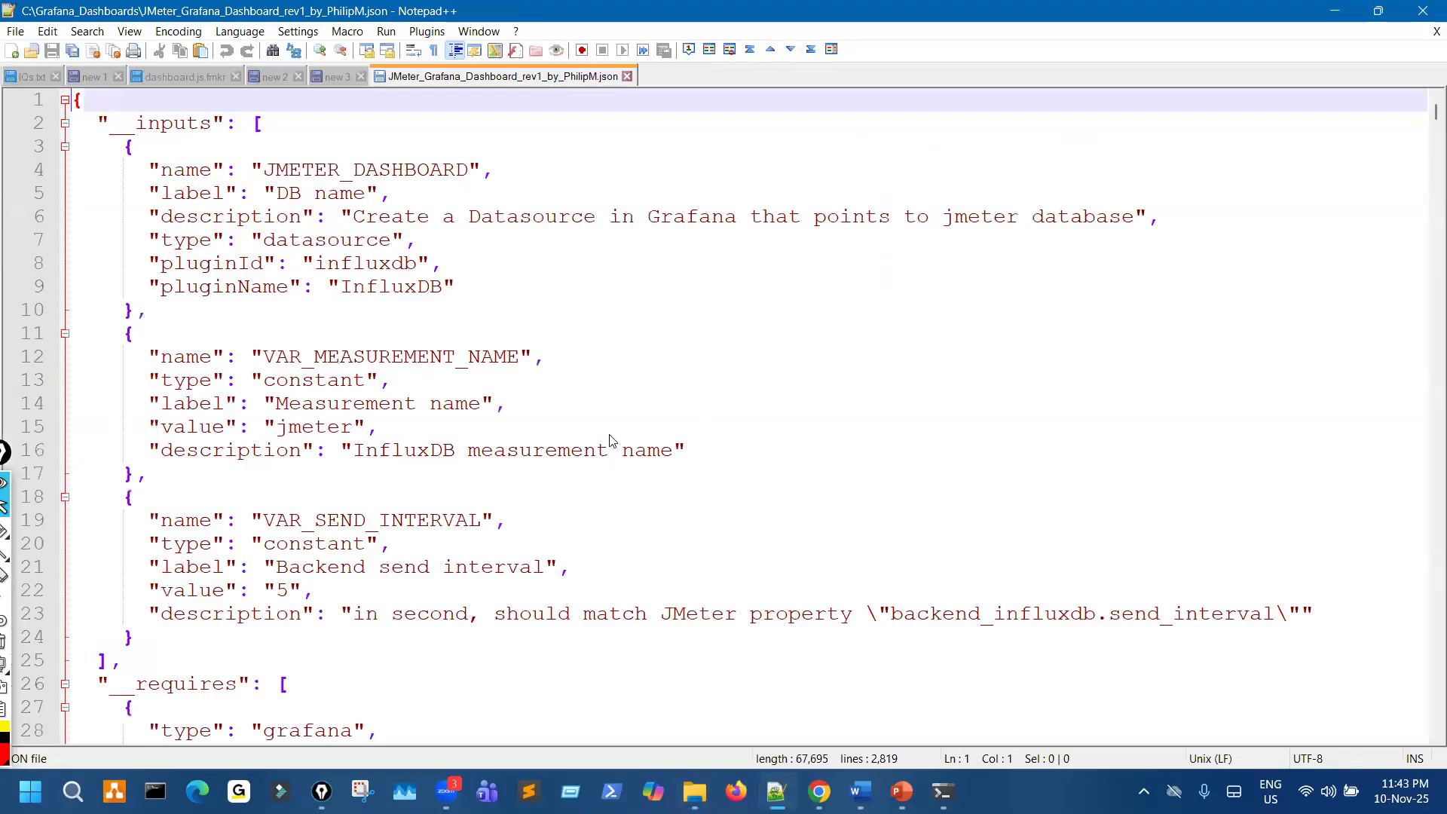
scroll(668, 399, down, 1)
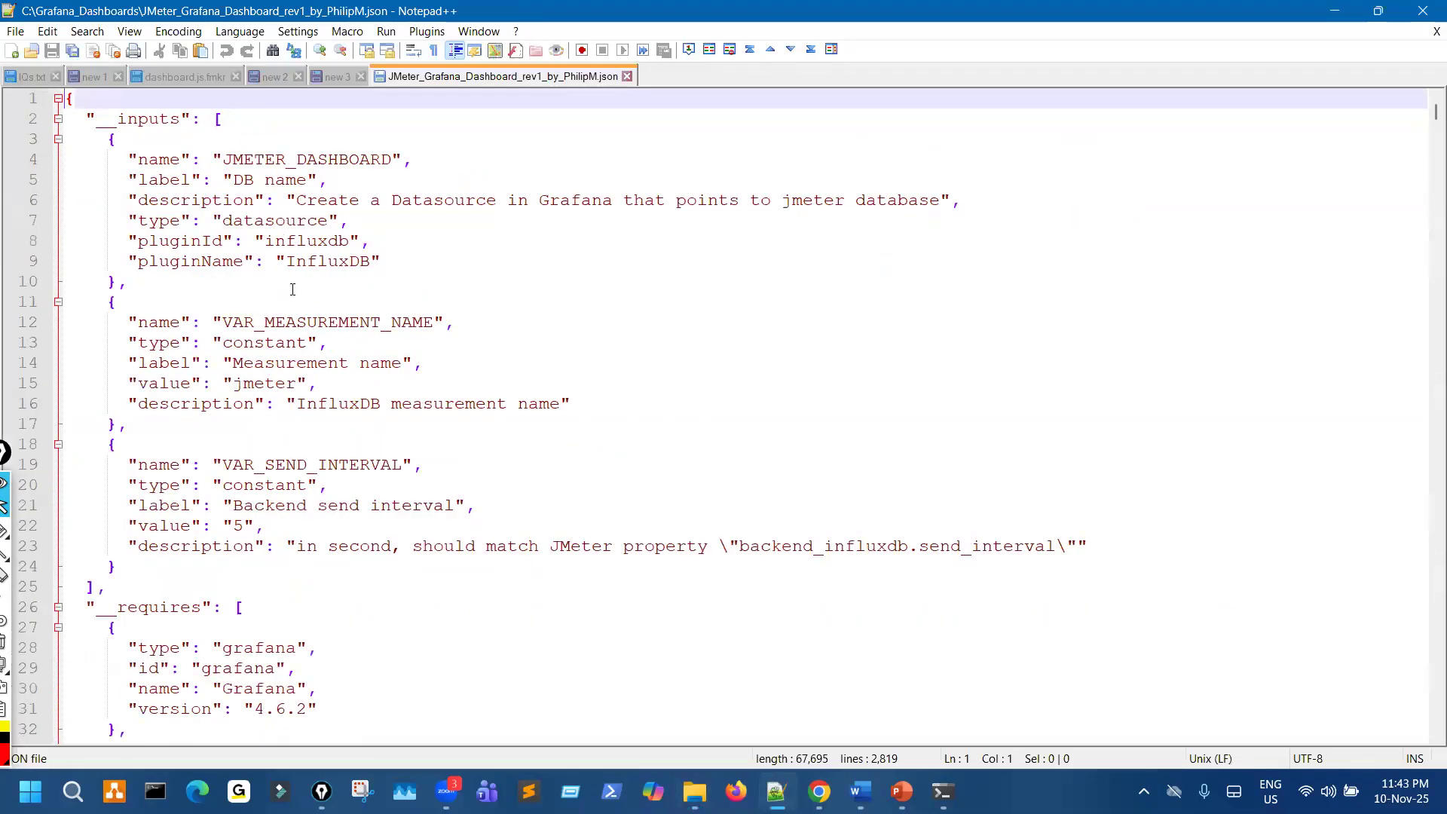
scroll(293, 329, down, 5)
scroll(274, 357, down, 18)
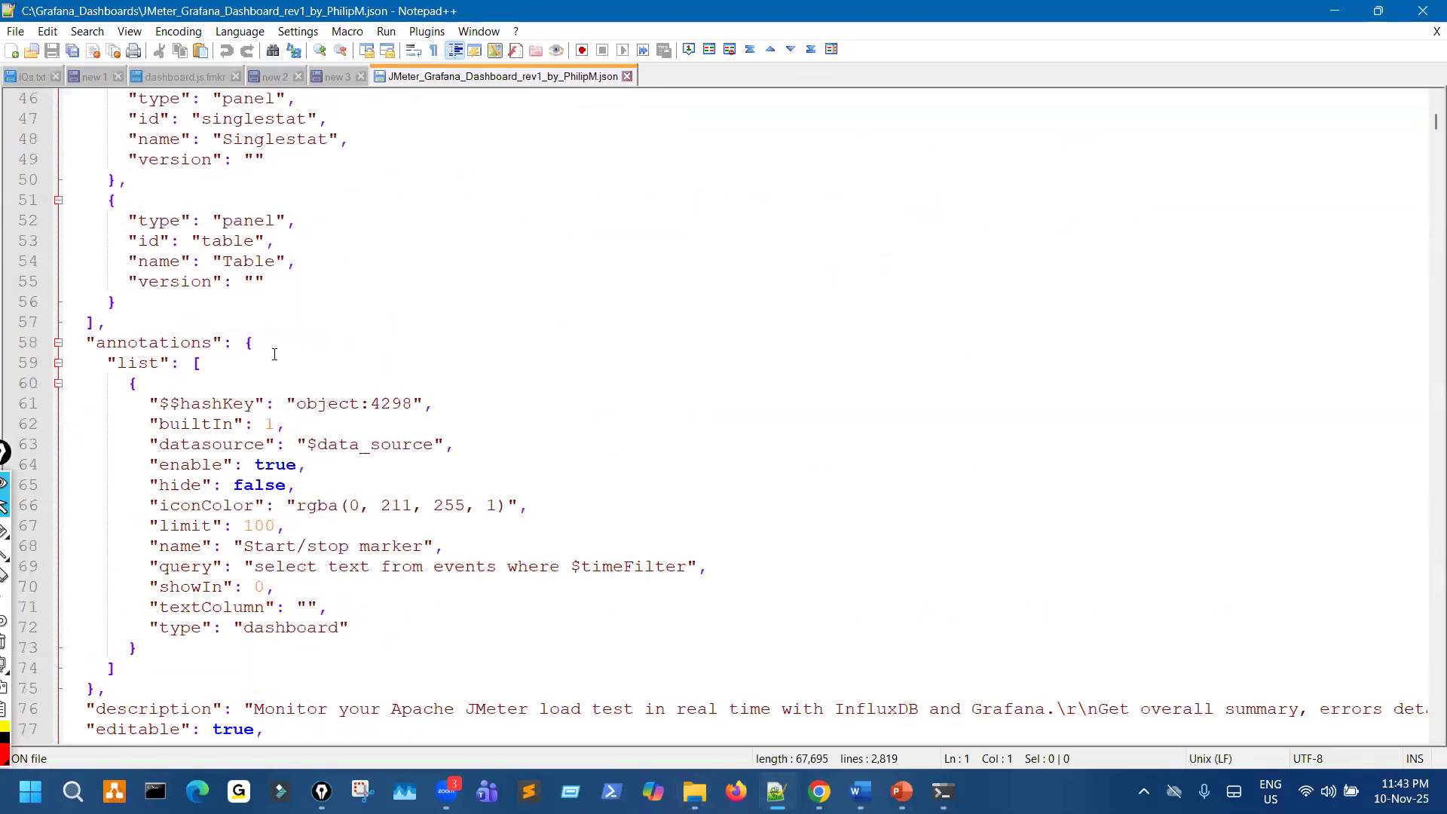
scroll(274, 358, down, 18)
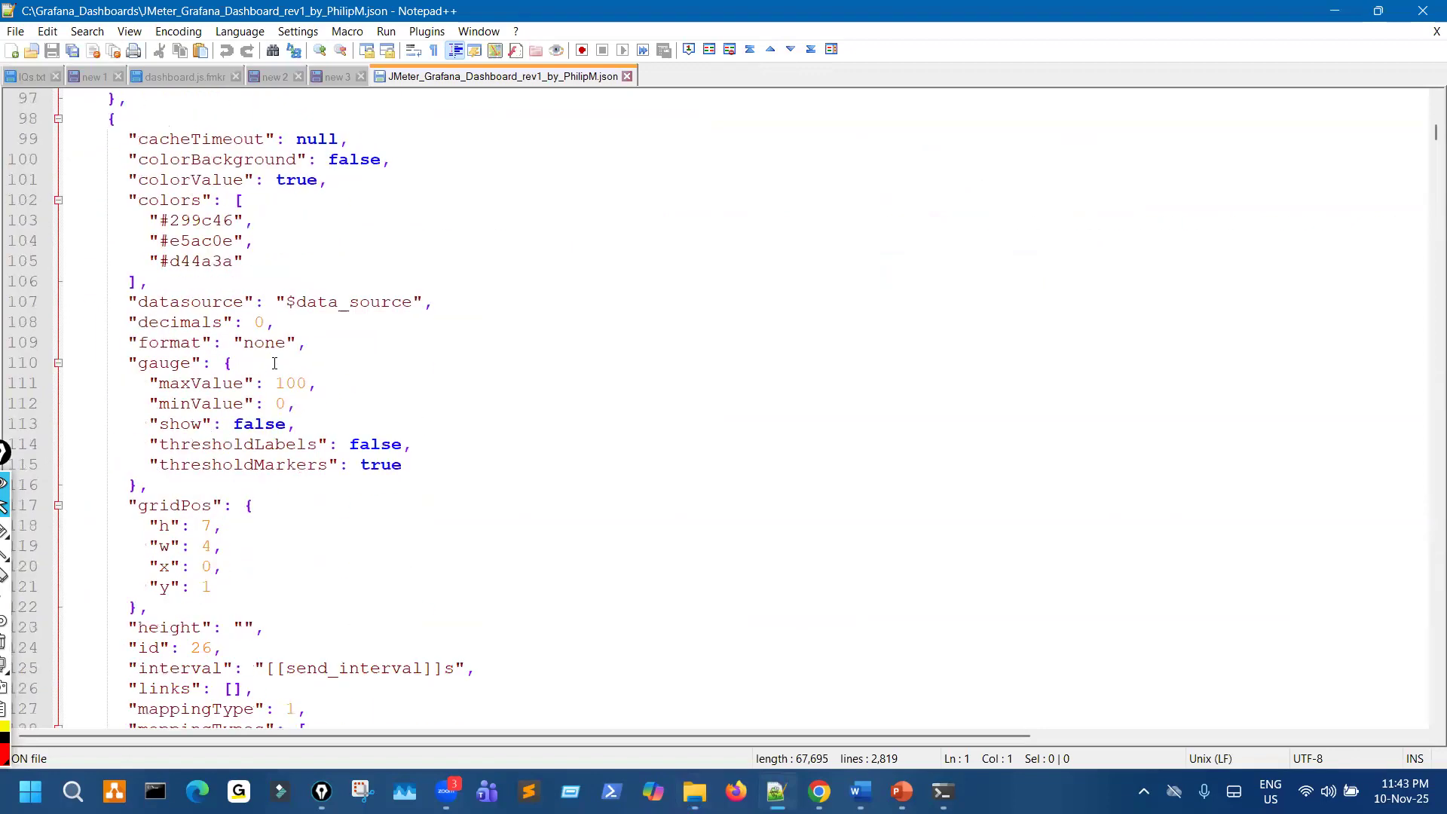
scroll(274, 370, down, 10)
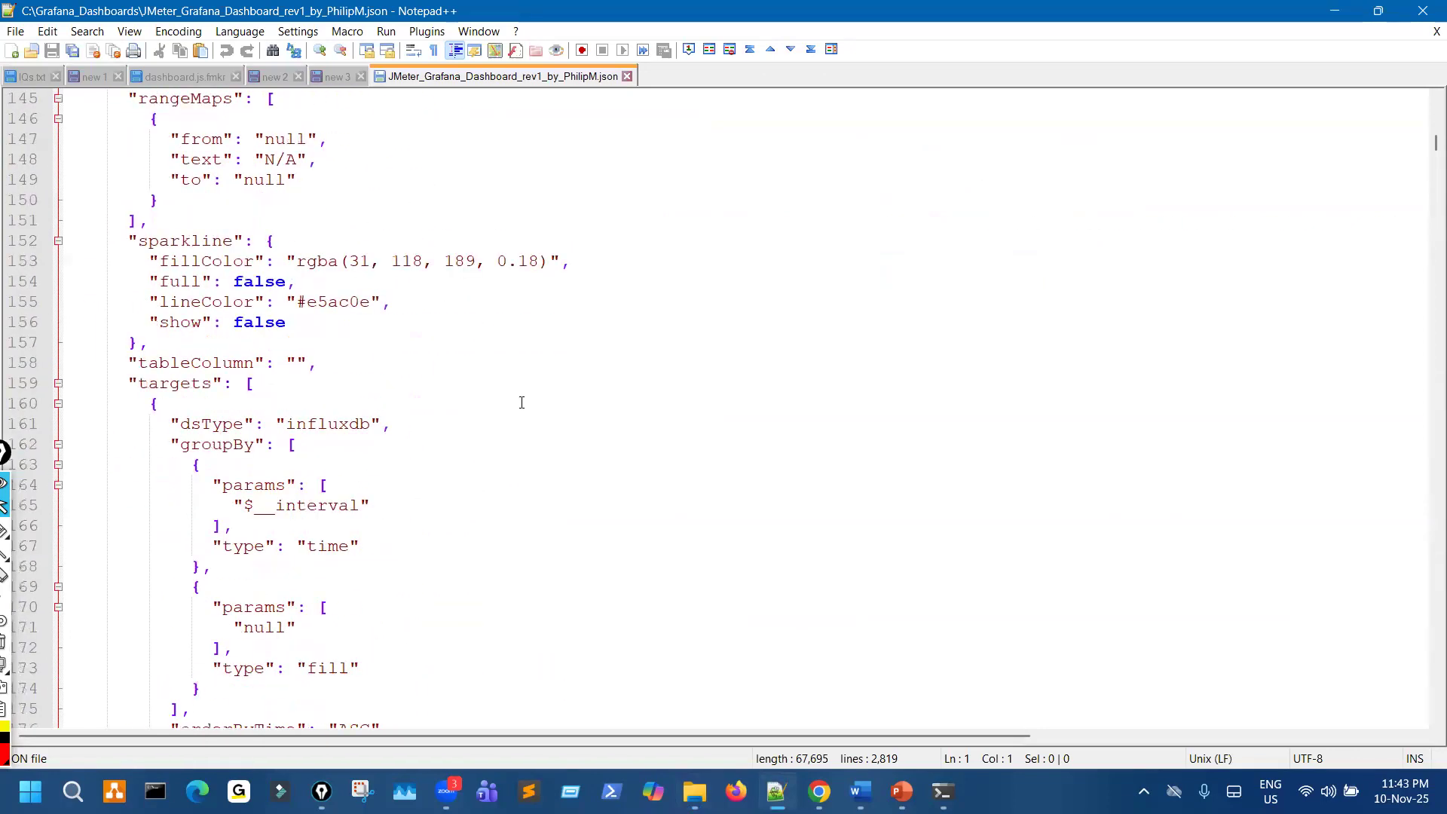
- Examine the time picker and variable definitions at the end of the JSON file, and close Notepad++
drag(1435, 147, 1427, 749)
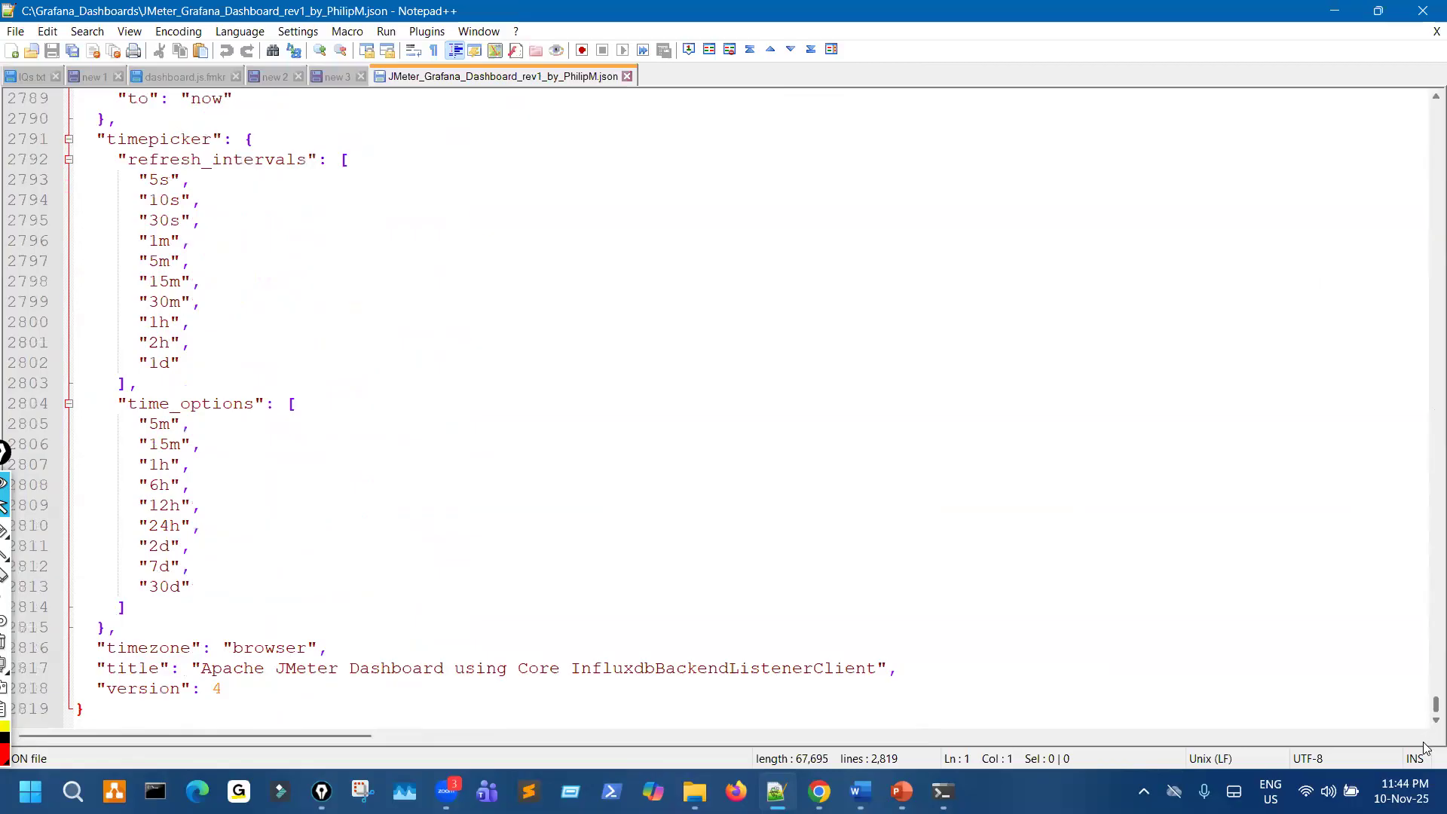
scroll(578, 586, up, 5)
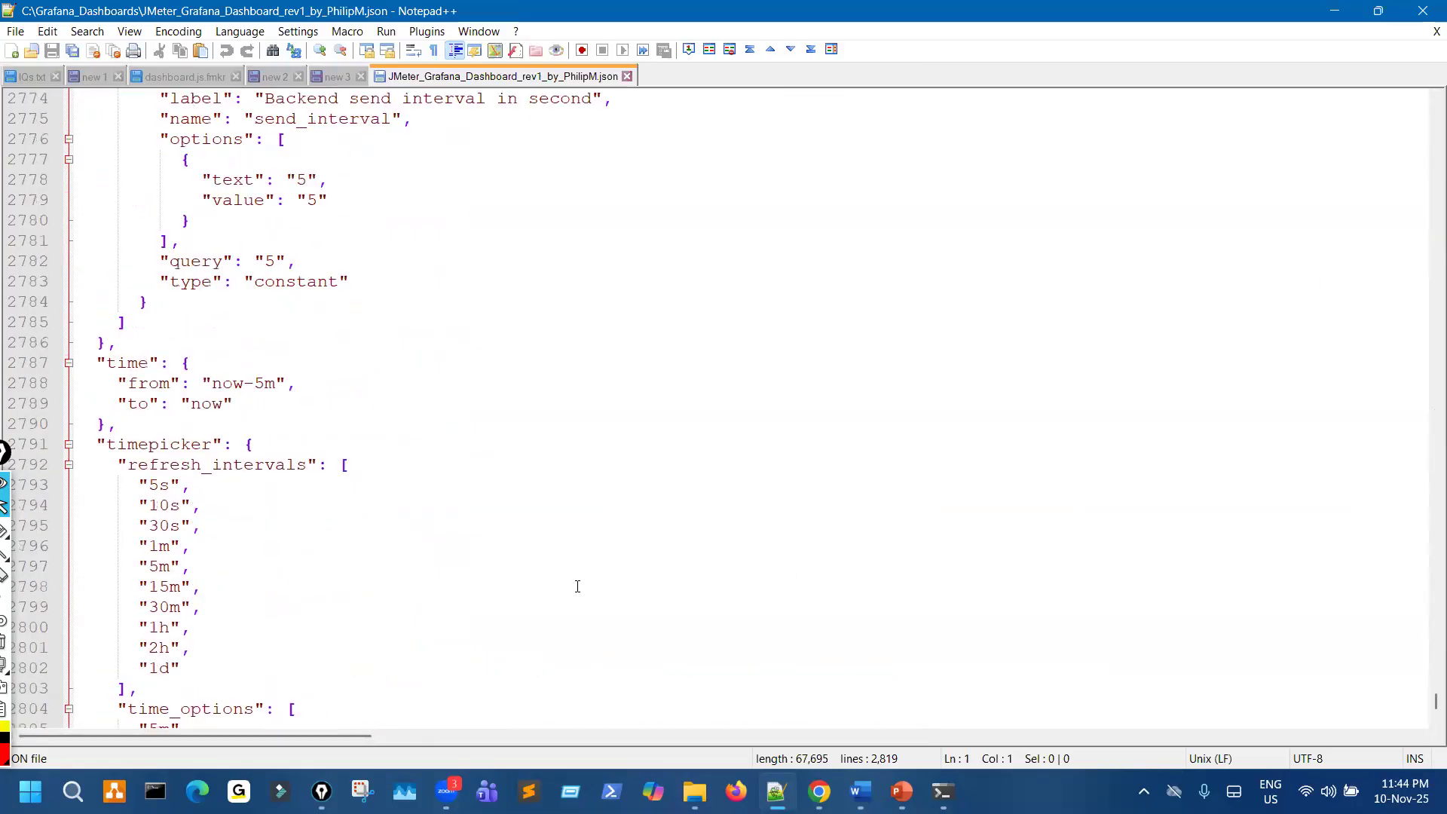
scroll(566, 635, up, 20)
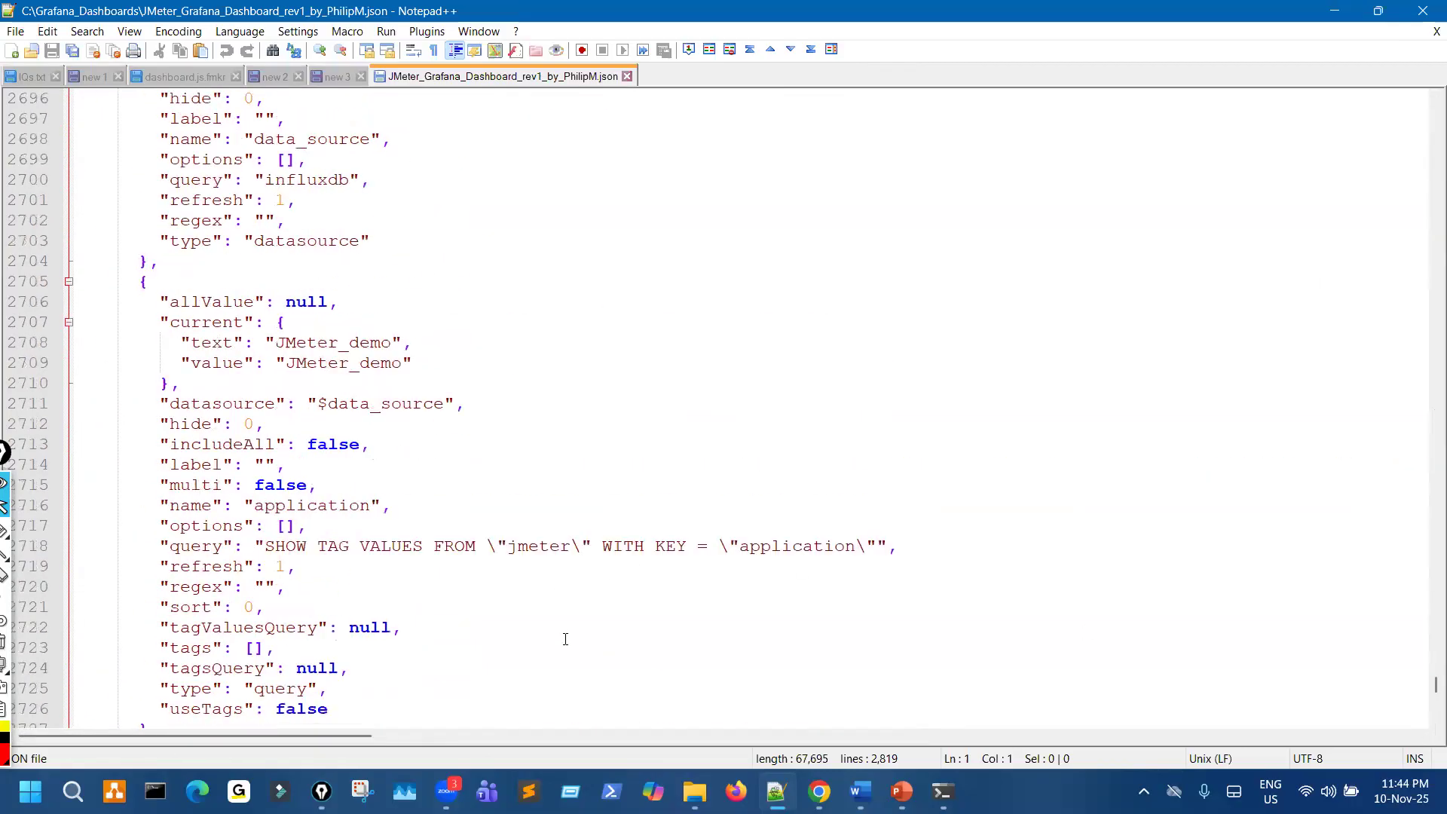
scroll(689, 495, up, 9)
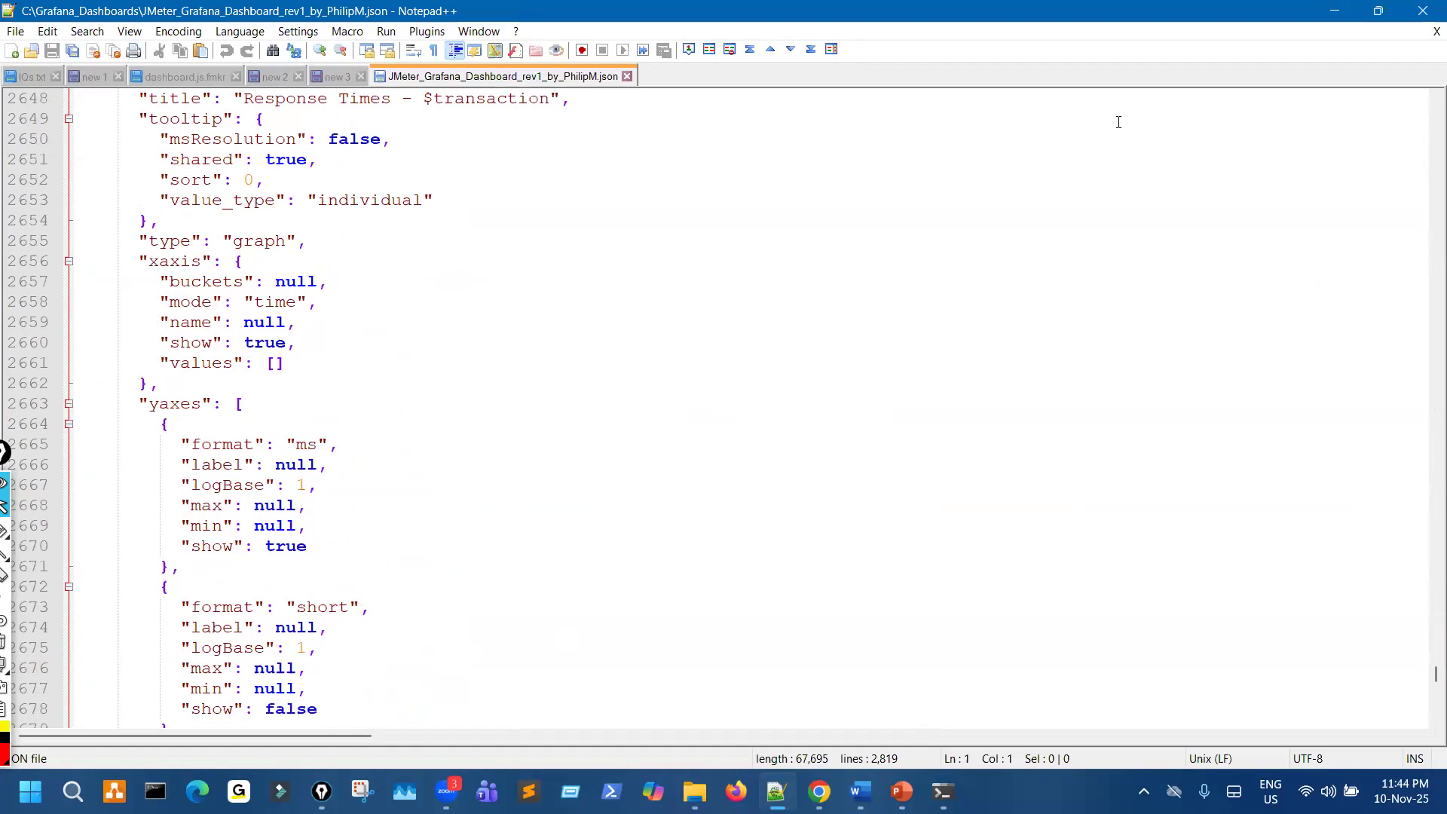
click(1423, 12)
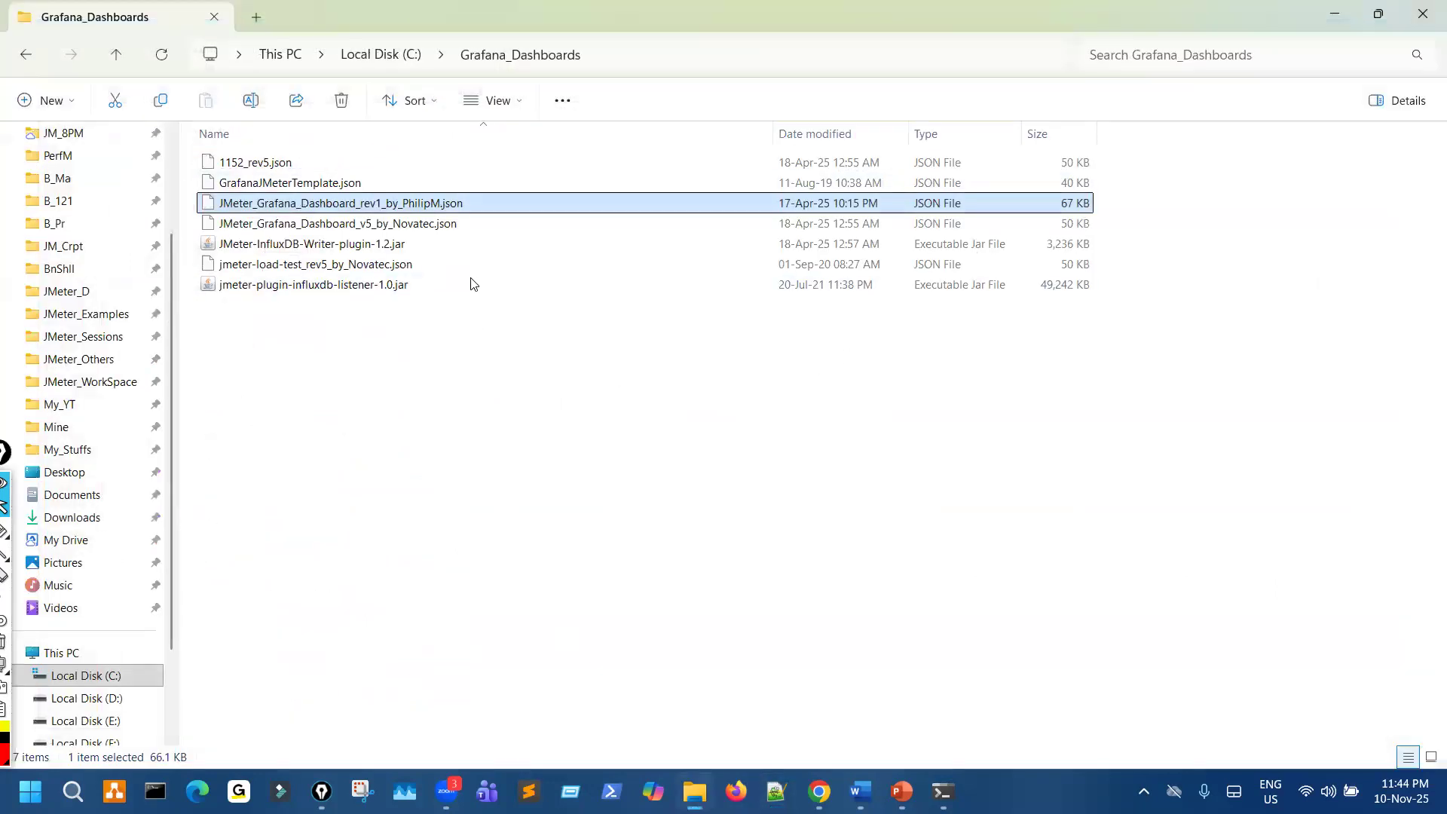
click(442, 221)
click(448, 208)
- Switch to PowerPoint and go over the InfluxDB v1.x slide's notes on the InfluxDB URL and SummaryOnly setting
click(907, 787)
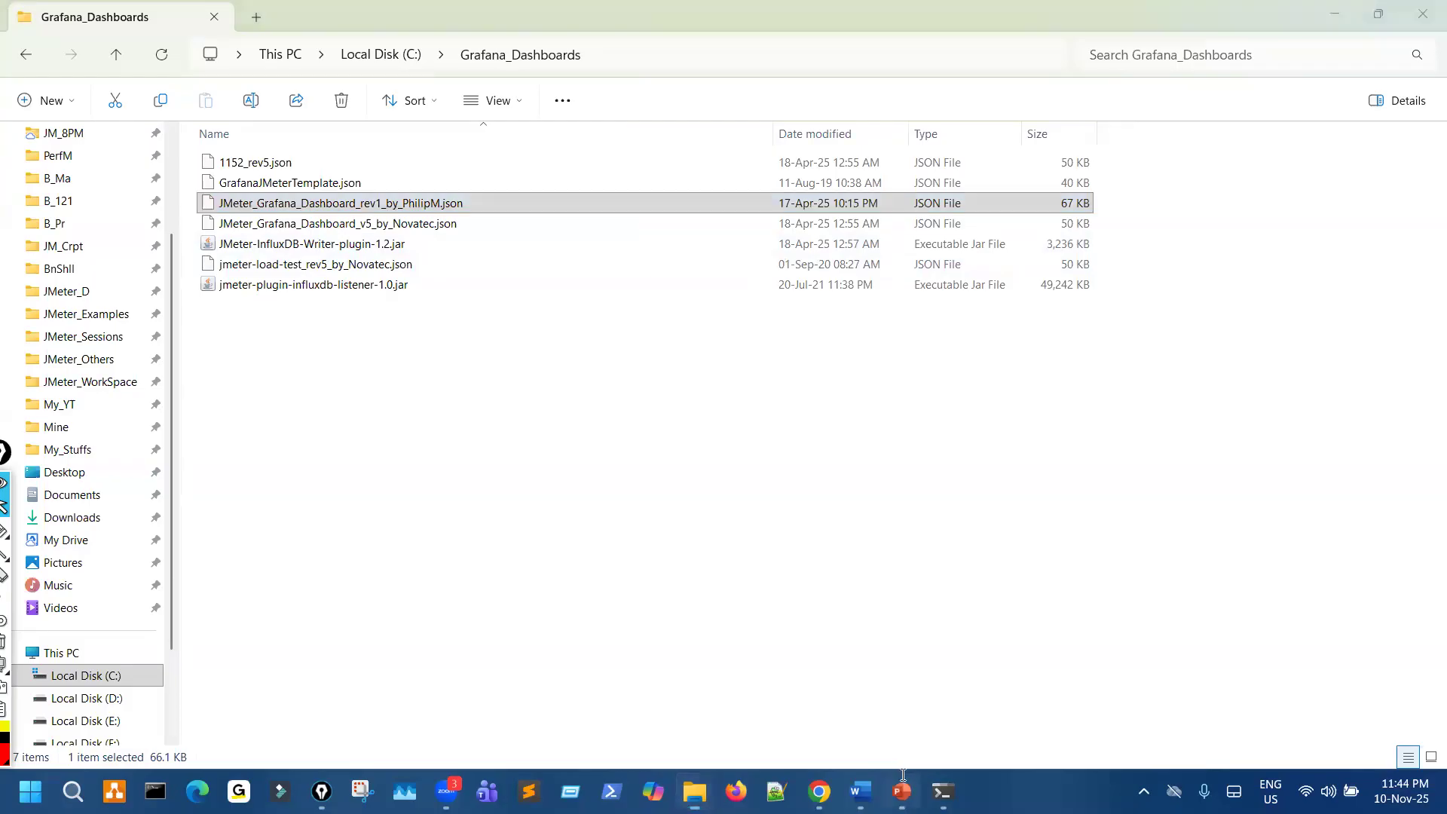
scroll(458, 258, up, 1)
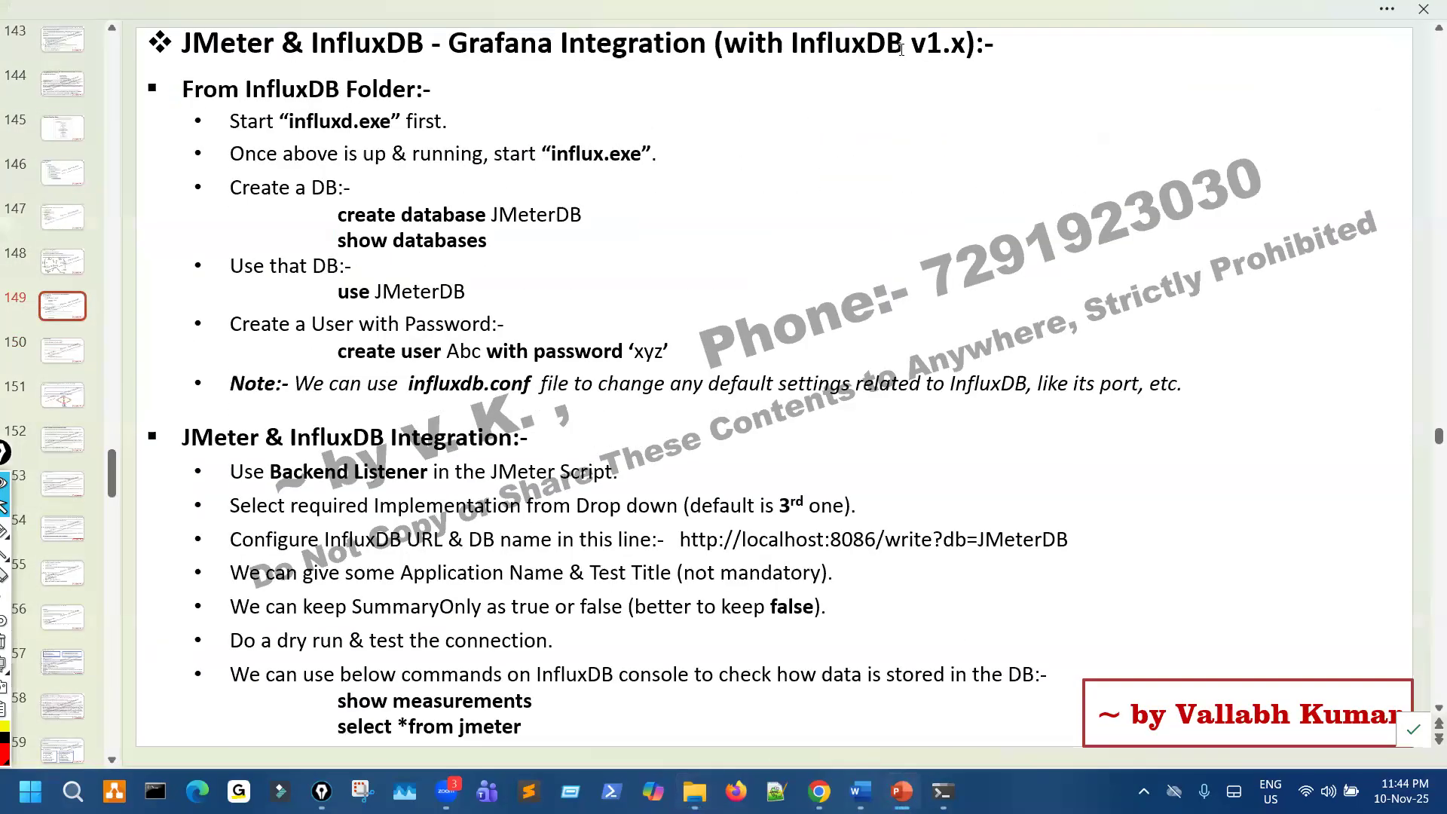
click(757, 226)
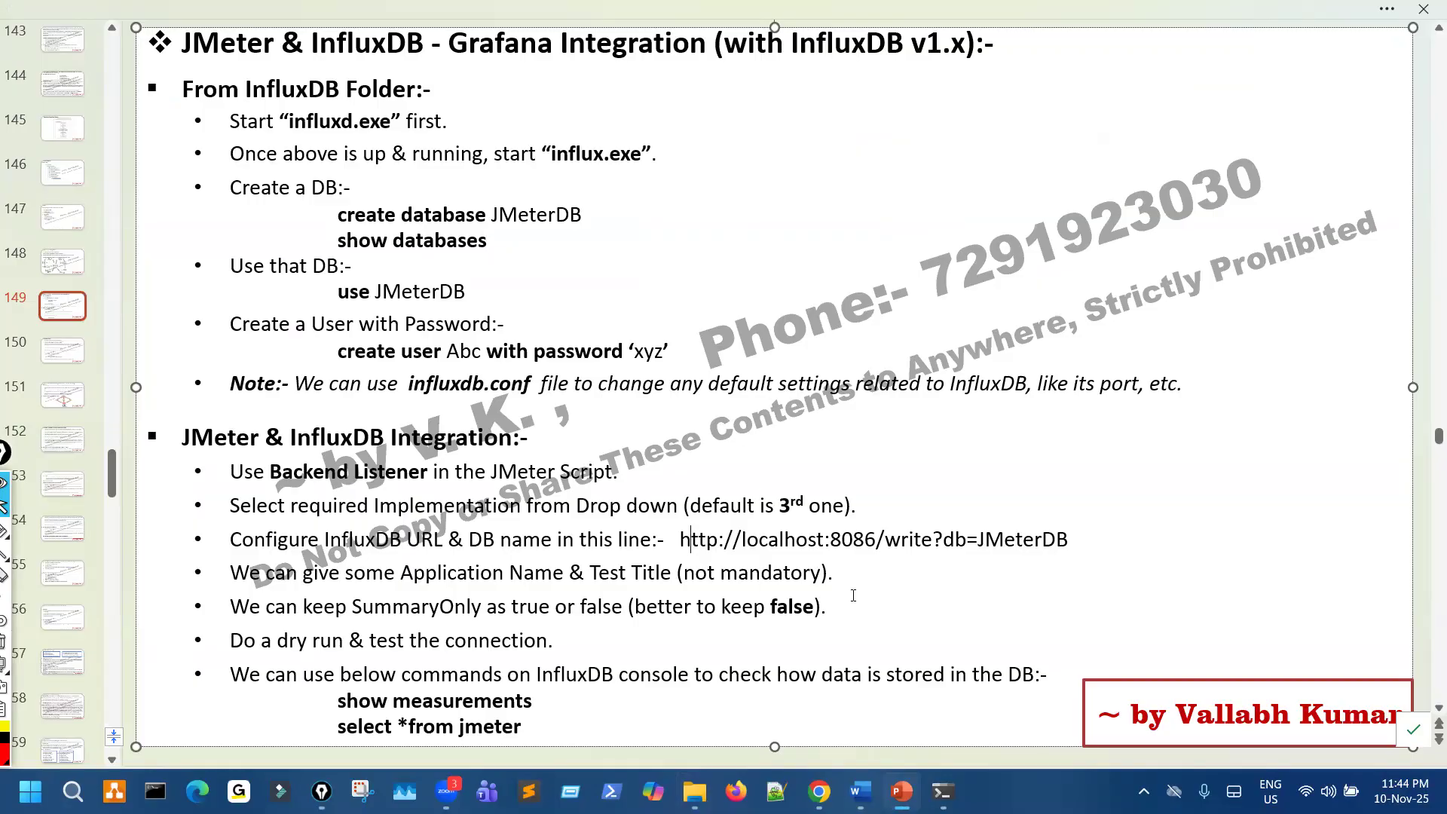
drag(696, 548, 829, 608)
click(717, 630)
- Switch to the browser, check the console output of Jenkins build #5, and return to the Grafana panel
click(820, 791)
click(349, 21)
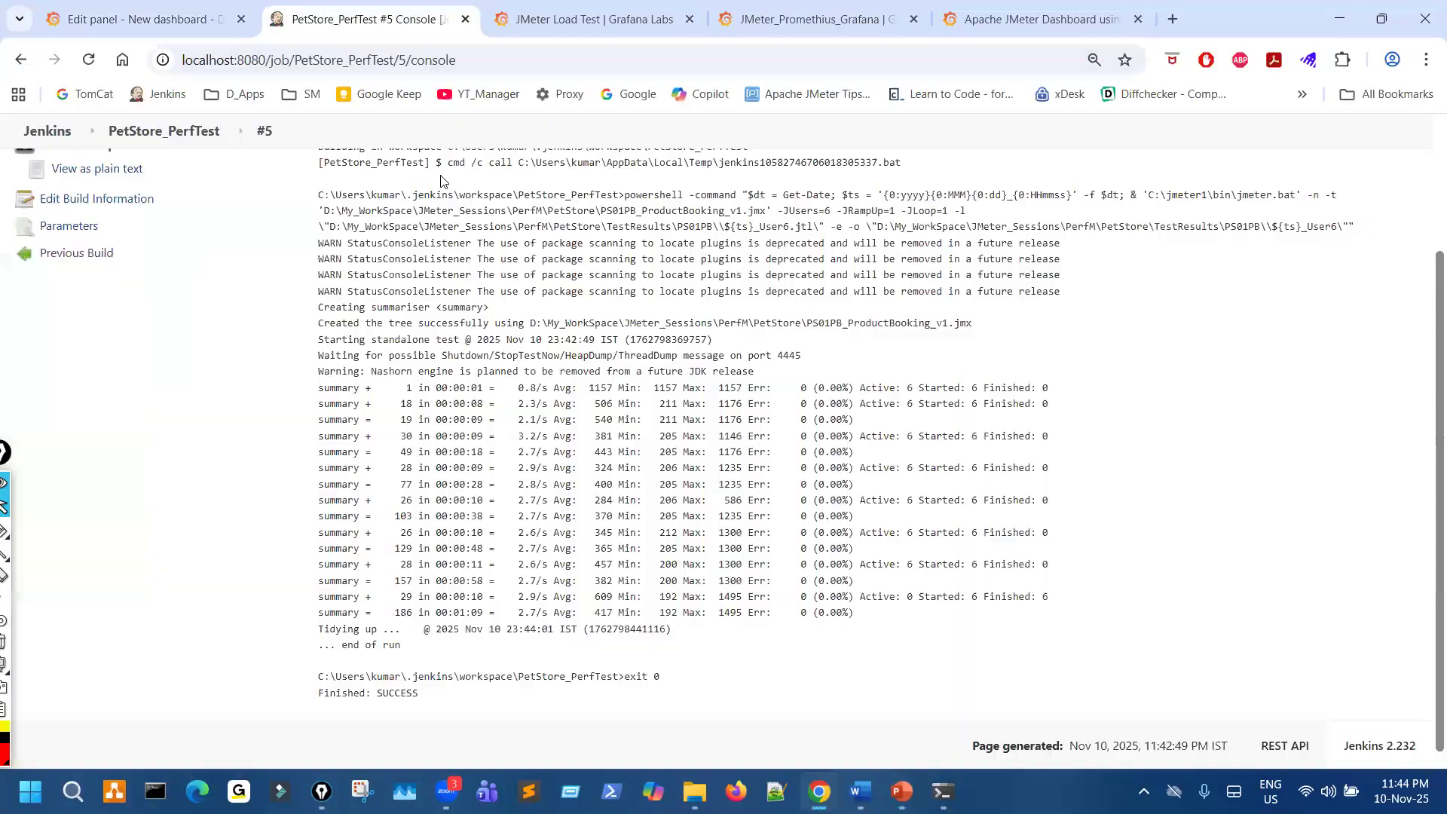
scroll(427, 437, up, 3)
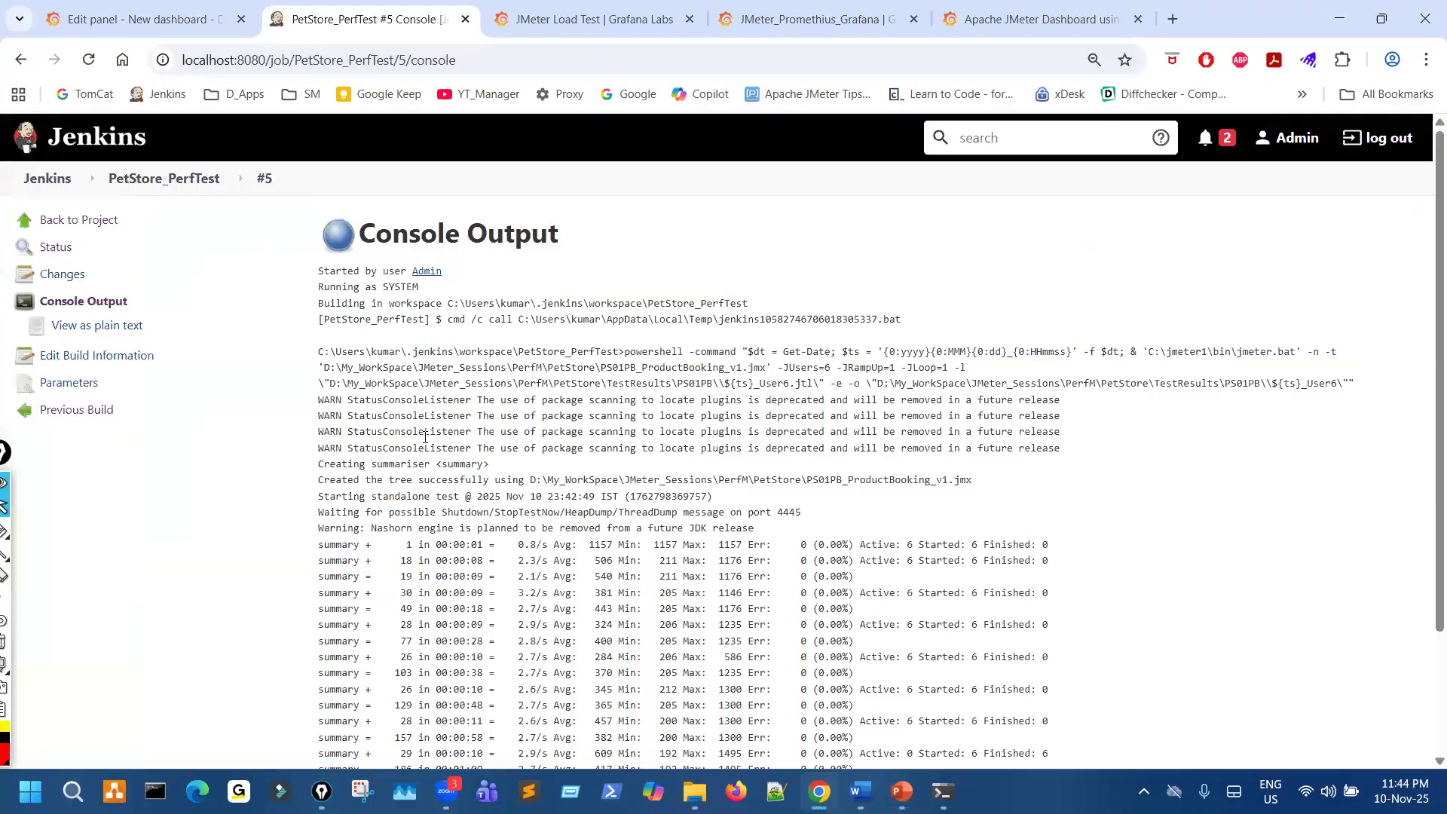
click(162, 21)
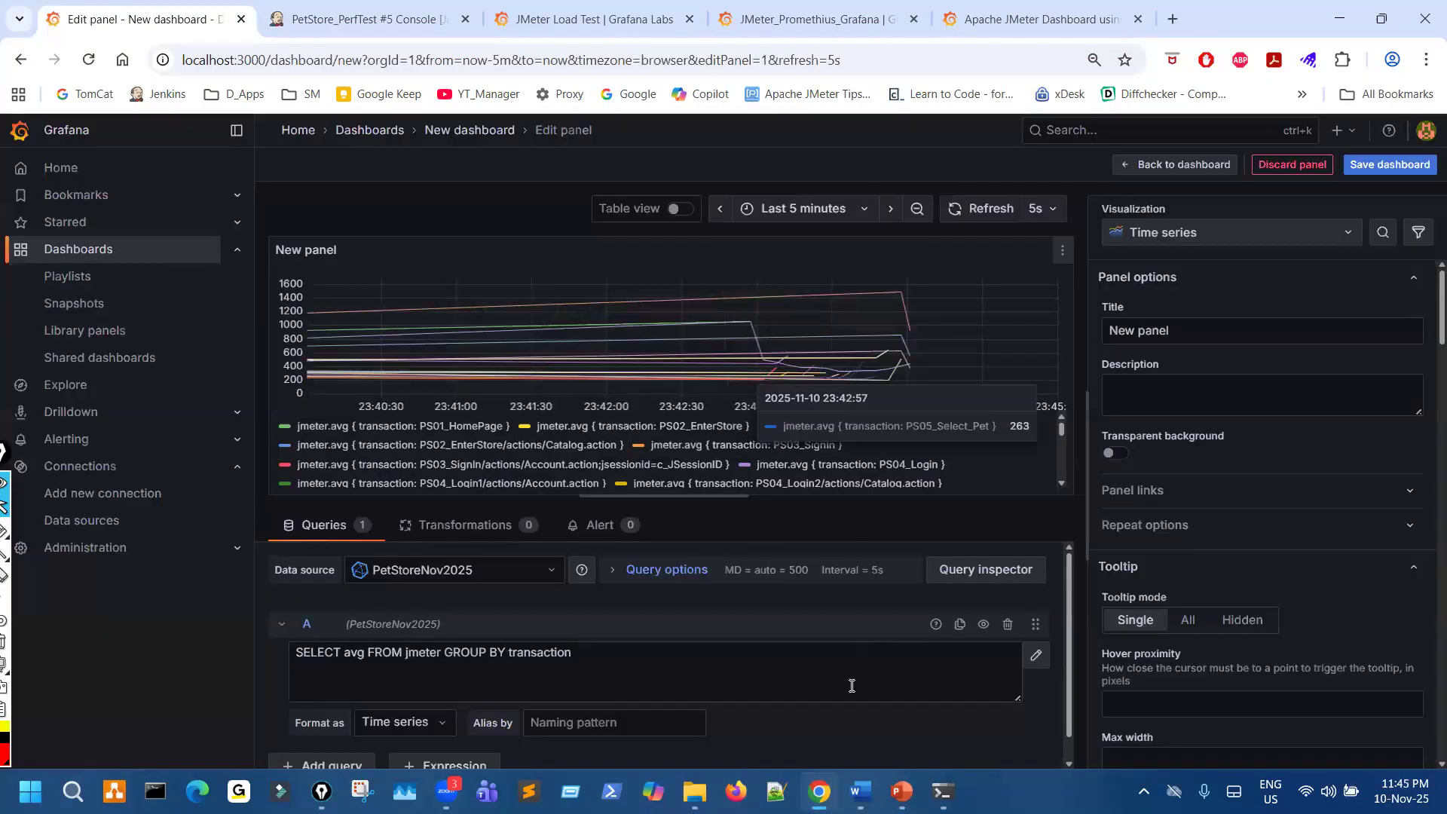
- Switch to the course content document in Word and highlight the Day-36 distributed load testing topics
click(860, 792)
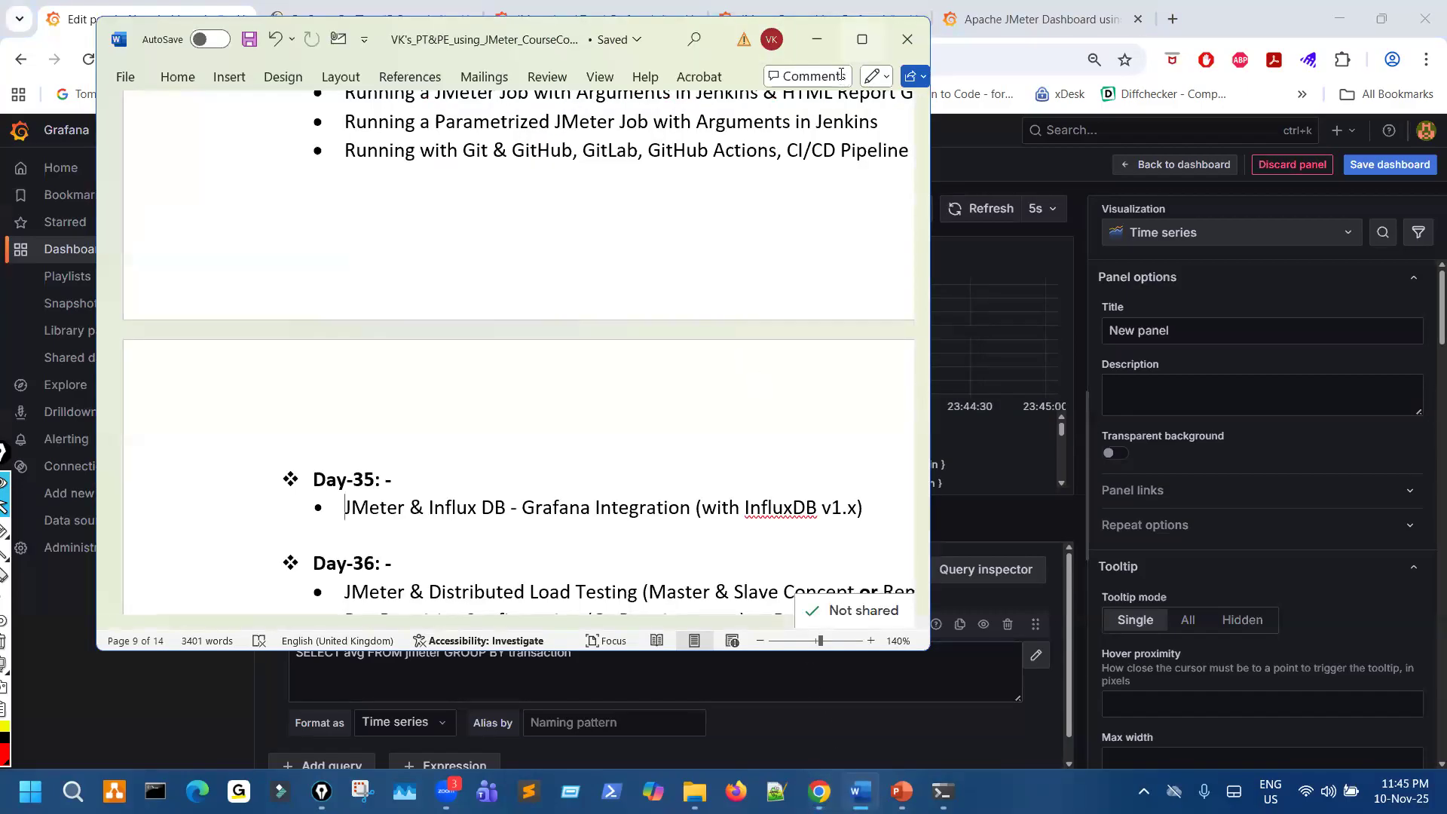
drag(883, 556, 375, 358)
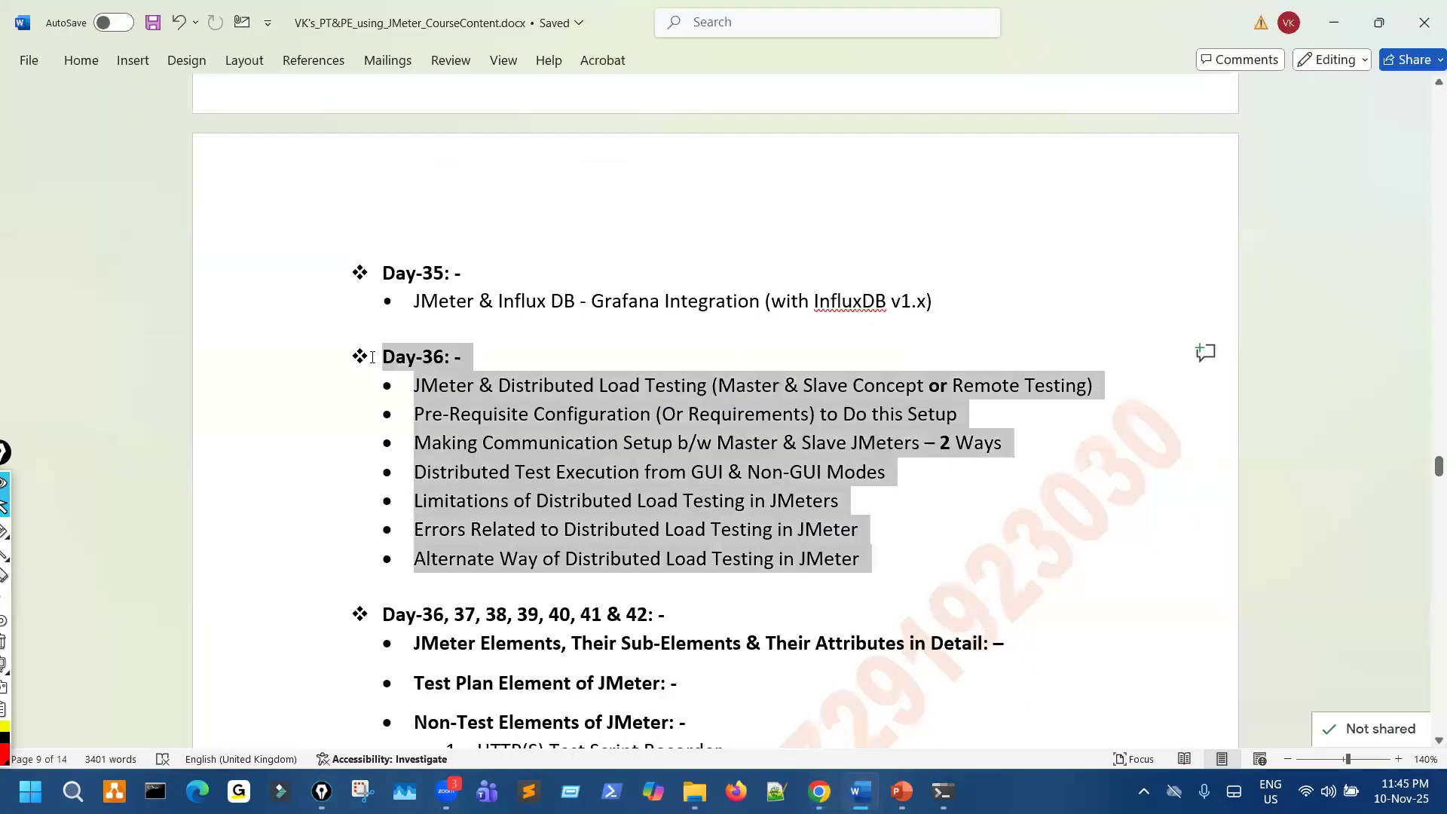
- Review the JMeter elements topics listed after Day-36 and compare their day numbering with the preceding sections
click(903, 542)
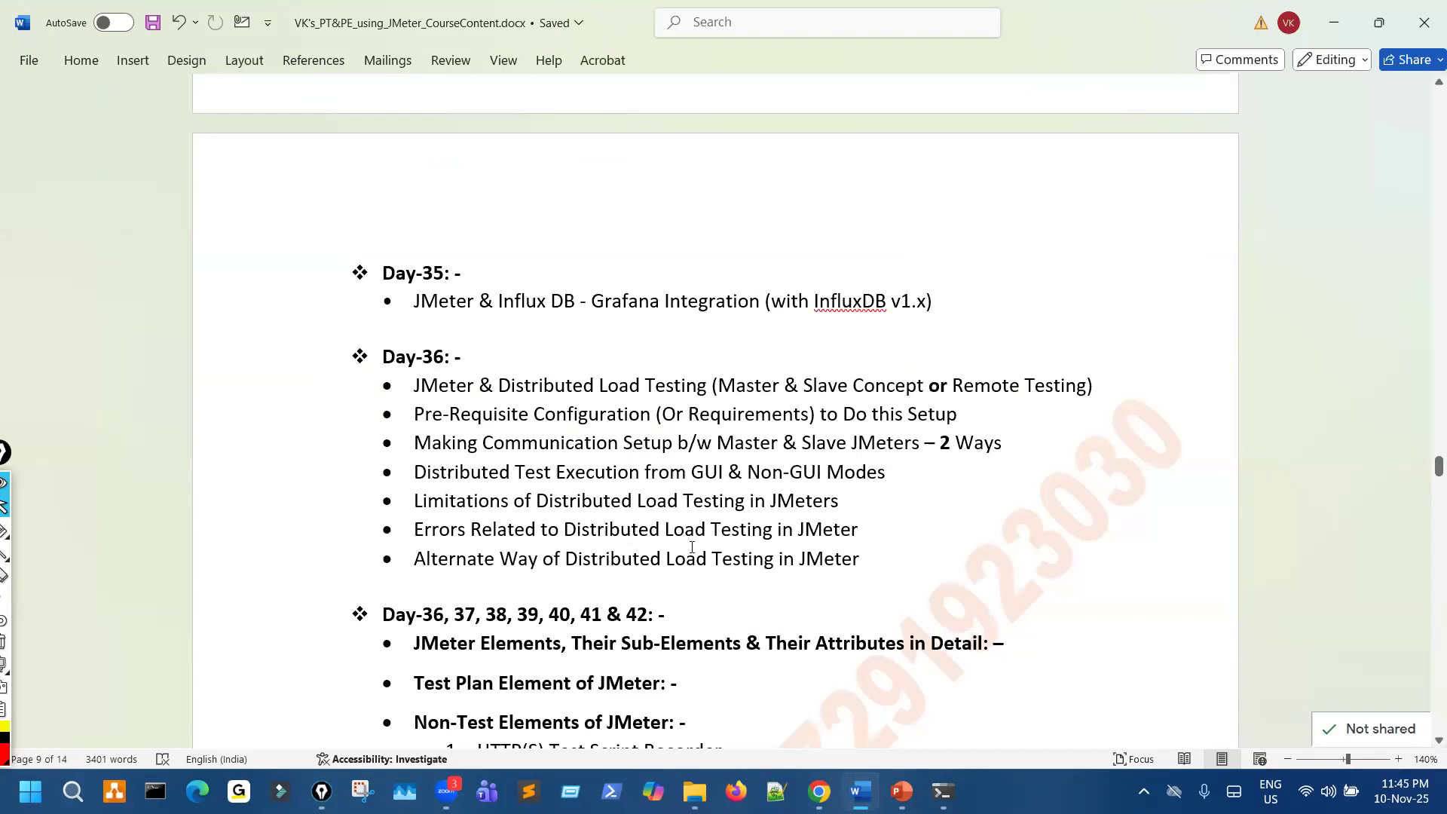
scroll(665, 561, down, 5)
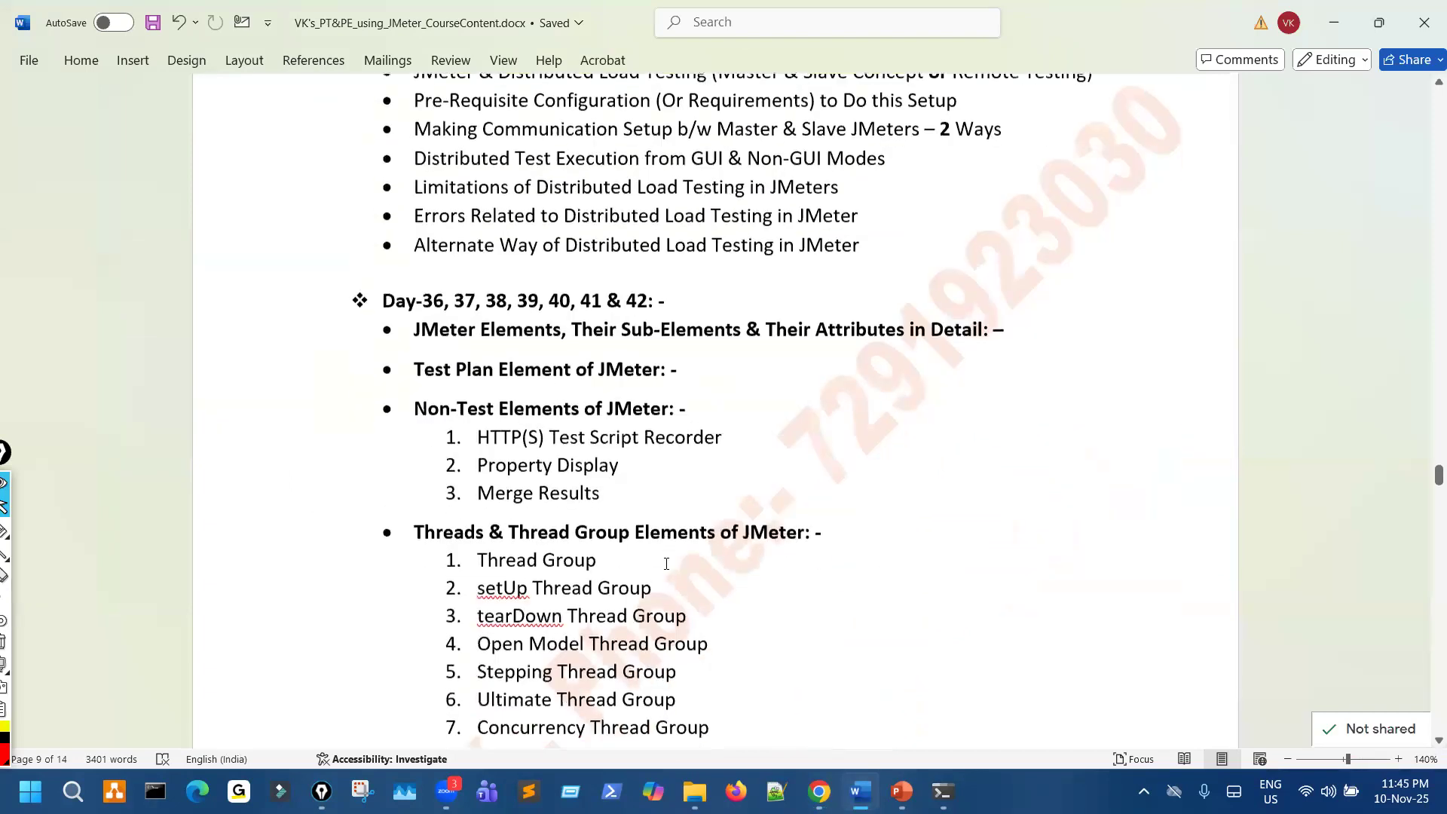
drag(521, 320, 490, 368)
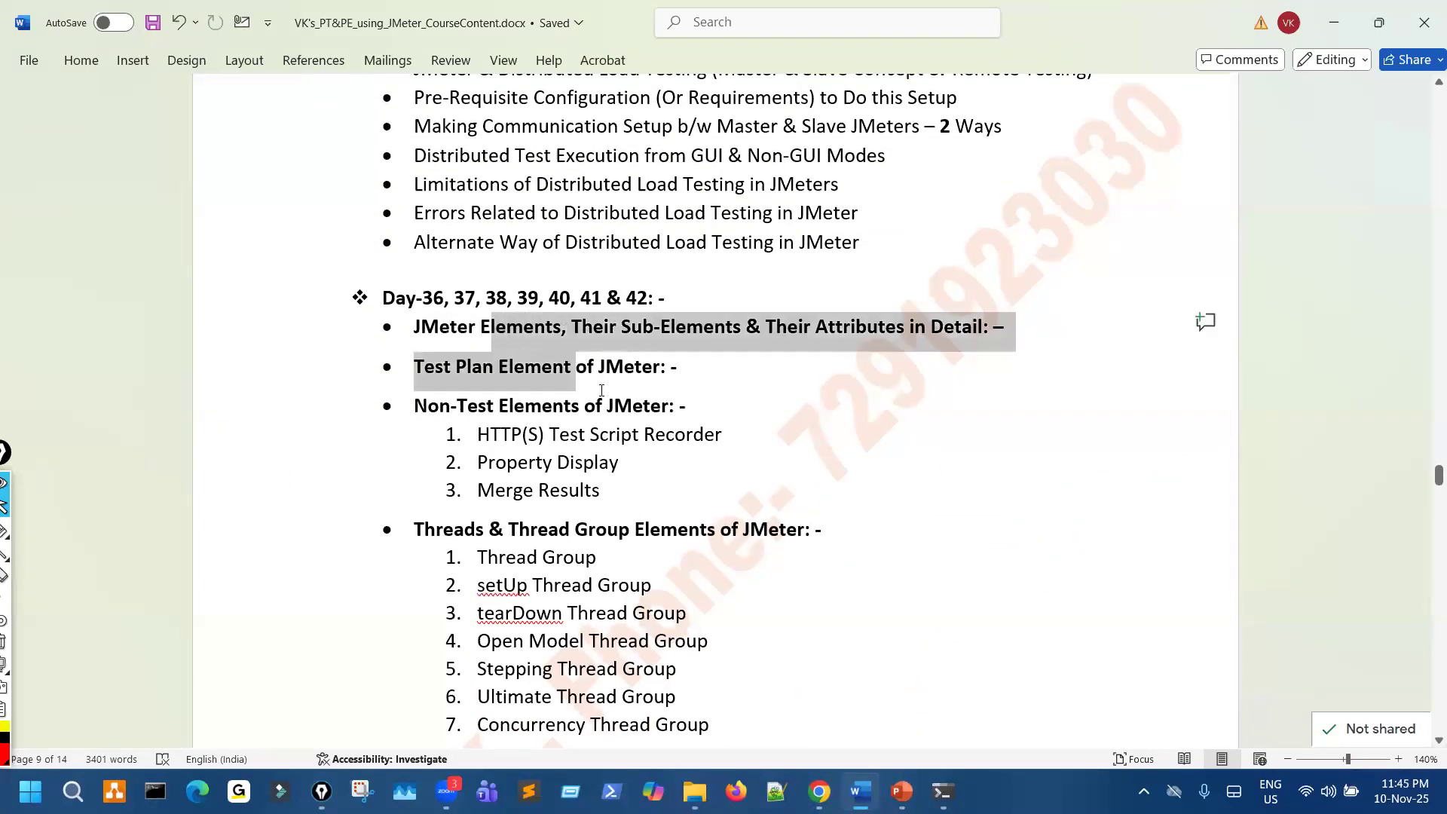
click(931, 561)
scroll(930, 562, up, 1)
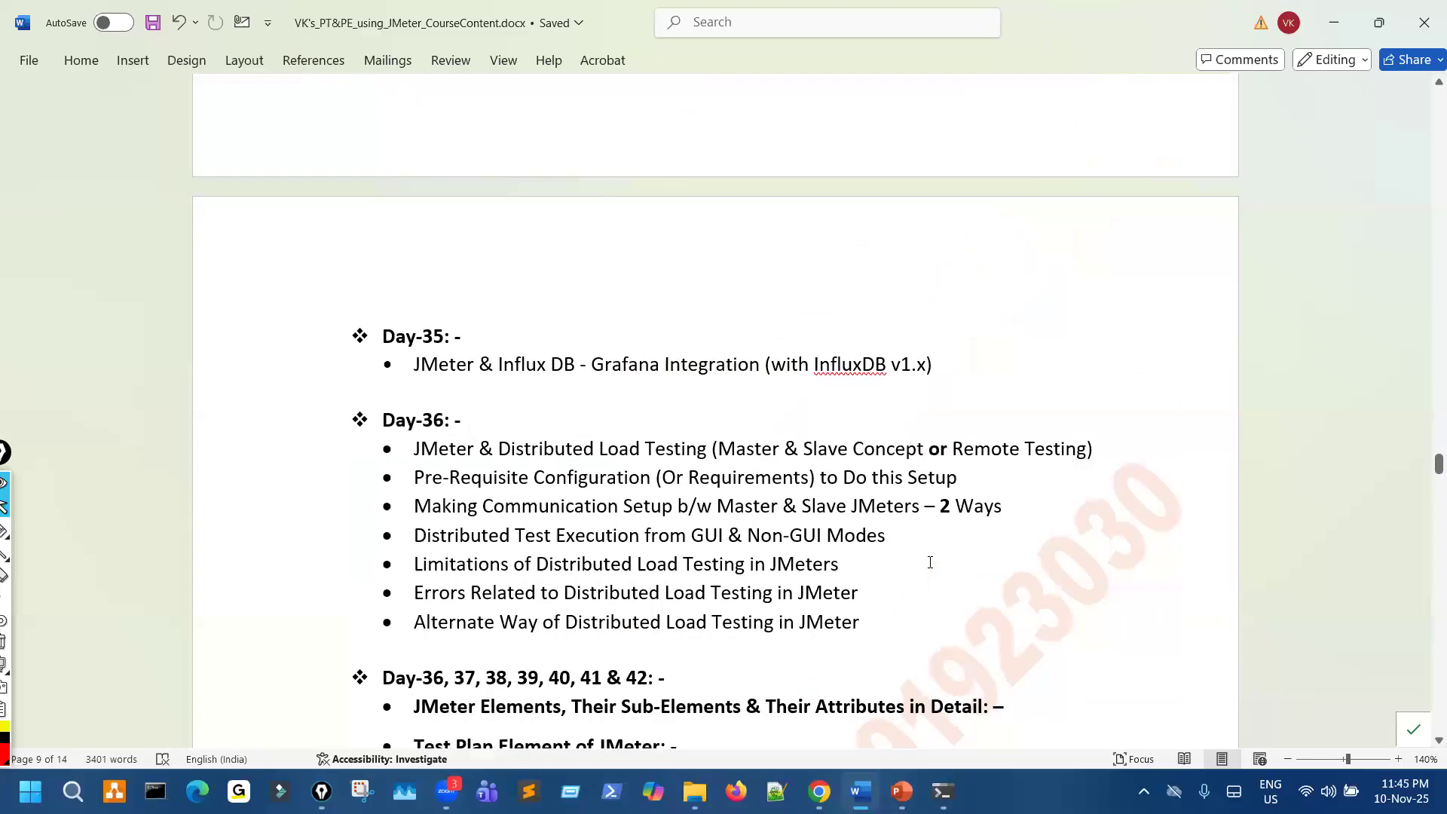
scroll(930, 562, down, 4)
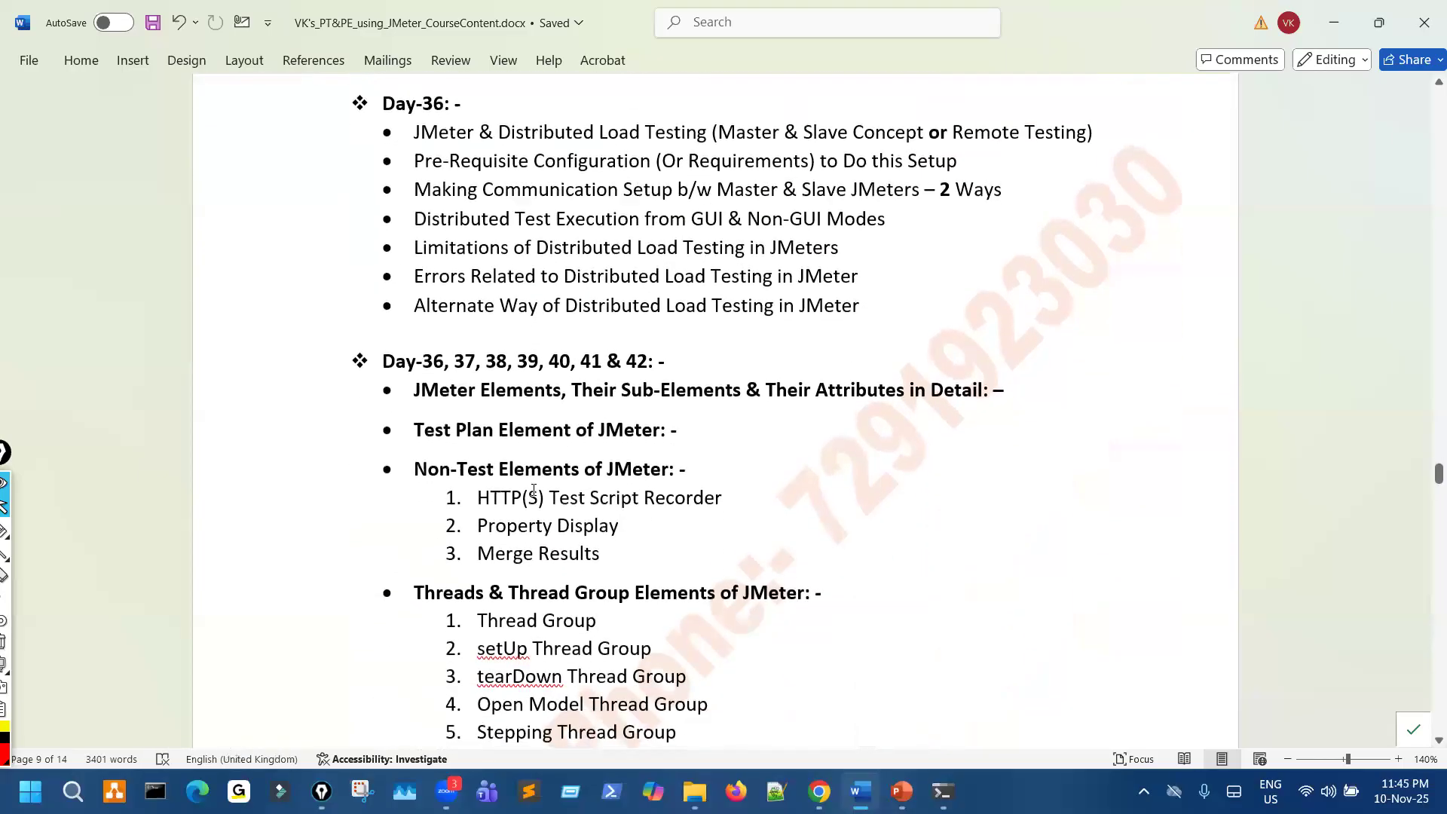
- Renumber the first three days in the heading above the JMeter Elements topics as 37, 38 and 39
click(445, 361)
key(BackSpace)
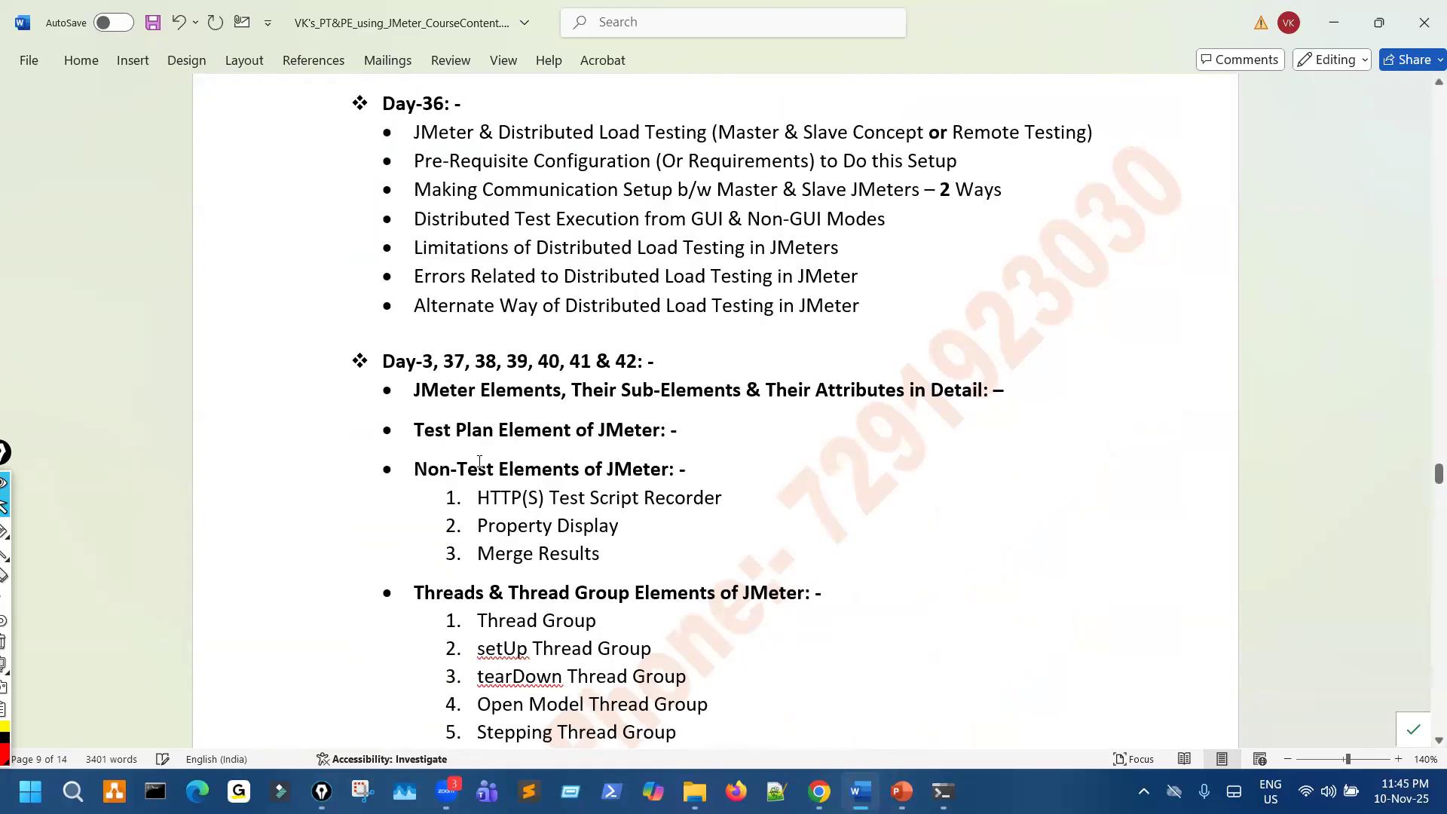
text(7)
key(Right)
key(Right)
key(Right)
key(Right)
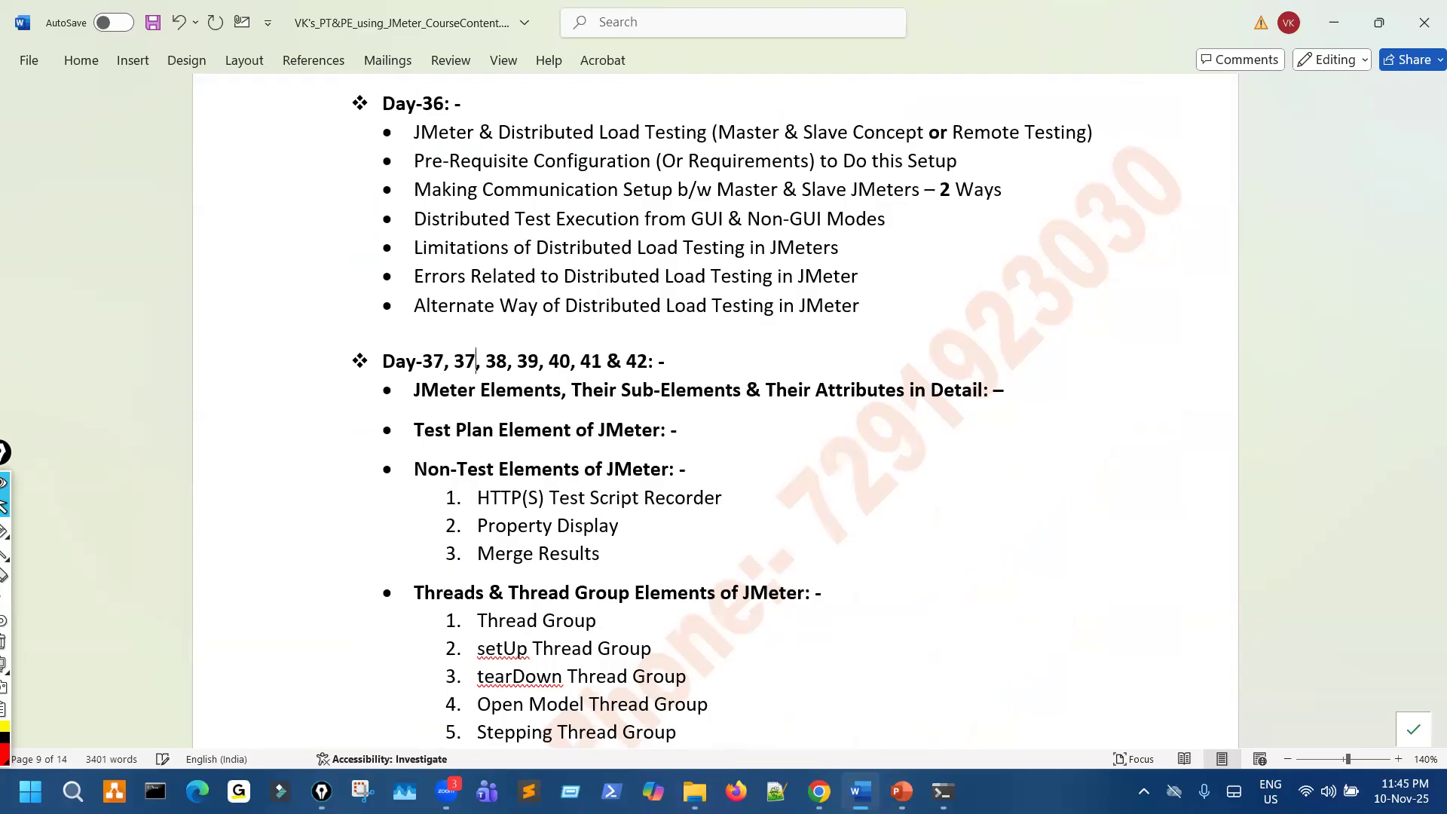
key(BackSpace)
text(8)
key(Right)
key(Right)
key(Right)
key(Right)
key(BackSpace)
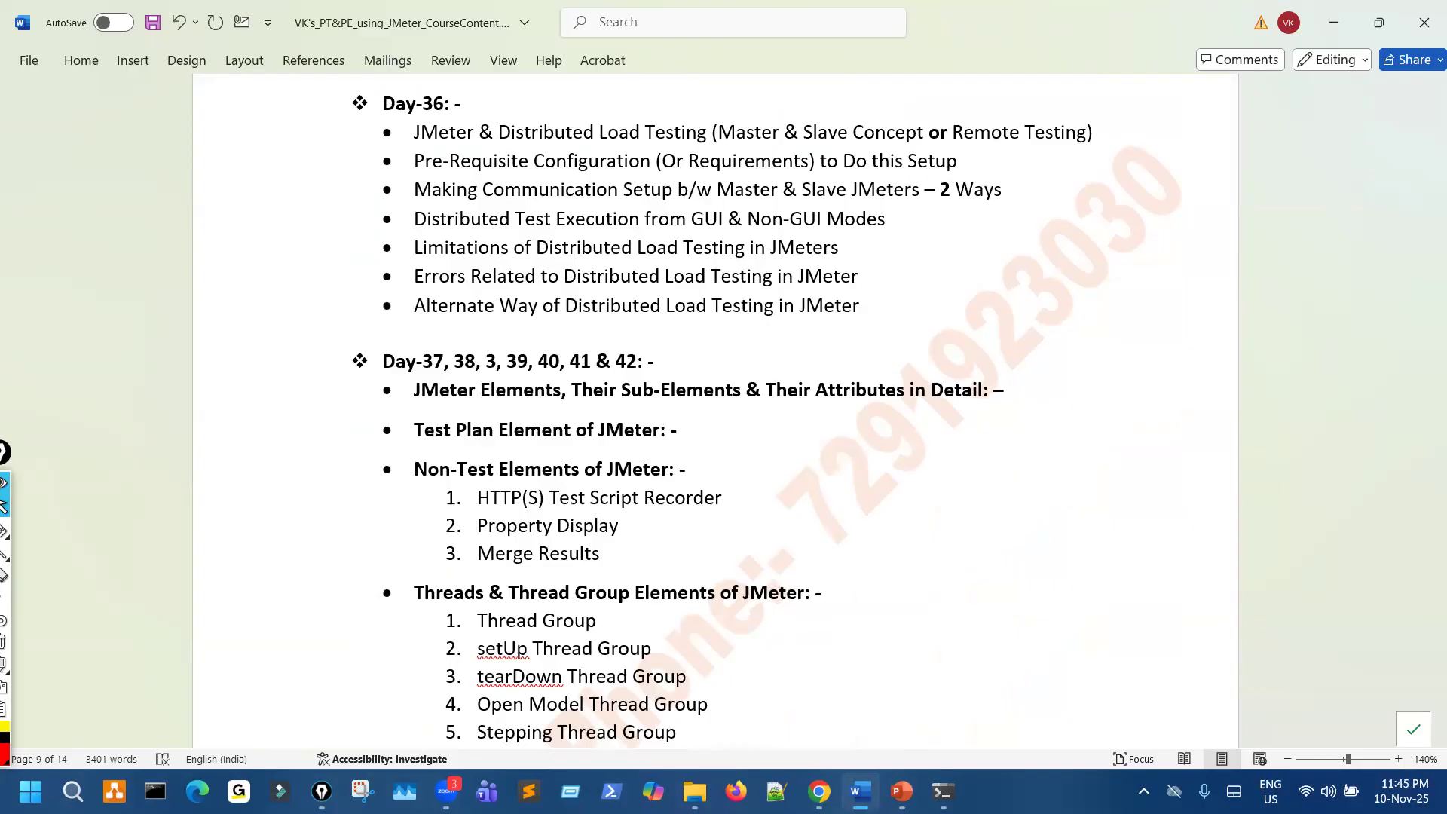
text(9)
- Change the fourth and fifth day numbers in the JMeter Elements heading to 40 and 41
key(Right)
key(Right)
key(Right)
key(Right)
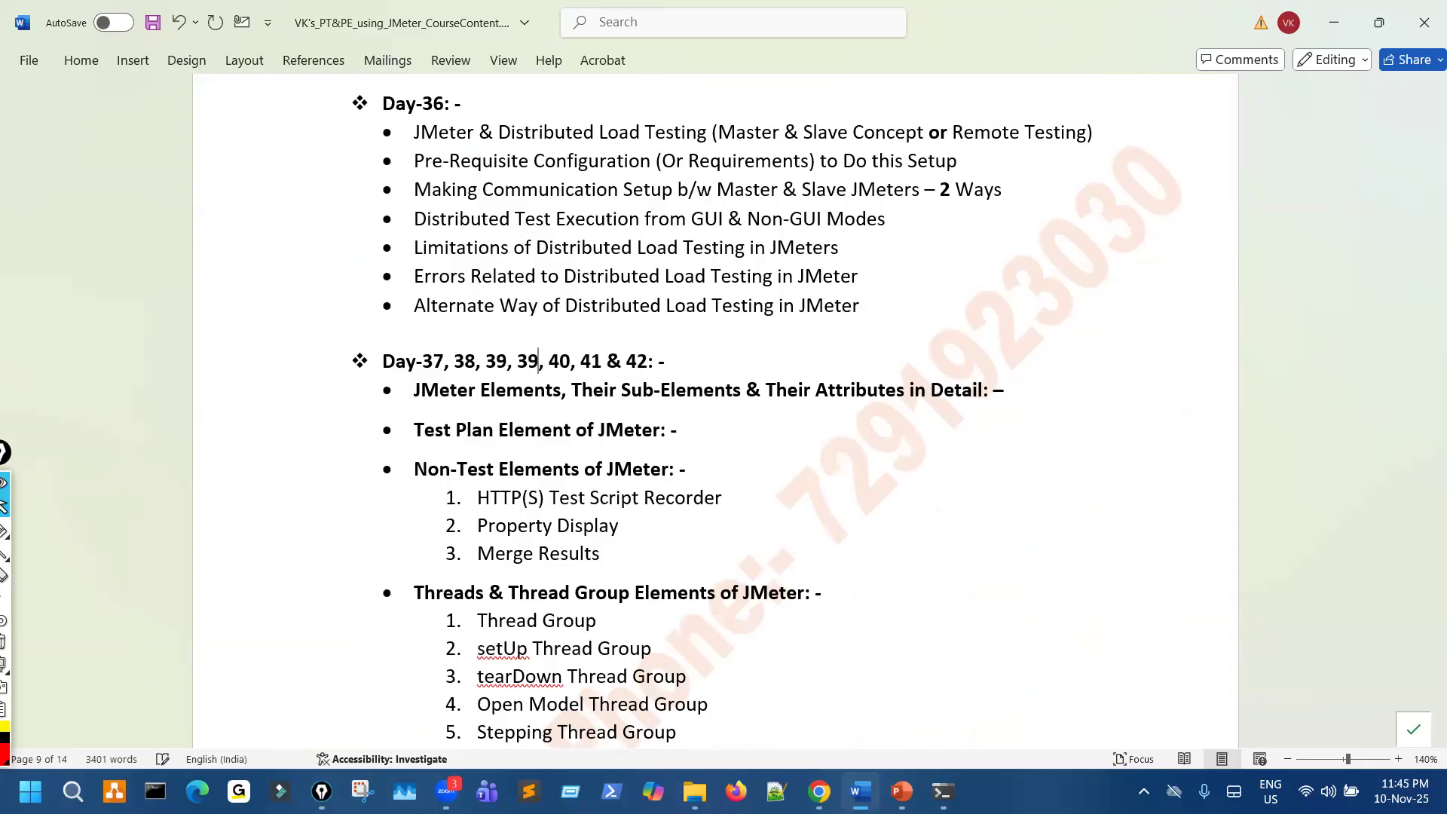
key(BackSpace)
key(BackSpace)
text(40)
key(Right)
key(Right)
key(Right)
key(Right)
key(BackSpace)
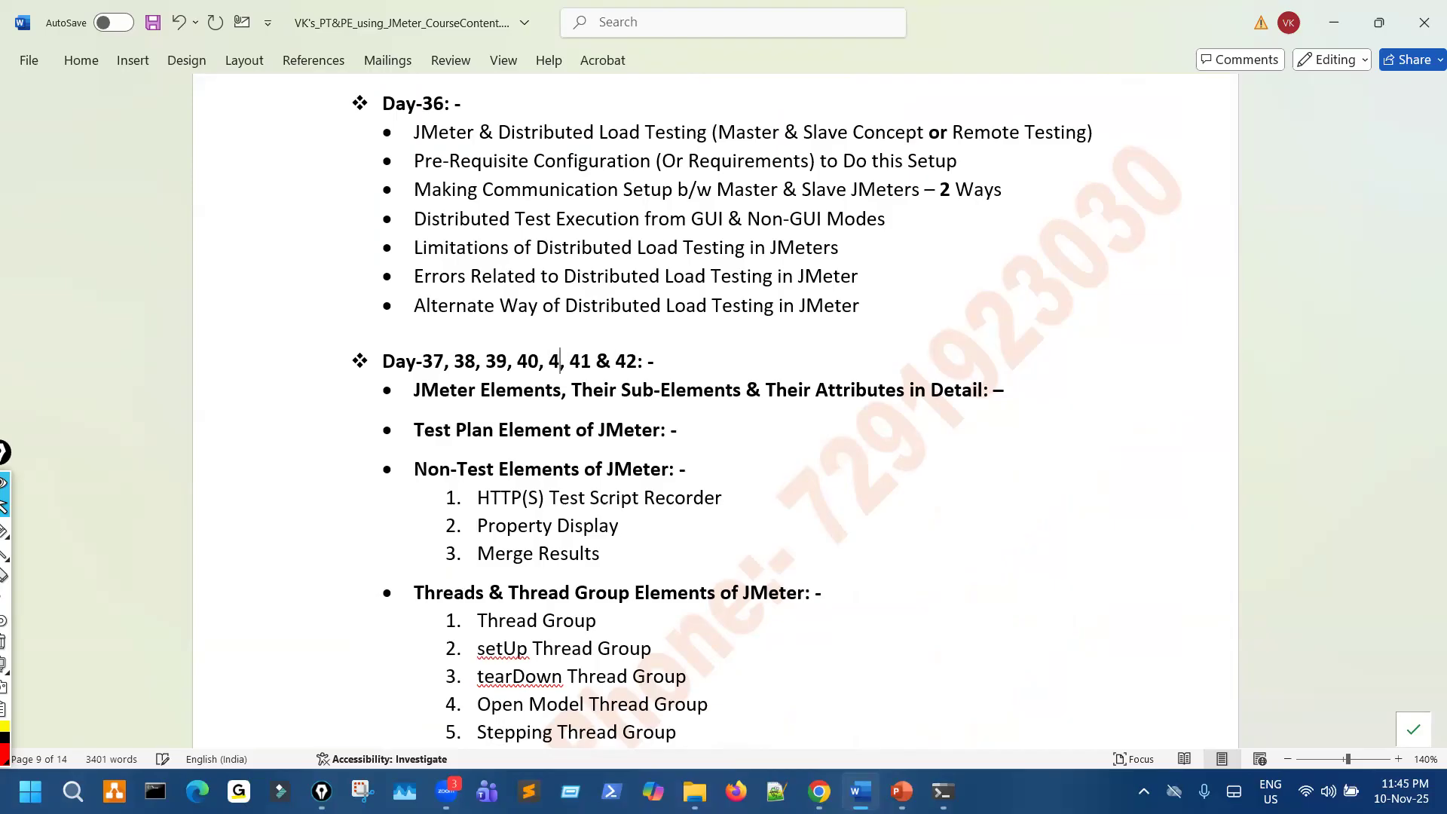
text(1)
- Set the last two day numbers in the JMeter Elements heading to 42 and 43, and save the document
key(Right)
key(Right)
key(Right)
key(Right)
key(BackSpace)
text(2)
key(Right)
key(Right)
key(Right)
key(Right)
key(Right)
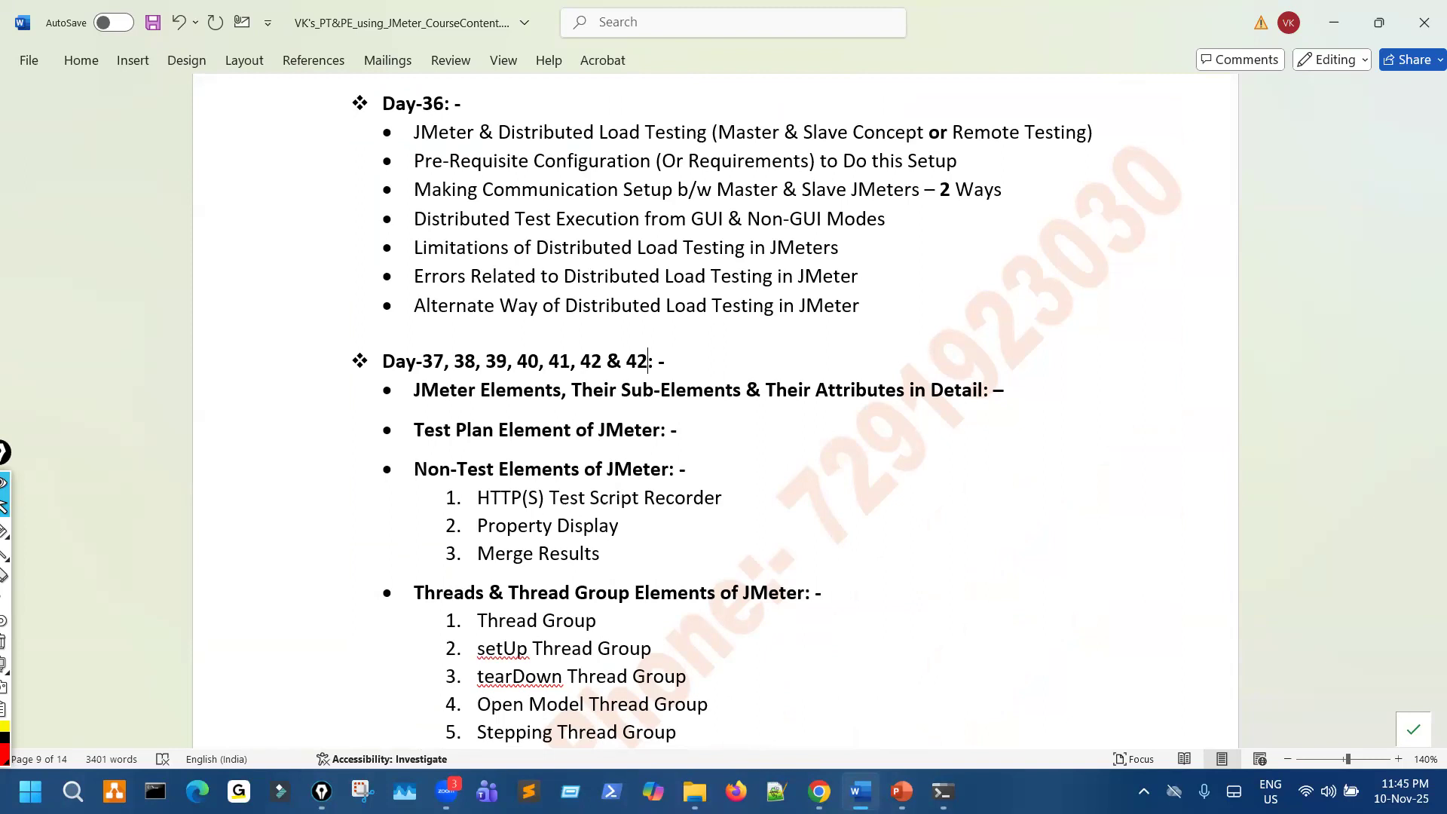
key(BackSpace)
text(3)
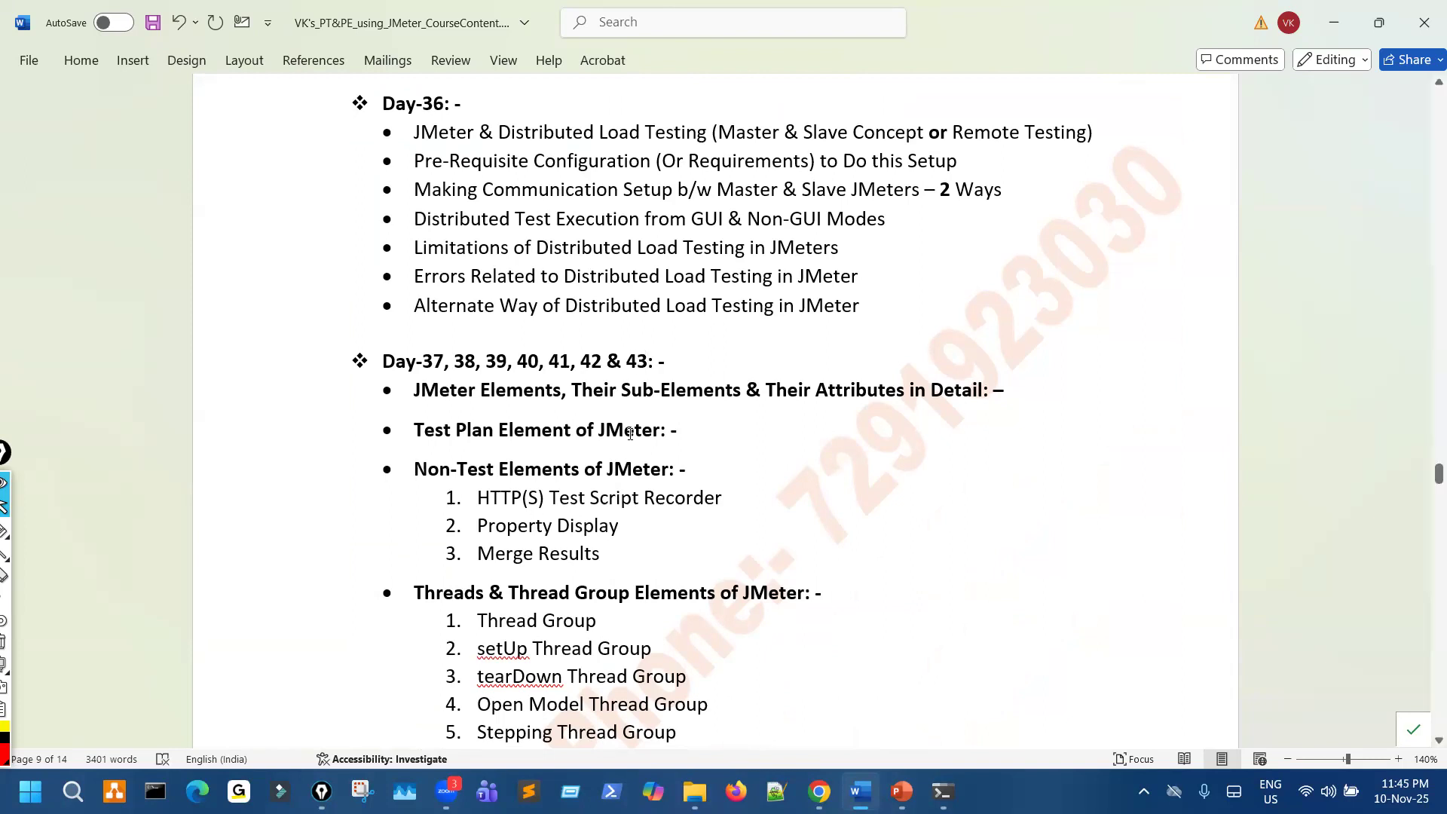
click(153, 23)
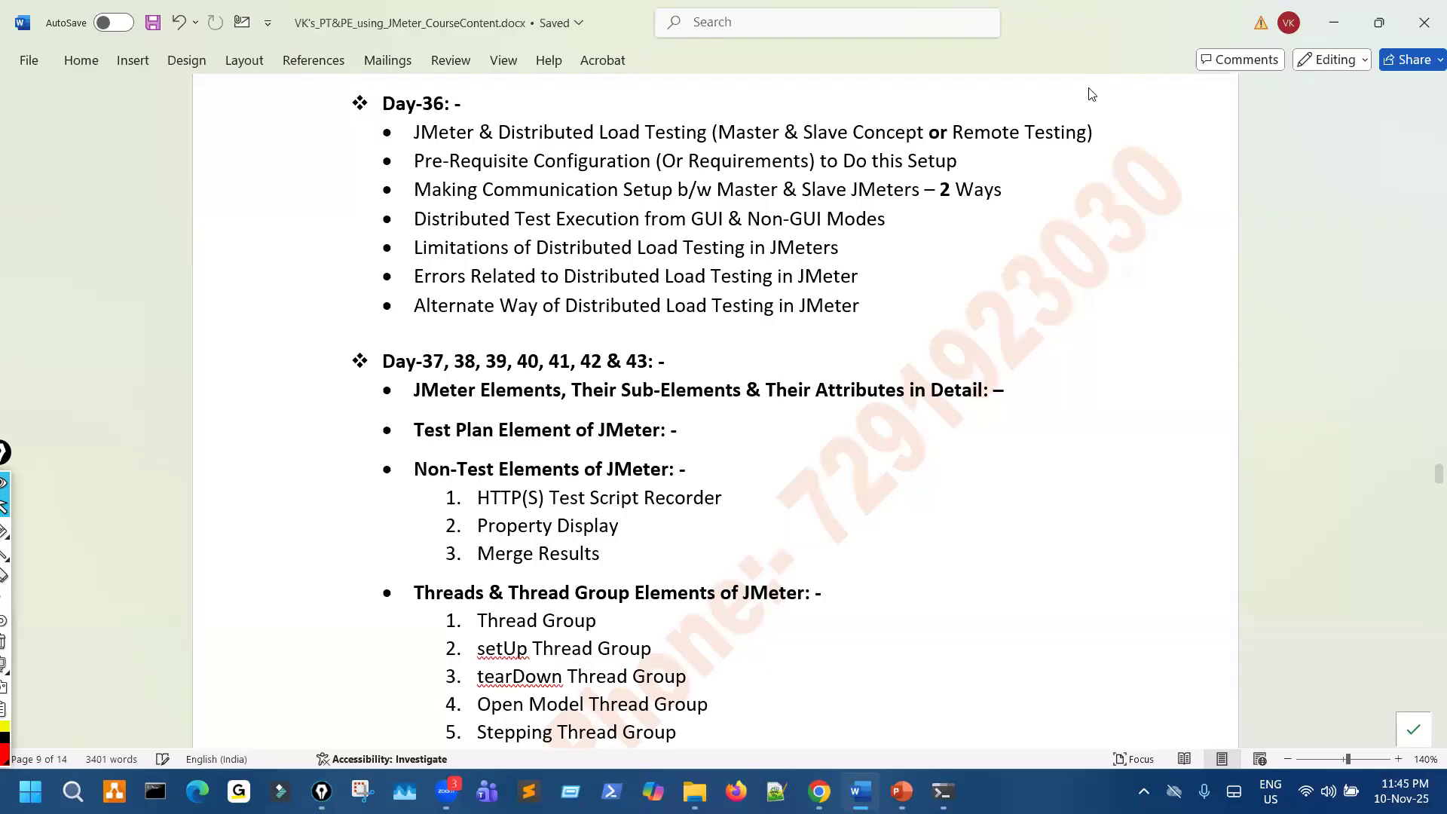